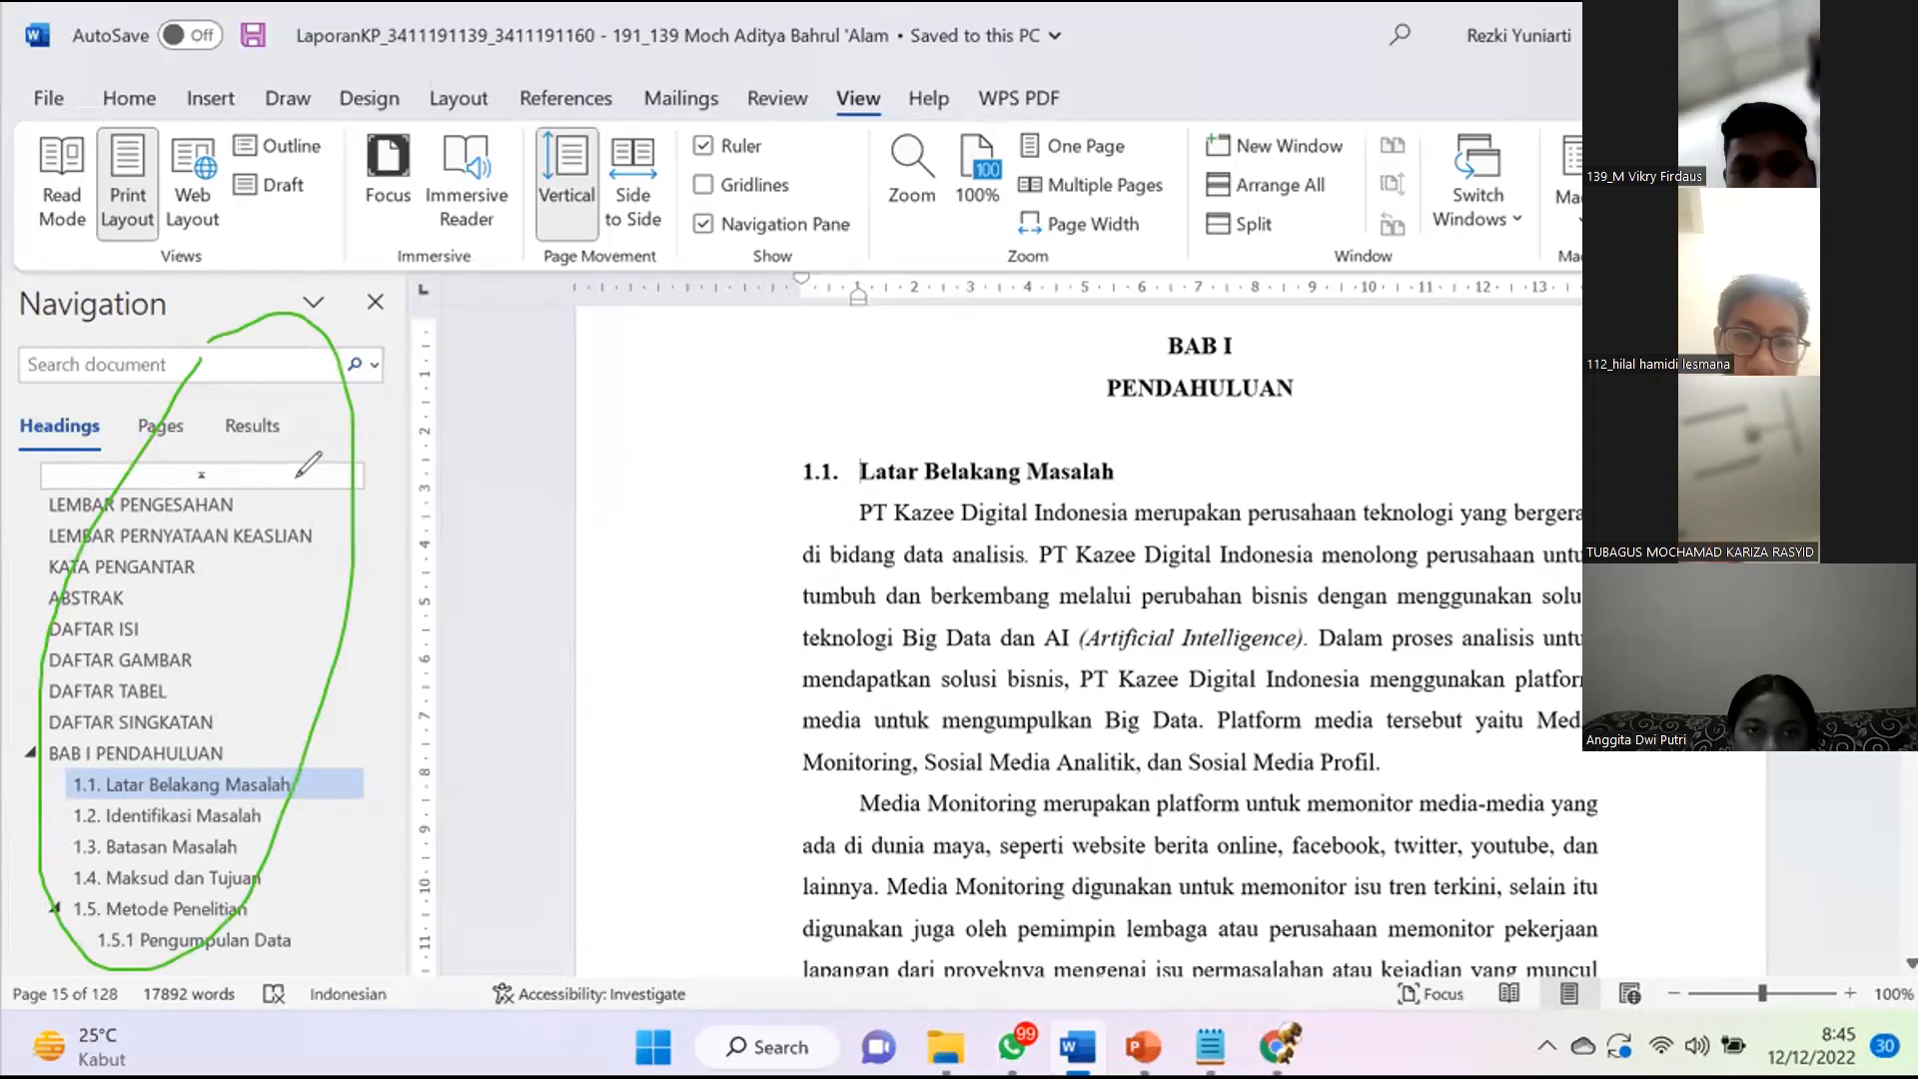
Step: Annotate the navigation headings with a green arrow from LEMBAR PENGESAHAN and red arrows from ABSTRAK and DAFTAR ISI
mouse_move(305, 504)
left_mouse_down()
mouse_move(644, 196)
mouse_move(659, 228)
left_mouse_up()
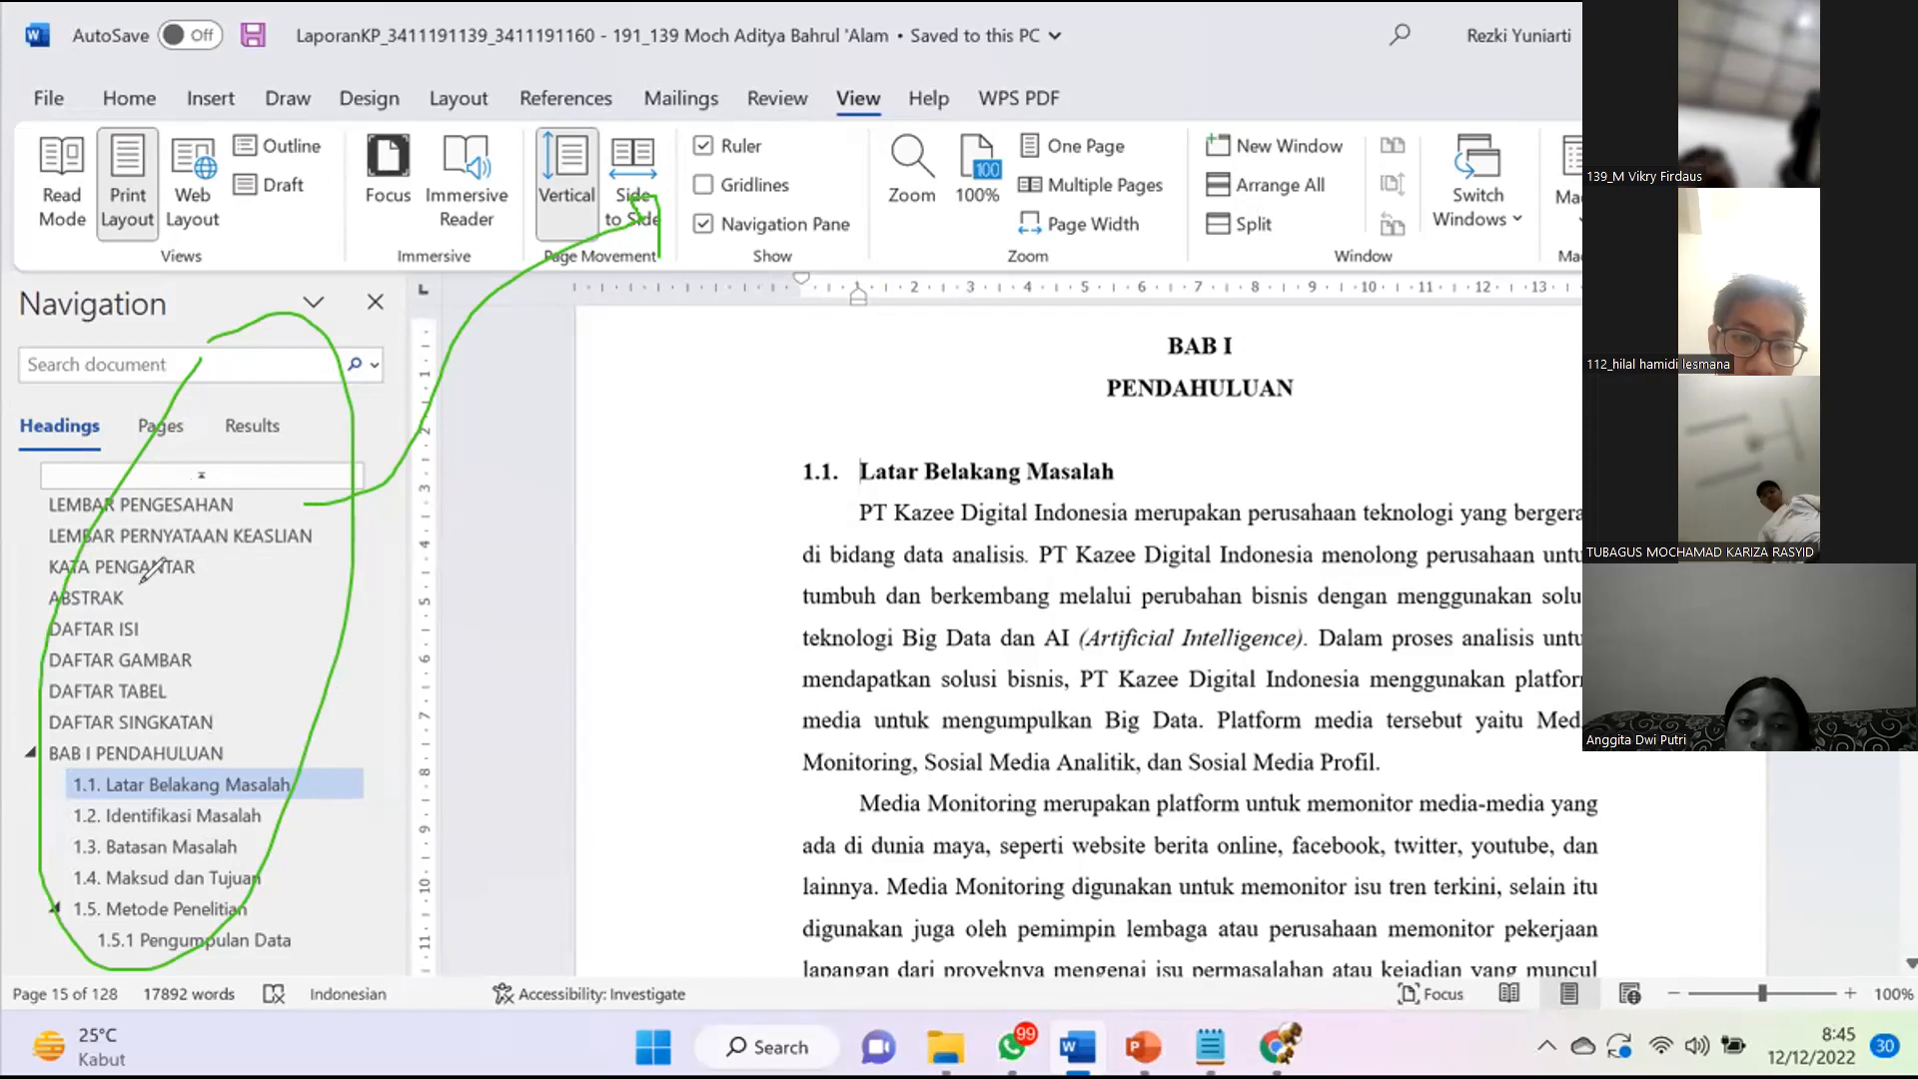
mouse_move(140, 596)
left_mouse_down()
mouse_move(329, 592)
mouse_move(476, 479)
left_mouse_up()
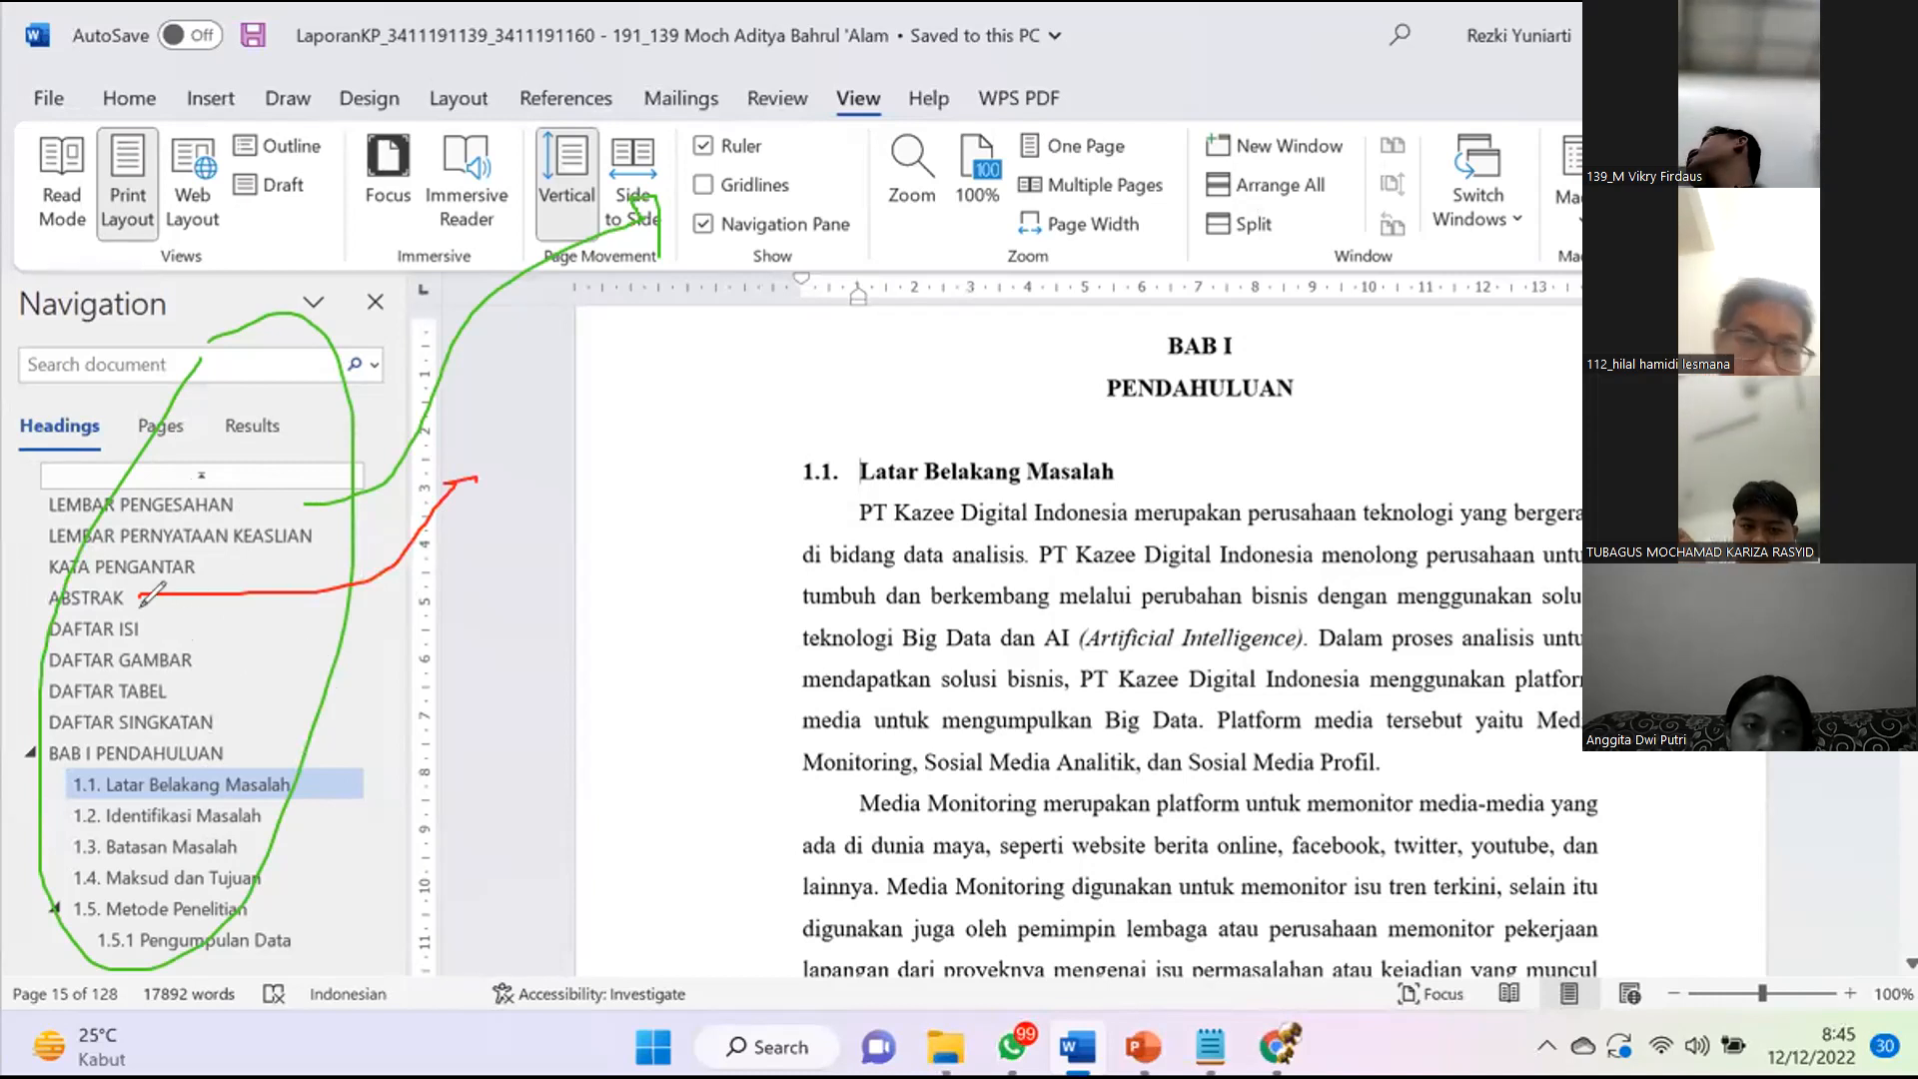
left_click_drag(150, 628, 430, 573)
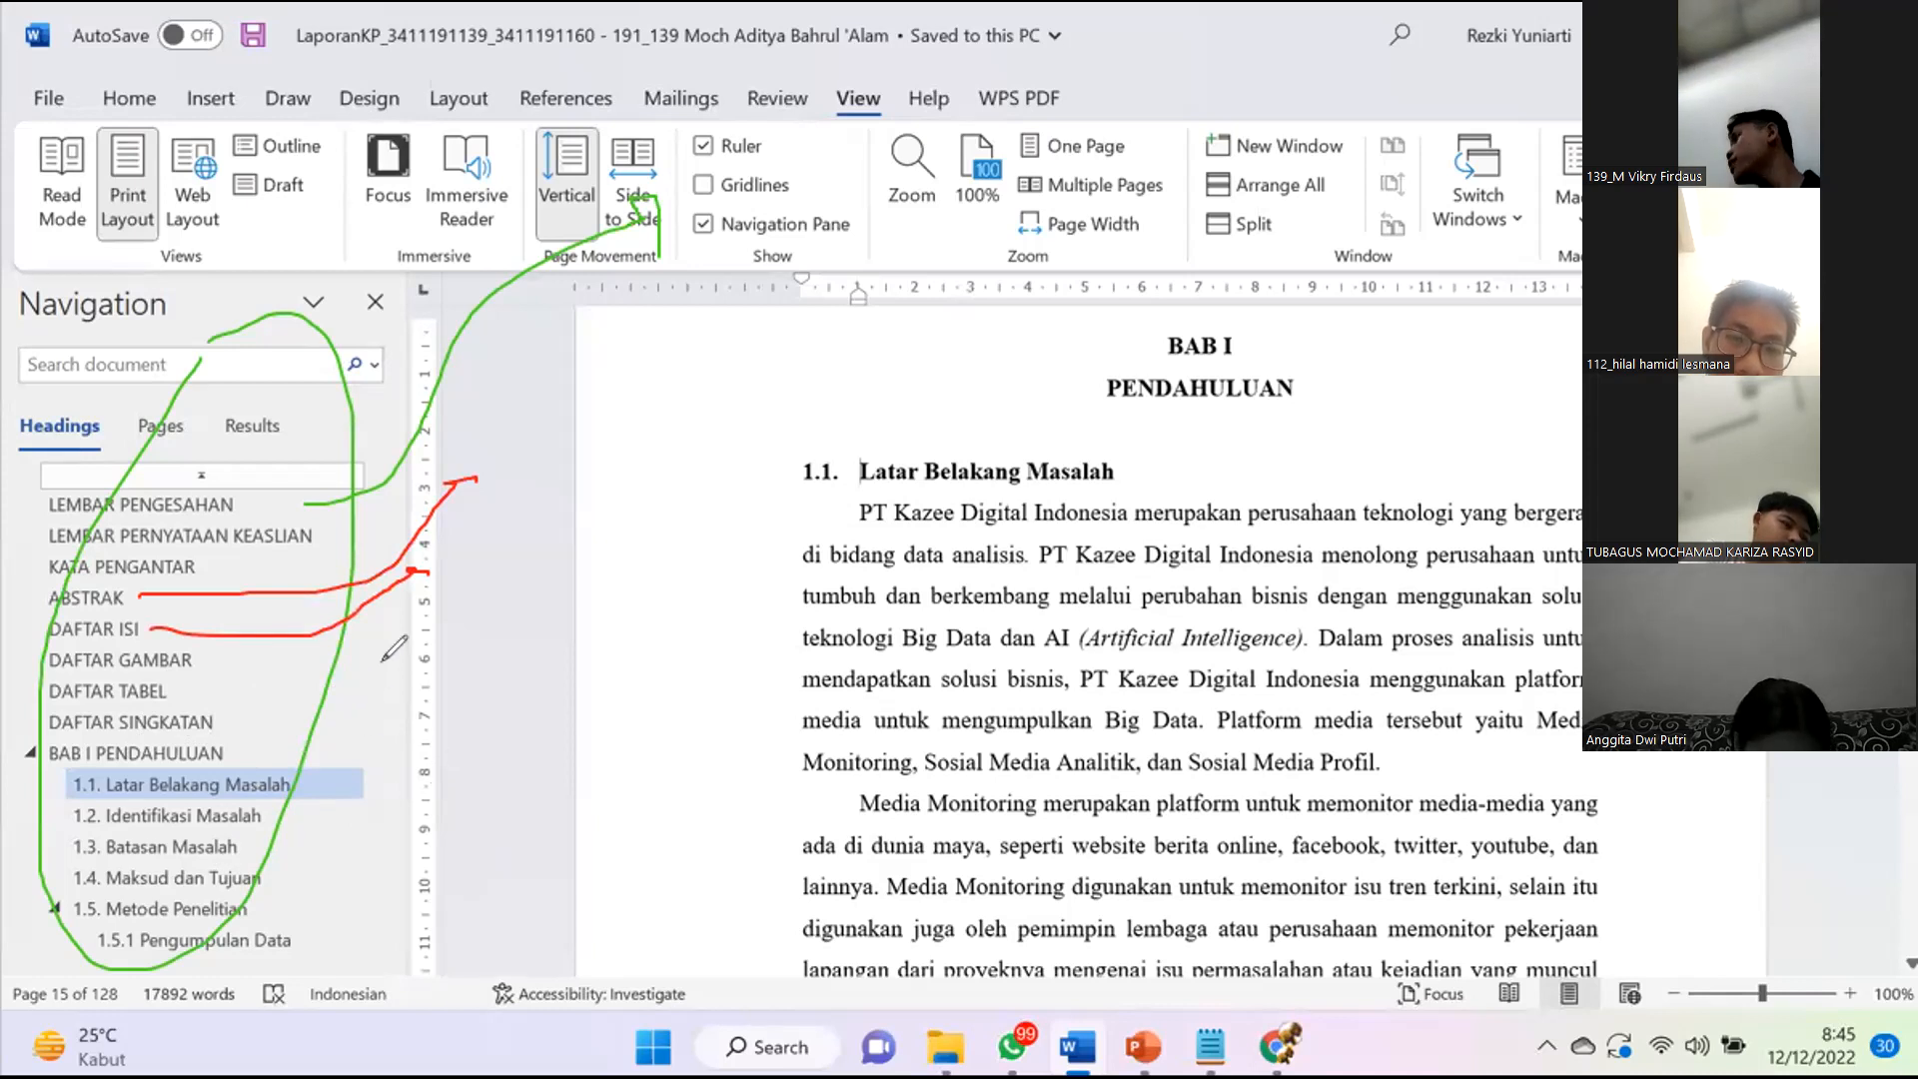
mouse_move(239, 290)
left_mouse_down()
mouse_move(95, 849)
mouse_move(230, 300)
left_mouse_up()
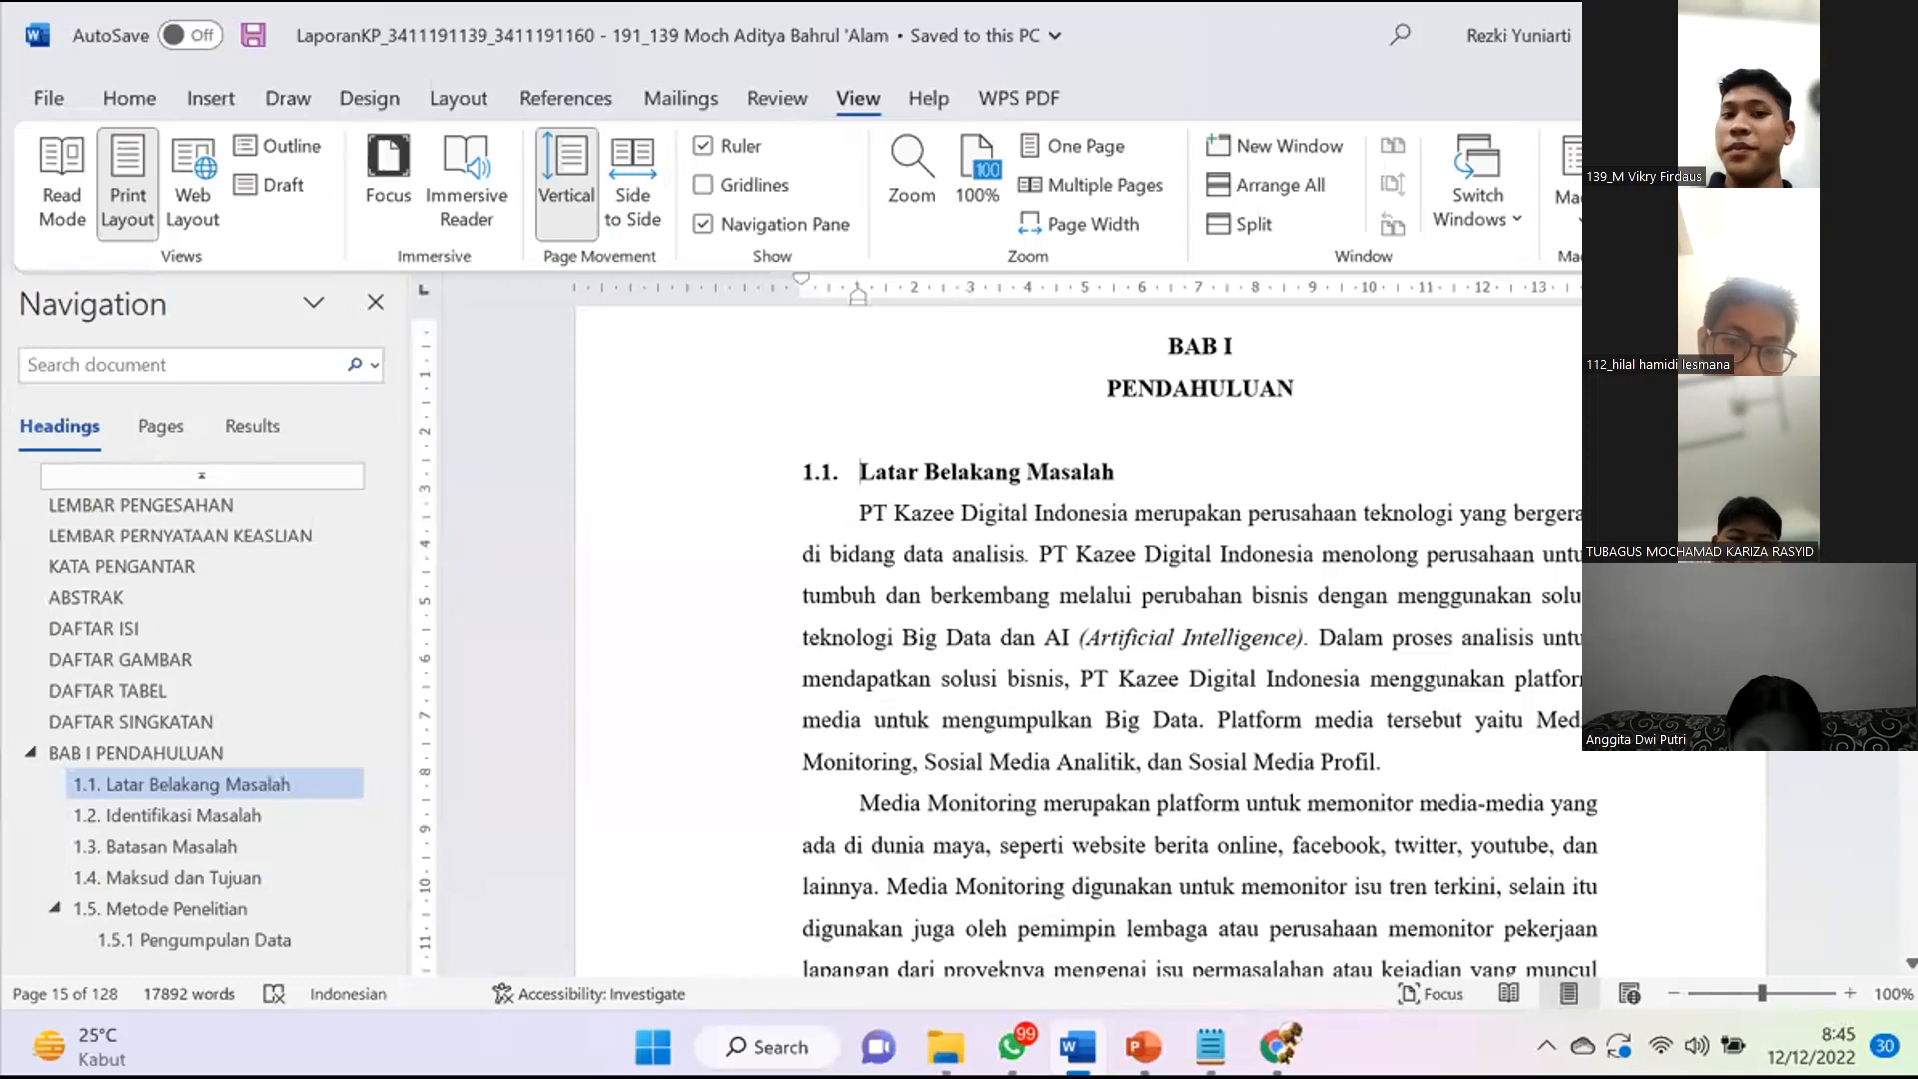
Step: Switch to the LaporanKP report in Word and go to its DAFTAR ISI heading
key("alt+Tab")
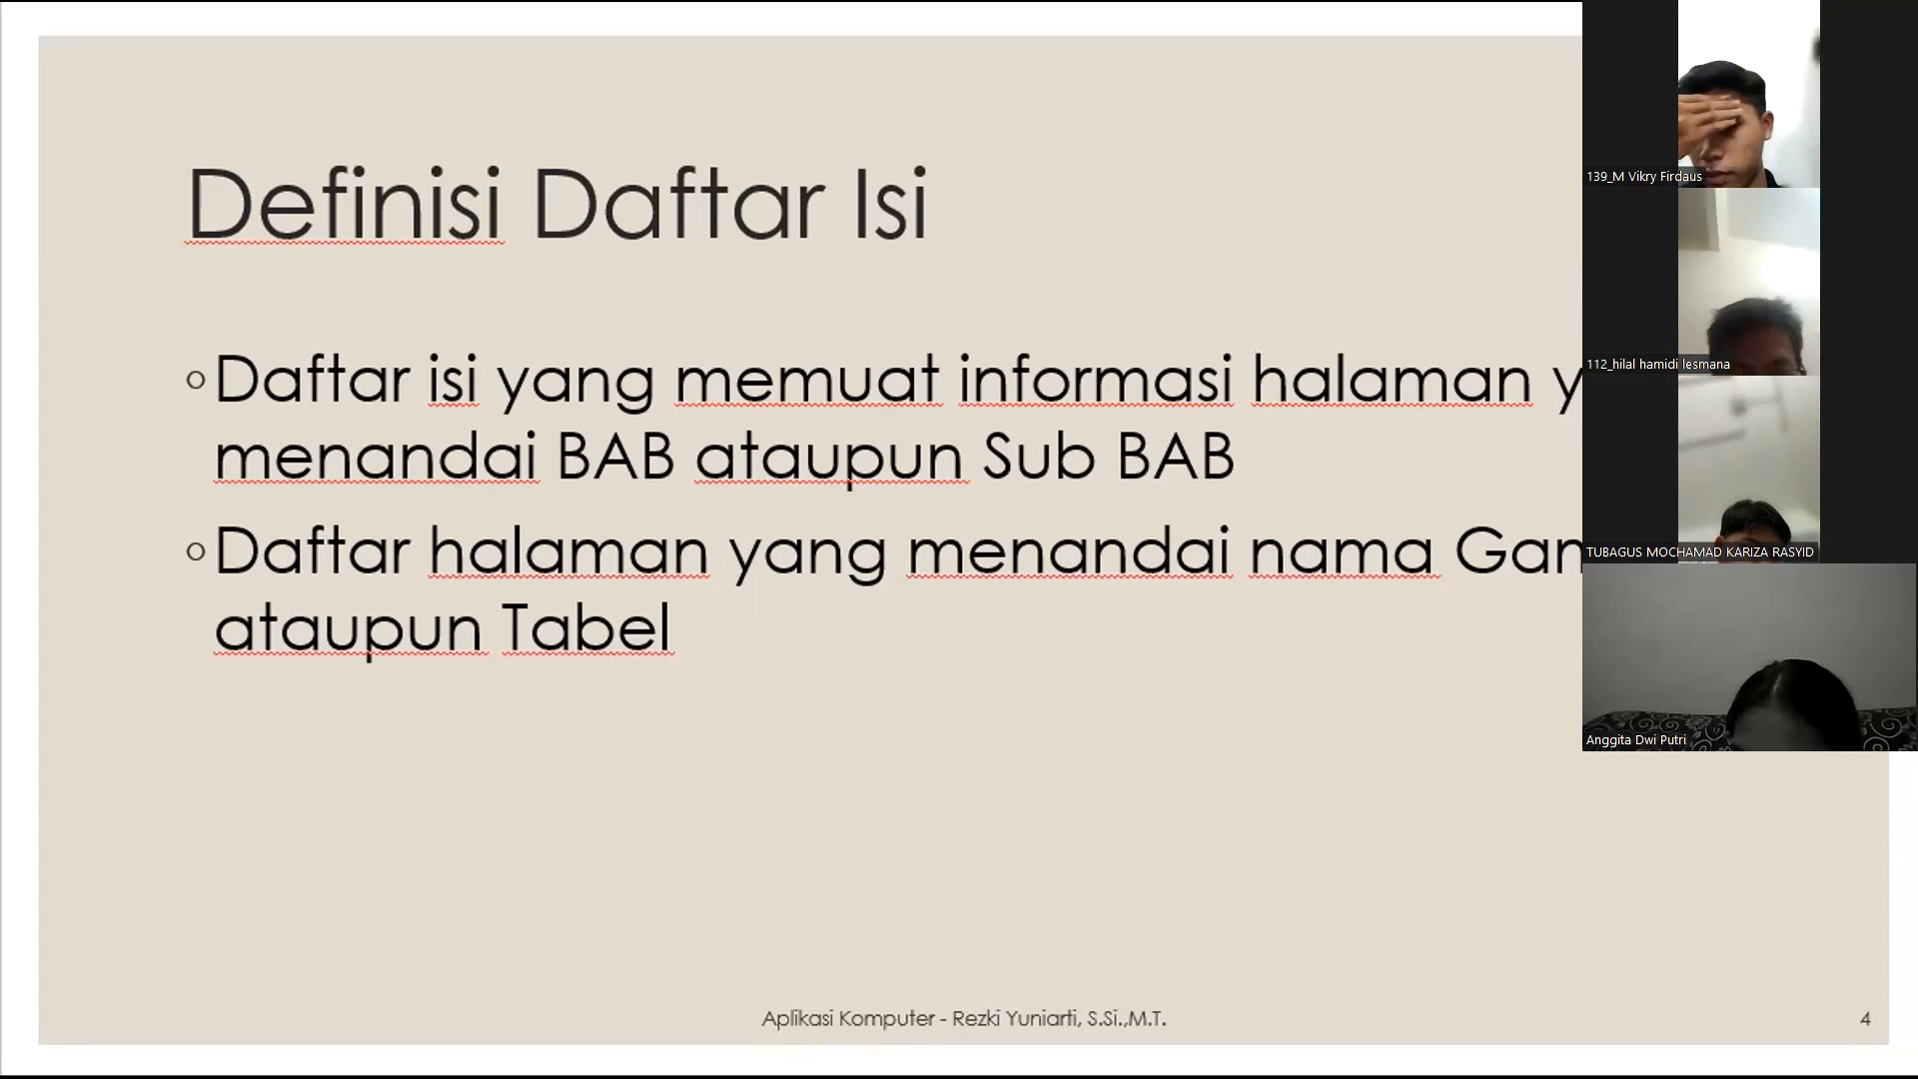
mouse_move(330, 1075)
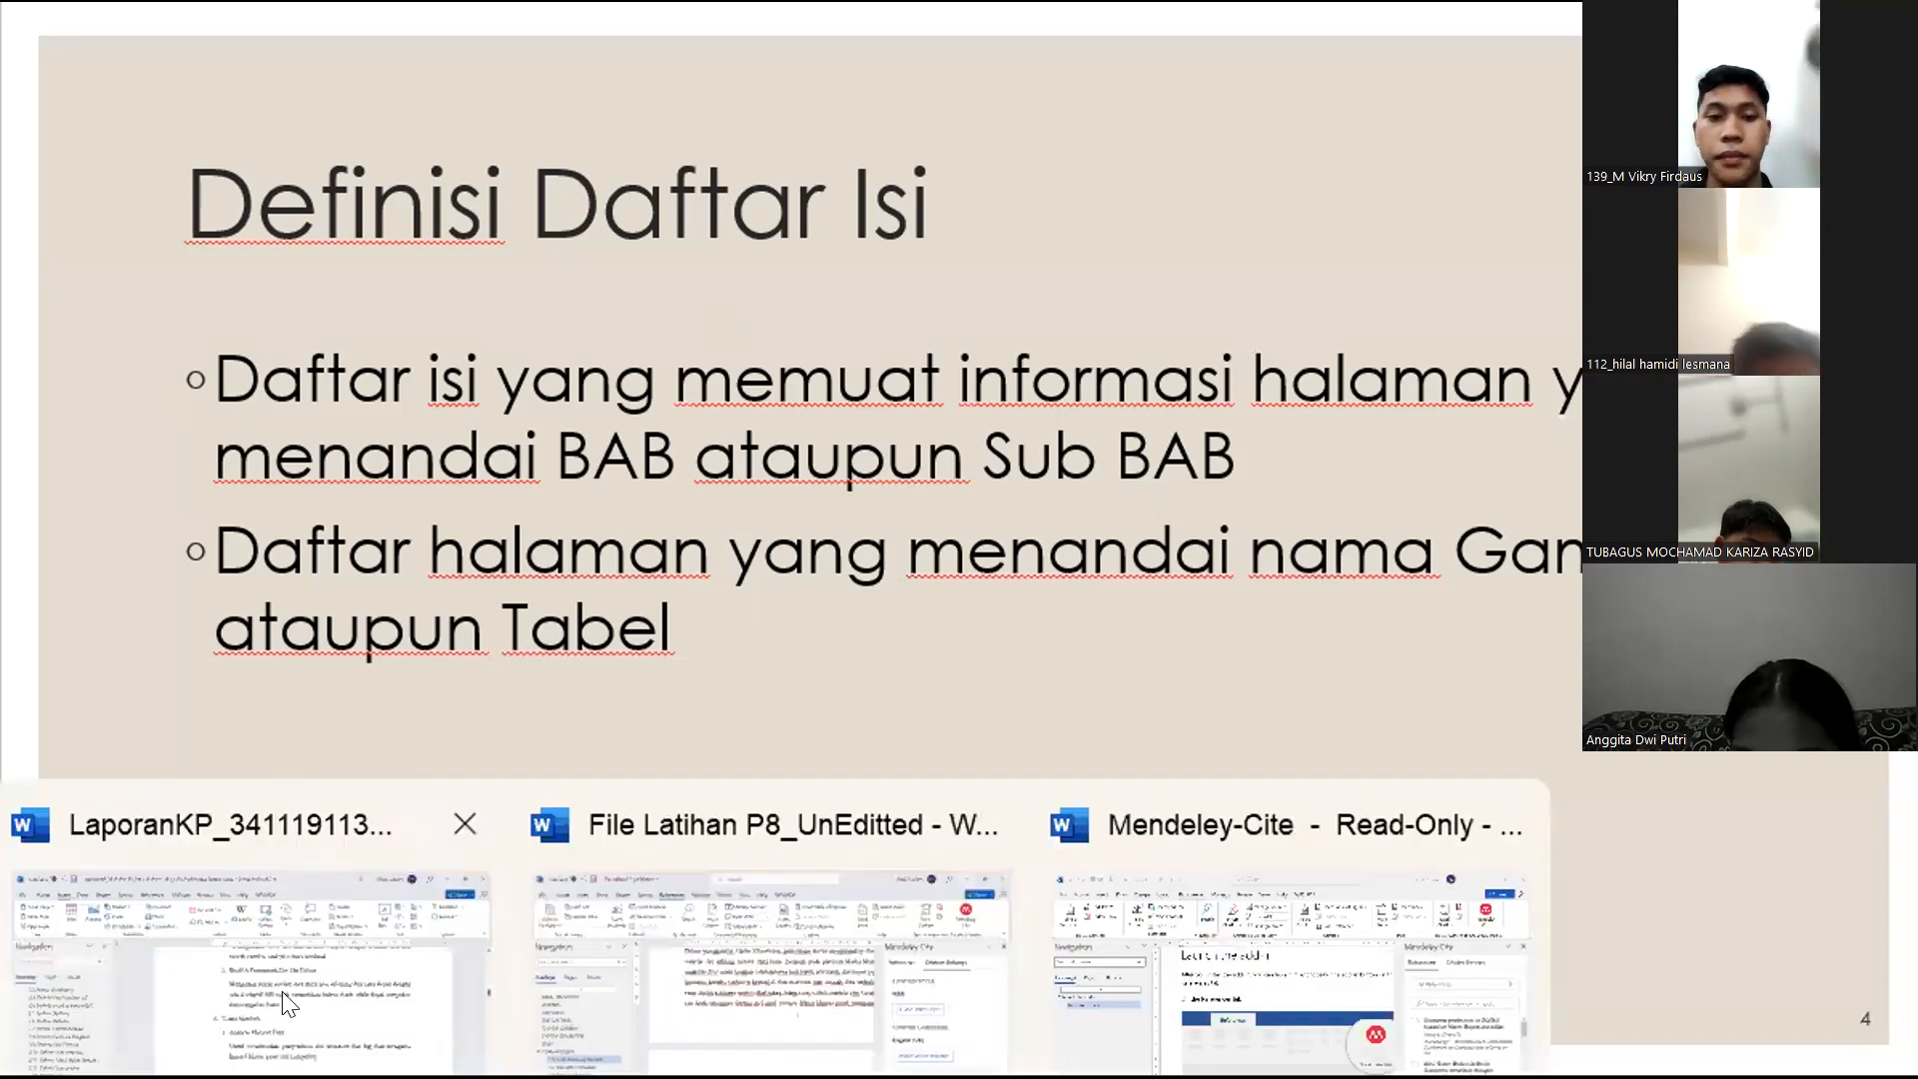
left_click(320, 997)
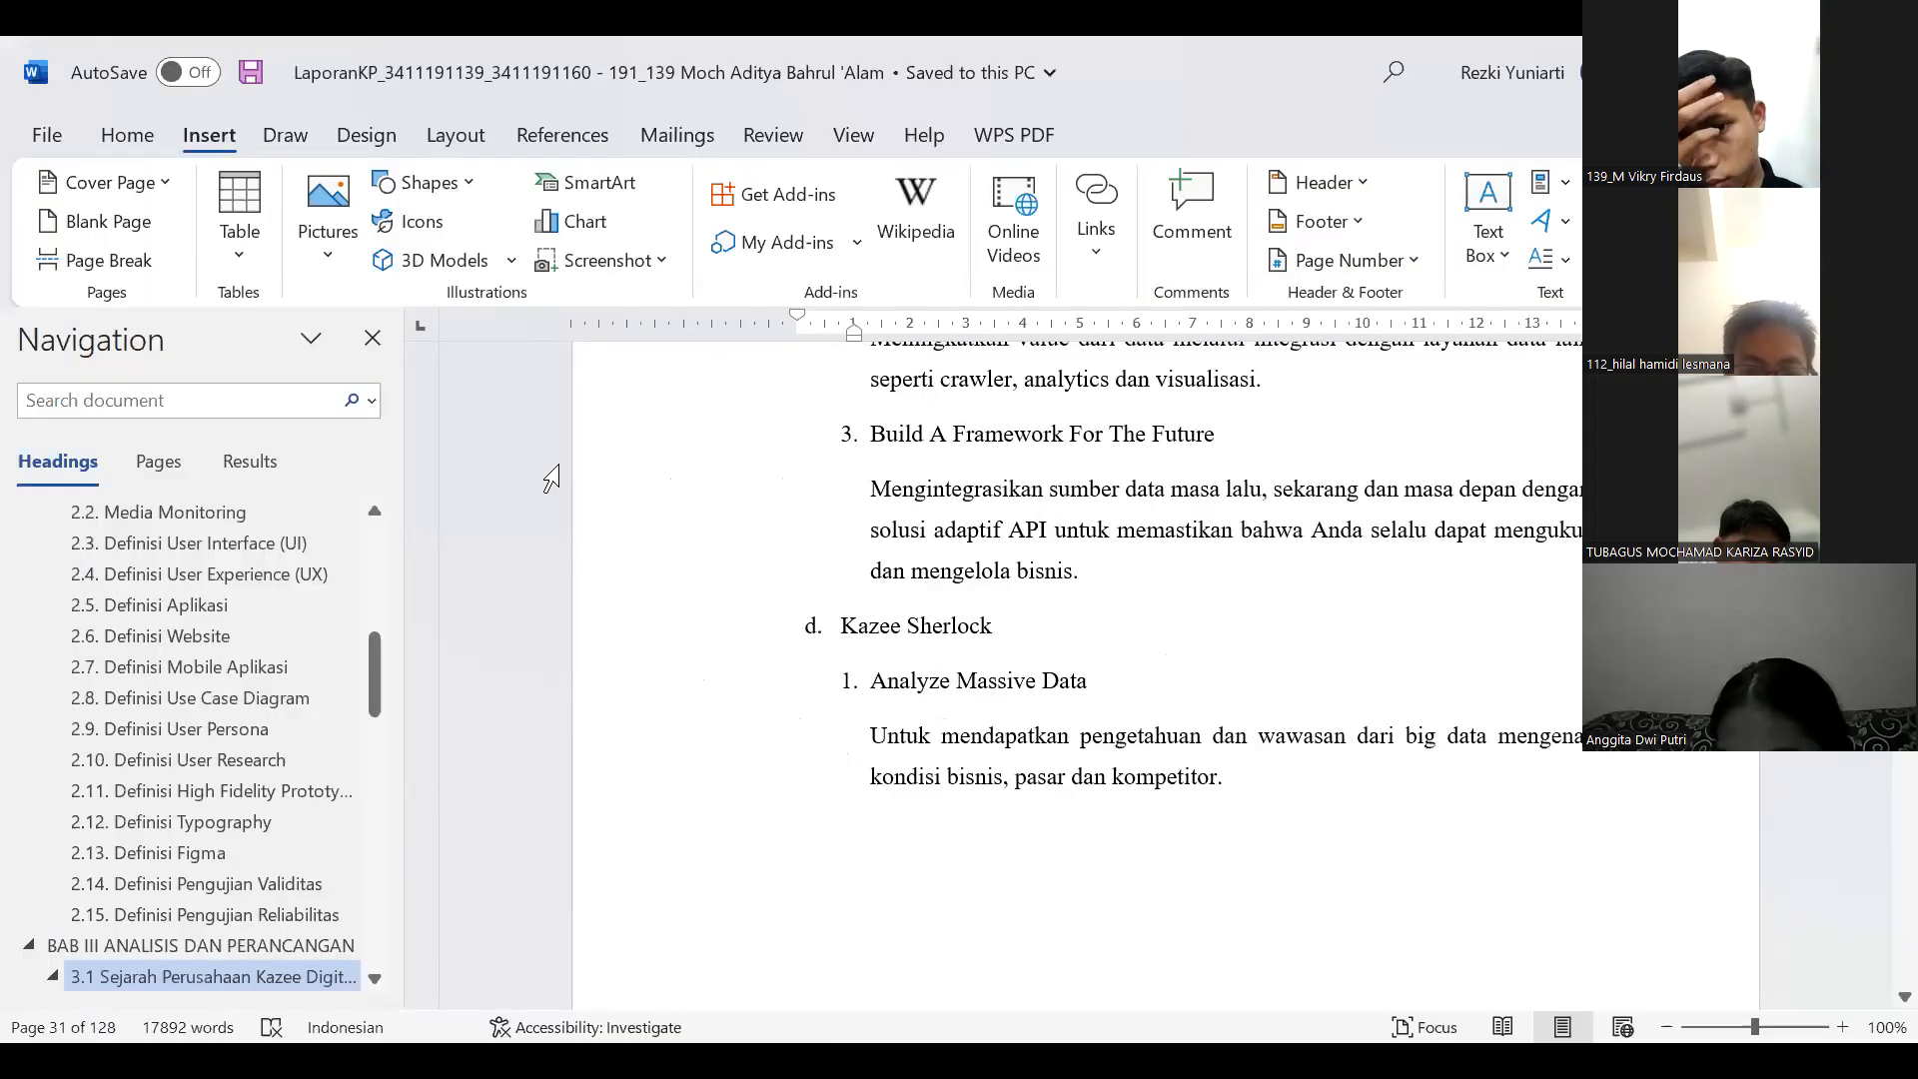
scroll(209, 679, "up", 3)
scroll(208, 676, "up", 5)
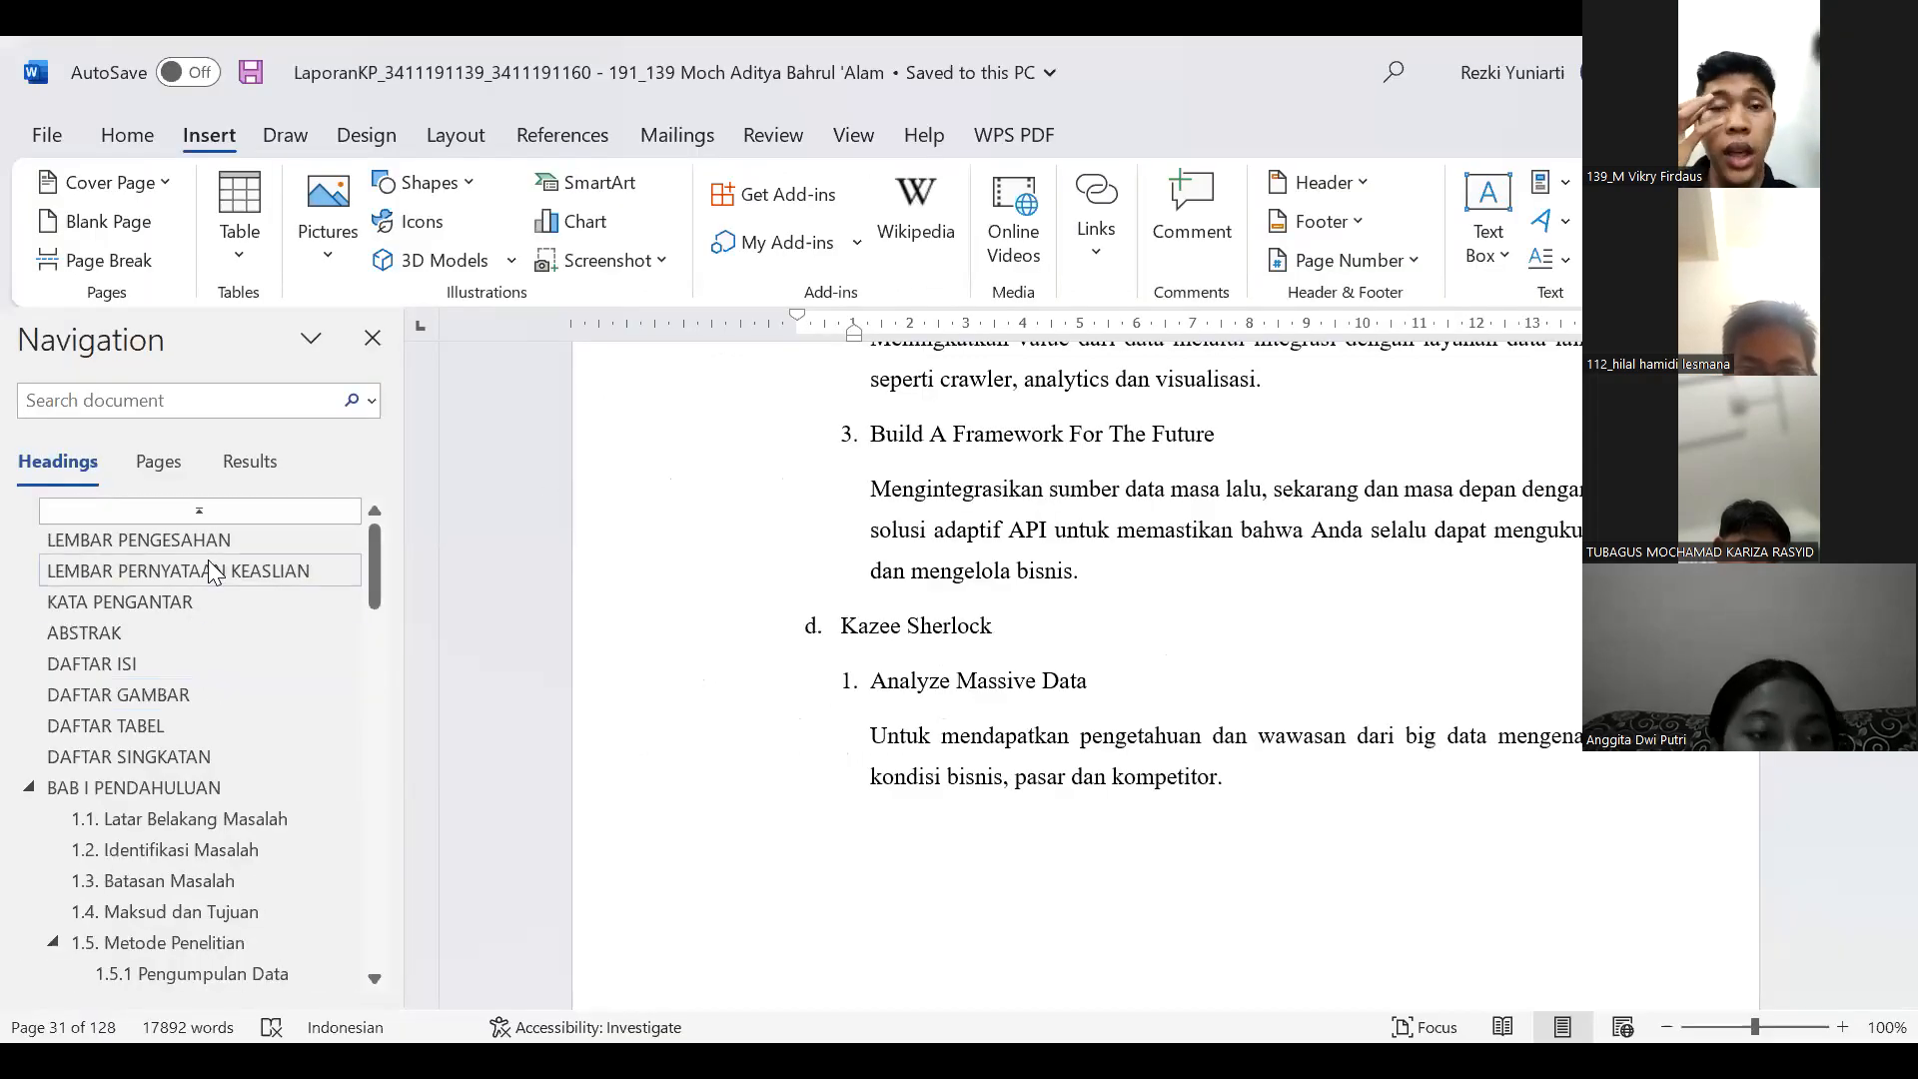
left_click(209, 662)
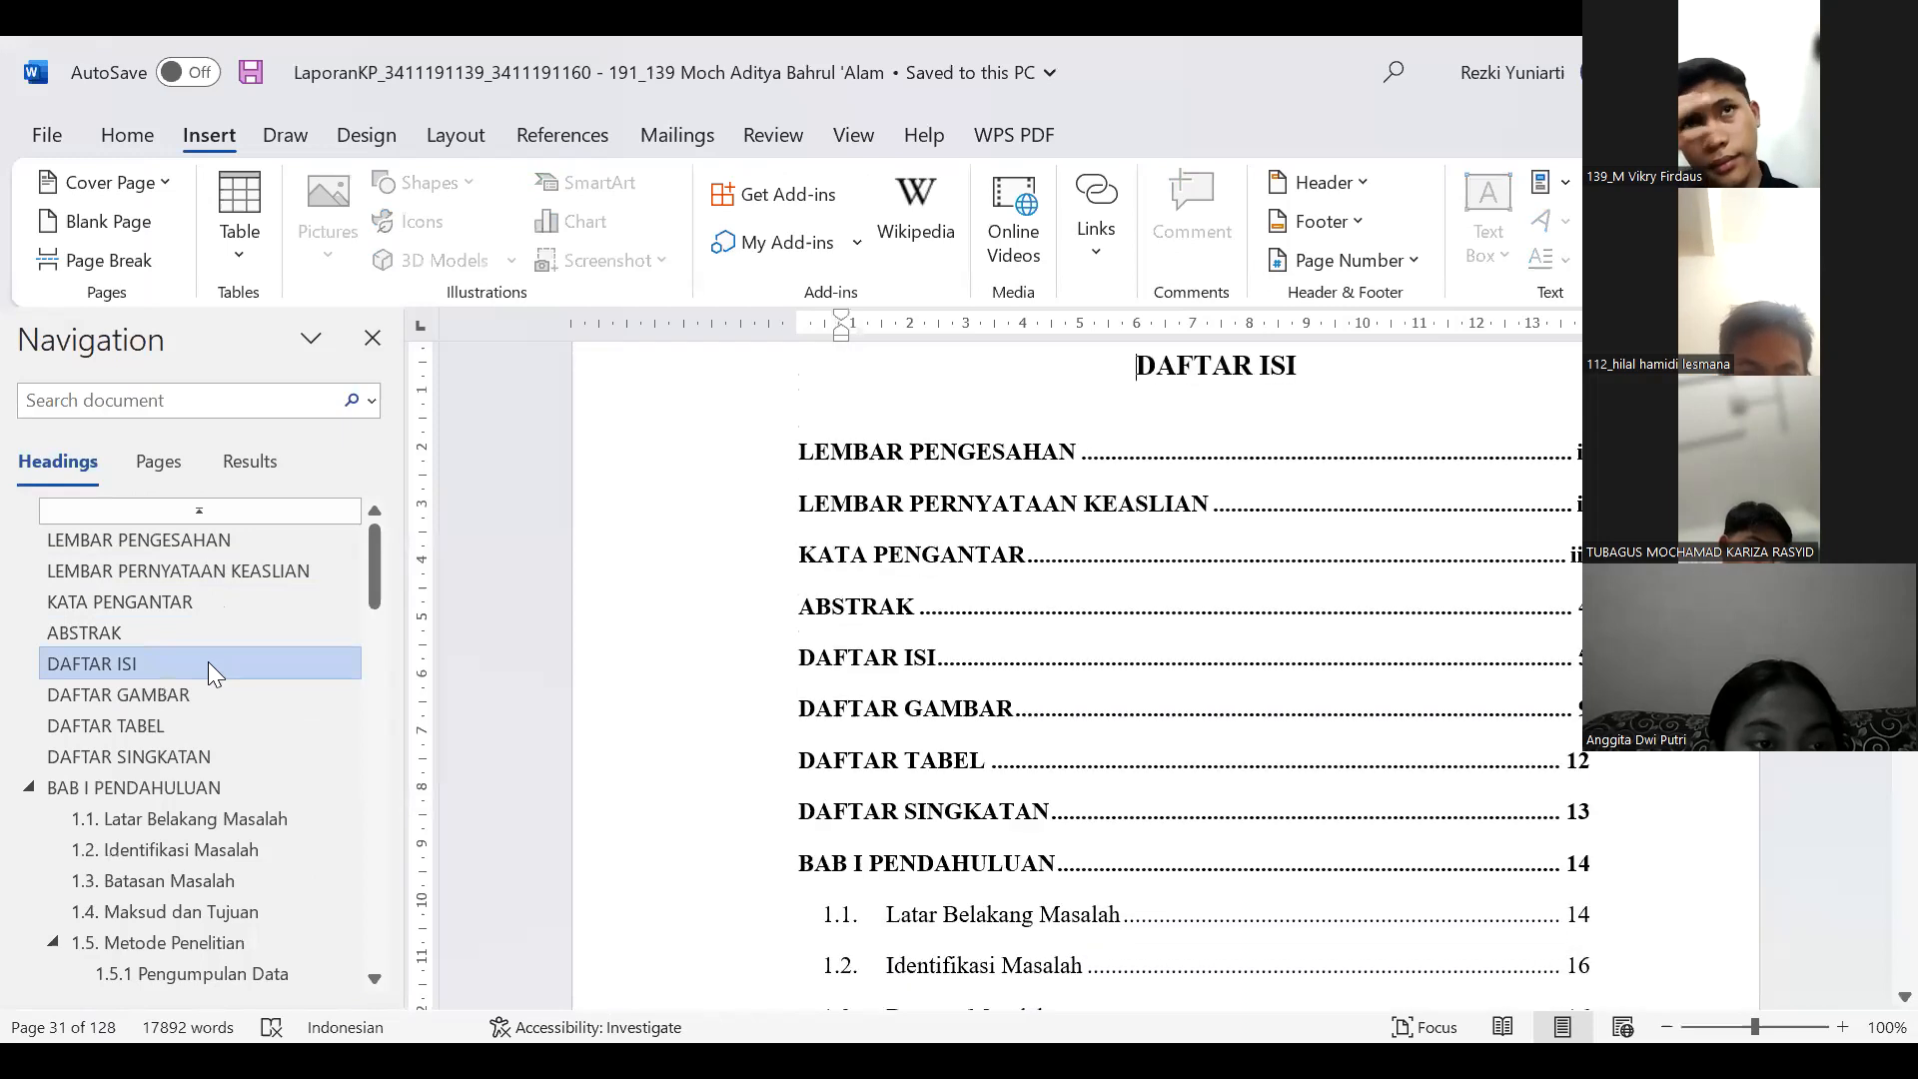
Step: Examine the automatic table of contents and its linked entries on the DAFTAR ISI page
left_click(1146, 517)
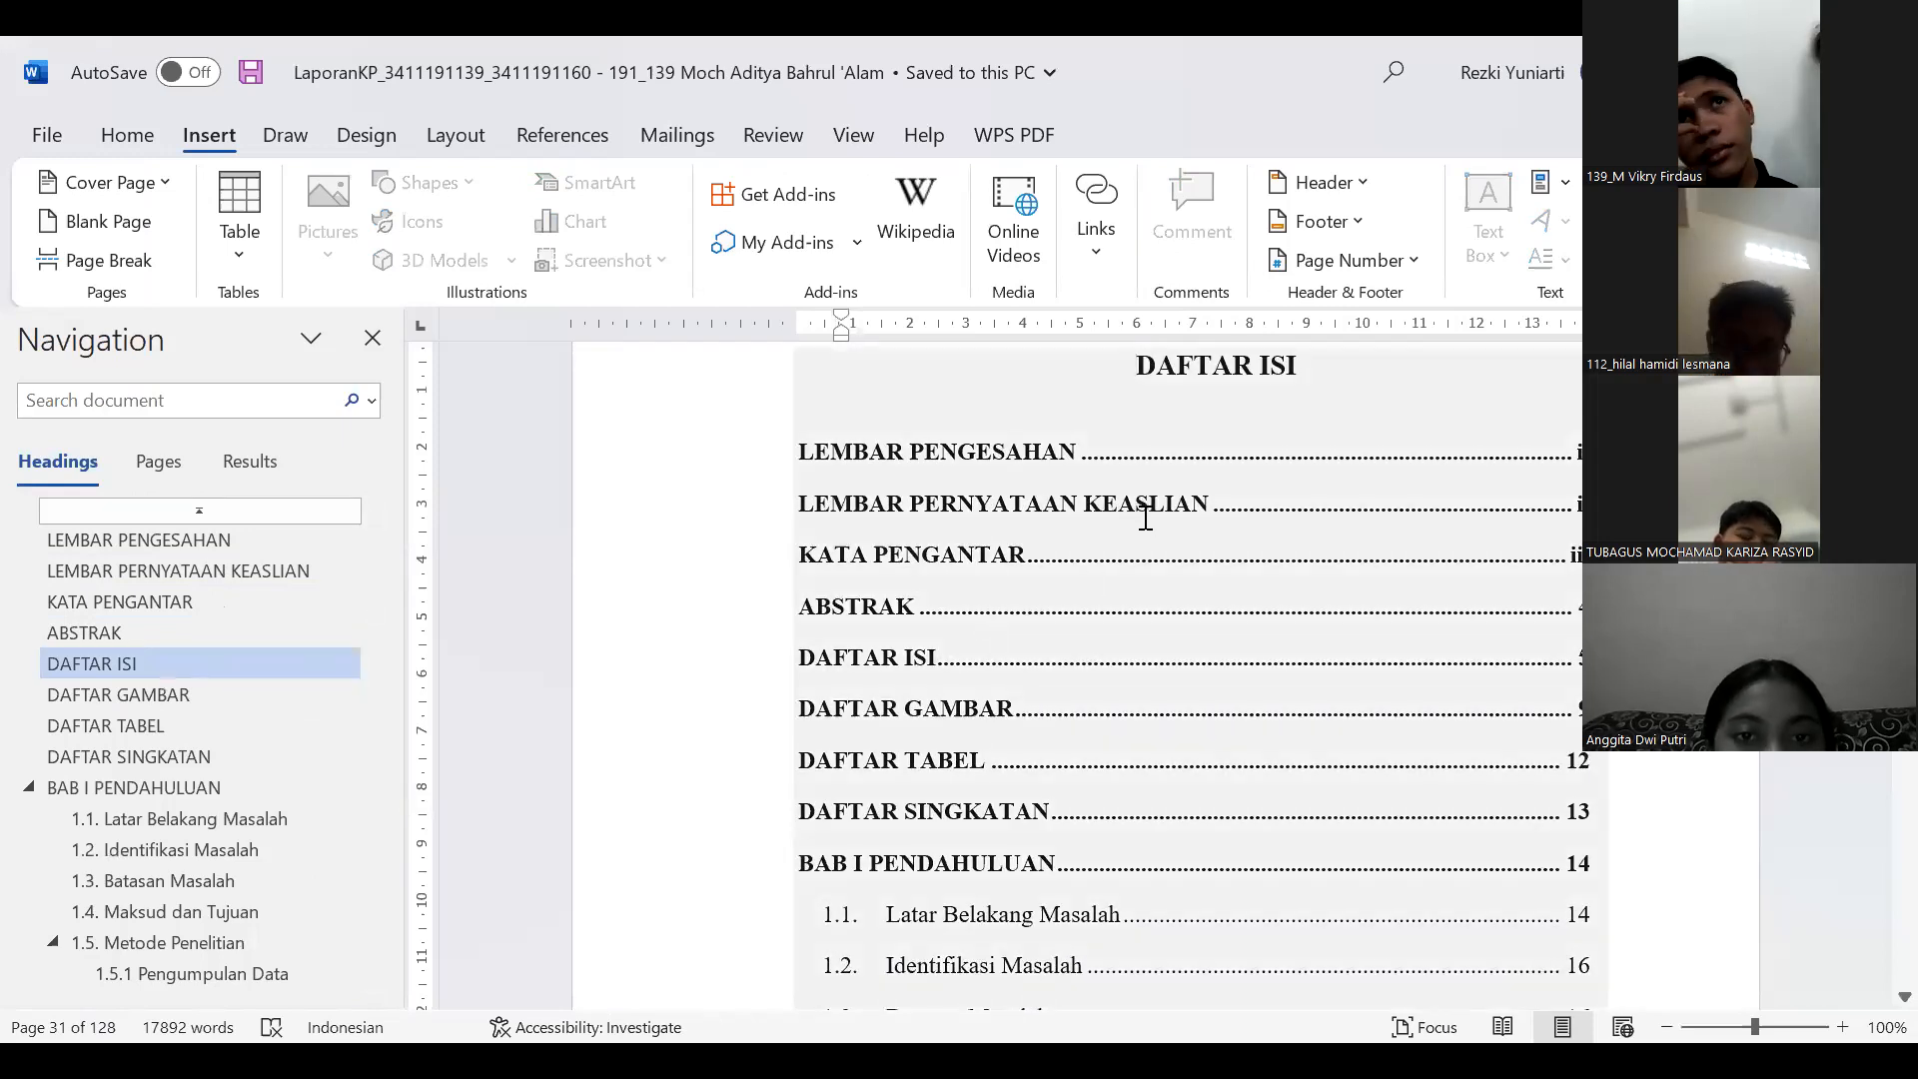
scroll(1146, 517, "down", 5)
scroll(1146, 518, "up", 4)
scroll(1146, 517, "up", 3)
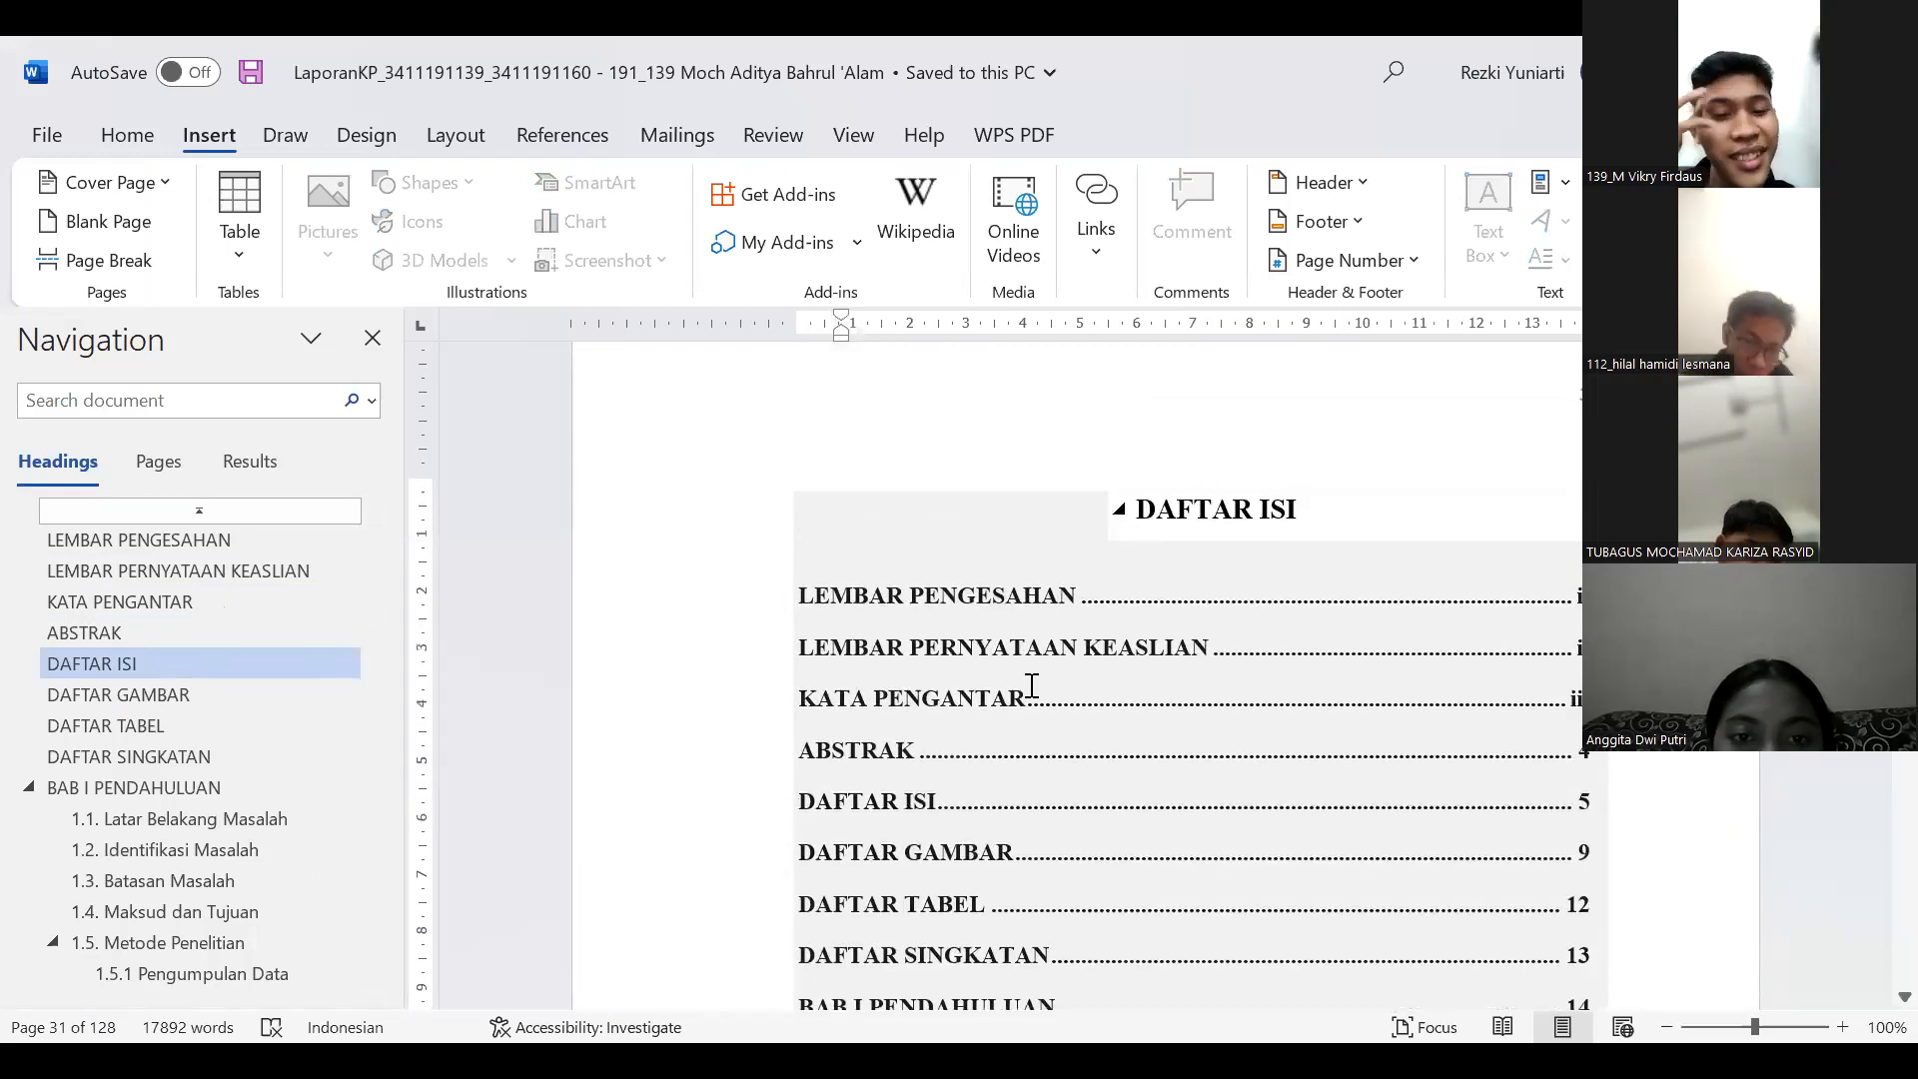
left_click(860, 655)
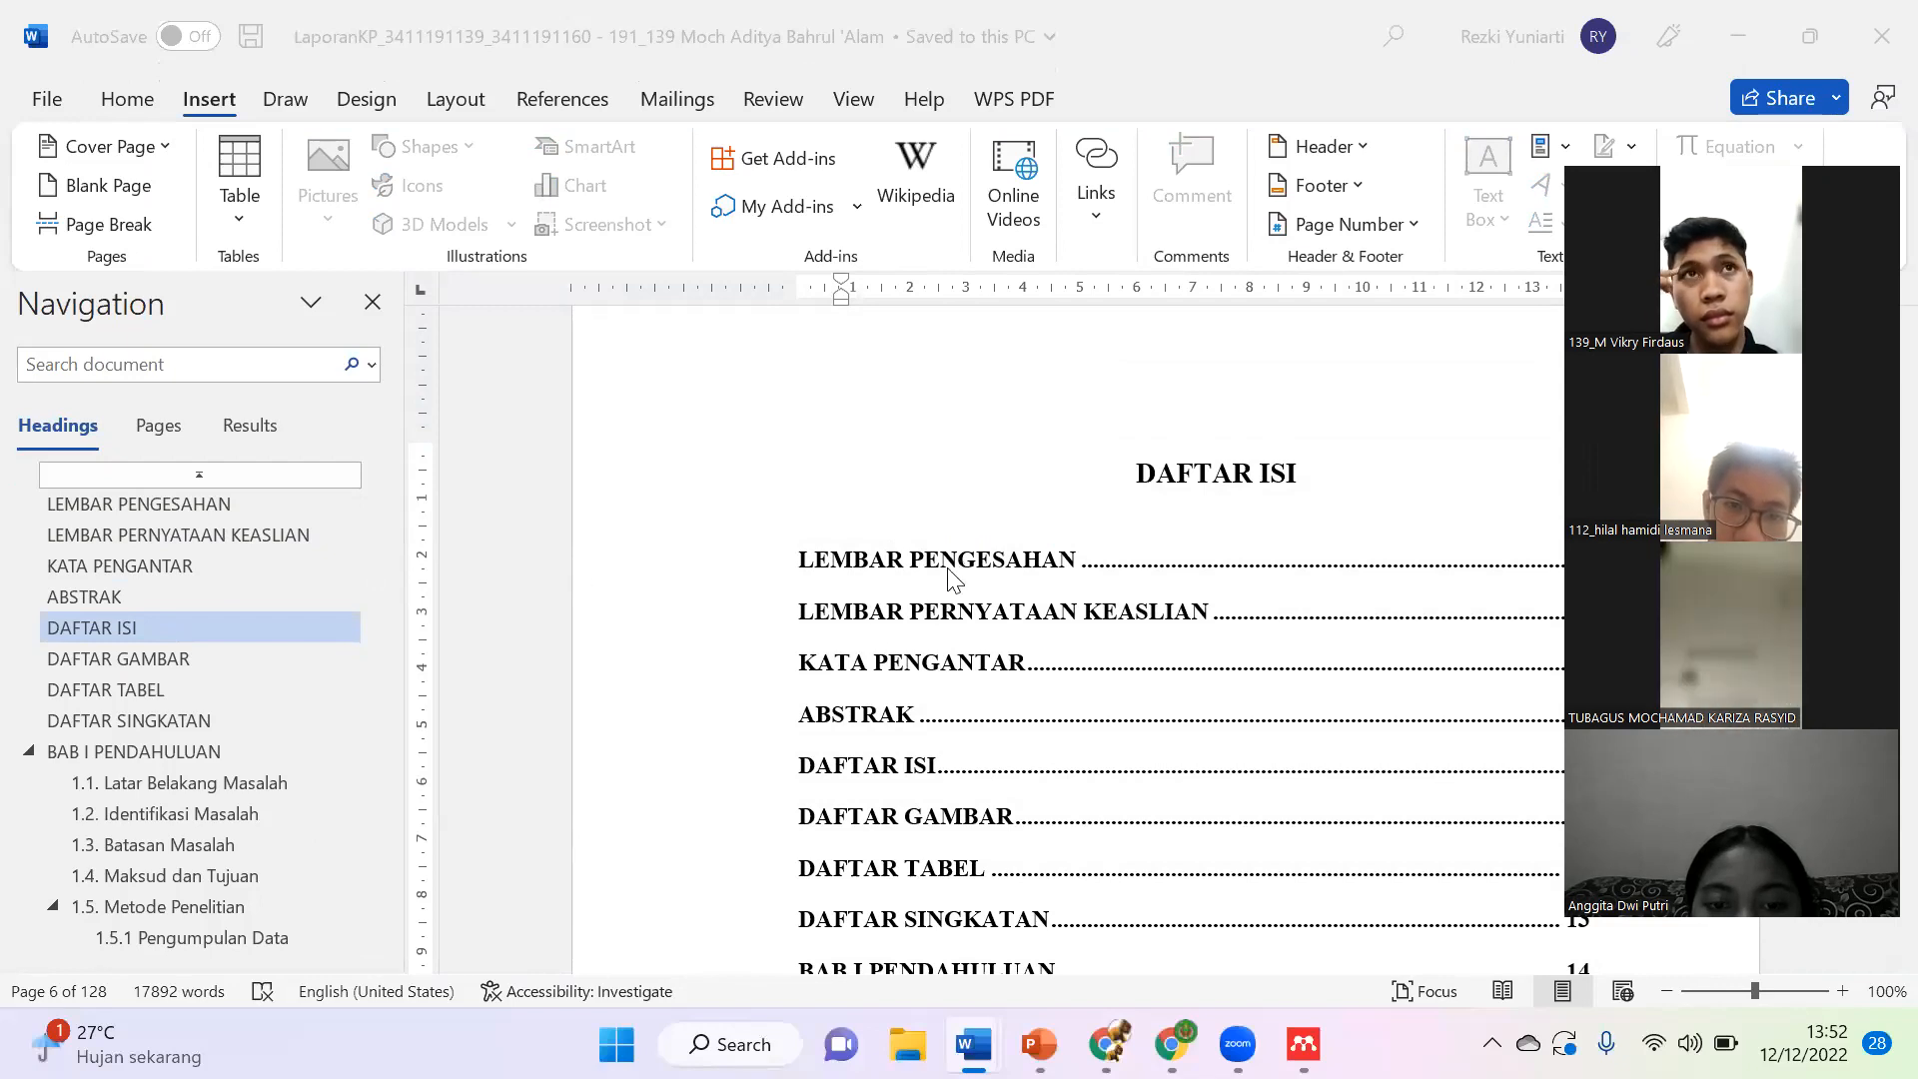
left_click(1026, 690)
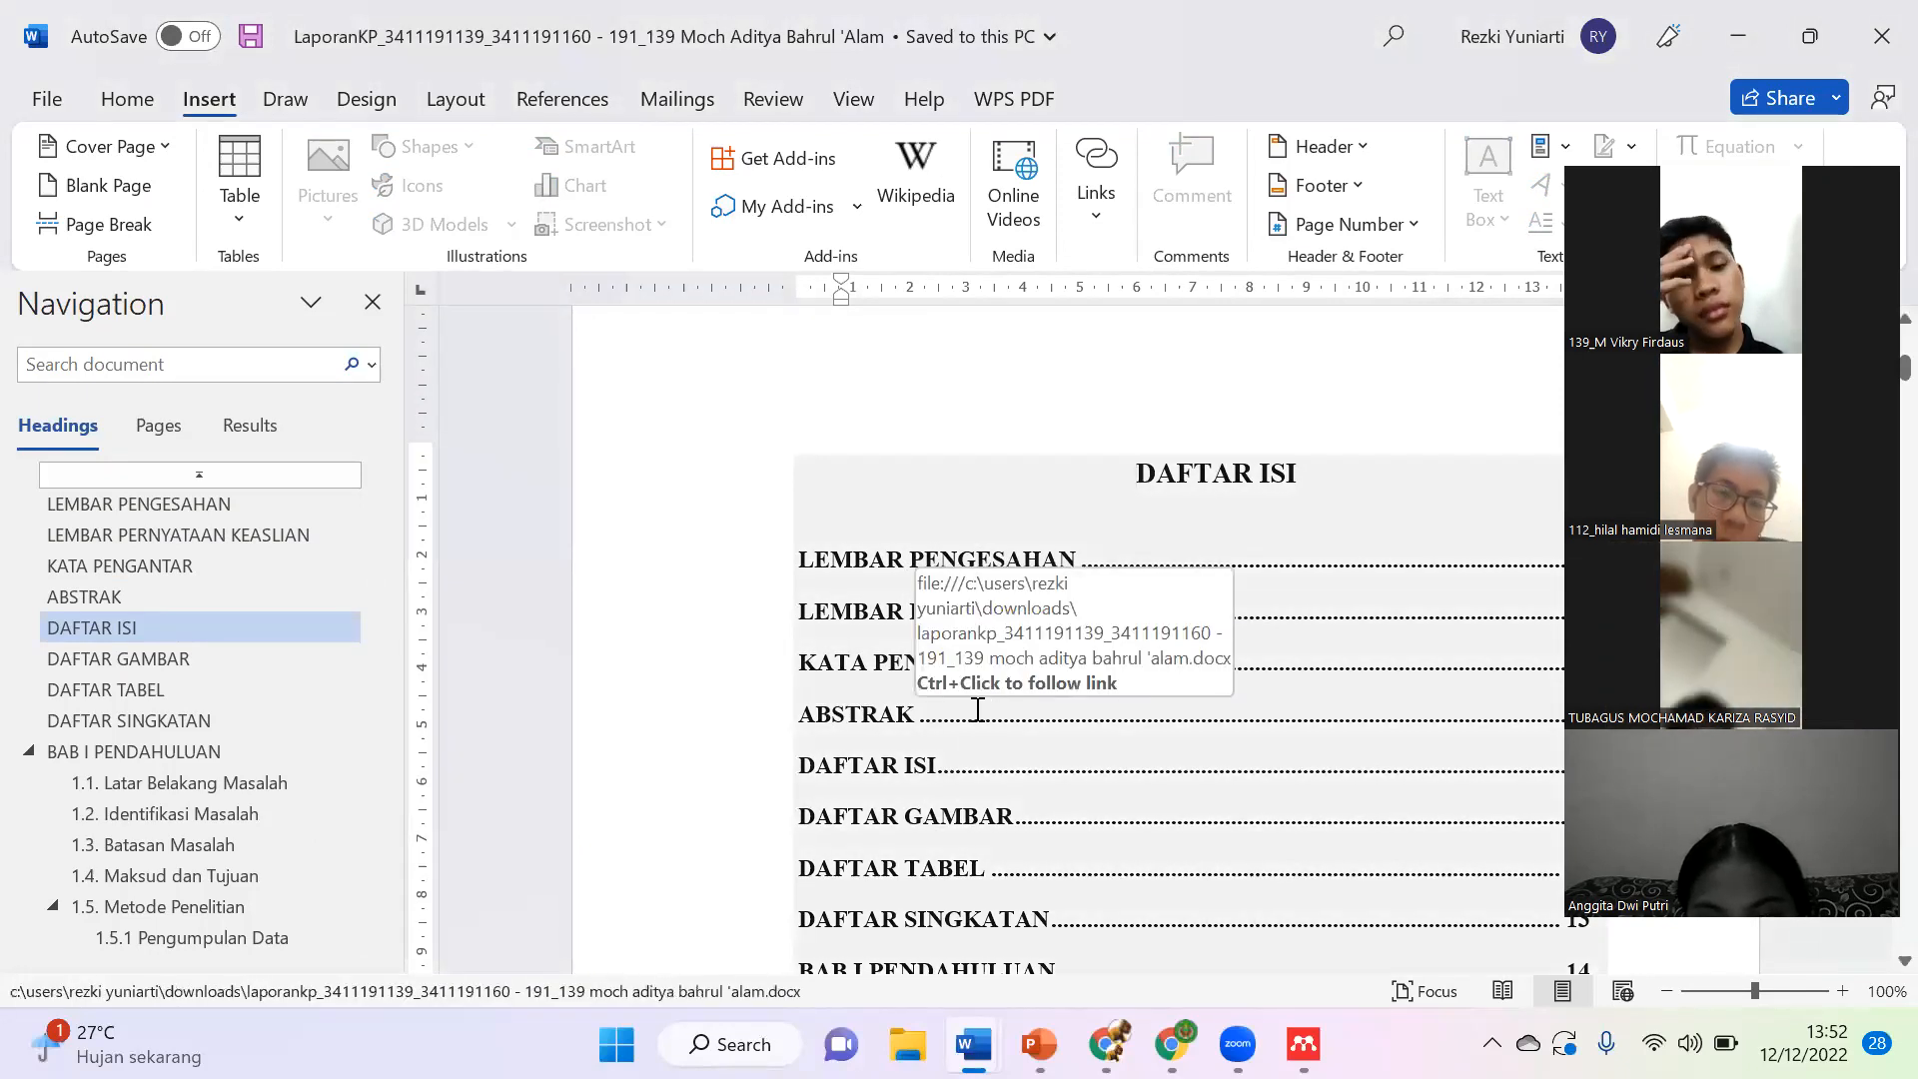
Step: Go to DAFTAR GAMBAR and follow the link of the Gambar 3.1 Logo Kazee Digital Indonesia entry
left_click(221, 657)
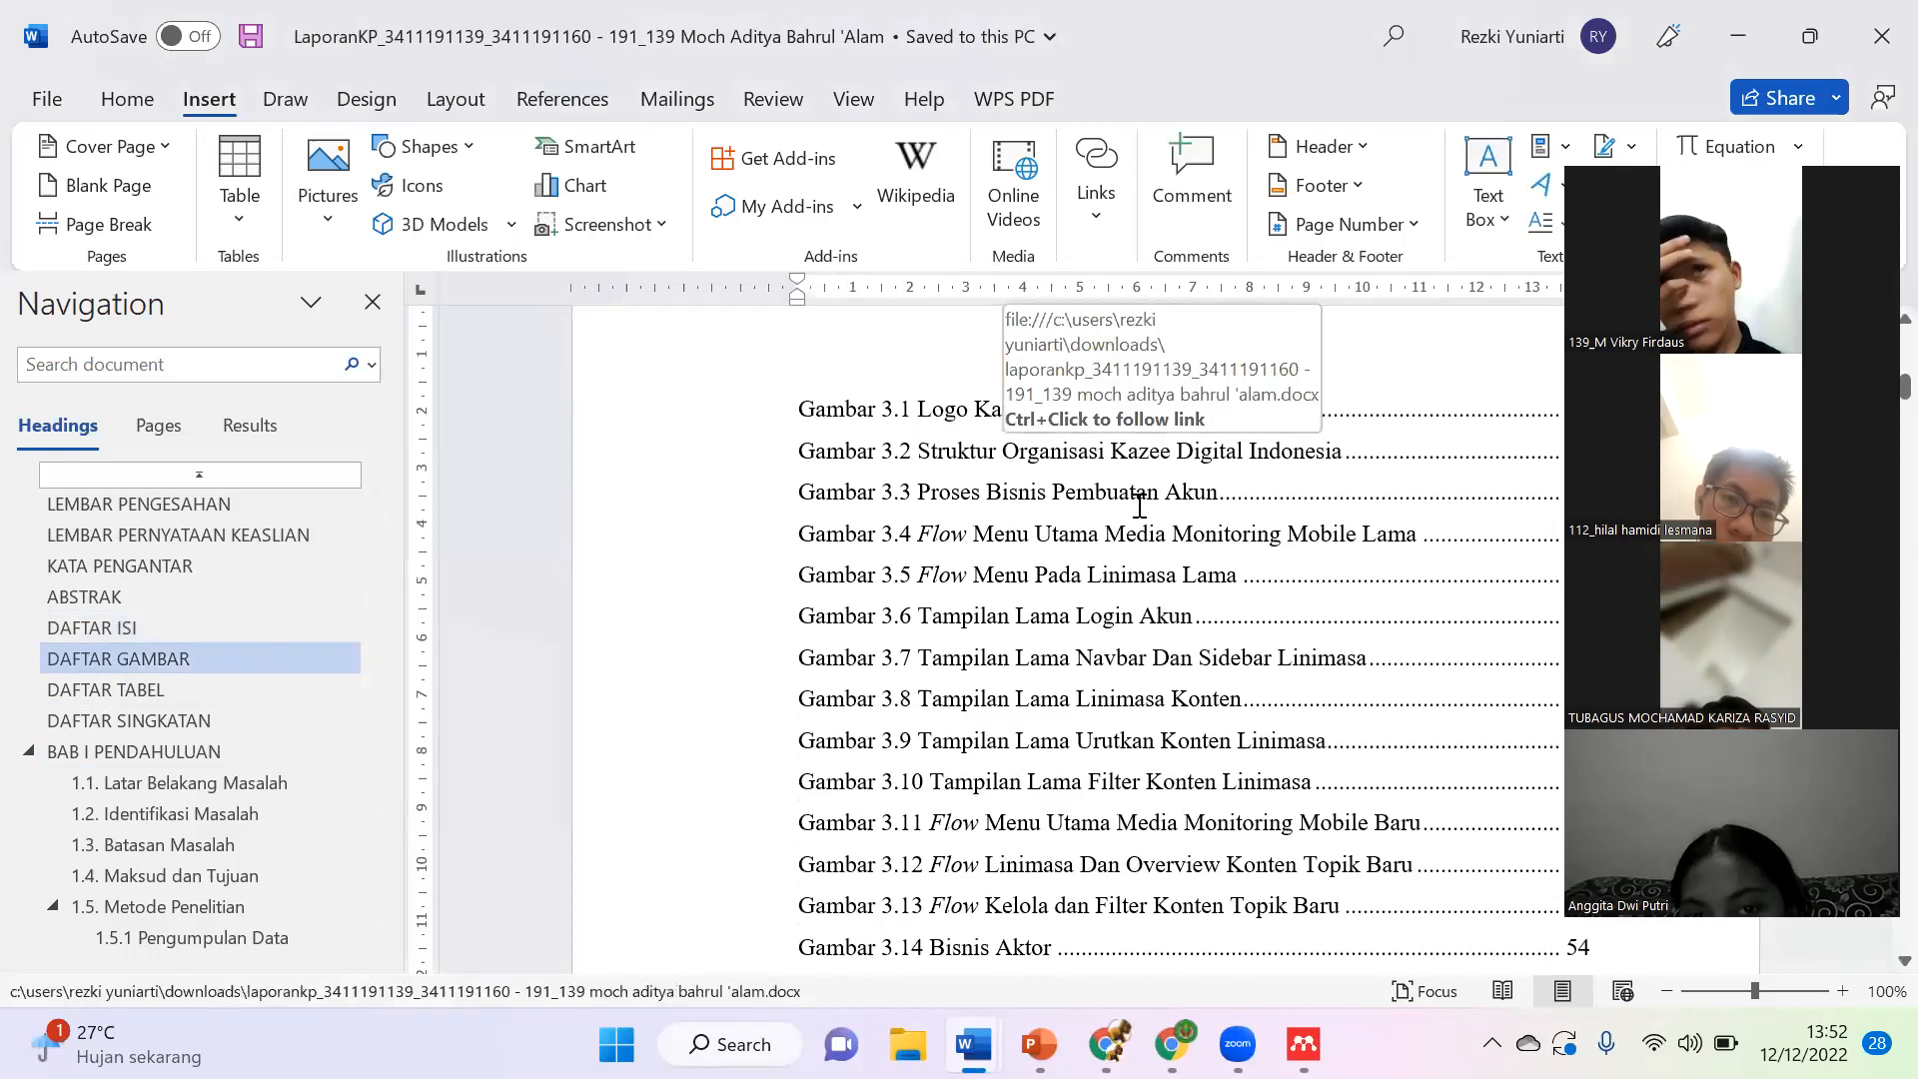
scroll(1223, 595, "up", 2)
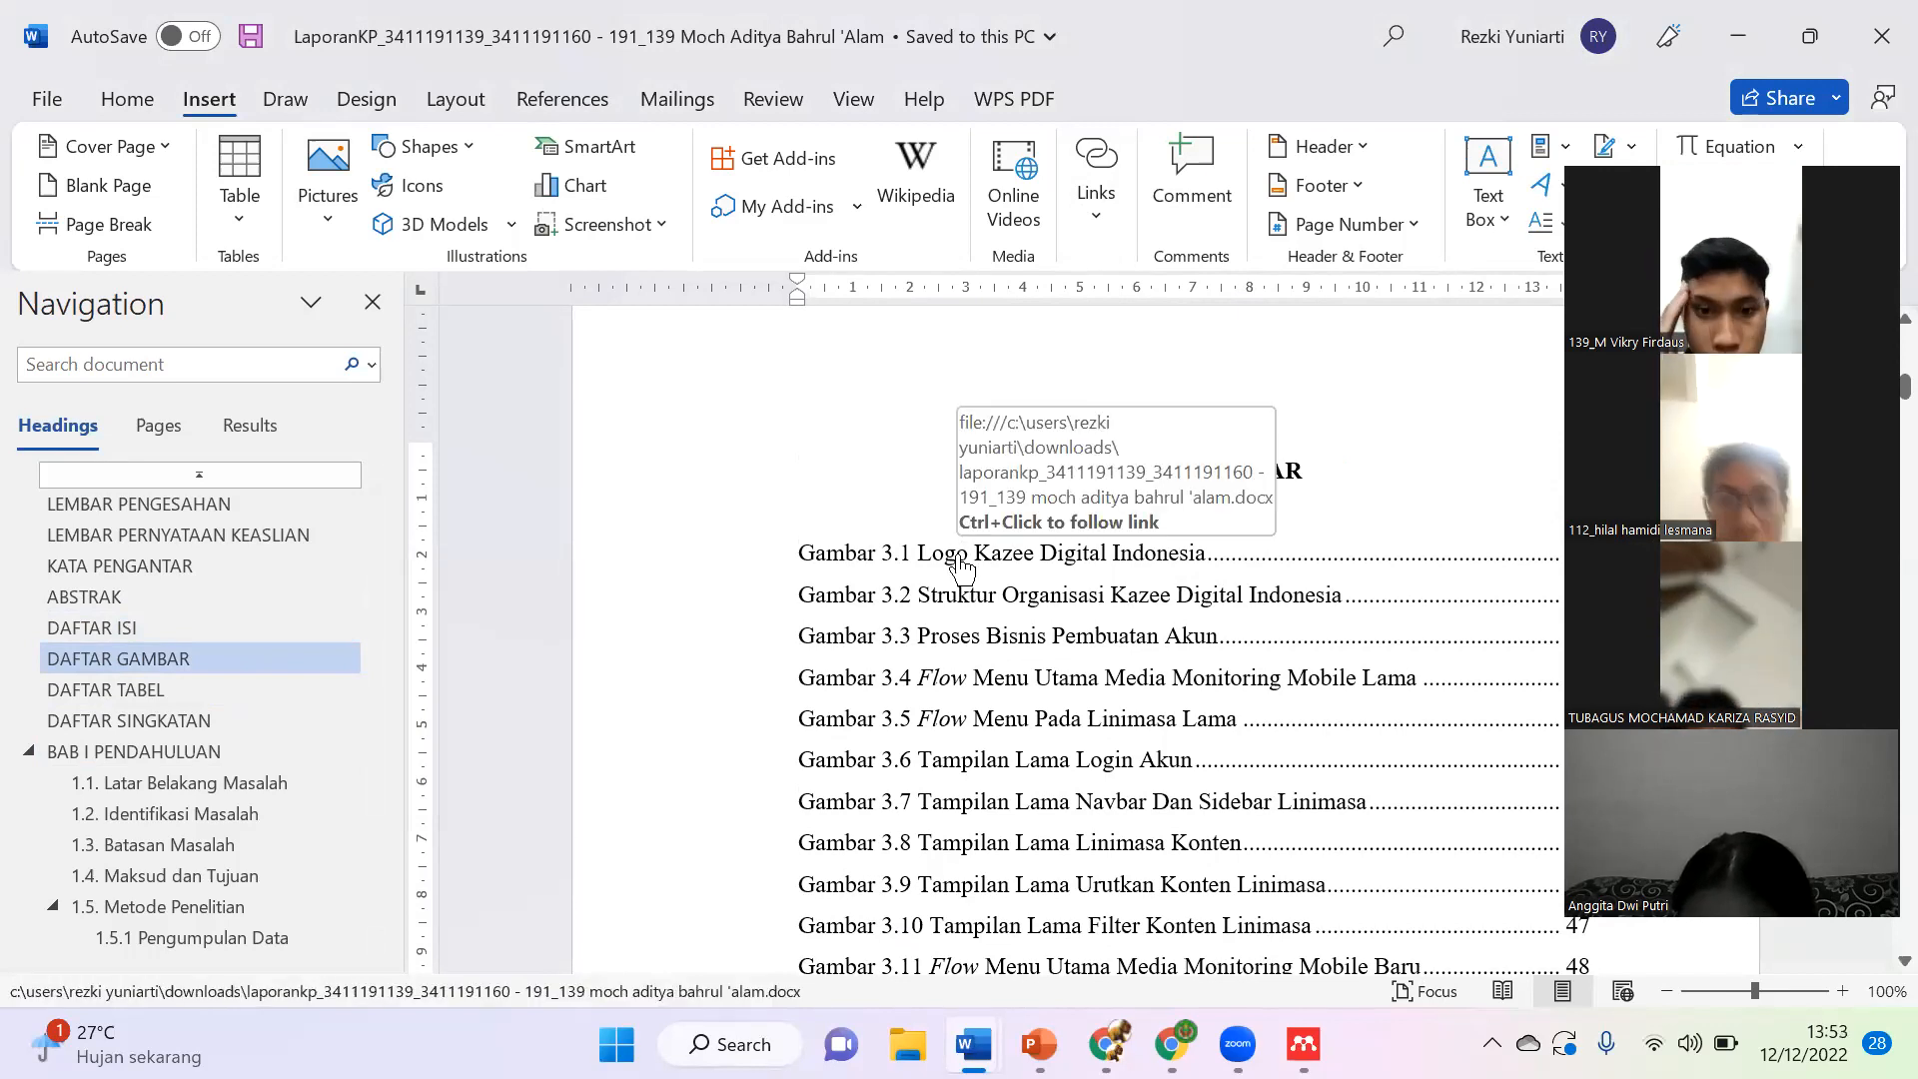
left_click(958, 552, "ctrl")
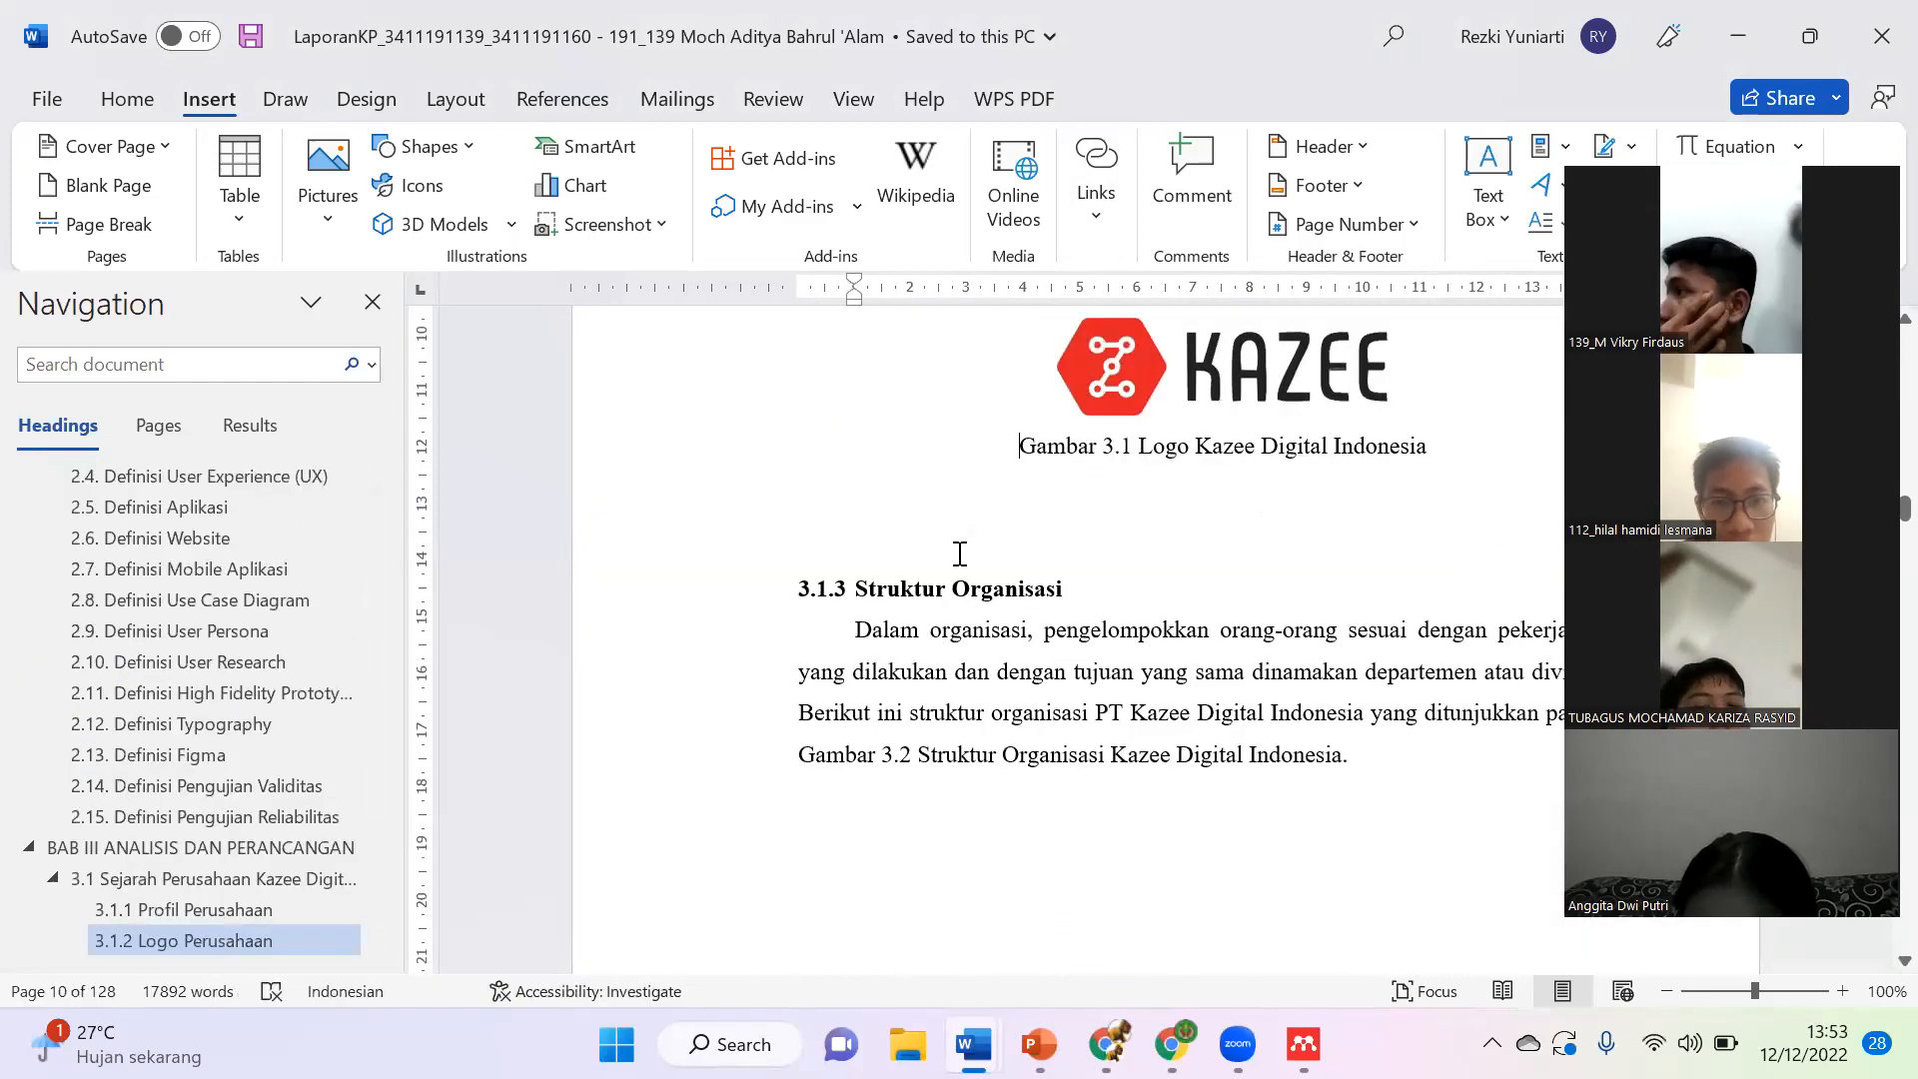
Step: Return to DAFTAR ISI and follow the link of the BAB I PENDAHULUAN entry
scroll(280, 650, "up", 8)
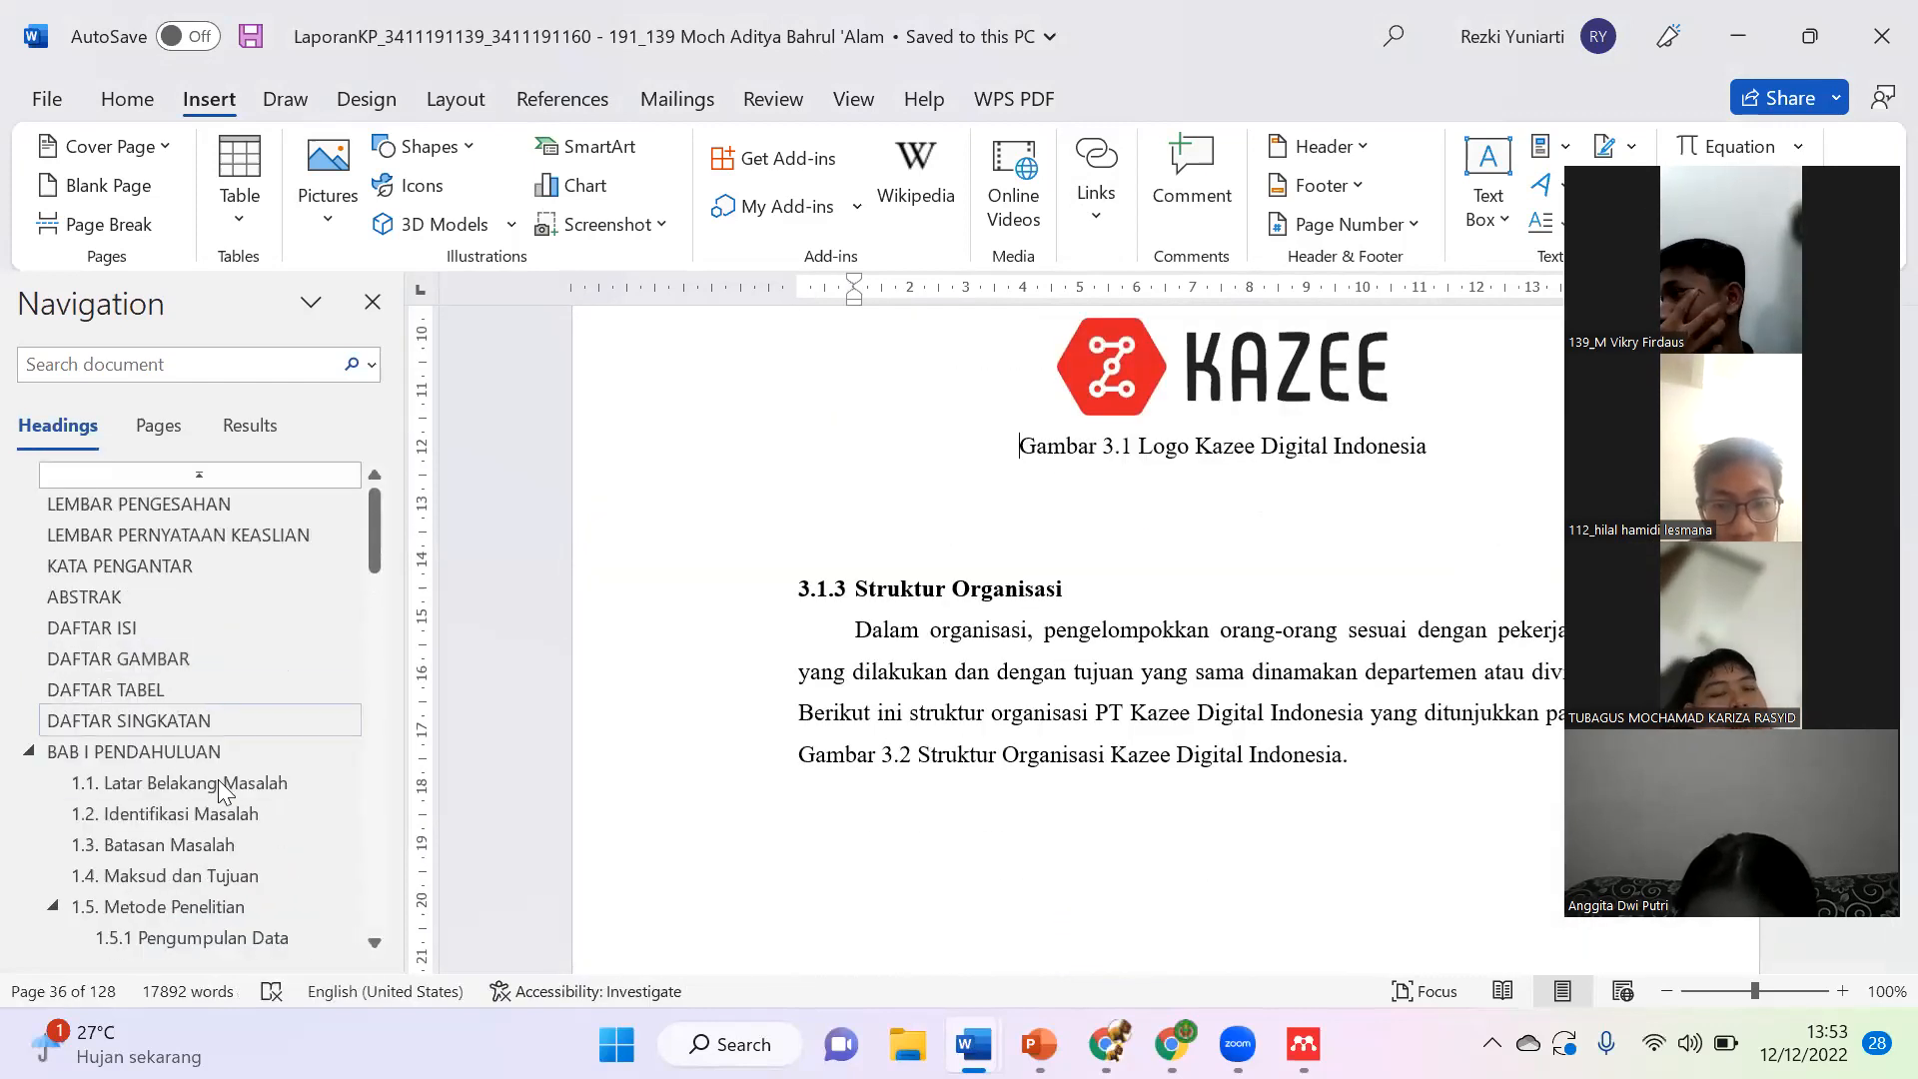
left_click(218, 625)
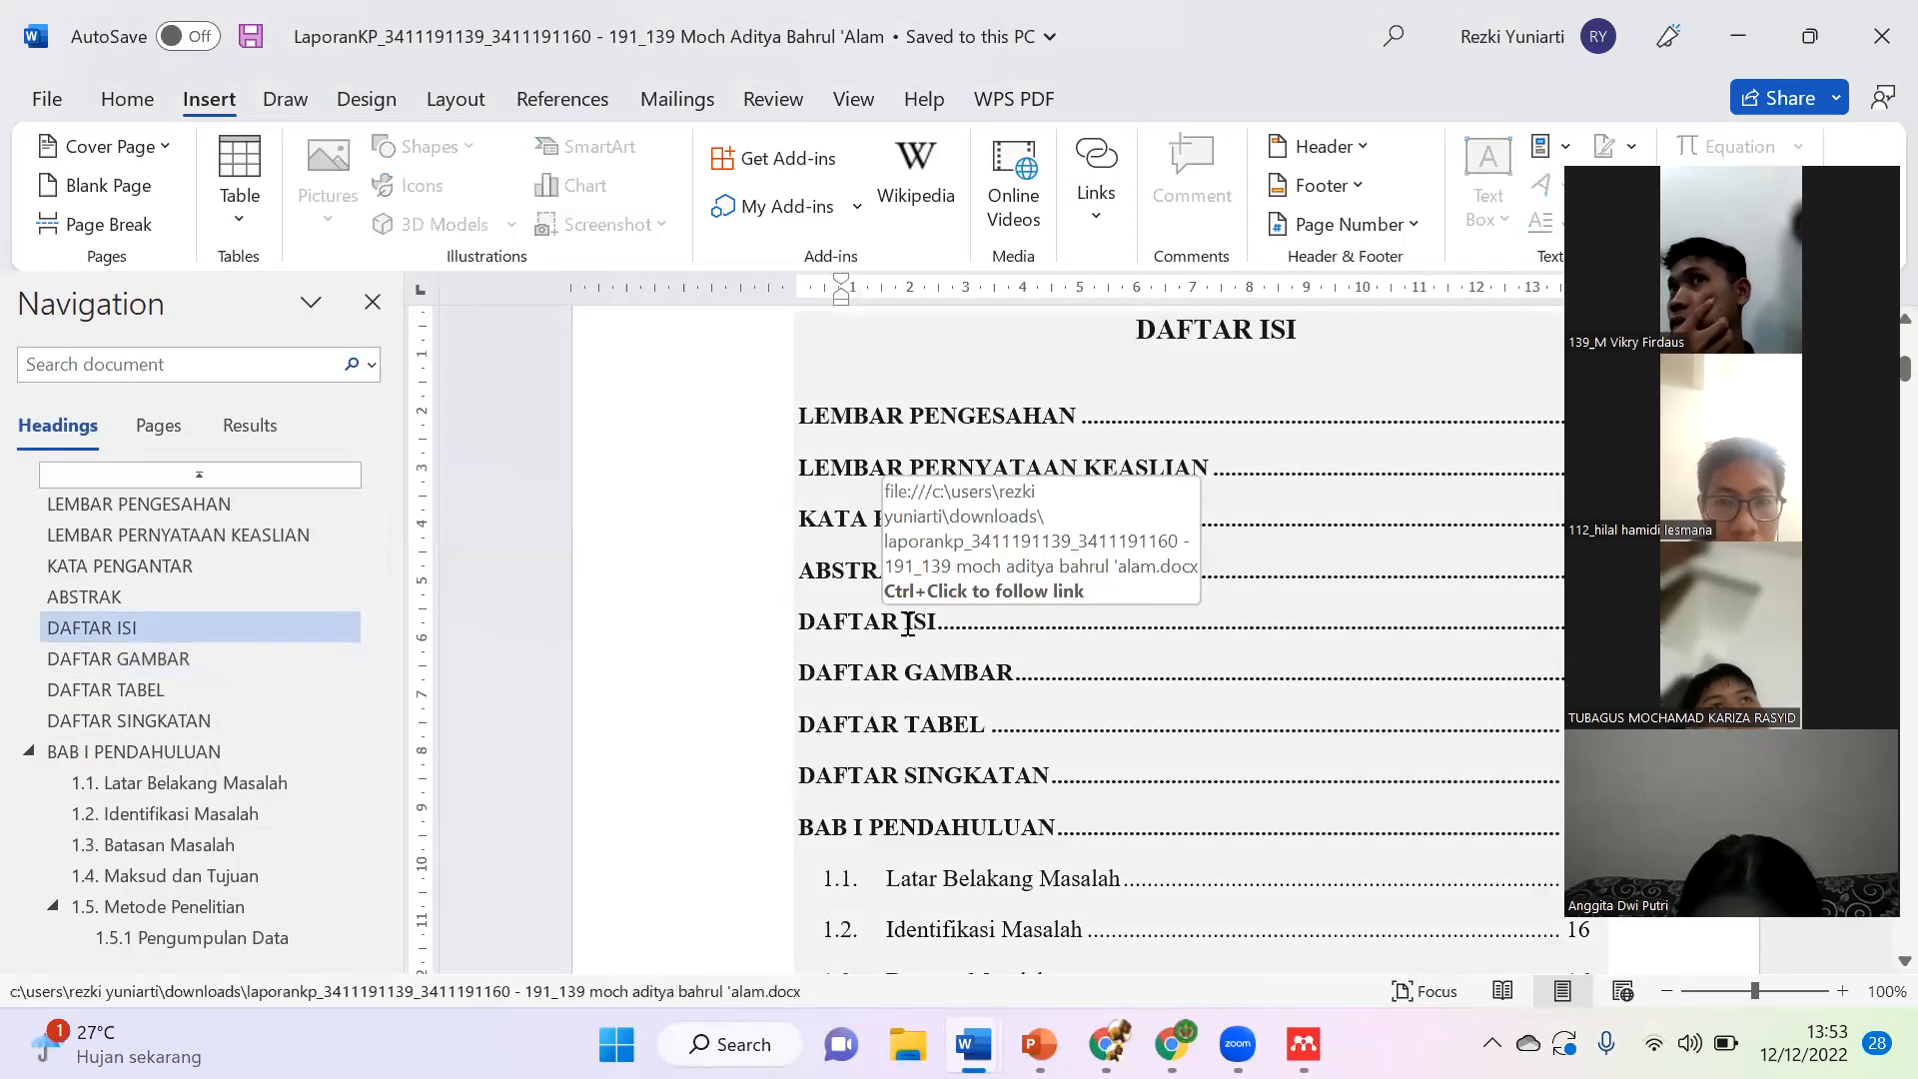
left_click(888, 835, "ctrl")
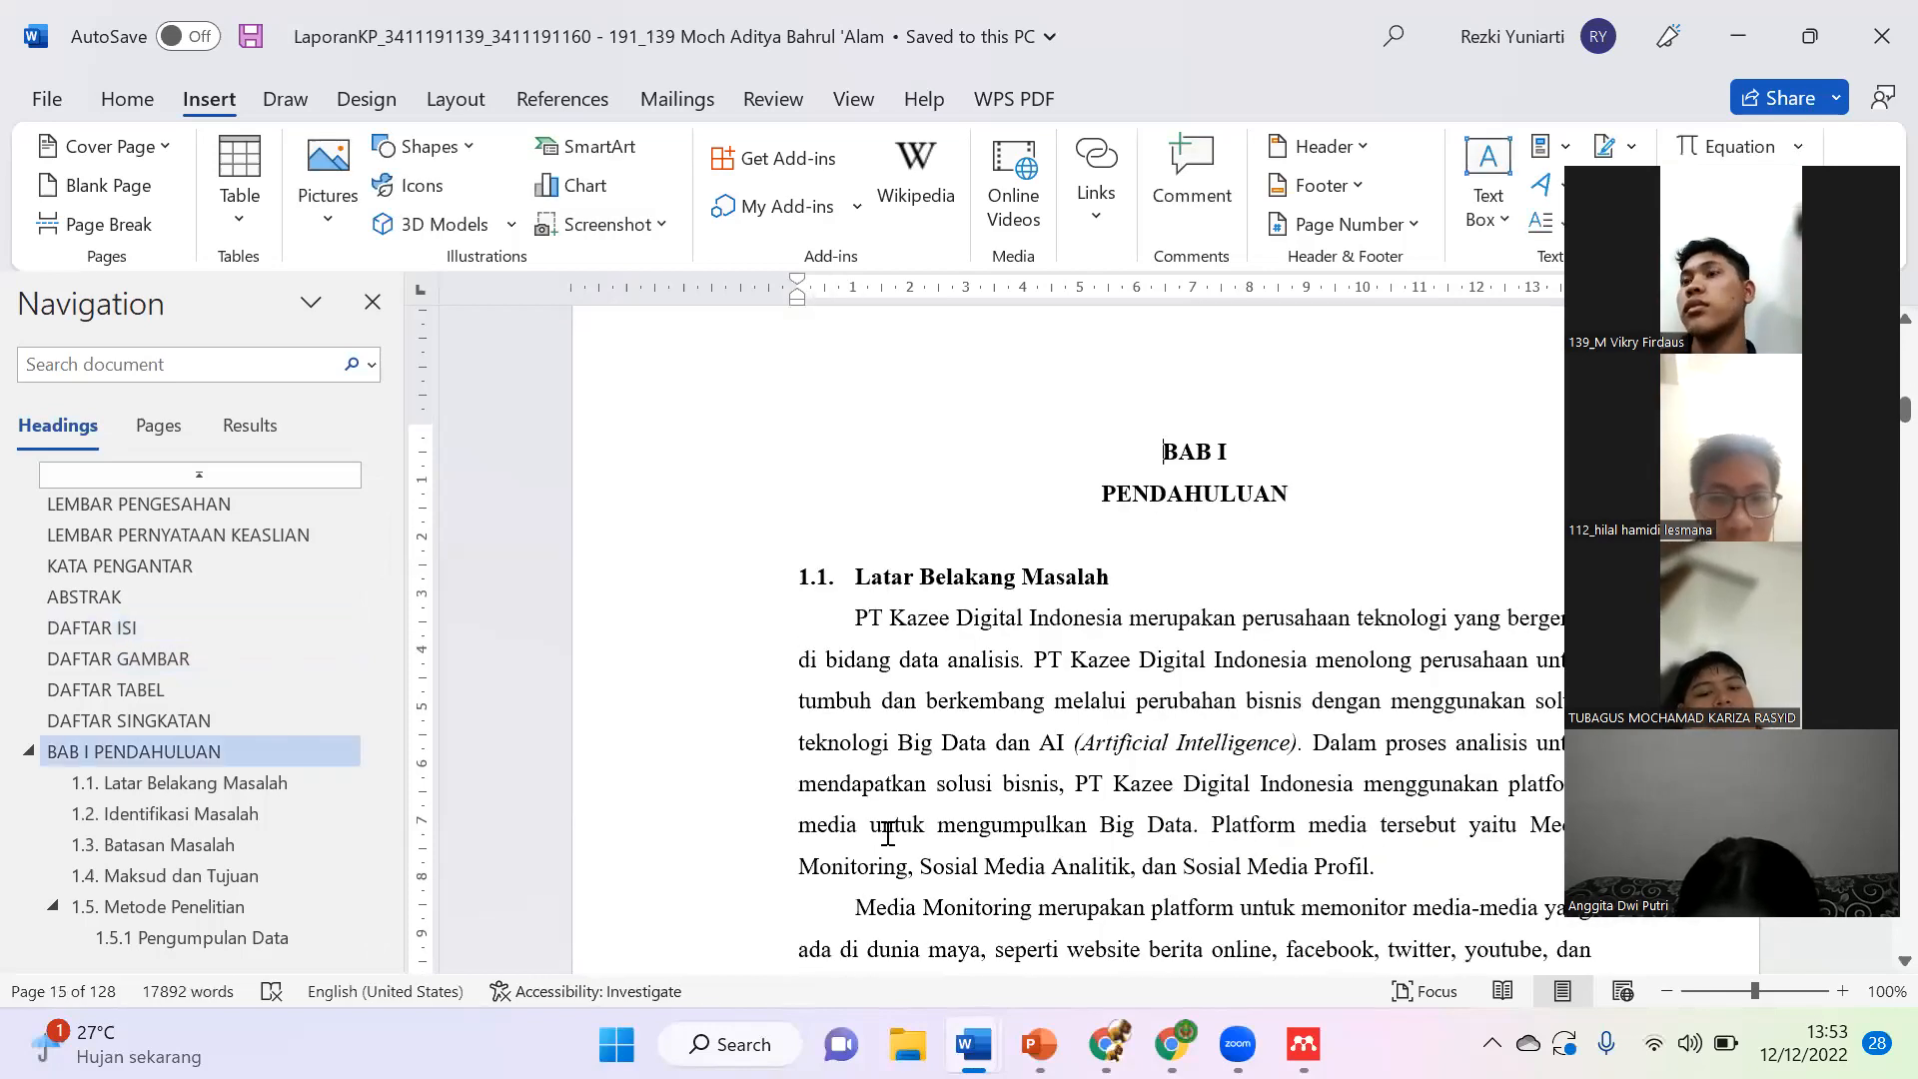
Step: Visit the headings 1.1 Latar Belakang Masalah, 1.2 Identifikasi Masalah, DAFTAR SINGKATAN and DAFTAR GAMBAR in turn
left_click(274, 786)
left_click(244, 825)
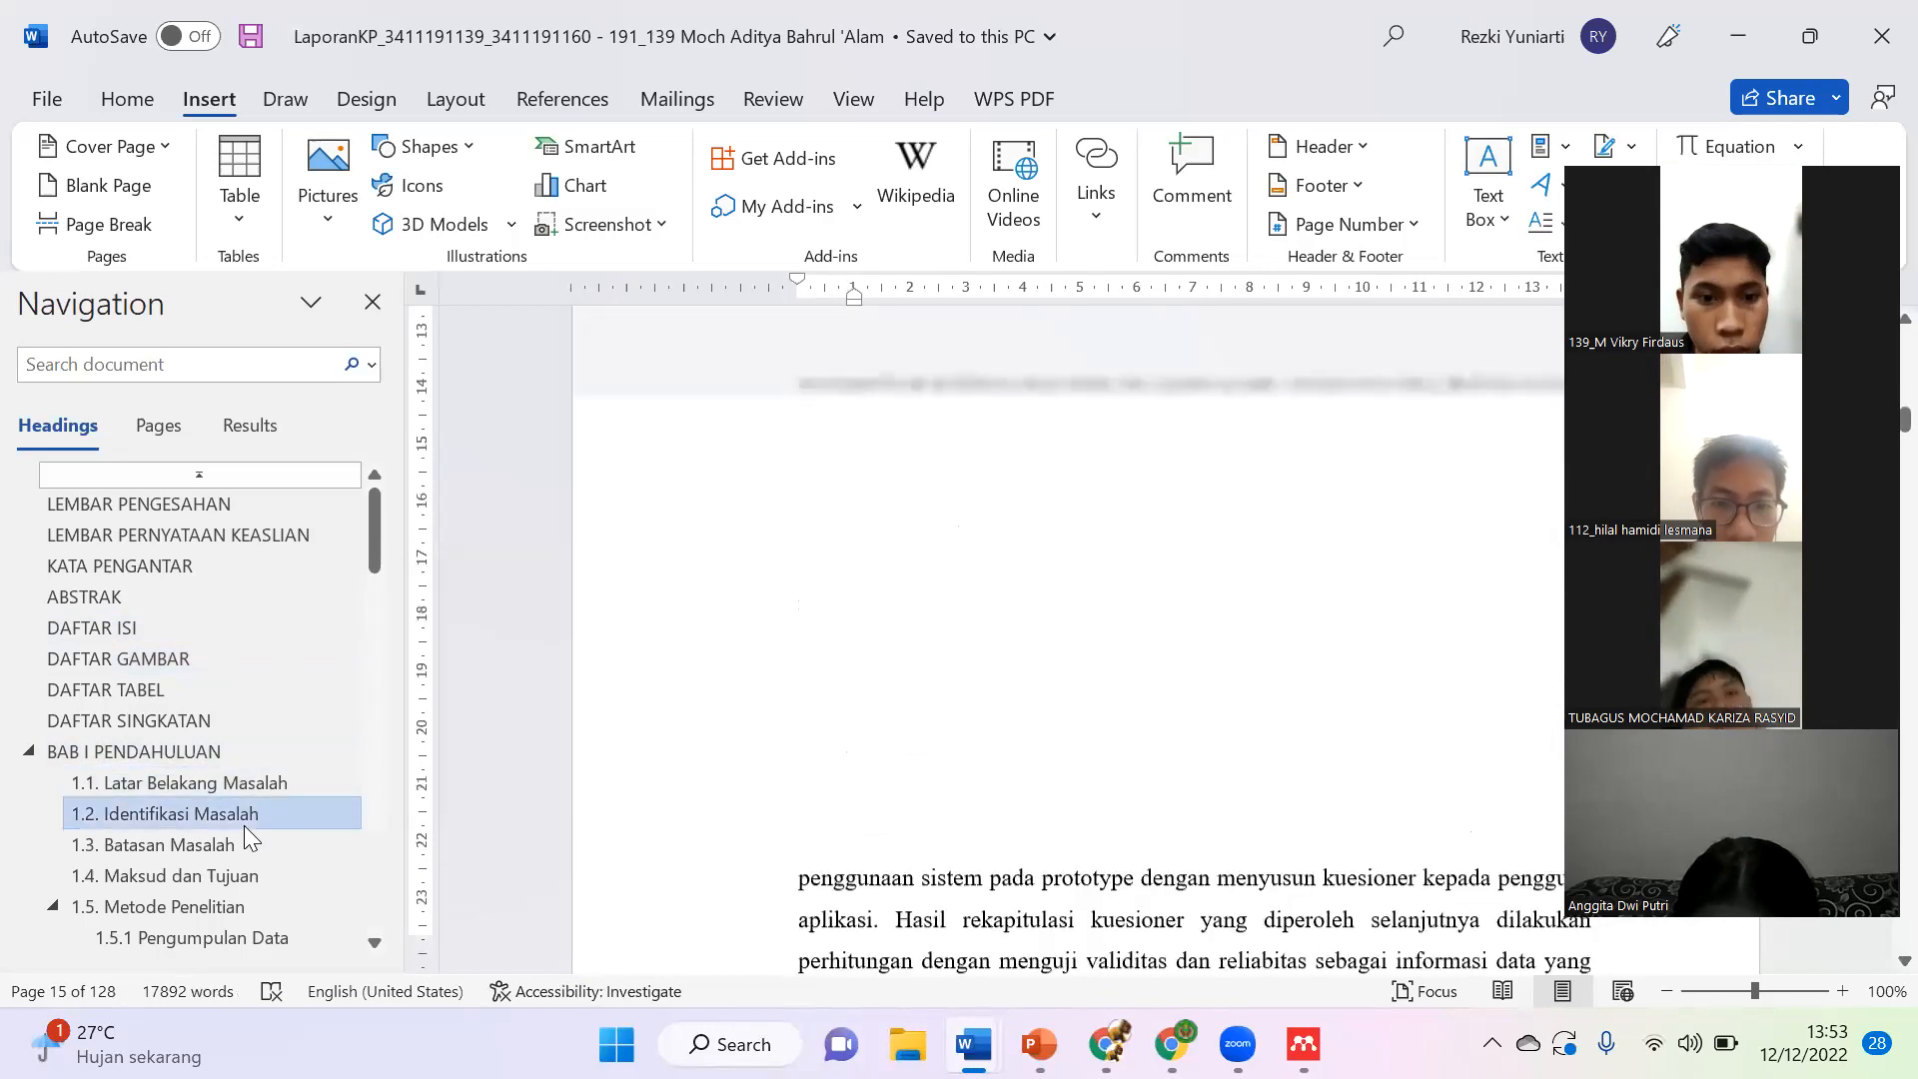
left_click(195, 720)
left_click(183, 663)
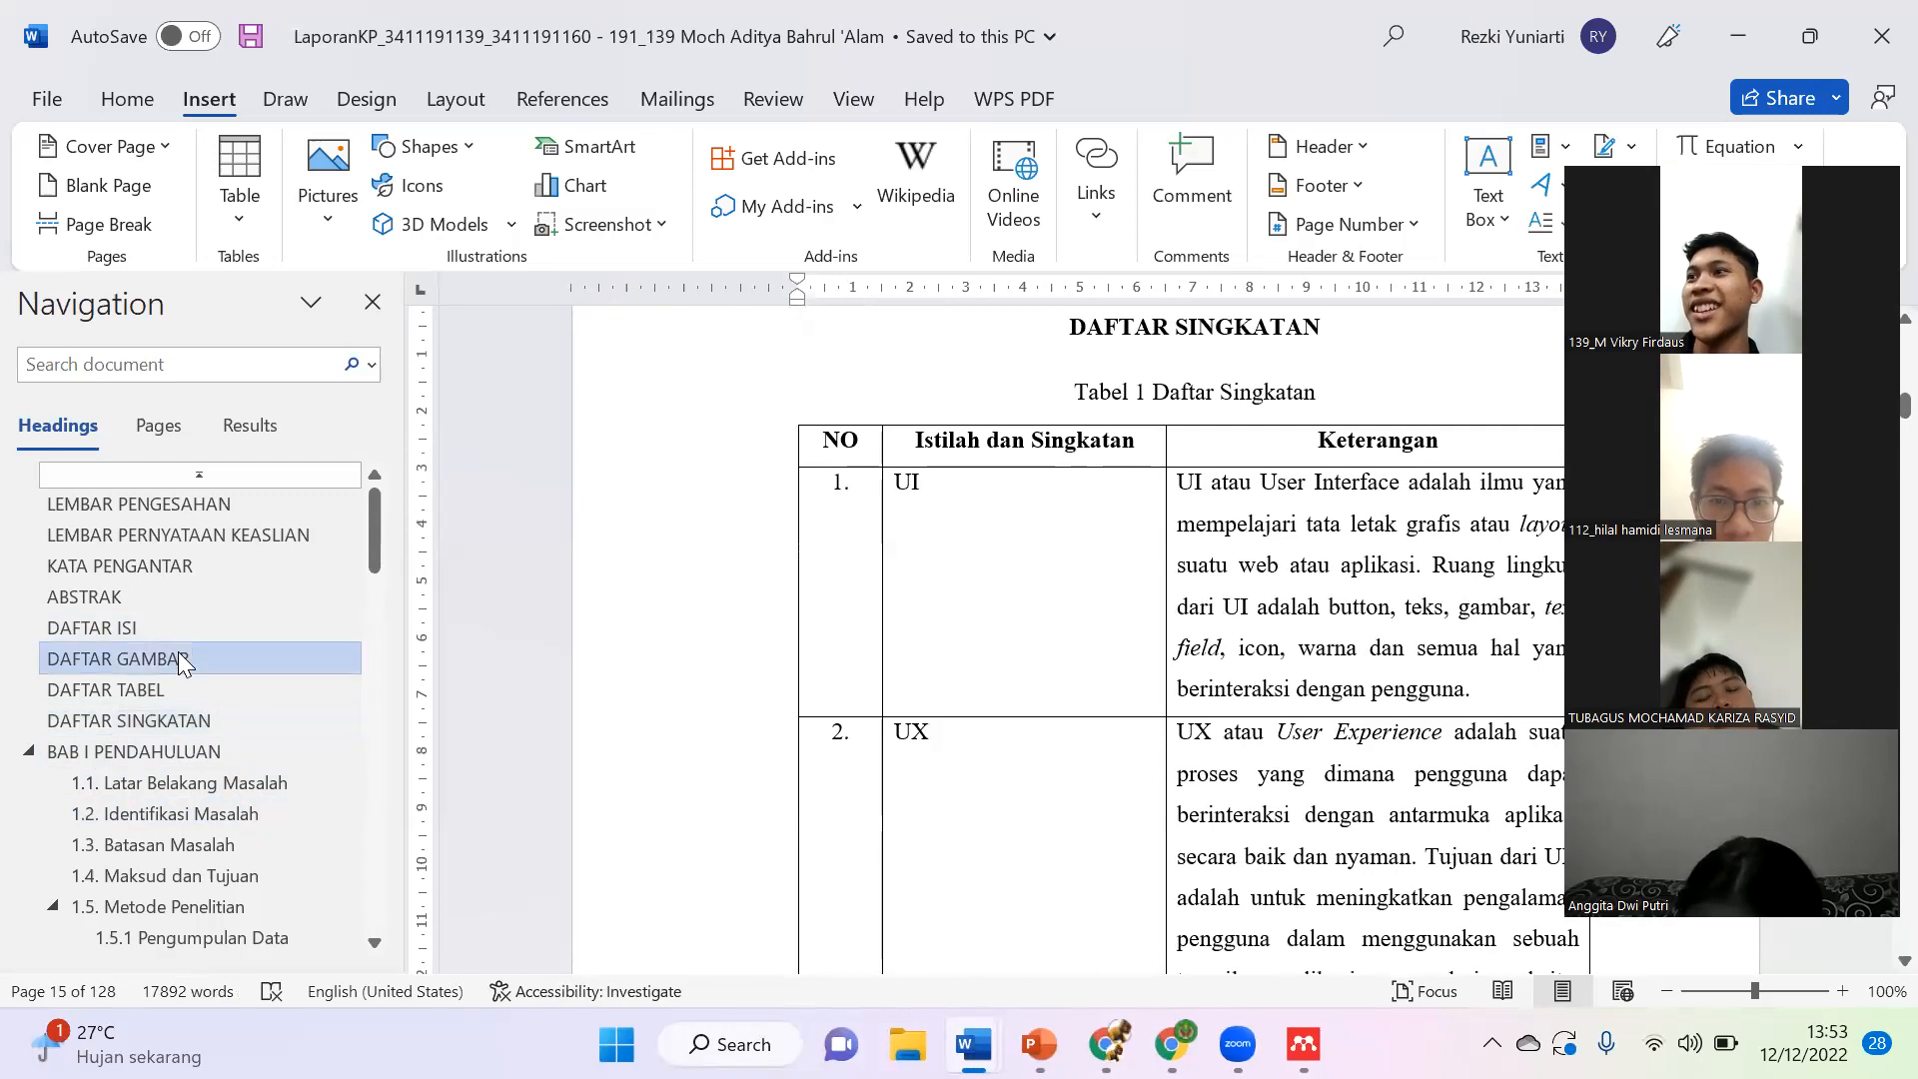
Step: Visit section 2.3 Definisi User Interface (UI) and the DAFTAR TABEL page
scroll(192, 751, "down", 5)
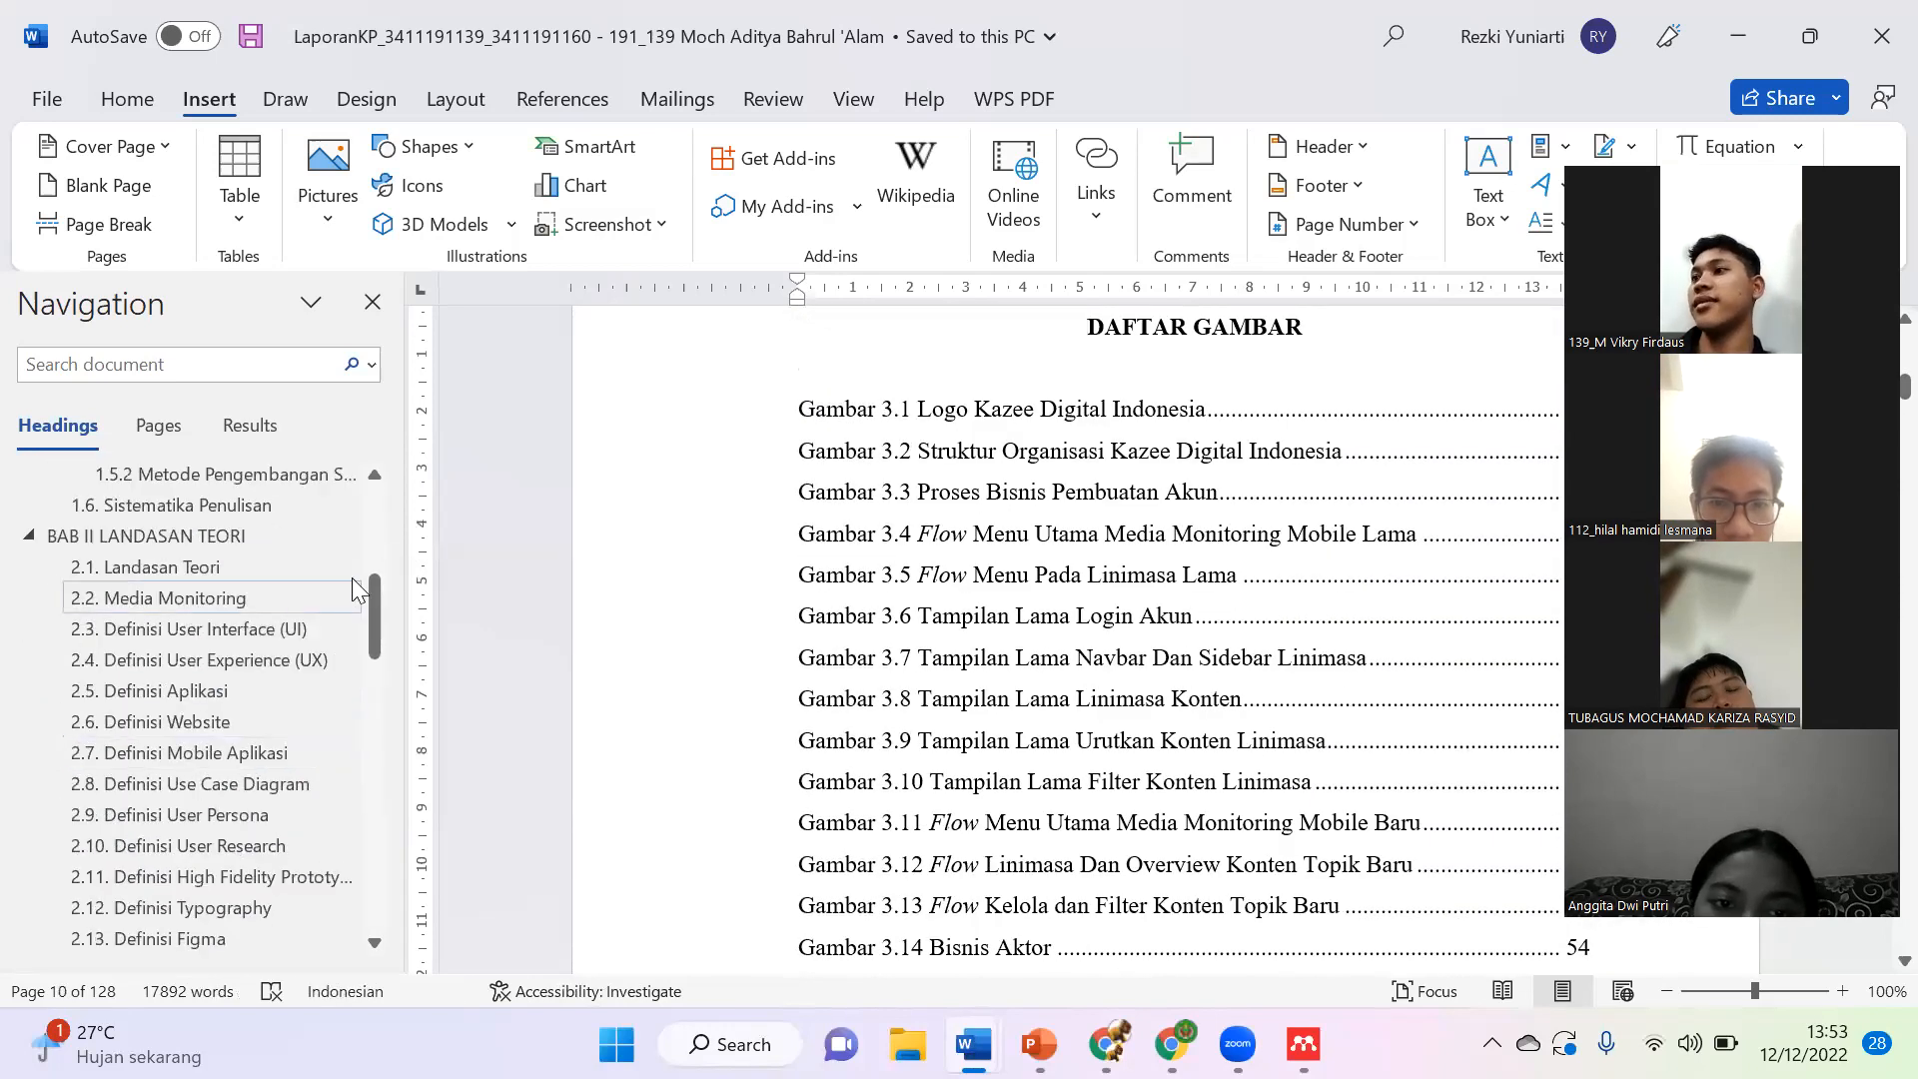
scroll(186, 684, "up", 5)
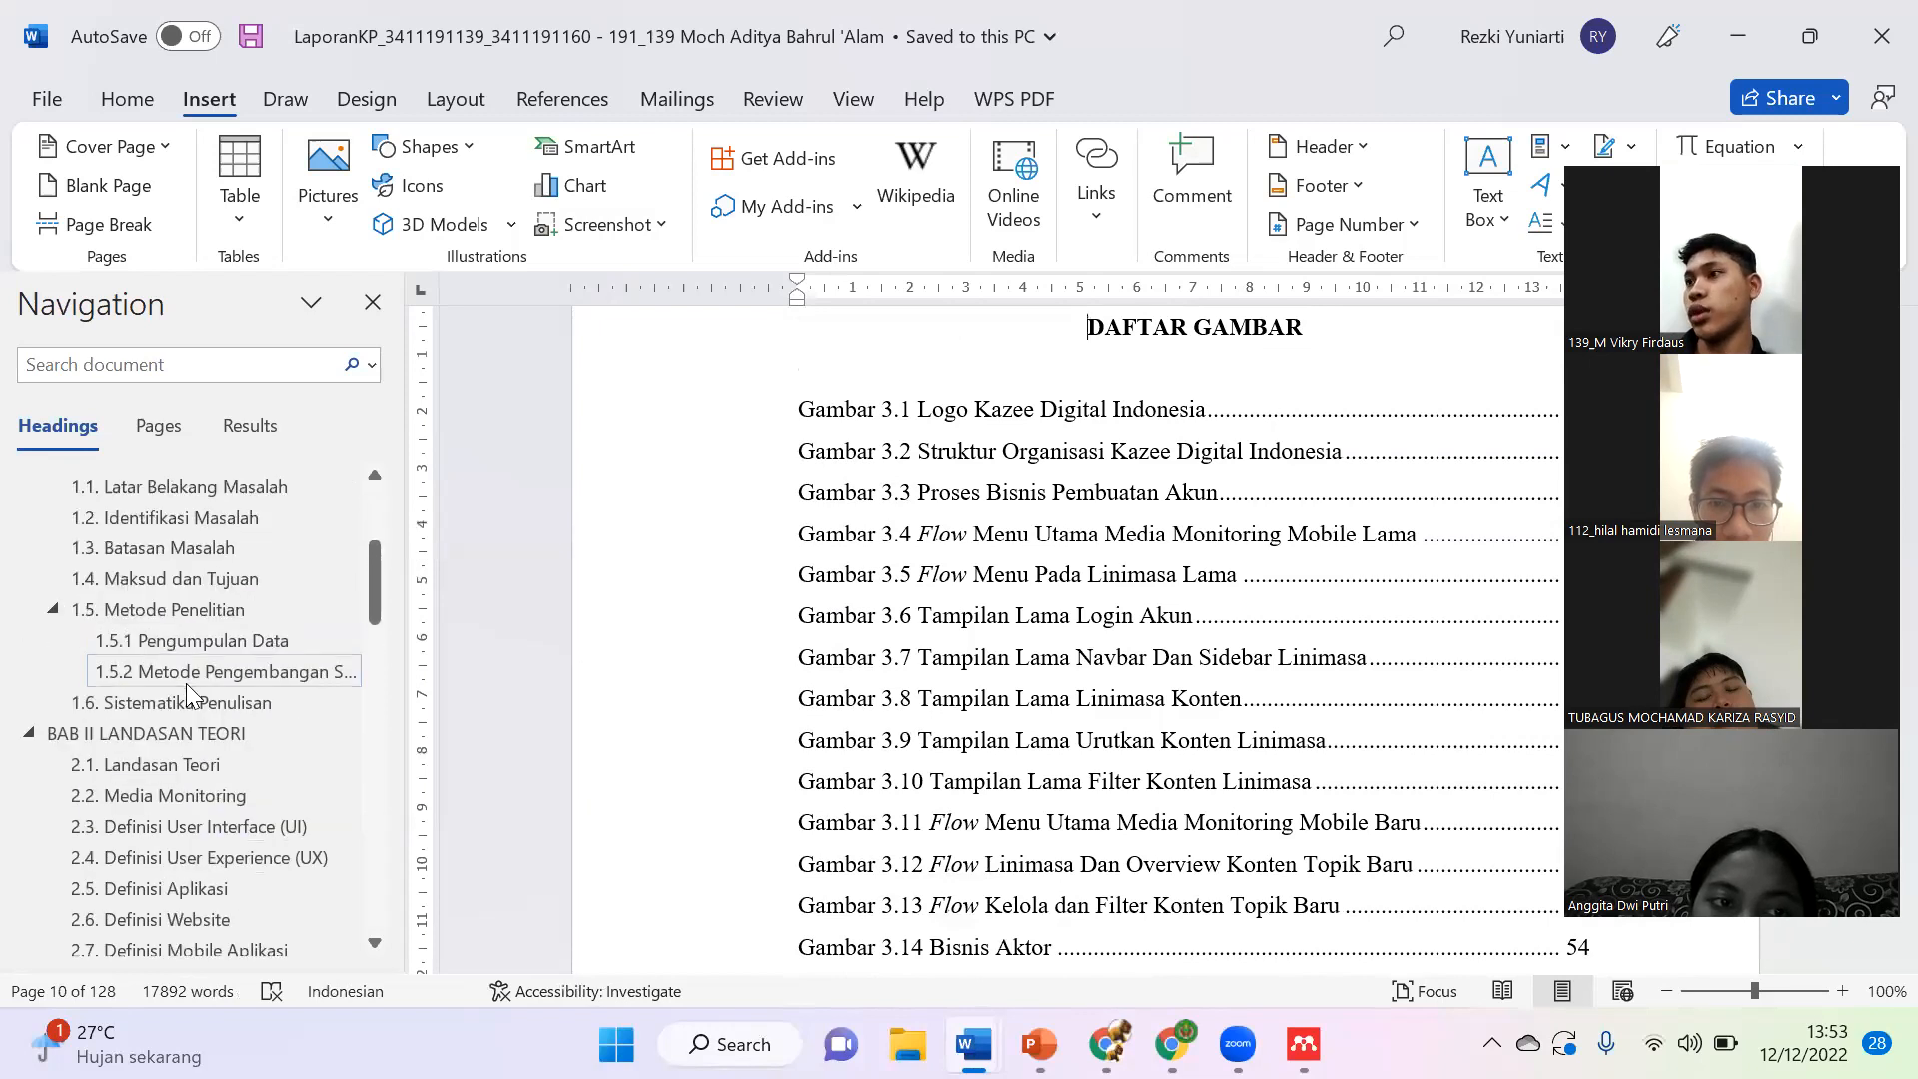
scroll(189, 691, "down", 5)
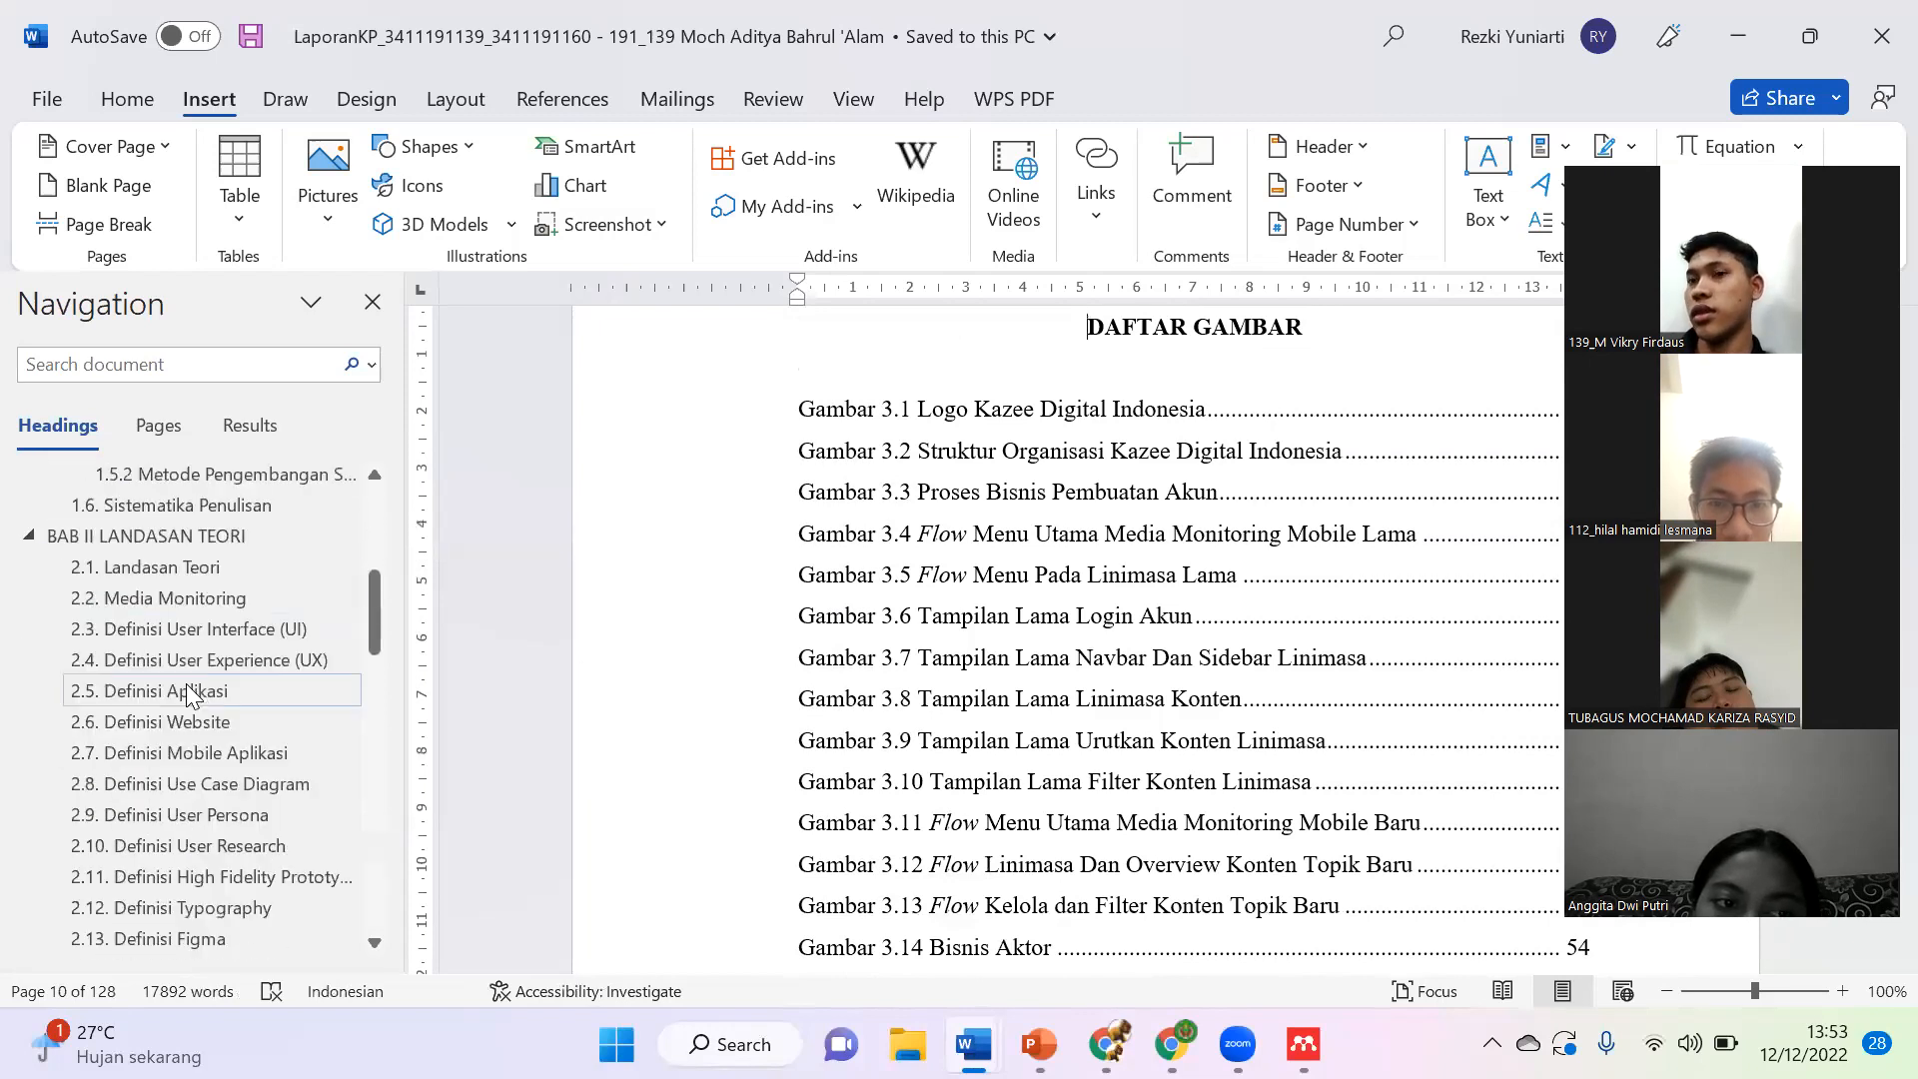
left_click(196, 629)
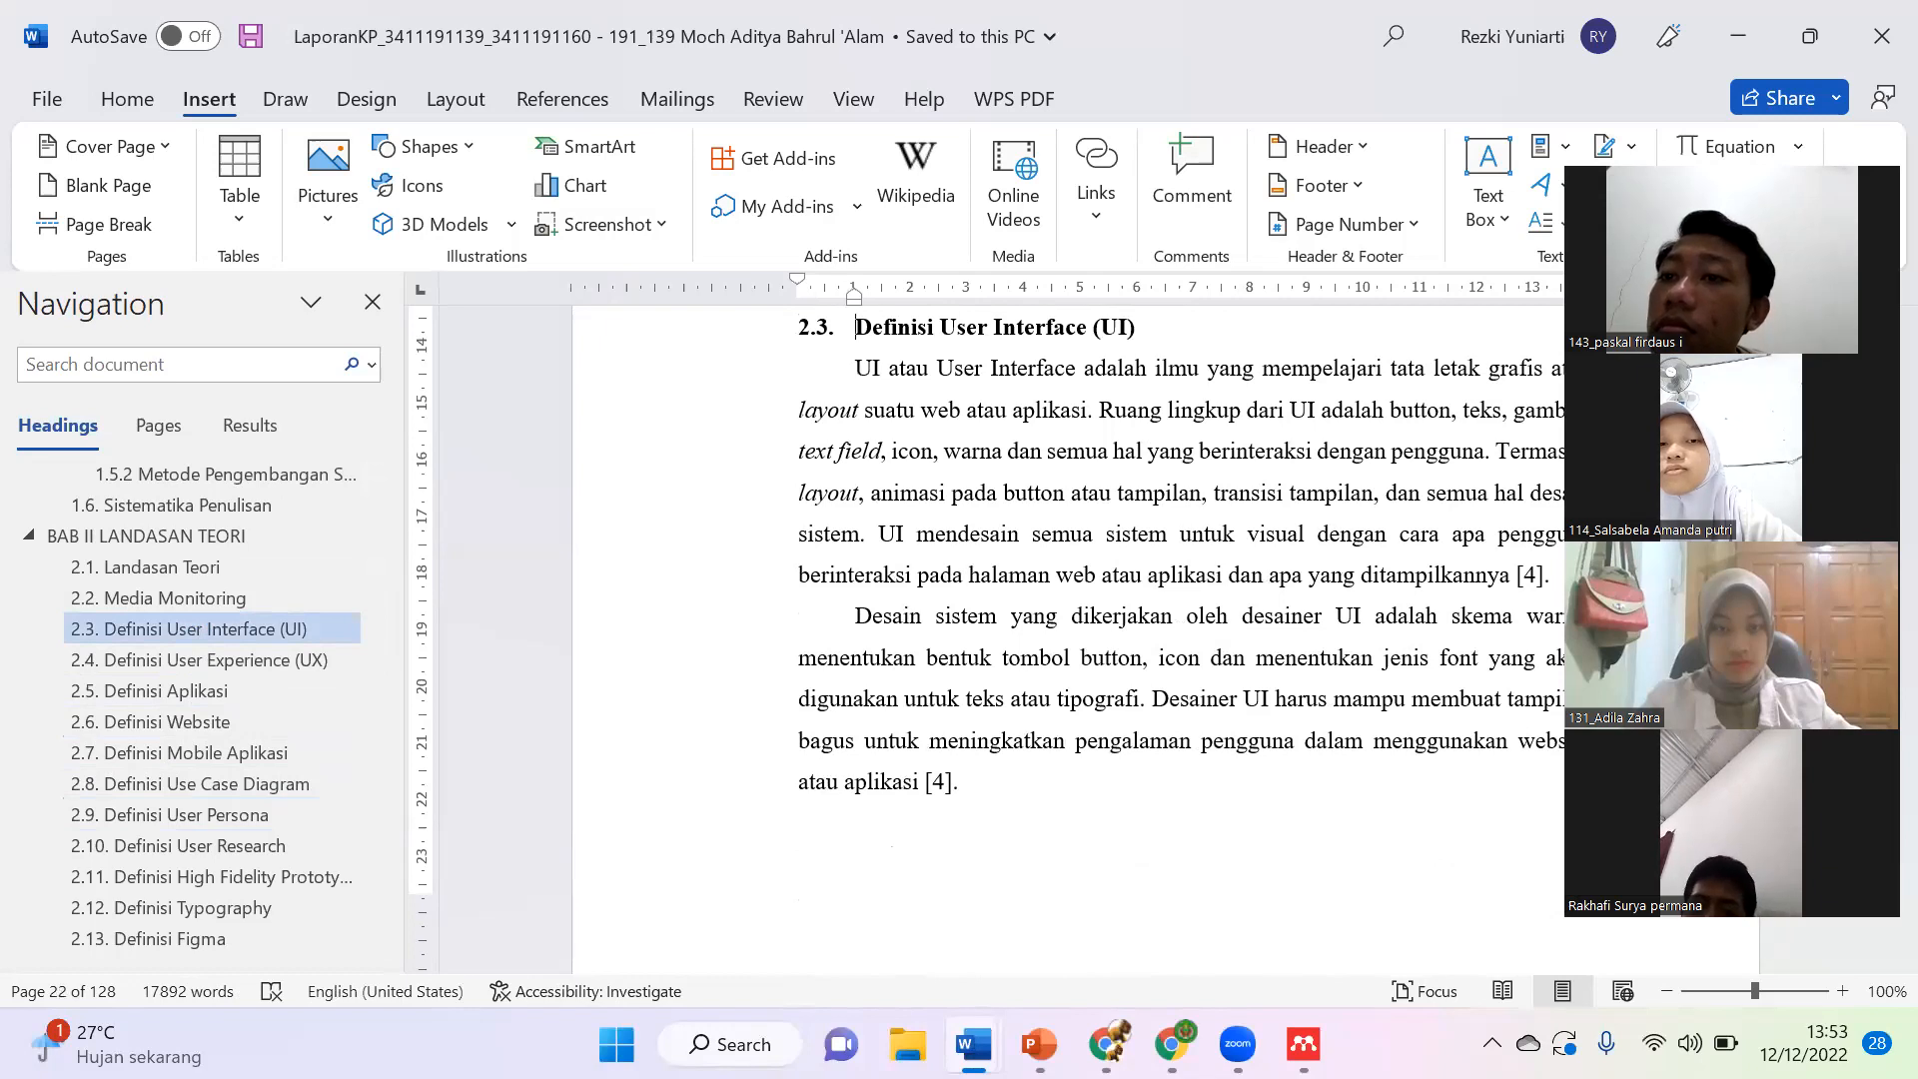
scroll(46, 596, "up", 5)
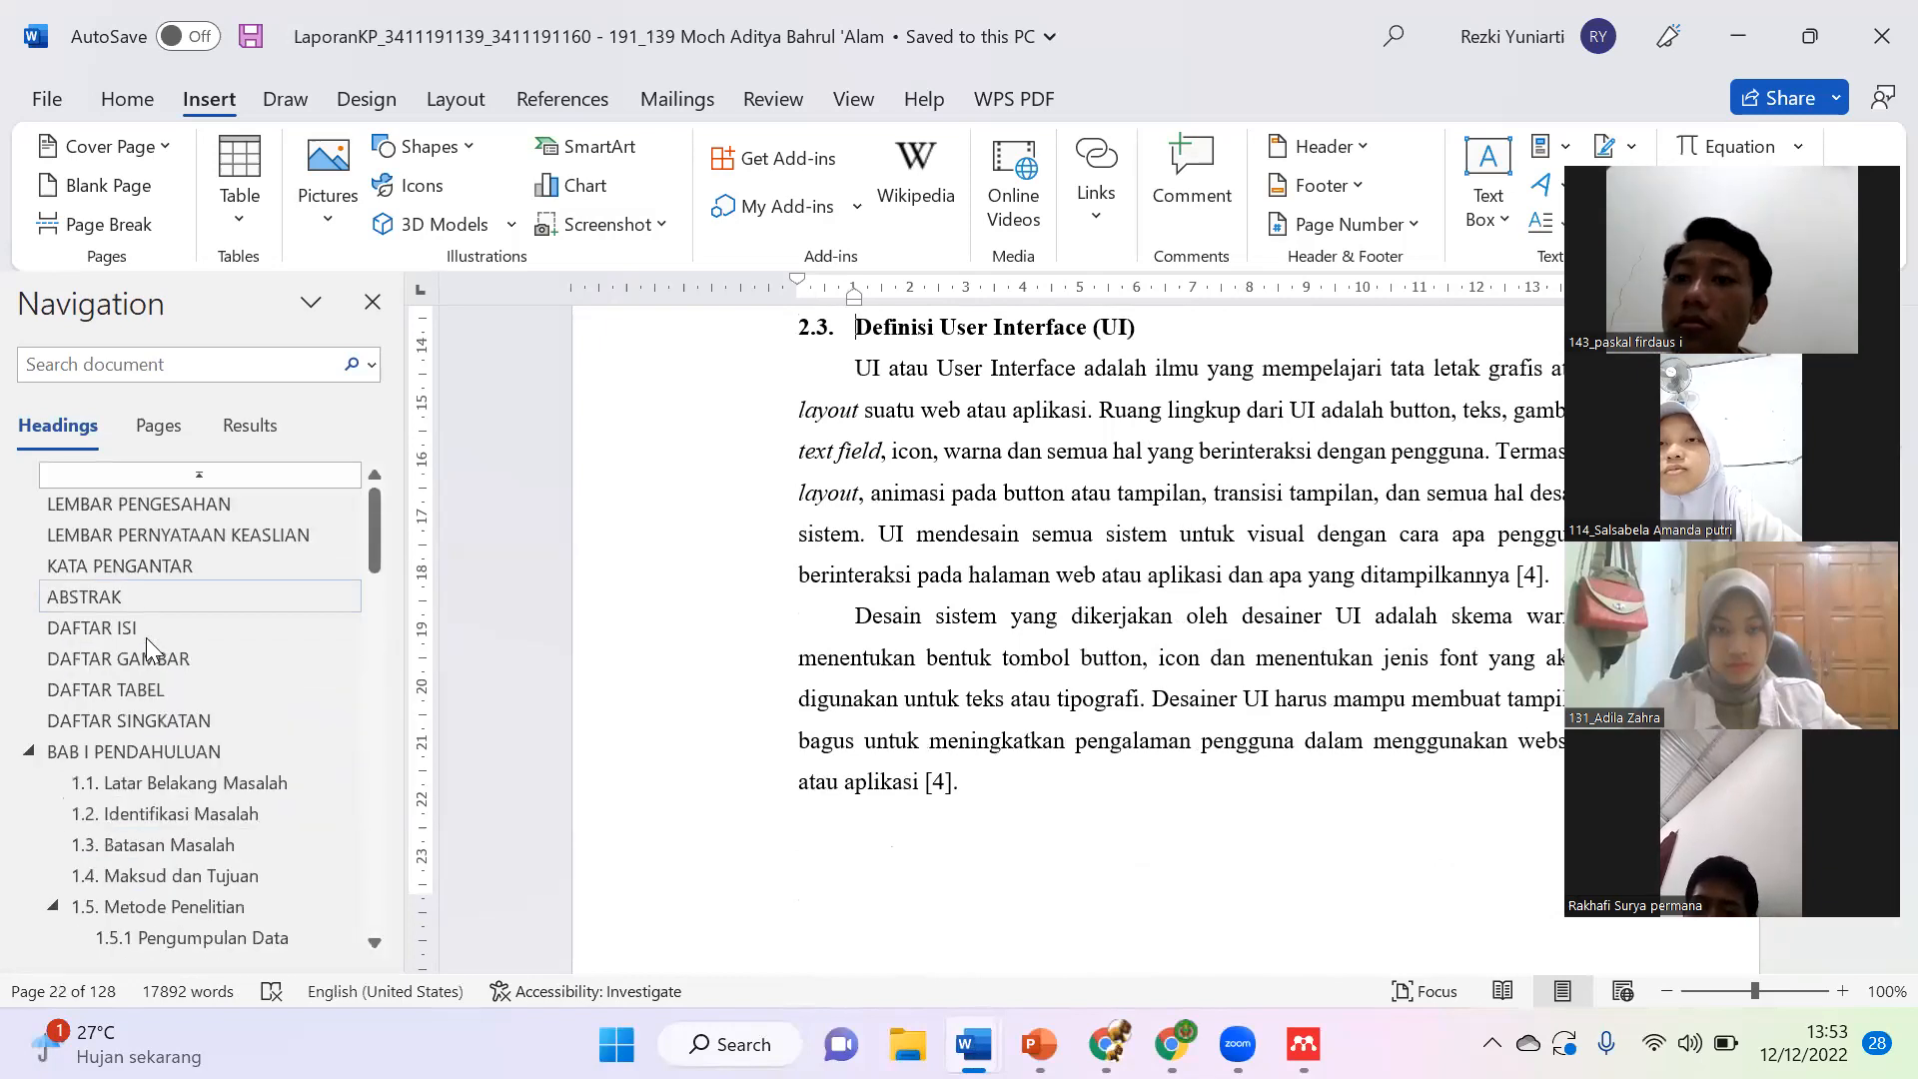
left_click(156, 677)
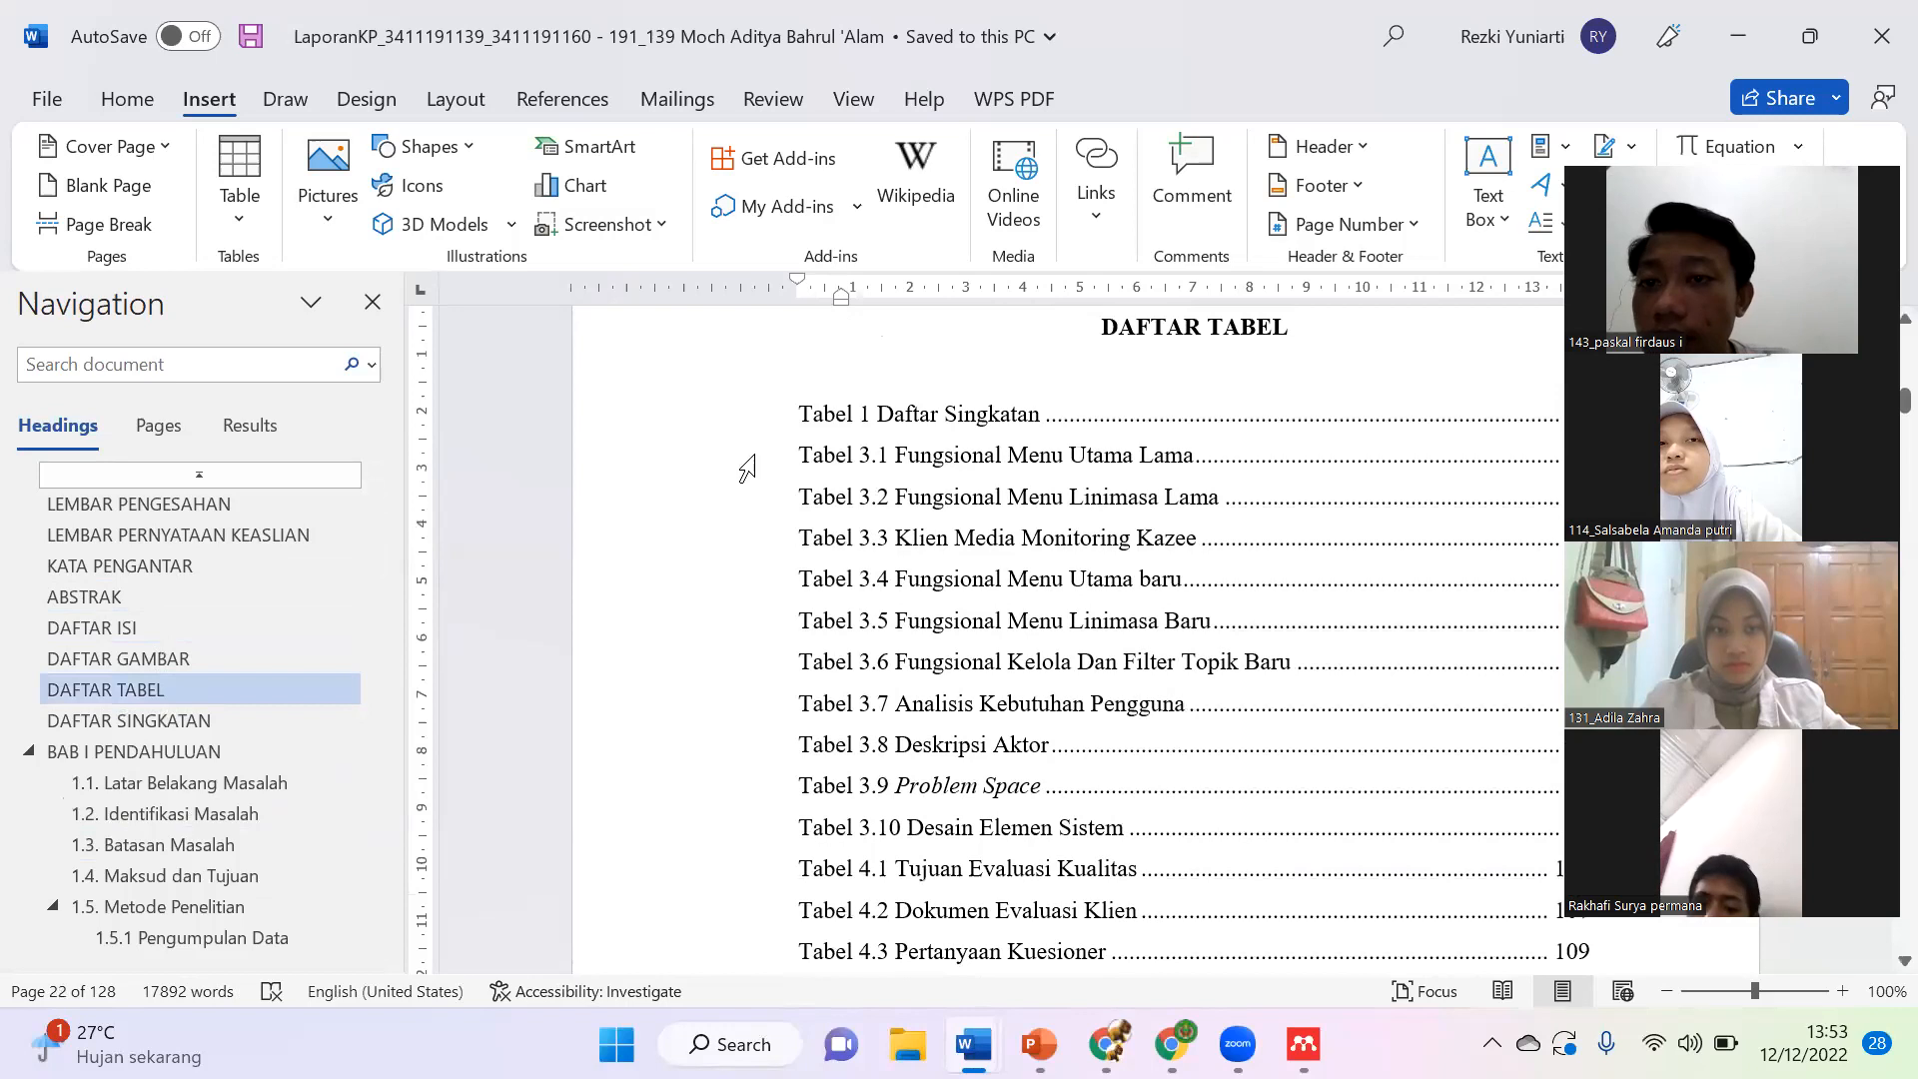
Step: Go back to DAFTAR GAMBAR and follow the link of the Gambar 3.5 entry to its figure
left_click(267, 658)
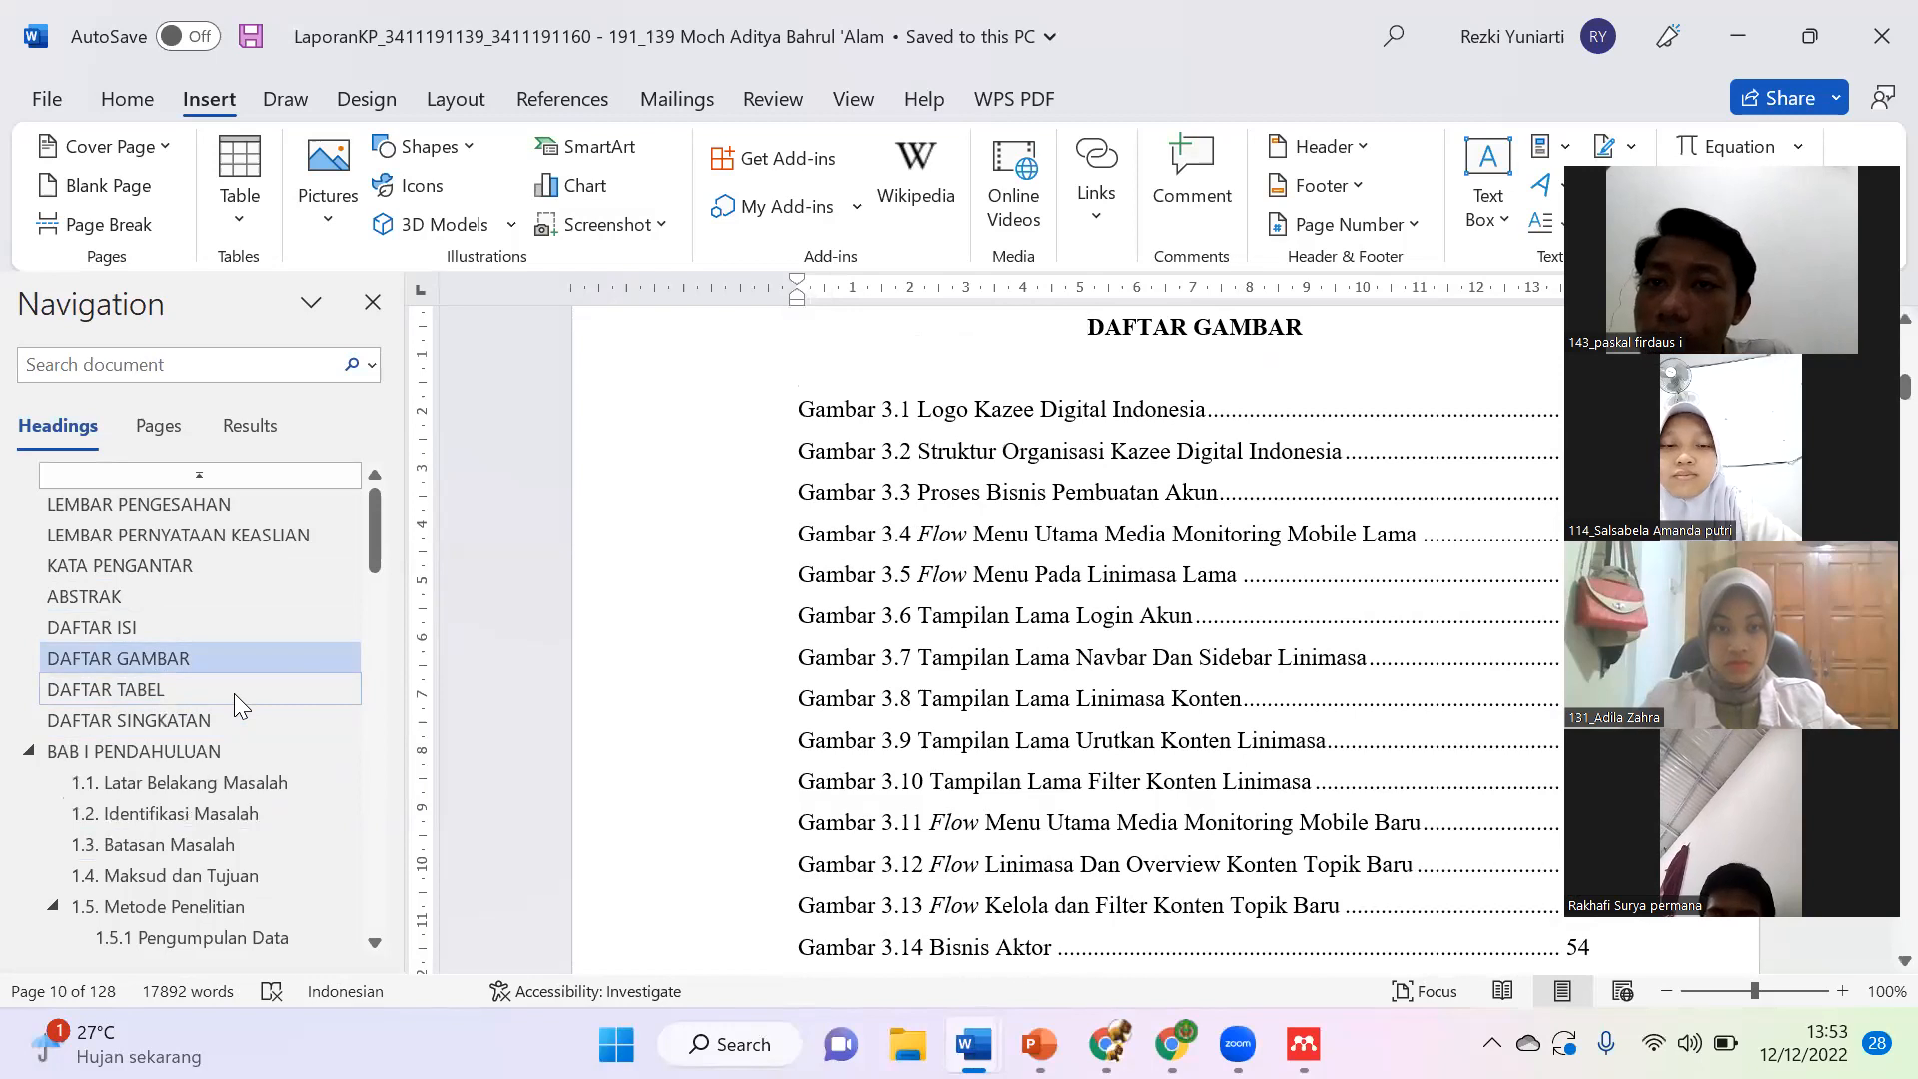
scroll(902, 573, "down", 5)
left_click(902, 573, "ctrl")
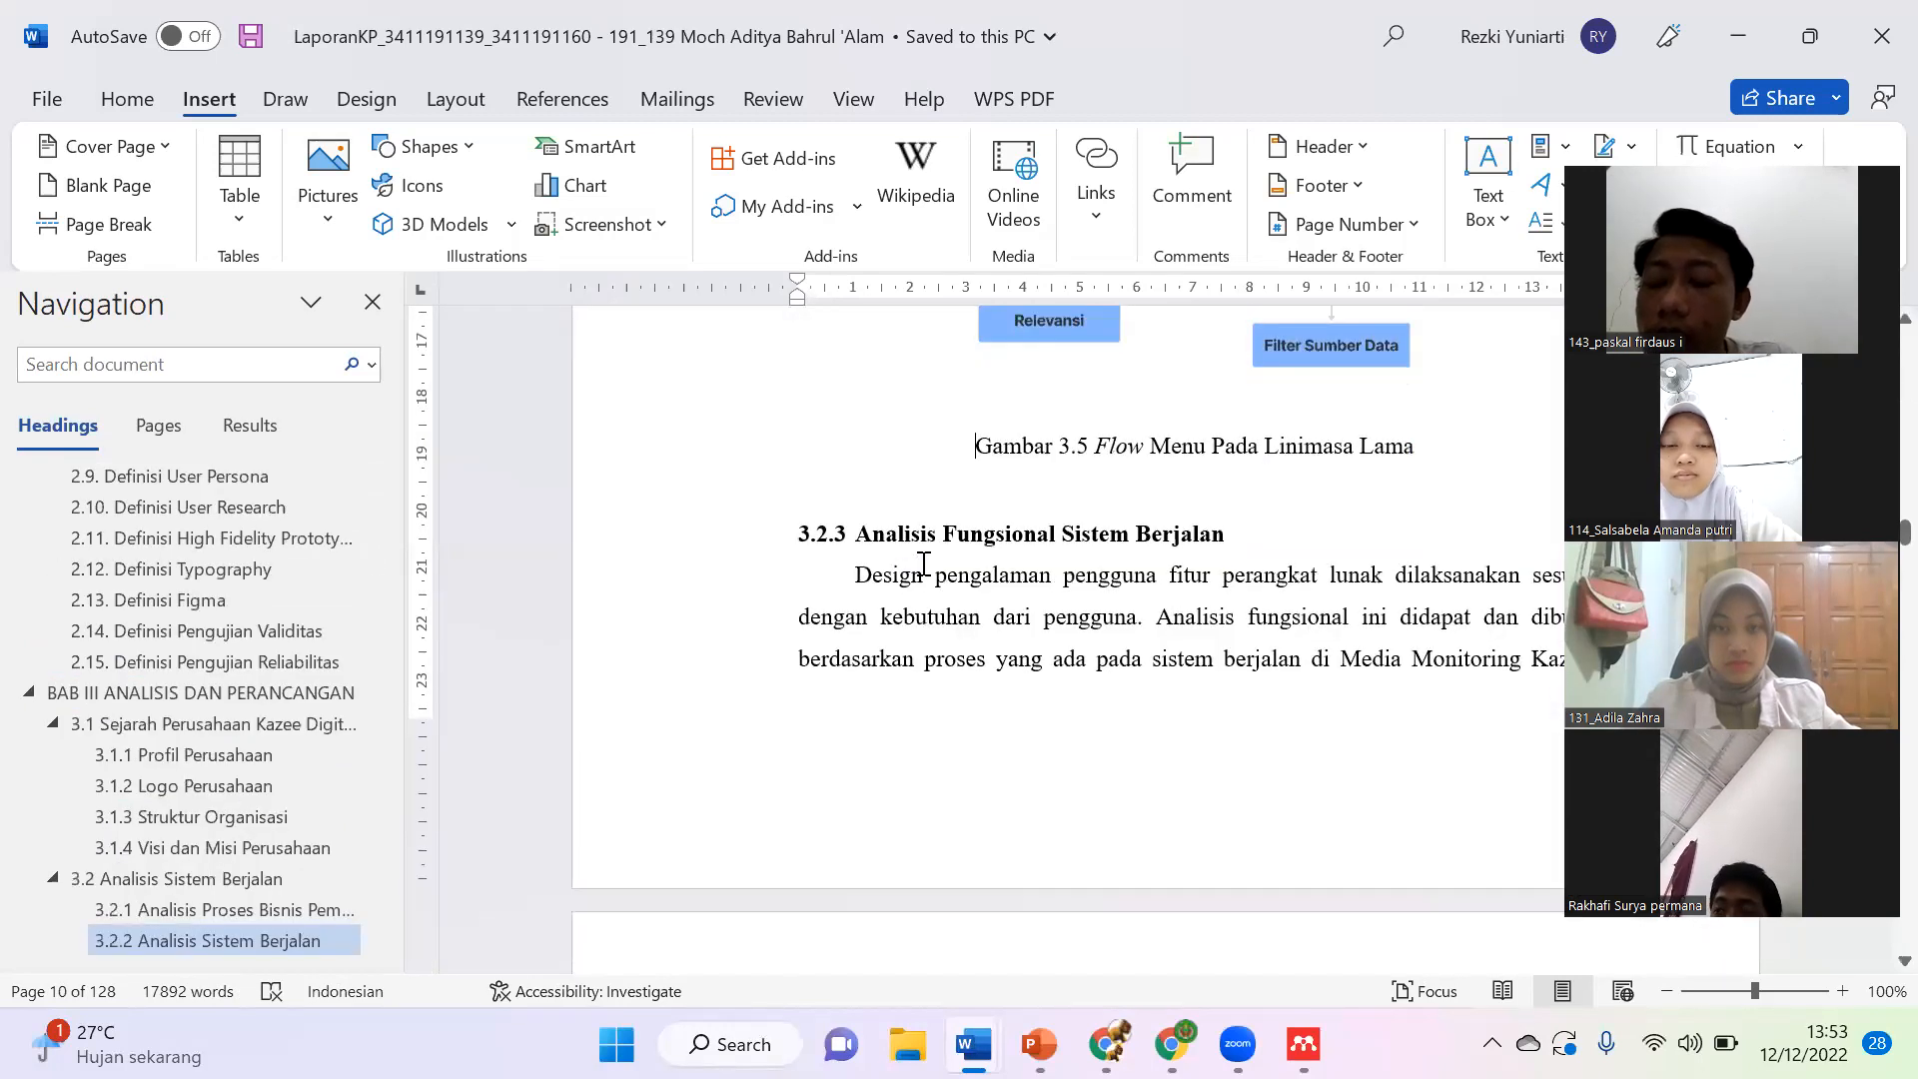
scroll(1105, 509, "up", 2)
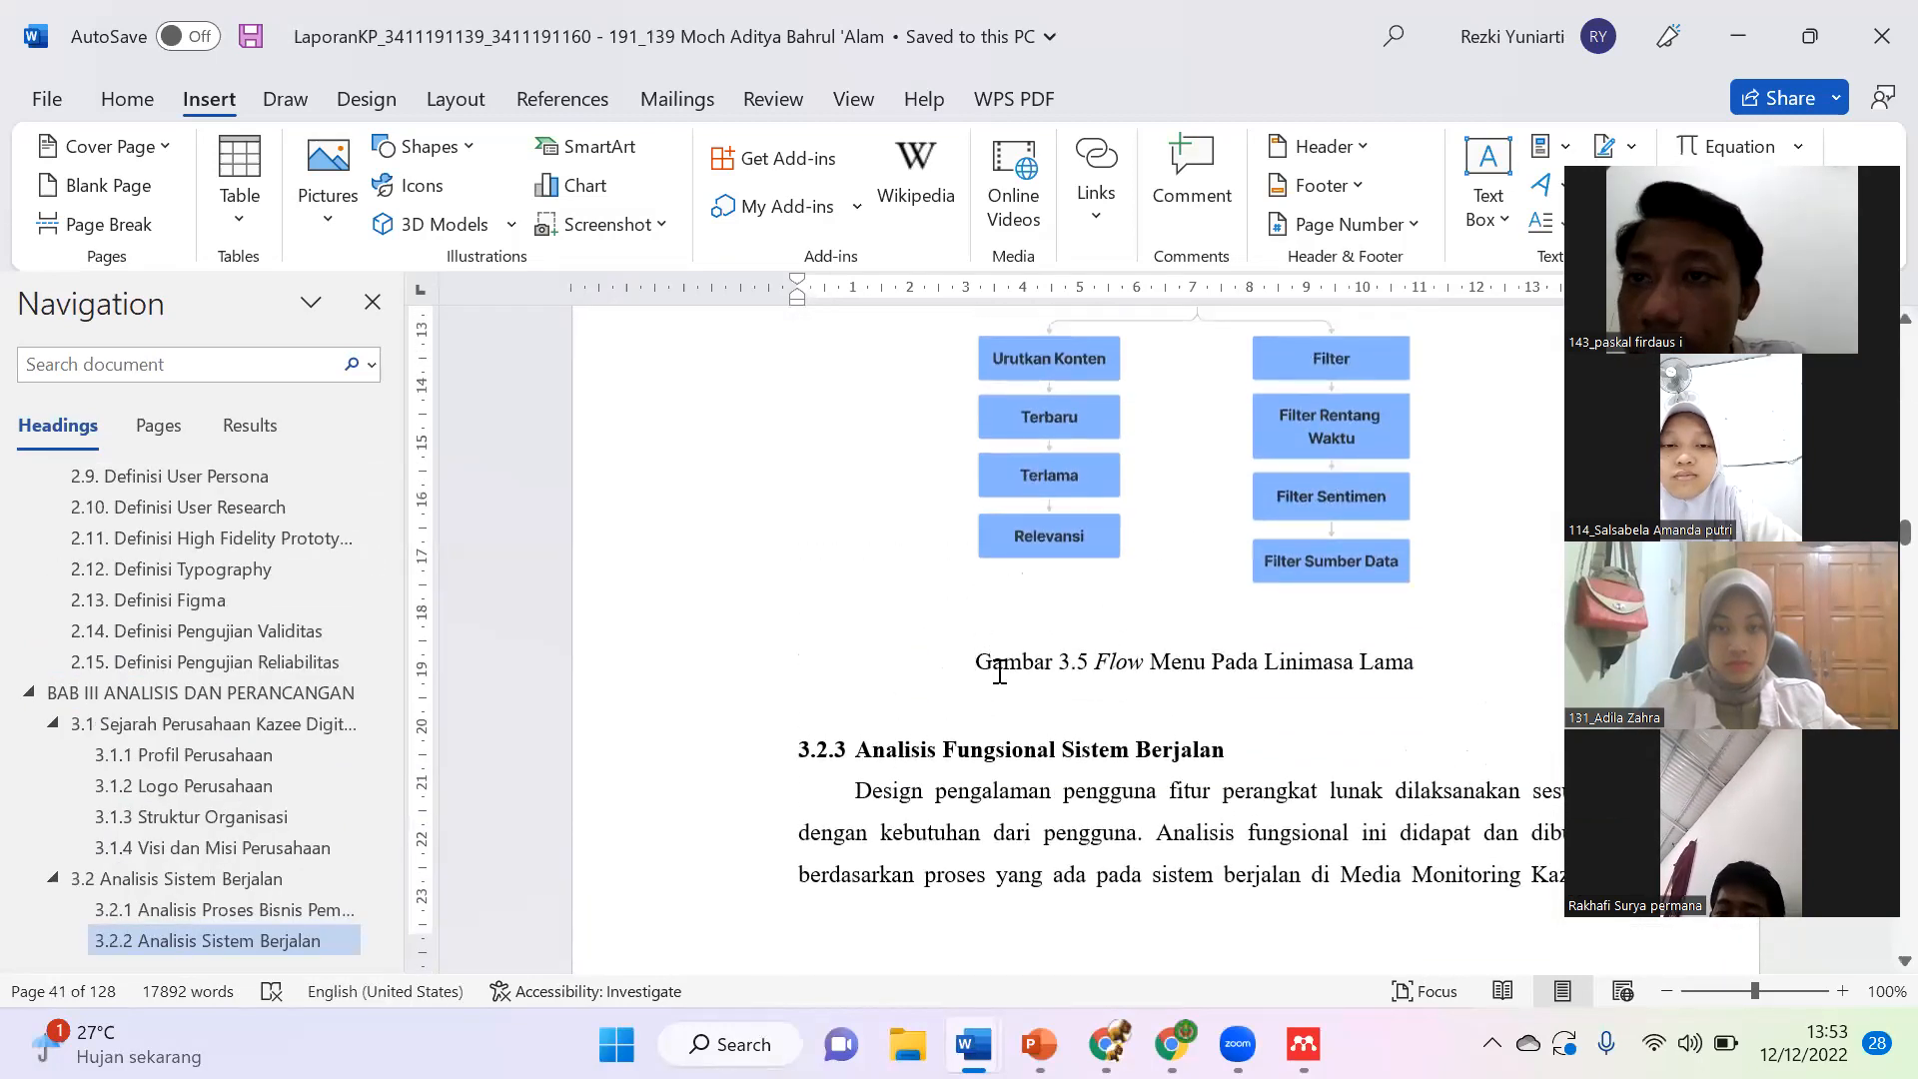
Step: Highlight the Gambar 3.5 caption text, clear the selection, and place the cursor within the word Linimasa
left_click_drag(1422, 664, 976, 666)
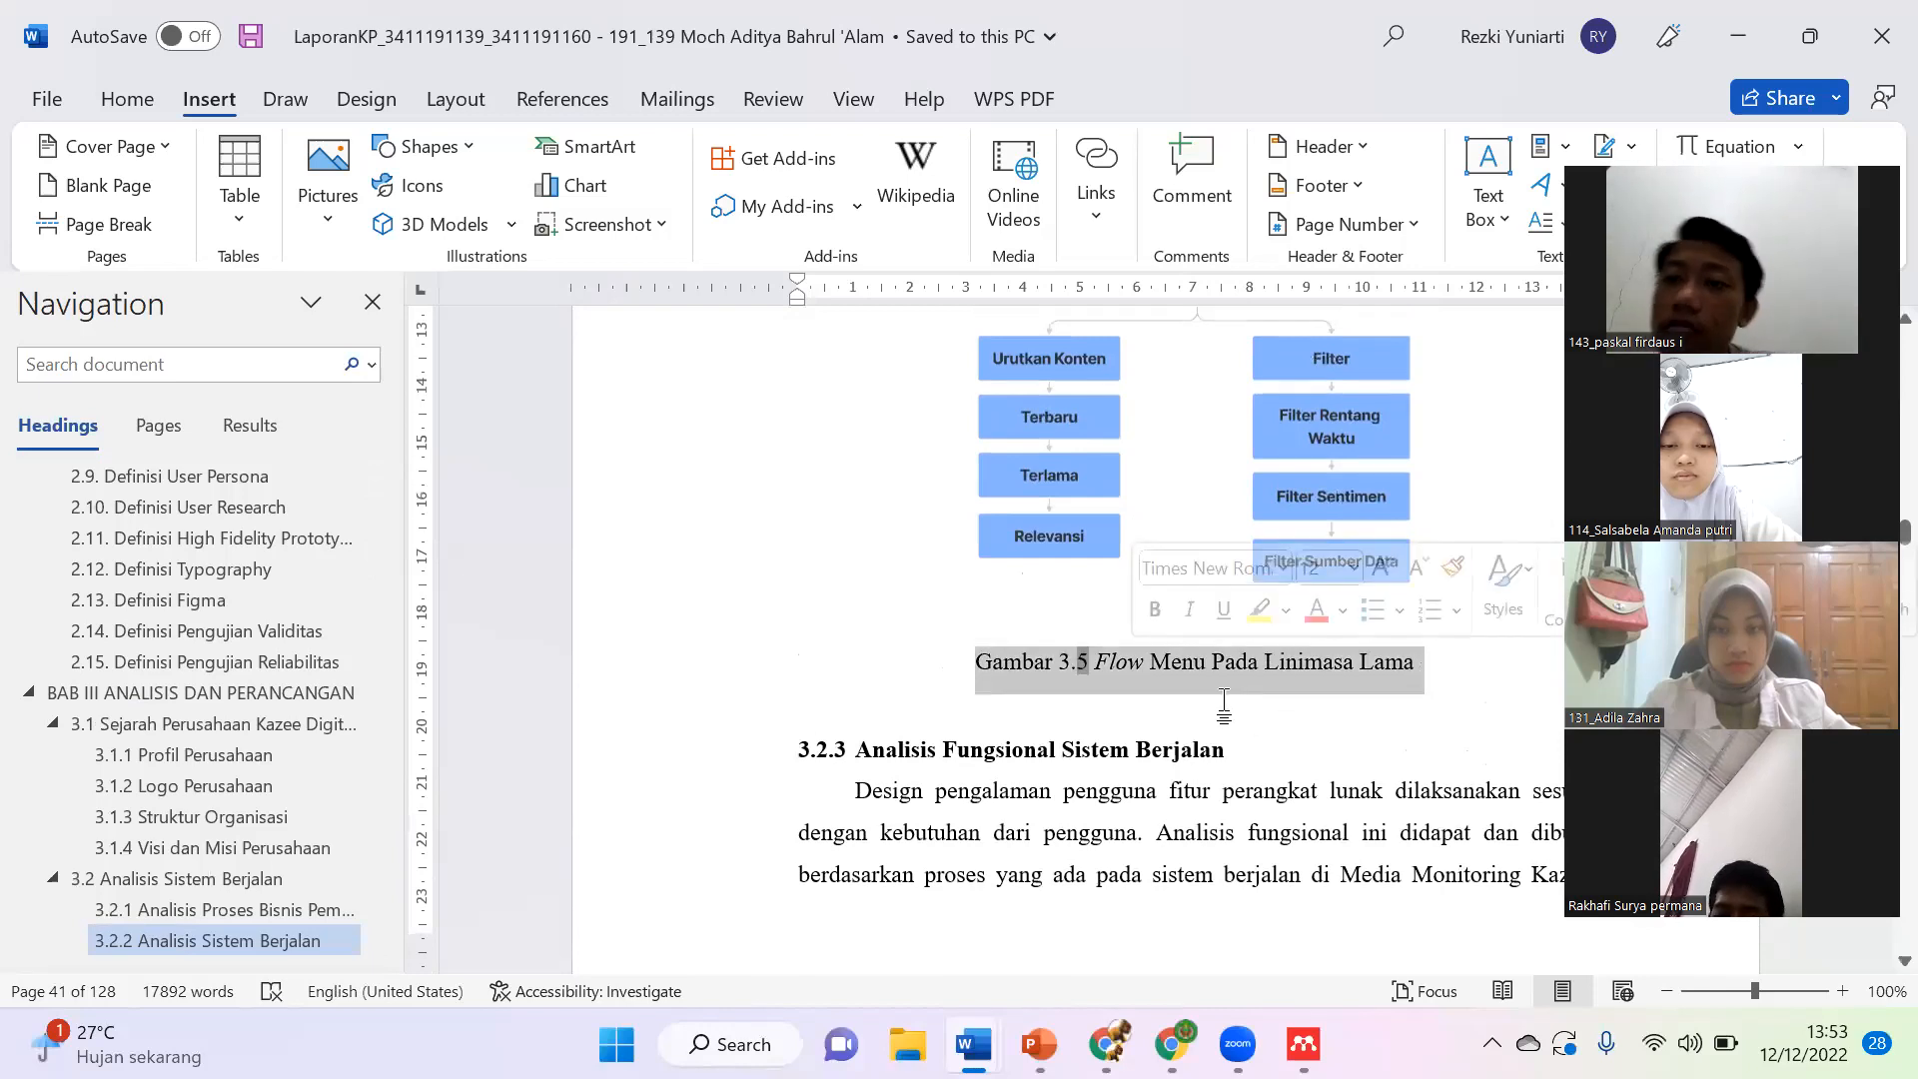
left_click(1038, 677)
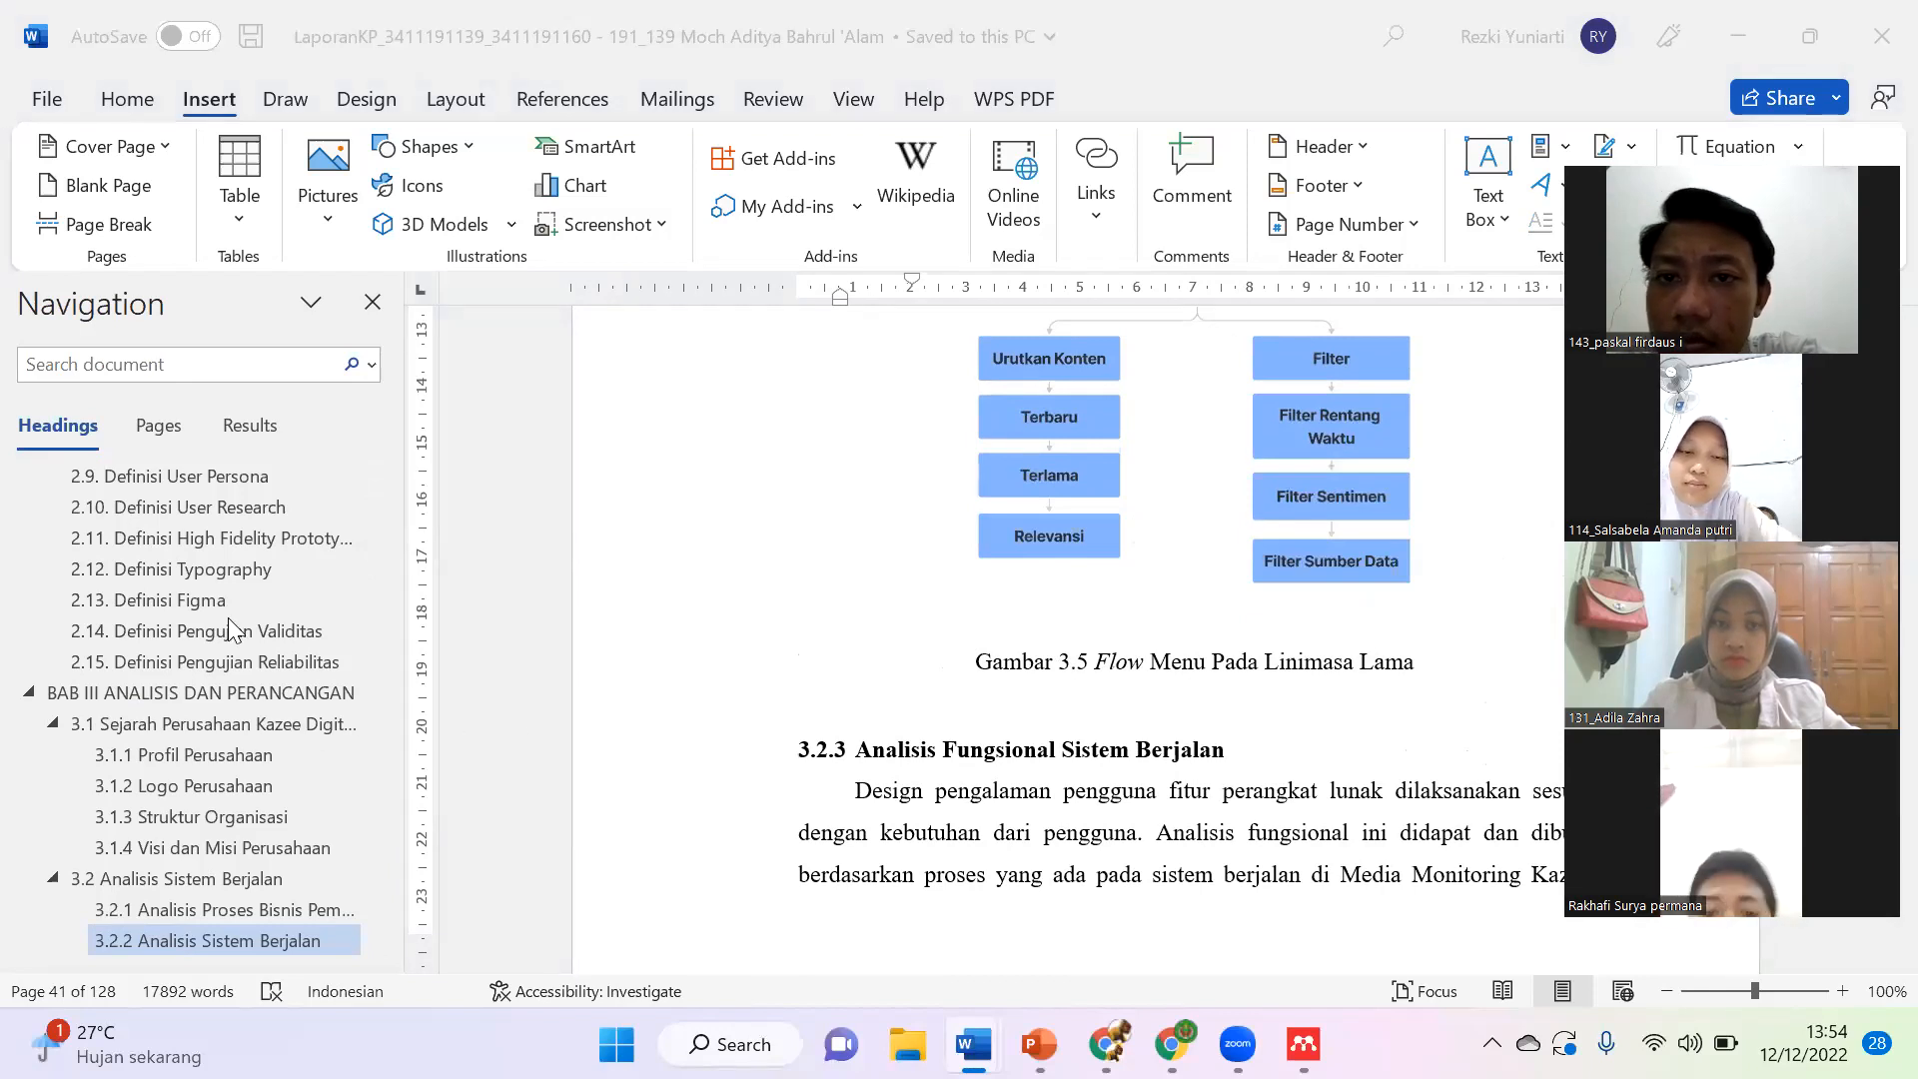
scroll(228, 617, "up", 5)
scroll(220, 599, "up", 4)
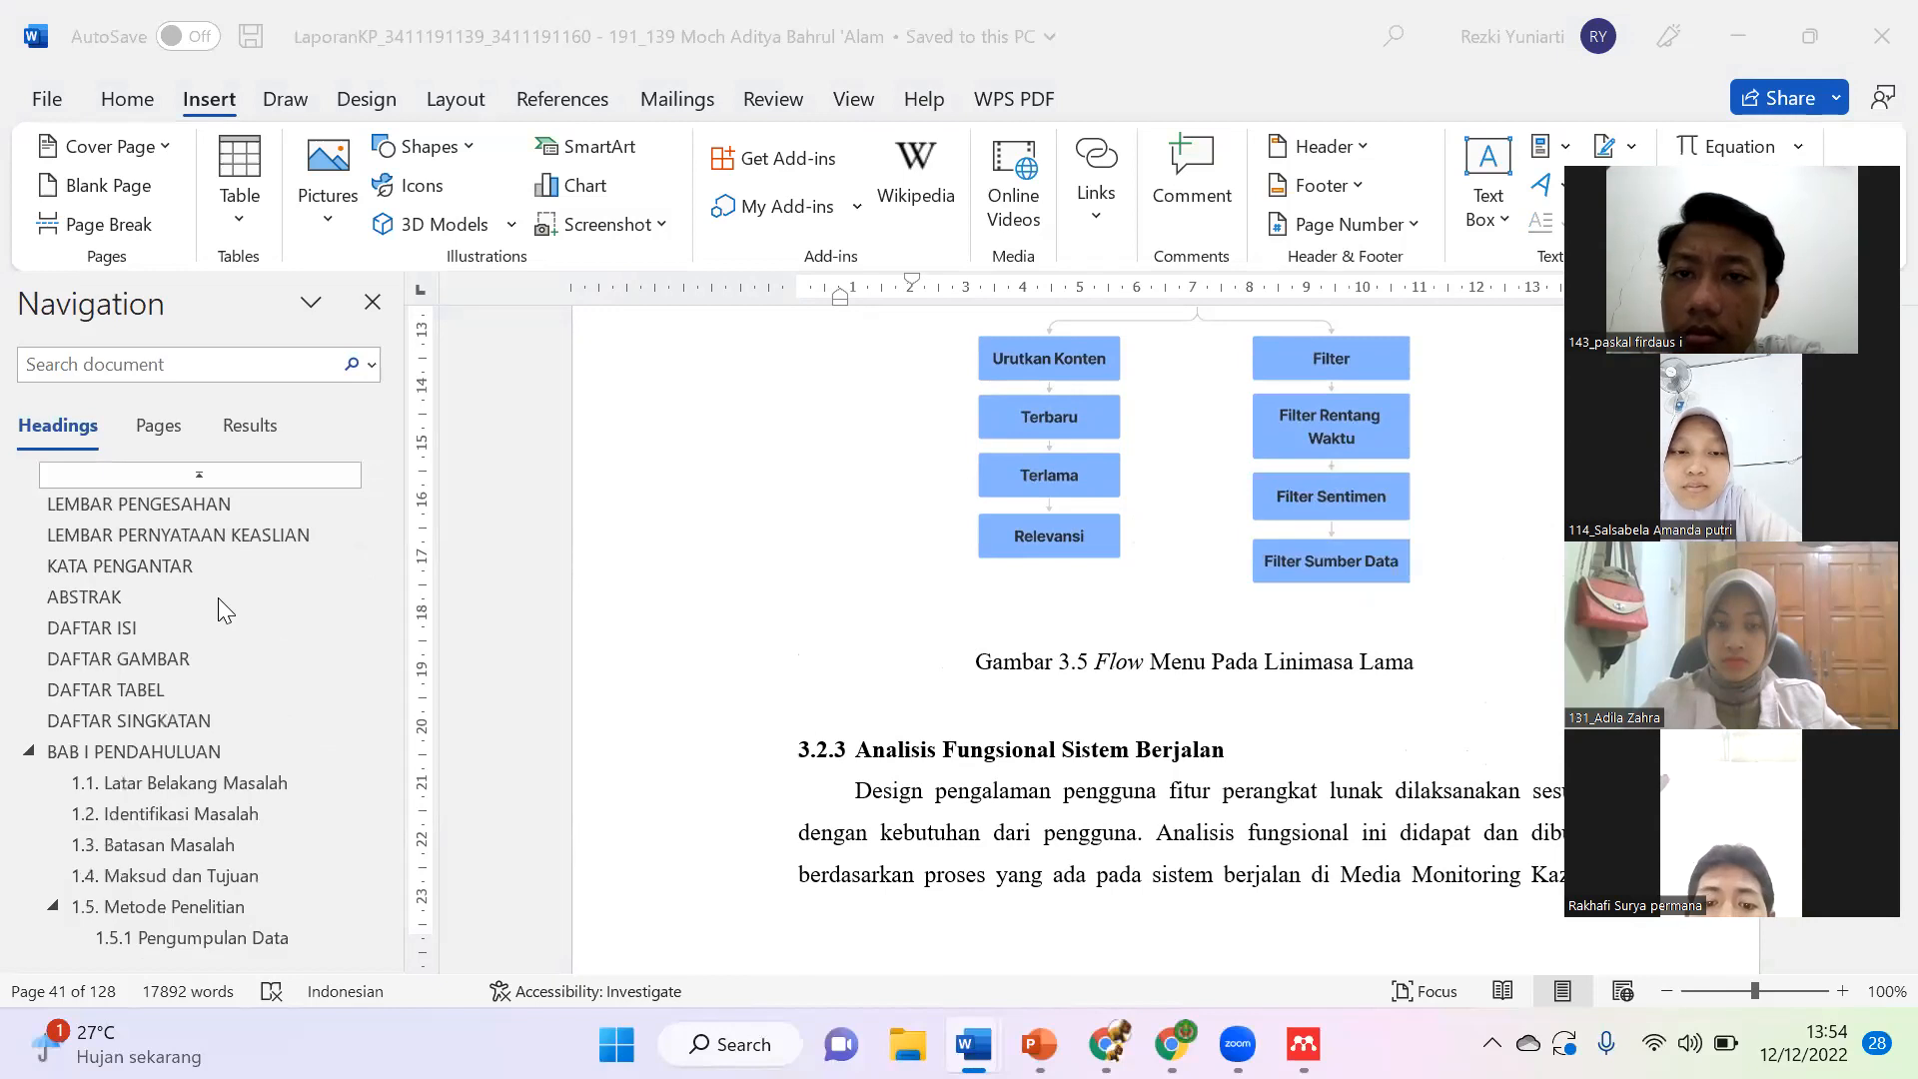
left_click(210, 691)
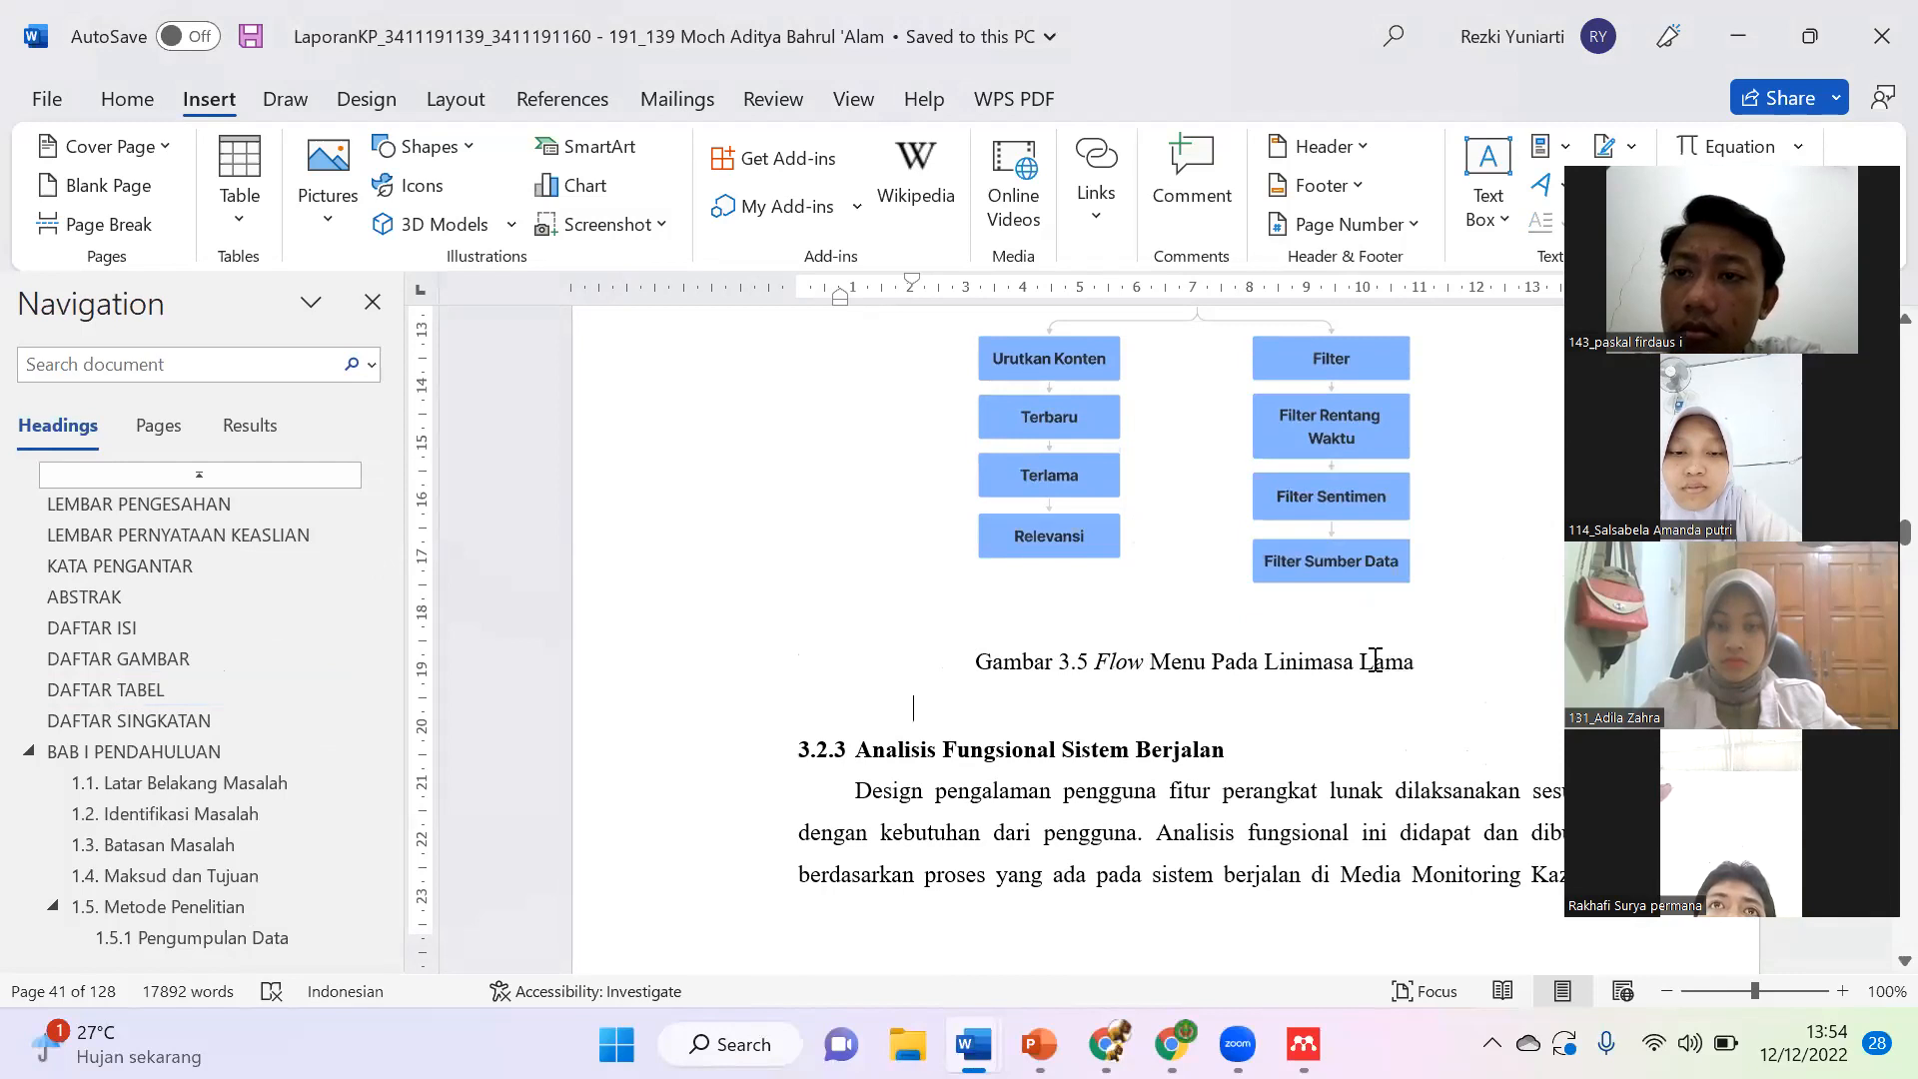
left_click(1328, 667)
left_click(1279, 663)
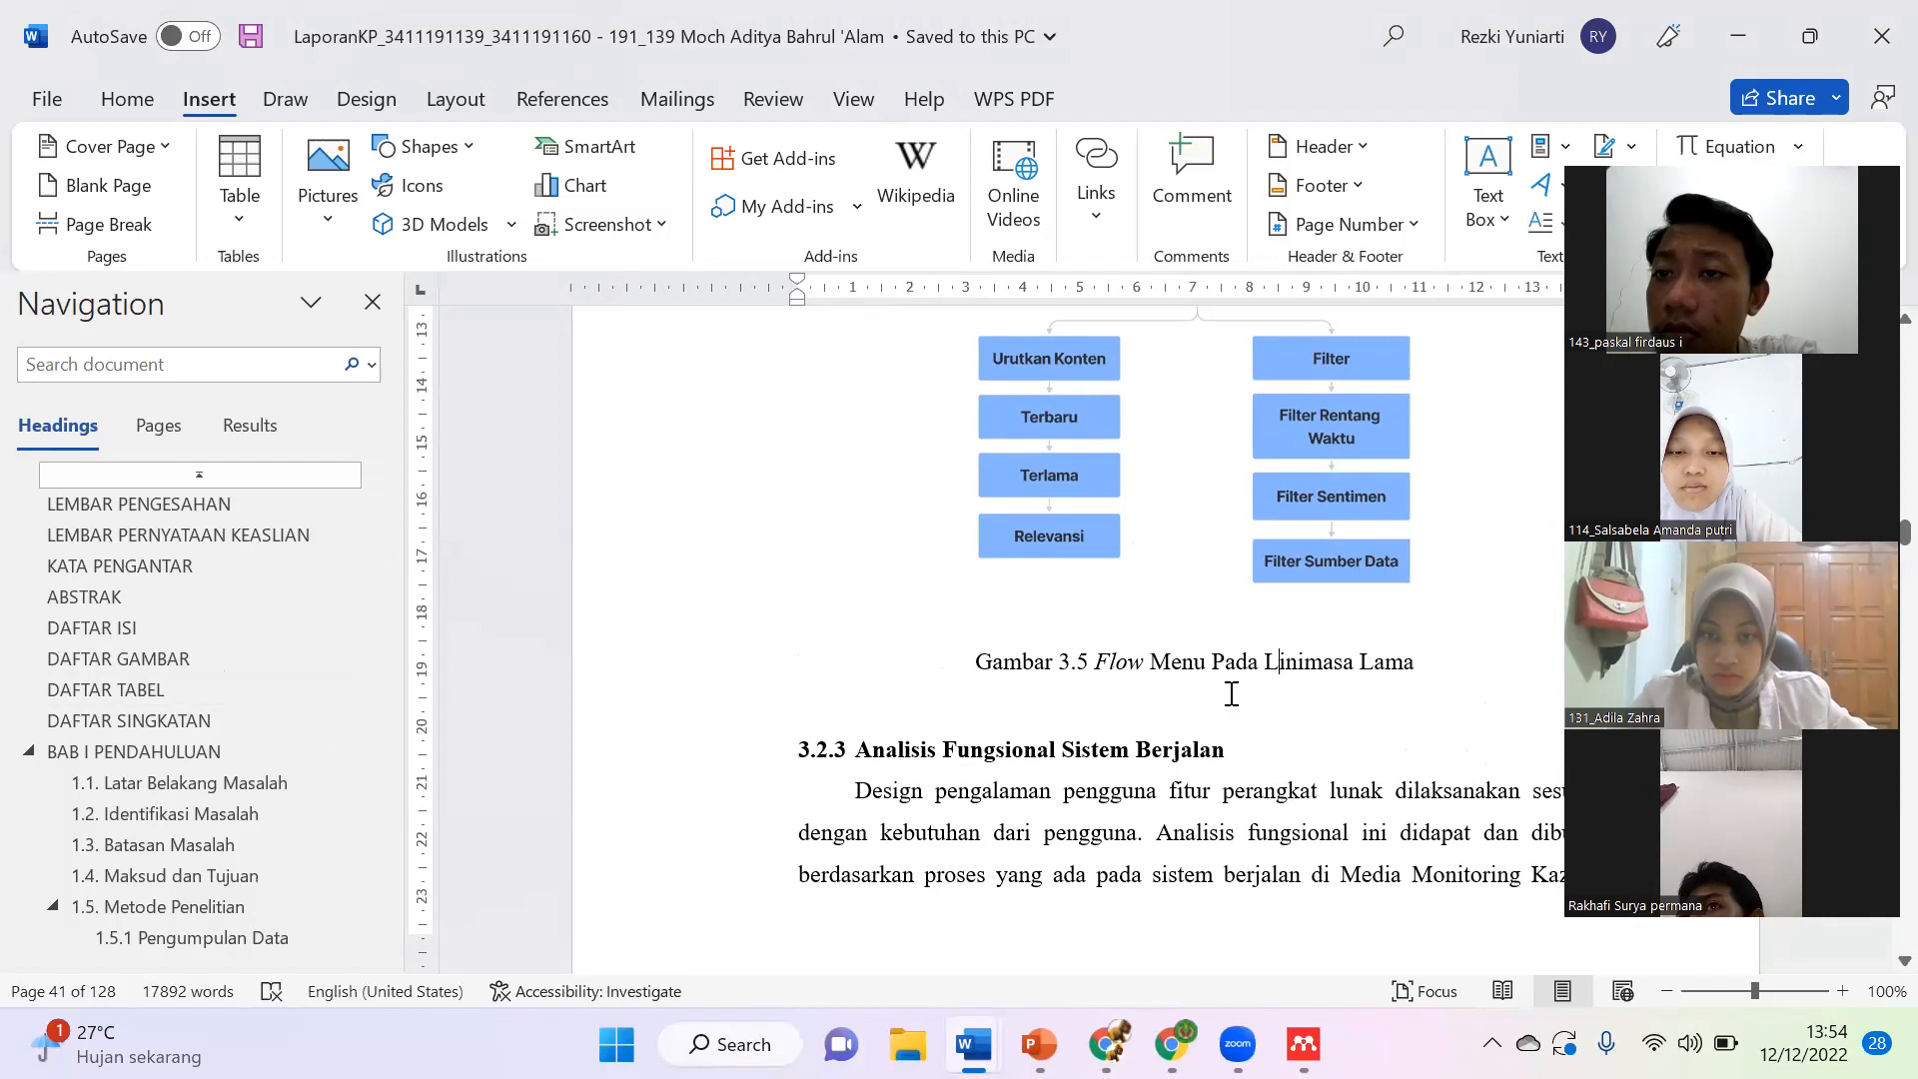
Step: Highlight the word Linimasa in the Gambar 3.5 caption and clear the selection
double_click(1292, 664)
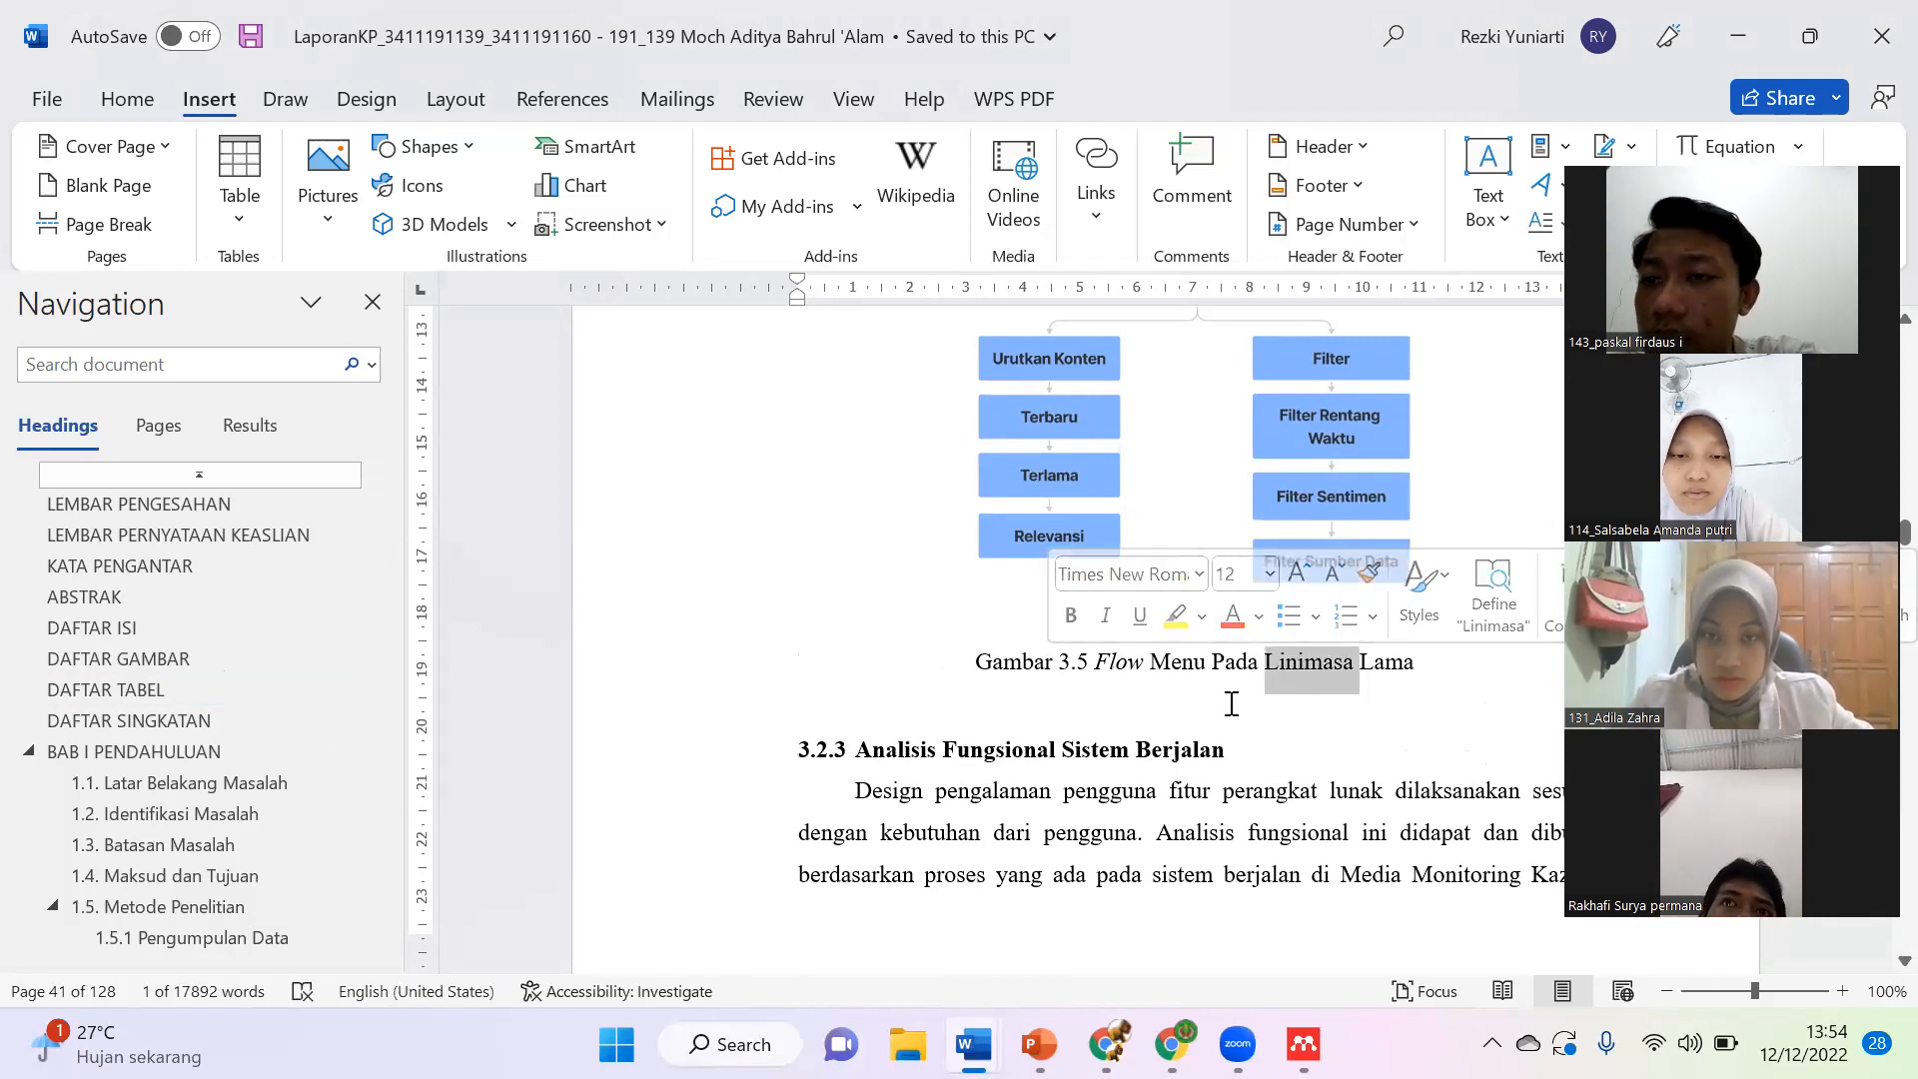
left_click(1220, 665)
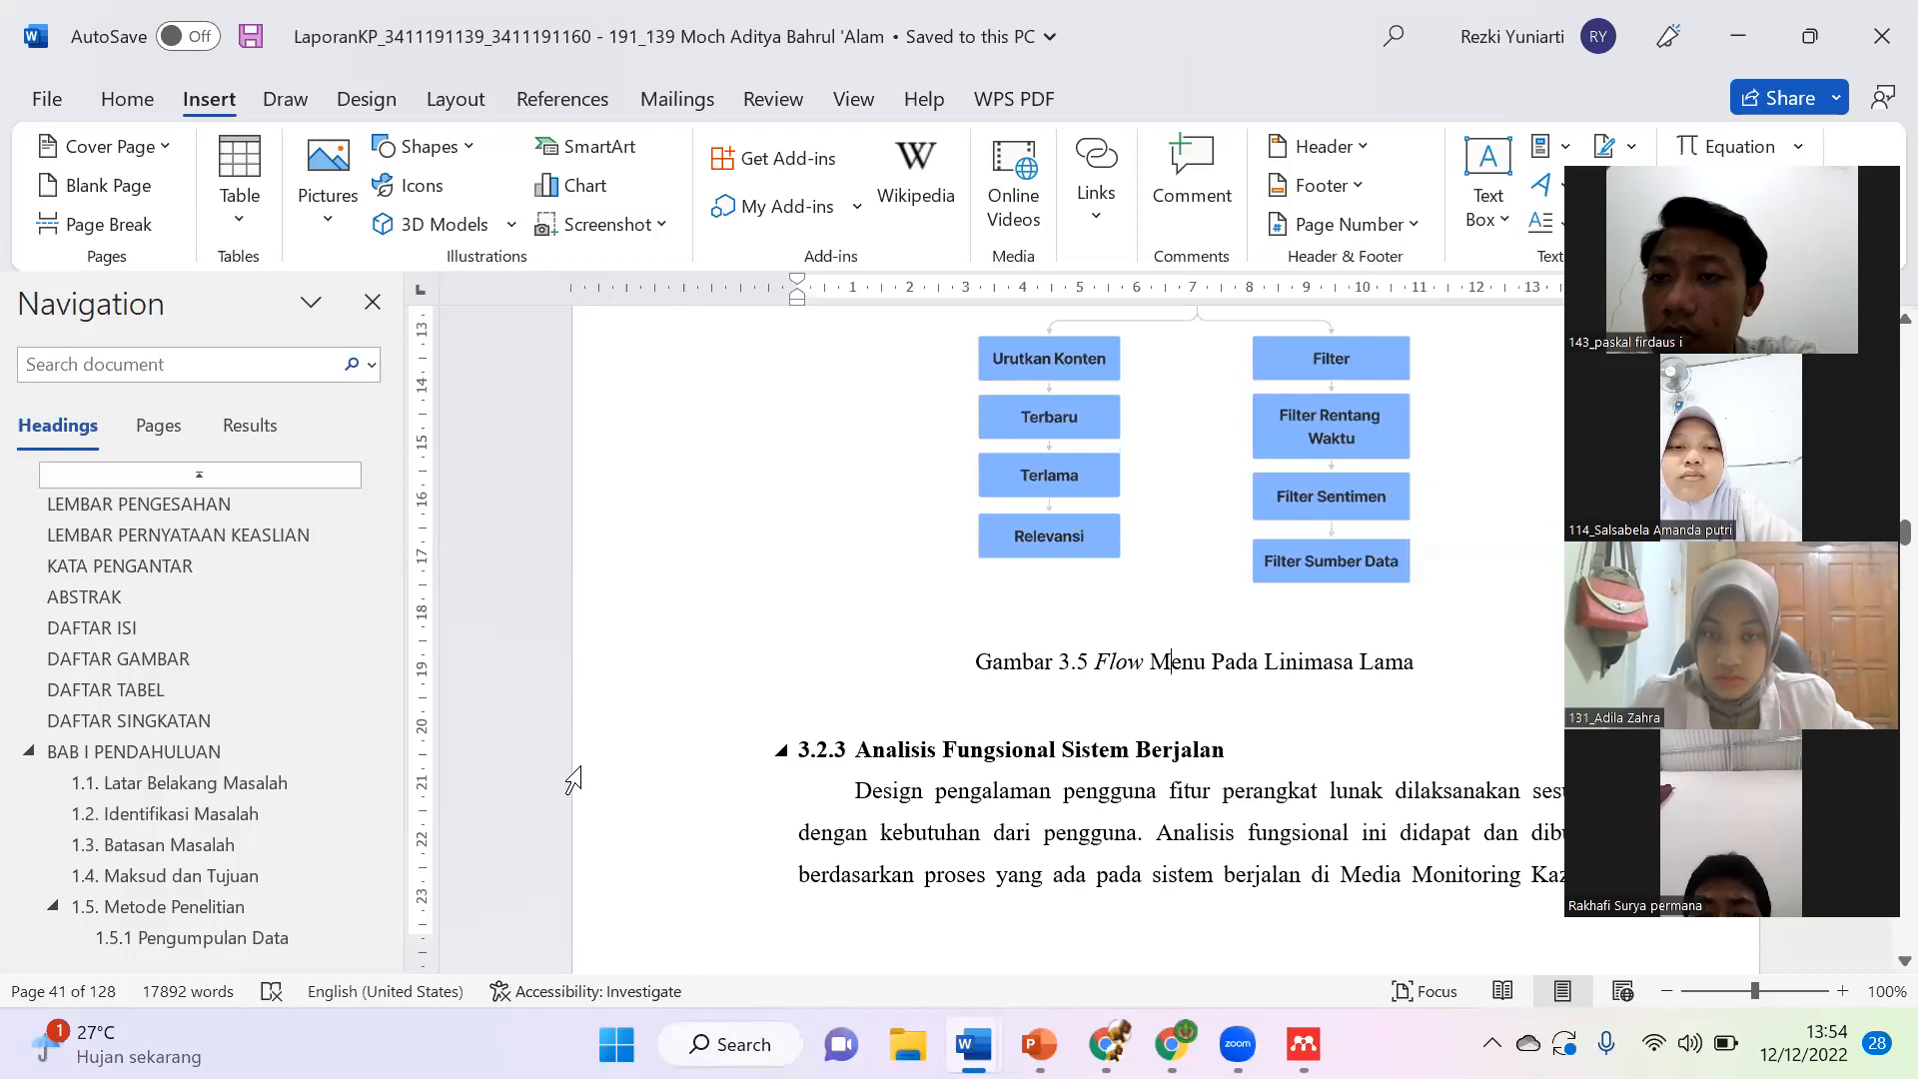
Step: Follow the Tabel 1 Daftar Singkatan and Tabel 3.6 entry links from the DAFTAR TABEL page, returning to the list between them
left_click(212, 691)
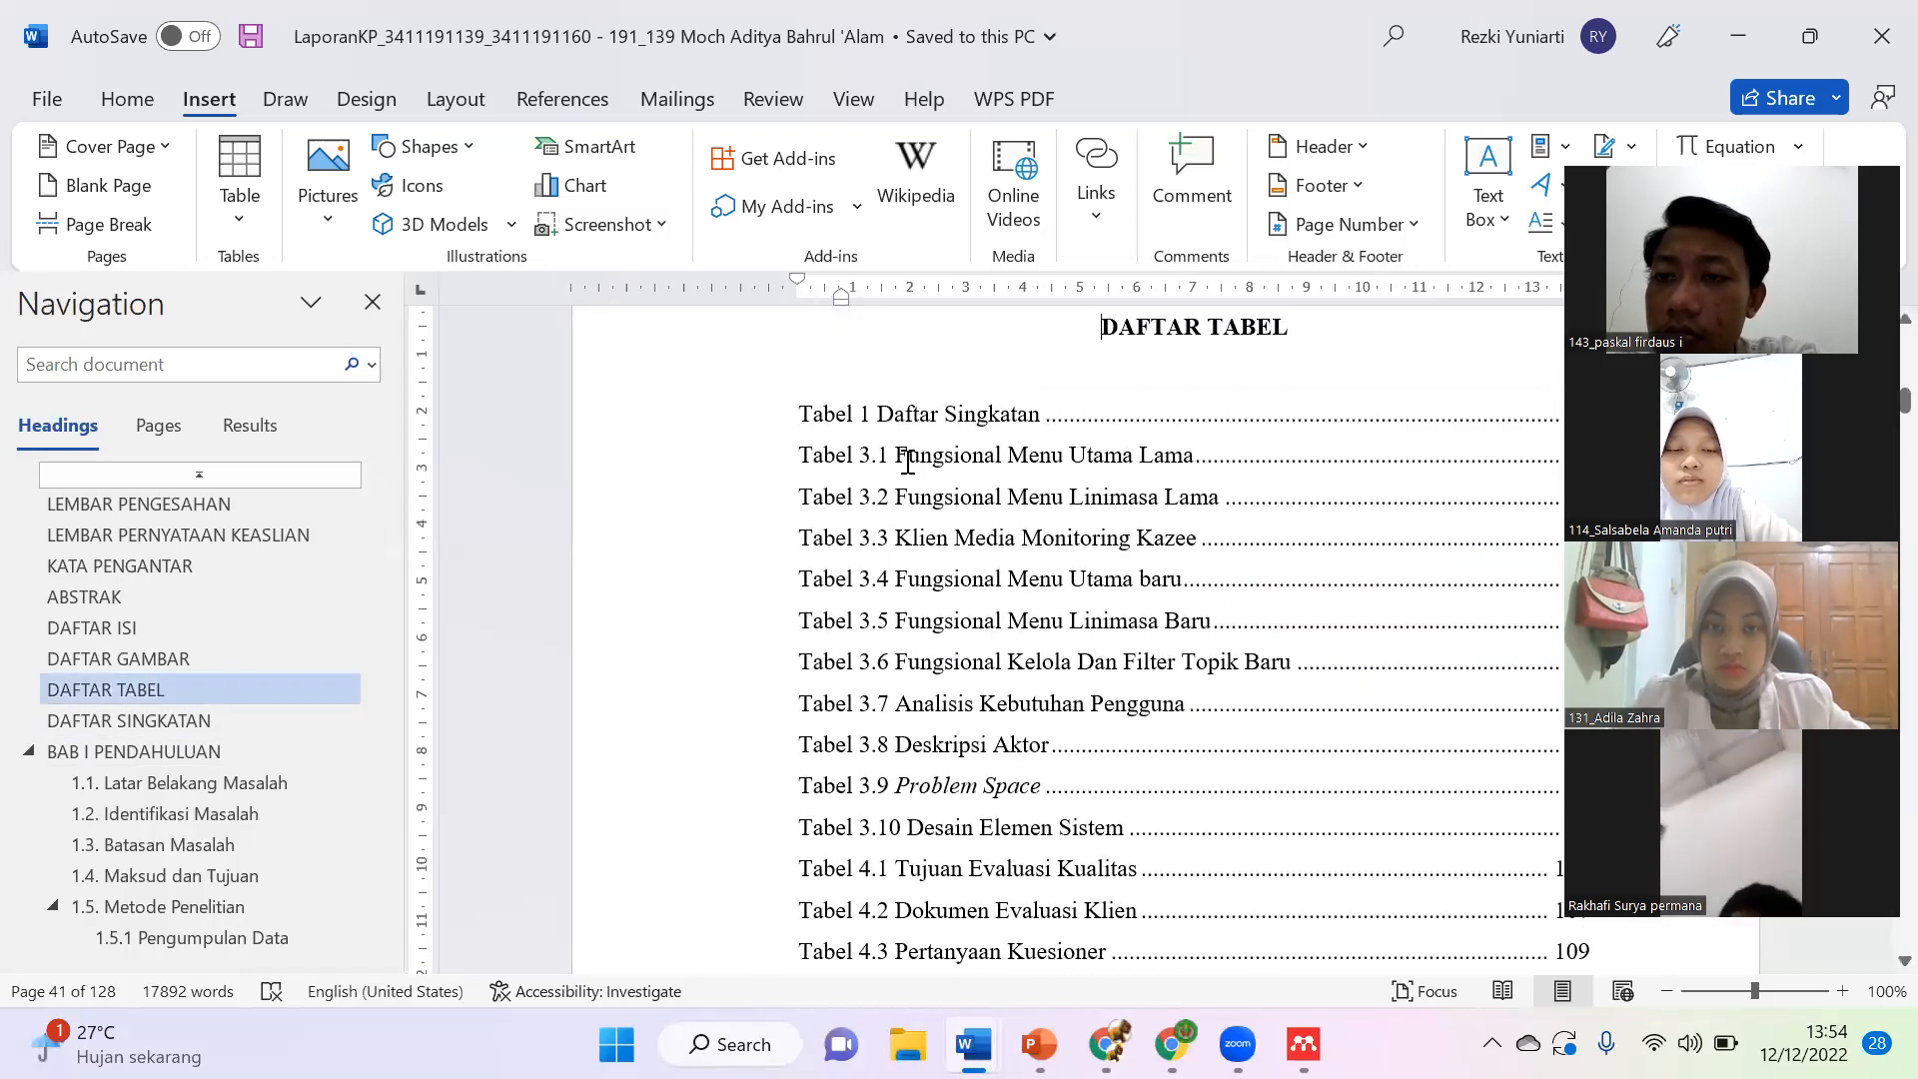
left_click(934, 412, "ctrl")
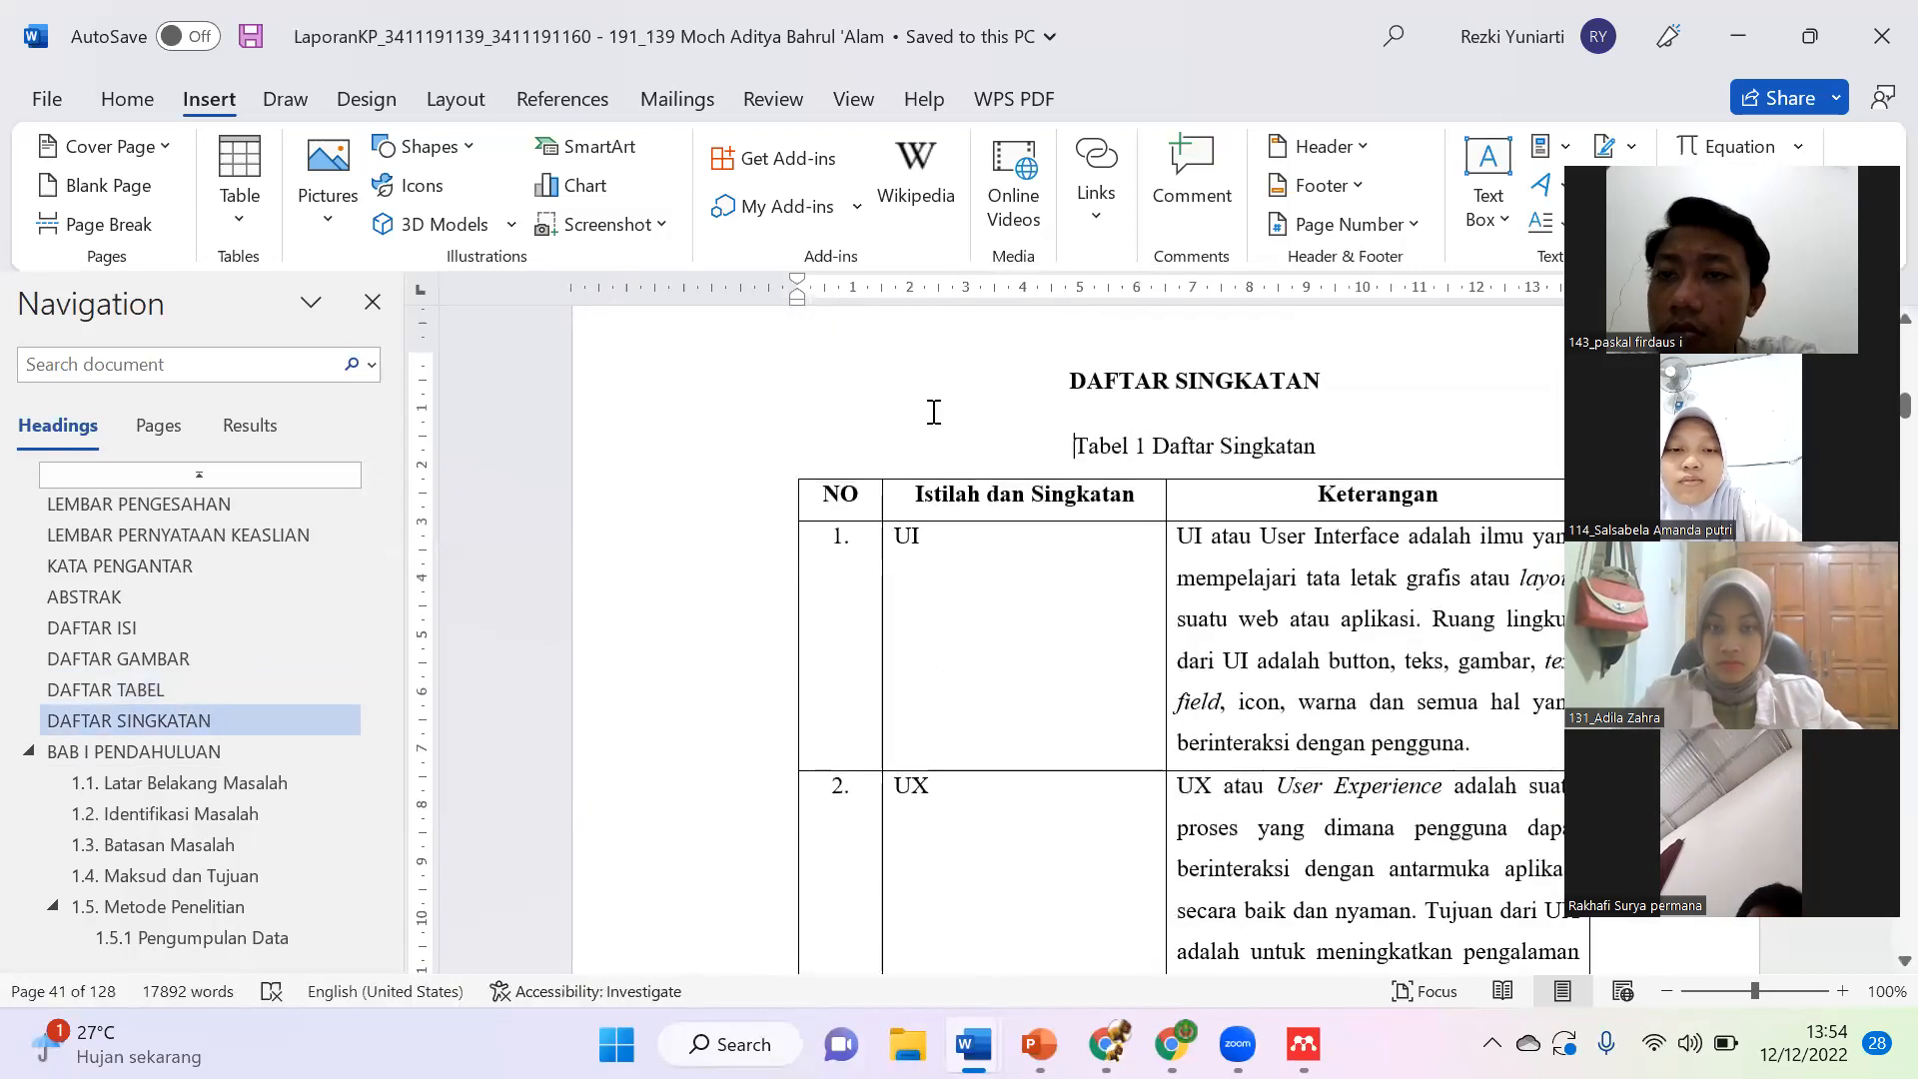
left_click(248, 687)
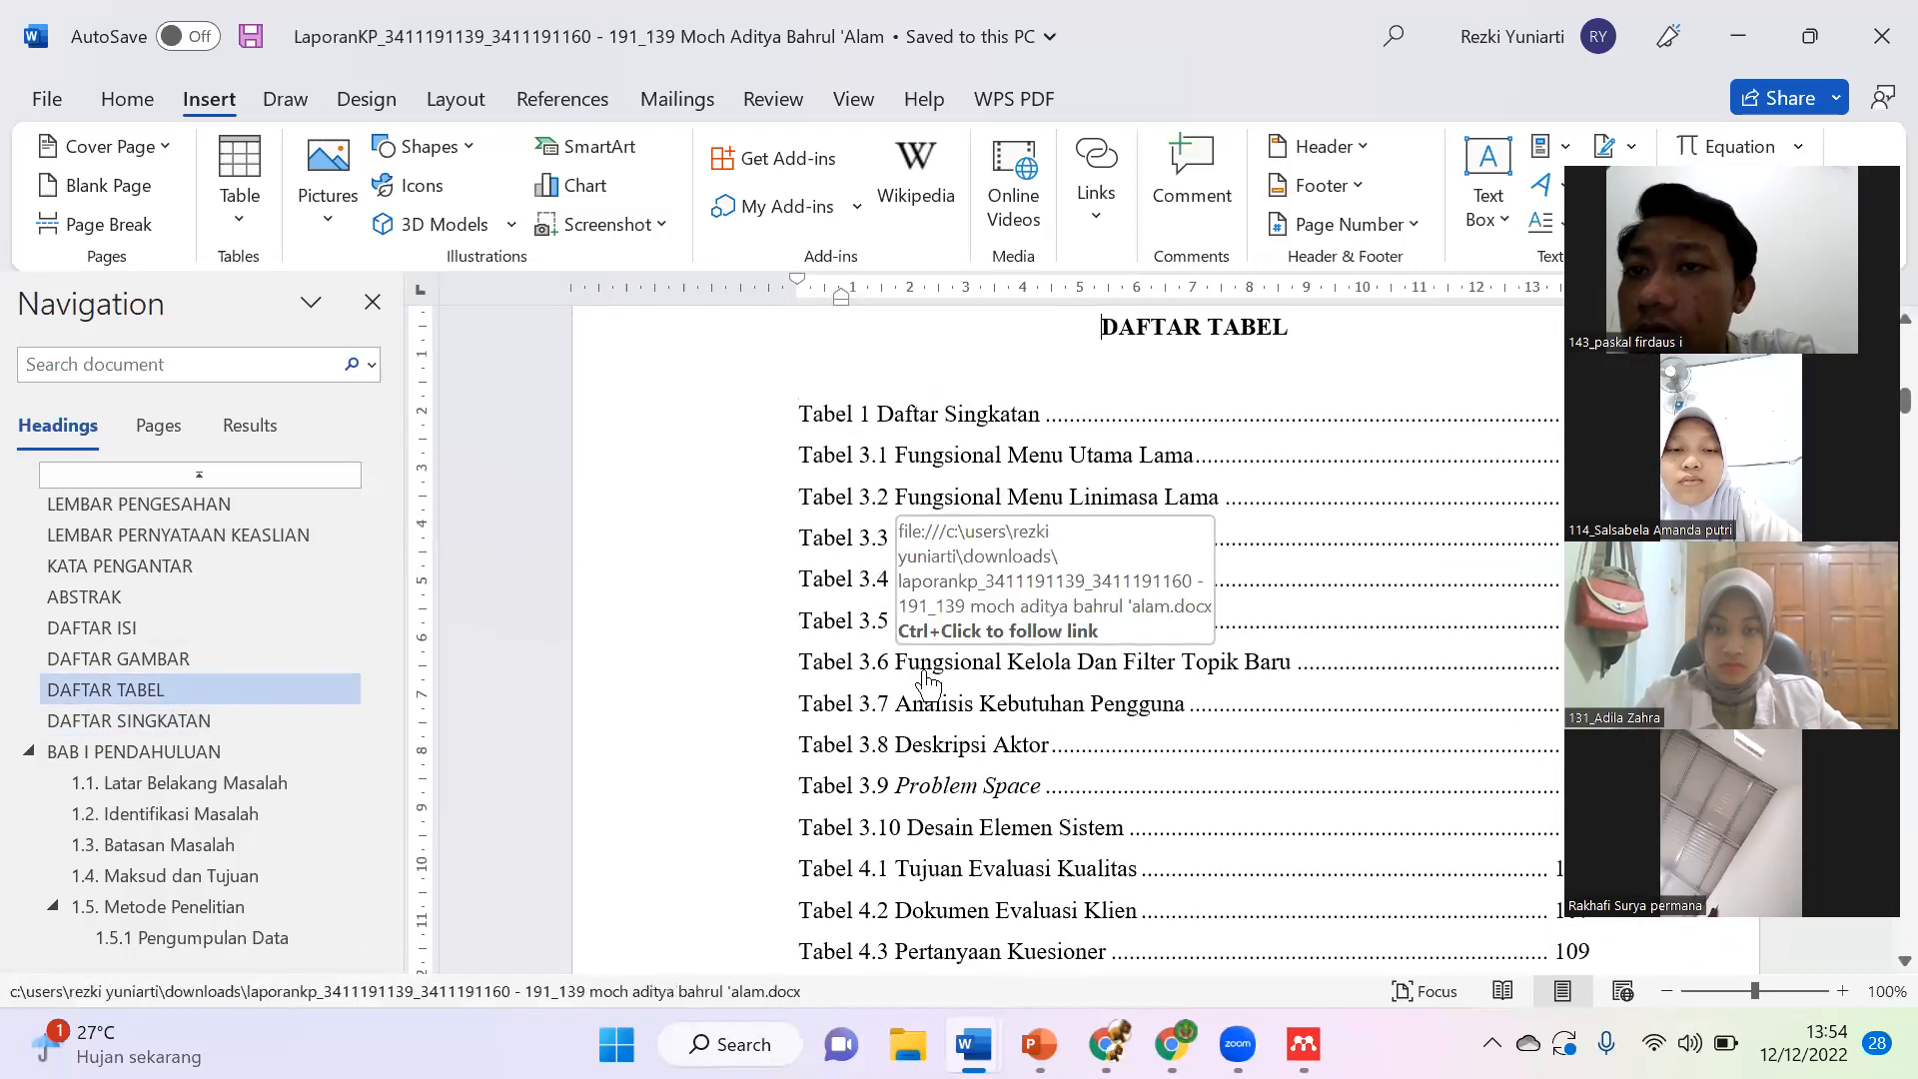
left_click(923, 678, "ctrl")
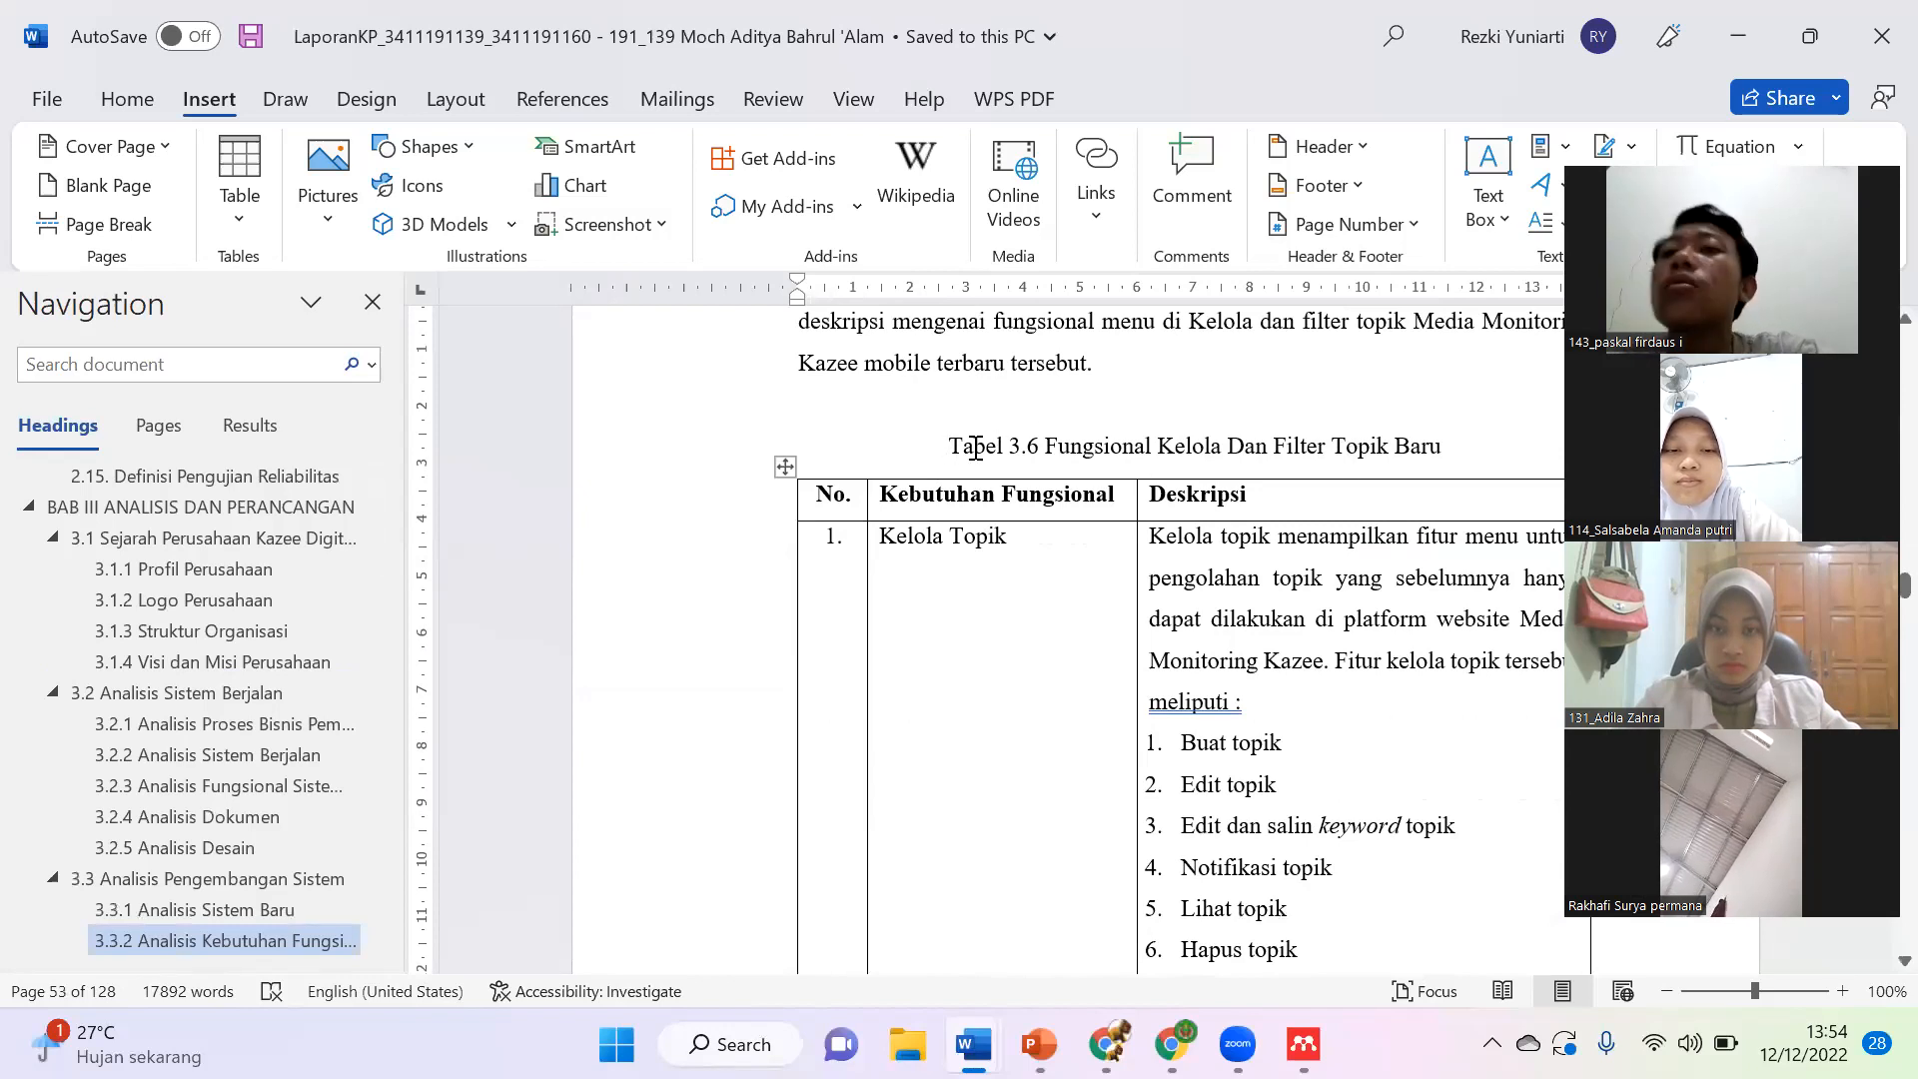
Step: Highlight the Tabel 3.6 caption text Fungsional Kelola Dan Filter Topik Baru, and clear the selection
left_click(1055, 446)
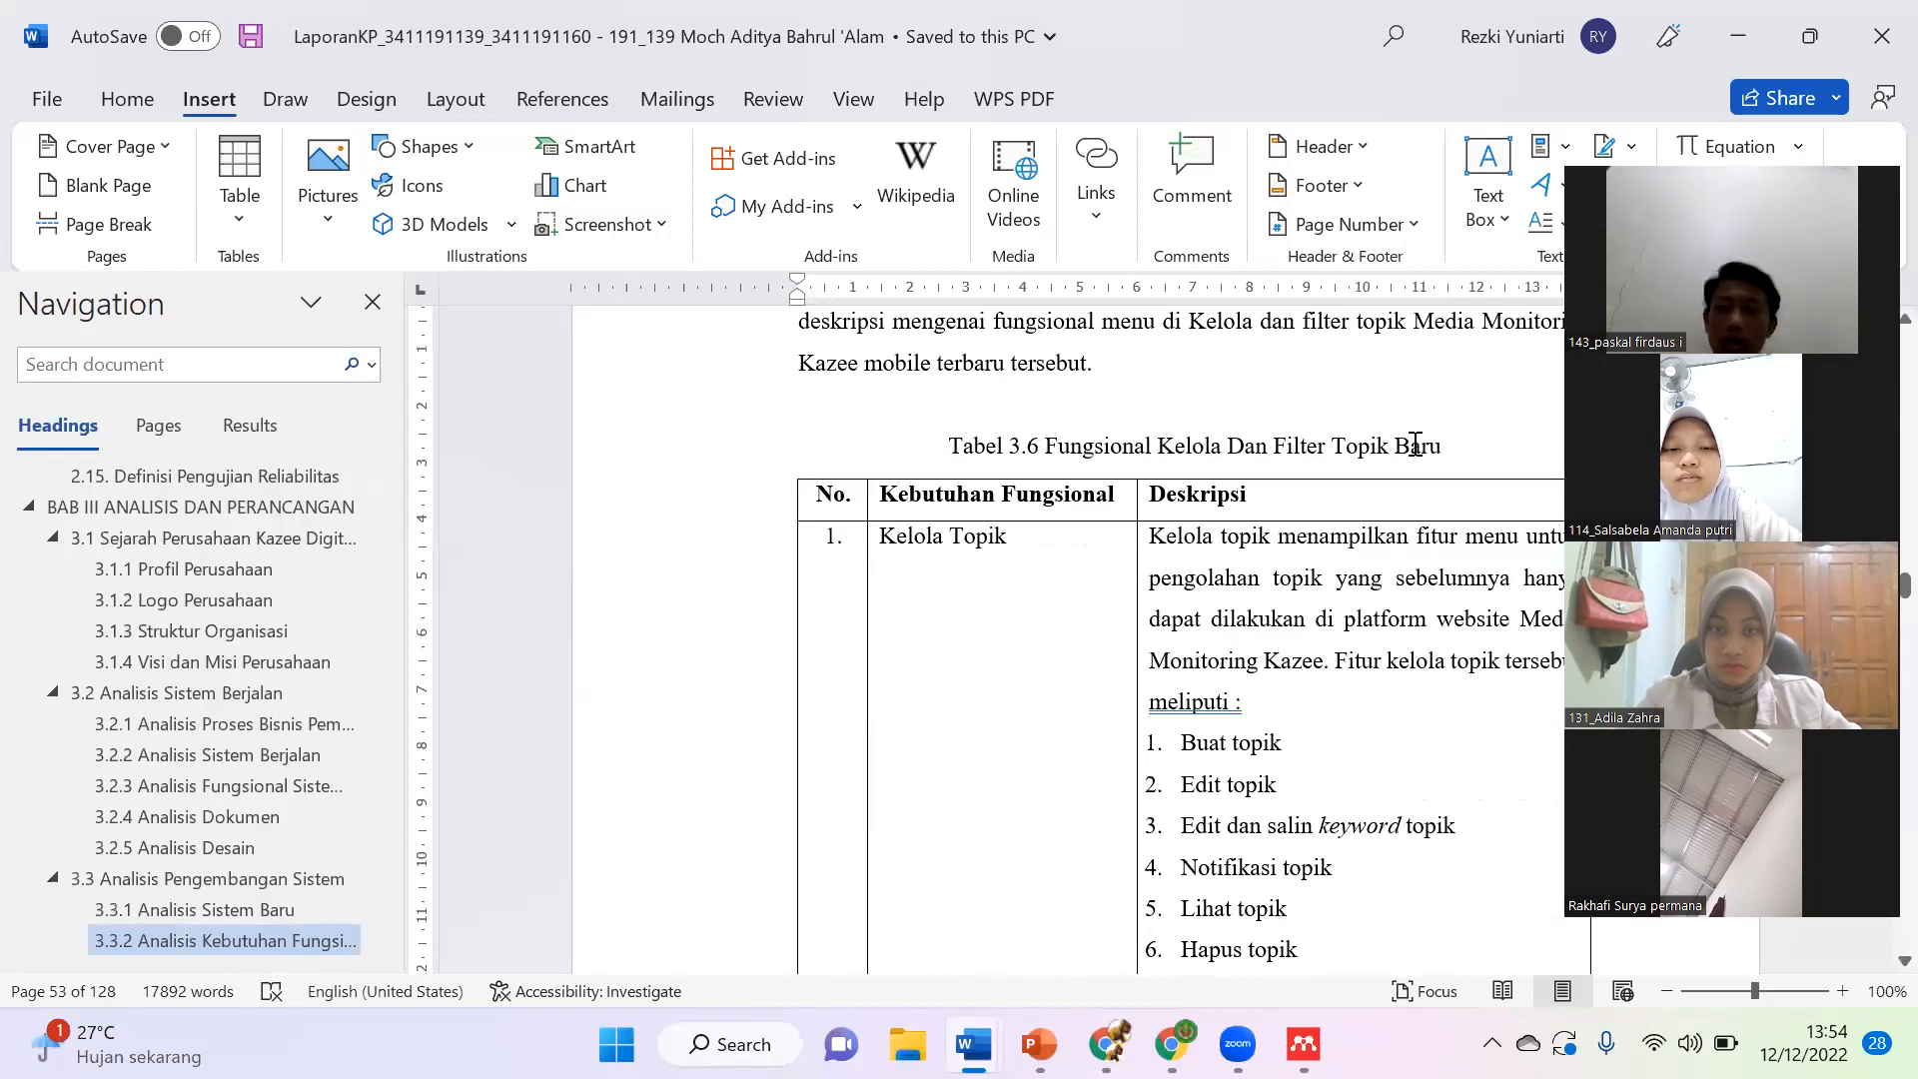
left_click(1454, 442, "shift")
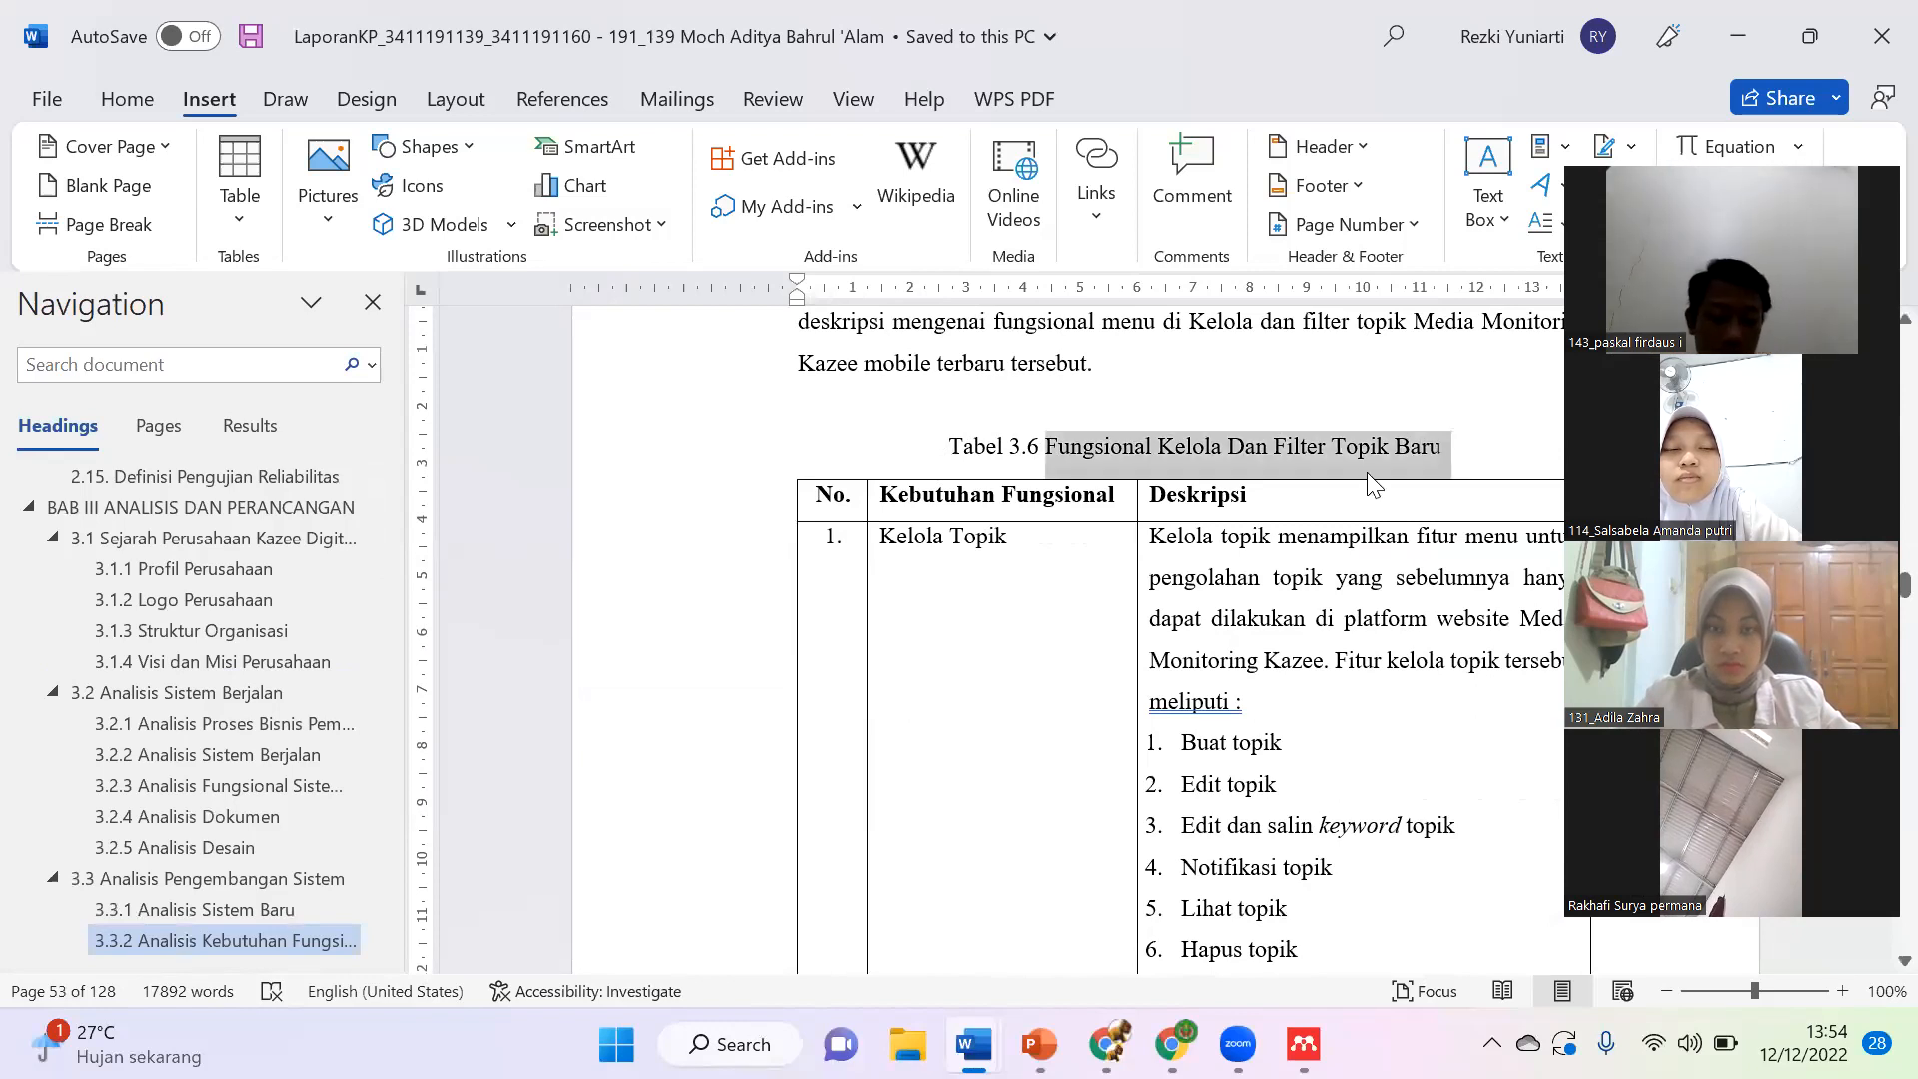
left_click(1192, 445)
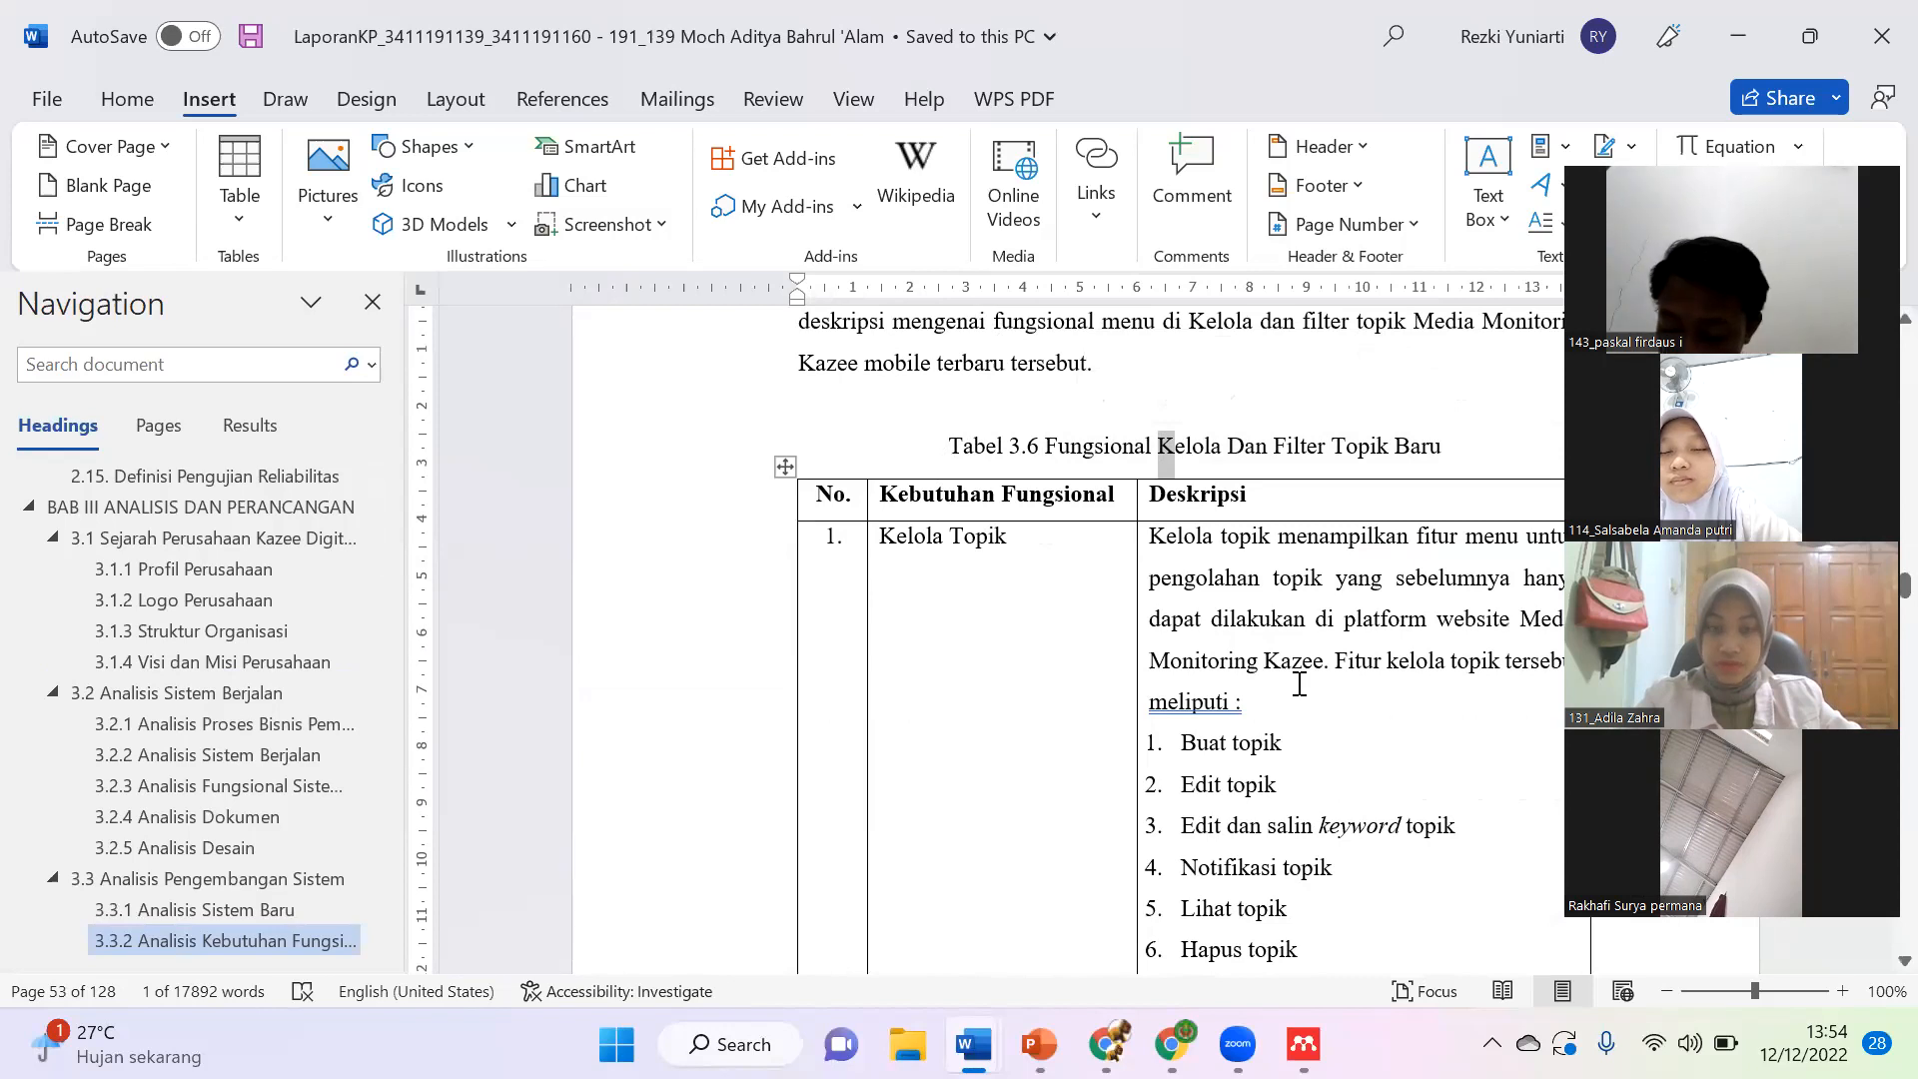
left_click(1245, 451)
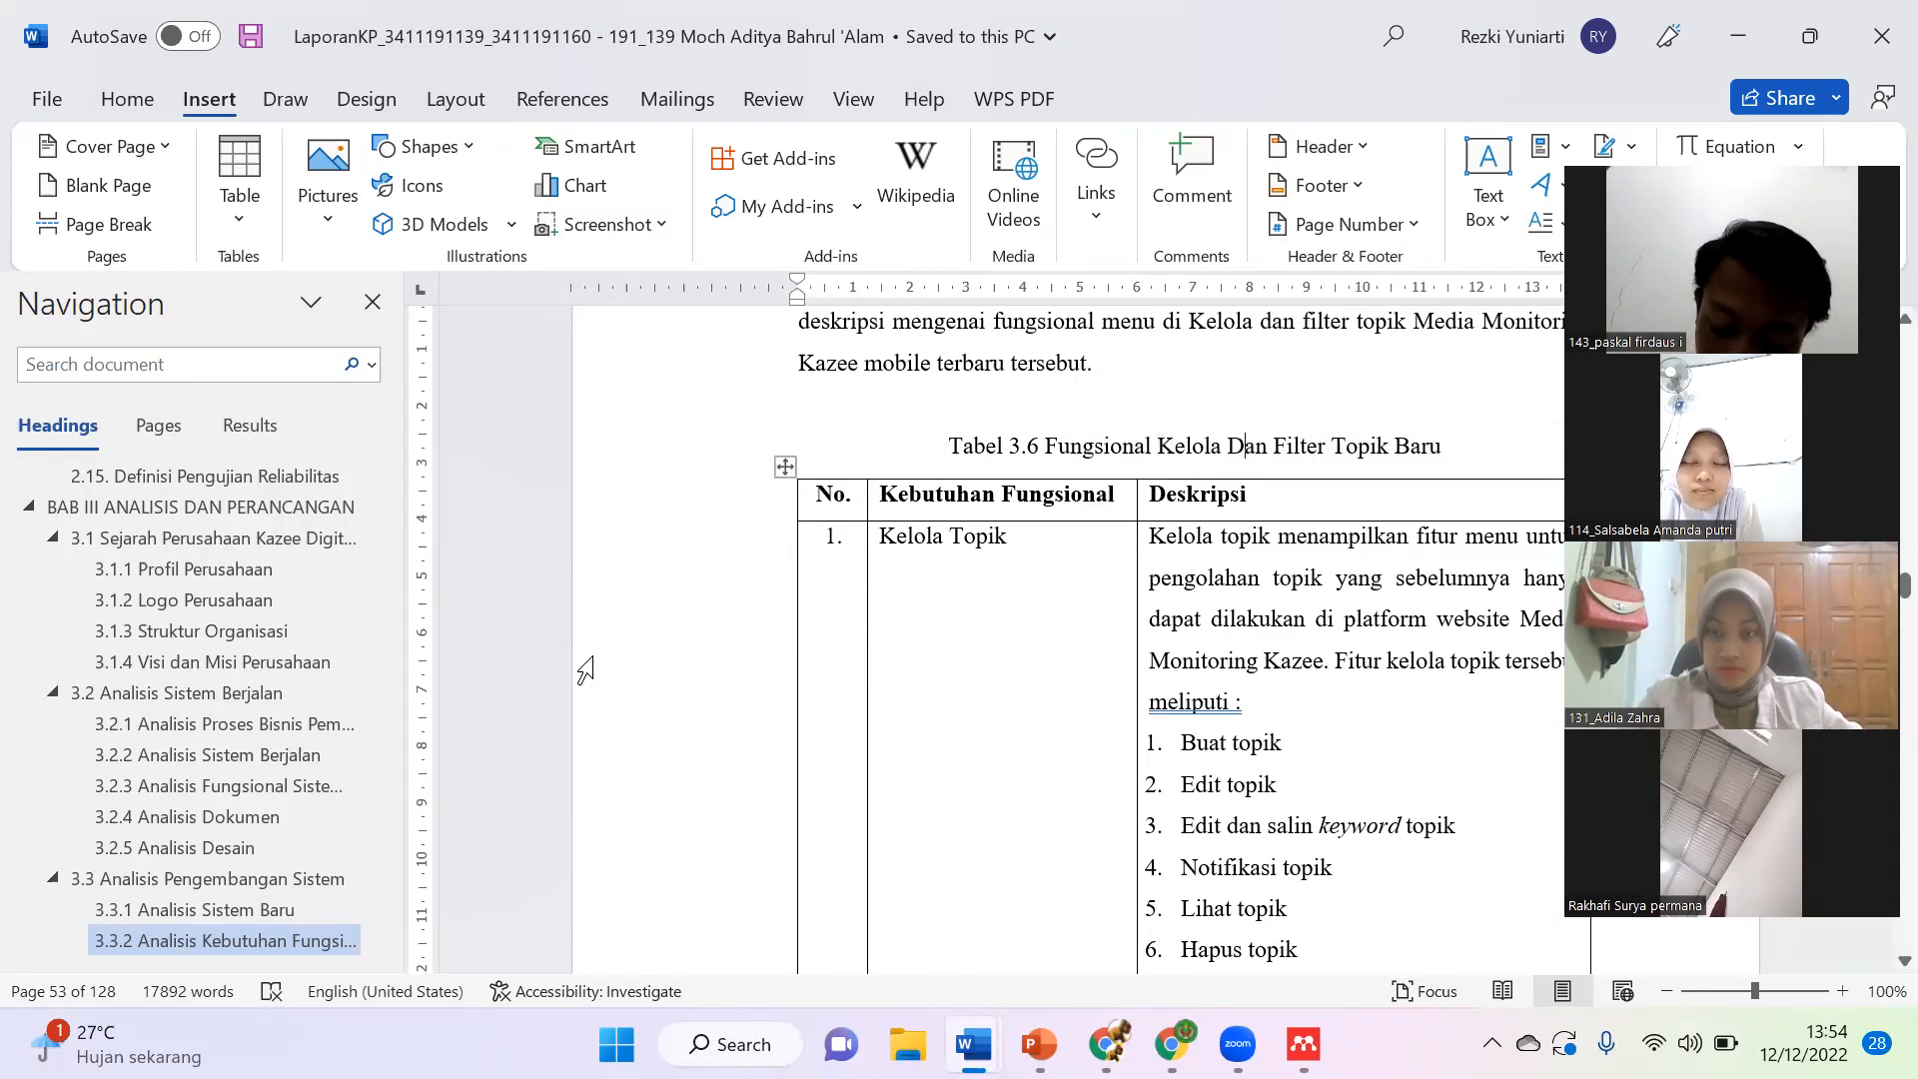
Step: Visit DAFTAR ISI, DAFTAR GAMBAR, DAFTAR TABEL and DAFTAR SINGKATAN in turn, and read on into section 1.1 Latar Belakang Masalah
scroll(118, 737, "up", 2)
scroll(118, 737, "up", 10)
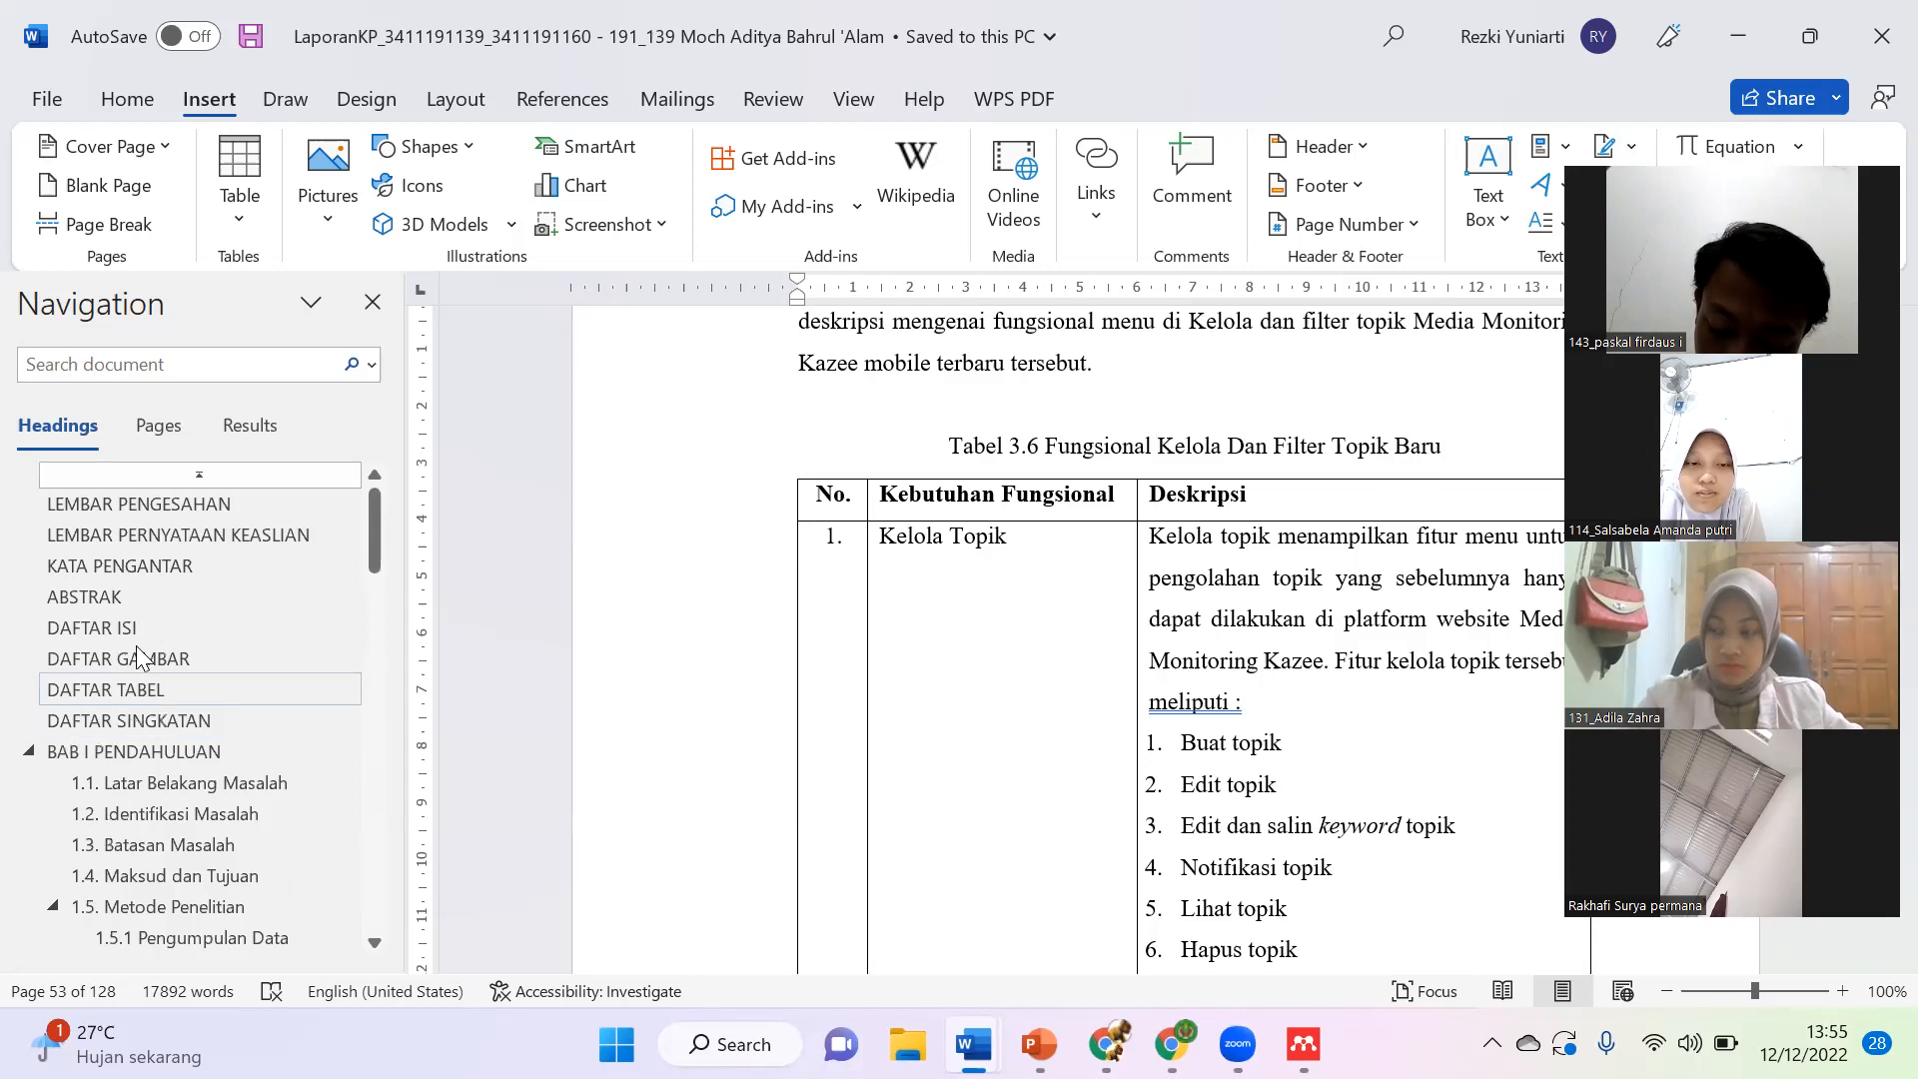
left_click(162, 629)
left_click(176, 659)
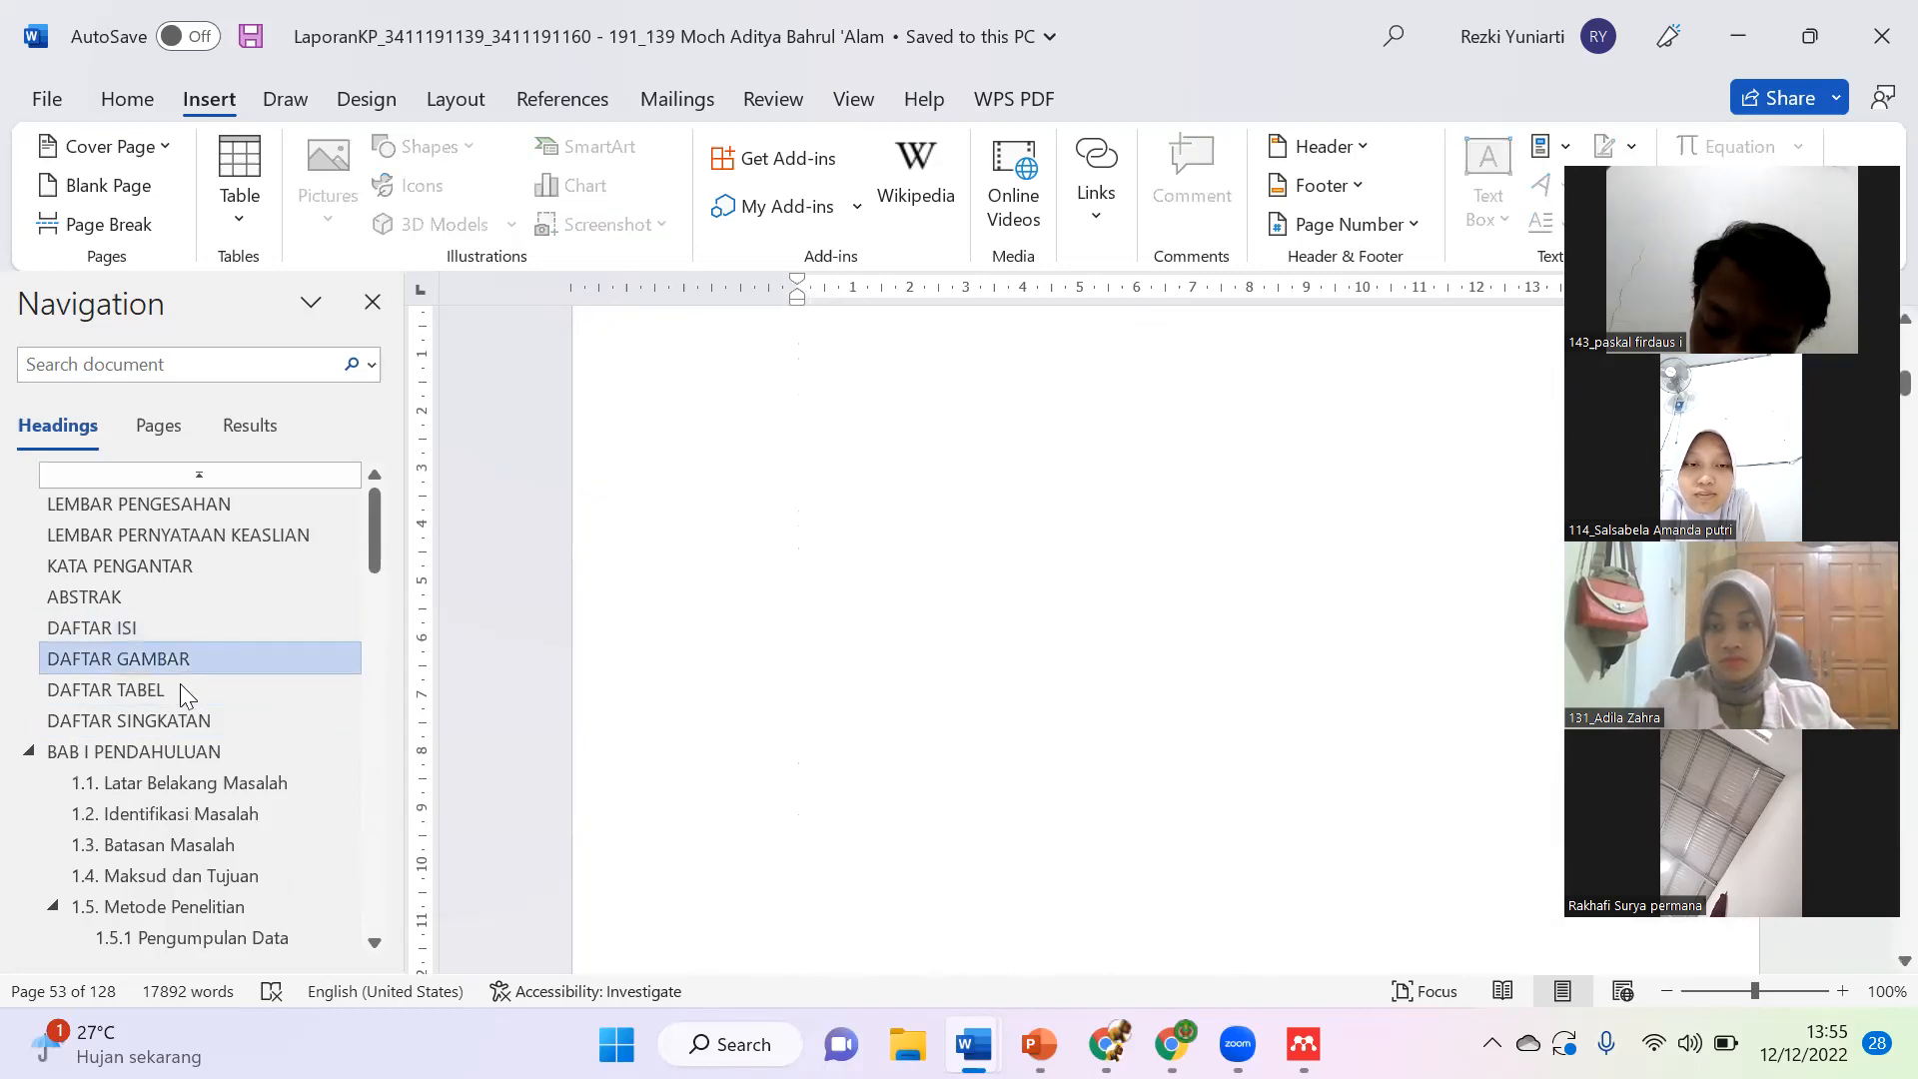
left_click(182, 691)
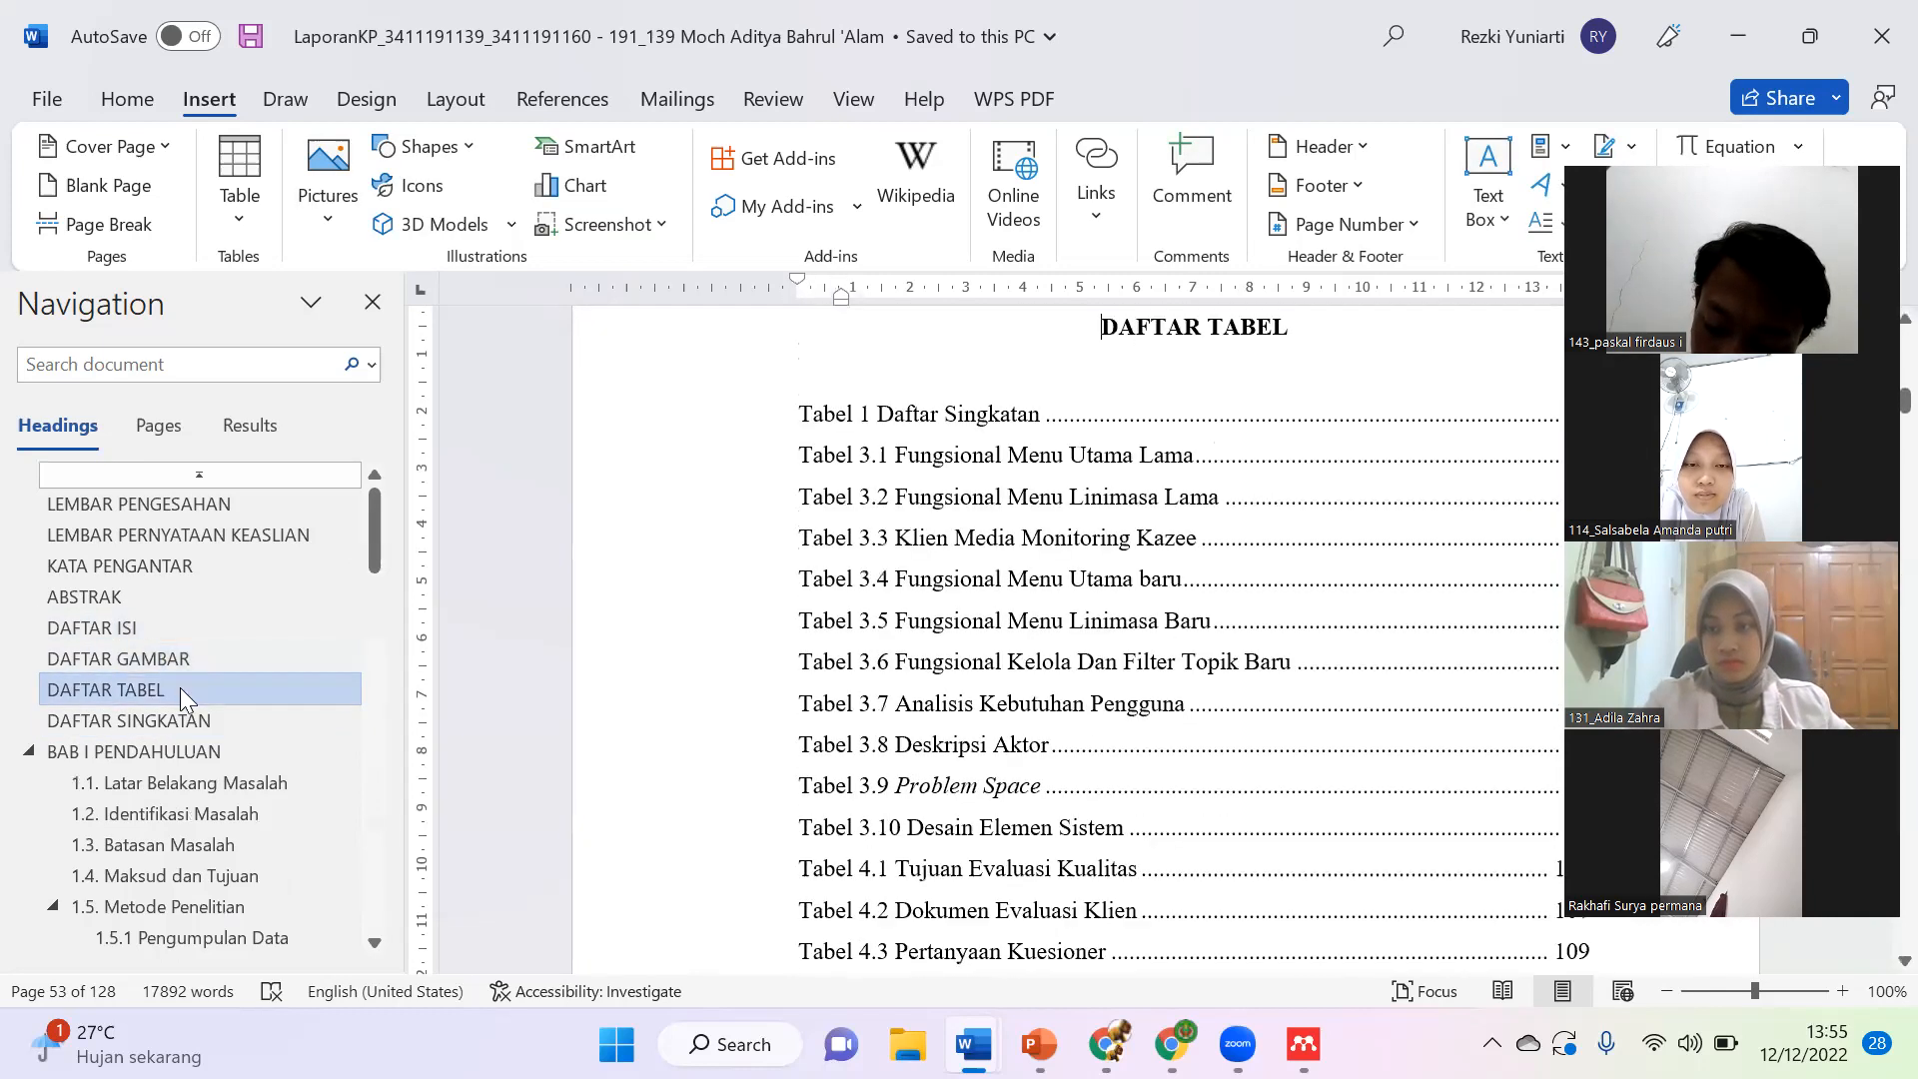
left_click(238, 719)
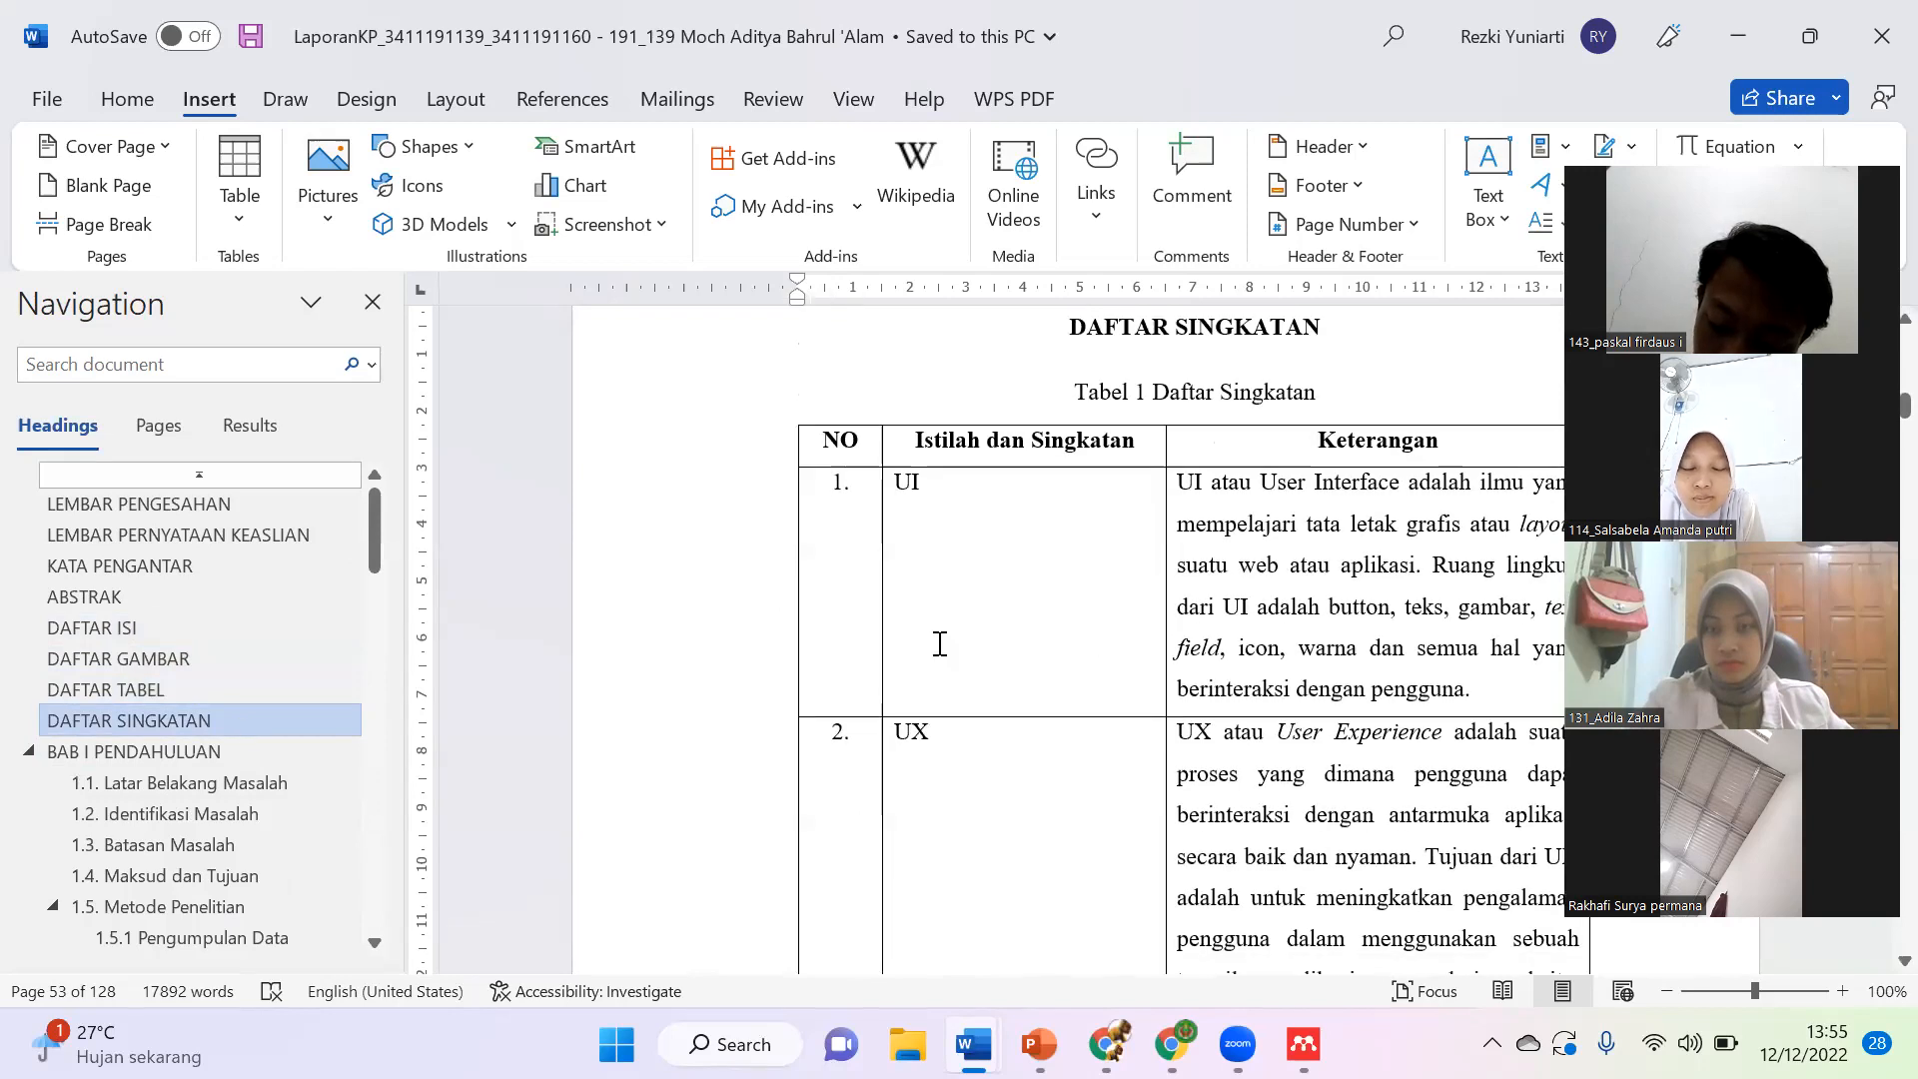
scroll(1086, 638, "down", 2)
scroll(1086, 637, "down", 12)
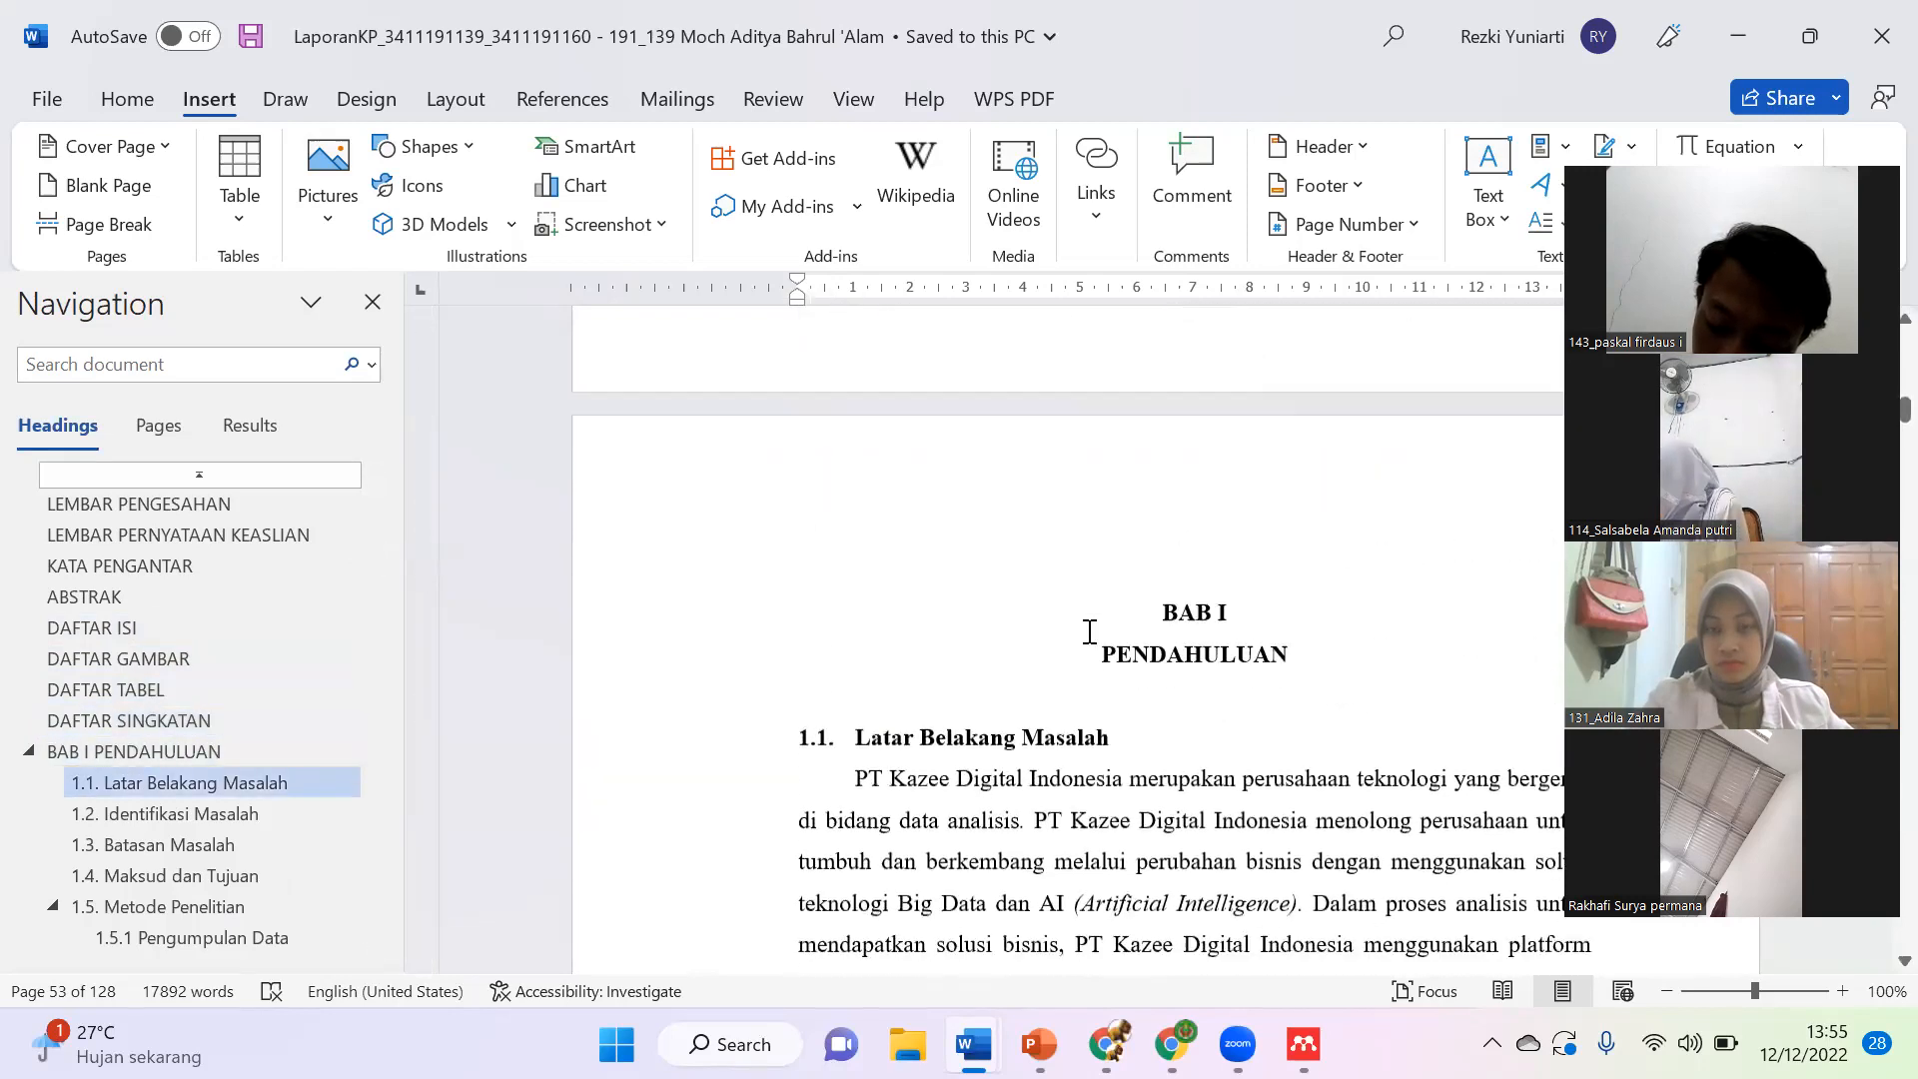
scroll(457, 851, "down", 1)
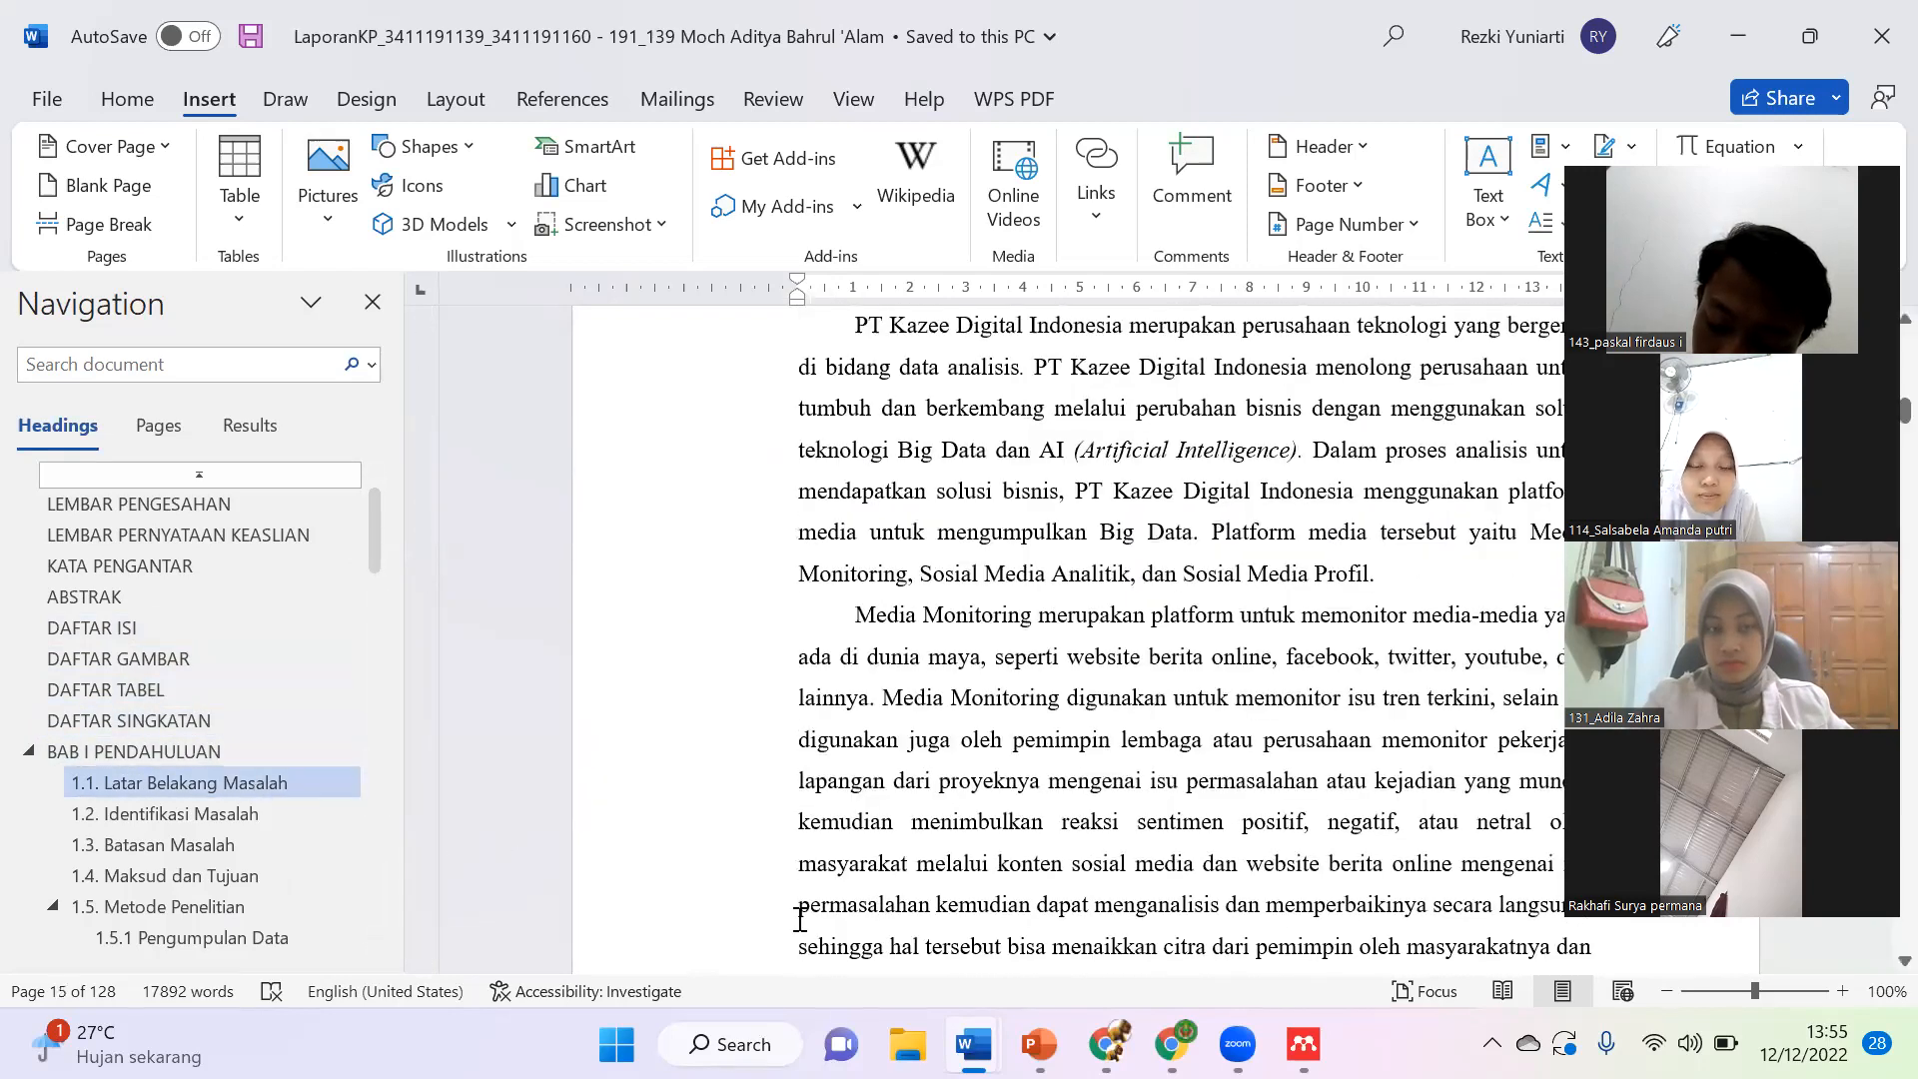
Step: Switch to the Pertemuan 8 presentation in PowerPoint and show slide 5, Penambahan Insert Page Number
key("alt+Tab")
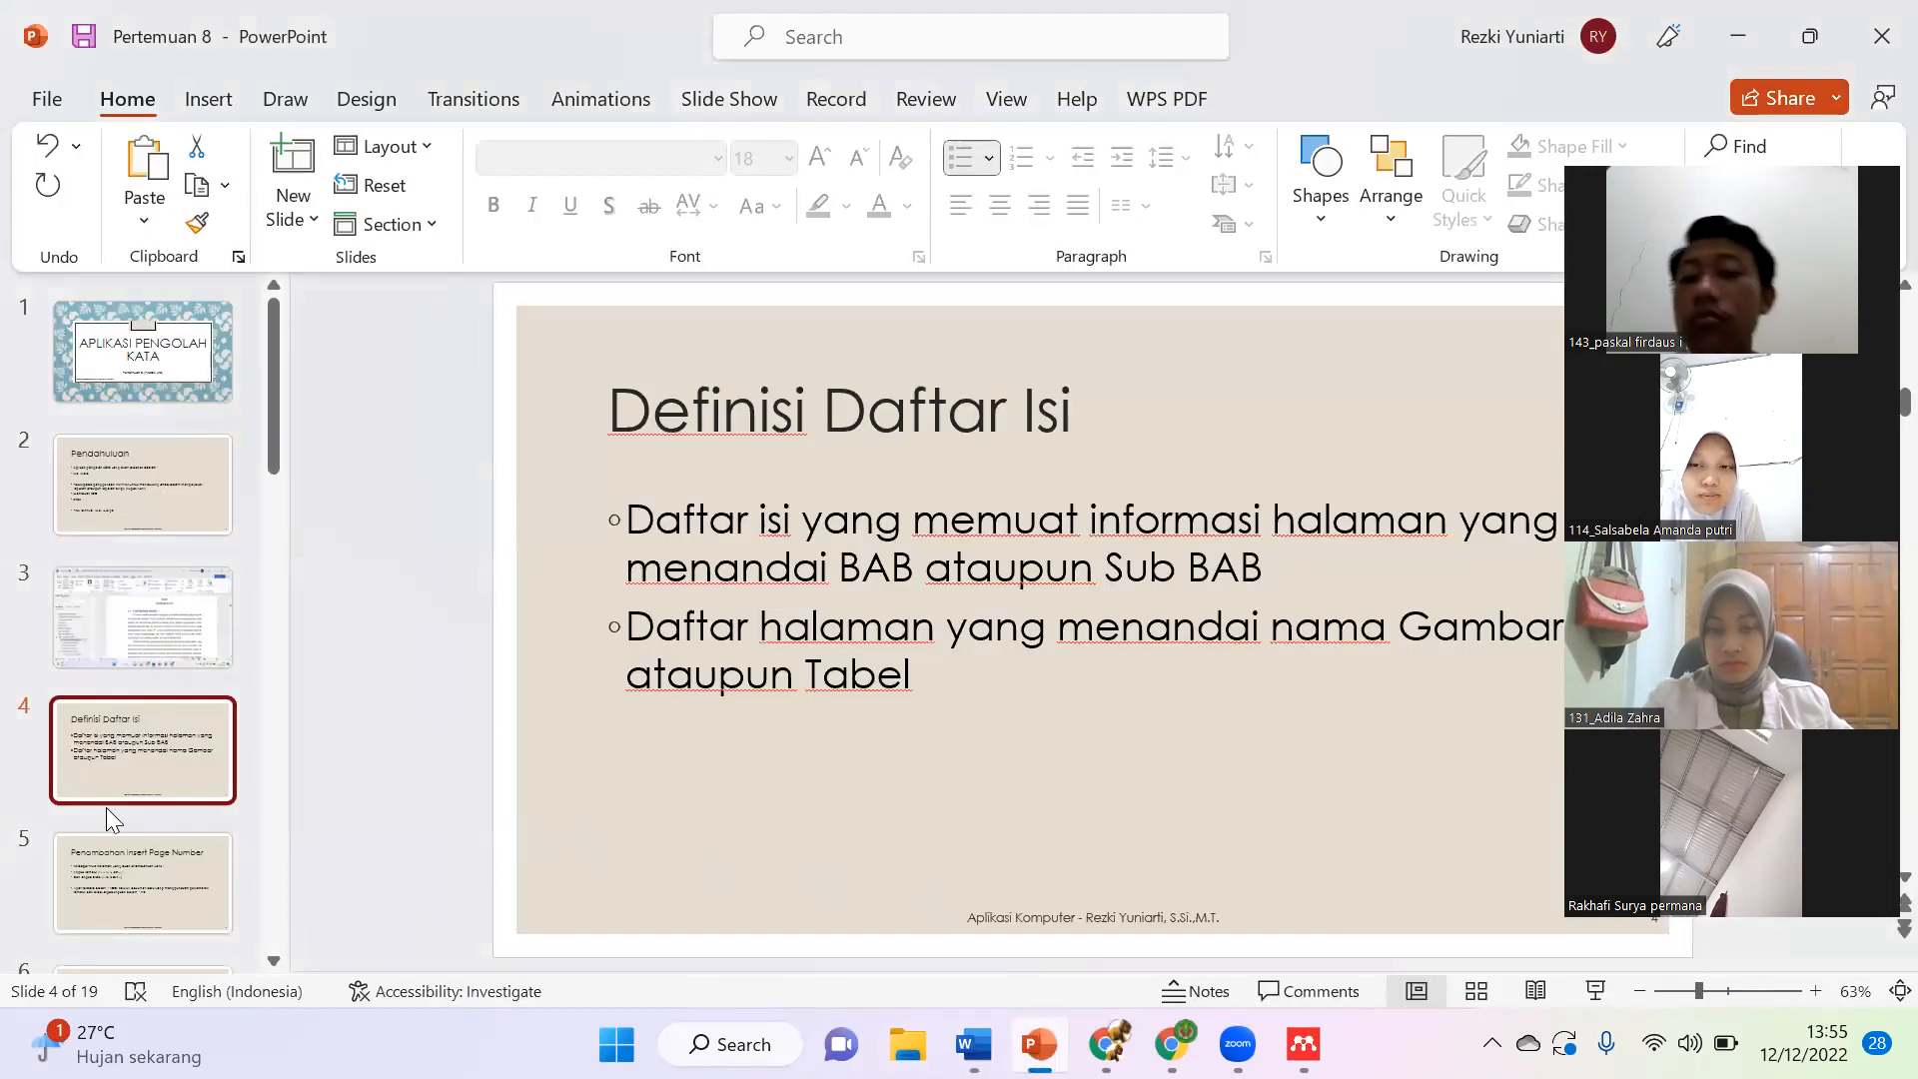
left_click(101, 876)
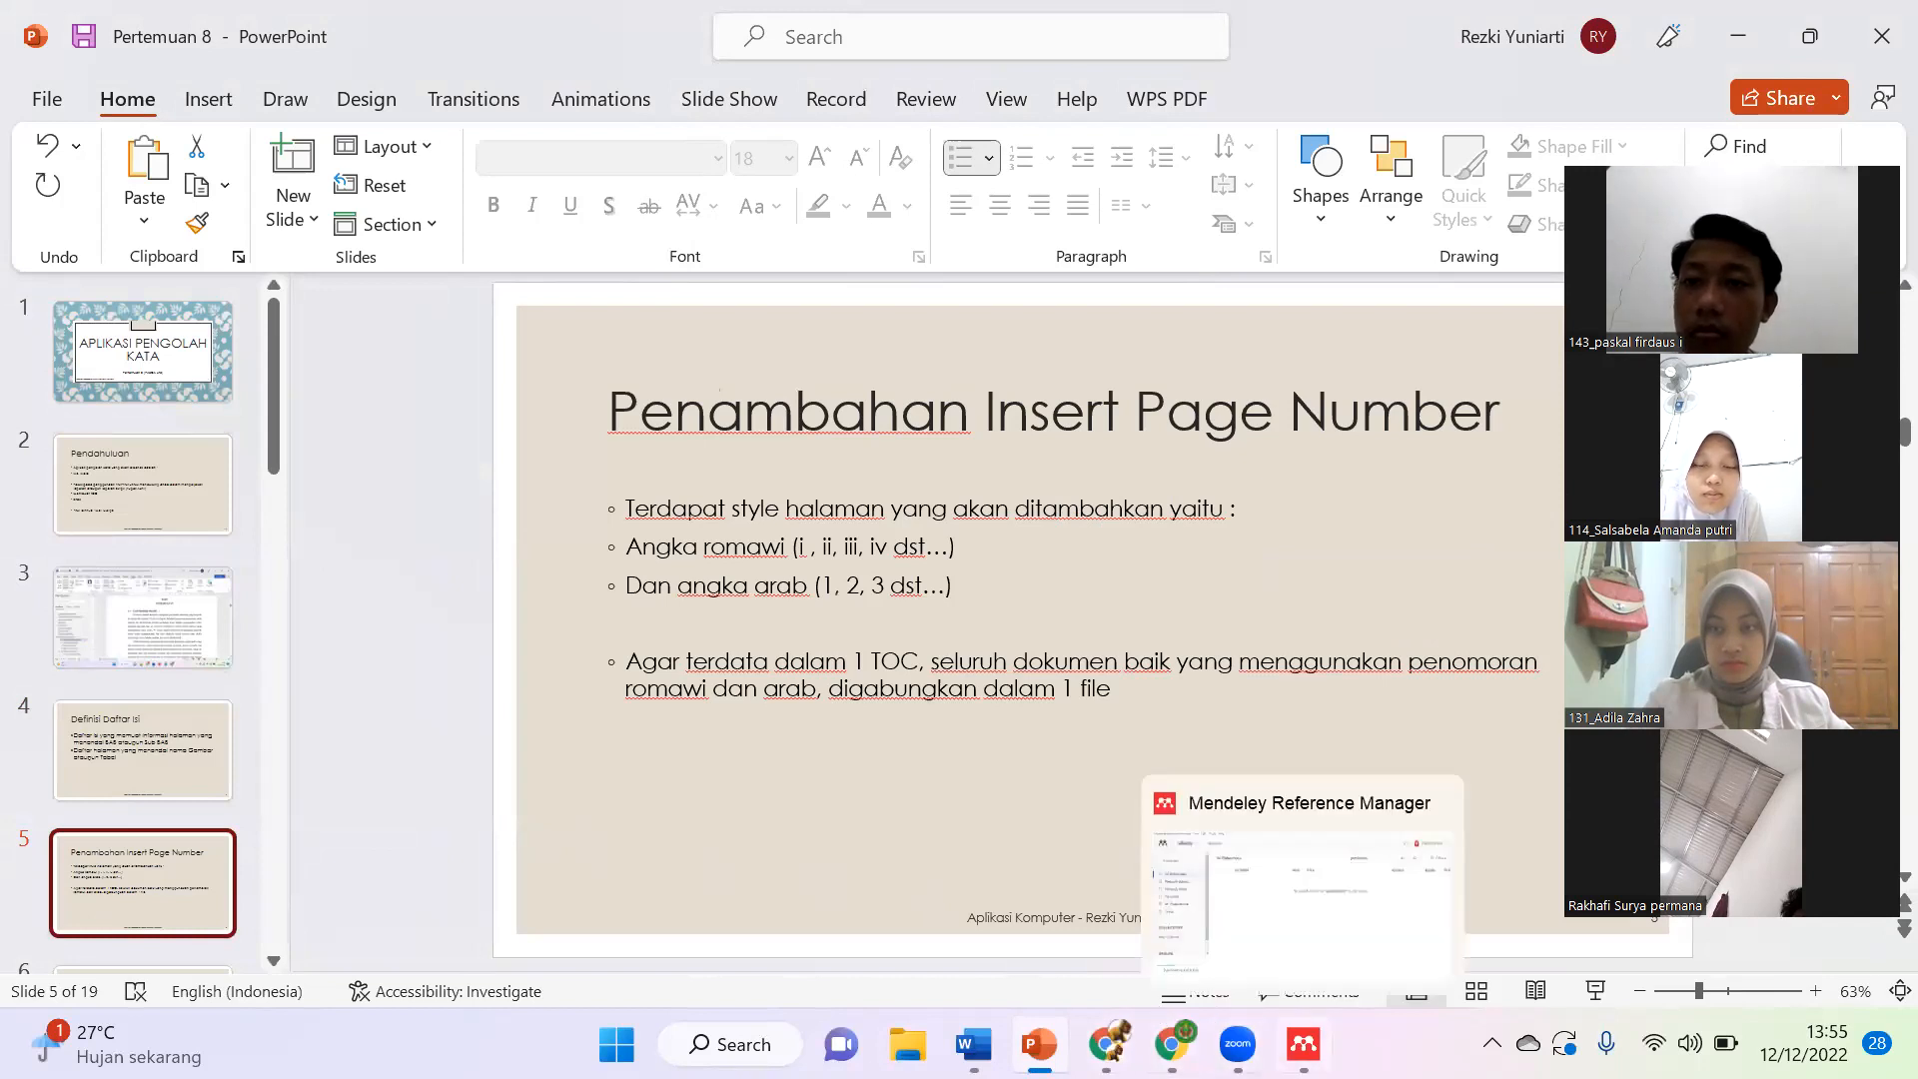
Step: Switch to the Word document File Latihan P8_UnEditted and close its Mendeley Cite pane
mouse_move(974, 1044)
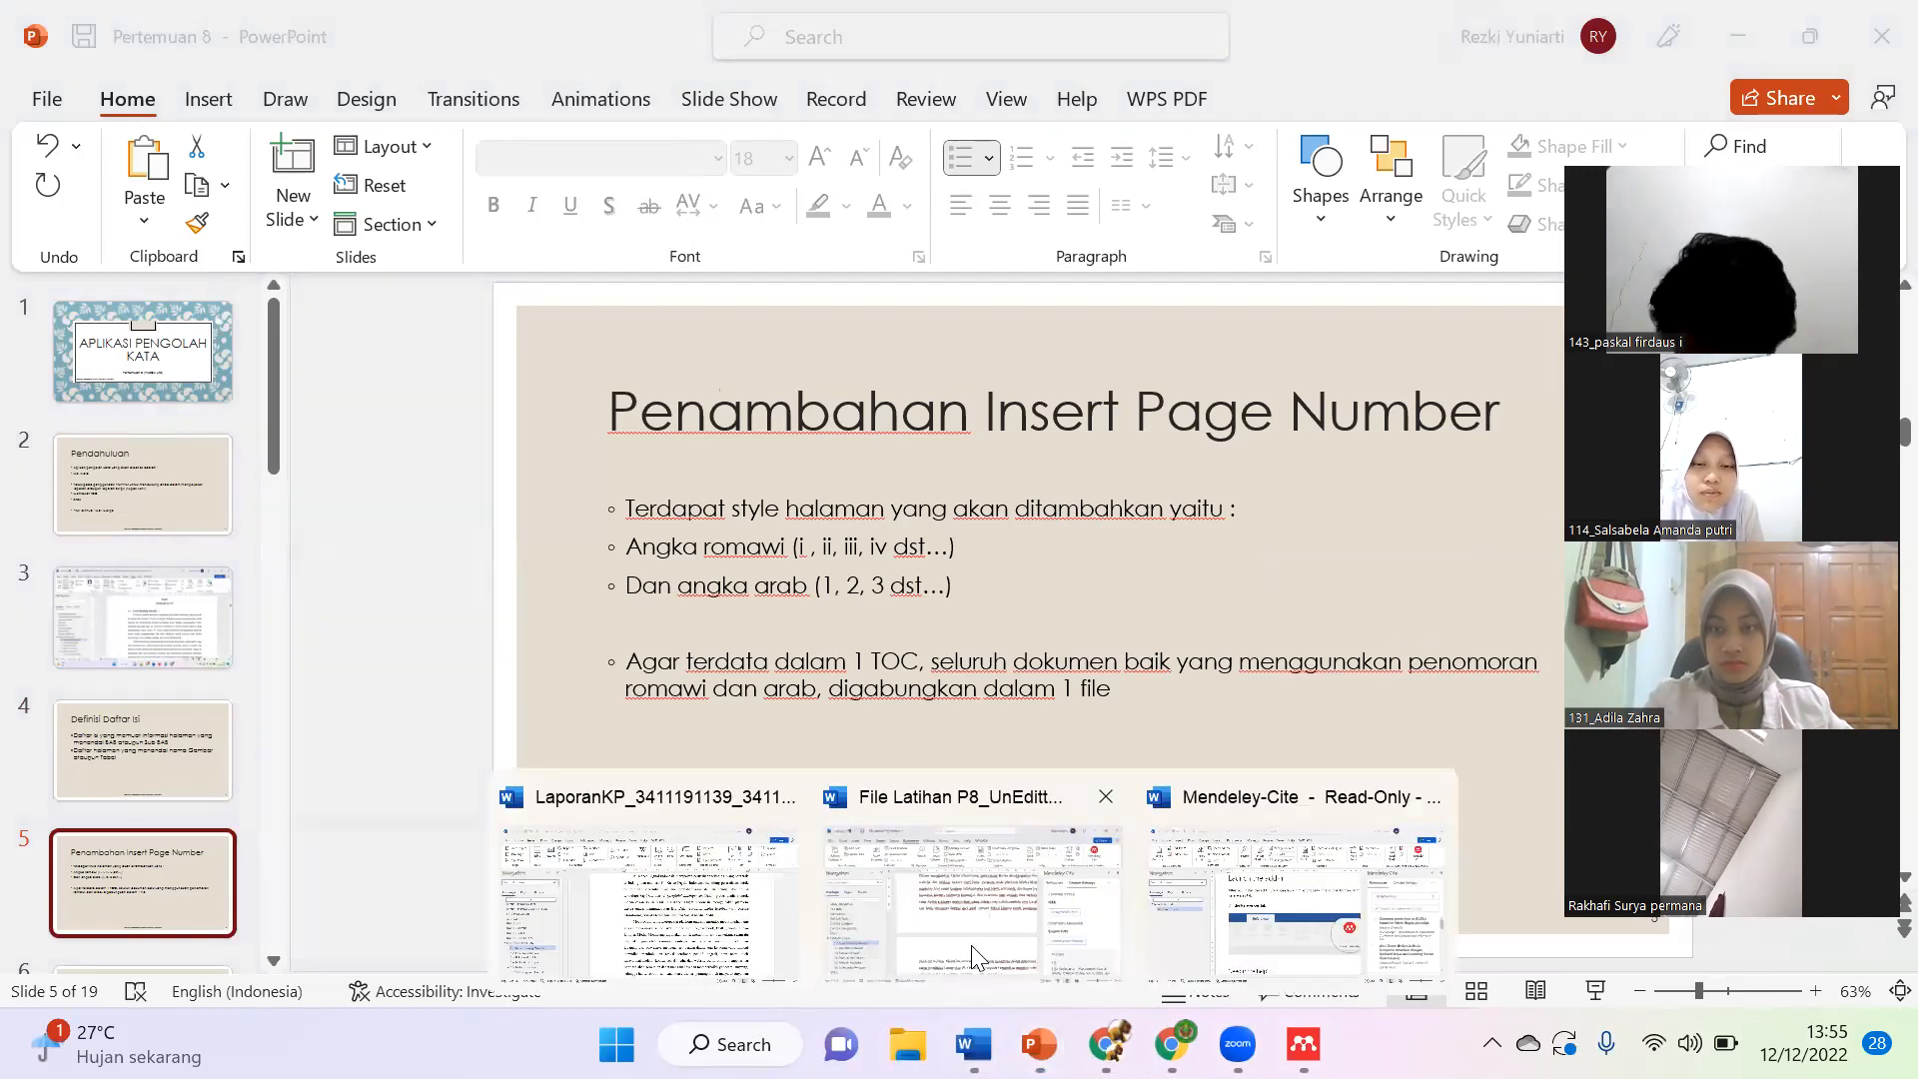
left_click(971, 945)
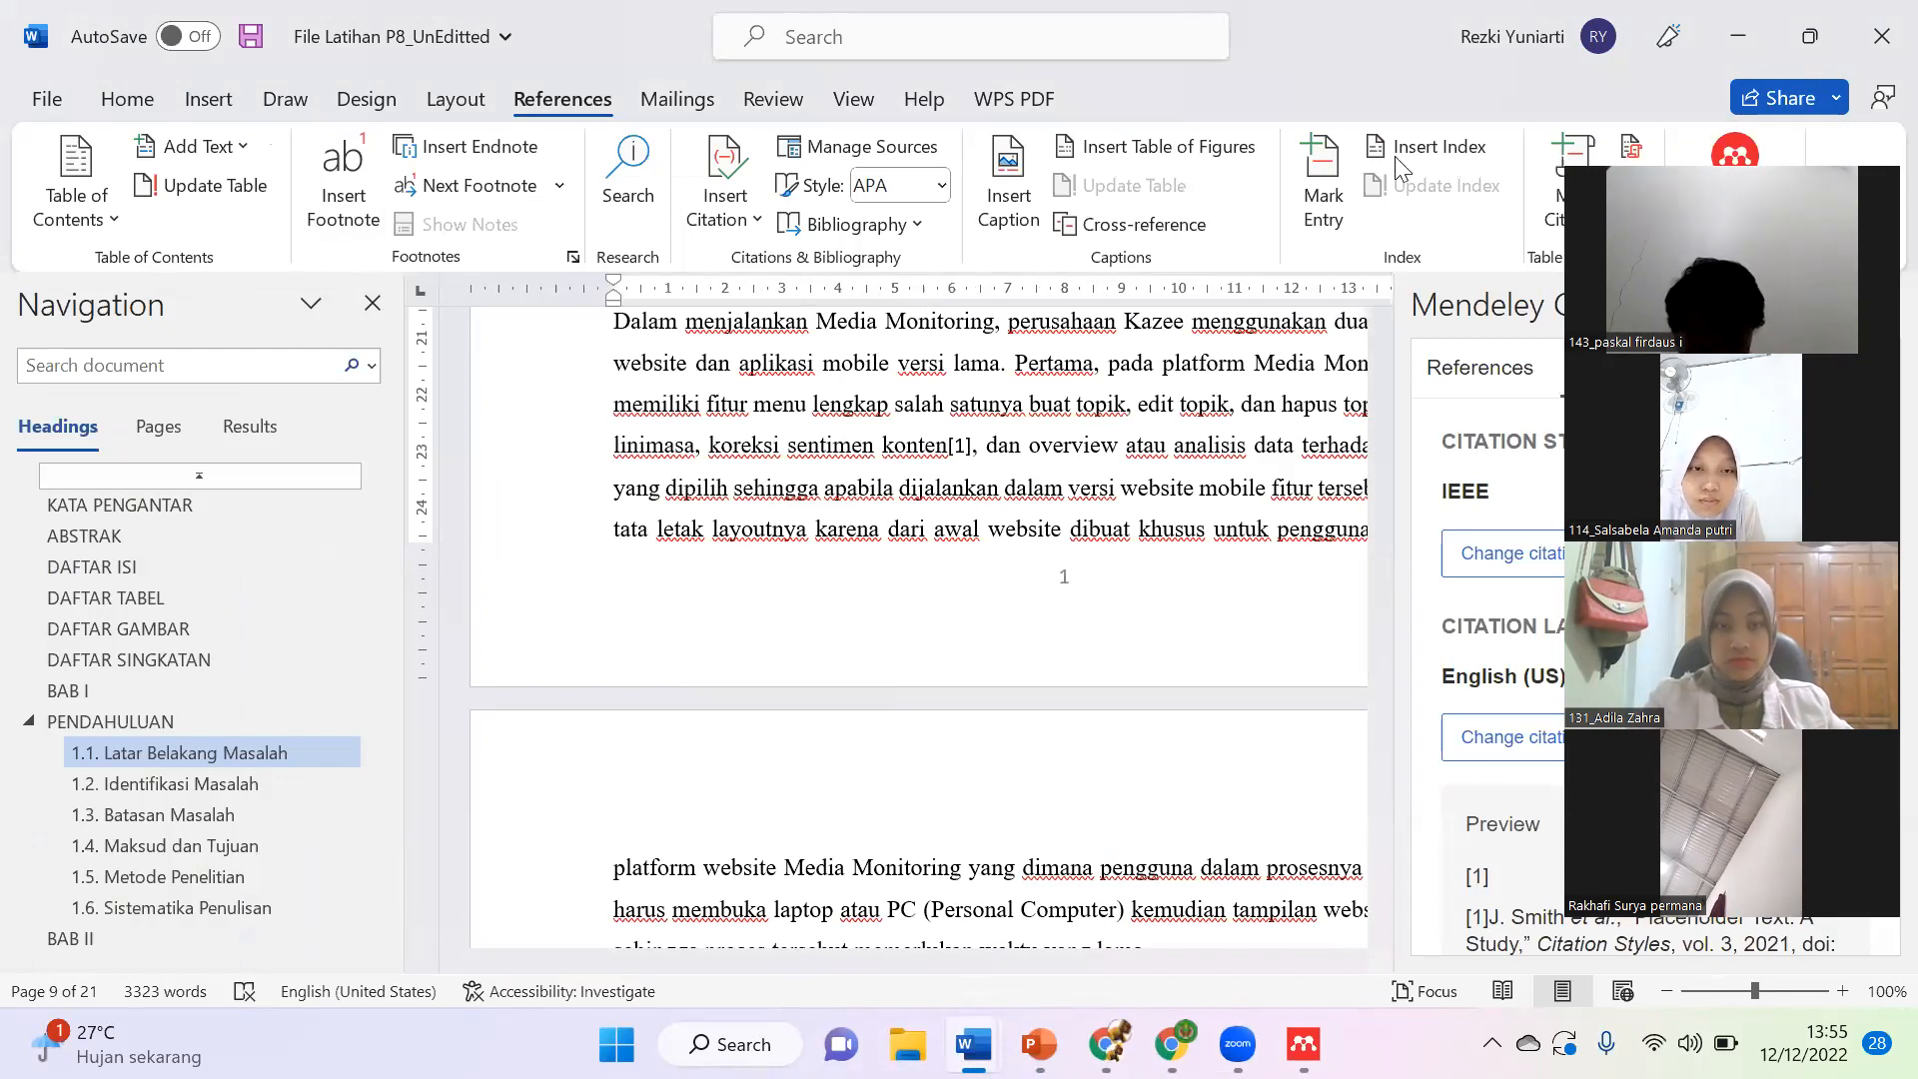
left_click_drag(1806, 142, 1479, 162)
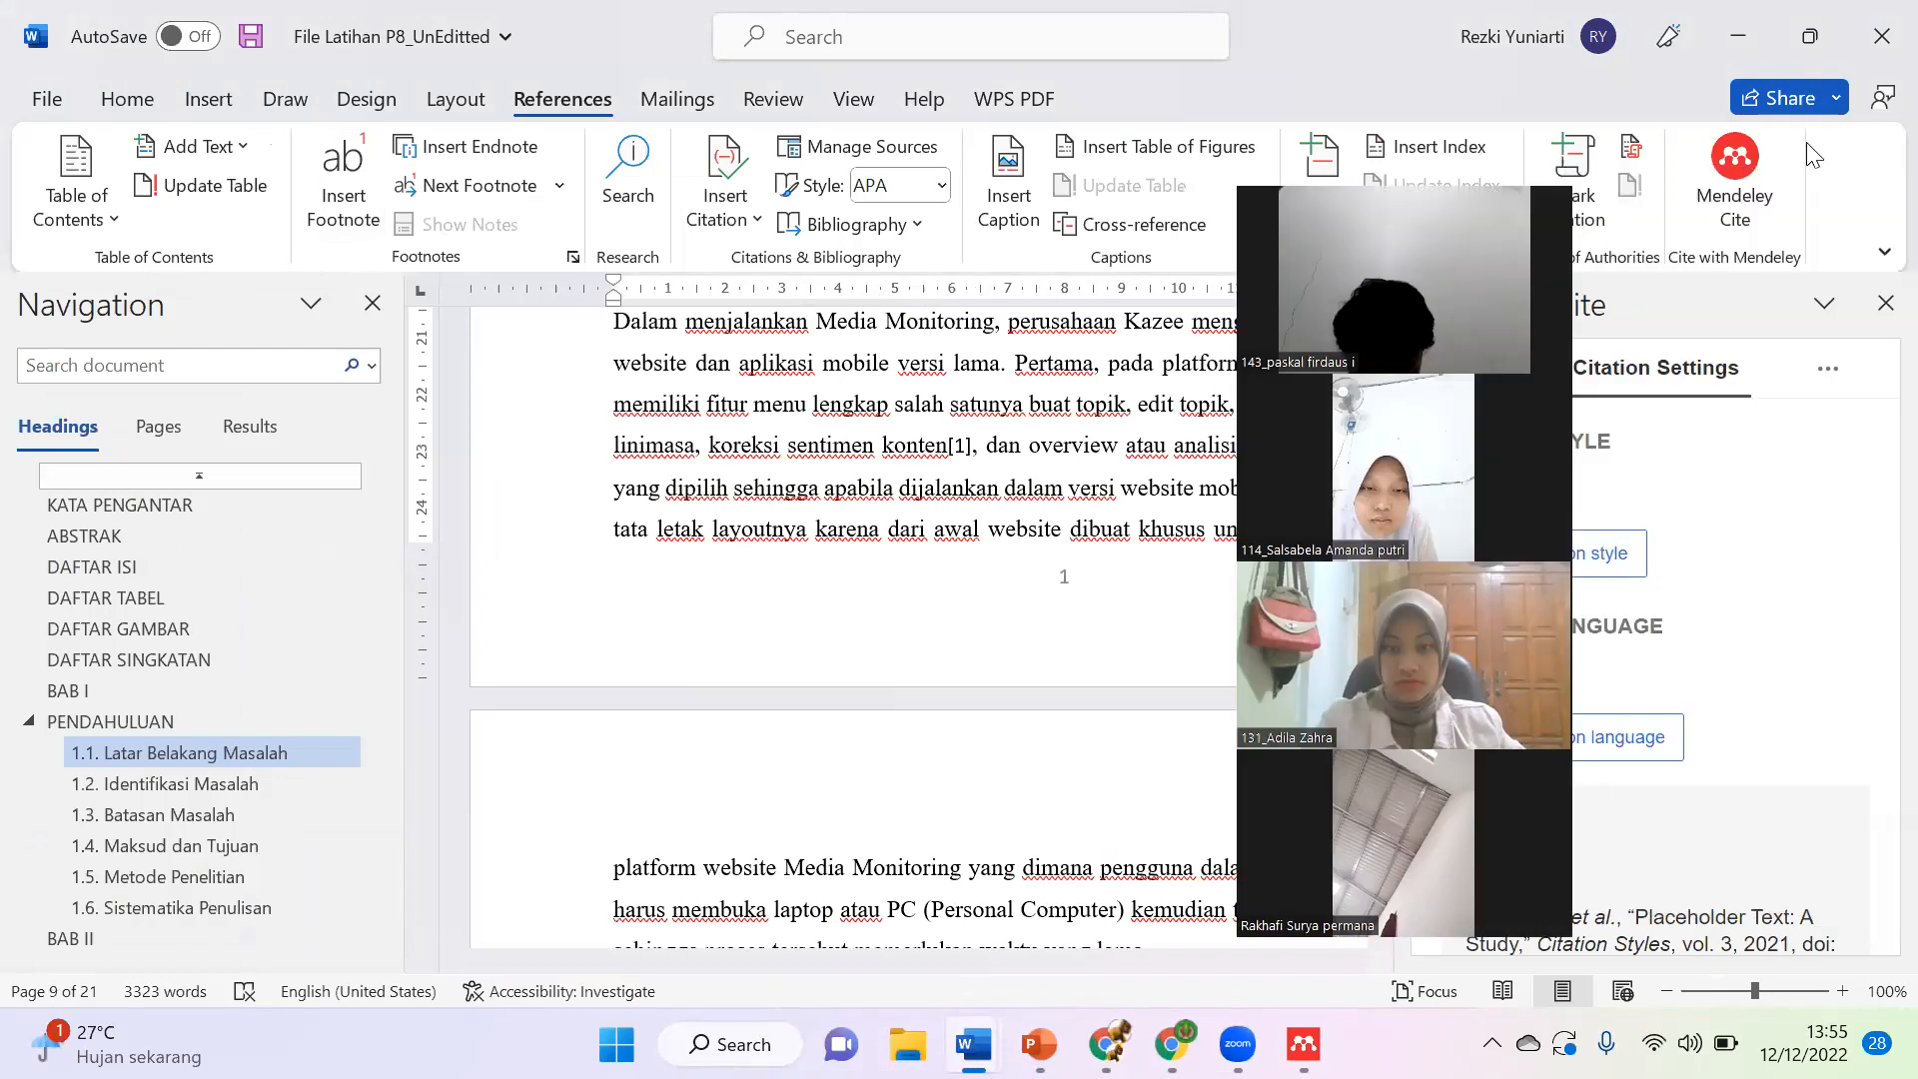
left_click(1883, 307)
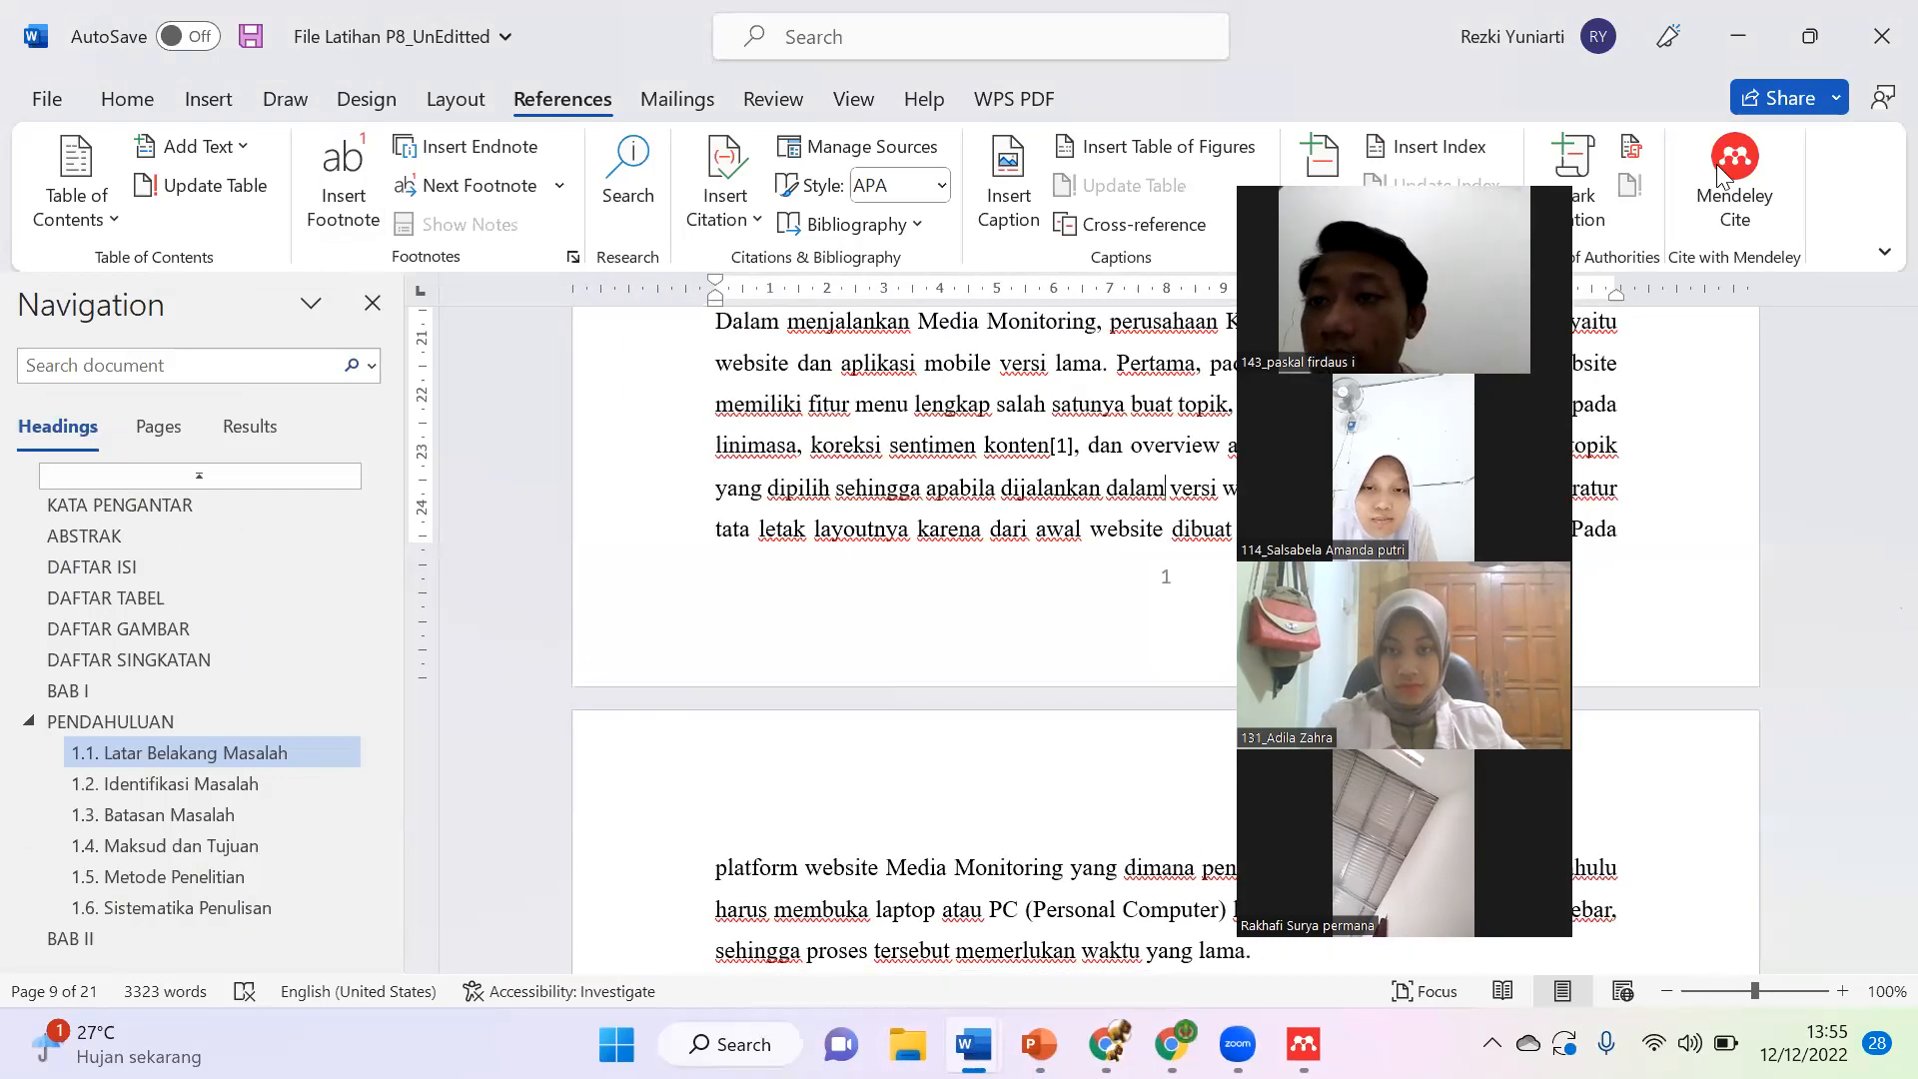
left_click_drag(1447, 168, 1718, 167)
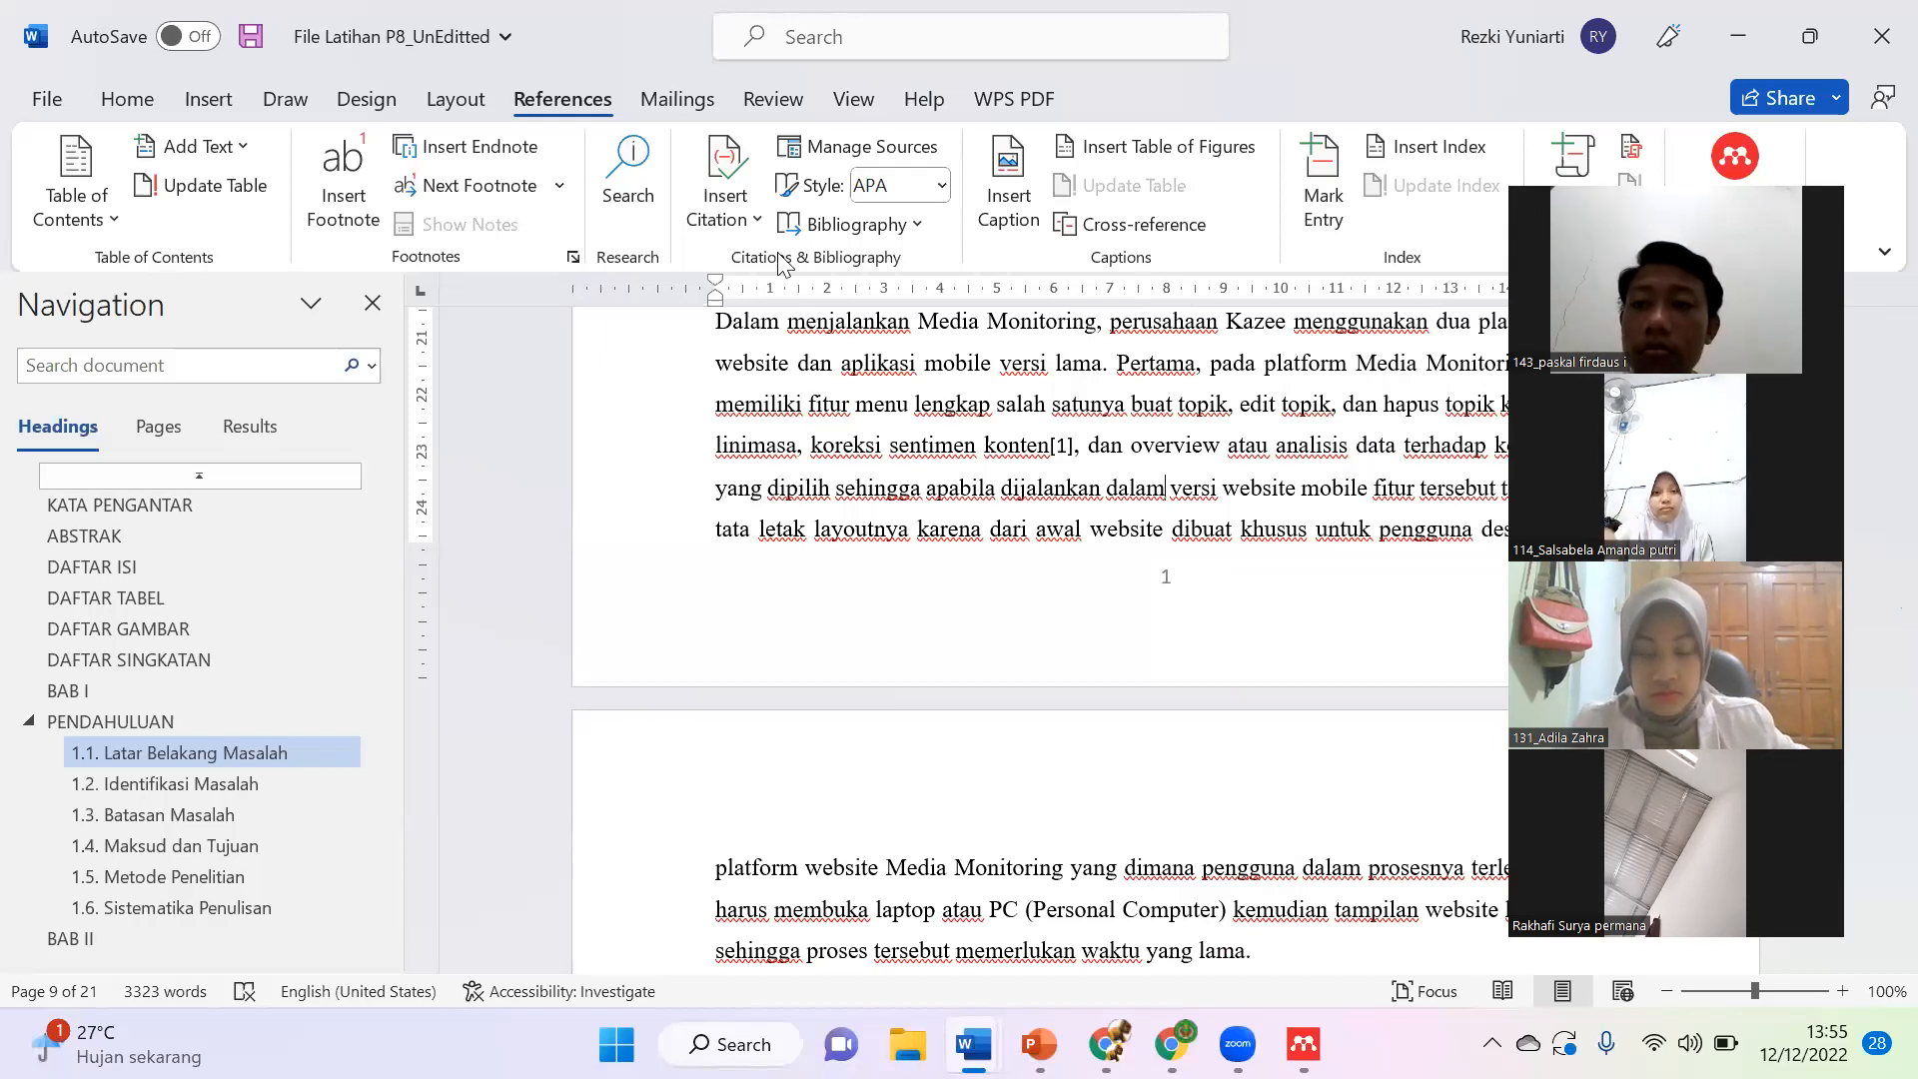
left_click(798, 123)
left_click(861, 111)
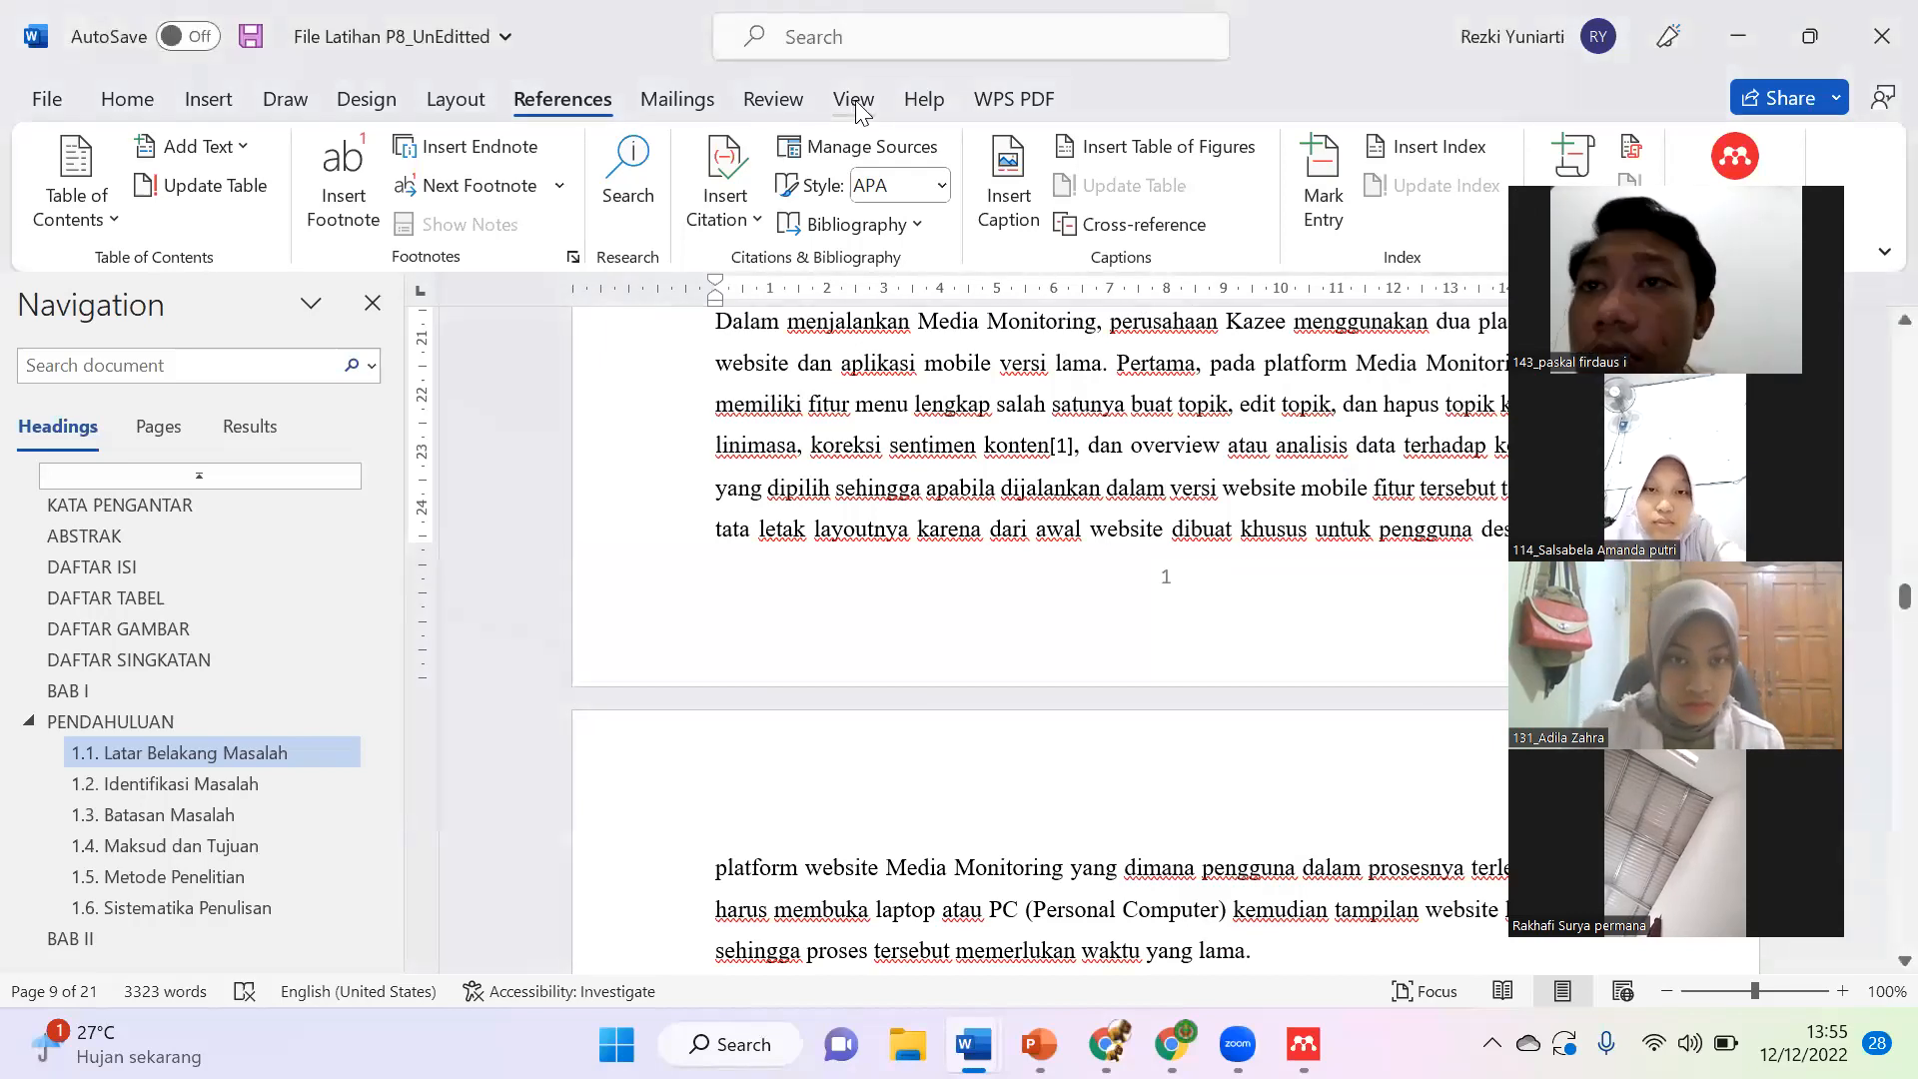
left_click(855, 108)
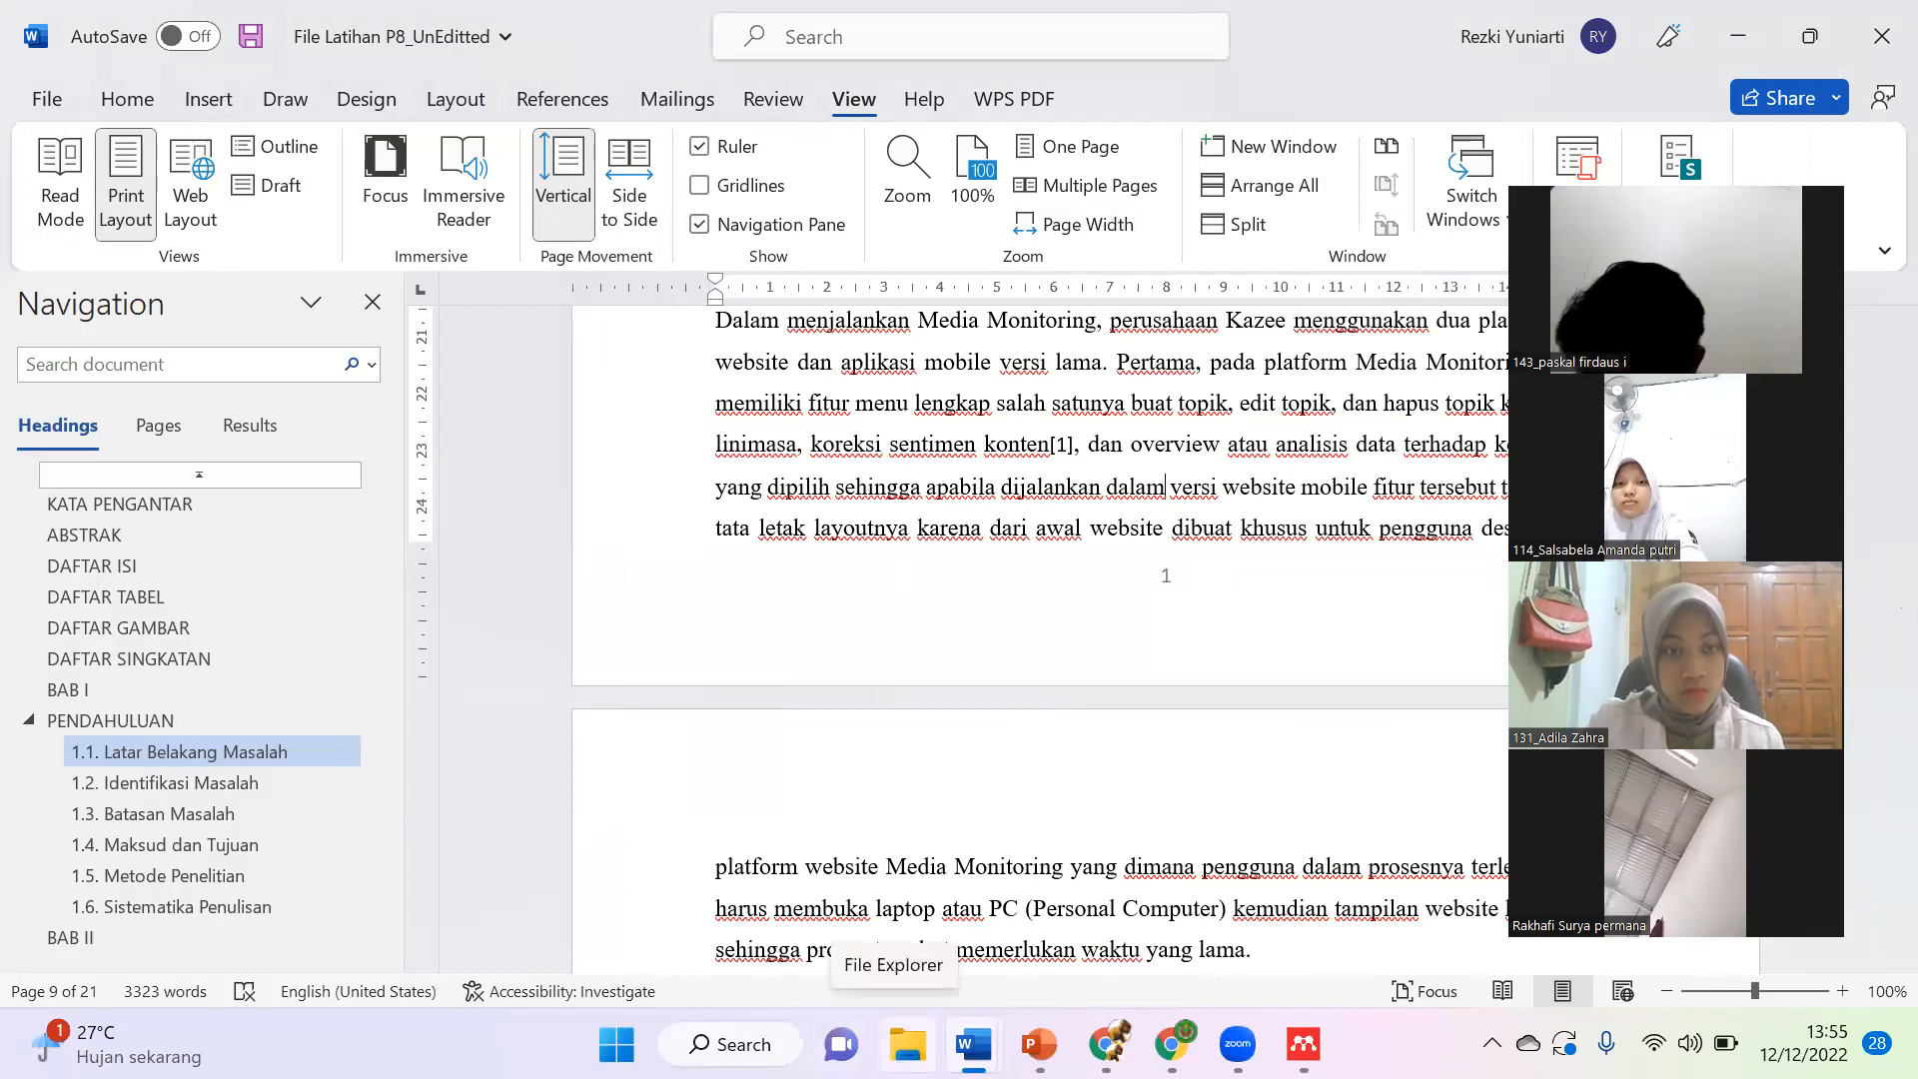
Step: Switch to File Explorer and browse to the folder =Aplikom 2022-2023 > Slide Baru > File Latihan on drive D
left_click(908, 1044)
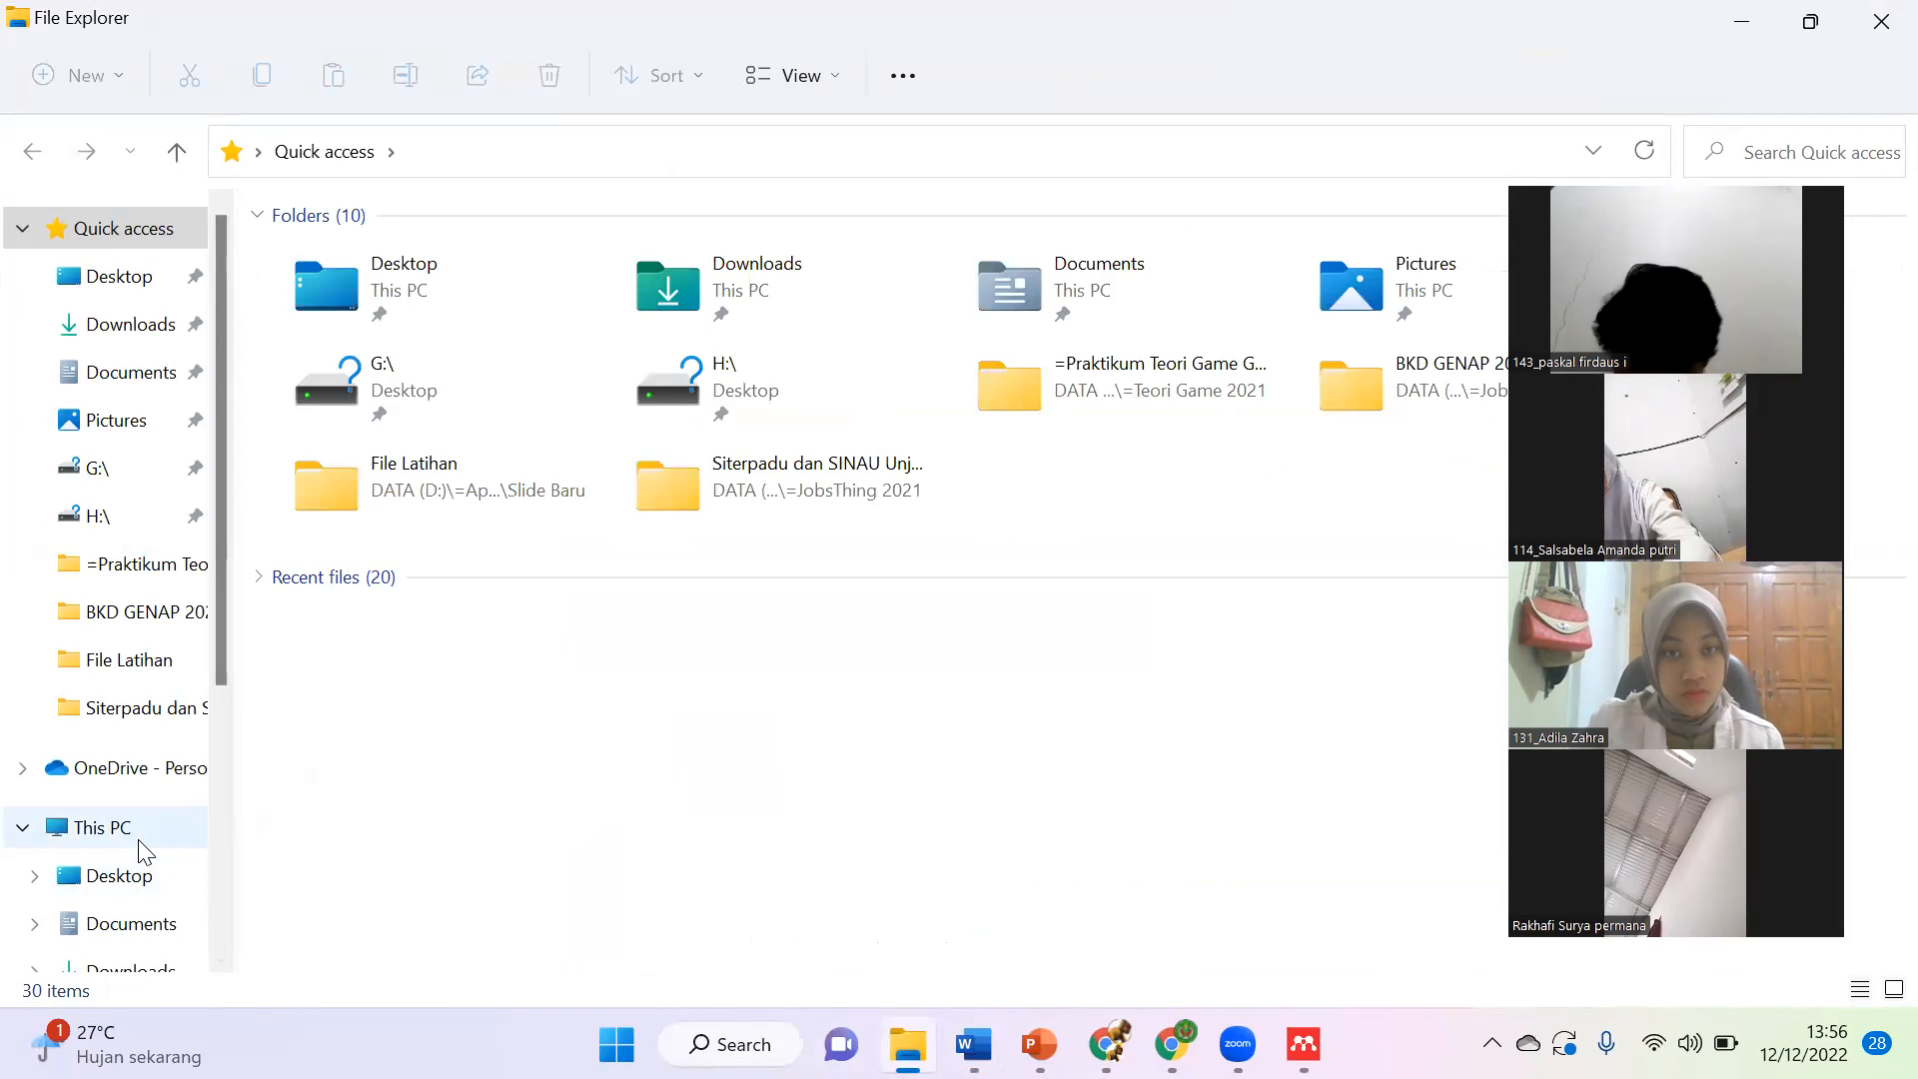
left_click(101, 827)
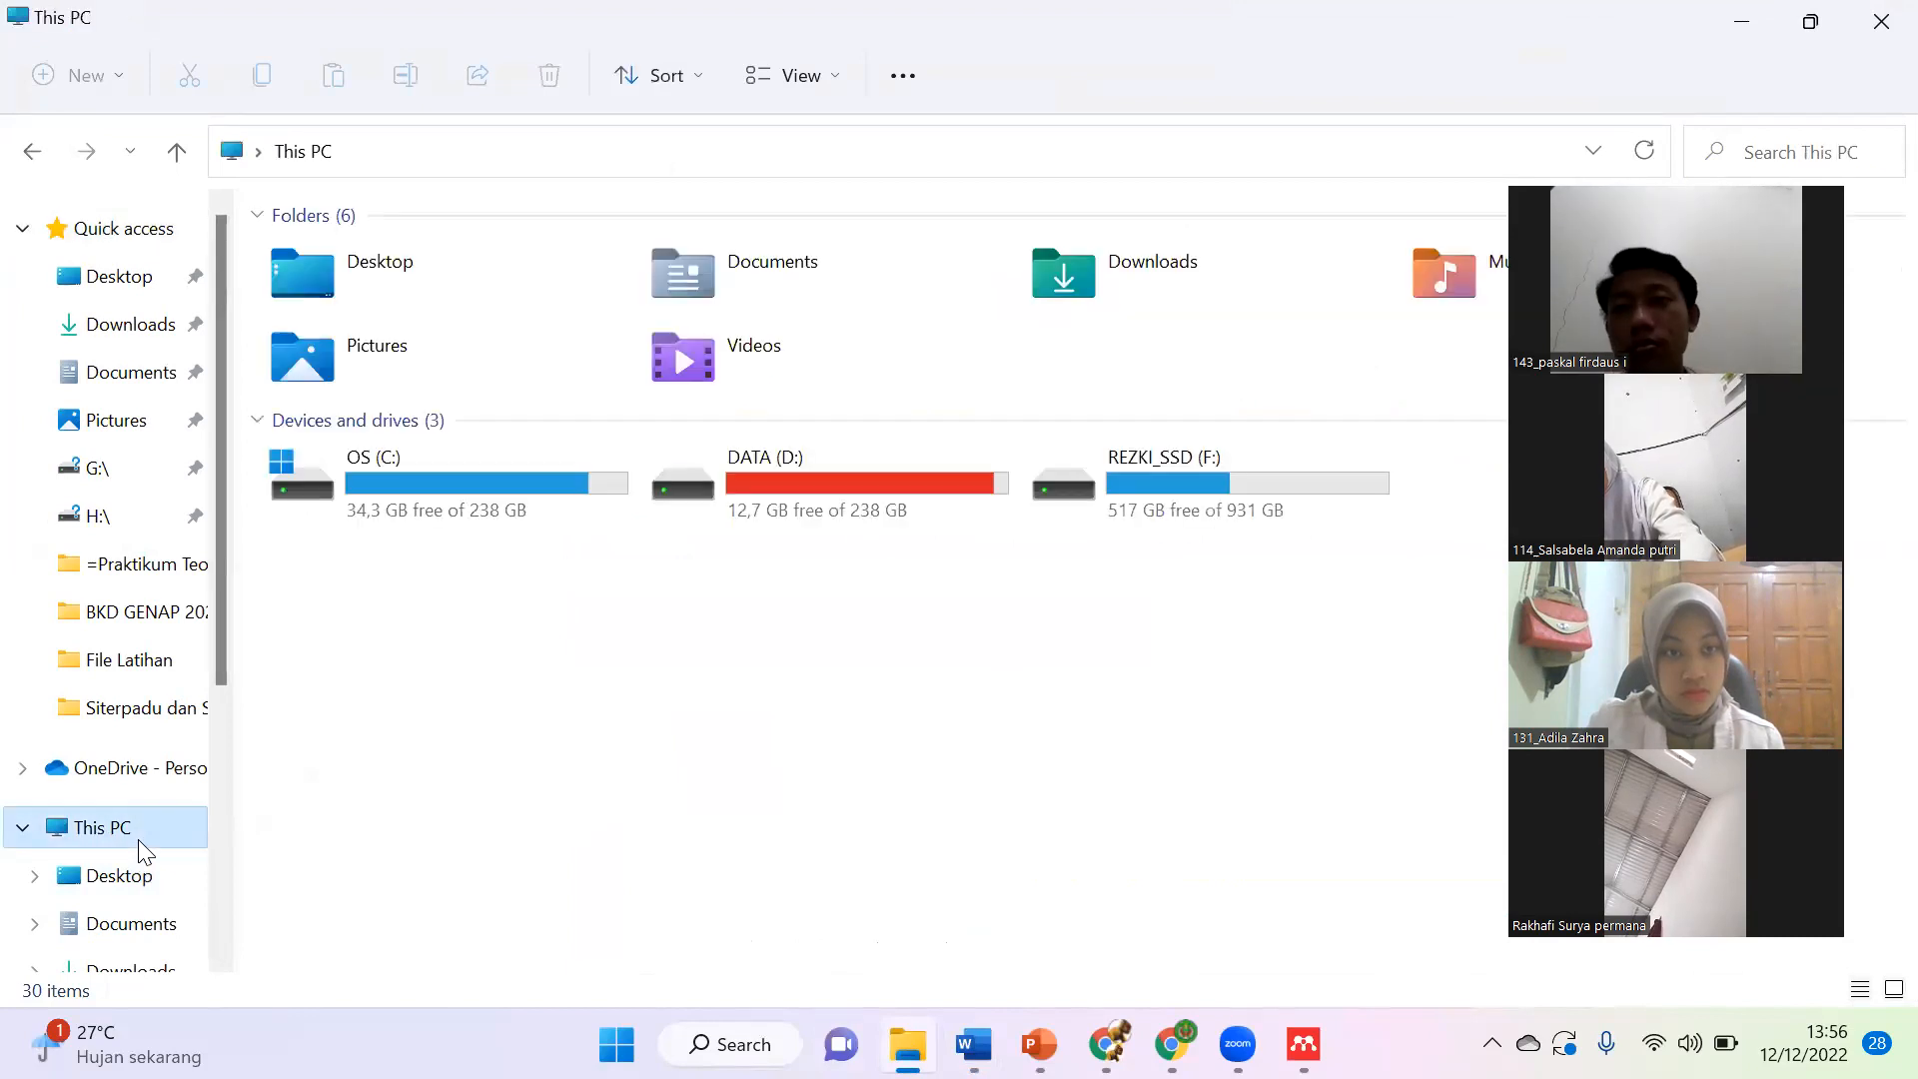
double_click(799, 468)
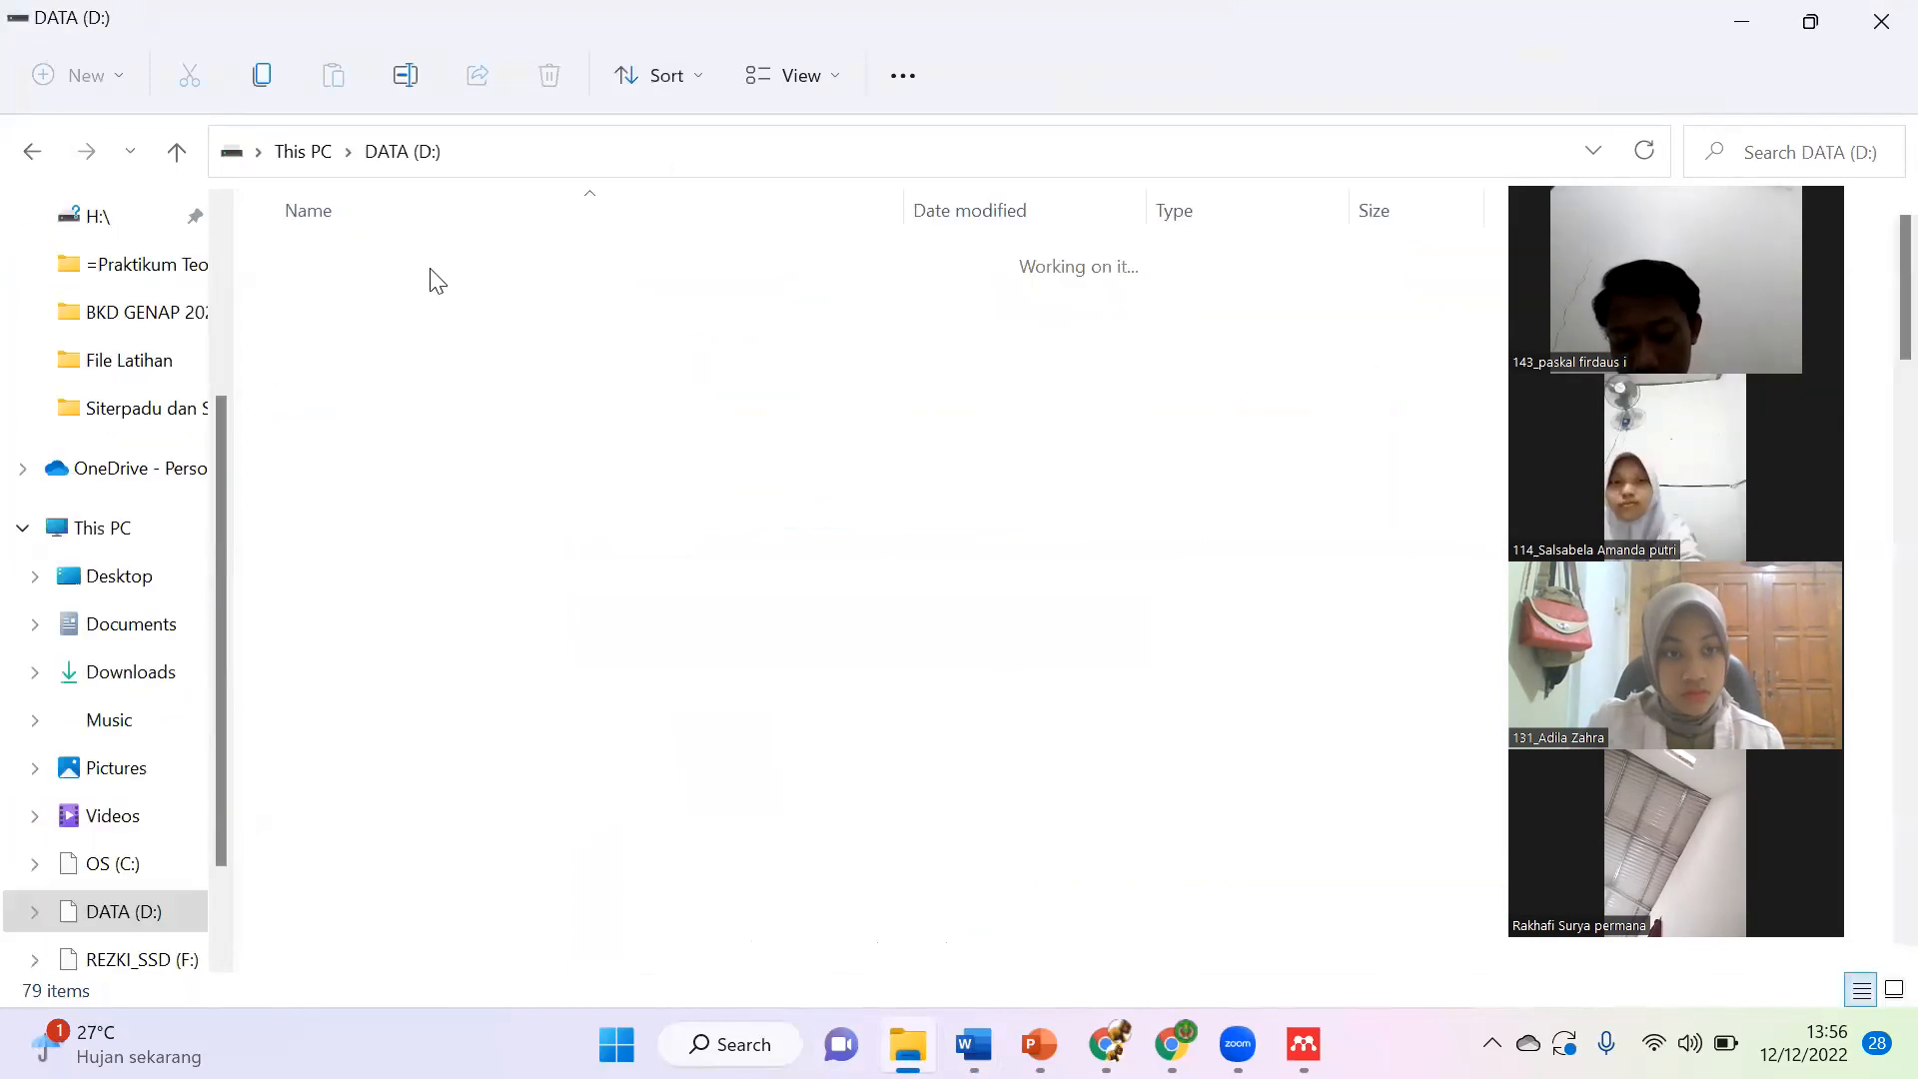
double_click(431, 266)
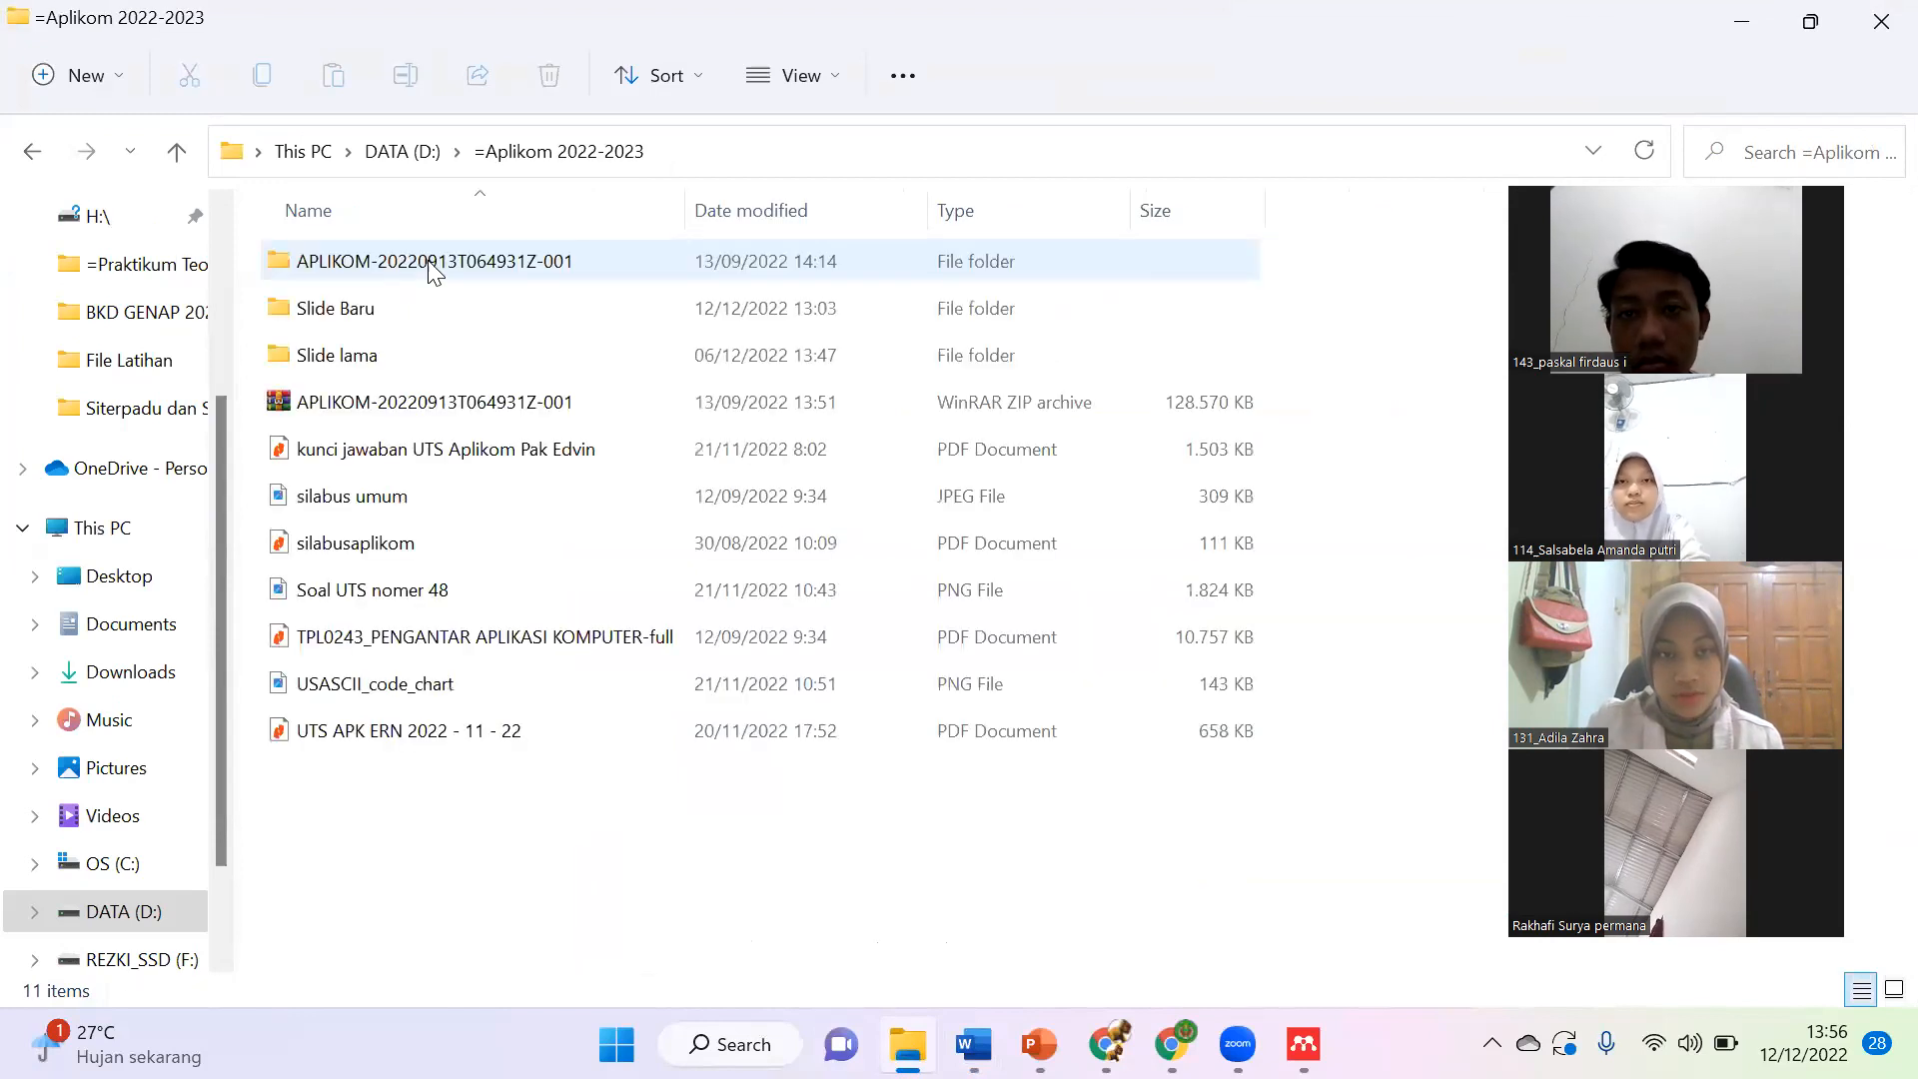
double_click(446, 312)
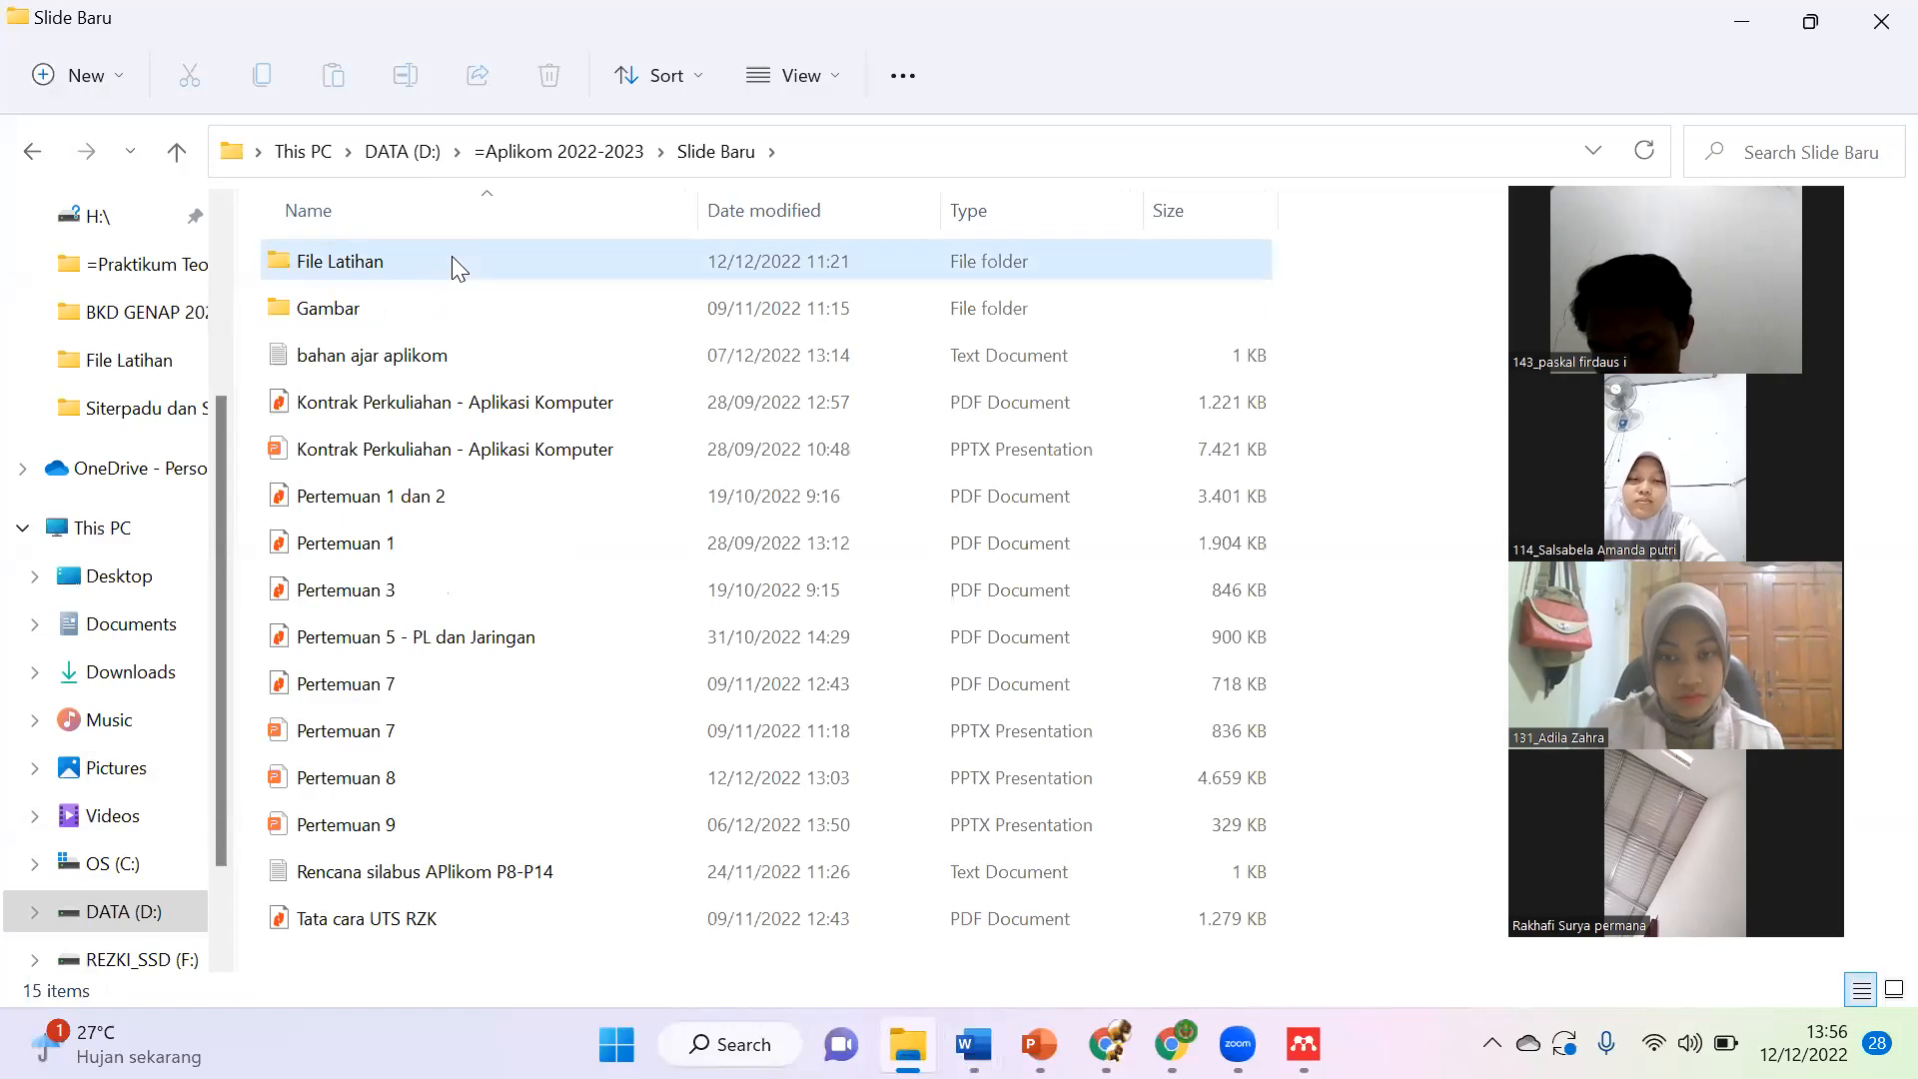
double_click(451, 255)
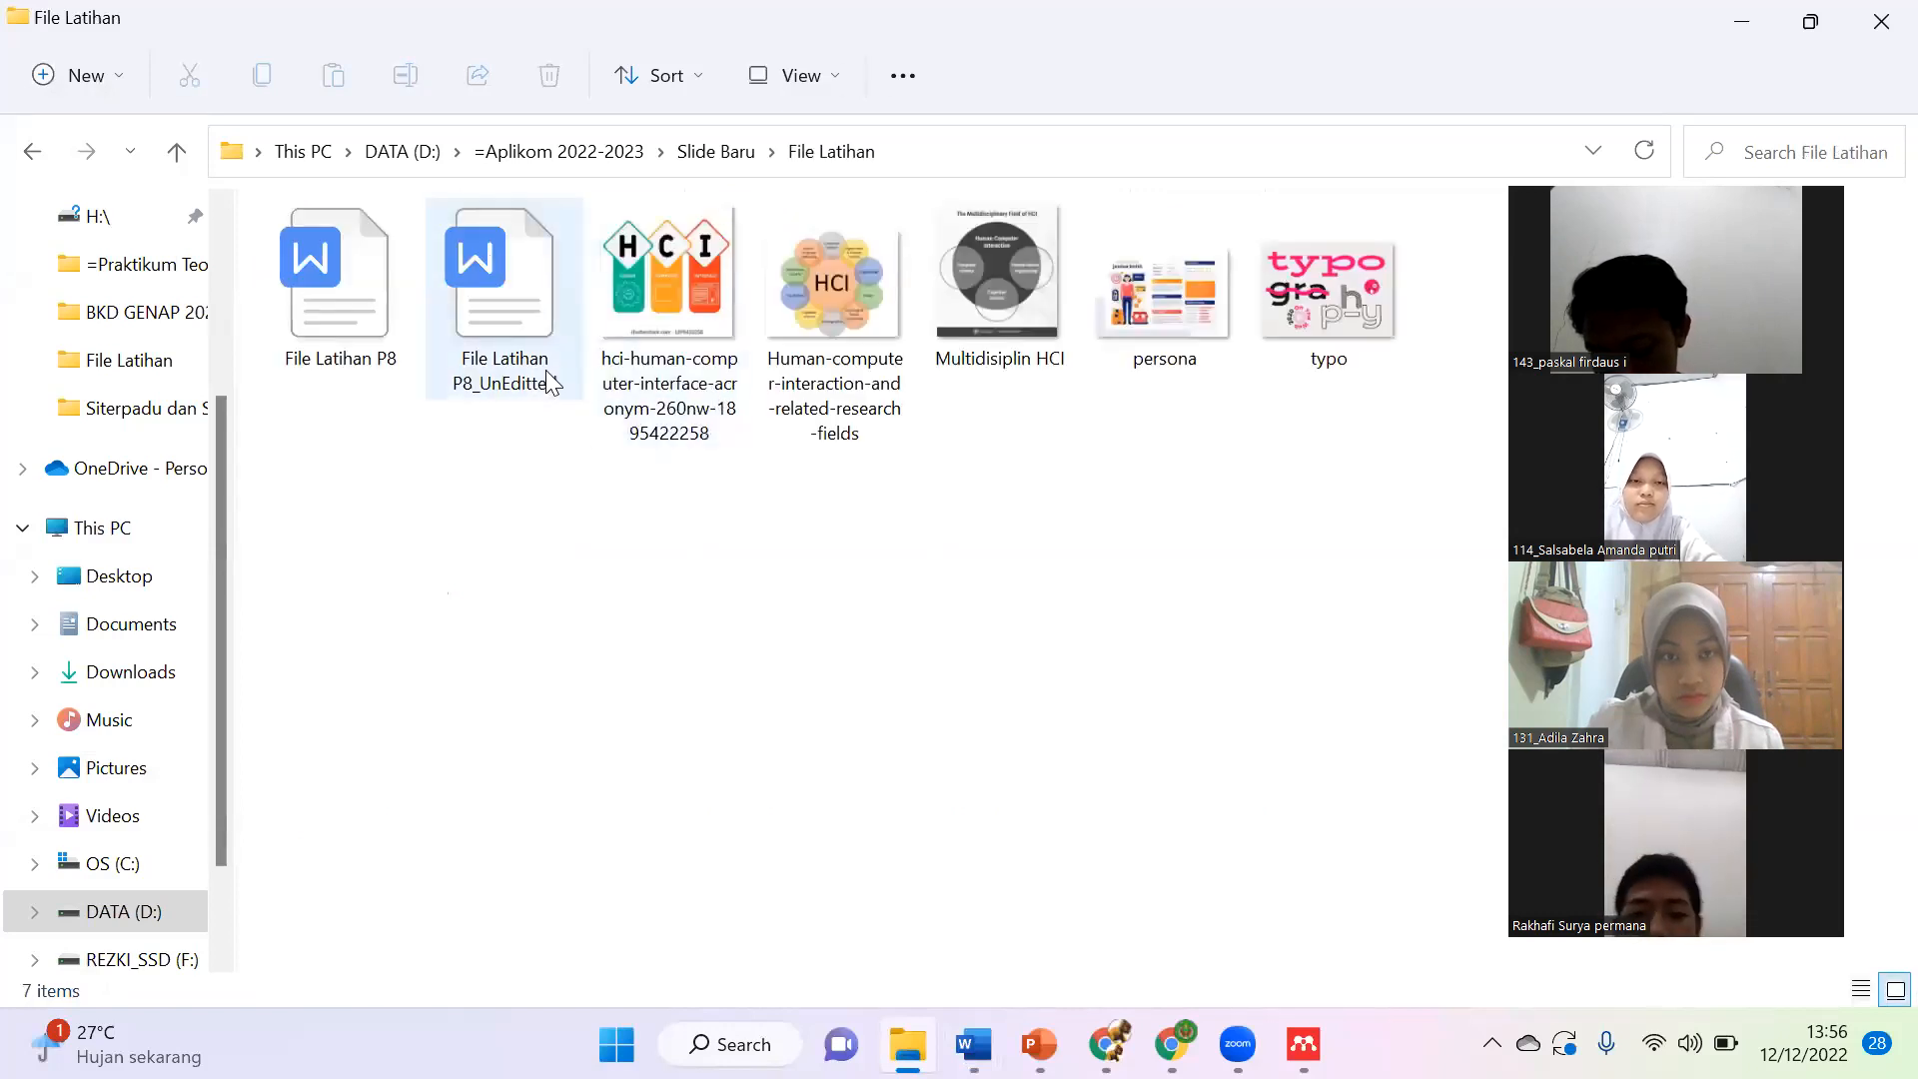
Step: Open the document File Latihan P8 with Word and look over its cover page
double_click(375, 296)
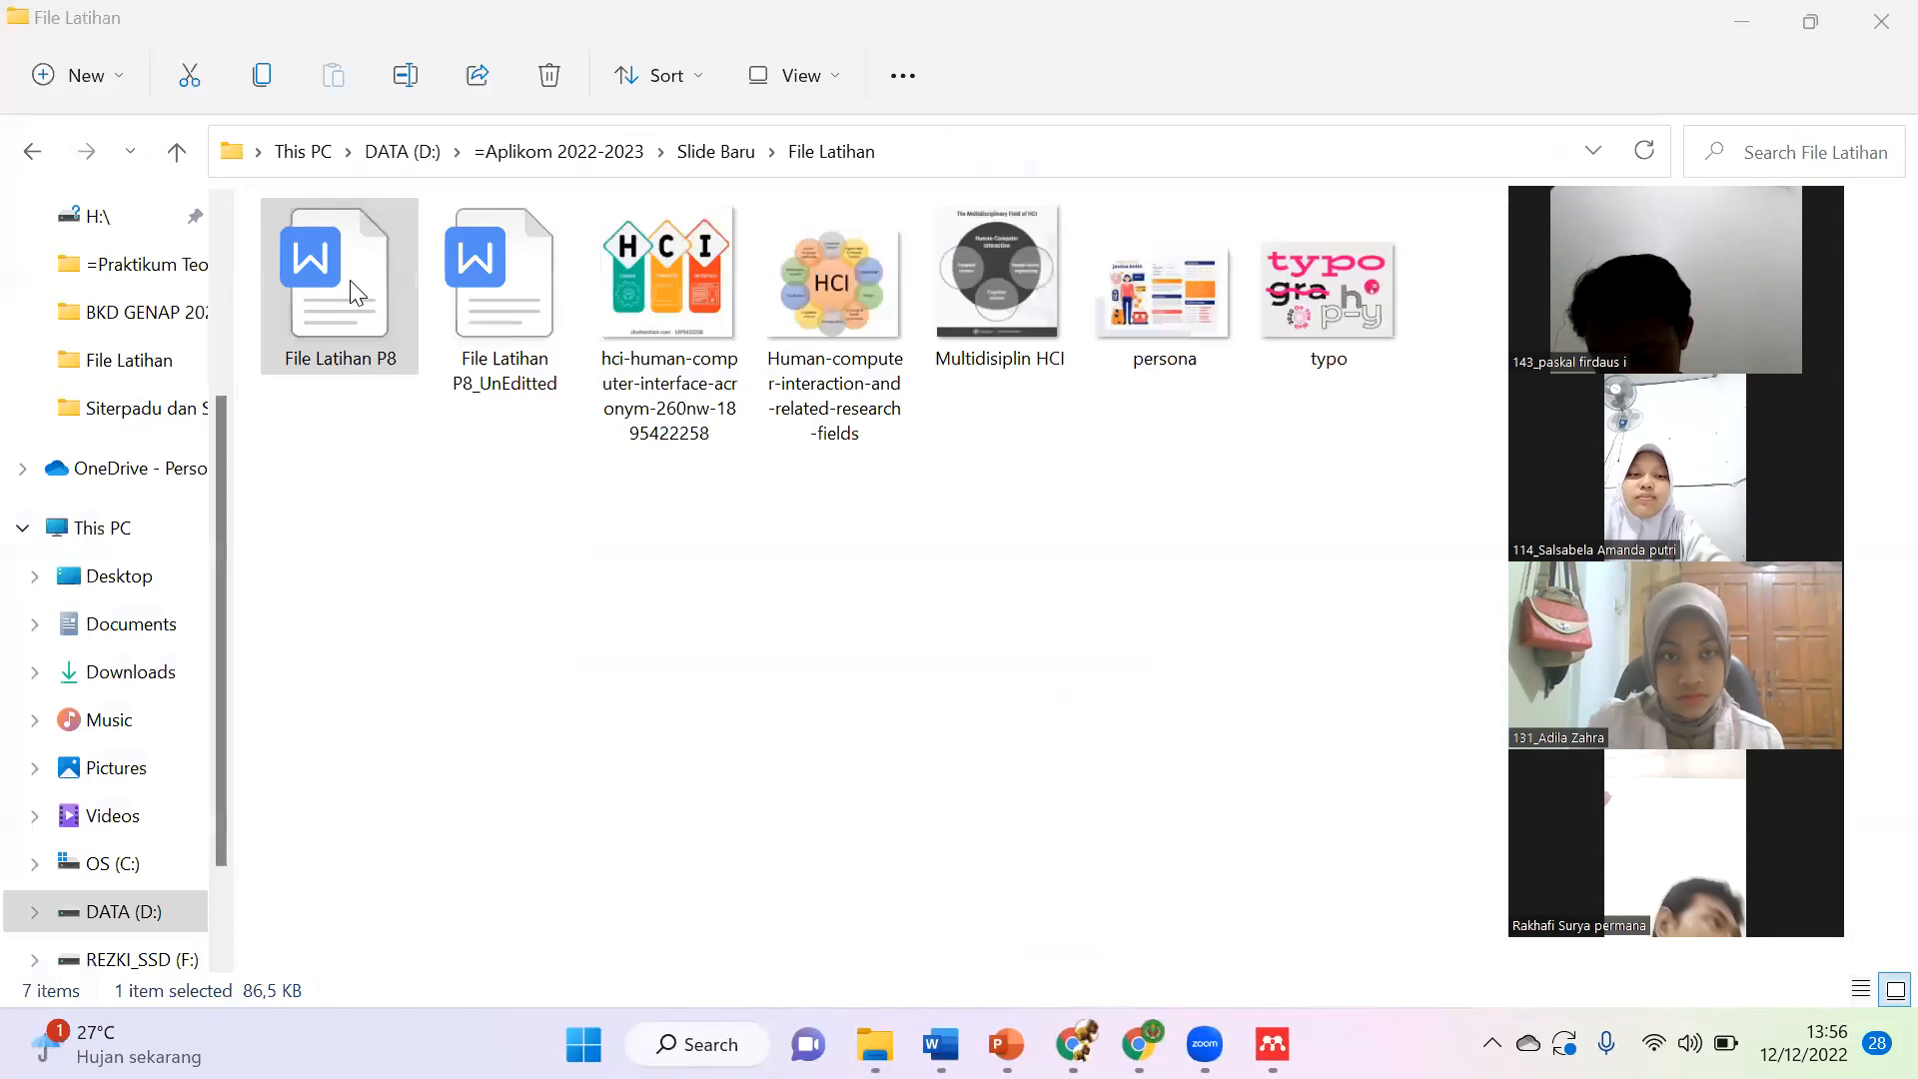
right_click(351, 292)
mouse_move(715, 431)
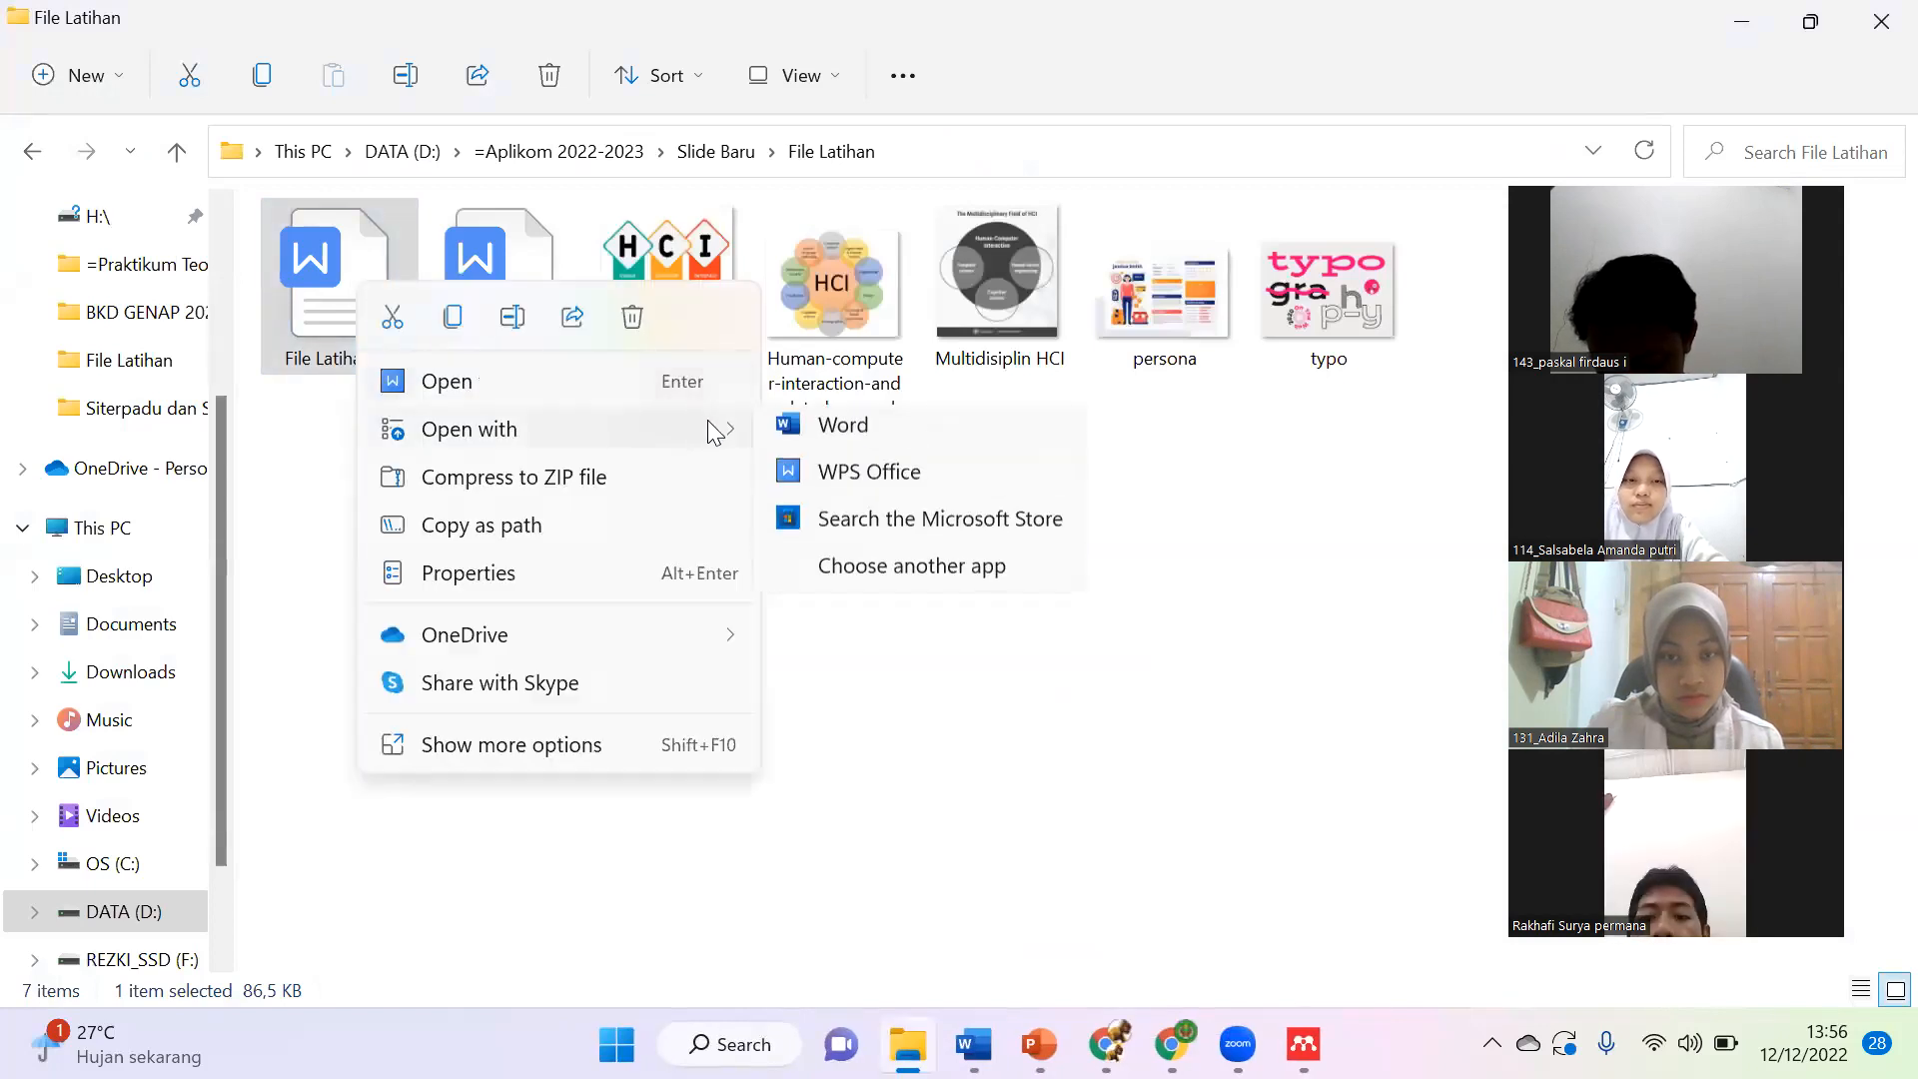
left_click(809, 437)
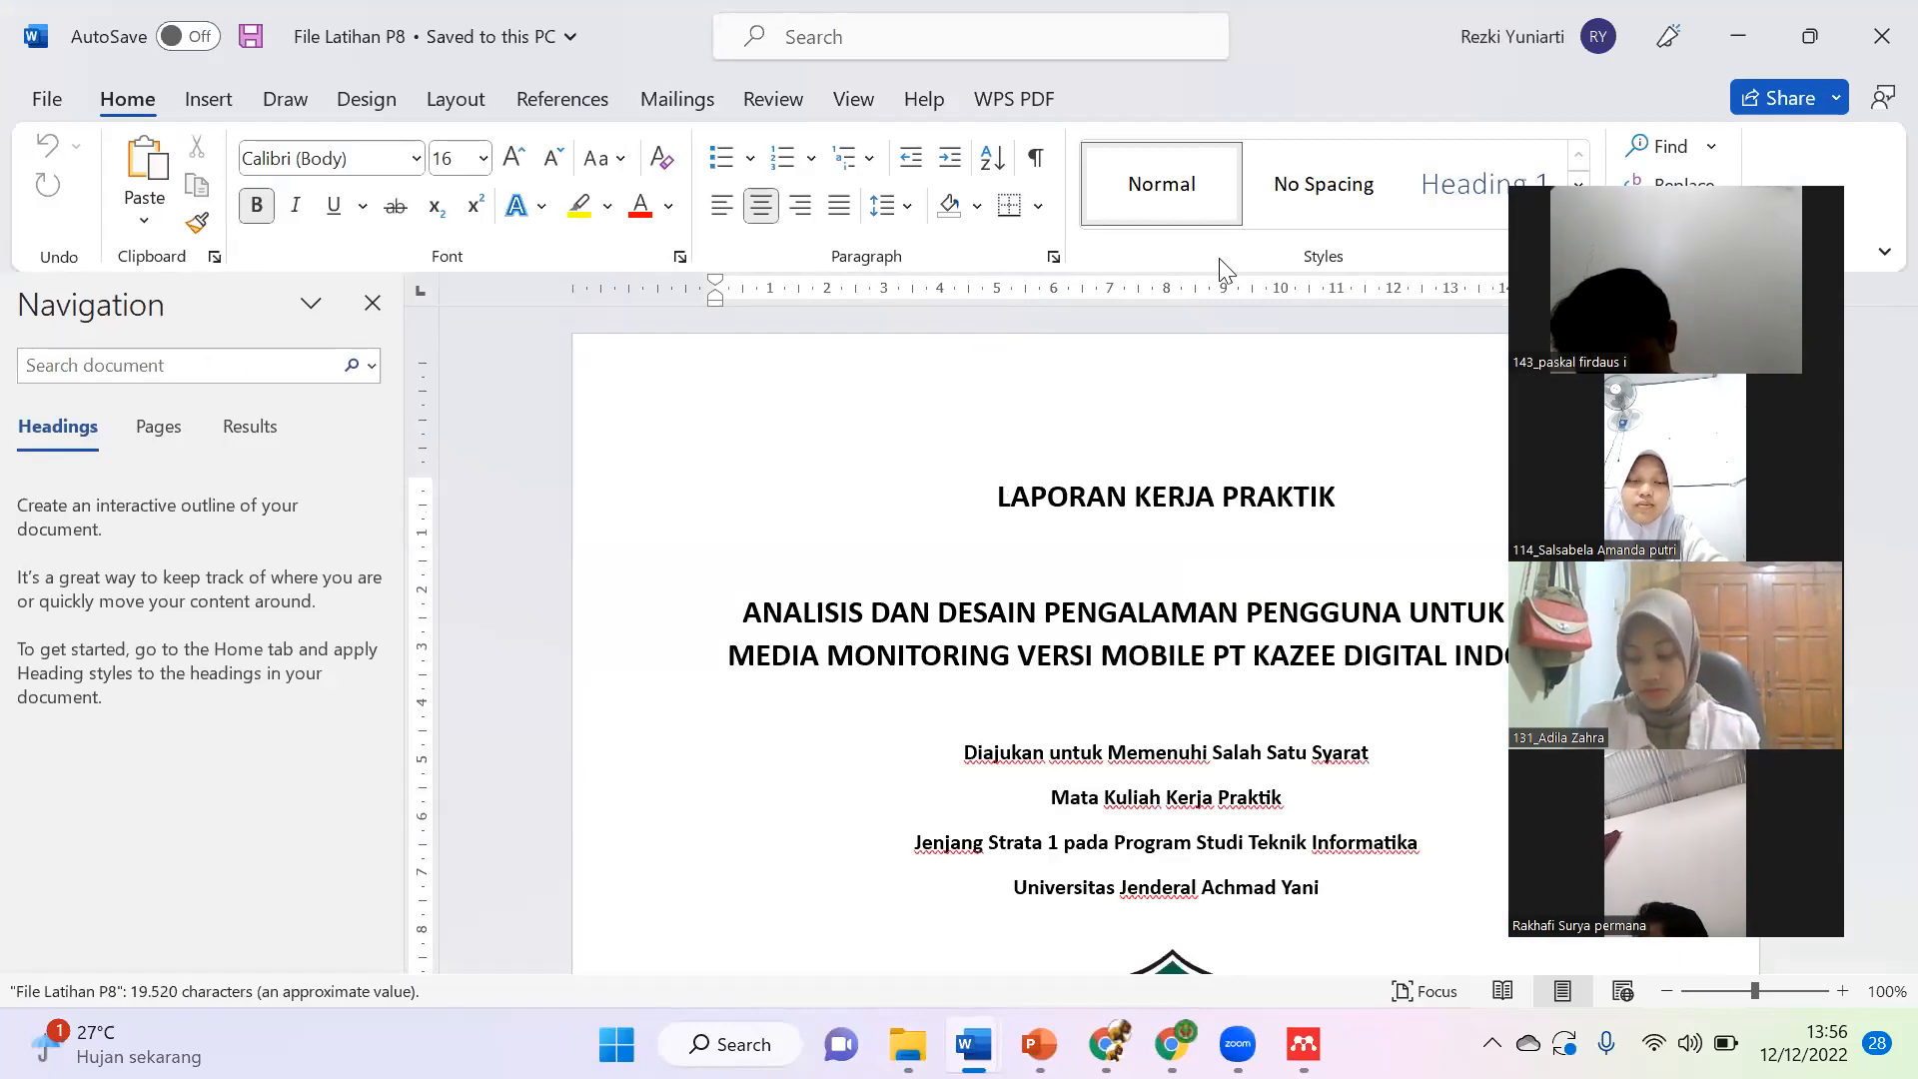
scroll(1230, 751, "down", 10)
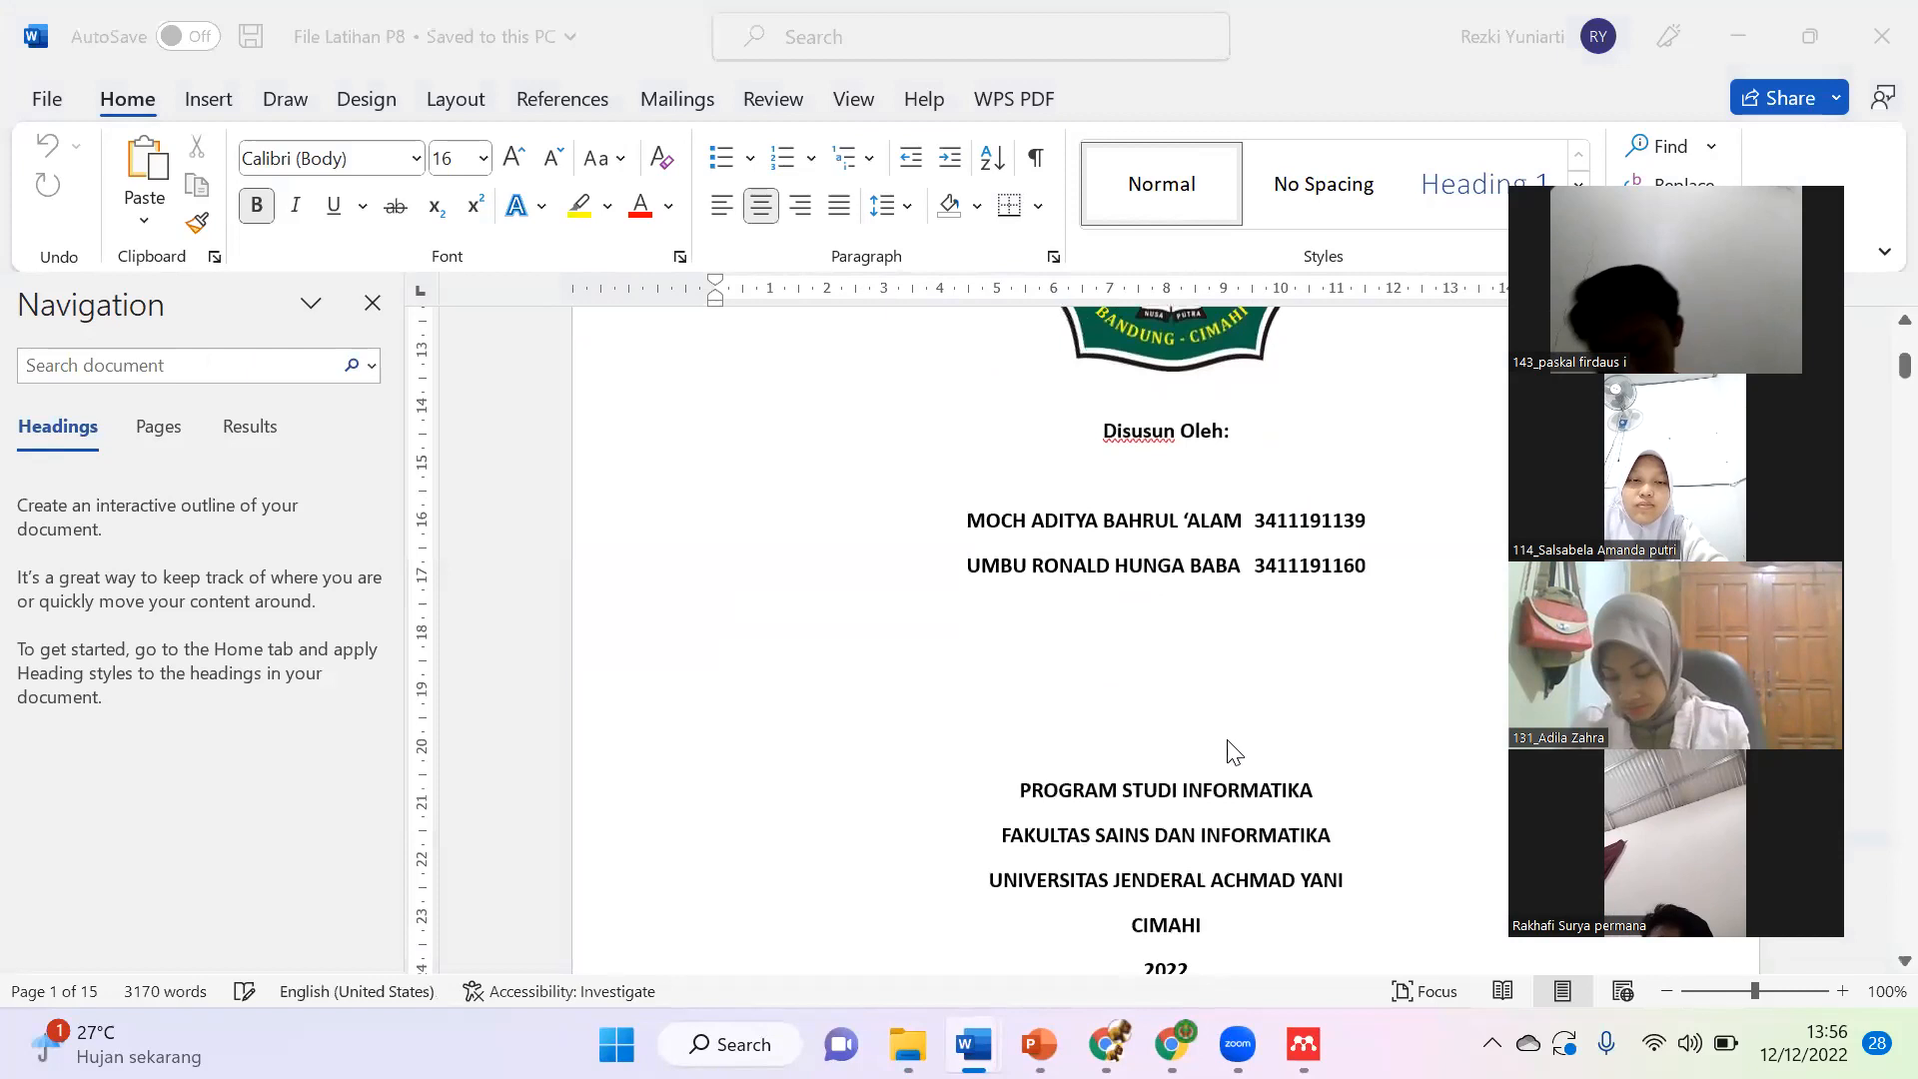
Step: Look through the report from the cover page to the Batasan Masalah section and return to the cover page
scroll(1231, 748, "up", 10)
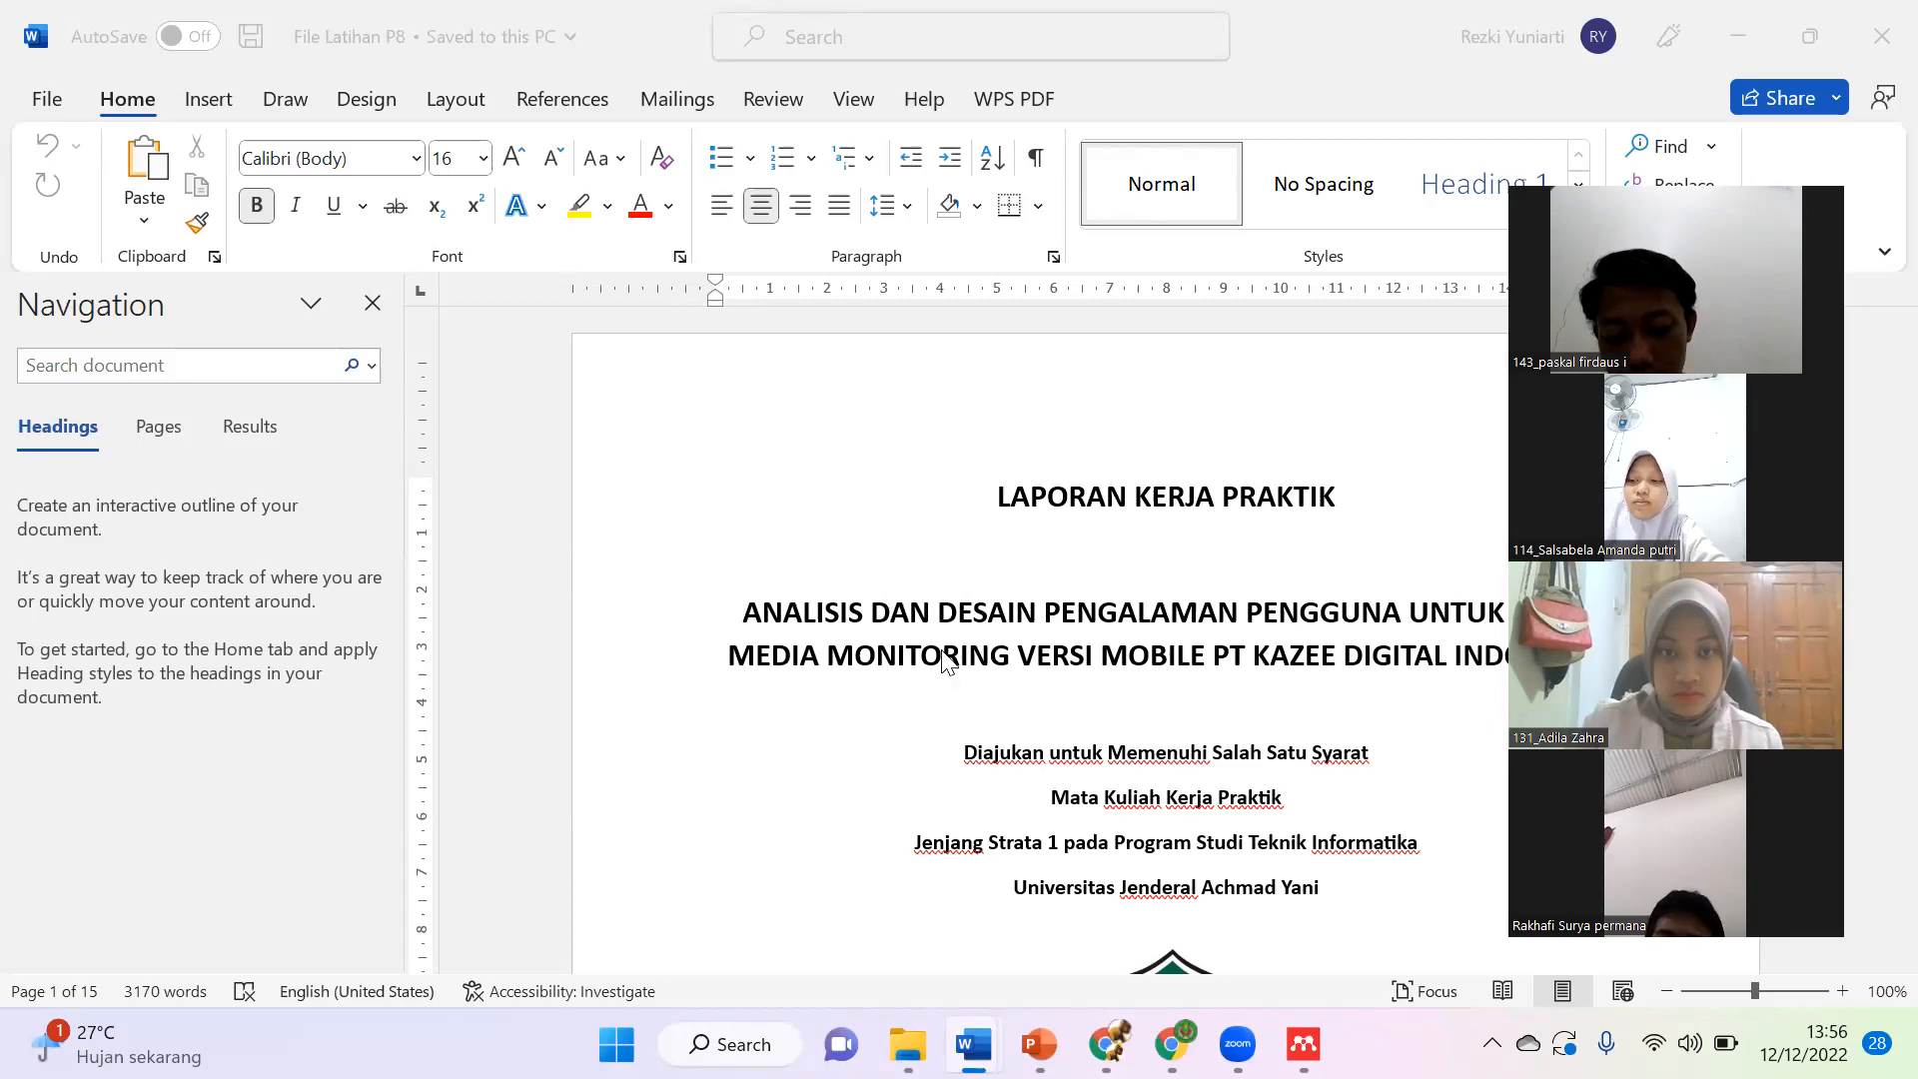
scroll(1090, 701, "down", 1)
scroll(1094, 695, "down", 20)
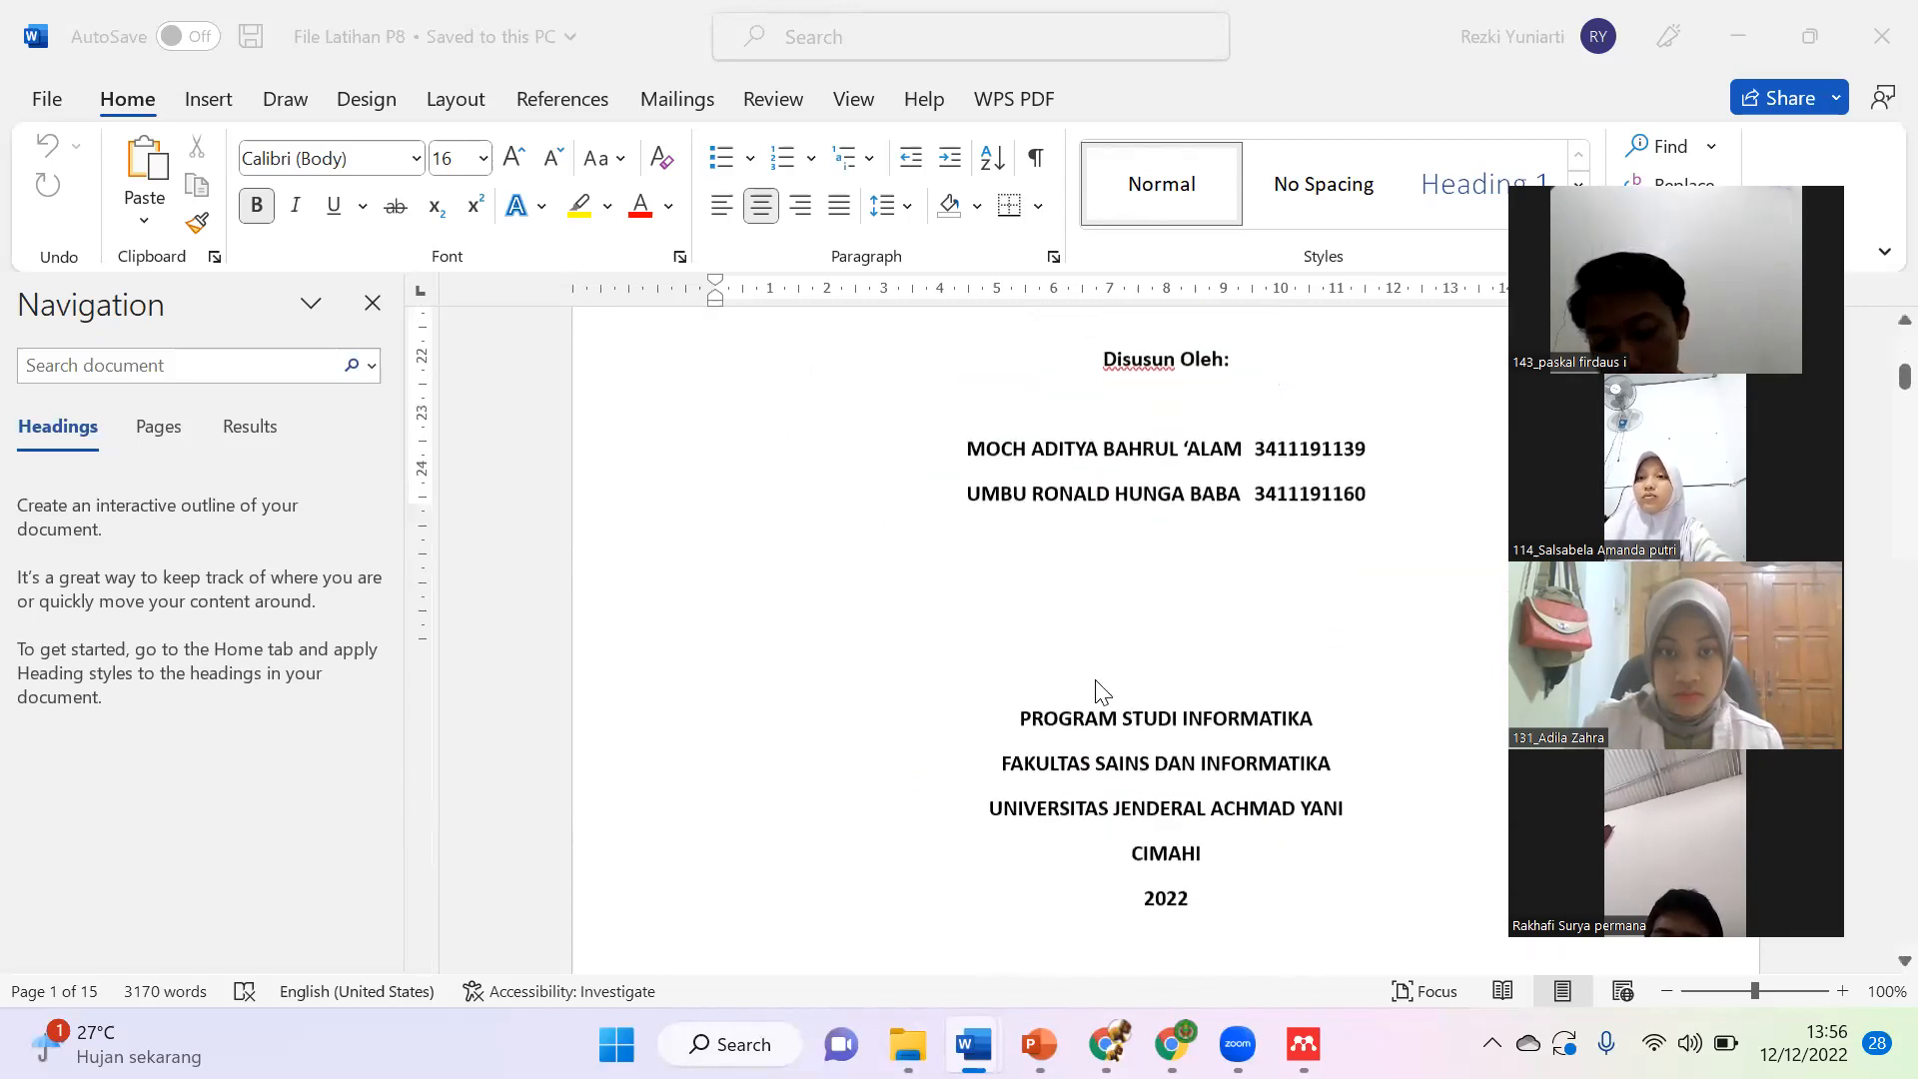
scroll(1108, 682, "down", 20)
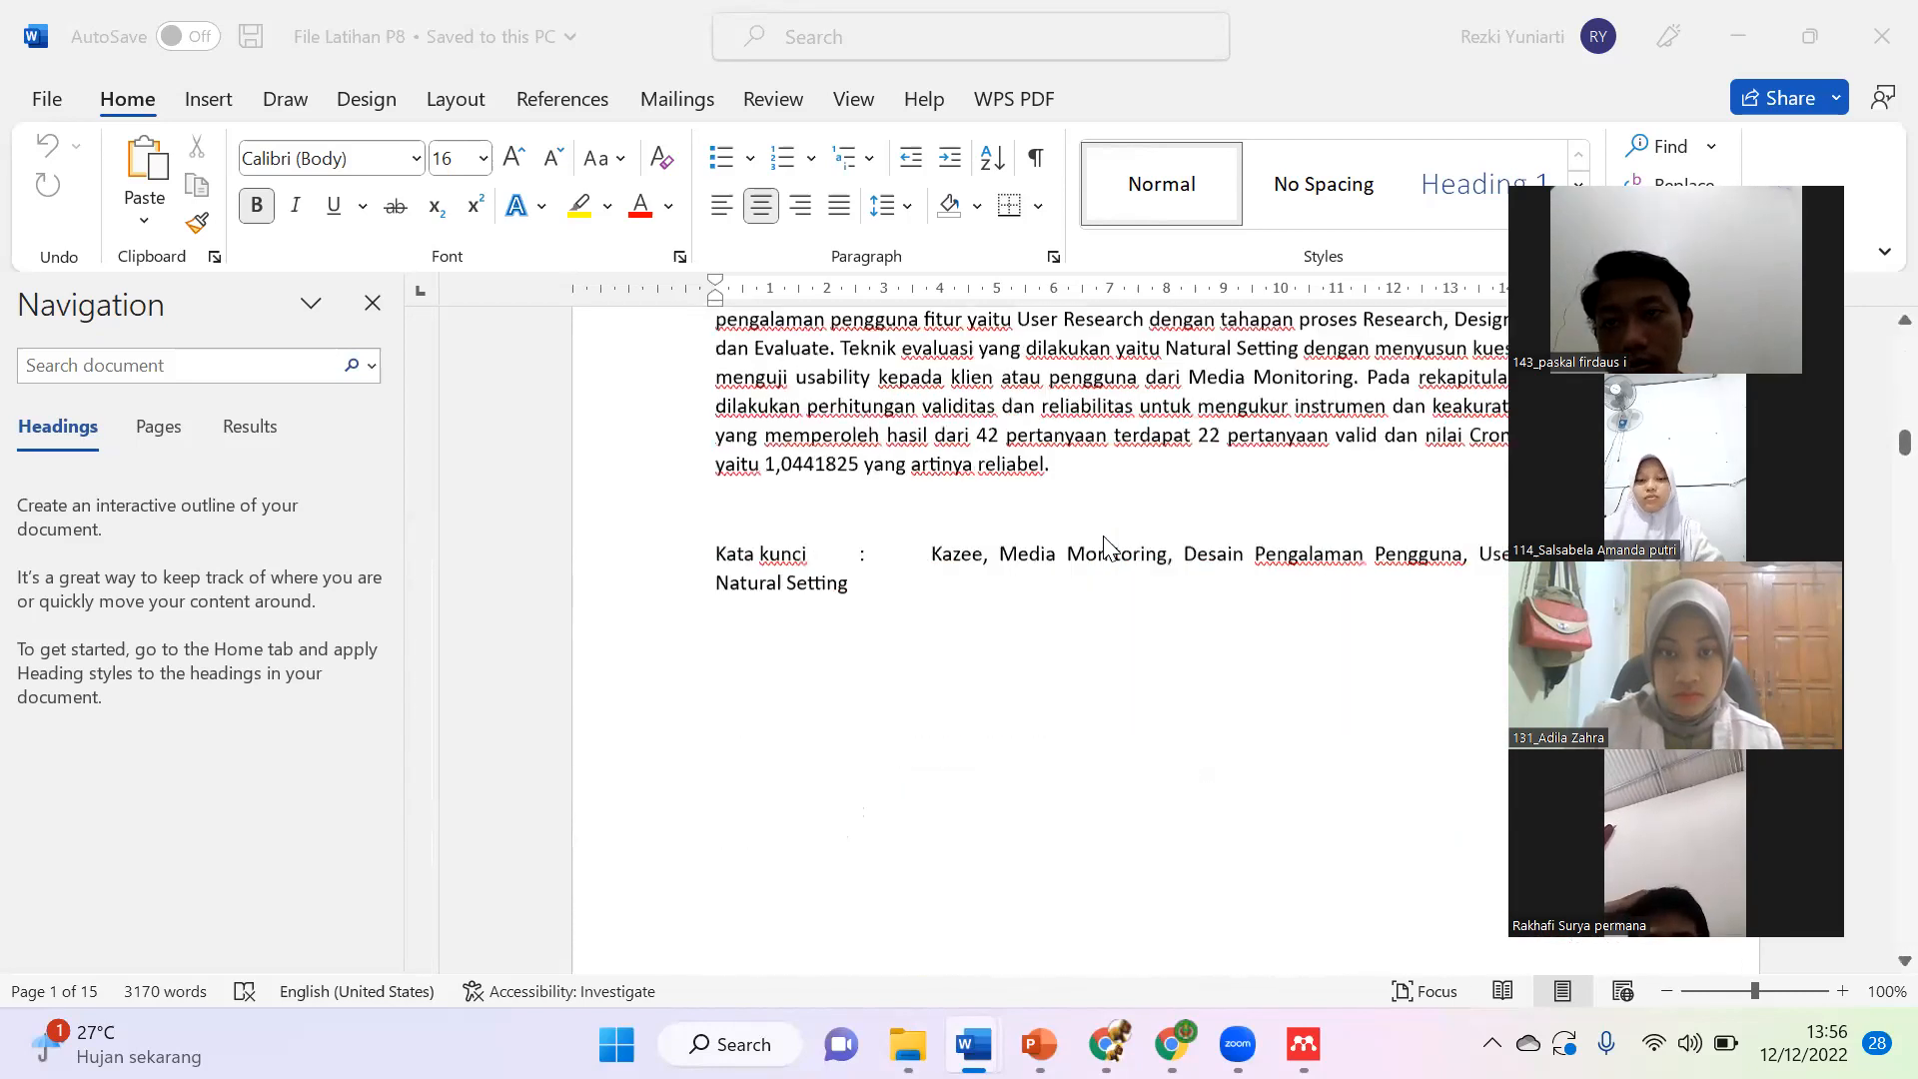
scroll(1117, 530, "down", 15)
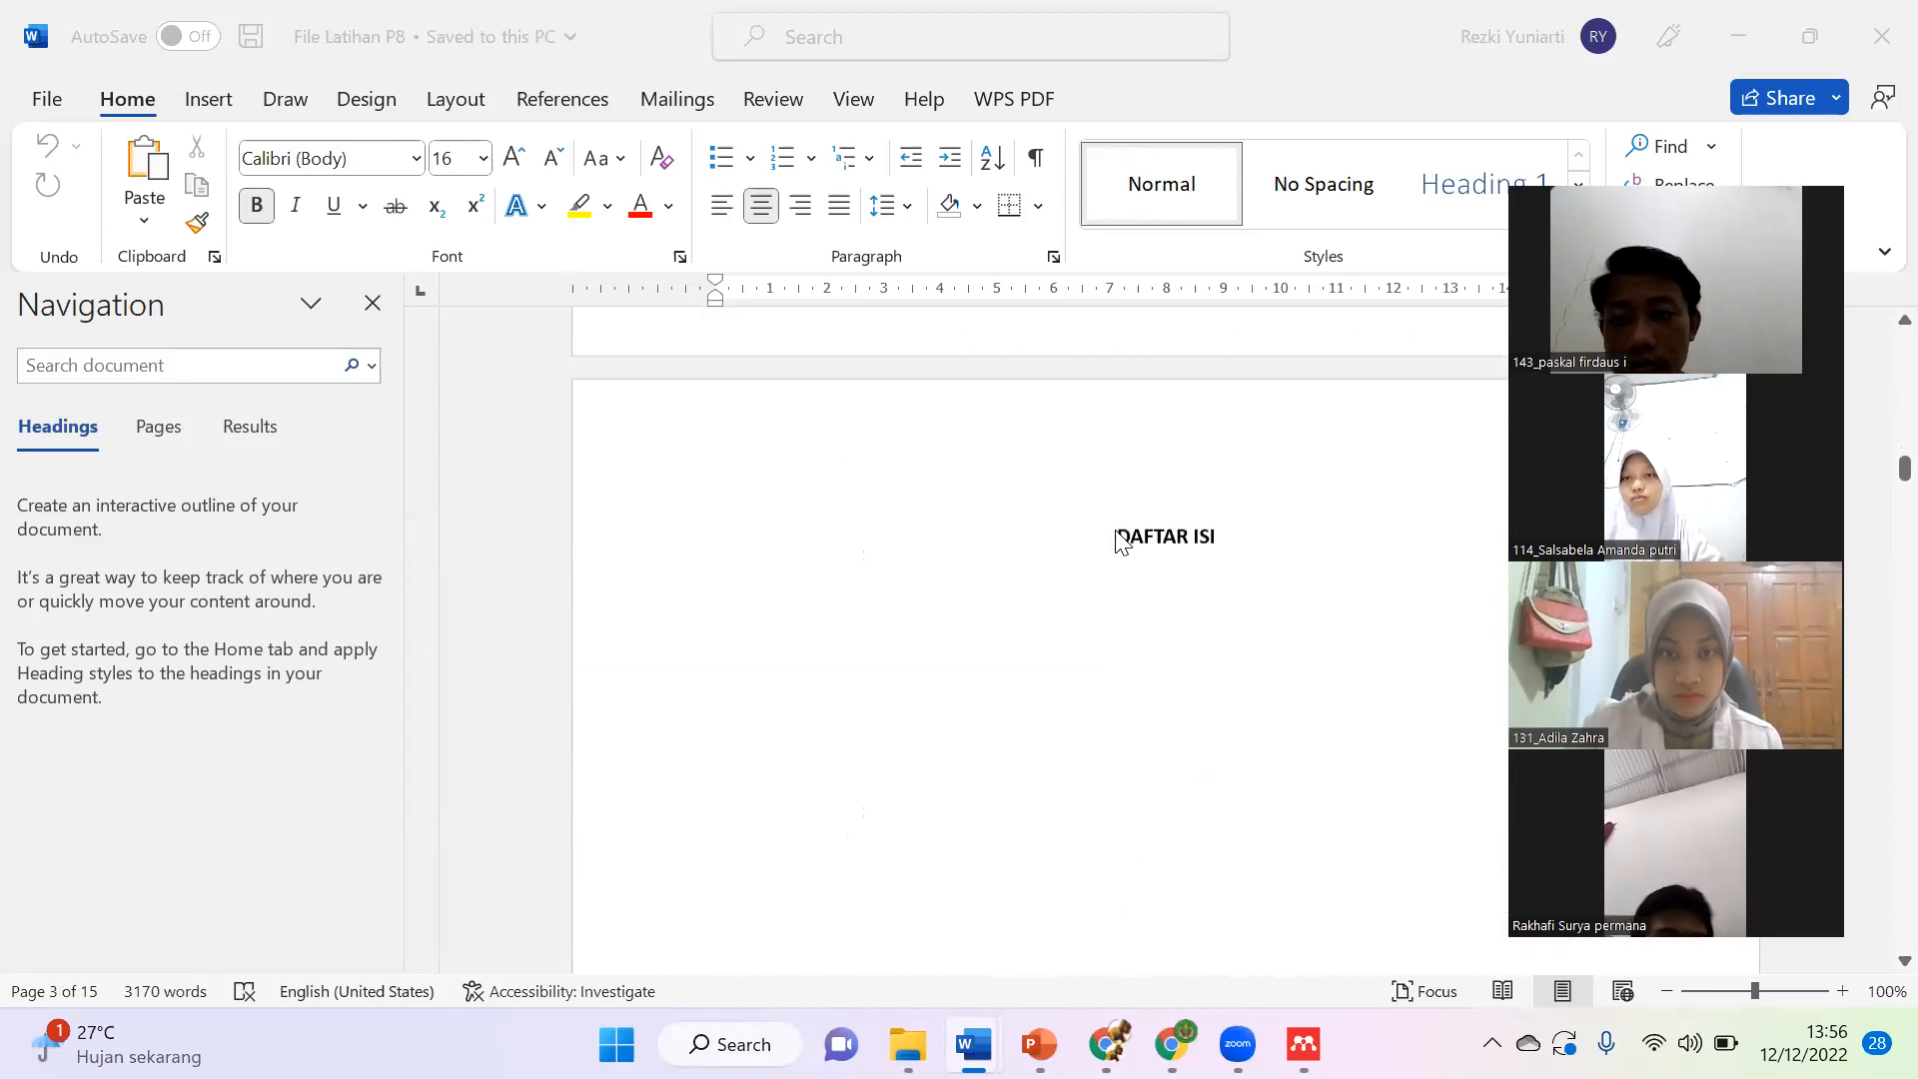
scroll(1120, 539, "down", 15)
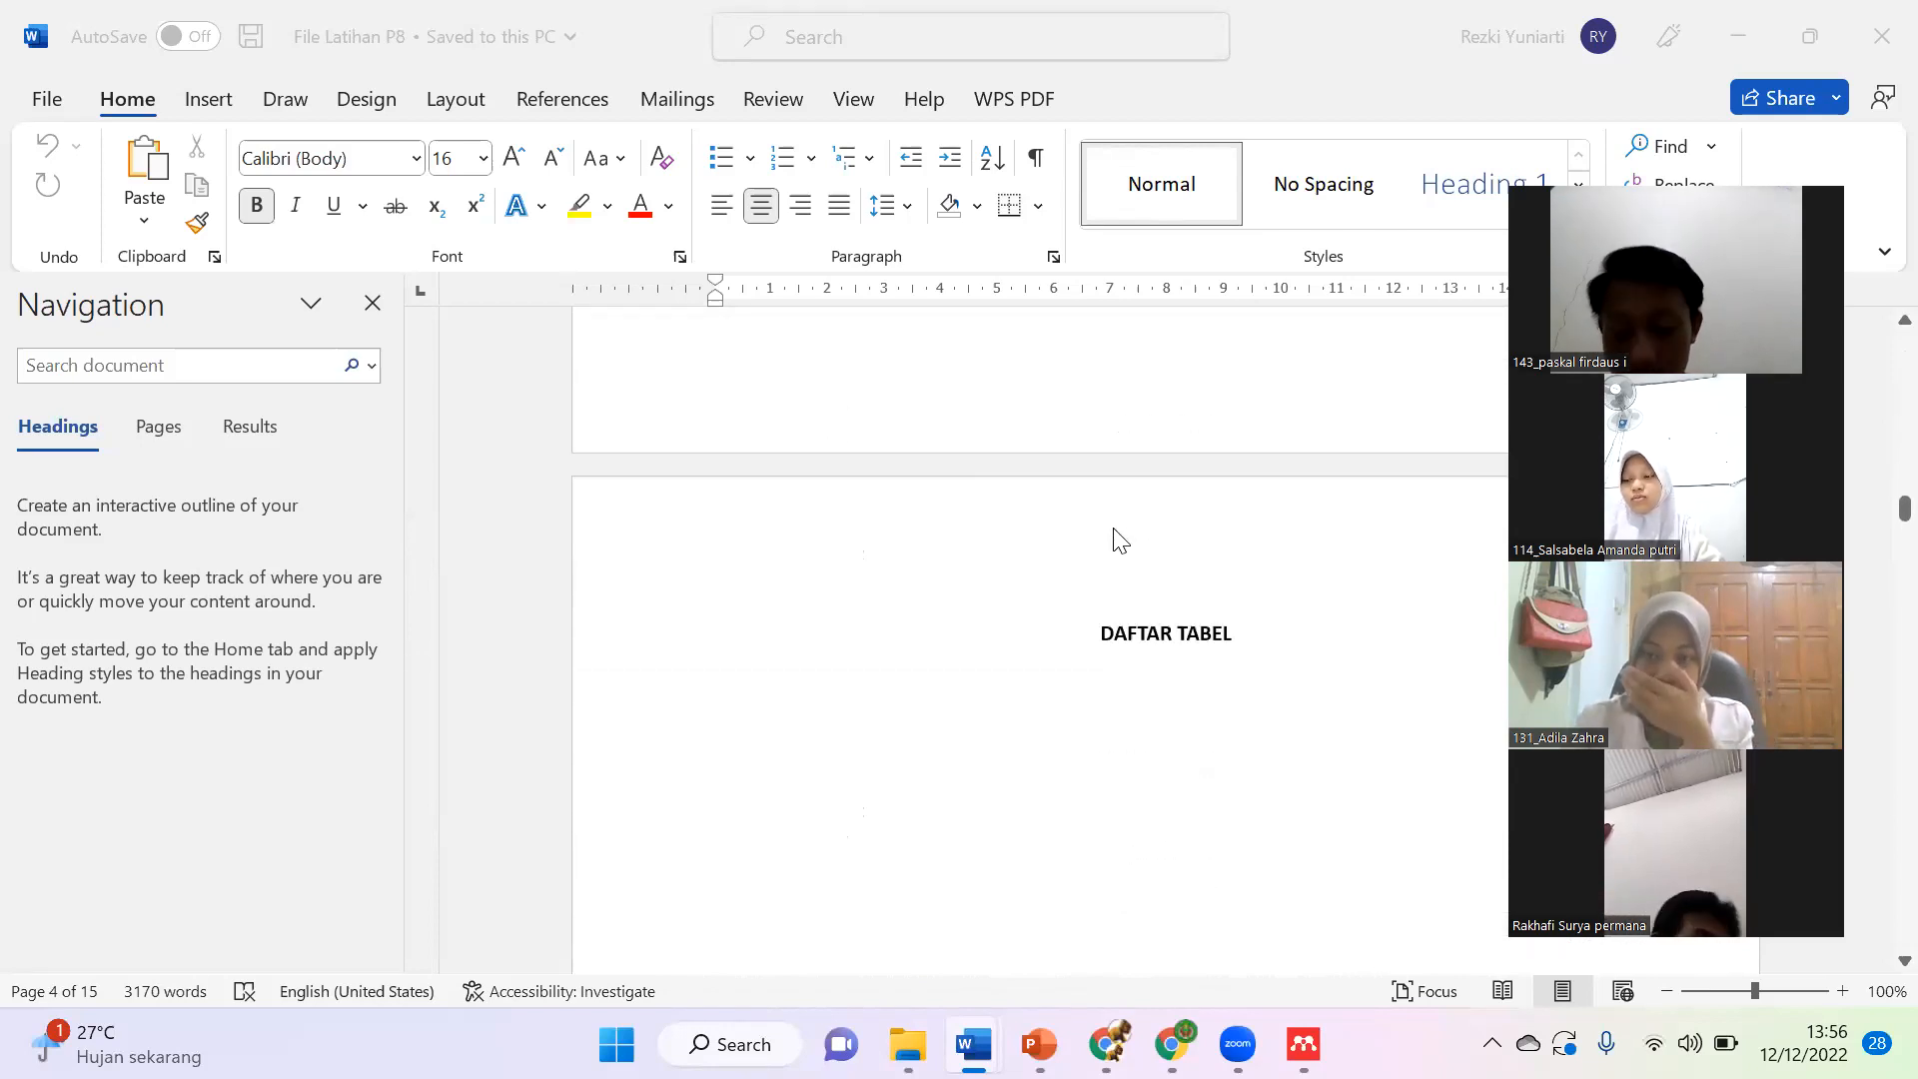
scroll(1120, 540, "down", 15)
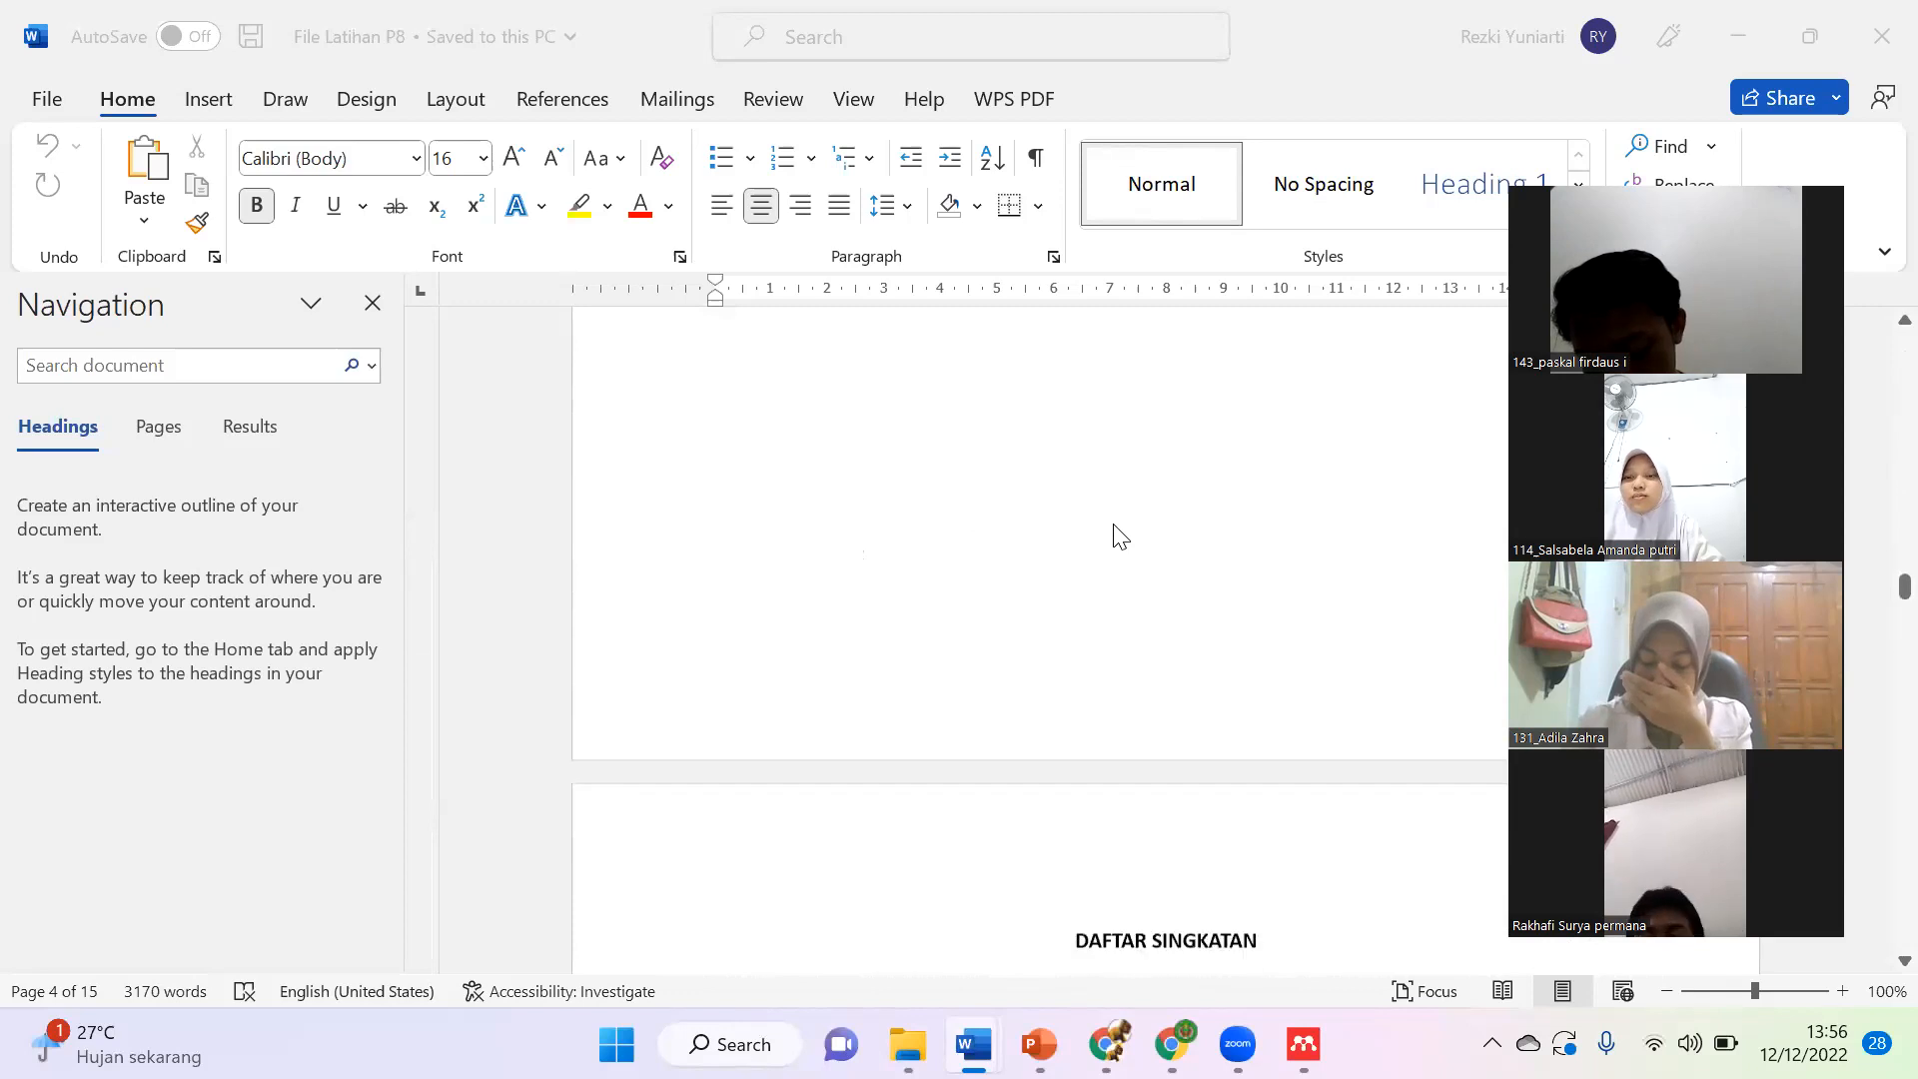
scroll(1120, 540, "down", 15)
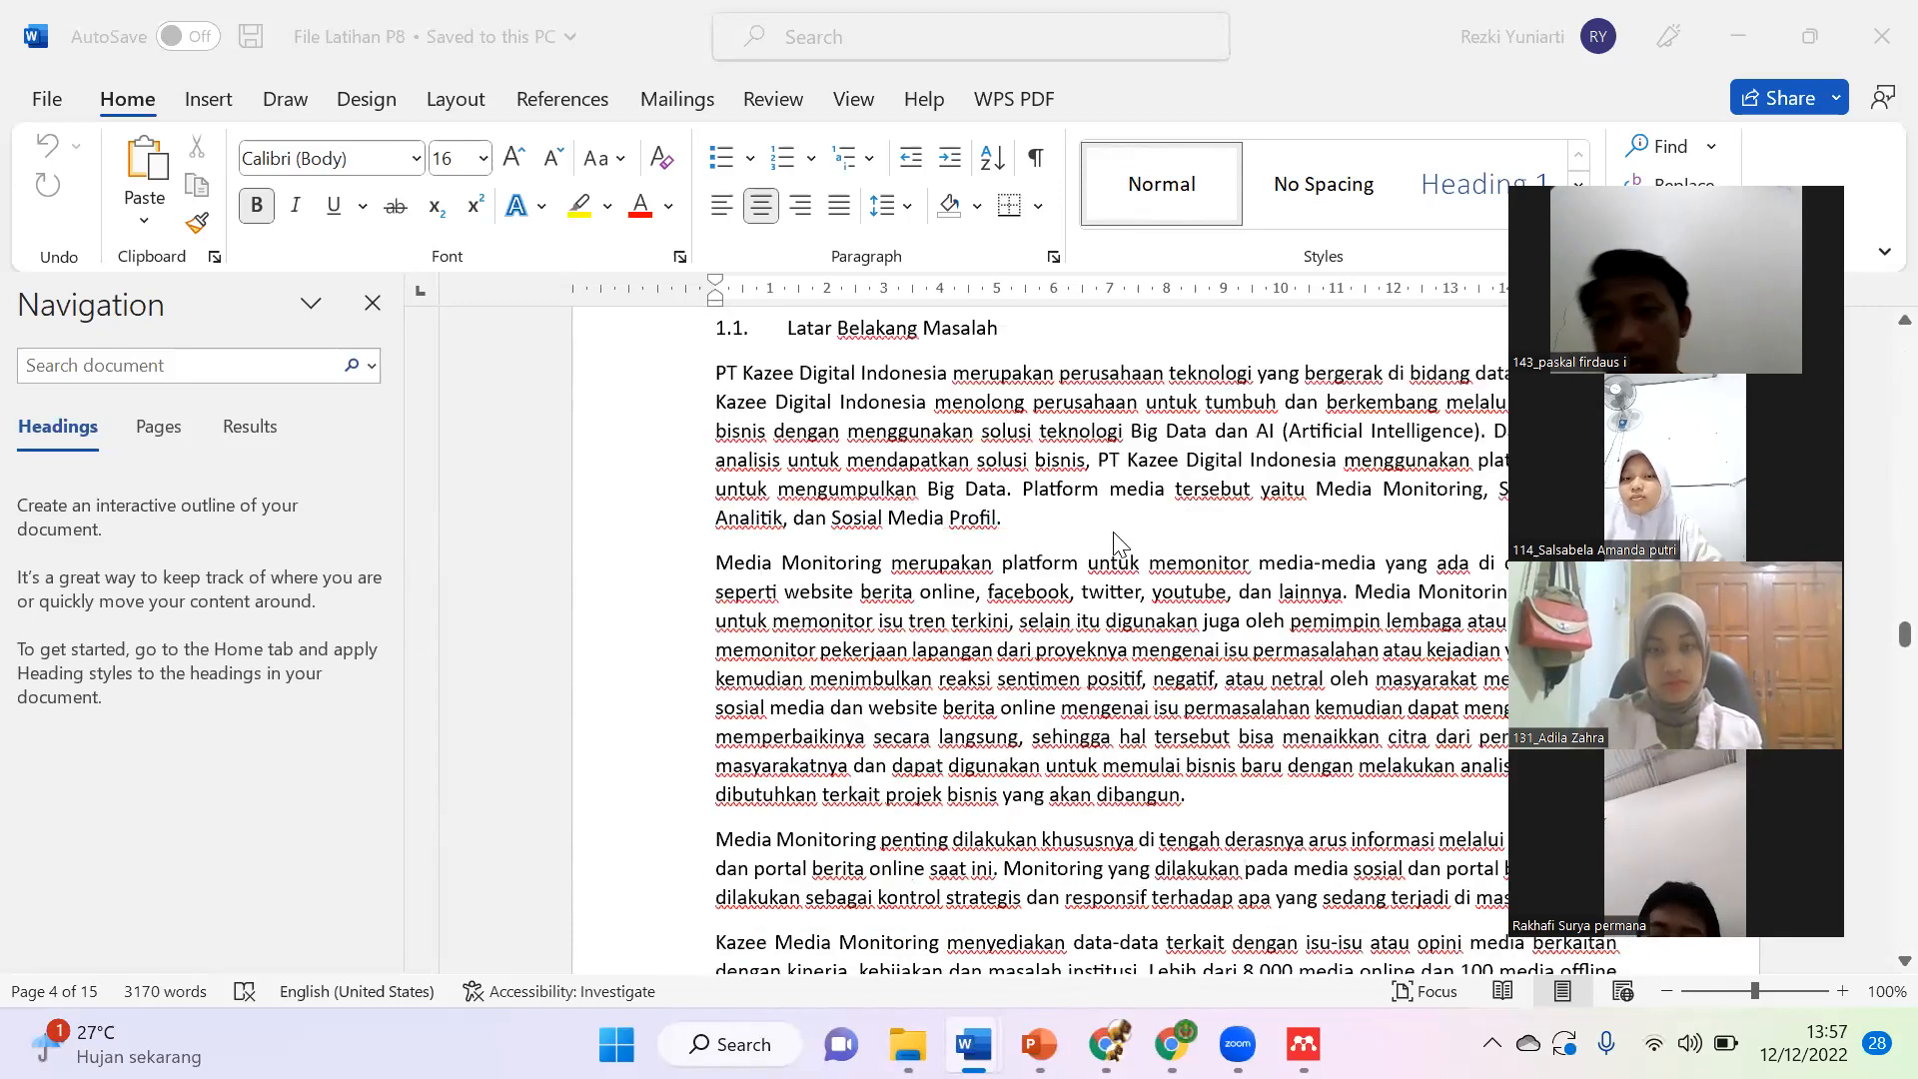
scroll(1117, 548, "down", 10)
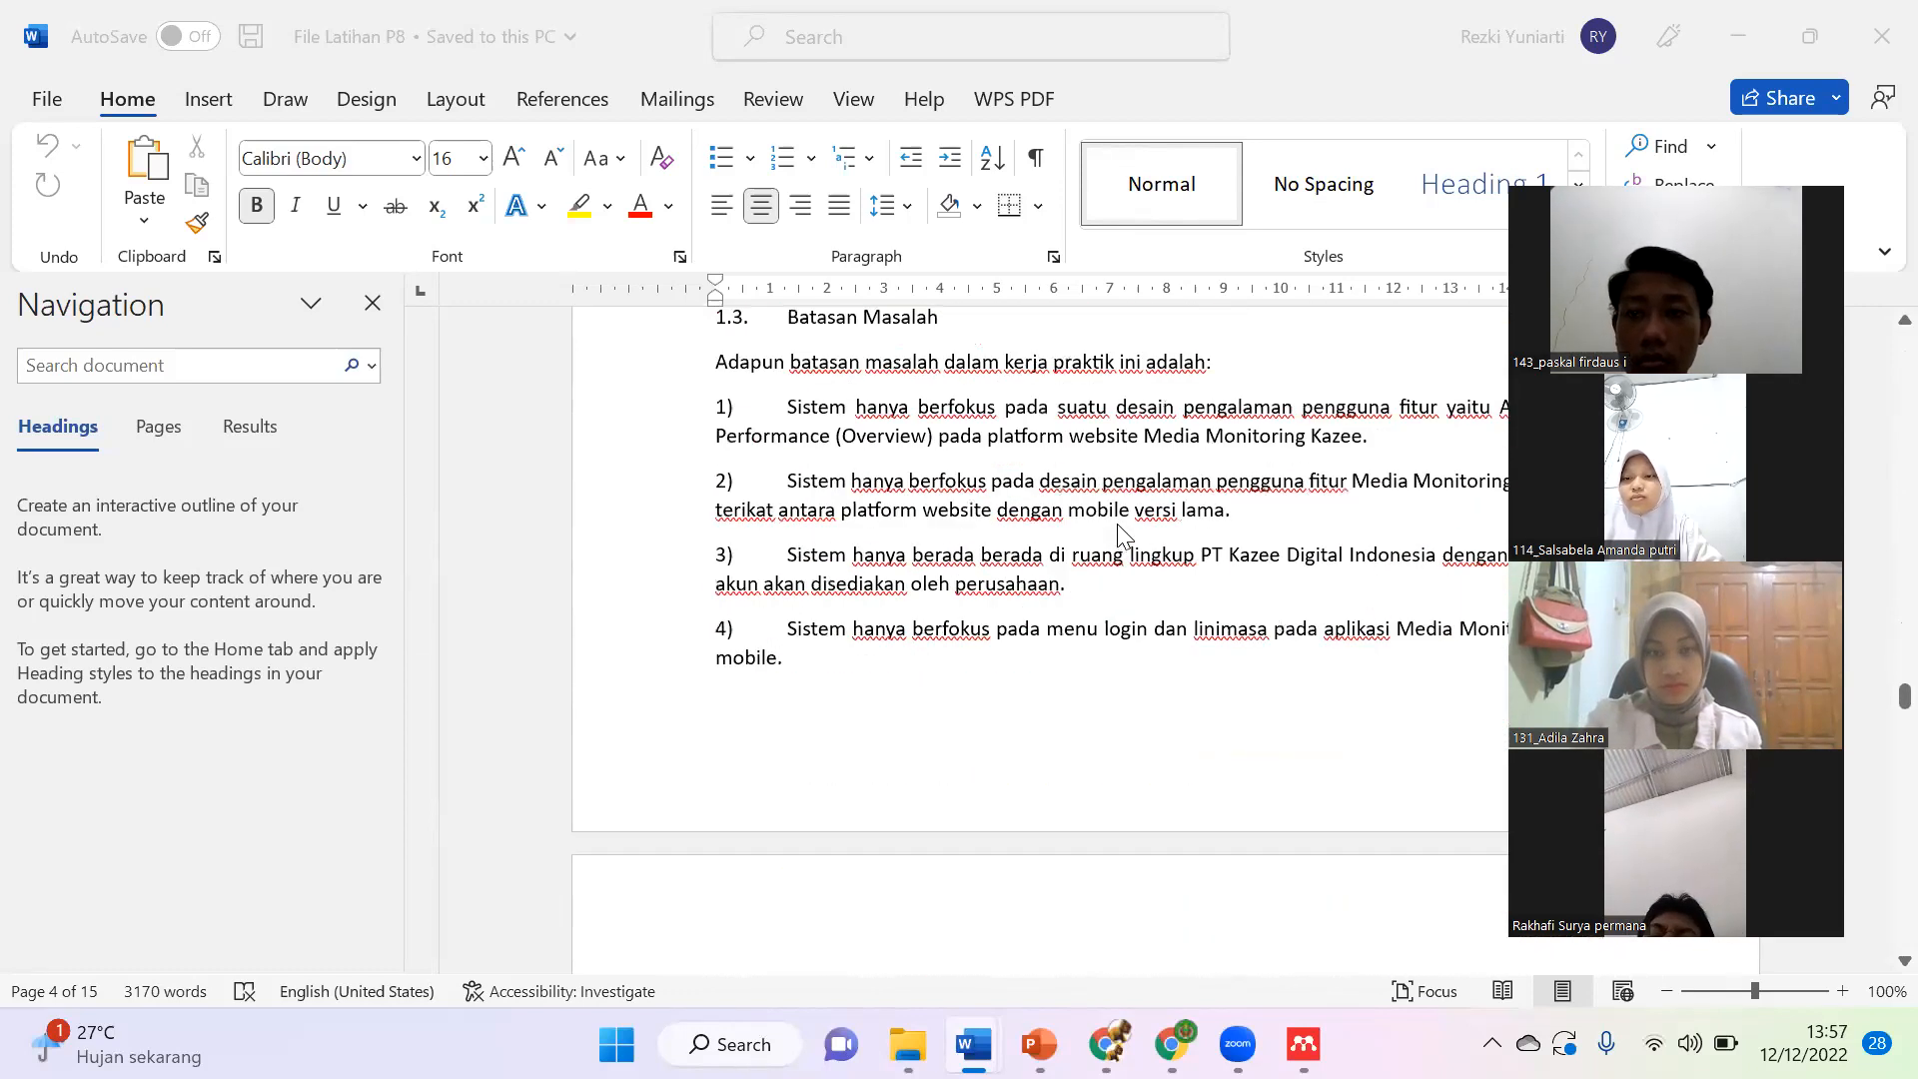
scroll(999, 449, "up", 12)
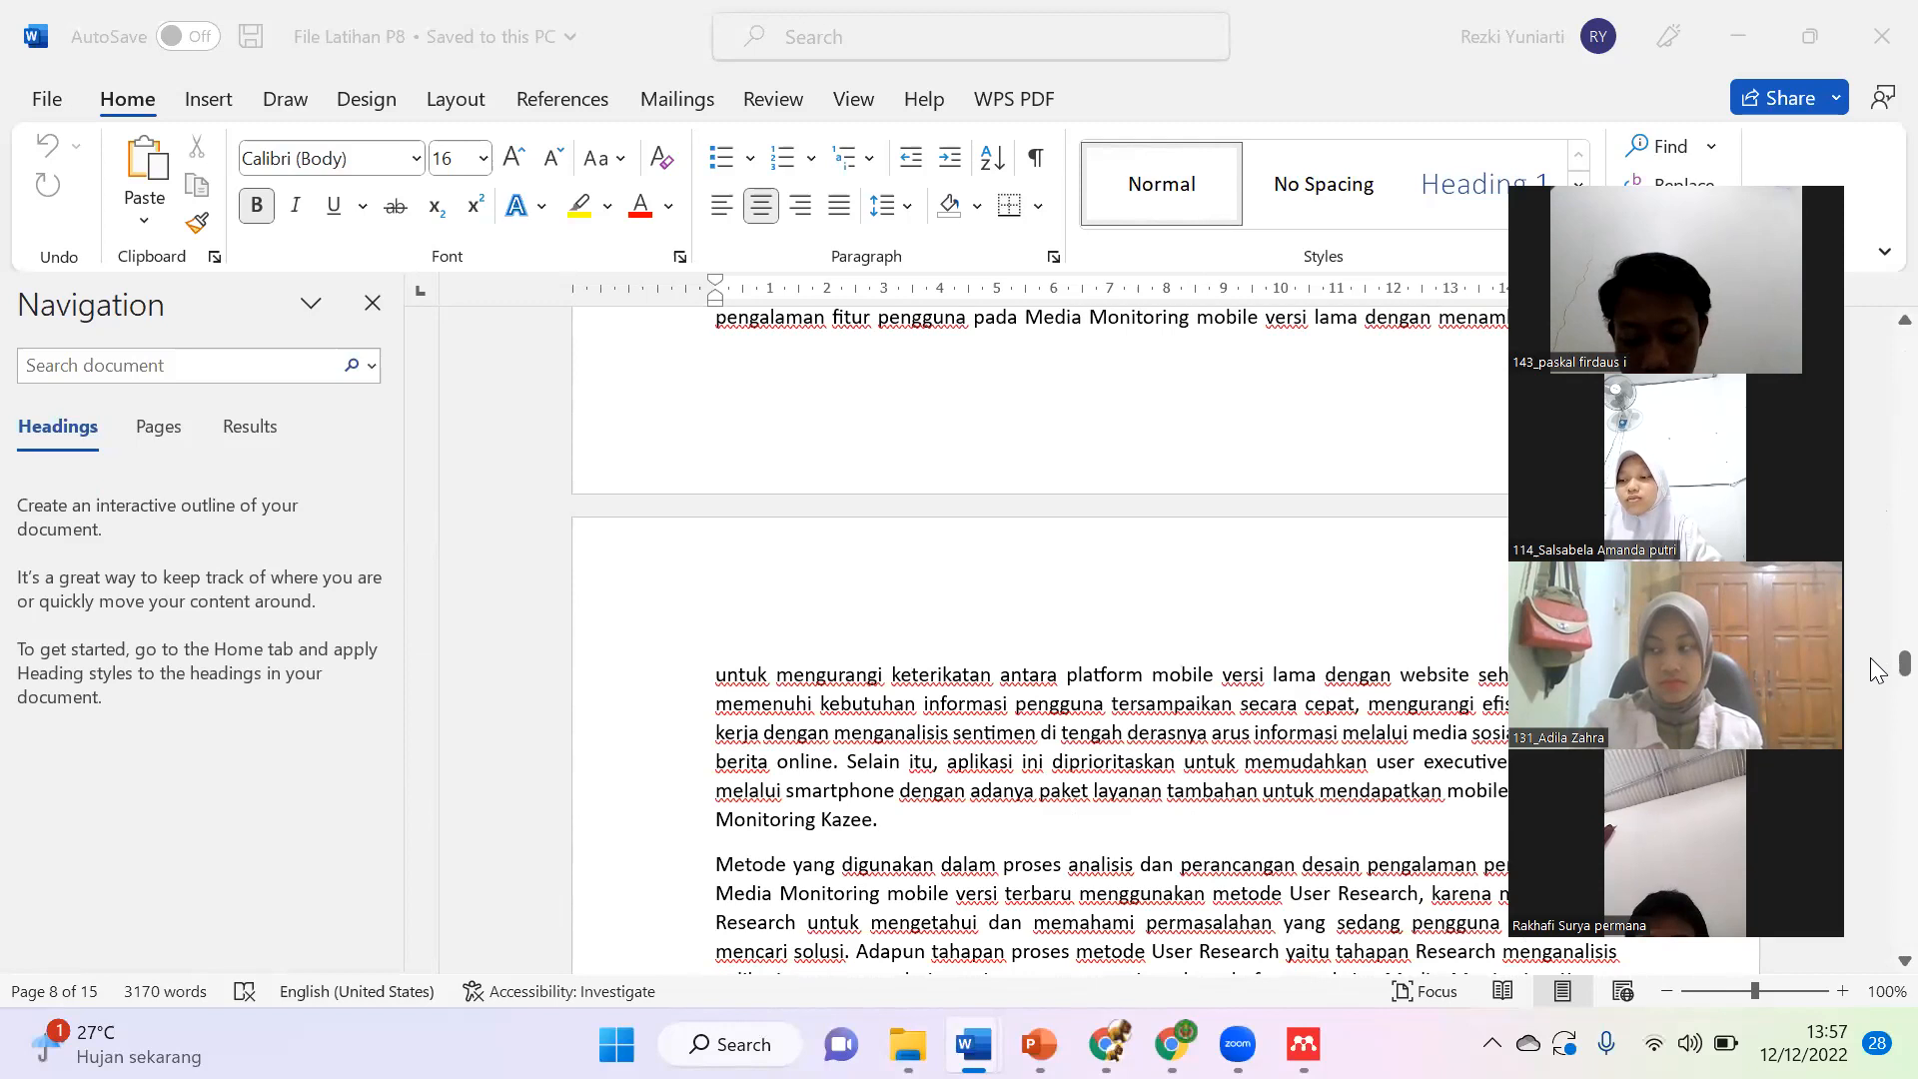
left_click_drag(1878, 669, 1879, 350)
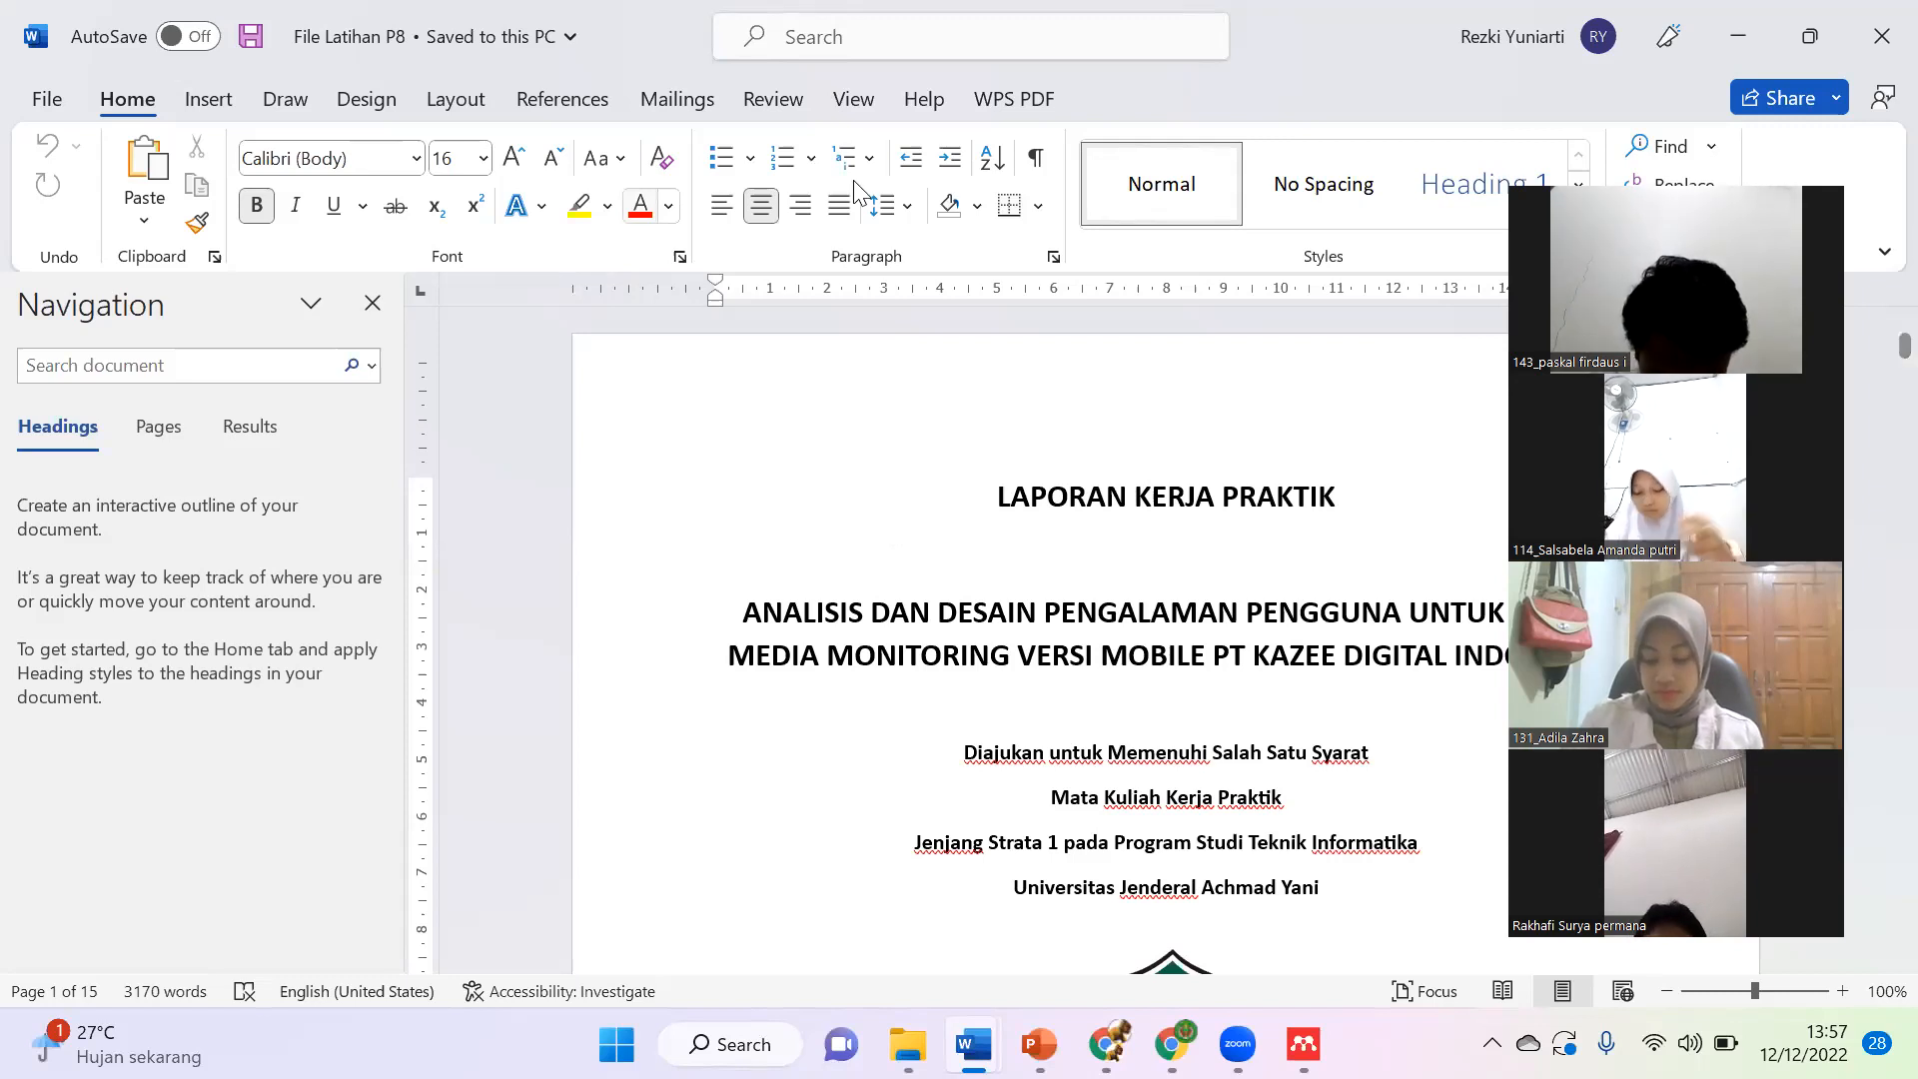
Step: Open the page setup for the whole document and set the top margin to 3 cm
left_click(445, 106)
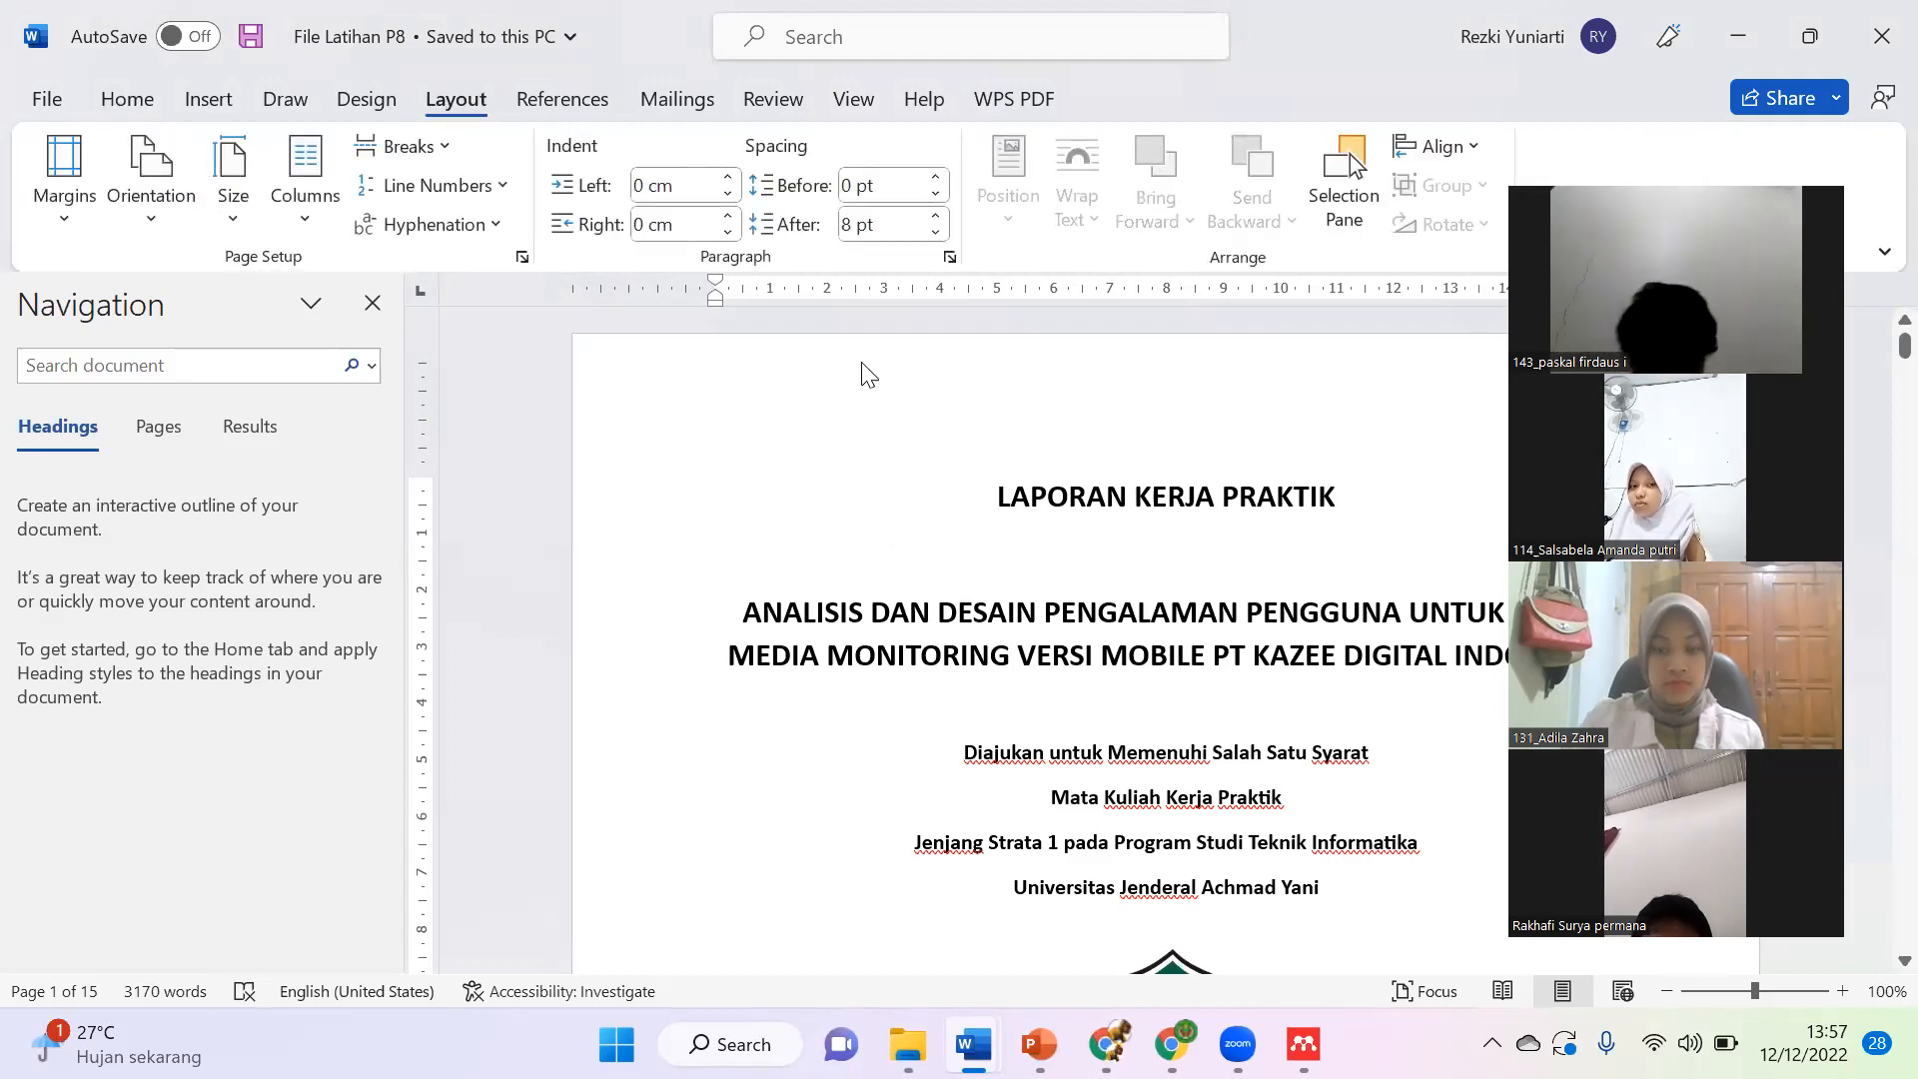
left_click(522, 257)
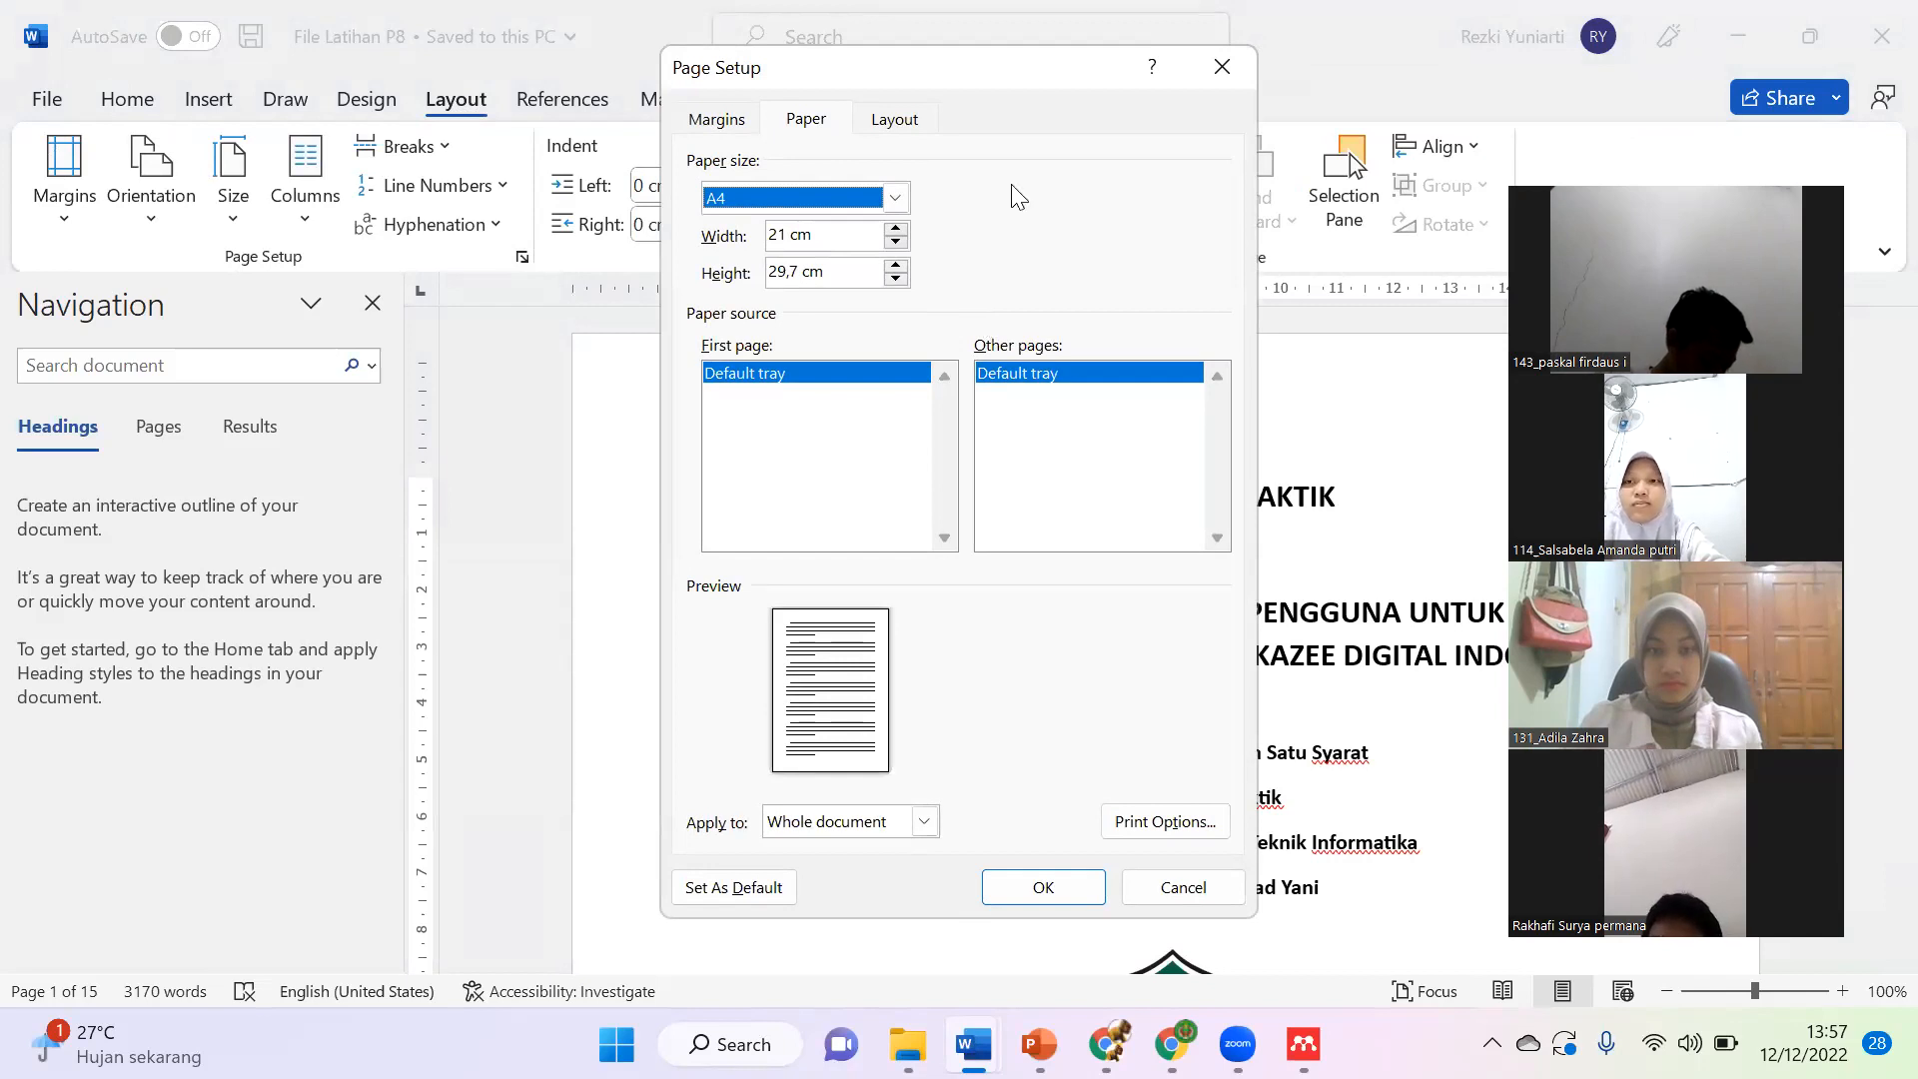
left_click_drag(1017, 69, 1008, 155)
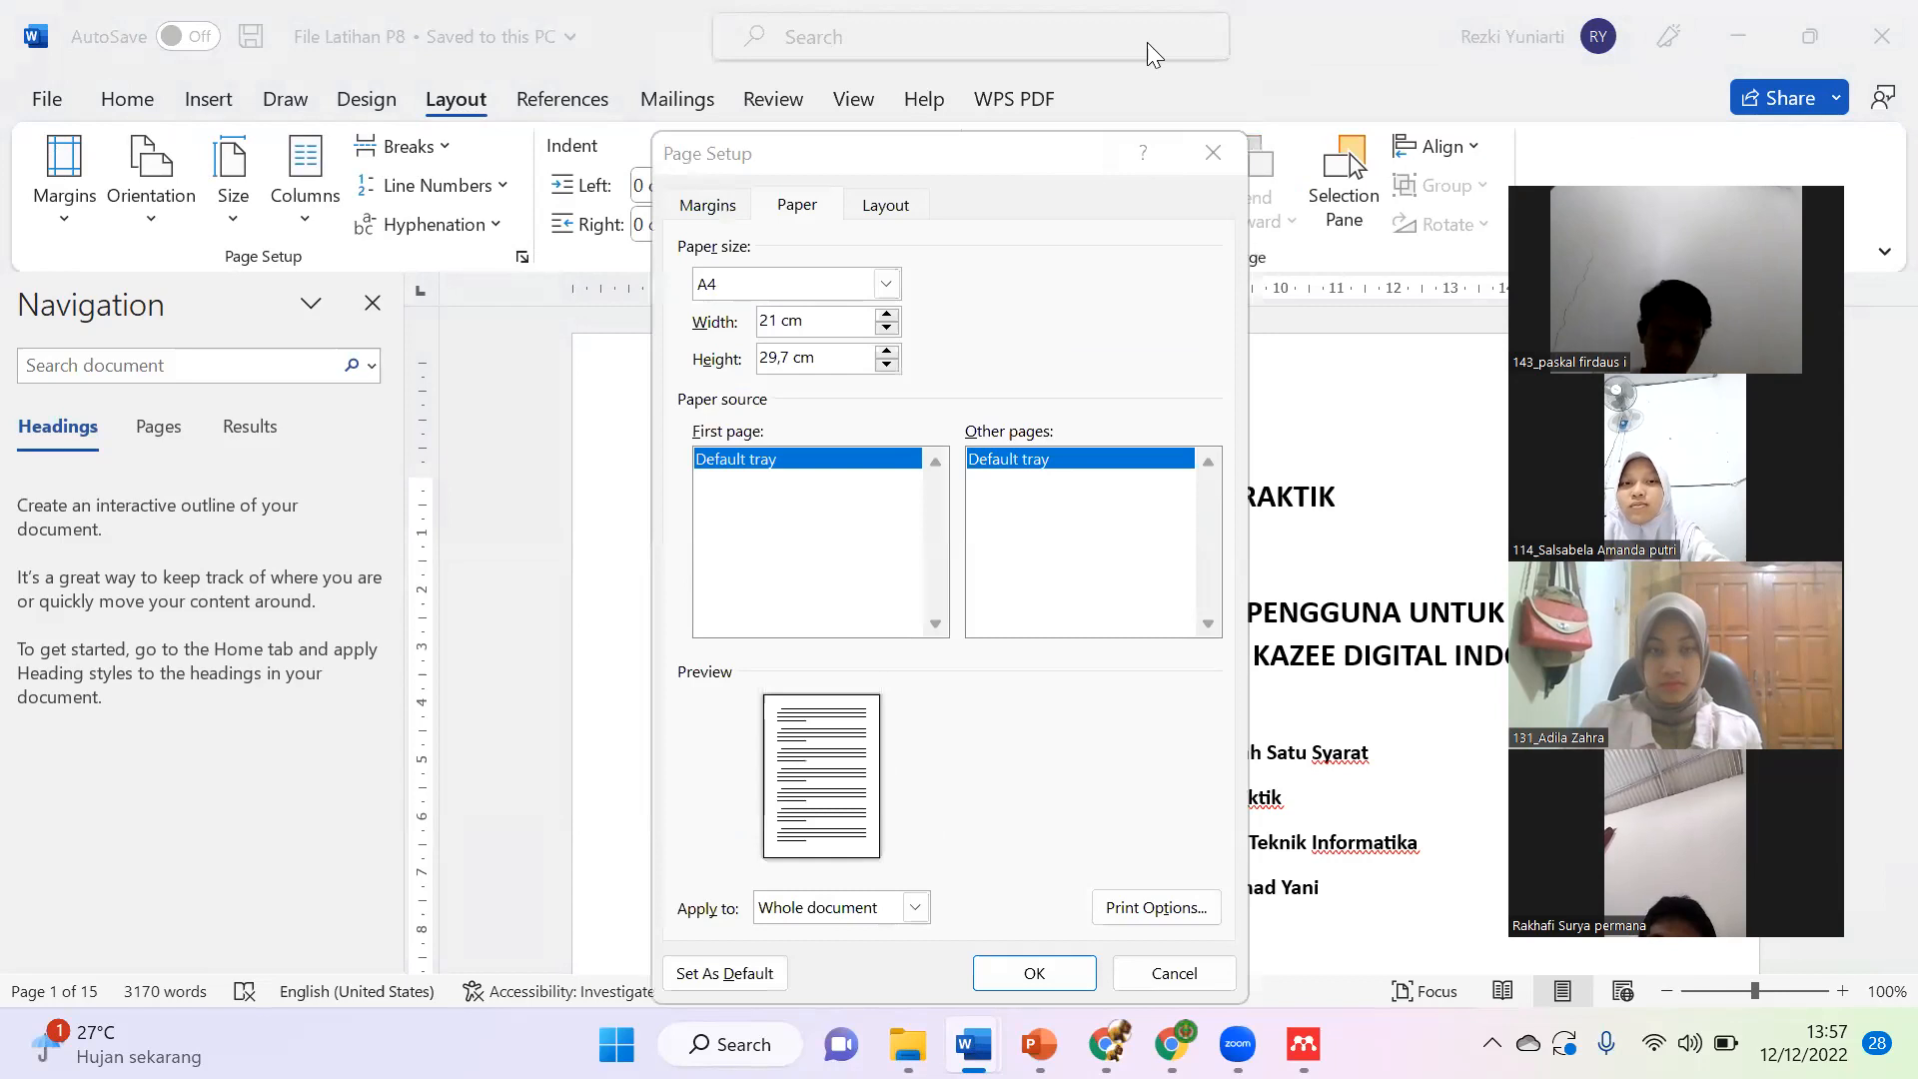
left_click(720, 207)
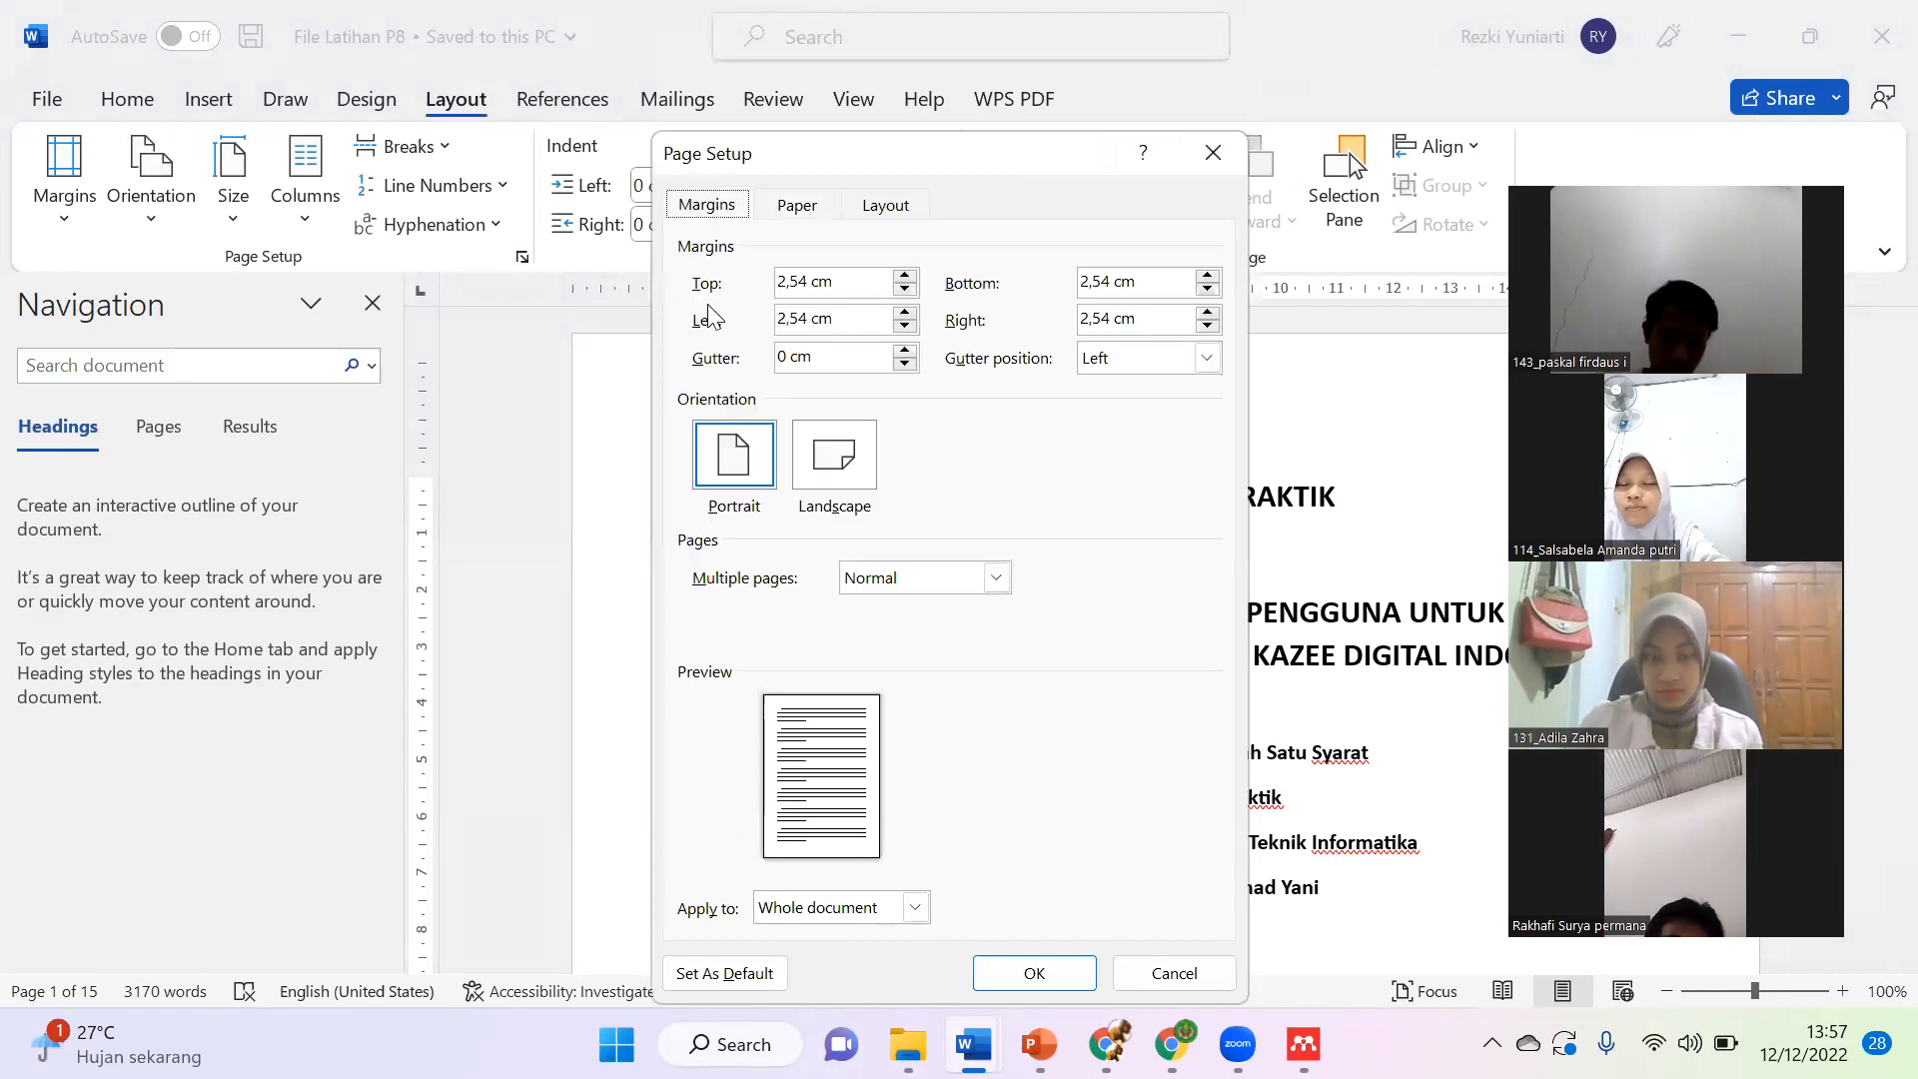
left_click(845, 292)
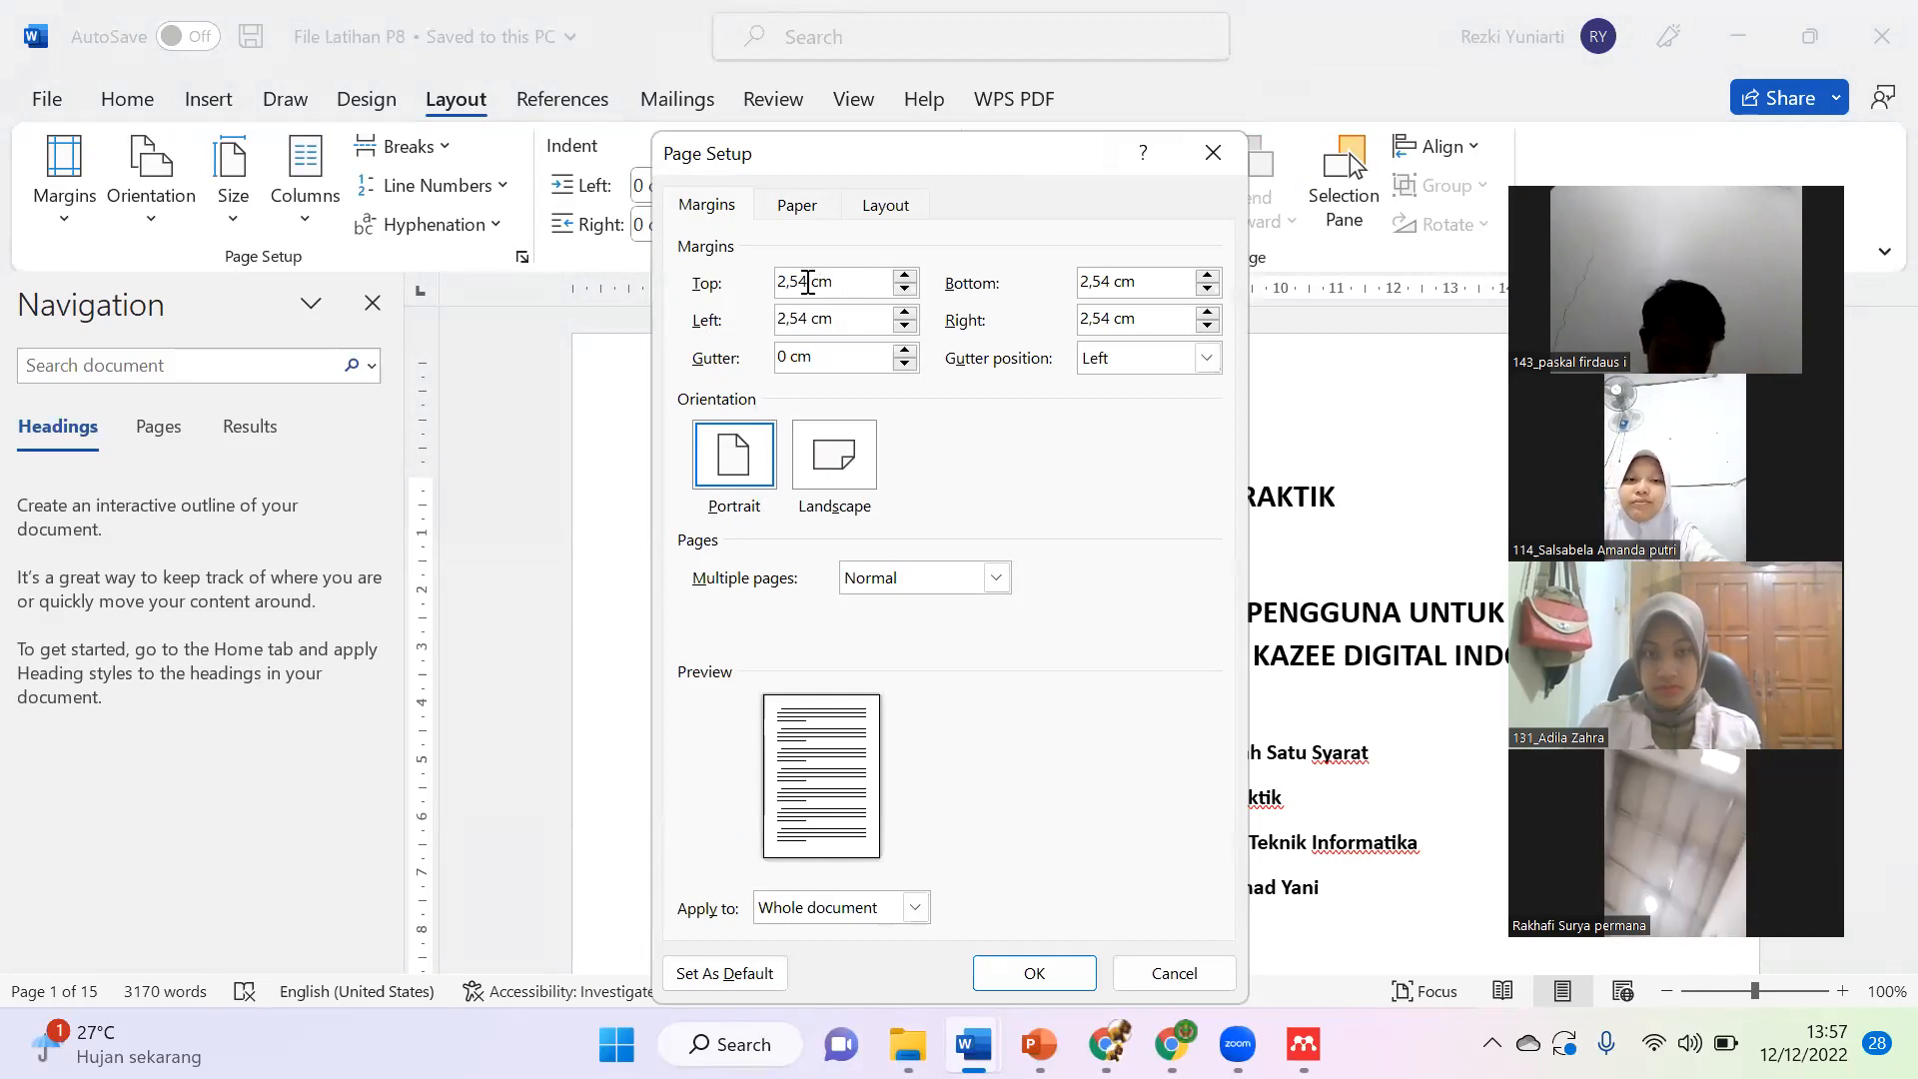
key("BackSpace")
type("3")
Step: Set the bottom page margin to 3 cm
key("Tab")
key("Home")
key("shift+Right")
key("shift+Right")
key("shift+Right")
key("shift+Right")
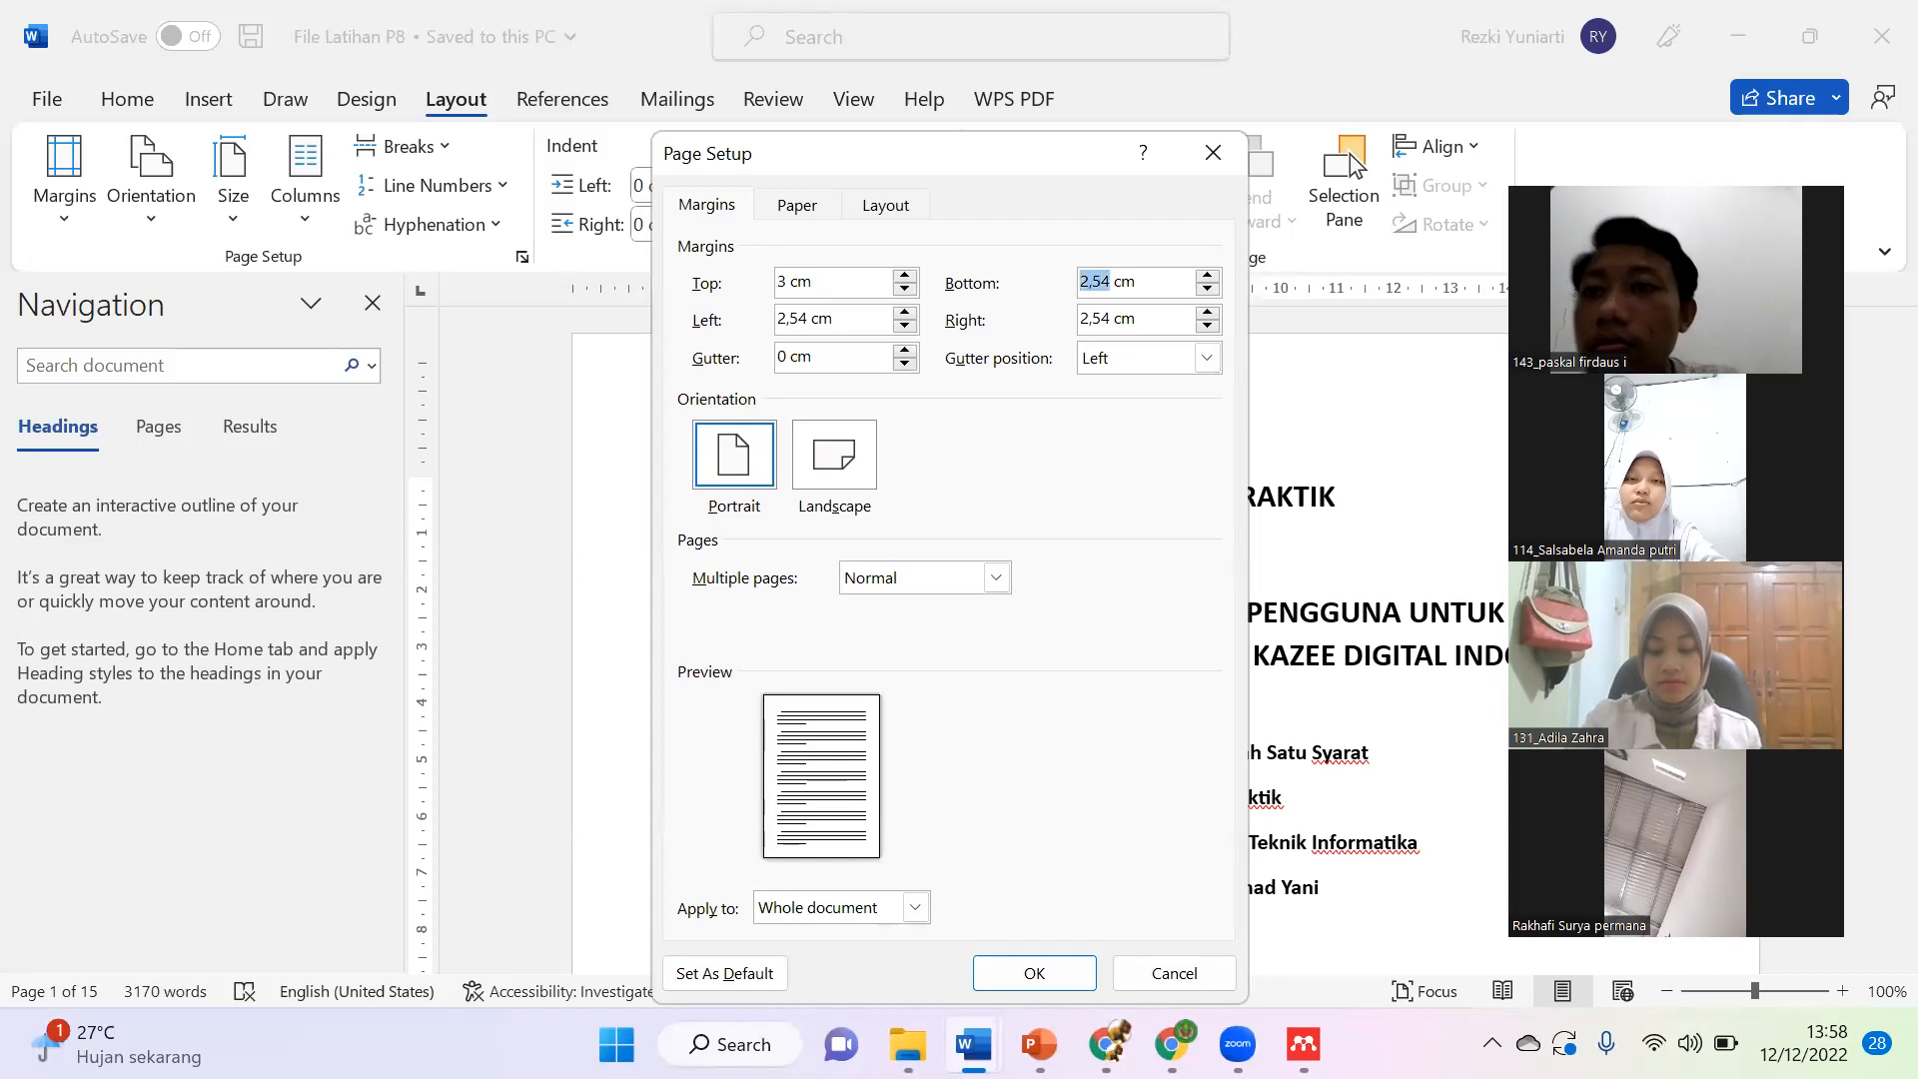
type("3")
key("Tab")
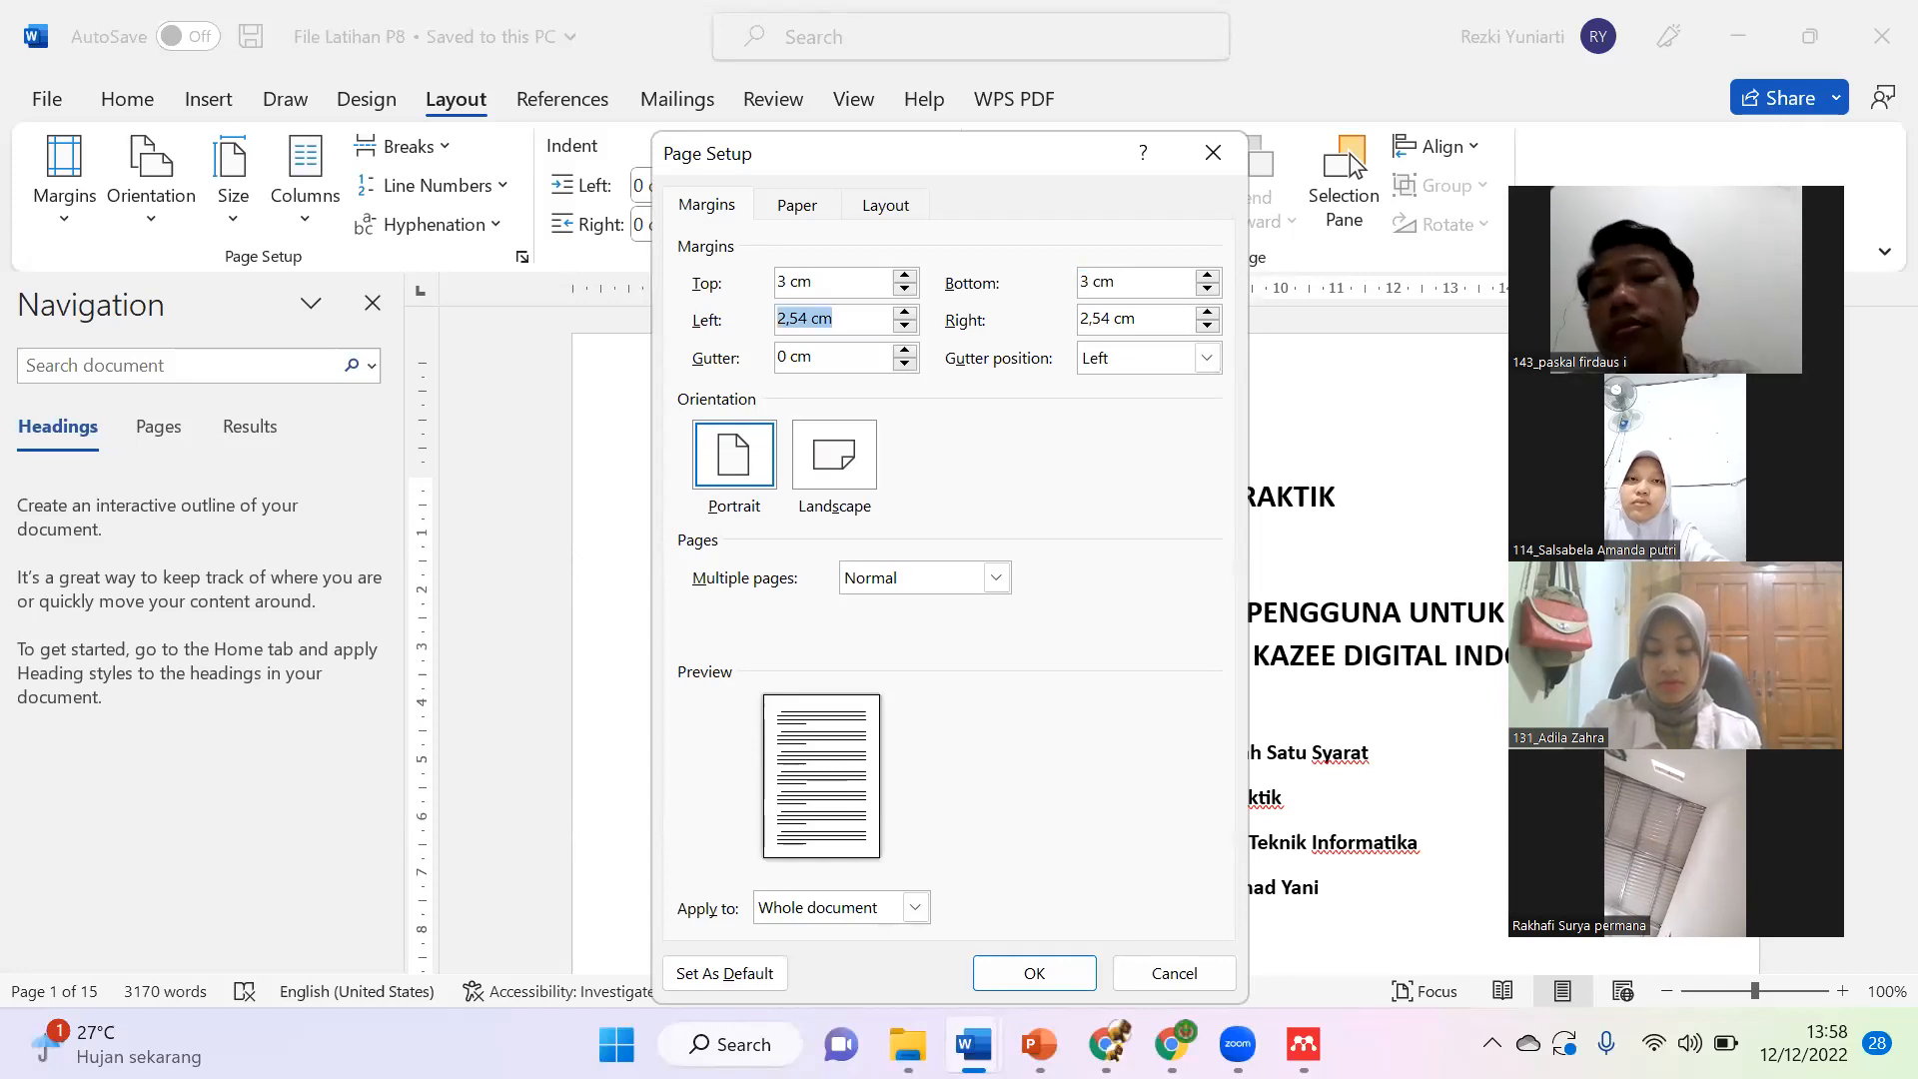
Step: Set the left margin to 4 cm and the right margin to 3 cm, and apply the page setup
type("4")
key("Tab")
key("shift+Left")
key("shift+Left")
type("3")
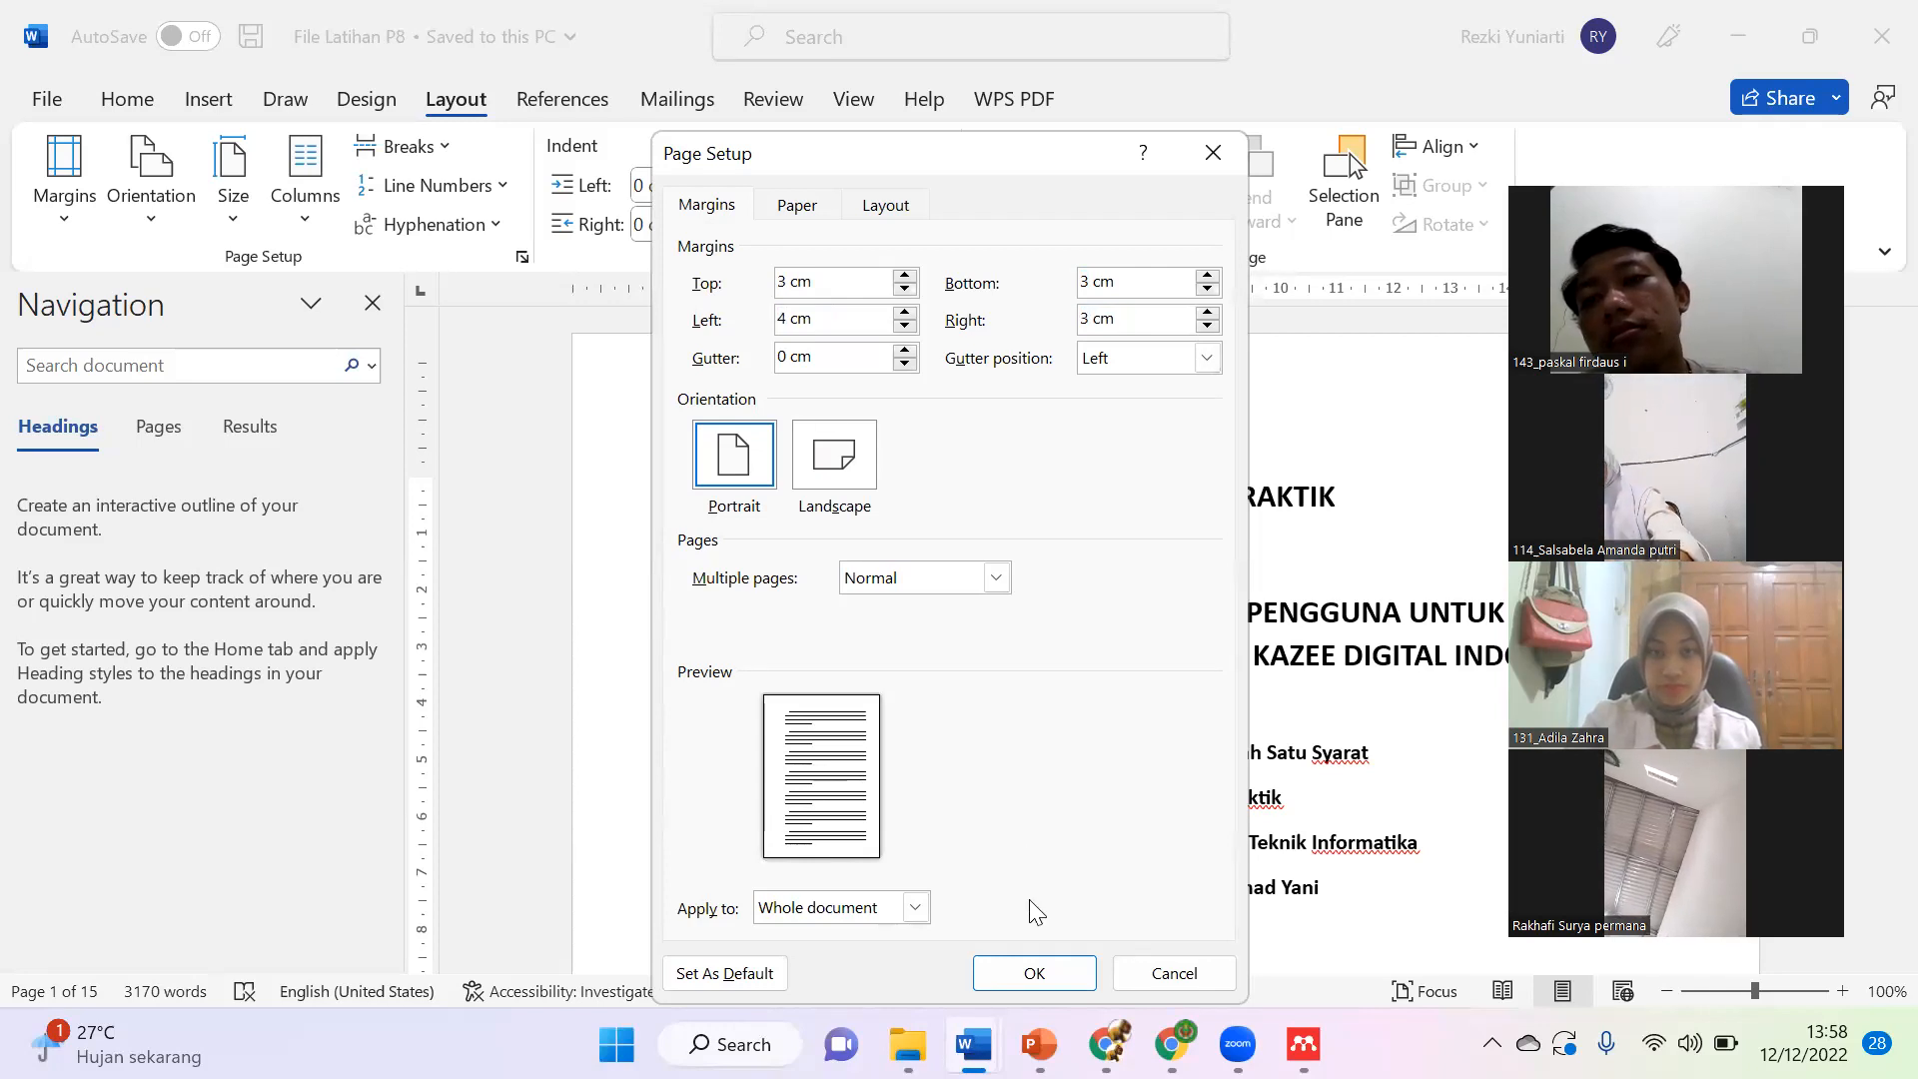
left_click(1029, 972)
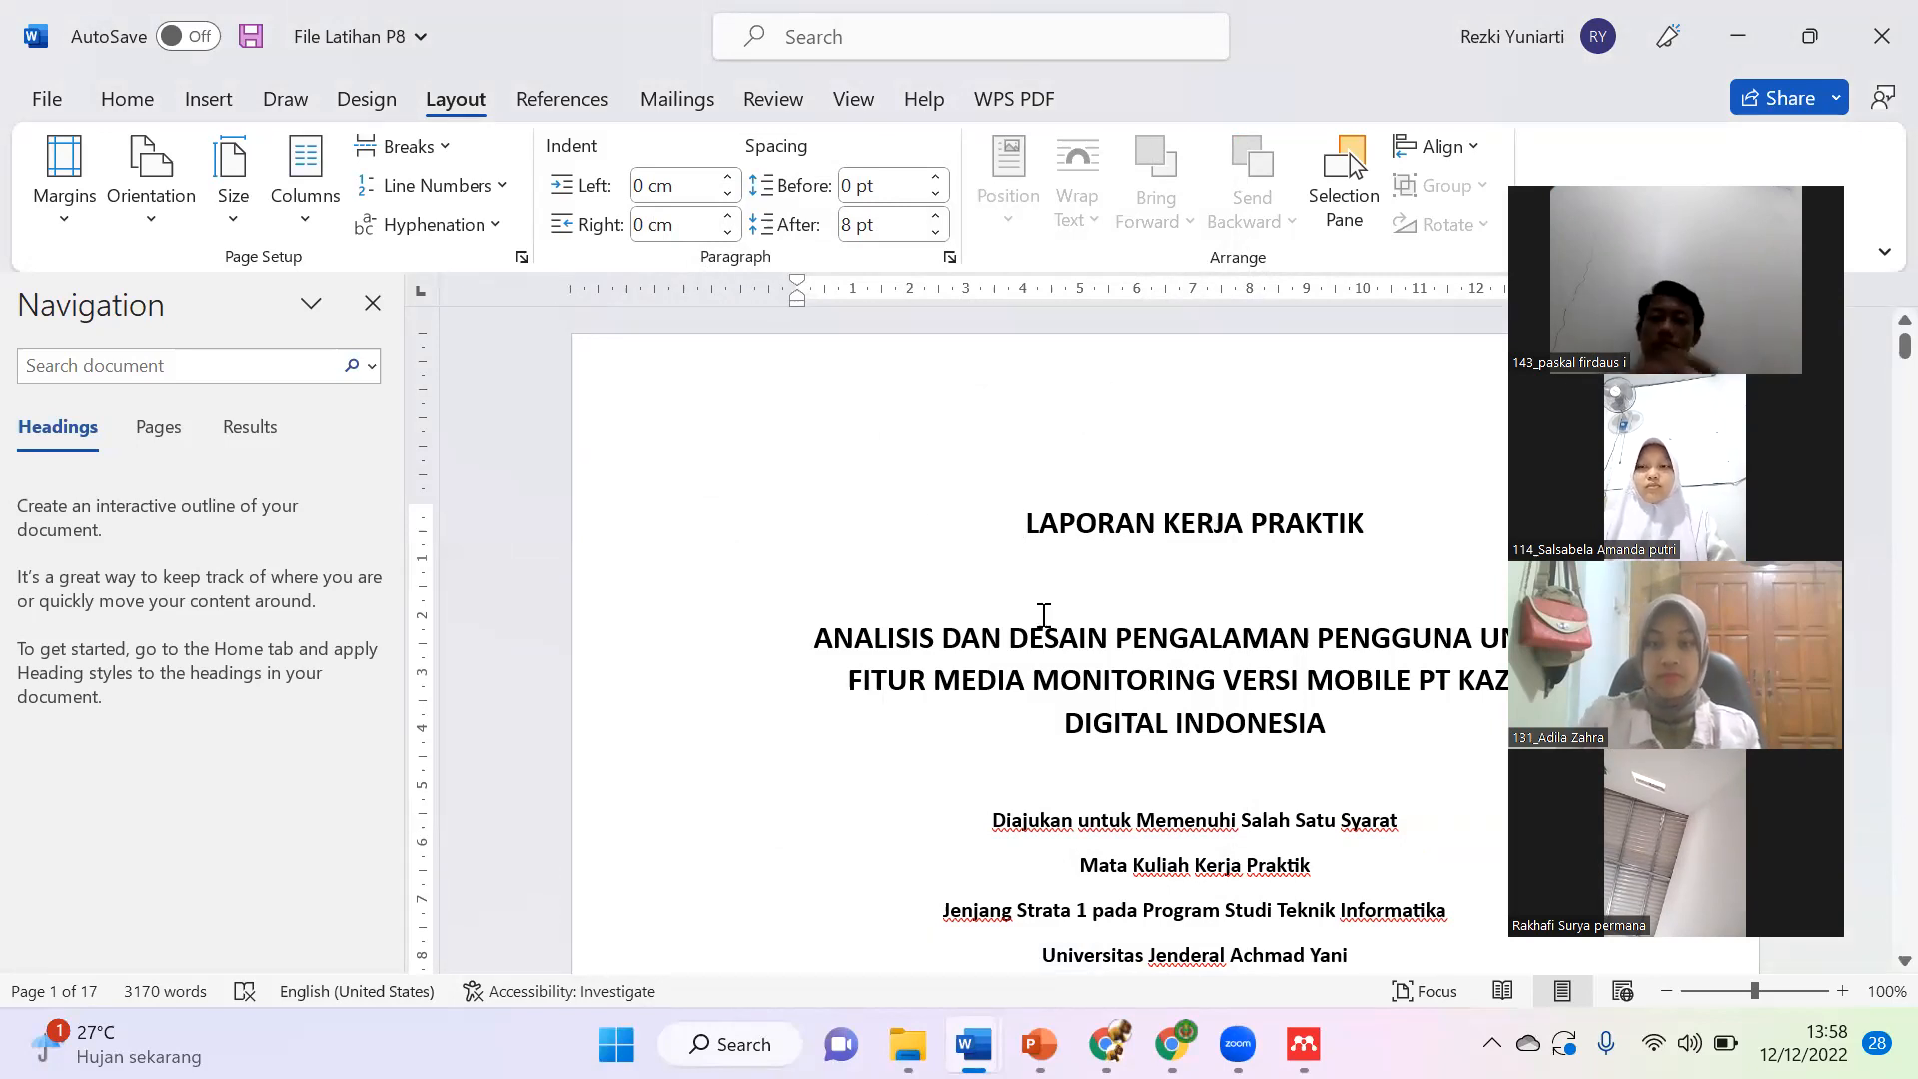
Step: Format all text in the document as Times New Roman, size 12
key("ctrl+a")
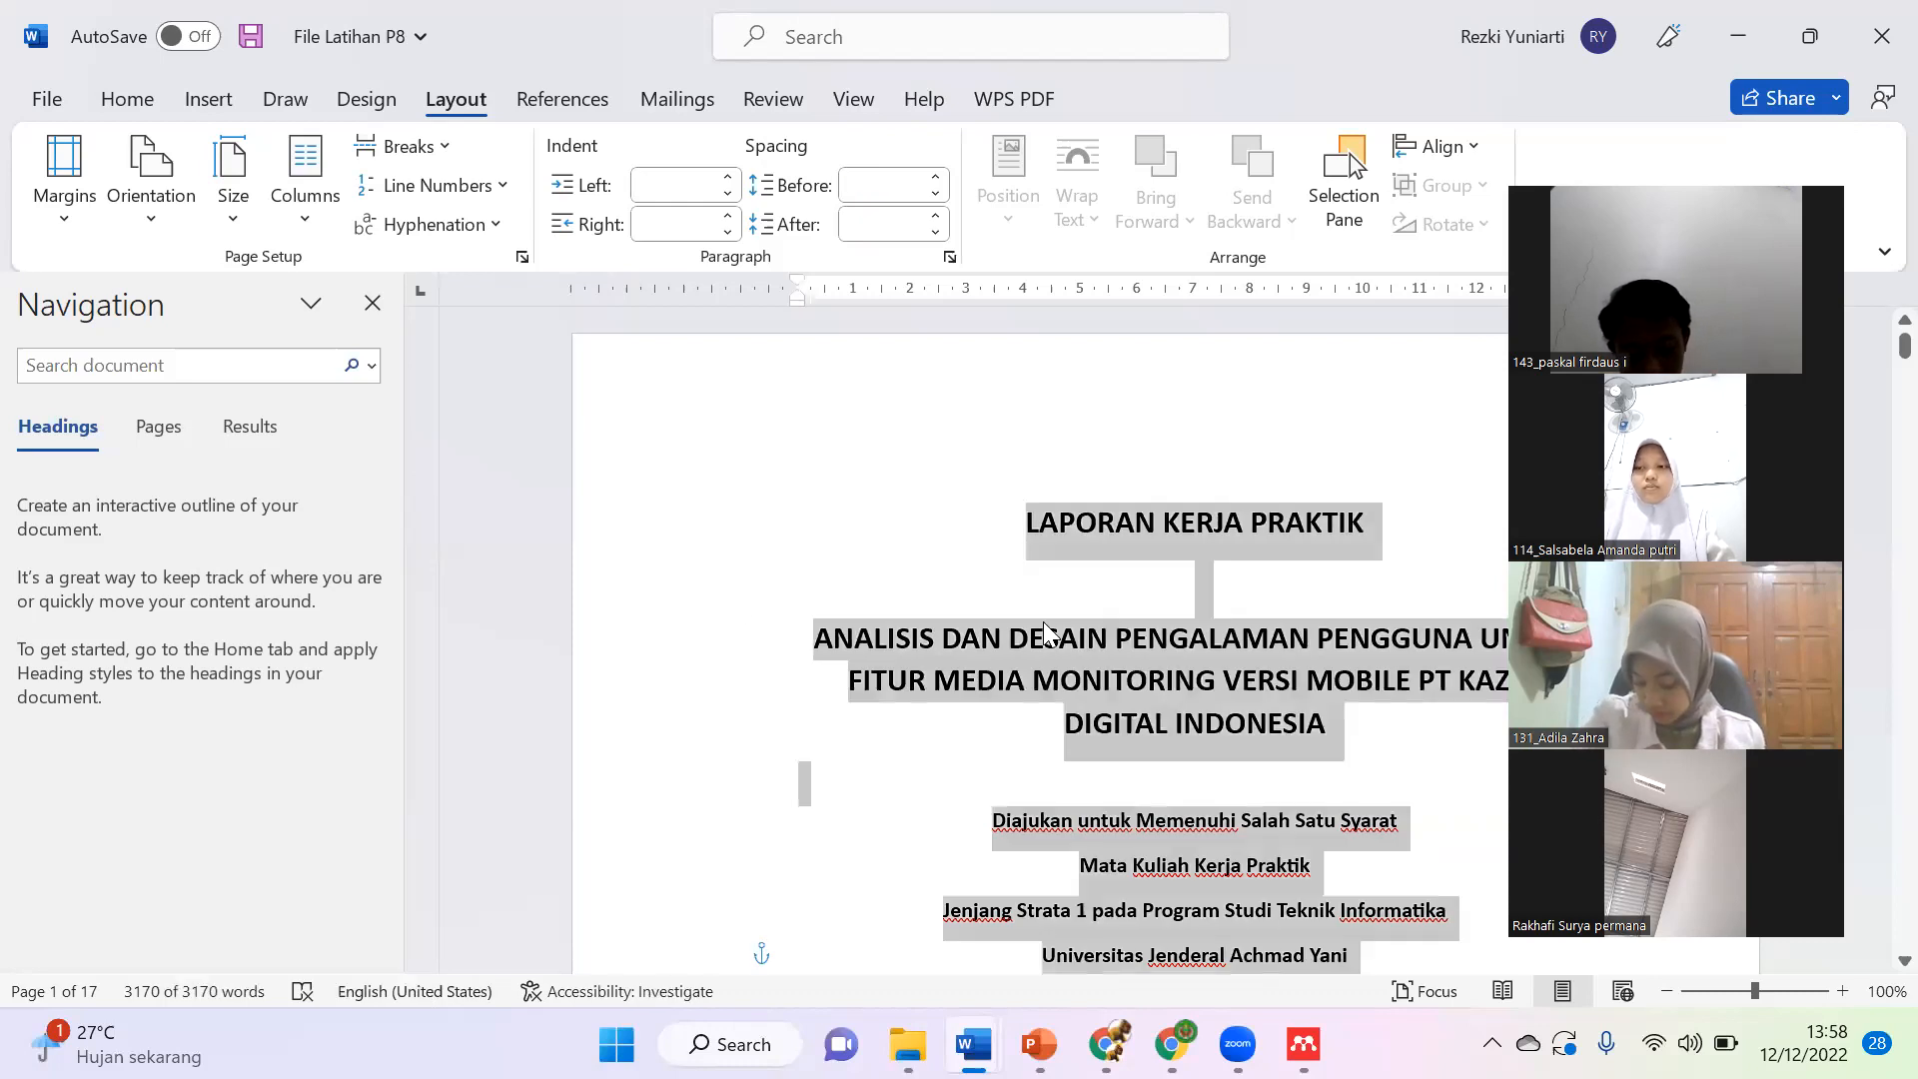
left_click(113, 103)
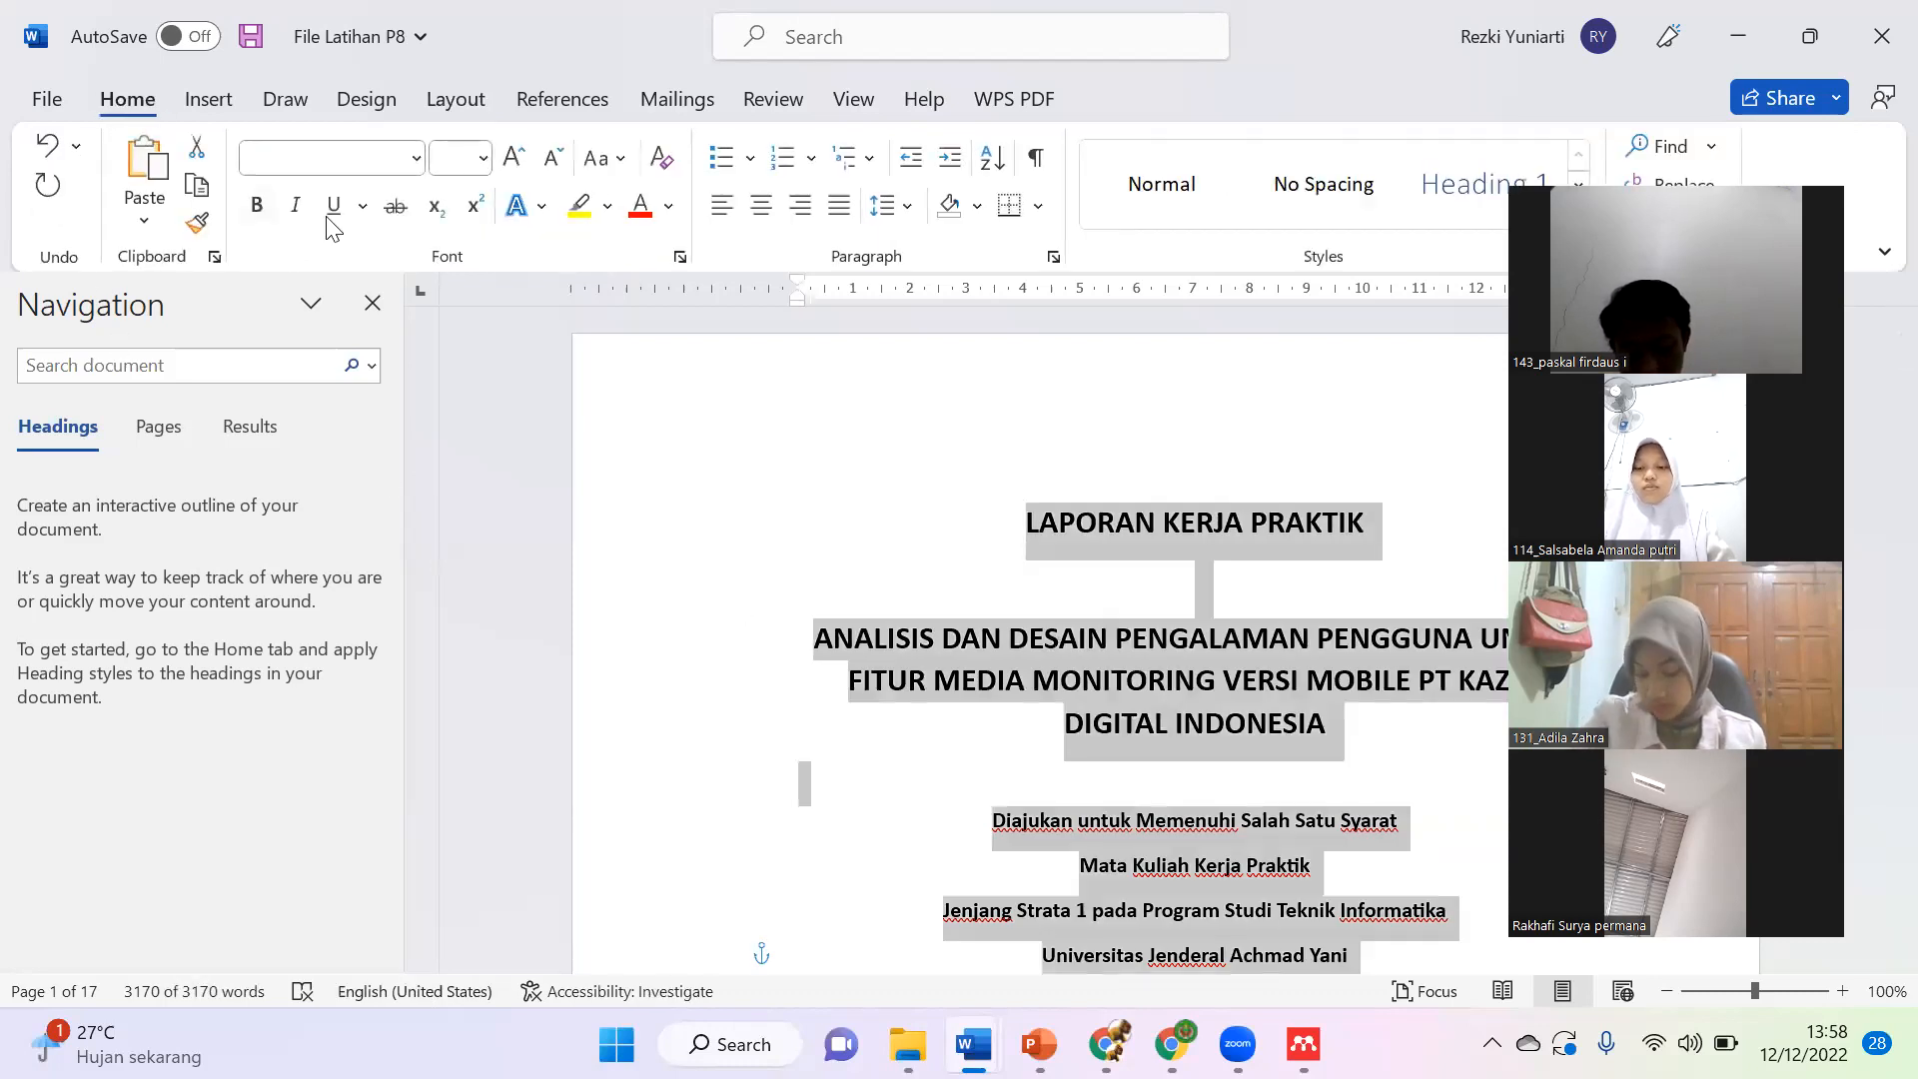
left_click(415, 158)
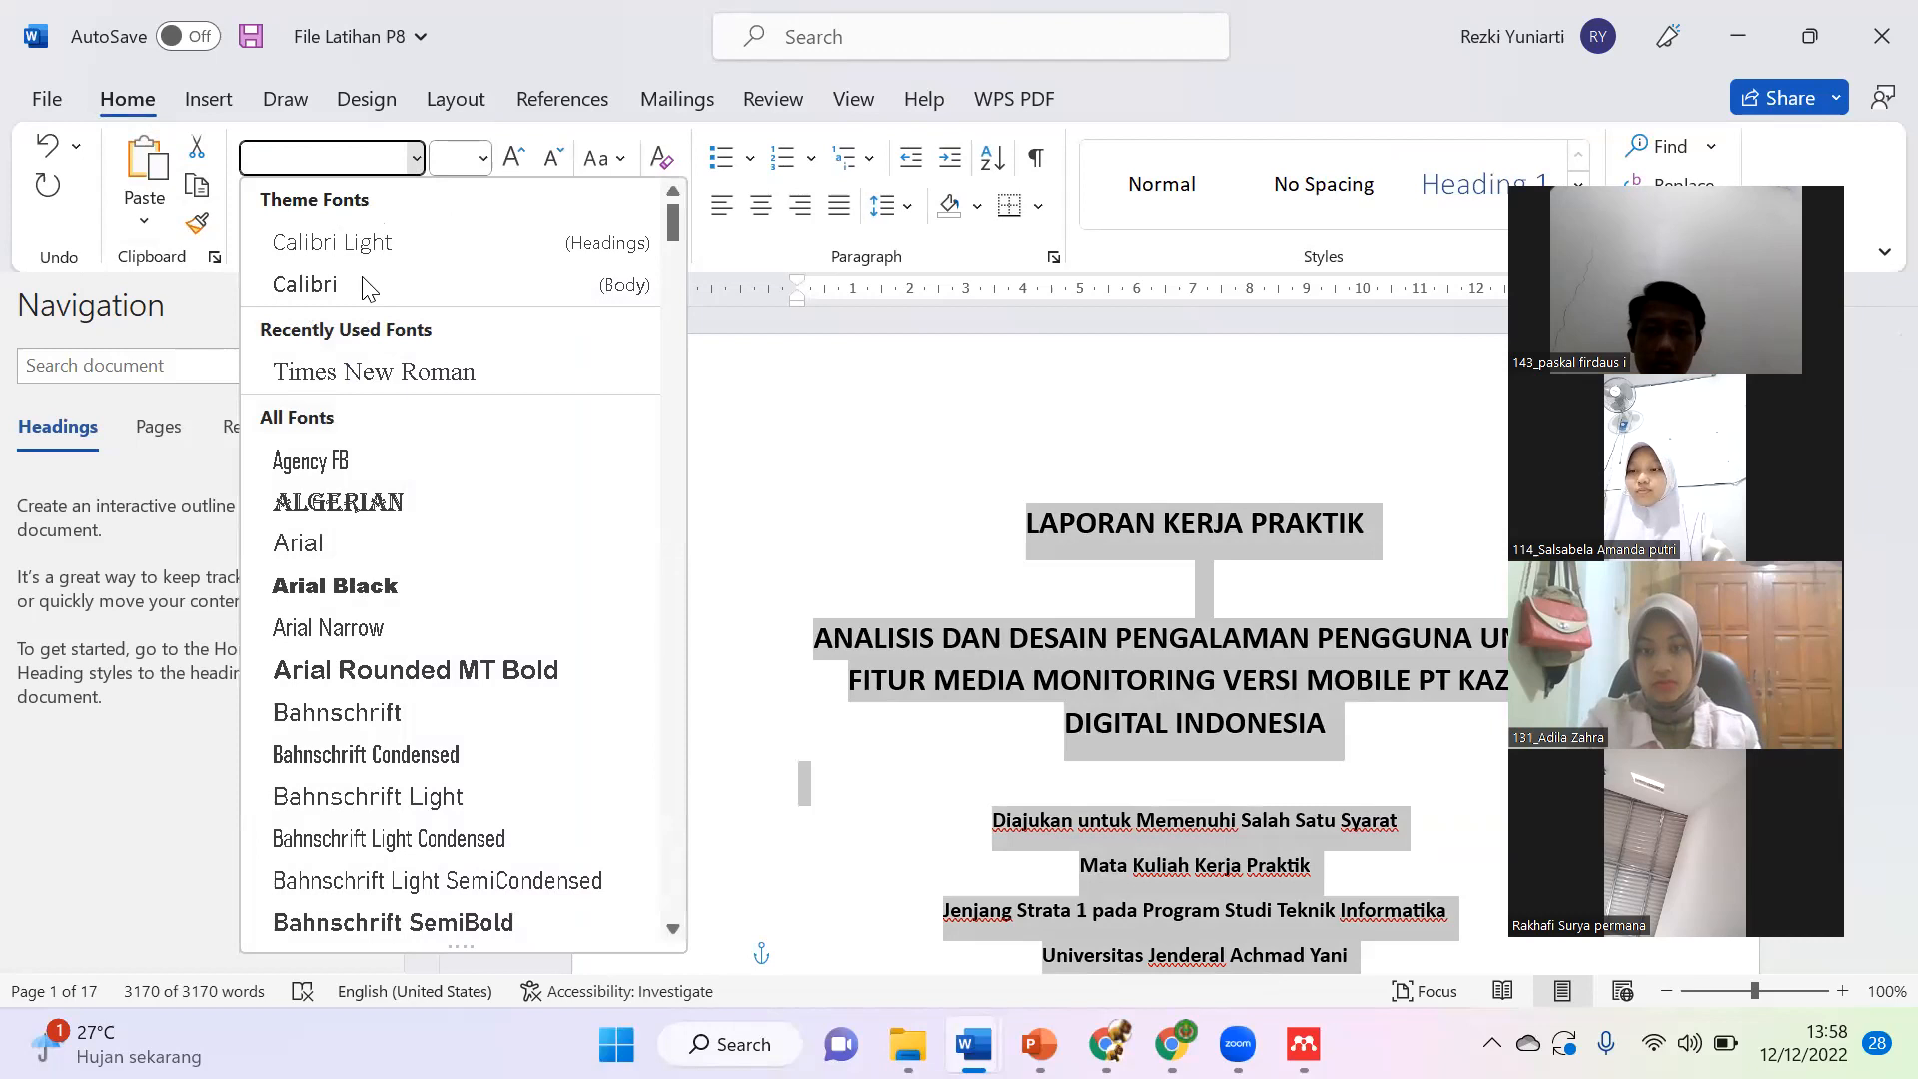
left_click(363, 376)
left_click(459, 161)
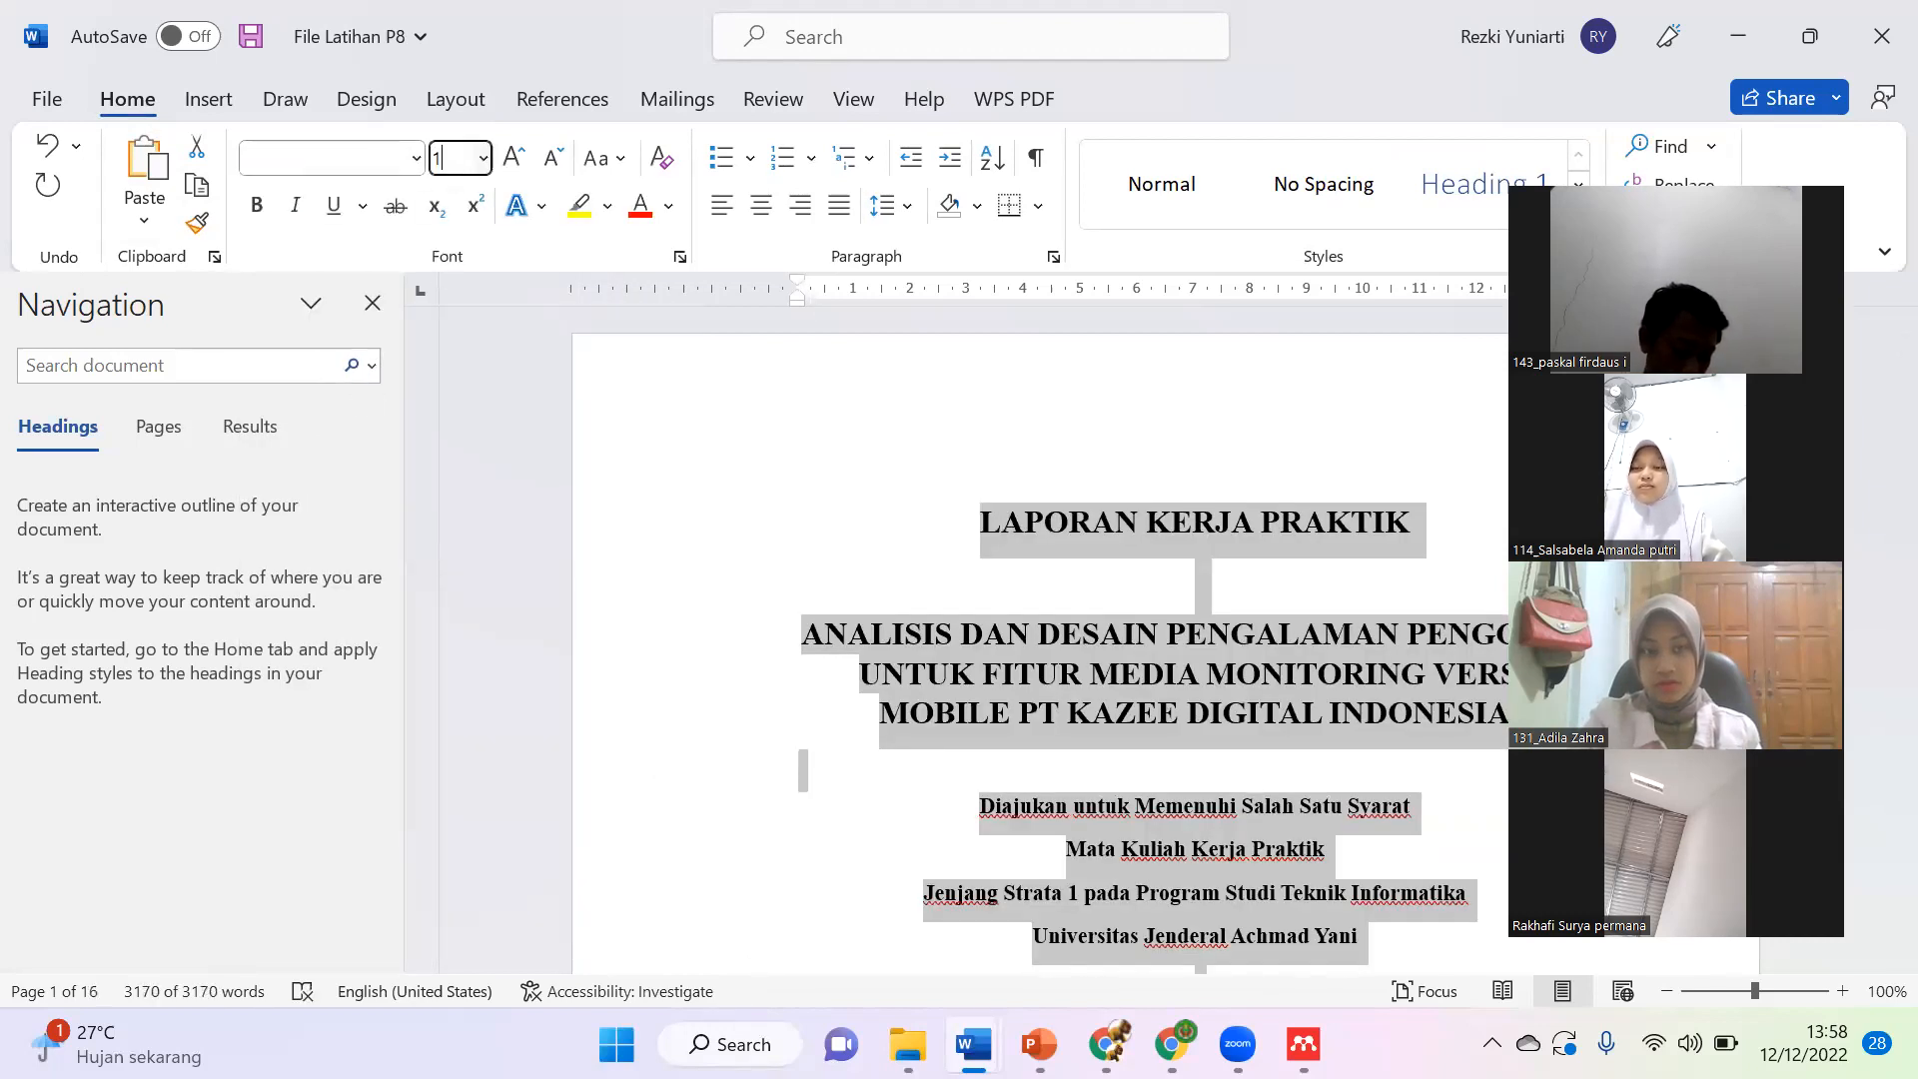
type("12")
key("Return")
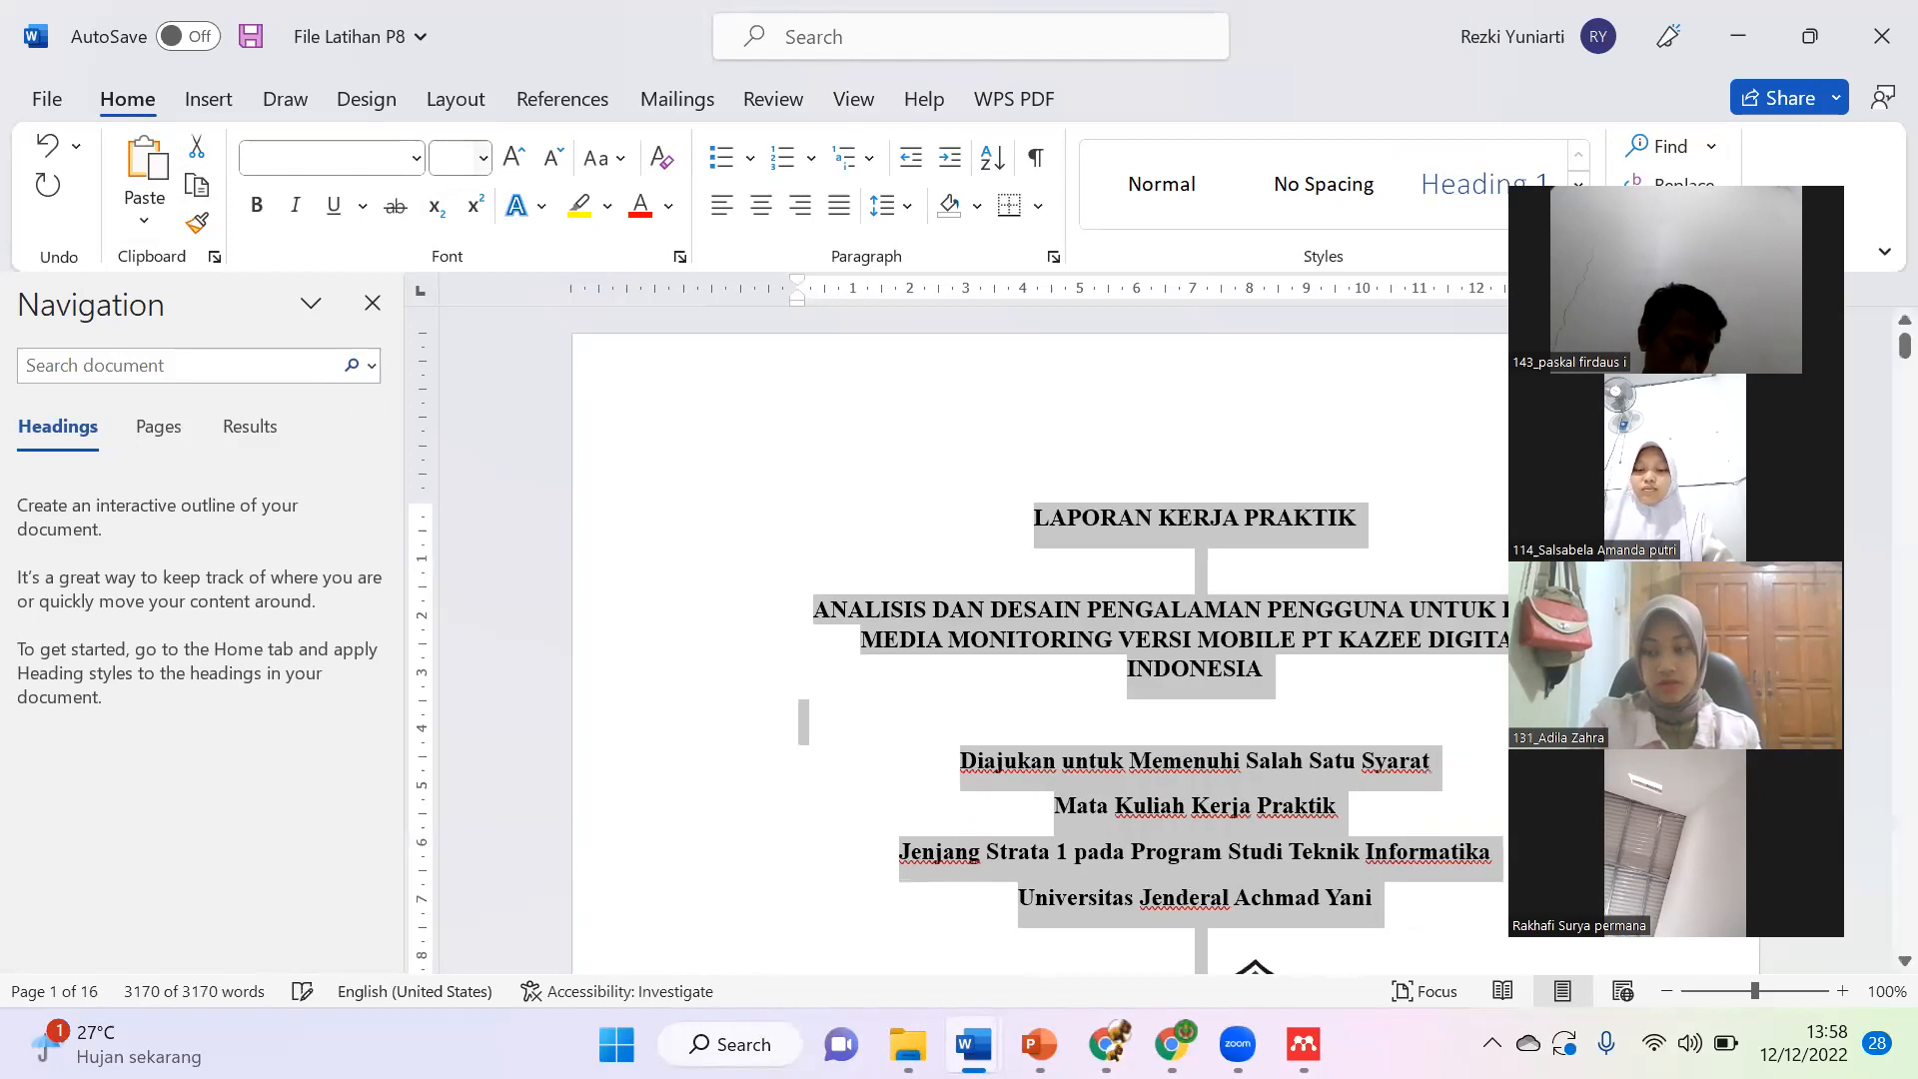
left_click(415, 157)
left_click(398, 372)
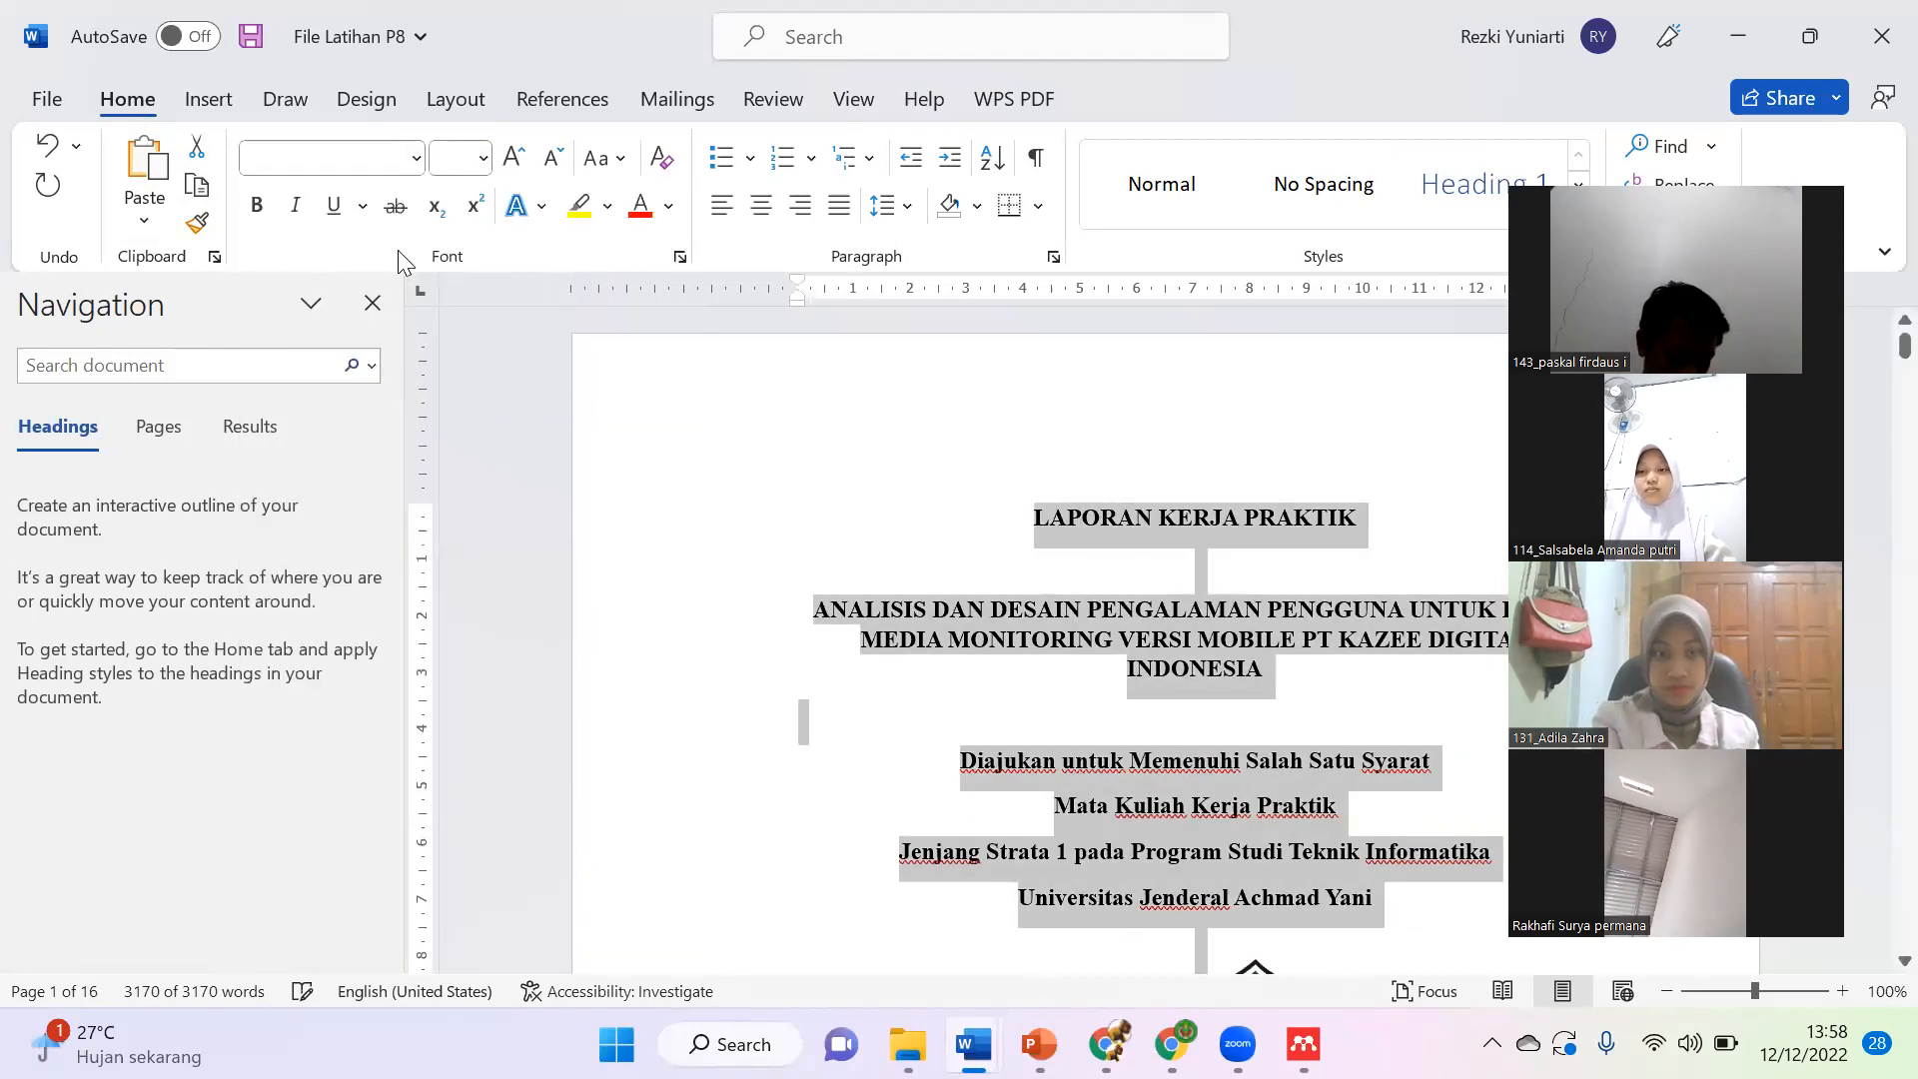
left_click(484, 158)
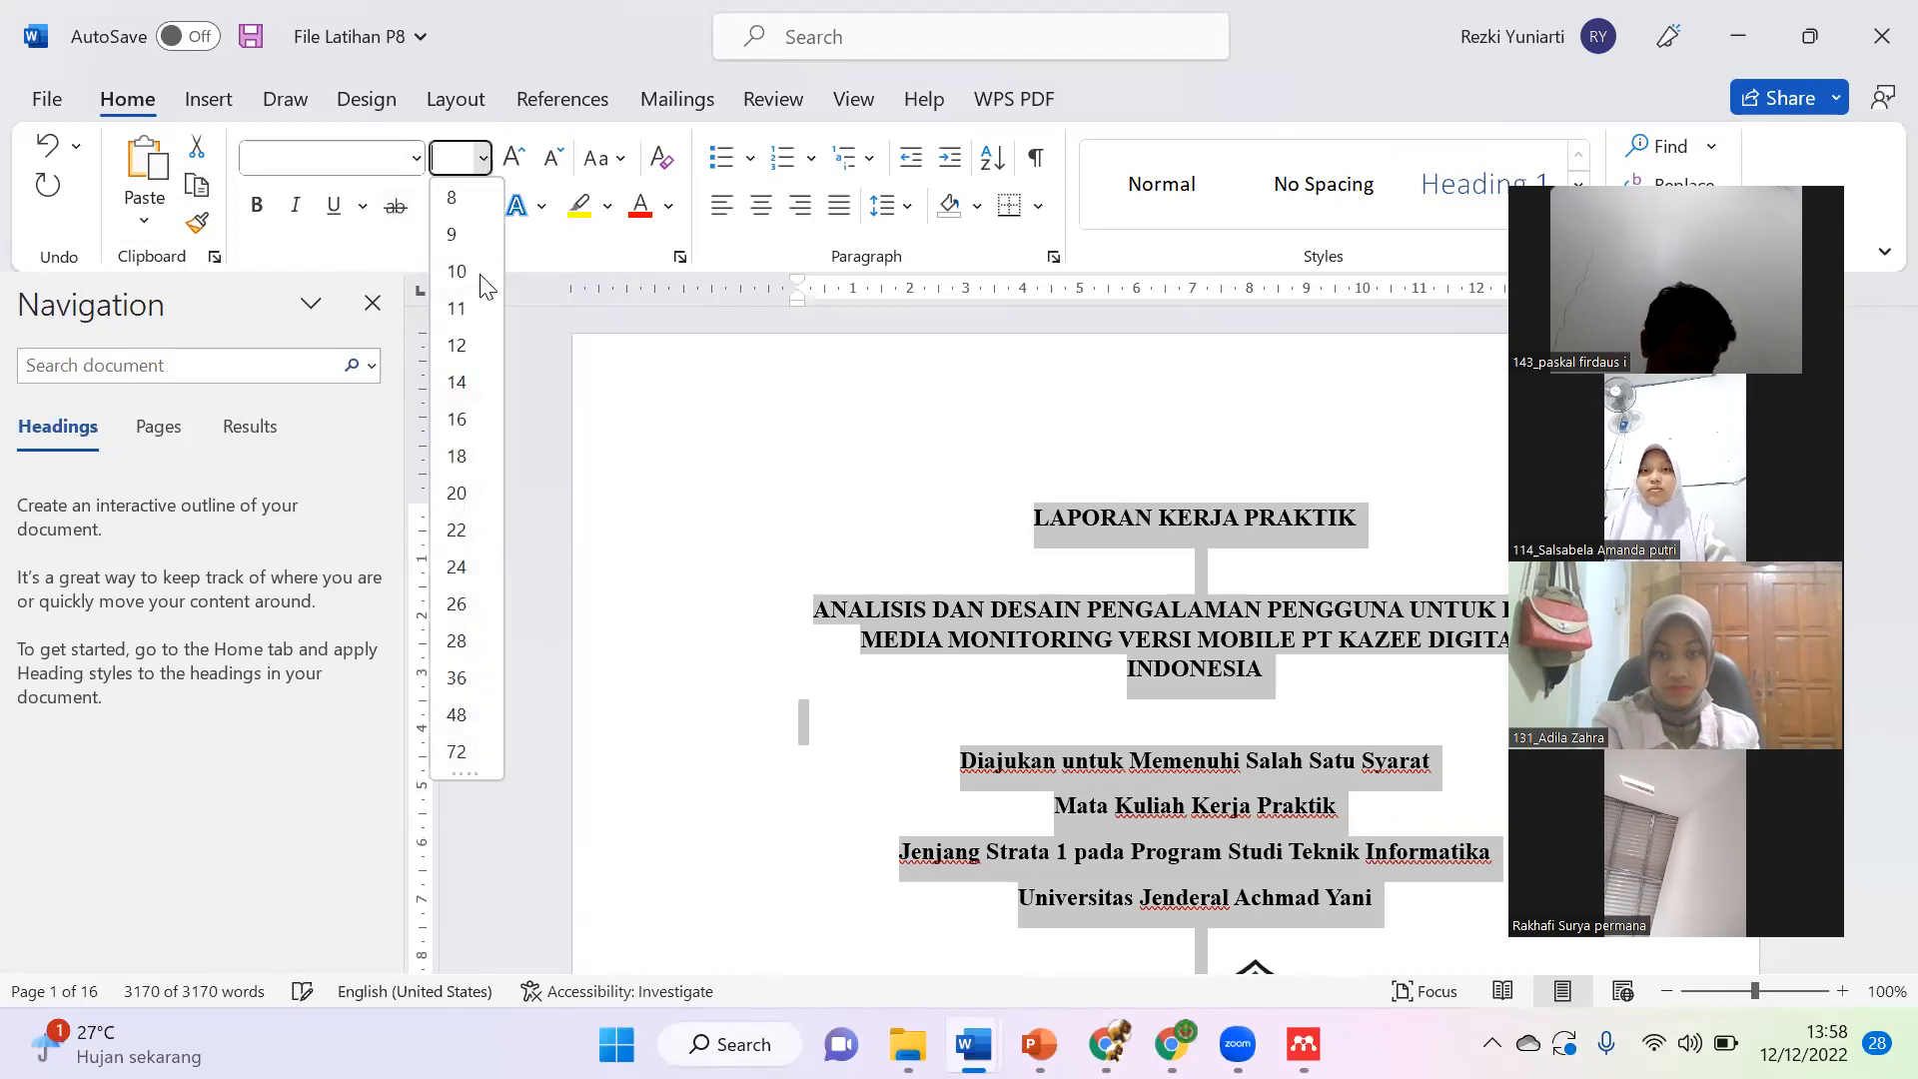
key("Escape")
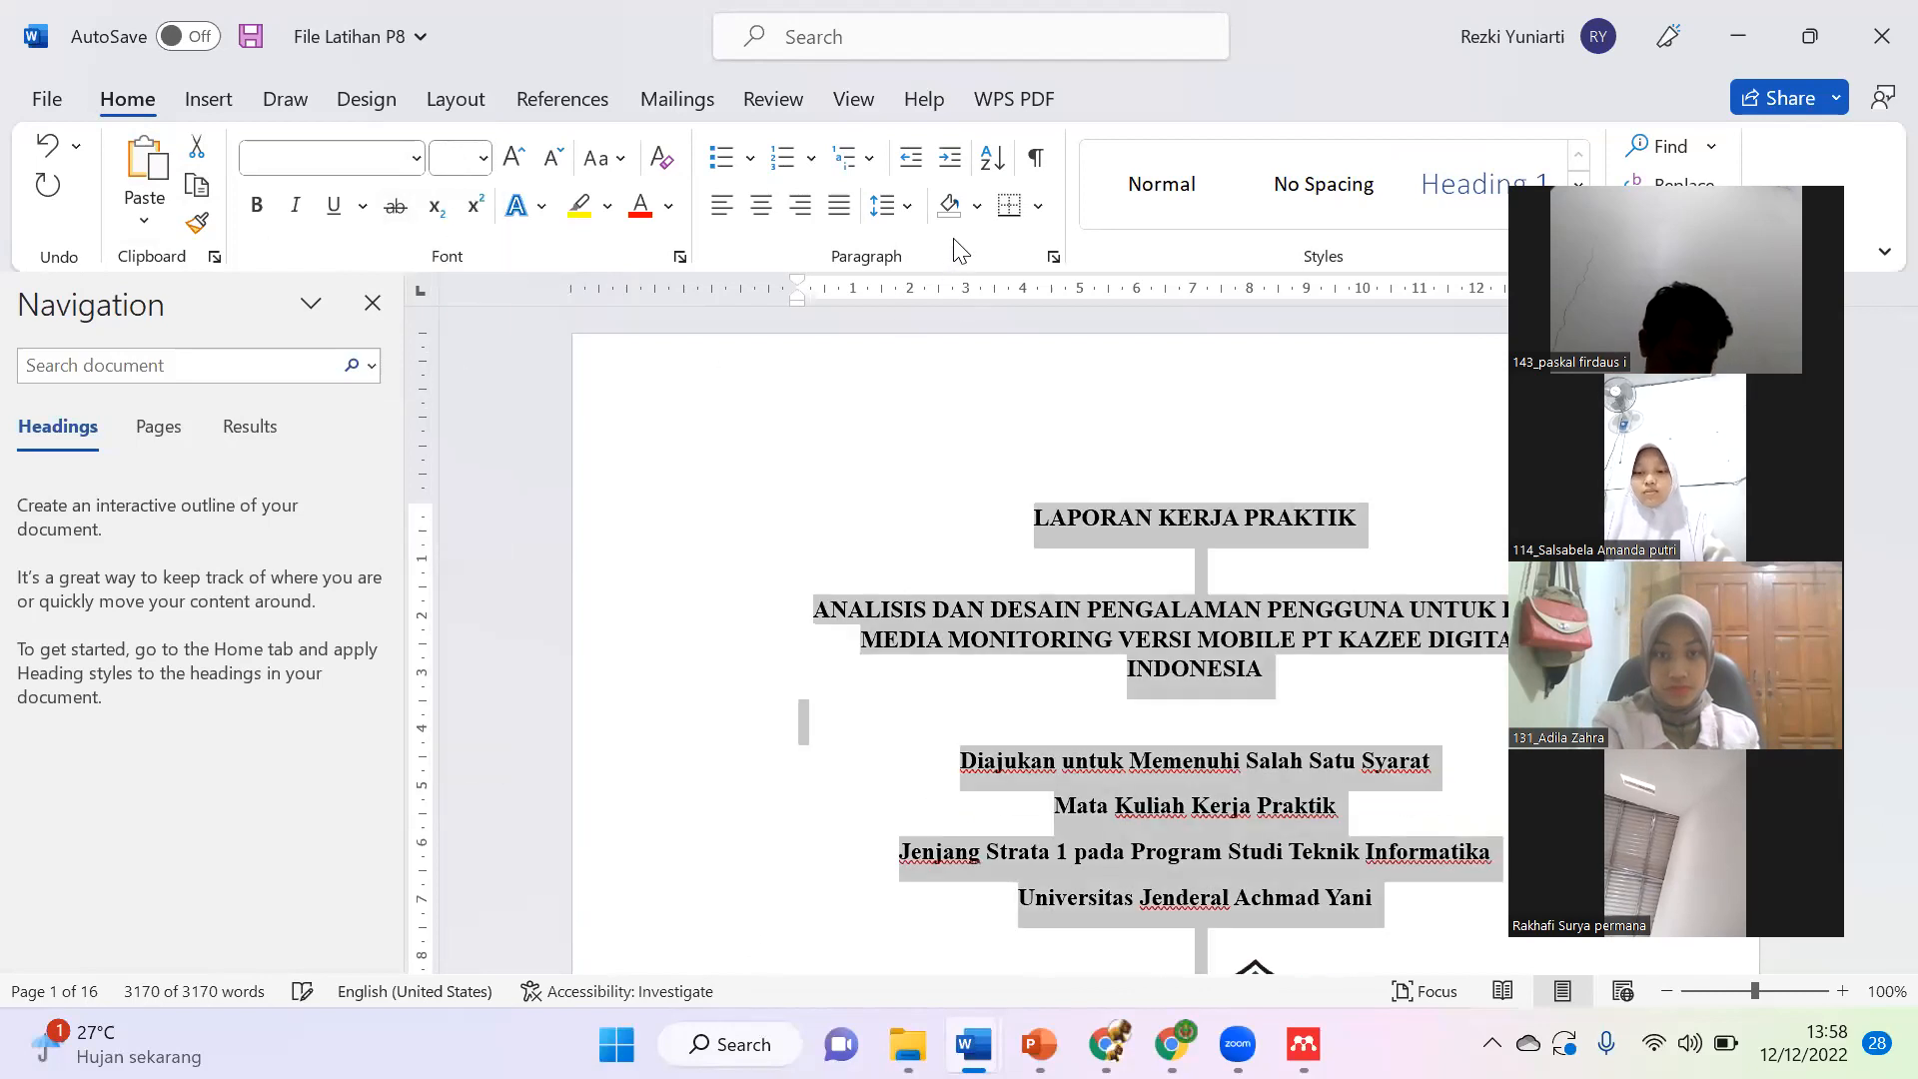
Step: Set the selected text's line spacing to 1,5 lines with 0 pt before and after paragraphs, and clear the selection
left_click(906, 212)
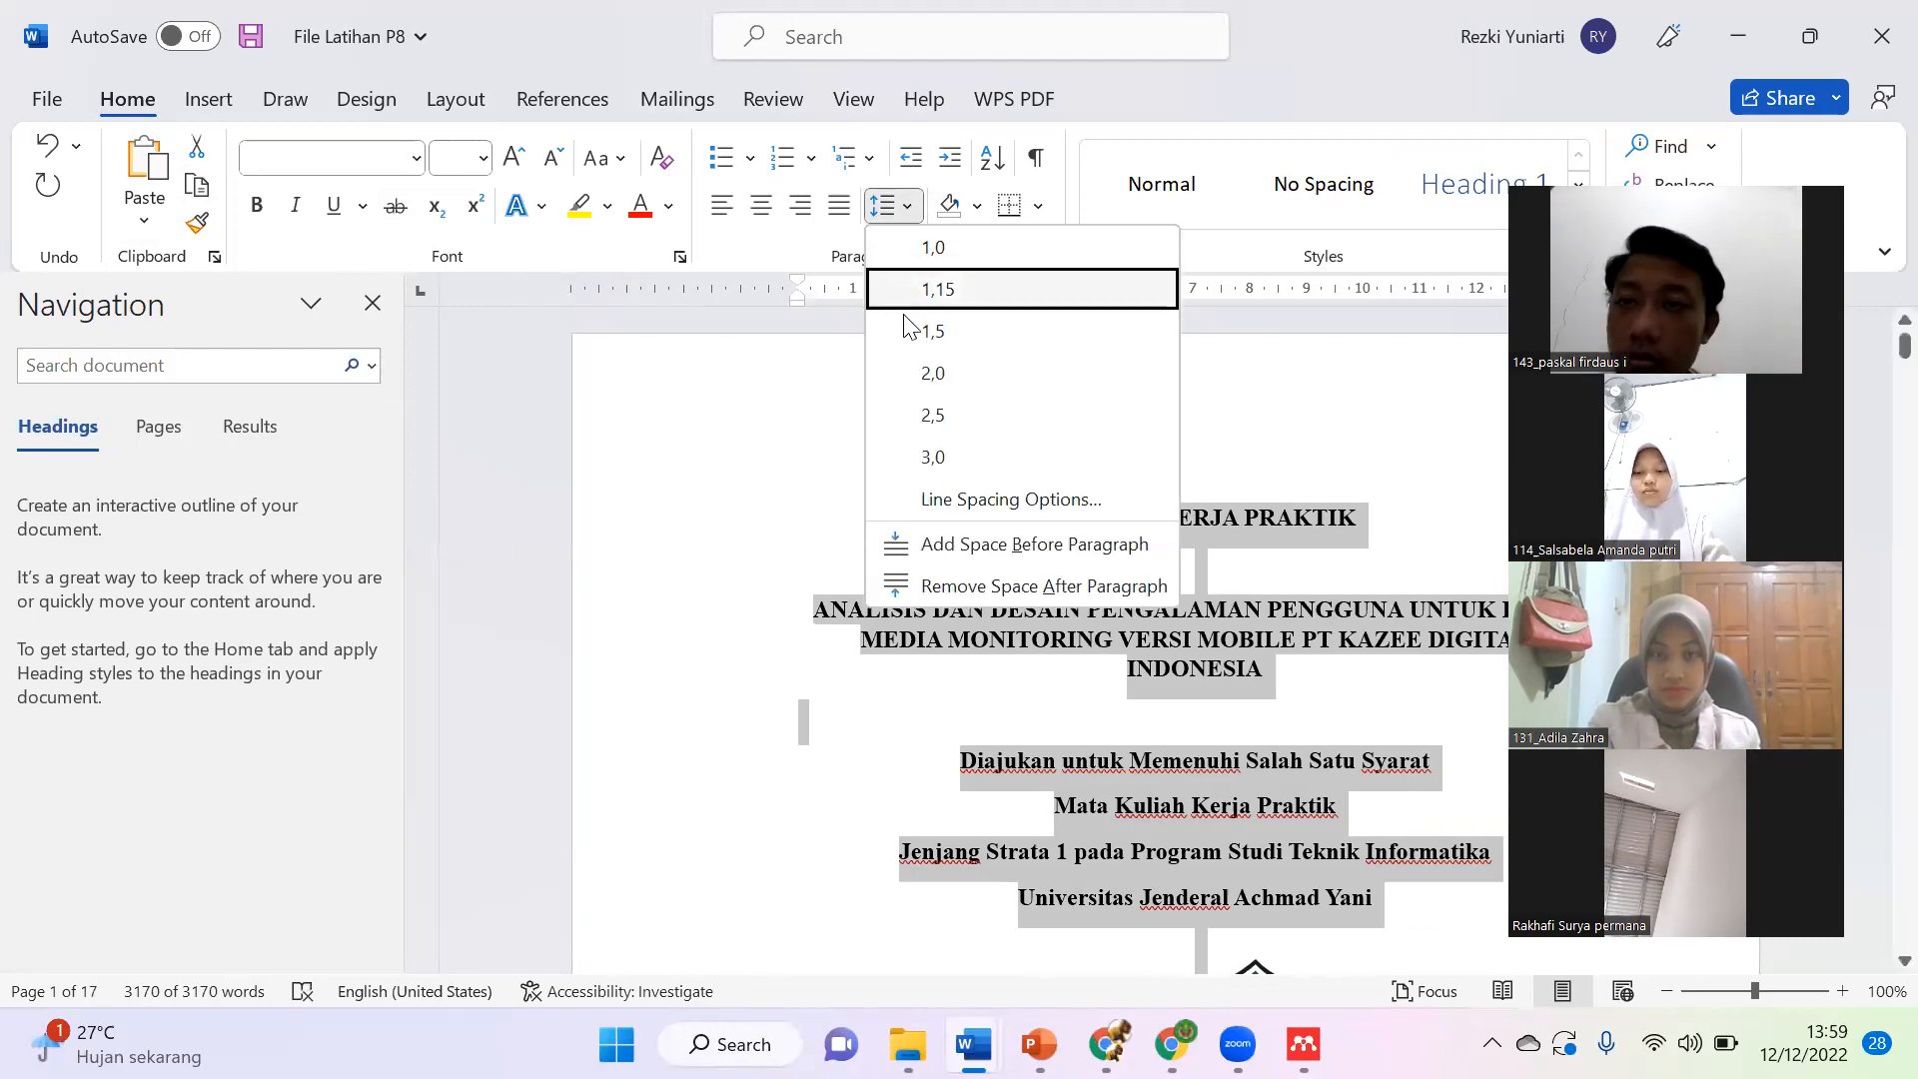
left_click(916, 503)
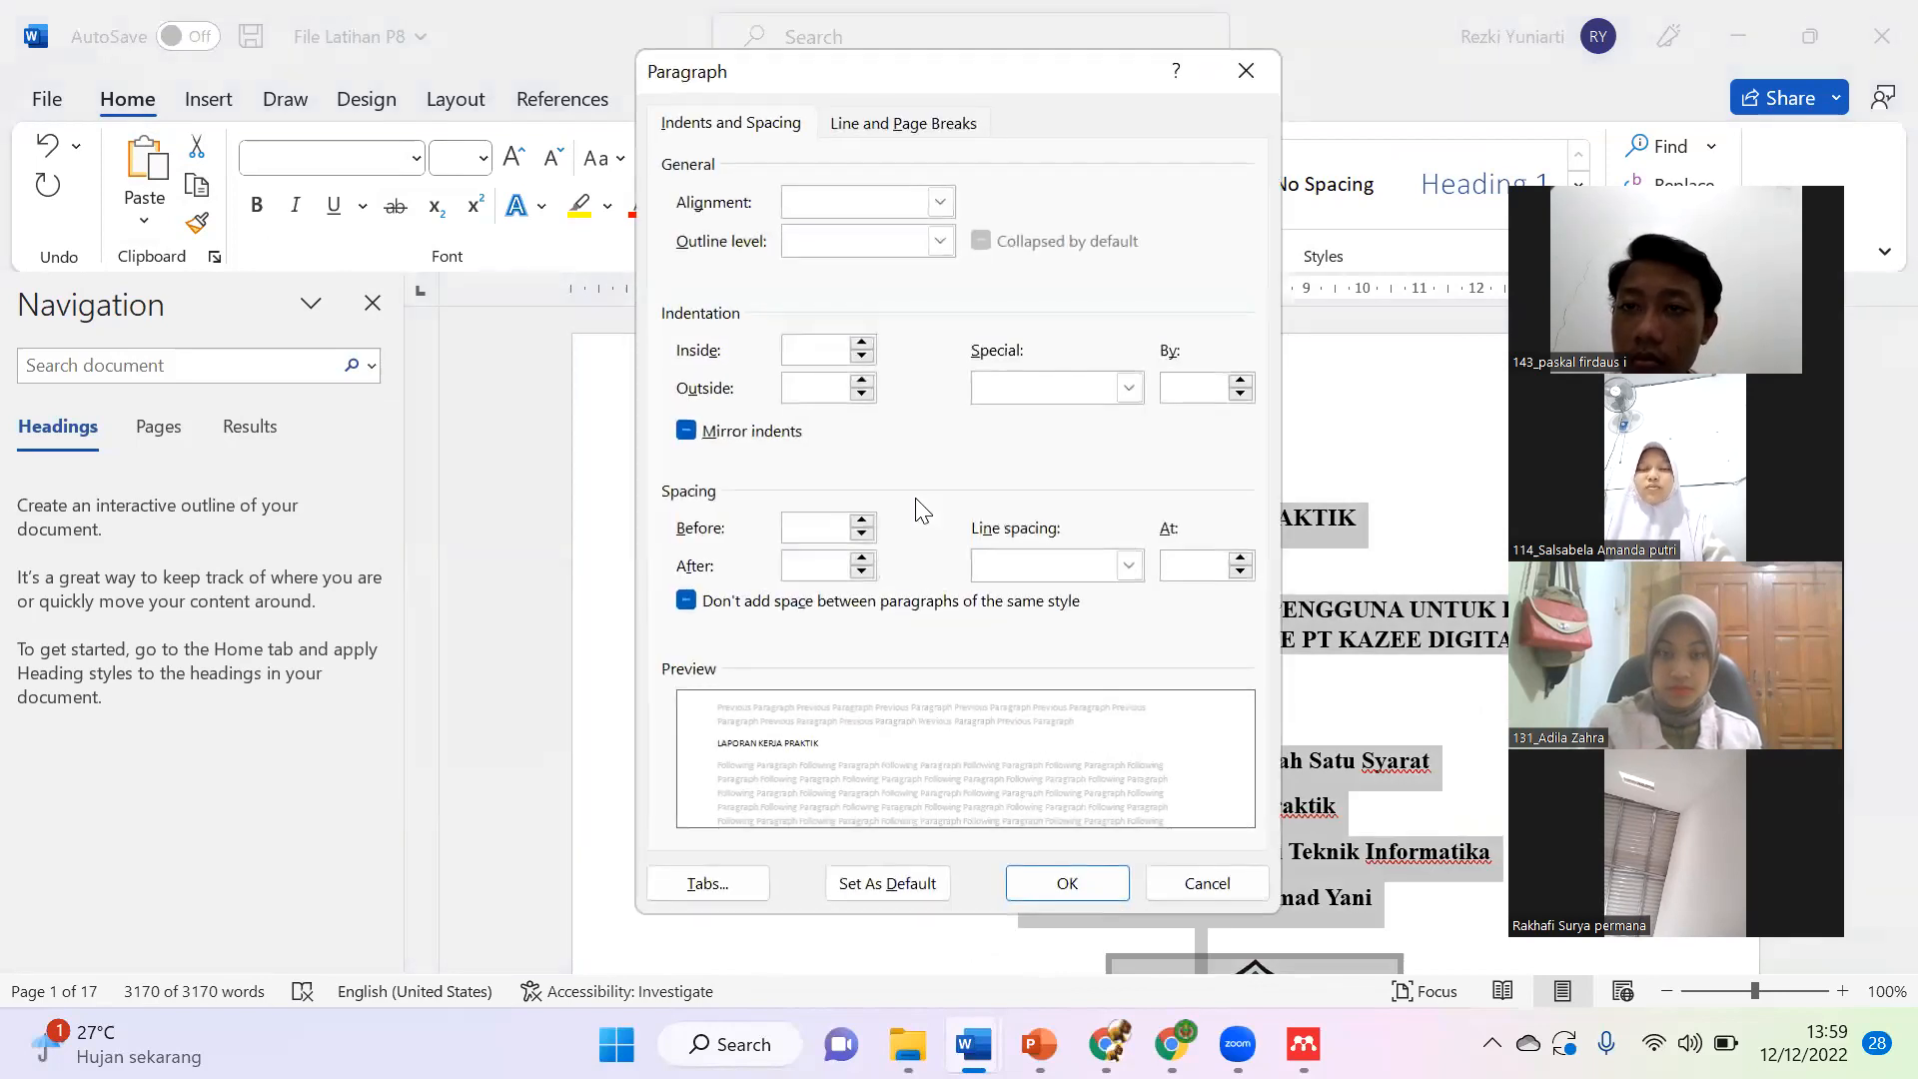
left_click(1021, 562)
left_click(1051, 614)
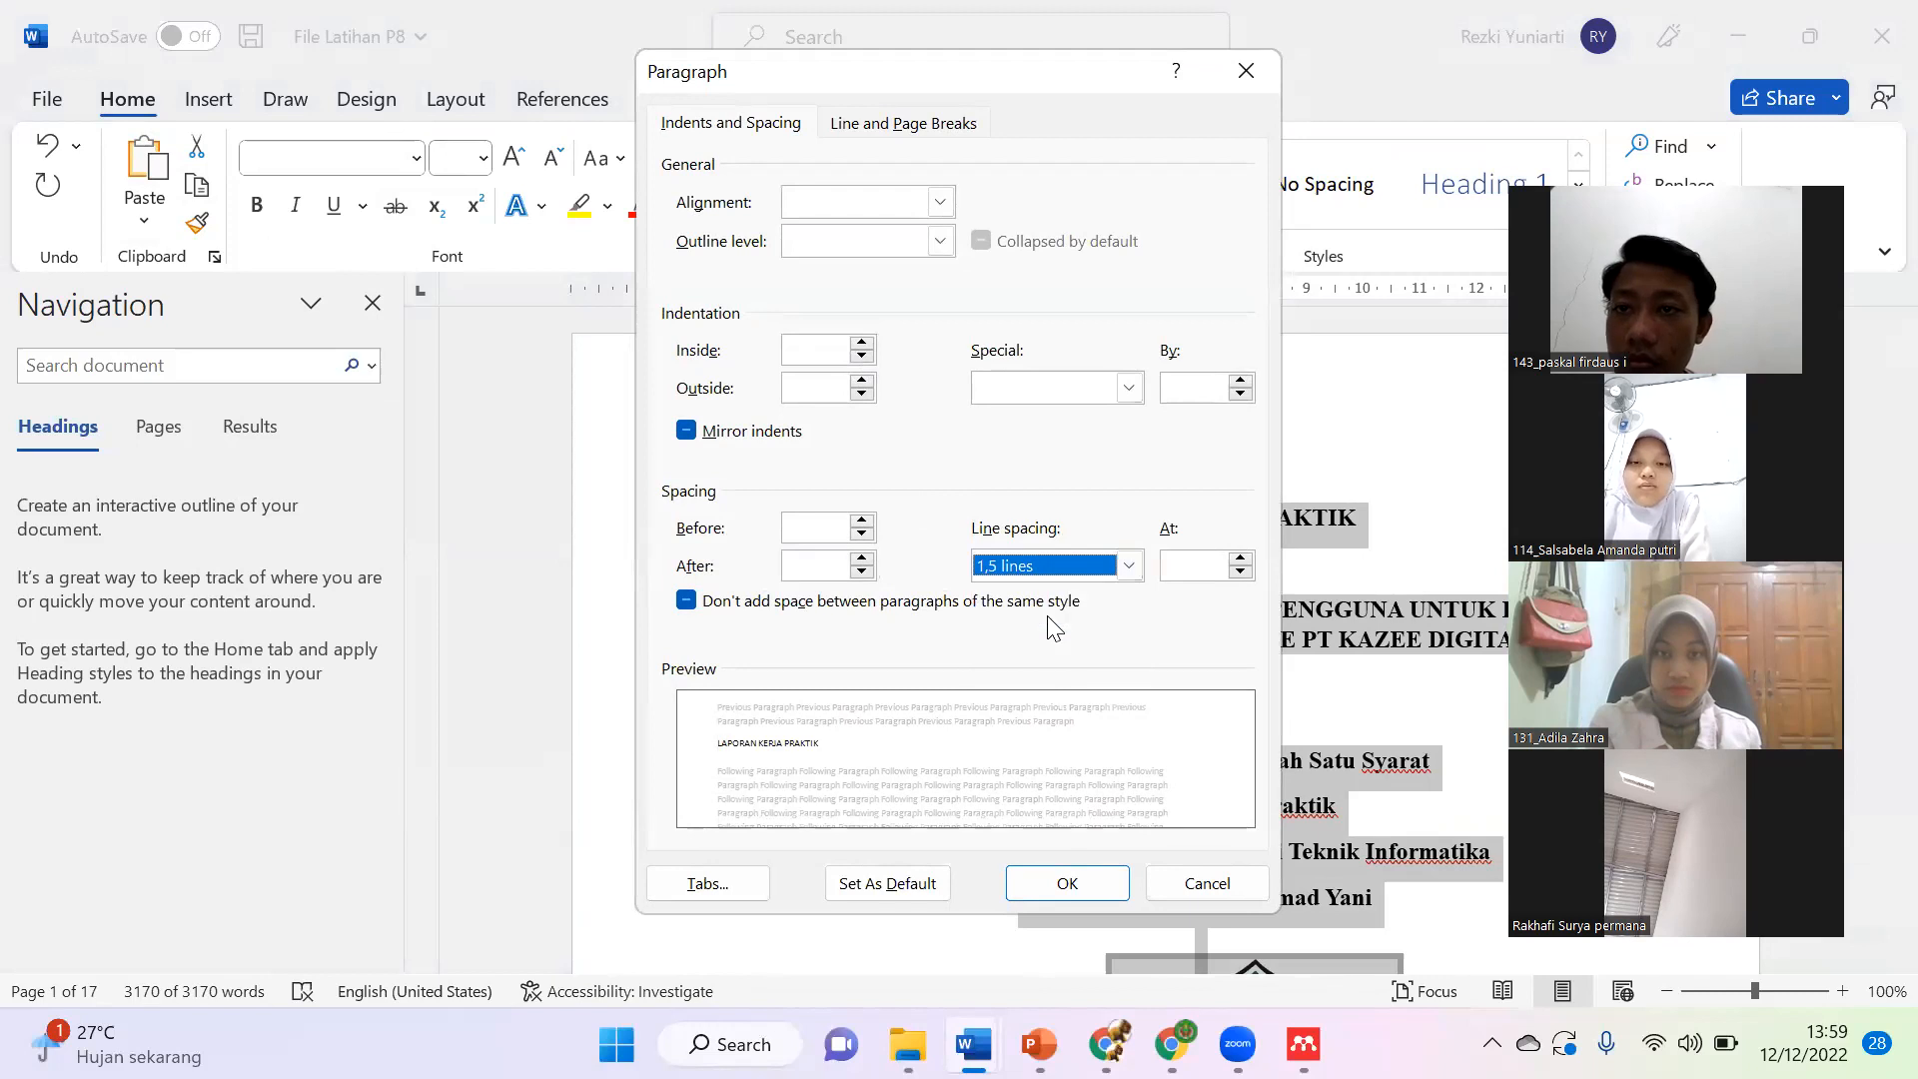
left_click(861, 537)
left_click(862, 532)
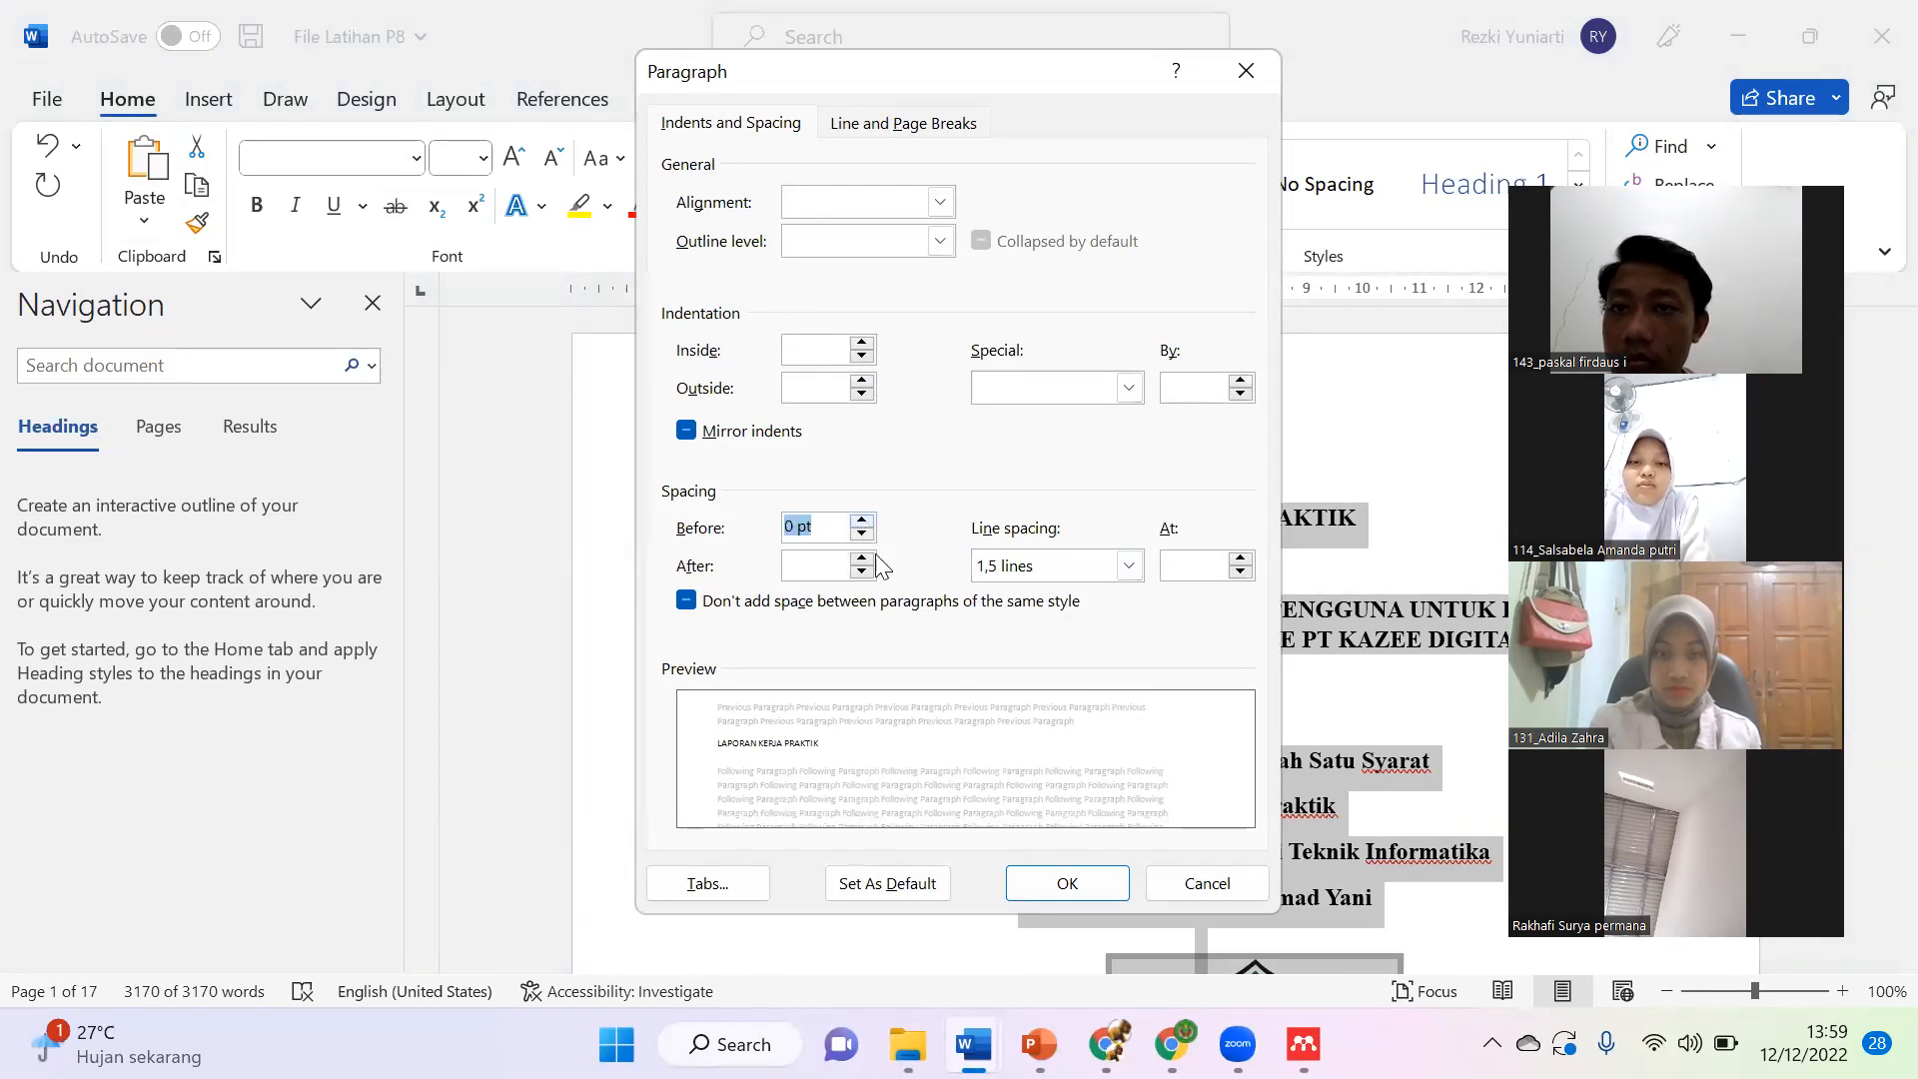
left_click(866, 572)
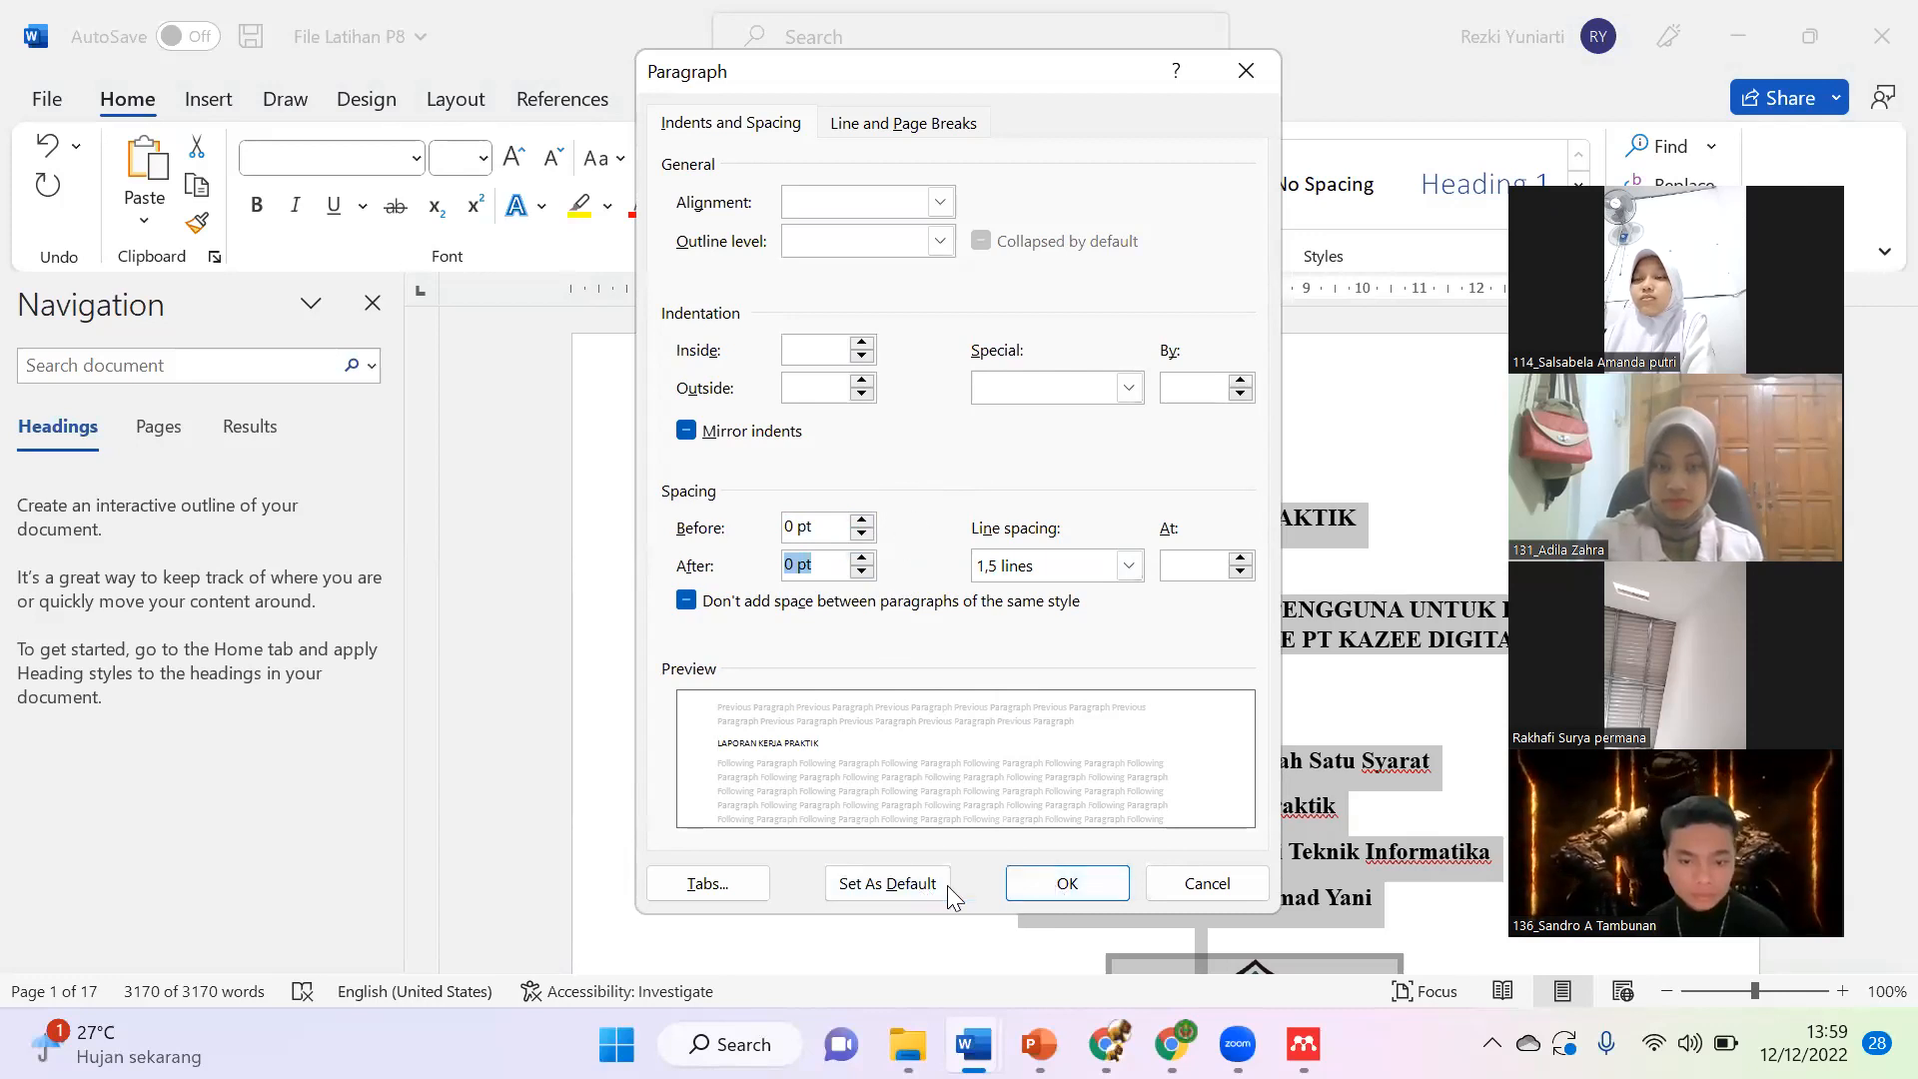
left_click(1031, 884)
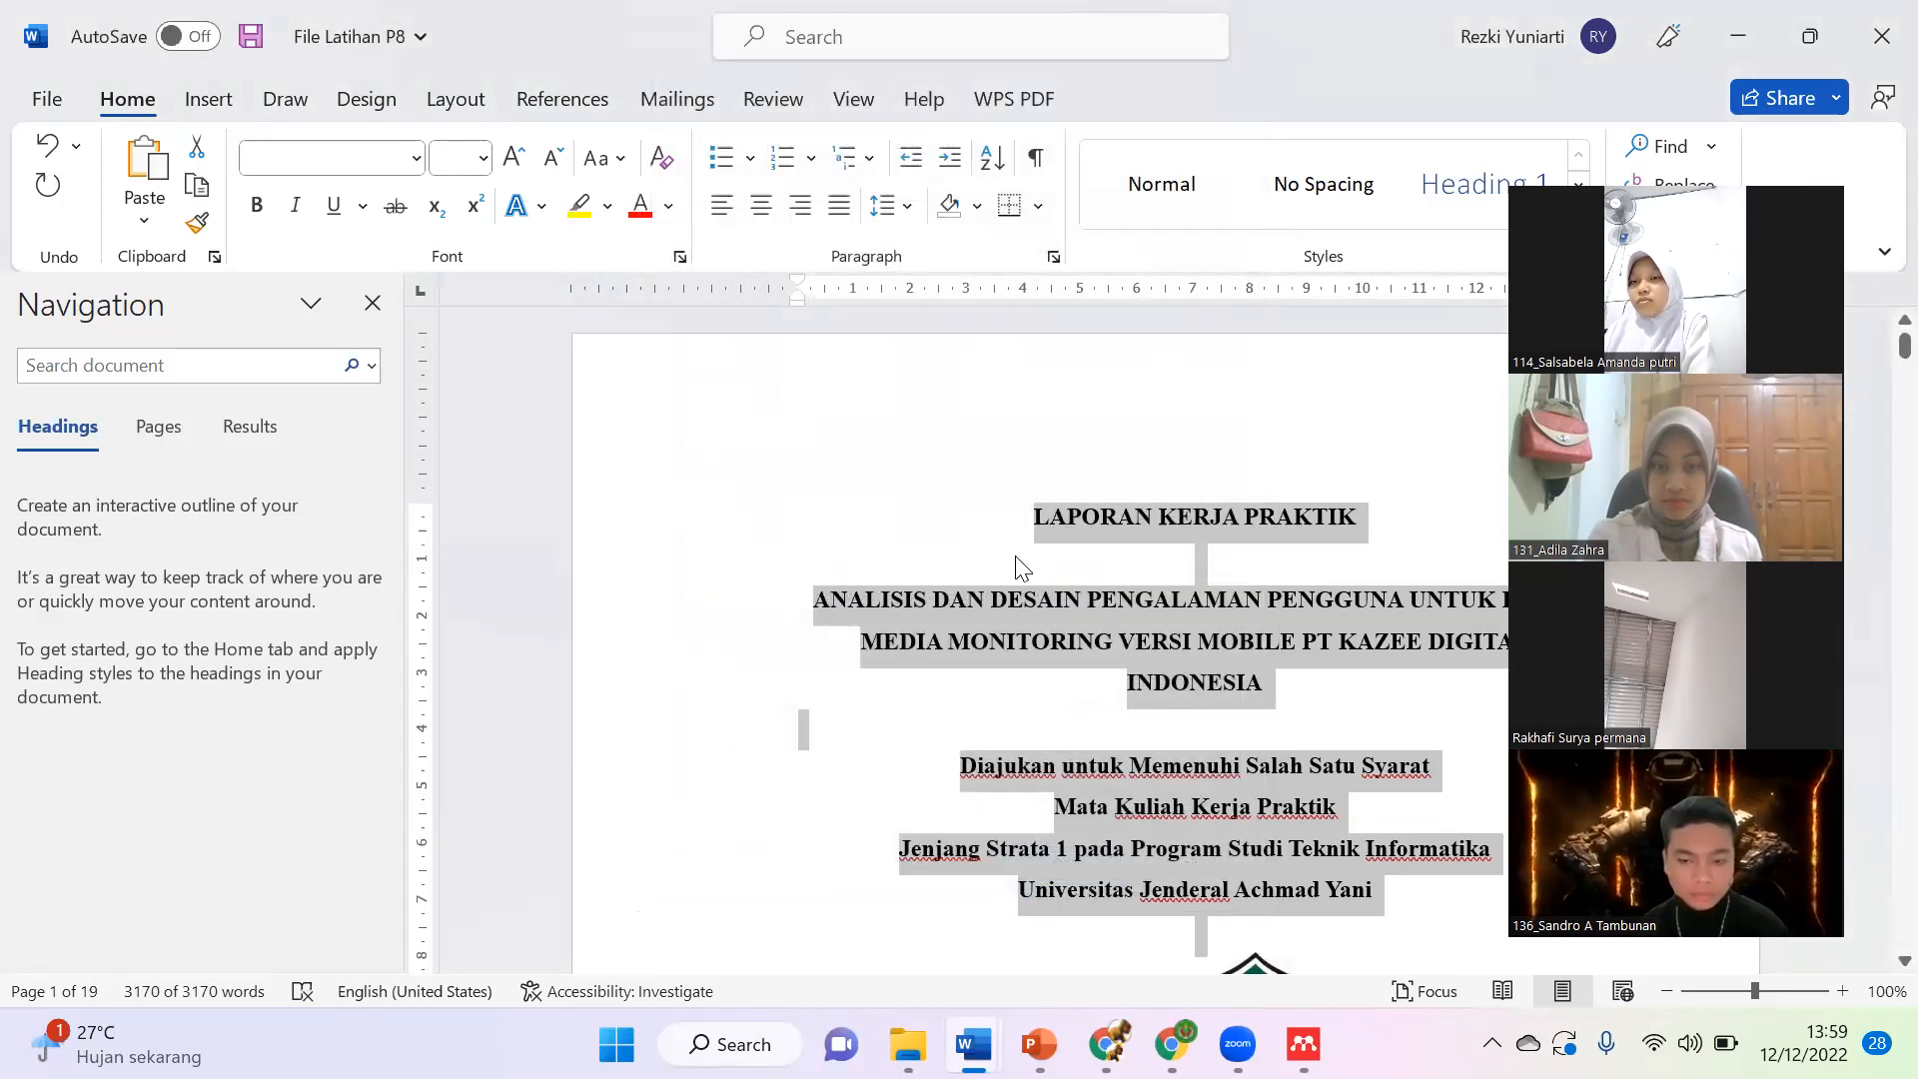
left_click(1015, 557)
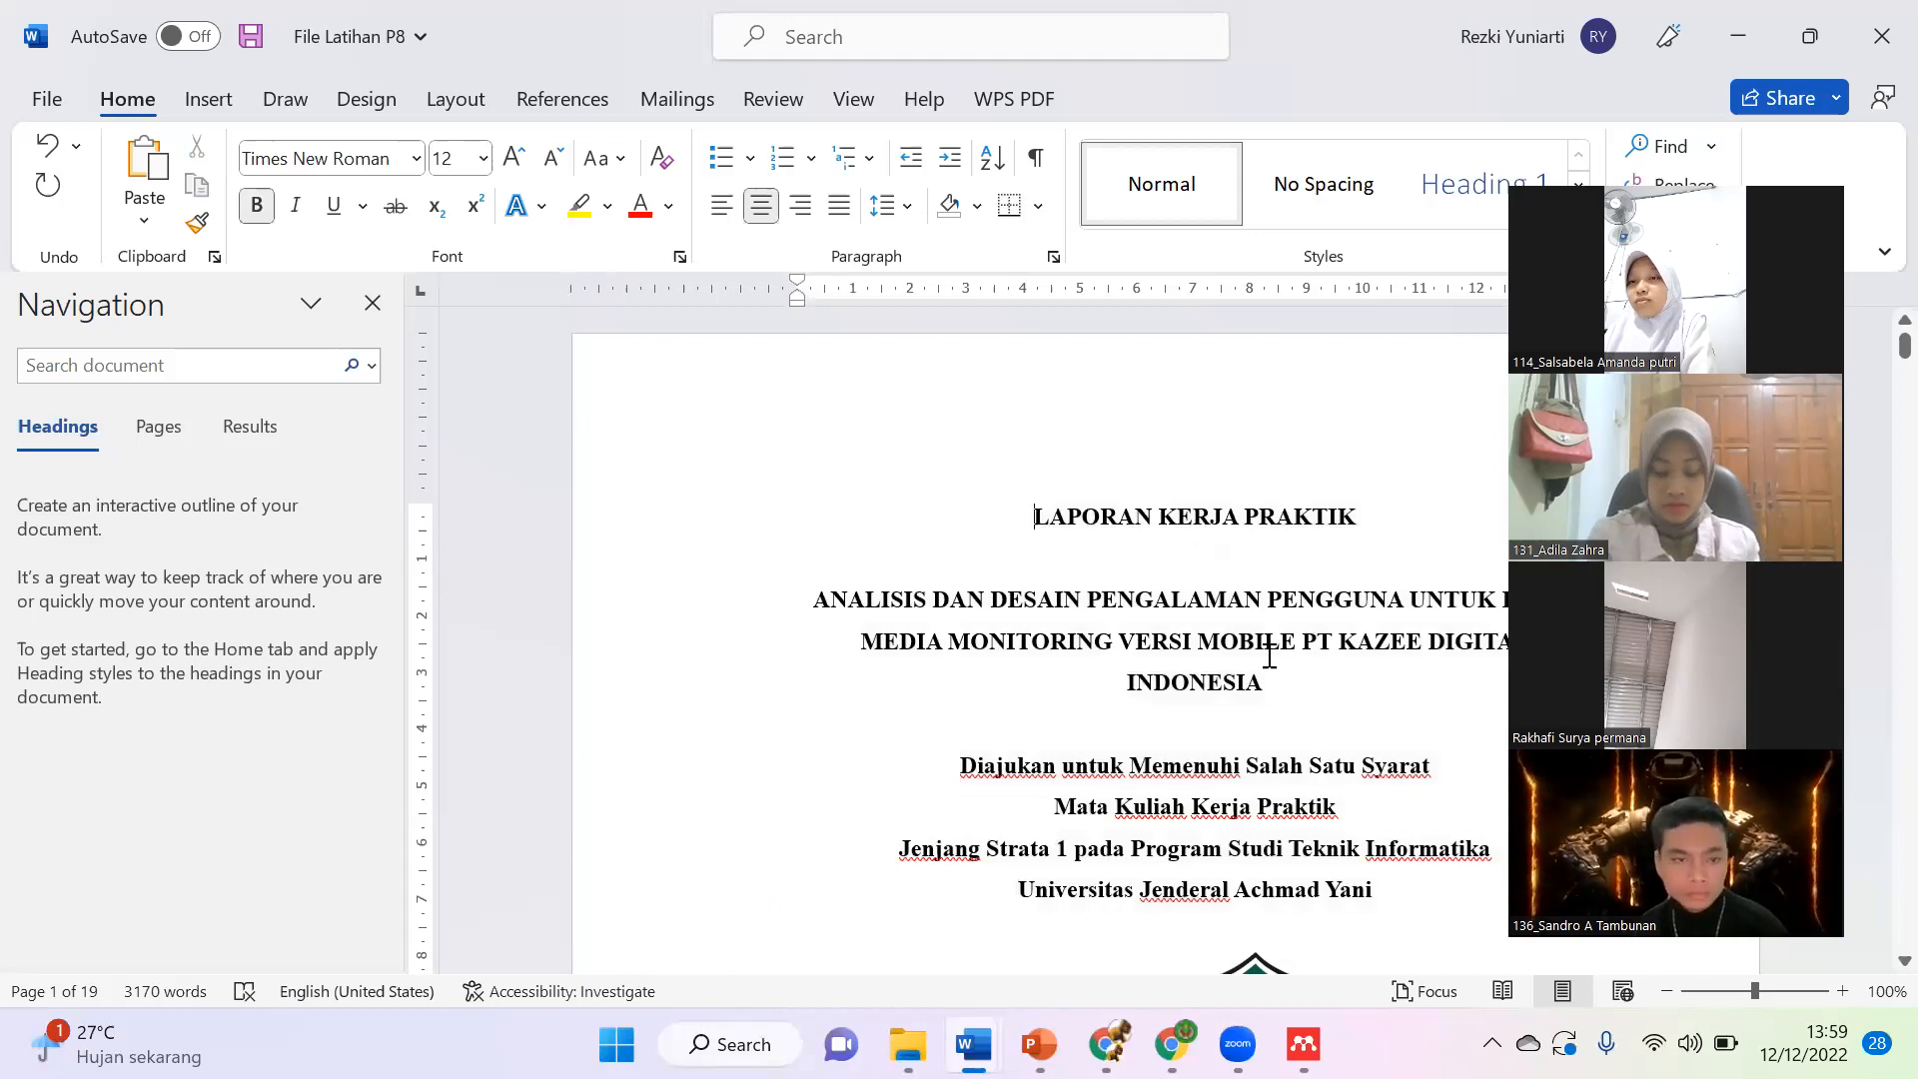
scroll(1269, 656, "down", 5)
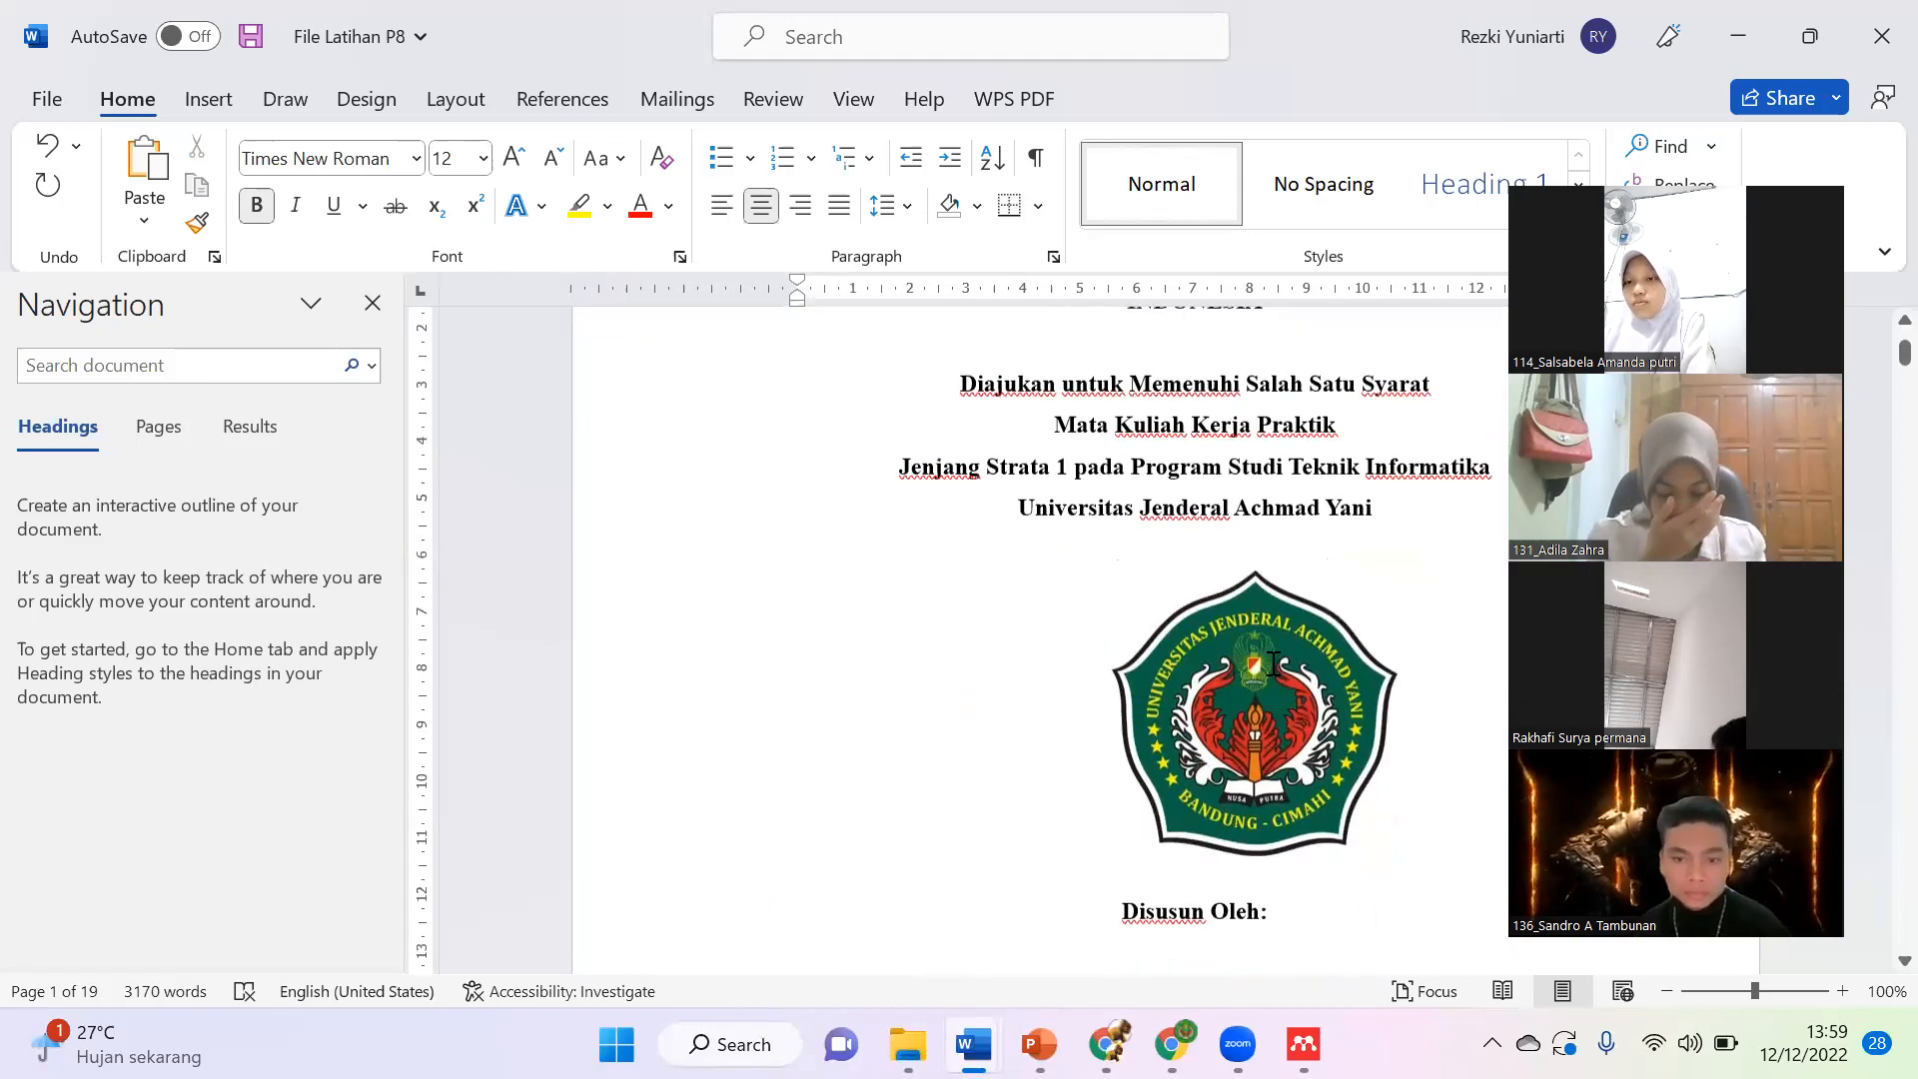
Step: Set the cover page title lines from LAPORAN KERJA PRAKTIK to KAZEE DIGITAL INDONESIA to font size 14
scroll(1298, 610, "up", 3)
left_click(1316, 553, "shift")
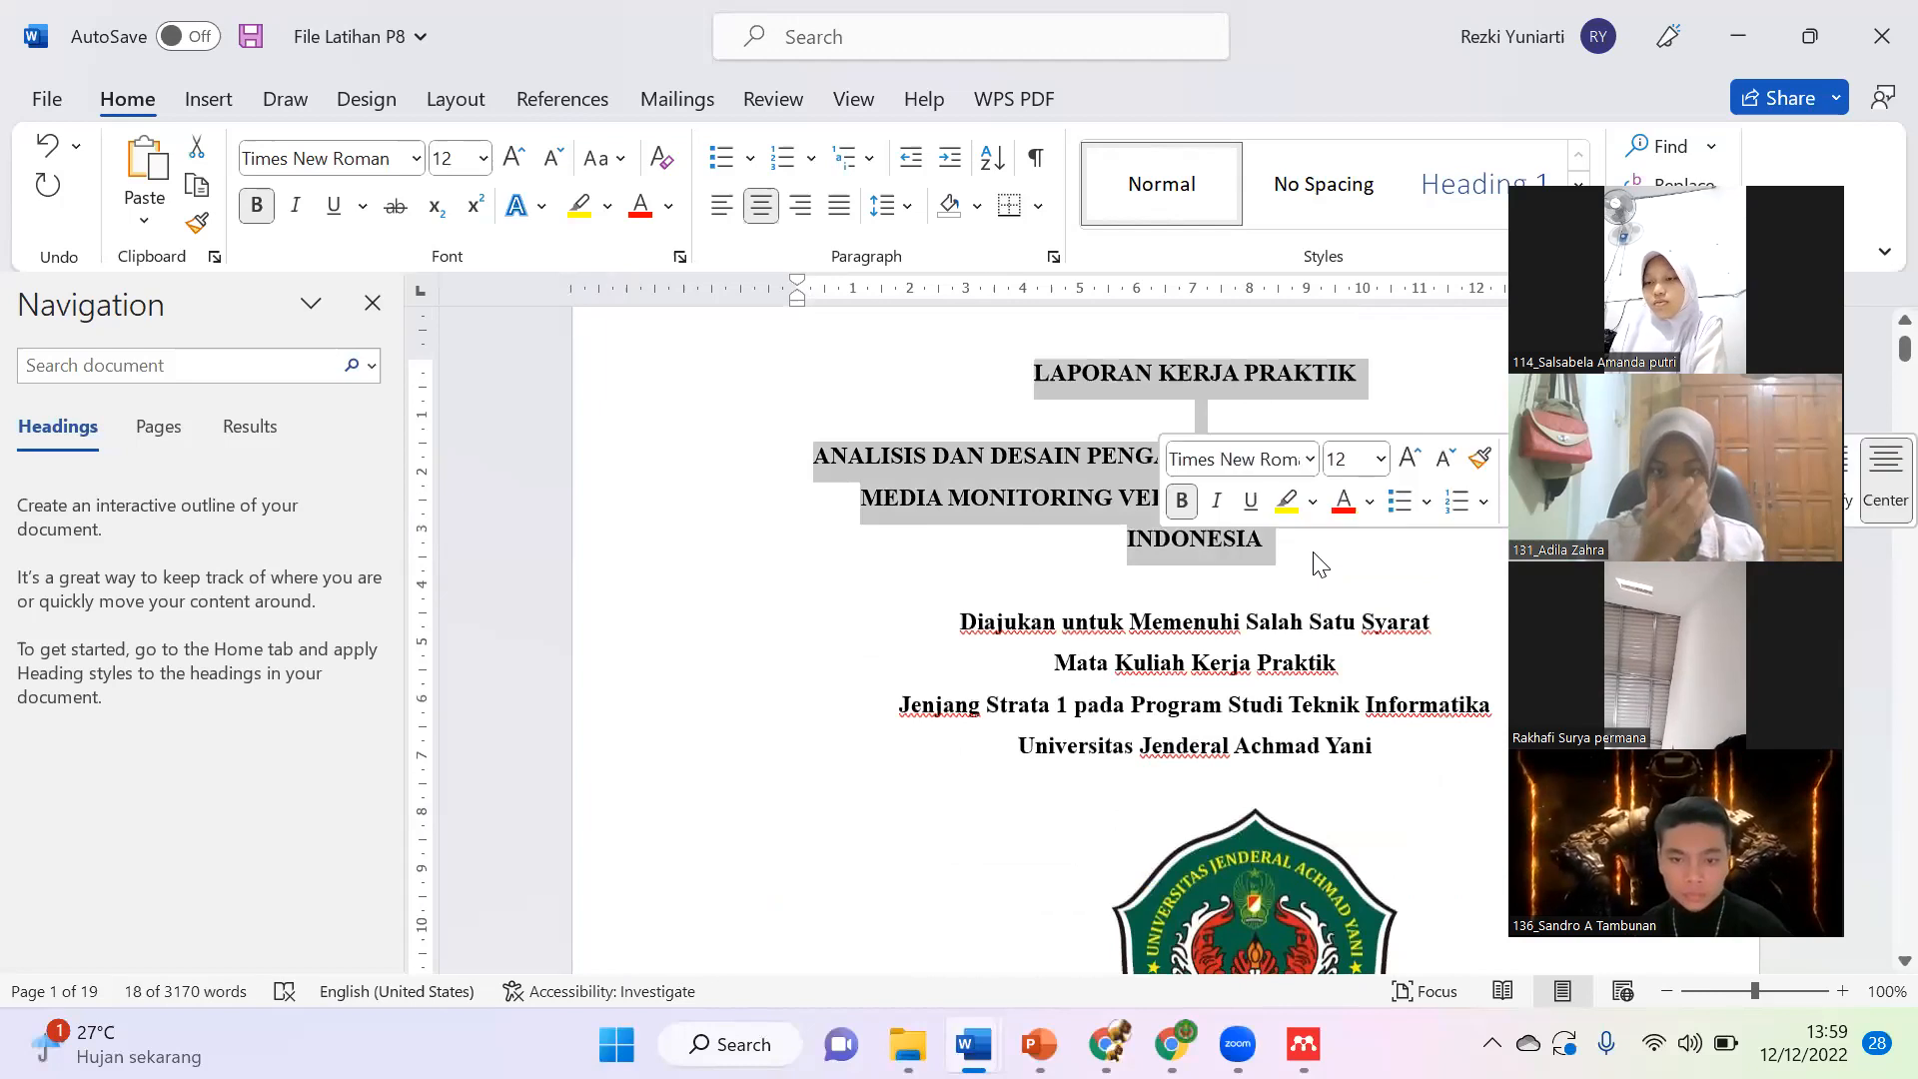
left_click(485, 160)
left_click(455, 382)
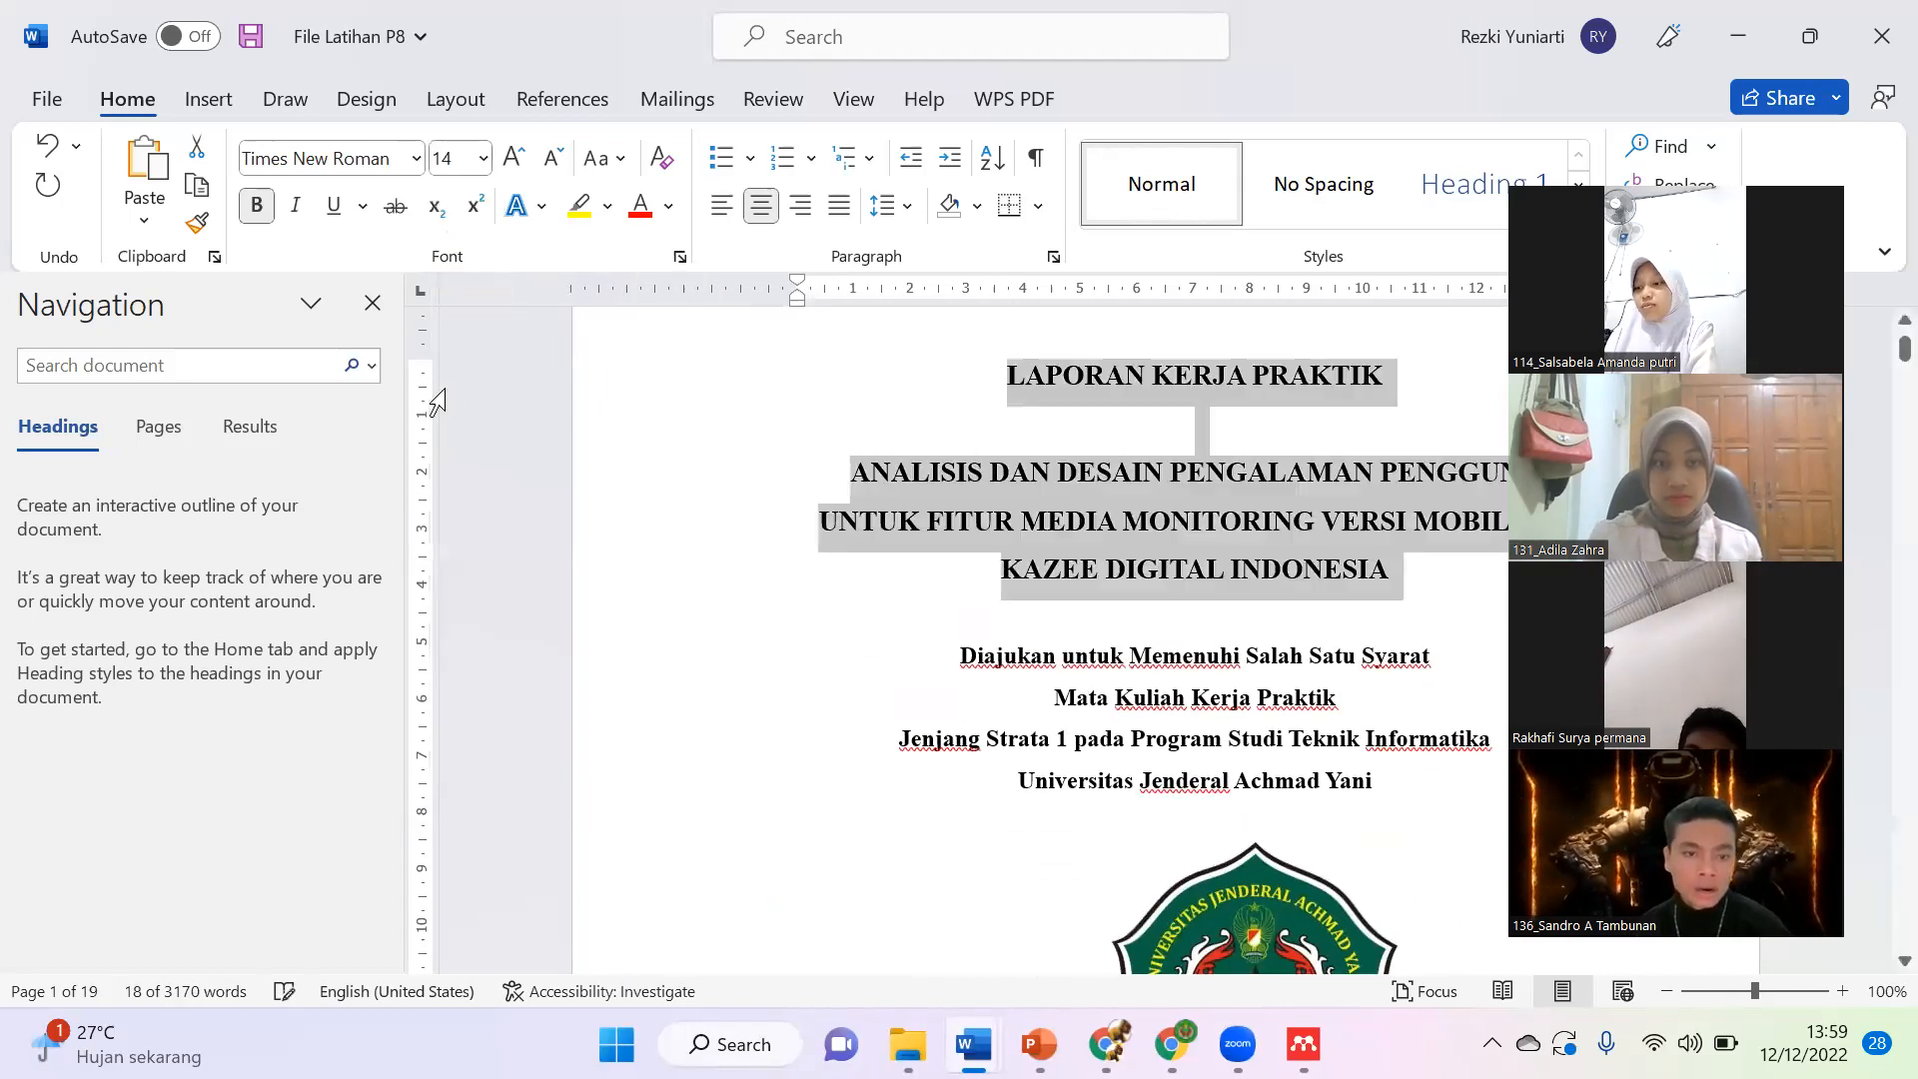
left_click(1062, 579)
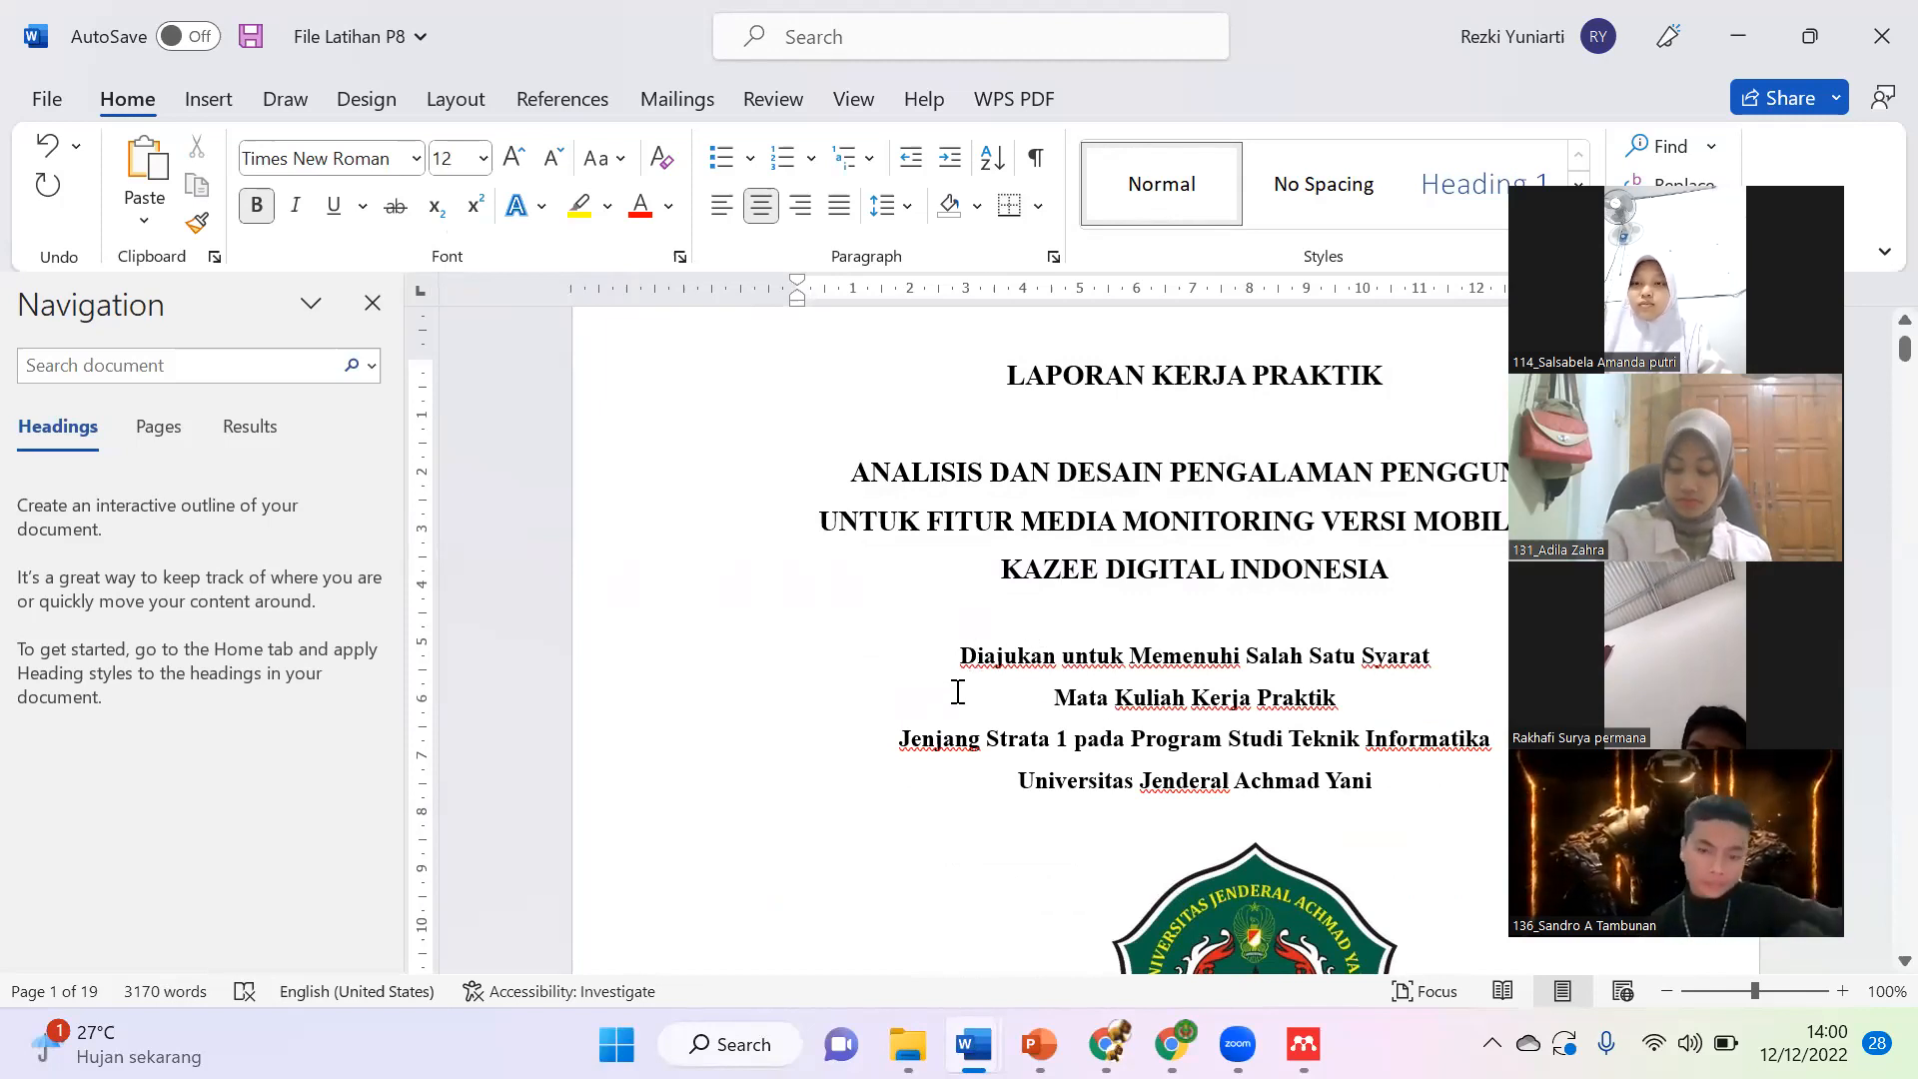
Step: Left-align the ABSTRAK heading and remove the empty lines above it
scroll(1344, 780, "down", 10)
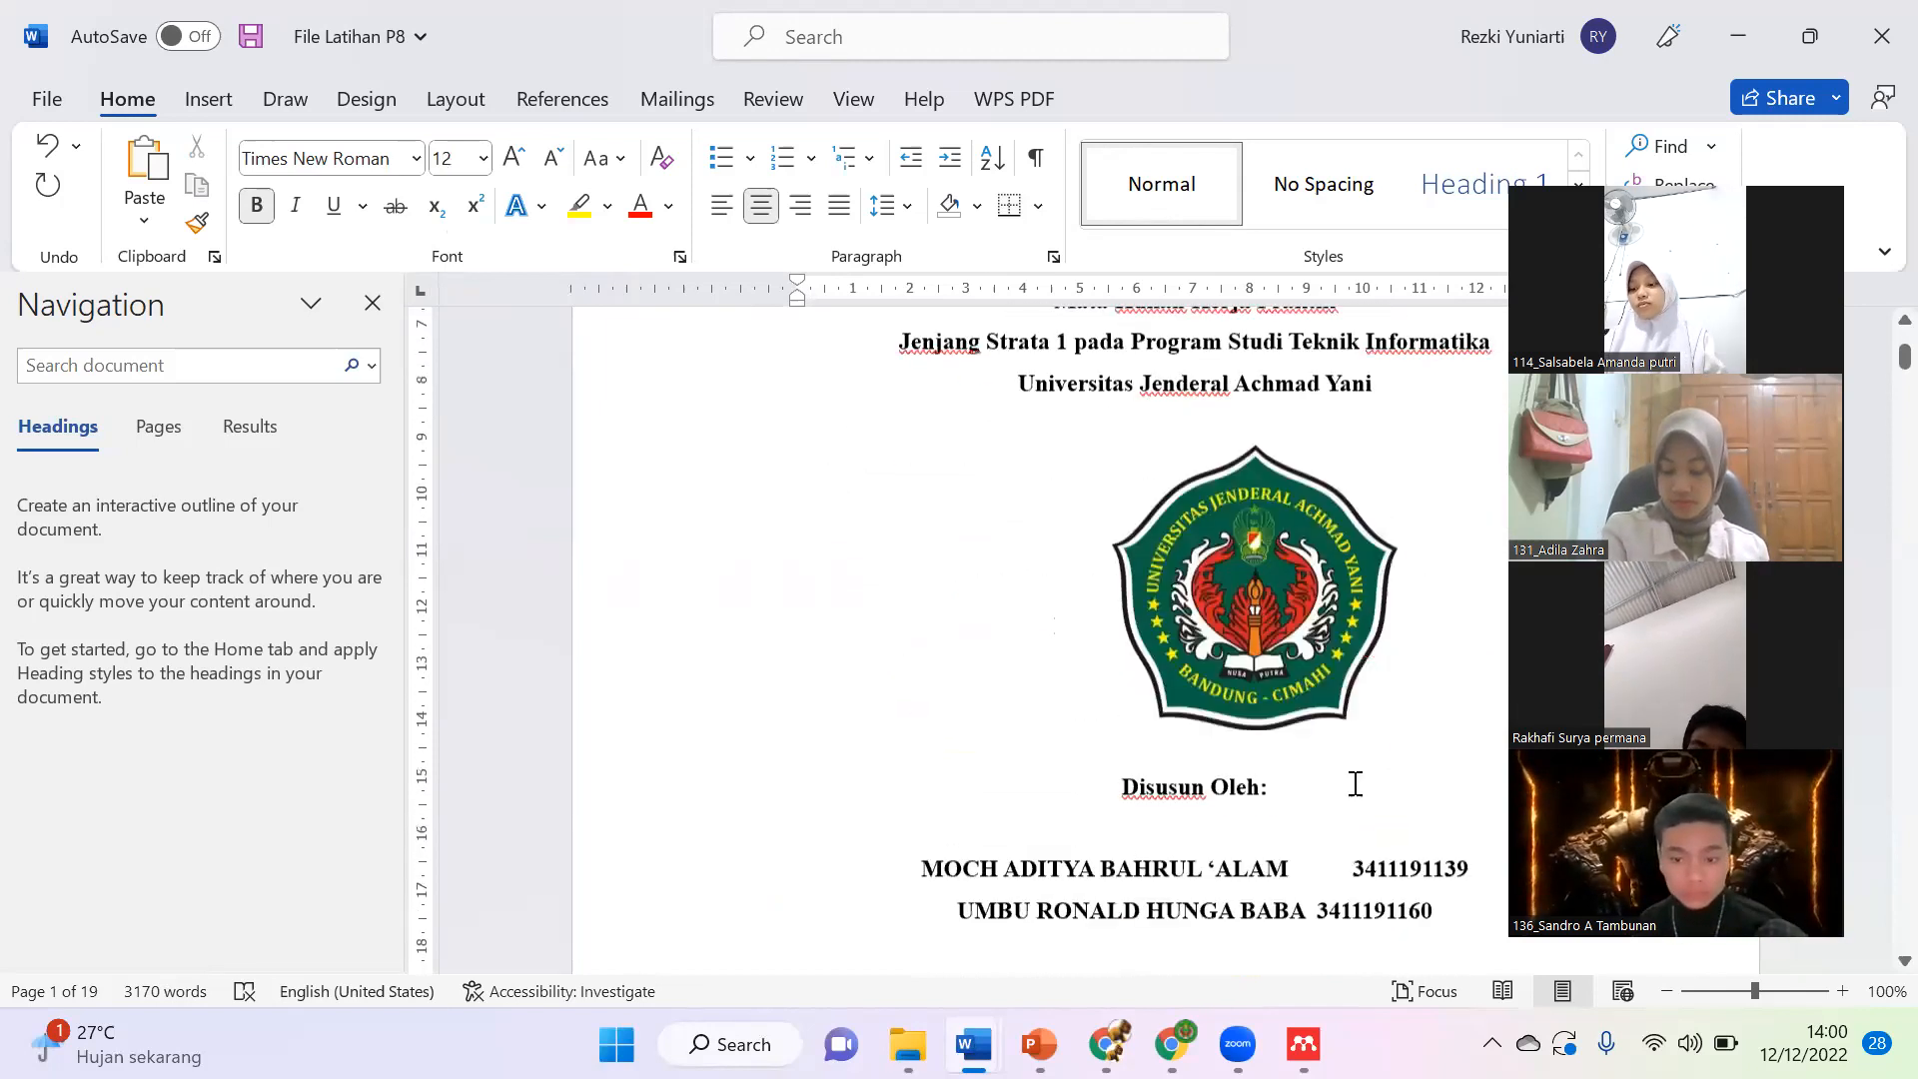
scroll(1355, 783, "down", 8)
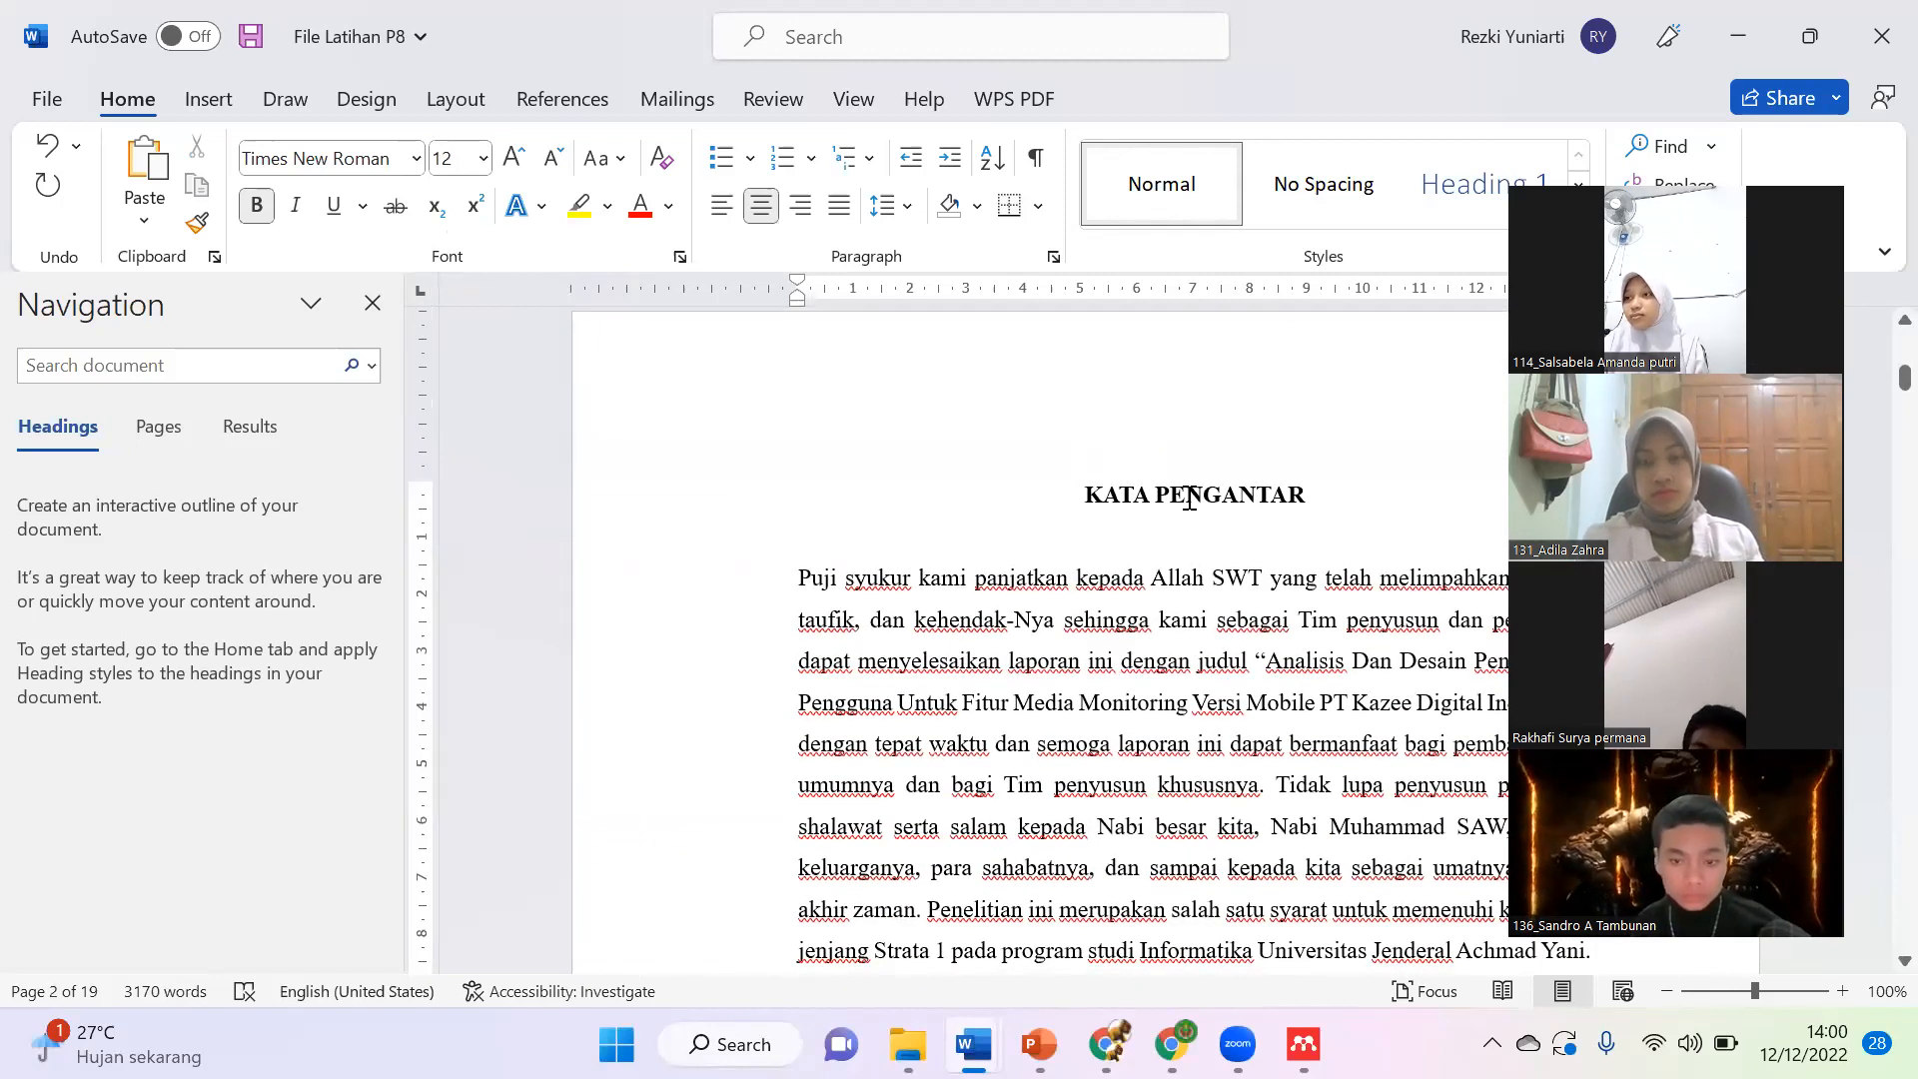
triple_click(1334, 493)
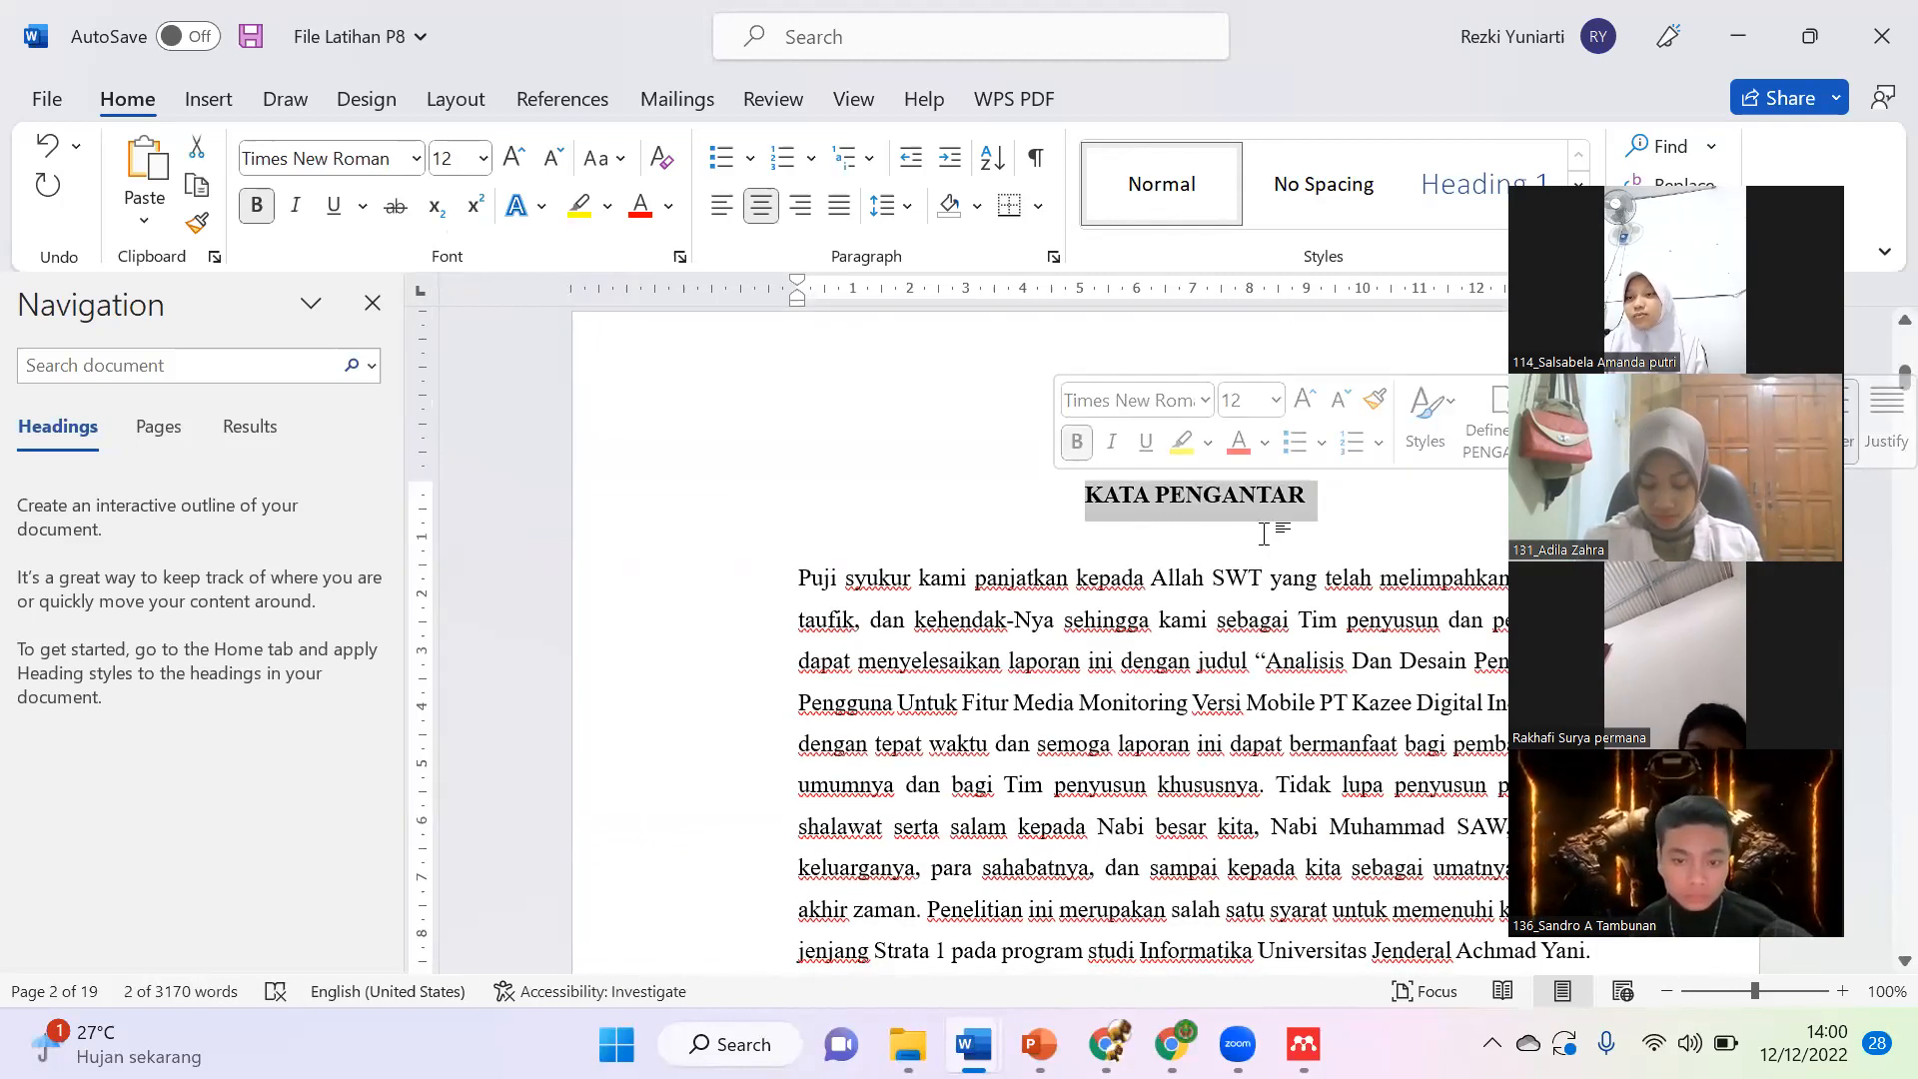
left_click(1318, 550)
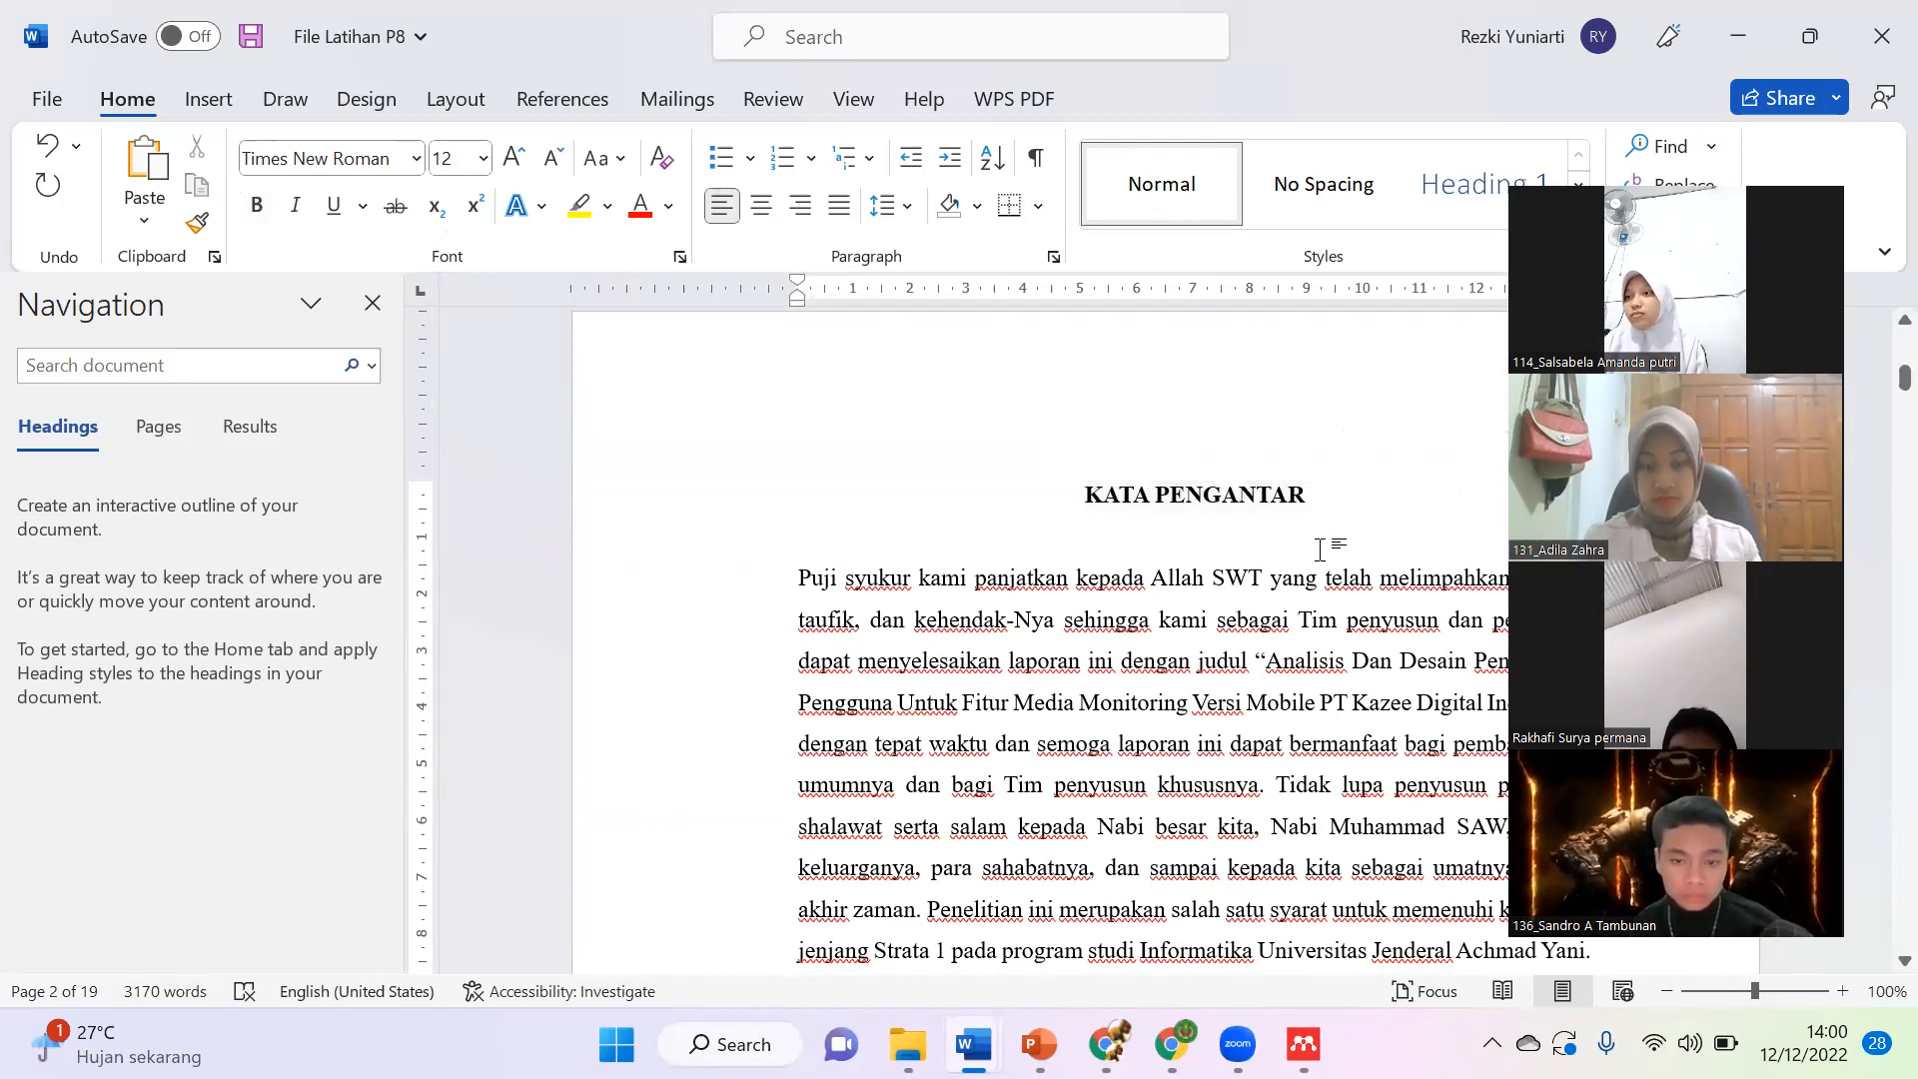
scroll(1320, 556, "down", 15)
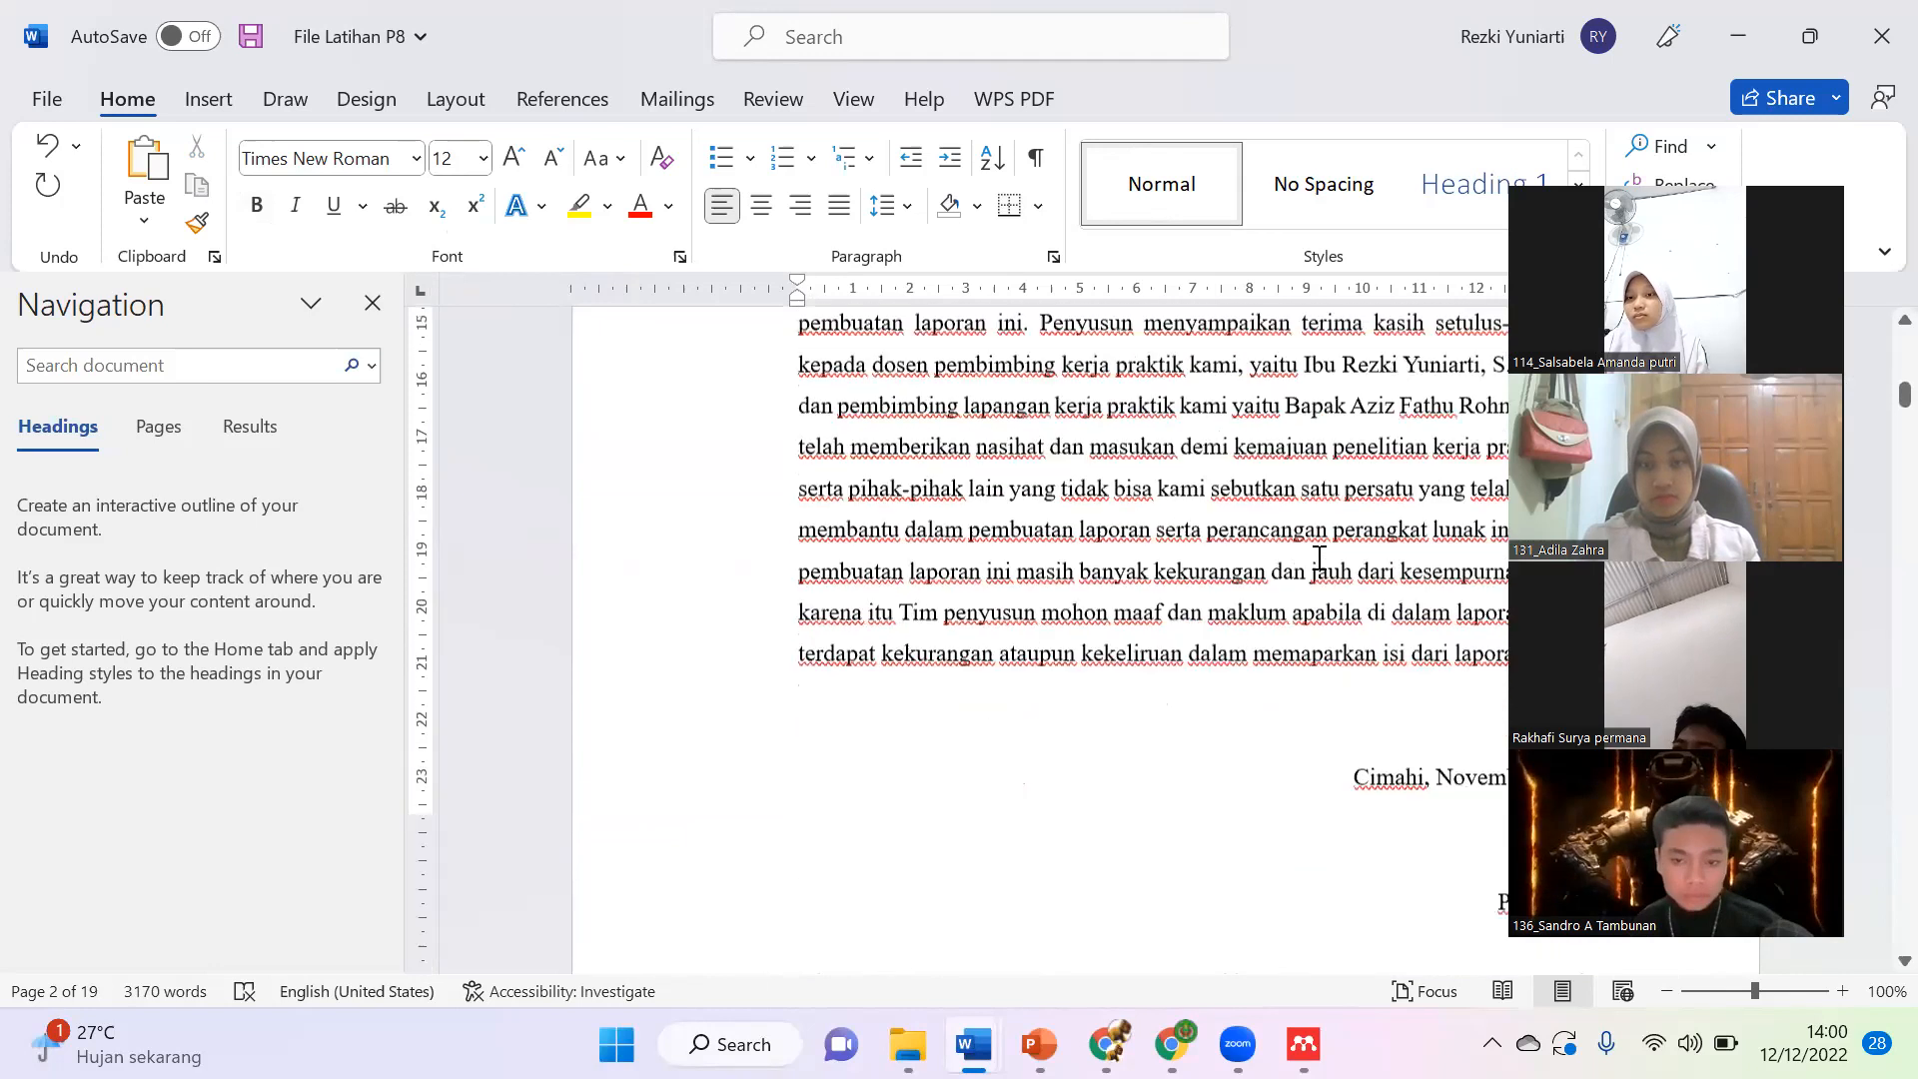
scroll(1318, 554, "down", 10)
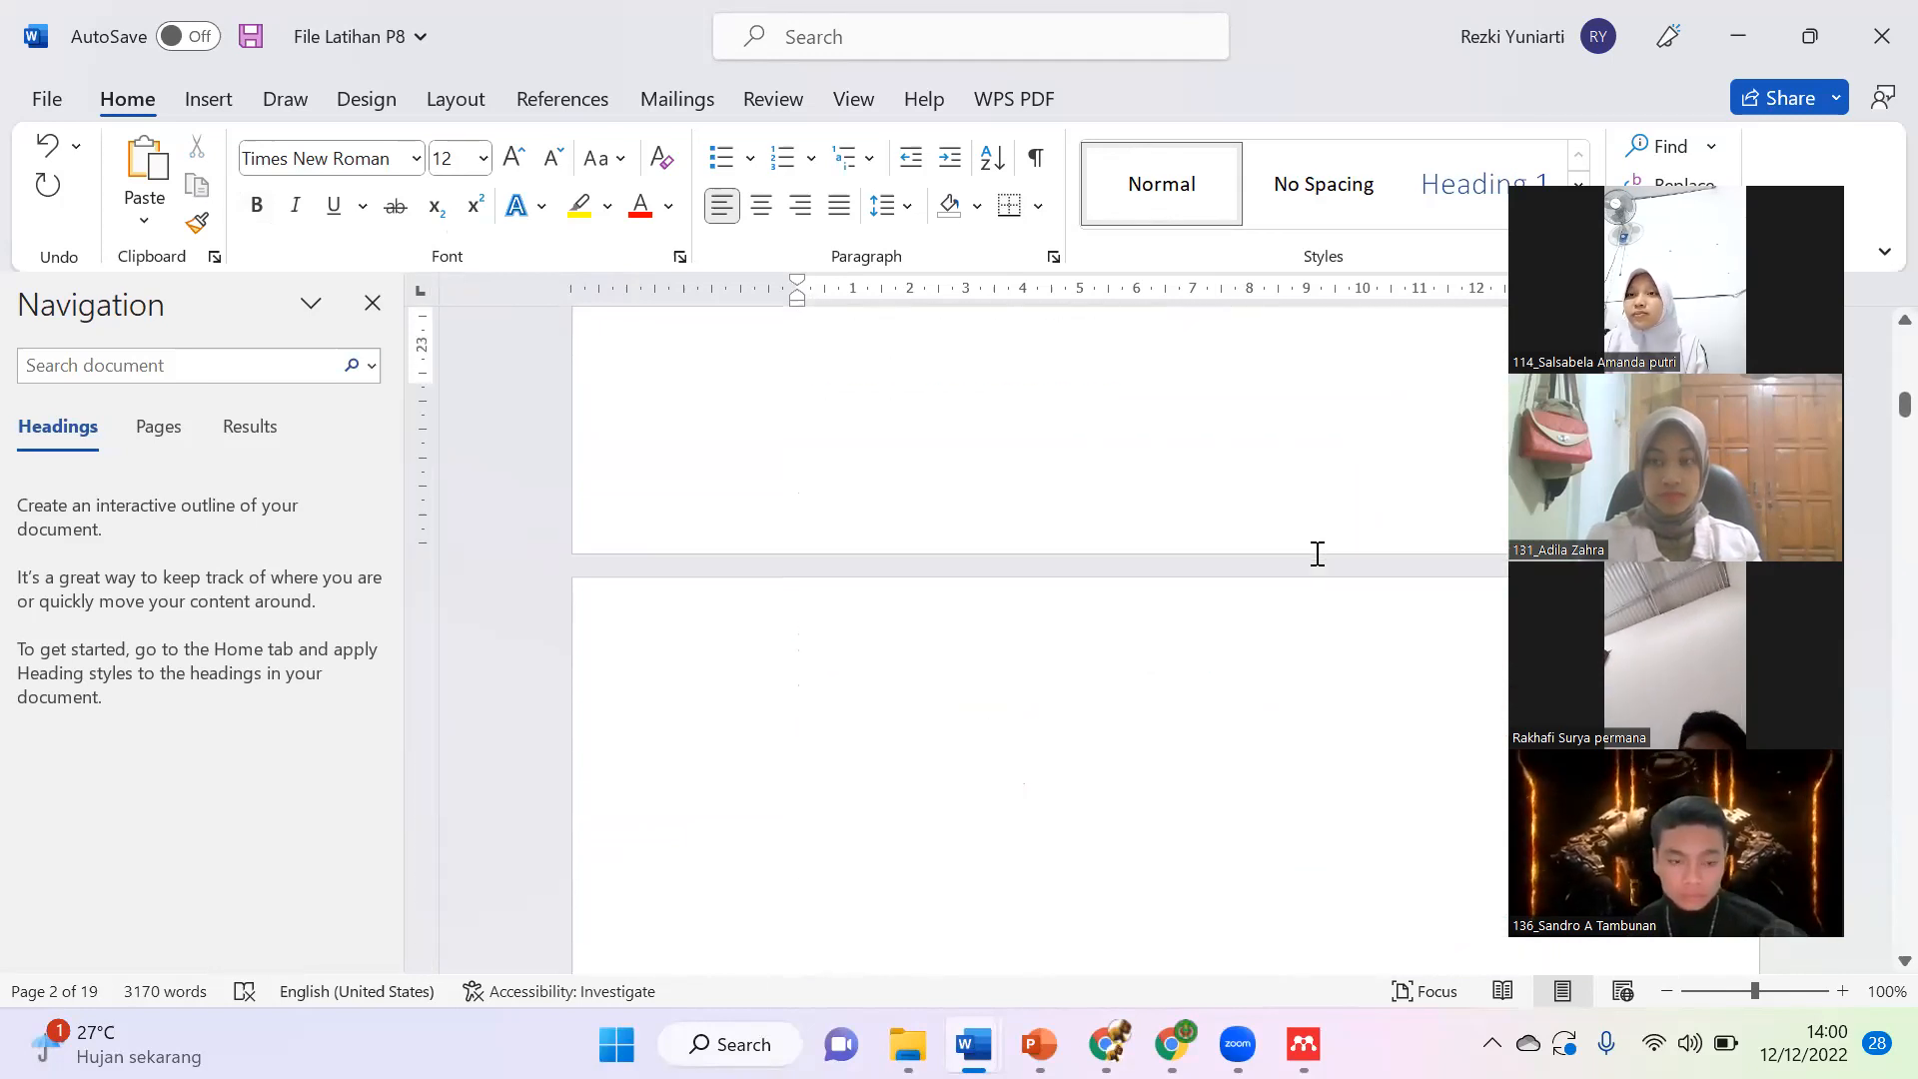
left_click(1264, 367)
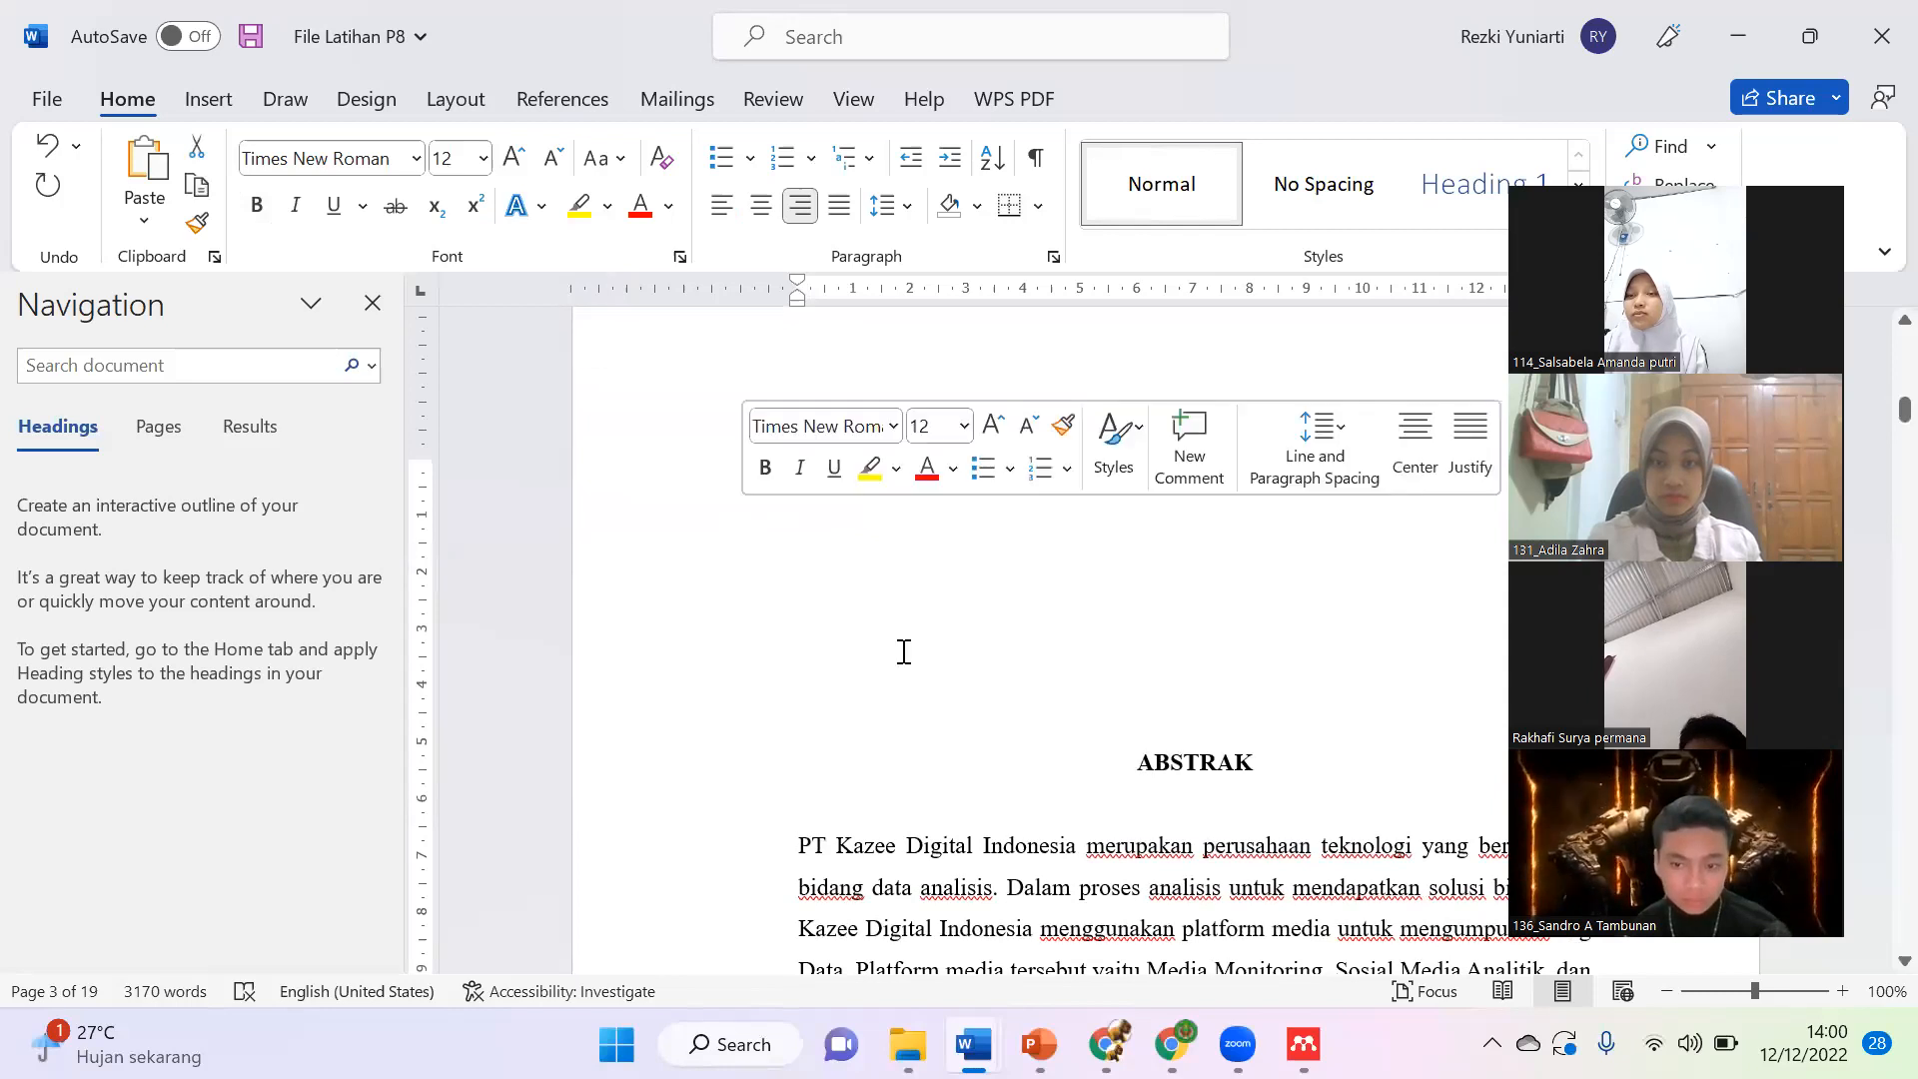
left_click(1102, 490)
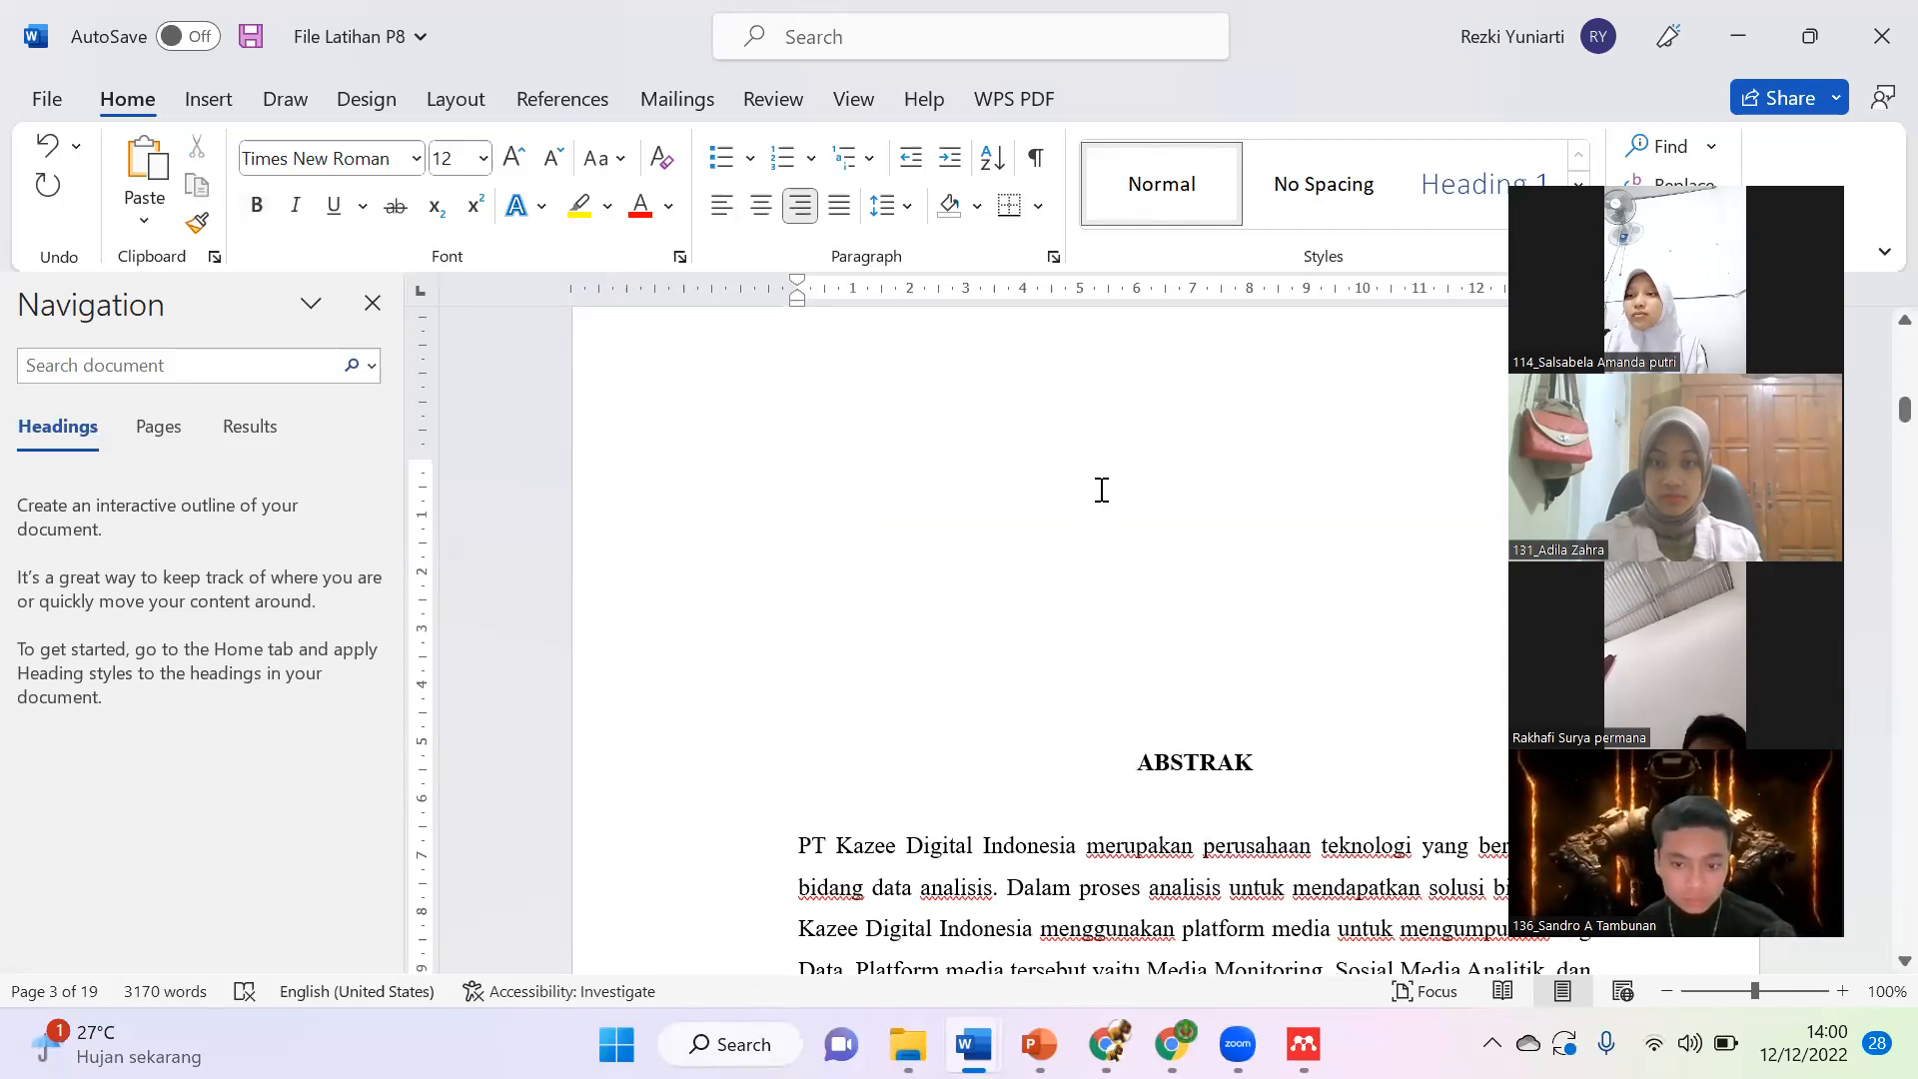
left_click(1146, 683)
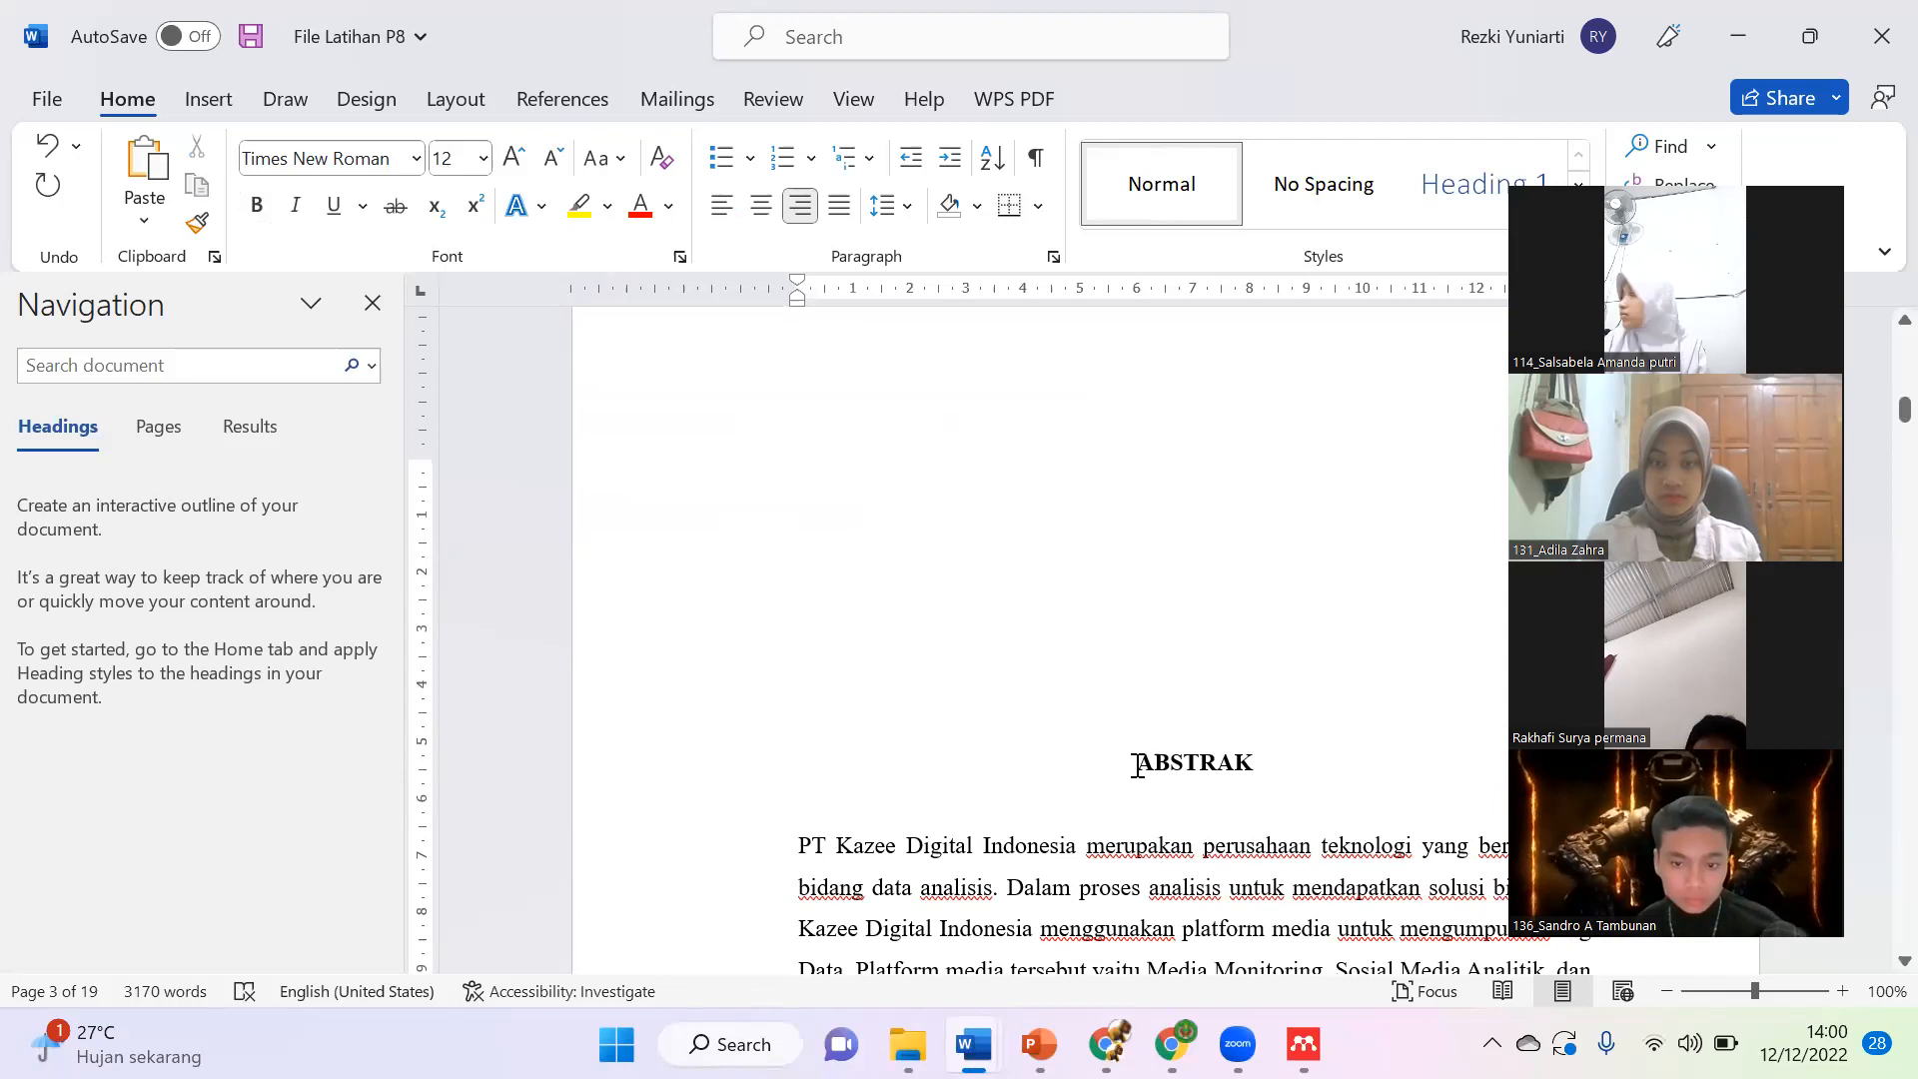
key("ctrl+l")
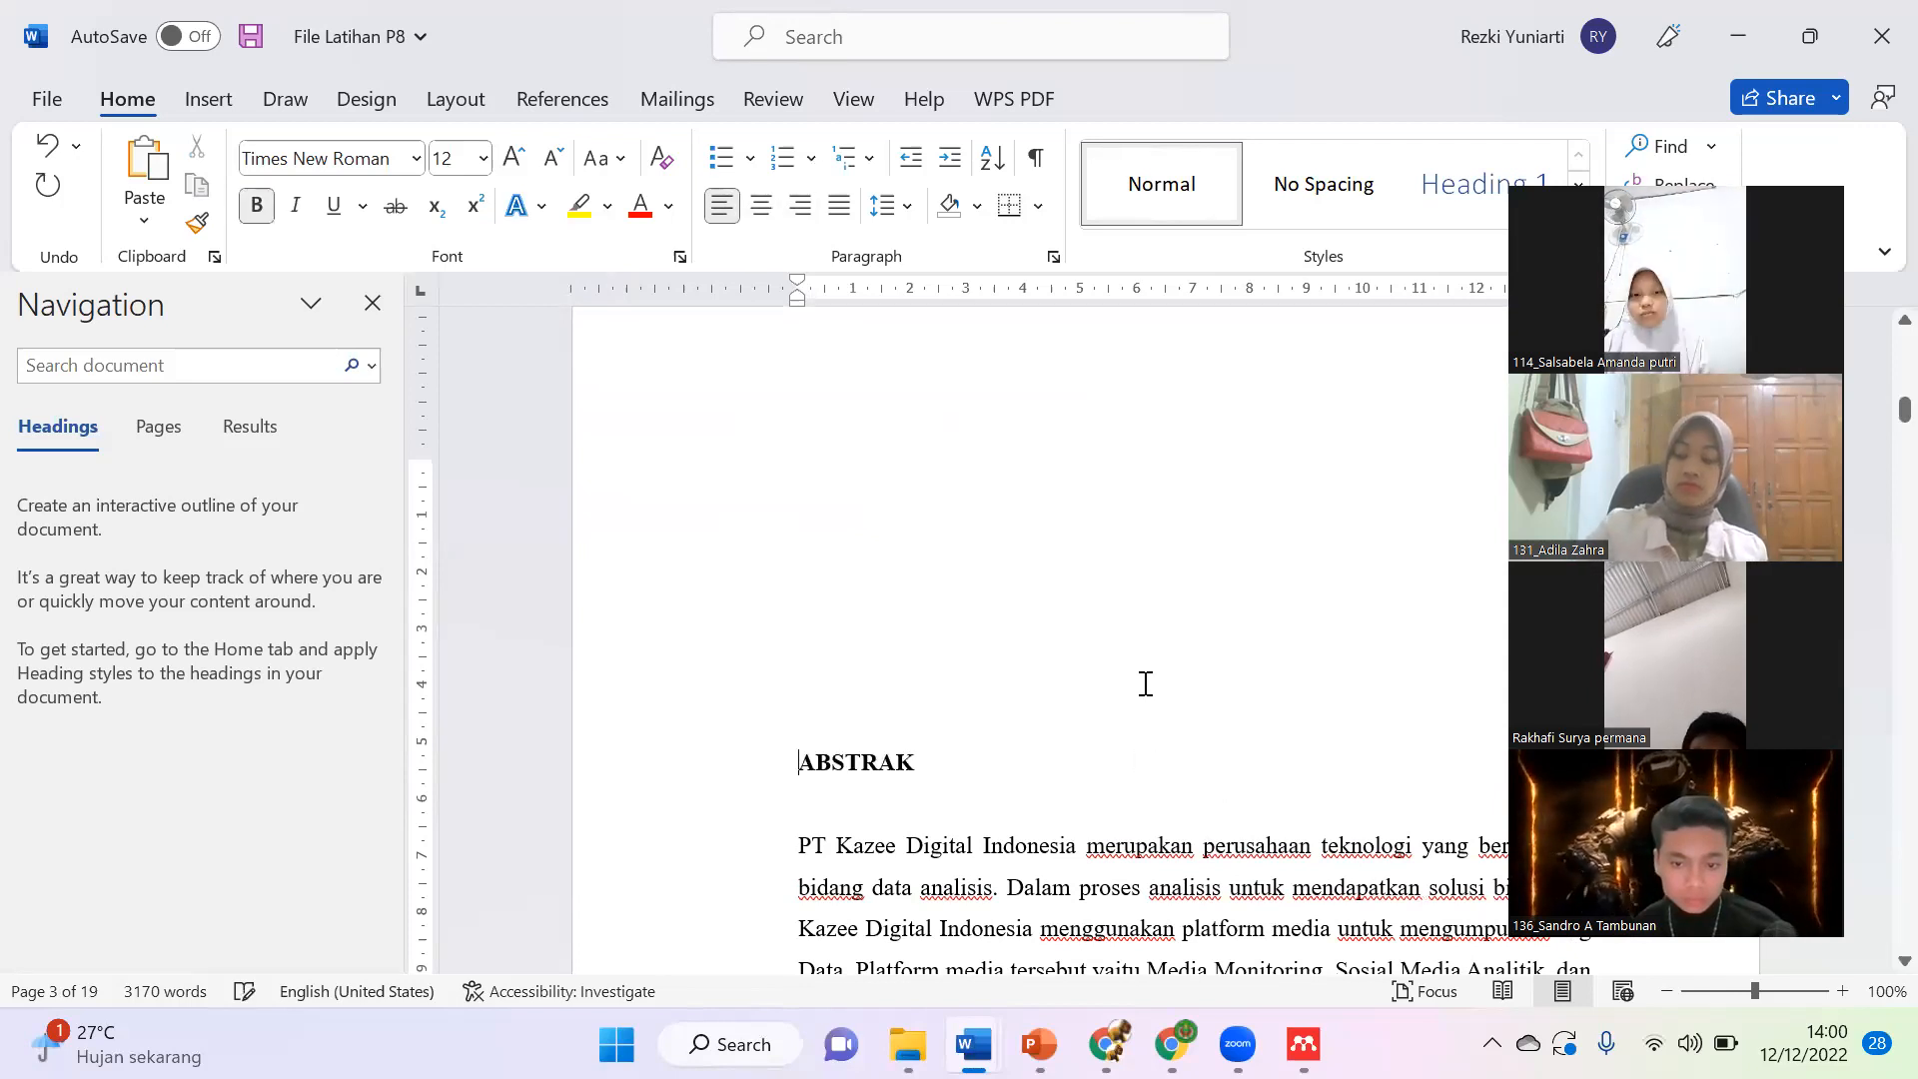
scroll(1146, 683, "down", 3)
key("BackSpace")
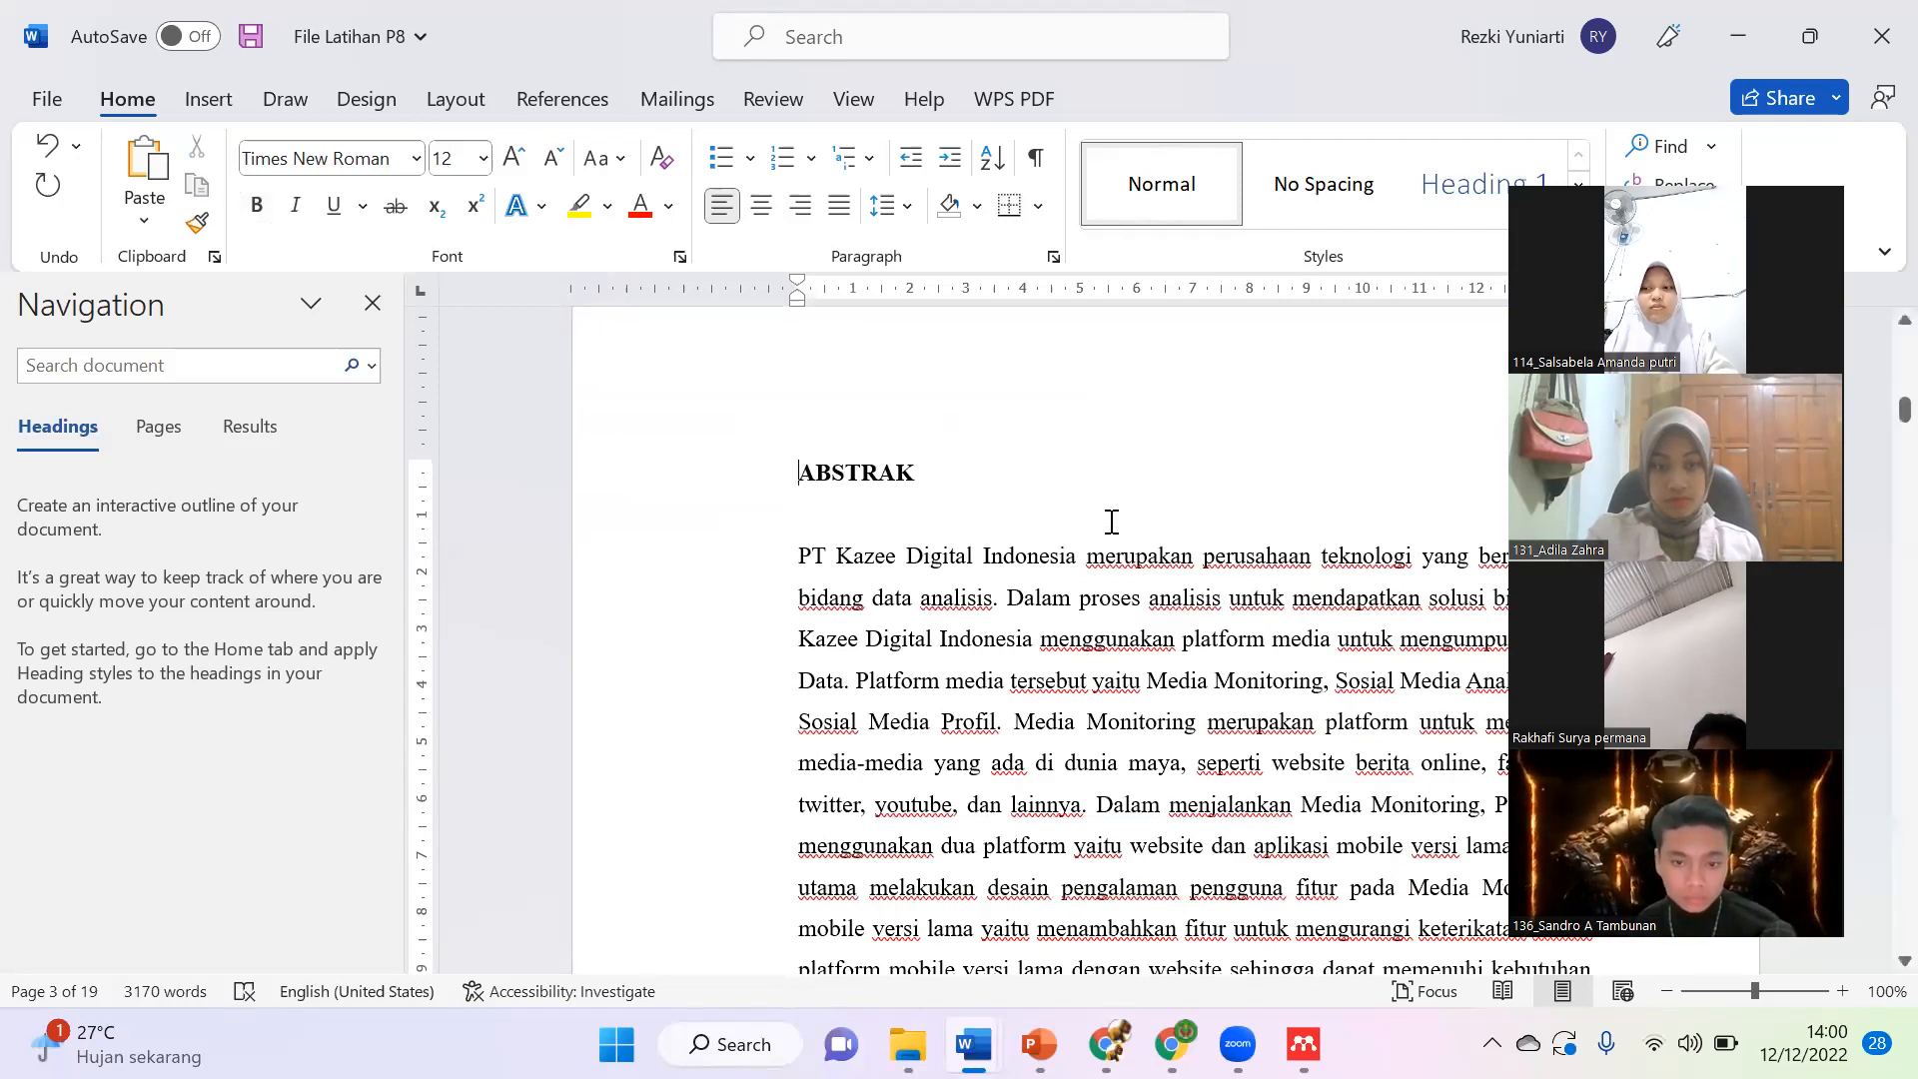
Step: Italicize the keyword list after "Kata kunci :" at the end of the abstract
scroll(1111, 520, "down", 10)
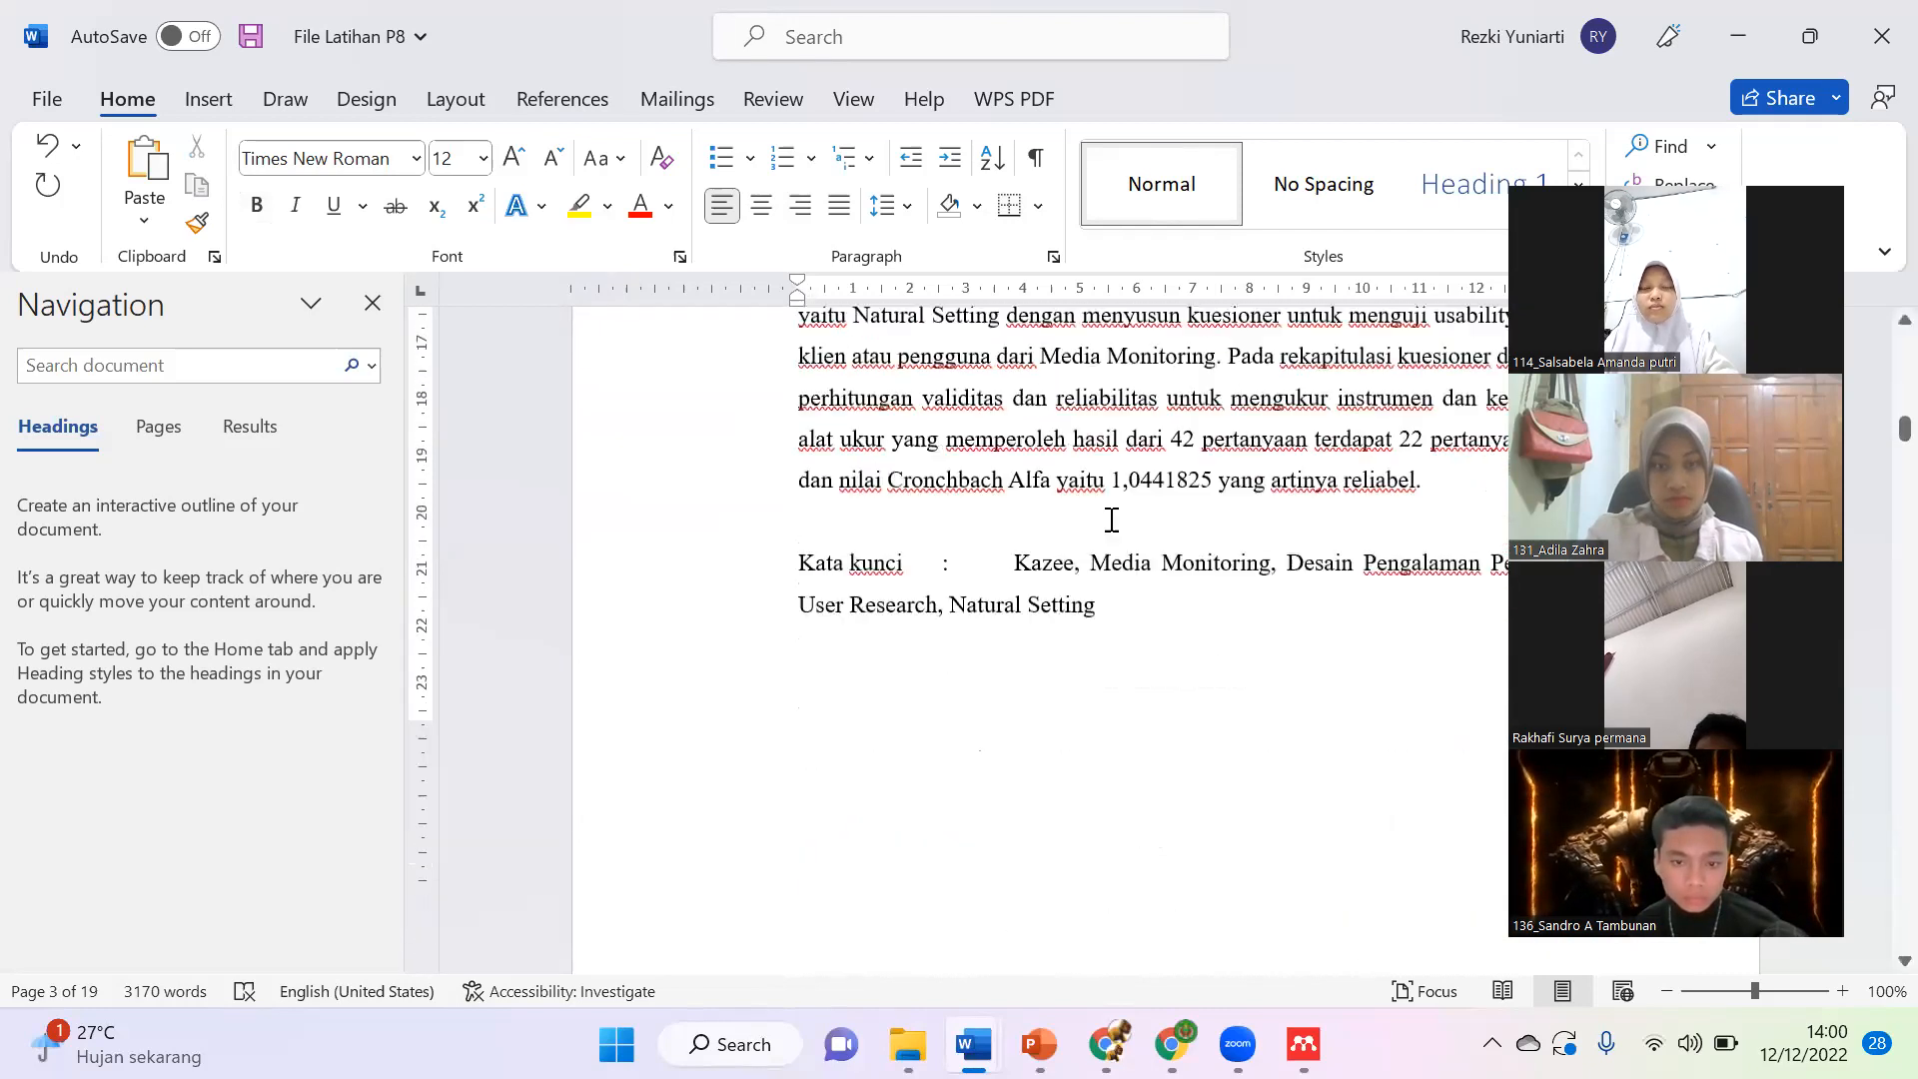
scroll(1111, 519, "up", 1)
left_click(1014, 447)
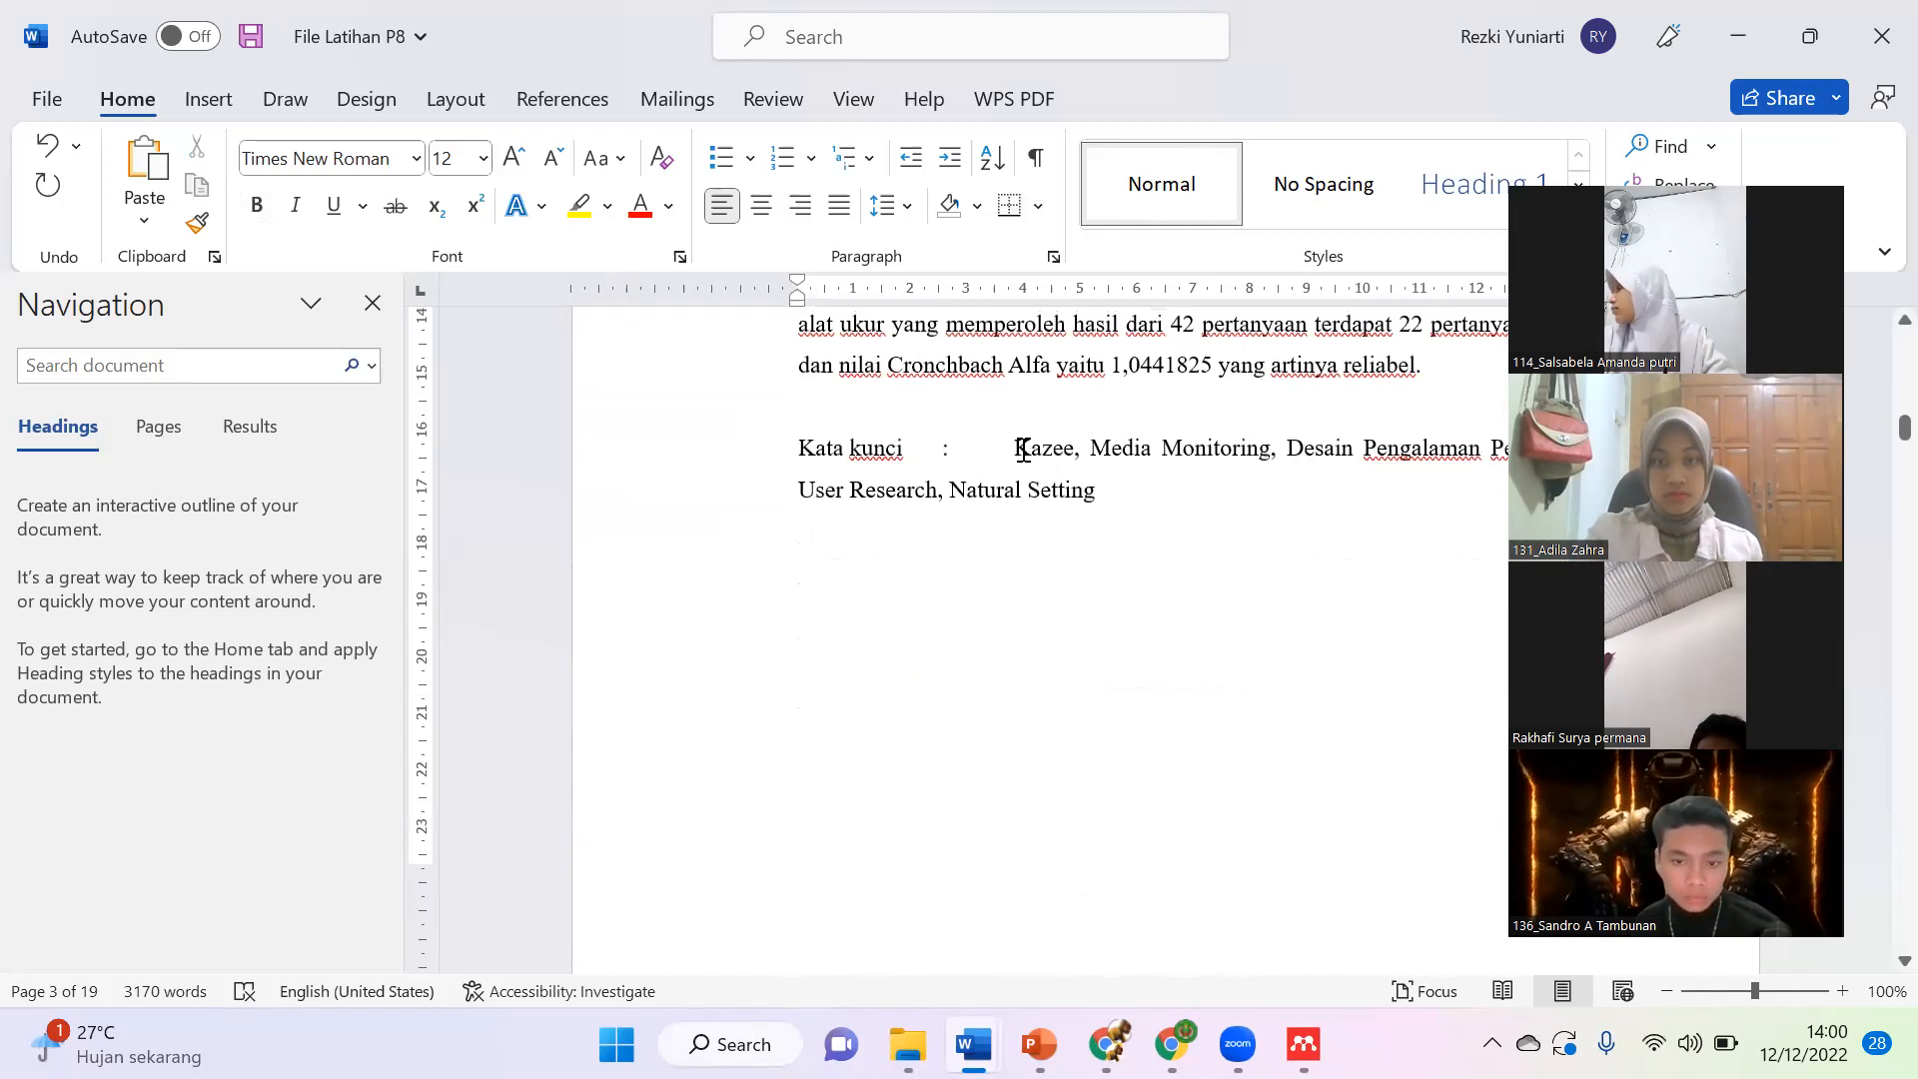
left_click(1102, 497, "shift")
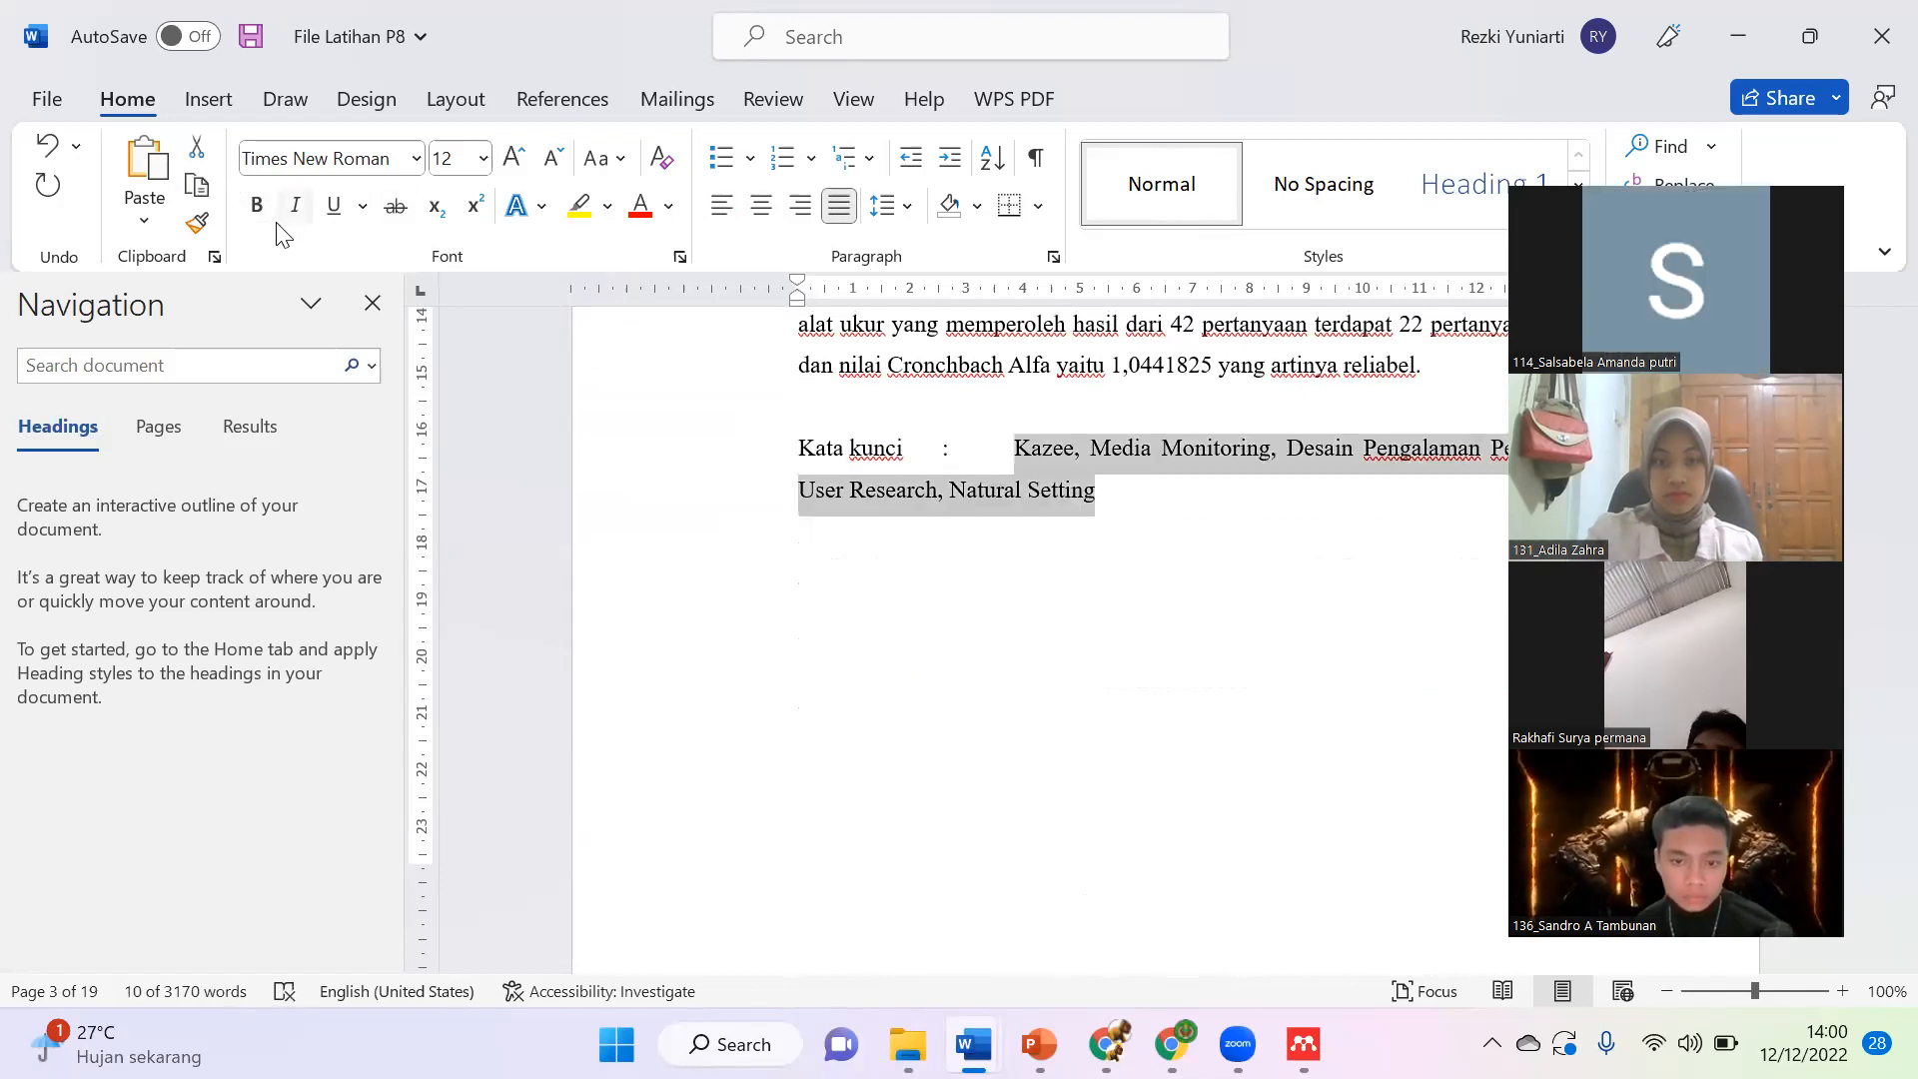
left_click(294, 208)
left_click(959, 574)
Step: Delete the empty lines above the DAFTAR ISI heading so it starts at the top of its page
scroll(961, 589, "down", 5)
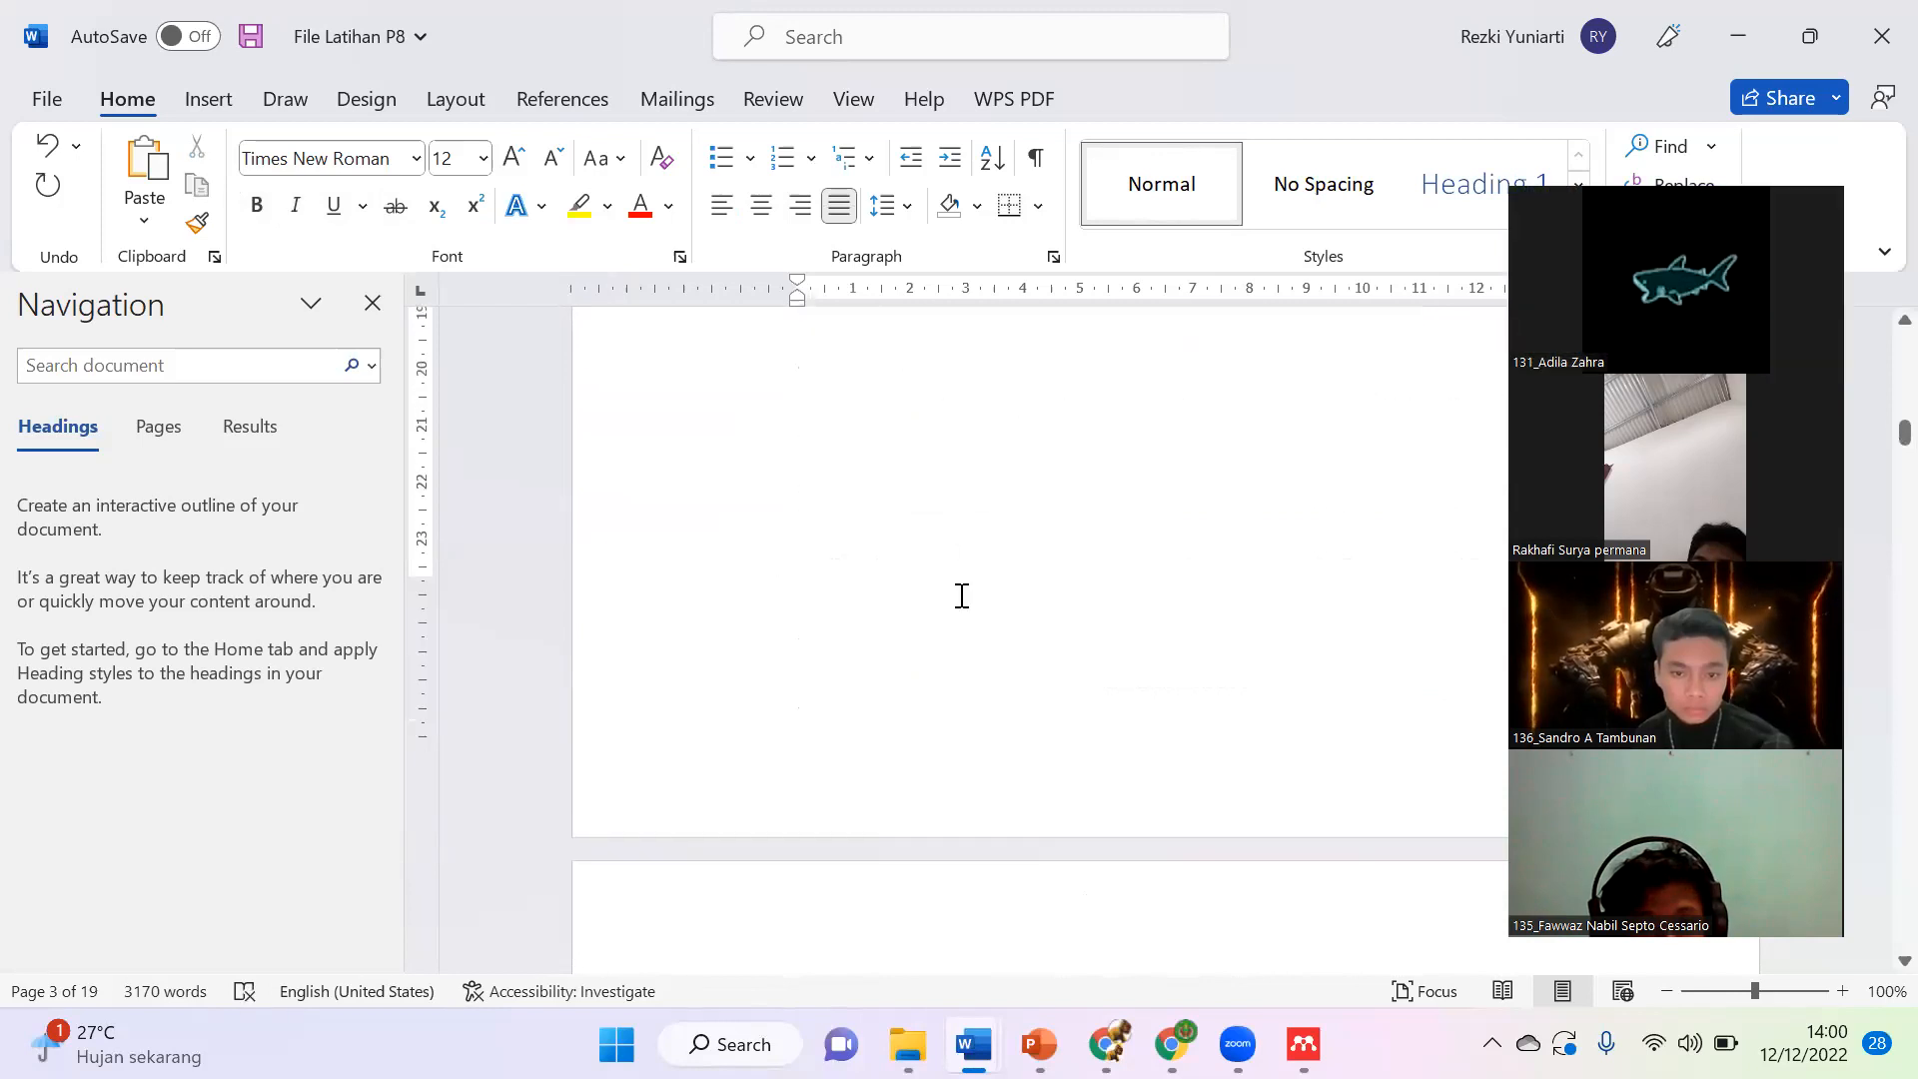
scroll(962, 594, "down", 2)
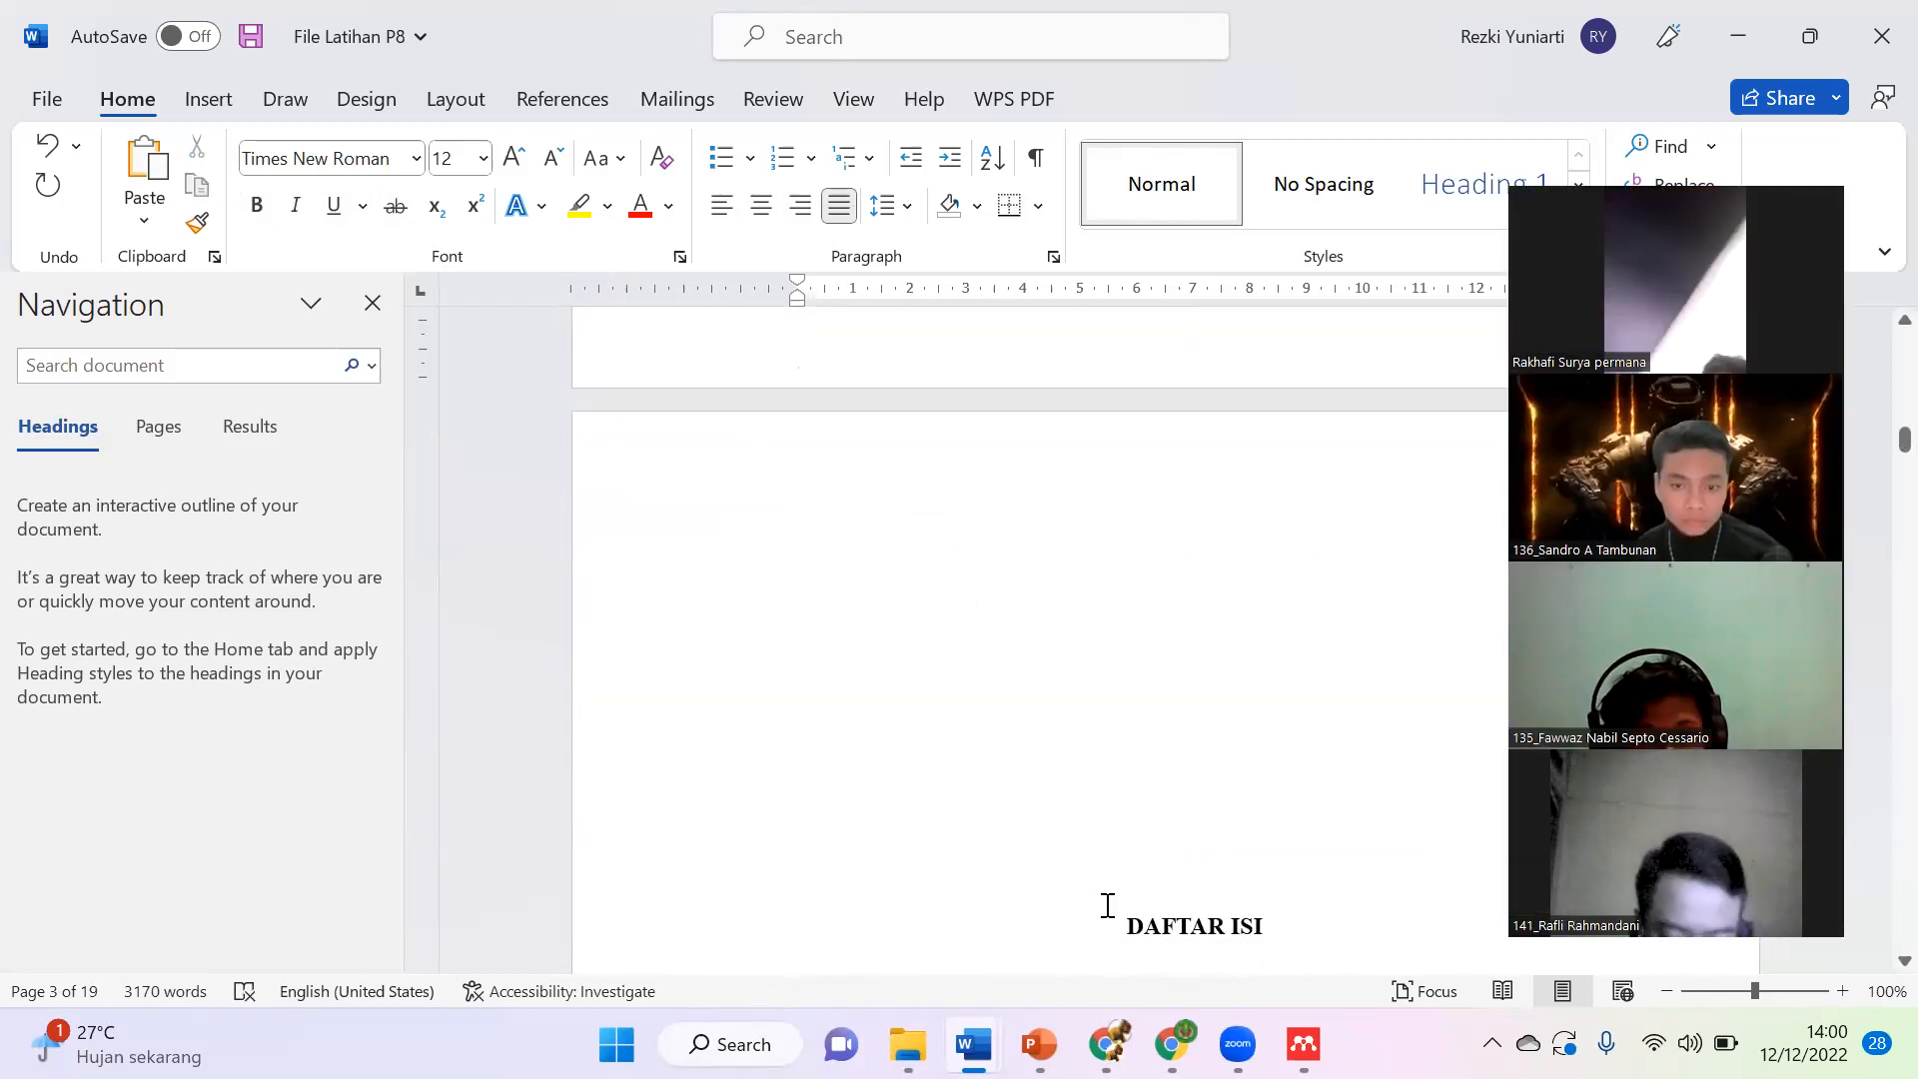
left_click(1124, 583)
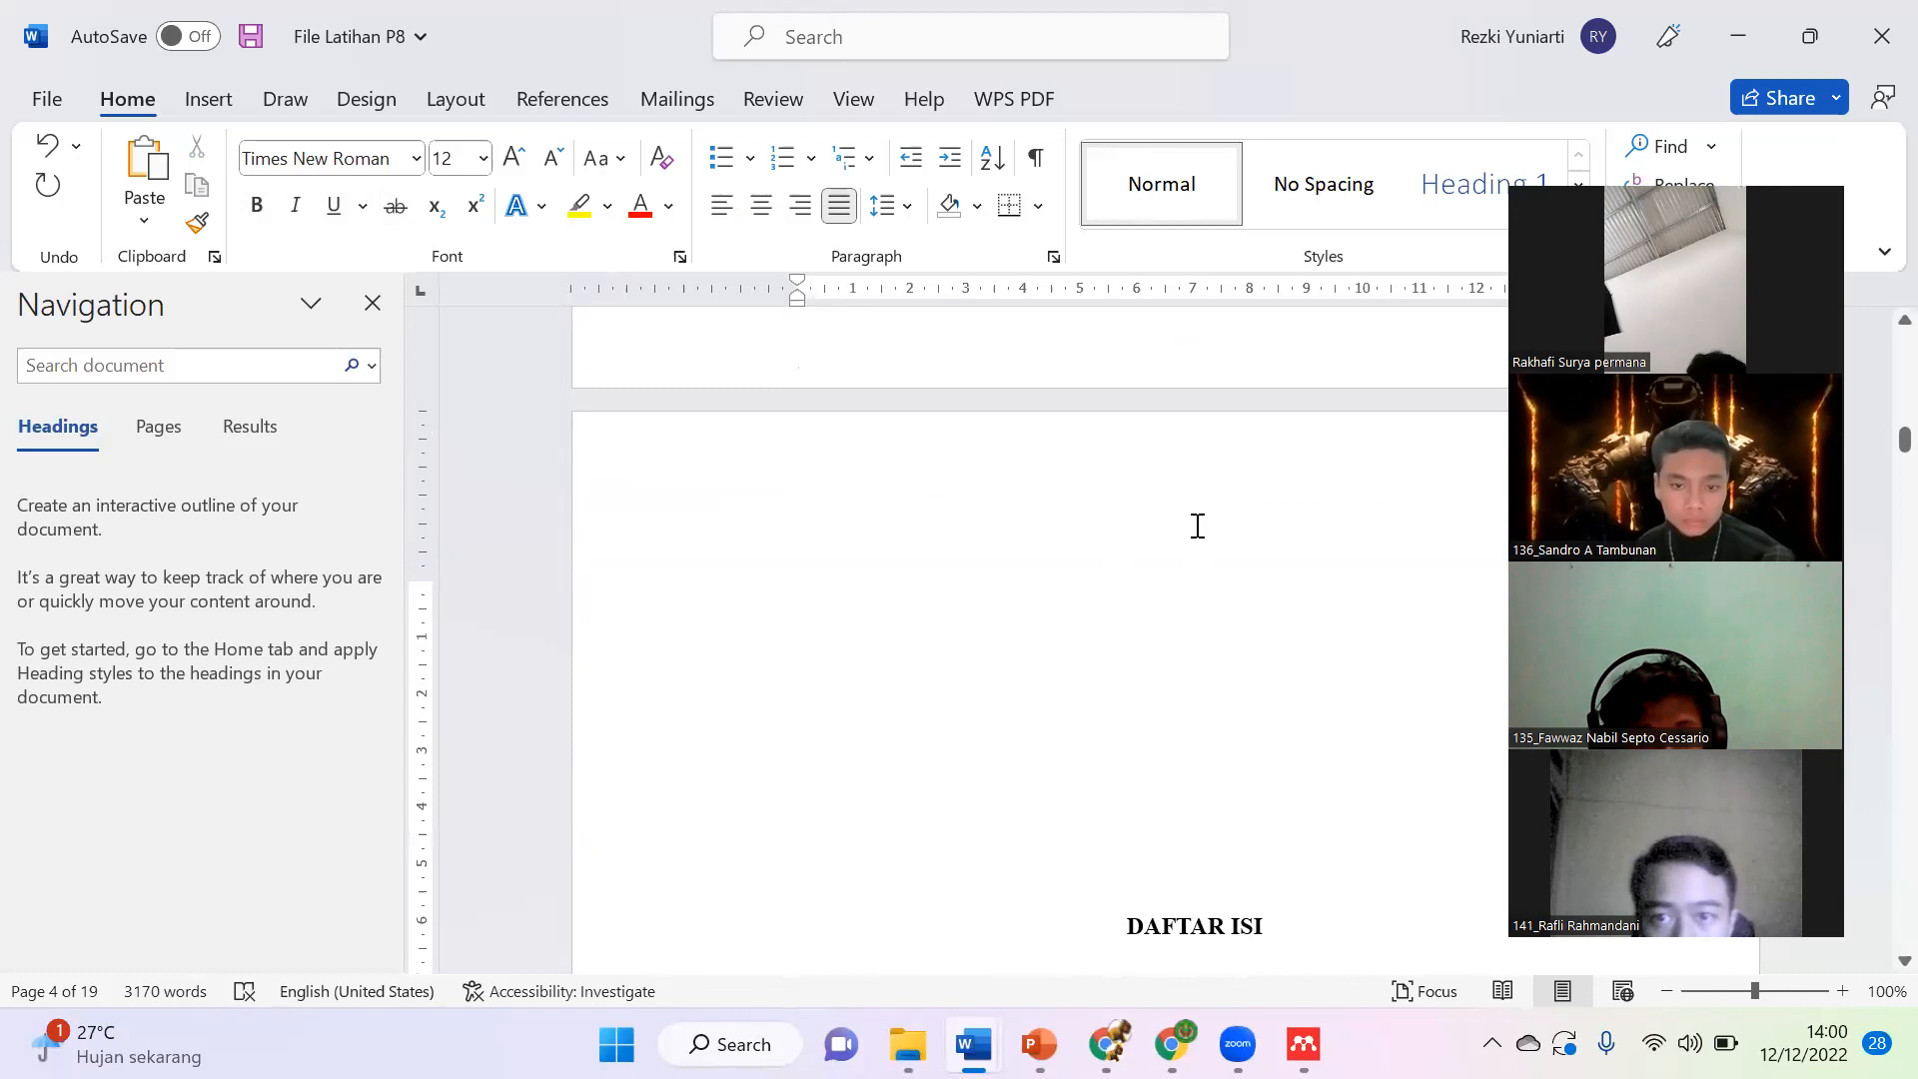
key("Delete")
key("Delete")
key("Delete")
key("Delete")
key("Delete")
key("Delete")
key("Delete")
key("Delete")
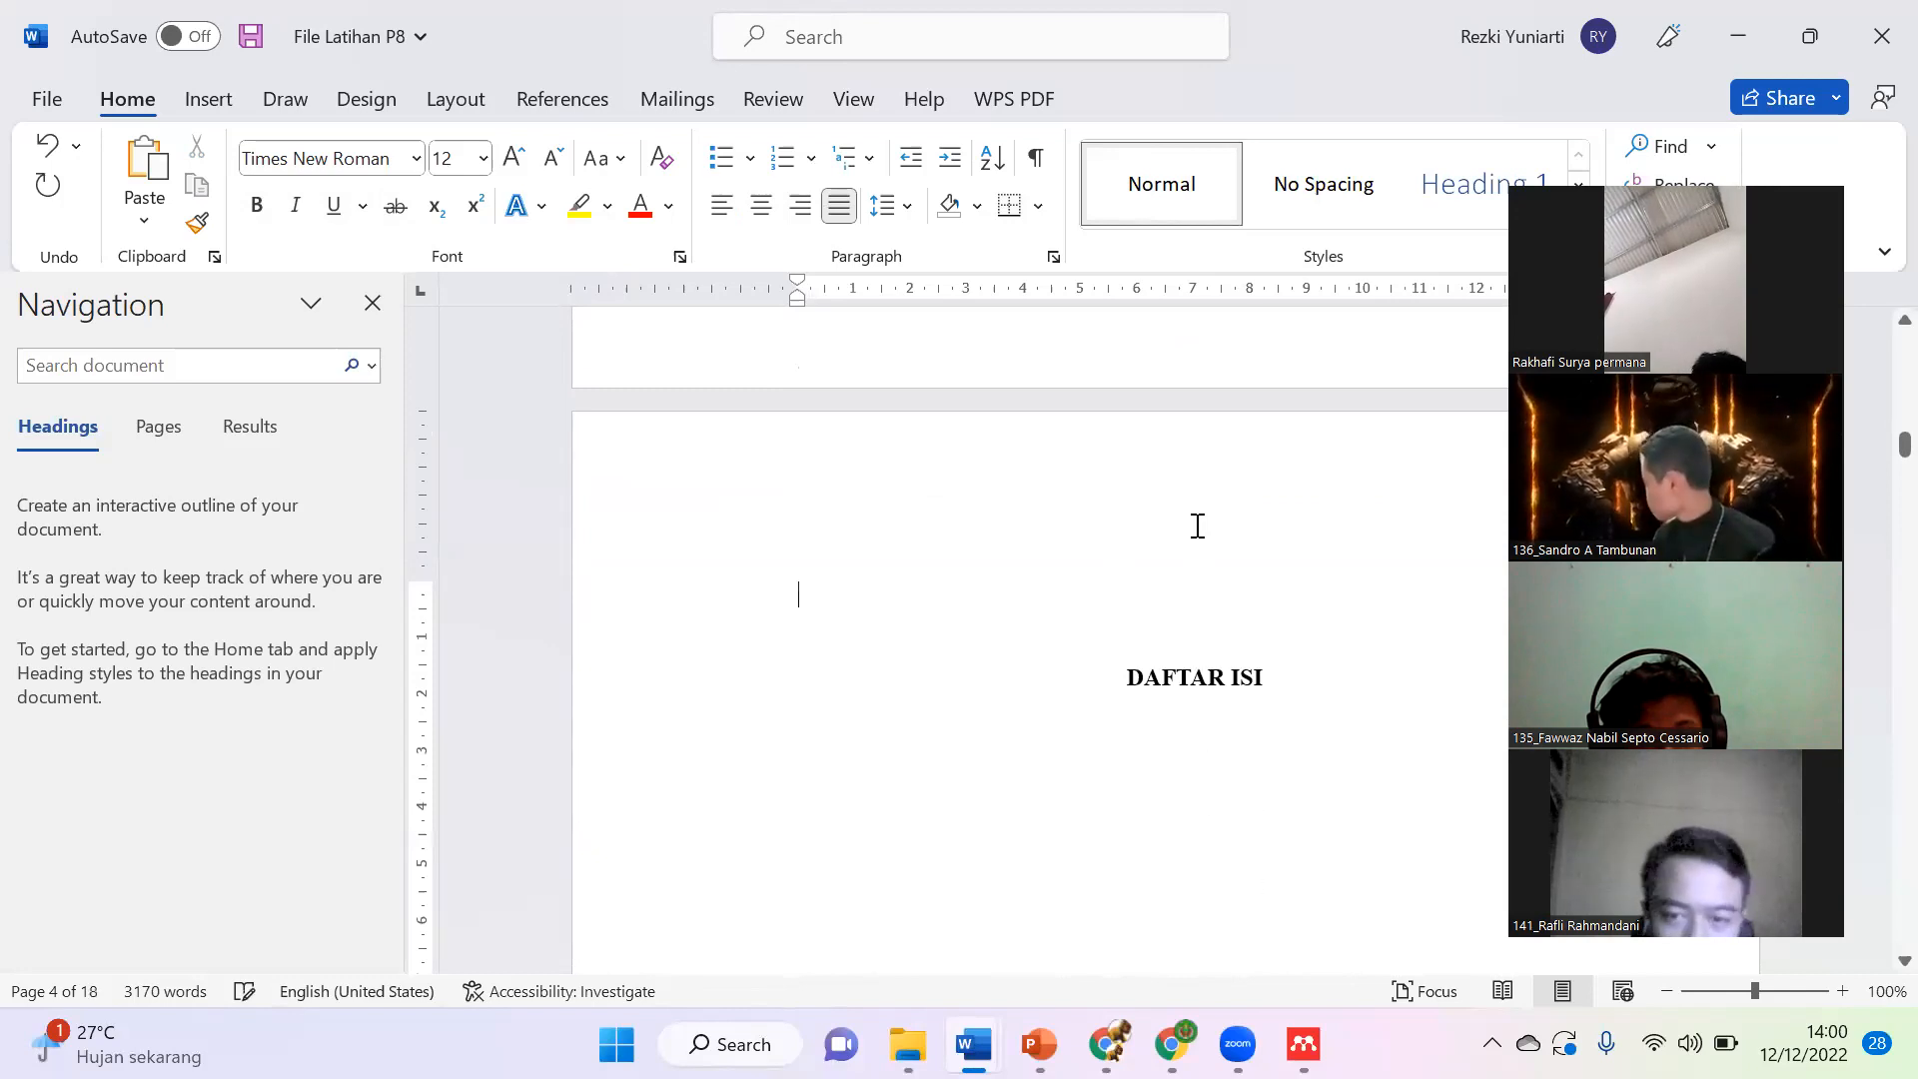
key("Delete")
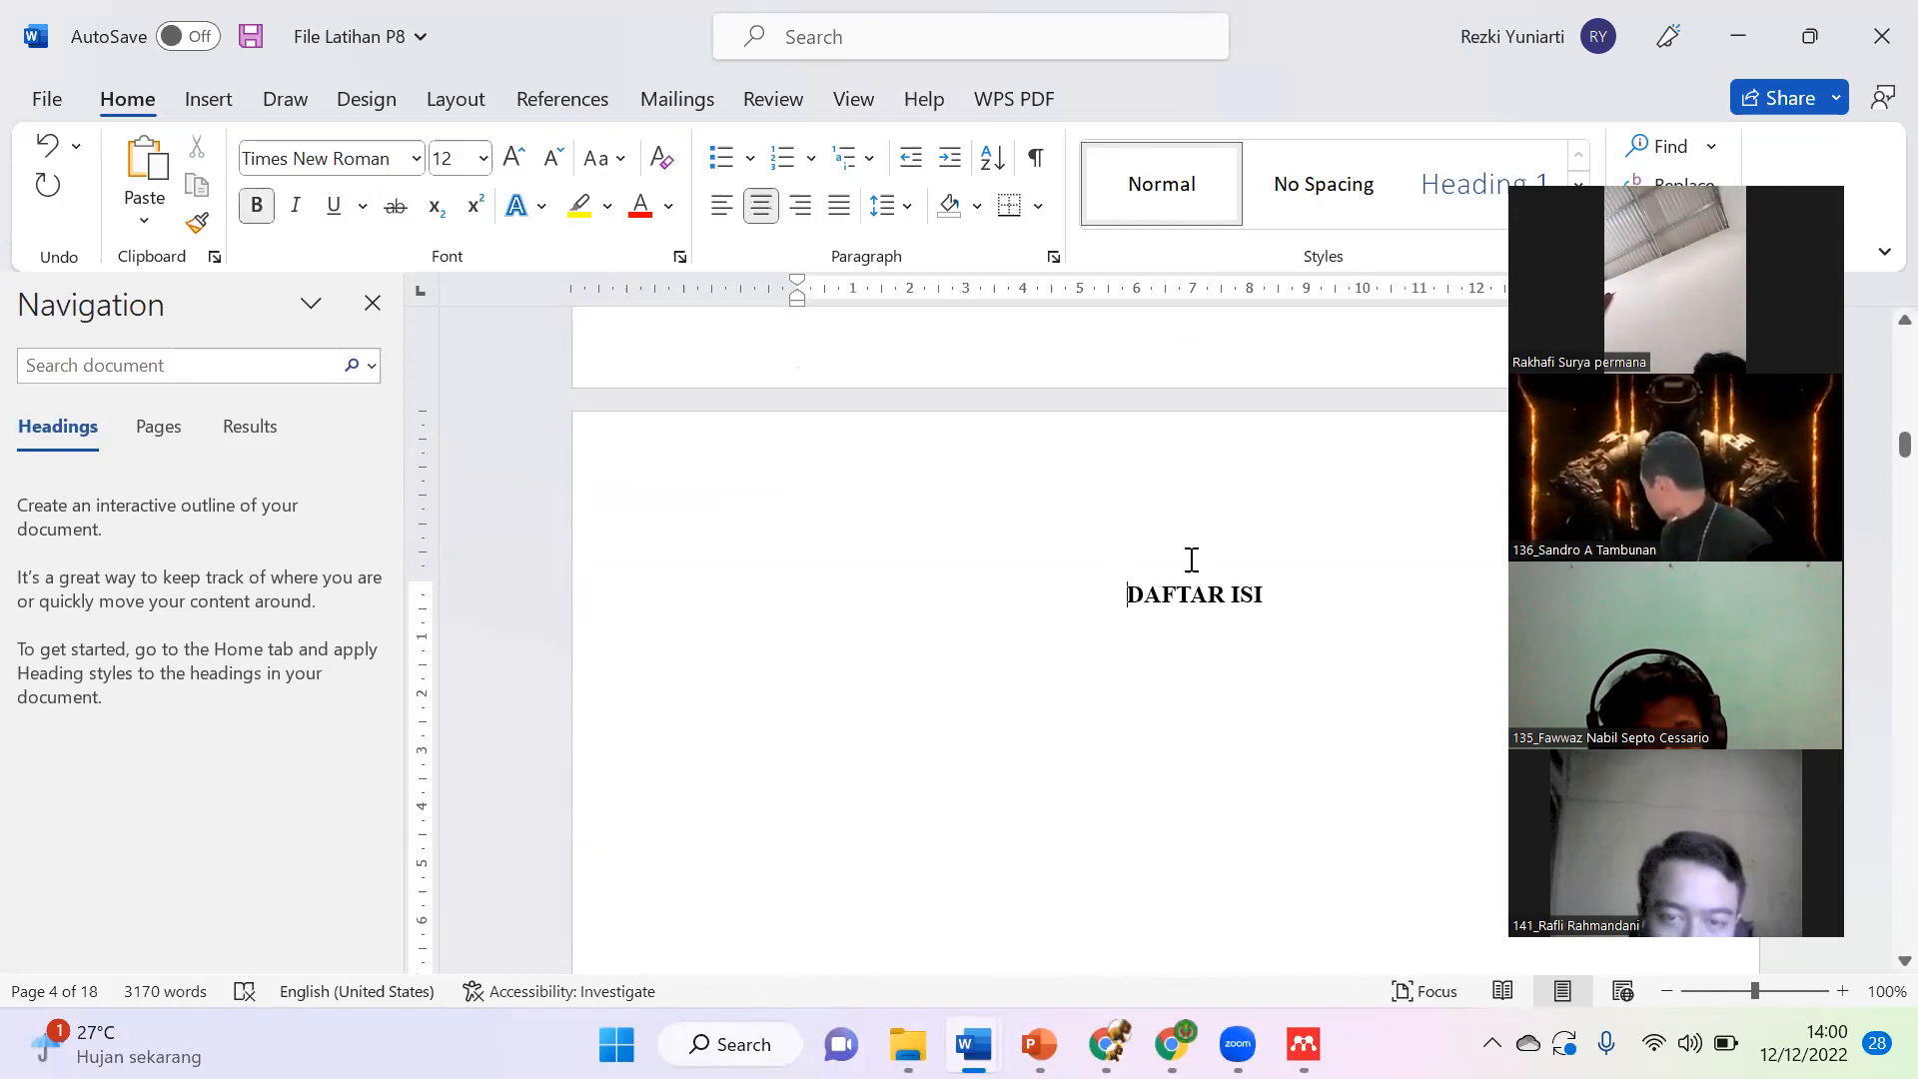
Step: Insert a page break directly before the DAFTAR TABEL heading
scroll(1117, 561, "down", 15)
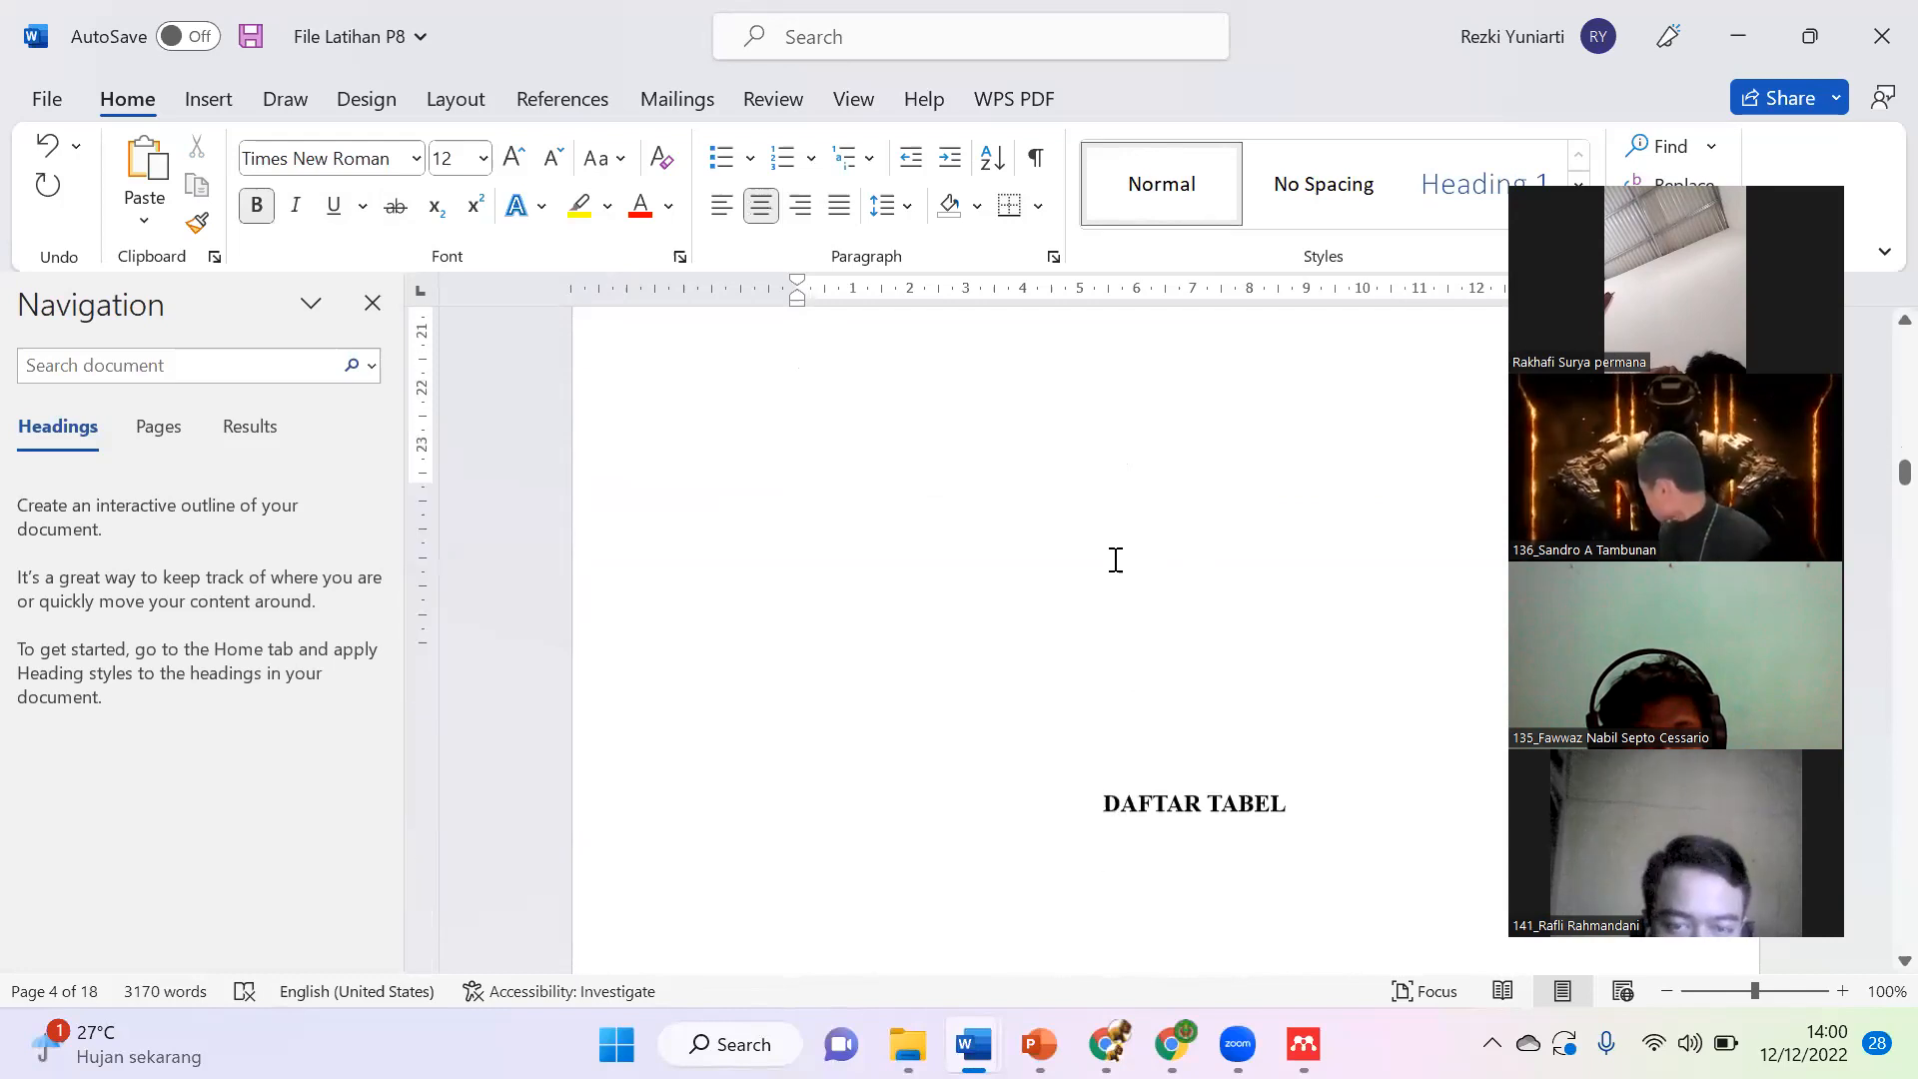
left_click(1105, 437)
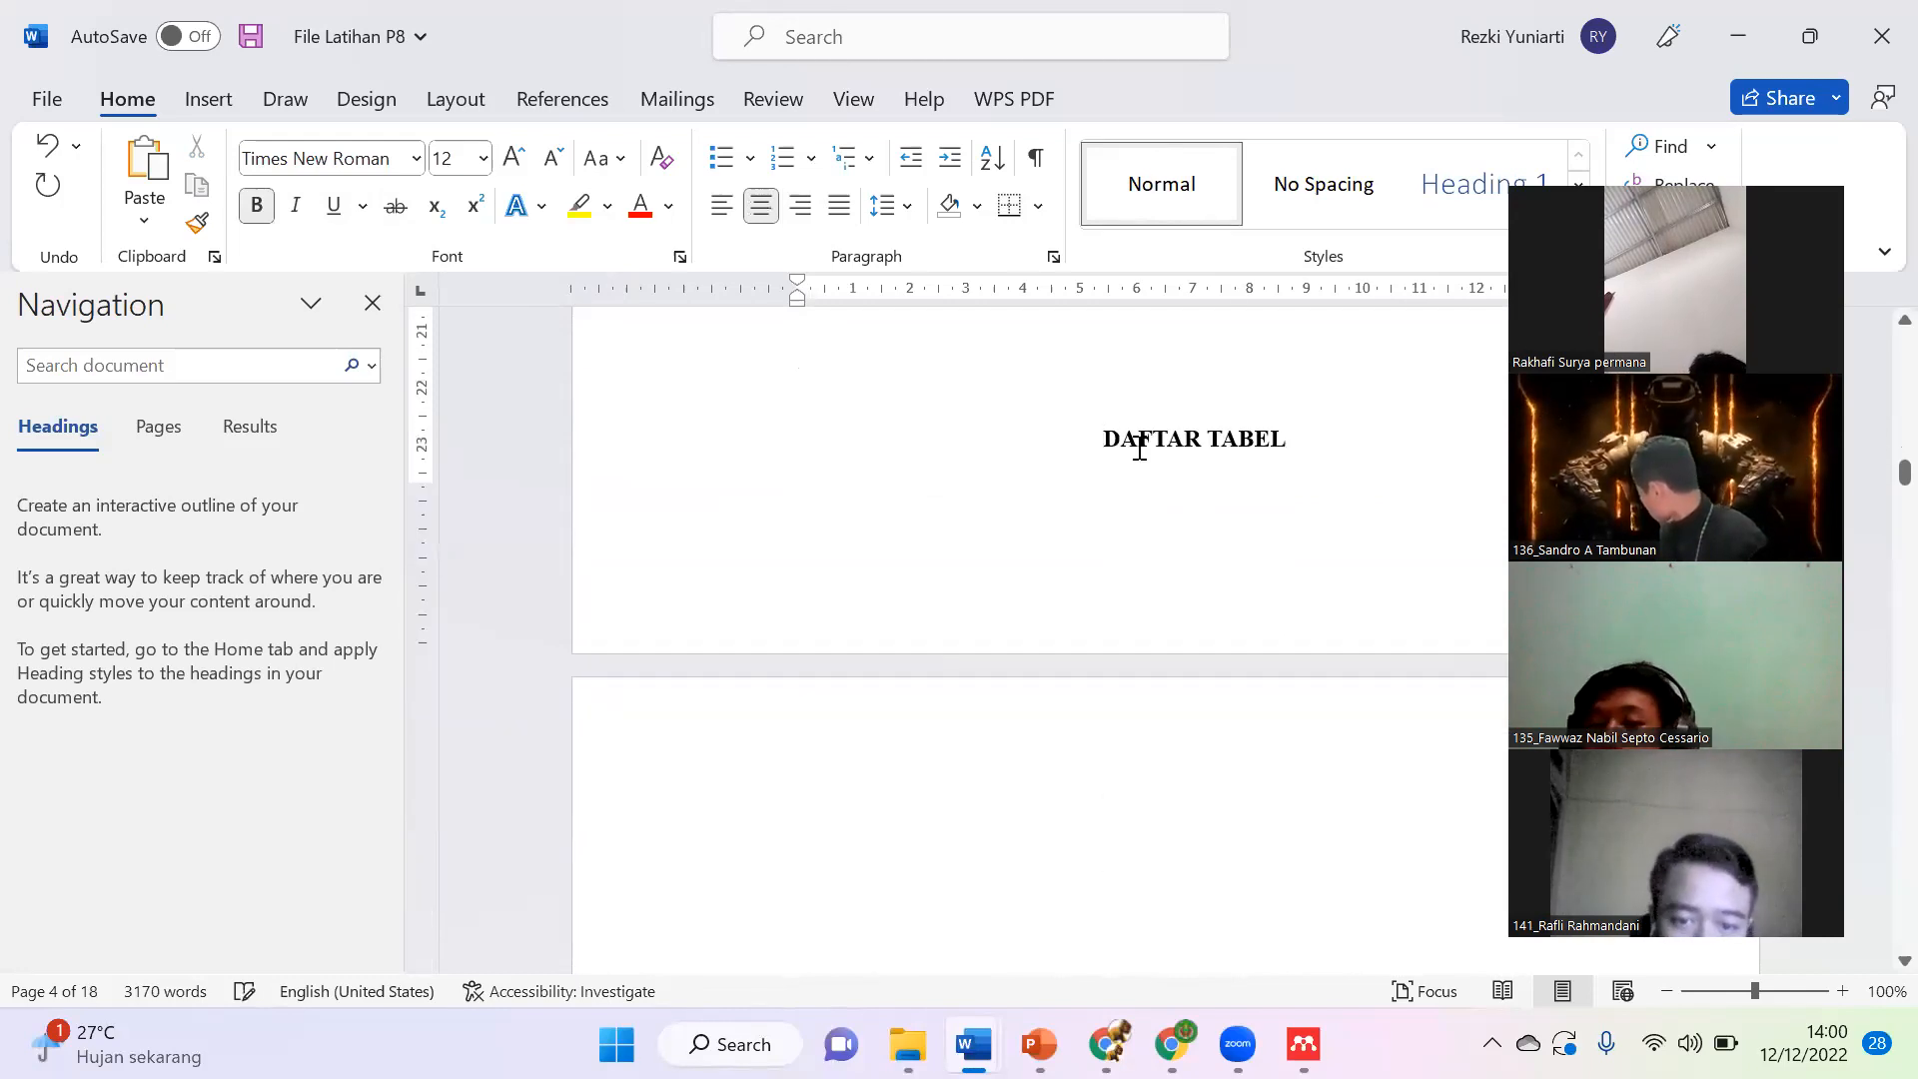
key("ctrl+Return")
Step: Insert a page break directly before the DAFTAR GAMBAR heading
scroll(1100, 473, "down", 6)
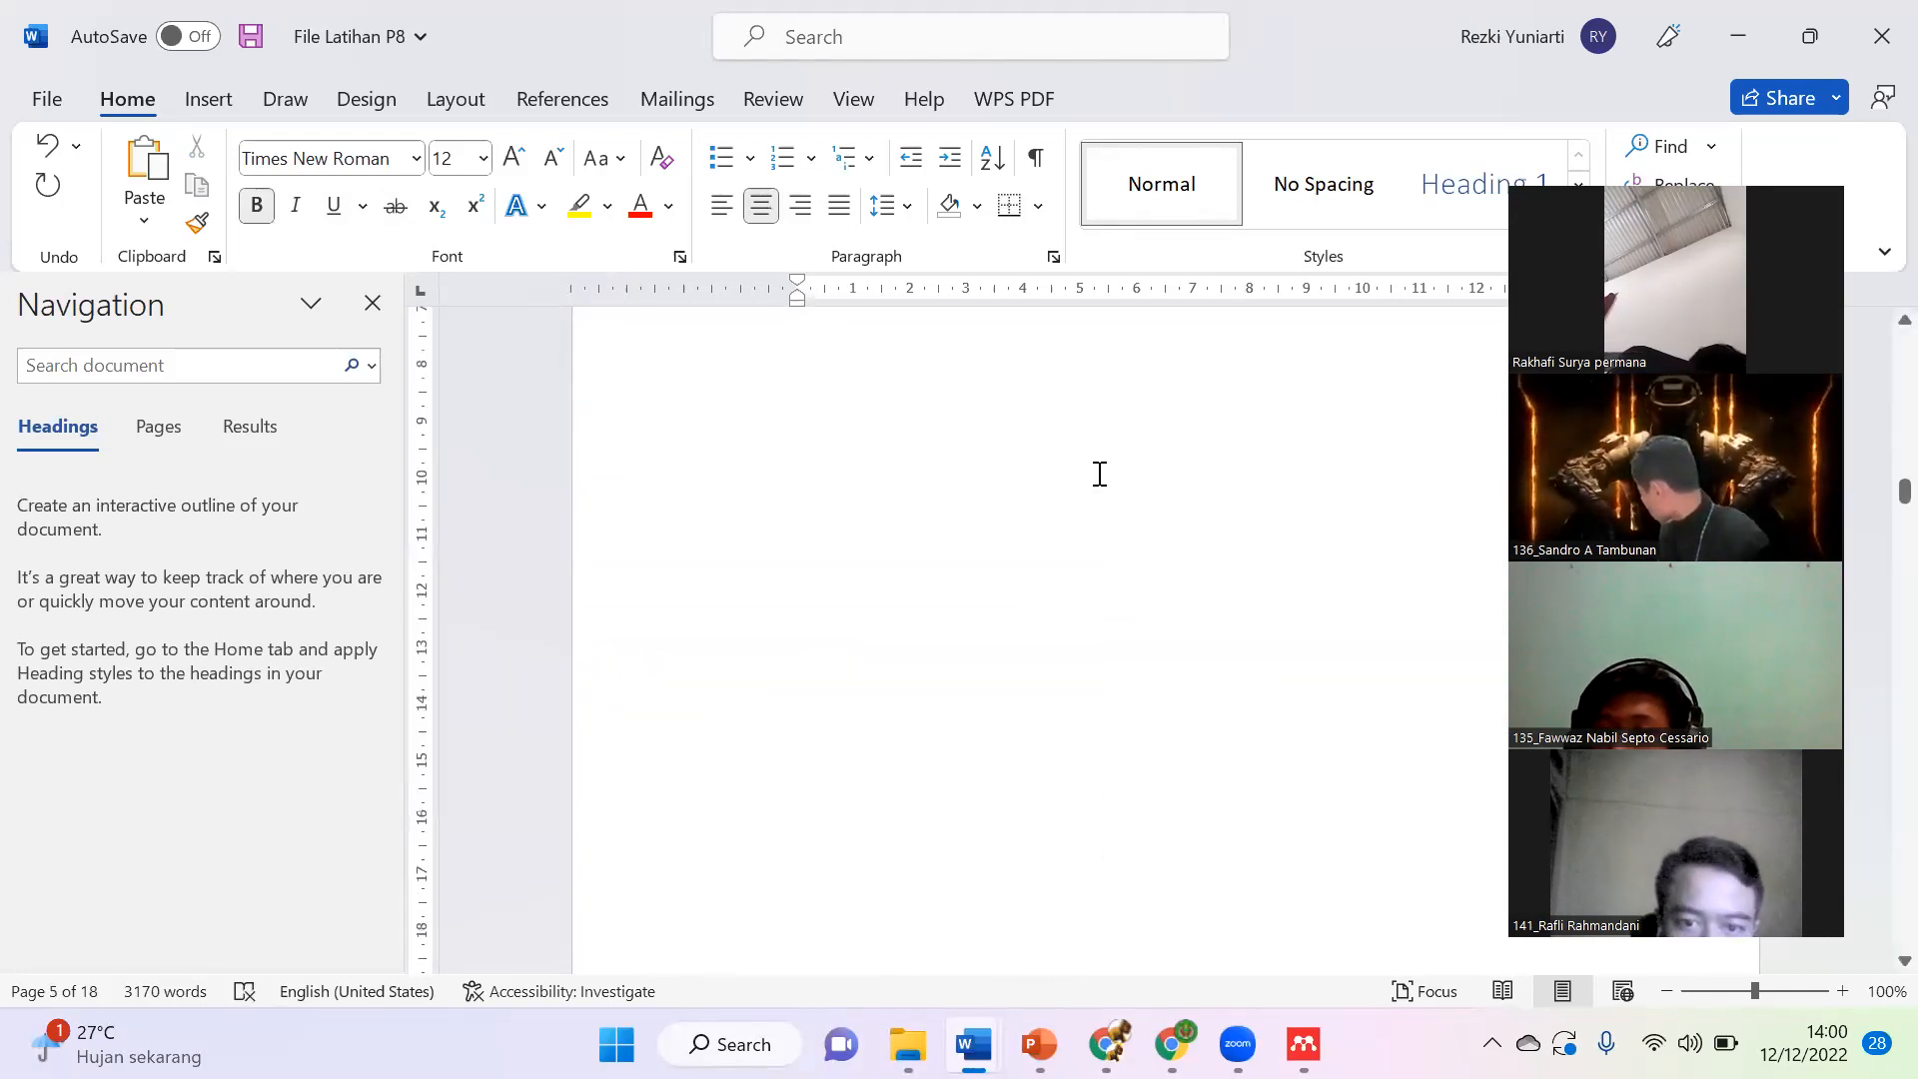
scroll(1100, 473, "down", 13)
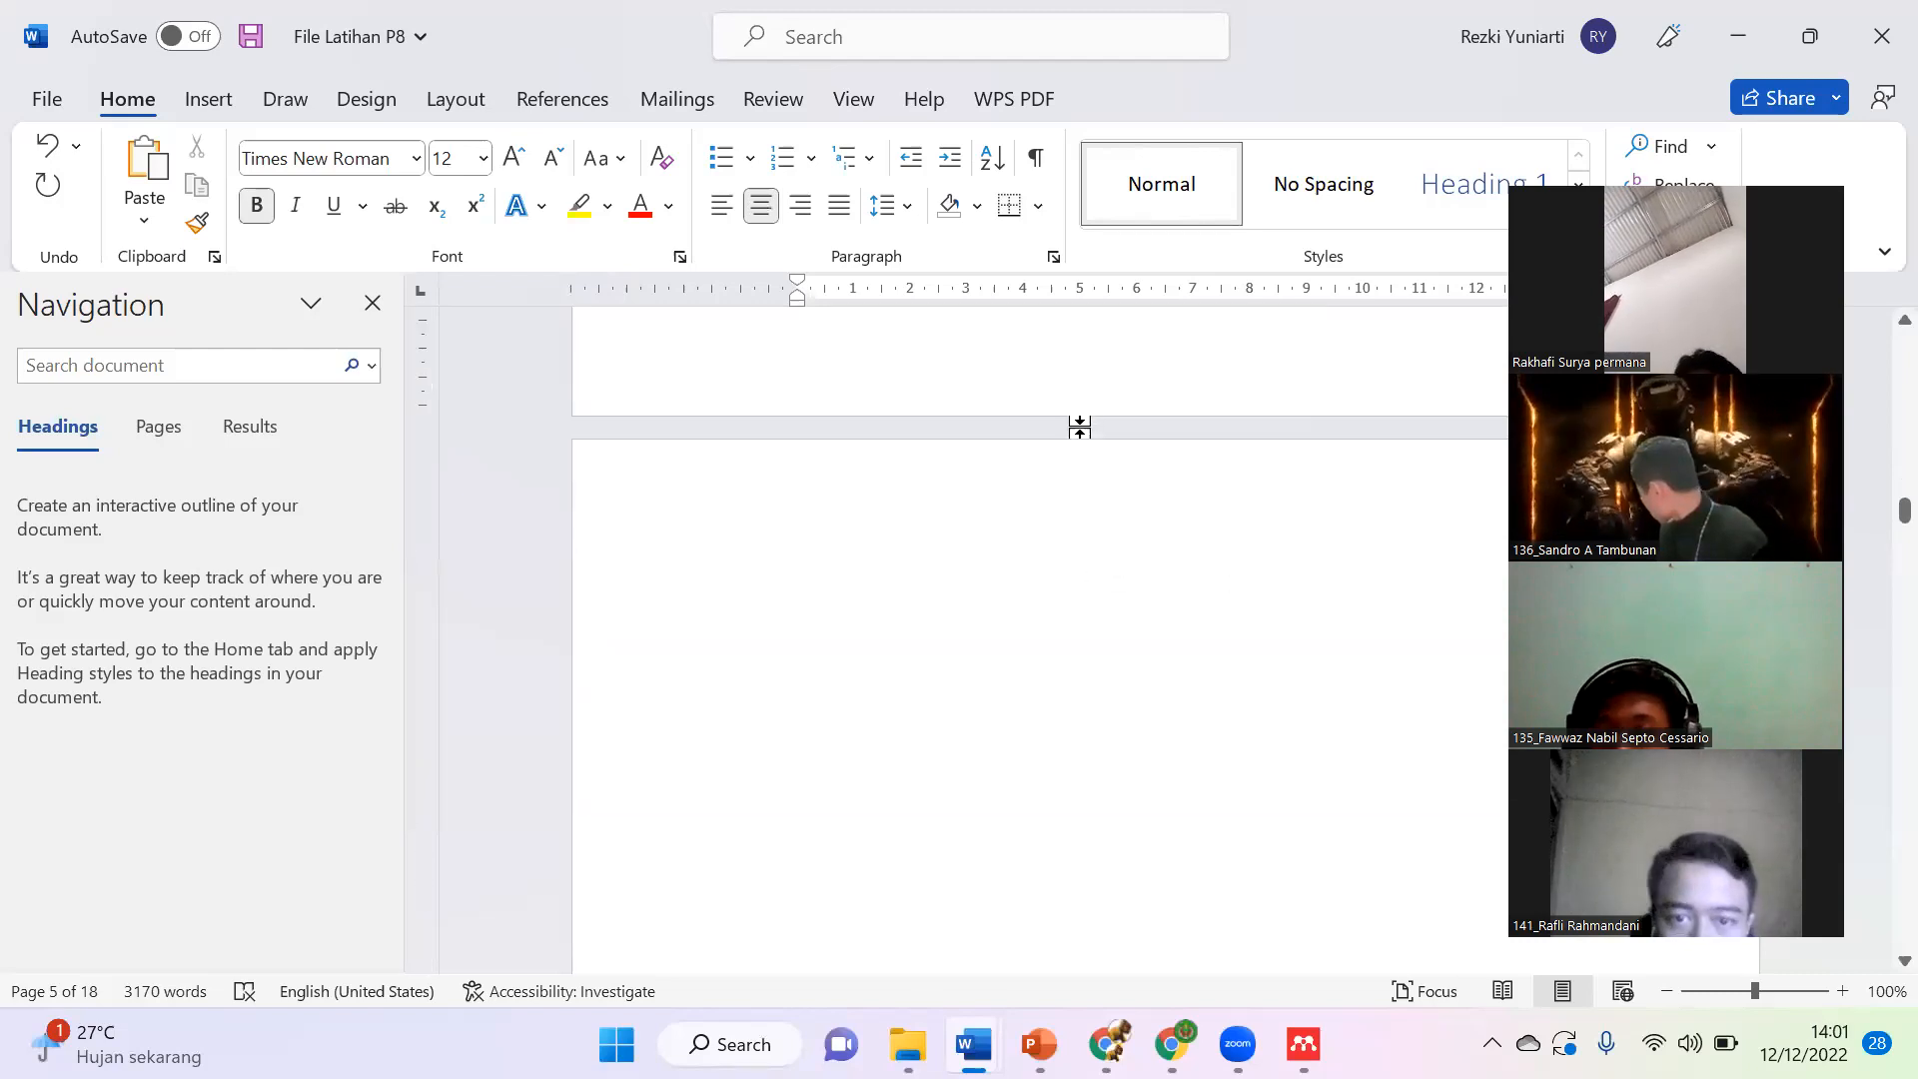
scroll(1092, 506, "up", 1)
scroll(1092, 507, "up", 3)
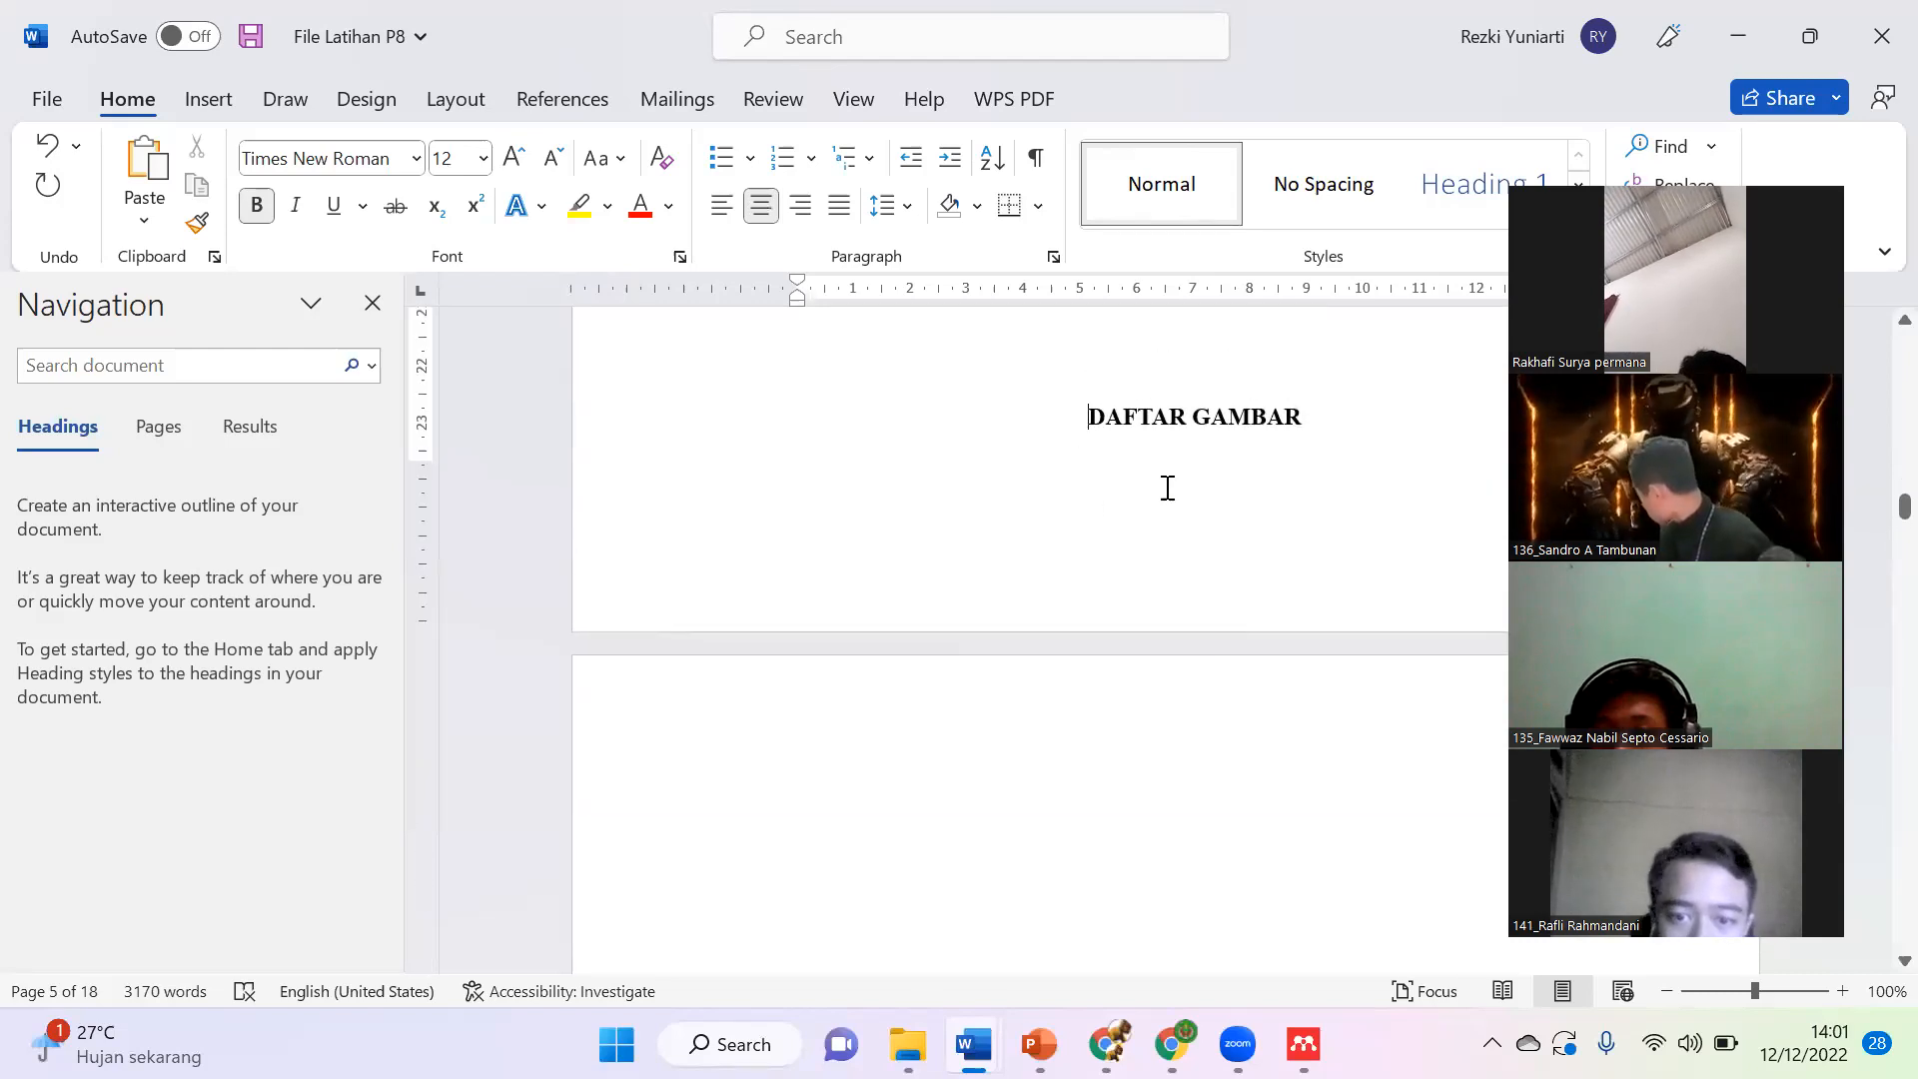
key("ctrl+Return")
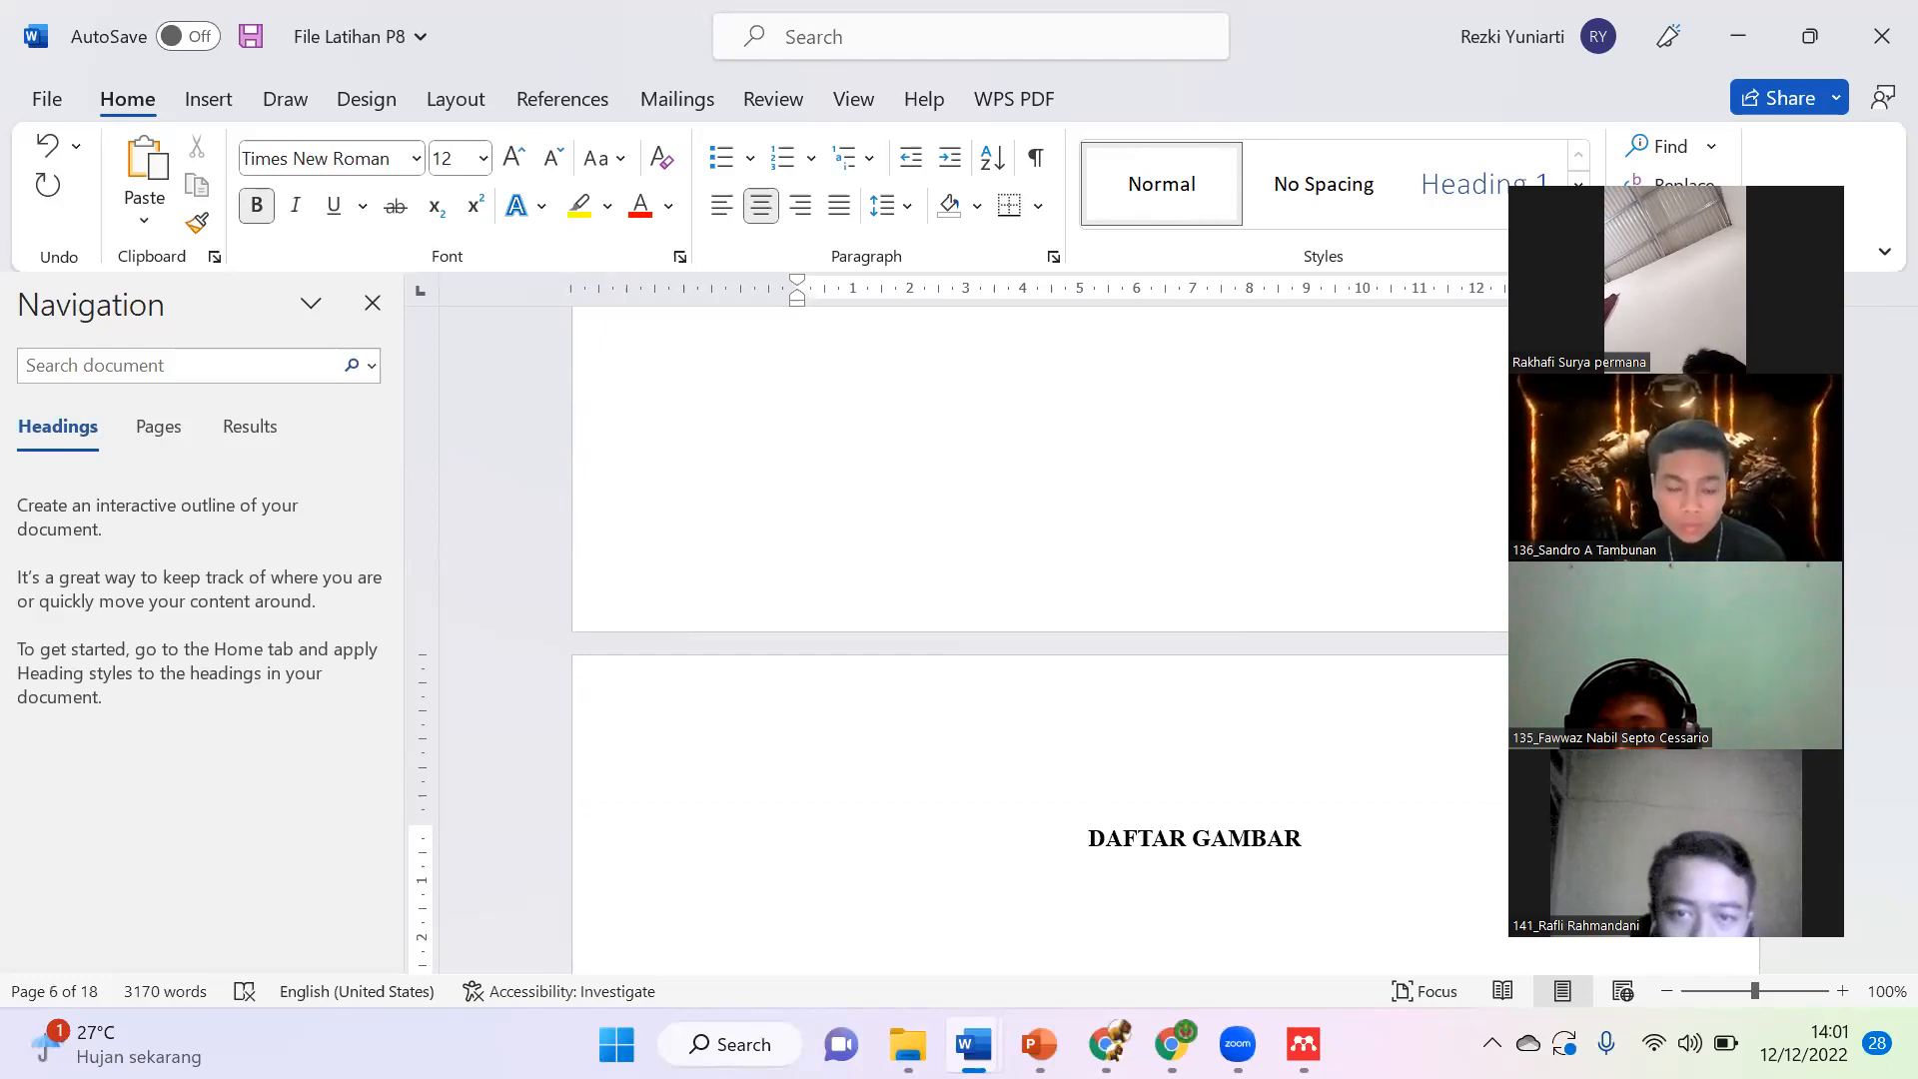
Step: Change the DAFTAR TABEL heading to DAFTAR GAMBAR
scroll(1092, 506, "up", 8)
scroll(1178, 502, "up", 3)
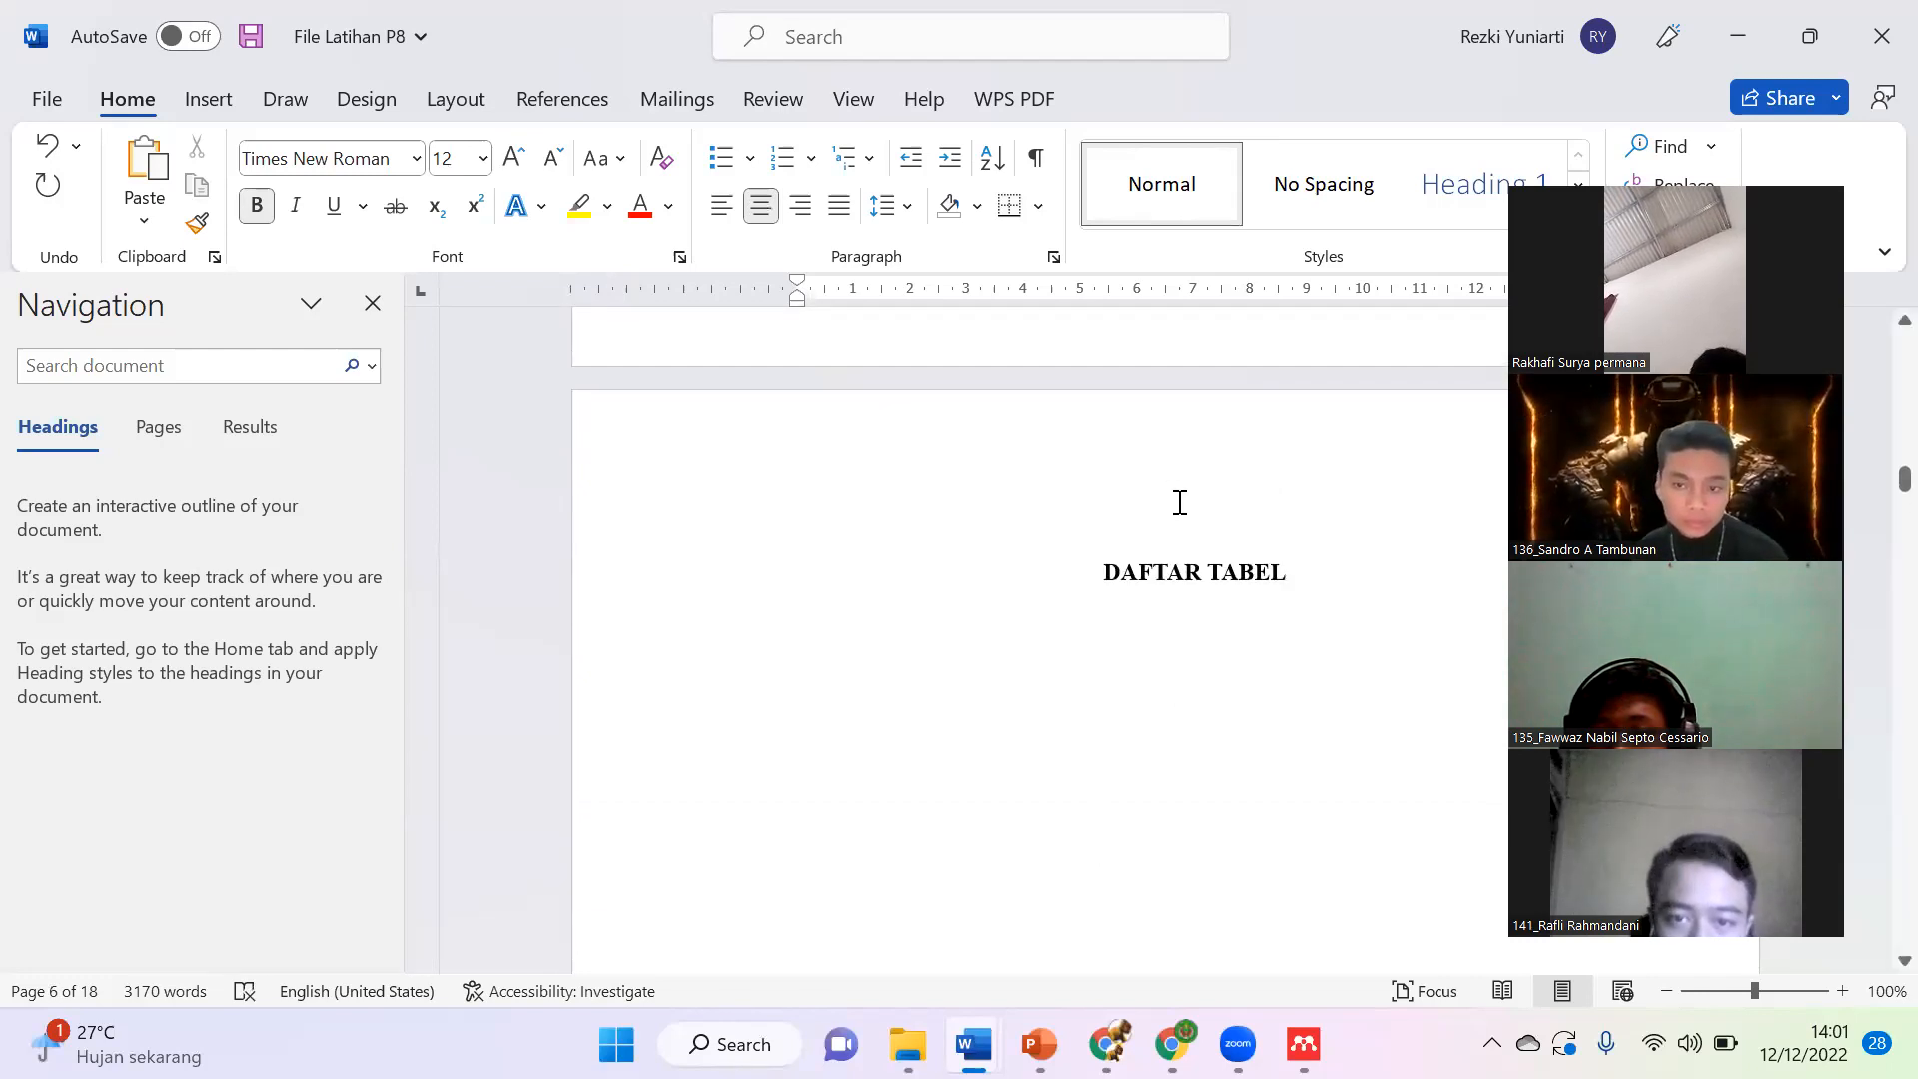
double_click(1280, 654)
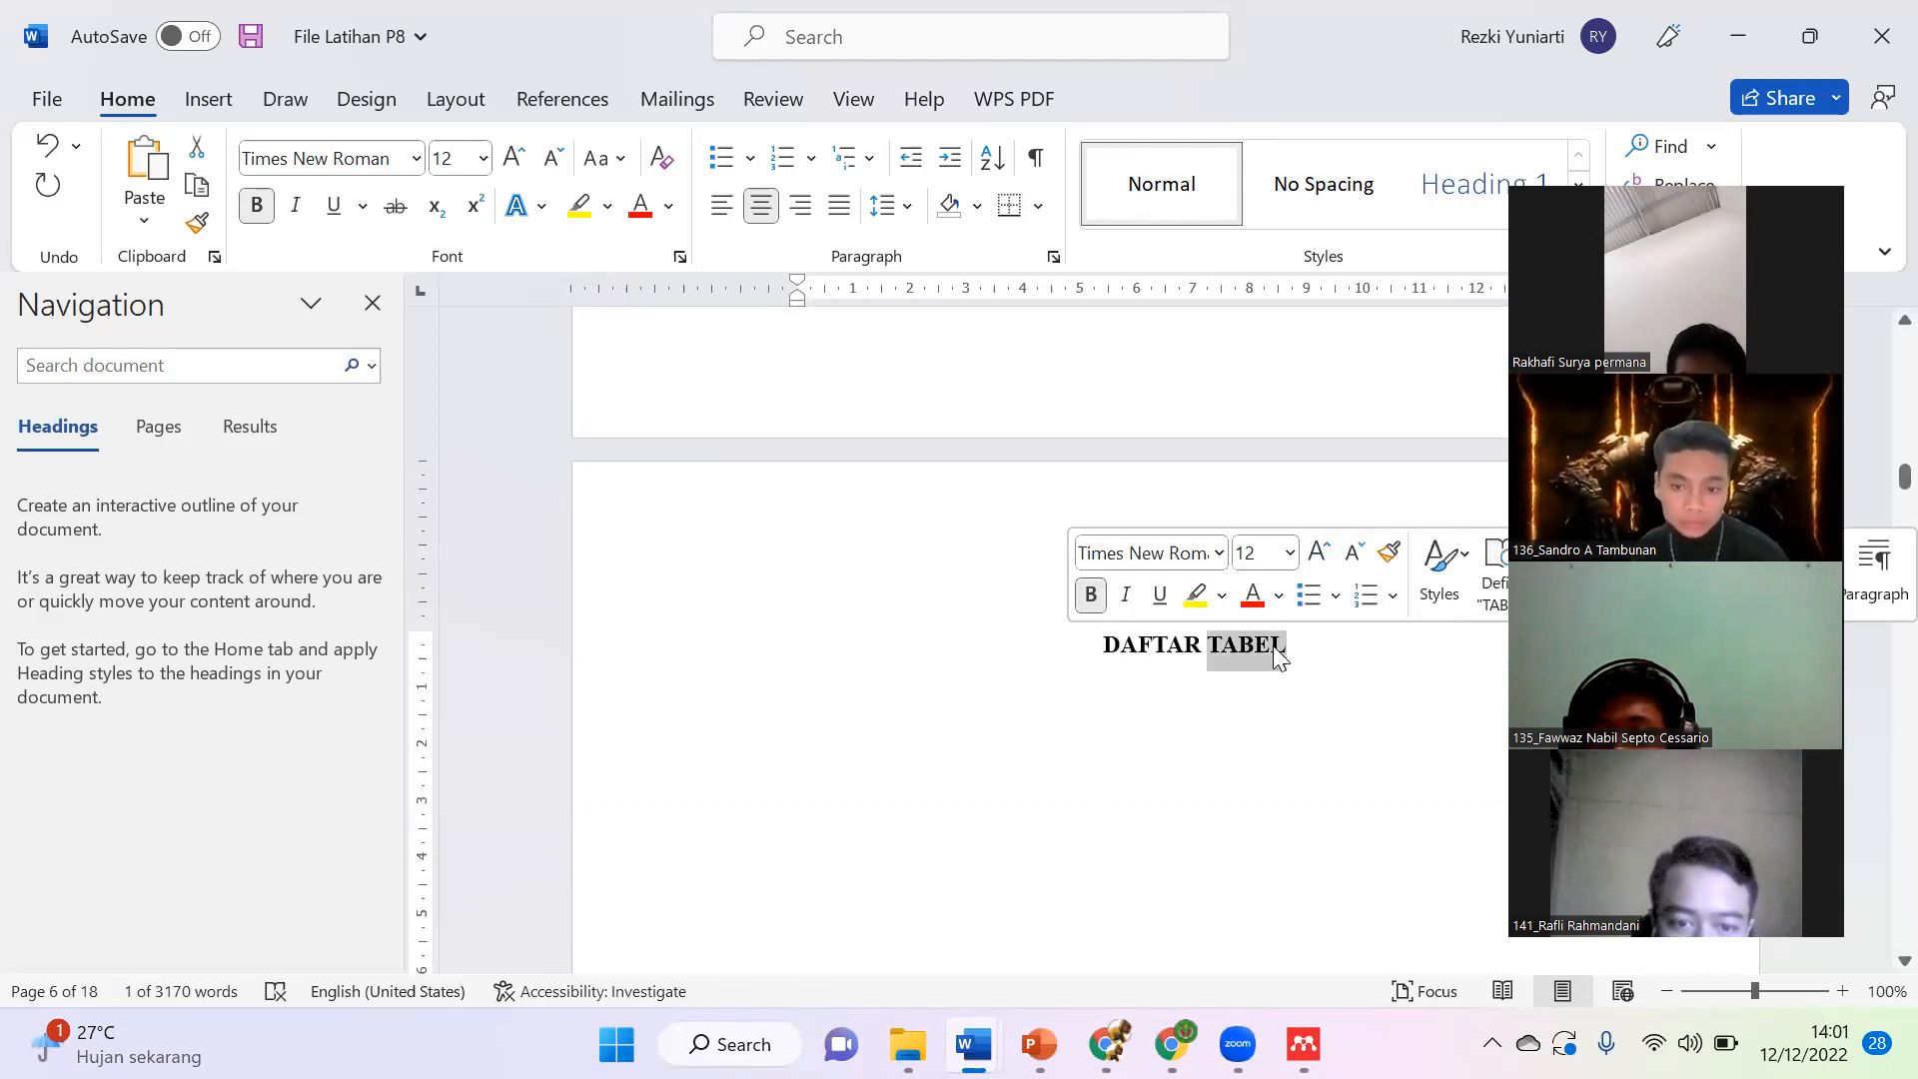
type("G")
key("BackSpace")
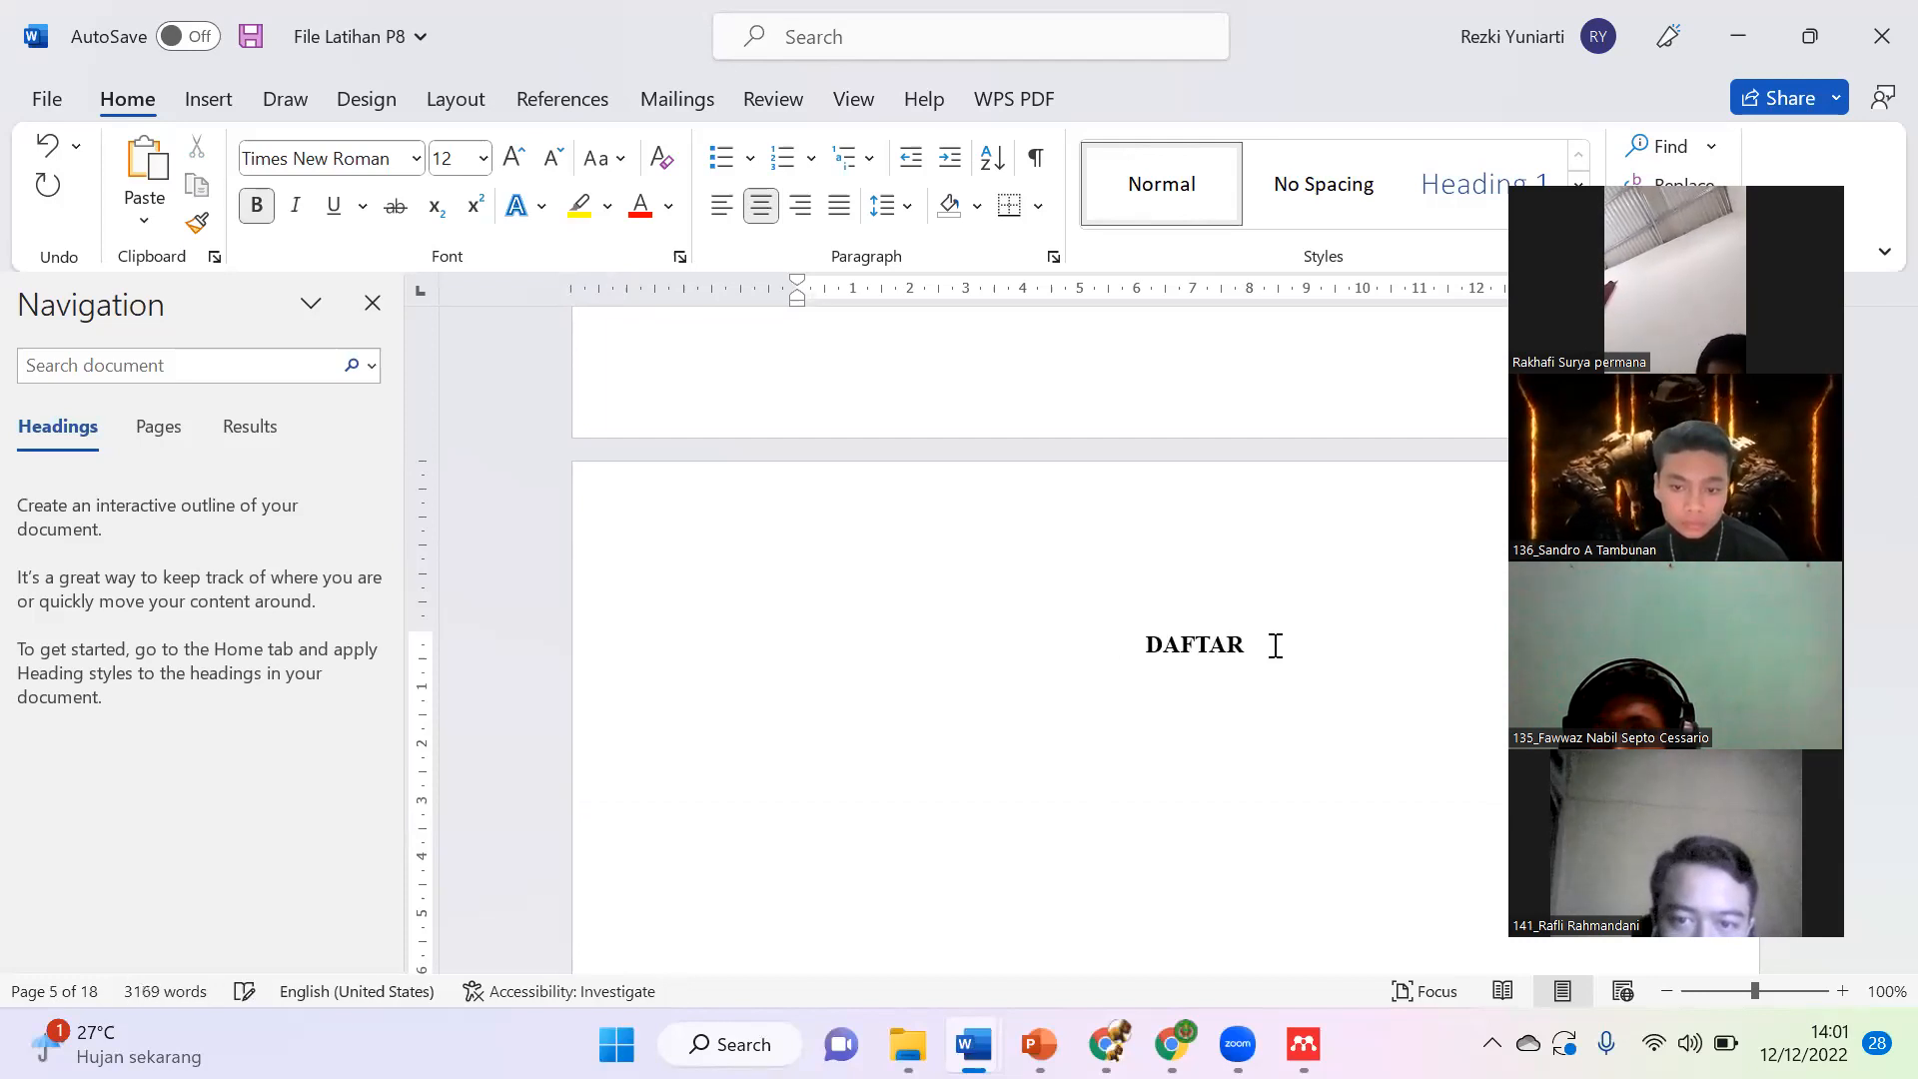
type("AN")
key("BackSpace")
key("BackSpace")
type("GAMBAR")
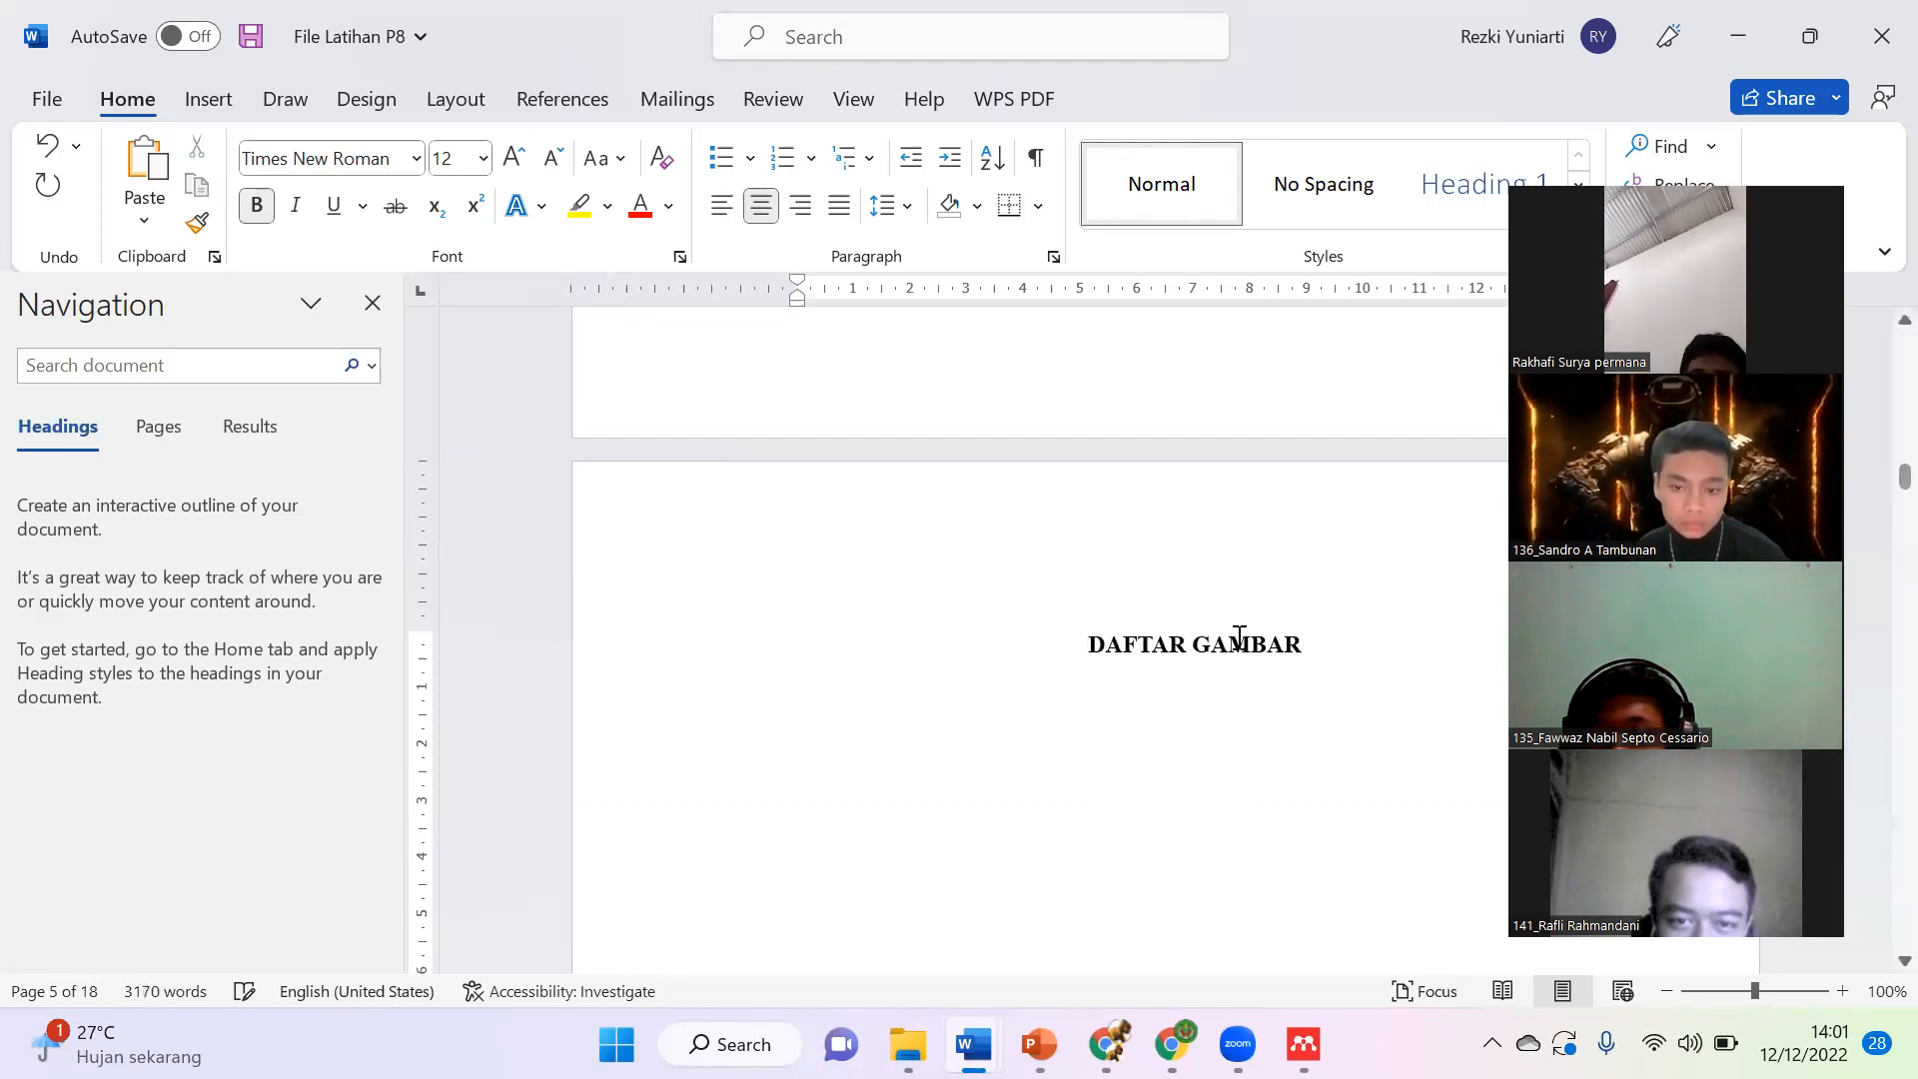
Step: Check the original DAFTAR GAMBAR heading on the following page and place the cursor below it
scroll(1239, 637, "down", 15)
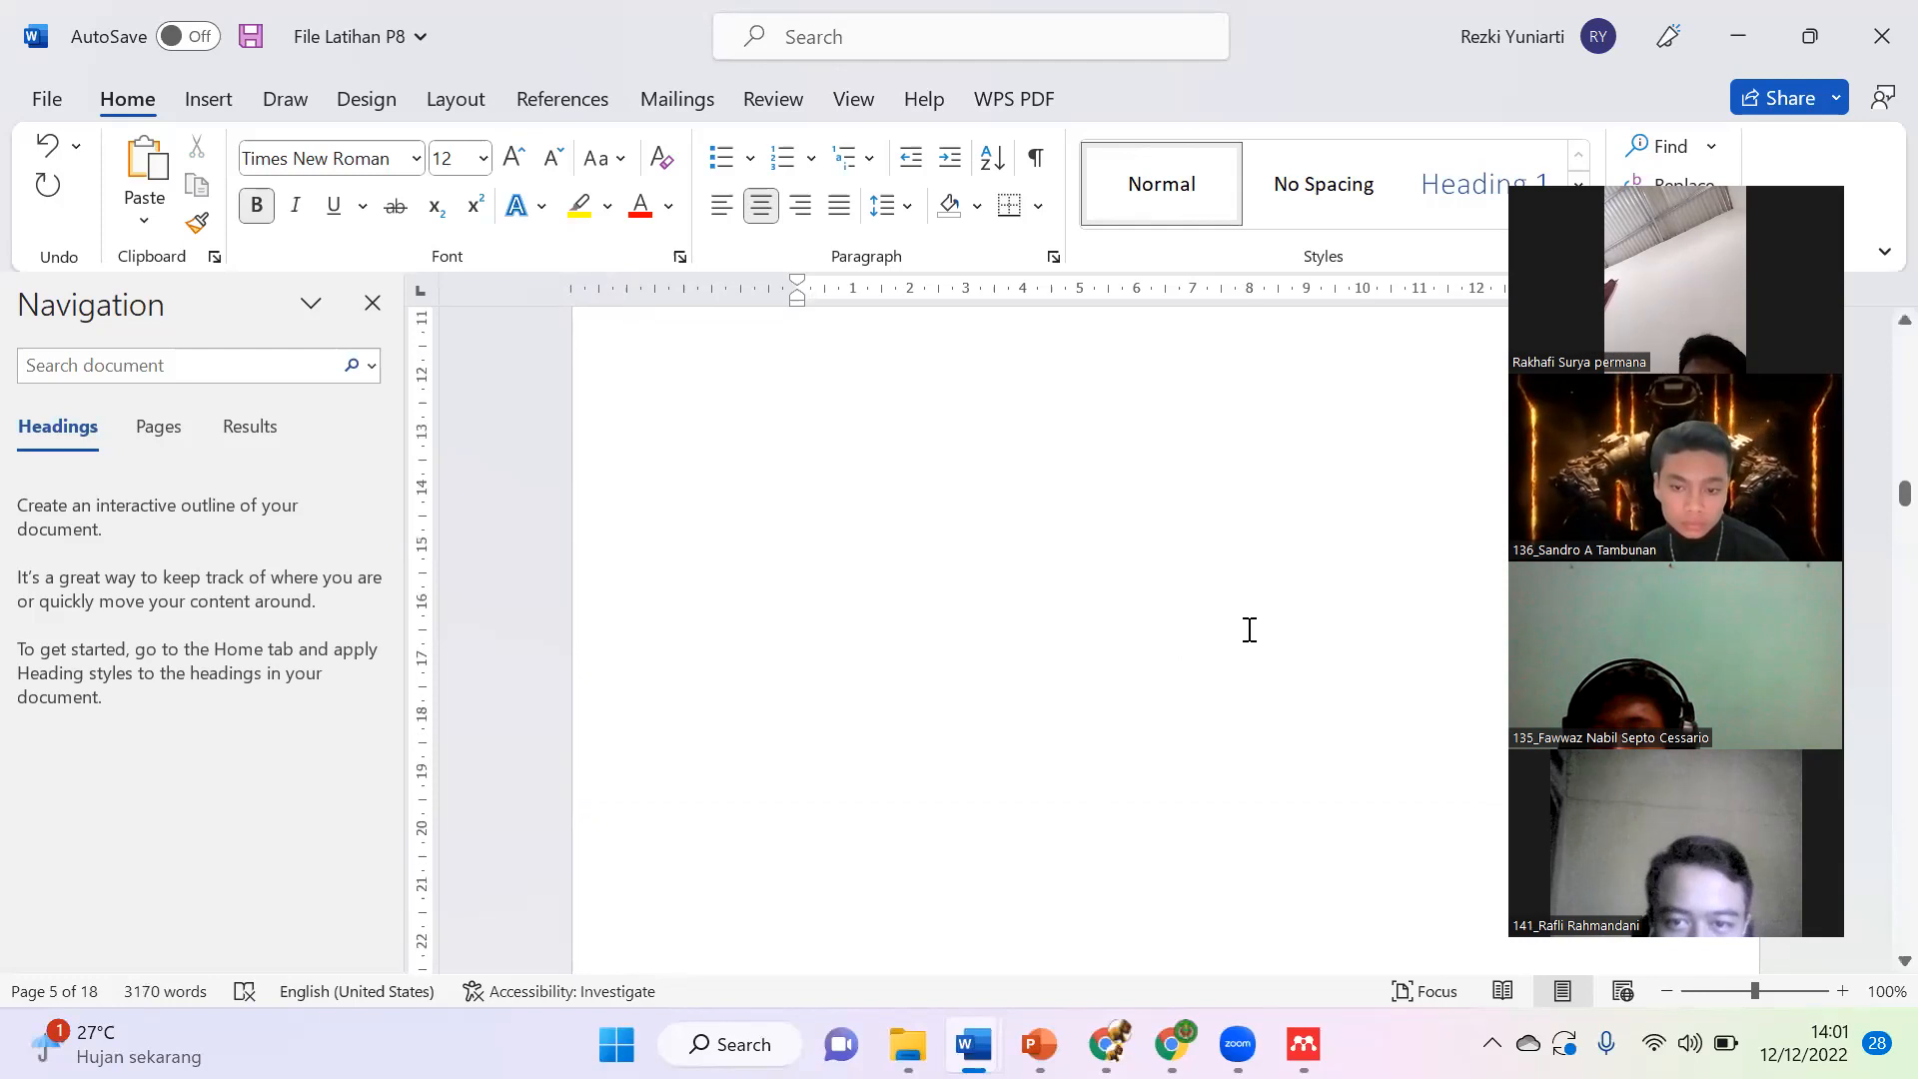
scroll(1248, 624, "up", 13)
scroll(1244, 539, "down", 5)
scroll(1239, 483, "up", 4)
double_click(1239, 484)
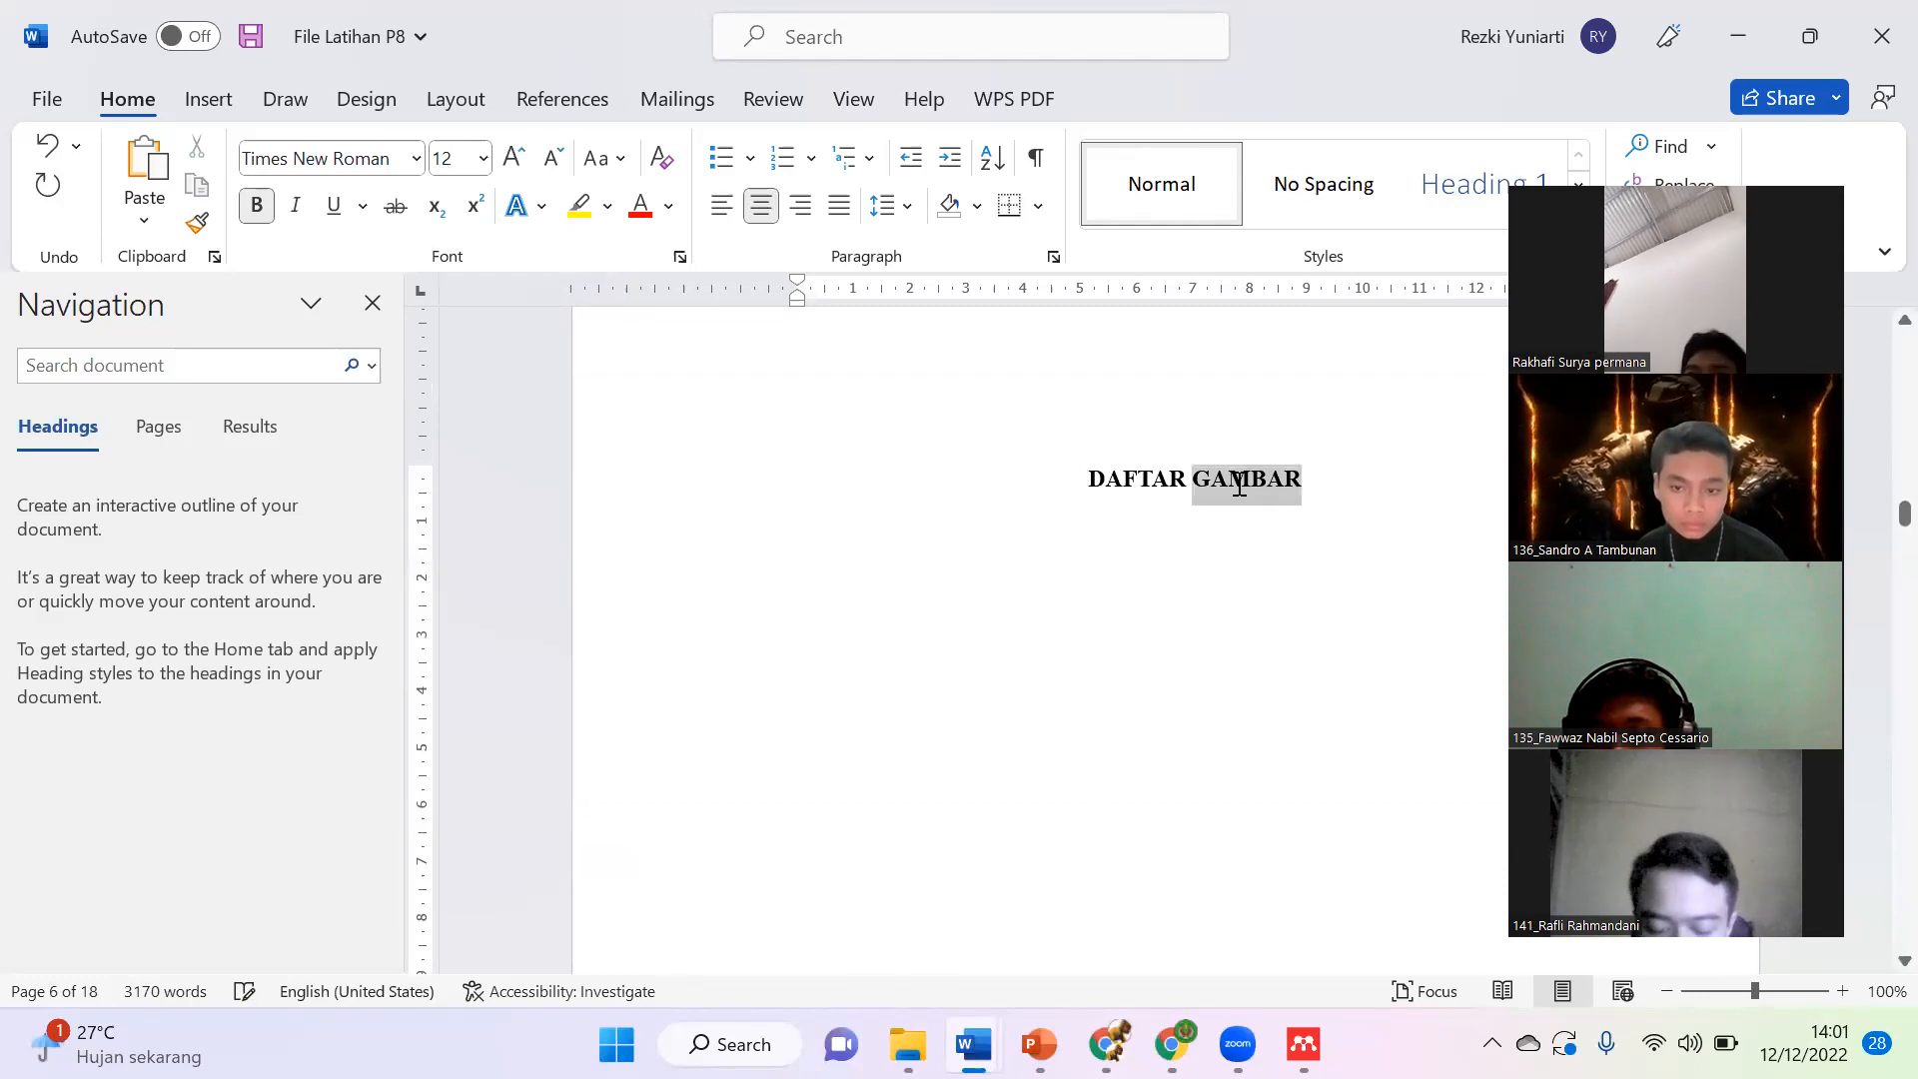
left_click(1227, 634)
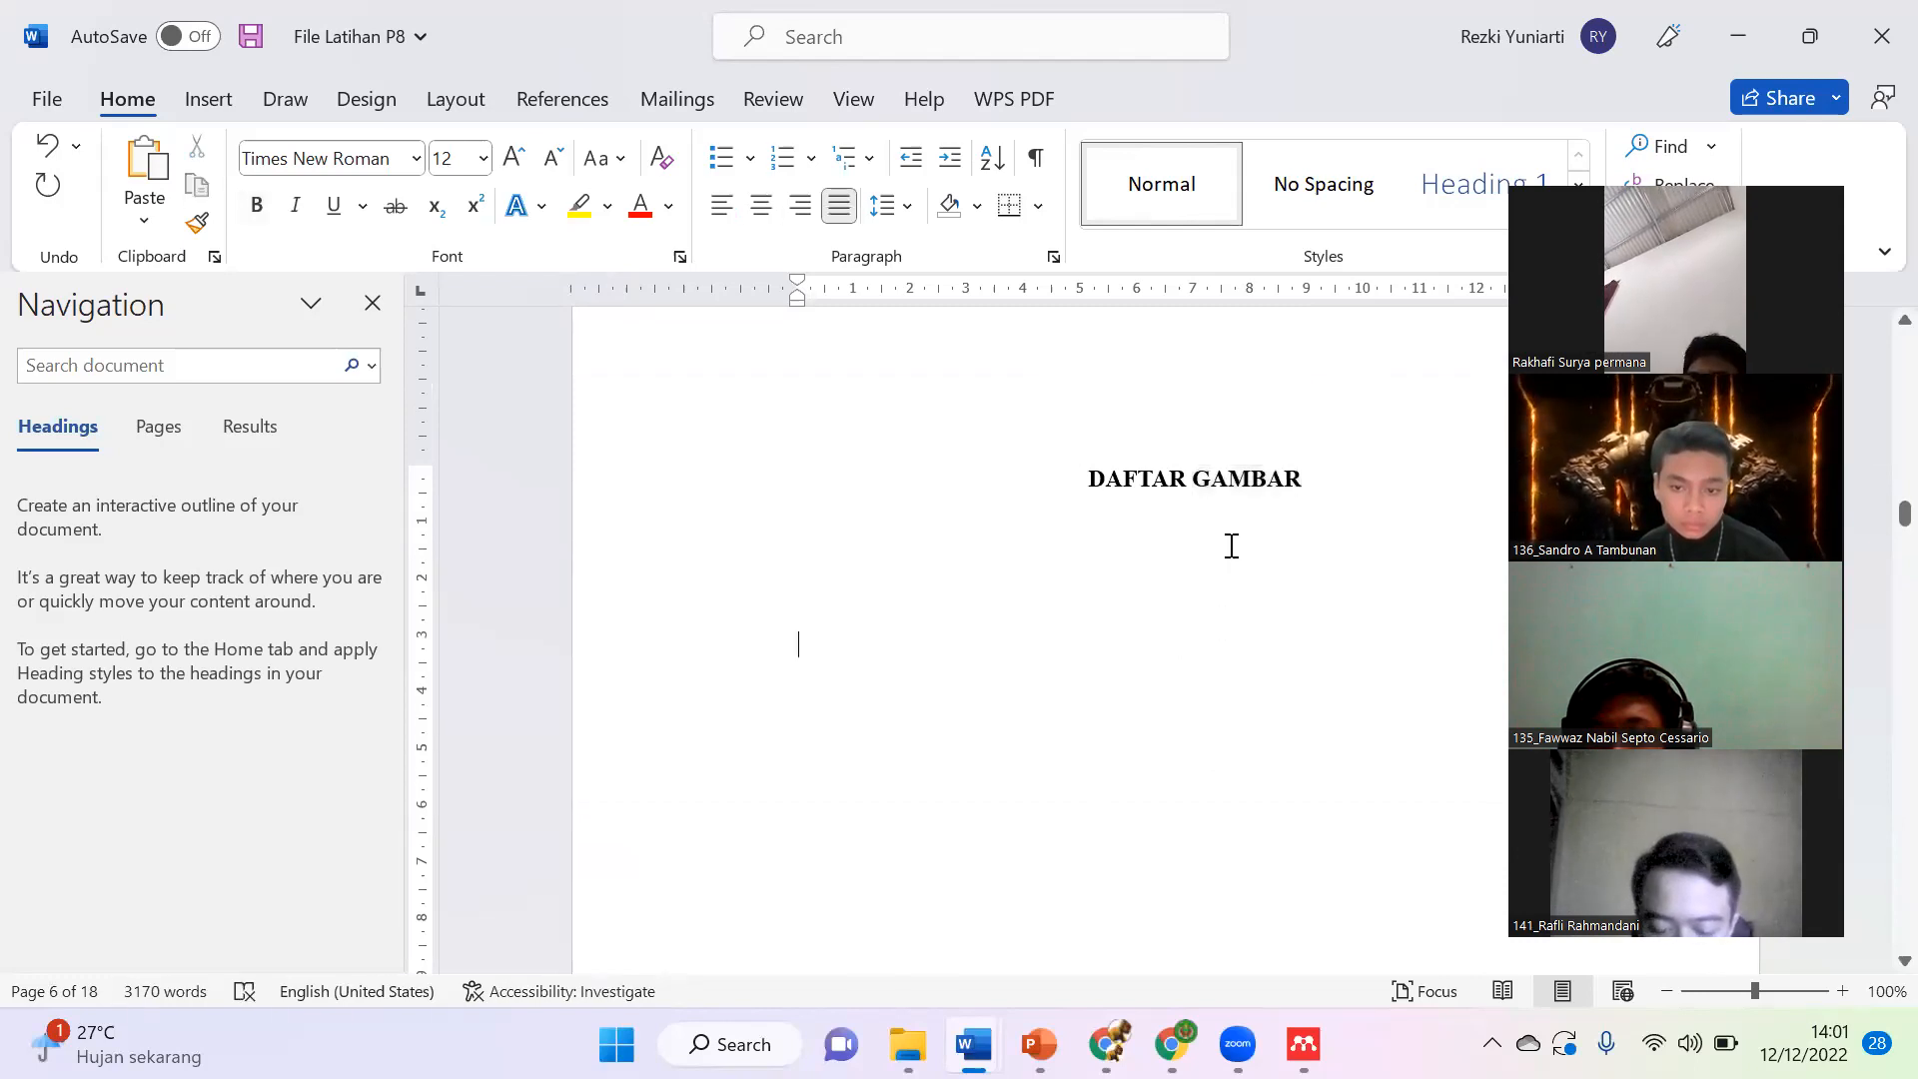
Step: Change the second DAFTAR GAMBAR heading to DAFTAR TABEL
double_click(1230, 483)
type("TABEL")
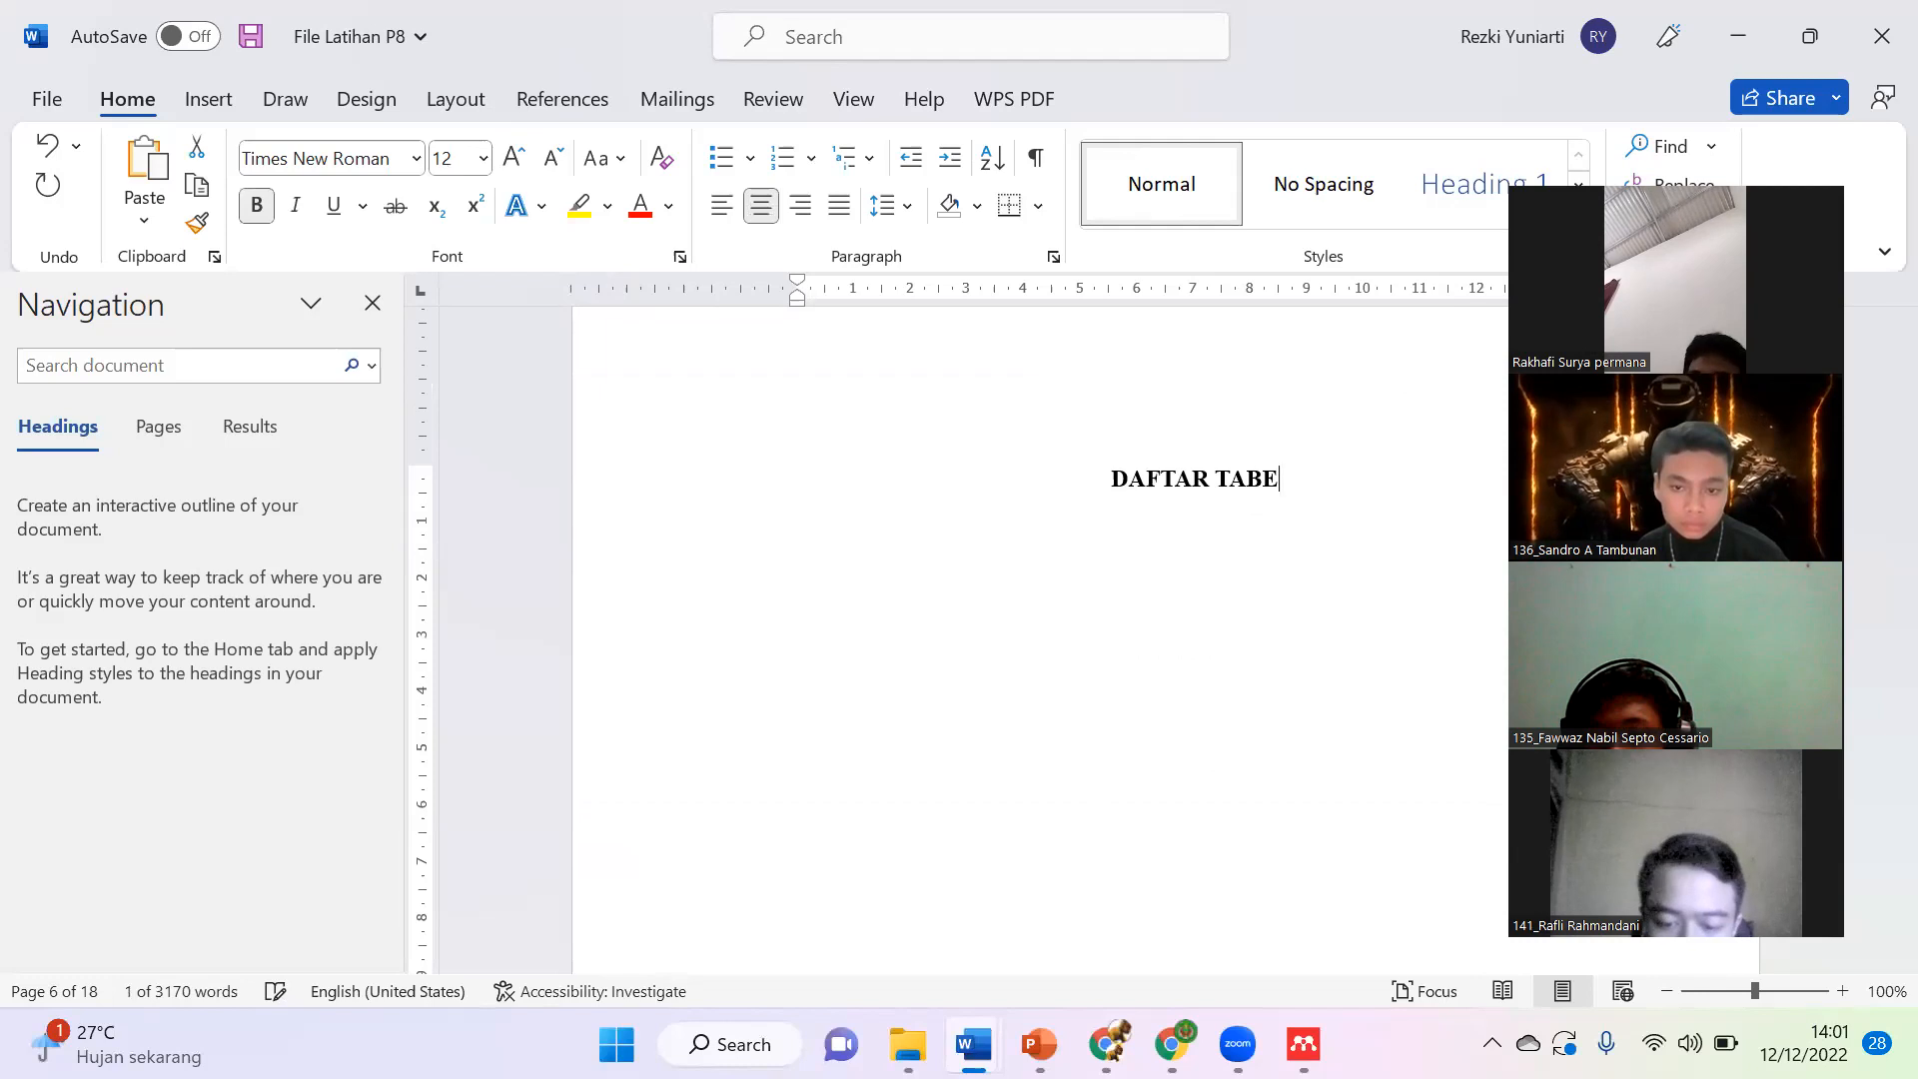
left_click(1206, 540)
Step: Insert a page break directly before the DAFTAR SINGKATAN heading
scroll(1196, 552, "down", 15)
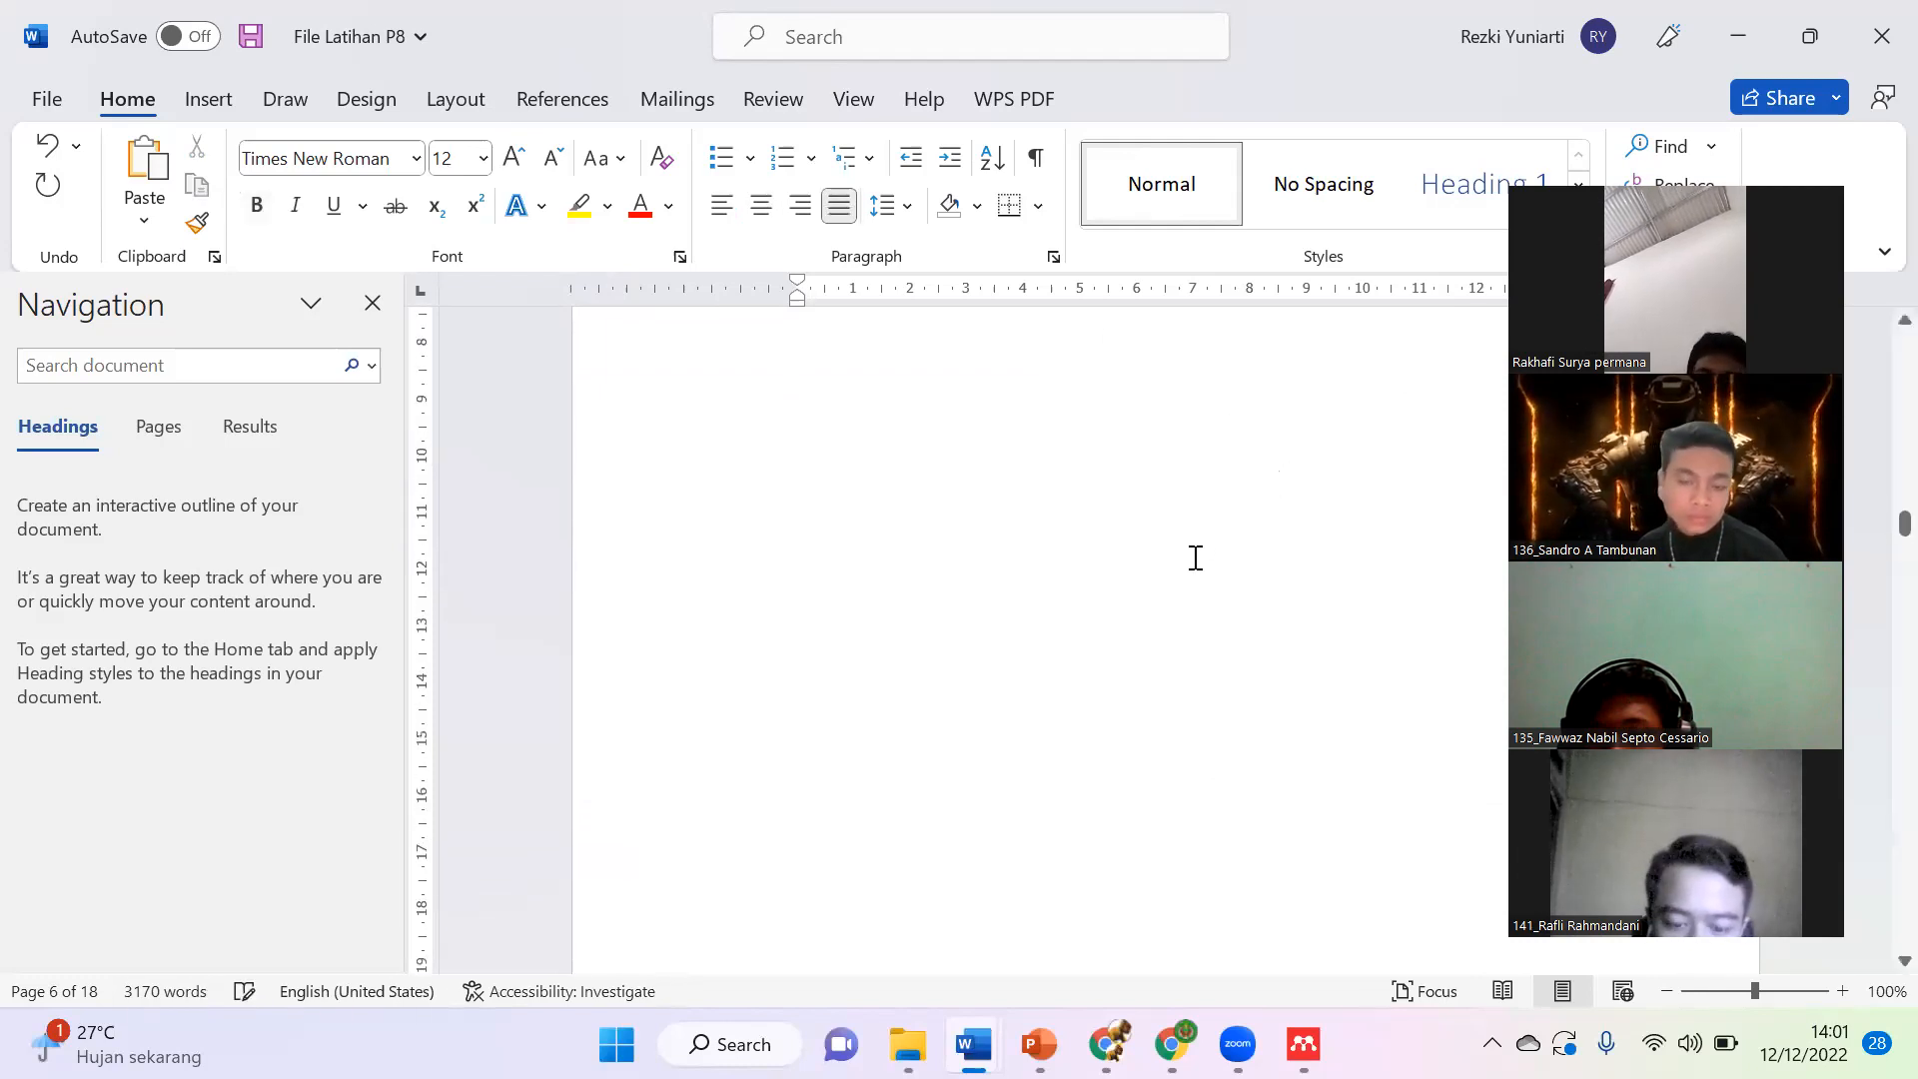
scroll(1196, 557, "up", 3)
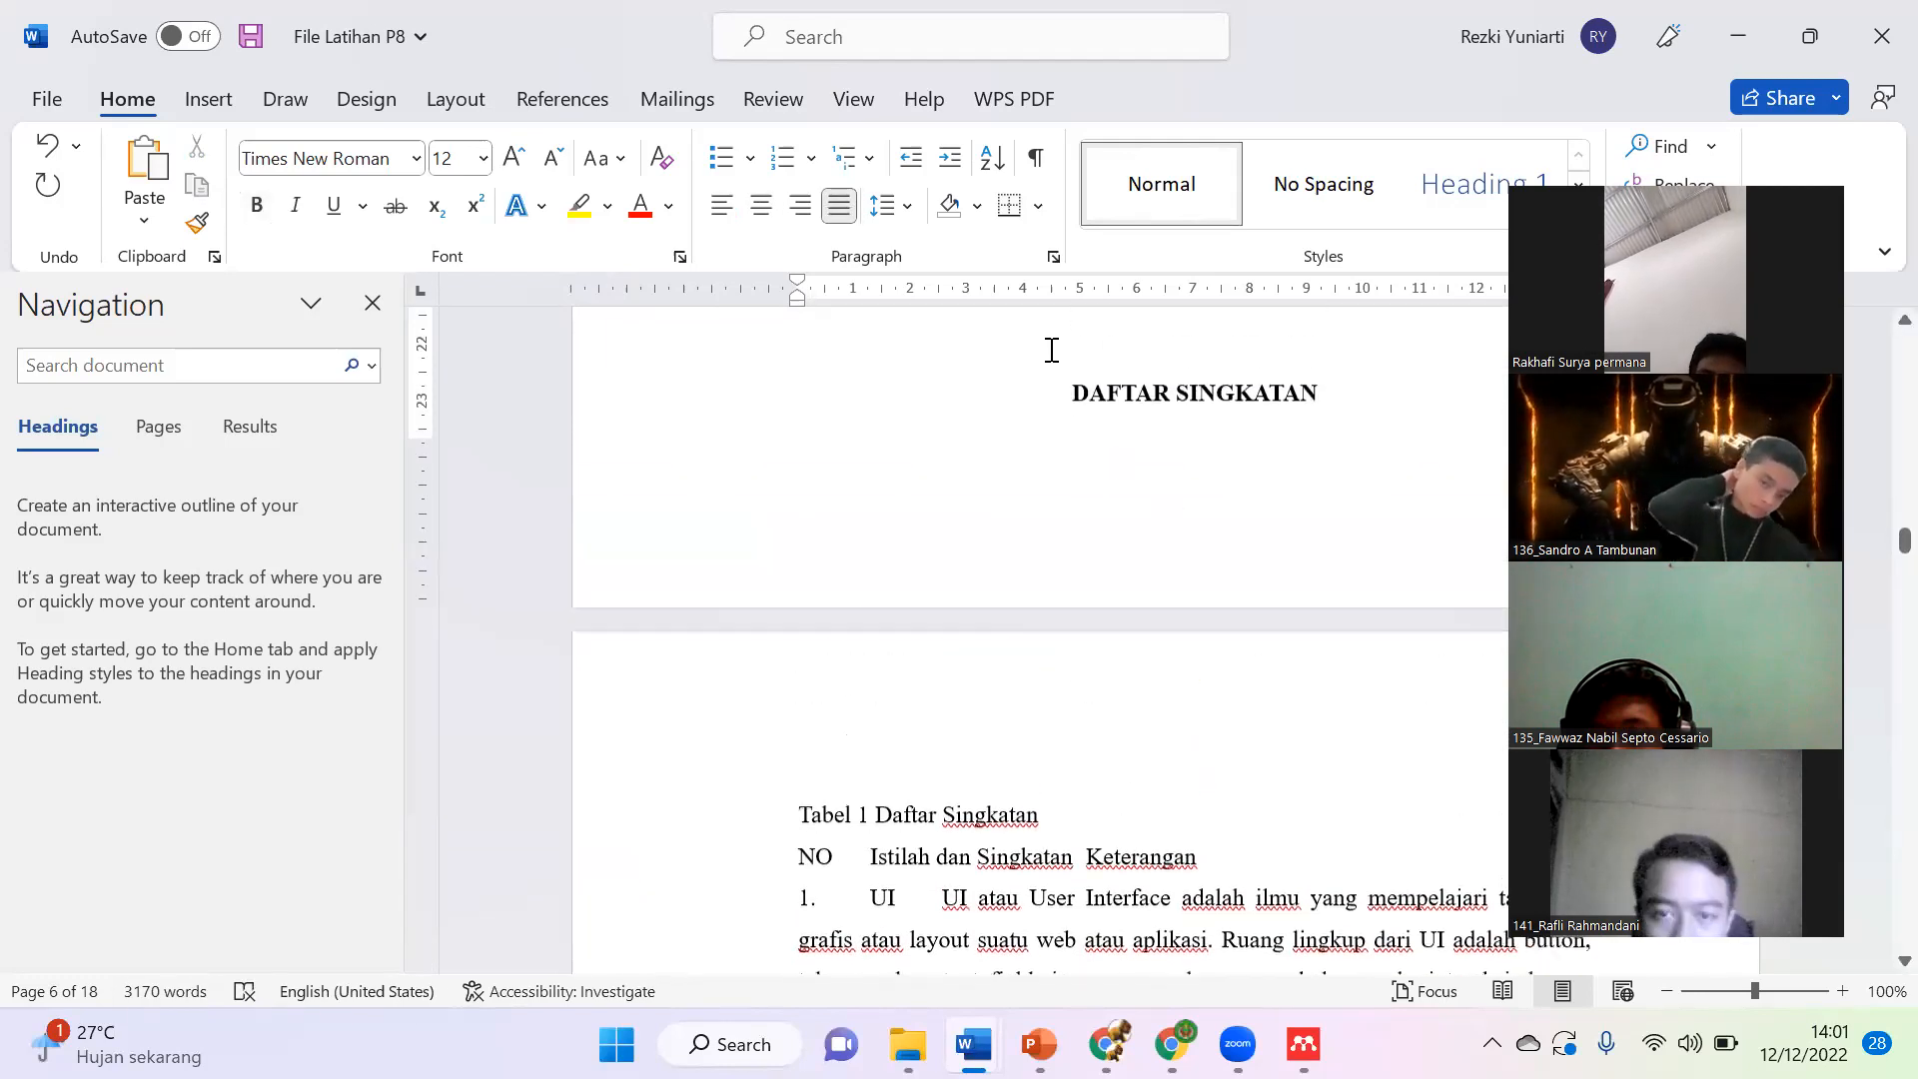
left_click(1052, 391)
key("Return")
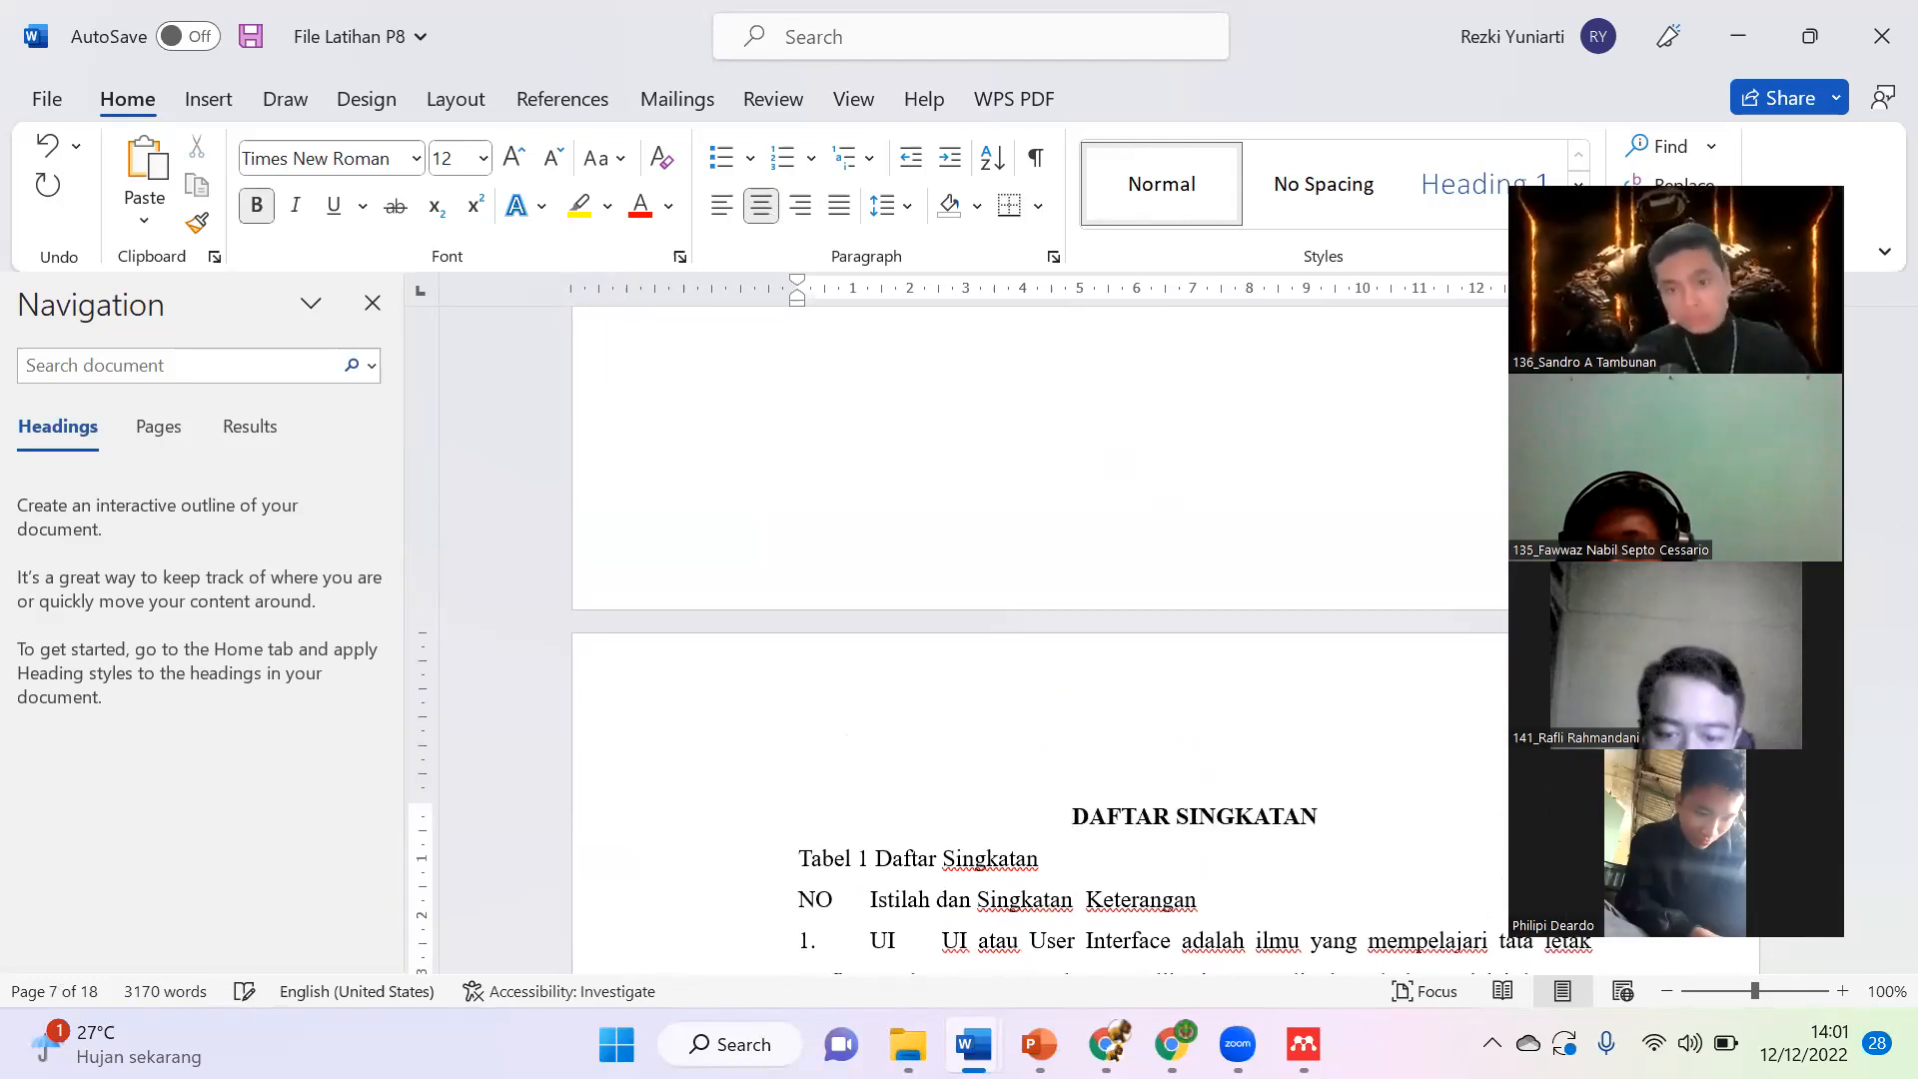
Step: Add a blank line between the "Tabel 1 Daftar Singkatan" caption and the NO header row
scroll(1044, 689, "down", 4)
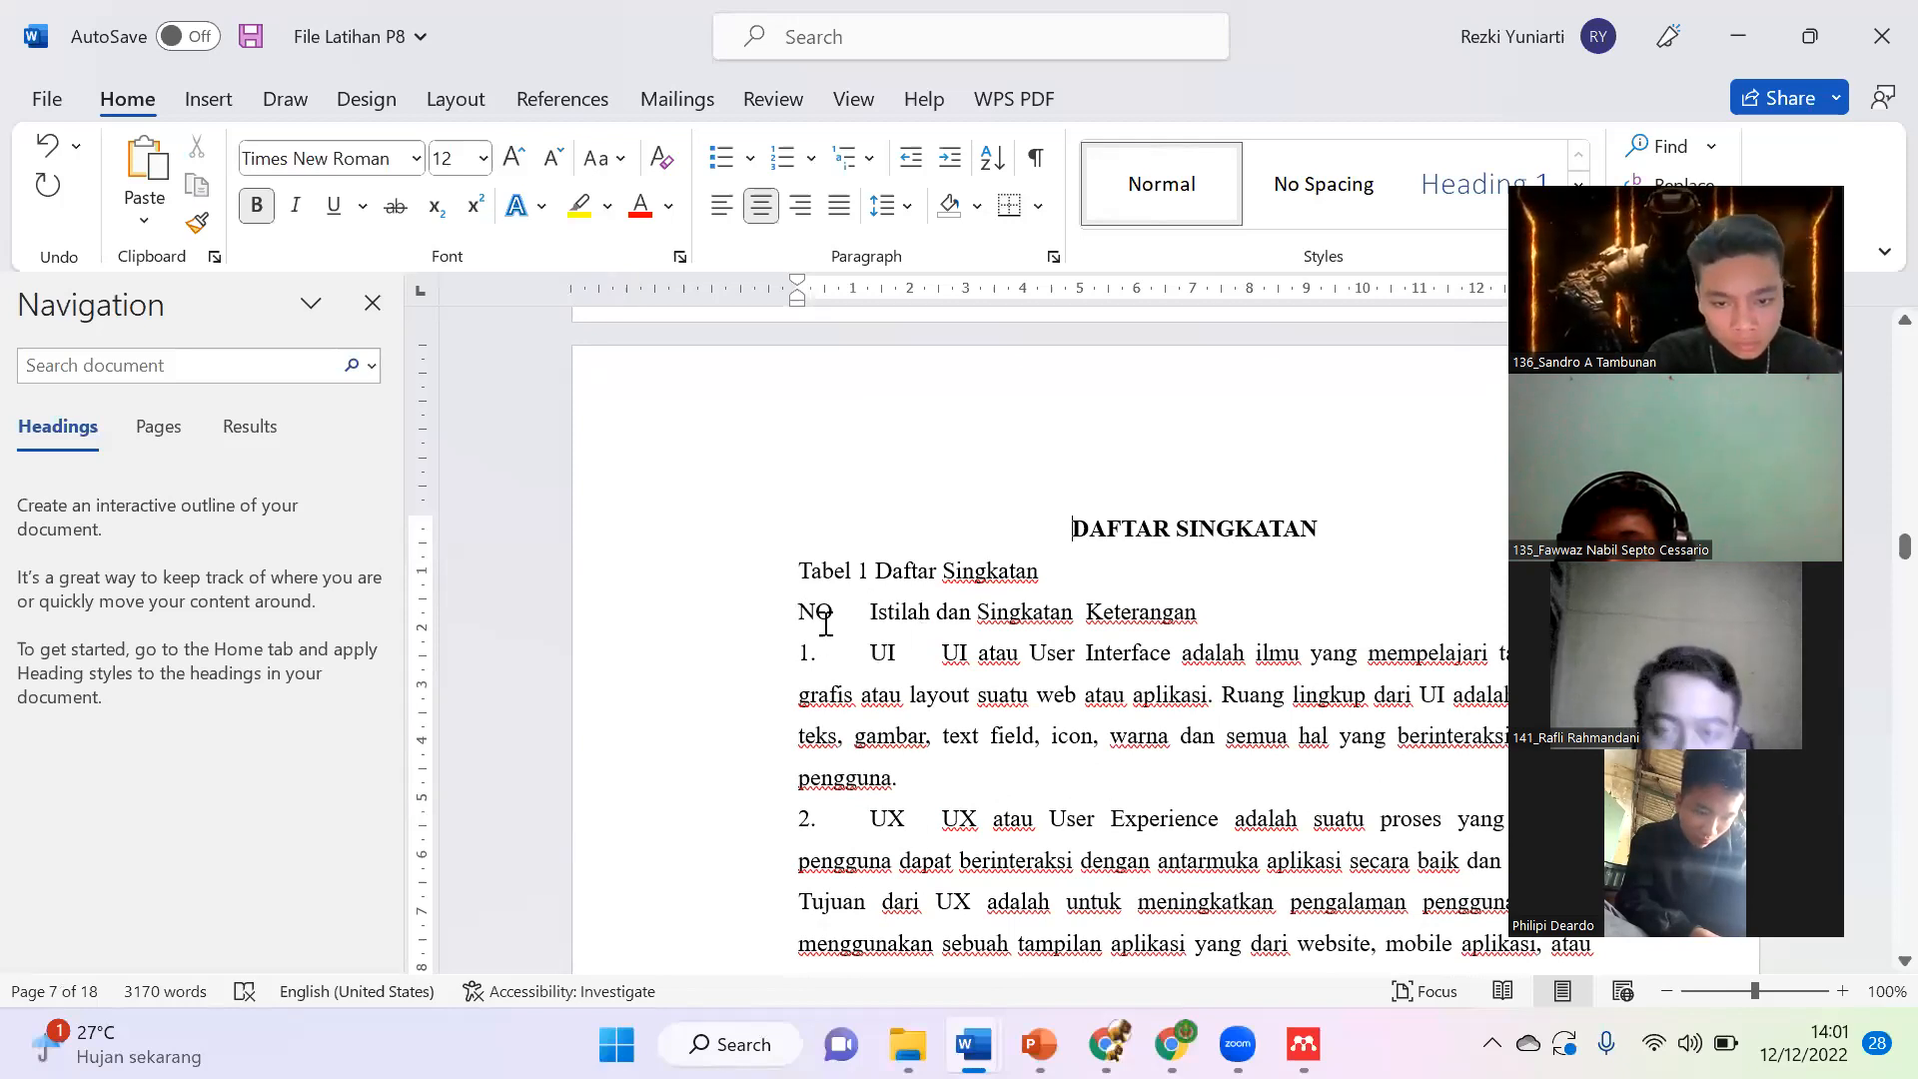
left_click(1045, 572)
key("Return")
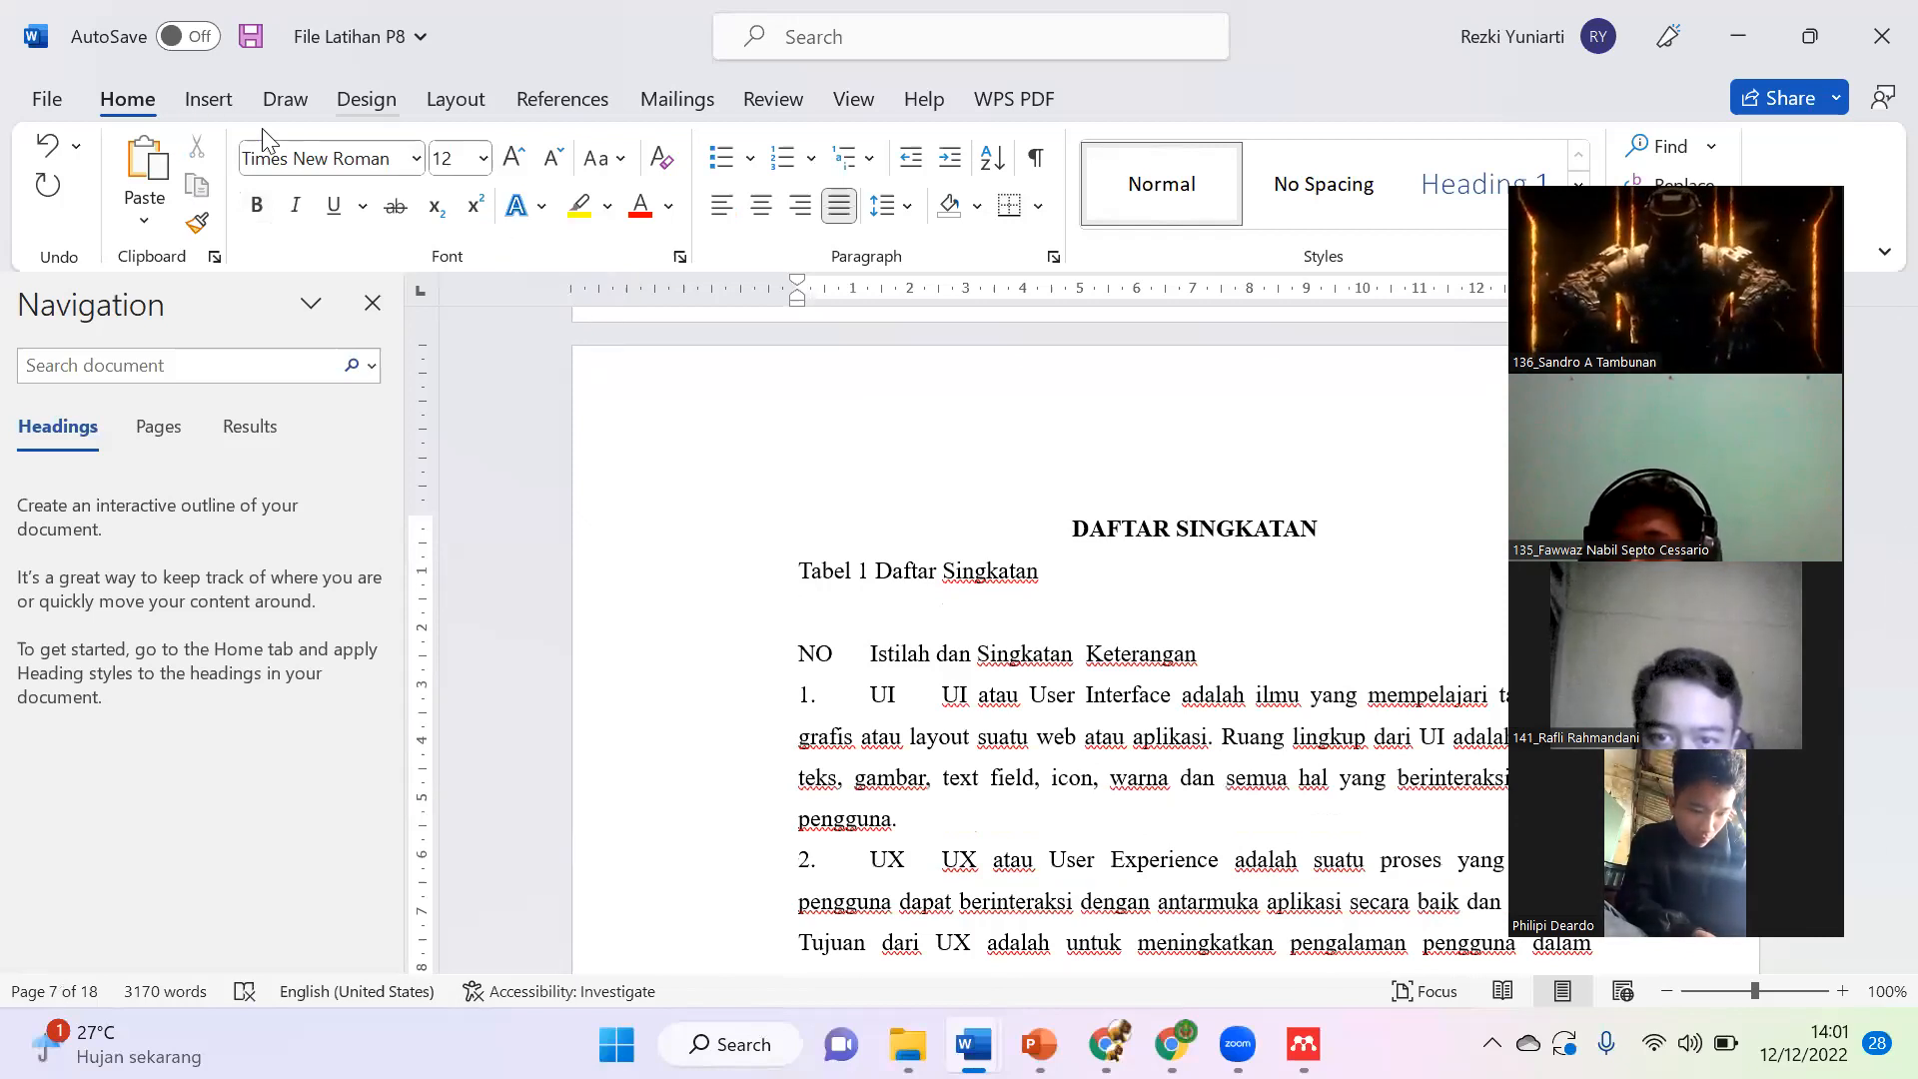
Step: Review the front pages back to the closing date line of the foreword and place the cursor before it
scroll(1239, 637, "up", 10)
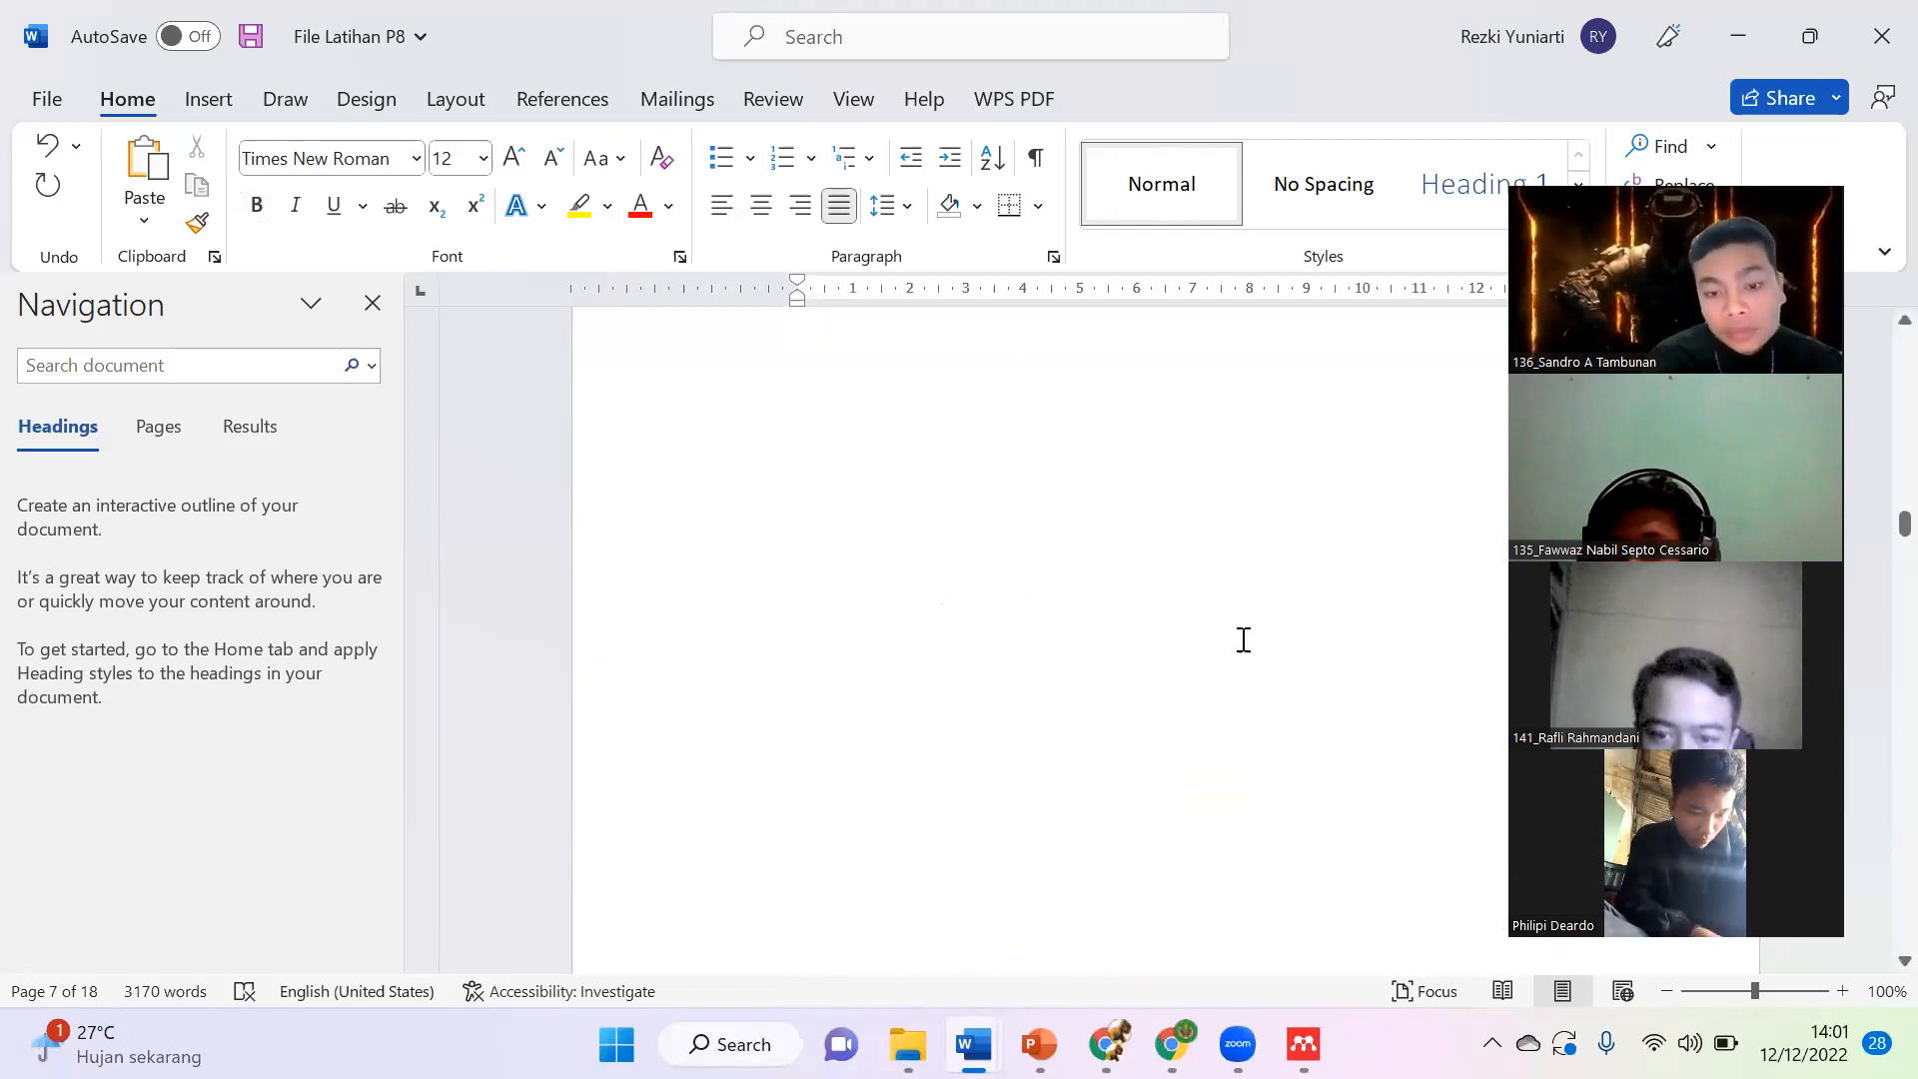
scroll(1244, 640, "up", 15)
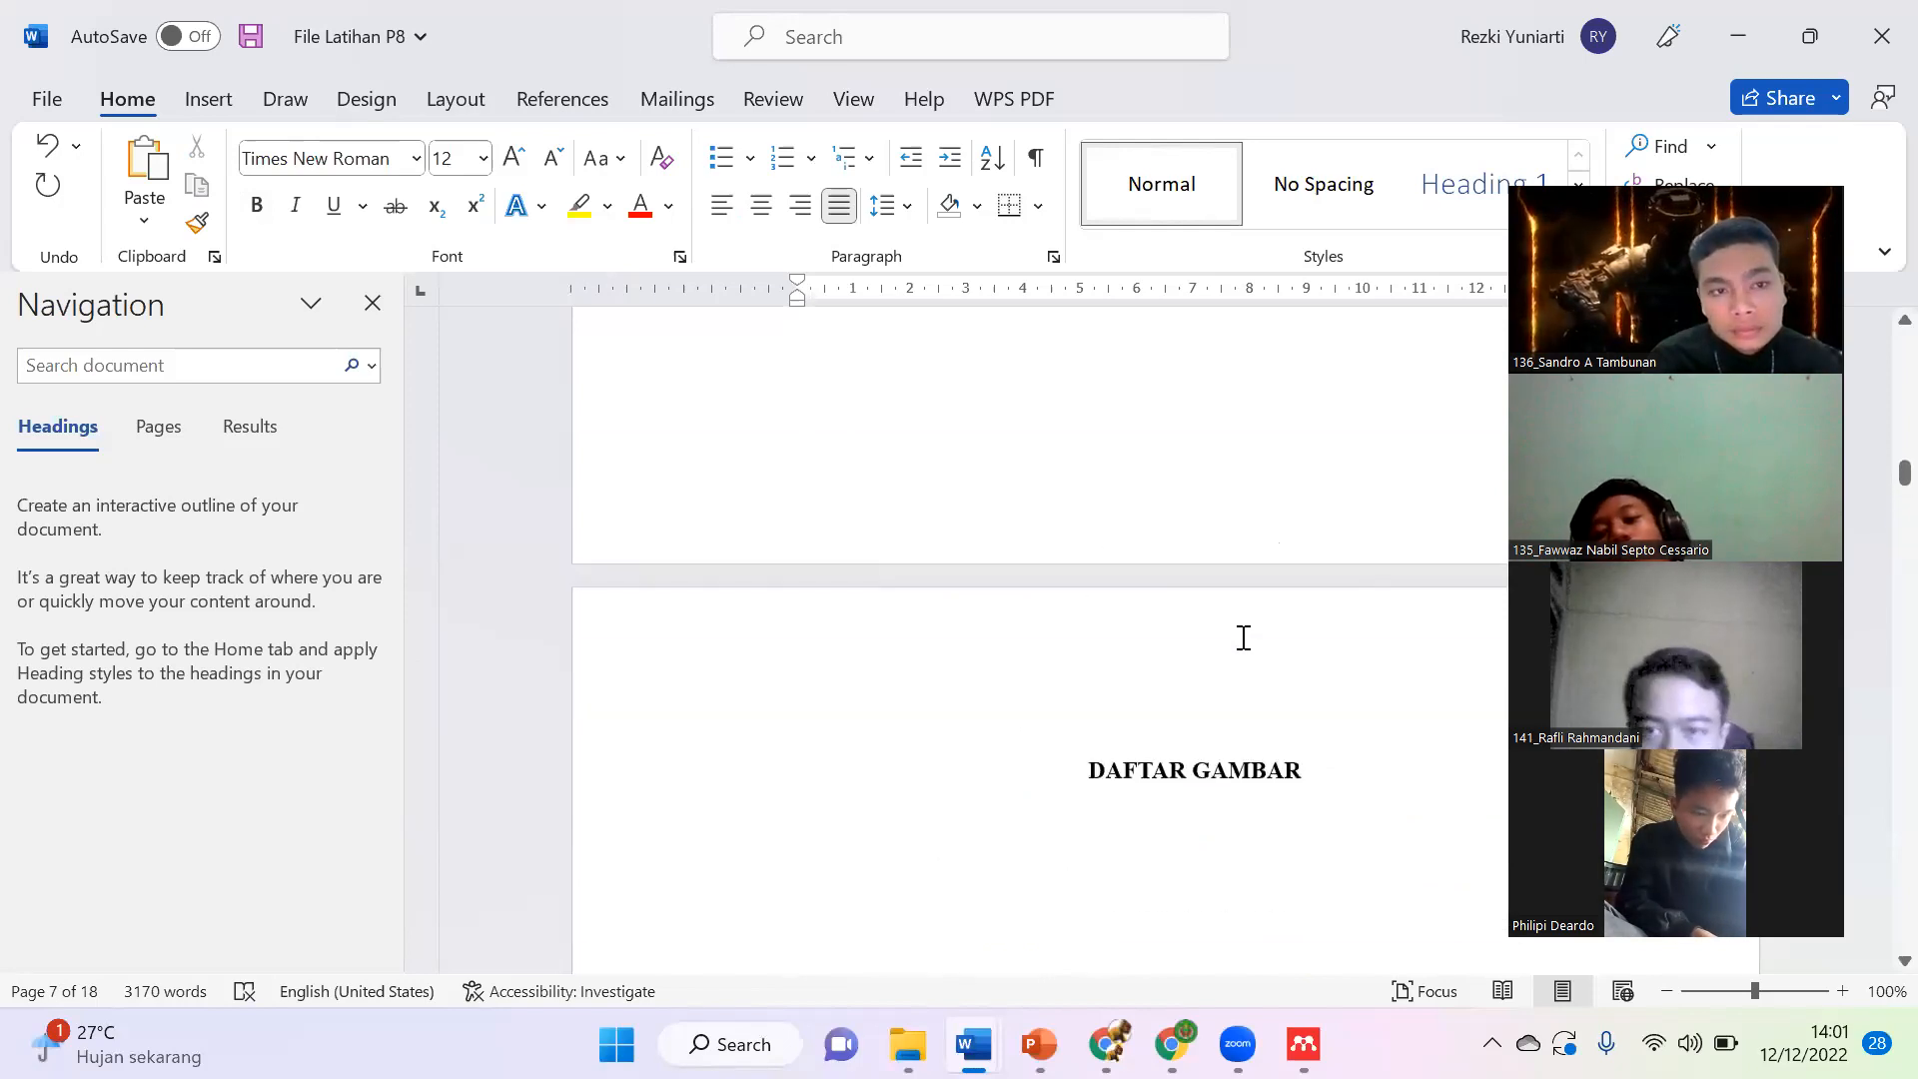
scroll(1244, 637, "up", 20)
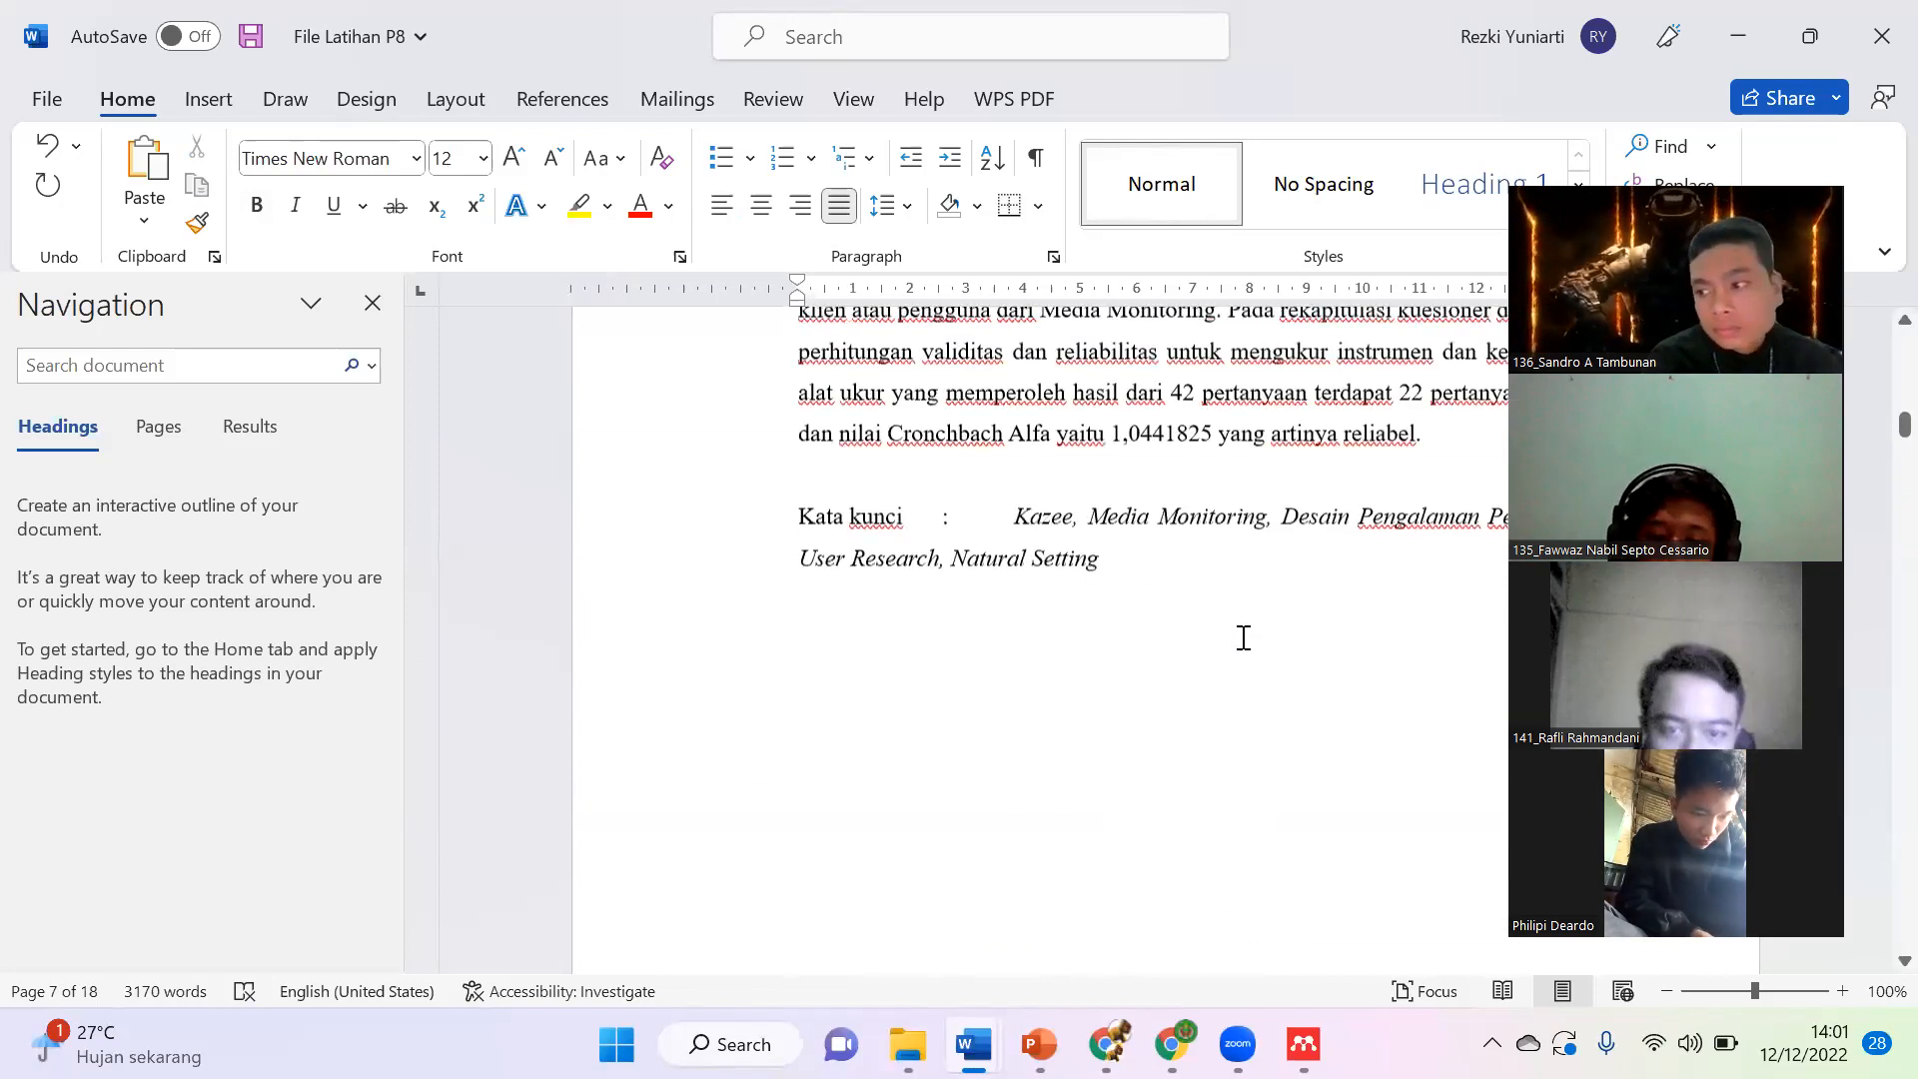
scroll(1244, 637, "up", 20)
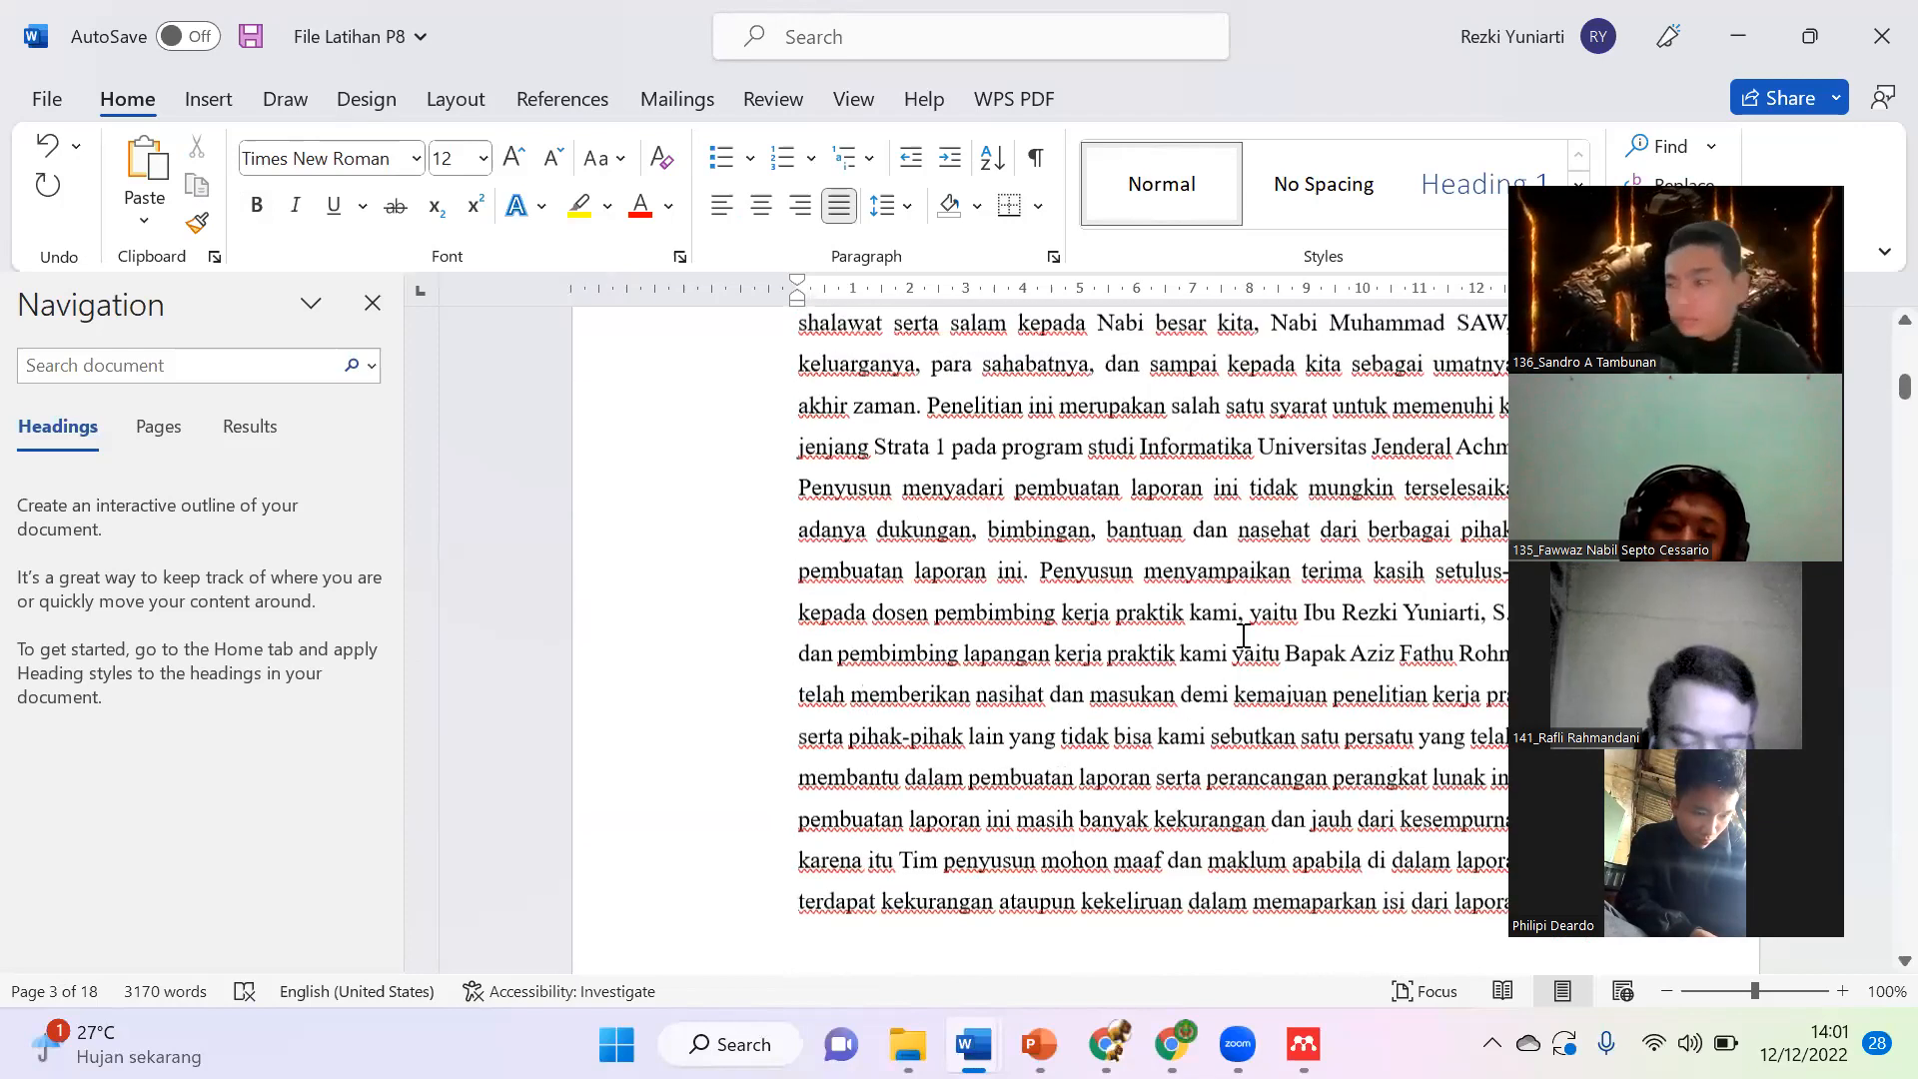
scroll(1244, 637, "down", 8)
scroll(1244, 637, "down", 8)
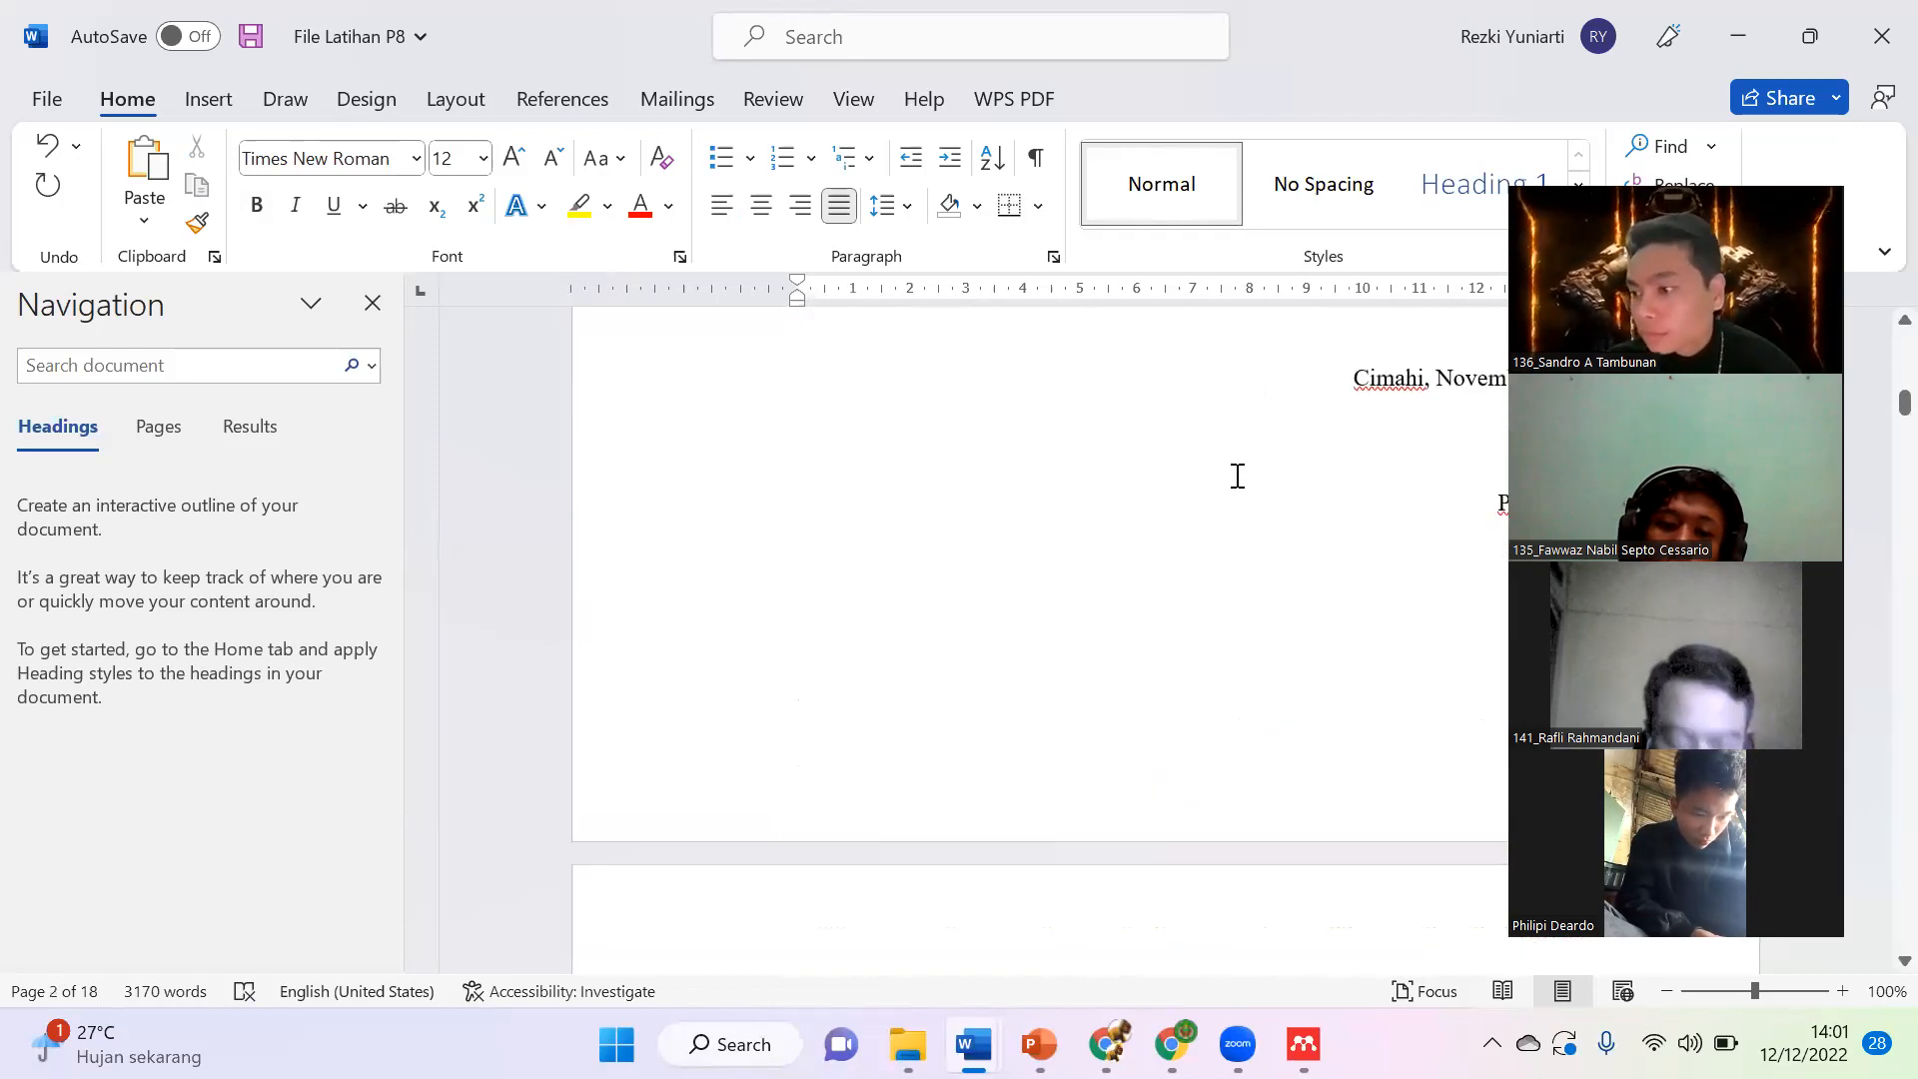
scroll(1246, 394, "up", 1)
left_click(1269, 444)
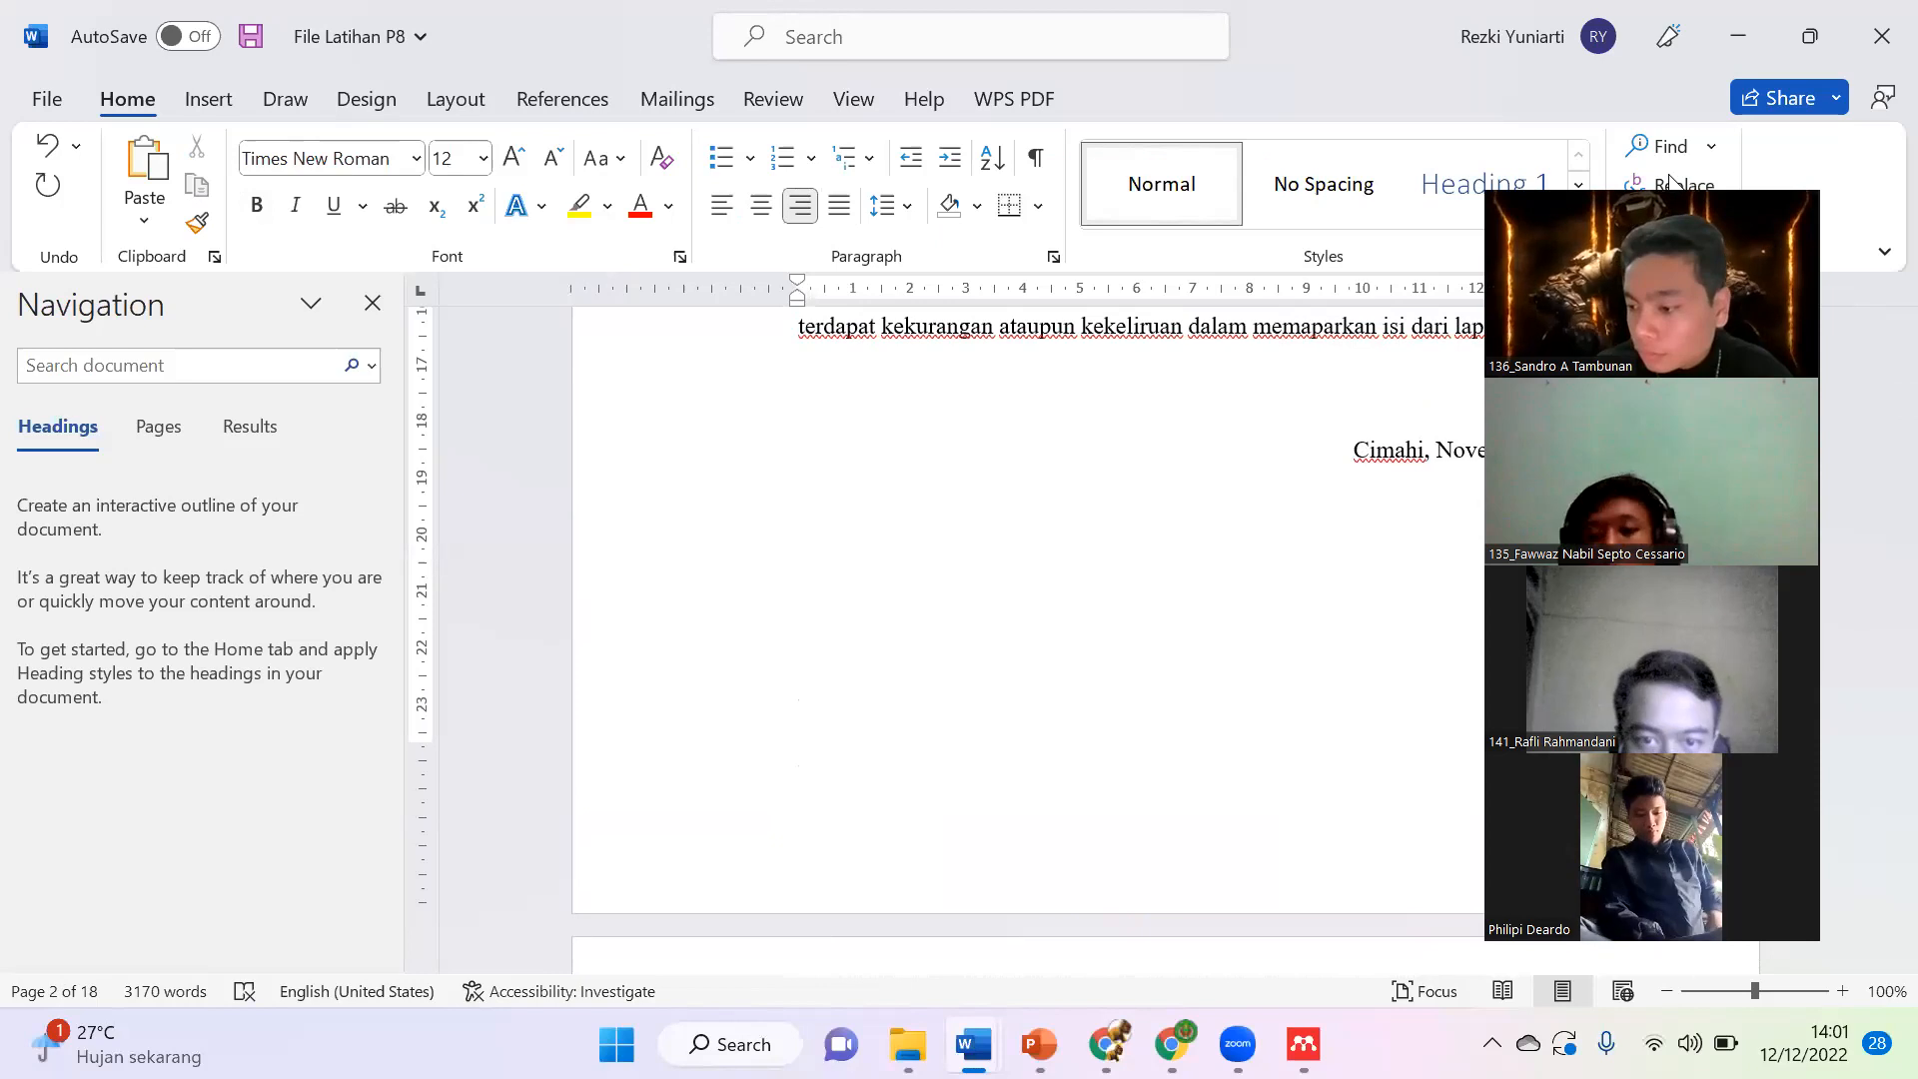
left_click_drag(1669, 175, 1681, 157)
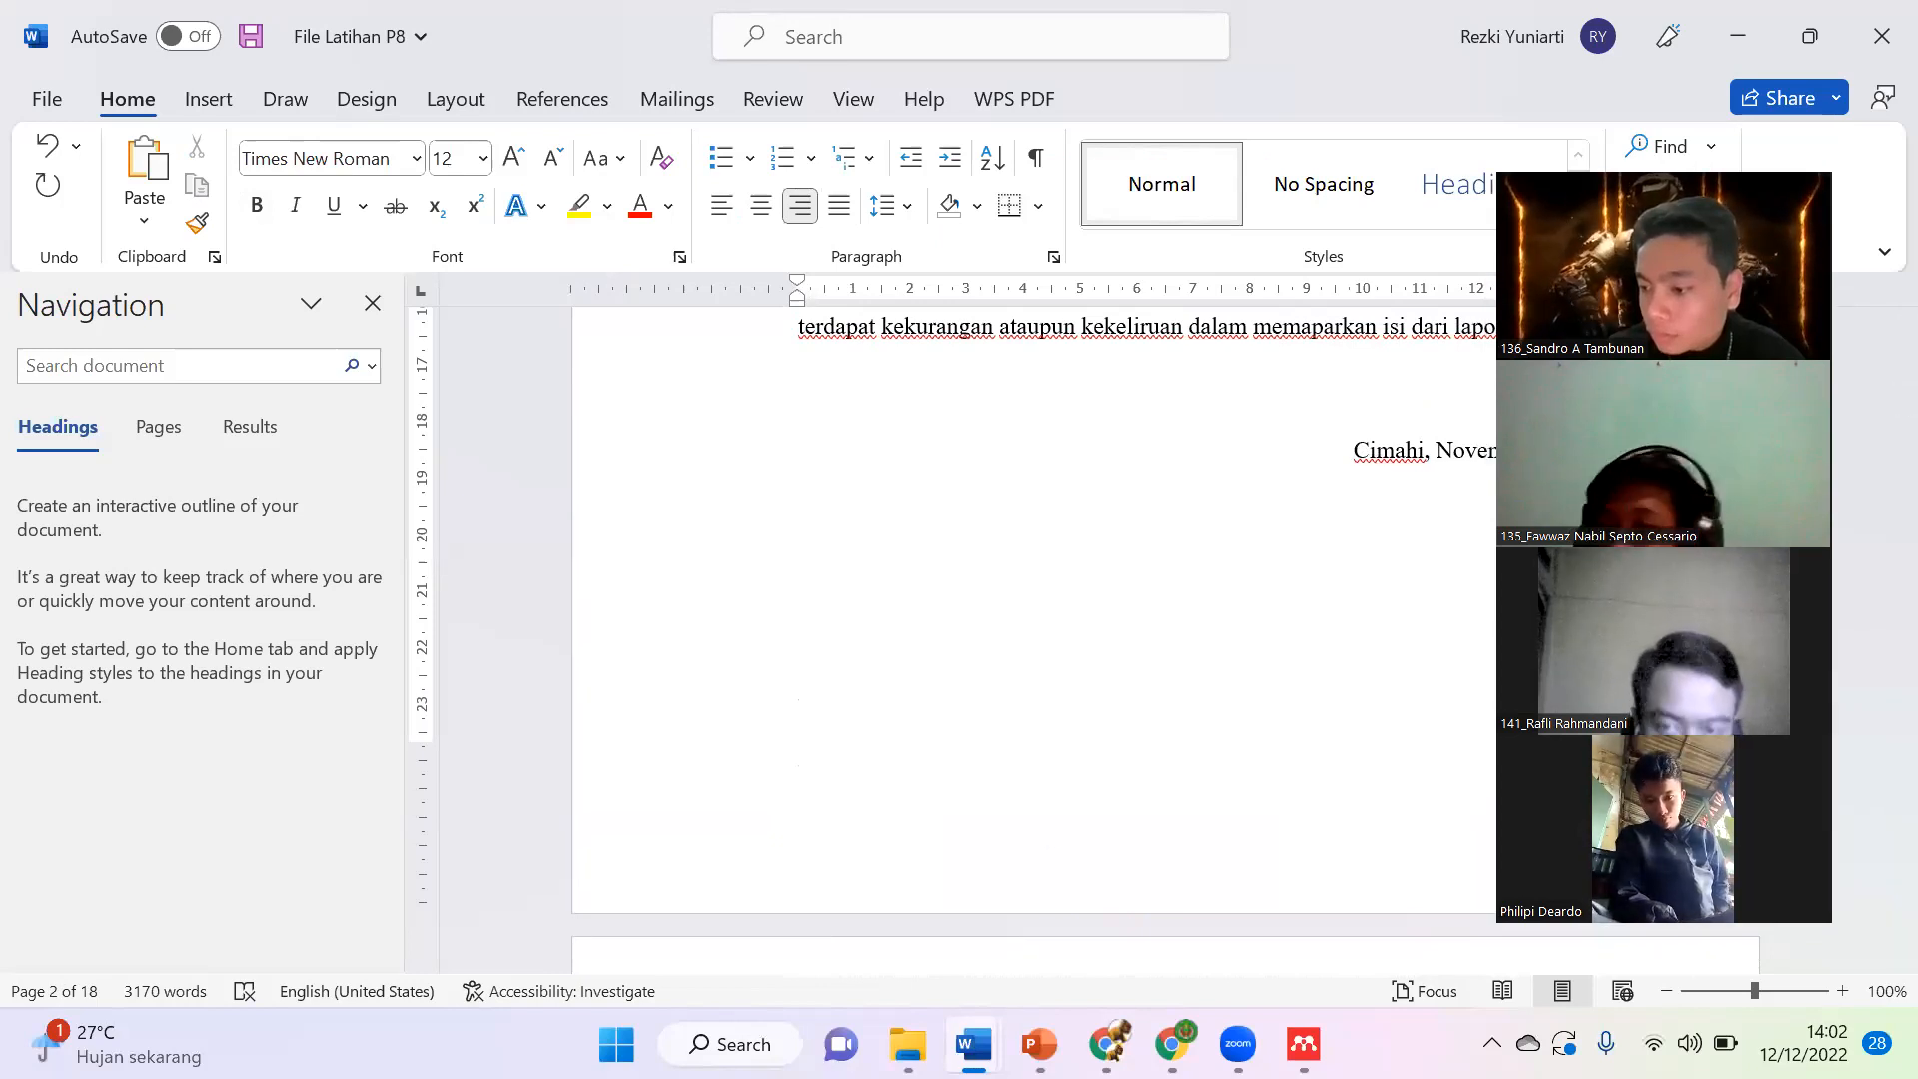
Step: Switch to the LaporanKP sample report and examine its LEMBAR PERNYATAAN KEASLIAN page and the signature blocks on its LEMBAR PENGESAHAN page
mouse_move(974, 1044)
left_click(470, 889)
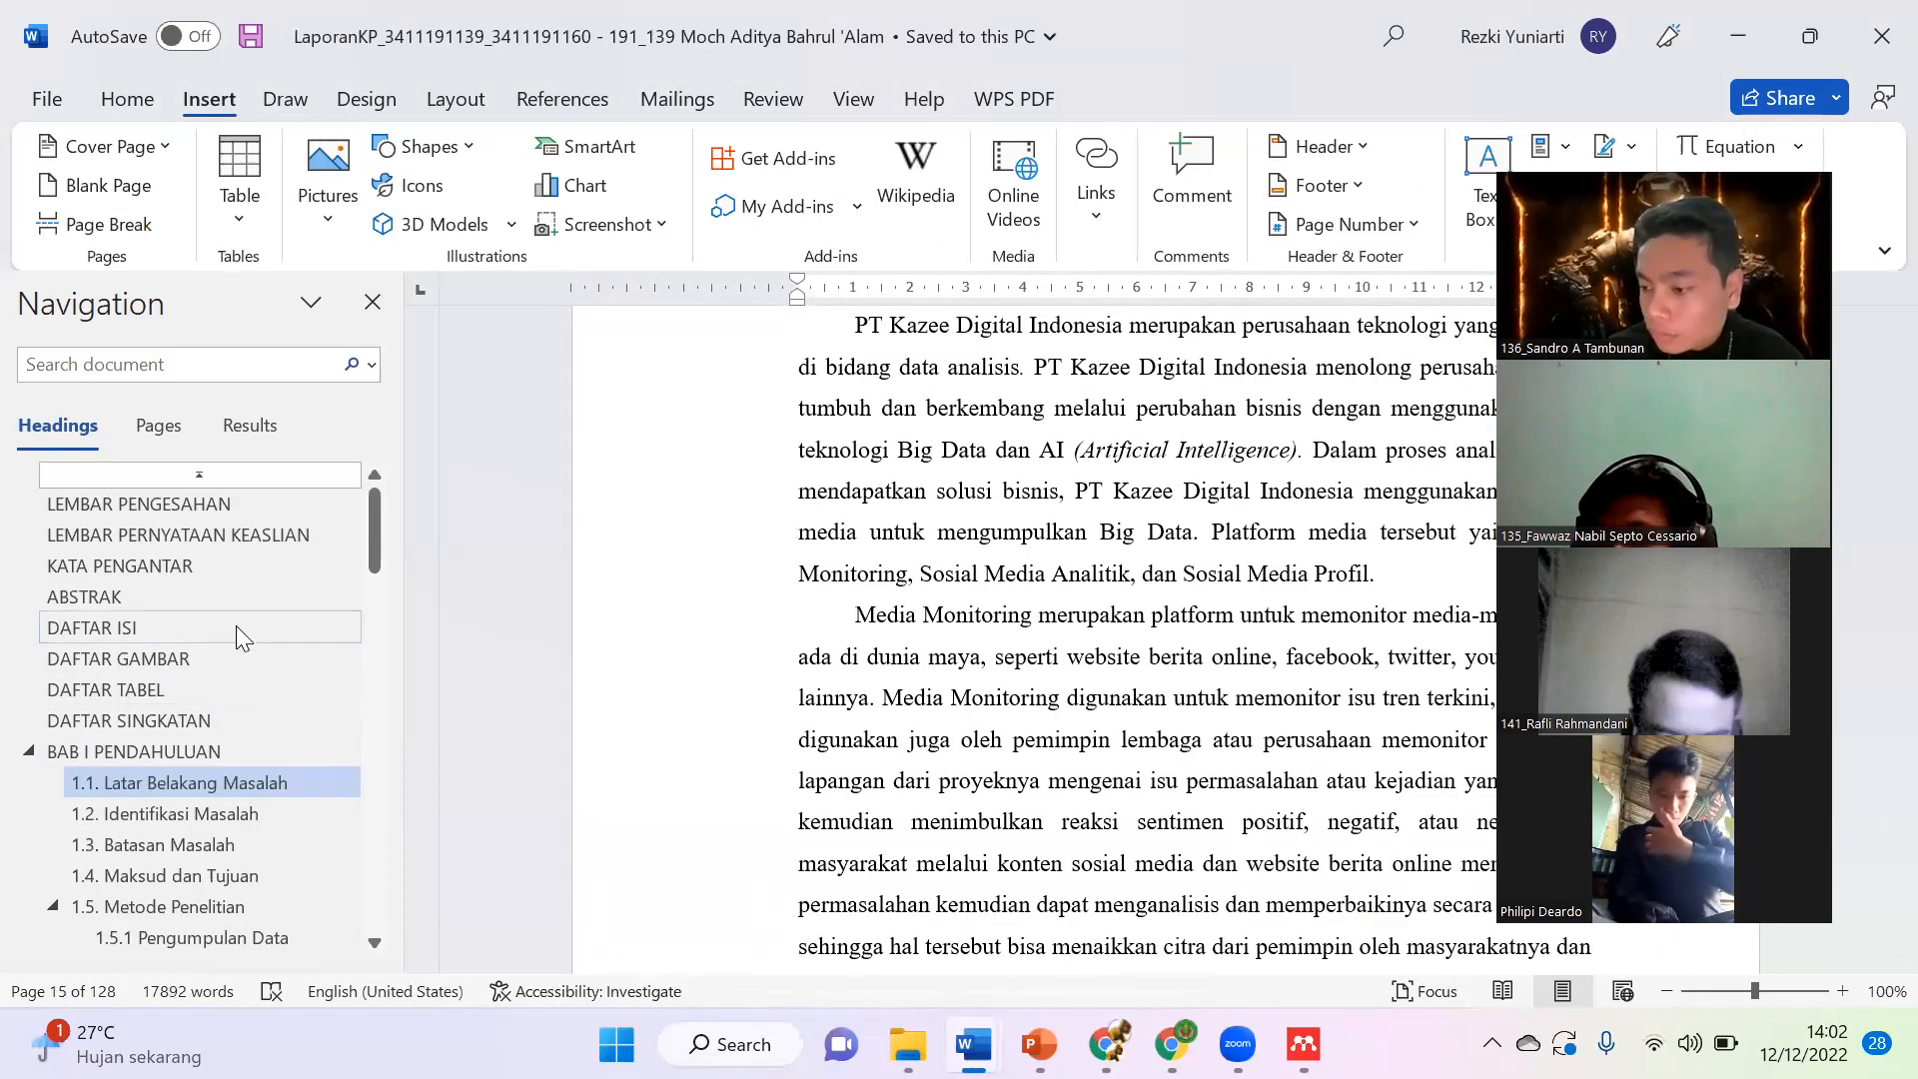
left_click(226, 531)
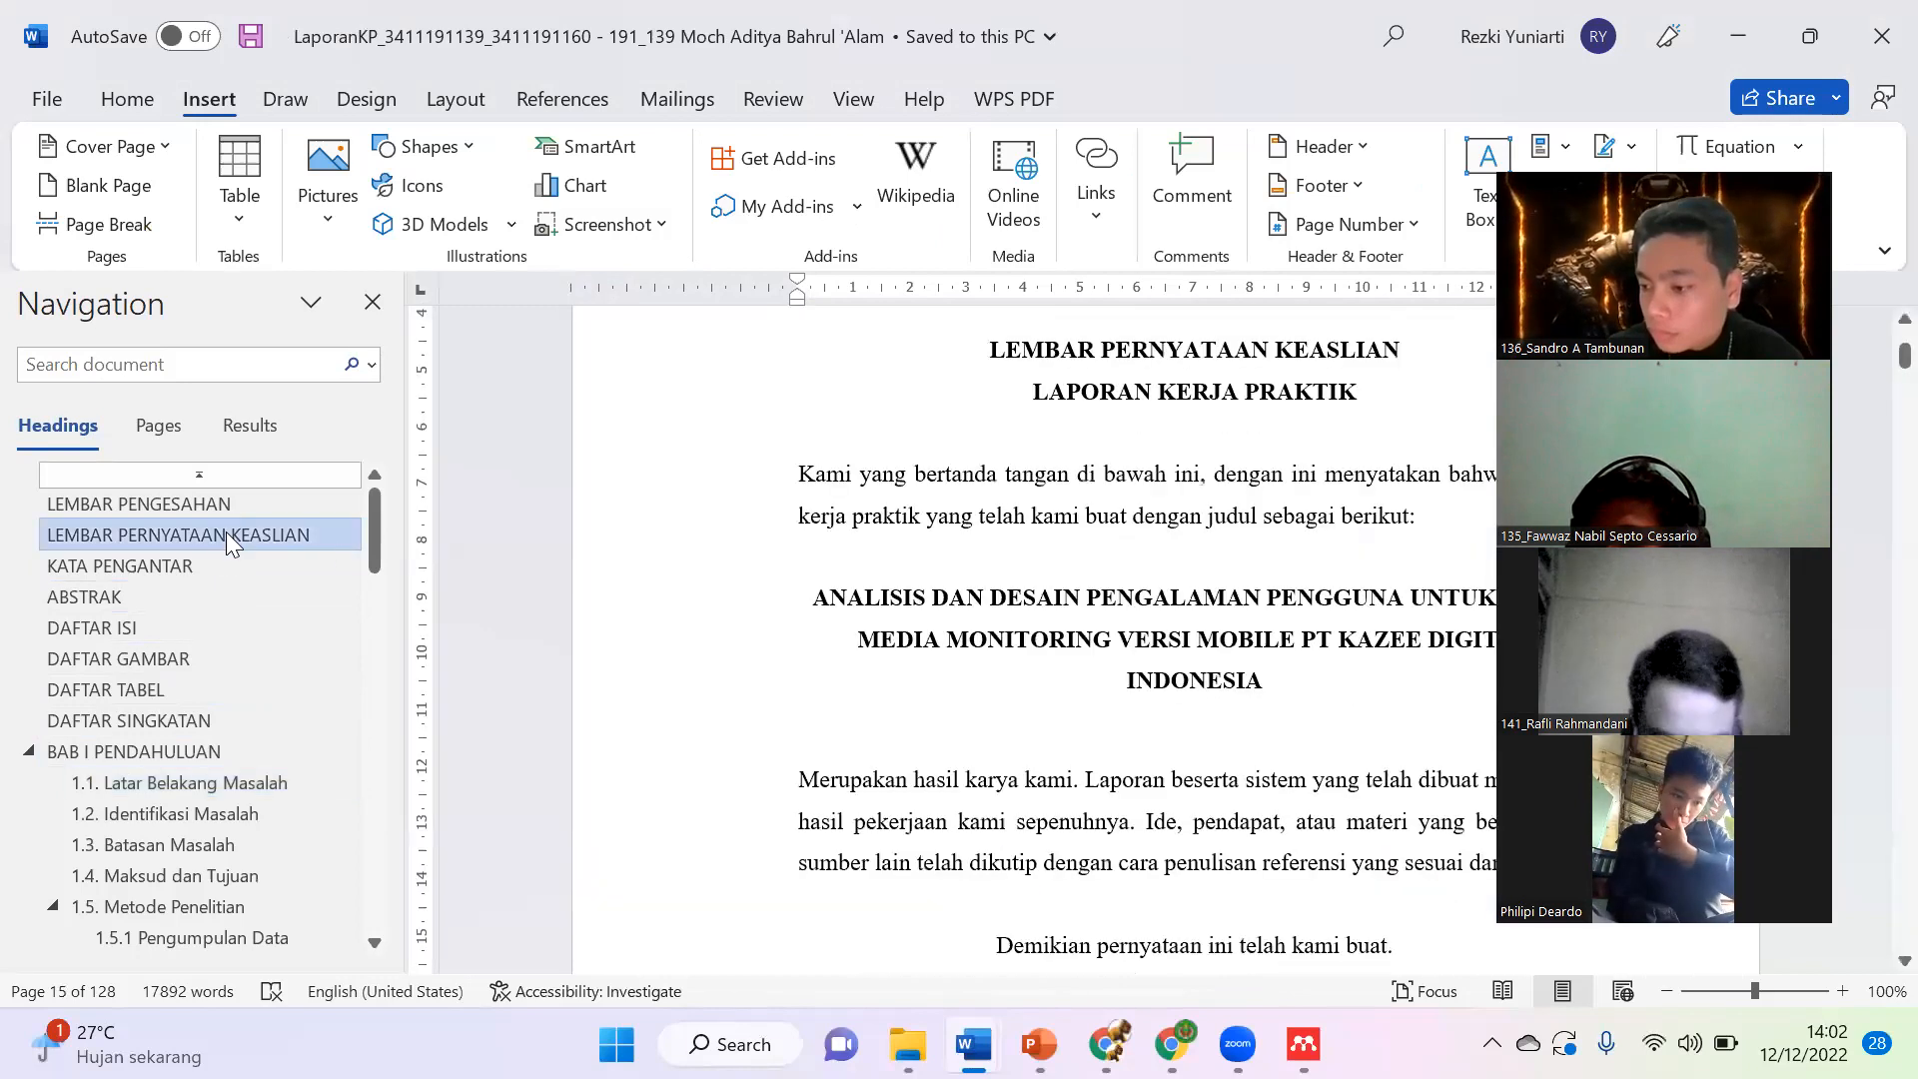
scroll(1367, 569, "down", 5)
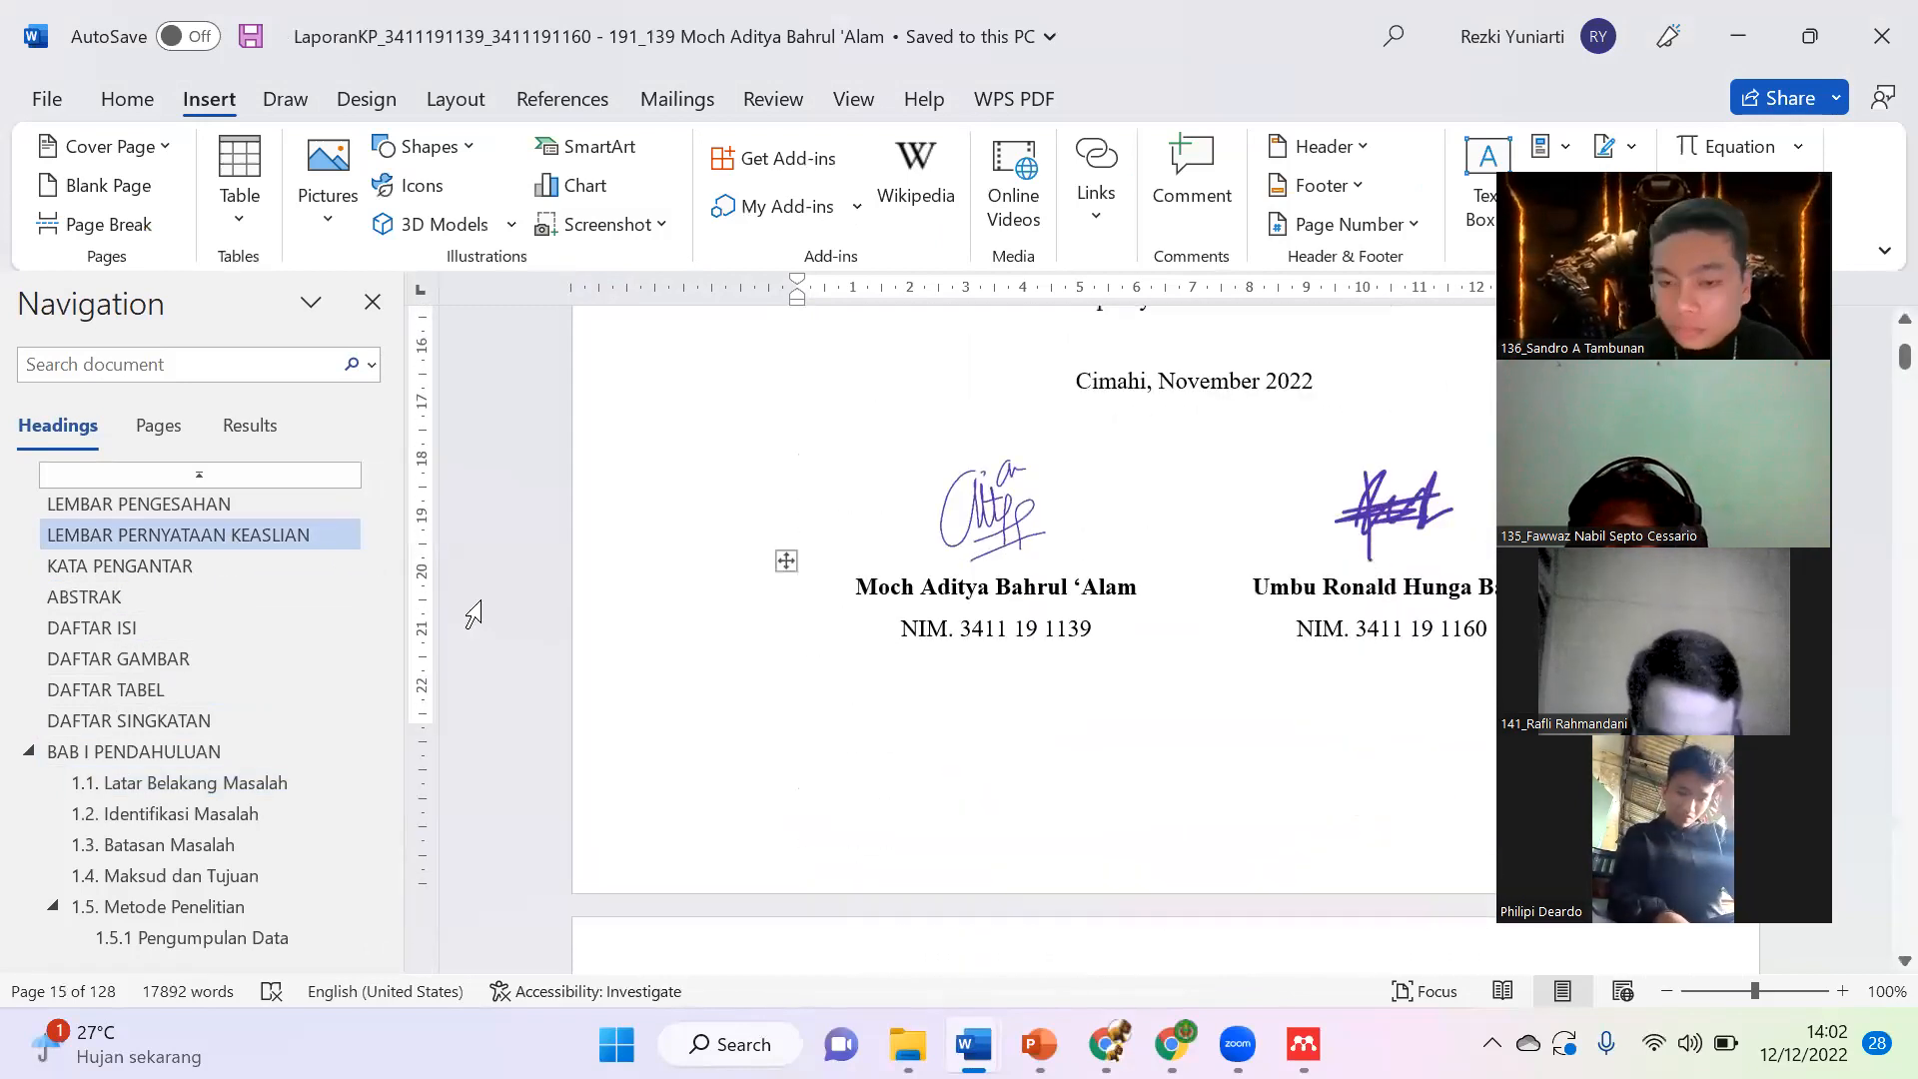
left_click(252, 503)
scroll(1294, 629, "down", 5)
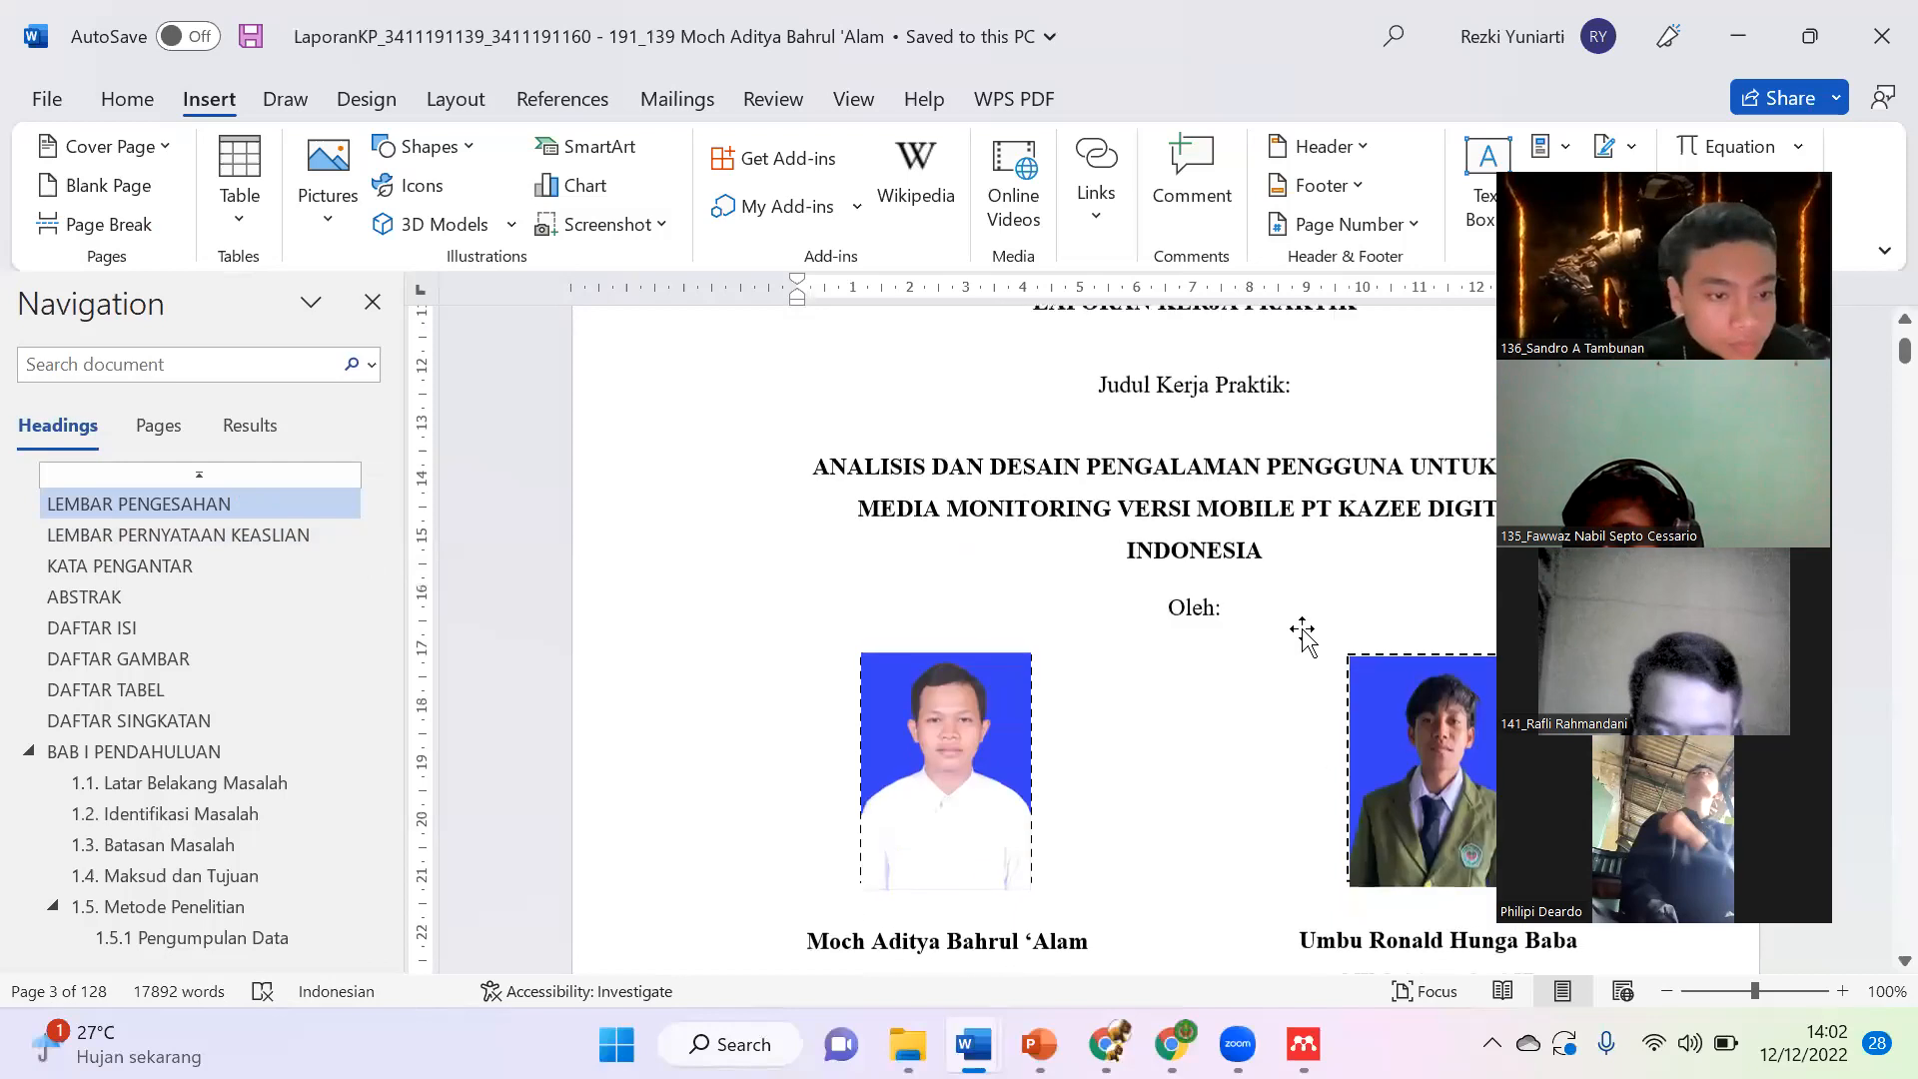
scroll(1305, 630, "down", 2)
left_click(944, 601)
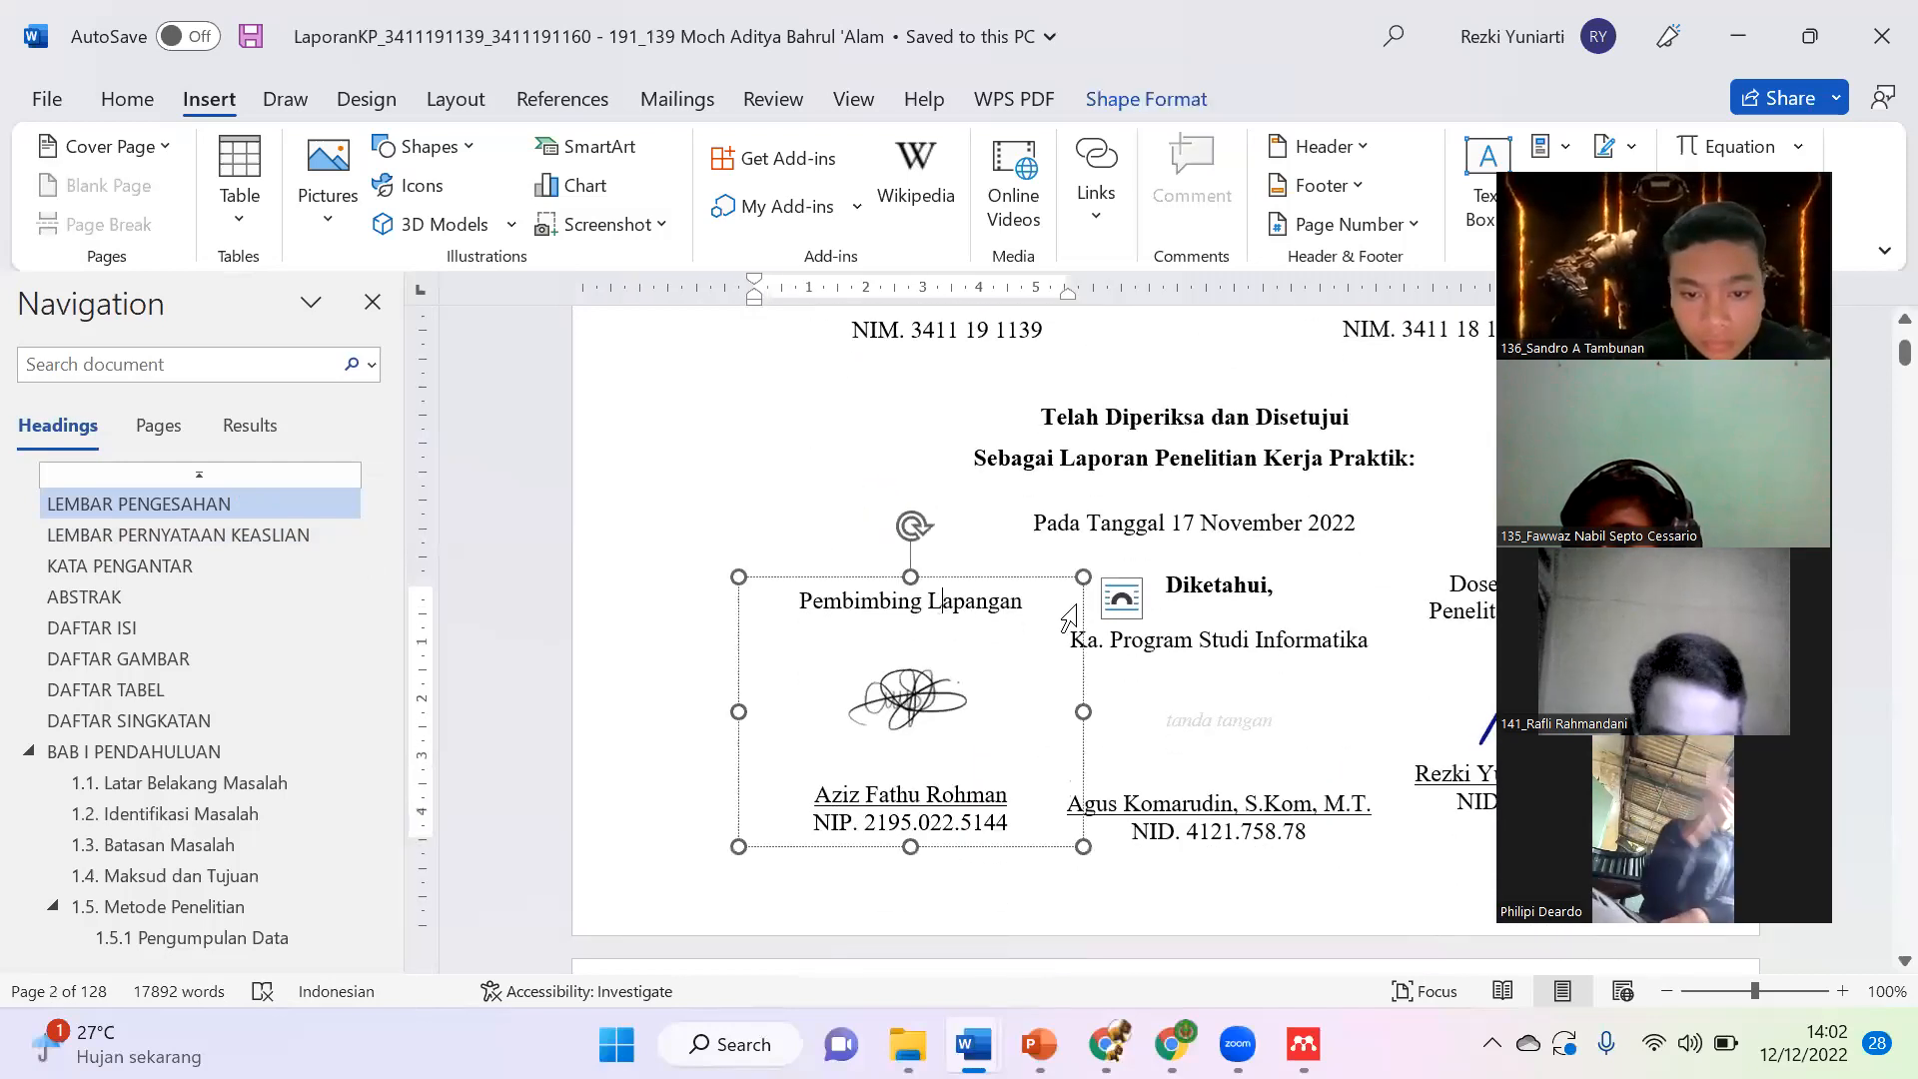
left_click(1261, 584)
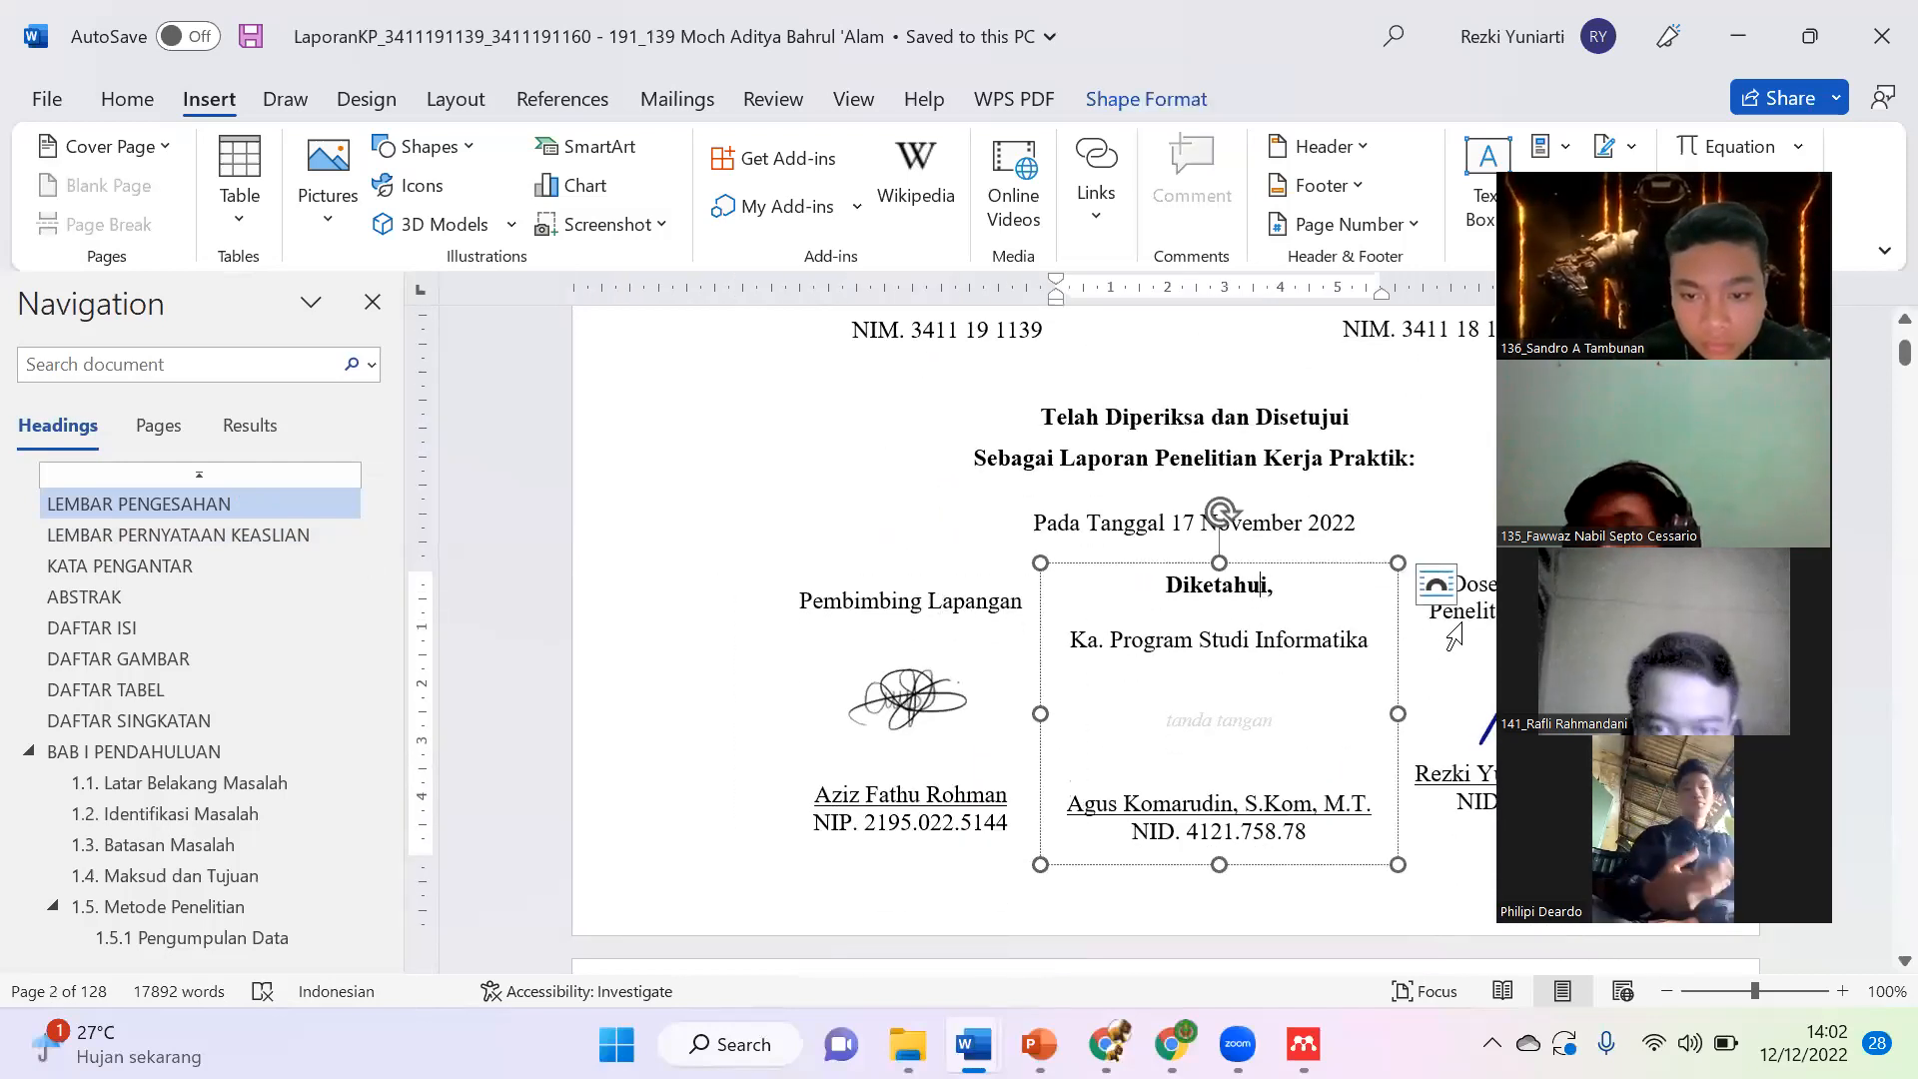
left_click(1477, 610)
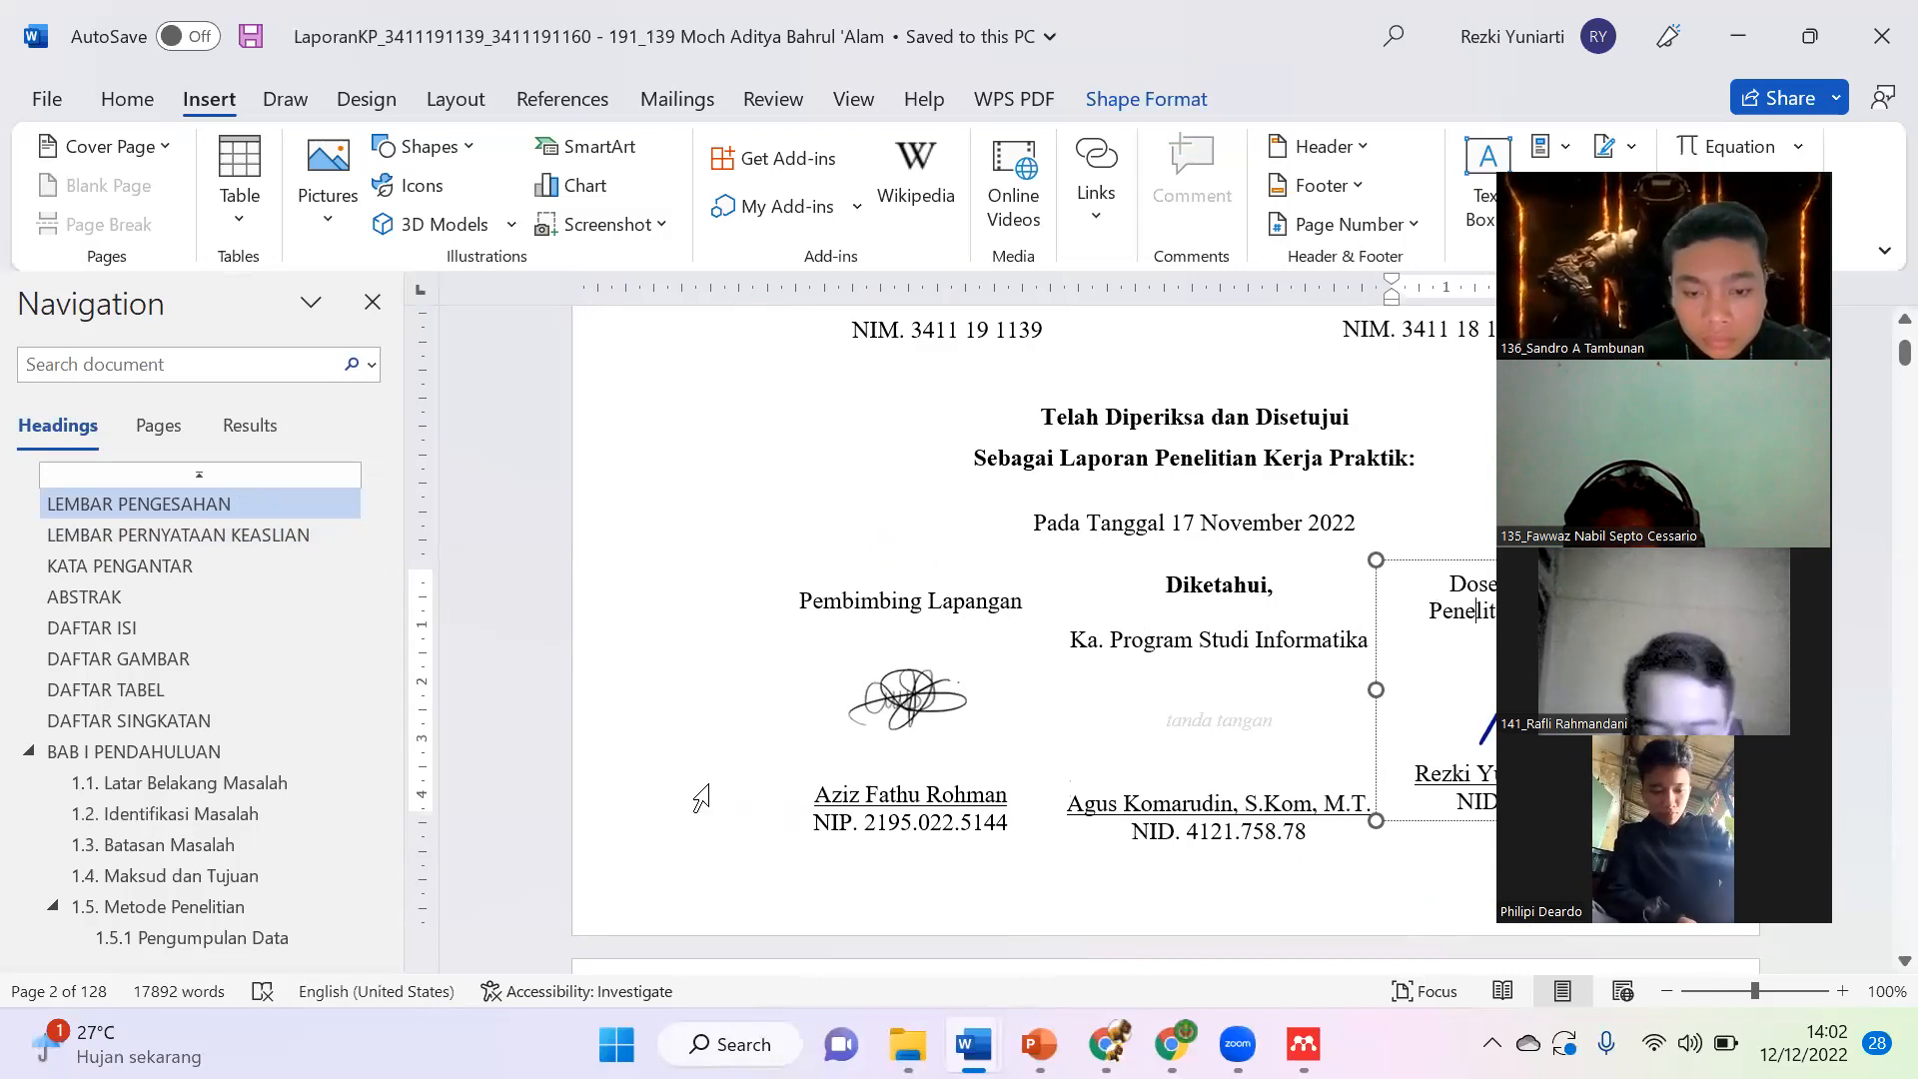
Step: Return to the File Latihan P8 document and add a LEMBAR PENGESAHAN heading with an empty line below it, directly above ABSTRAK
mouse_move(974, 1045)
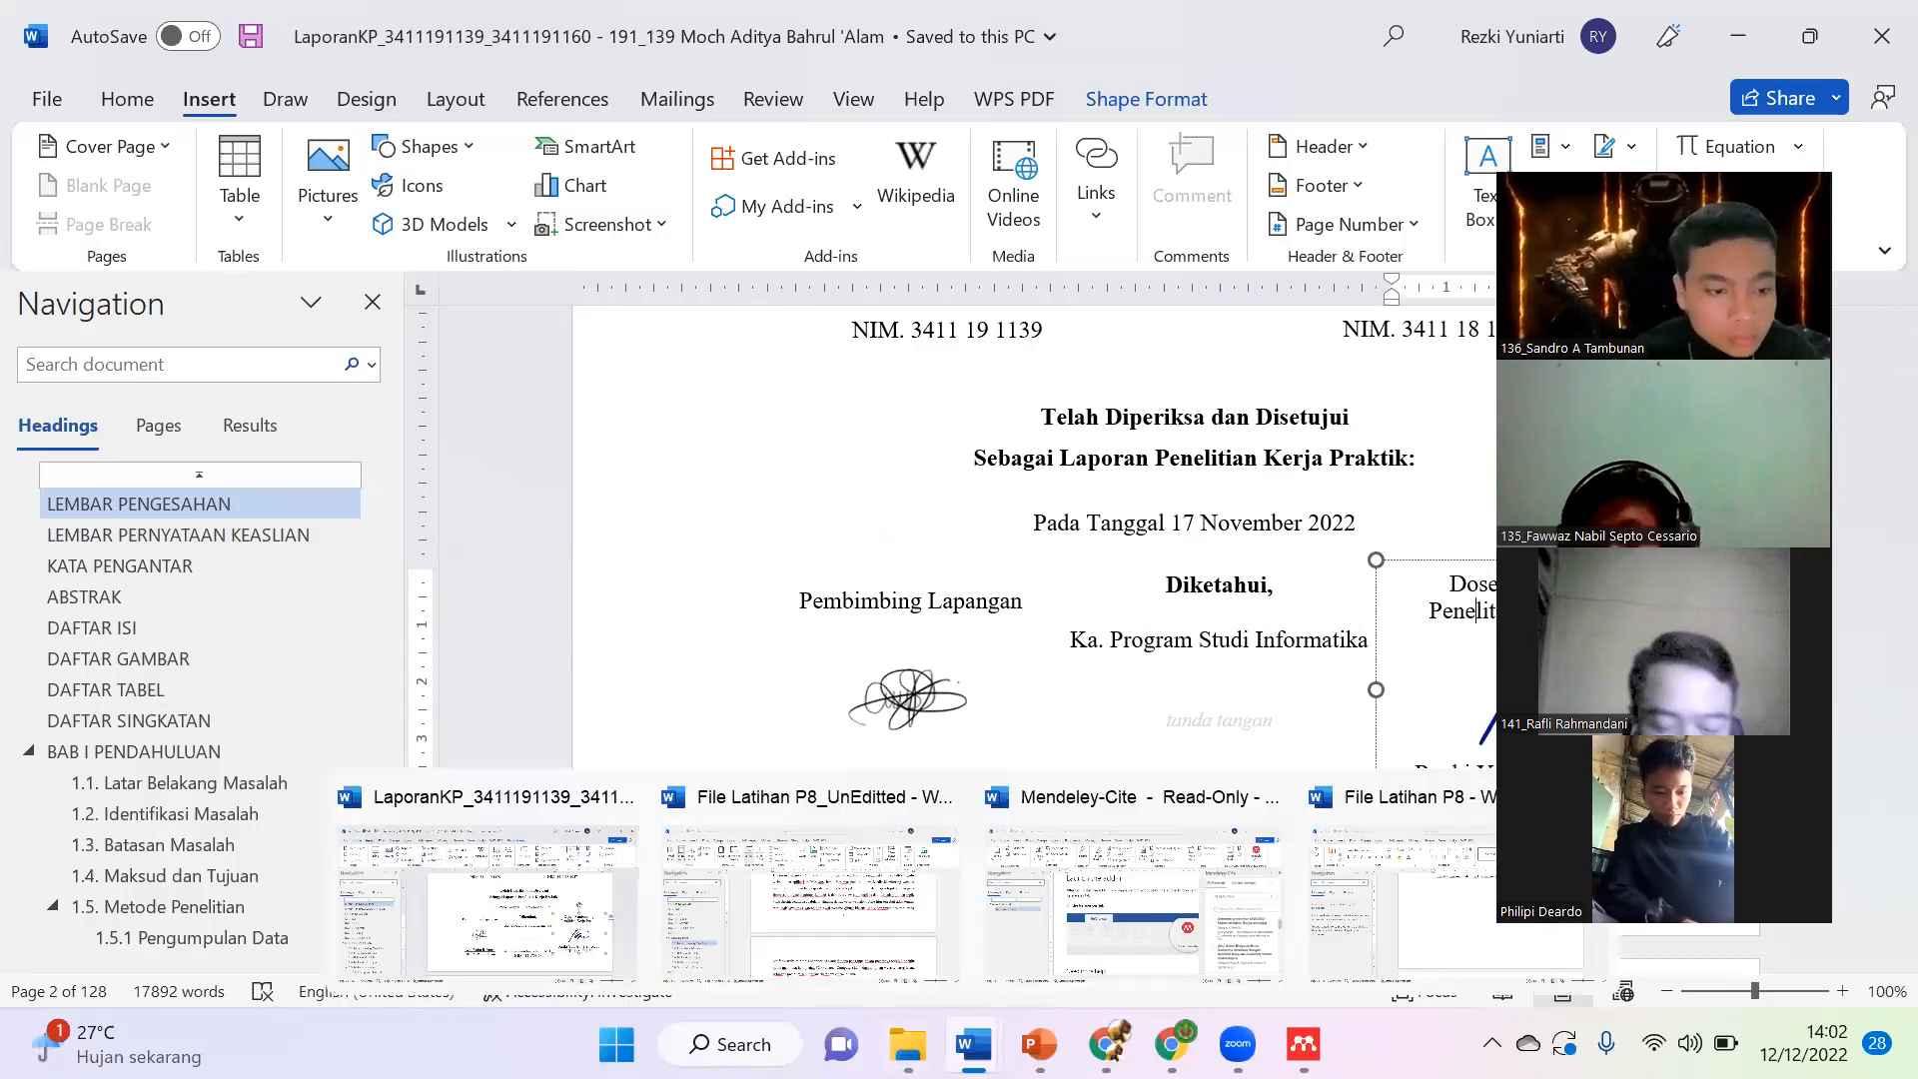
left_click(1369, 915)
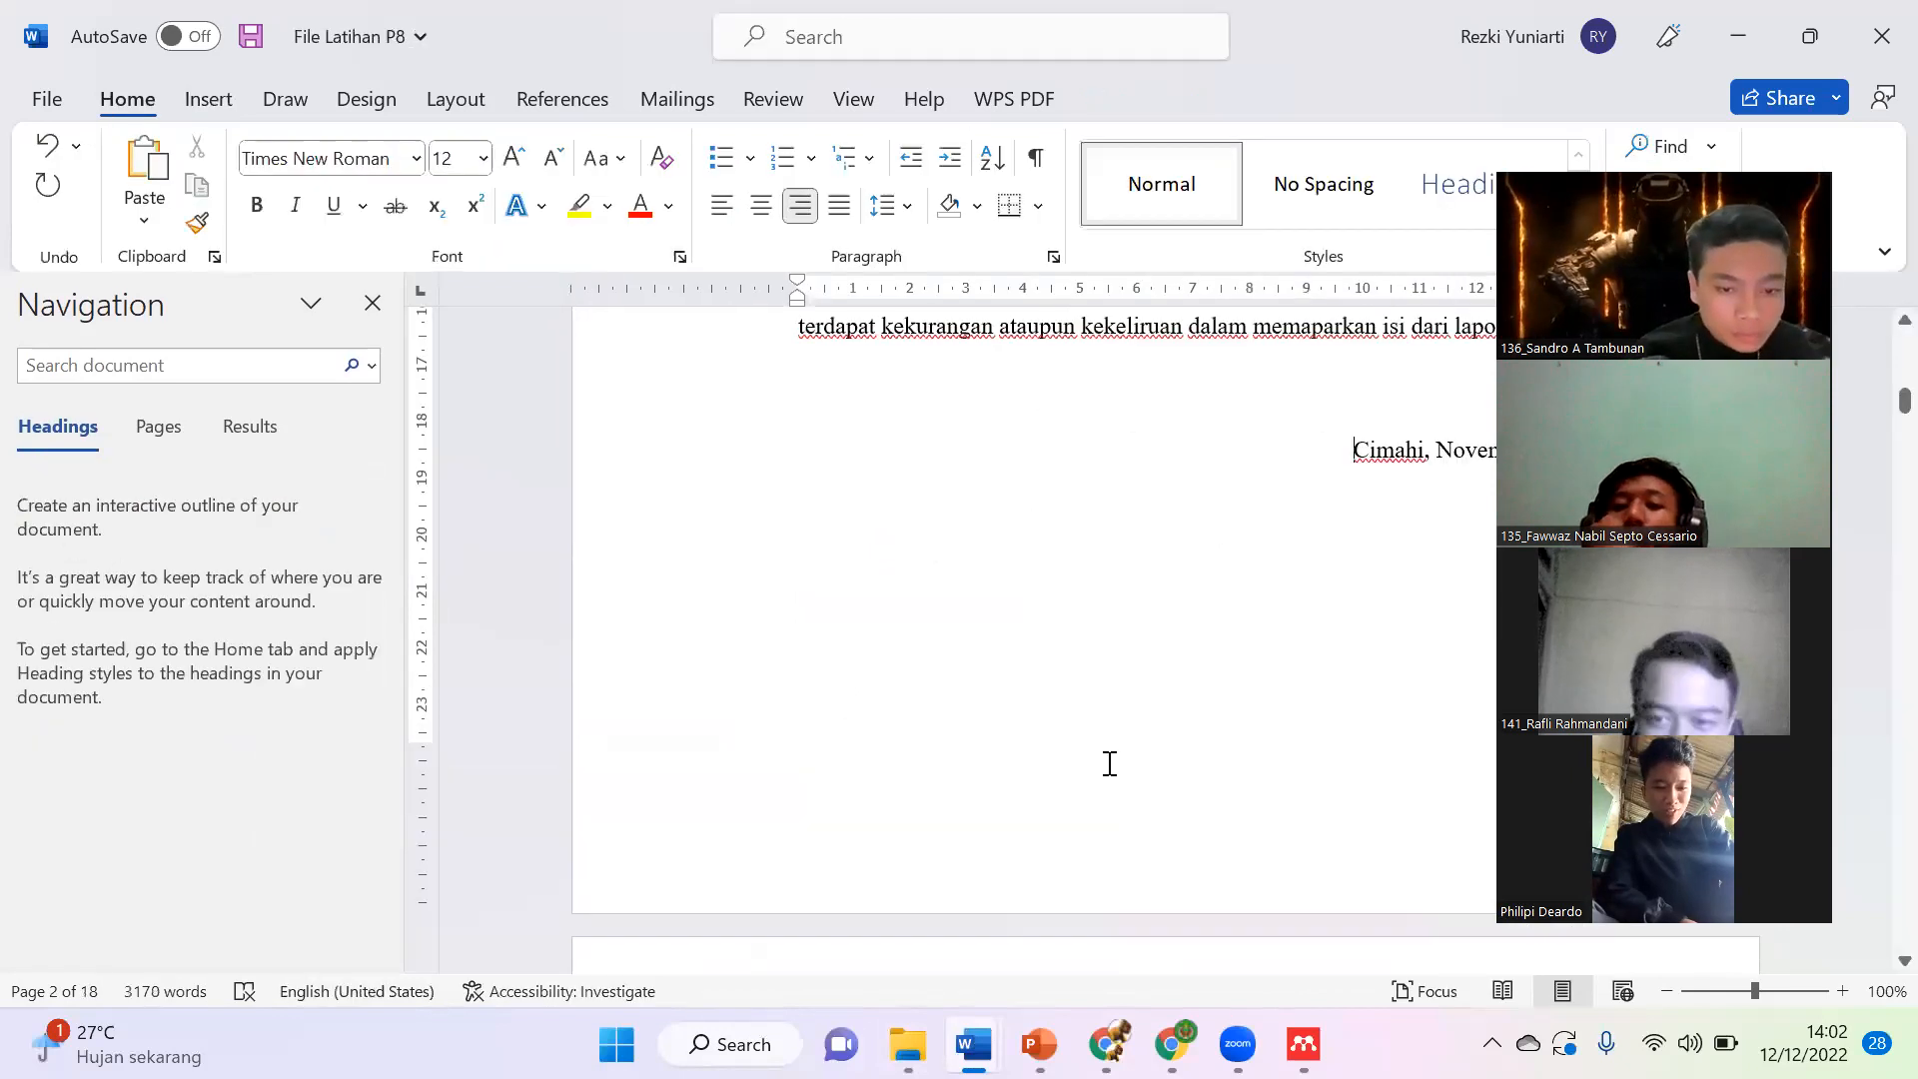
scroll(1109, 763, "down", 7)
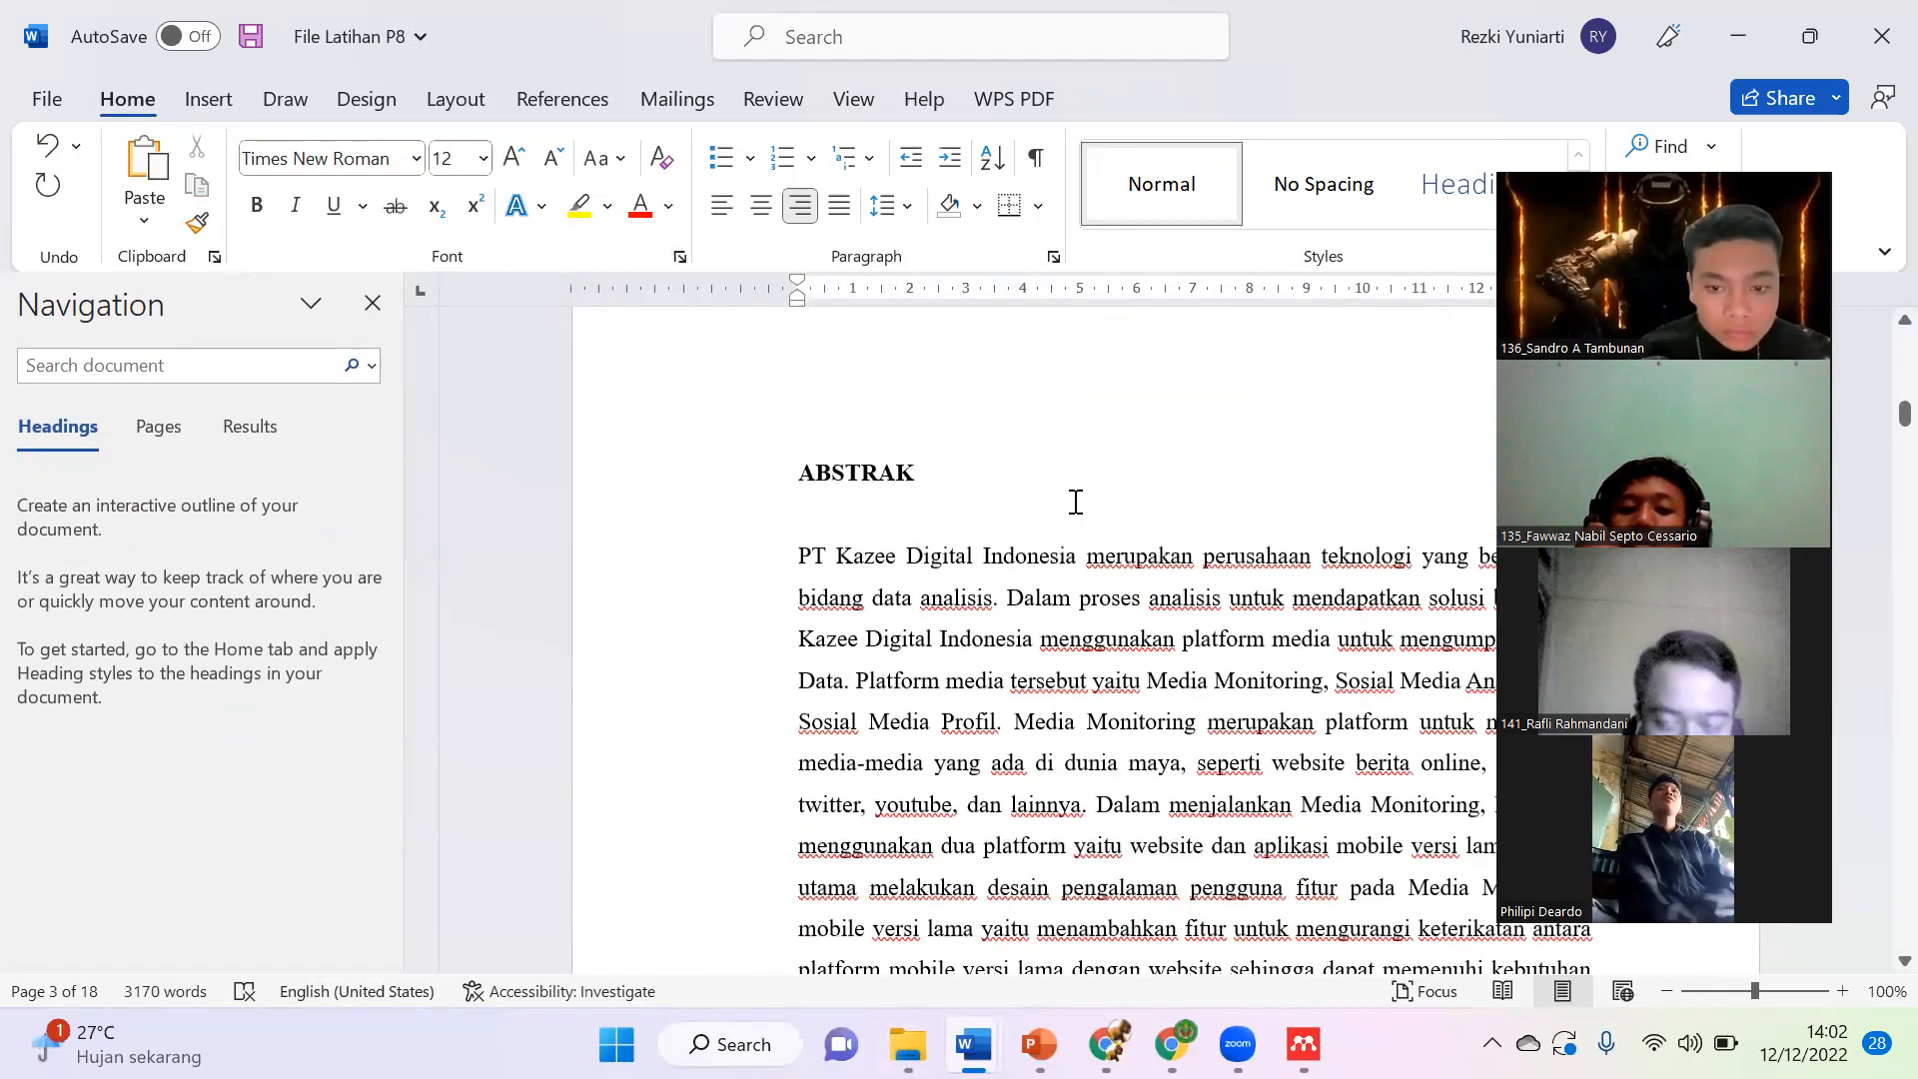
scroll(1076, 503, "up", 5)
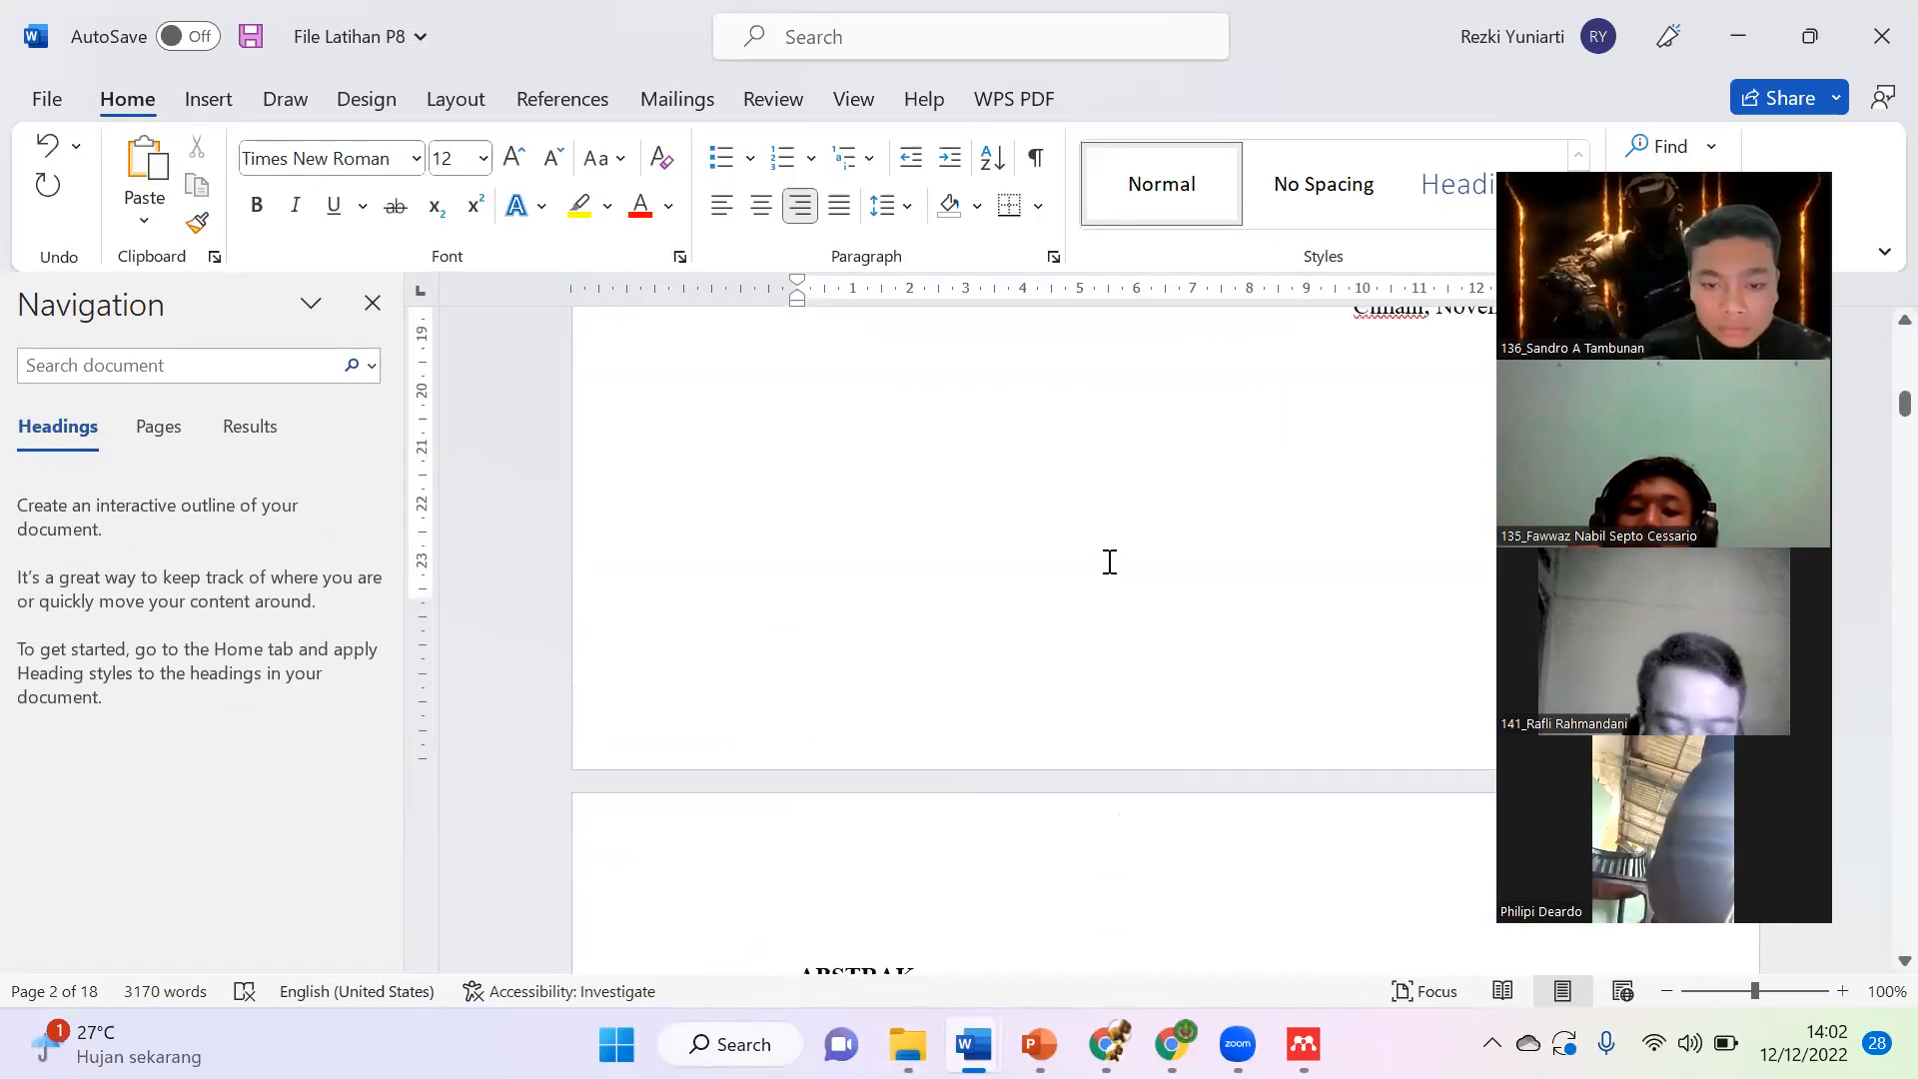
left_click(1006, 951)
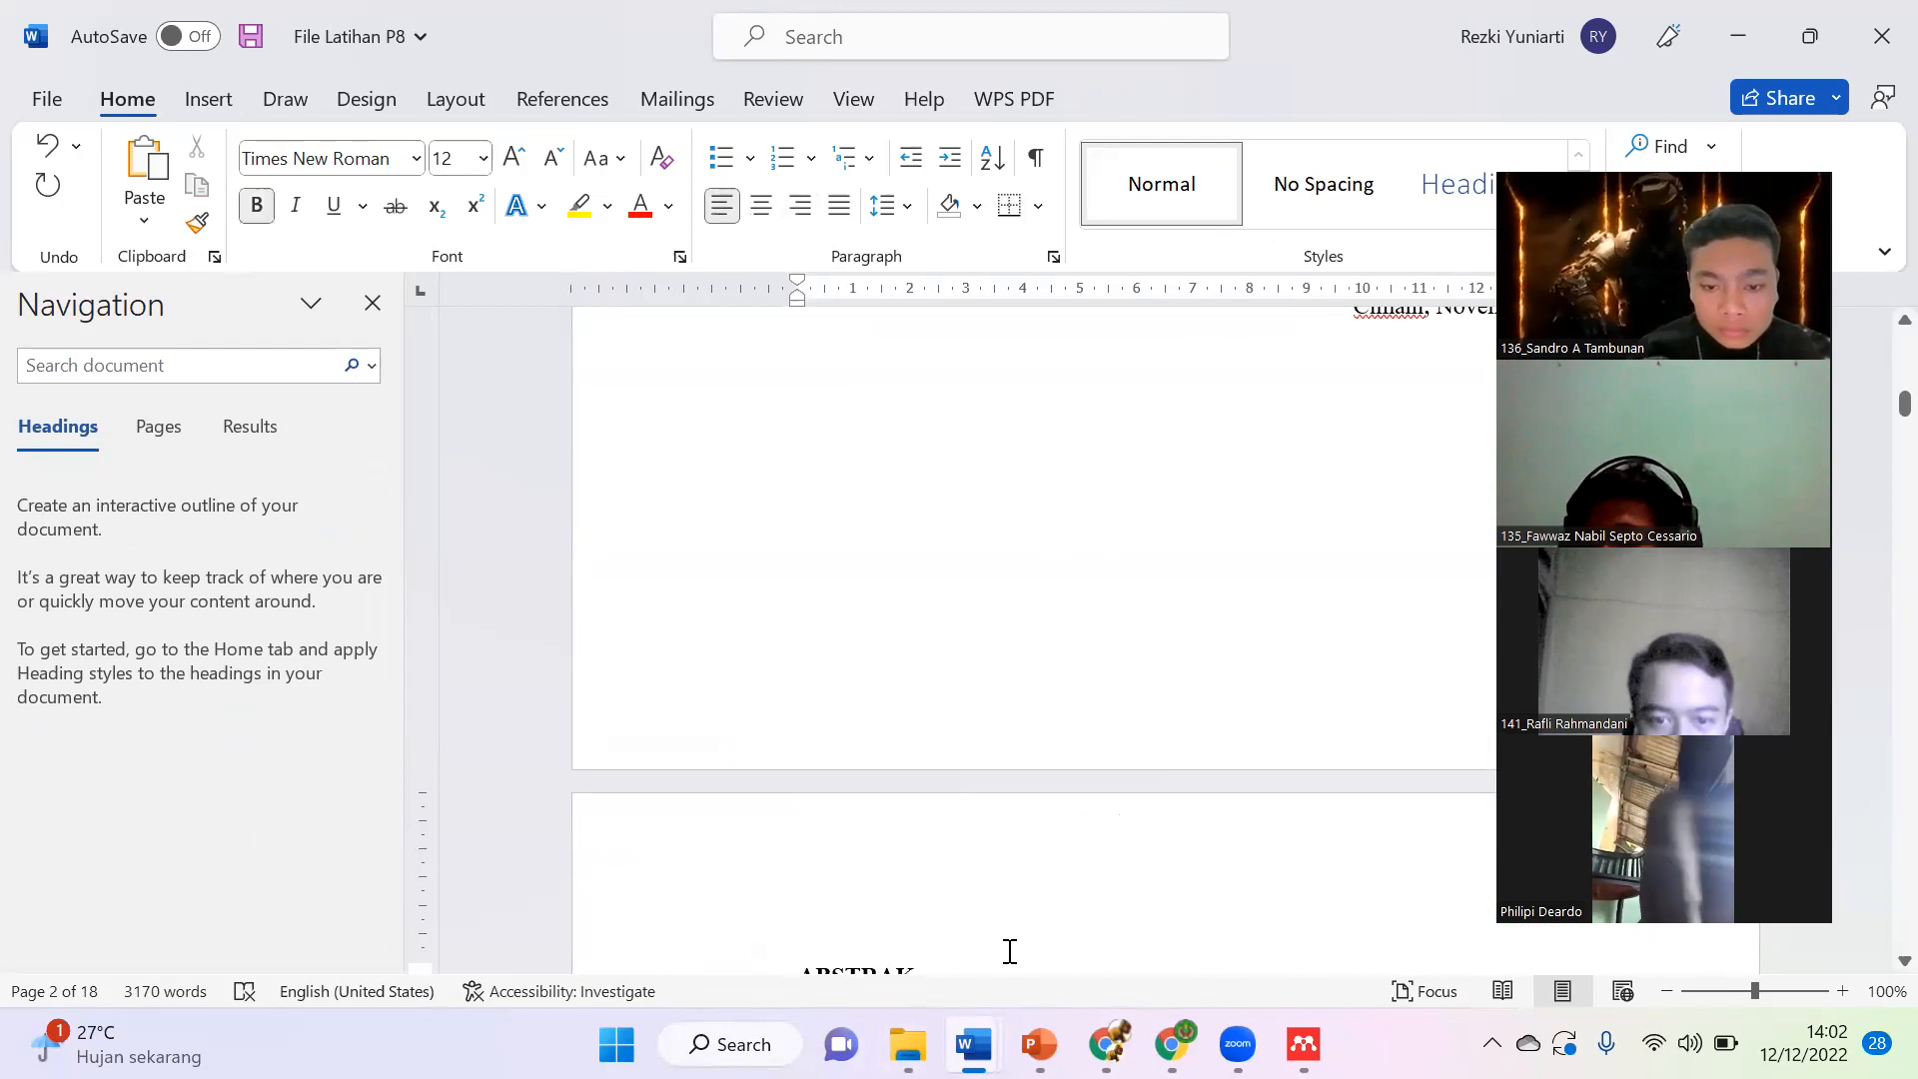
scroll(1009, 952, "down", 3)
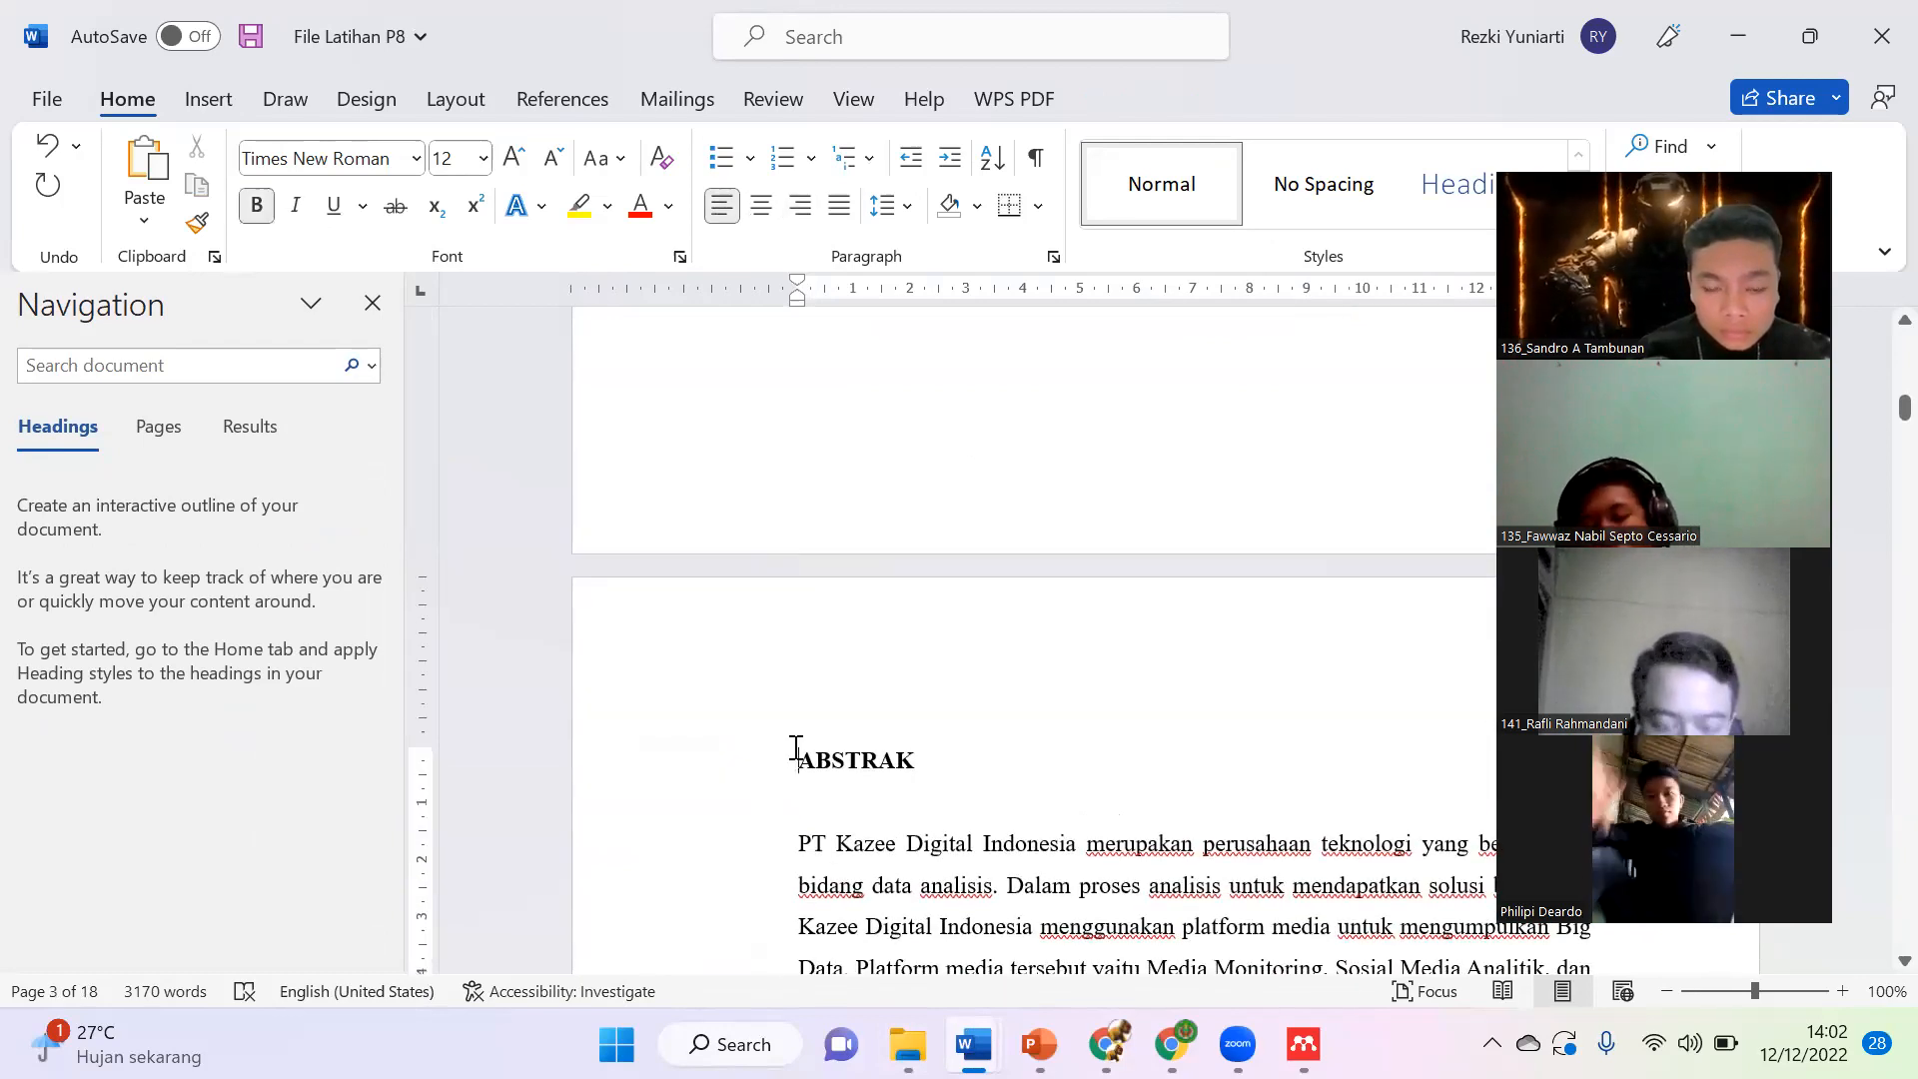
left_click(796, 755)
key("Return")
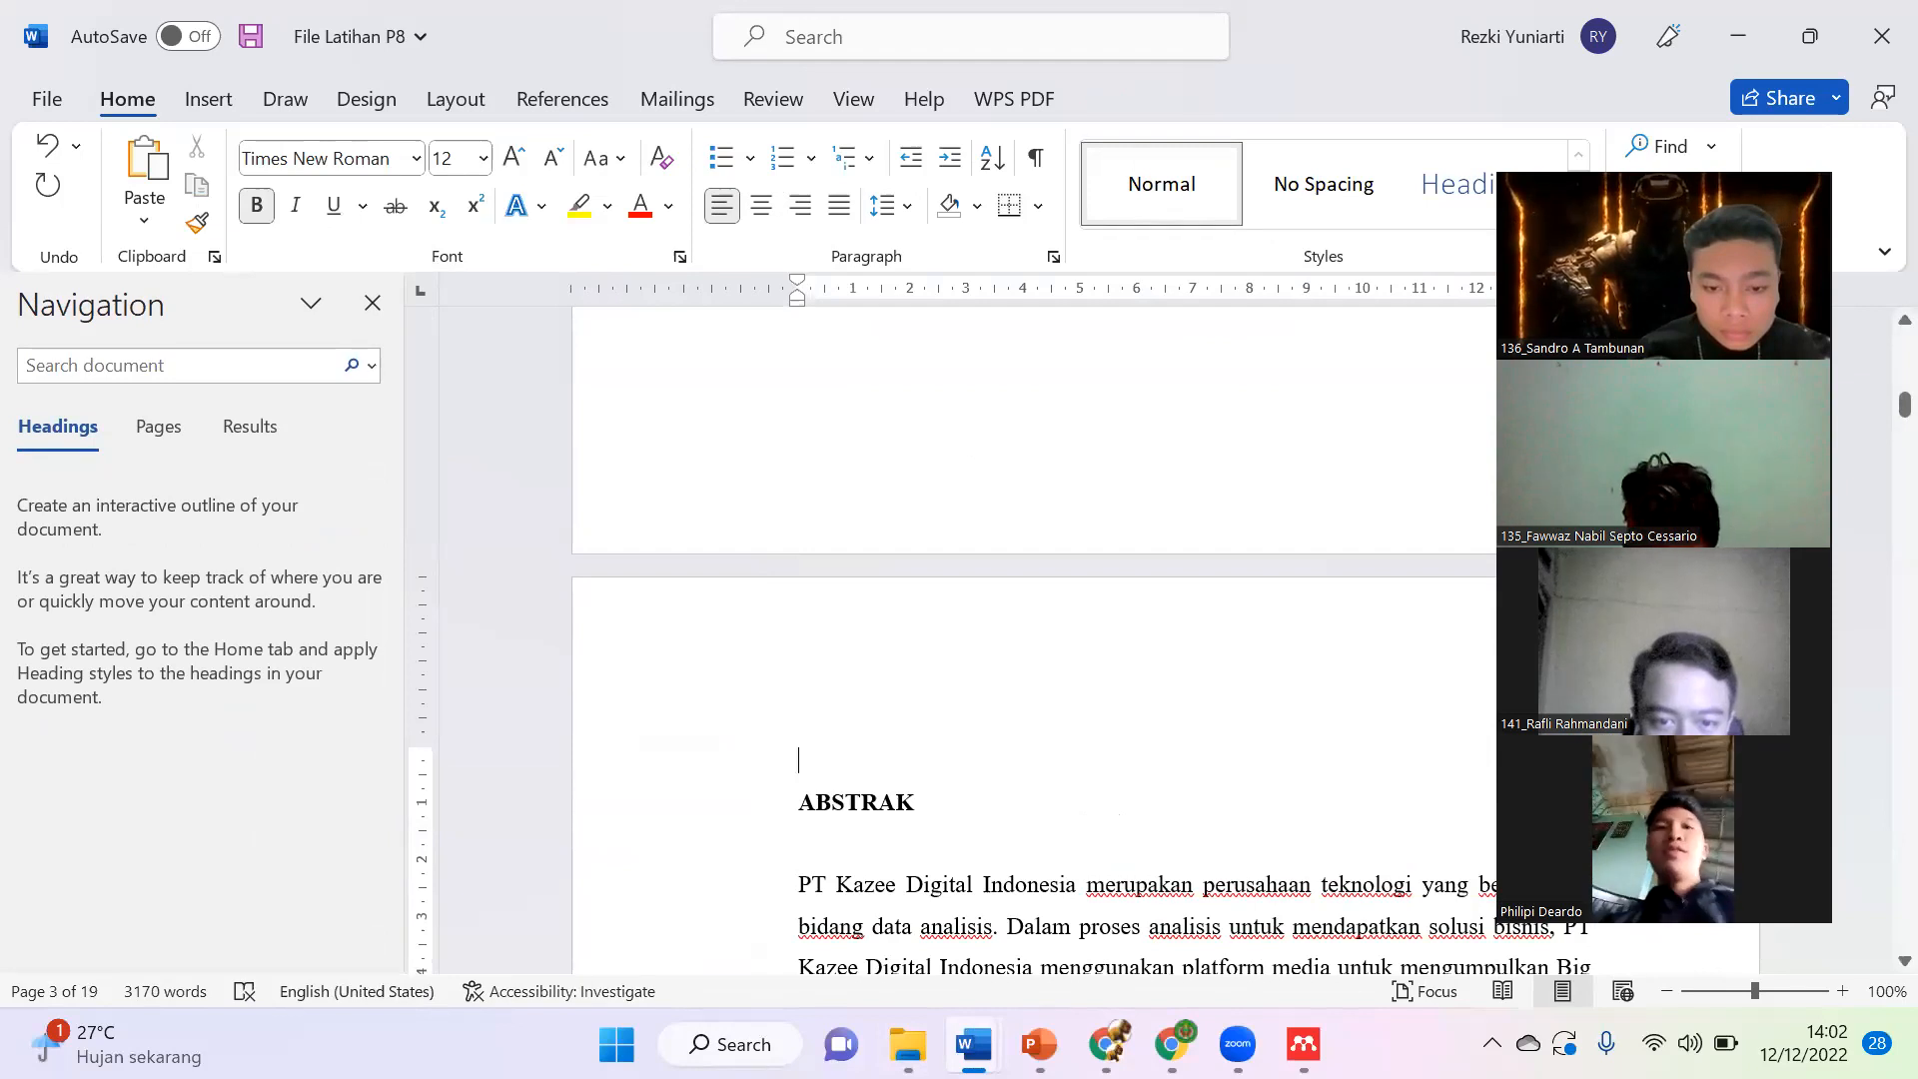
type("LEMBAR PENGES")
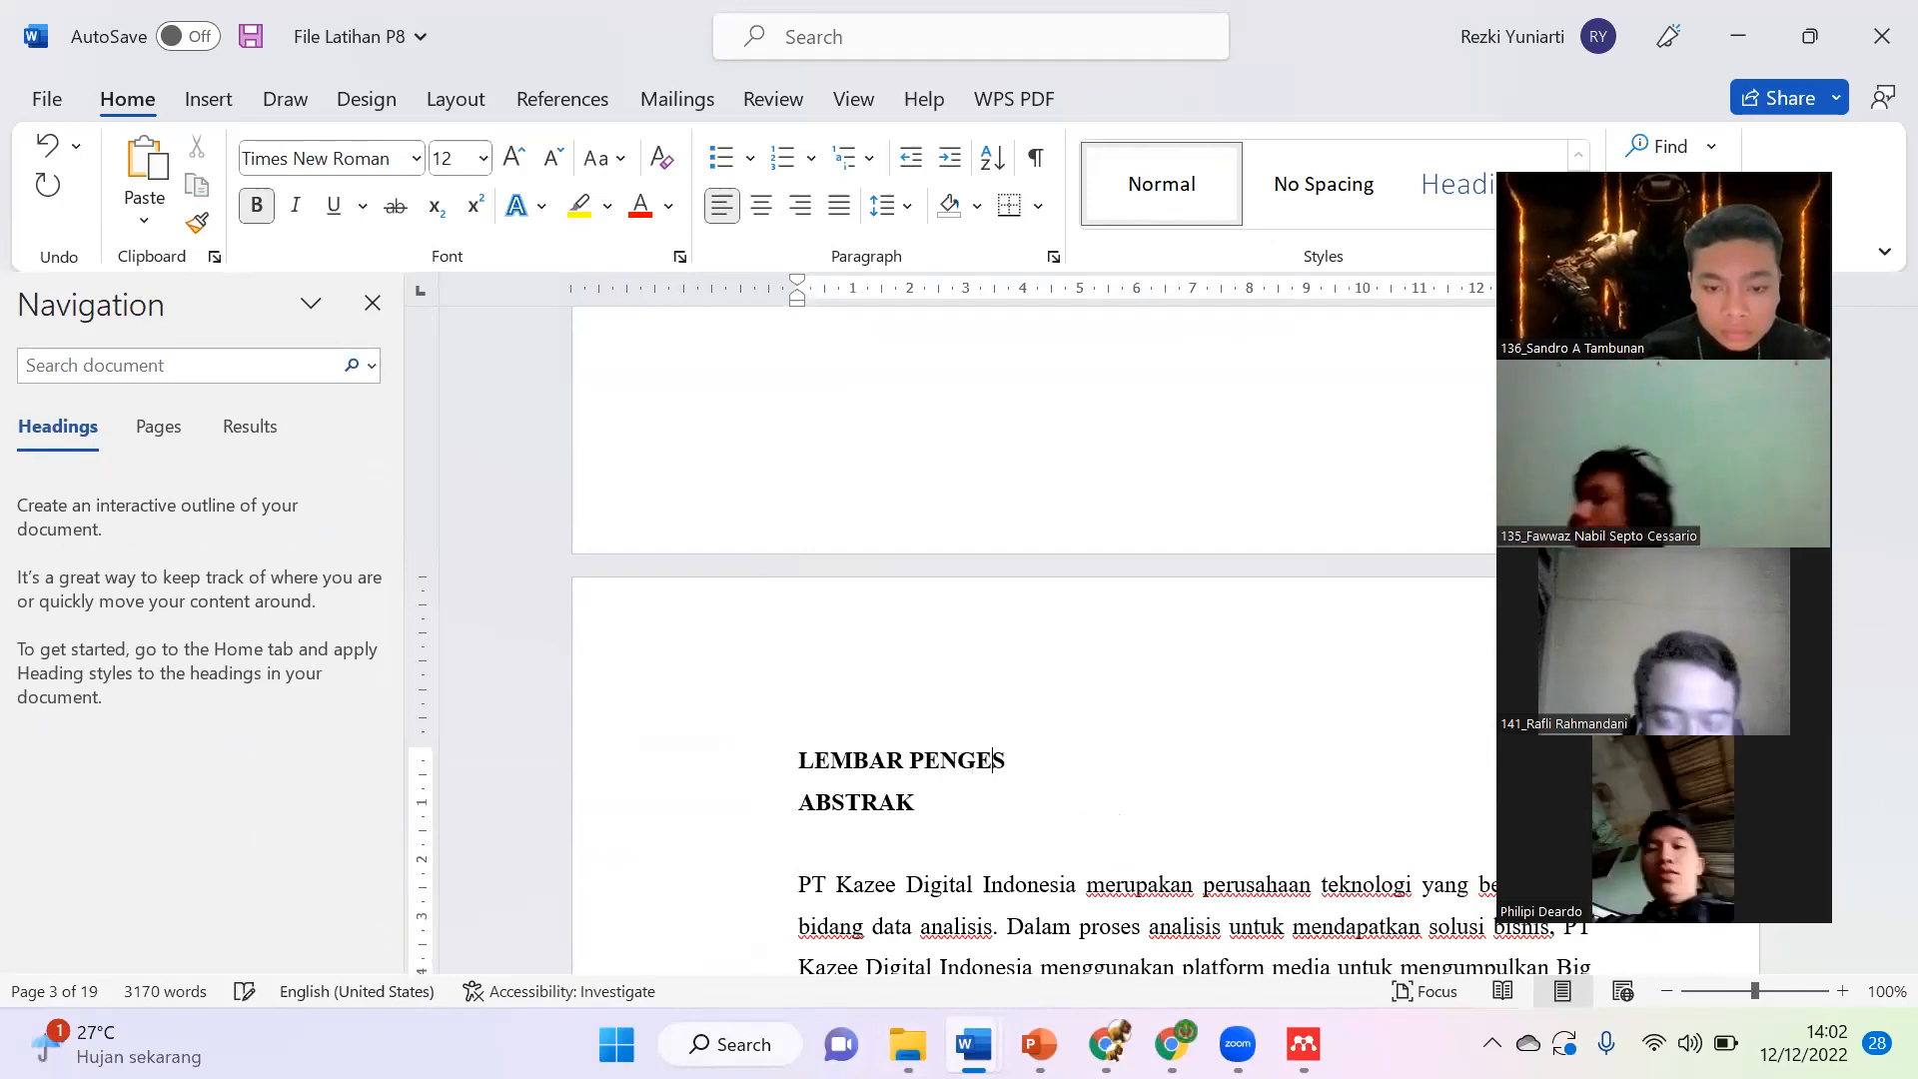
type("AHAN")
key("Return")
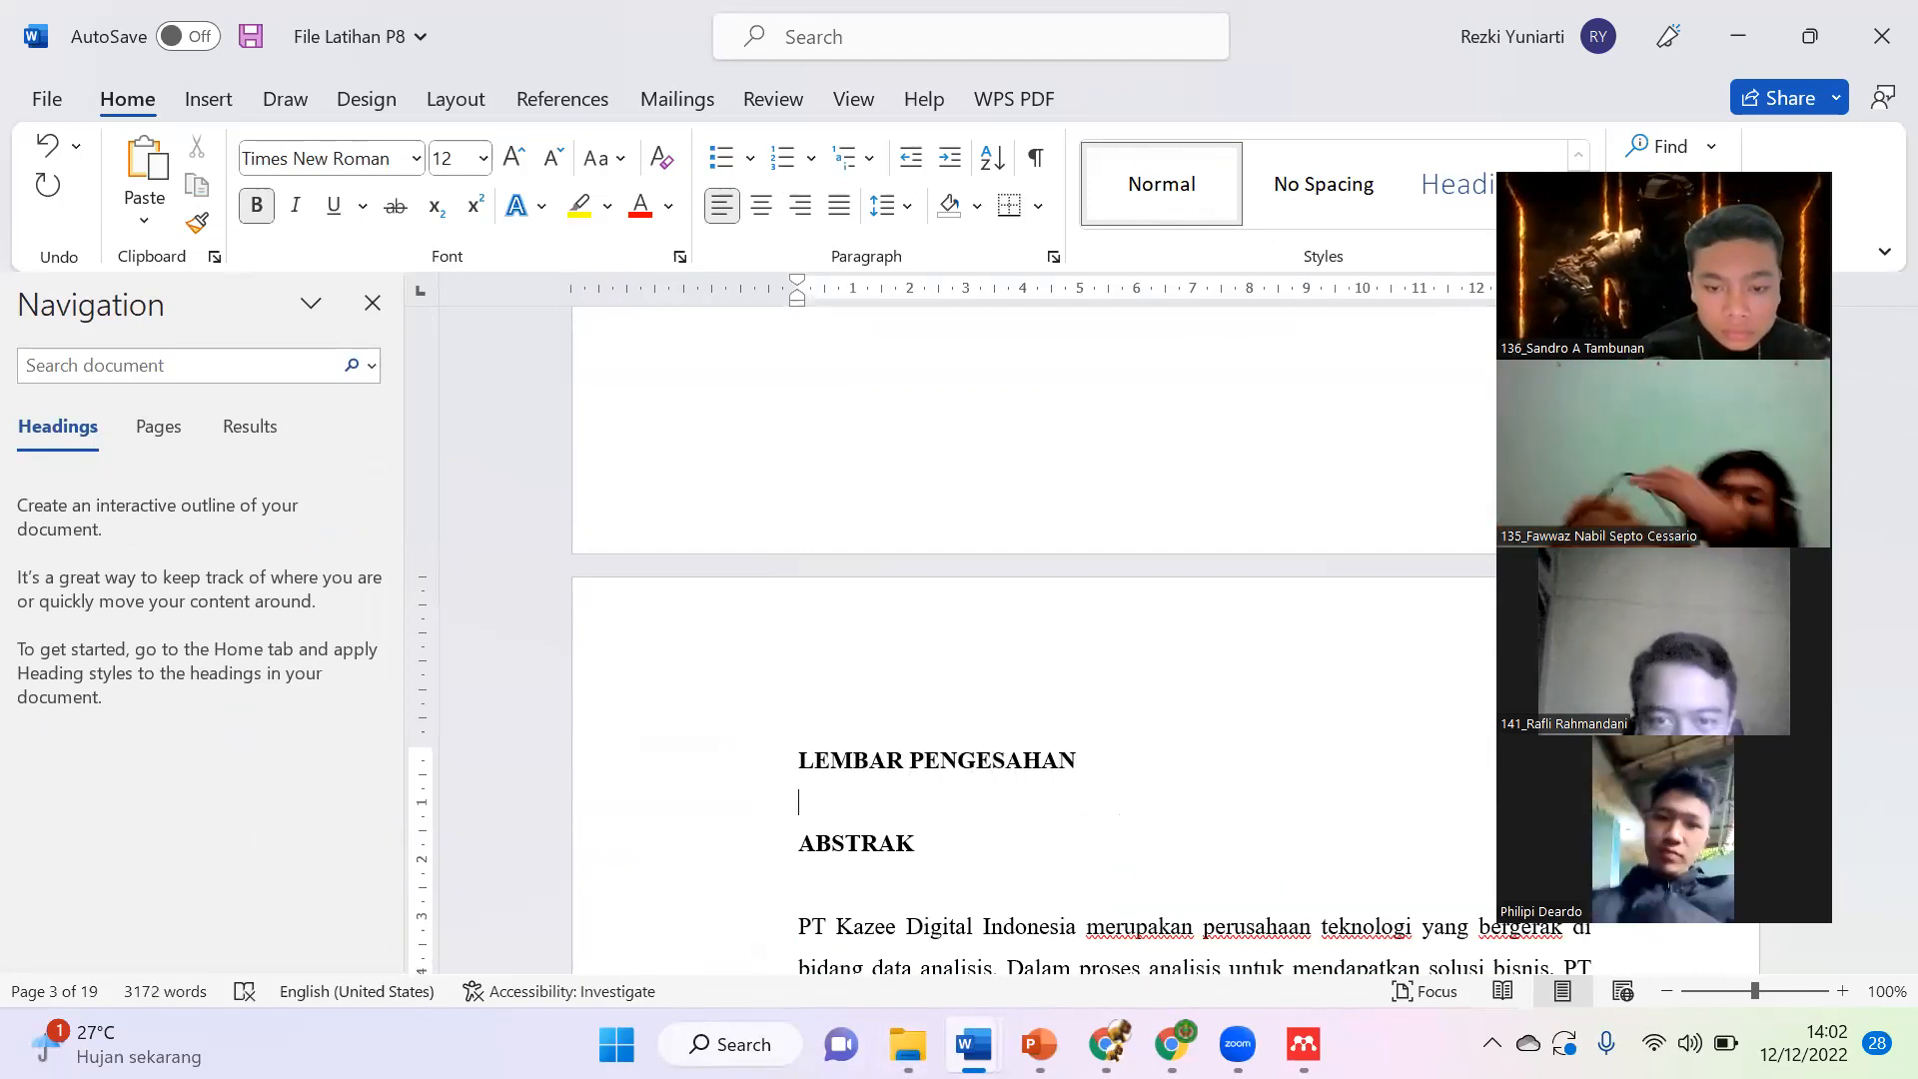
Step: Switch to the LaporanKP sample report and examine the logo, heading and title layout of its LEMBAR PENGESAHAN page
mouse_move(974, 1044)
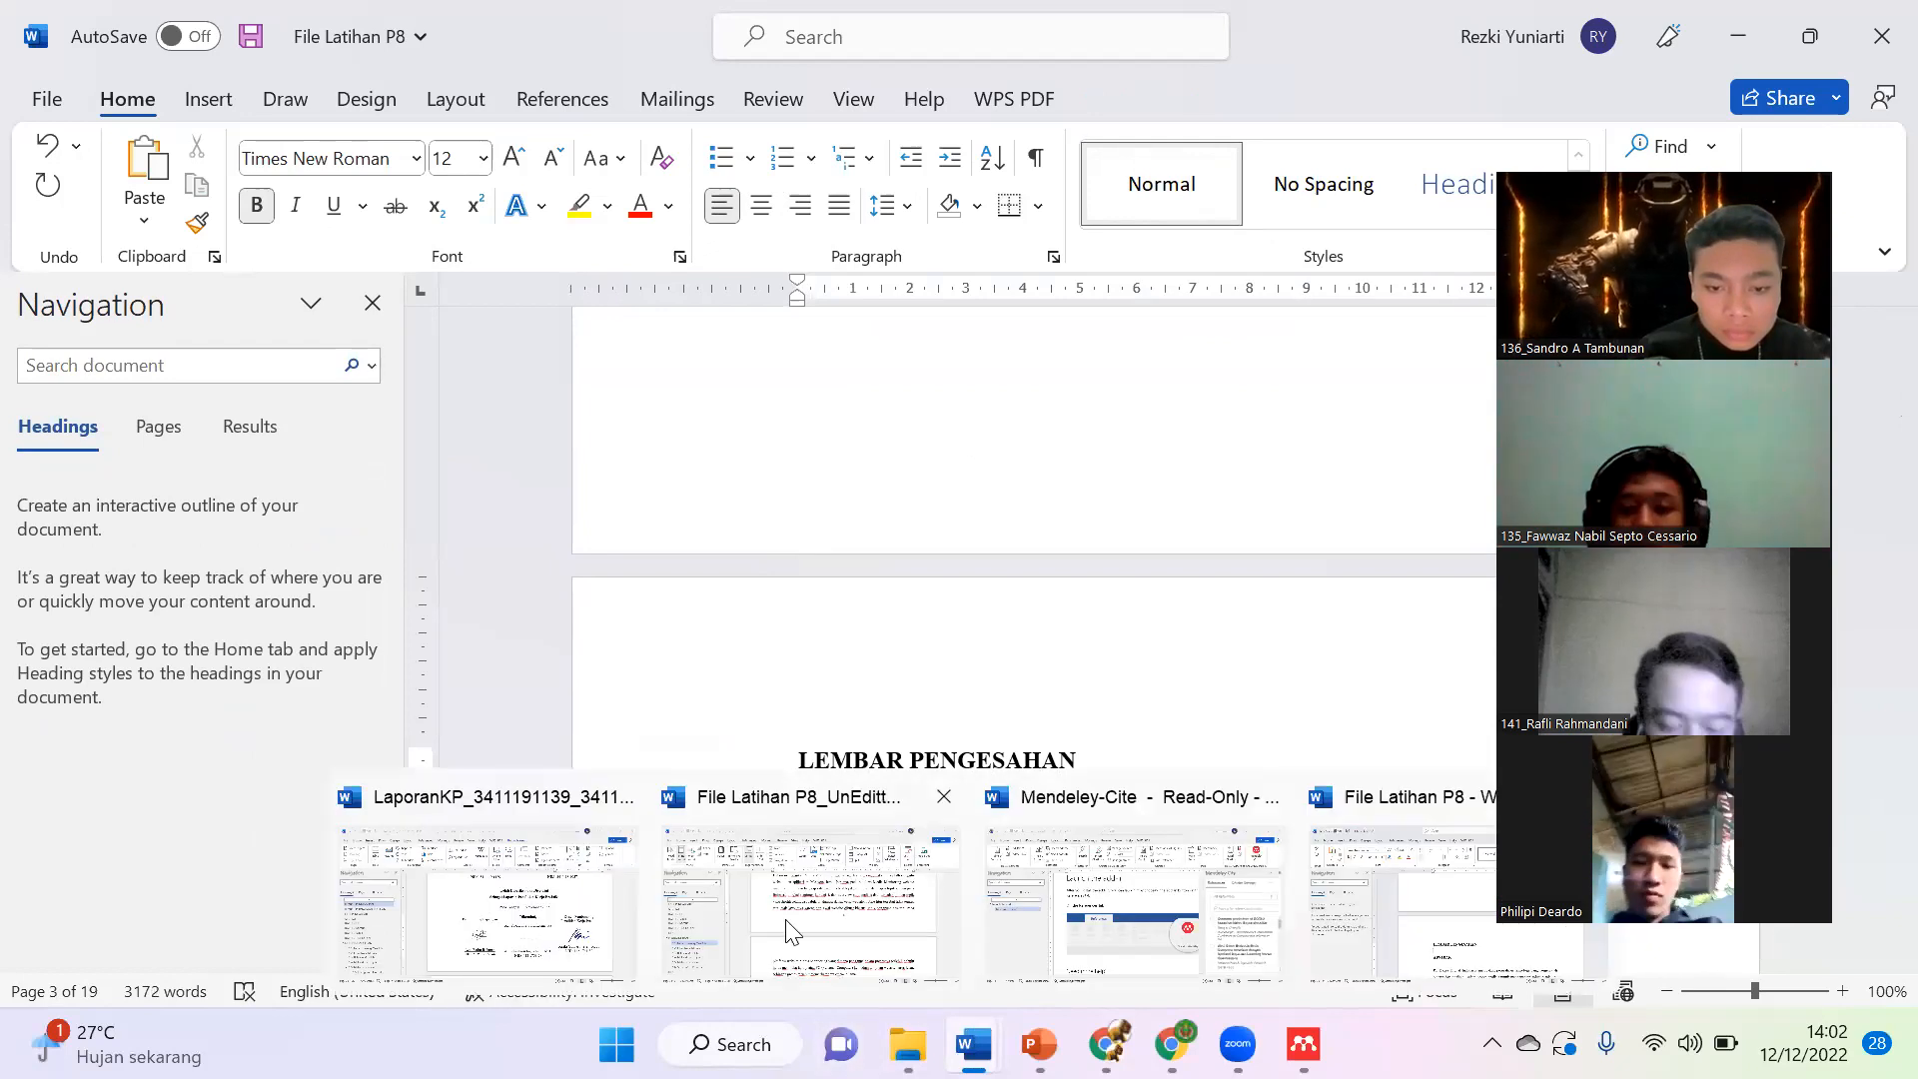
left_click(574, 893)
scroll(967, 683, "up", 10)
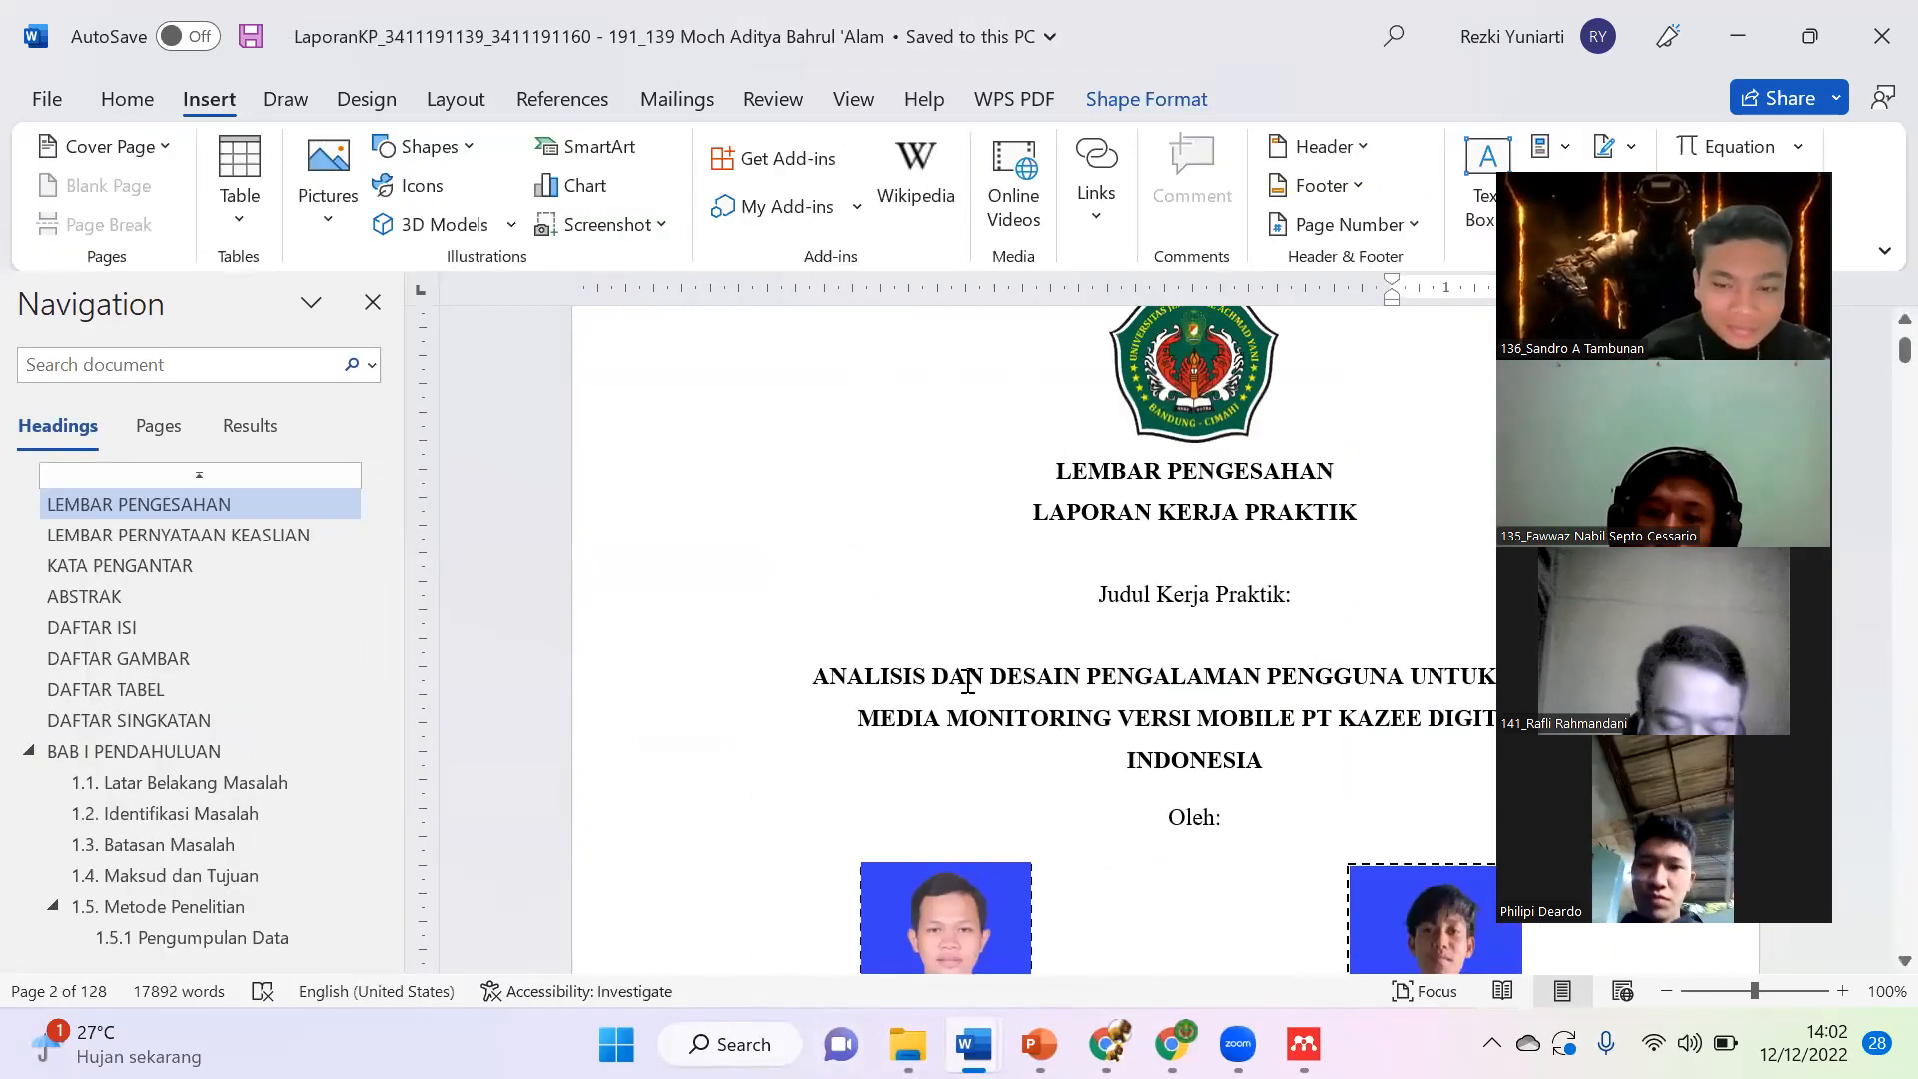
scroll(967, 683, "up", 4)
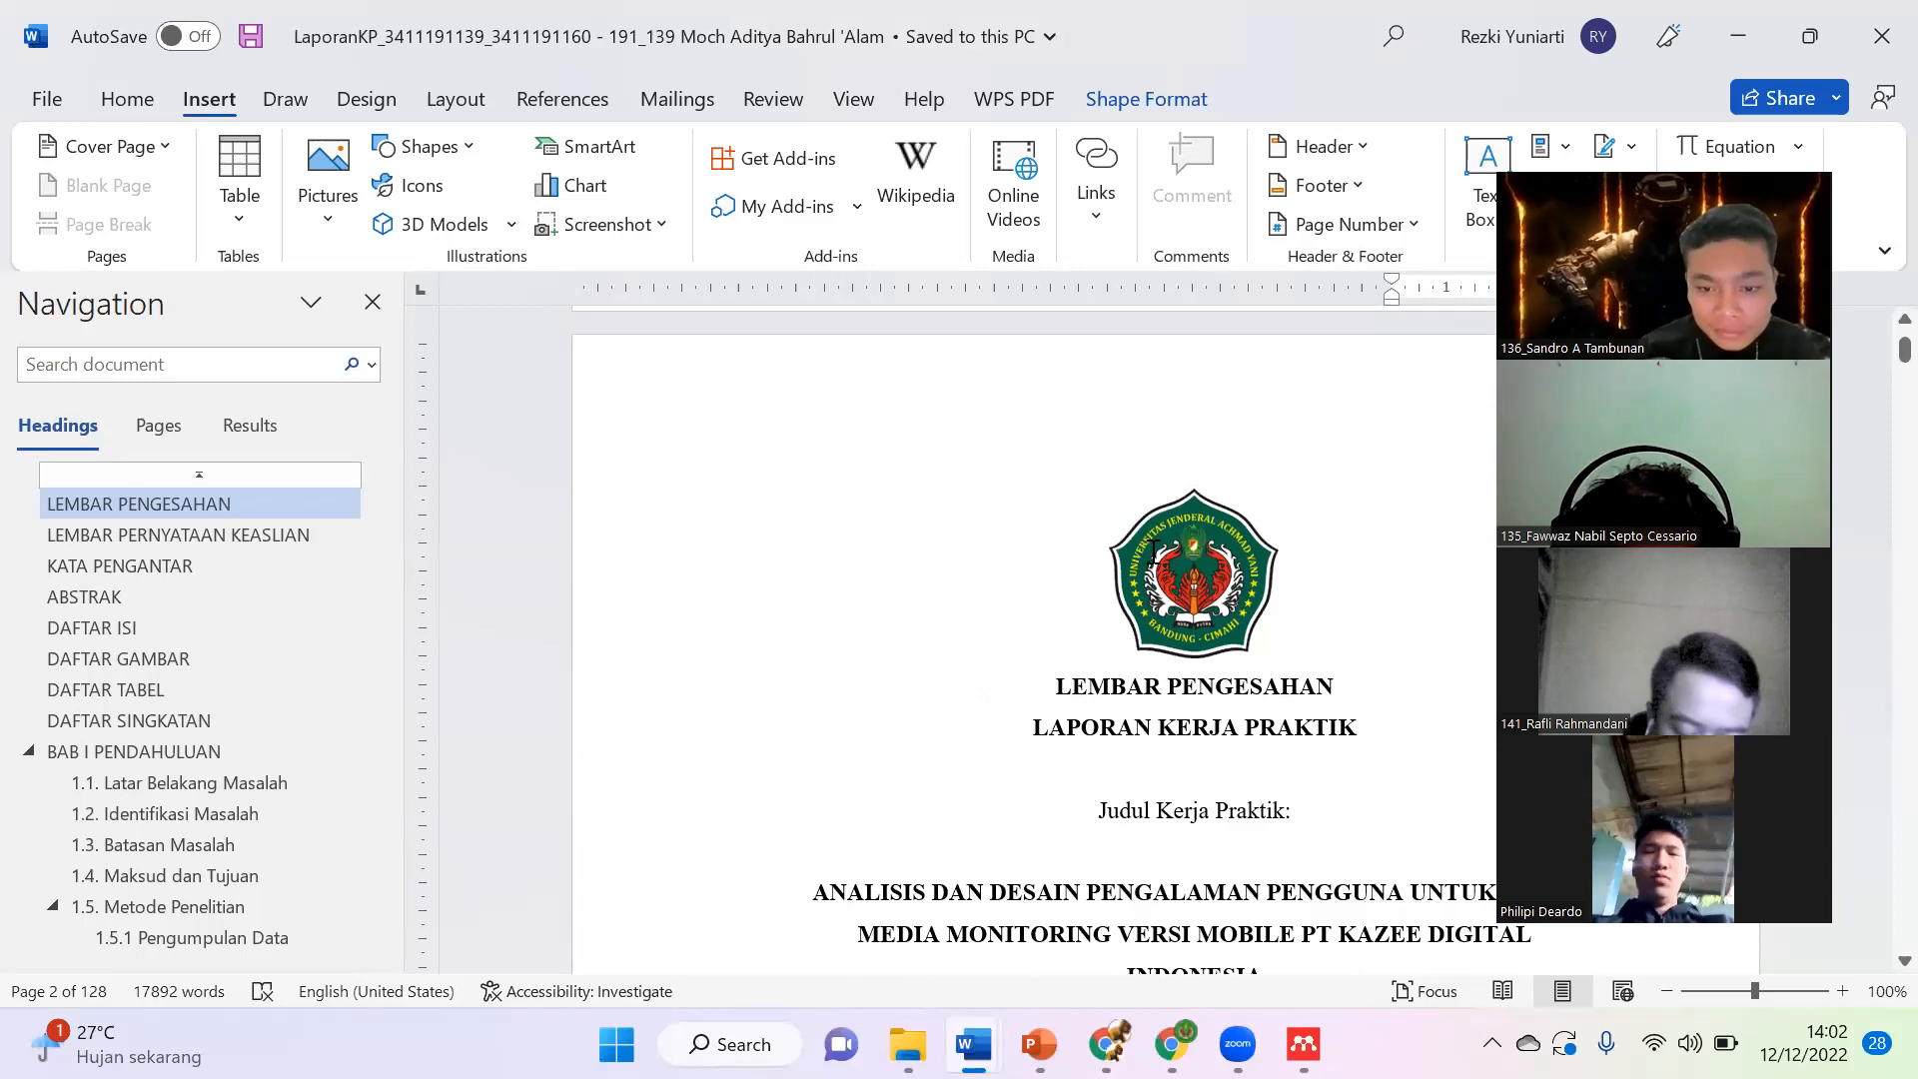
left_click(1189, 598)
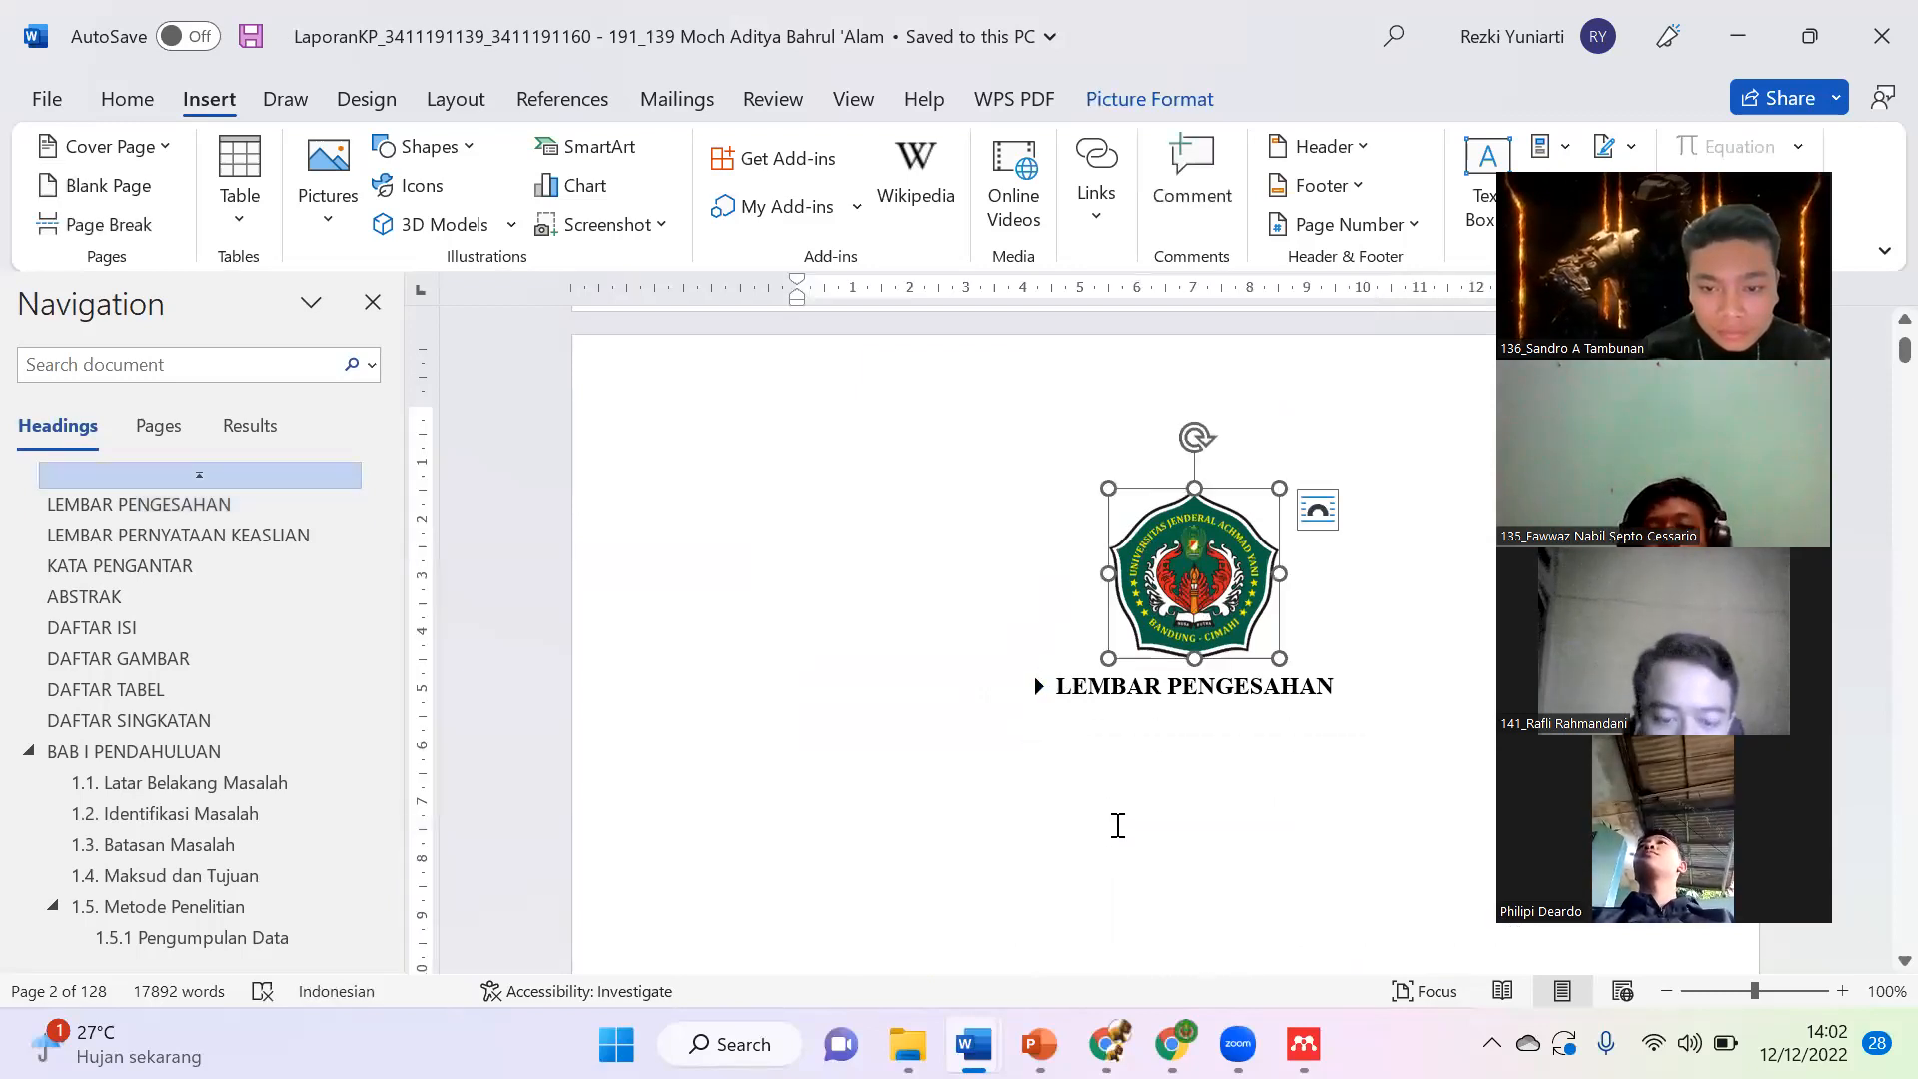
left_click(1040, 689)
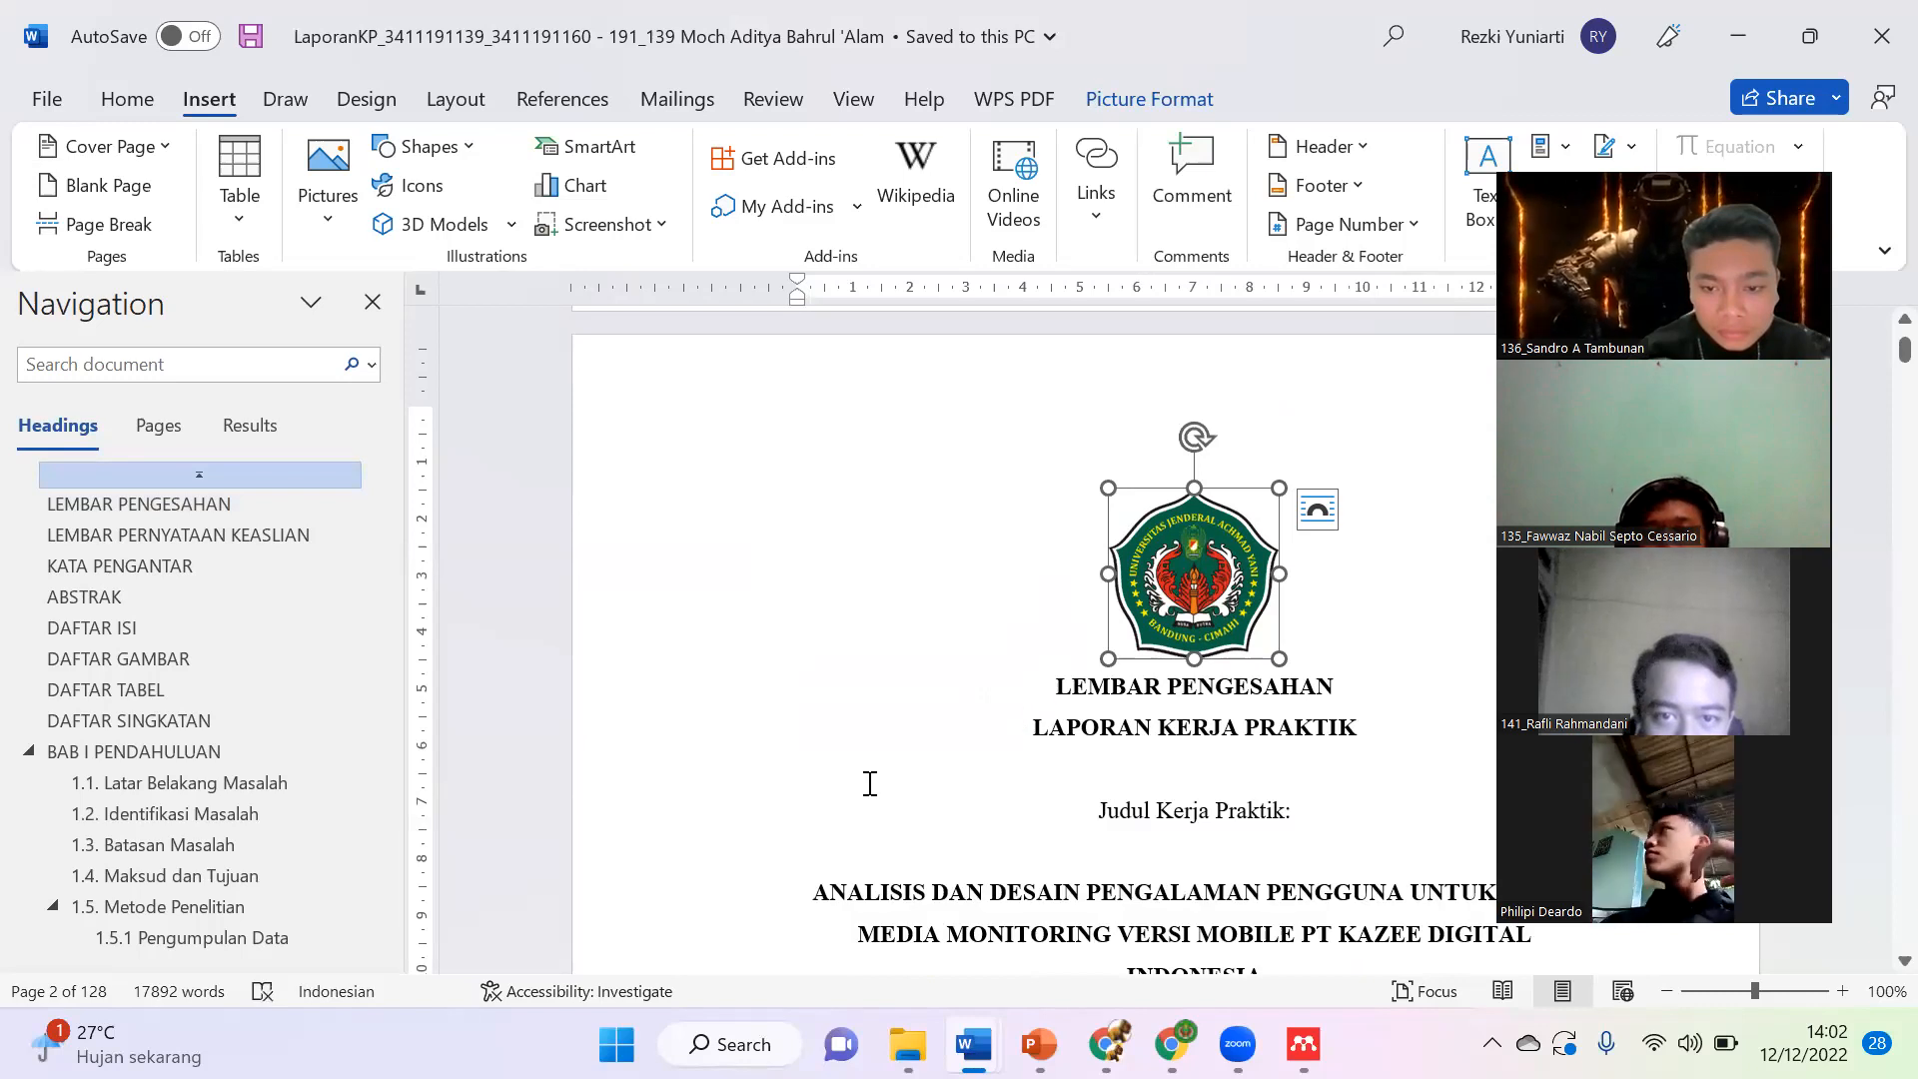
scroll(874, 779, "down", 3)
left_click(1083, 593)
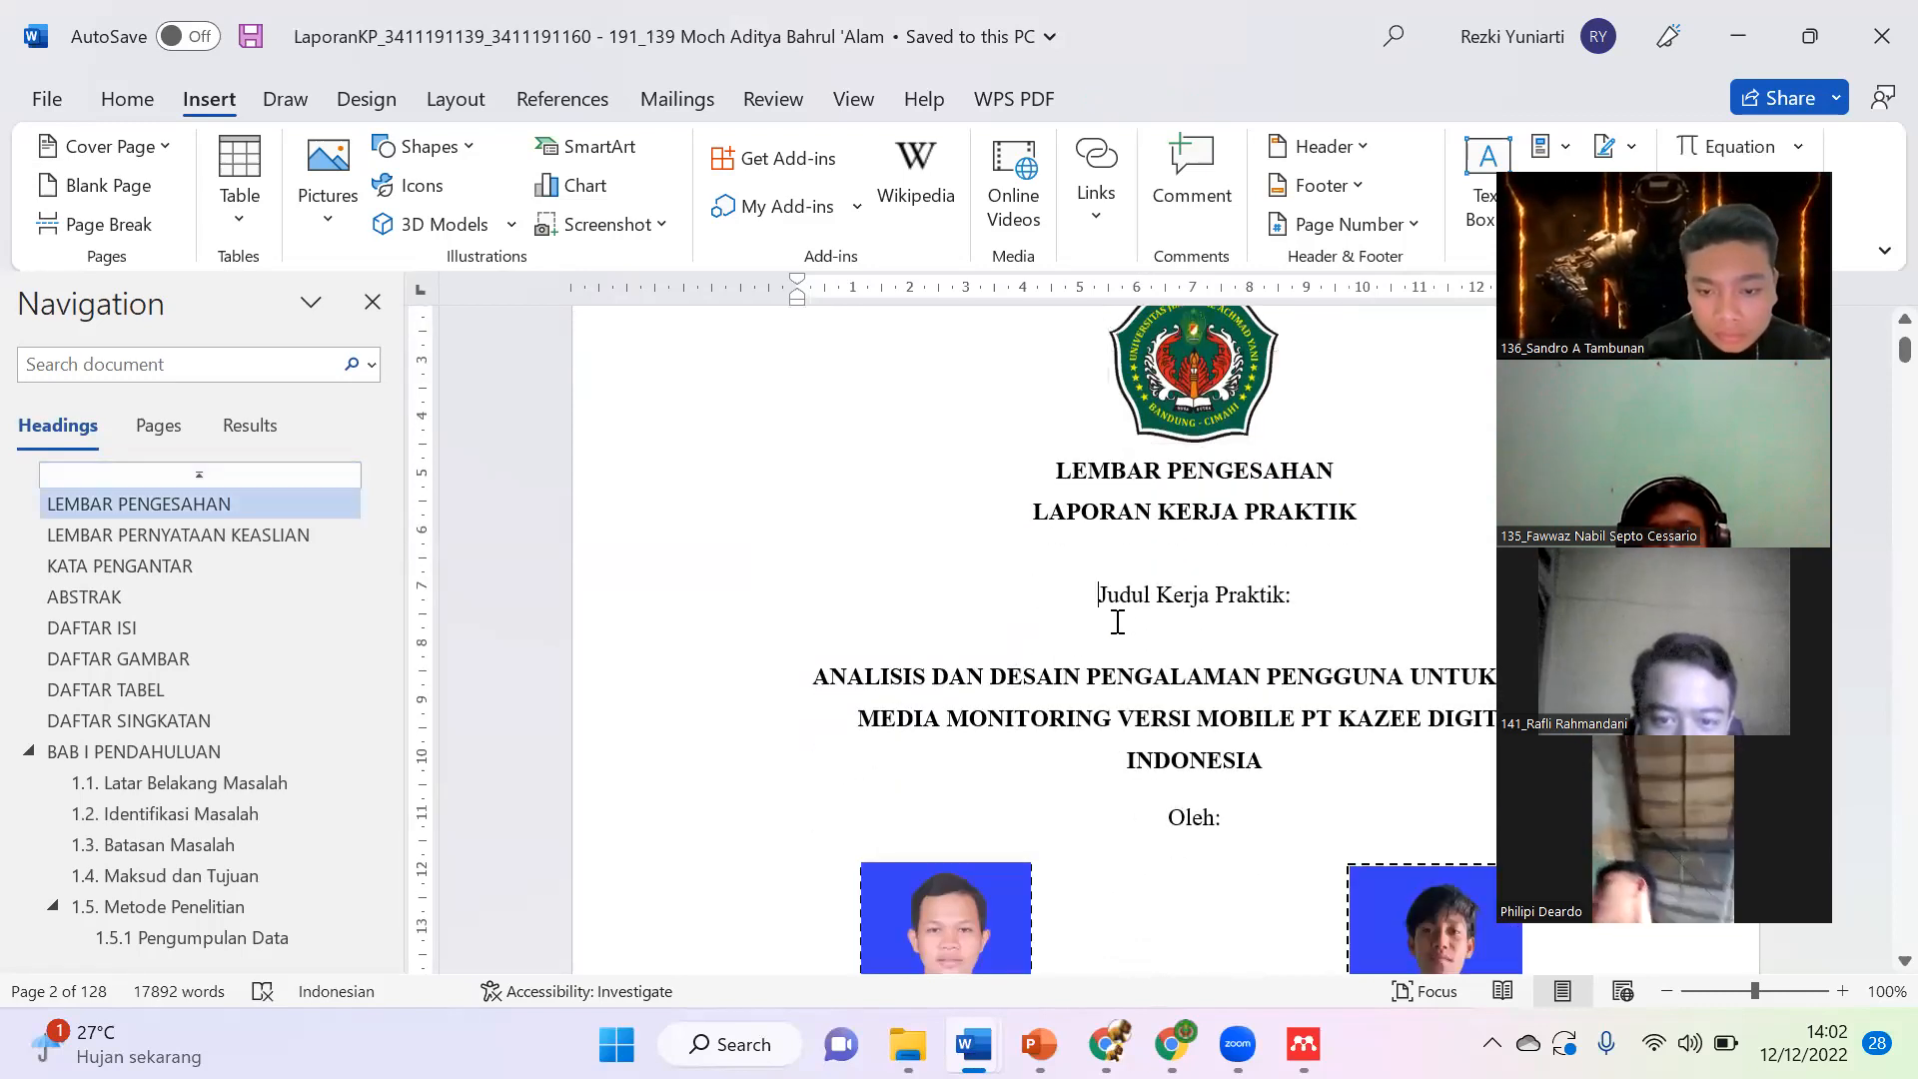
Step: Copy the sample's block from "Judul Kerja Praktik:" through "Oleh:" into File Latihan P8 under LEMBAR PENGESAHAN, with an empty line after it
left_click(1261, 812, "shift")
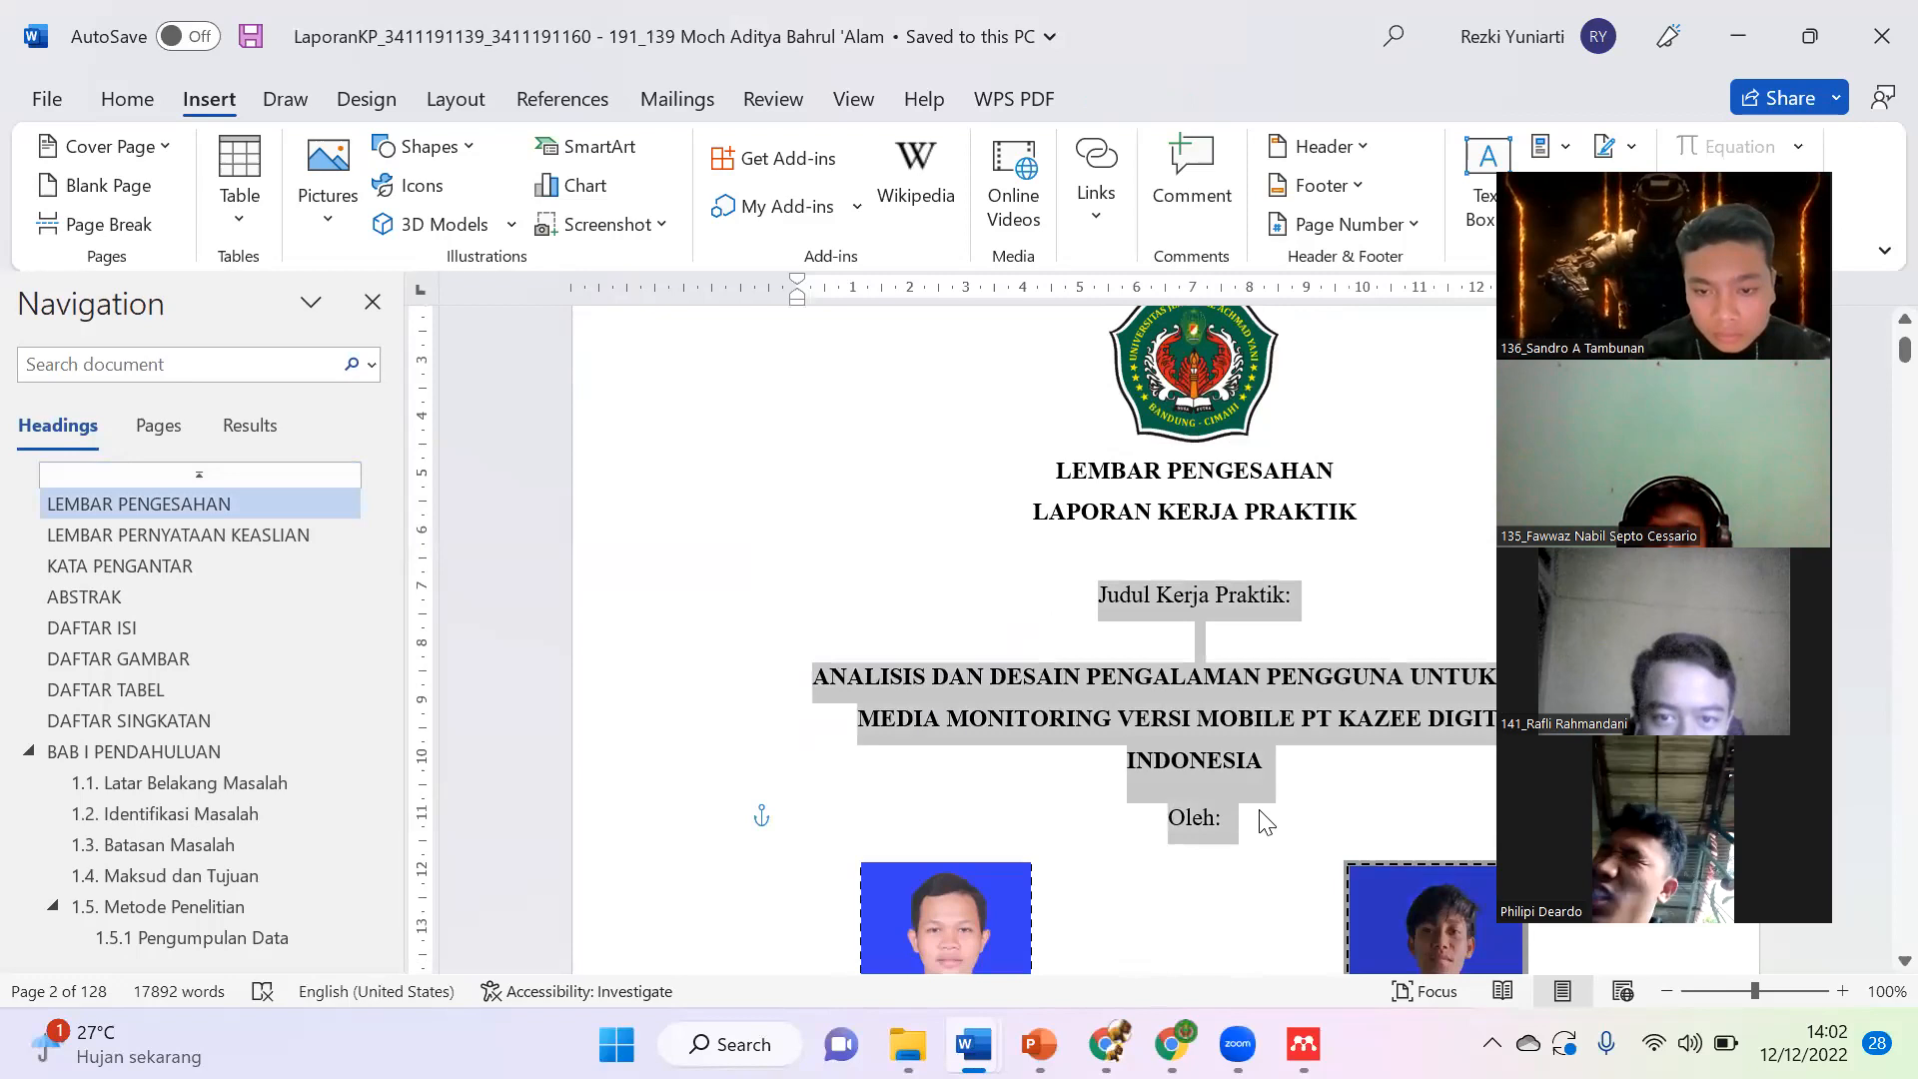
left_click(987, 1029)
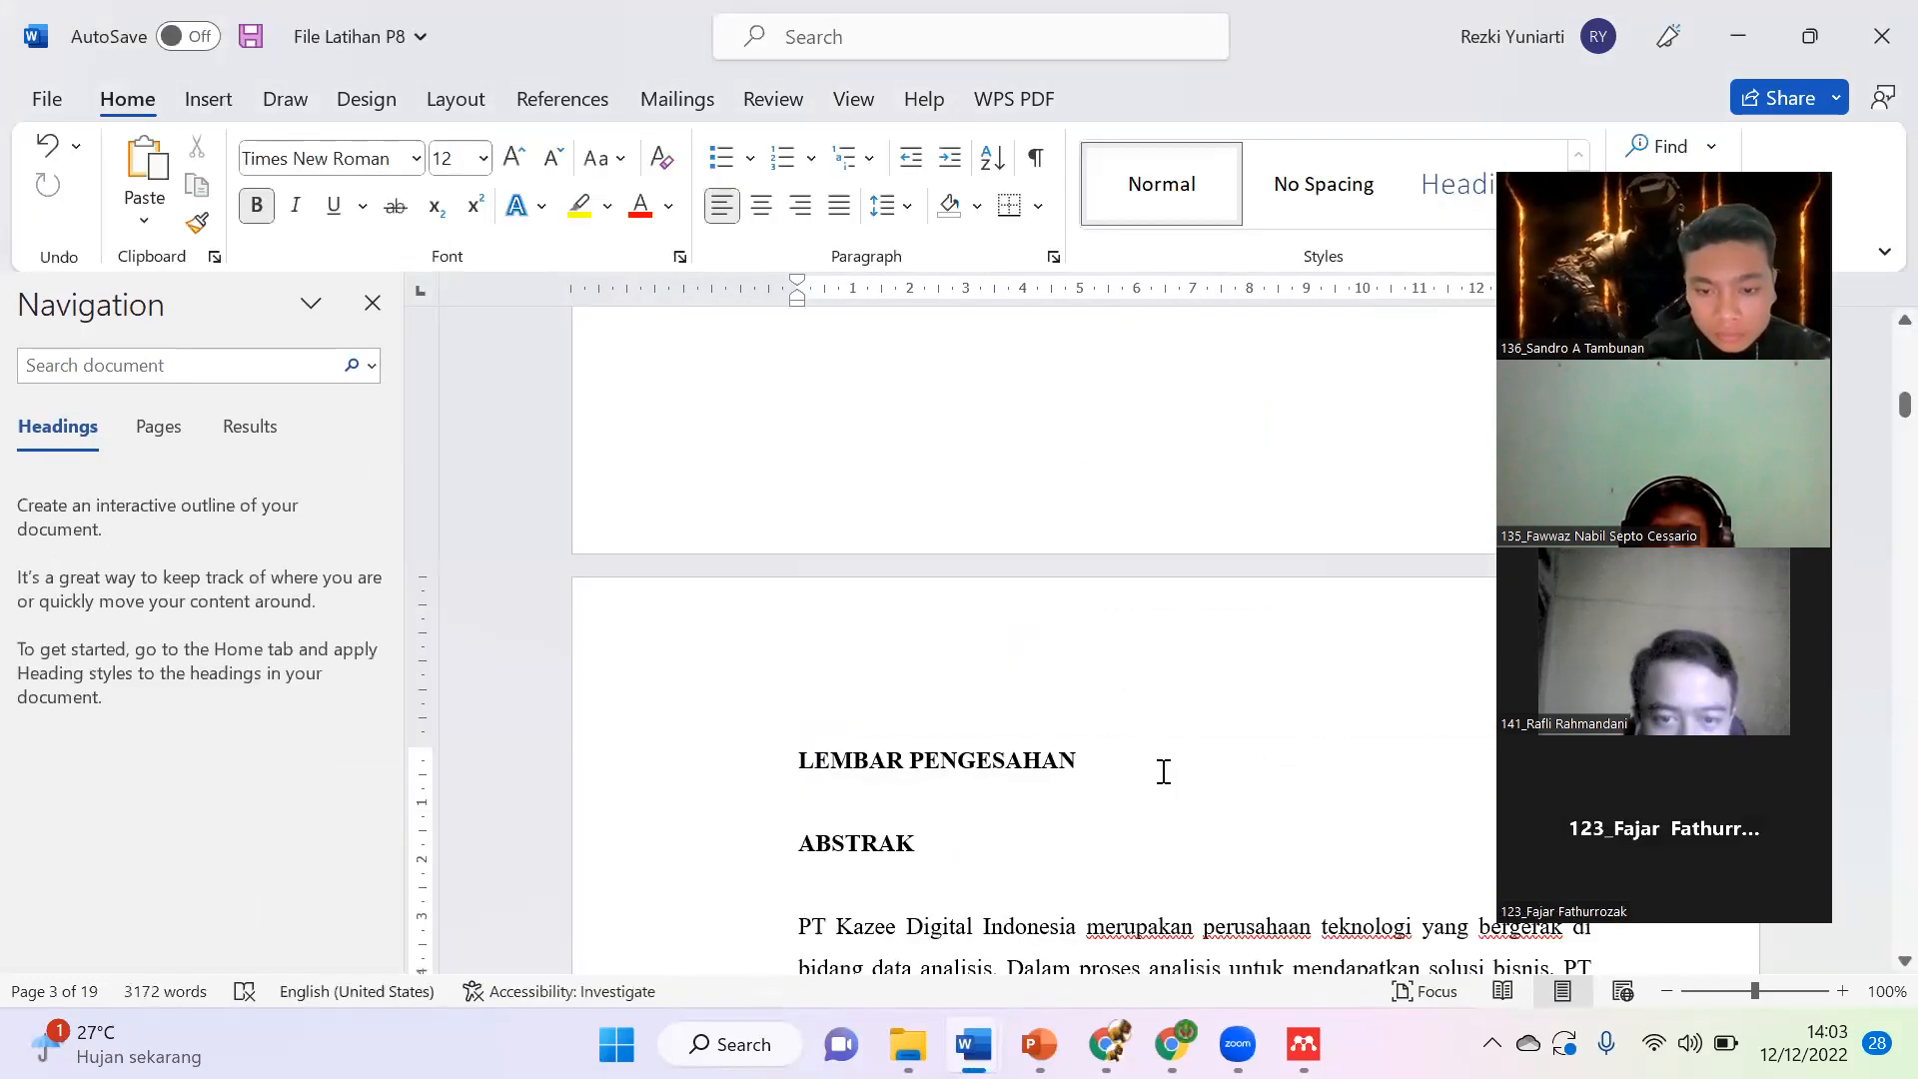
type("Judul Kerja Praktik:  ANALISIS DAN DESAIN PENGALAMAN PENGGUNA UNTUK FITUR MEDIA MONITORING VERSI MOBILE PT KAZEE DIGITAL INDONESIA Oleh:")
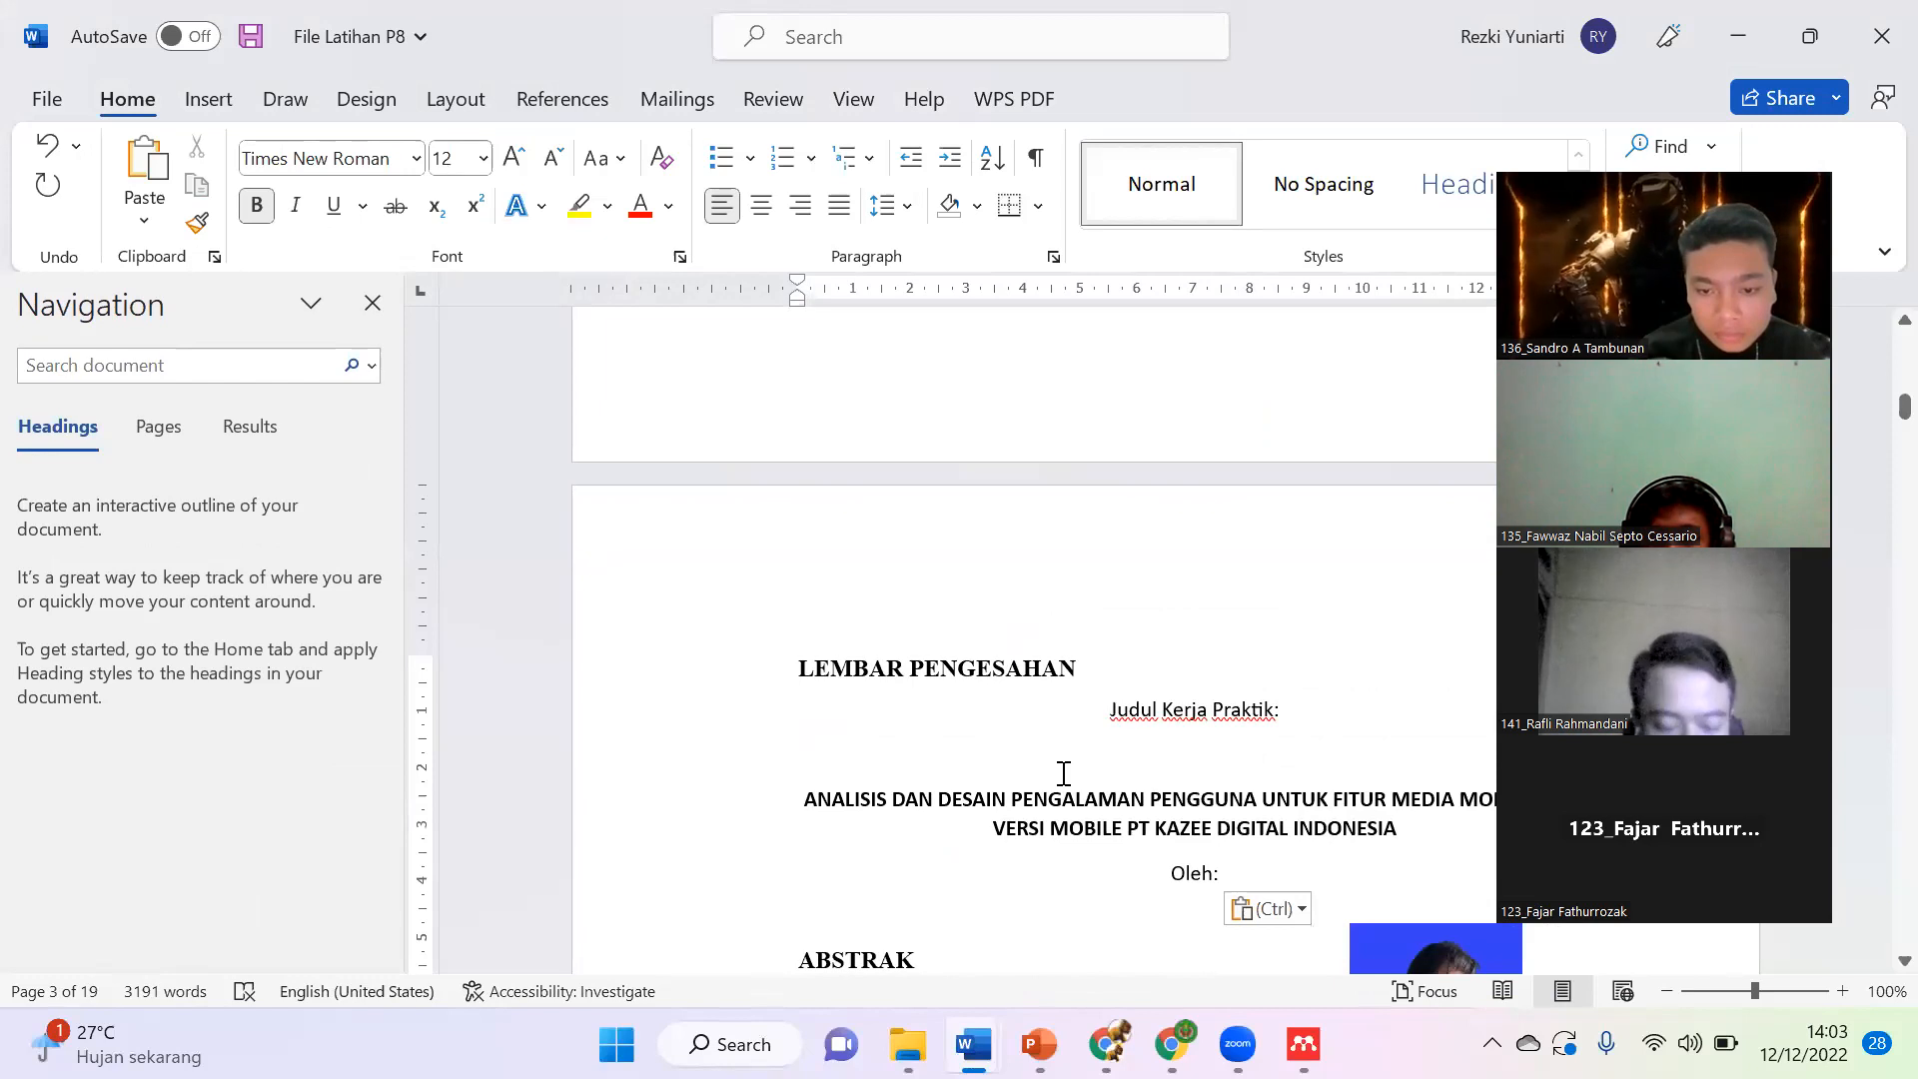
key("Return")
Step: Delete the portrait photo that was pasted along with the title block
scroll(1137, 871, "down", 1)
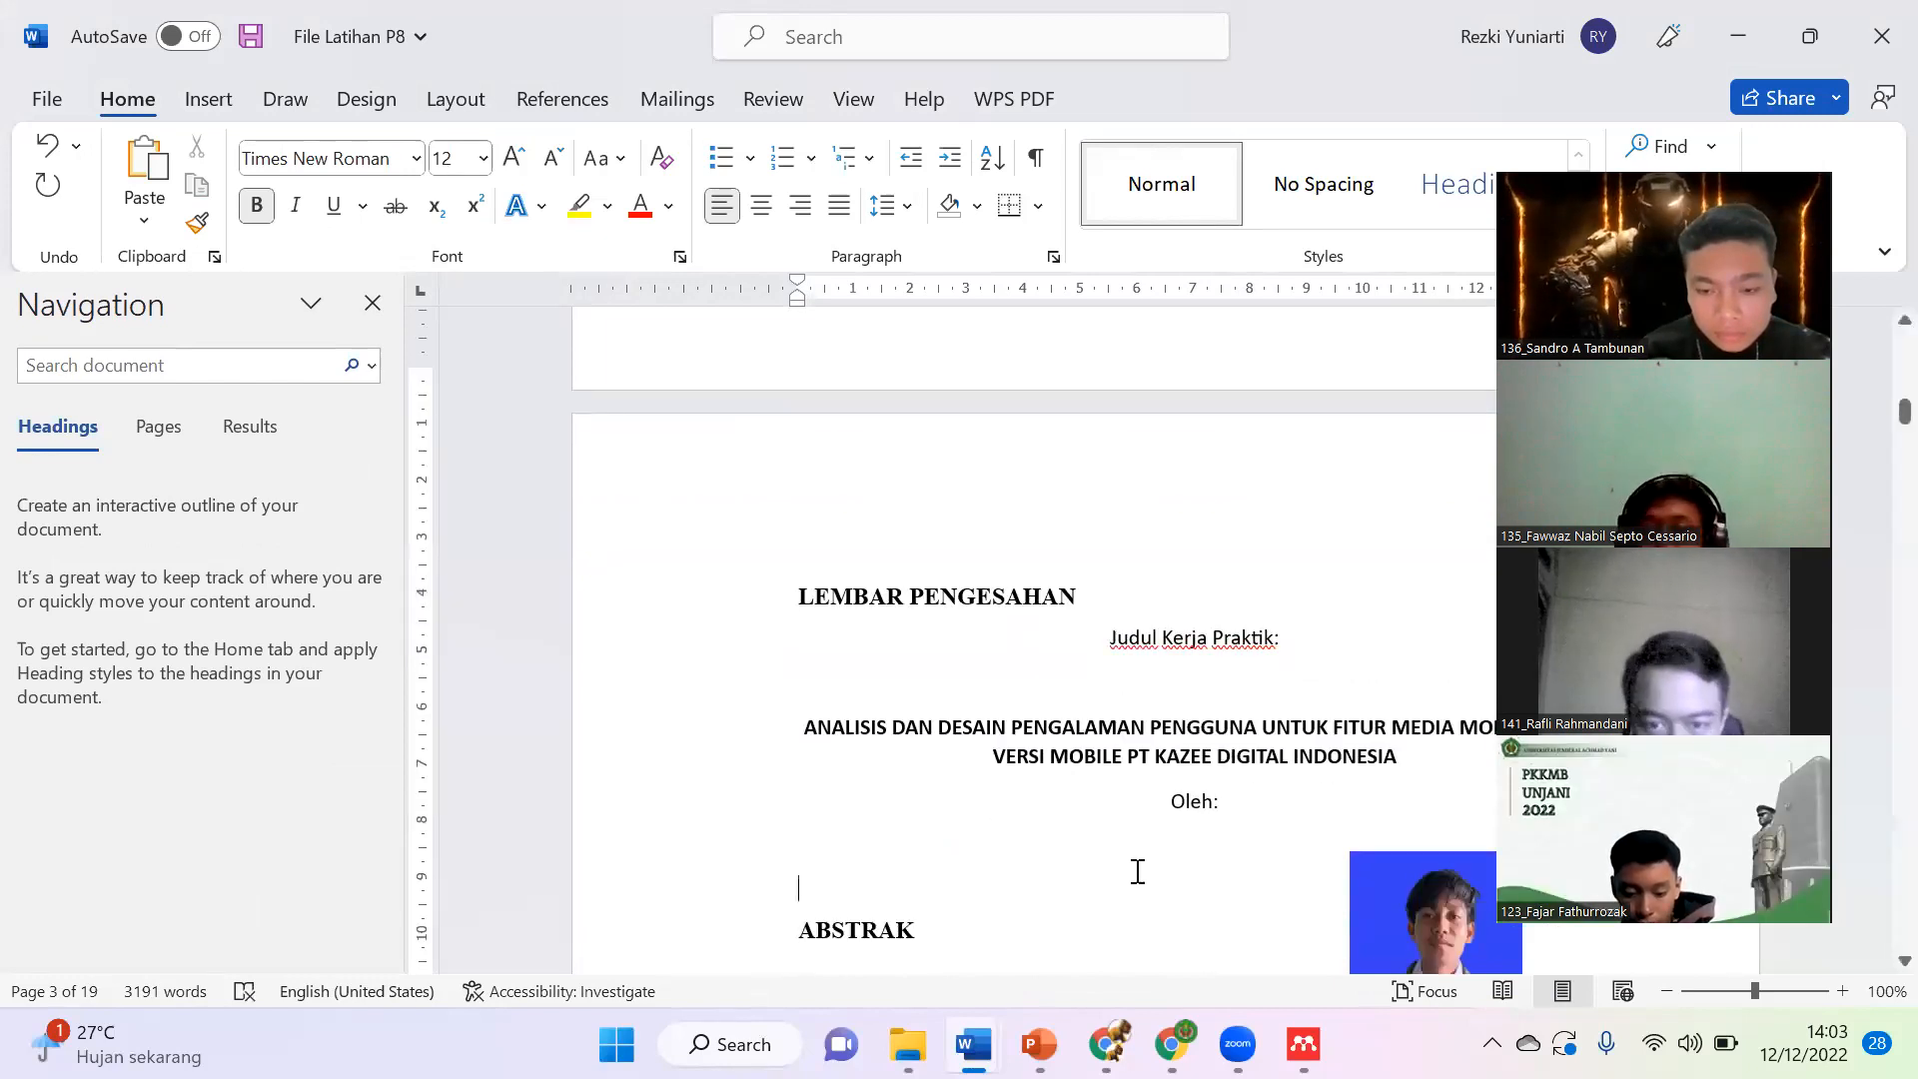
scroll(1317, 755, "down", 3)
left_click(1367, 743)
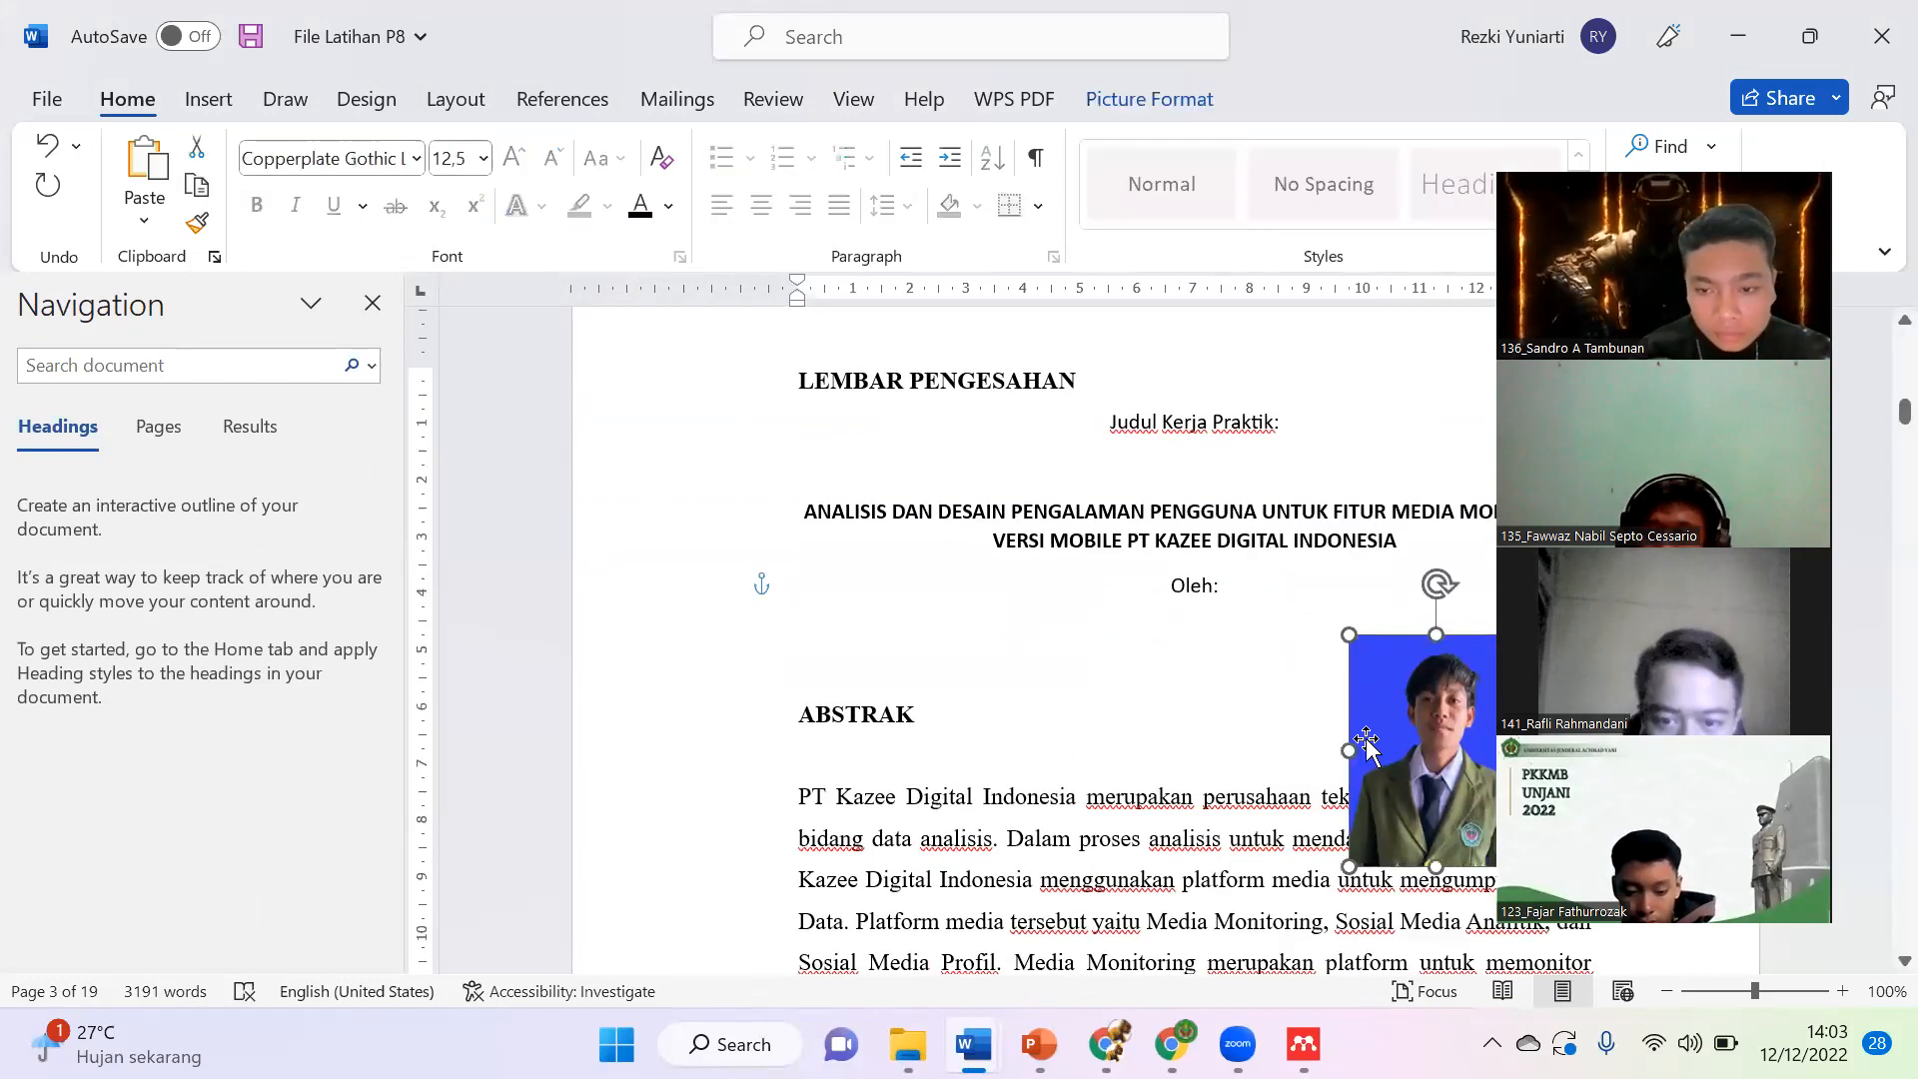
key("Delete")
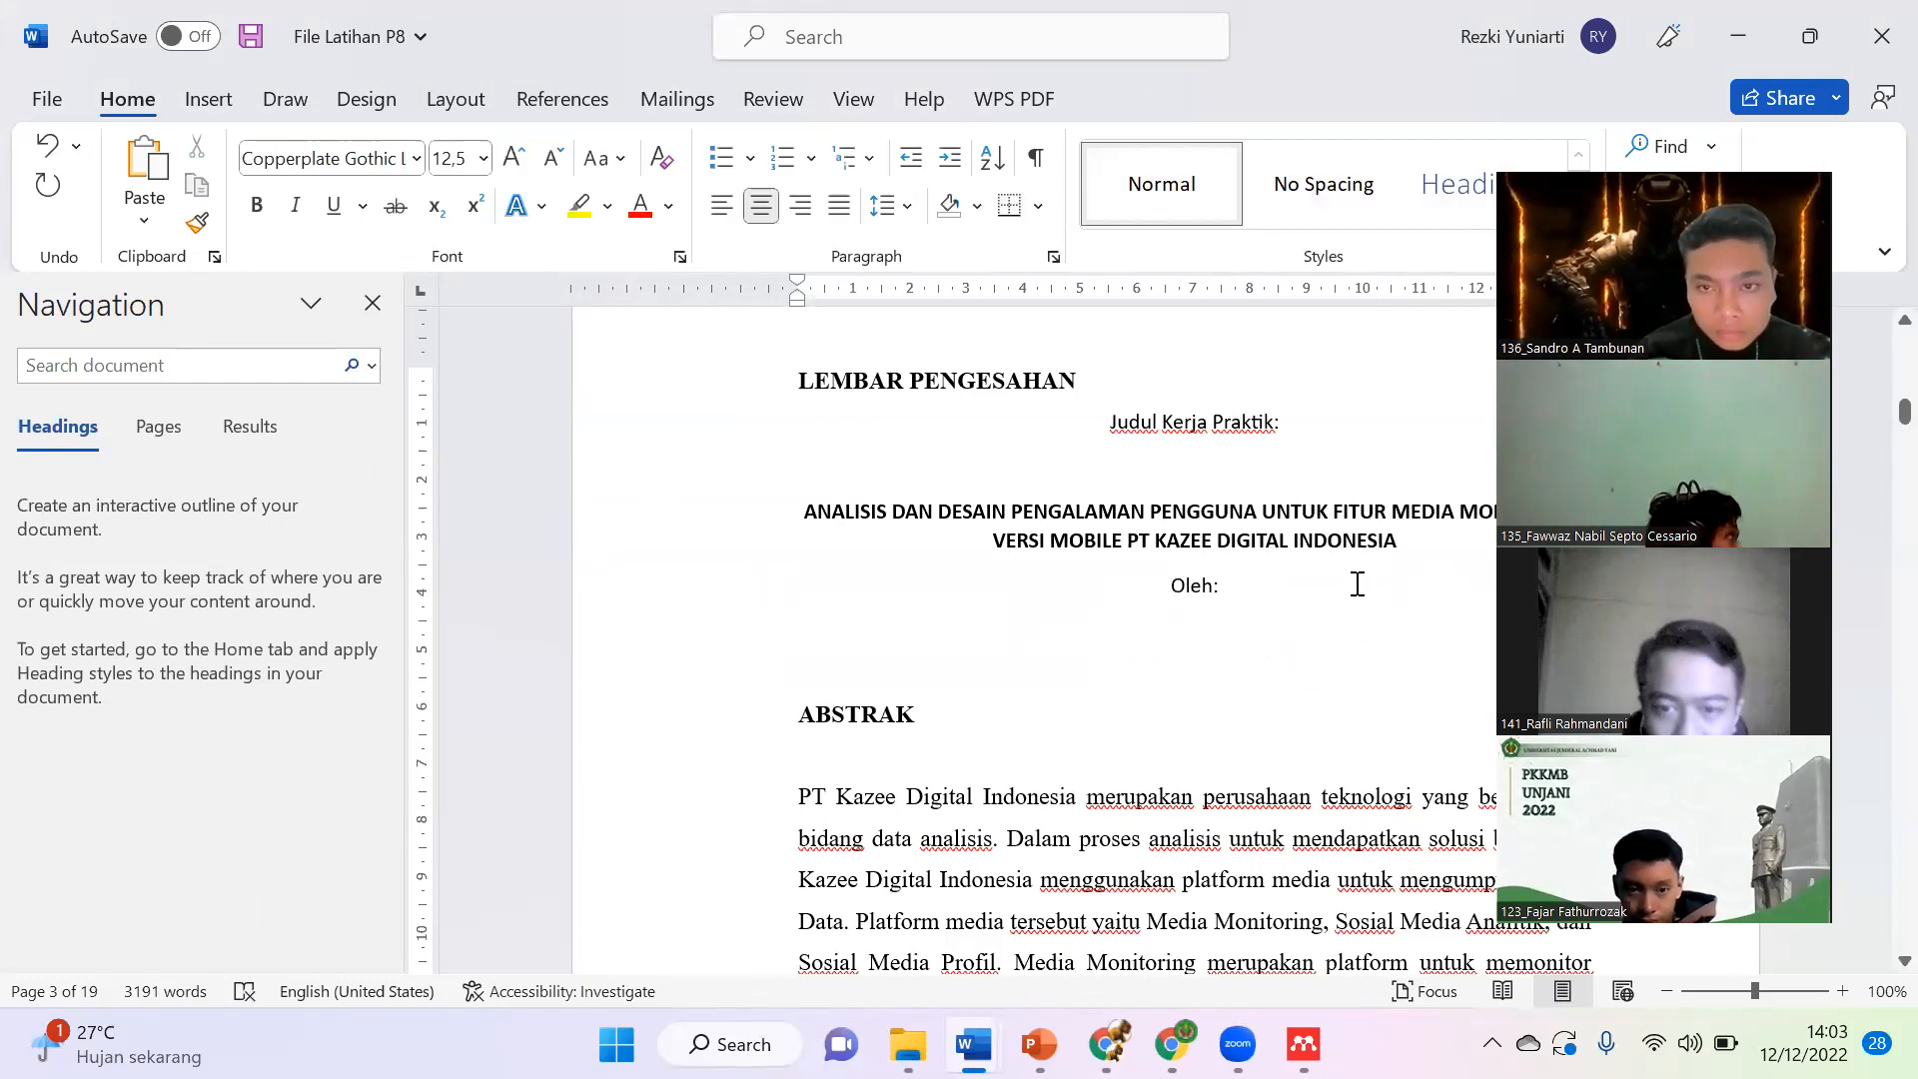
Step: Below "Oleh:", add the centred placeholder lines "Siapa namamu" and "Nim anda", followed by several empty lines
left_click(1358, 585)
key("Return")
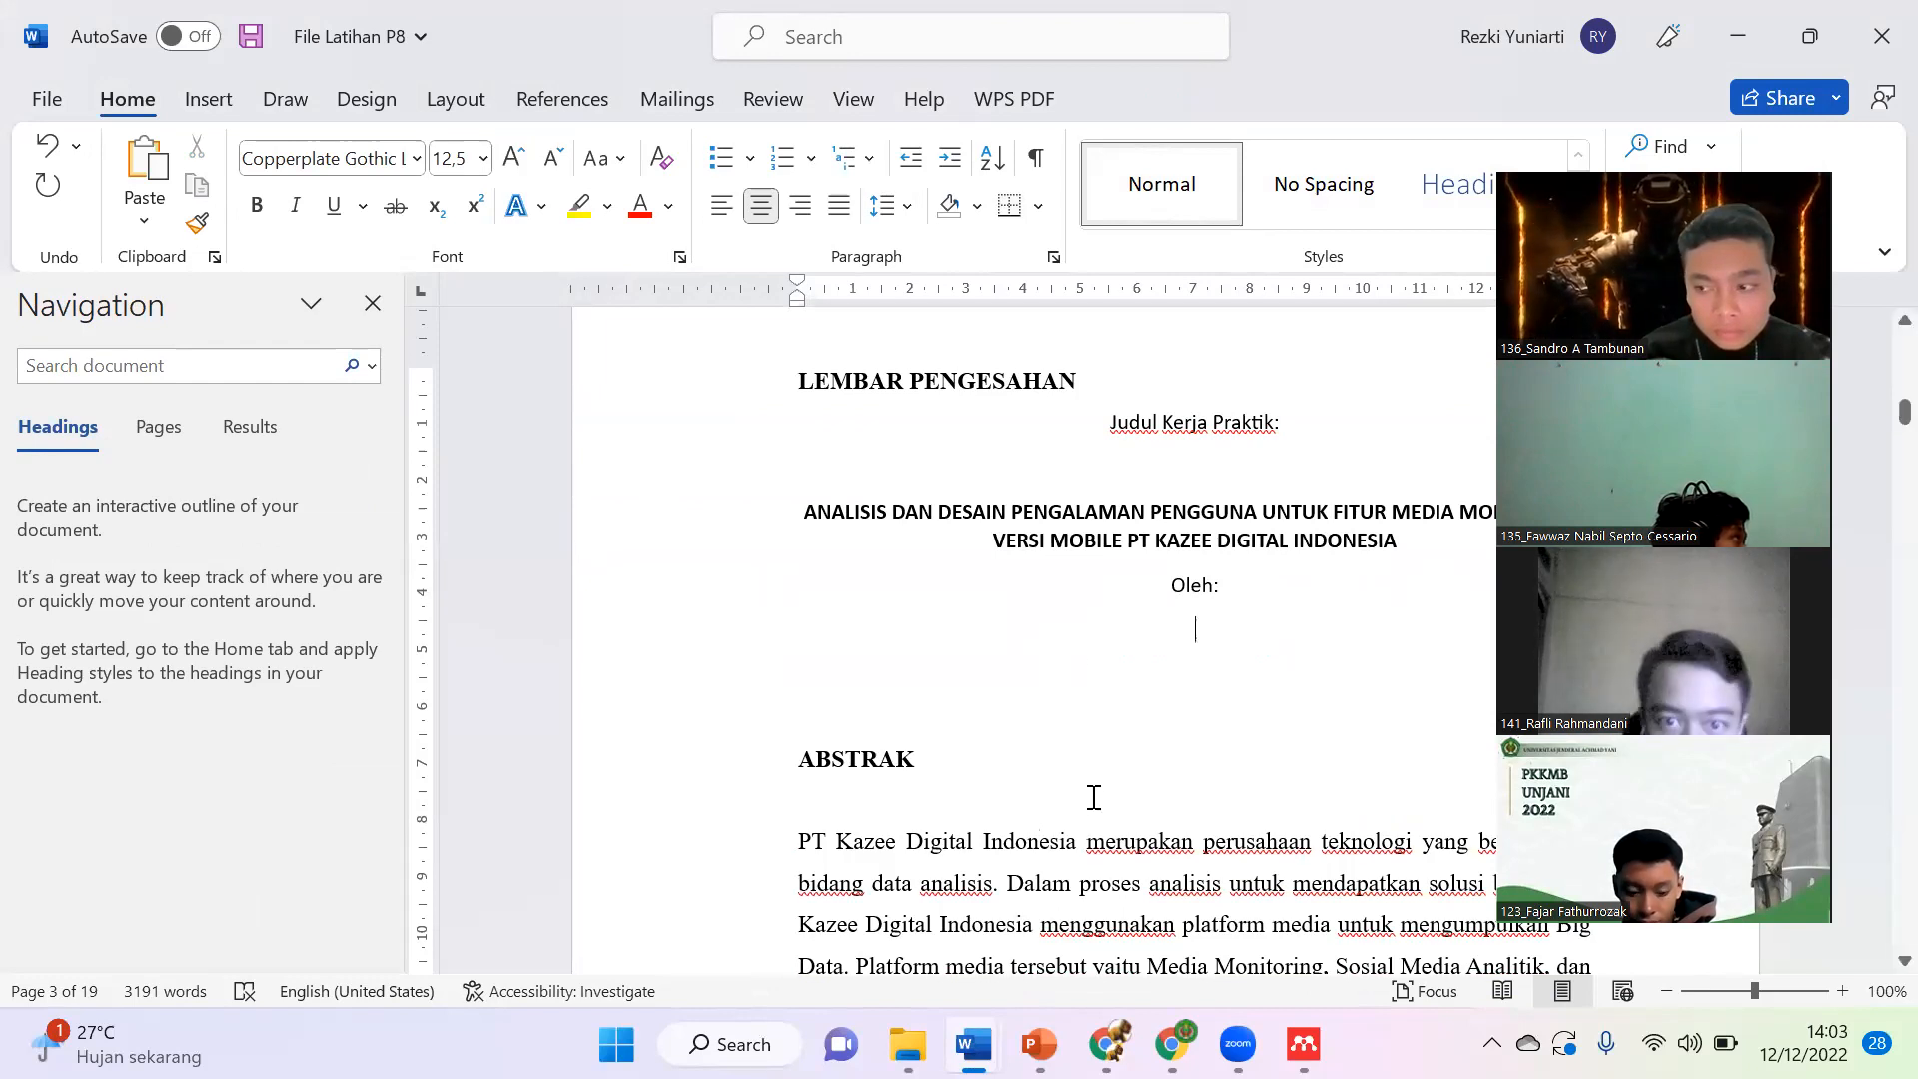
type("Siapa namamu")
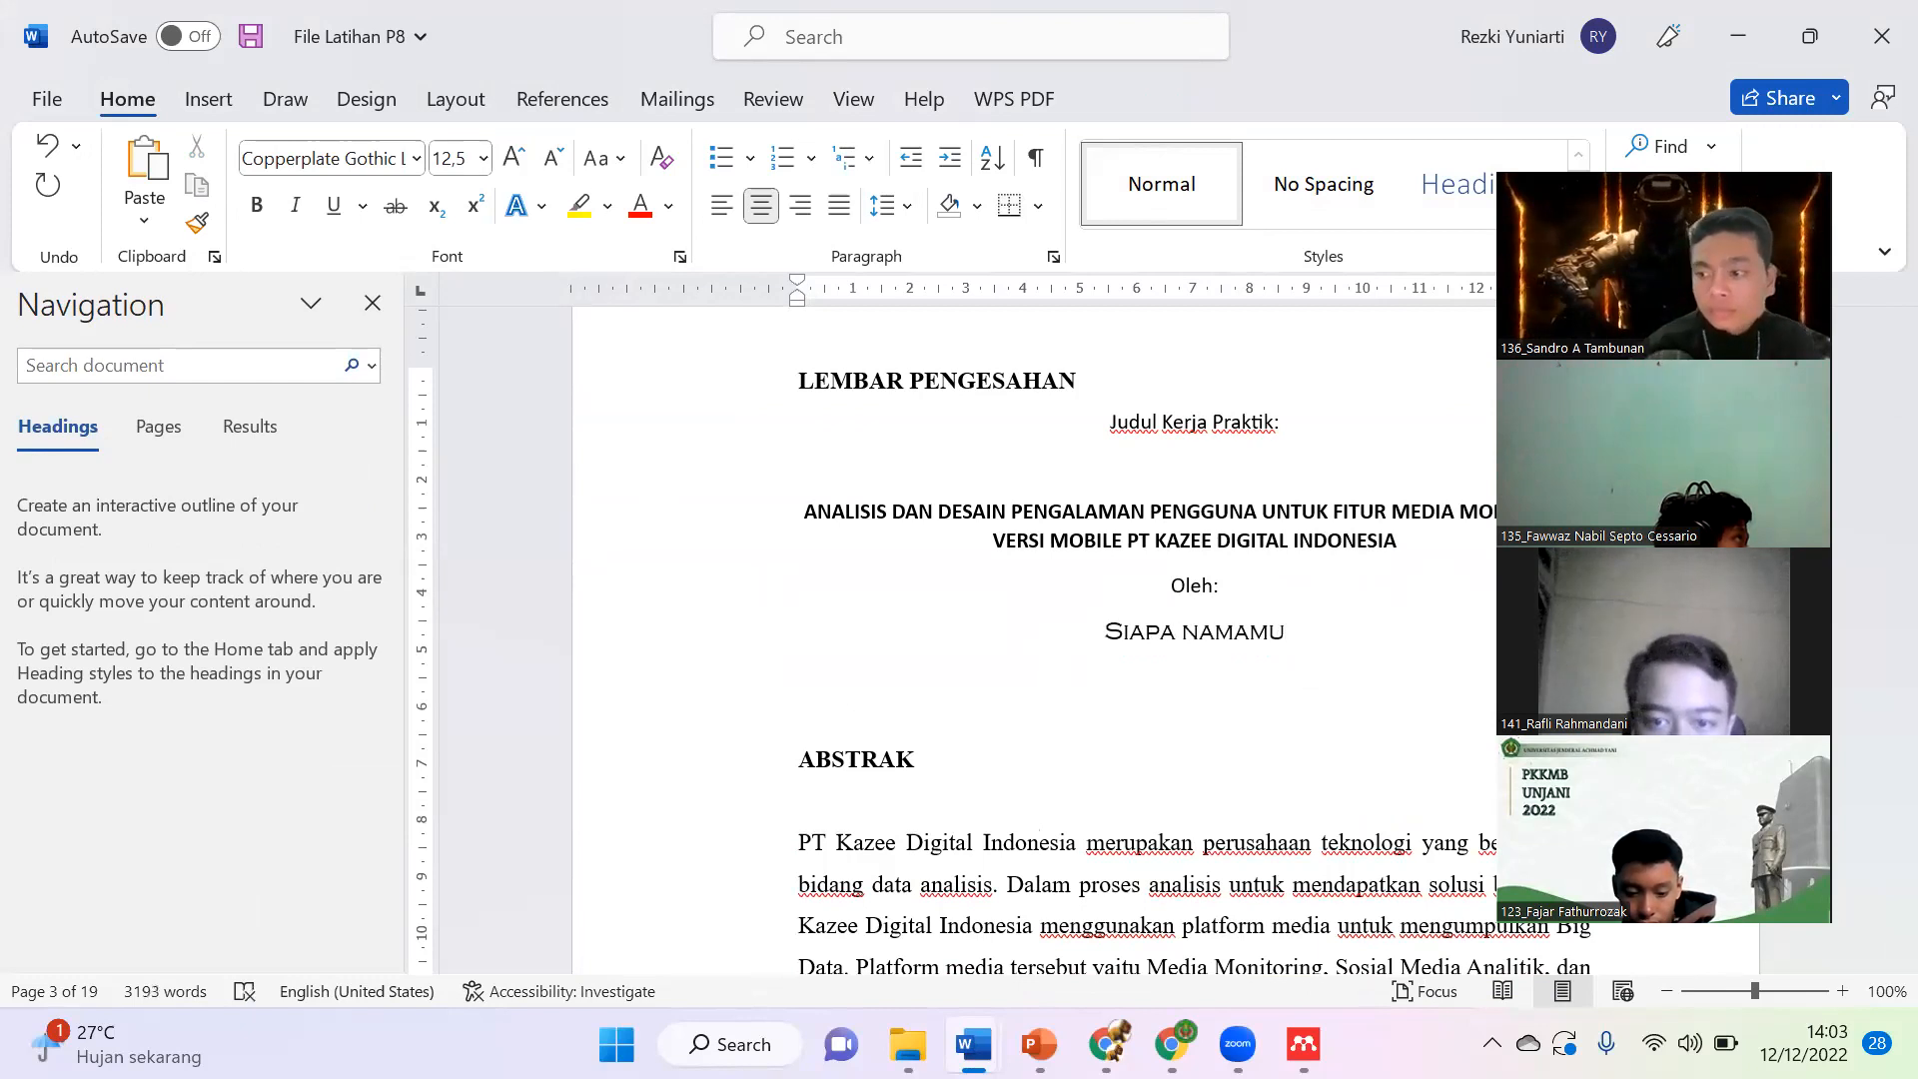
key("Return")
type("Nim anda")
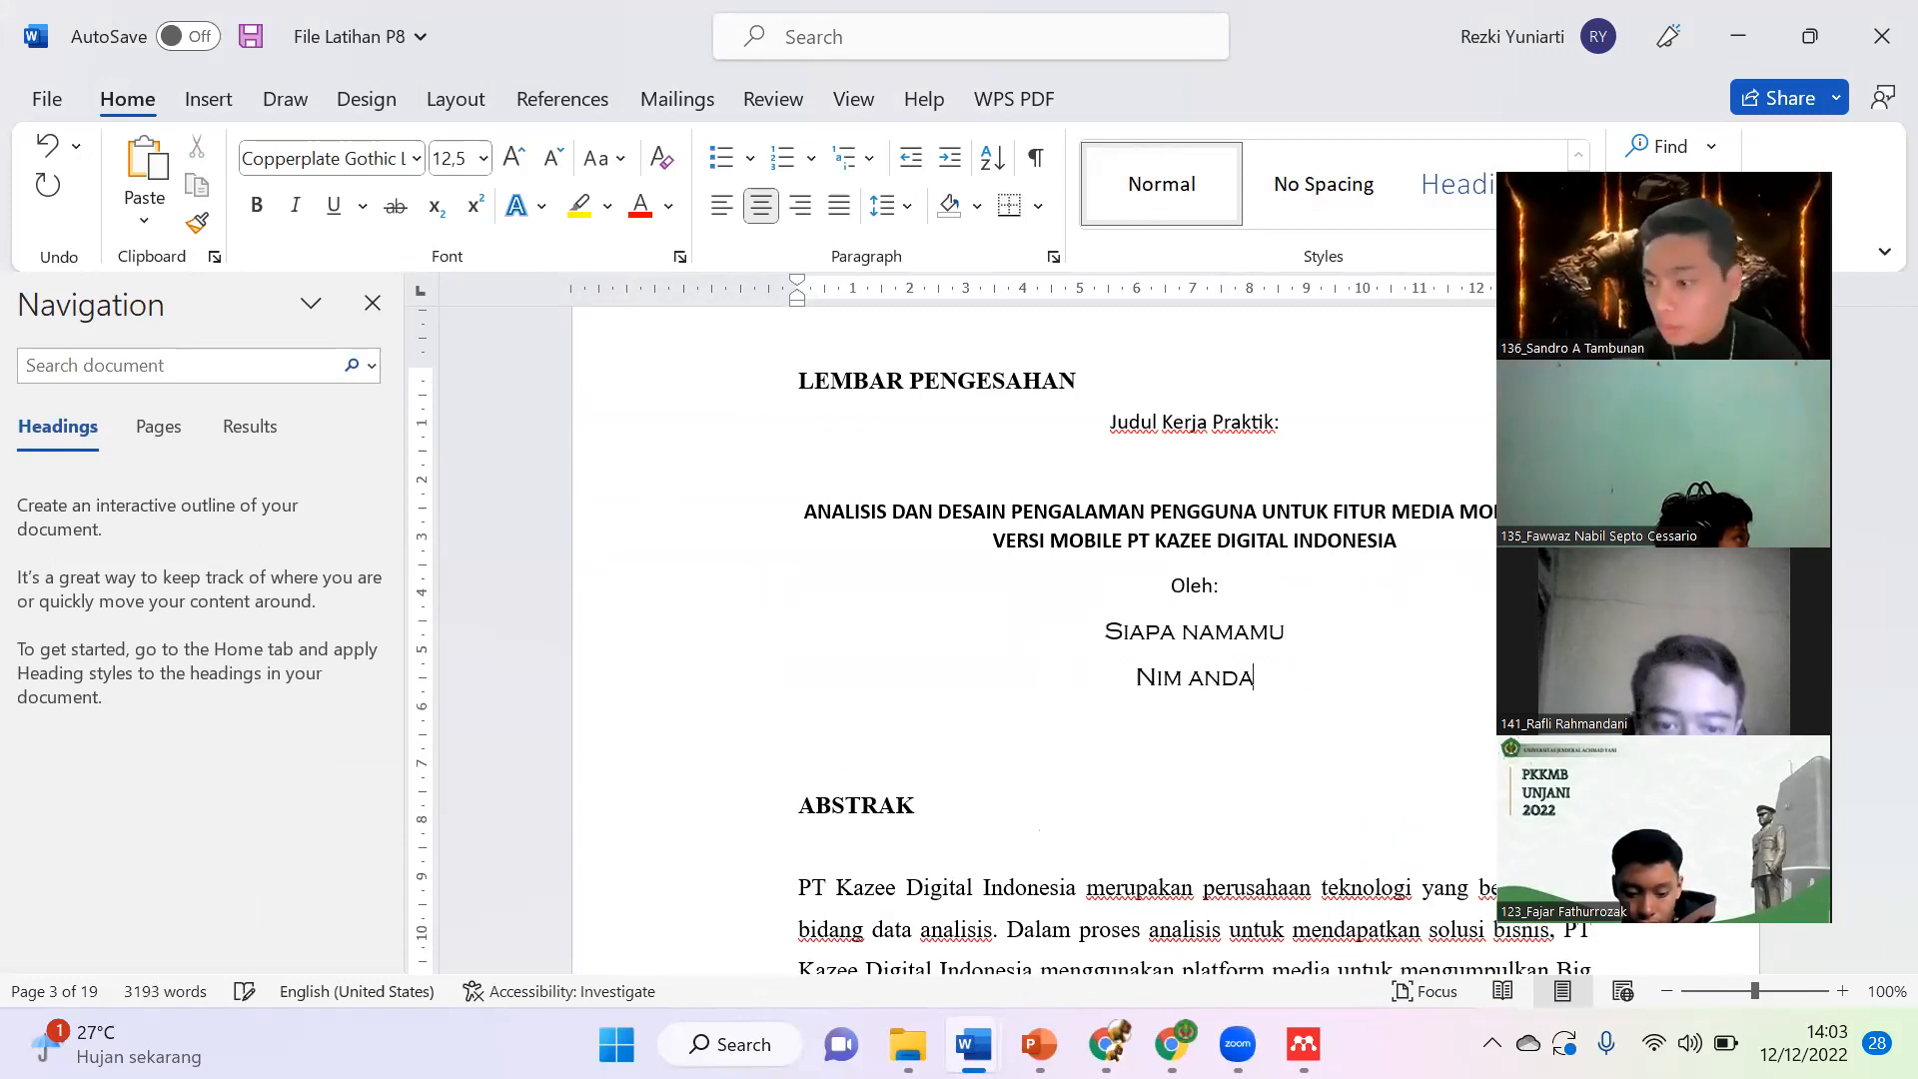
key("Return")
key("Return")
key("Return")
key("Return")
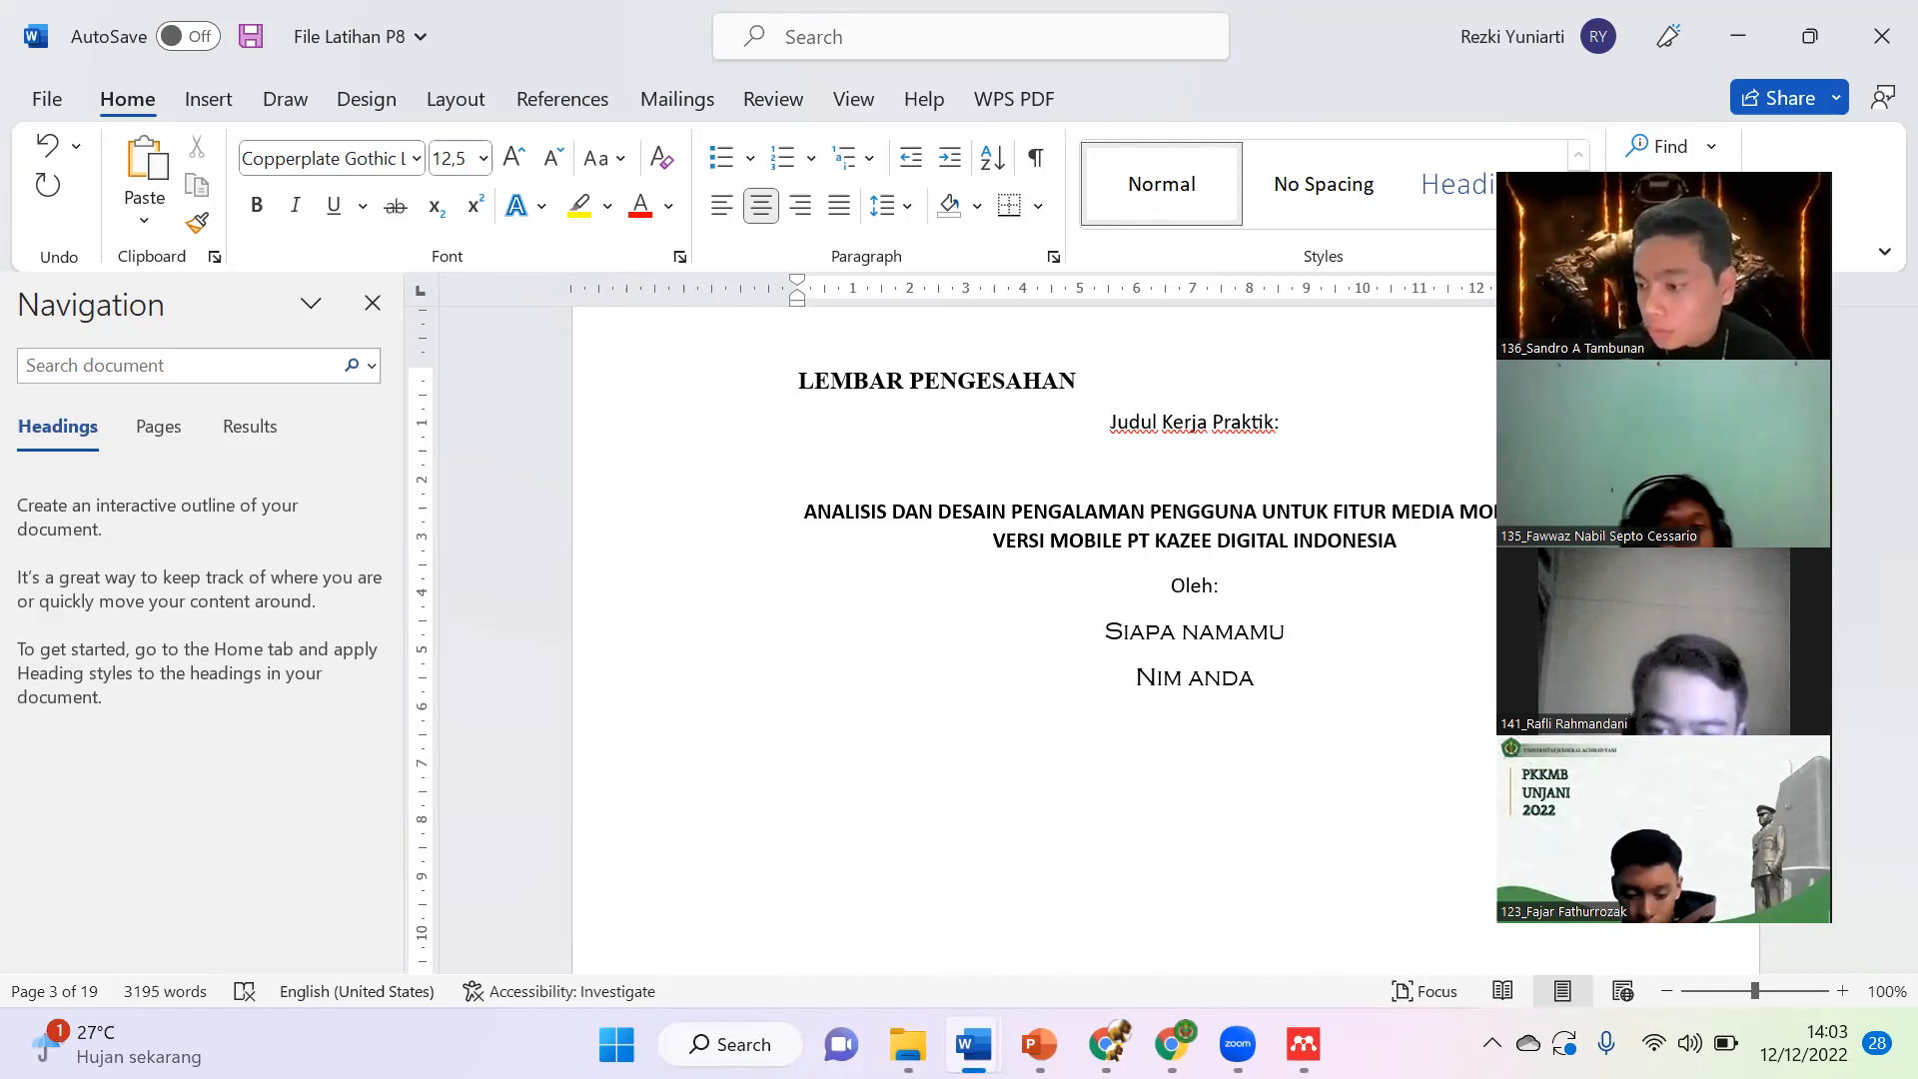
Step: Switch to the LaporanKP sample report and examine the approval text and signature blocks of its LEMBAR PENGESAHAN page
mouse_move(1039, 1044)
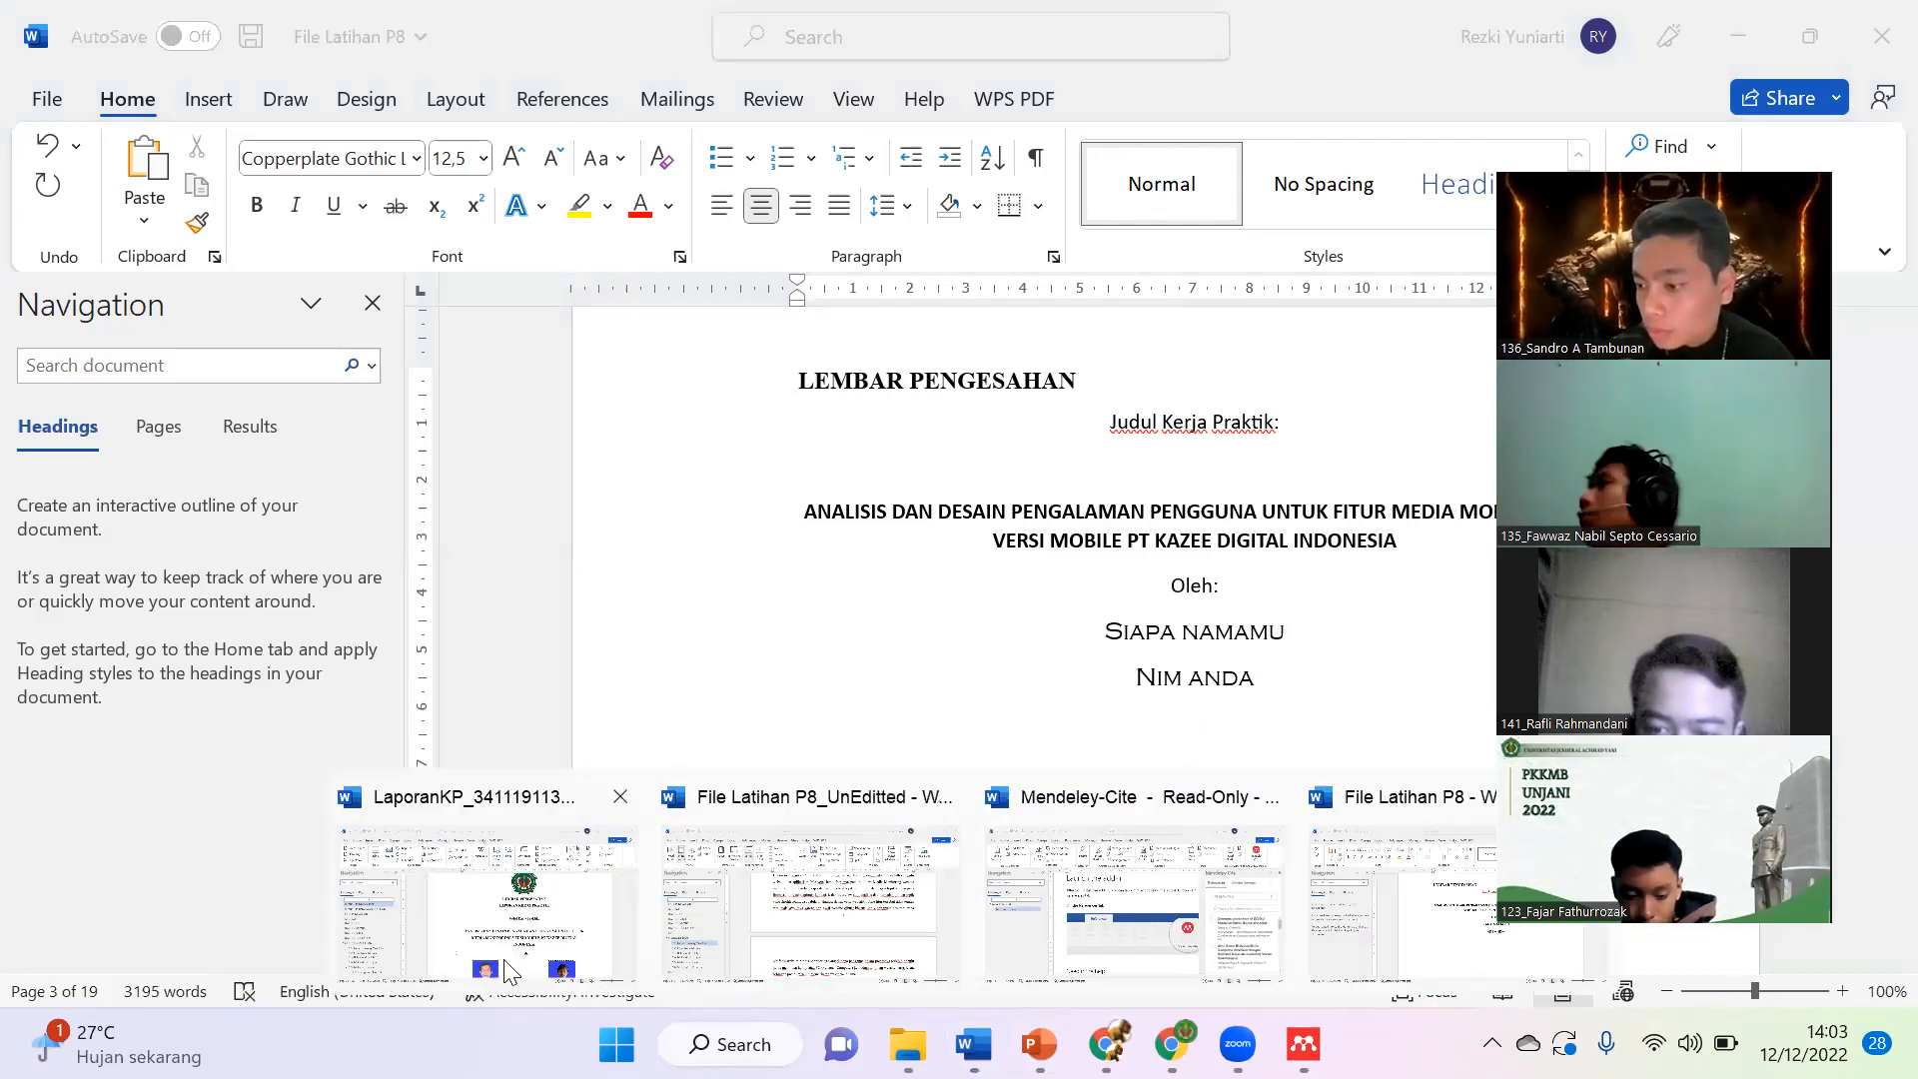
left_click(479, 880)
scroll(709, 862, "down", 10)
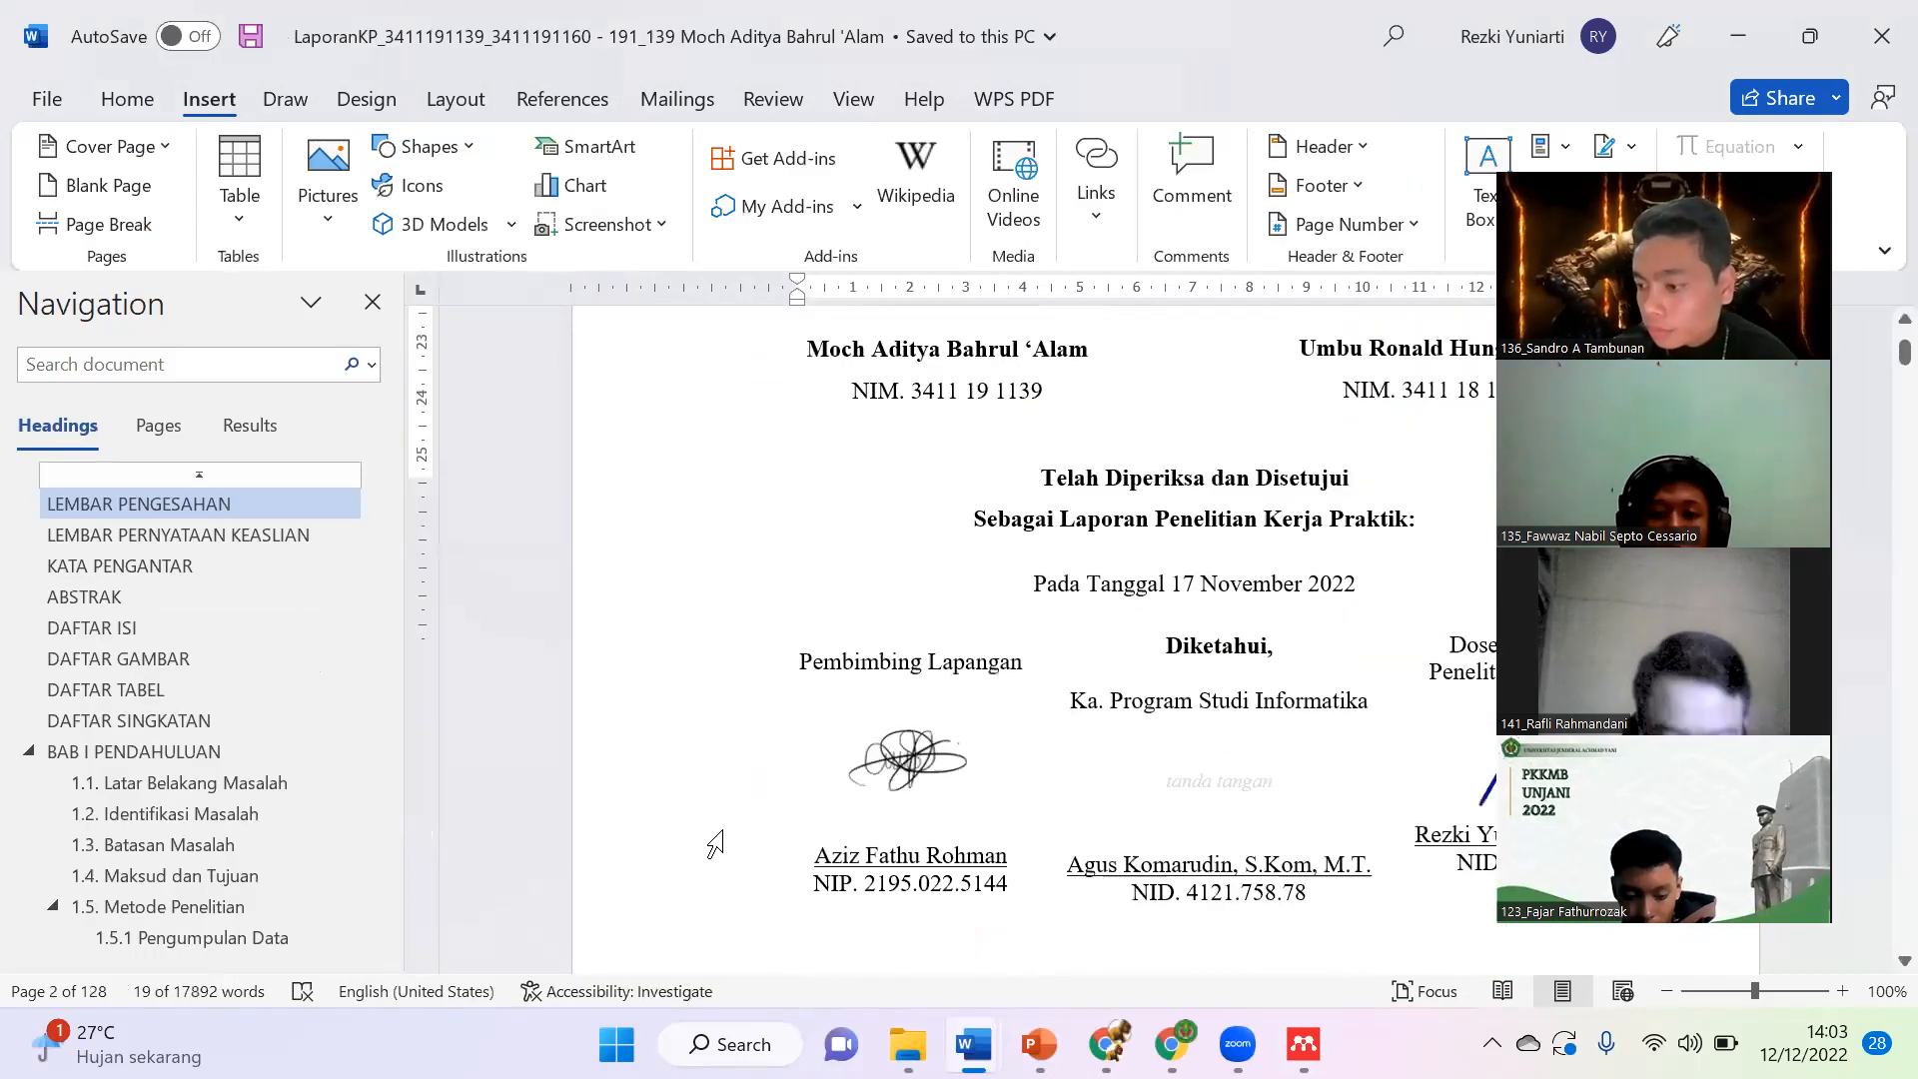
scroll(716, 844, "up", 3)
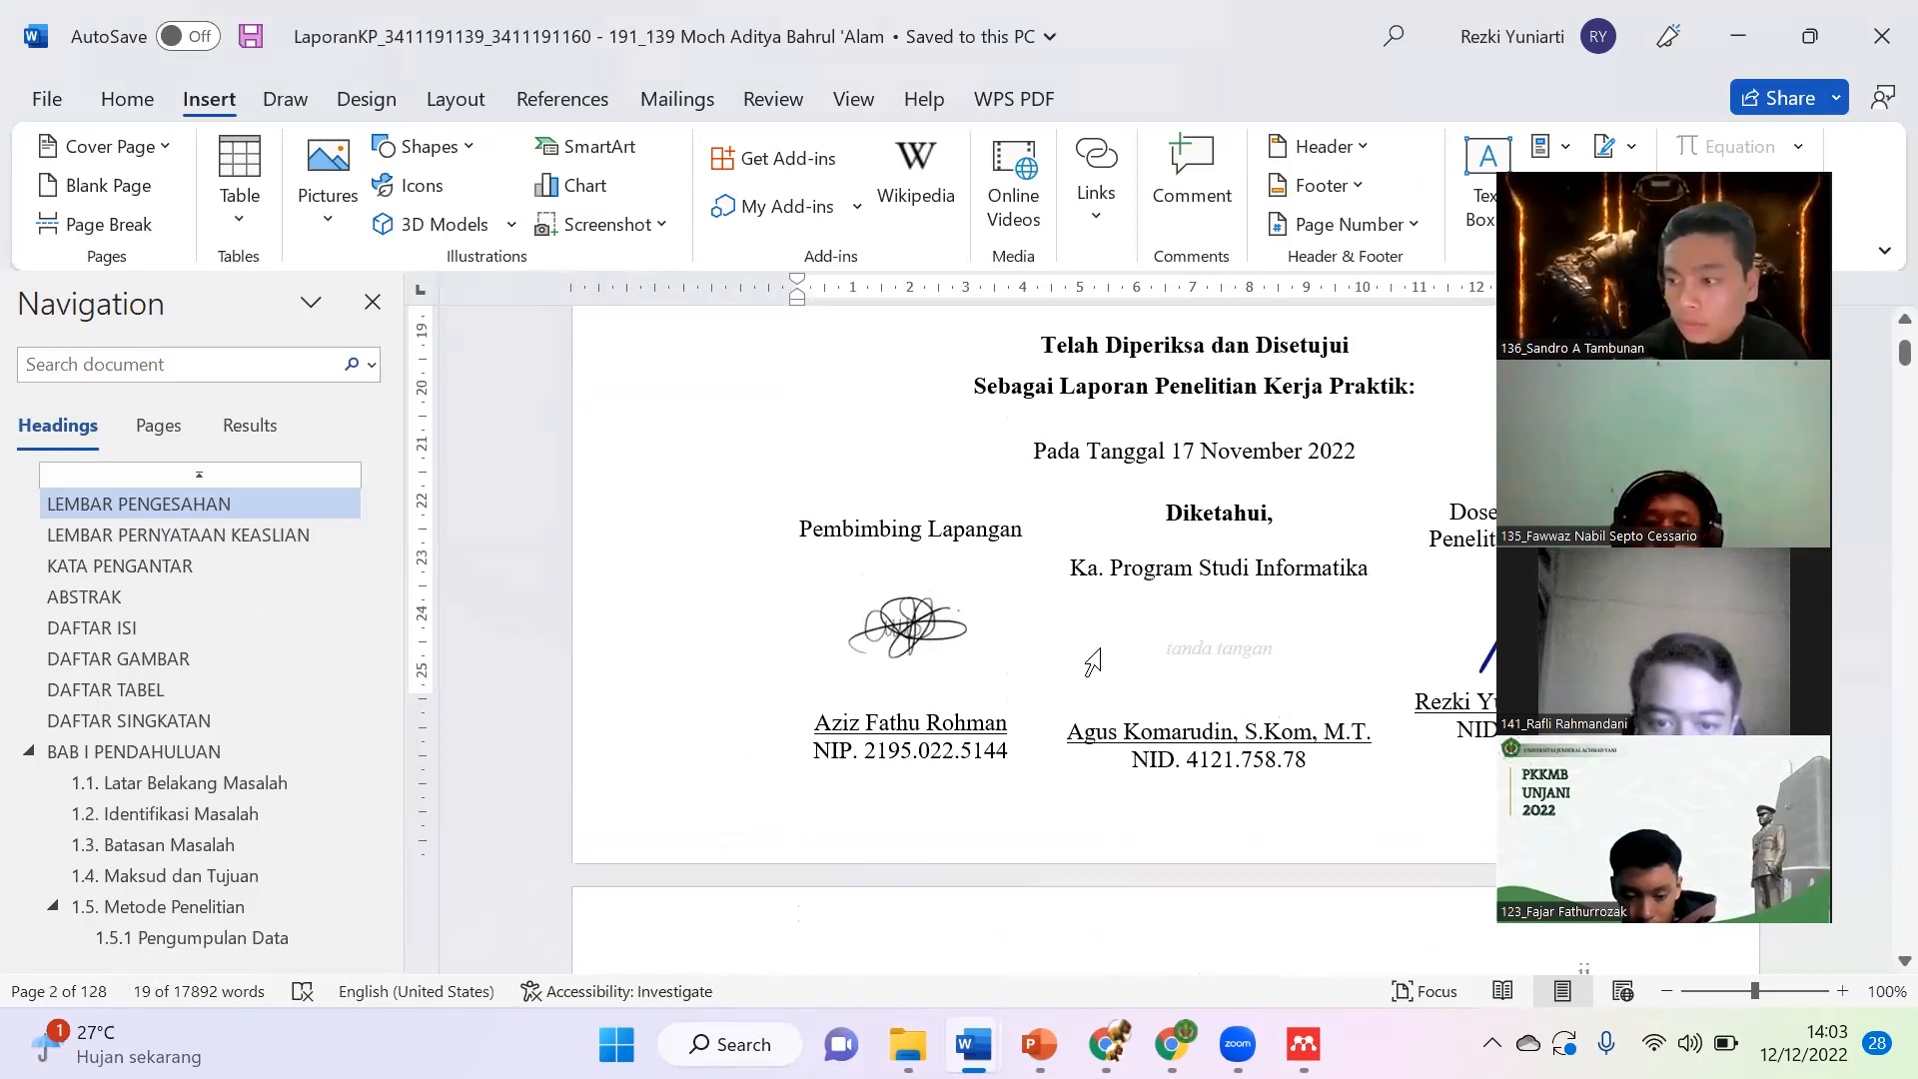
left_click(1042, 342)
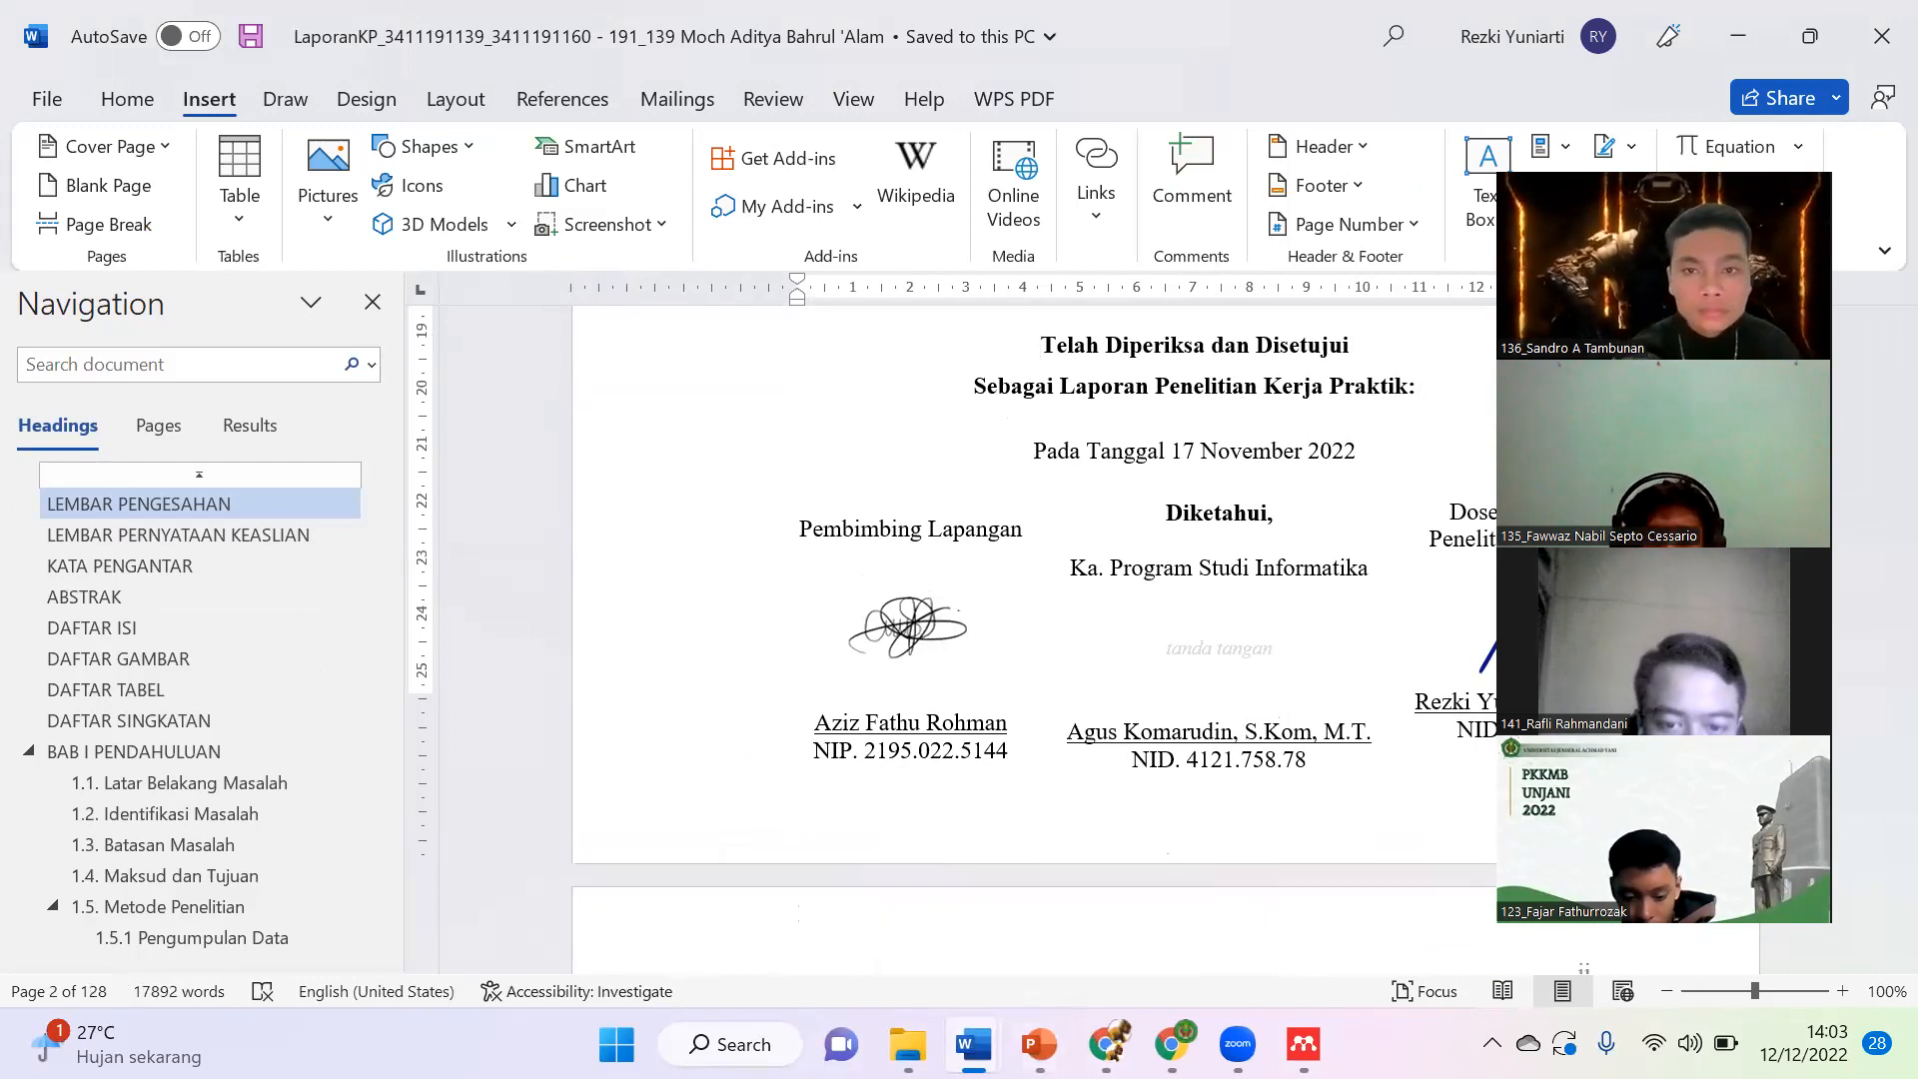
Step: Return to File Latihan P8 and set the text from LEMBAR PENGESAHAN to the empty lines above ABSTRAK to Times New Roman, size 12
mouse_move(974, 1044)
left_click(1399, 899)
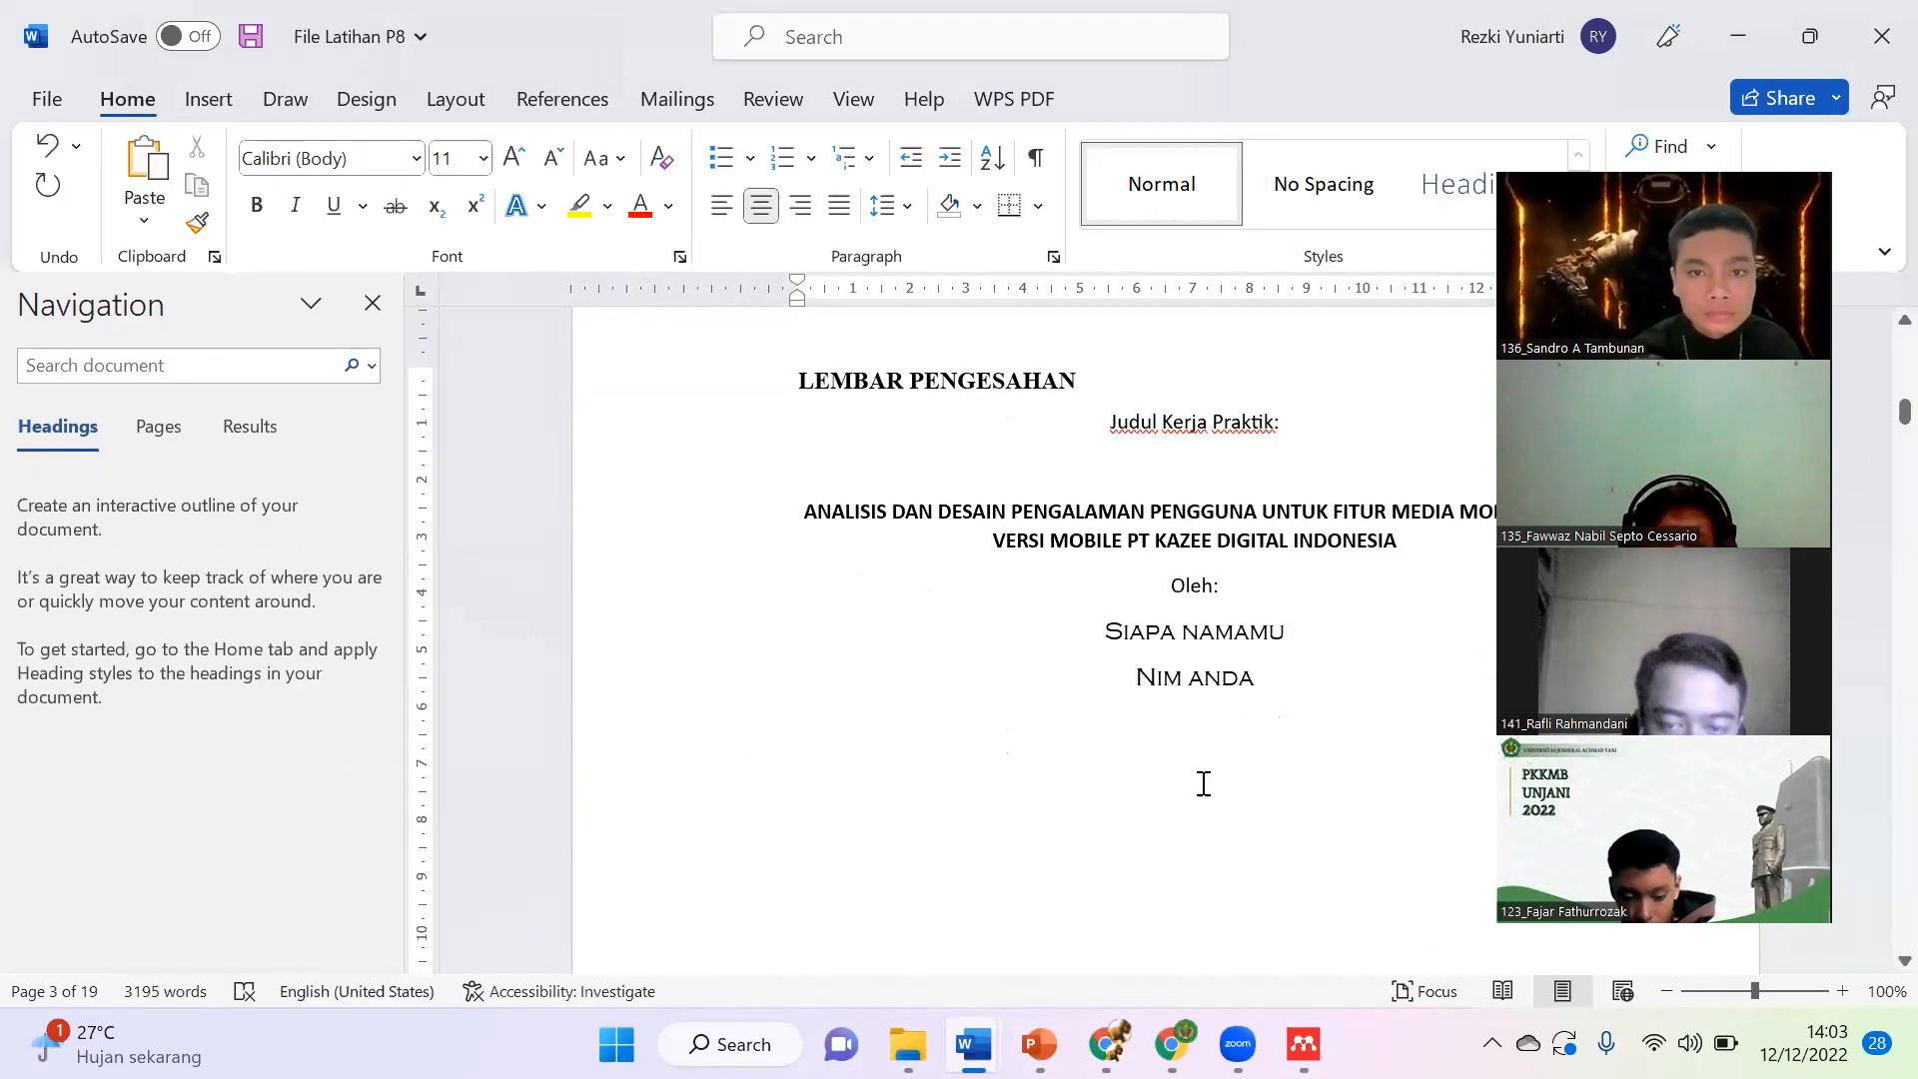
left_click(795, 382)
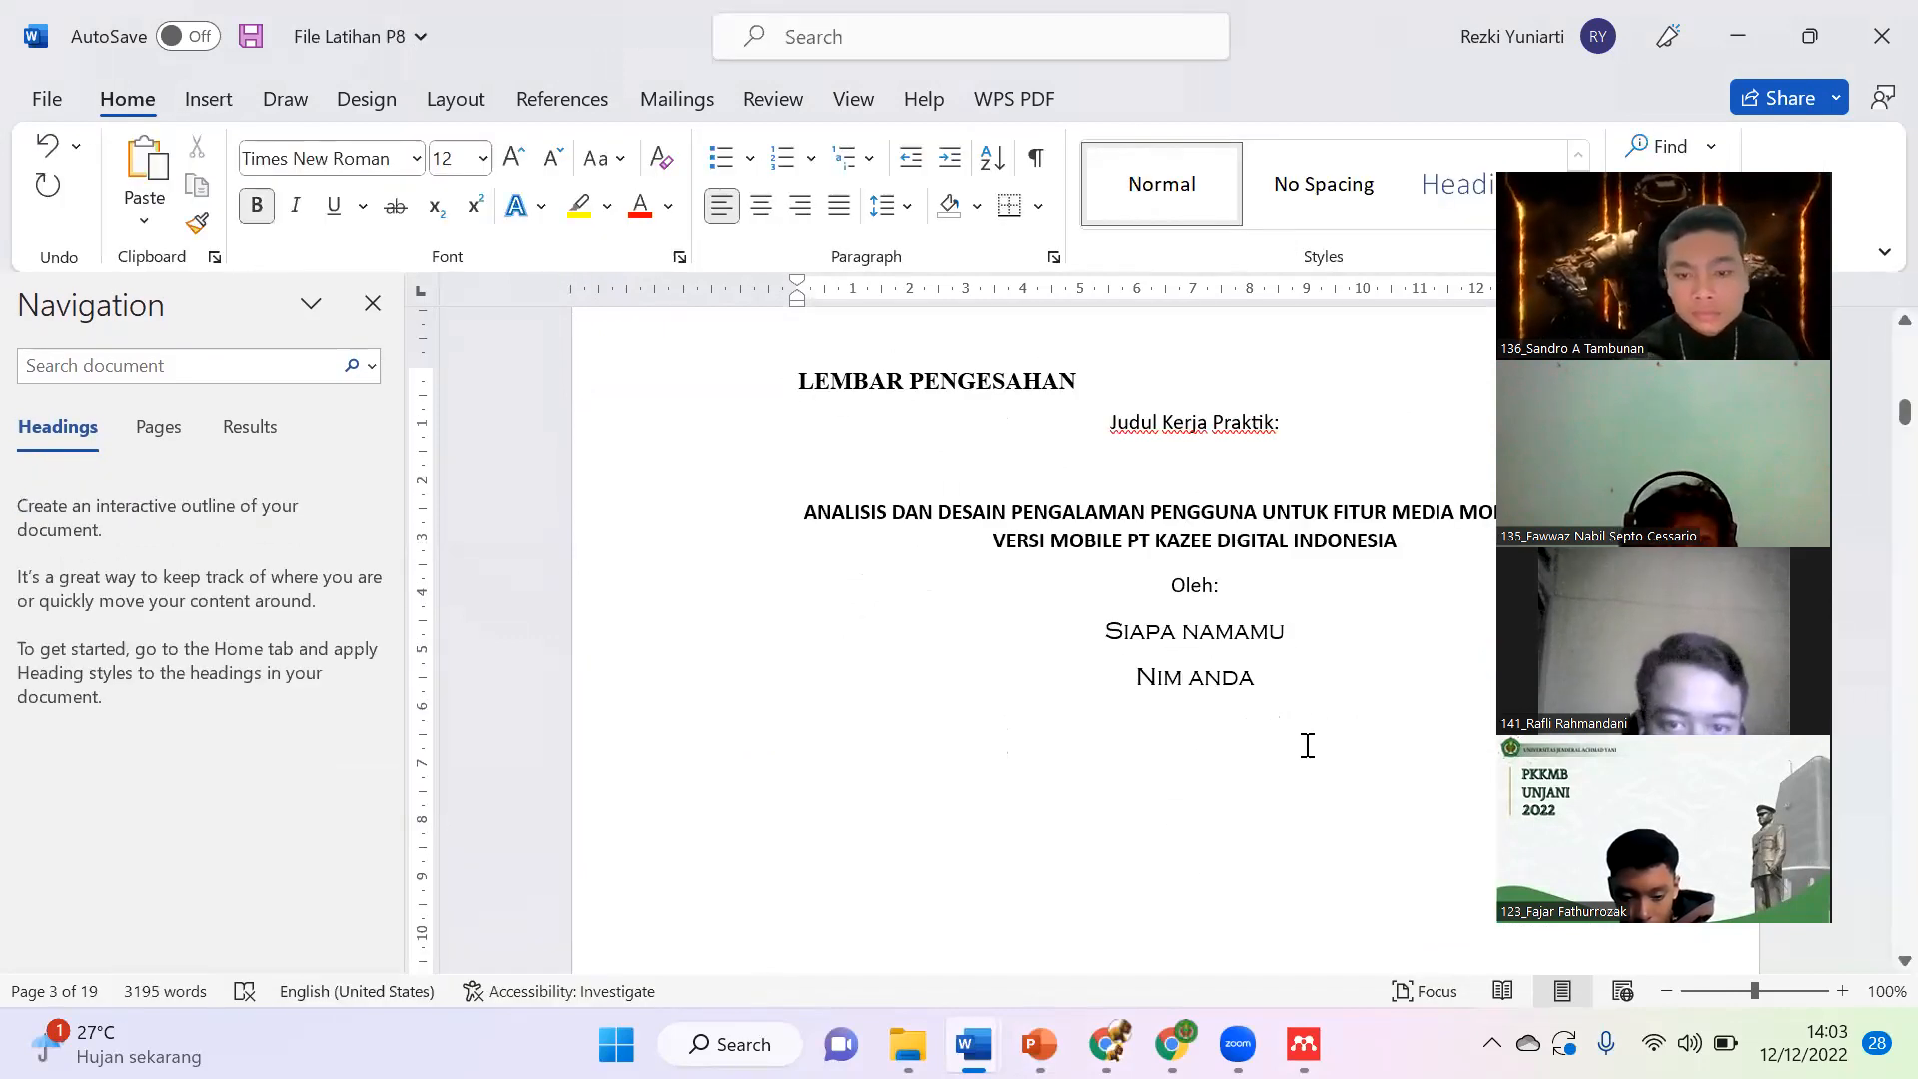
left_click(1299, 909, "shift")
scroll(1107, 663, "down", 3)
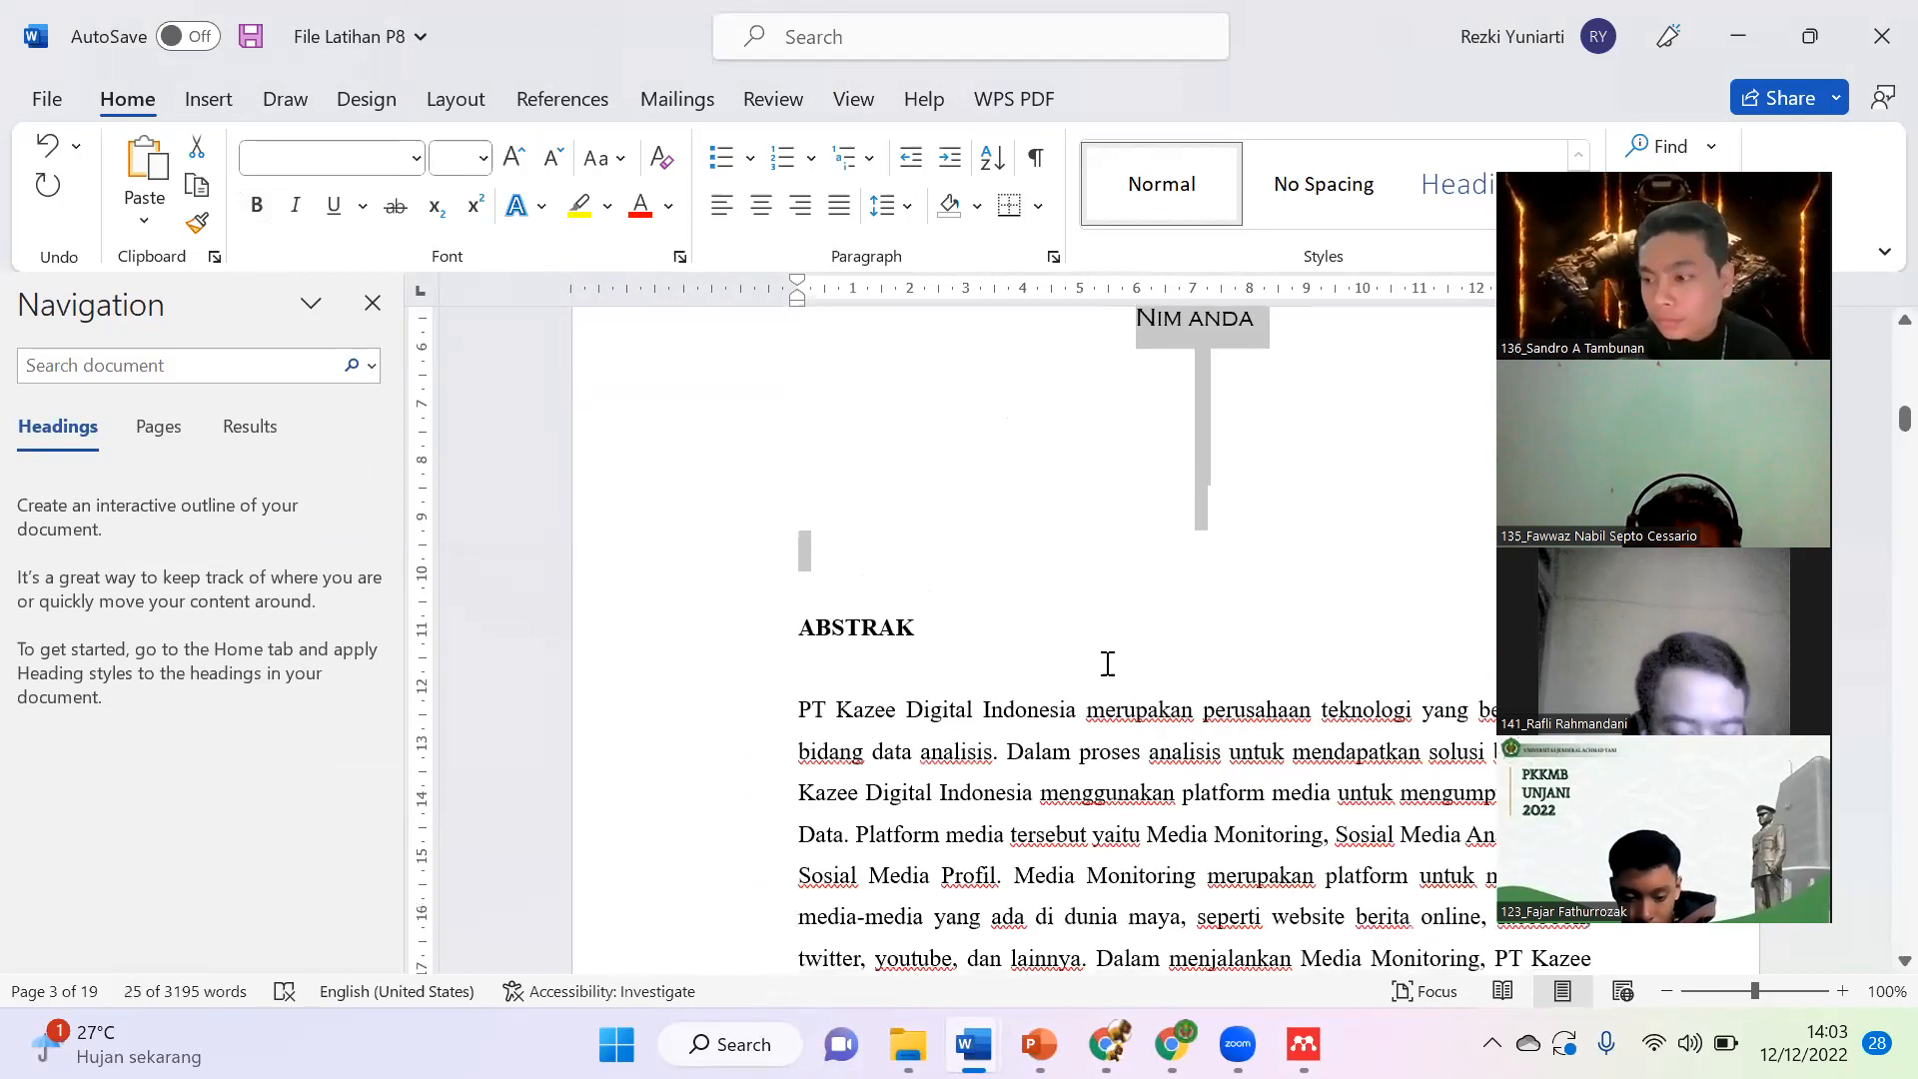
left_click(417, 159)
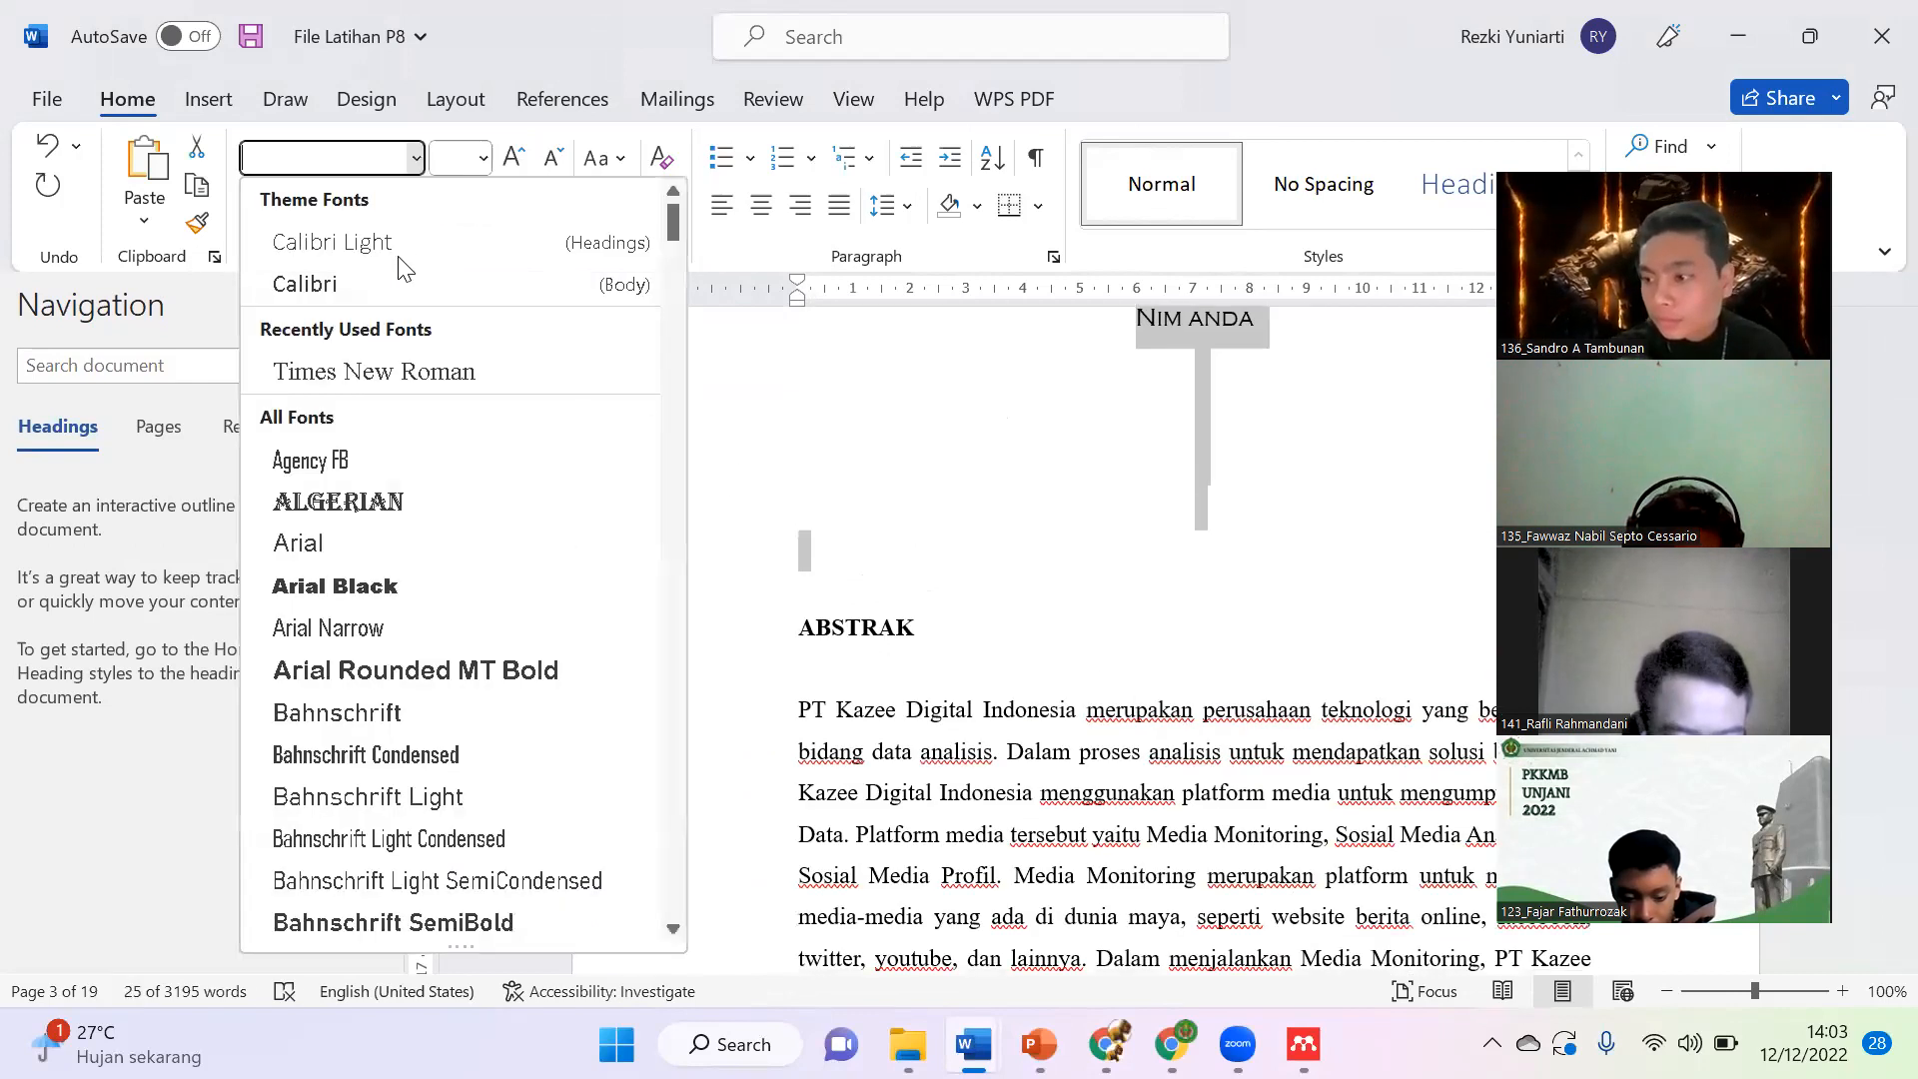
left_click(392, 368)
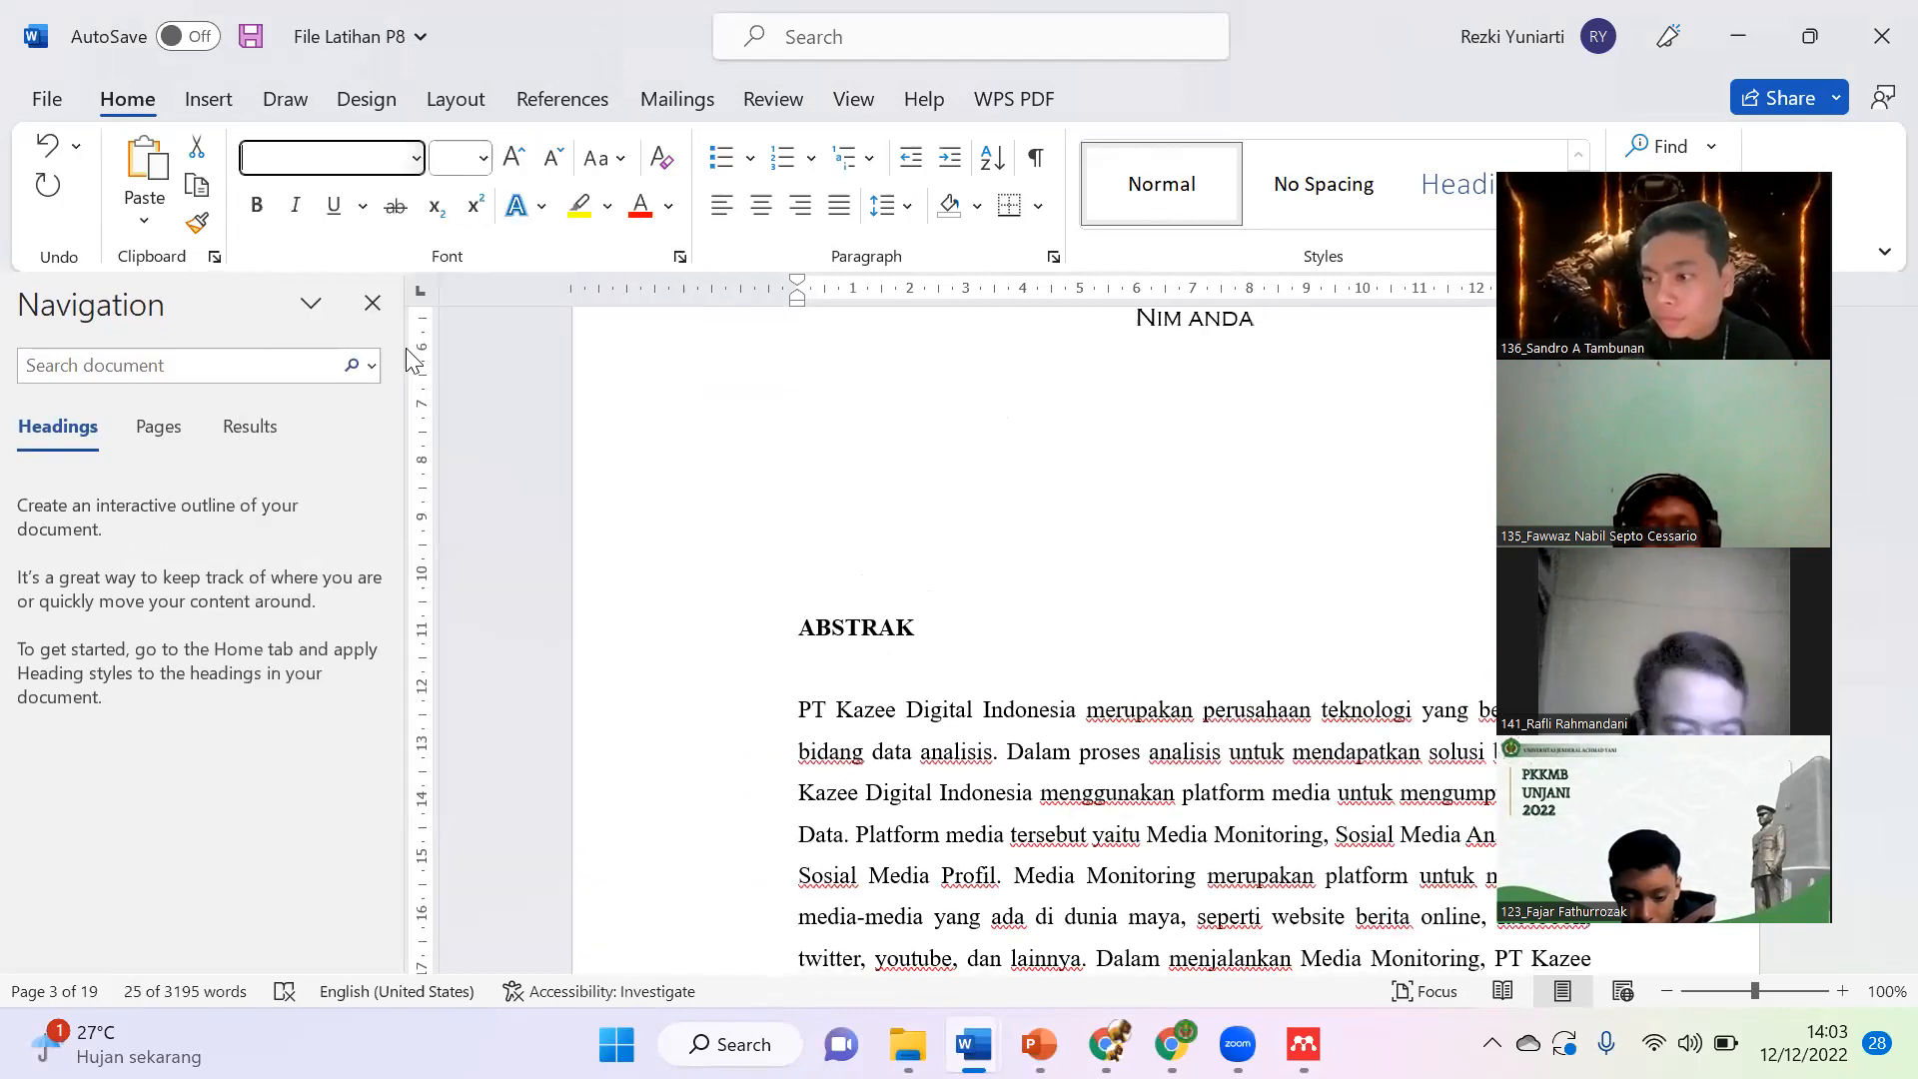
left_click(483, 160)
left_click(462, 348)
scroll(1056, 612, "up", 3)
left_click(1061, 611)
scroll(754, 529, "up", 2)
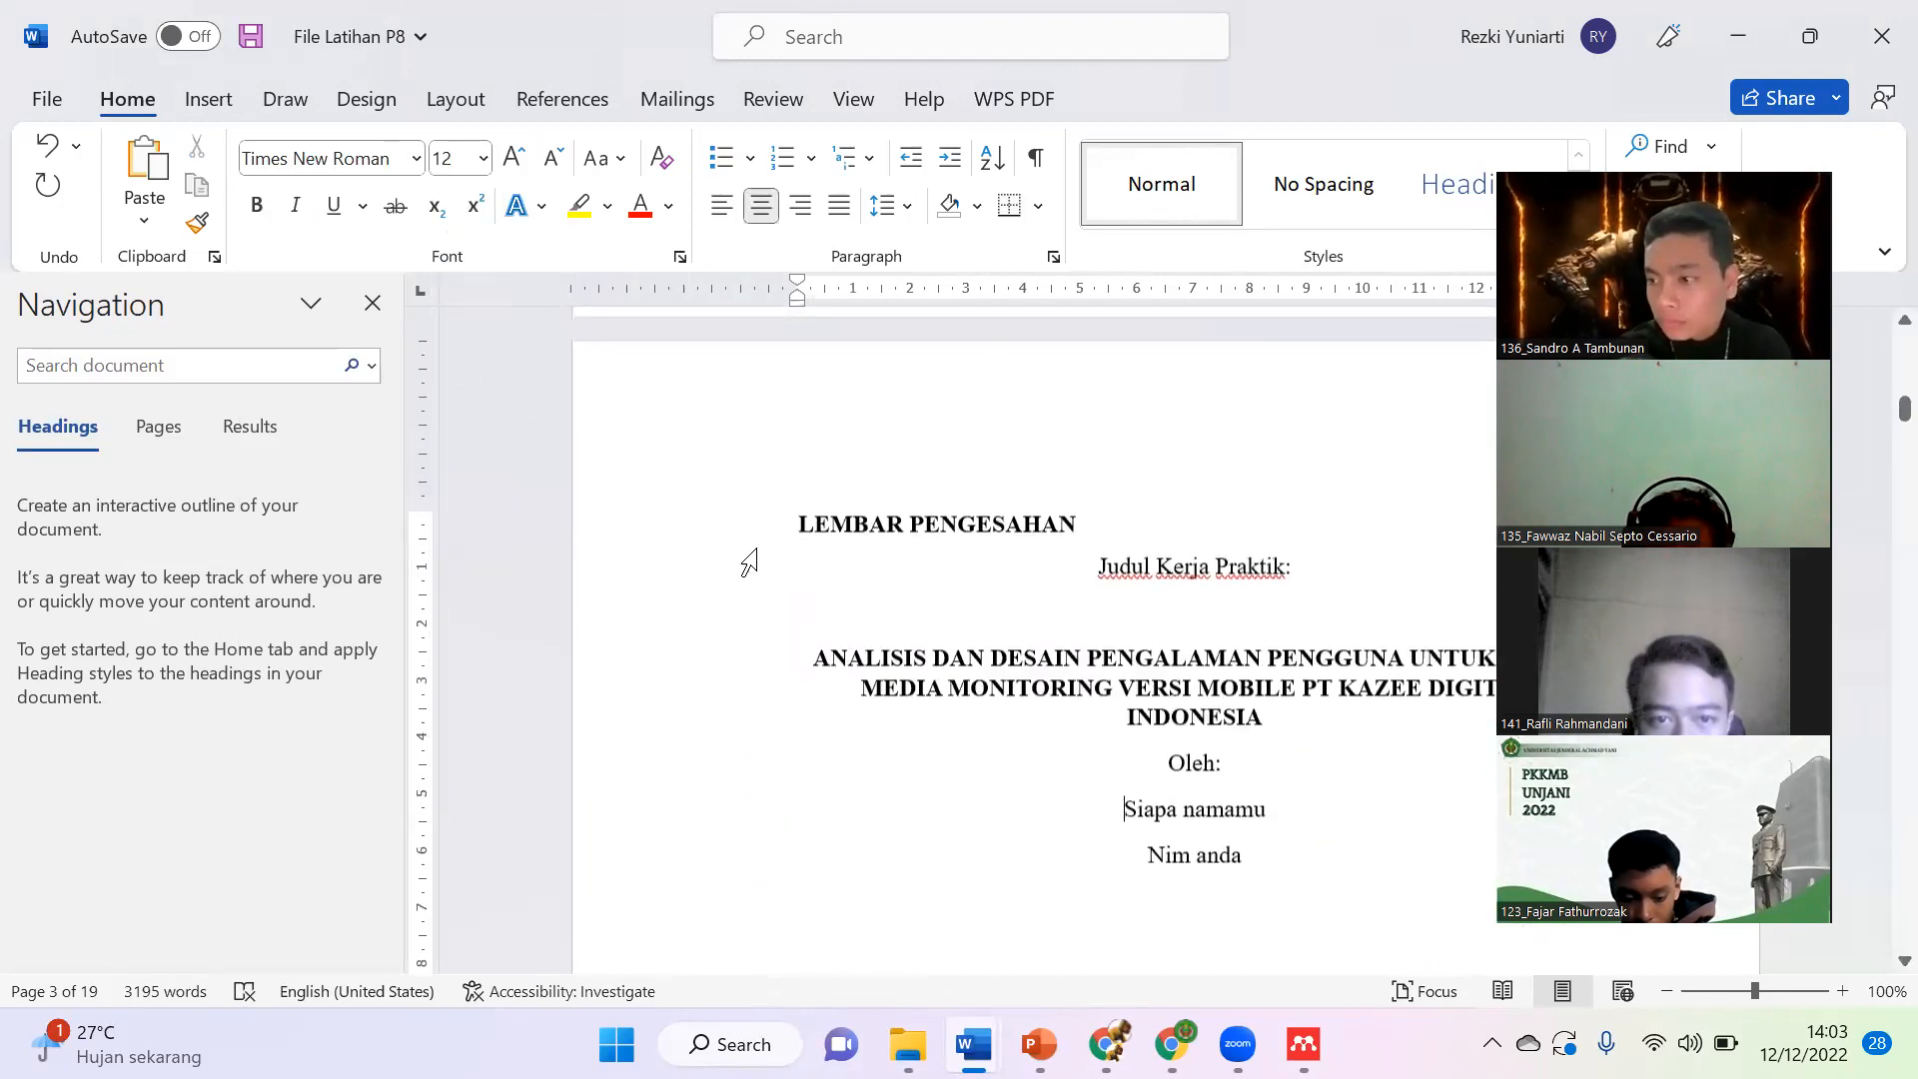
Step: Insert an empty line between the LEMBAR PENGESAHAN heading and "Judul Kerja Praktik:"
left_click(749, 544)
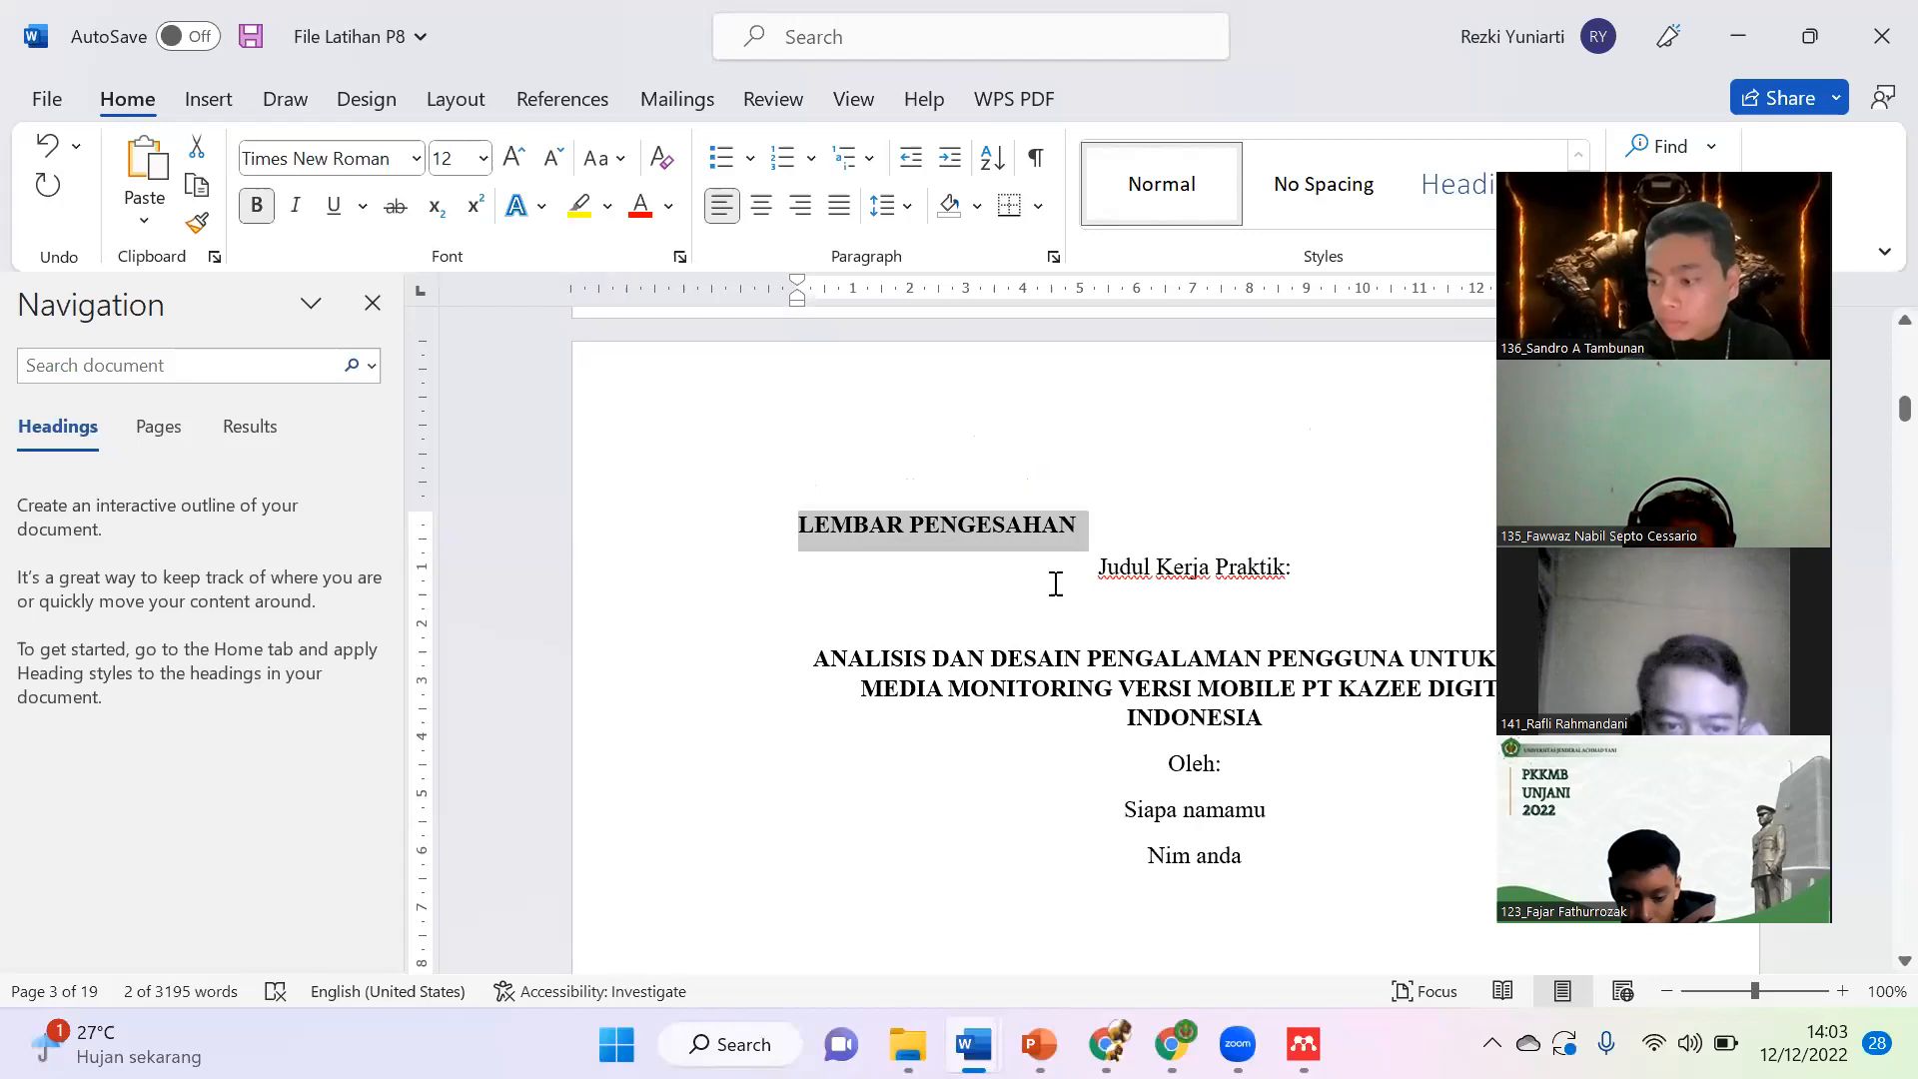
left_click(1104, 584)
key("Return")
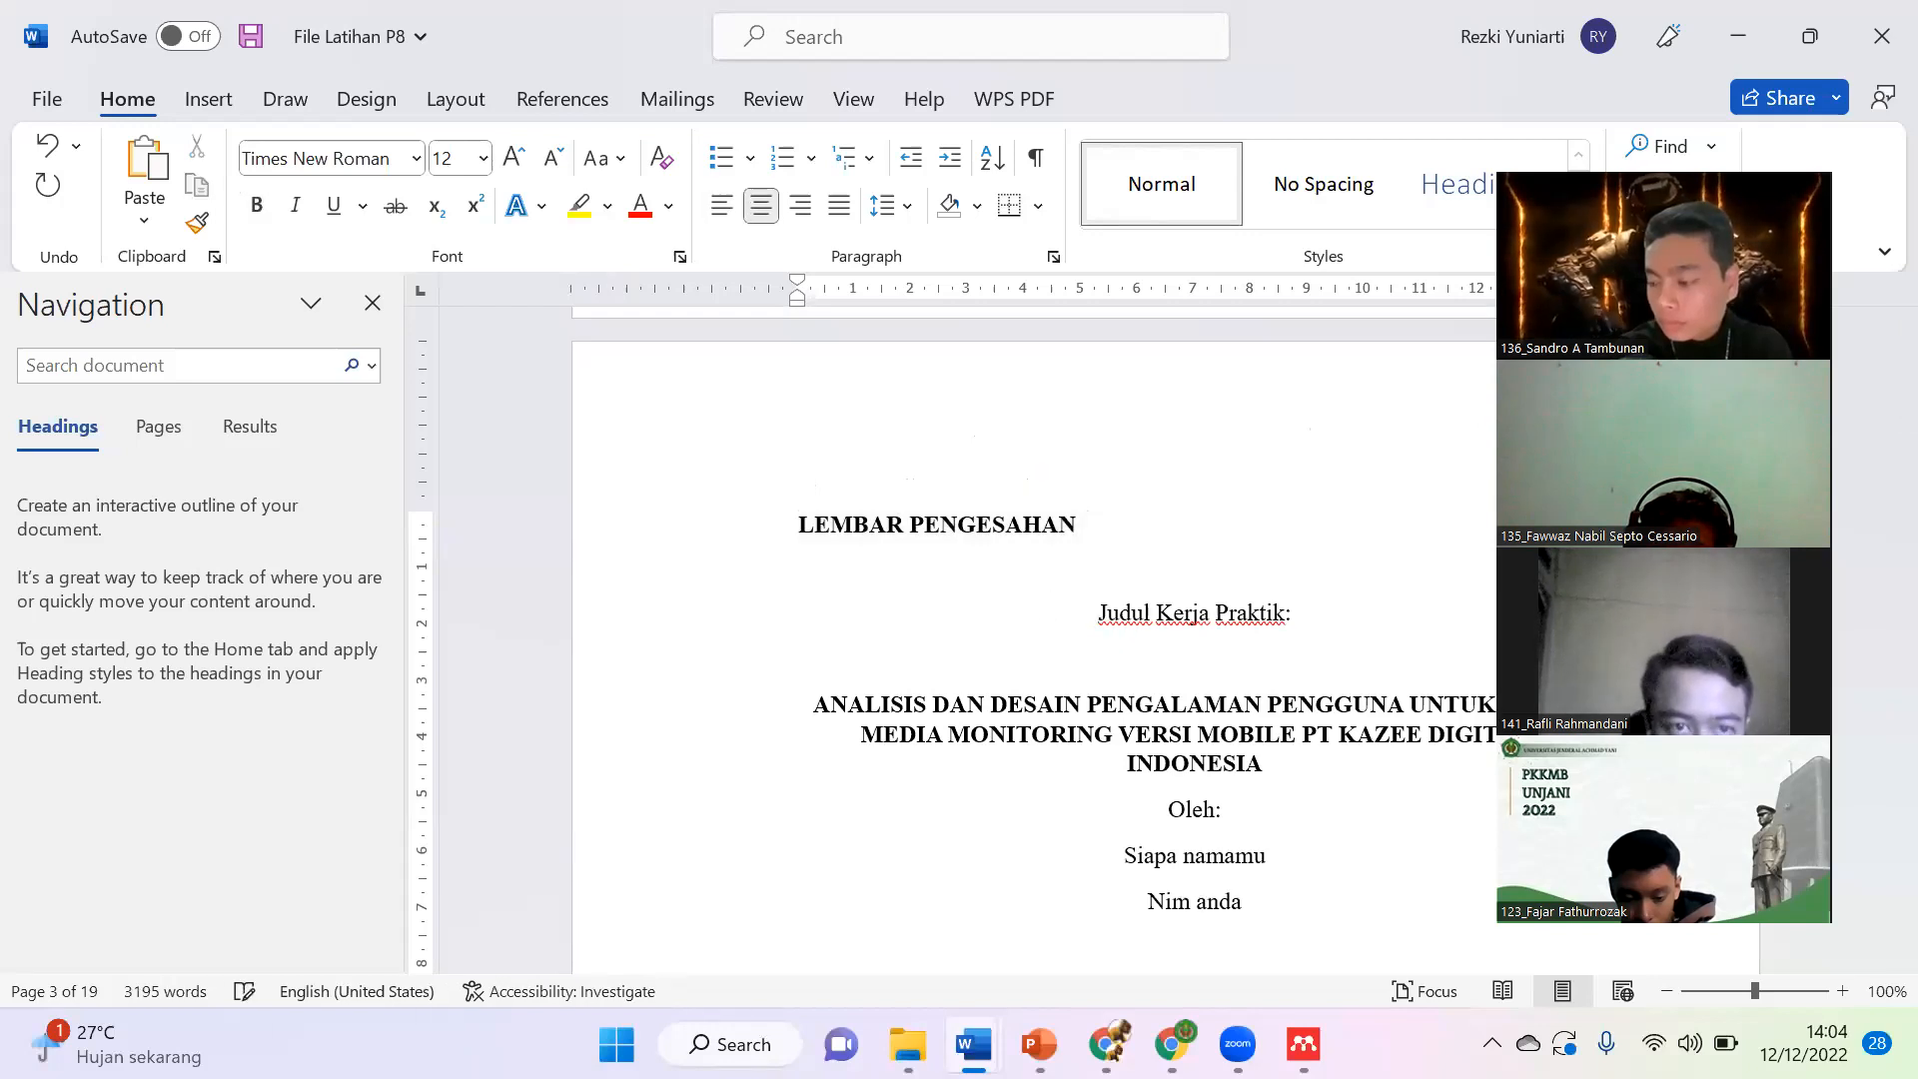
Step: Insert a table with two columns and three rows in the empty space below "Nim anda"
scroll(1139, 596, "down", 5)
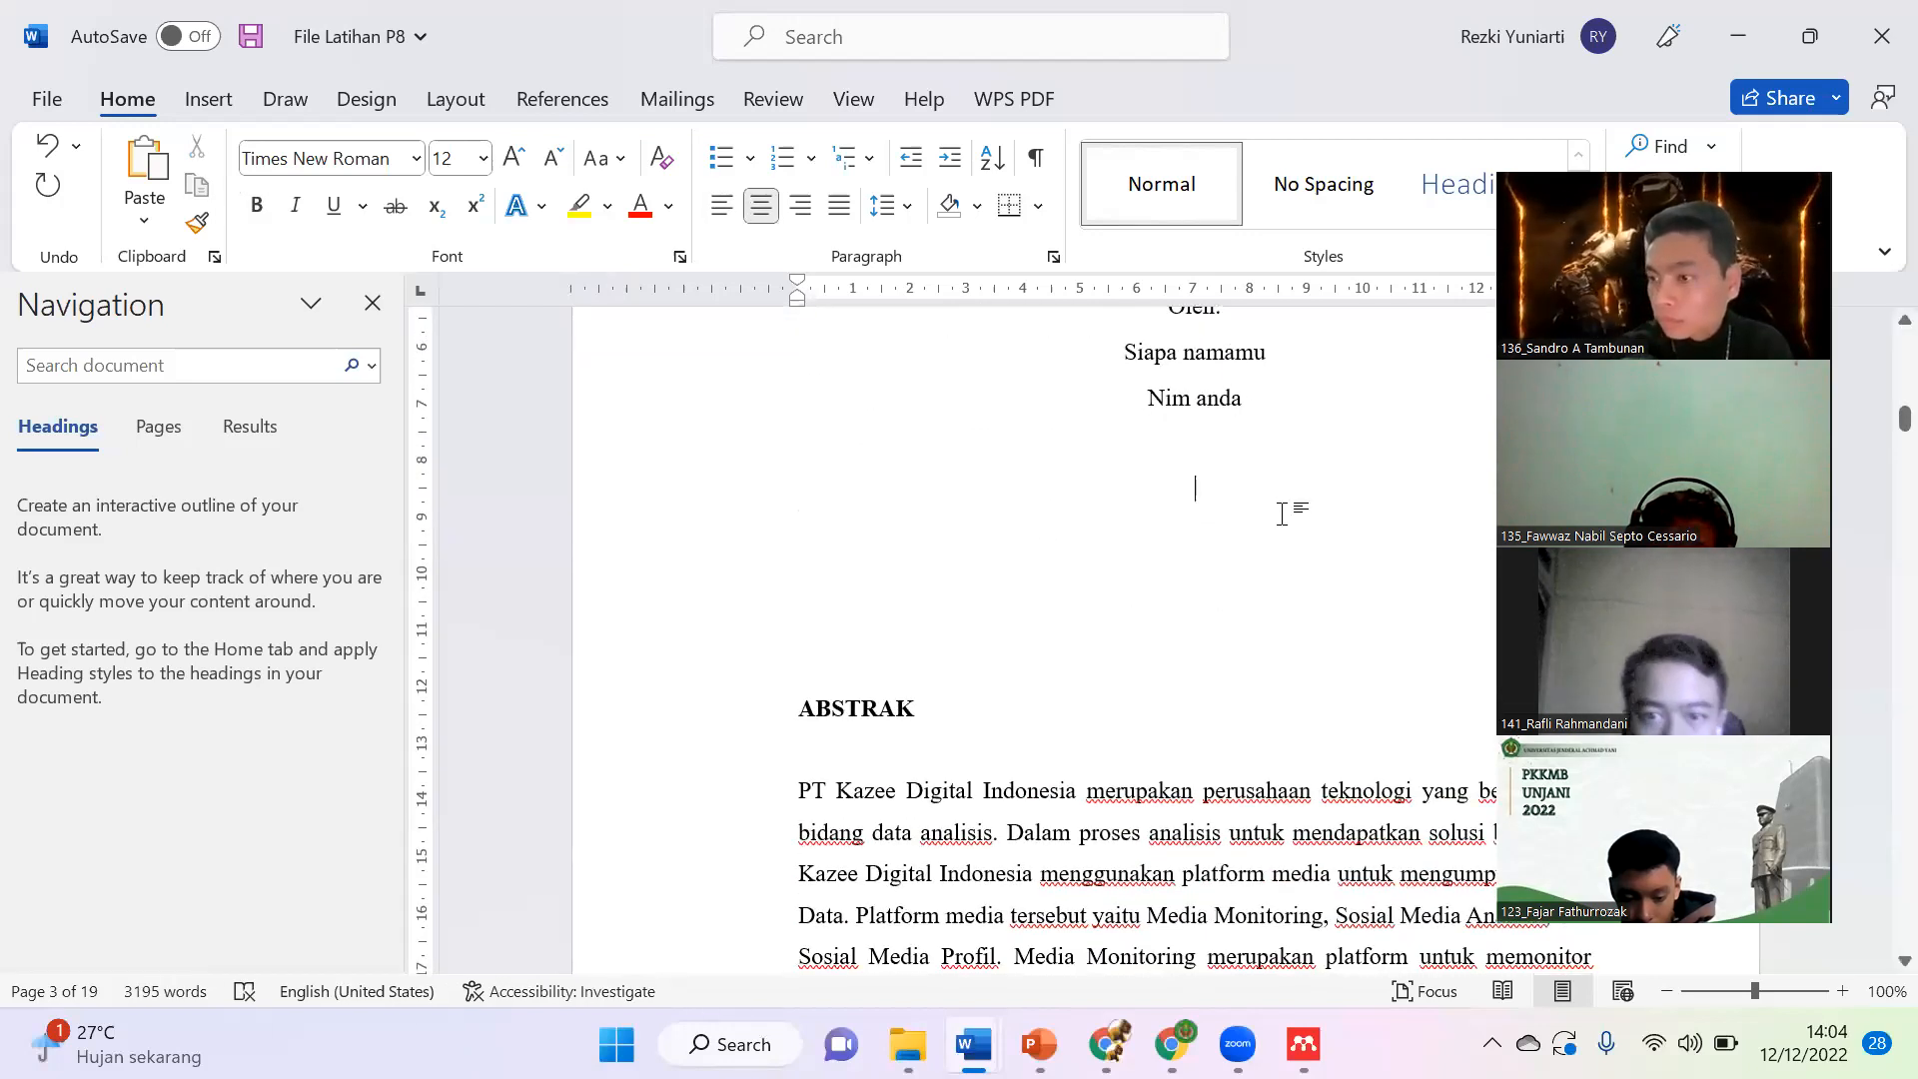
left_click(208, 98)
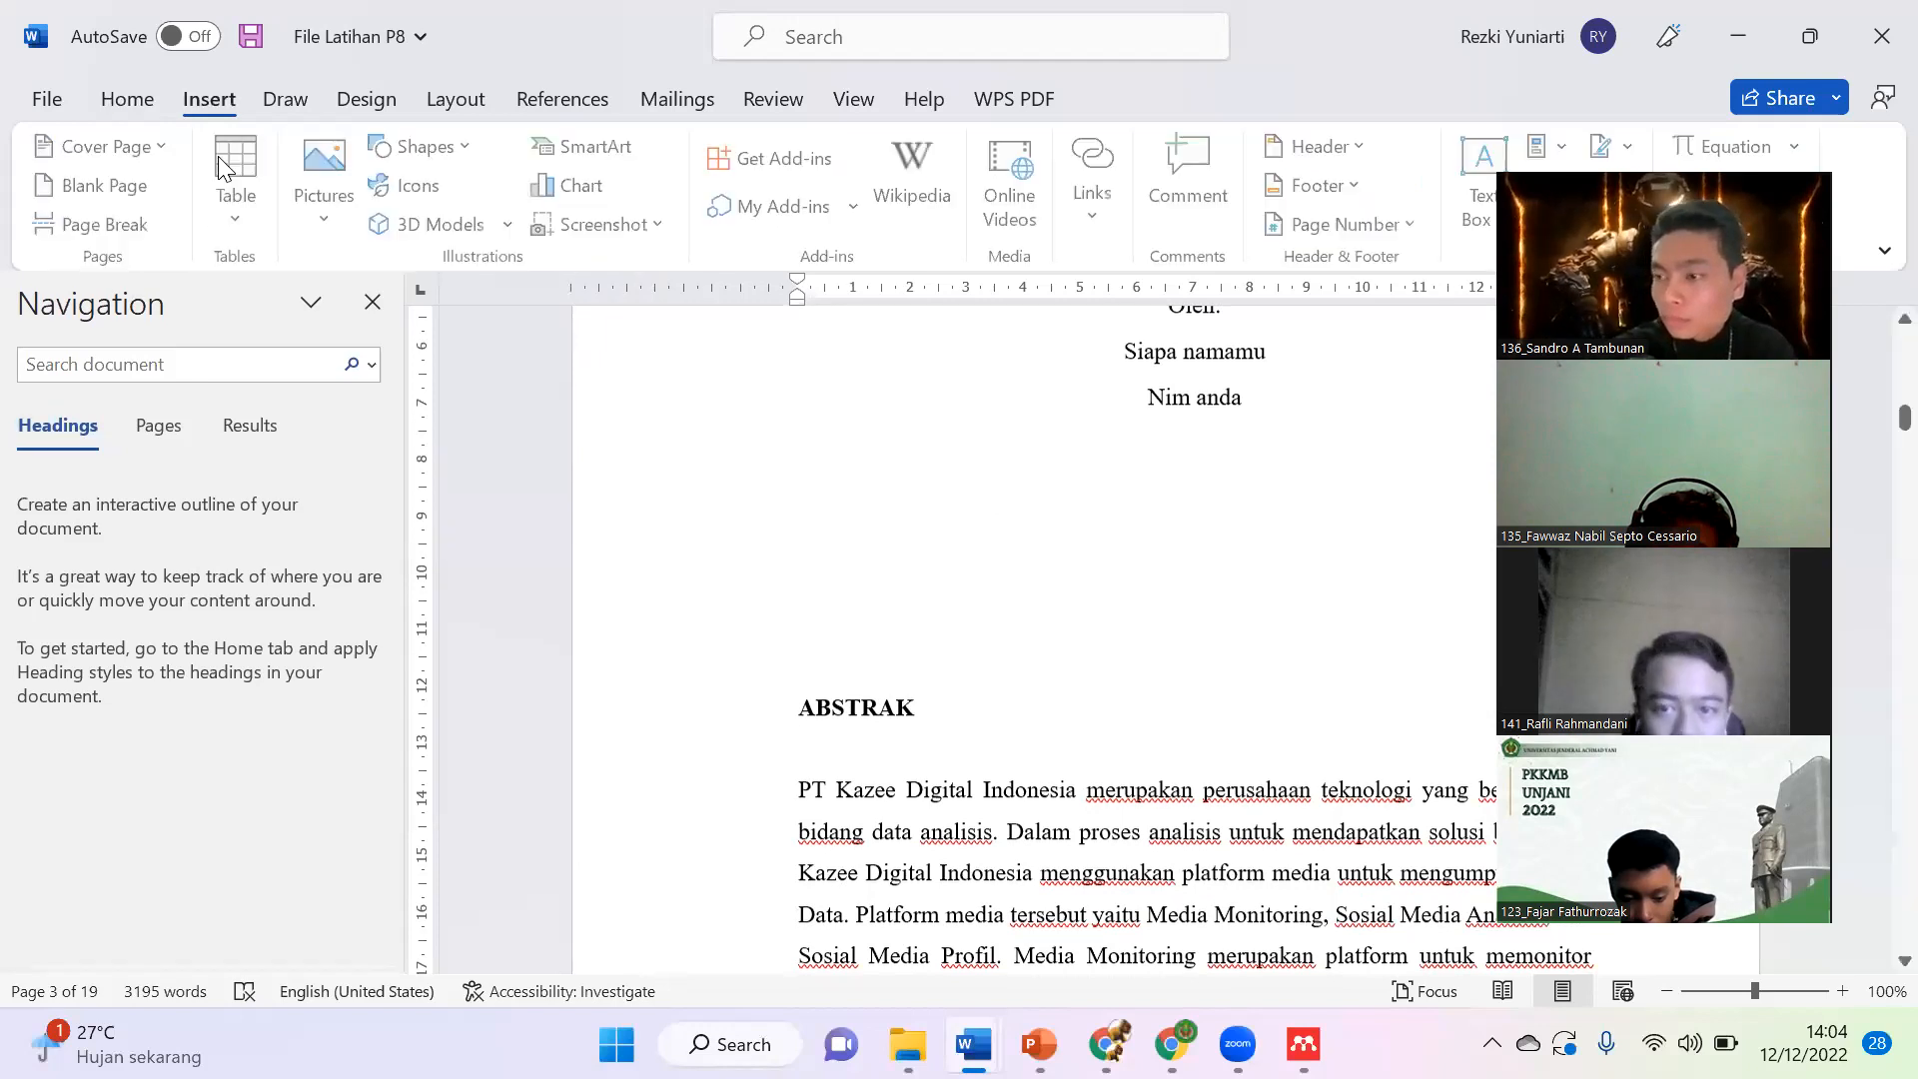
left_click(244, 162)
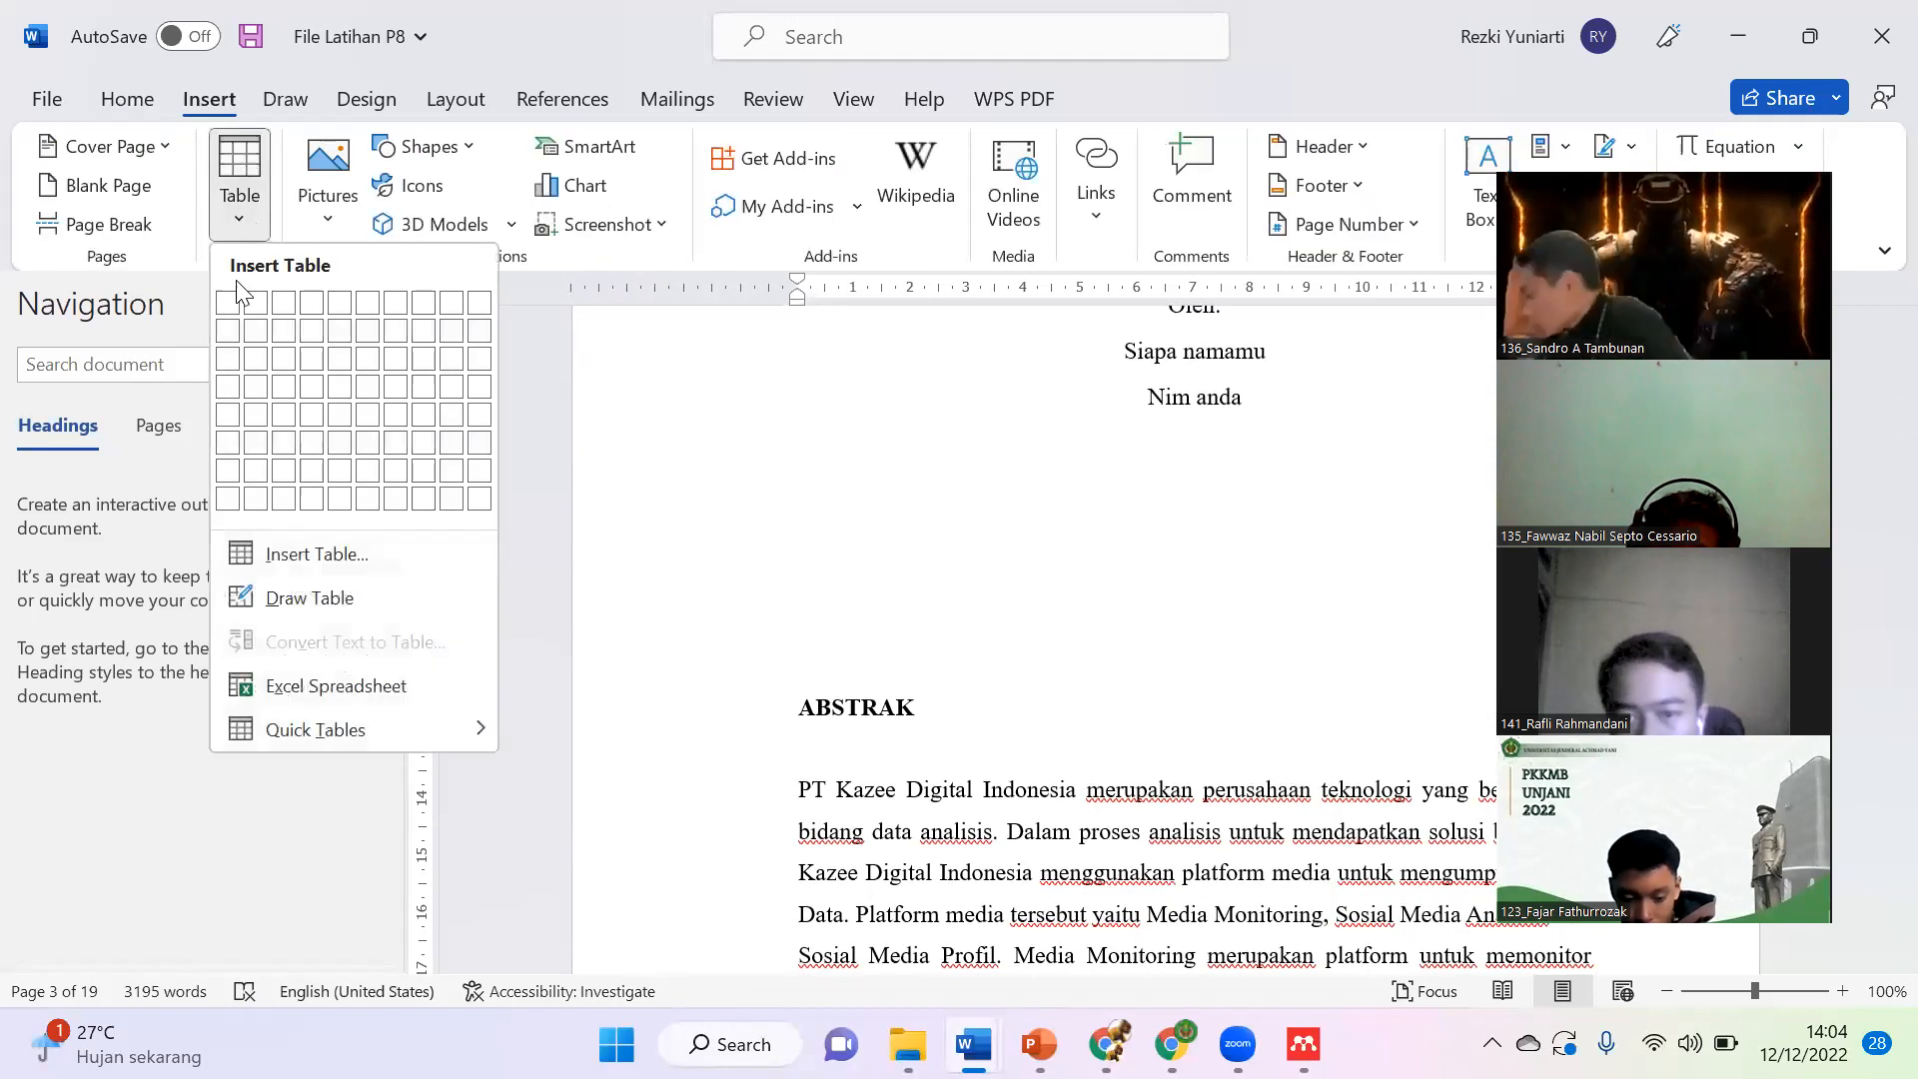
left_click(257, 355)
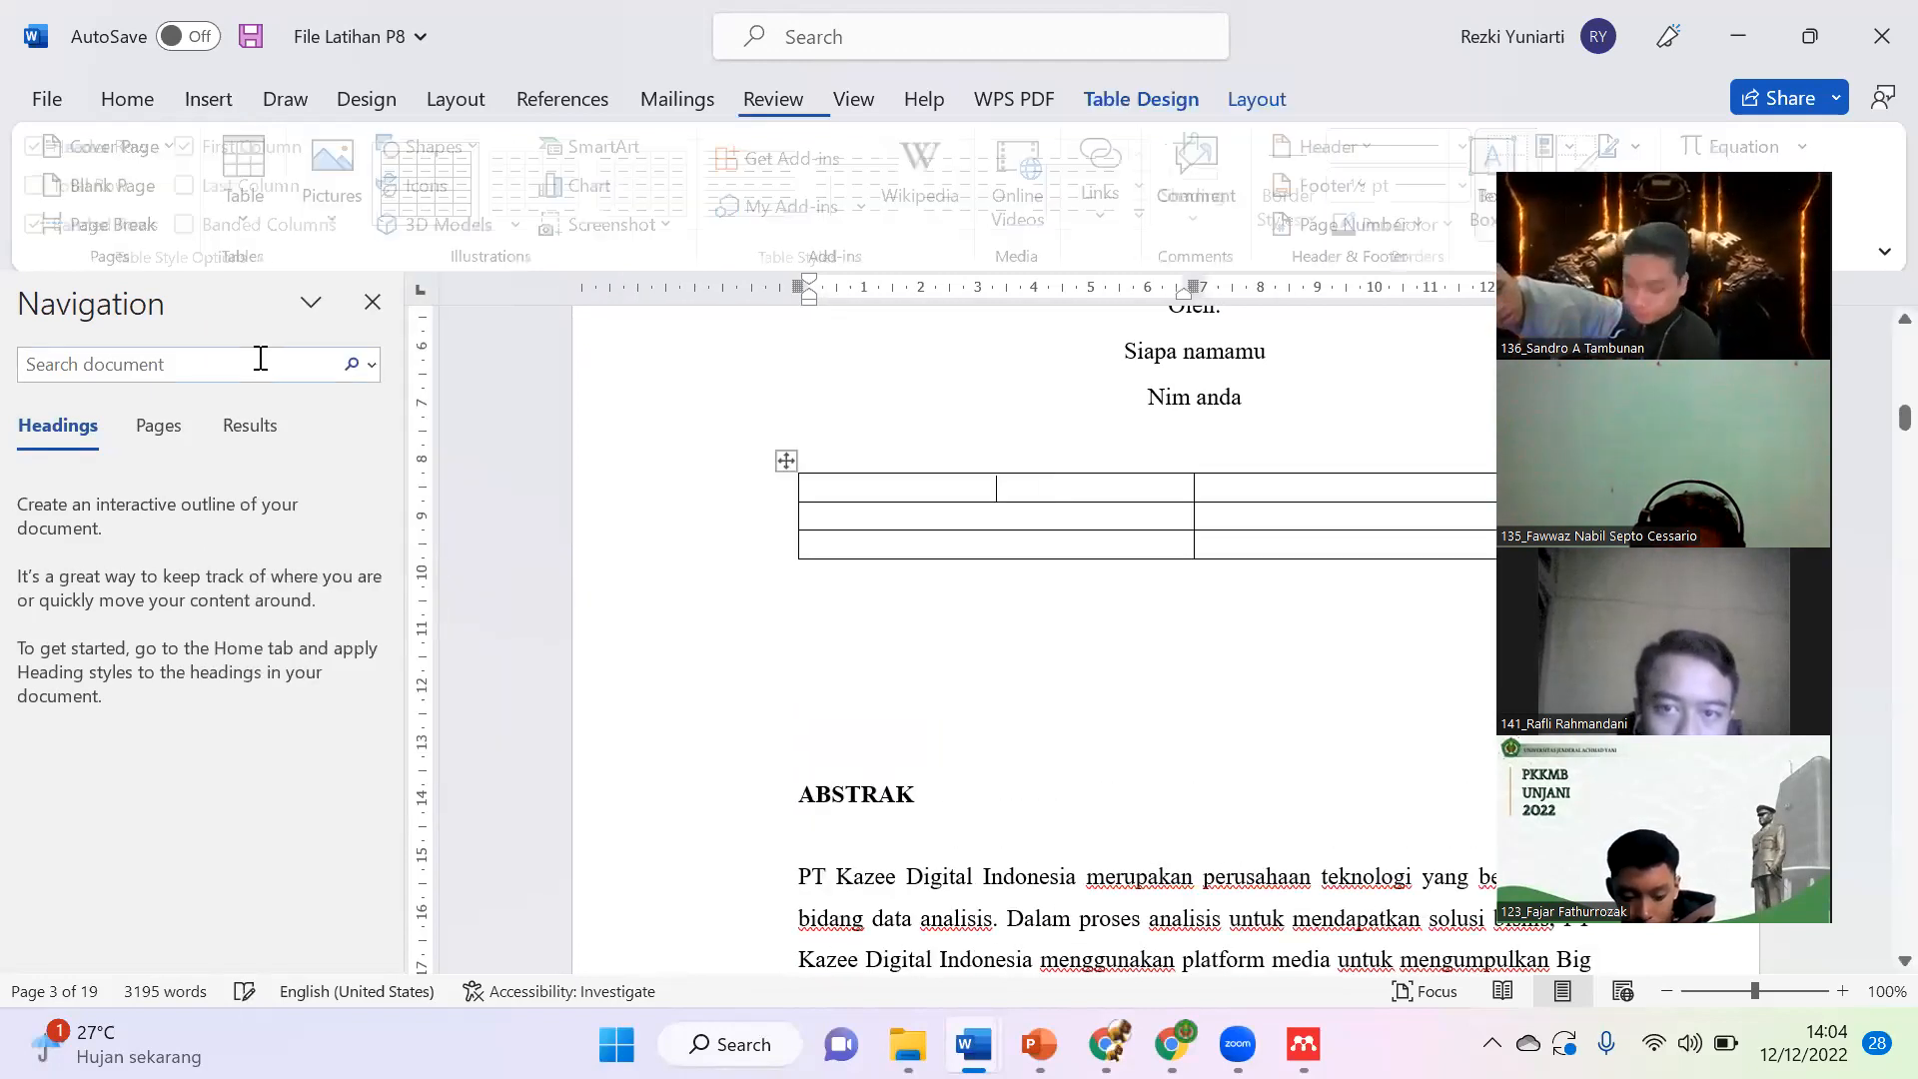
Step: Fill the table's middle row with "Dosen Pembimbing 1" in the first column and "Dosen Pembimbing 2" in the second
left_click(1088, 520)
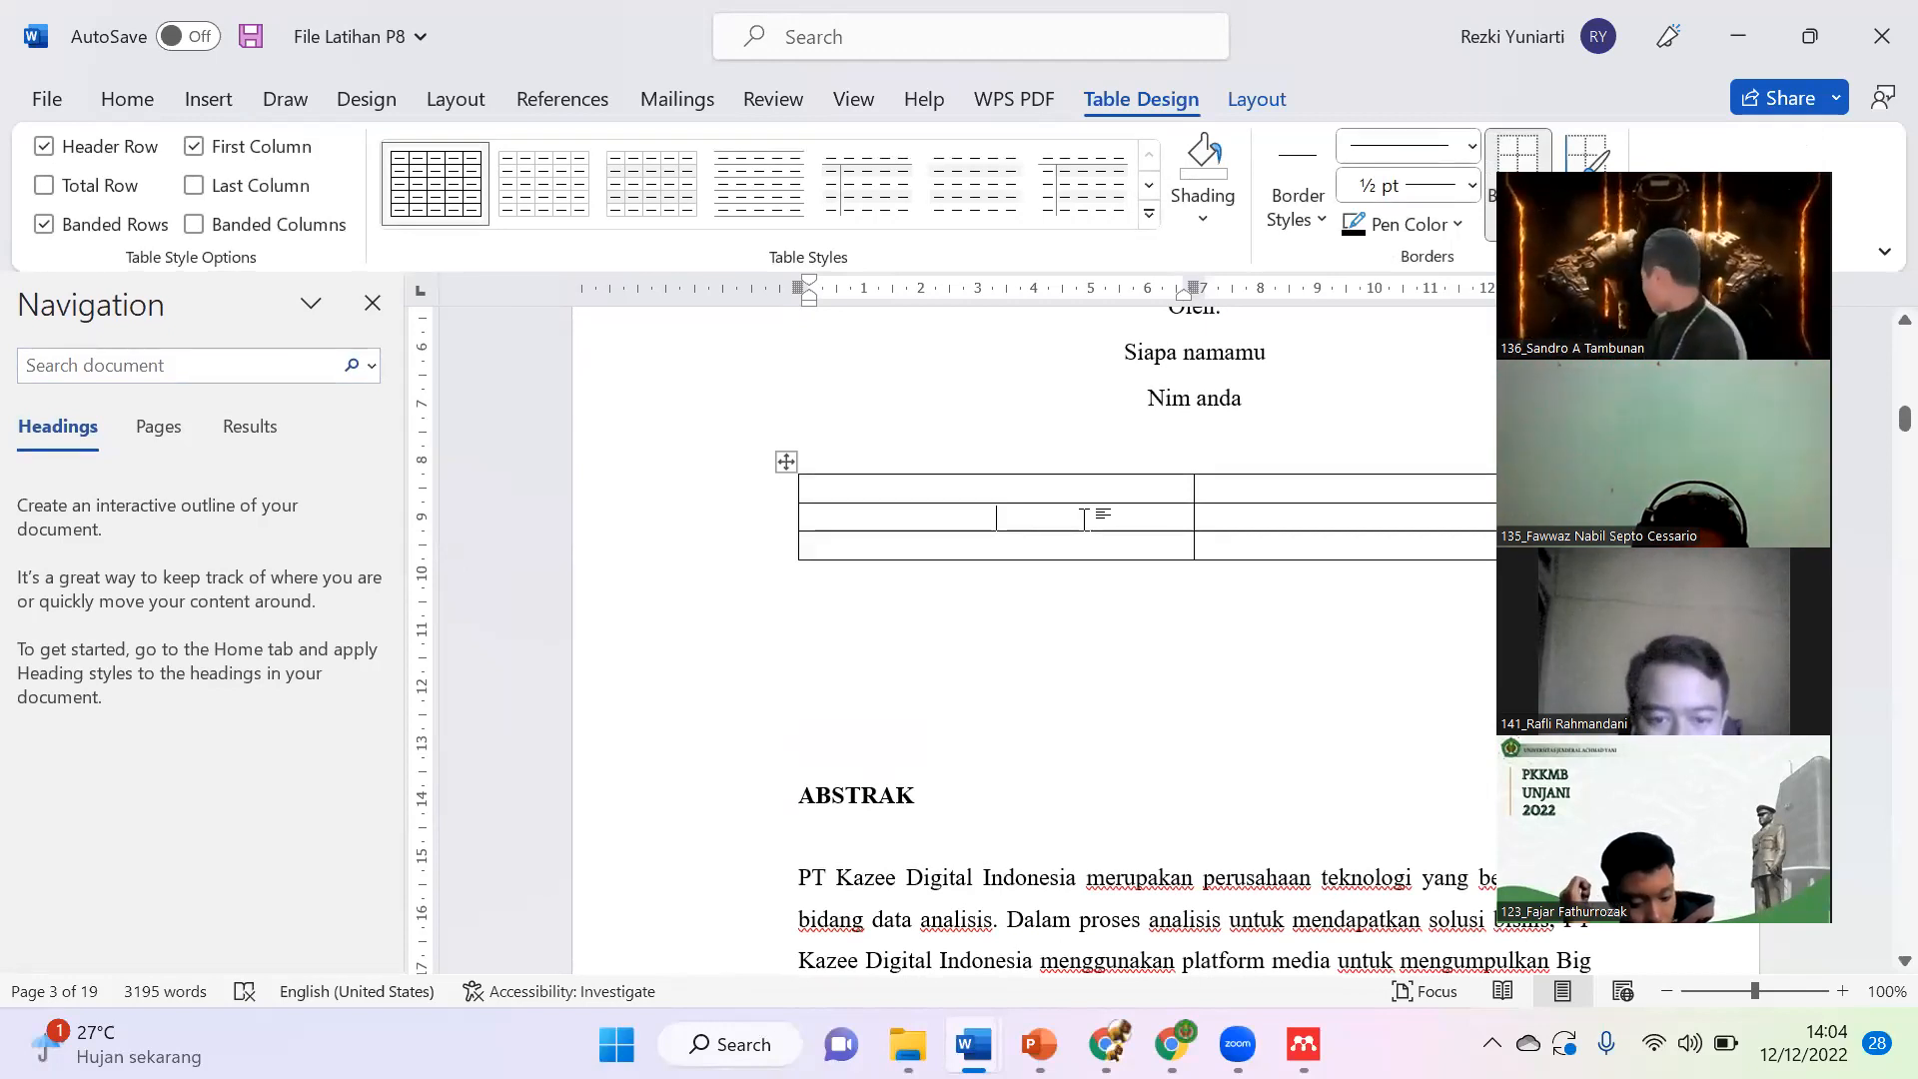
type("Dosen Pem")
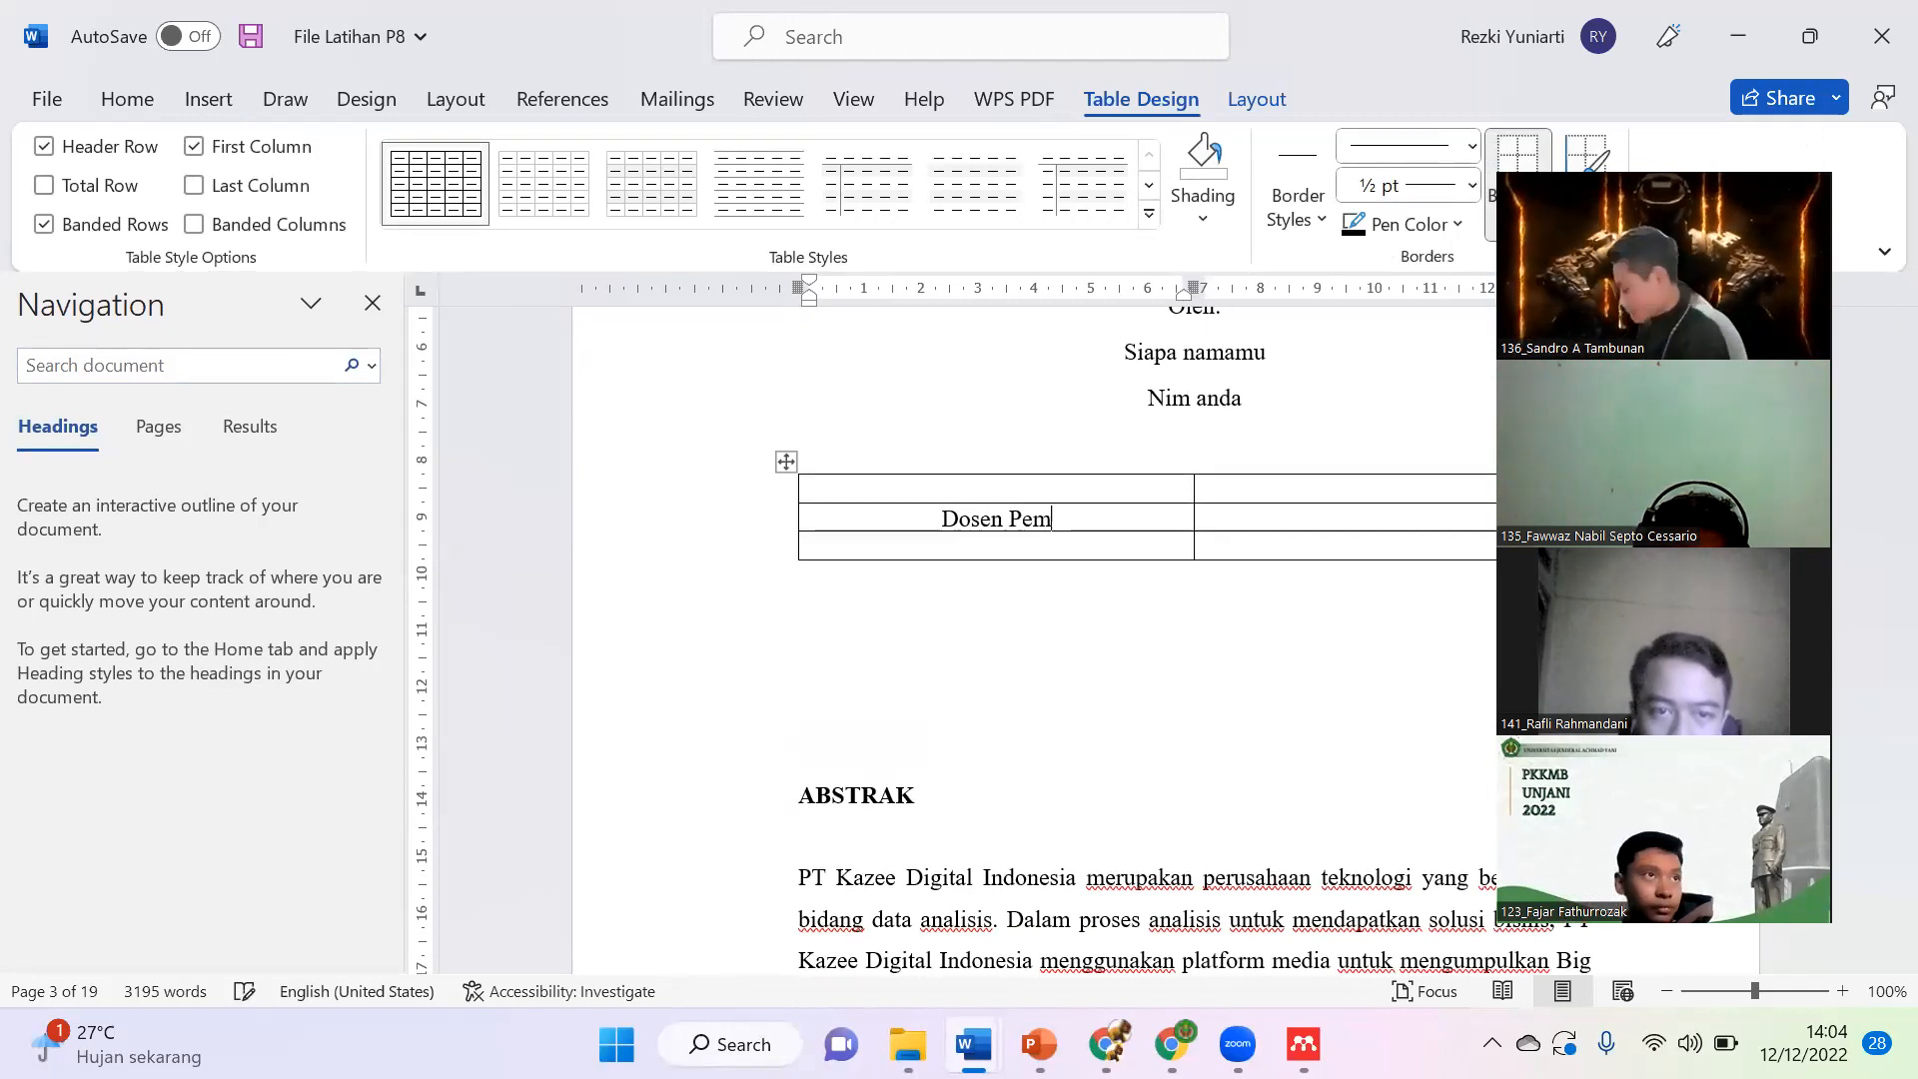
type("bimbi")
type("ng 1")
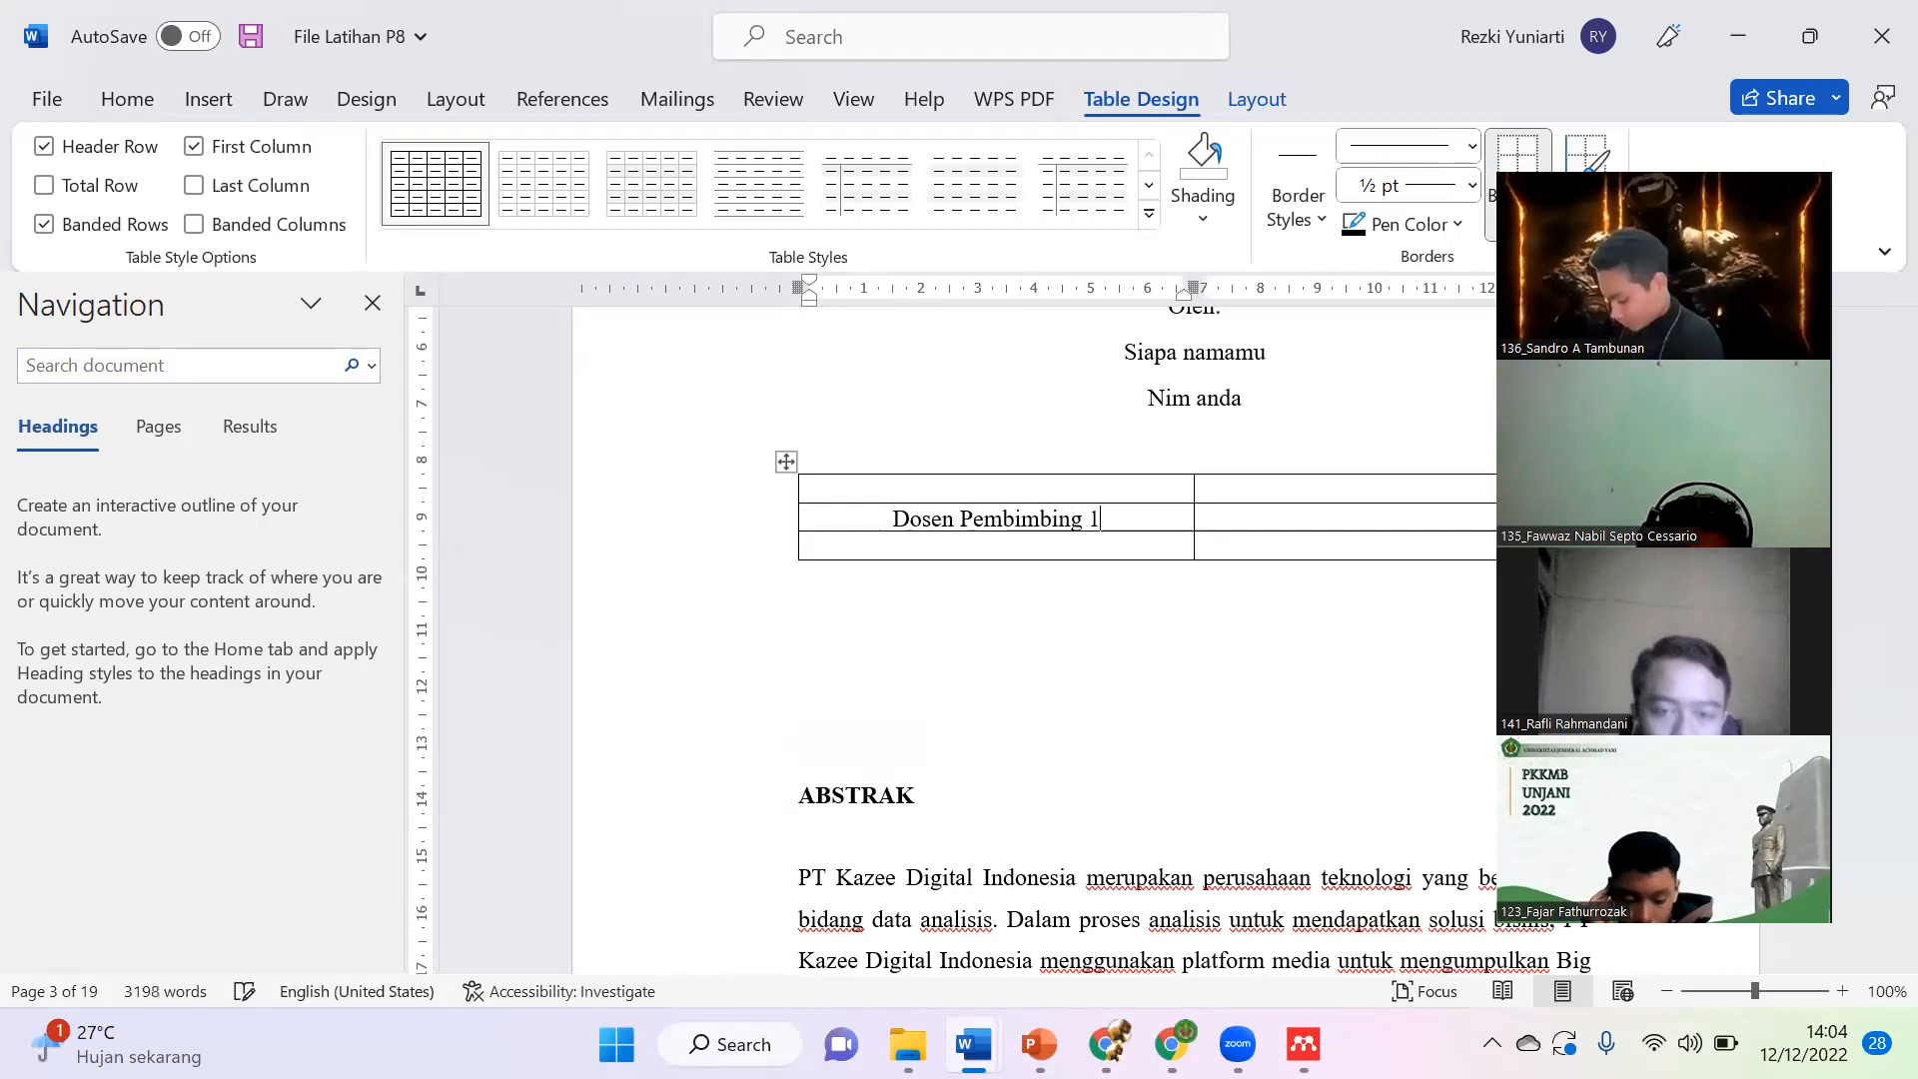
triple_click(1088, 522)
key("ctrl+c")
key("Tab")
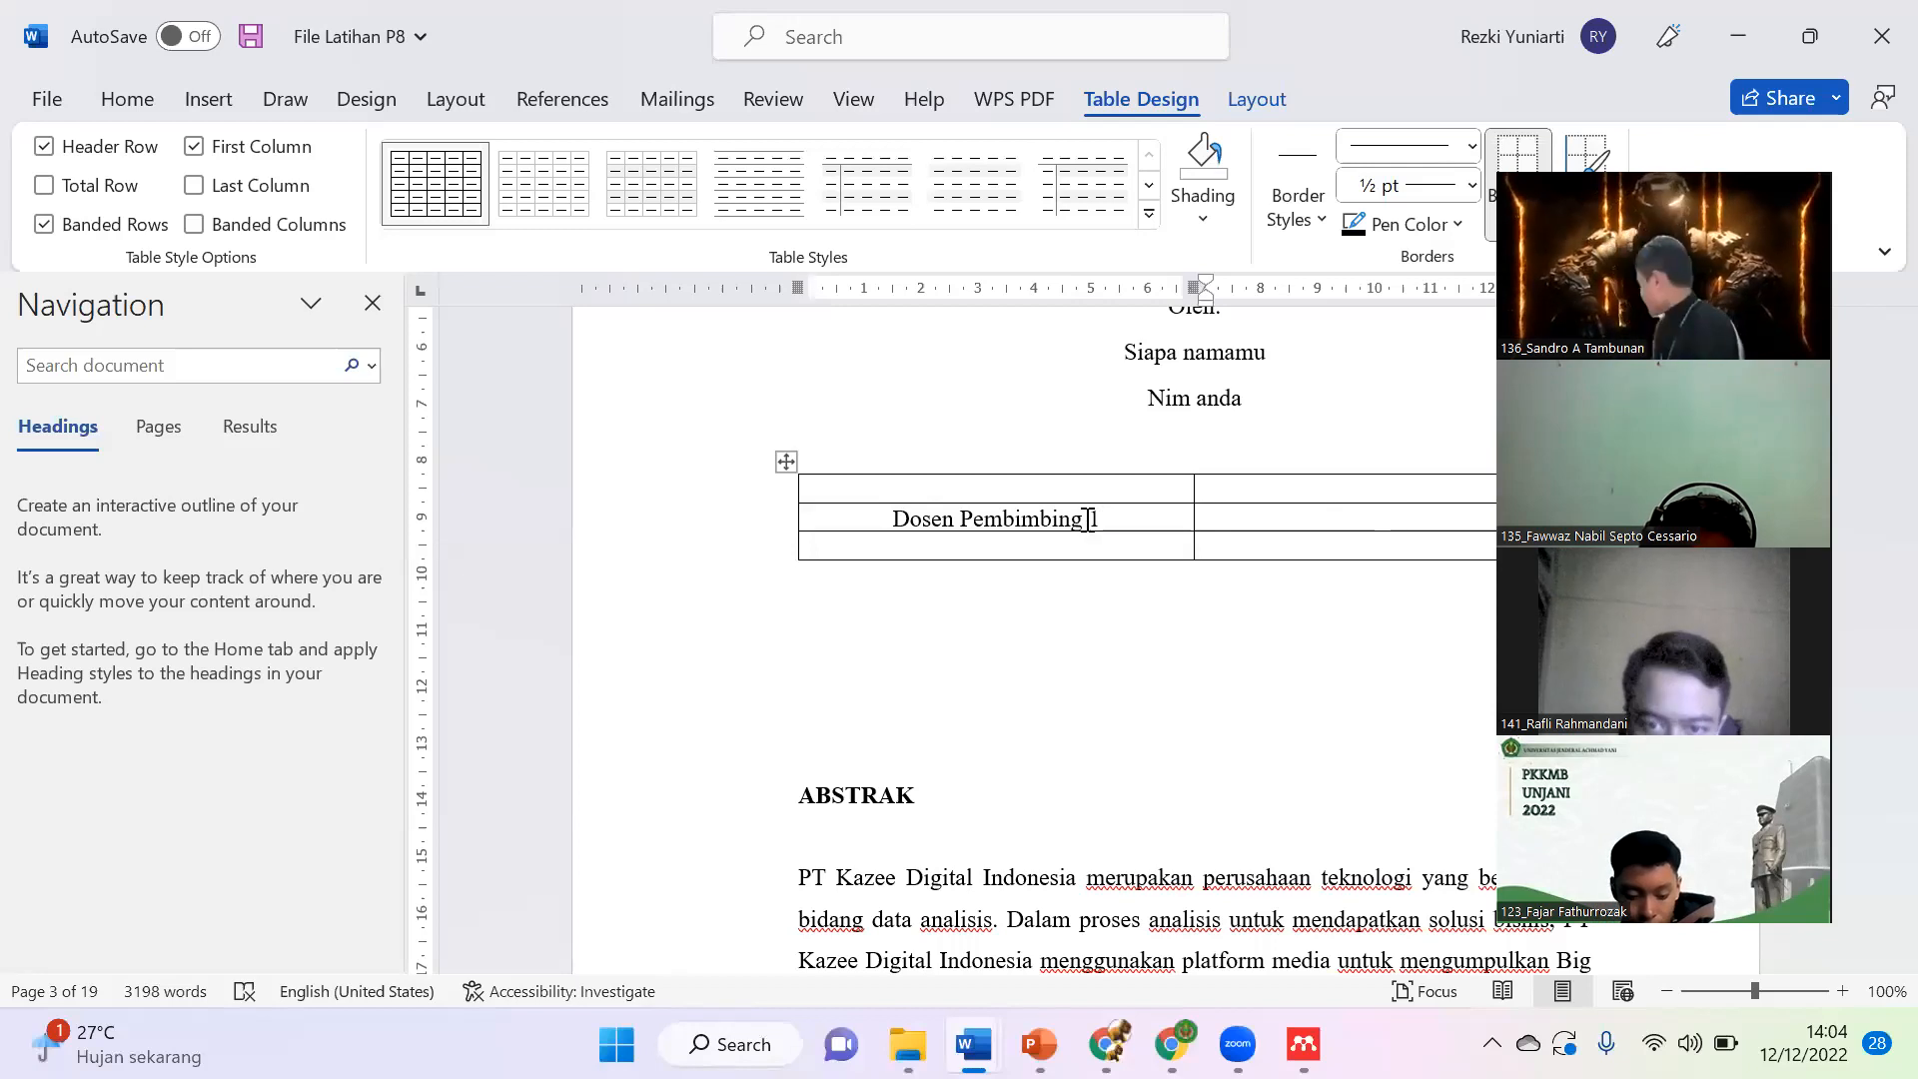
key("ctrl+v")
key("BackSpace")
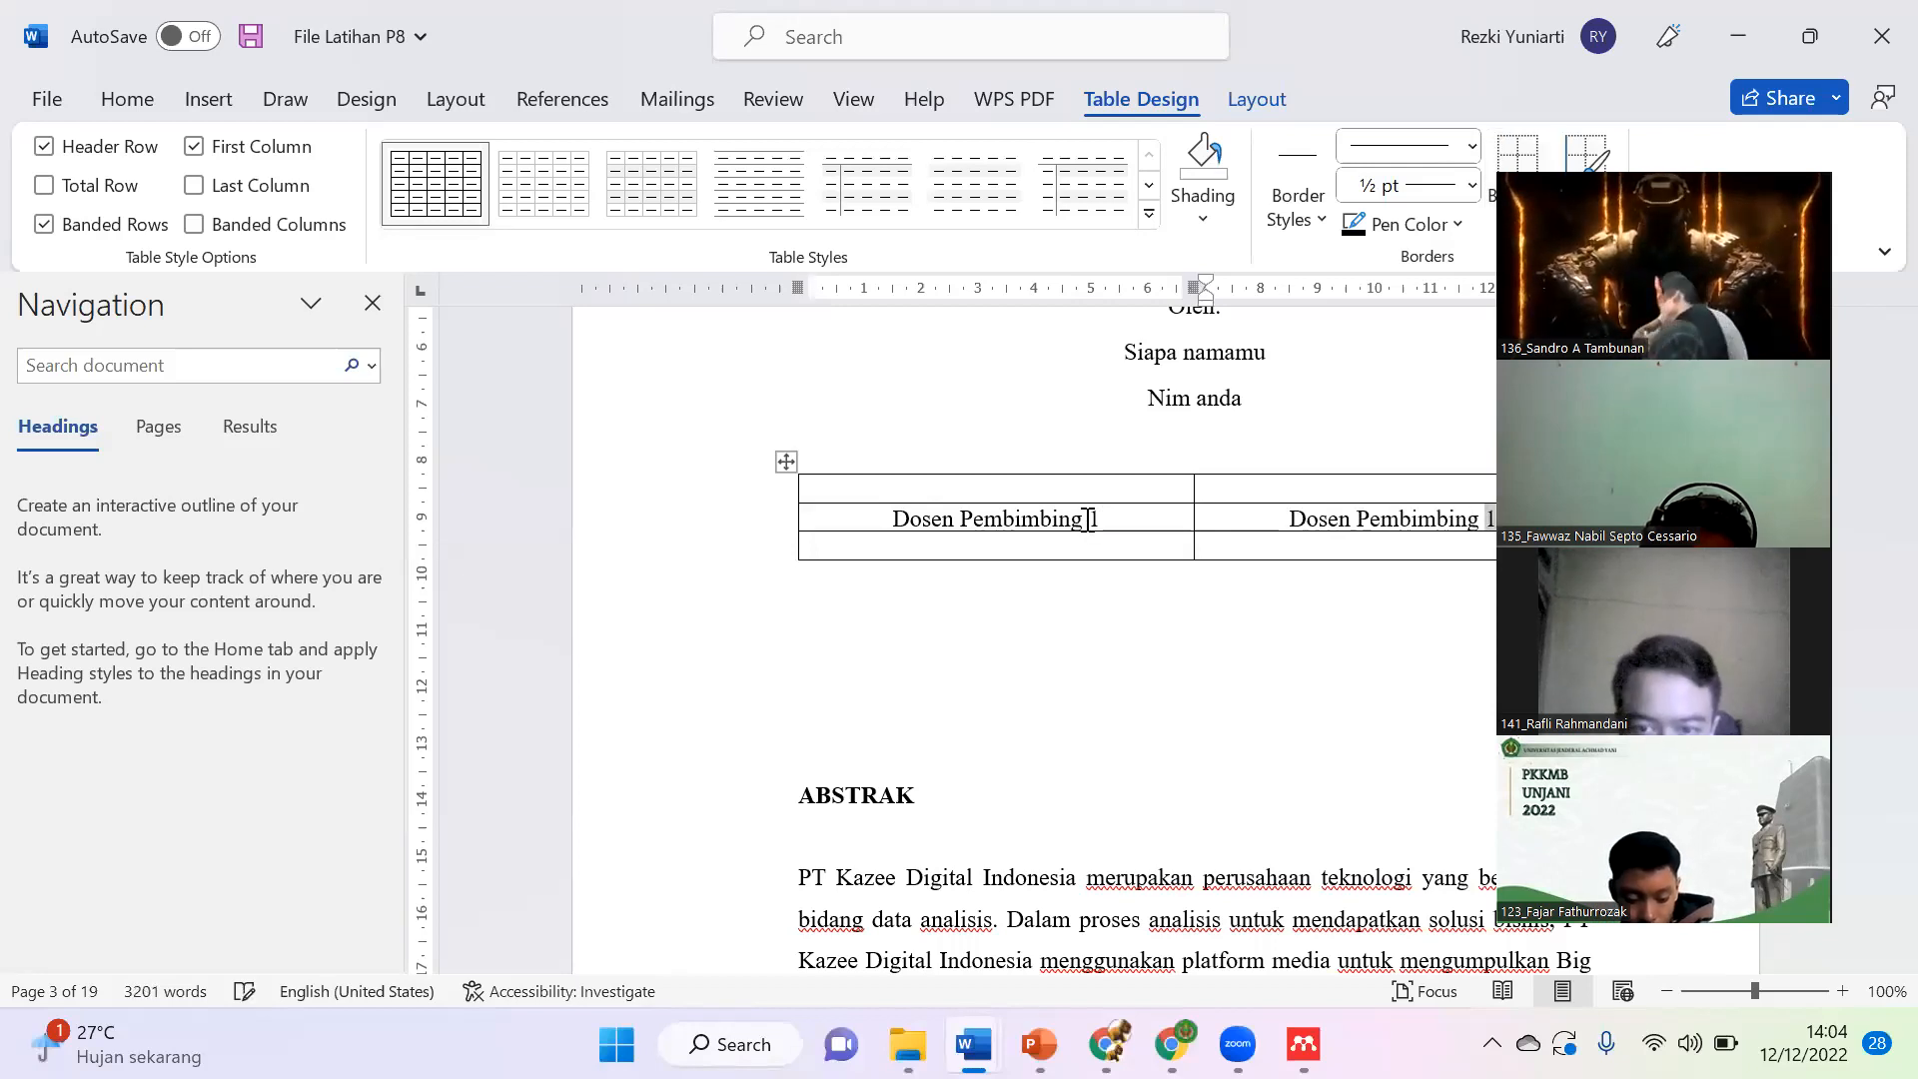
type("2")
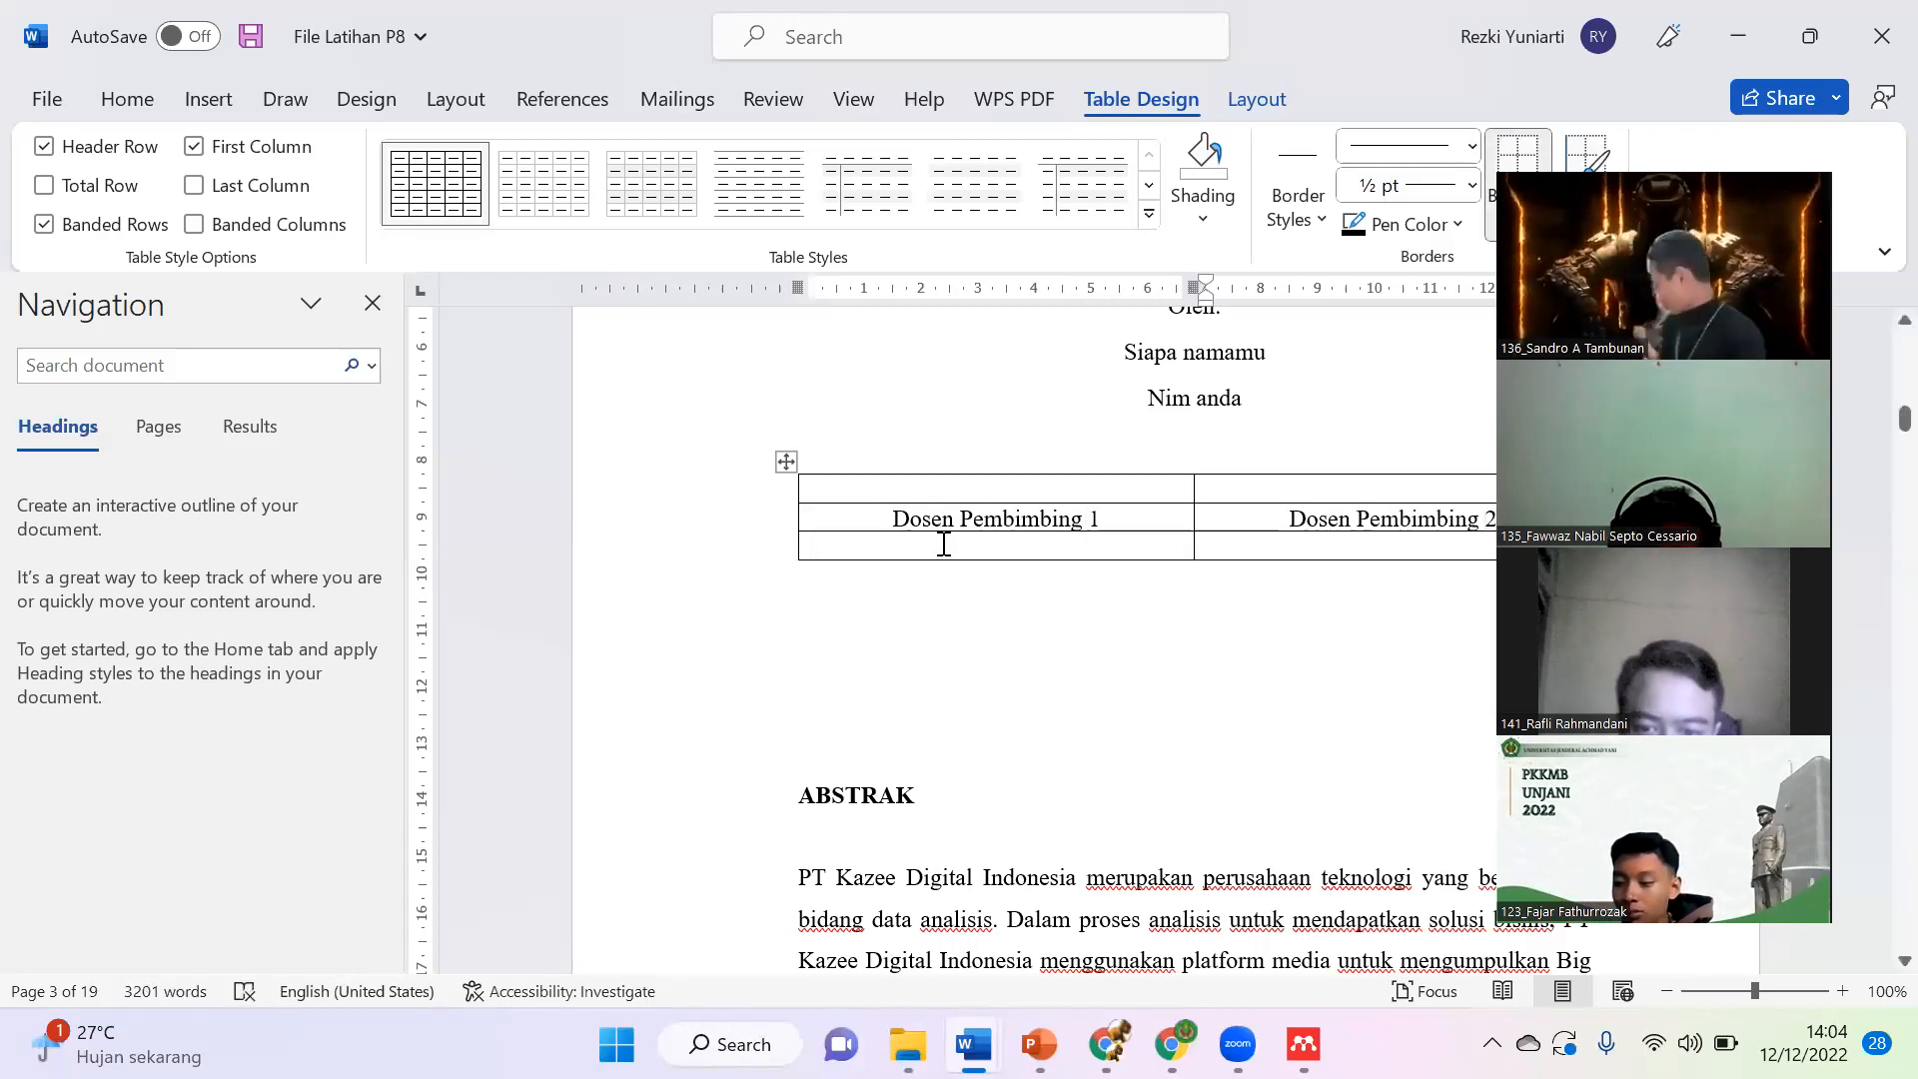
Step: Add signature space and the placeholder "( nama dosen )" beneath "Dosen Pembimbing 1" in the same cell
left_click(1122, 522)
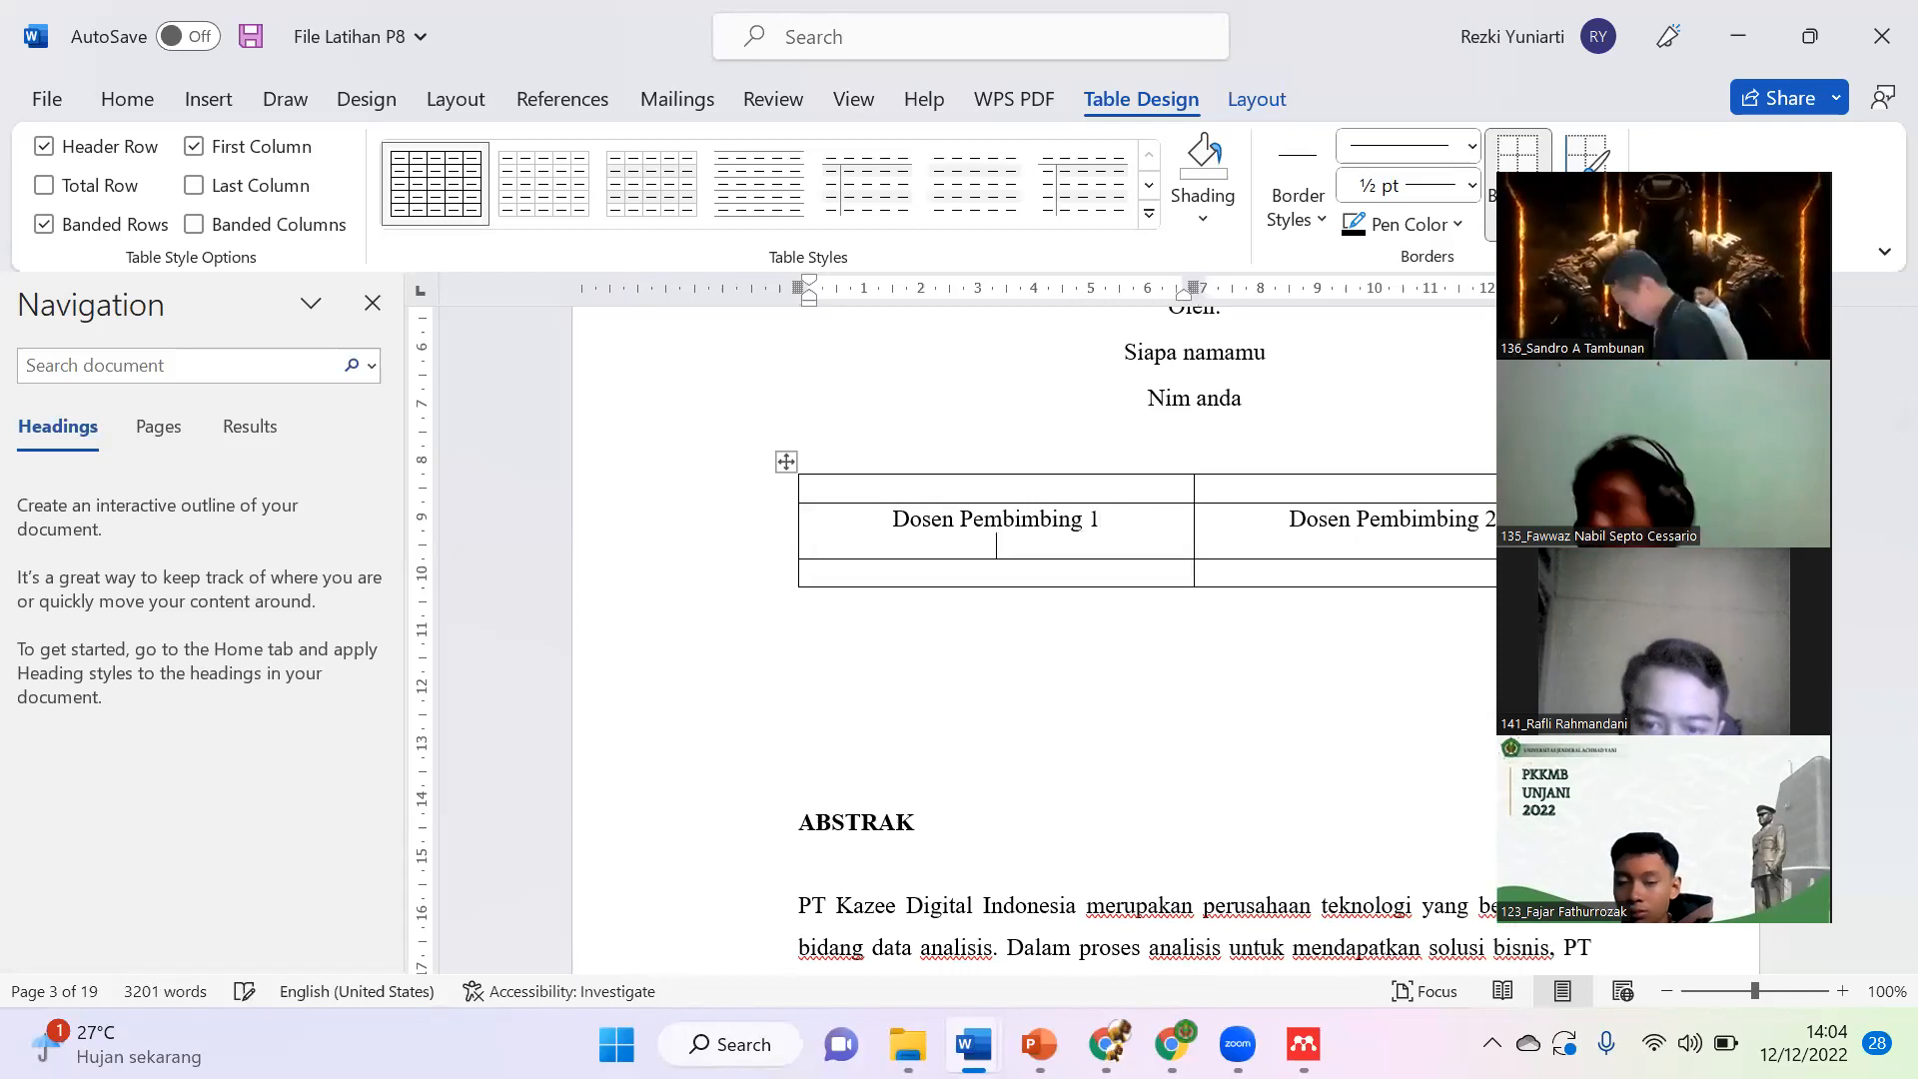
key("Return")
key("Return")
key("Return")
type("( nama dosen )")
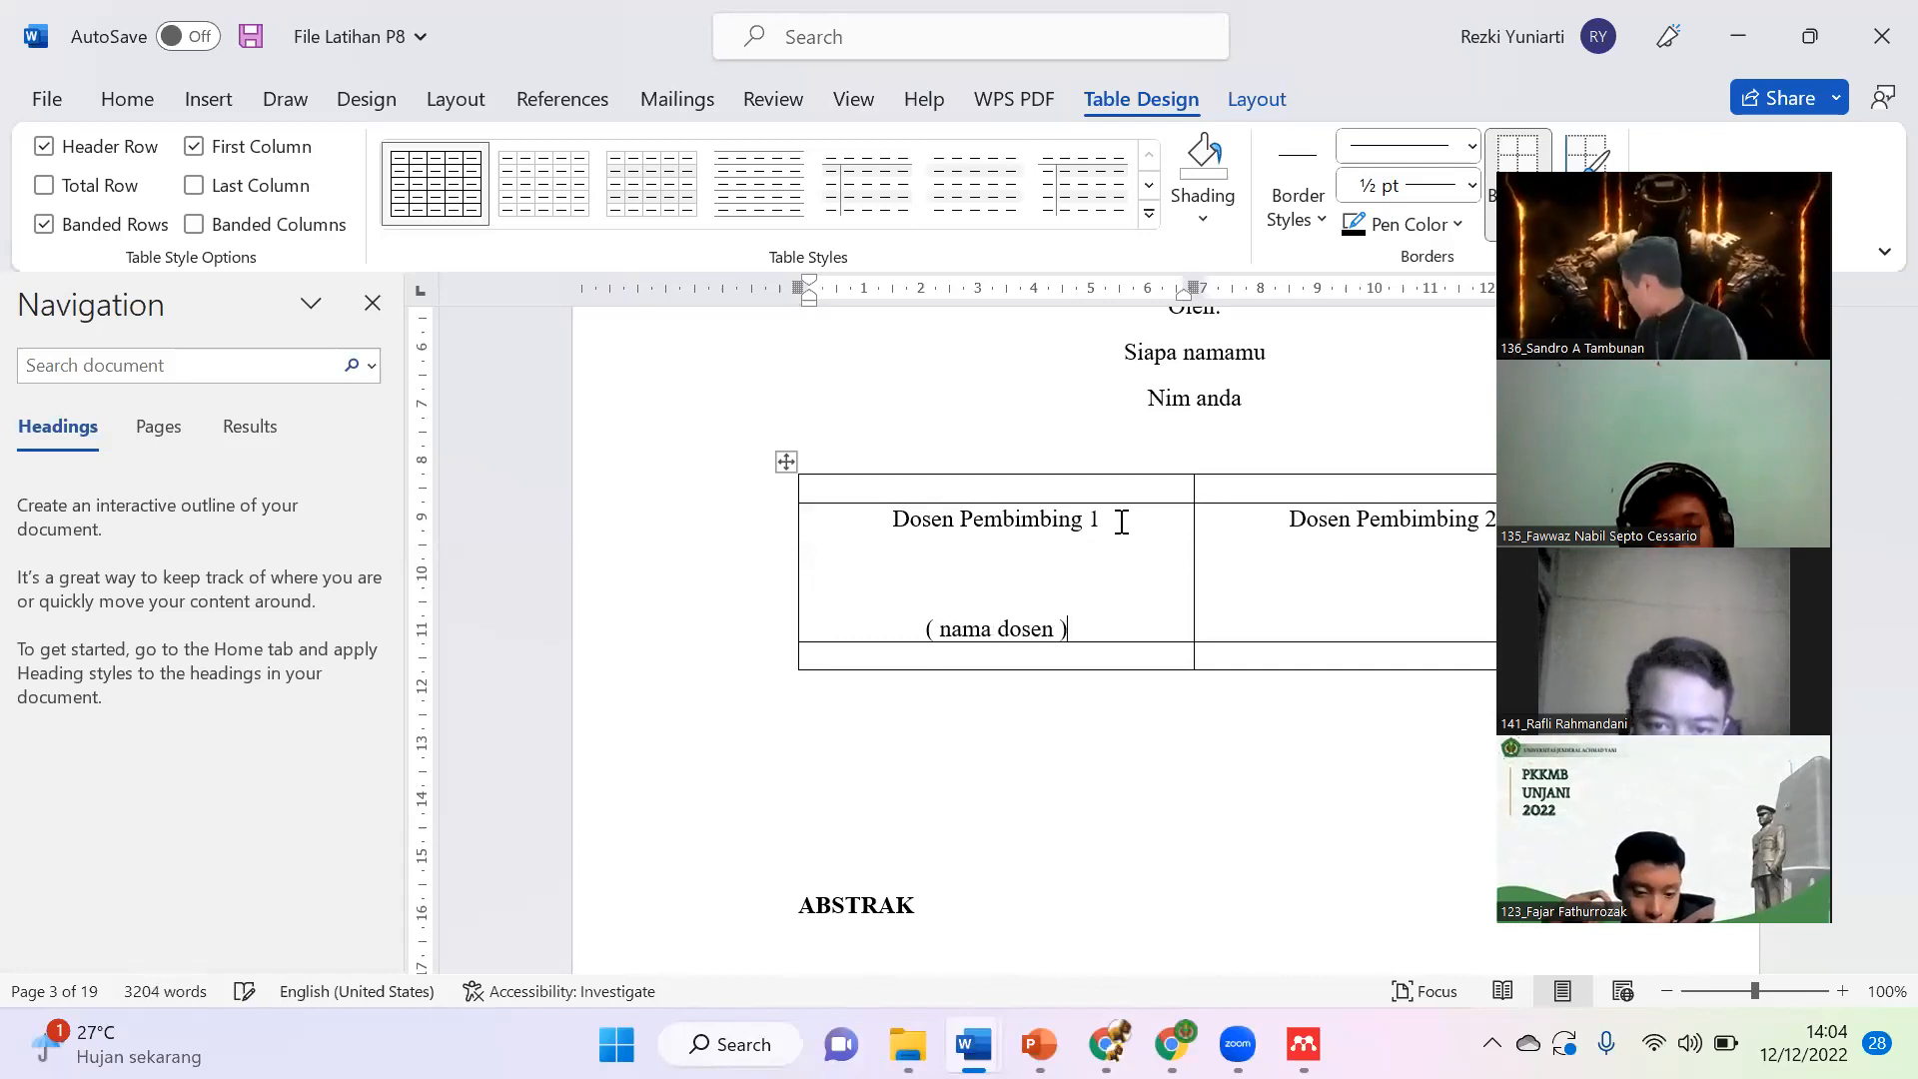
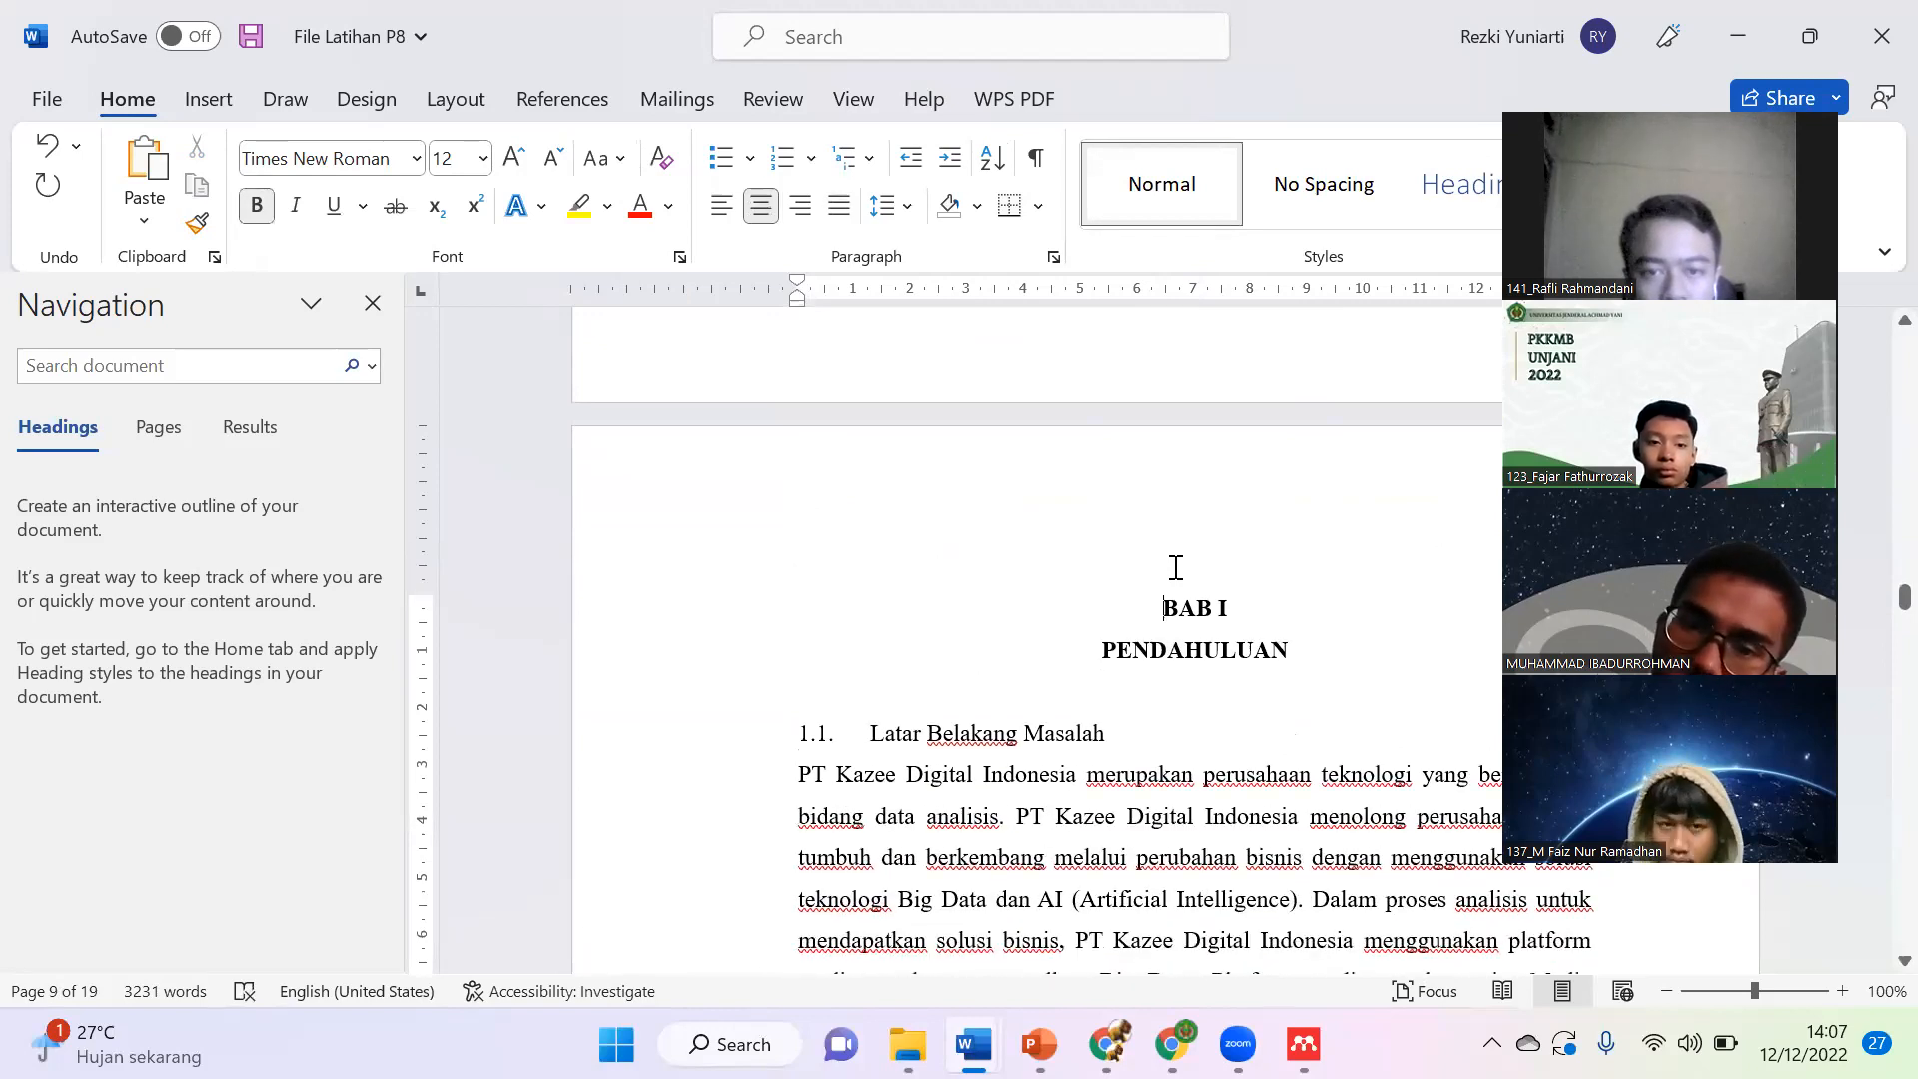
Step: Review the chapter and section headings, covering BAB I PENDAHULUAN, 1.1 Latar Belakang Masalah and DAFTAR SINGKATAN
left_click(1297, 655, "shift")
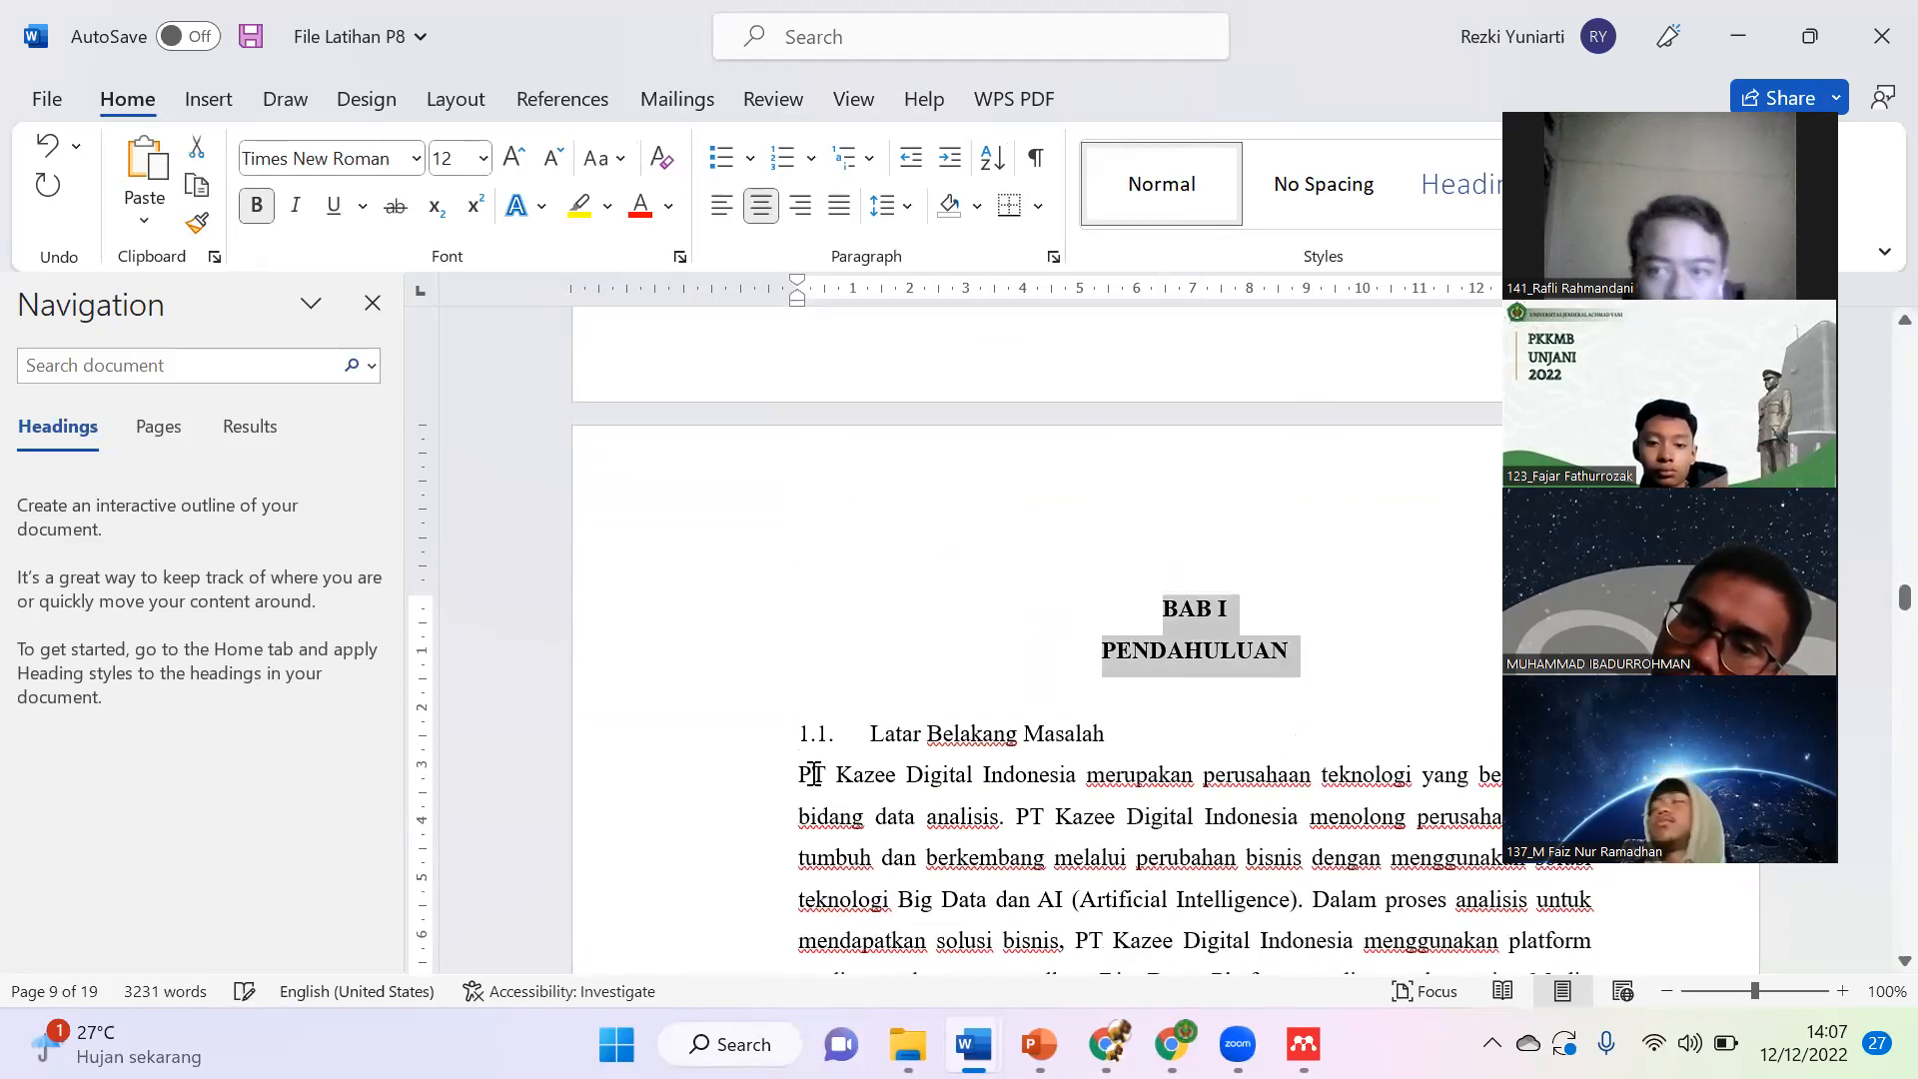
left_click(765, 742)
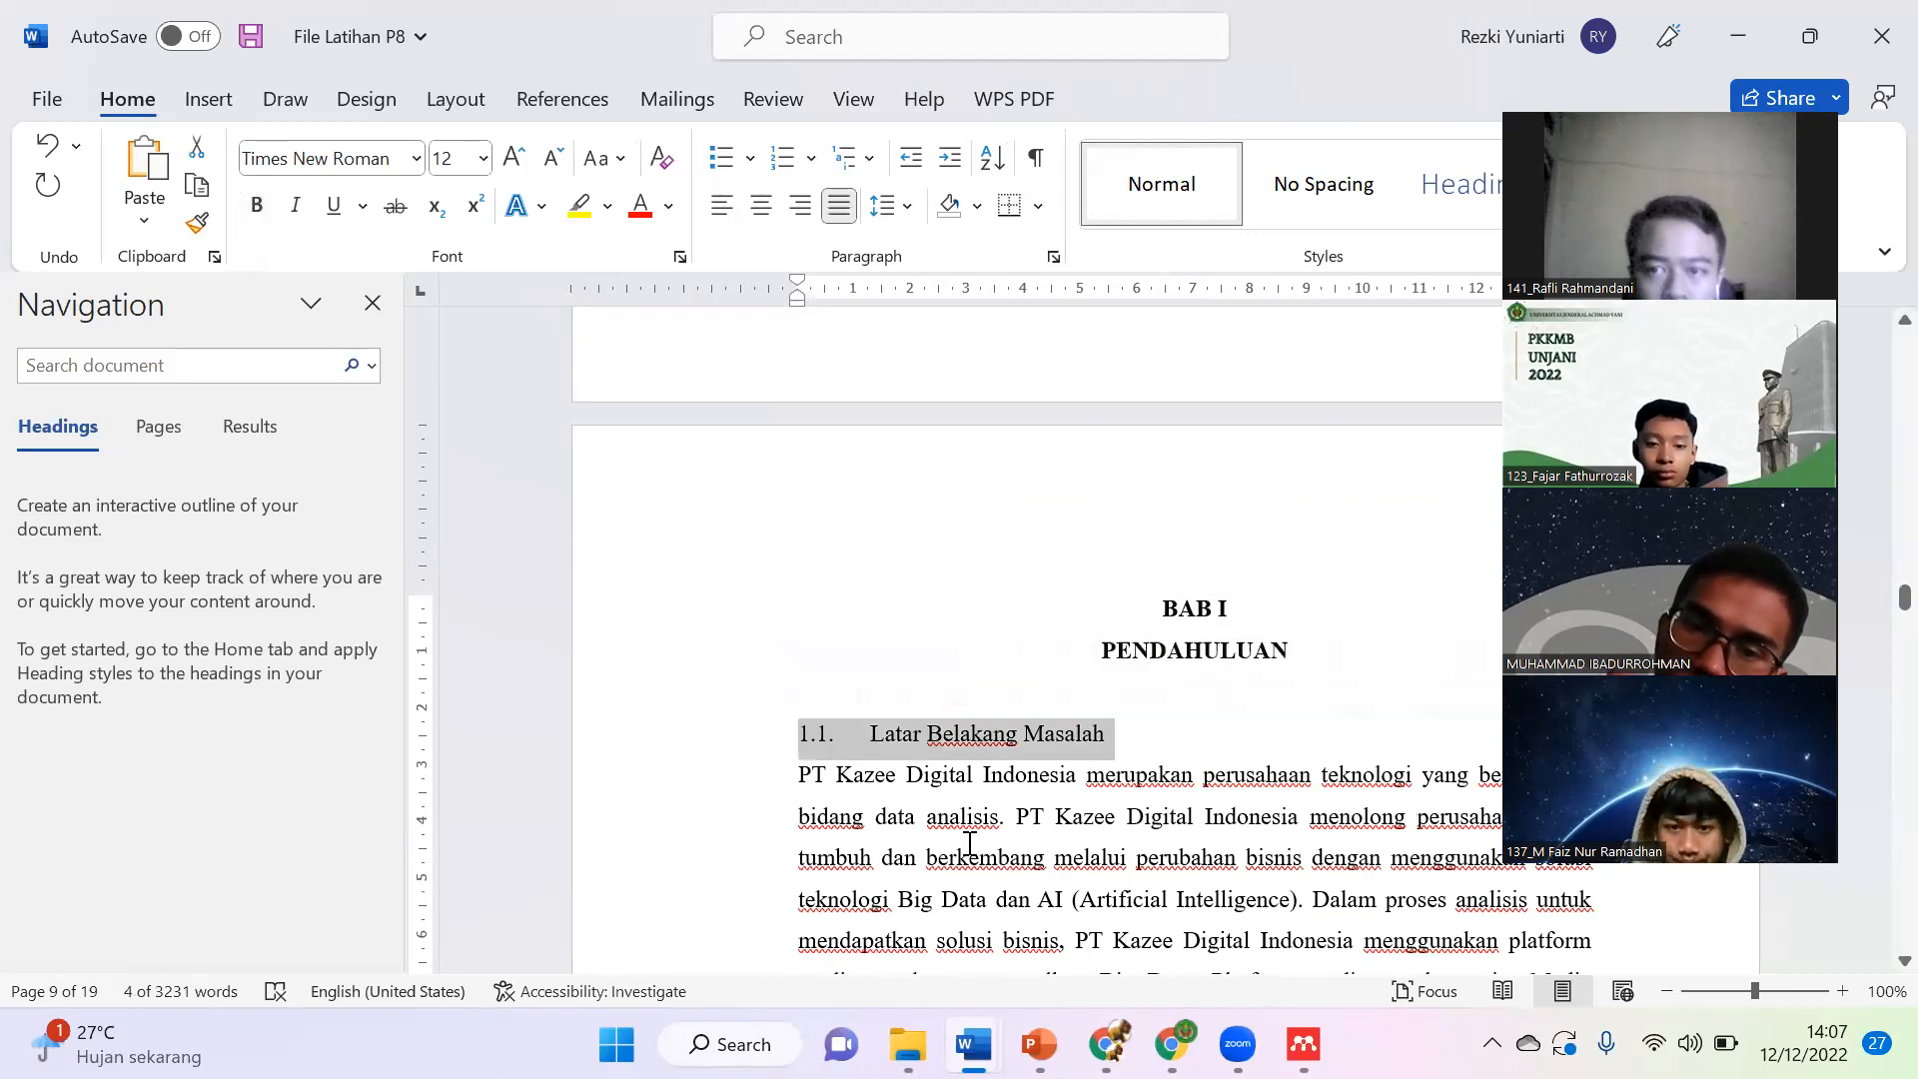
scroll(1090, 849, "up", 15)
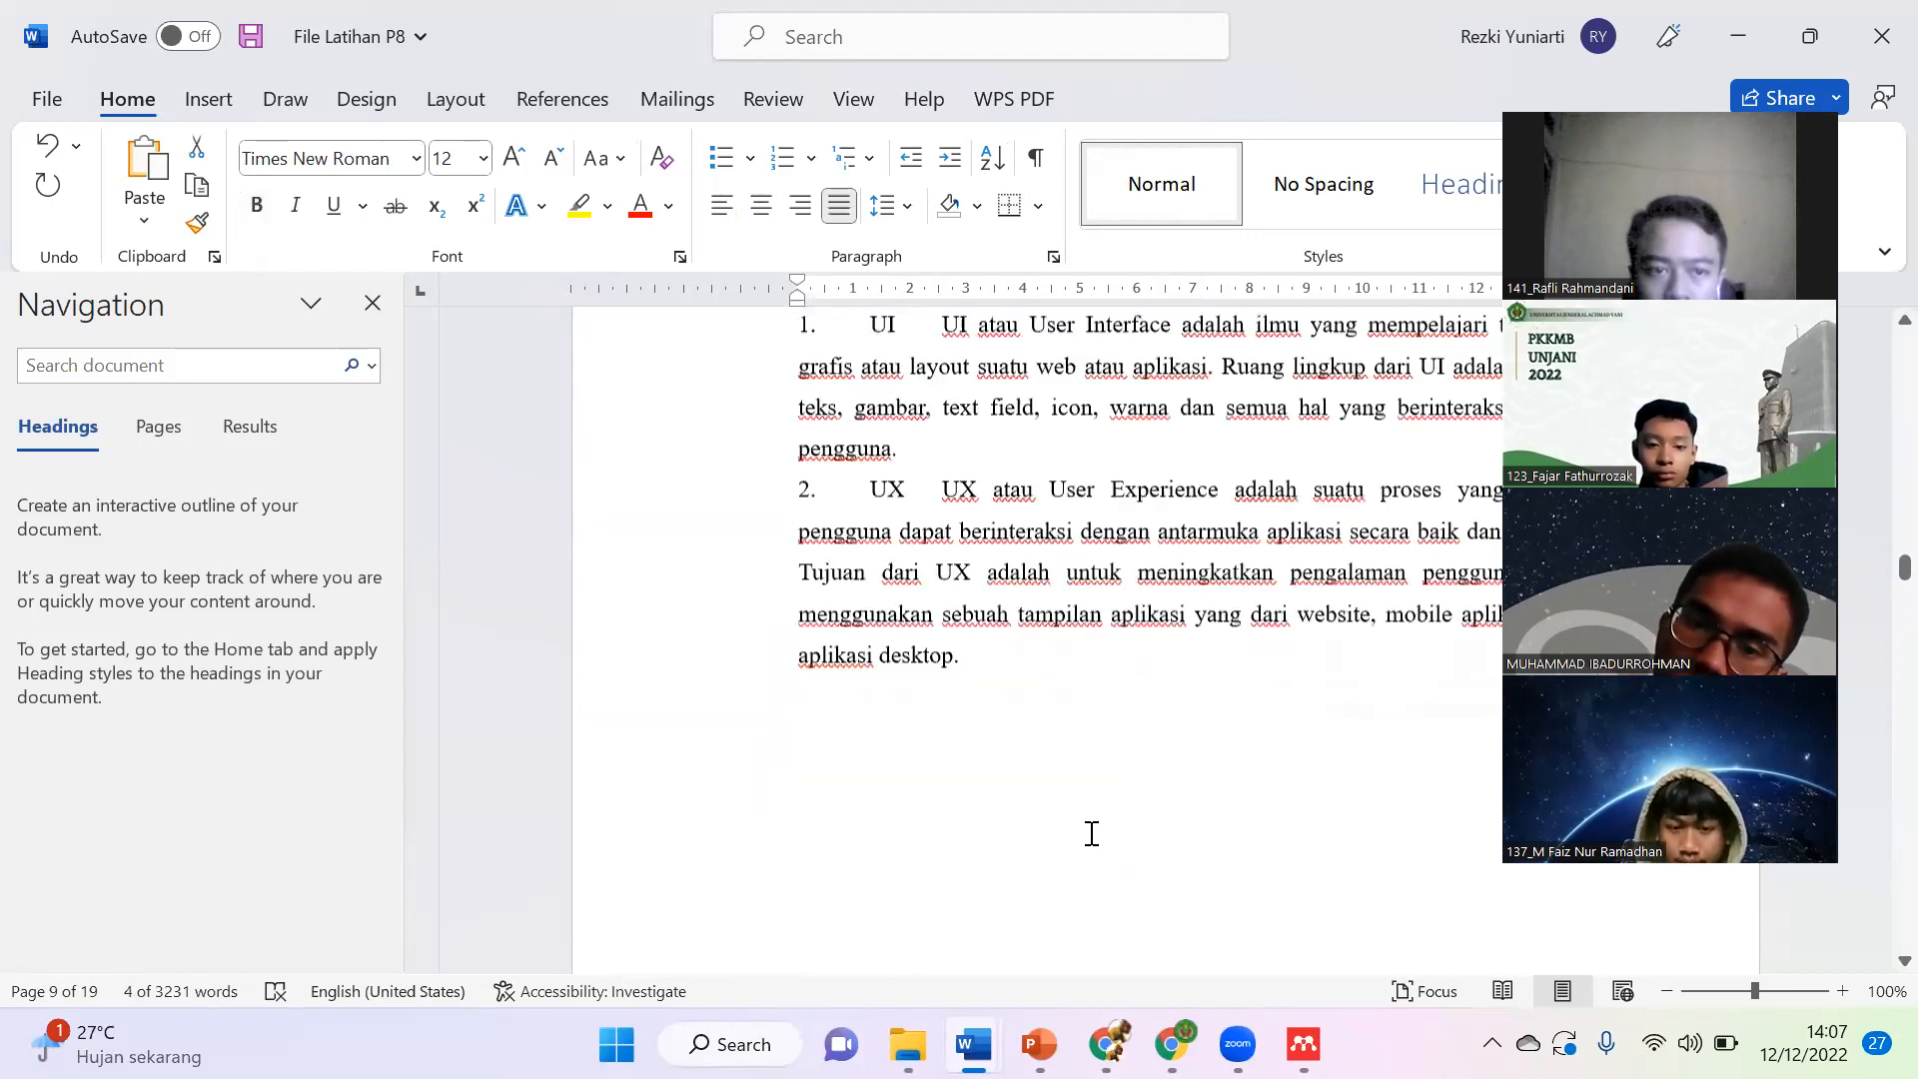
scroll(1092, 815, "up", 5)
scroll(1084, 842, "down", 4)
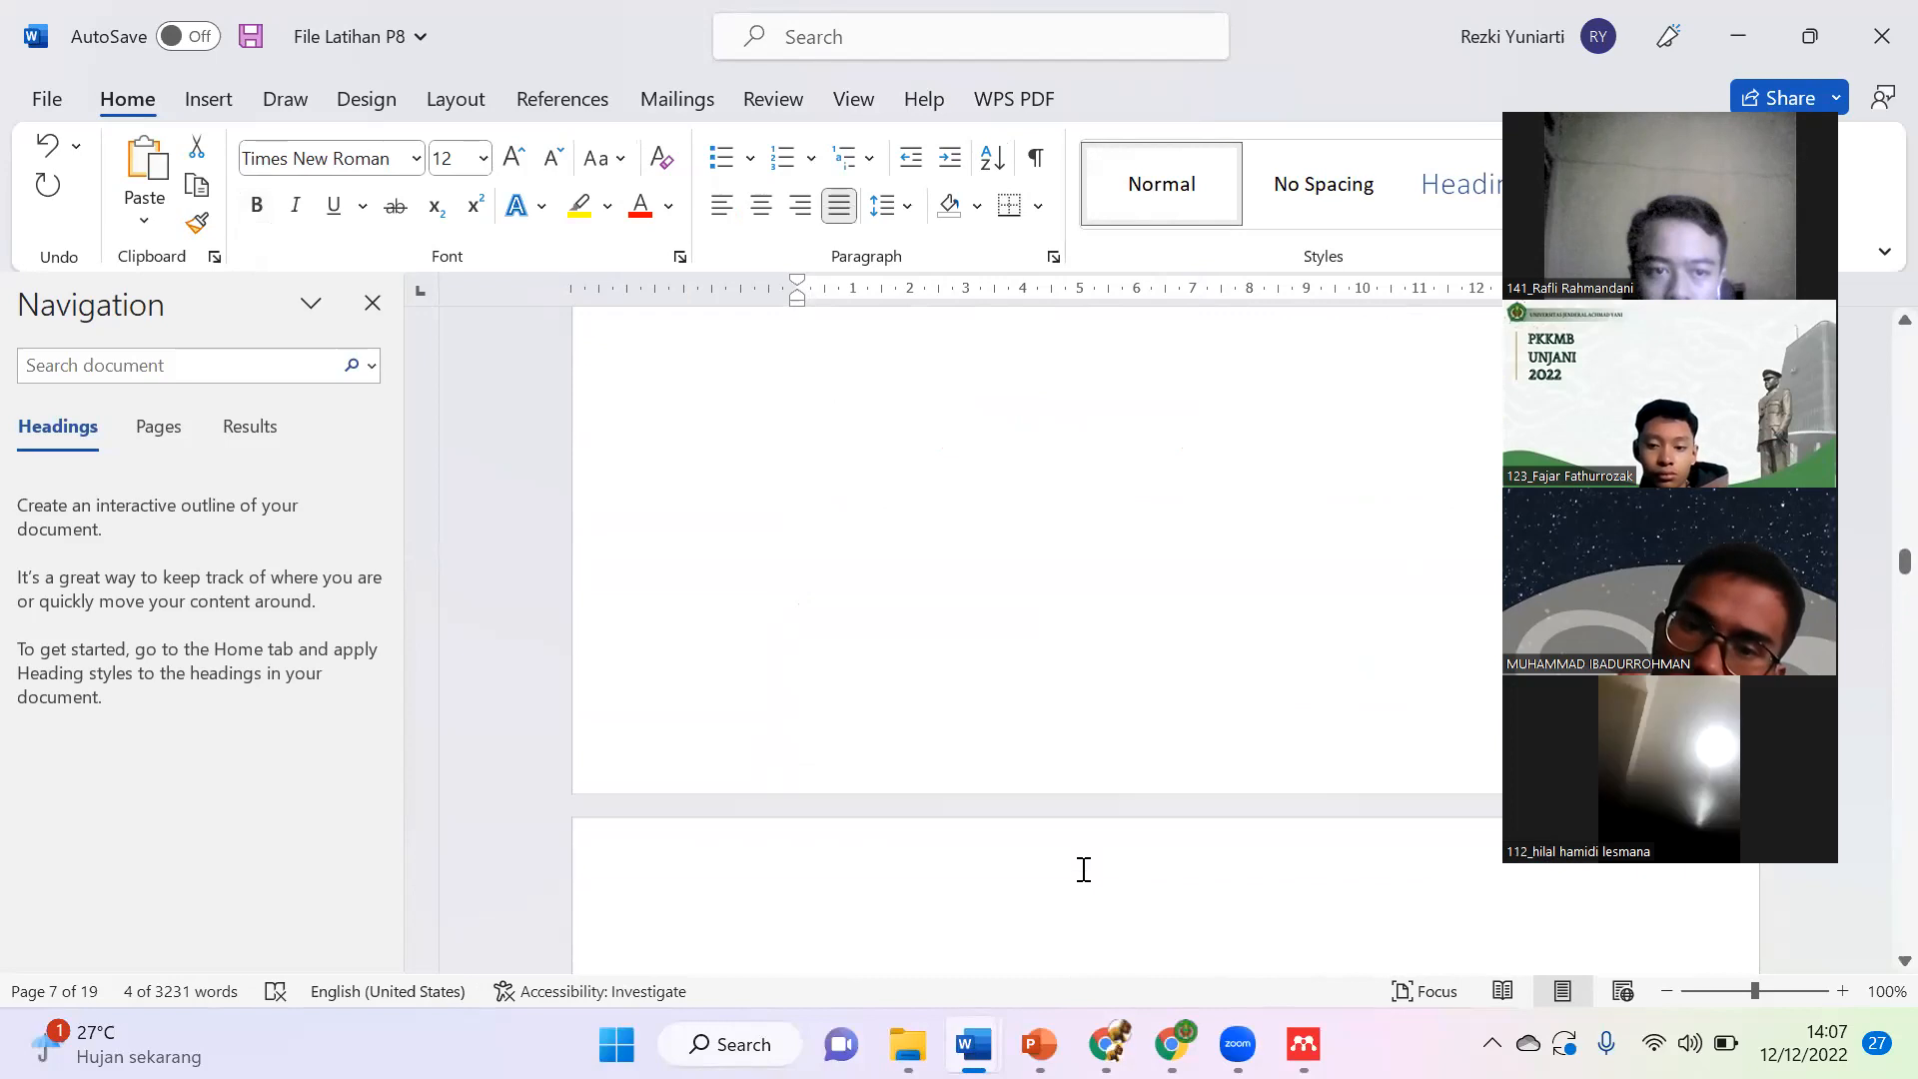
triple_click(1345, 788)
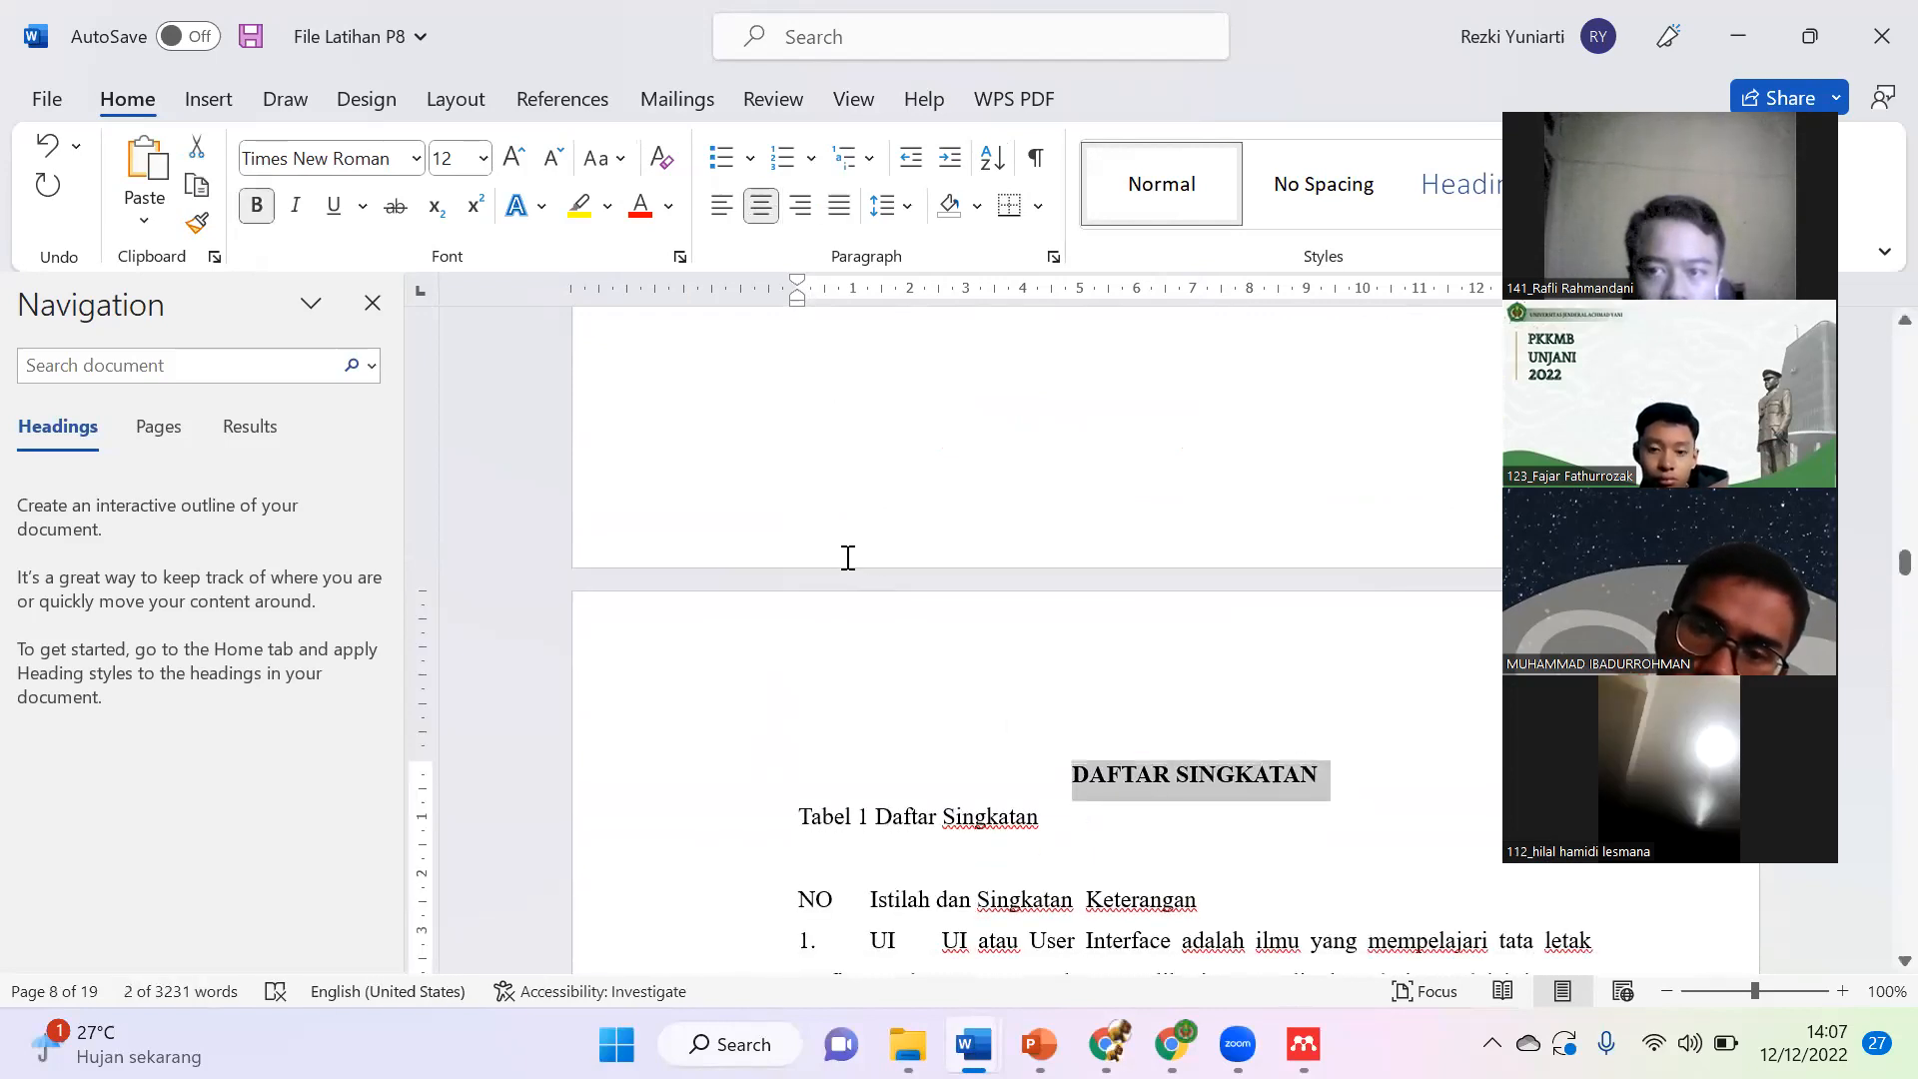
left_click(891, 477)
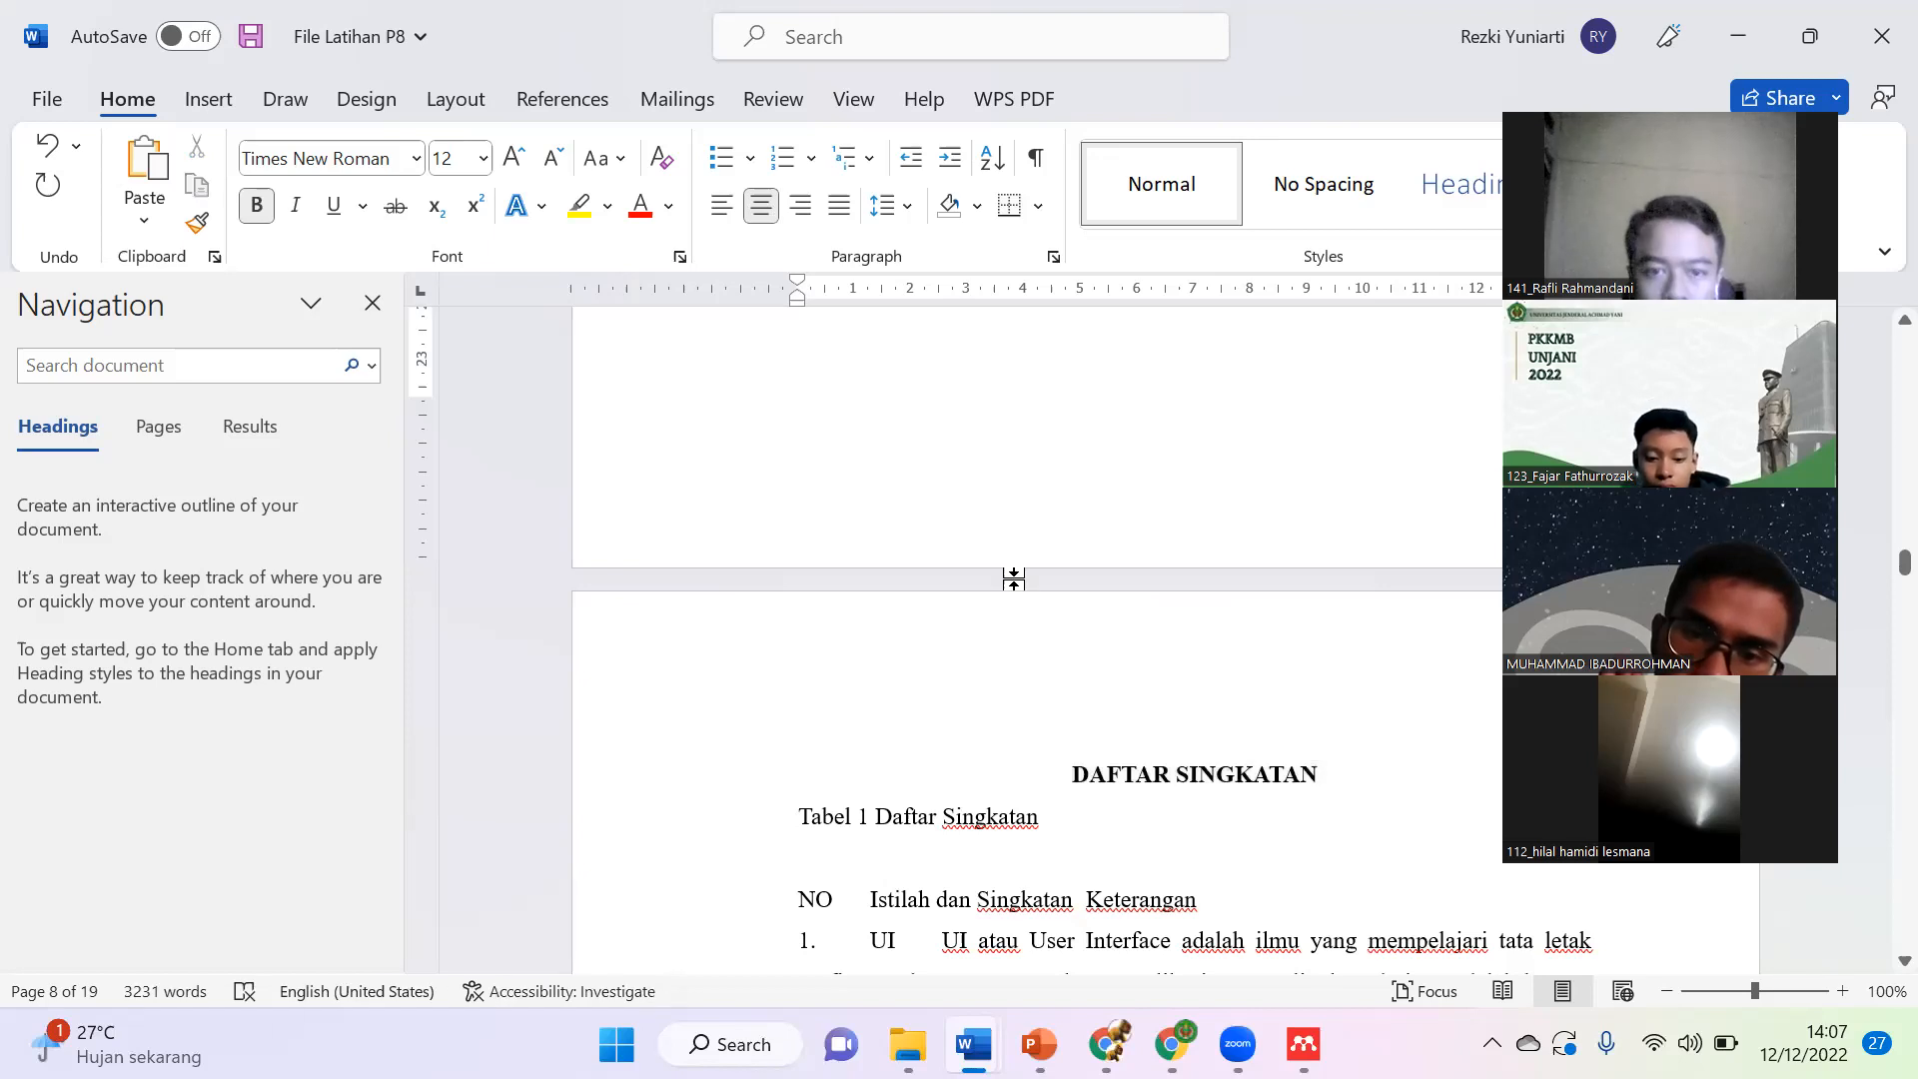
scroll(1027, 620, "down", 10)
scroll(1034, 777, "down", 5)
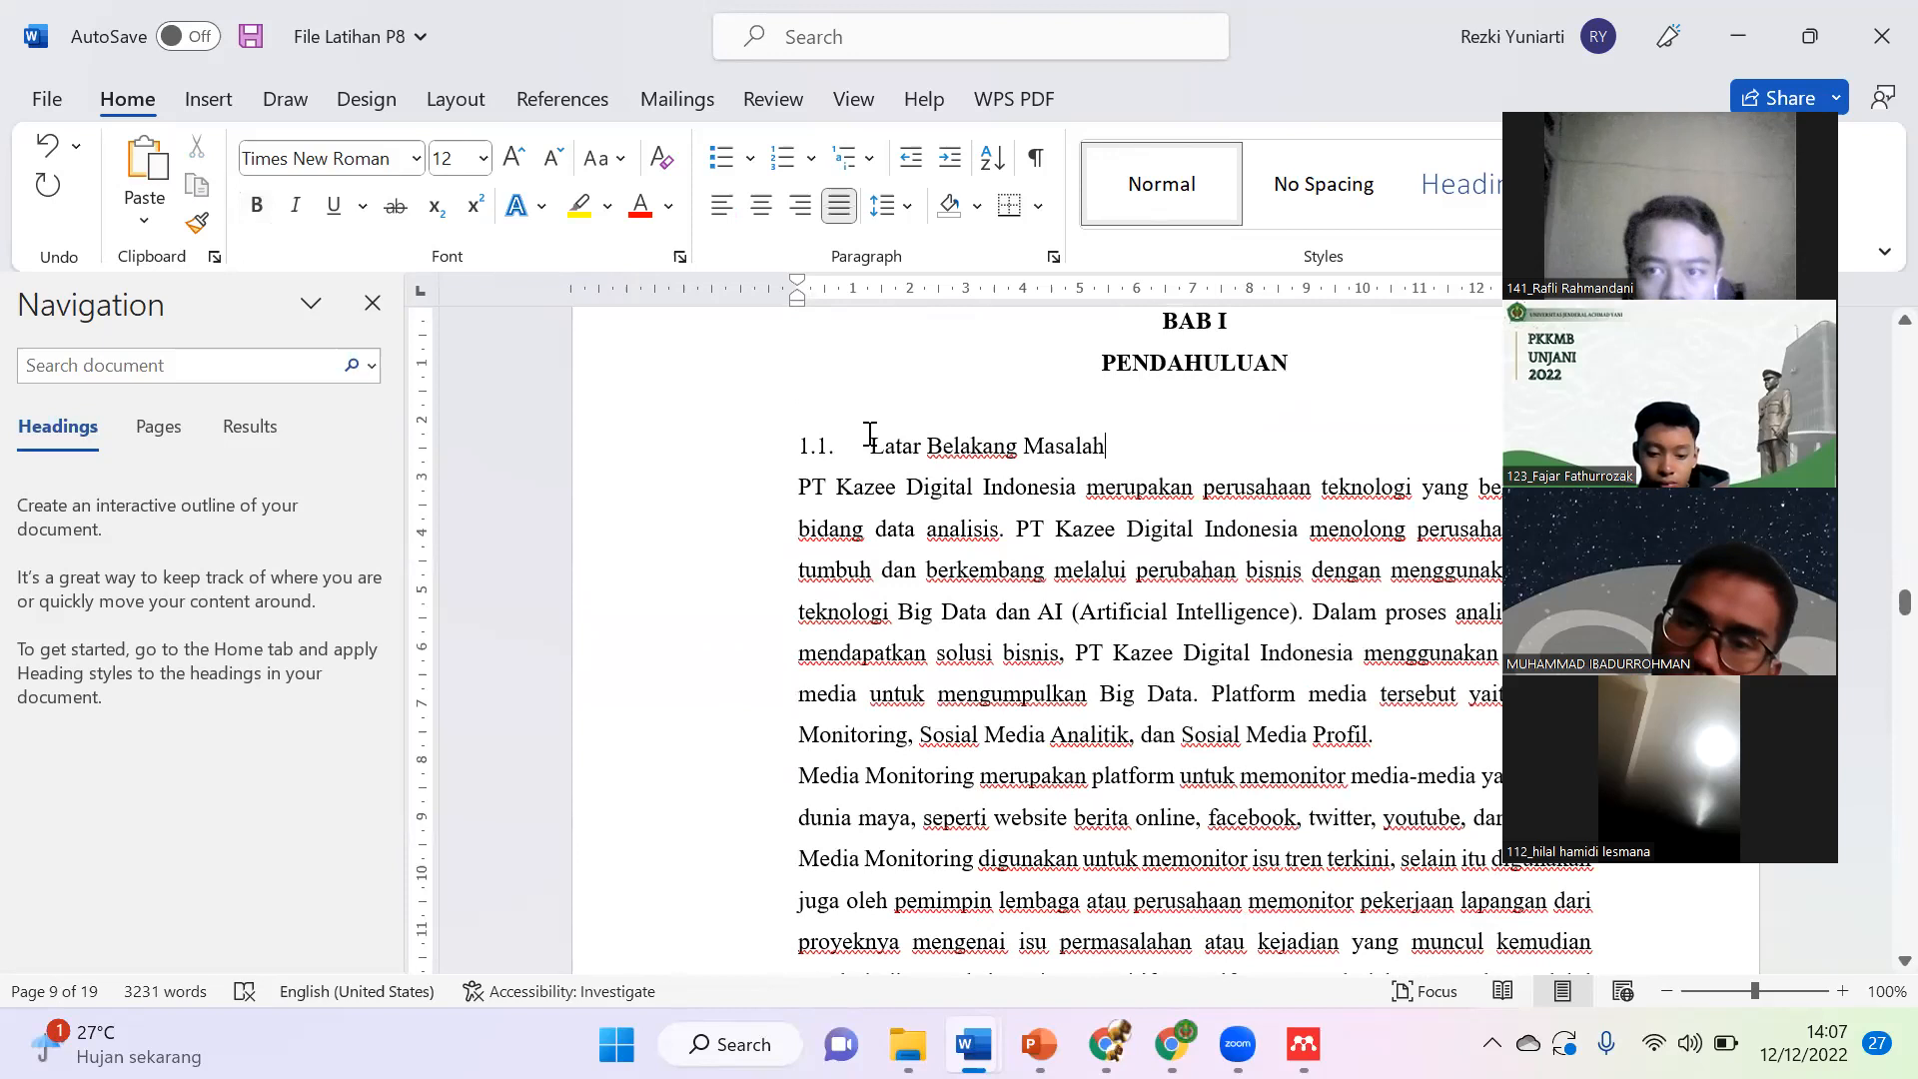
left_click(769, 450)
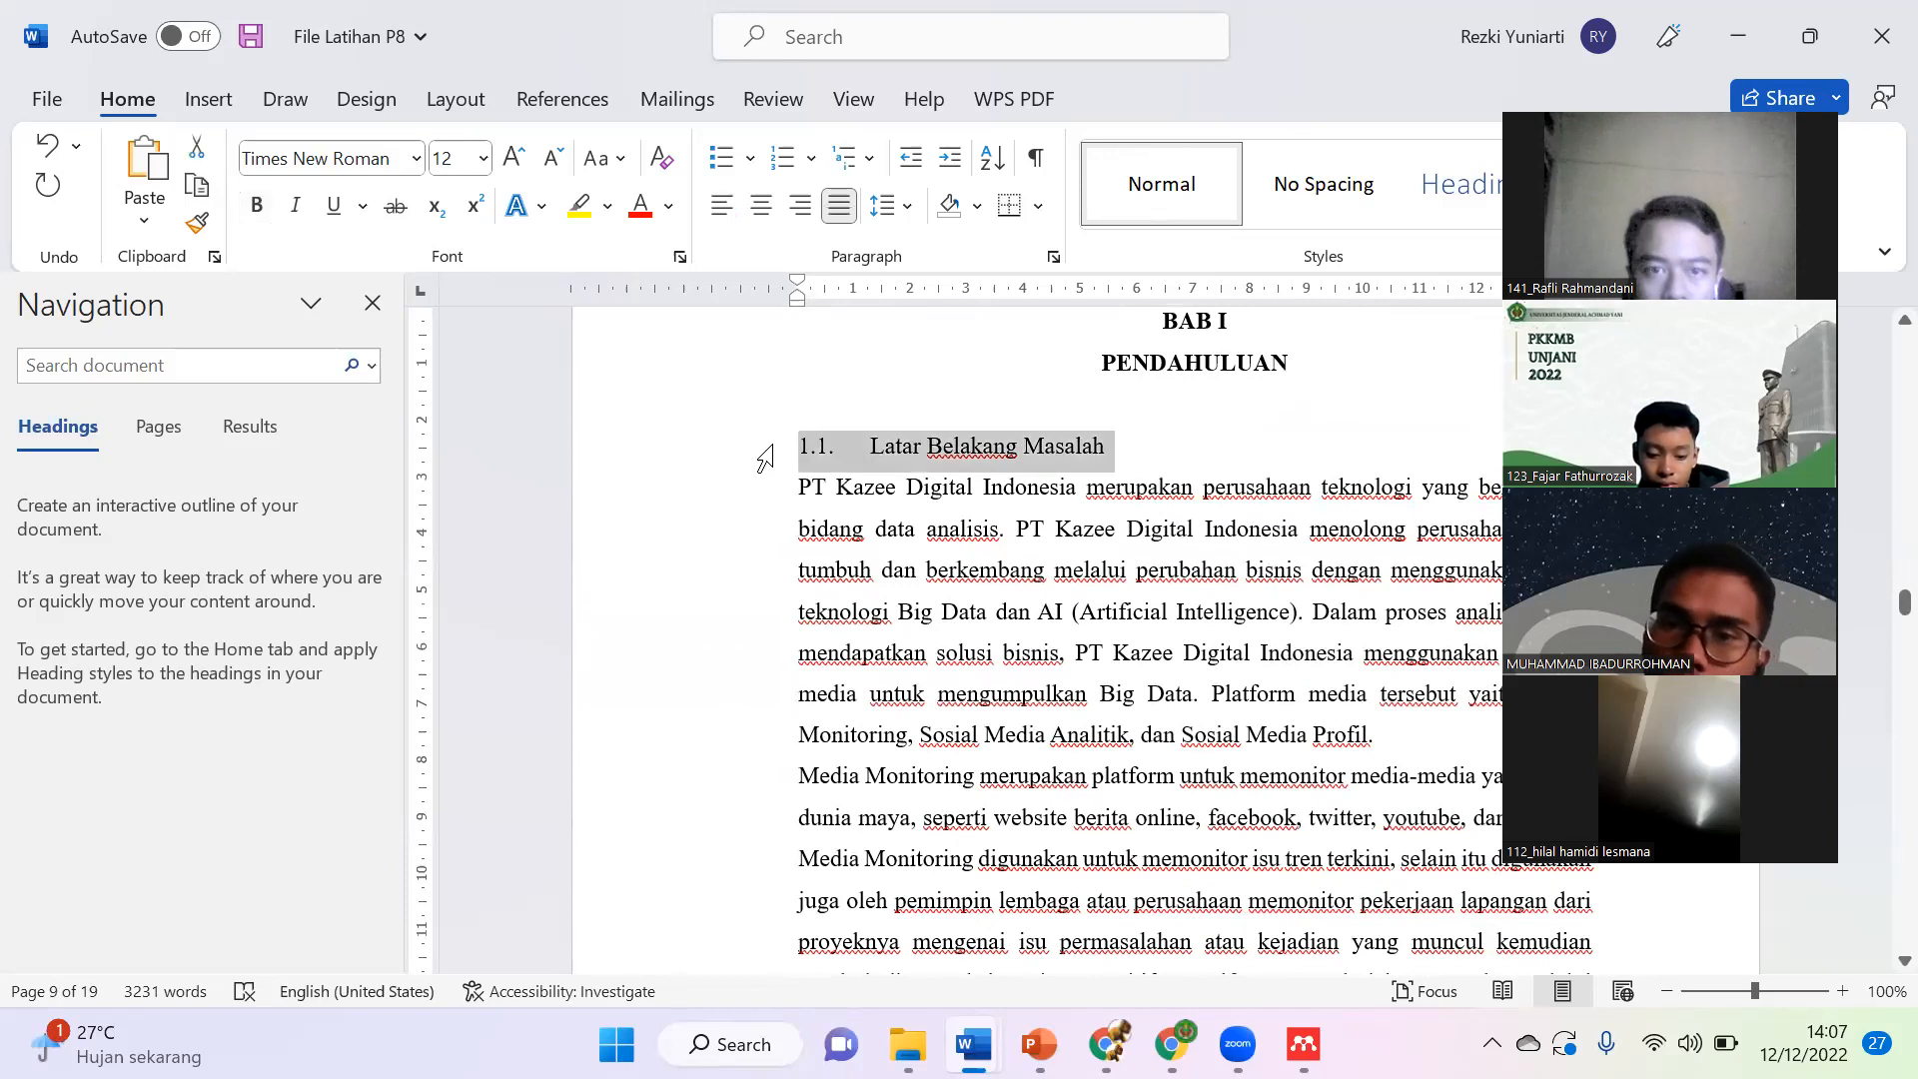
left_click(883, 559)
scroll(759, 699, "down", 10)
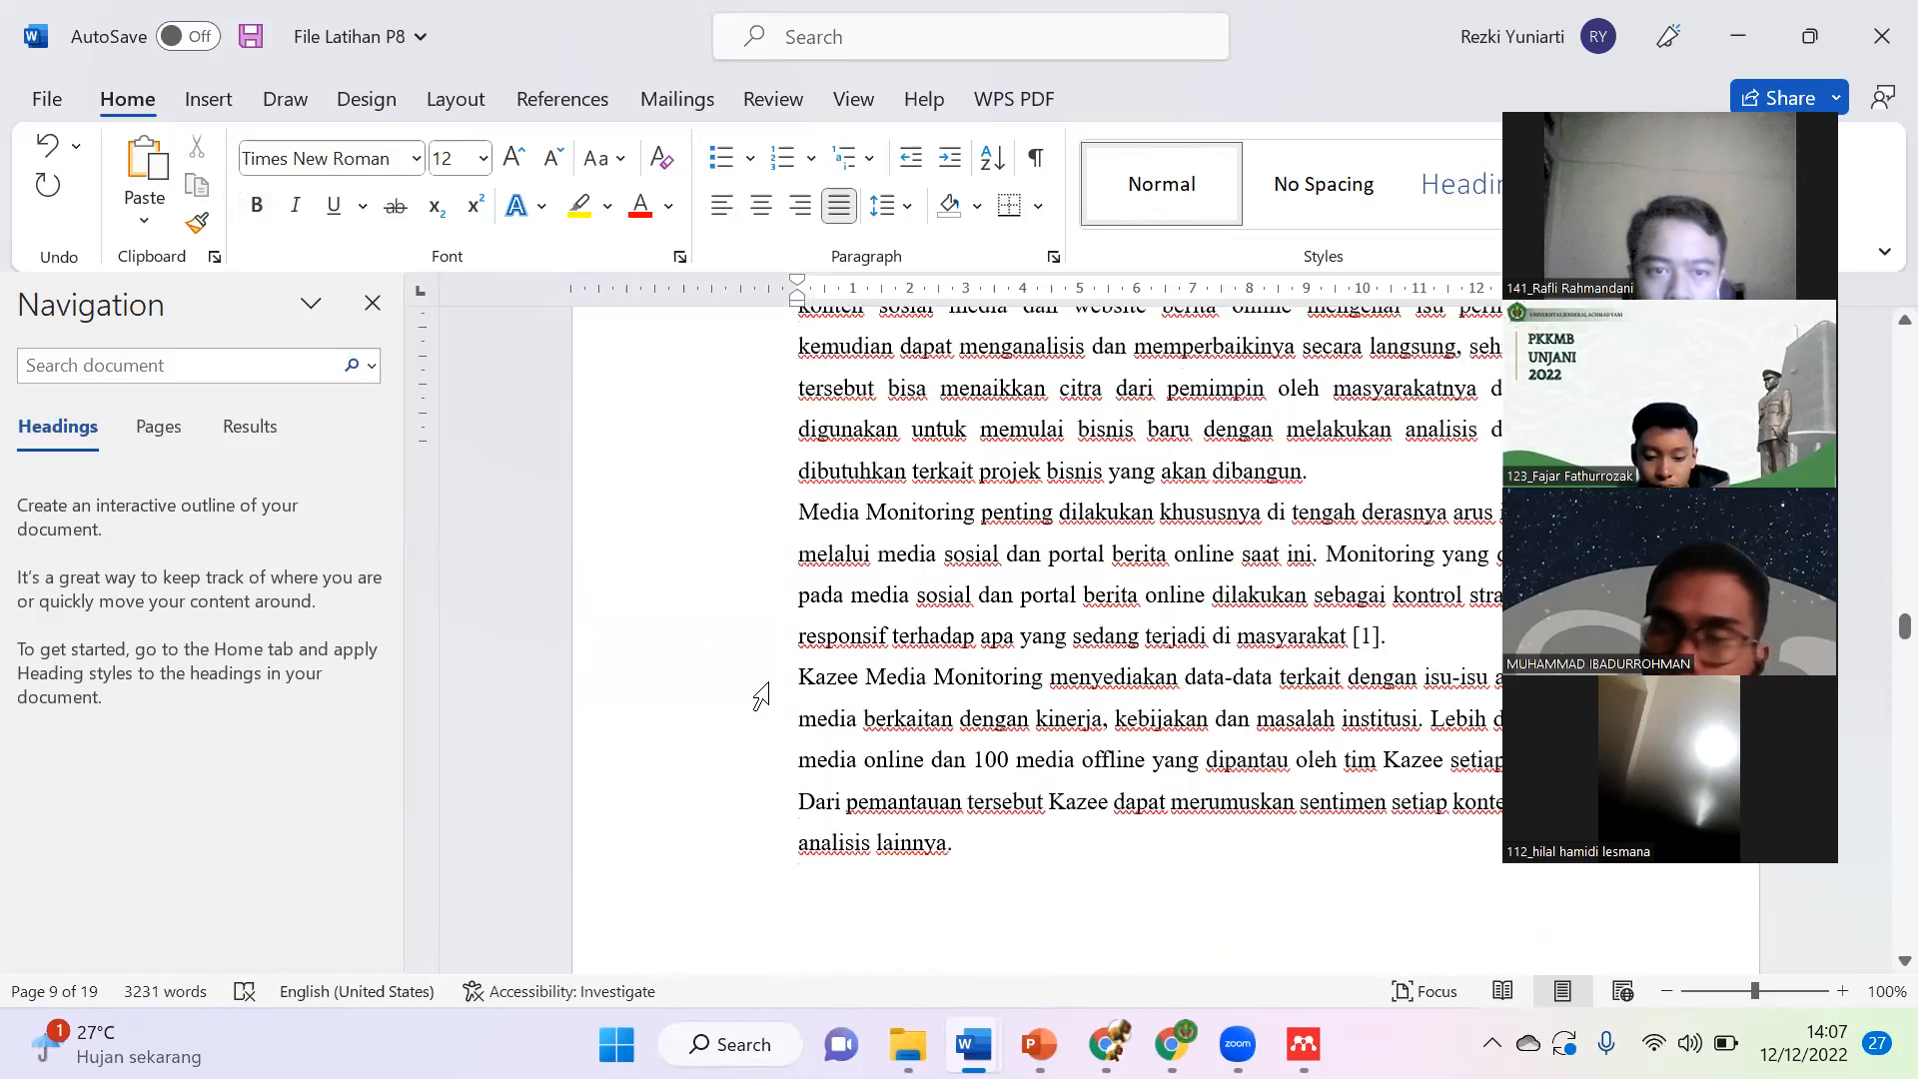
Step: Delete the extra blank lines between "BAB V" and ": KESIMPULAN DAN SARAN" in the chapter outline
scroll(759, 707, "down", 15)
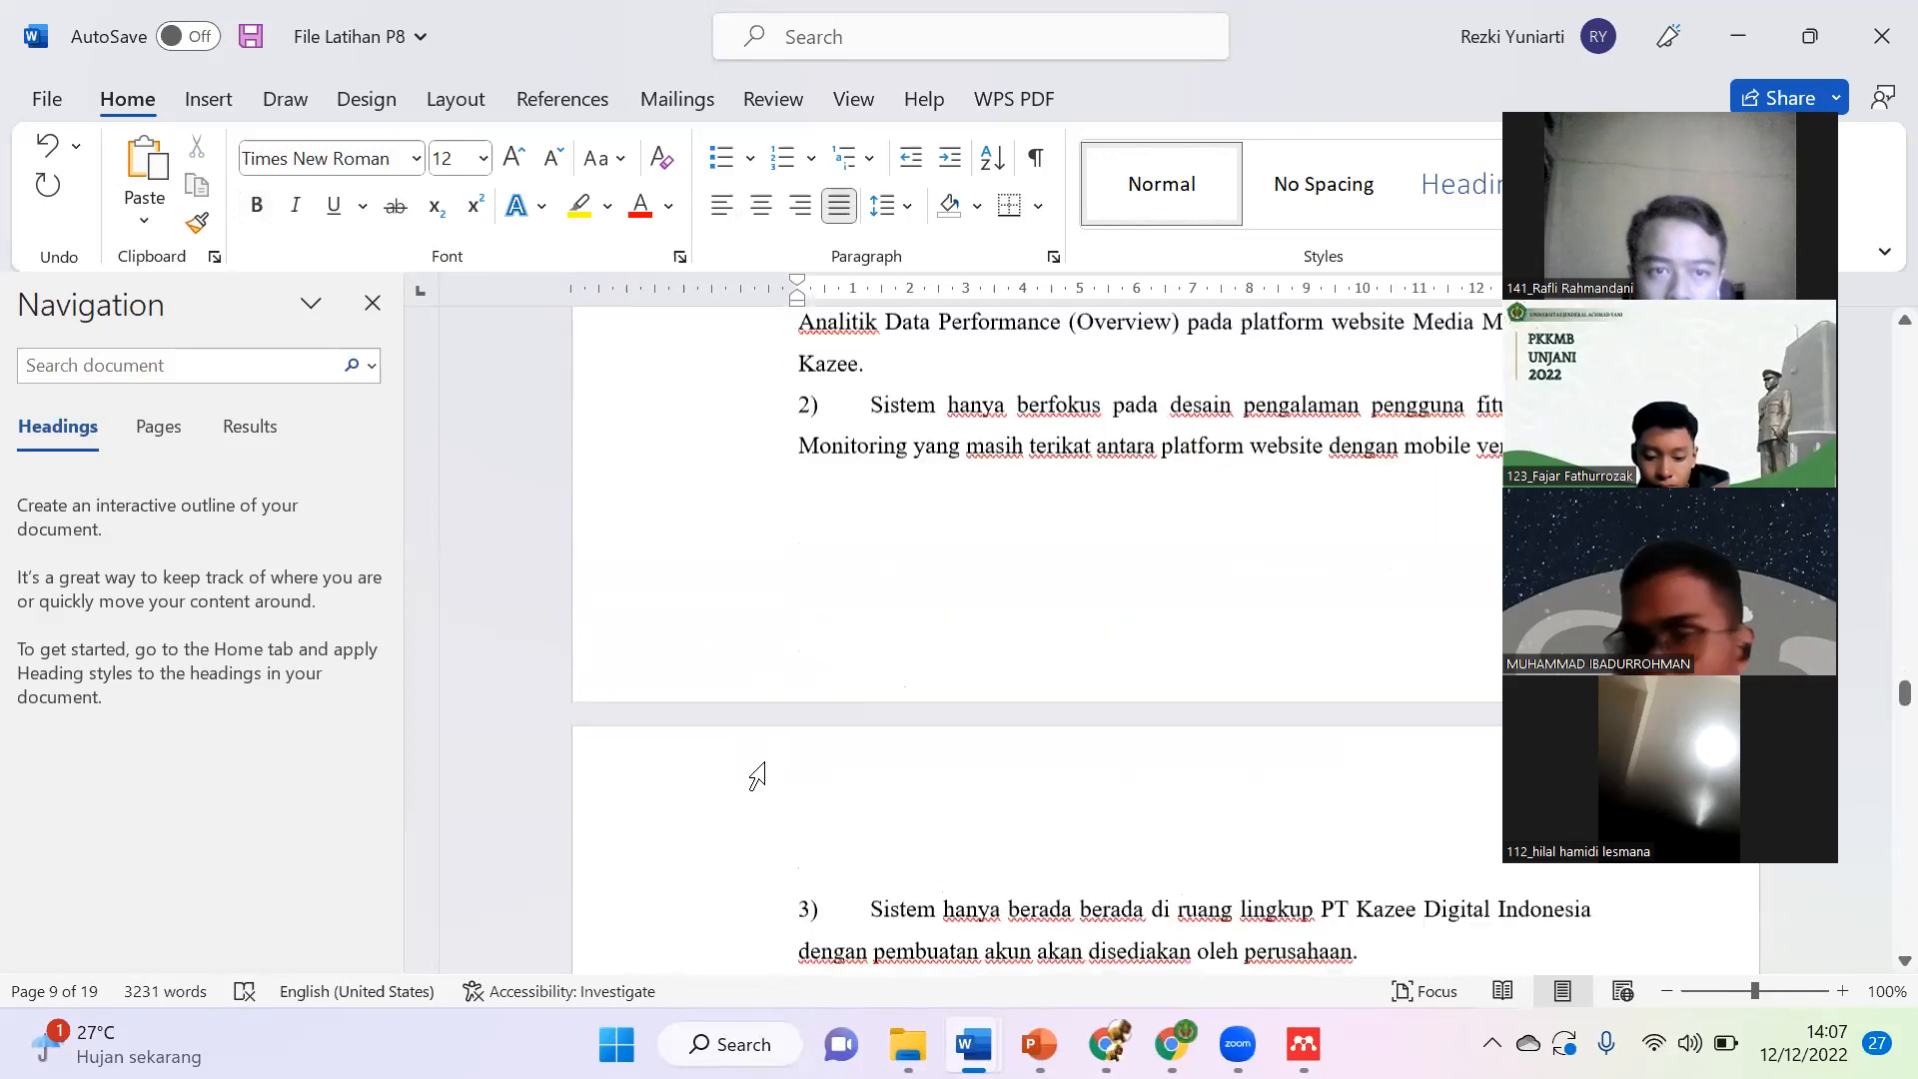
scroll(760, 792, "down", 15)
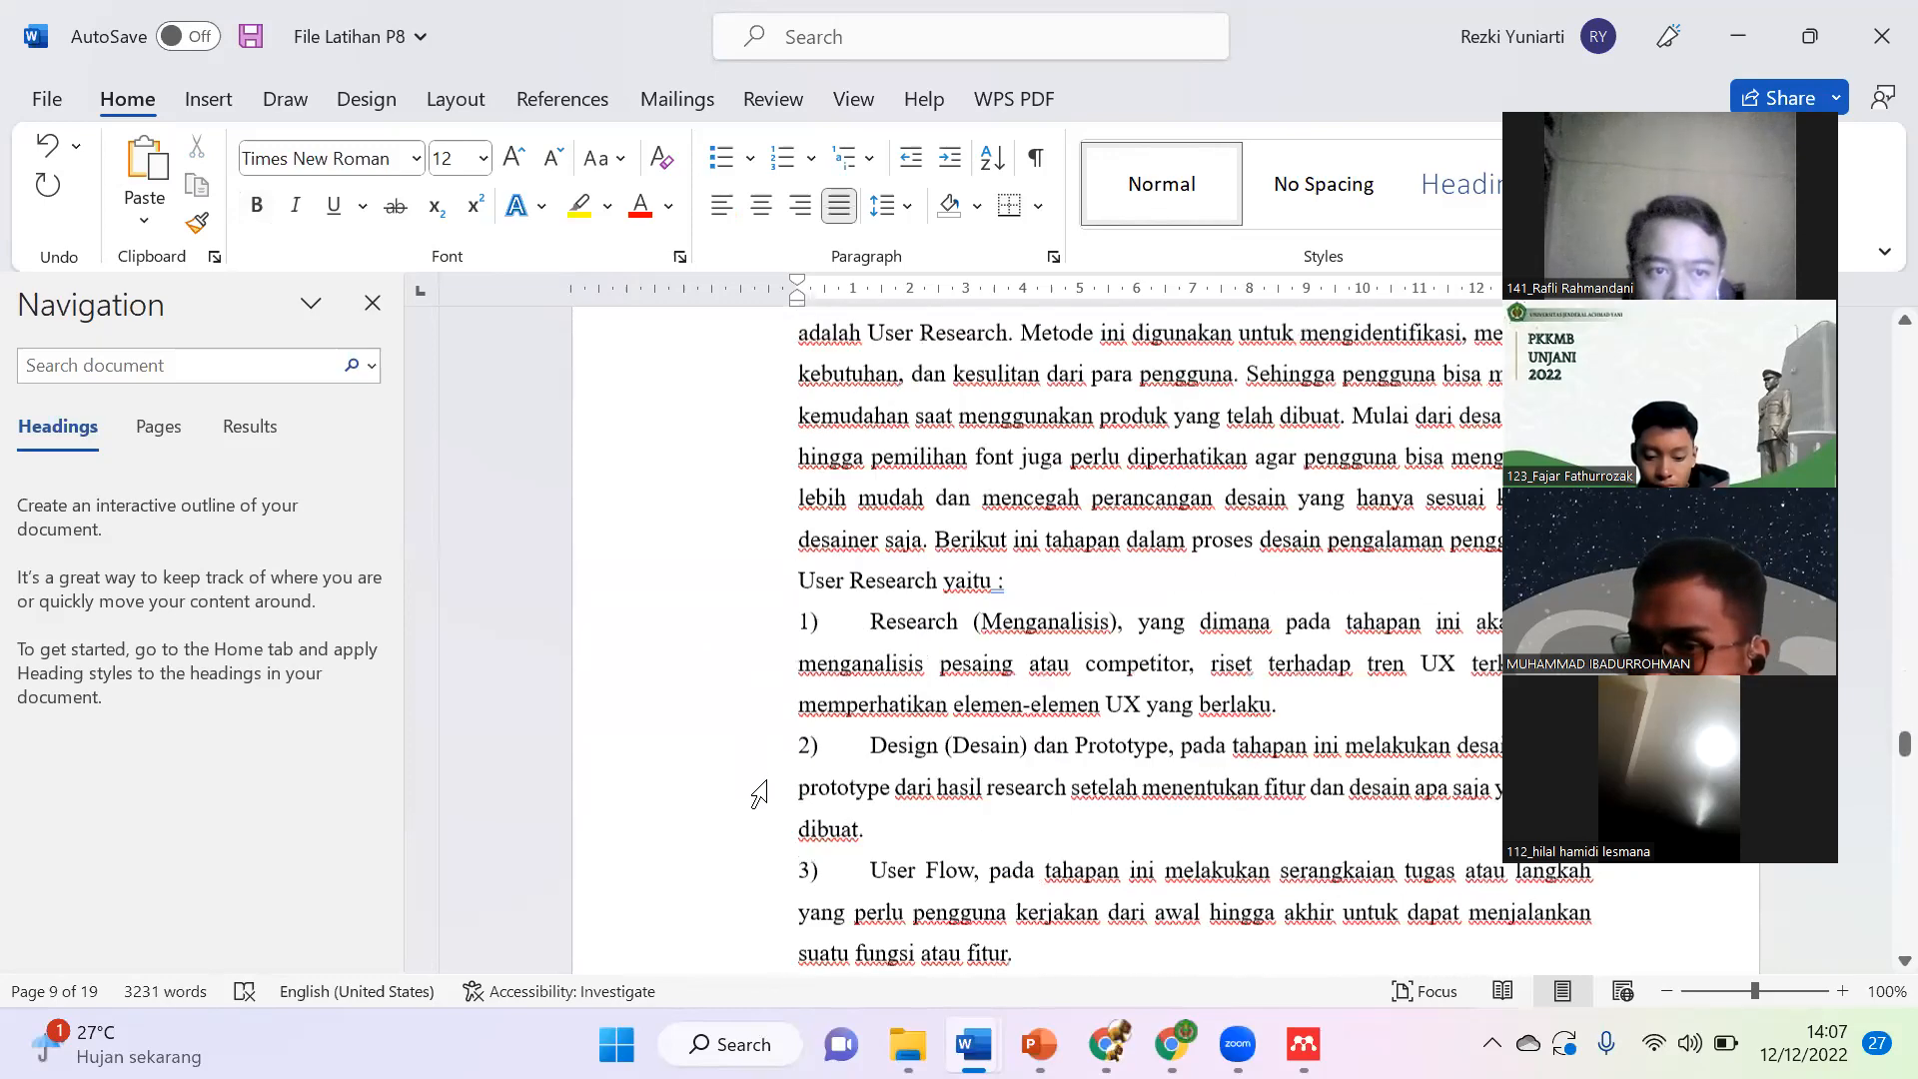
scroll(759, 796, "down", 10)
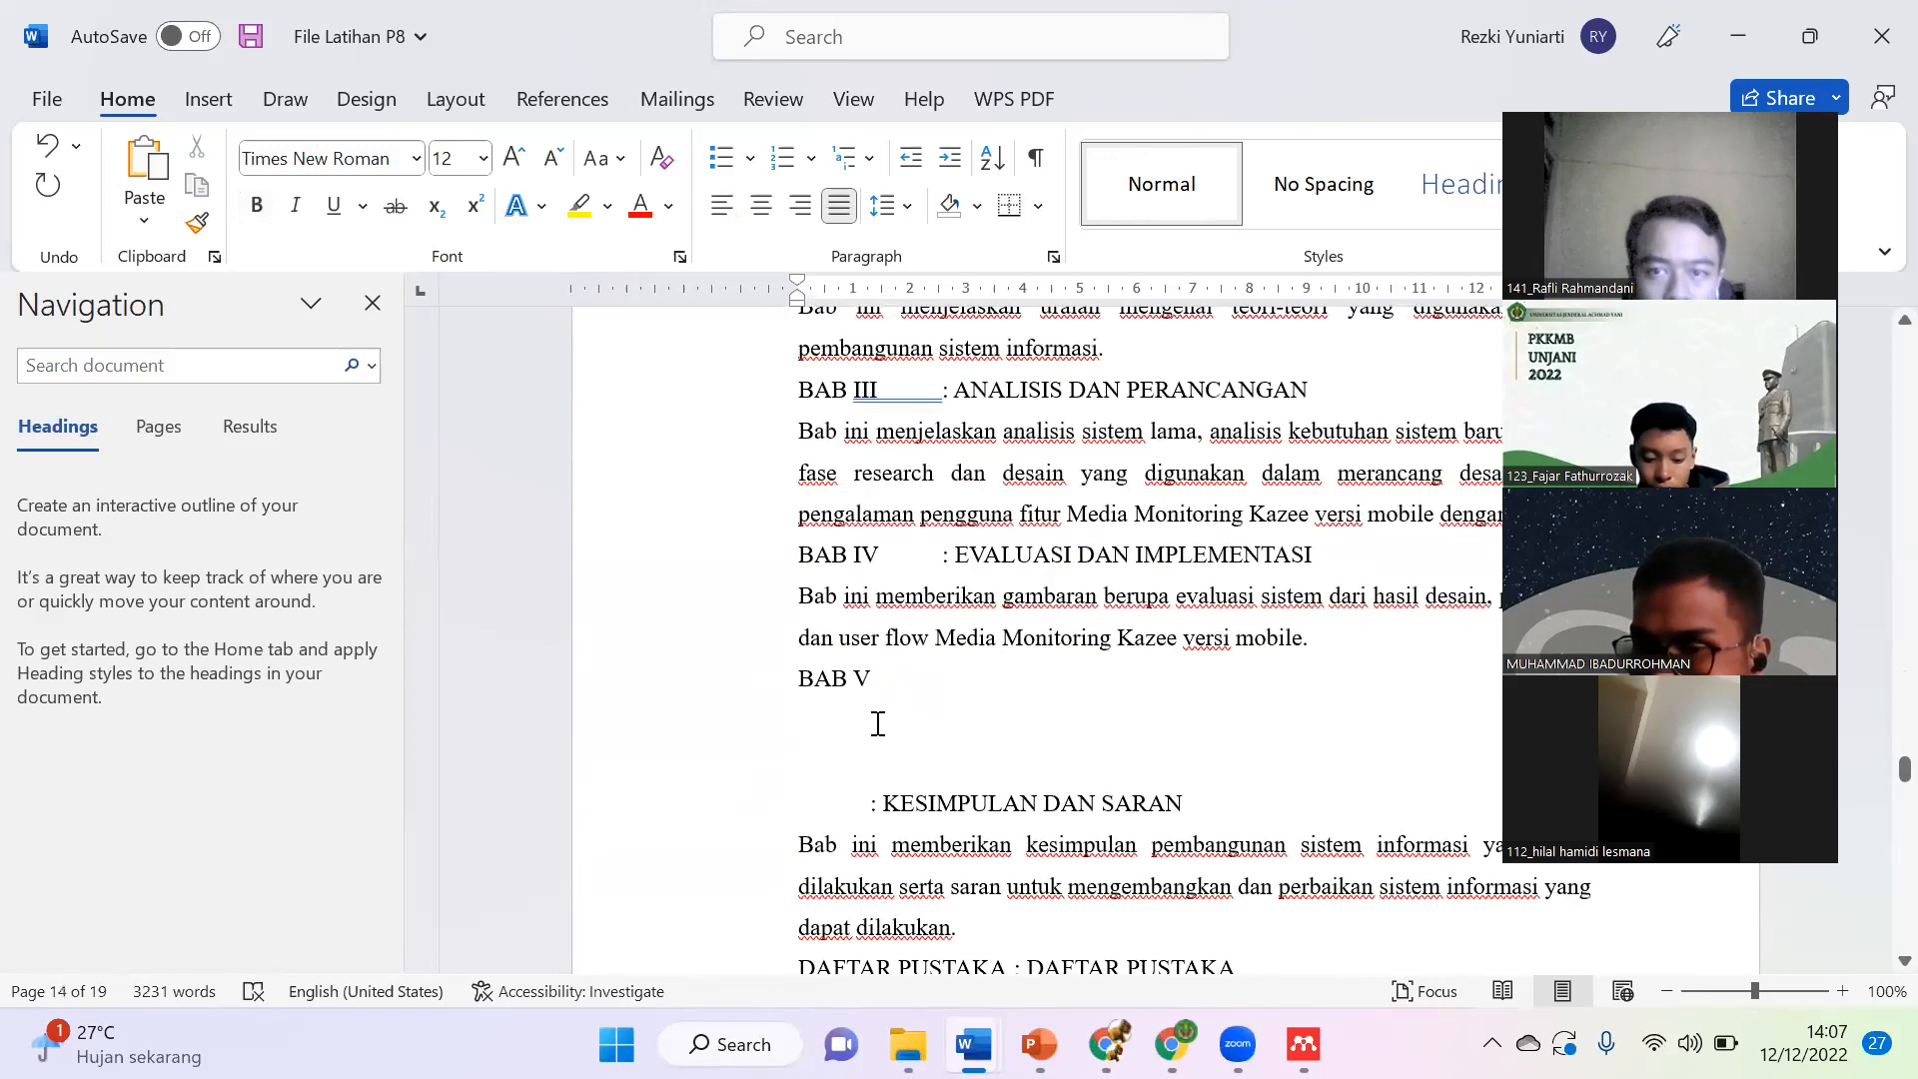
left_click(914, 690)
key("Delete")
key("Delete")
key("Delete")
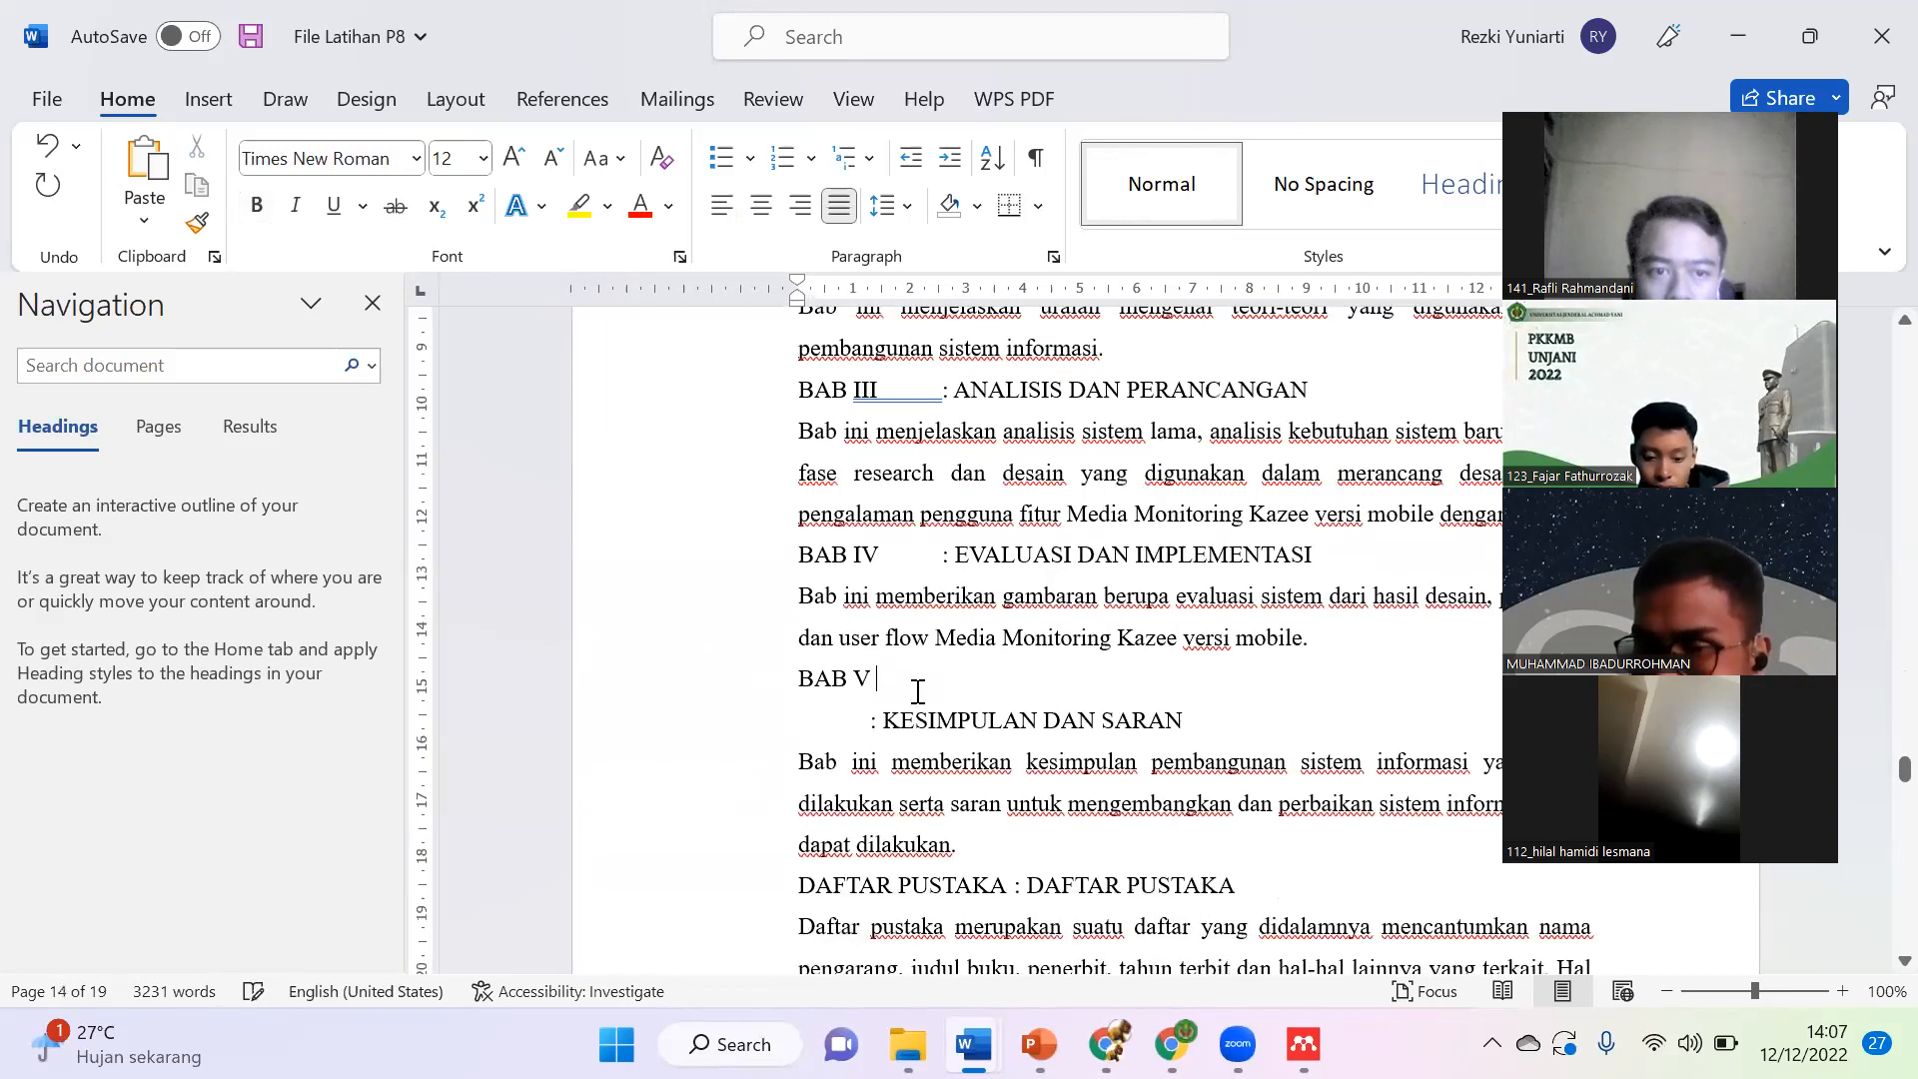
Step: Insert blank lines above the BAB II LANDASAN TEORI heading to push it down toward a new page
scroll(905, 647, "down", 12)
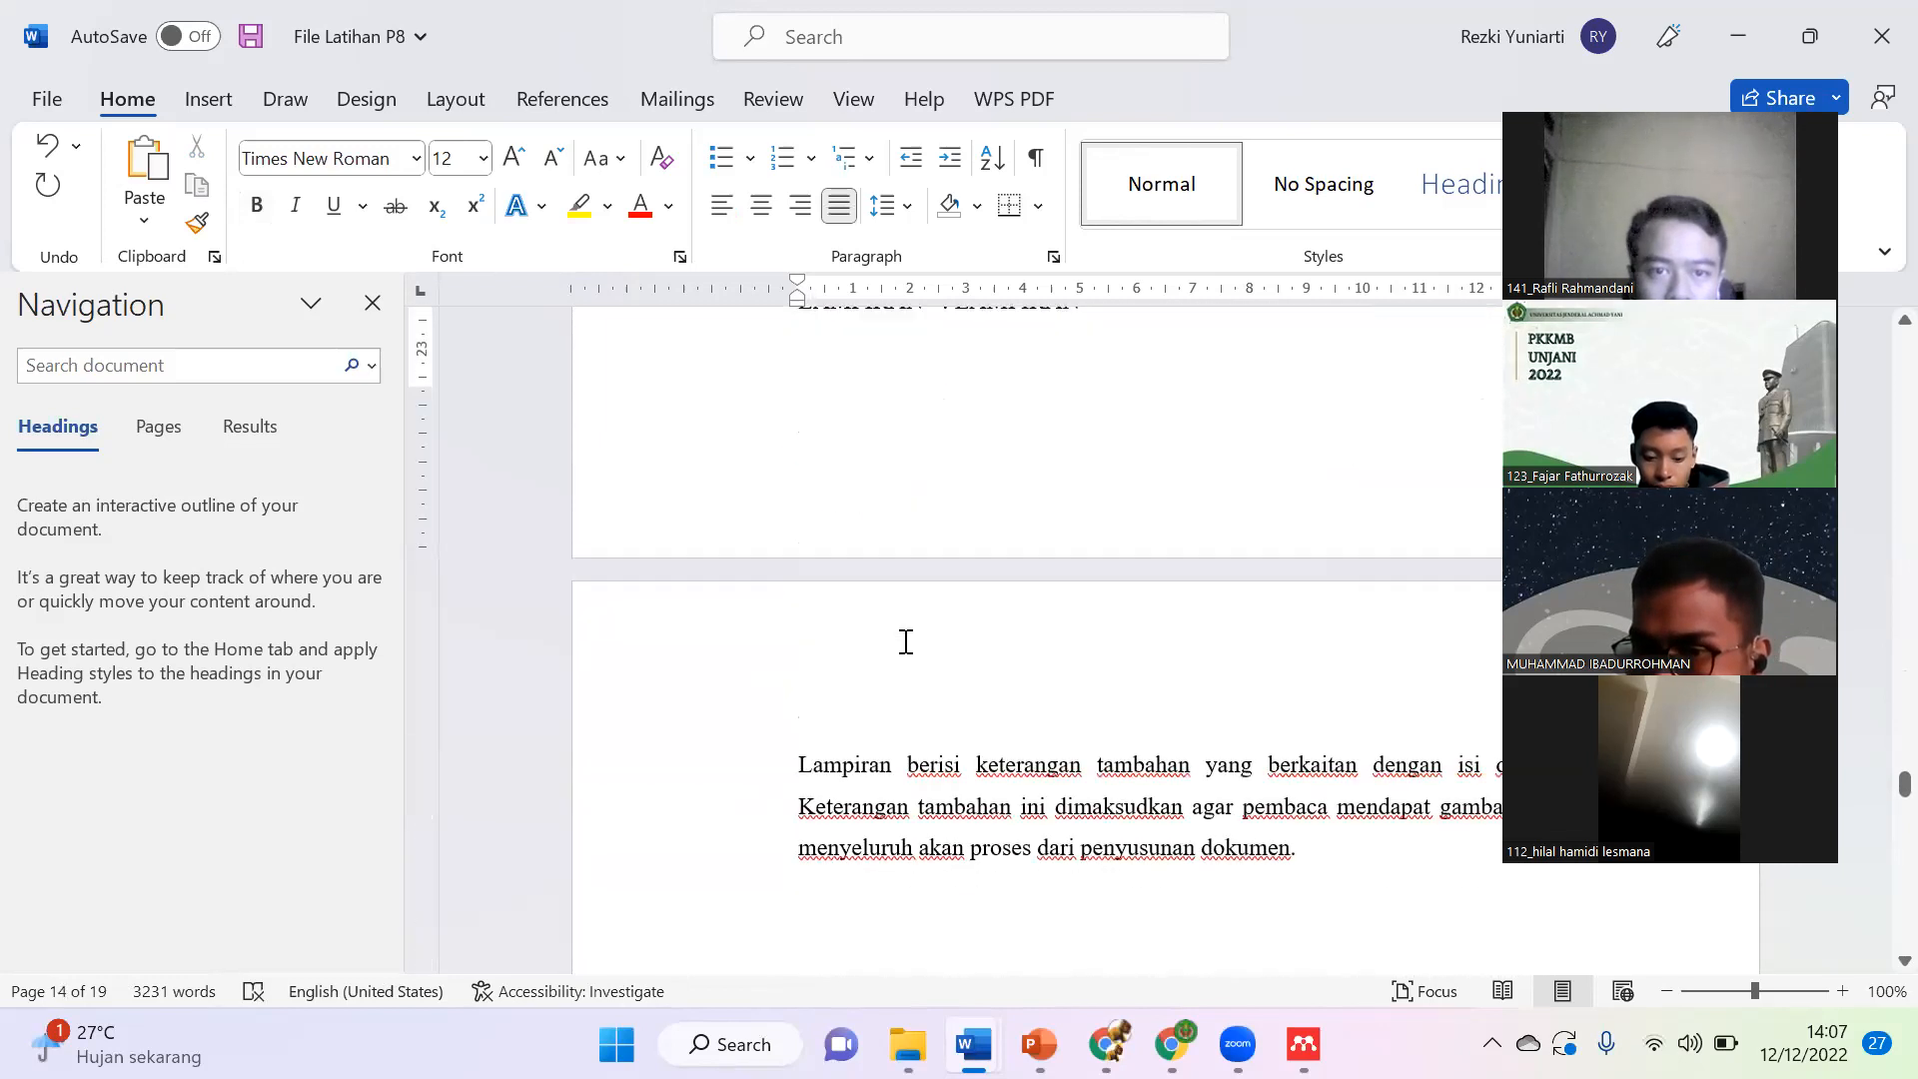
scroll(905, 635, "down", 5)
scroll(904, 620, "up", 4)
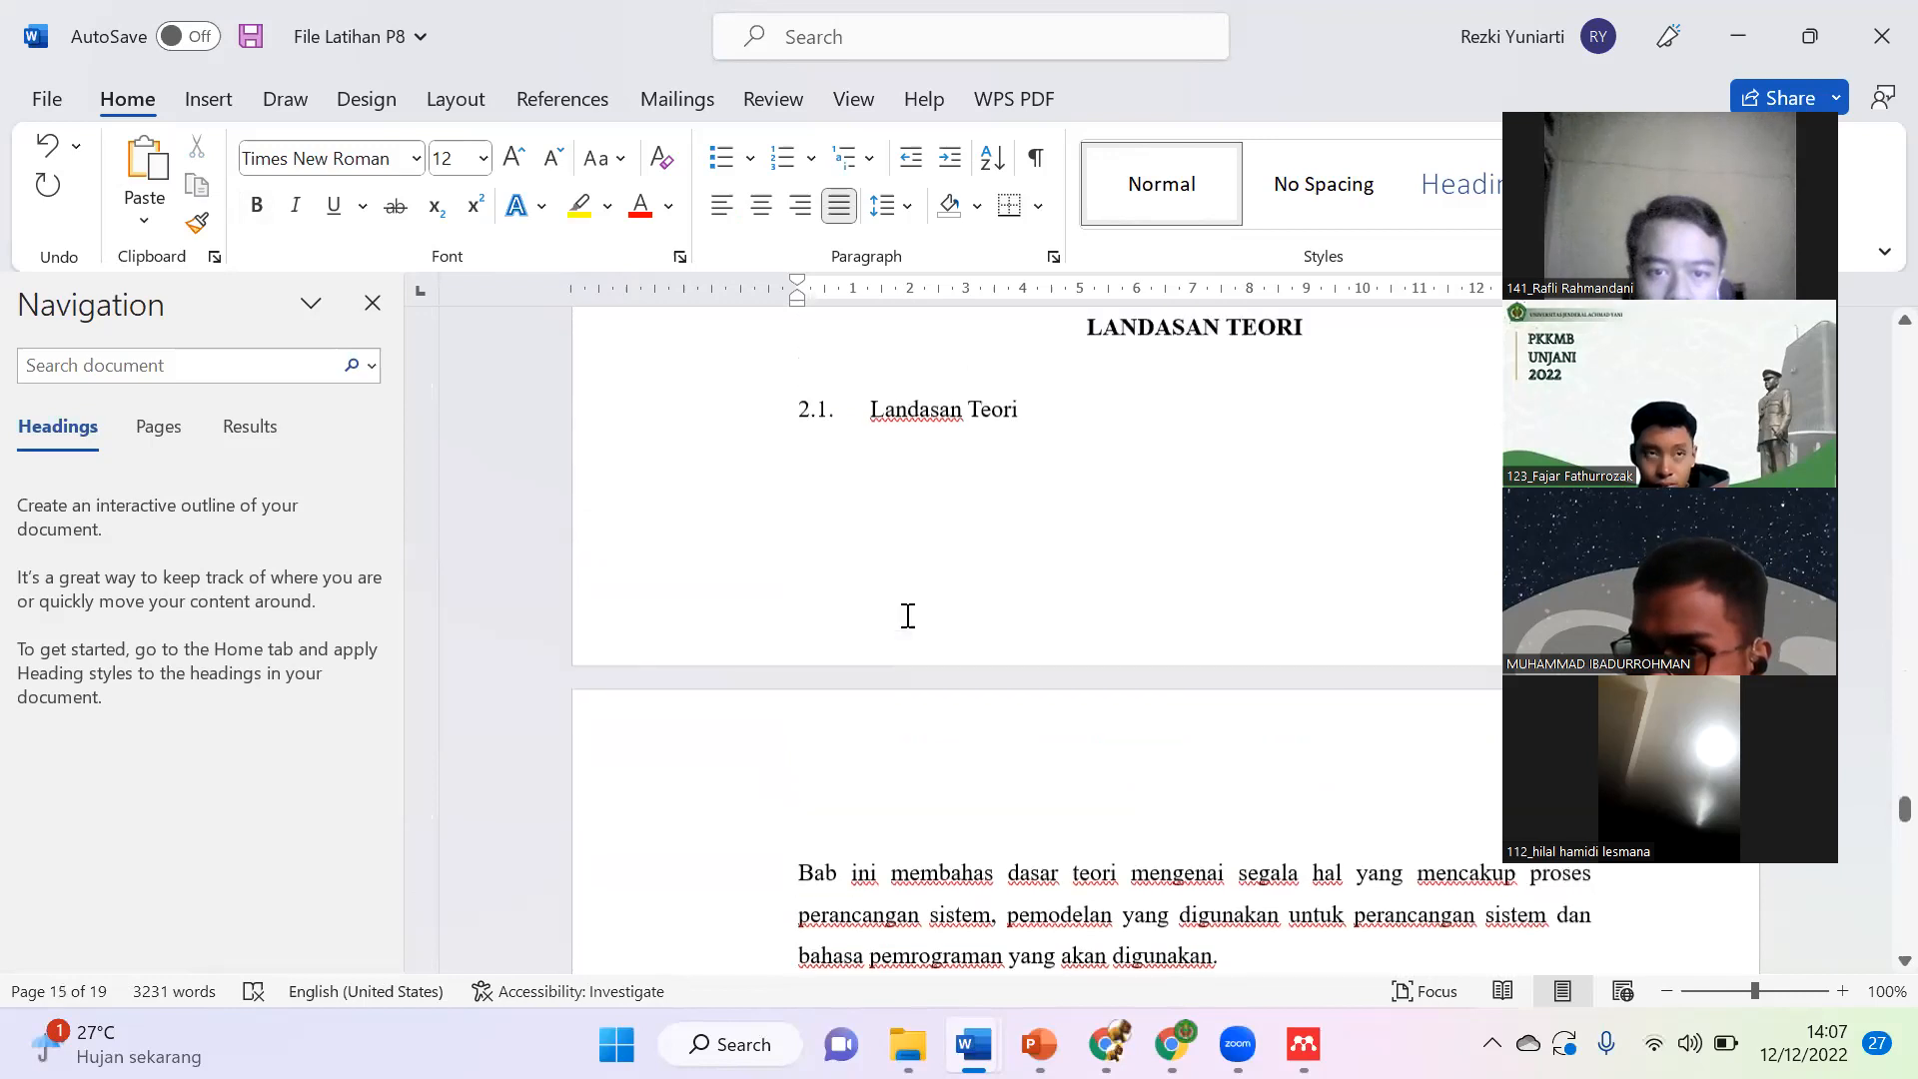
left_click(1115, 510)
key("Return")
key("Return")
key("Return")
key("Return")
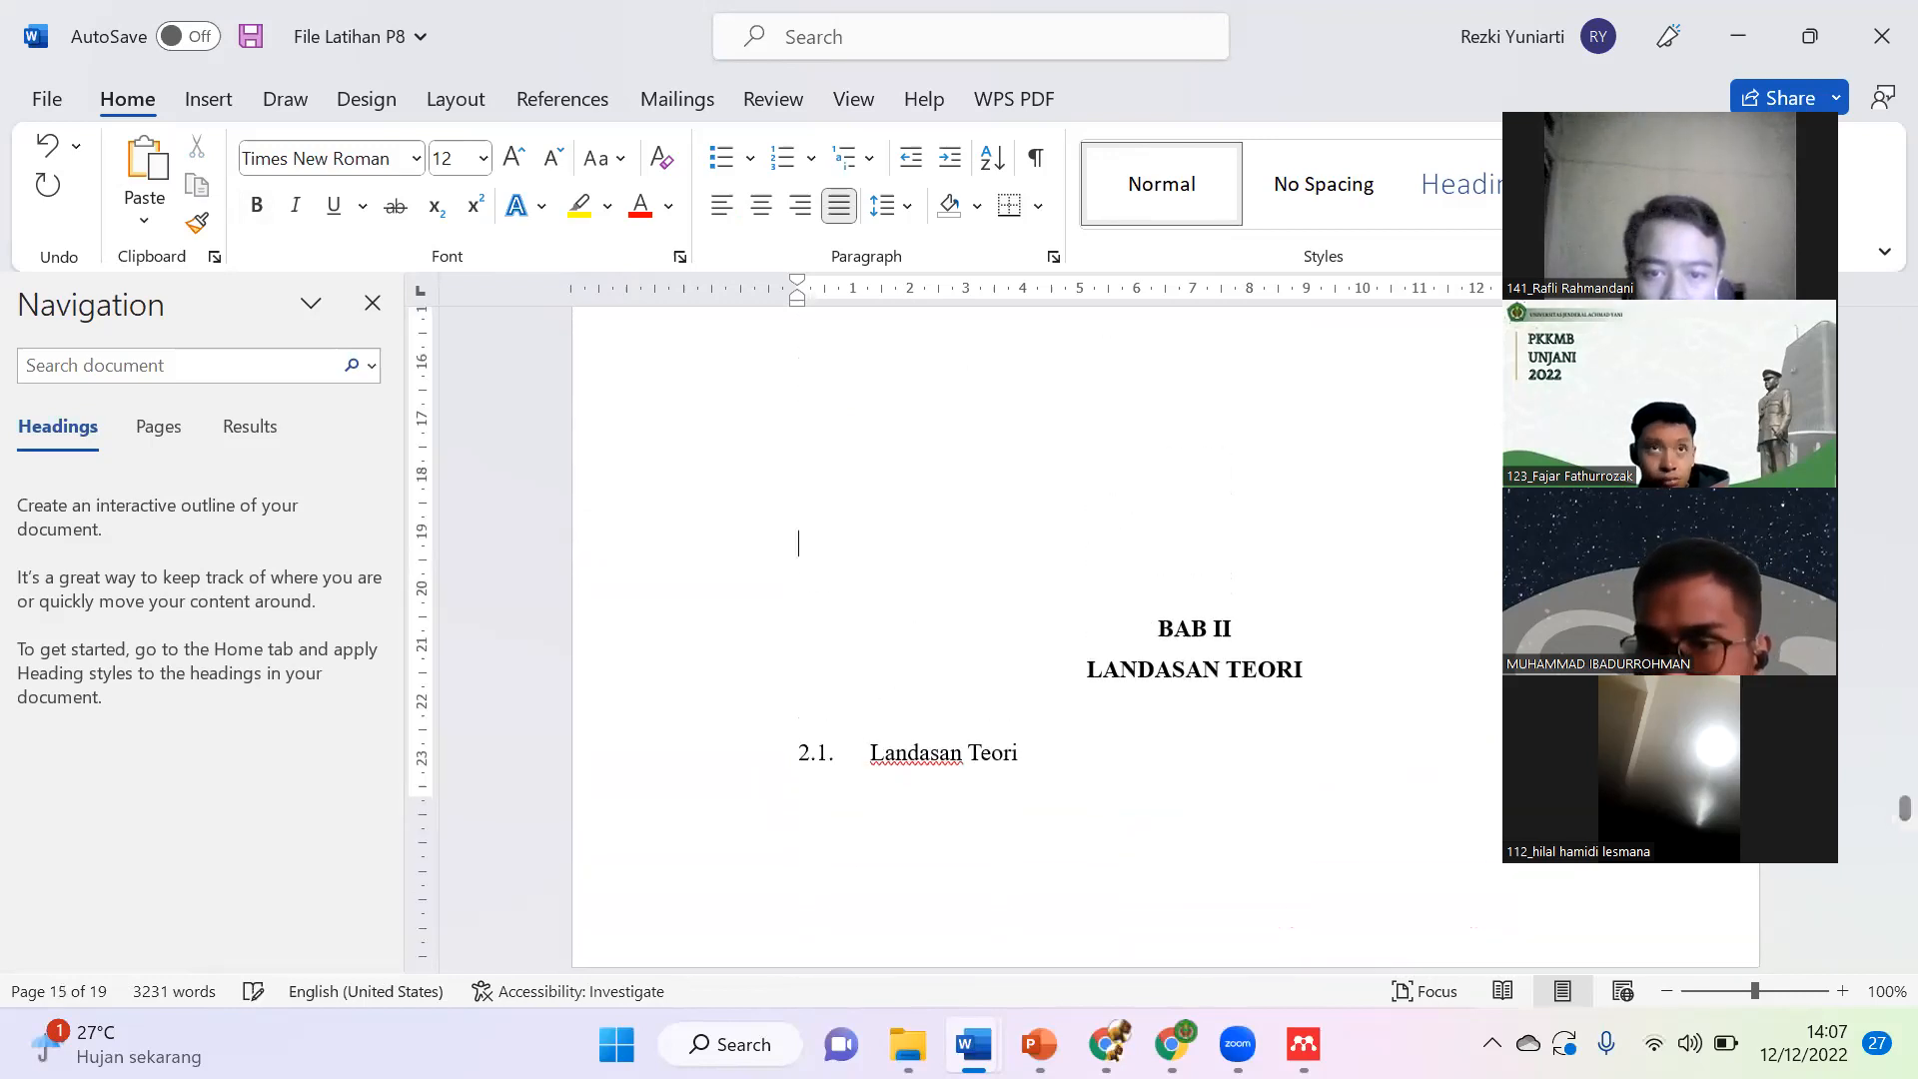
key("Return")
Step: Add the heading "DAFTAR PUSTAKA" on a new page after the final User Flow paragraph, and save the document
scroll(1117, 499, "down", 15)
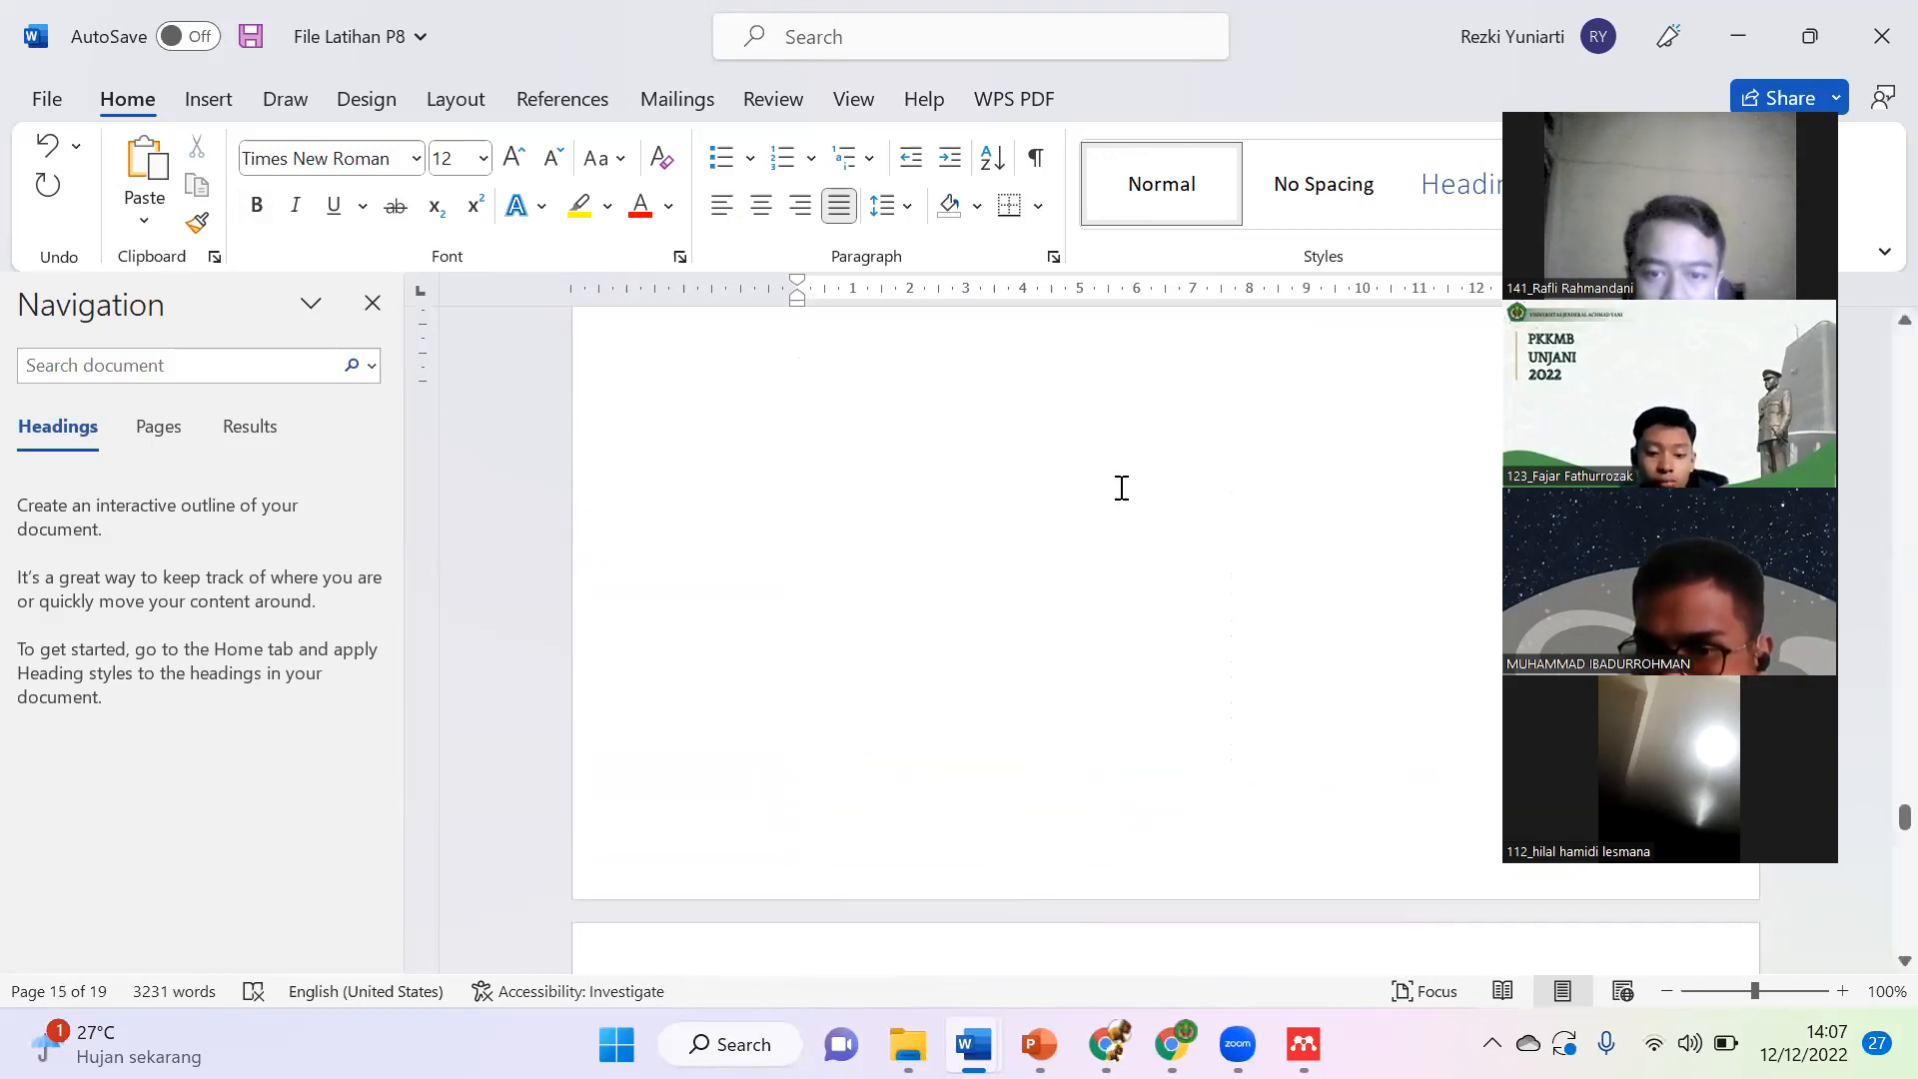
scroll(1121, 489, "down", 8)
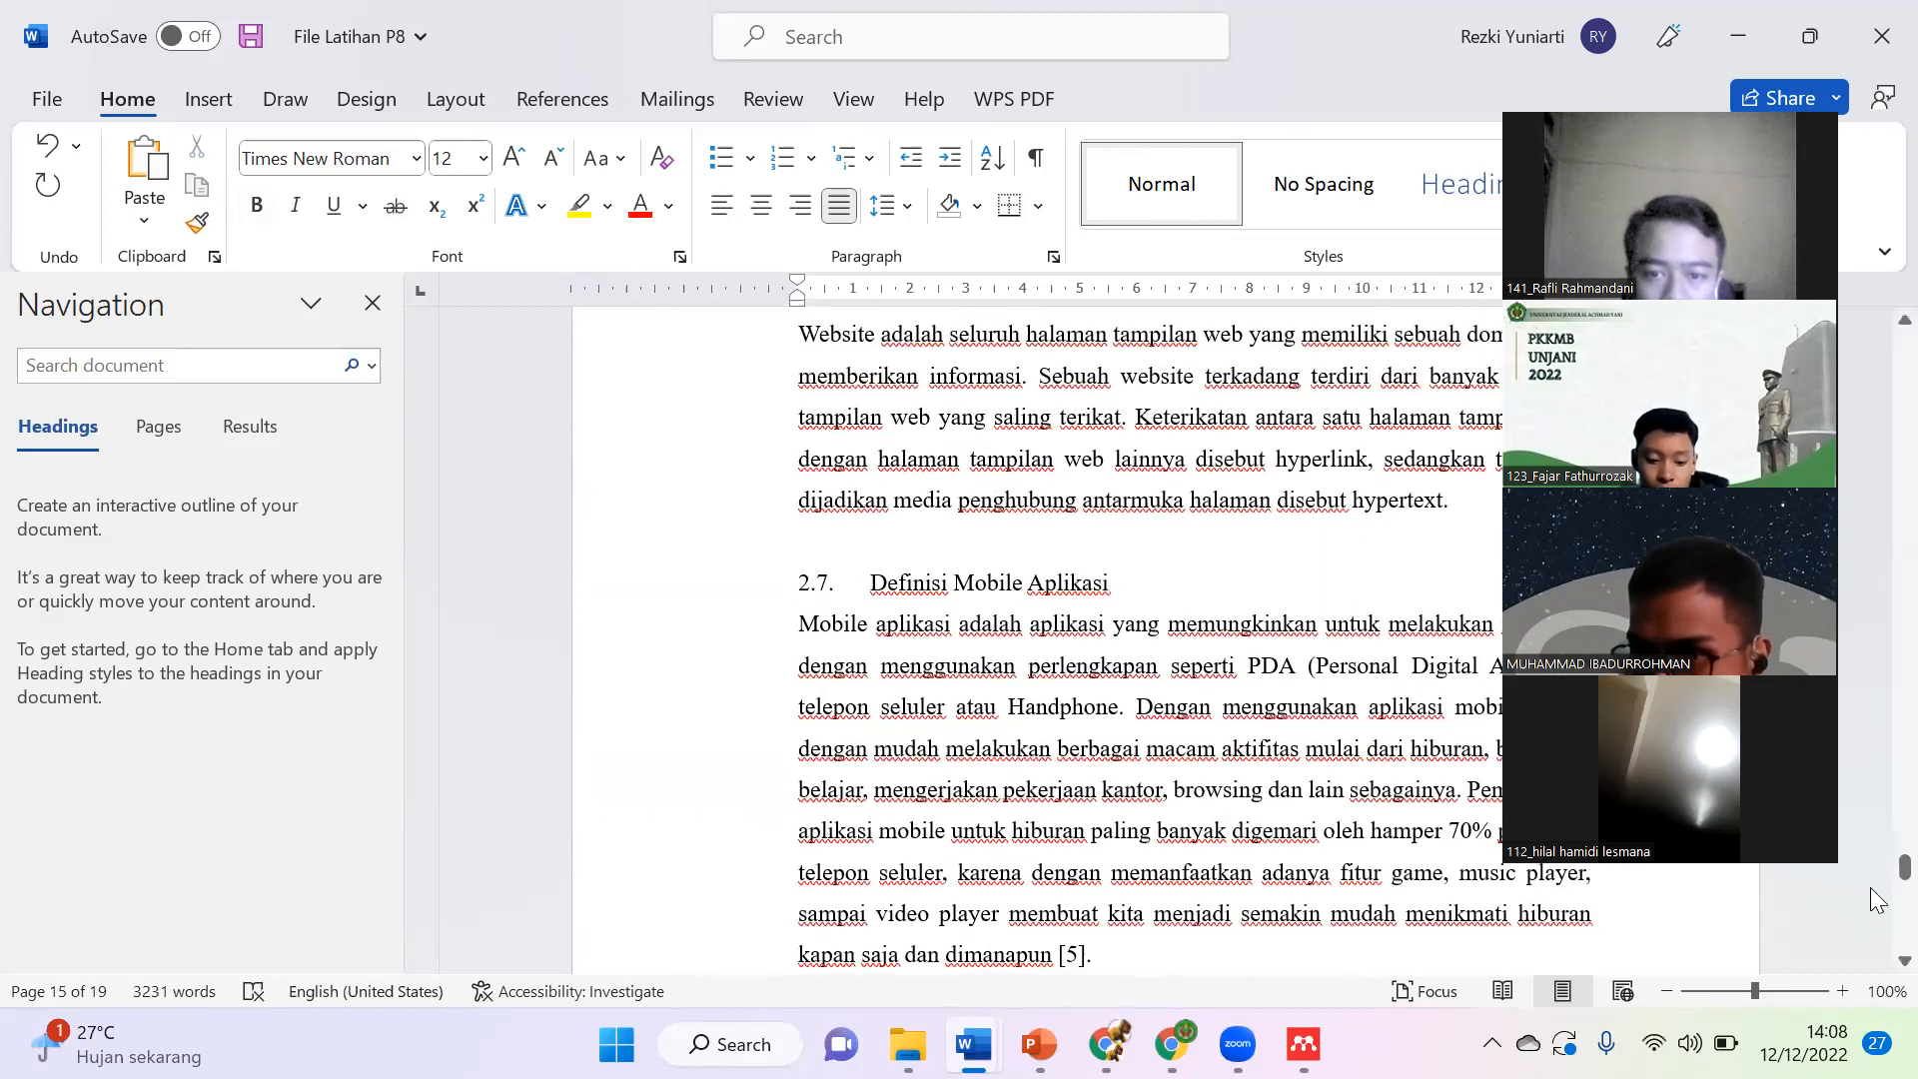
left_click_drag(1878, 882, 1878, 969)
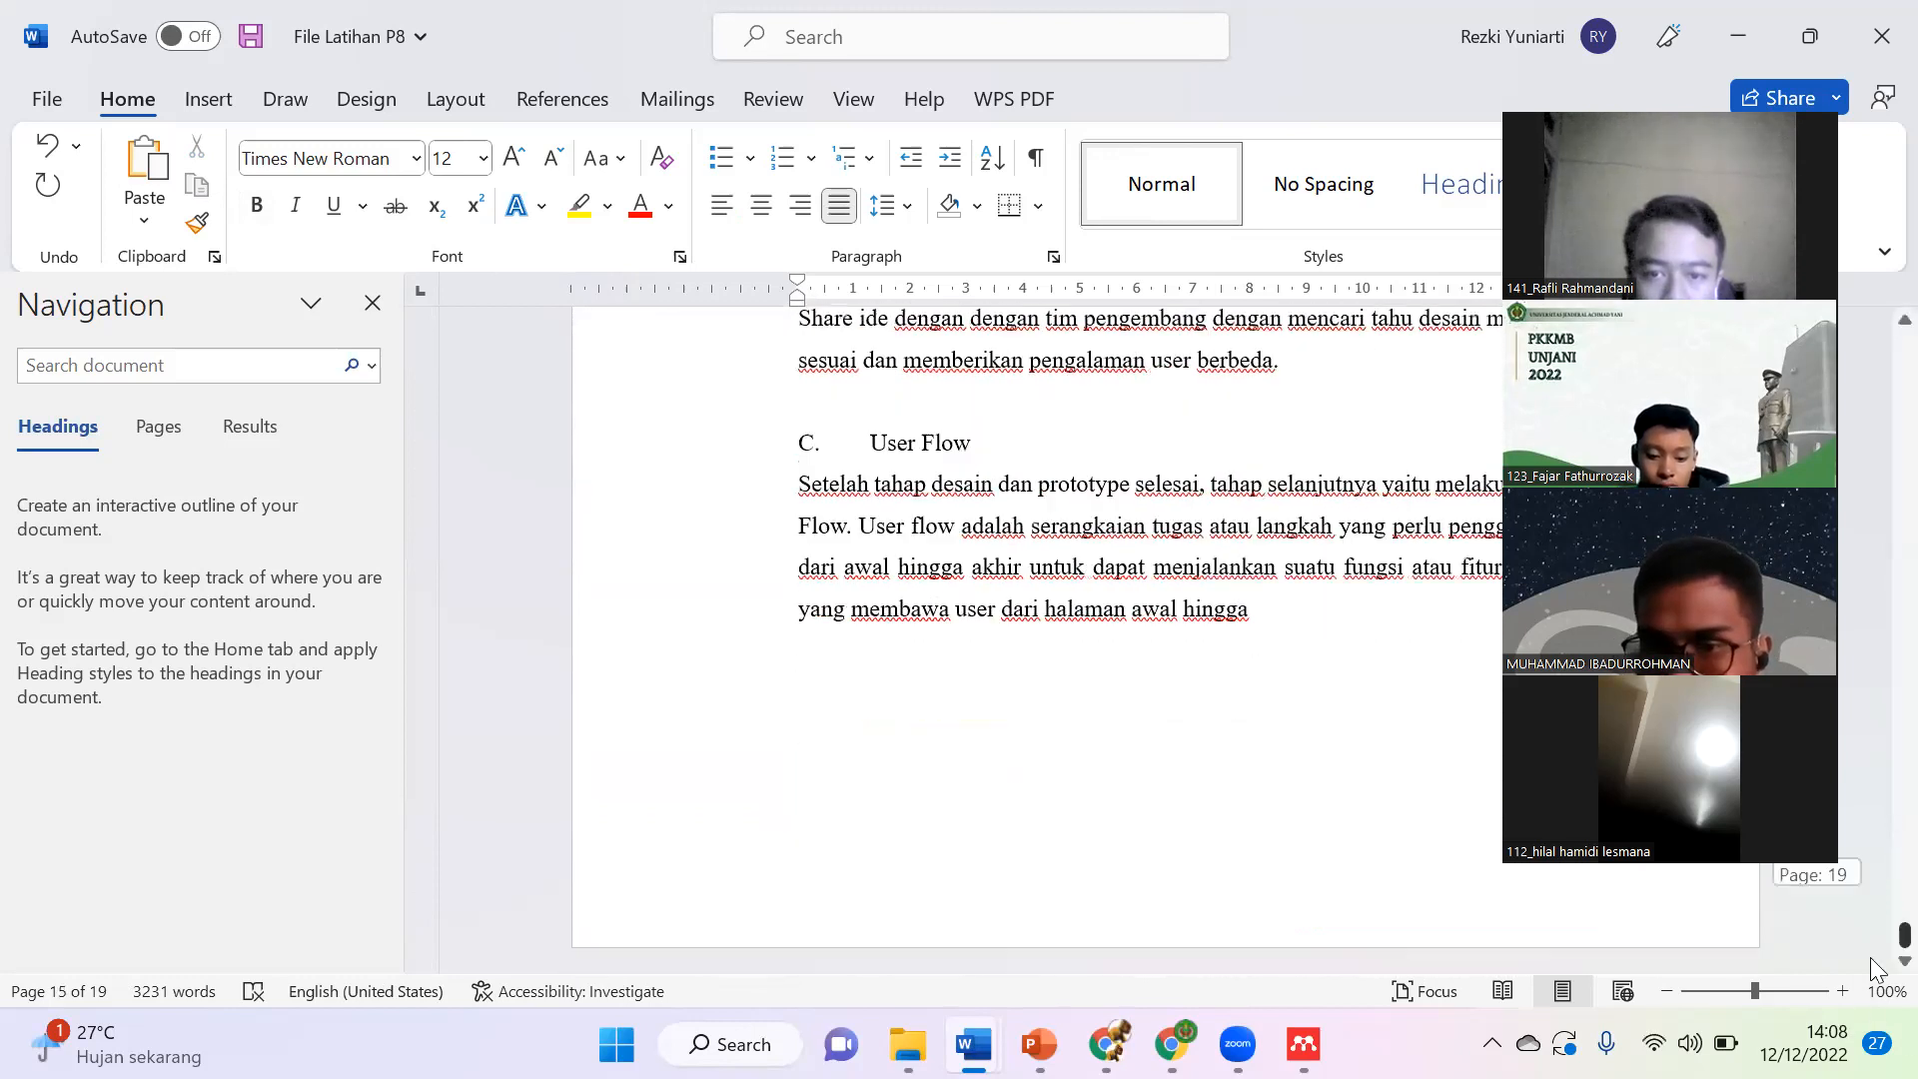
left_click(1296, 642)
key("Return")
key("Return")
key("Return")
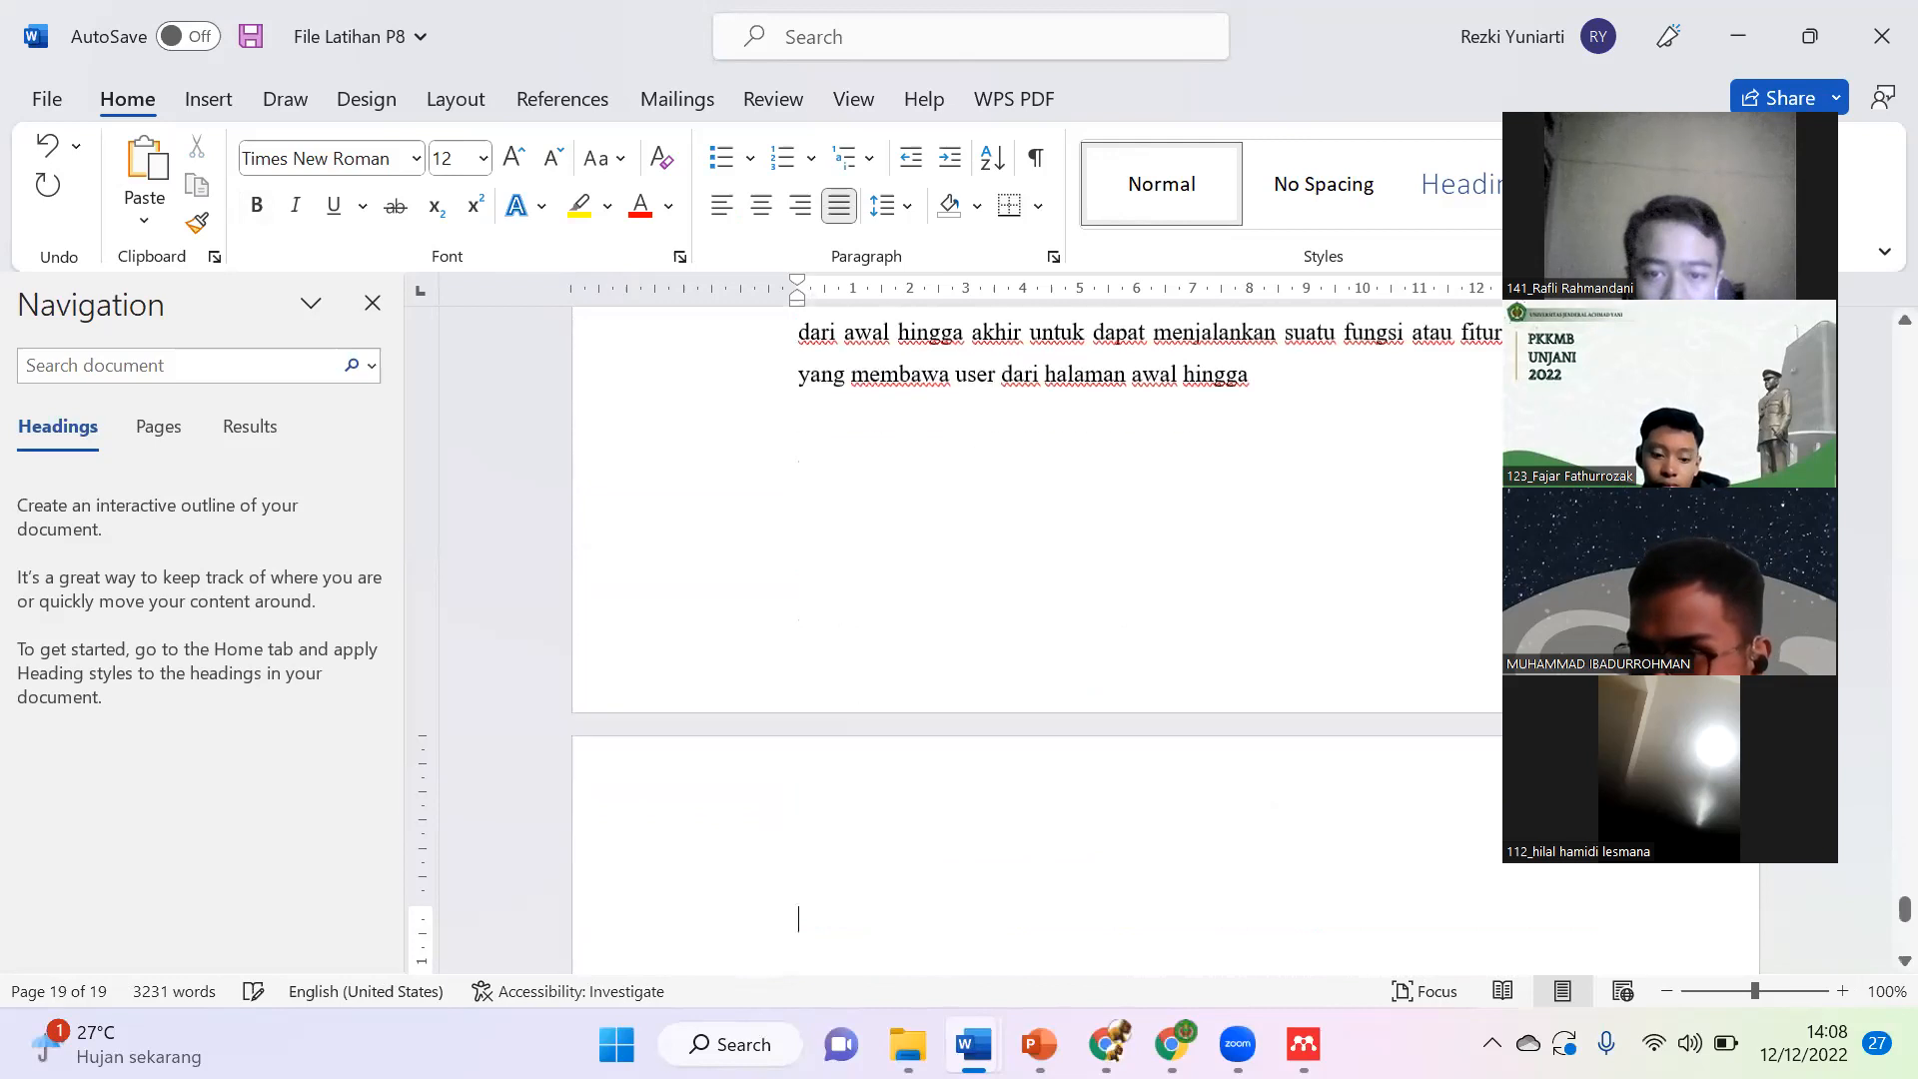
type("DAFTAR PUSTAKA")
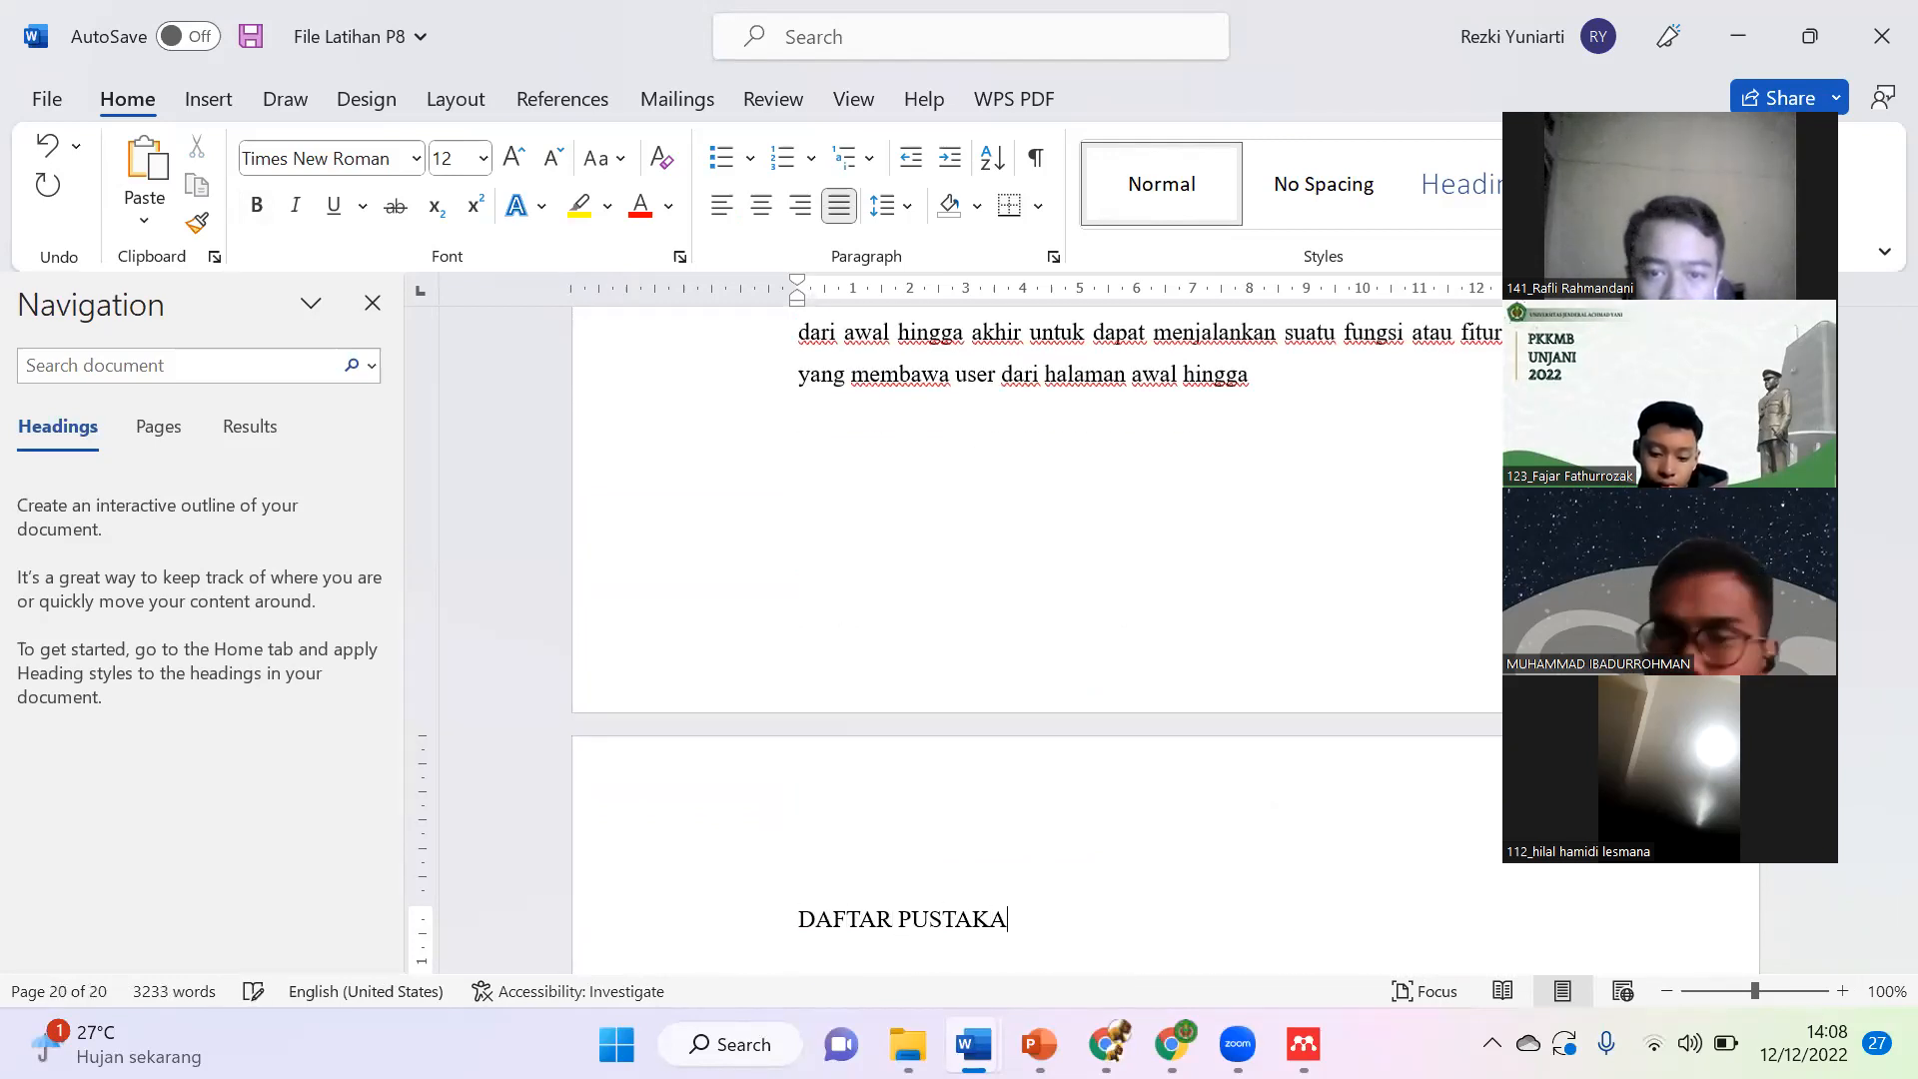
key("Return")
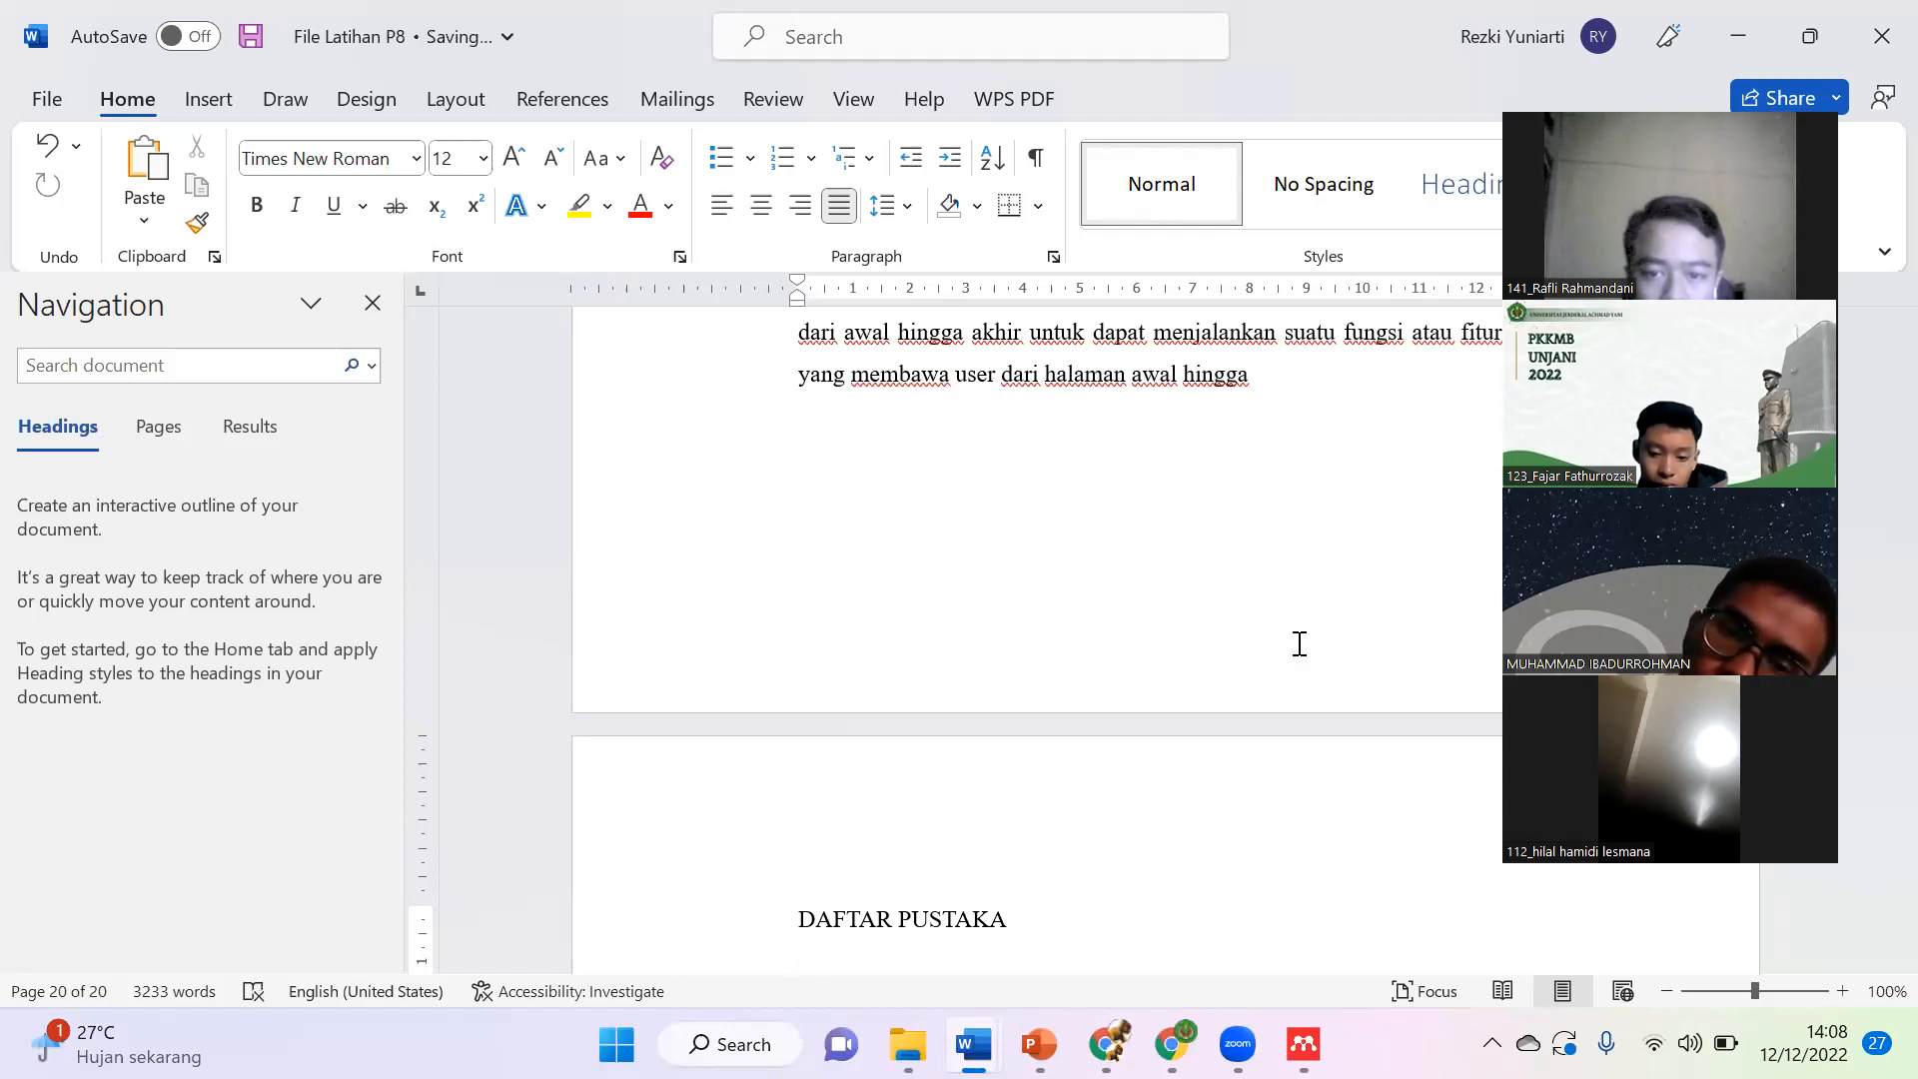
Step: Insert centred page numbers at the bottom of the pages in the Plain Number 2 style and return to the document body
scroll(1246, 633, "up", 10)
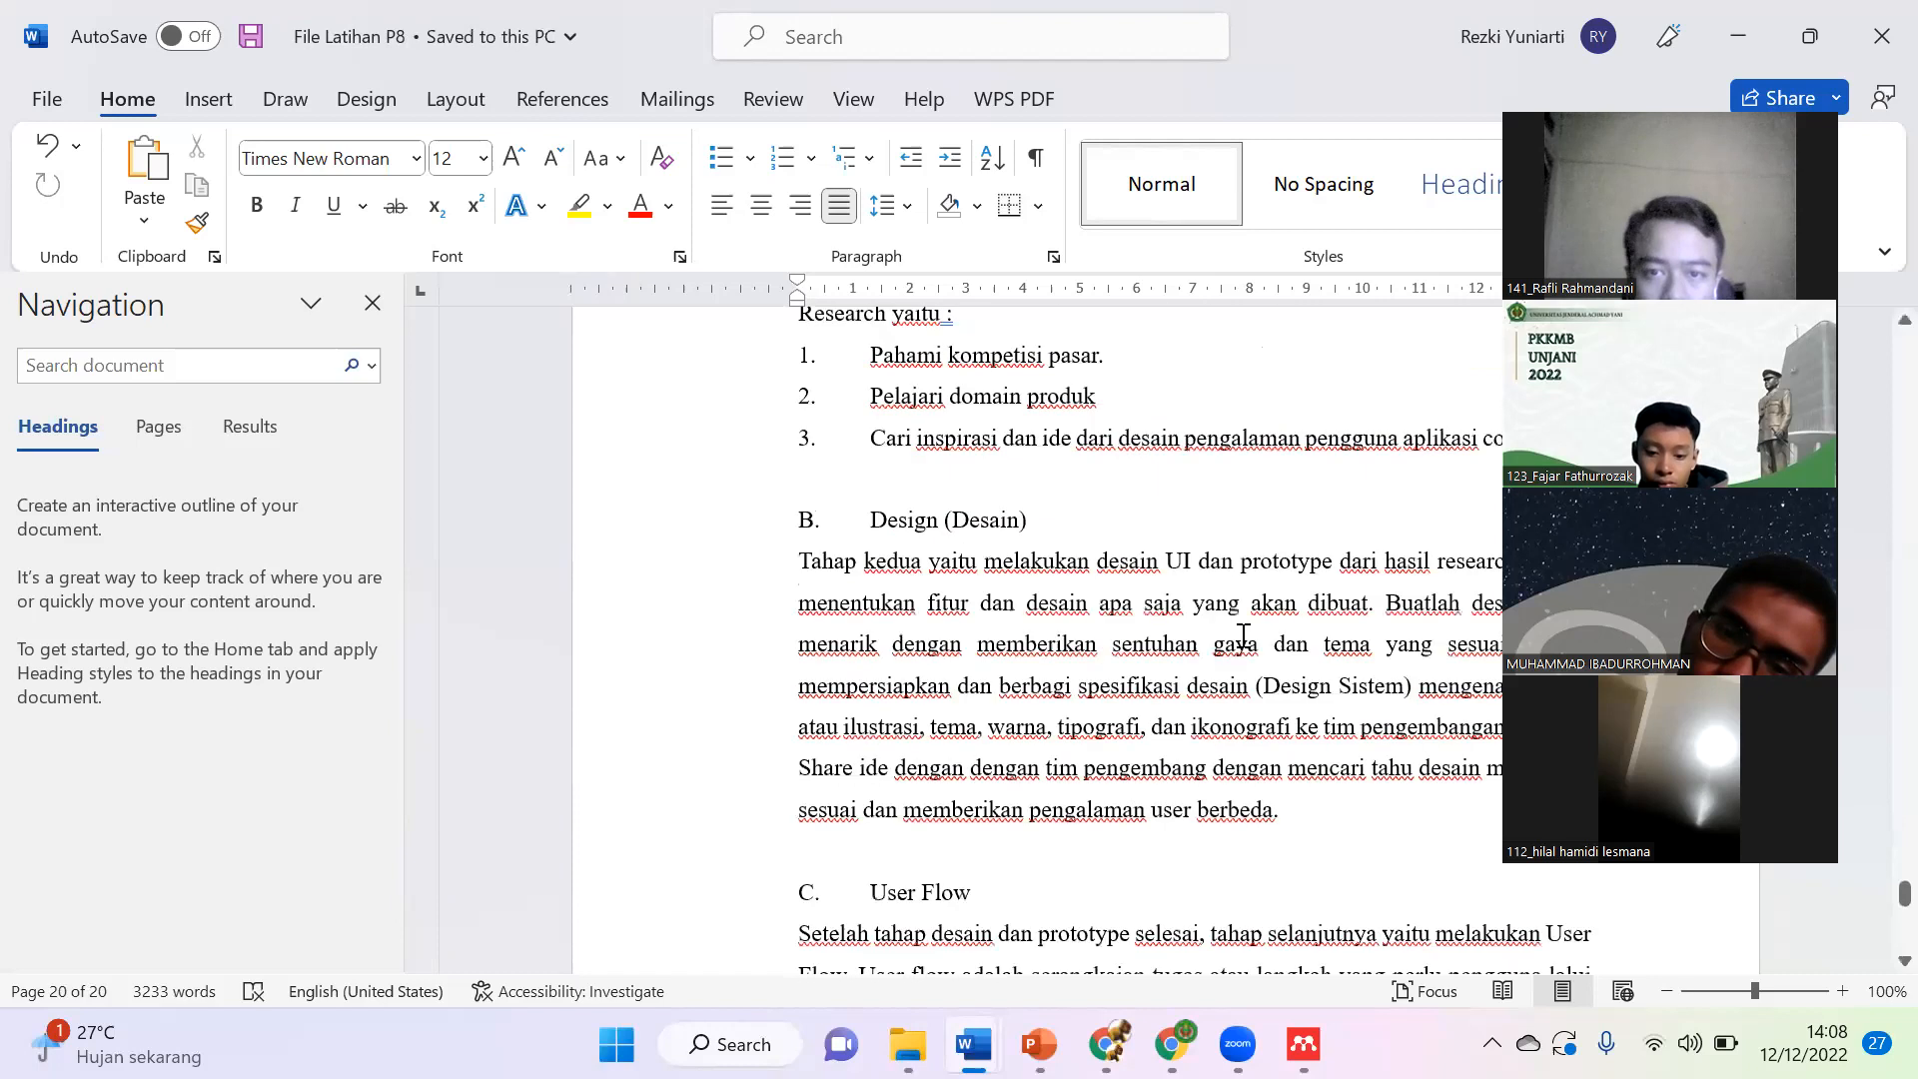
scroll(1243, 640, "up", 3)
left_click_drag(1903, 892, 1879, 330)
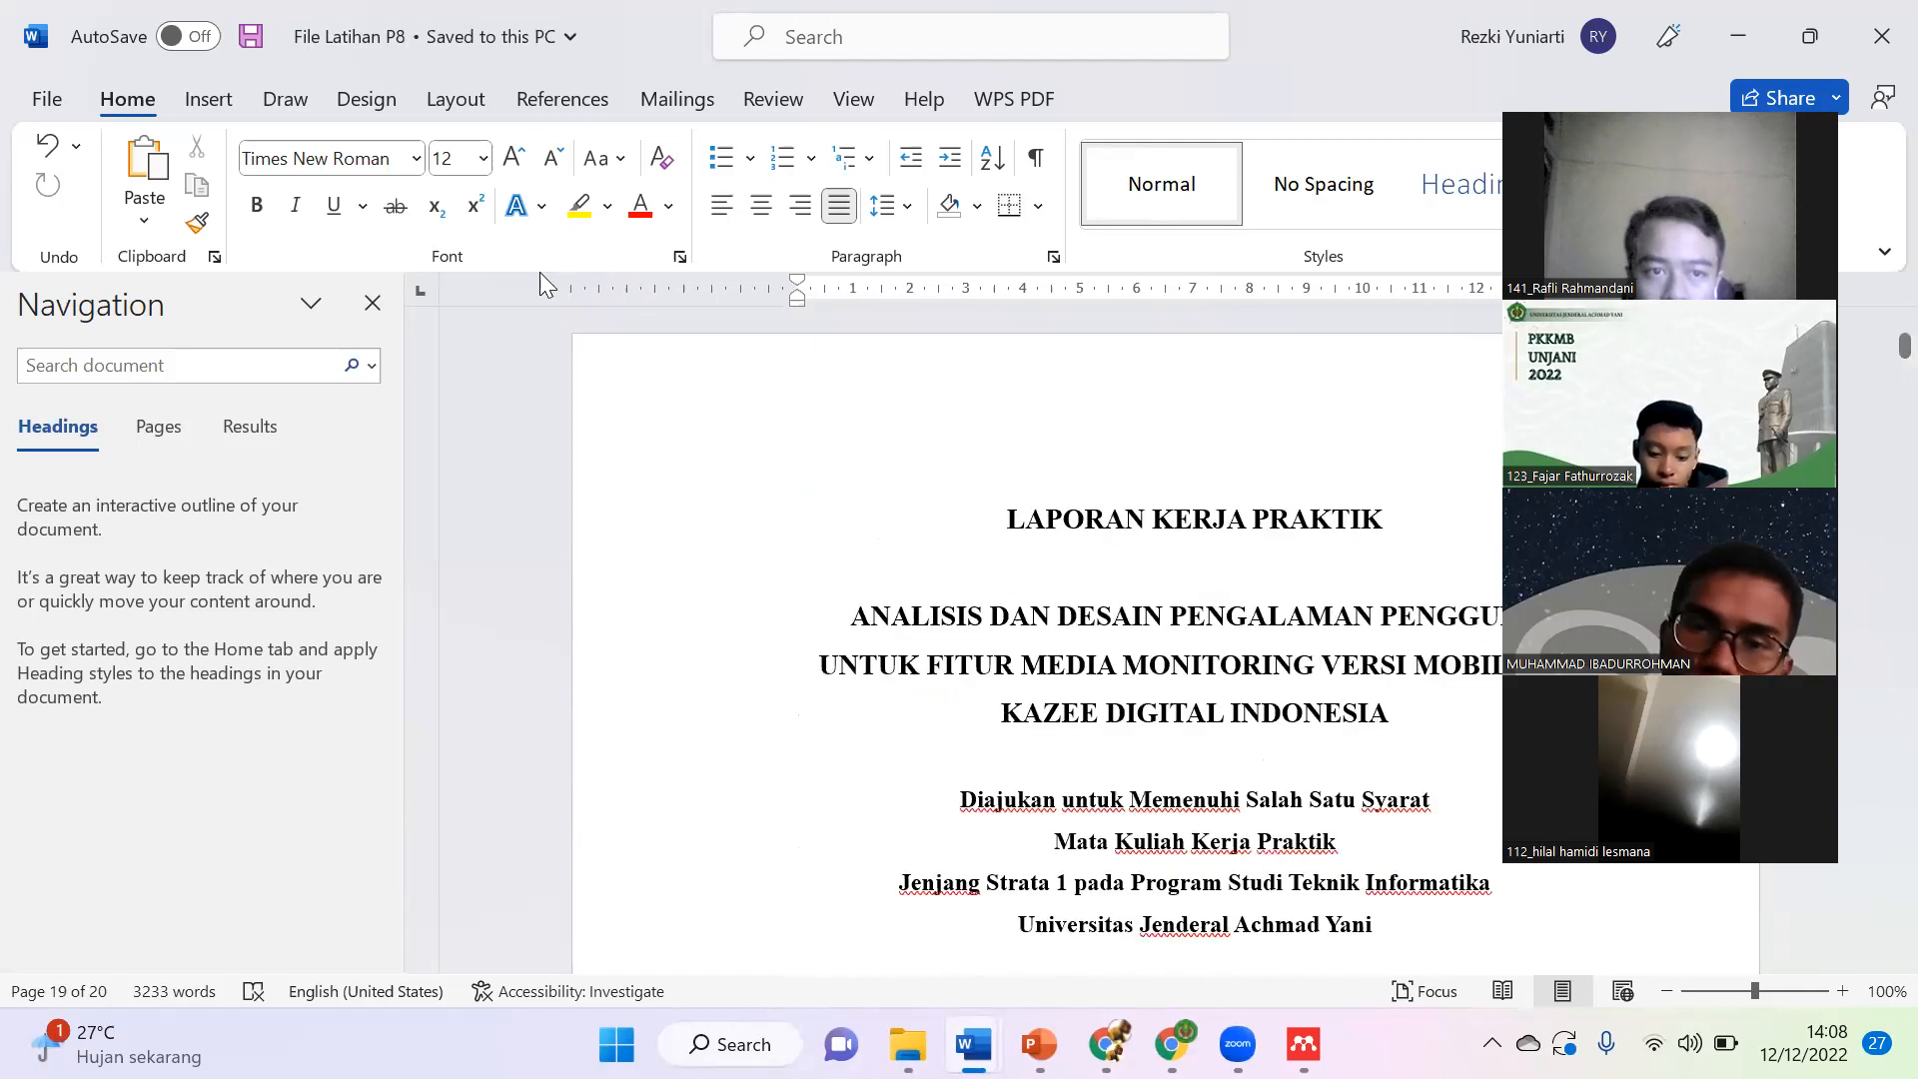
left_click(208, 99)
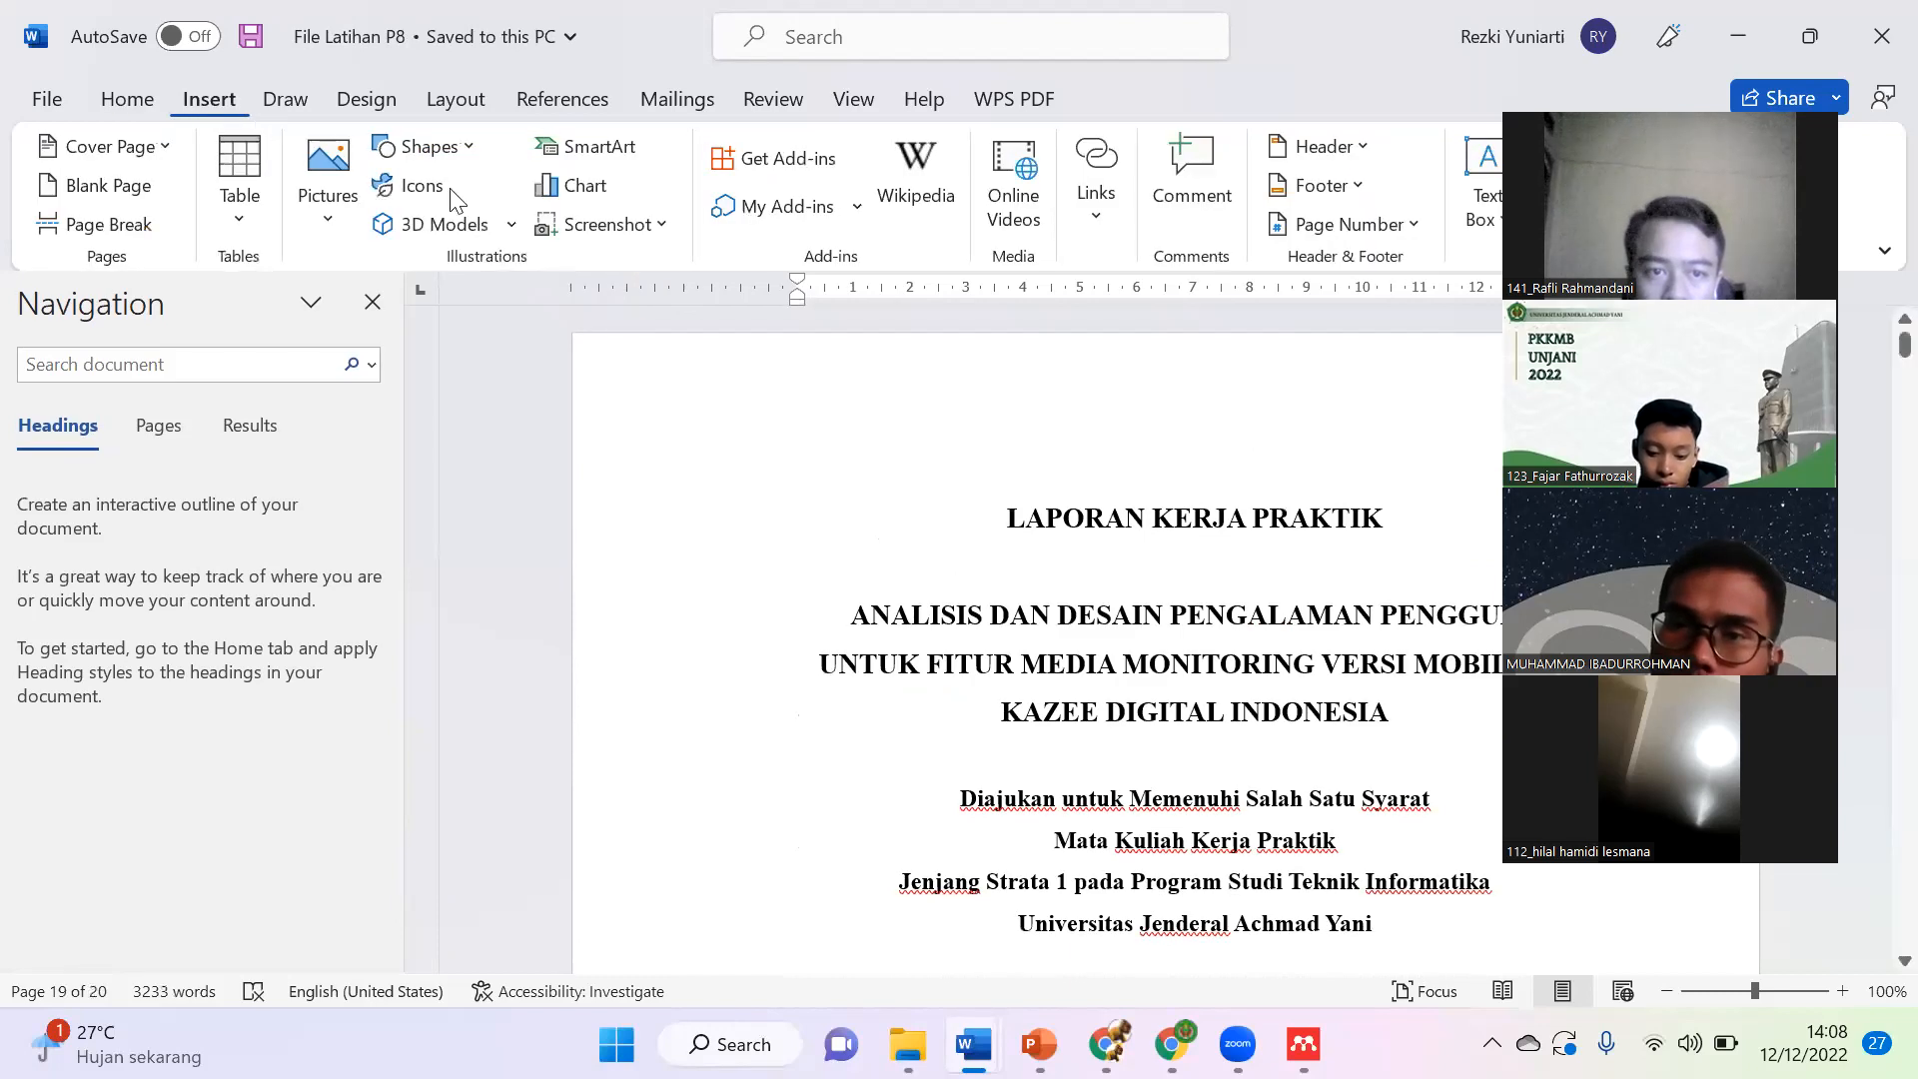
left_click(1321, 230)
mouse_move(1379, 311)
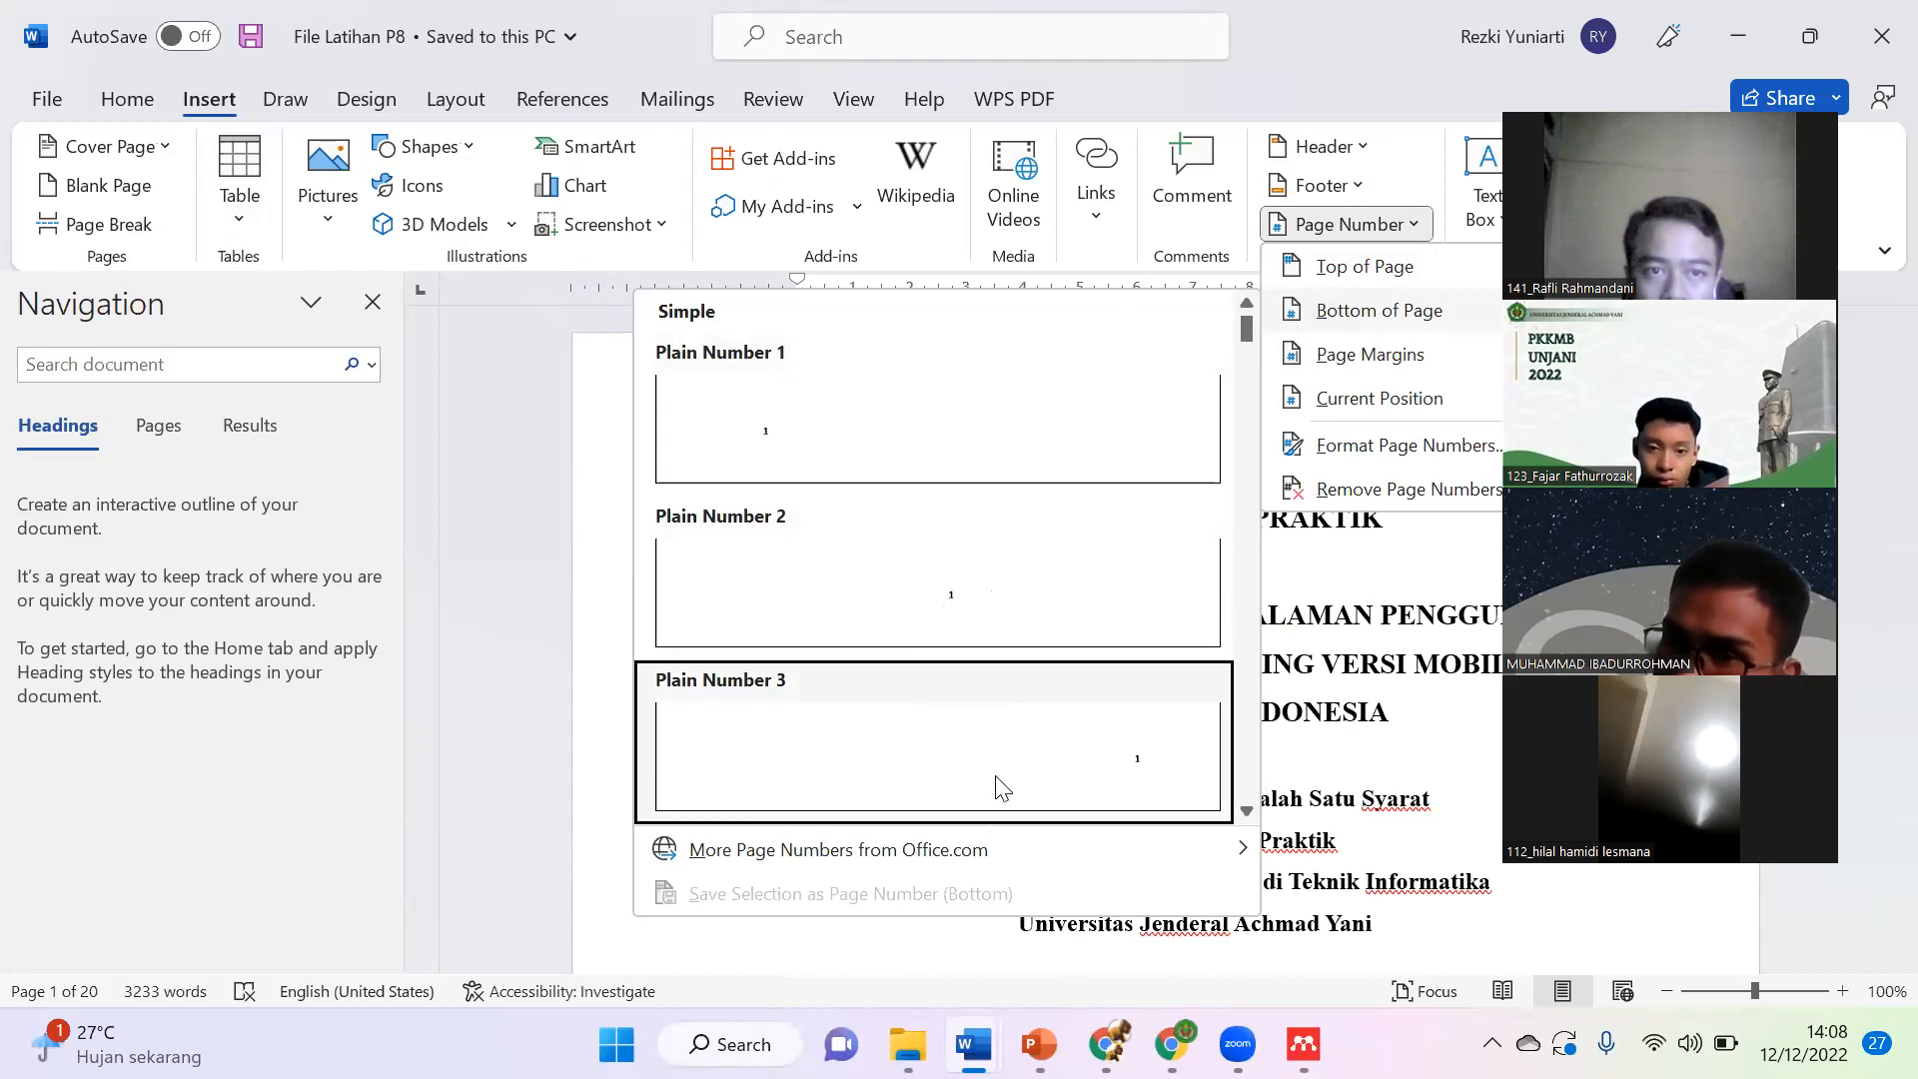
left_click(951, 612)
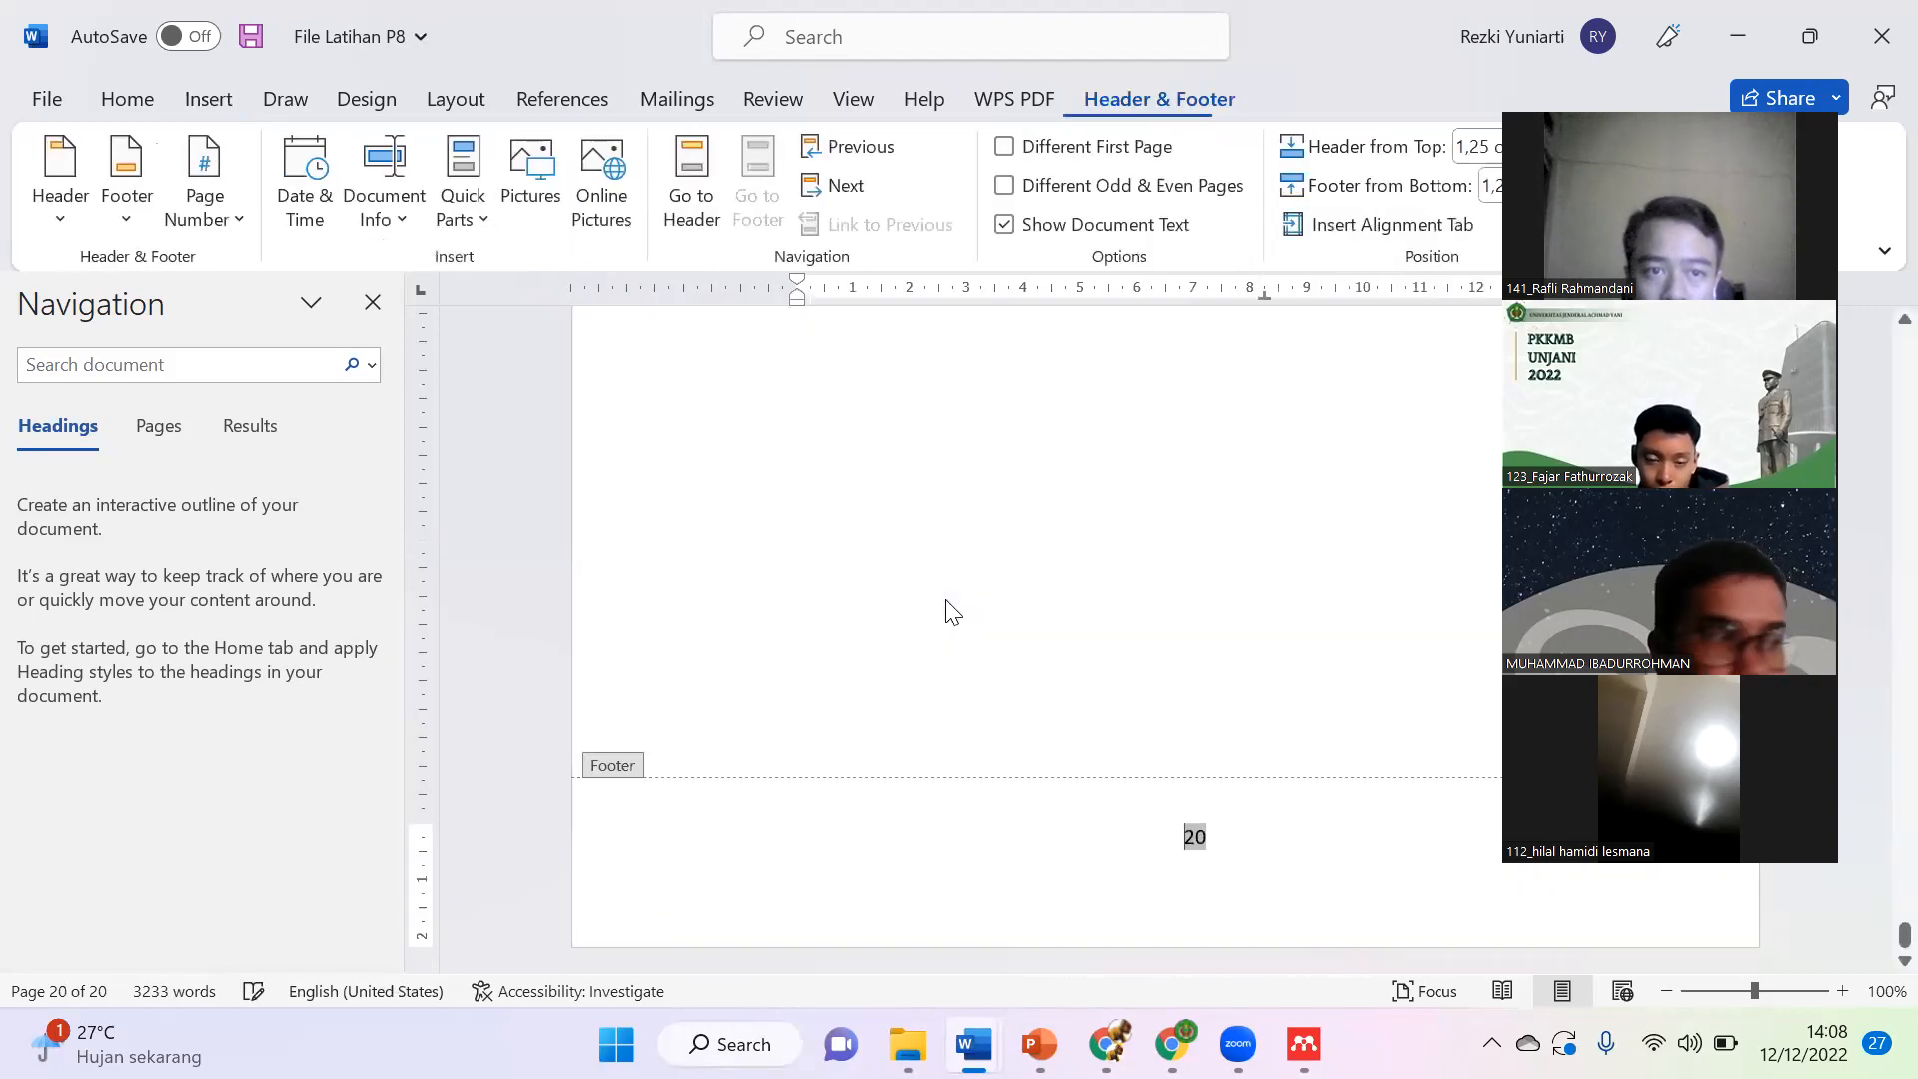
left_click_drag(1904, 934, 1873, 329)
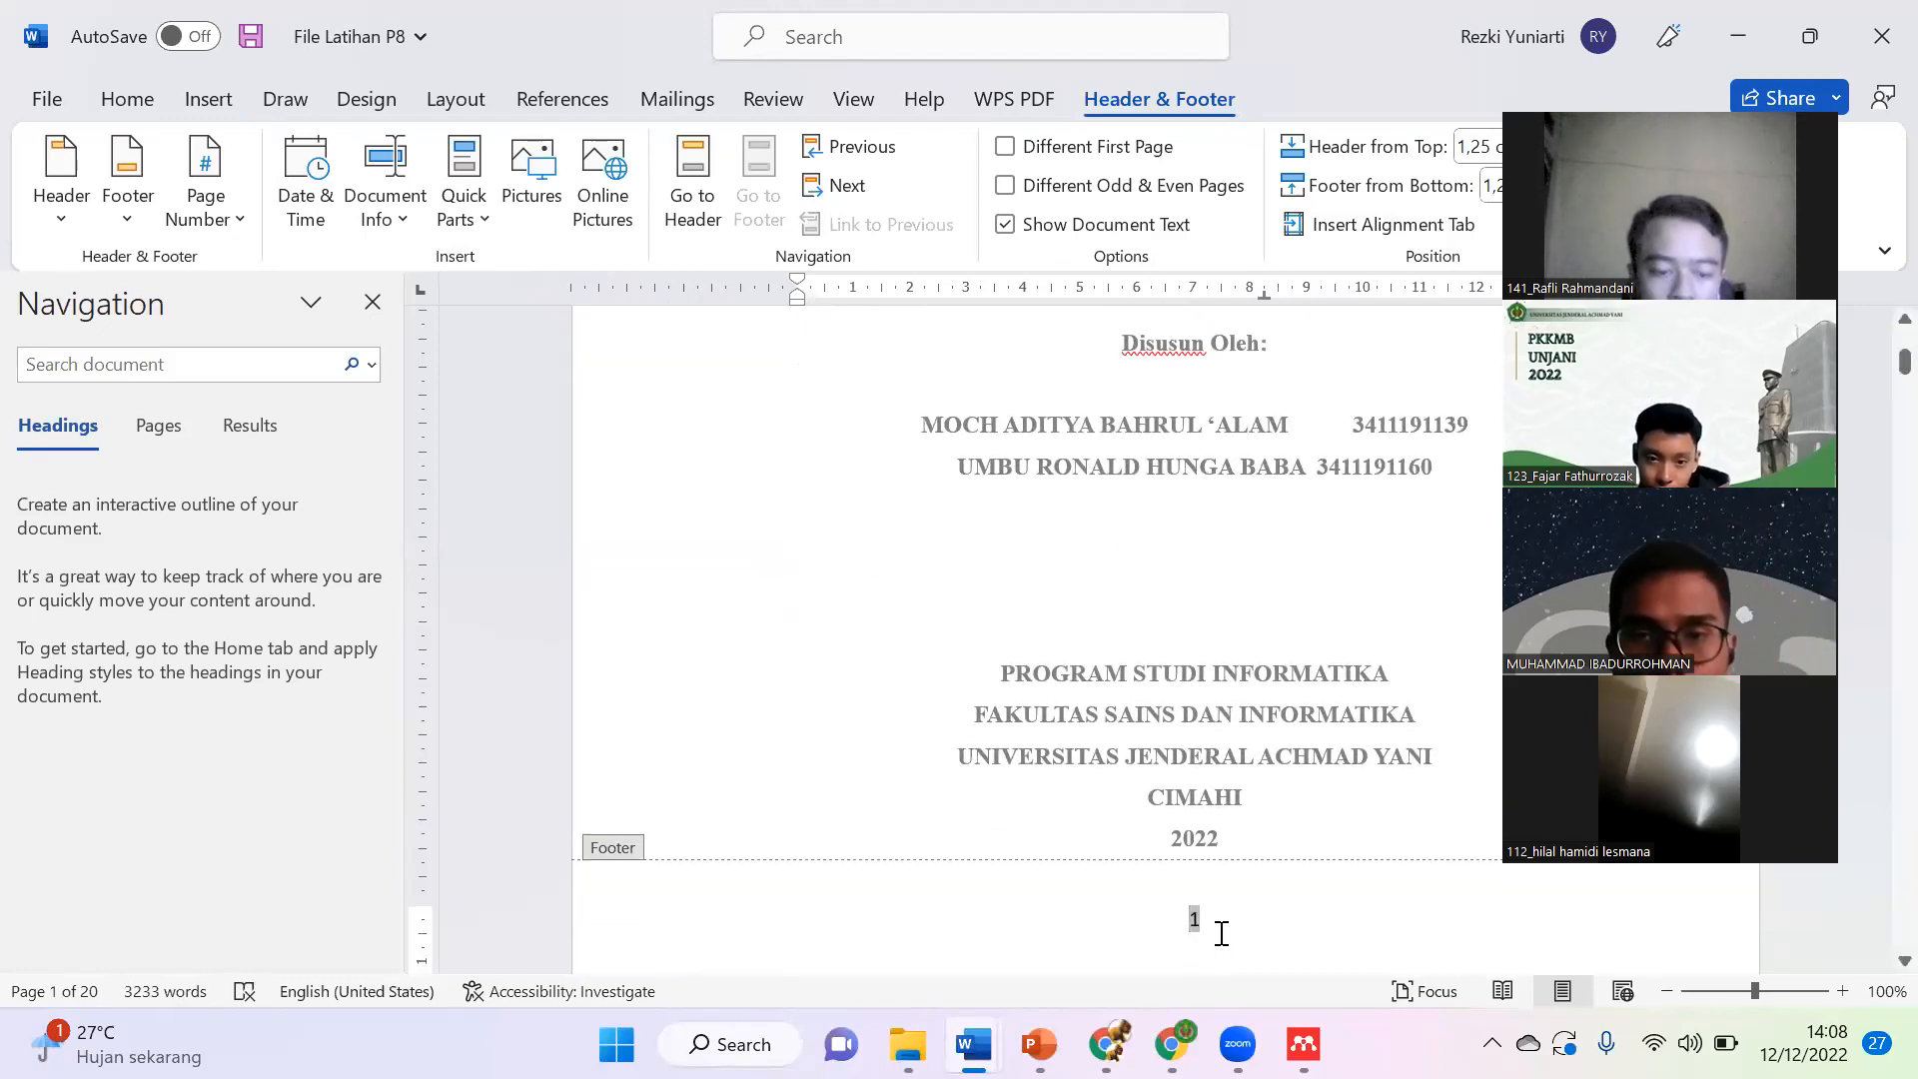
double_click(1054, 562)
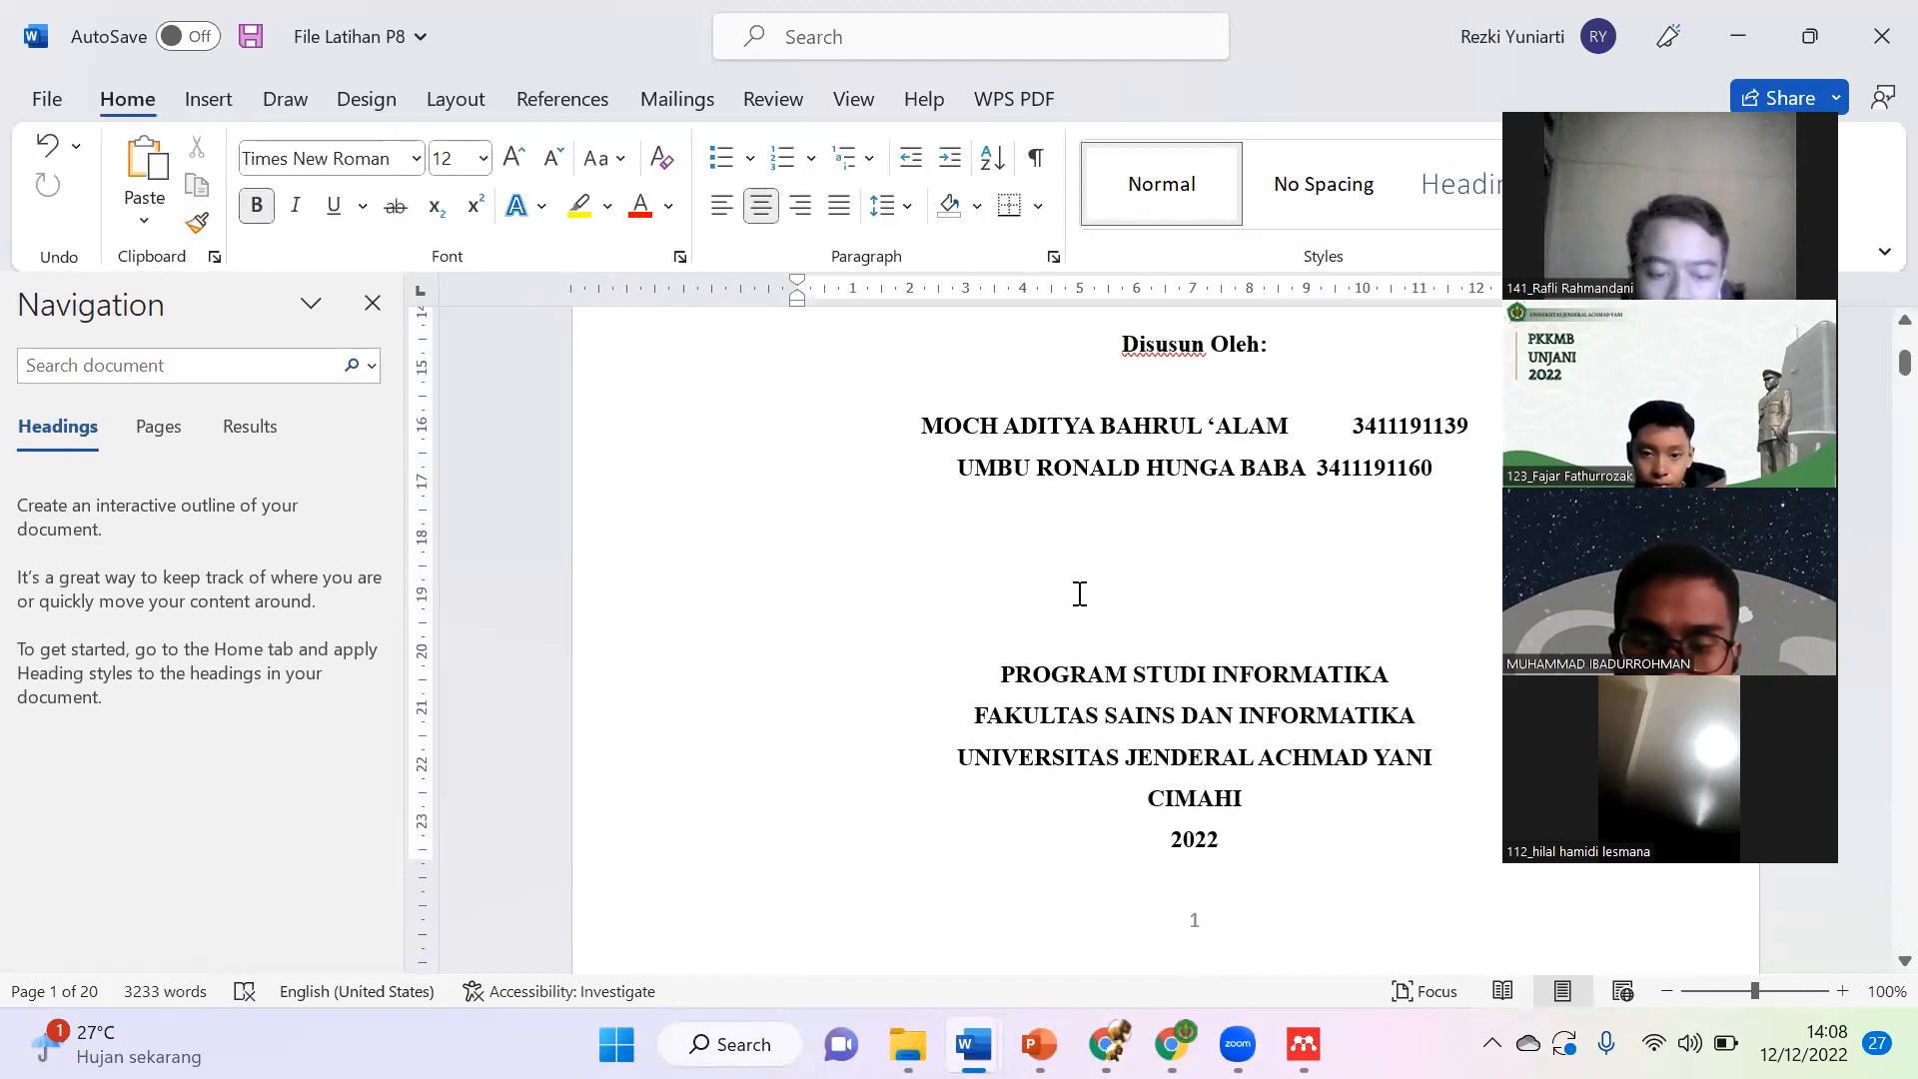
Step: Check the footer page numbering on the cover page and the KATA PENGANTAR pages that follow
scroll(1082, 680, "down", 3)
scroll(1196, 698, "up", 8)
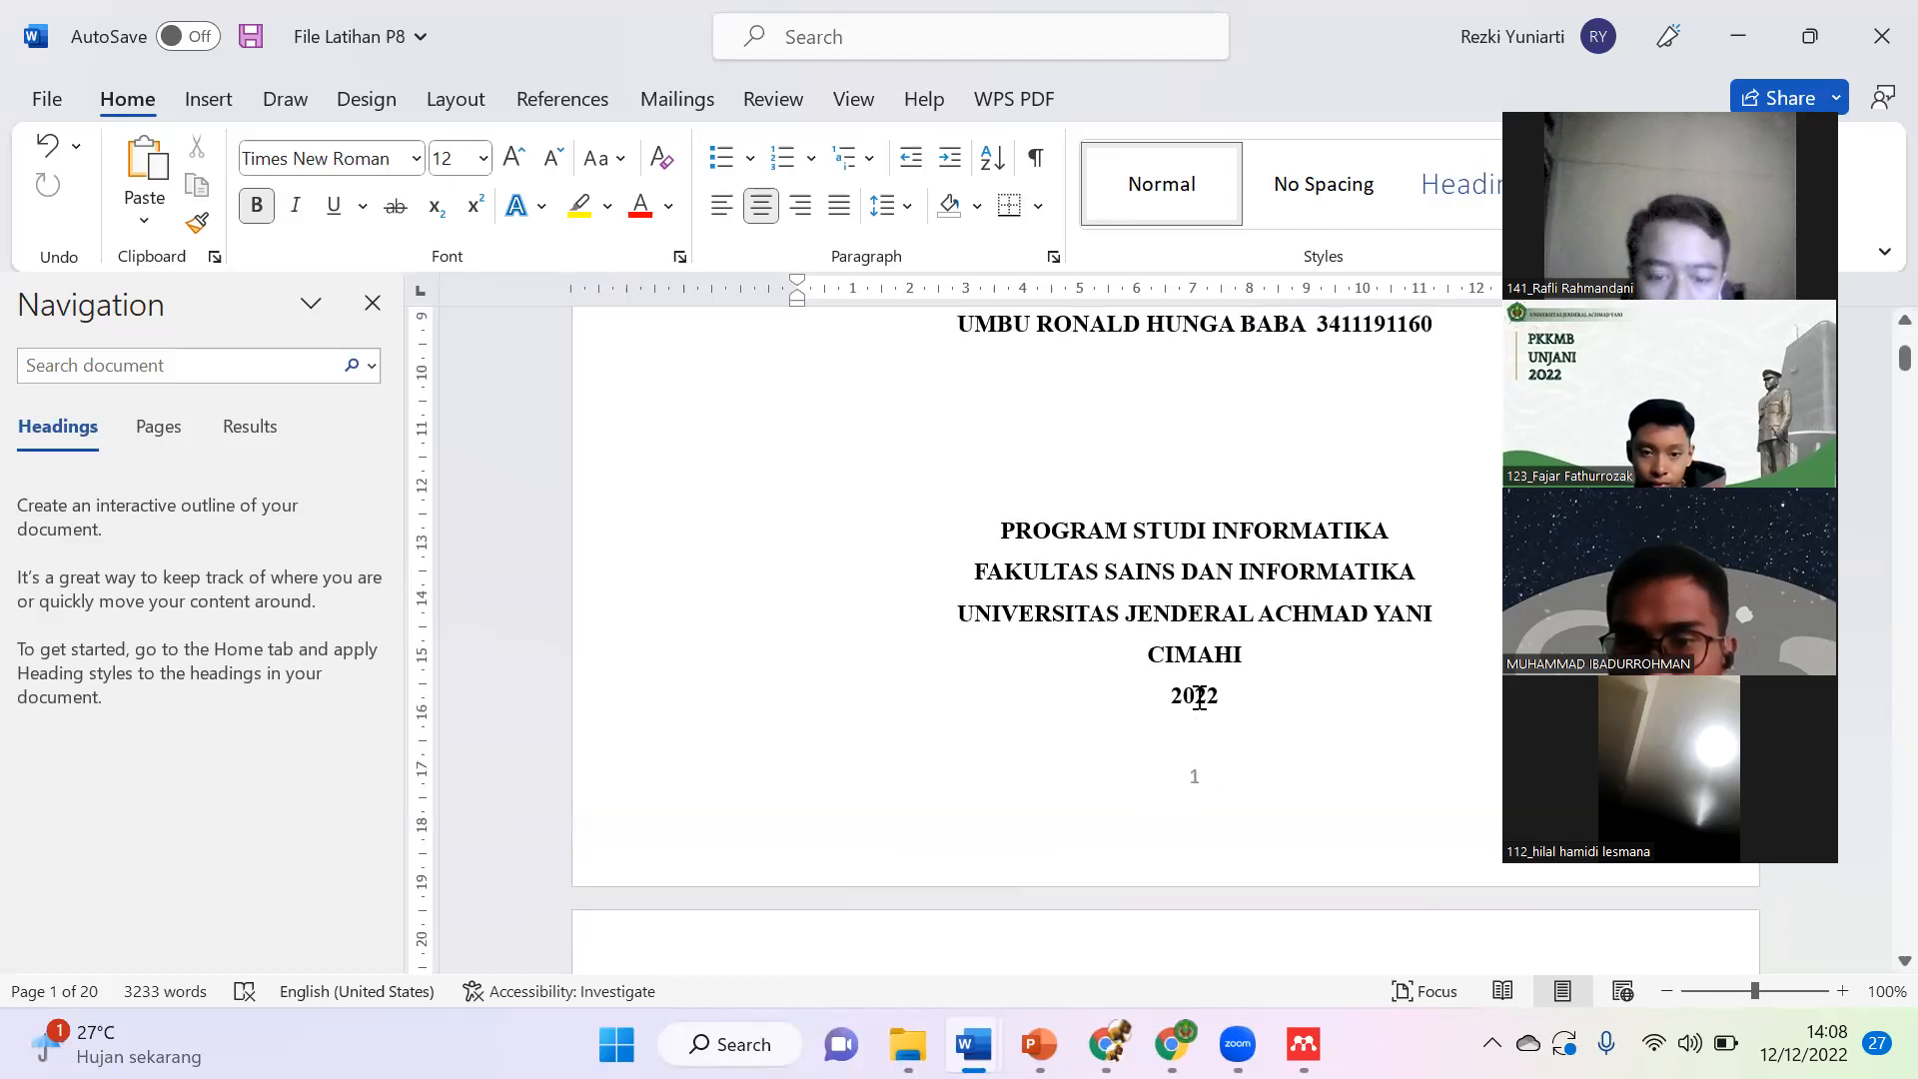
scroll(1199, 696, "down", 6)
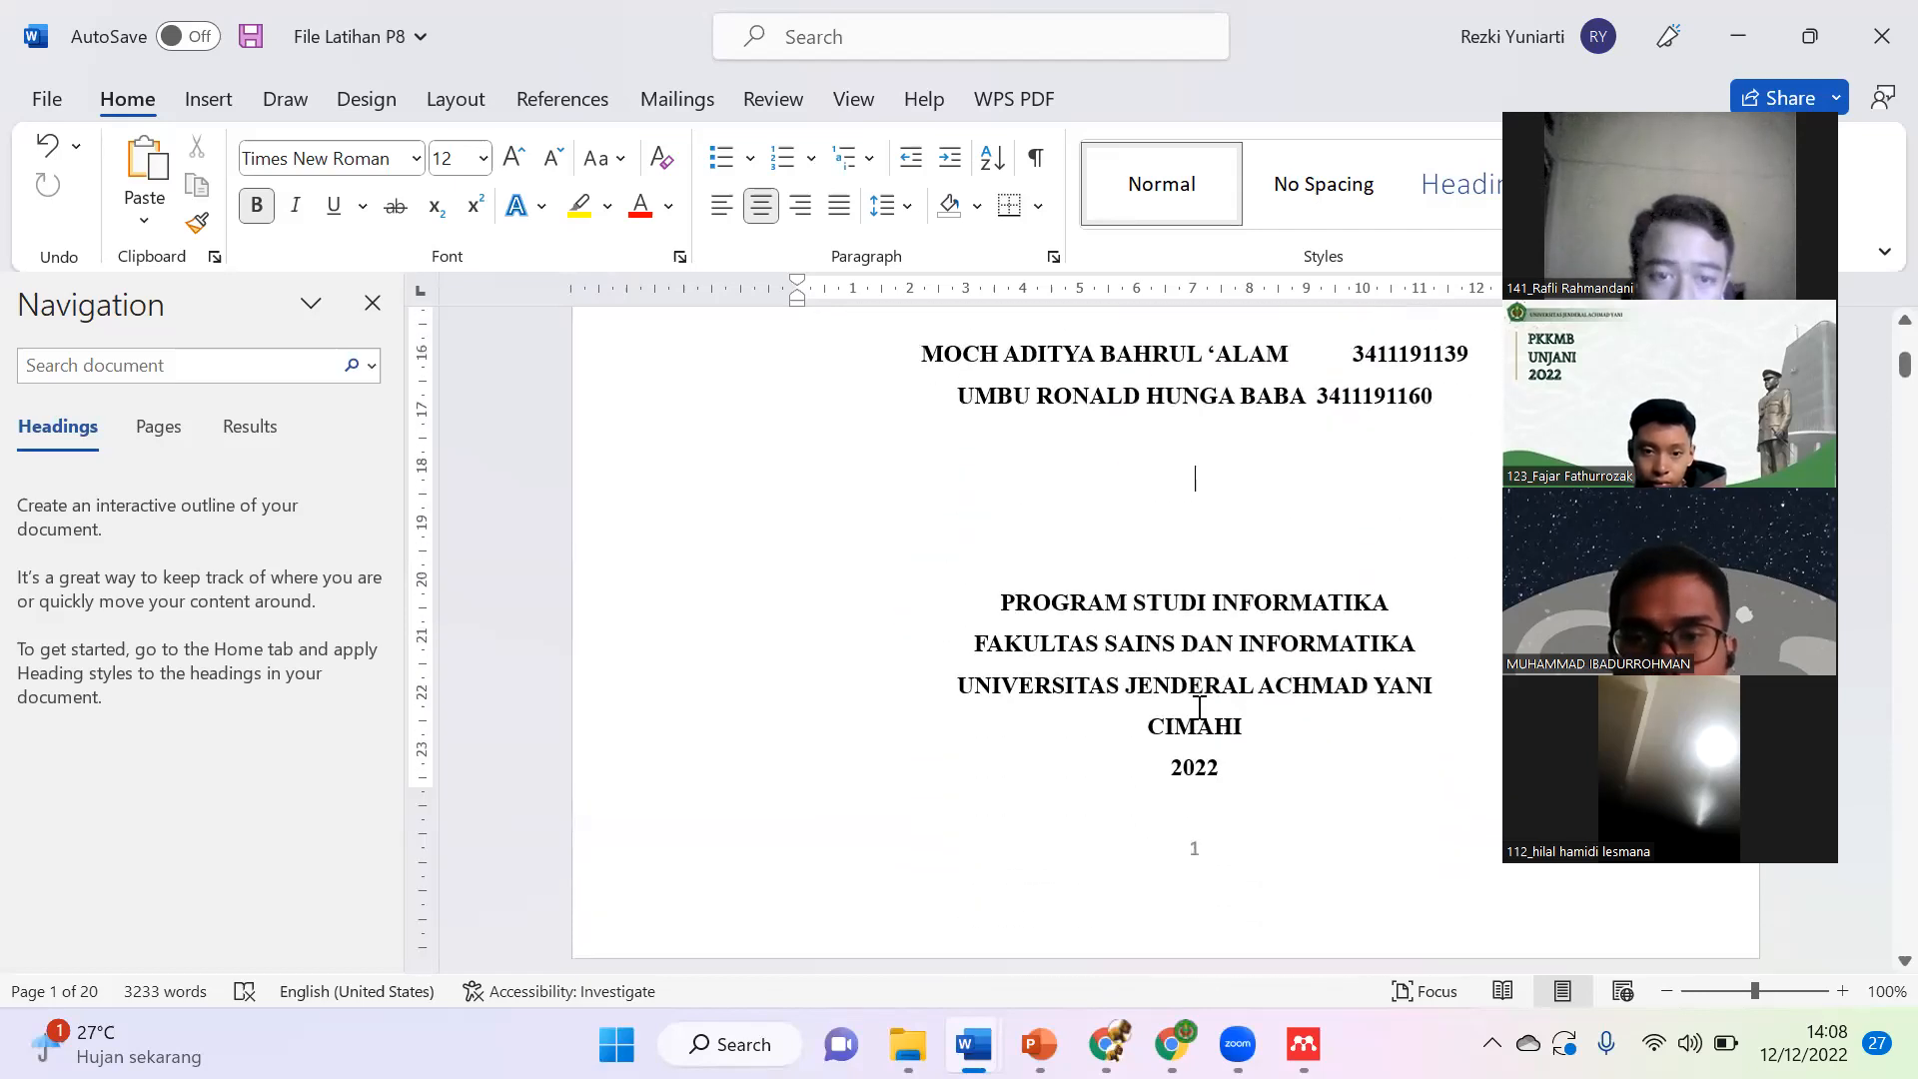
scroll(1195, 850, "up", 10)
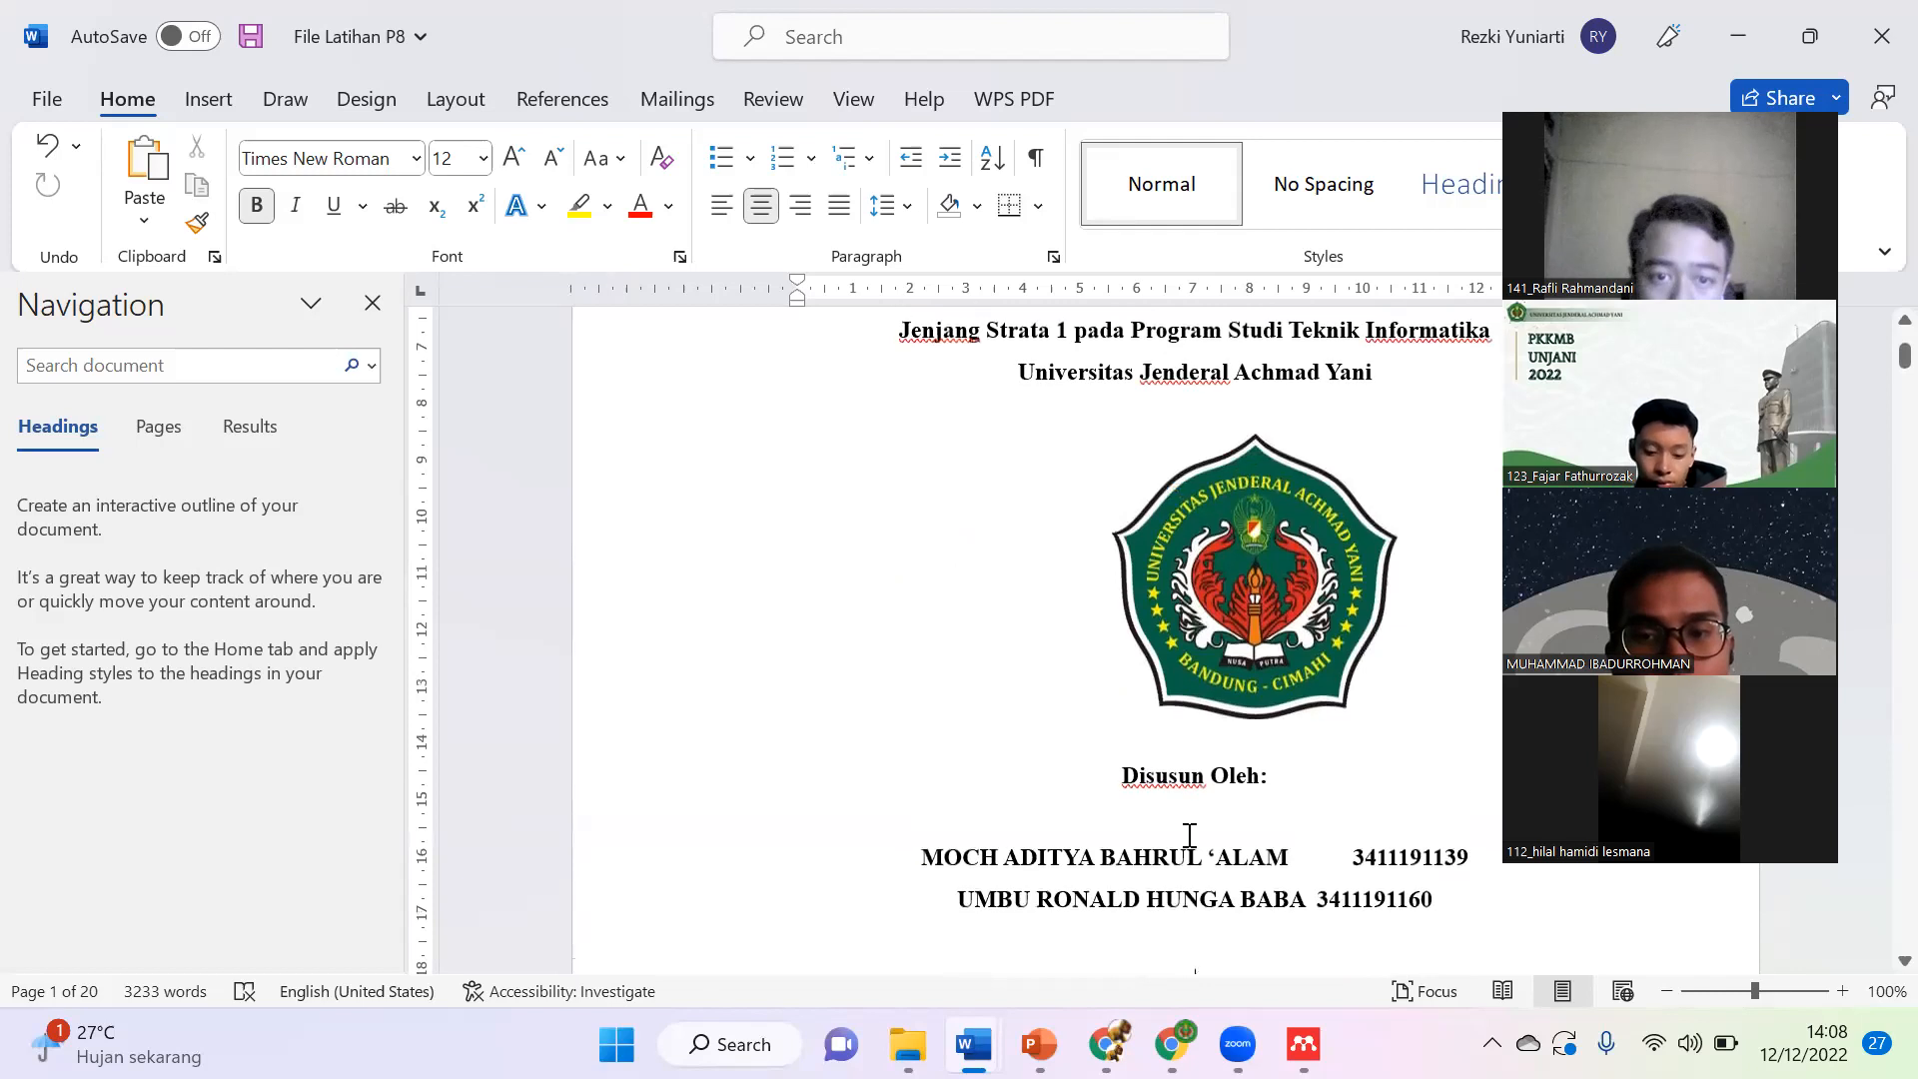
scroll(1187, 842, "down", 18)
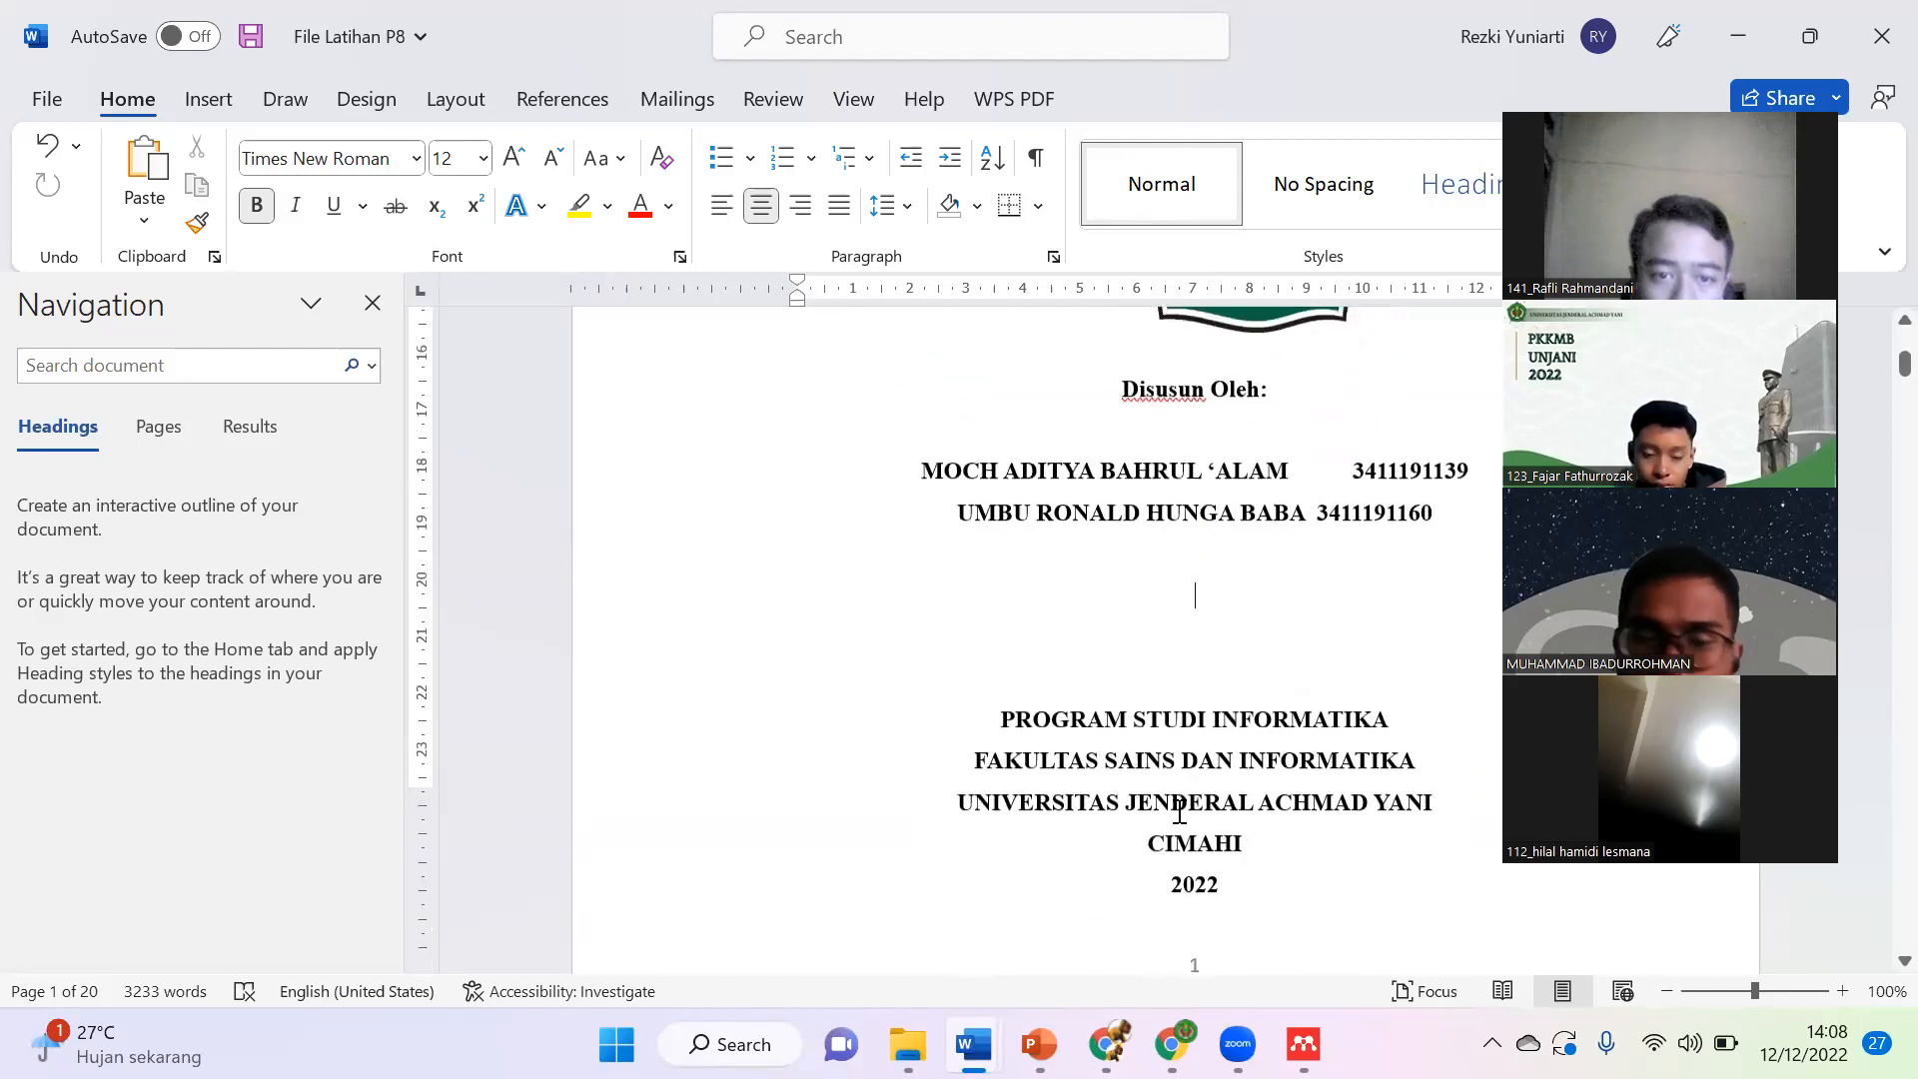
scroll(1160, 690, "down", 4)
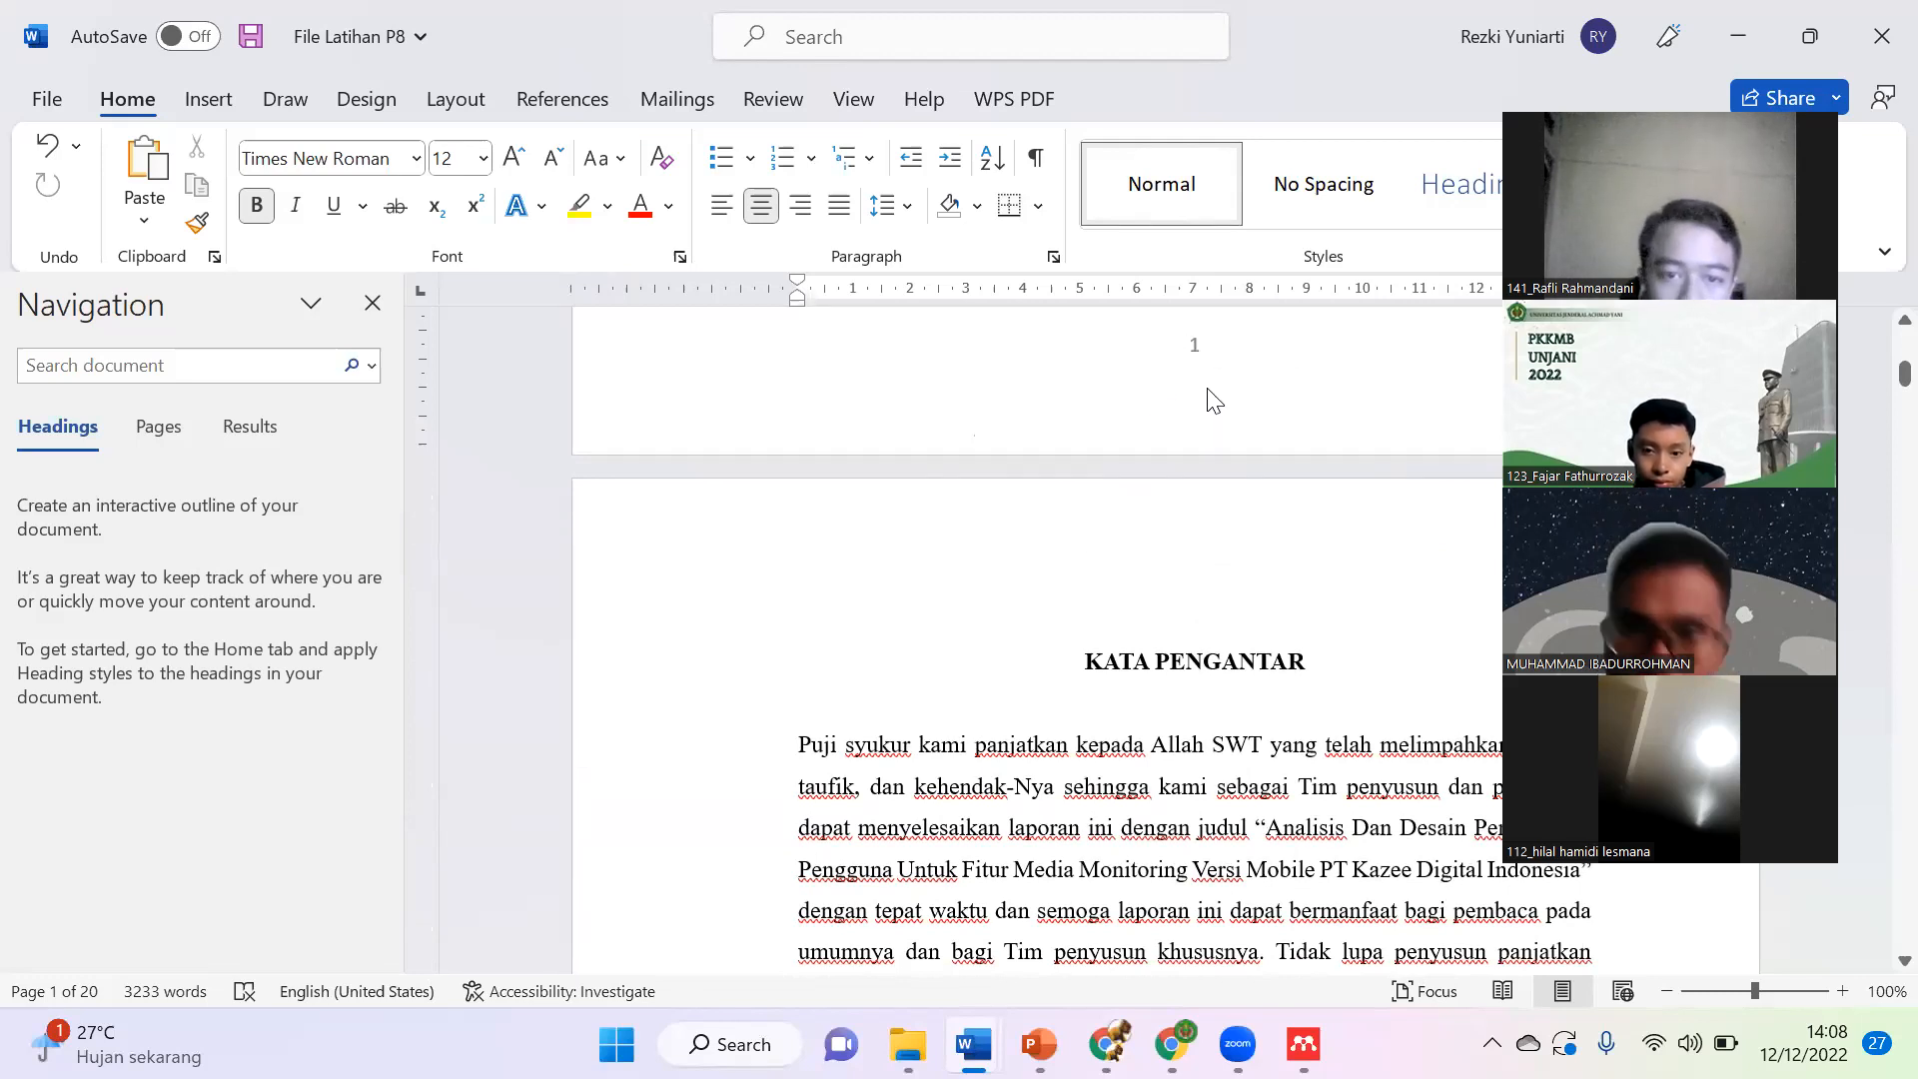
scroll(1192, 609, "down", 10)
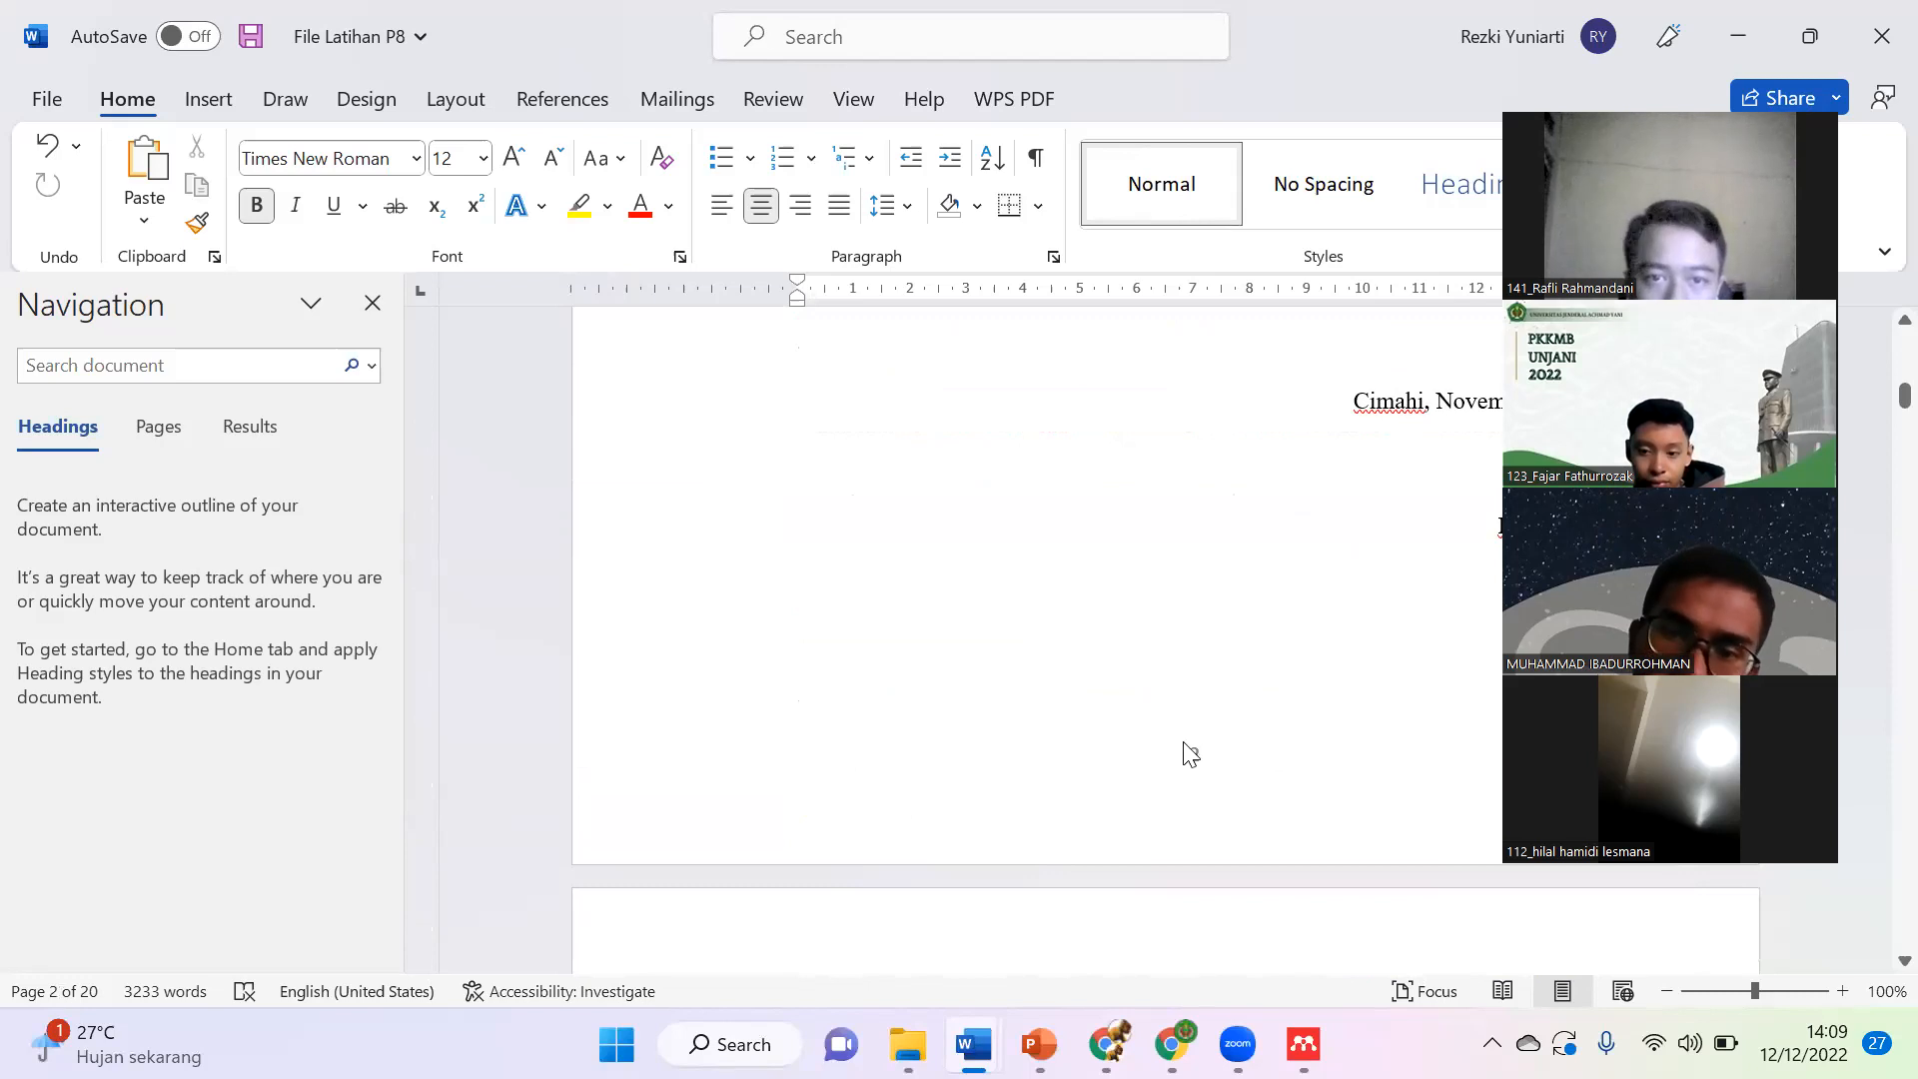
Step: Insert a Next Page section break directly before the KATA PENGANTAR heading
scroll(1194, 712, "up", 10)
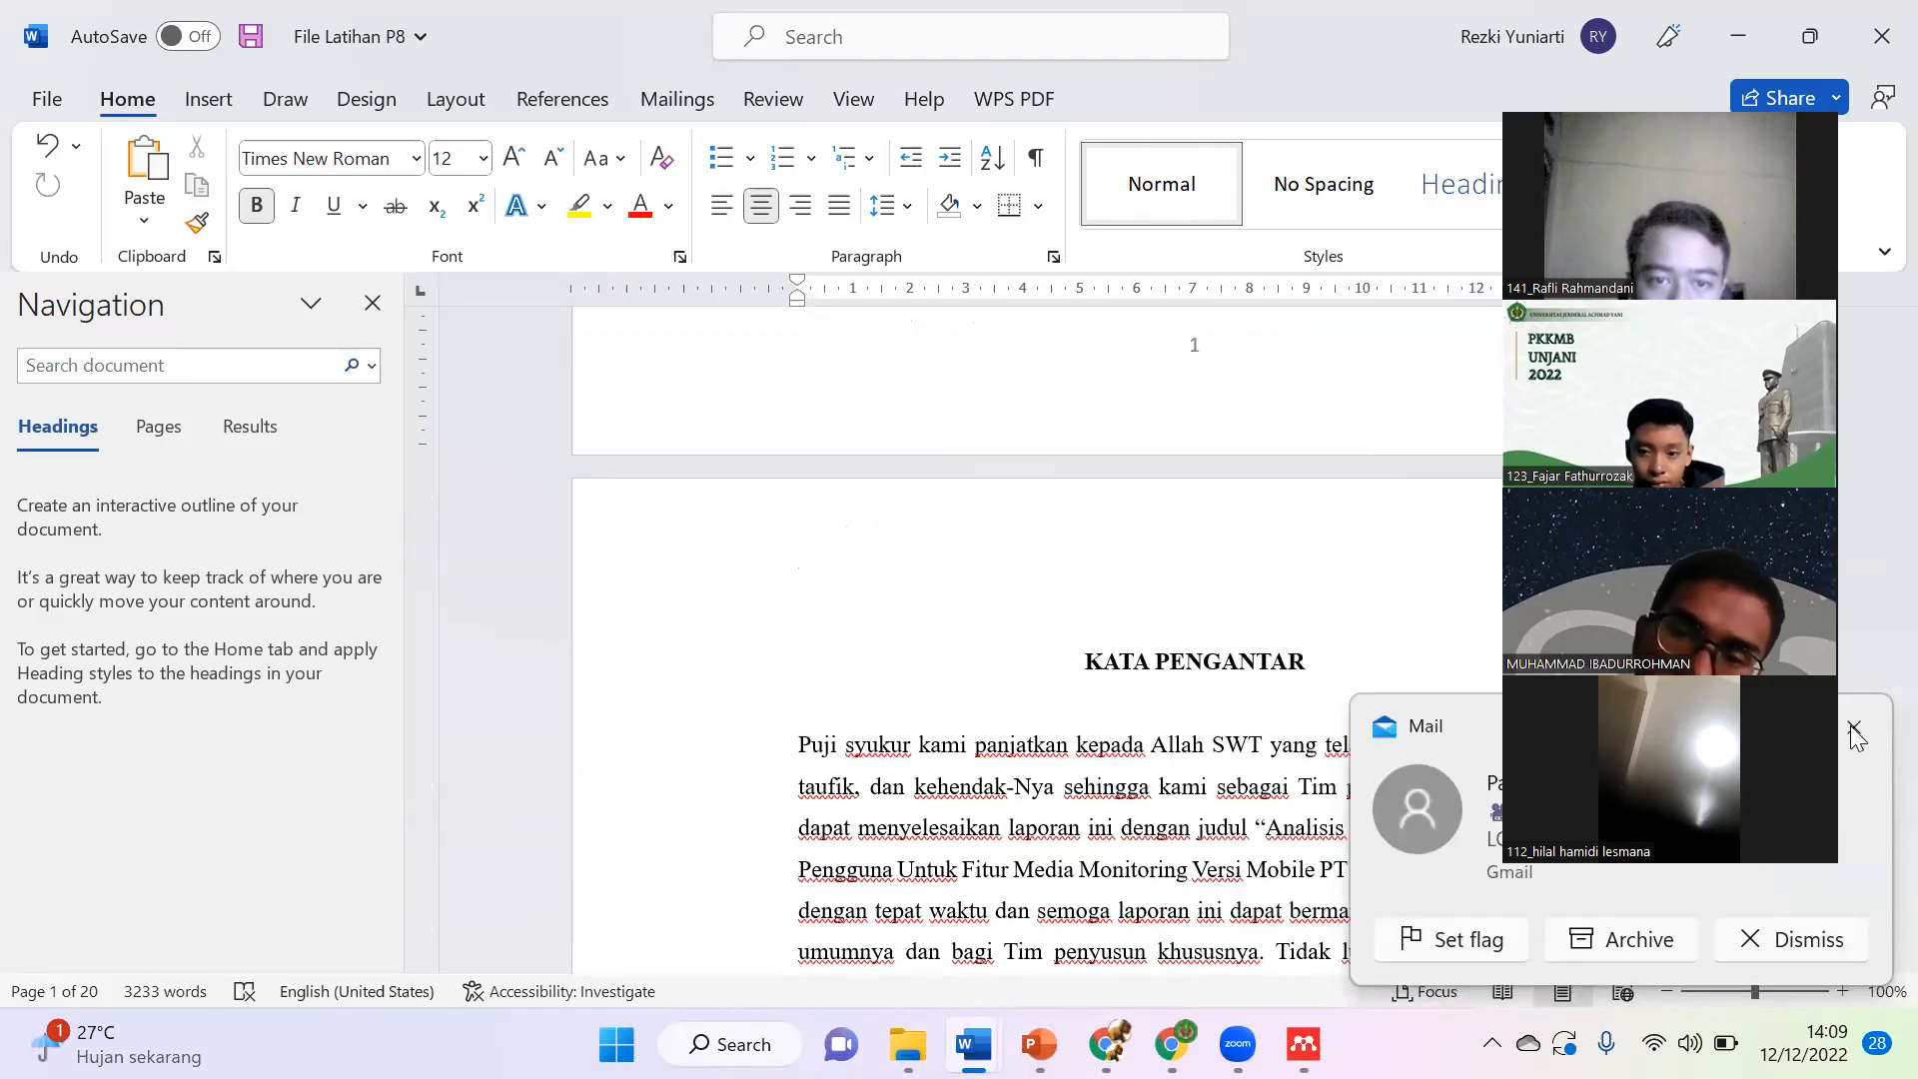
left_click(1855, 730)
left_click(1093, 662)
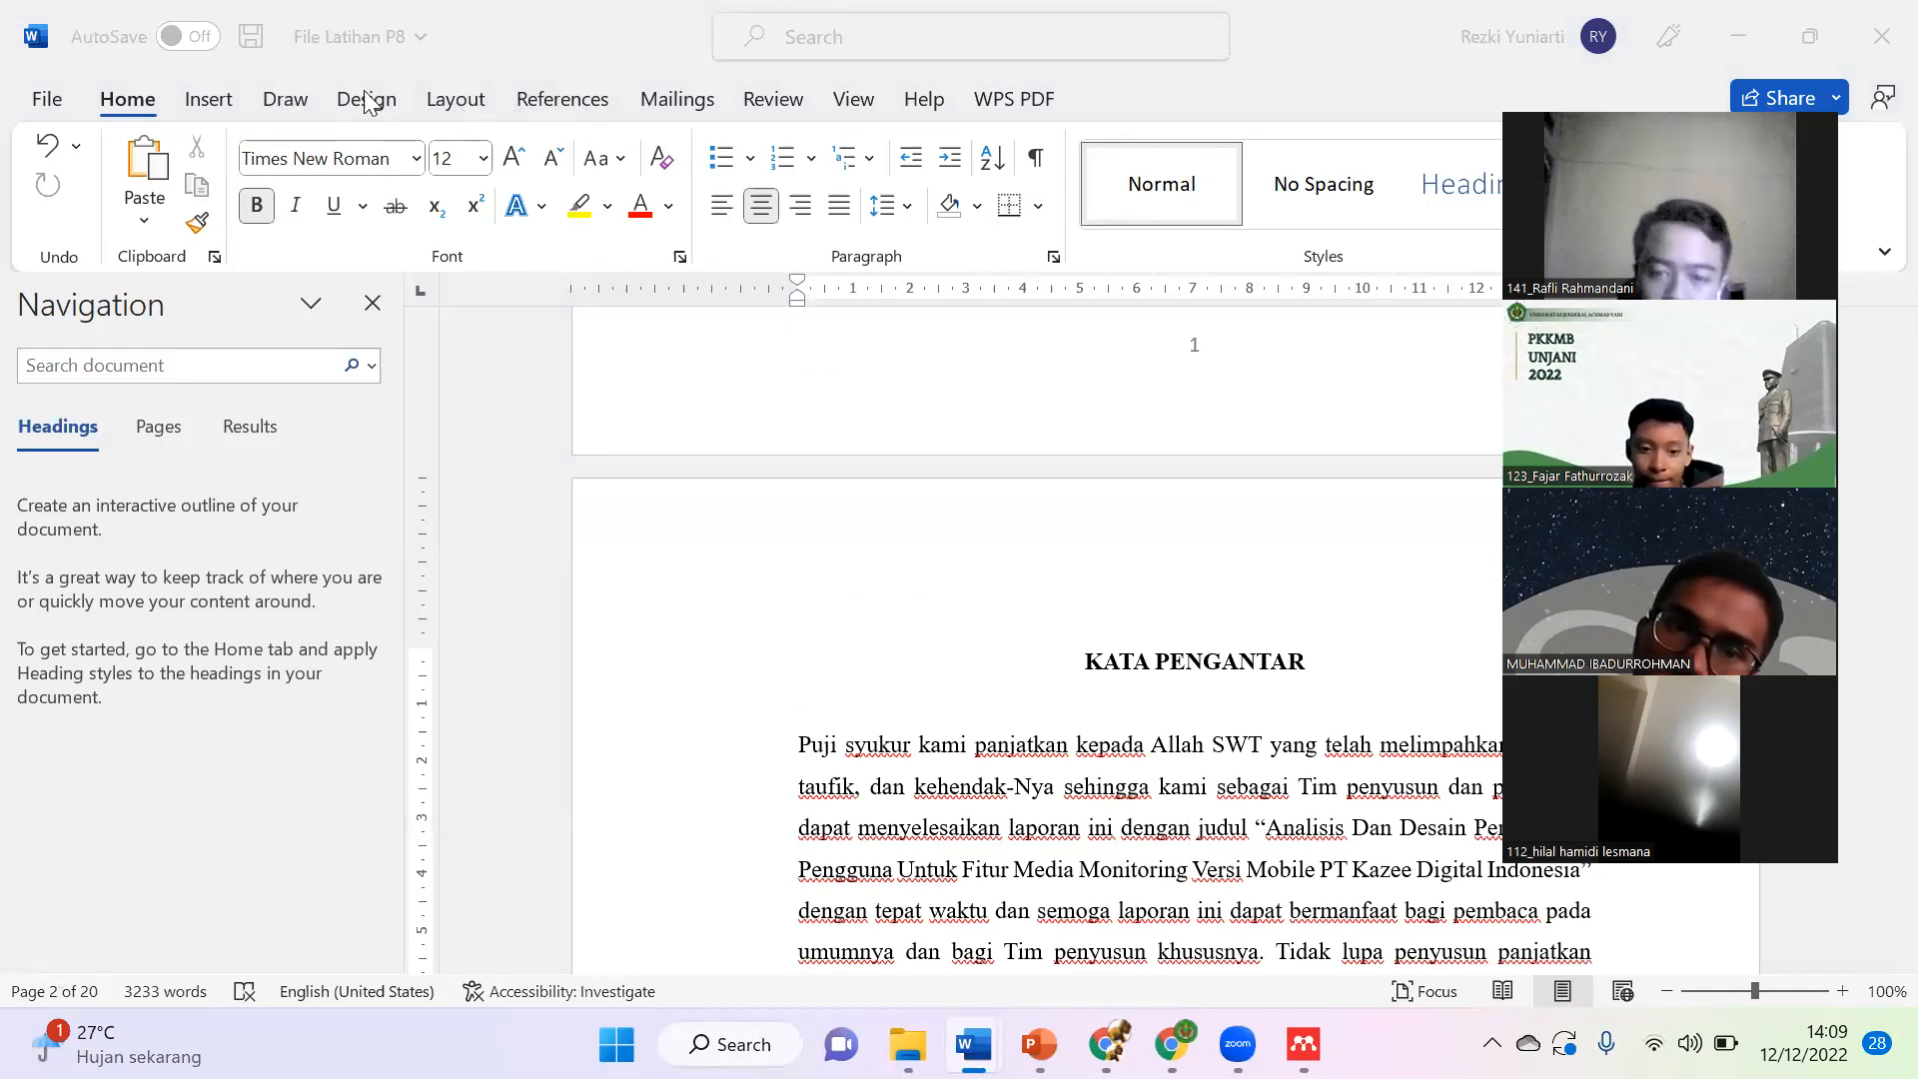
left_click(443, 102)
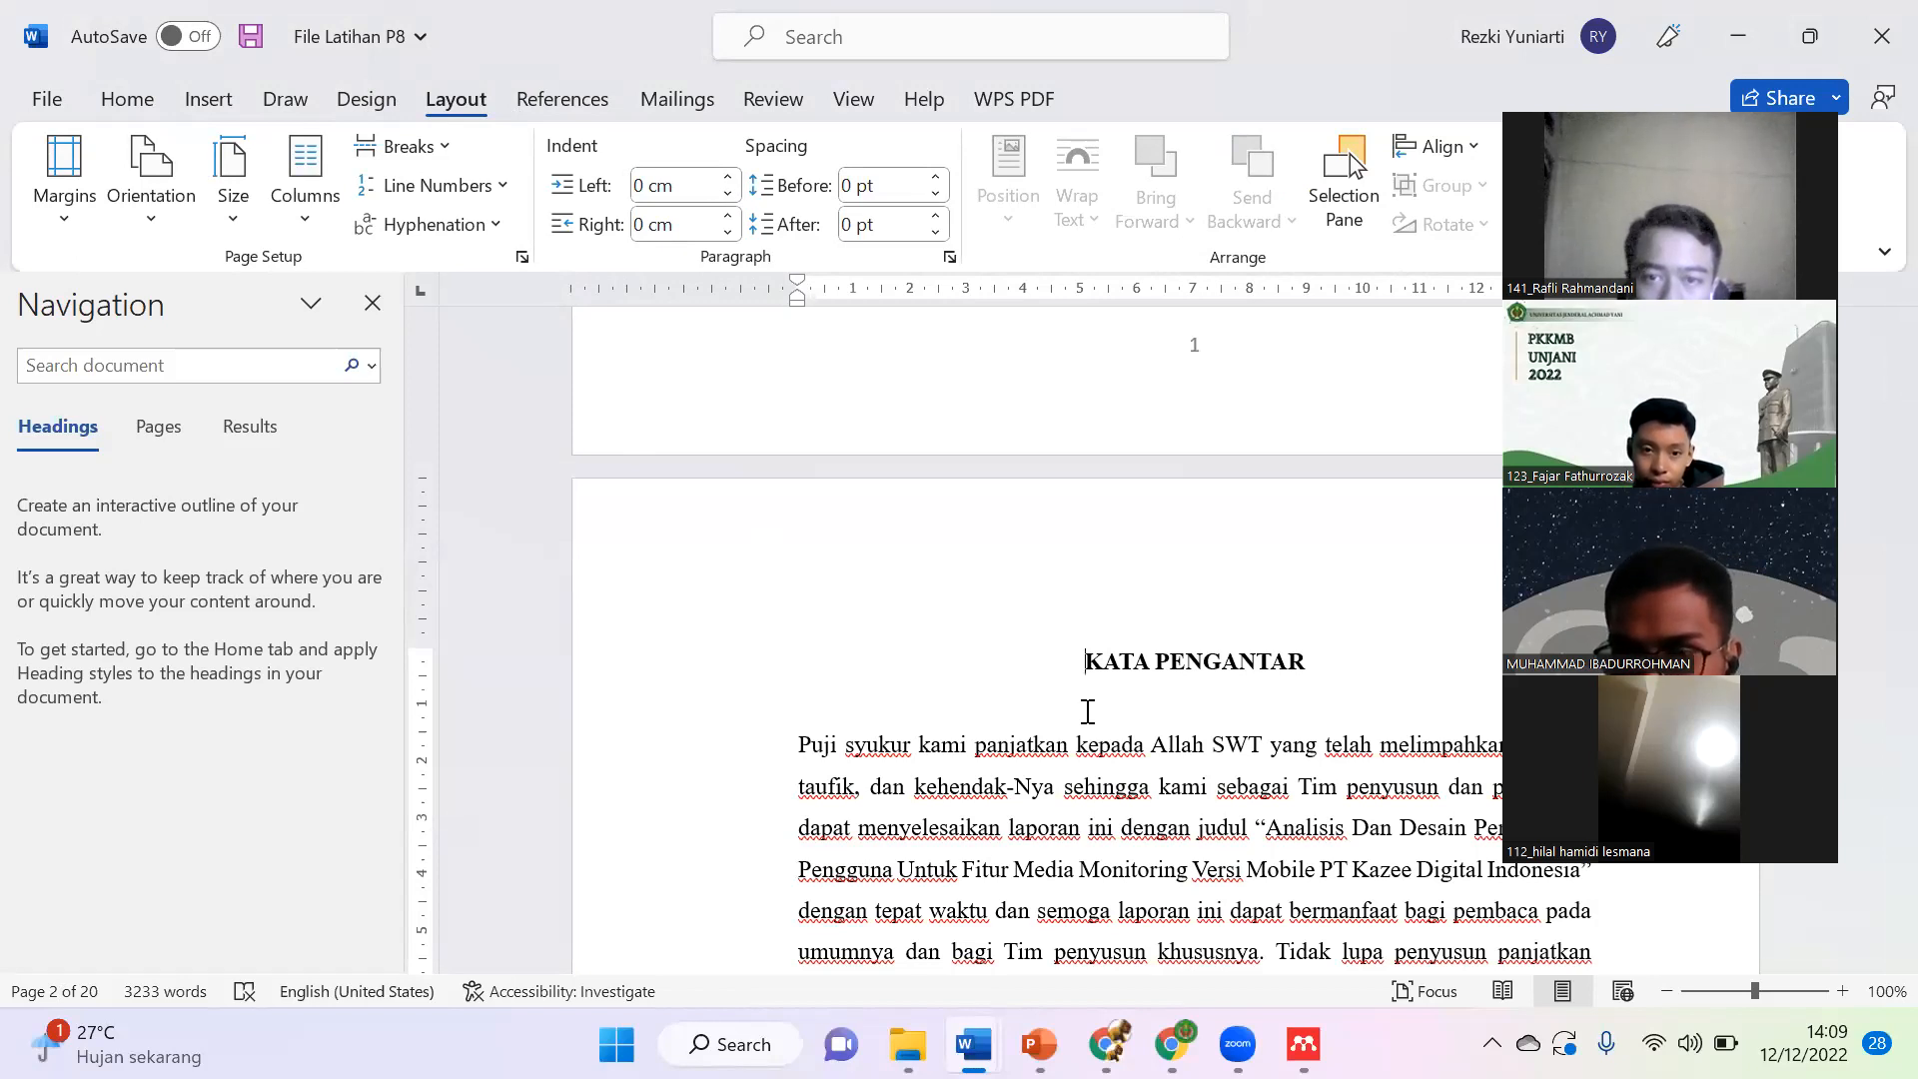
scroll(1088, 711, "down", 20)
scroll(1097, 689, "down", 10)
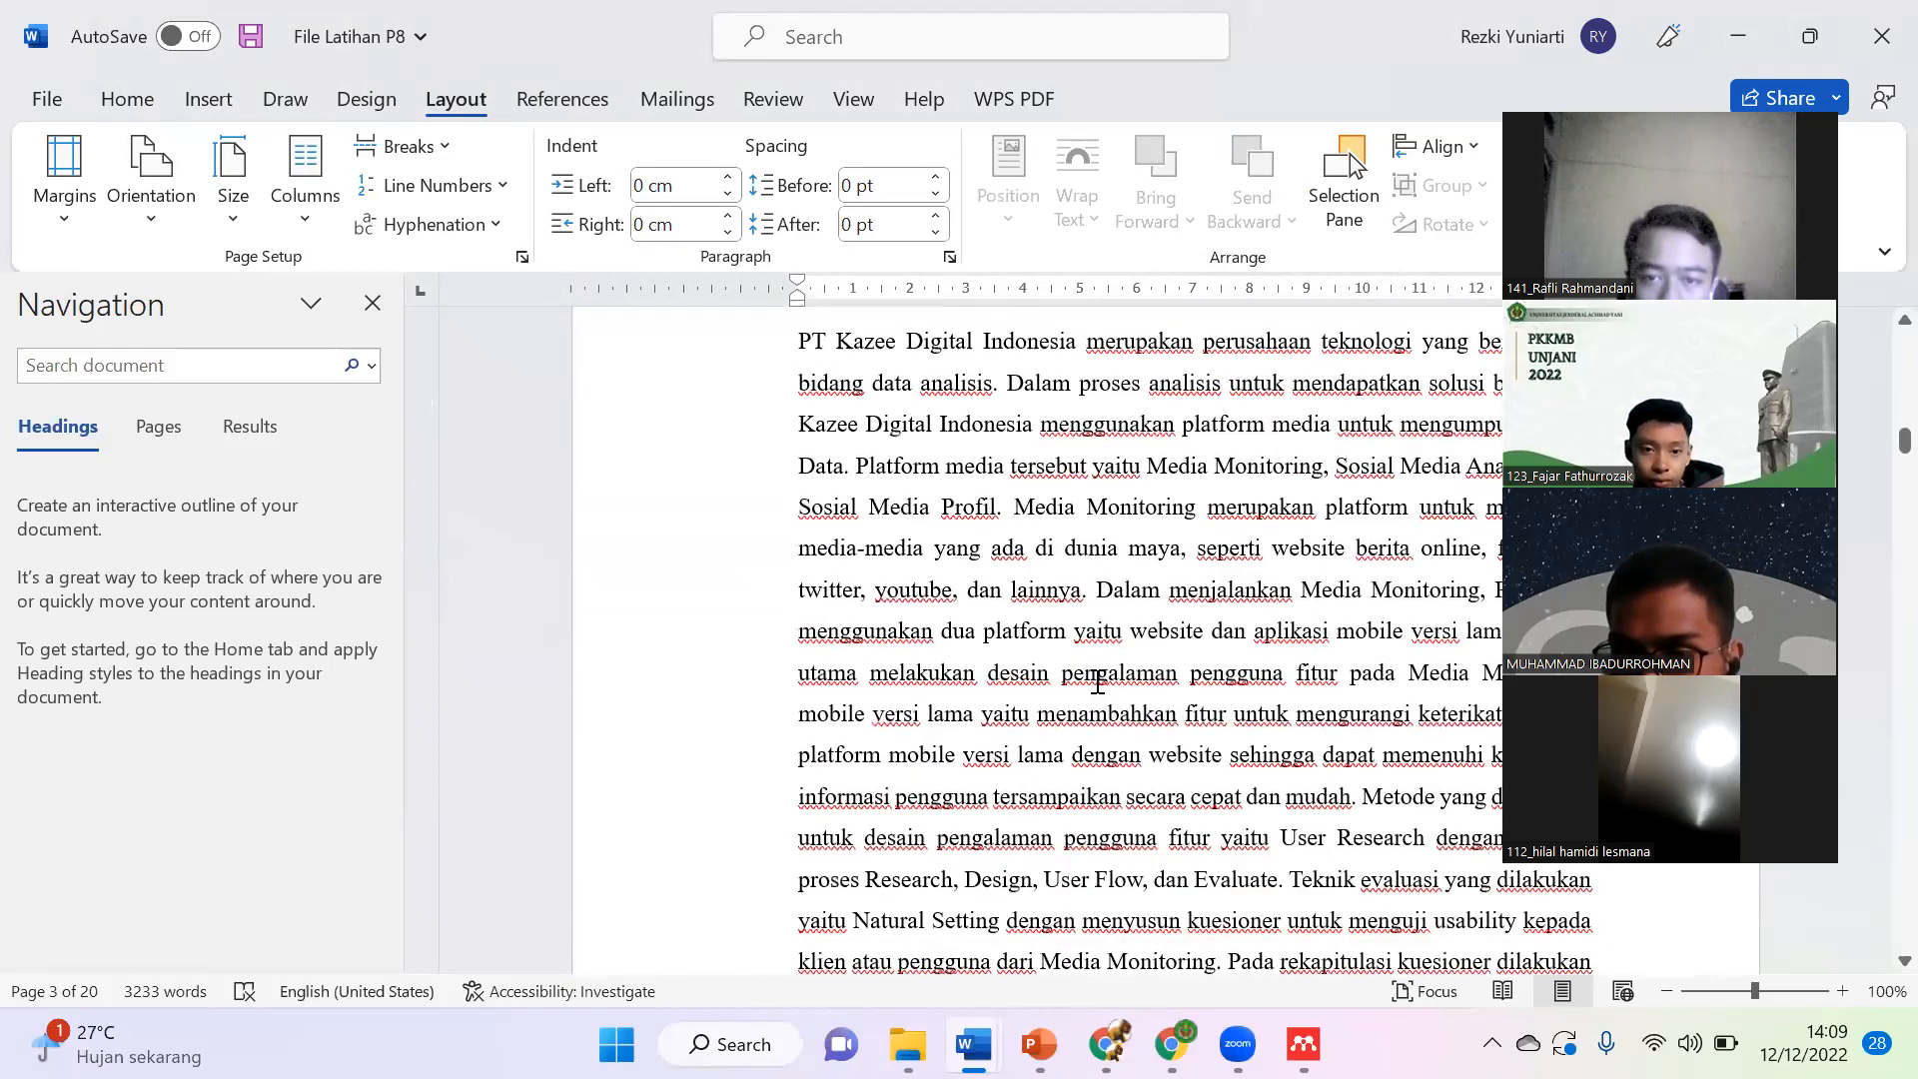
scroll(1097, 683, "down", 2)
scroll(1097, 673, "up", 20)
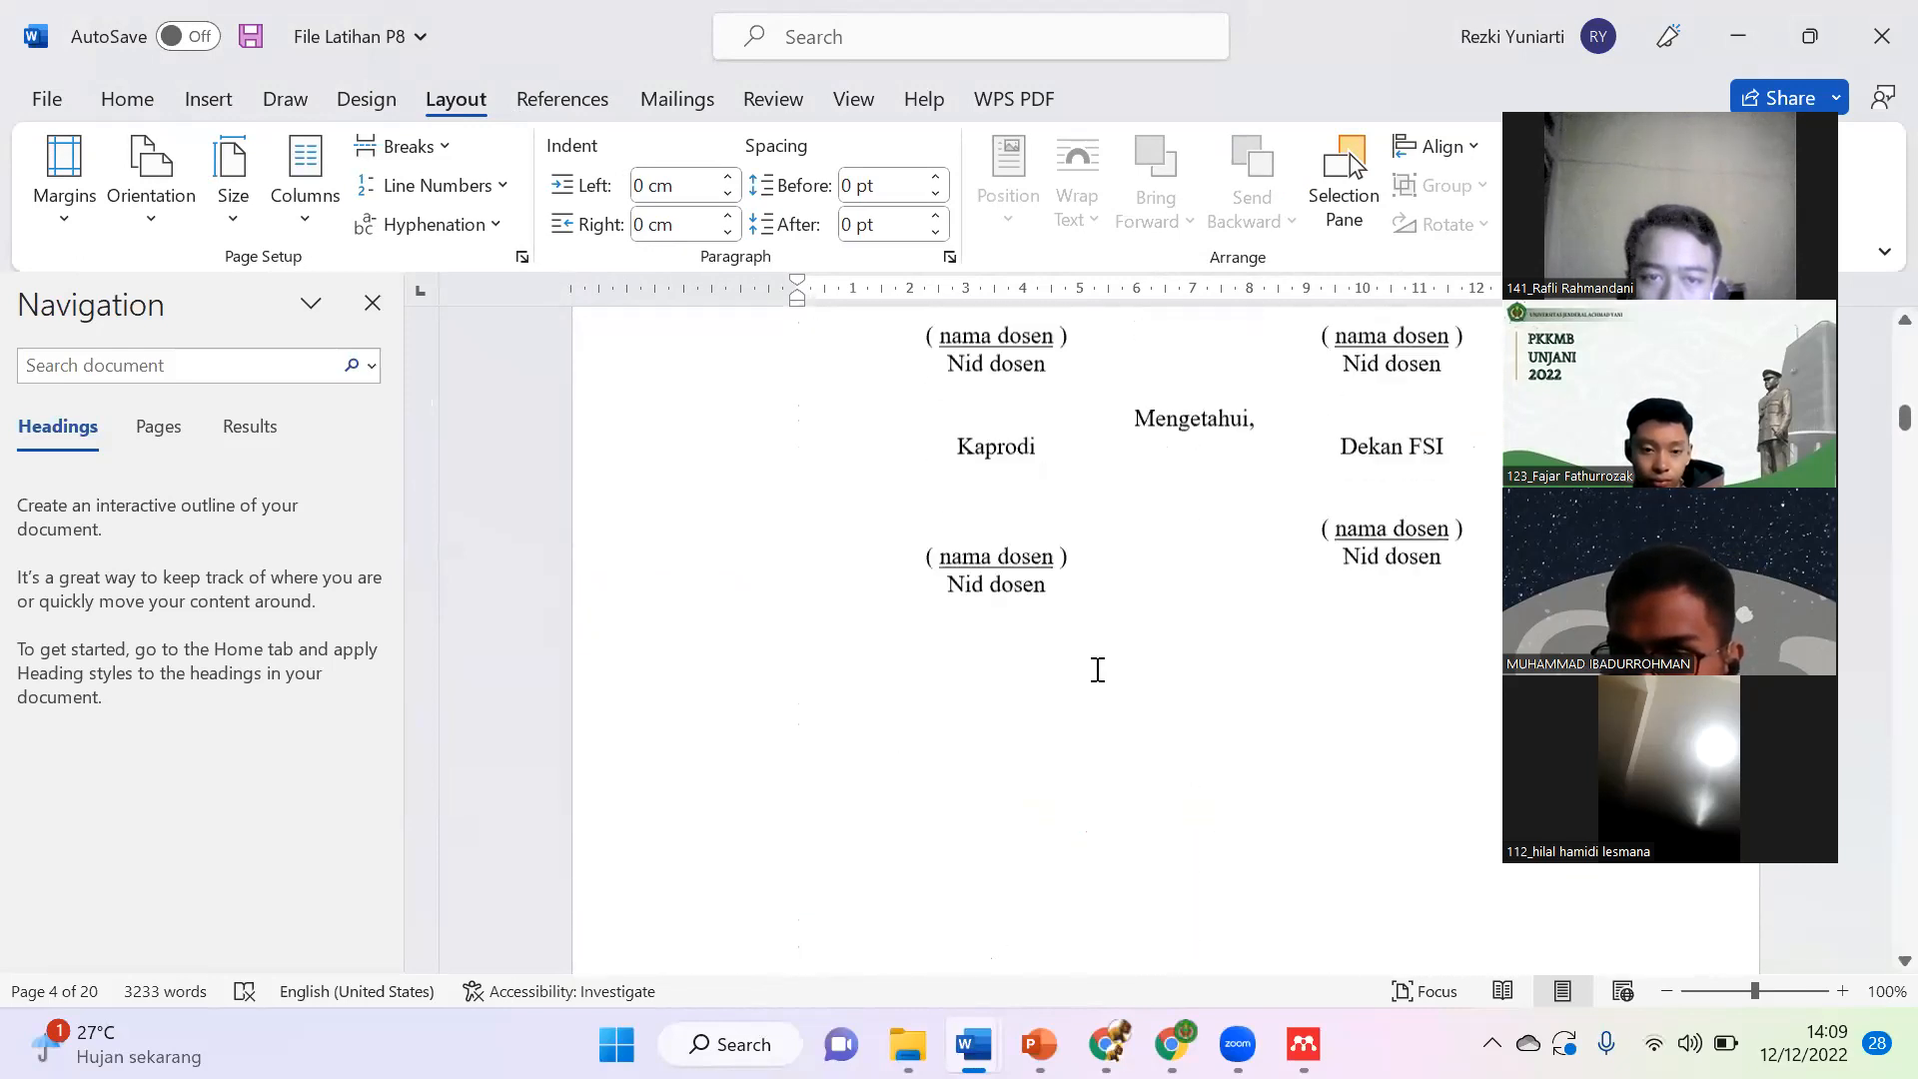
scroll(1097, 673, "up", 6)
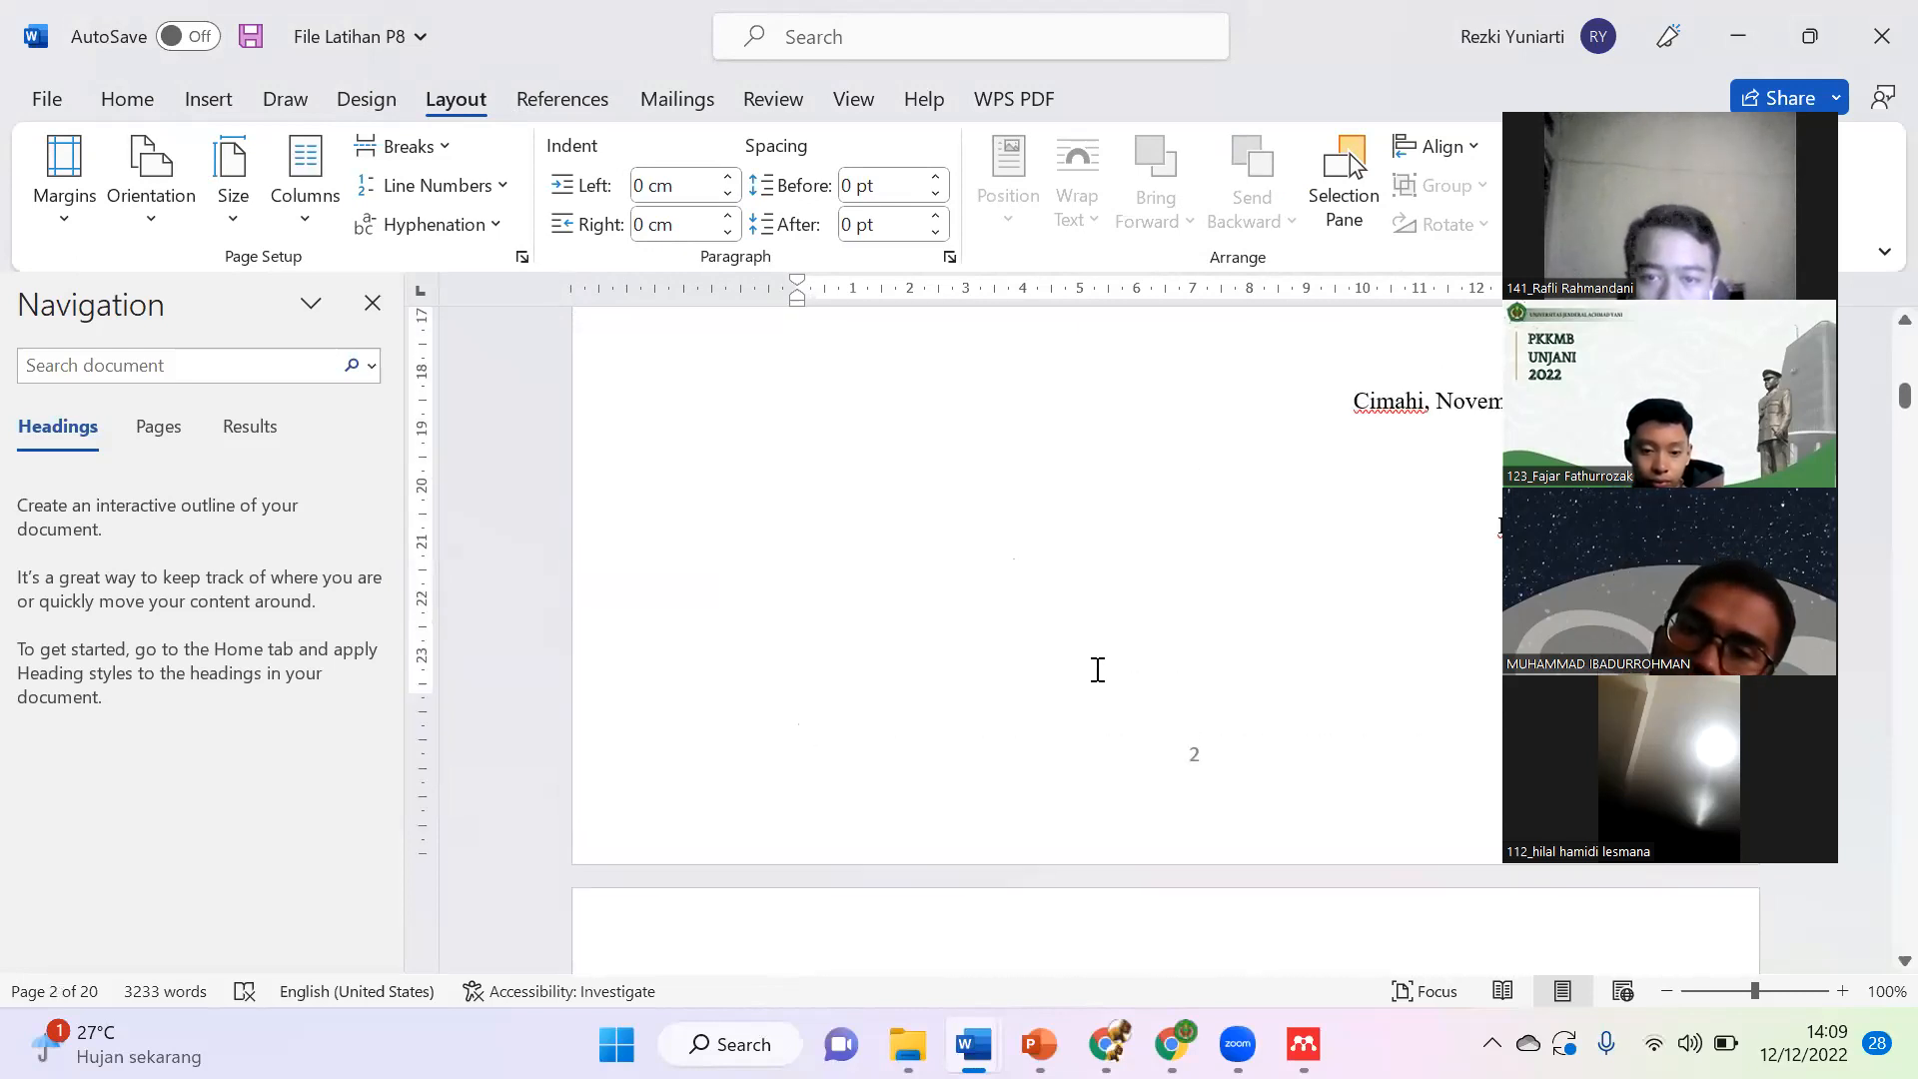
scroll(1097, 669, "up", 18)
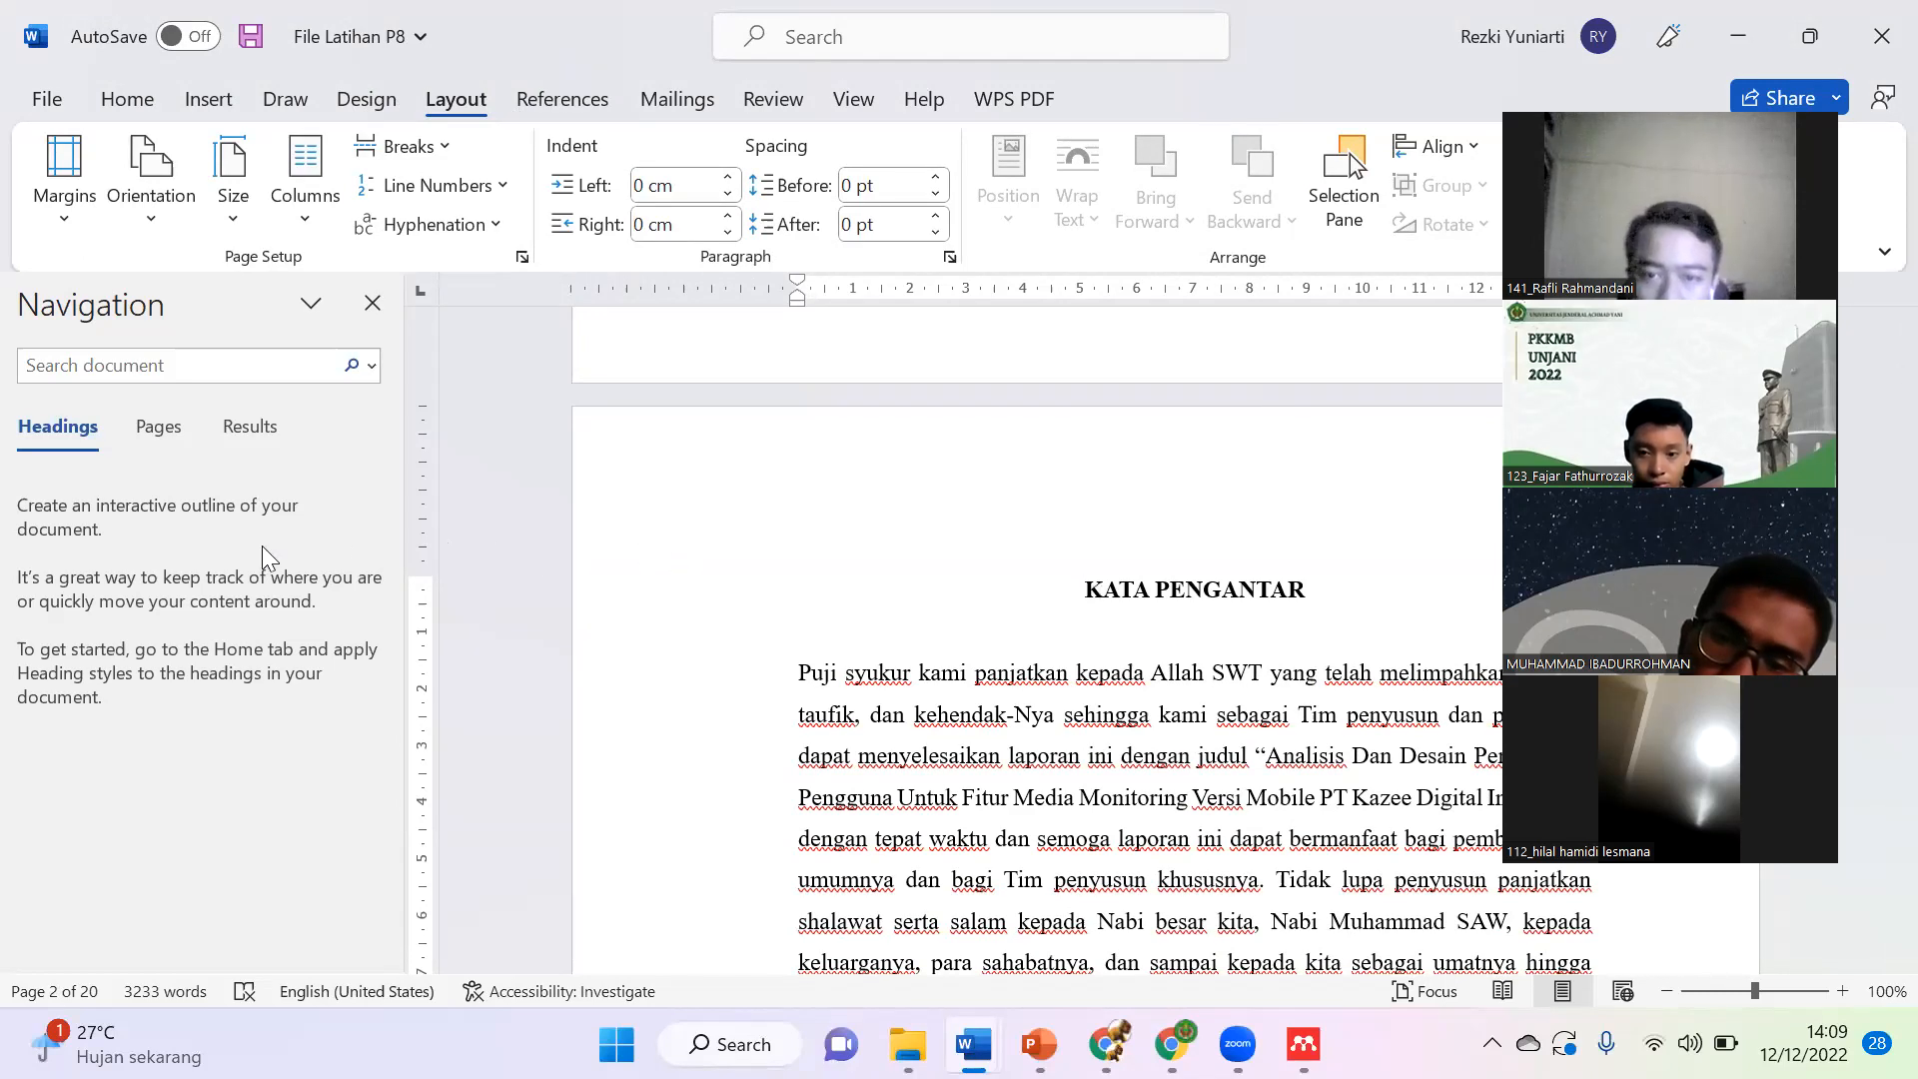
left_click(446, 156)
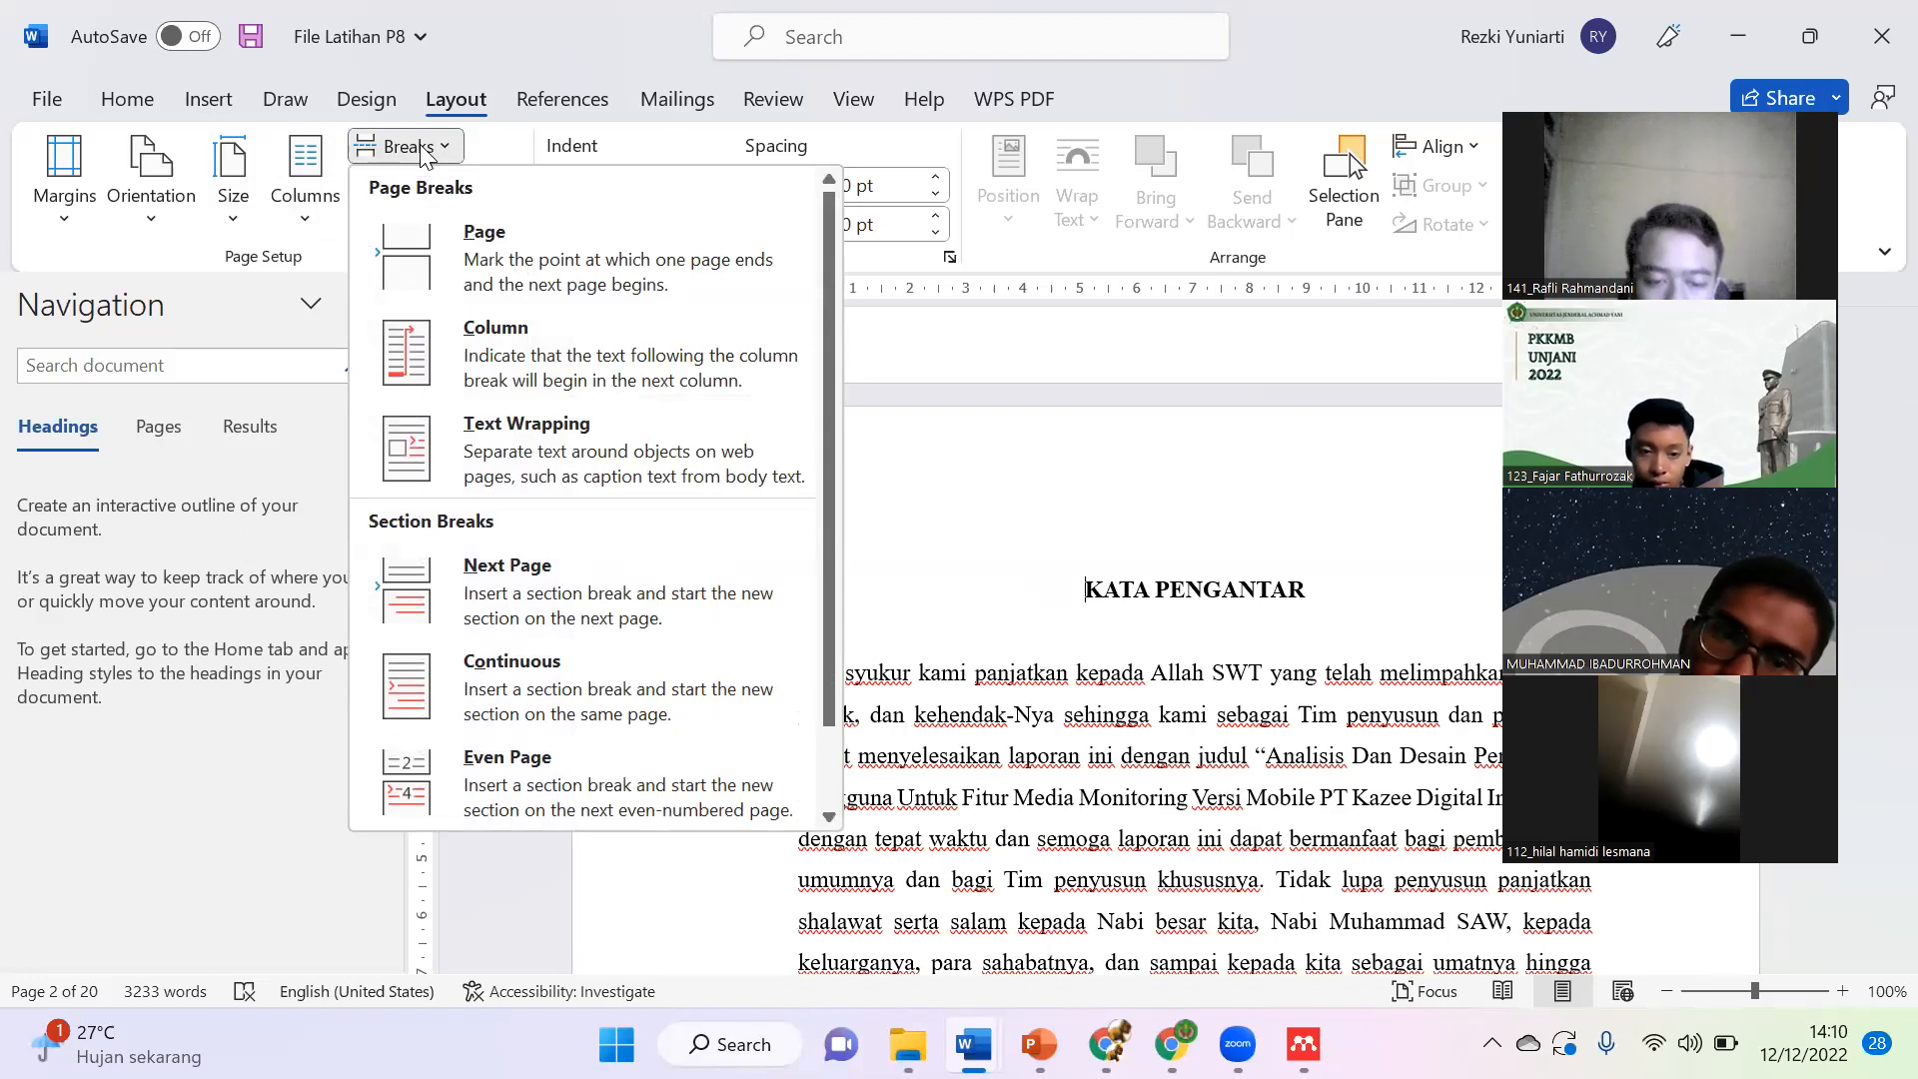
left_click(474, 616)
Step: Format the KATA PENGANTAR section's footer page numbers as i, ii, iii starting at i, and return to the document body
scroll(1099, 636, "down", 12)
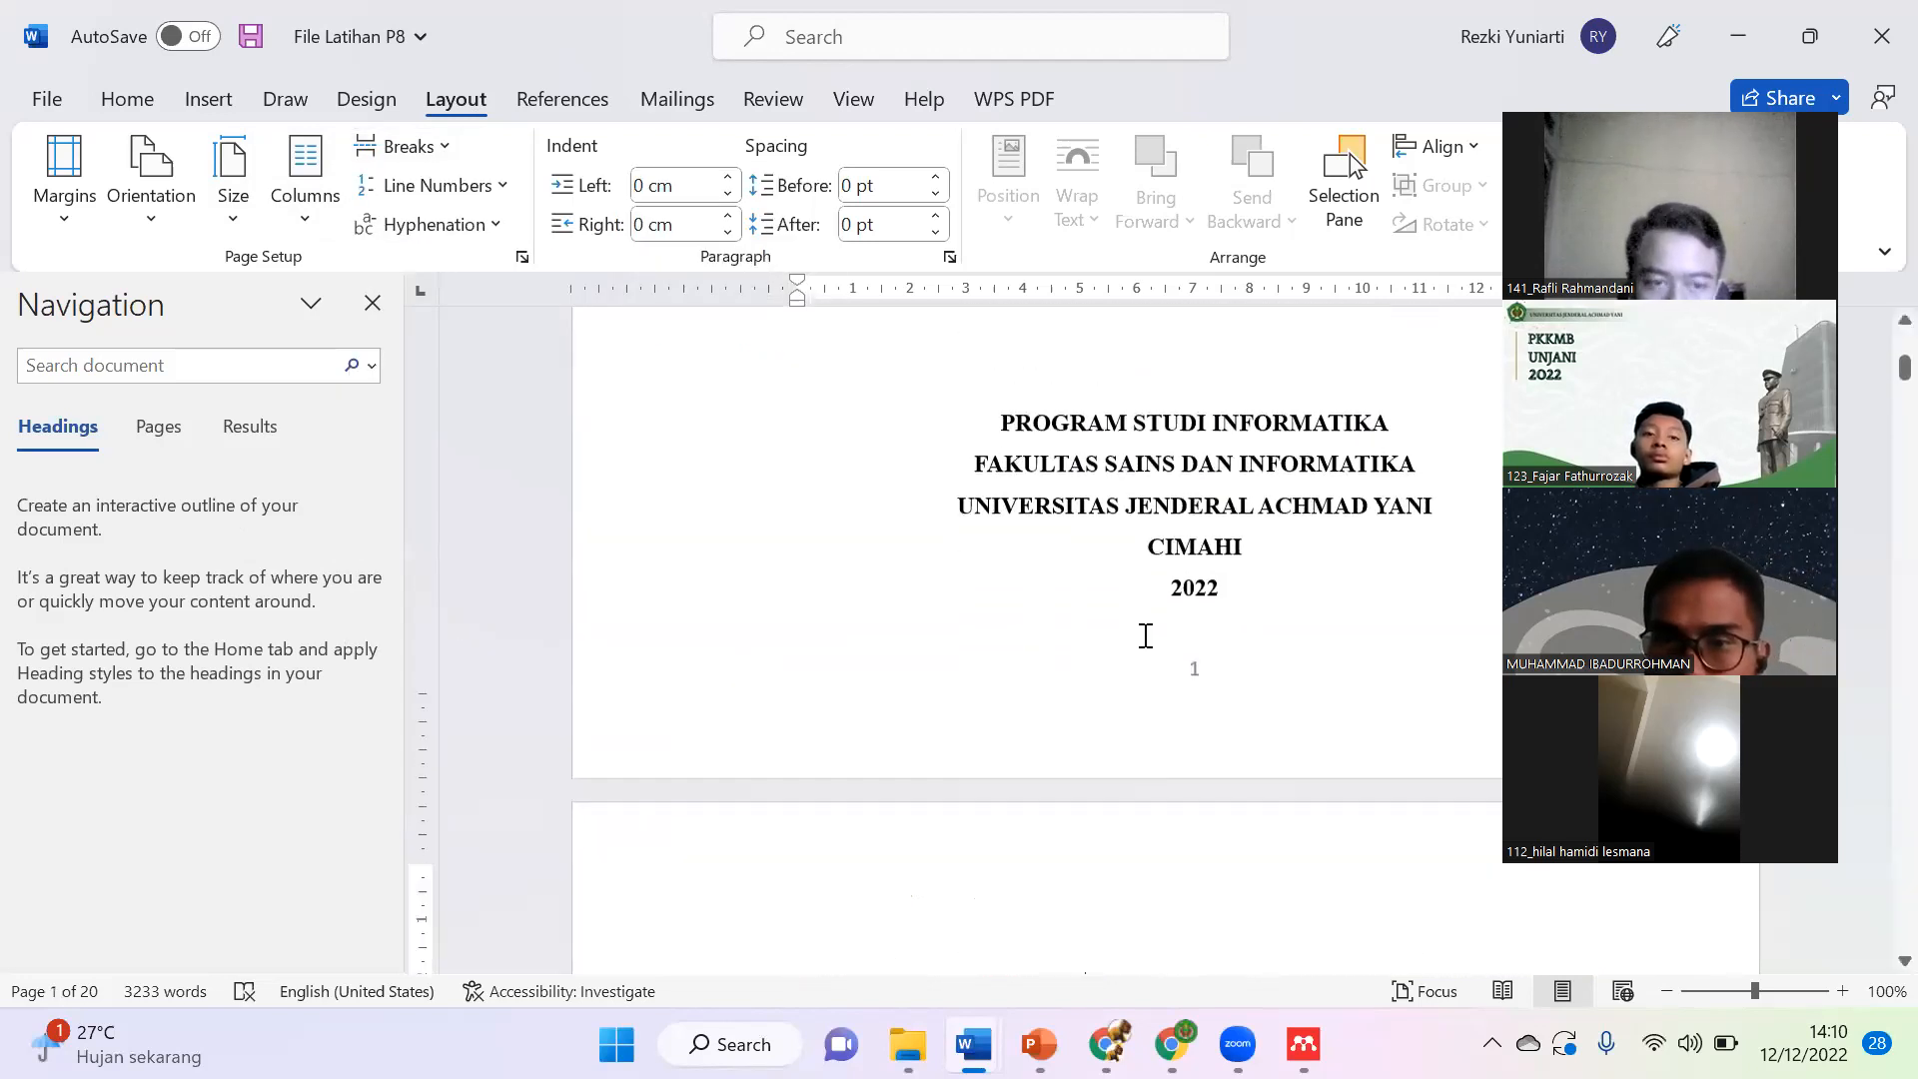
scroll(1148, 631, "down", 4)
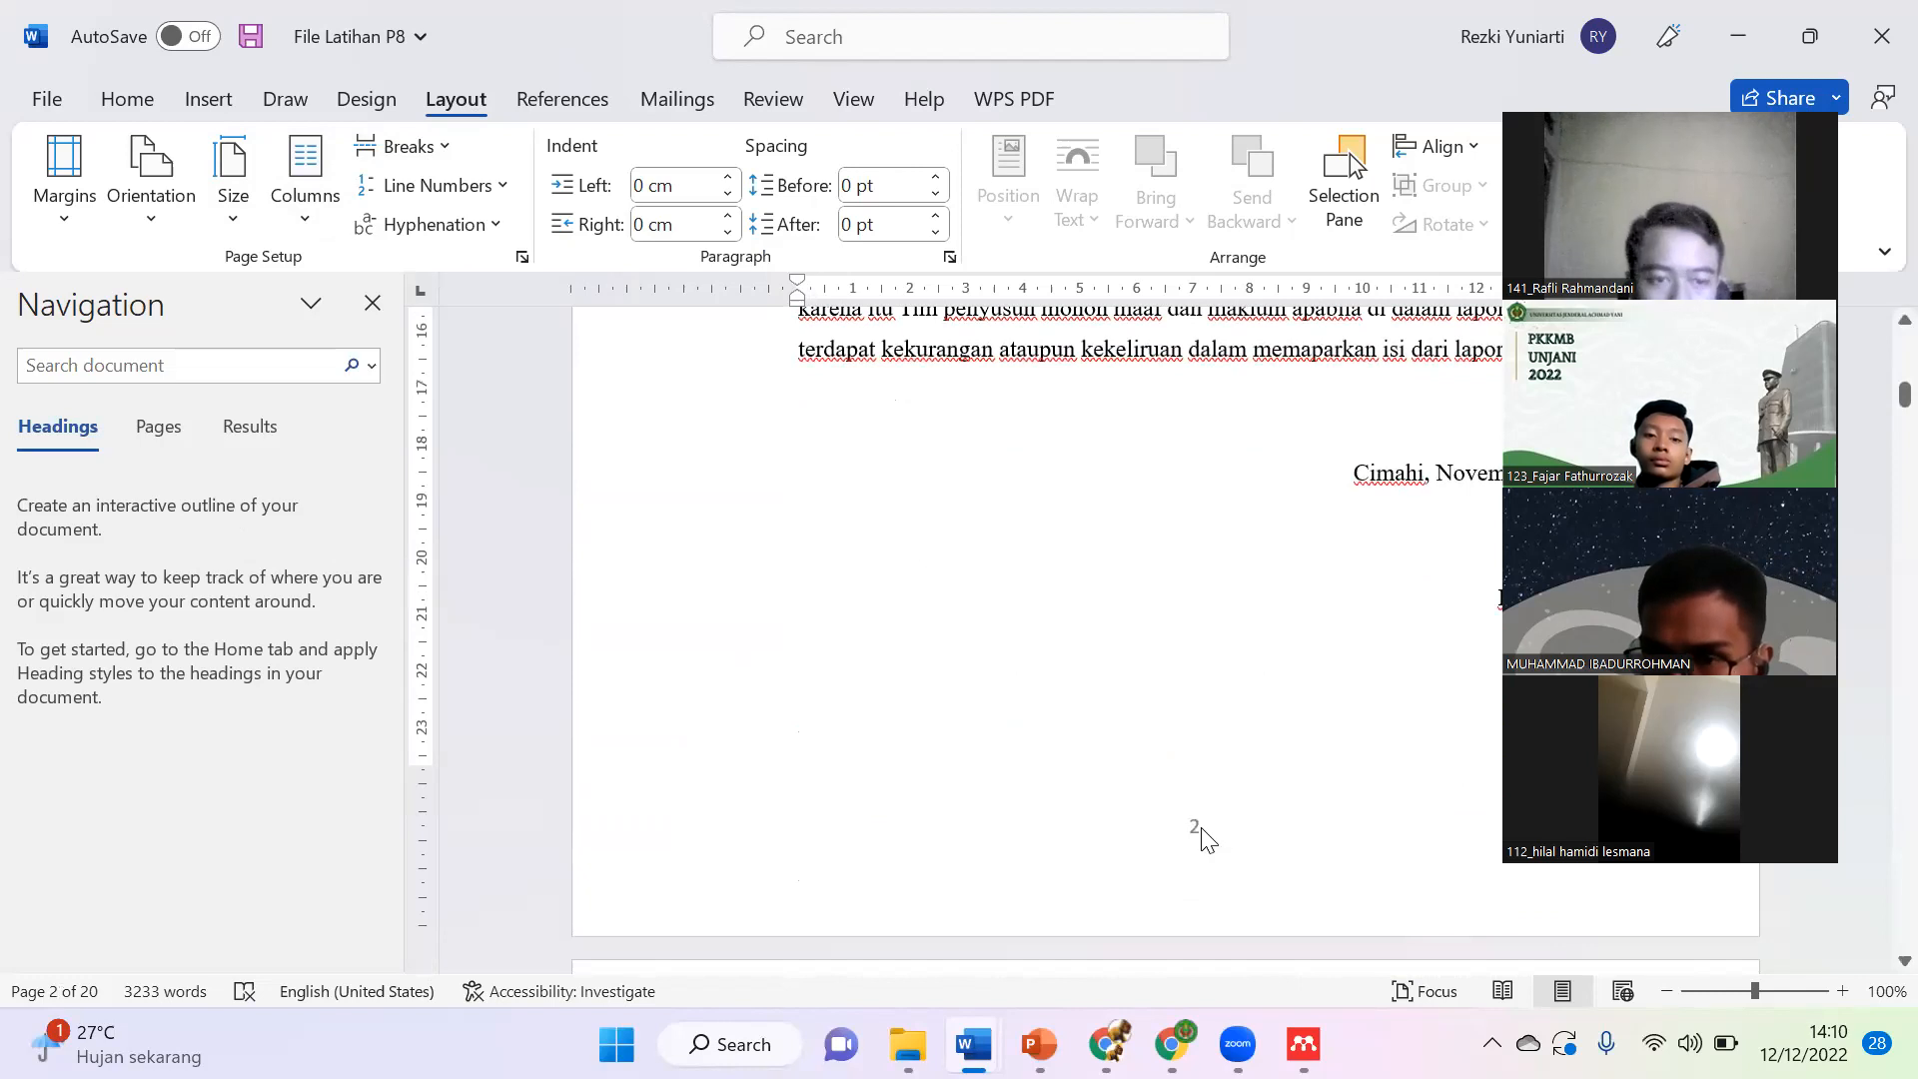
double_click(1196, 829)
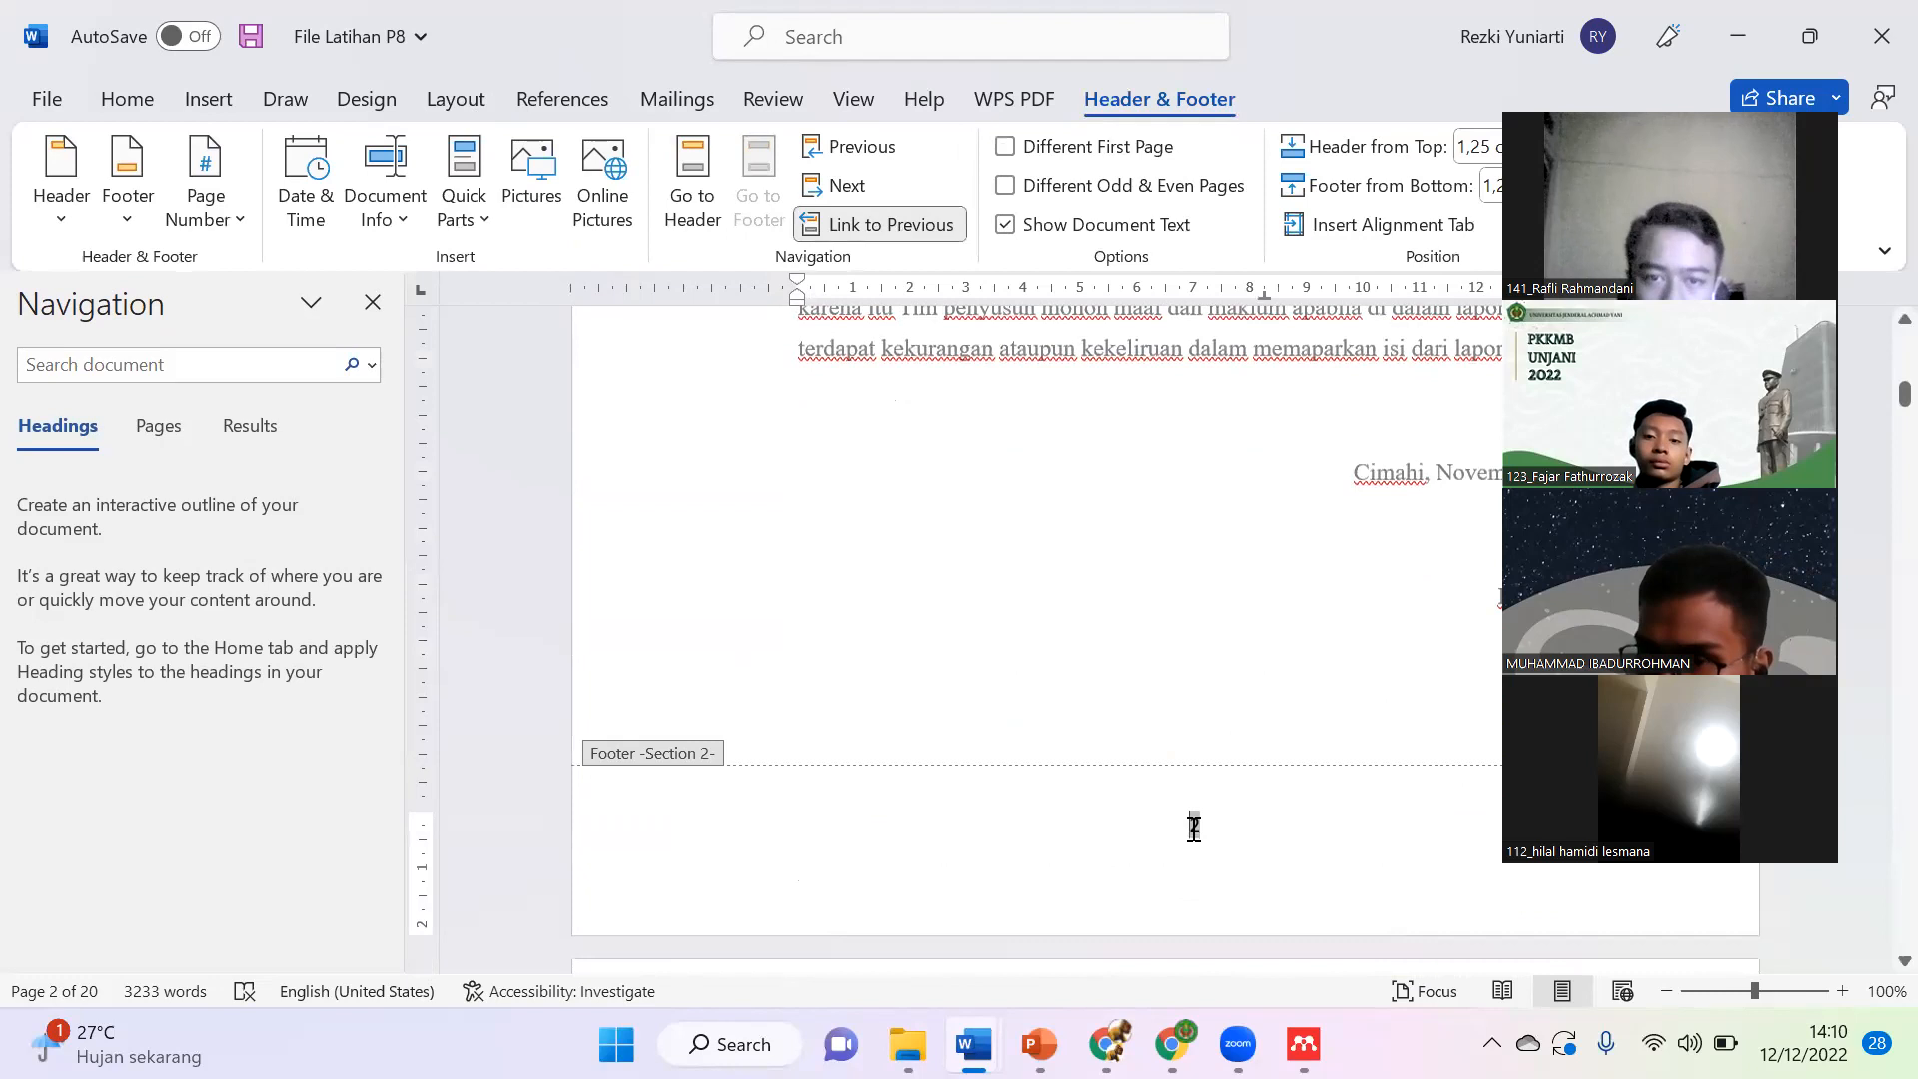
right_click(1193, 828)
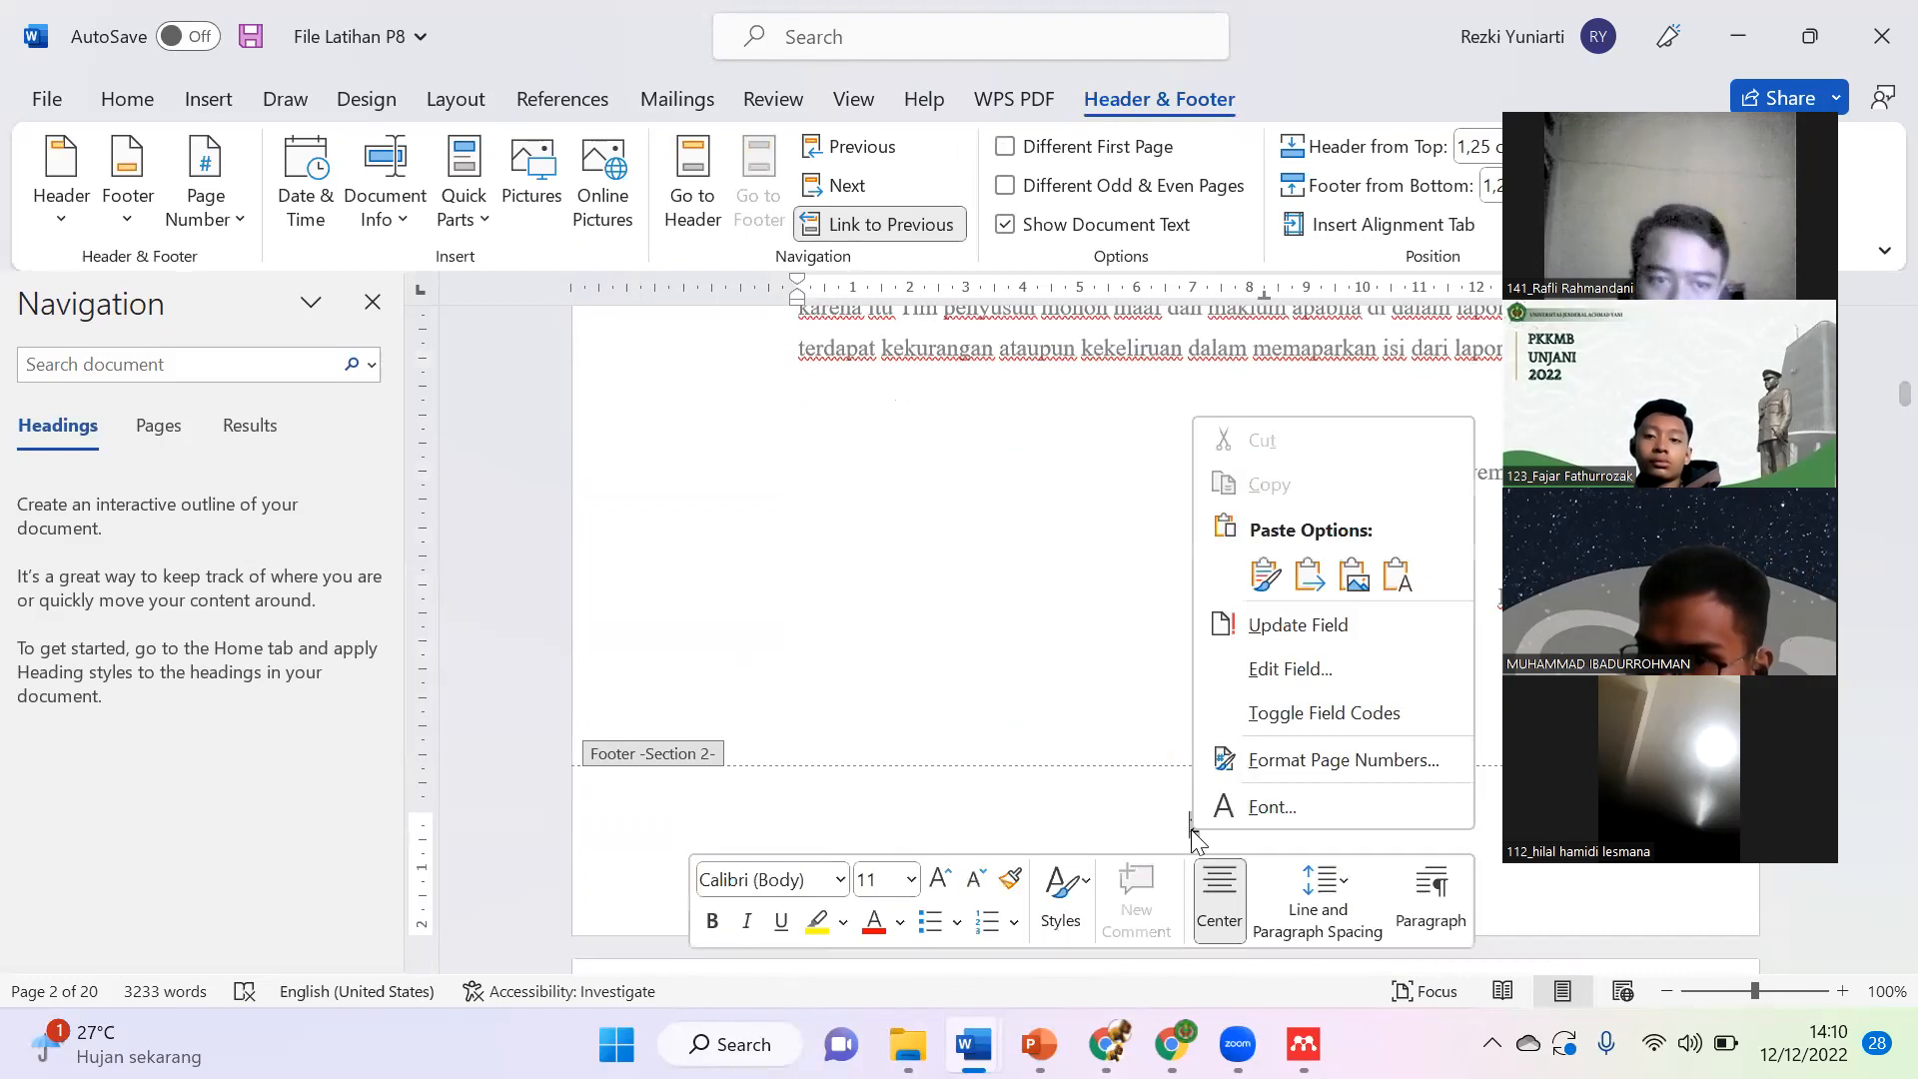
left_click(1267, 763)
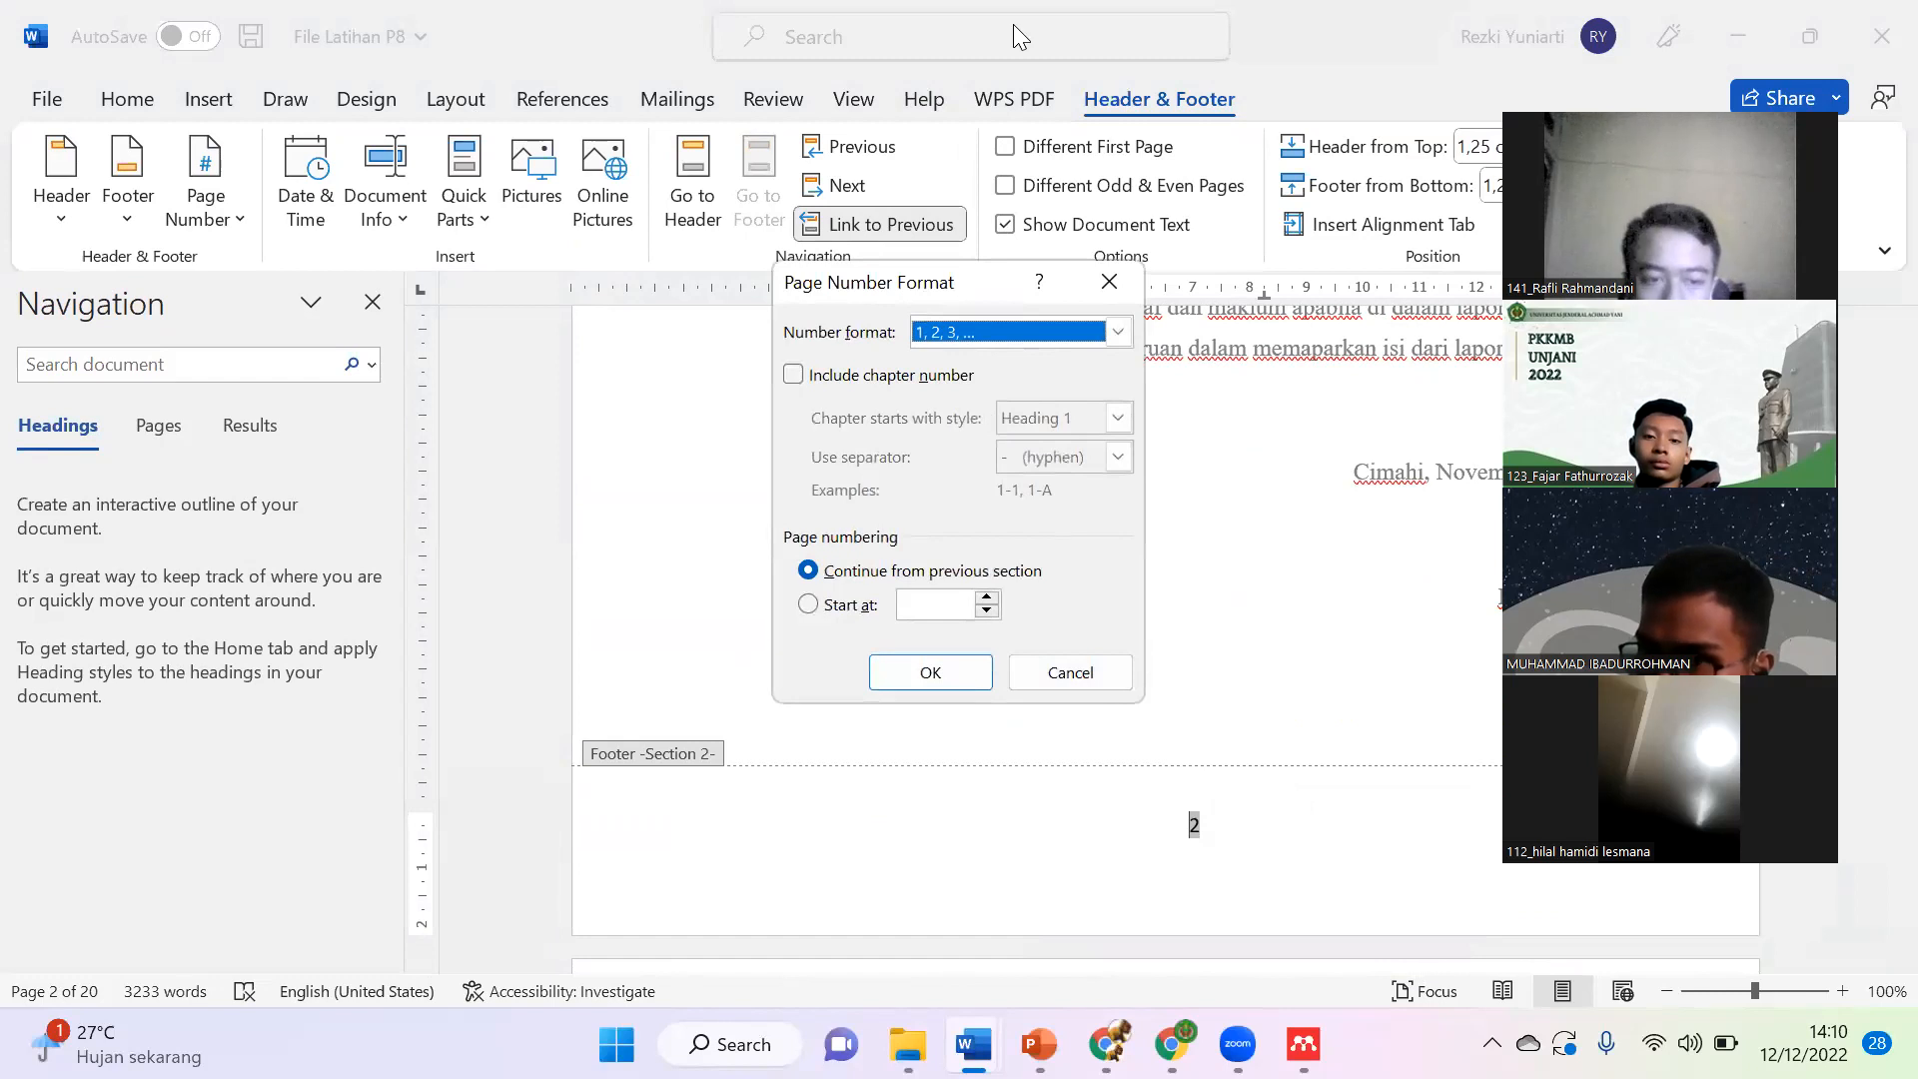
left_click(1006, 346)
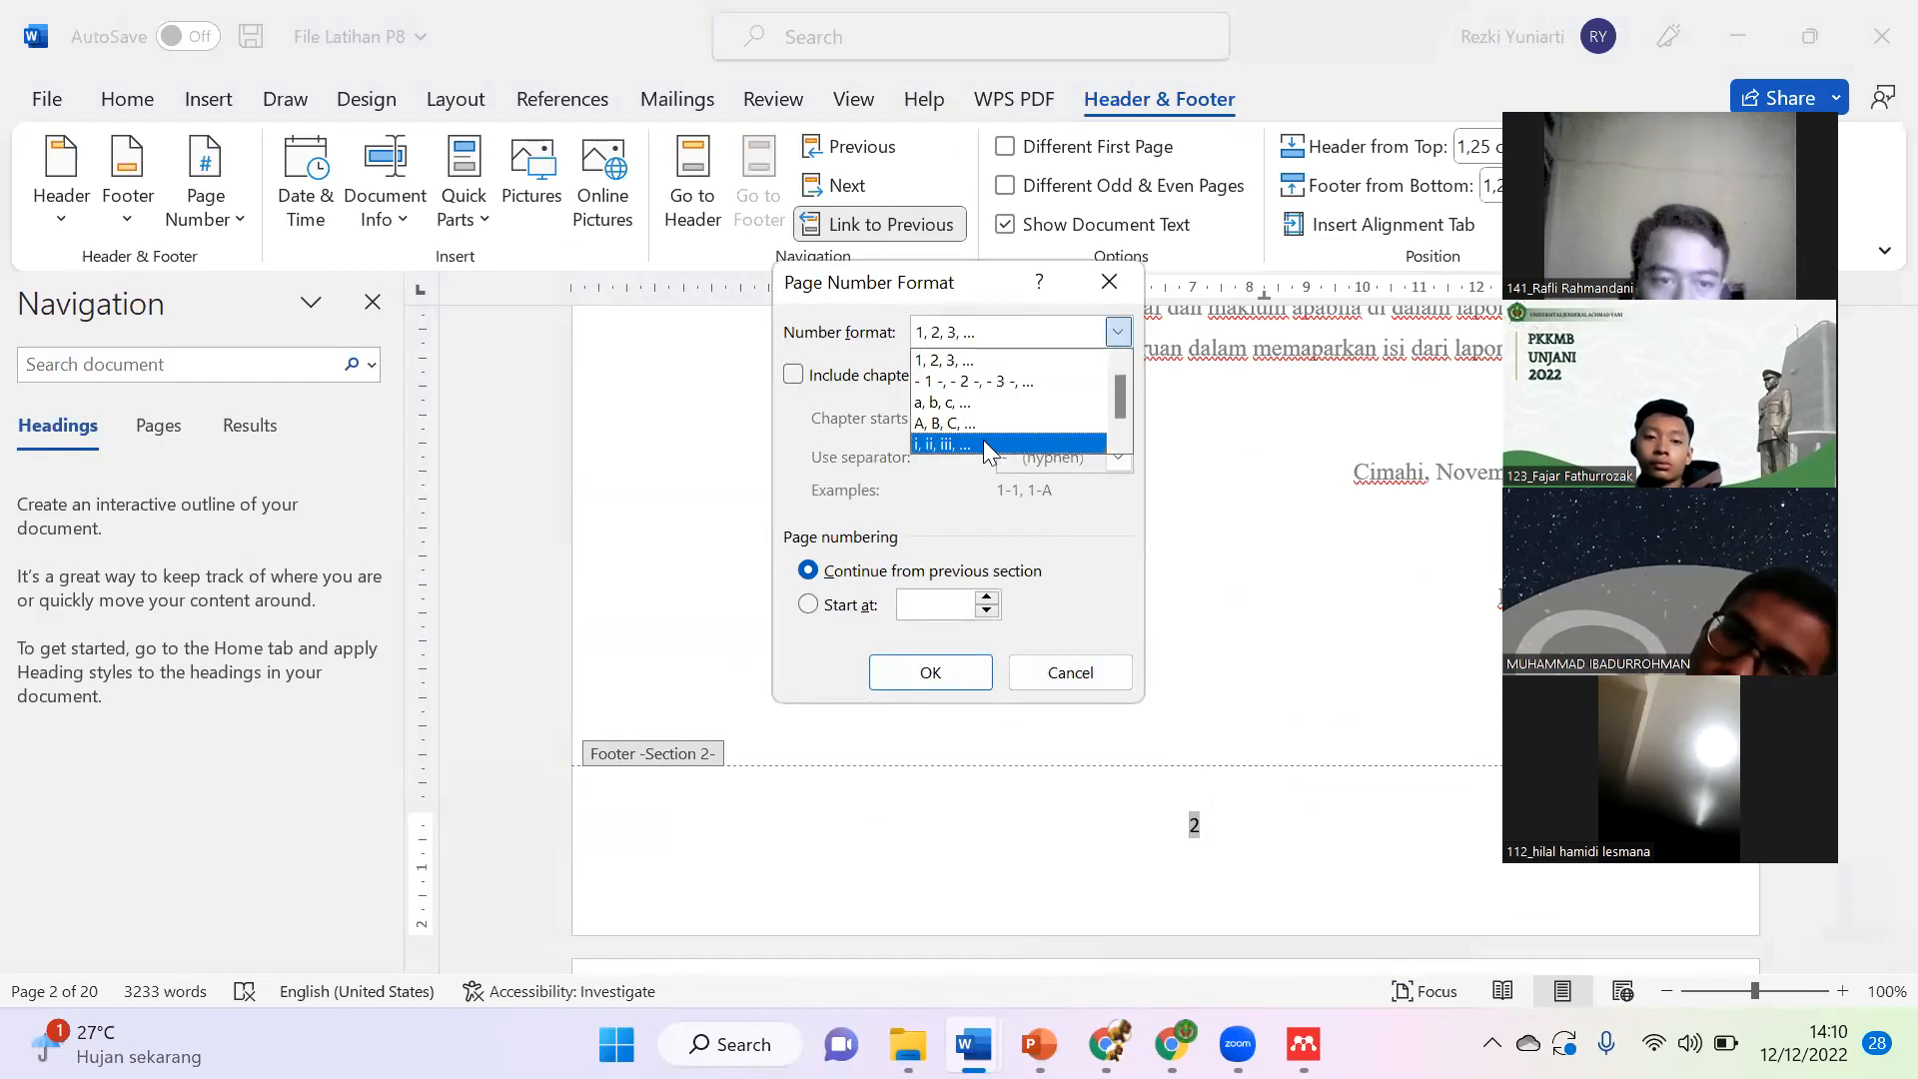
left_click(983, 440)
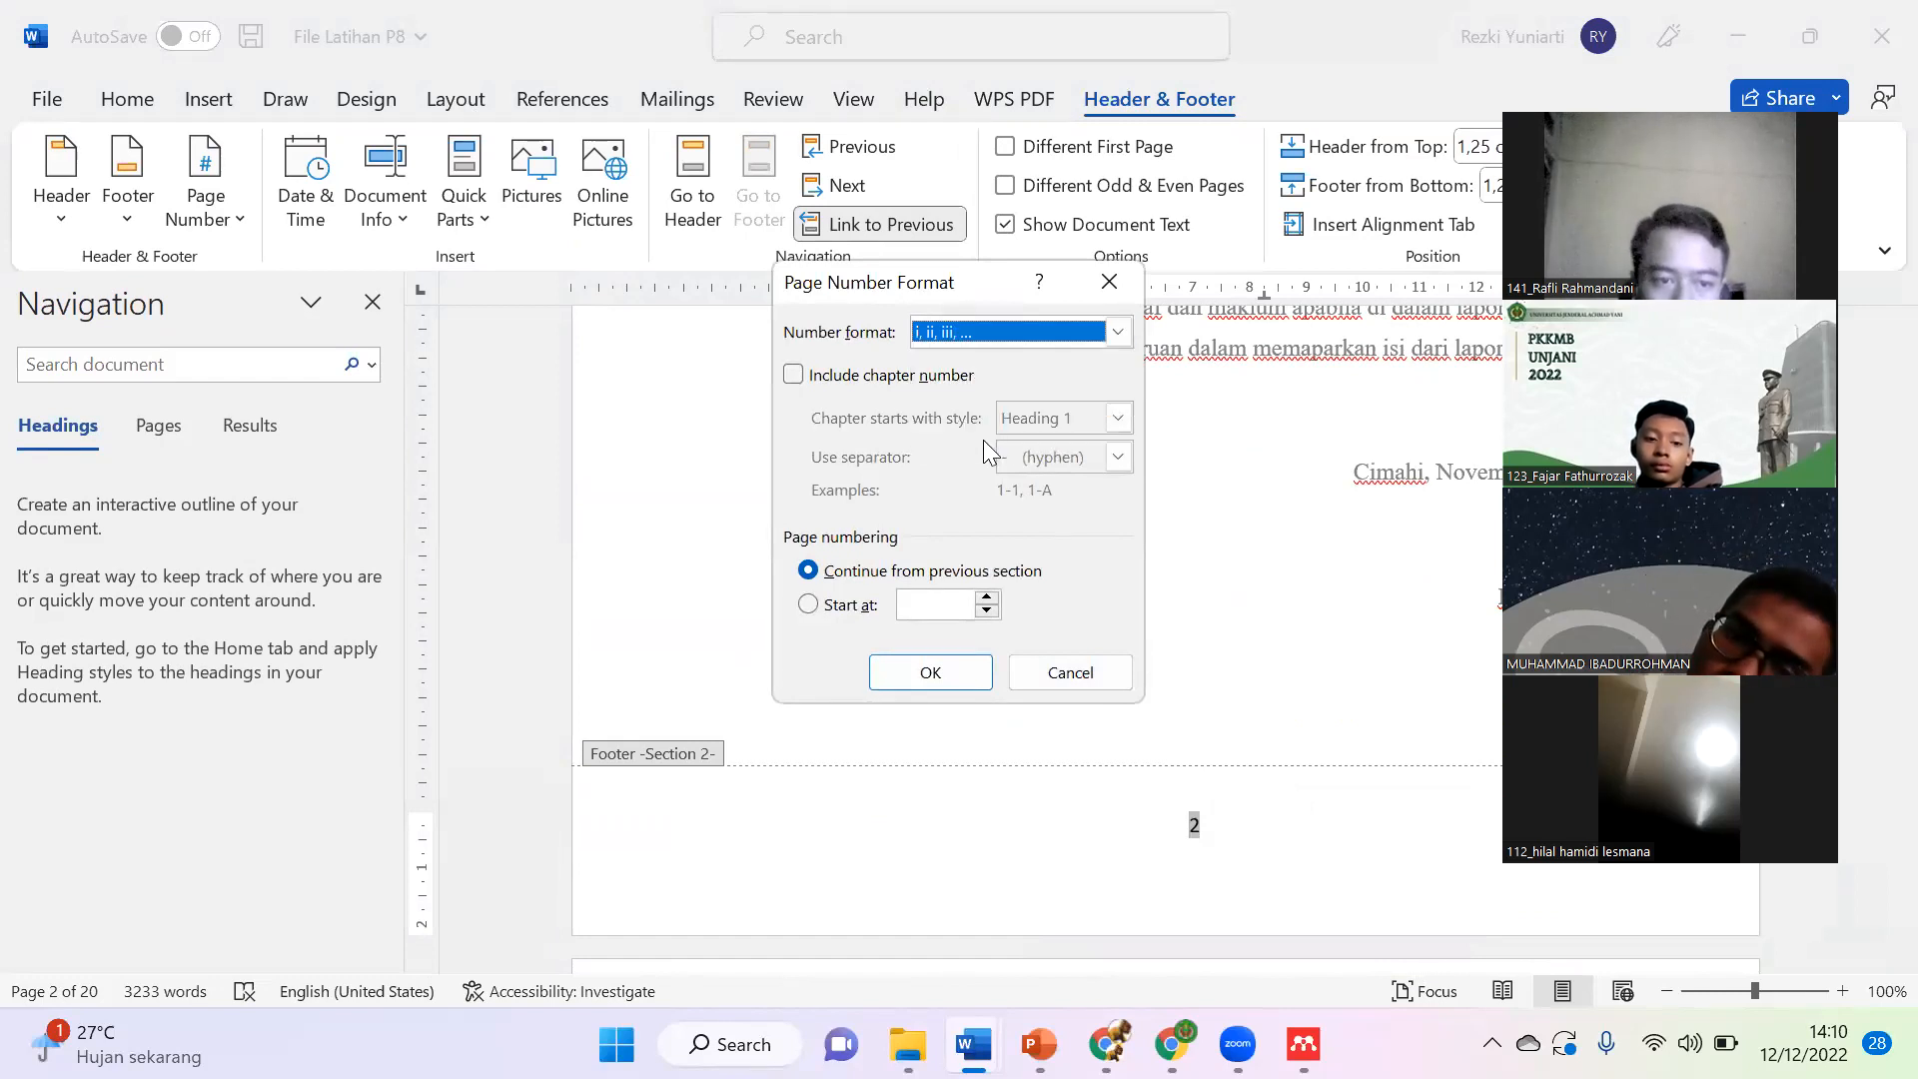
left_click(987, 604)
left_click(939, 680)
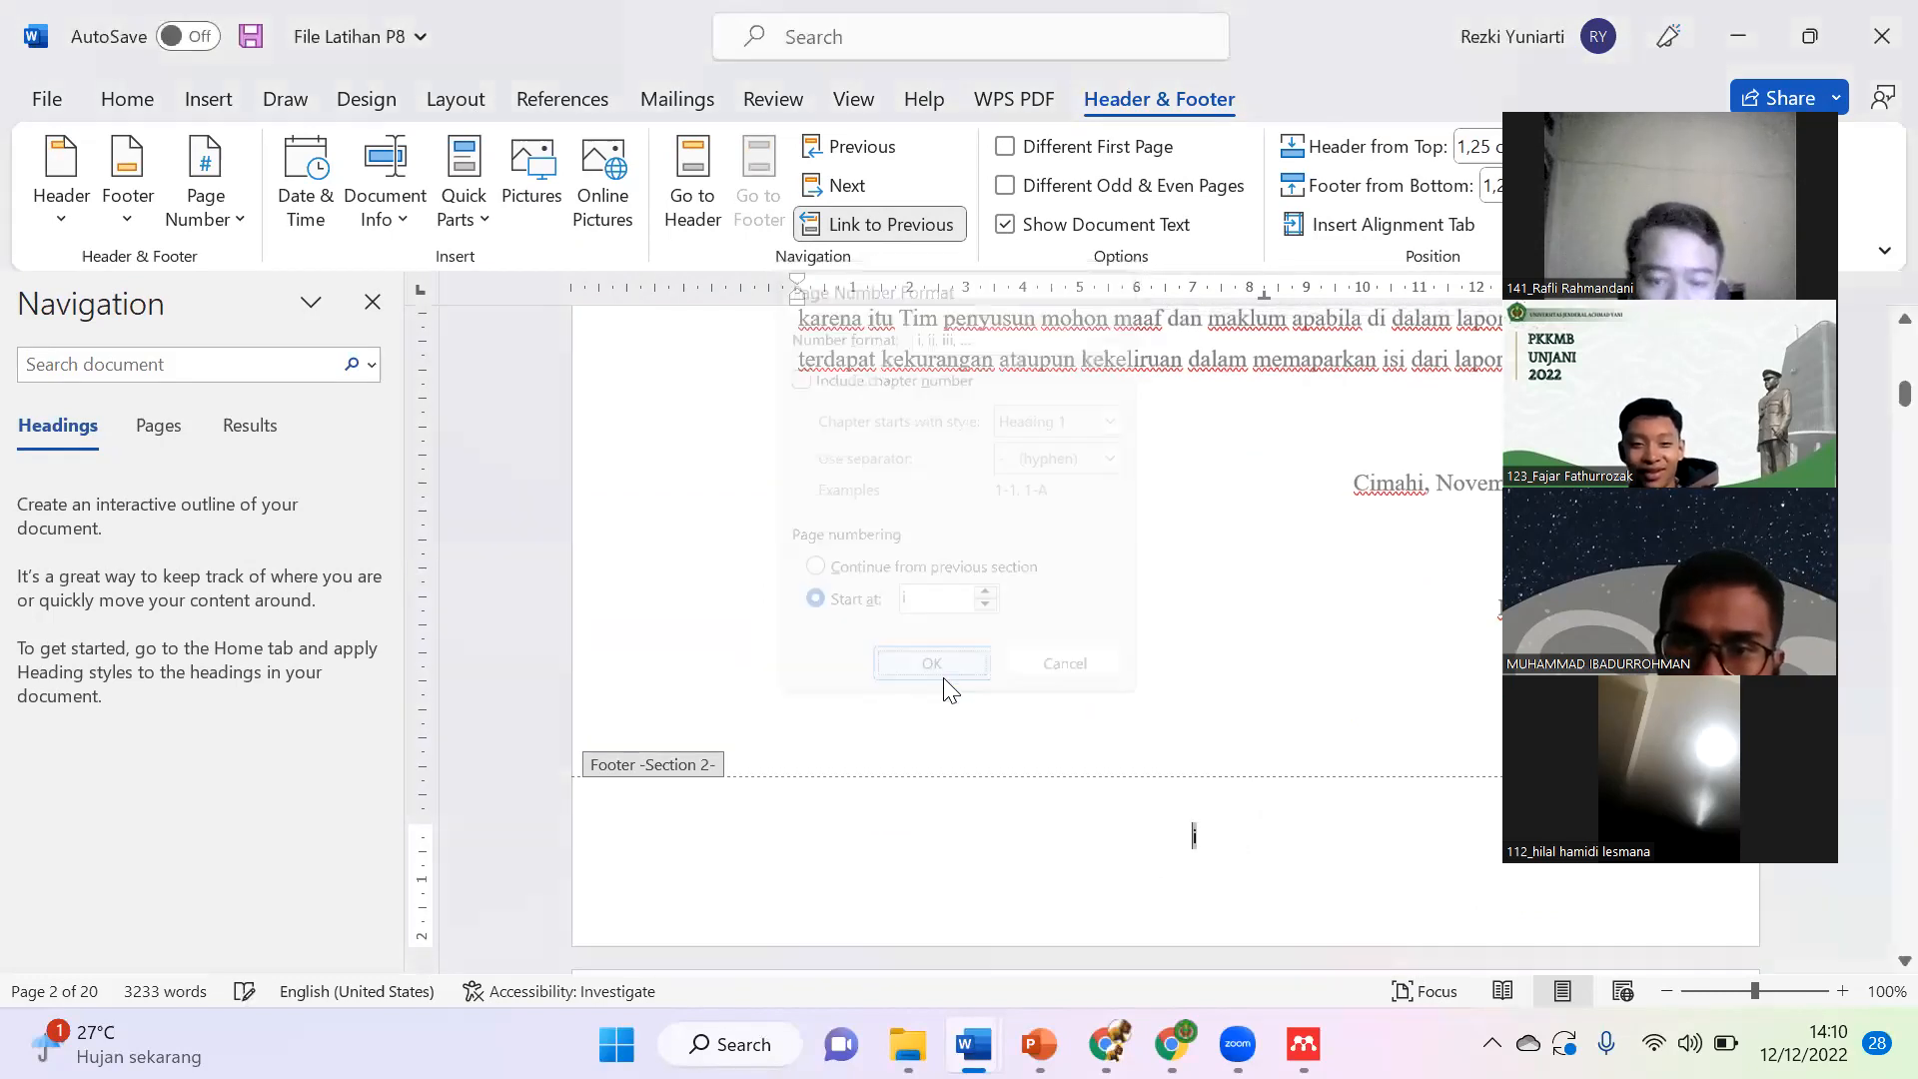
double_click(1123, 660)
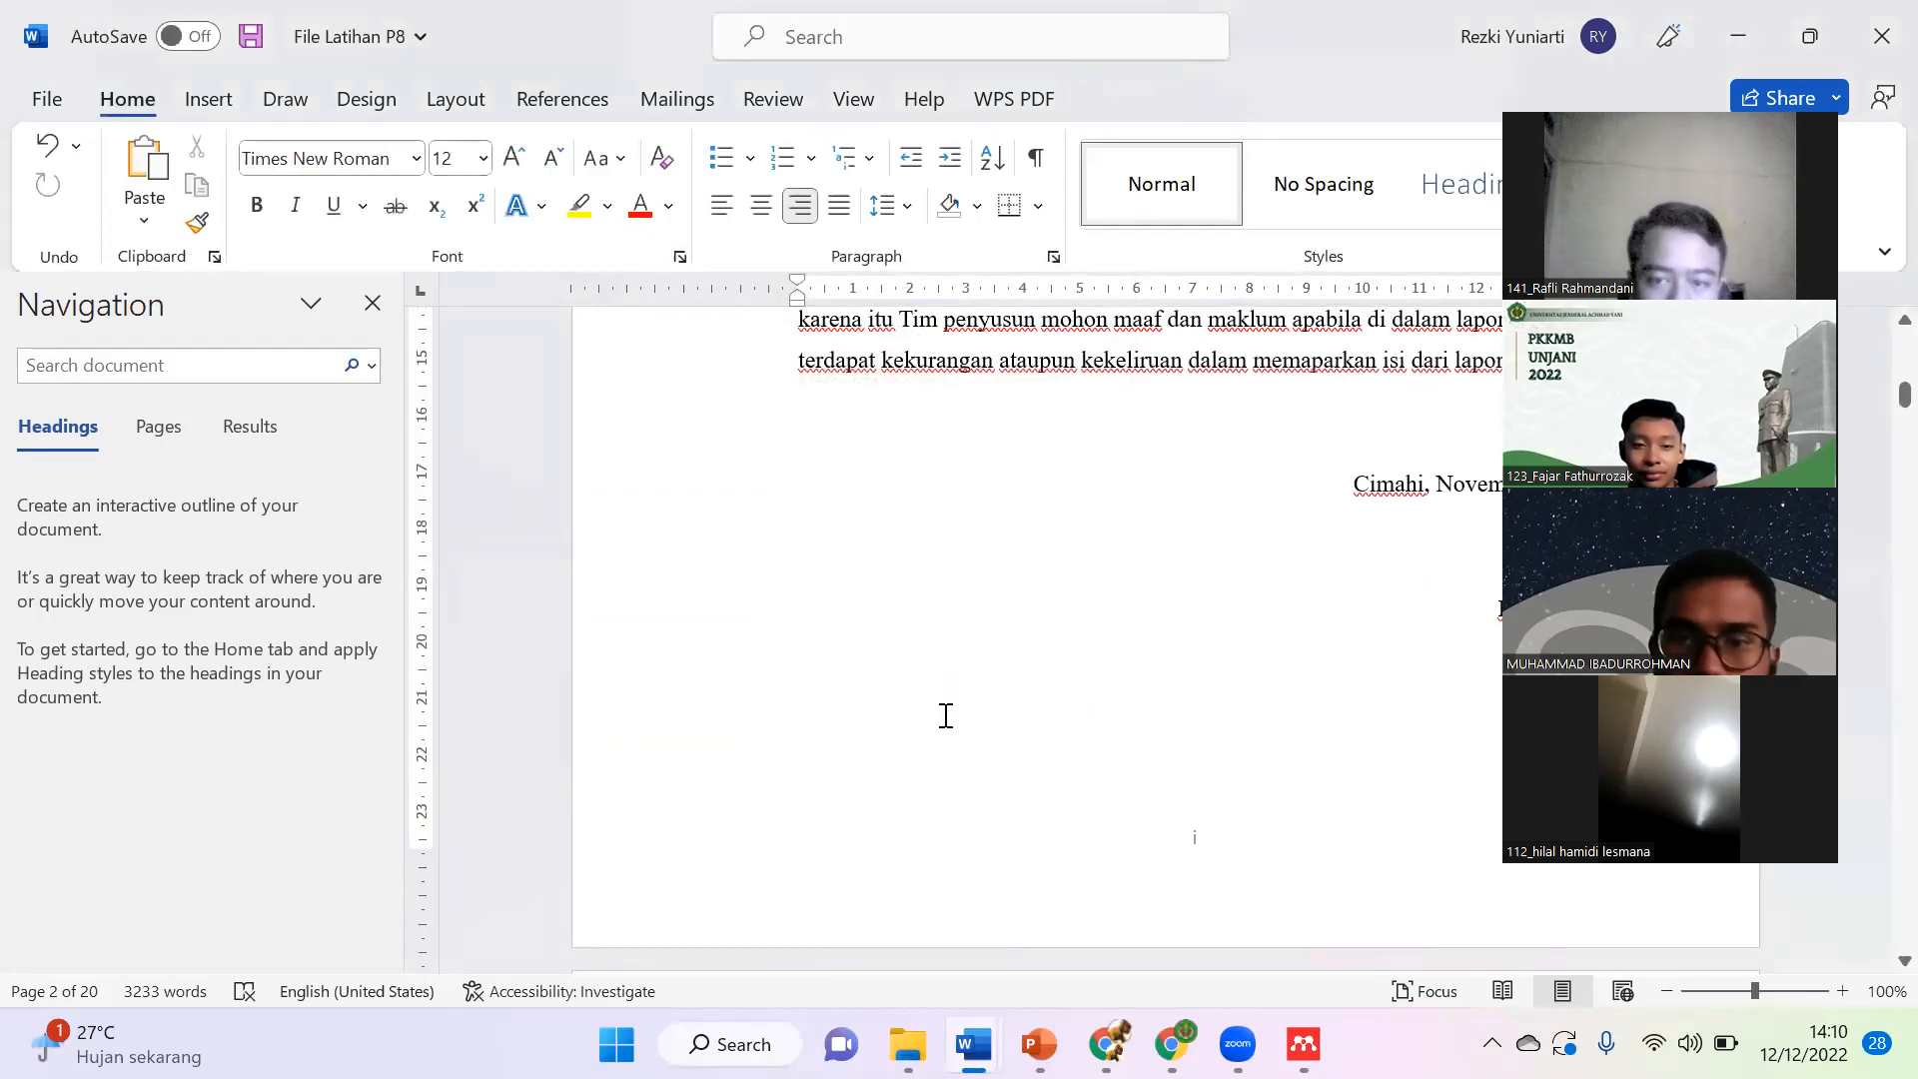
Step: Check the footer page numbers from the cover page through the front matter to the first page of BAB I PENDAHULUAN
scroll(942, 715, "up", 10)
scroll(939, 729, "up", 2)
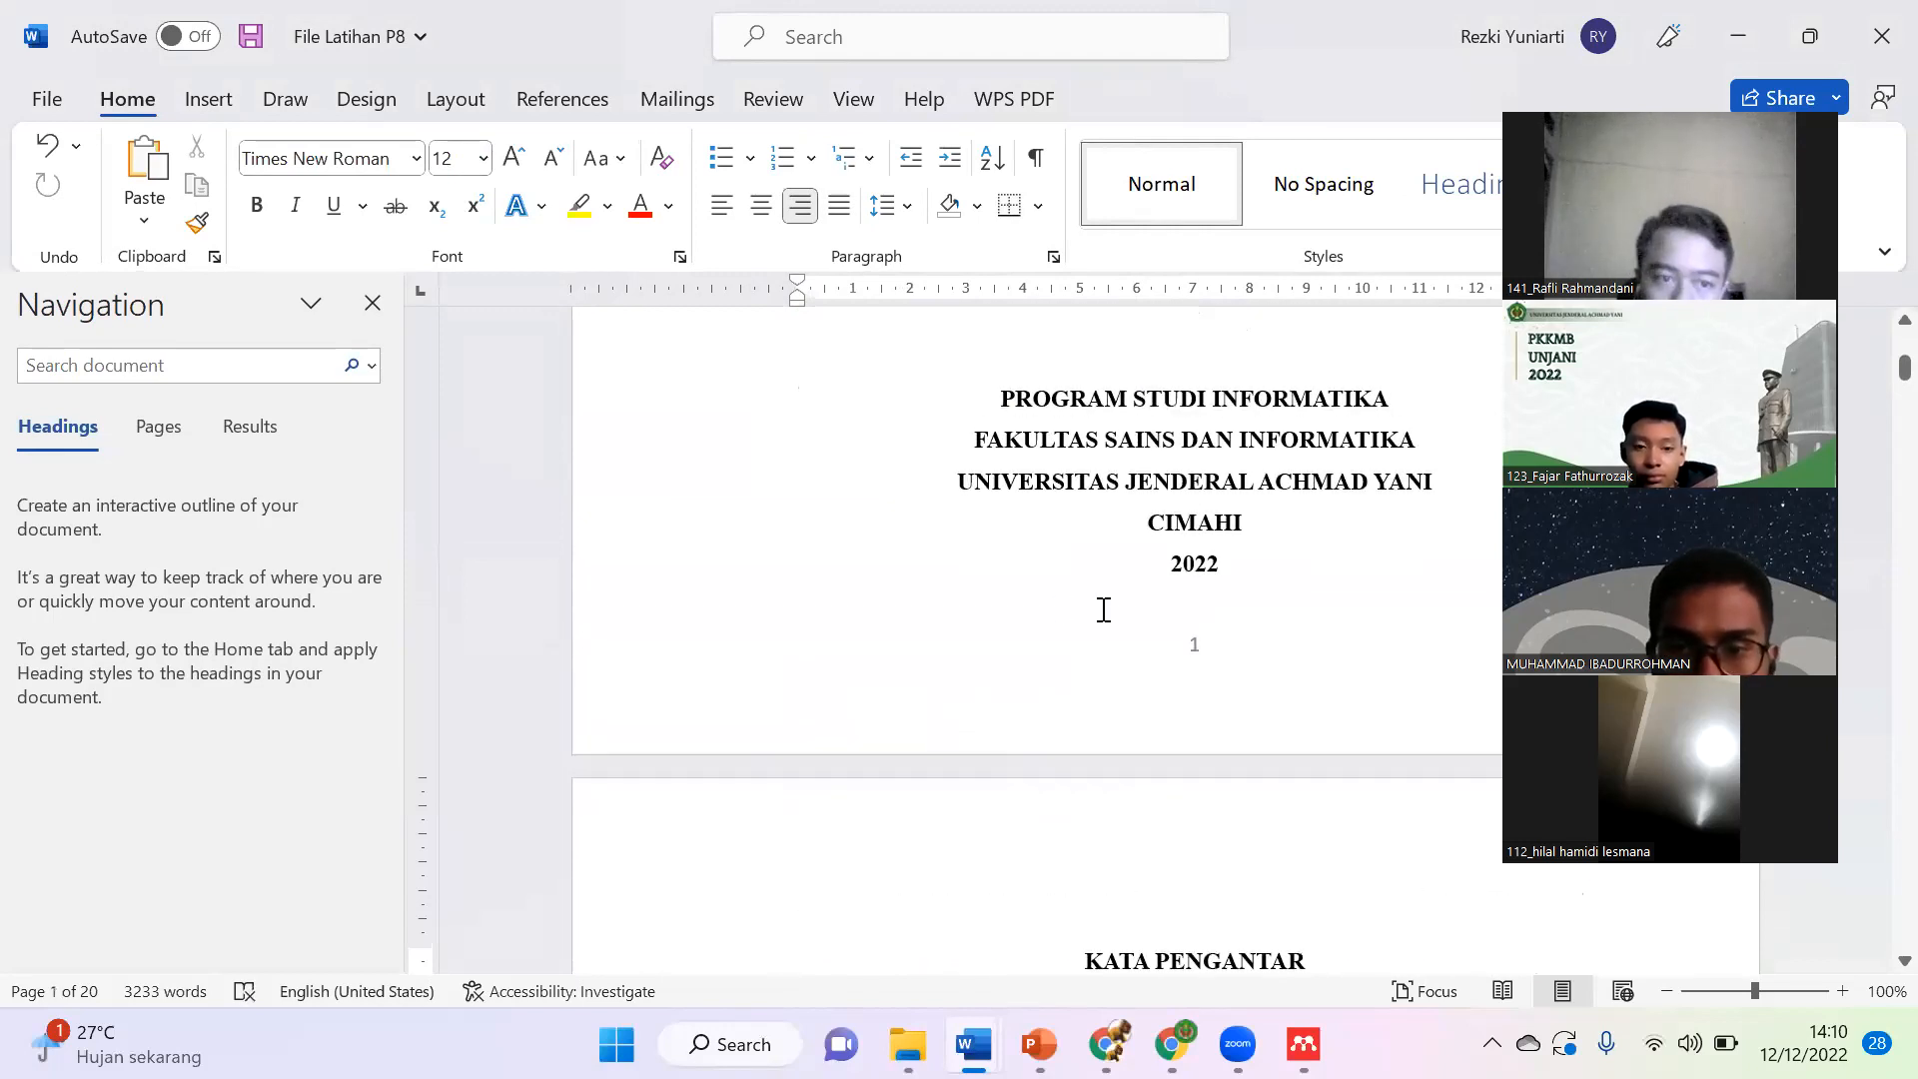
scroll(1212, 667, "up", 6)
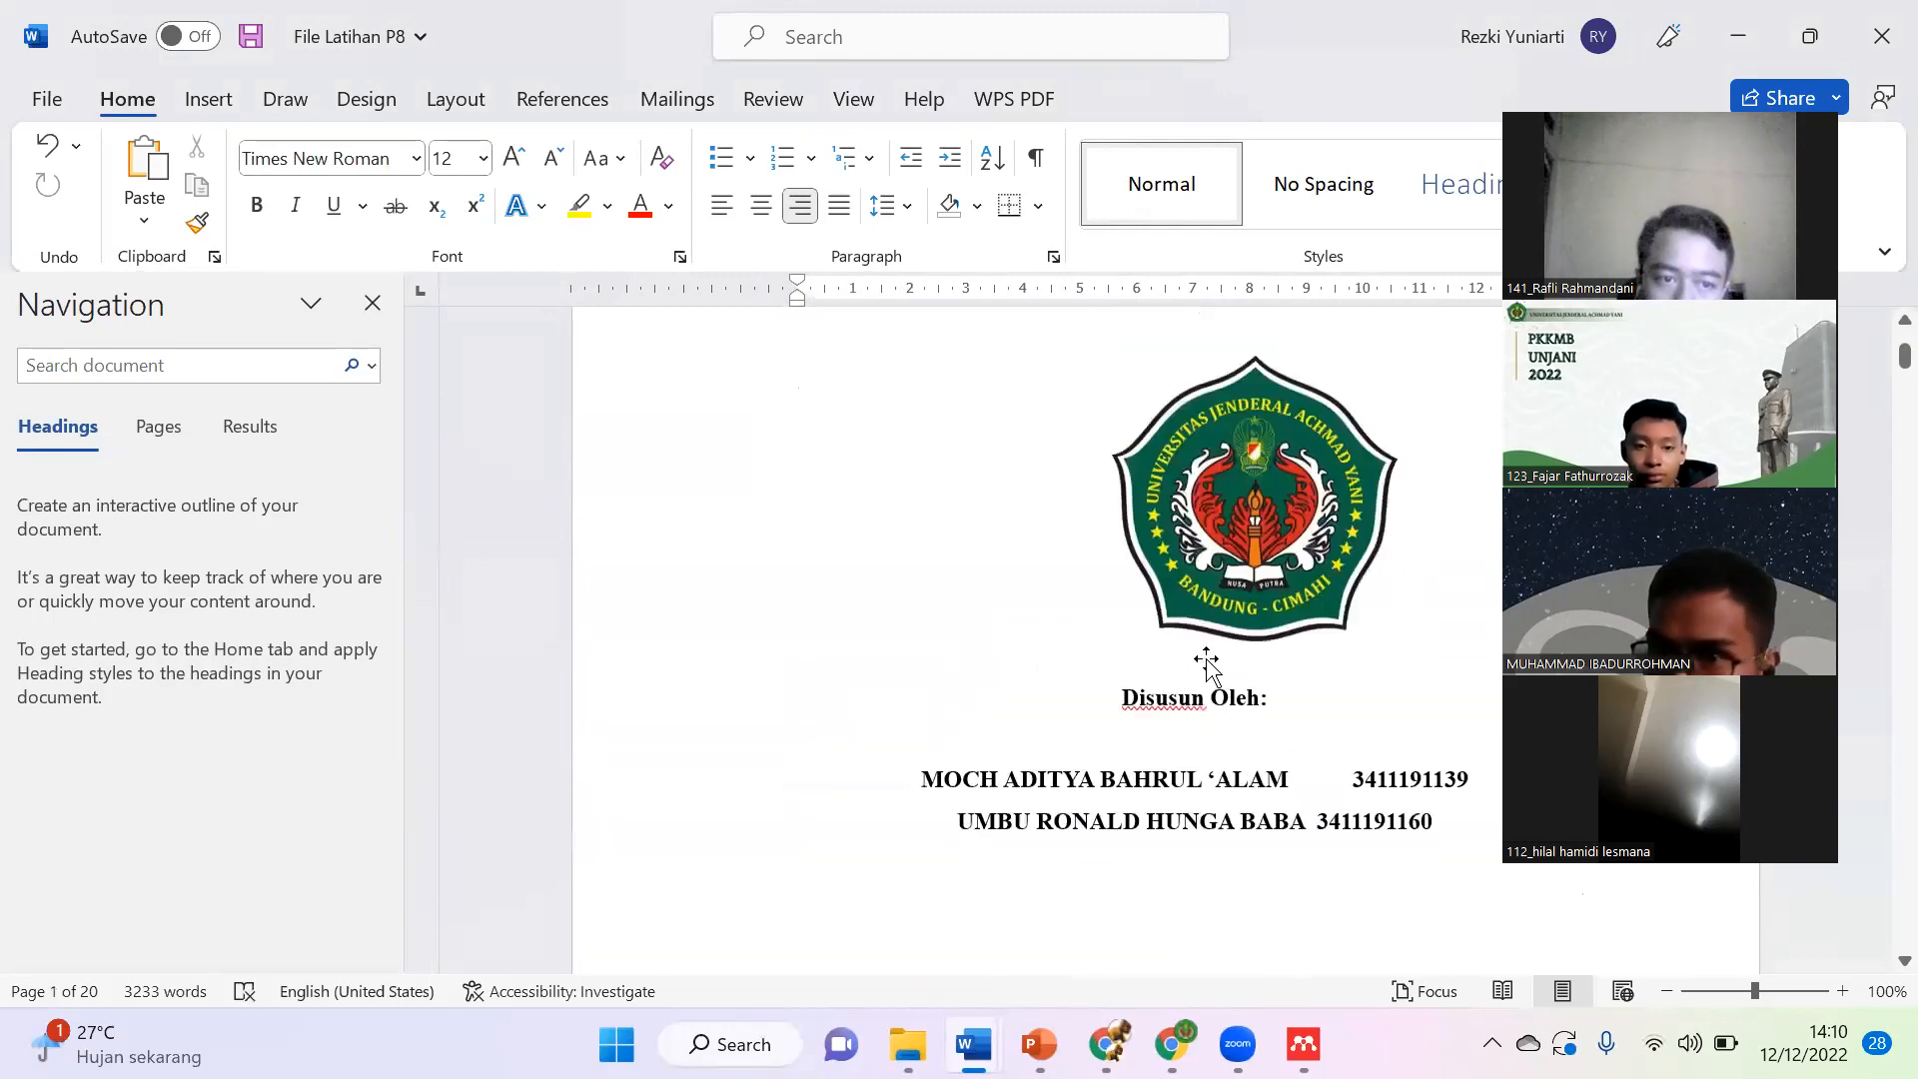
scroll(1212, 663, "down", 7)
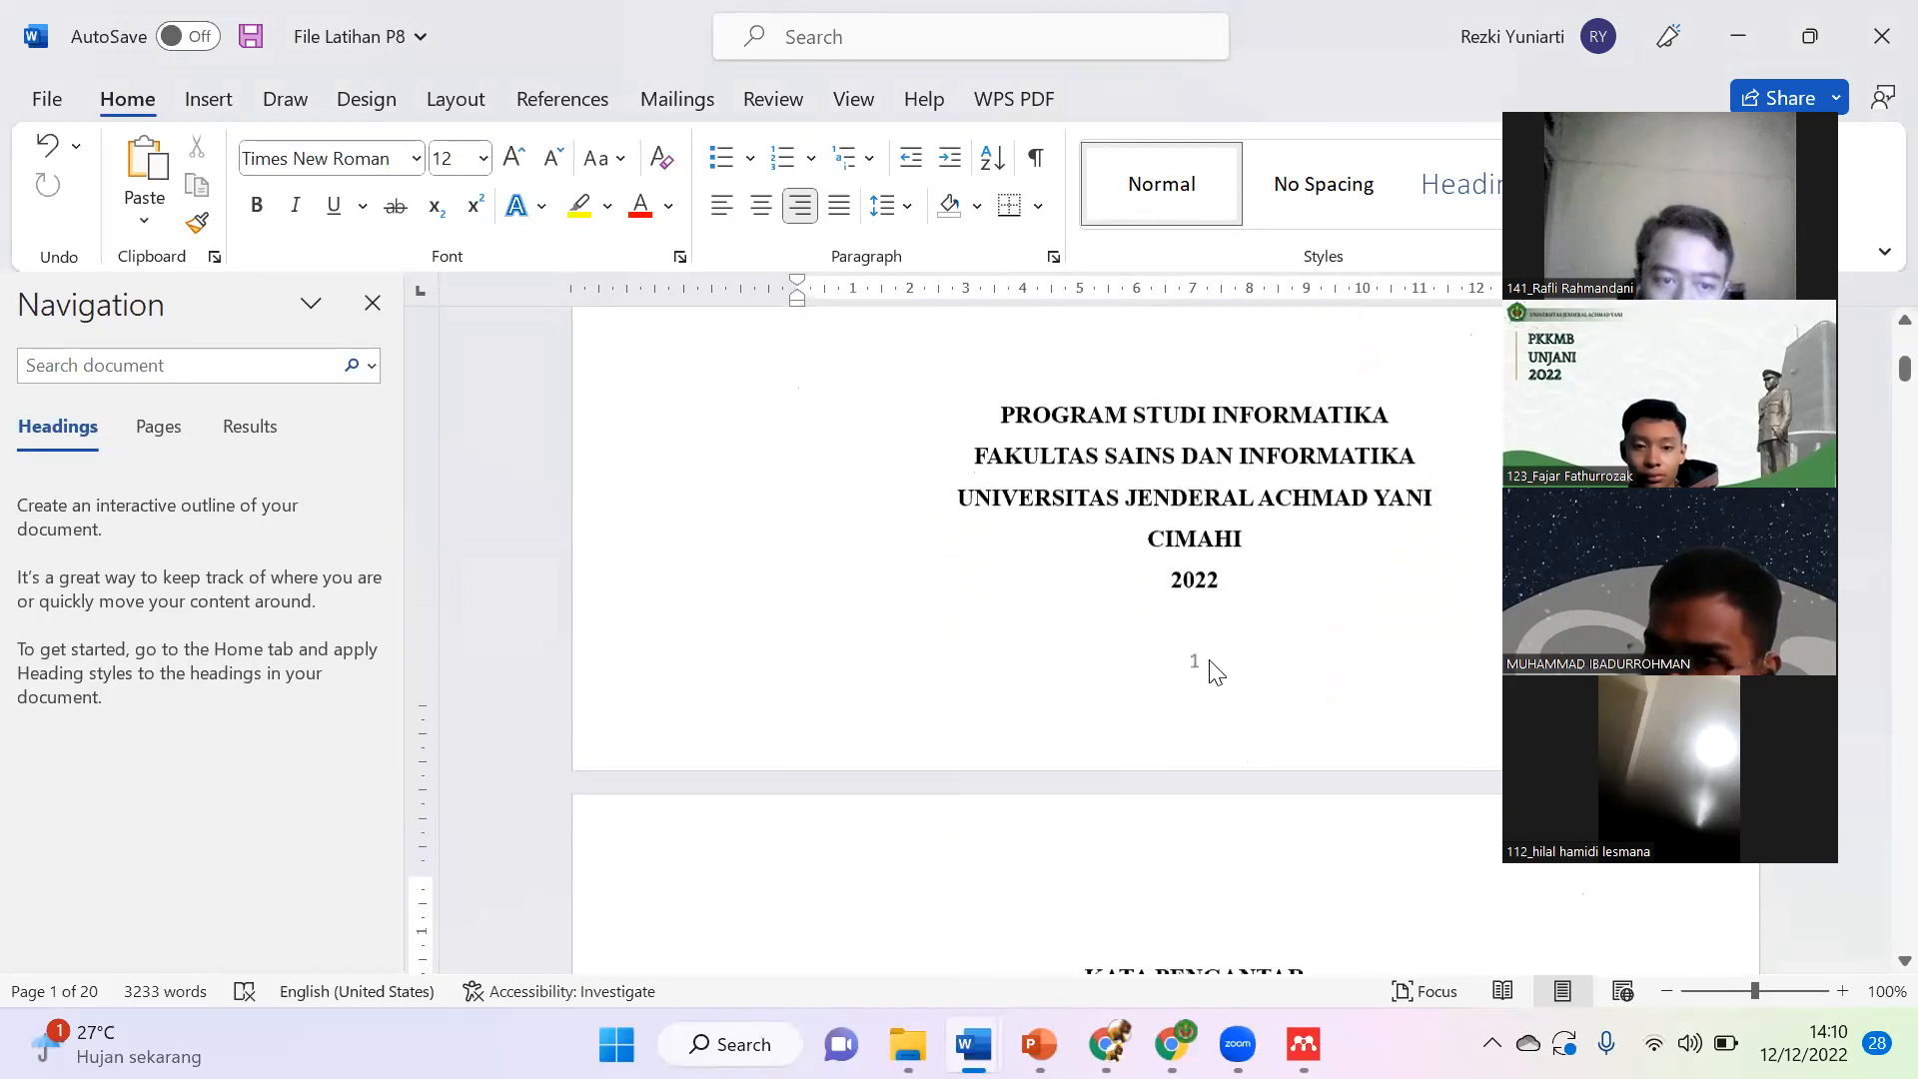
scroll(1217, 583, "down", 5)
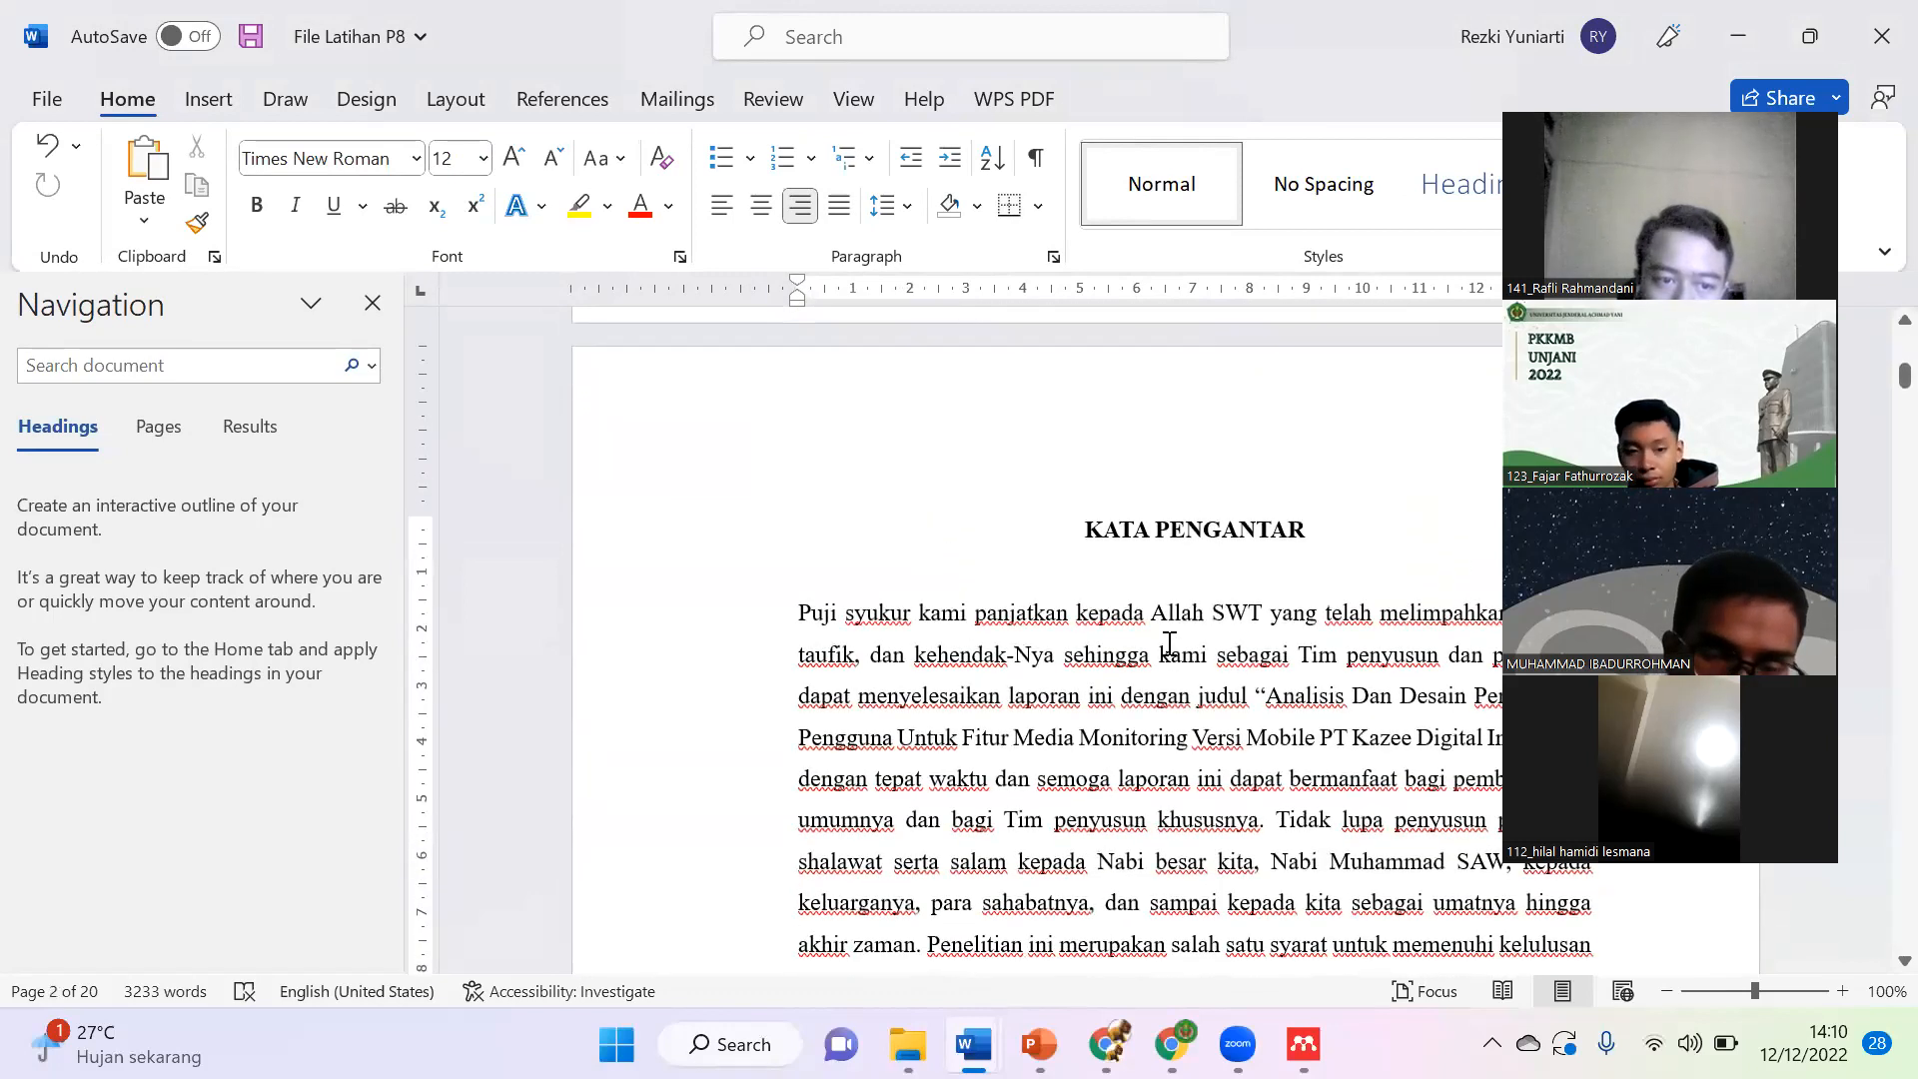
scroll(1169, 644, "down", 15)
scroll(1171, 651, "down", 17)
scroll(1177, 652, "down", 20)
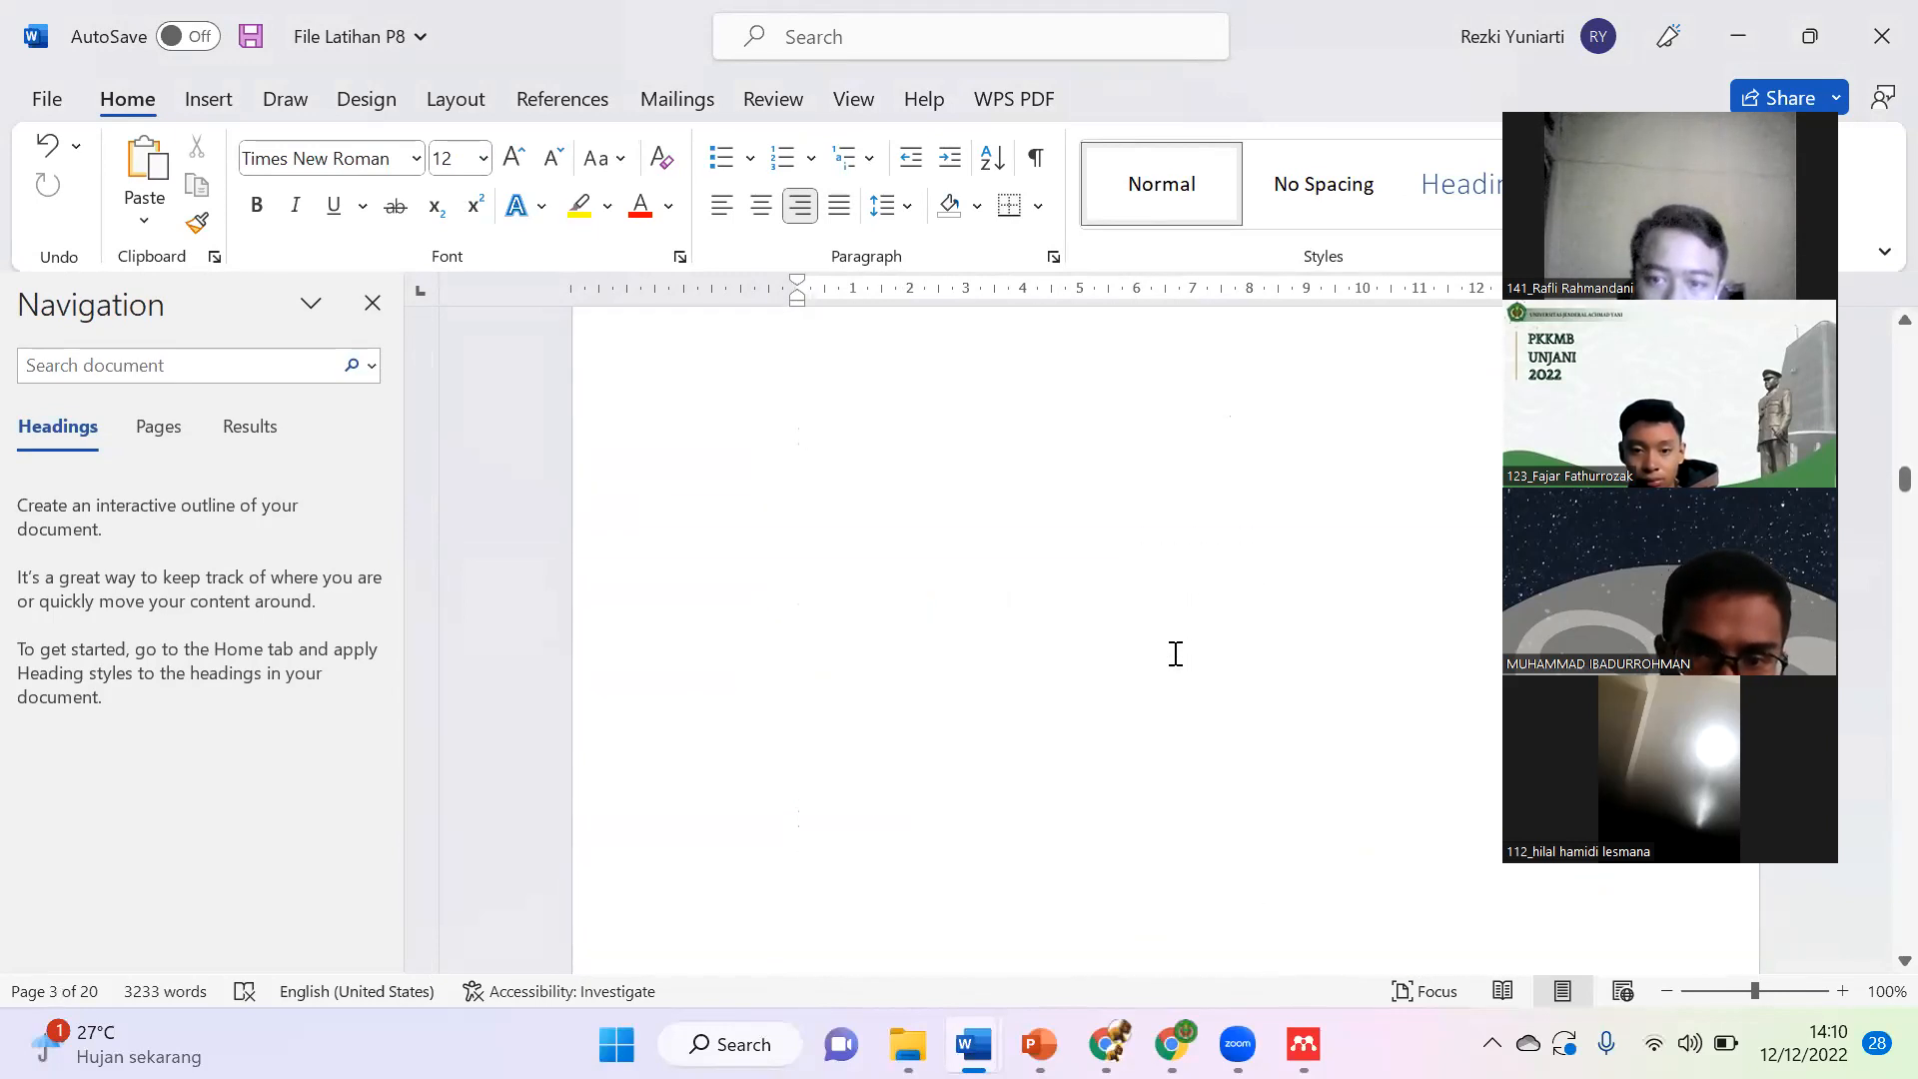
scroll(1179, 663, "down", 15)
scroll(1171, 661, "down", 8)
scroll(1165, 661, "down", 15)
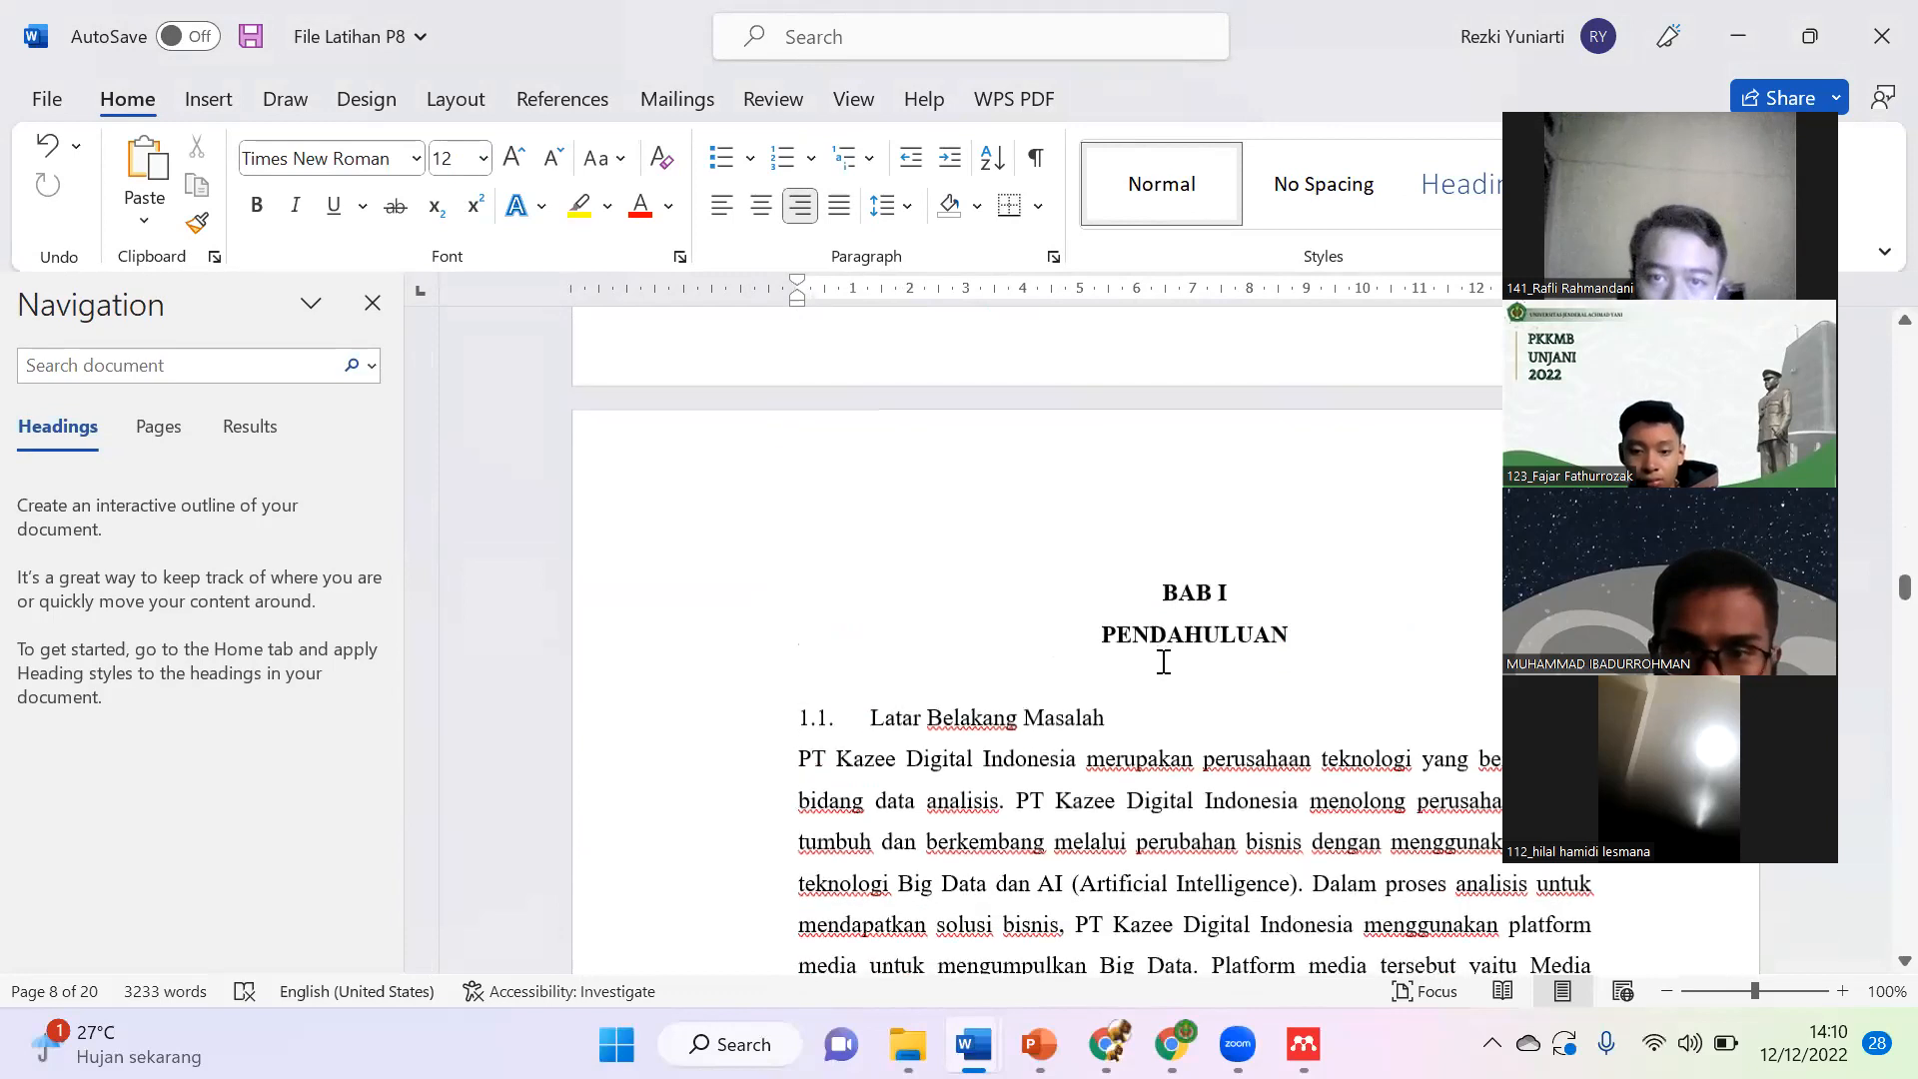
scroll(1164, 663, "down", 10)
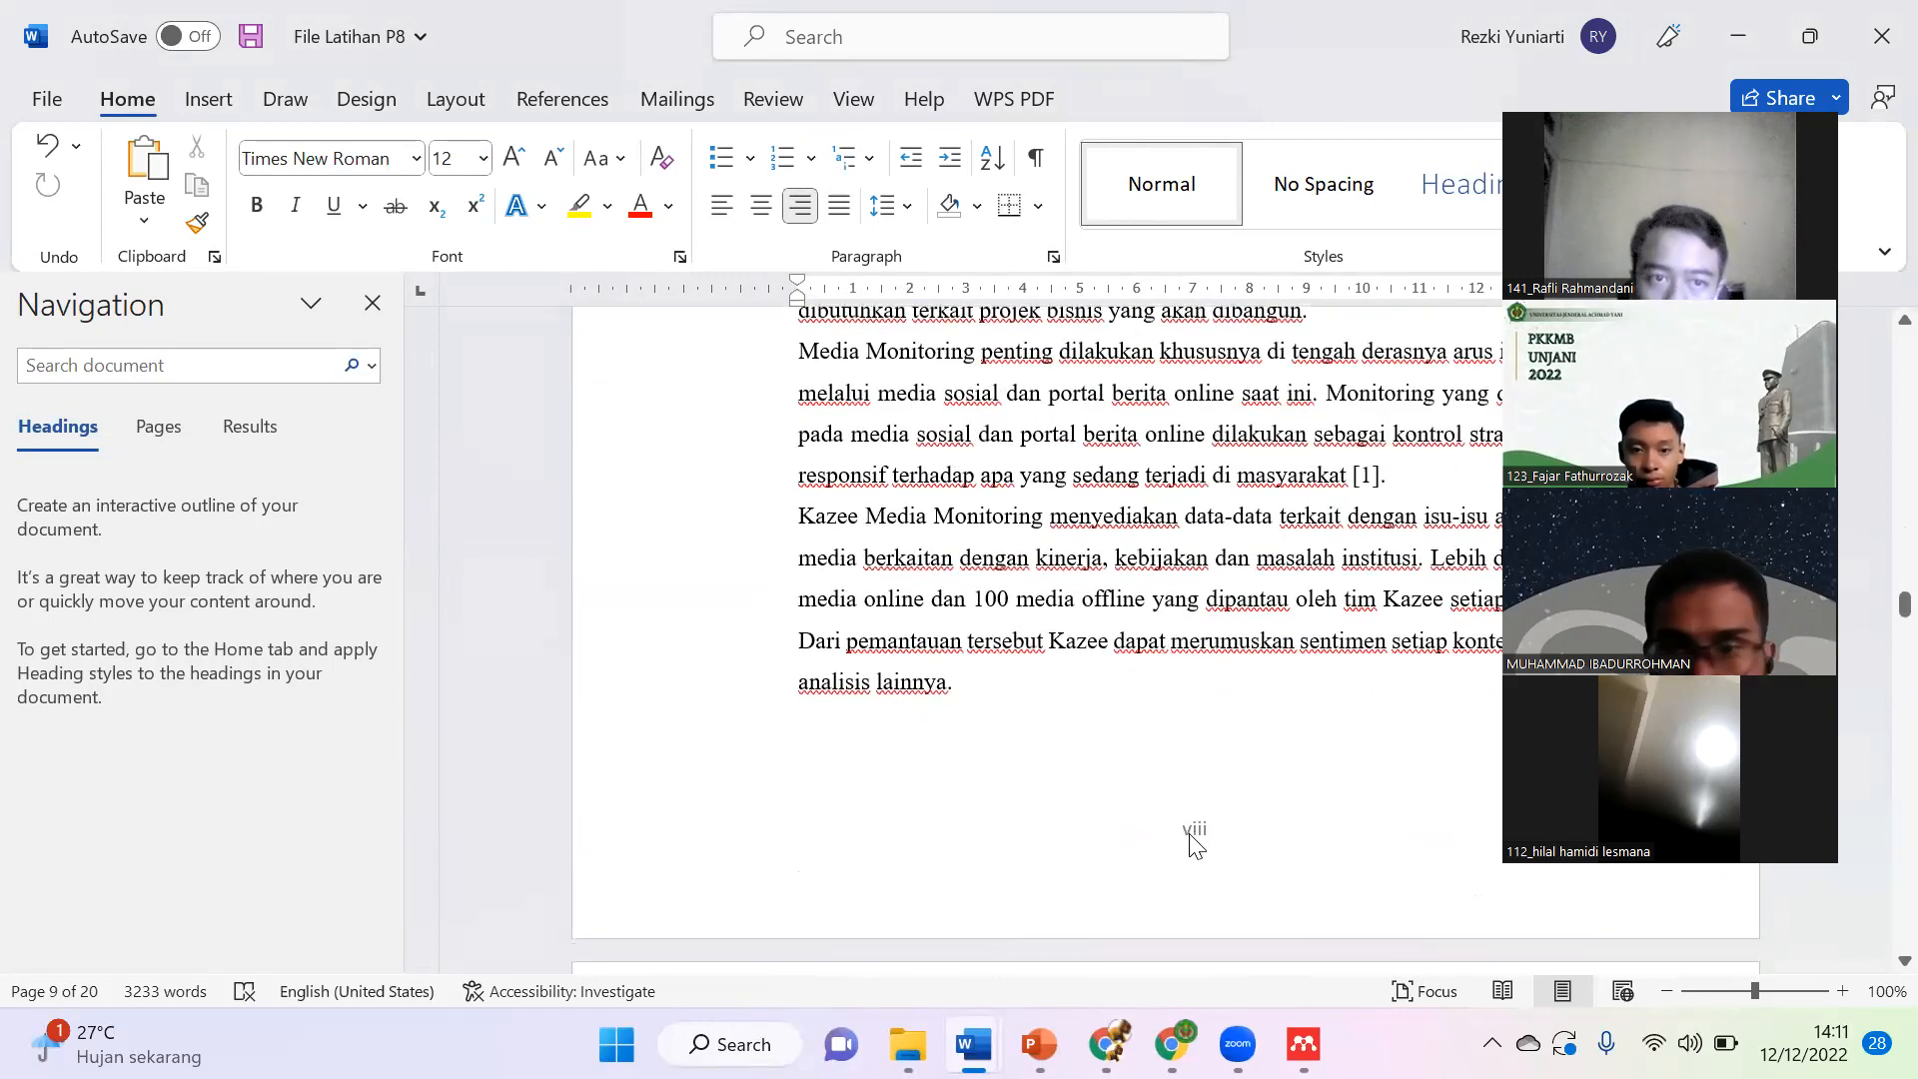
Step: Insert a Next Page section break directly before the BAB I PENDAHULUAN heading
scroll(1196, 846, "up", 10)
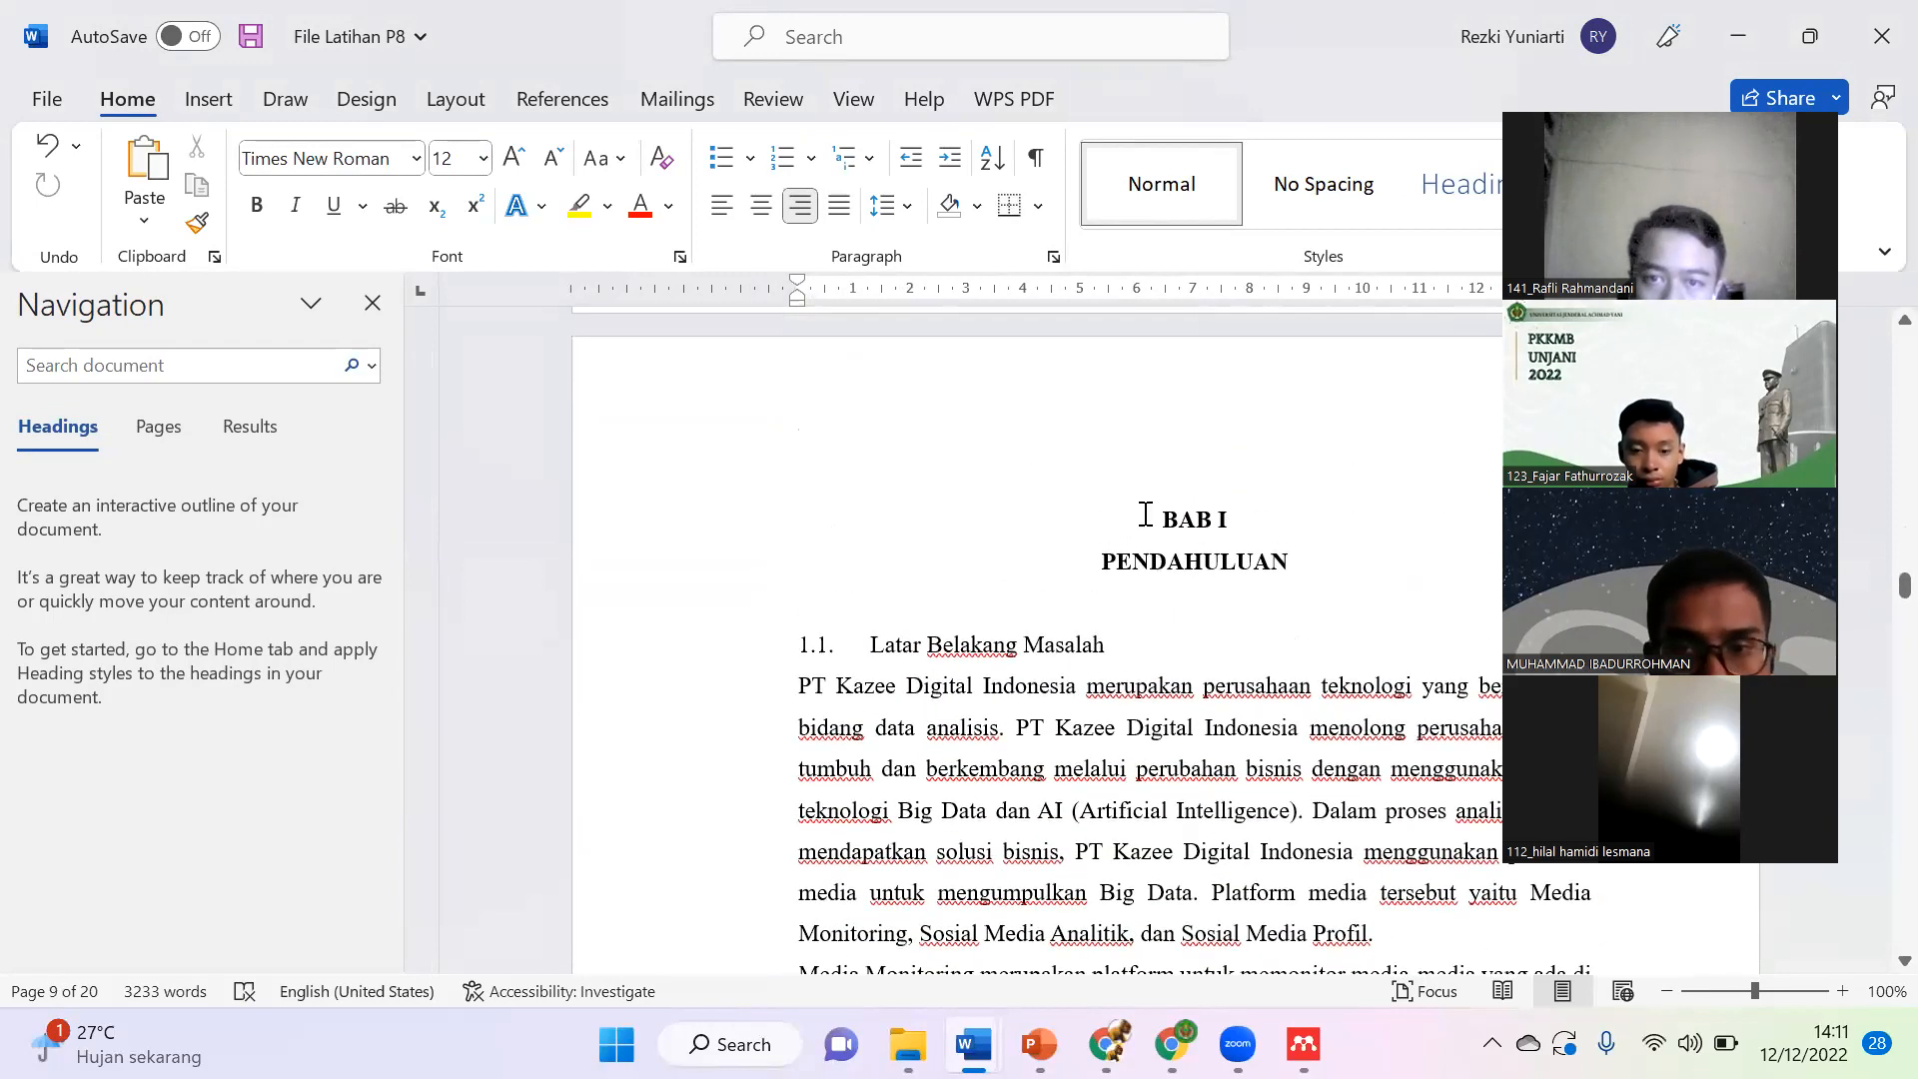
left_click(1146, 514)
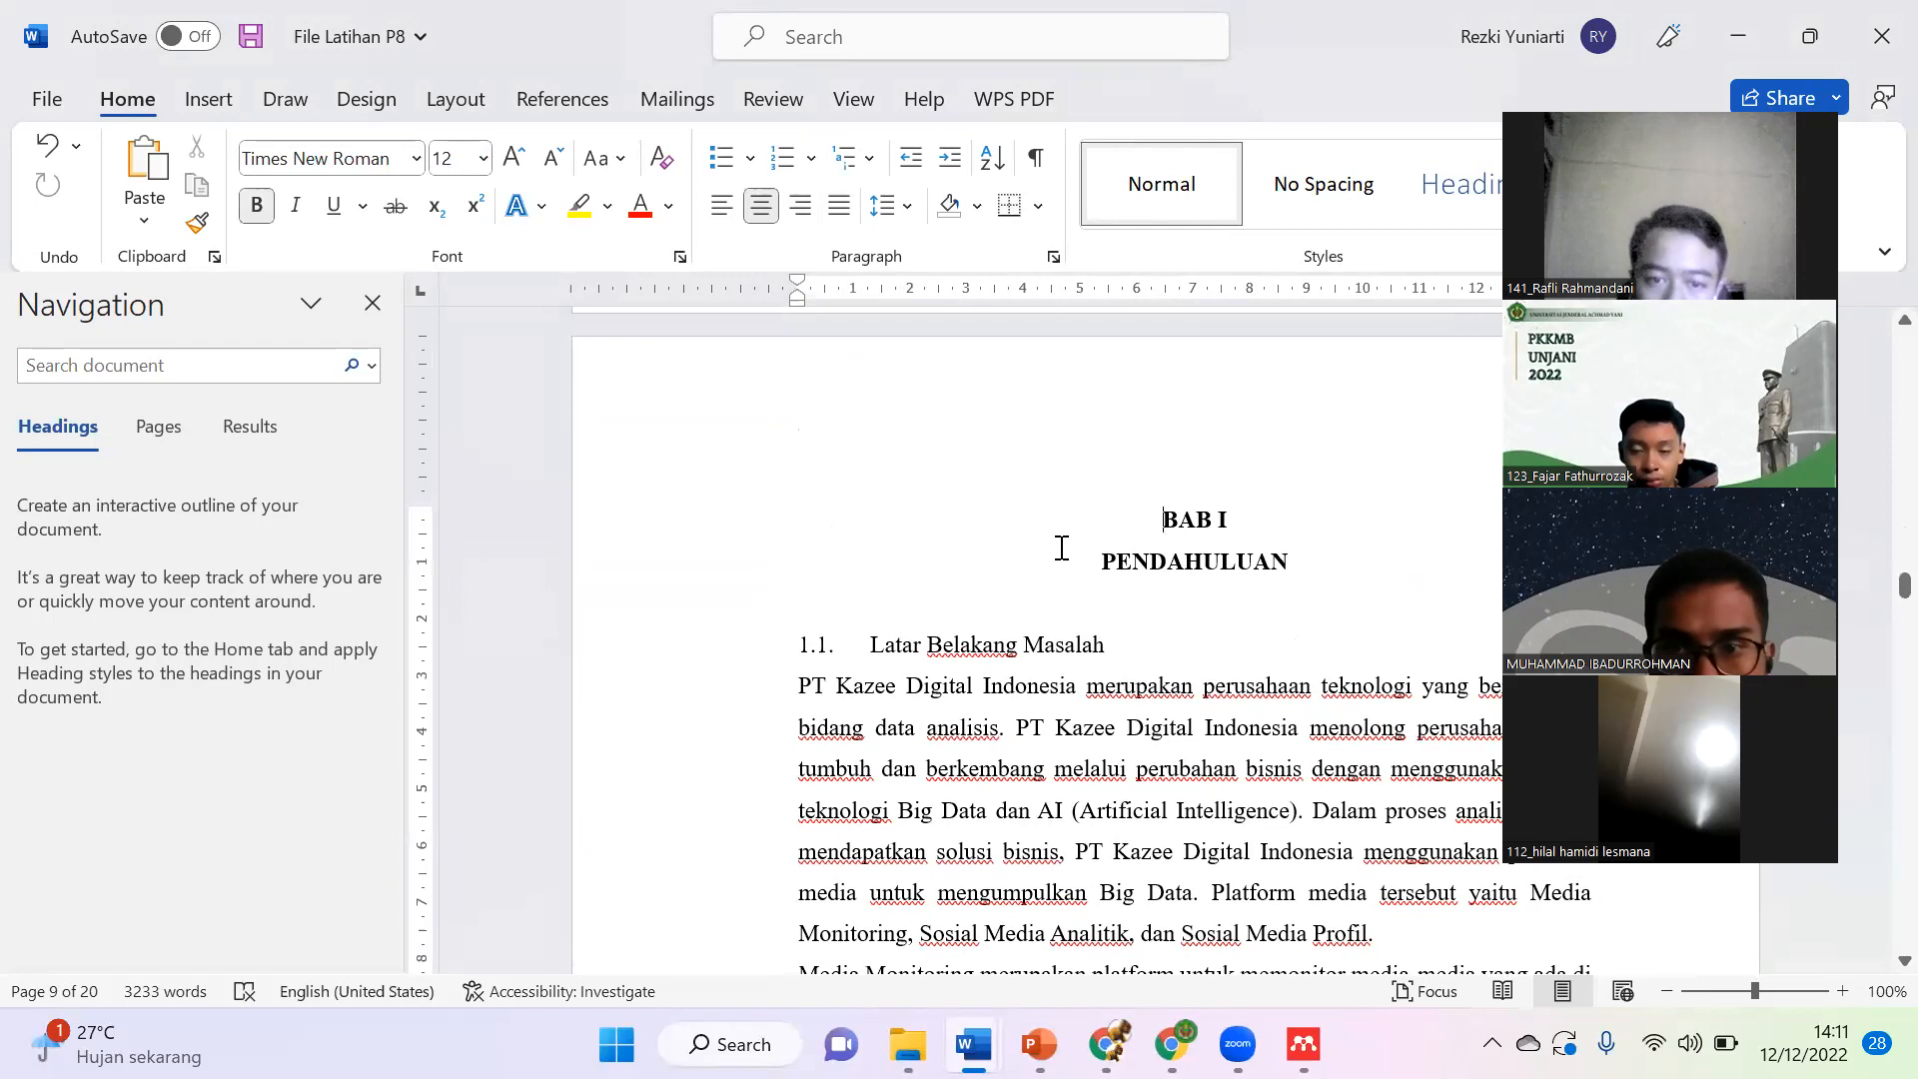
left_click(455, 99)
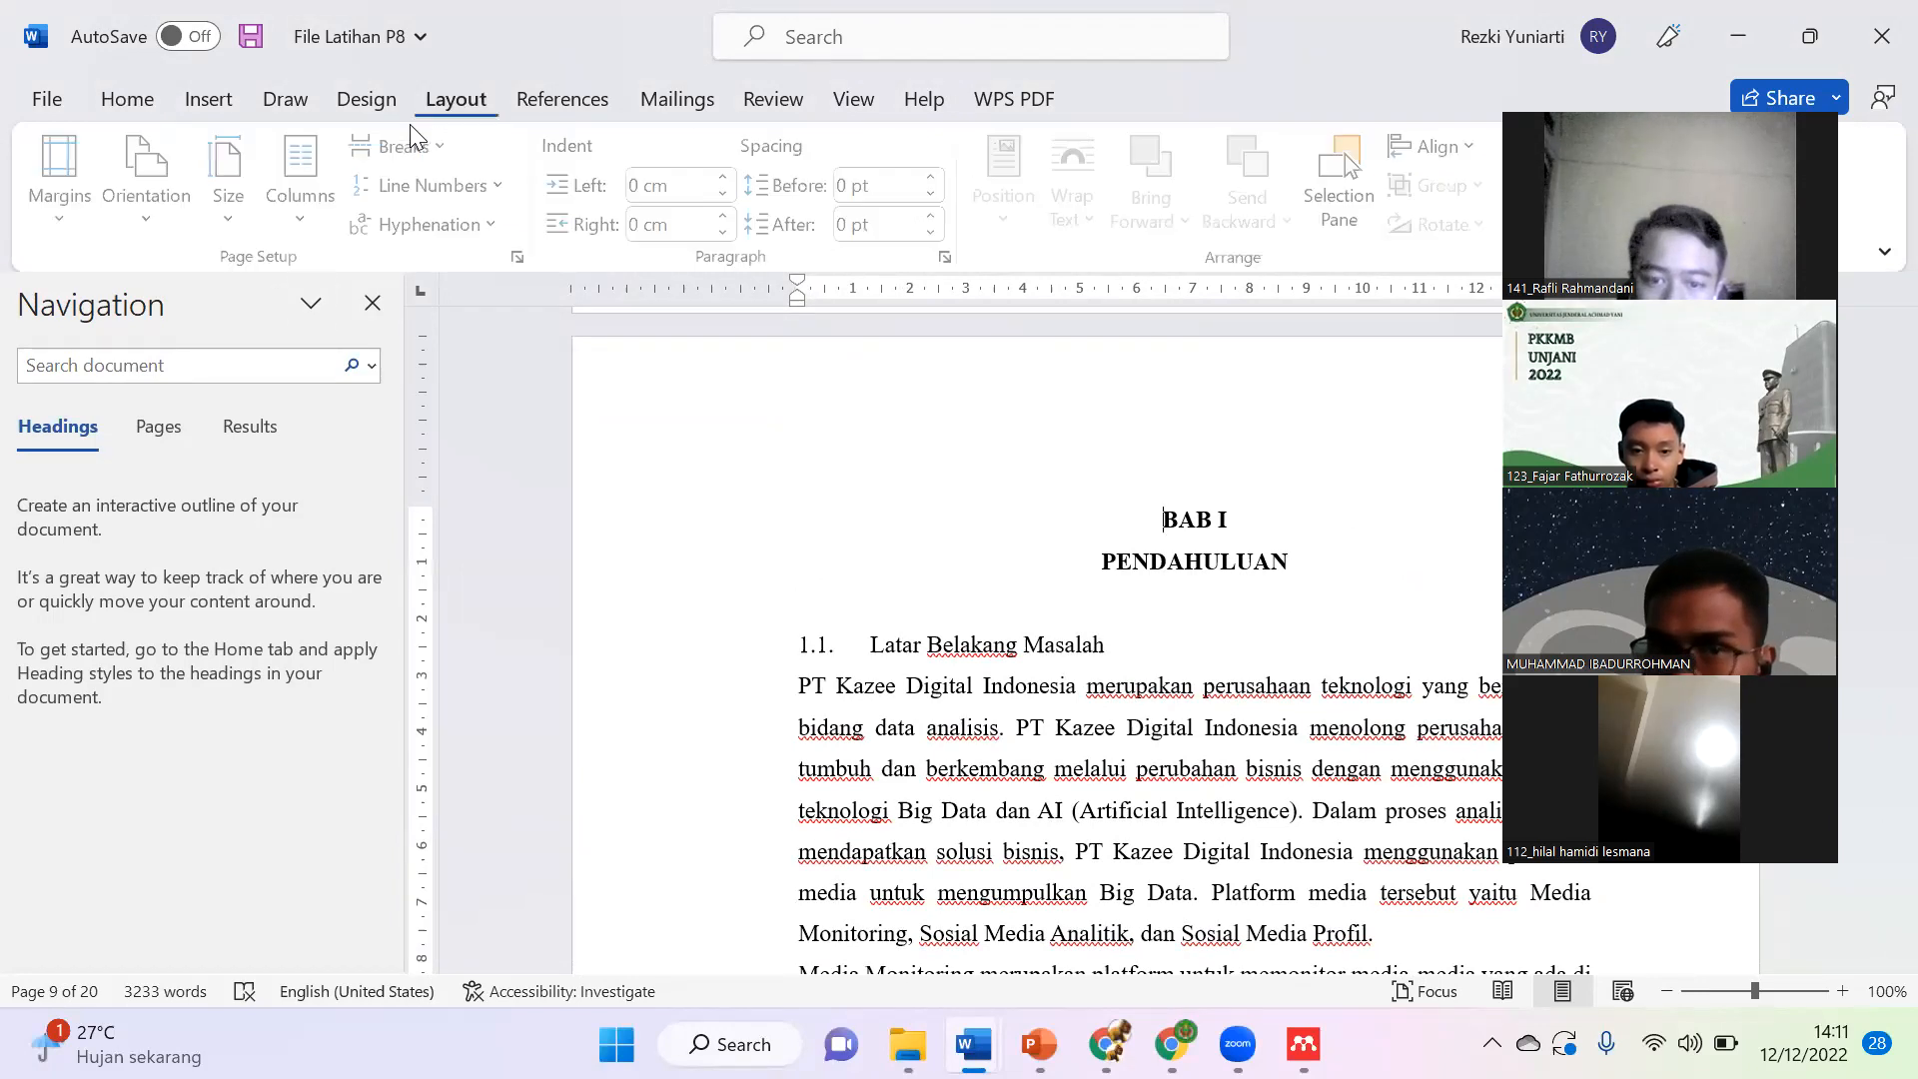
left_click(443, 147)
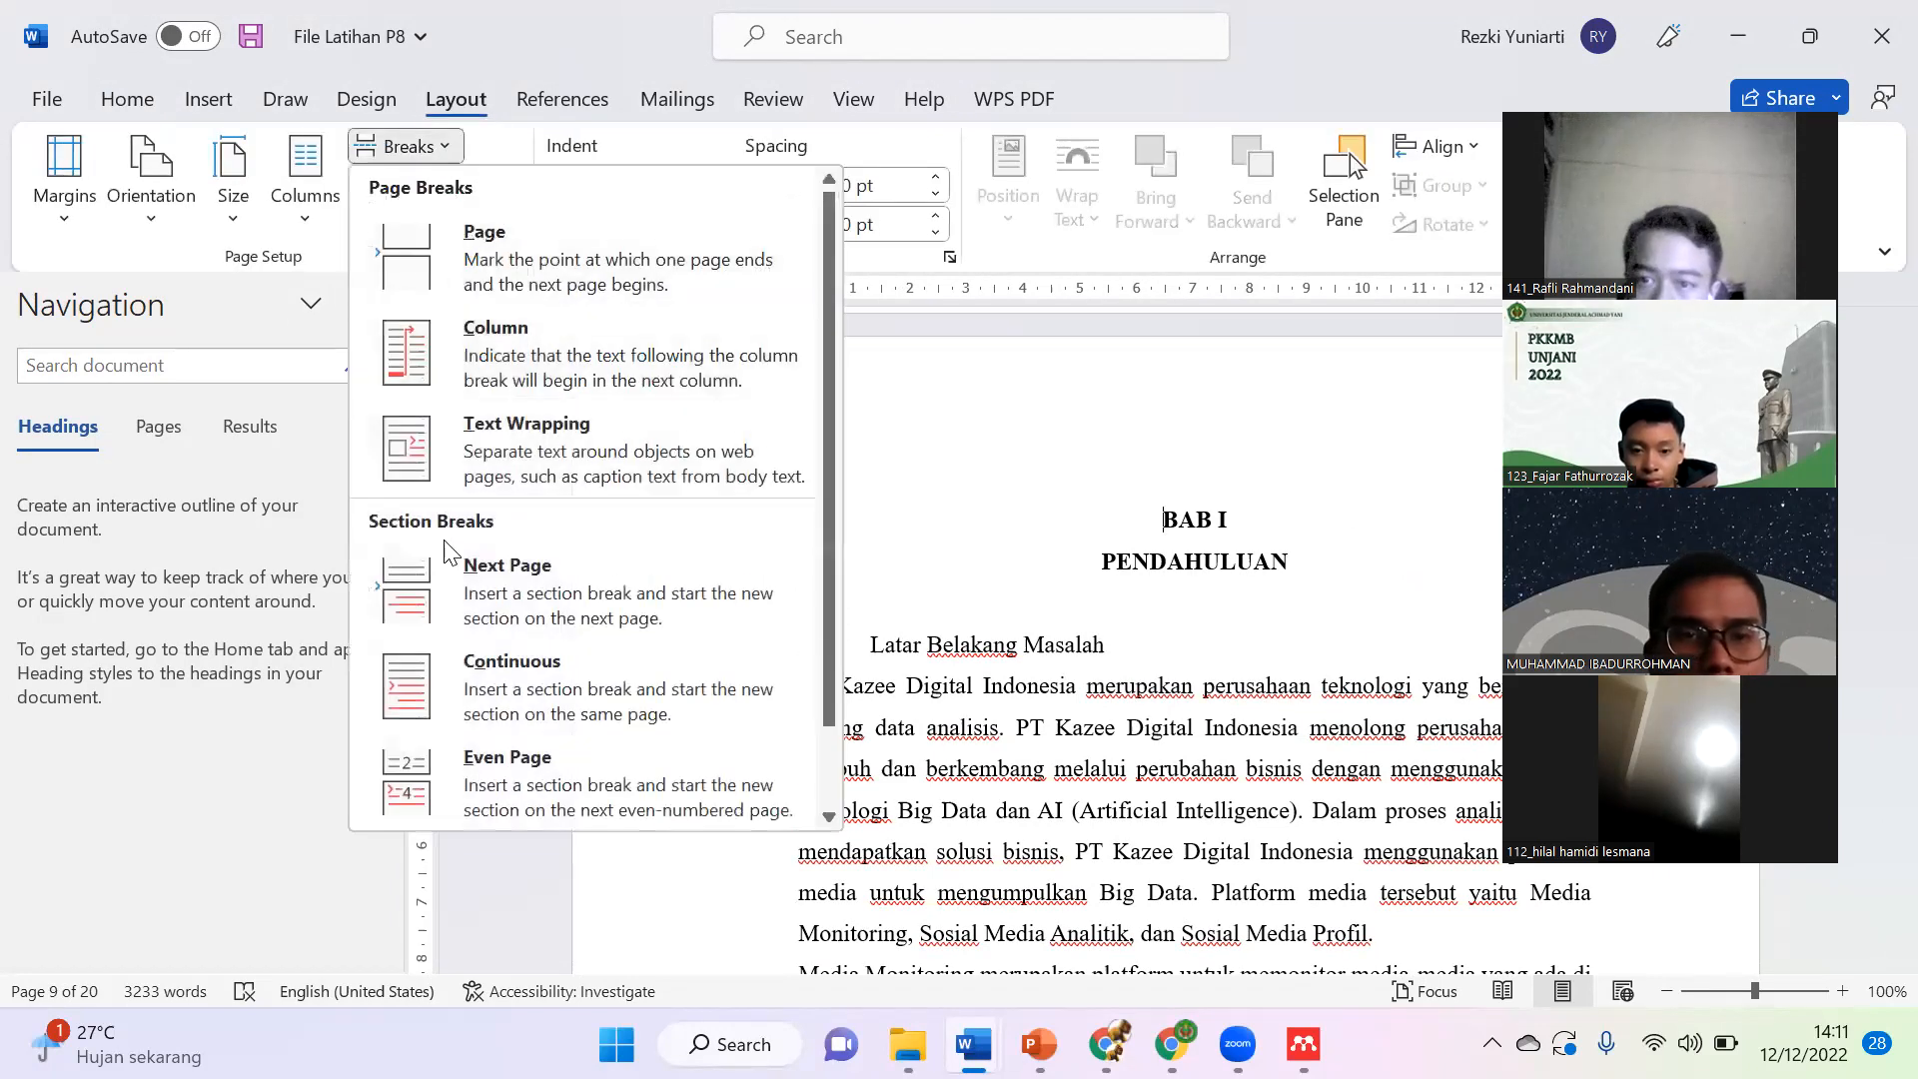
left_click(483, 611)
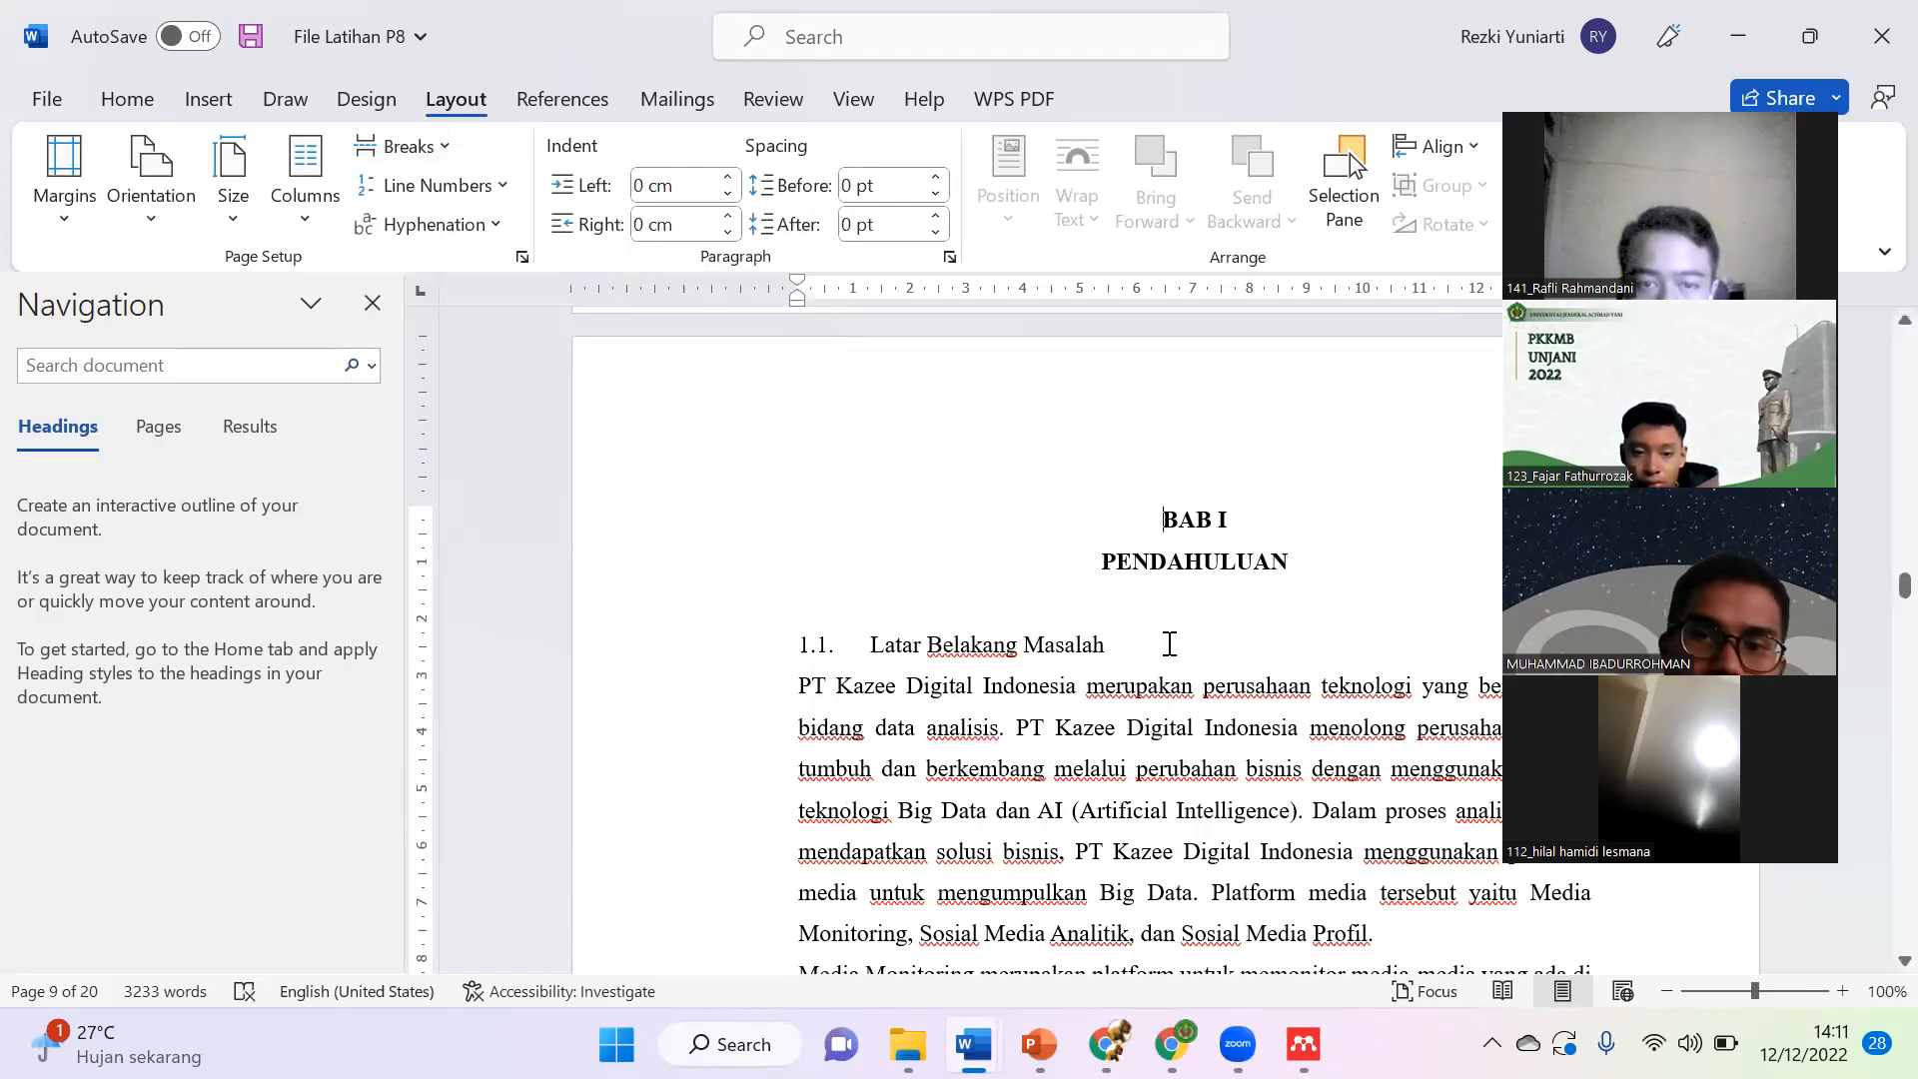
Step: Format the BAB I section's footer page numbers as 1, 2, 3 starting at 1
scroll(1170, 644, "down", 10)
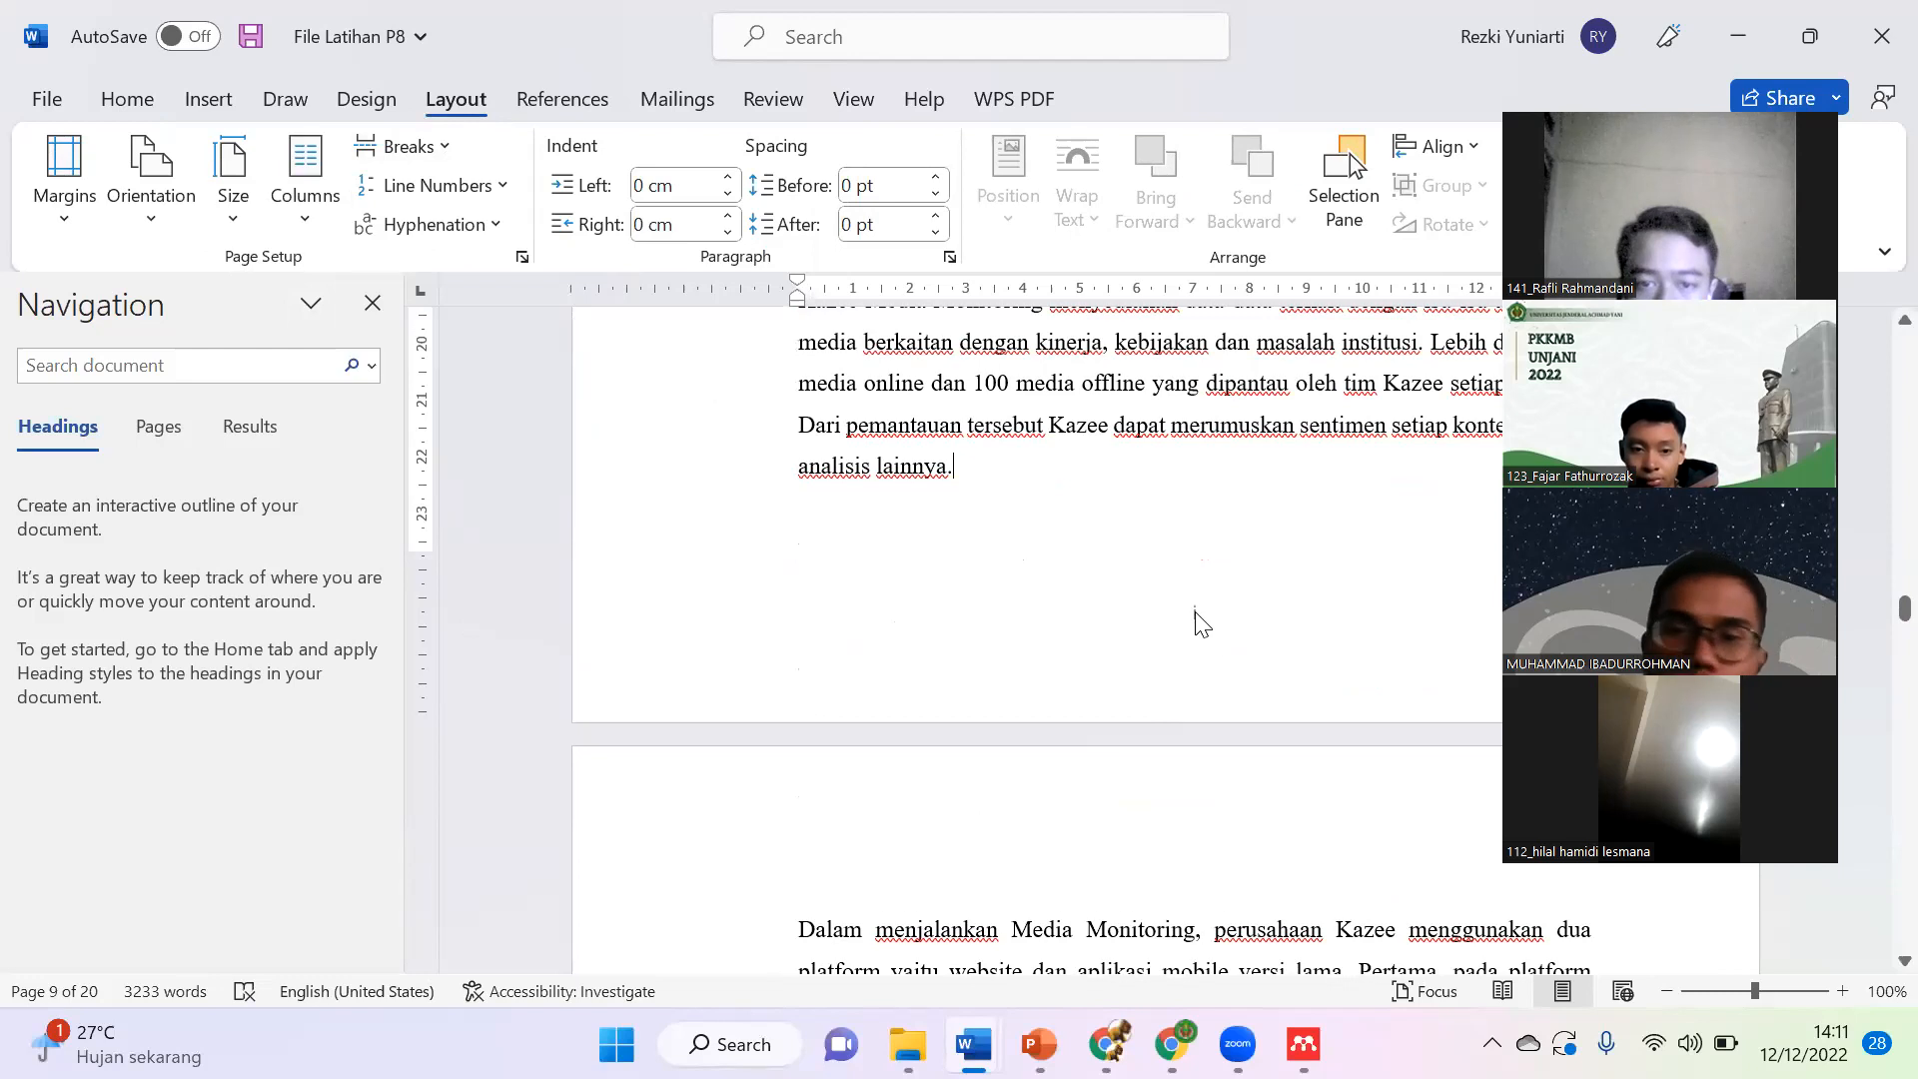
double_click(1197, 614)
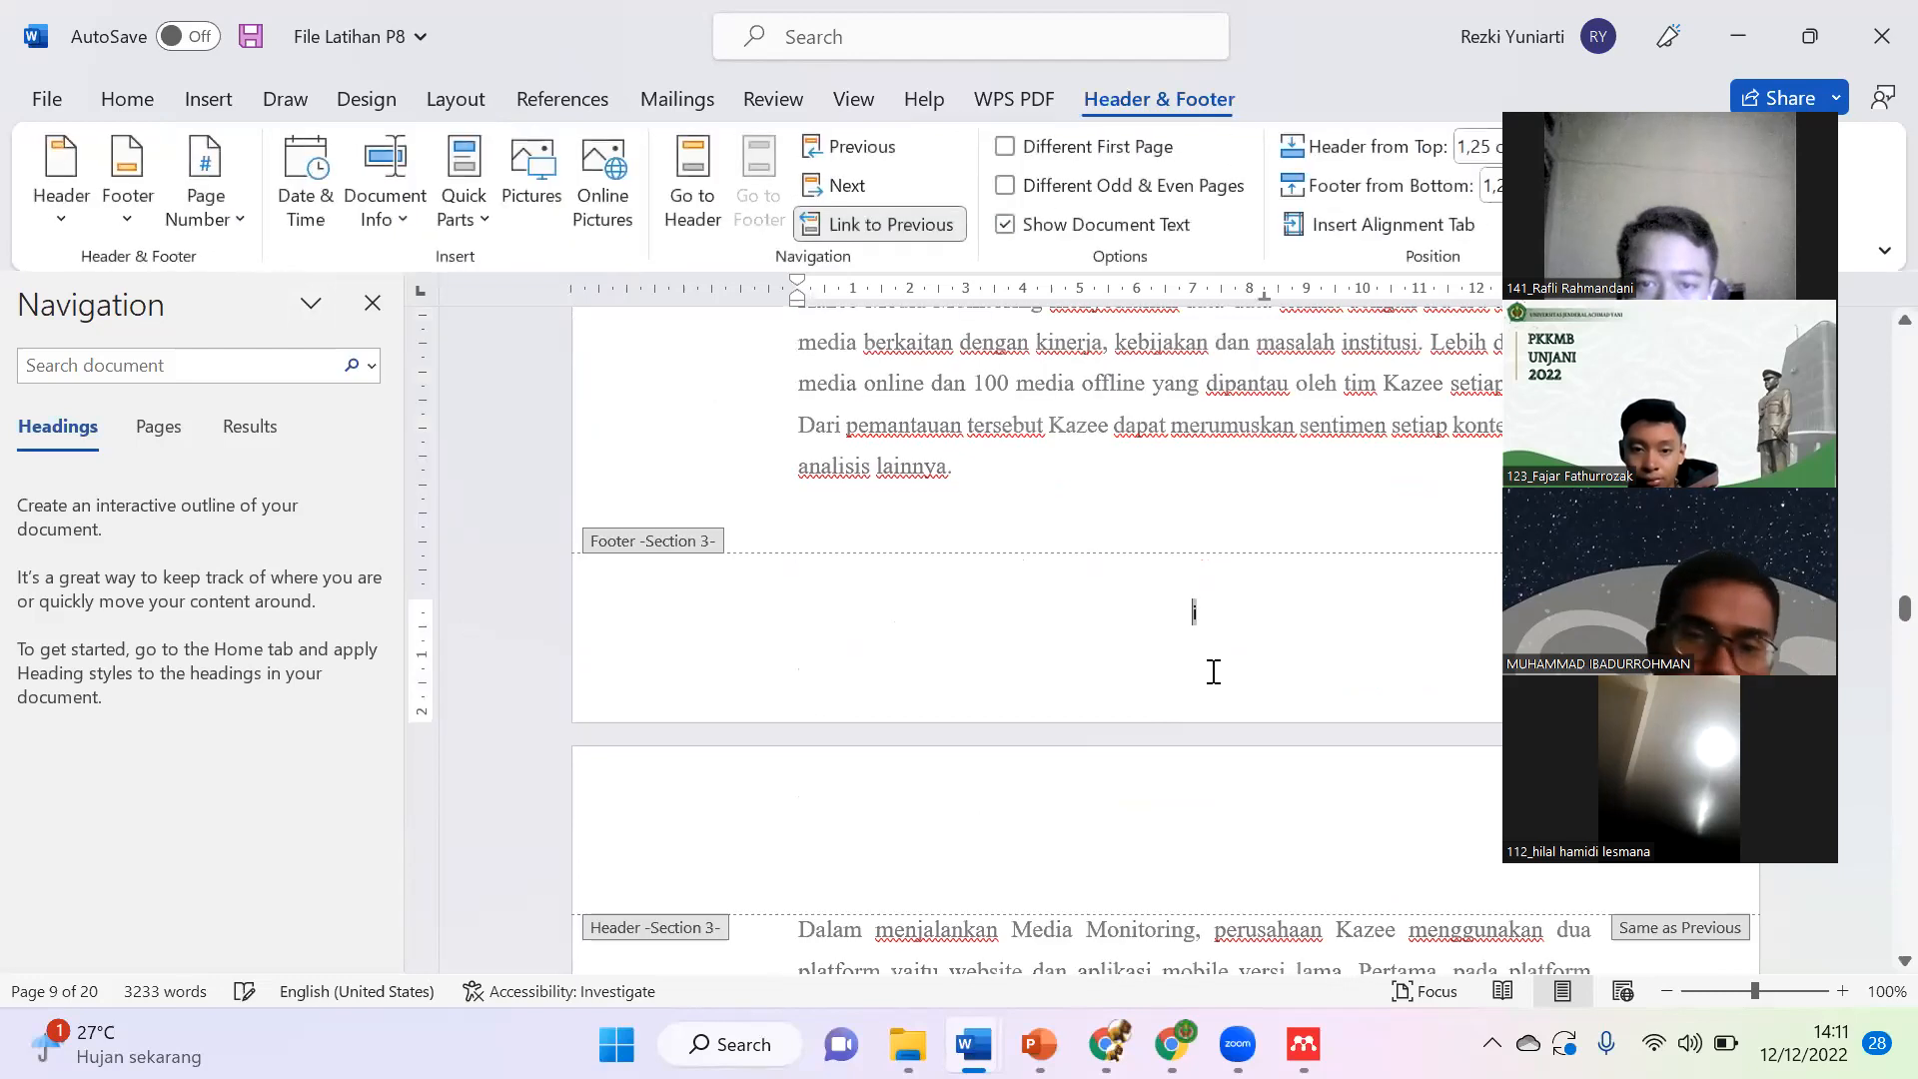
right_click(1195, 610)
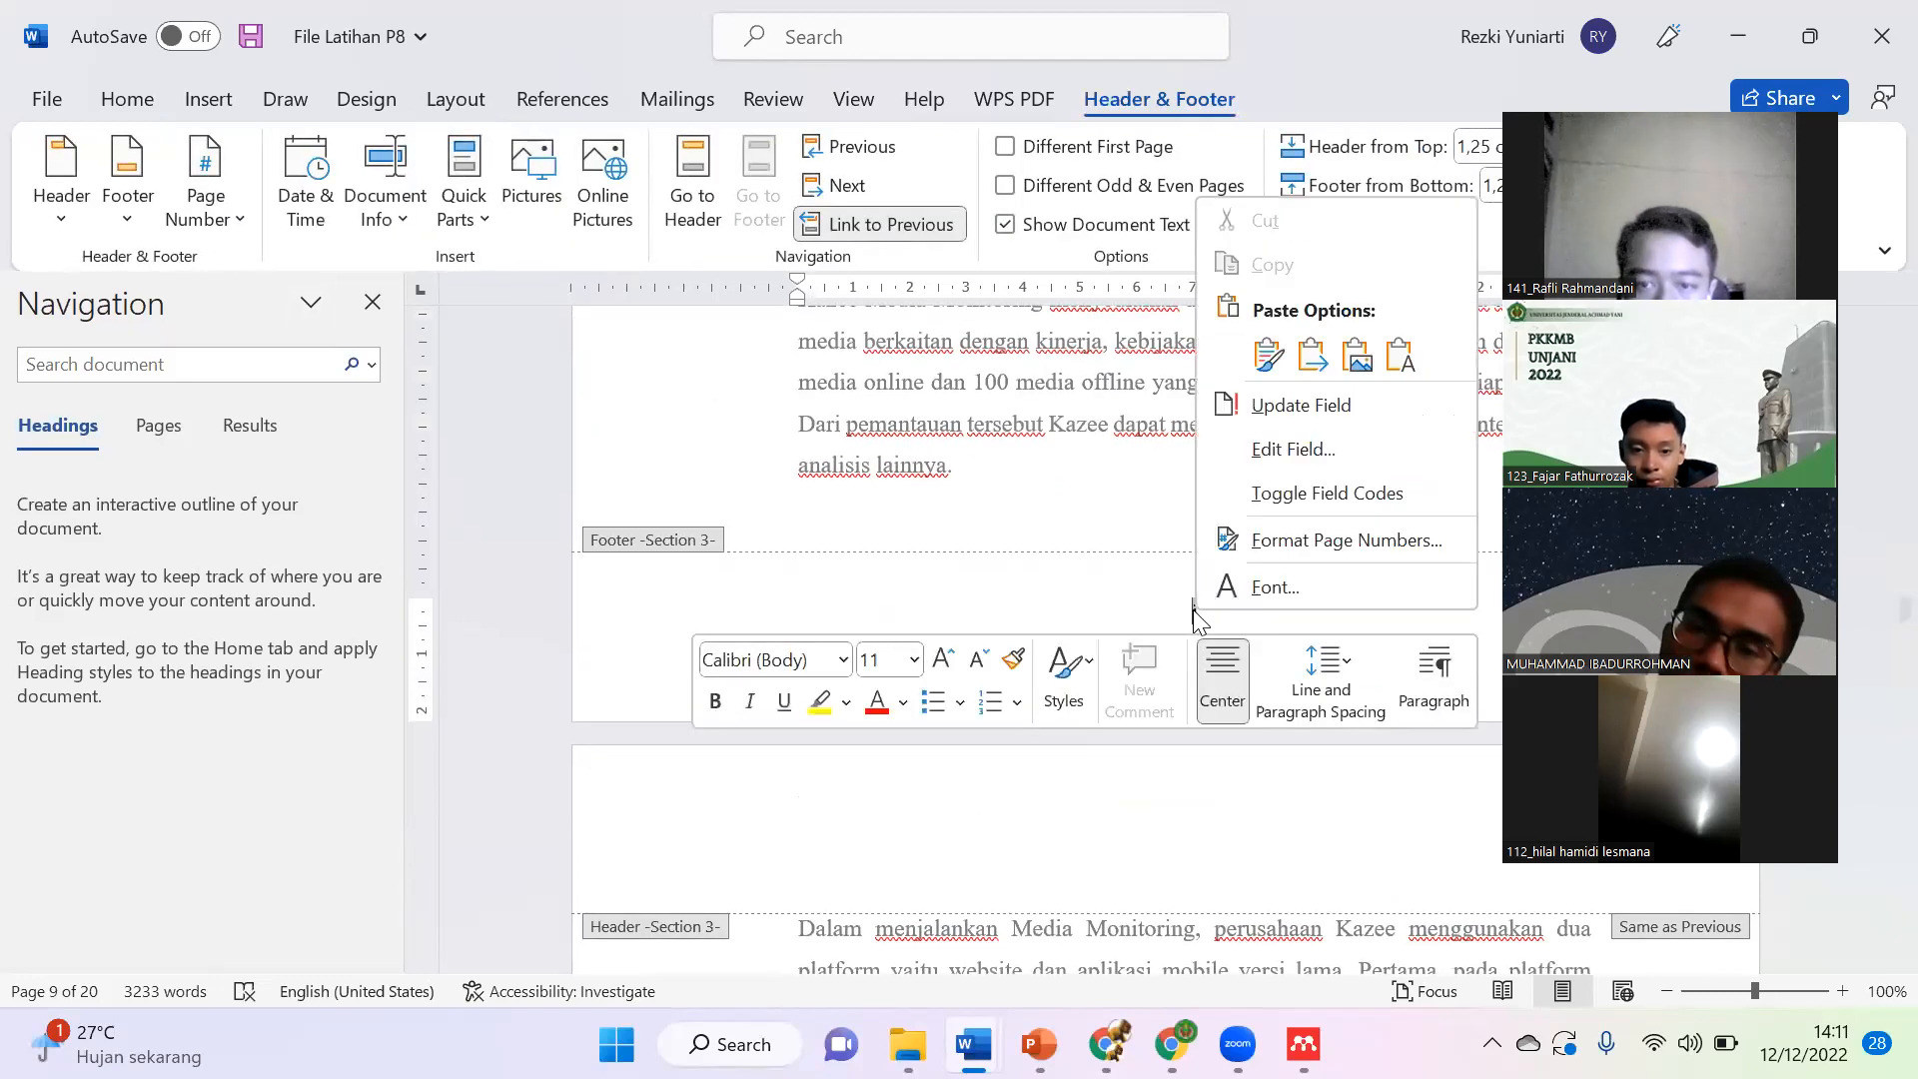
left_click(1256, 544)
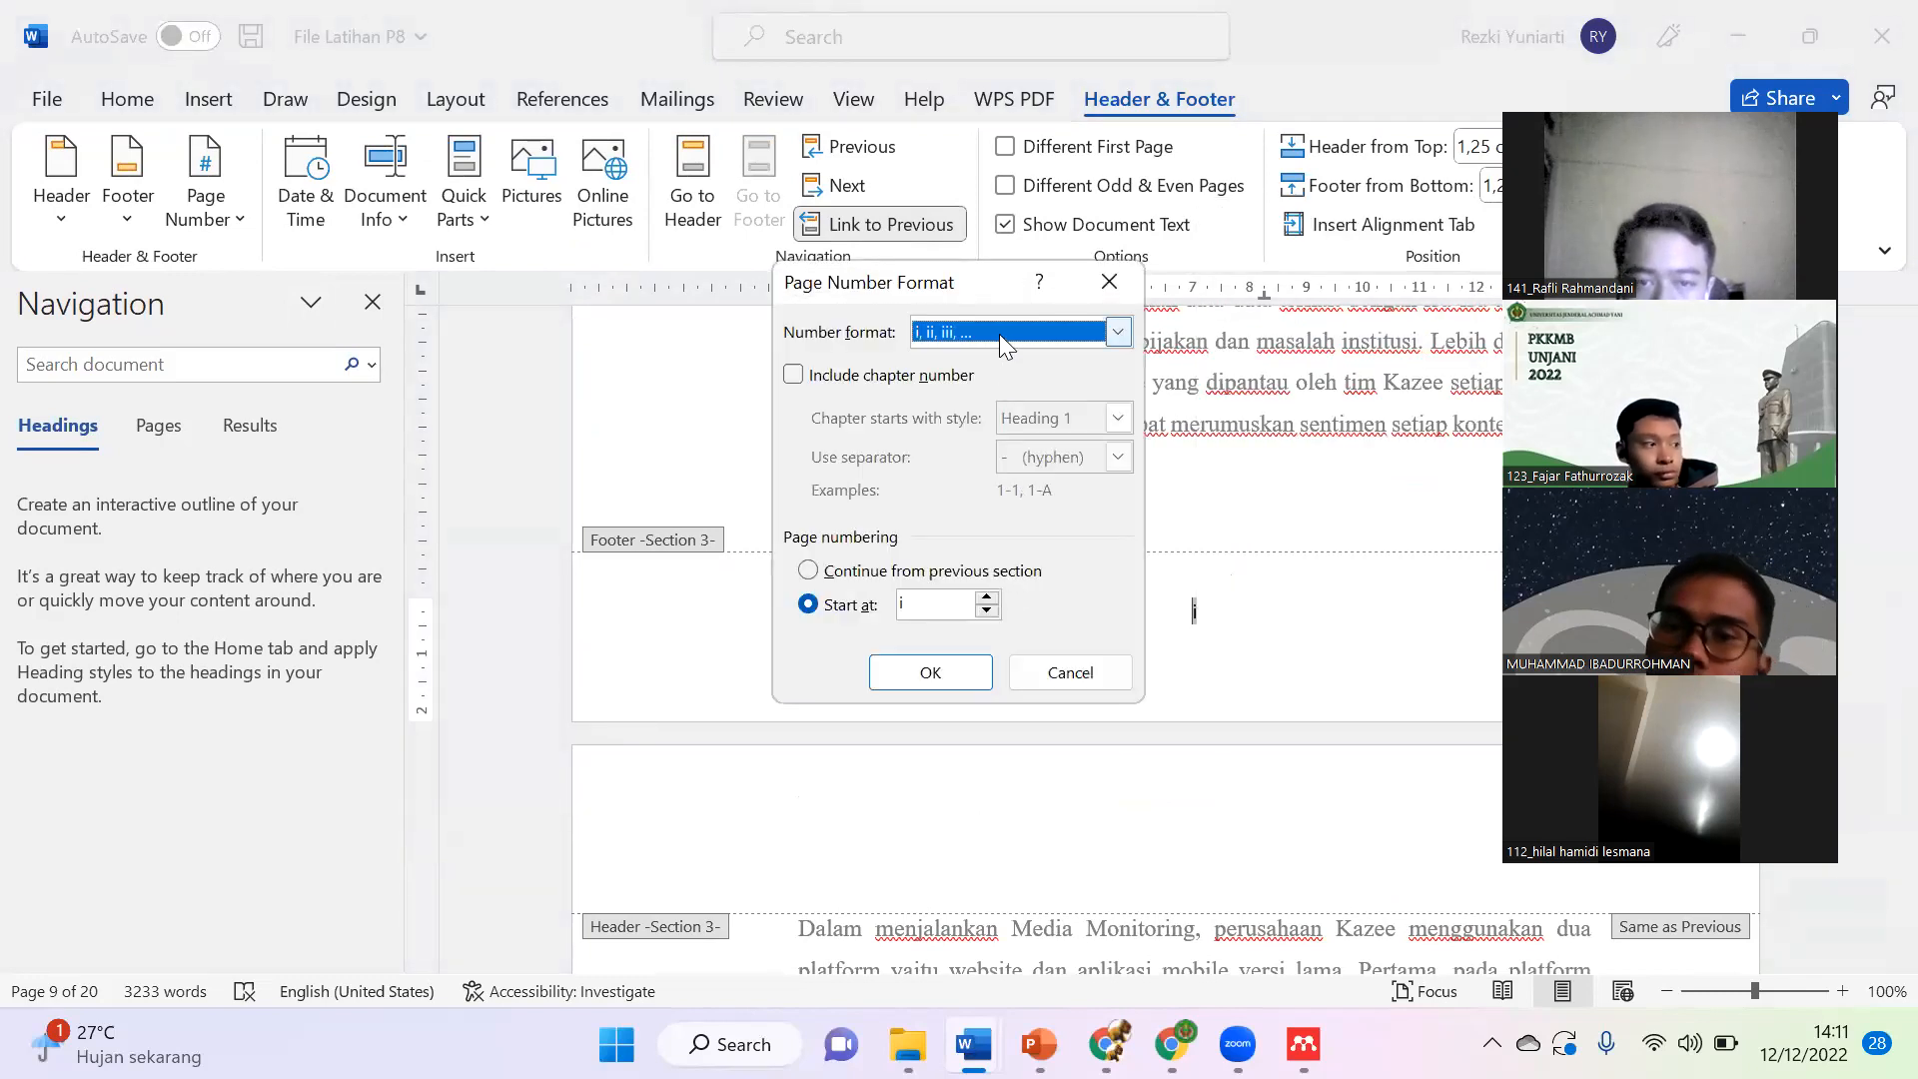
left_click(1000, 333)
left_click(999, 360)
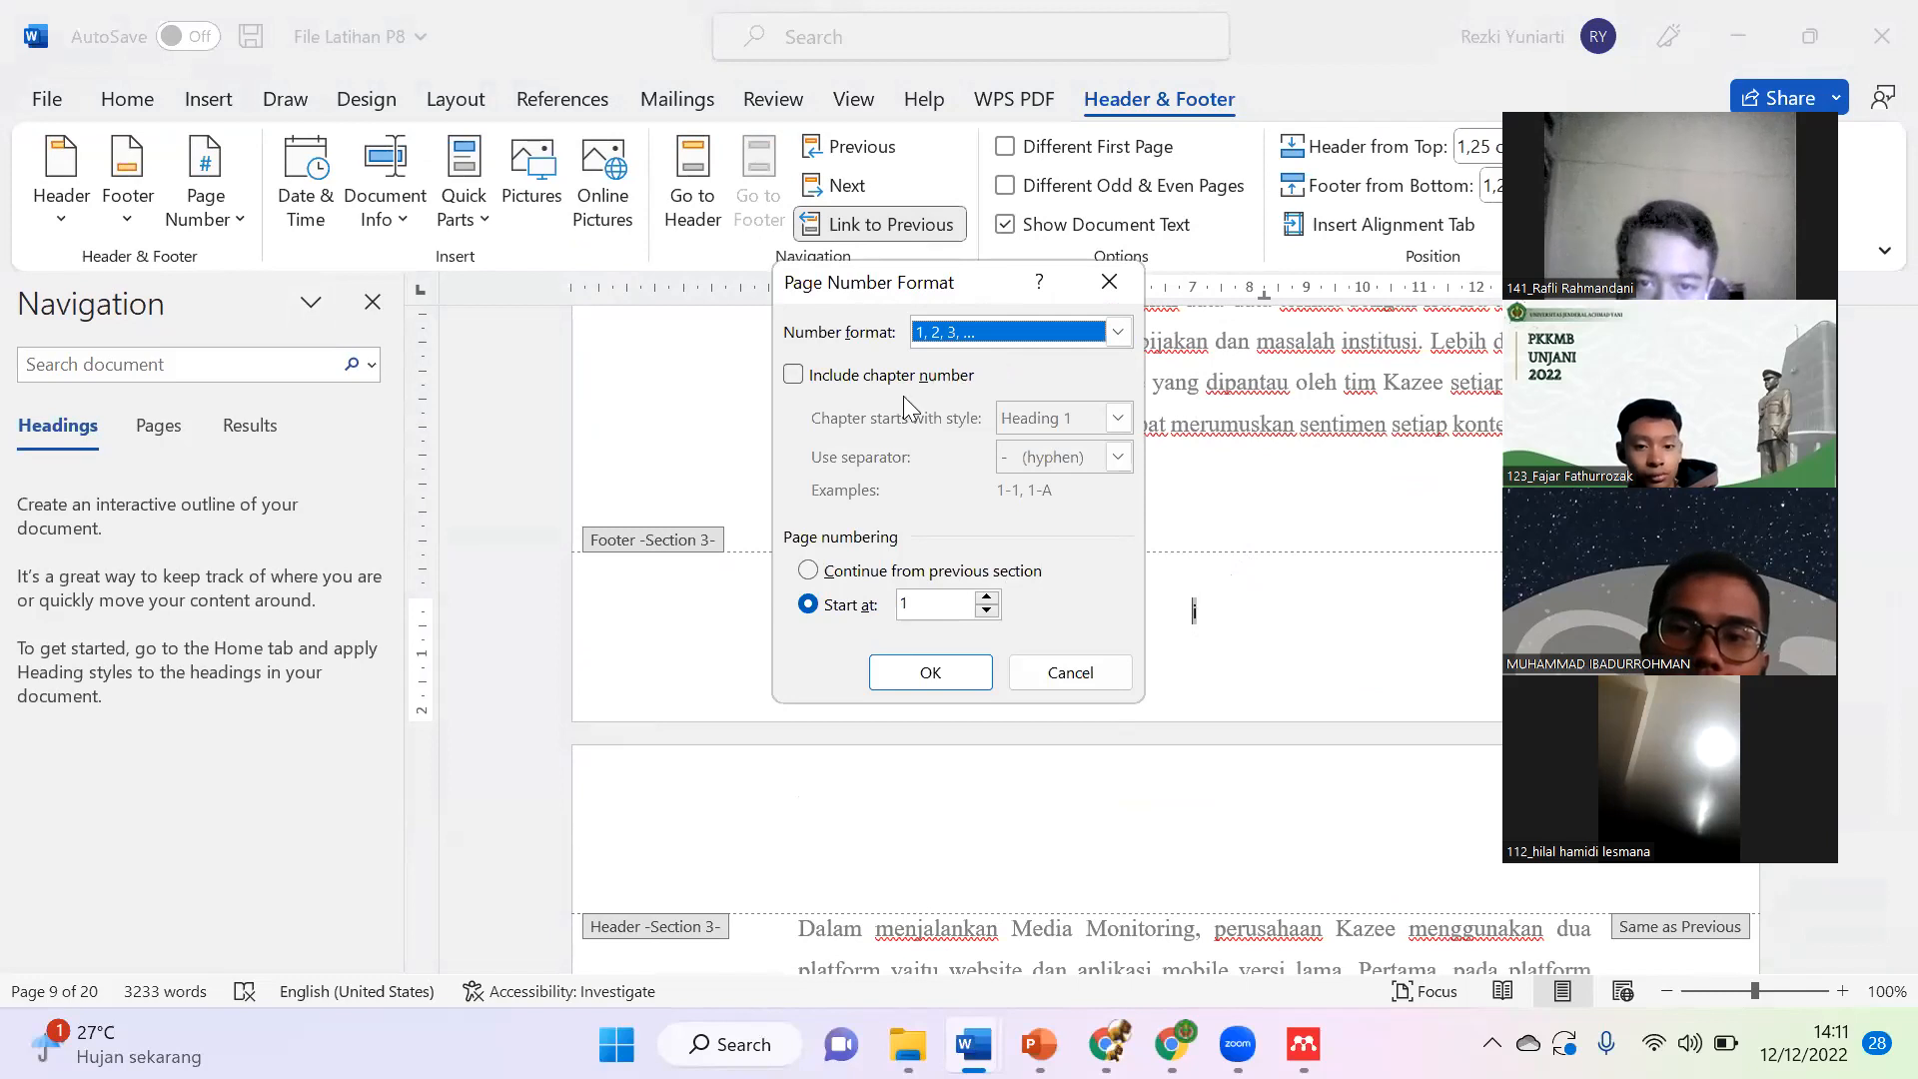
left_click(915, 672)
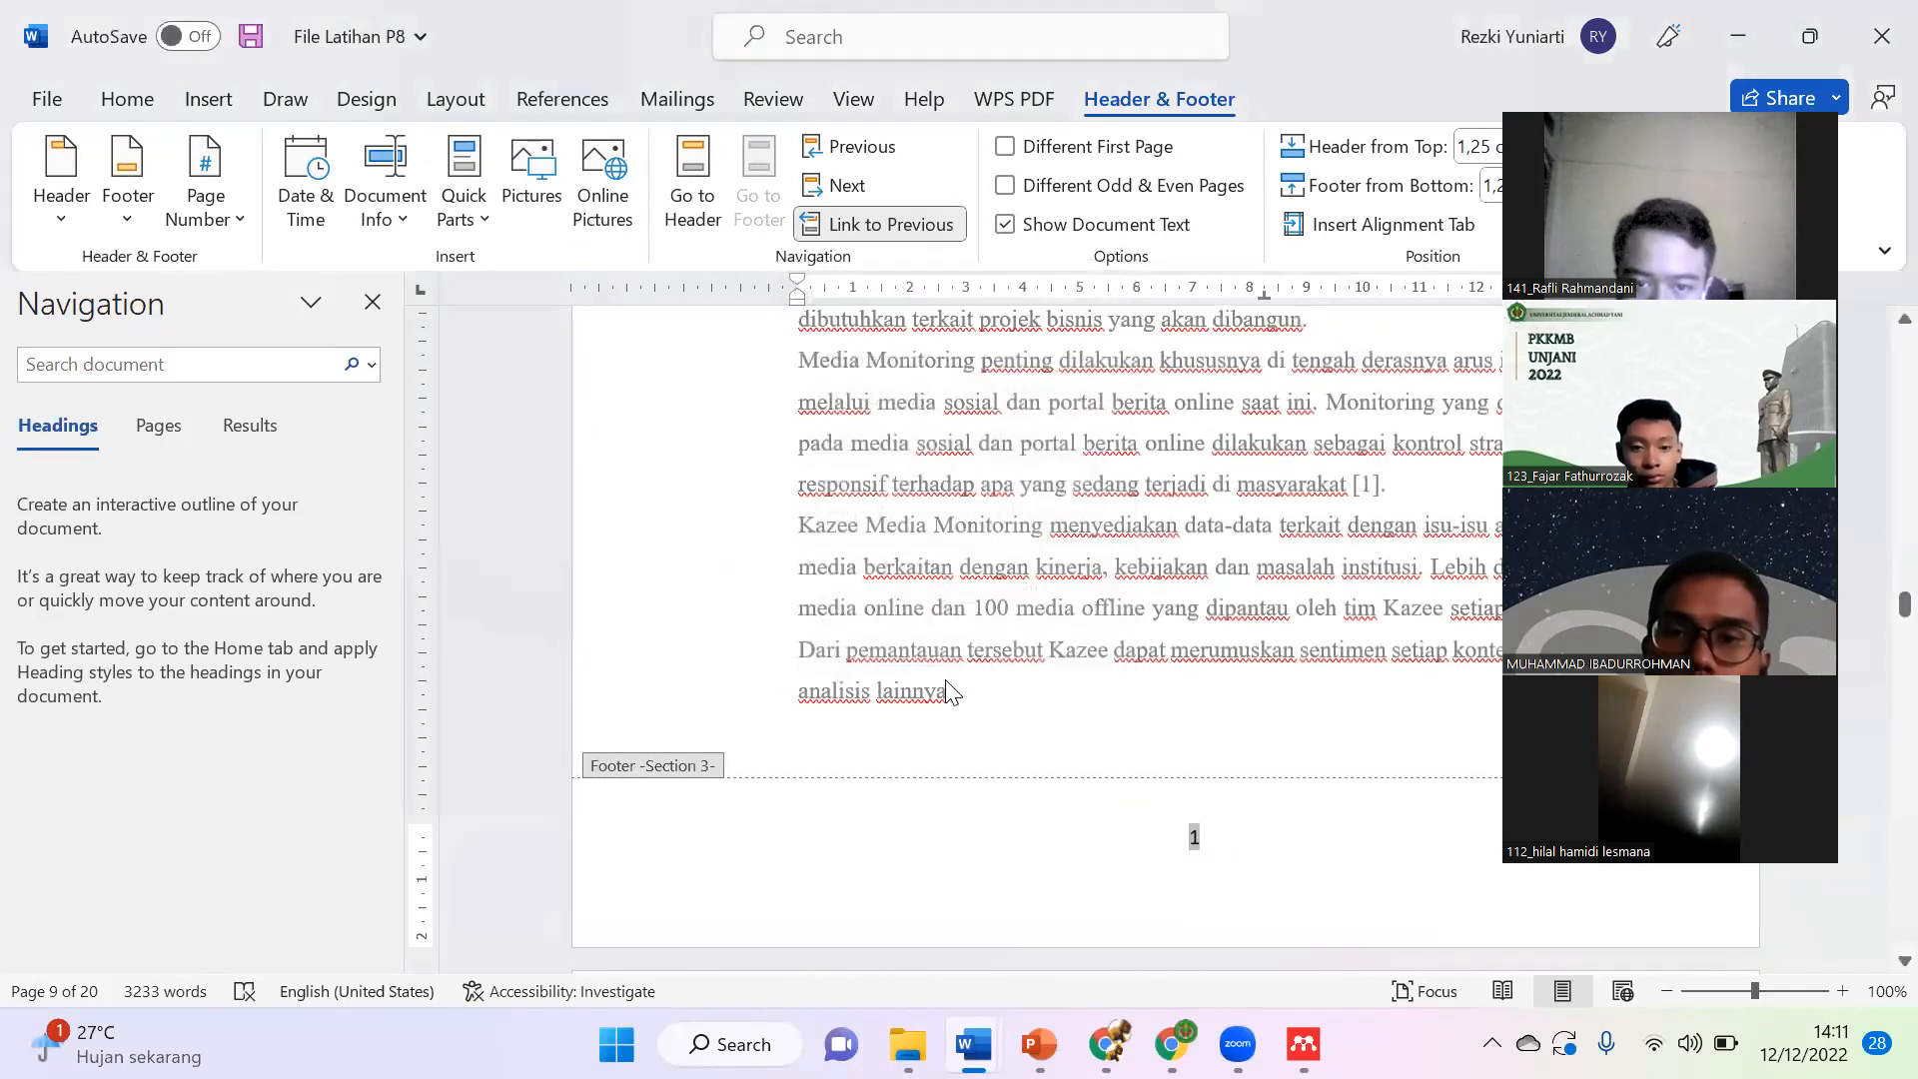
Step: Return to the document body and check the footer page numbers from BAB I through the later chapters
double_click(1055, 624)
scroll(1097, 612, "down", 5)
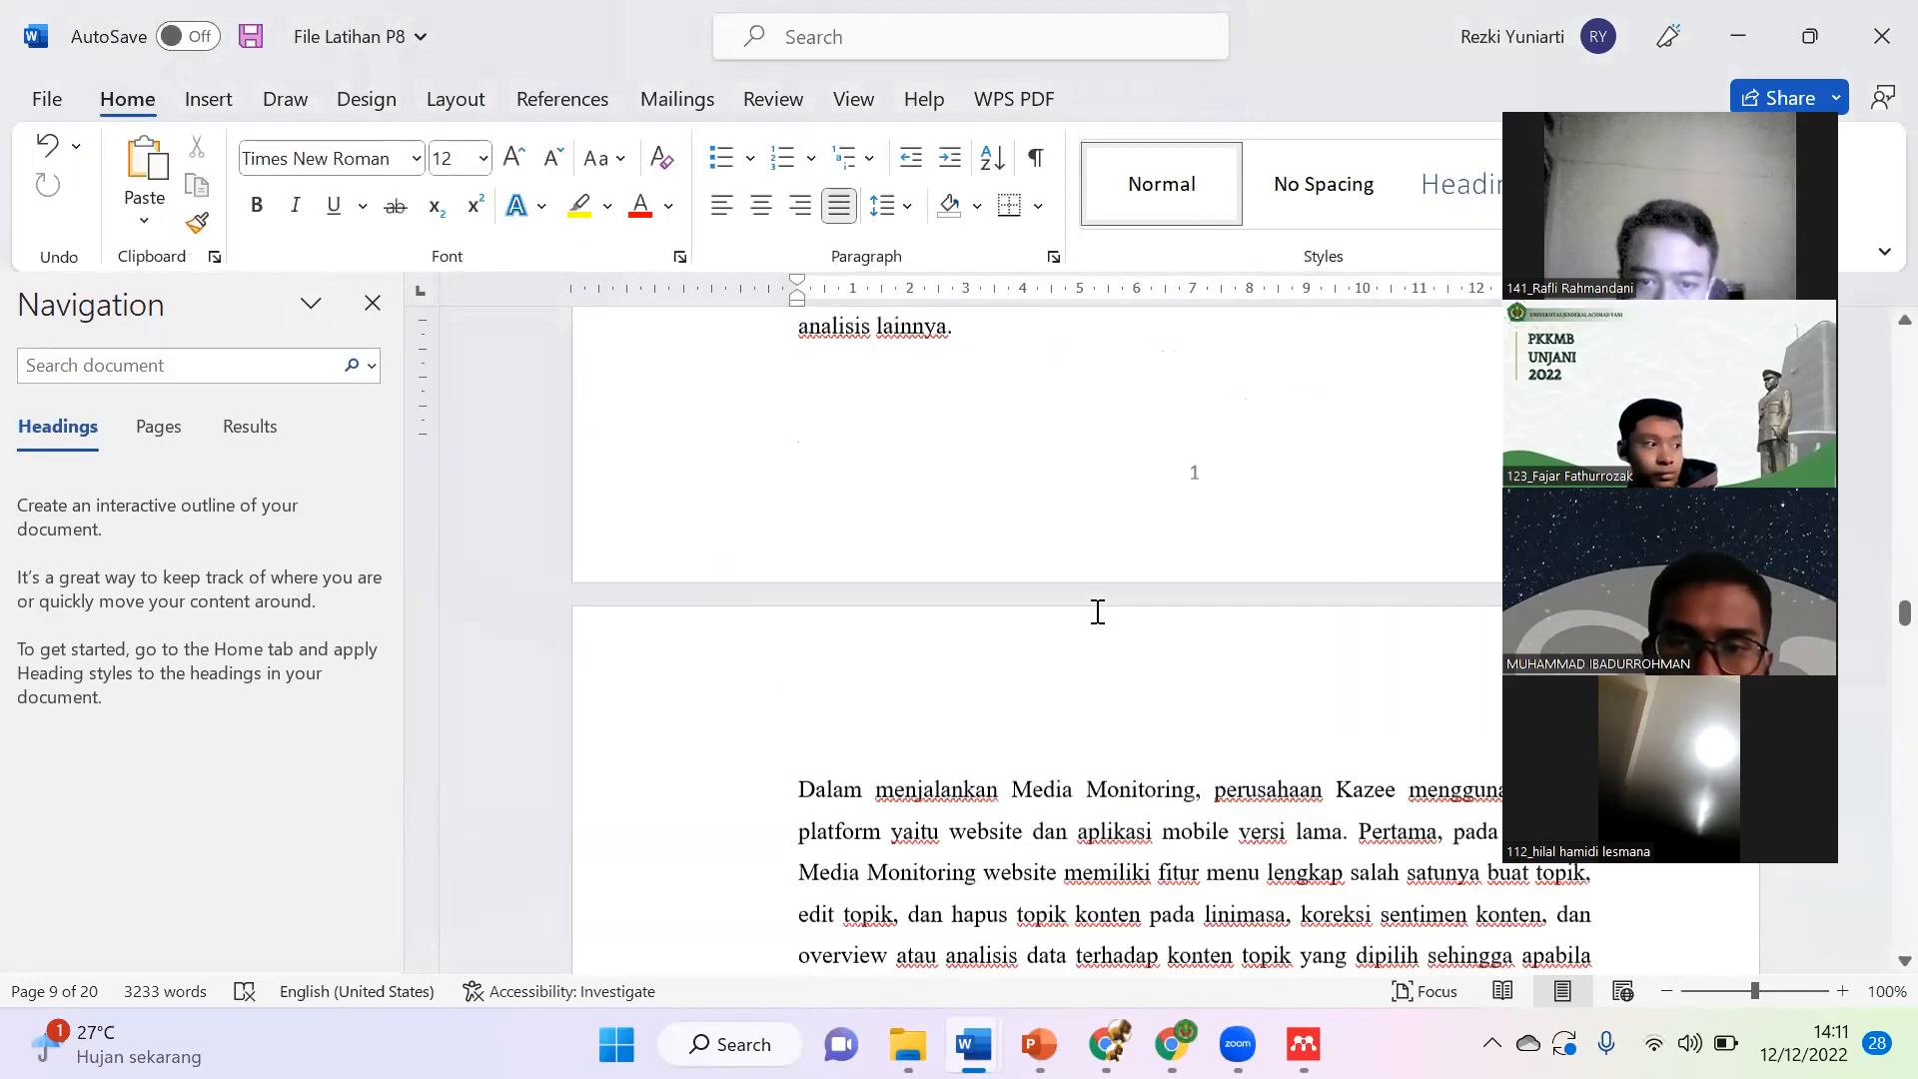
scroll(1097, 612, "down", 15)
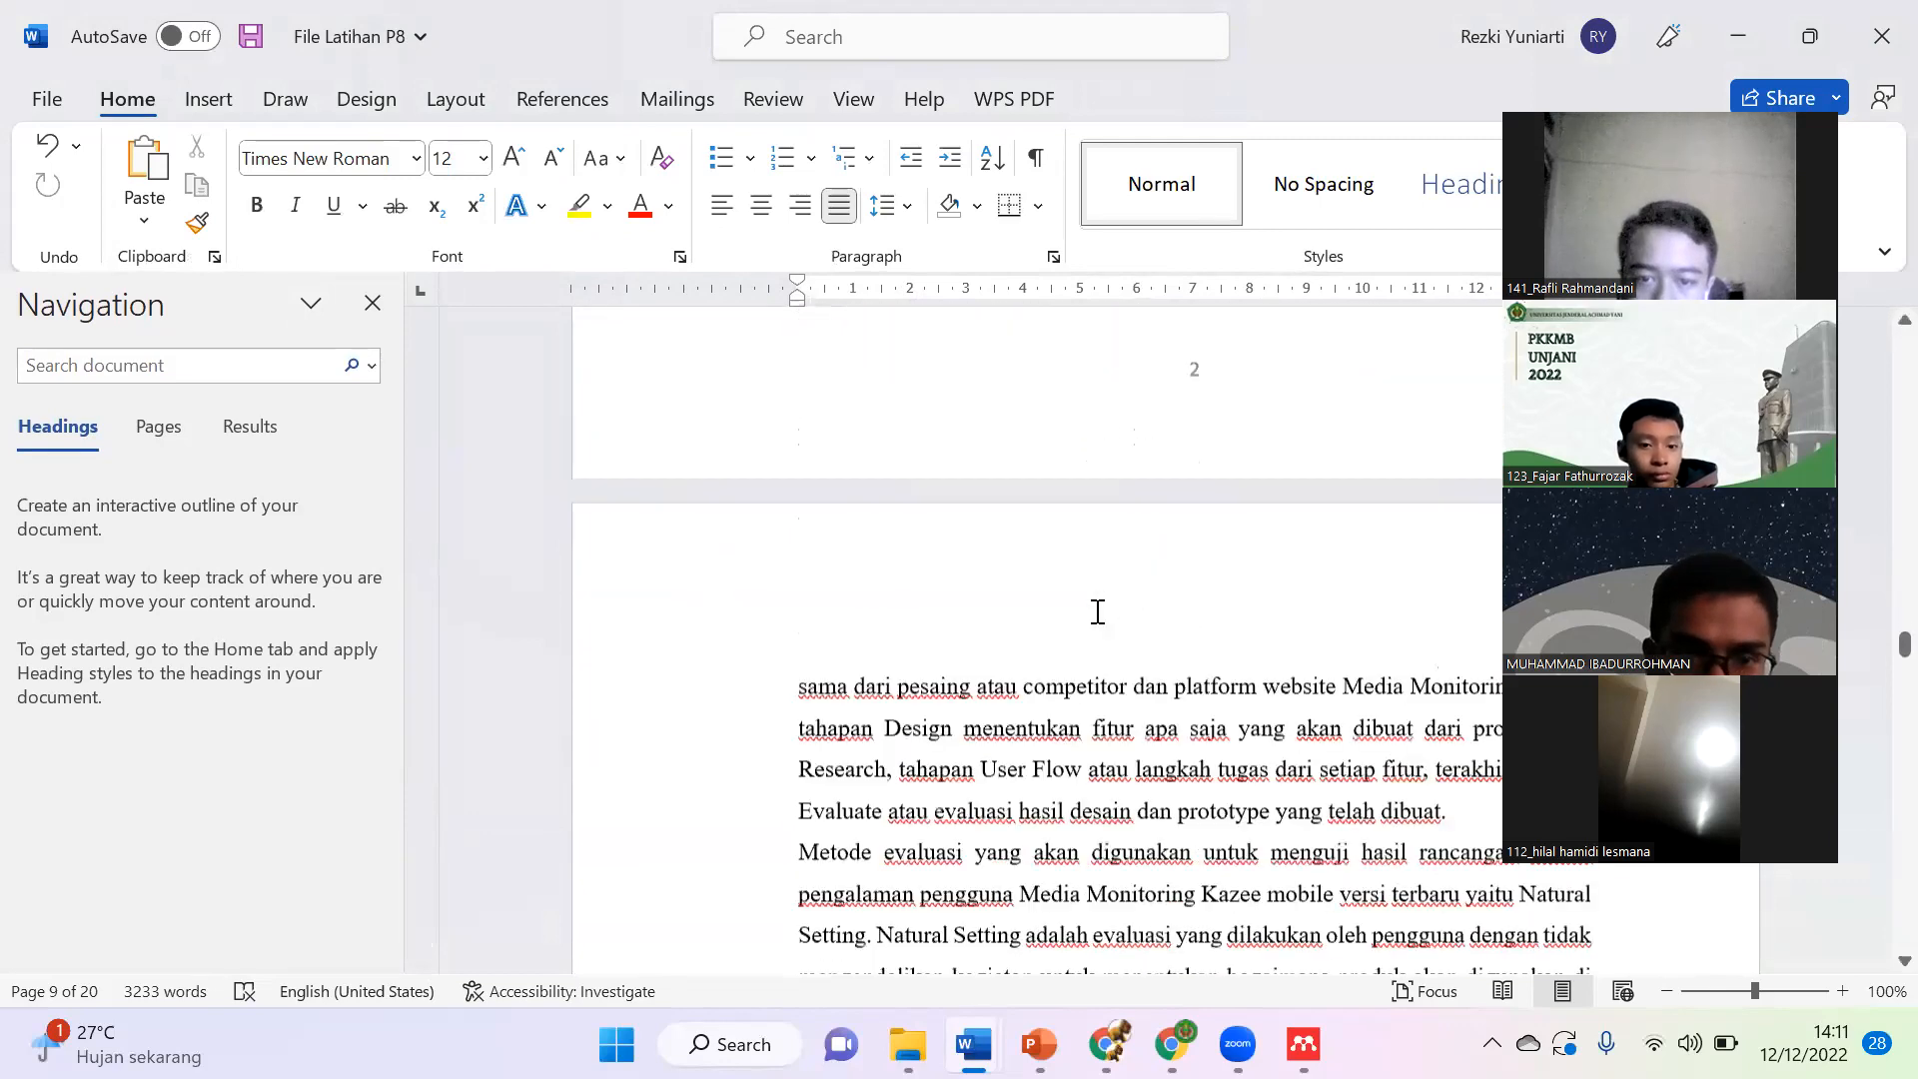
scroll(1097, 613, "down", 12)
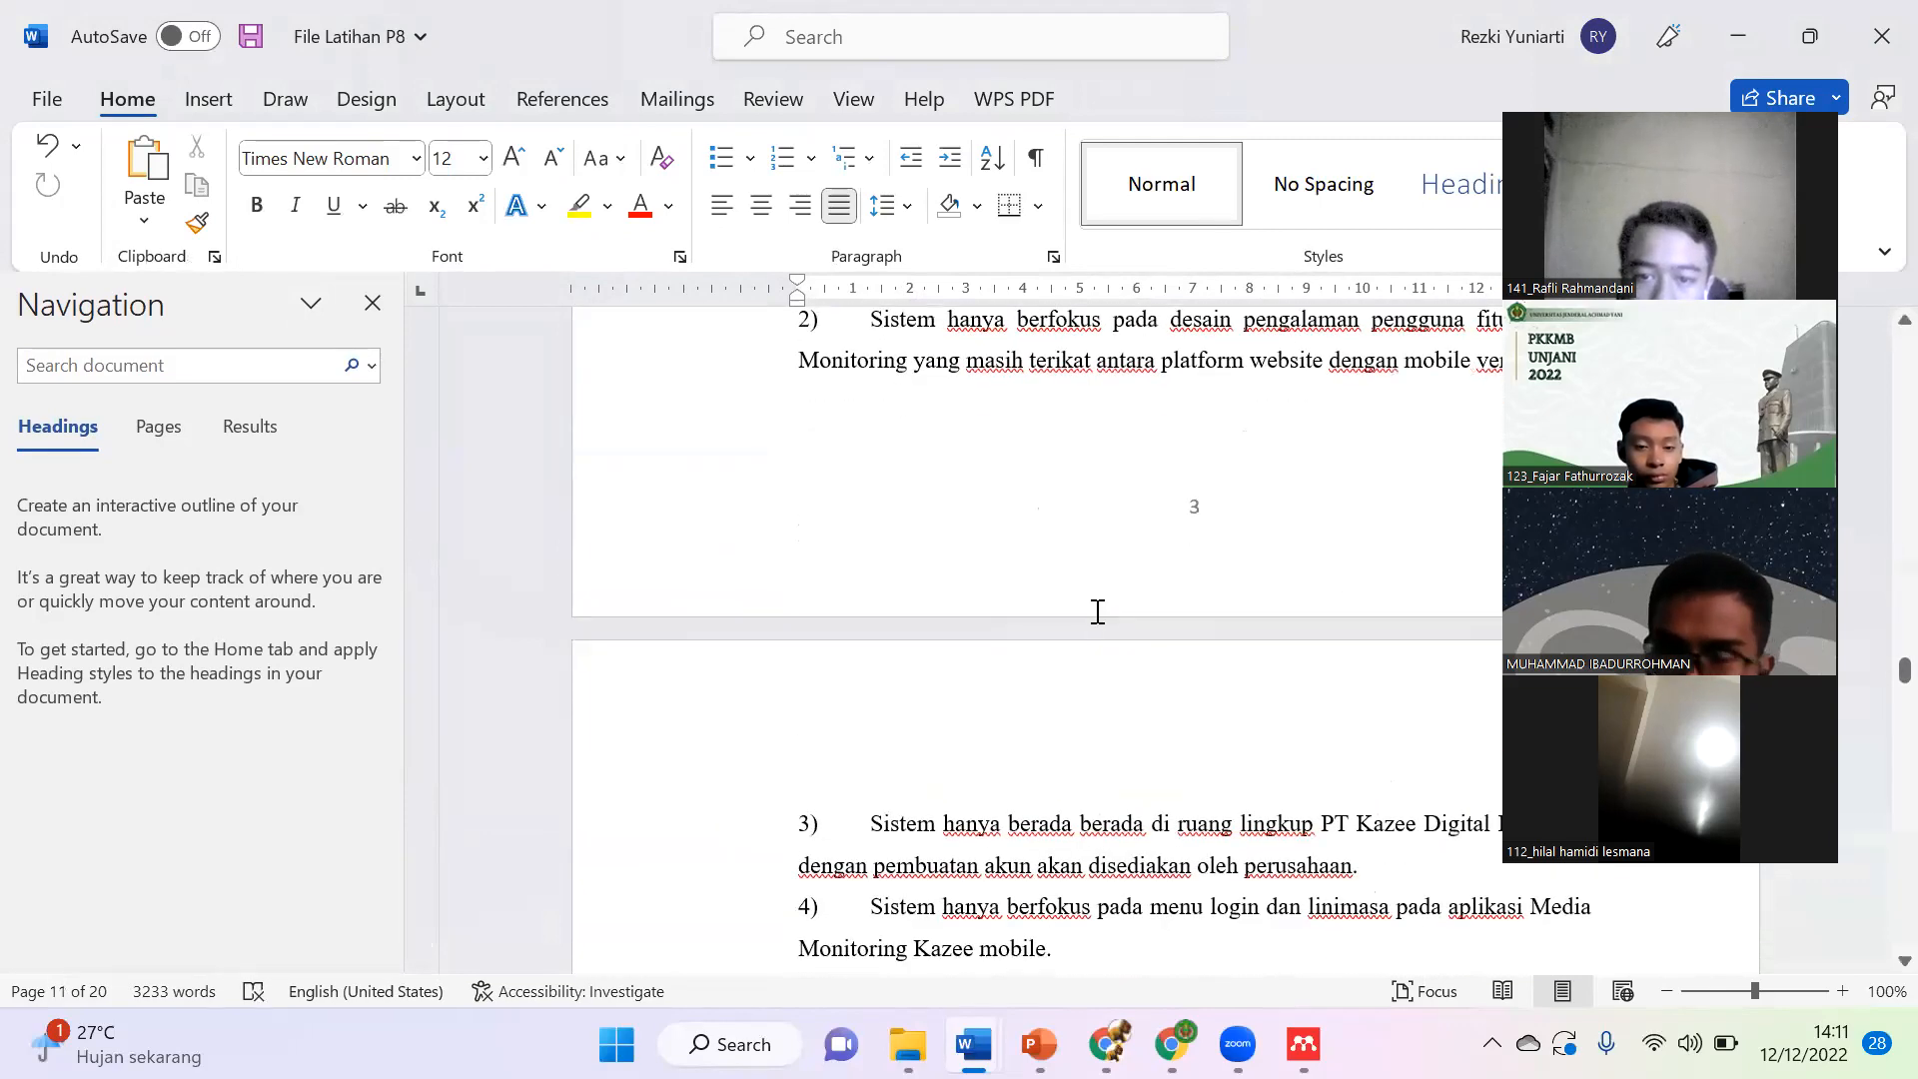
scroll(1097, 612, "down", 4)
scroll(1097, 612, "down", 12)
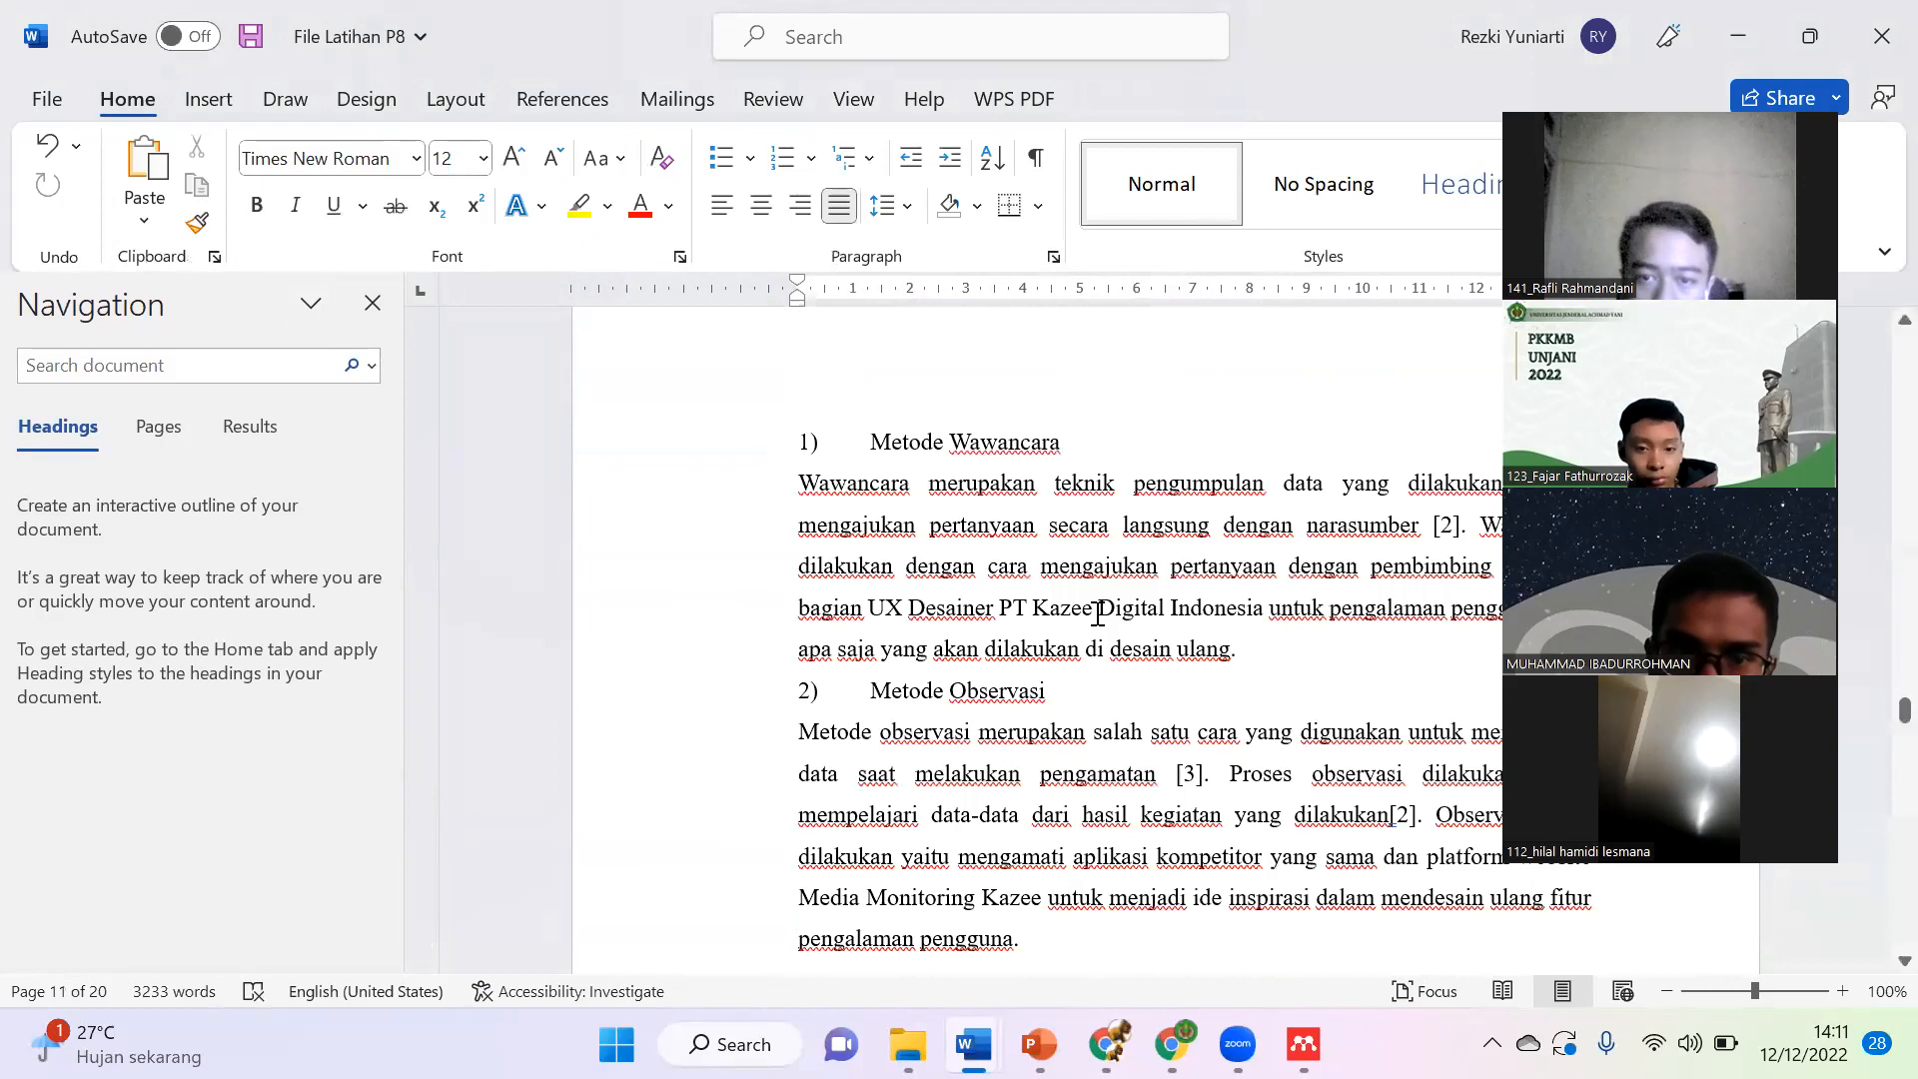
scroll(1097, 613, "down", 14)
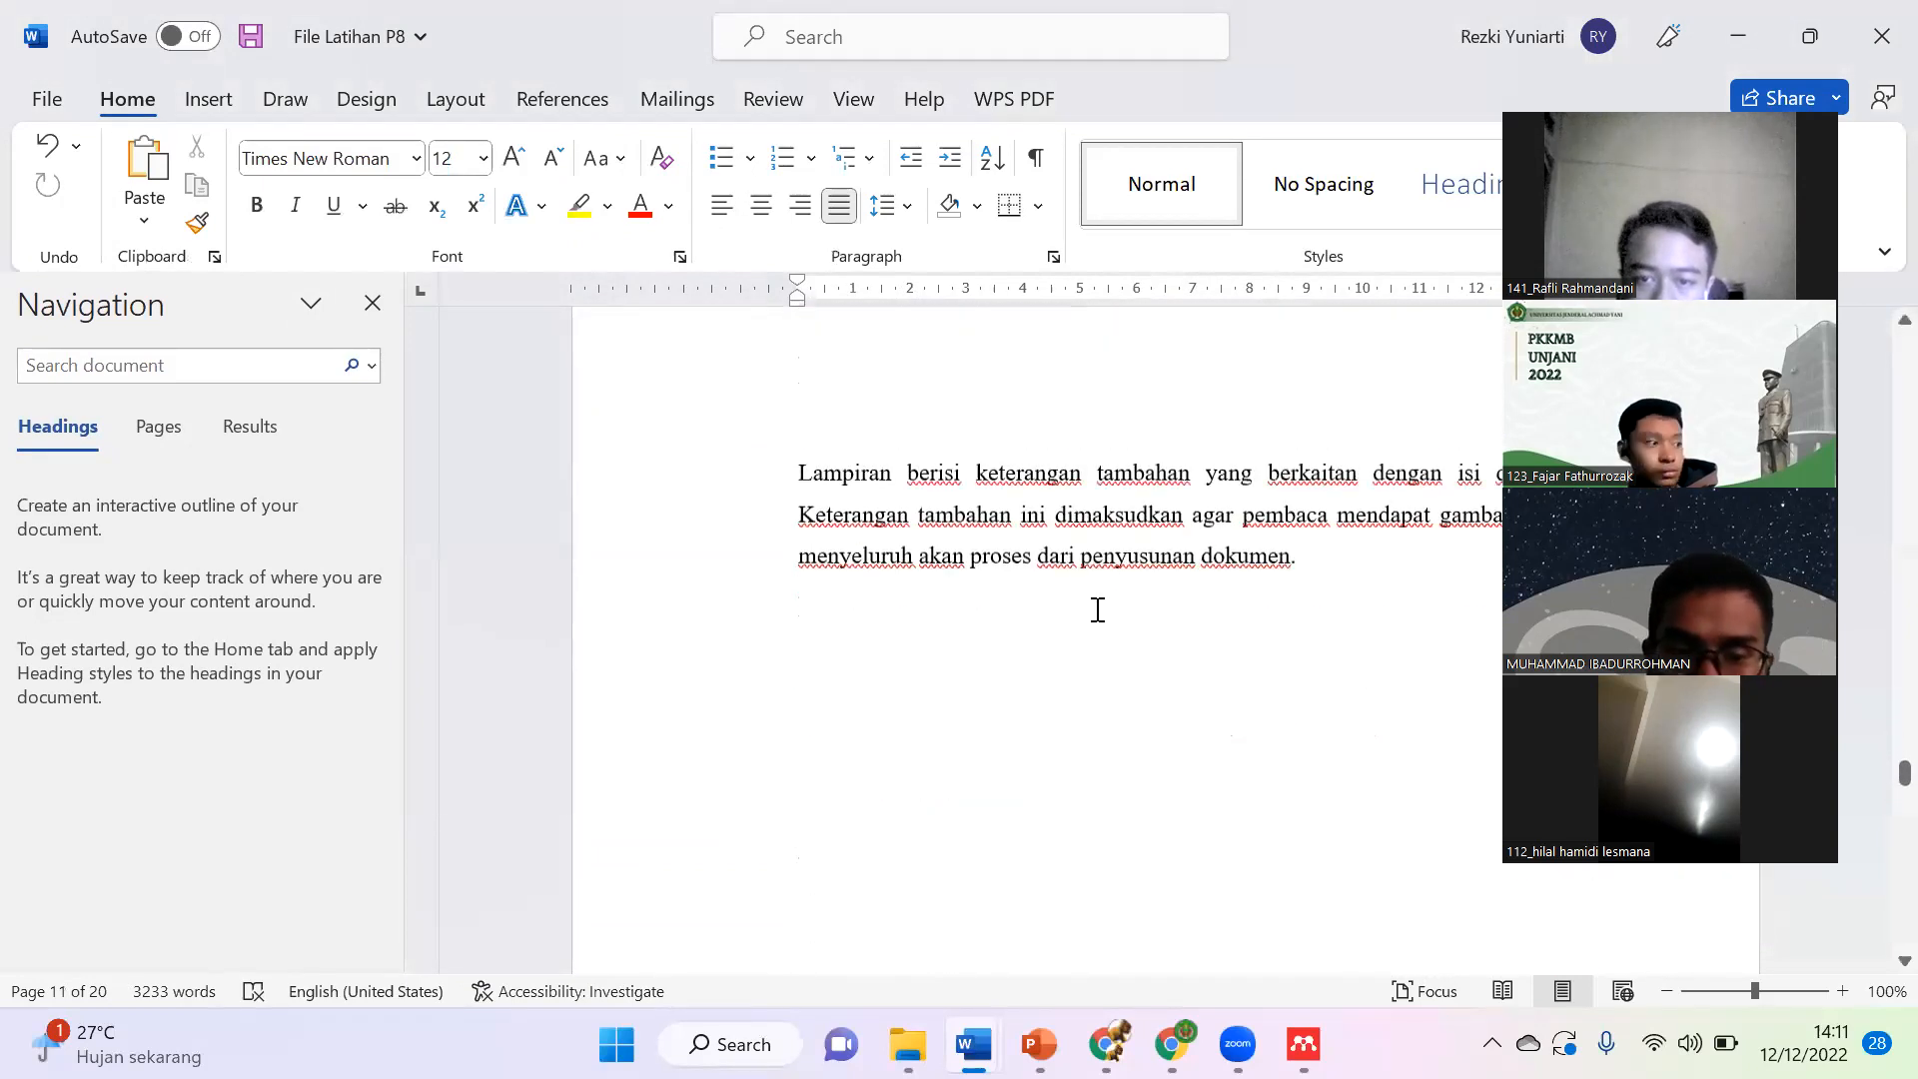
scroll(1097, 609, "down", 12)
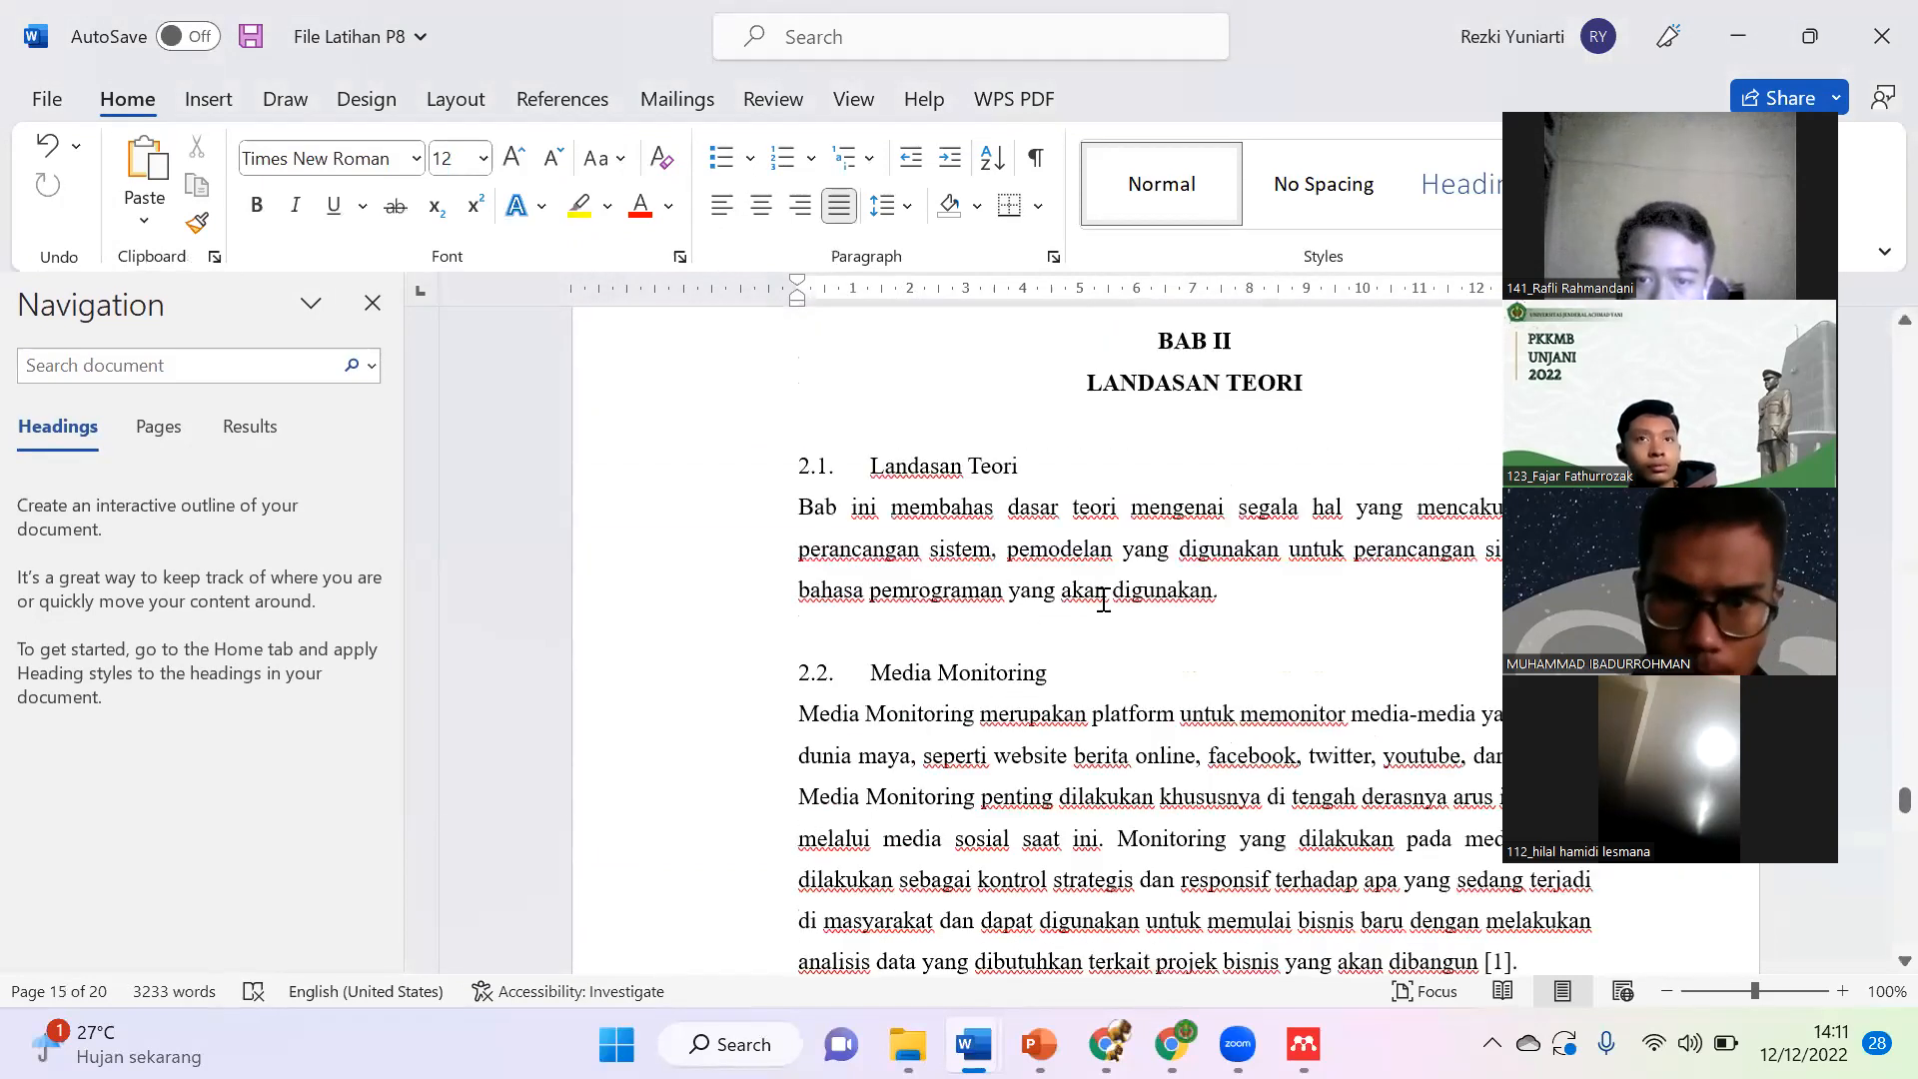
scroll(1364, 705, "down", 8)
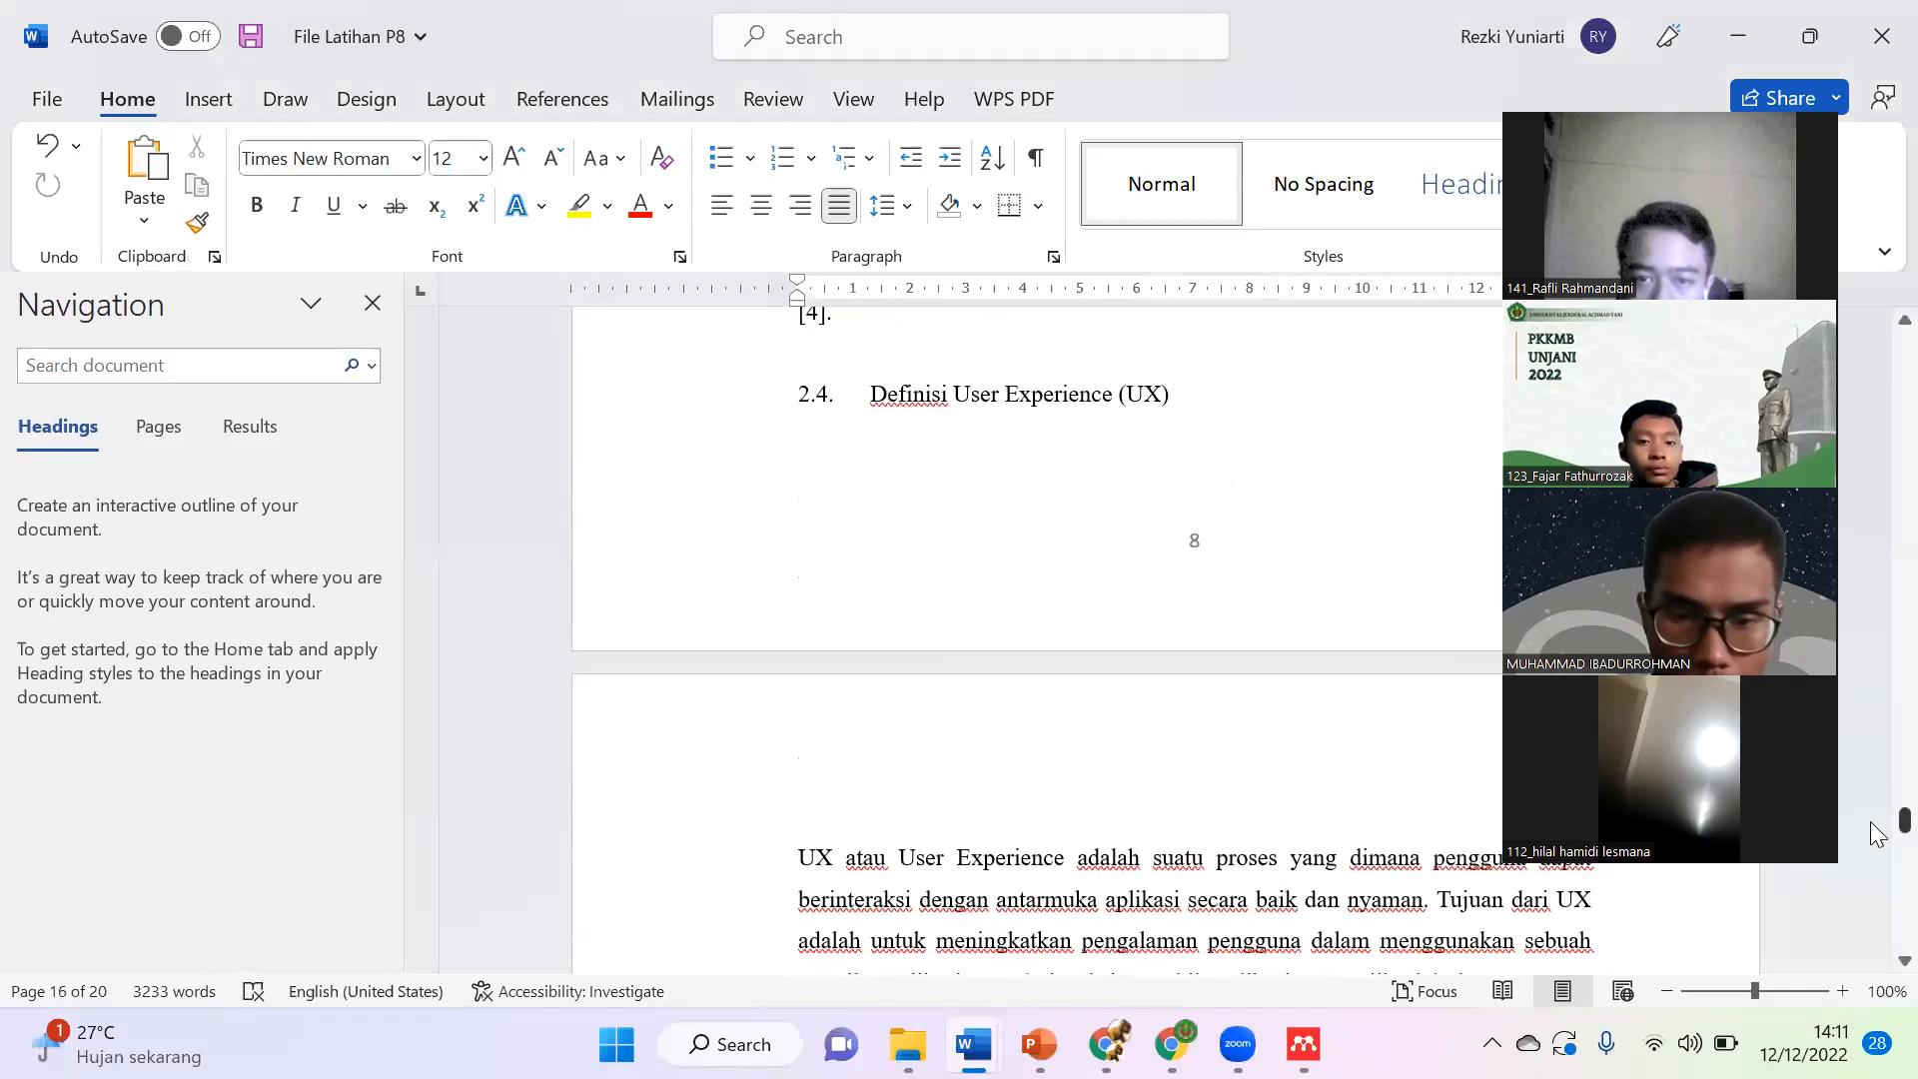
left_click_drag(1884, 800, 1878, 947)
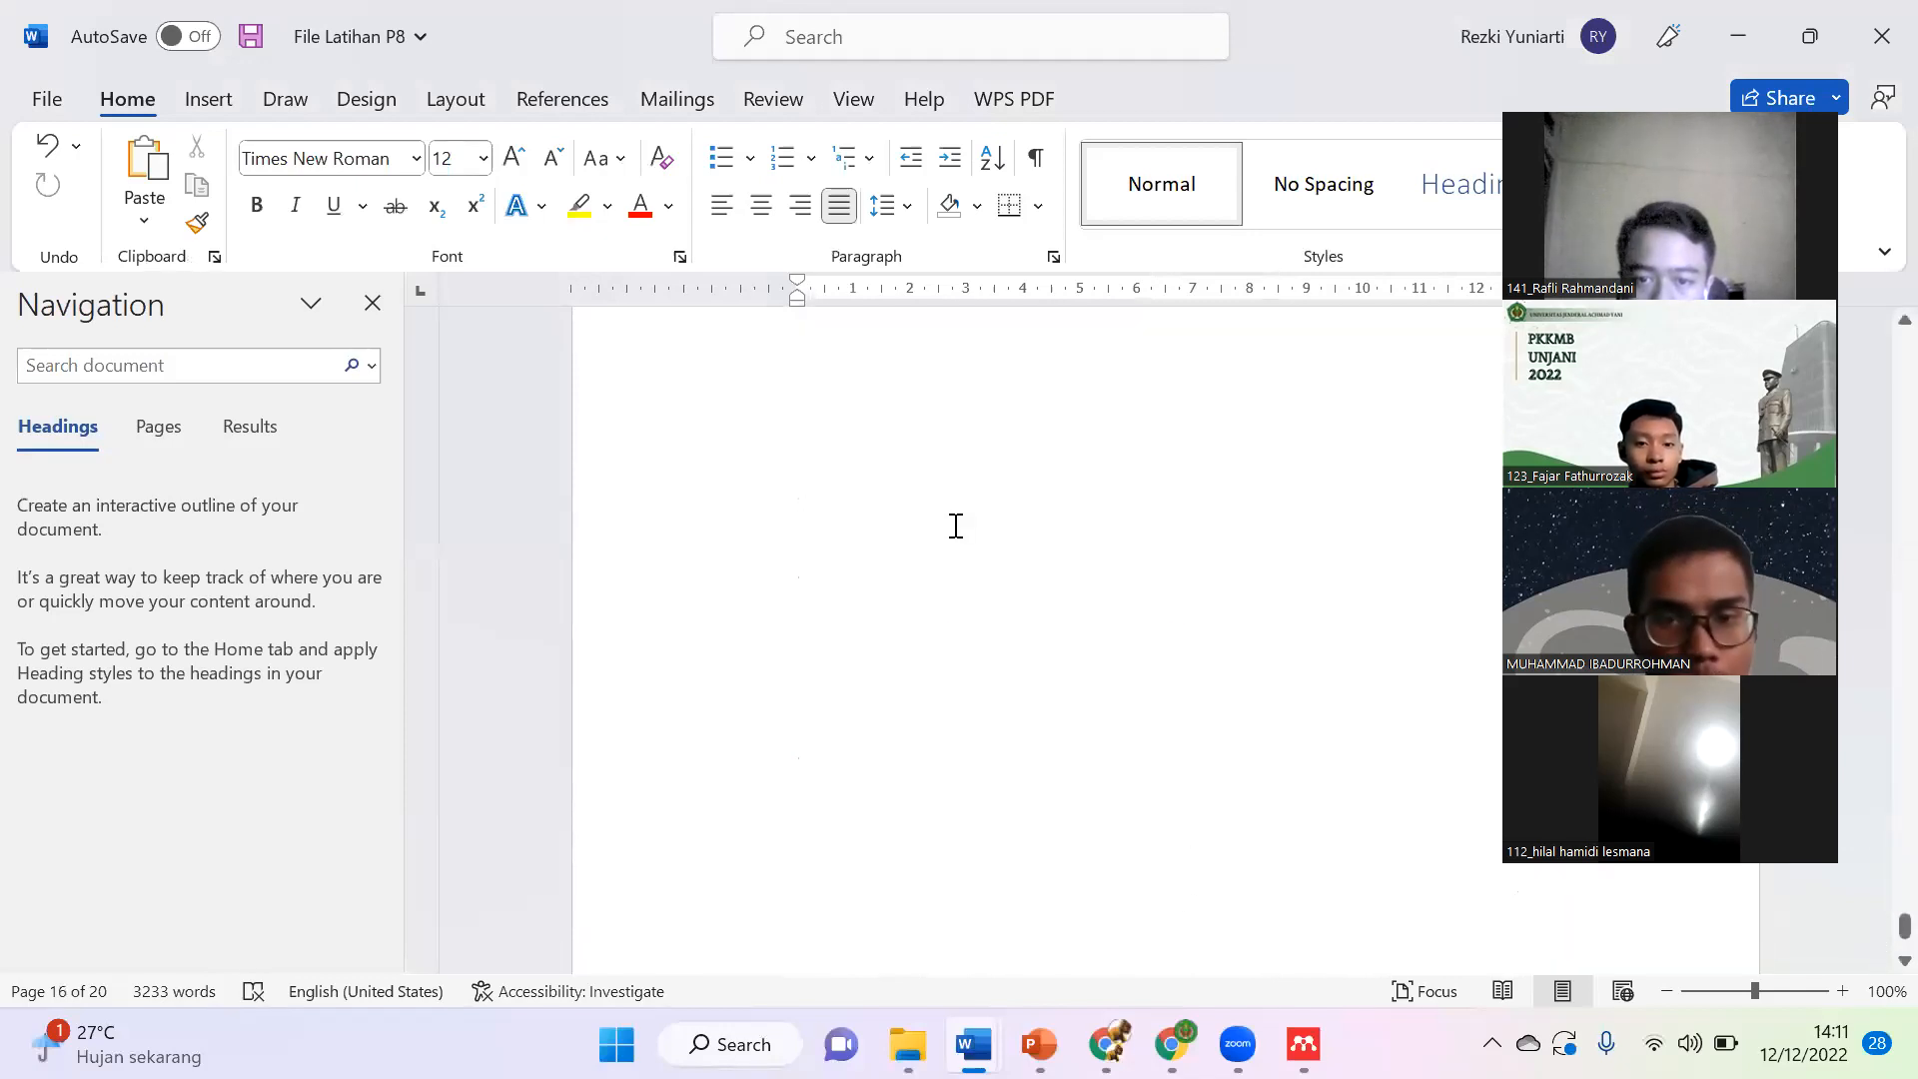
scroll(956, 526, "up", 12)
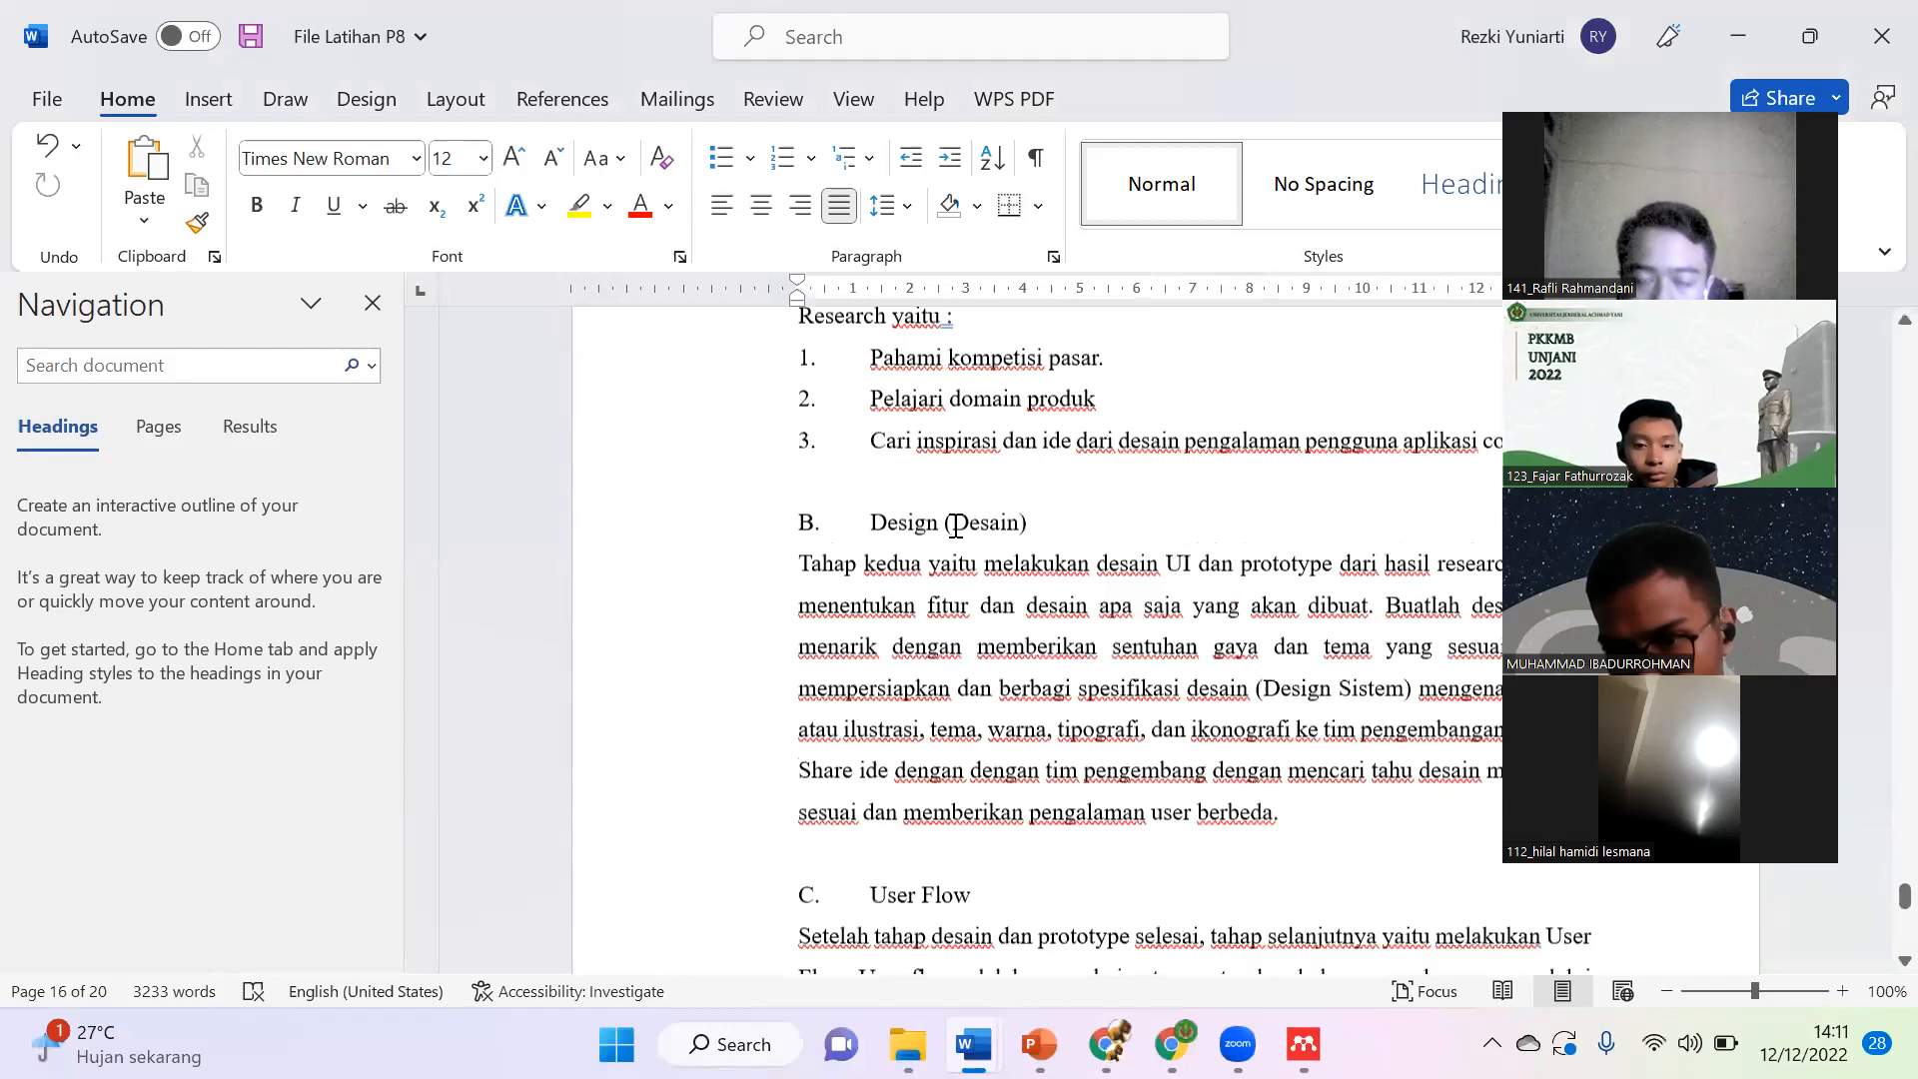
scroll(956, 526, "up", 6)
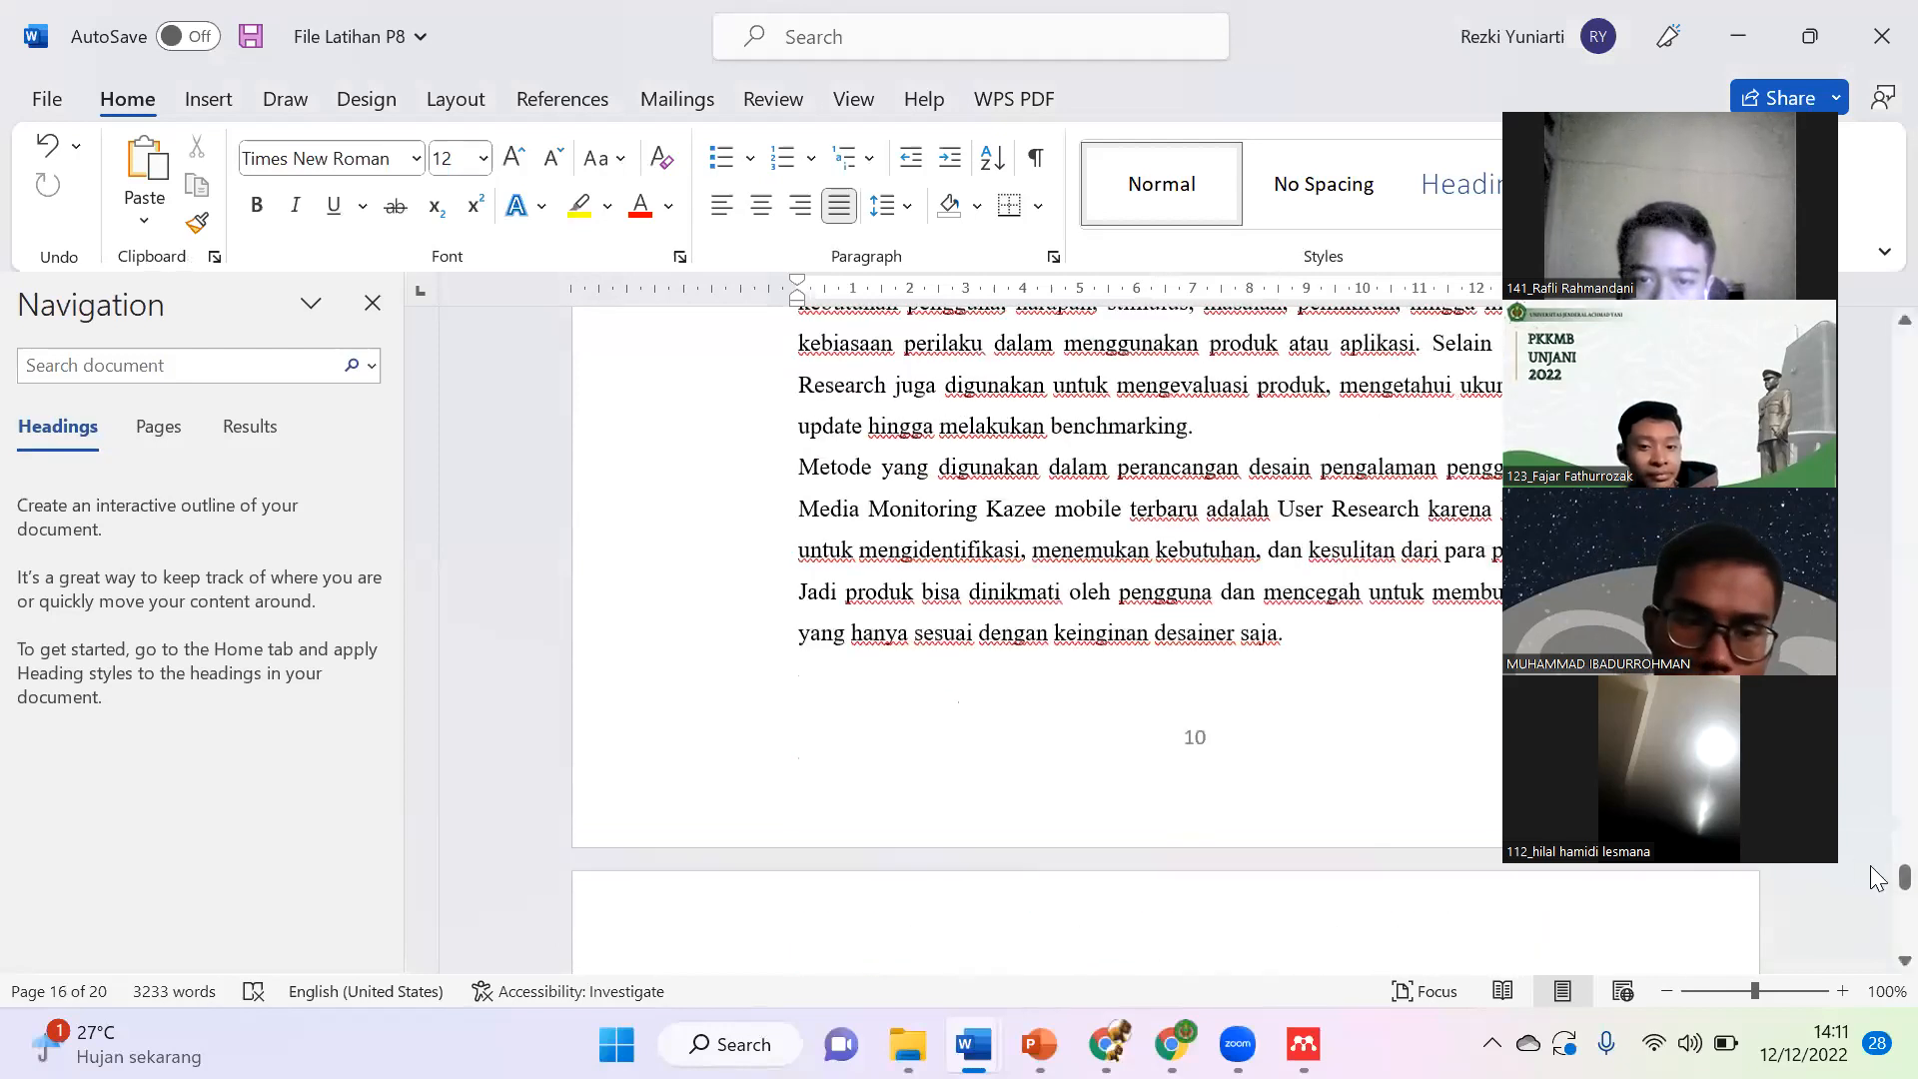
Step: Check the footer page numbers from BAB I back through the front matter to the cover page
left_click_drag(1877, 884, 1870, 597)
scroll(1304, 611, "up", 5)
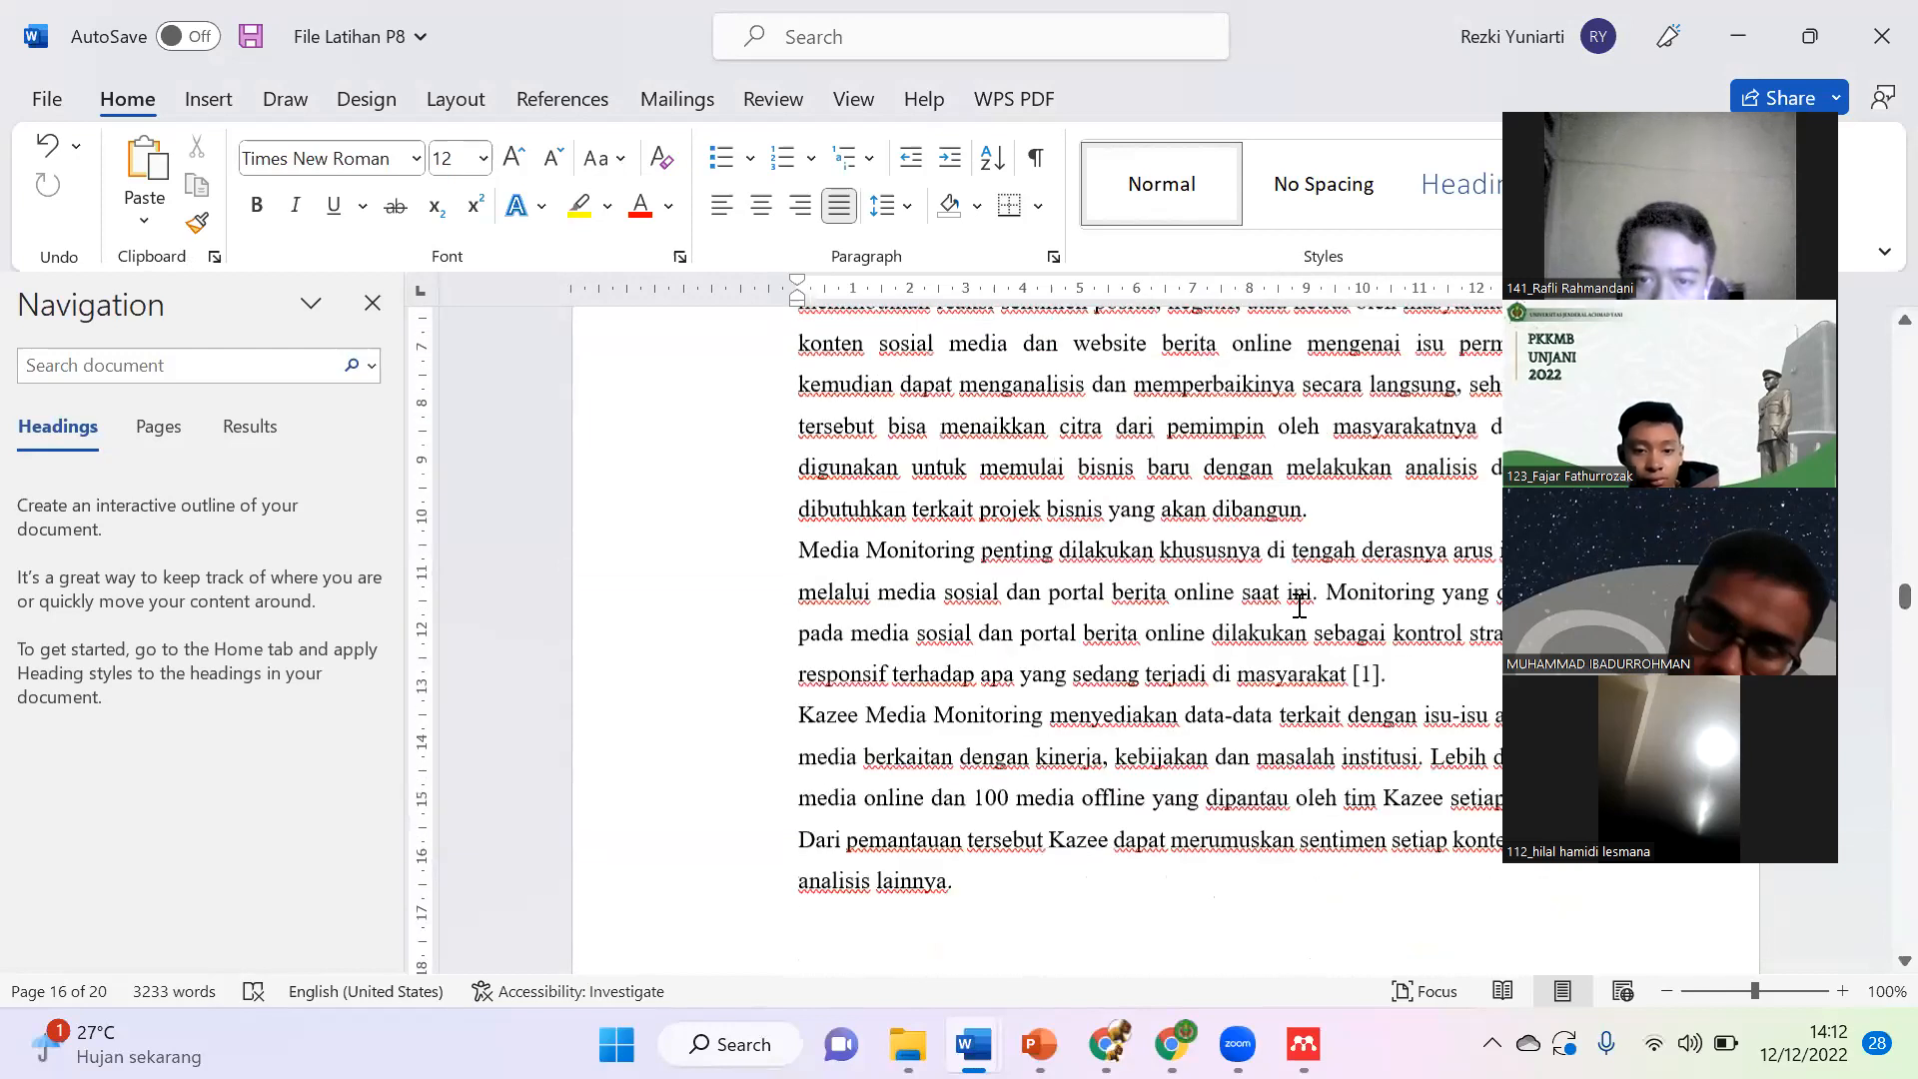
scroll(1299, 606, "up", 15)
scroll(1299, 606, "up", 10)
scroll(1296, 605, "up", 10)
scroll(1299, 605, "up", 4)
scroll(1299, 606, "up", 12)
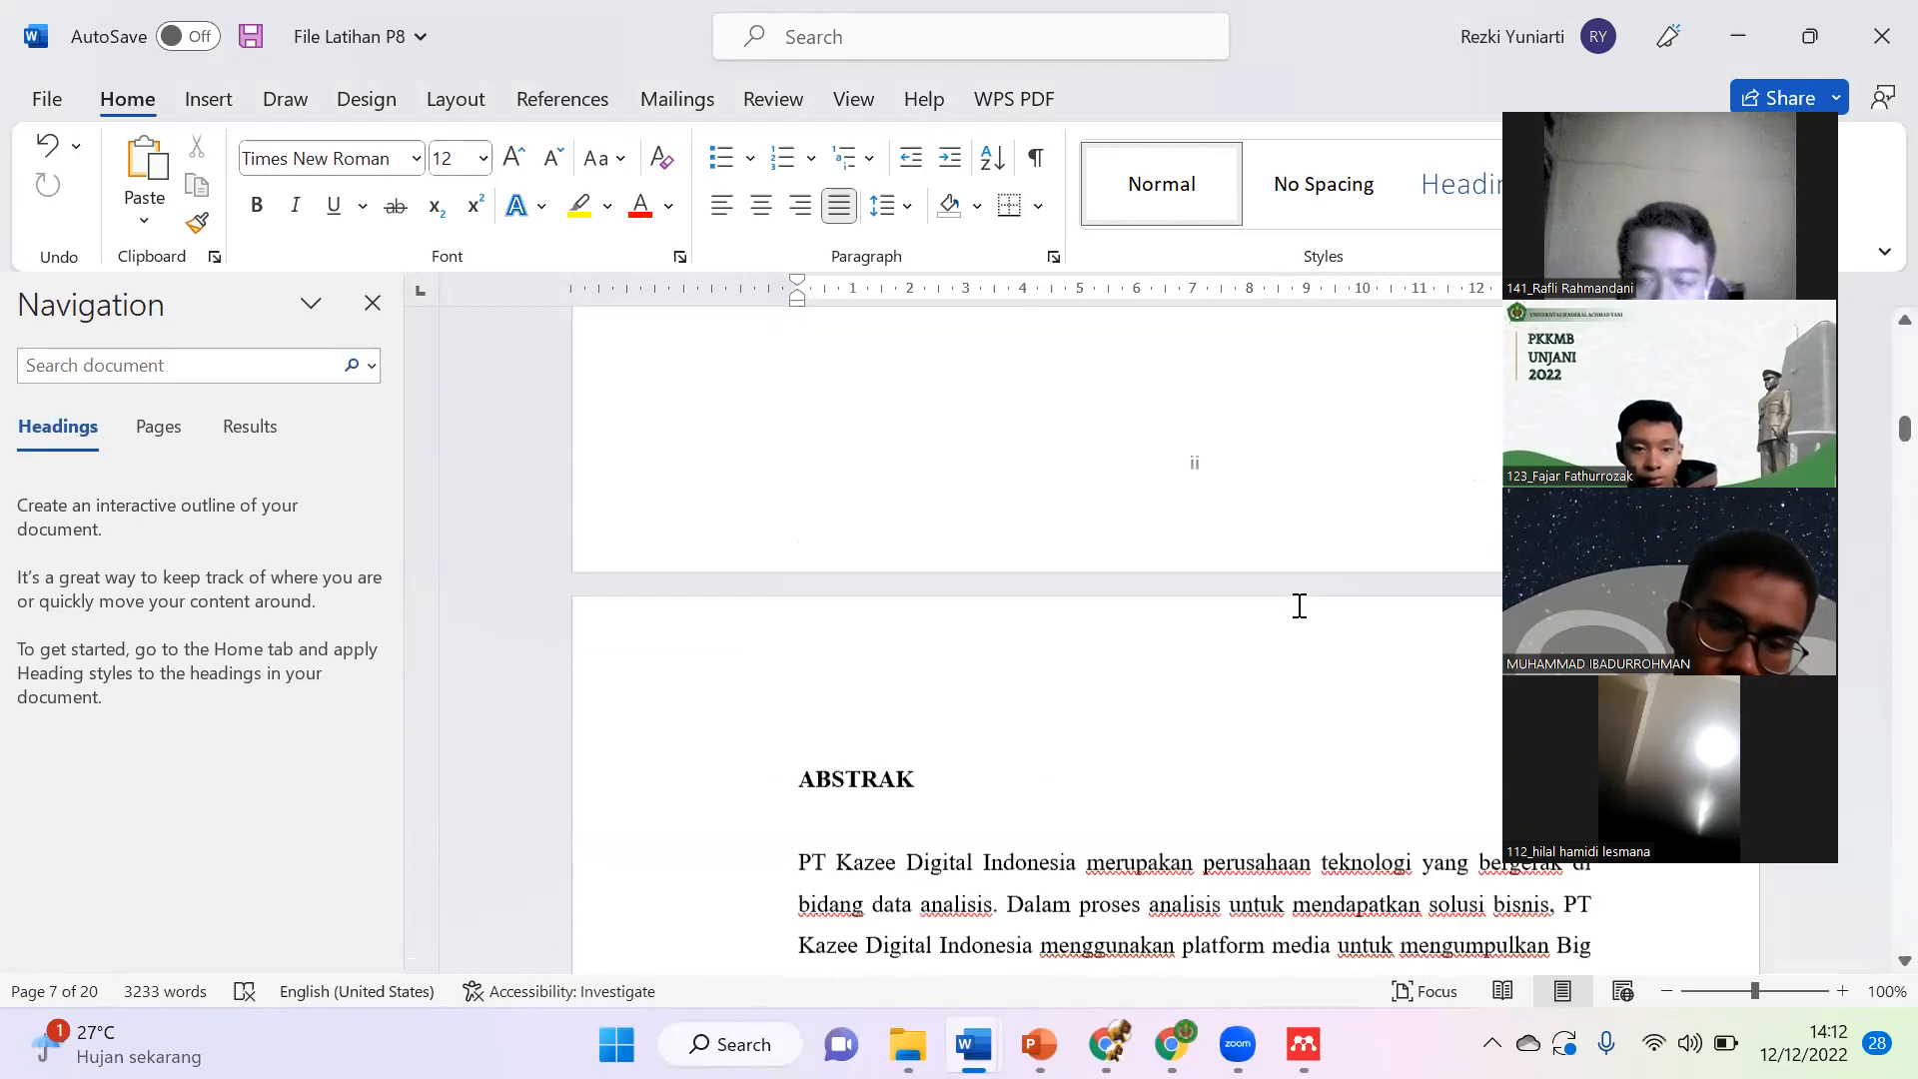
scroll(1298, 607, "up", 6)
scroll(1298, 606, "up", 5)
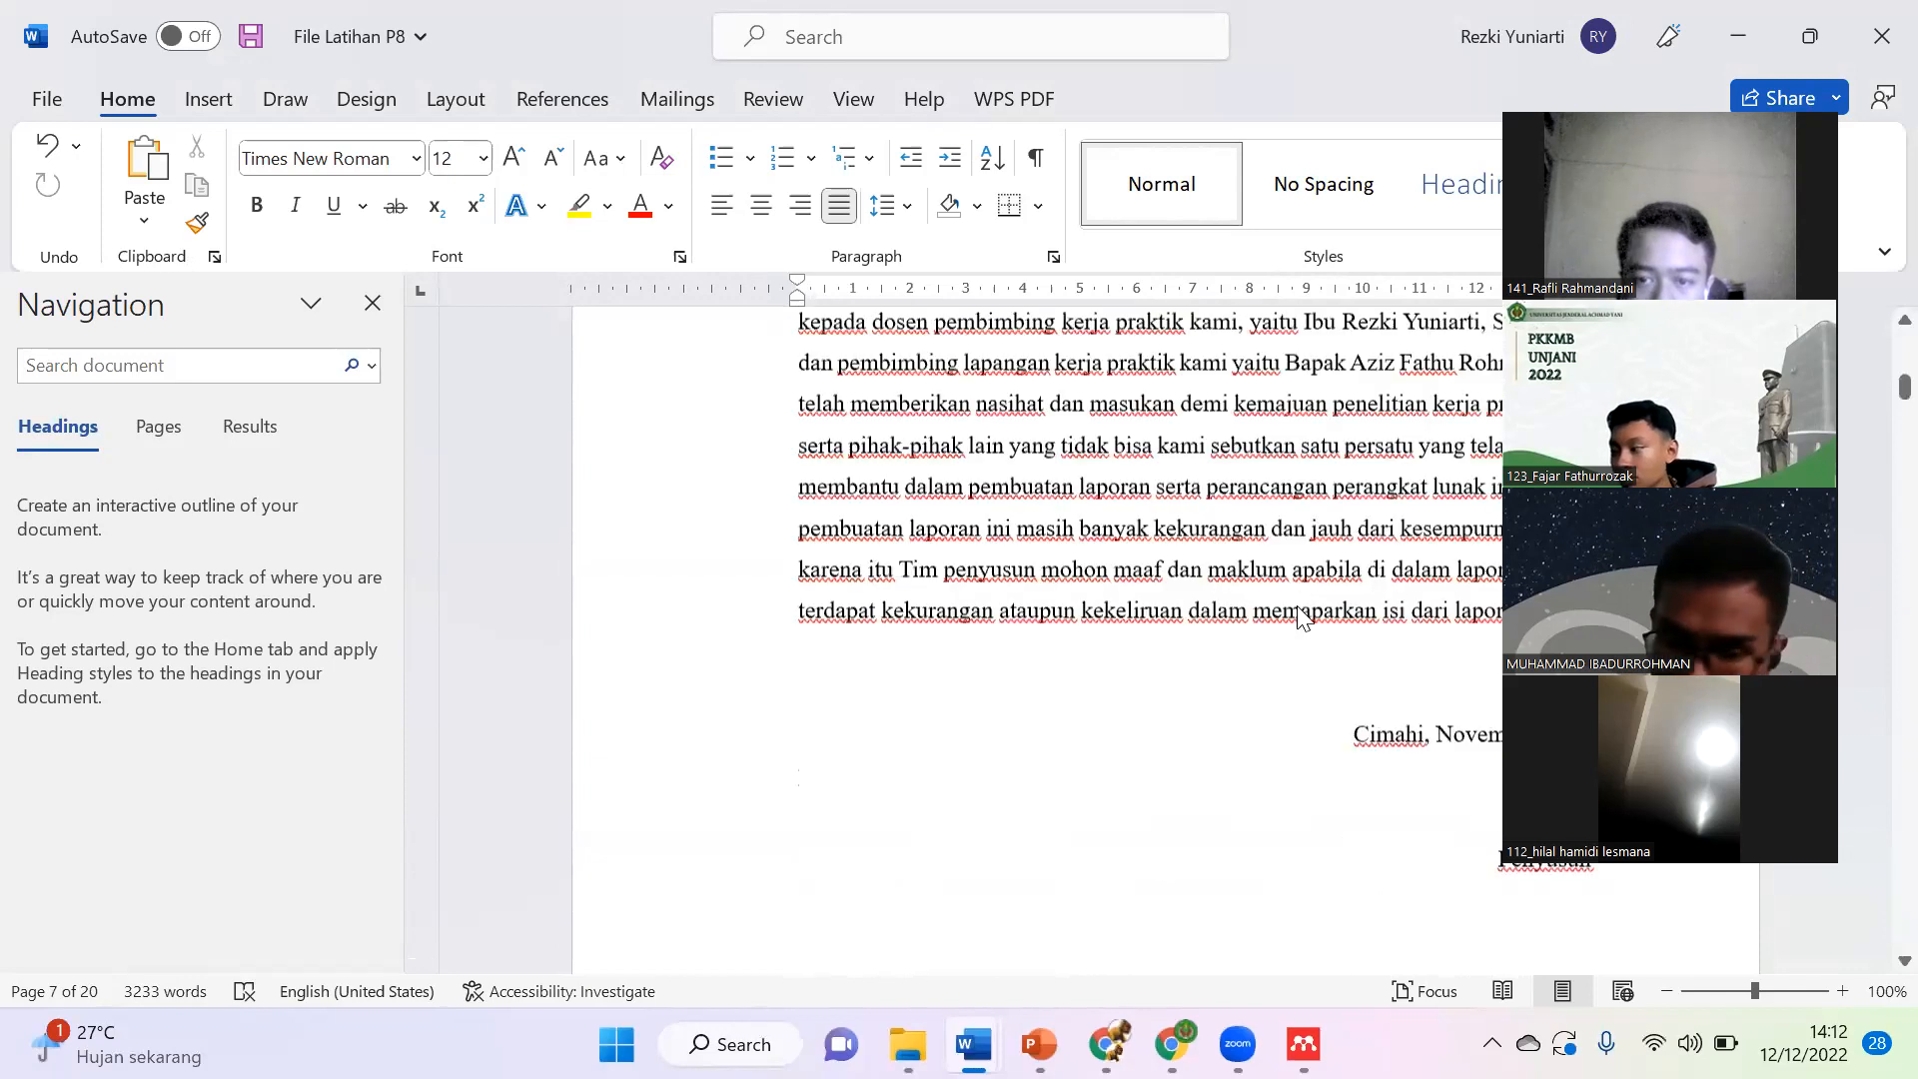
scroll(1299, 606, "up", 2)
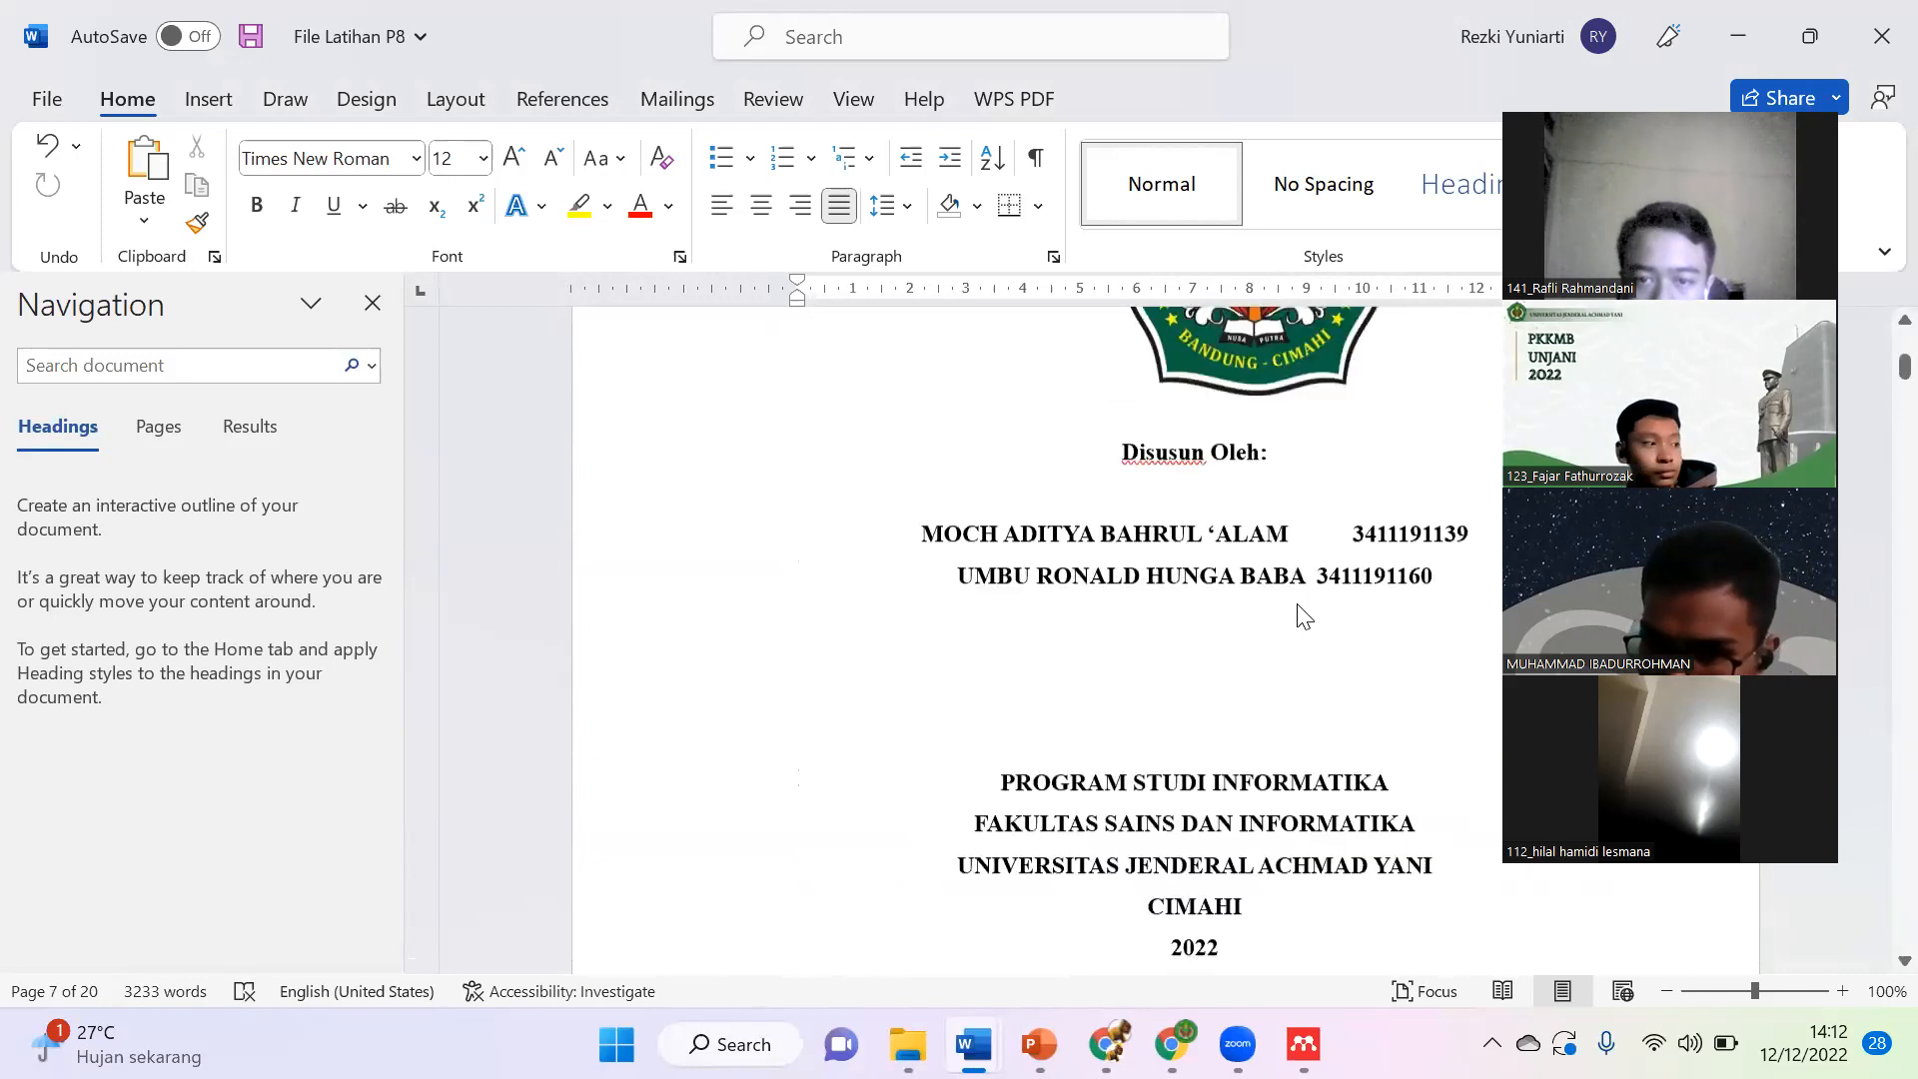
Step: Inspect the cover page's first-page footer and the page number under KATA PENGANTAR
scroll(1229, 595, "down", 4)
double_click(1197, 597)
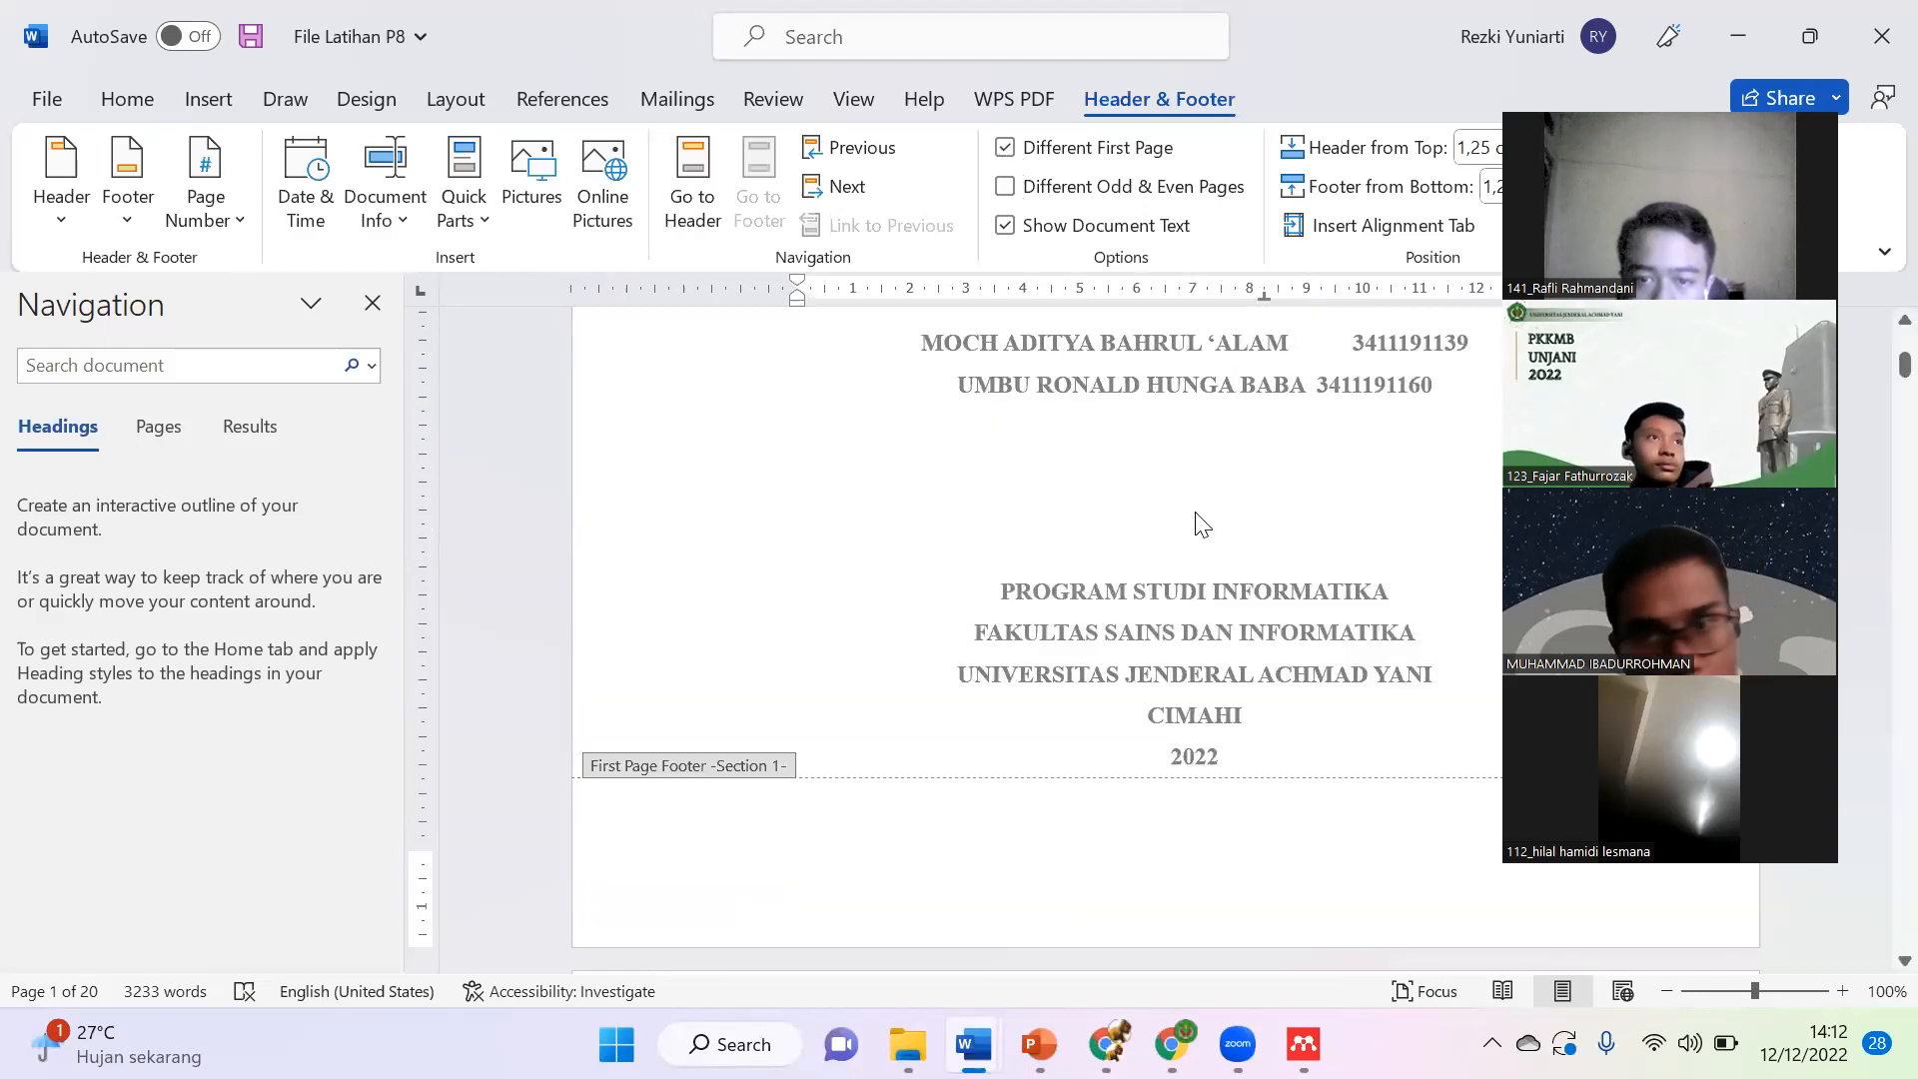
double_click(1197, 513)
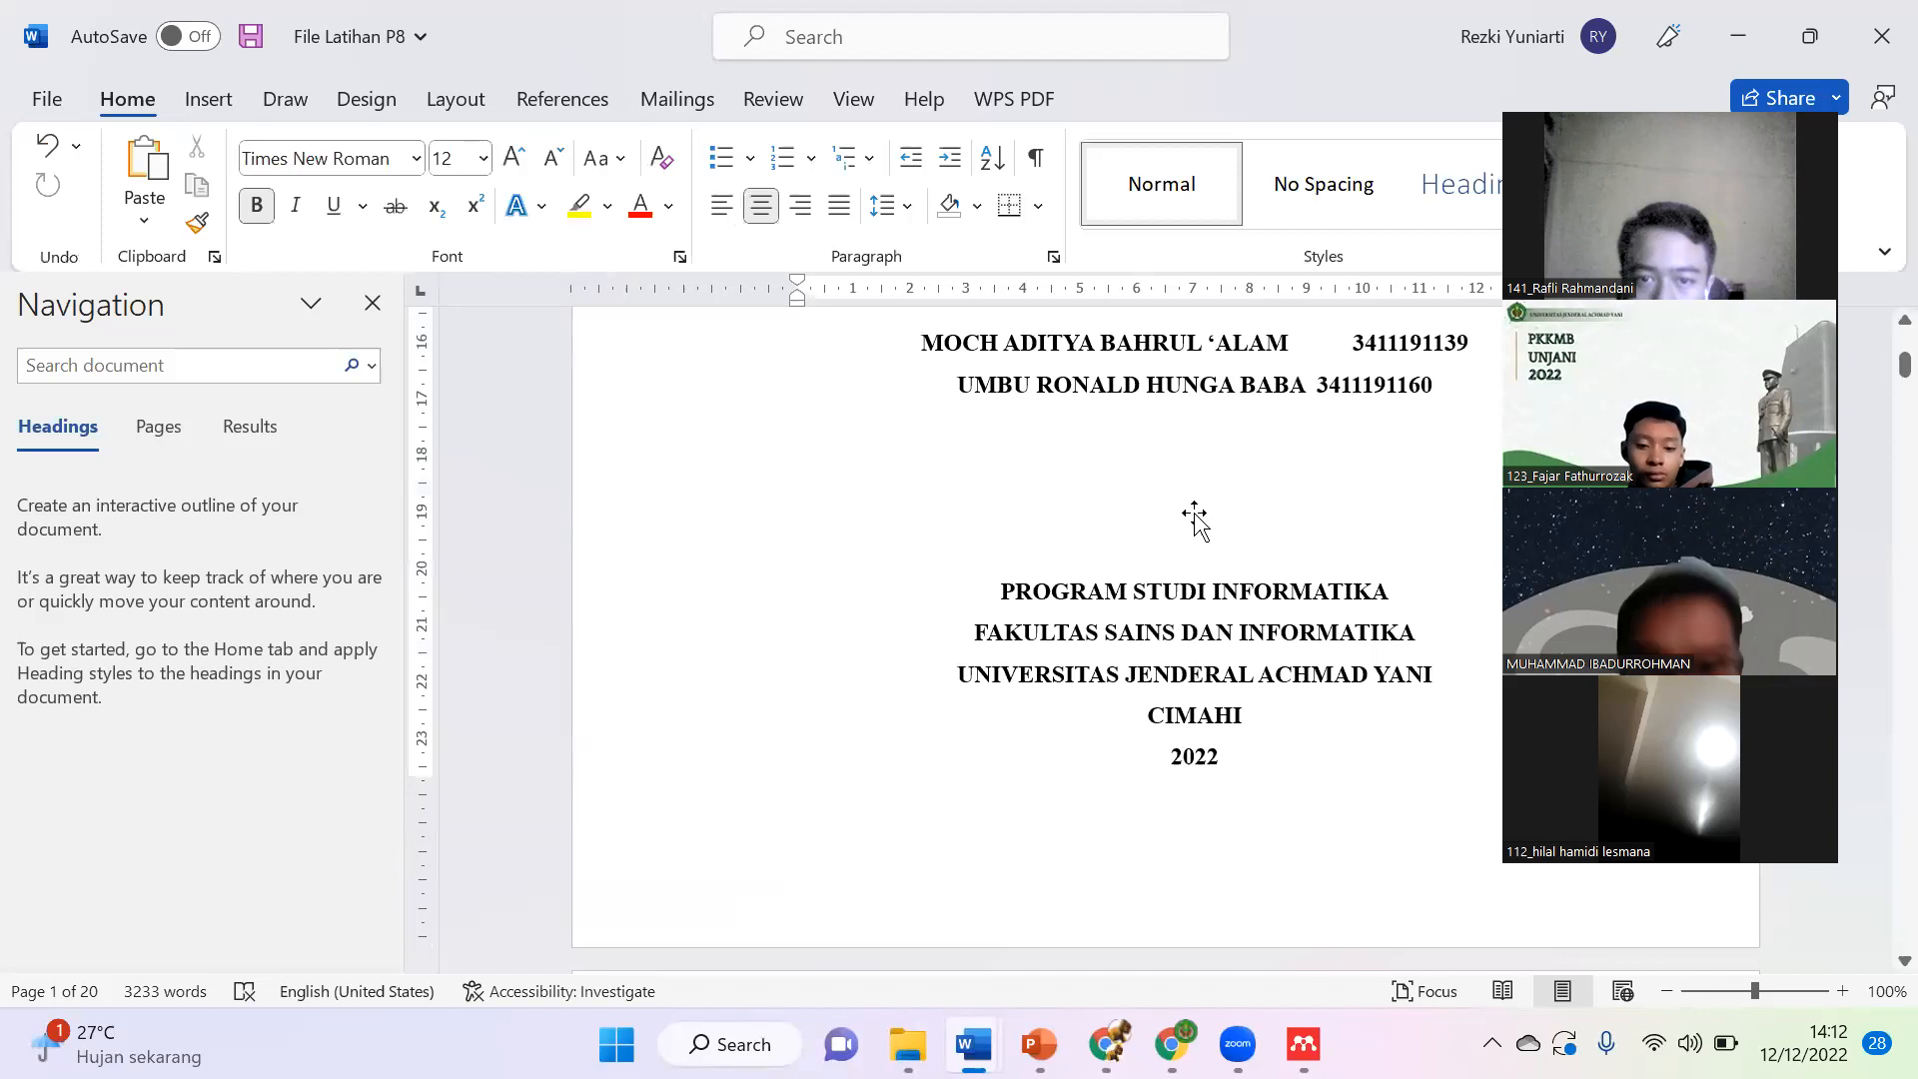
scroll(1197, 520, "up", 4)
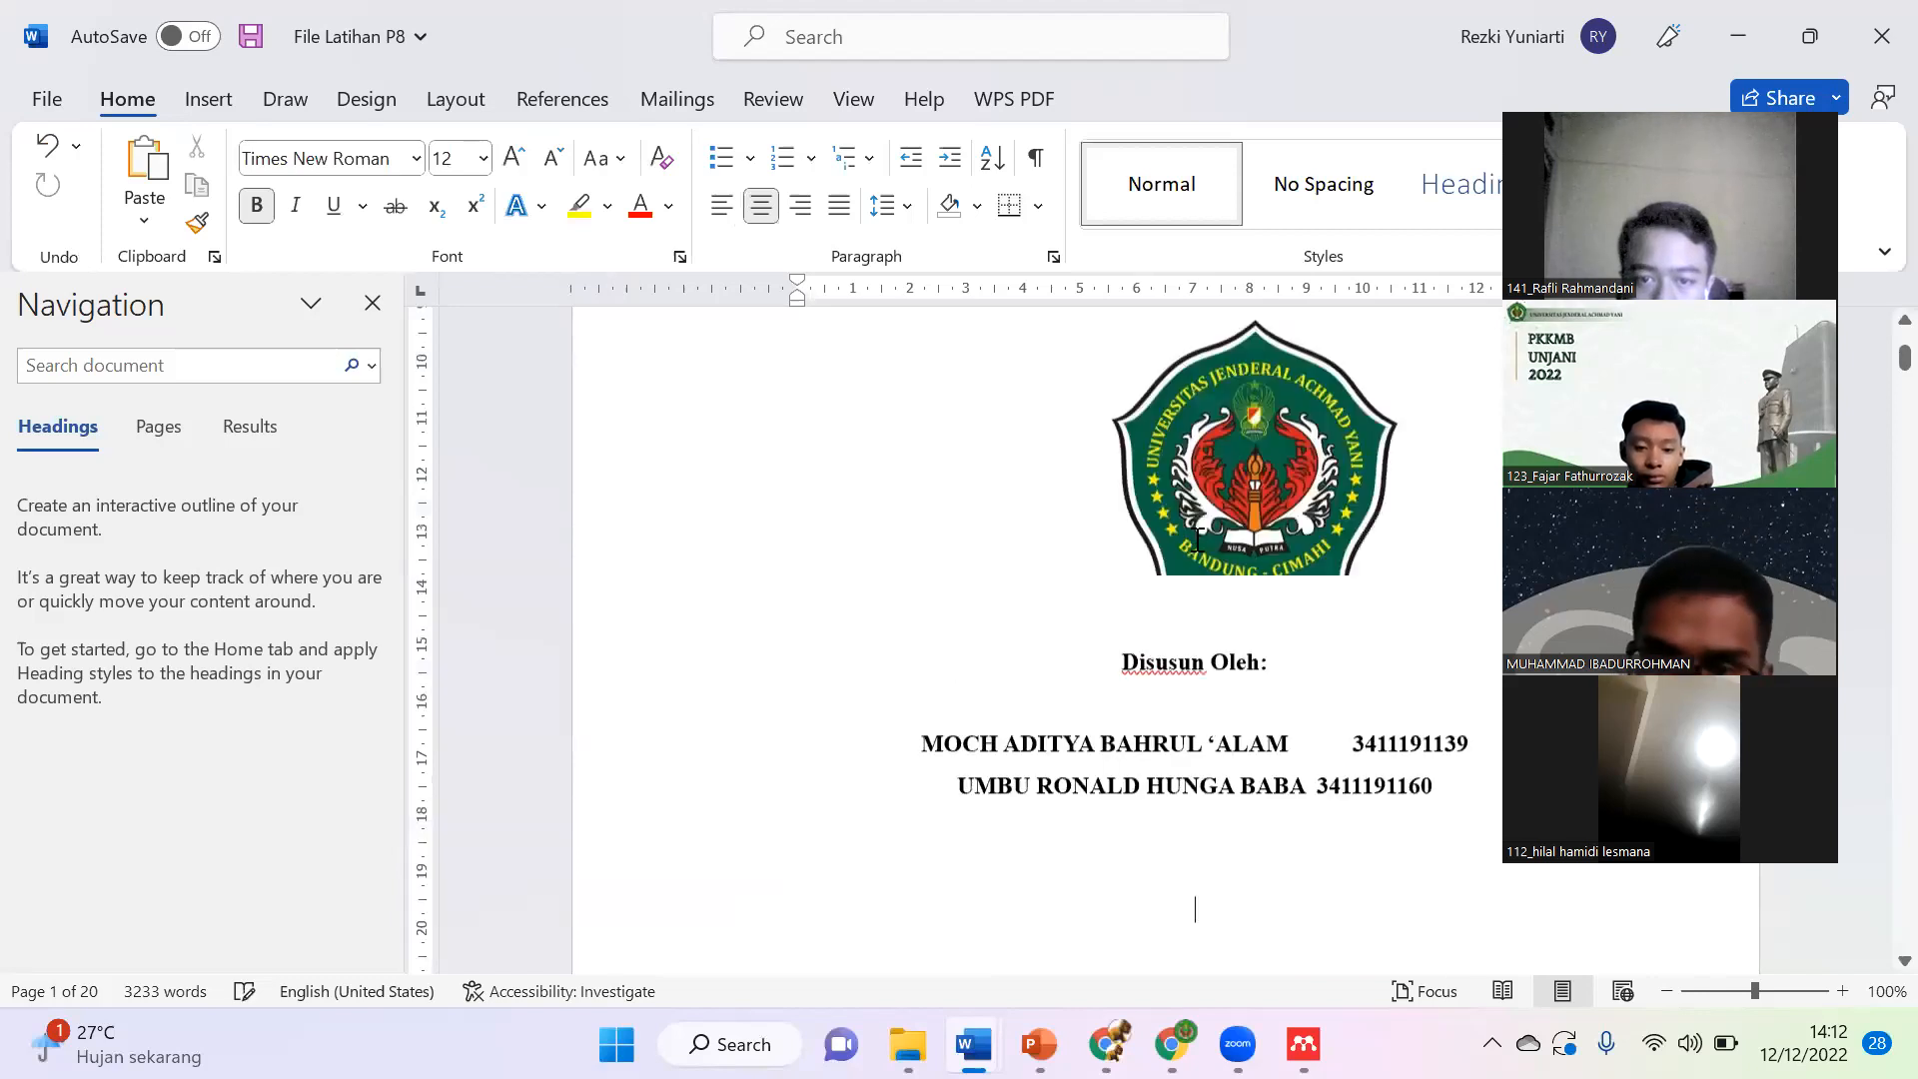
scroll(1197, 542, "down", 8)
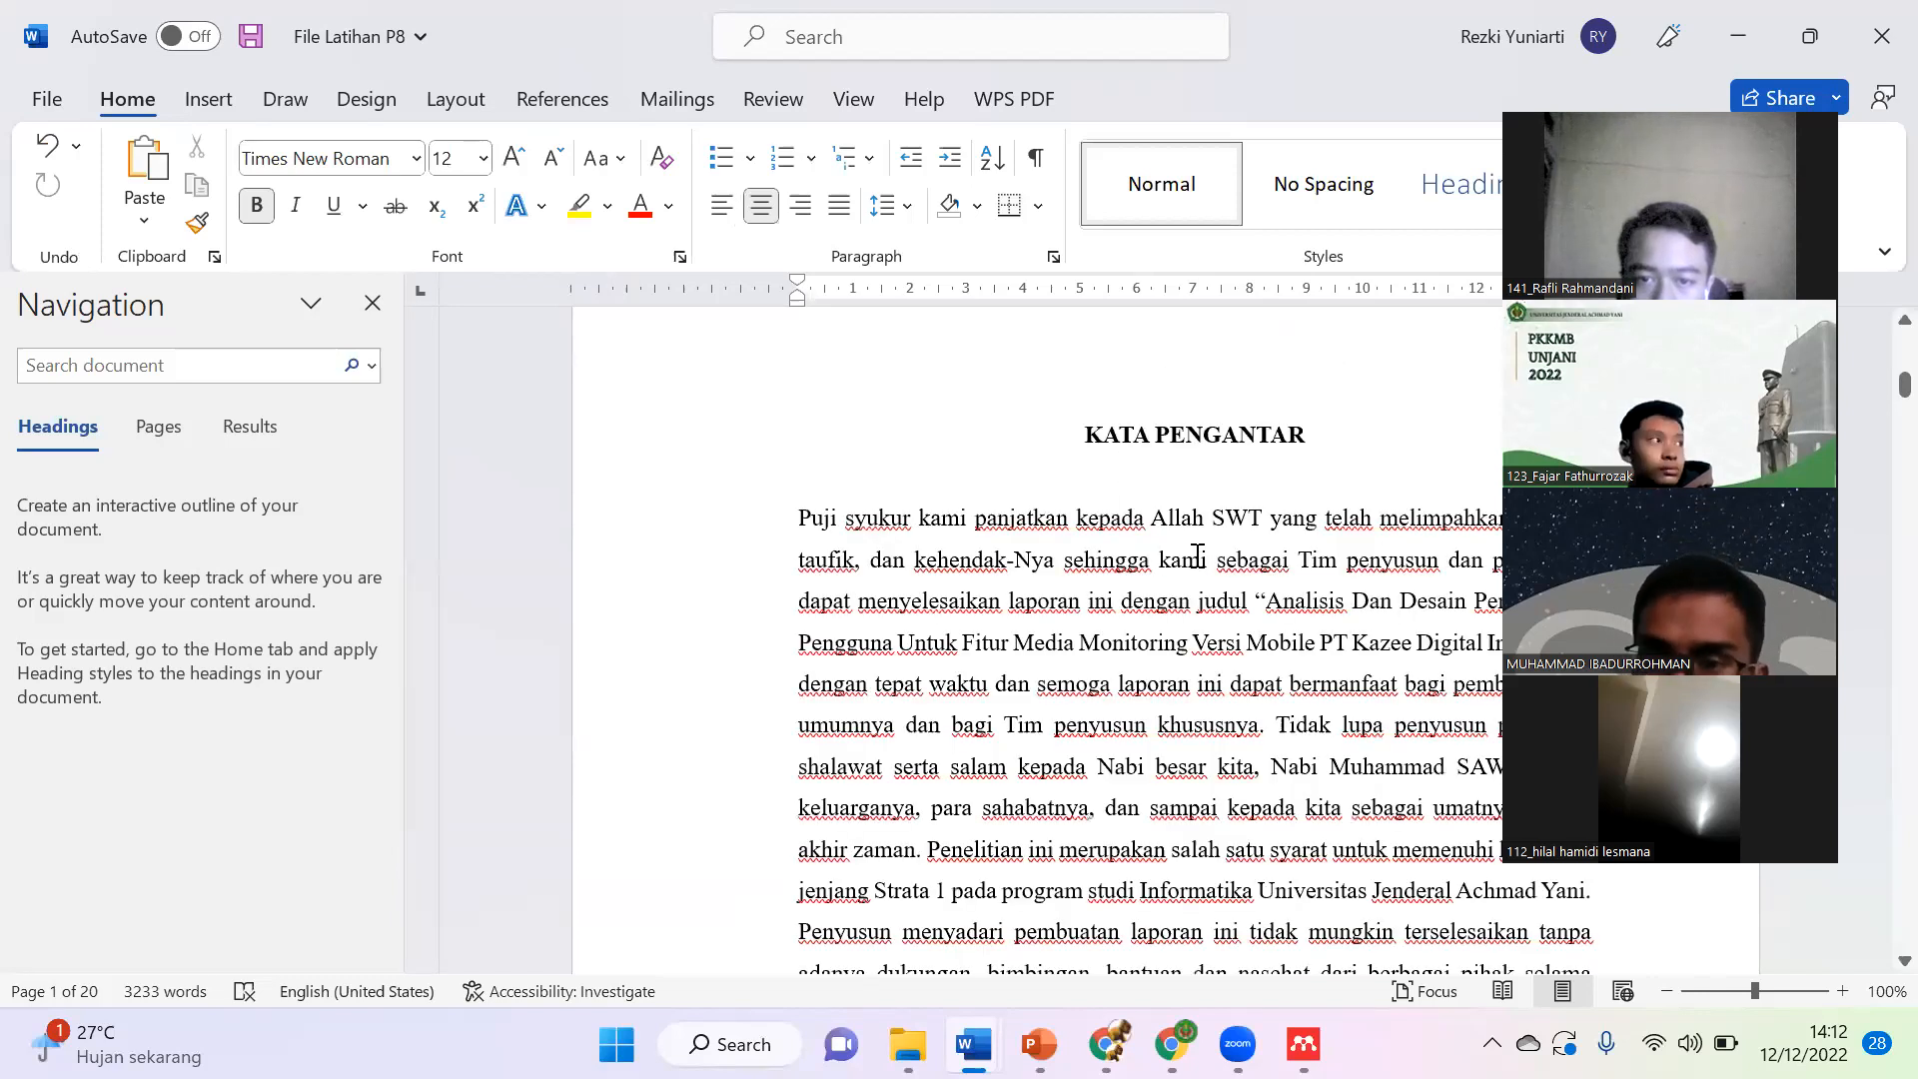
scroll(1207, 539, "down", 6)
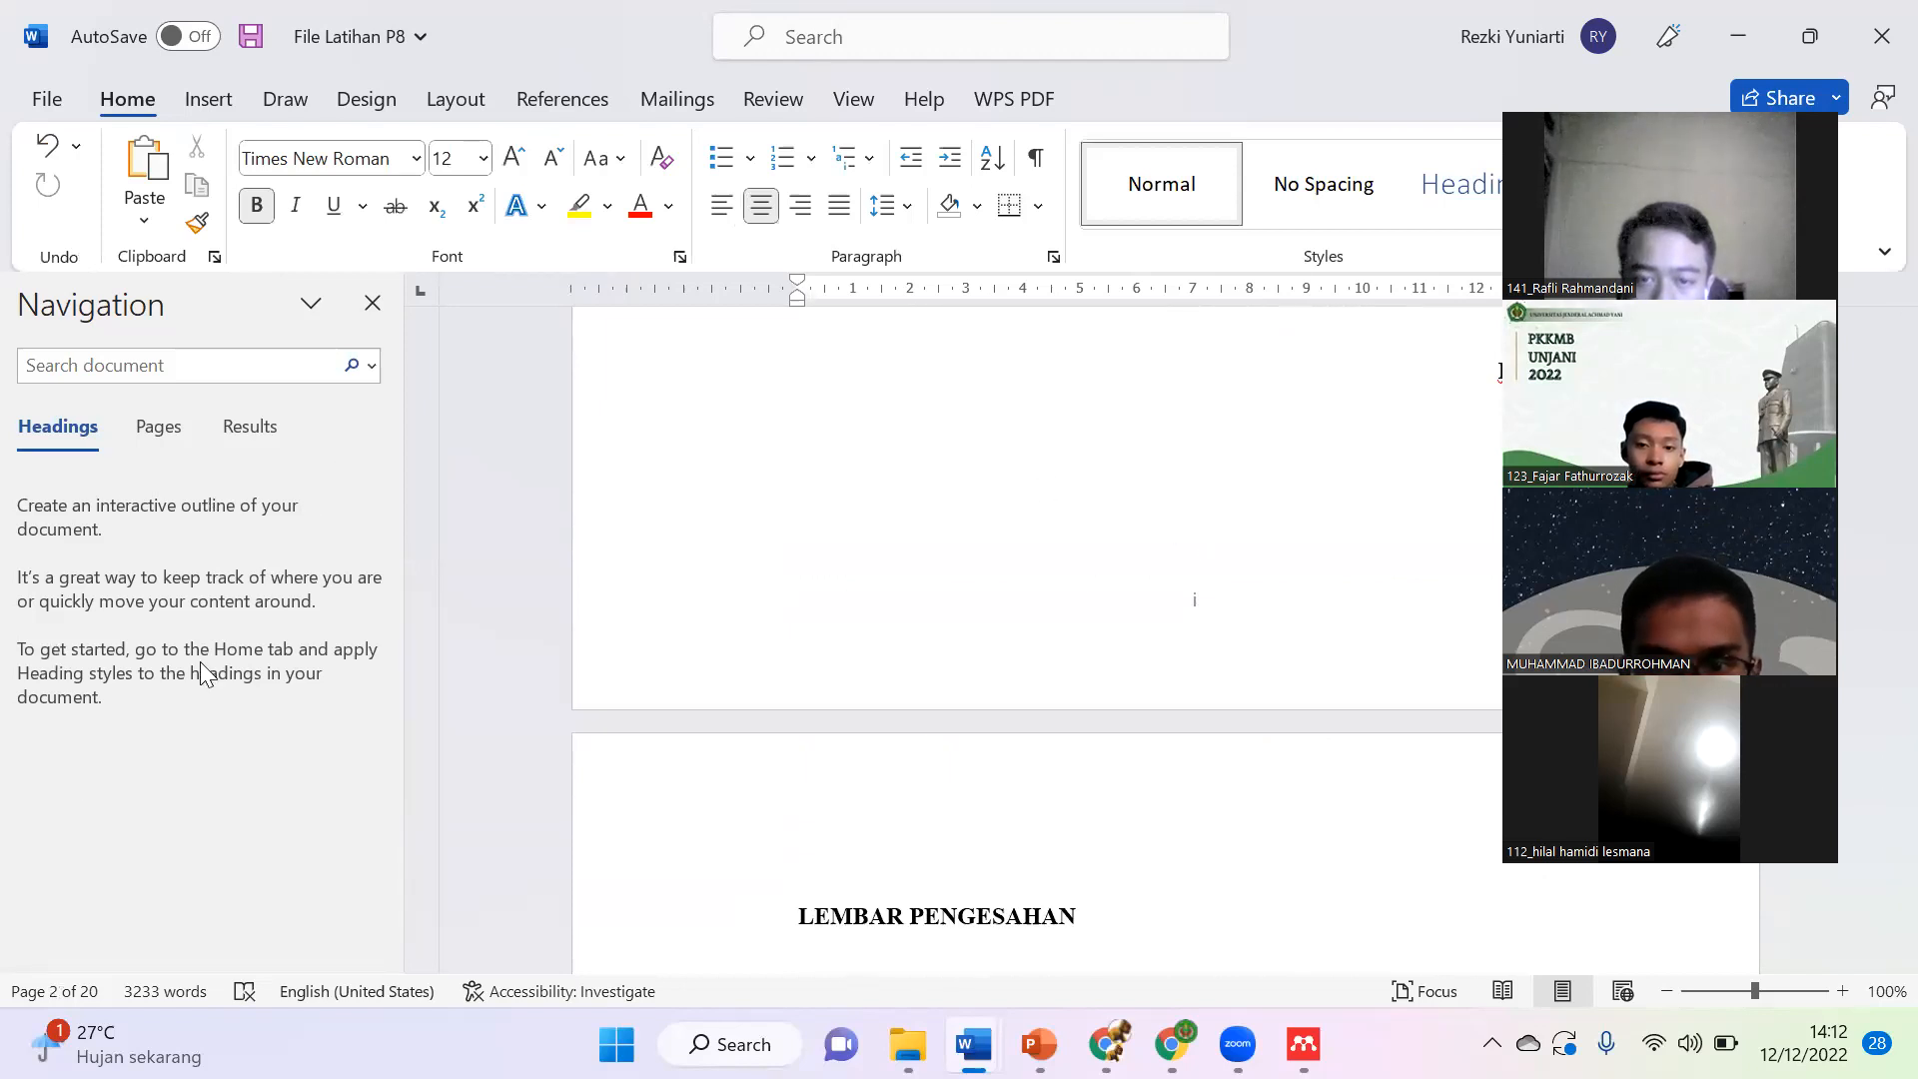
Step: Switch to the Pertemuan 8 presentation in PowerPoint and review the Penambahan Insert Page Number and Pengaturan Layout slides
left_click(1040, 1044)
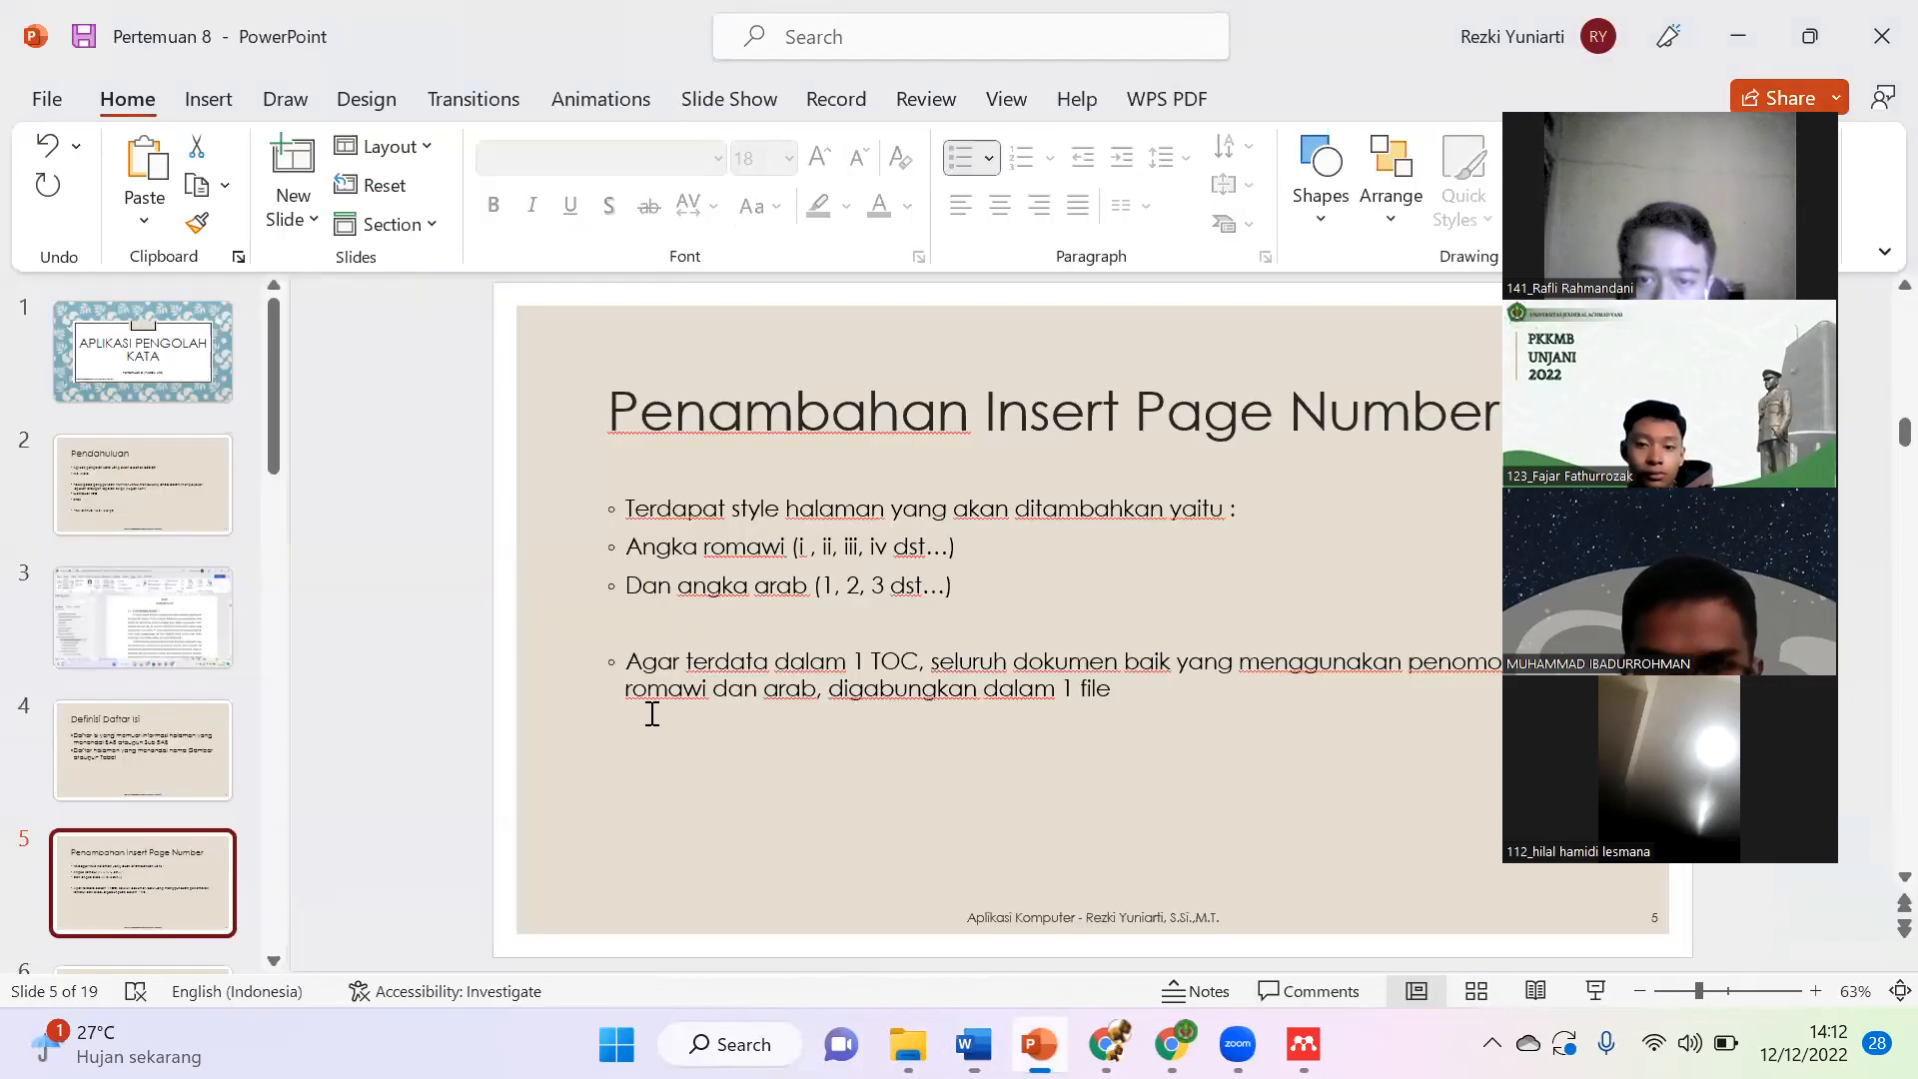
left_click(137, 880)
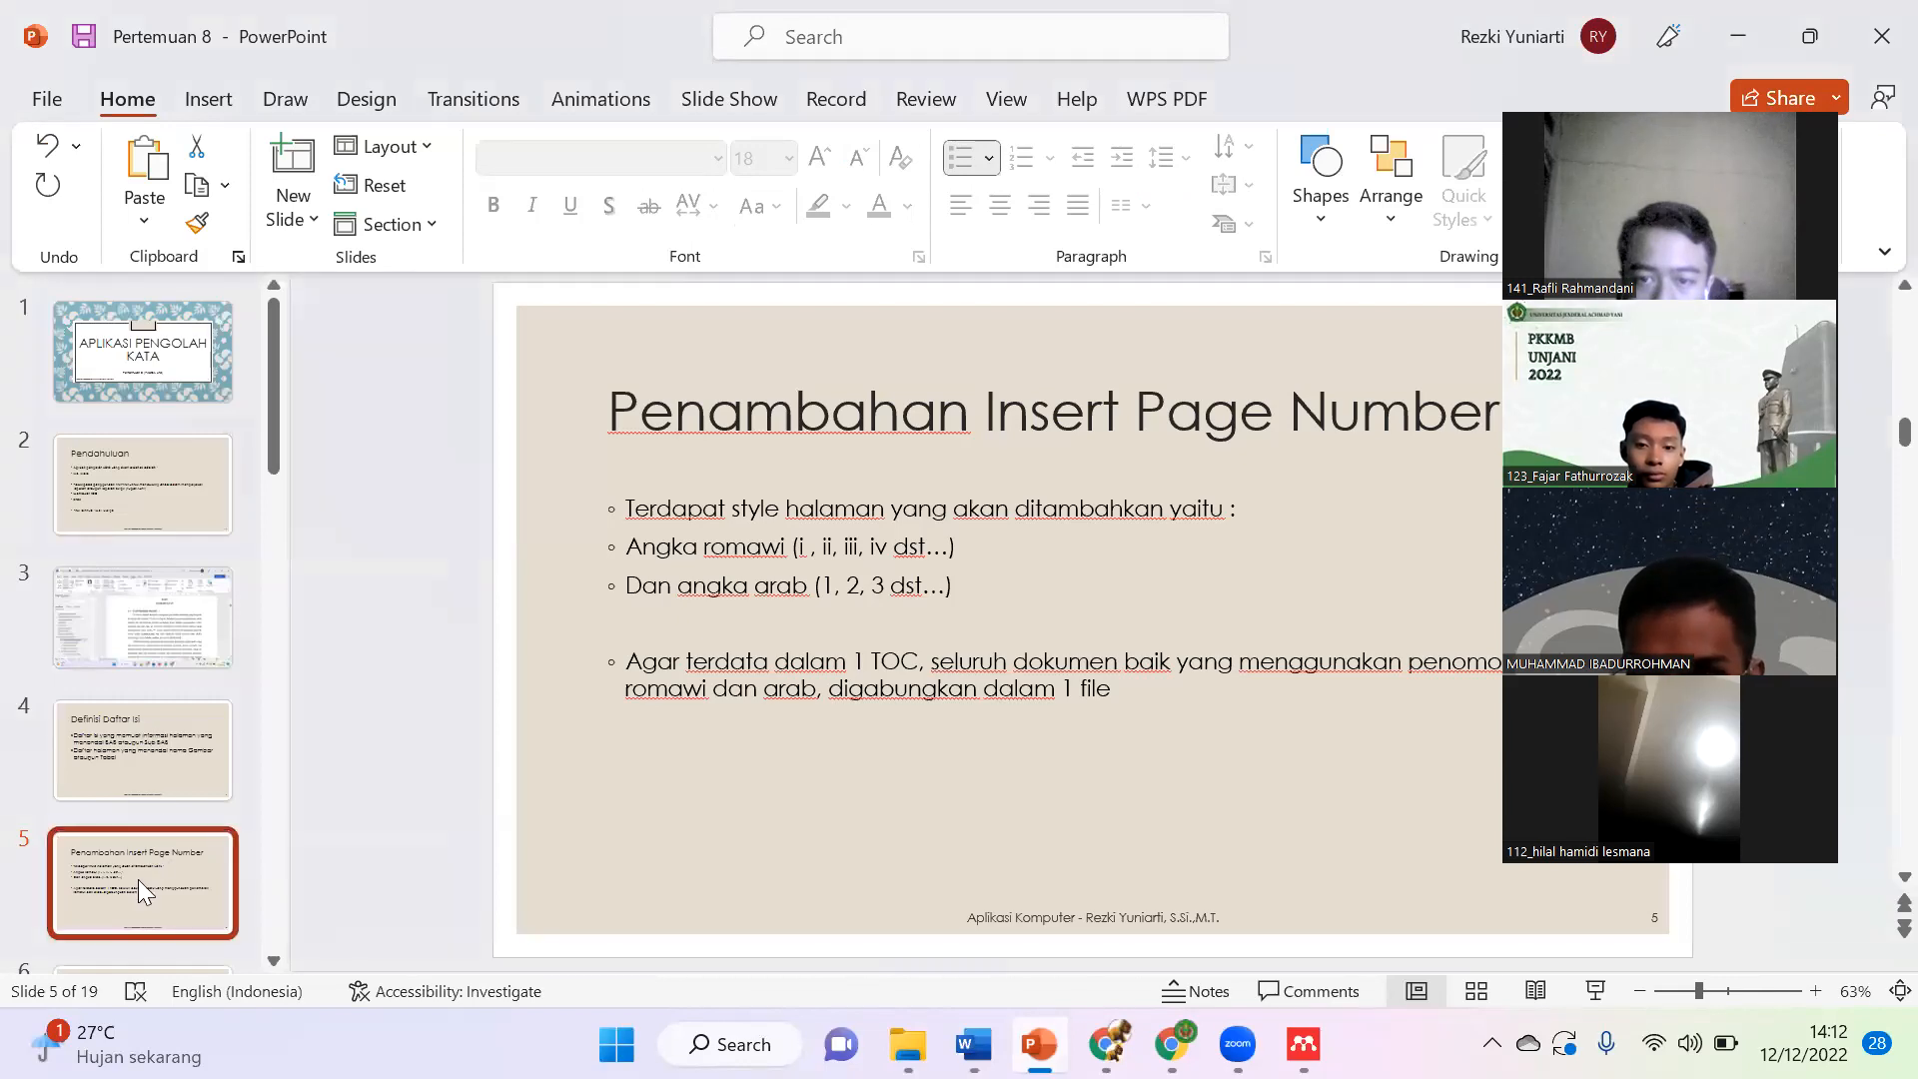
scroll(149, 796, "down", 1)
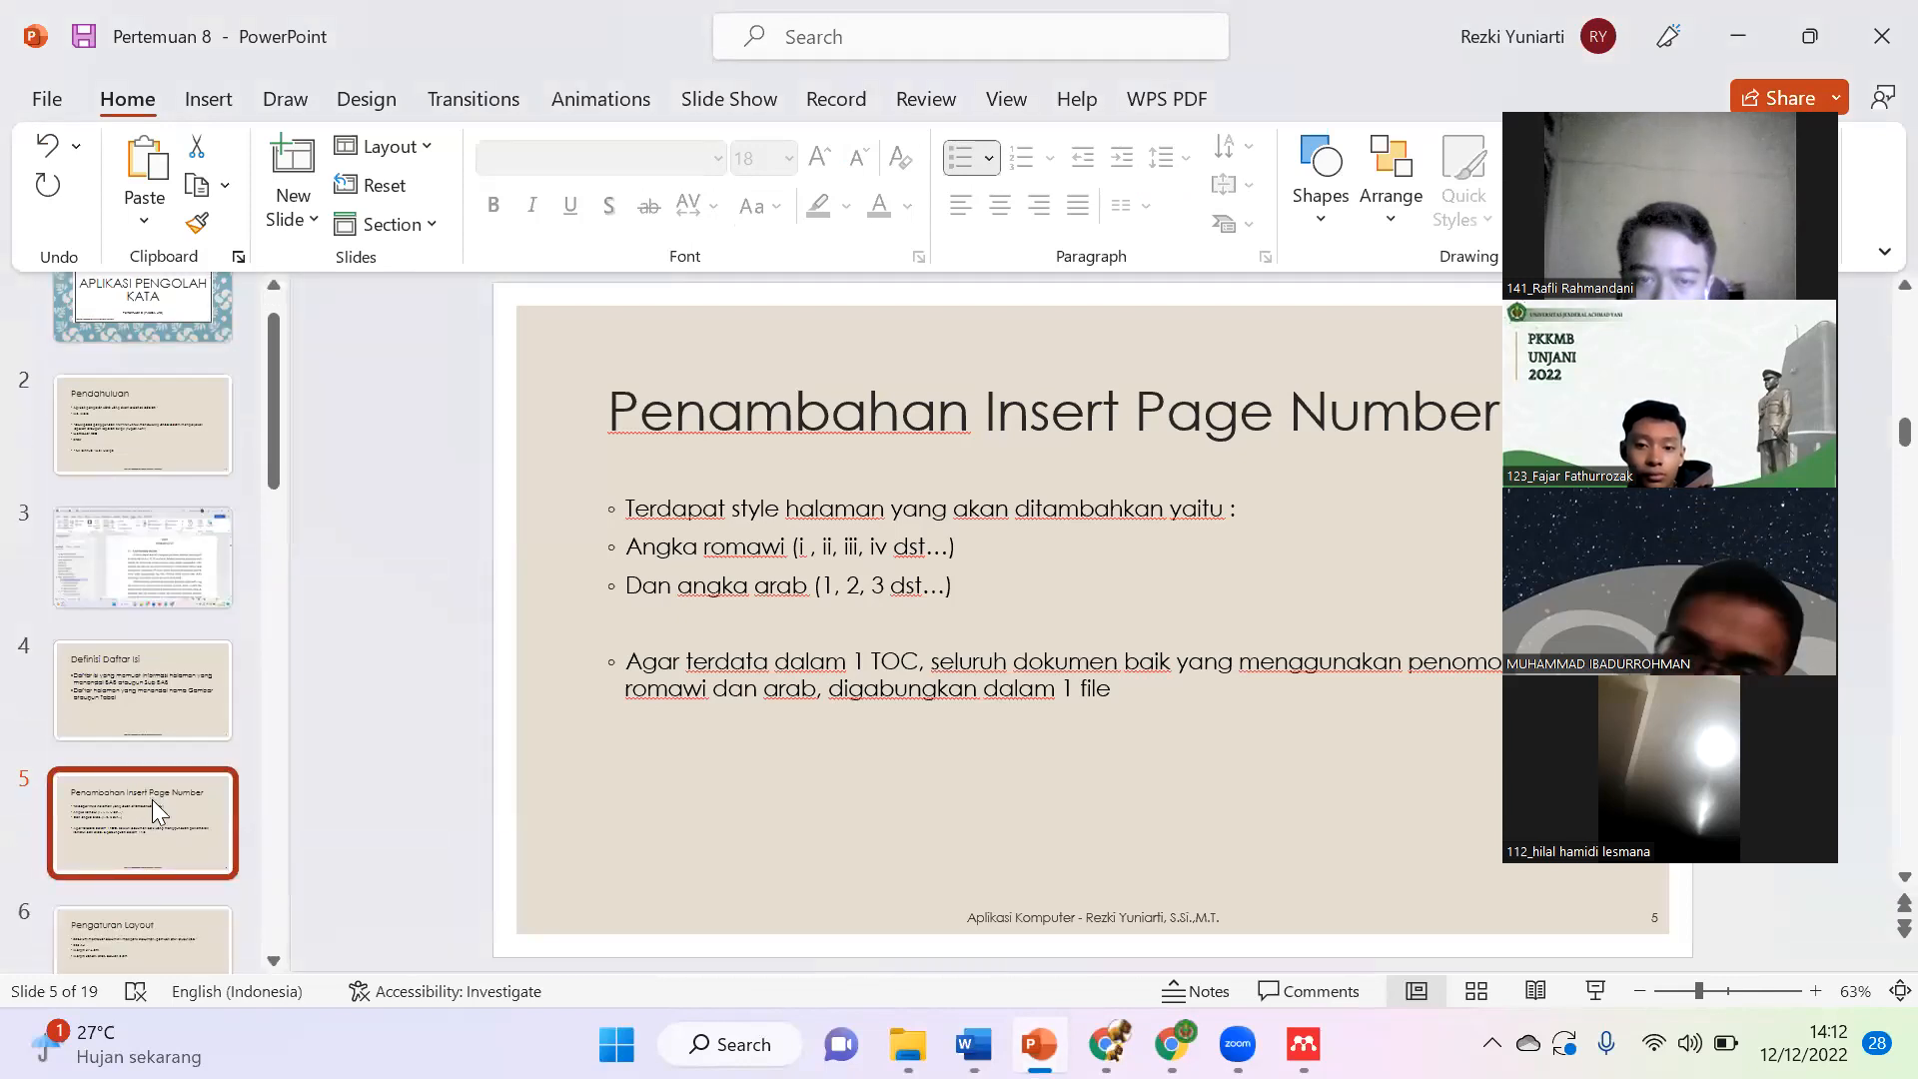
scroll(140, 847, "down", 1)
left_click(134, 875)
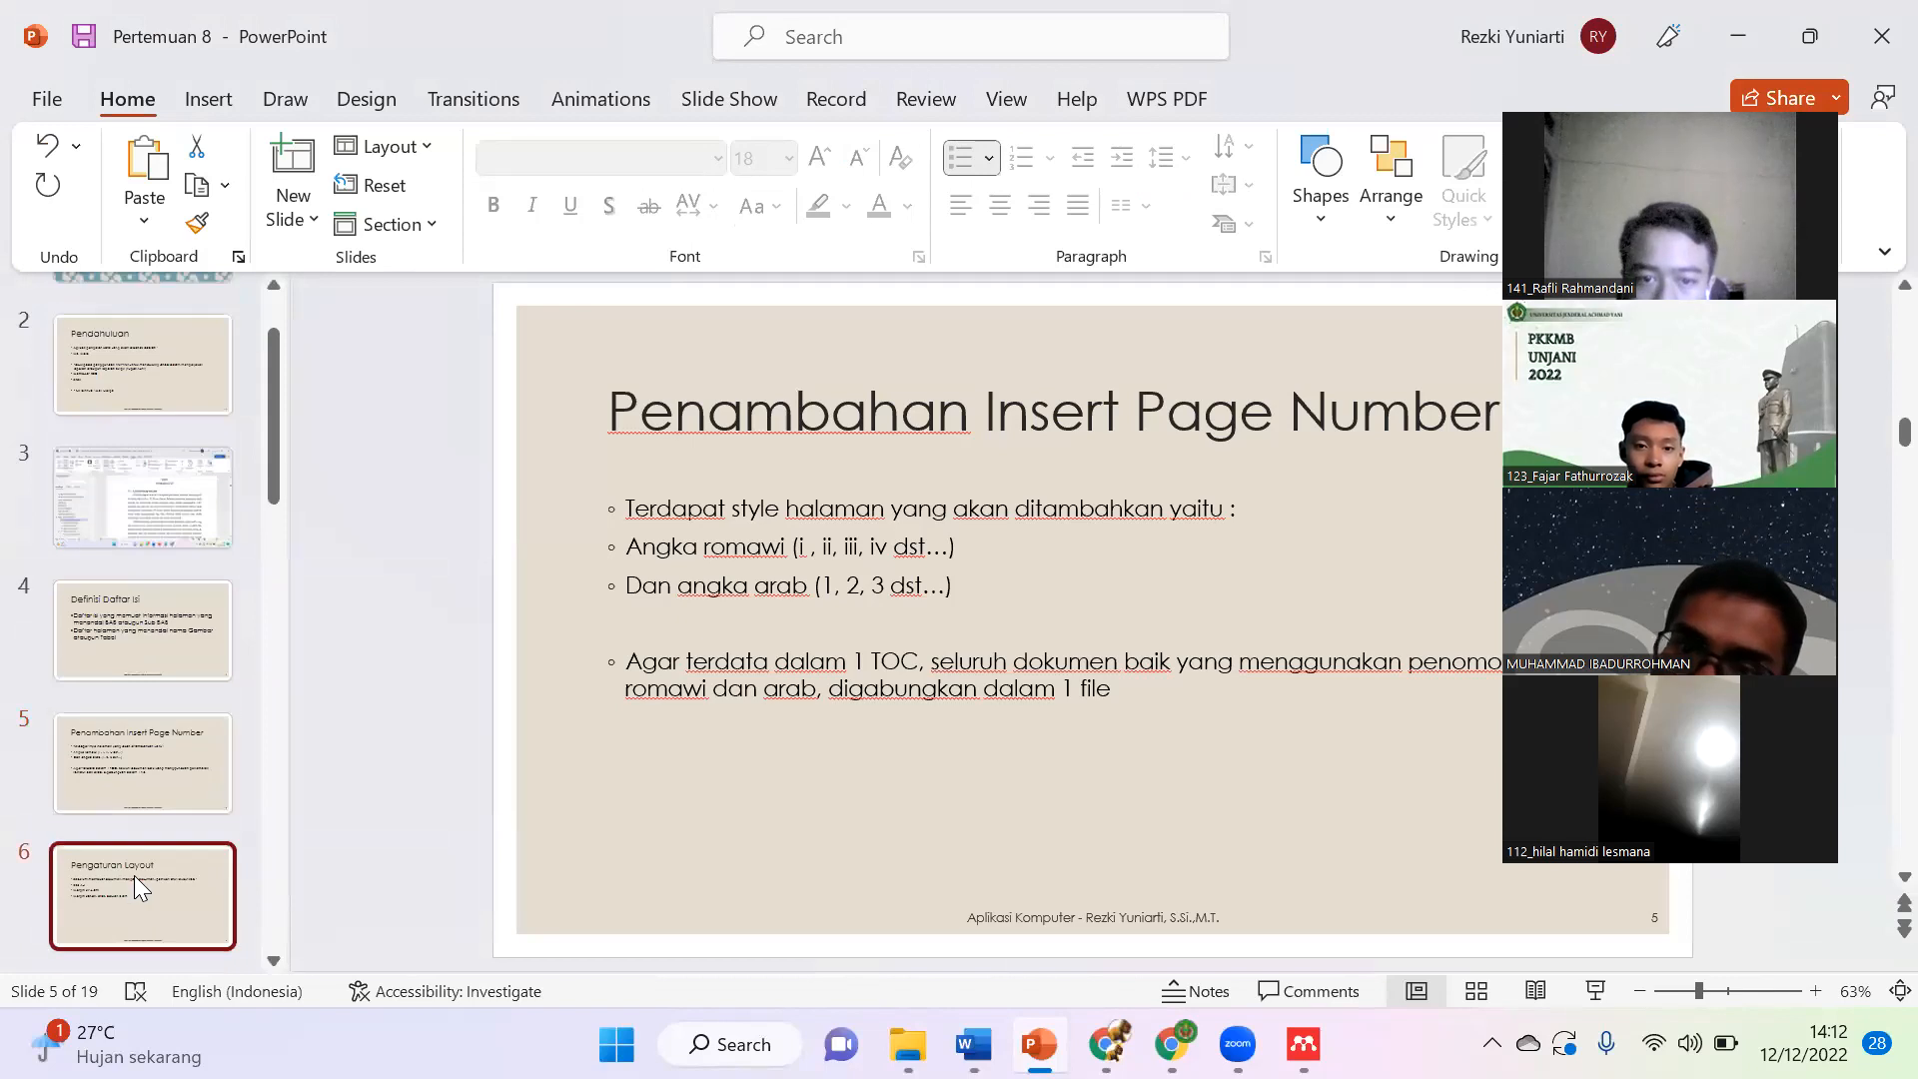
scroll(134, 801, "down", 1)
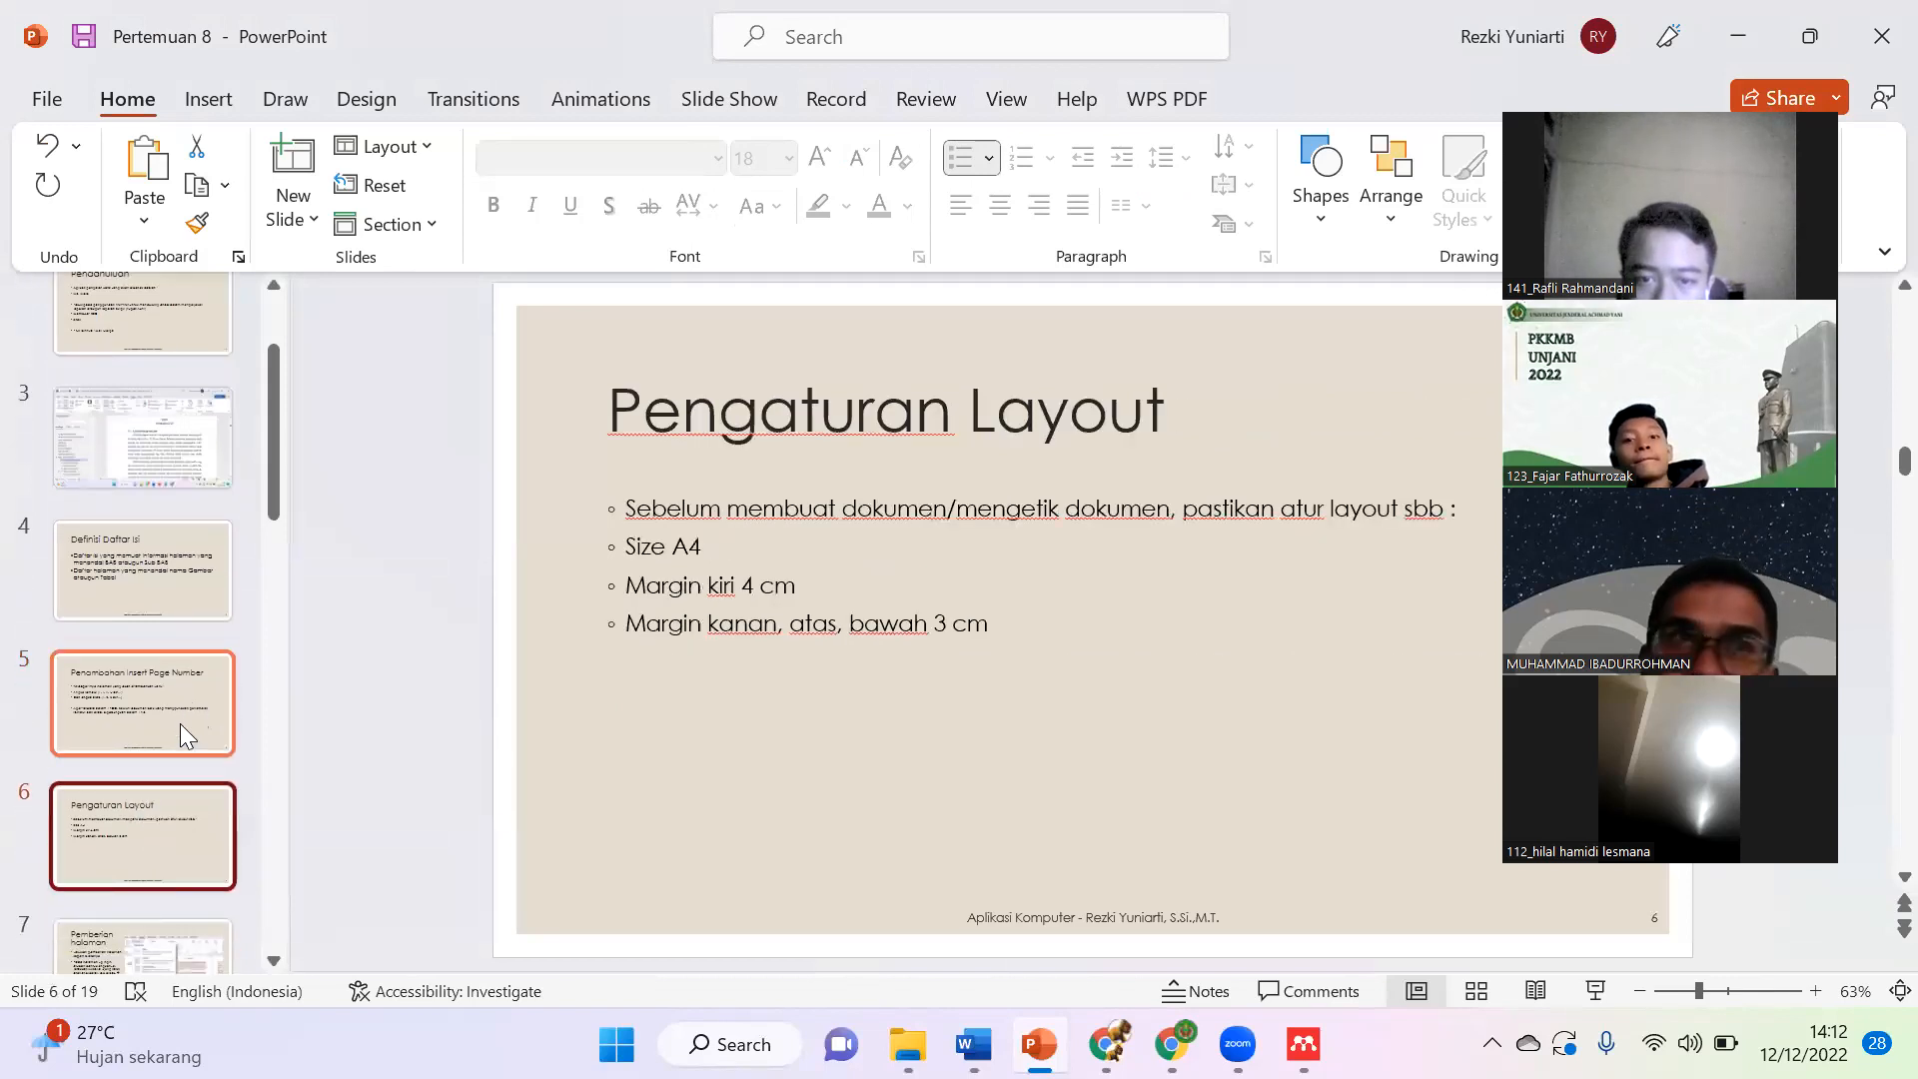
scroll(126, 833, "down", 2)
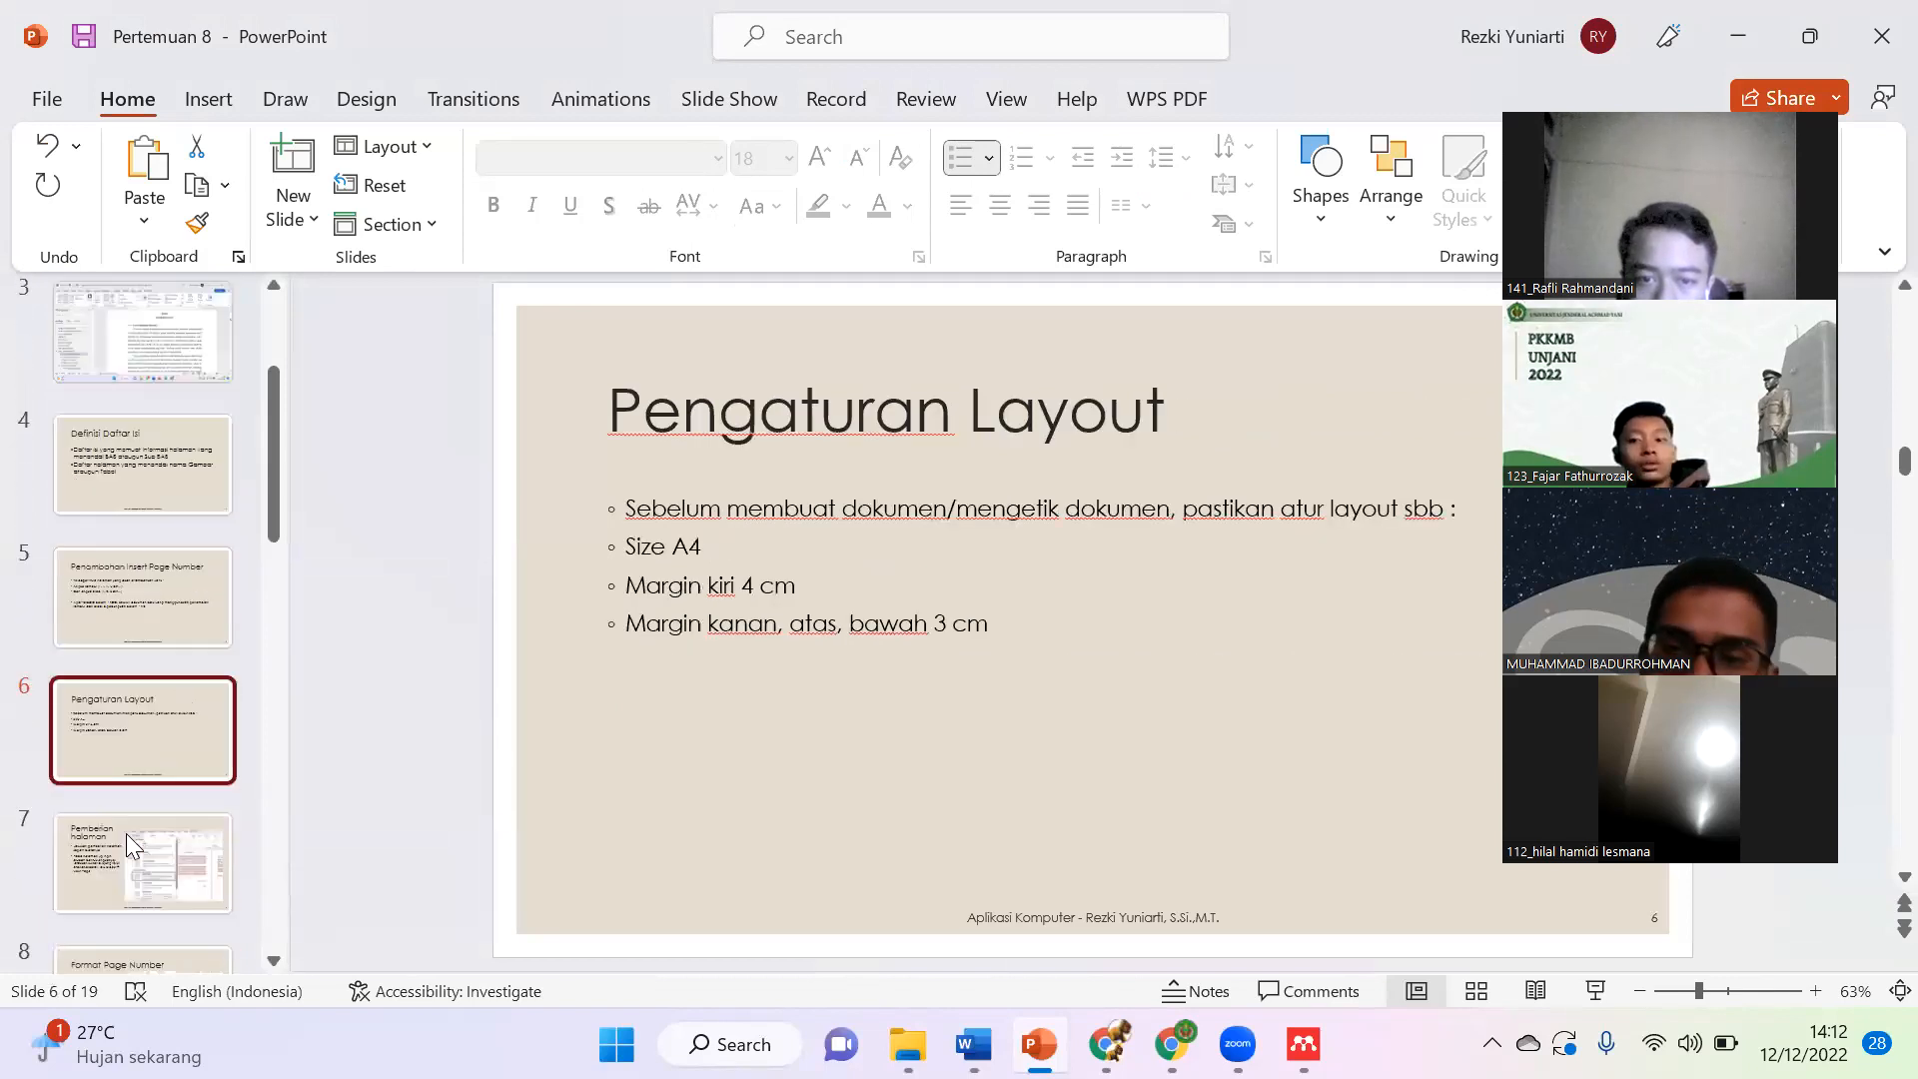
Step: Review slides 7 to 10, from Pemberian halaman to the instructions for creating BAB and sub-BAB styles based on headings
left_click(126, 833)
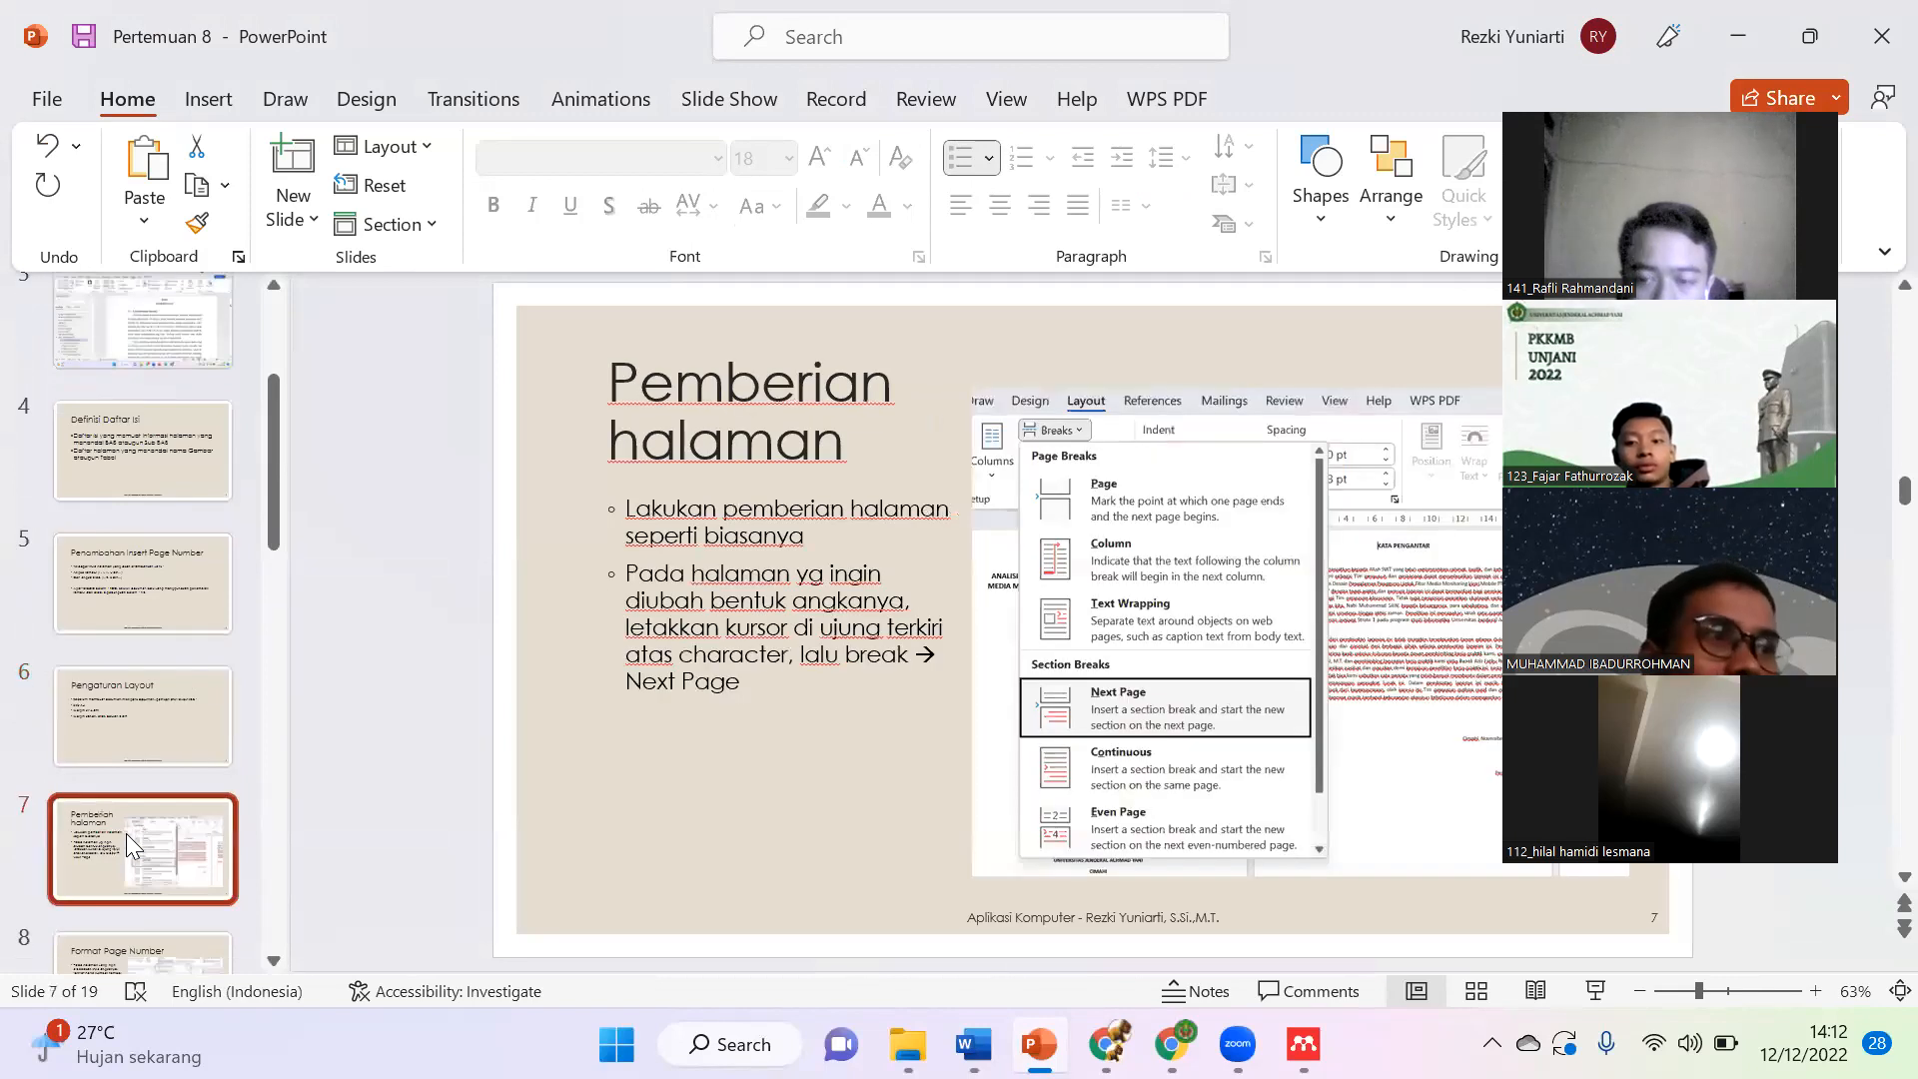
scroll(128, 802, "down", 3)
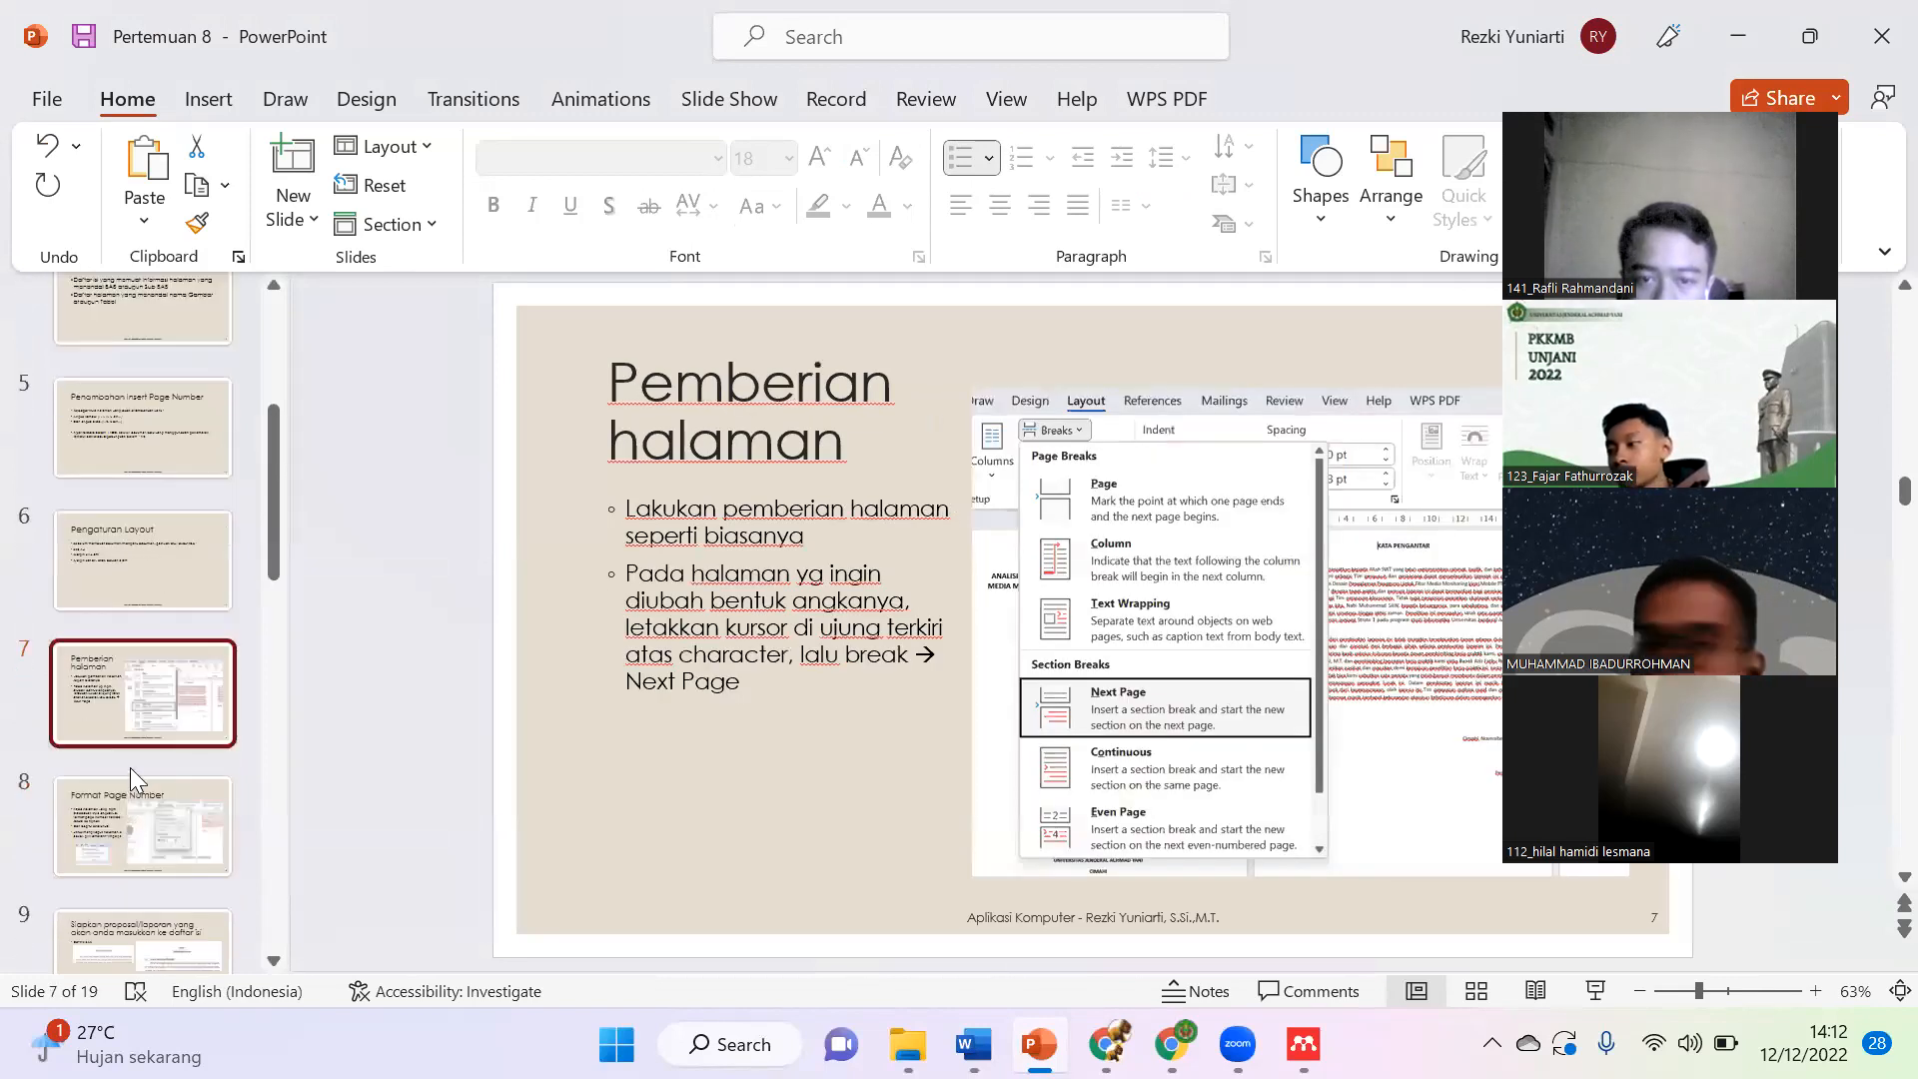
left_click(130, 779)
key("Down")
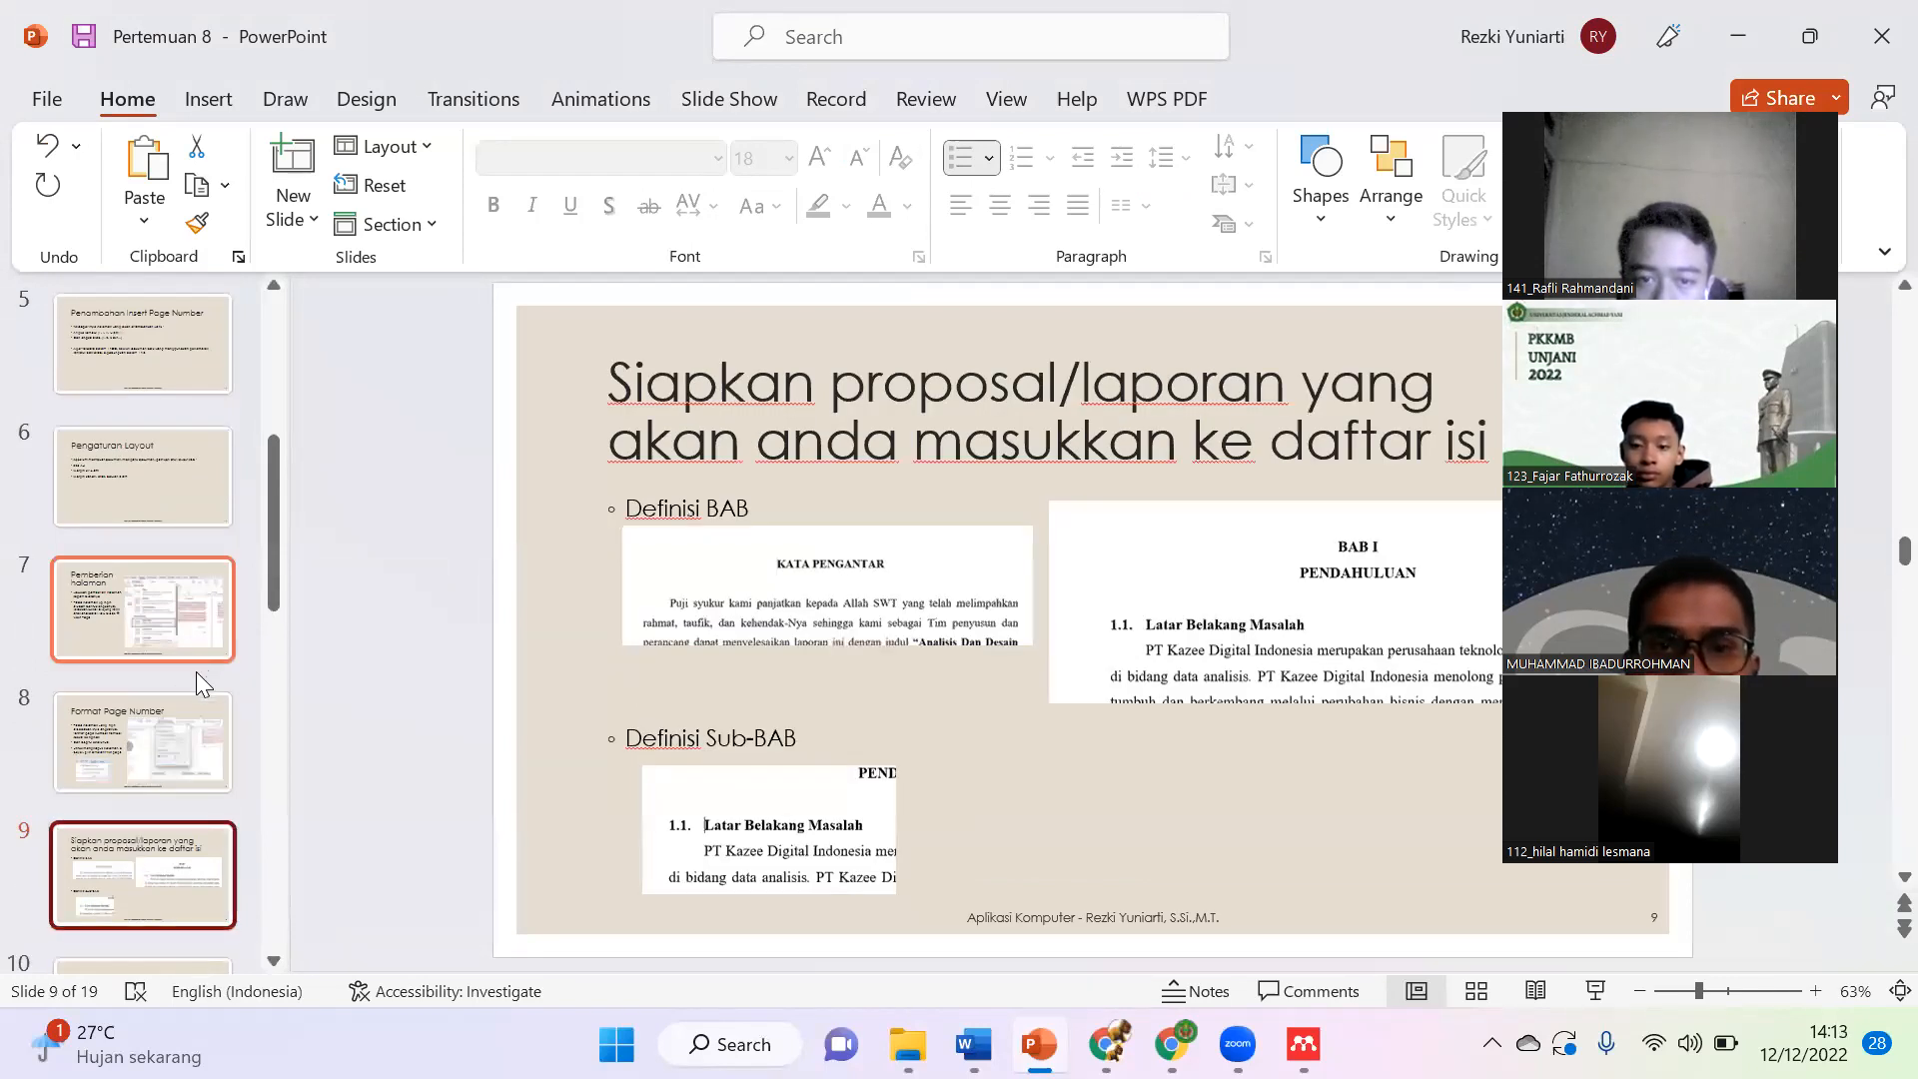
scroll(239, 734, "down", 2)
left_click(783, 662)
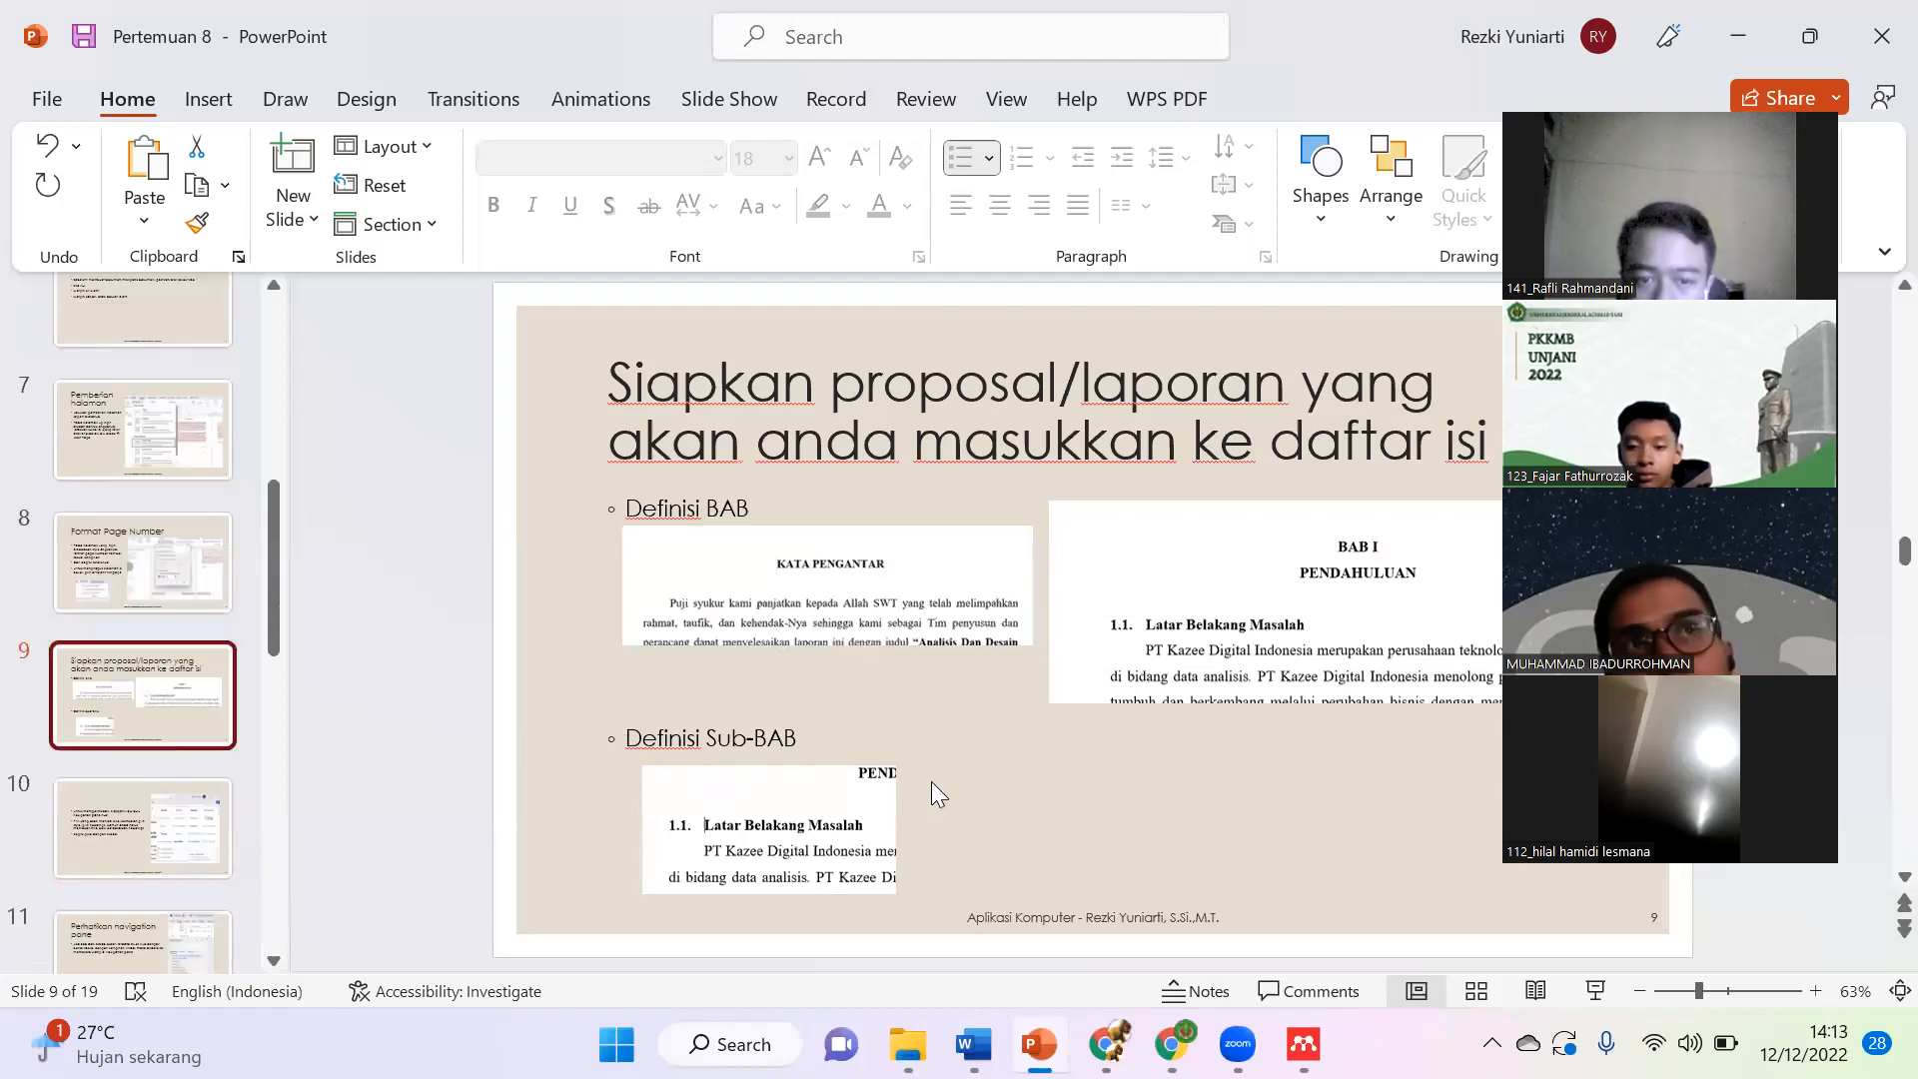
left_click(200, 832)
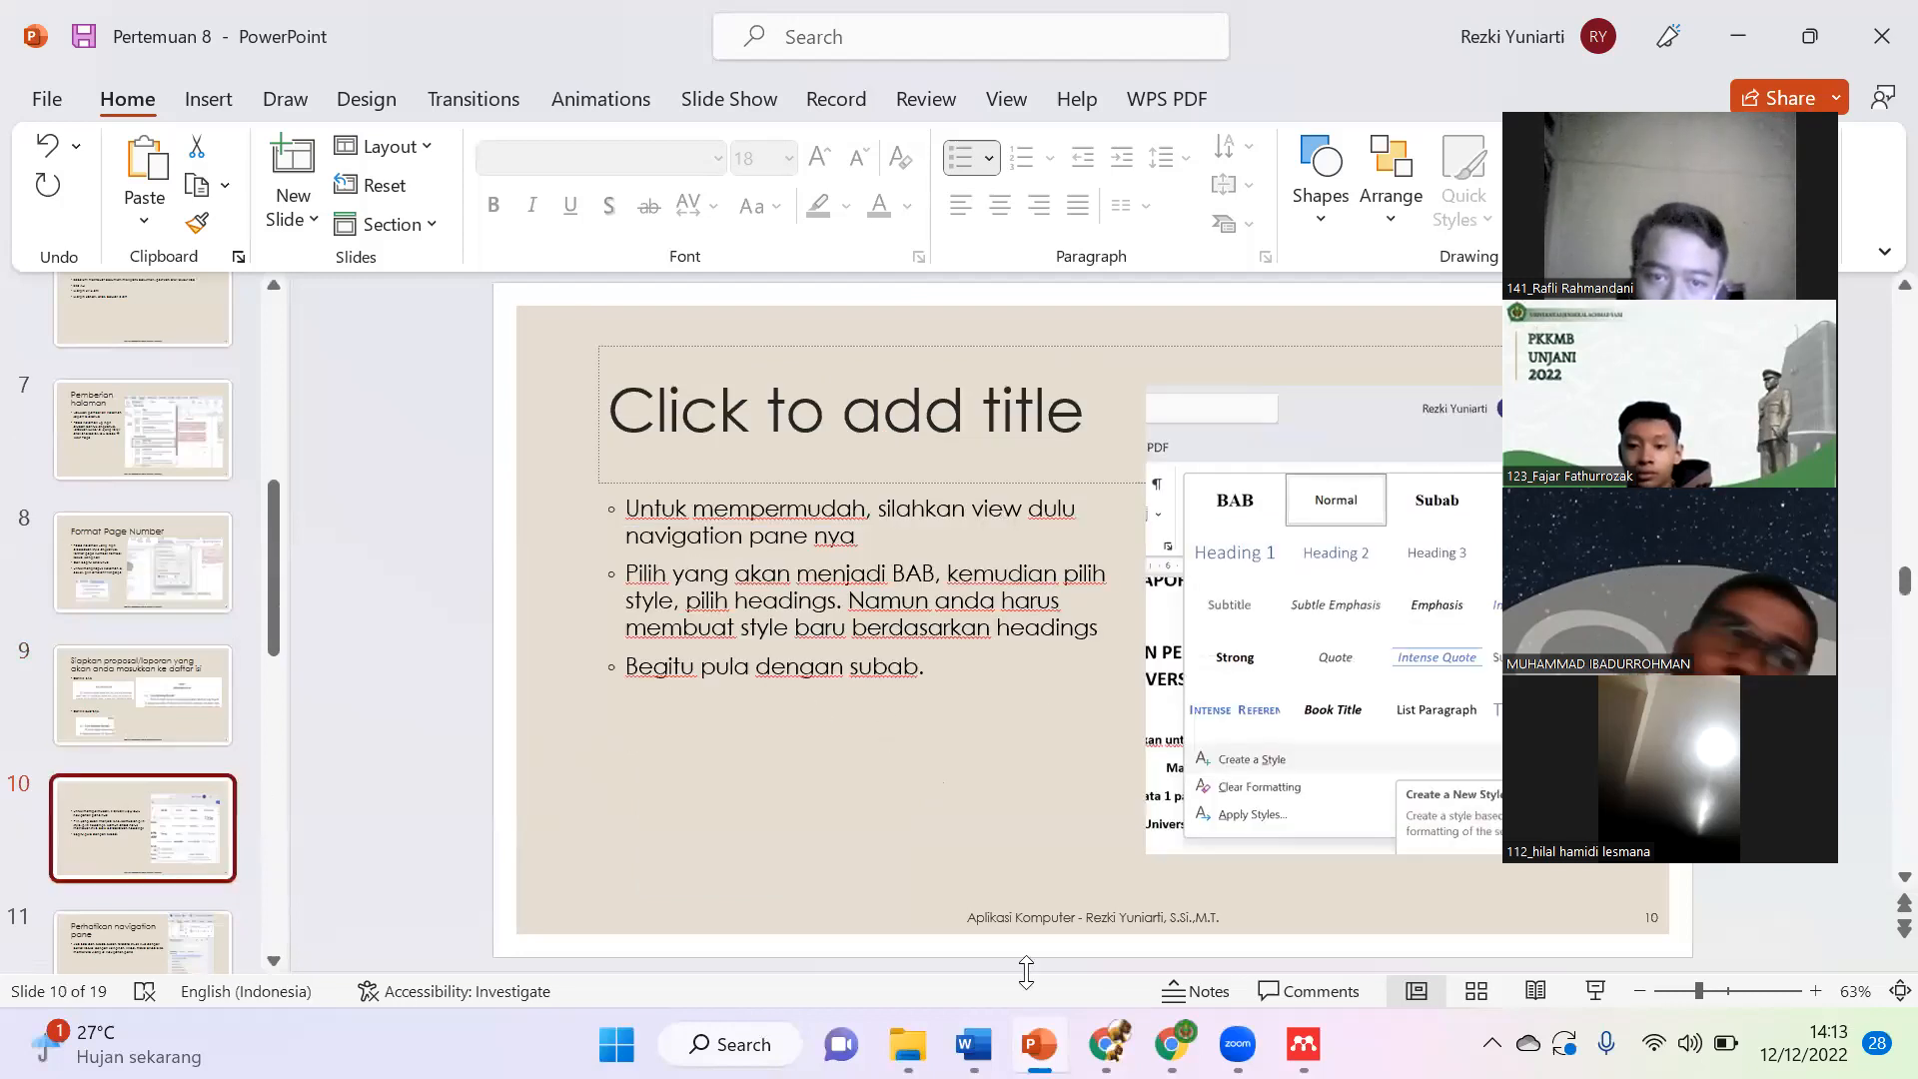
Step: Switch to the File Latihan P8 document in Word and apply the Heading 1 style to the KATA PENGANTAR title
mouse_move(1171, 1044)
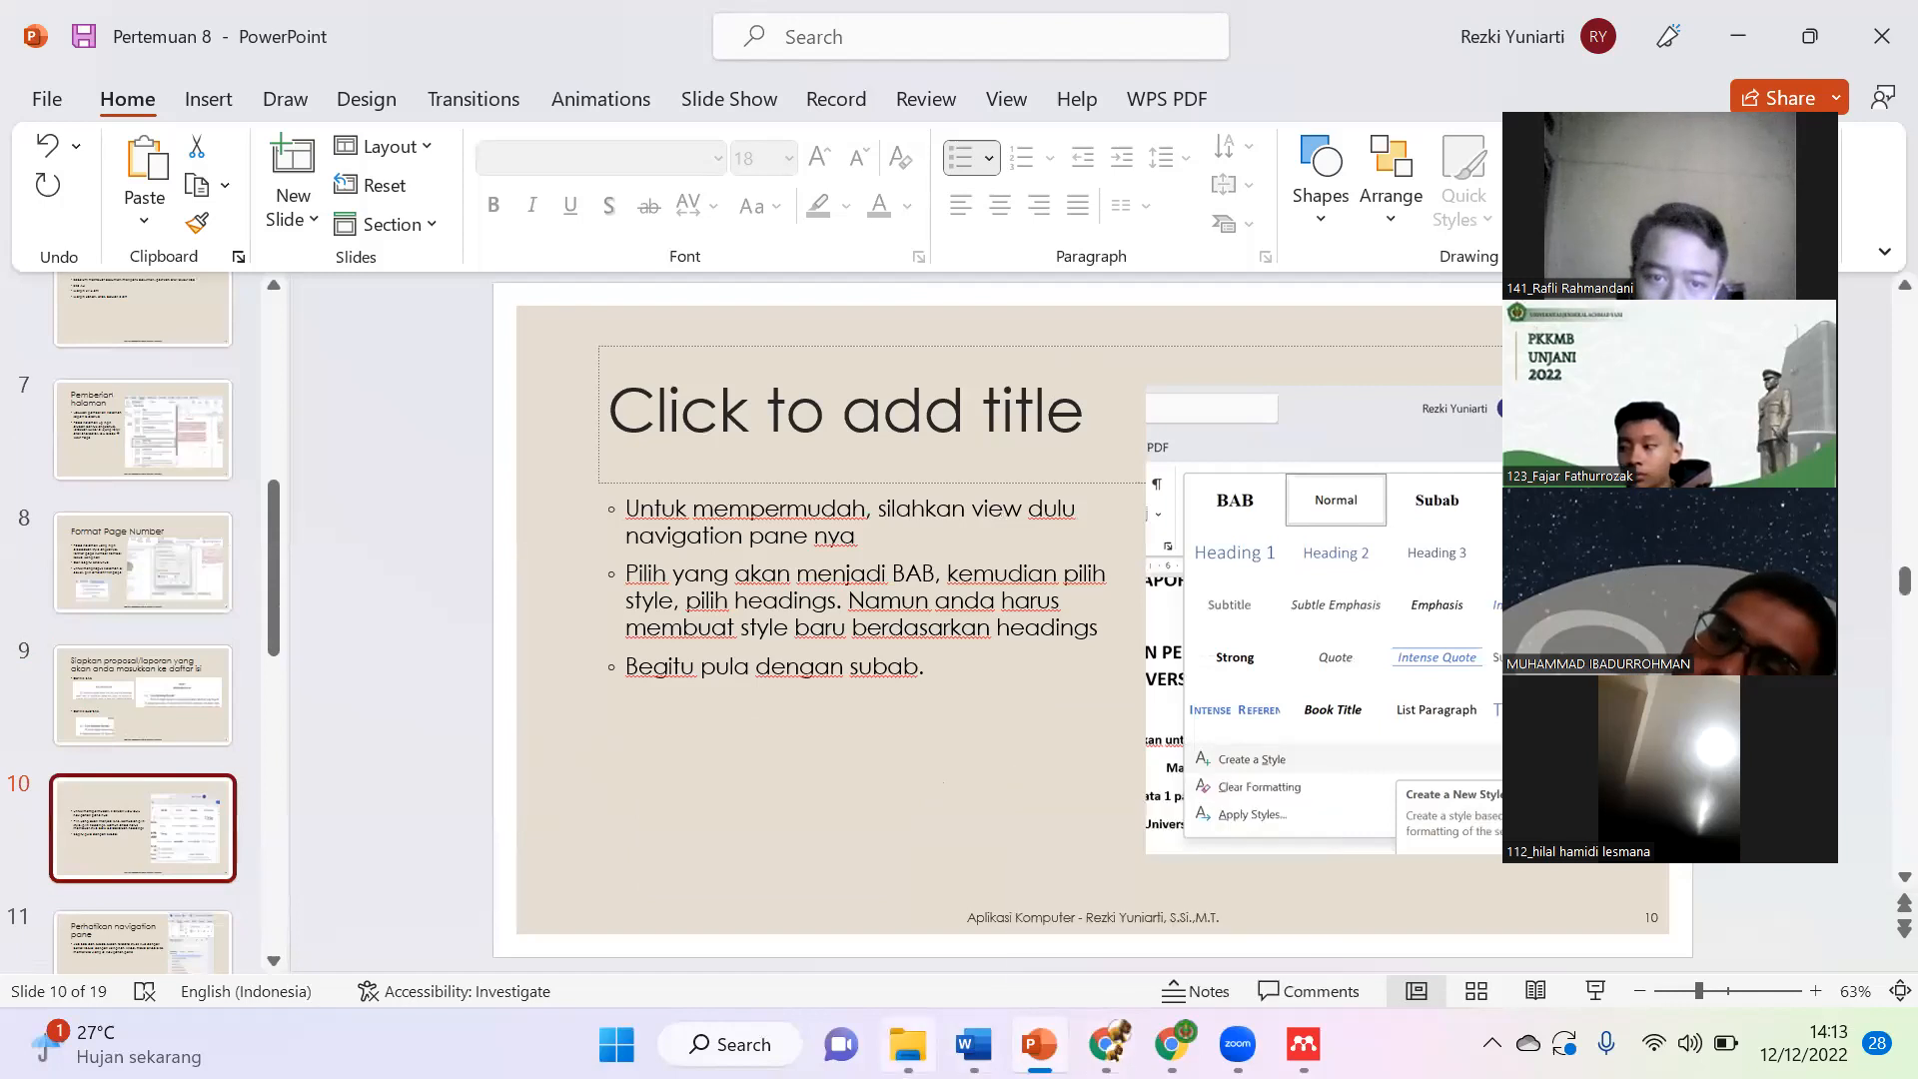
left_click(974, 1044)
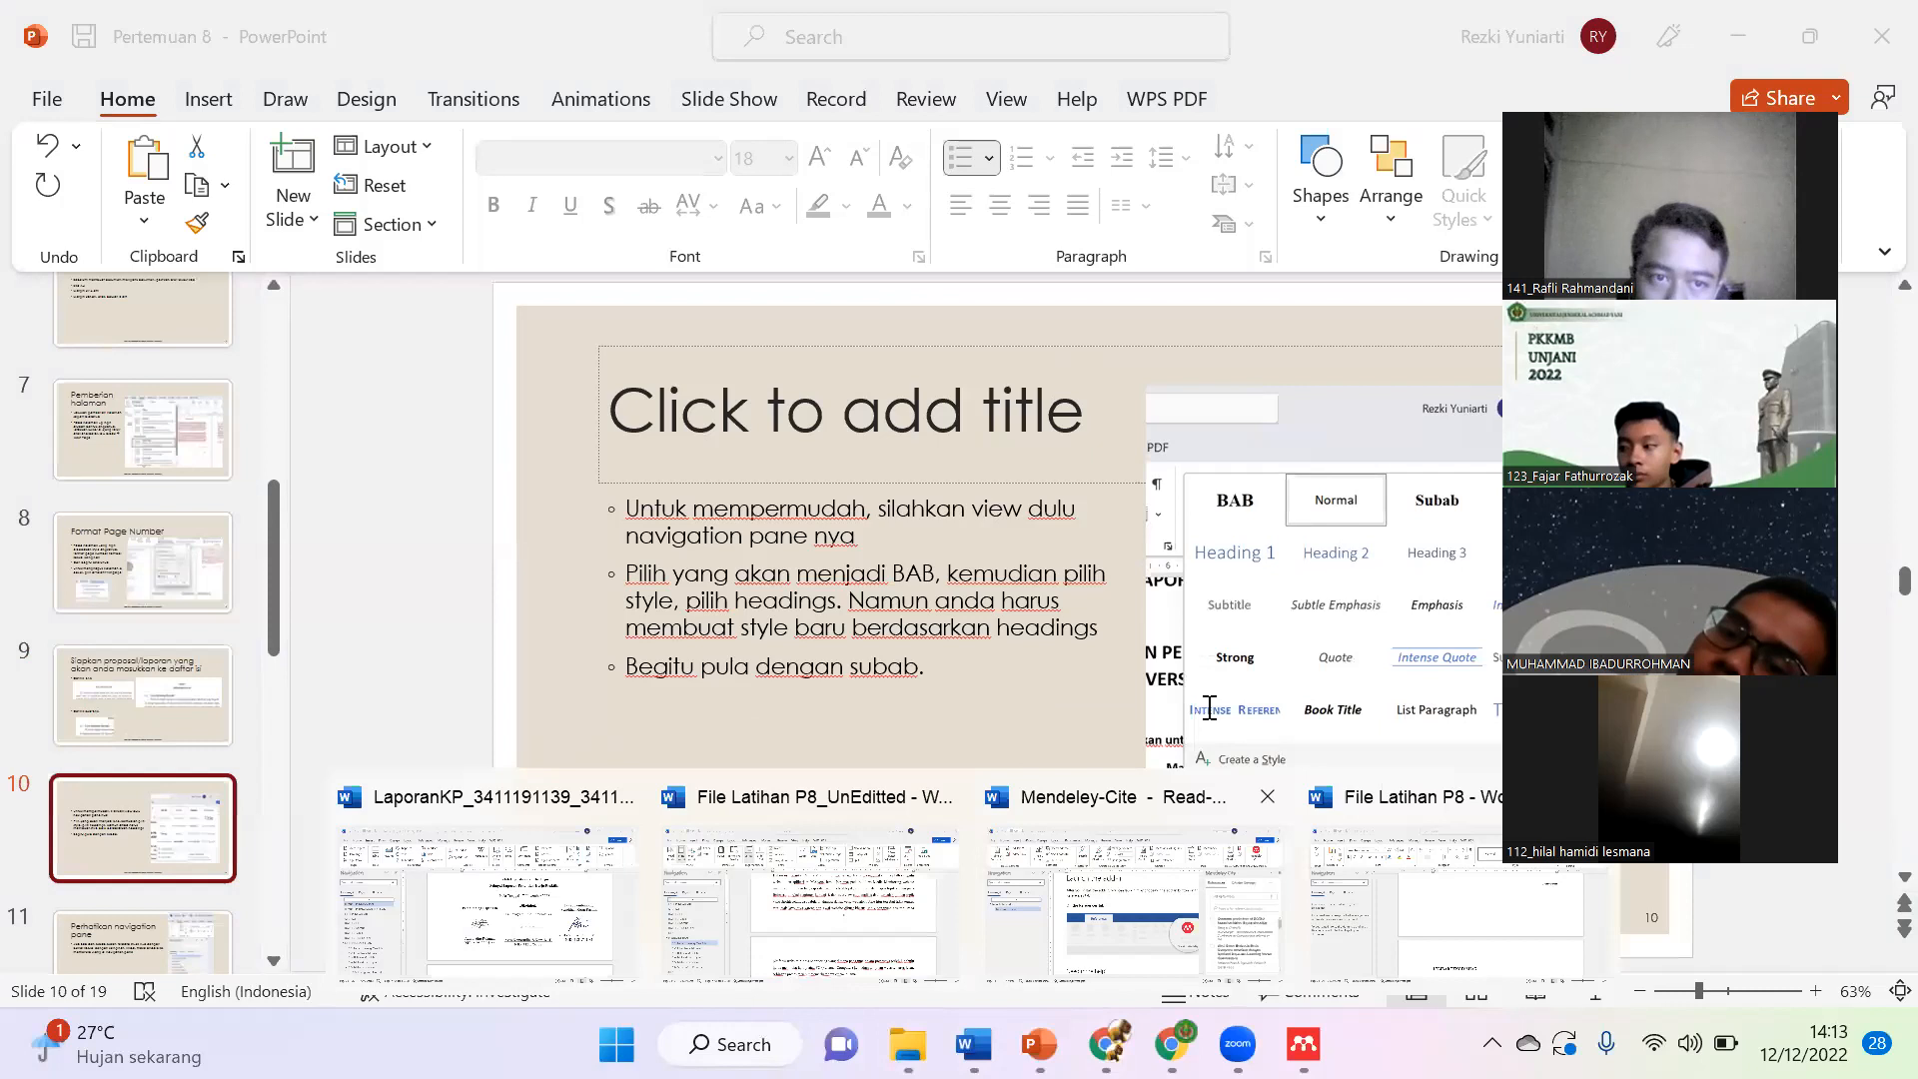
left_click(1438, 899)
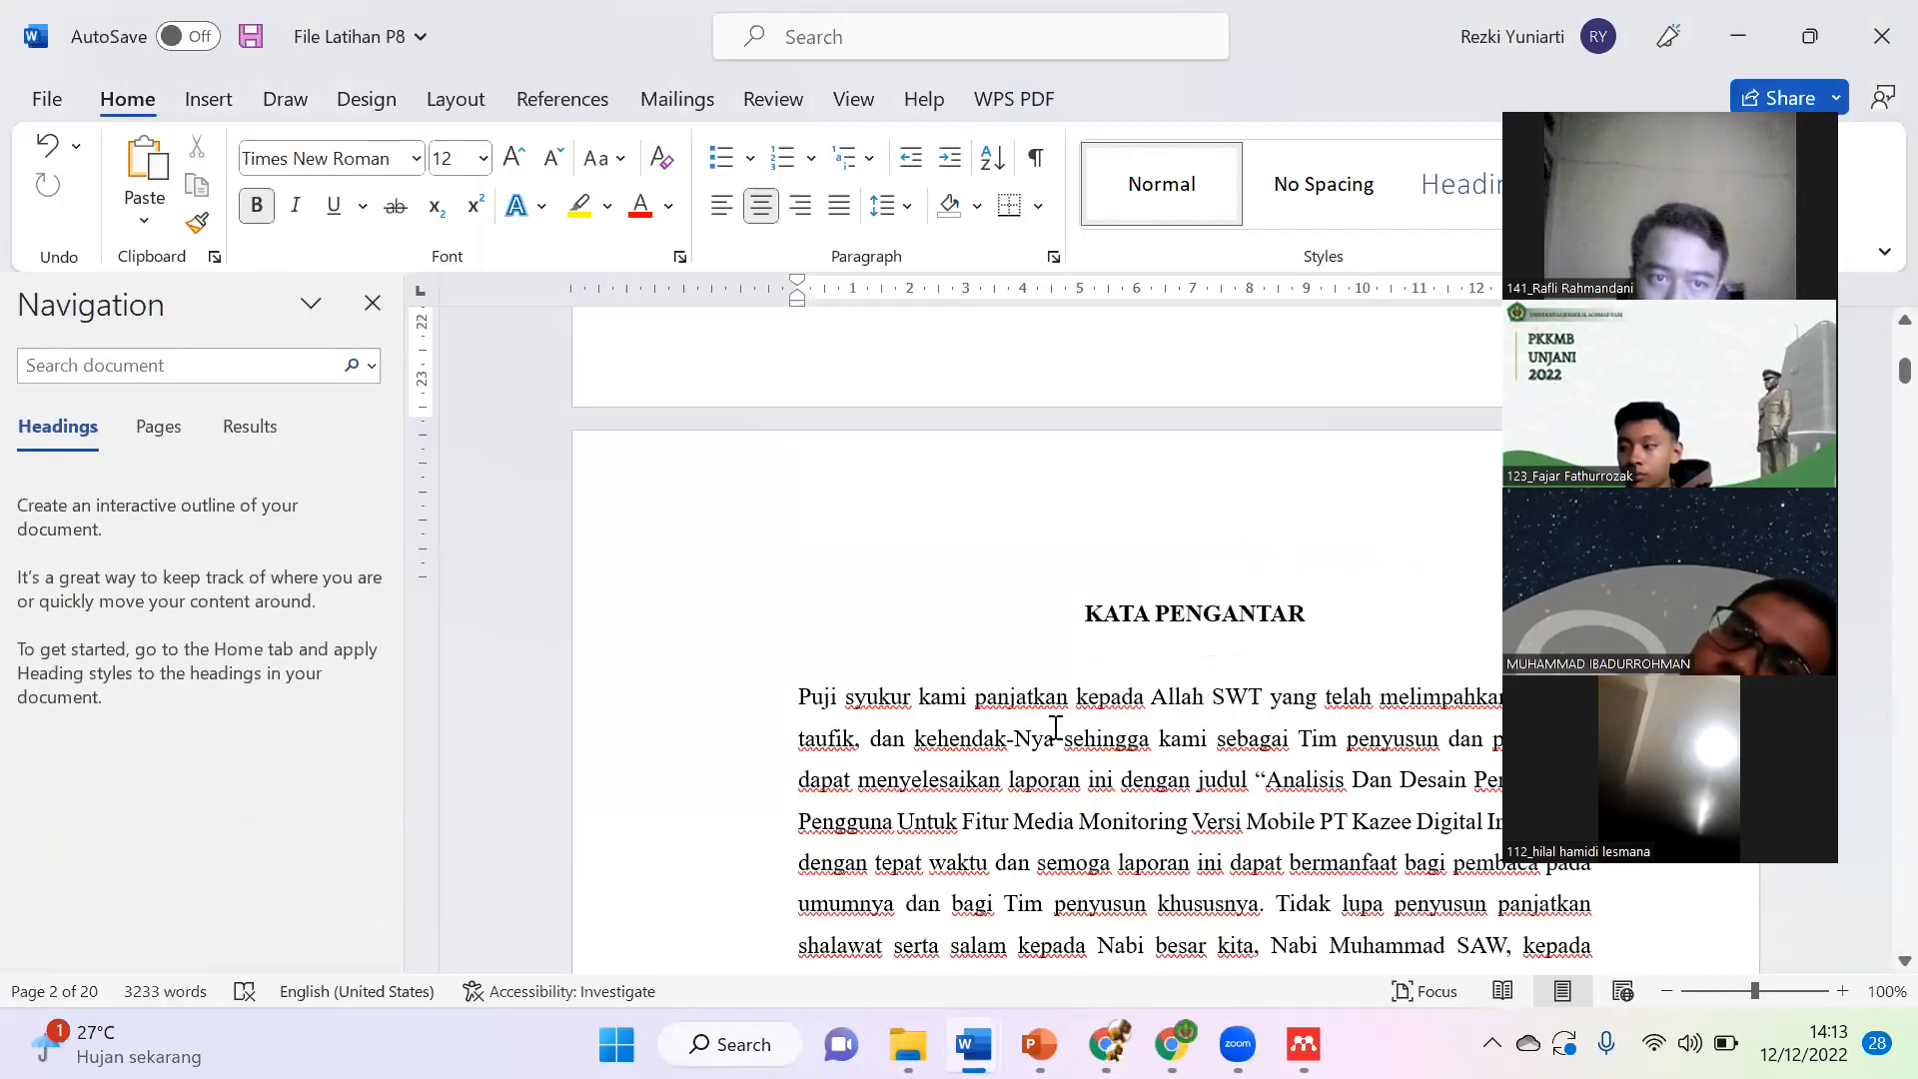
scroll(1324, 727, "up", 2)
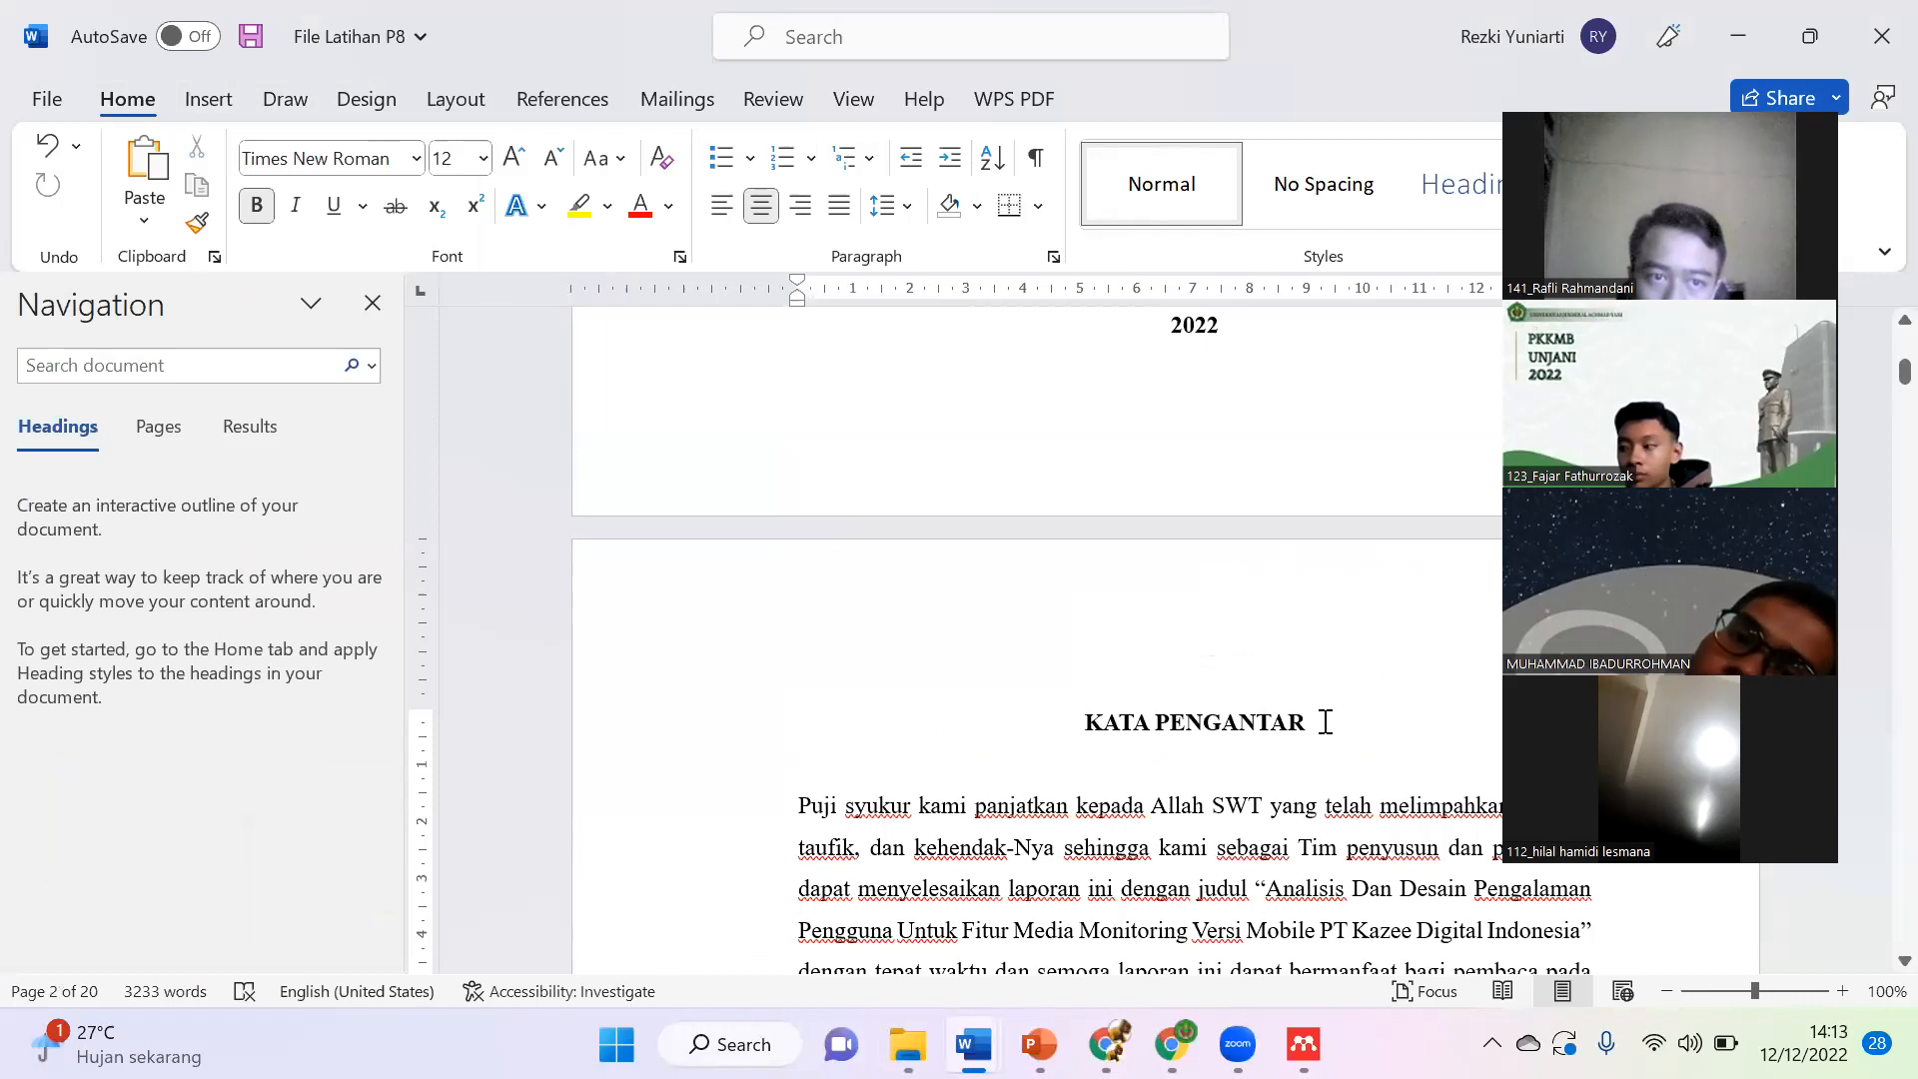
triple_click(1324, 724)
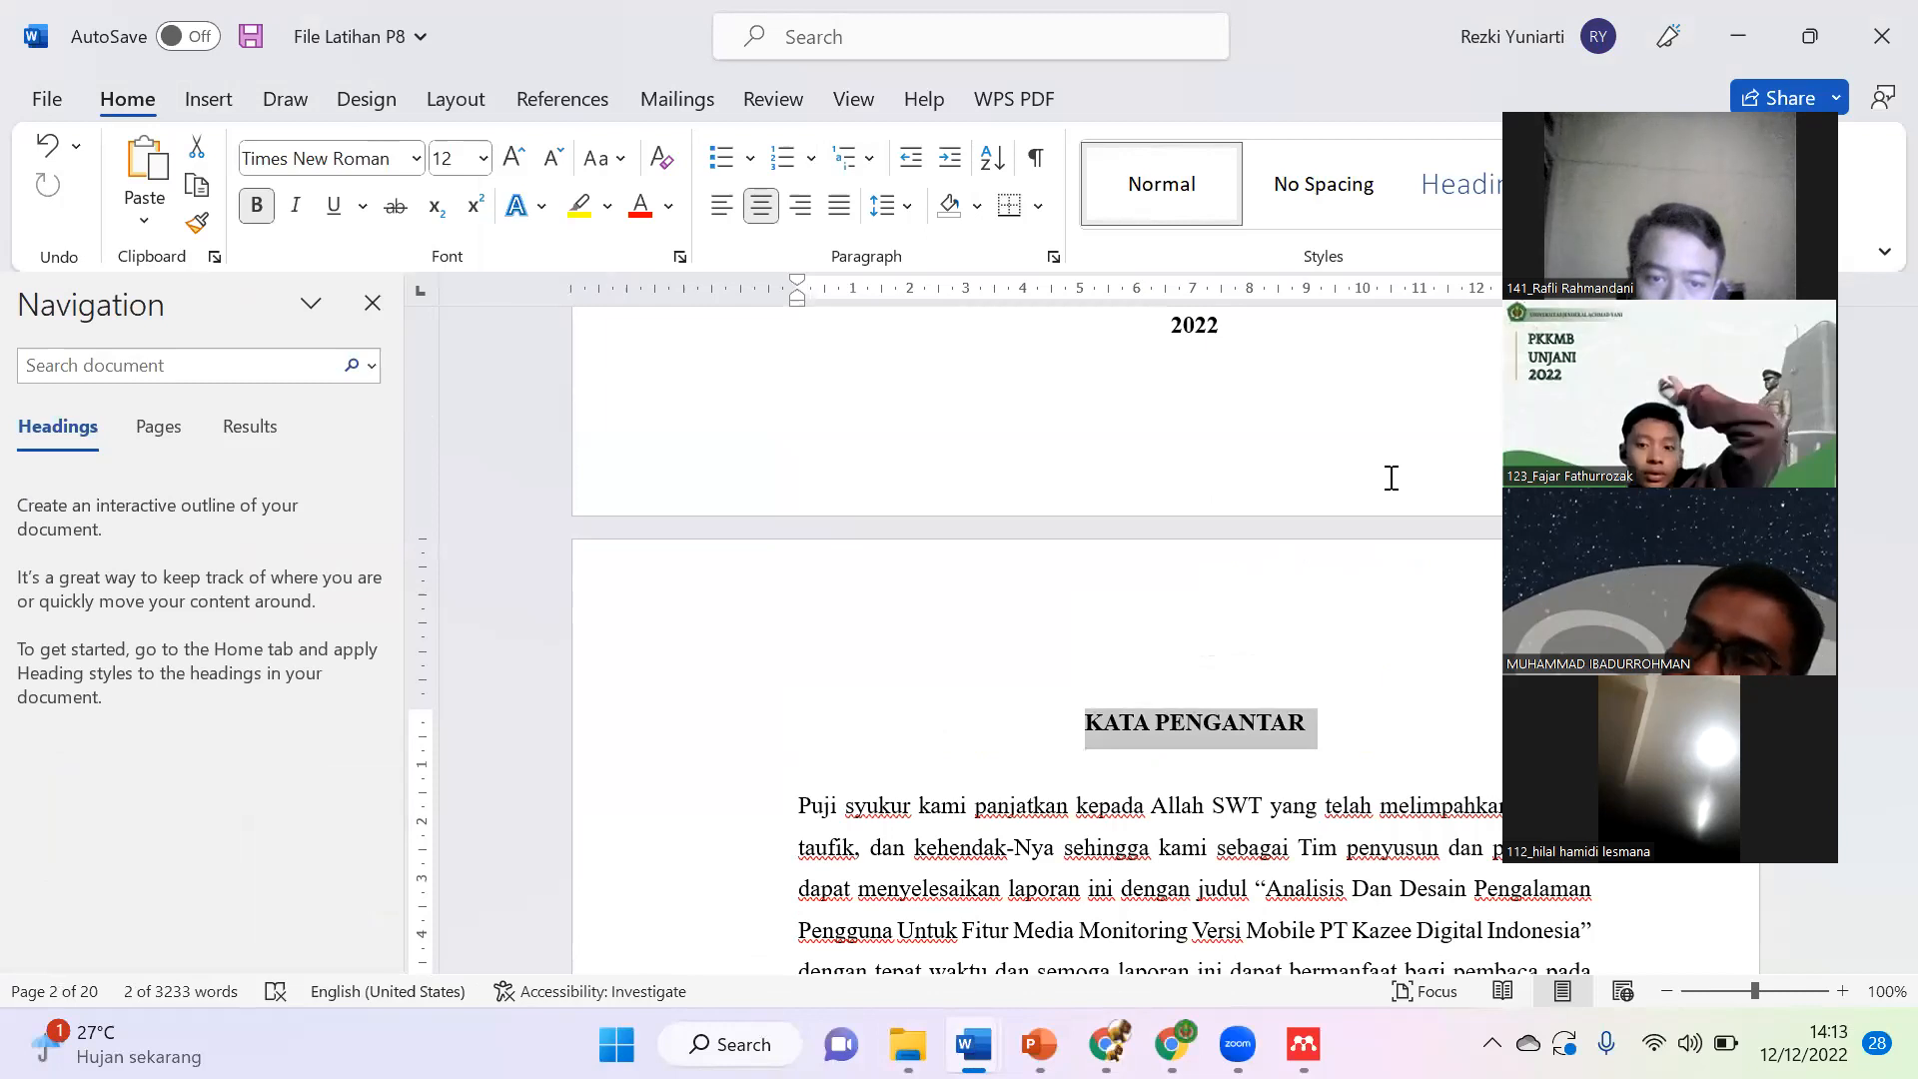
left_click(1123, 737)
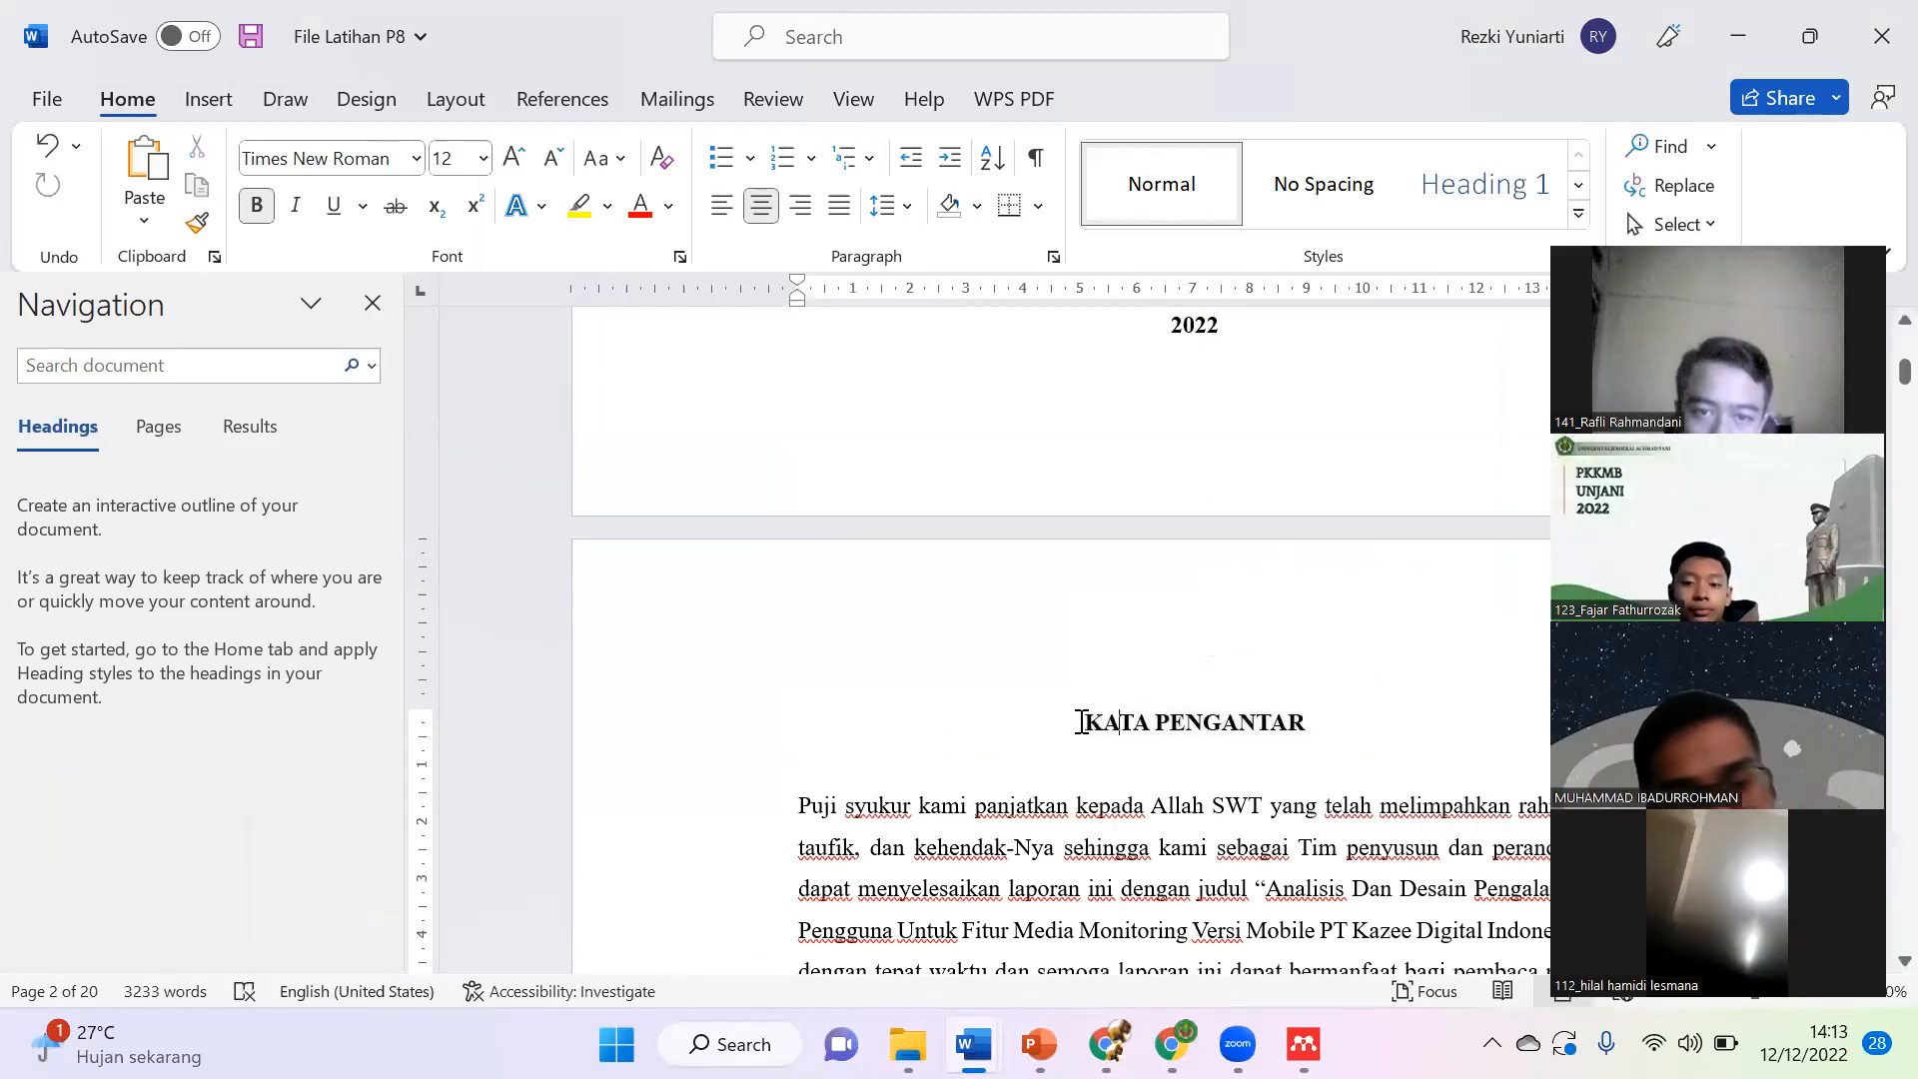
triple_click(1302, 712)
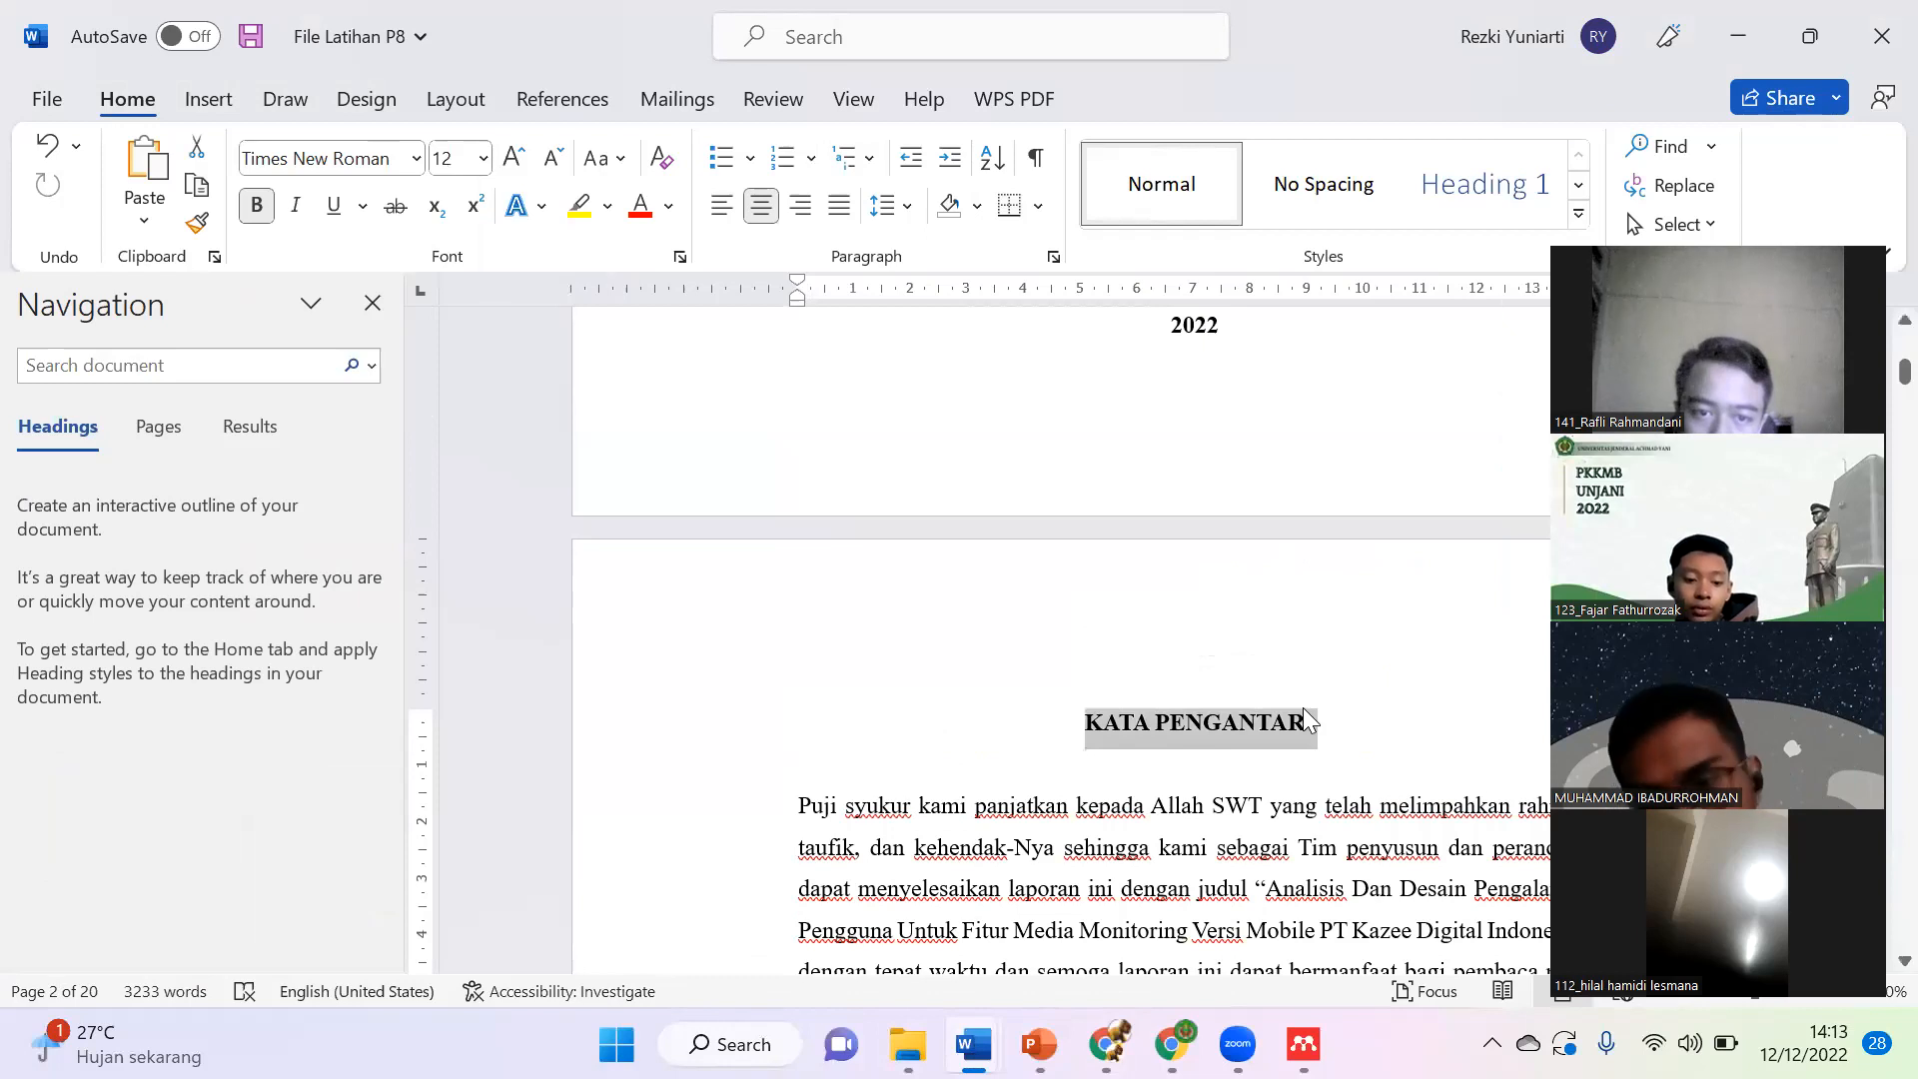
left_click(1579, 220)
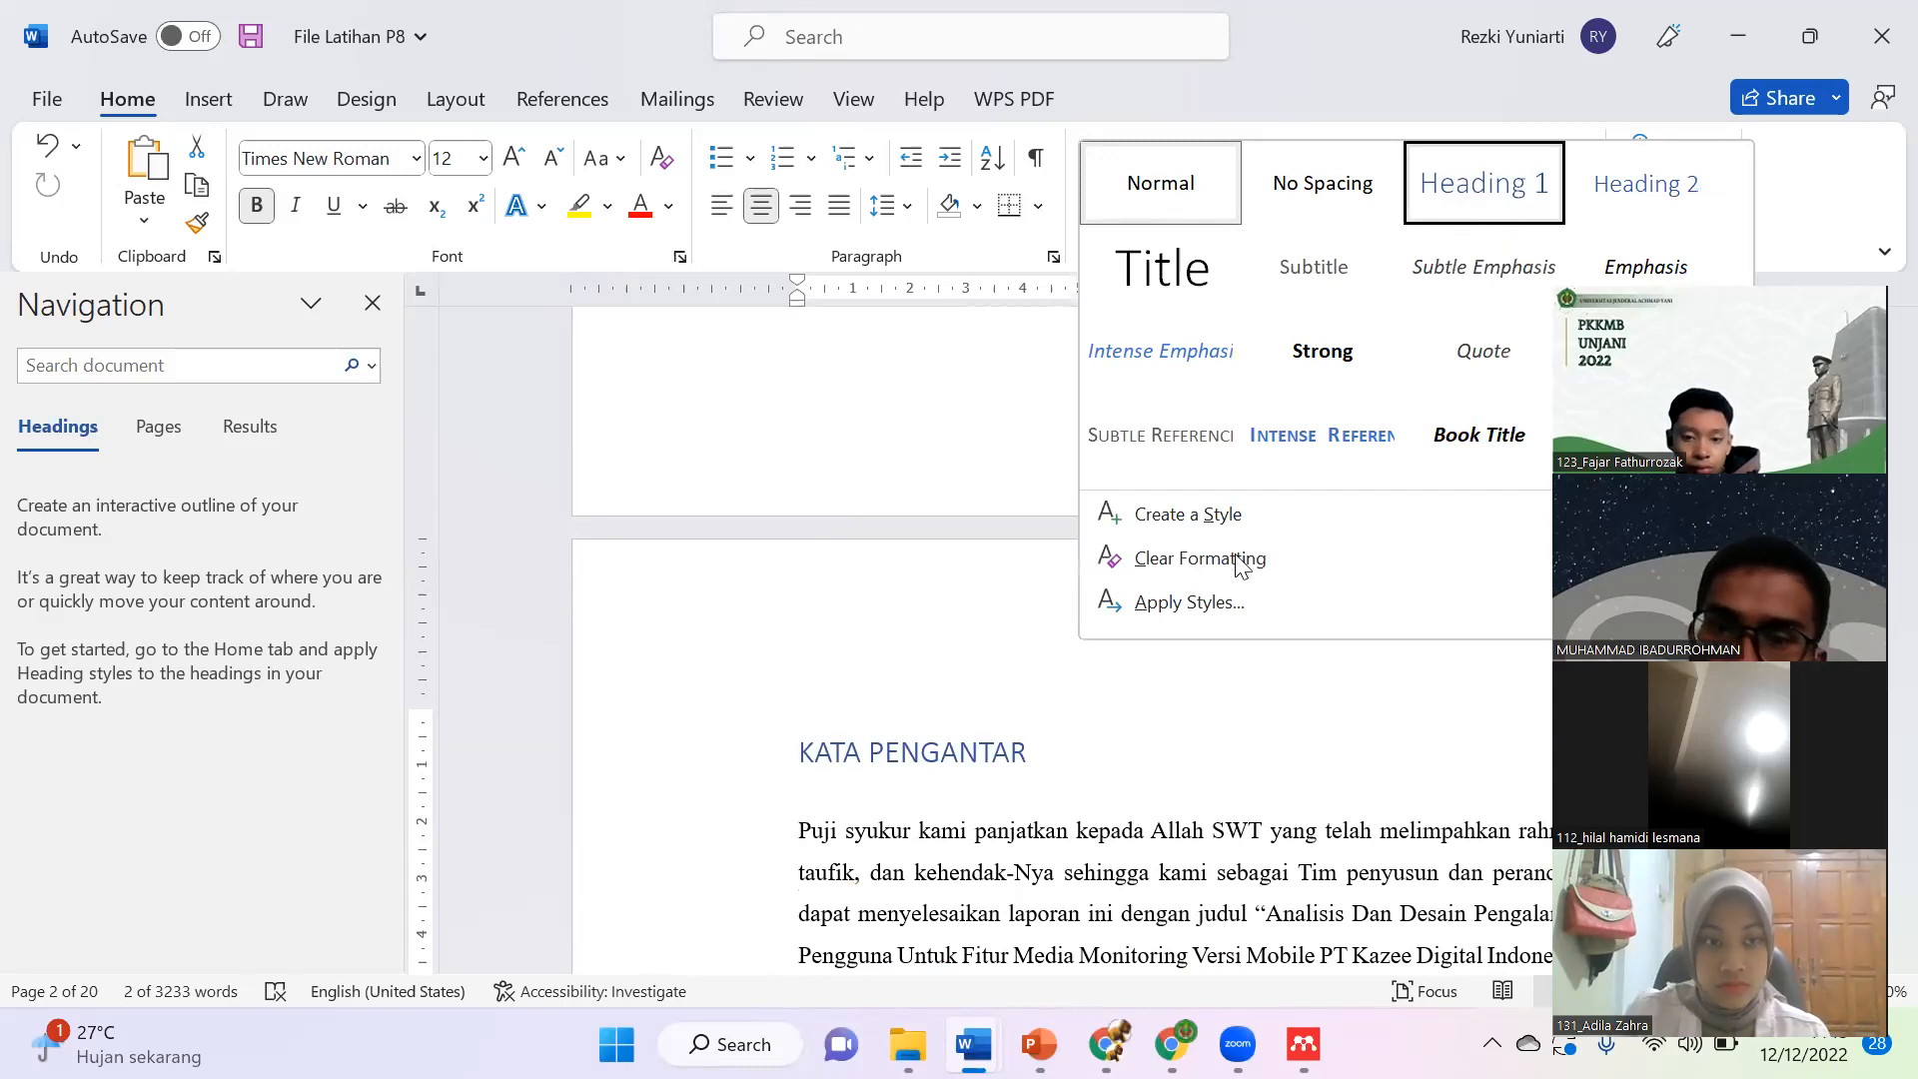
left_click(1483, 182)
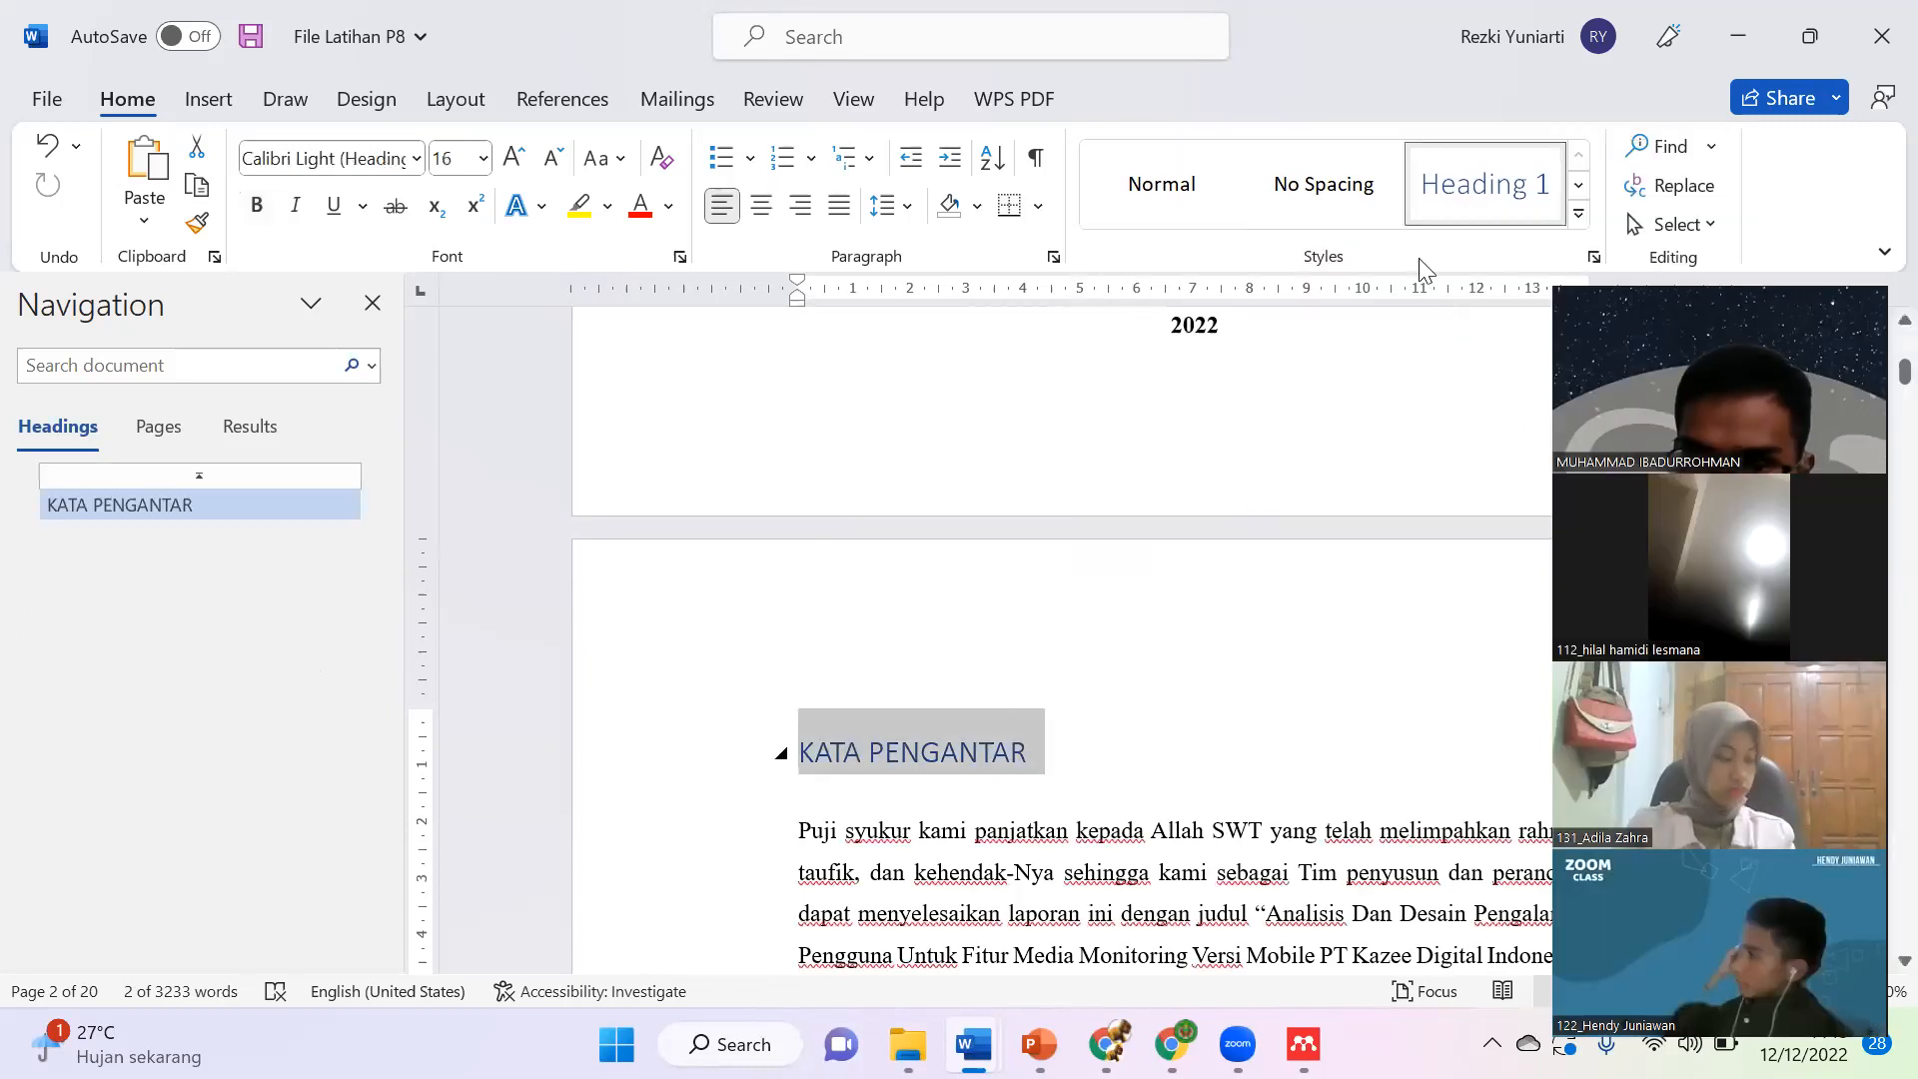
Step: Start a new style from the KATA PENGANTAR title, named BAB and based on Heading 1, with its full formatting options open
left_click(1578, 213)
left_click(1235, 515)
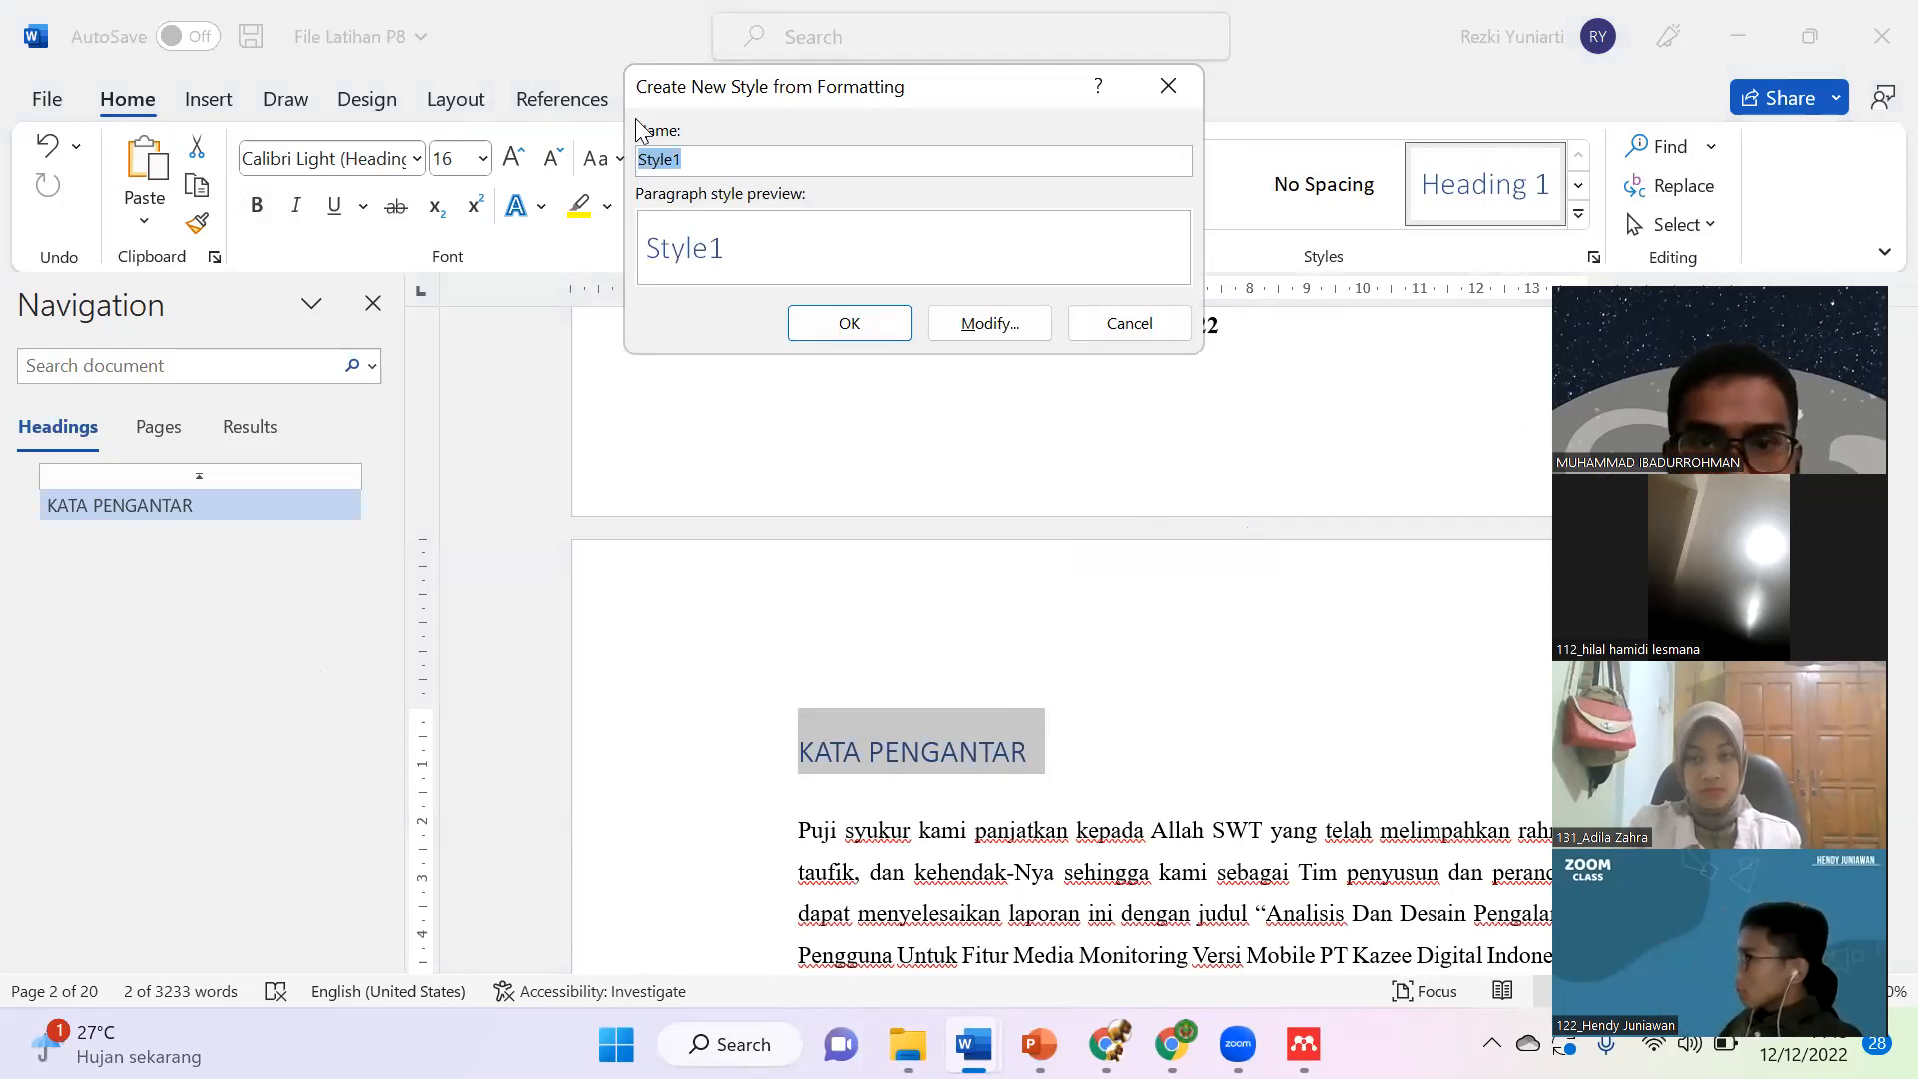
left_click(868, 428)
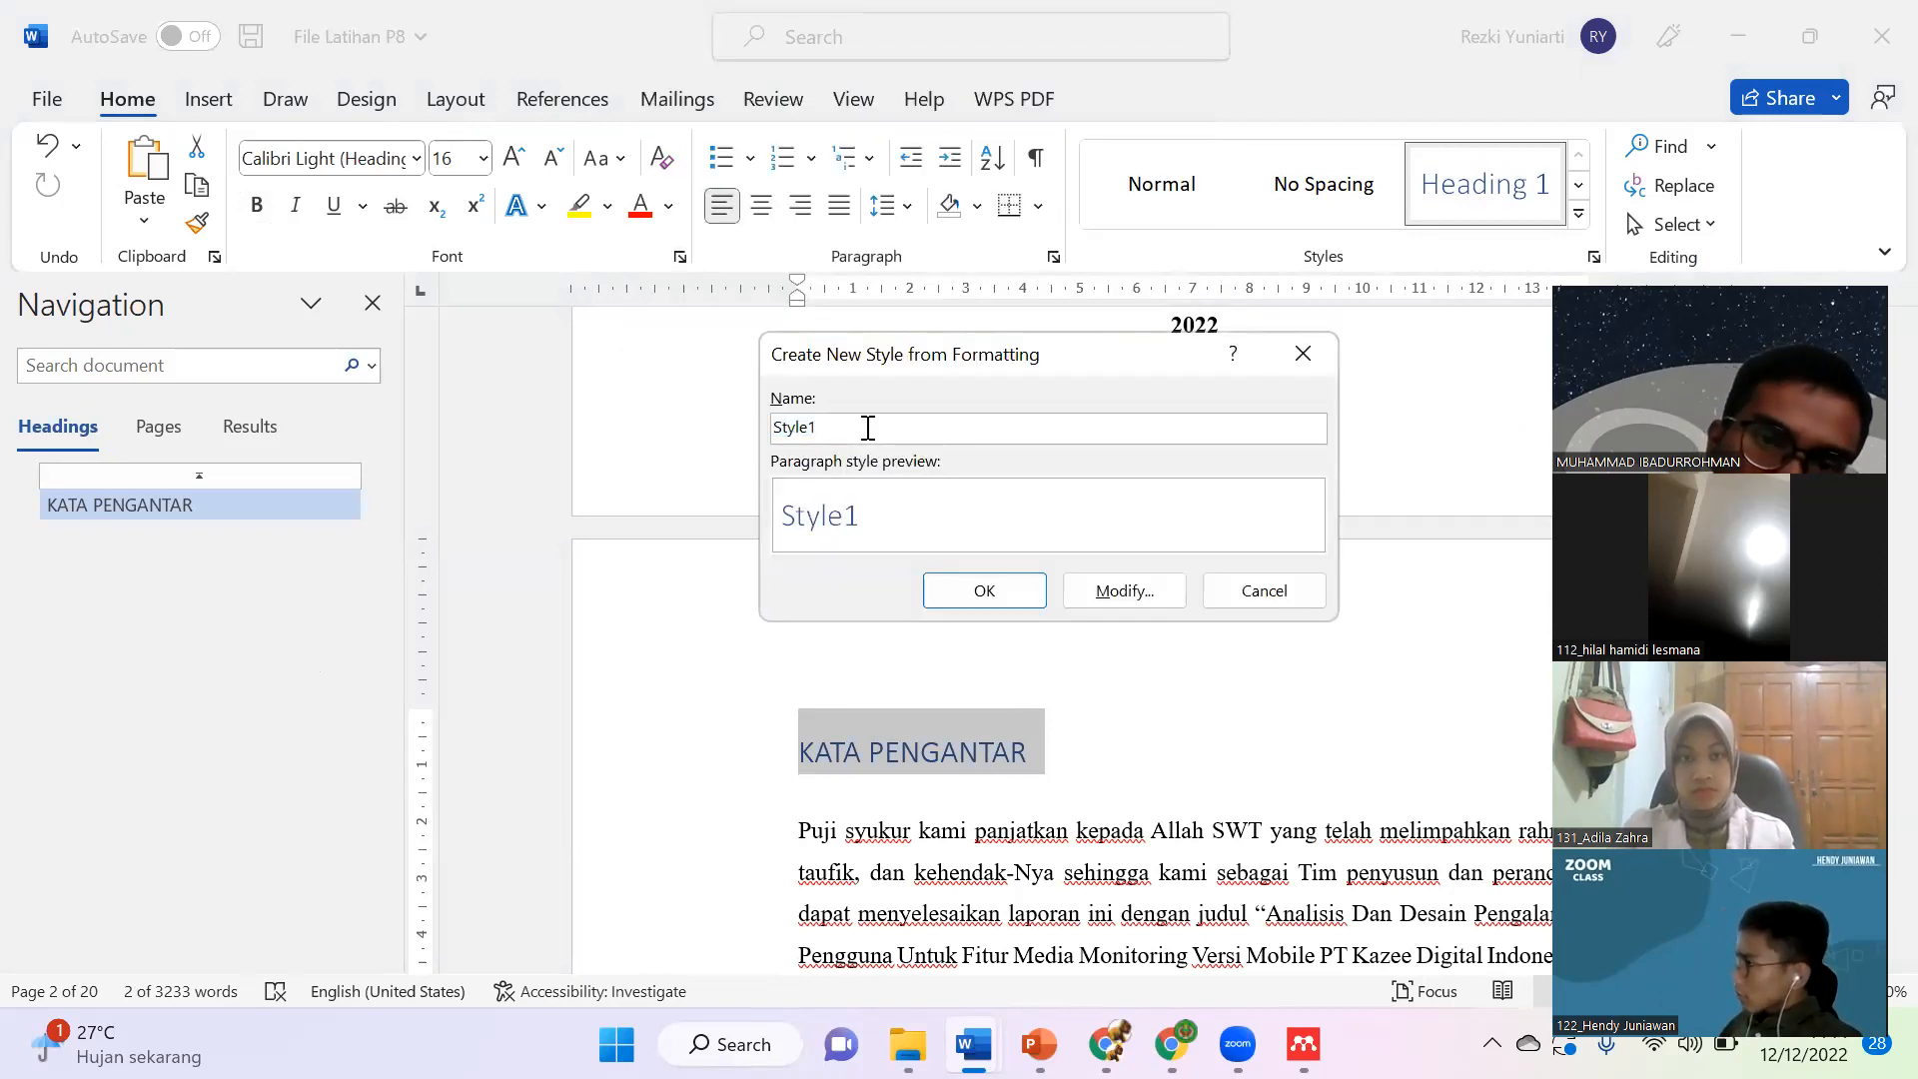
double_click(868, 427)
type("BAB")
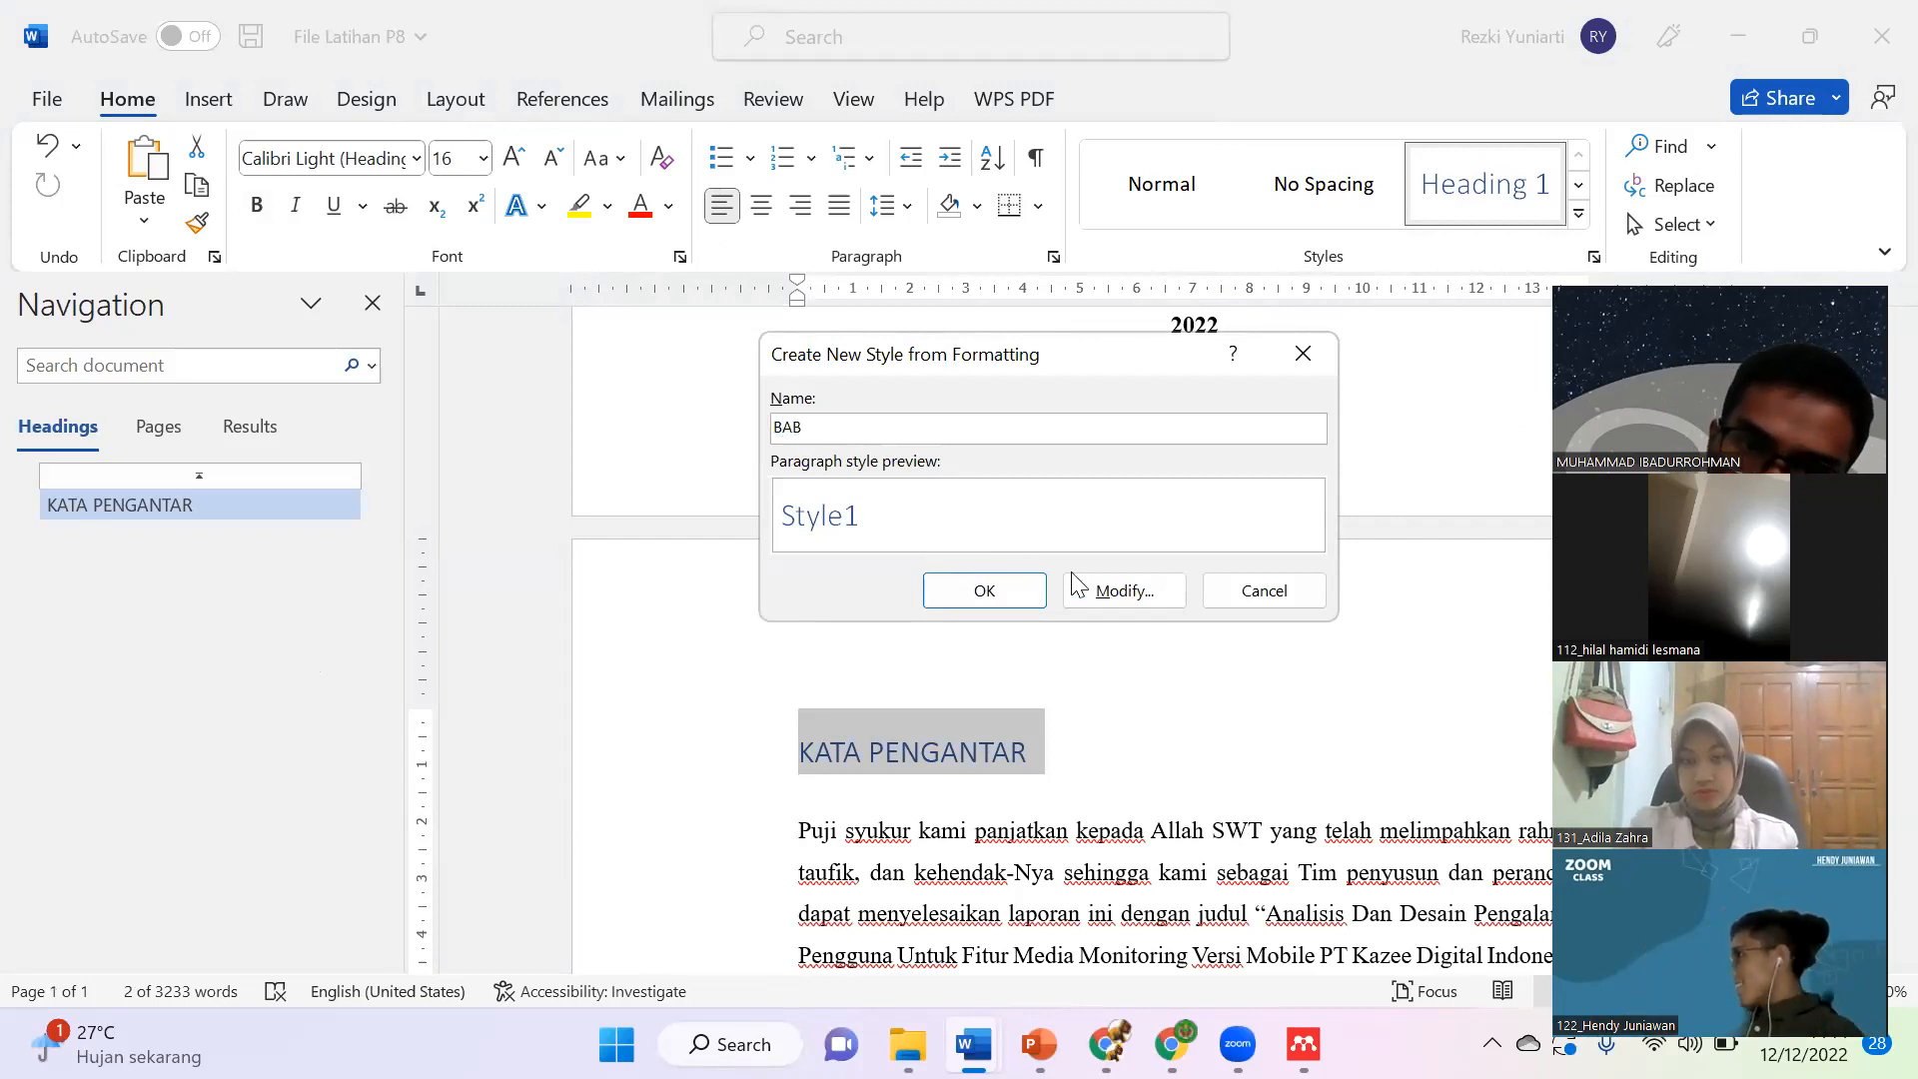
left_click(1121, 595)
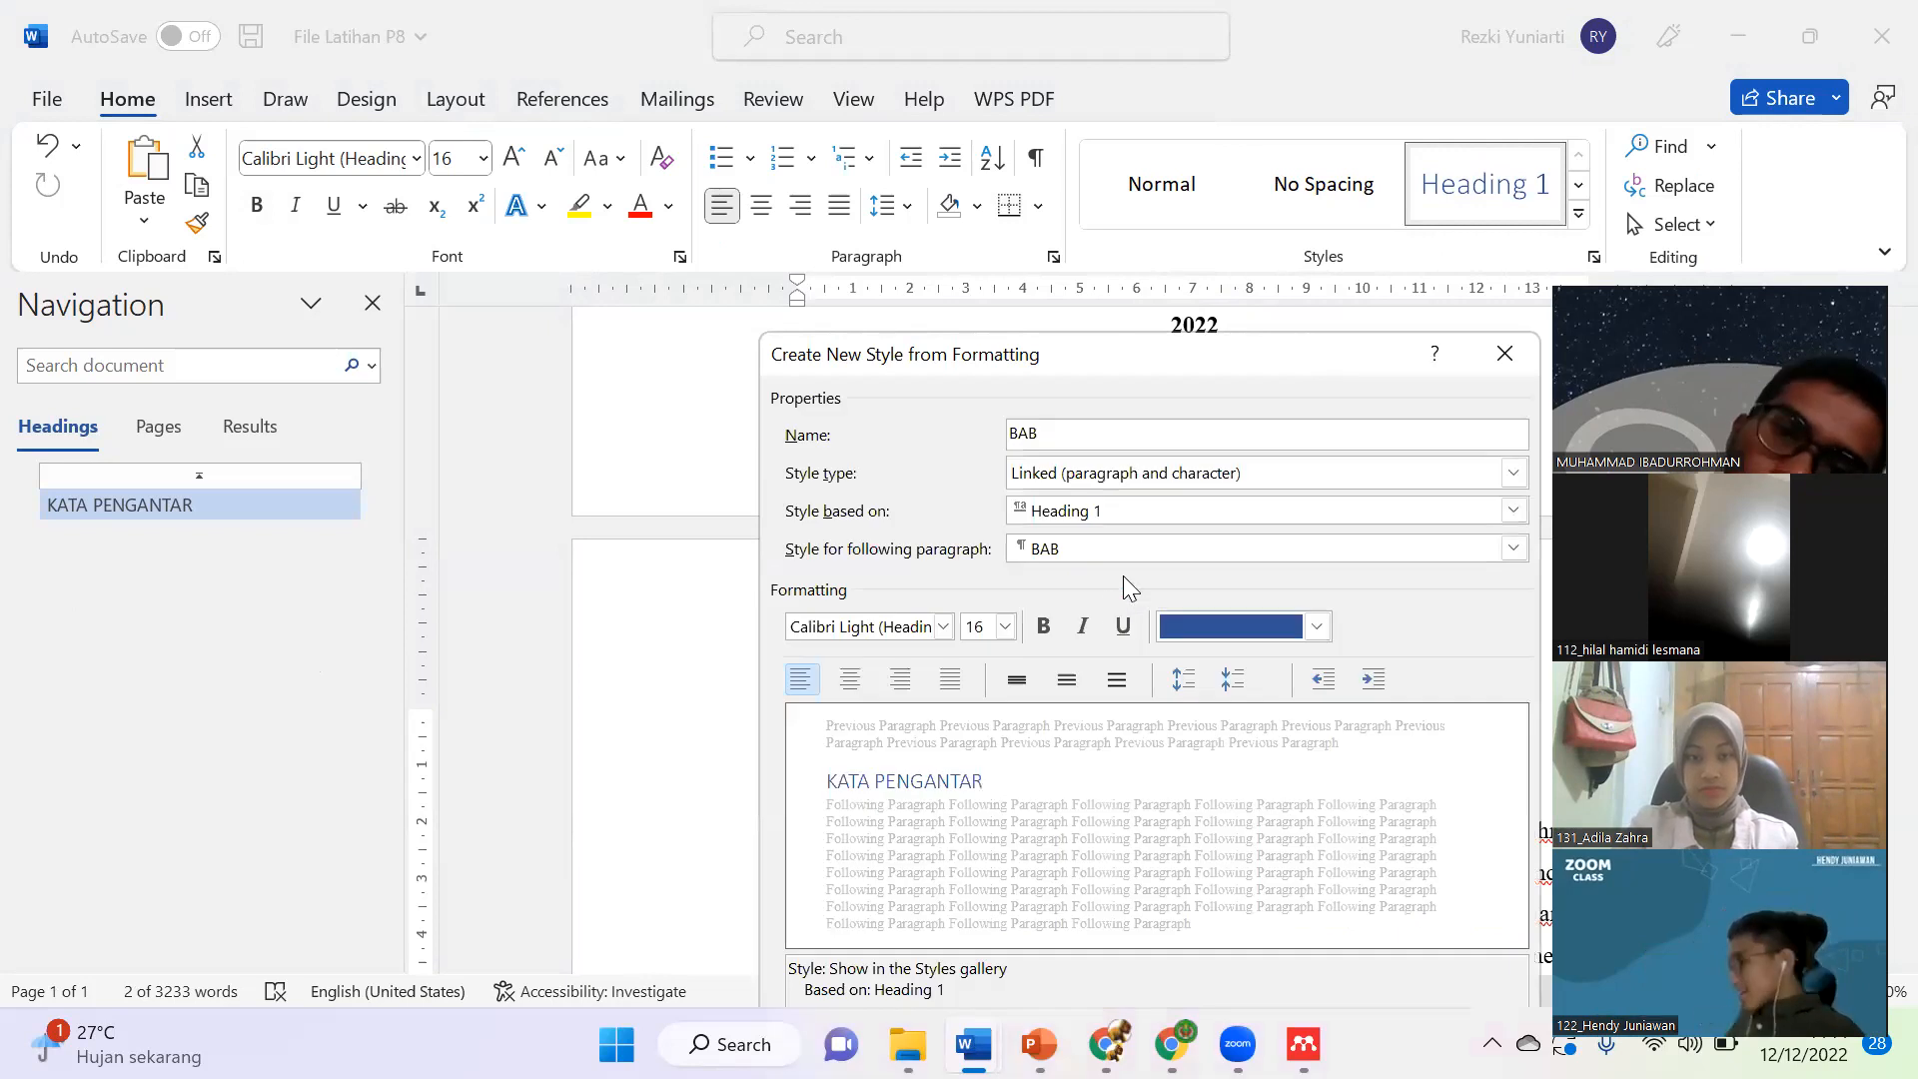
left_click(1147, 513)
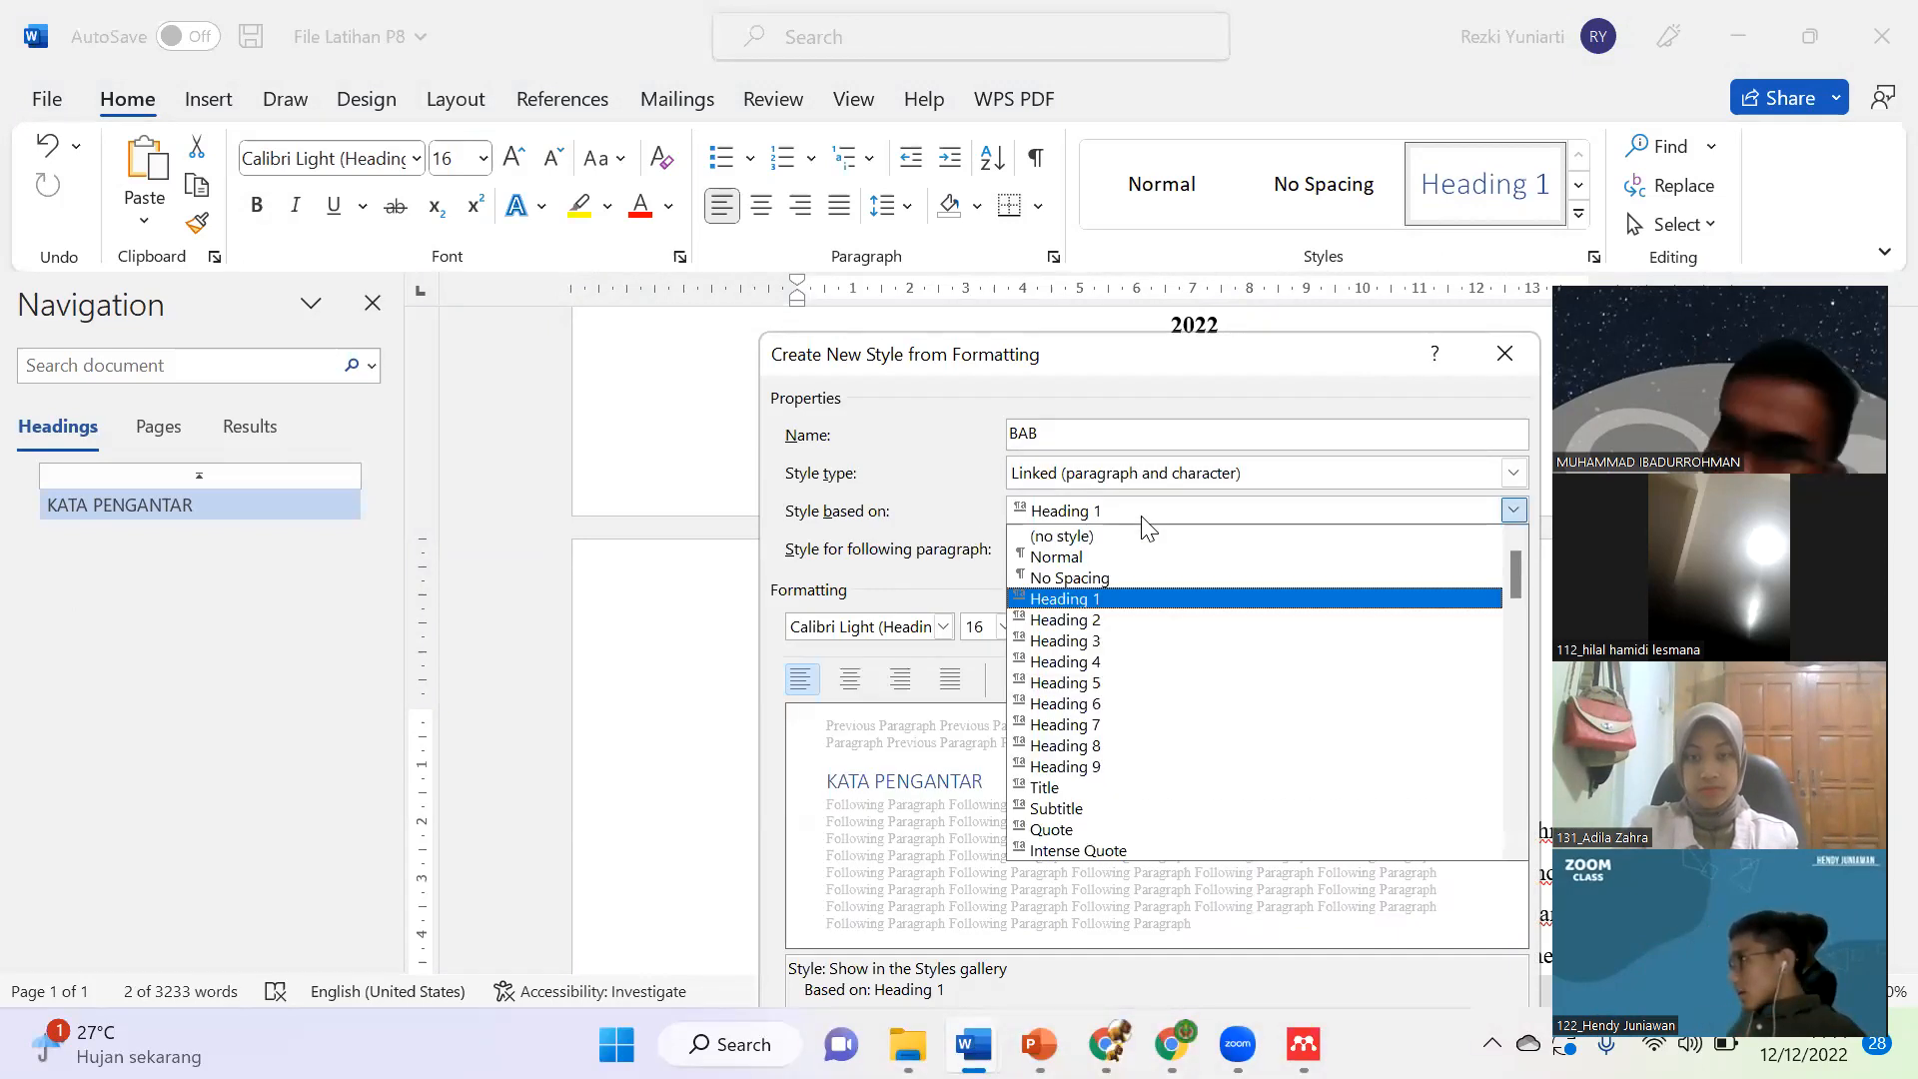
left_click(1145, 603)
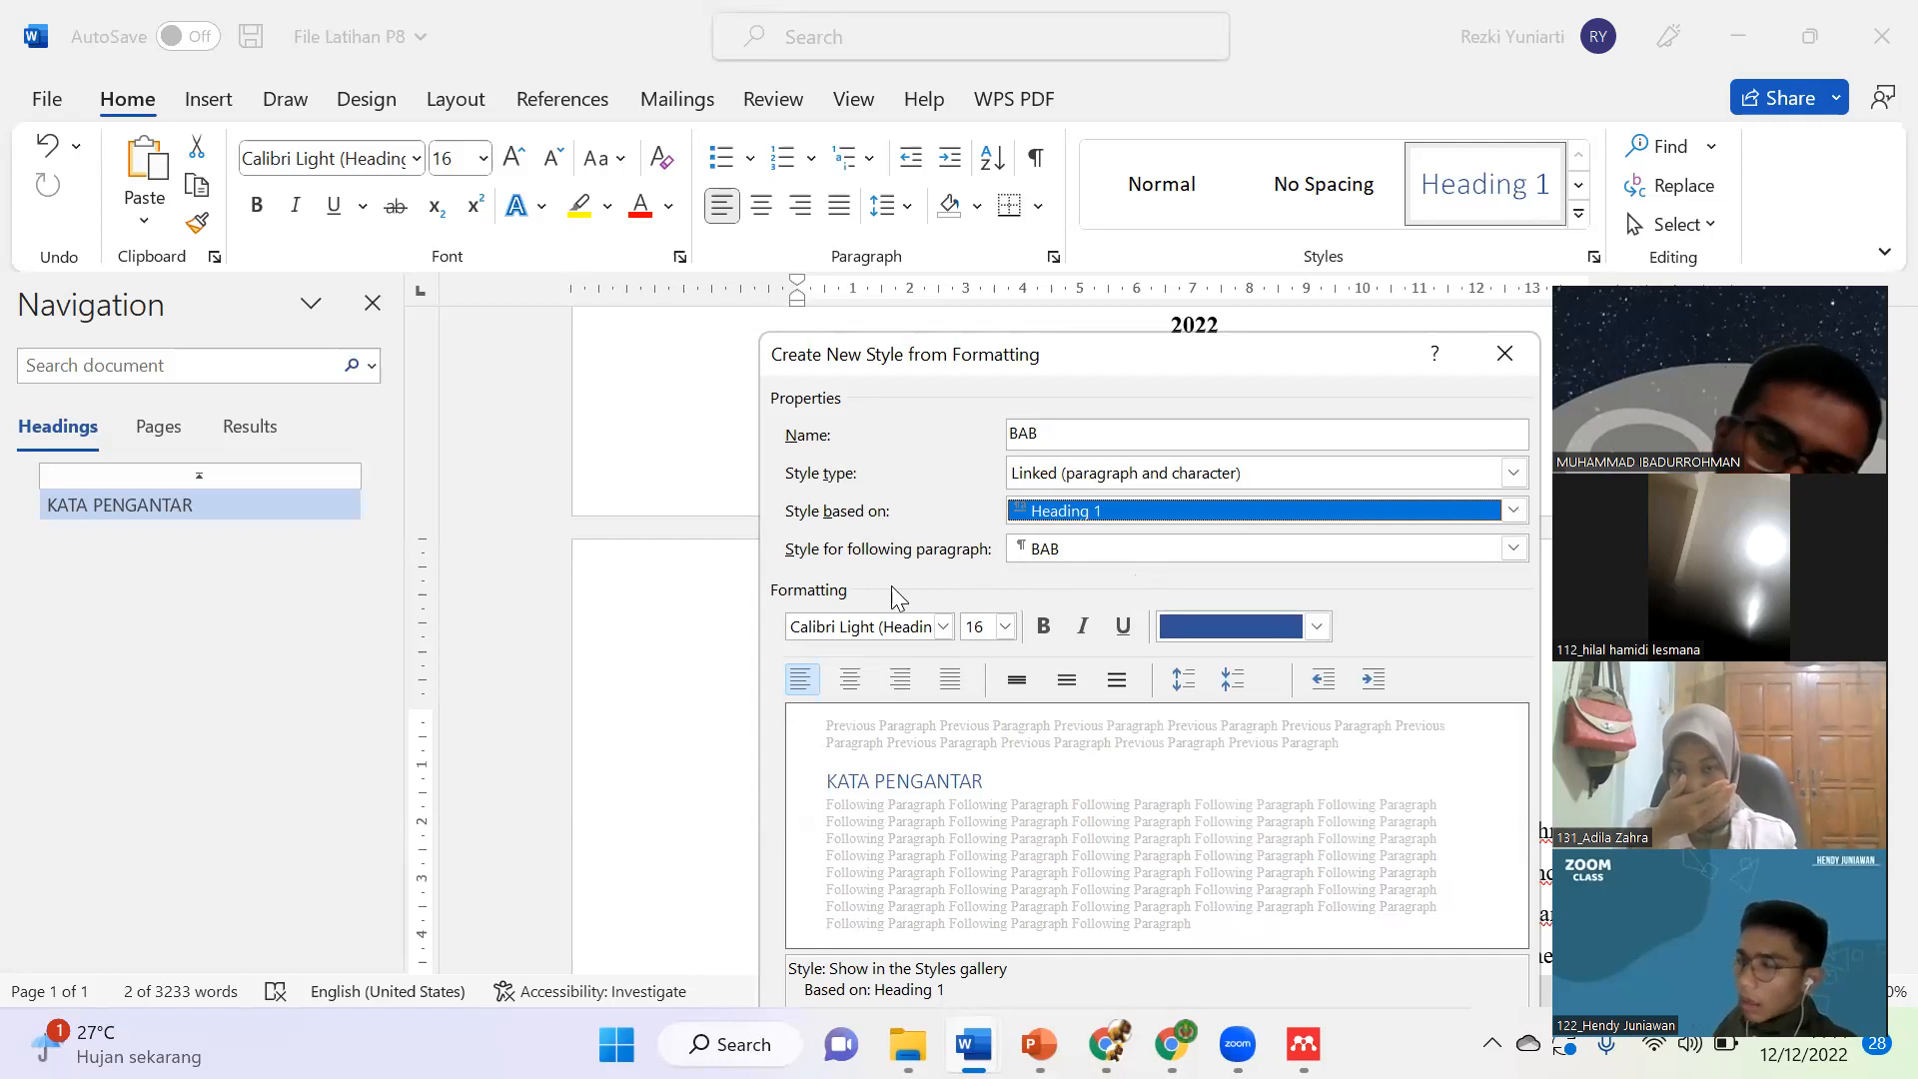
Step: Format the new BAB style as Times New Roman, 14 pt, Automatic font colour, with centred alignment
left_click(943, 626)
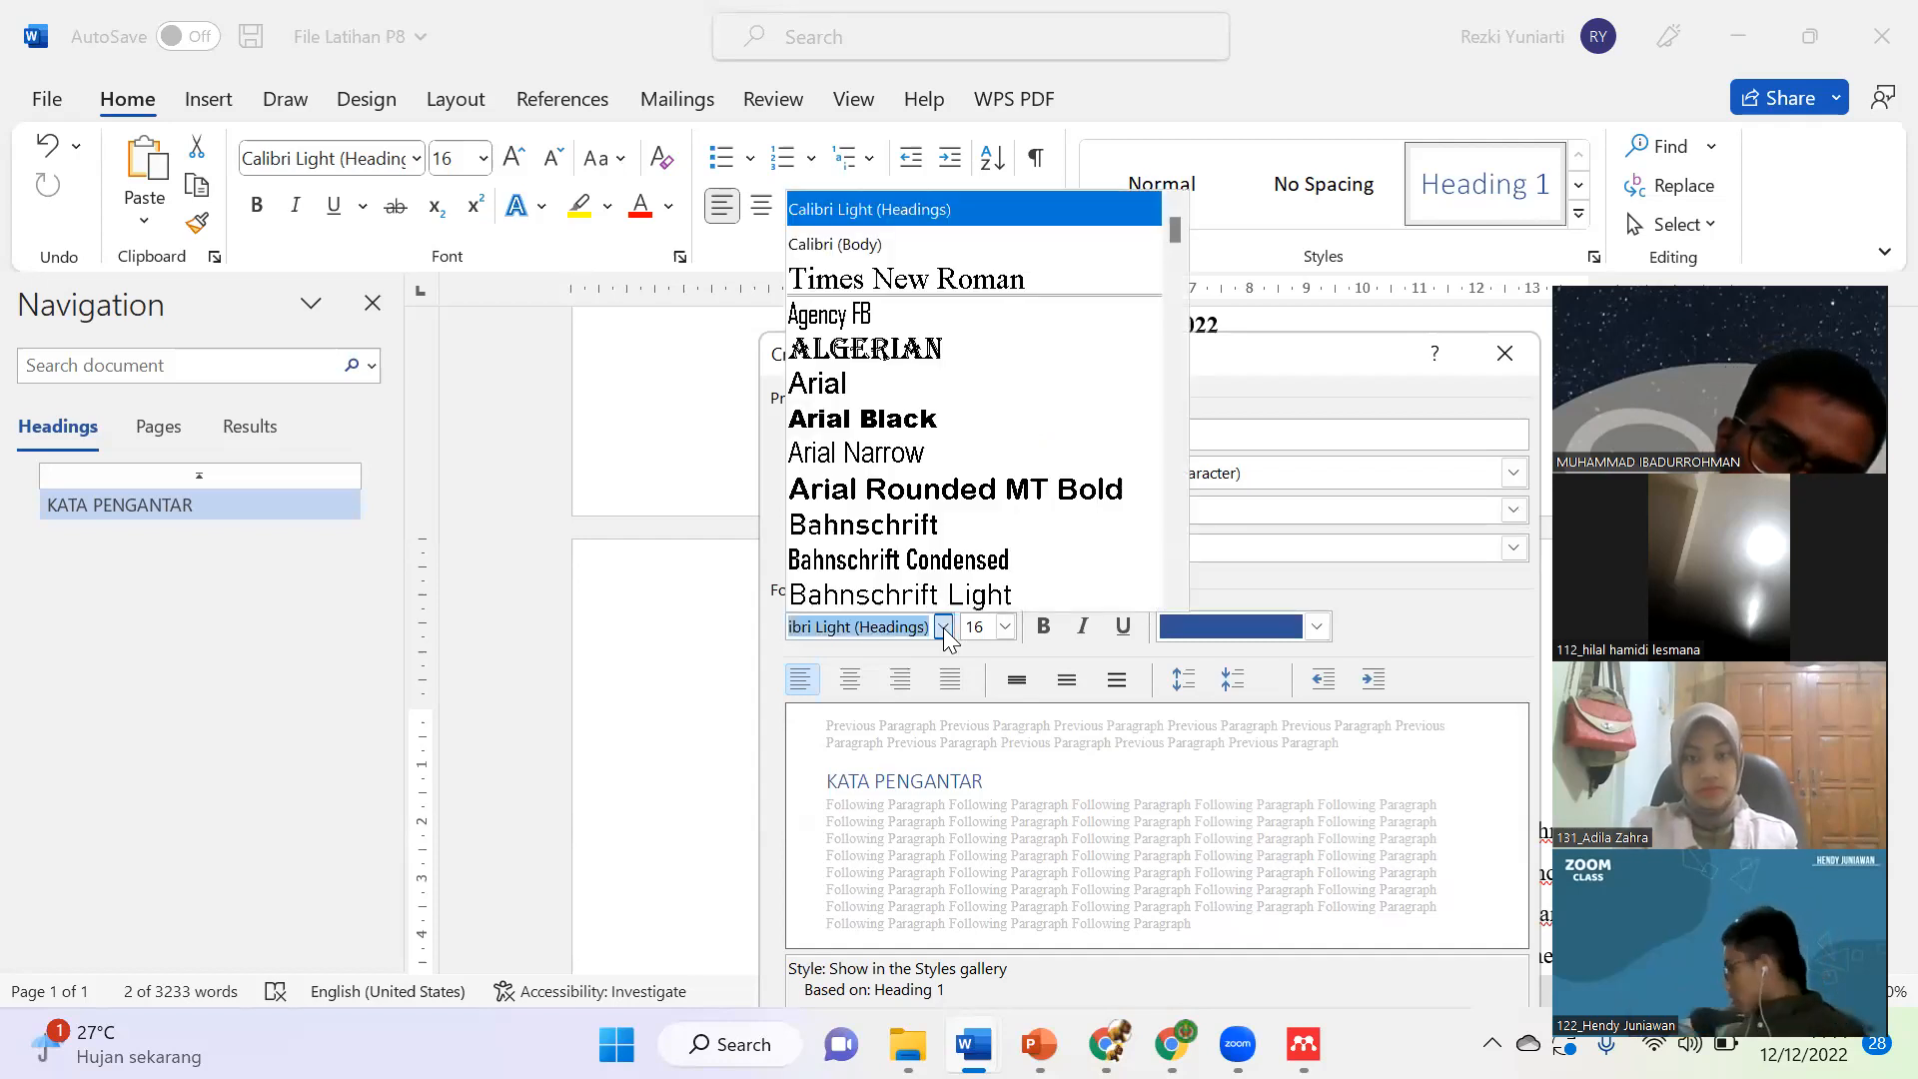
left_click(971, 284)
left_click(1004, 627)
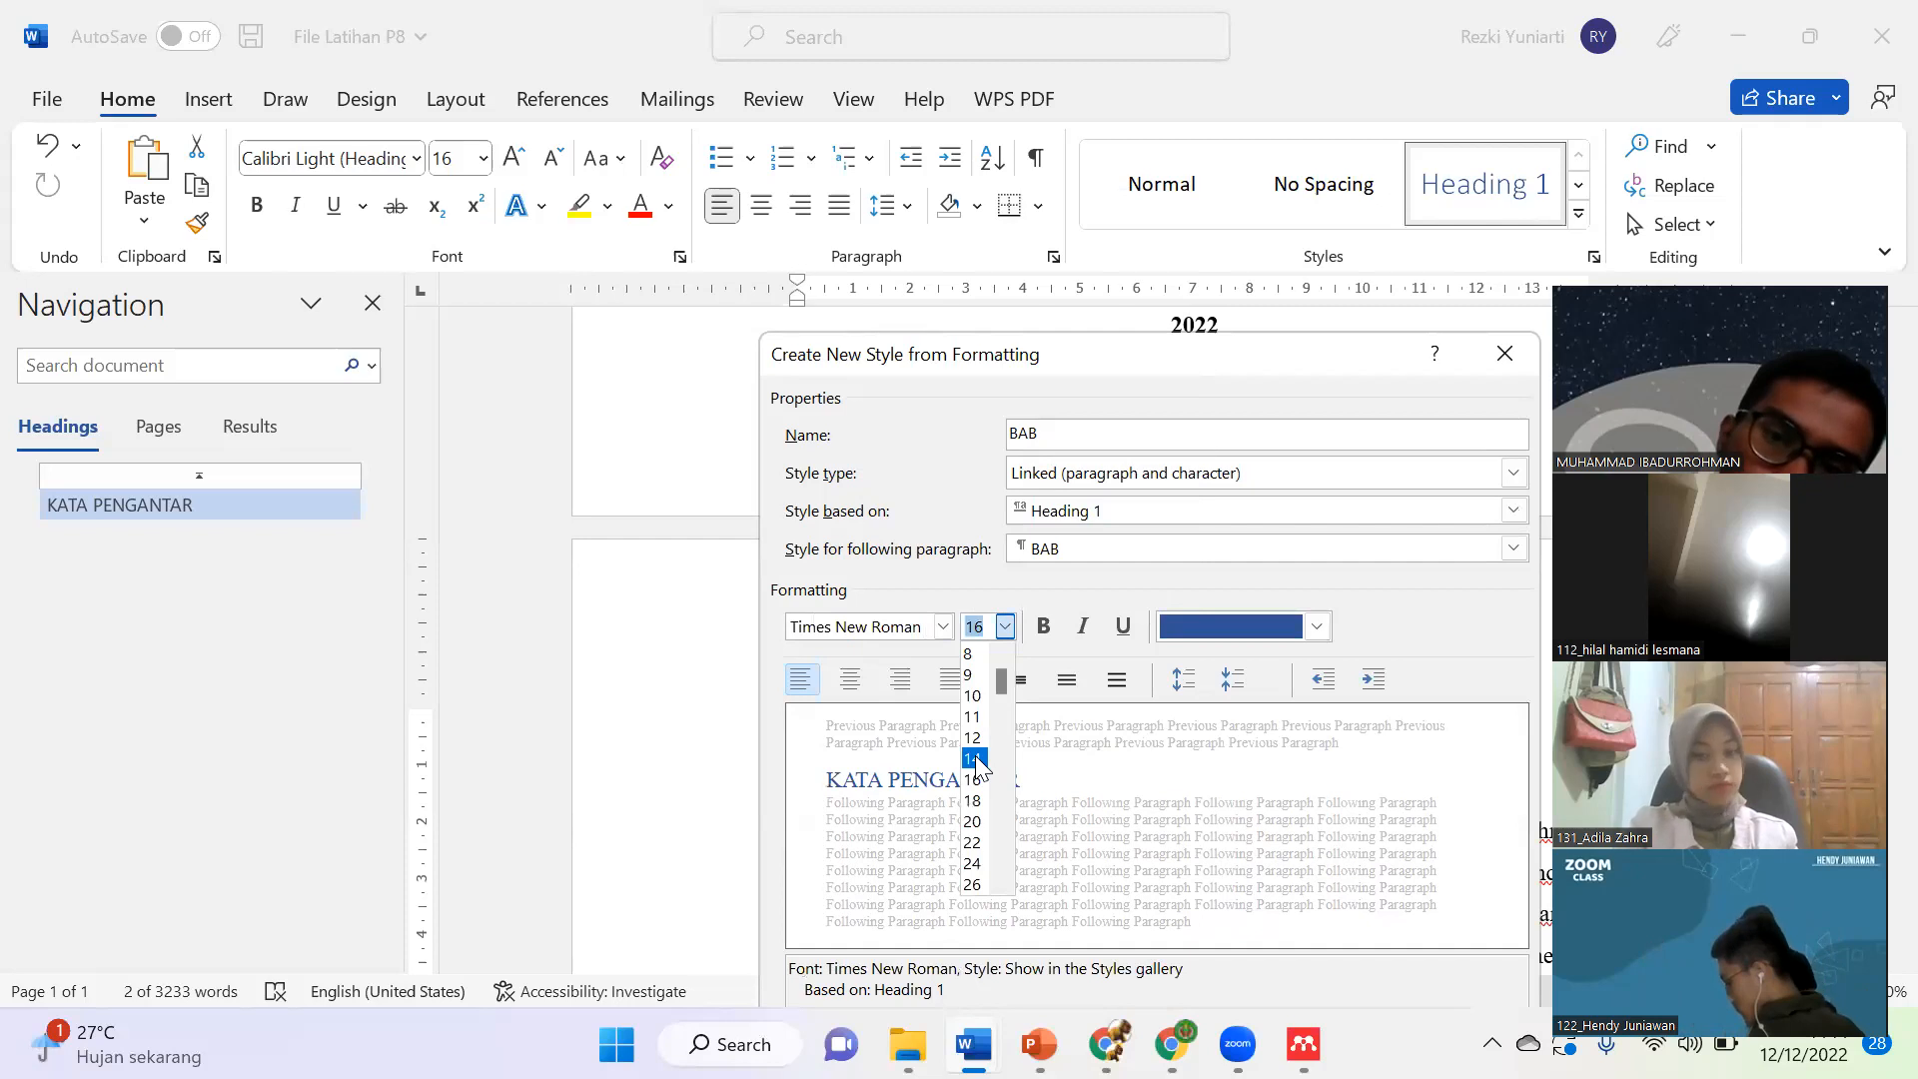
left_click(974, 759)
left_click(1315, 628)
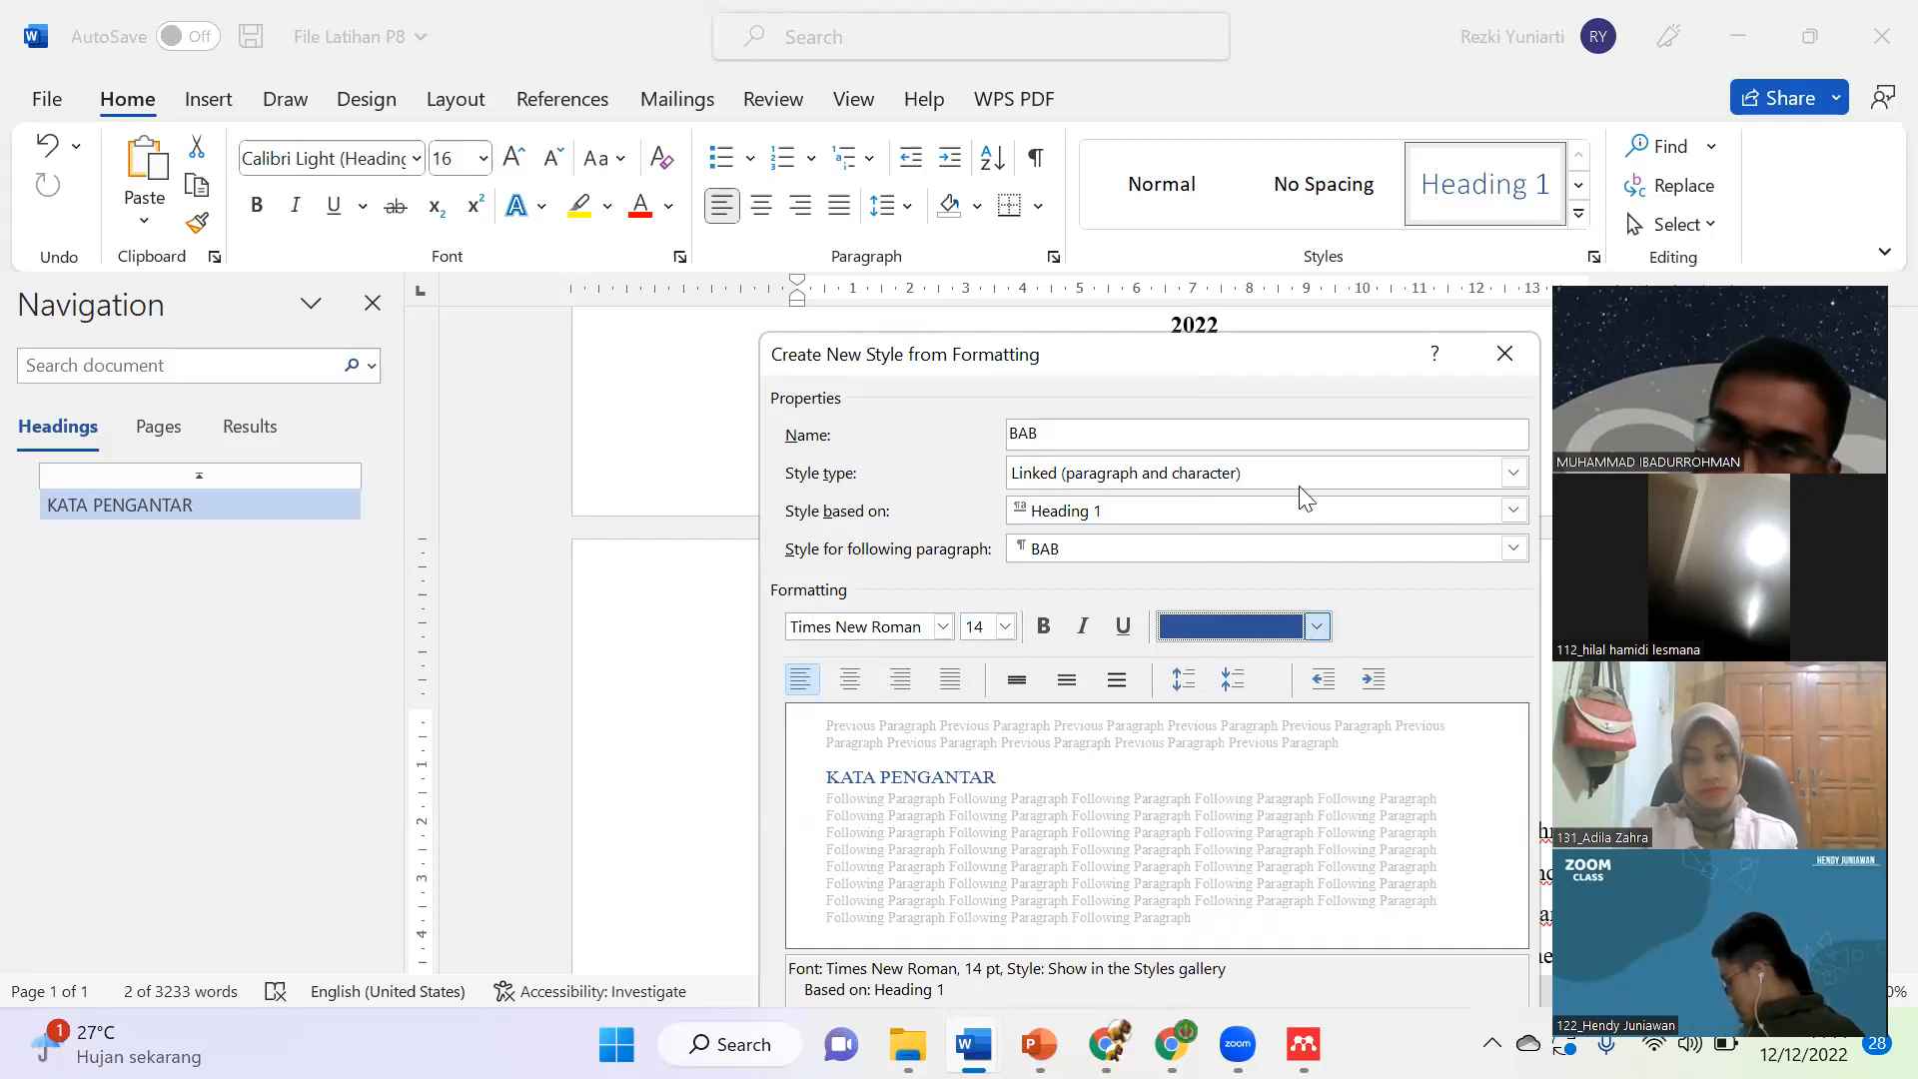
key("Return")
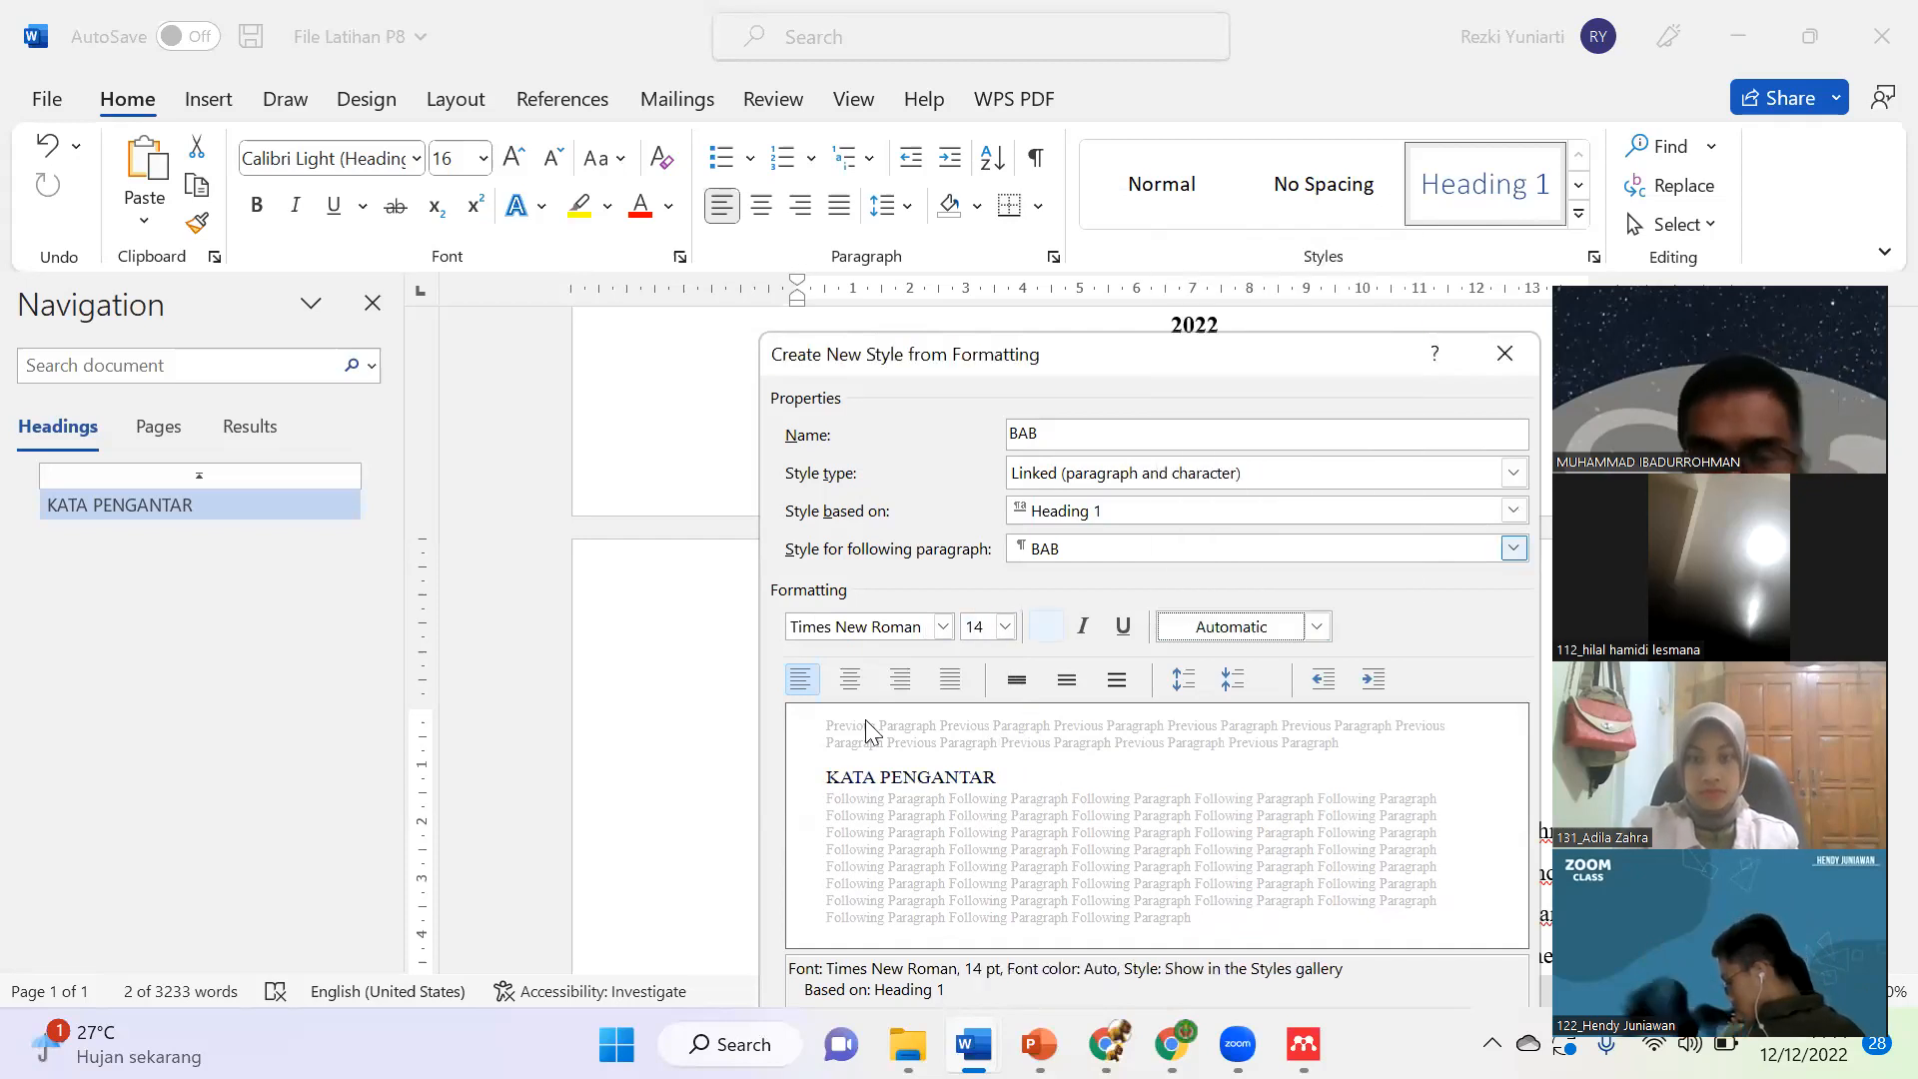
left_click(851, 684)
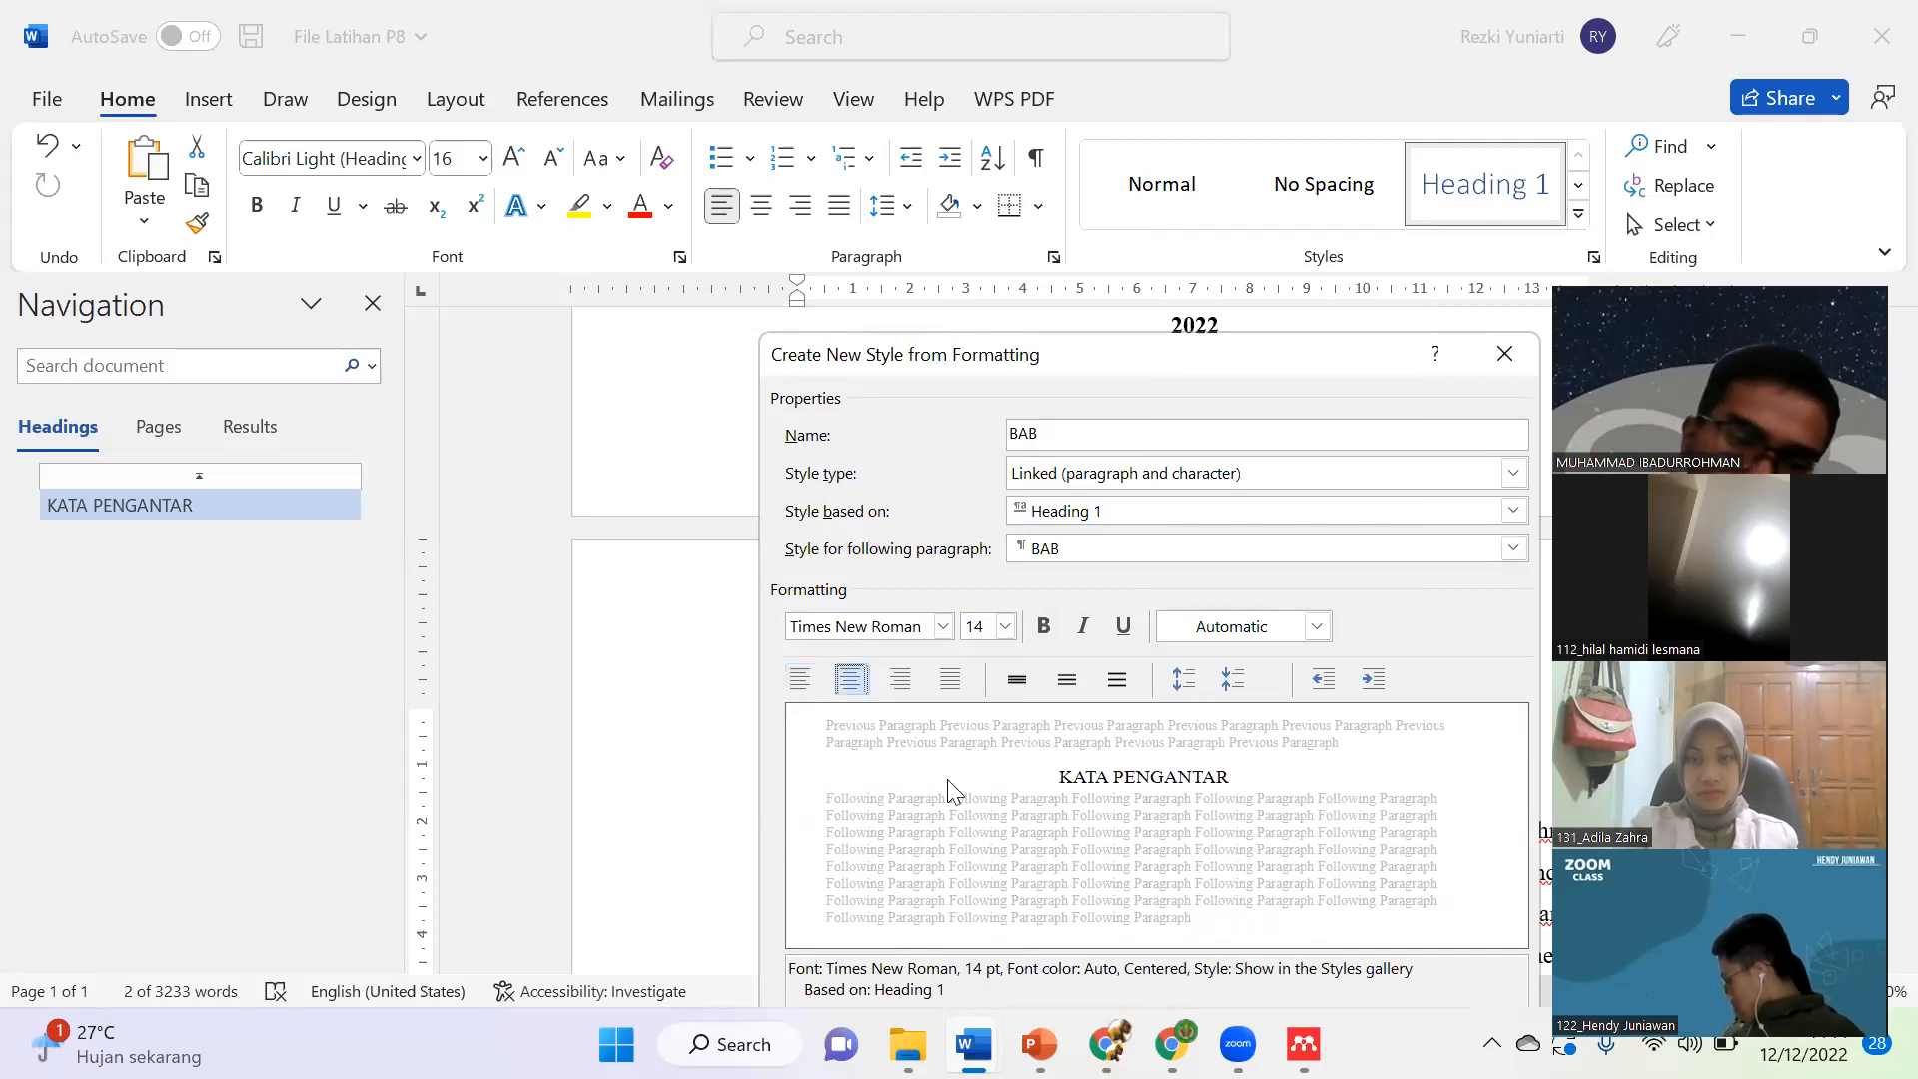
Step: Compare single, 1.5 and double line spacing for the BAB style, choose double, and create the style
left_click(1067, 681)
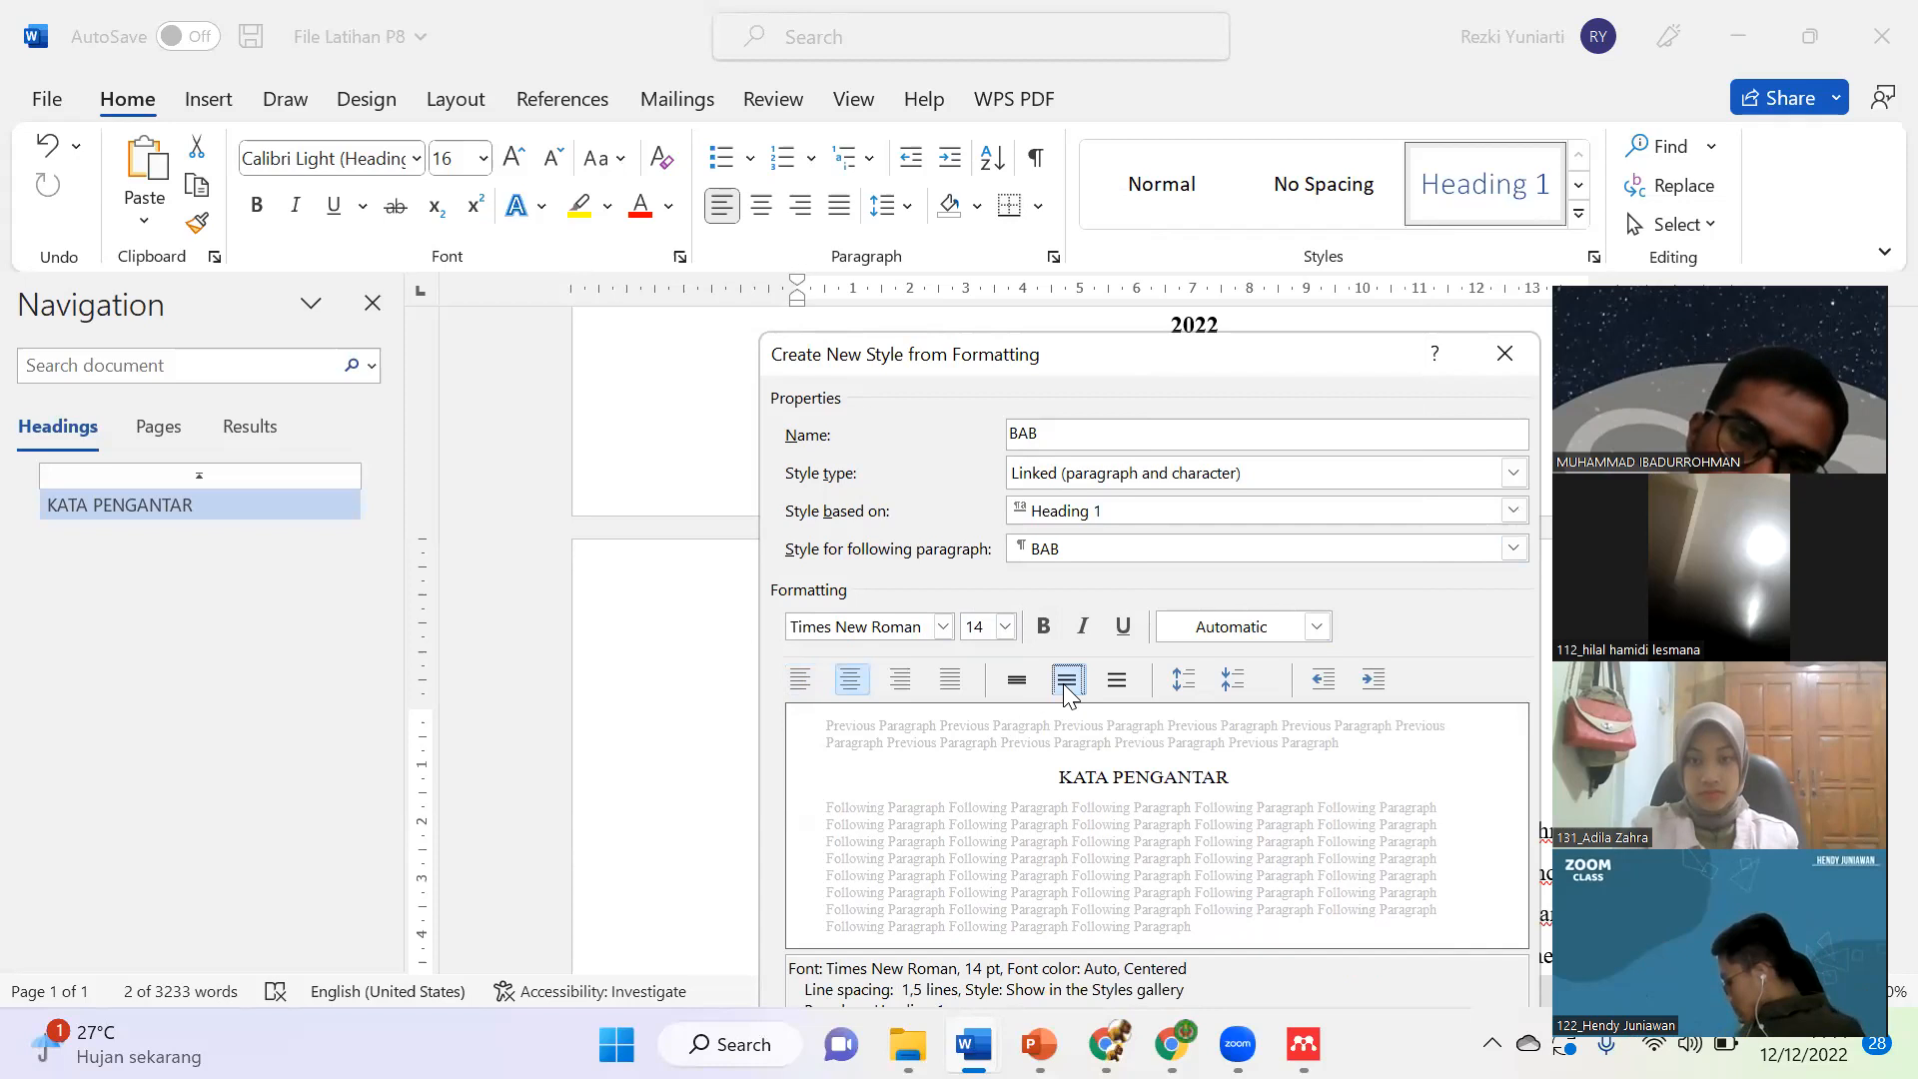
left_click(1117, 681)
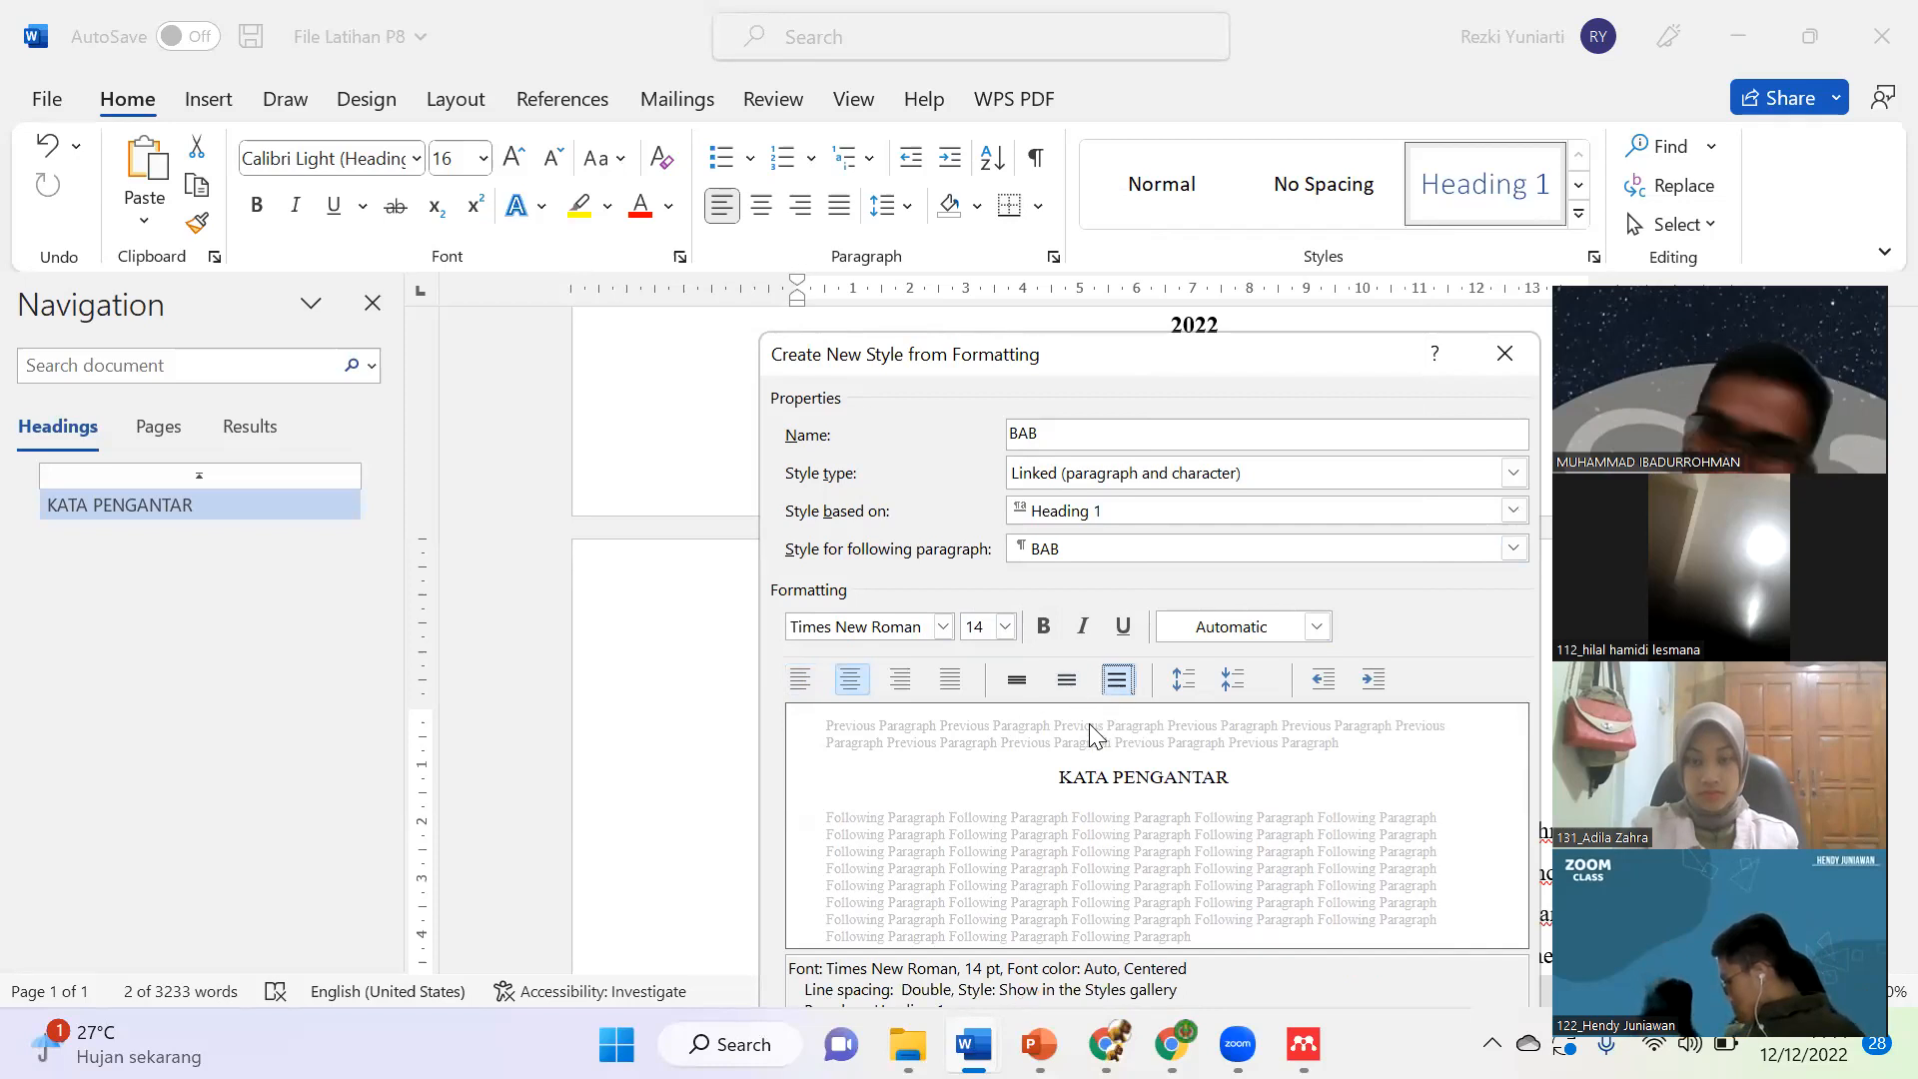
left_click(1067, 683)
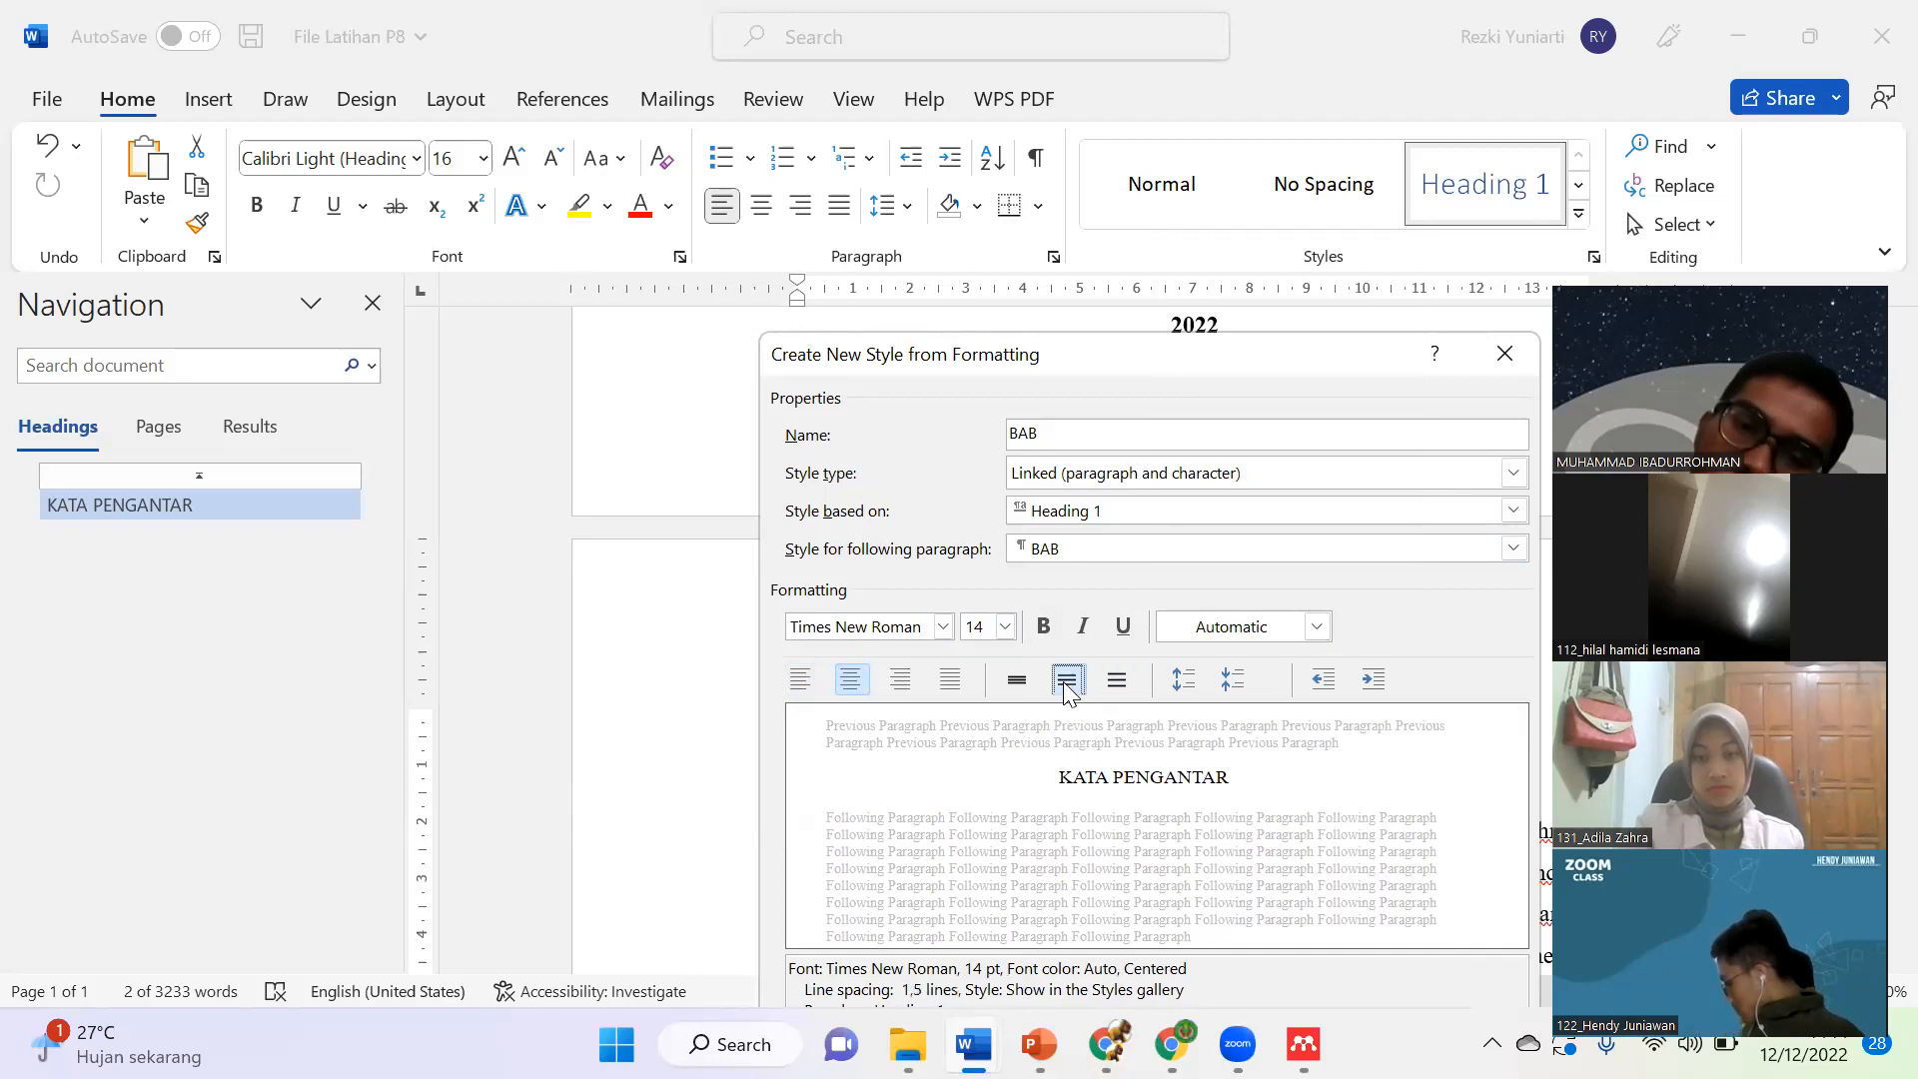
left_click(1018, 684)
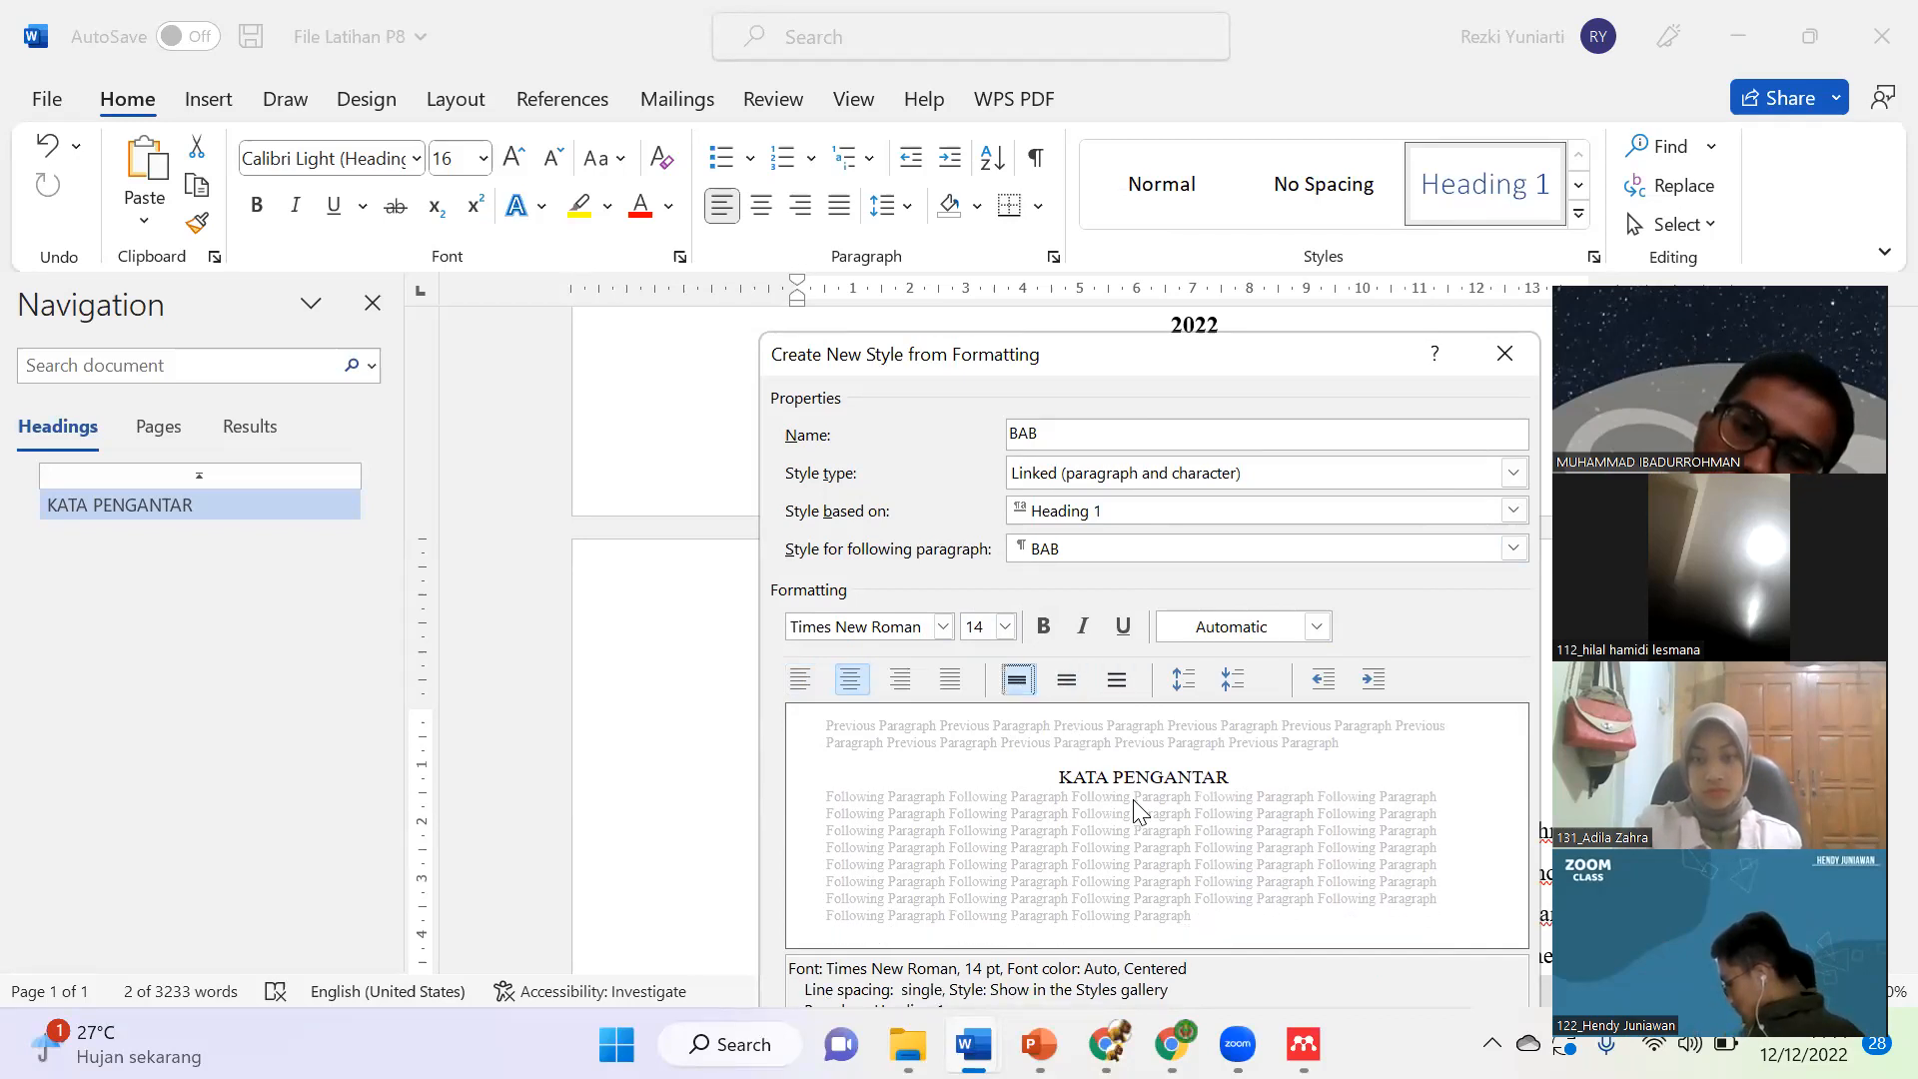
left_click(1070, 687)
left_click(1119, 683)
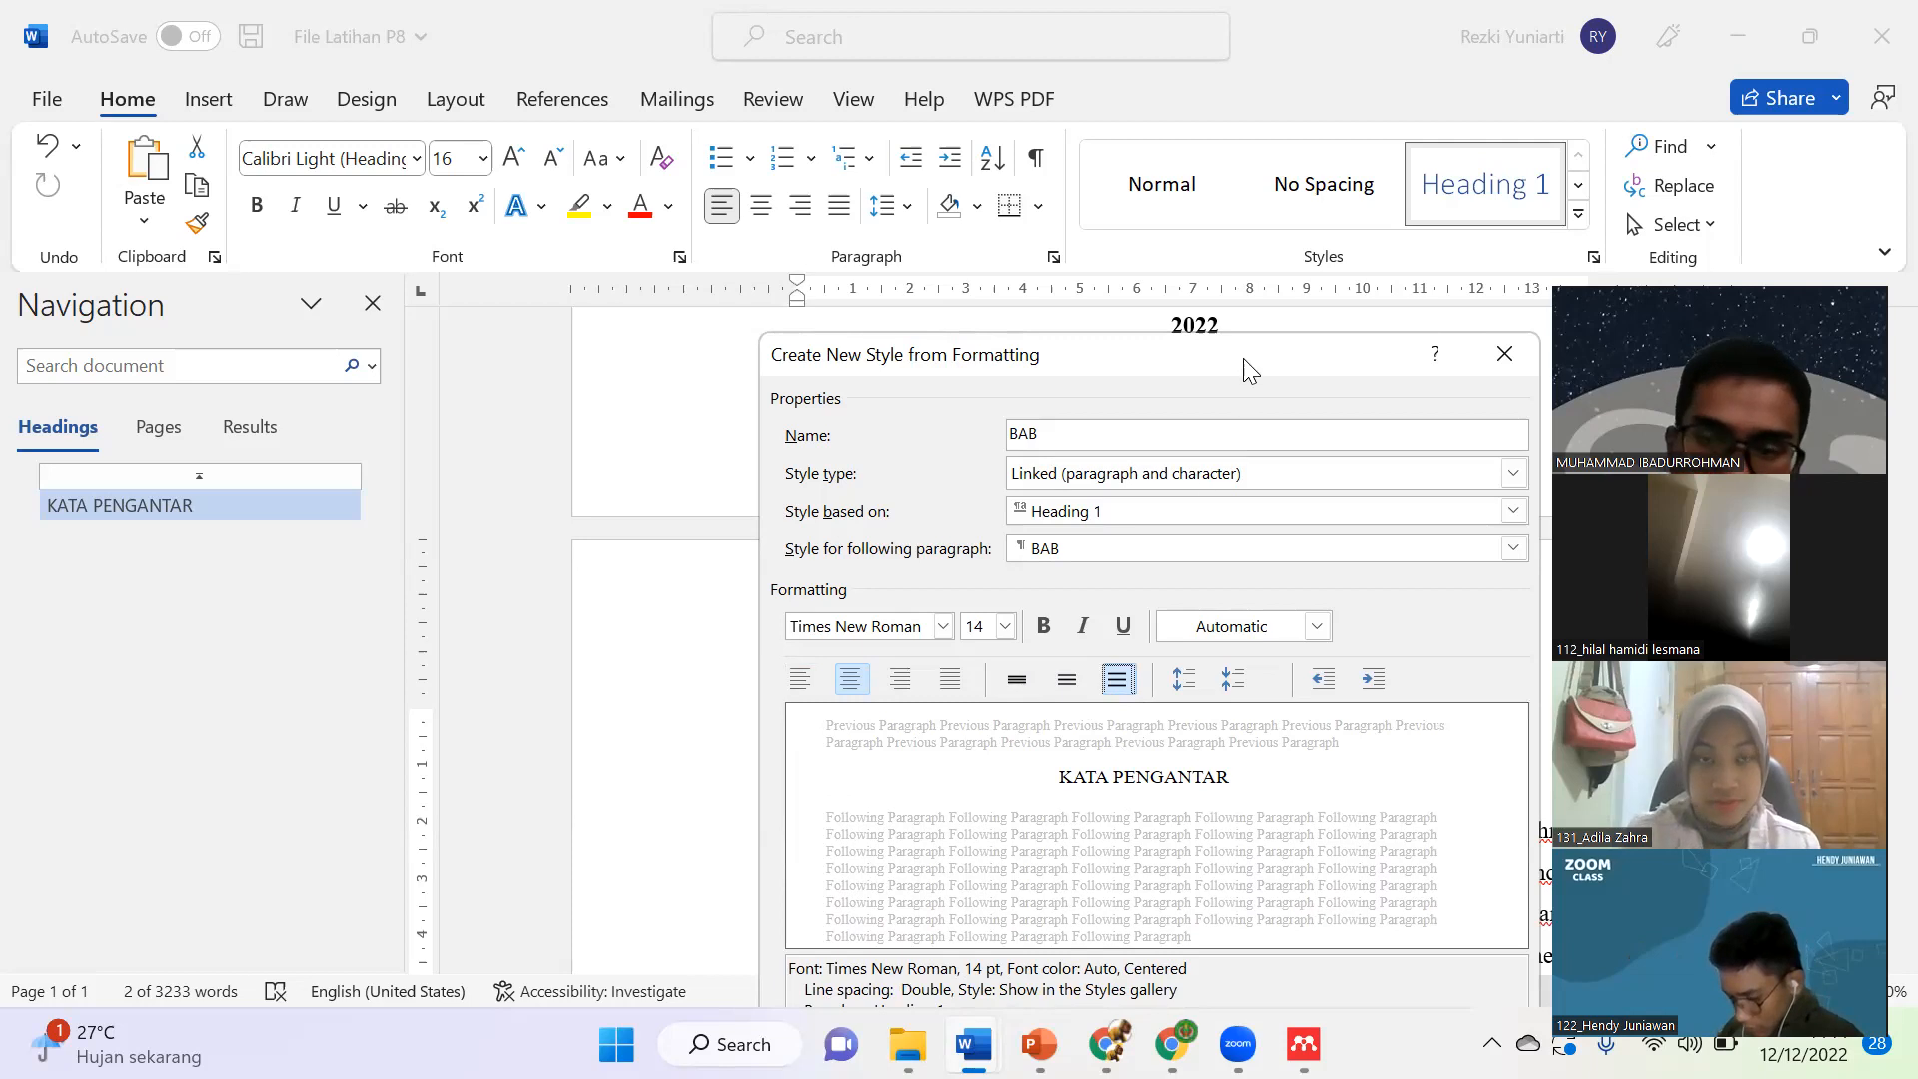
left_click_drag(1249, 370, 724, 175)
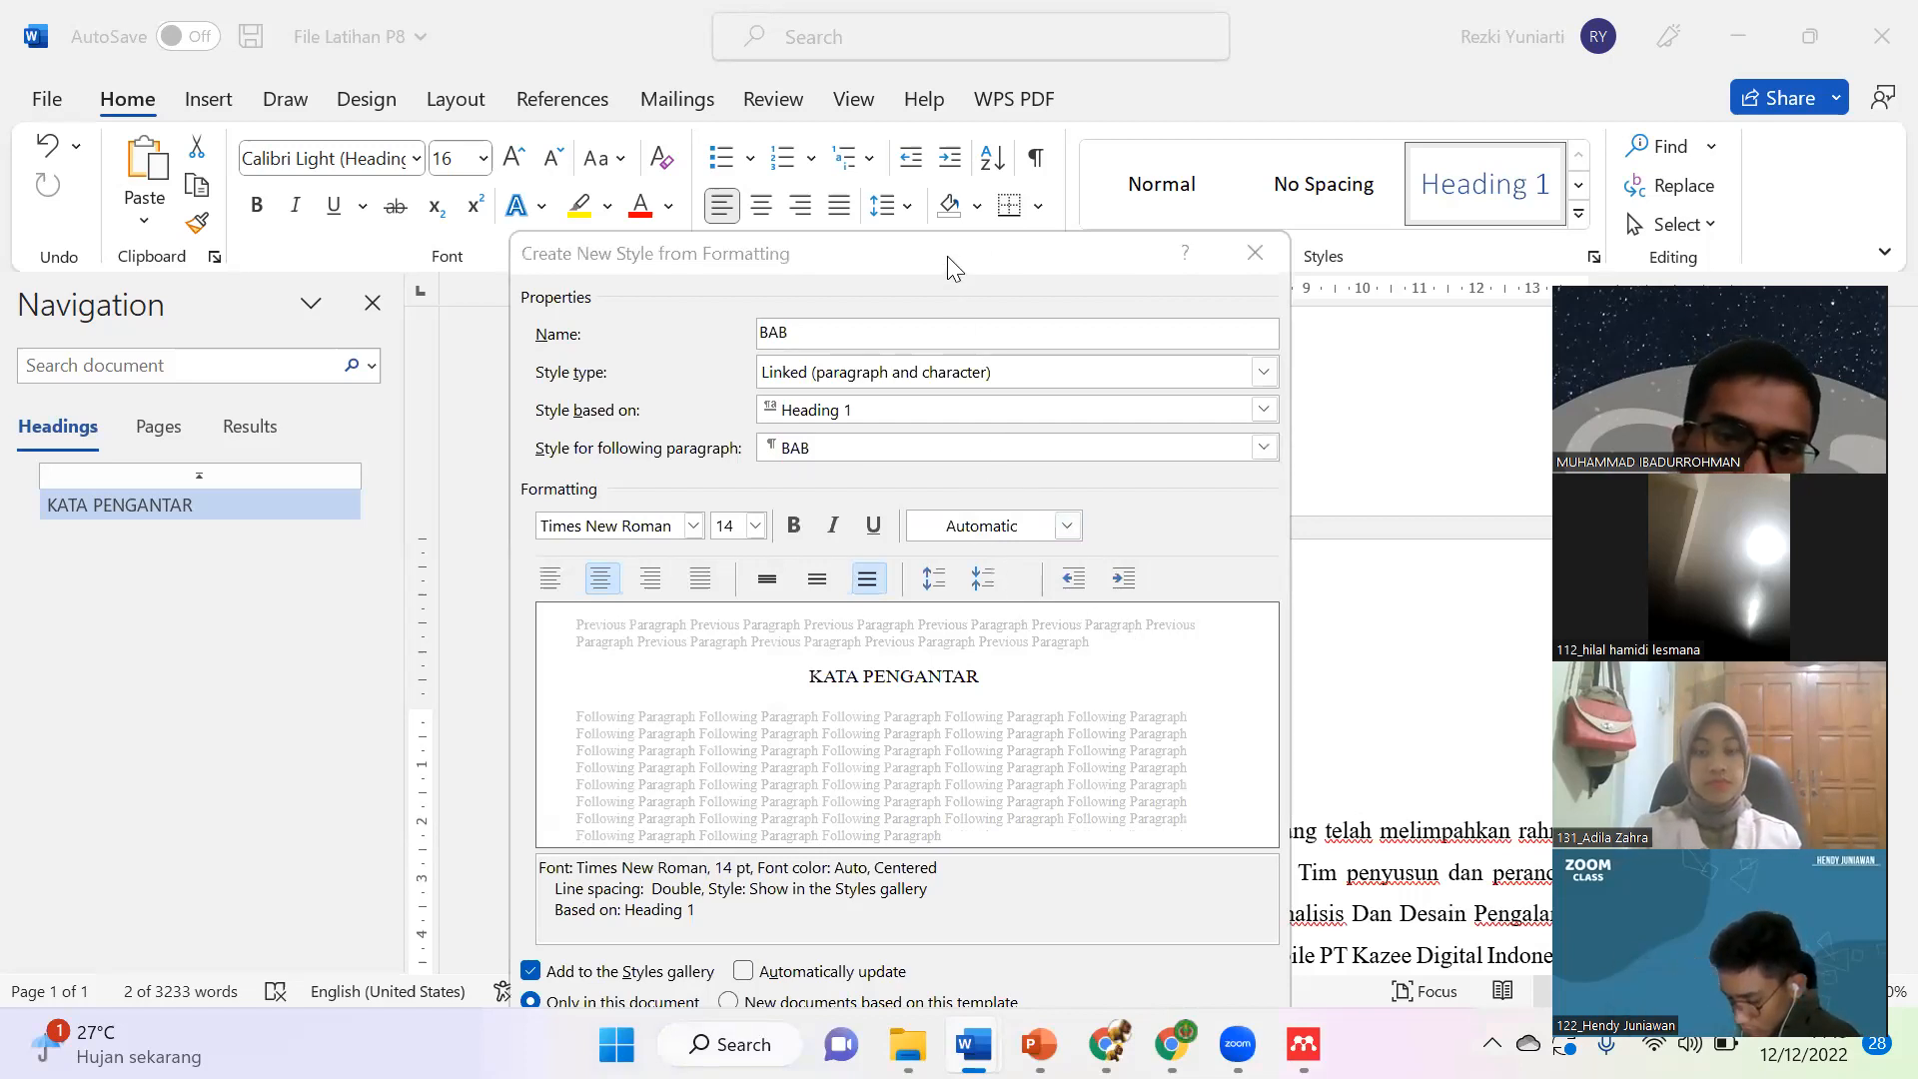
left_click_drag(1005, 243, 1169, 131)
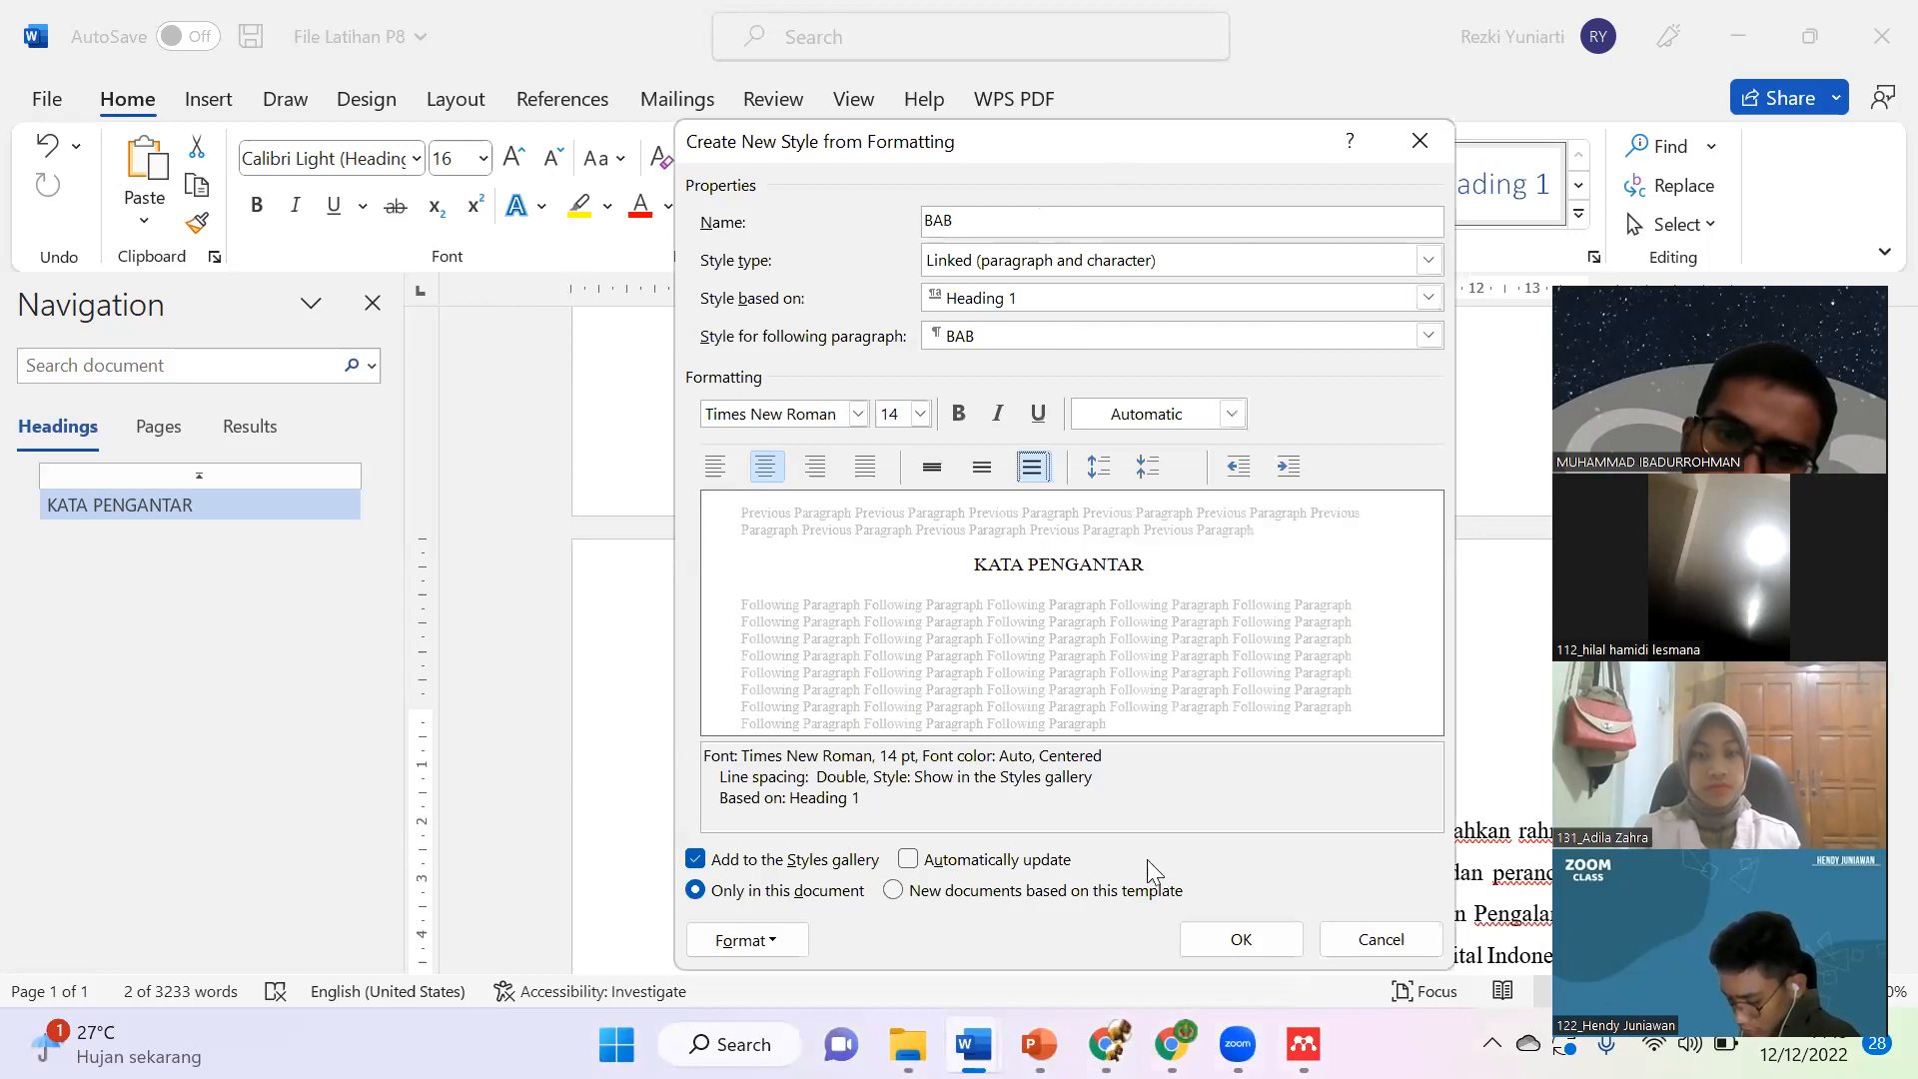
left_click(1216, 944)
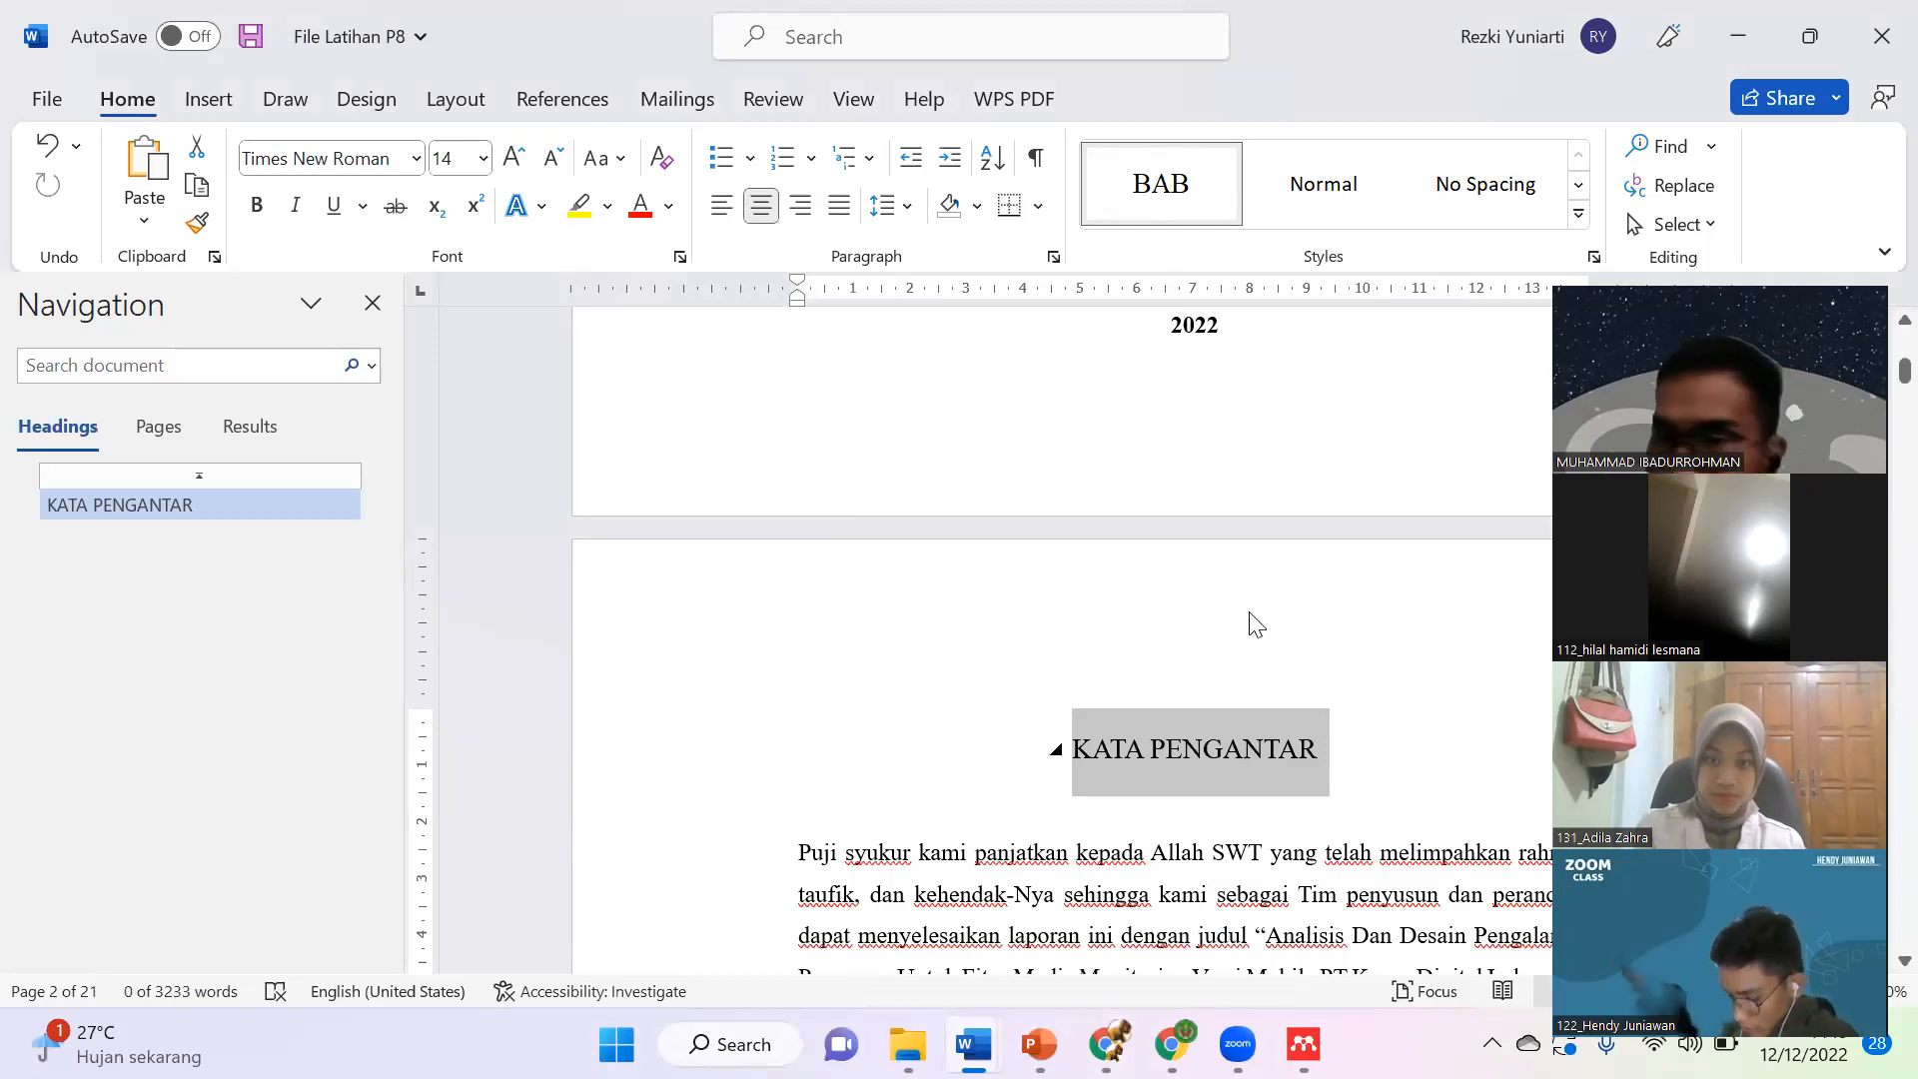
Step: Modify the BAB style so that its text is bold
right_click(1154, 200)
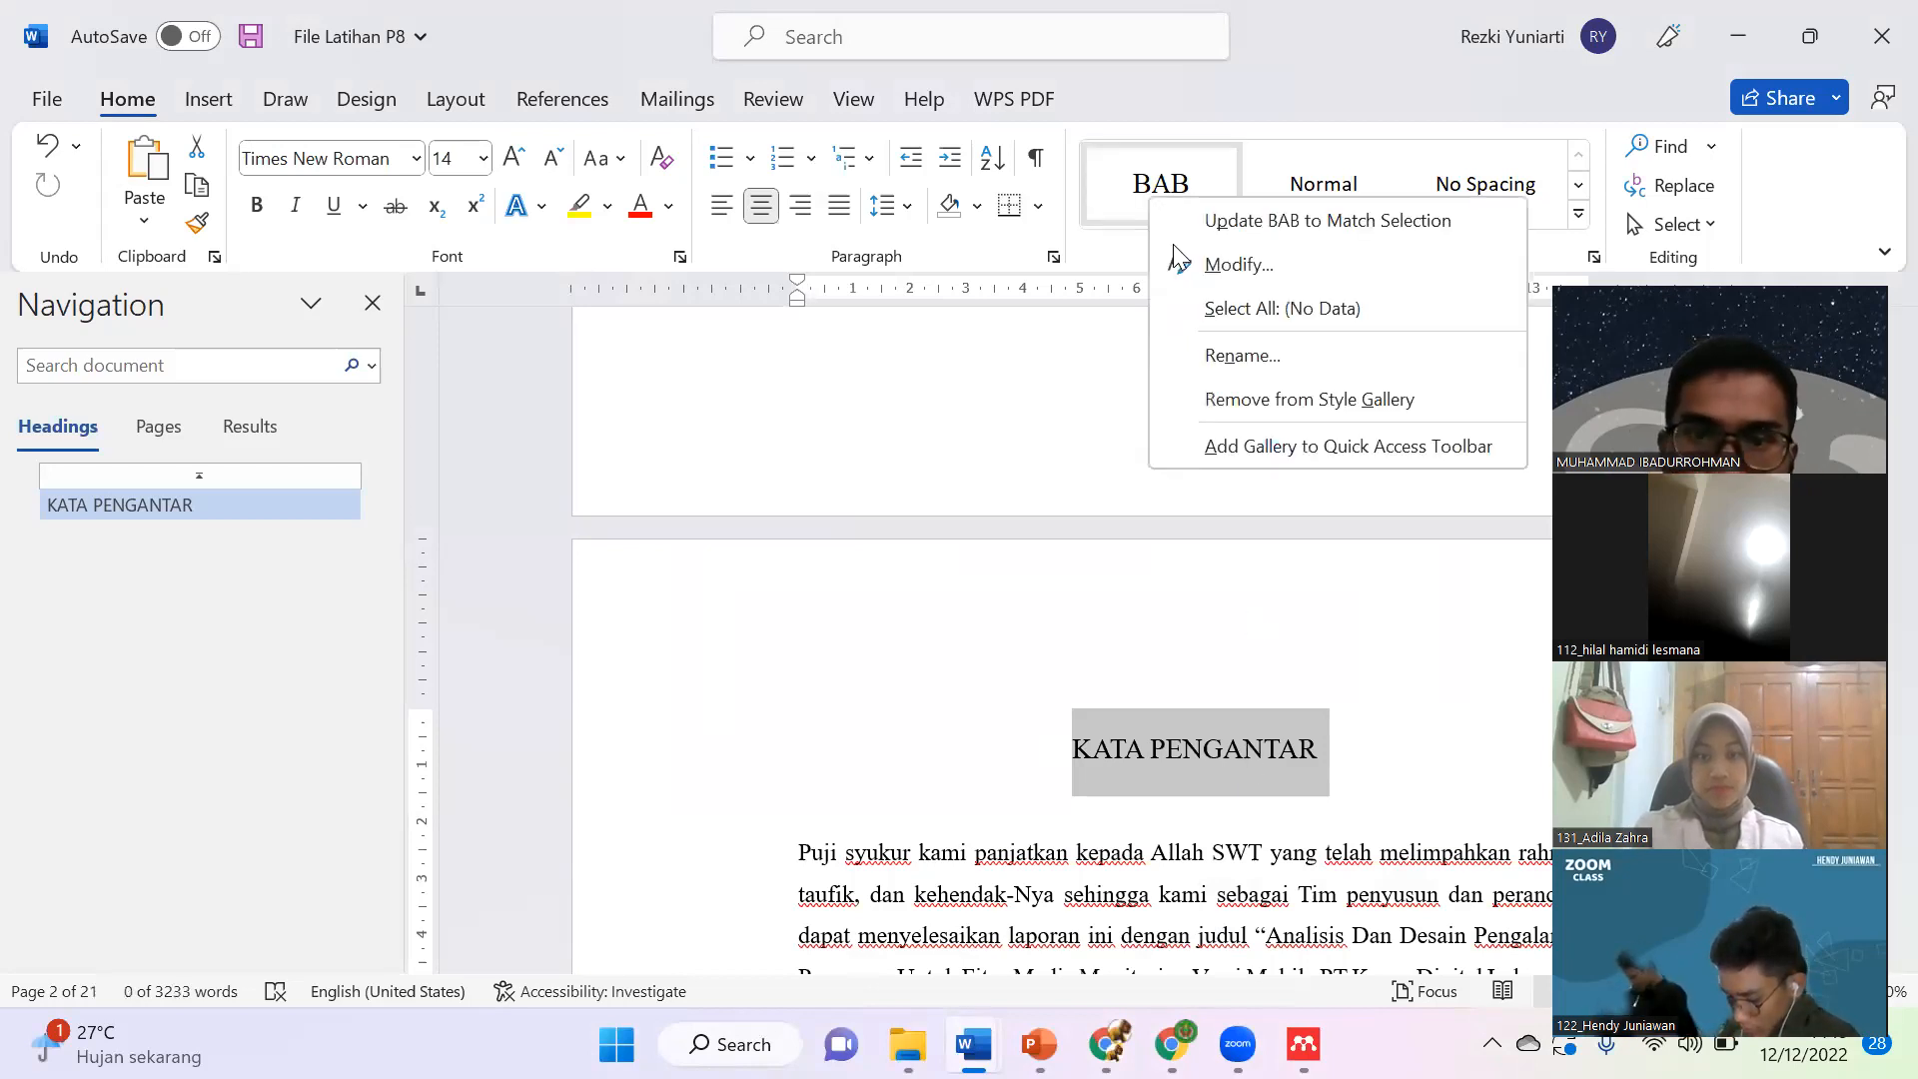
left_click(1179, 262)
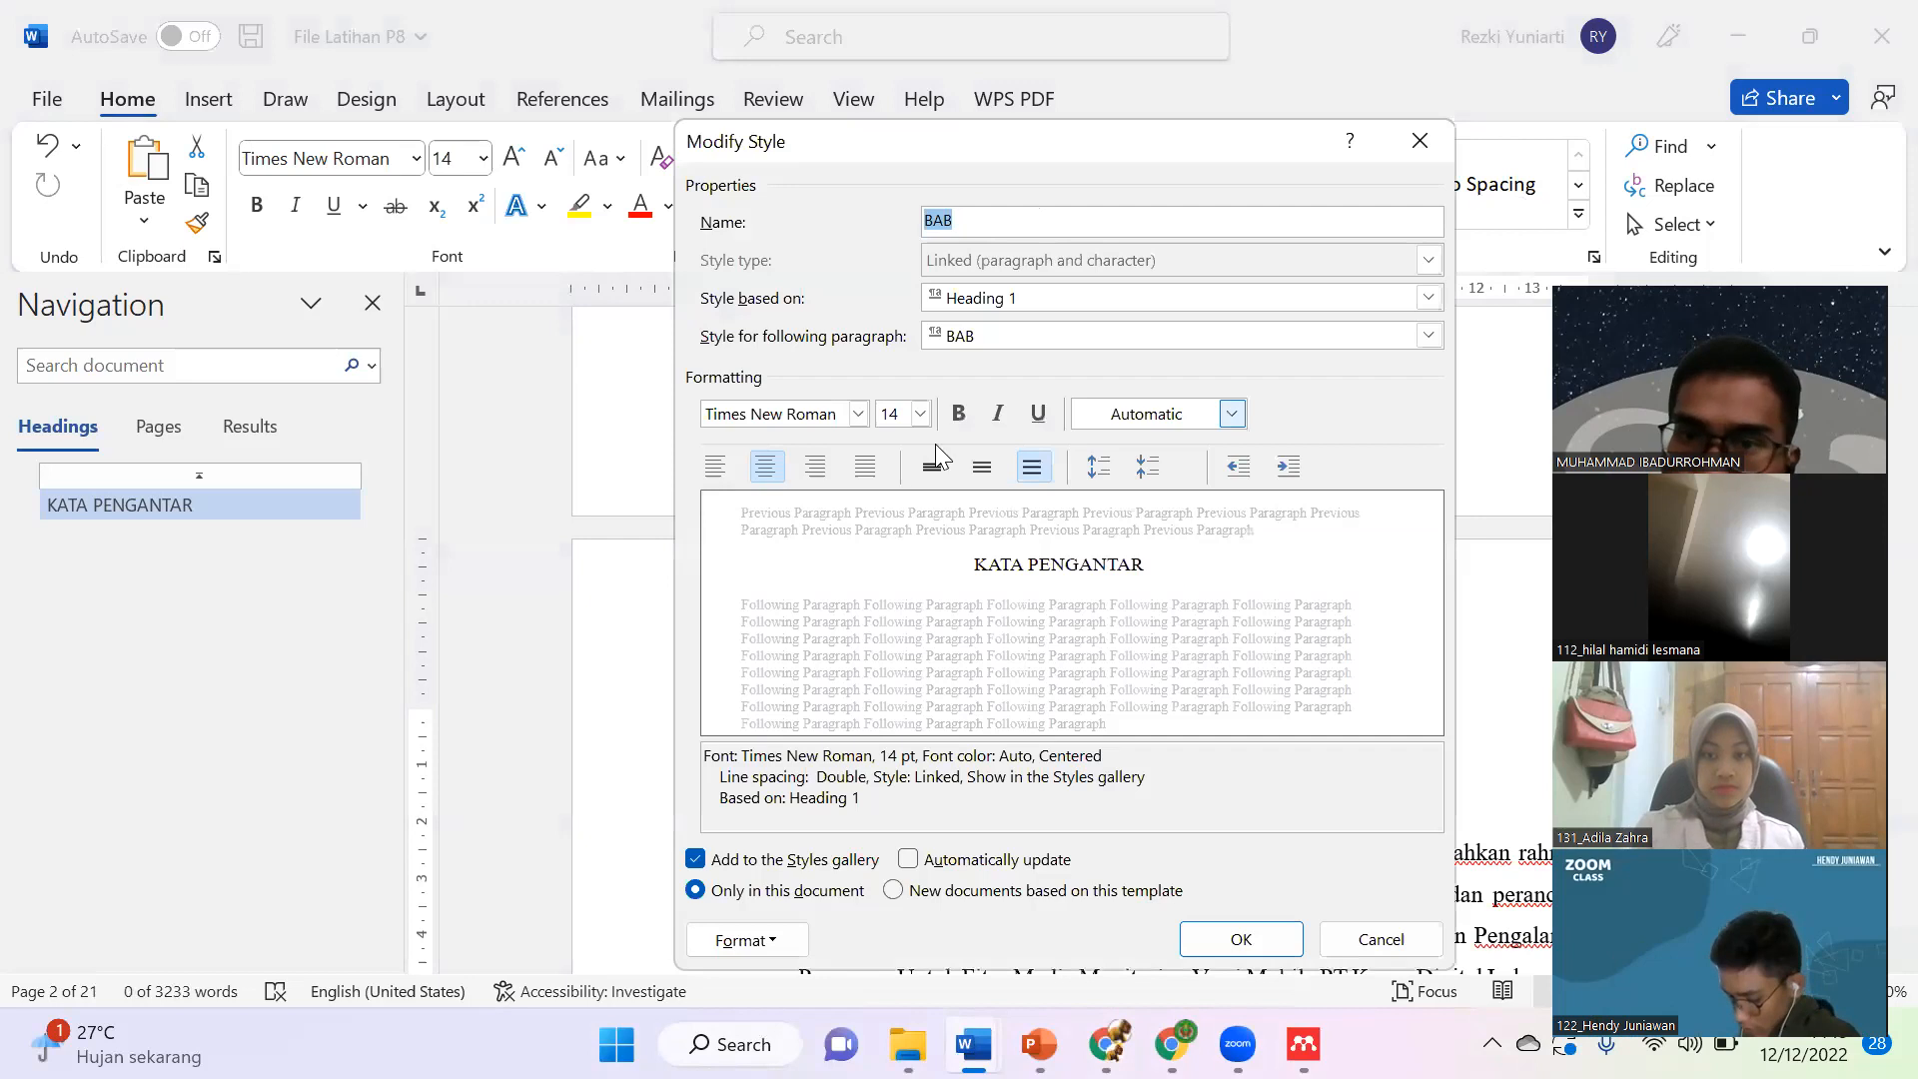
left_click(960, 412)
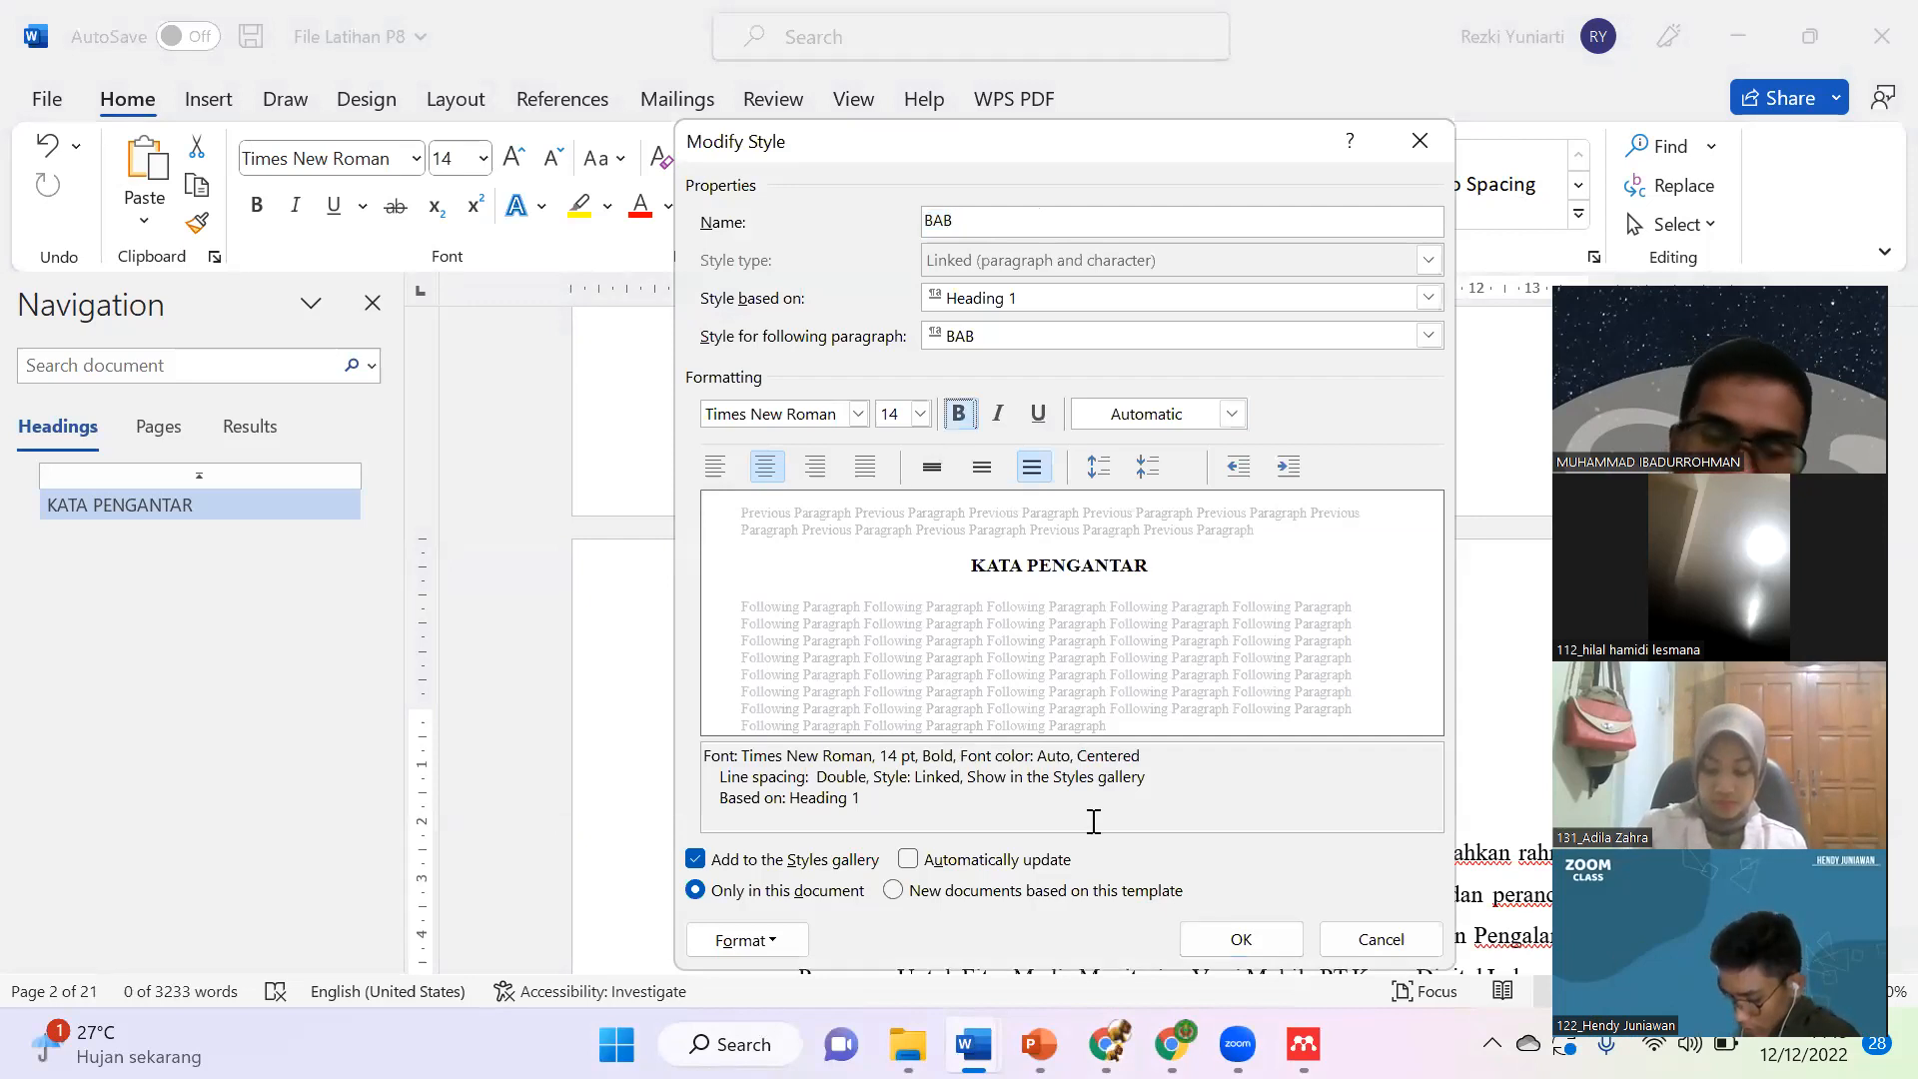
left_click(1229, 935)
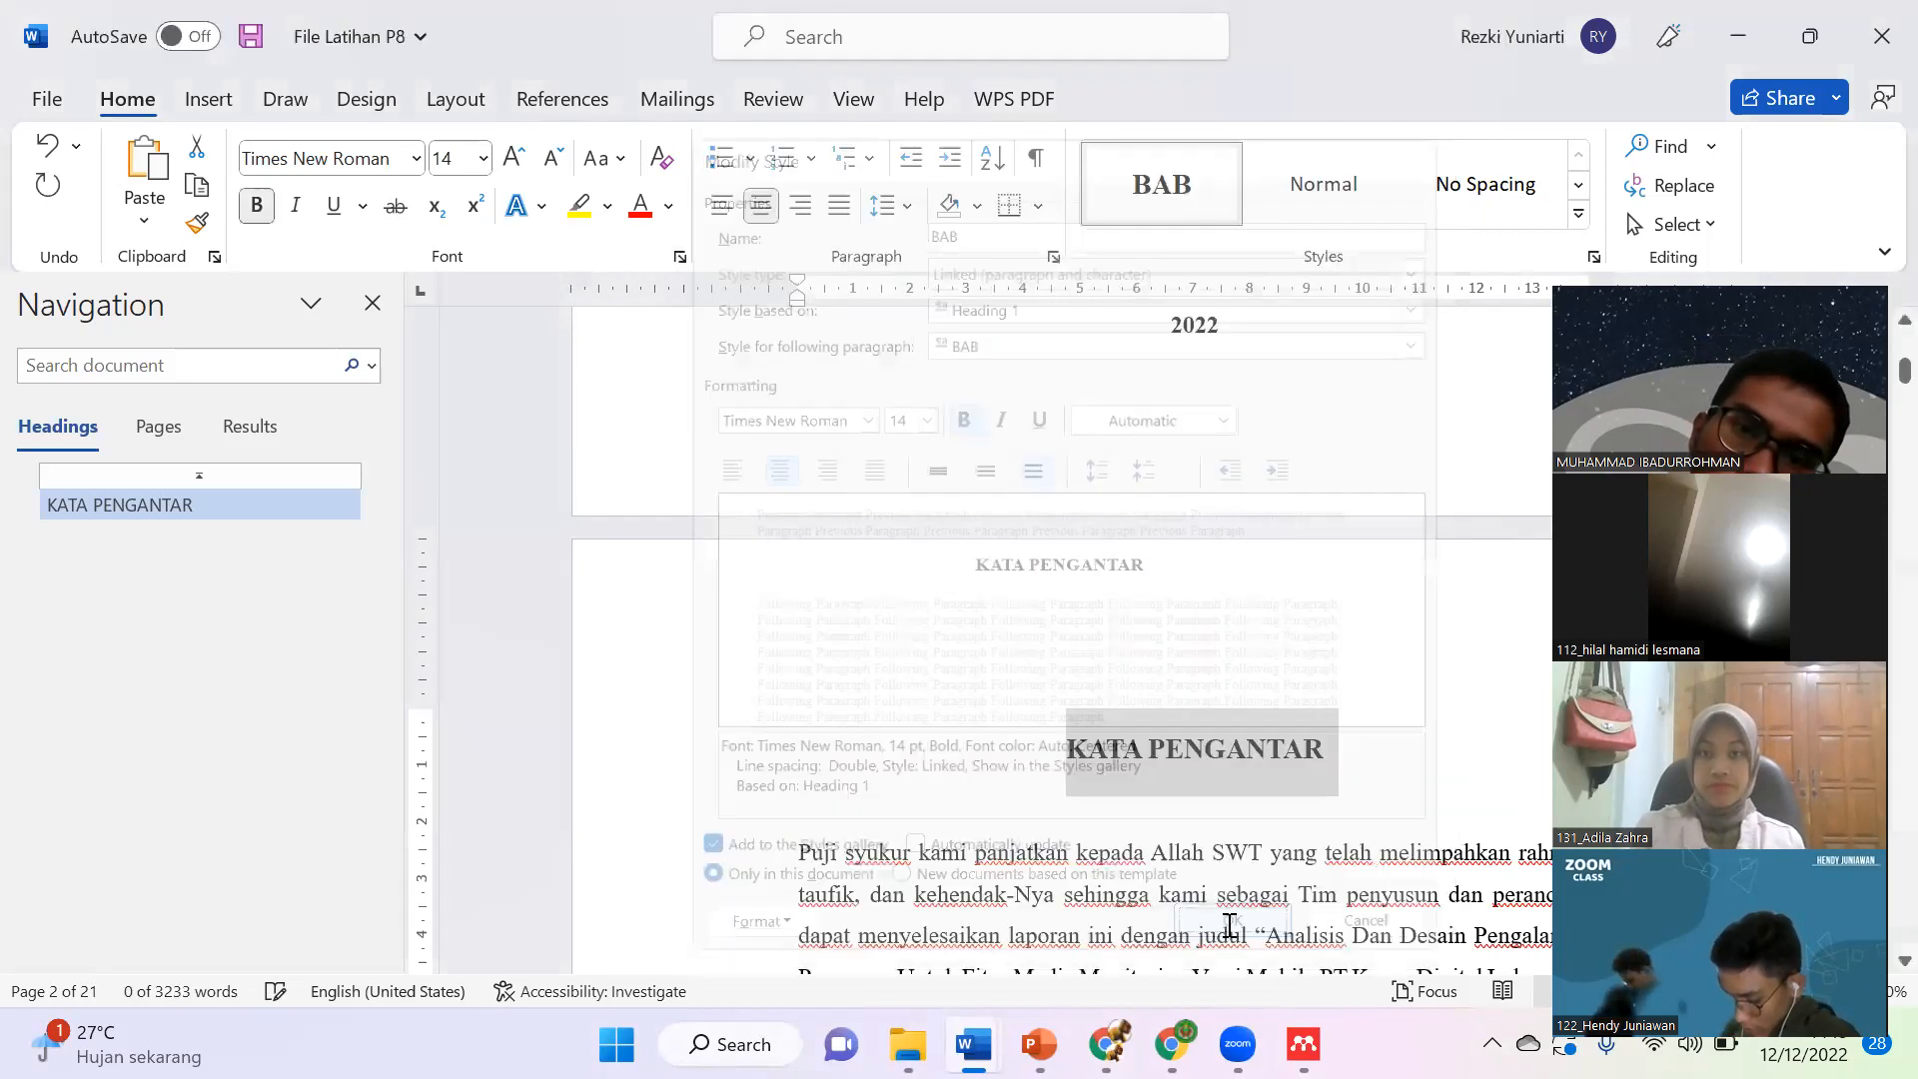
Step: Deselect the KATA PENGANTAR title and go to the LEMBAR PENGESAHAN heading on the following page
left_click(938, 786)
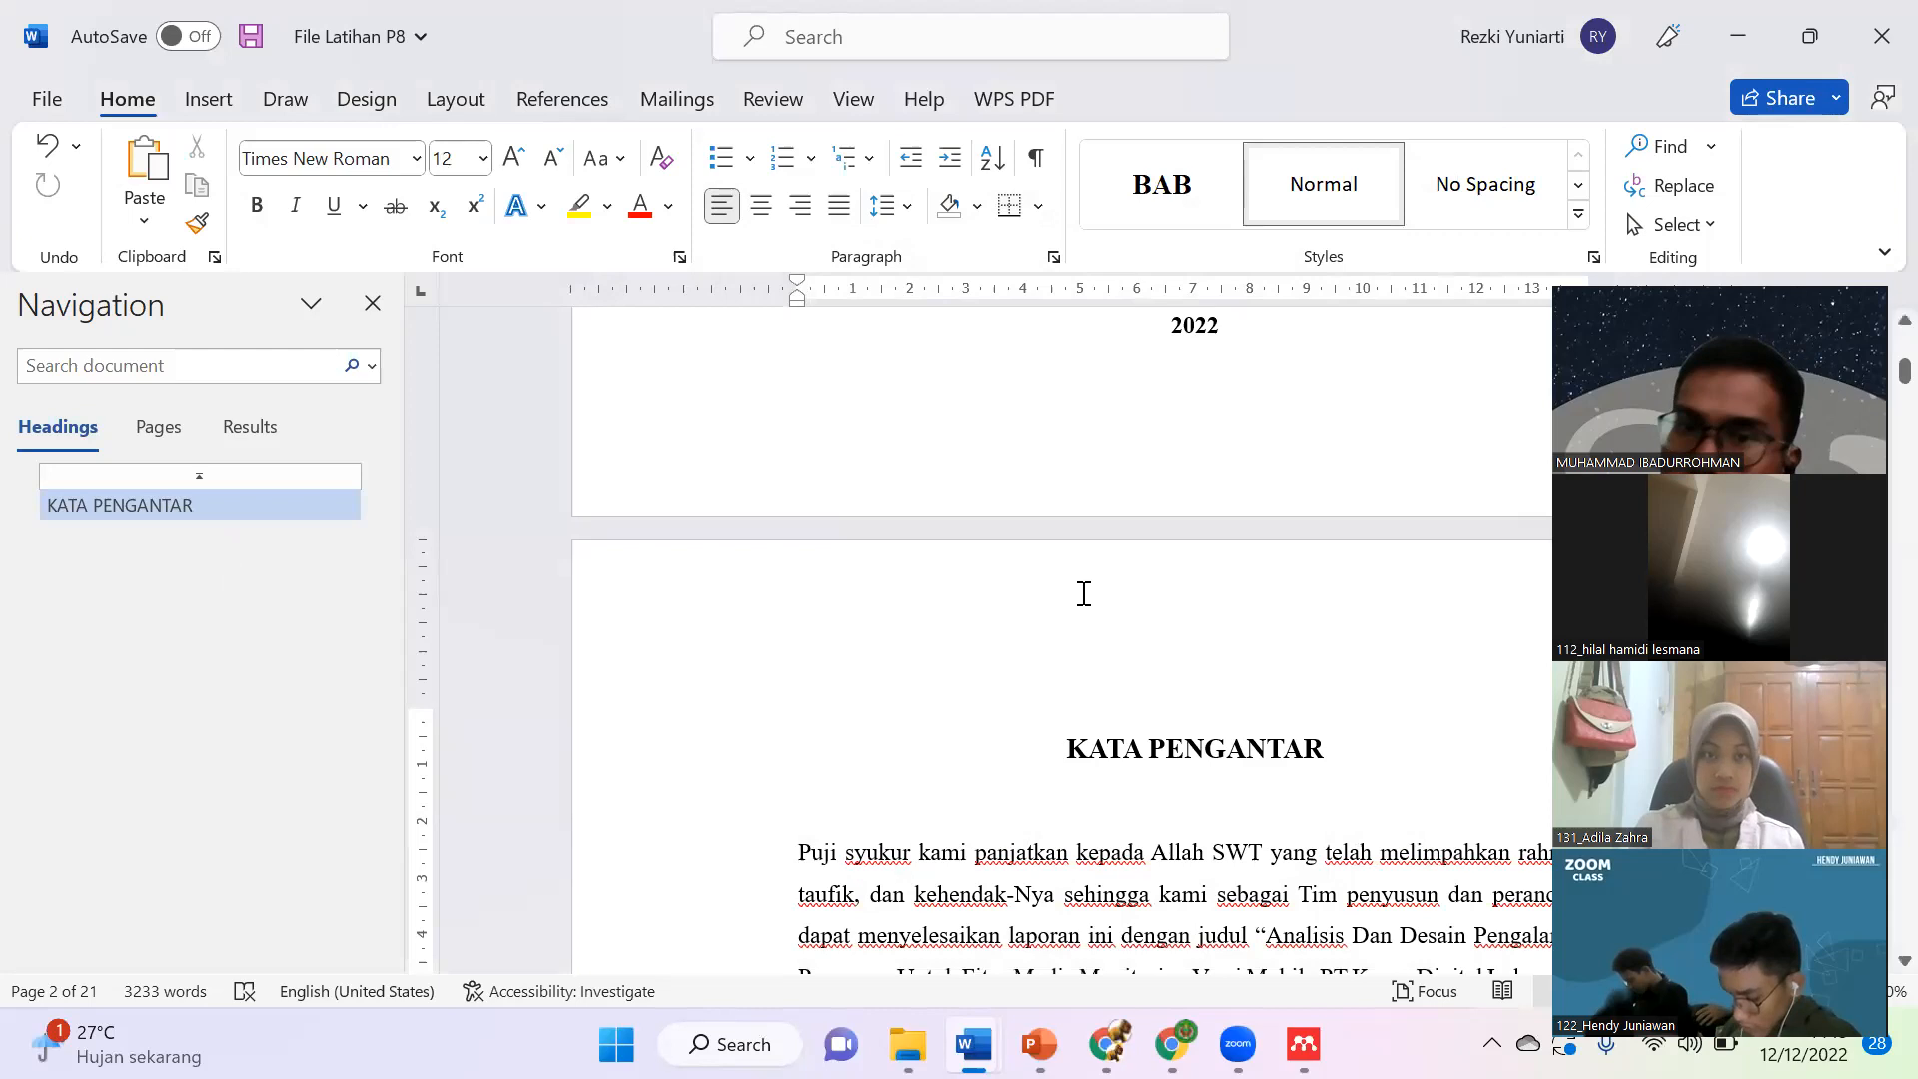
scroll(1081, 592, "down", 1)
scroll(1087, 604, "down", 5)
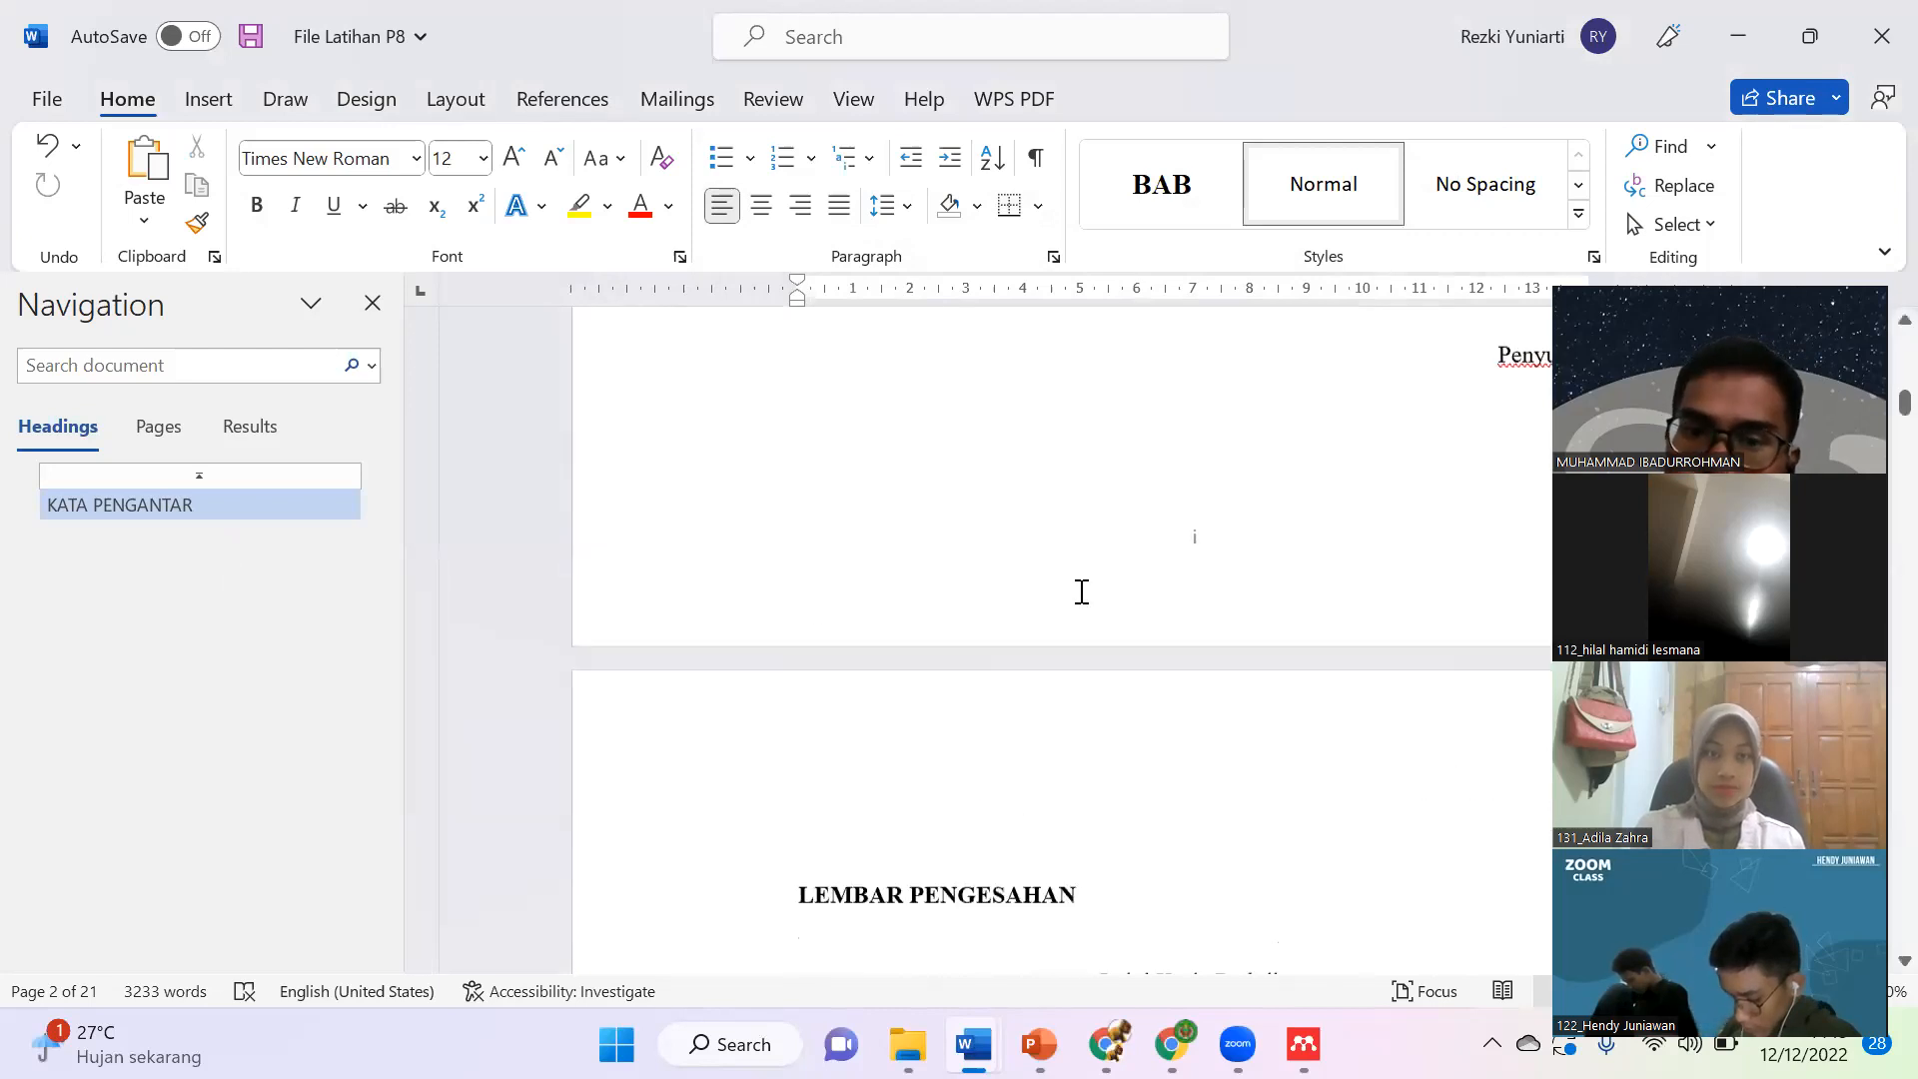
Step: Apply the BAB style to the LEMBAR PENGESAHAN and ABSTRAK headings
left_click_drag(1079, 455, 798, 454)
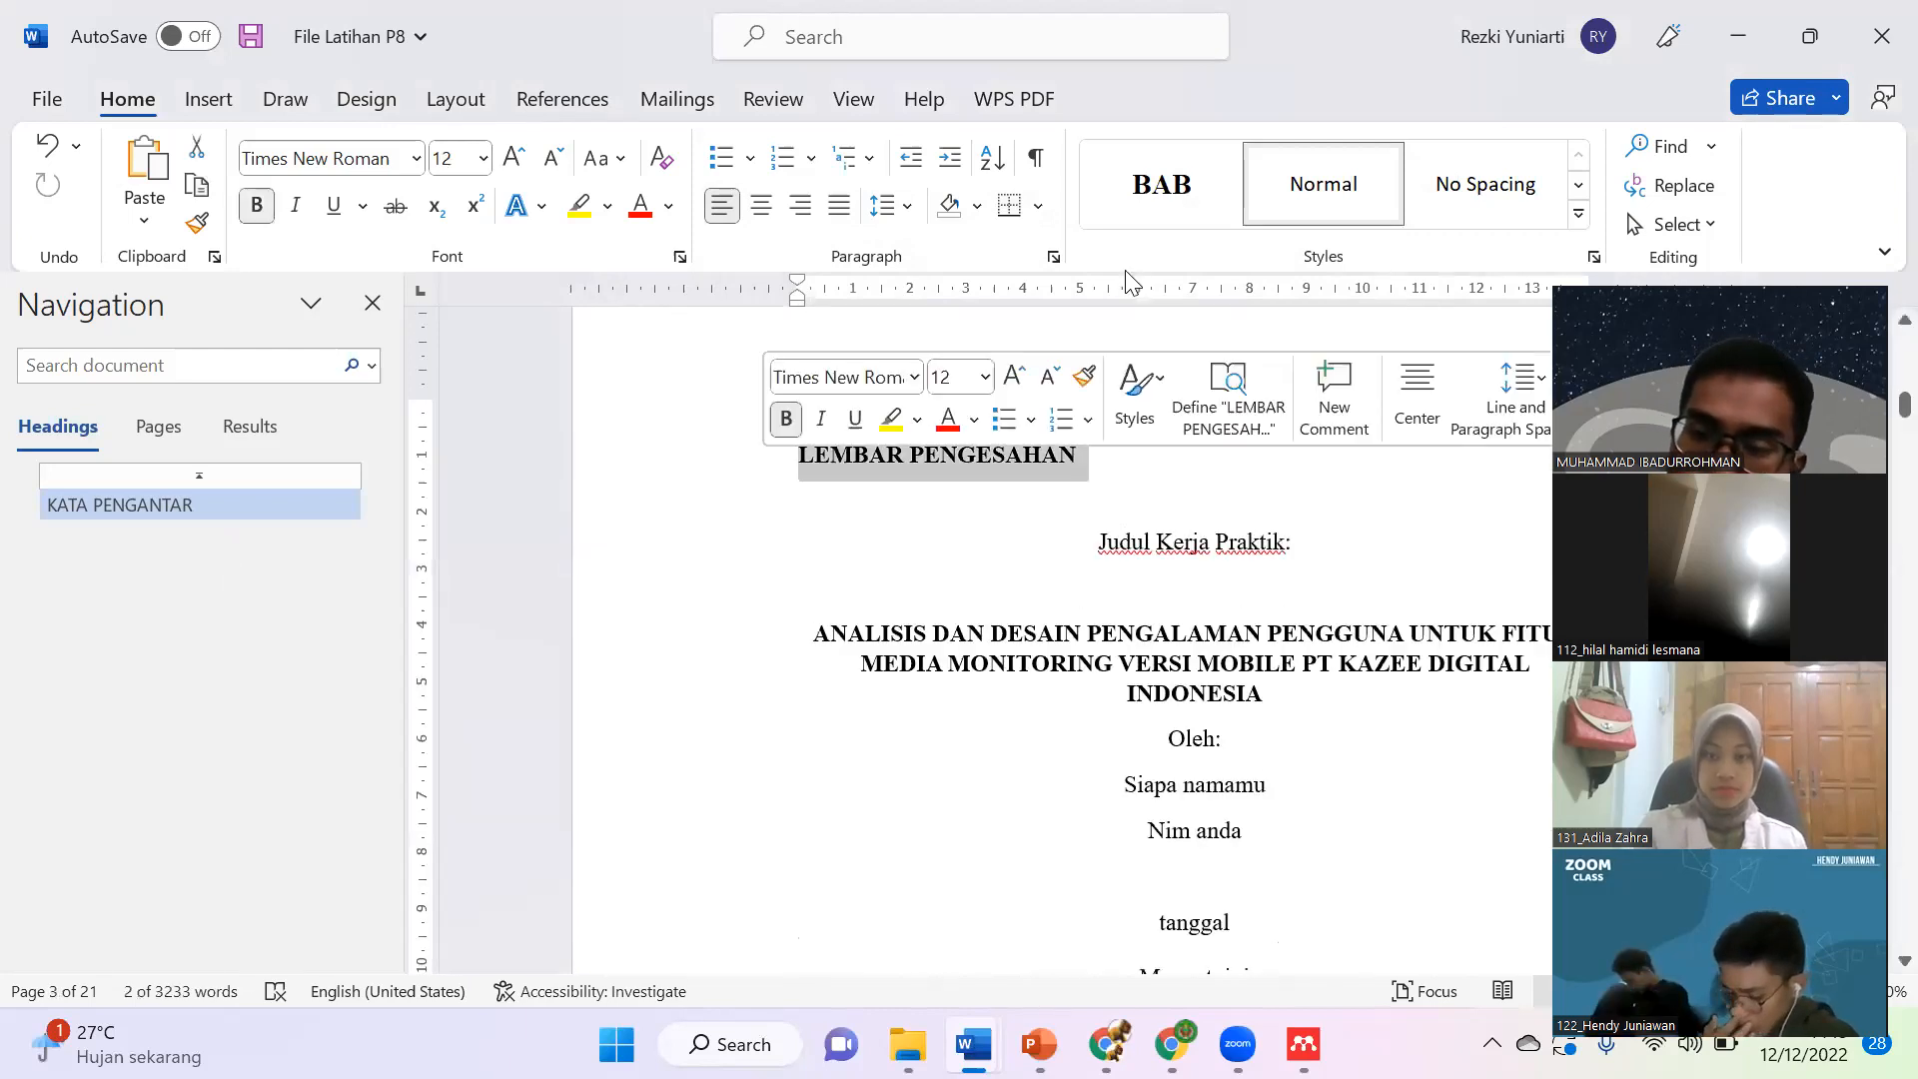
left_click(1149, 190)
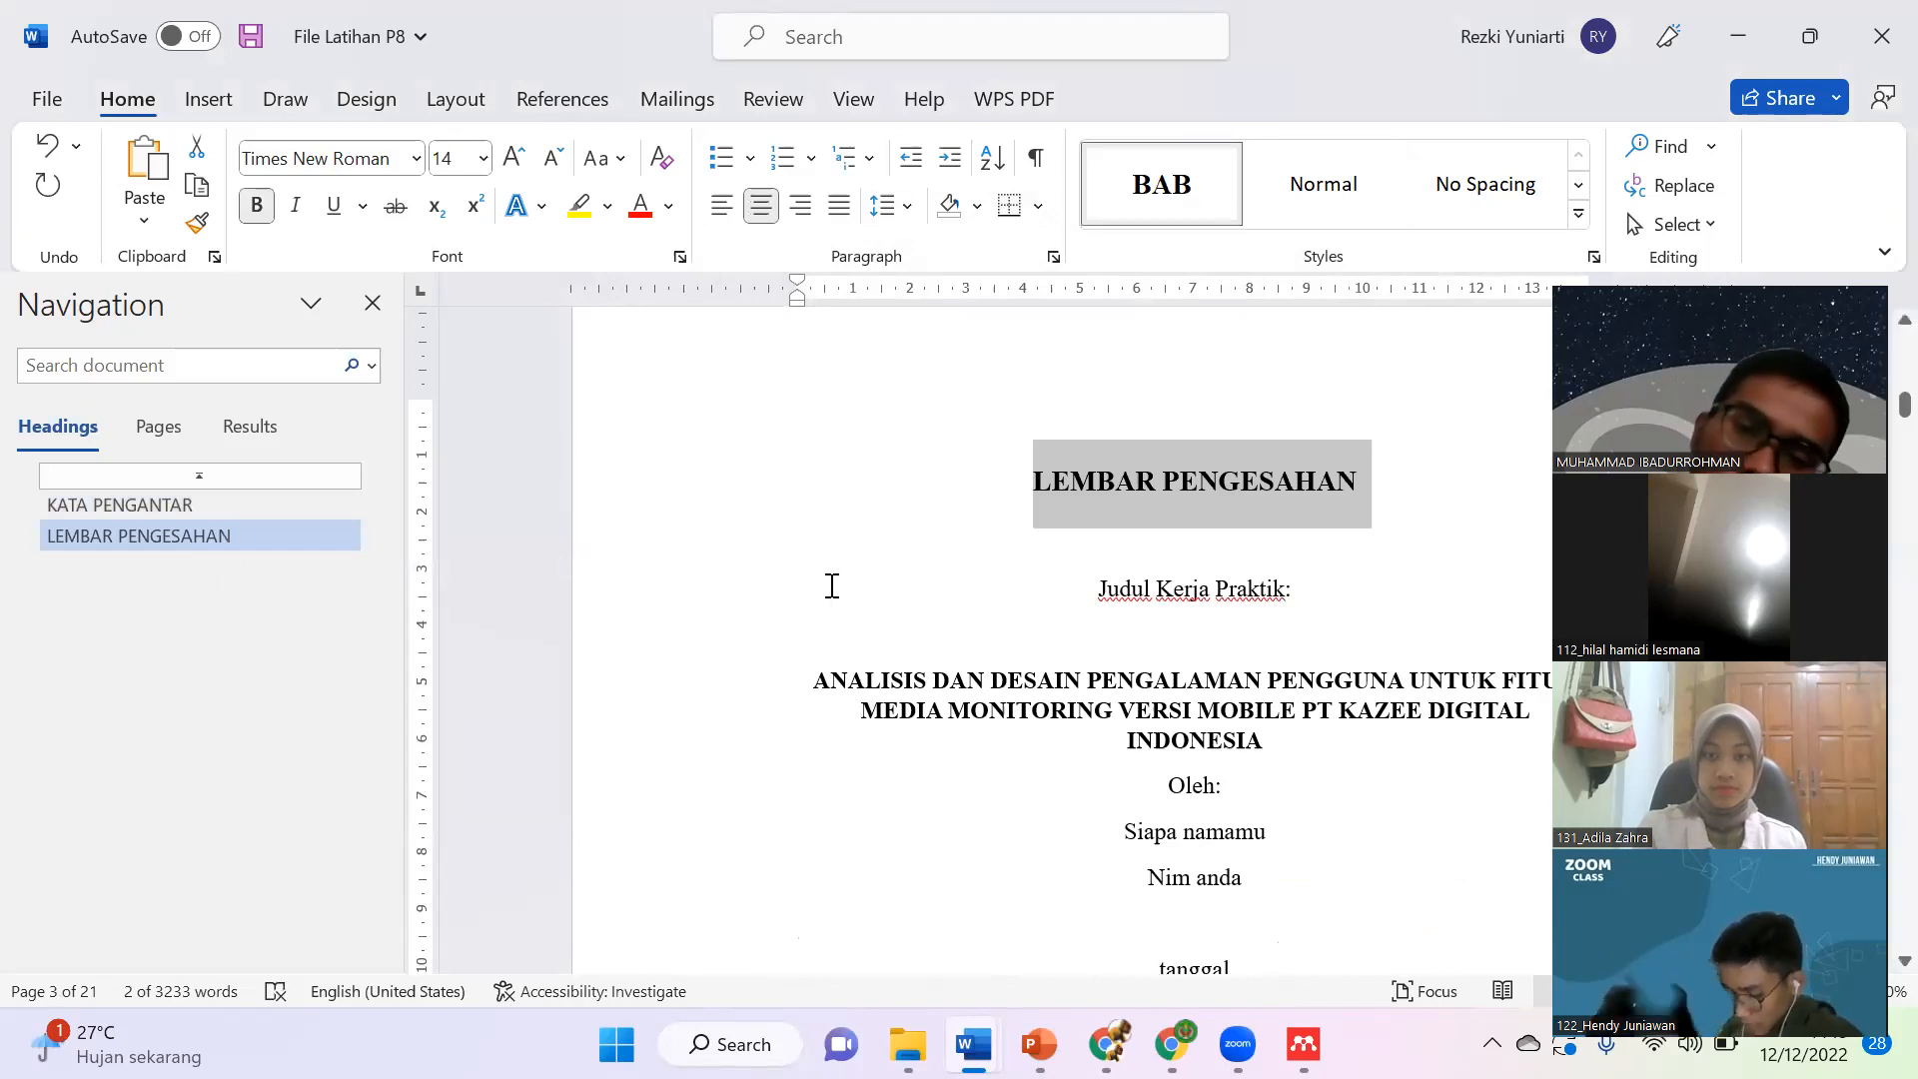
scroll(831, 589, "down", 15)
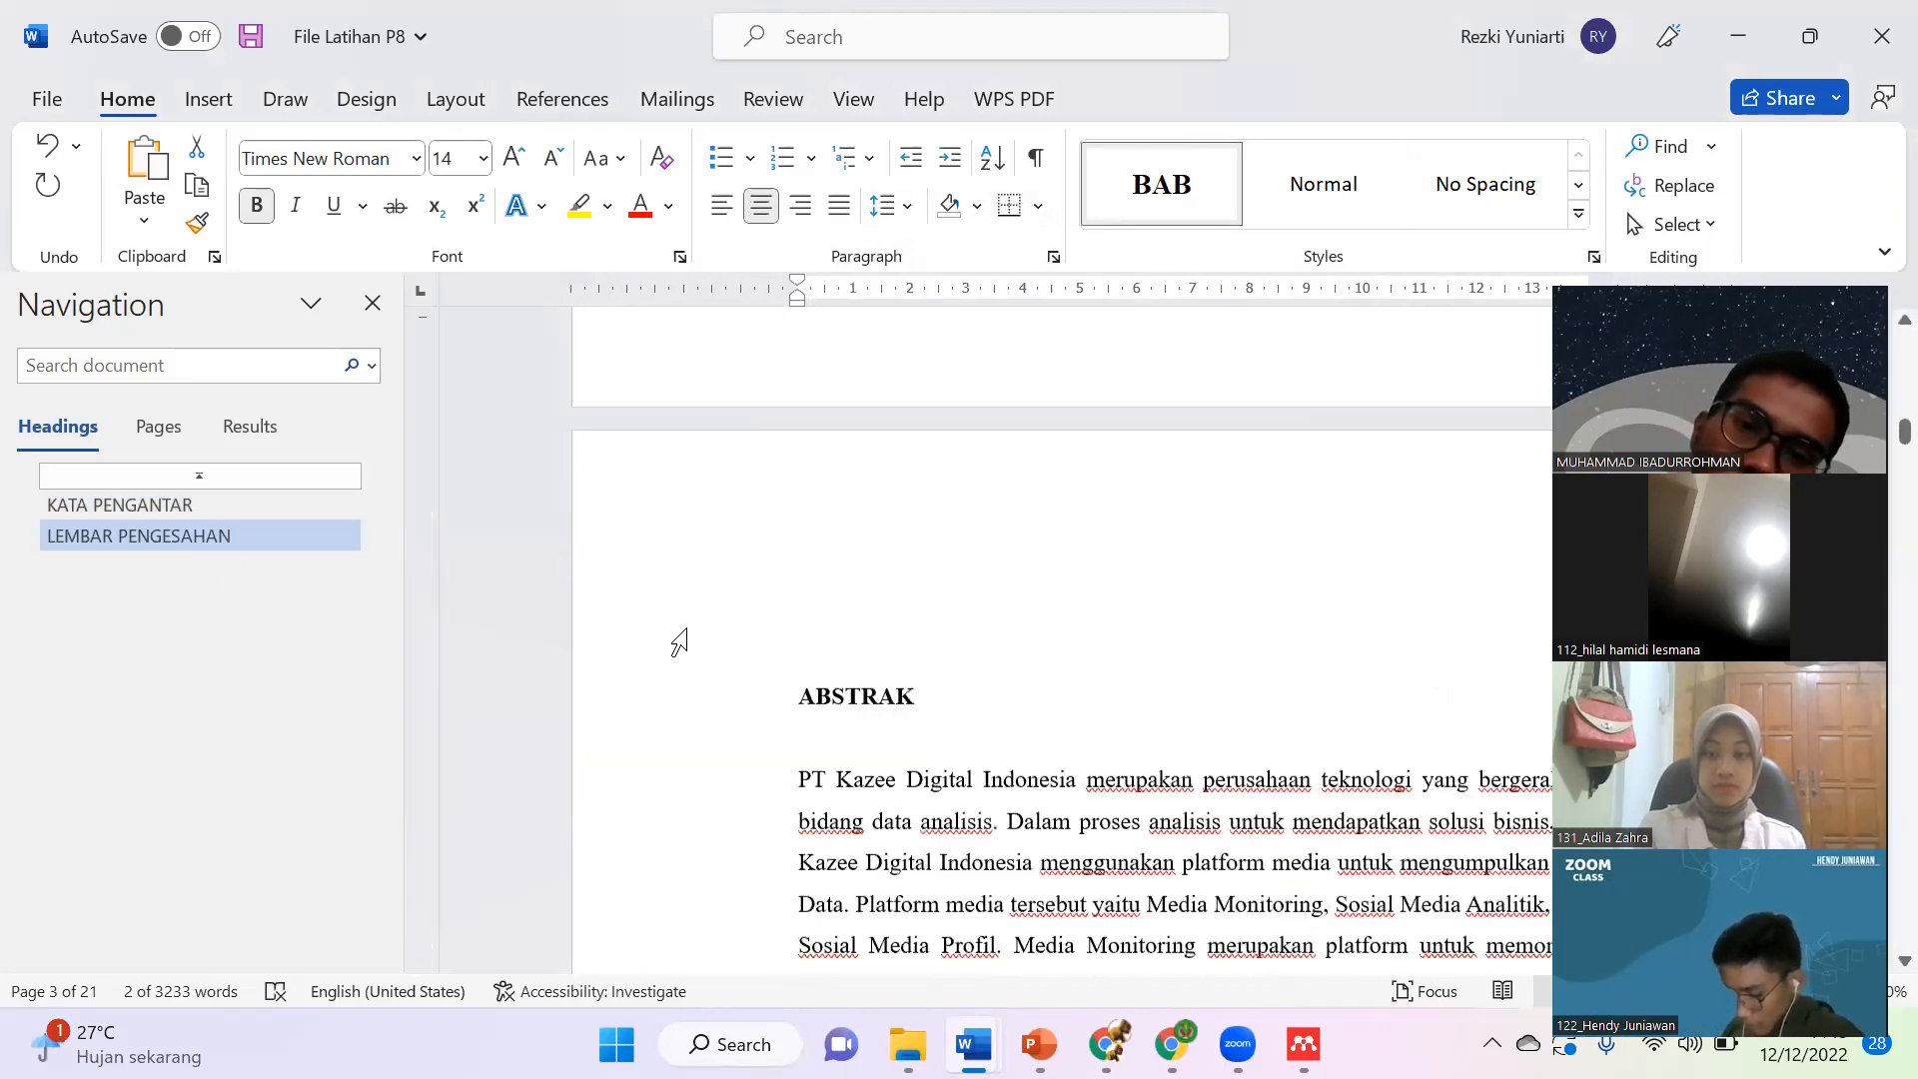
scroll(679, 641, "down", 1)
left_click(681, 631)
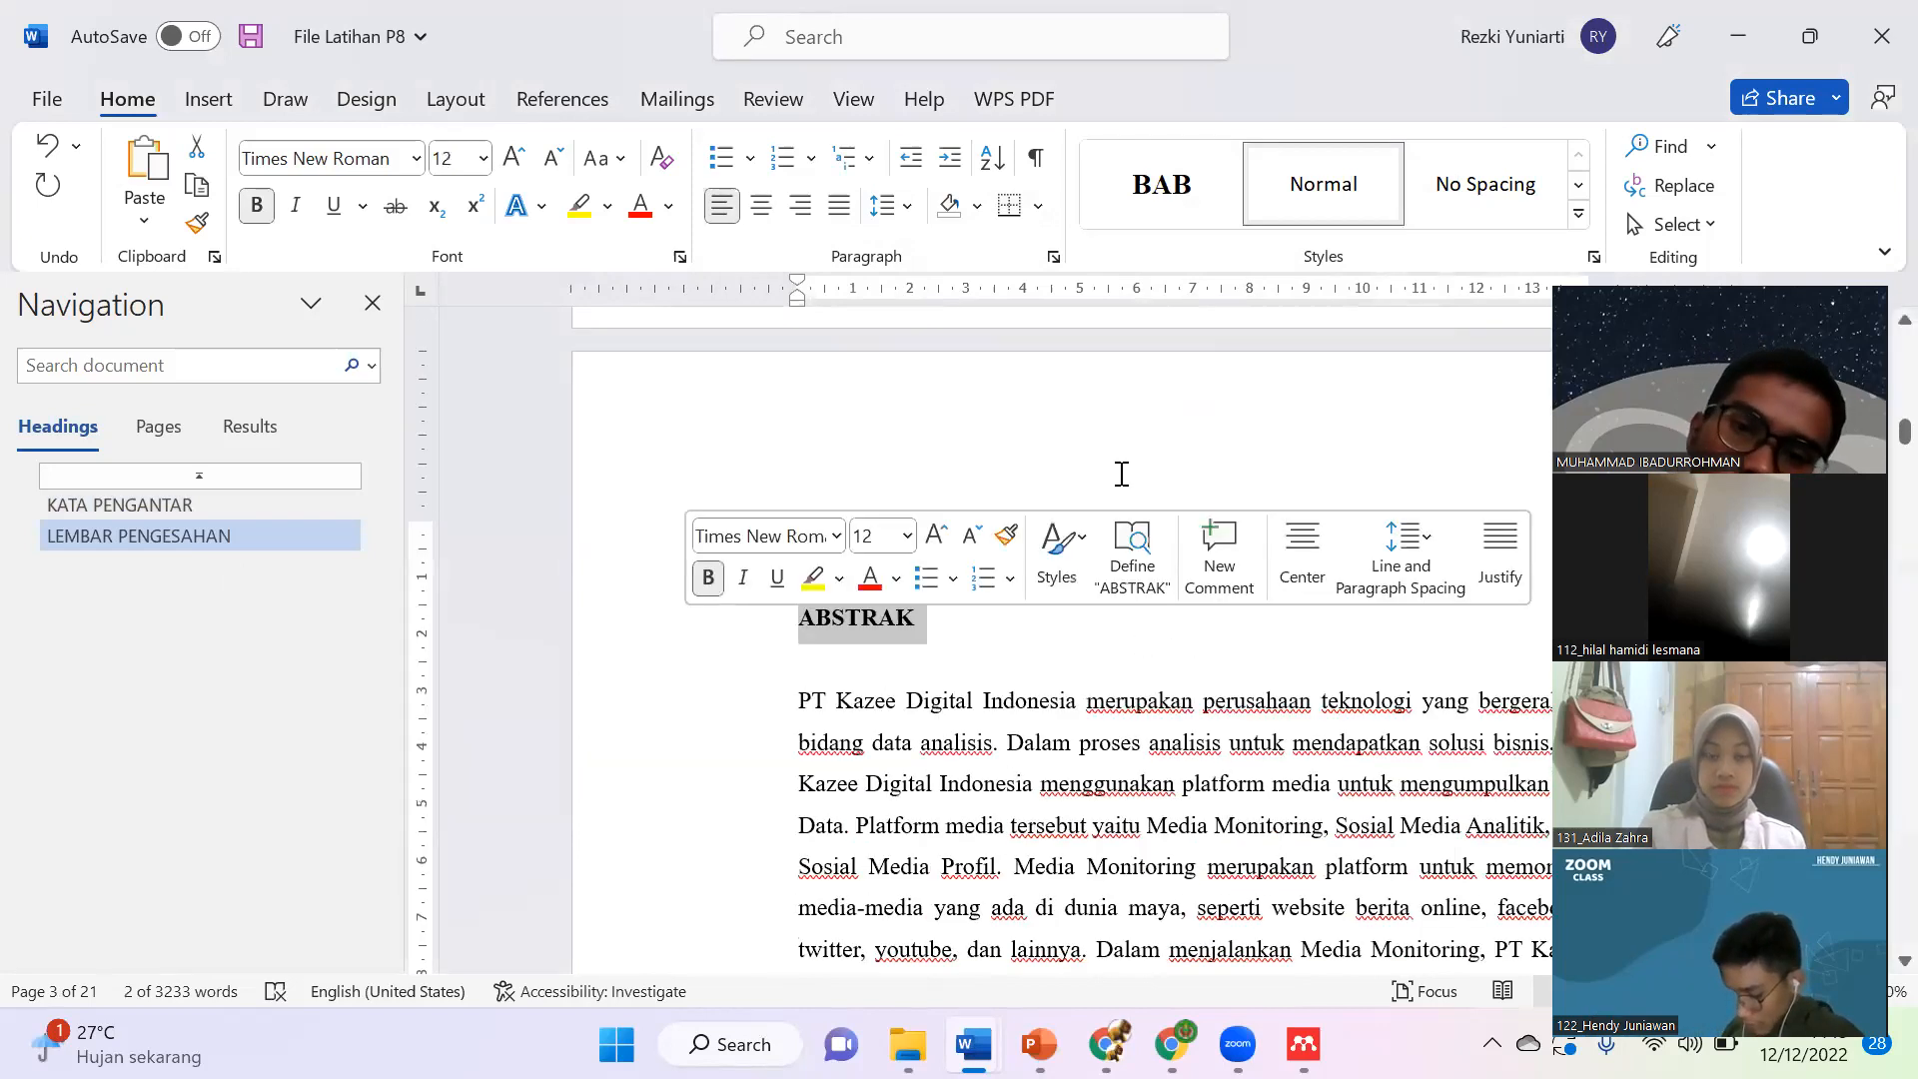
left_click(1124, 200)
Step: Delete the empty lines above the DAFTAR ISI heading
scroll(976, 573, "down", 4)
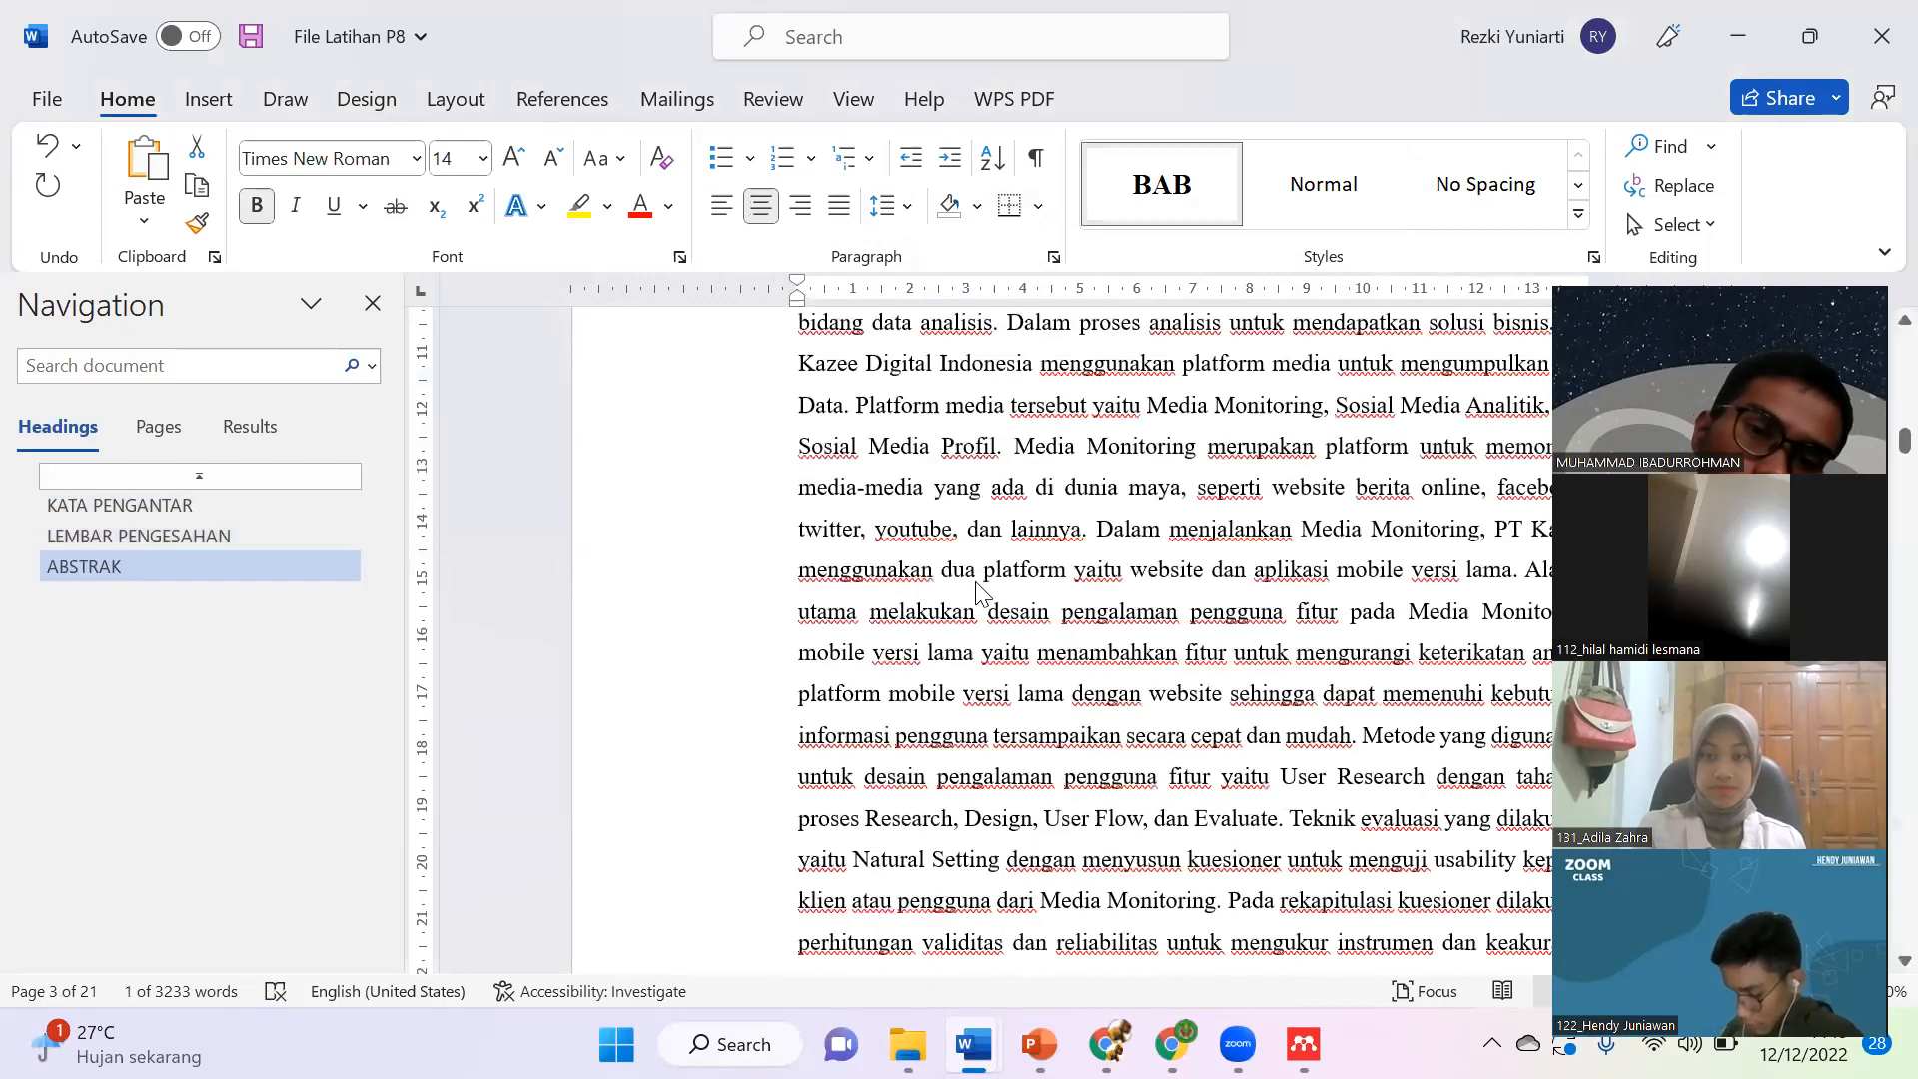
scroll(1204, 545, "down", 20)
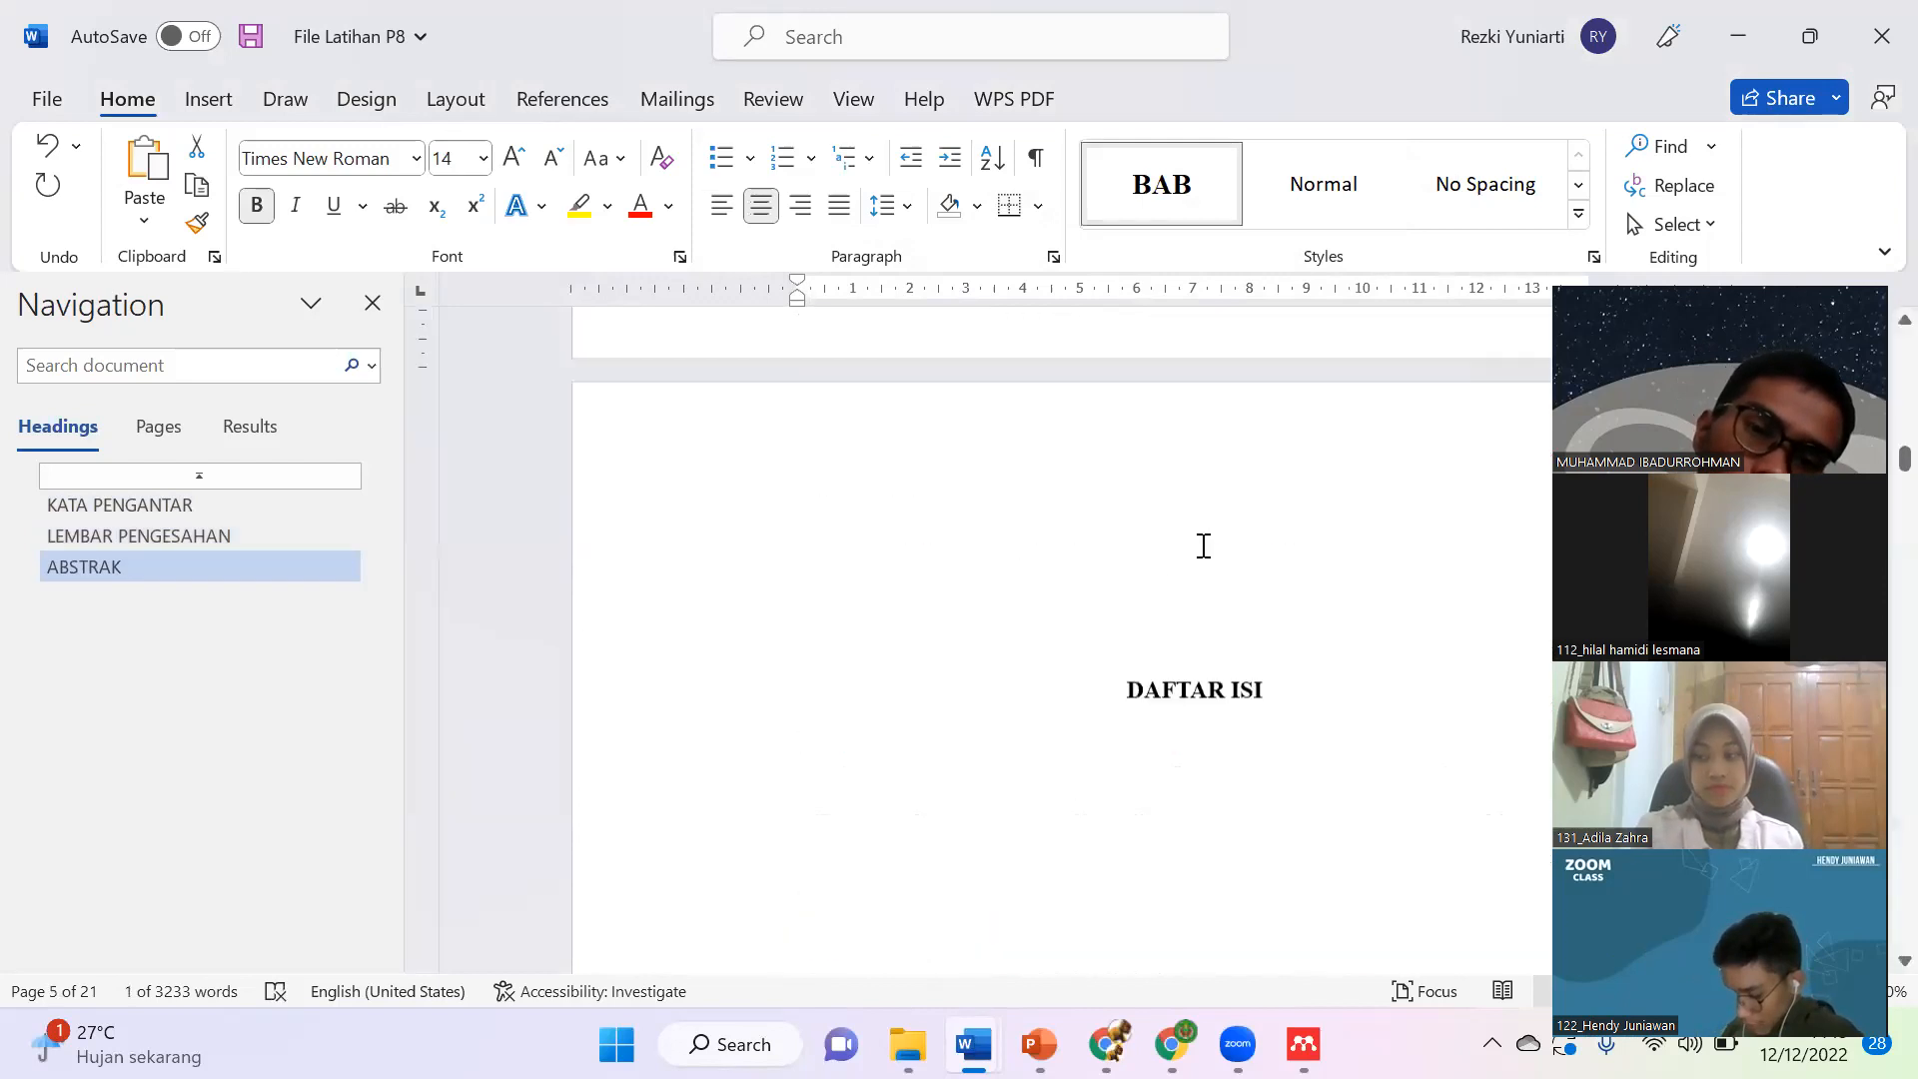
left_click(1204, 546)
key("Delete")
key("Delete")
Step: Delete the empty line above the ABSTRAK heading
scroll(1096, 531, "up", 8)
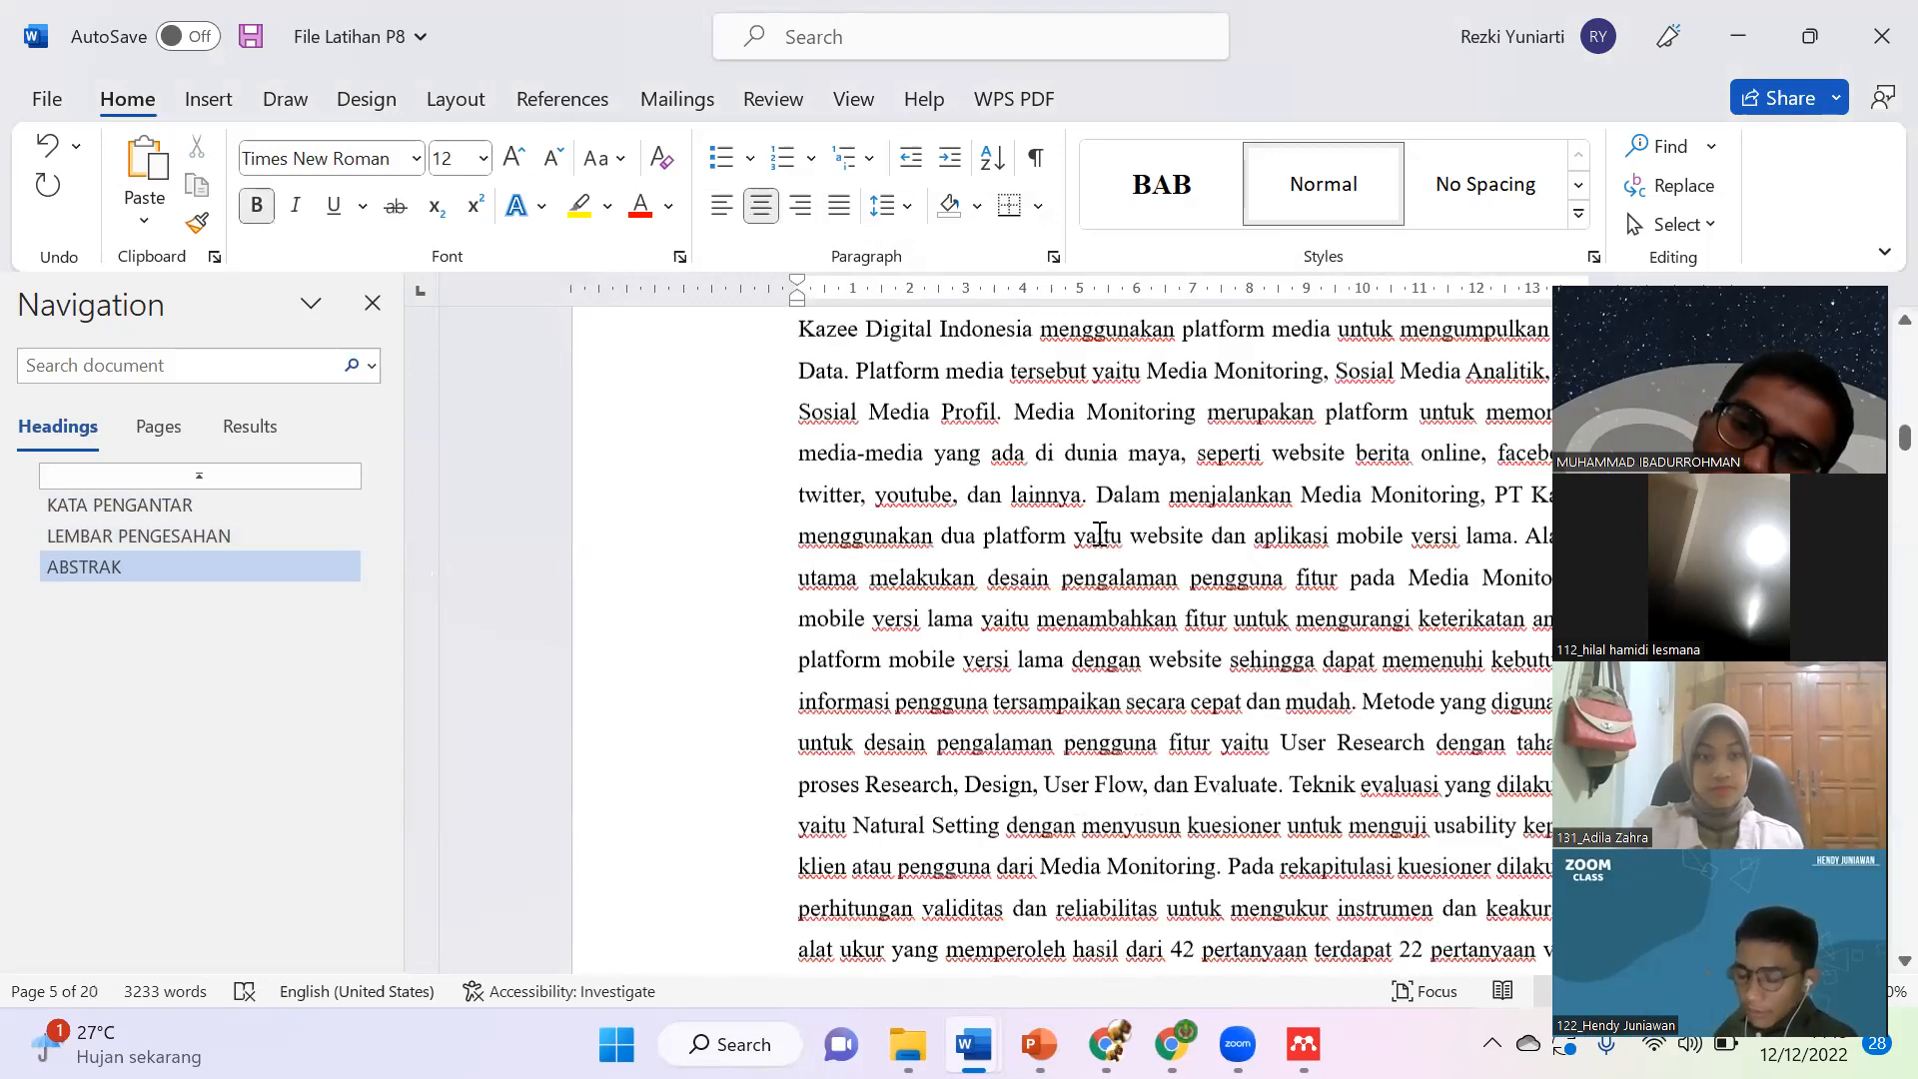
scroll(1141, 682, "up", 5)
left_click(1140, 677)
key("Delete")
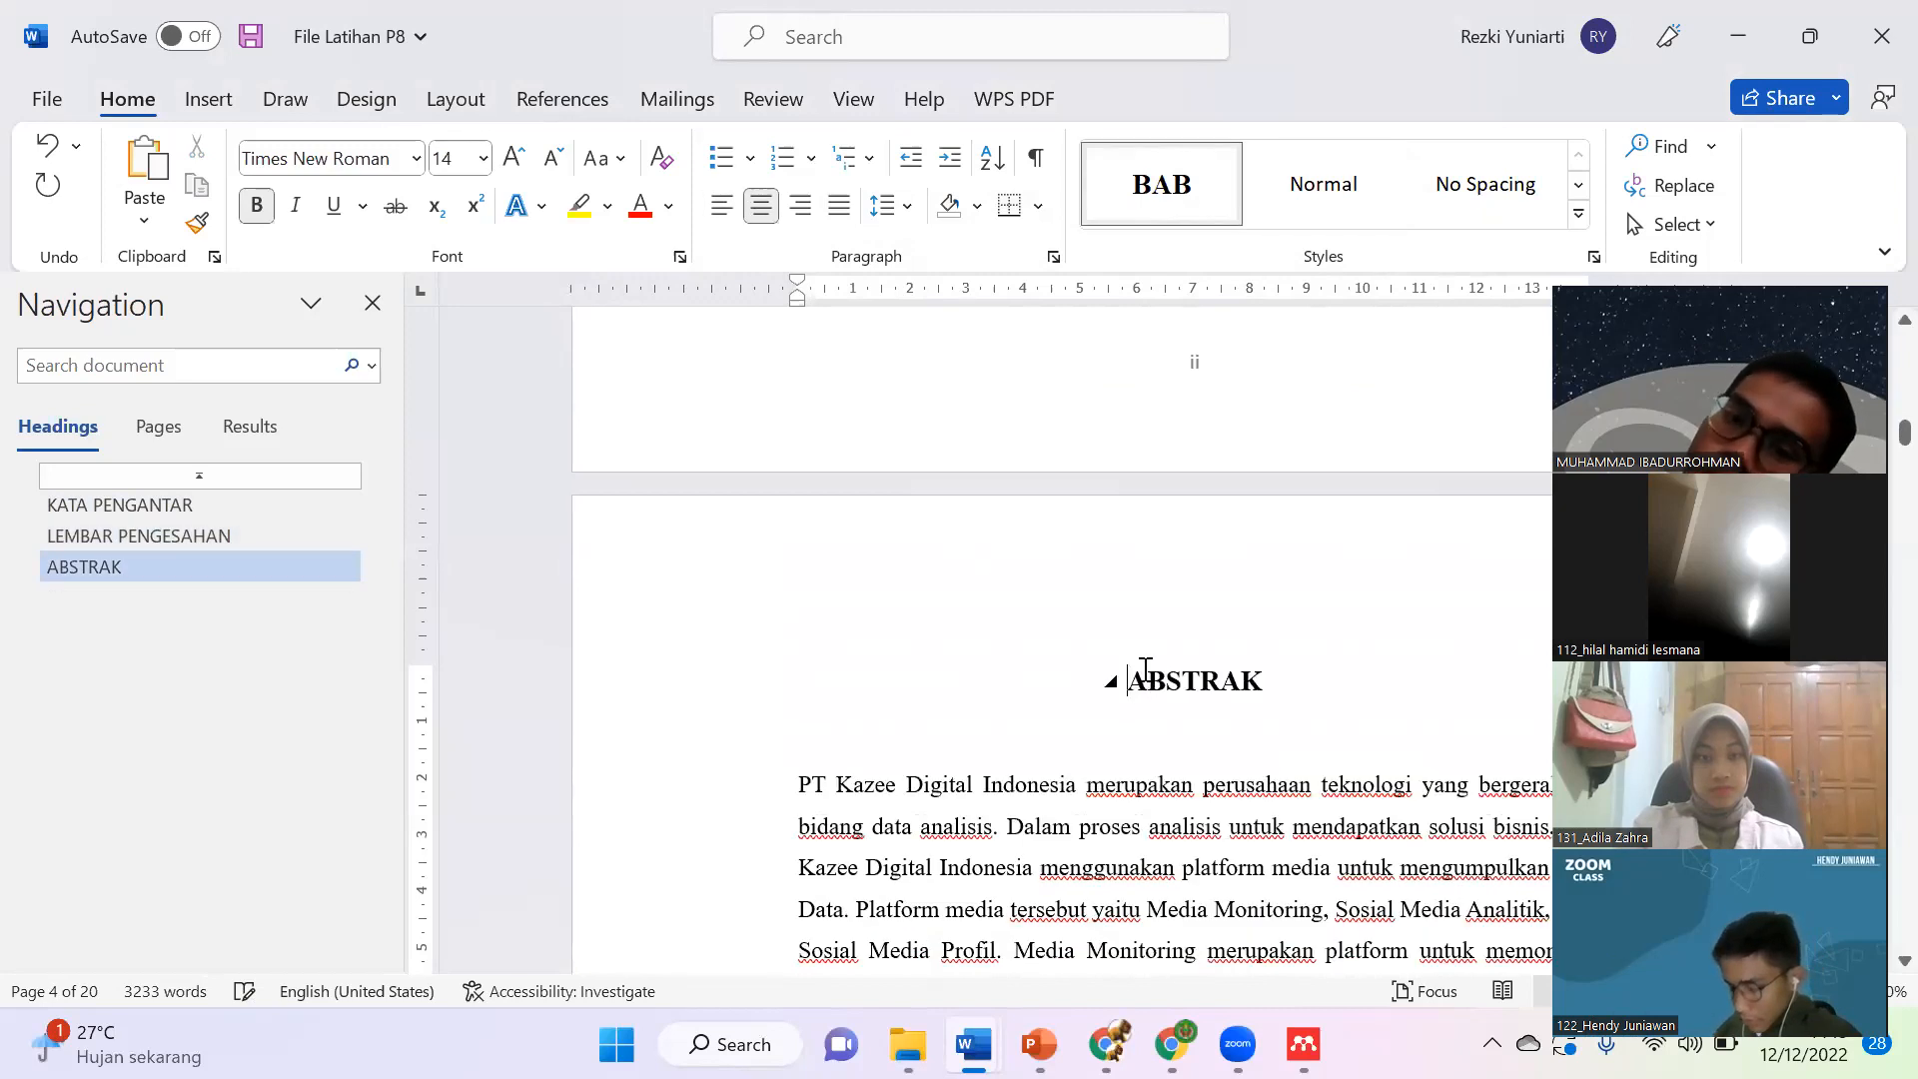
scroll(1146, 669, "up", 15)
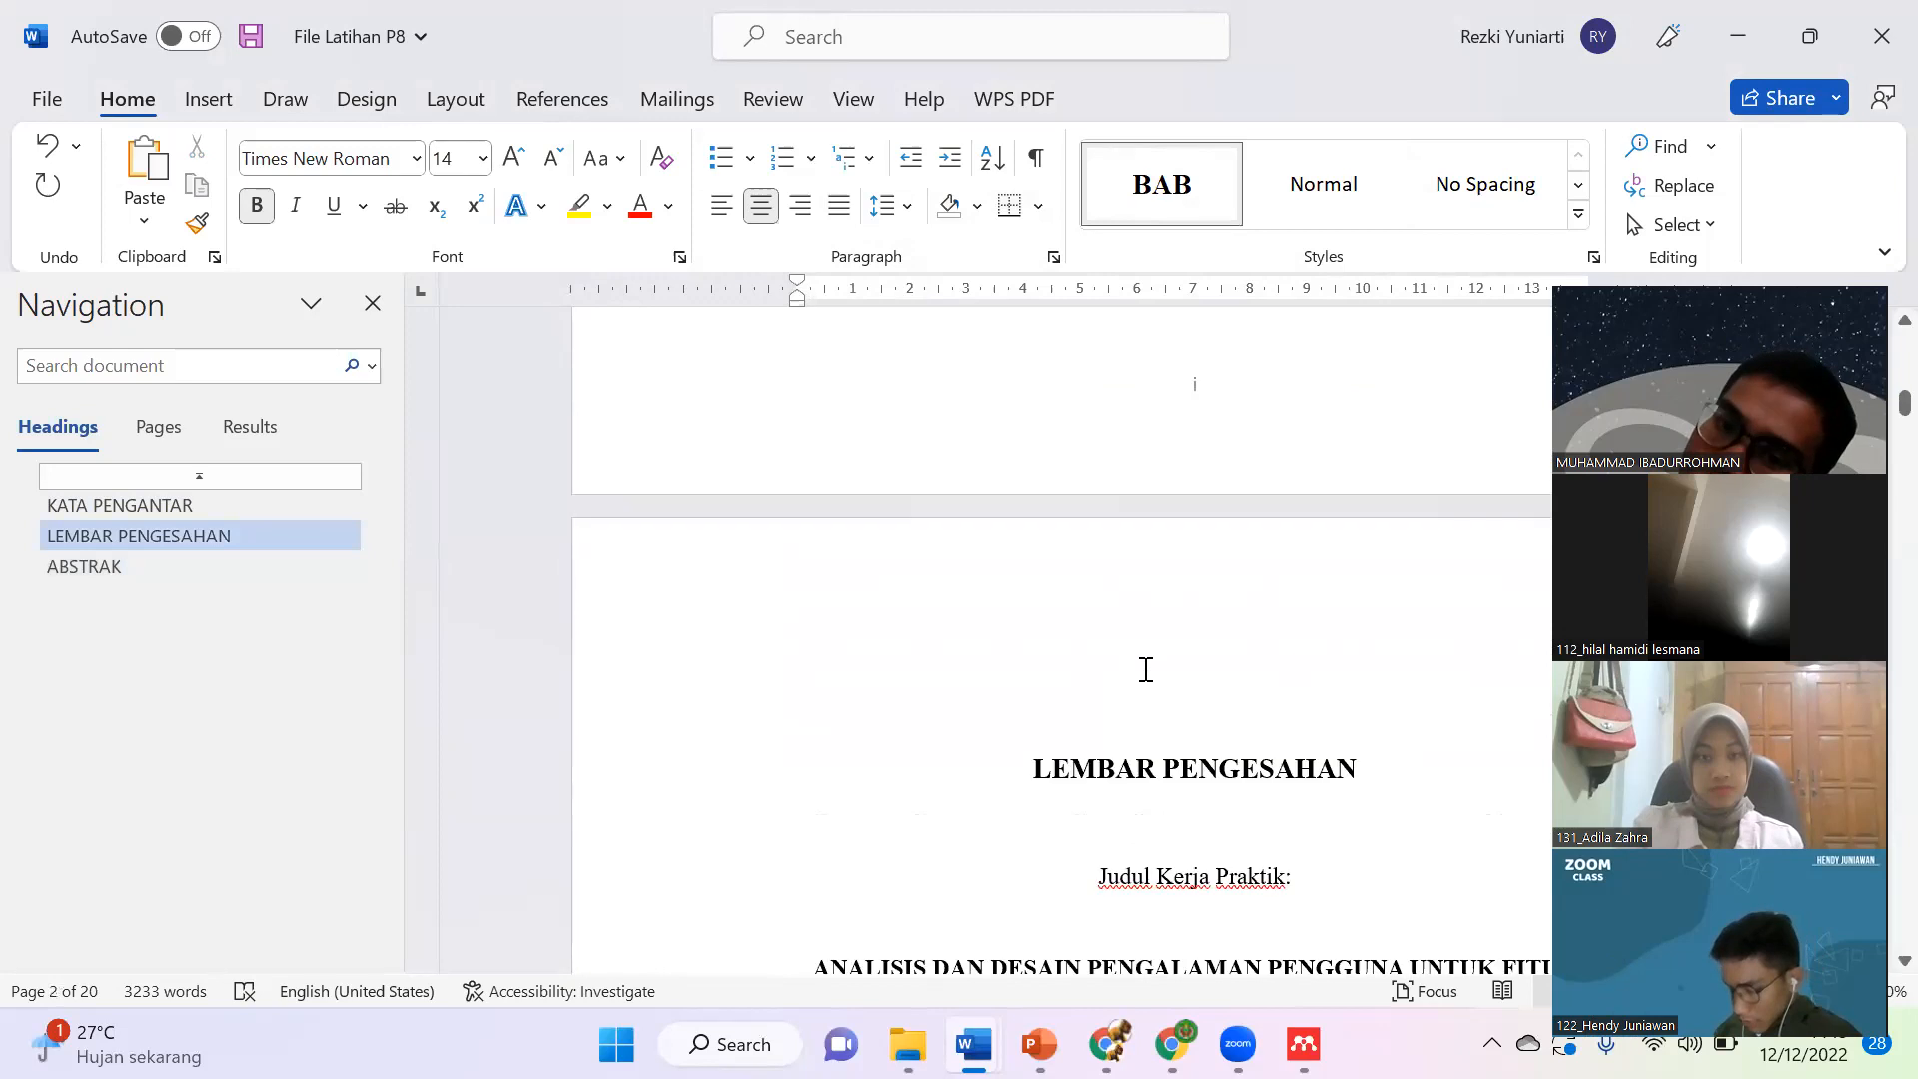
left_click(1146, 669)
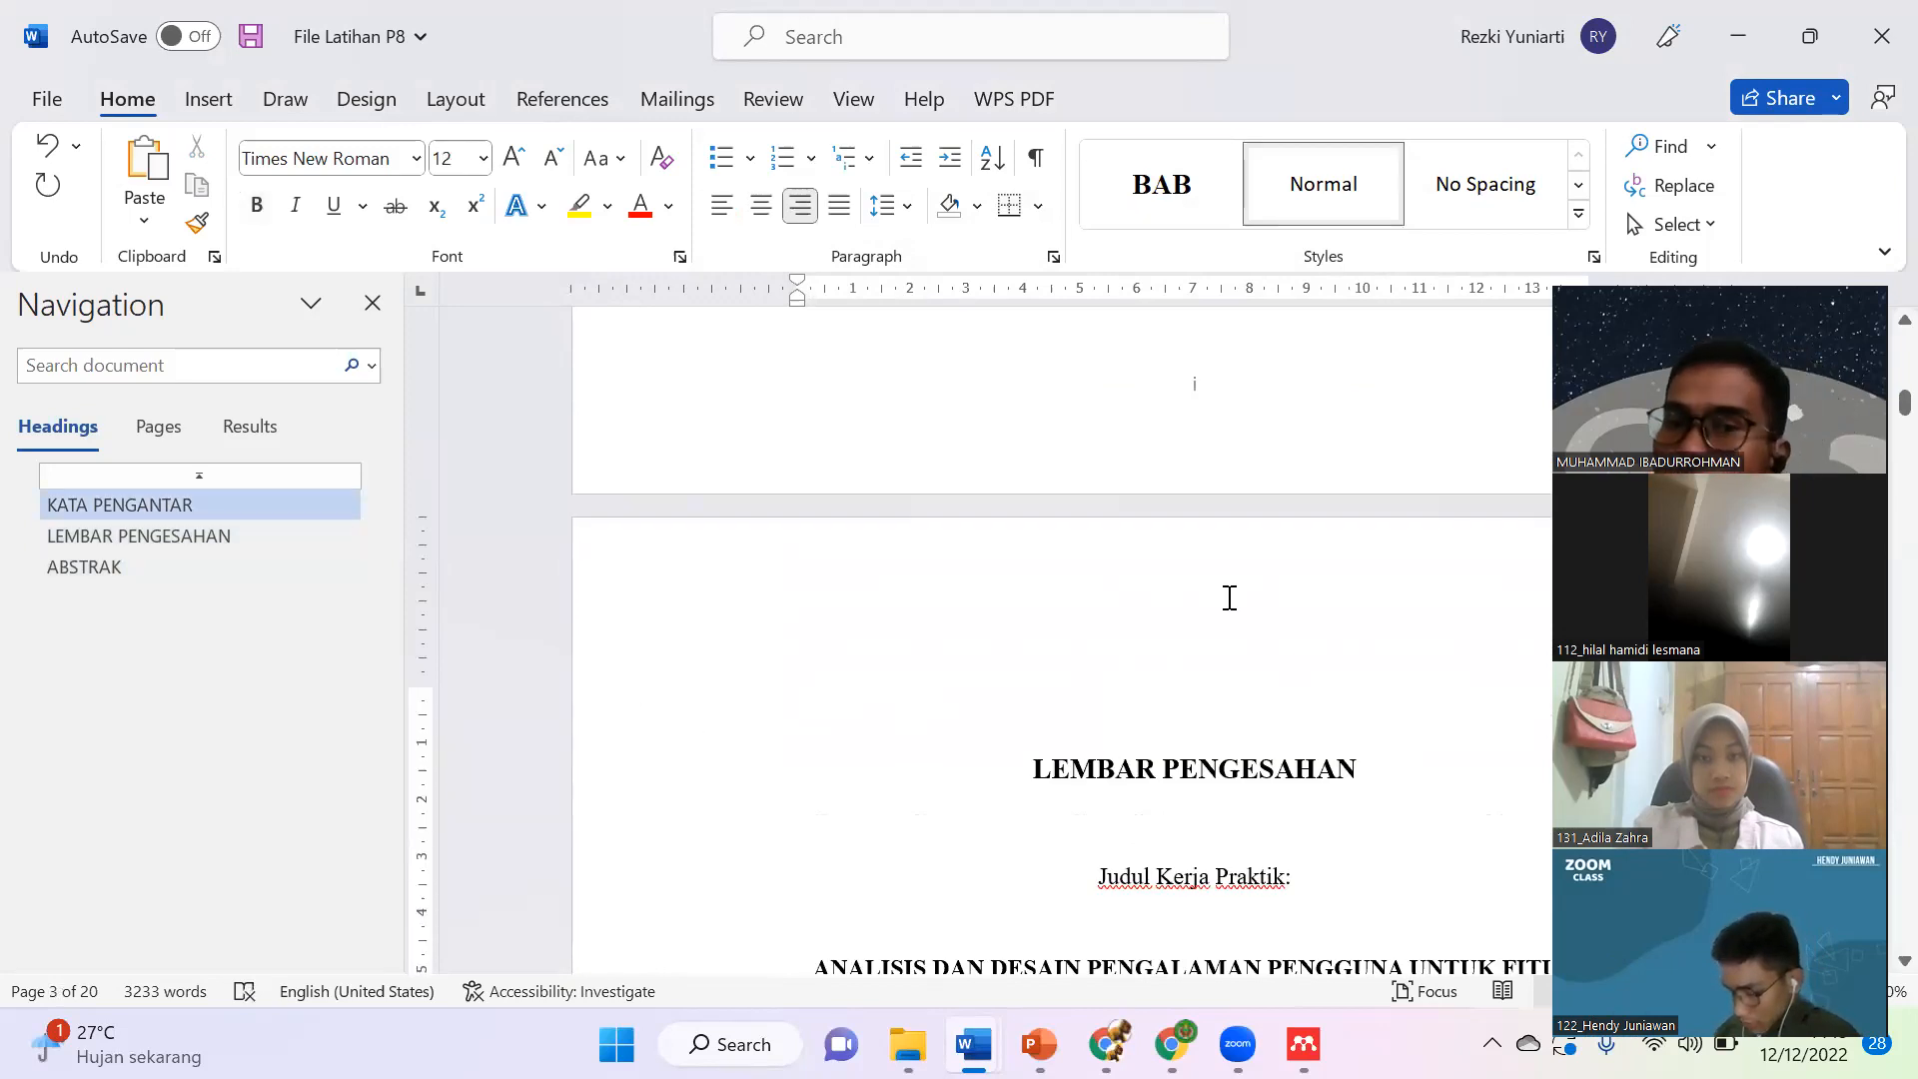
scroll(1239, 585, "up", 5)
scroll(1244, 541, "up", 5)
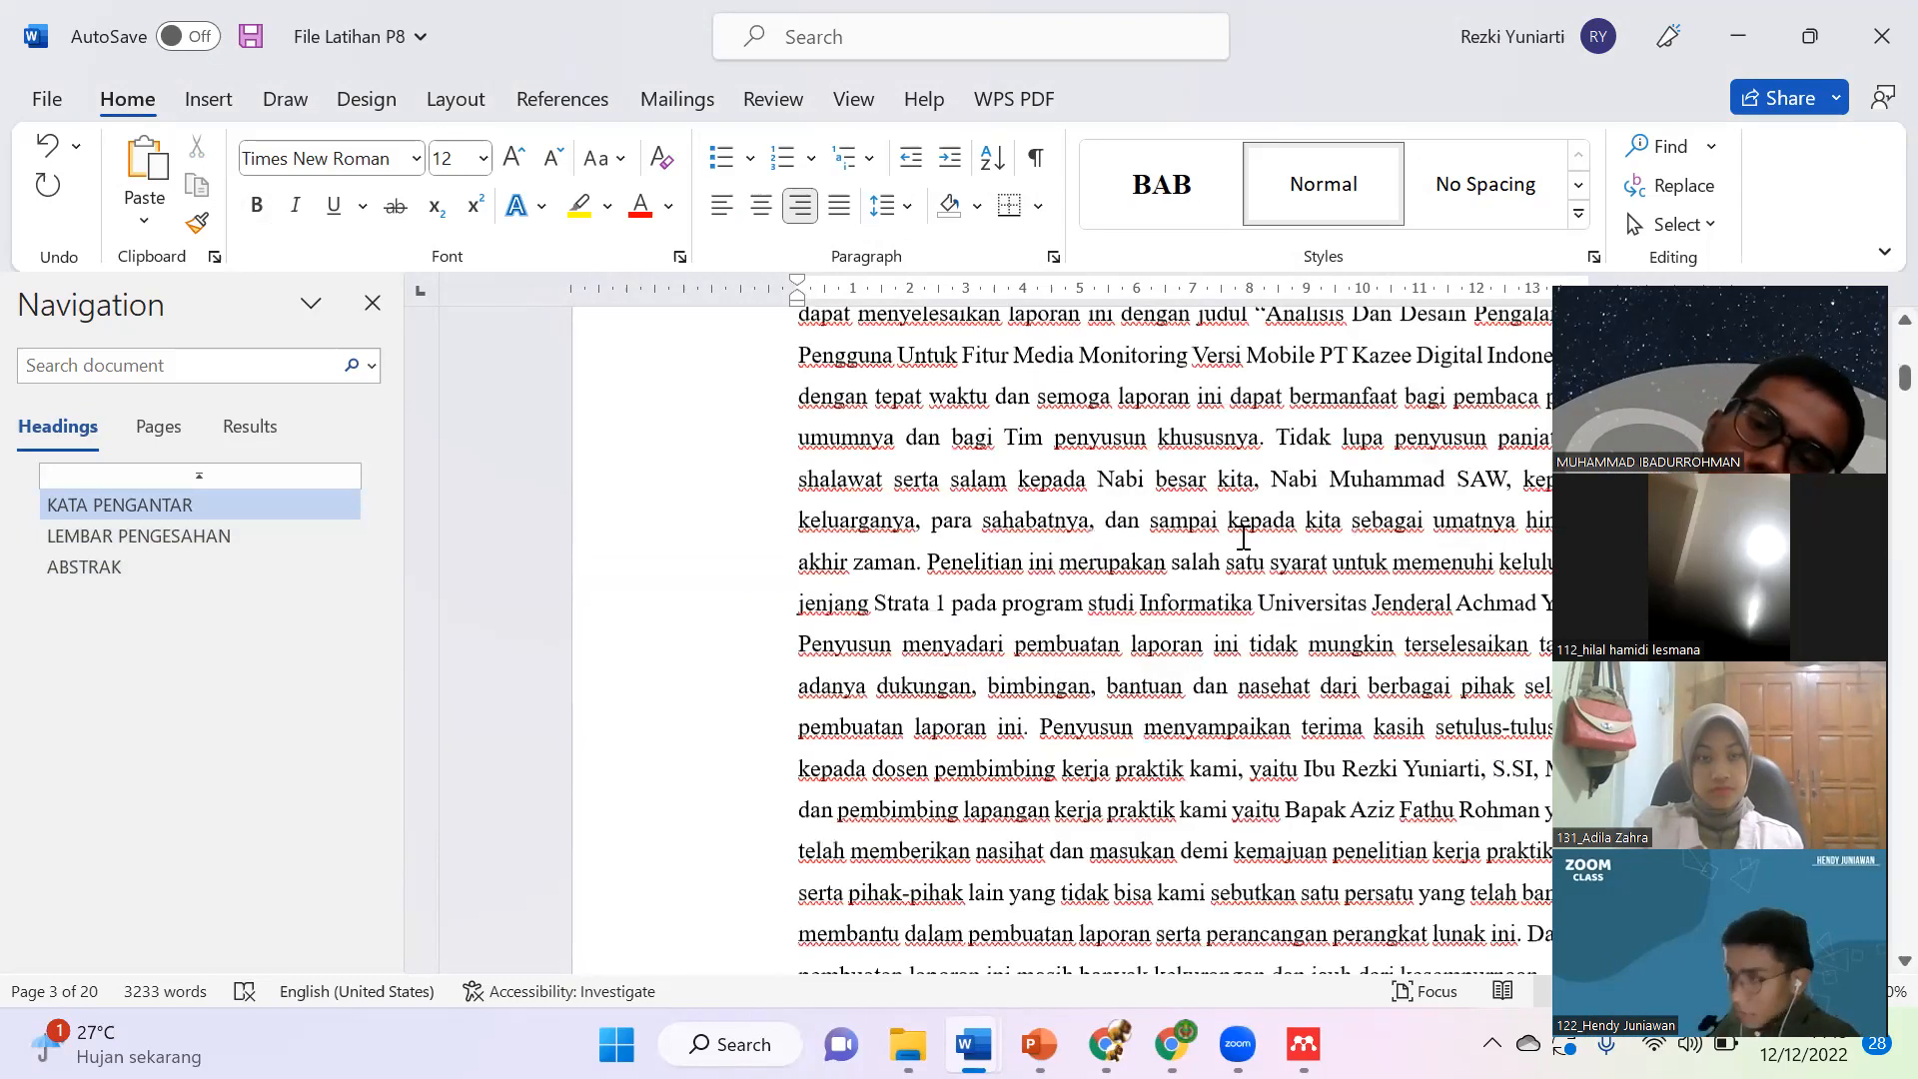
Step: Add empty lines after the abstract text to push the DAFTAR ISI heading onto its own page
scroll(1244, 537, "down", 15)
scroll(1244, 537, "down", 12)
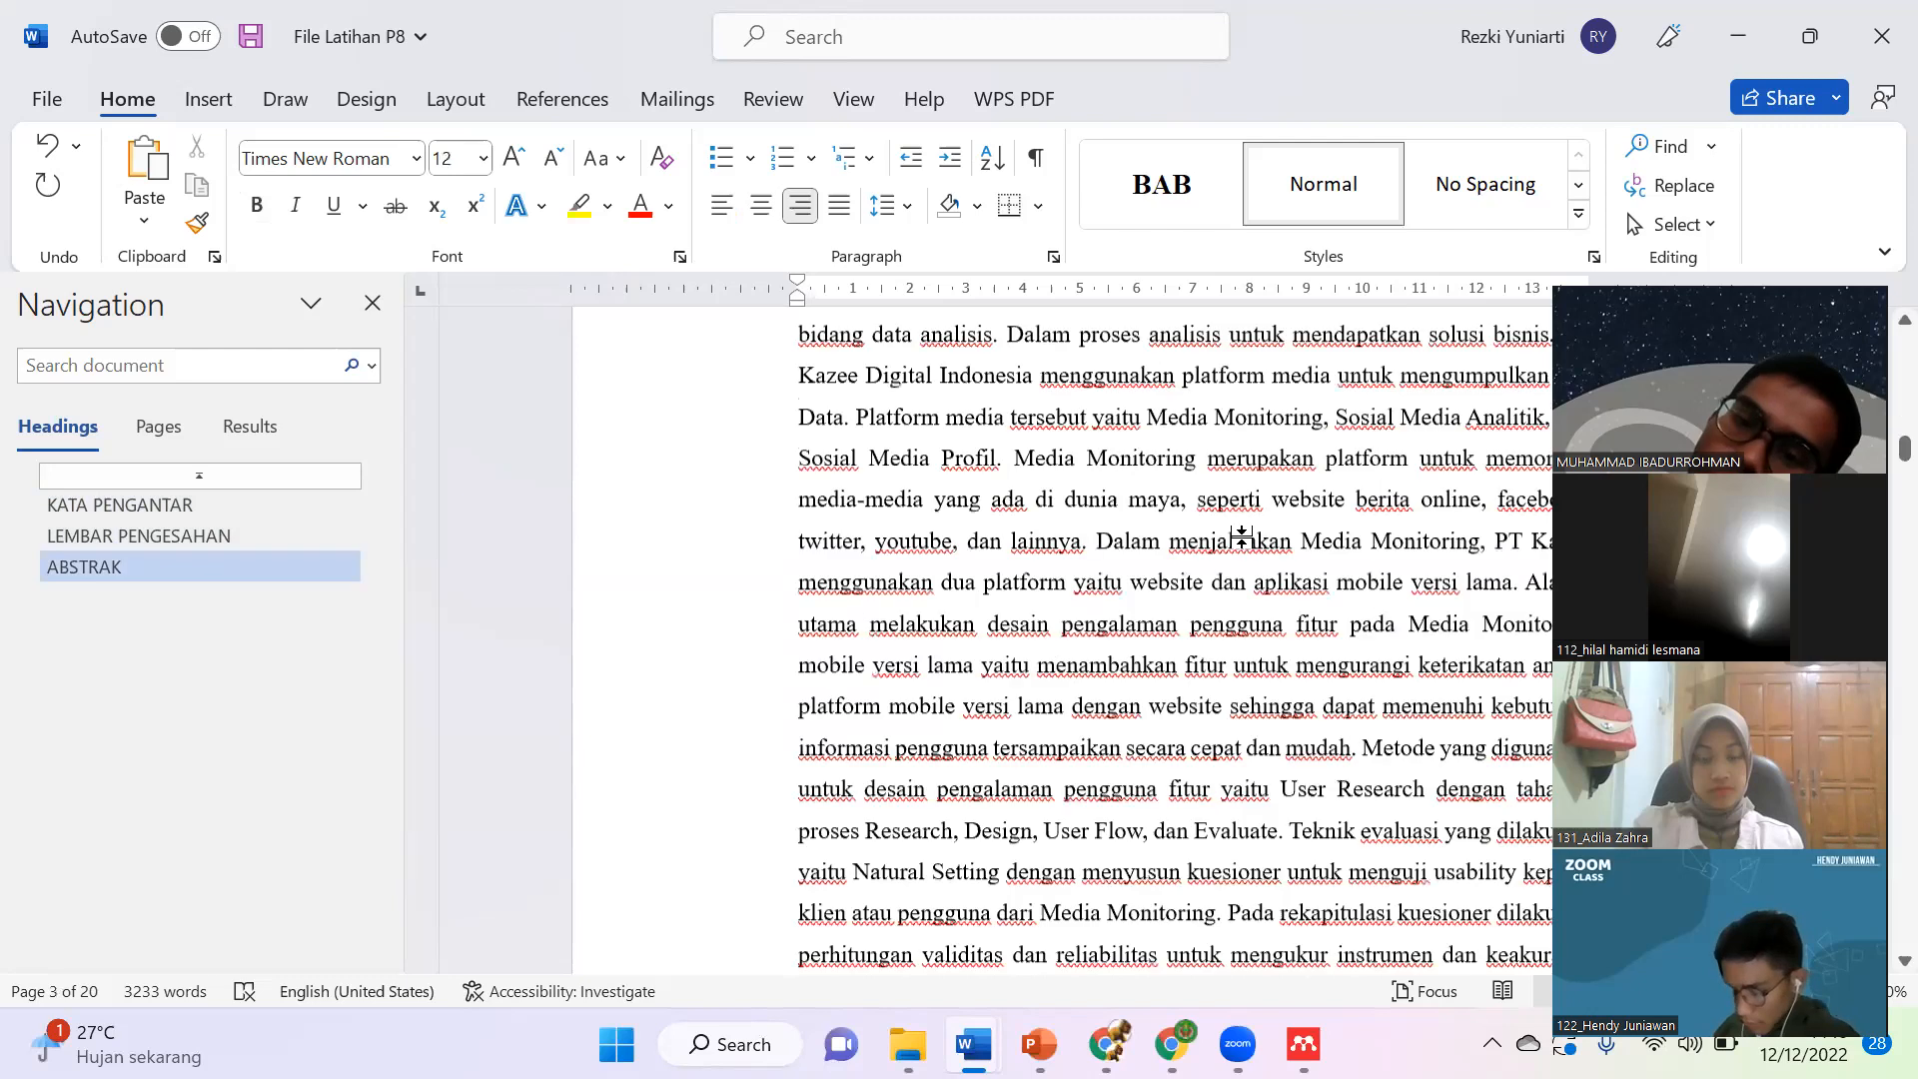
scroll(1299, 399, "down", 10)
left_click(1299, 399)
key("Return")
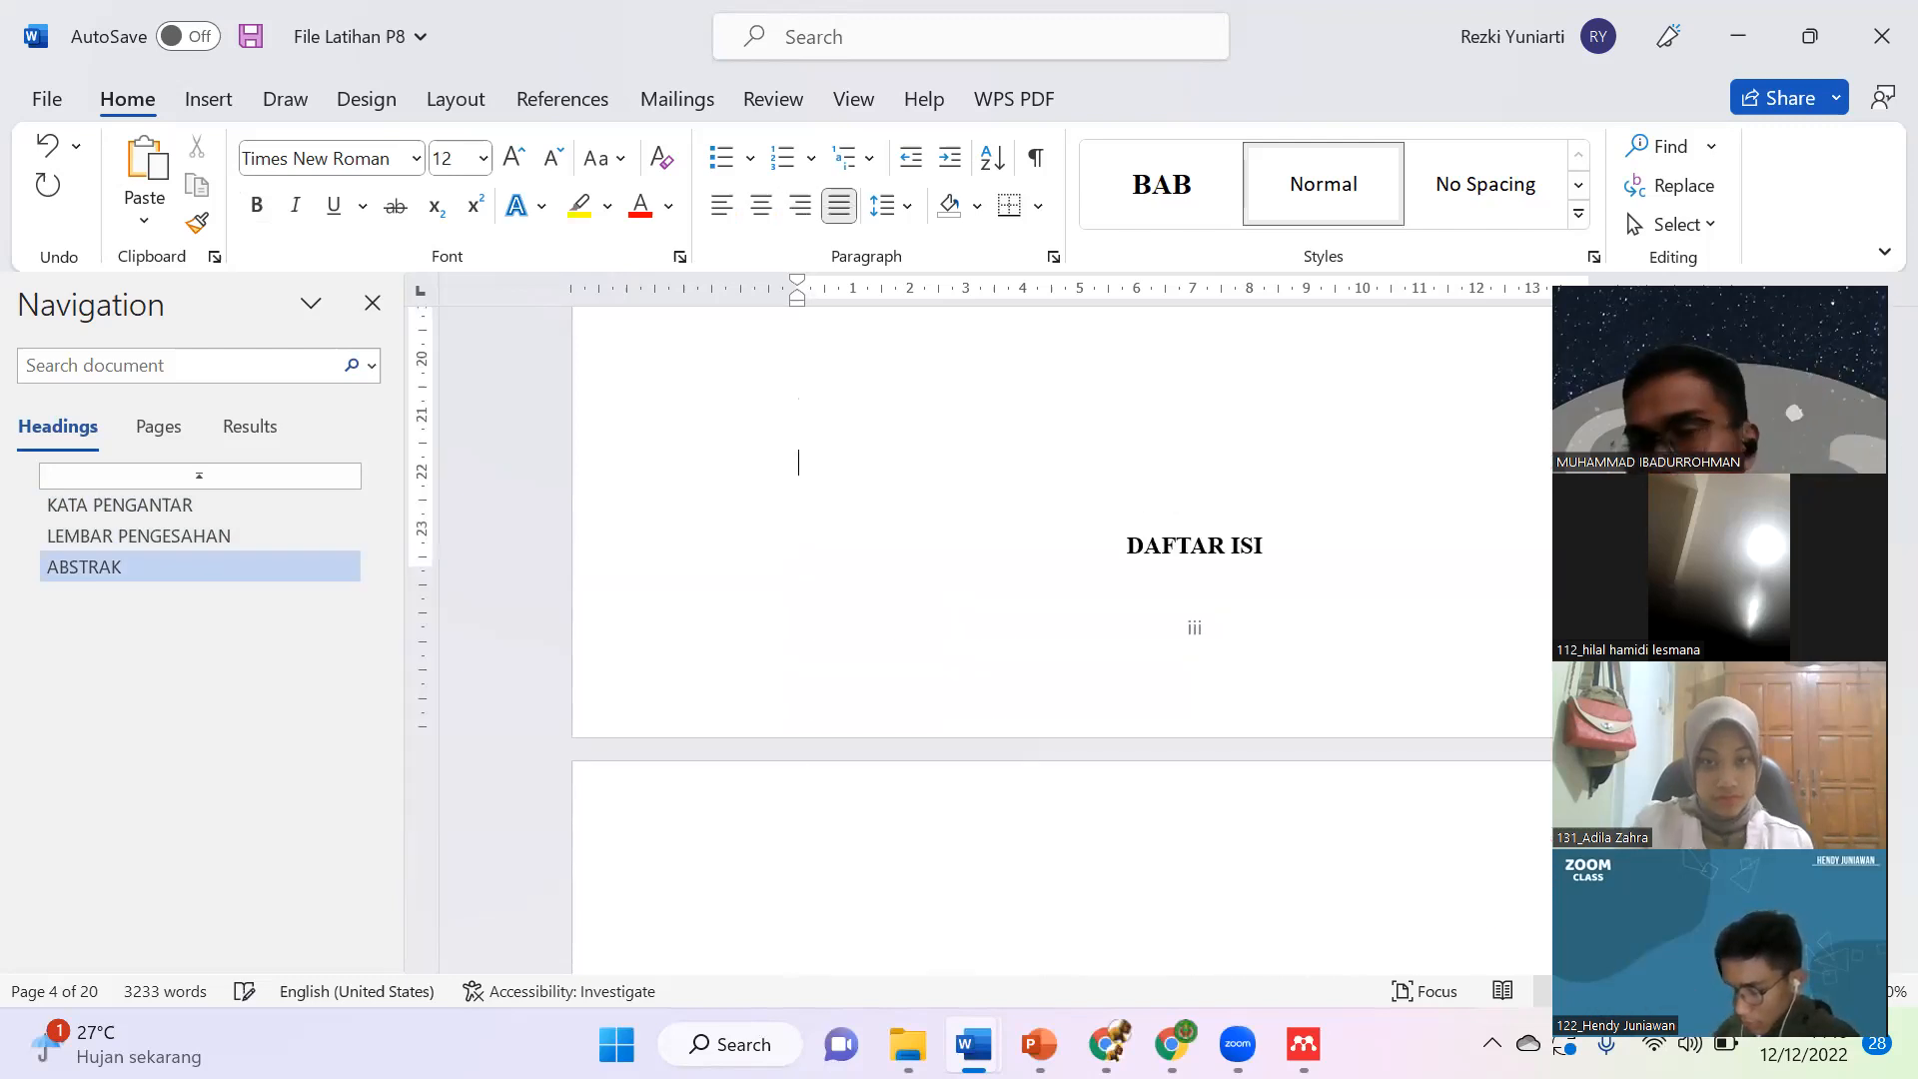
key("Return")
scroll(1056, 686, "down", 3)
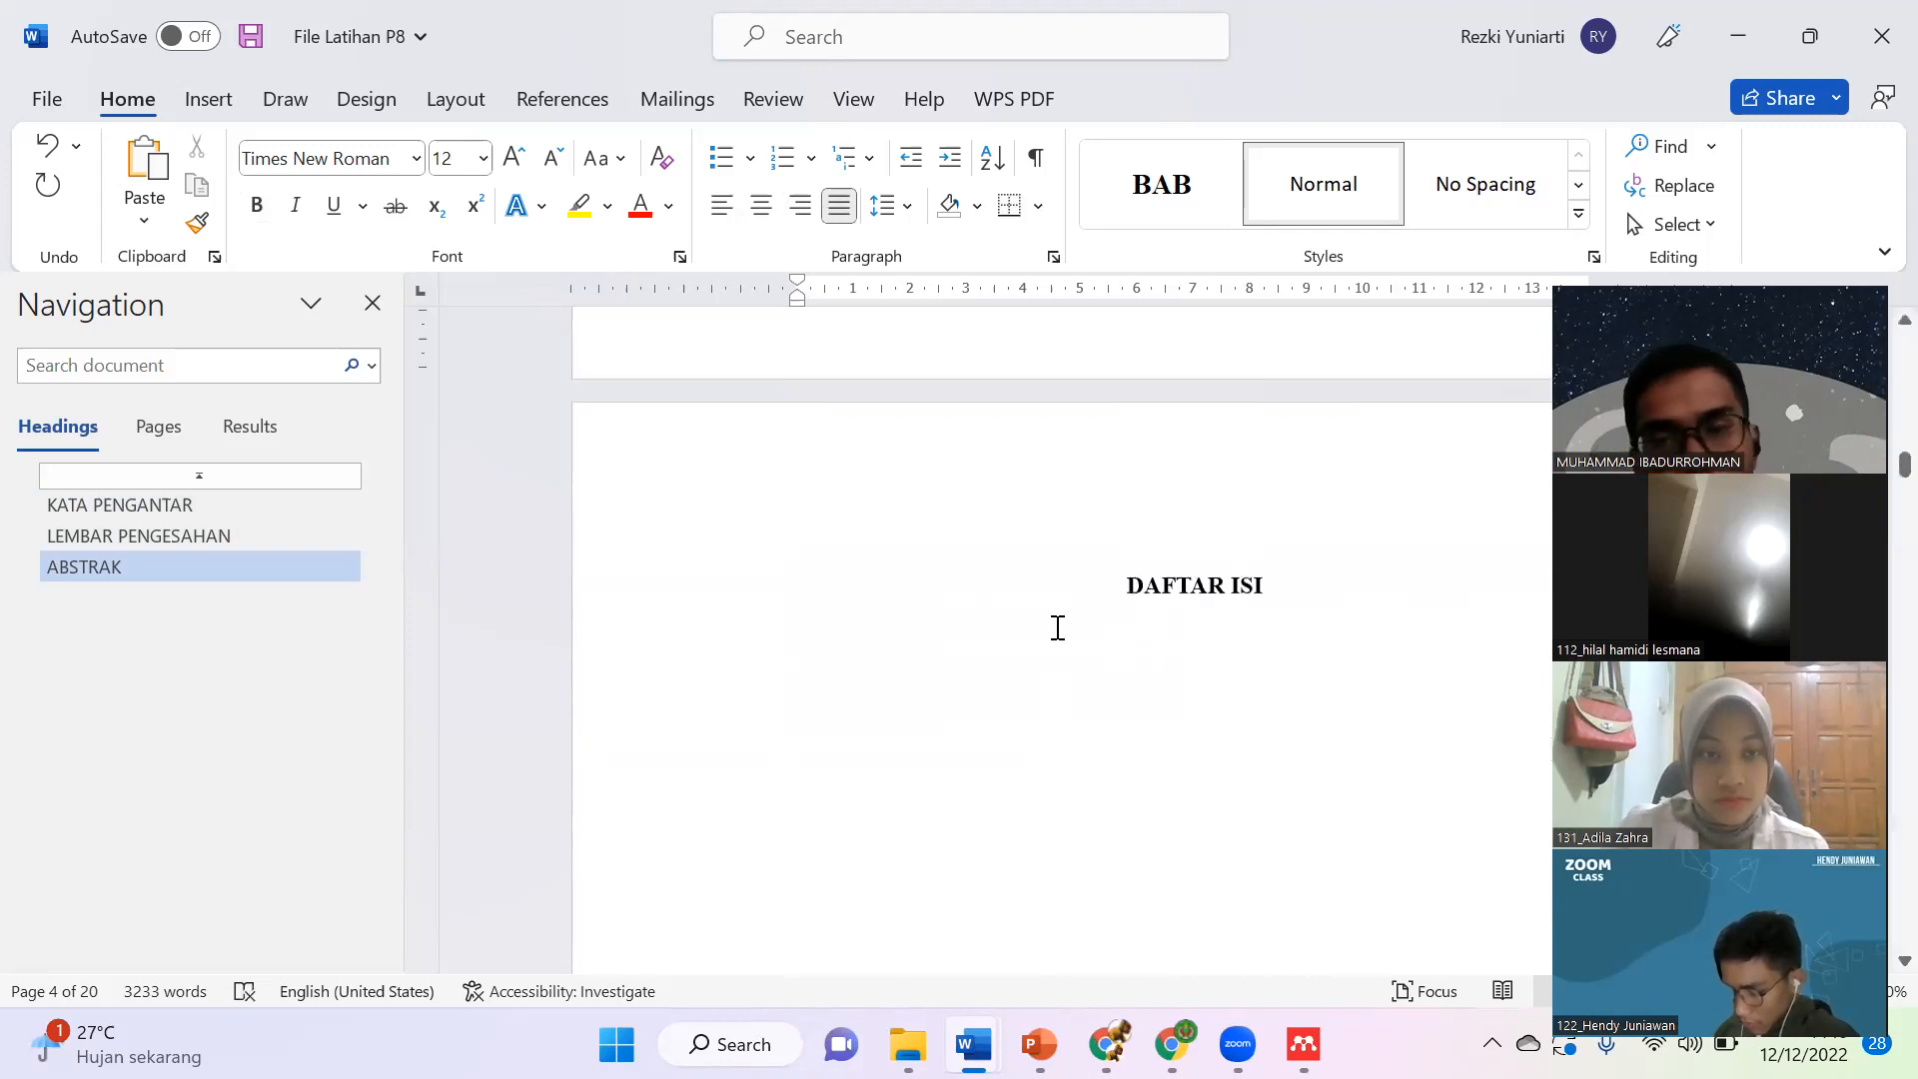
Step: Apply the BAB style to the DAFTAR ISI and DAFTAR GAMBAR headings
left_click(1111, 585)
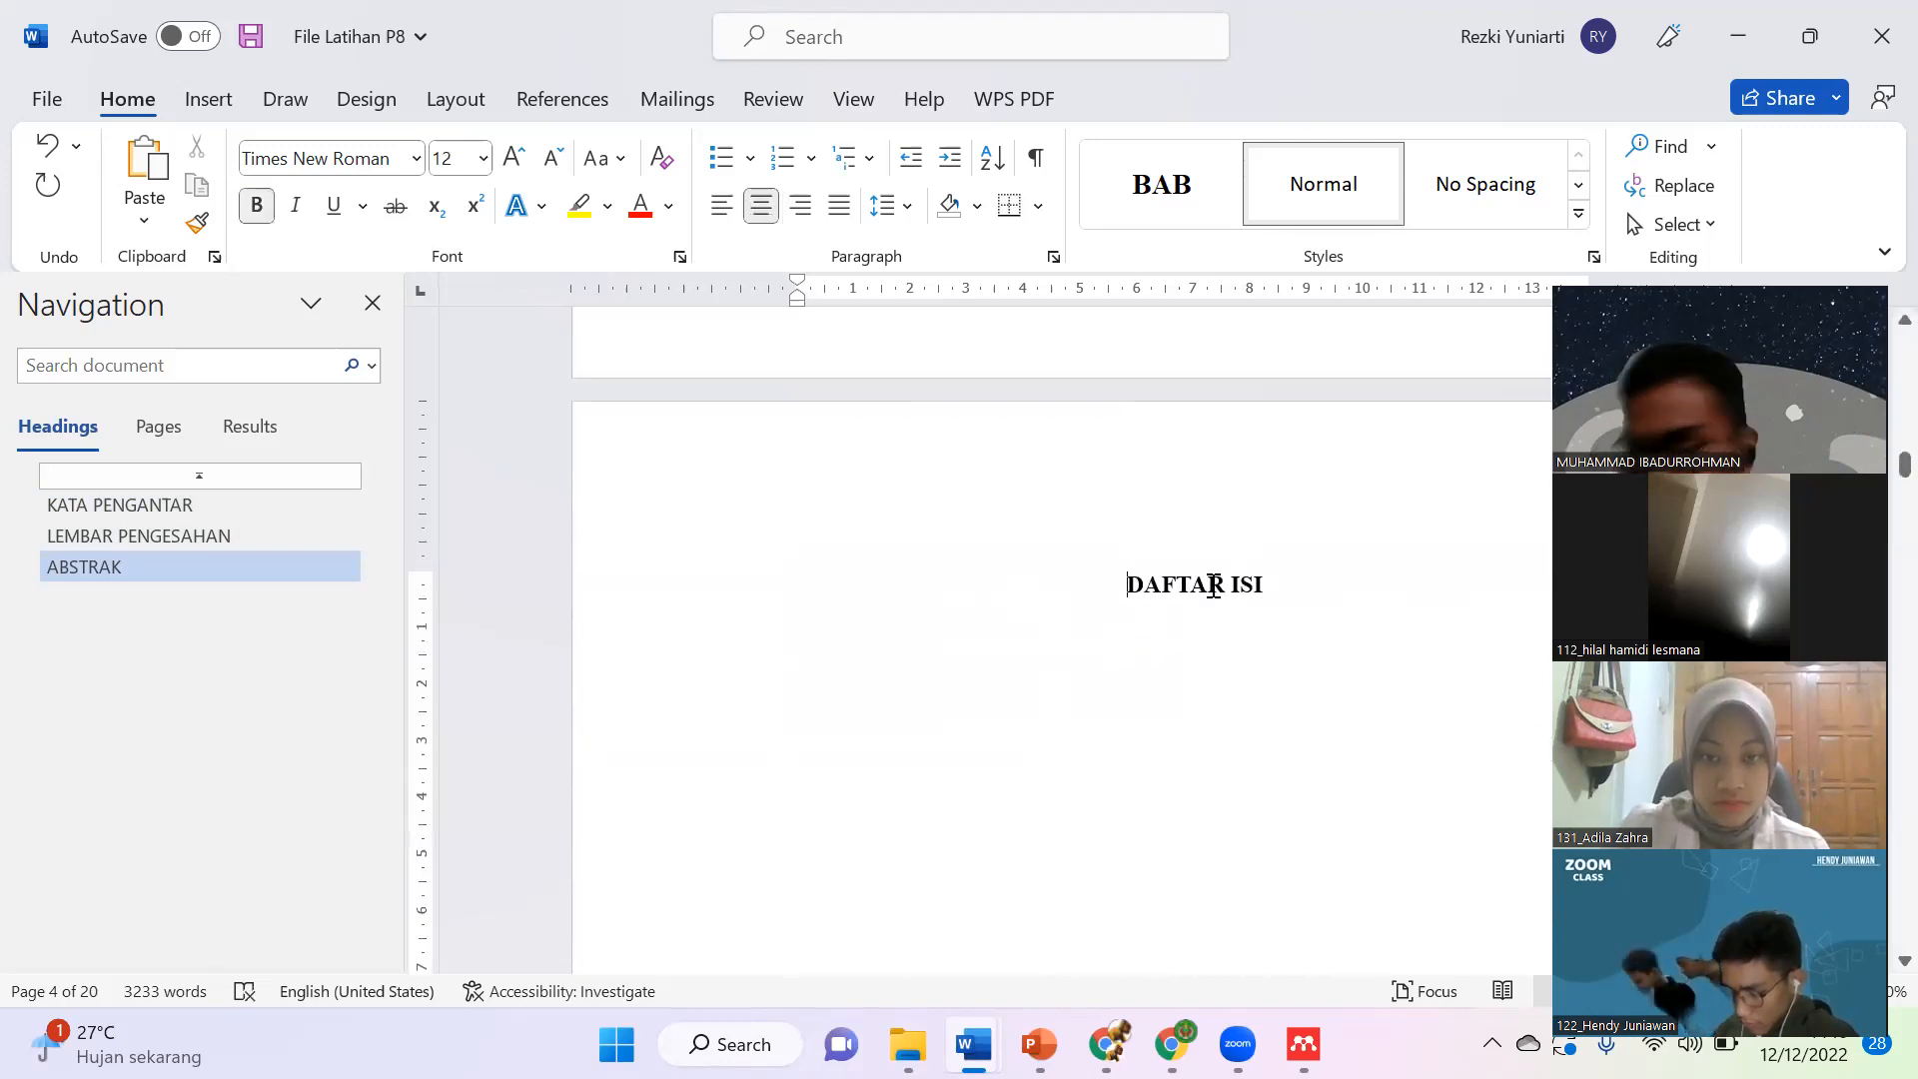
left_click(1156, 181)
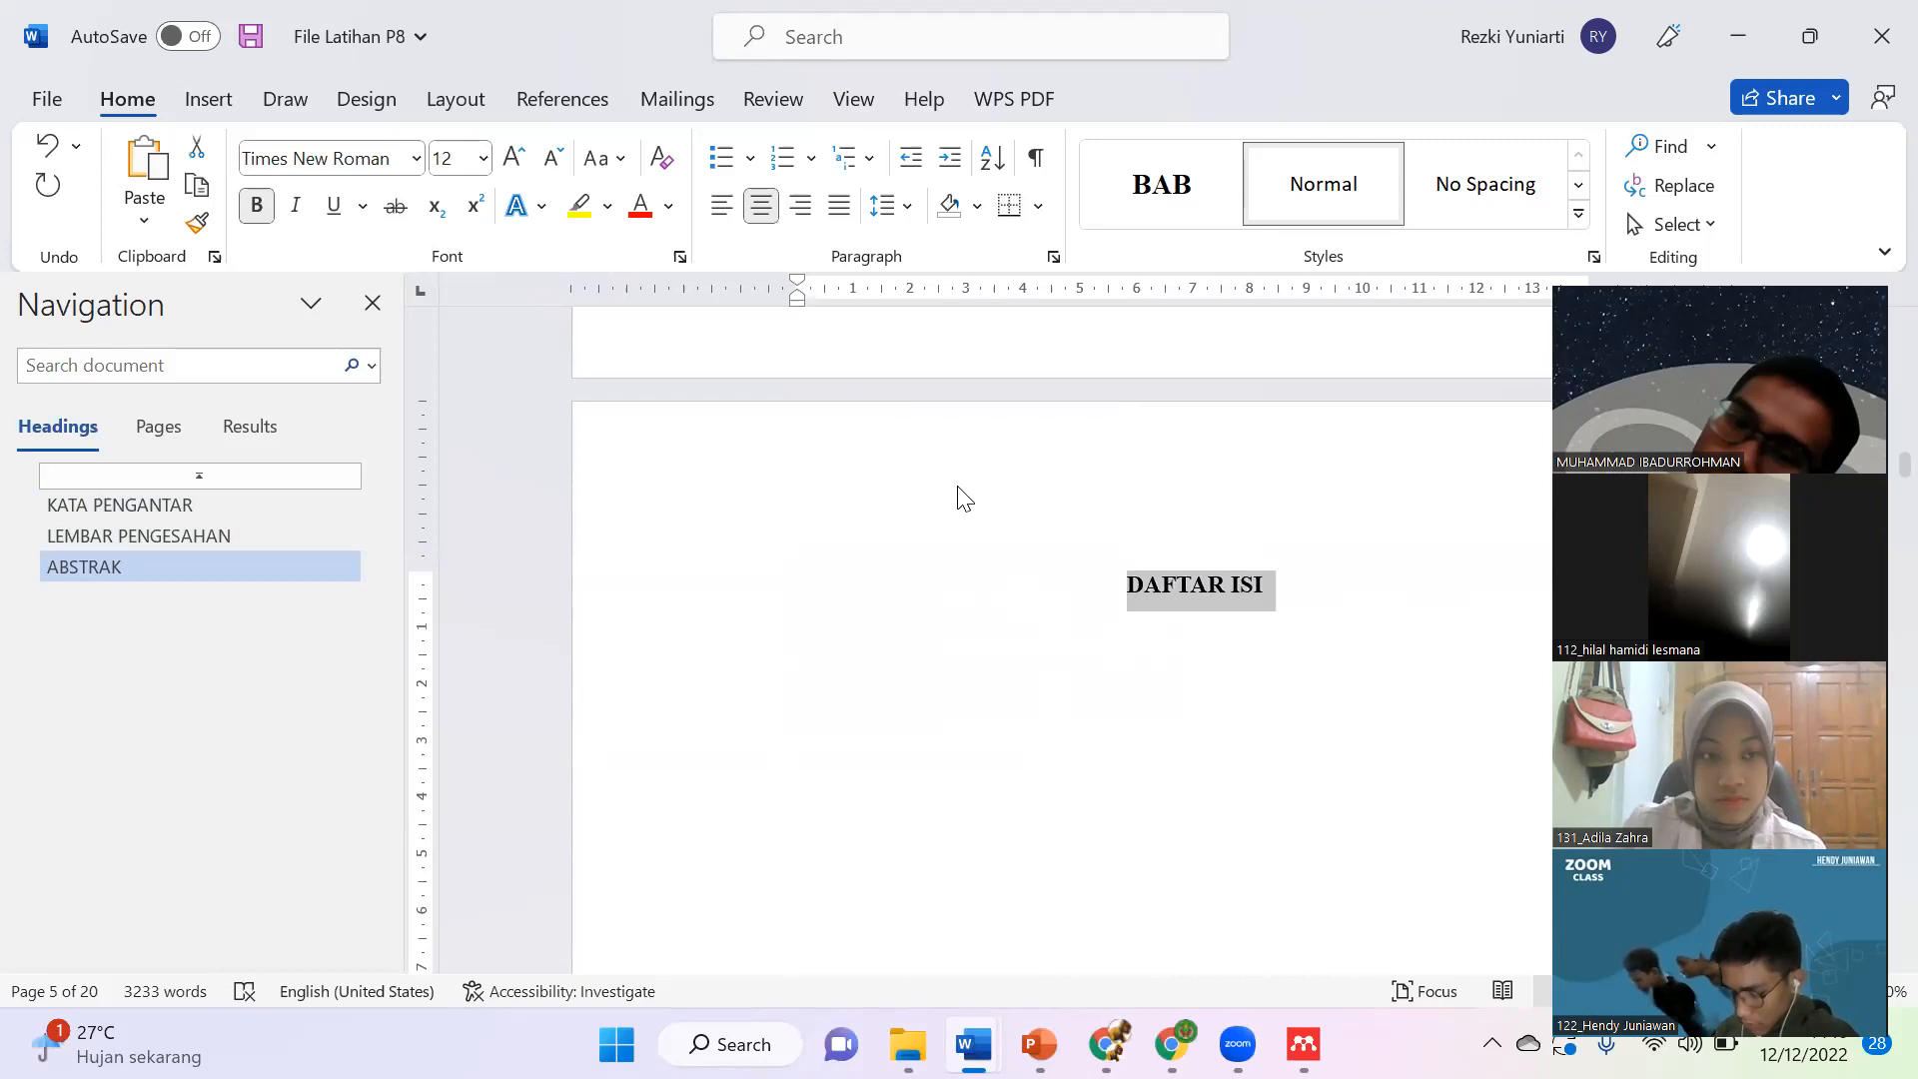
scroll(946, 615, "down", 3)
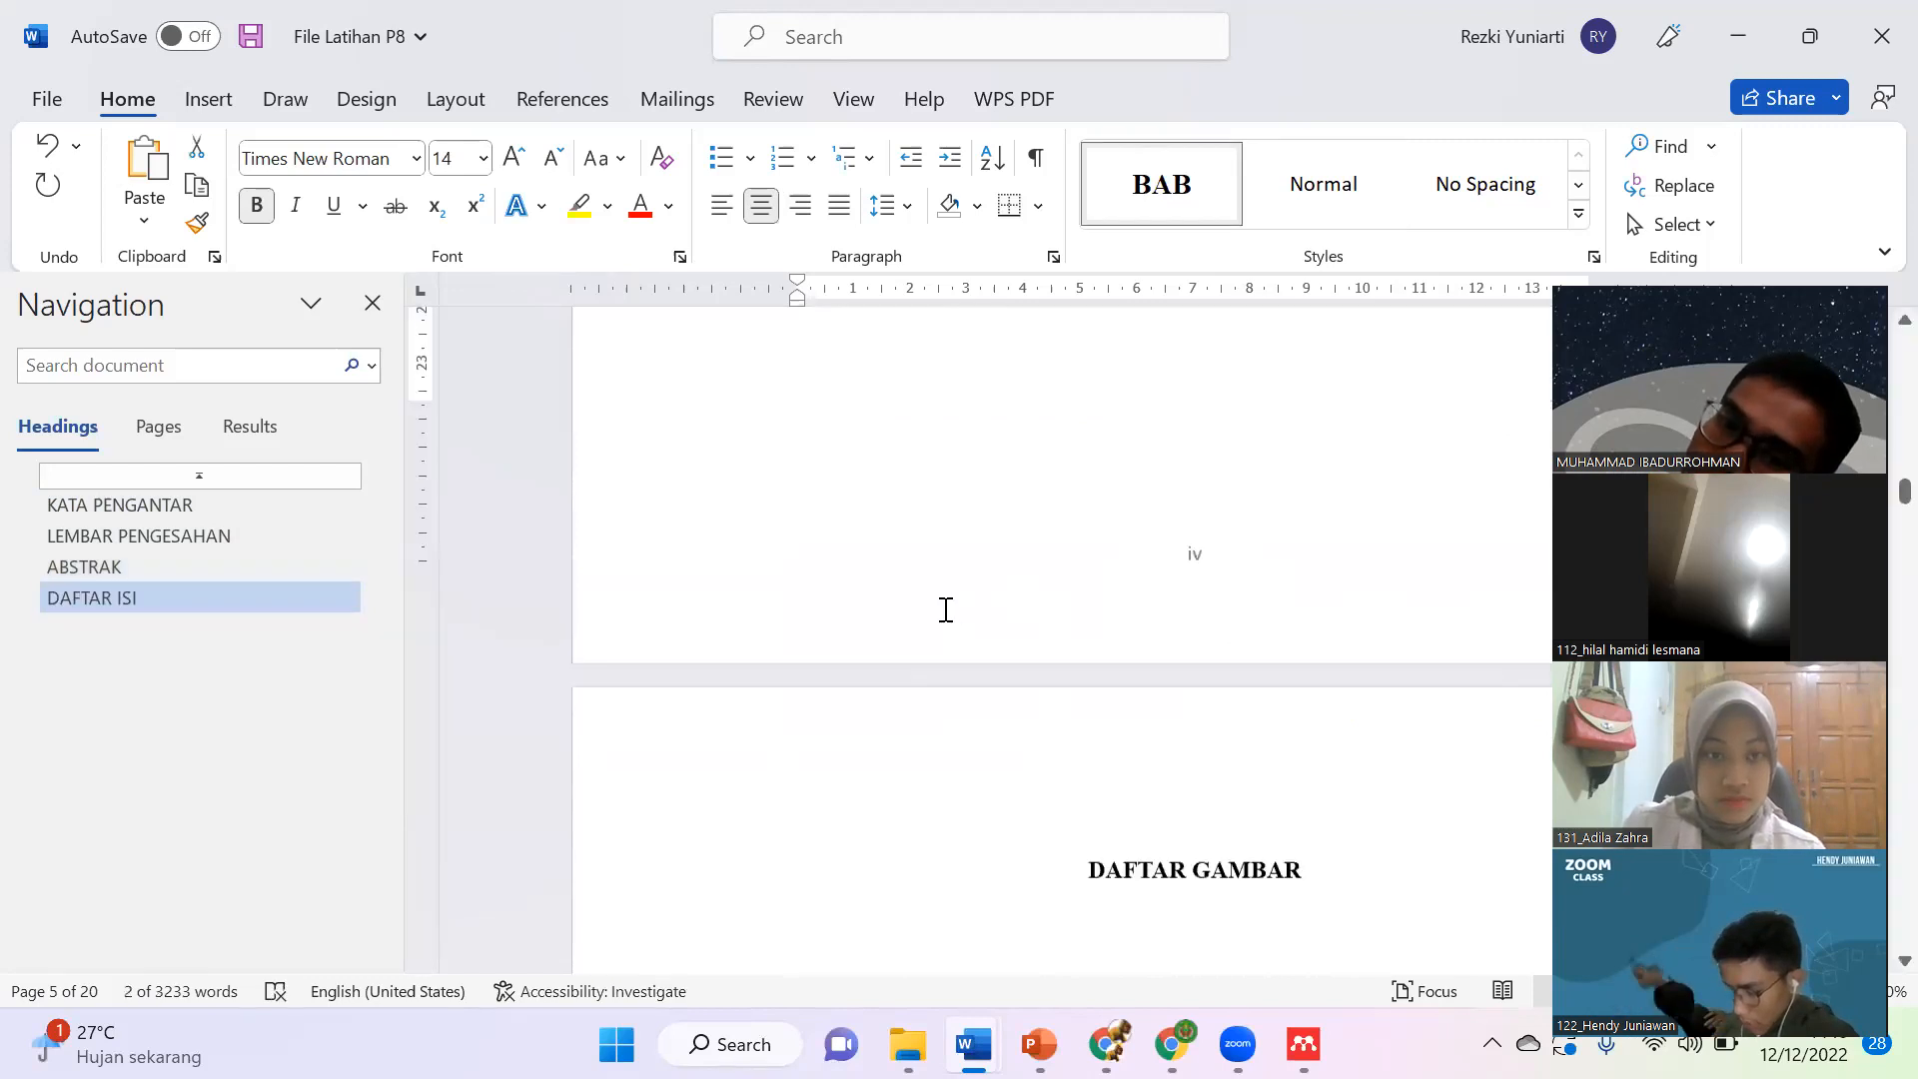
left_click(900, 789)
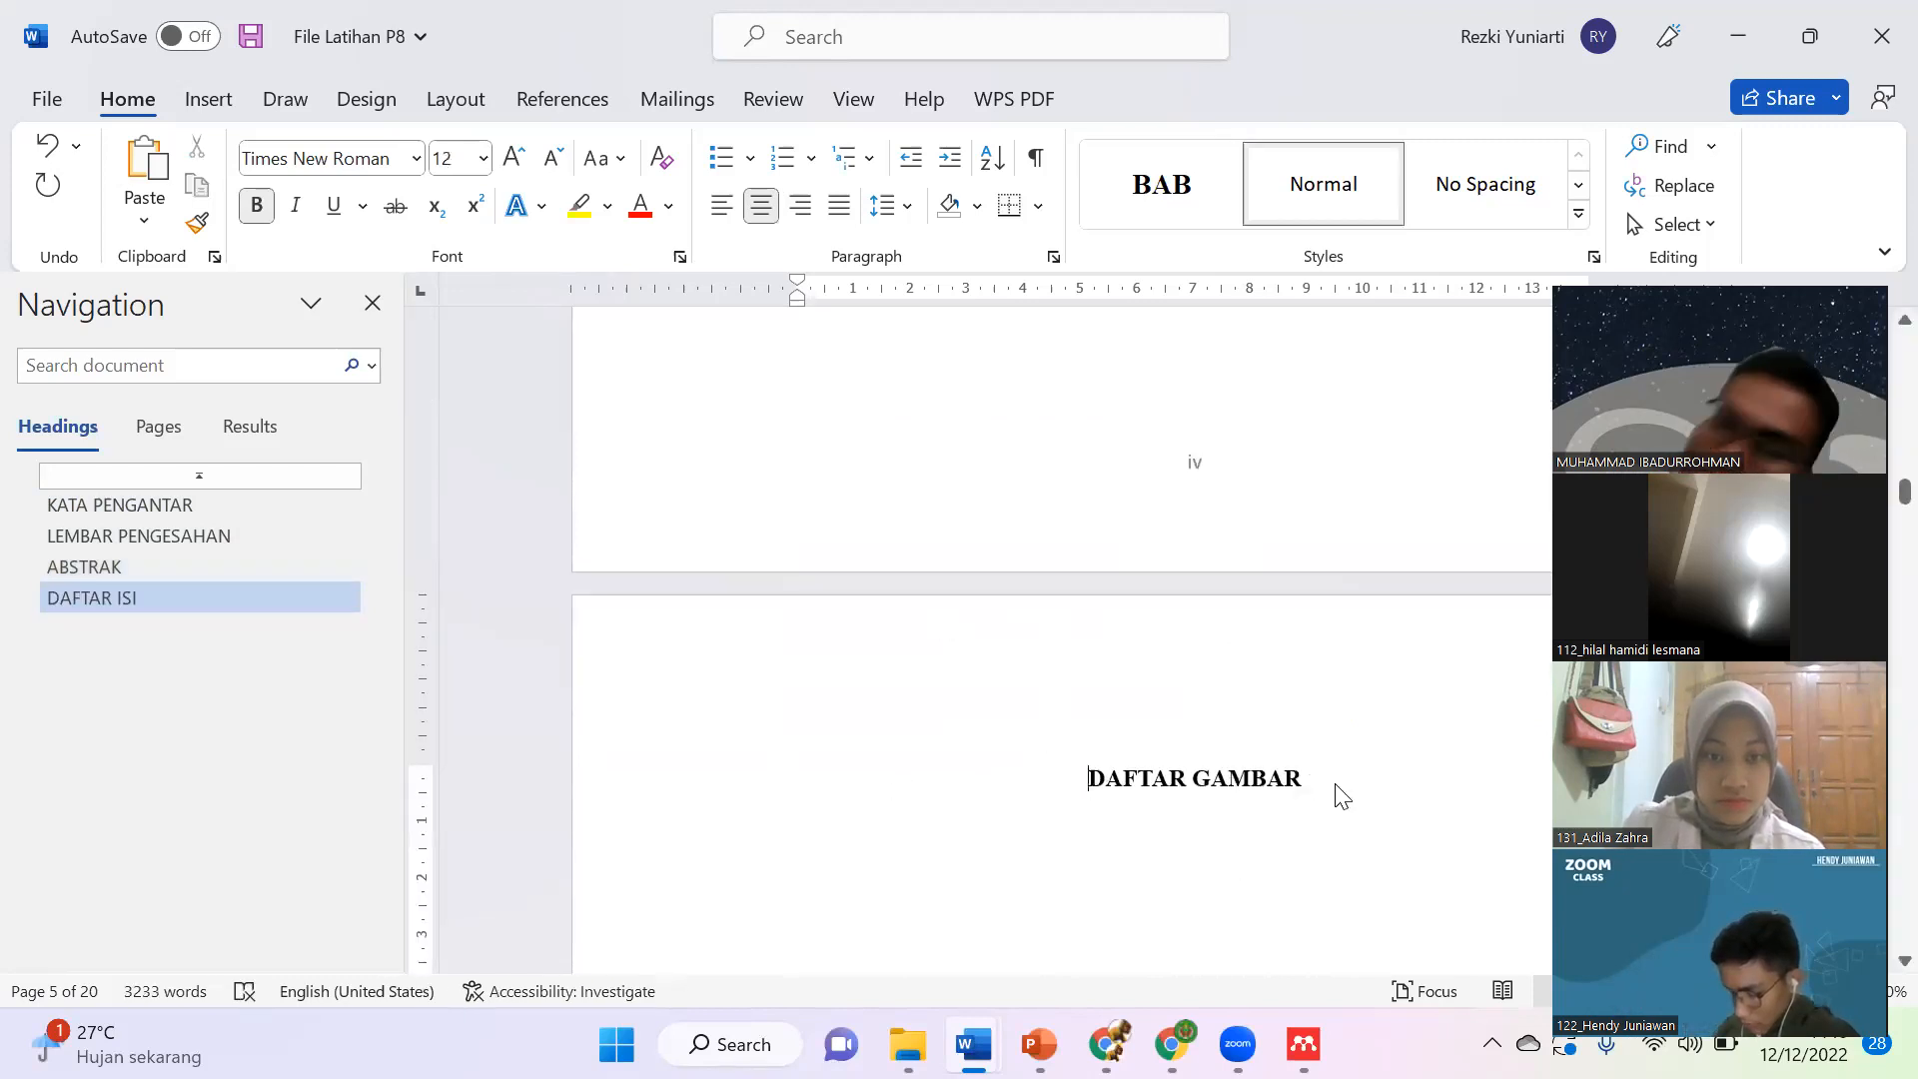
key("shift+End")
left_click(1149, 190)
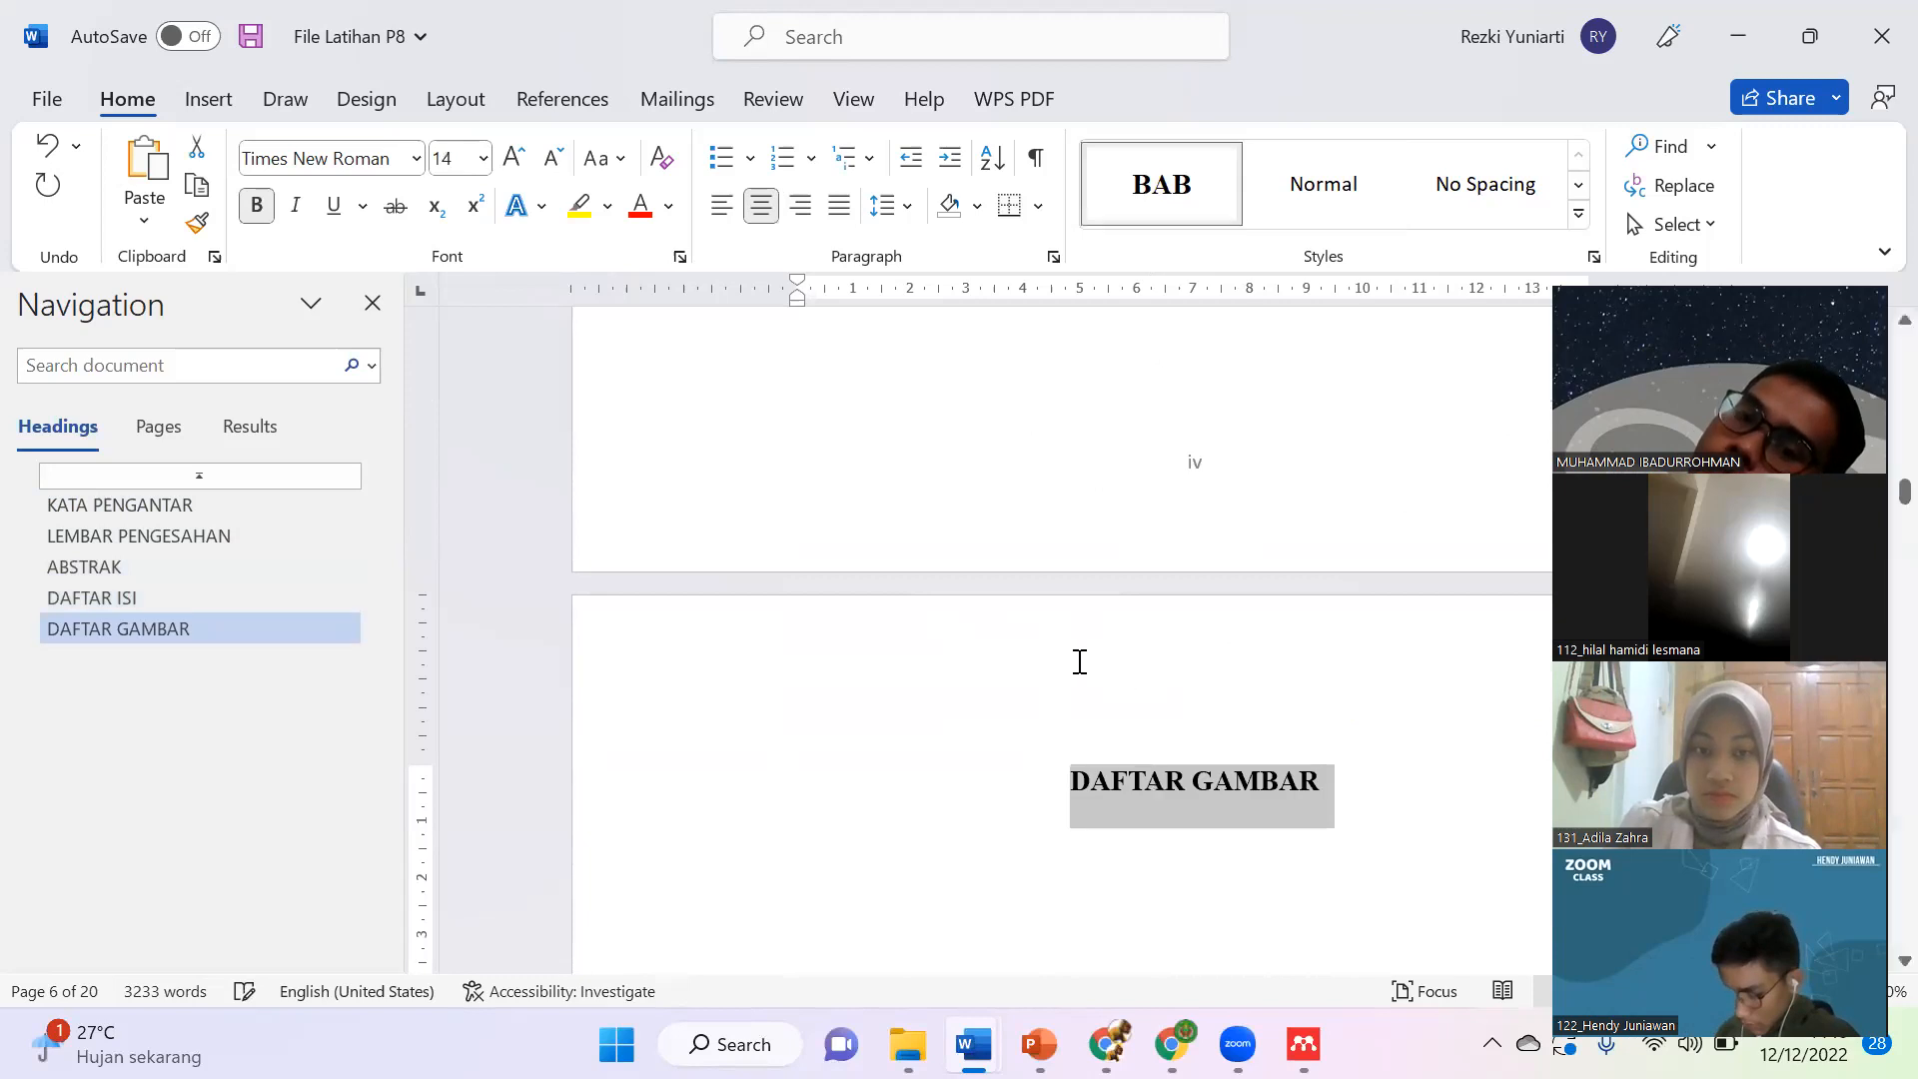
Step: Apply the BAB style to the DAFTAR TABEL and DAFTAR SINGKATAN headings
scroll(1079, 664, "down", 10)
scroll(1077, 629, "down", 5)
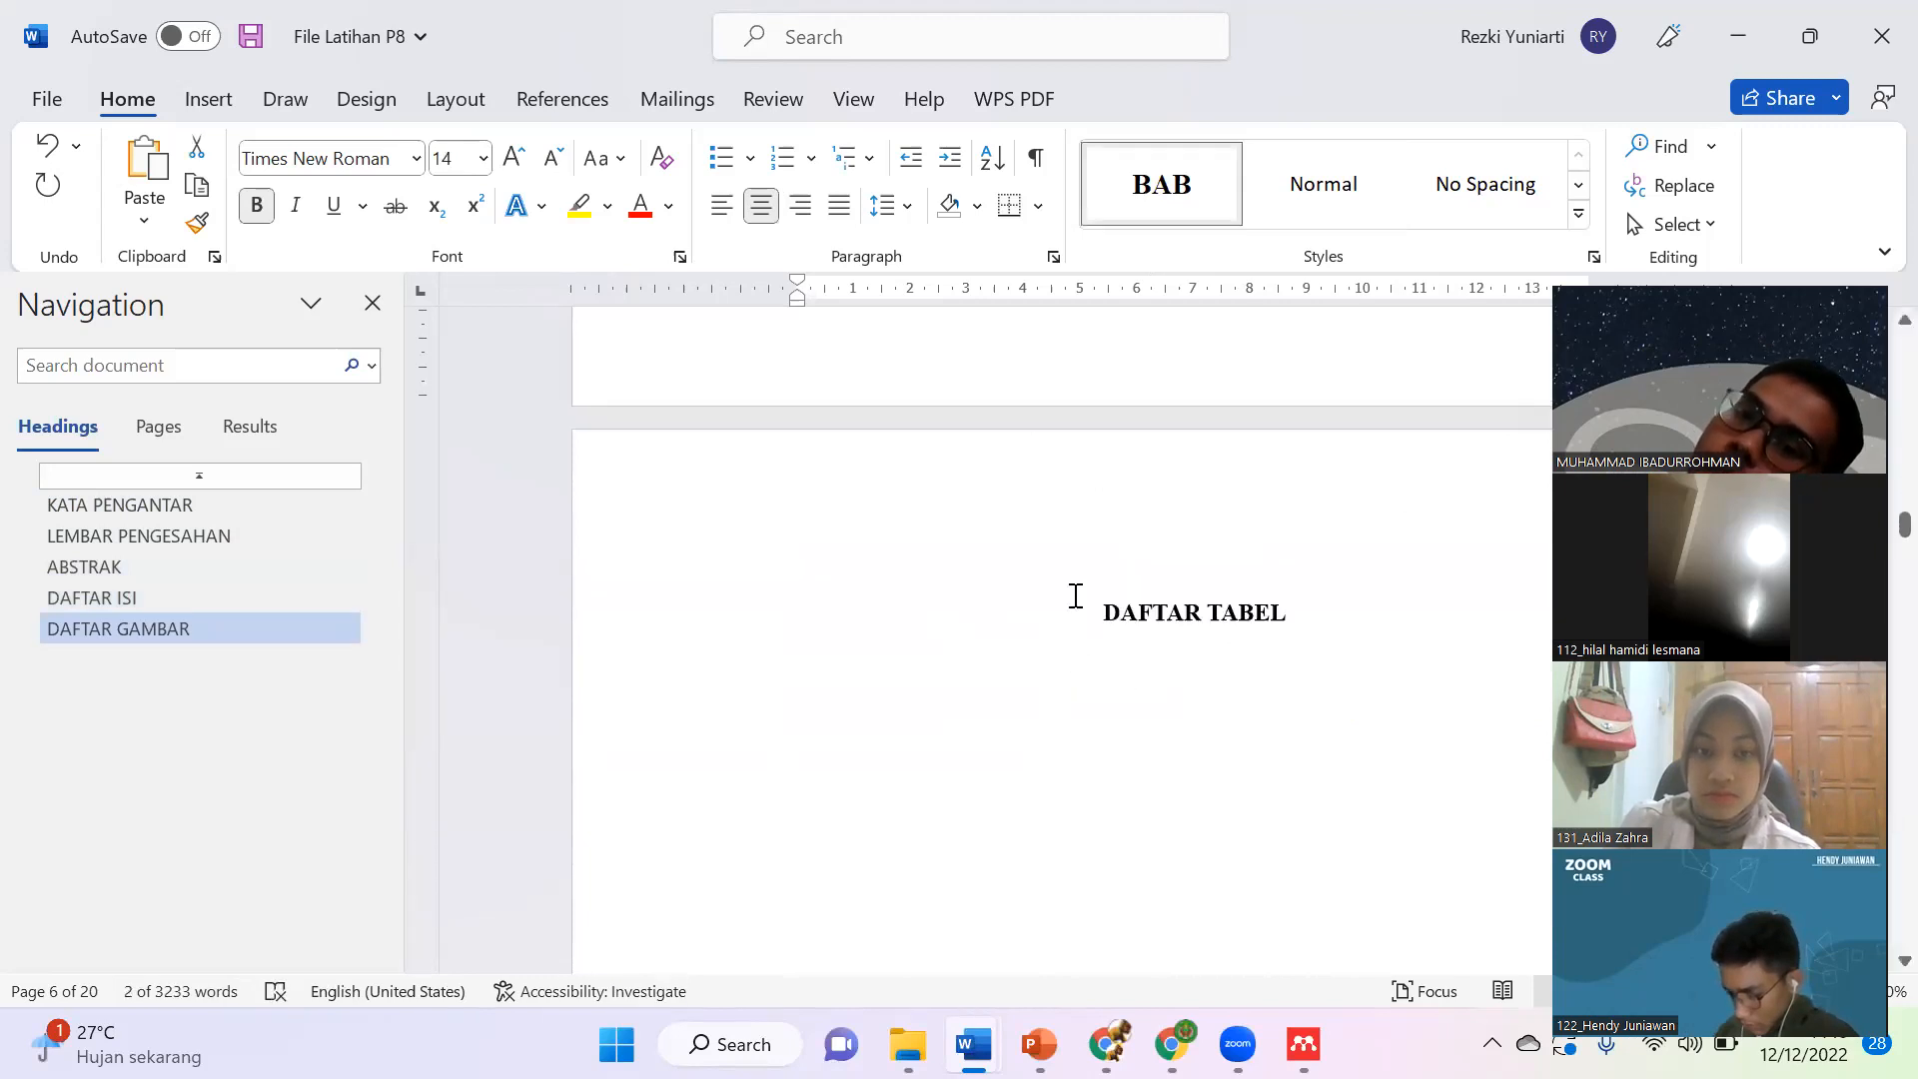
left_click(1309, 613)
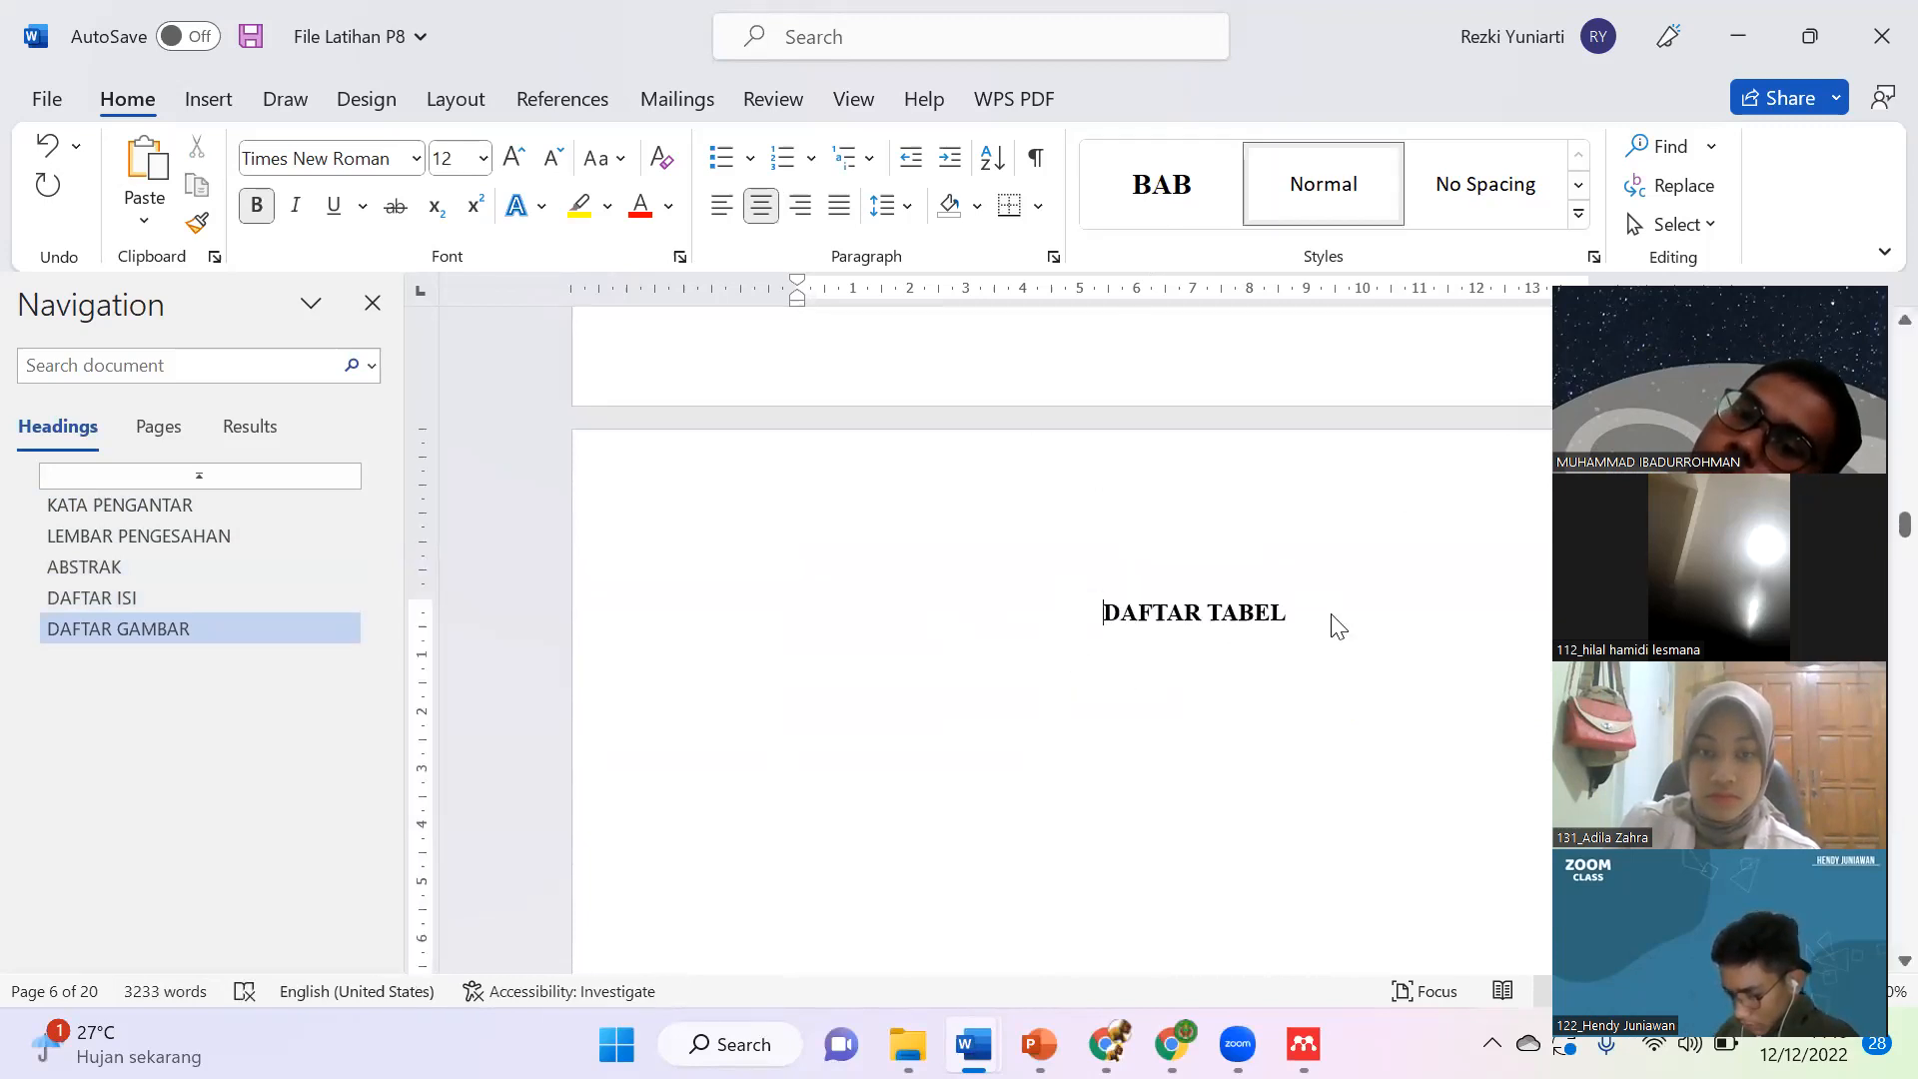
key("shift+End")
left_click(1156, 205)
scroll(927, 674, "down", 15)
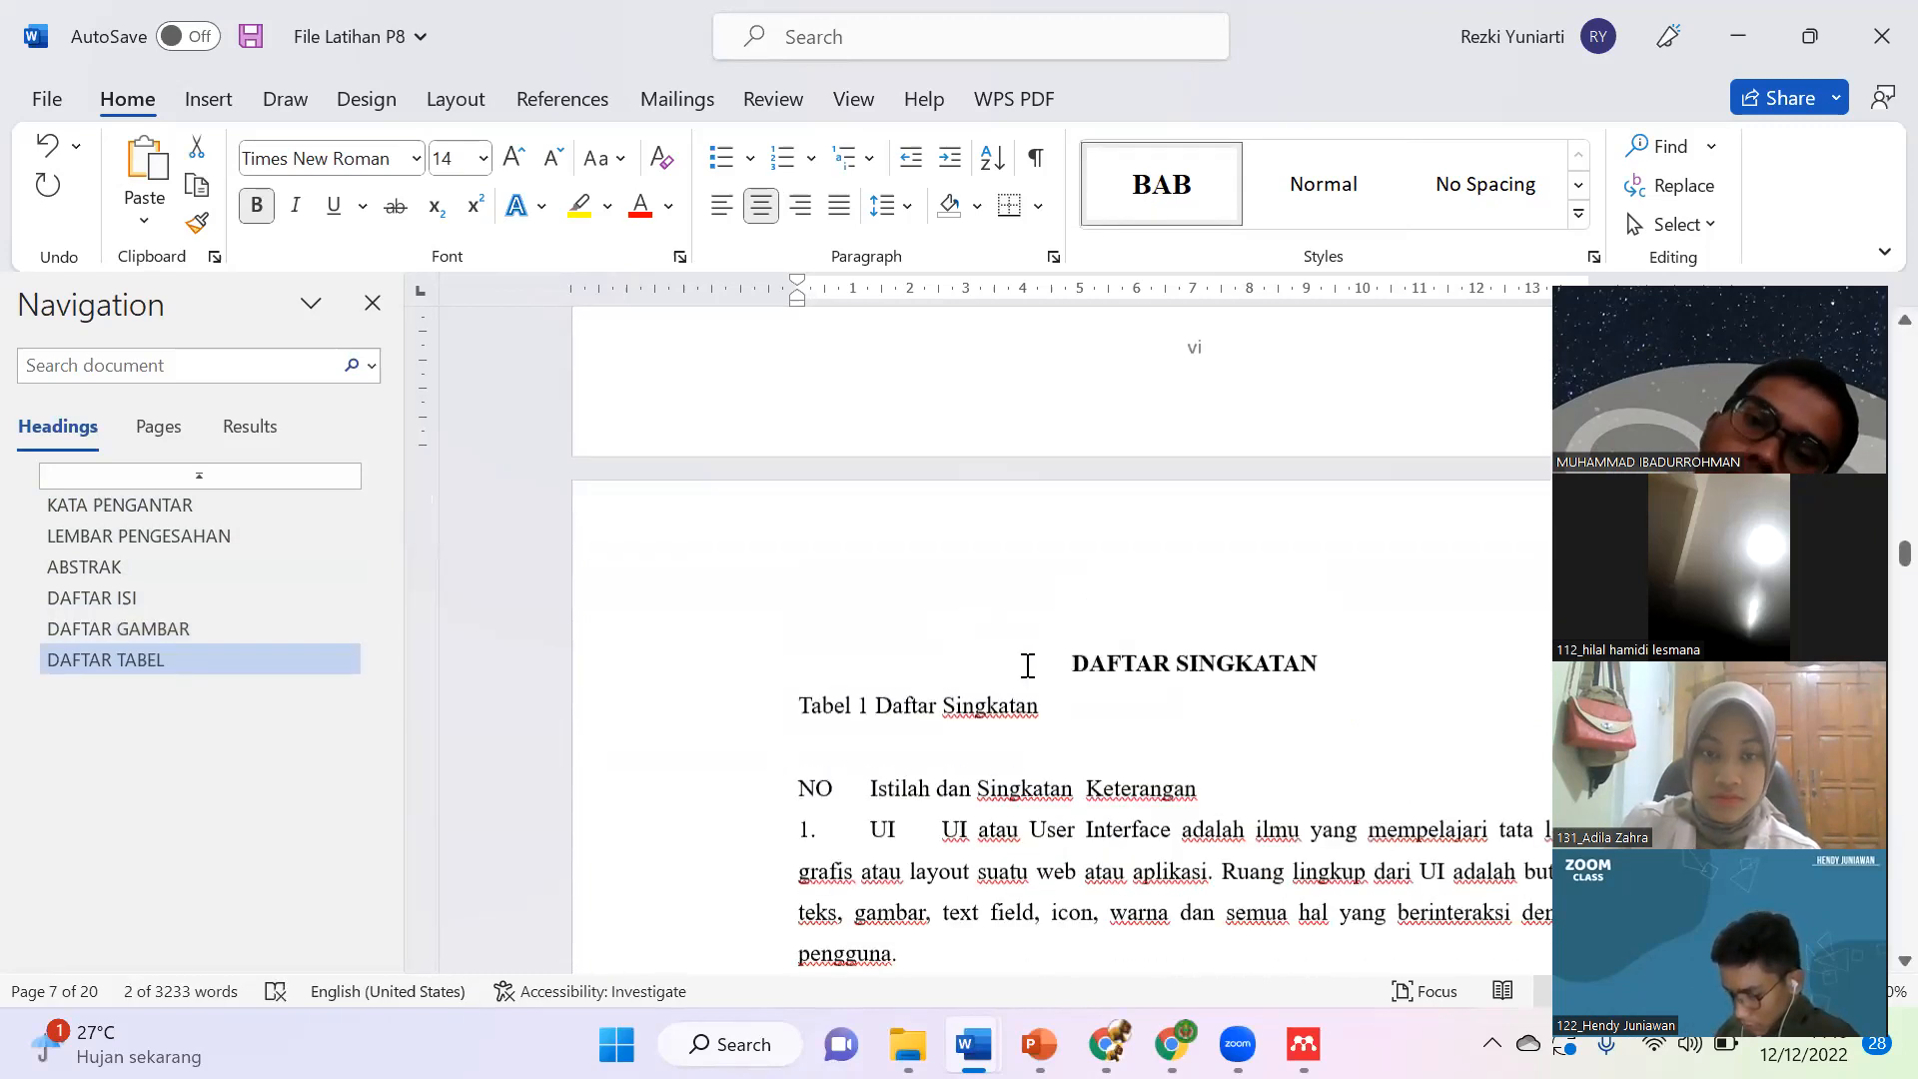
left_click(1328, 675)
key("shift+Home")
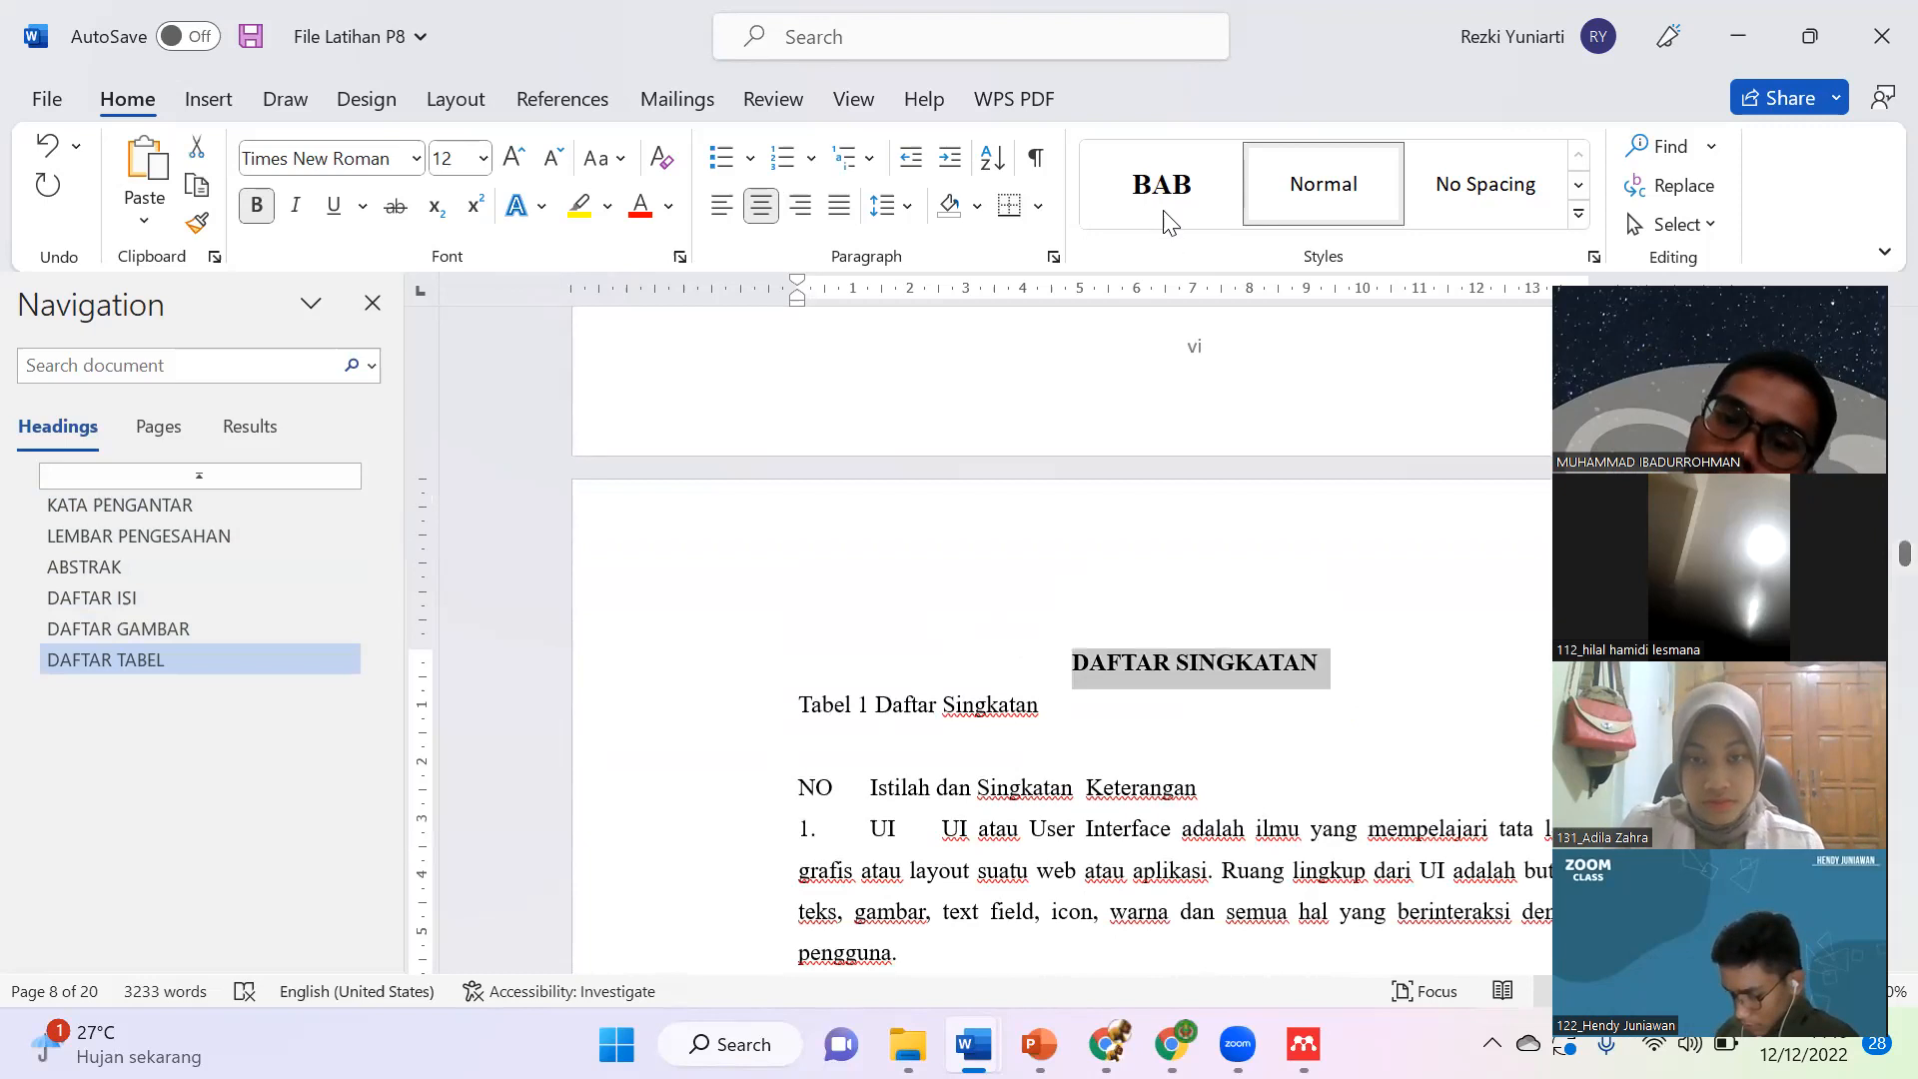
left_click(1165, 211)
Step: Apply the BAB style to the two title lines BAB I and PENDAHULUAN
scroll(807, 769, "down", 5)
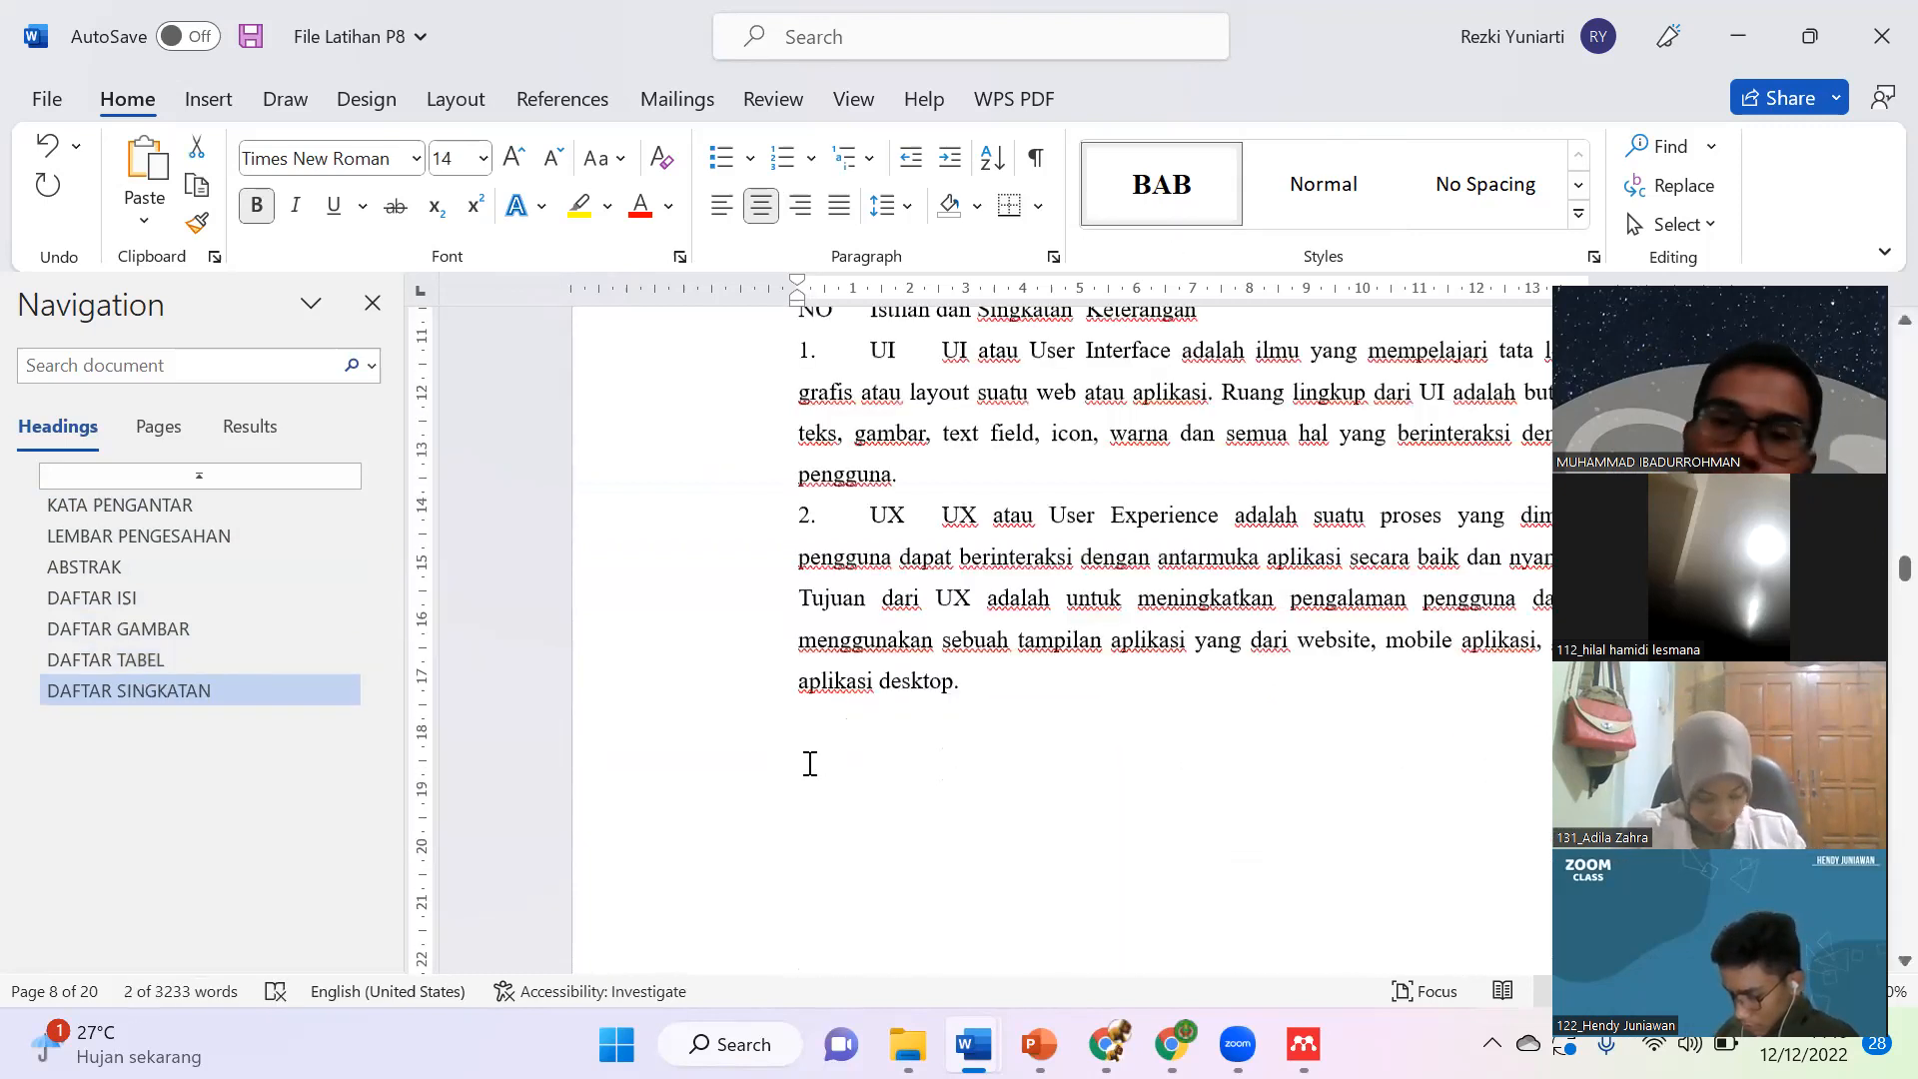
scroll(809, 764, "down", 5)
left_click(1151, 562)
left_click_drag(1154, 565, 1290, 615)
left_click(1176, 196)
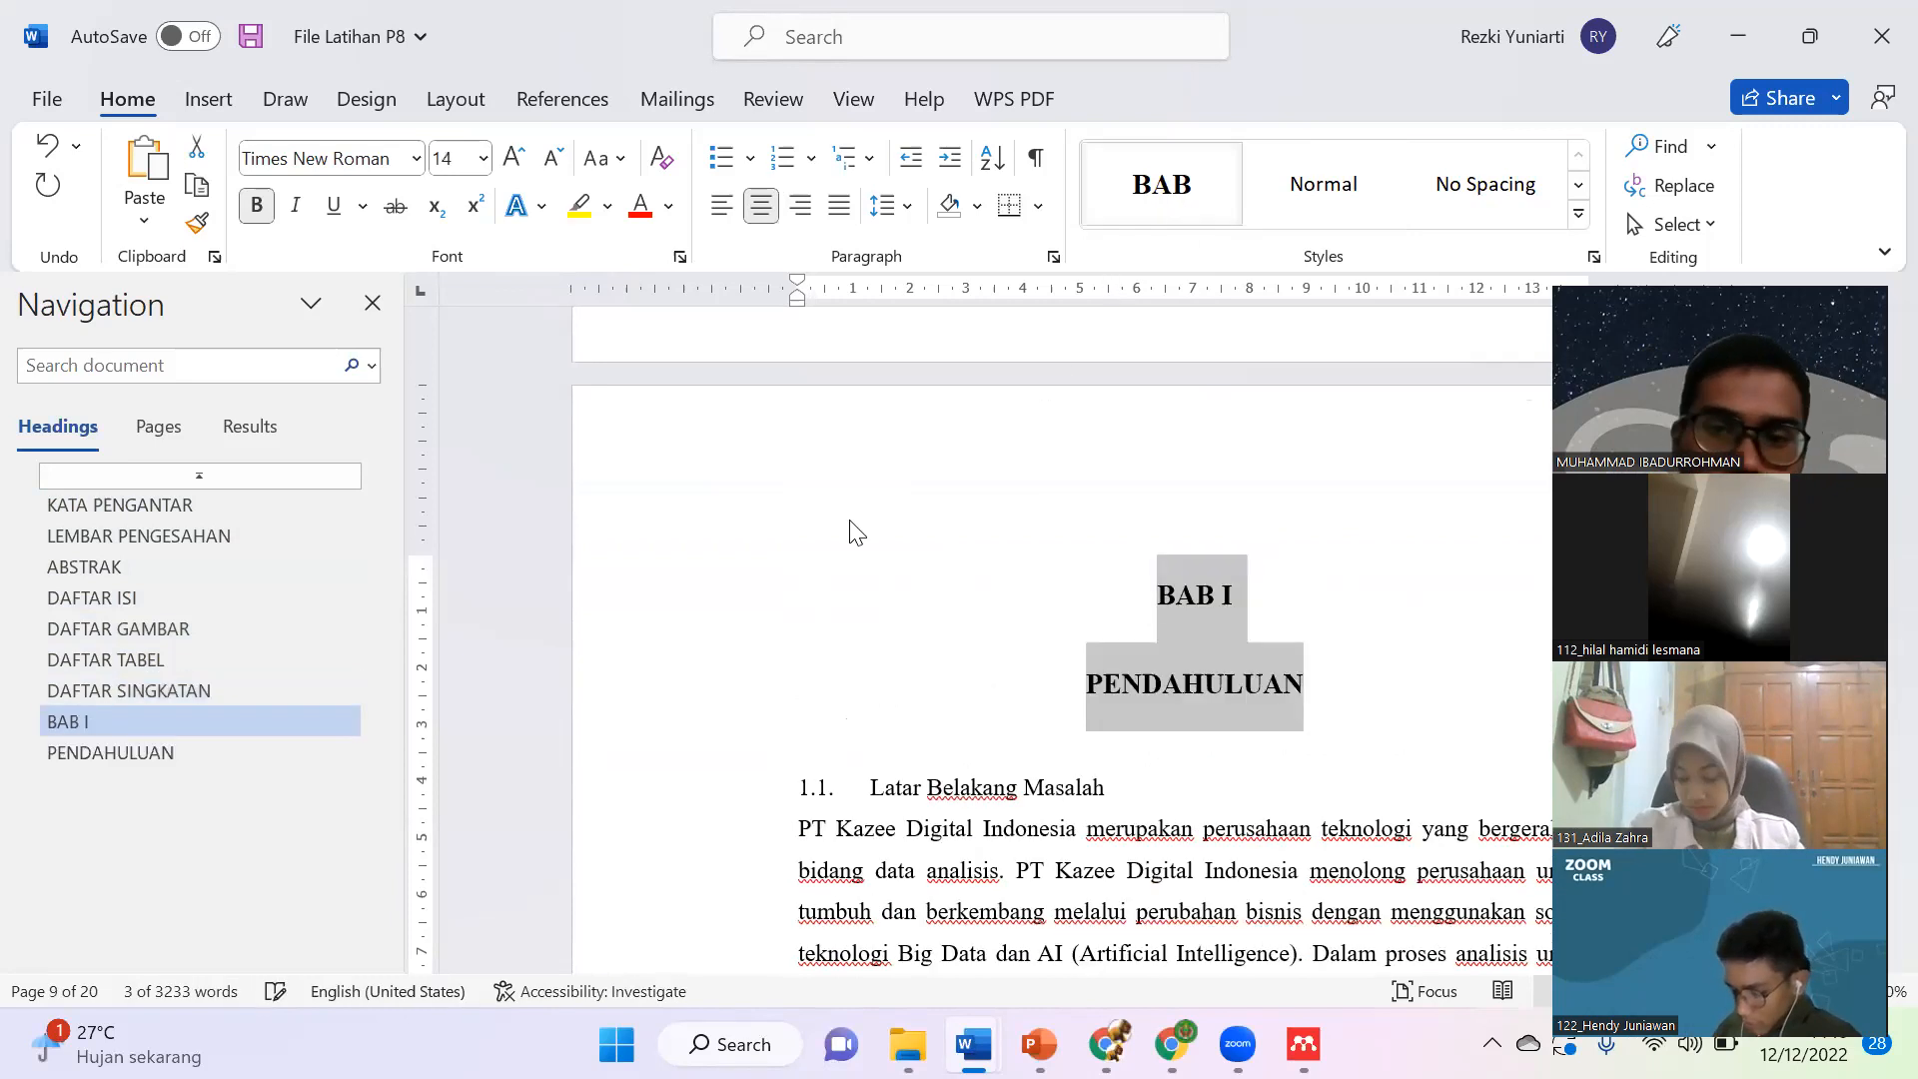
key("Left")
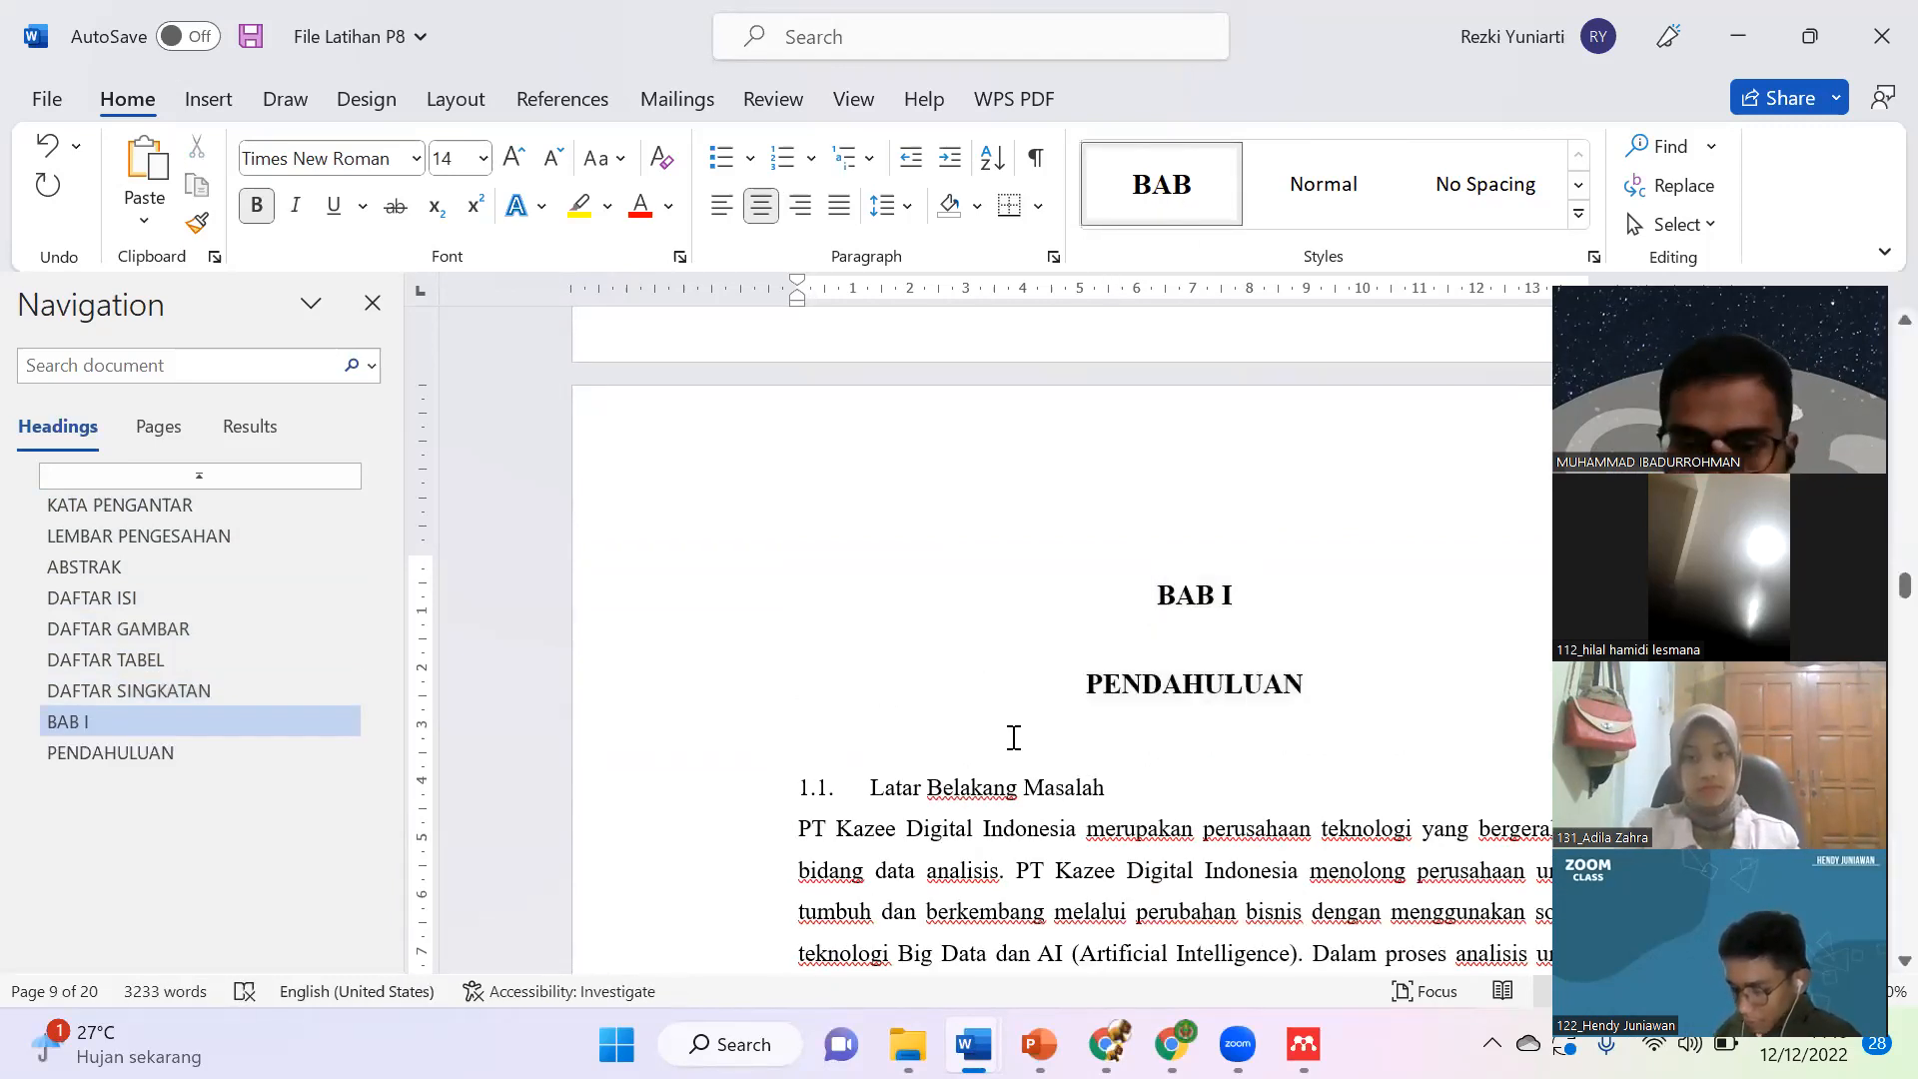
Step: Look through the BAB I chapter to examine its numbered subheadings, from Latar Belakang Masalah to Sistematika Penulisan
left_click(752, 806)
left_click(926, 601)
scroll(926, 600, "down", 5)
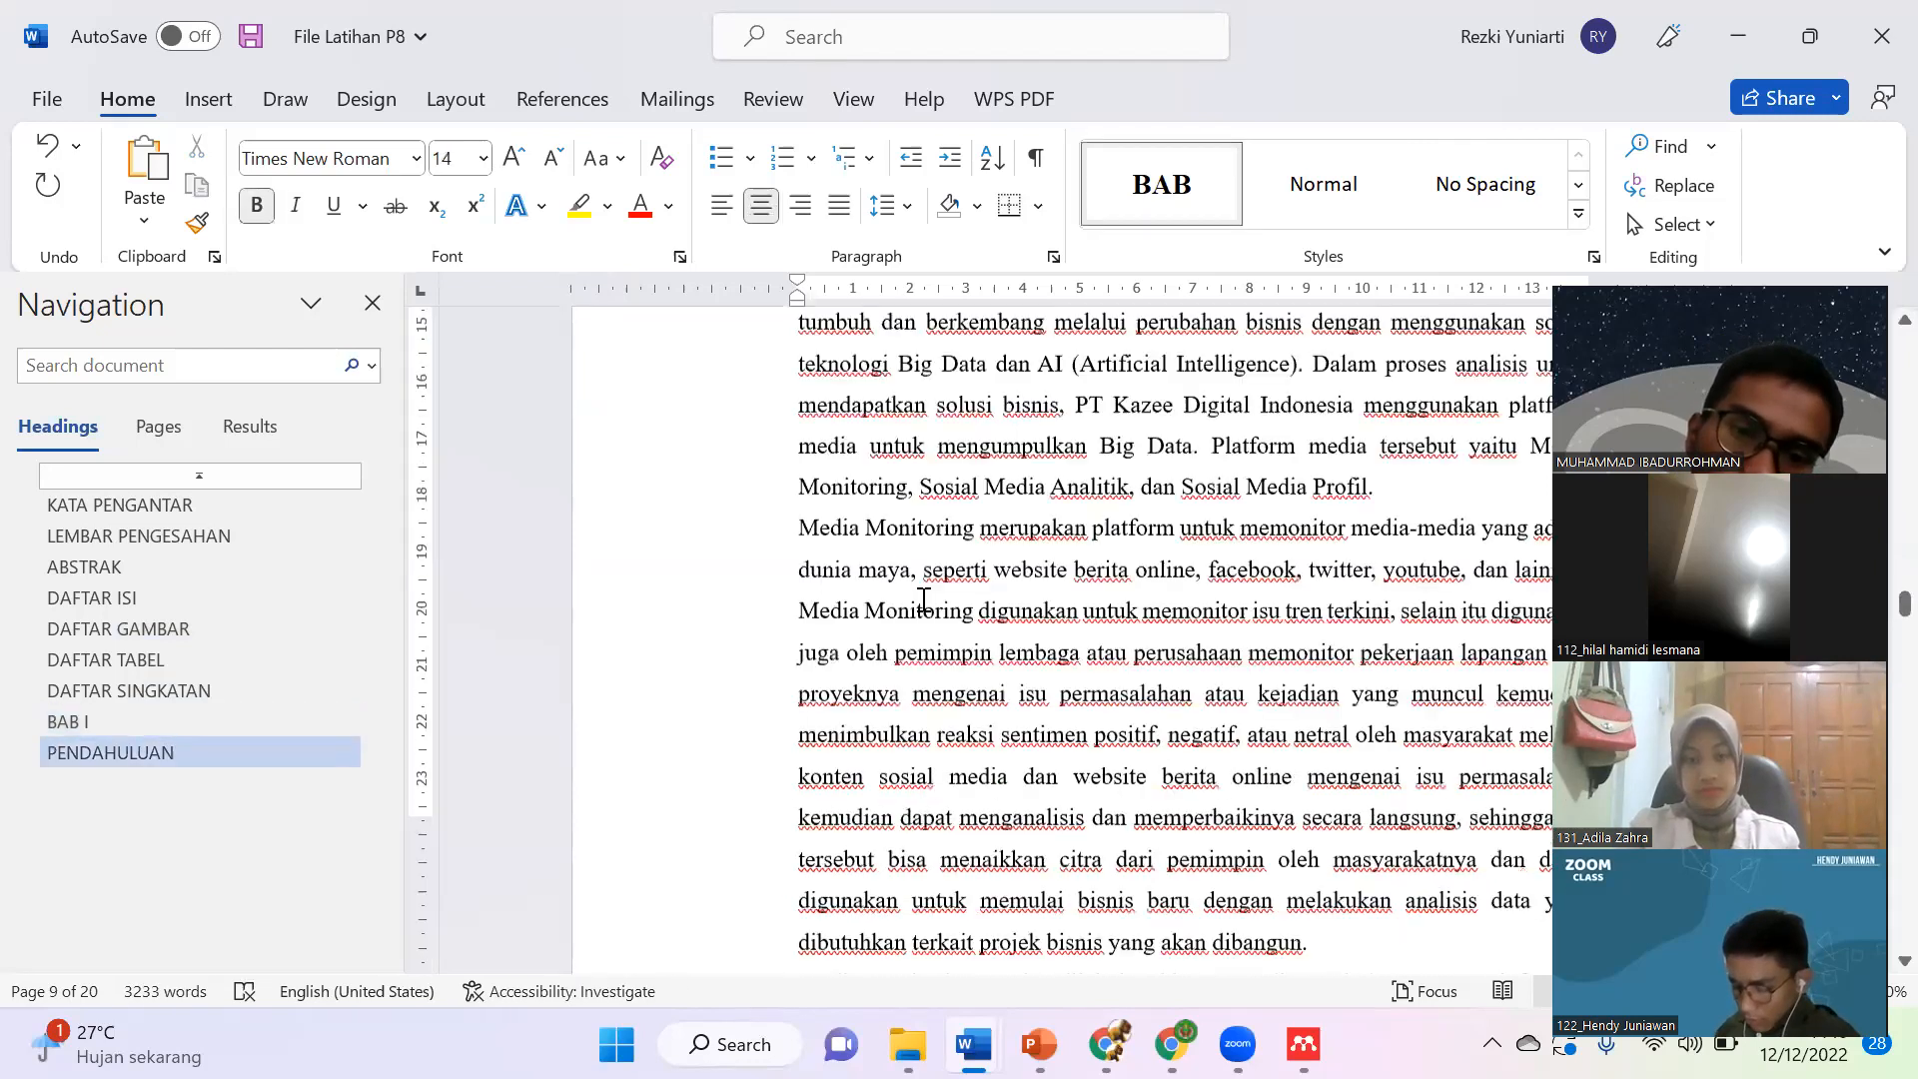
scroll(919, 601, "down", 10)
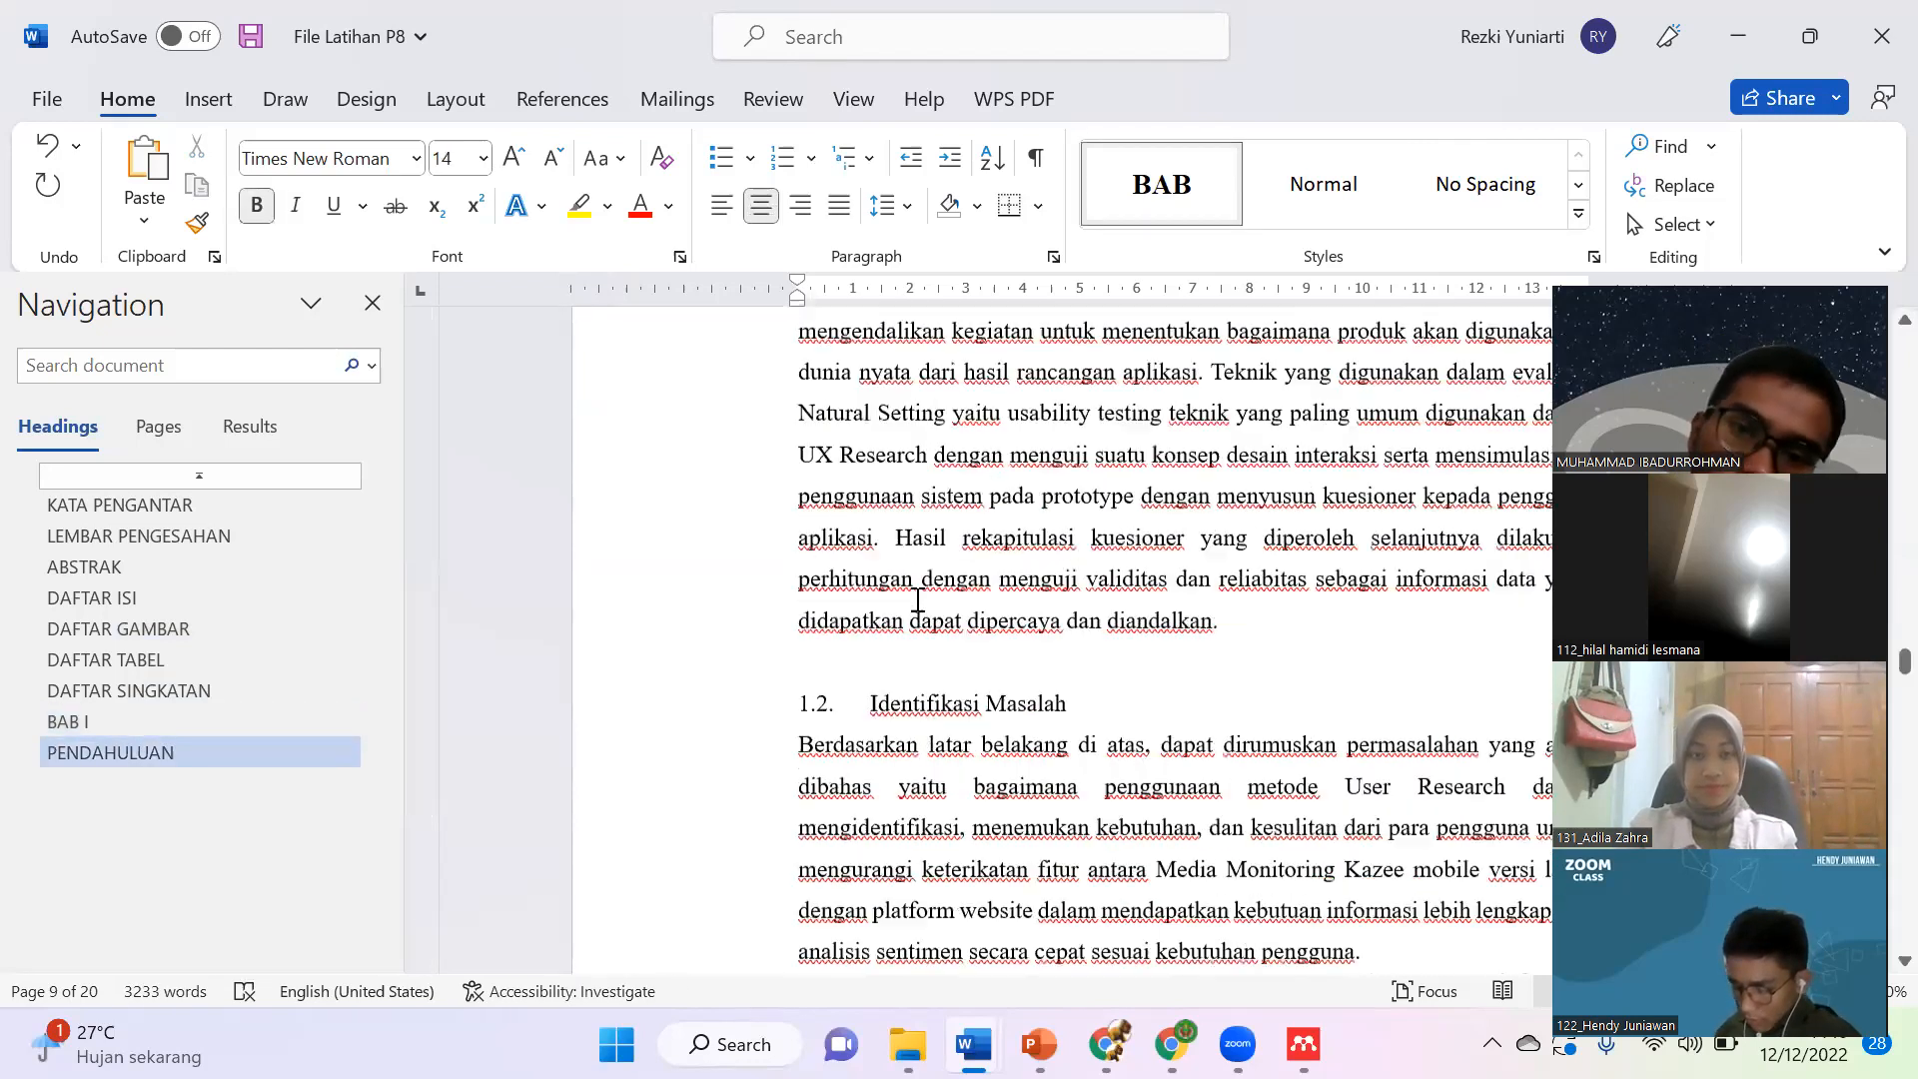
scroll(914, 600, "down", 10)
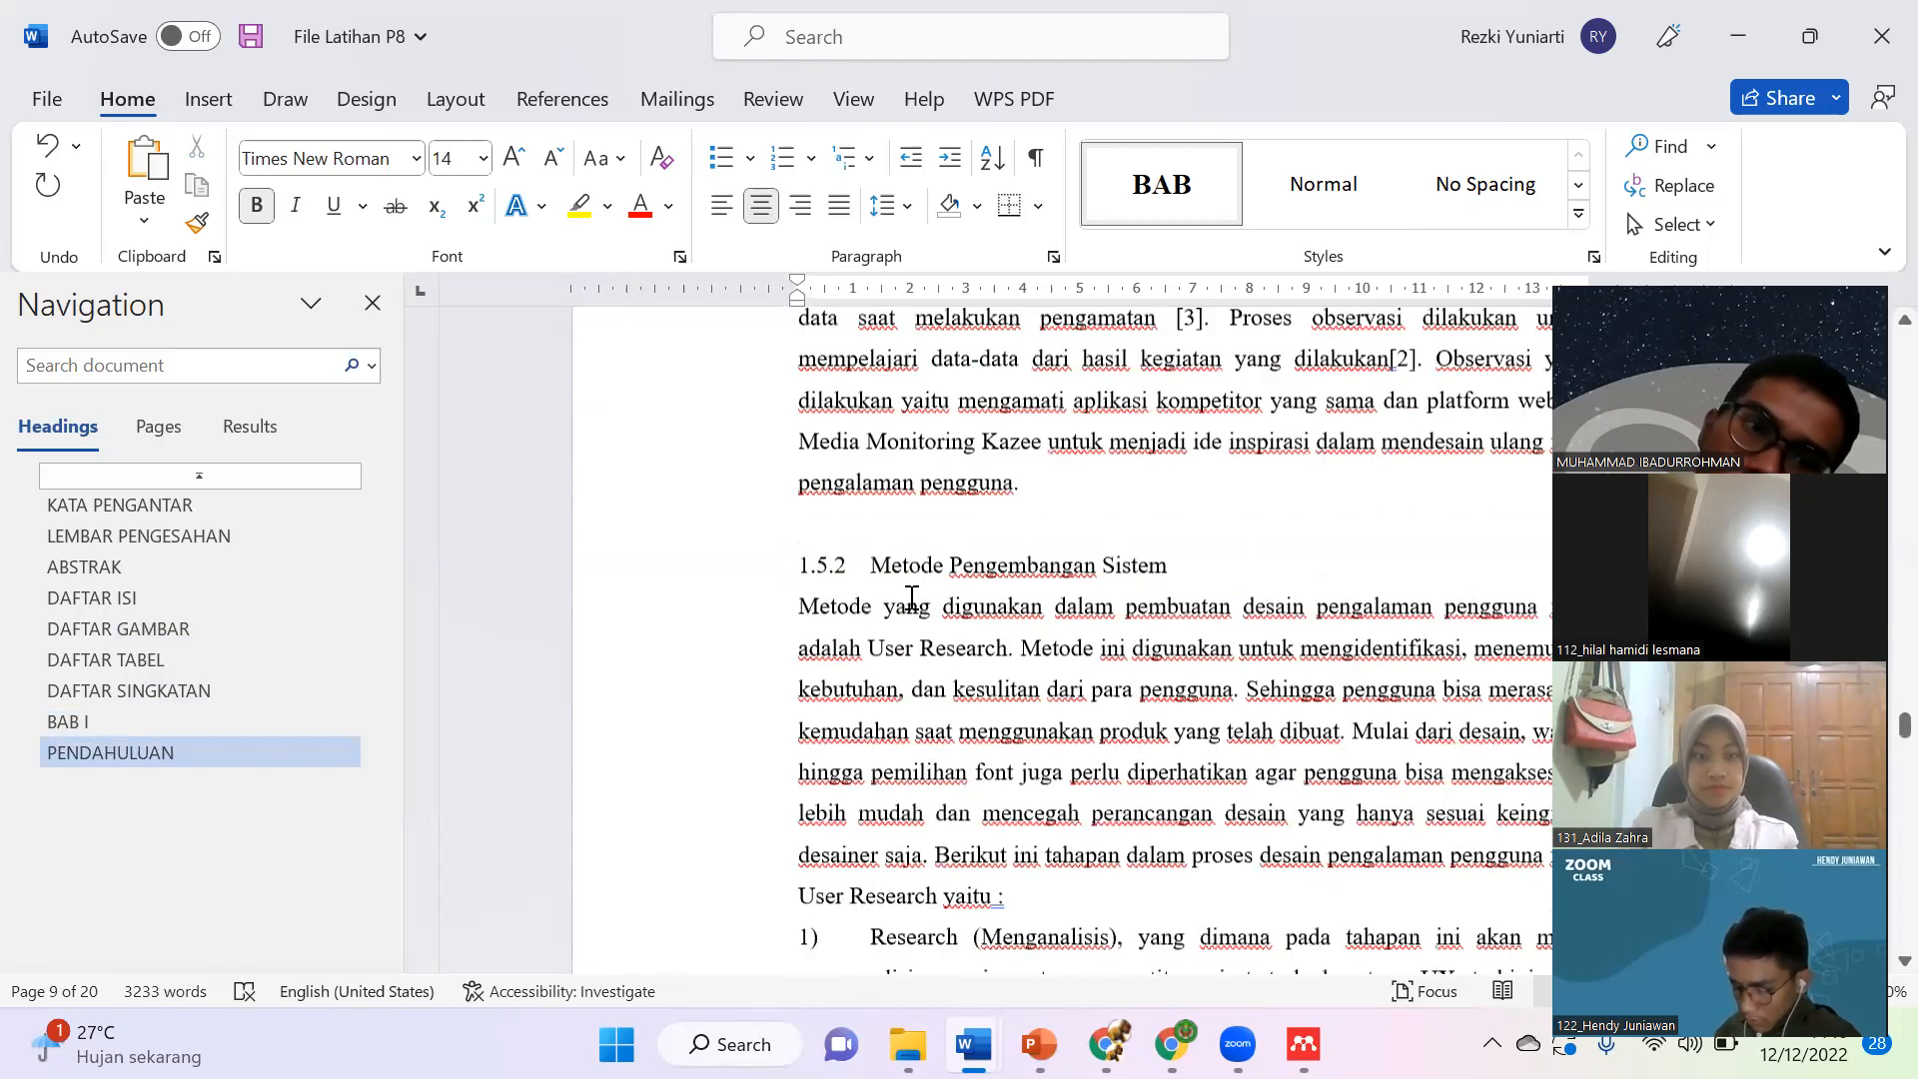
scroll(909, 598, "down", 15)
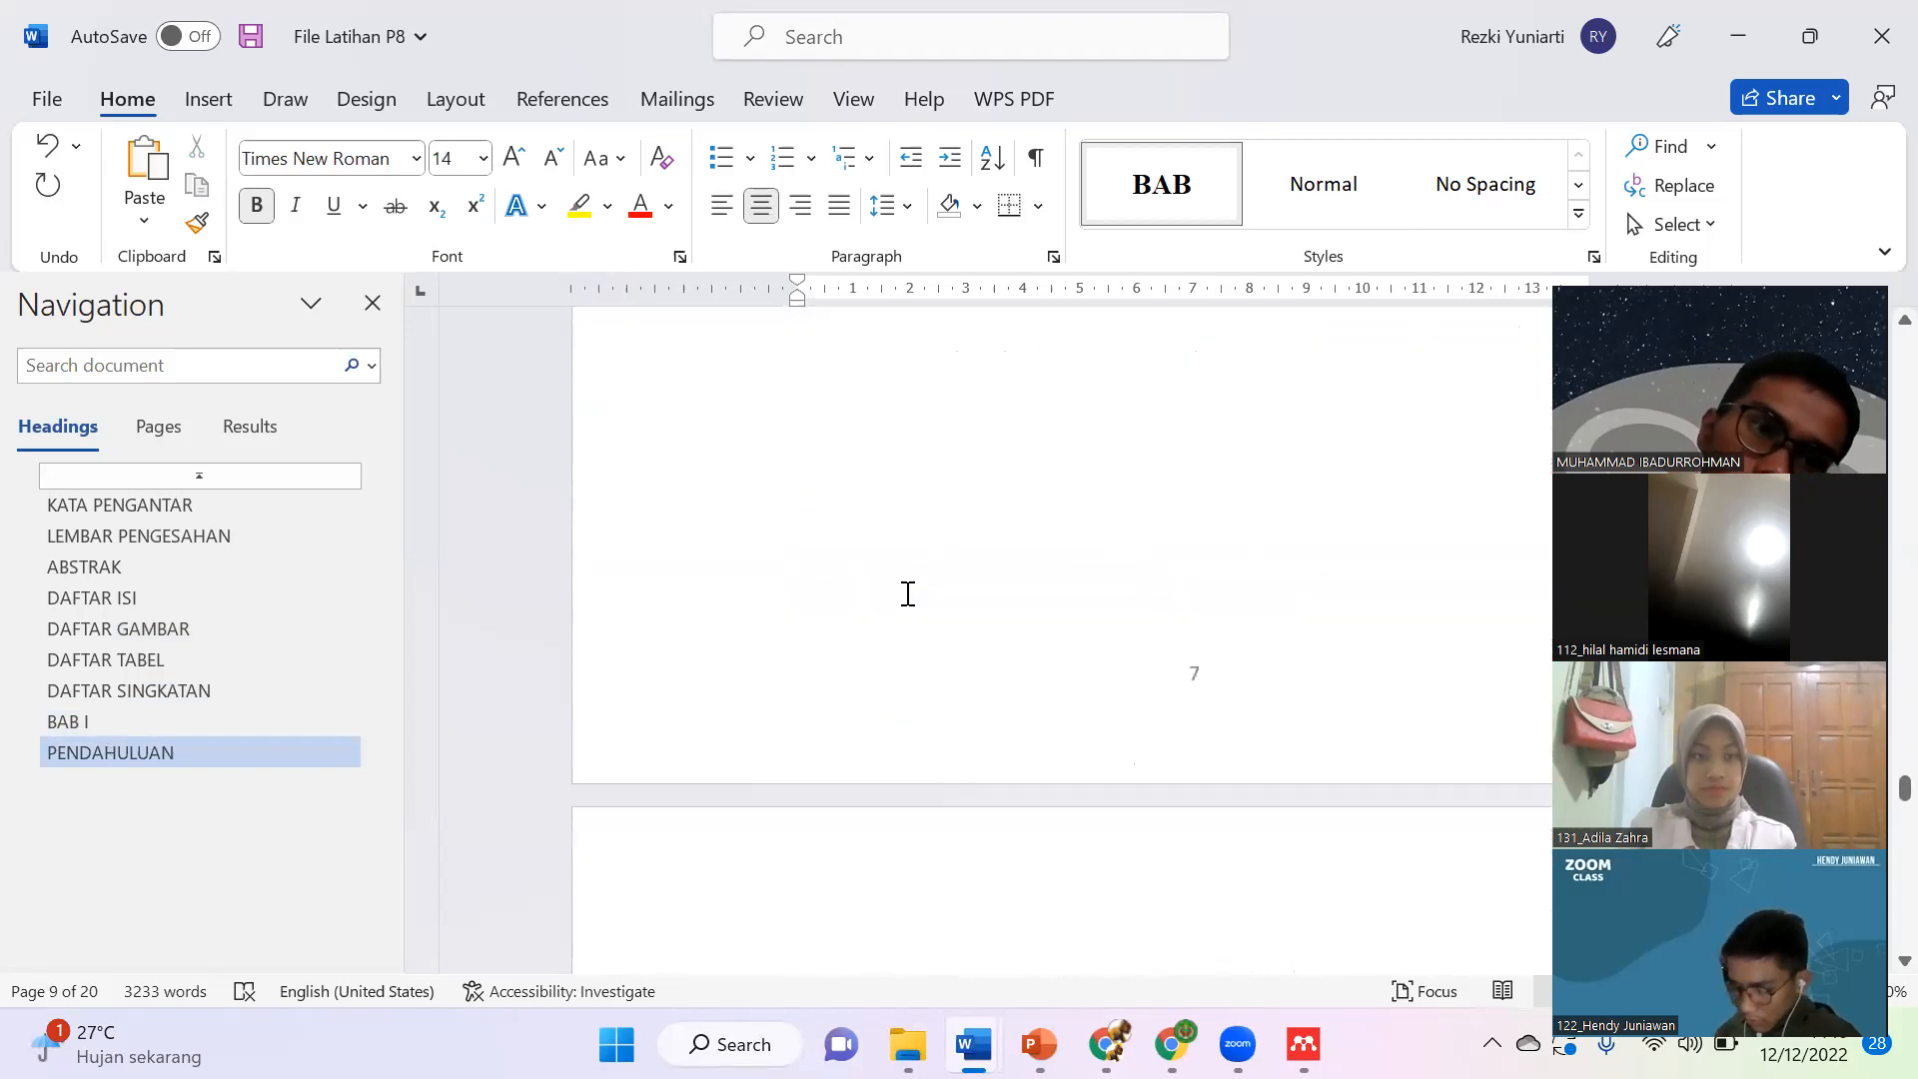
scroll(904, 585, "up", 5)
scroll(898, 567, "up", 14)
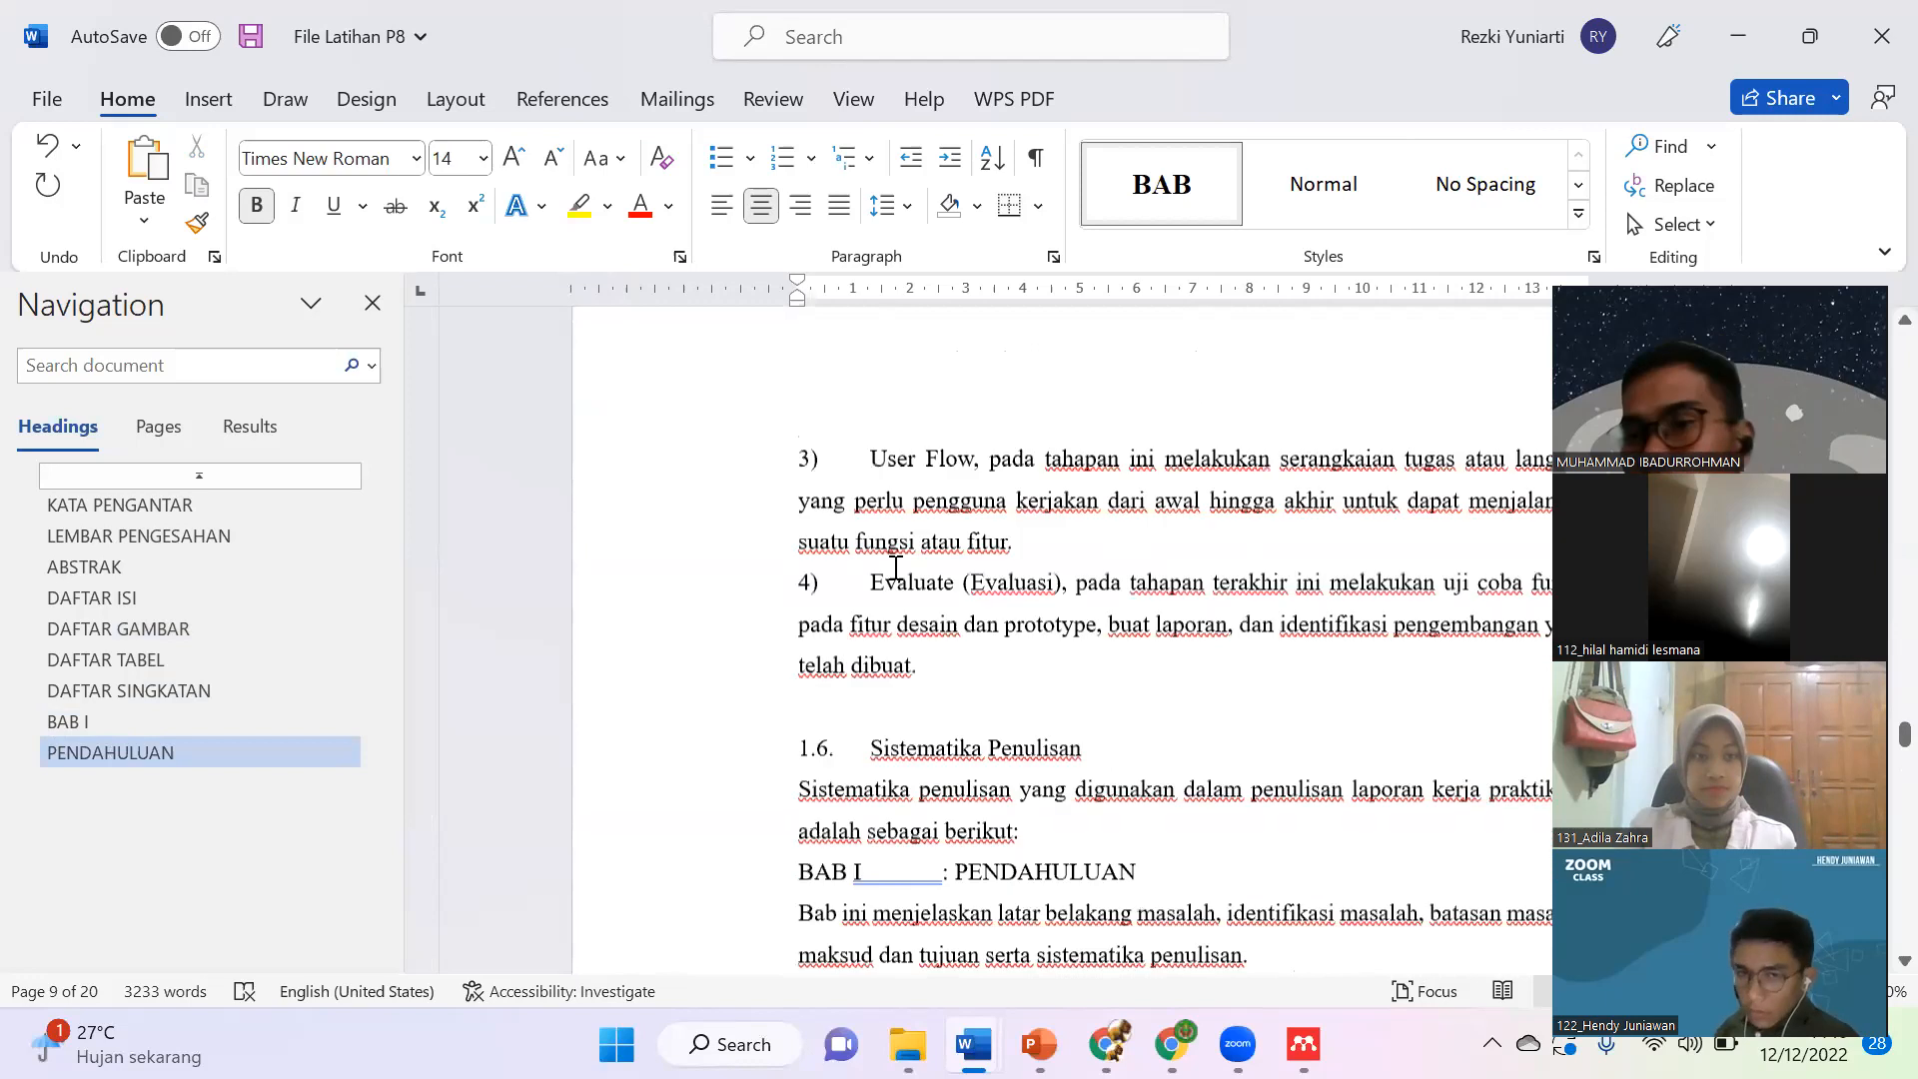
key("Page_Up")
key("Page_Up")
key("Page_Up")
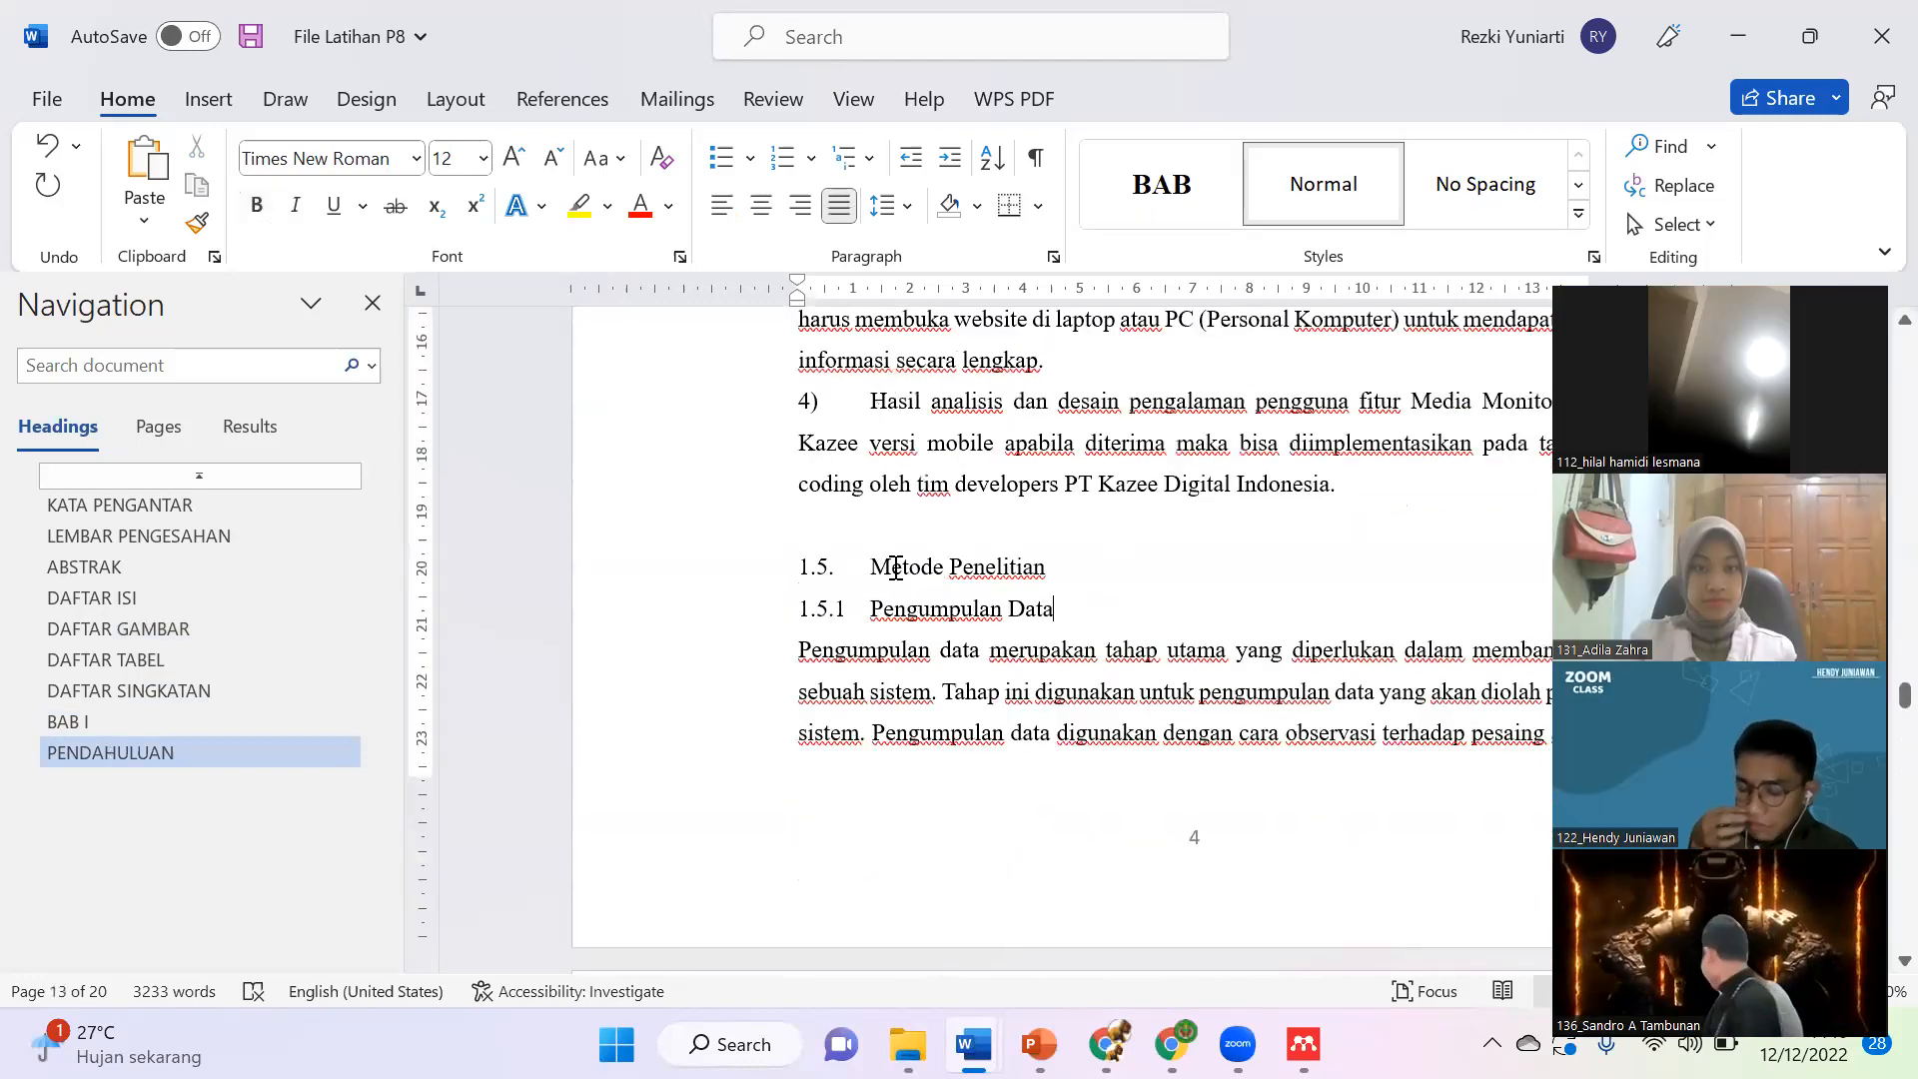
key("Page_Up")
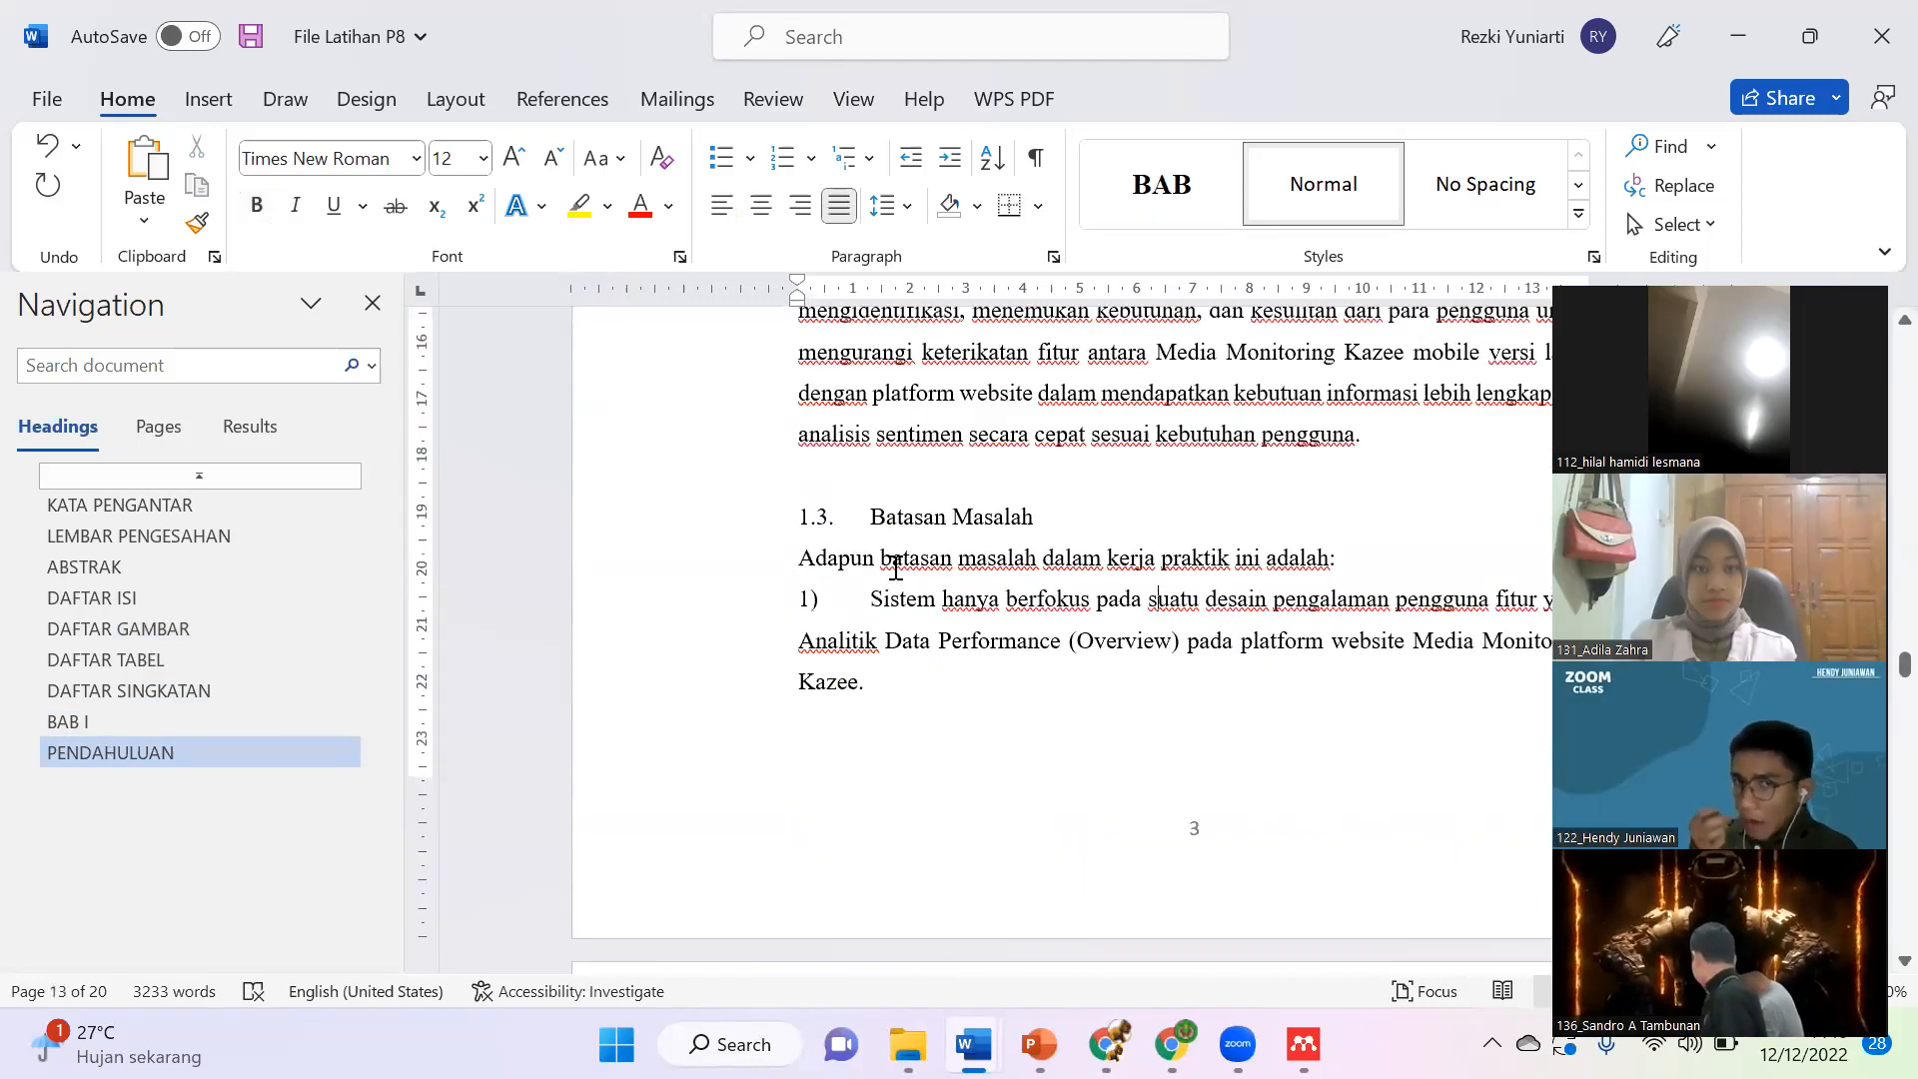
key("Page_Up")
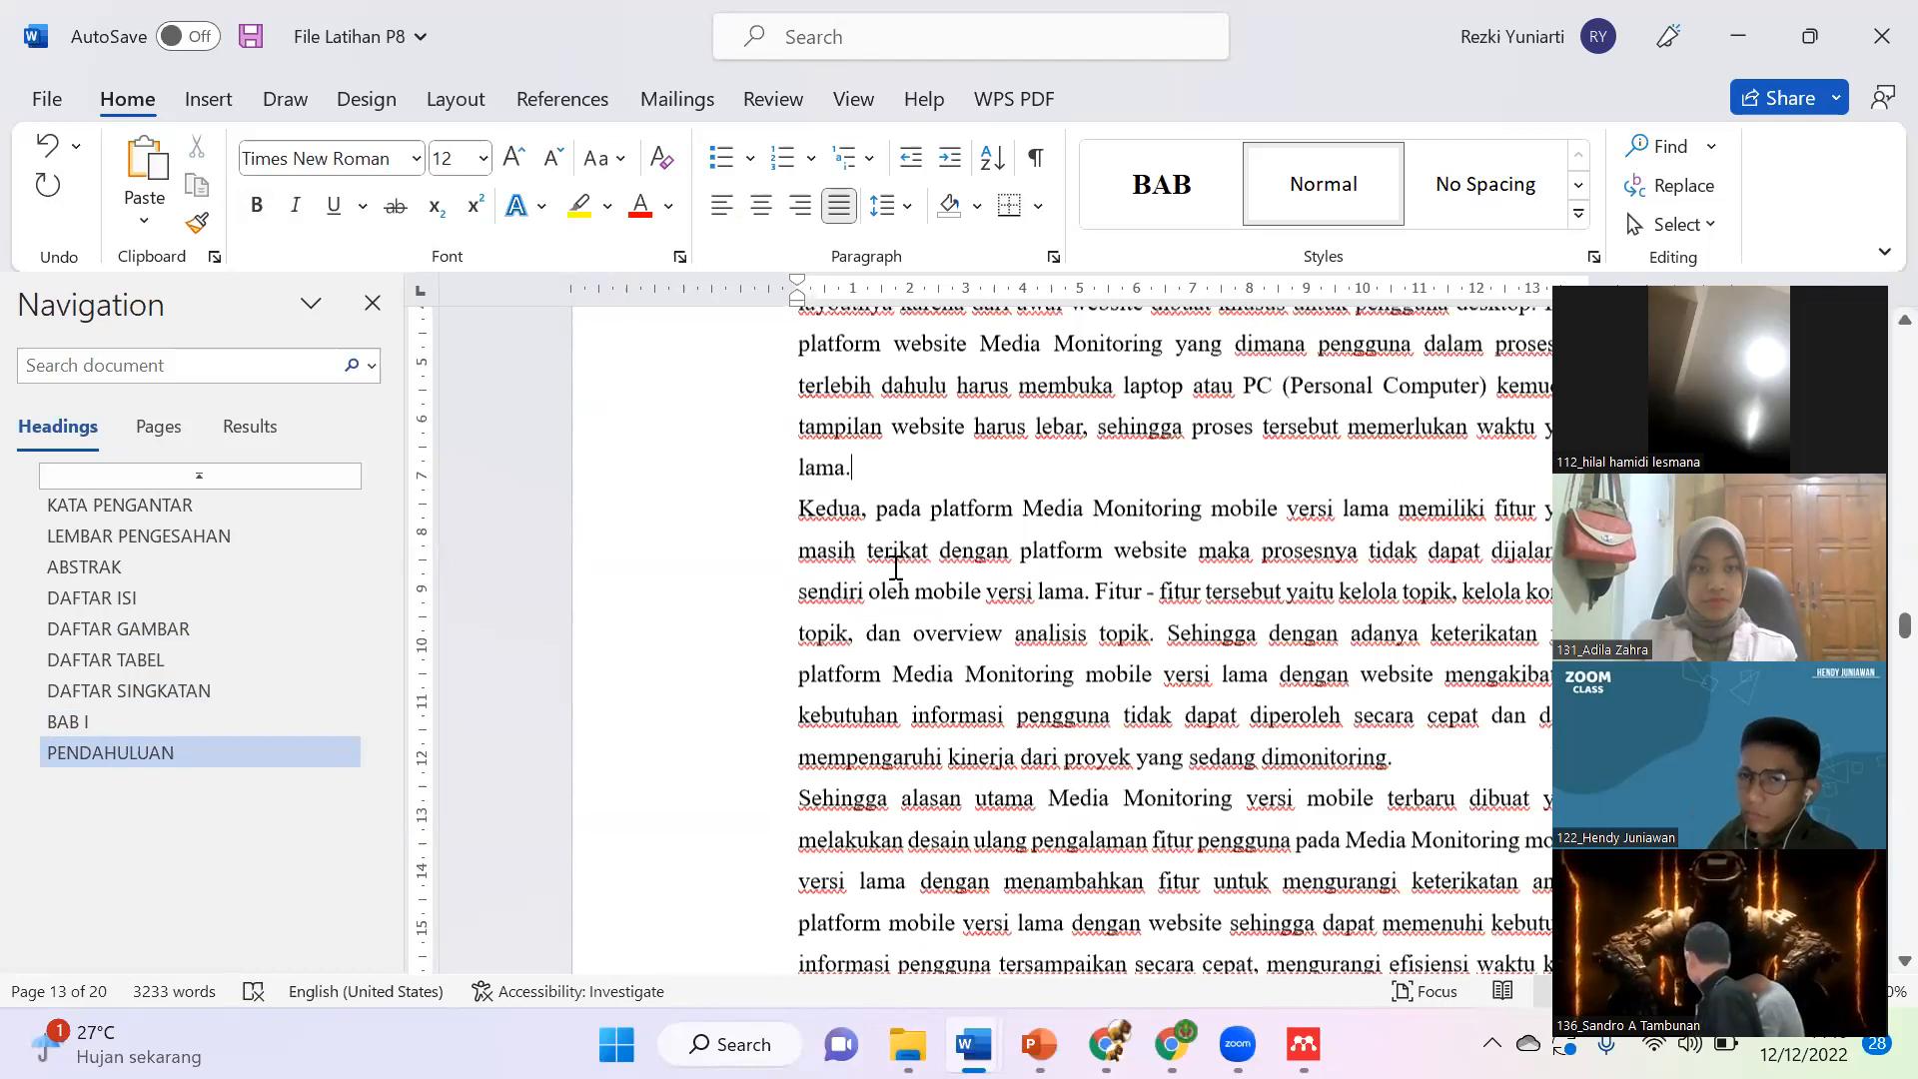
key("Page_Up")
key("Down")
key("Down")
key("Down")
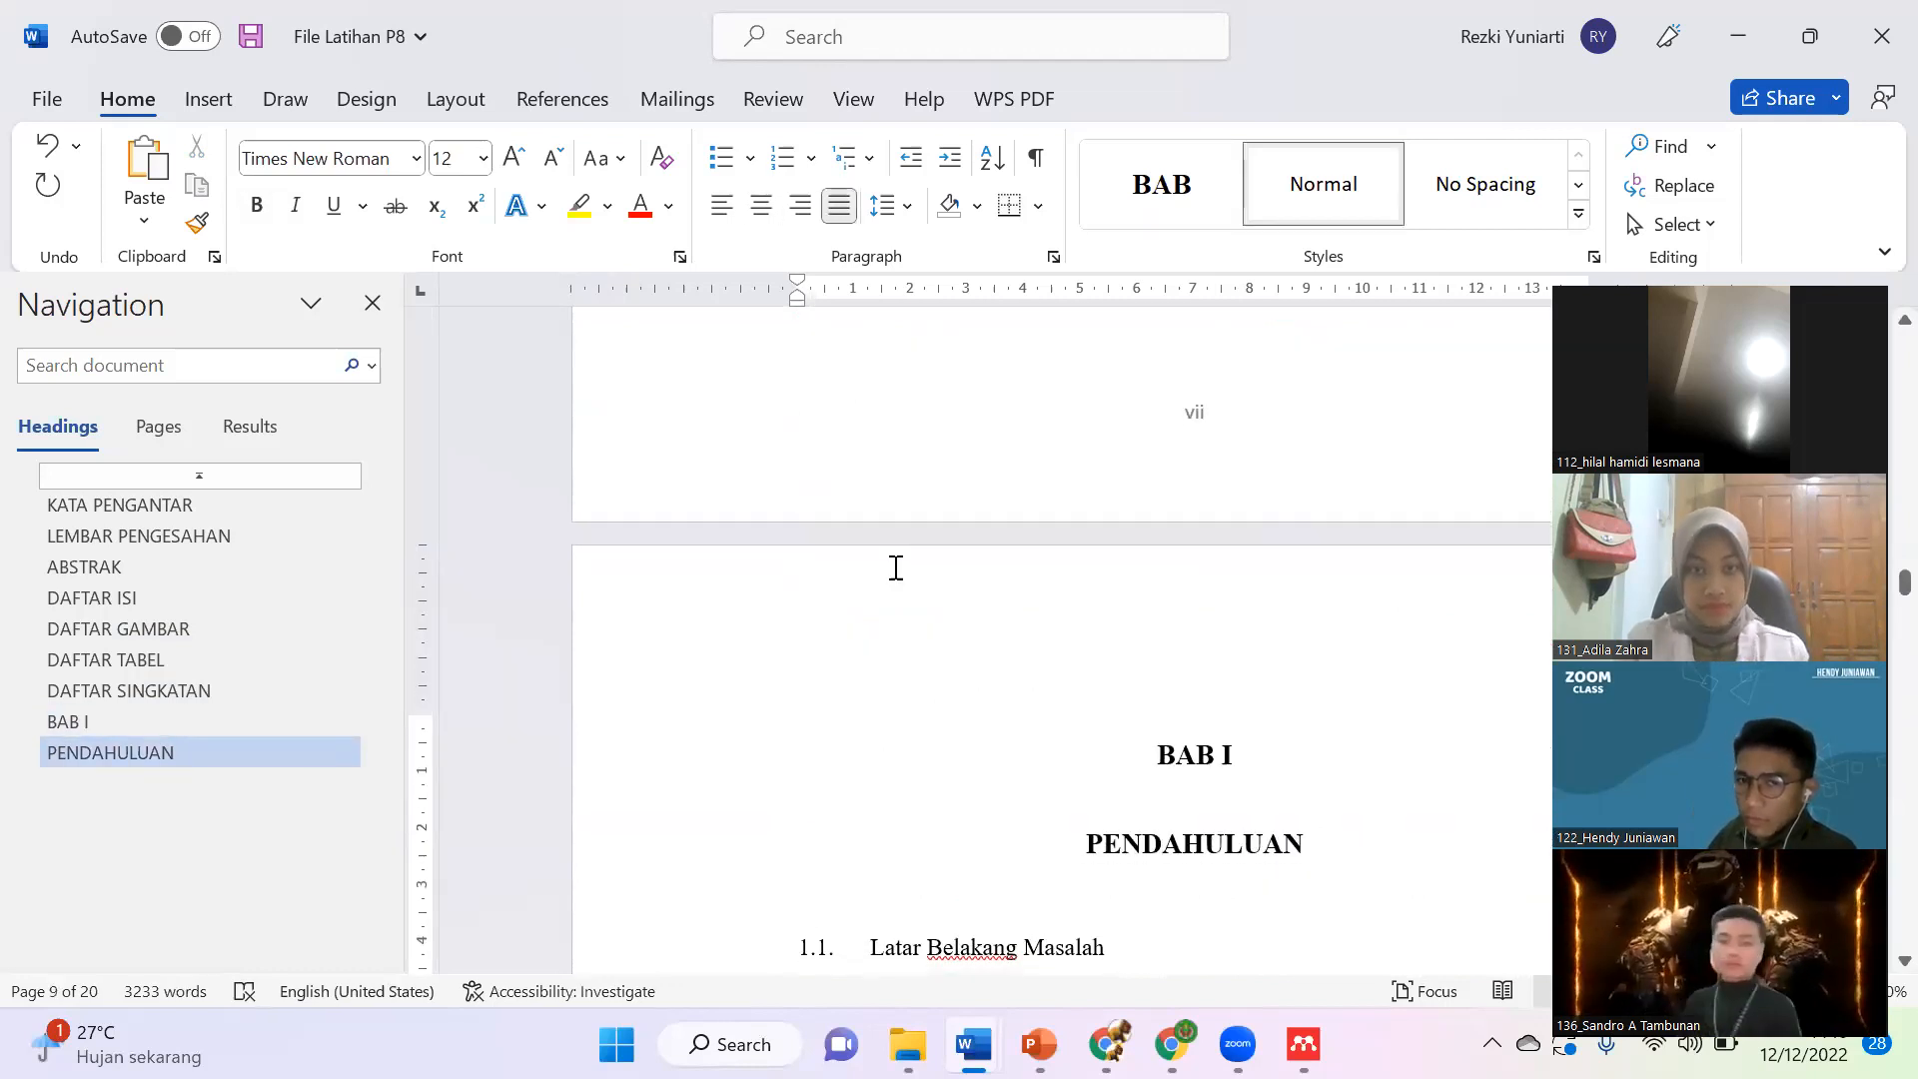
Step: Apply the Heading 2 style to the subheading 1.1. Latar Belakang Masalah in BAB I
key("Up")
scroll(896, 572, "down", 1)
scroll(899, 615, "down", 2)
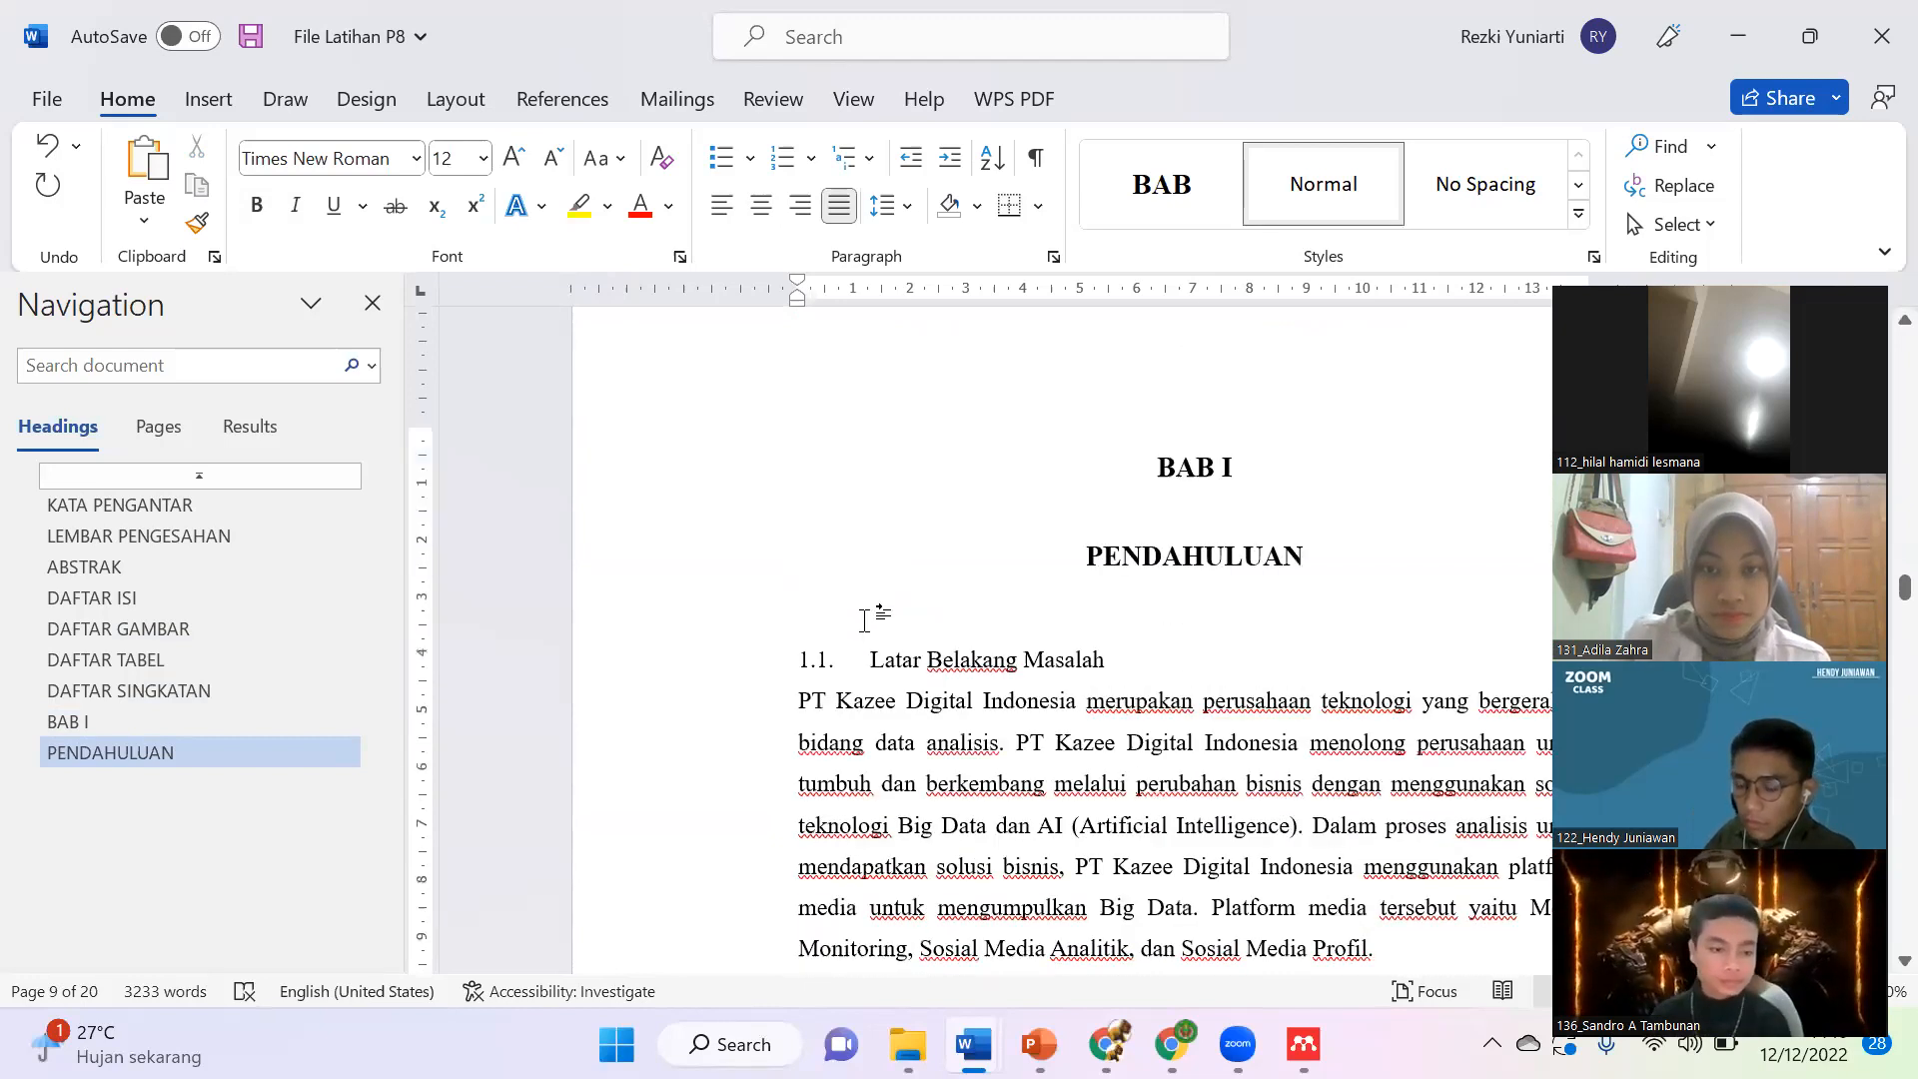
left_click(758, 670)
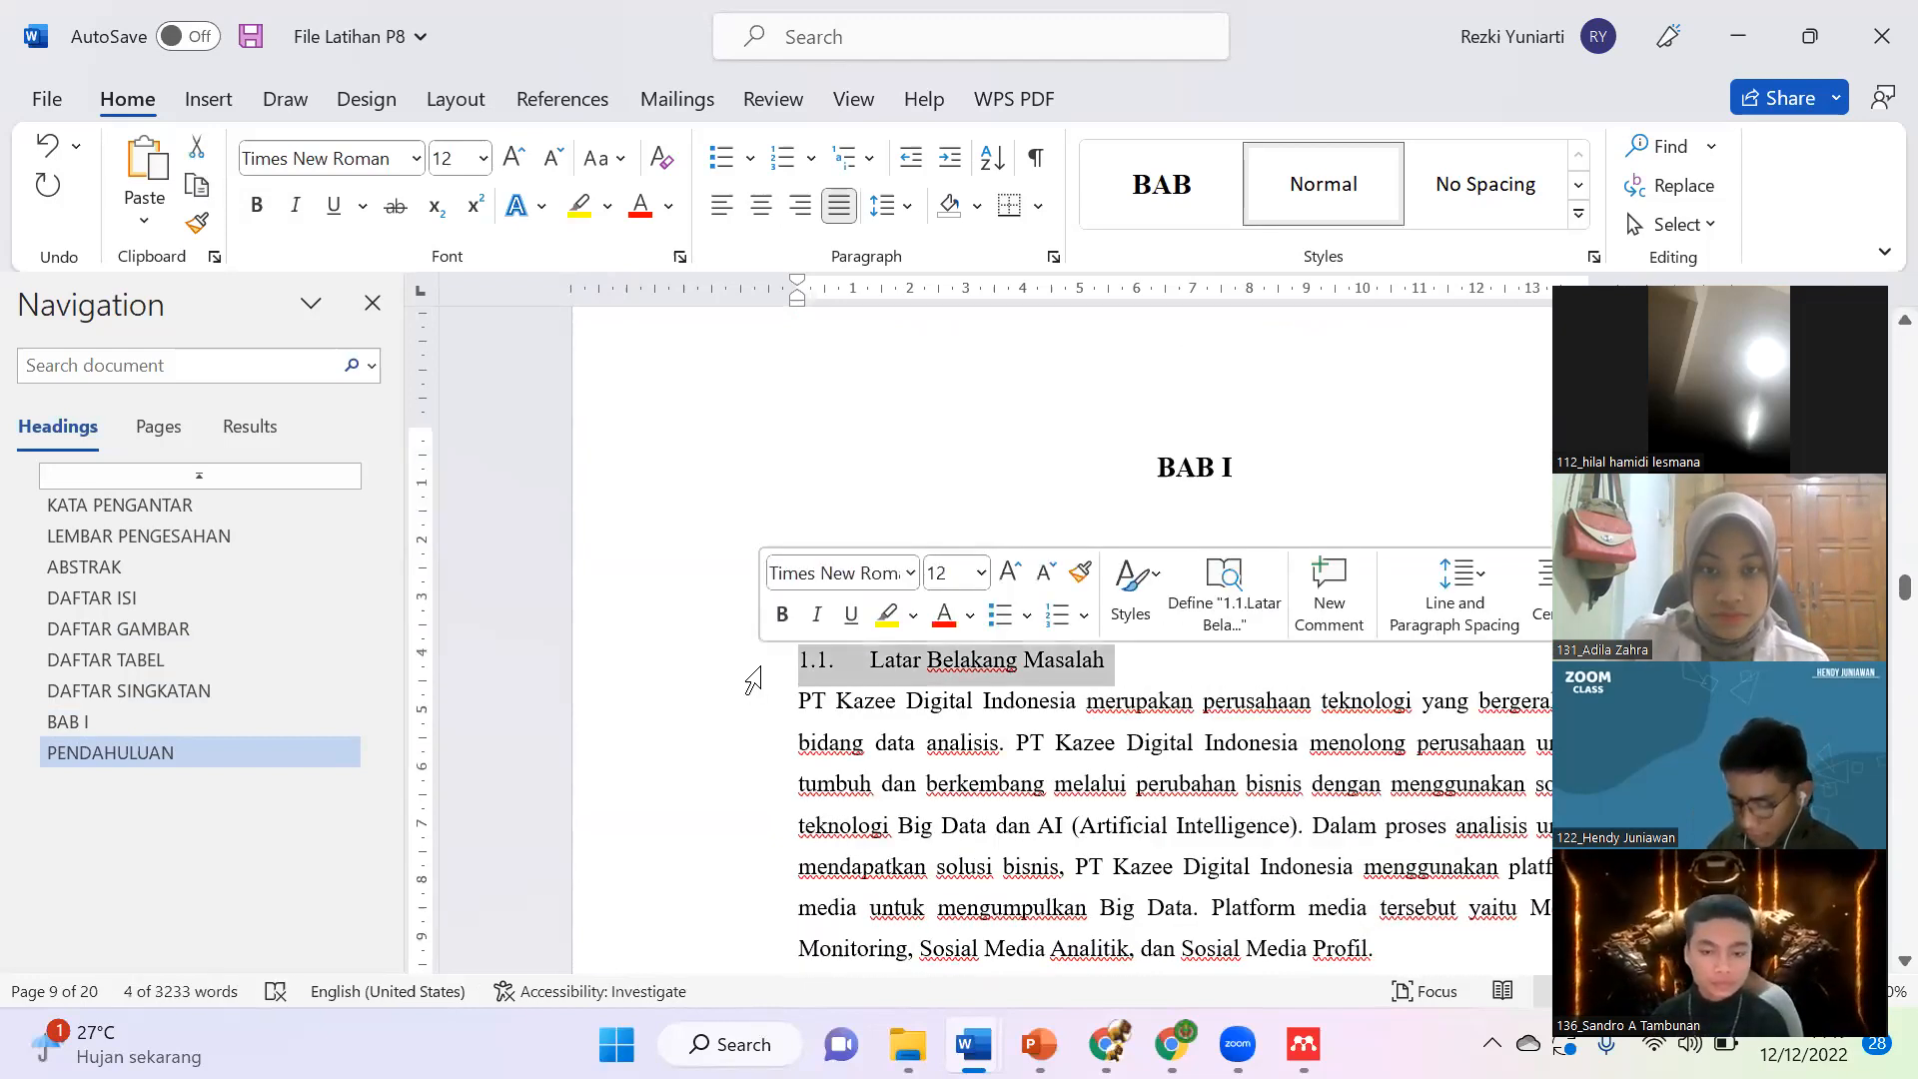
left_click(1579, 213)
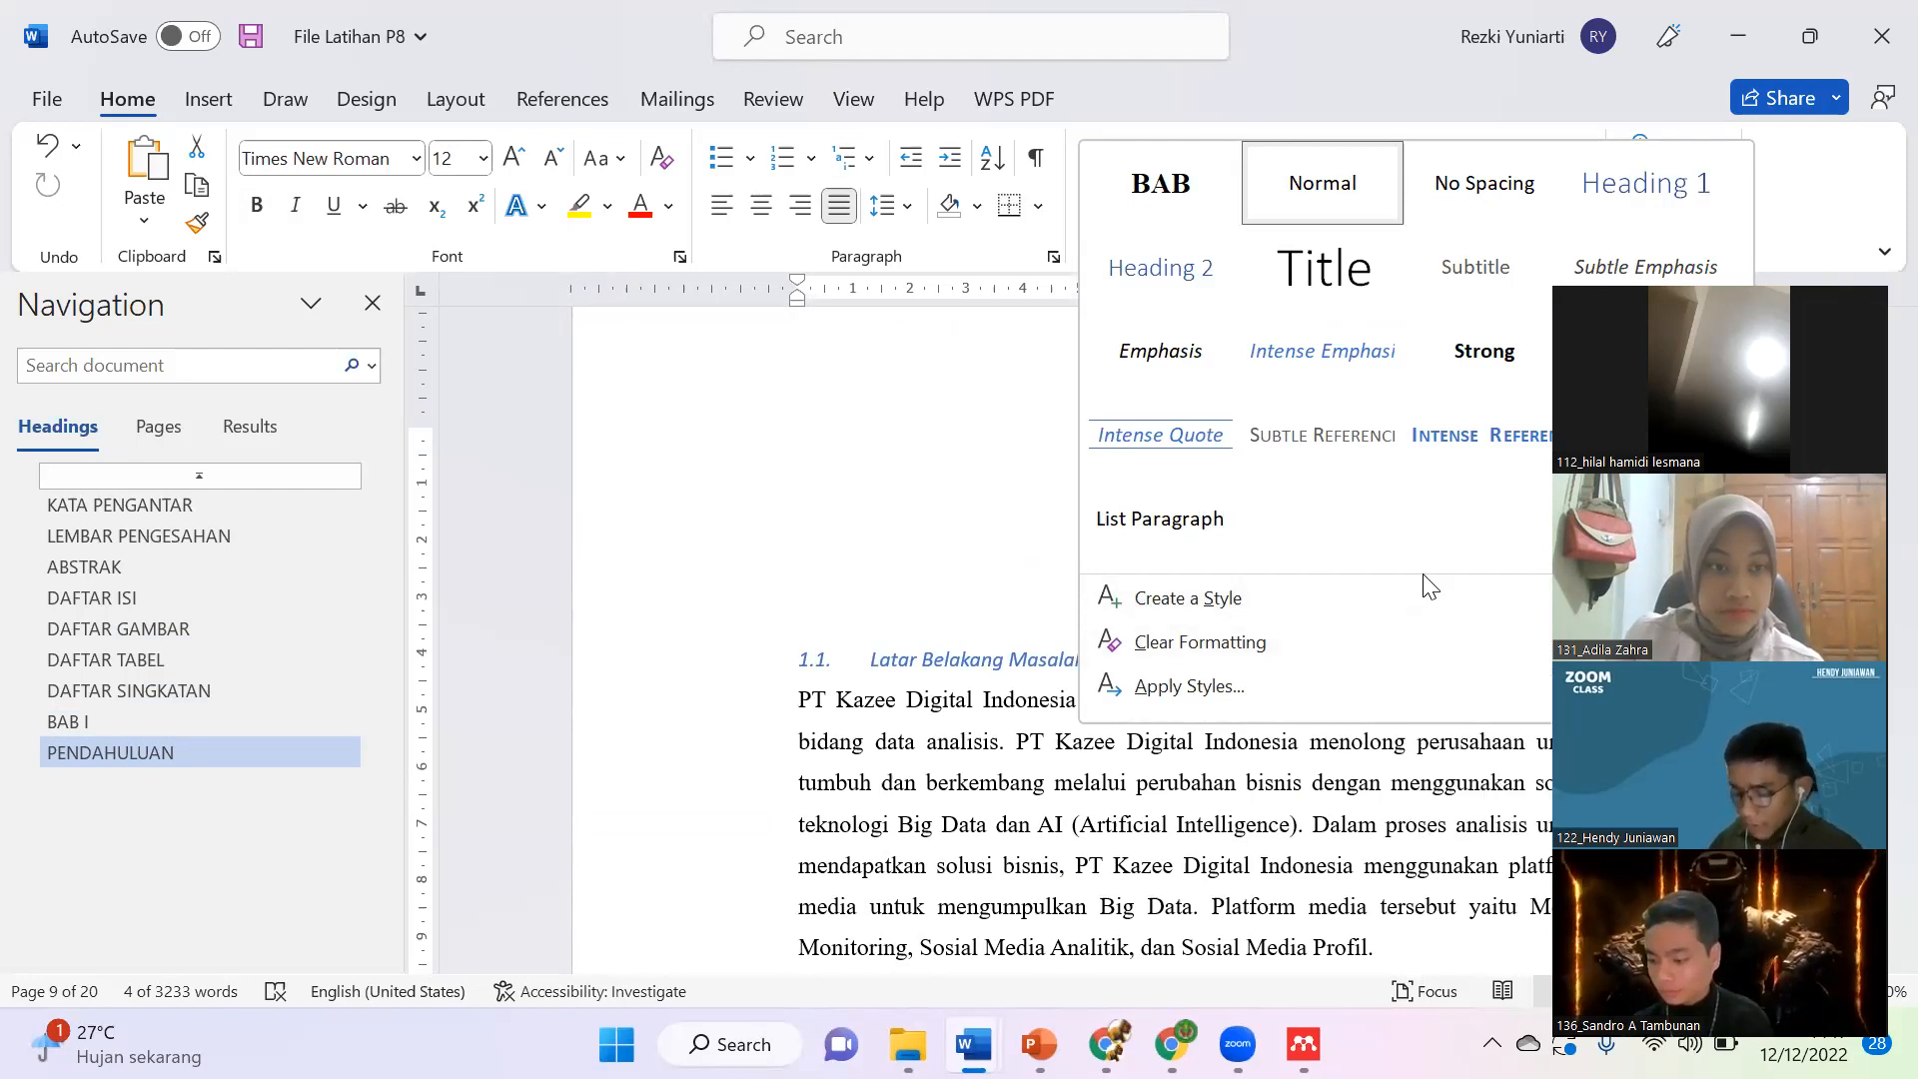
left_click(1210, 280)
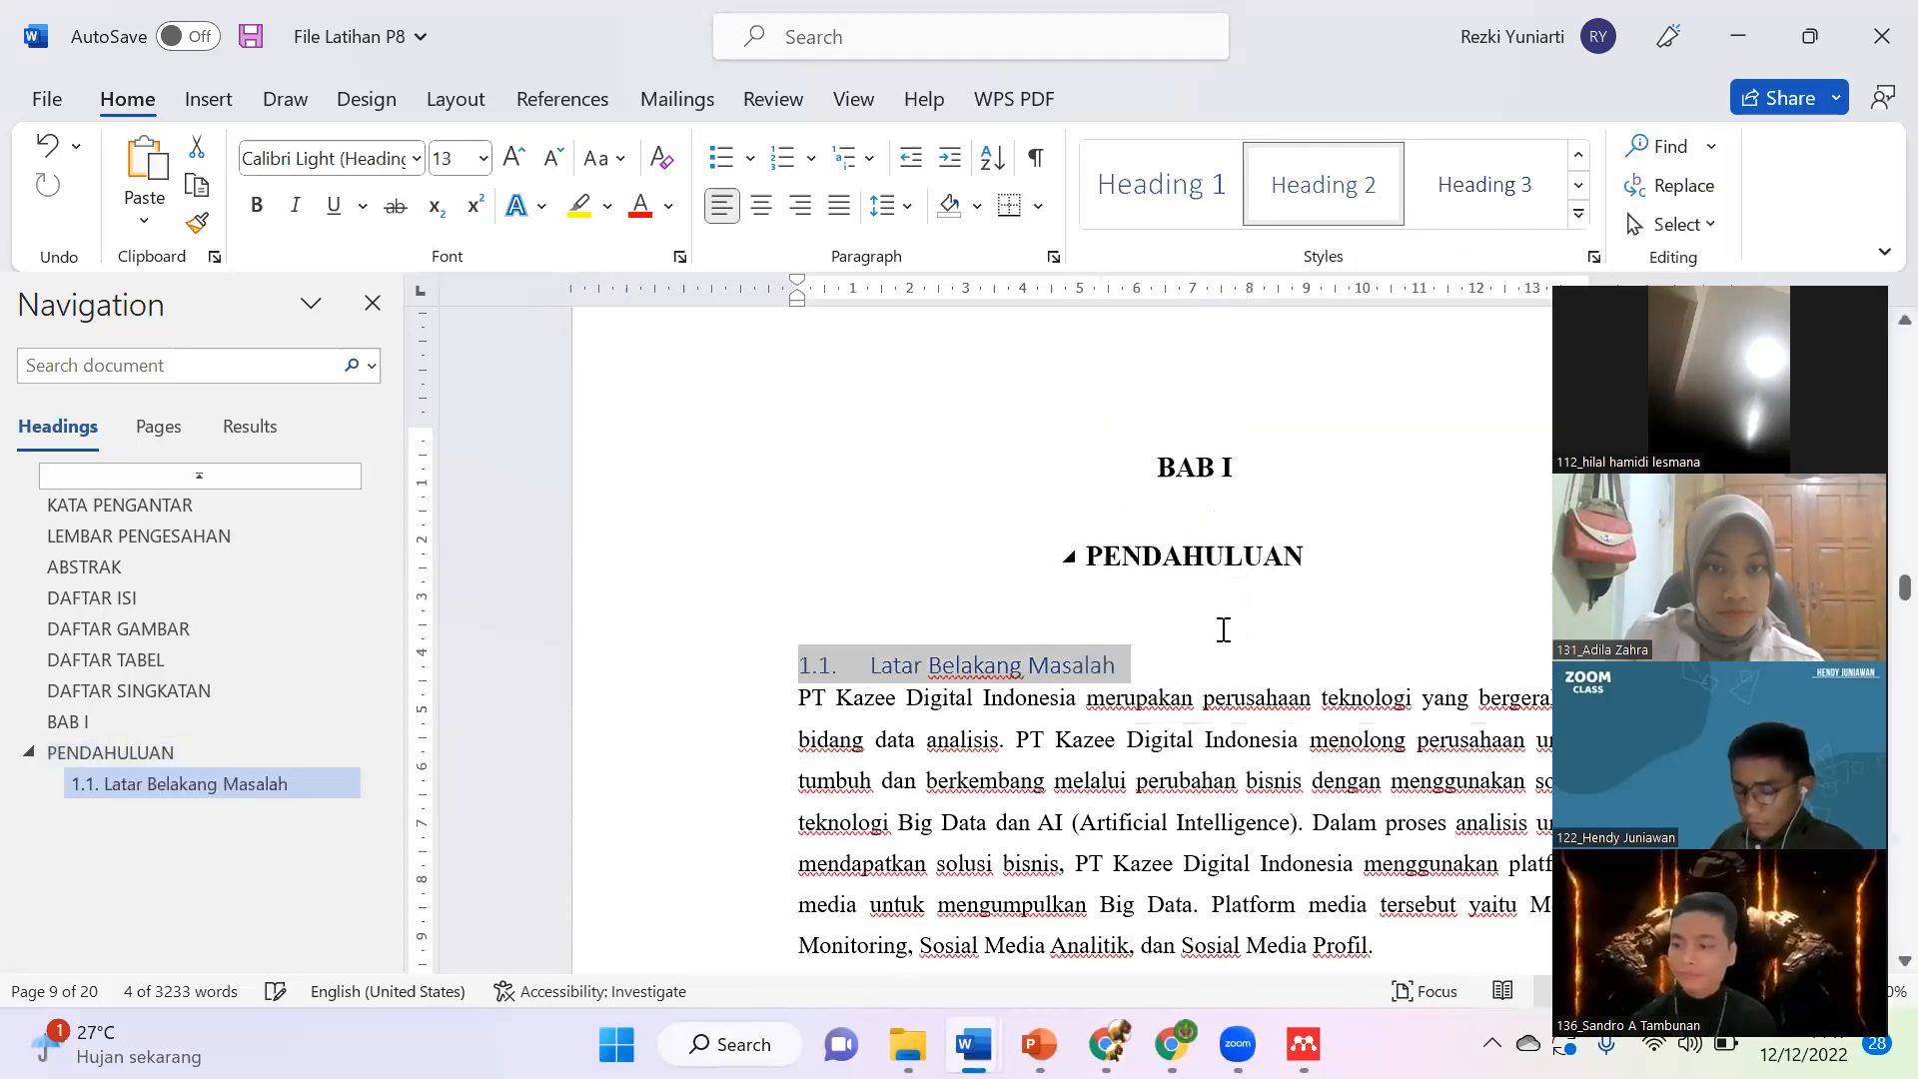
right_click(1118, 666)
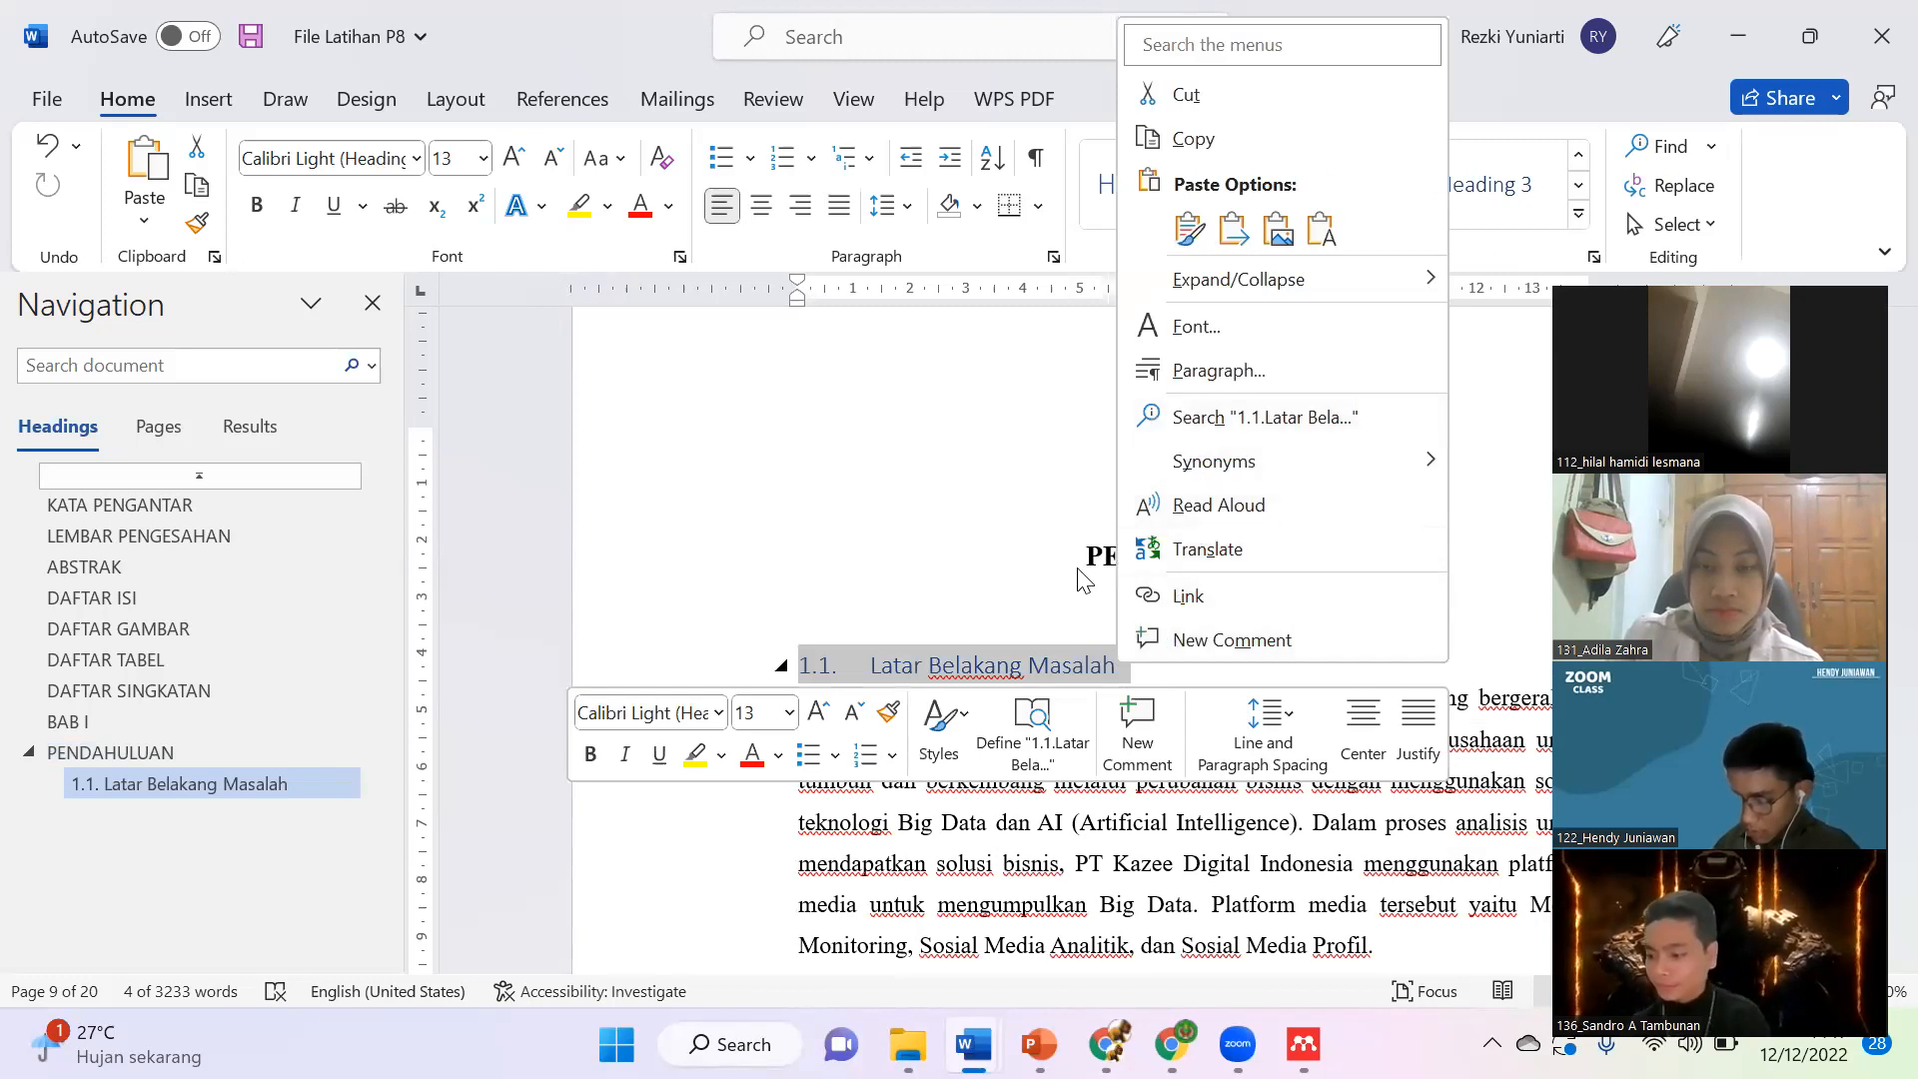
left_click(1486, 381)
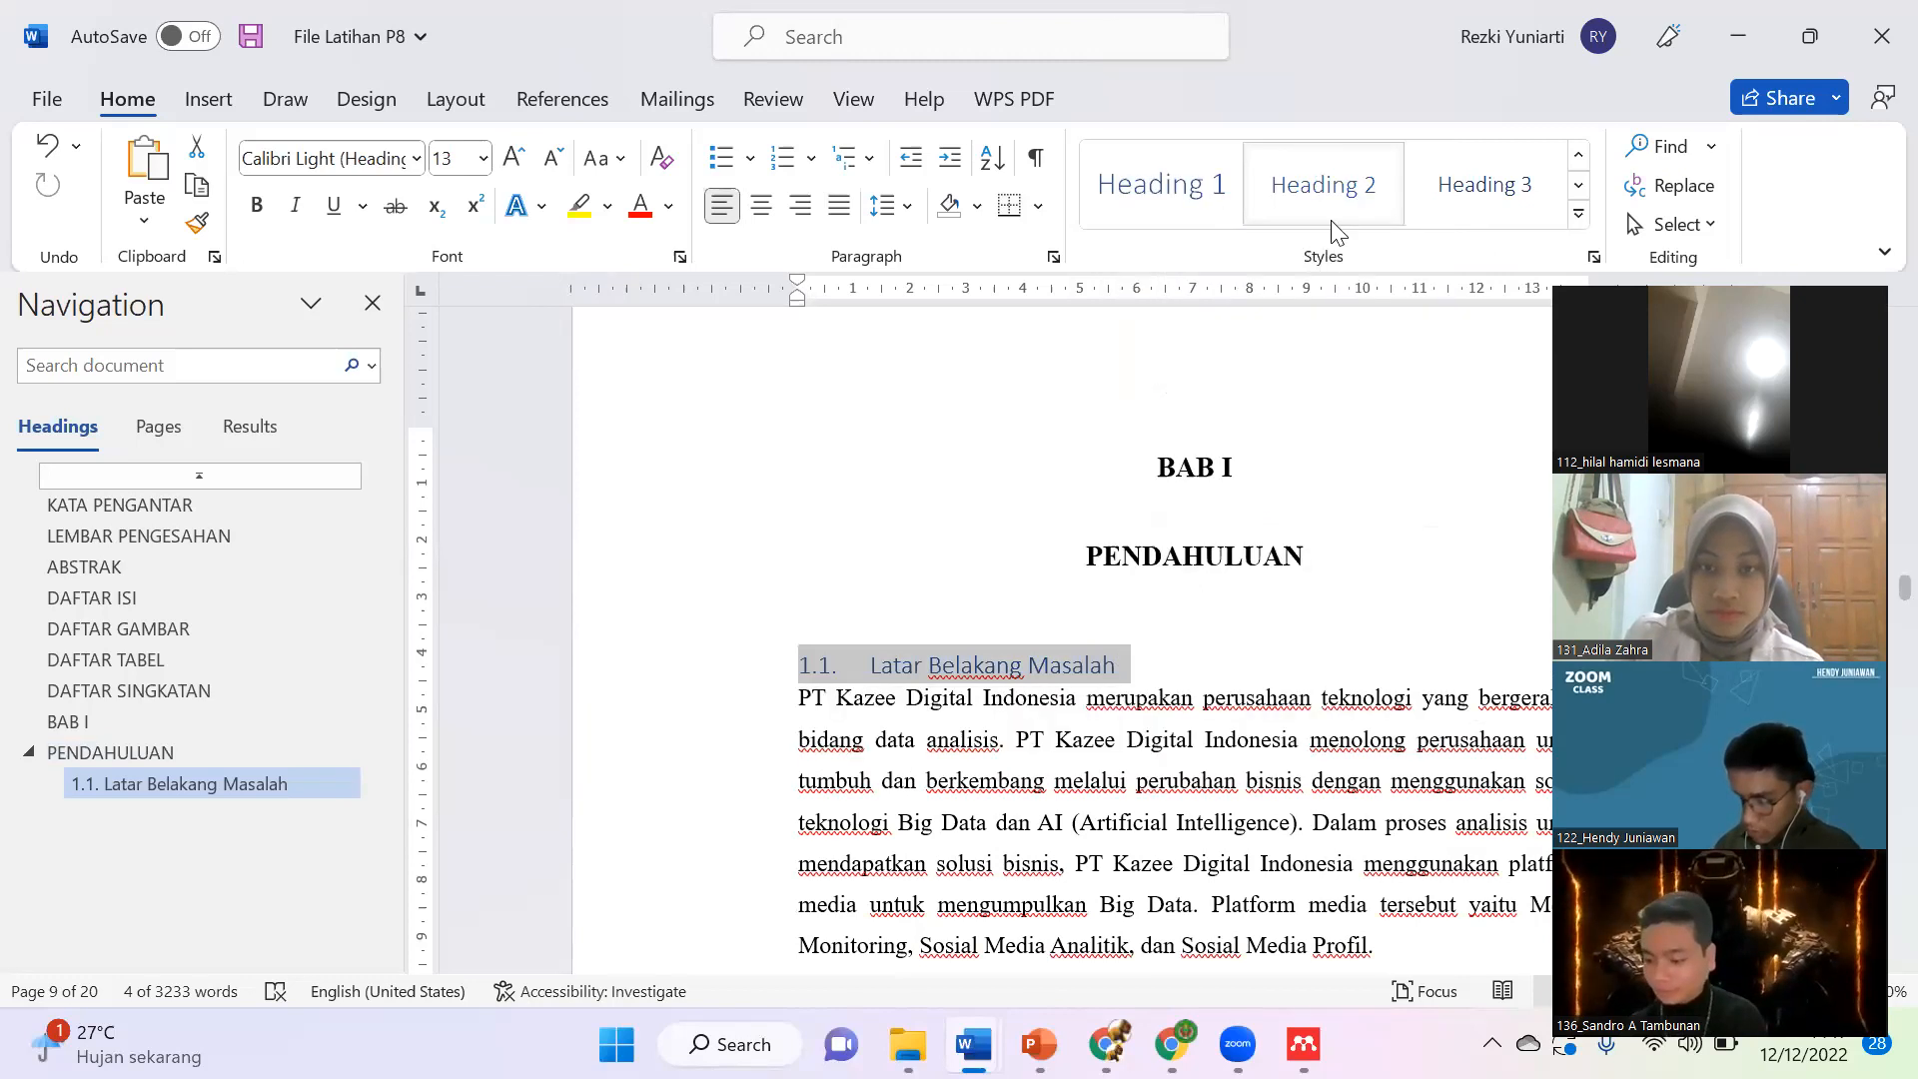
Step: Start a new style named Subab from the Latar Belakang Masalah subheading and open its detailed formatting options
left_click(1577, 215)
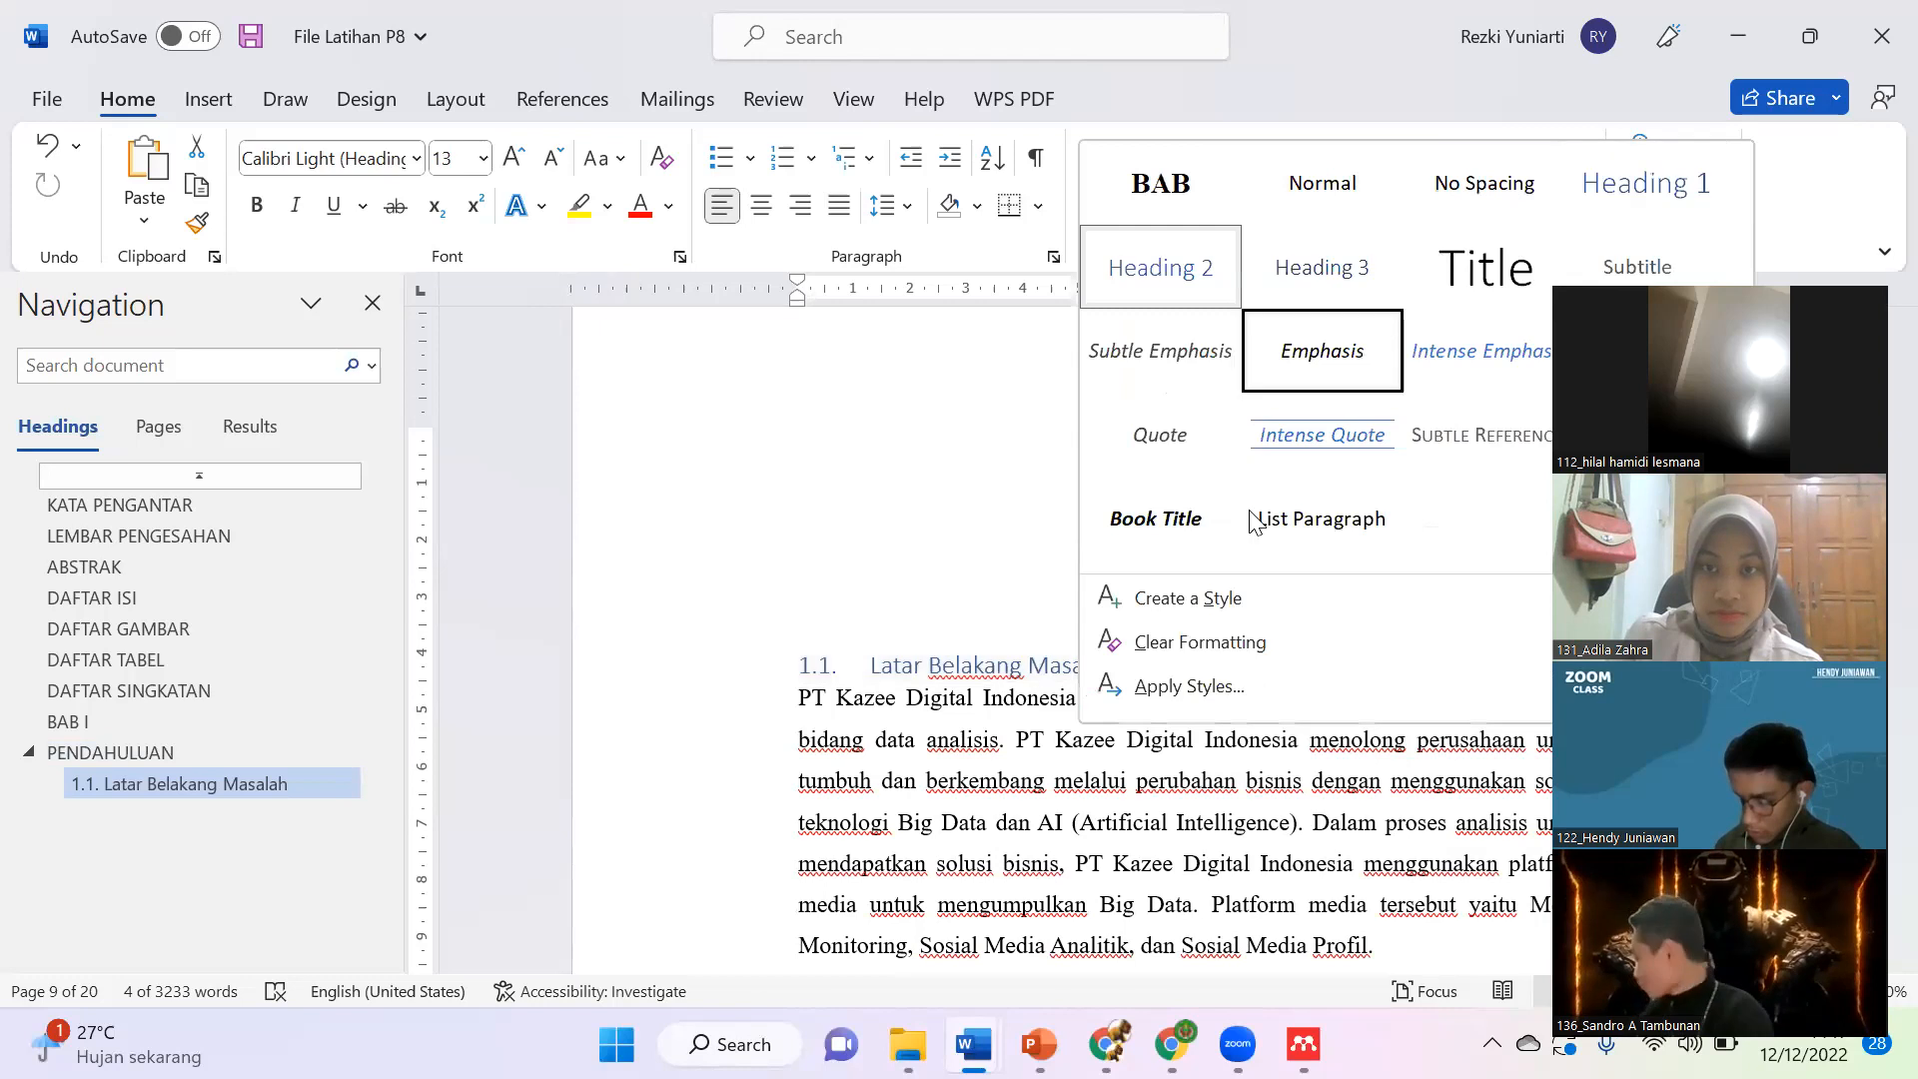
left_click(1189, 598)
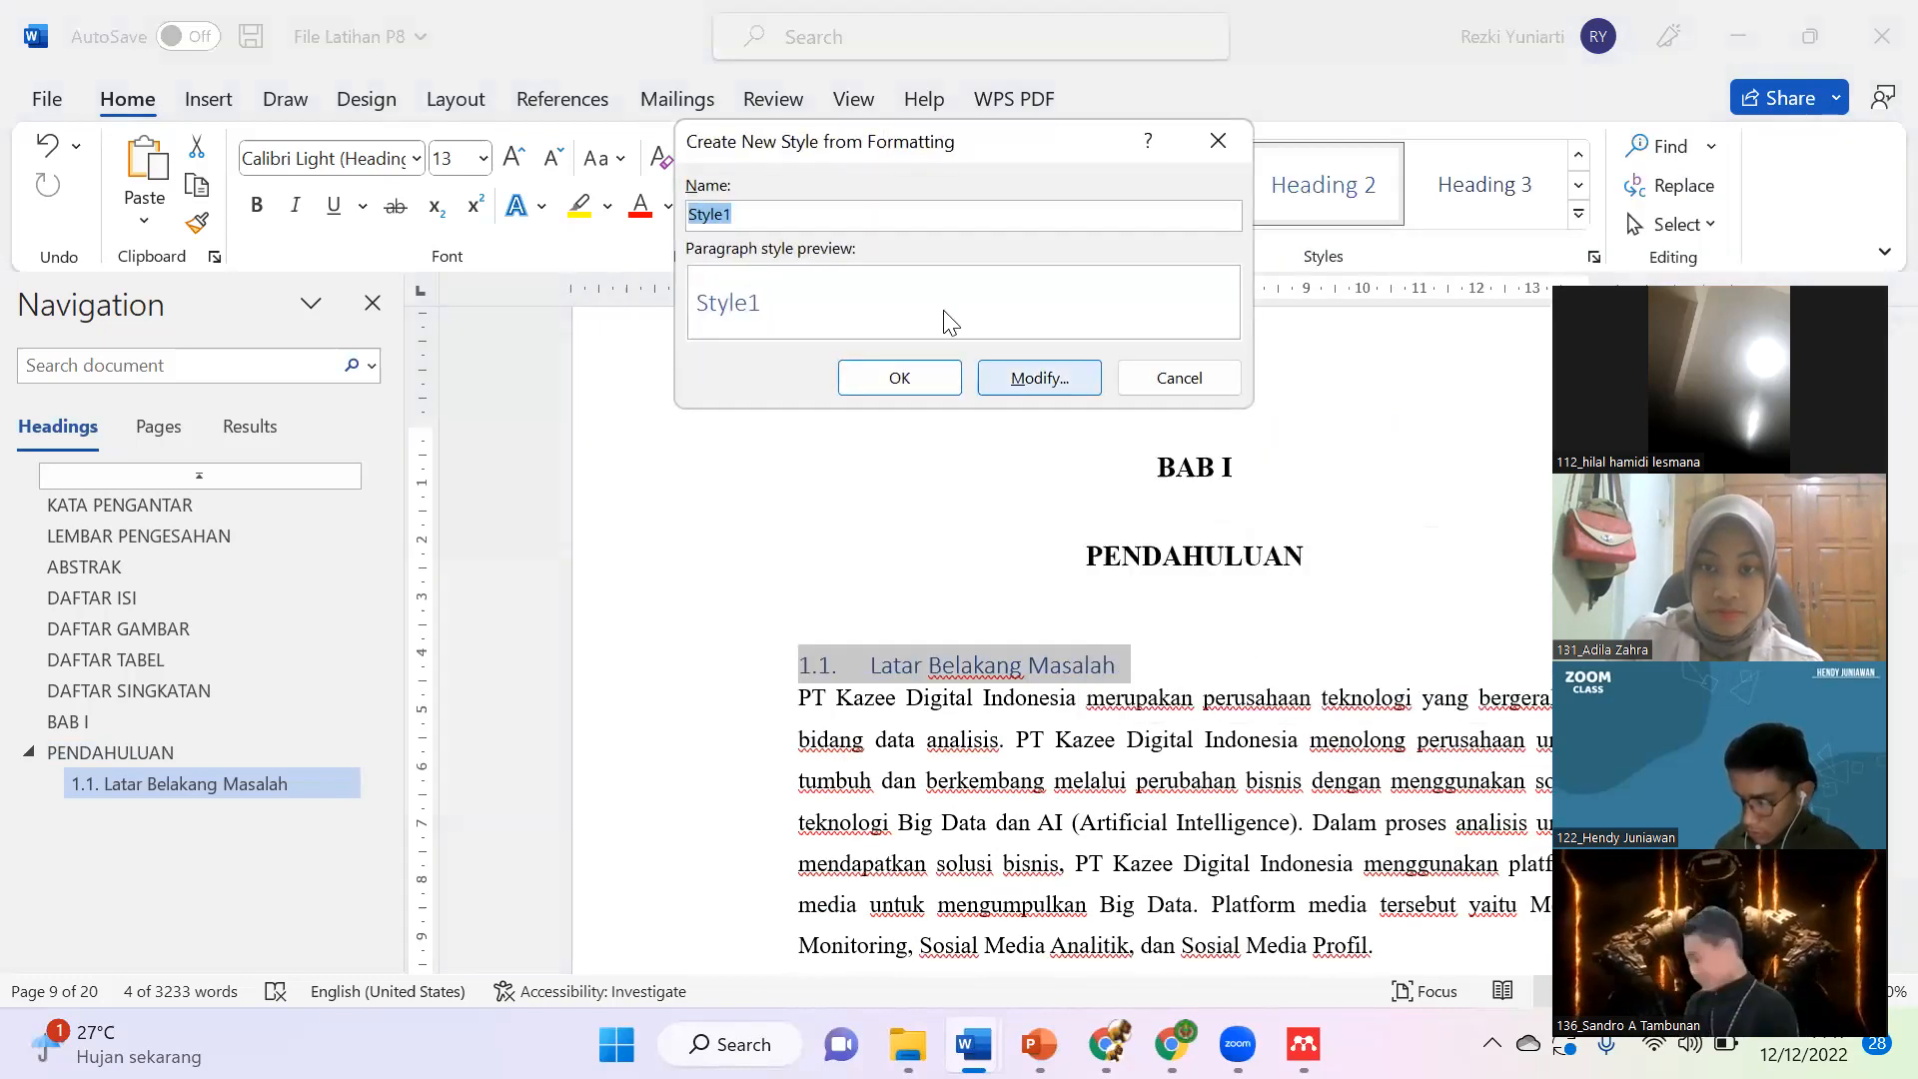
left_click(927, 219)
double_click(926, 220)
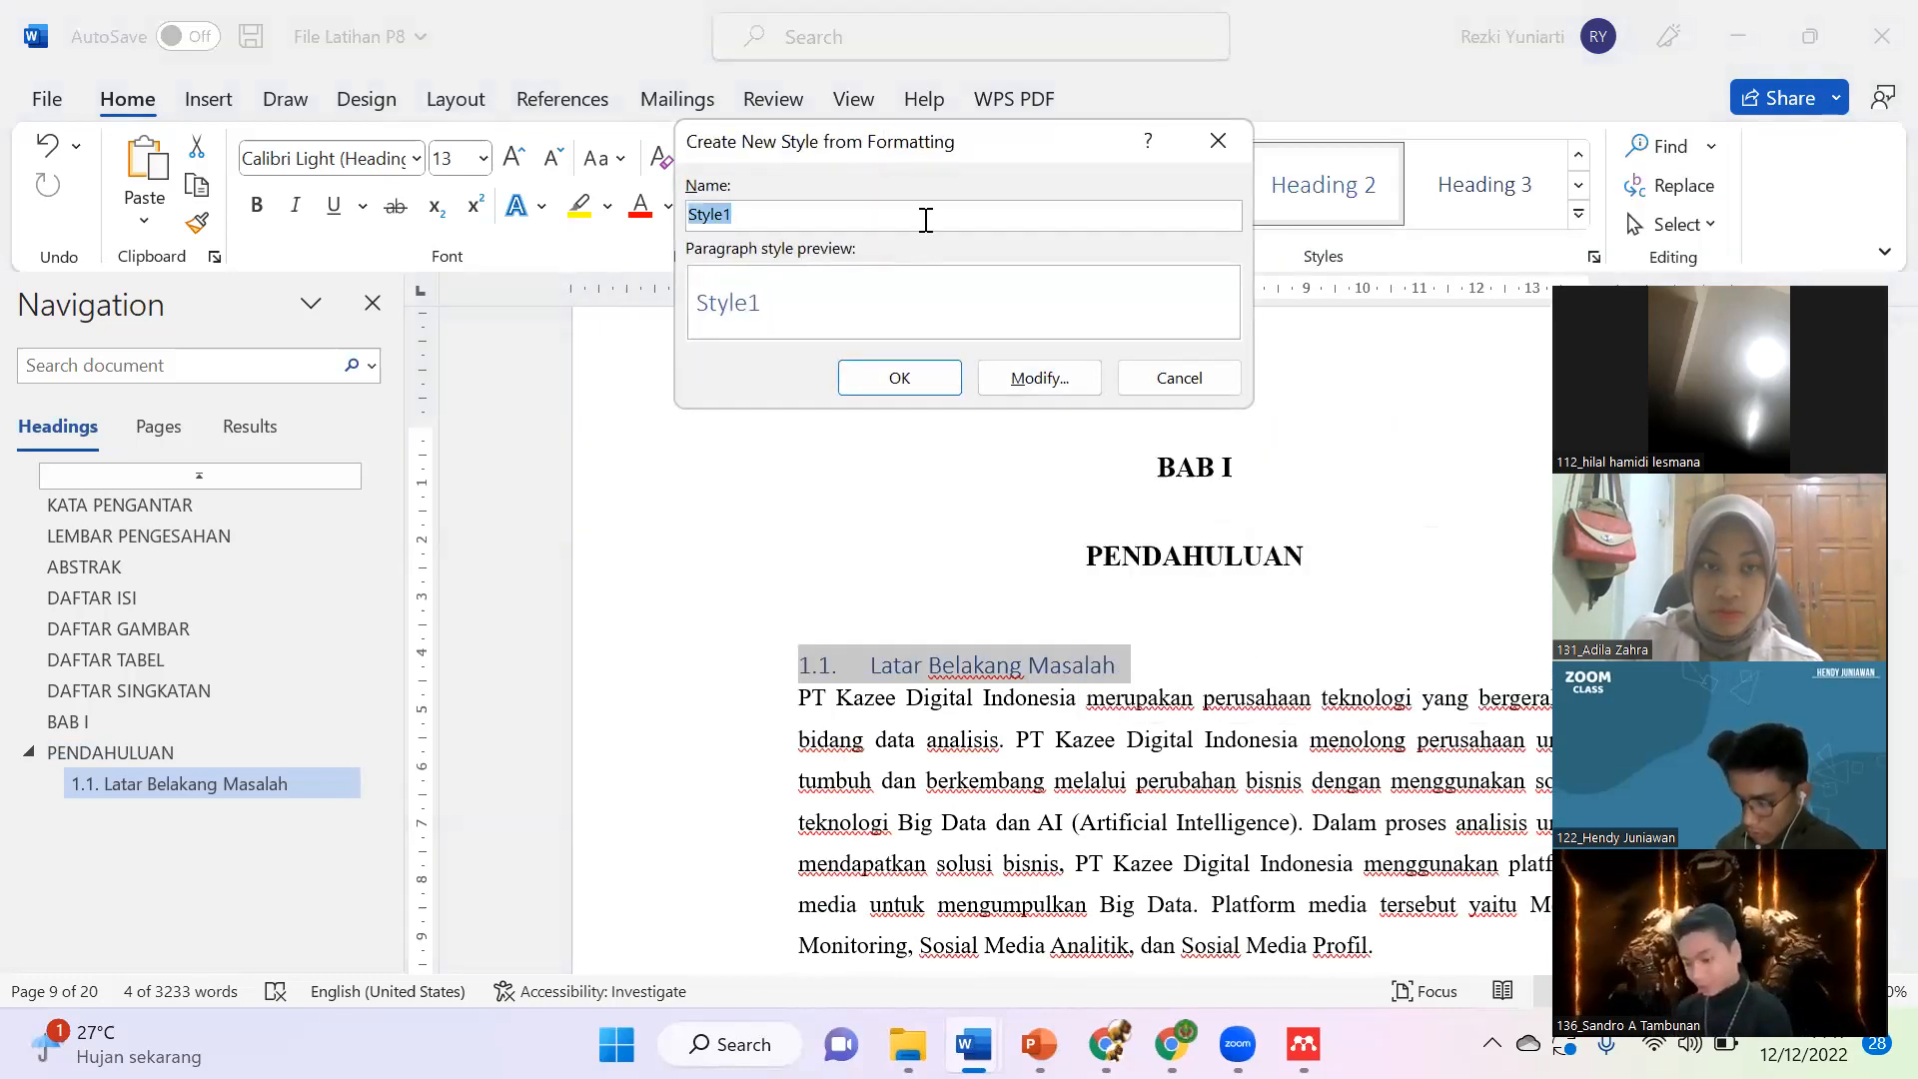
type("Subab")
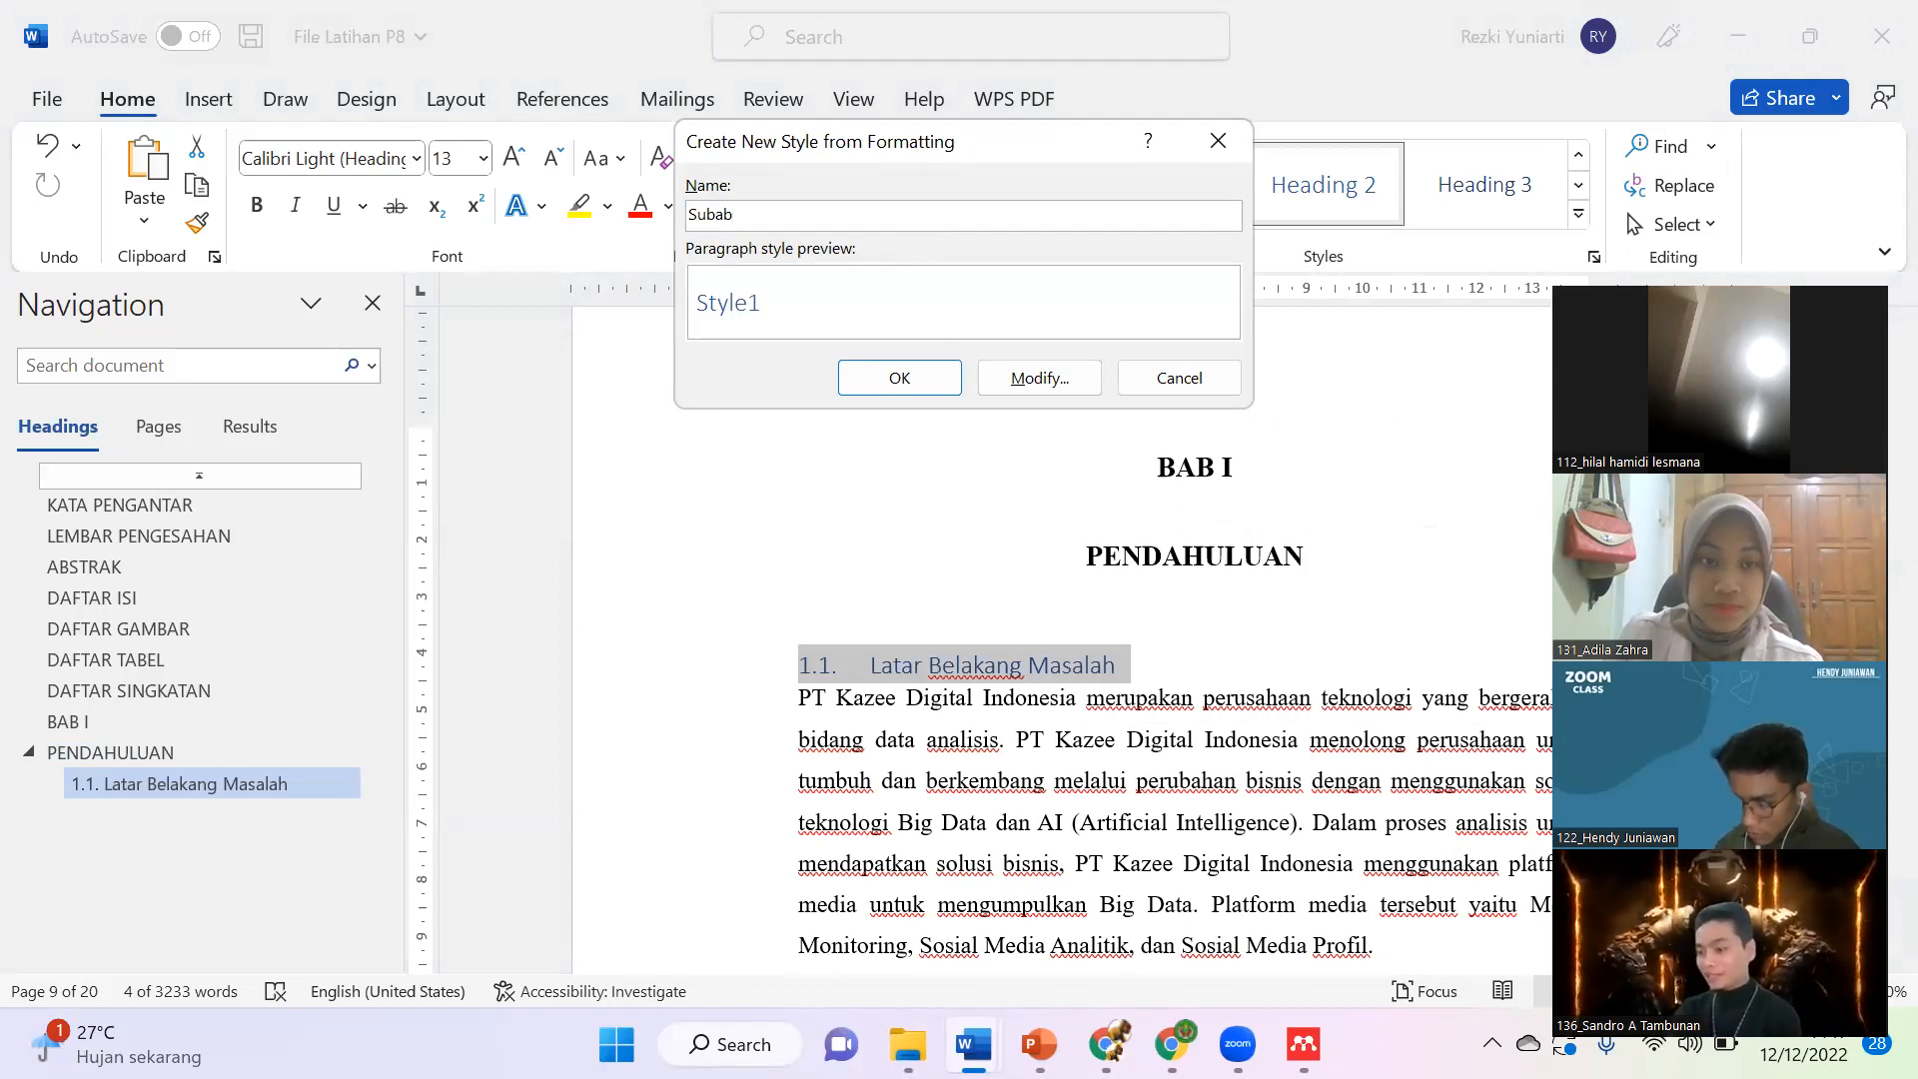
left_click(1040, 378)
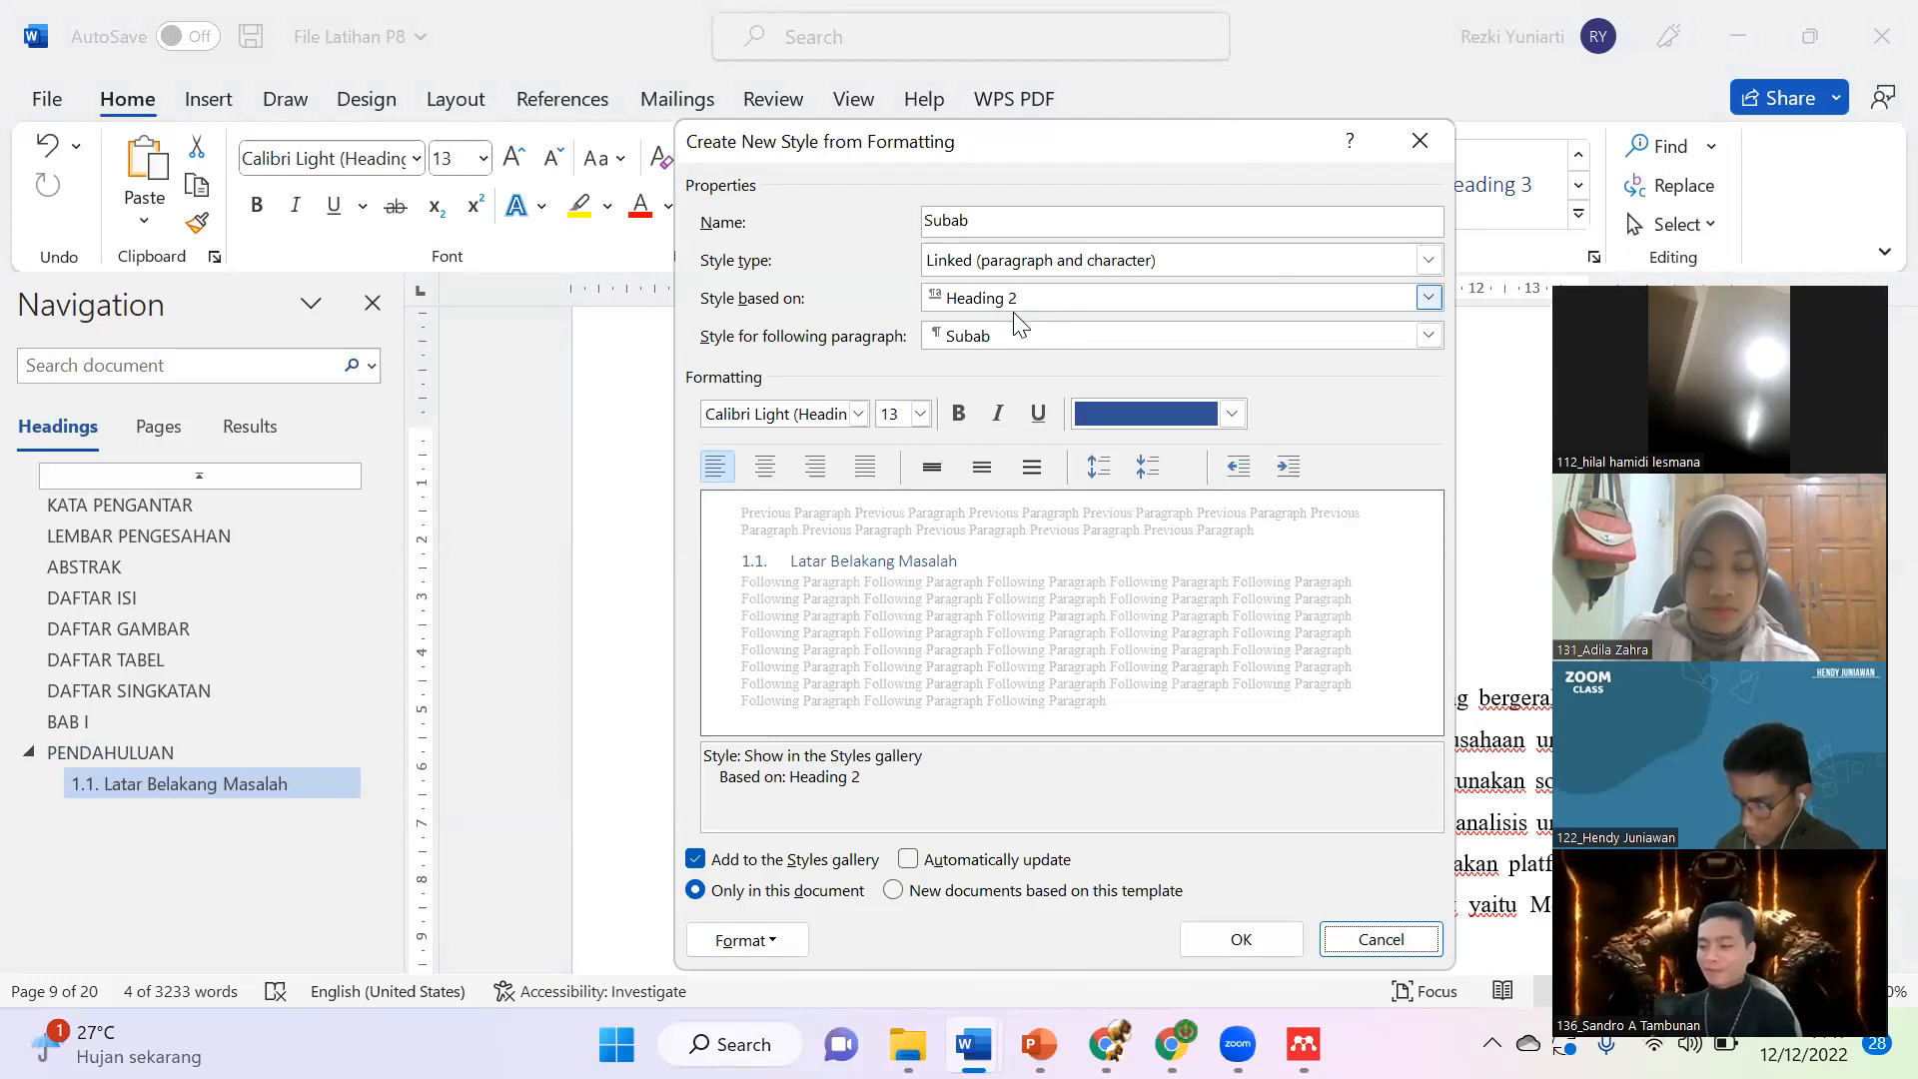
Step: Format the Subab style's text as Times New Roman, 12 pt, bold, with the Automatic font color
left_click(920, 414)
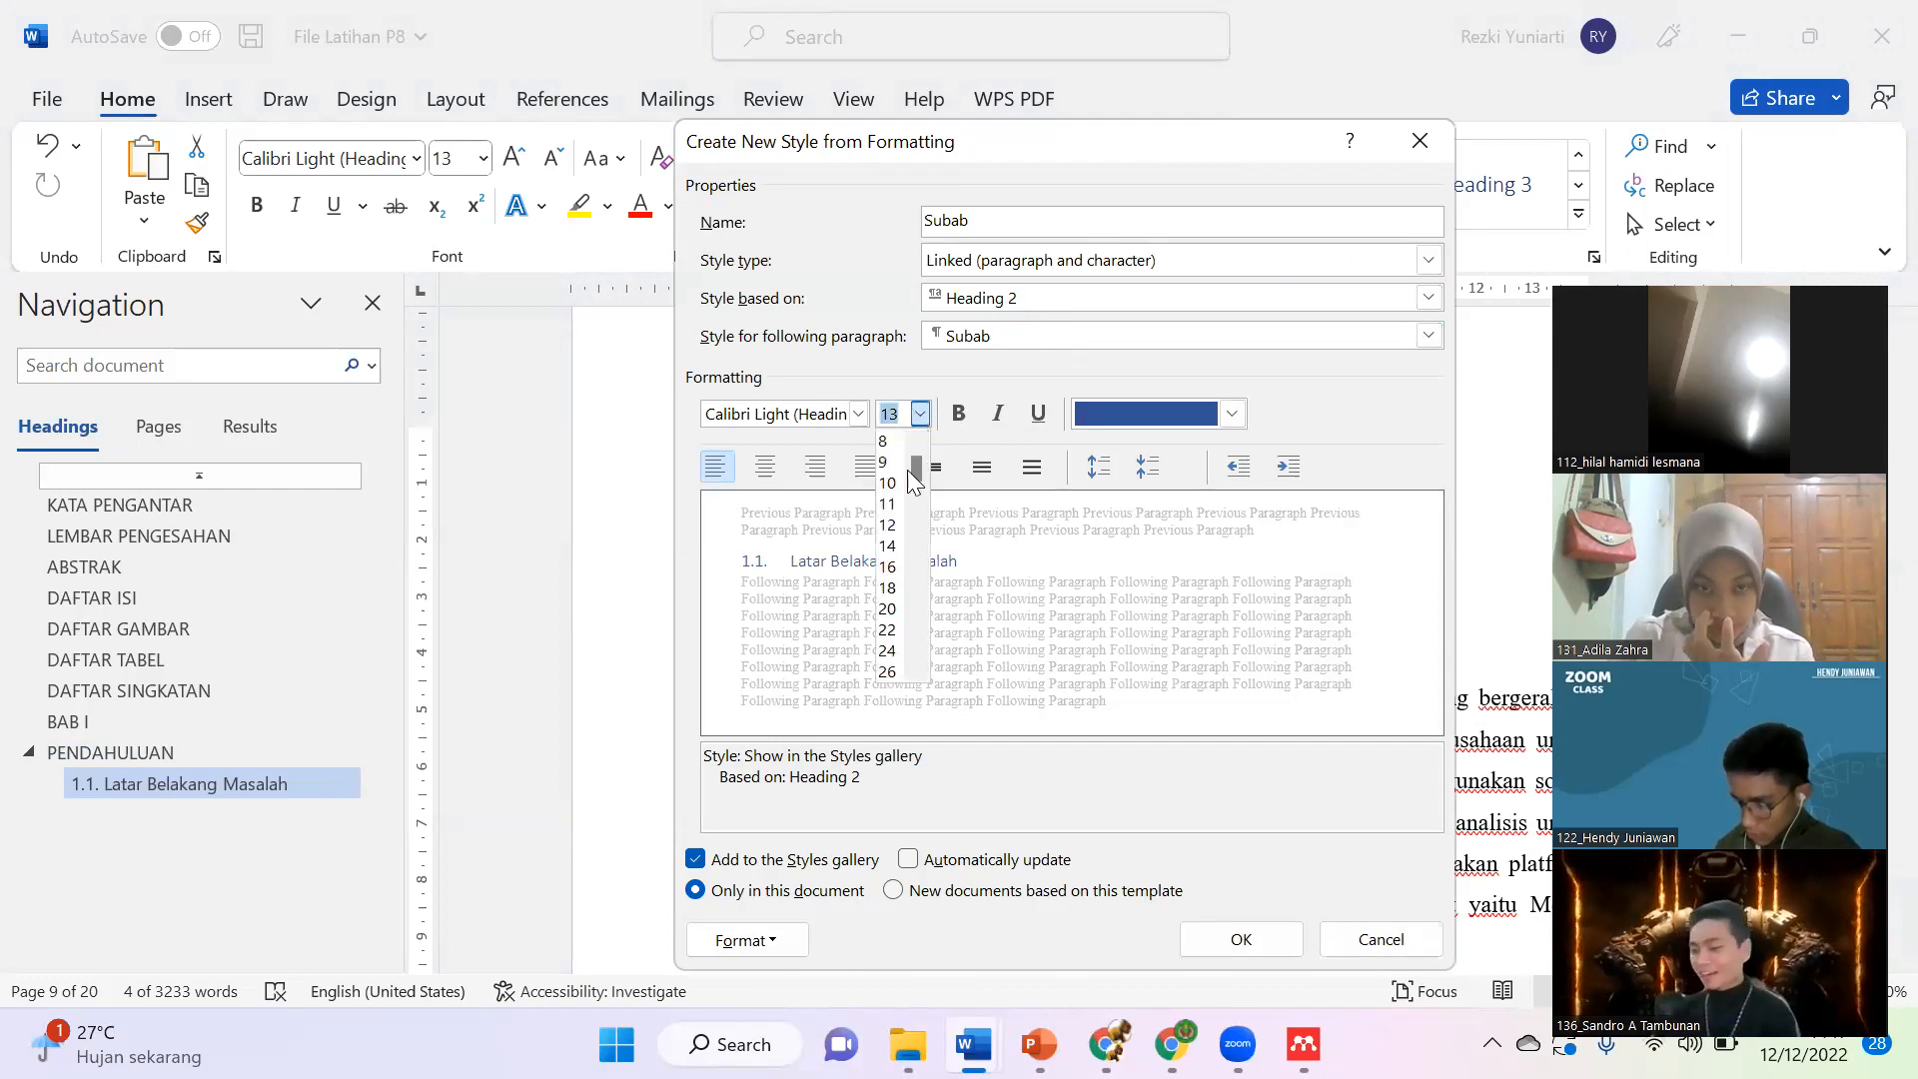
left_click(887, 525)
left_click(958, 414)
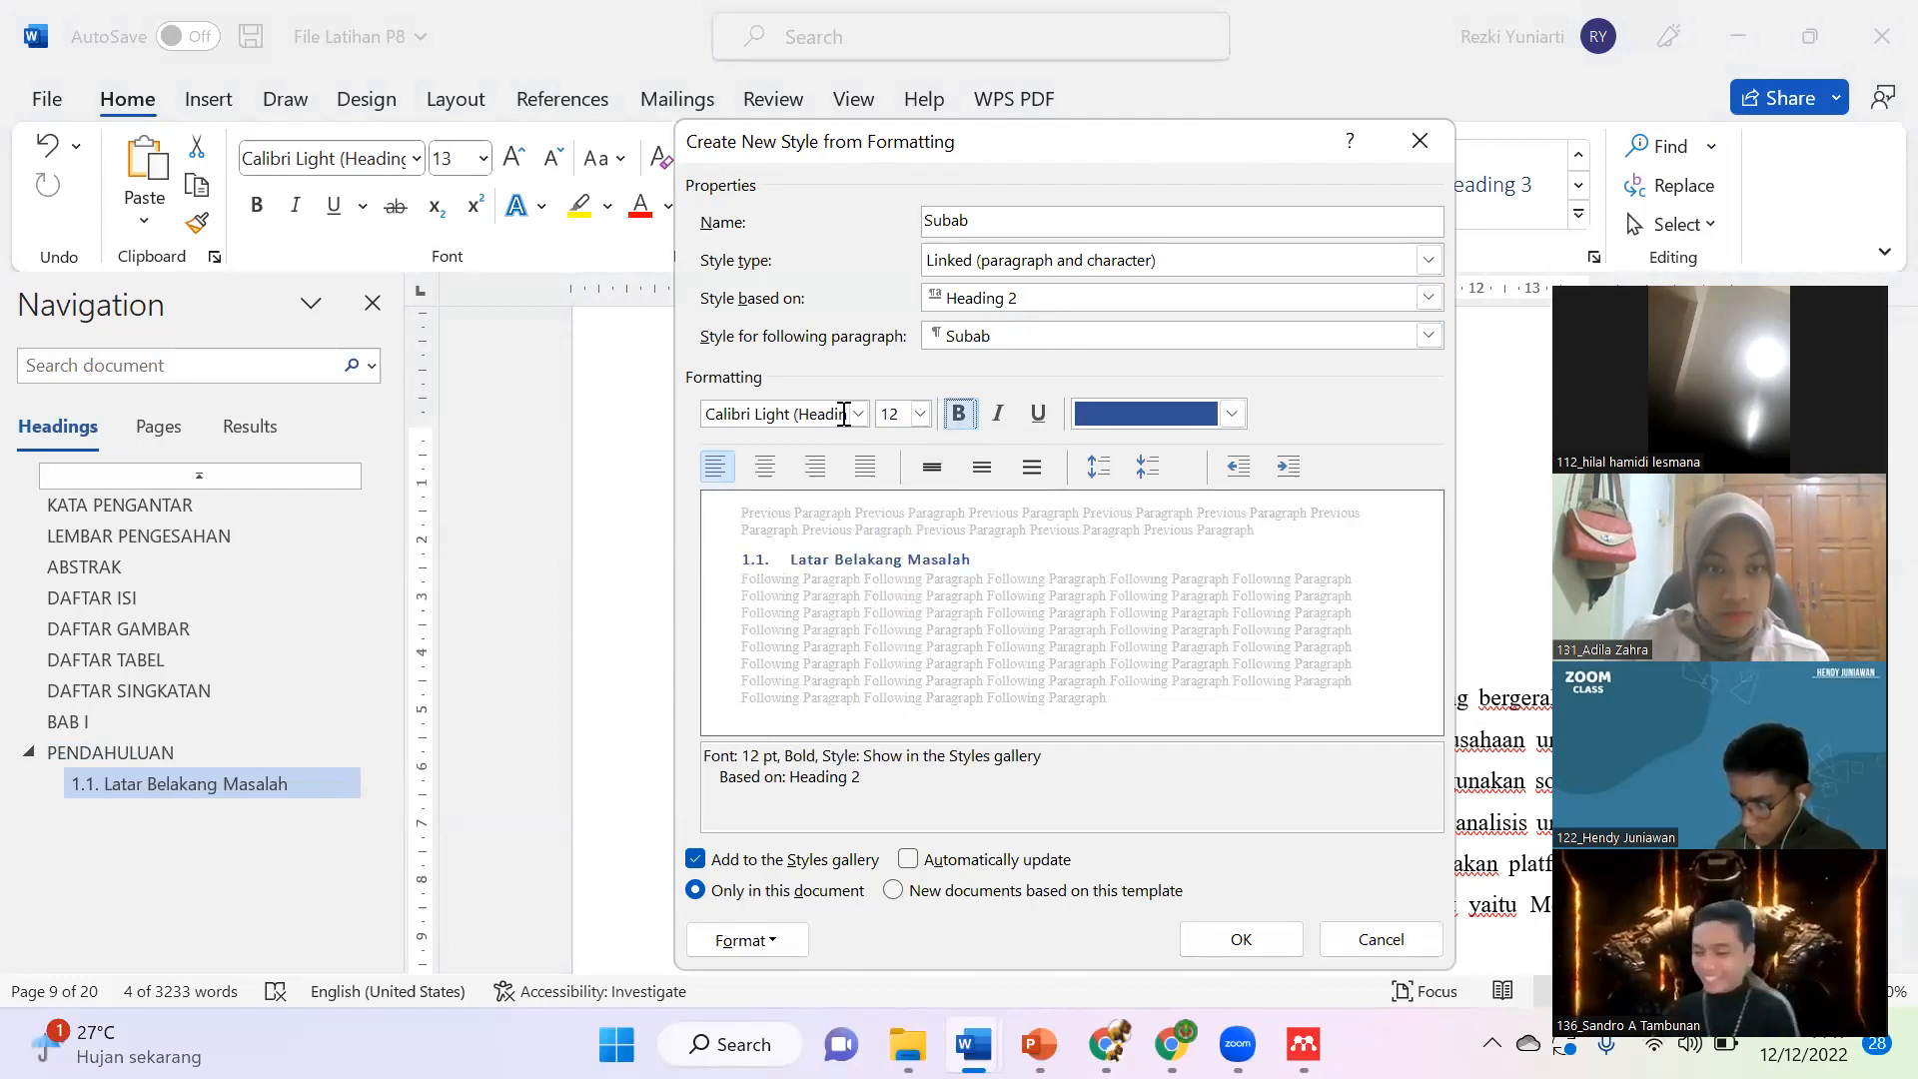
left_click(857, 414)
left_click(845, 517)
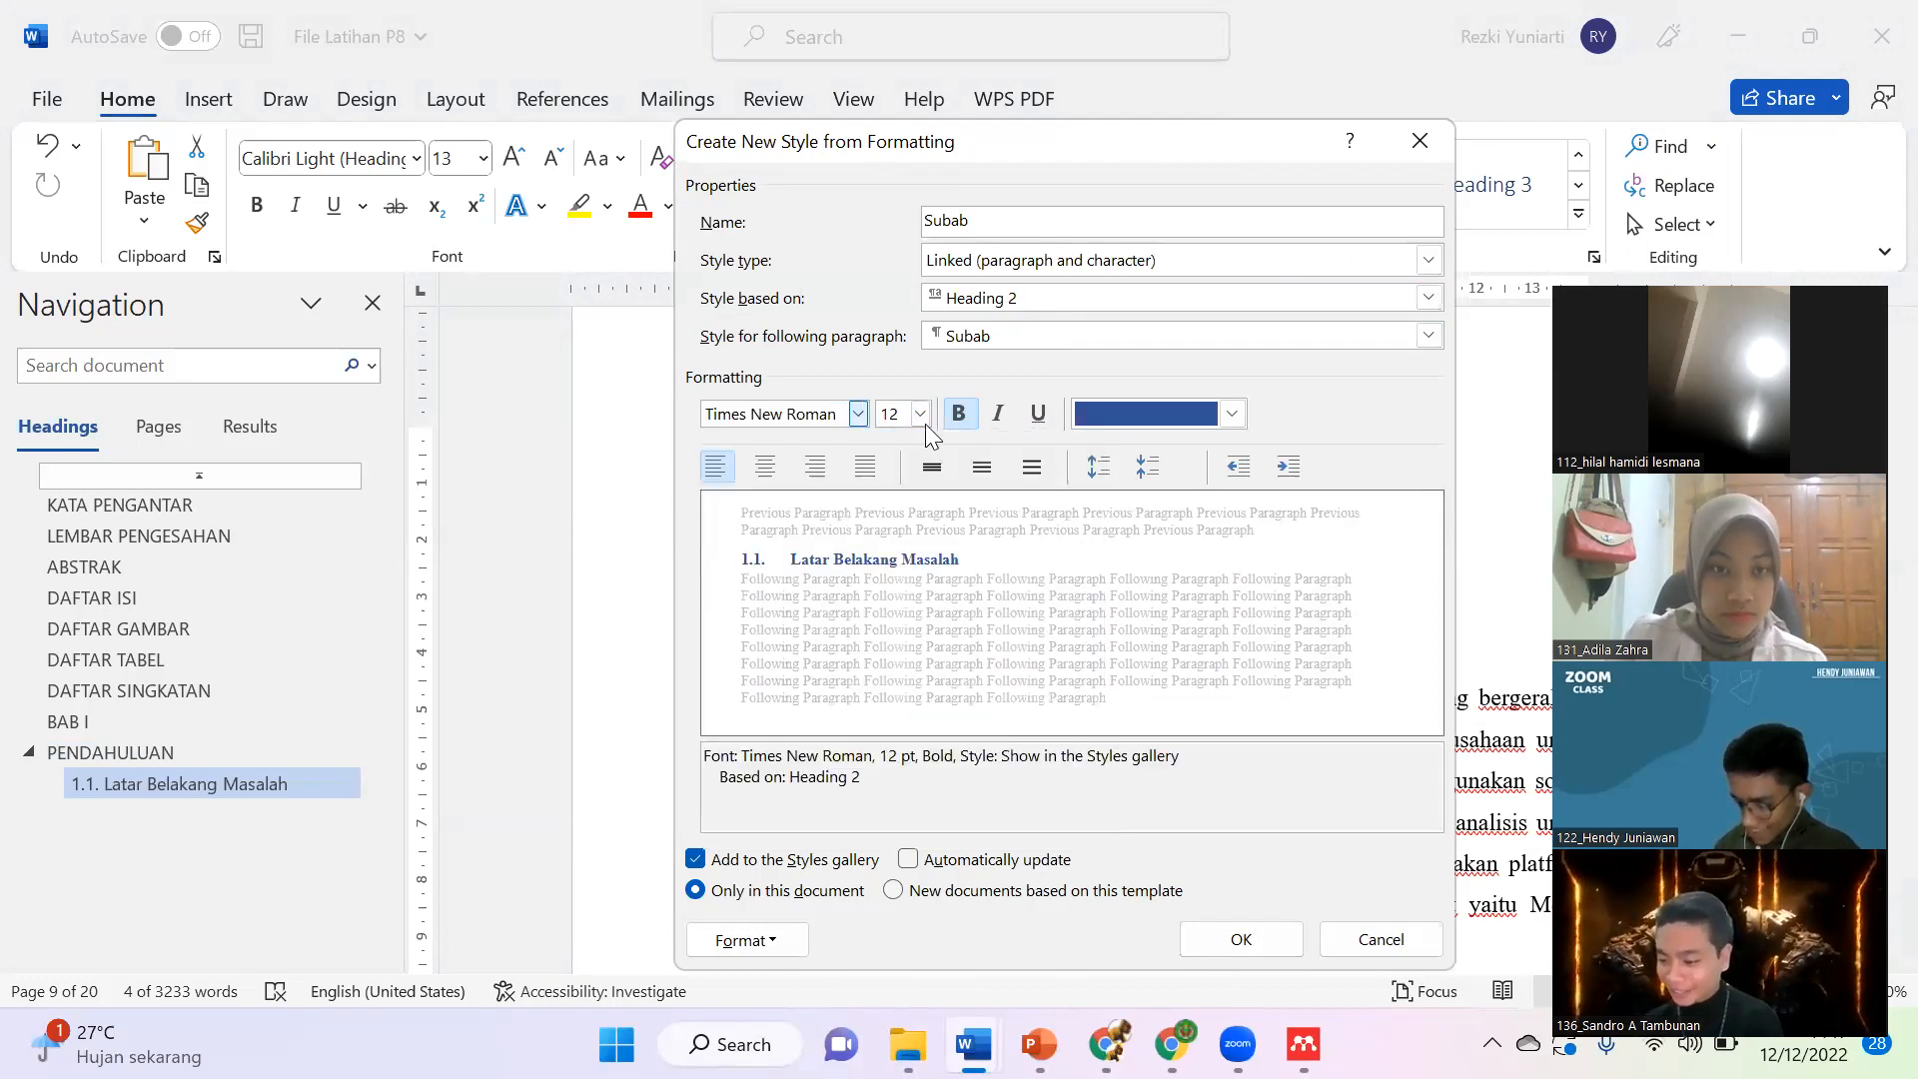
left_click(1125, 412)
left_click(1127, 451)
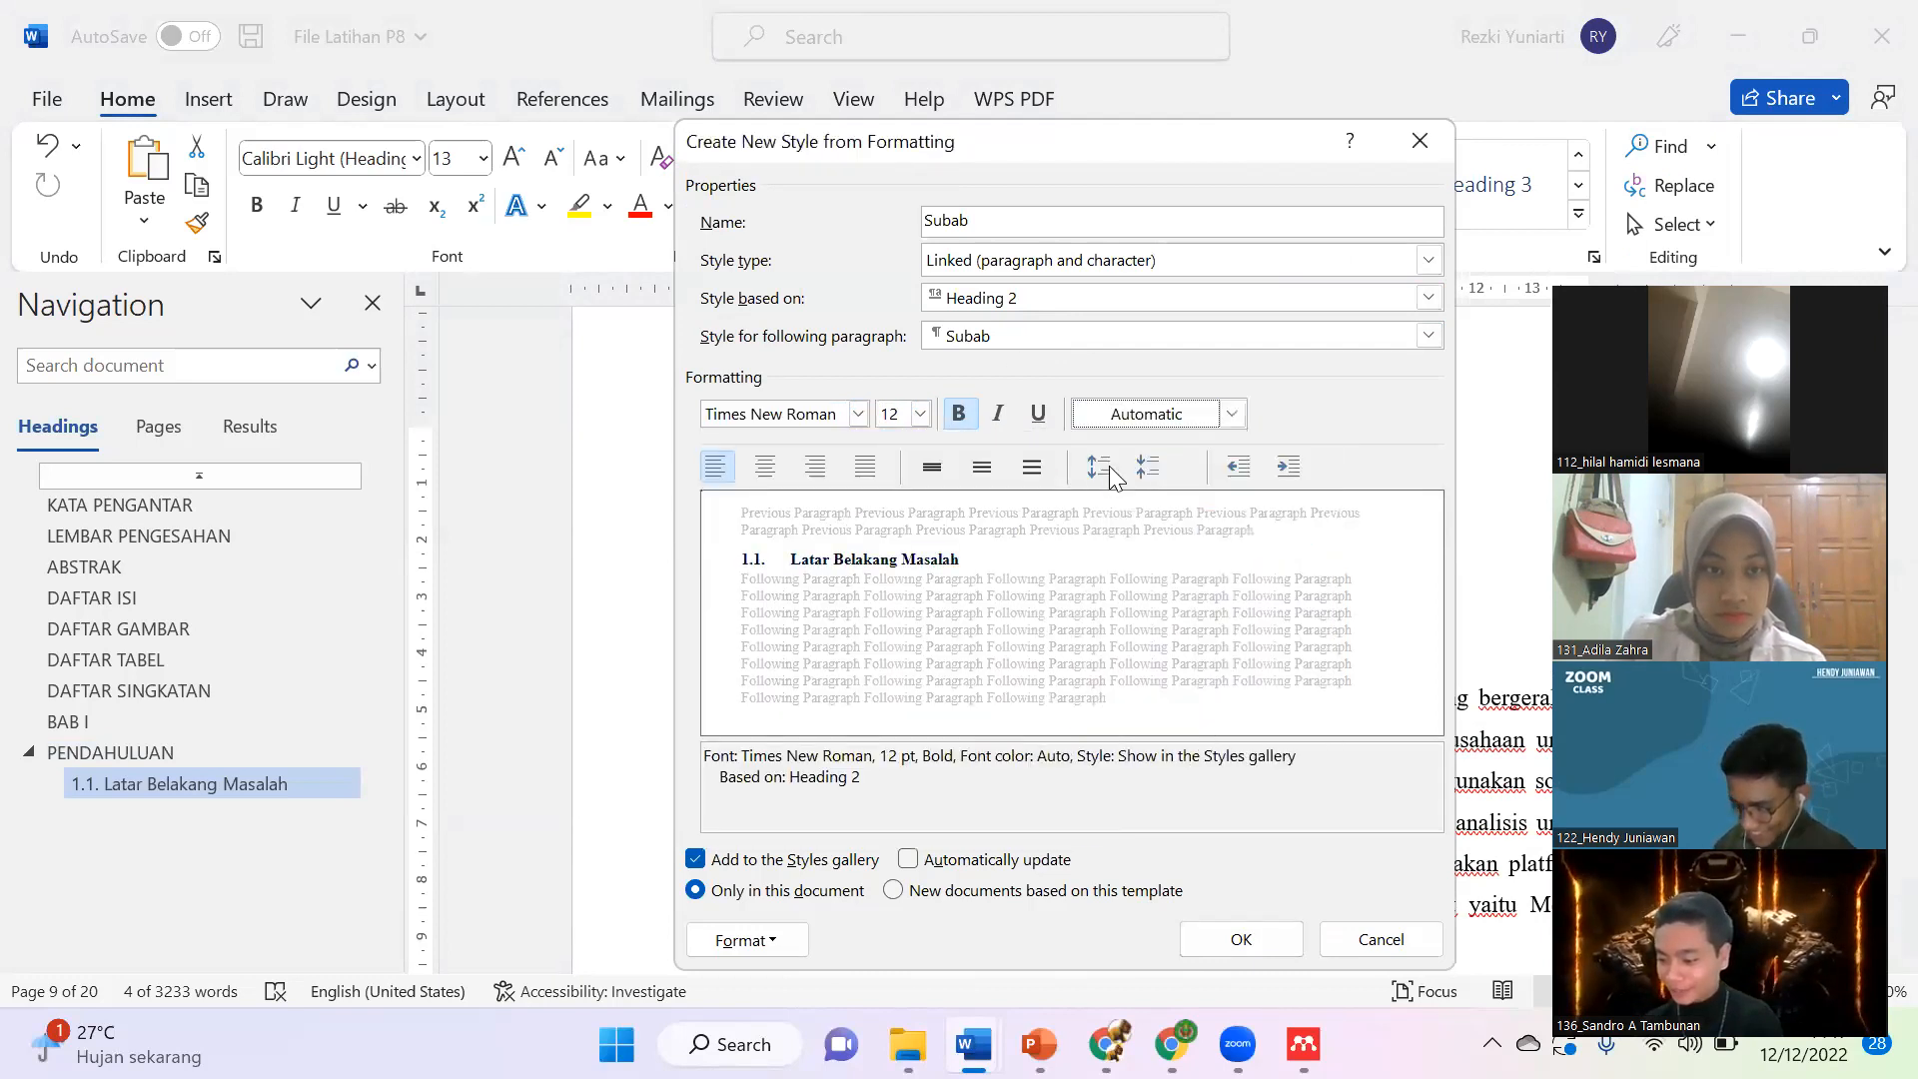
Step: Give the Subab style 1.5 line spacing and left alignment, and save the new style
left_click(983, 467)
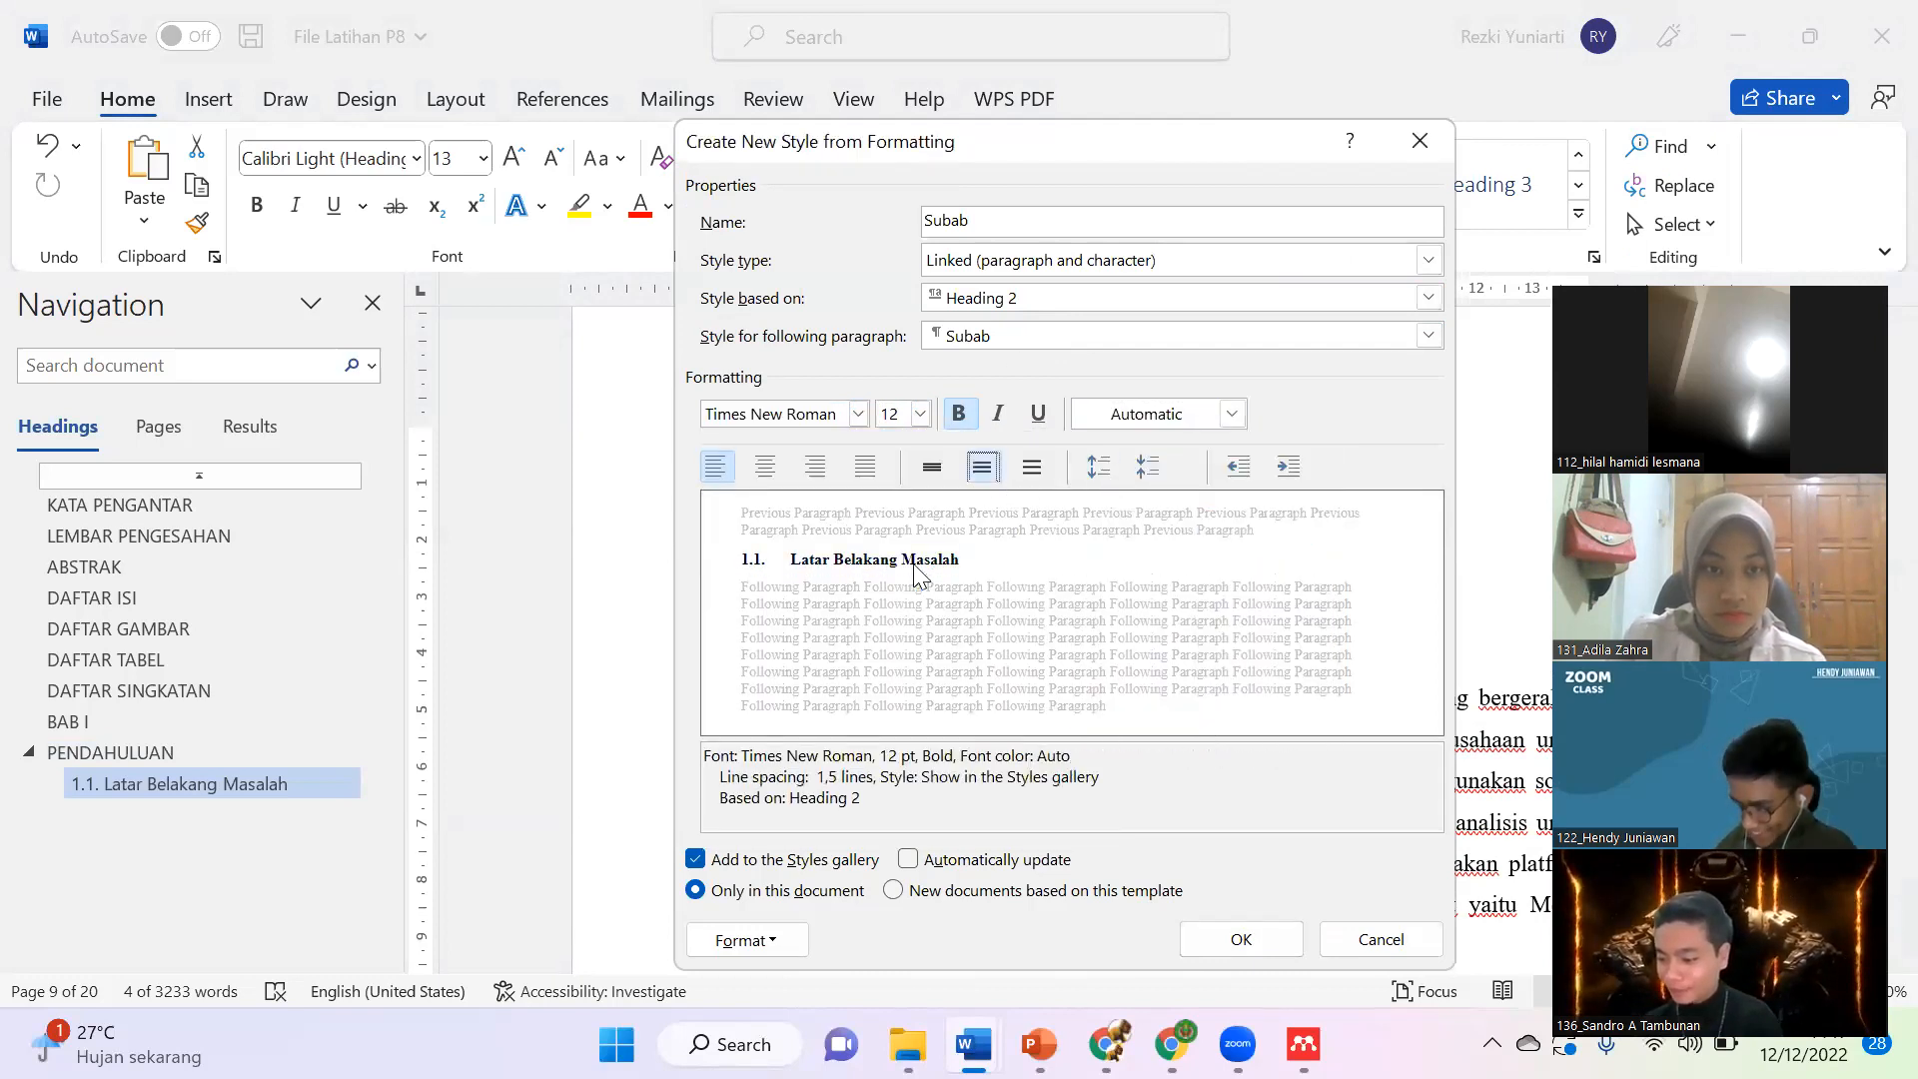
left_click(715, 469)
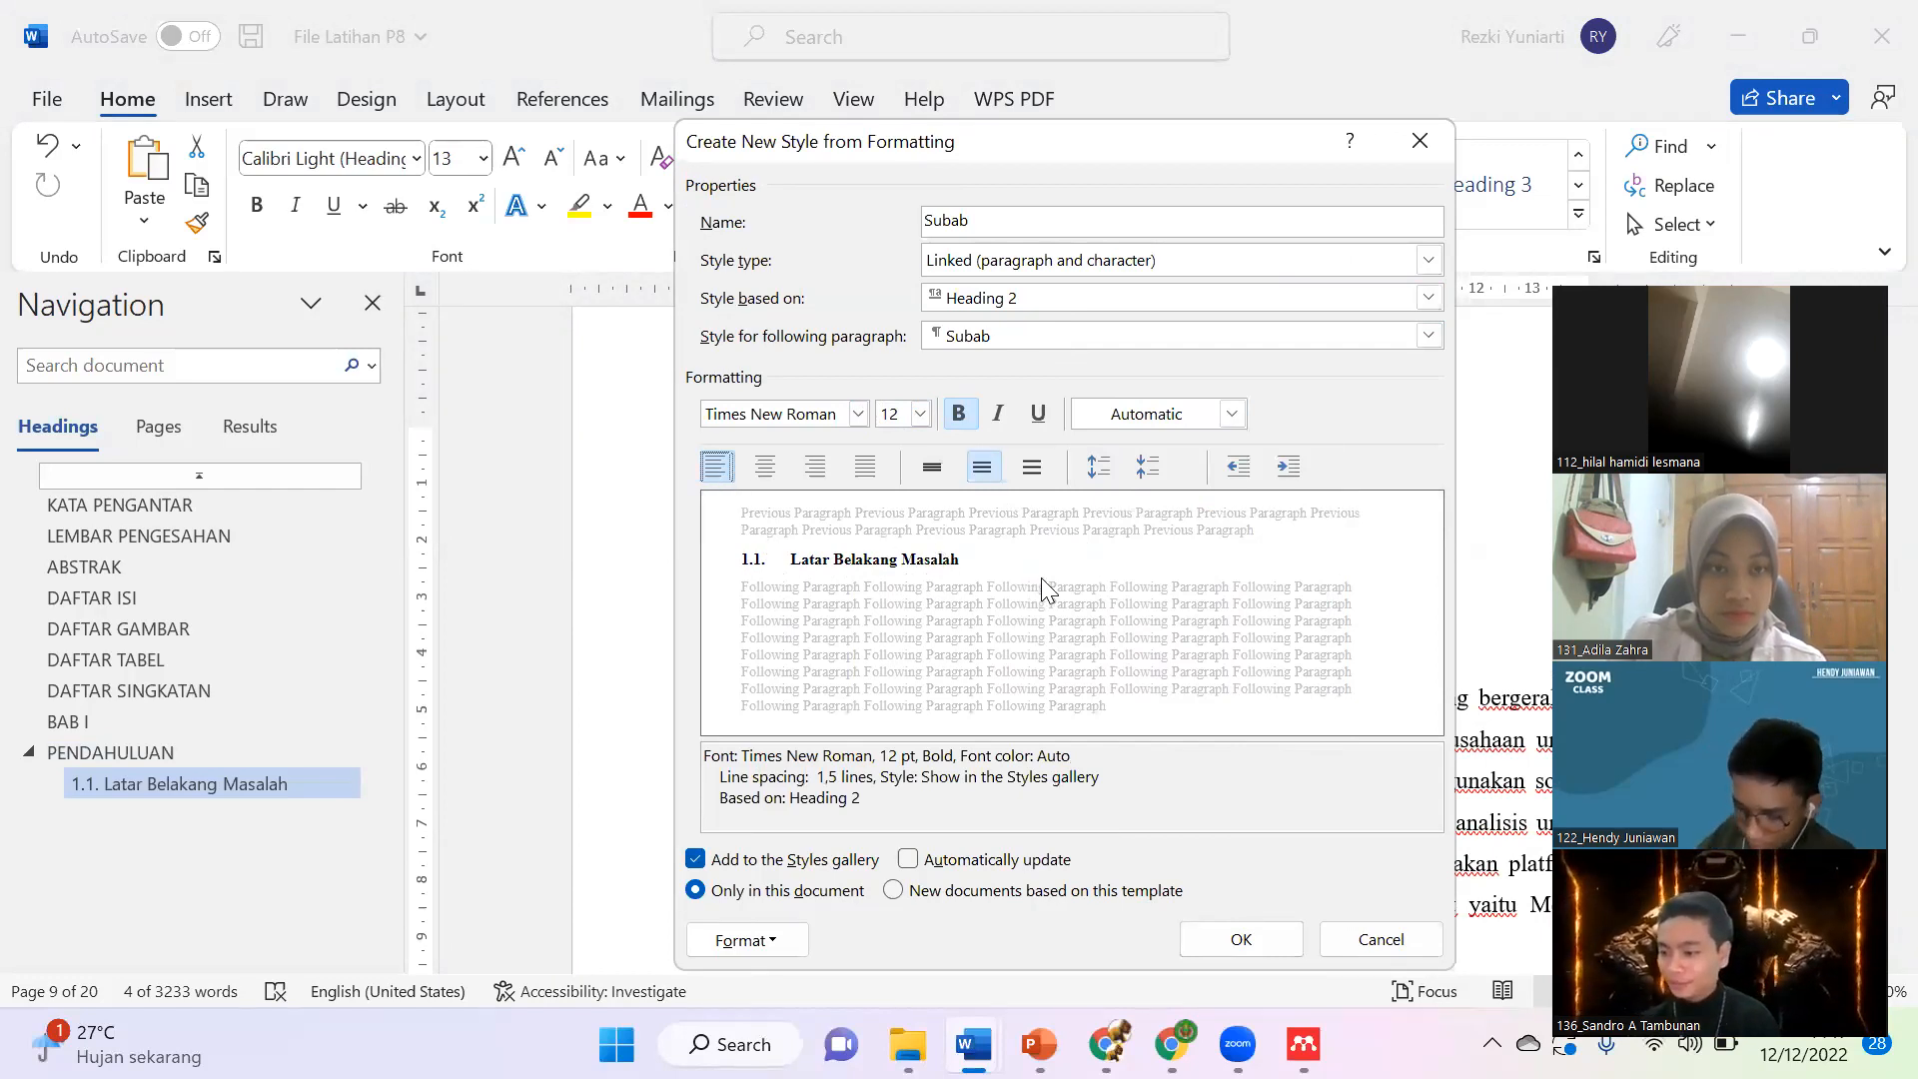
left_click(1207, 943)
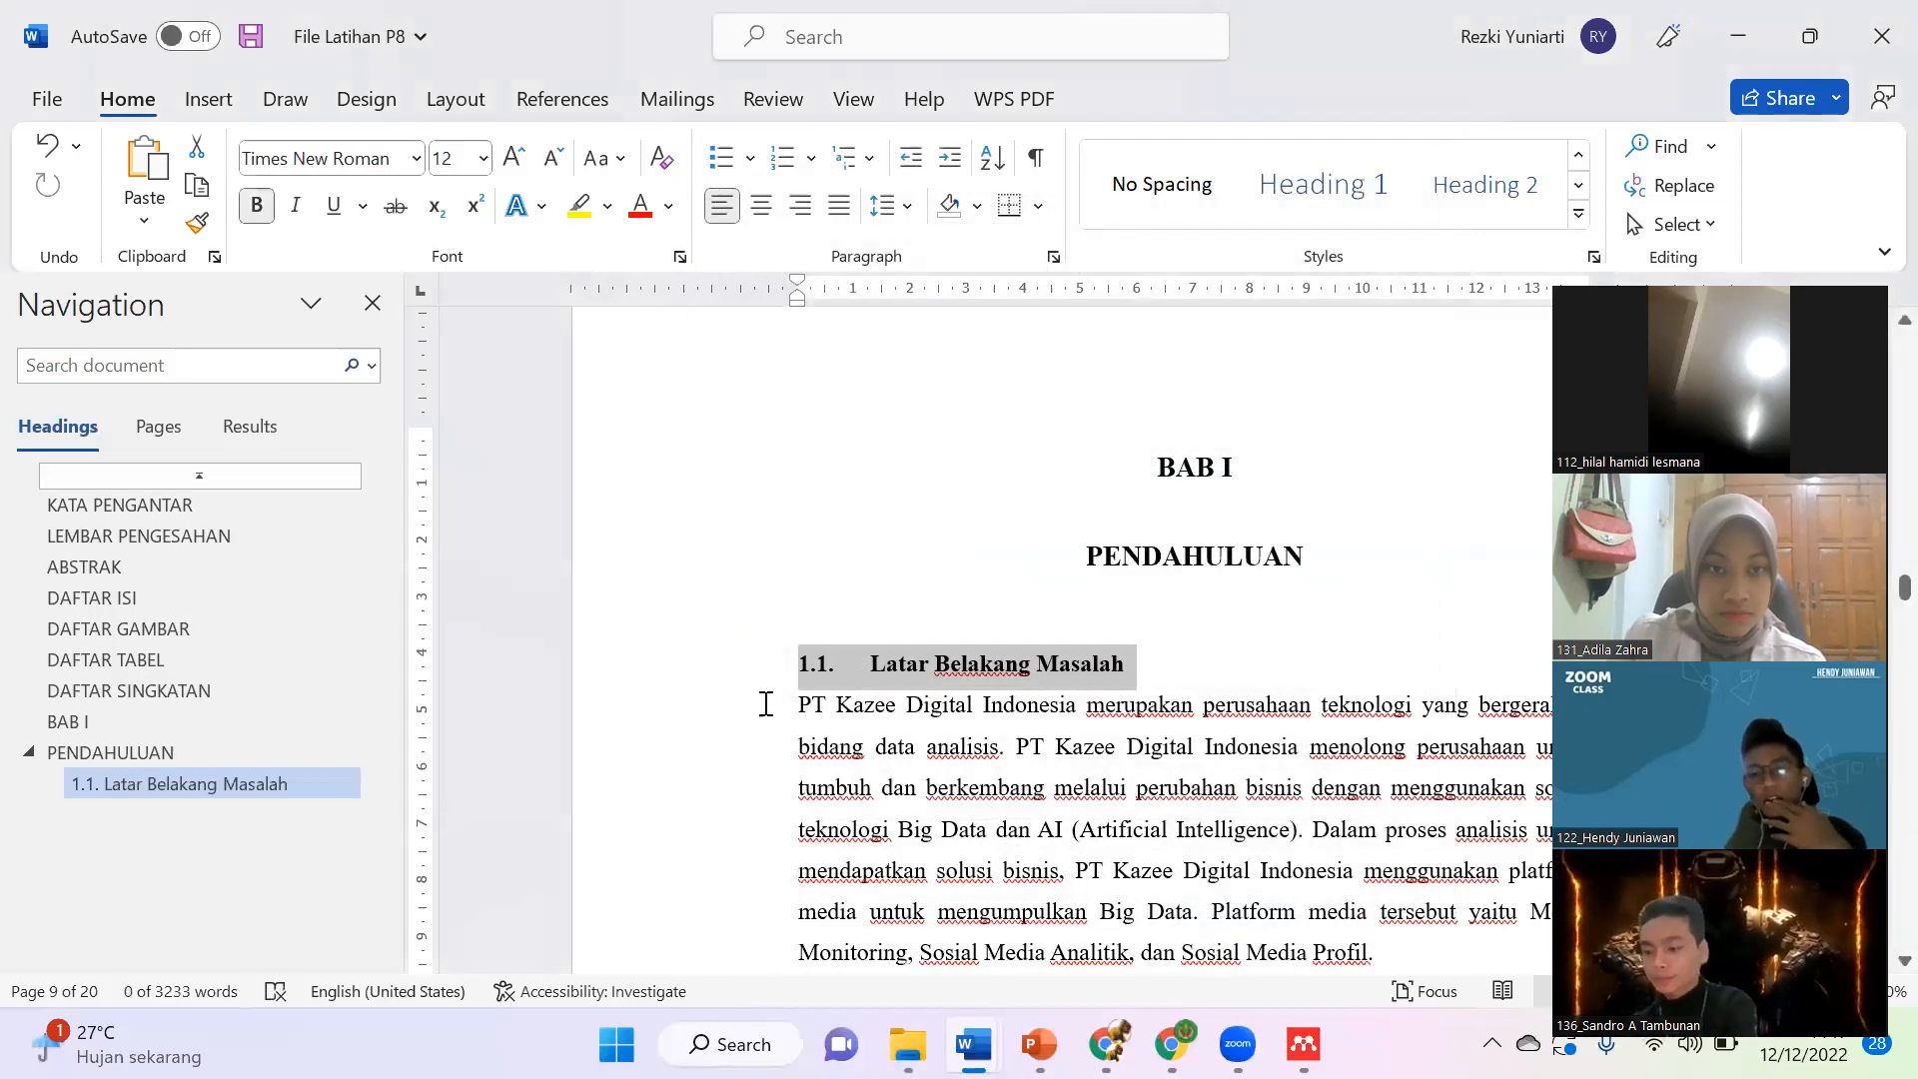
Step: Apply the Subab style to the subheading 1.1. Latar Belakang Masalah
left_click(819, 735)
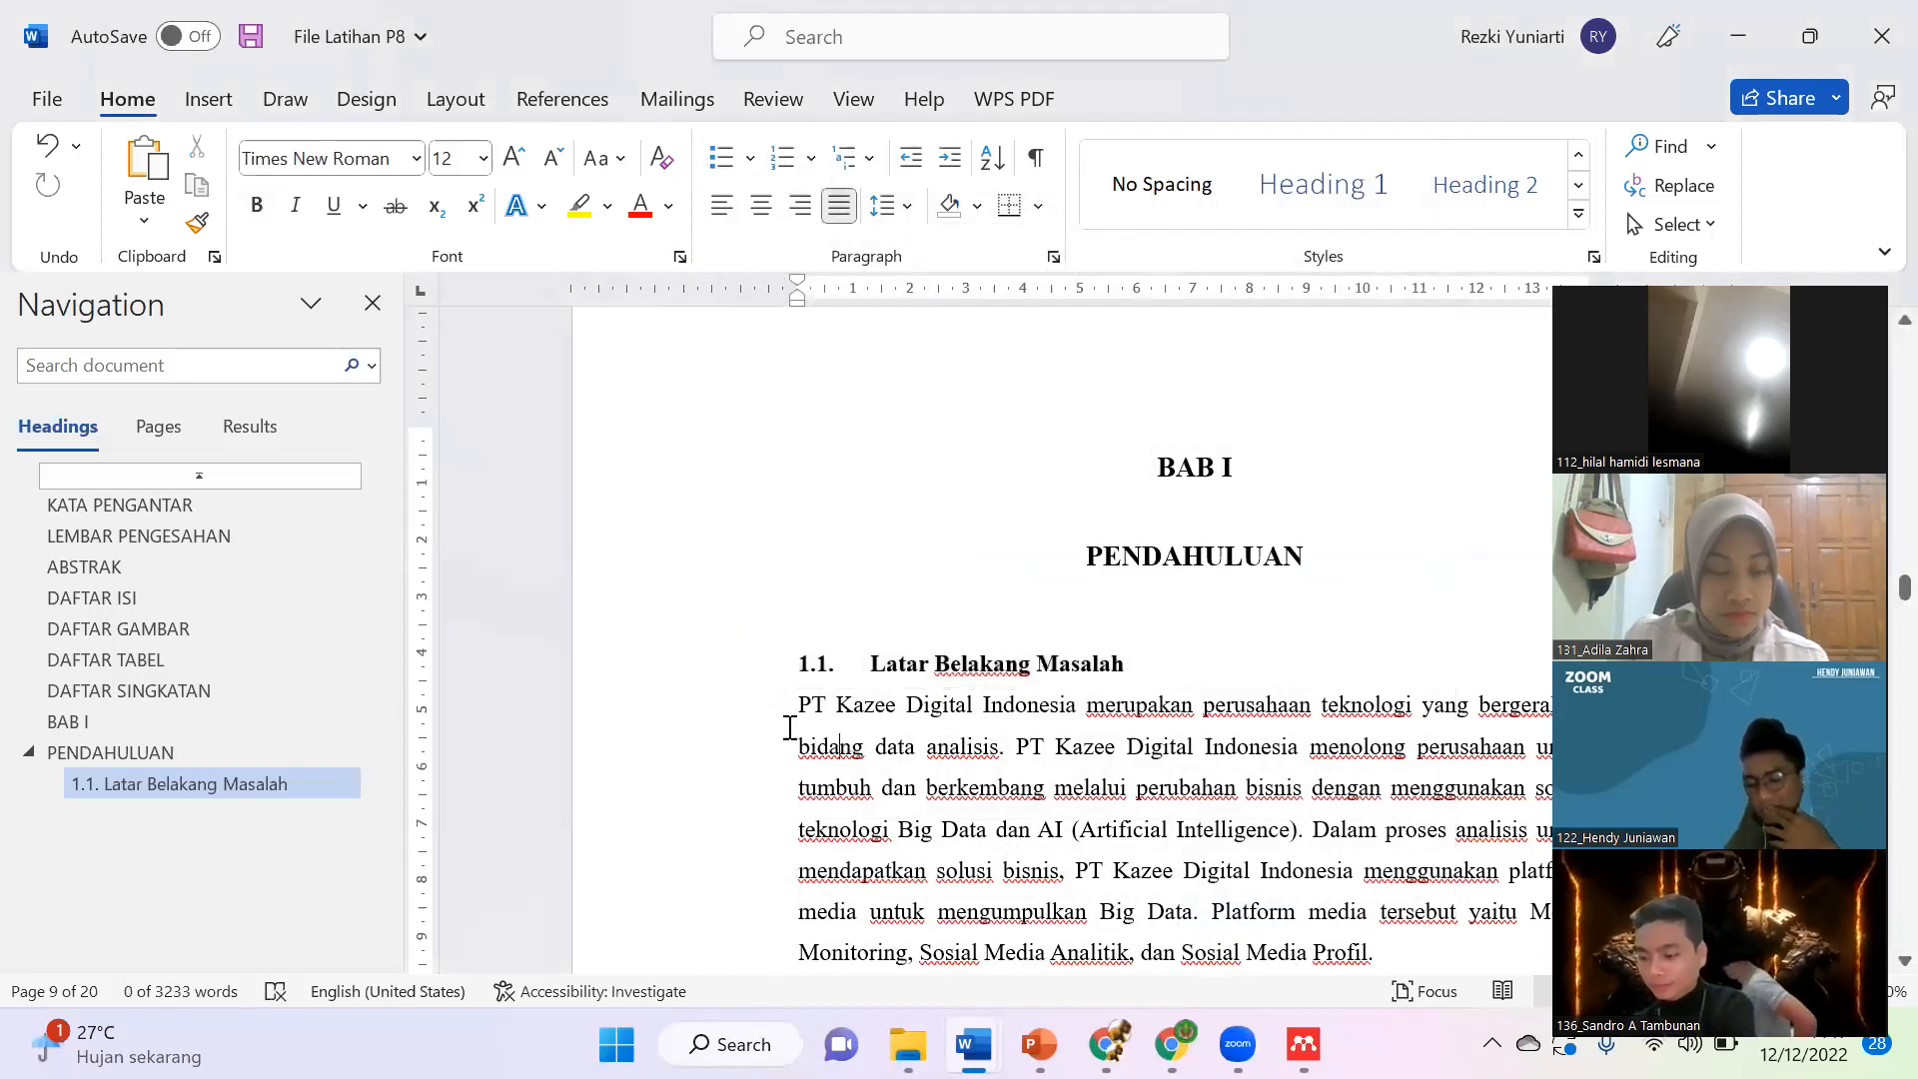
left_click(759, 669)
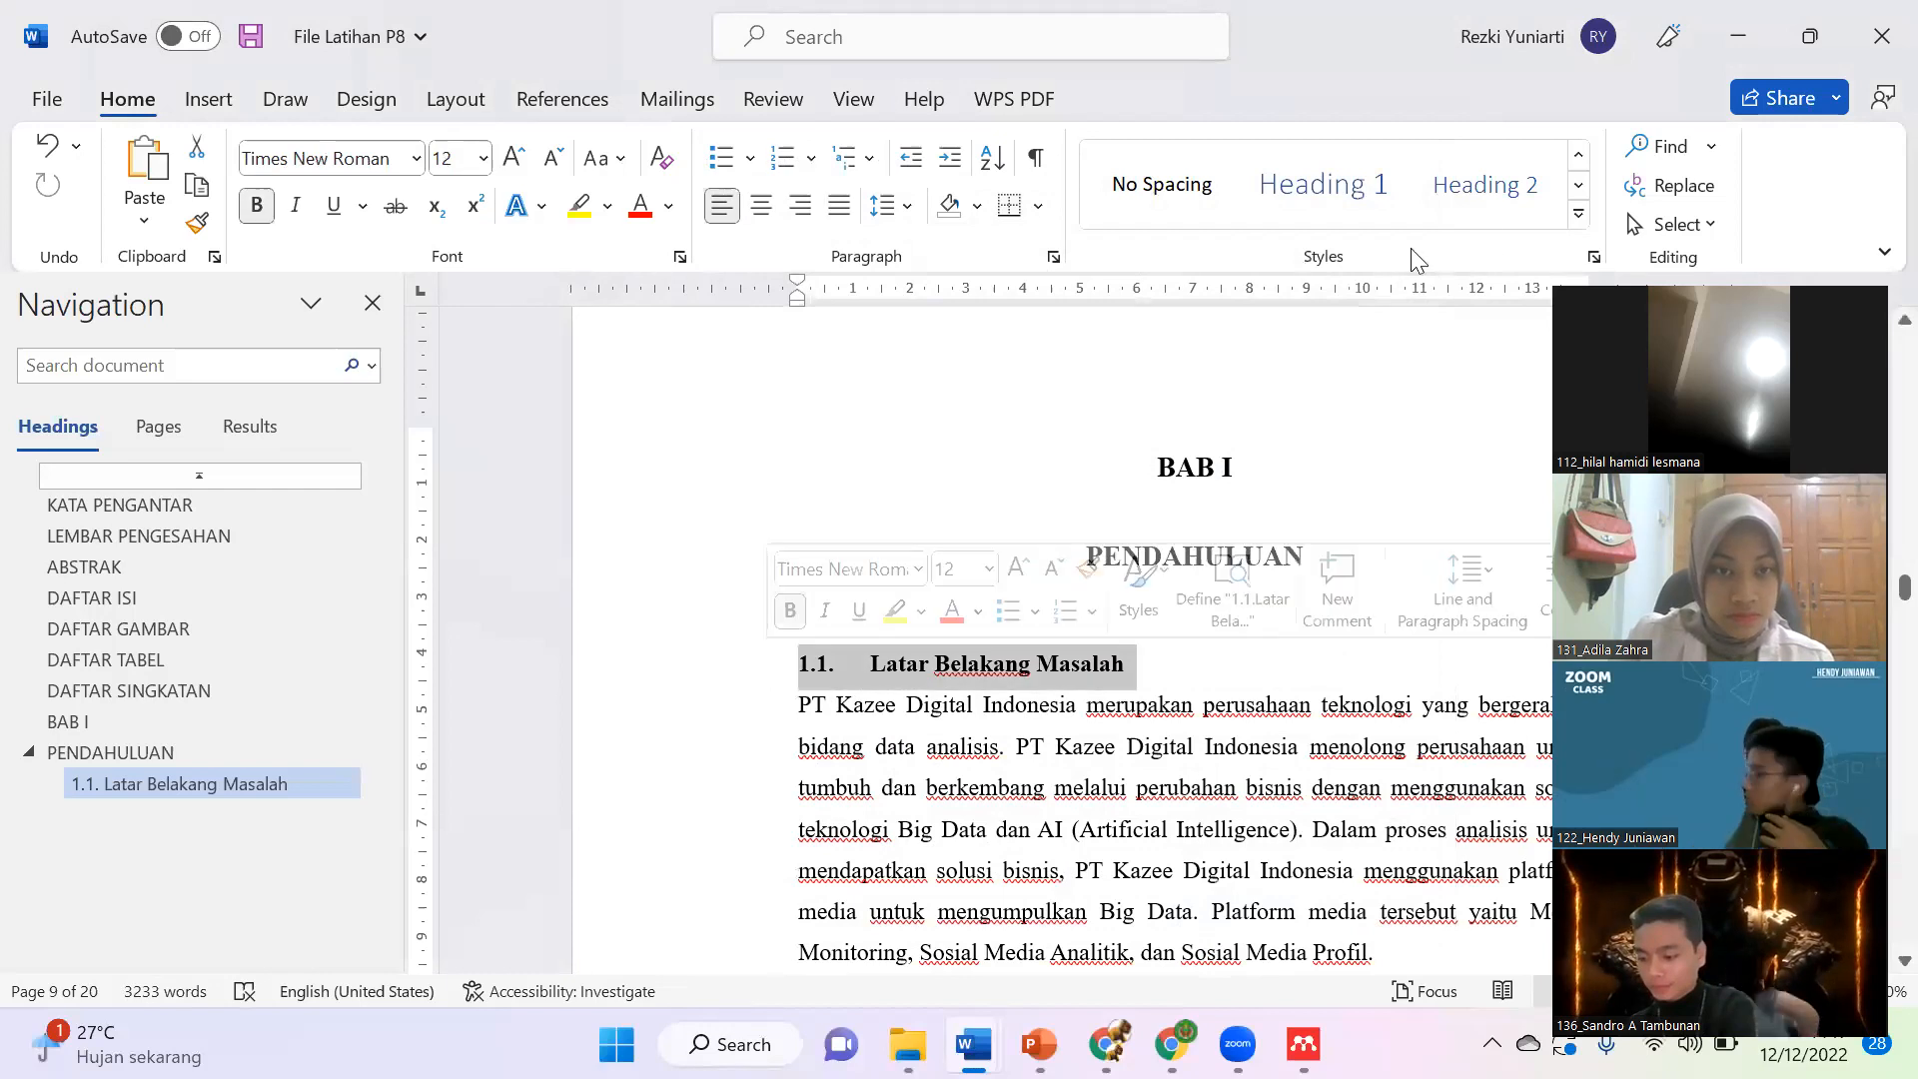
left_click(1579, 213)
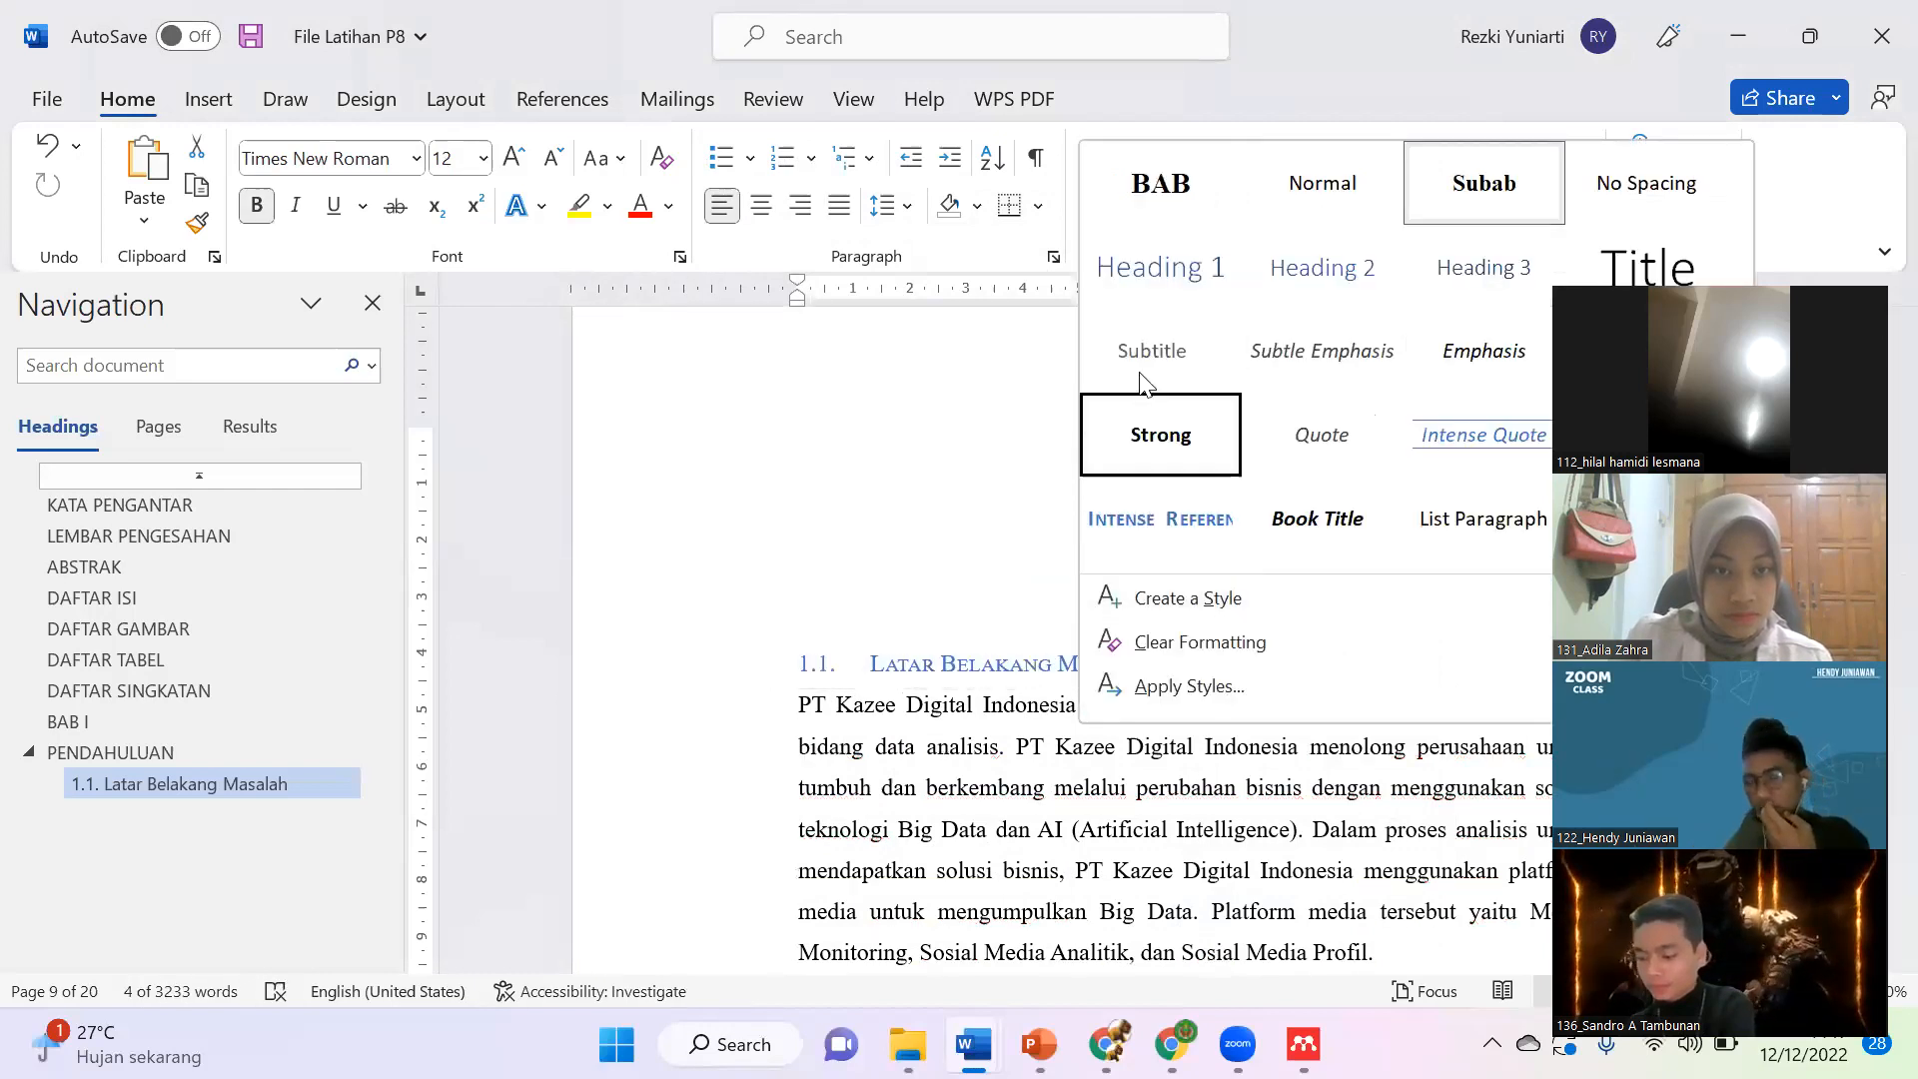
left_click(1435, 192)
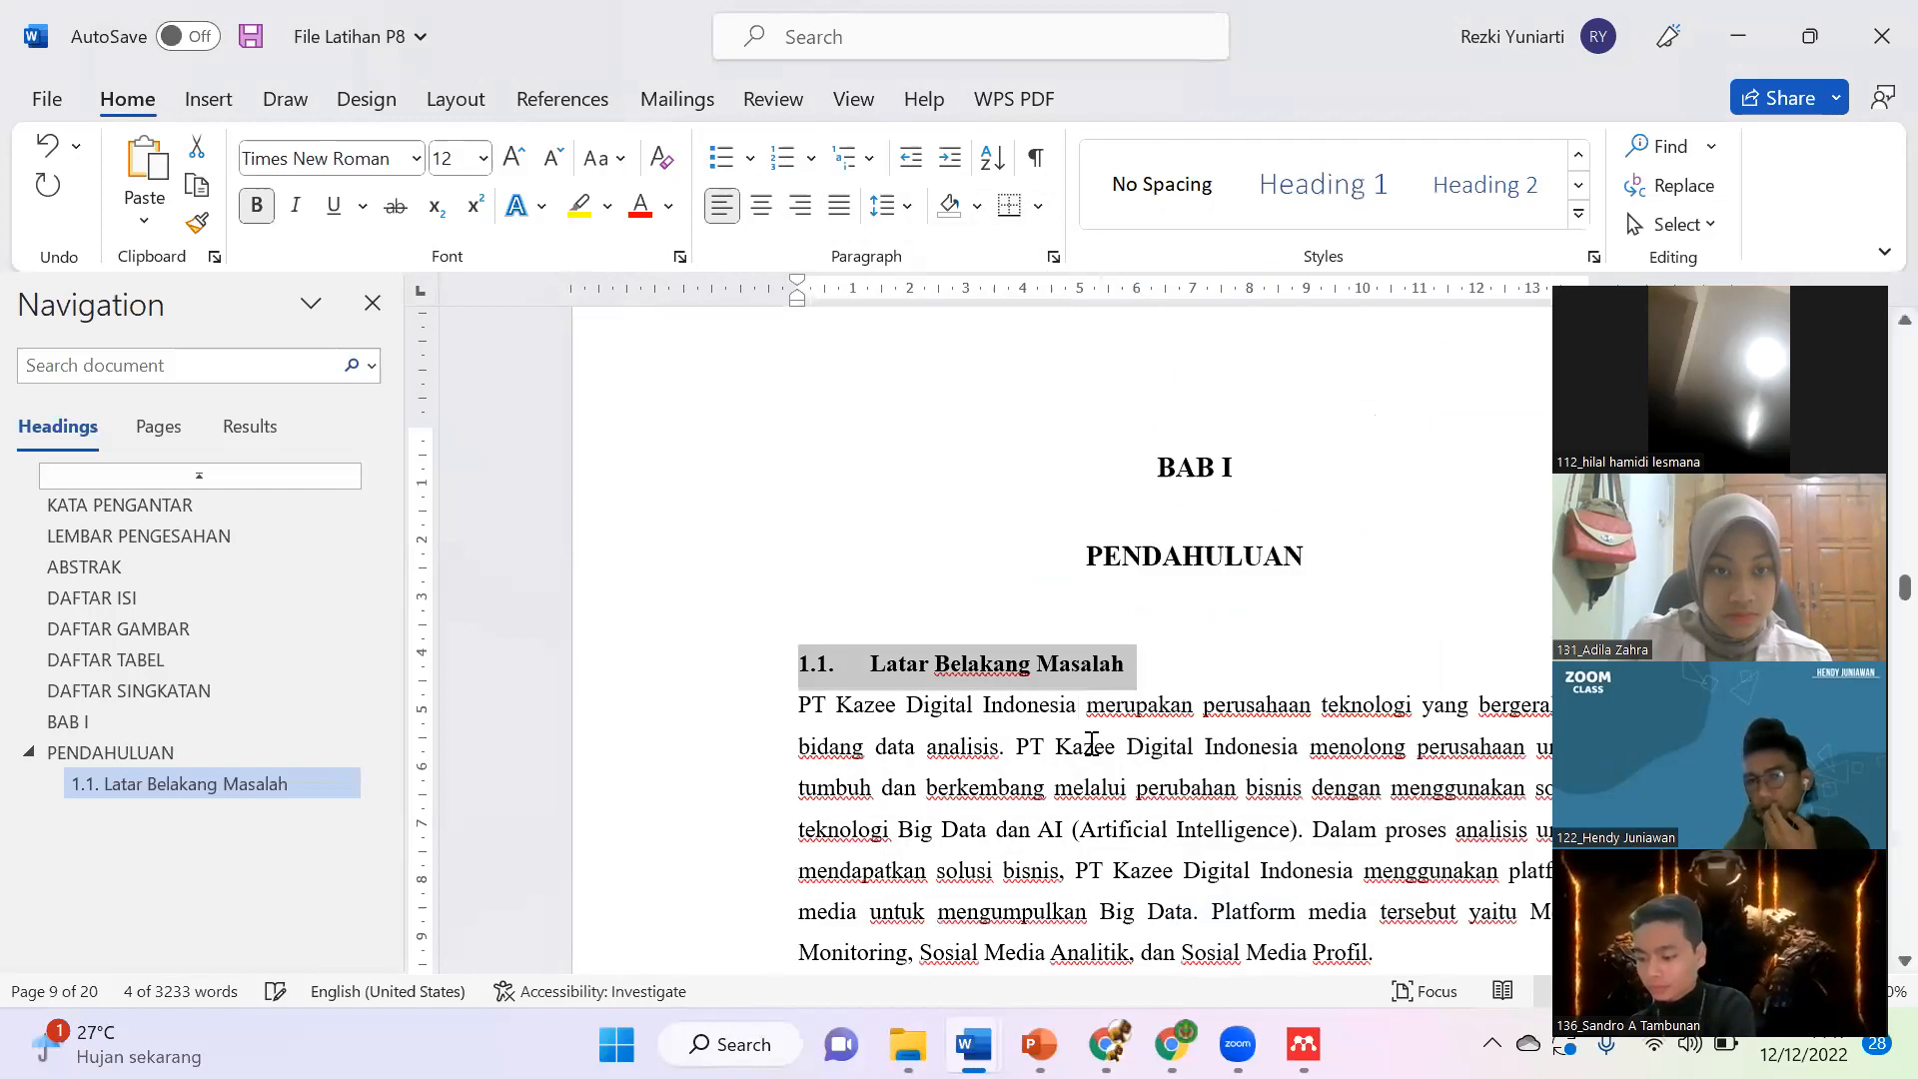
Step: Apply the Subab style to the subheading 1.2. Identifikasi Masalah
scroll(1092, 740, "down", 5)
scroll(1092, 744, "down", 15)
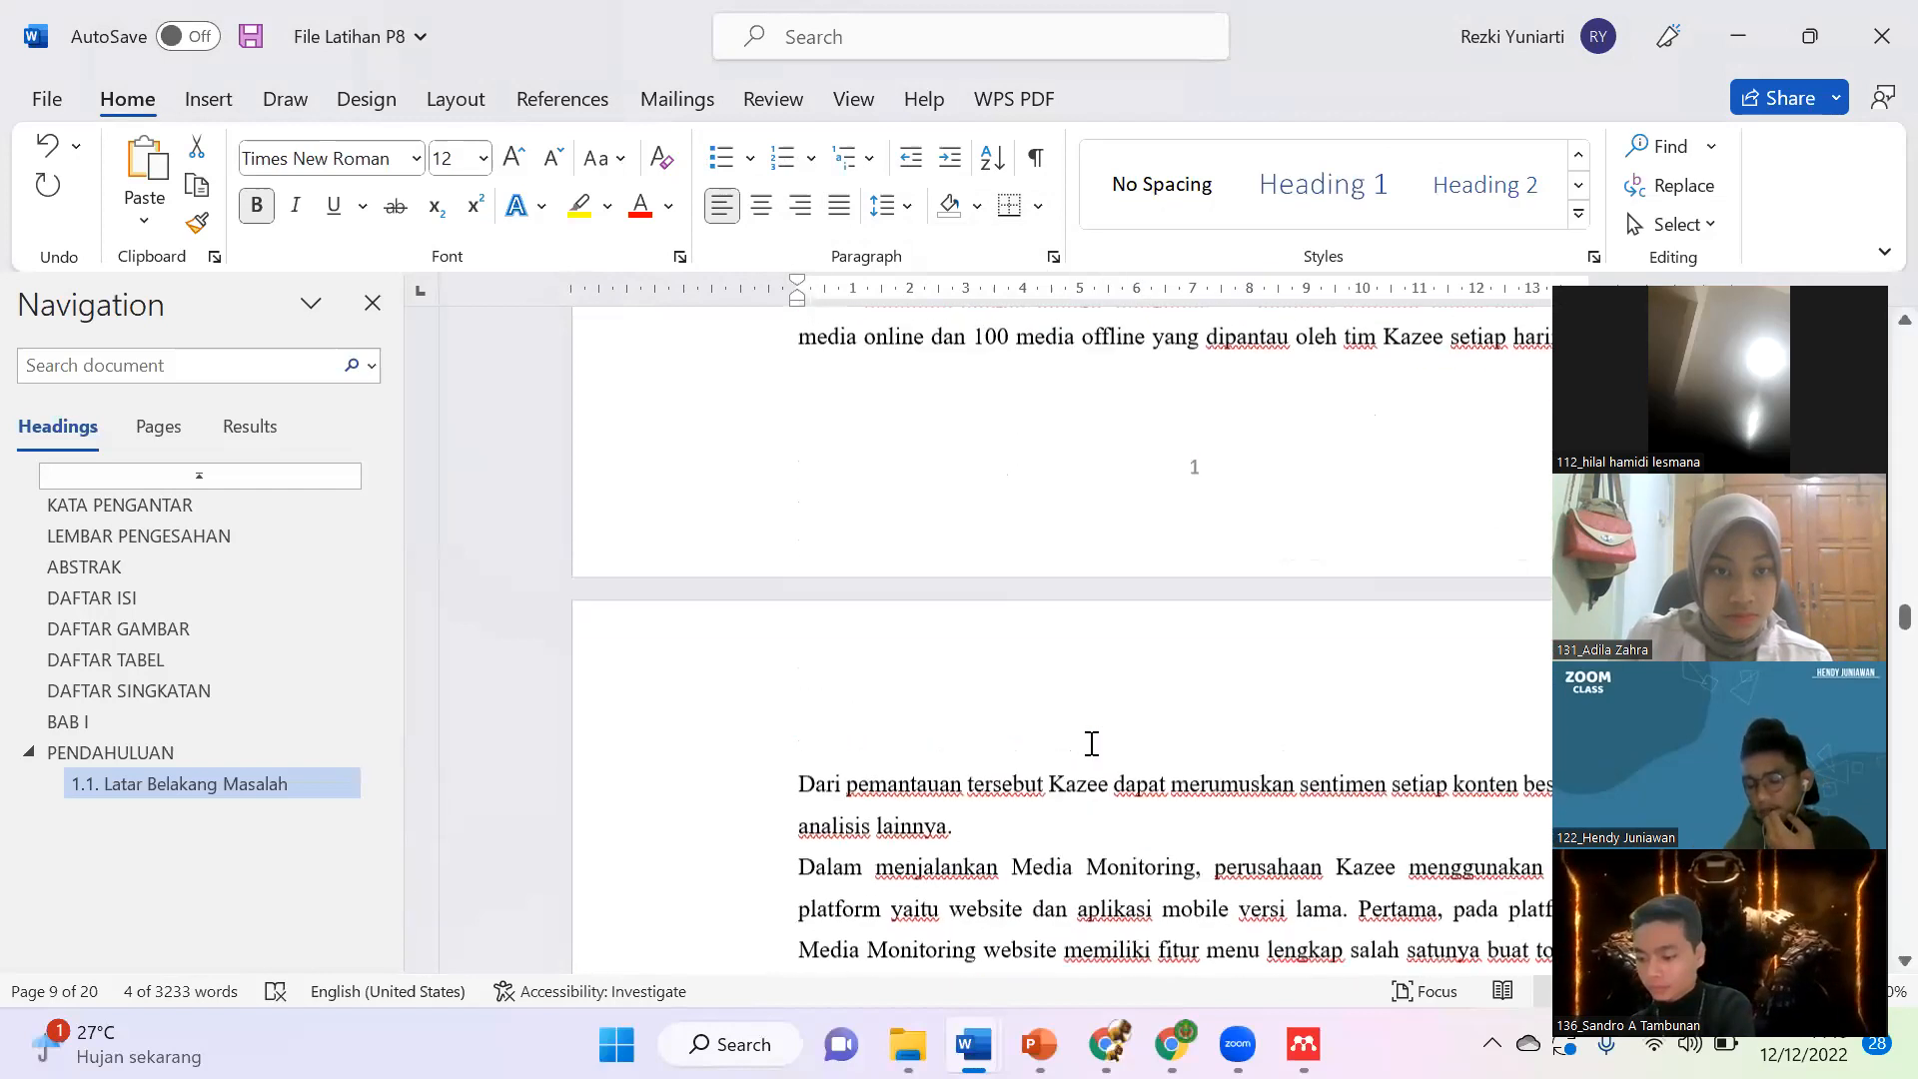
scroll(1092, 745, "down", 15)
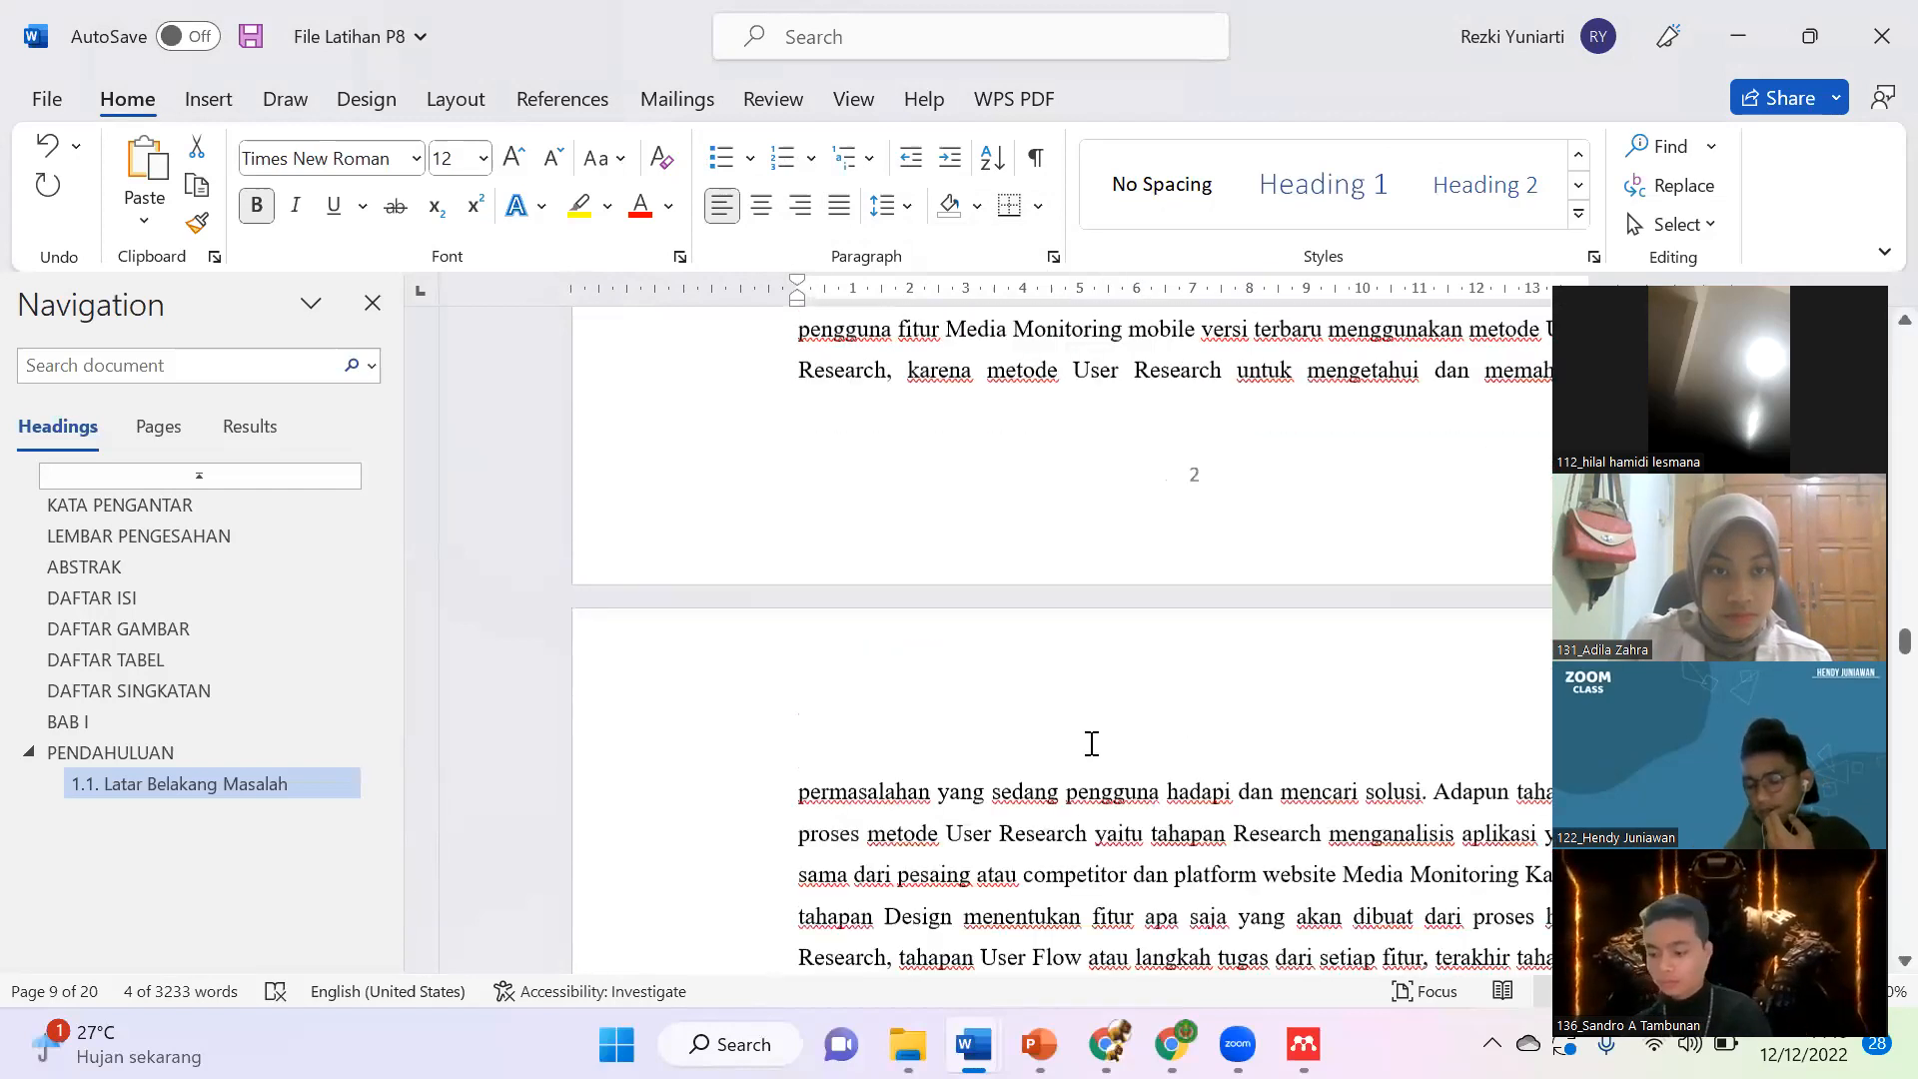
scroll(1092, 741, "down", 6)
scroll(1092, 740, "up", 6)
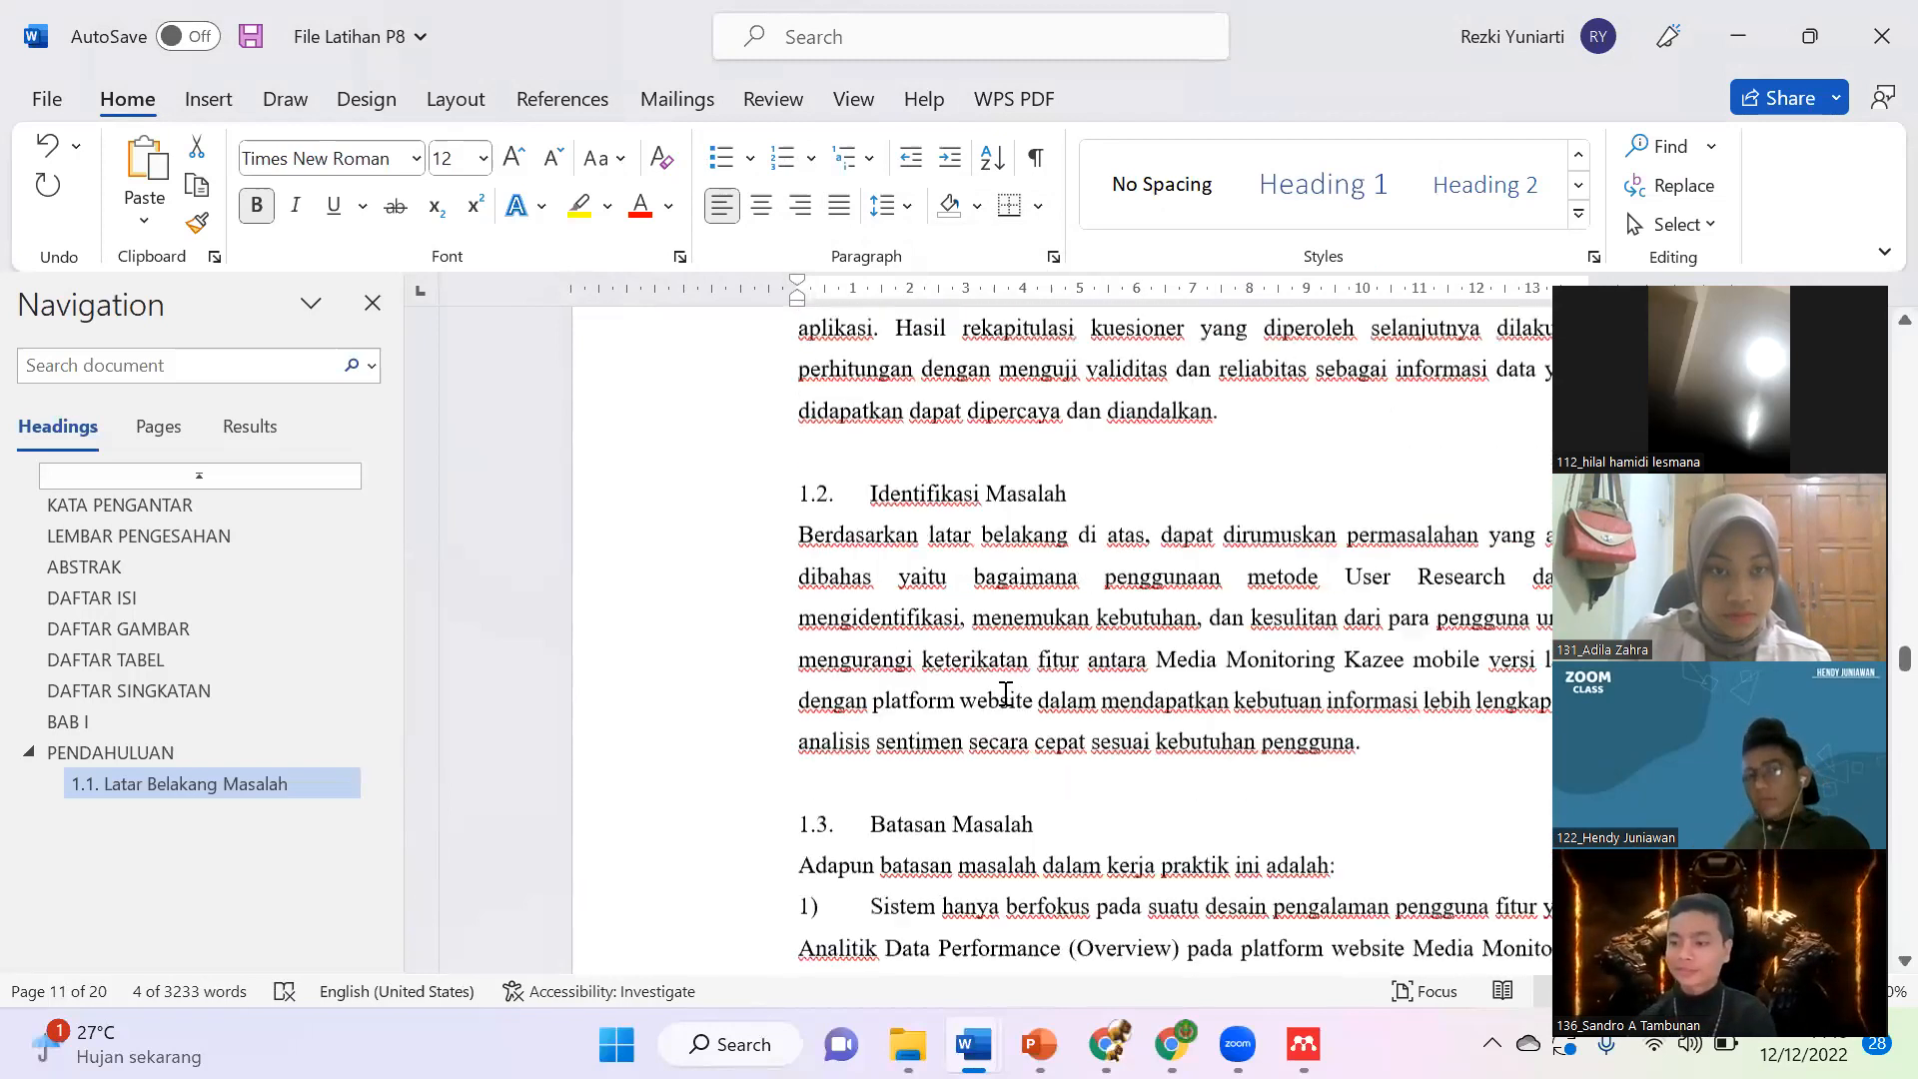
left_click(750, 578)
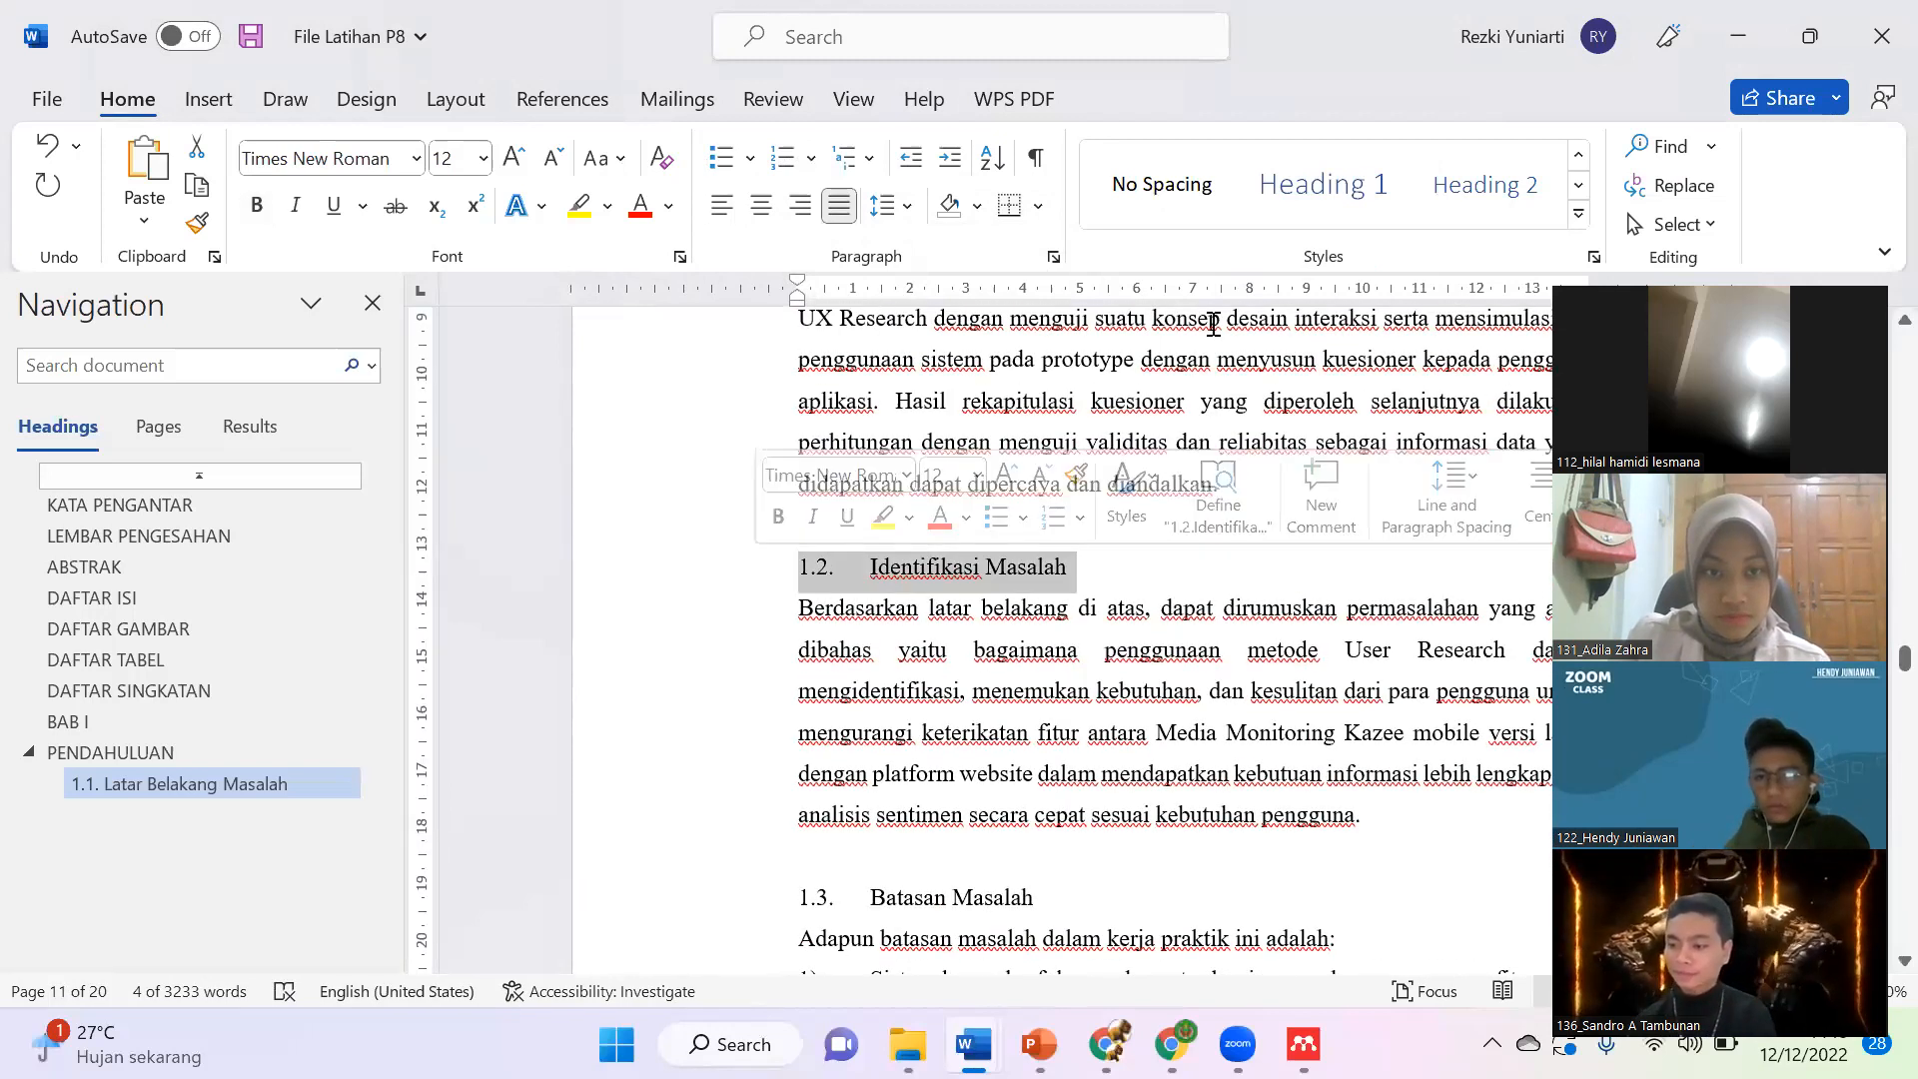
left_click(1577, 216)
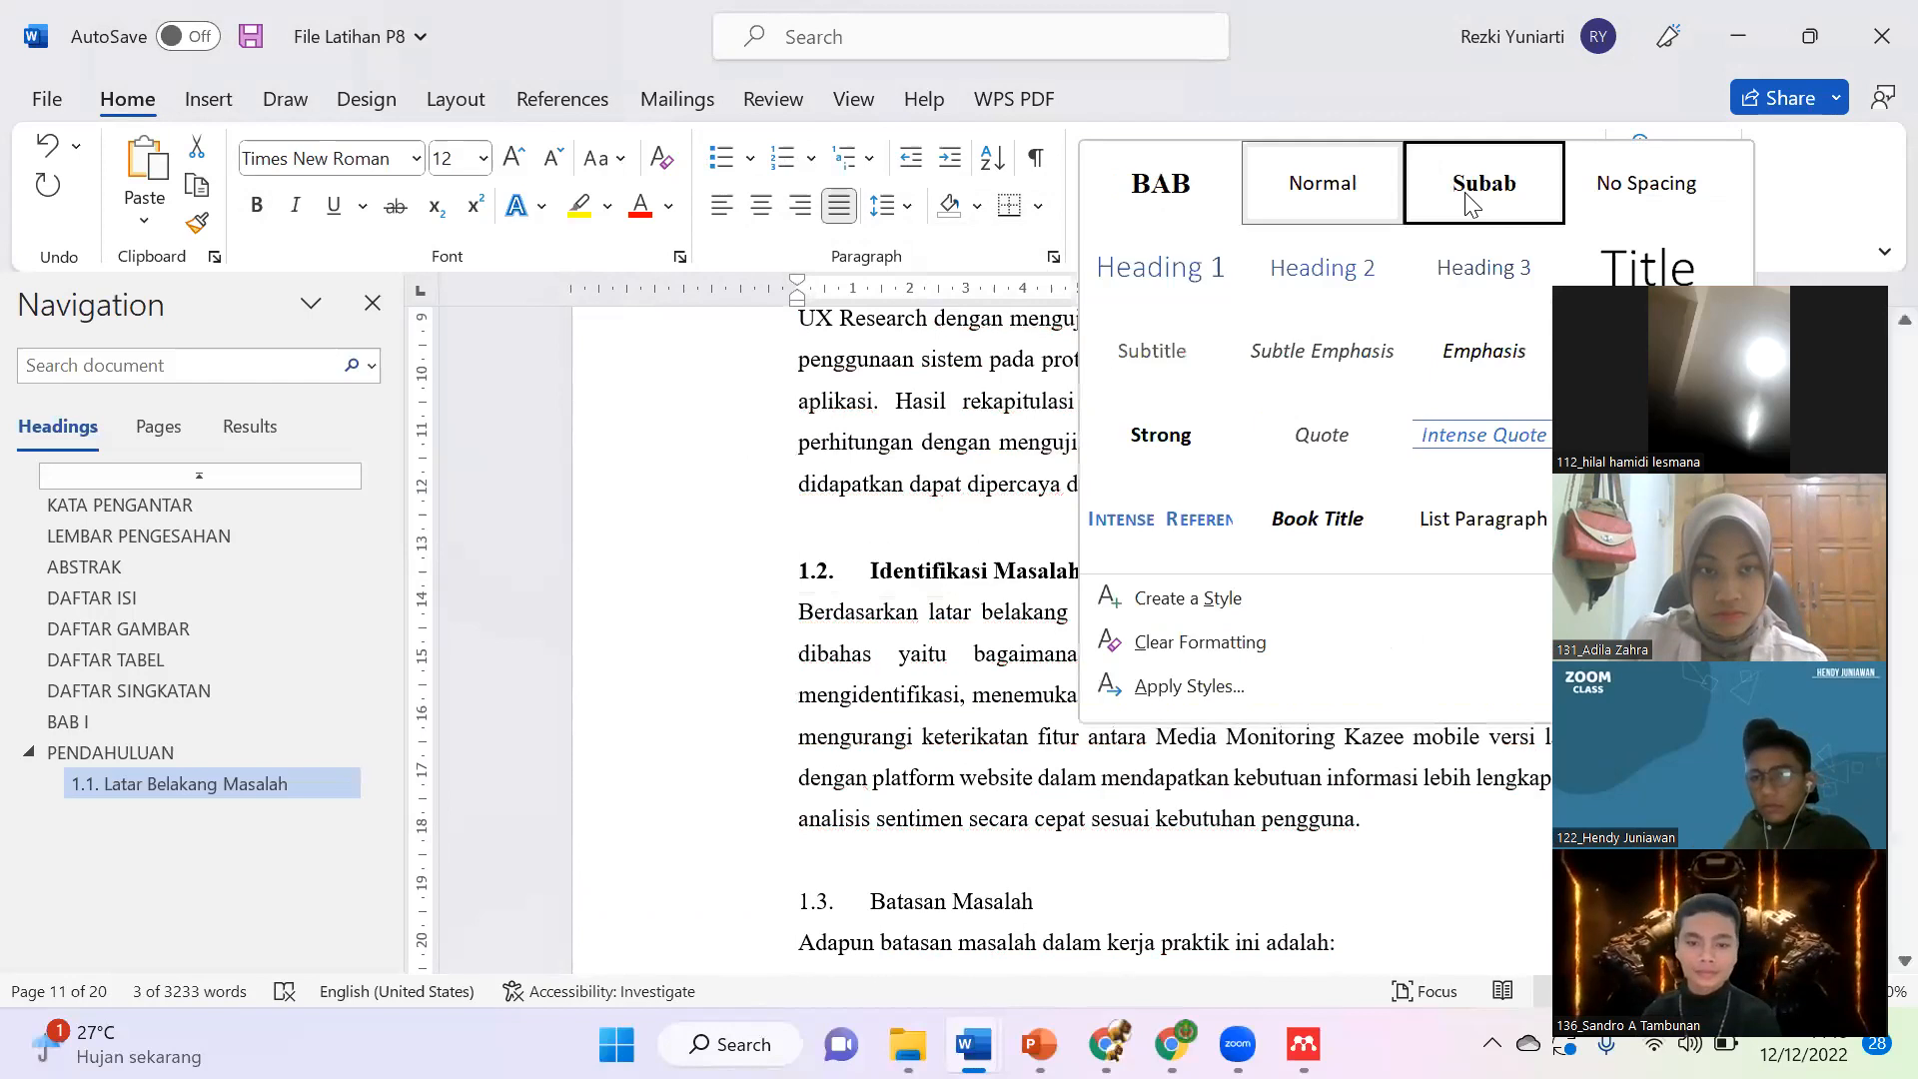
left_click(1485, 184)
Step: Apply the Subab style to the subheadings 1.3. Batasan Masalah and 1.4. Maksud dan Tujuan
scroll(783, 664, "down", 3)
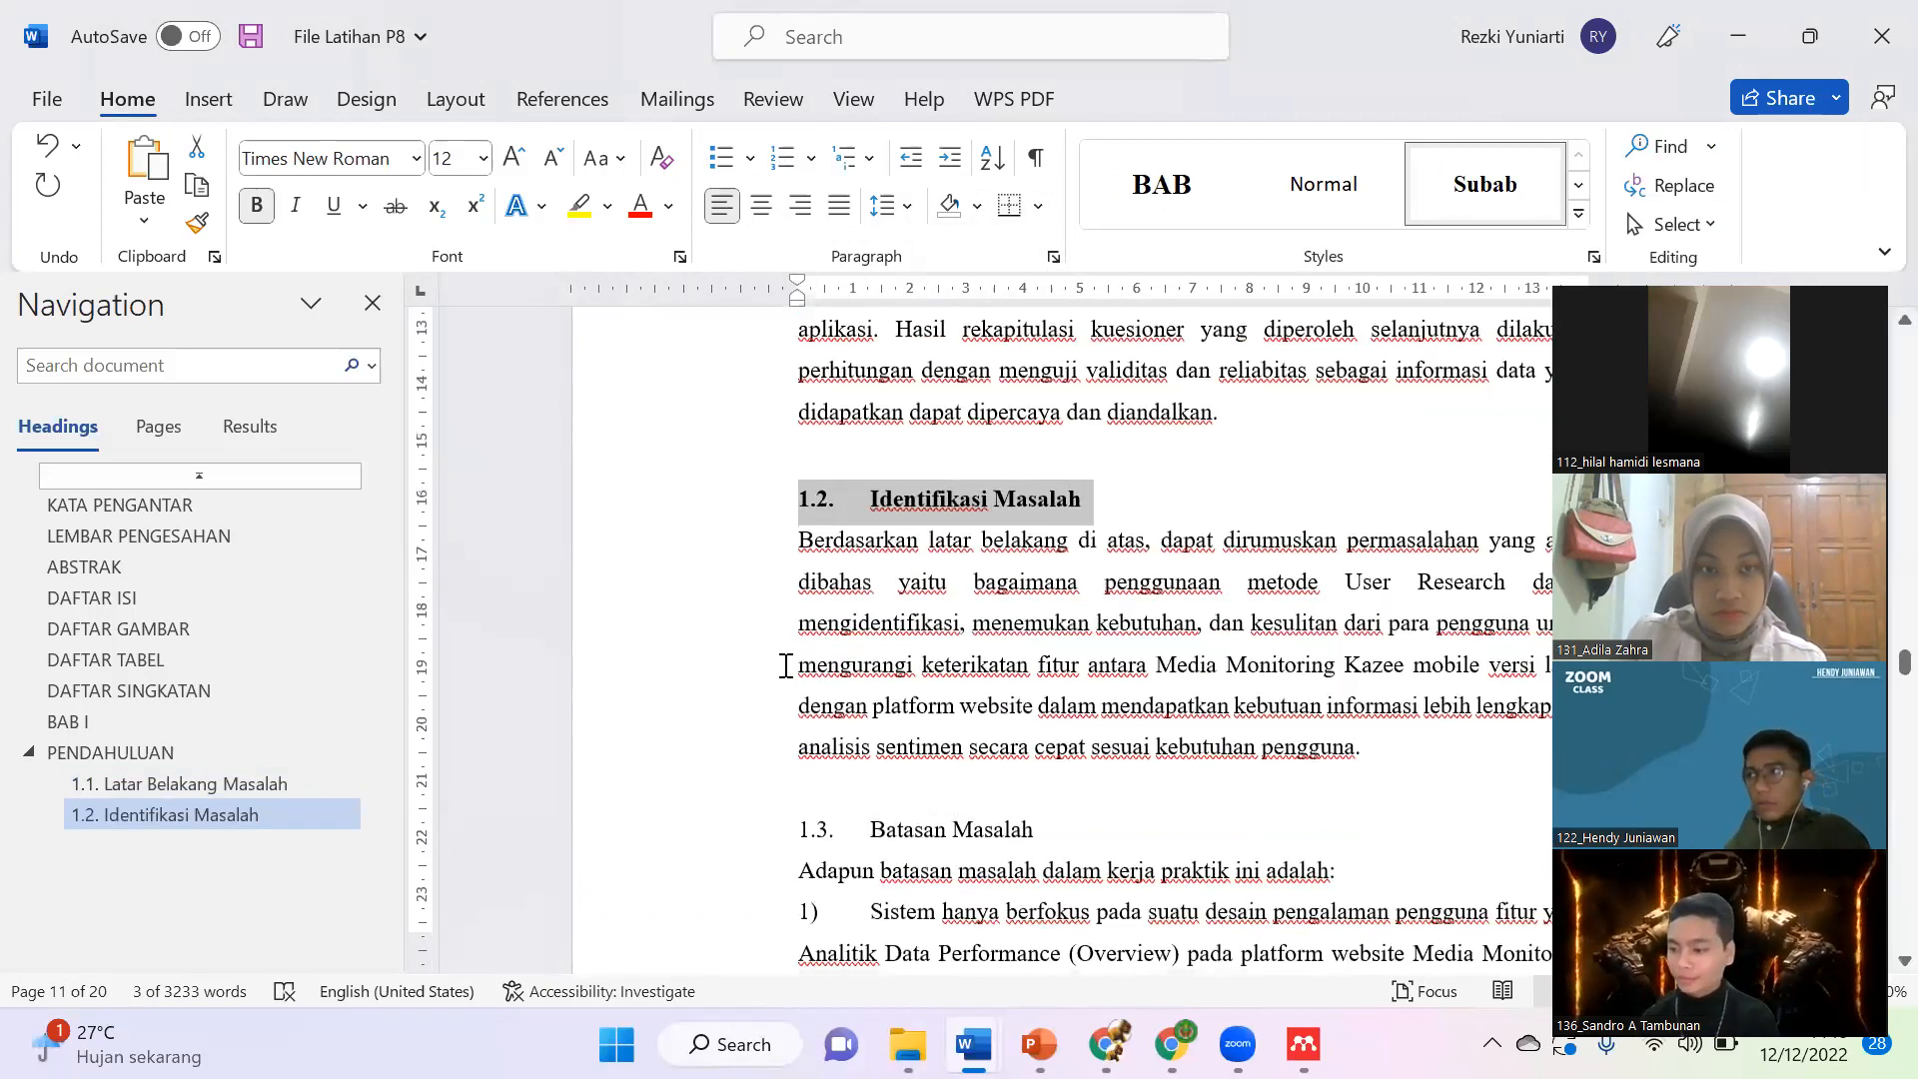
left_click(762, 700)
left_click(1486, 184)
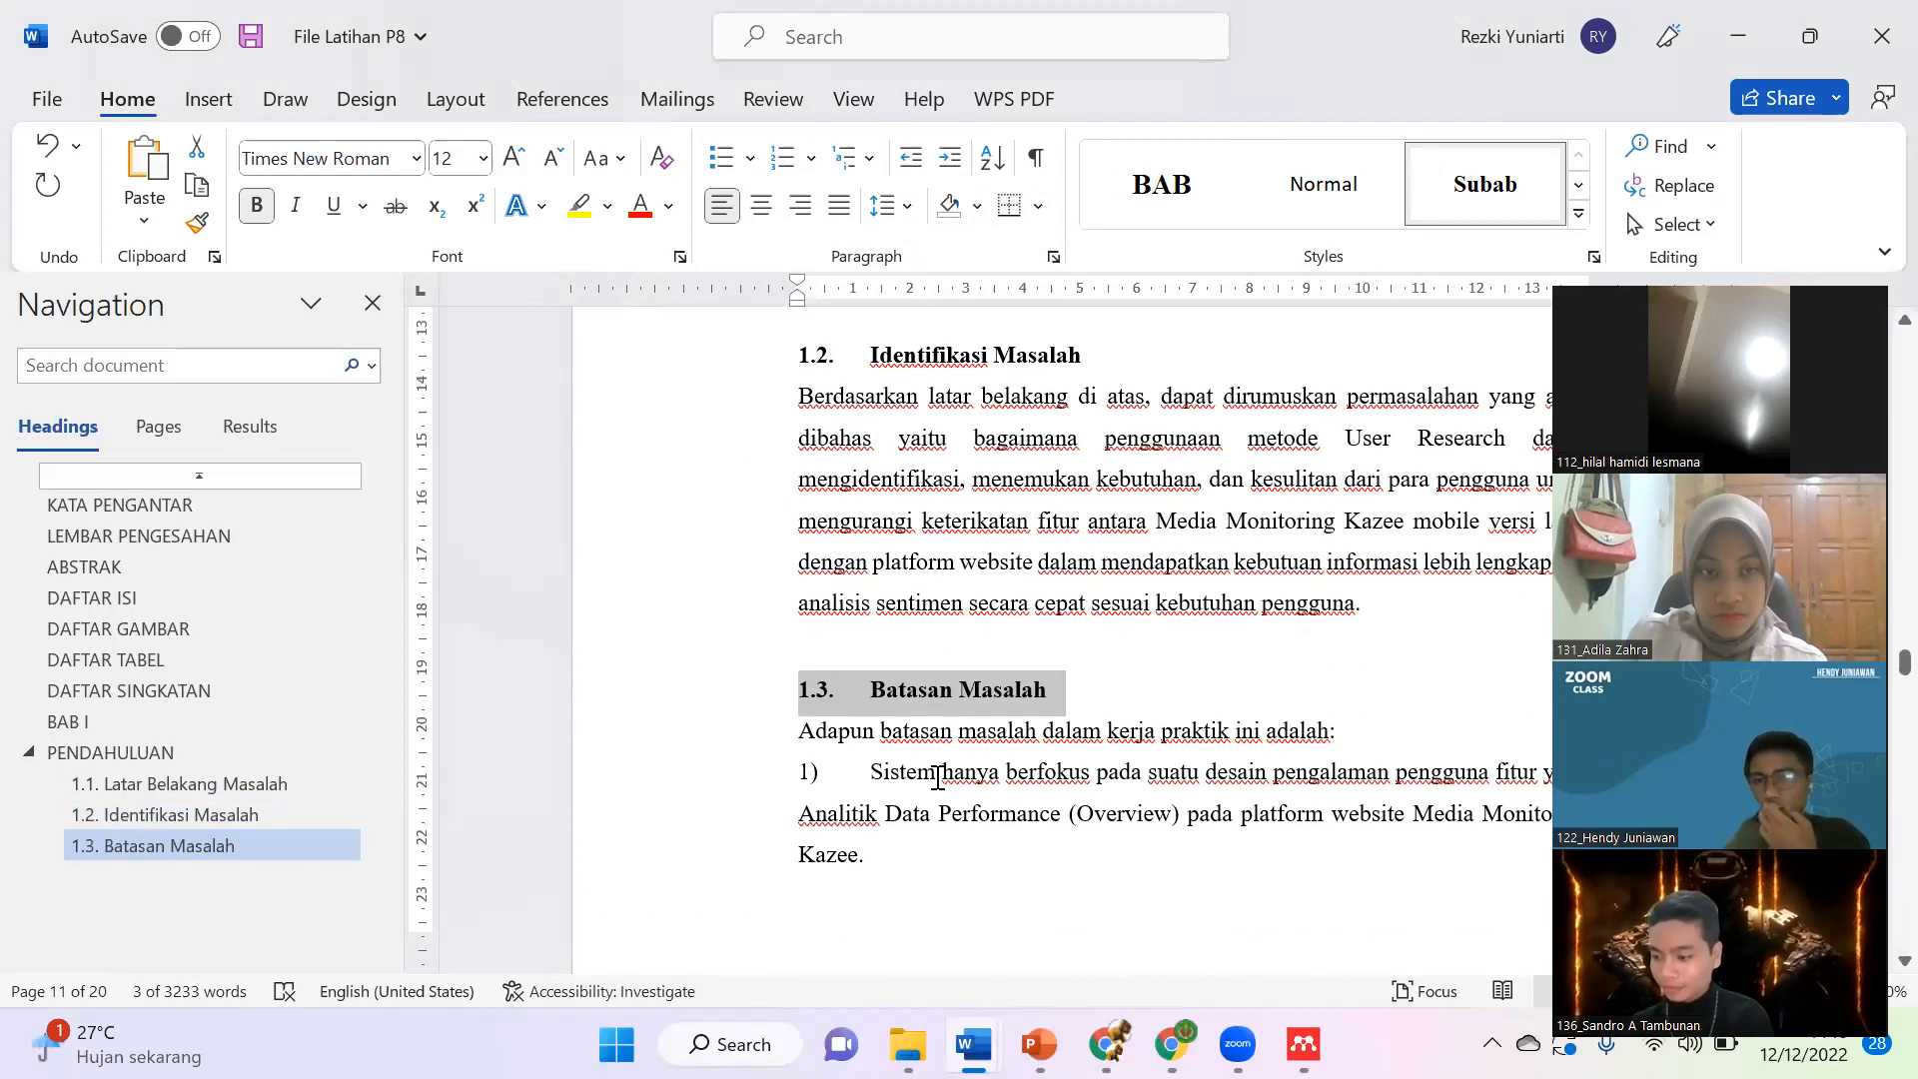
scroll(937, 778, "down", 6)
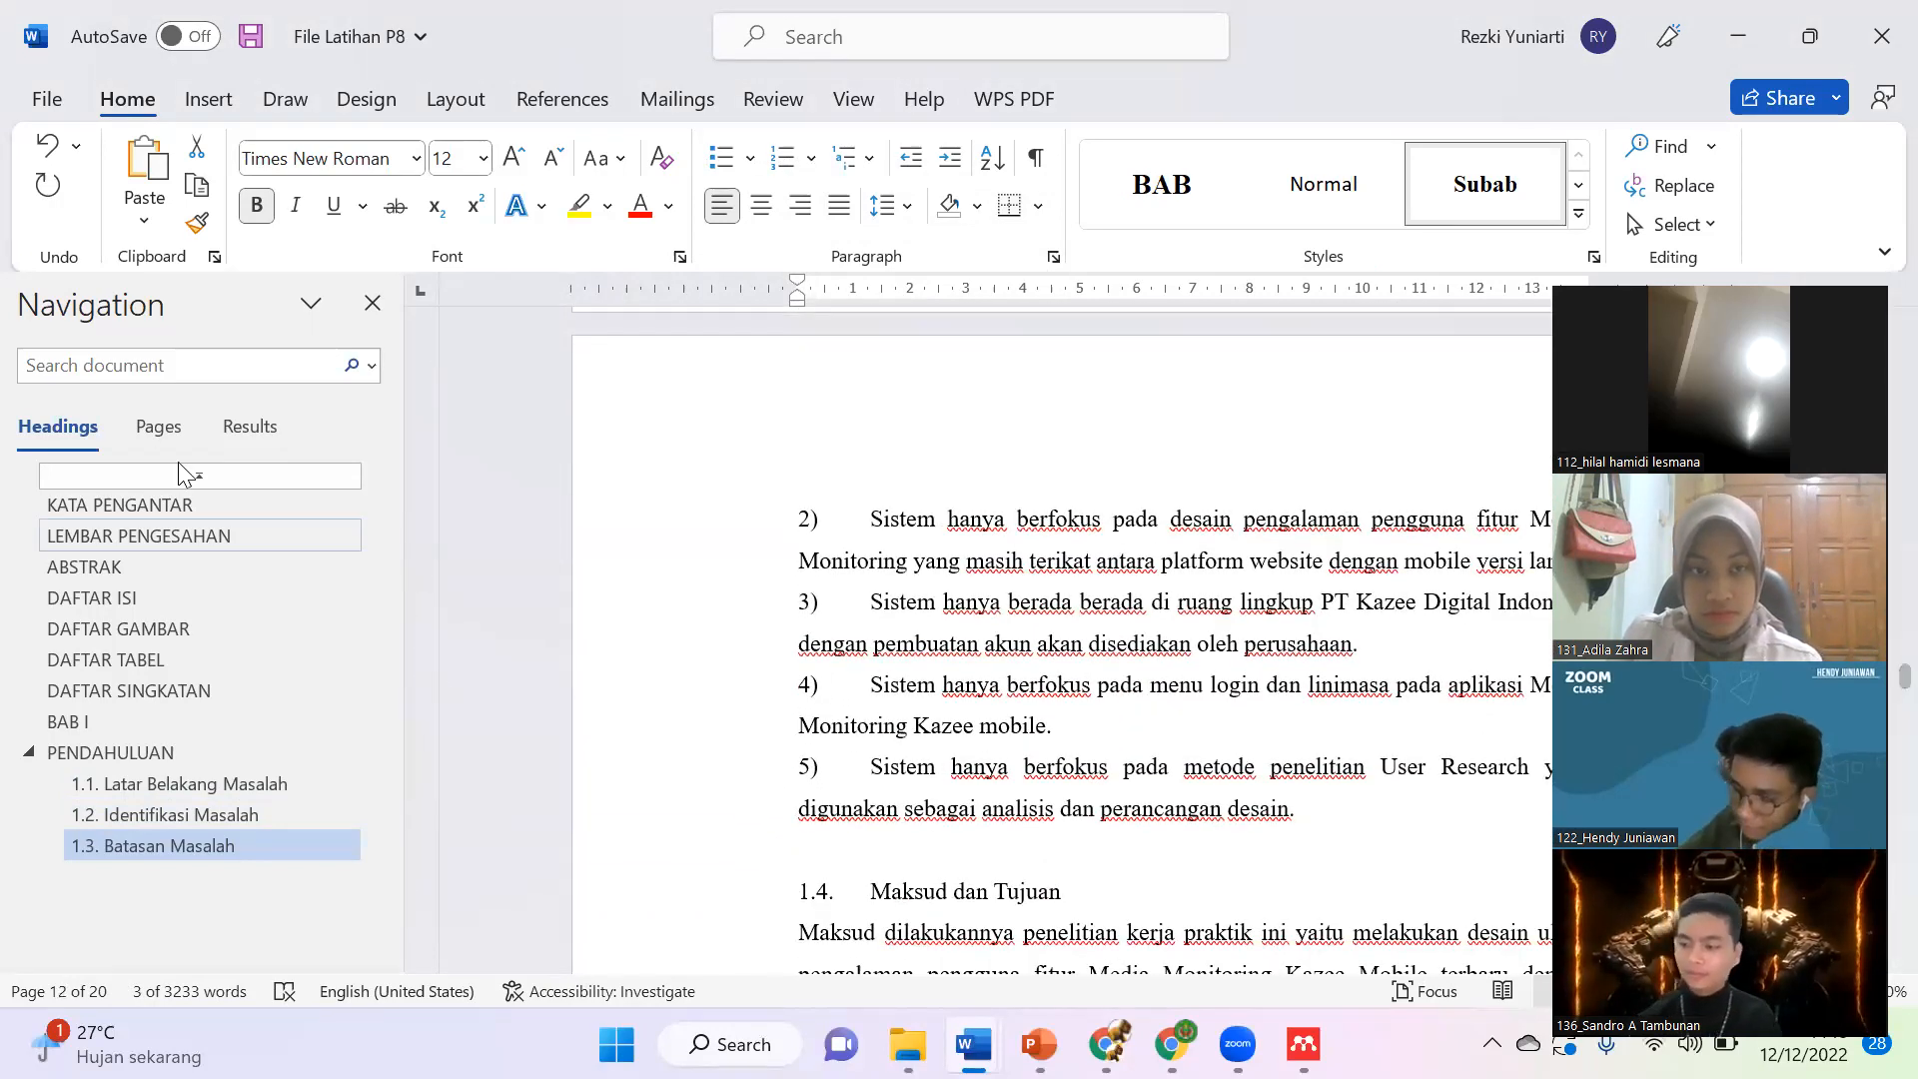
scroll(839, 500, "down", 3)
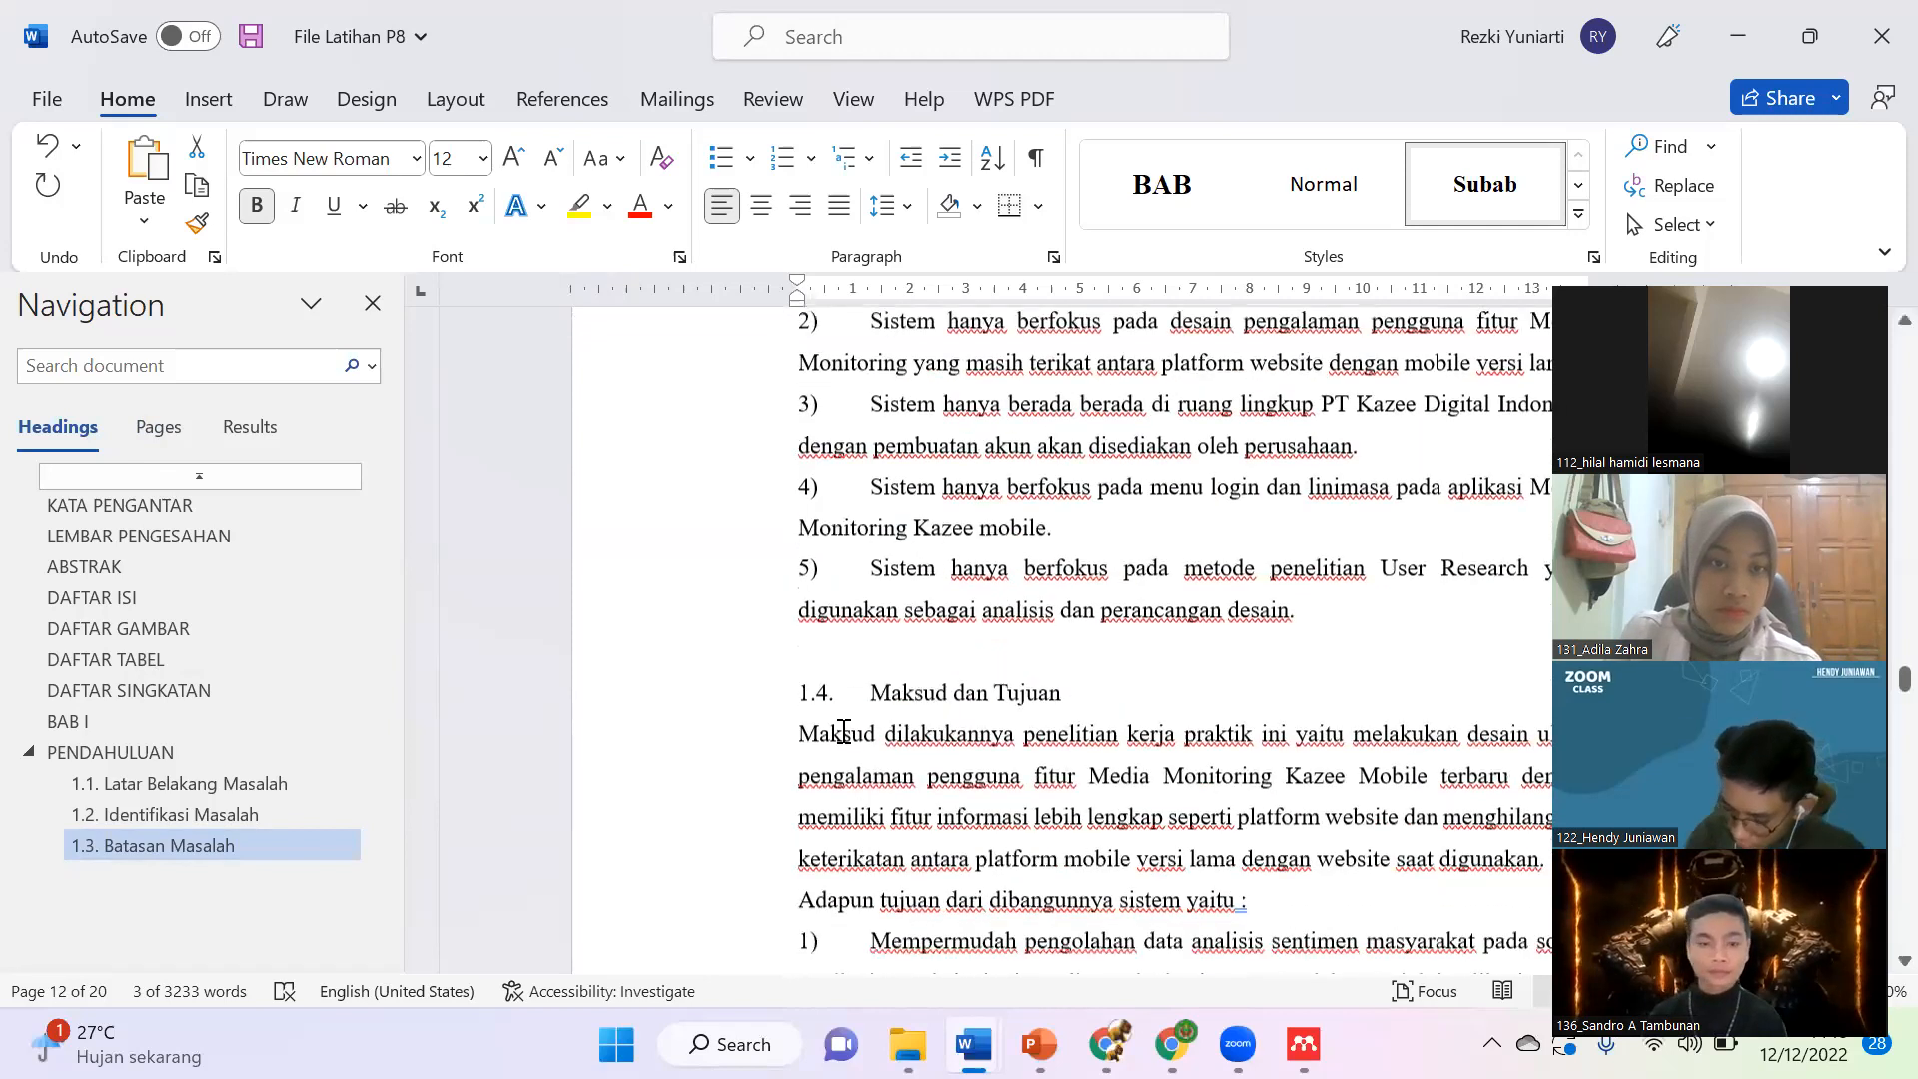
left_click(690, 697)
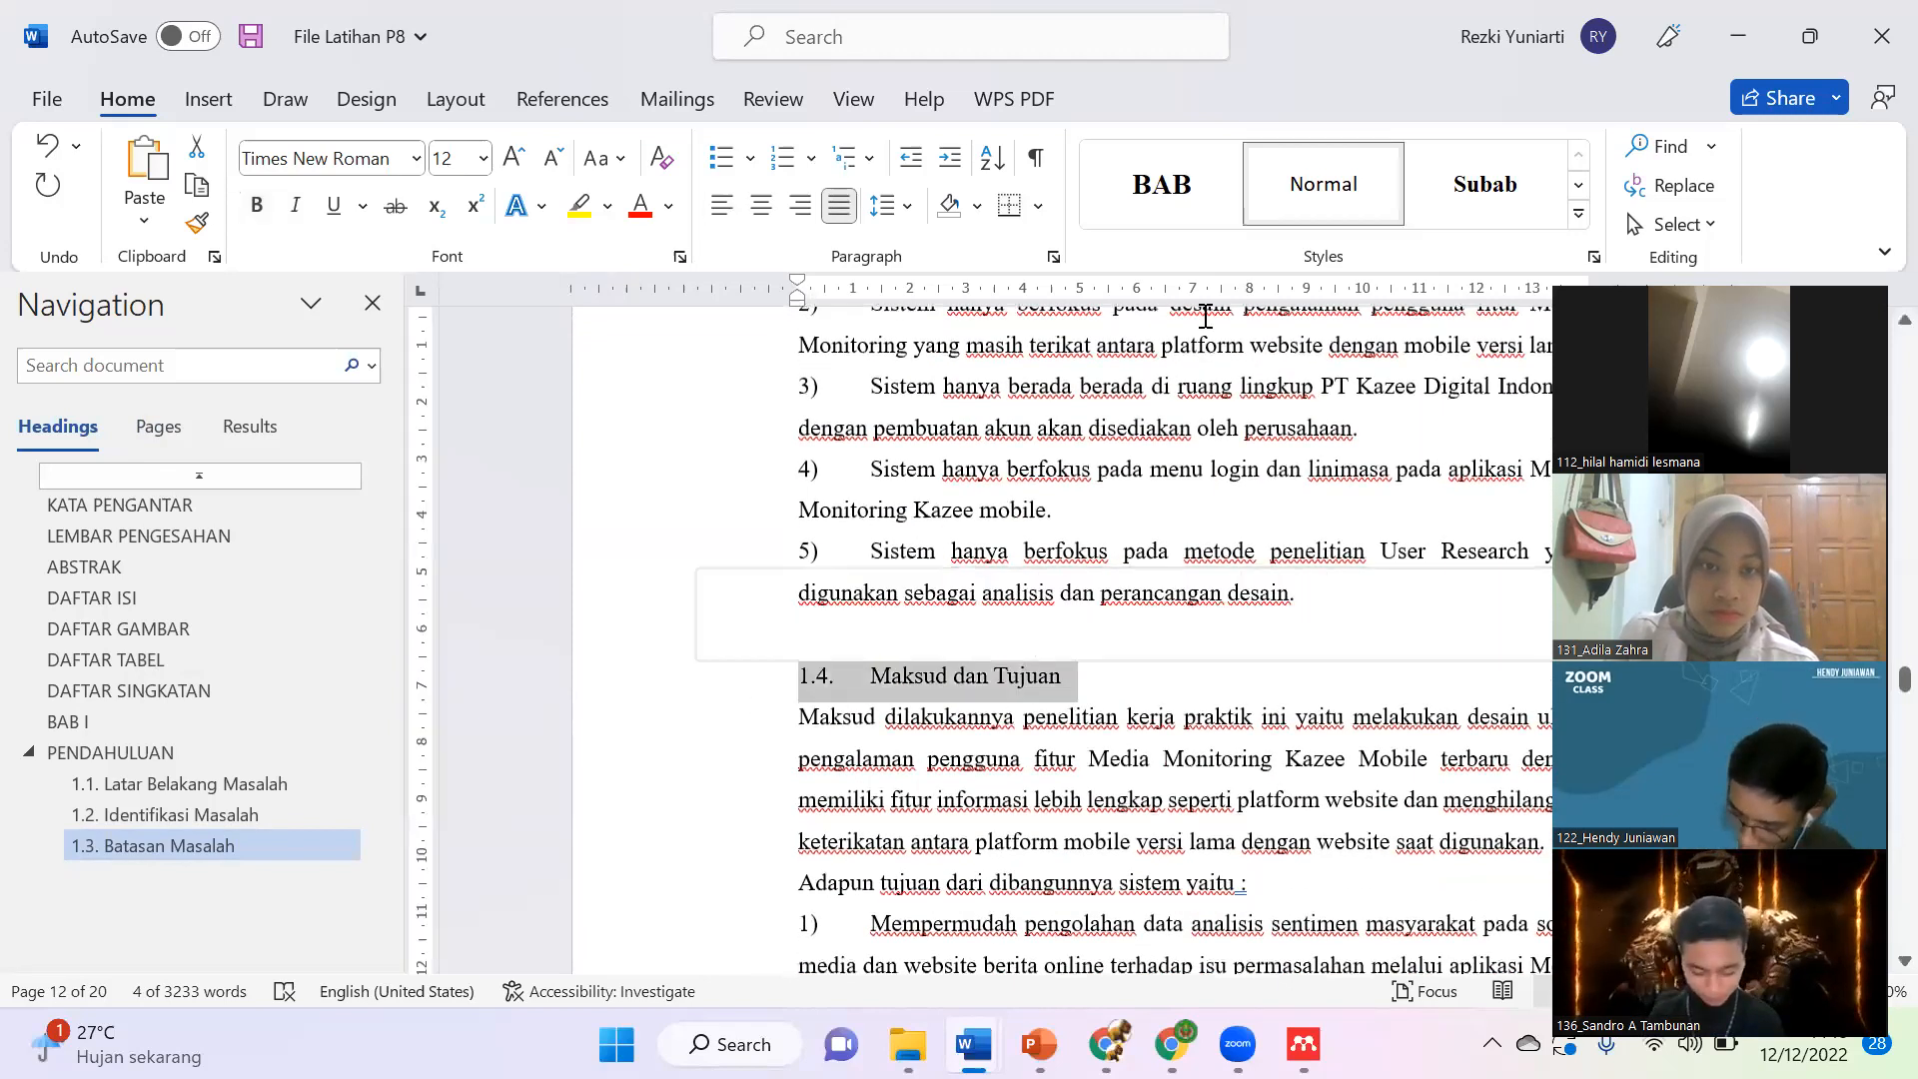
left_click(1485, 184)
Step: Apply the Subab style to the subheading 1.5. Metode Penelitian
scroll(974, 573, "down", 18)
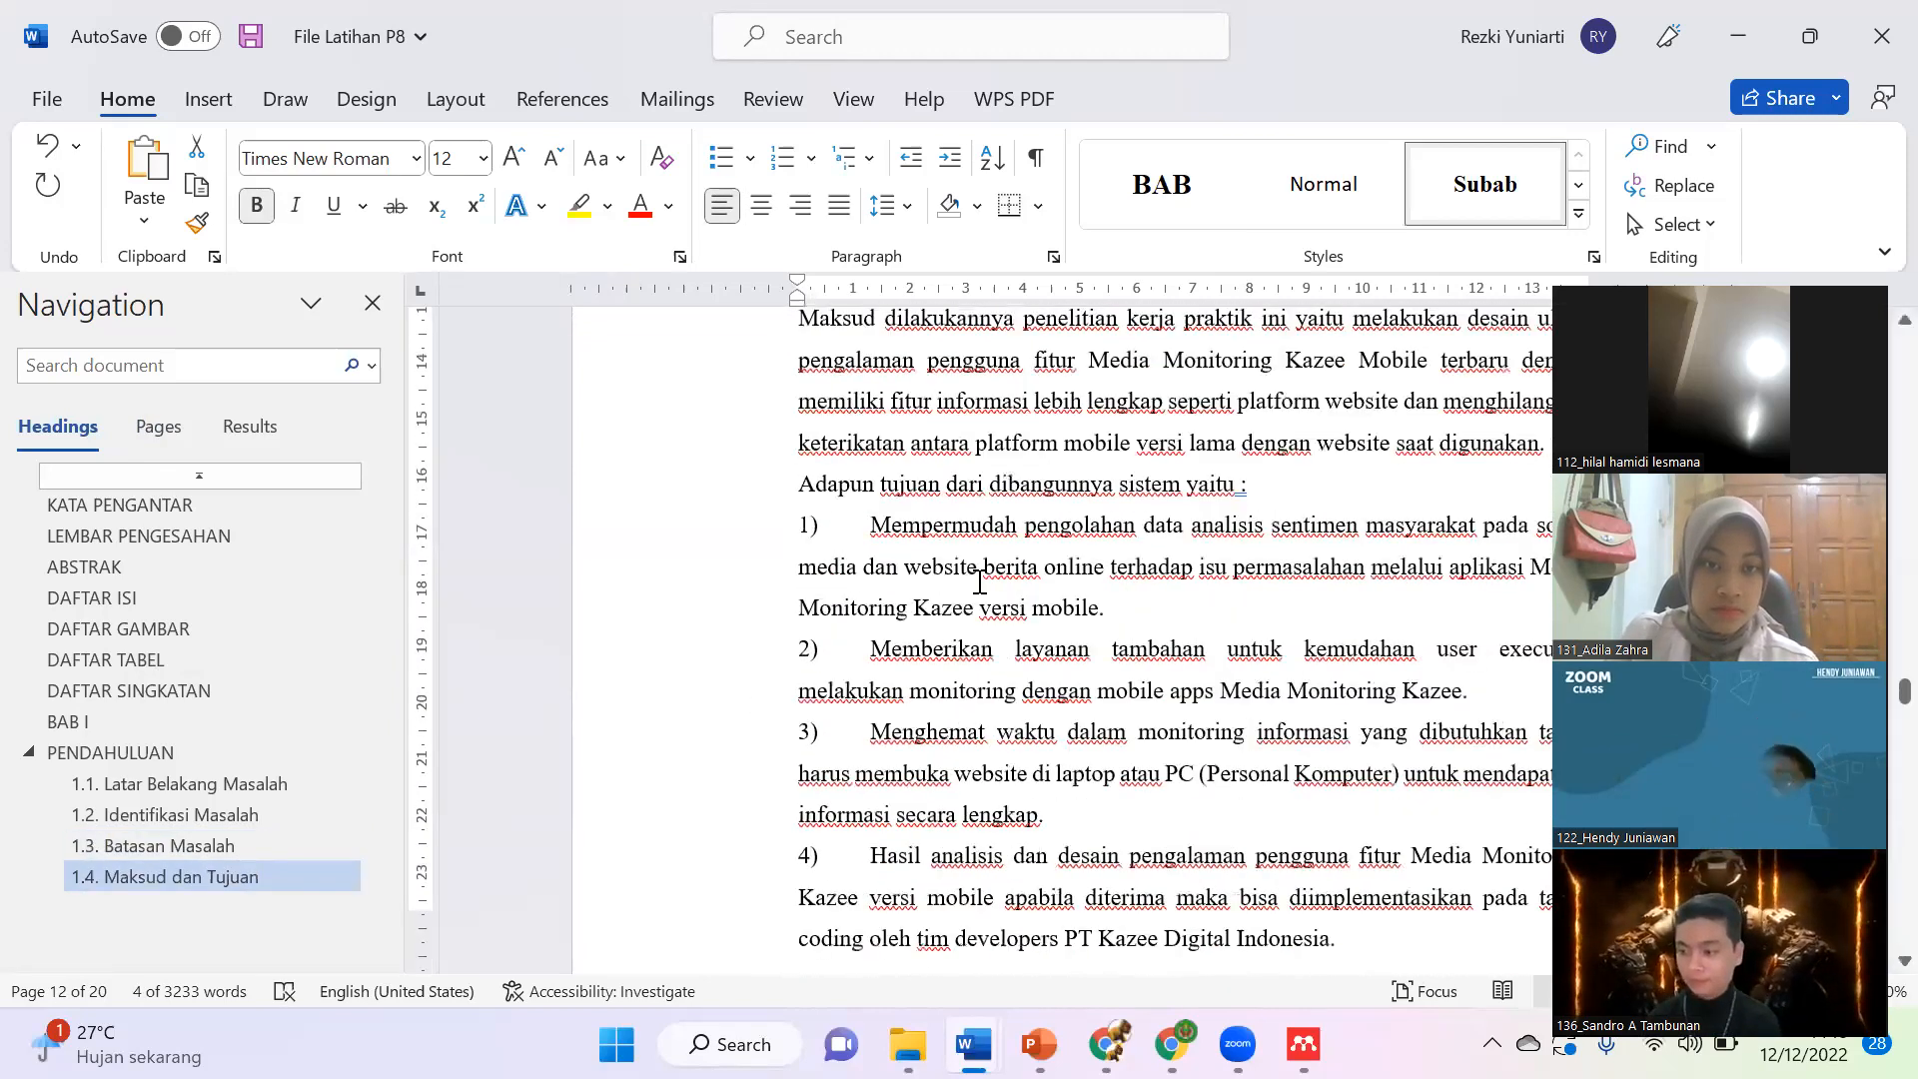
scroll(939, 586, "up", 4)
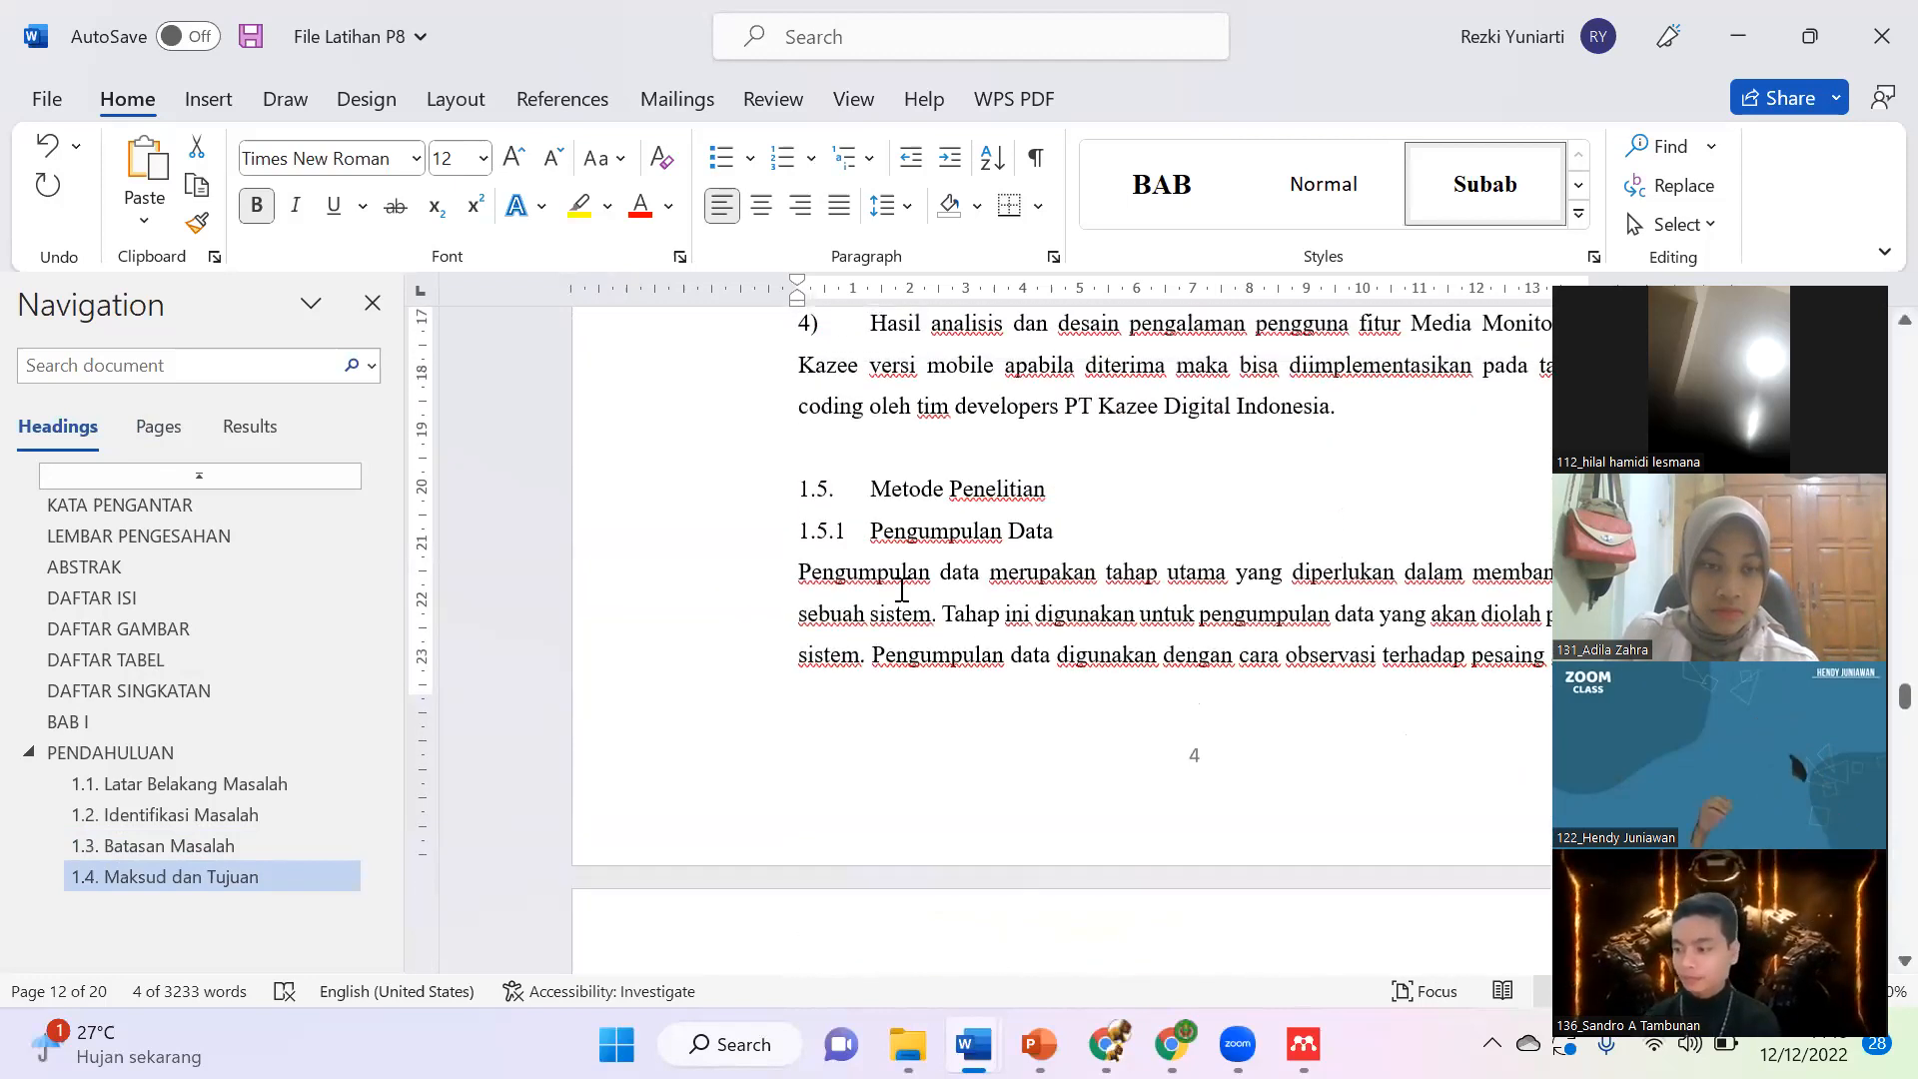
left_click(750, 495)
left_click(1499, 184)
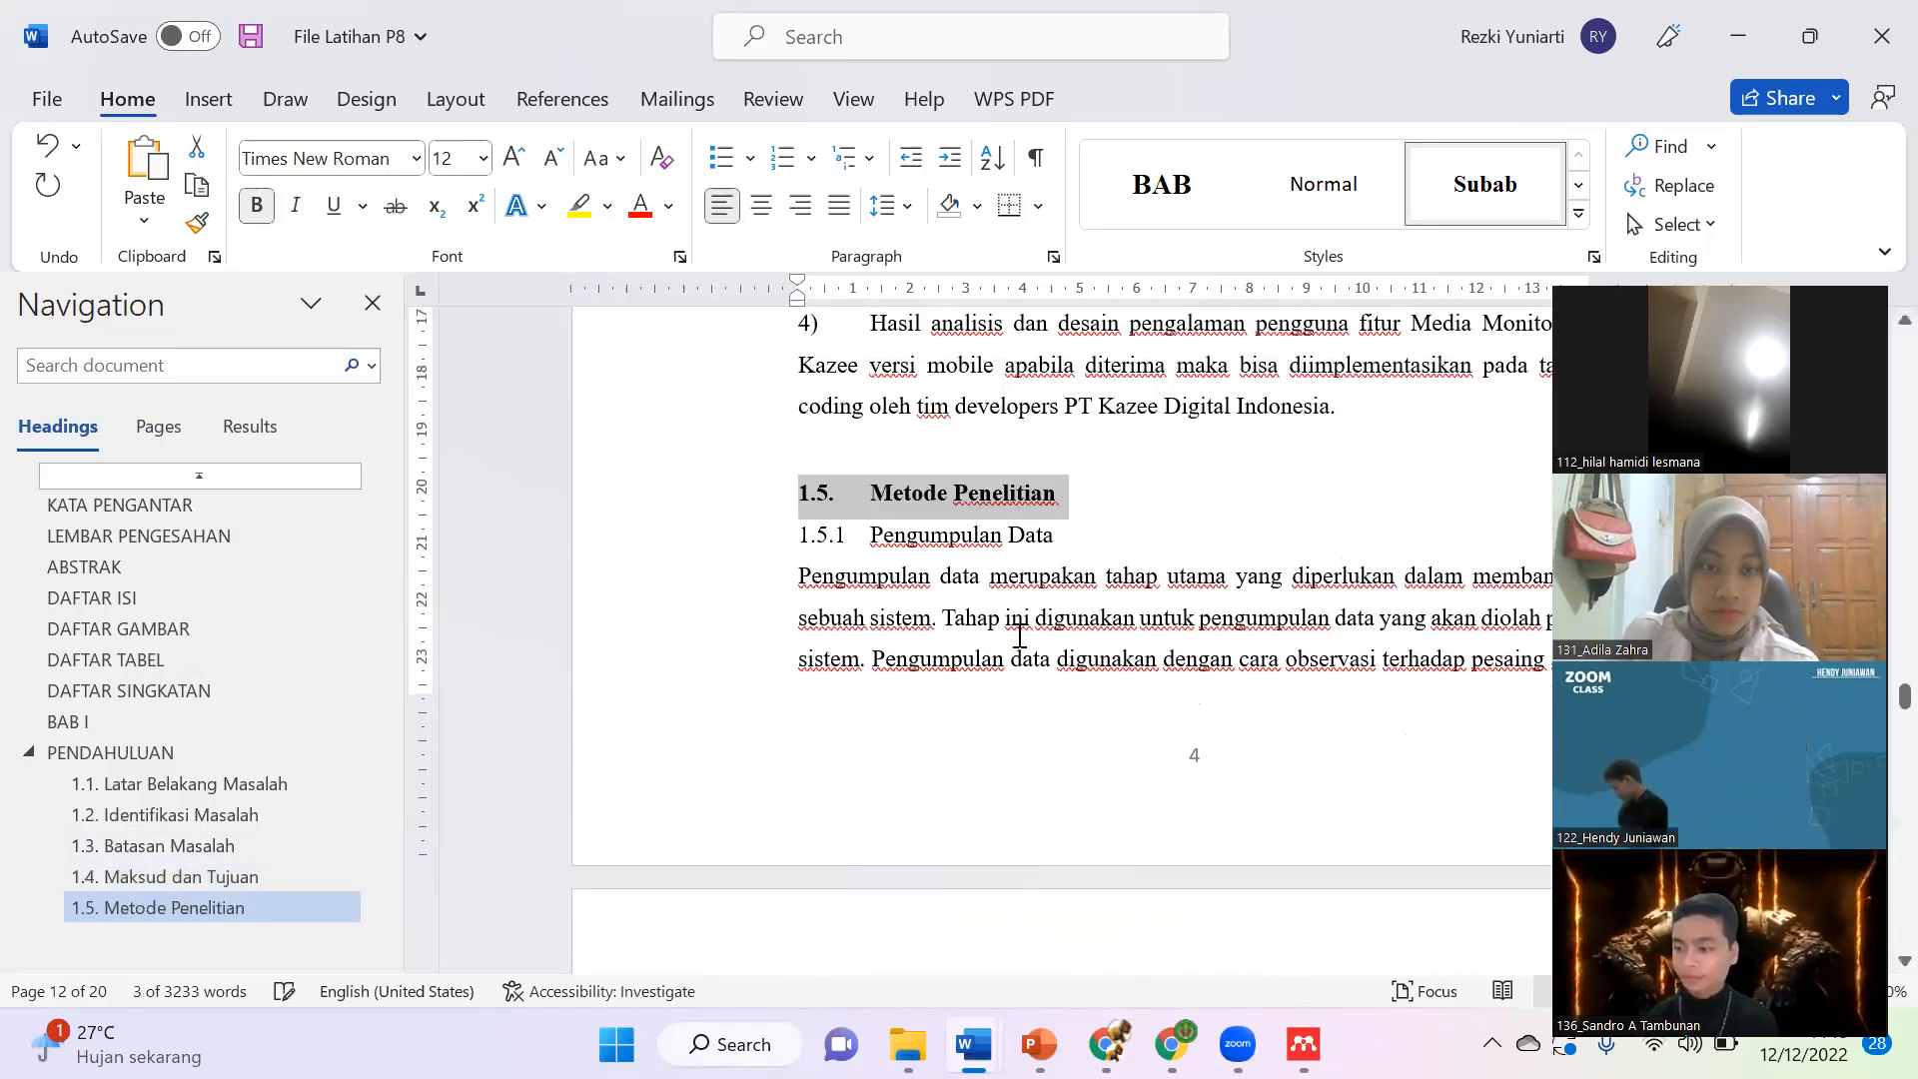
Step: Apply the Subab style to the subheading 1.6. Sistematika Penulisan
scroll(1019, 636, "down", 15)
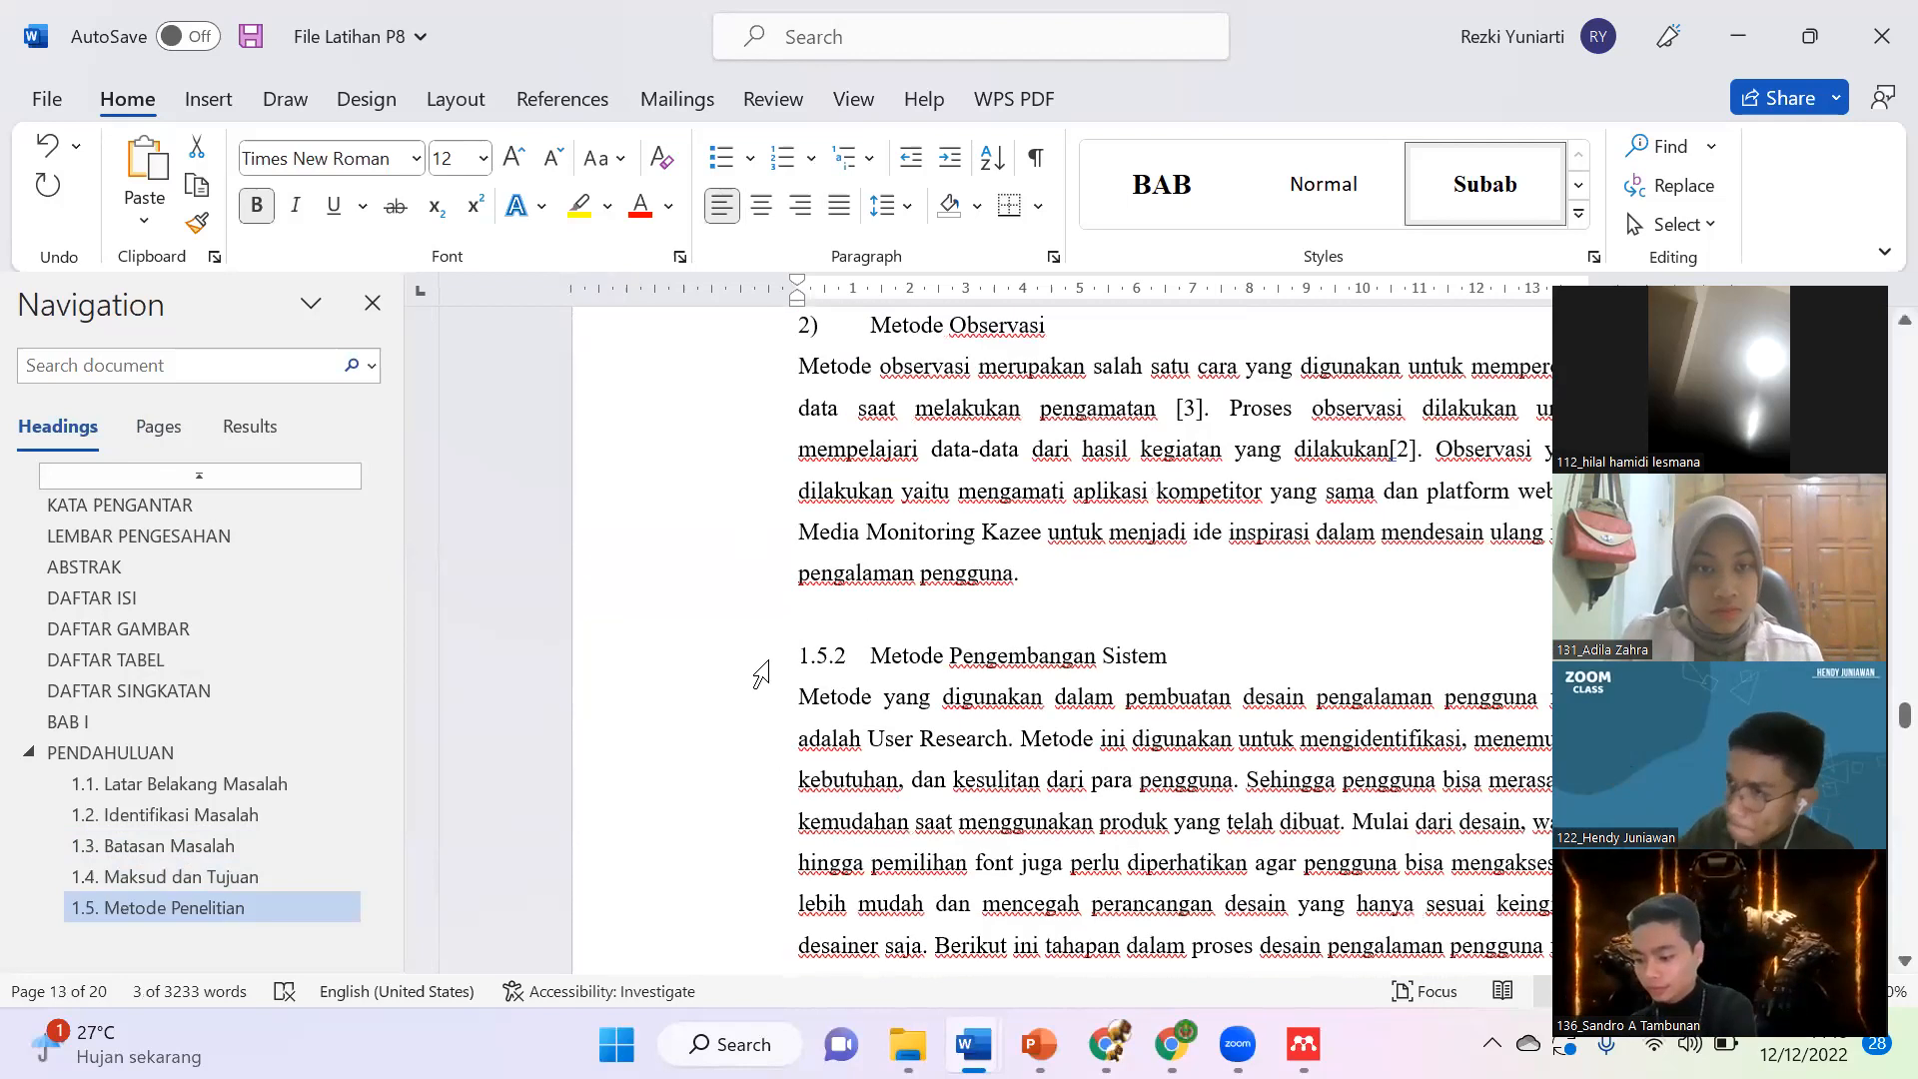
scroll(761, 674, "down", 10)
scroll(763, 661, "down", 4)
left_click(764, 550)
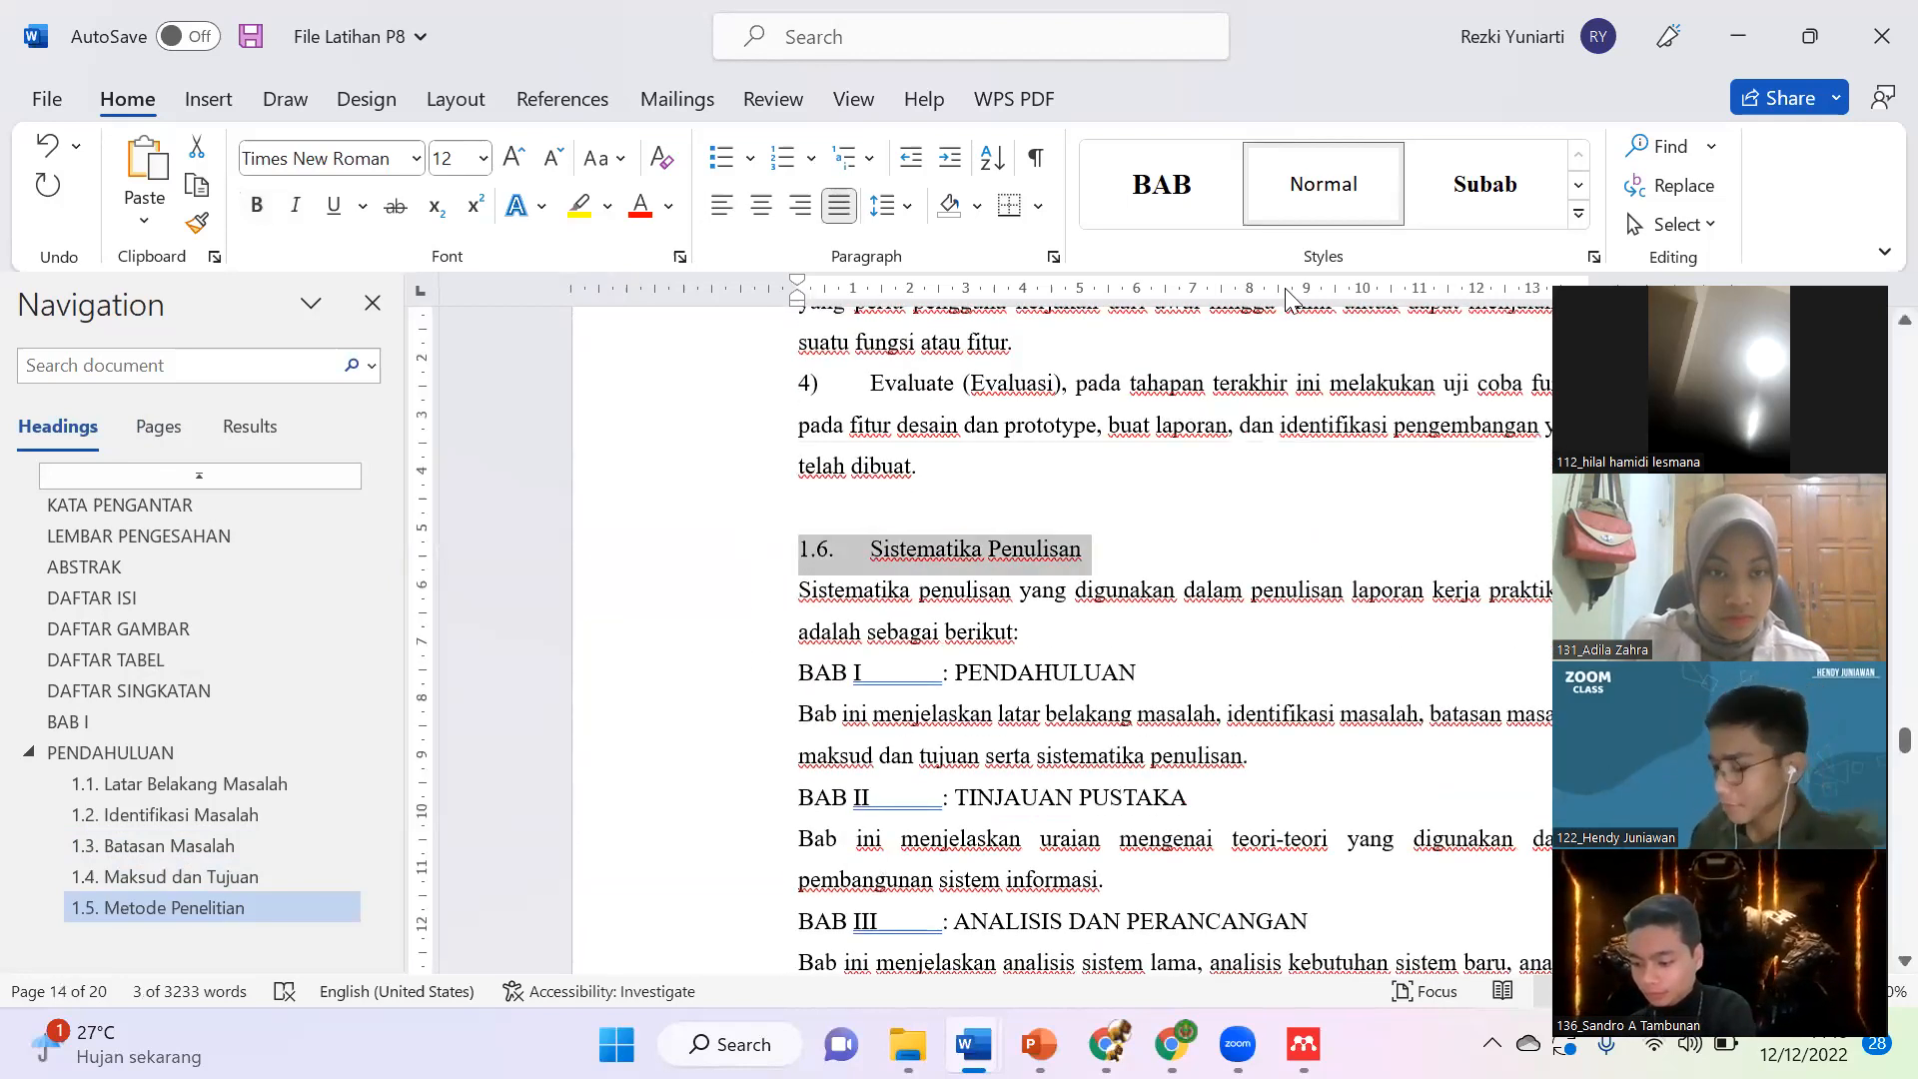
left_click(1471, 204)
Step: Delete the blank lines above the BAB II chapter title
scroll(1166, 589, "down", 3)
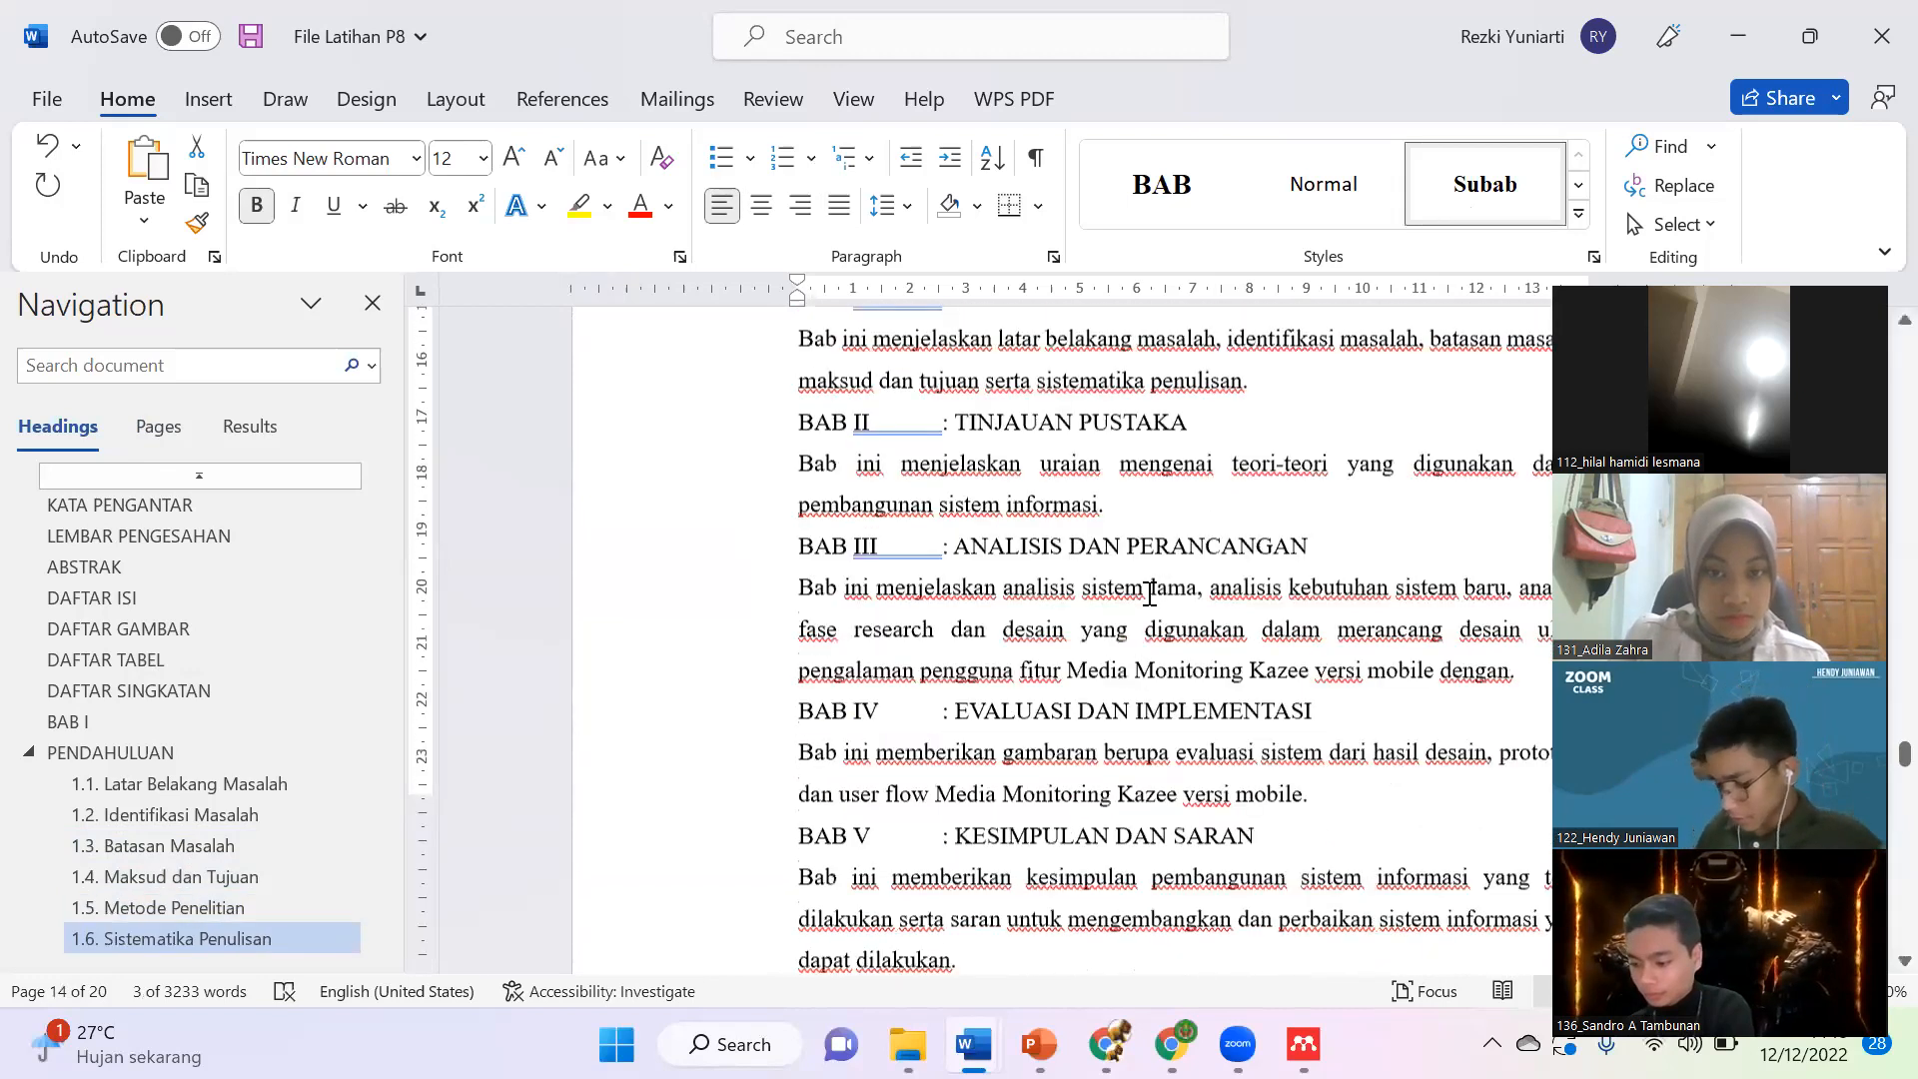
scroll(1150, 594, "down", 6)
scroll(1150, 594, "down", 5)
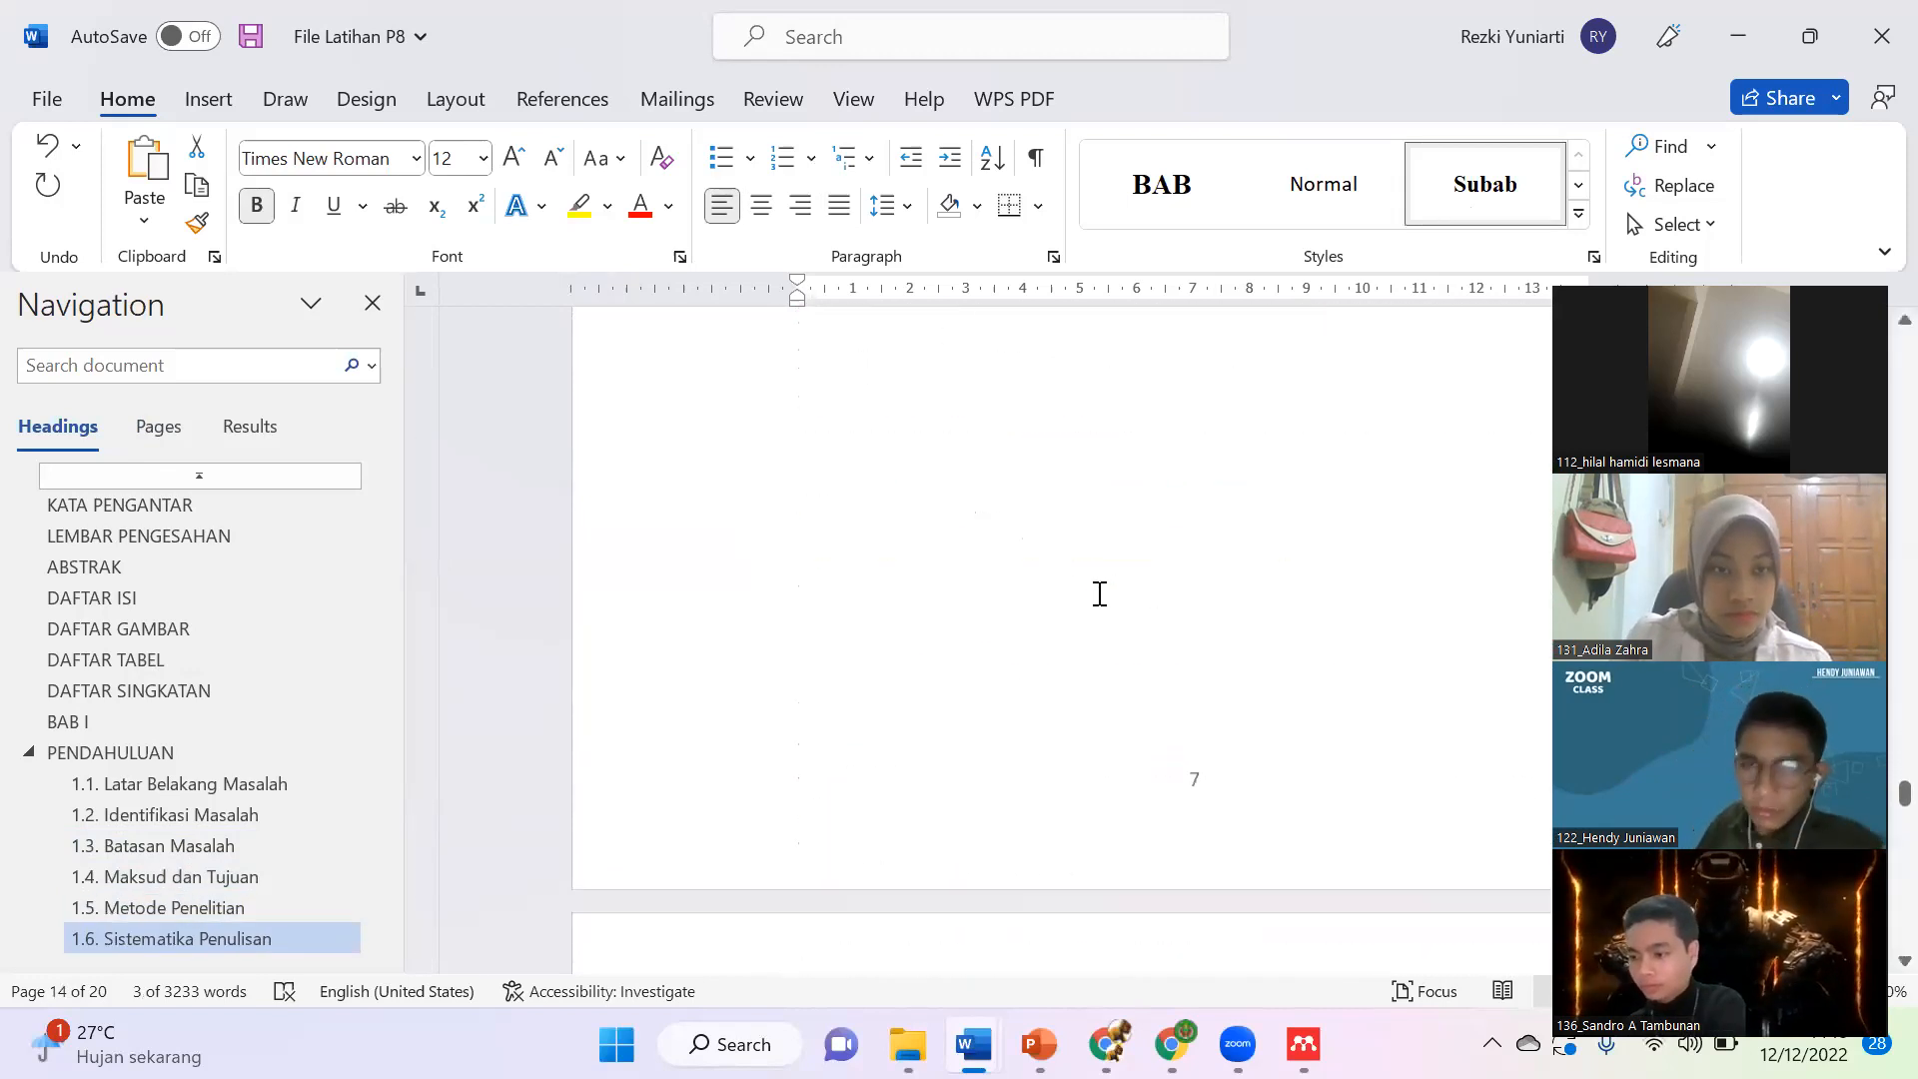
left_click(1112, 383)
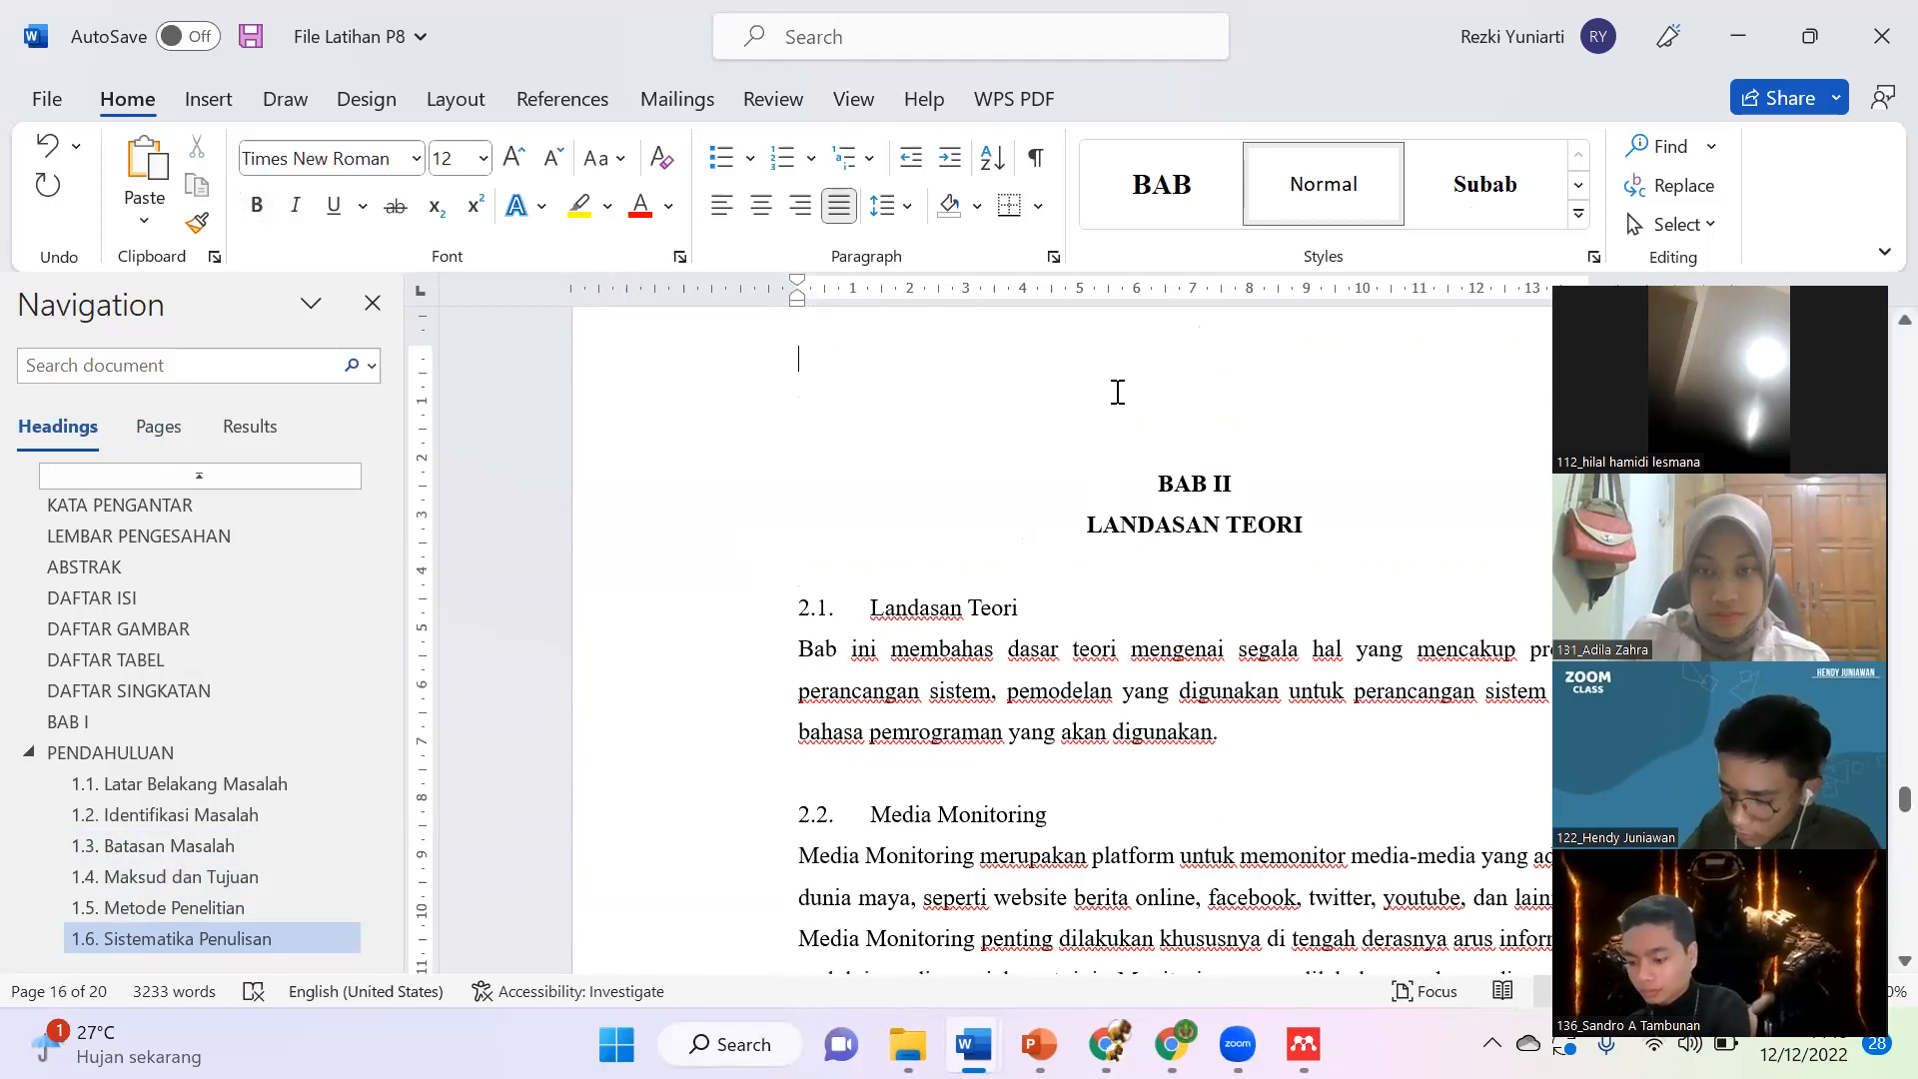
scroll(1139, 410, "up", 1)
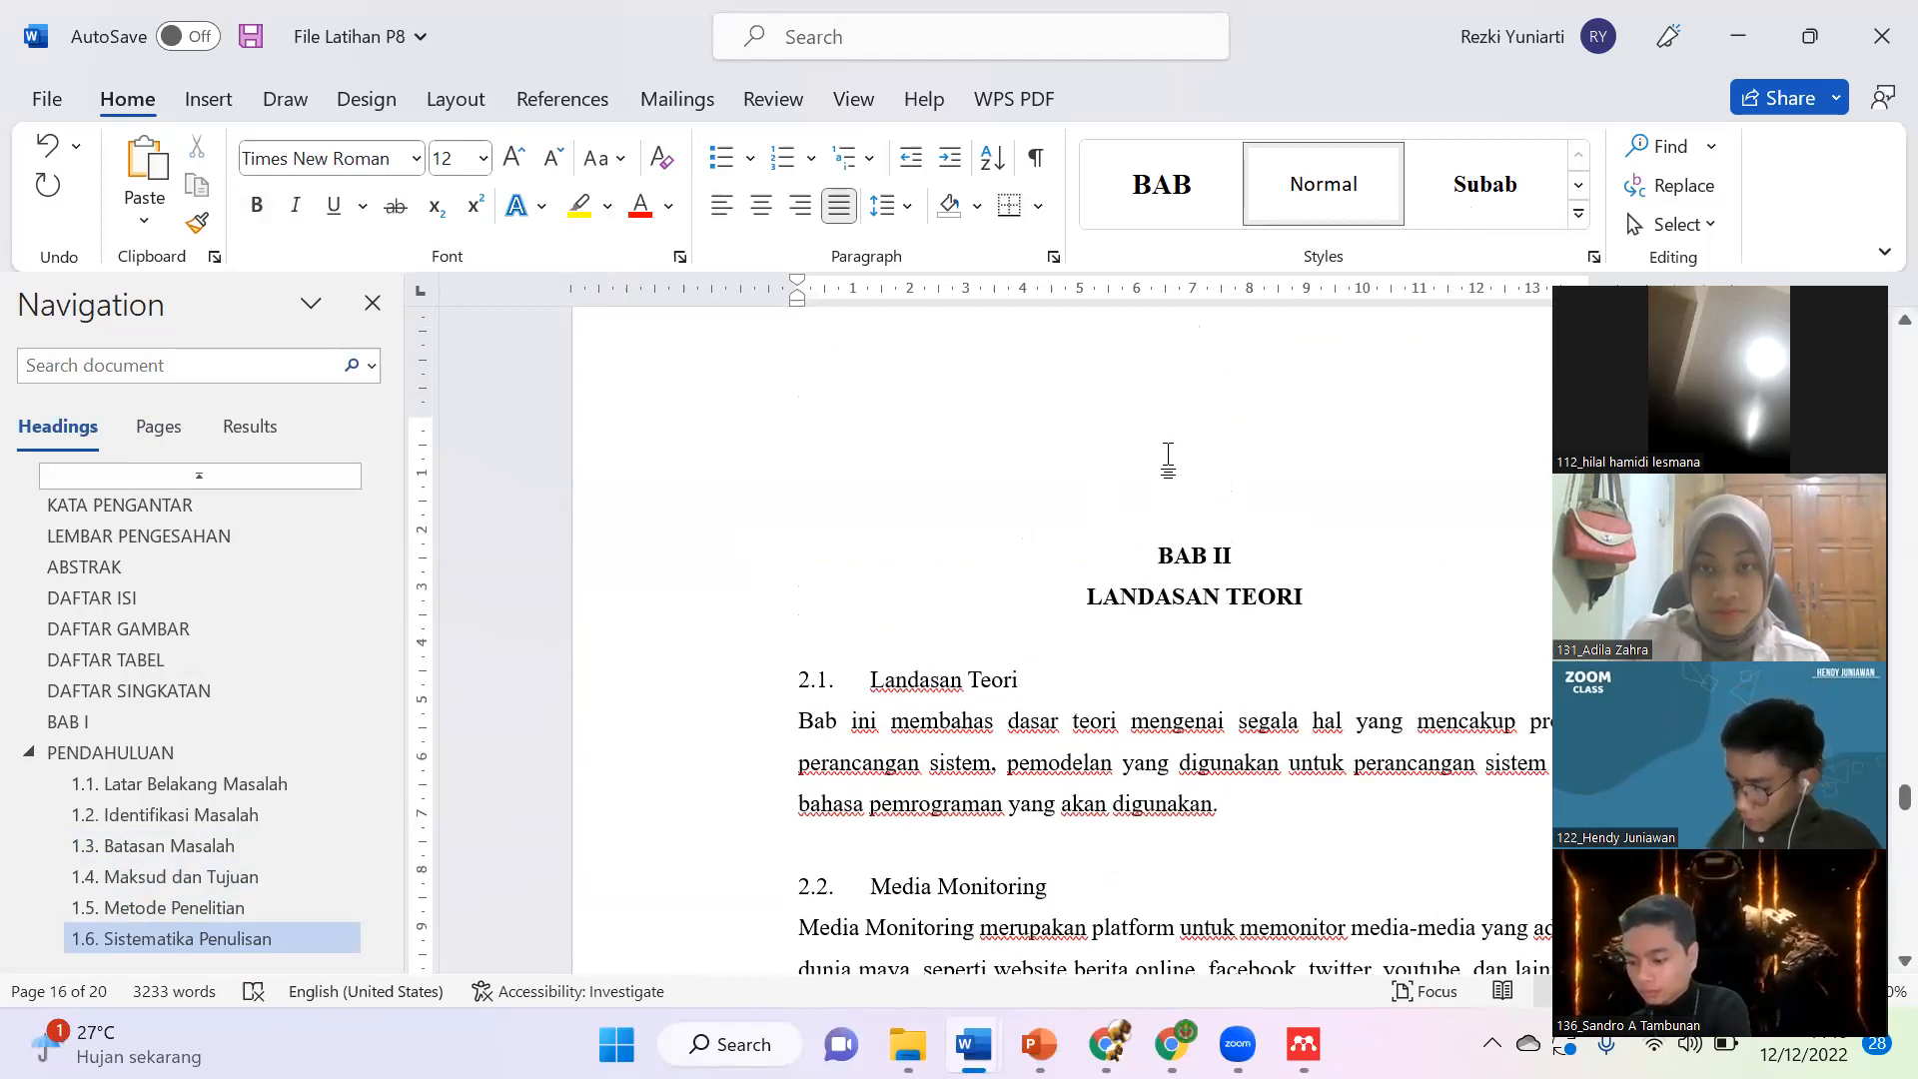
key("Delete")
key("Delete")
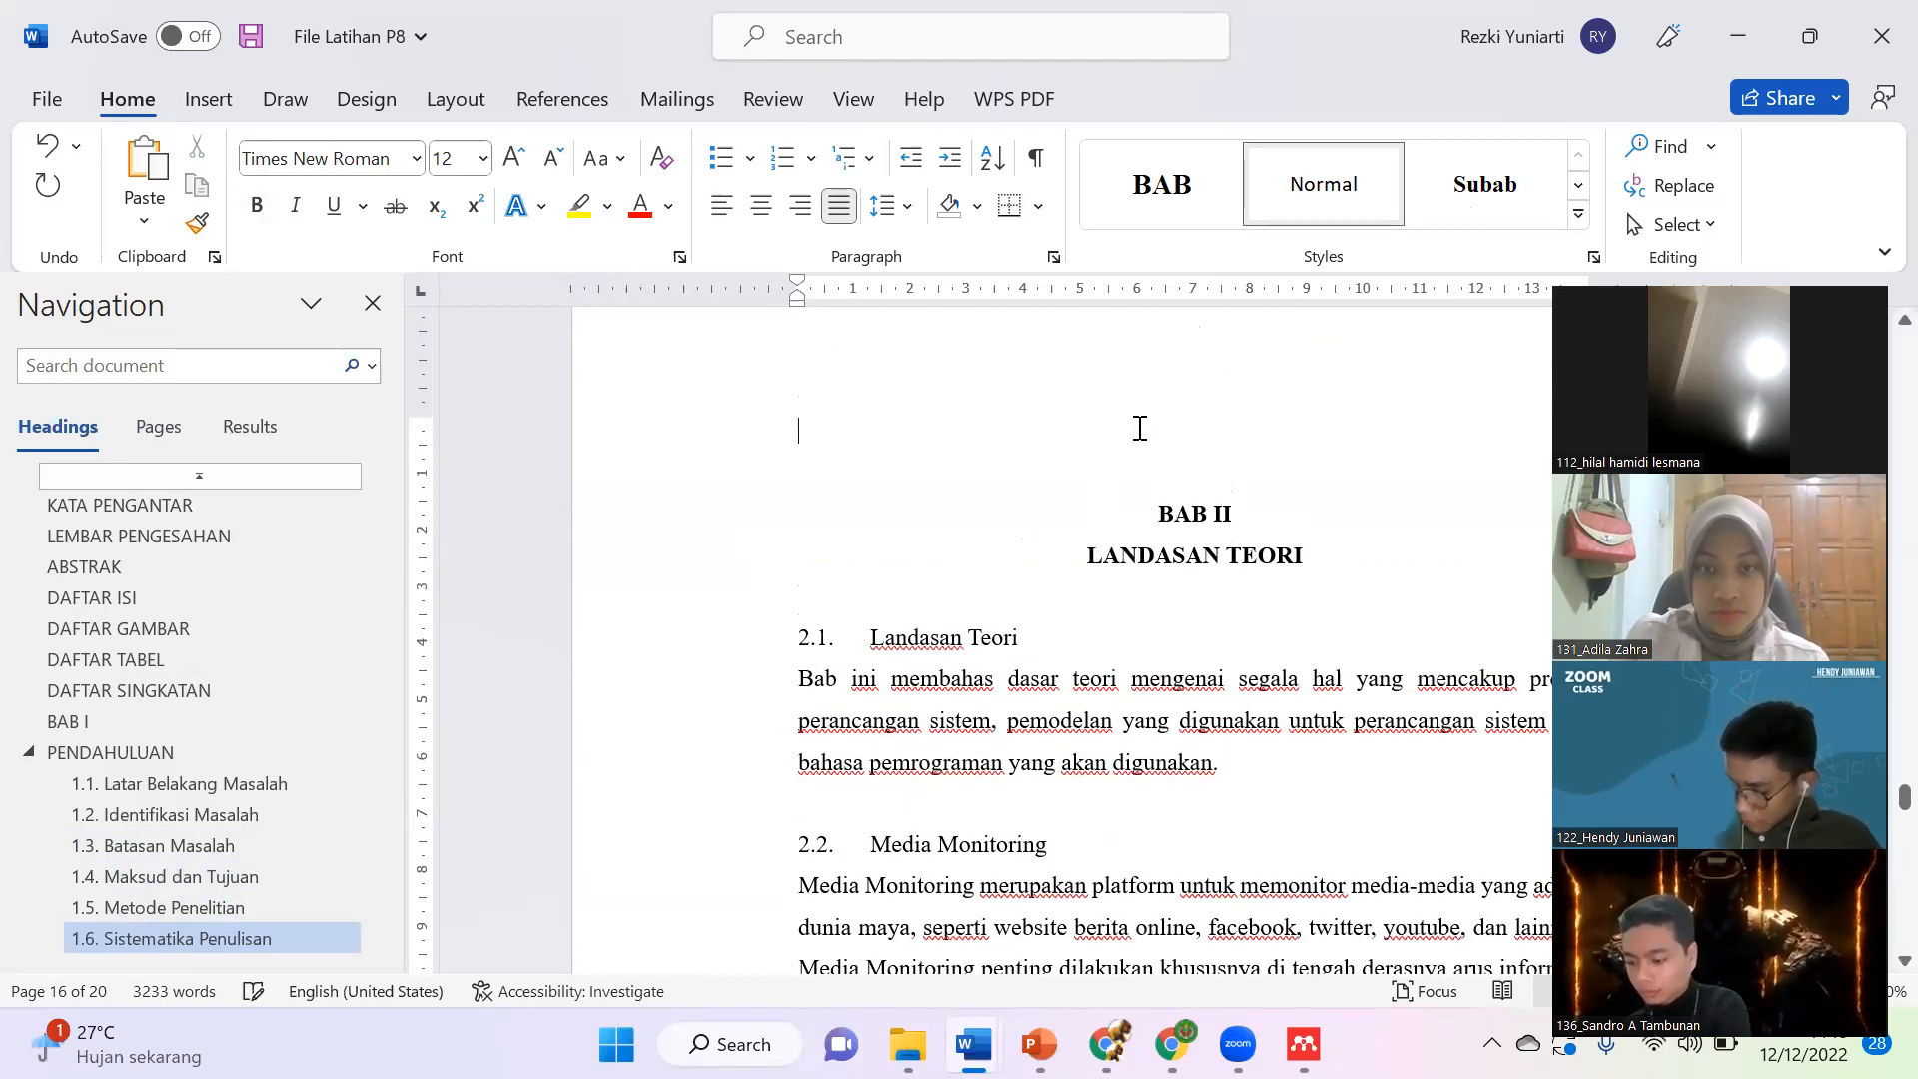
key("Delete")
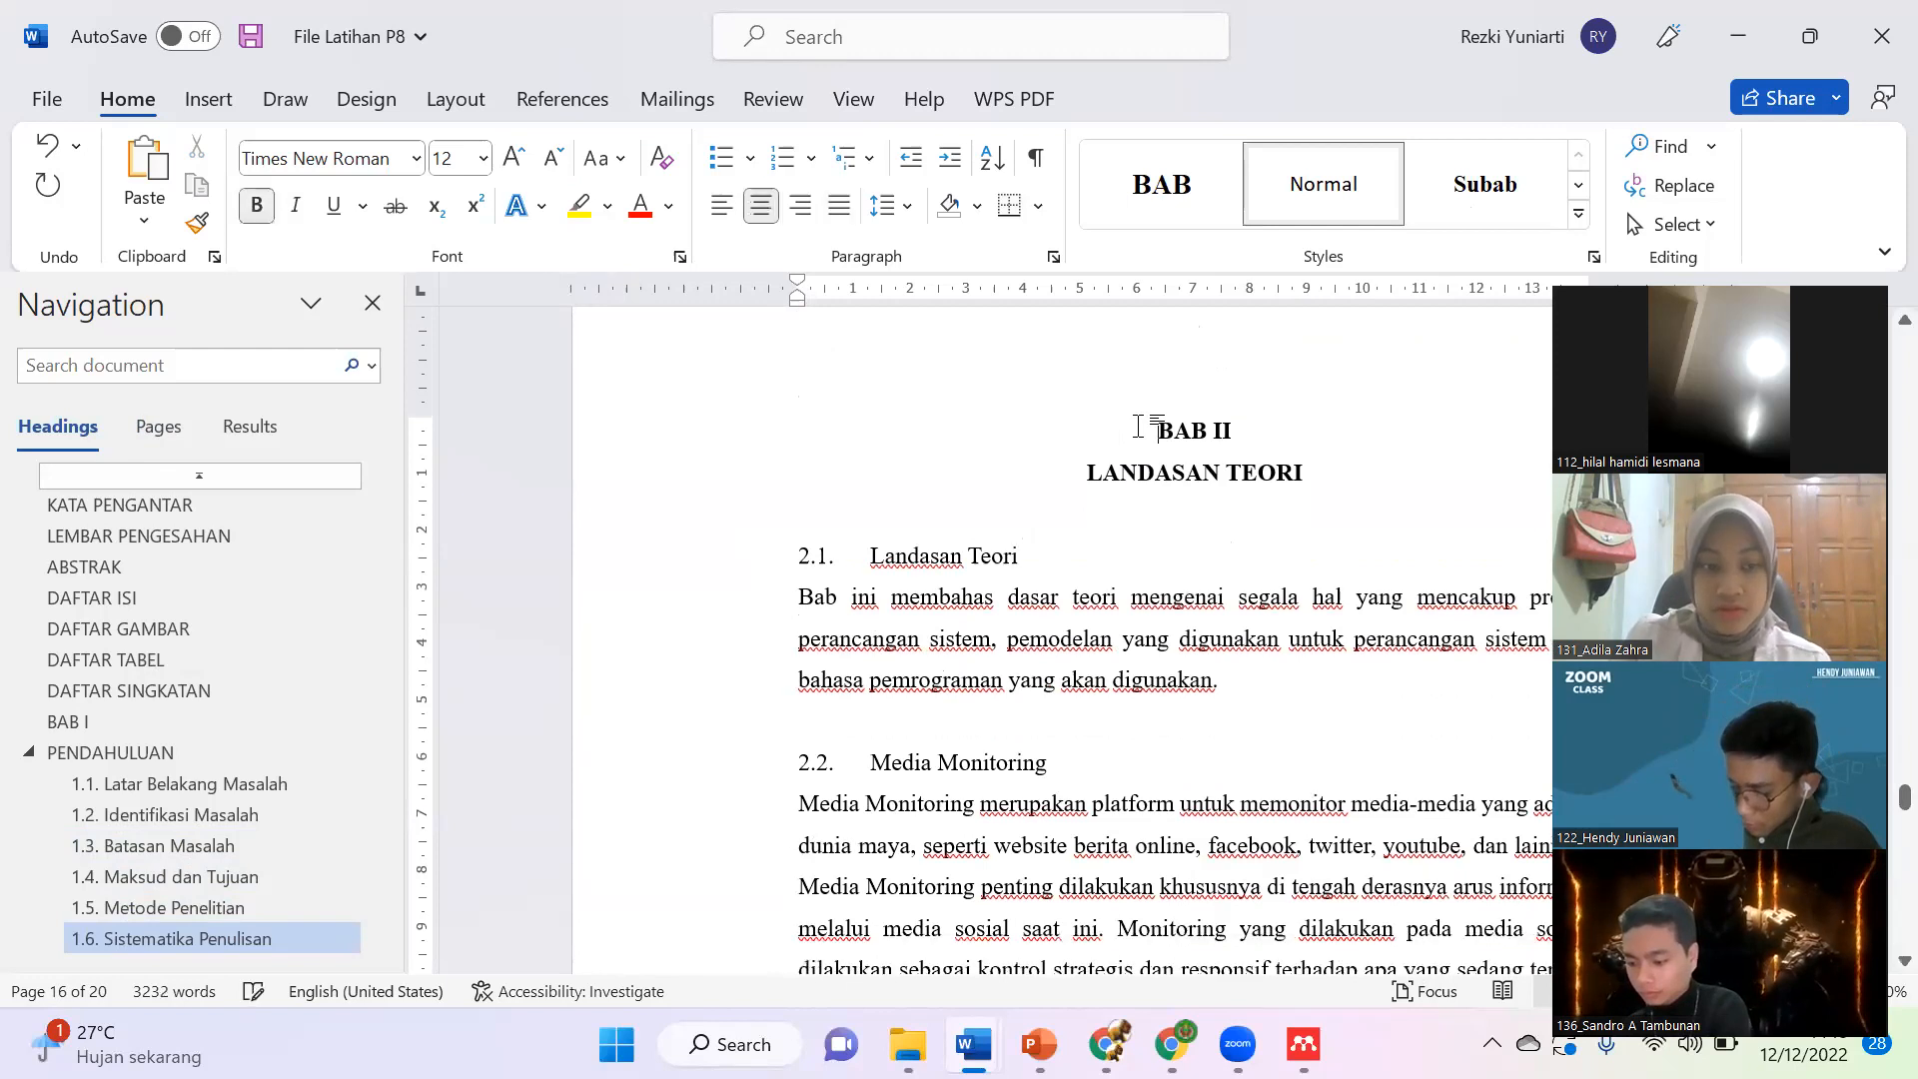
Step: Apply the BAB style to the chapter title lines BAB II and LANDASAN TEORI
left_click(1326, 459, "shift")
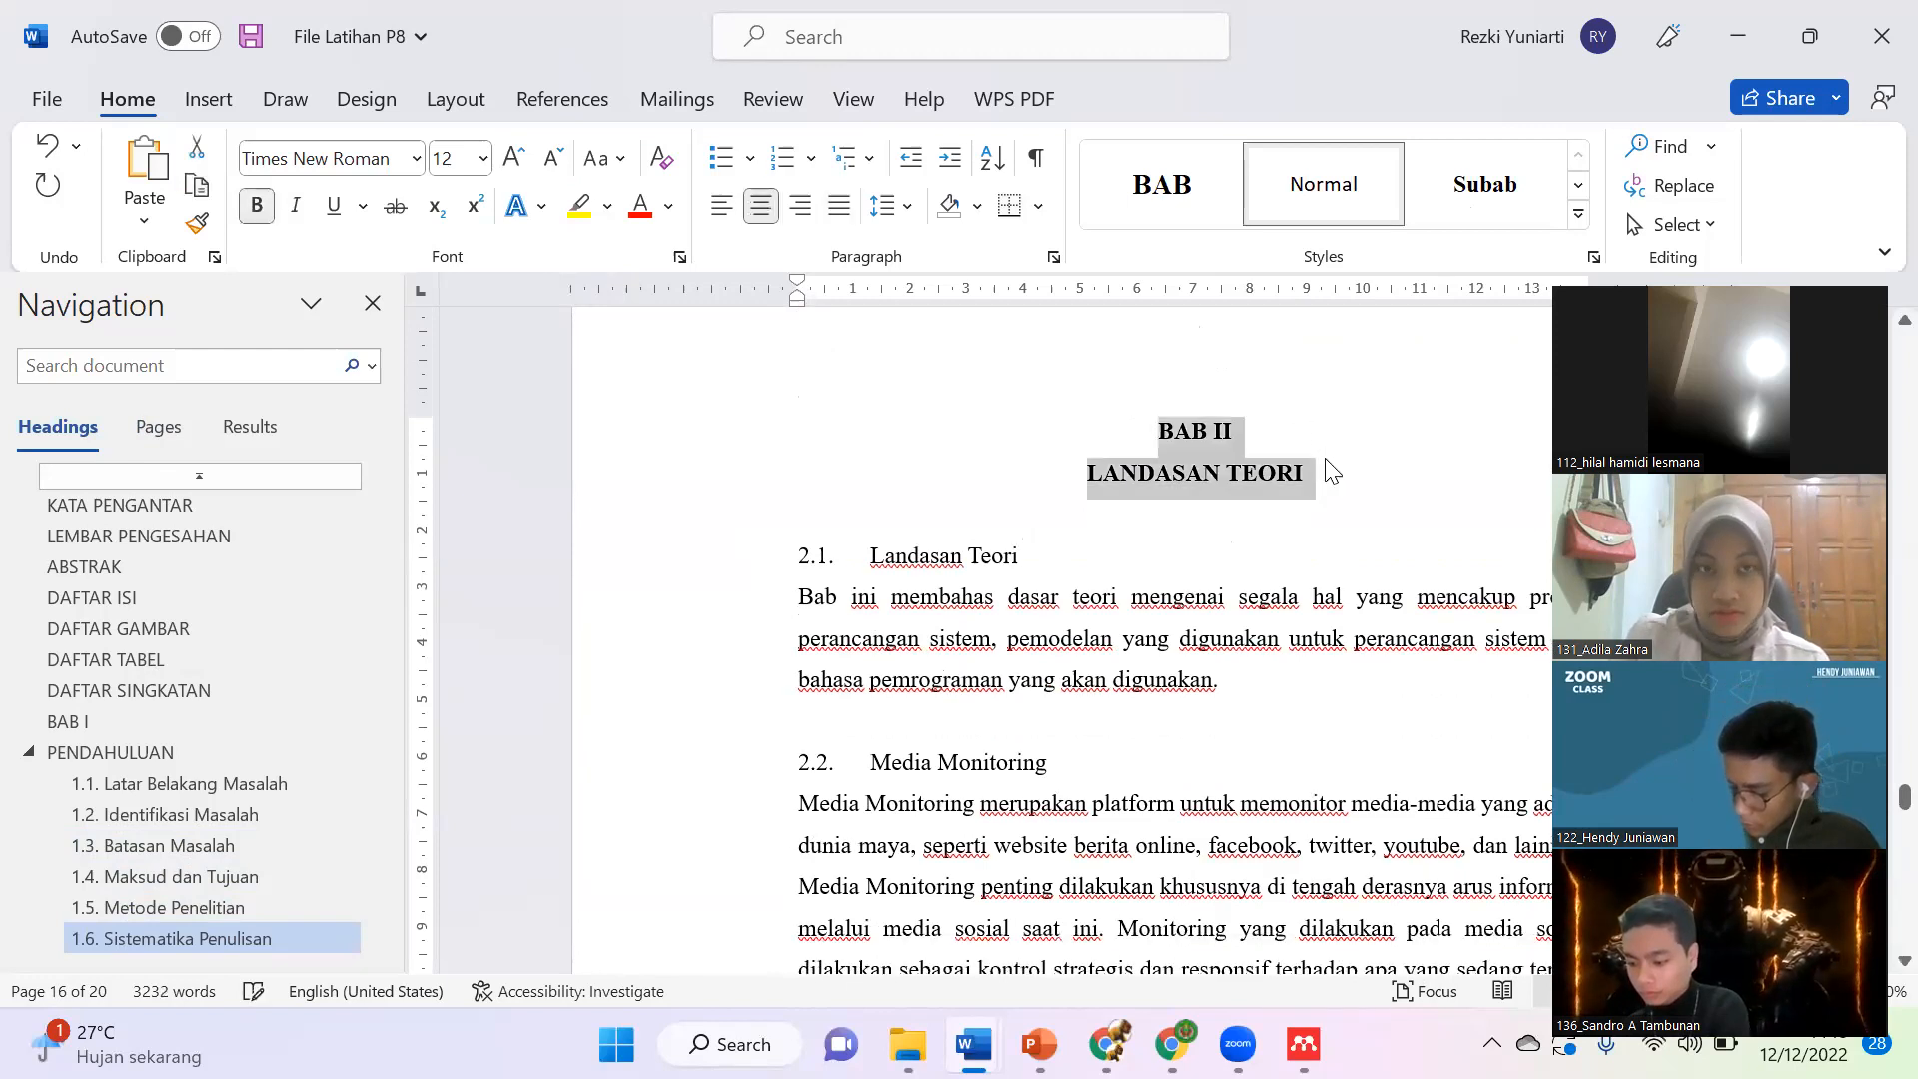
left_click(1149, 200)
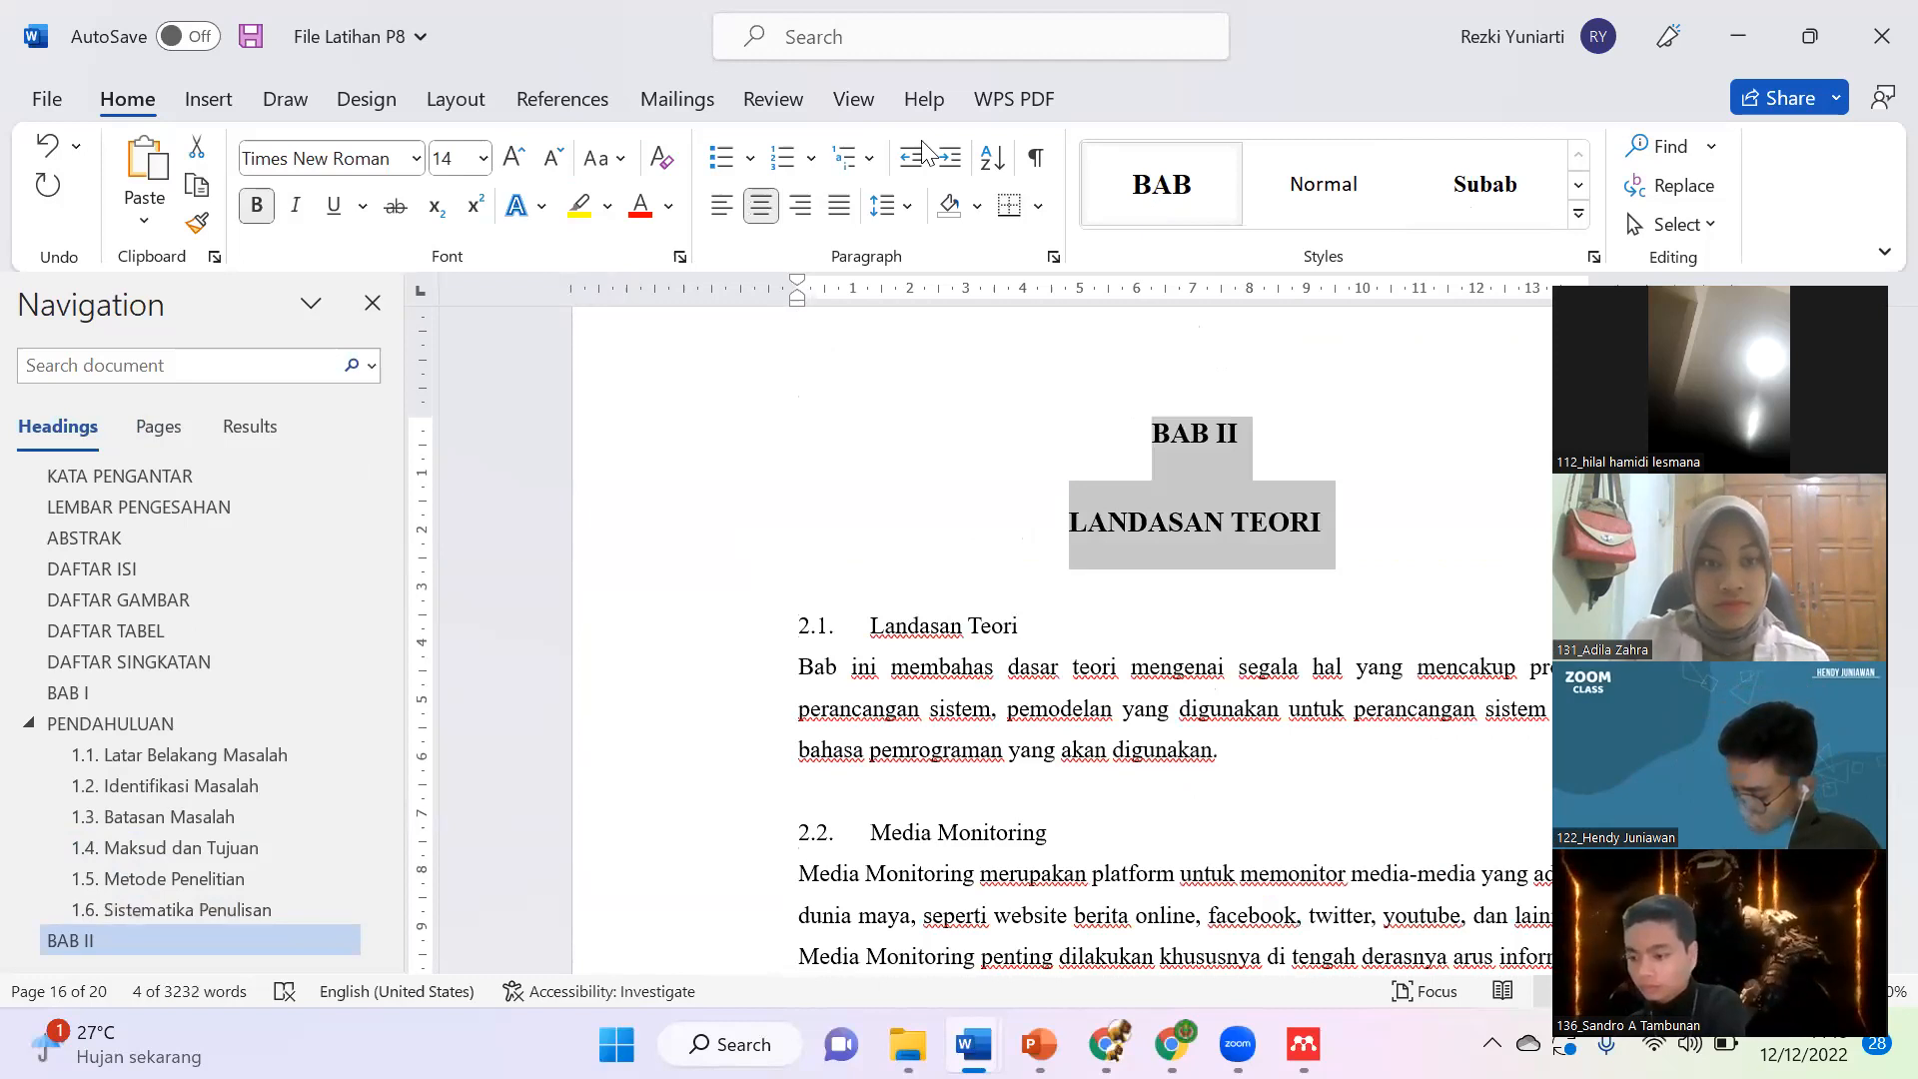
left_click(1196, 193)
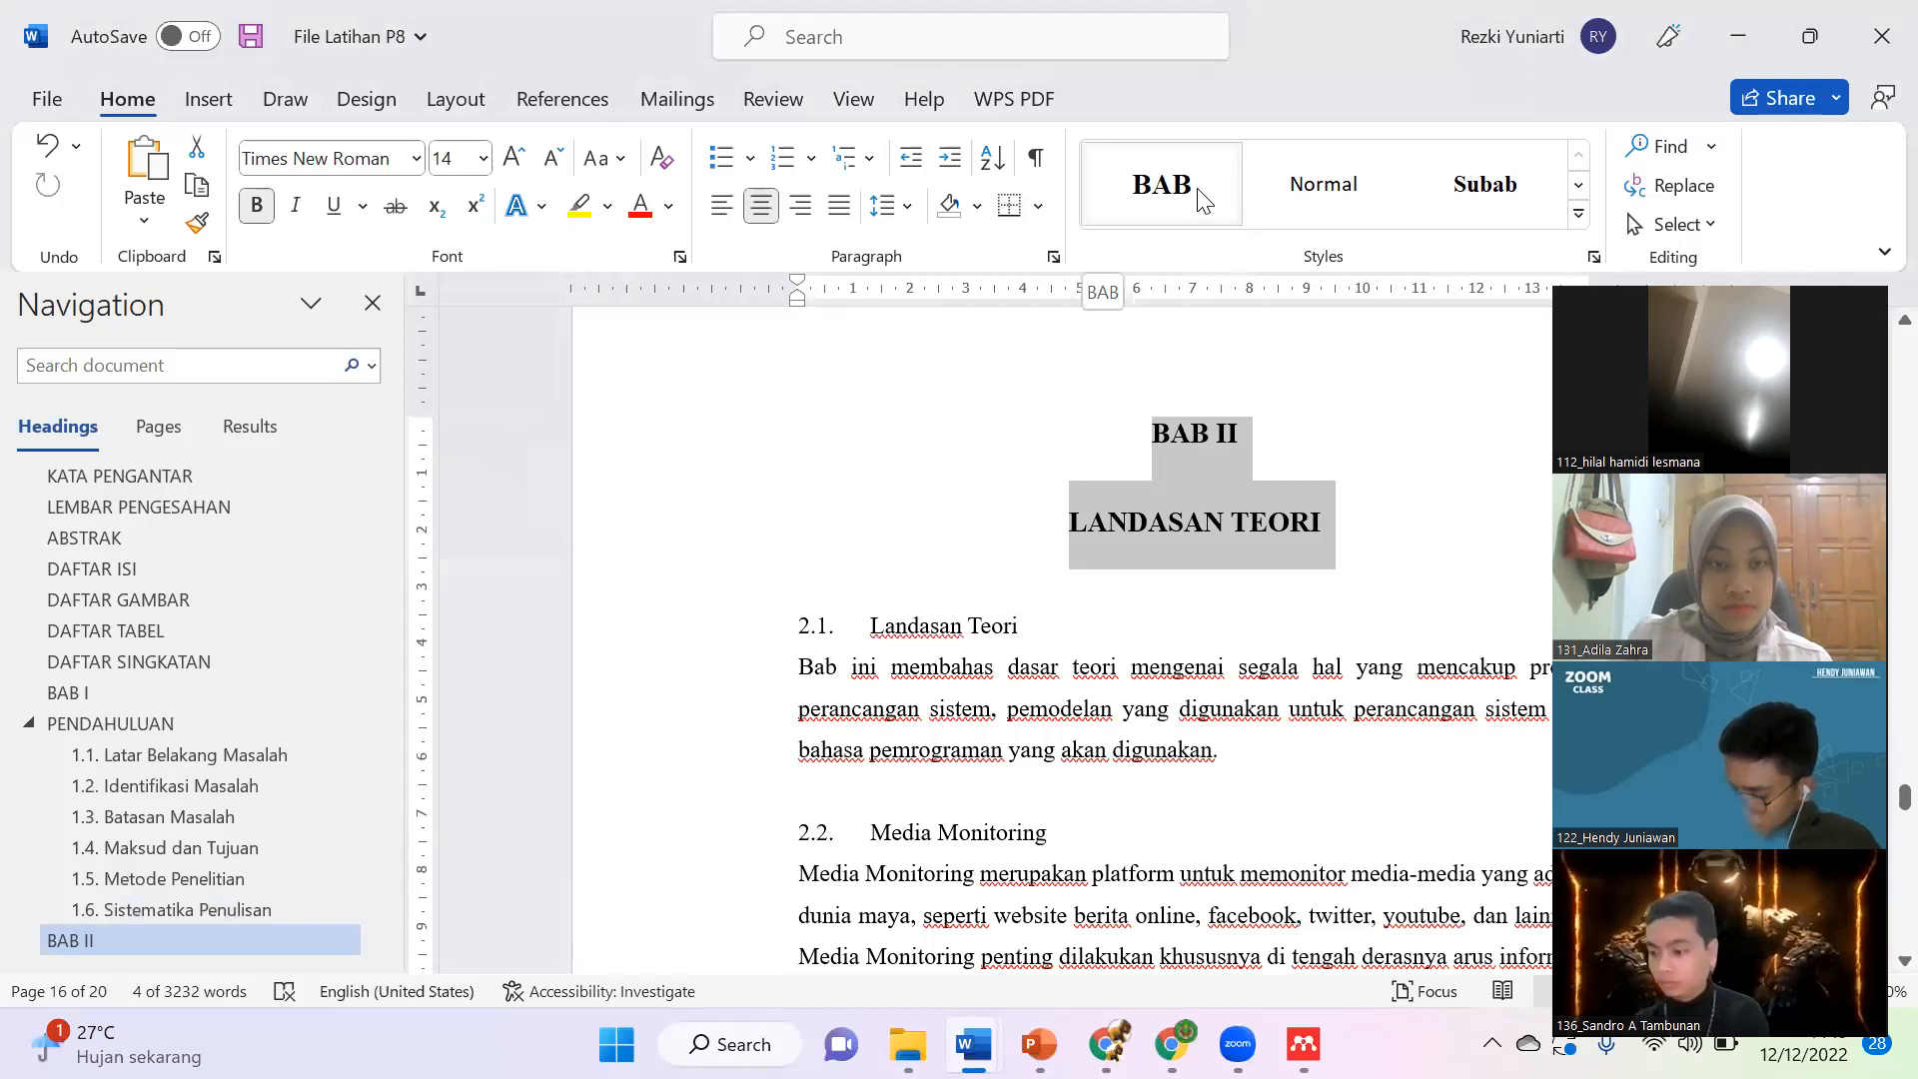
left_click(1579, 212)
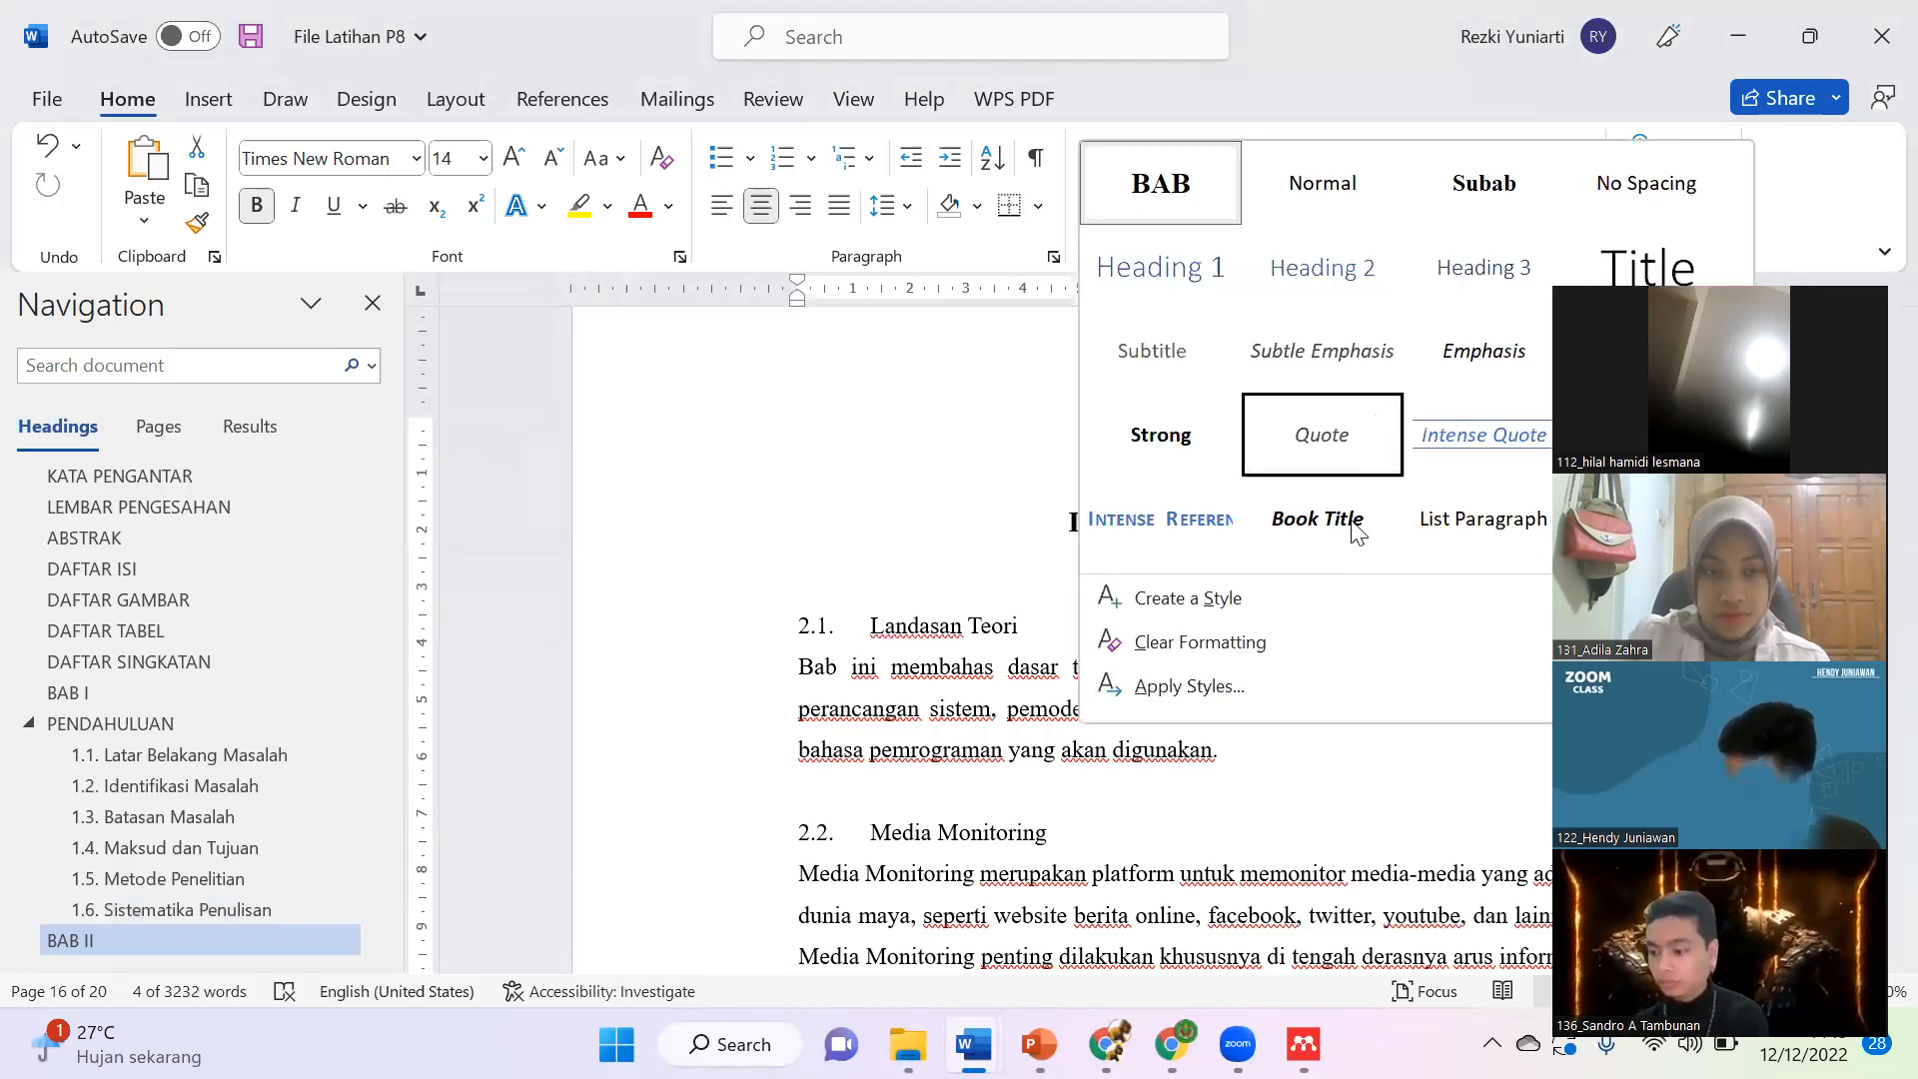
left_click(1182, 218)
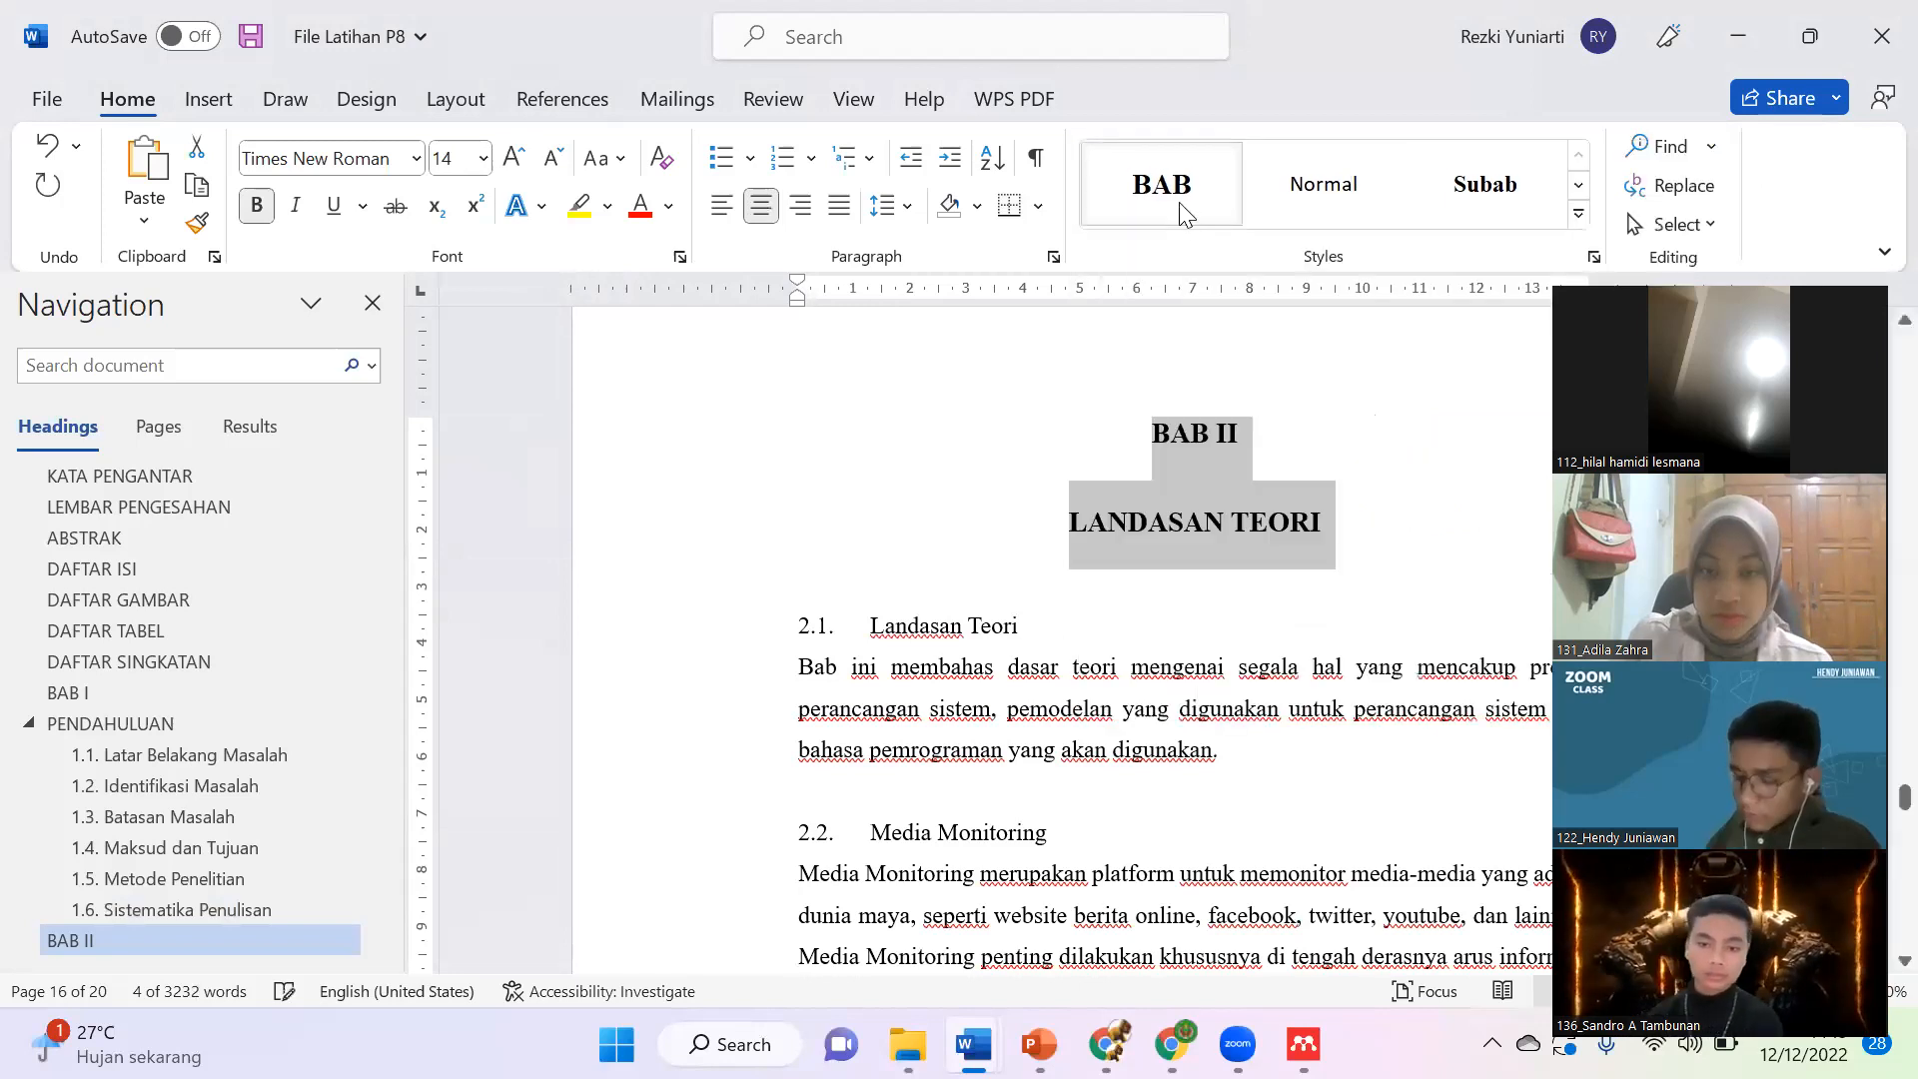
Step: Modify the BAB style to 1.5 line spacing with 6 pt space before paragraphs
right_click(1182, 218)
left_click(1248, 279)
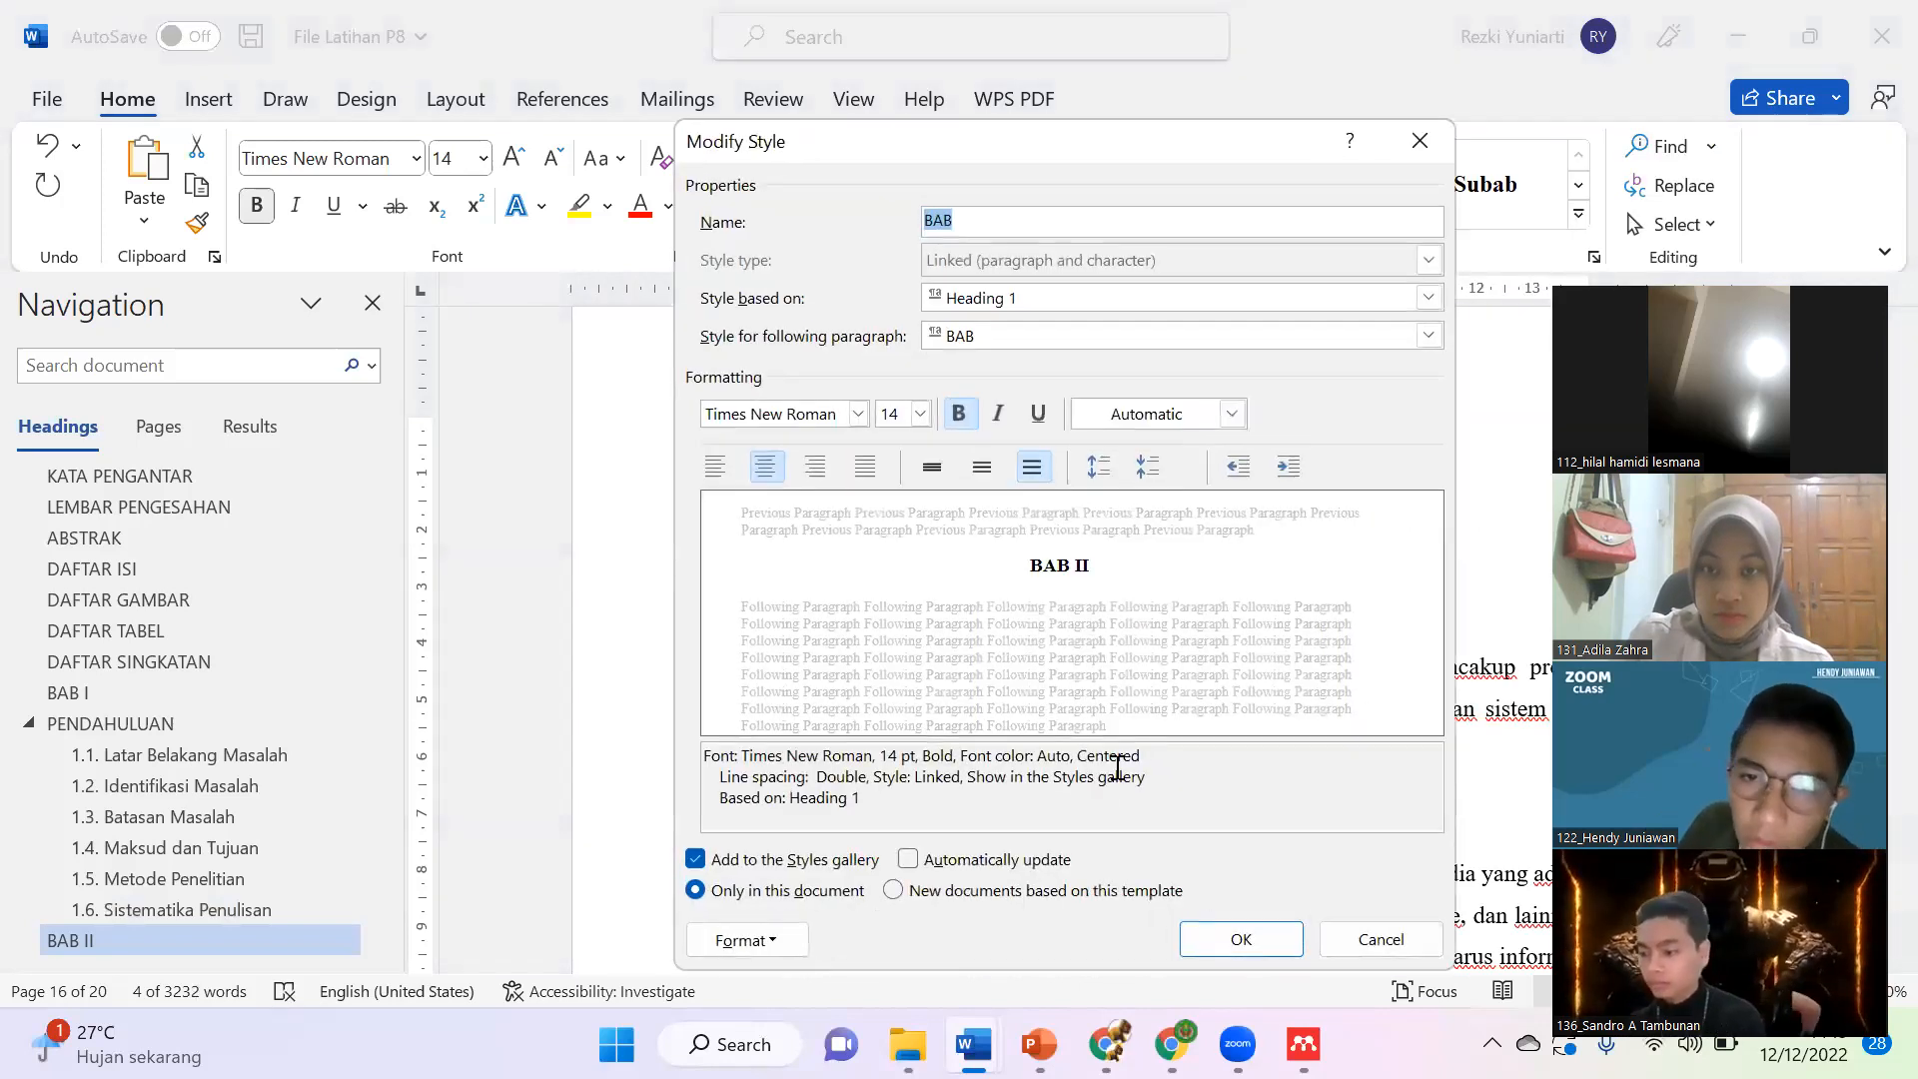
left_click(983, 470)
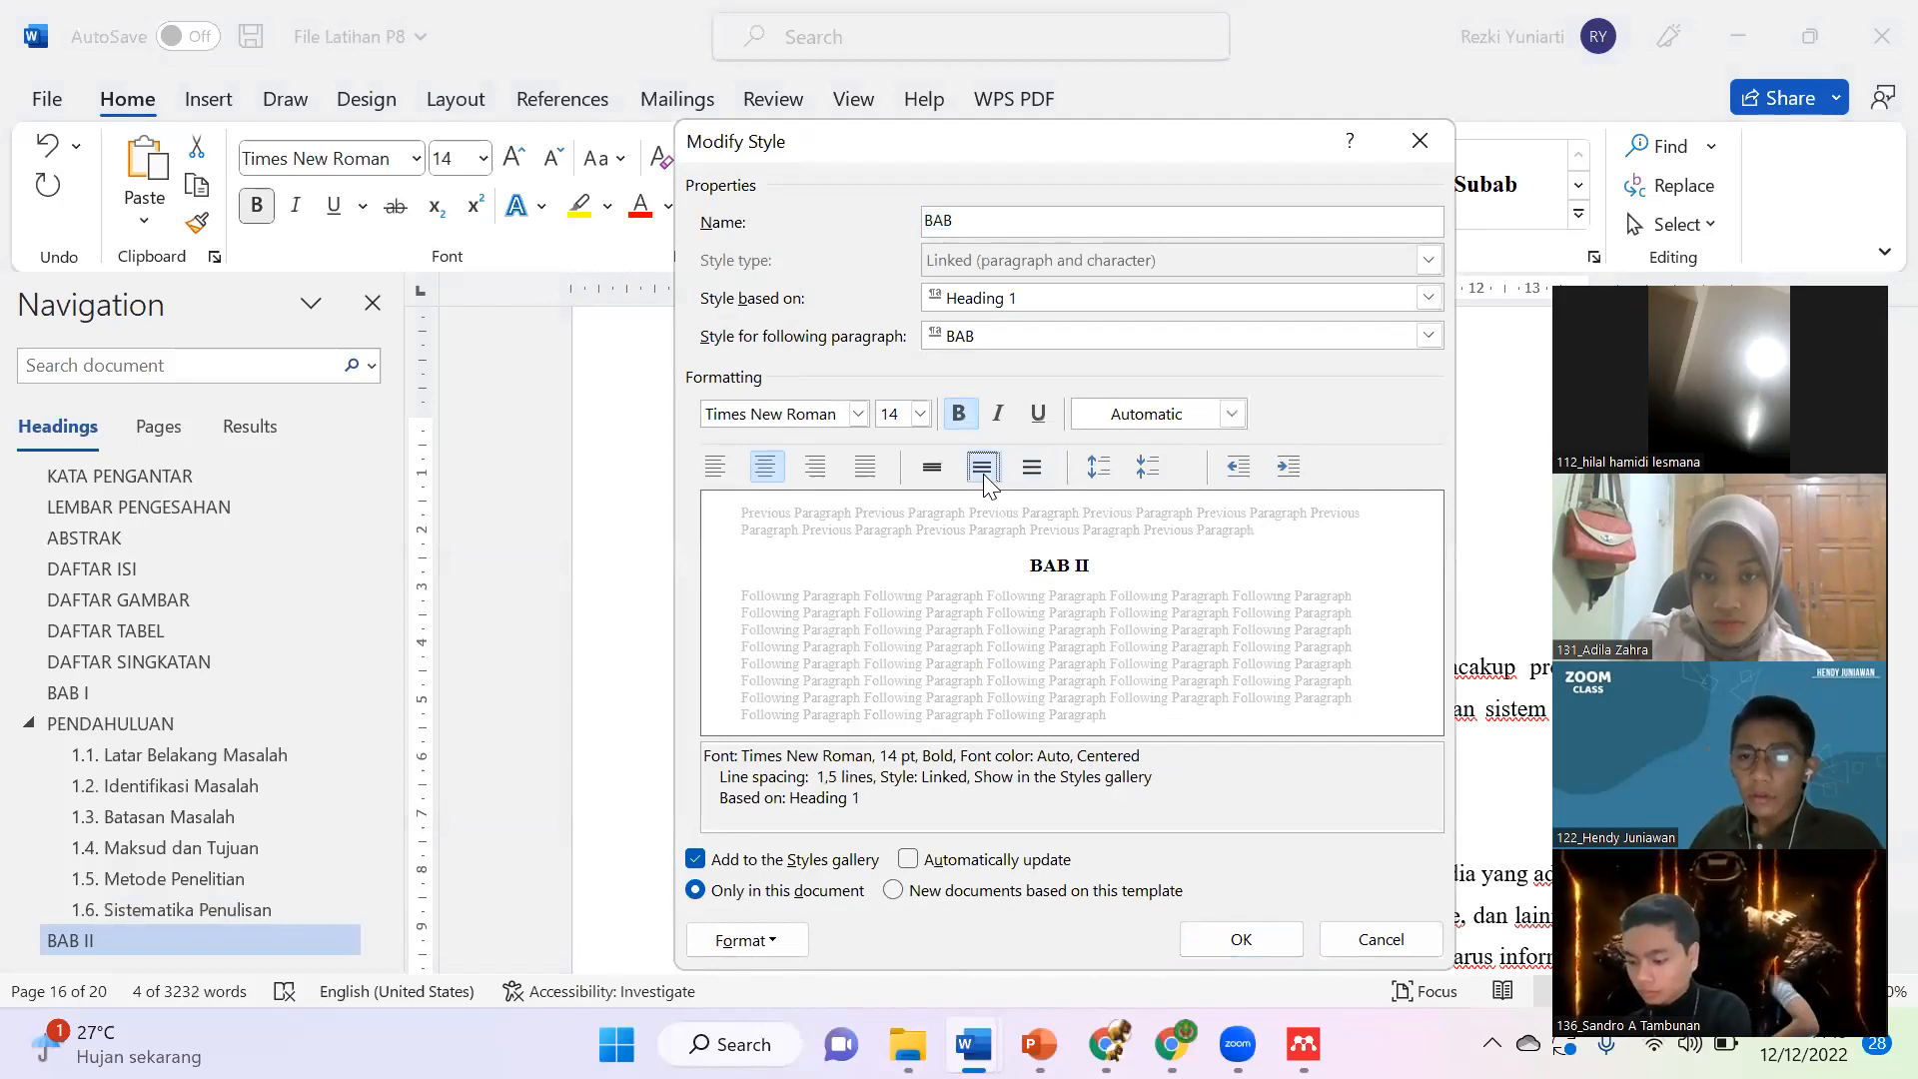
left_click(1146, 467)
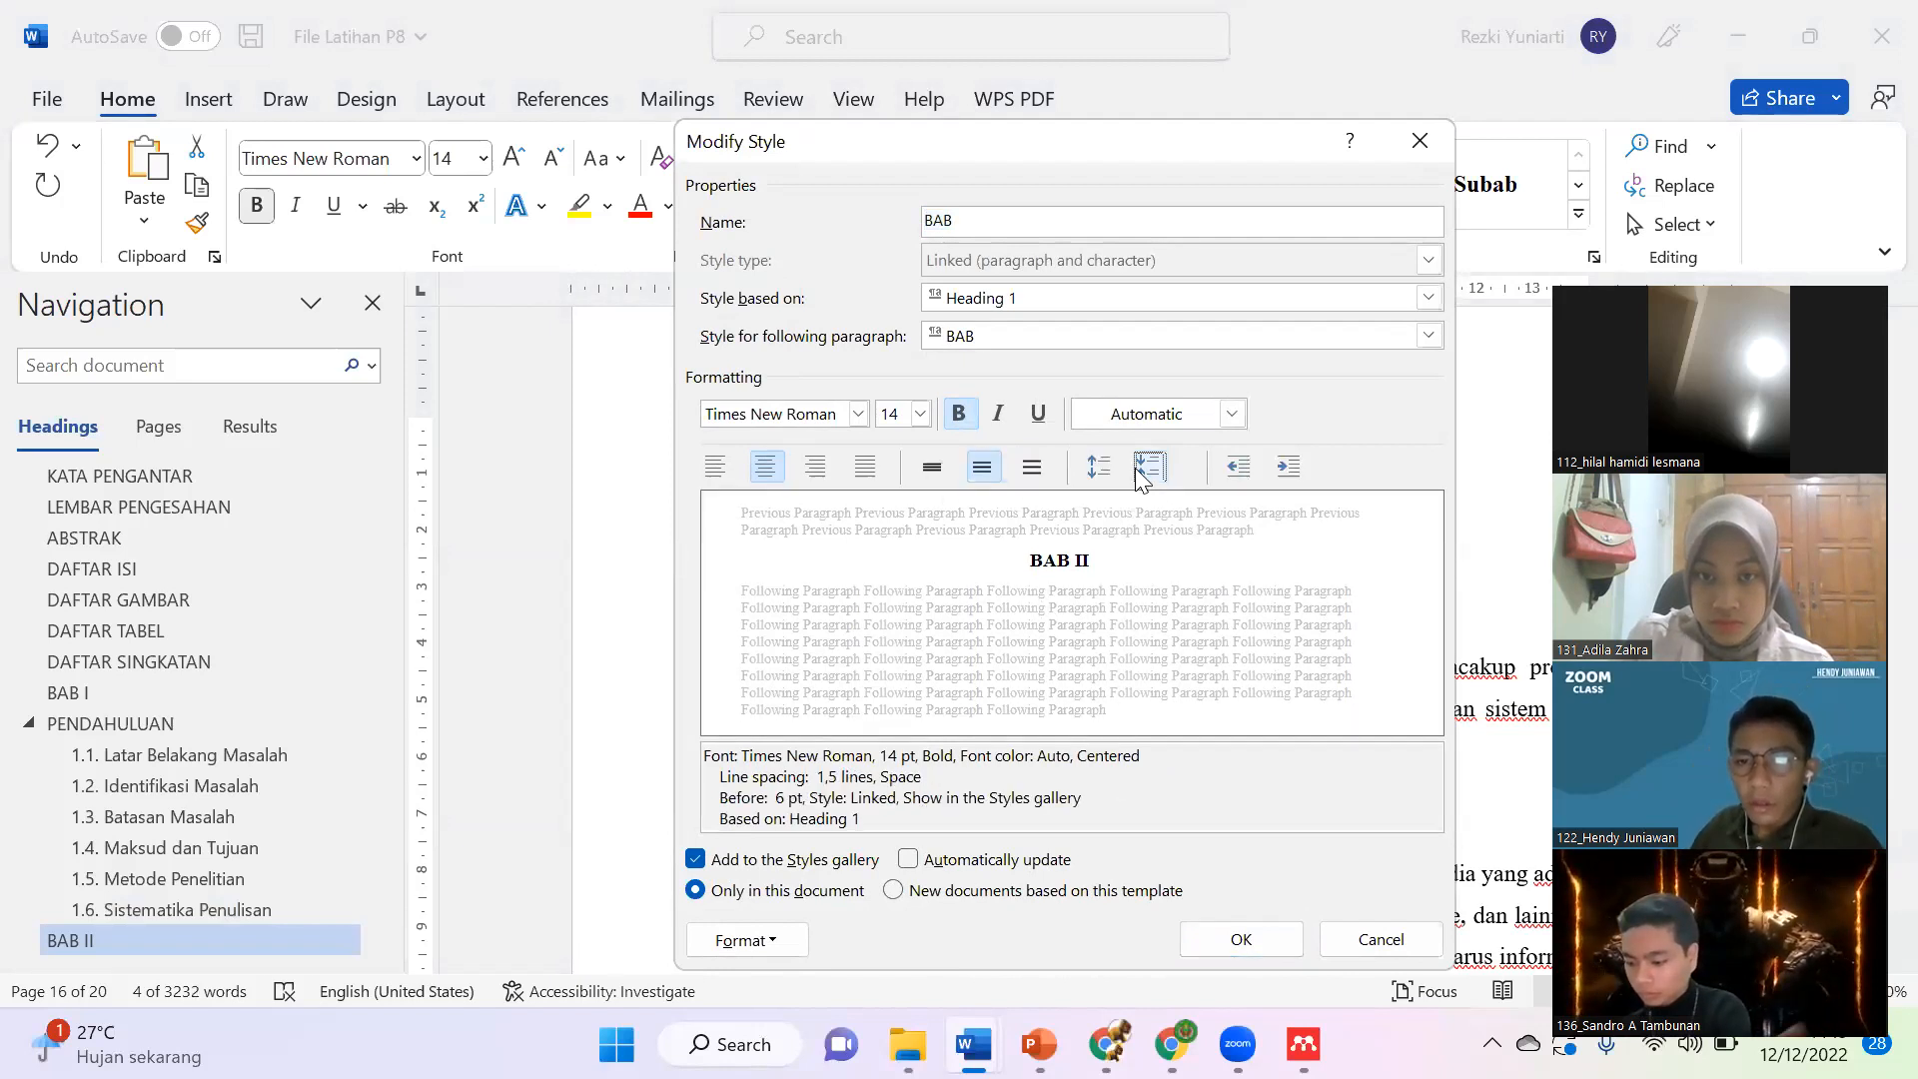
left_click(1213, 939)
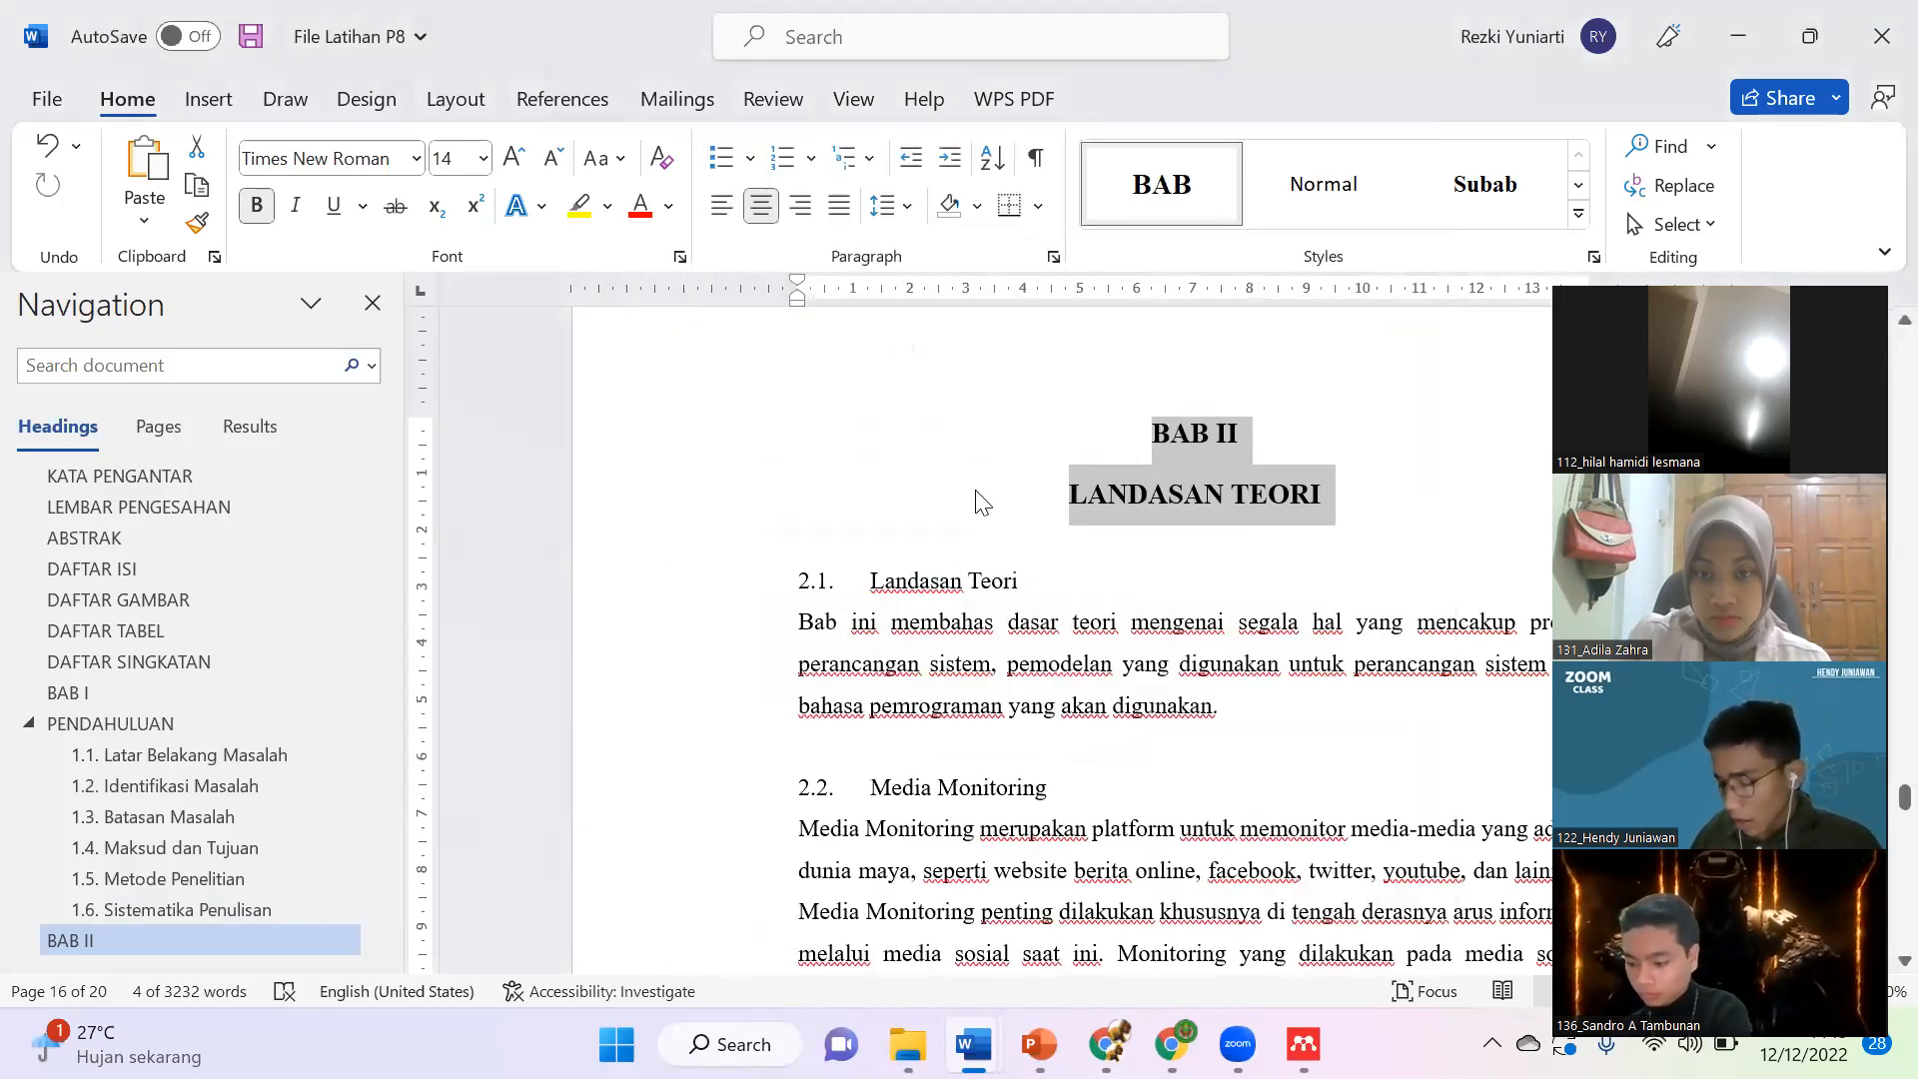
Step: Apply the Subab style to the subheadings 2.1. Landasan Teori and 2.2. Media Monitoring
left_click(977, 491)
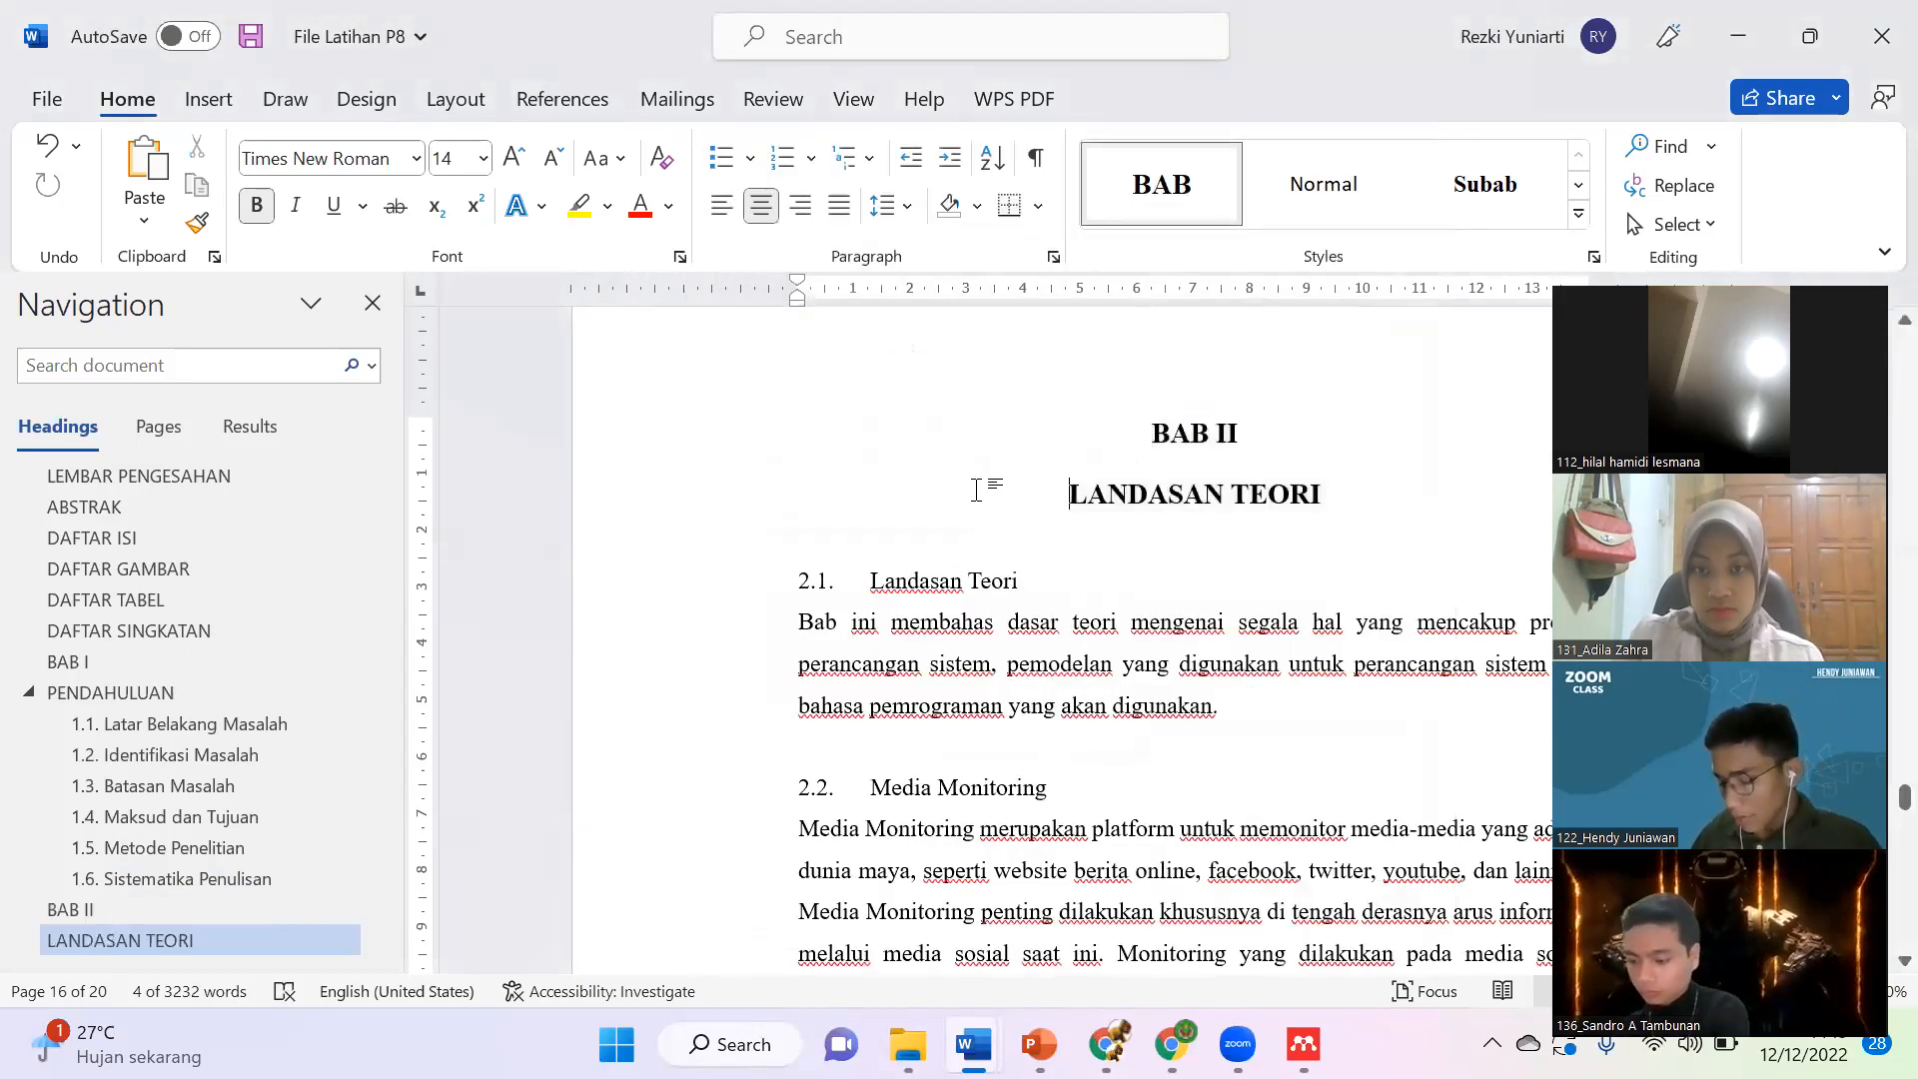
left_click(755, 590)
left_click(1483, 192)
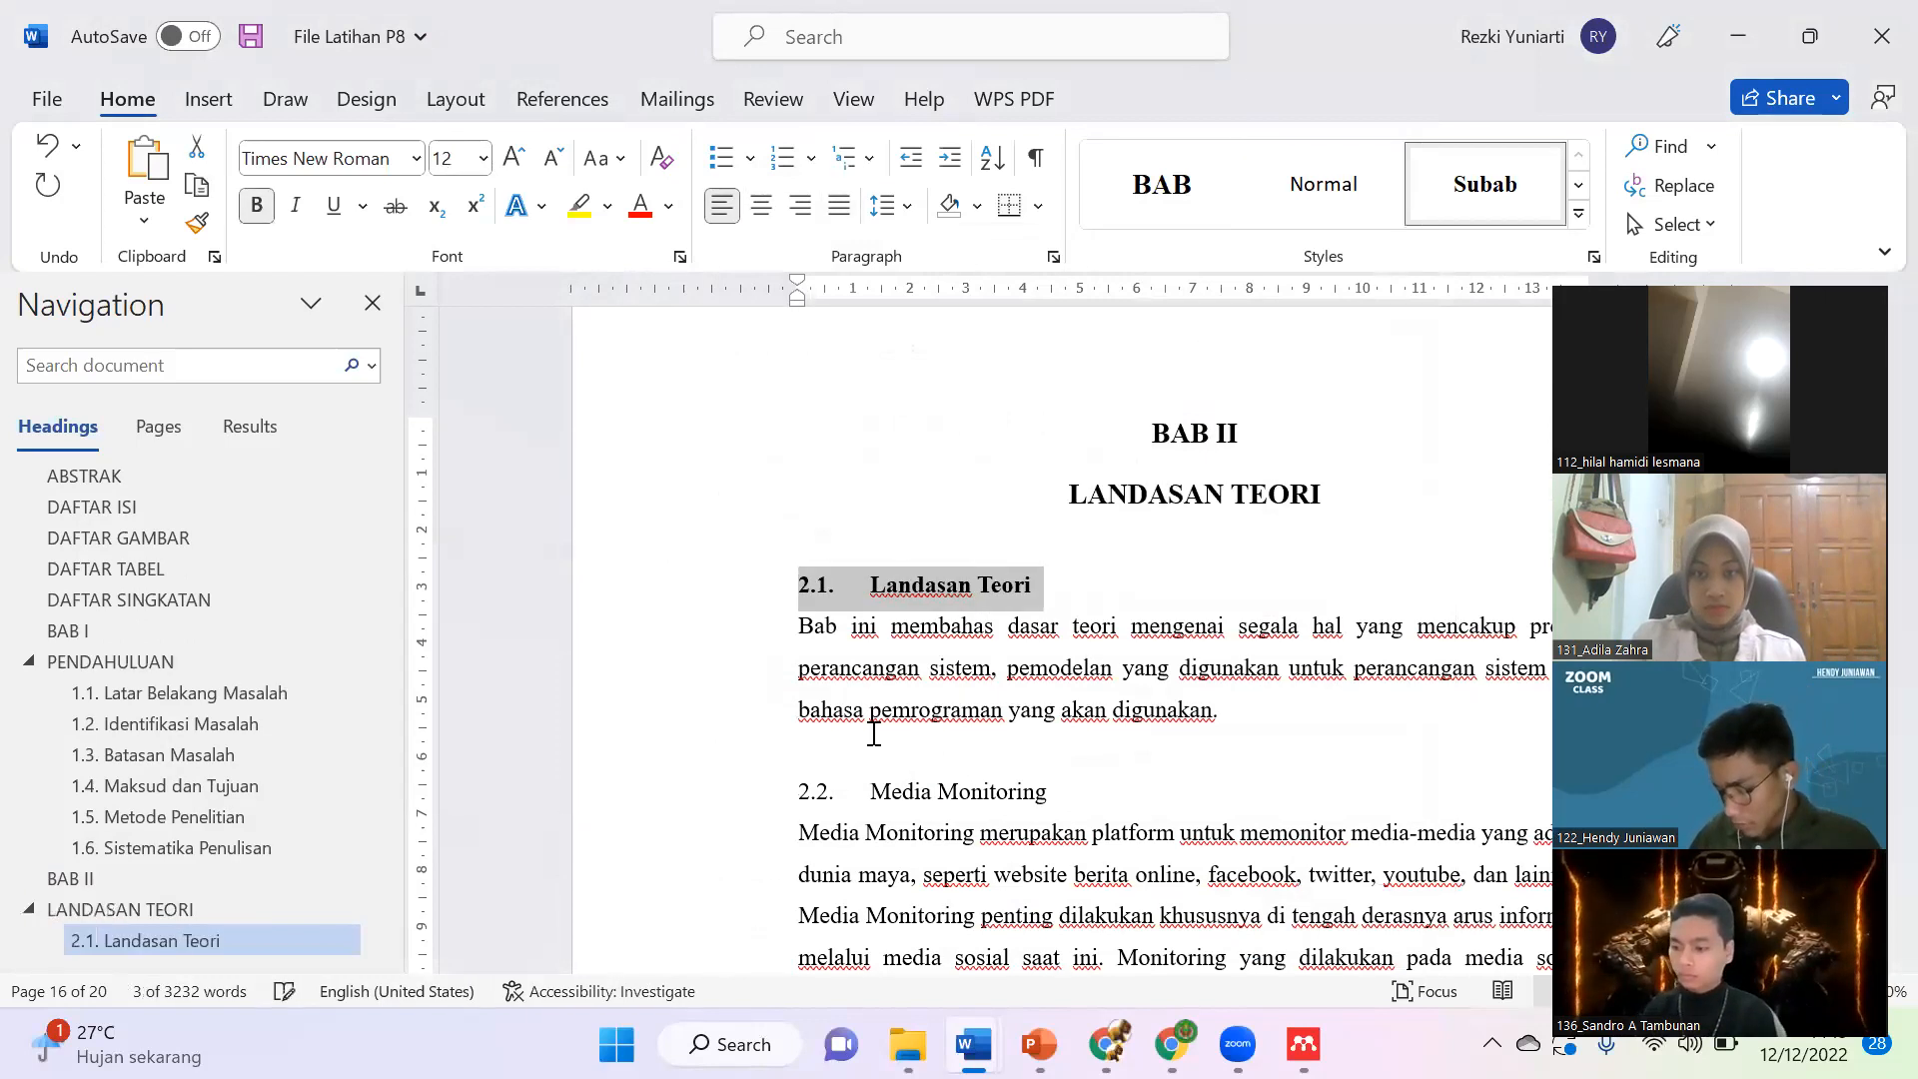
left_click(769, 806)
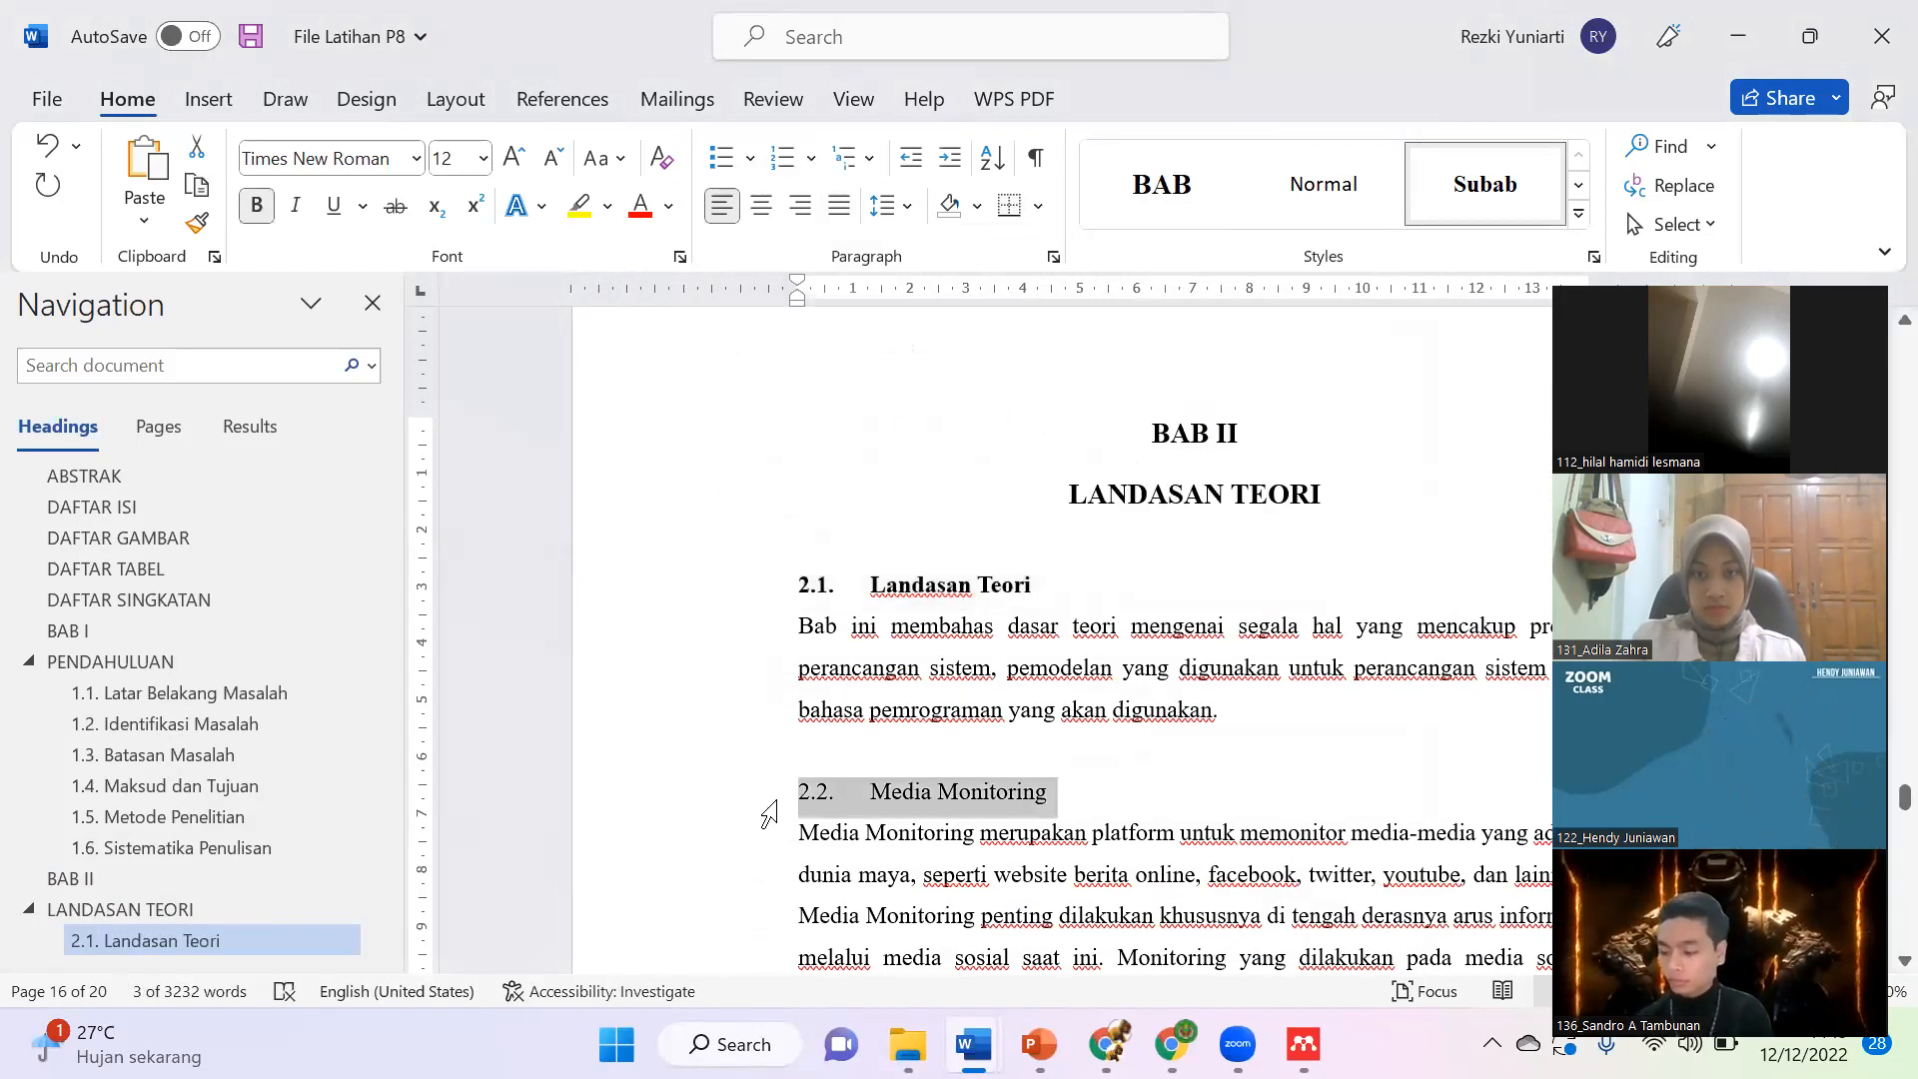
left_click(1485, 183)
Step: Apply the Subab style to the subheadings 2.3. Definisi User Interface (UI) and 2.4. Definisi User Experience (UX)
scroll(899, 570, "down", 7)
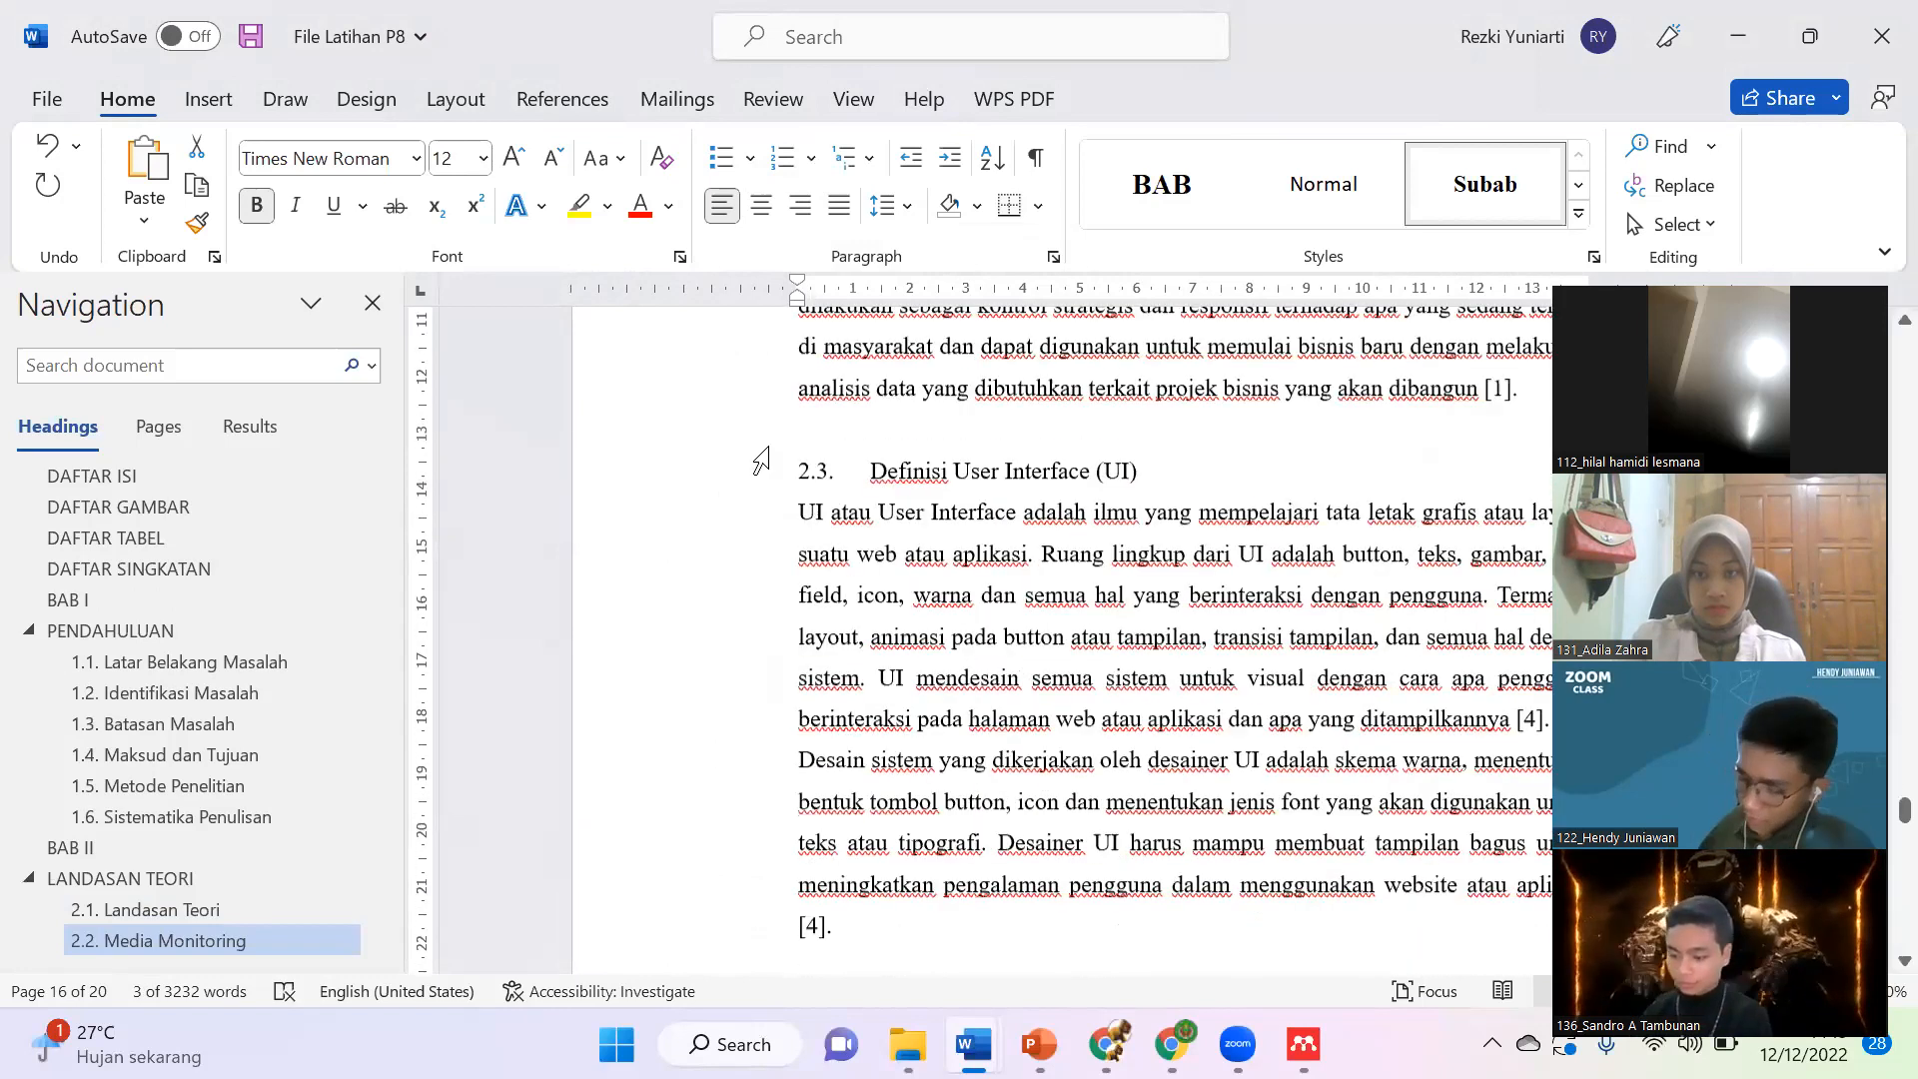
left_click(761, 461)
left_click(1486, 184)
scroll(837, 689, "down", 3)
scroll(837, 689, "down", 3)
left_click(728, 437)
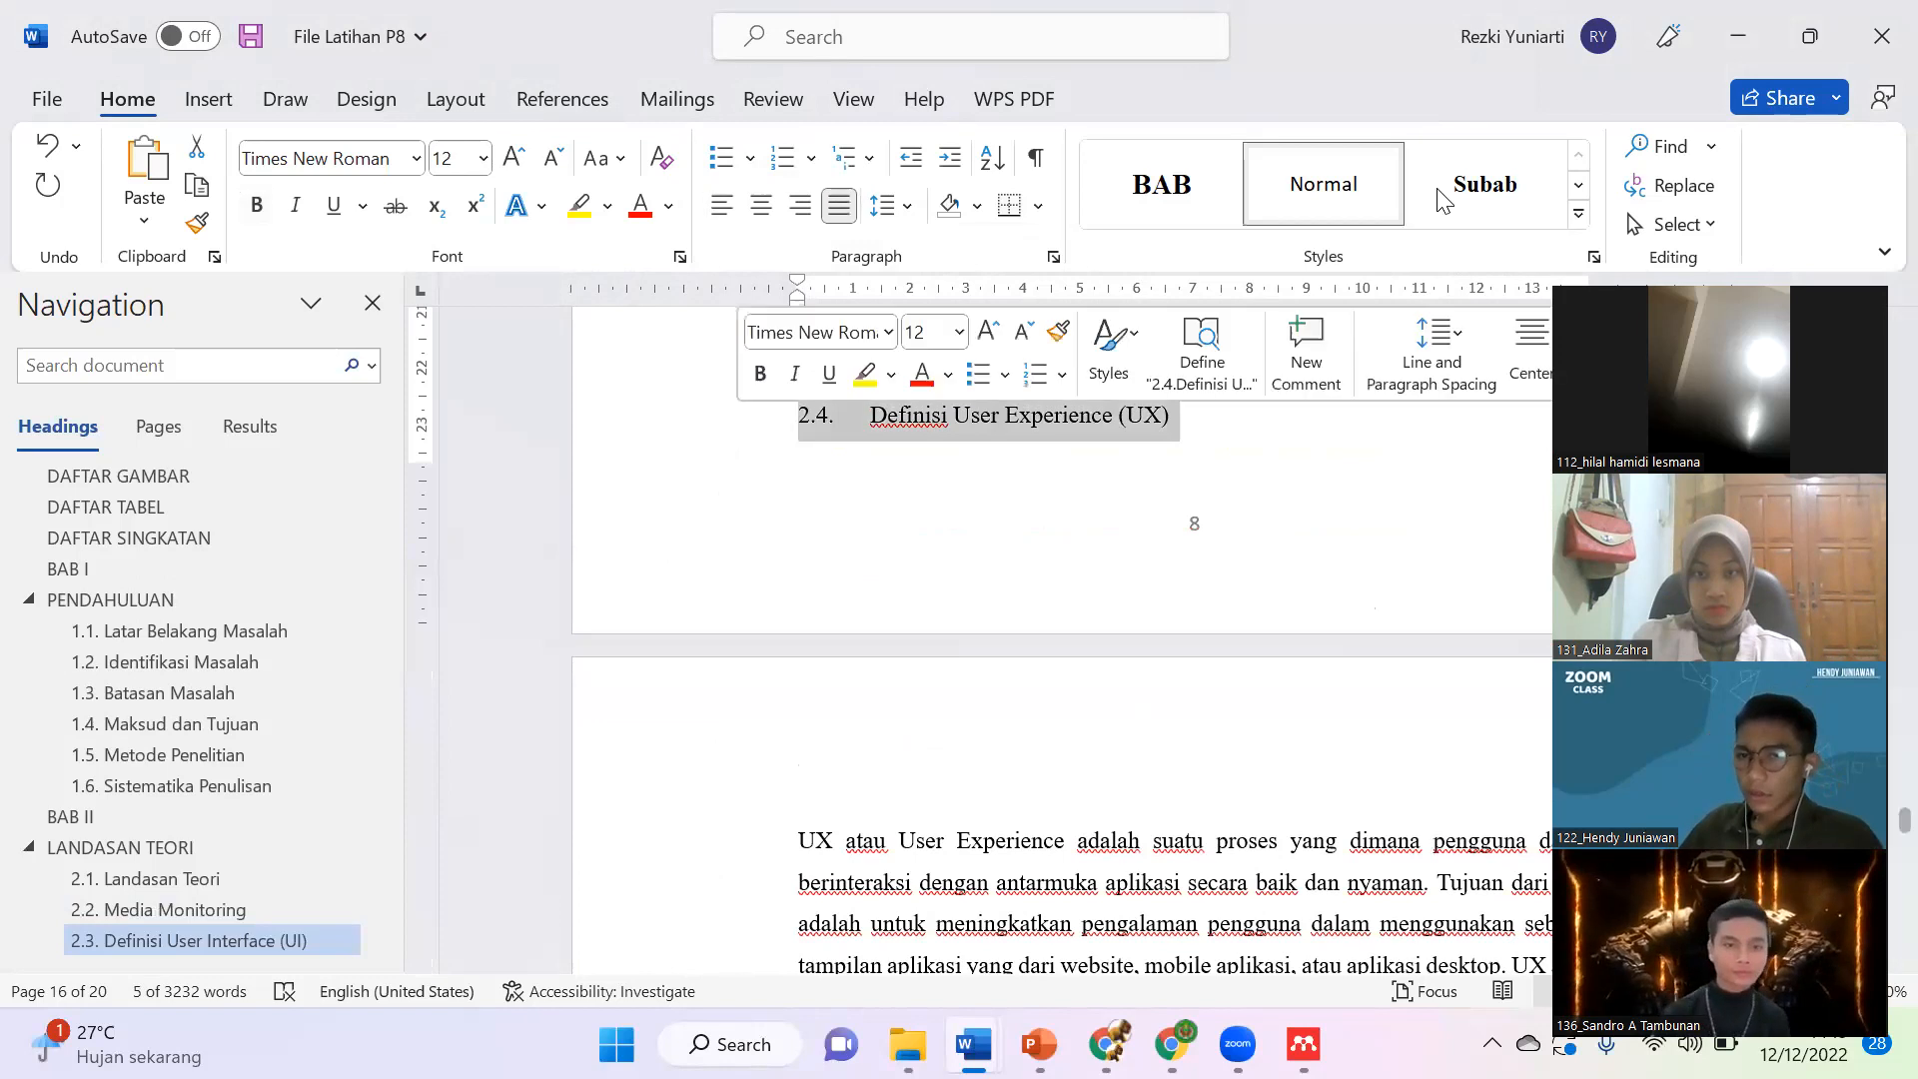
left_click(1486, 184)
Step: Apply the Subab style to the subheadings 2.5. Definisi Aplikasi and 2.6. Definisi Website
scroll(697, 834, "down", 4)
scroll(694, 814, "down", 3)
left_click(735, 486)
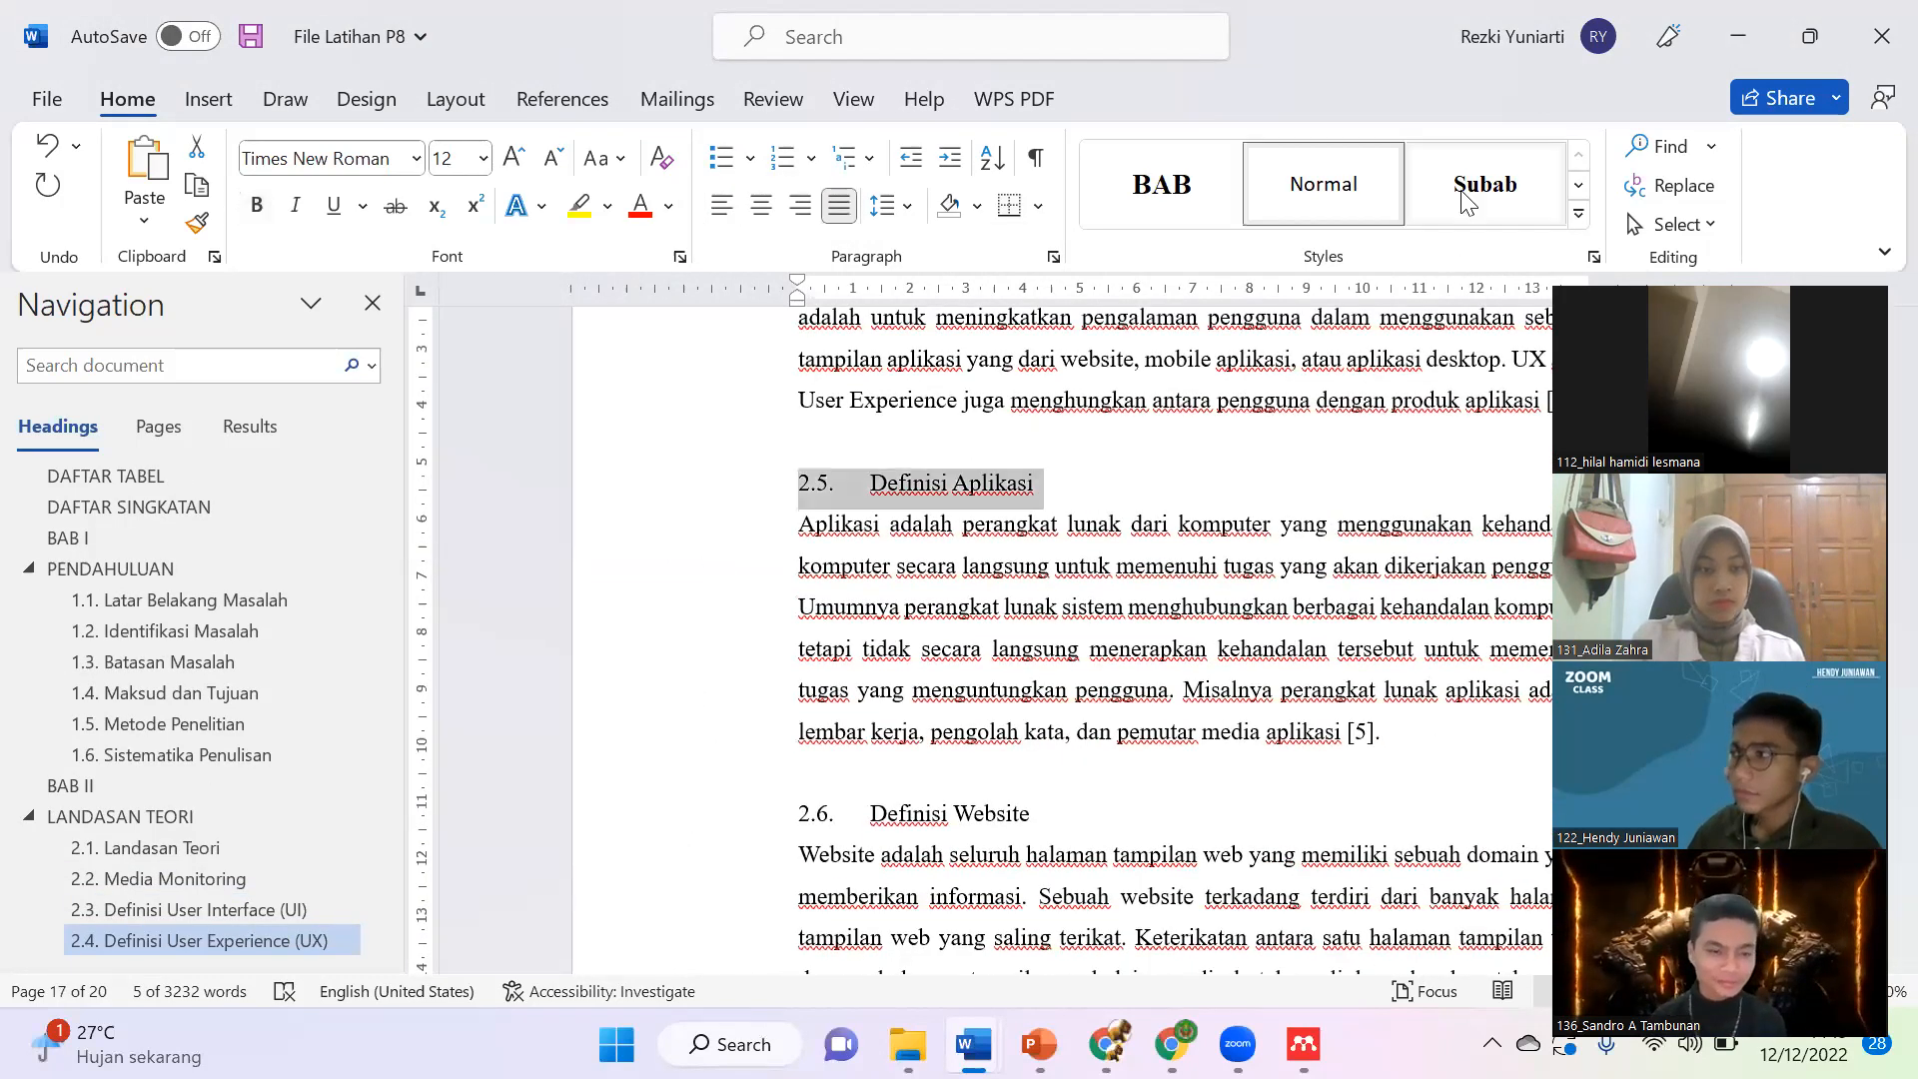
left_click(1486, 184)
left_click(767, 830)
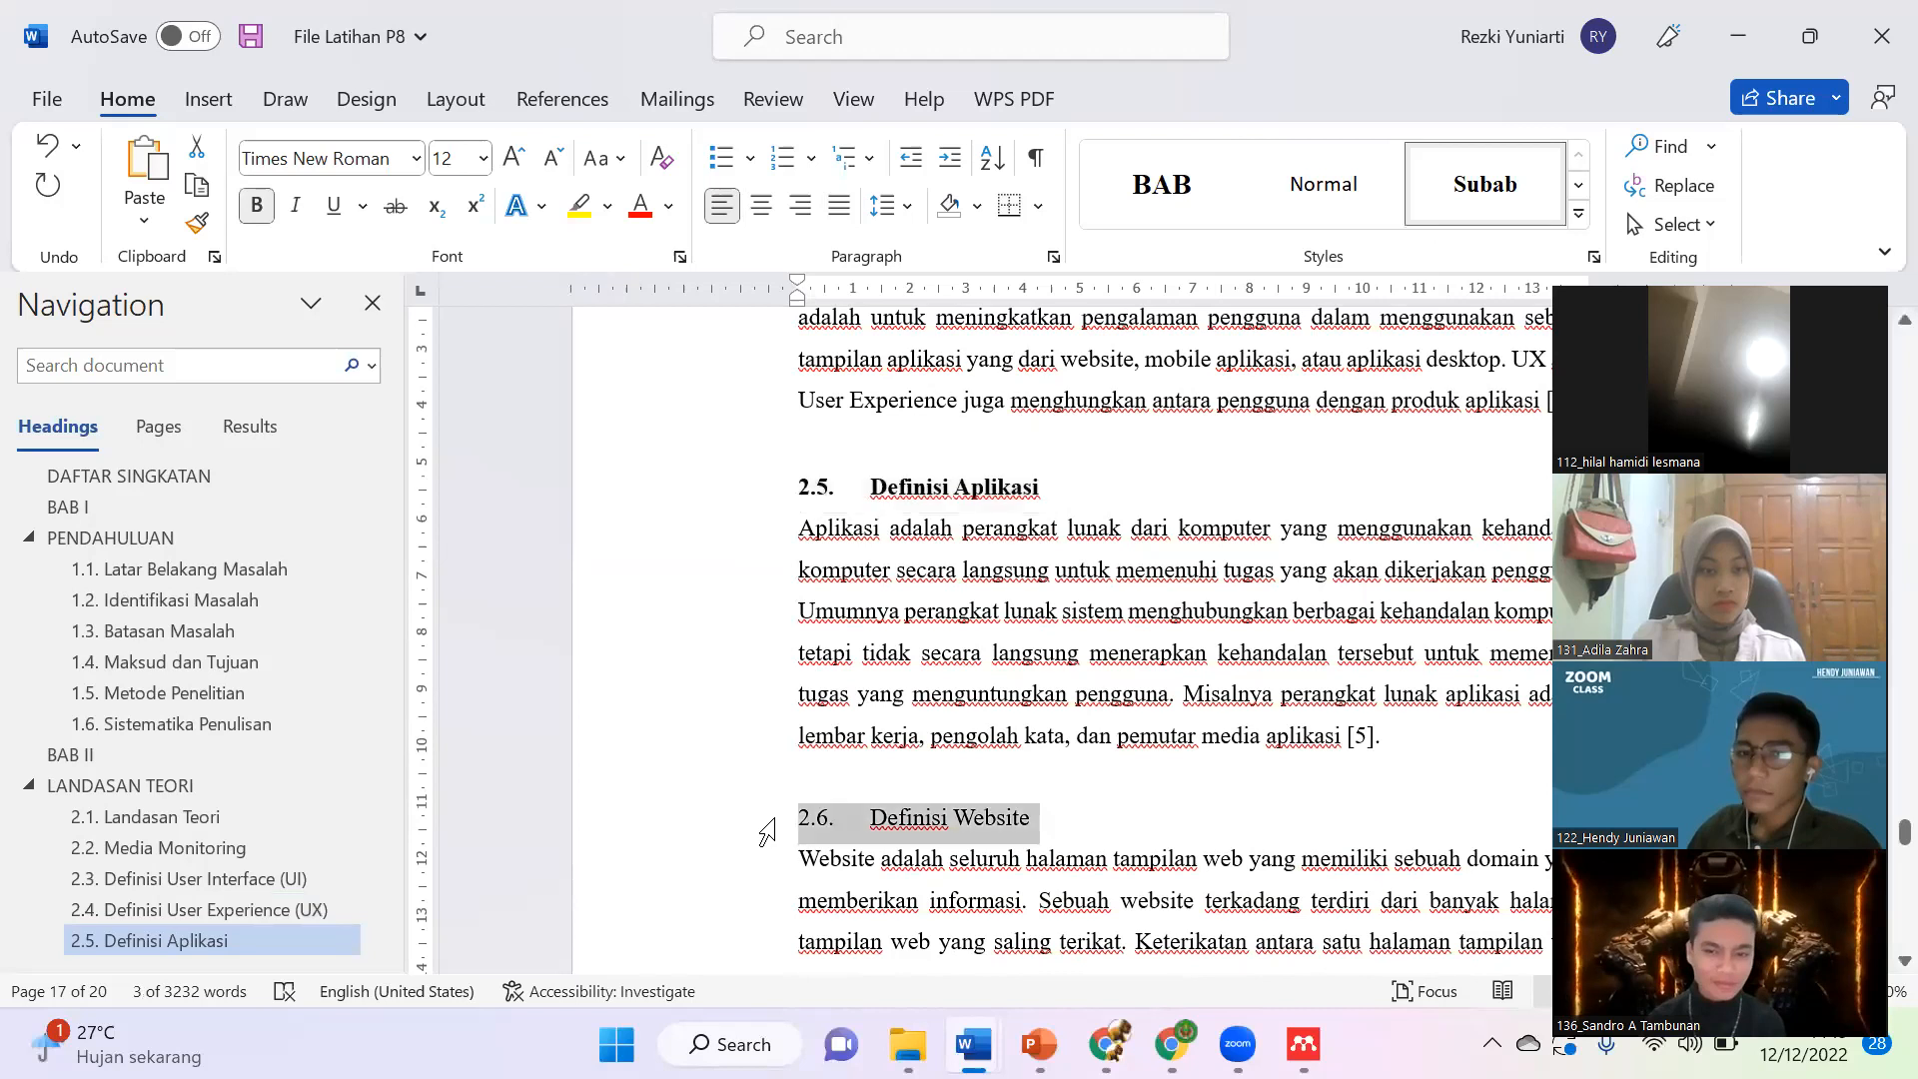
left_click(1486, 184)
Step: Apply the Subab style to the subheadings 2.7. Definisi Mobile Aplikasi and 2.8. Definisi Use Case Diagram
scroll(661, 781, "down", 1)
scroll(661, 780, "down", 6)
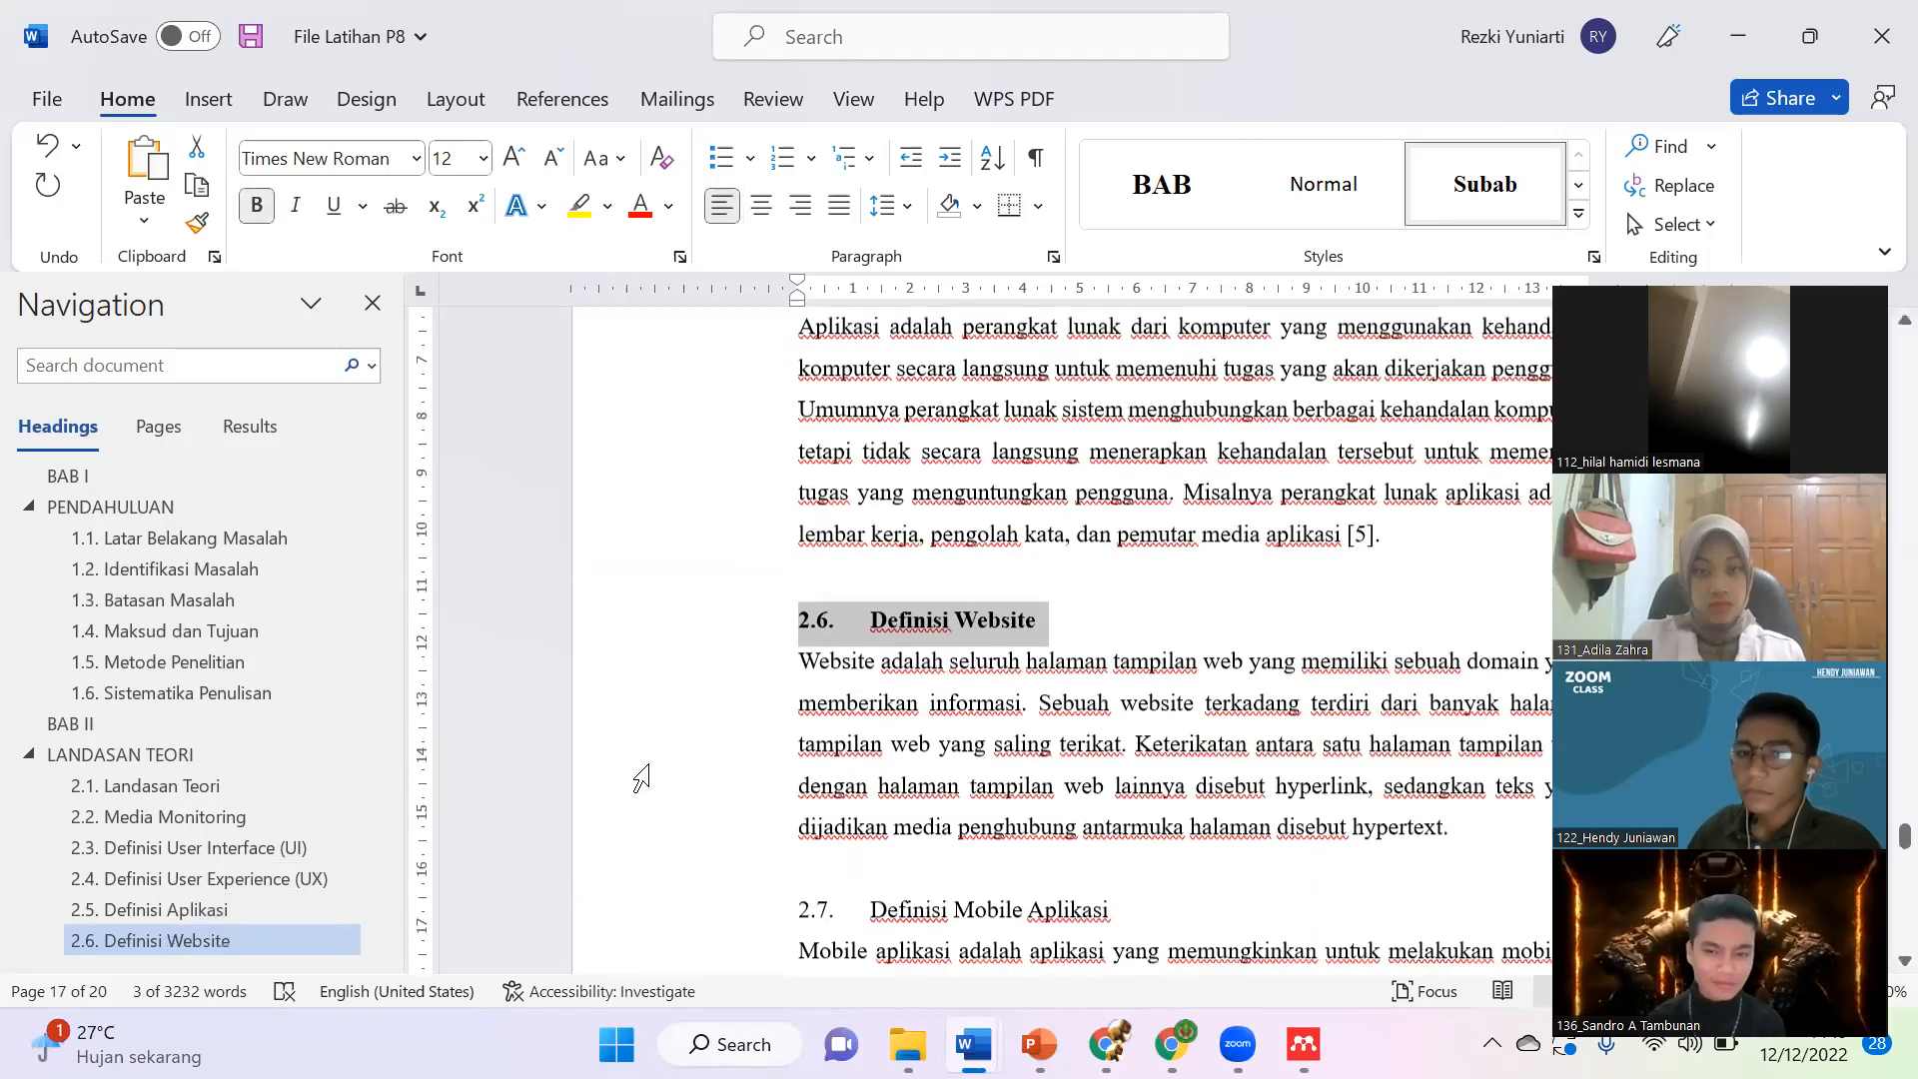
left_click(757, 614)
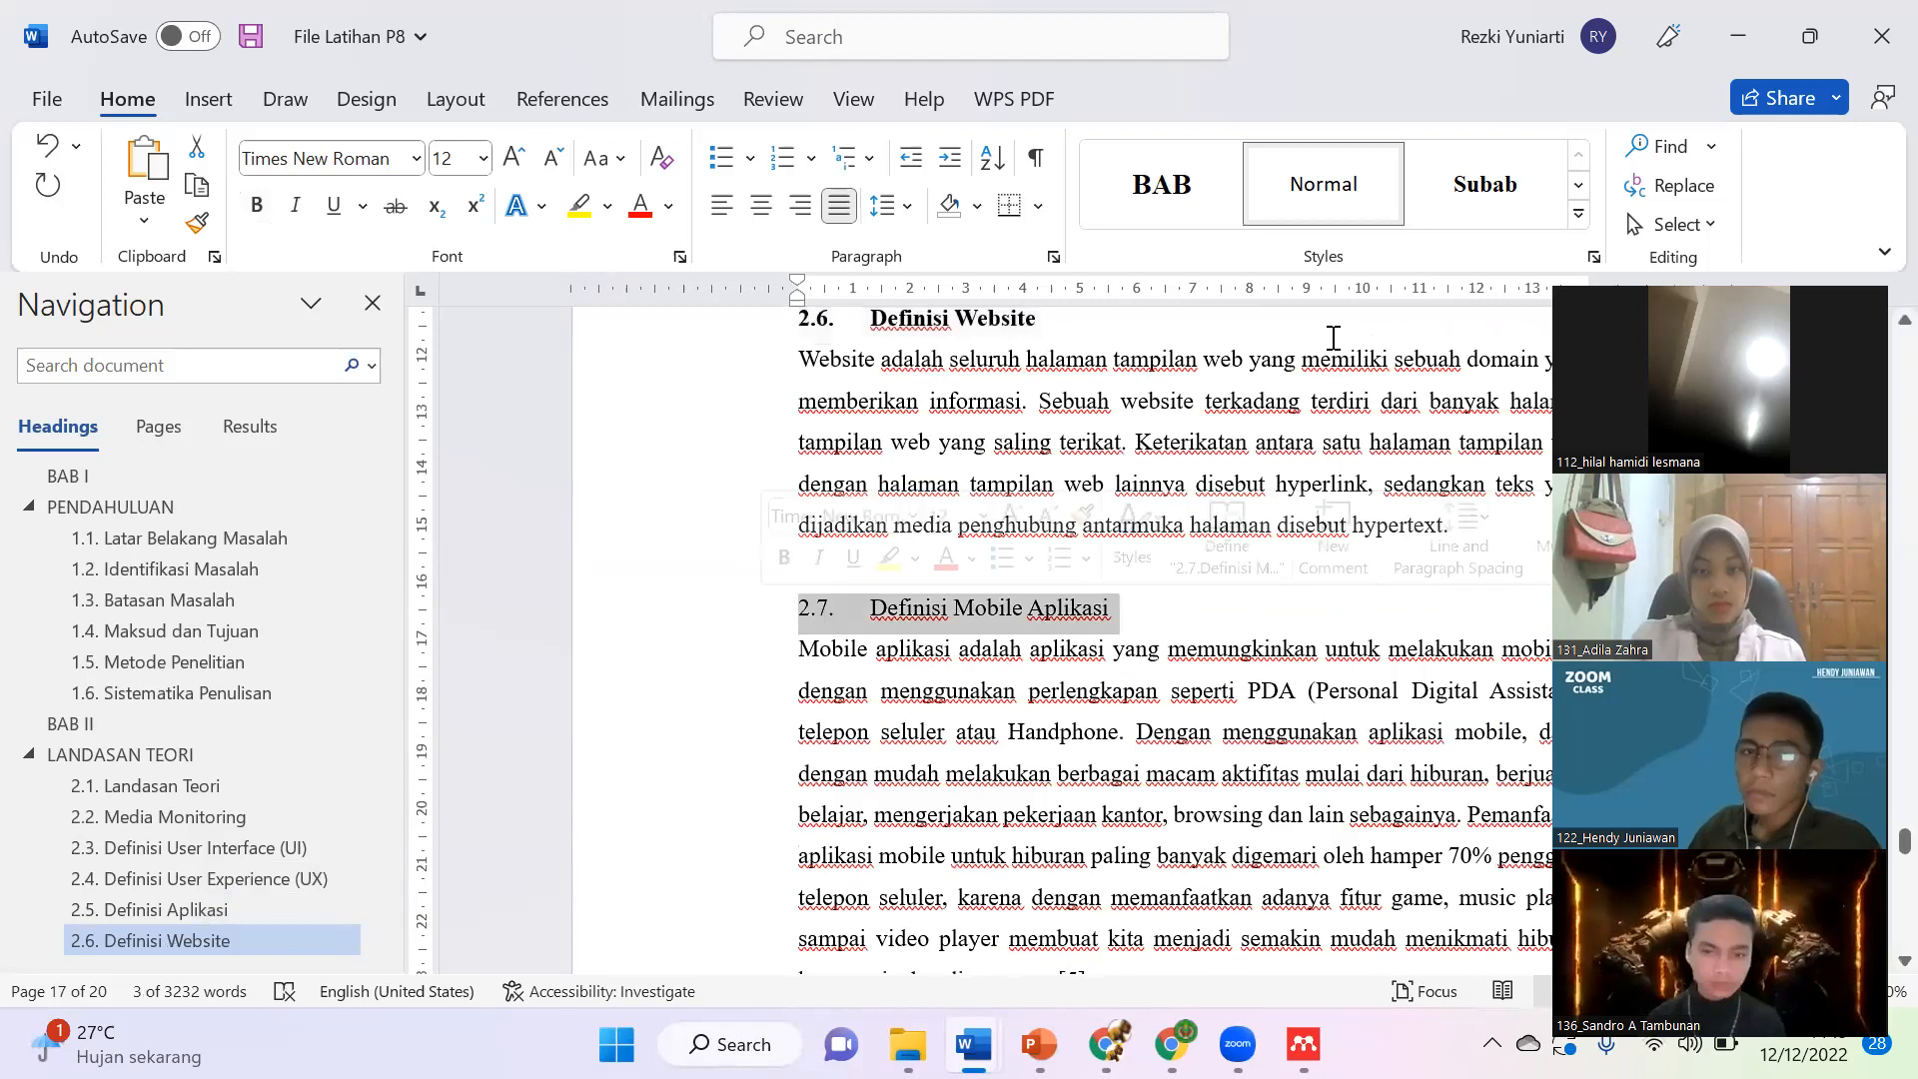
scroll(731, 767, "down", 3)
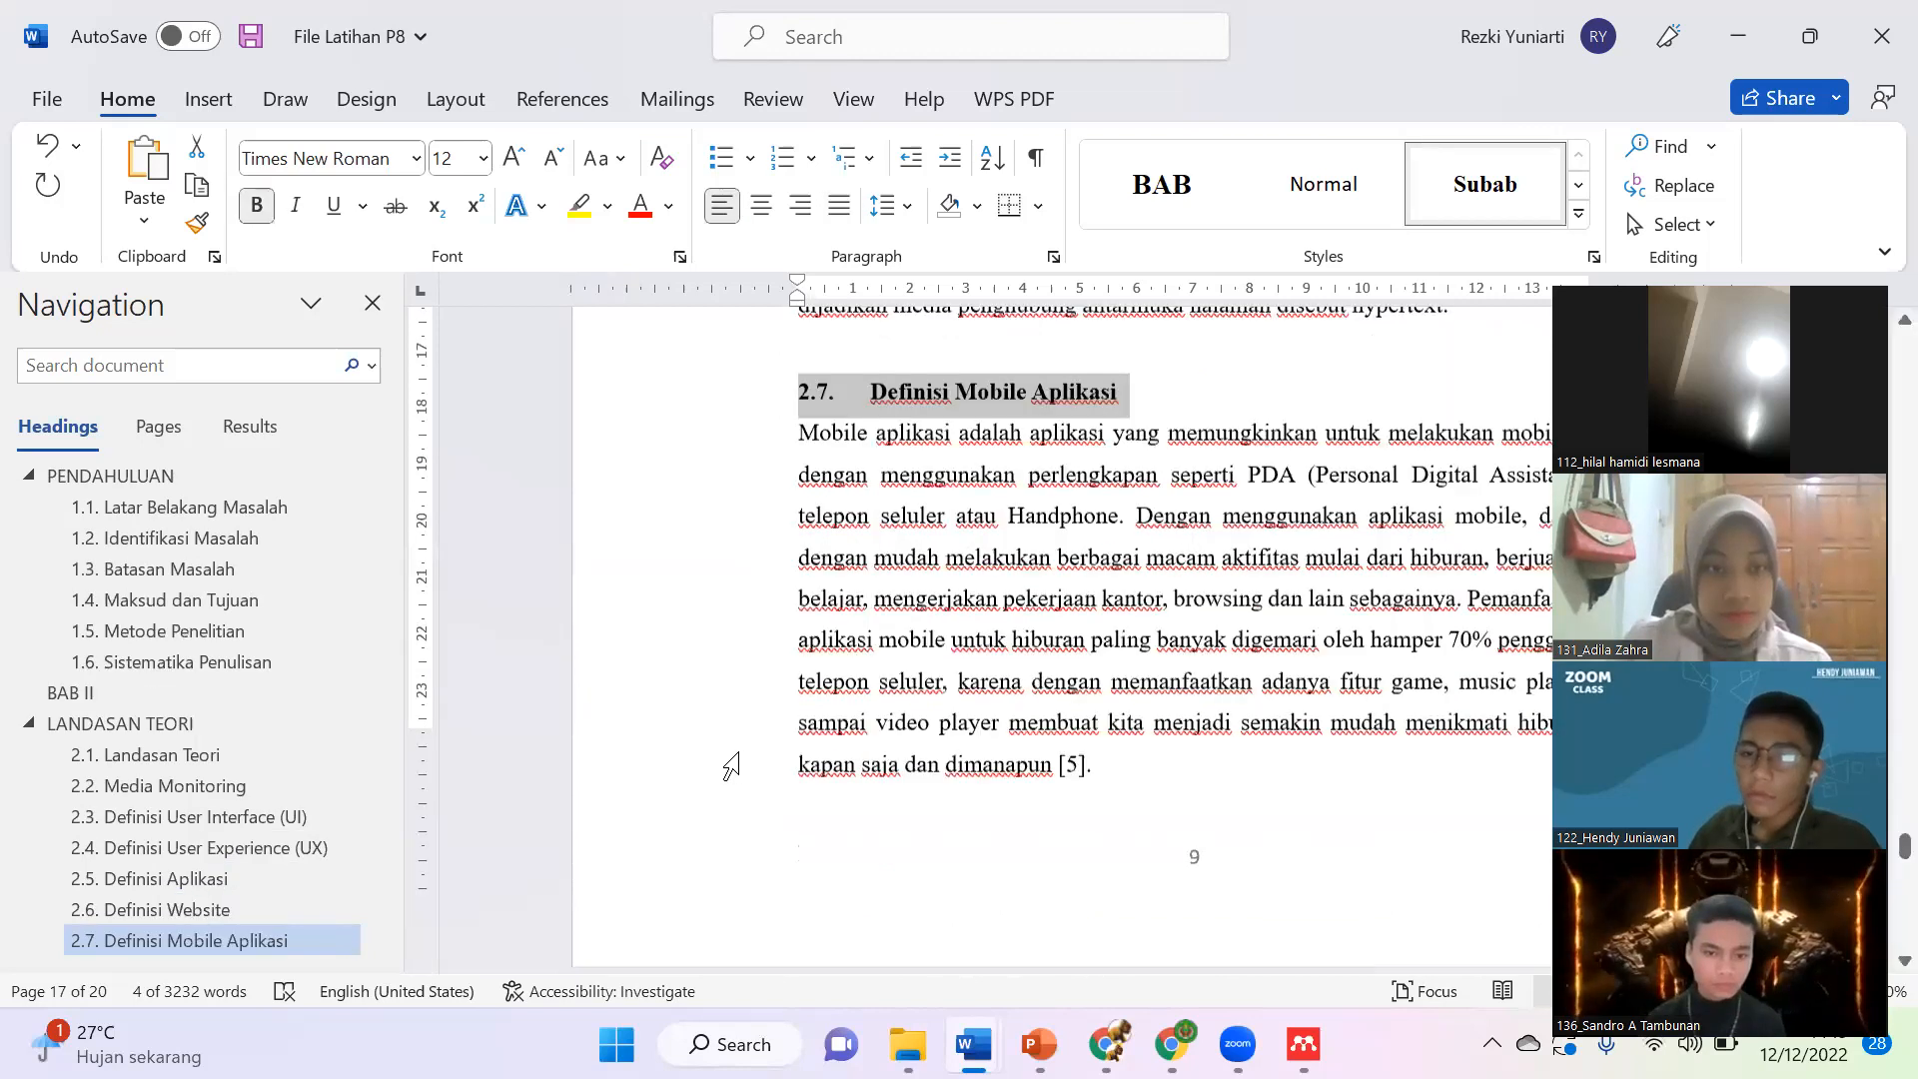
scroll(737, 650, "down", 8)
left_click(777, 469)
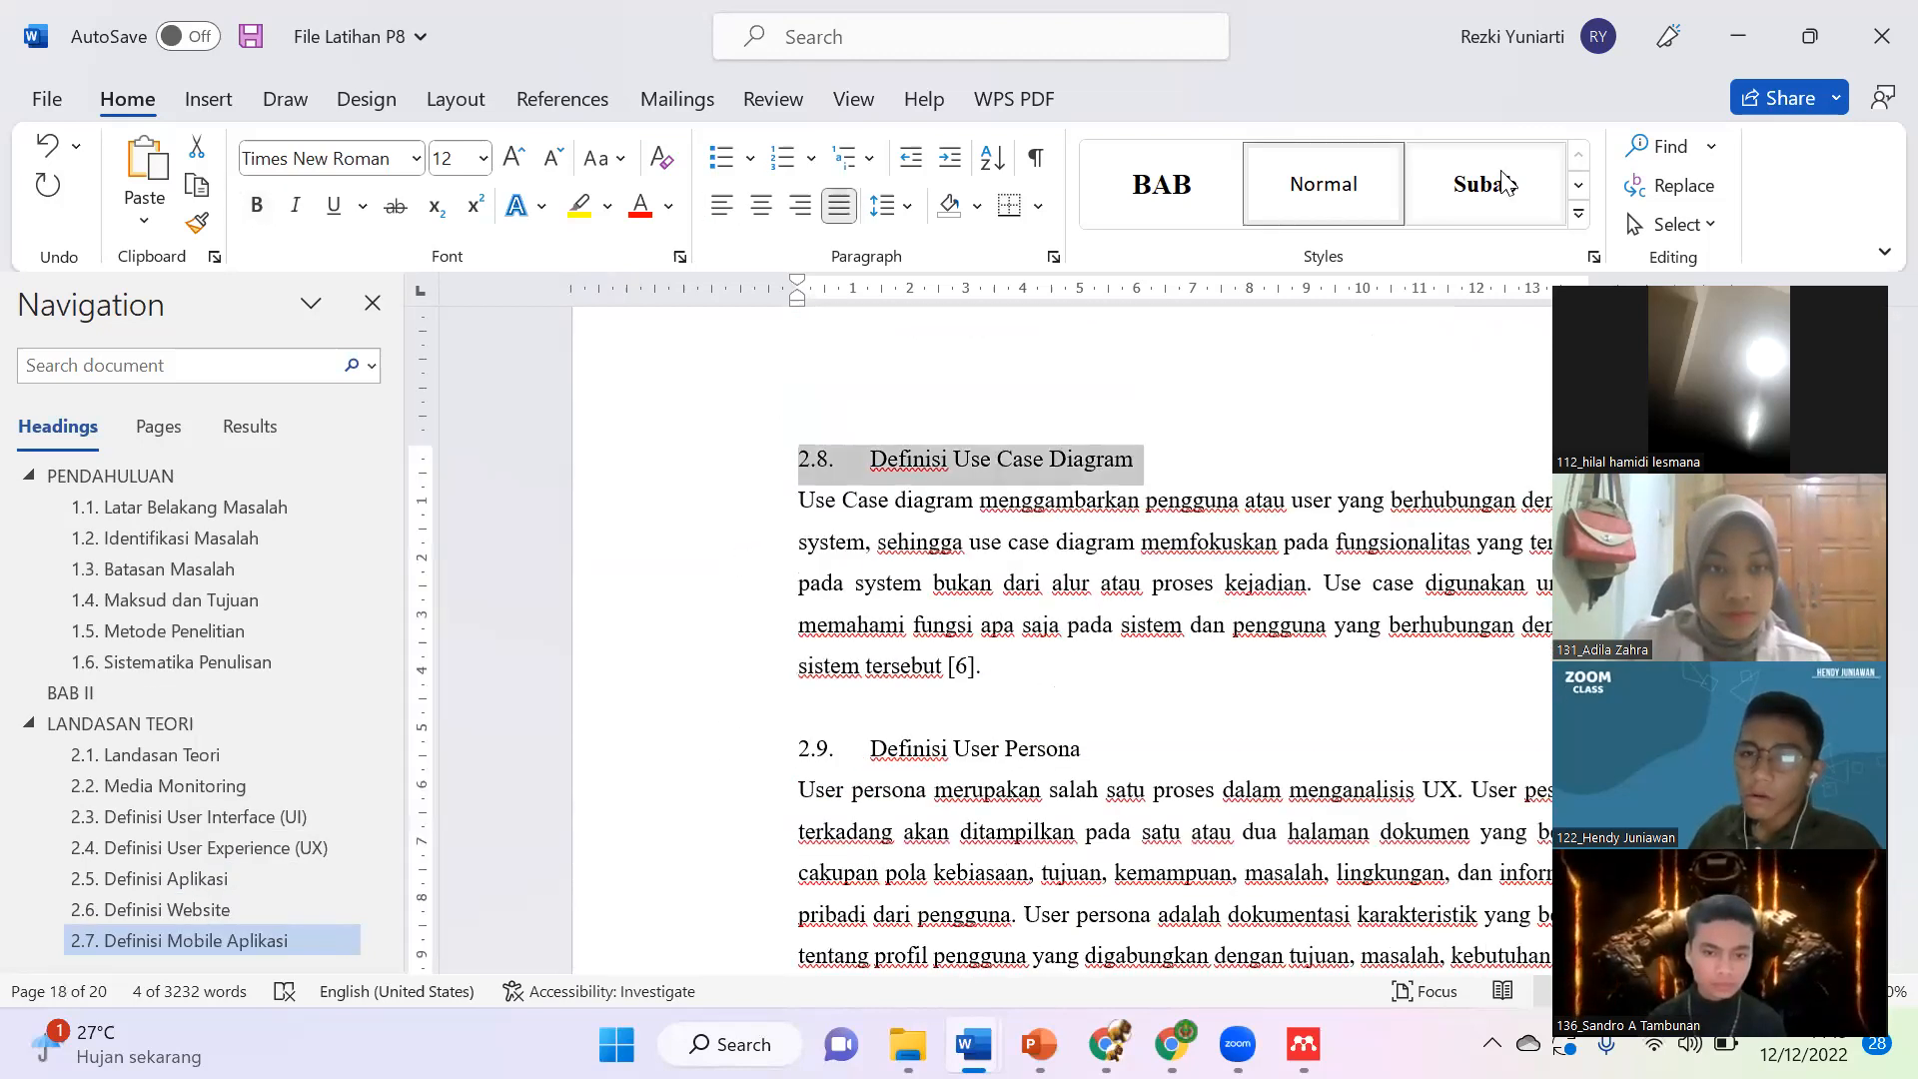
left_click(1505, 184)
Step: Apply the Subab style to the subheadings 2.9. Definisi User Persona and 2.10. Definisi User Research
left_click(765, 759)
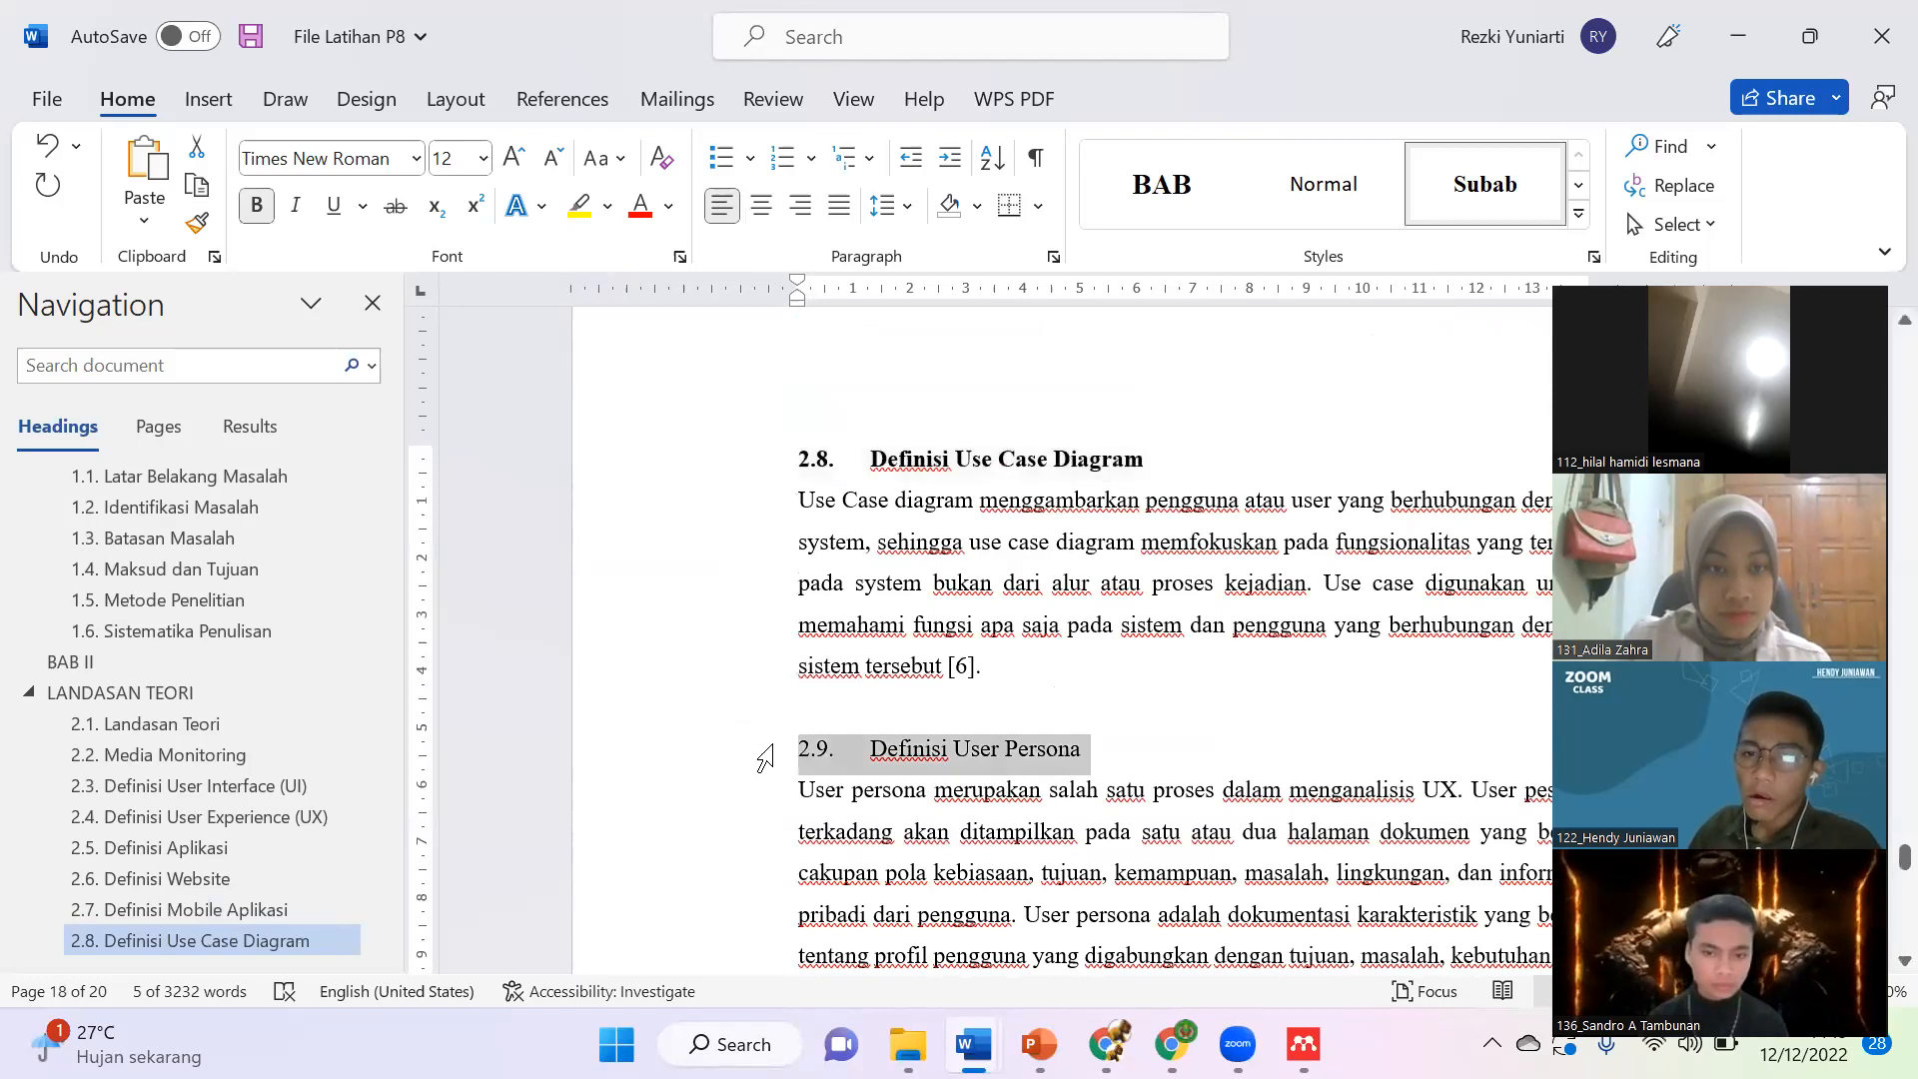
left_click(1485, 183)
scroll(1103, 678, "down", 3)
scroll(1103, 677, "down", 4)
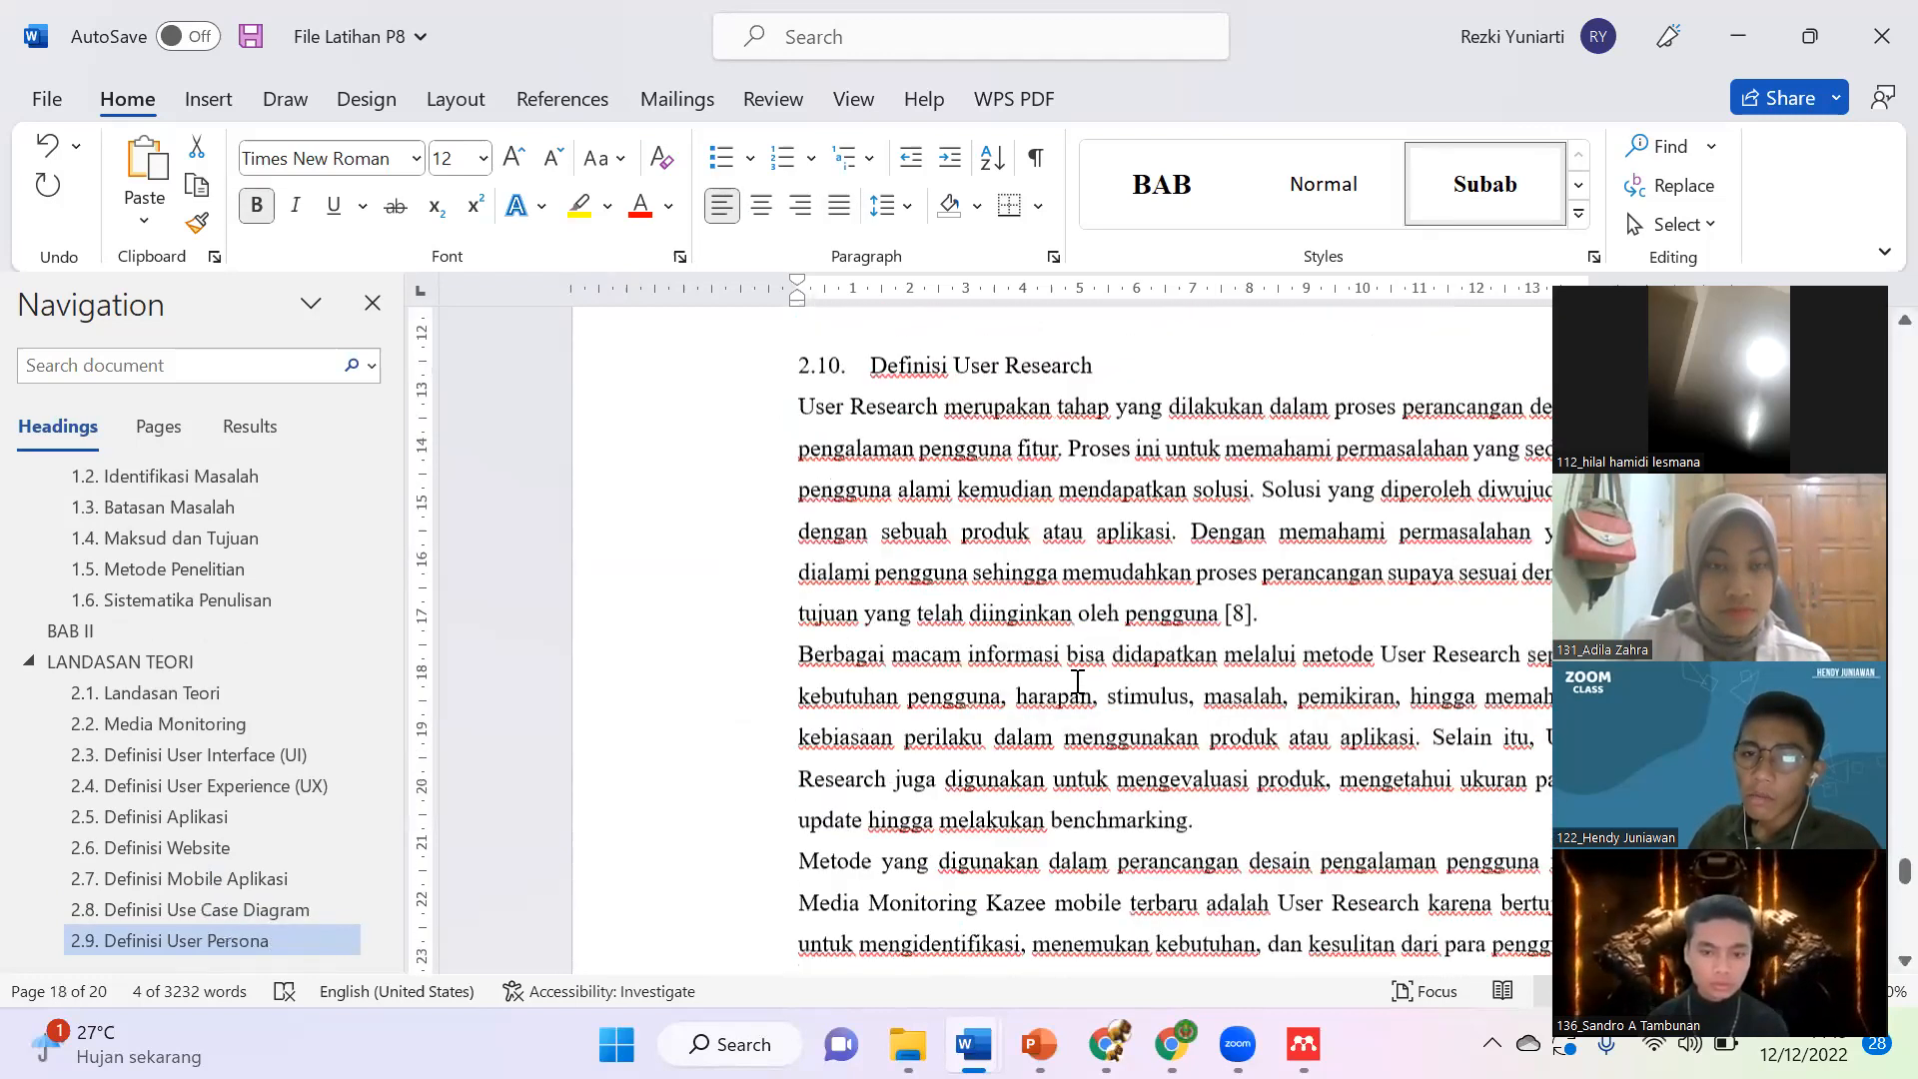
scroll(1078, 682, "up", 1)
left_click(739, 406)
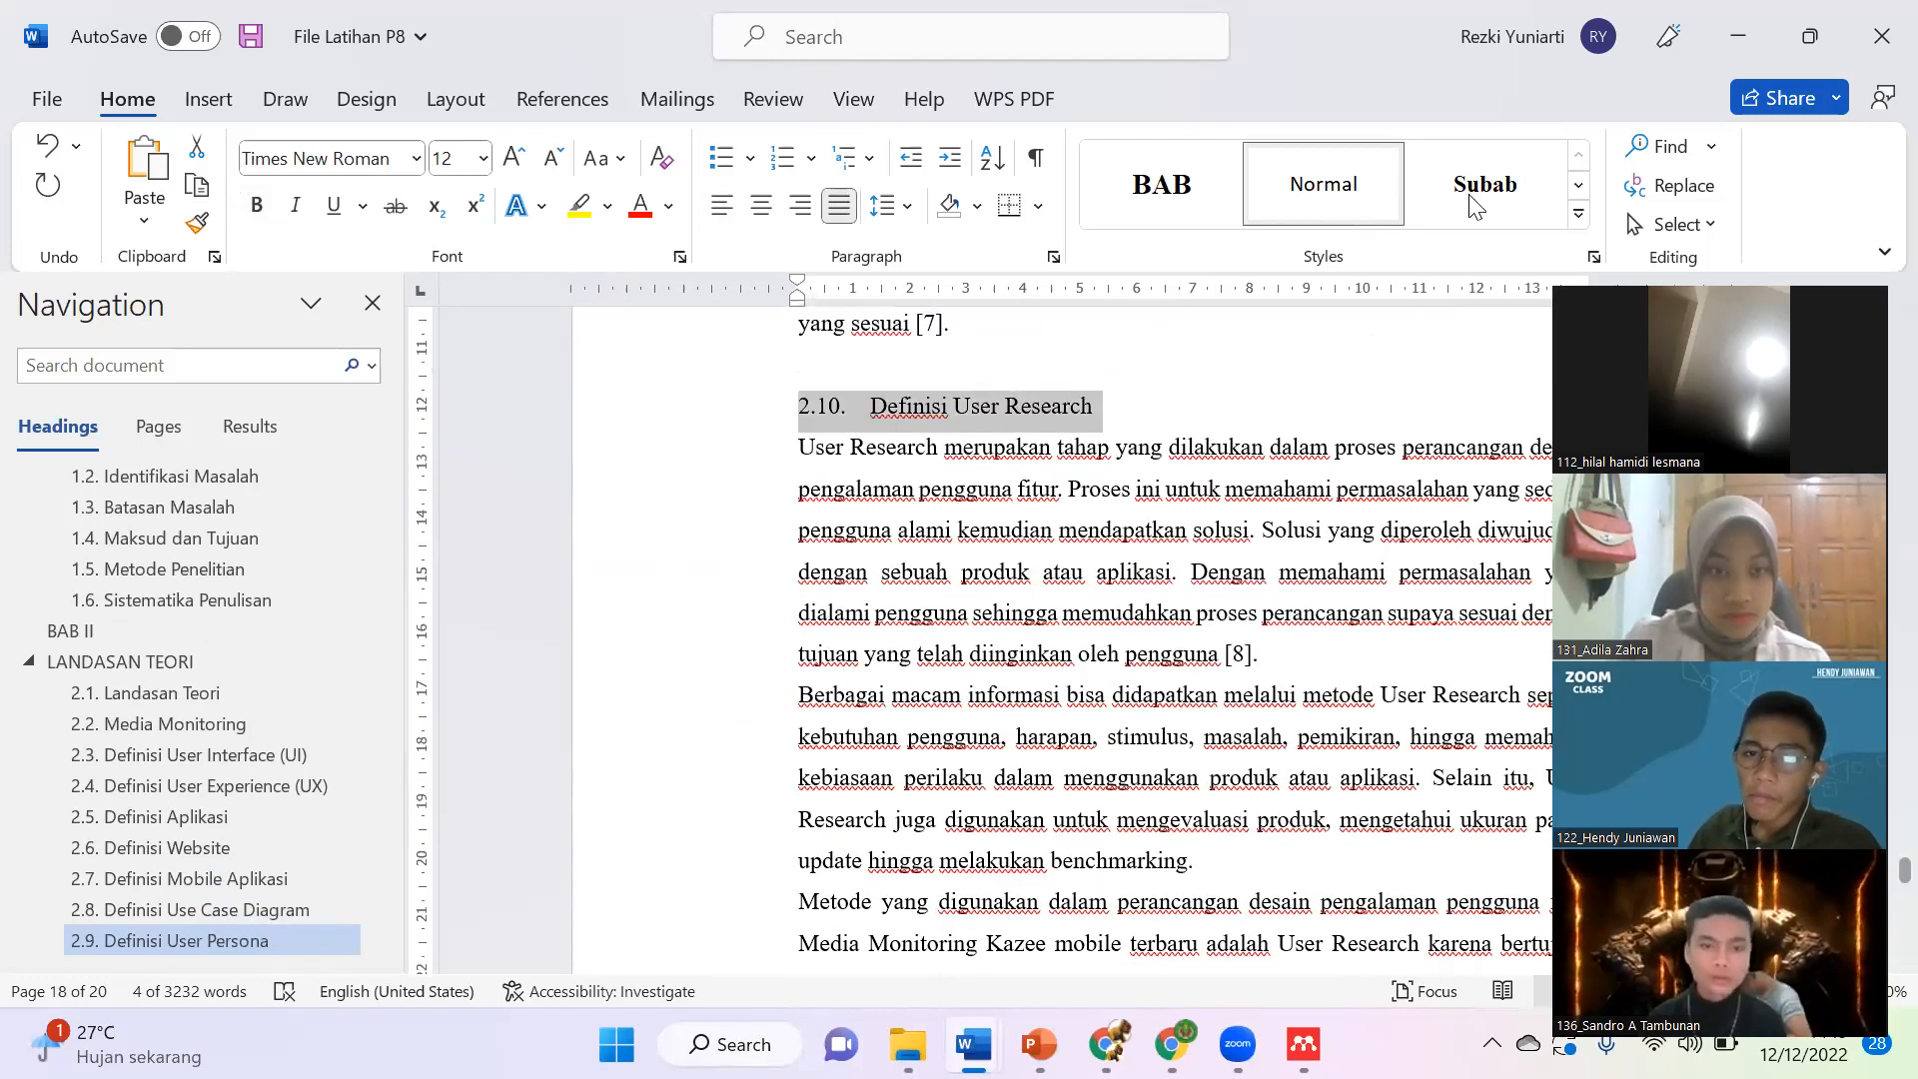
left_click(1470, 205)
Step: Delete the two blank lines above the DAFTAR PUSTAKA heading on the last page
scroll(1139, 670, "down", 7)
scroll(830, 740, "down", 5)
scroll(828, 740, "down", 8)
scroll(984, 490, "up", 1)
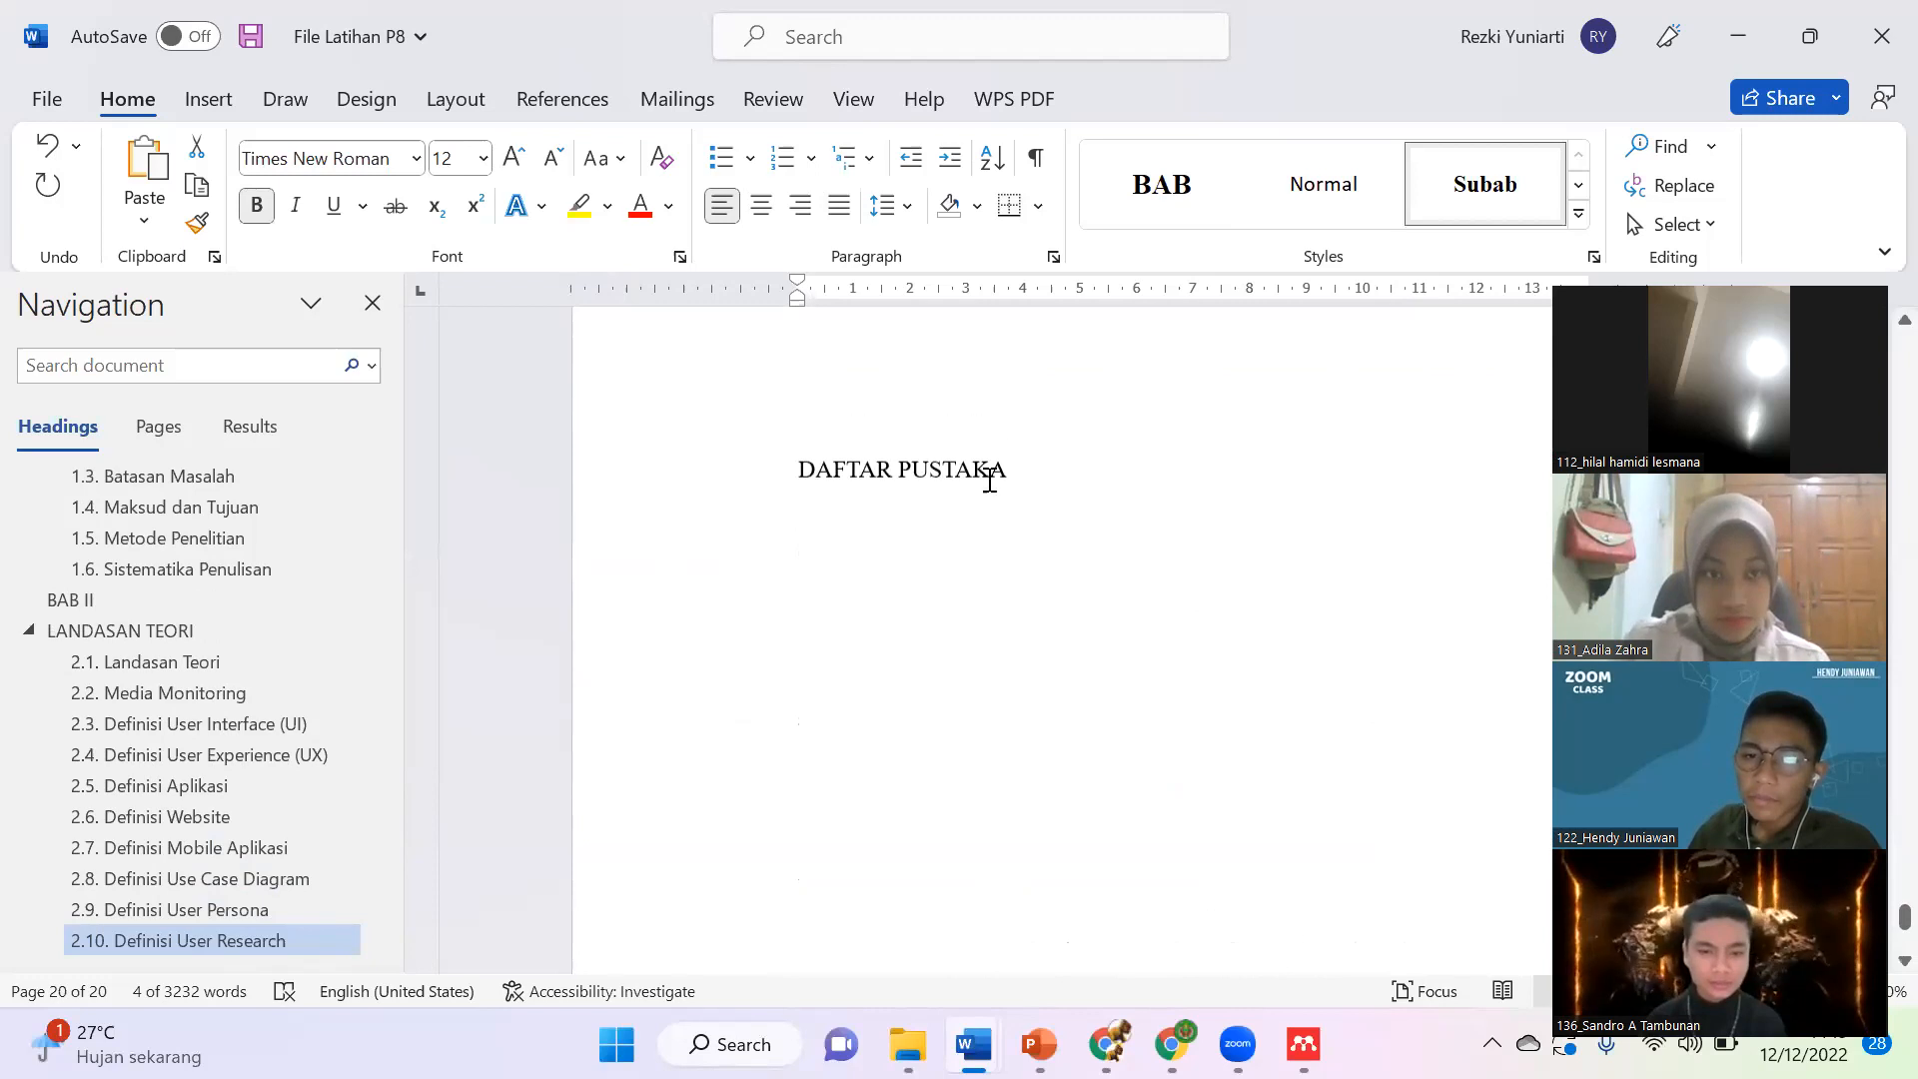
scroll(989, 480, "up", 2)
left_click(1028, 554)
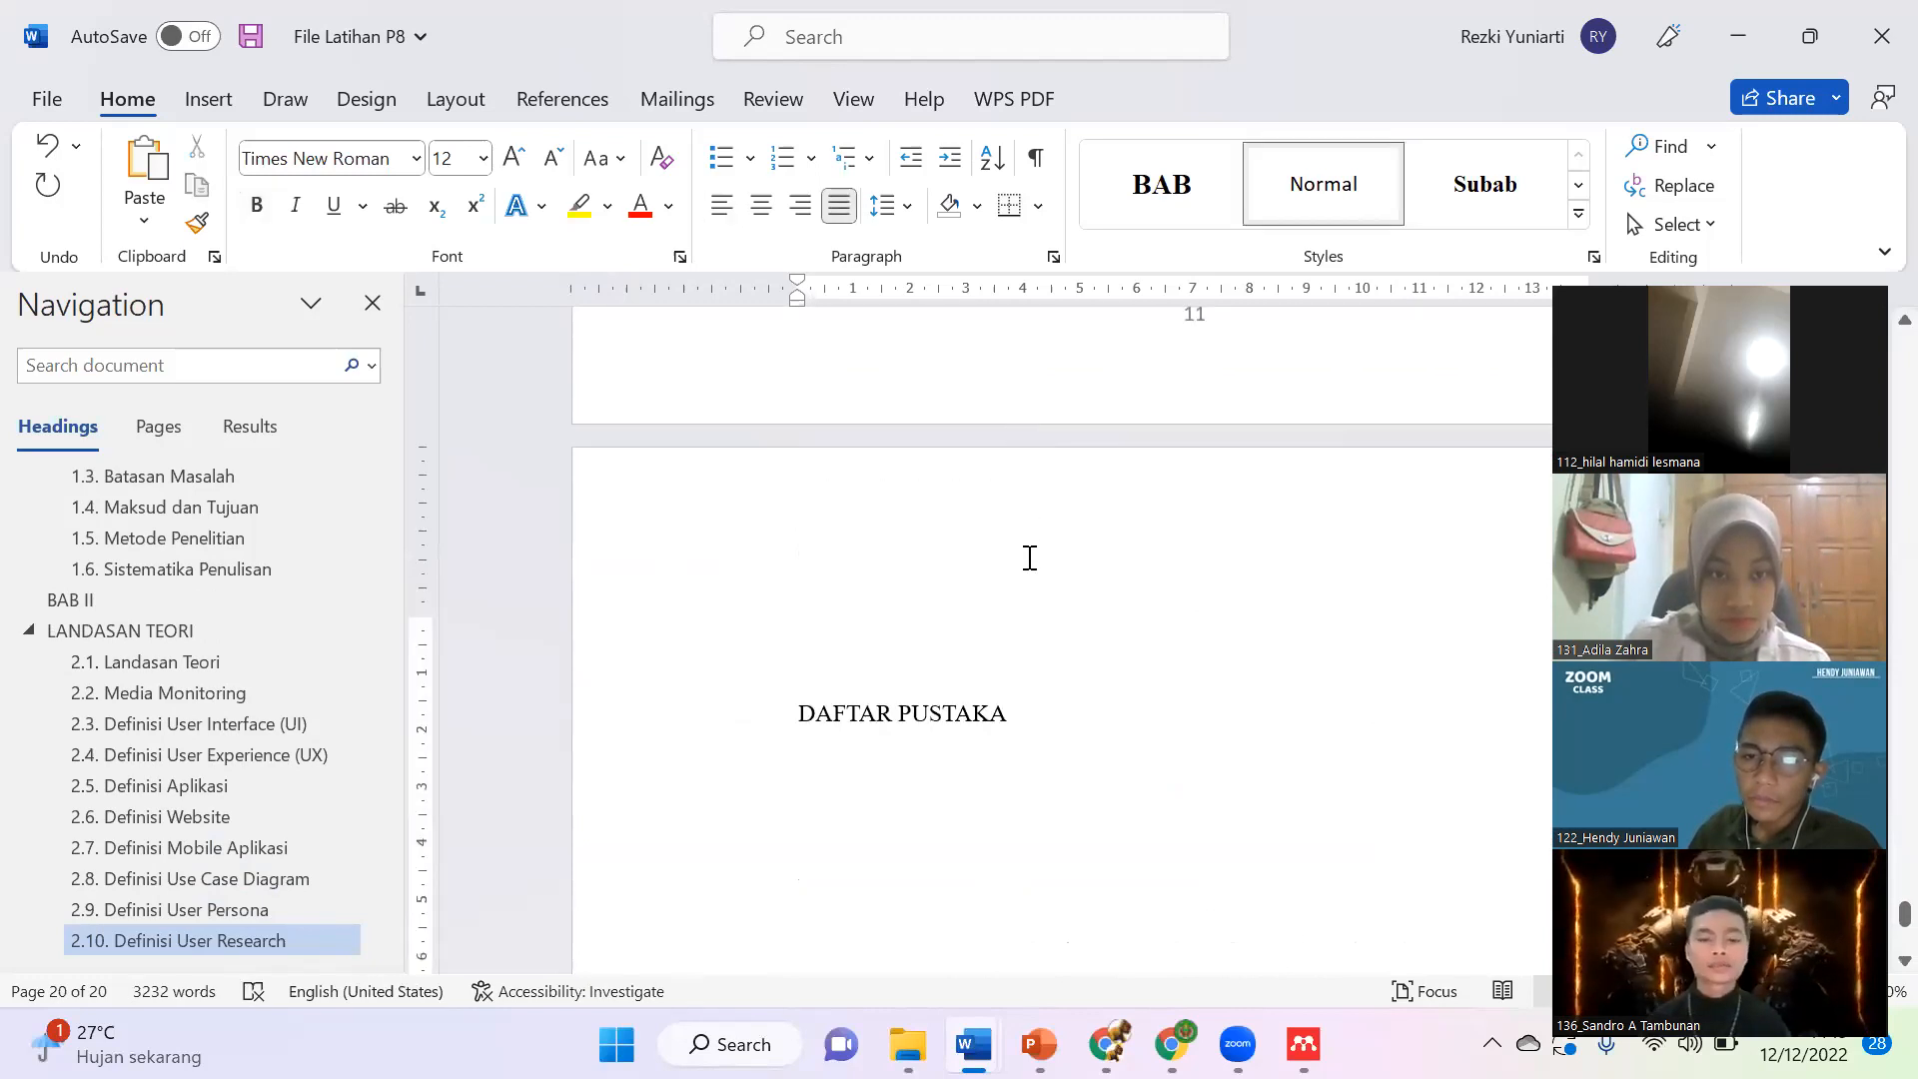
key("Delete")
key("Delete")
Step: Add the placeholder line "Ini nanti isinya dari sitasi" below the DAFTAR PUSTAKA heading, leaving one blank line between them
left_click(1052, 613)
key("Return")
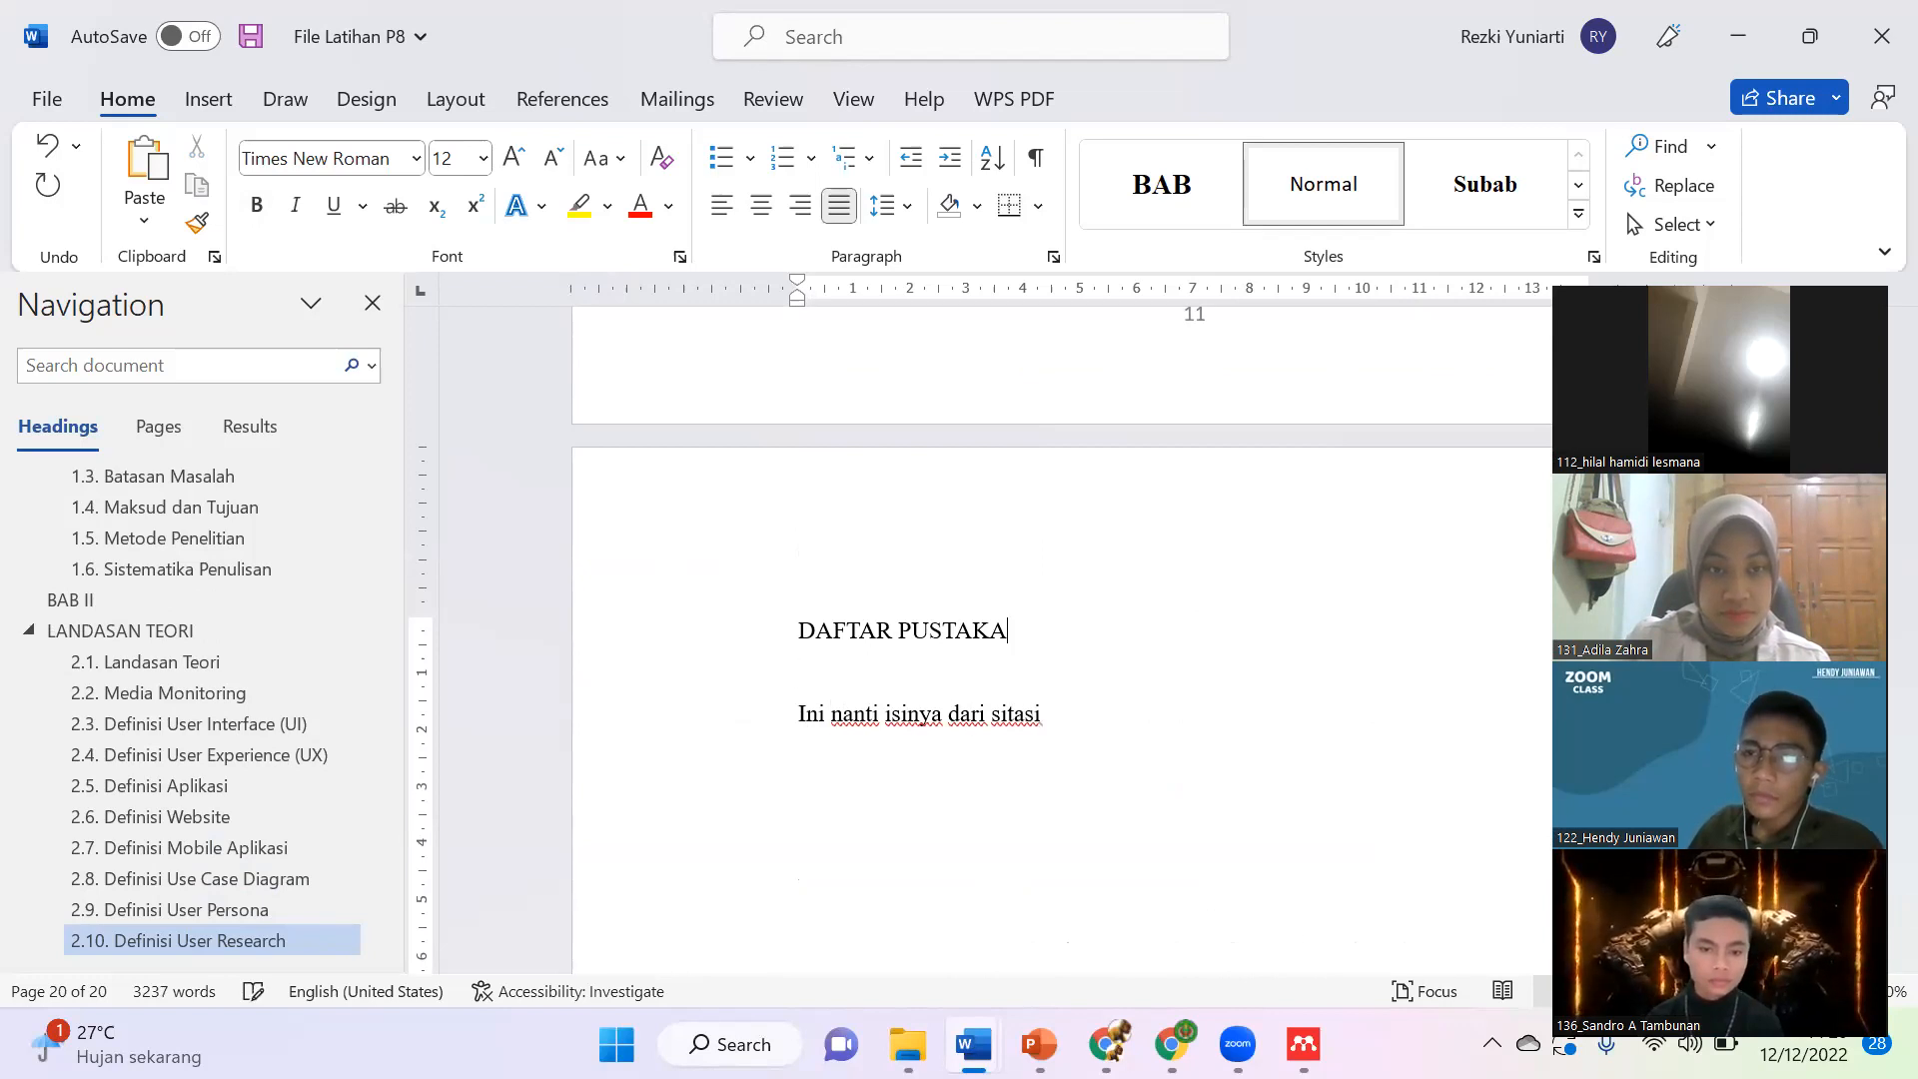
Step: Apply the BAB style to the DAFTAR PUSTAKA heading on the last page
scroll(1051, 621, "up", 1)
key("shift+Home")
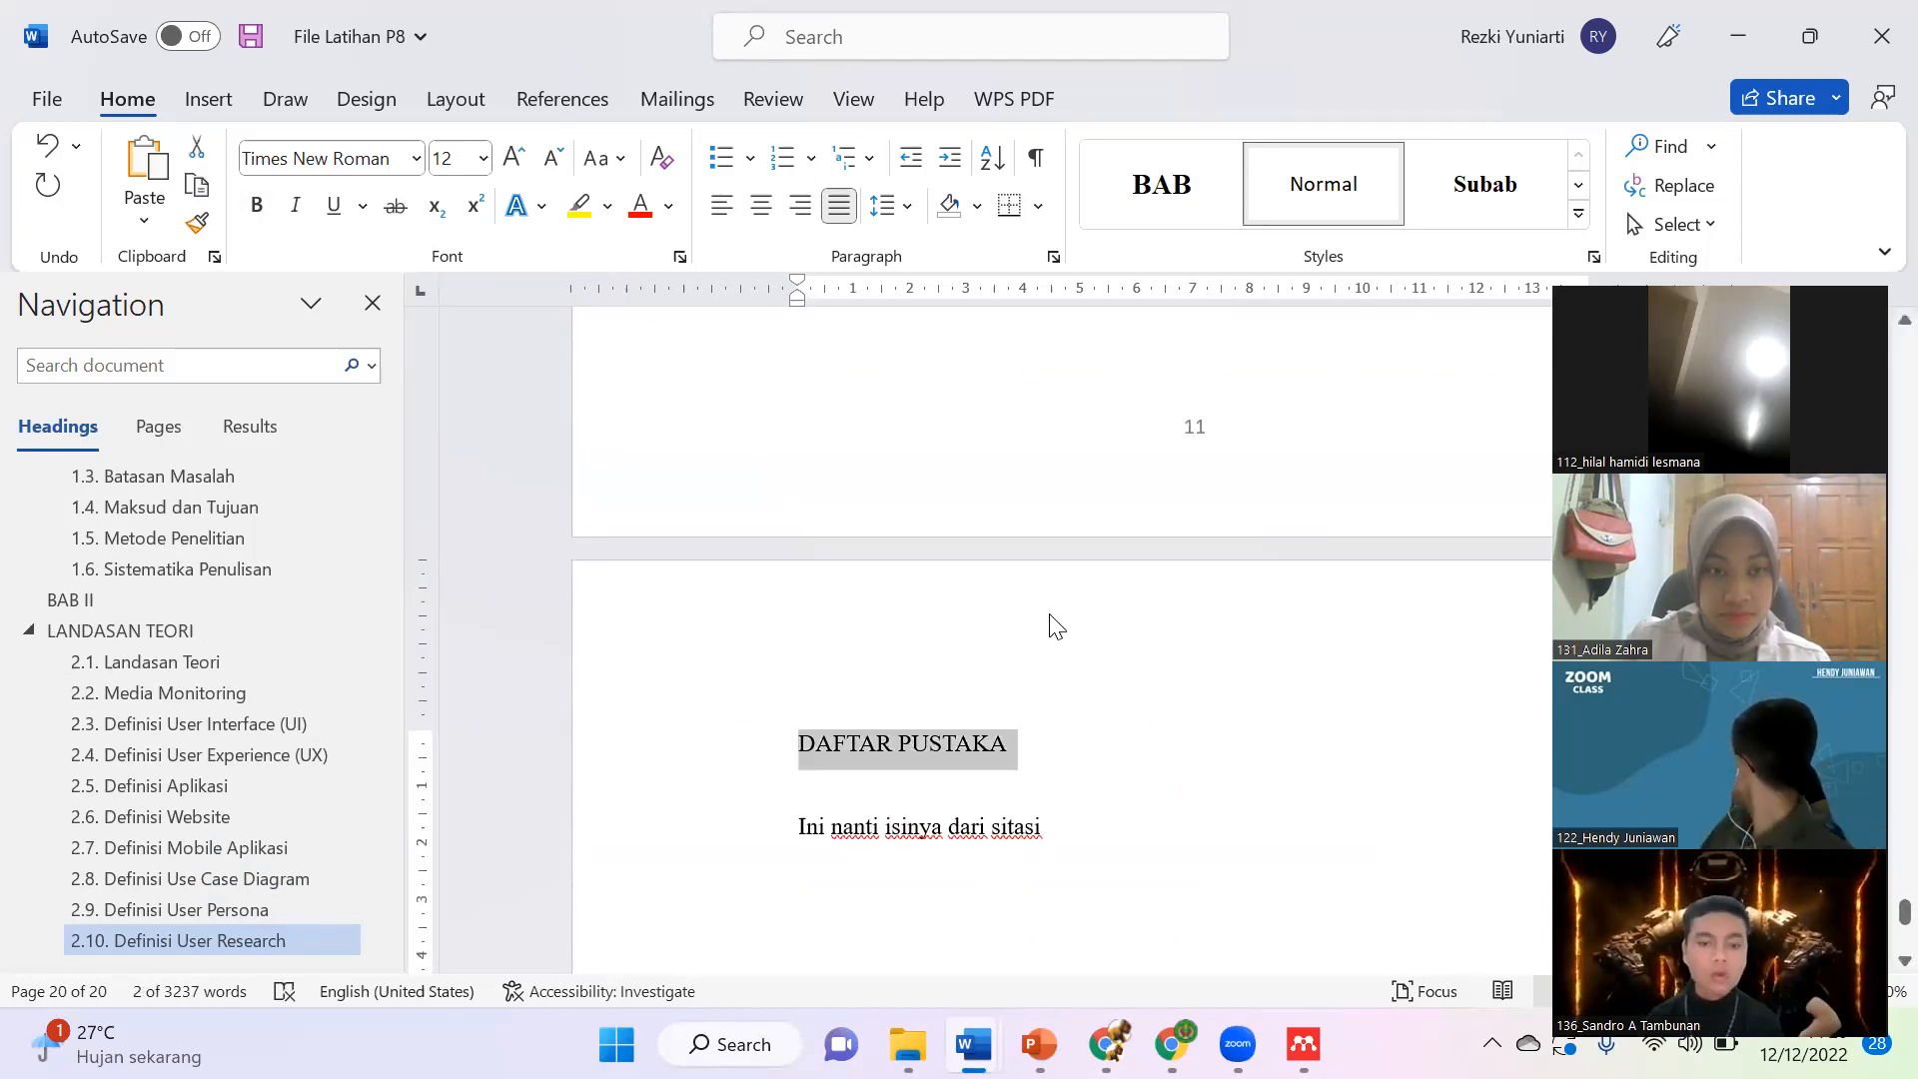
left_click(1139, 215)
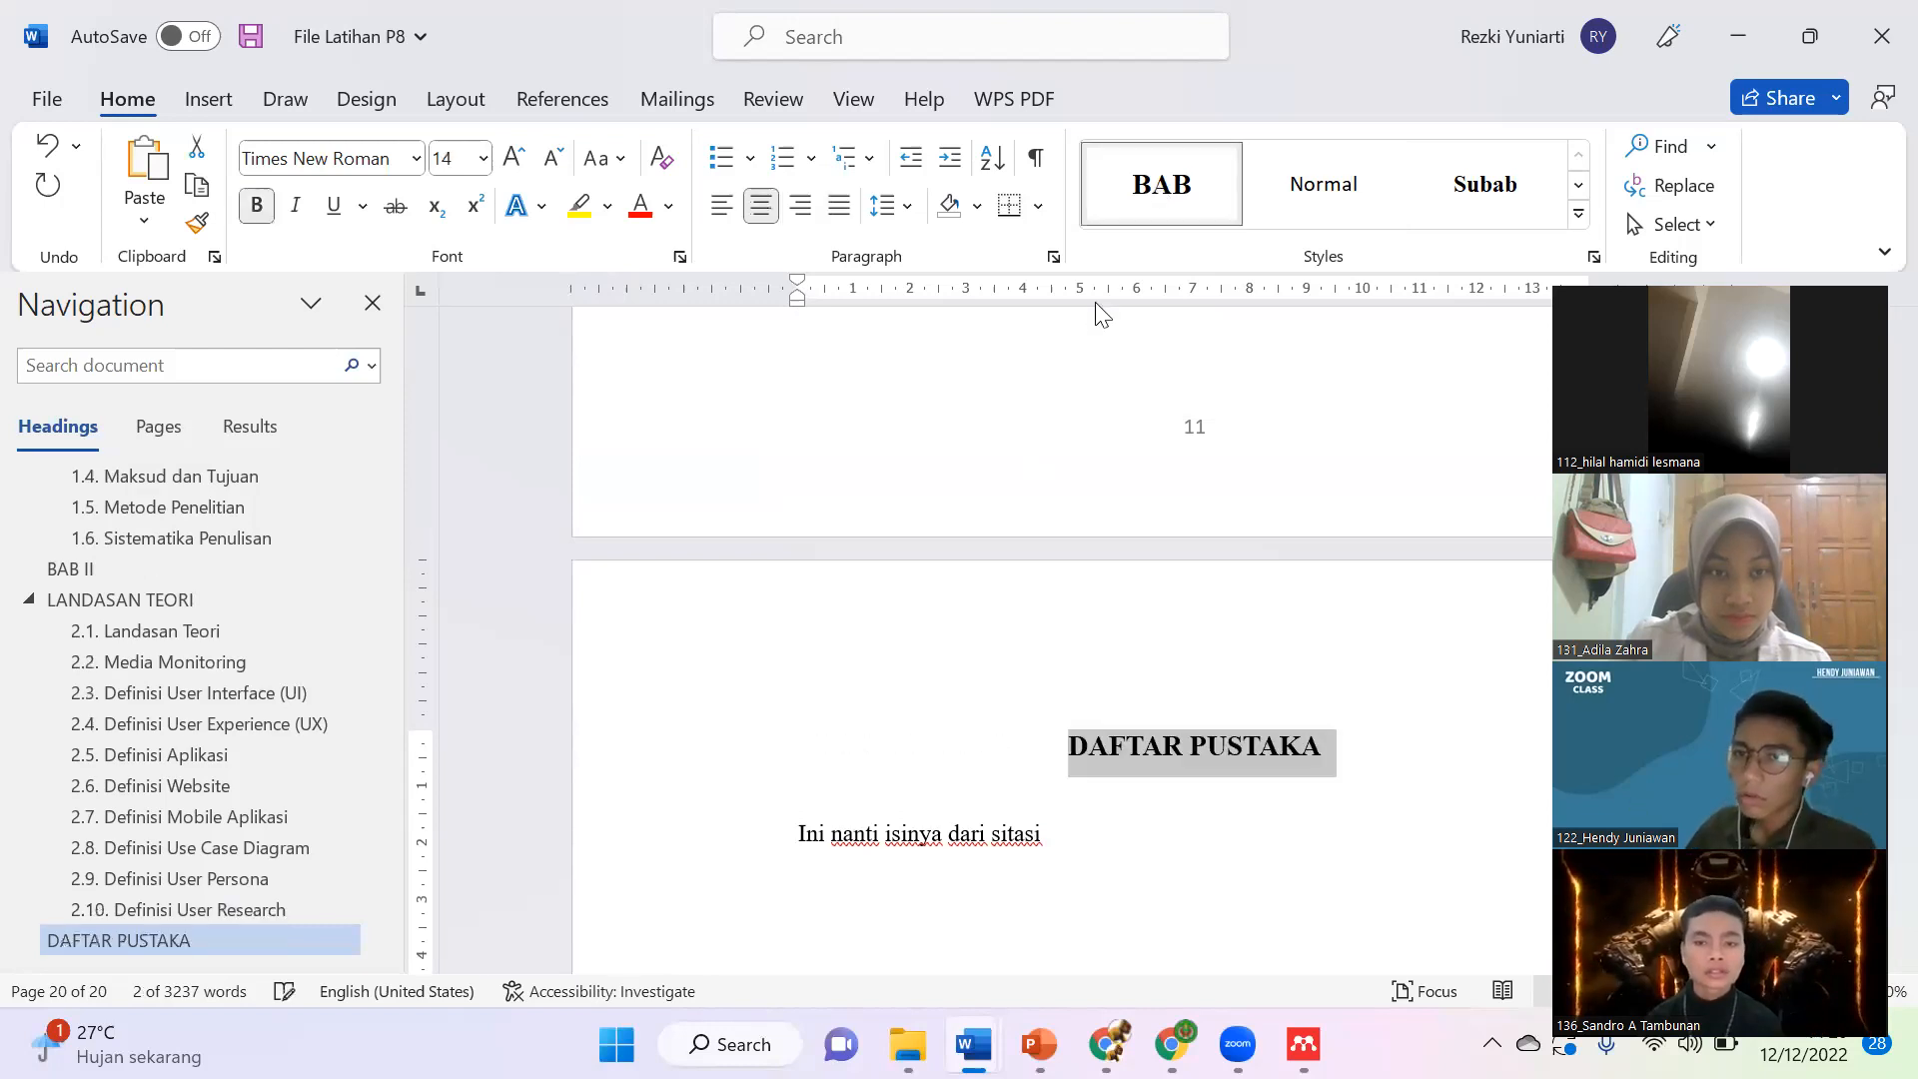
Step: Check the heading navigation by jumping to LANDASAN TEORI, 2.3. Definisi User Interface (UI) and 2.4. Definisi User Experience (UX)
left_click(211, 694)
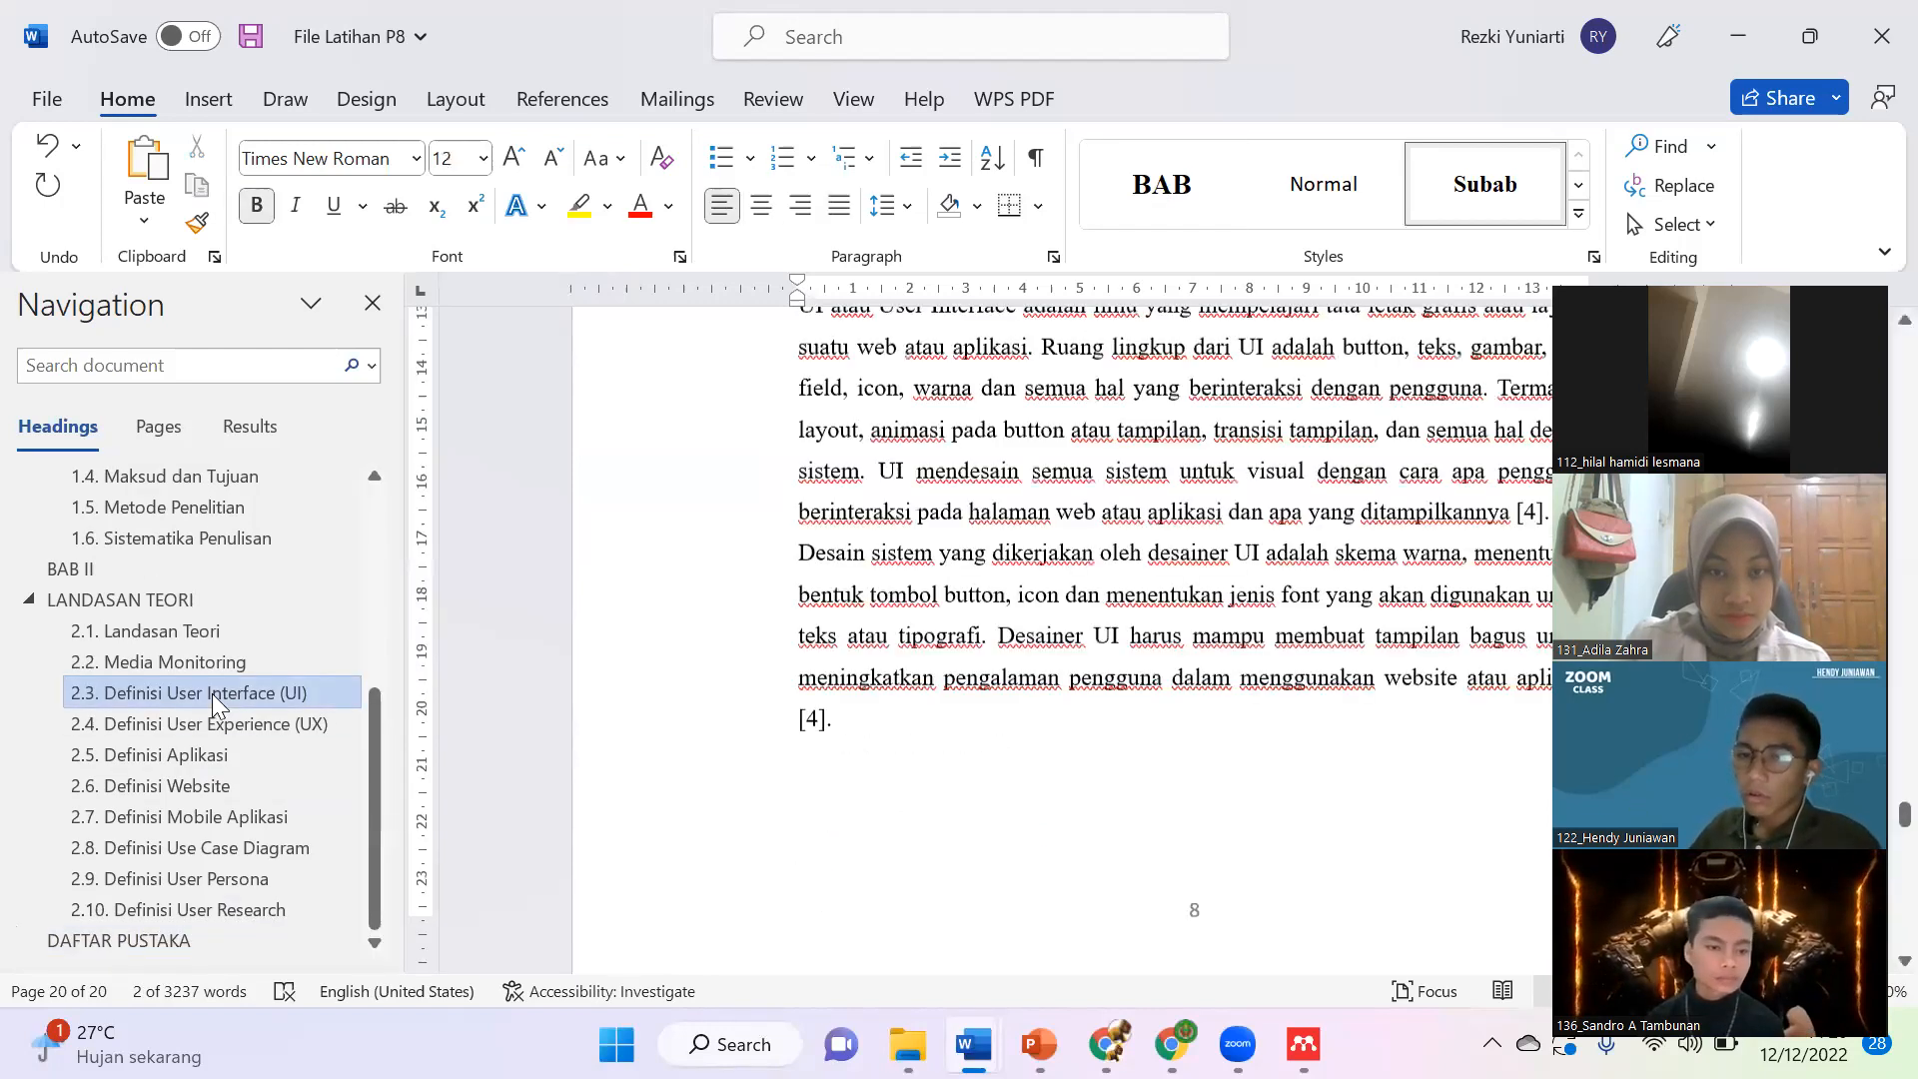
left_click(128, 506)
left_click(121, 600)
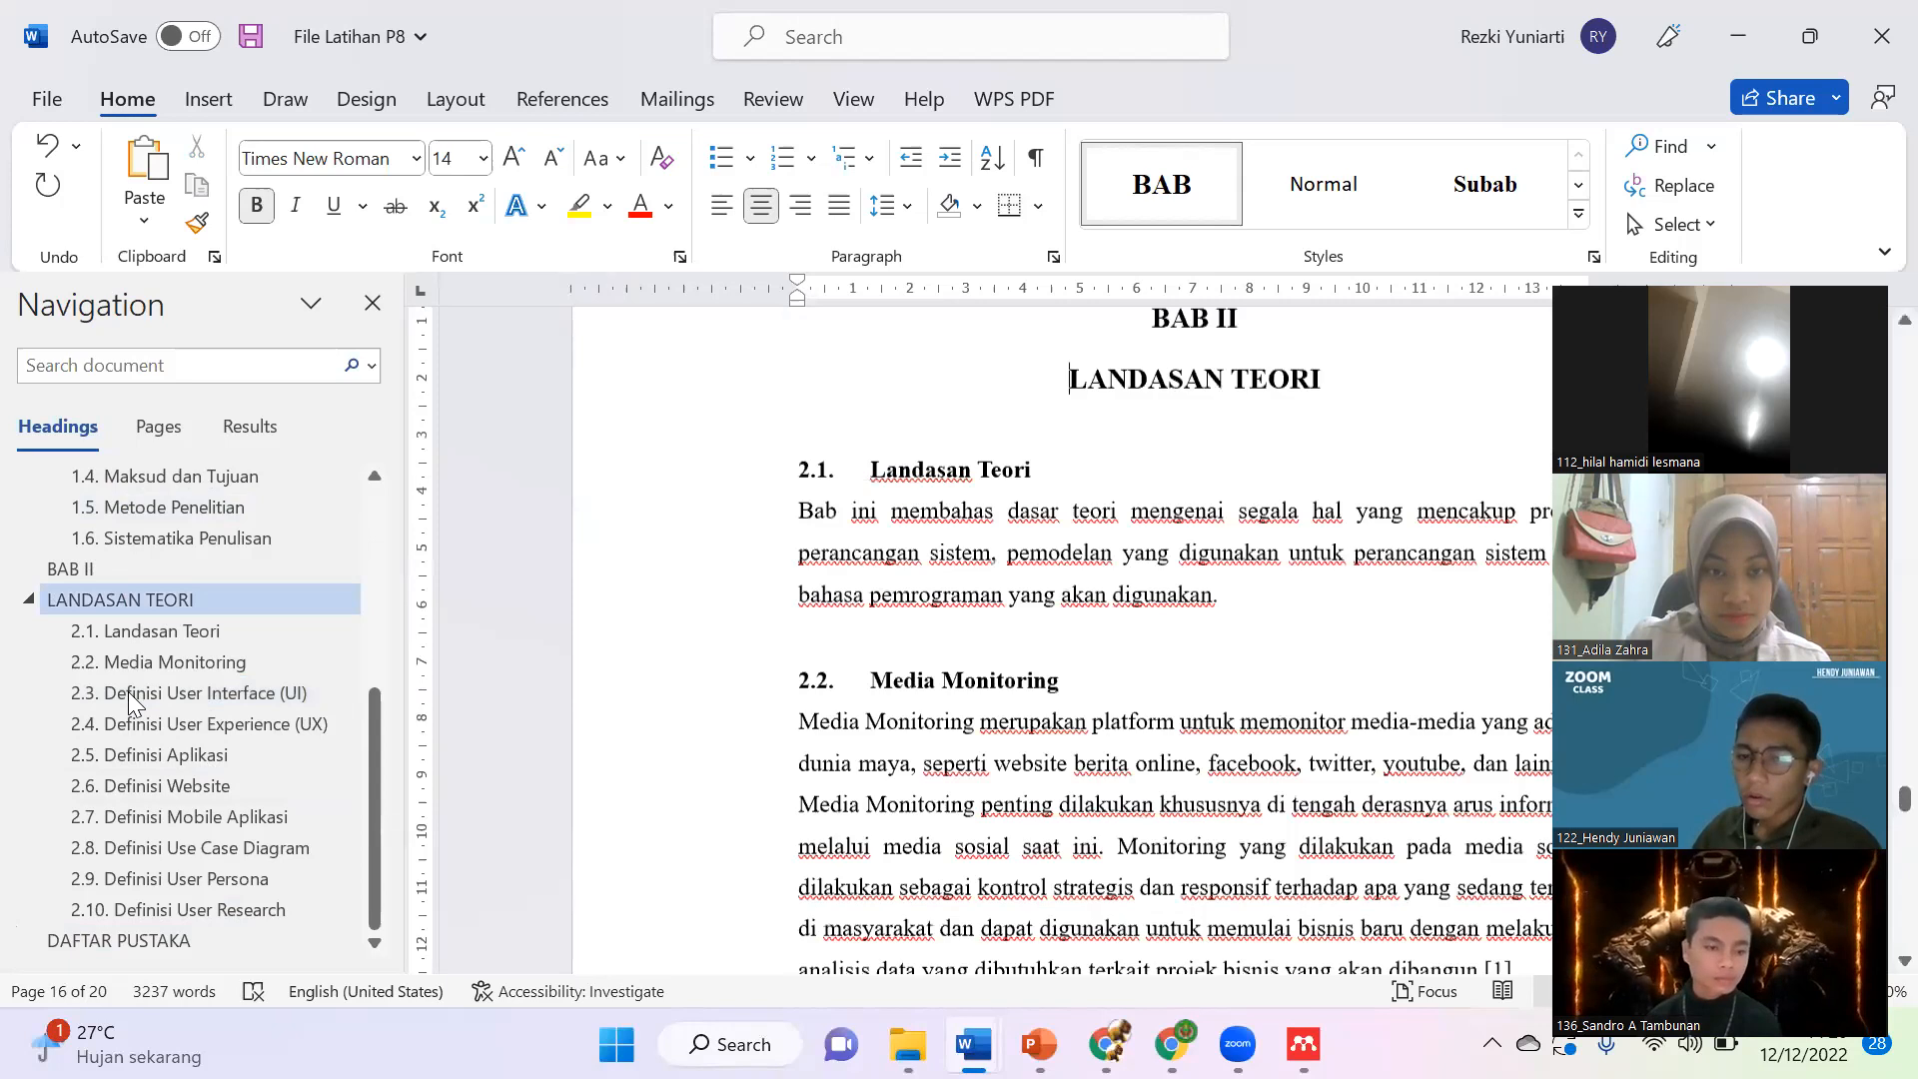
left_click(157, 805)
left_click(169, 702)
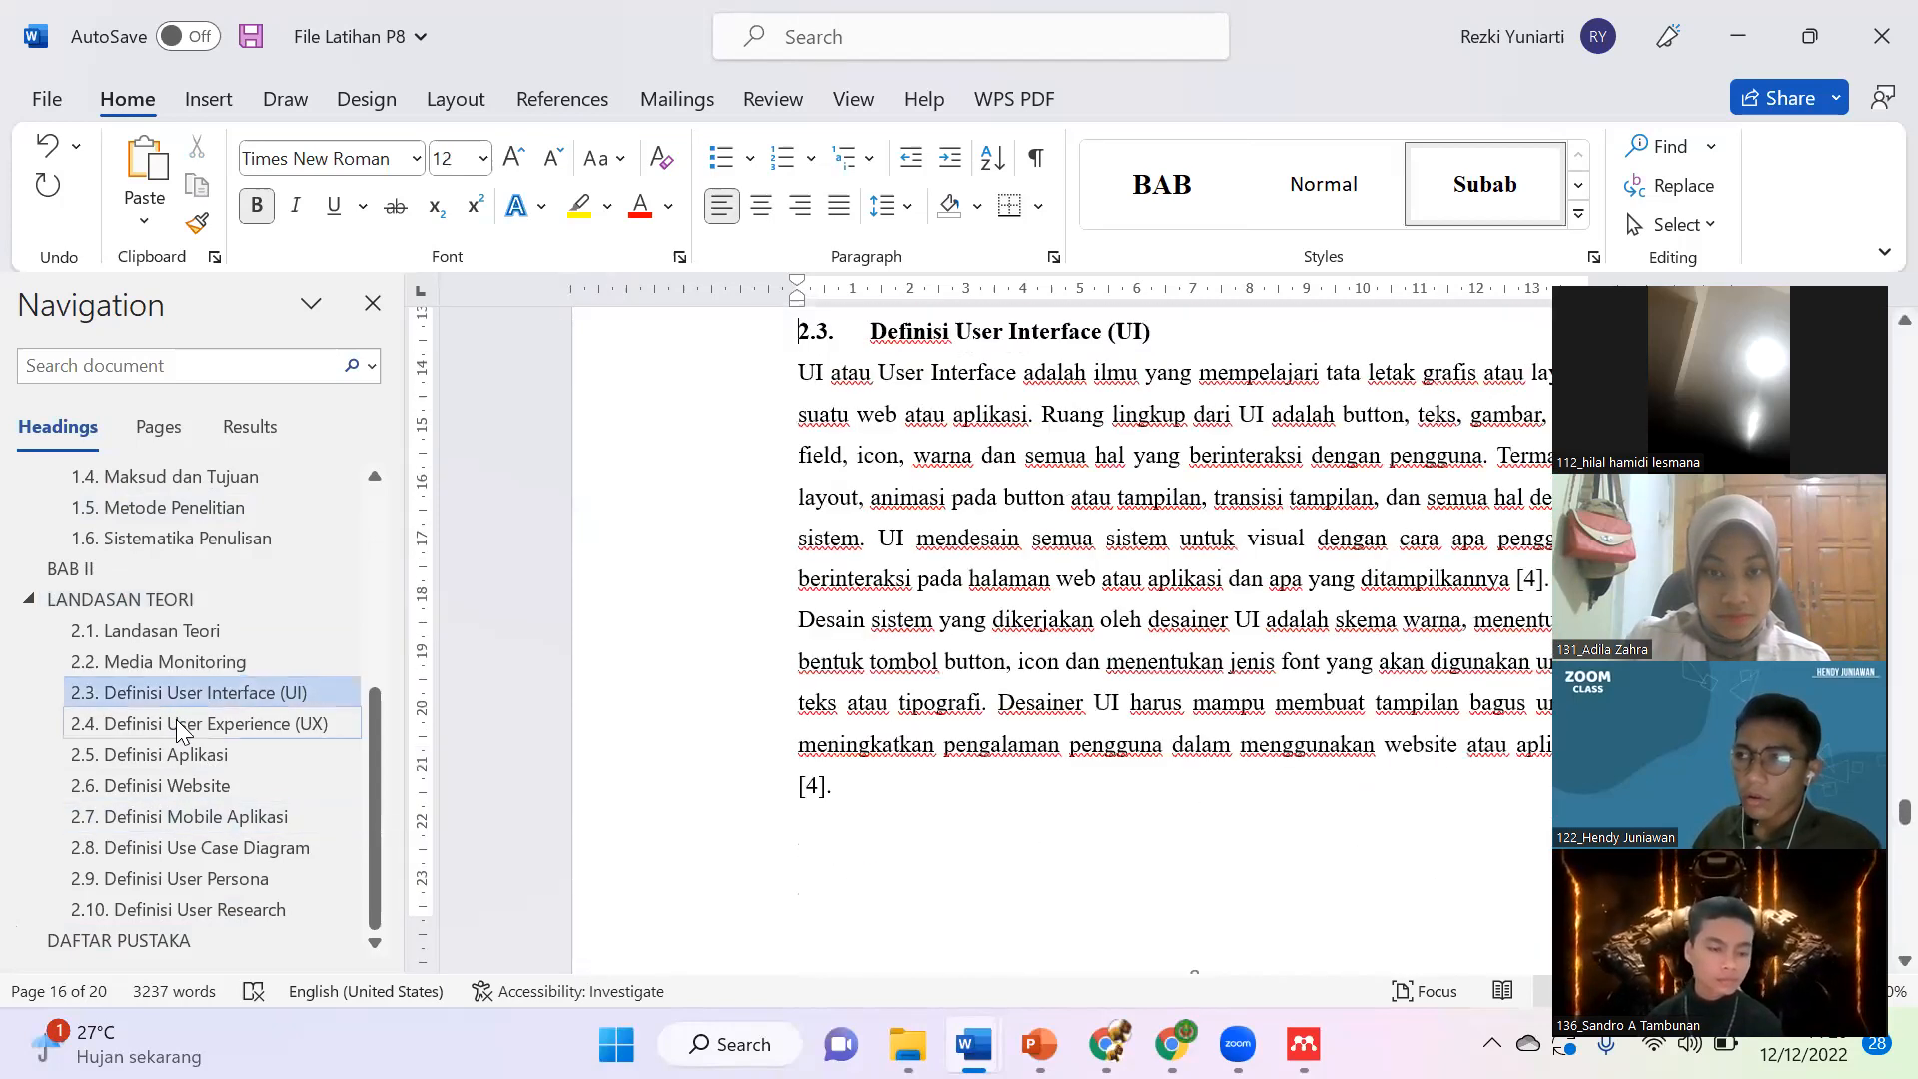
left_click(176, 721)
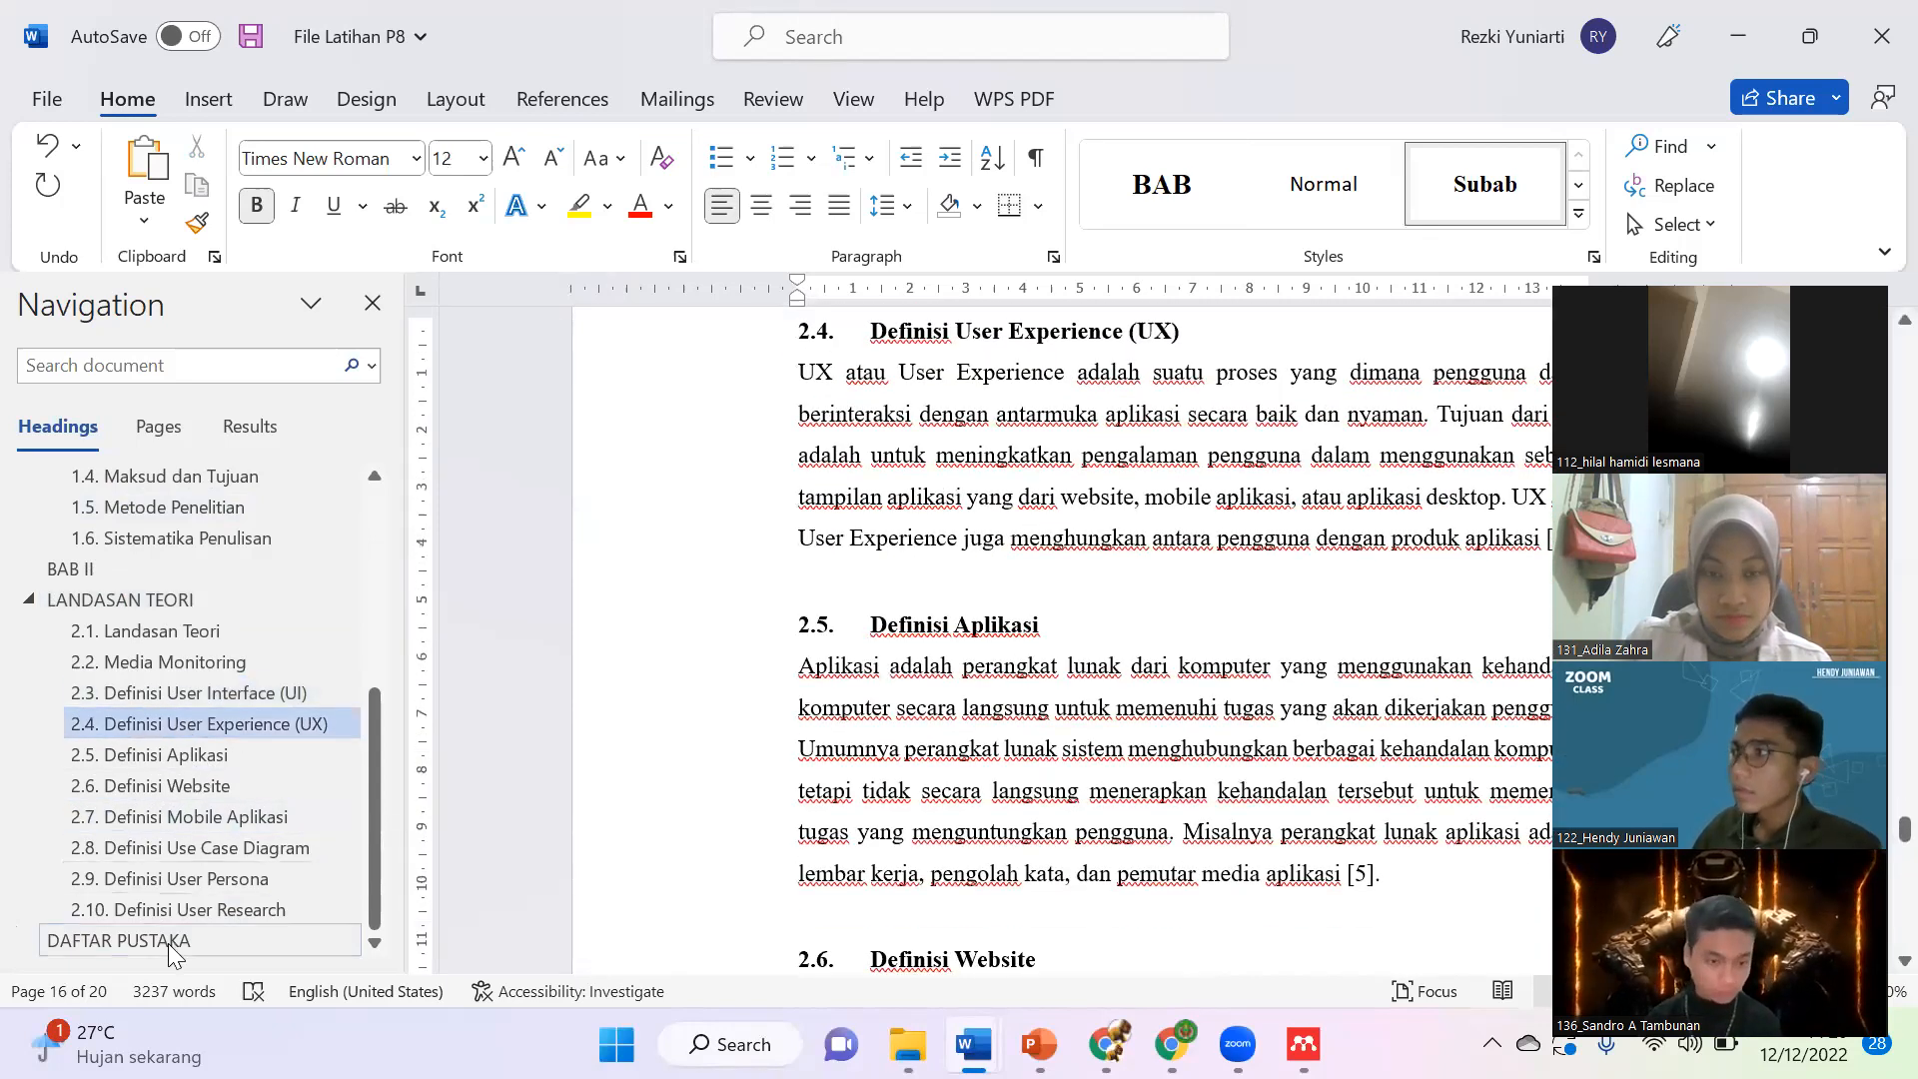
Step: Review the styled headings and body text from chapter II back through chapter I to the front-matter pages
scroll(180, 711, "up", 4)
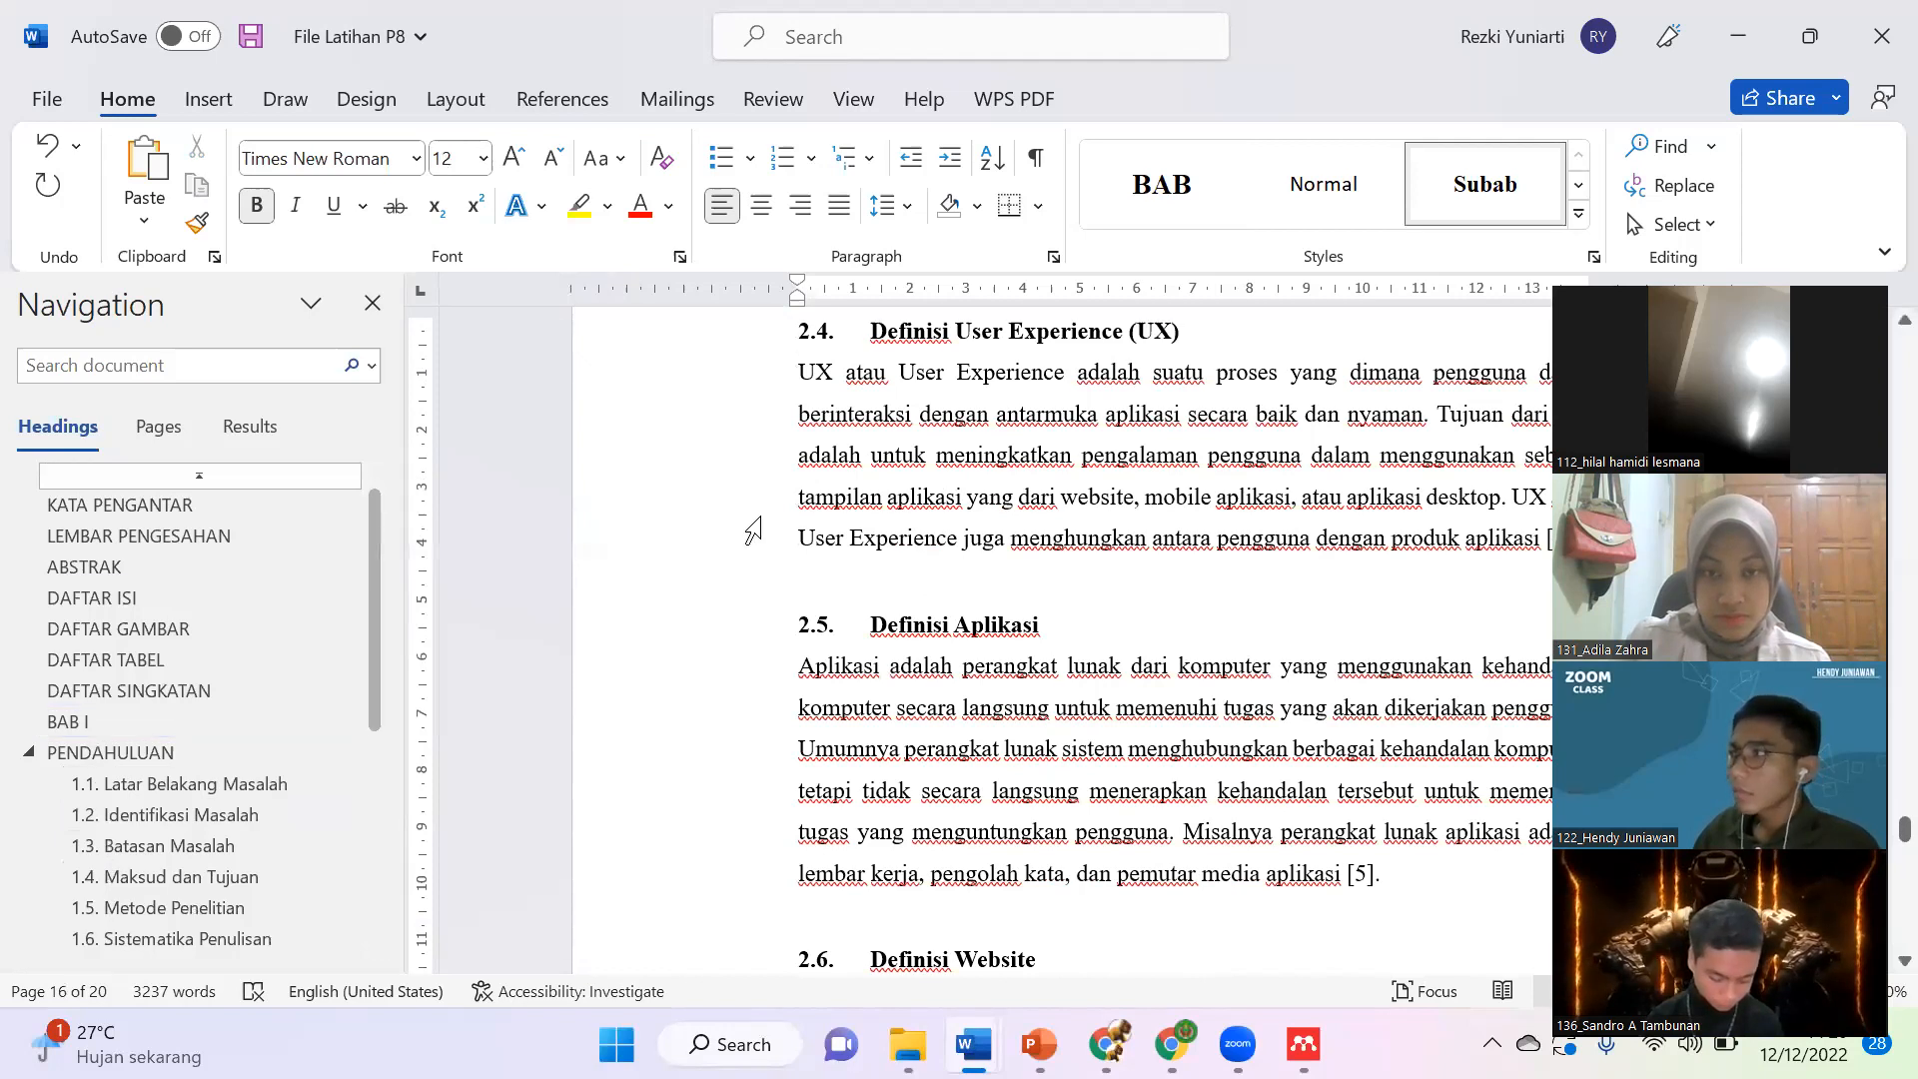
scroll(769, 539, "up", 15)
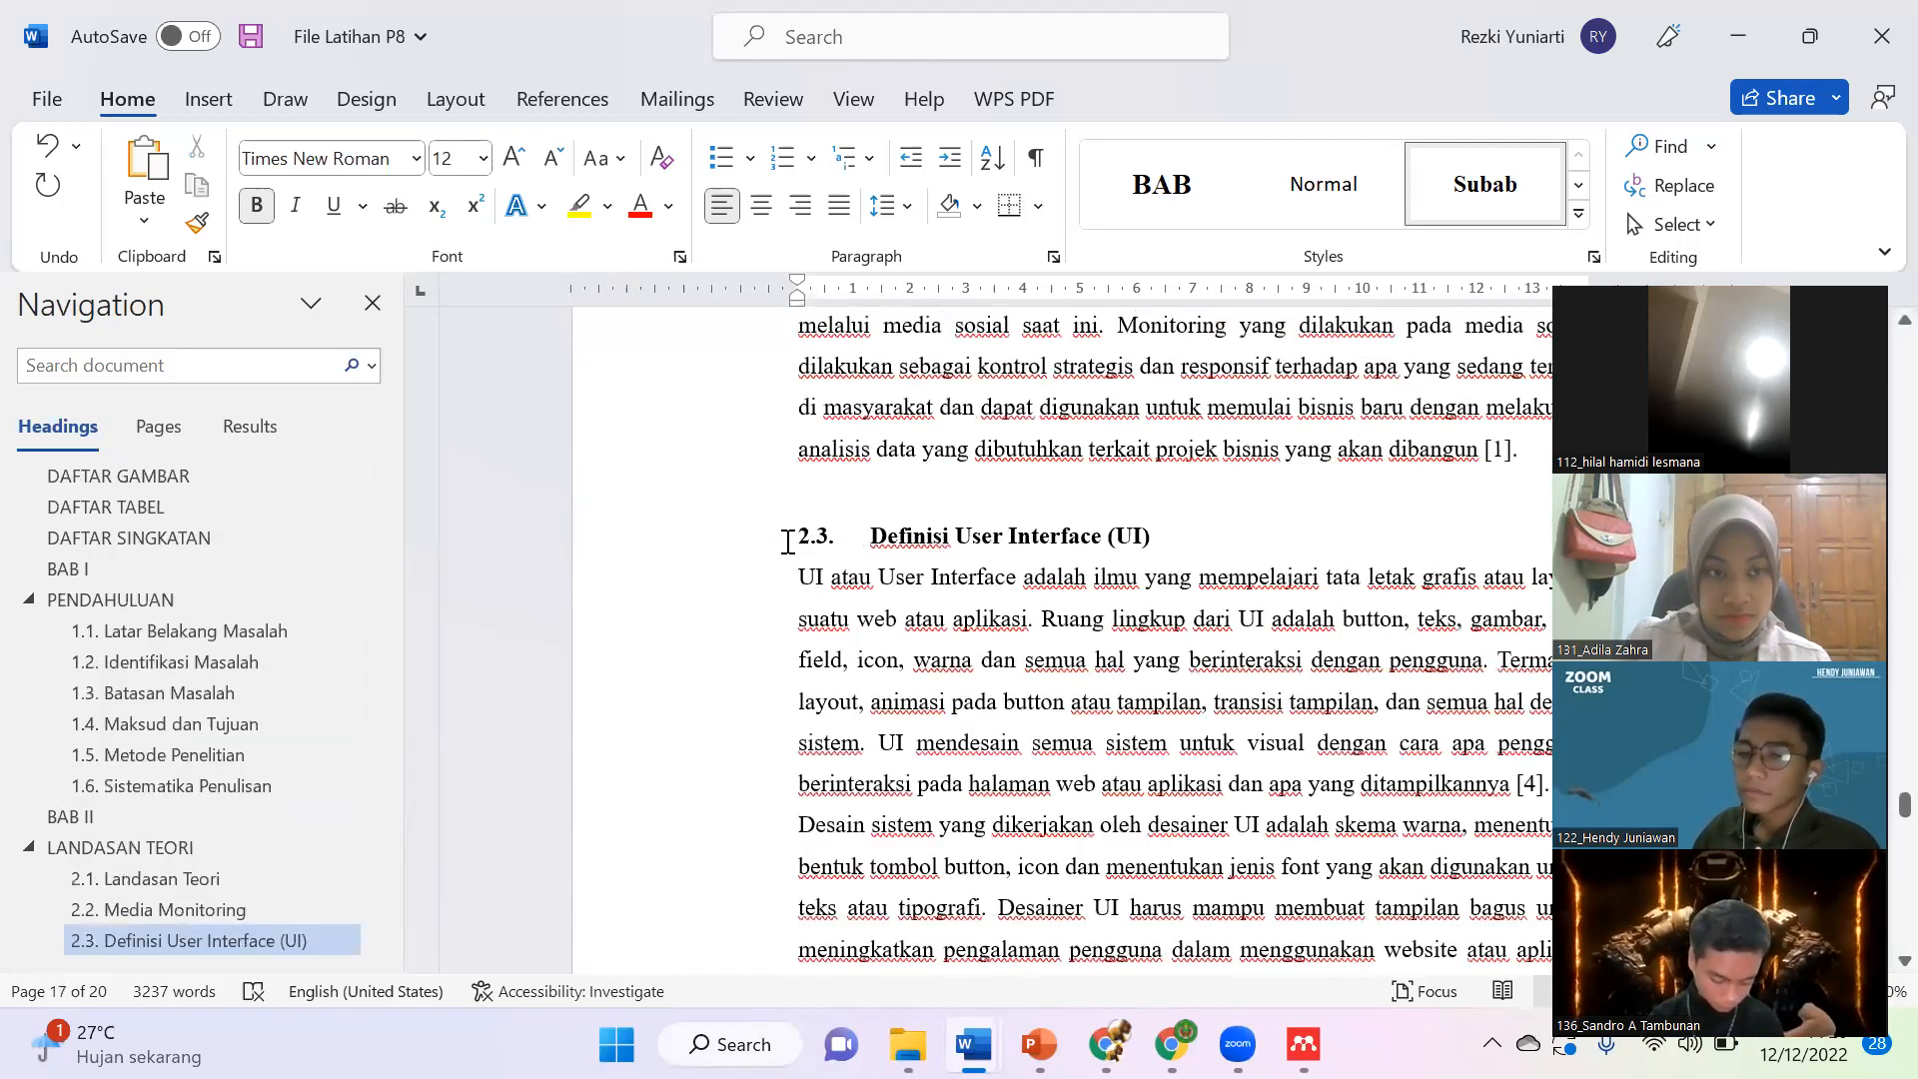
scroll(615, 954, "up", 3)
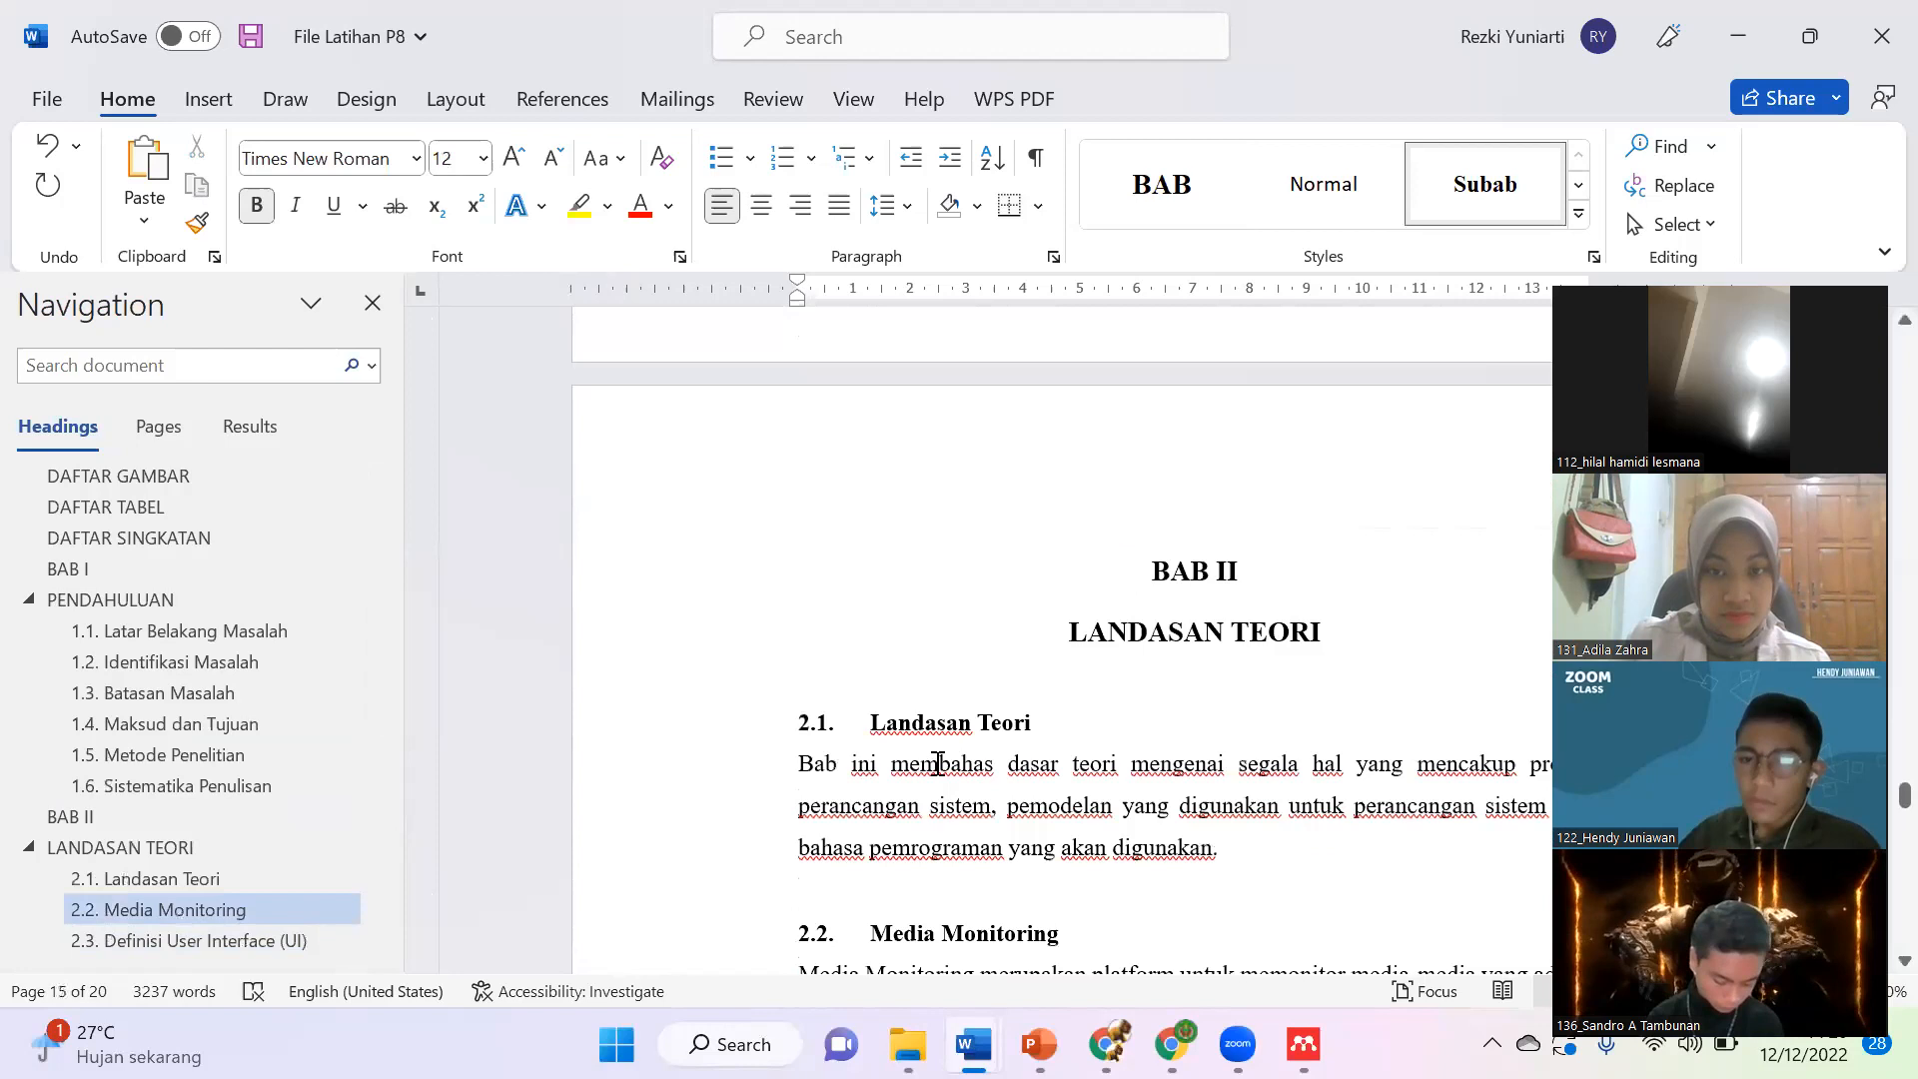
scroll(938, 764, "up", 10)
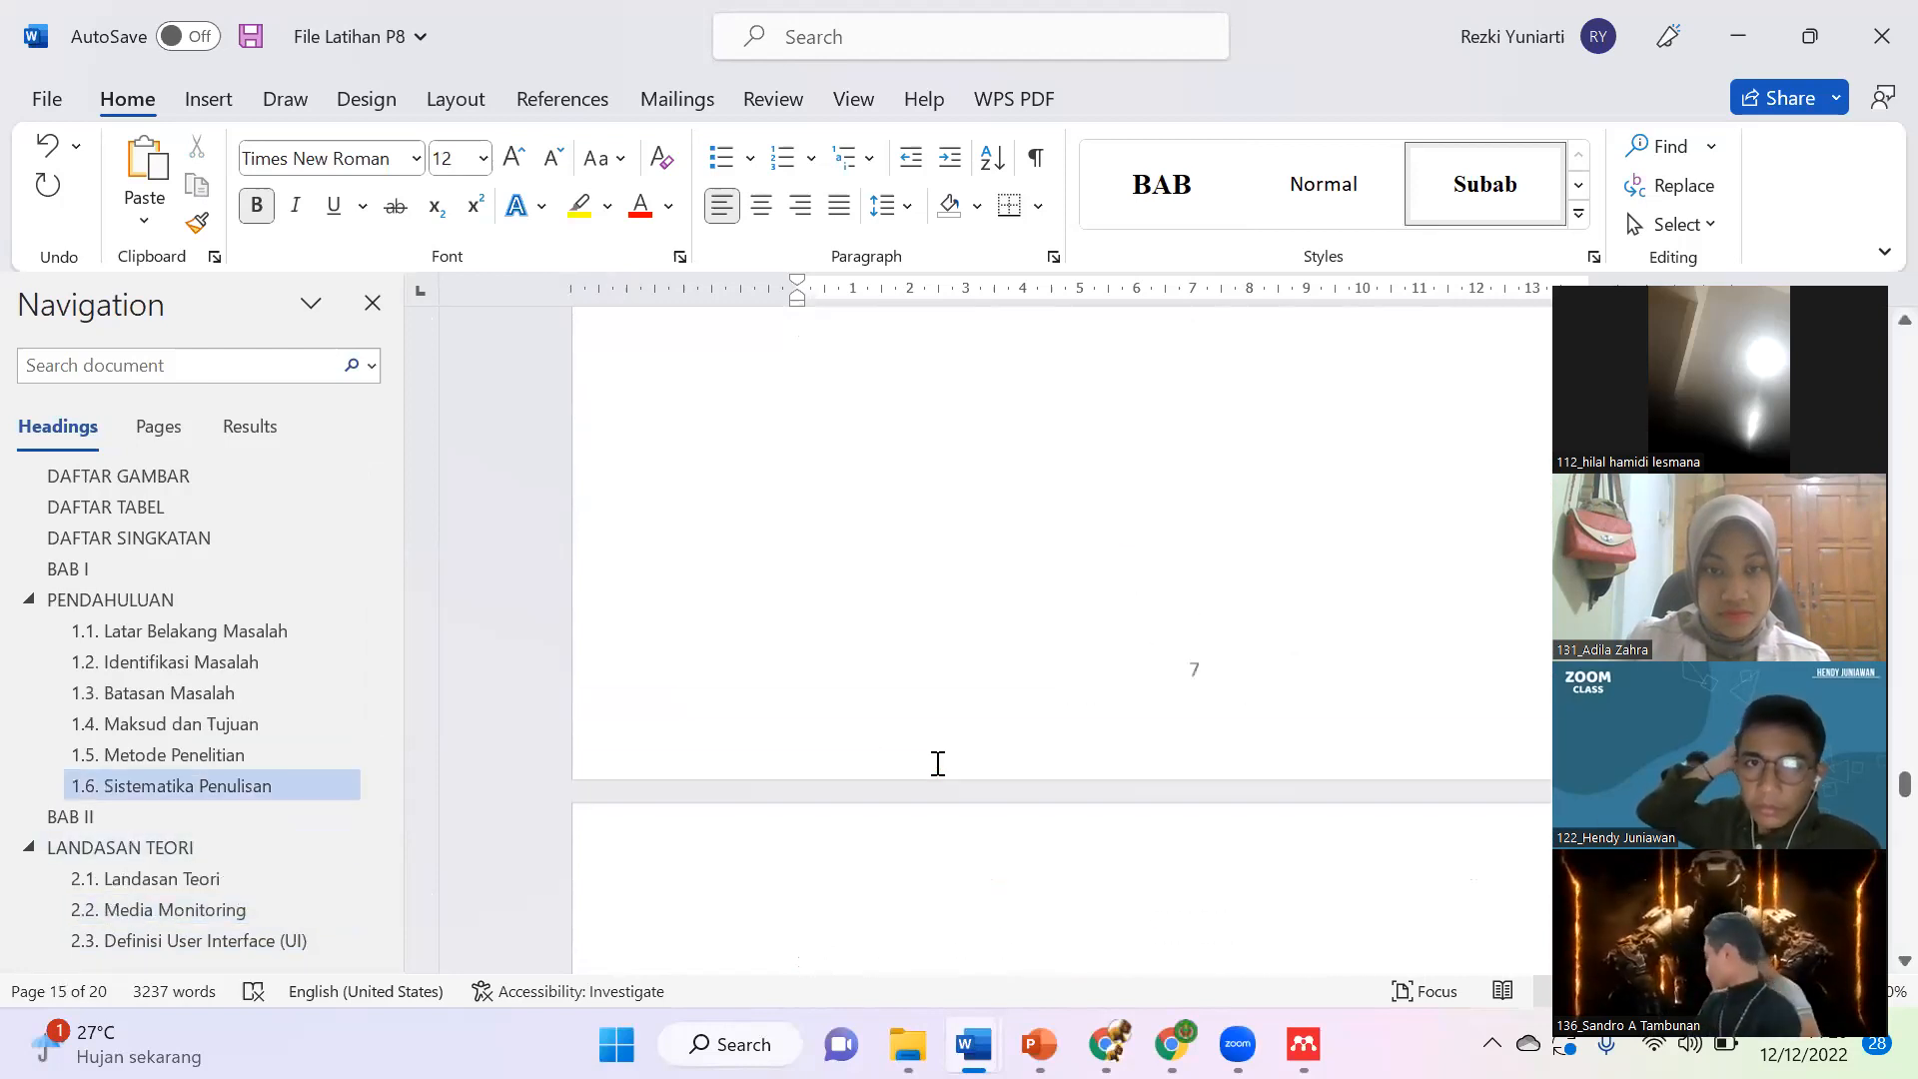
scroll(938, 764, "up", 5)
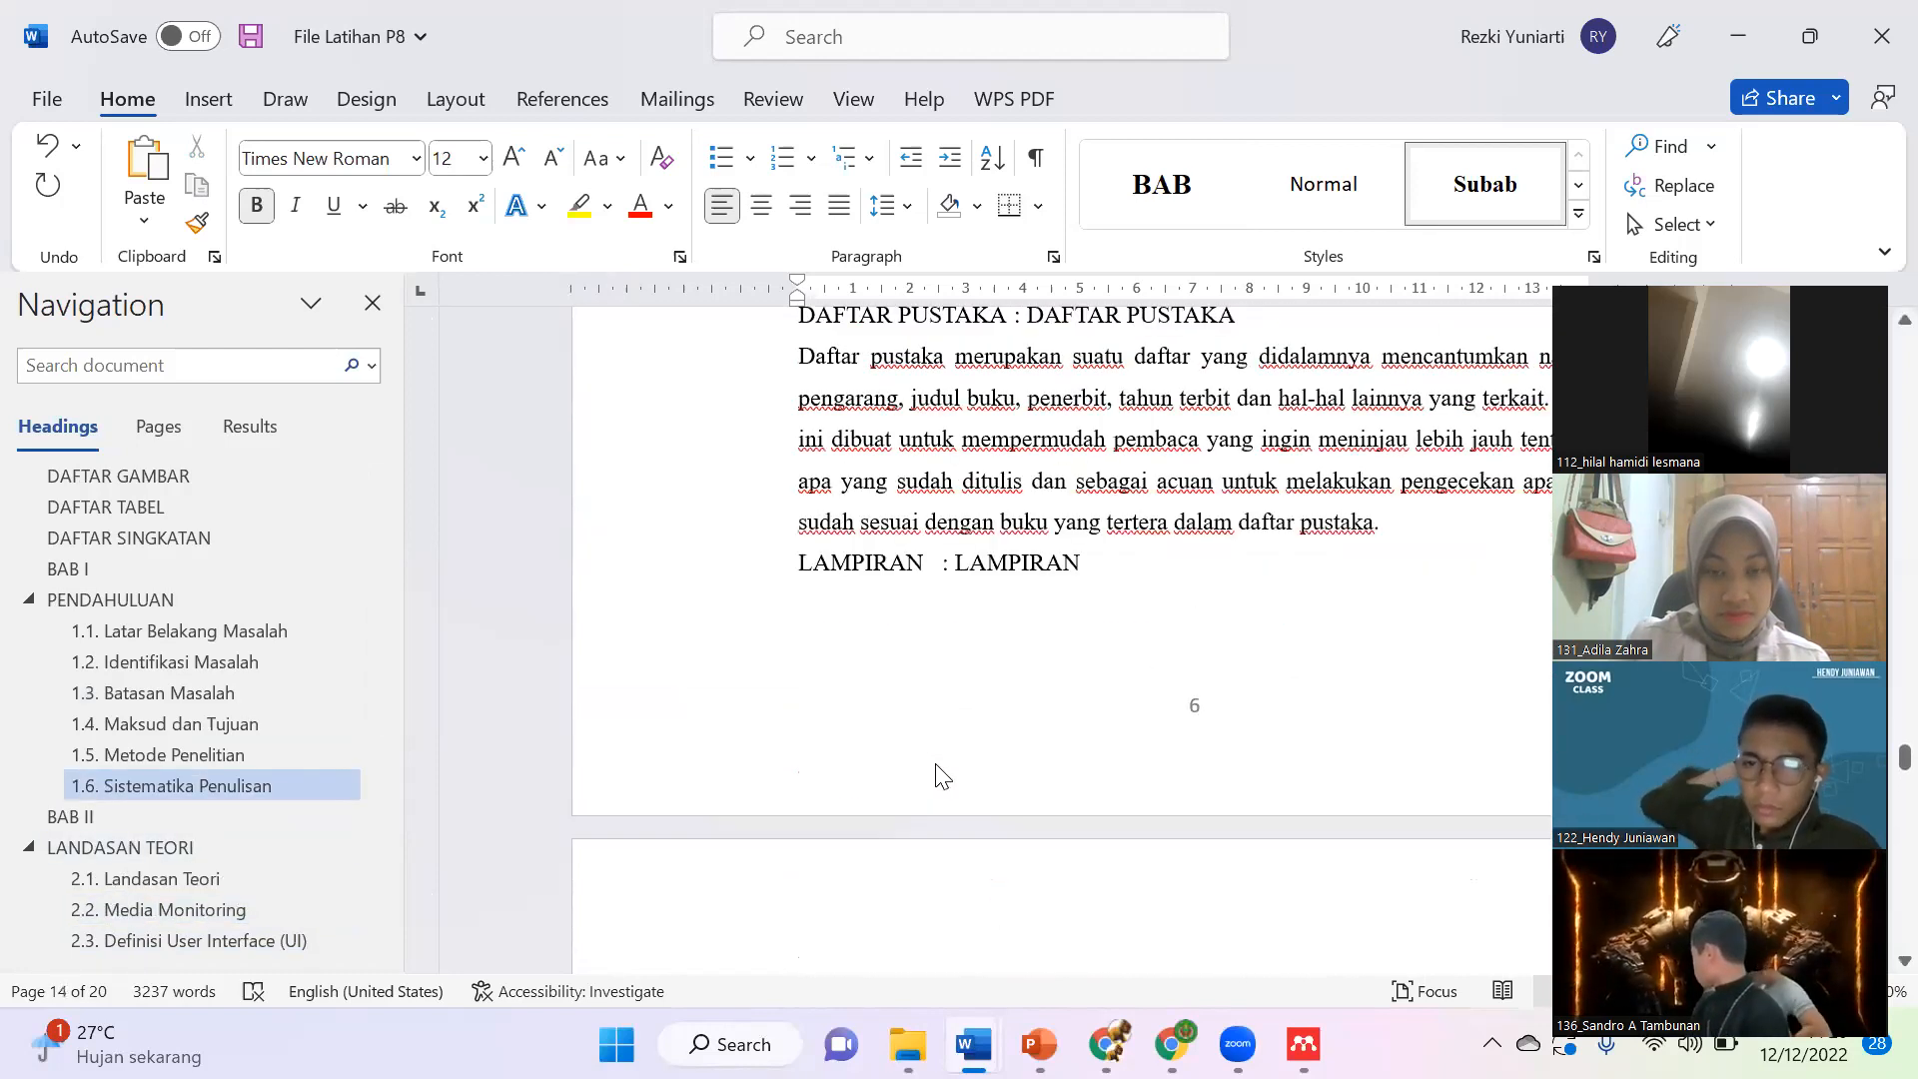
scroll(942, 778, "up", 15)
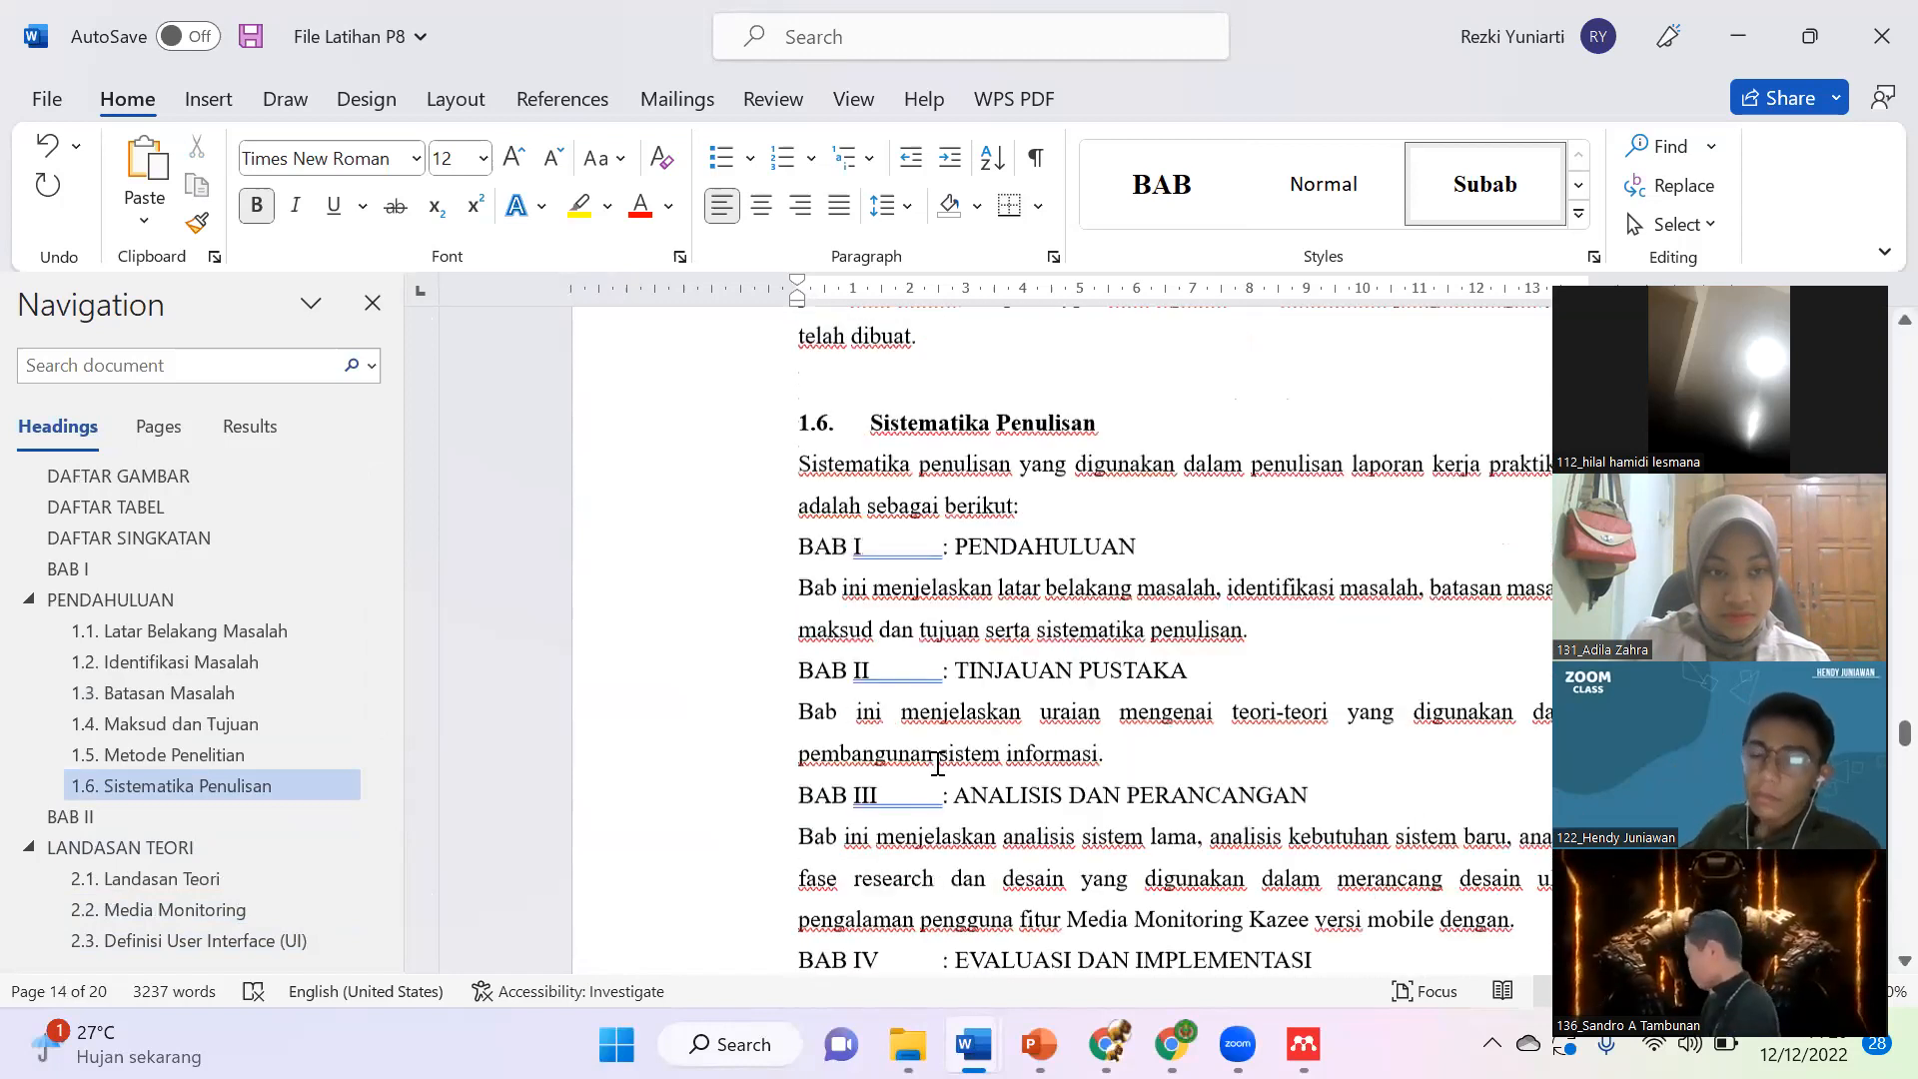
scroll(938, 764, "up", 15)
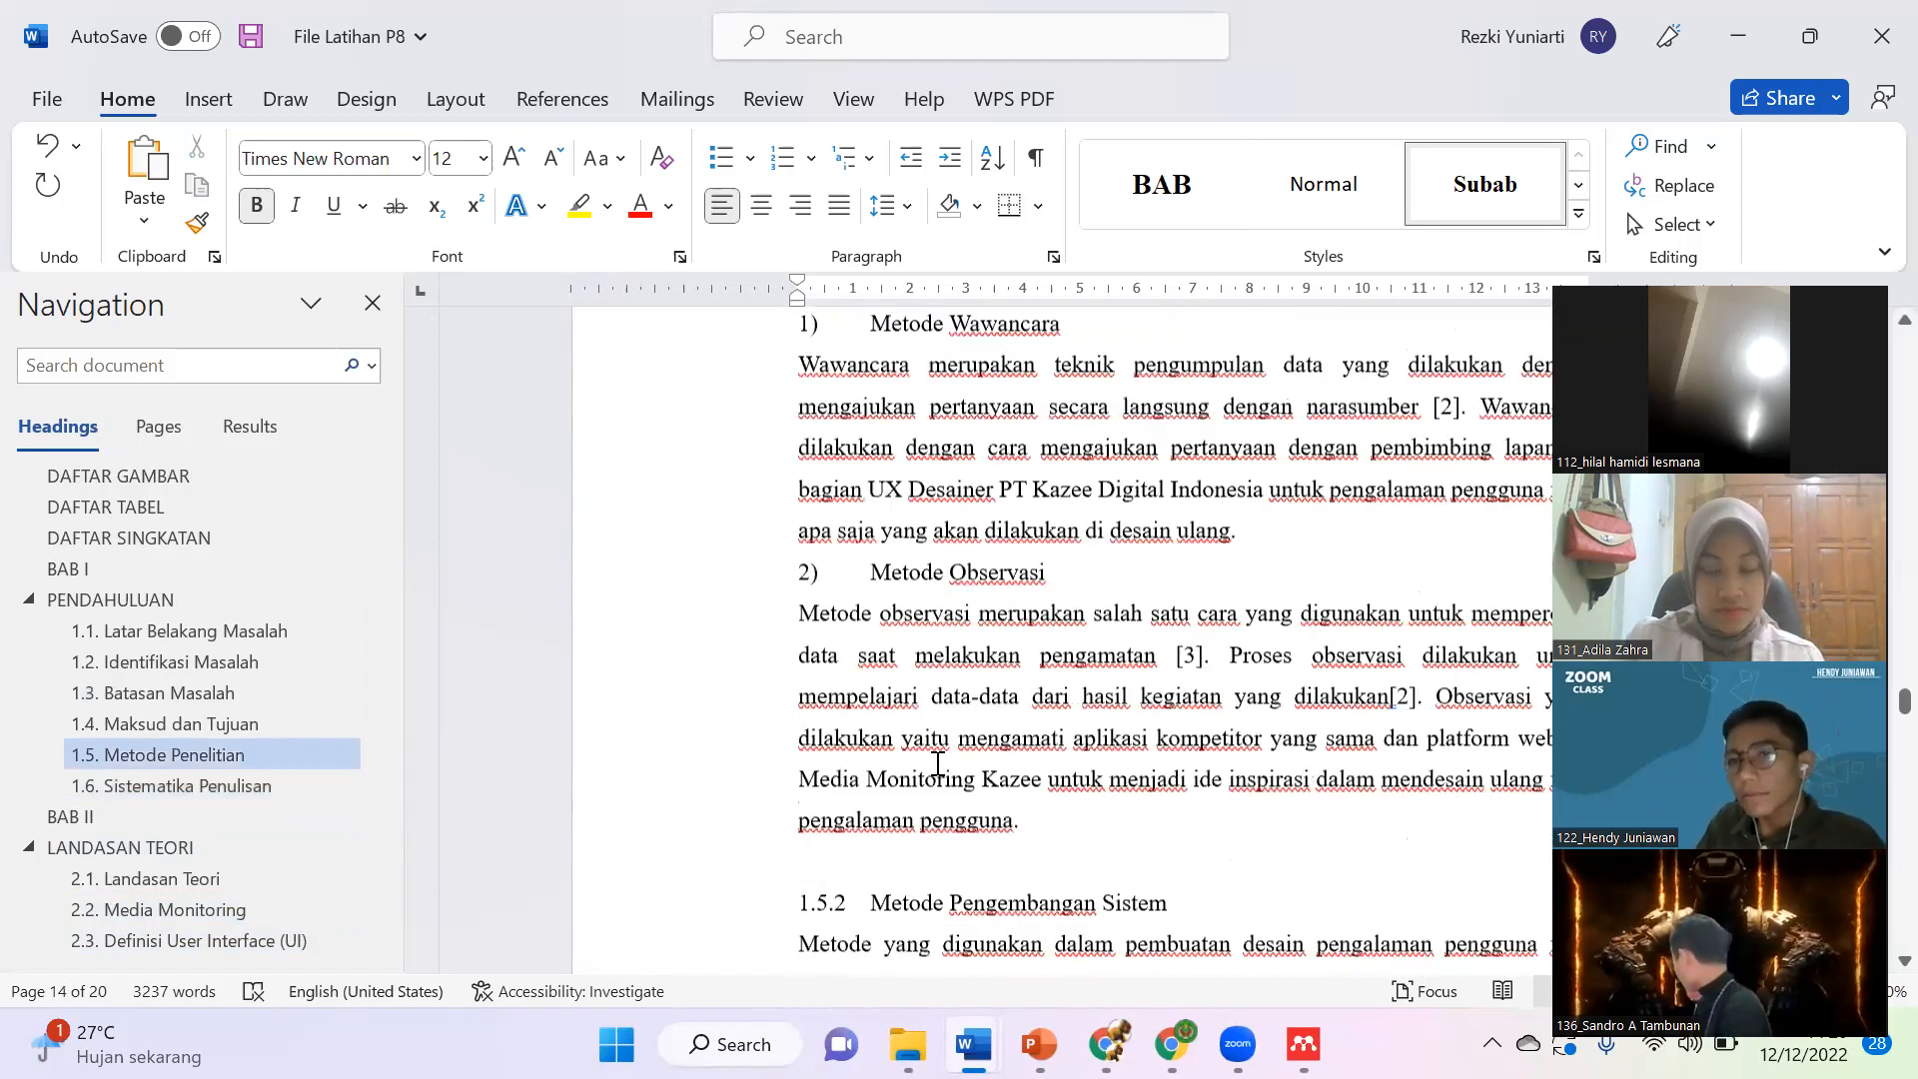
scroll(938, 764, "up", 15)
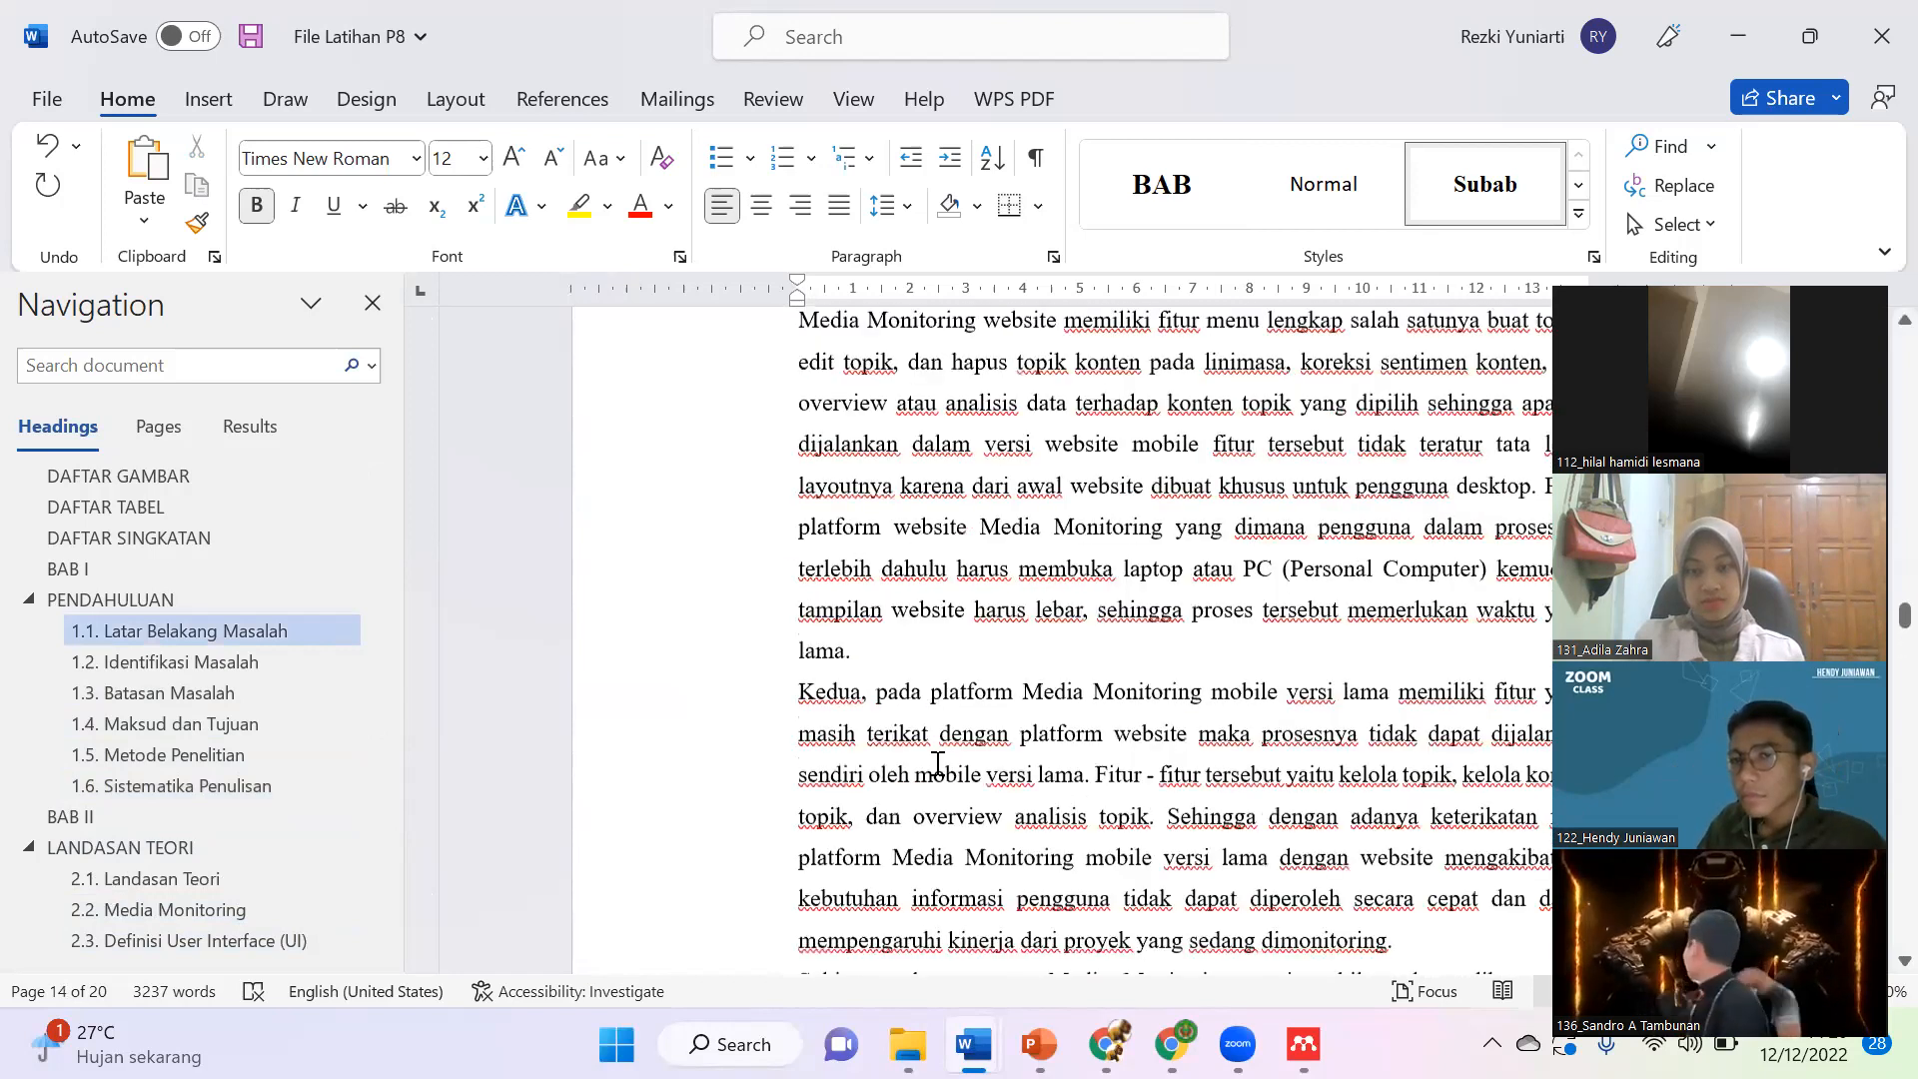
scroll(937, 765, "up", 15)
scroll(971, 657, "up", 12)
scroll(937, 678, "up", 20)
Step: Switch to the Pertemuan 8 presentation in PowerPoint and read slides 11 and 12 on the navigation pane and generating the table of contents
mouse_move(1107, 1044)
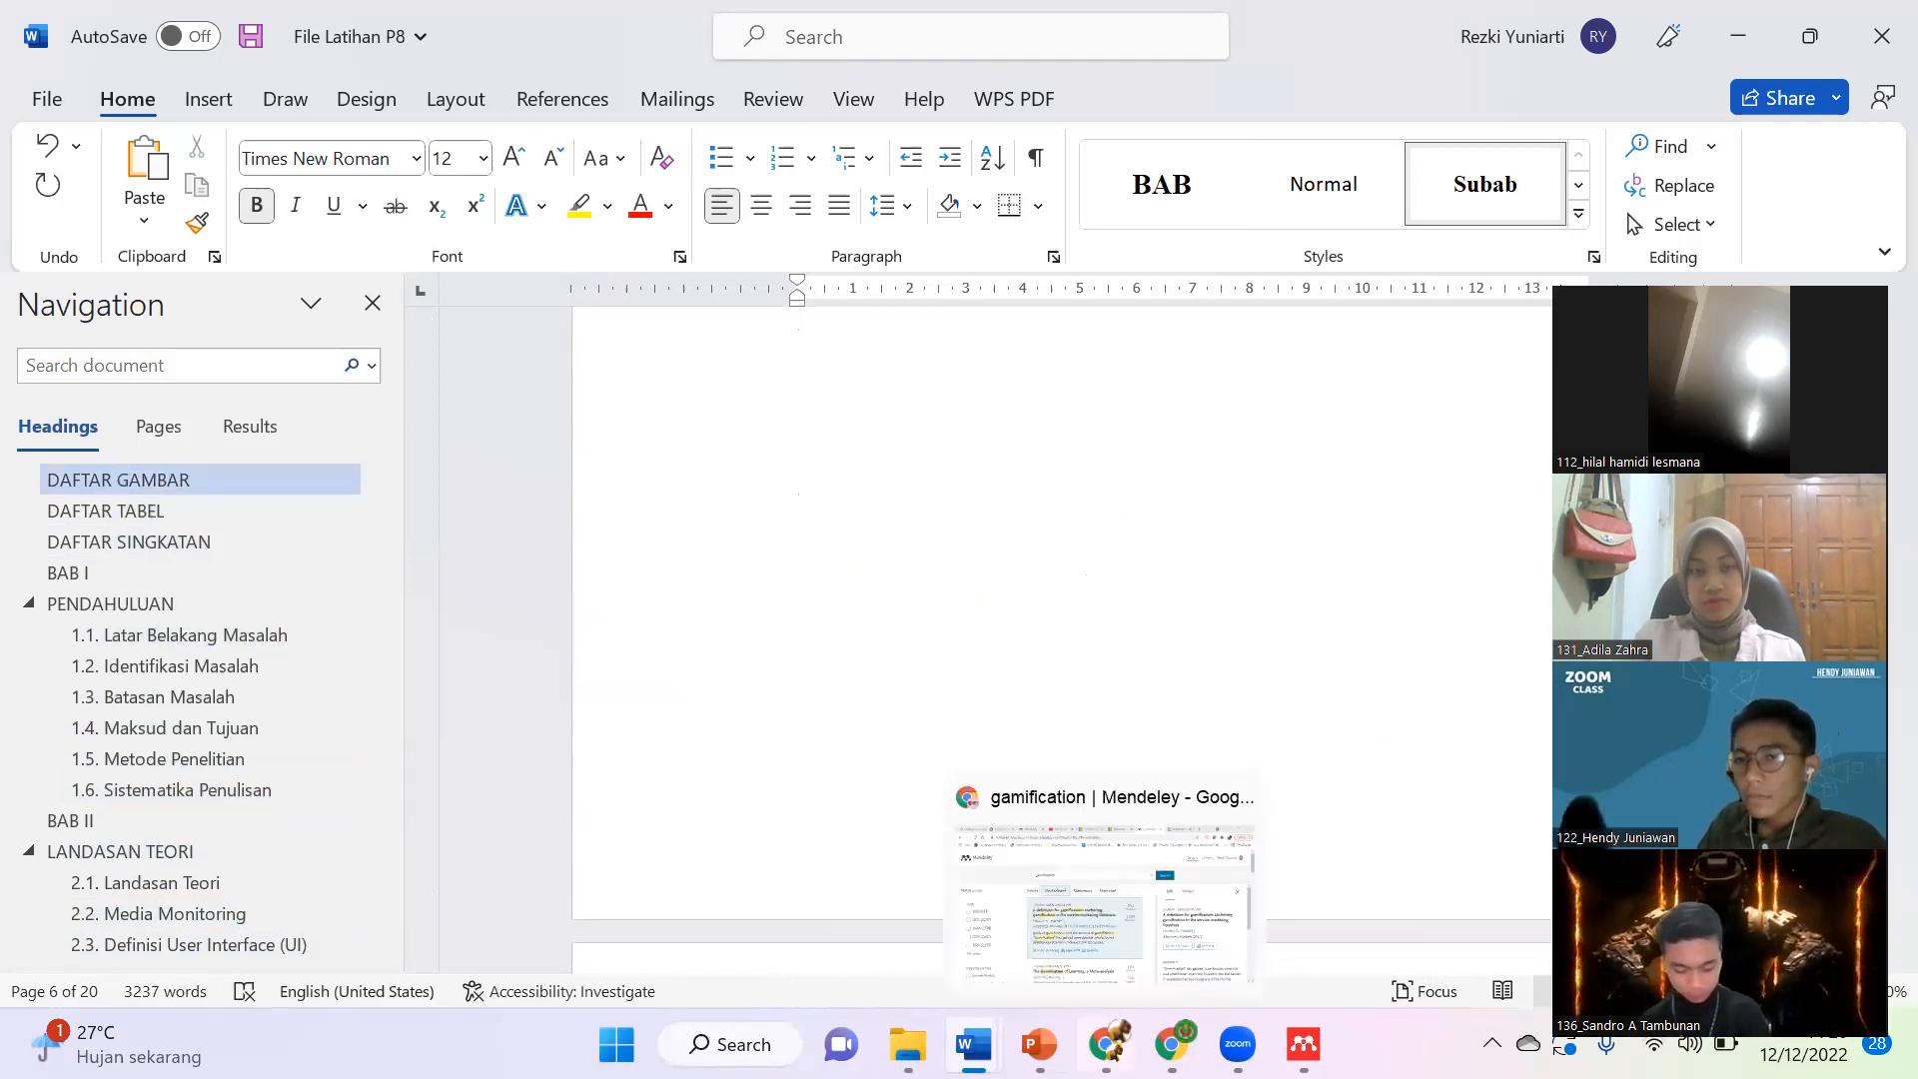
left_click(1039, 1044)
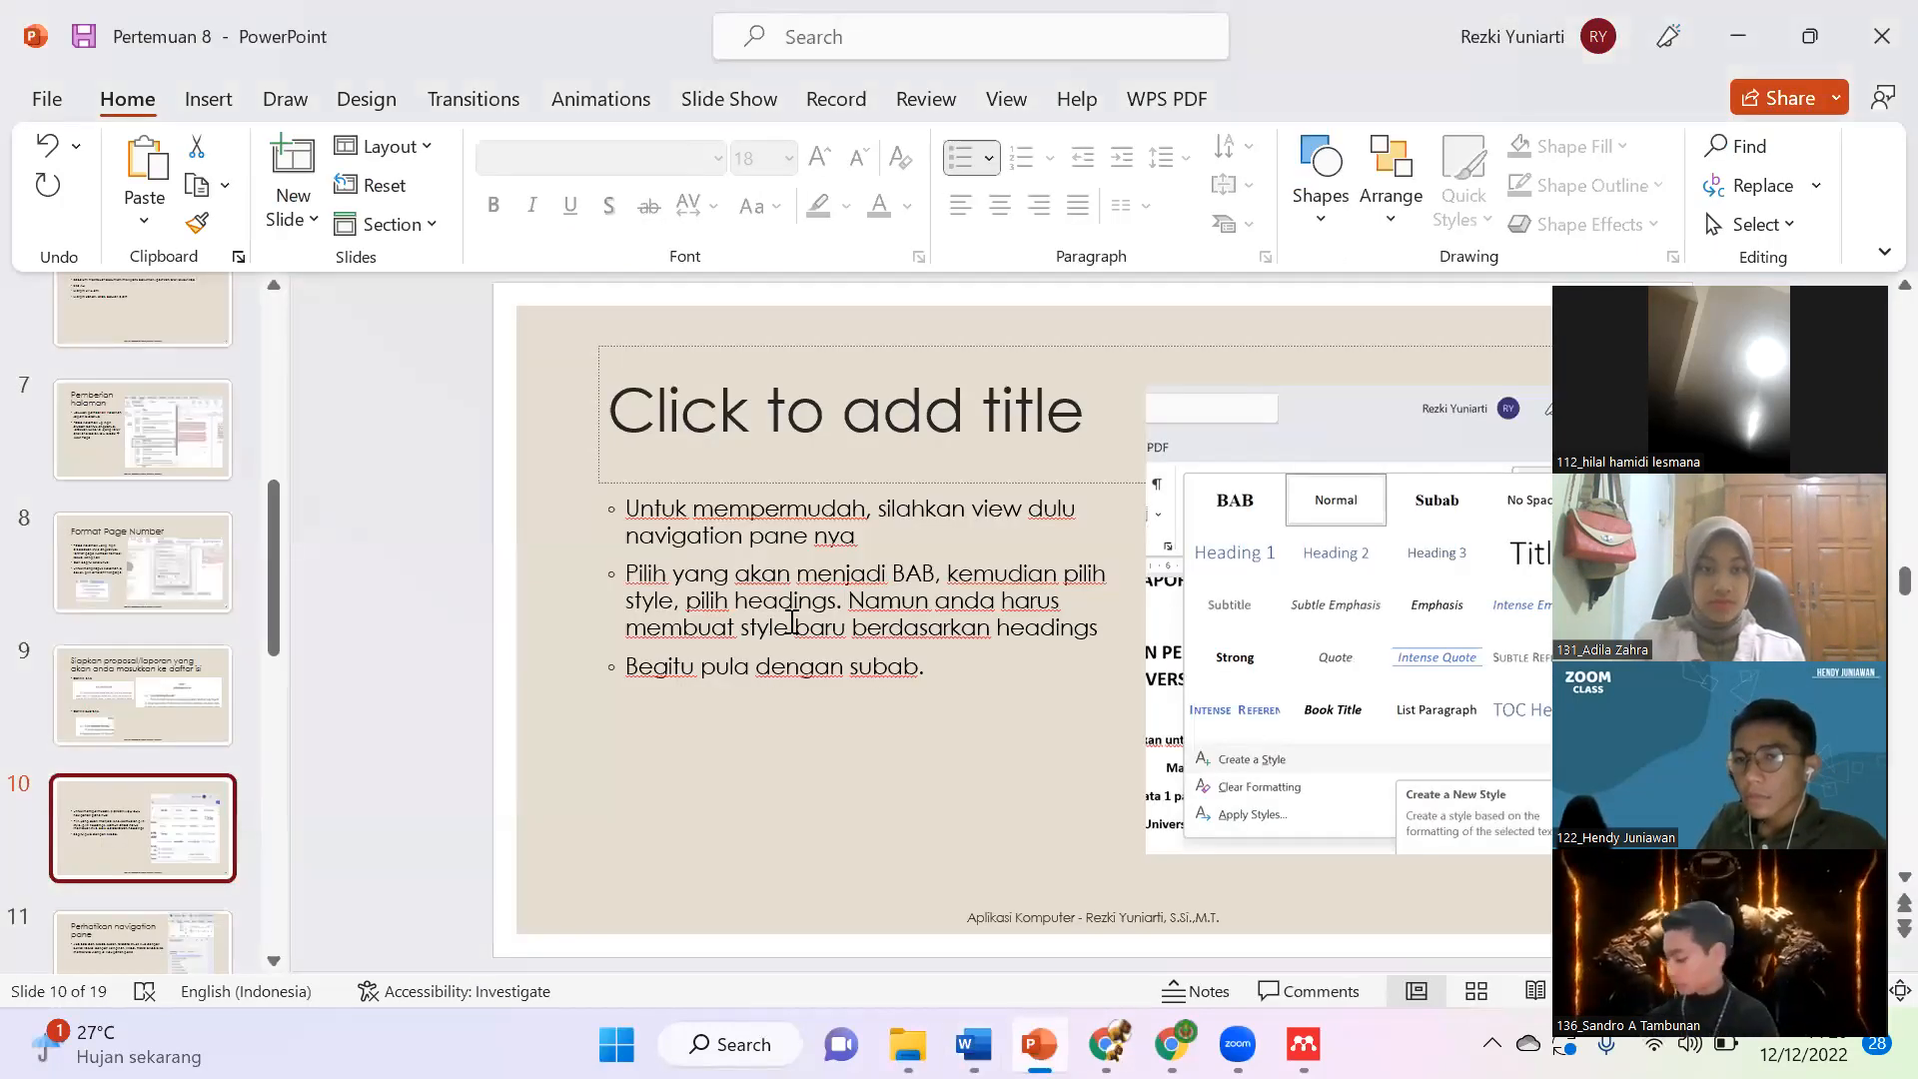
left_click(138, 933)
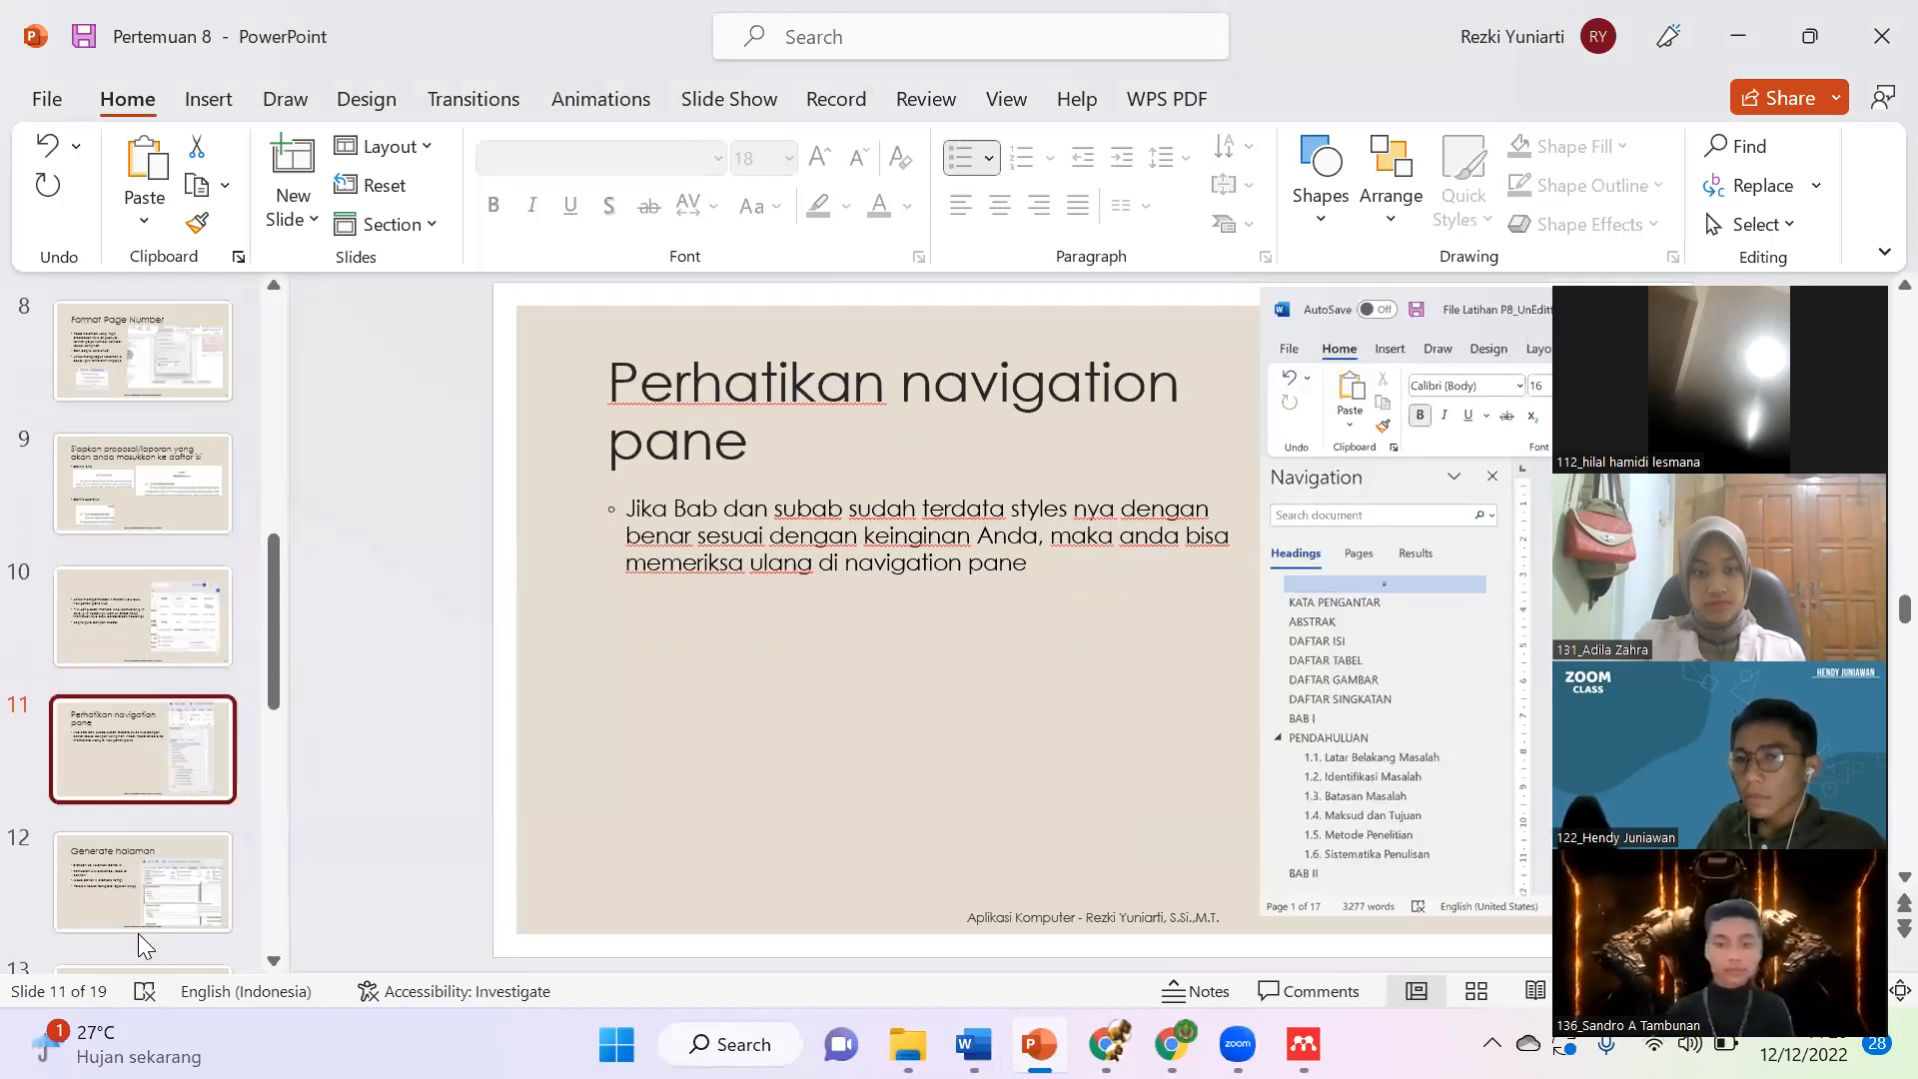
left_click(160, 844)
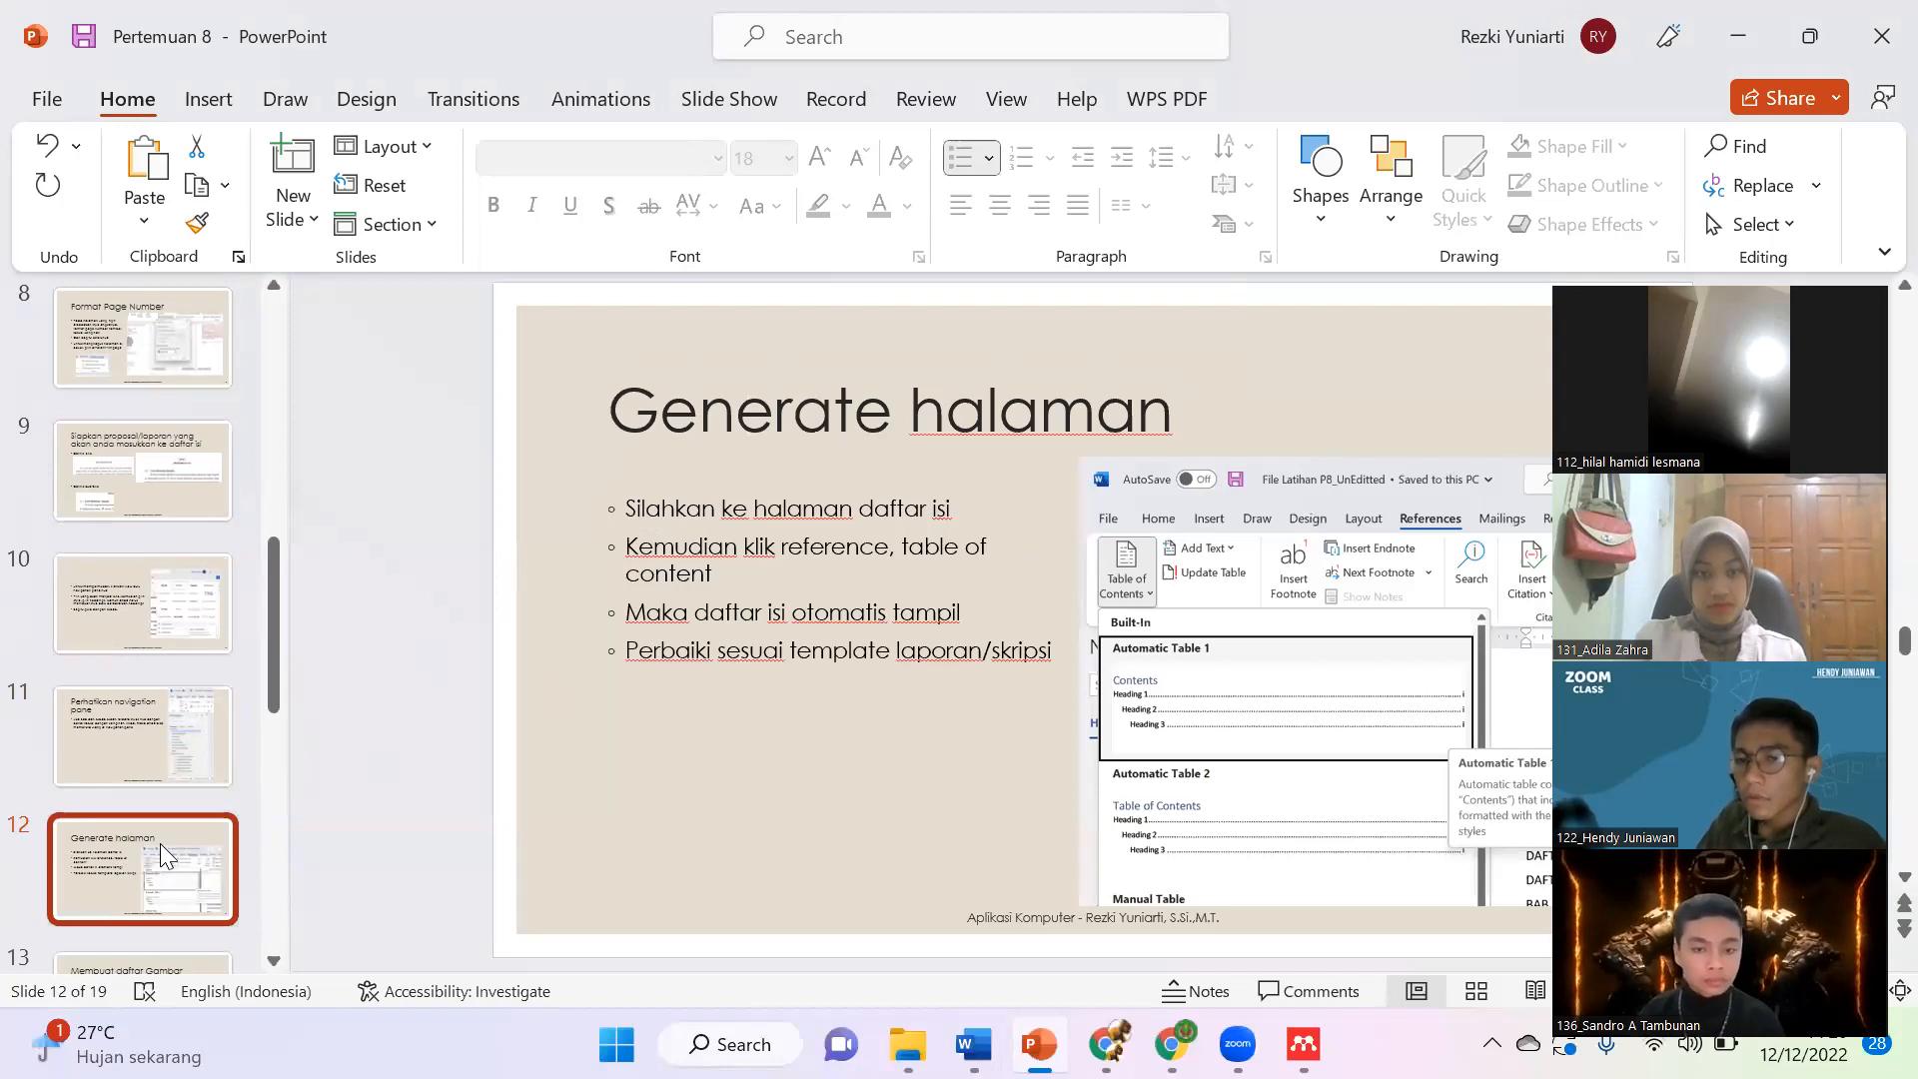
scroll(160, 843, "down", 1)
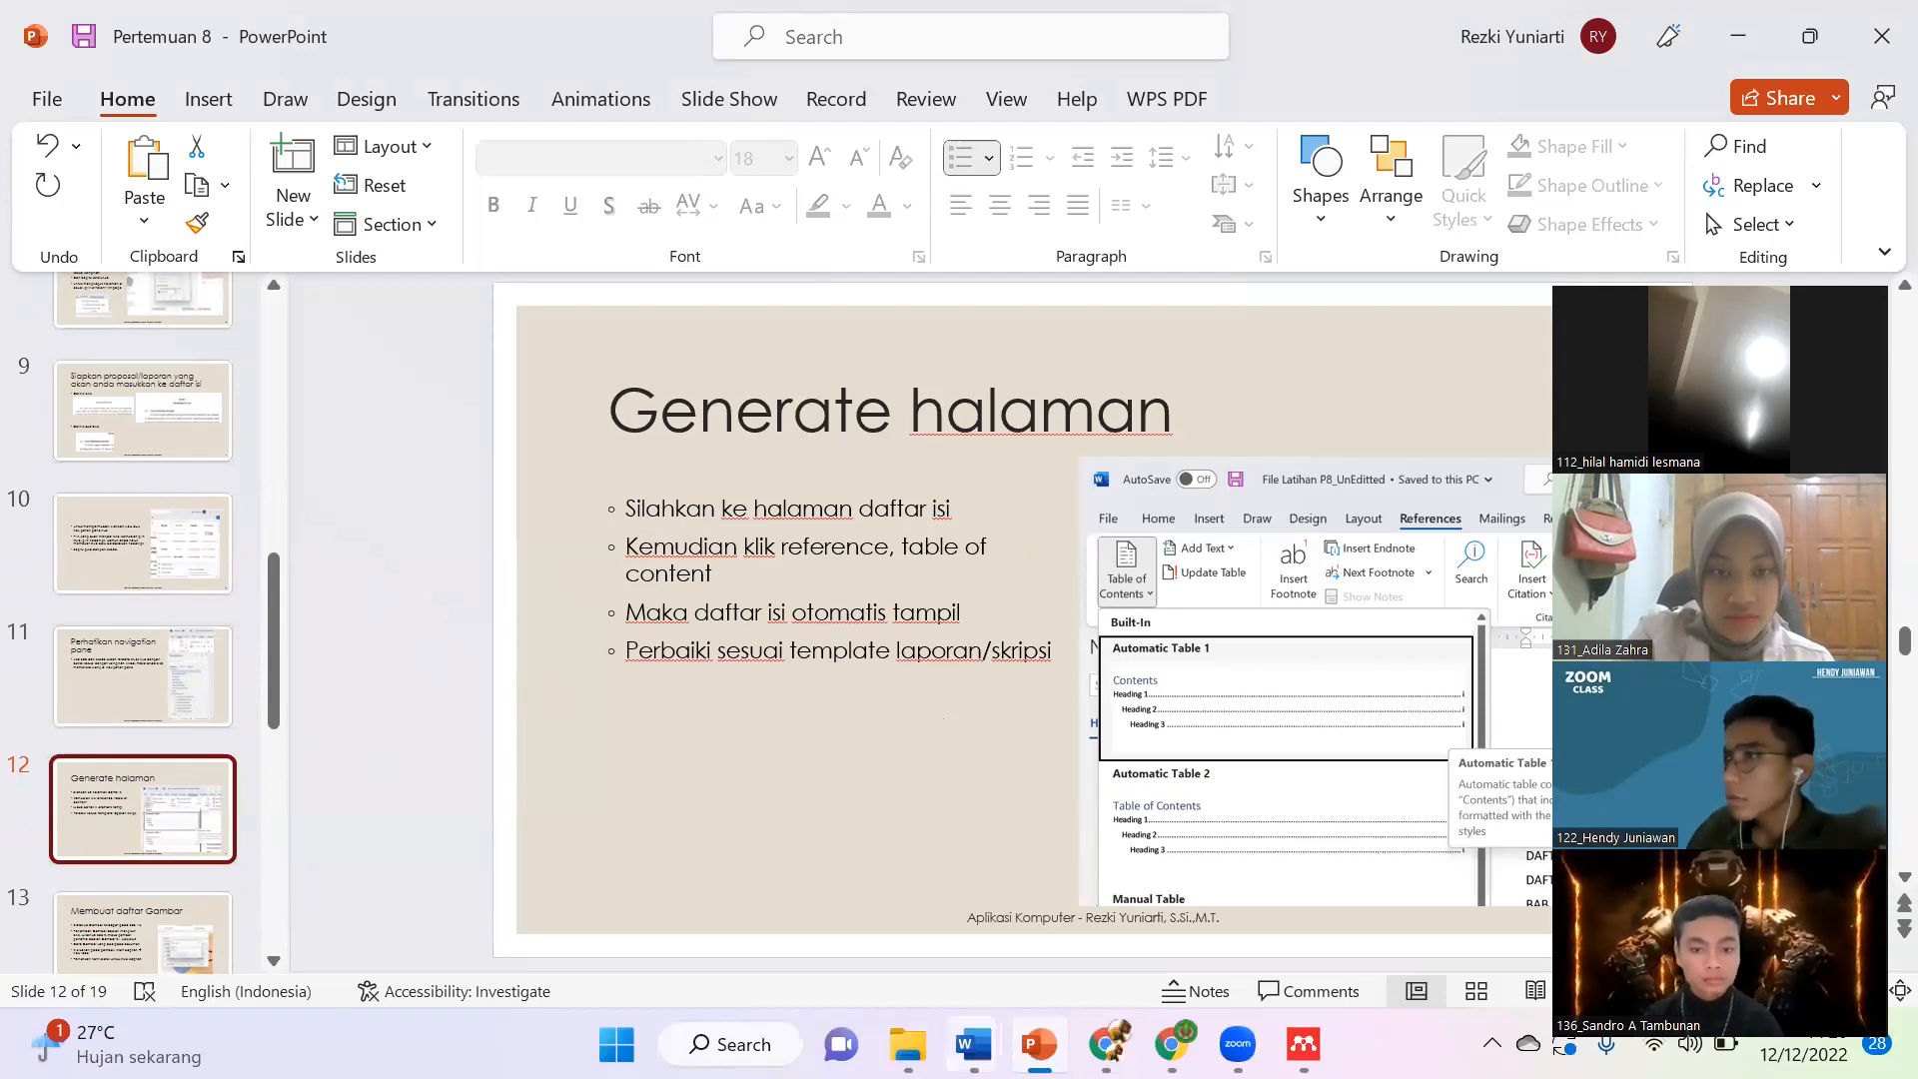
Step: Return to the File Latihan P8 document in Word and save it
left_click(973, 1044)
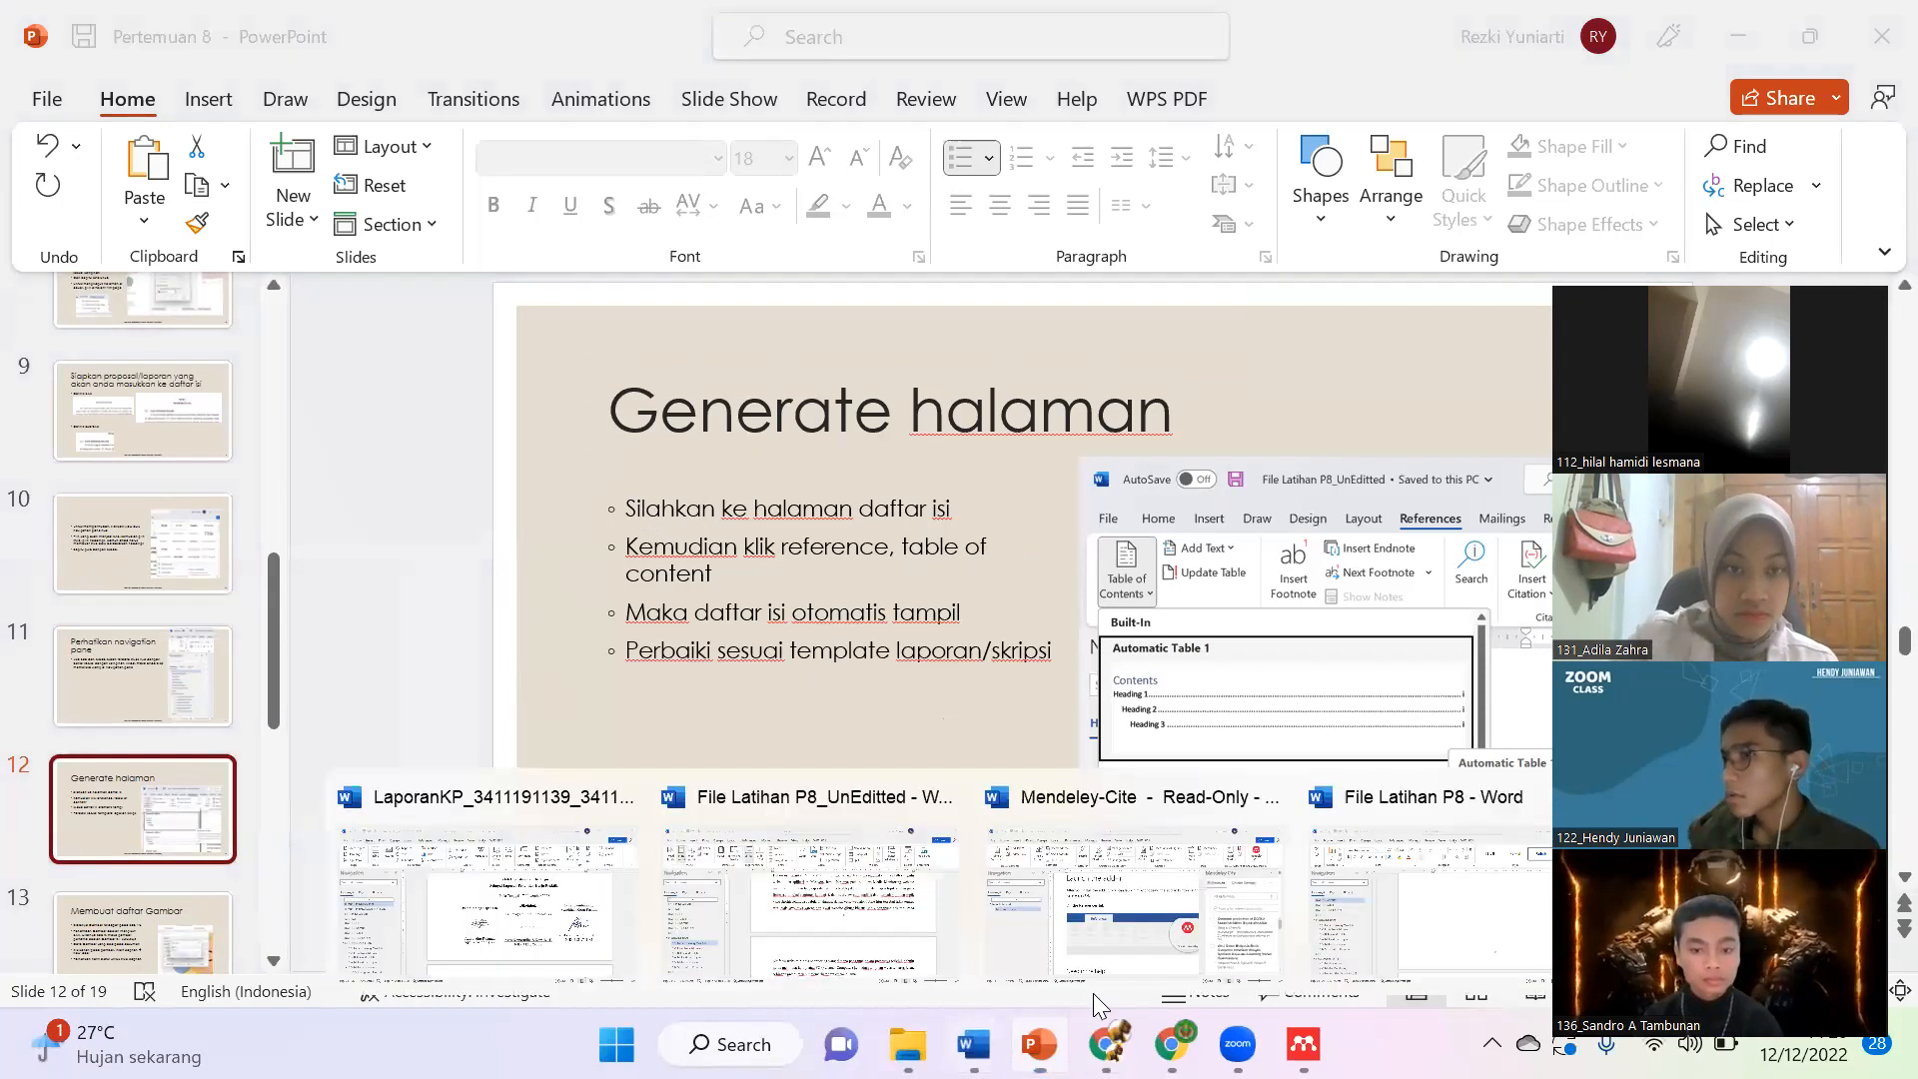
left_click(1389, 881)
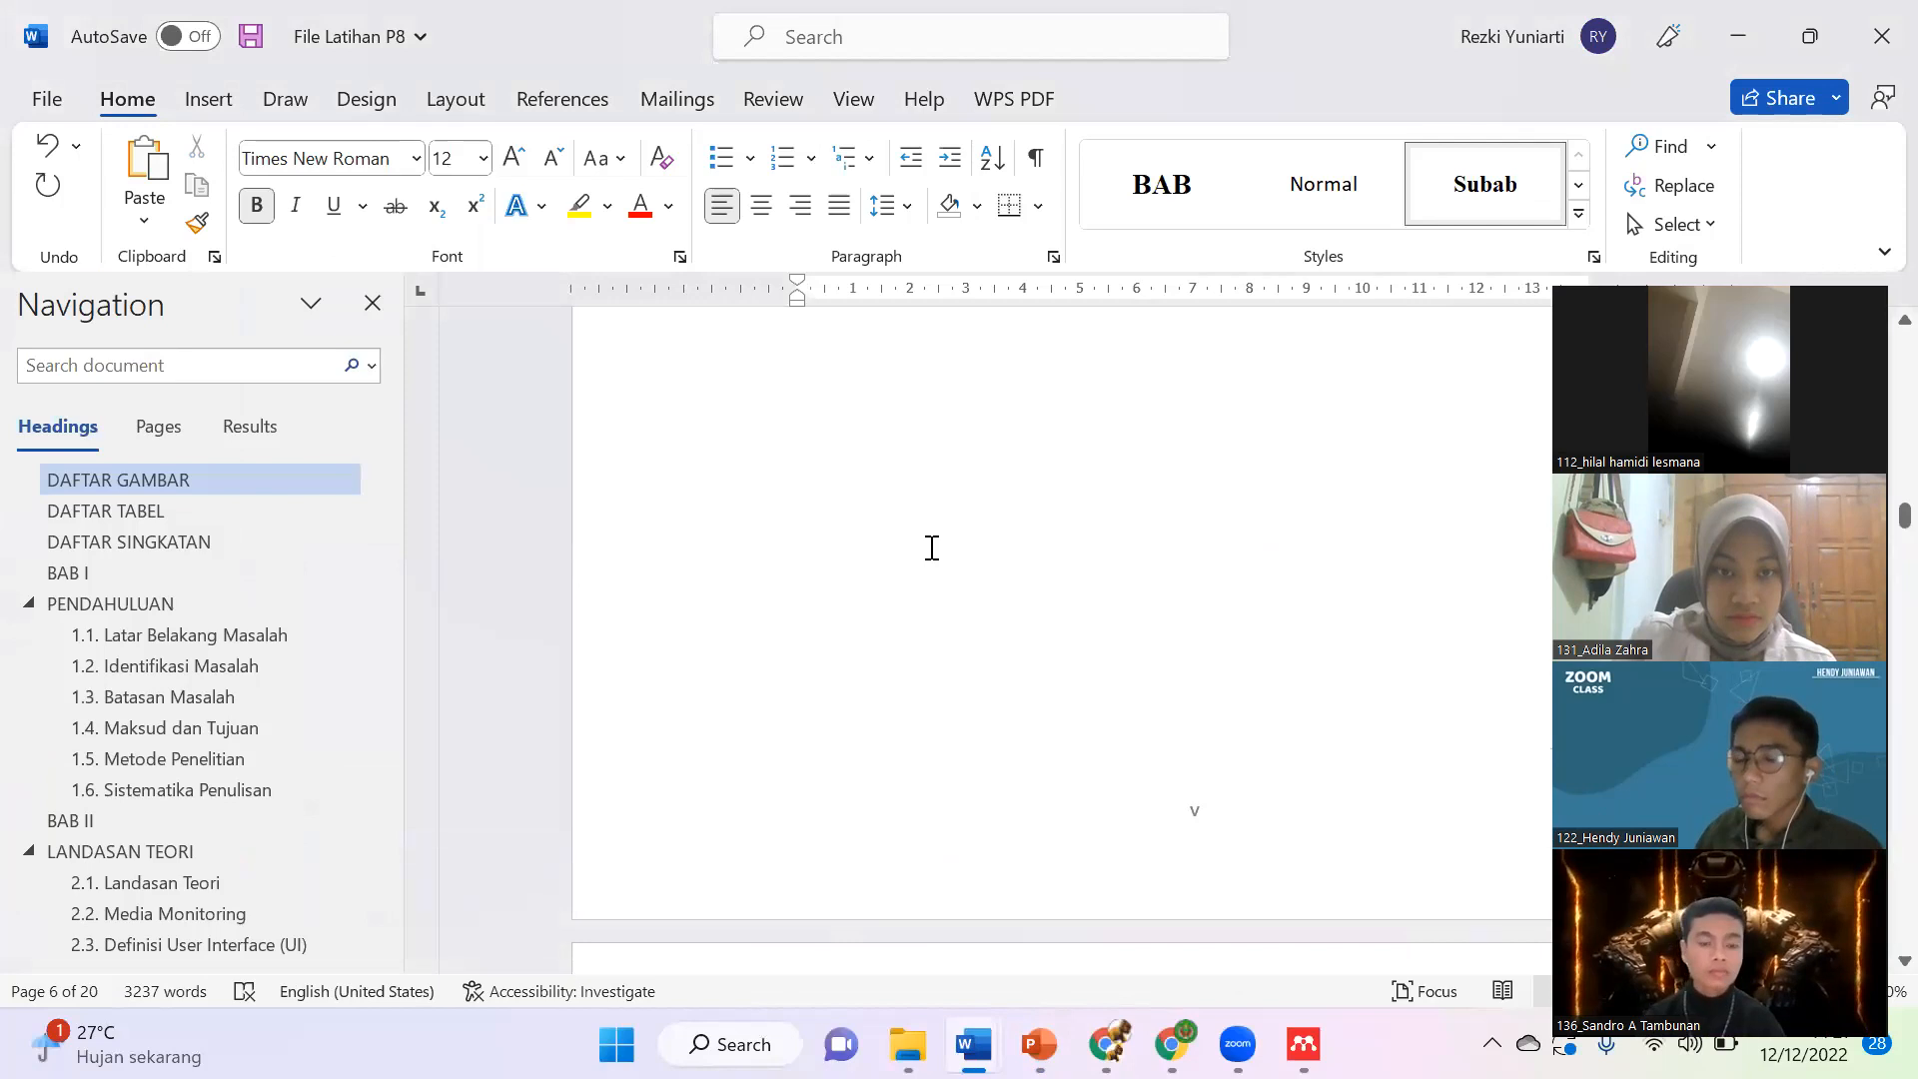
key("ctrl+s")
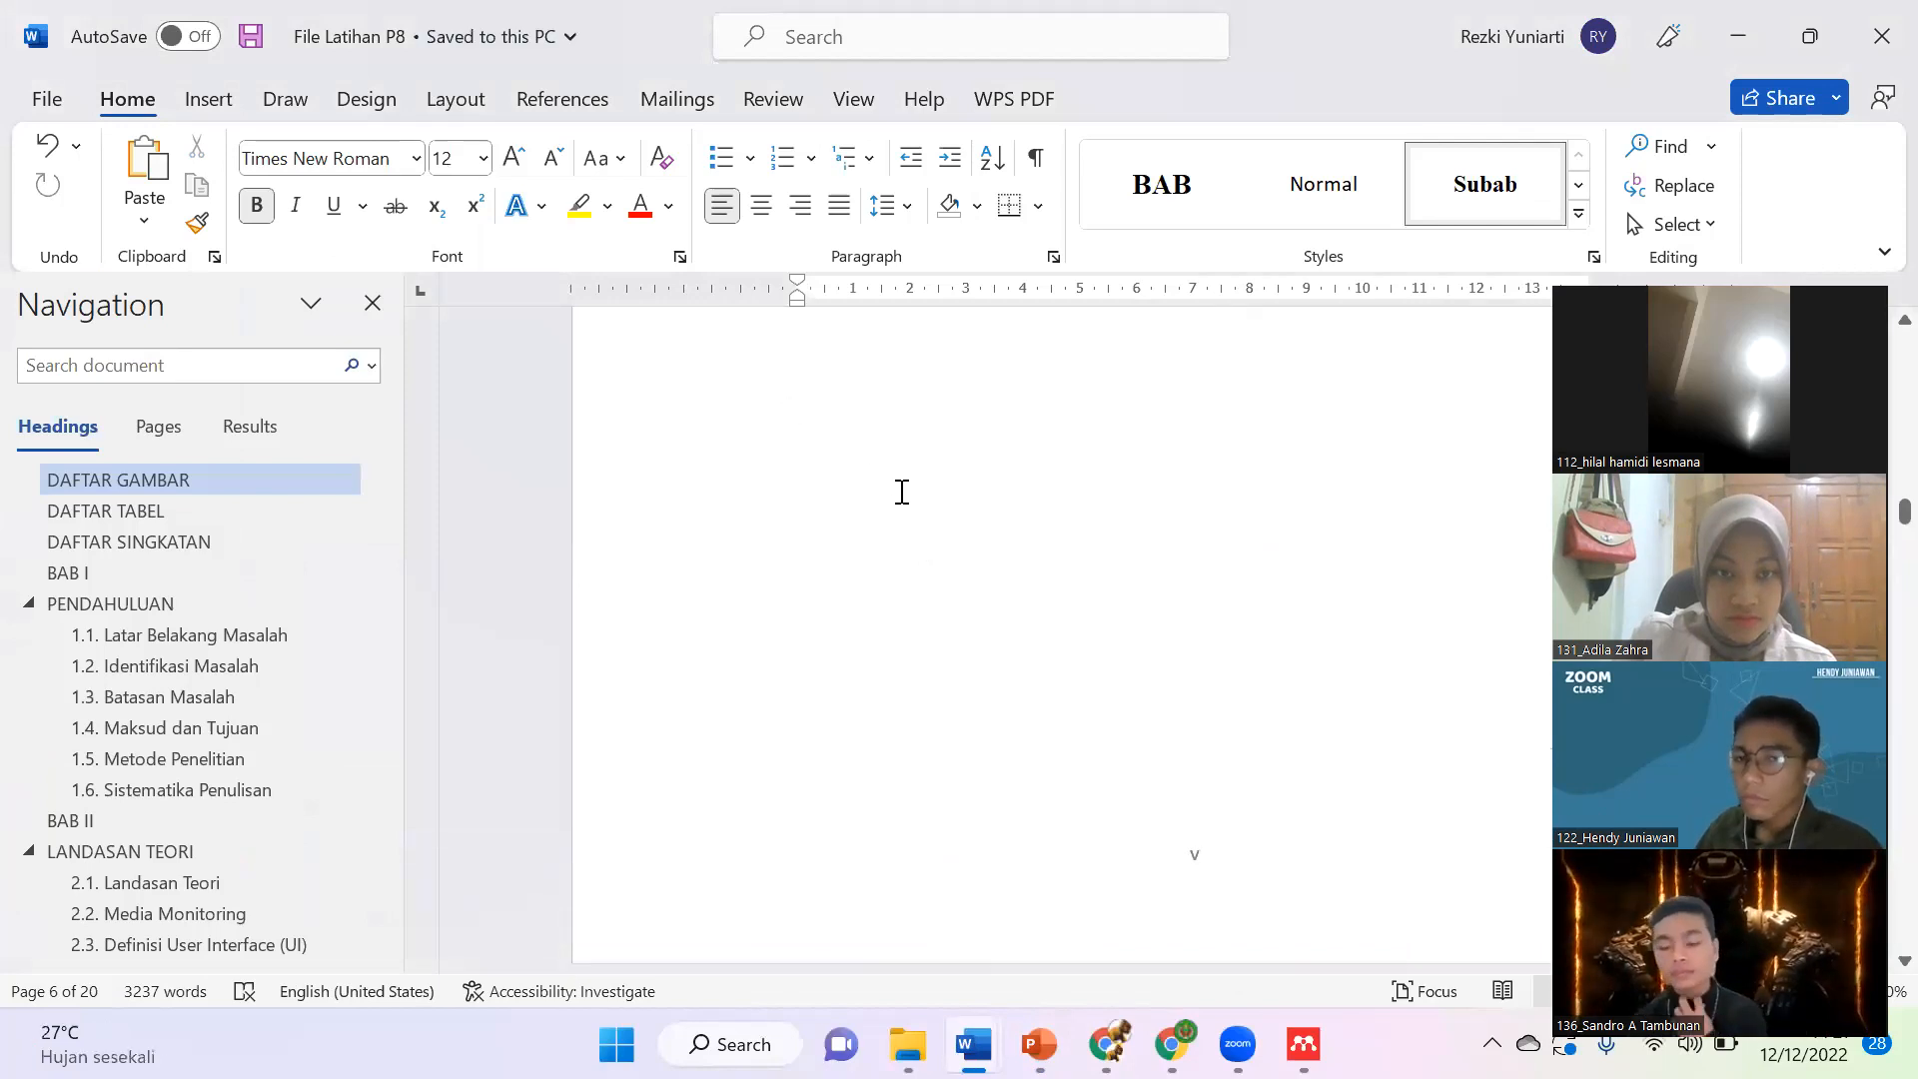
Step: Insert the built-in Automatic Table 1 table of contents on the line below the DAFTAR ISI heading
scroll(902, 489, "down", 5)
scroll(902, 488, "up", 5)
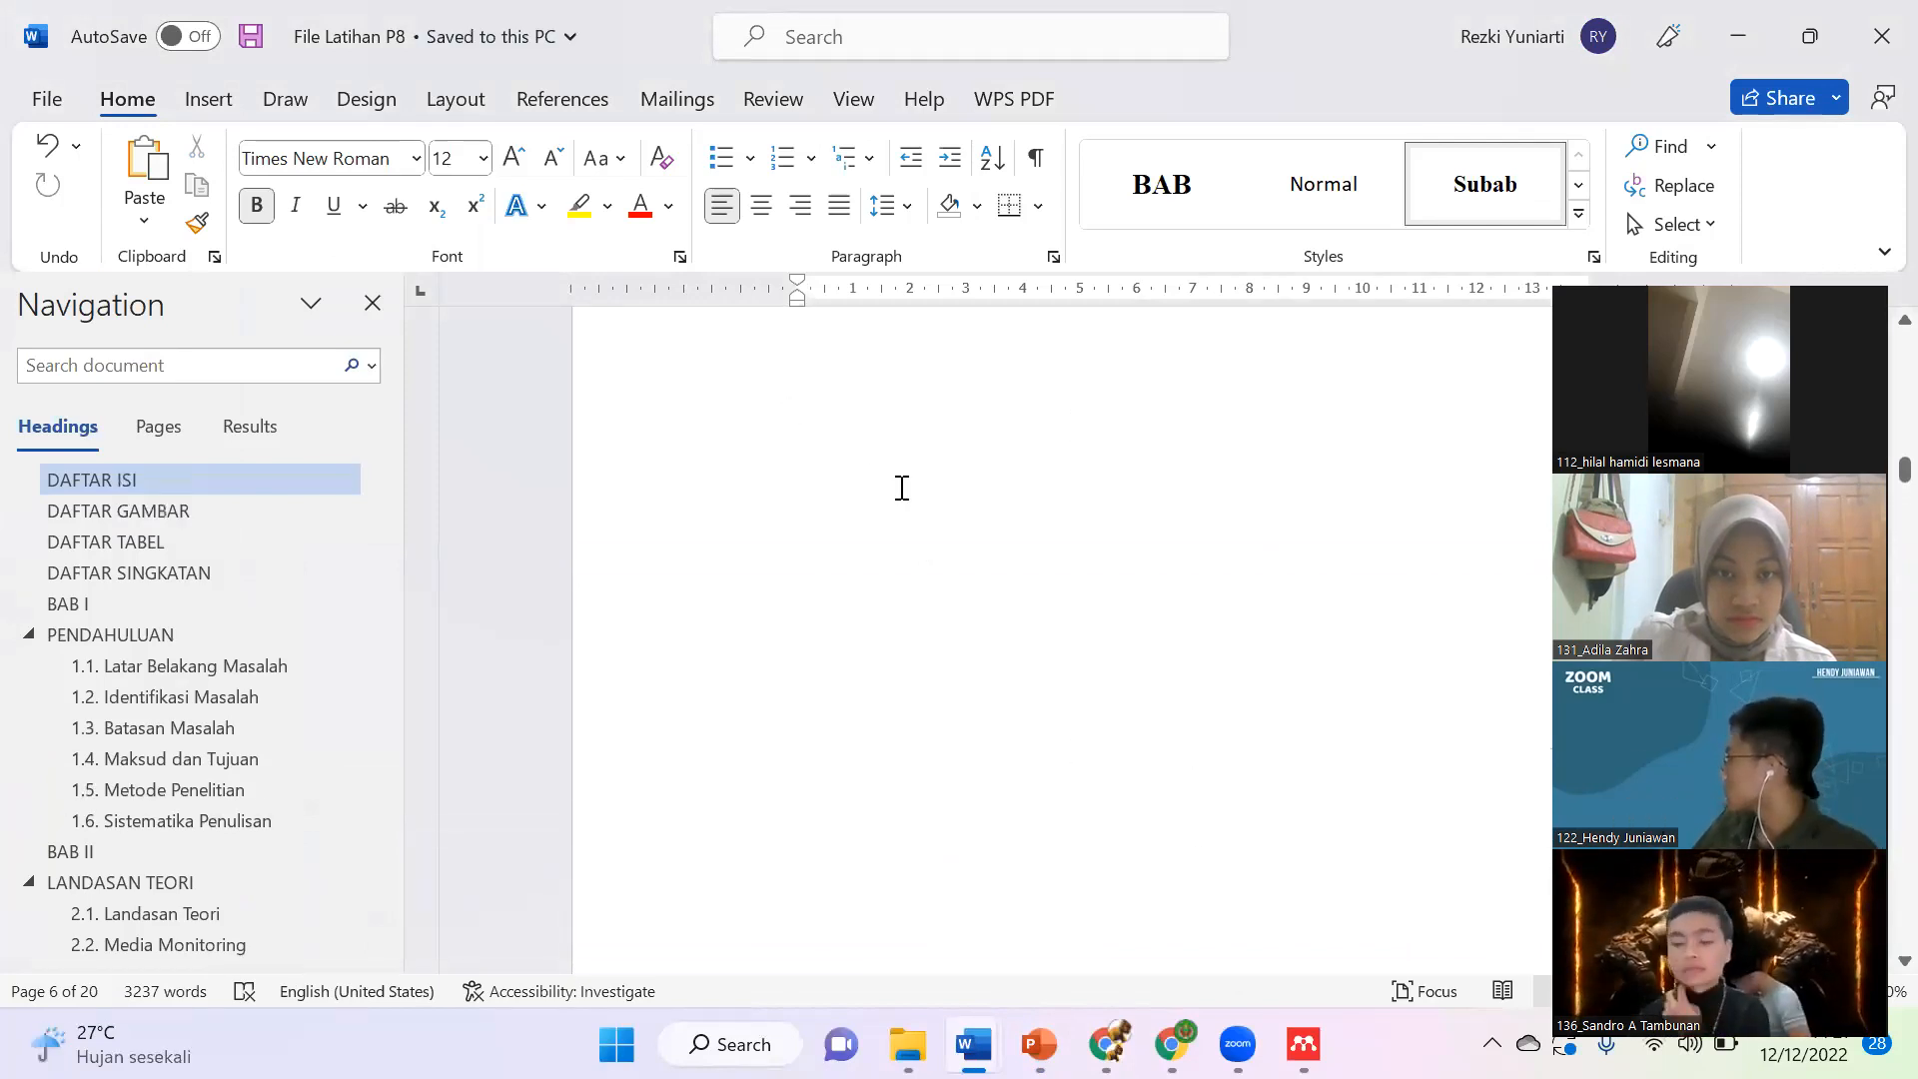
scroll(902, 487, "up", 3)
left_click(1130, 689)
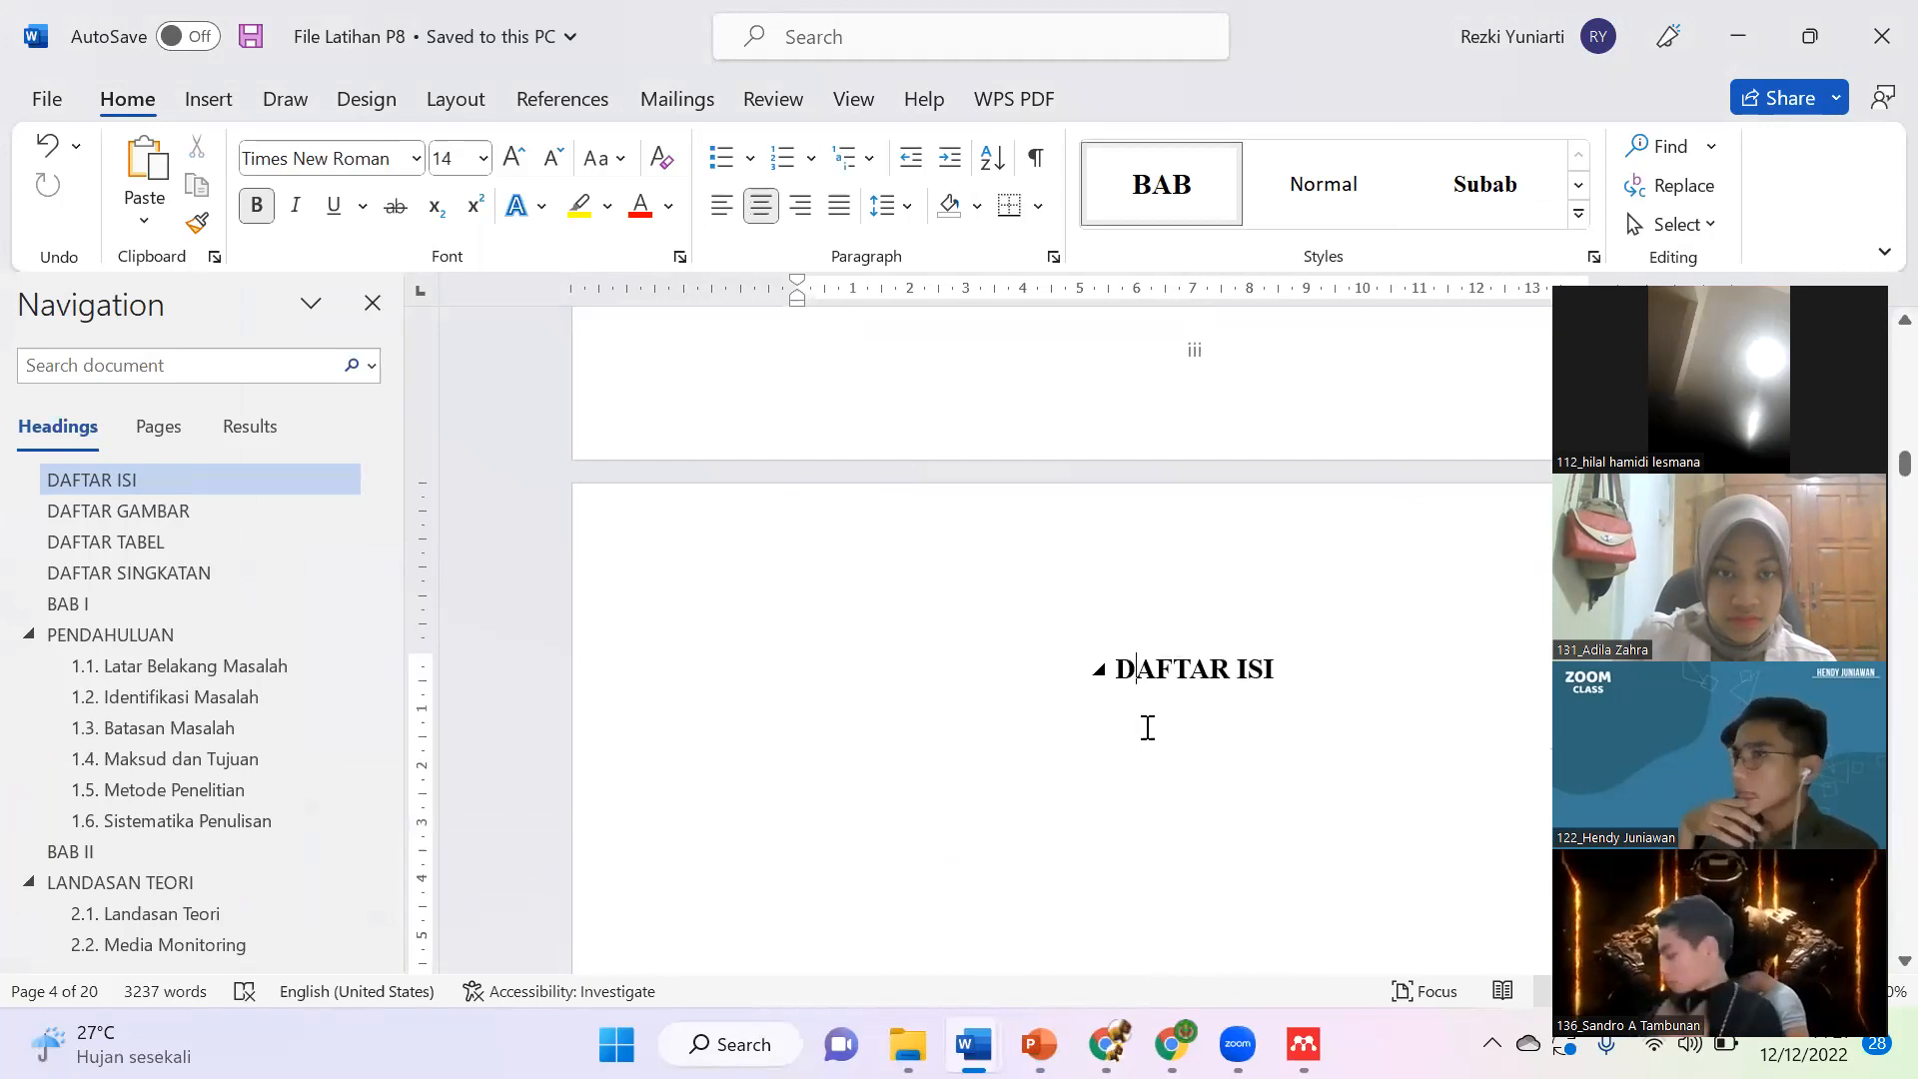
left_click(1234, 744)
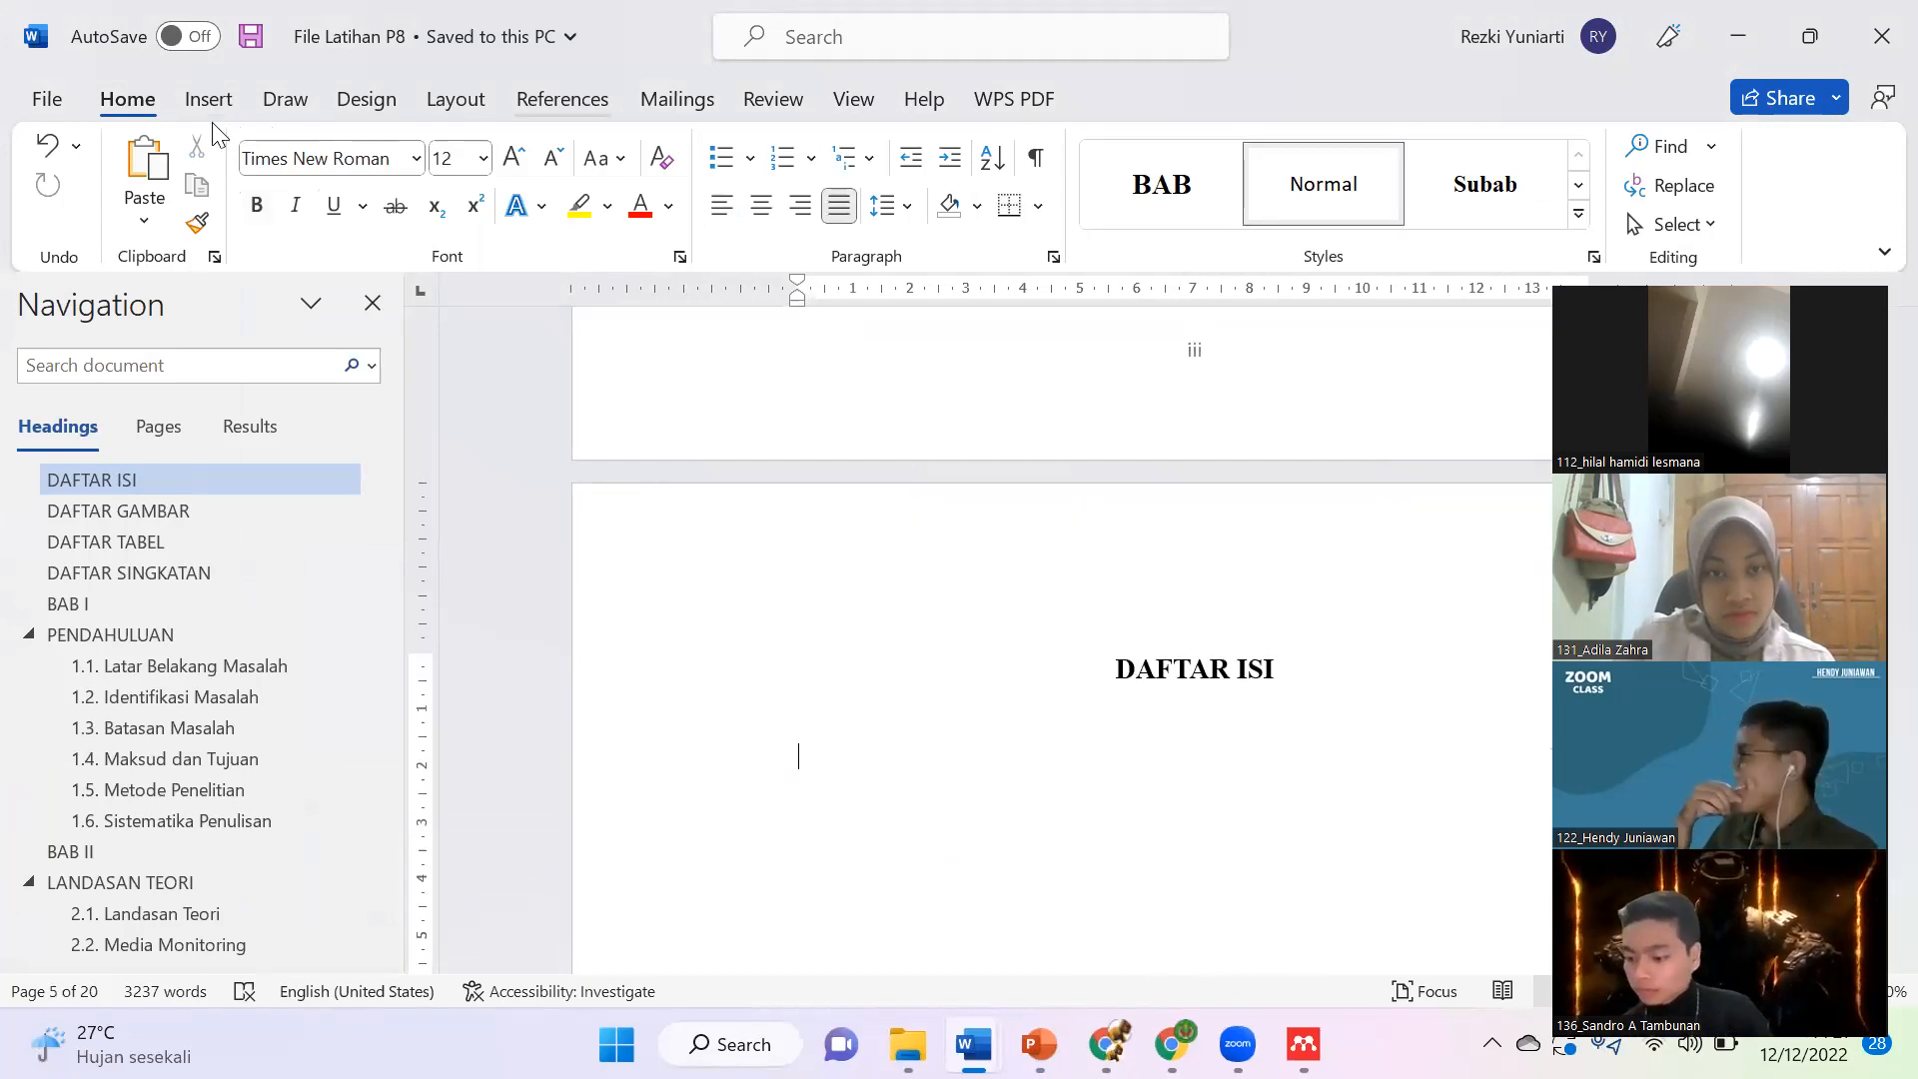
left_click(563, 100)
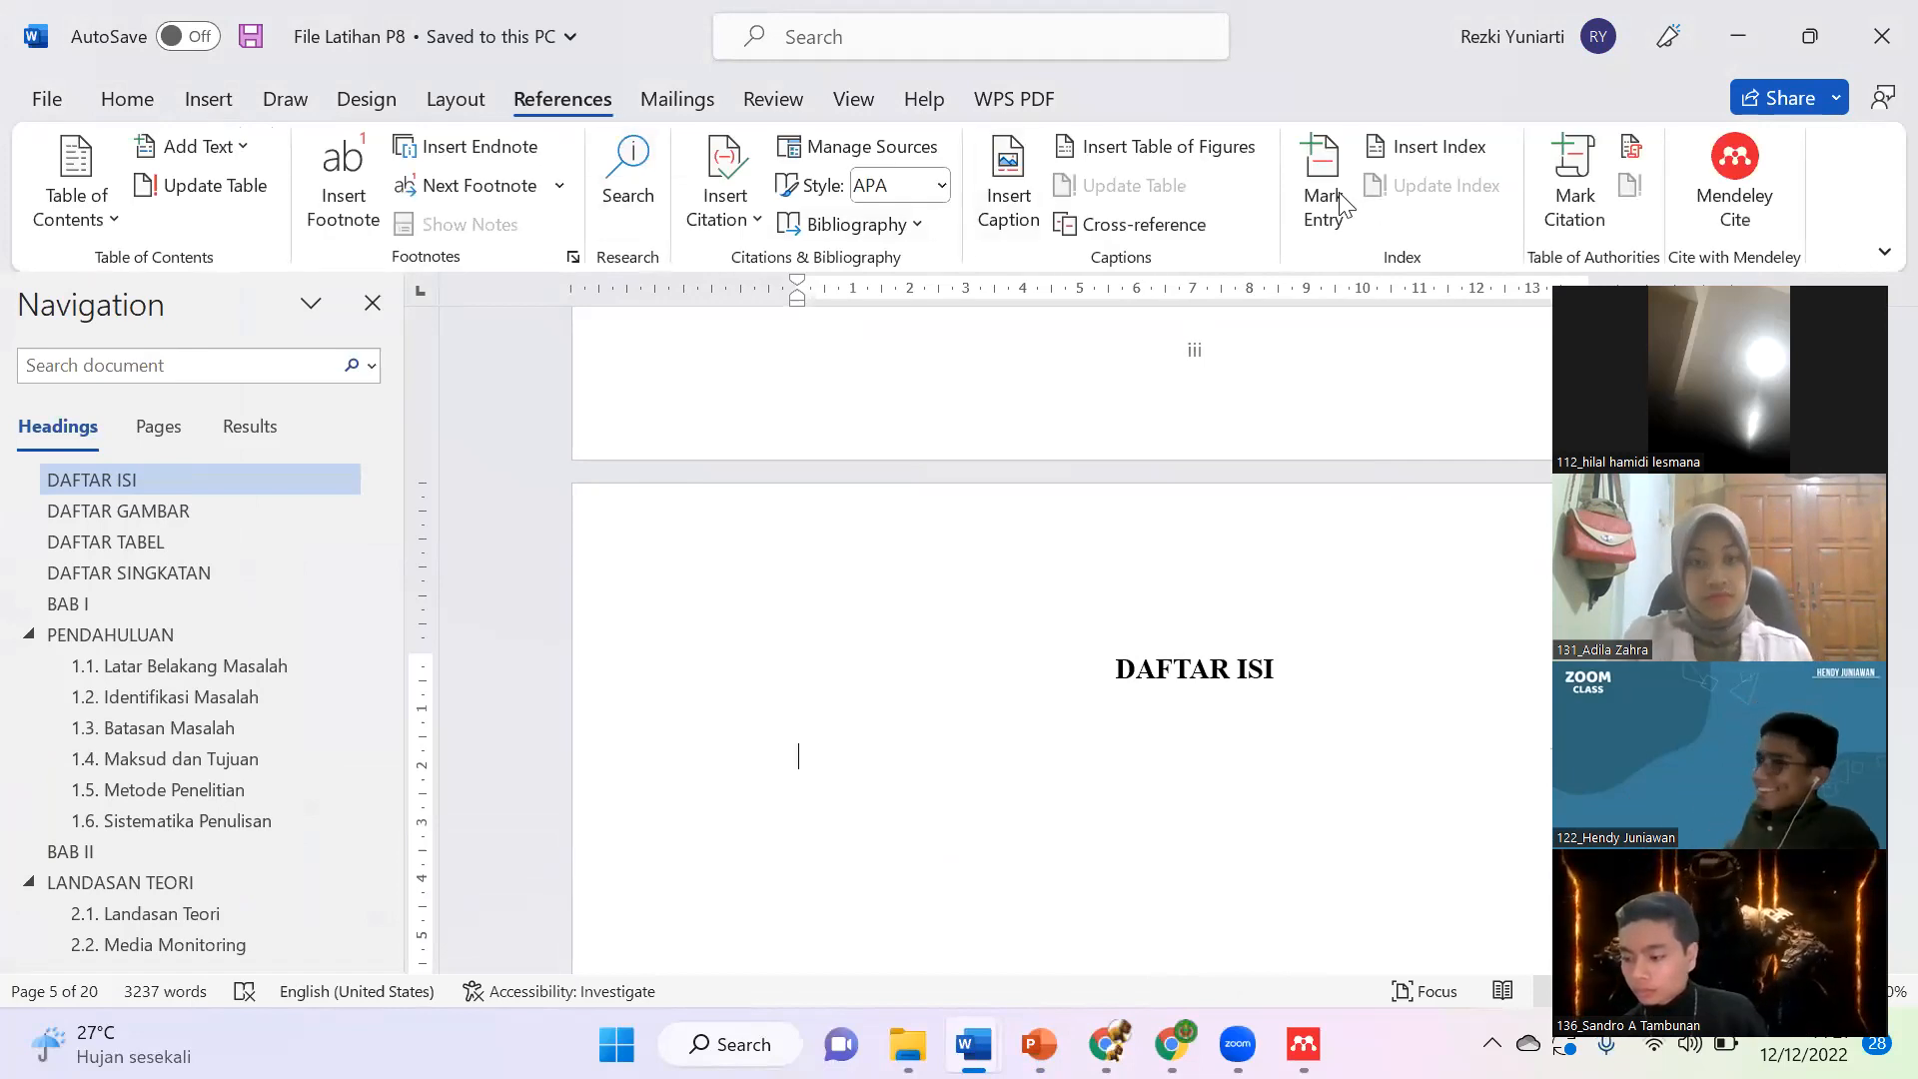
left_click(118, 225)
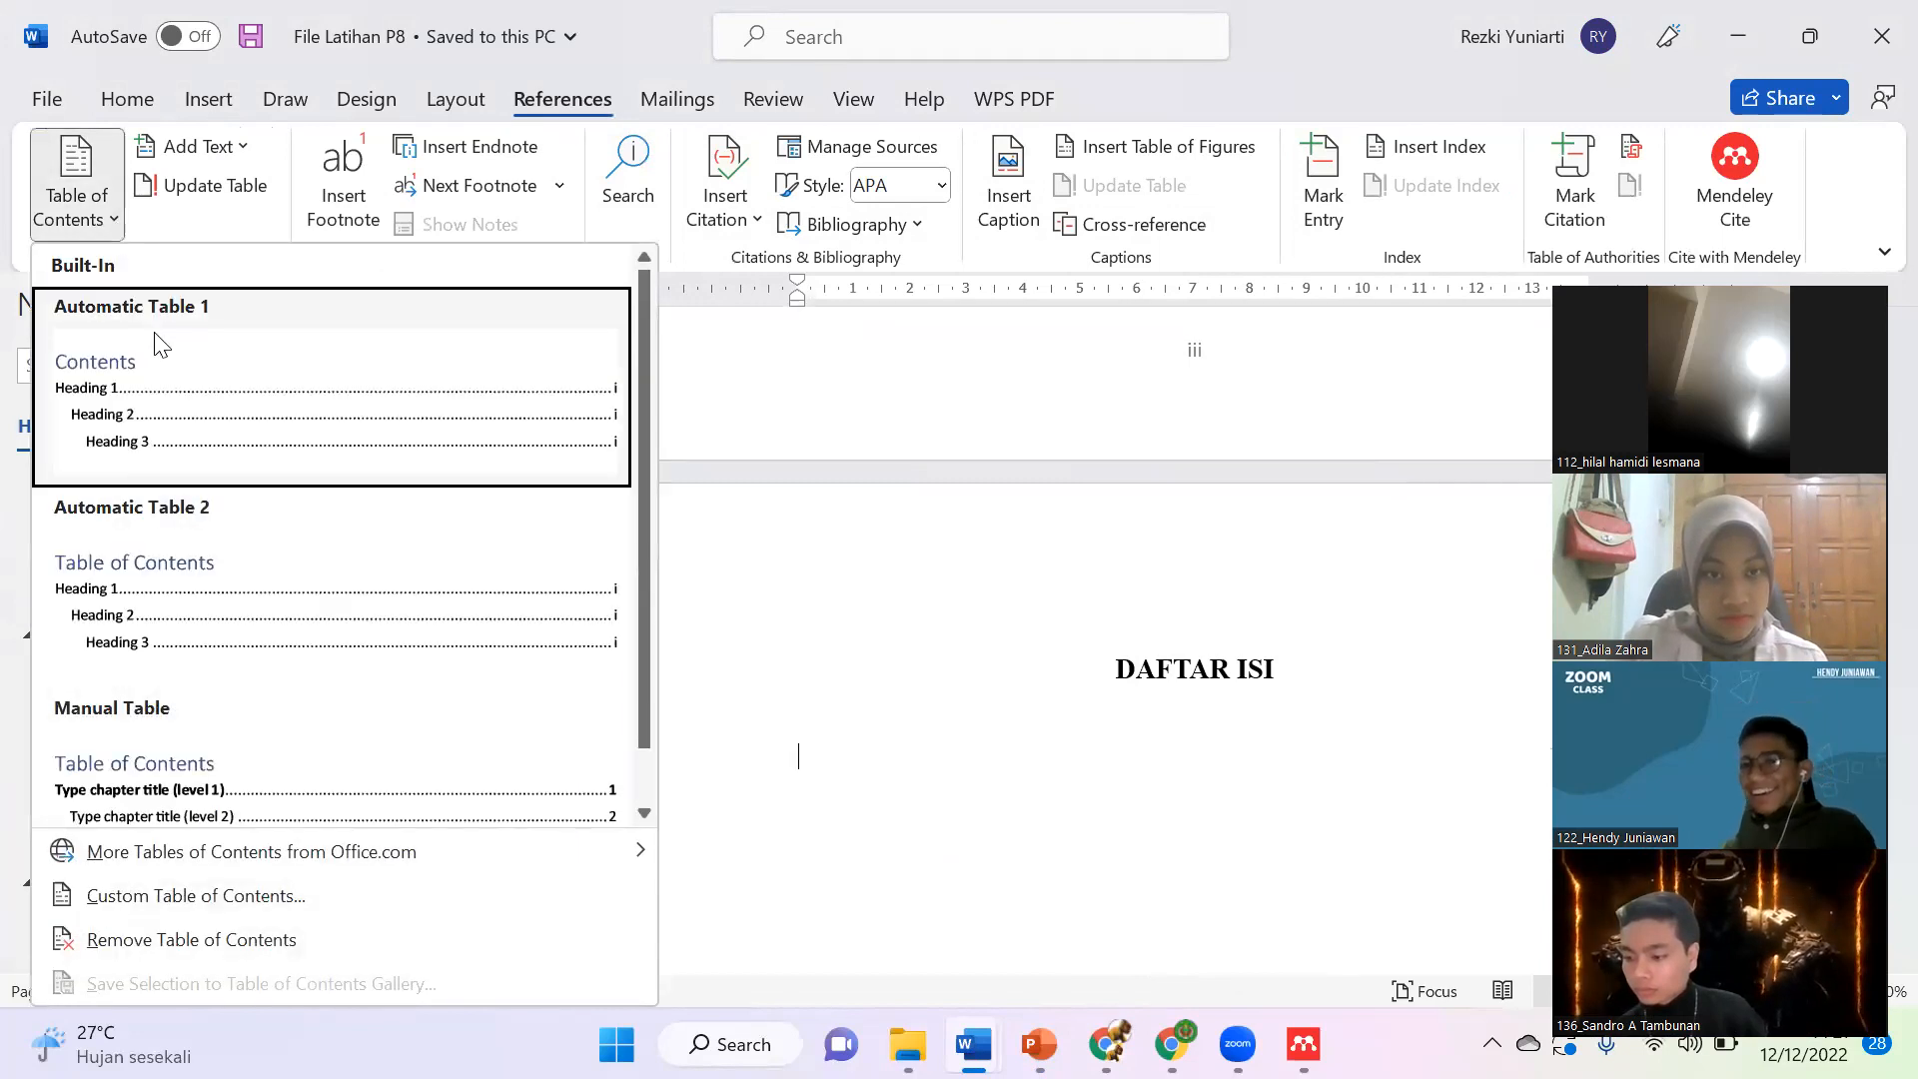
left_click(561, 370)
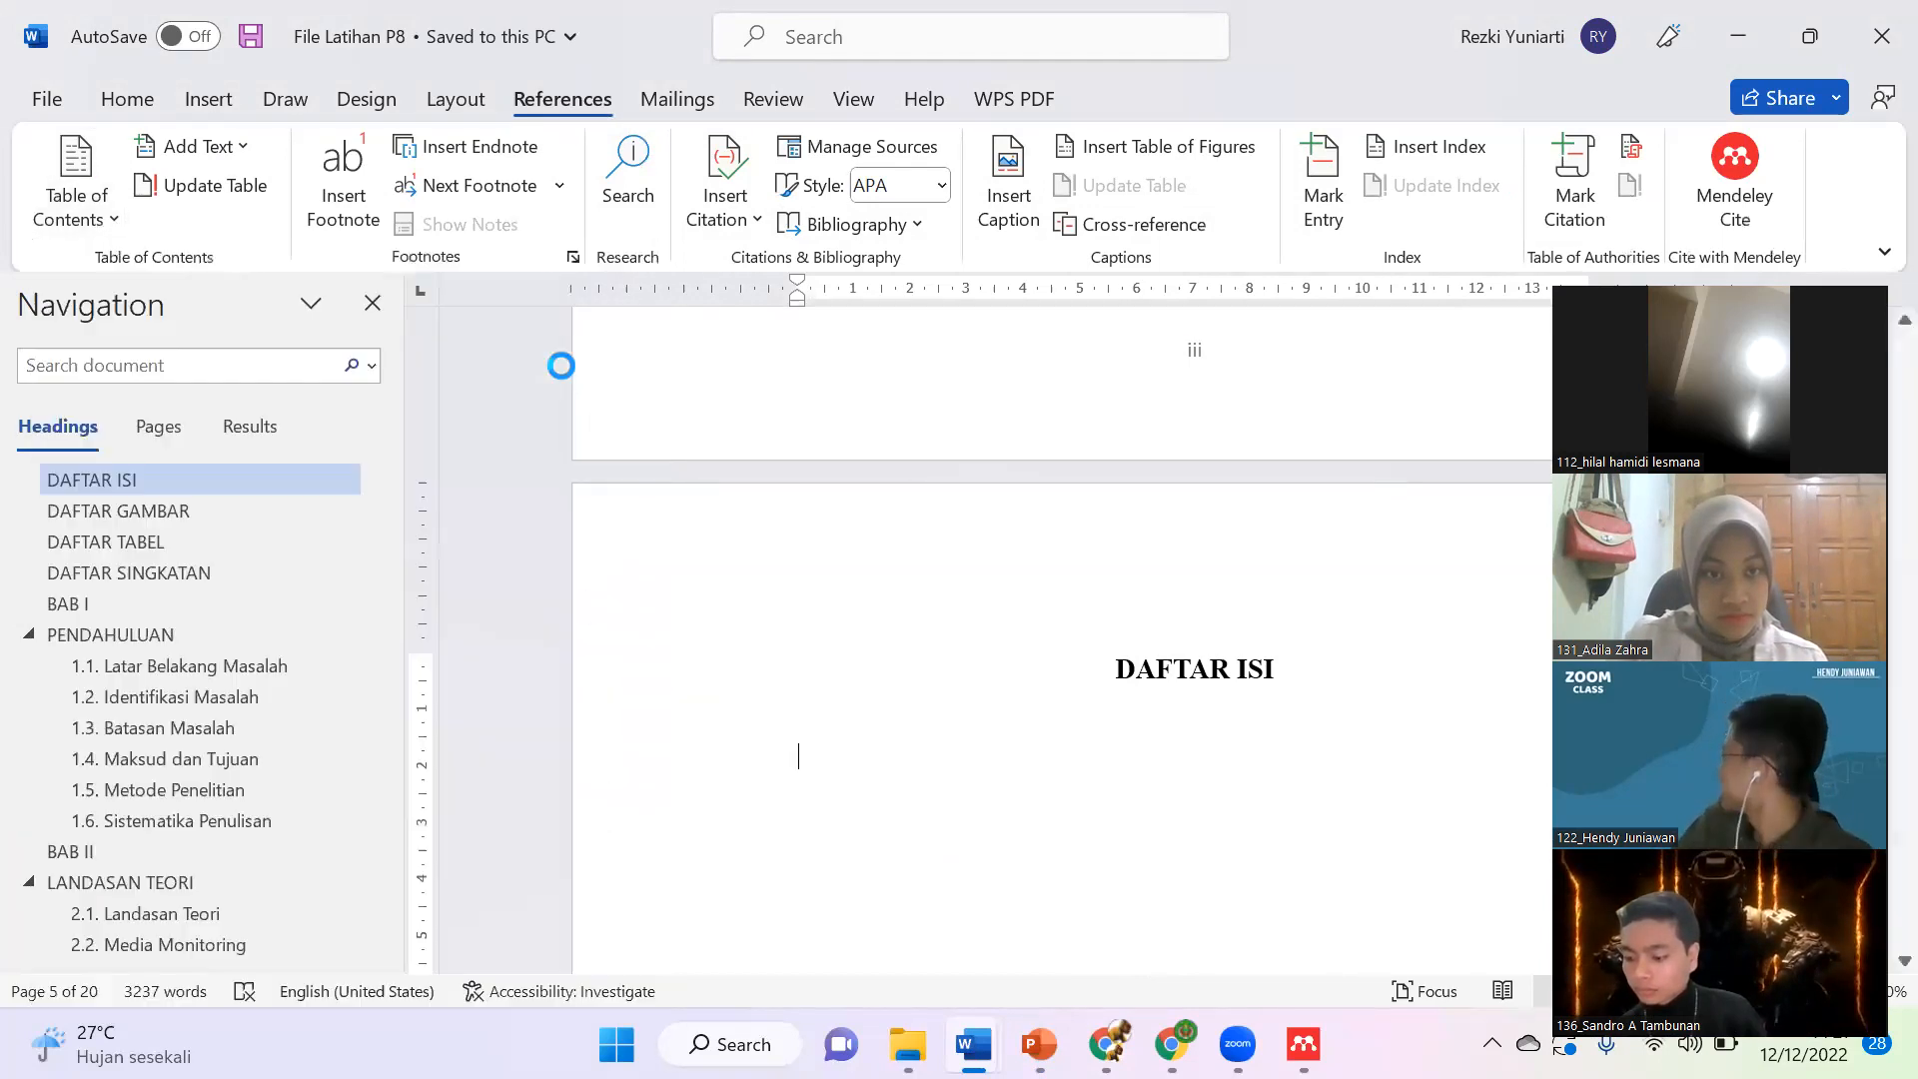
Step: Delete the "Contents" title text above the table of contents entries, keeping its line blank
scroll(957, 523, "up", 10)
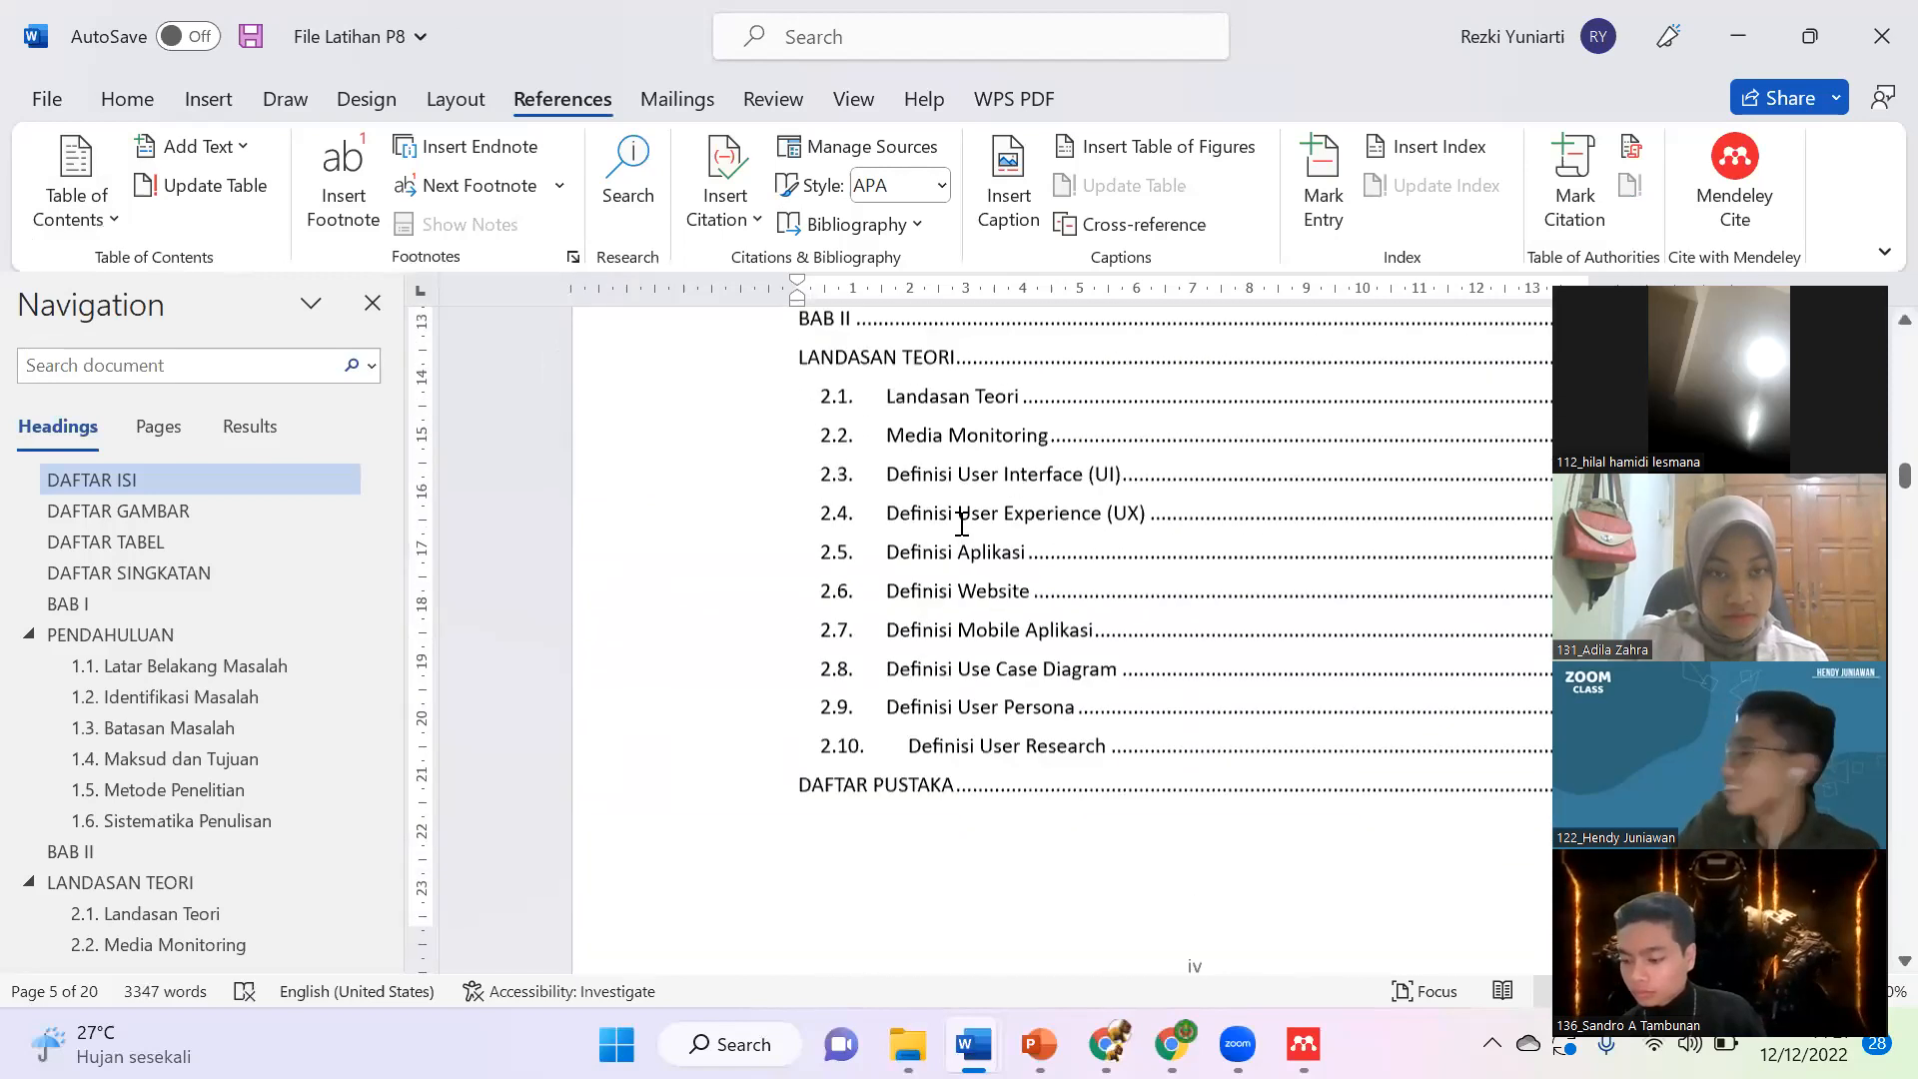
scroll(961, 524, "up", 4)
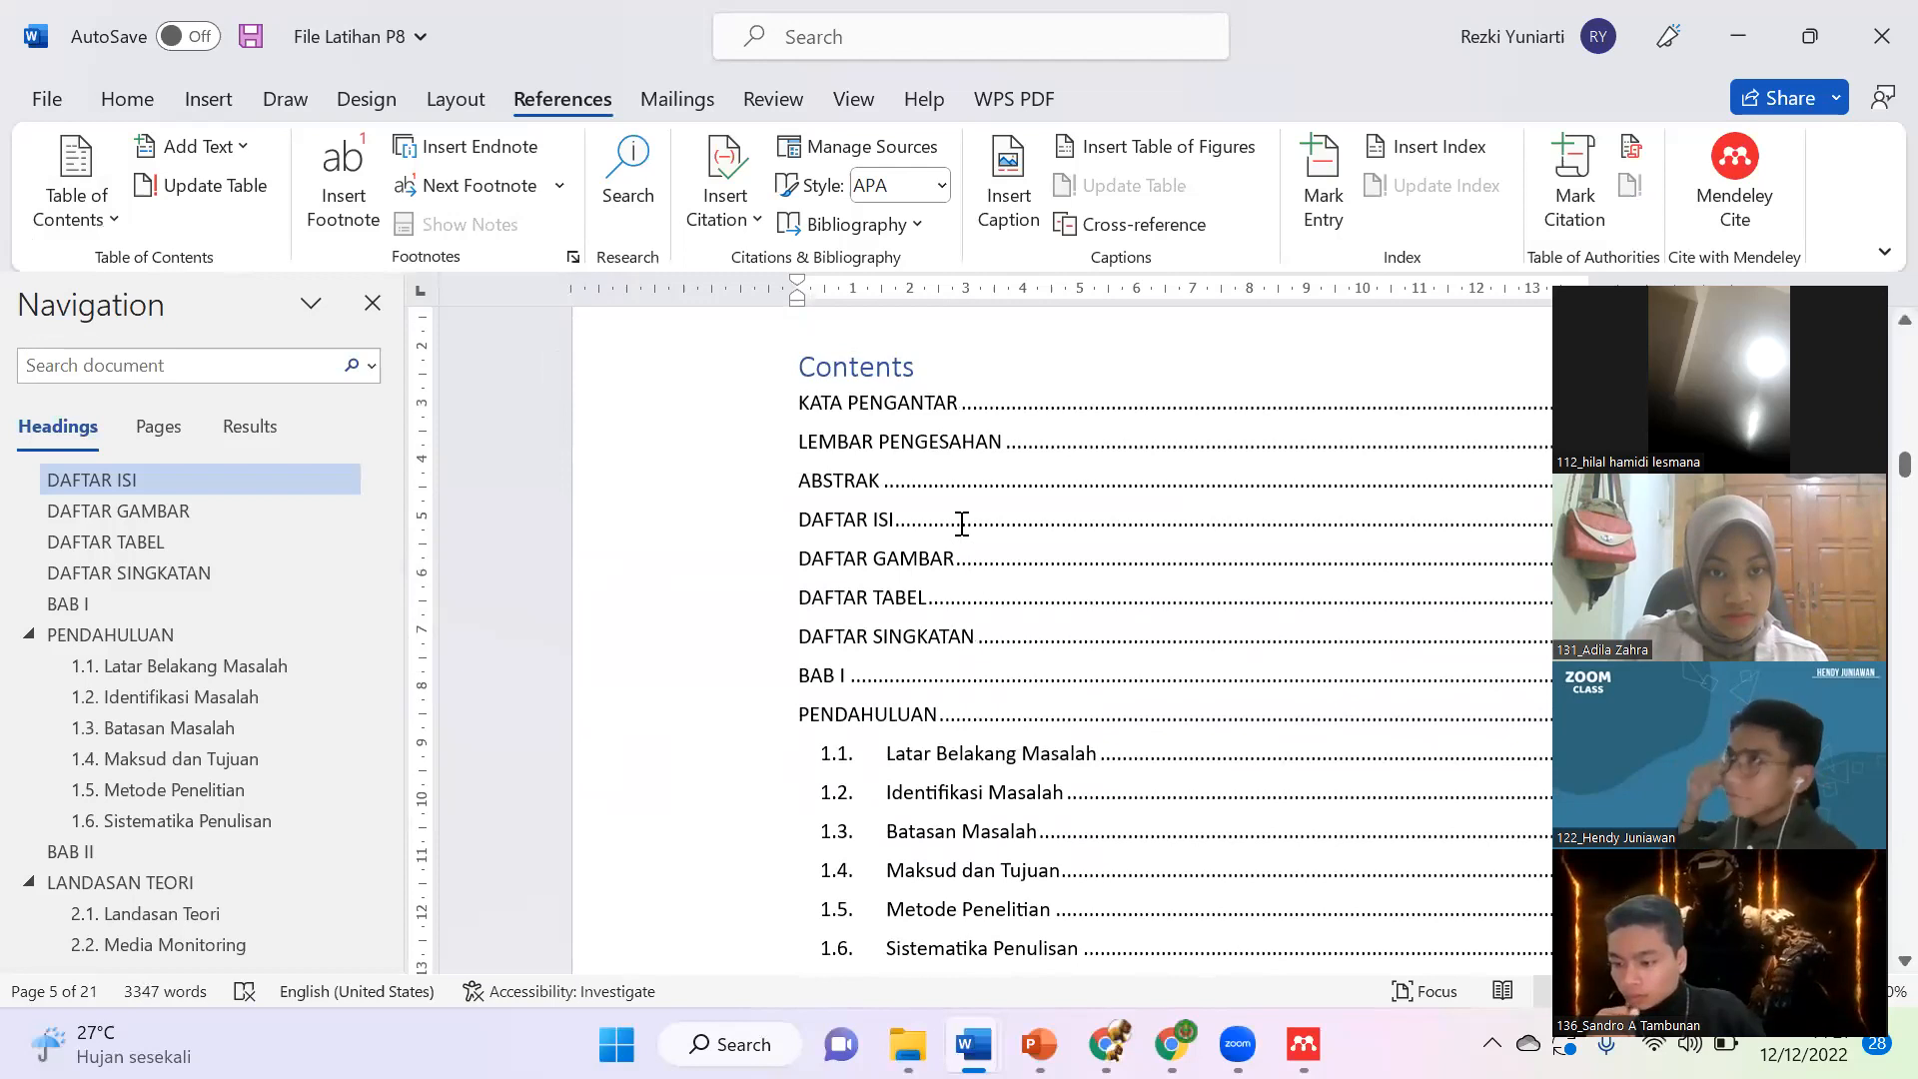
left_click(945, 411)
left_click(938, 376)
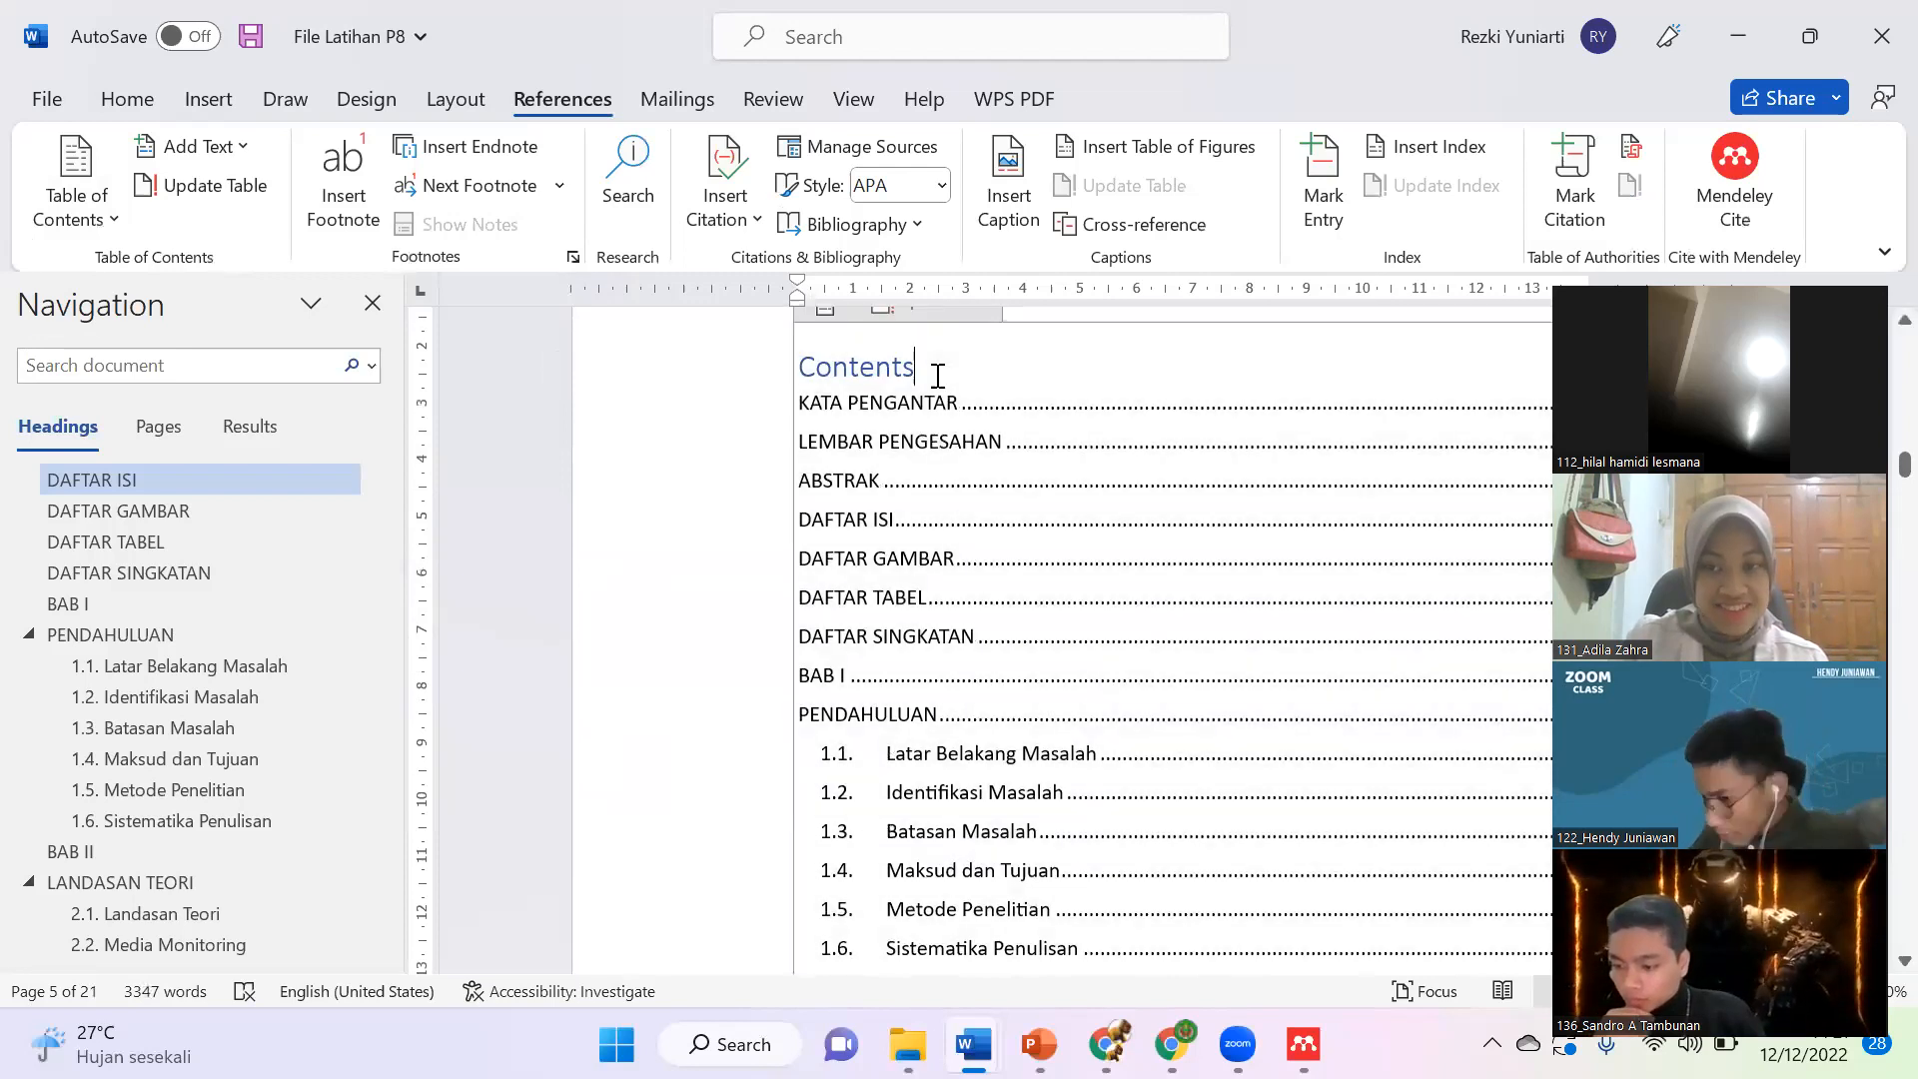
key("BackSpace")
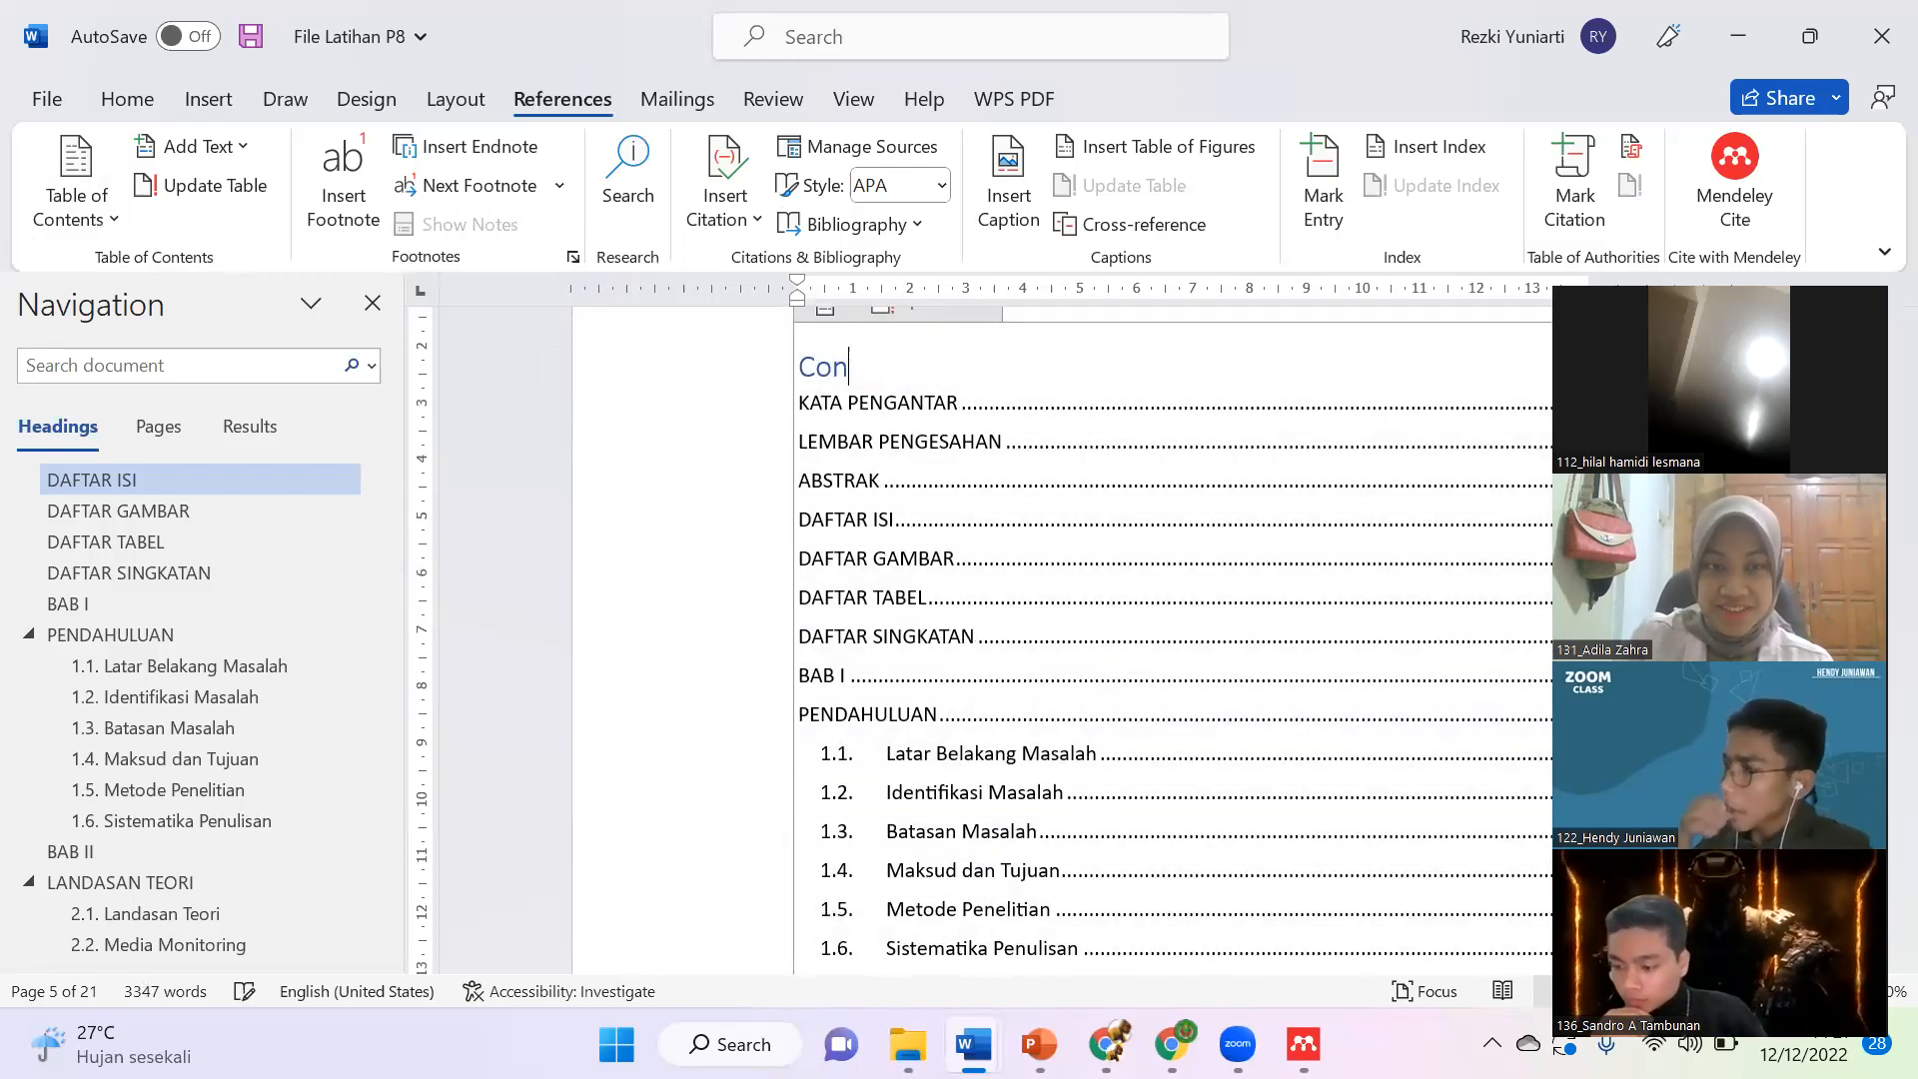
key("Delete")
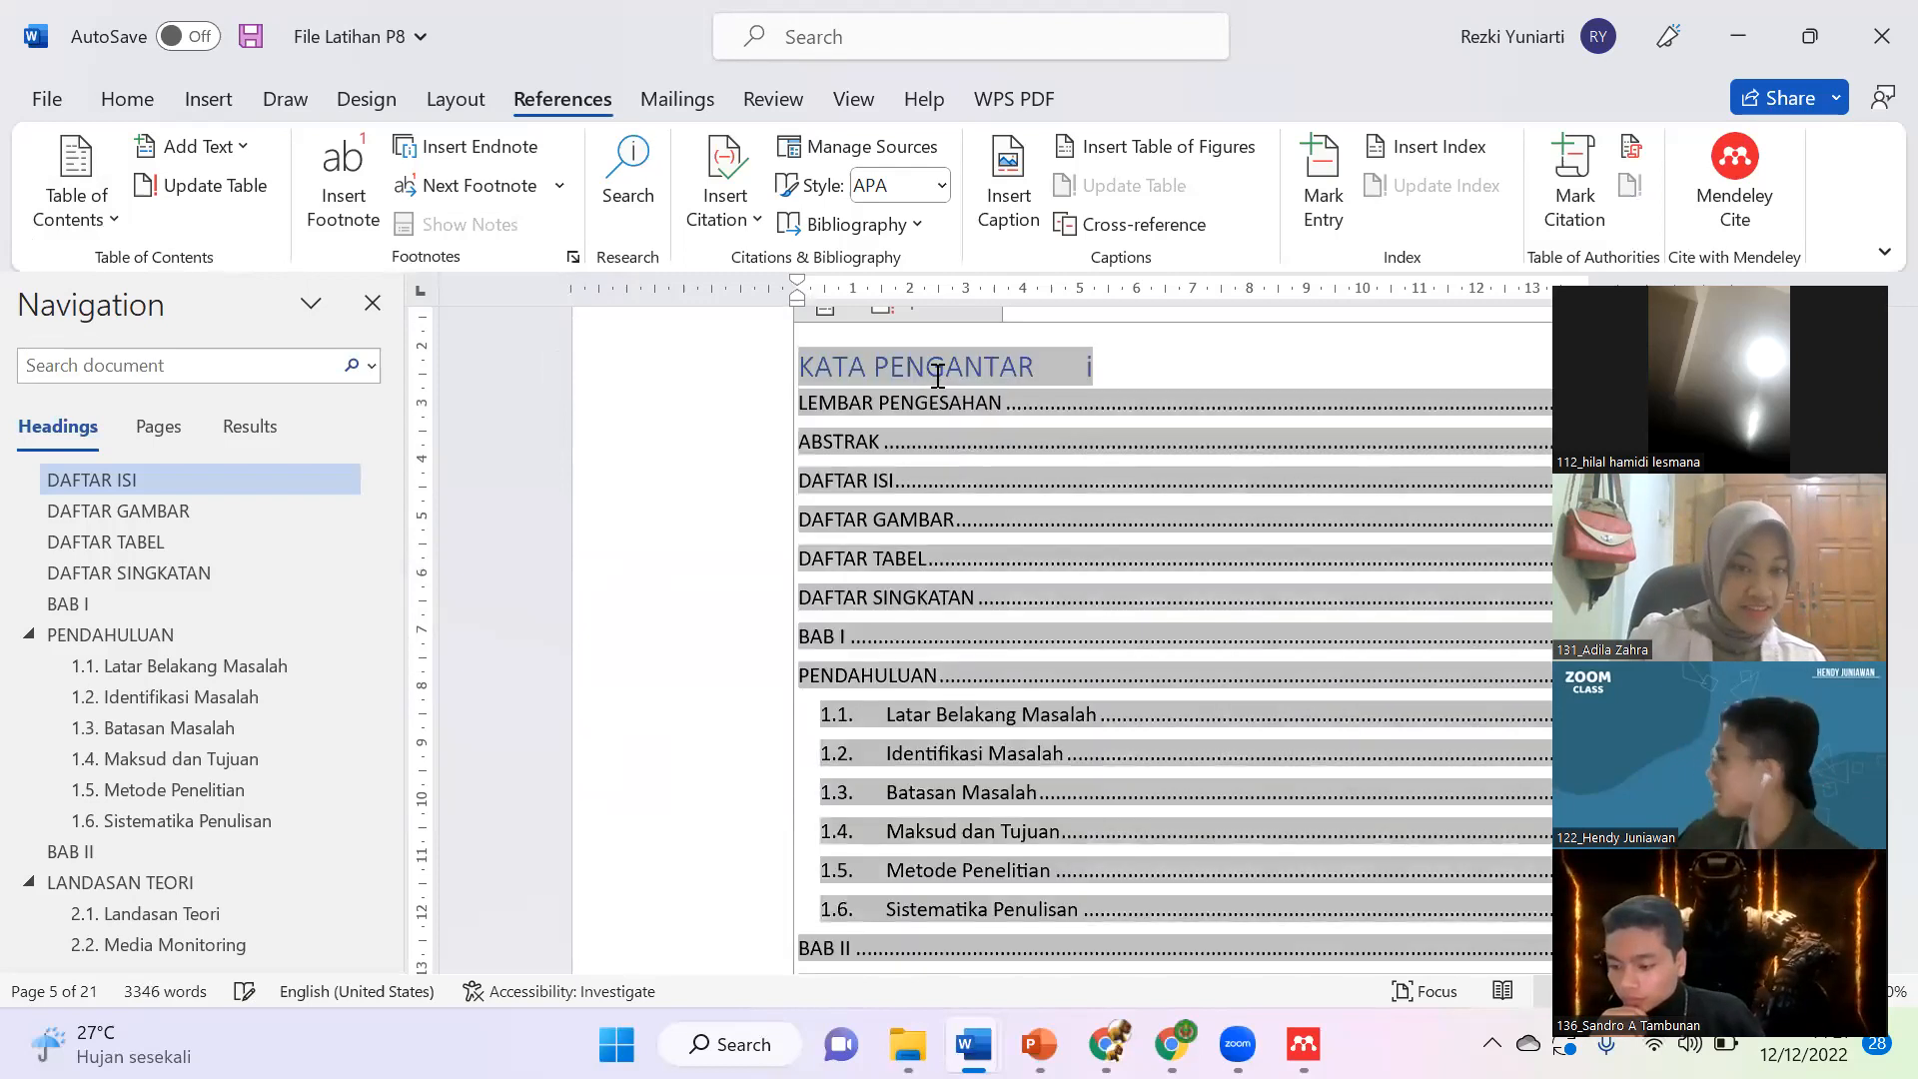
key("ctrl+z")
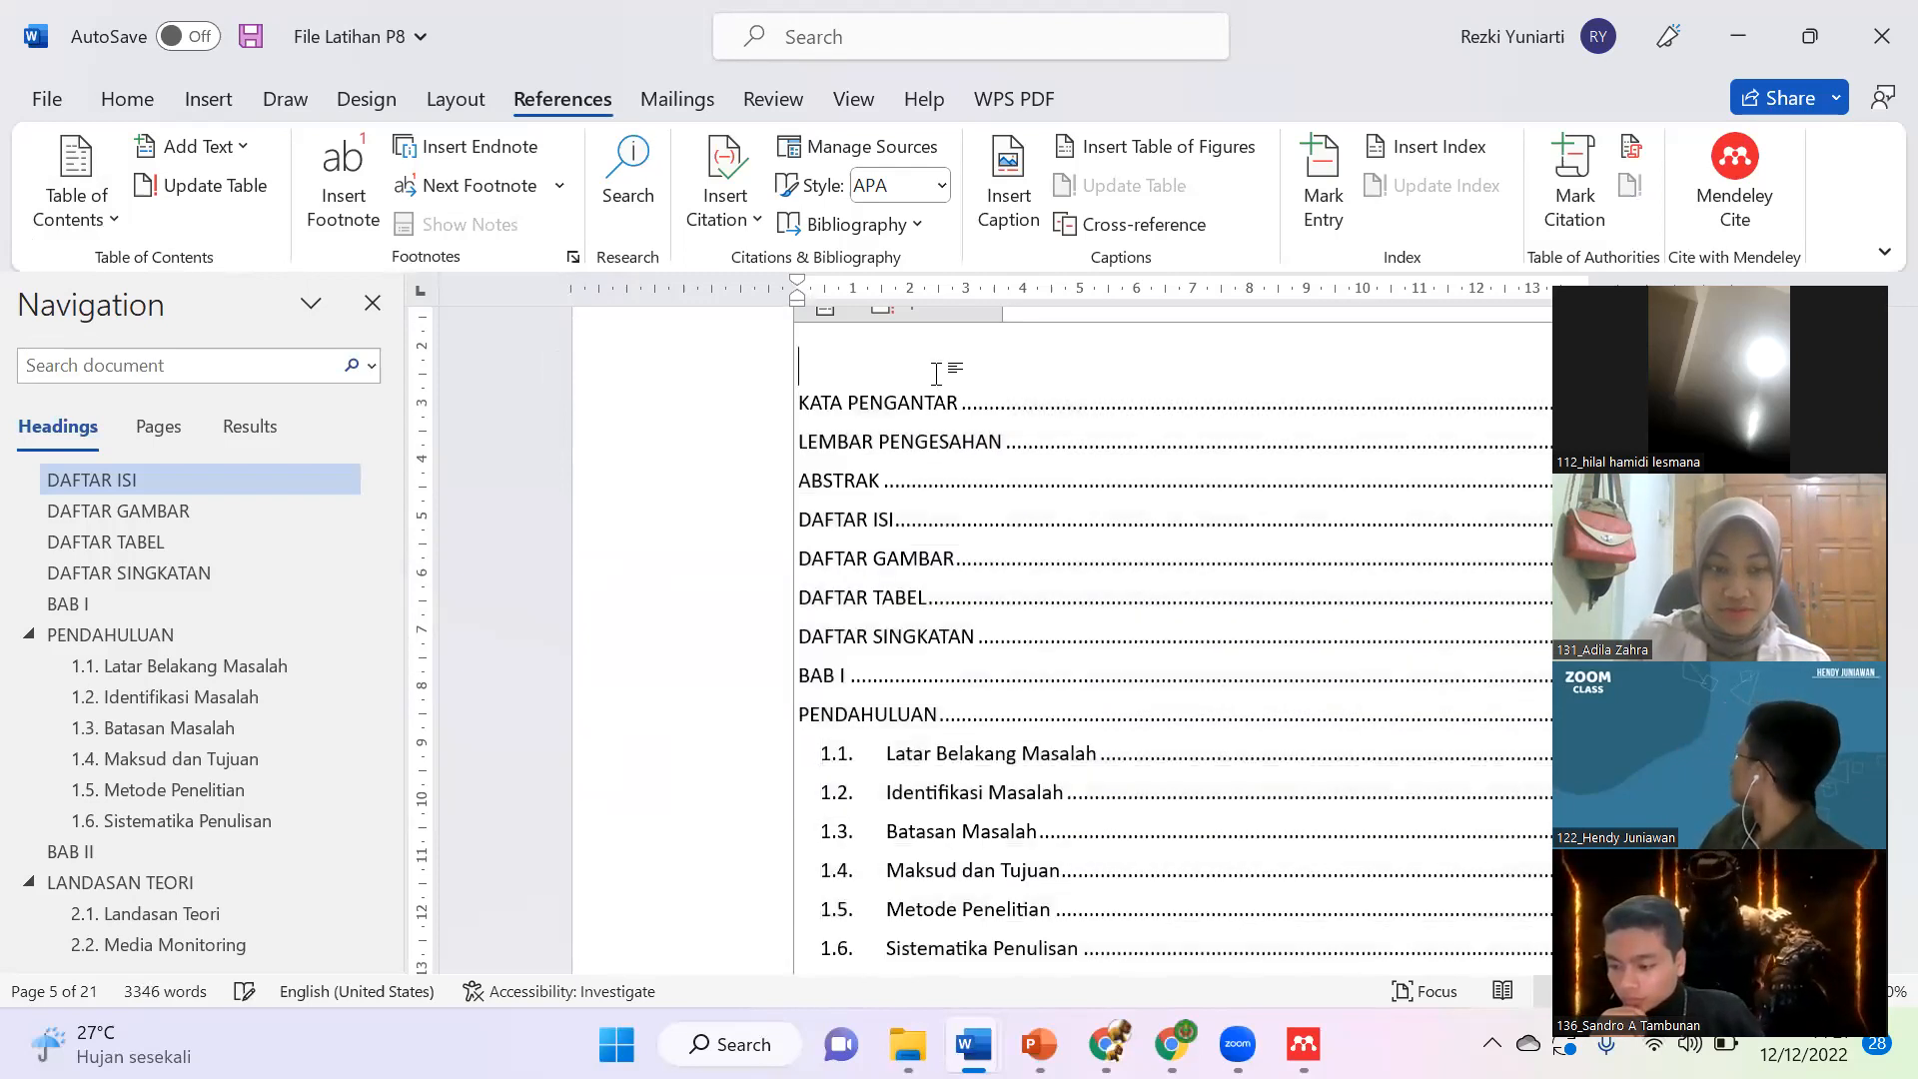
left_click(748, 429)
scroll(1134, 629, "up", 2)
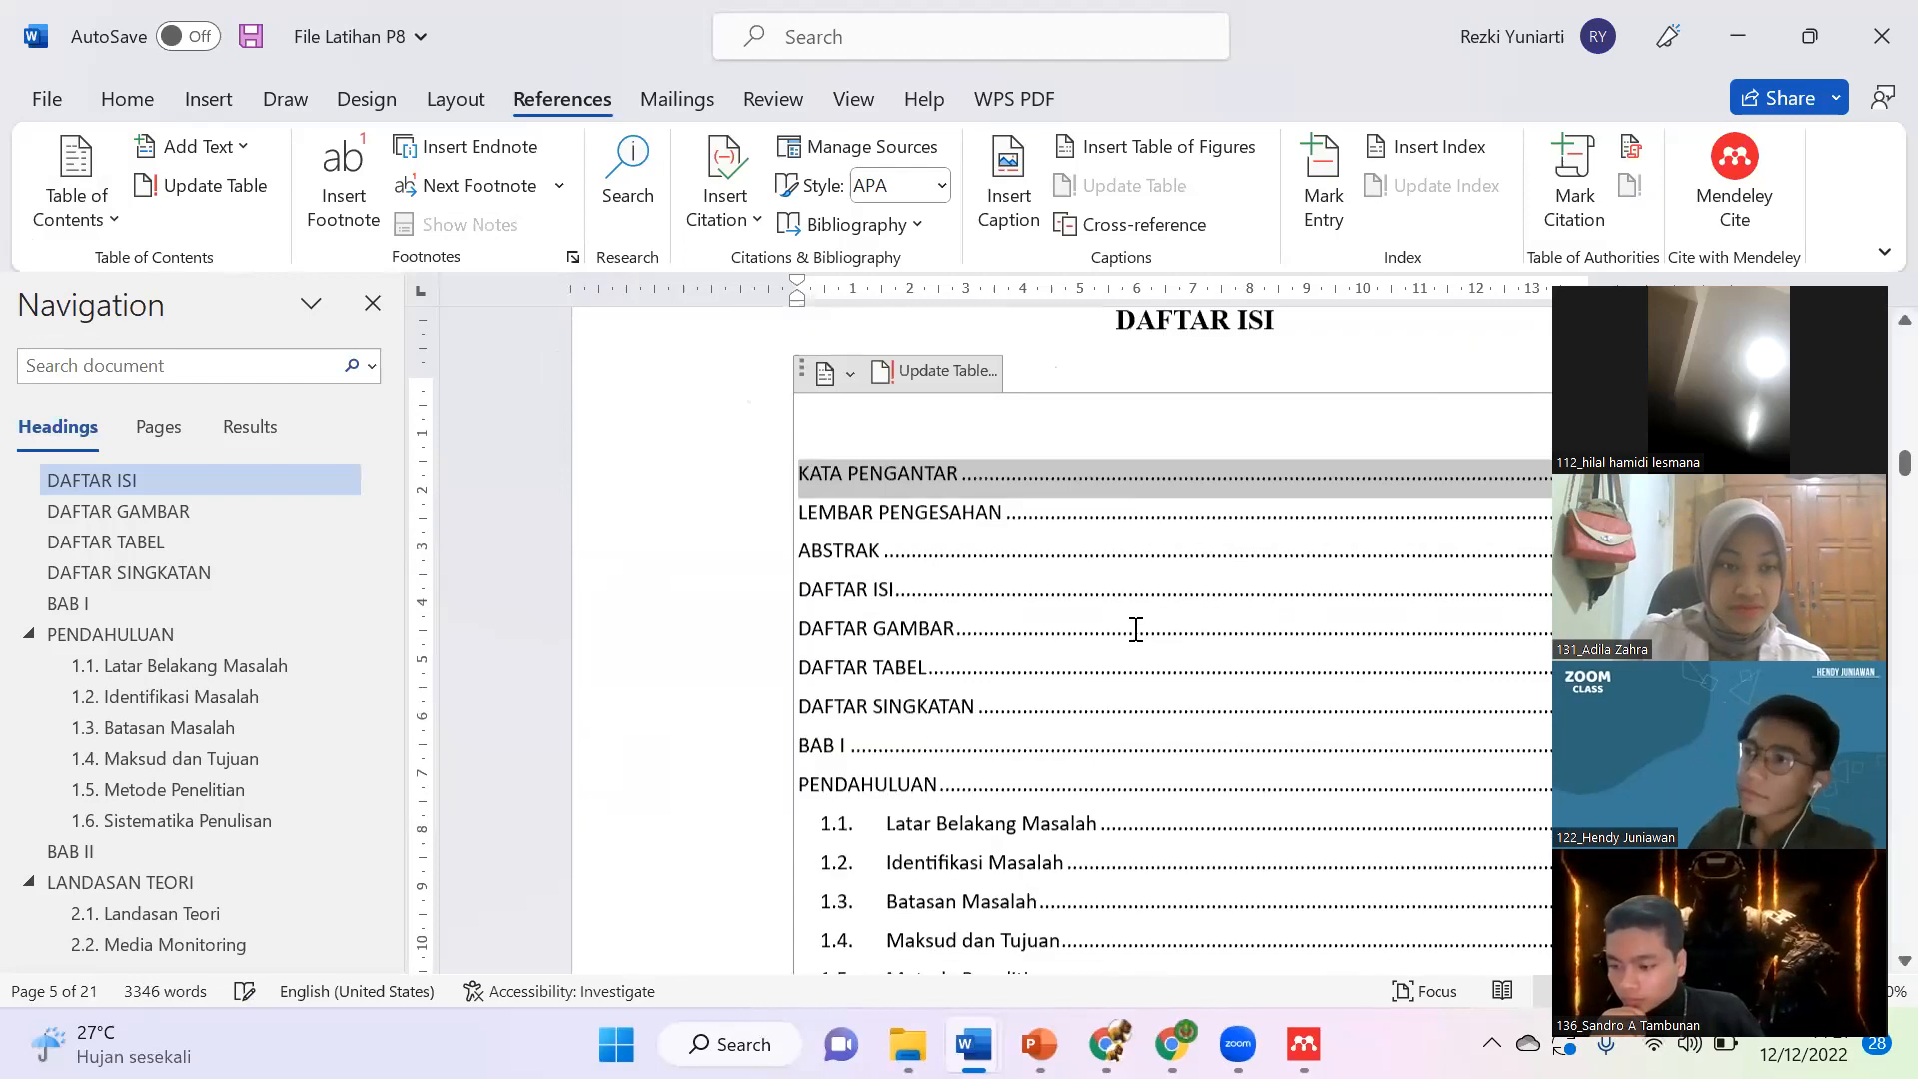
Step: Update the entire table of contents on the DAFTAR ISI page, not only its page numbers
left_click(1342, 503)
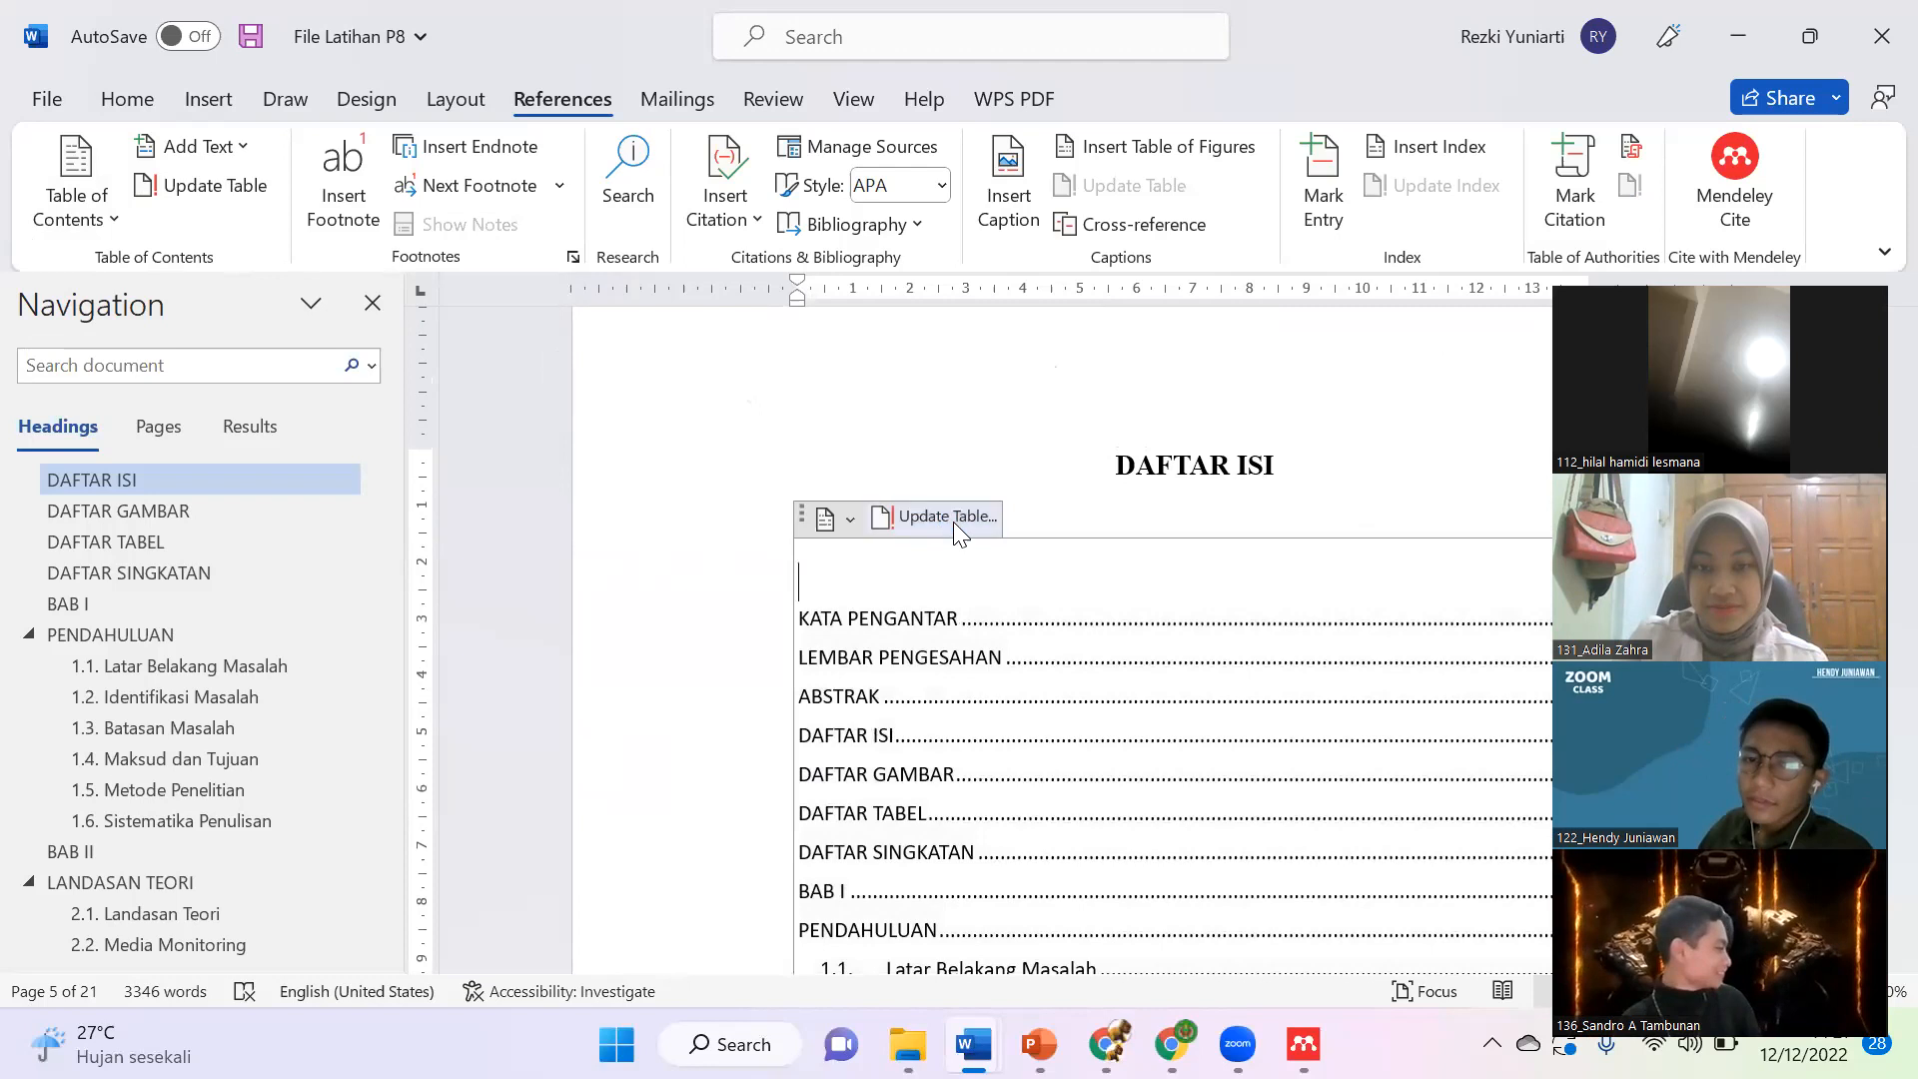
left_click(953, 522)
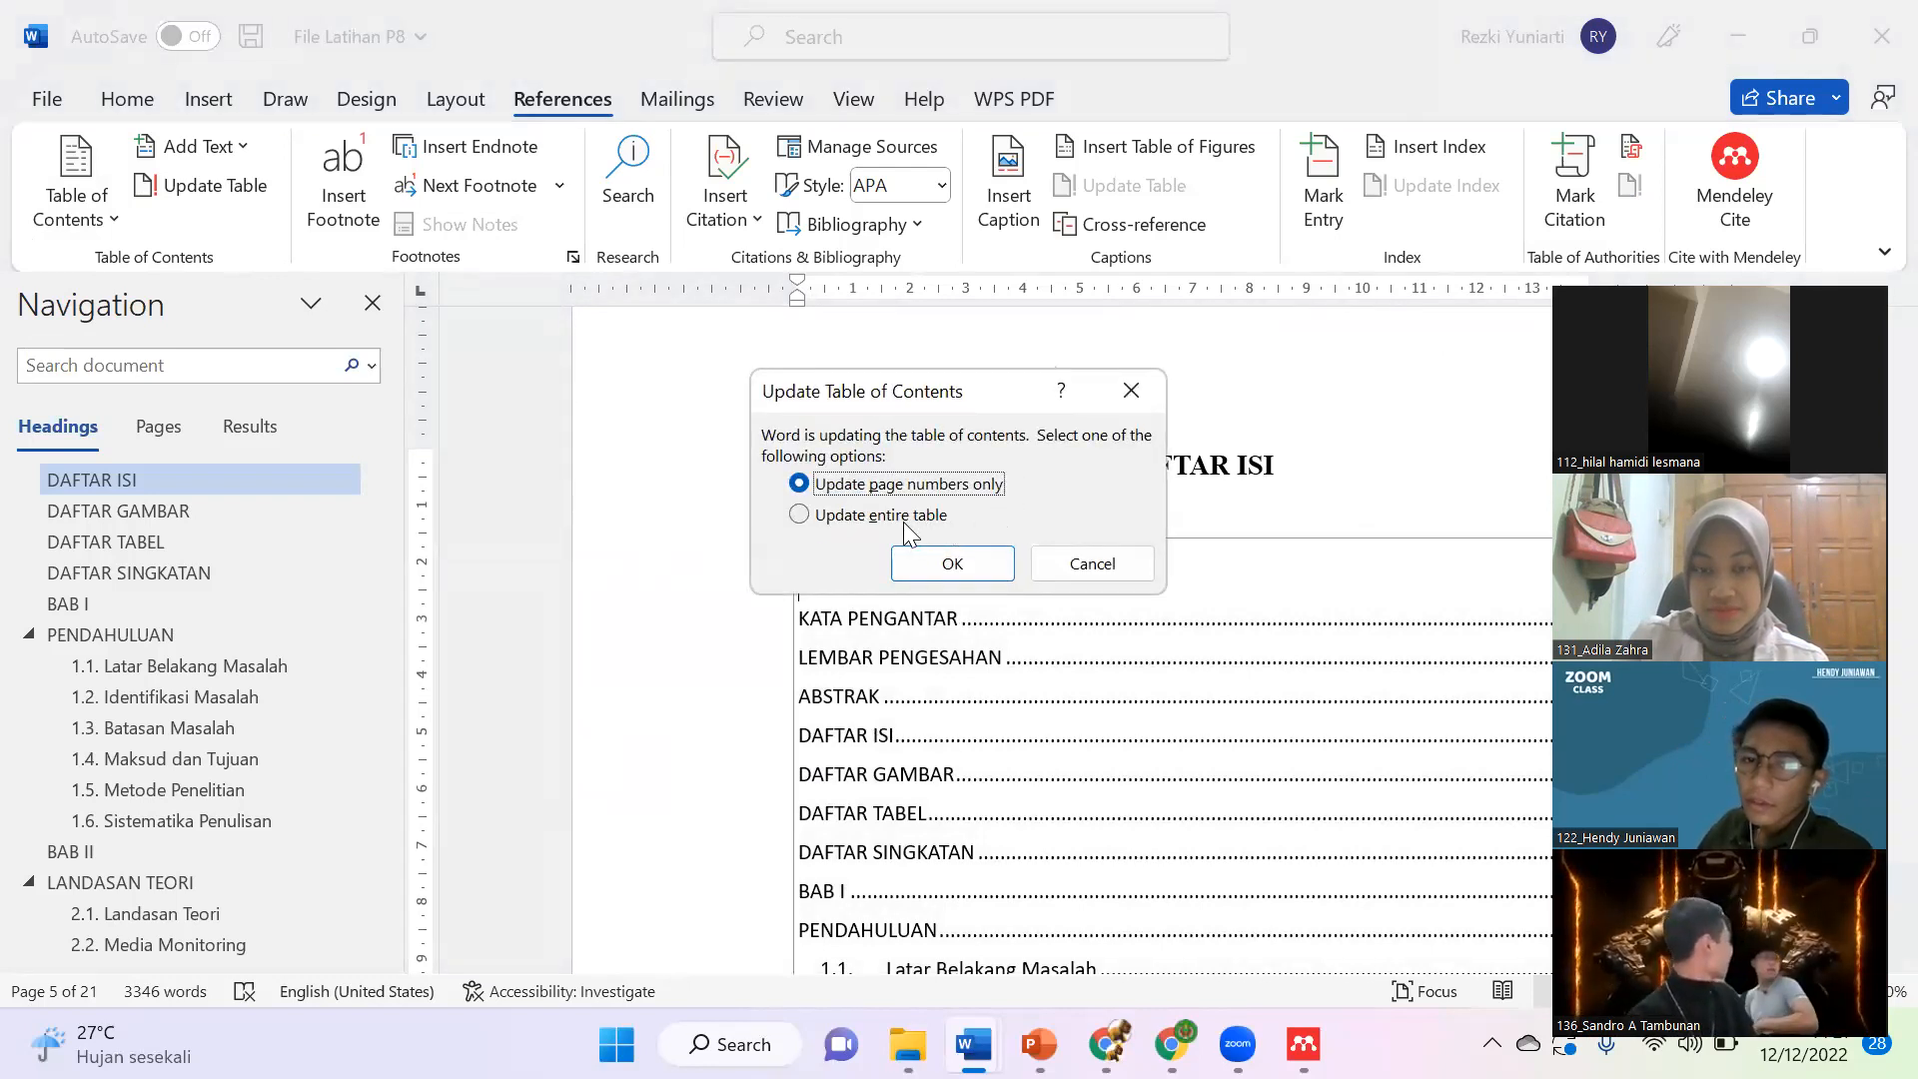
left_click(865, 518)
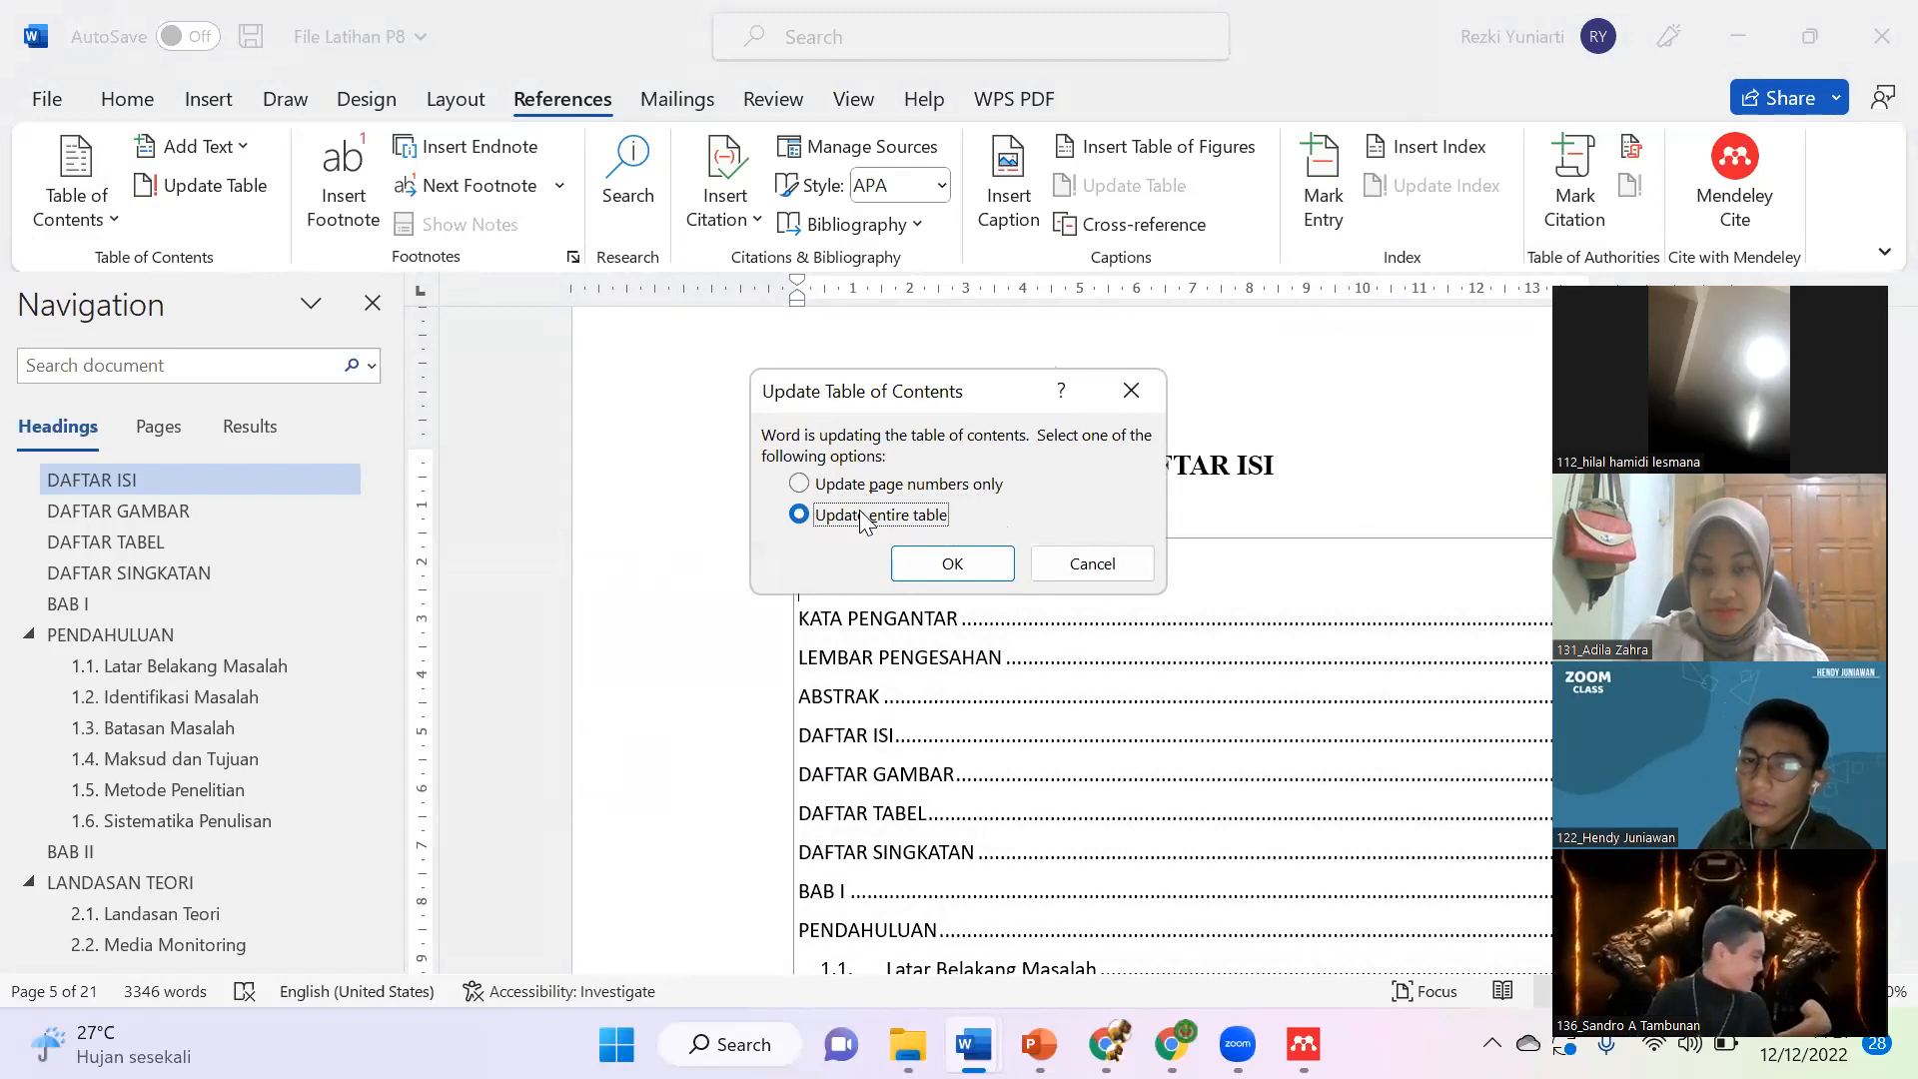
left_click(936, 566)
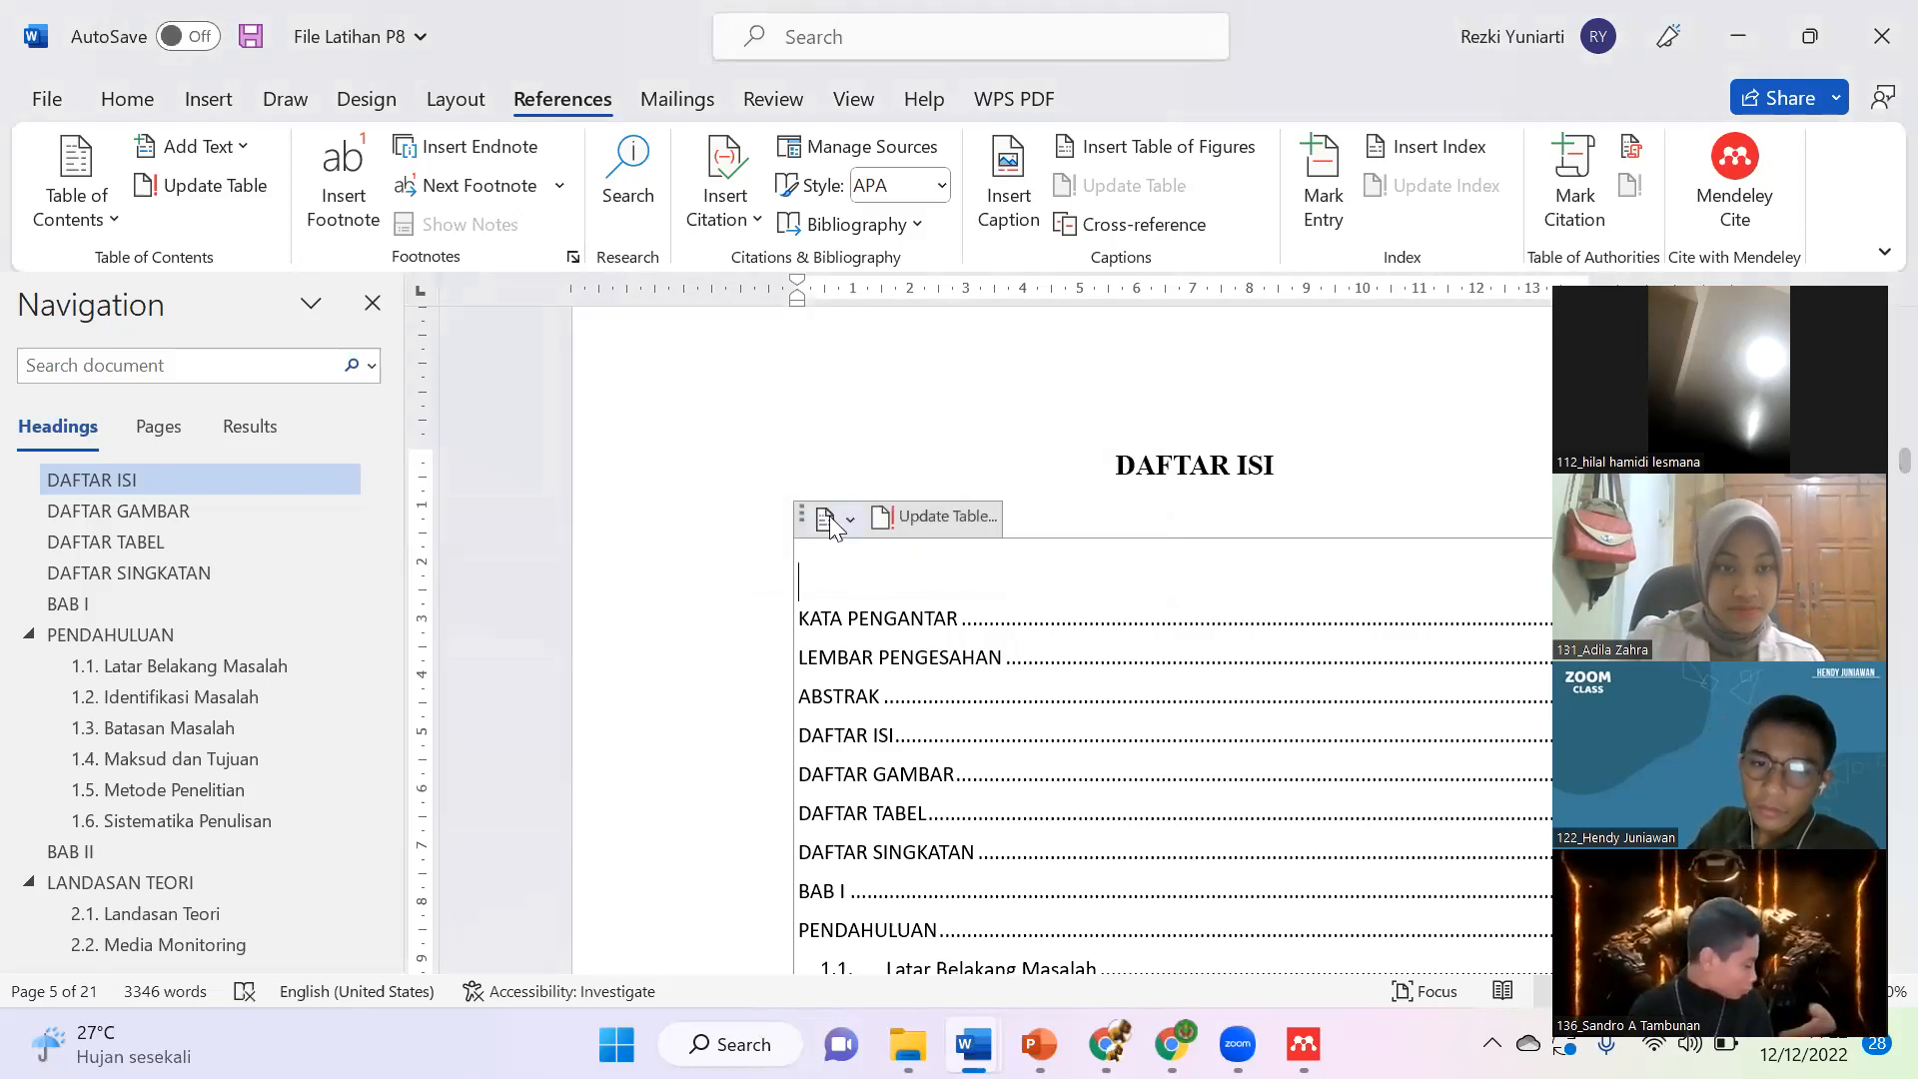
left_click(1077, 491)
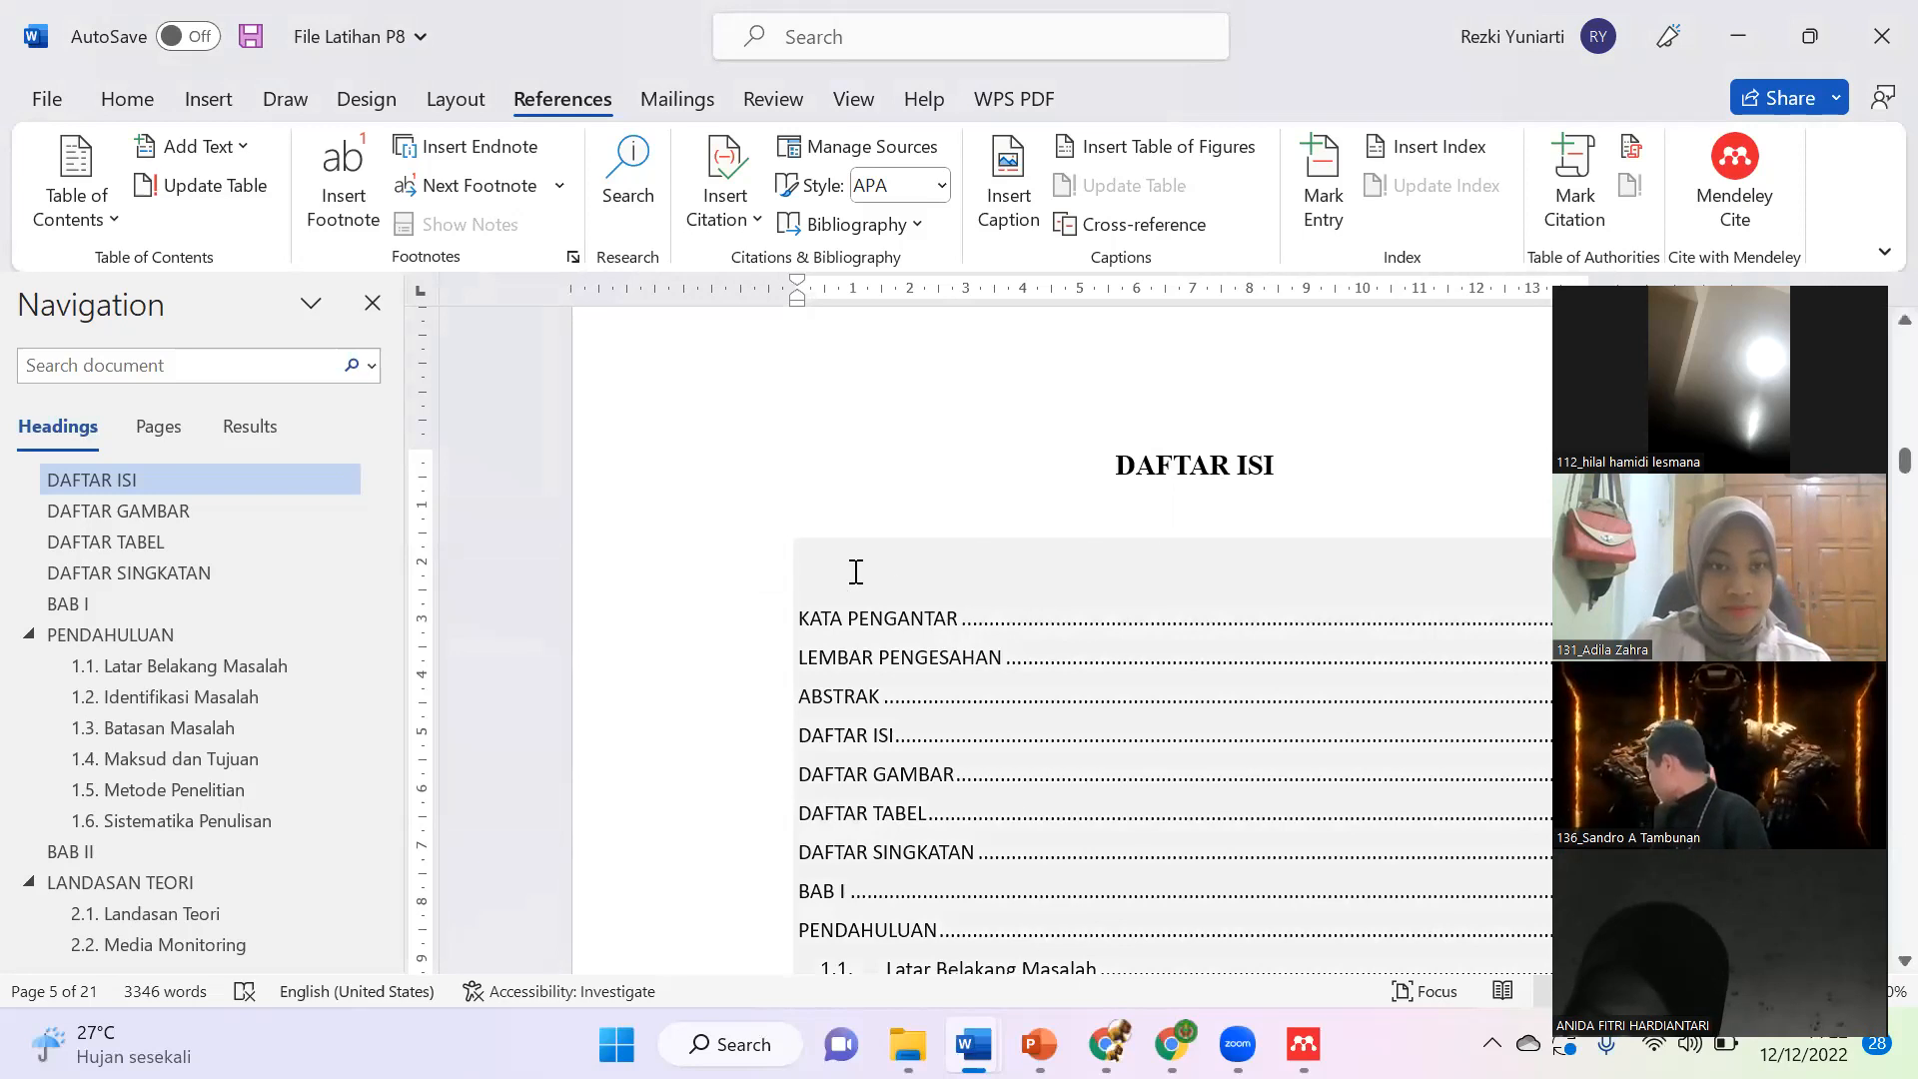
Step: Set the font of the whole table of contents, through the DAFTAR PUSTAKA entry, to Times New Roman size 12
scroll(845, 604, "down", 3)
scroll(852, 614, "down", 8)
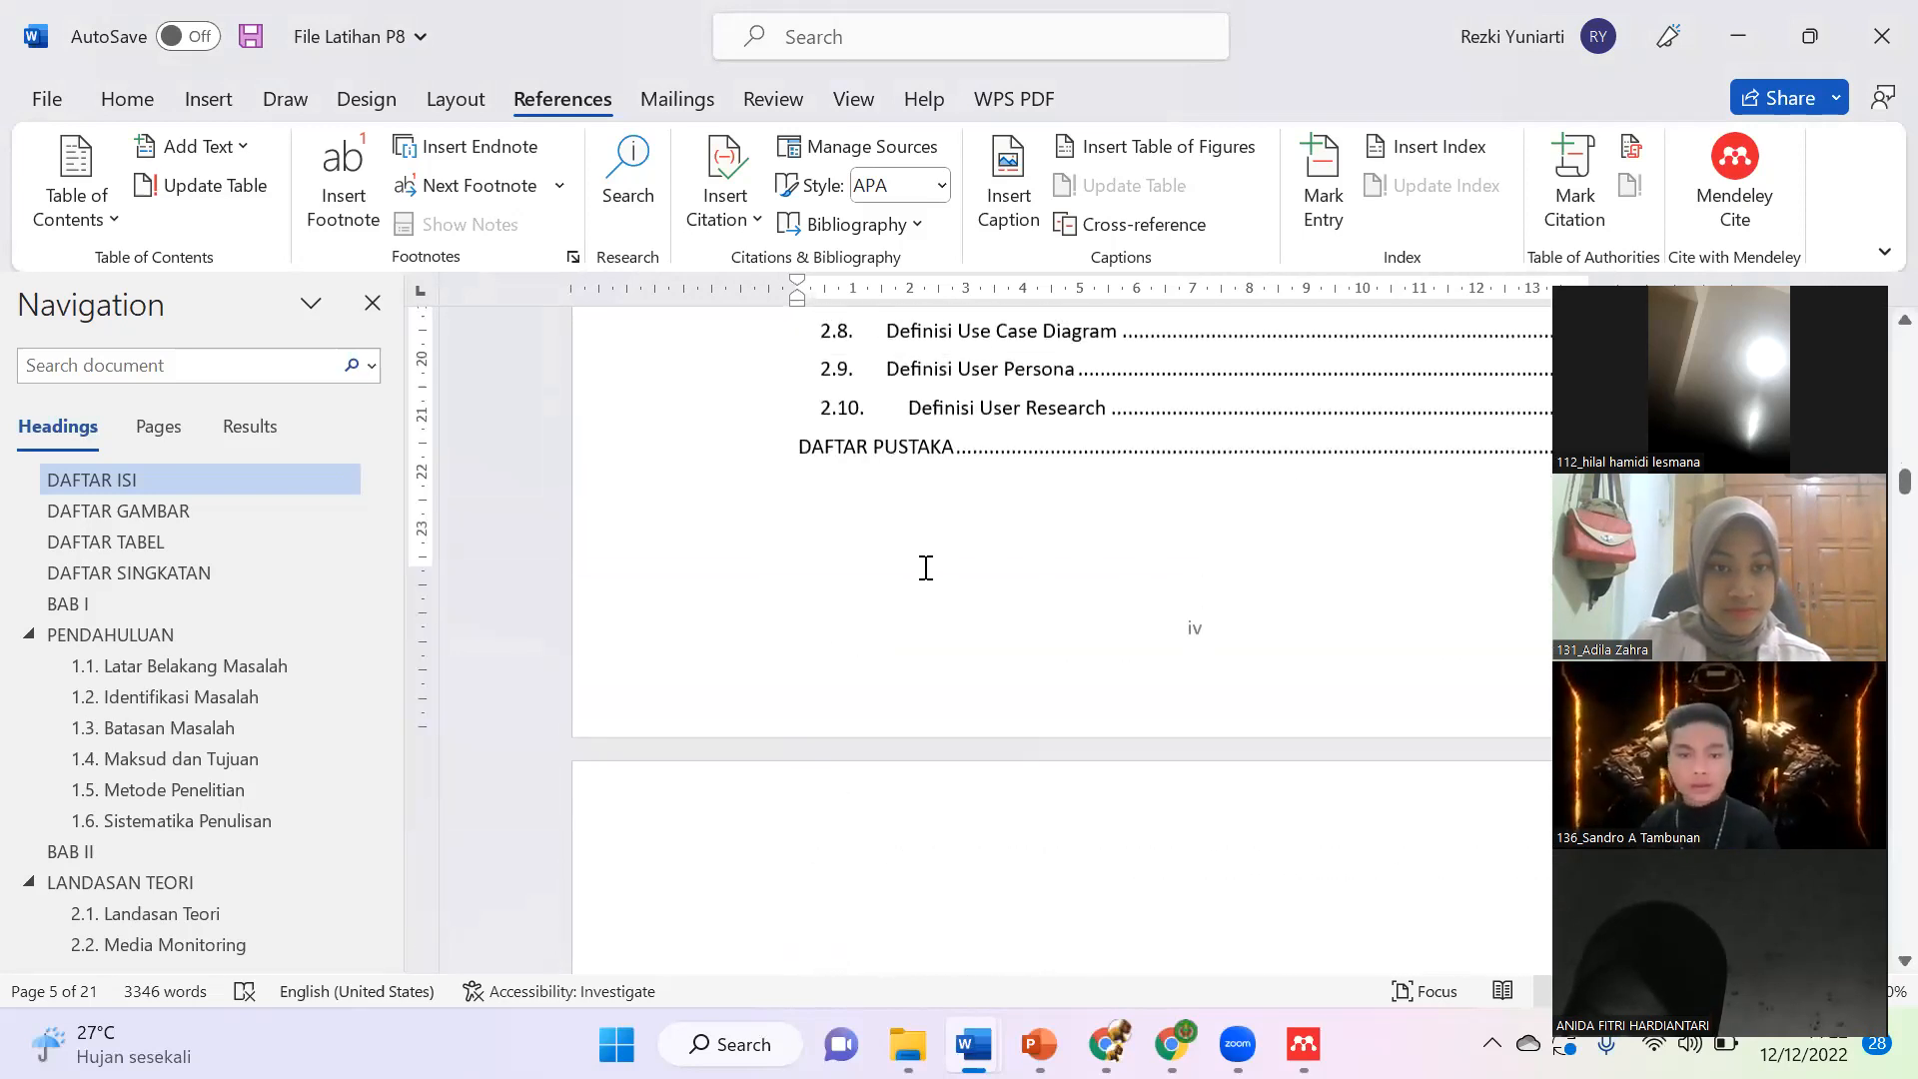
left_click(1007, 487)
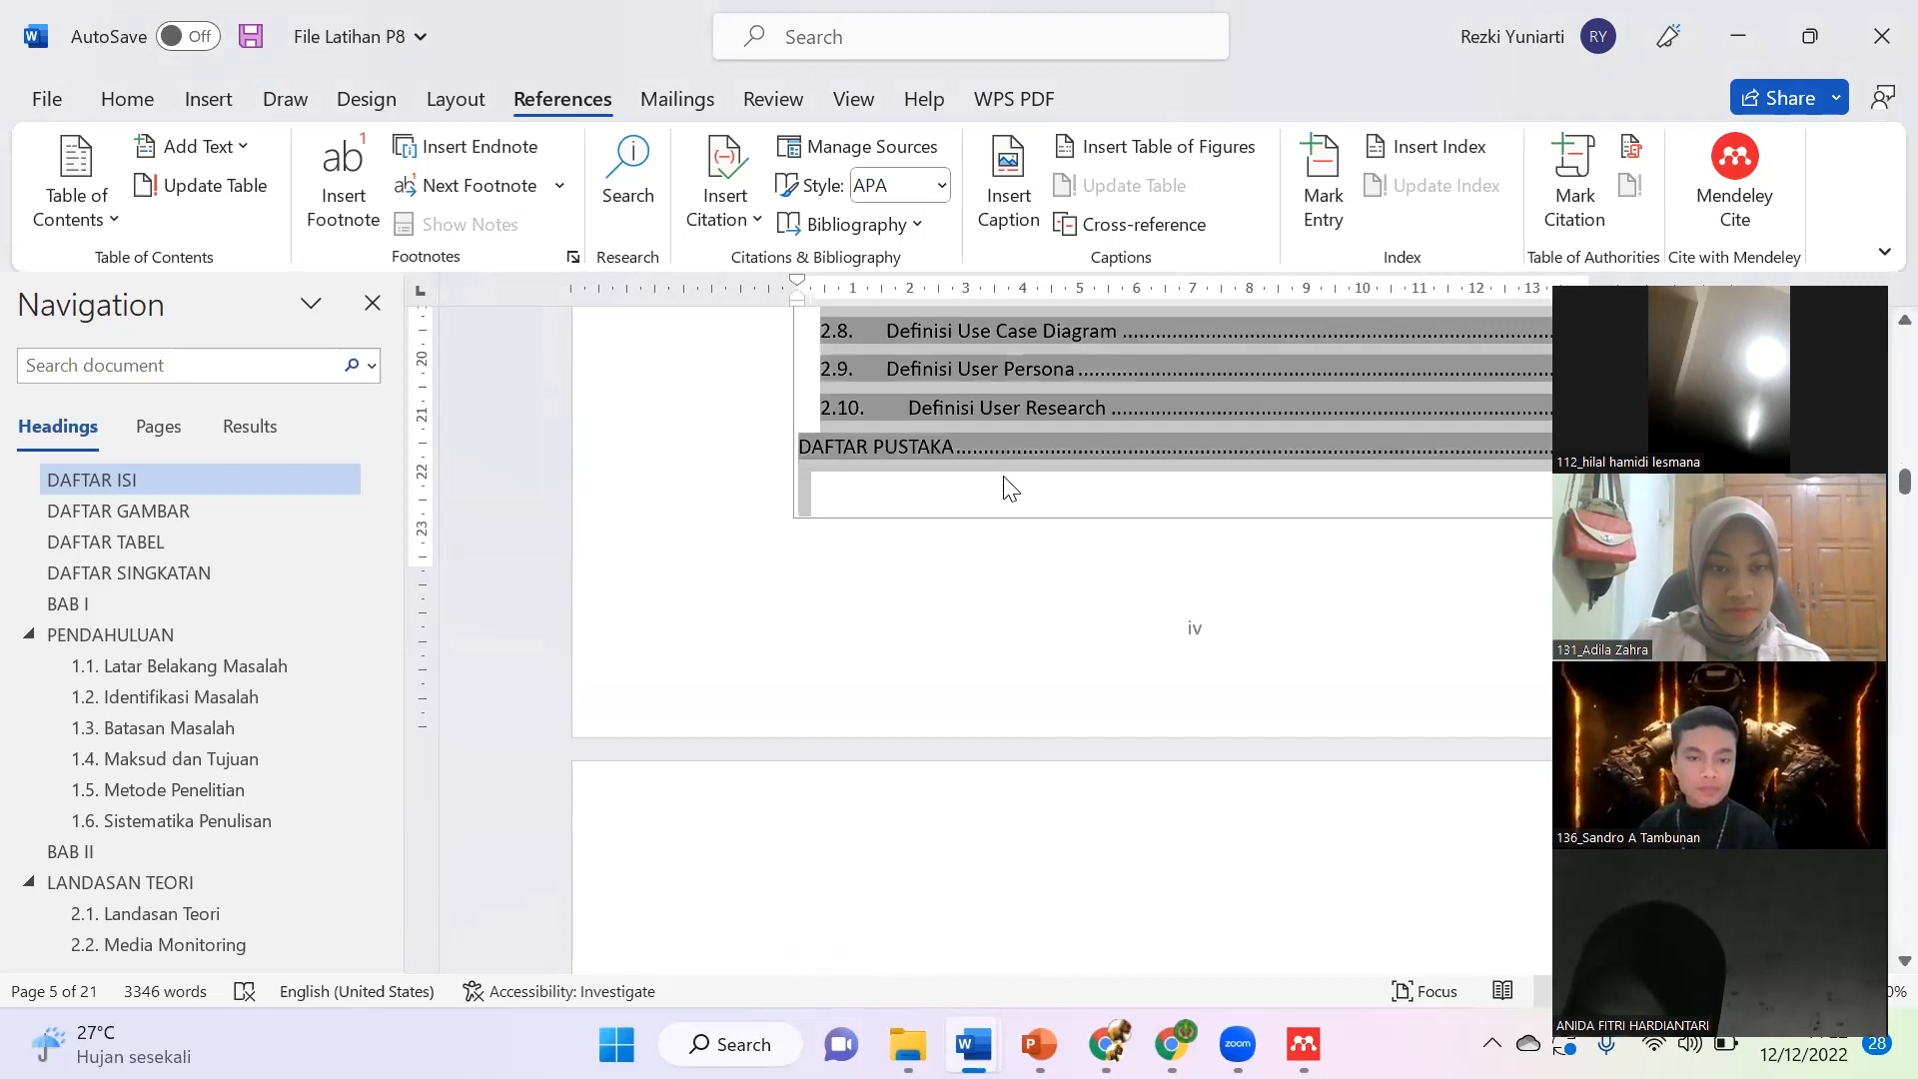
left_click(127, 99)
left_click(416, 158)
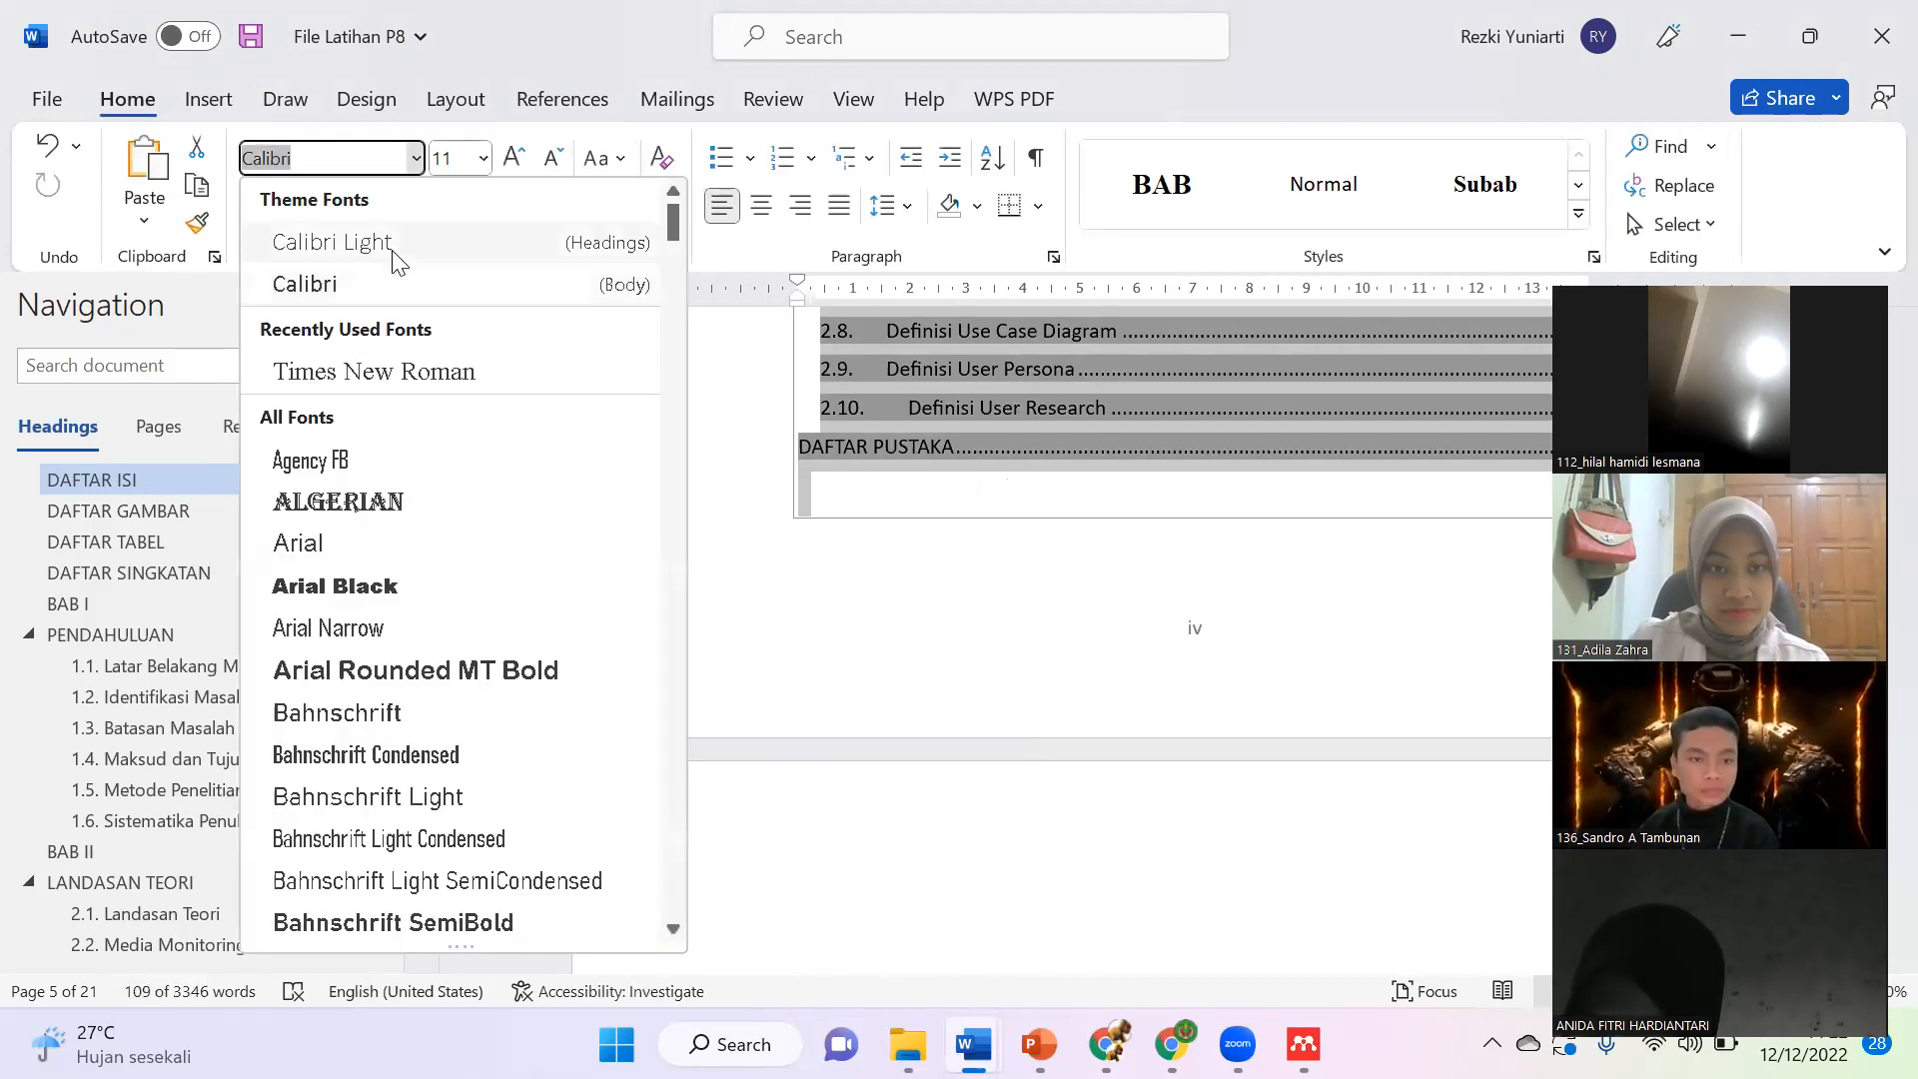
left_click(375, 371)
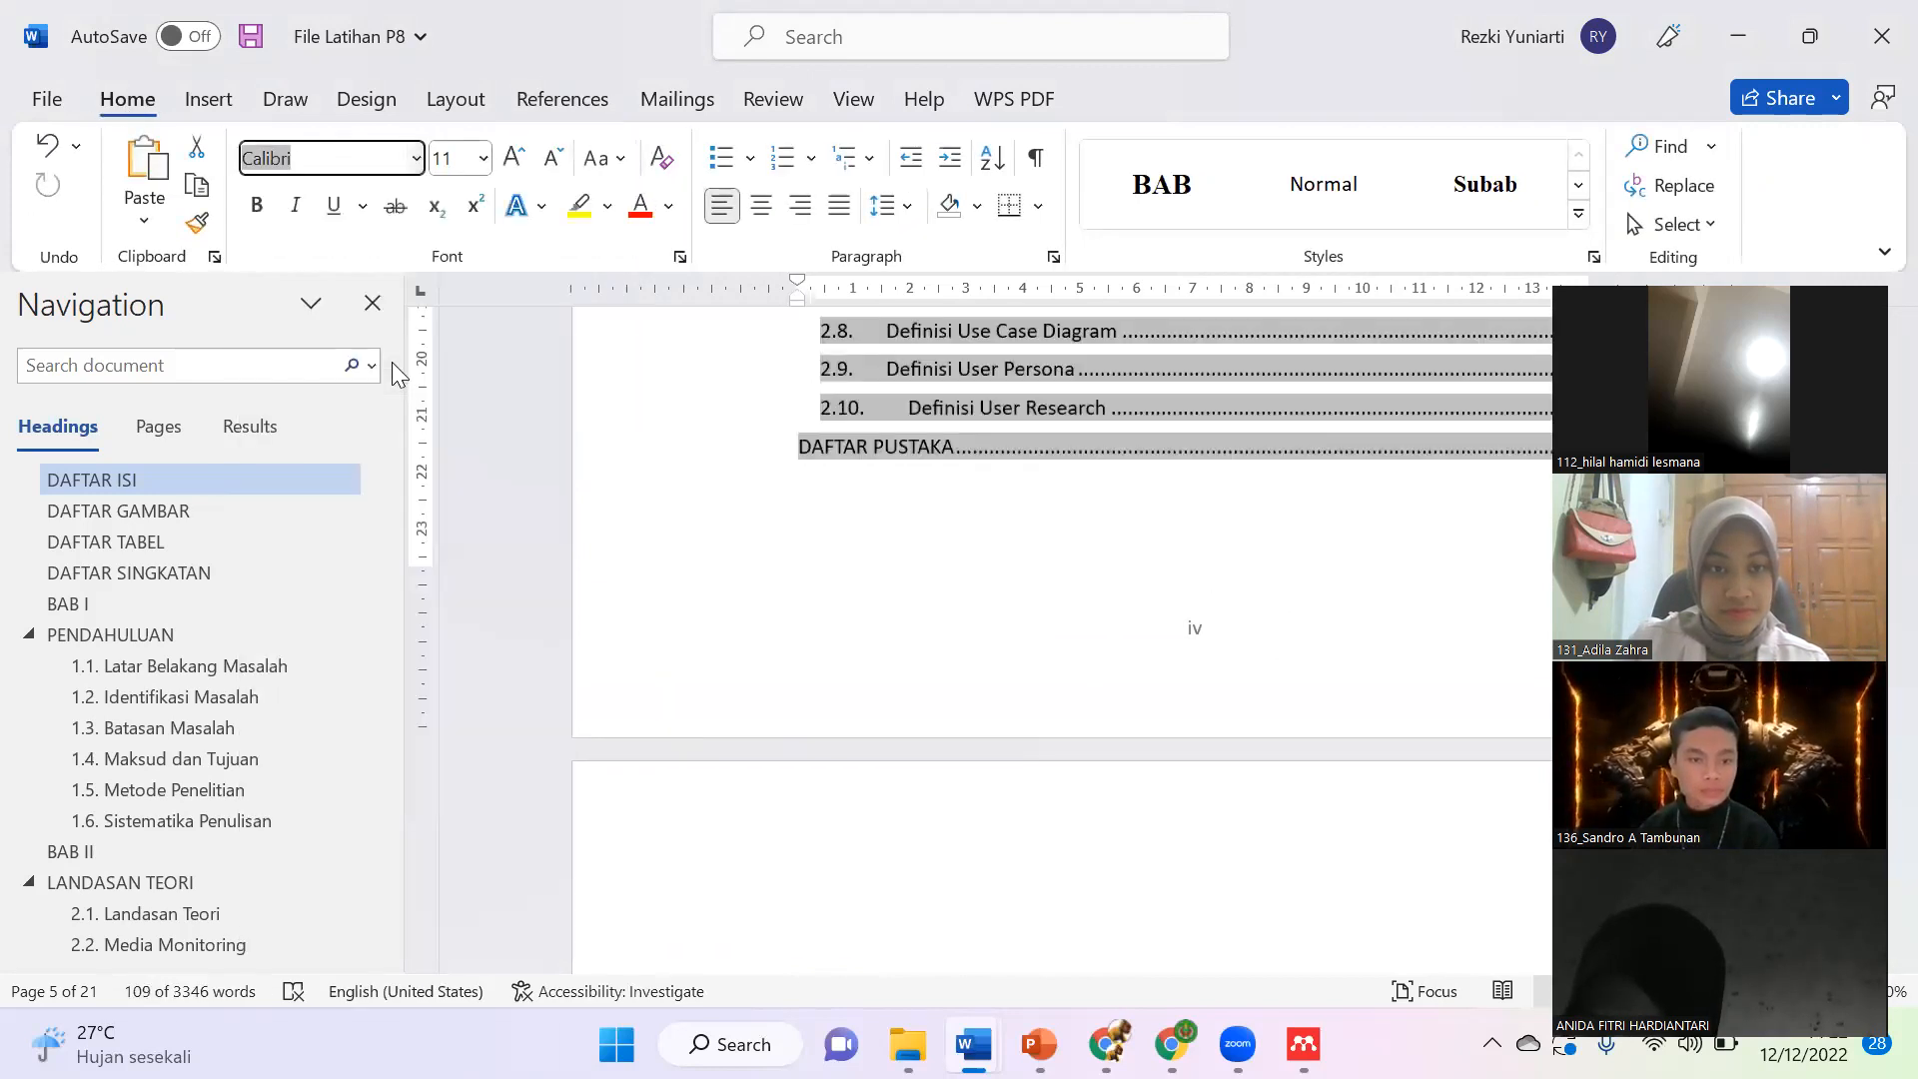
left_click(480, 163)
left_click(460, 350)
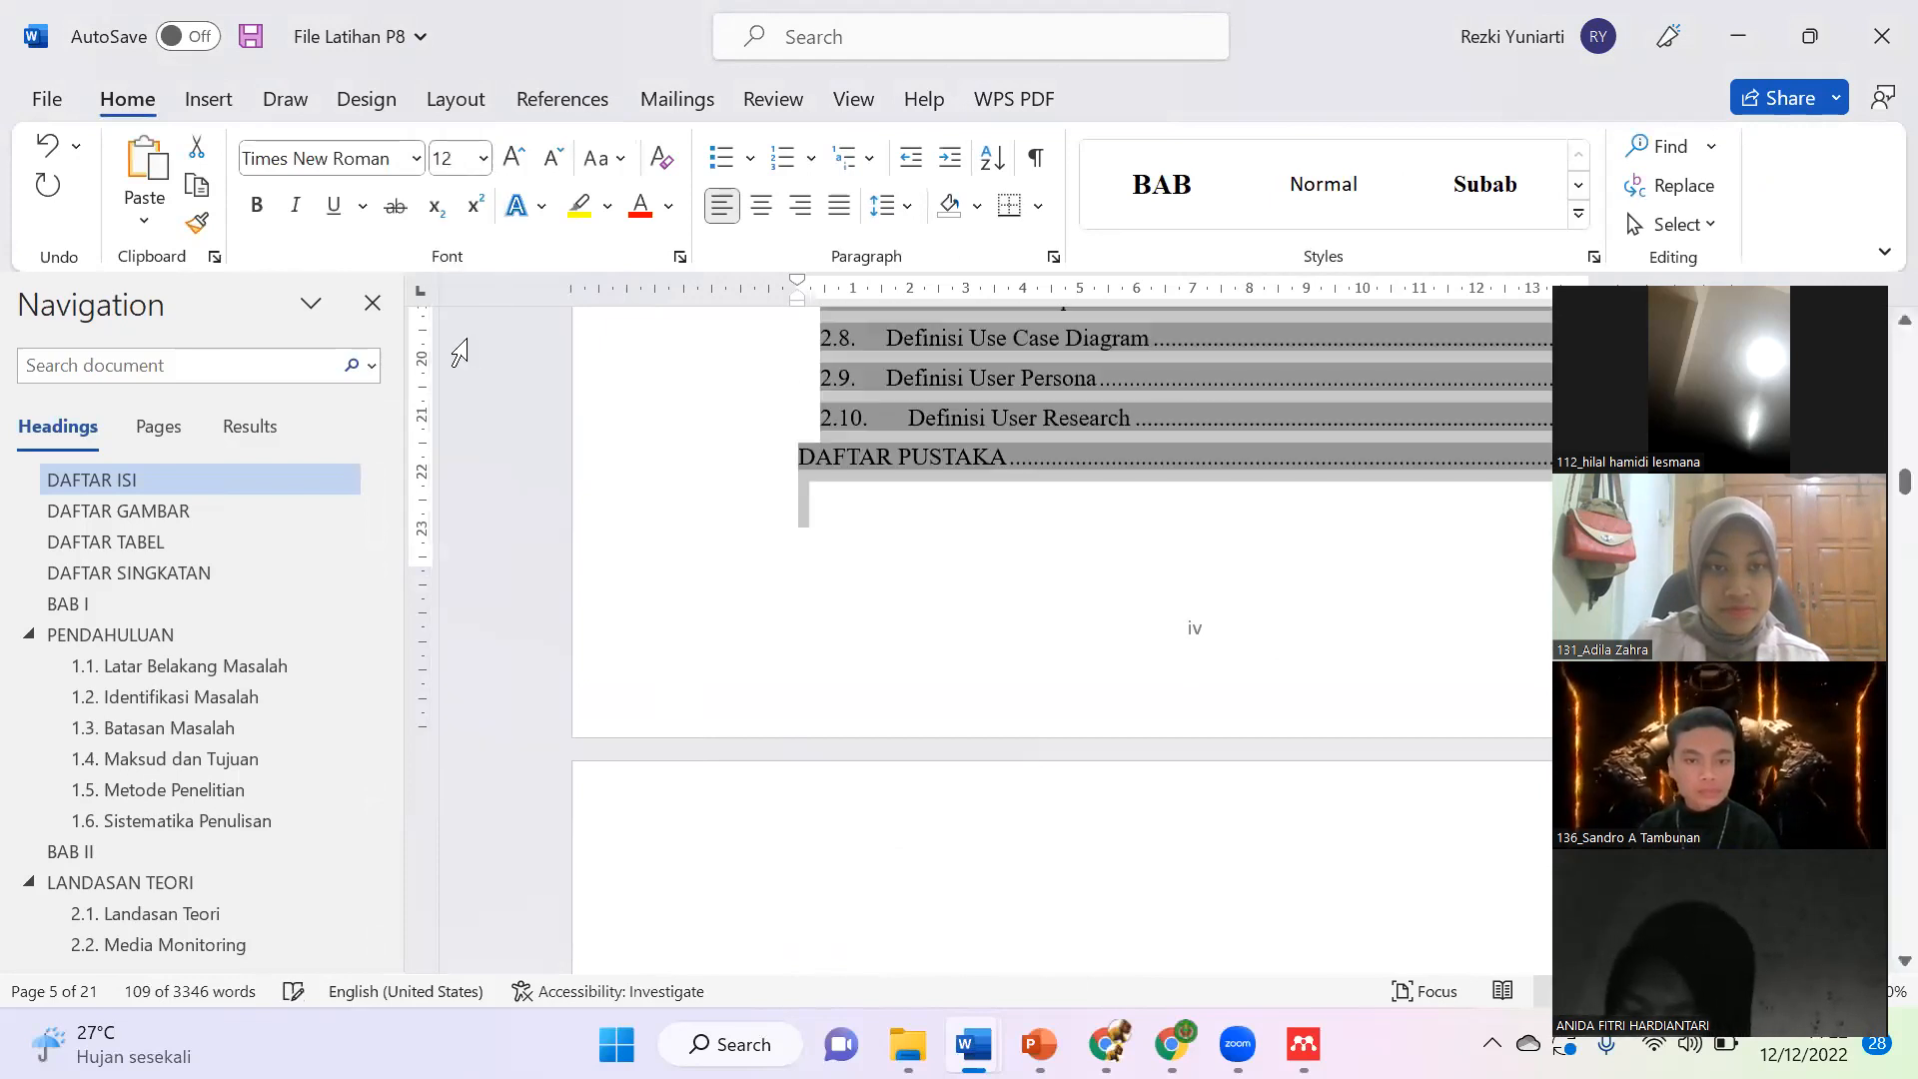
left_click(976, 539)
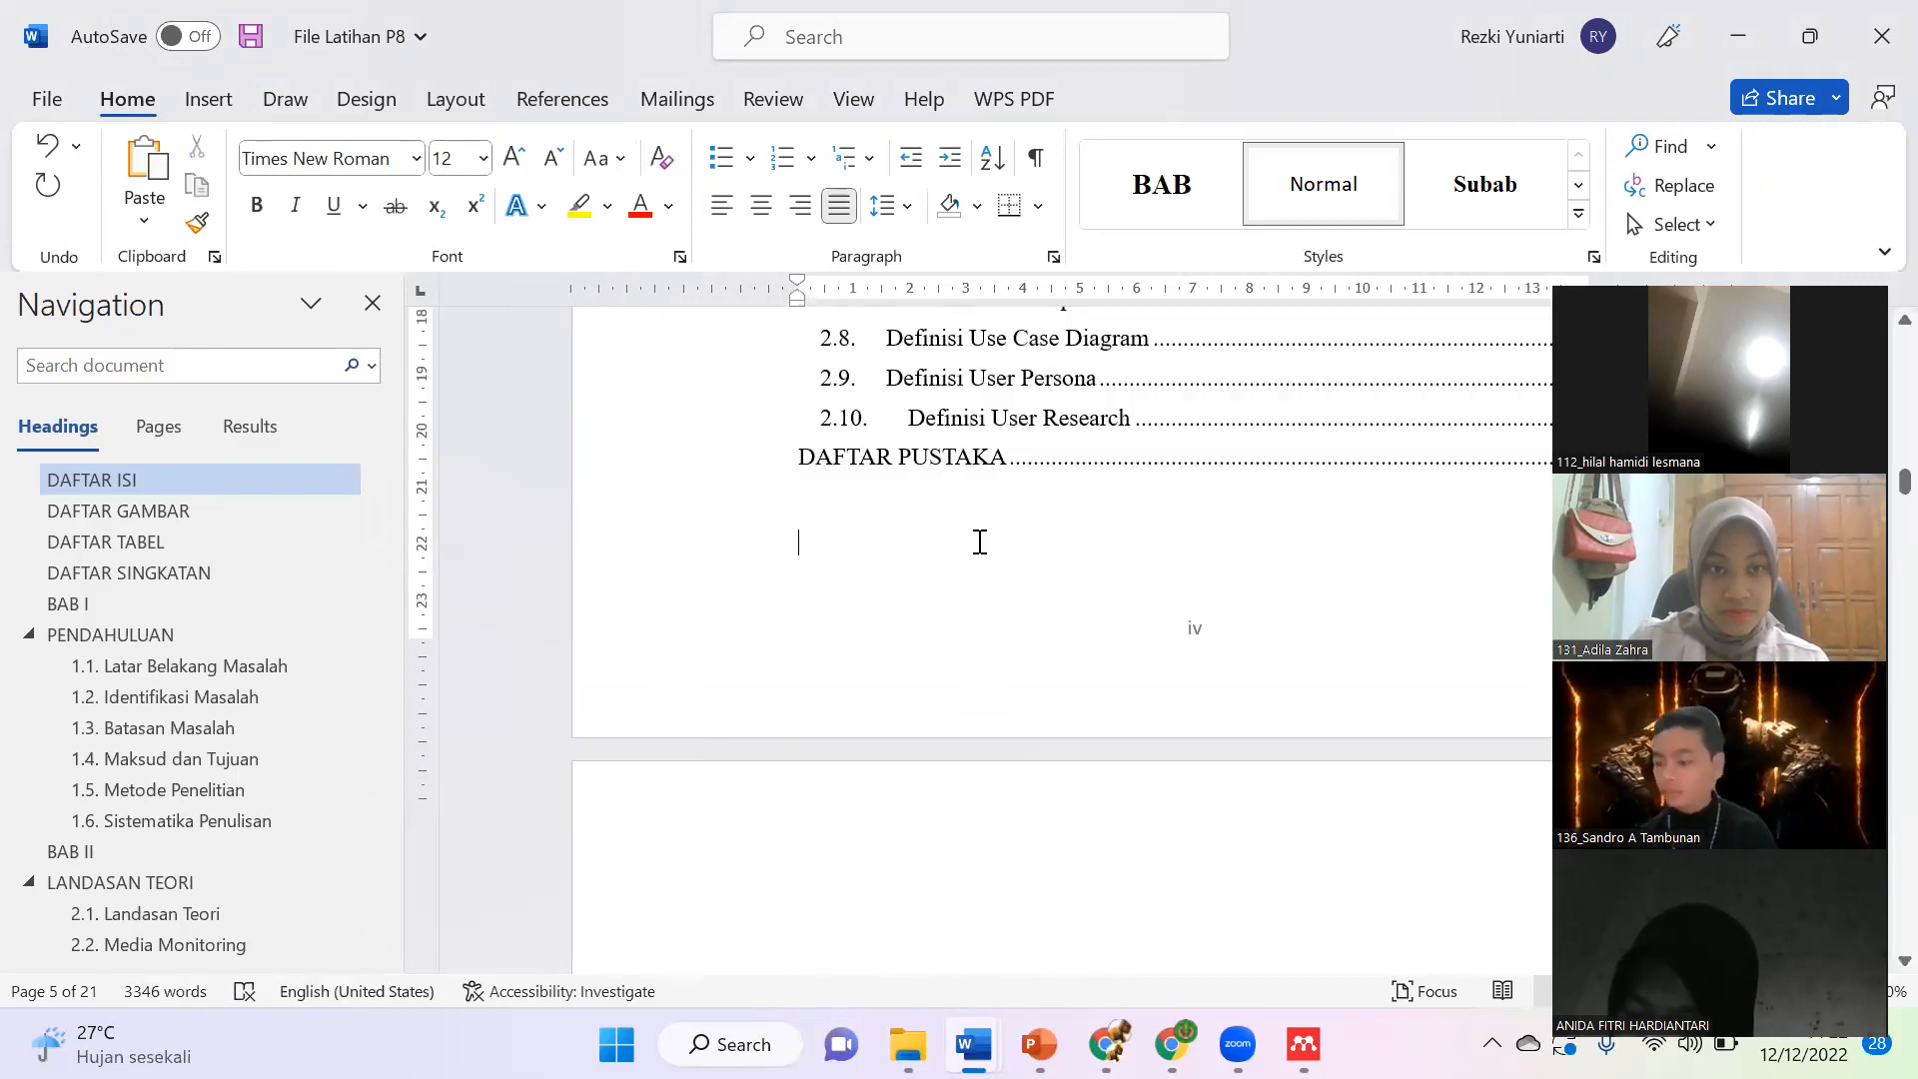
Step: Delete the empty paragraphs between the table of contents page and the DAFTAR GAMBAR heading so the heading starts its page
scroll(978, 540, "up", 10)
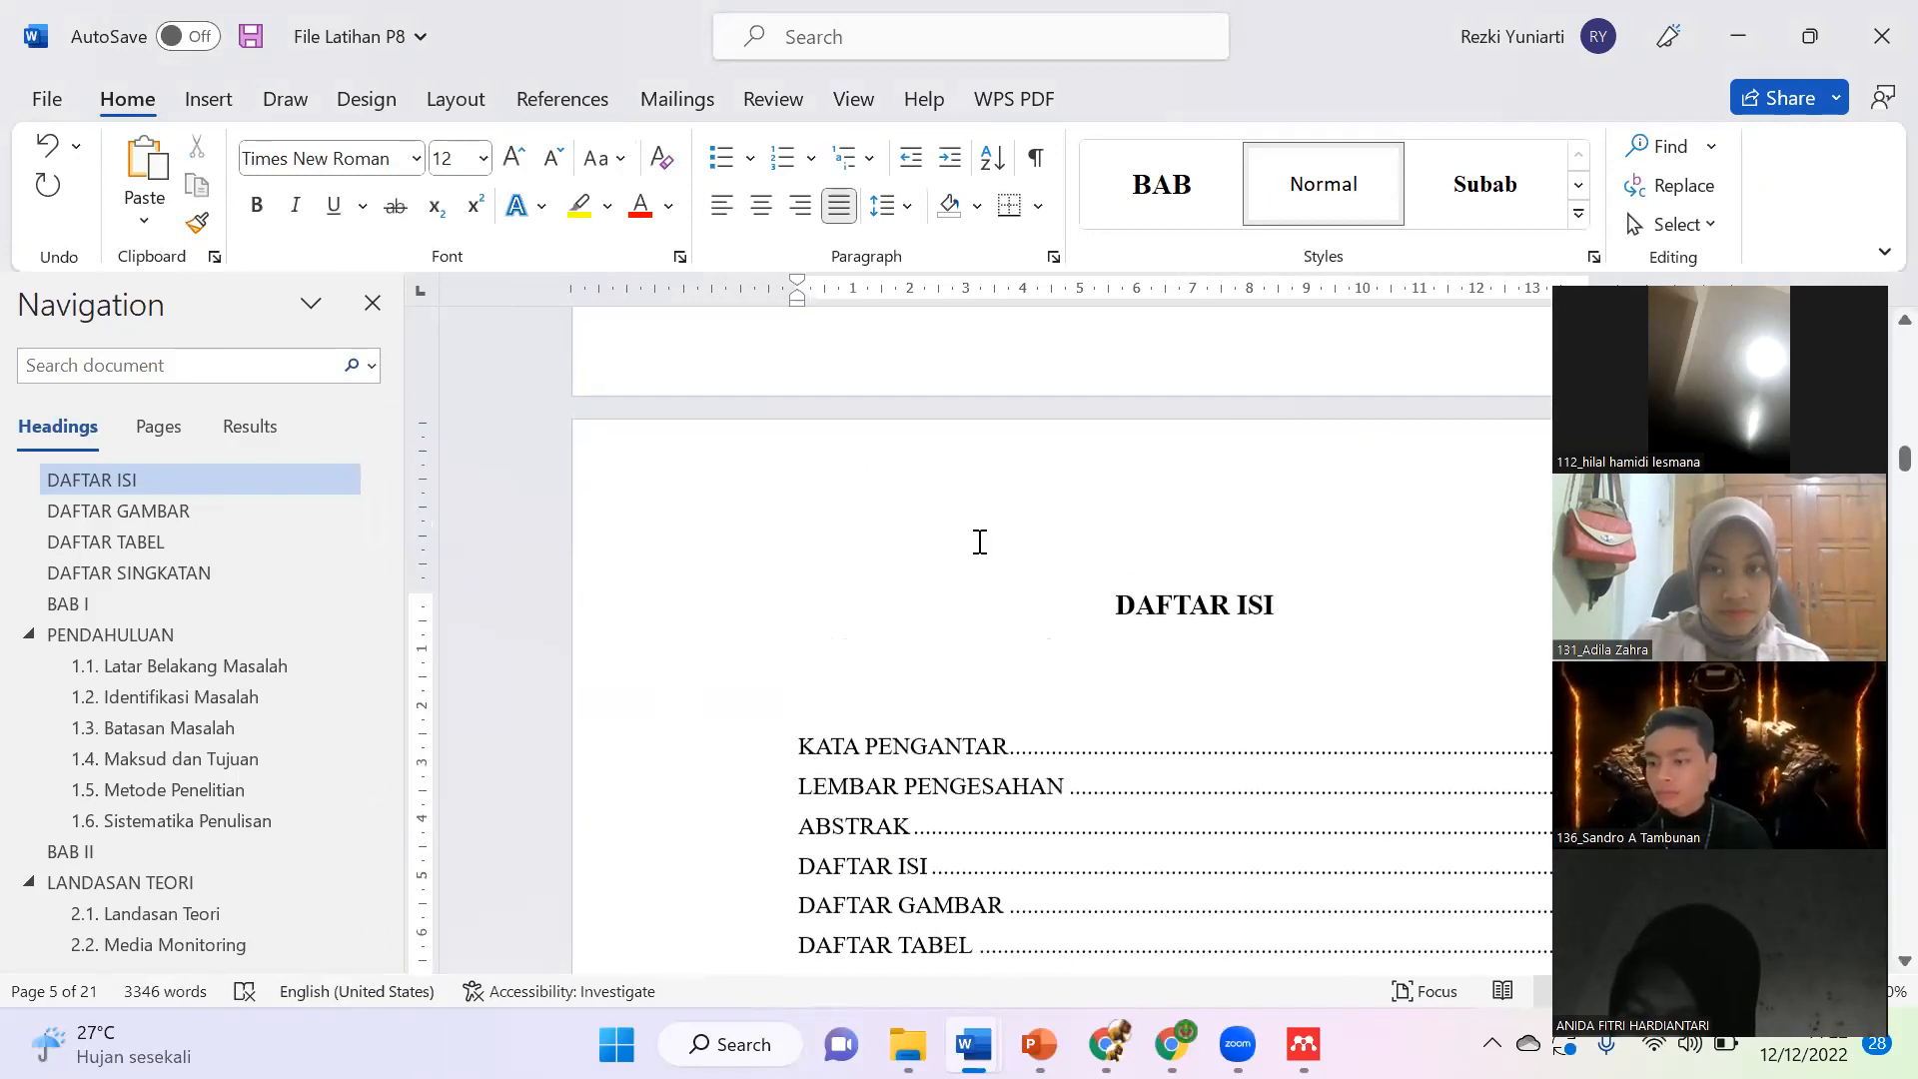
scroll(848, 600, "down", 8)
scroll(839, 619, "down", 10)
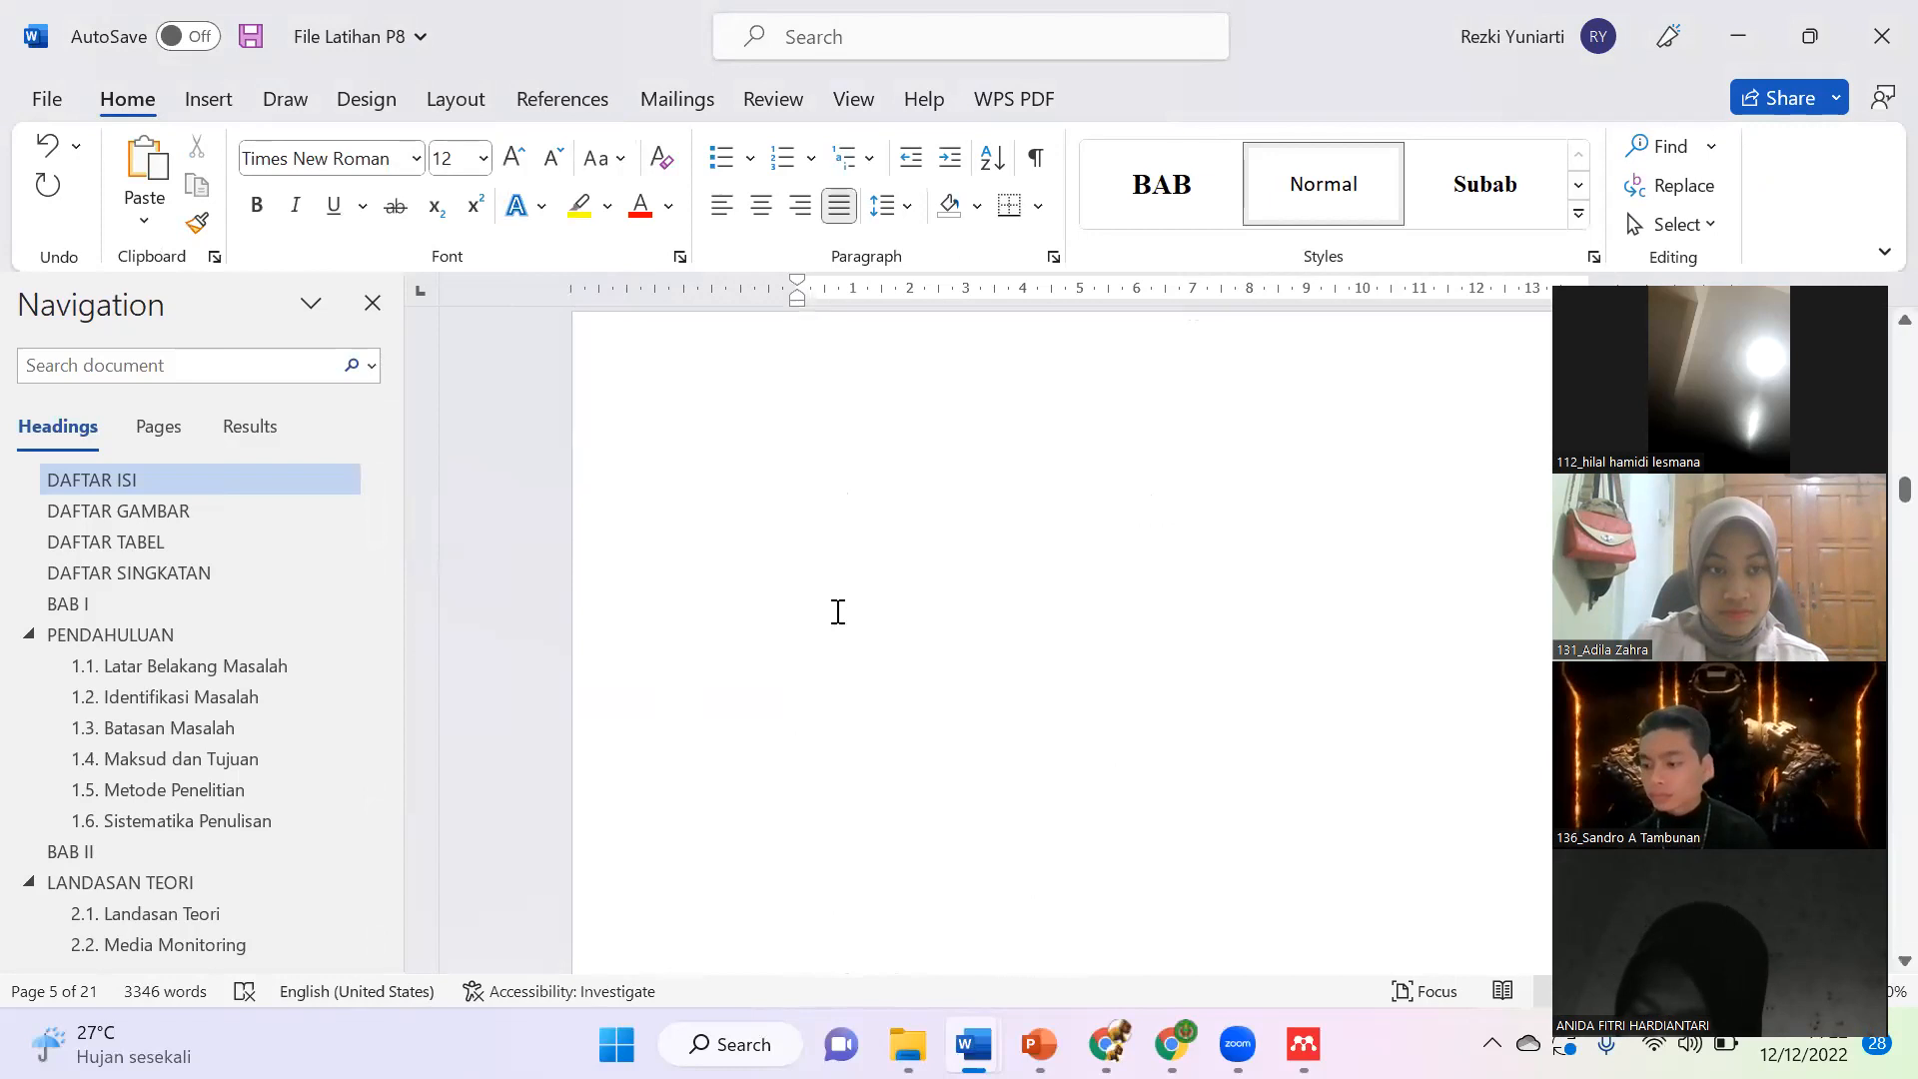
scroll(839, 611, "up", 5)
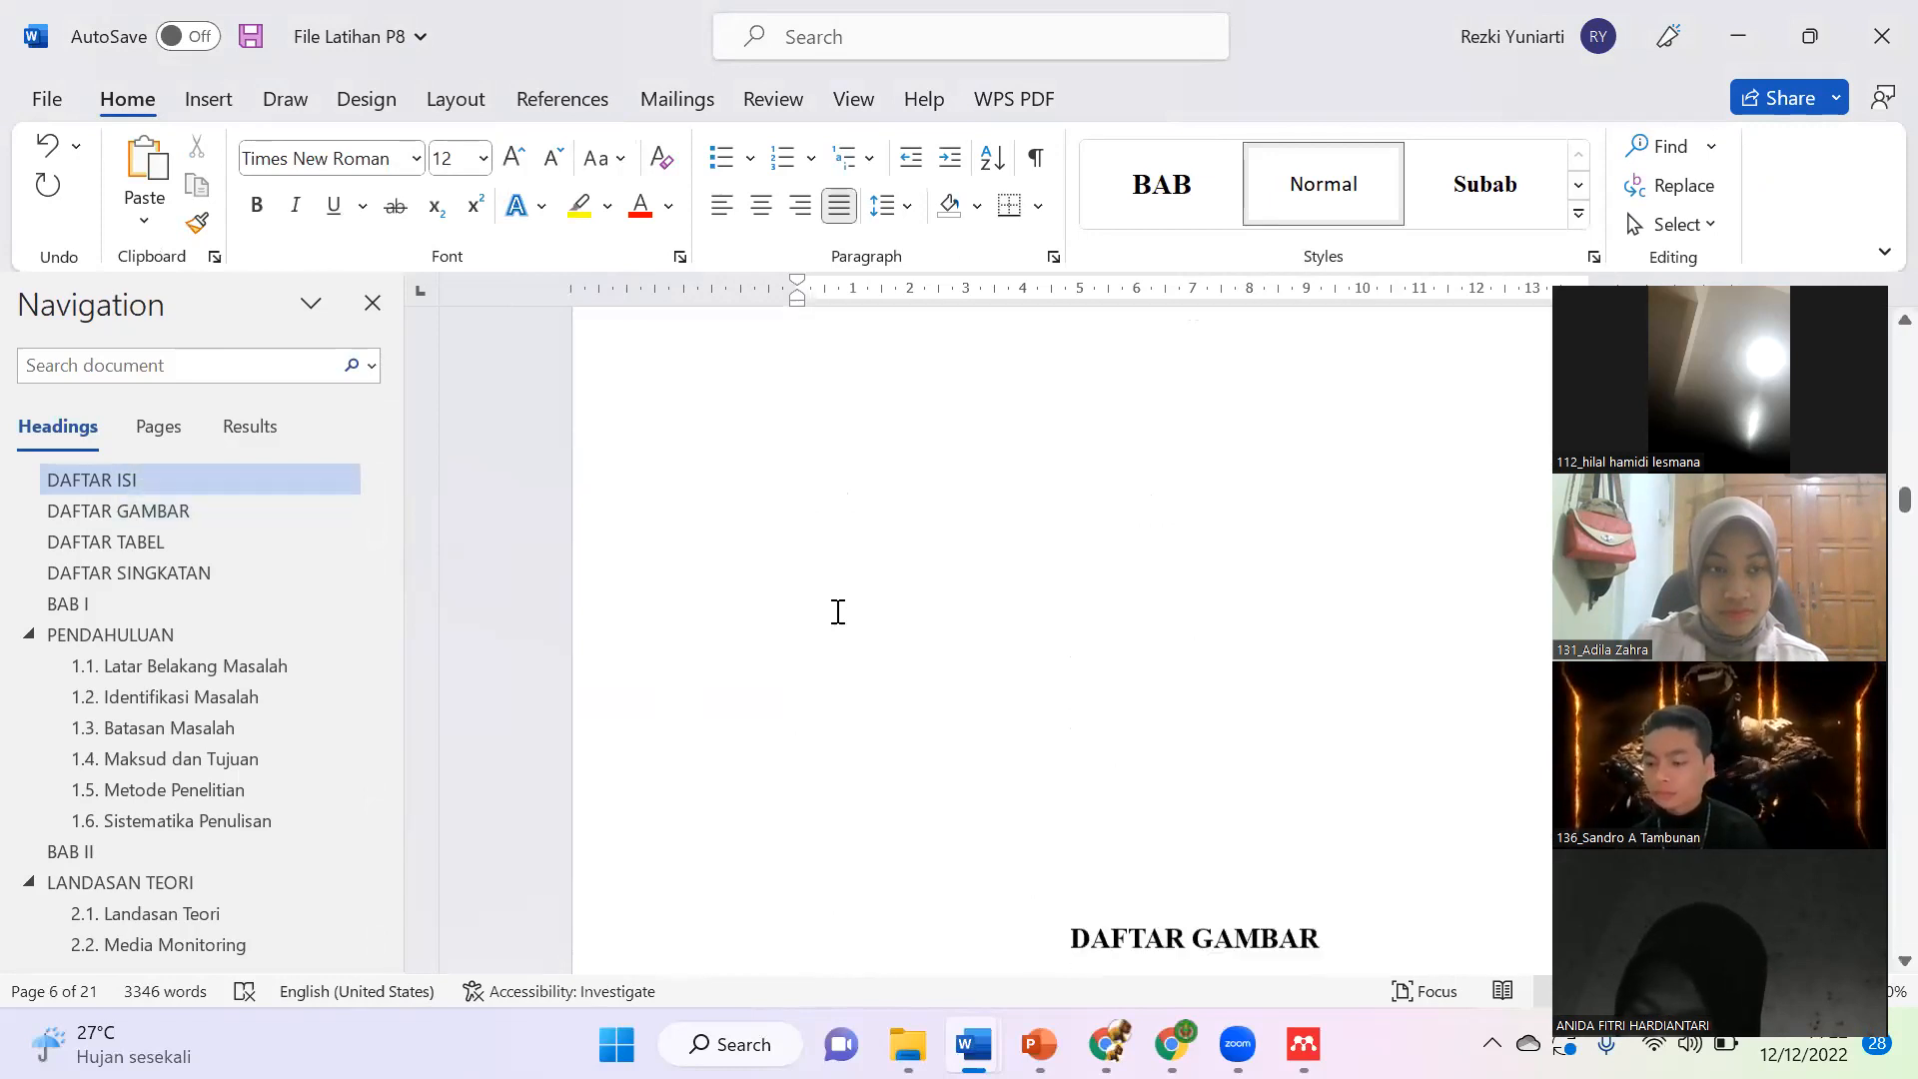
left_click(1212, 602)
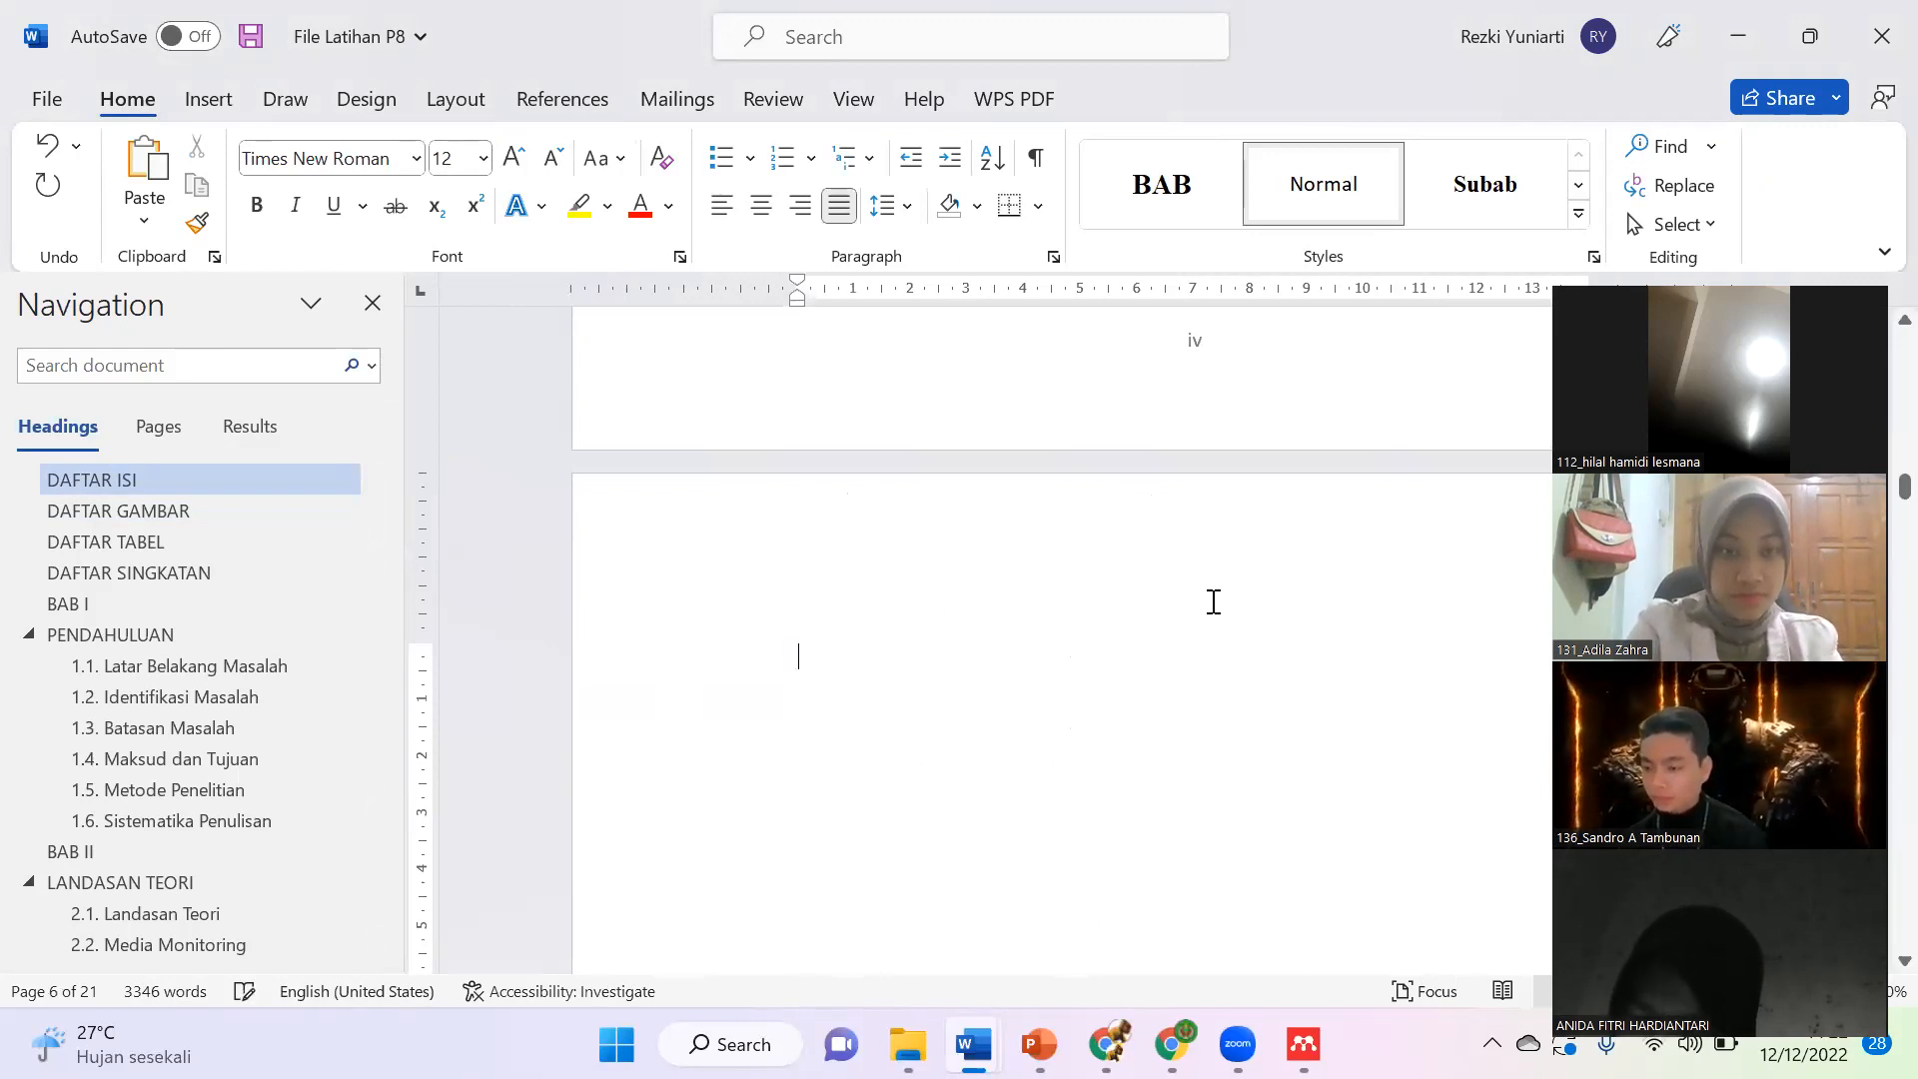
key("Delete")
key("Delete")
key("Delete")
key("Delete")
key("Delete")
key("Delete")
key("Delete")
key("Delete")
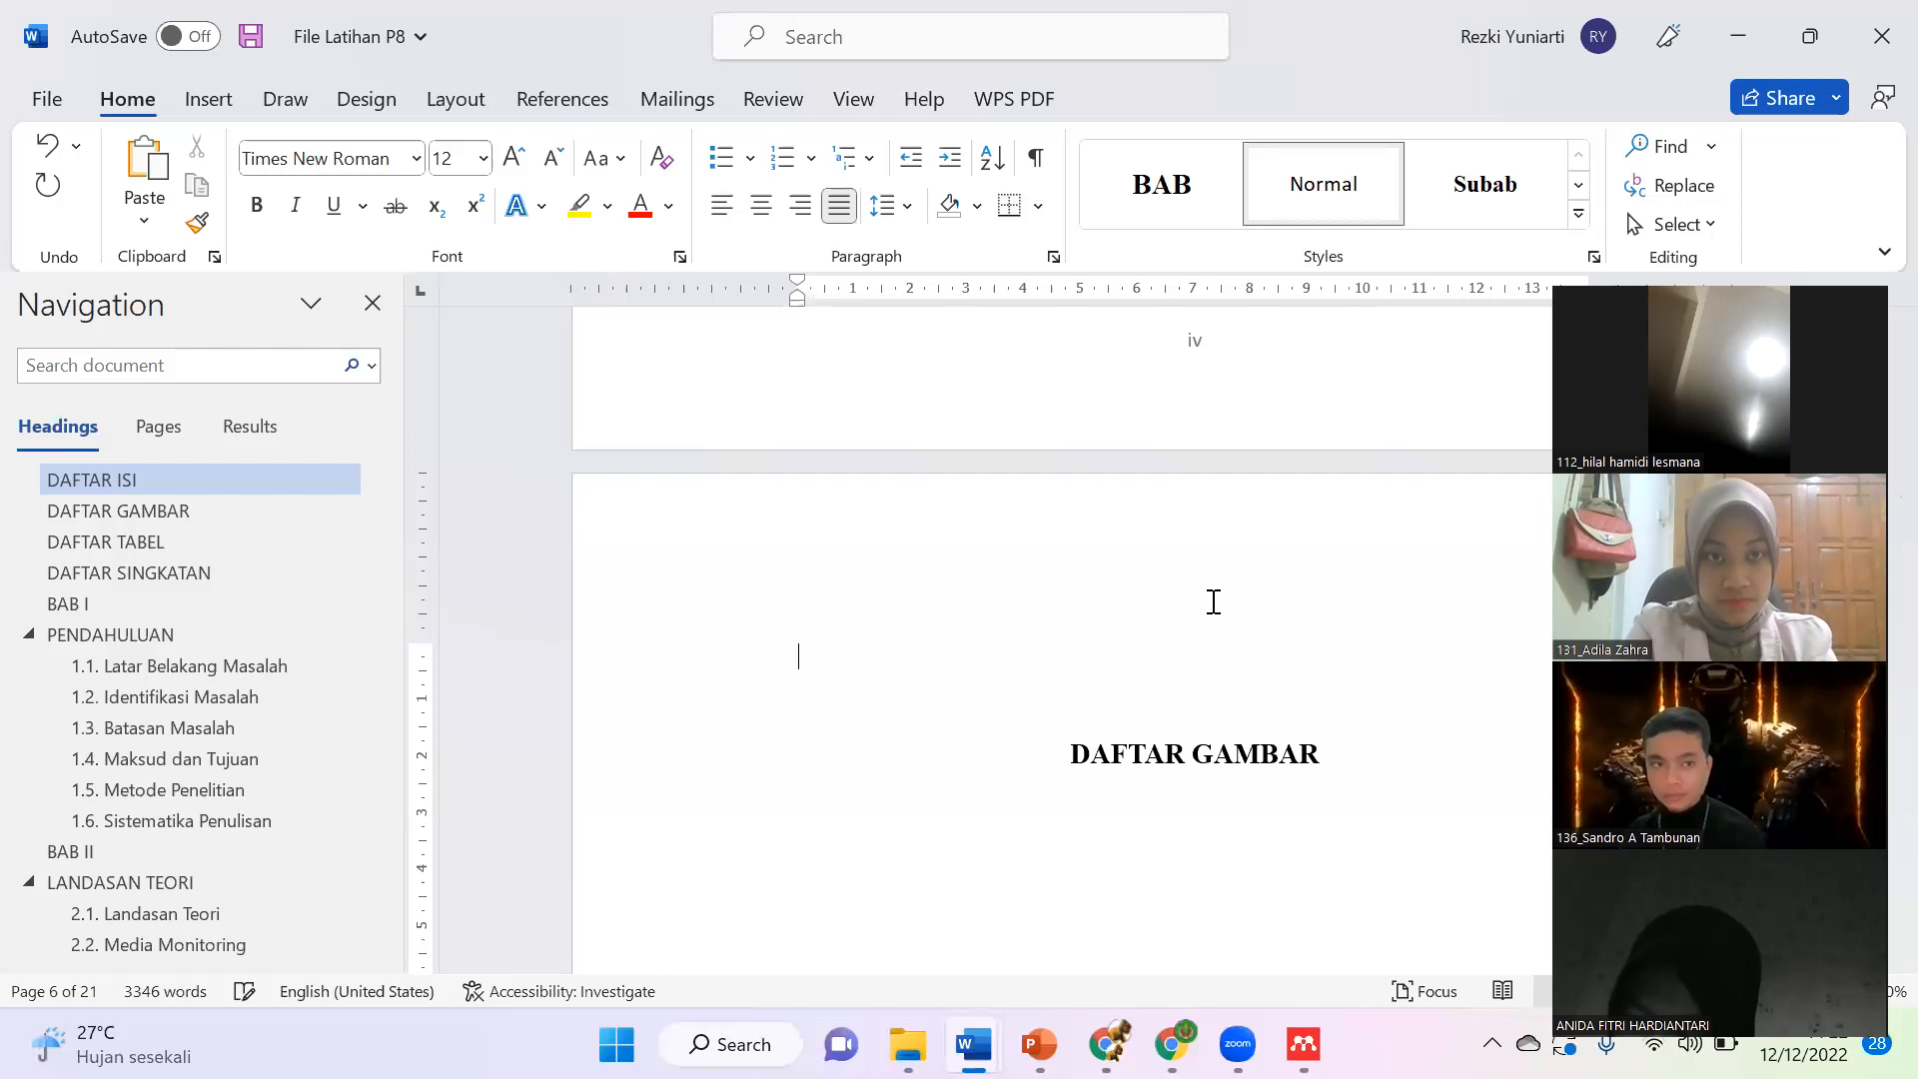
key("Delete")
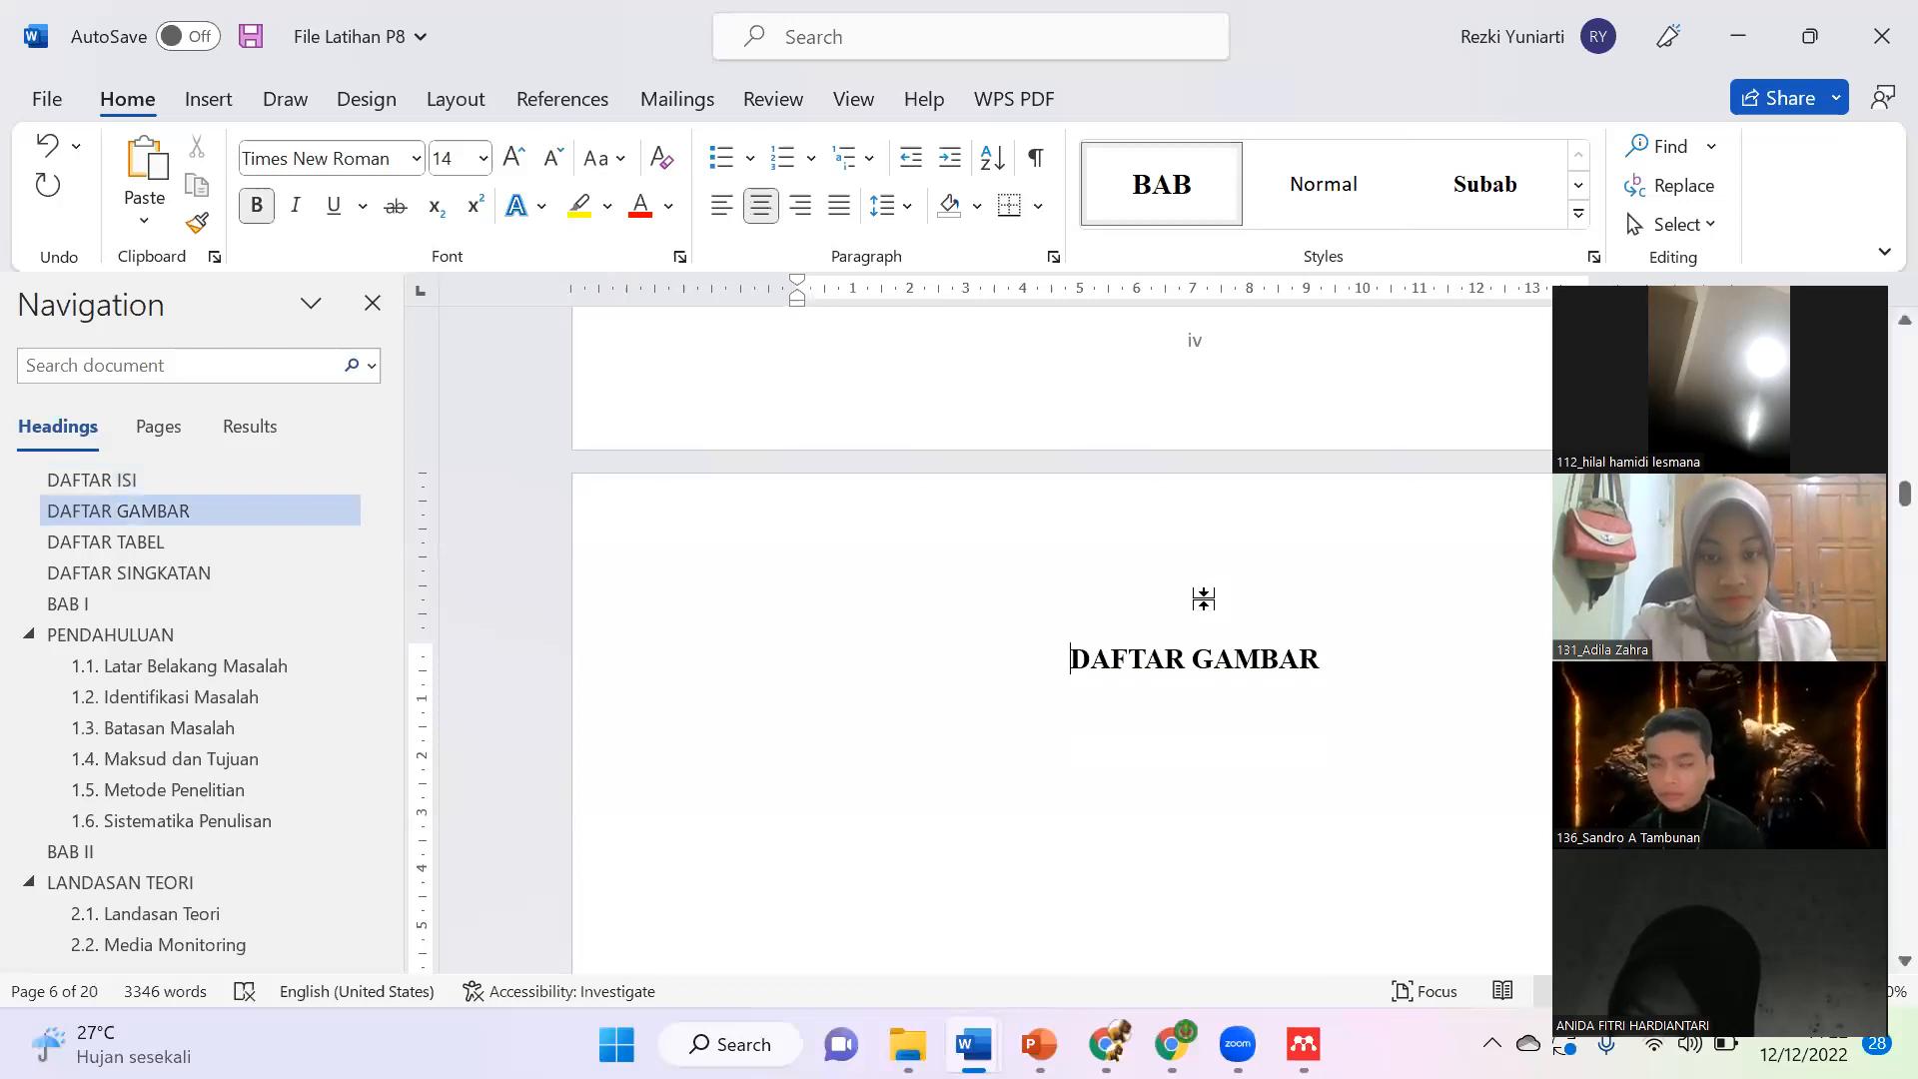
Step: Go to section 1.5 Metode Penelitian and add a blank line after the Metode Observasi paragraph, before heading 1.5.2
scroll(1203, 599, "up", 3)
scroll(1203, 599, "down", 2)
scroll(1203, 599, "up", 3)
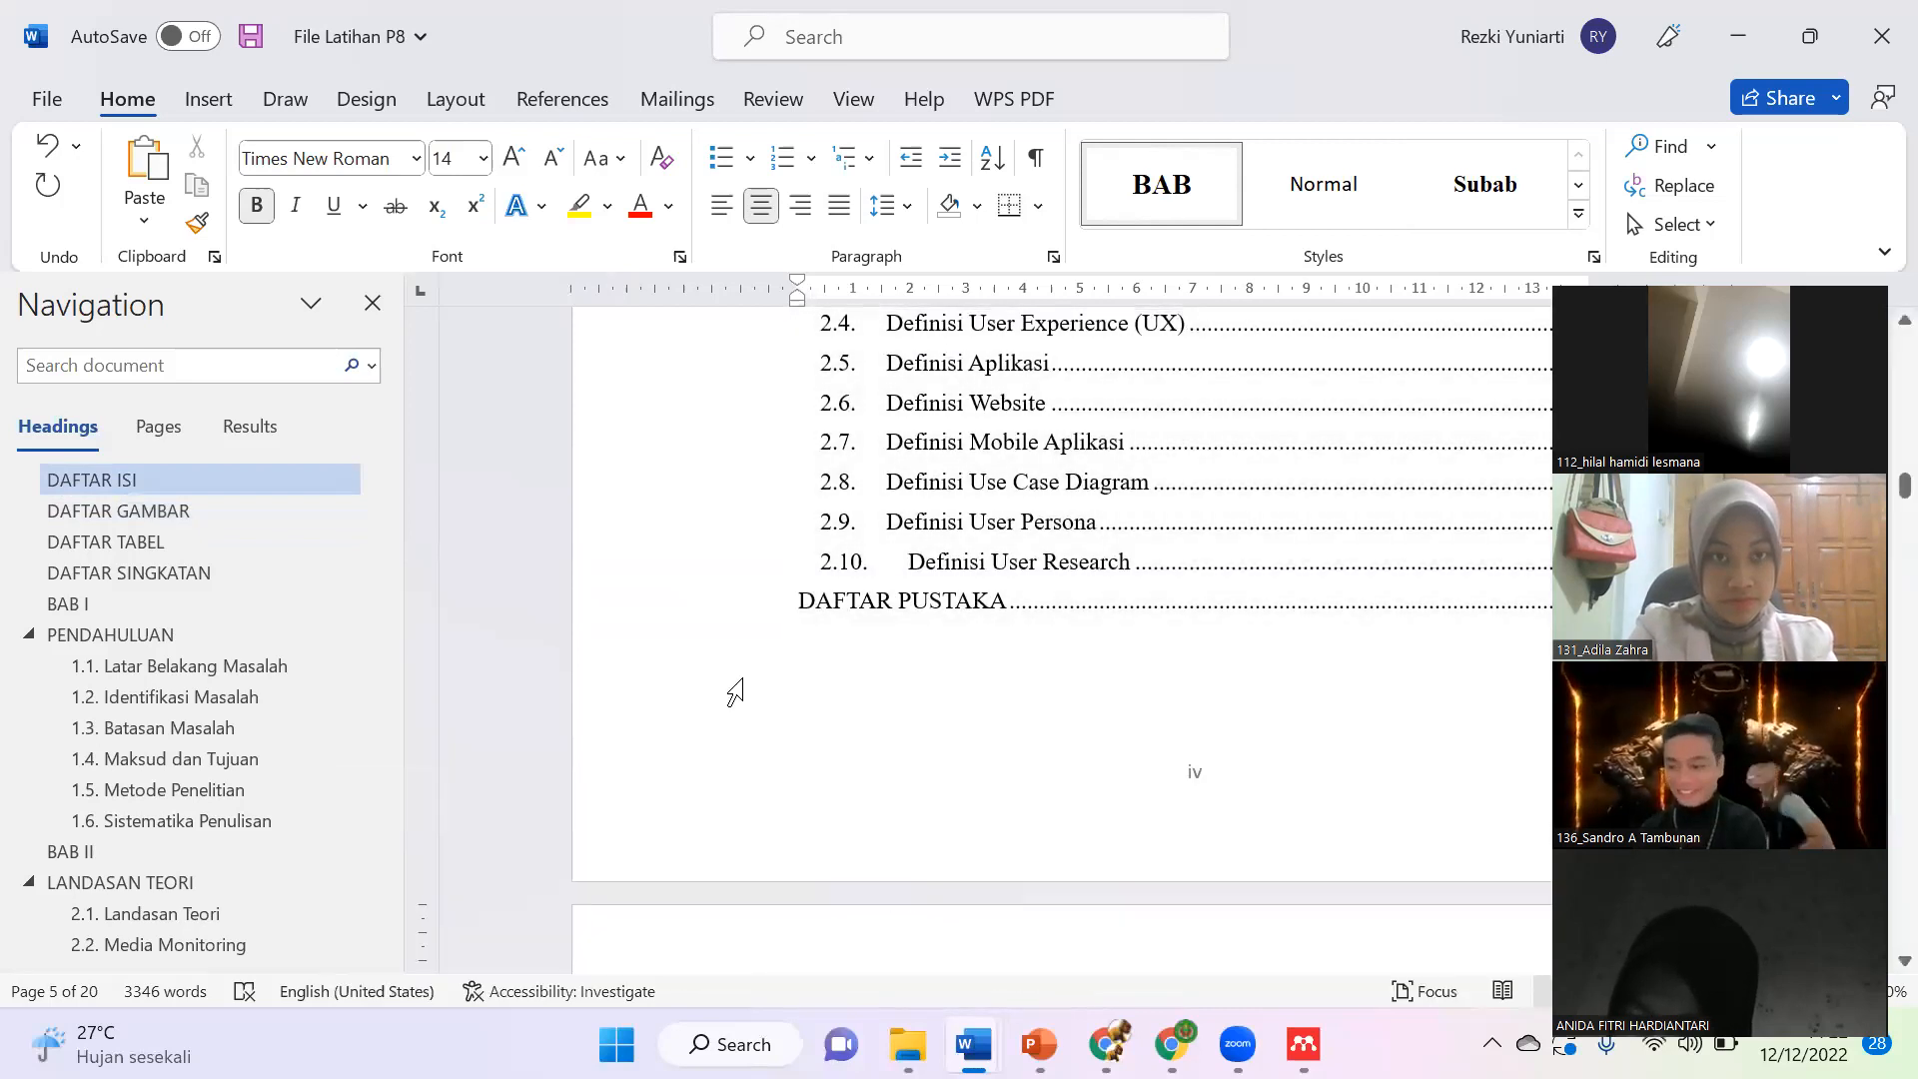
scroll(937, 801, "down", 8)
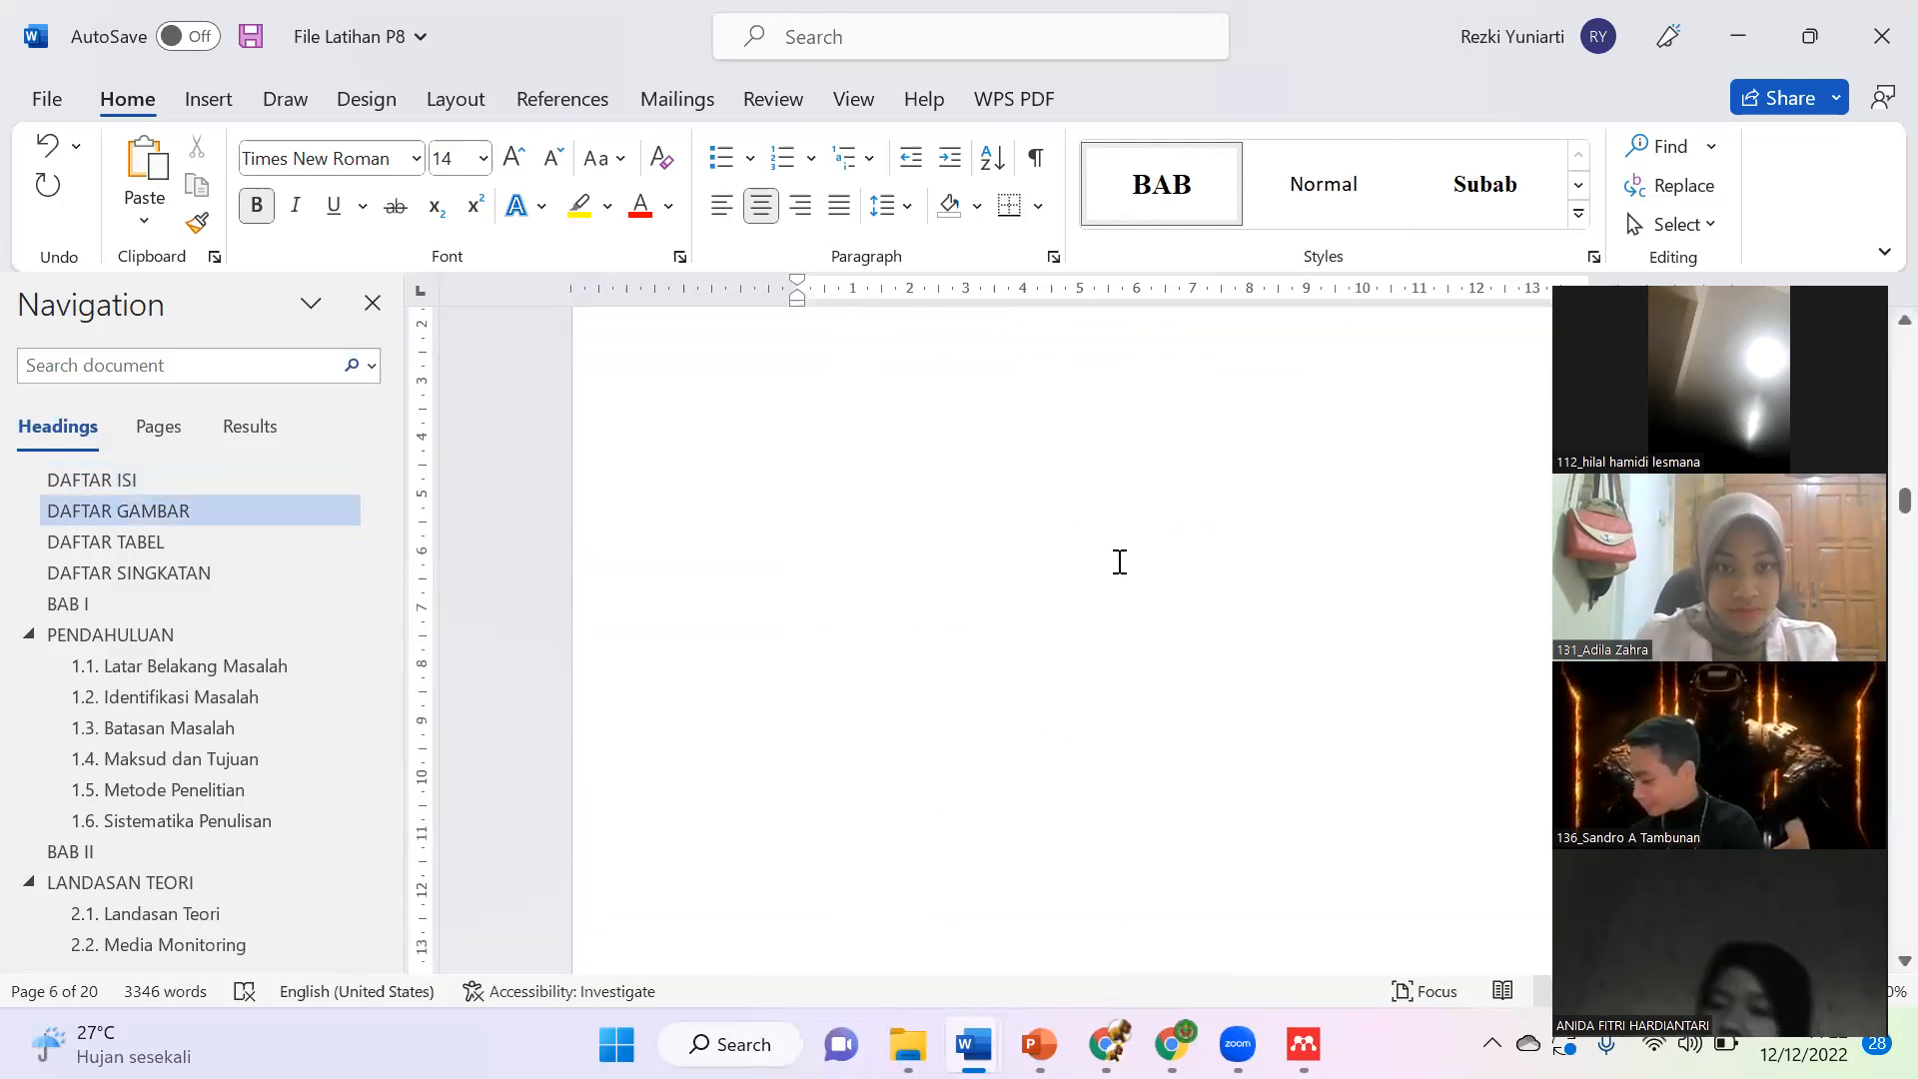
scroll(1143, 767, "down", 5)
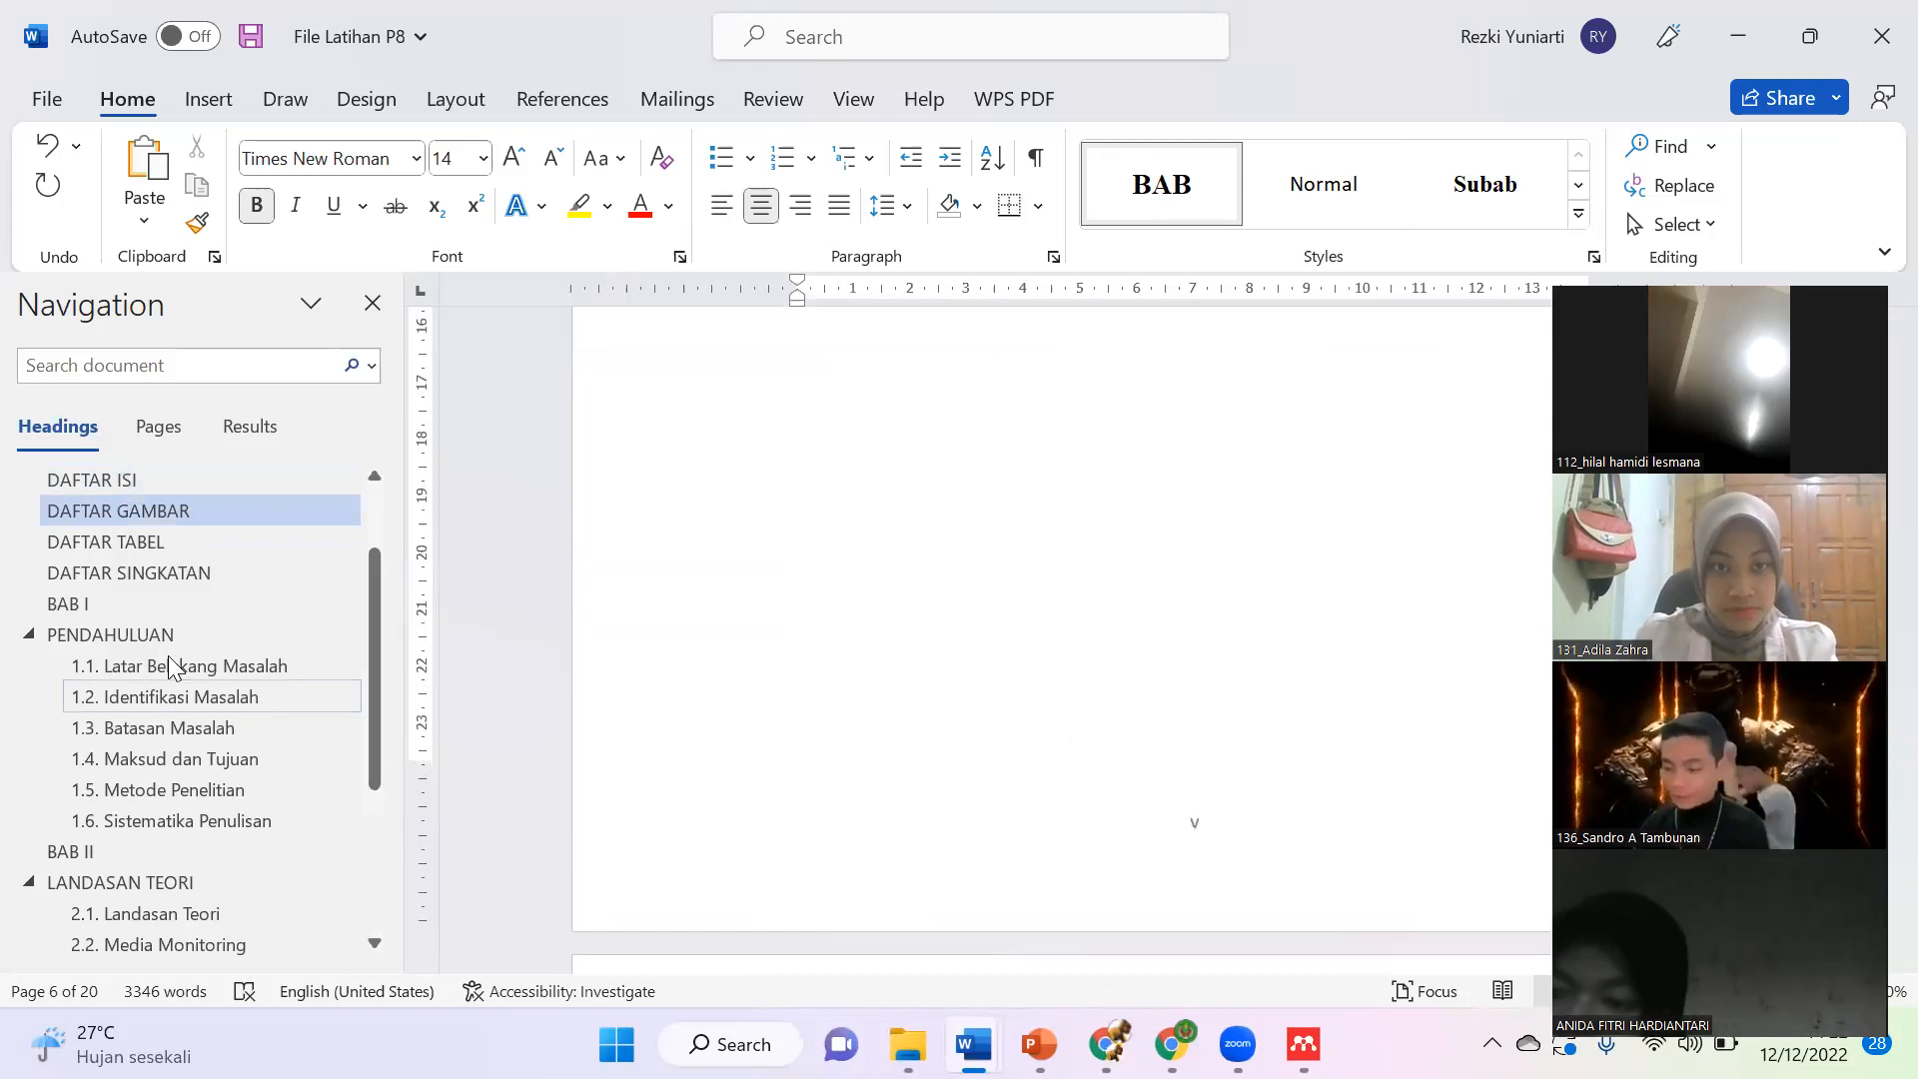
left_click(192, 794)
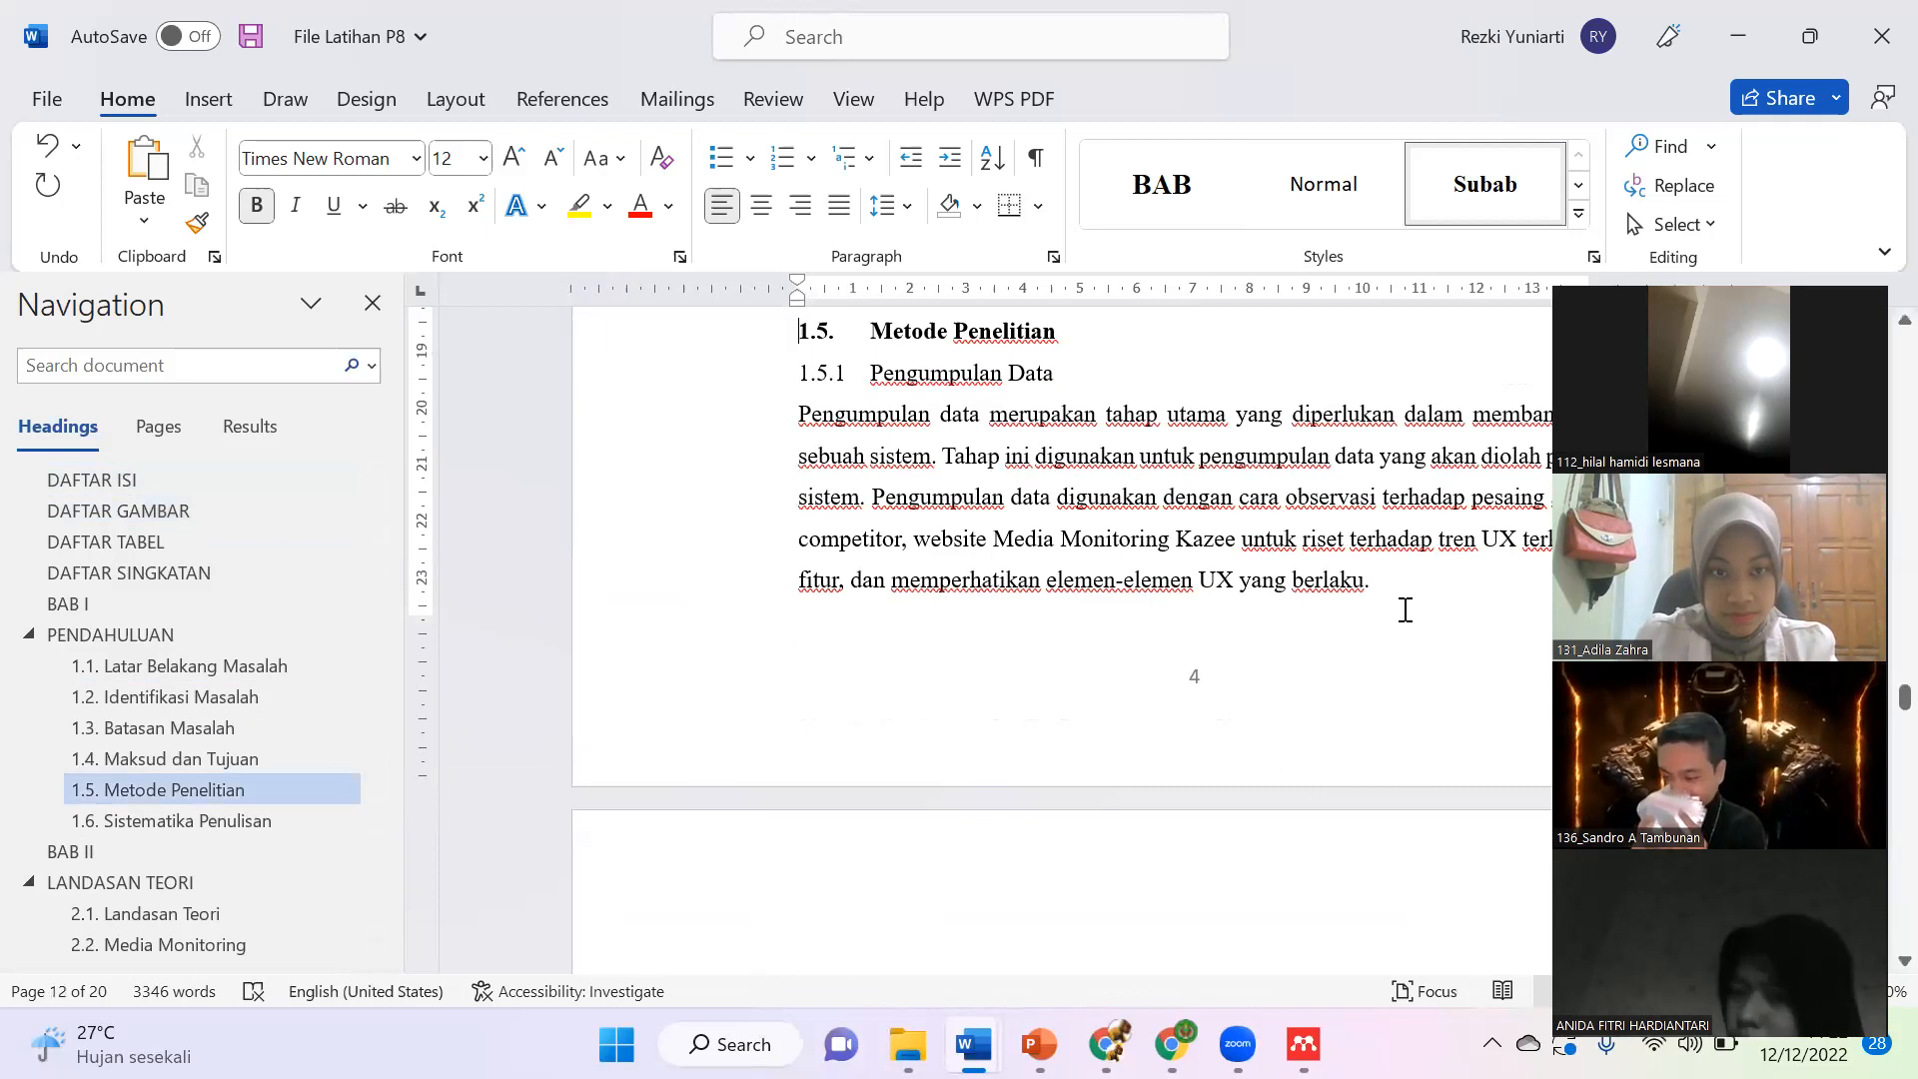
scroll(1405, 609, "down", 5)
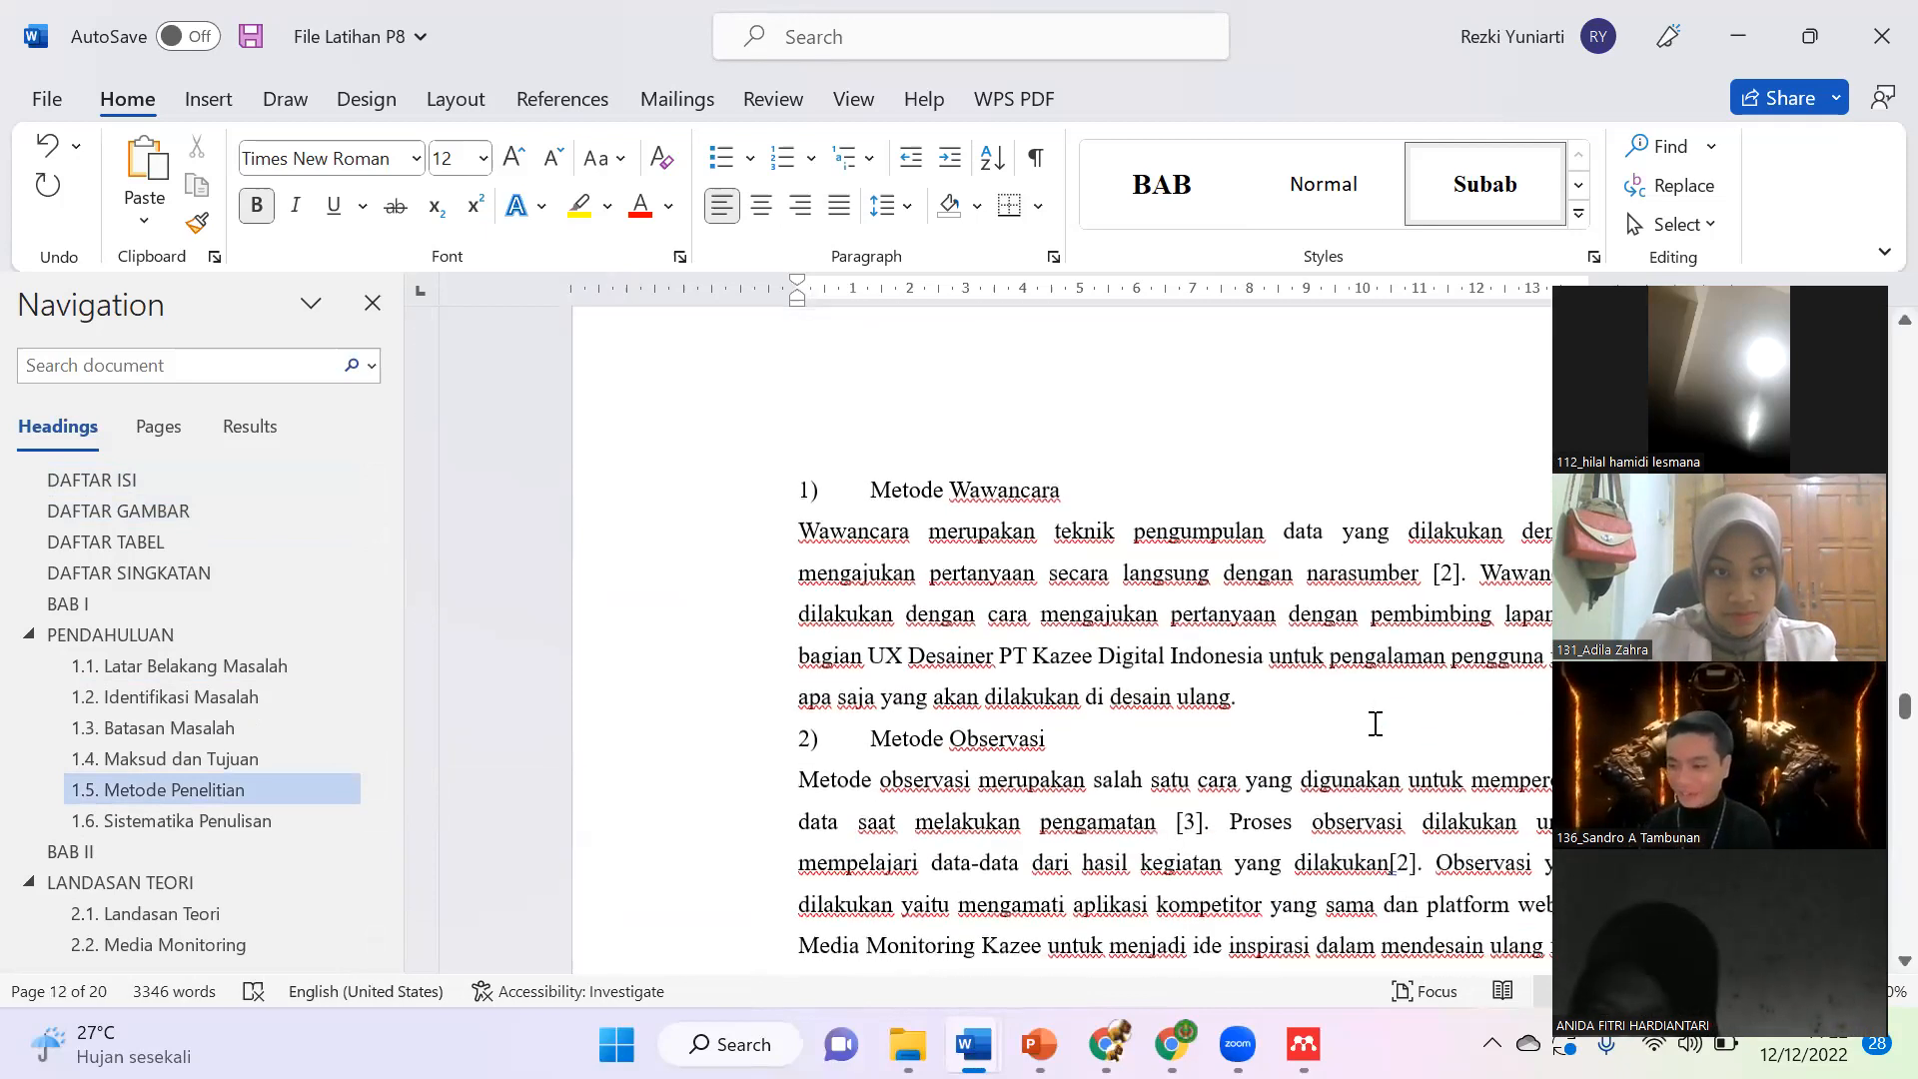
scroll(1290, 721, "down", 1)
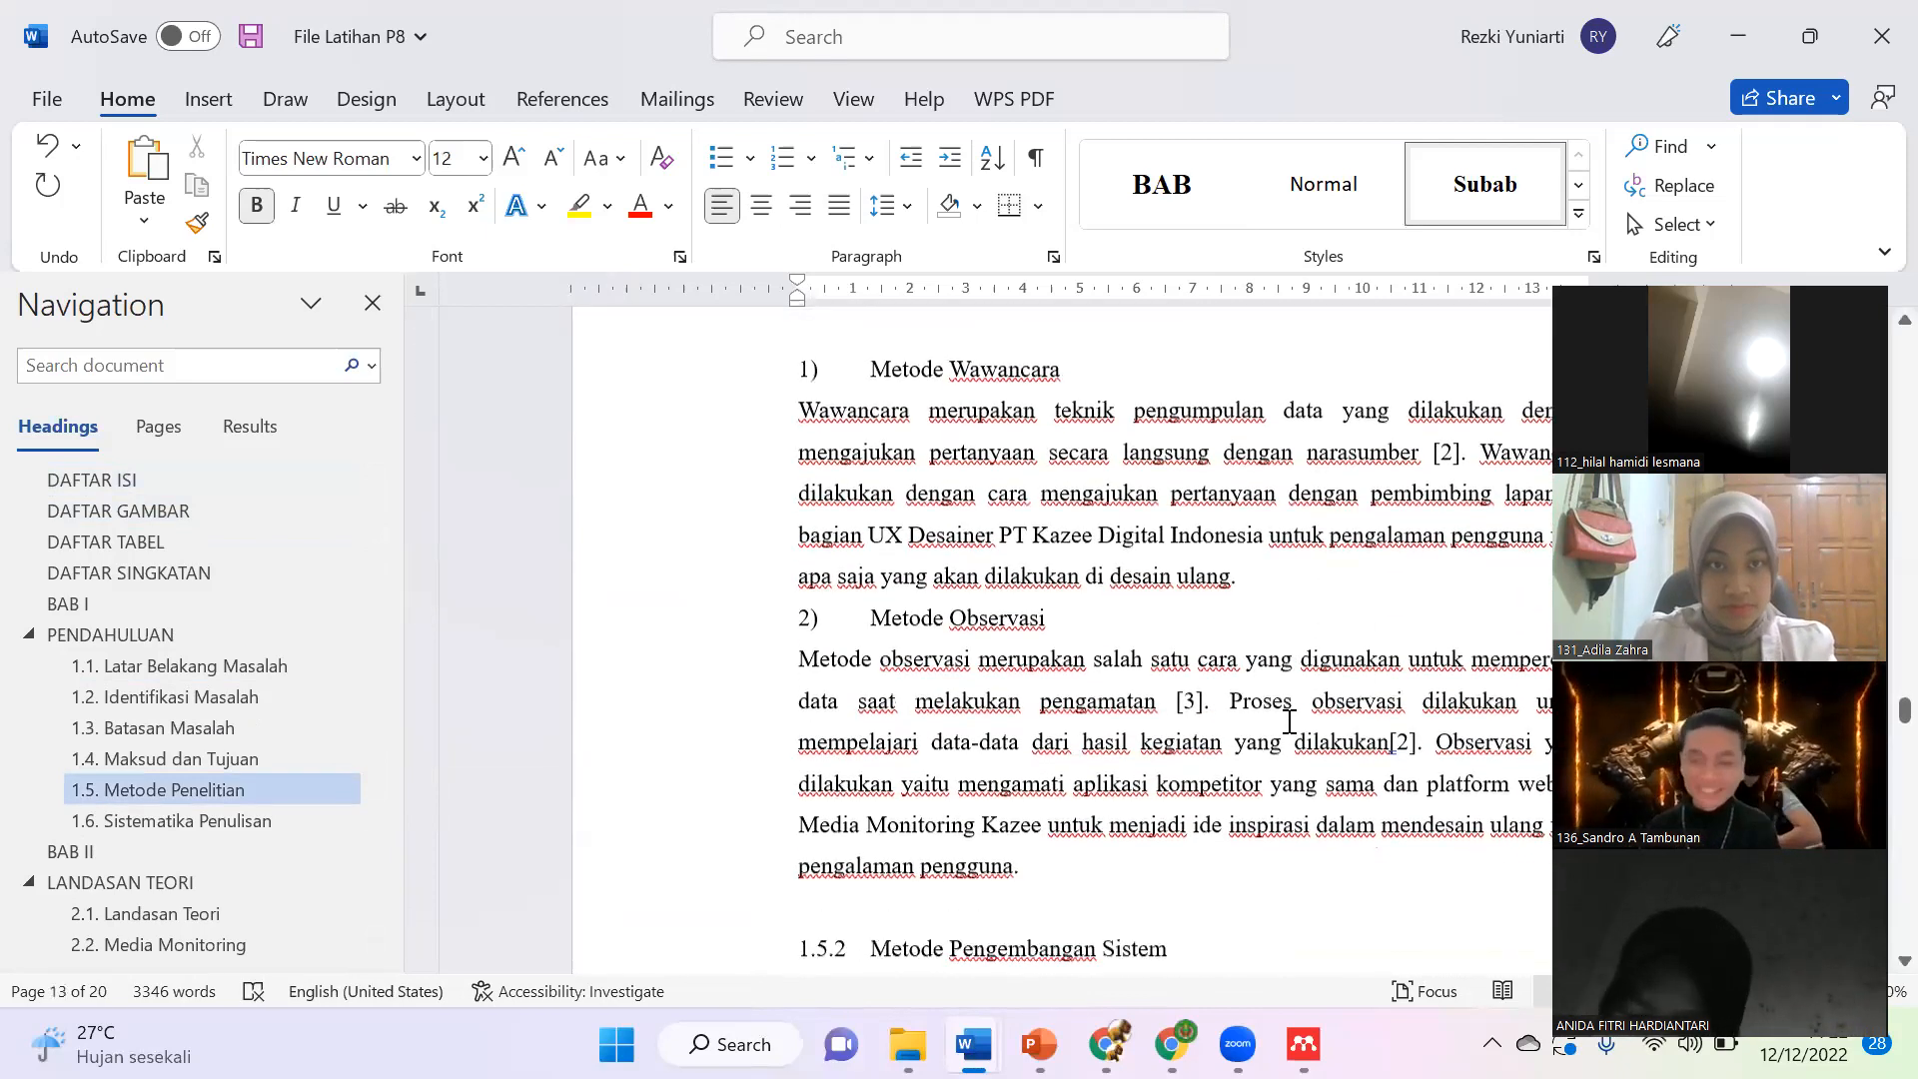
scroll(1290, 722, "down", 1)
left_click(1256, 771)
key("Return")
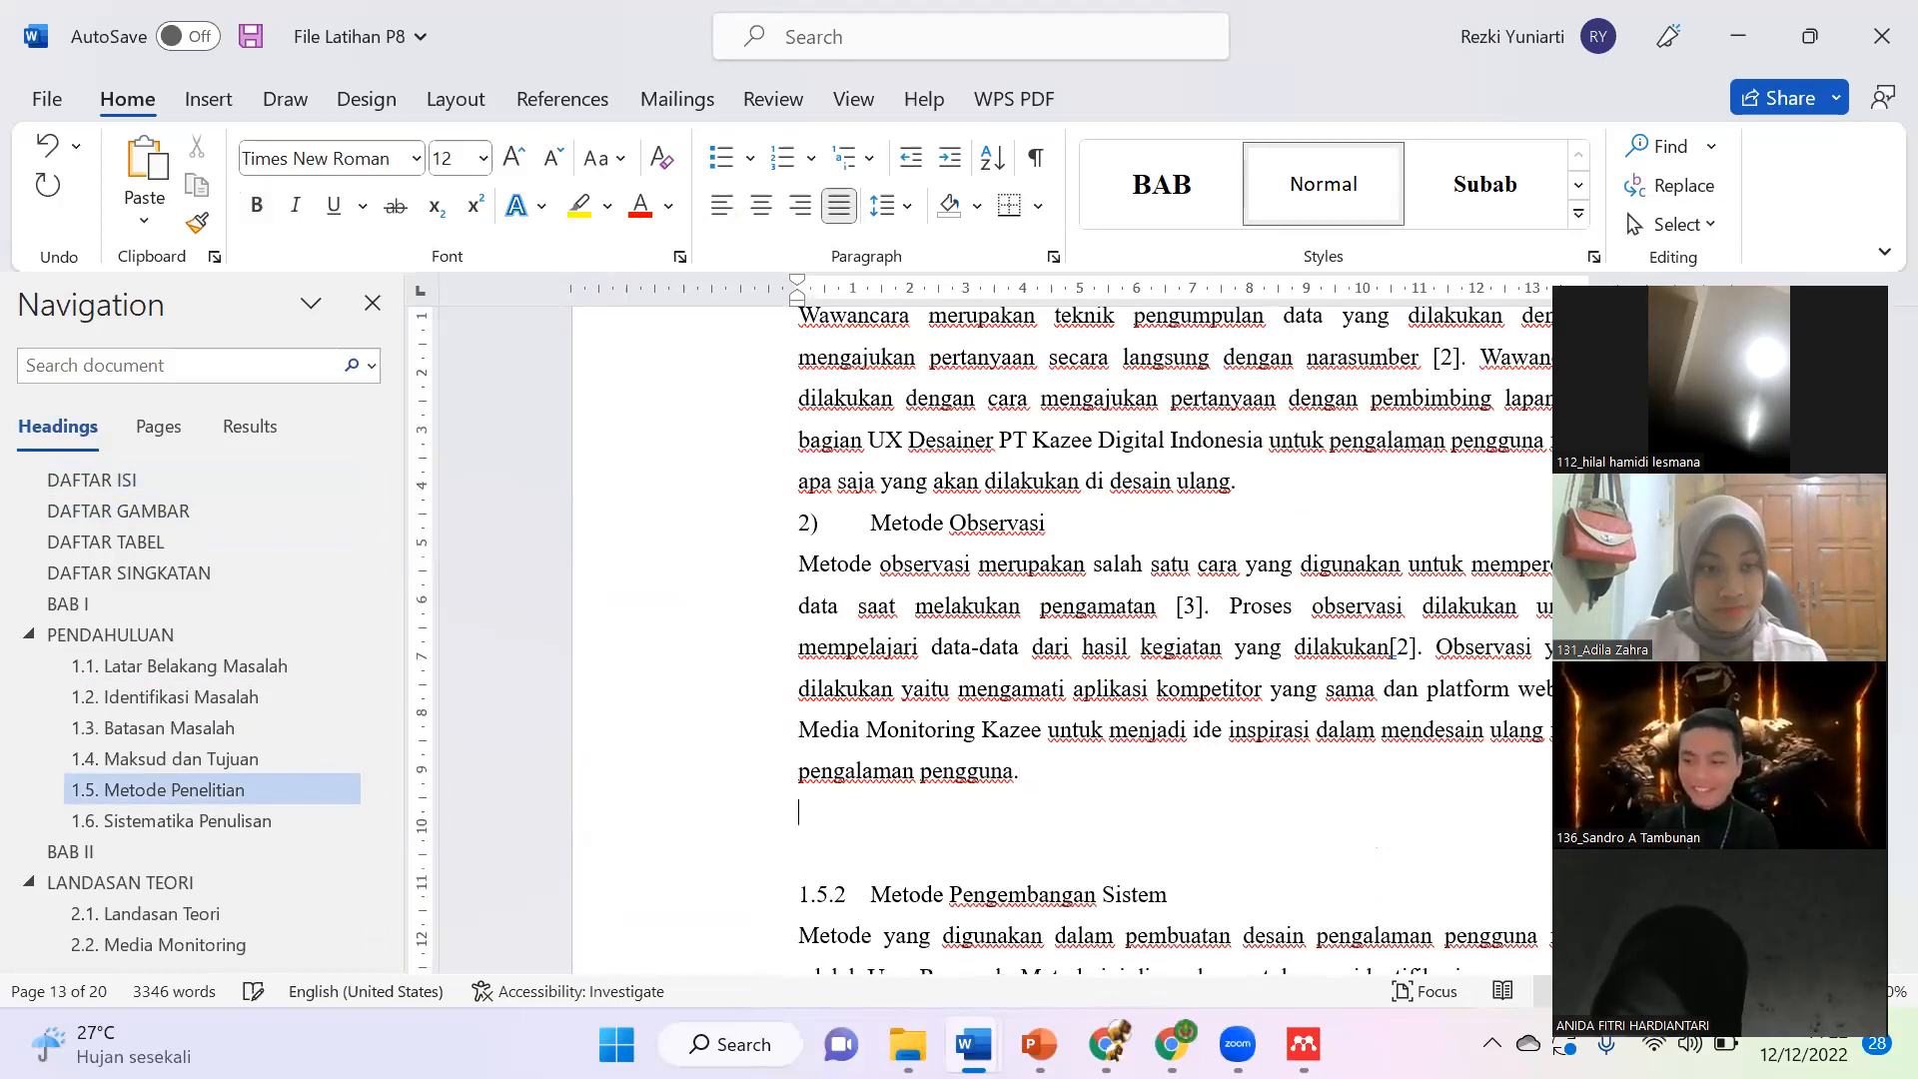
Step: Switch to the Pertemuan 8 presentation in PowerPoint and read slide 13 on creating the list of figures
key("alt+Tab")
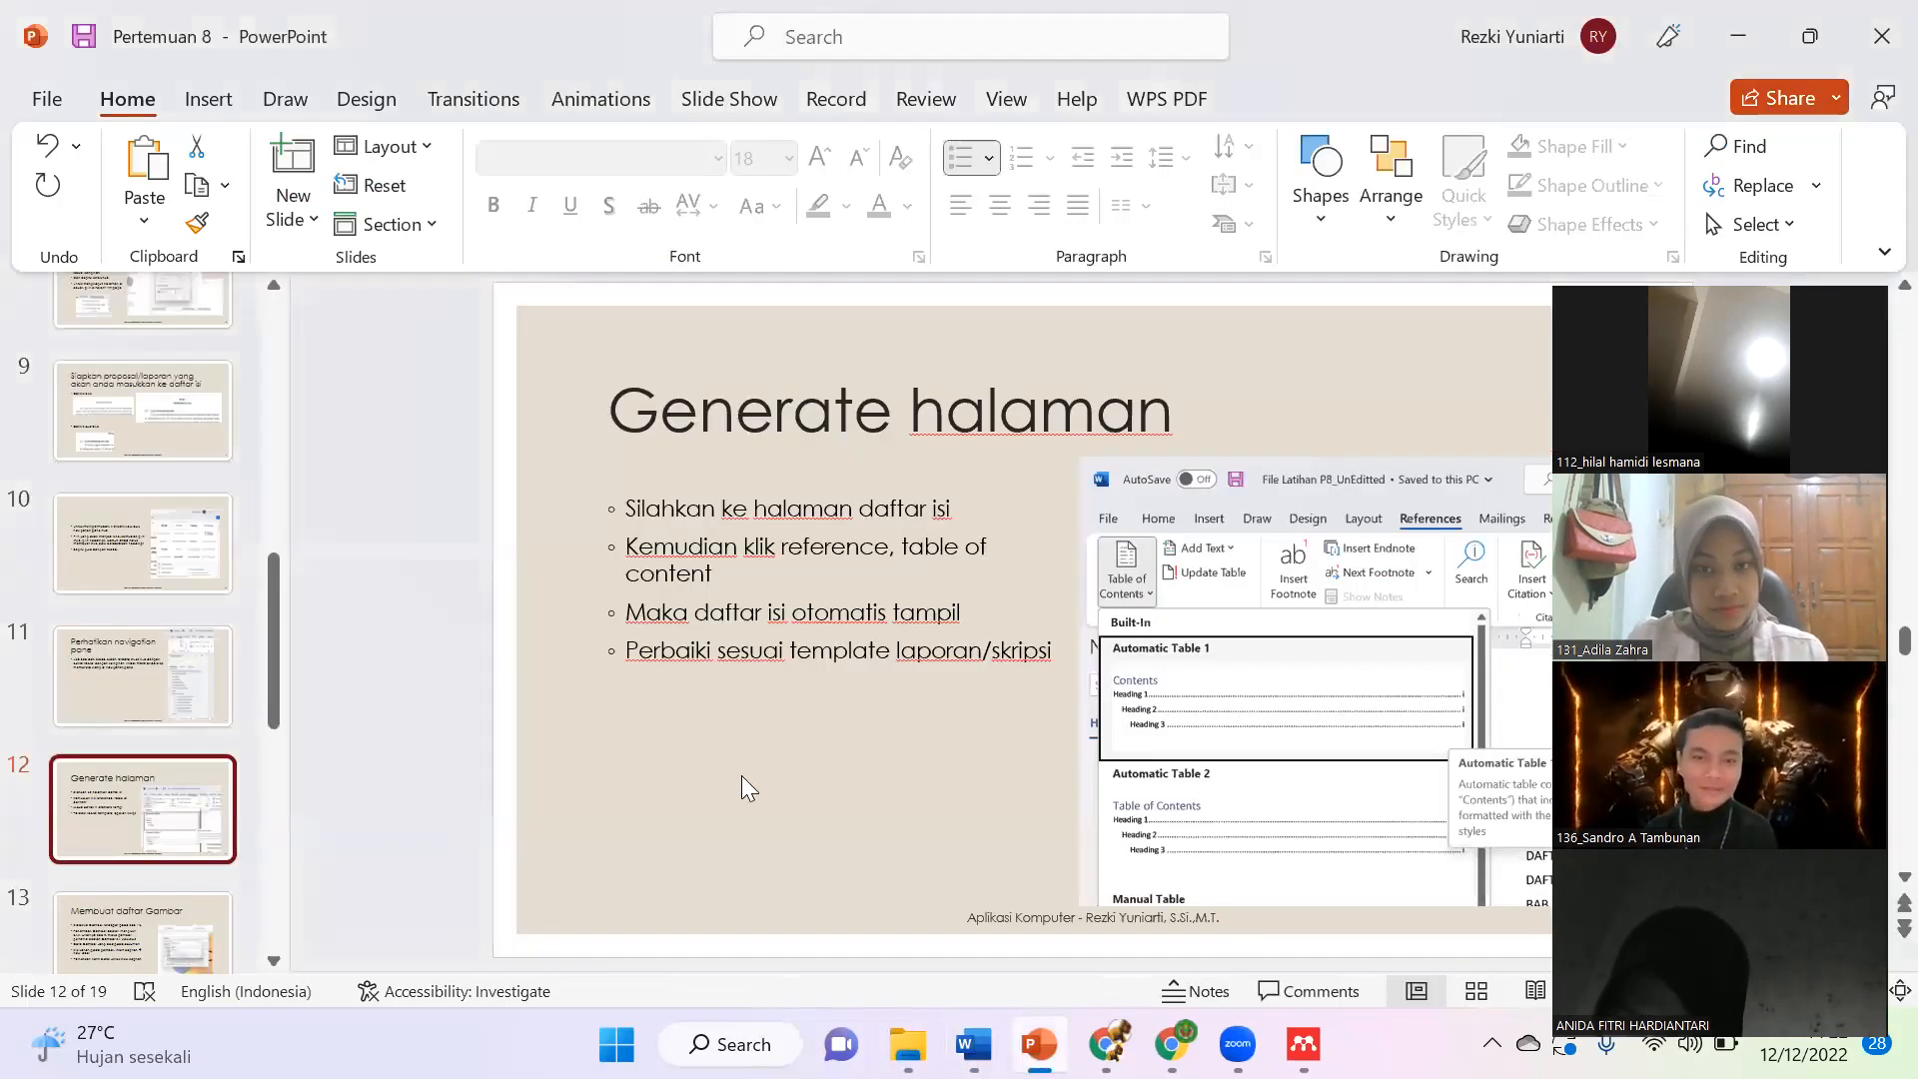
left_click(111, 923)
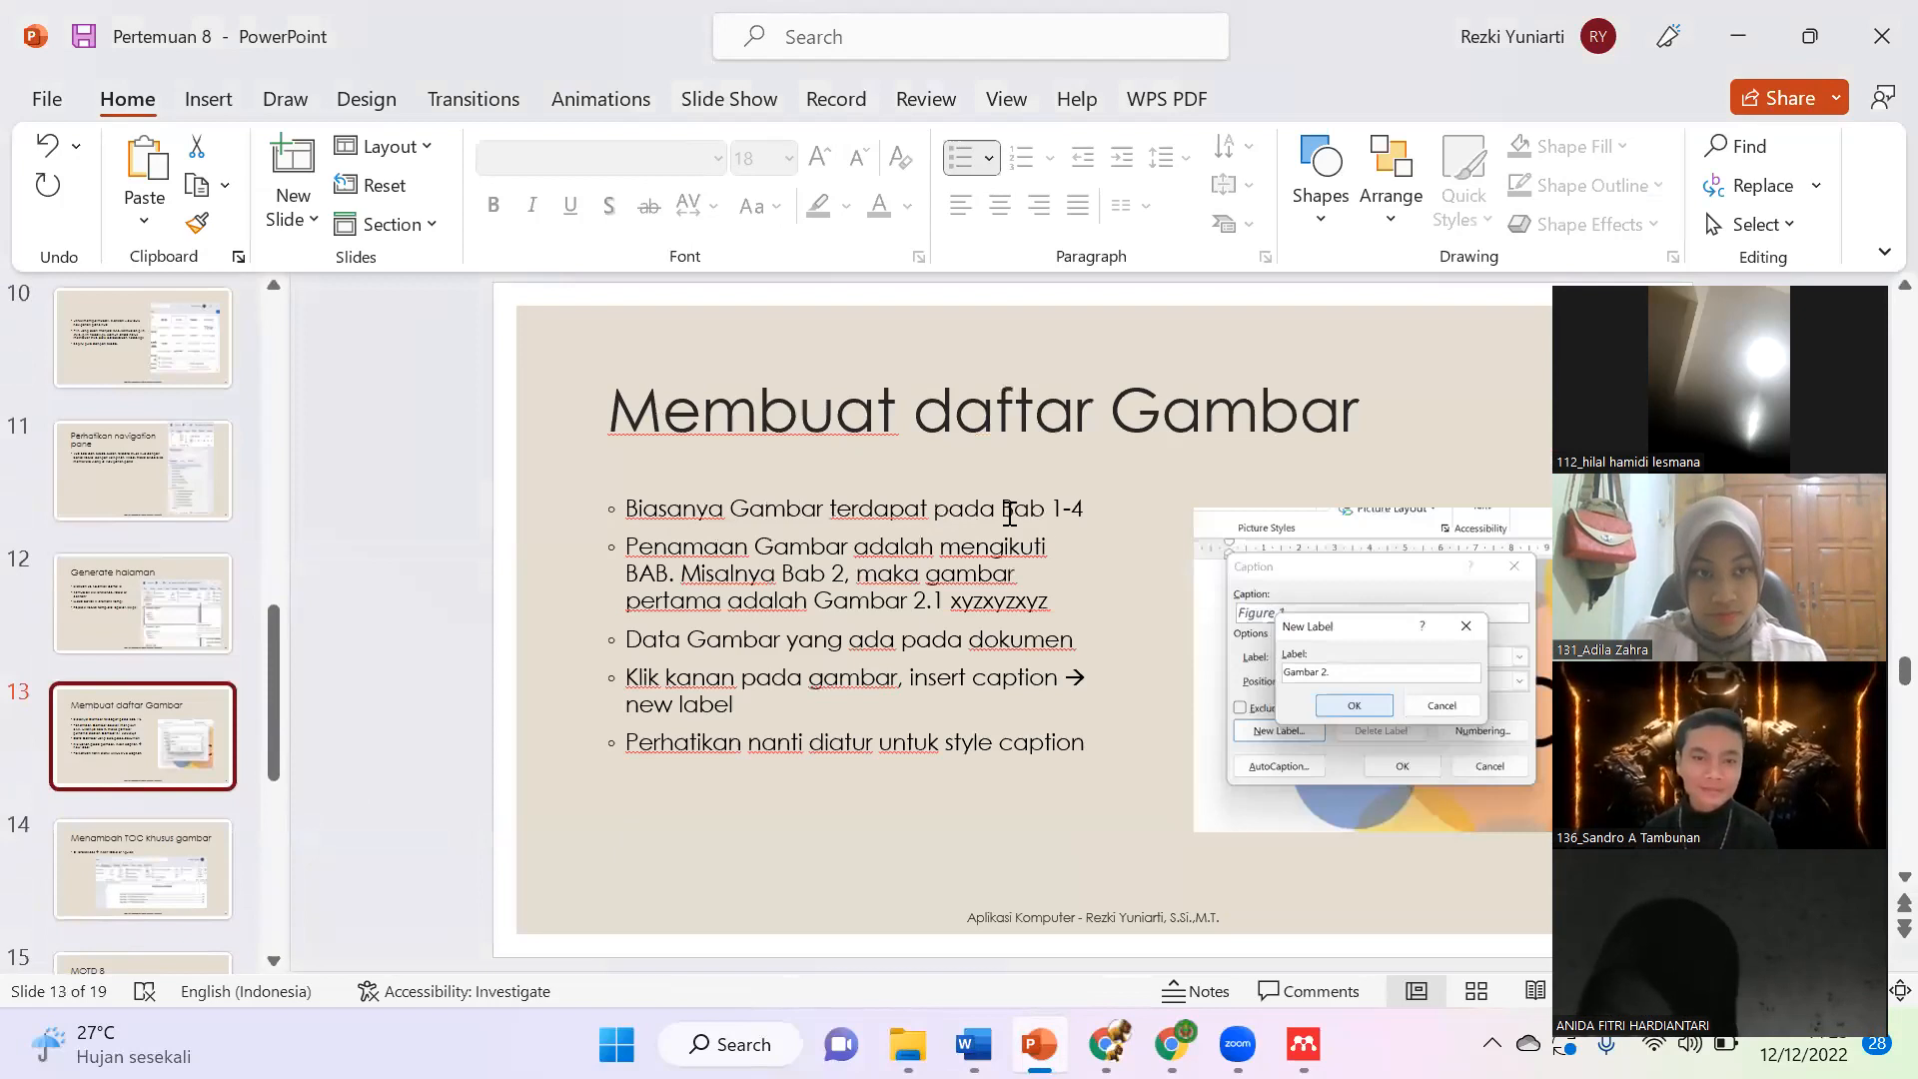
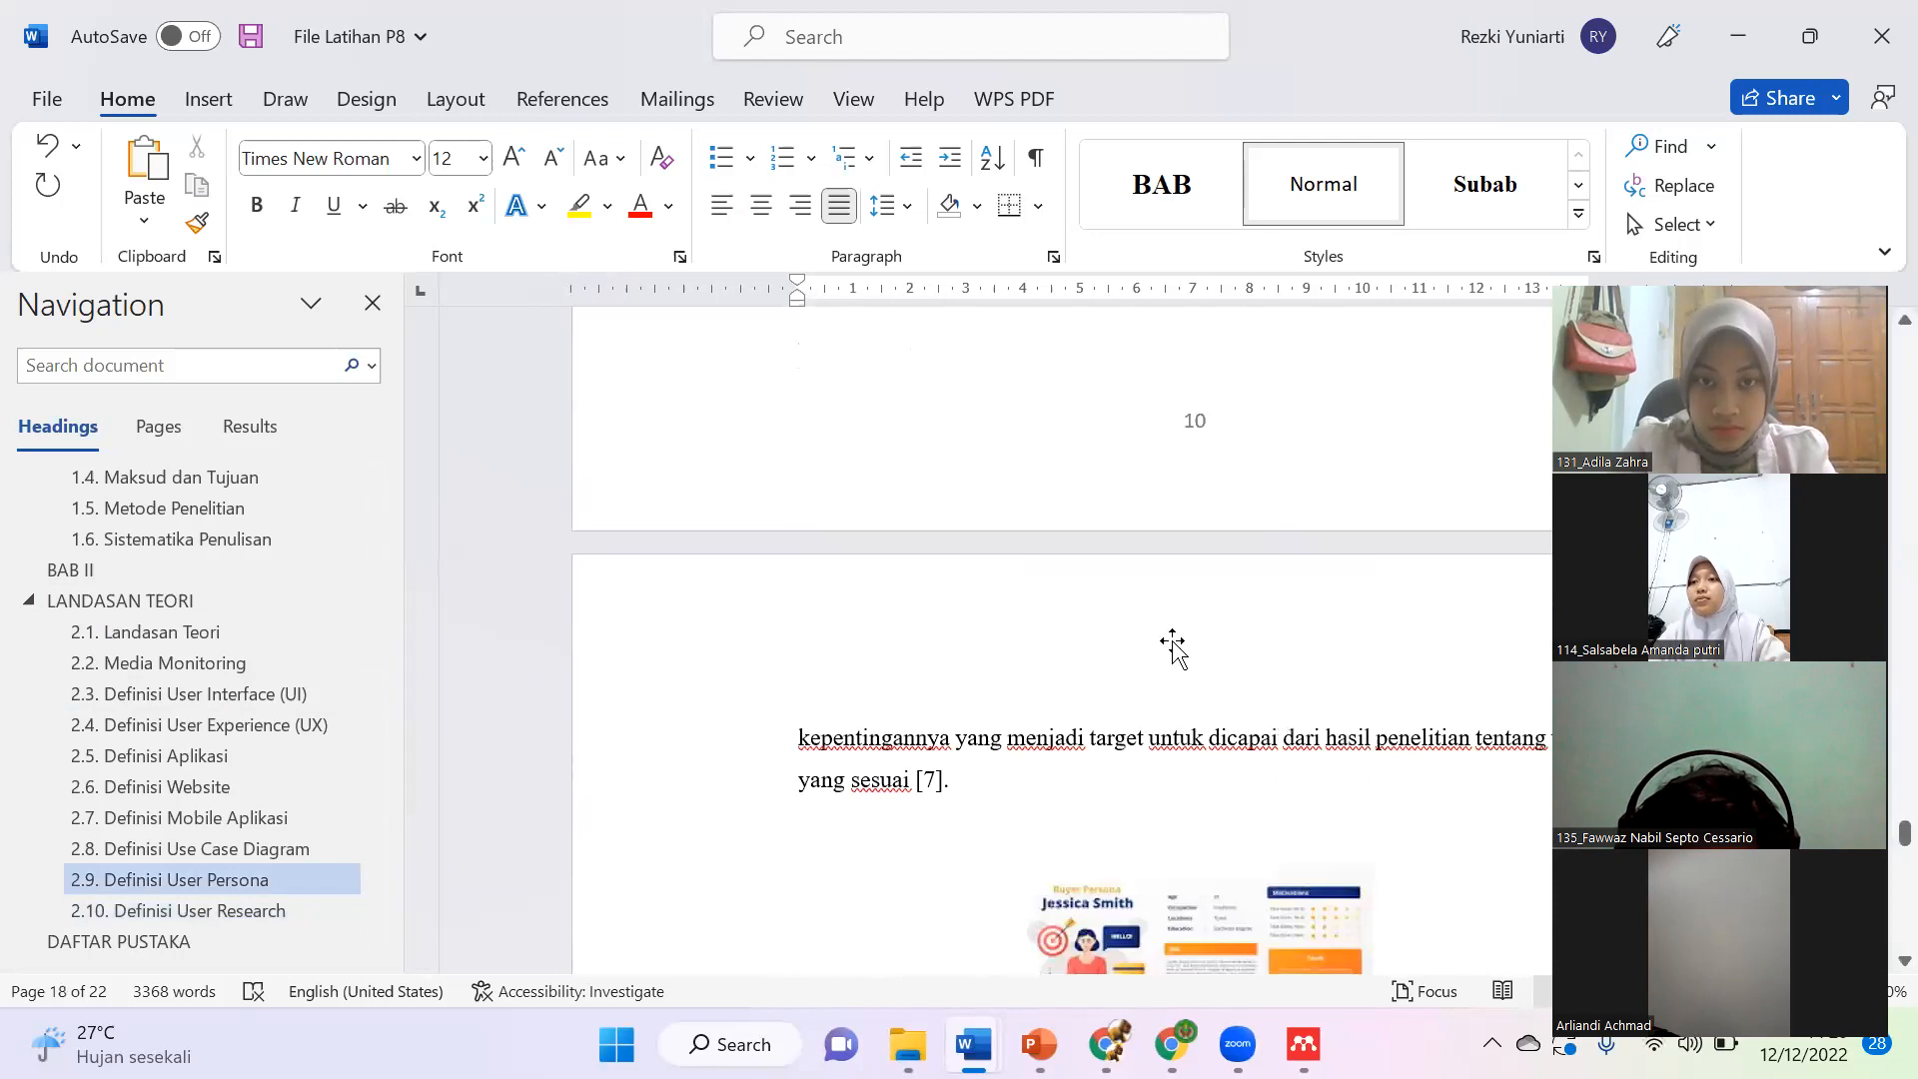
Step: Find the HCI circle diagram in section 2.4 and start inserting a caption for it
scroll(1181, 564, "up", 7)
scroll(1179, 560, "up", 15)
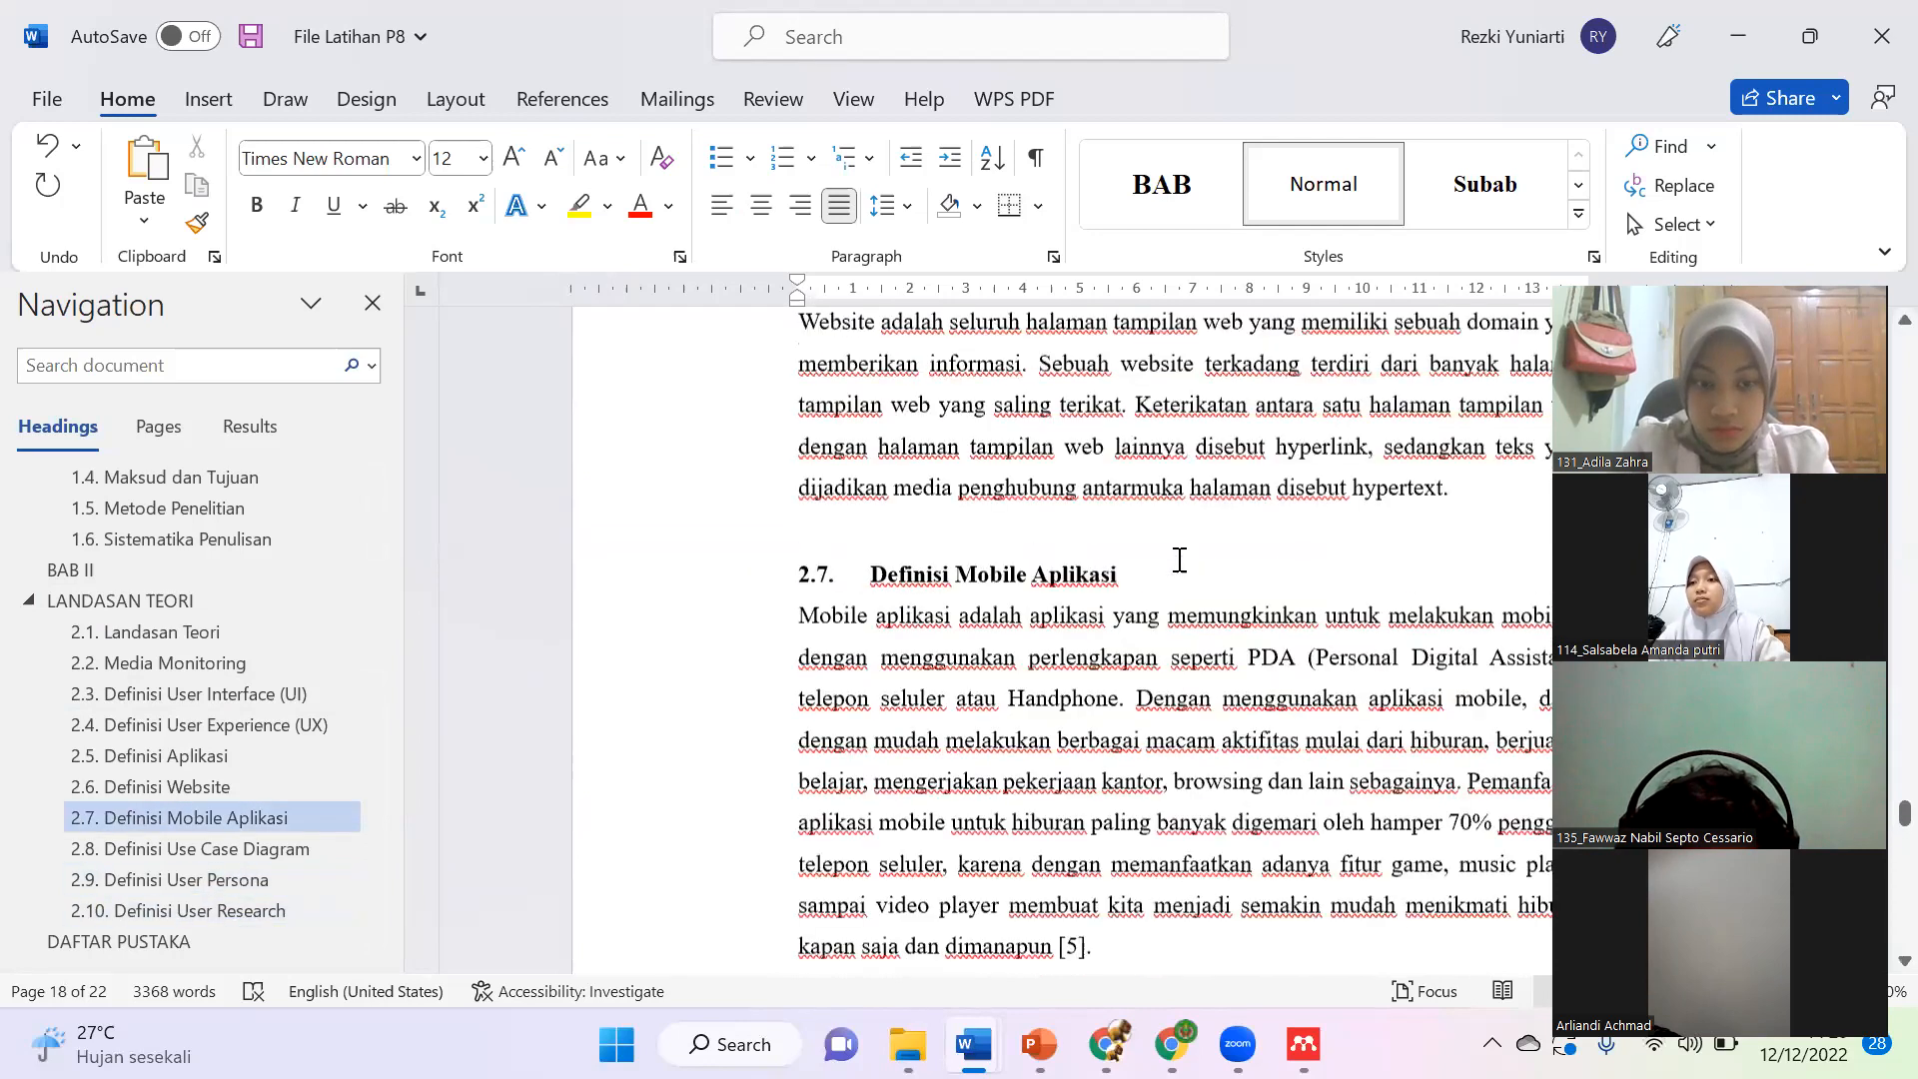
scroll(1177, 565, "down", 3)
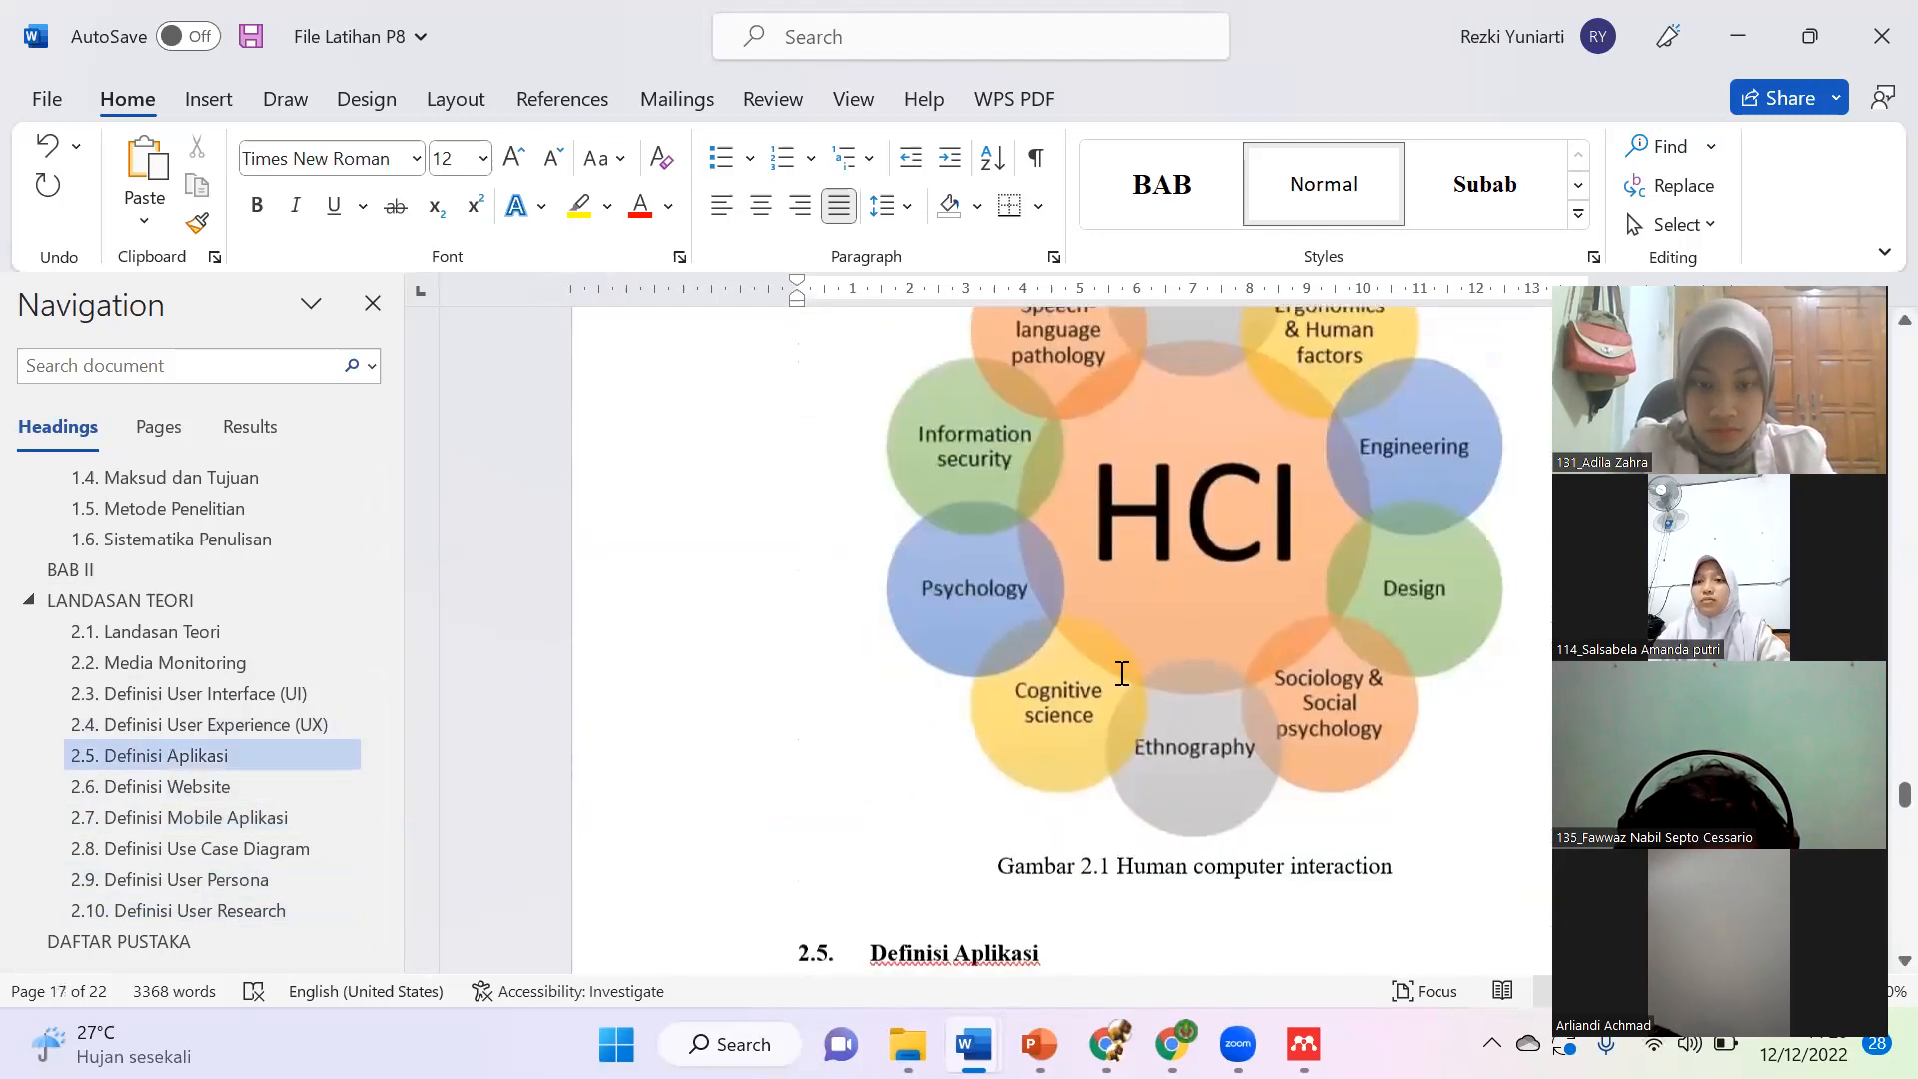
left_click(1243, 507)
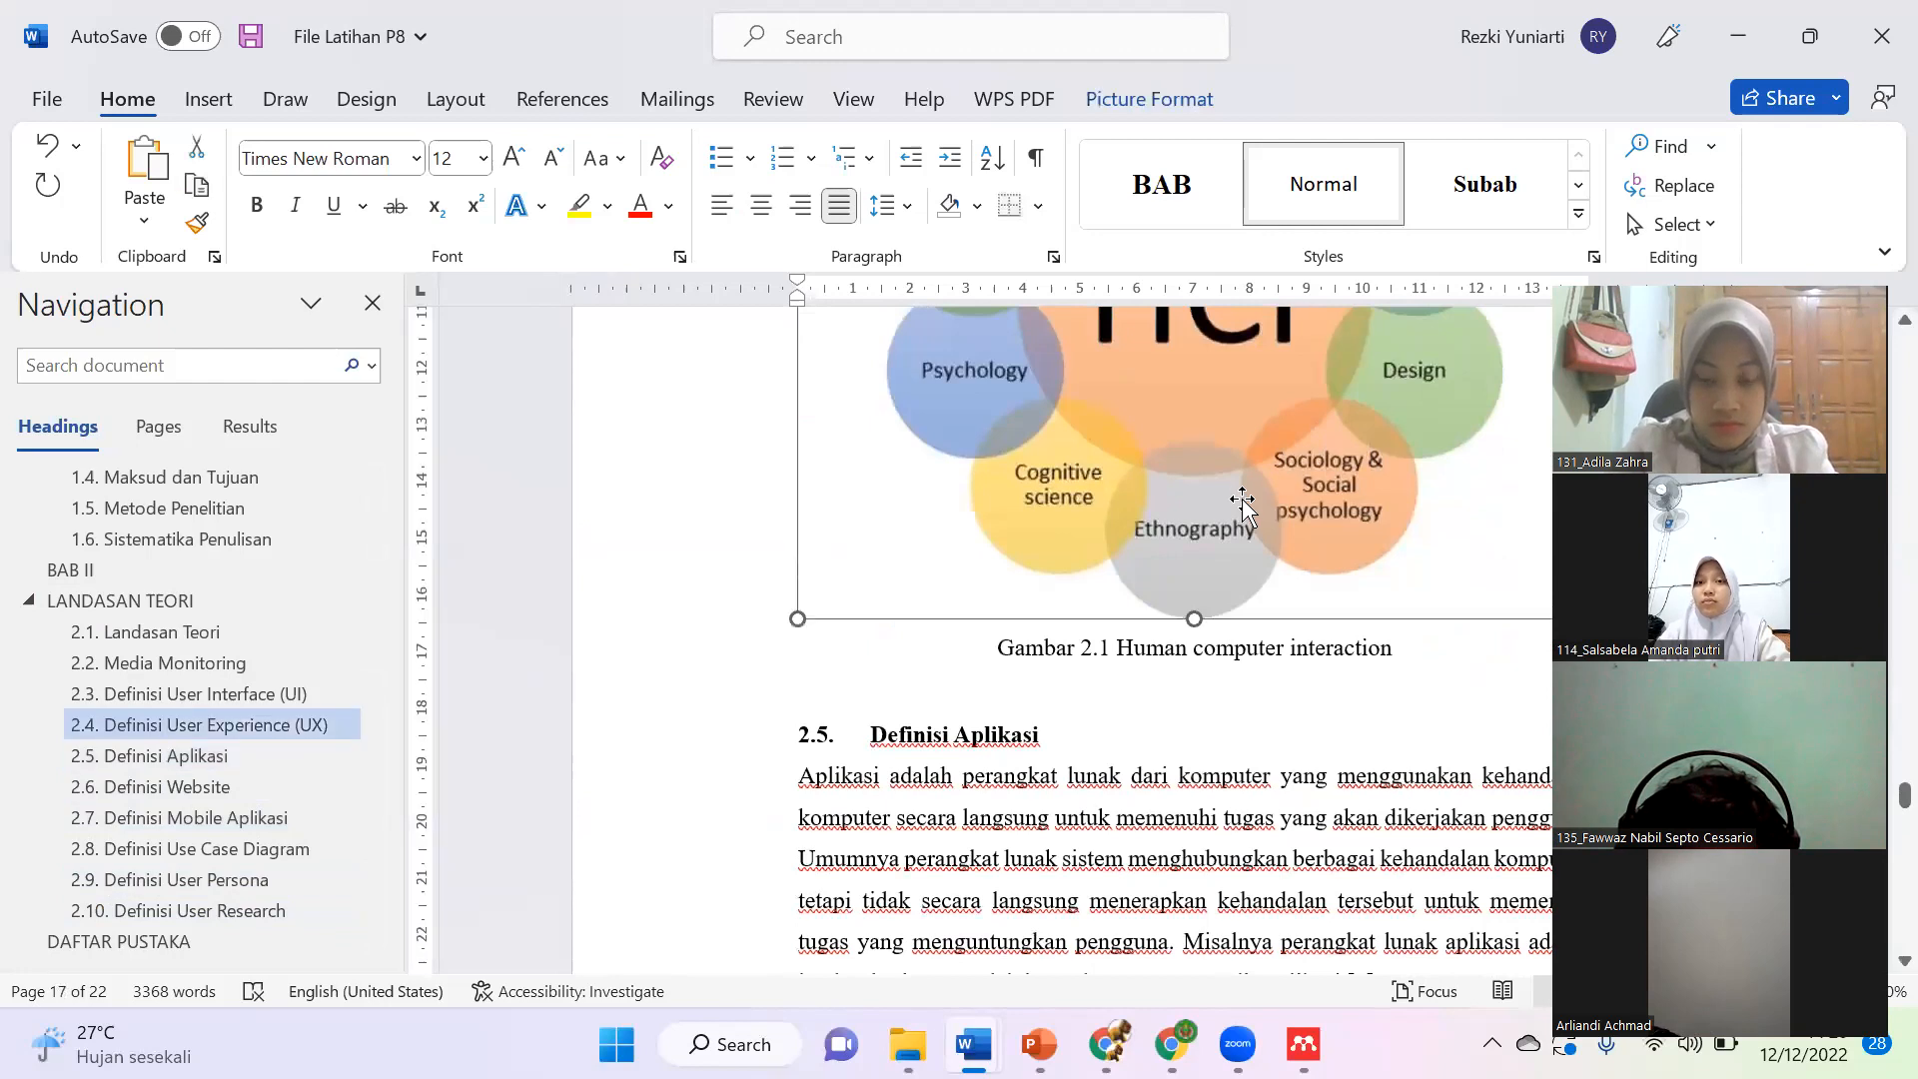
right_click(1115, 470)
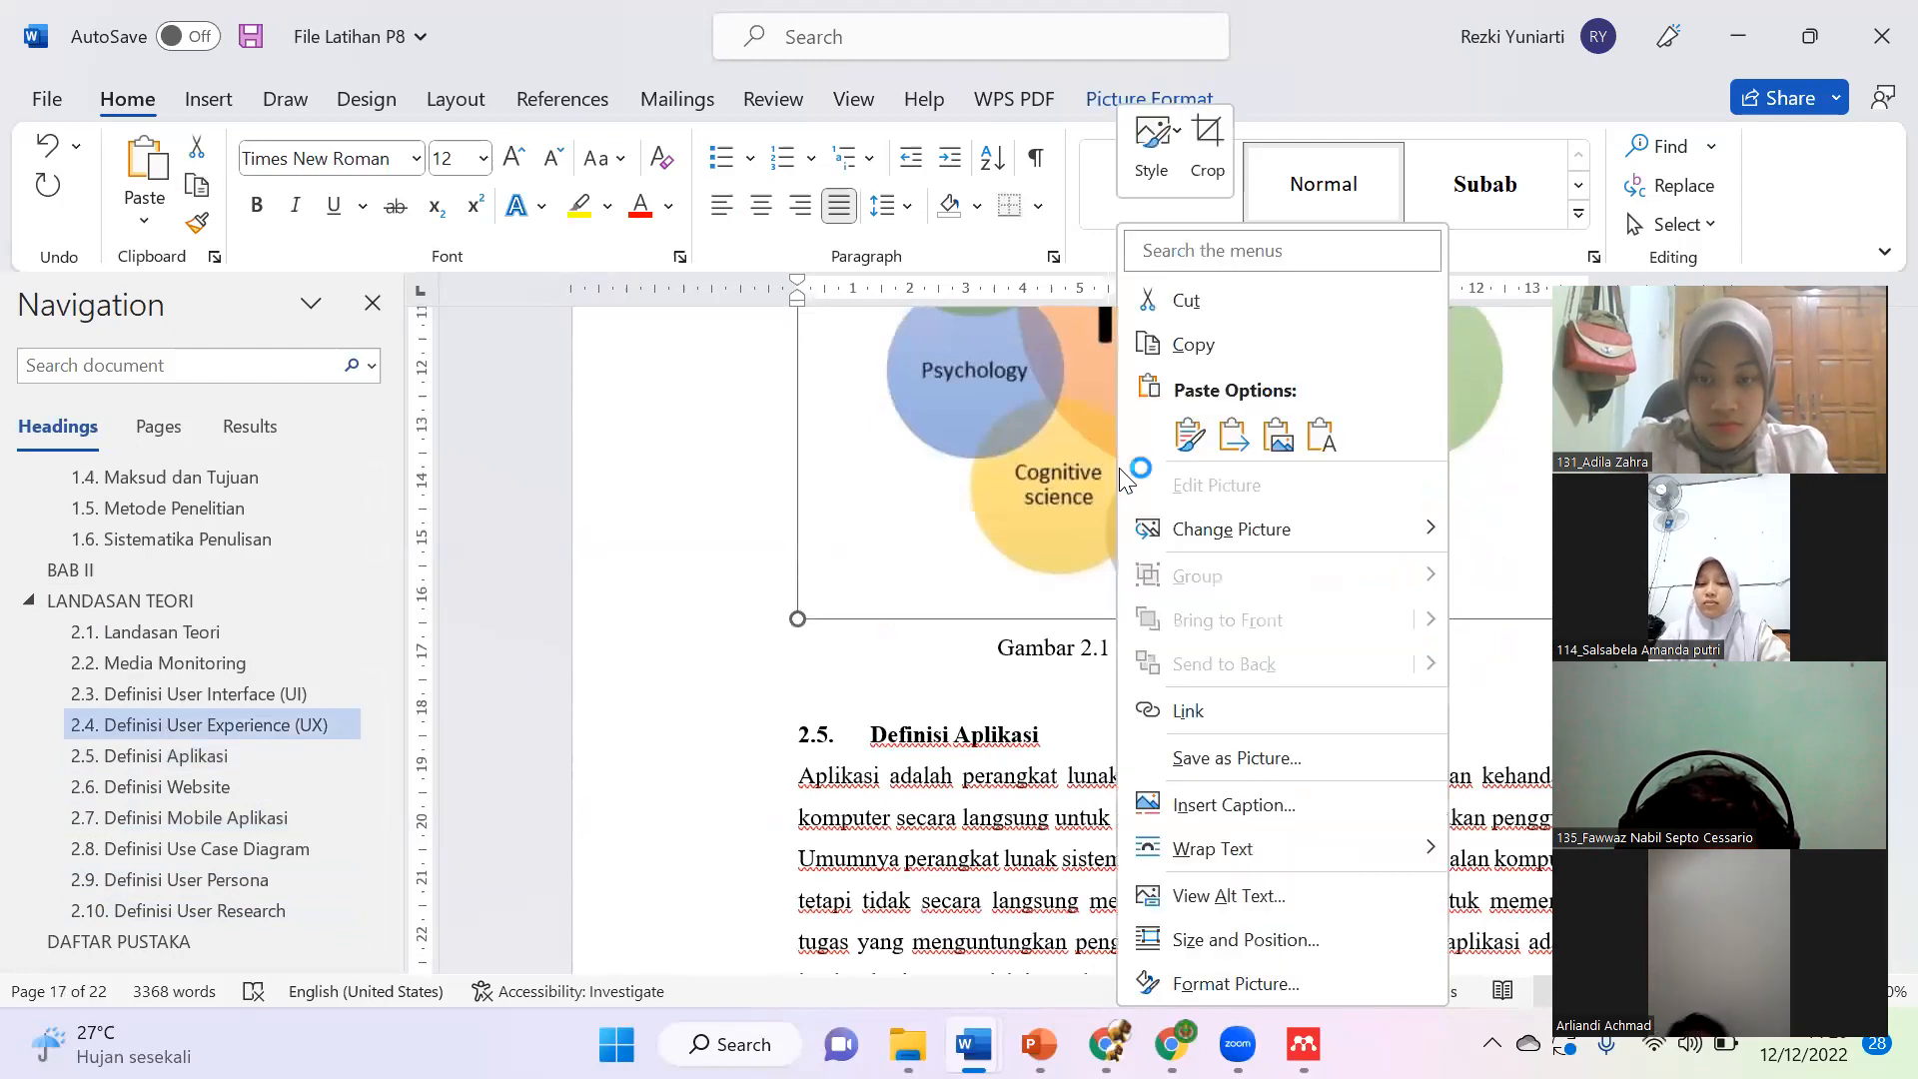
left_click(1212, 803)
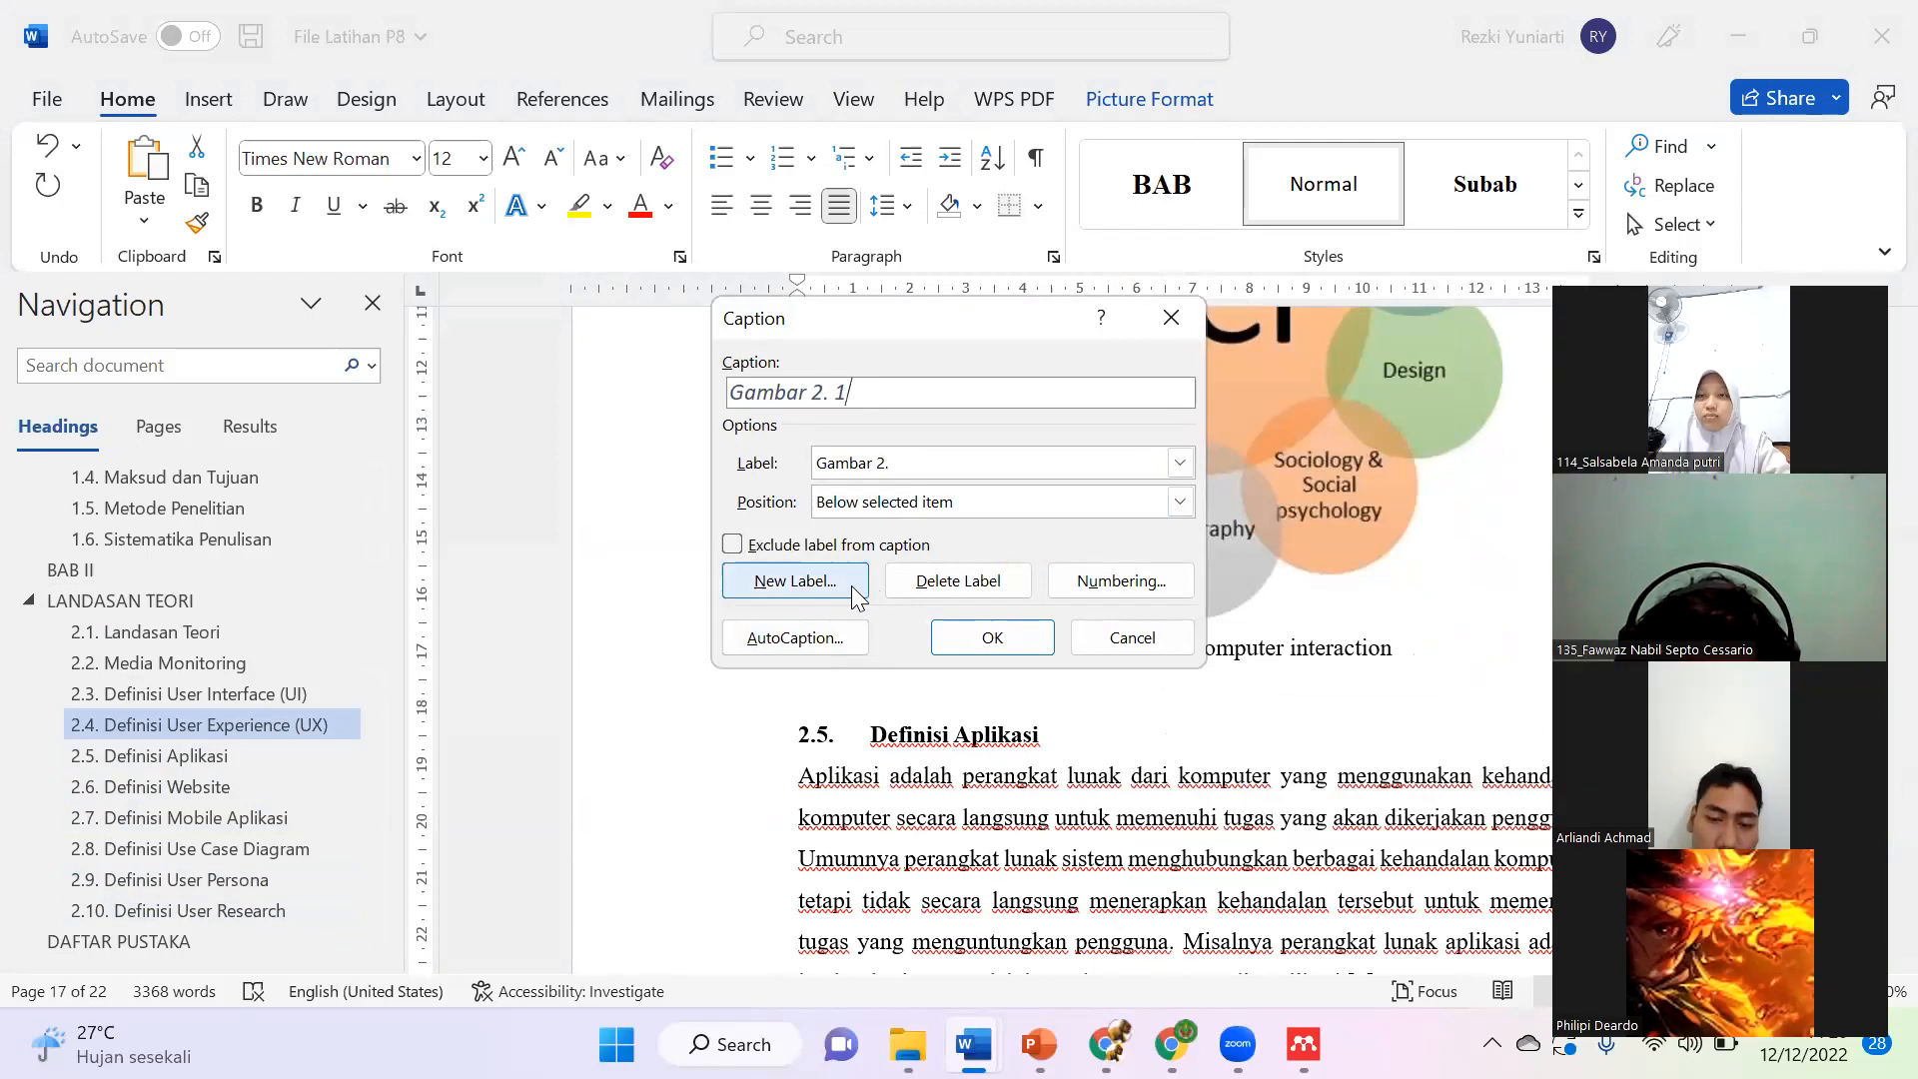
left_click(852, 585)
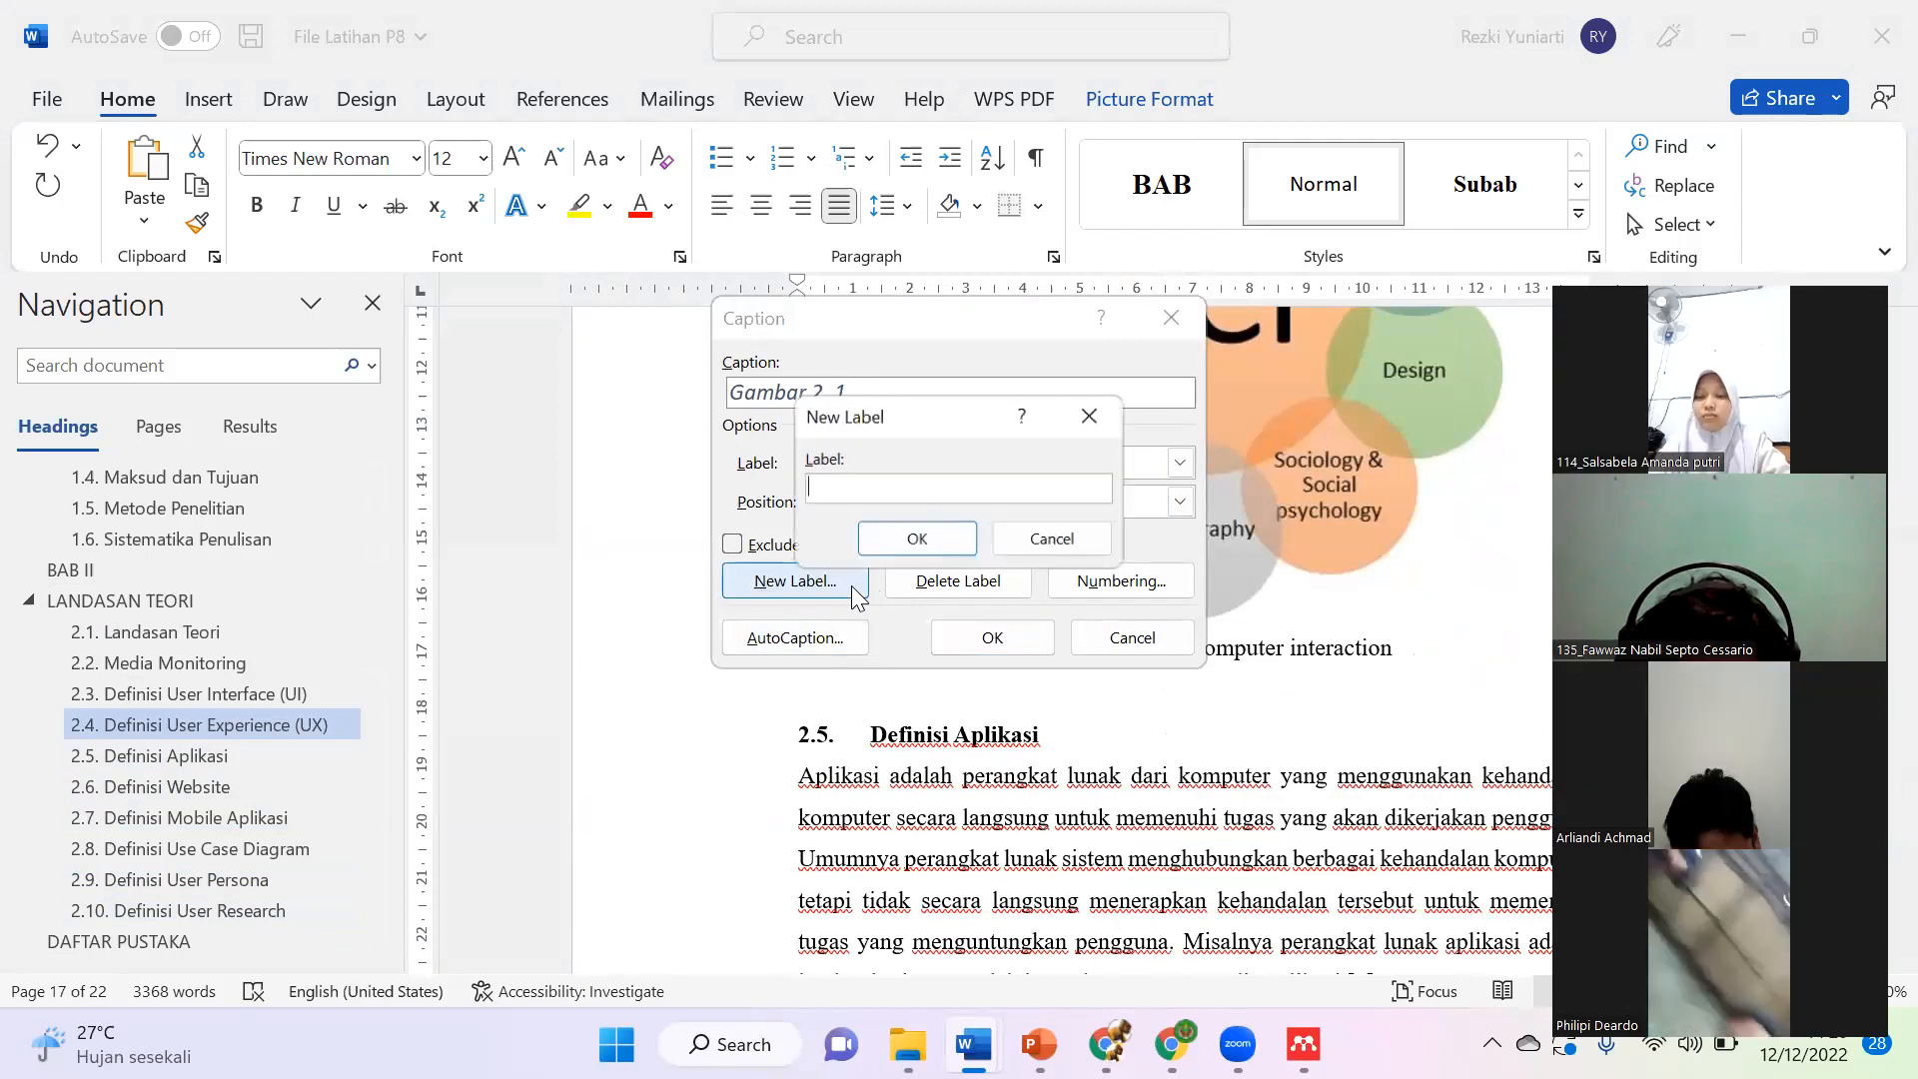
type("Gambar")
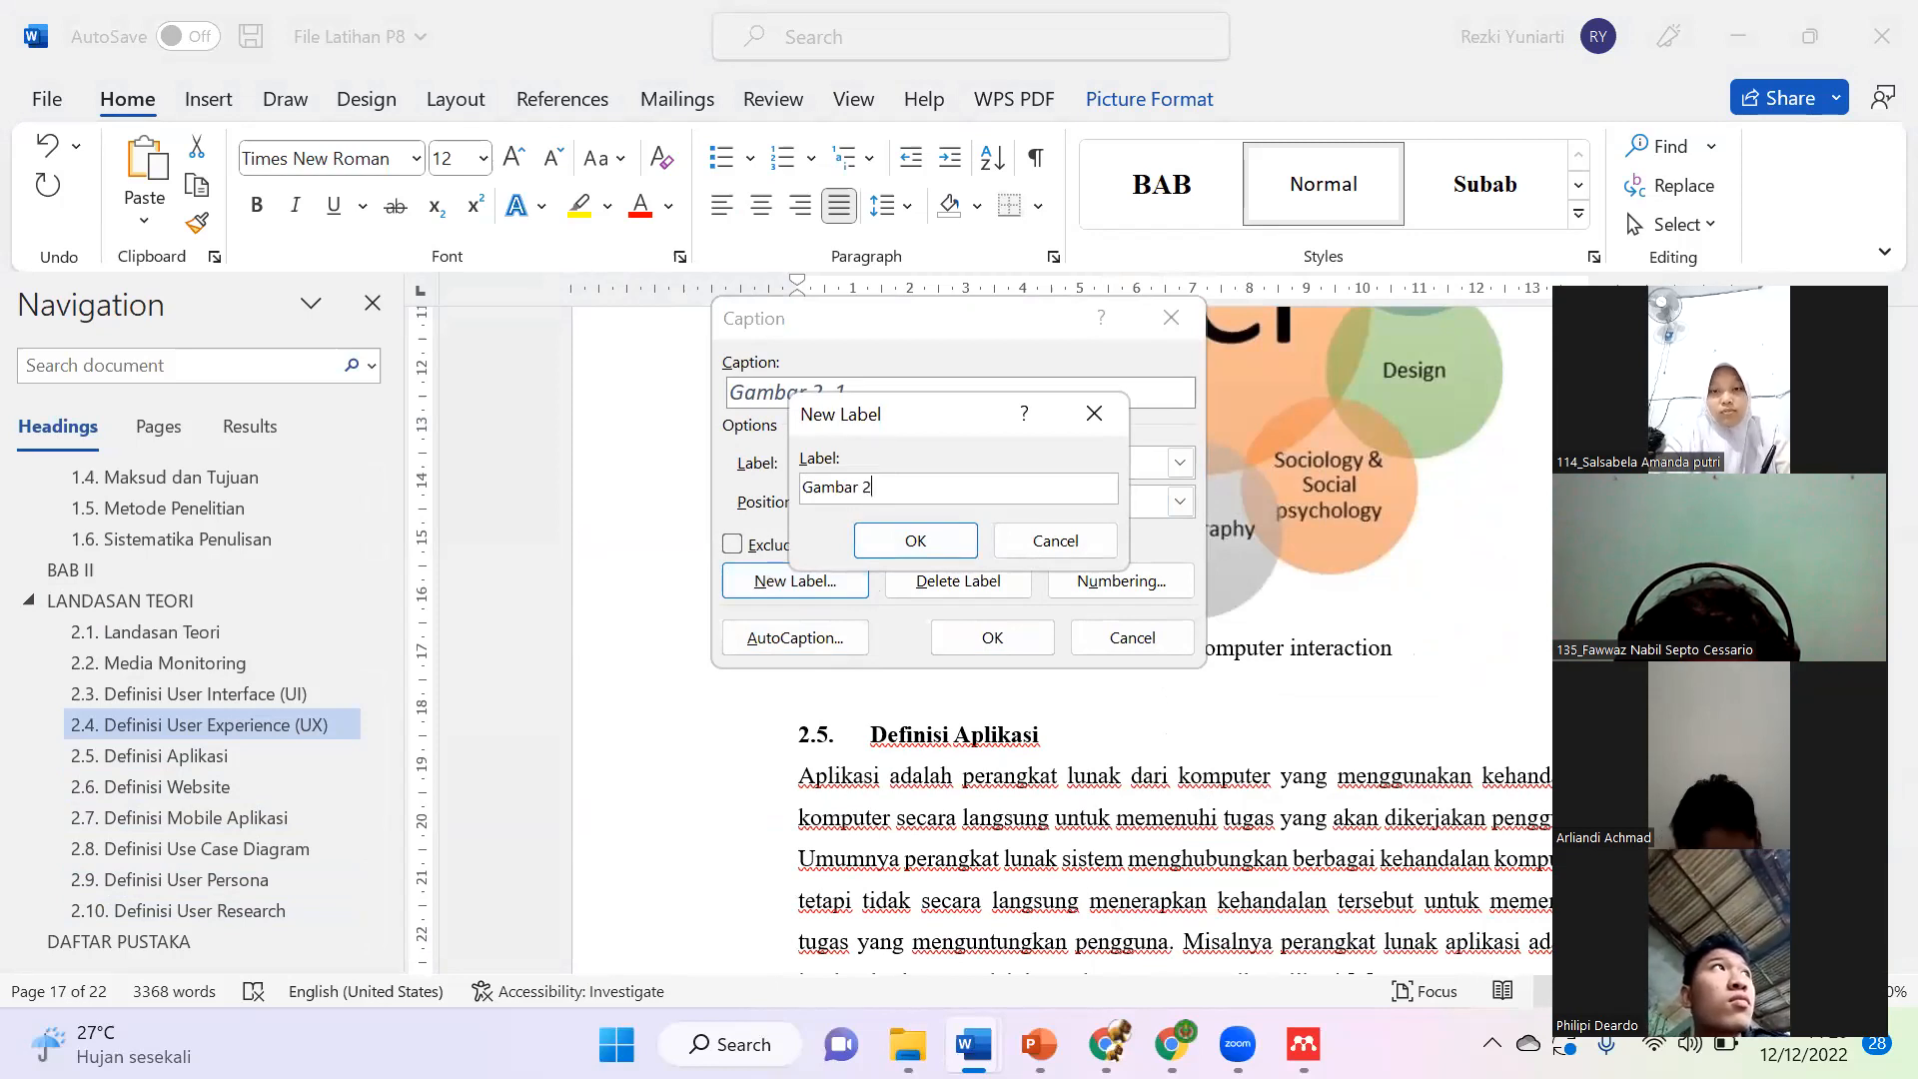
type(" 3")
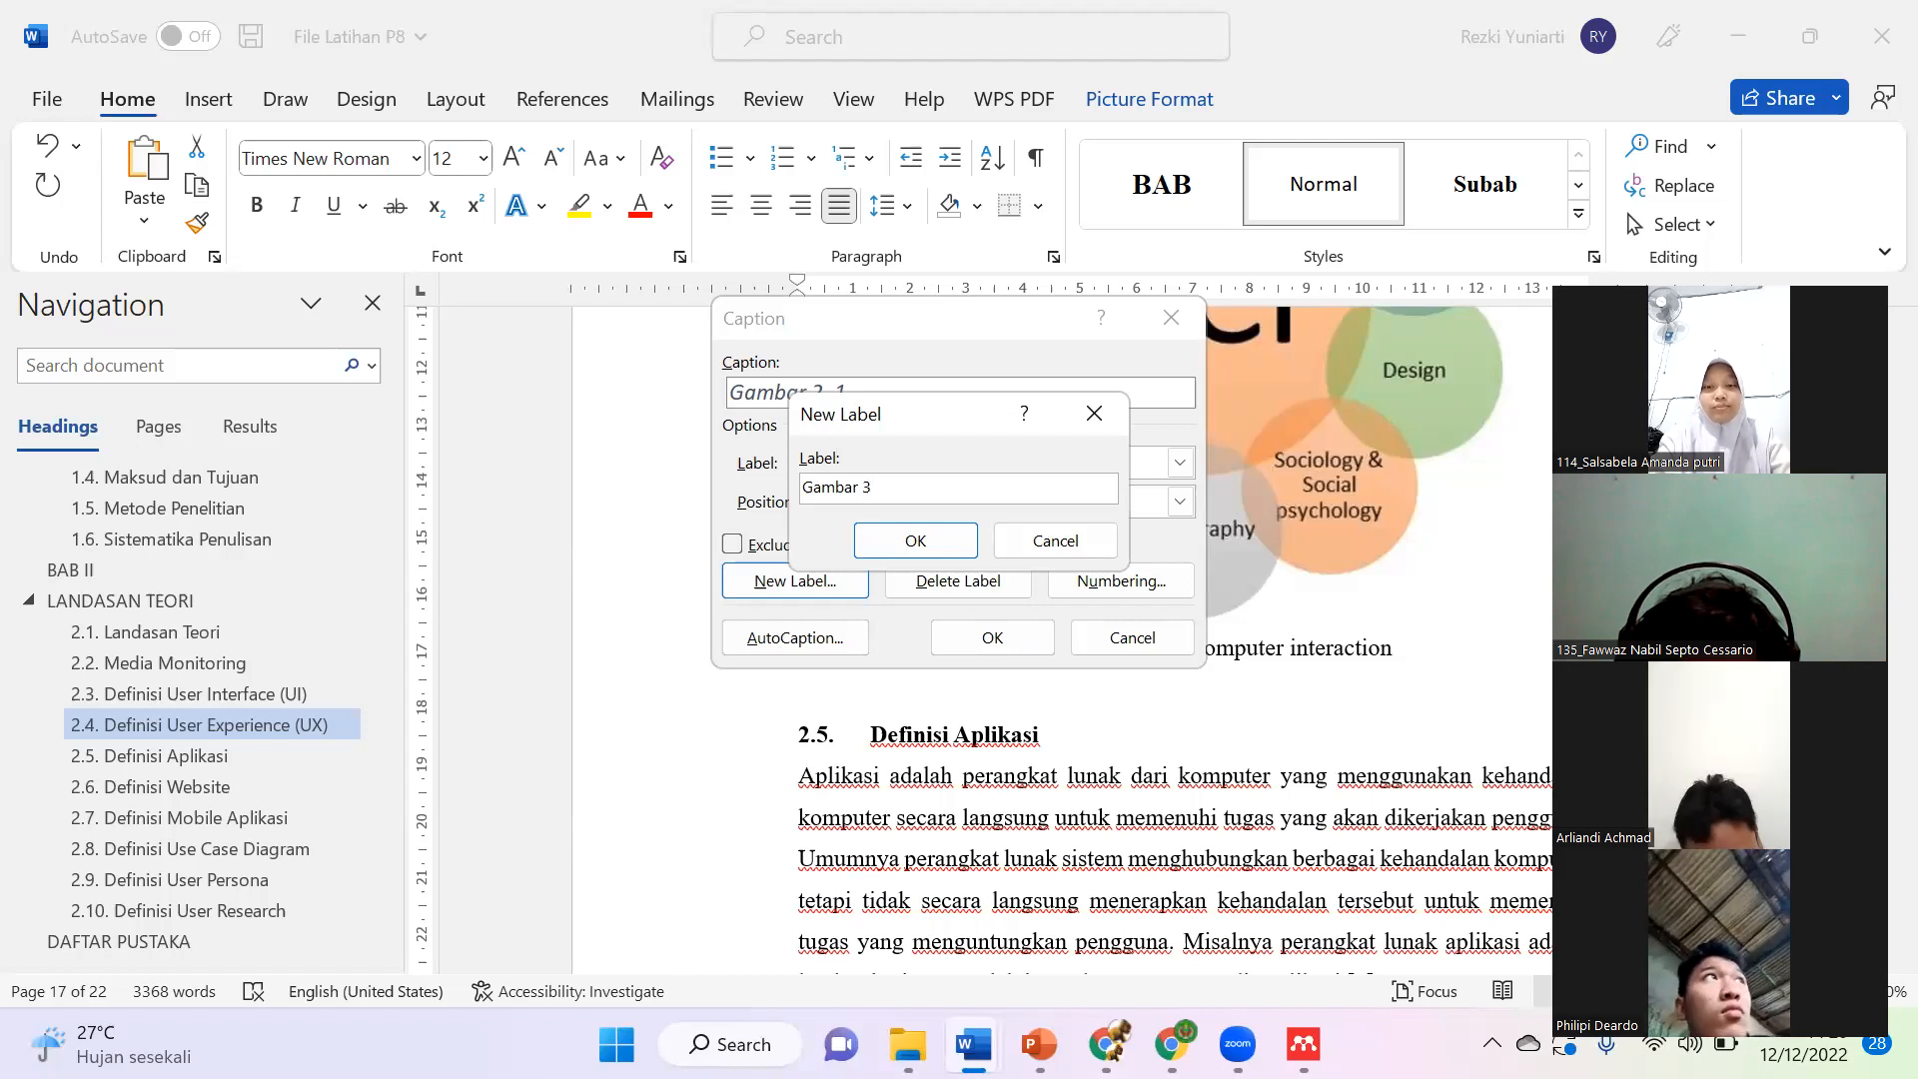
left_click(1102, 555)
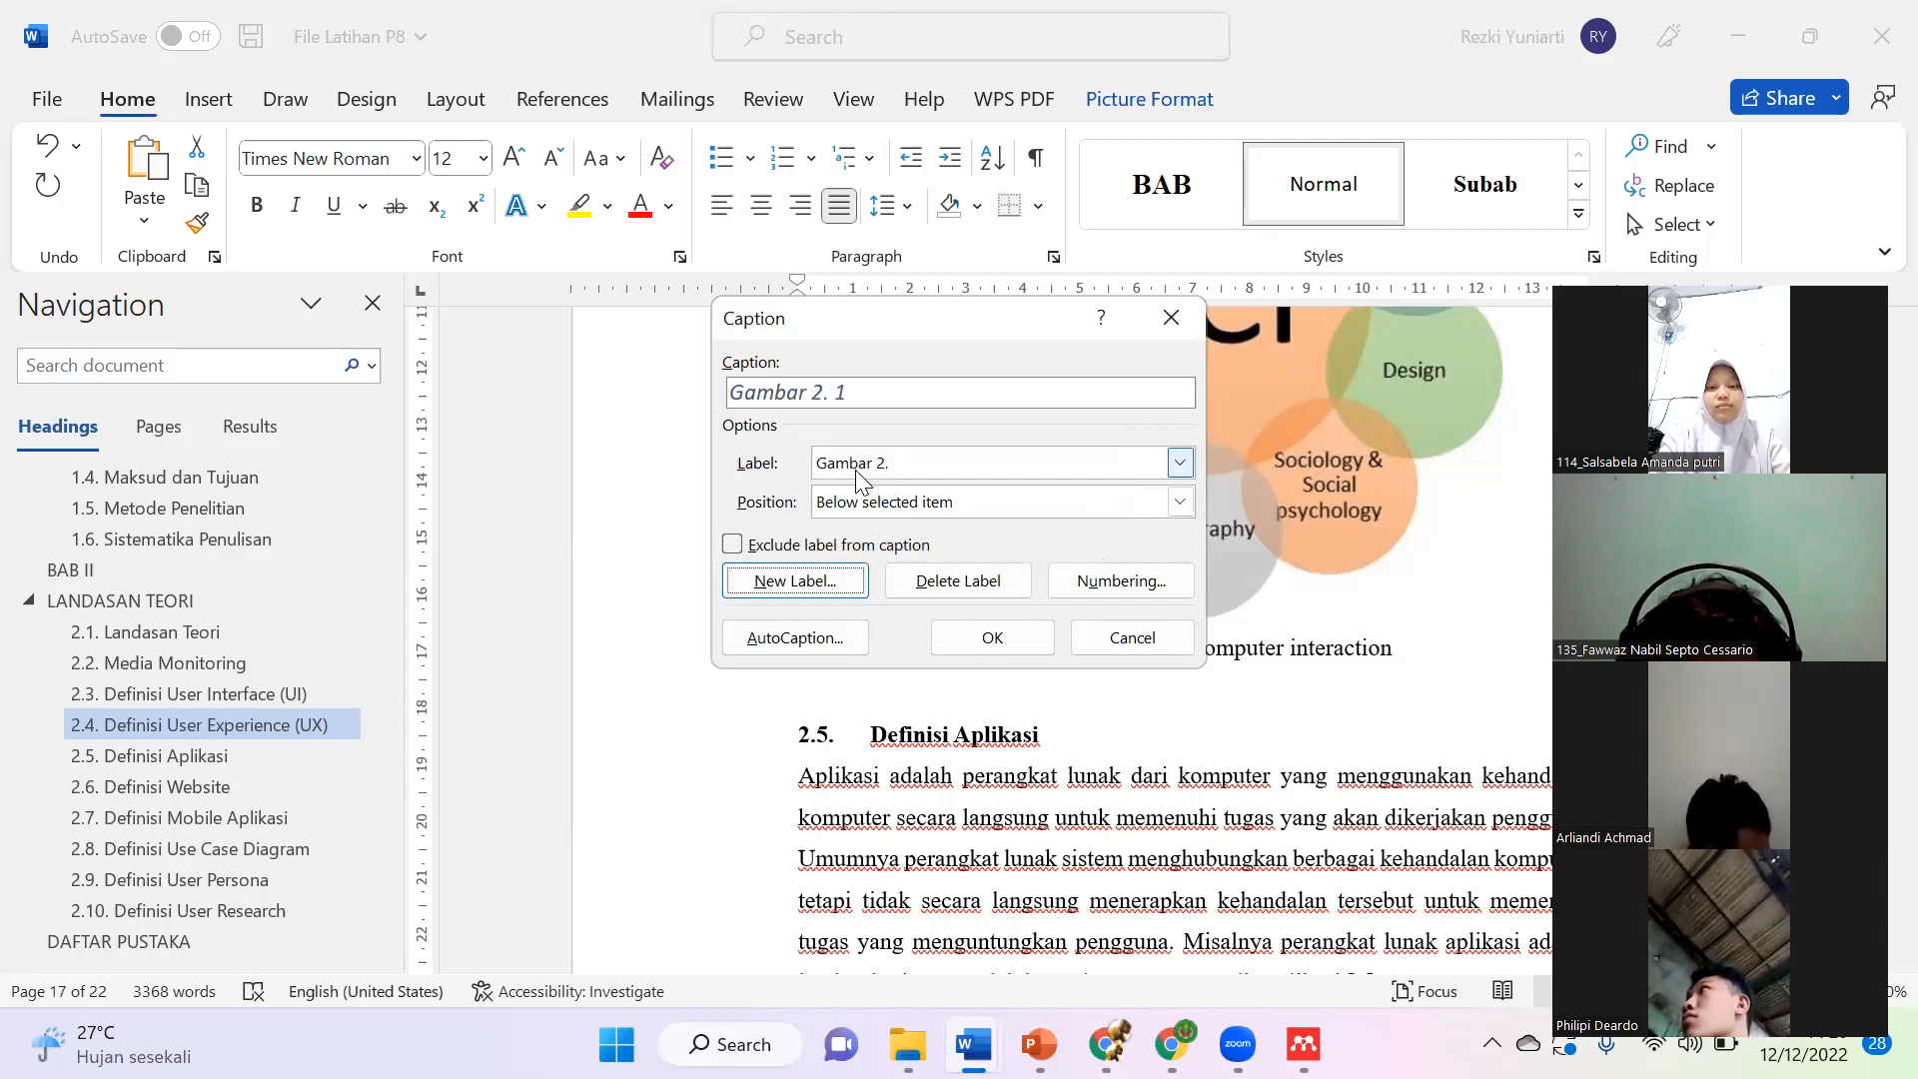
Step: Insert the caption below the HCI picture using the label Gambar 2
left_click(914, 473)
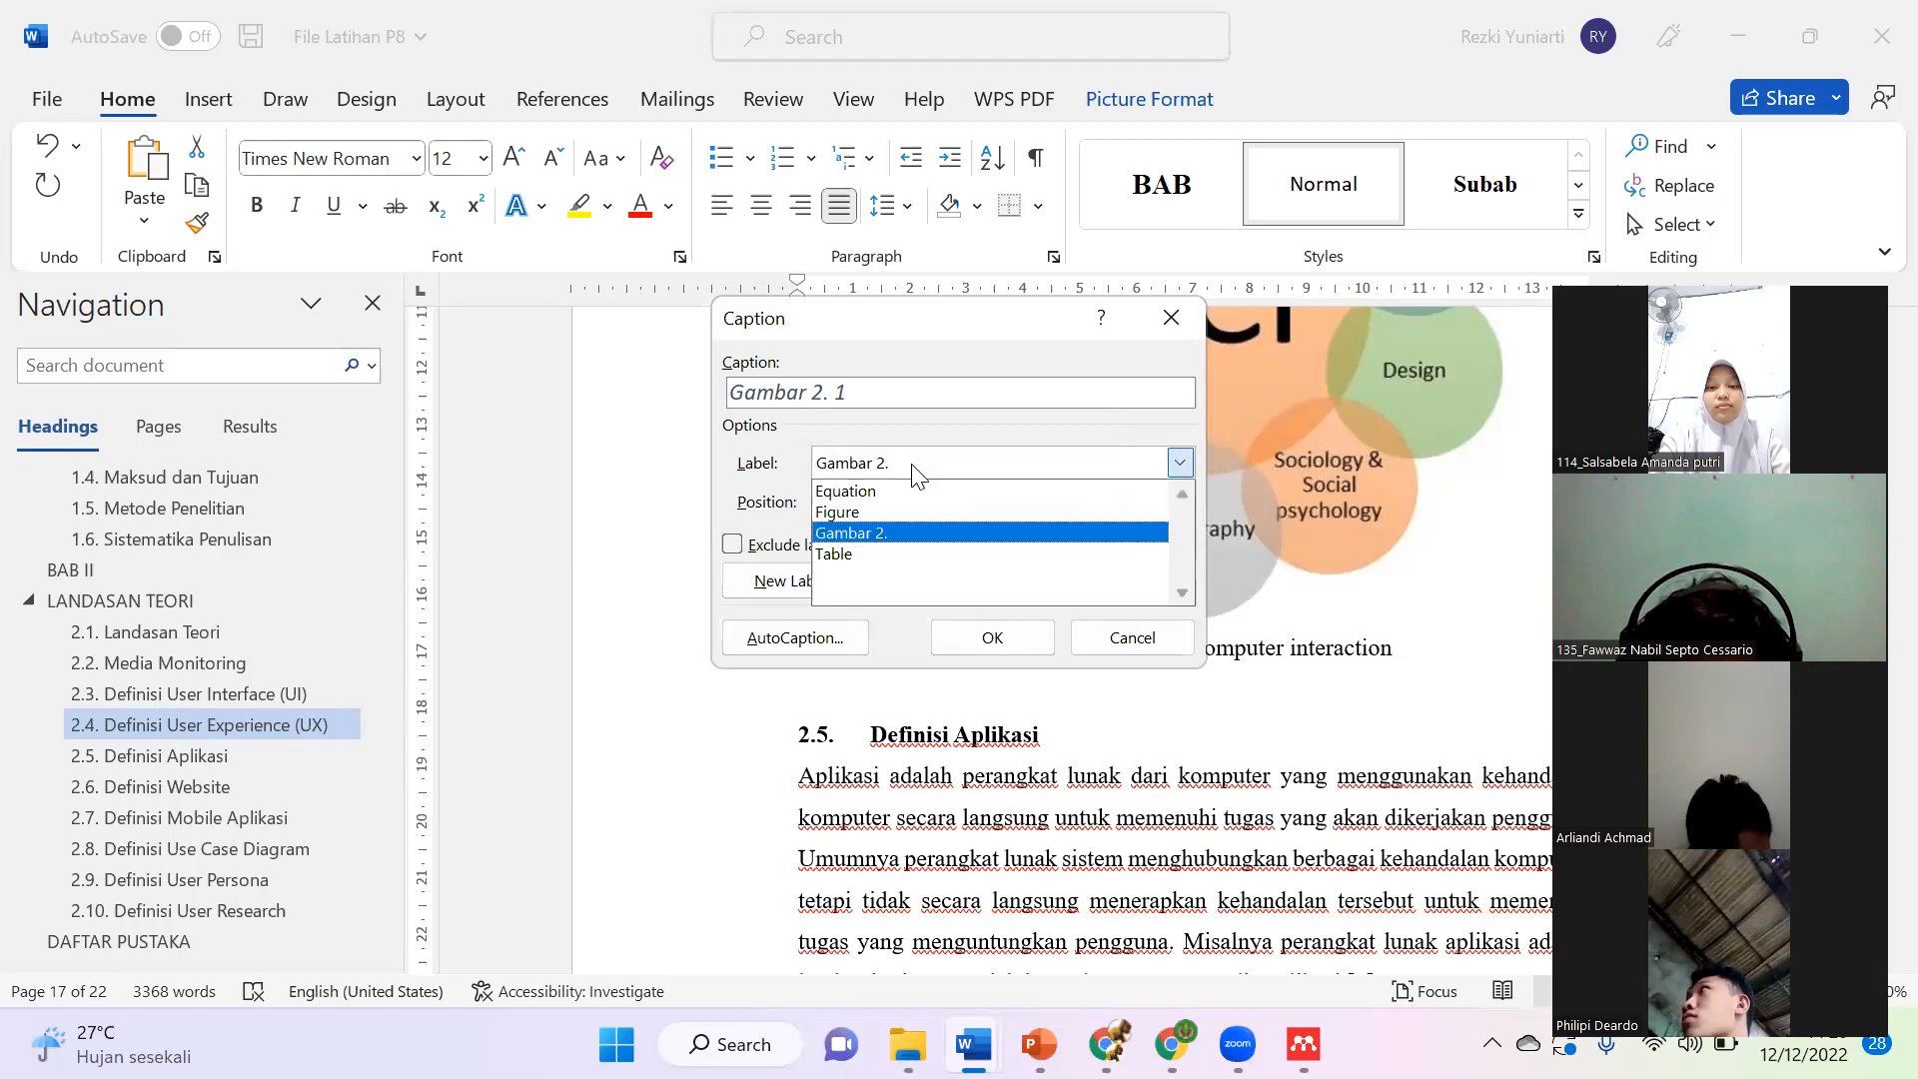
left_click(914, 534)
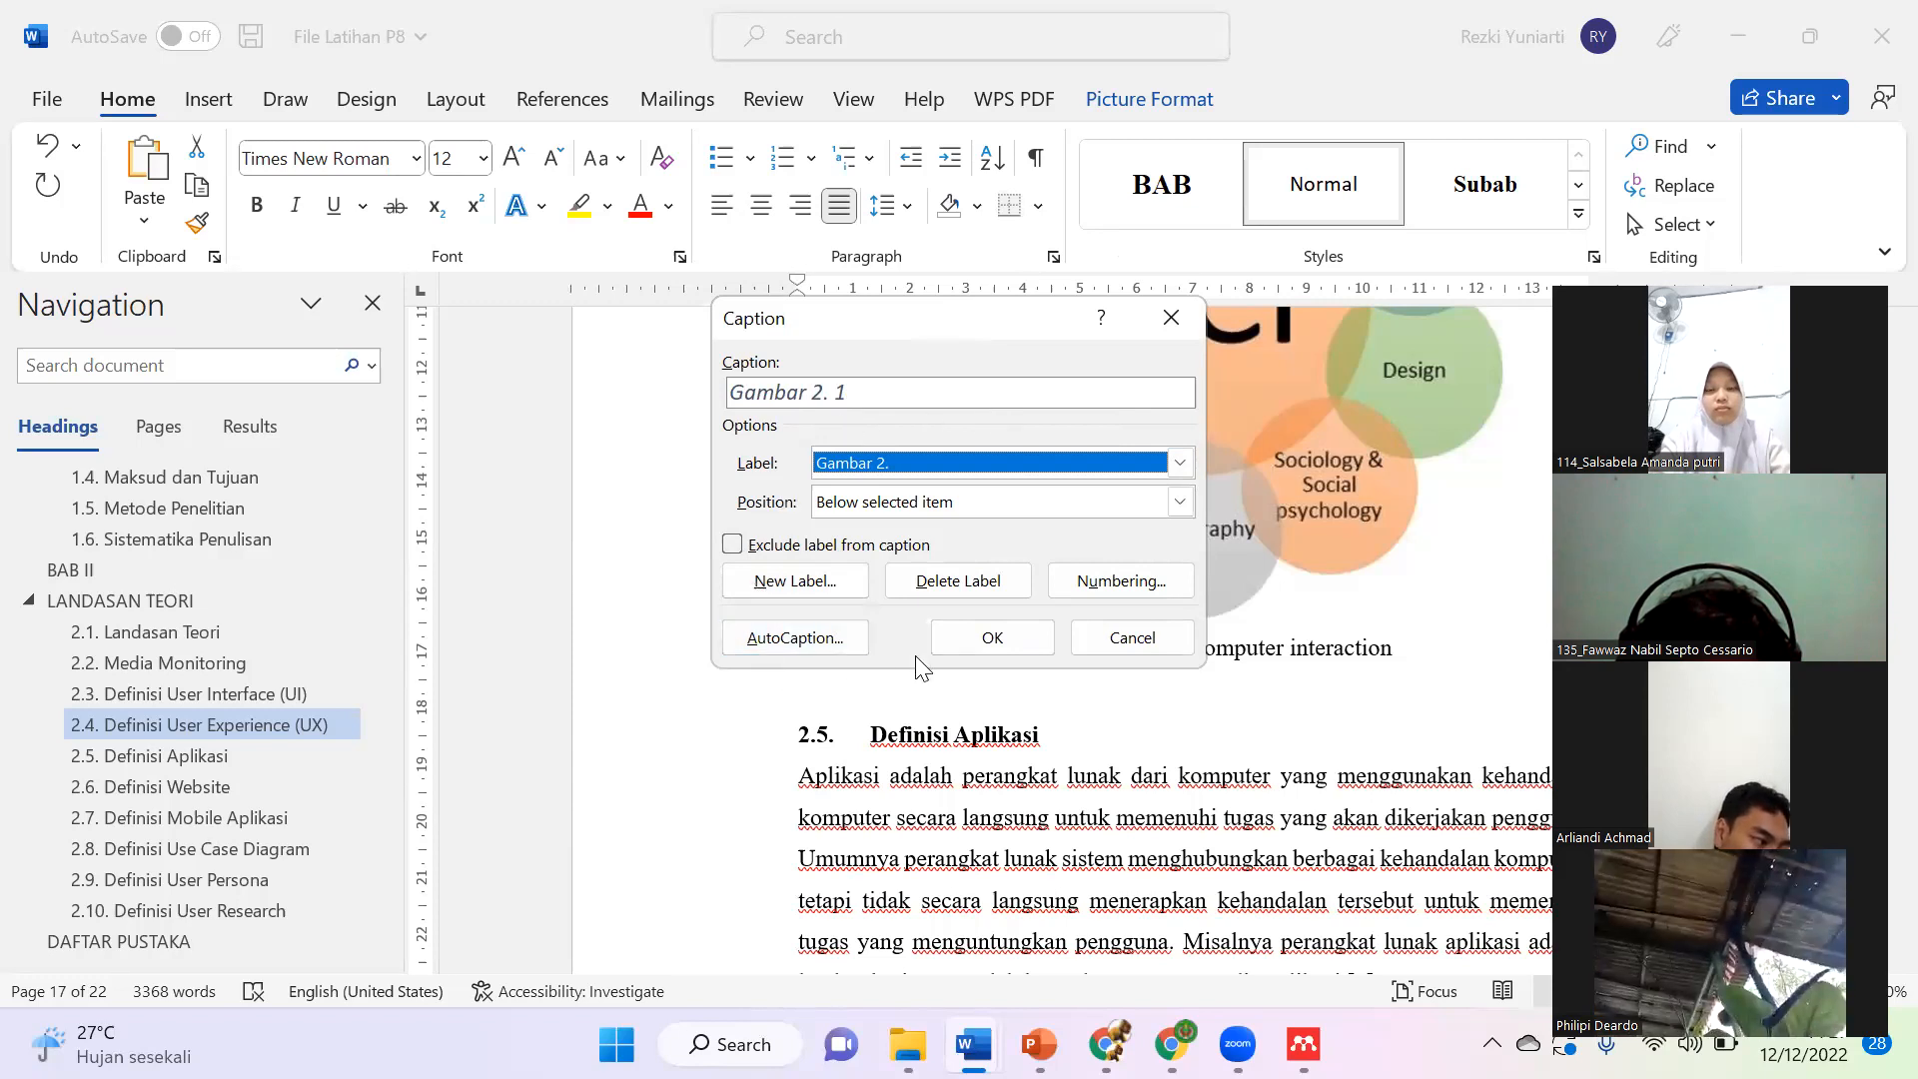
left_click(961, 635)
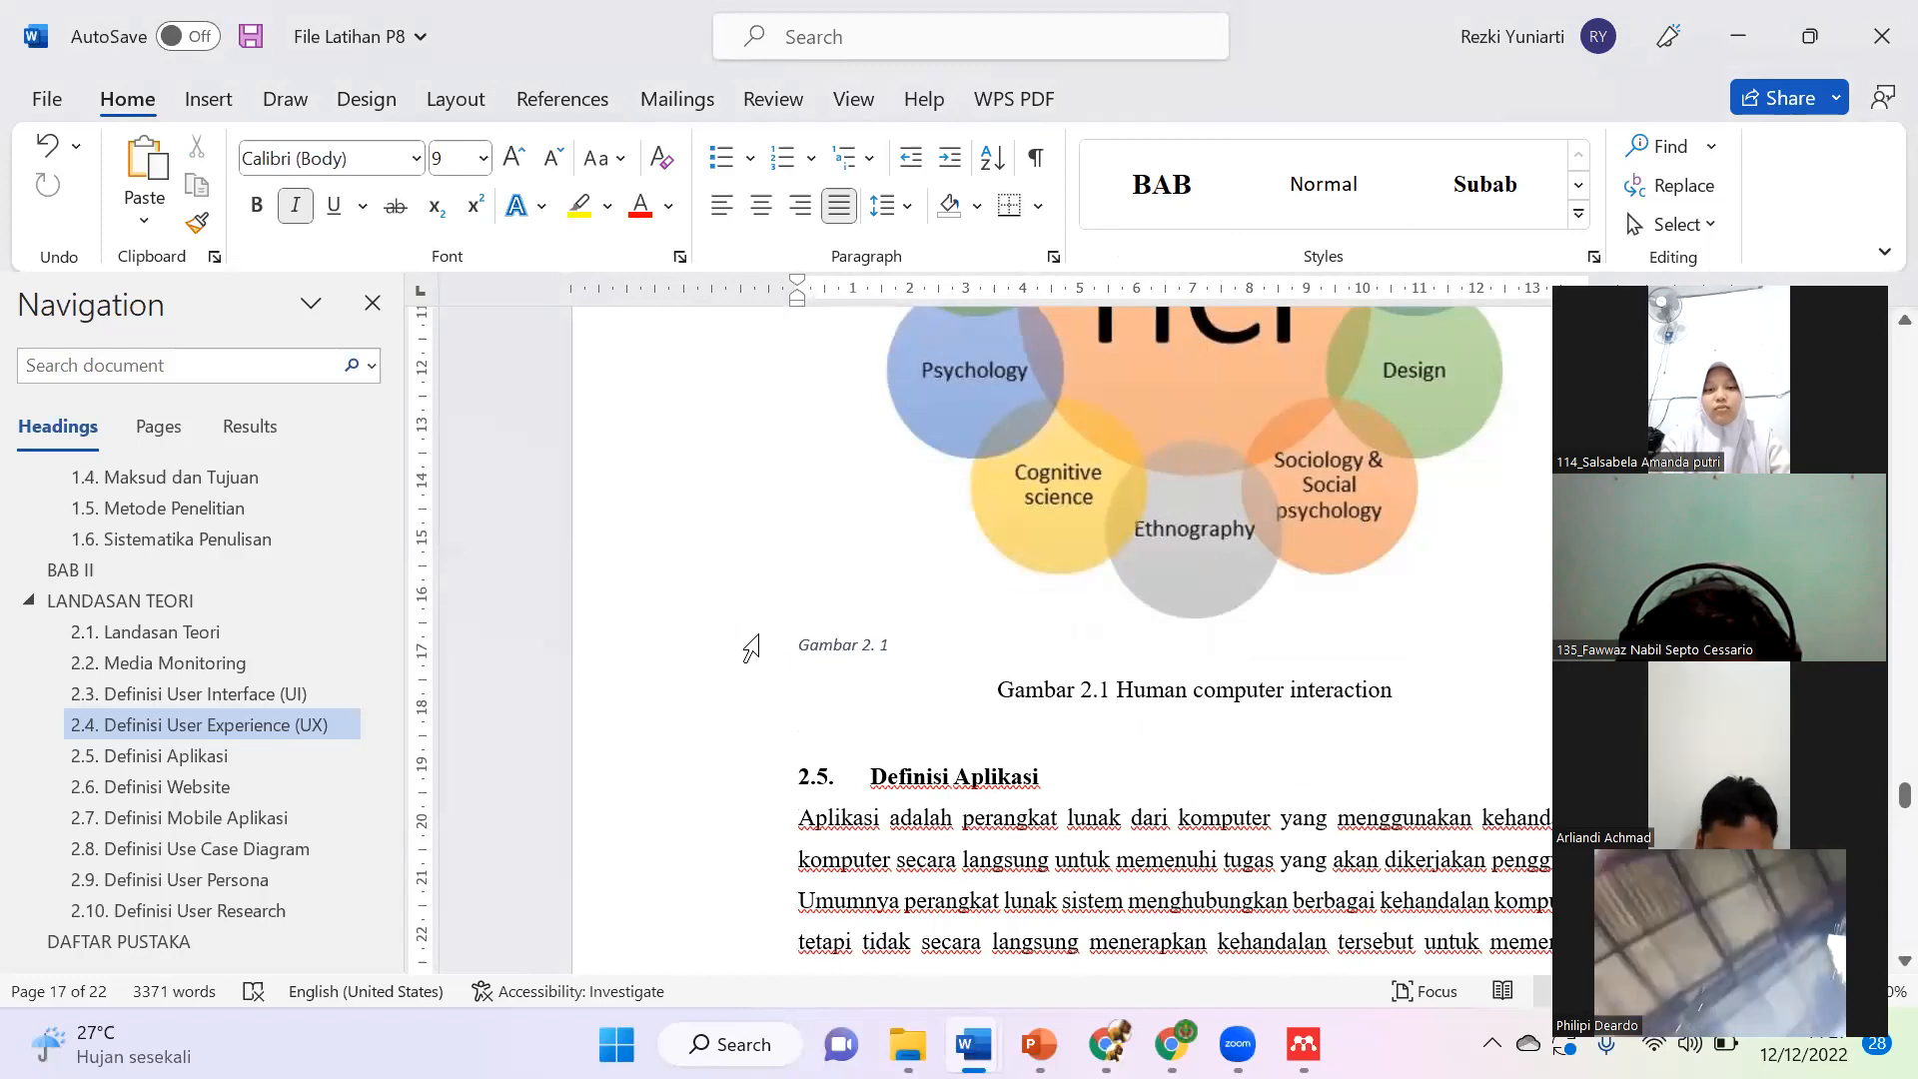
Step: Apply the Caption style to the manually written line Gambar 2.1 Human computer interaction under the picture
triple_click(884, 675)
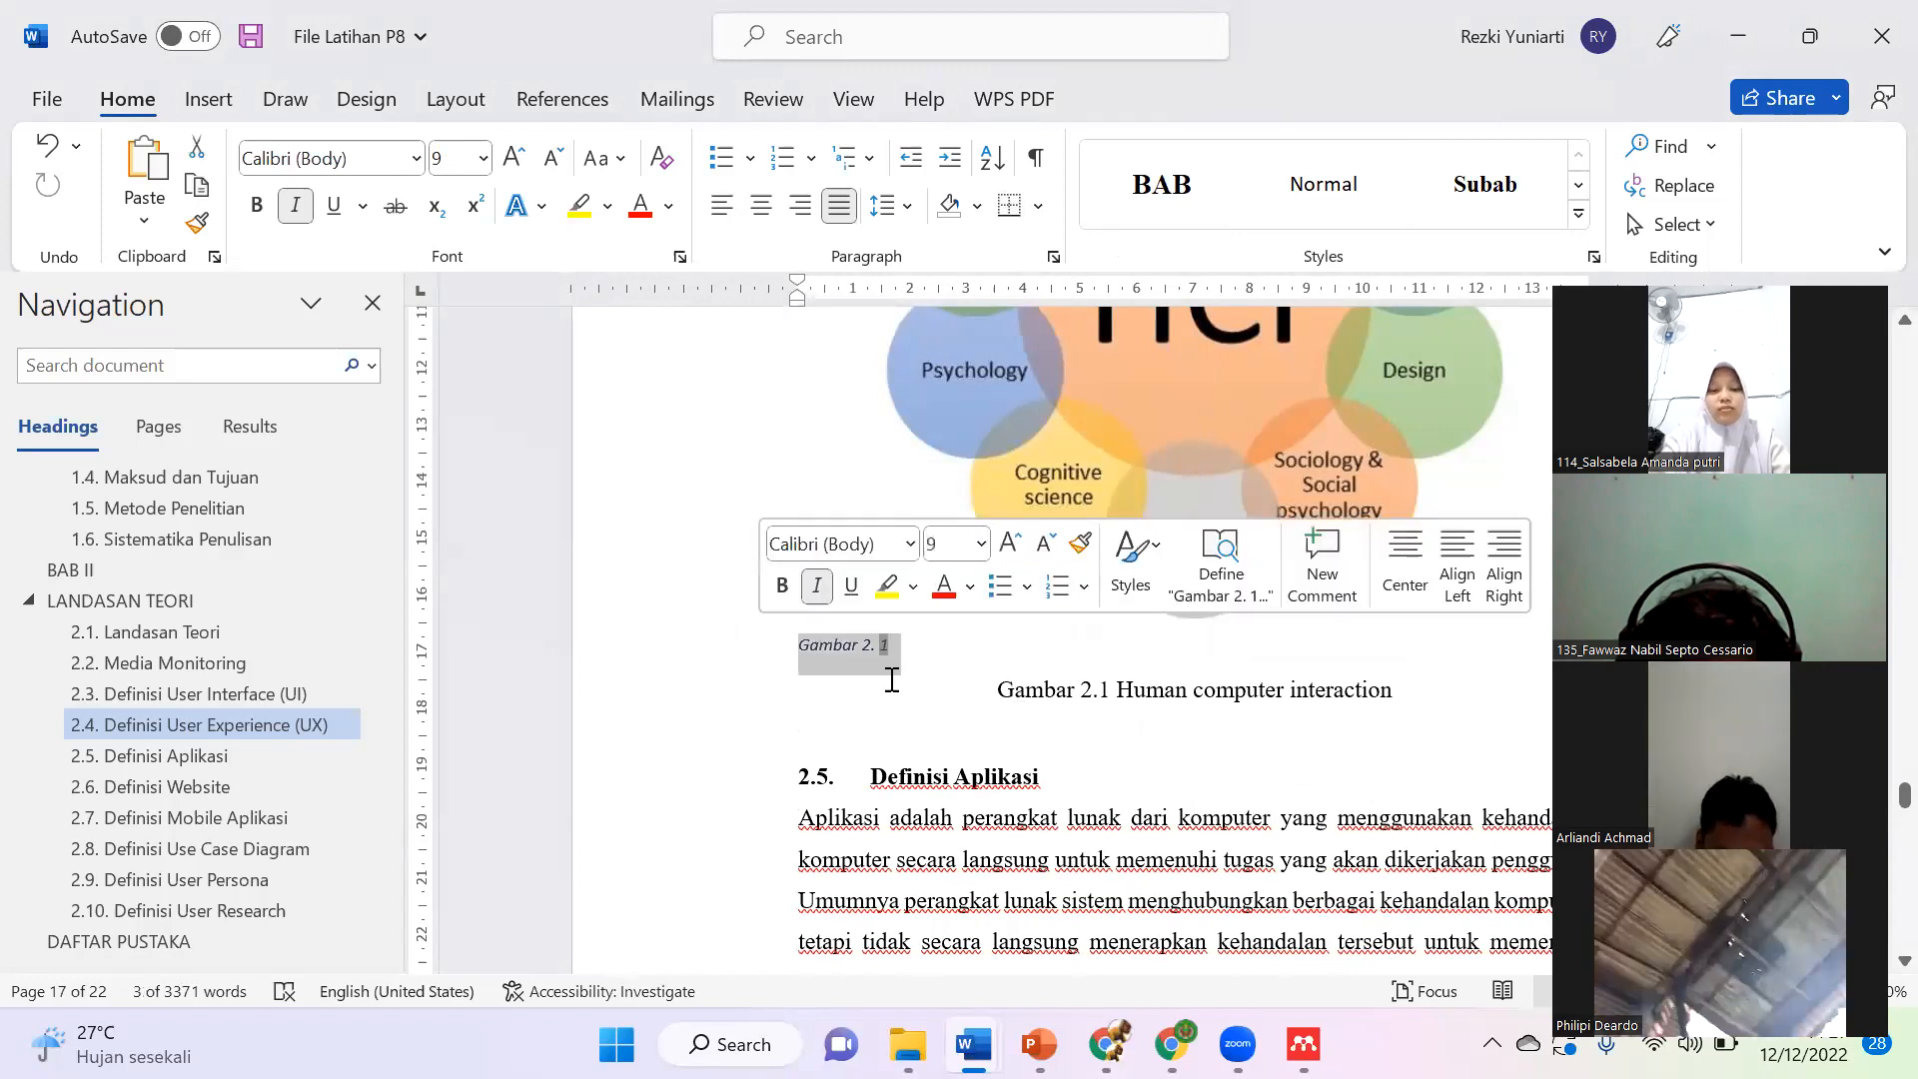
left_click(1069, 689)
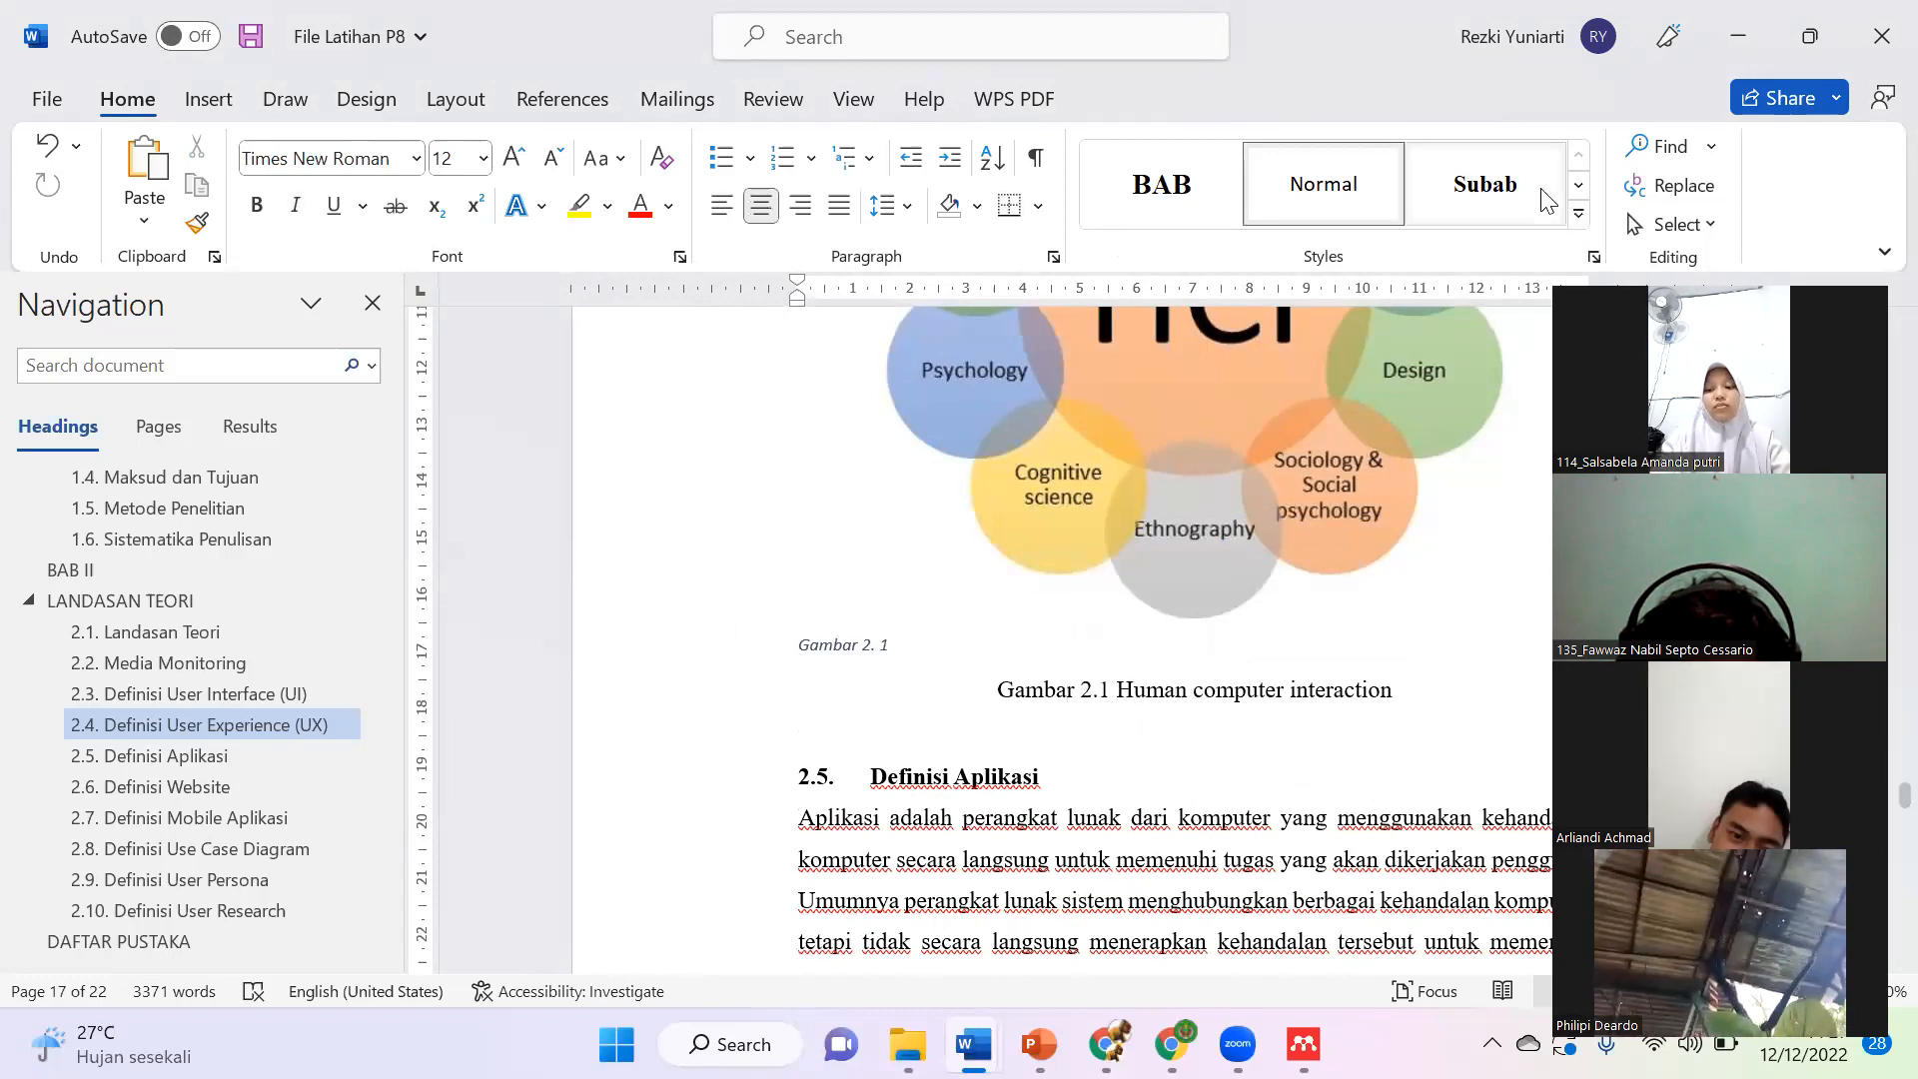
left_click(1579, 213)
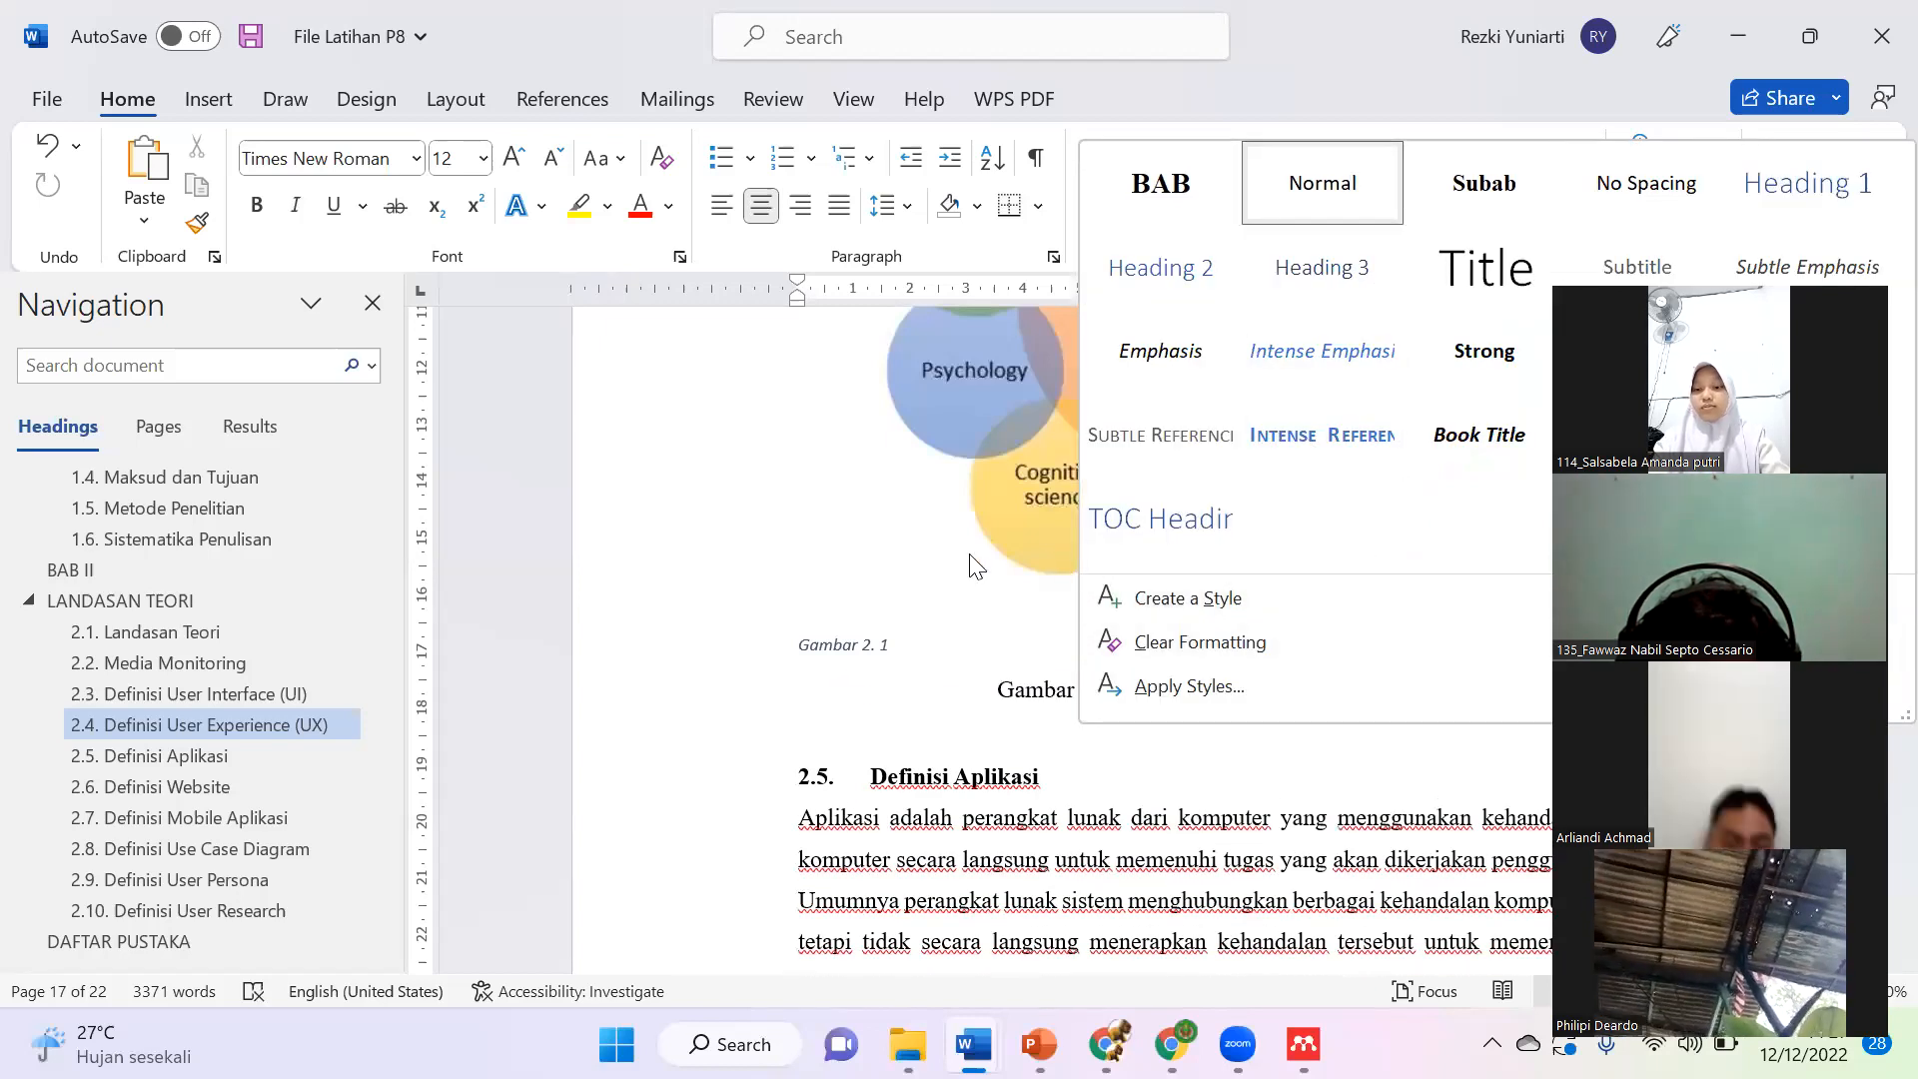
left_click(969, 690)
triple_click(1401, 692)
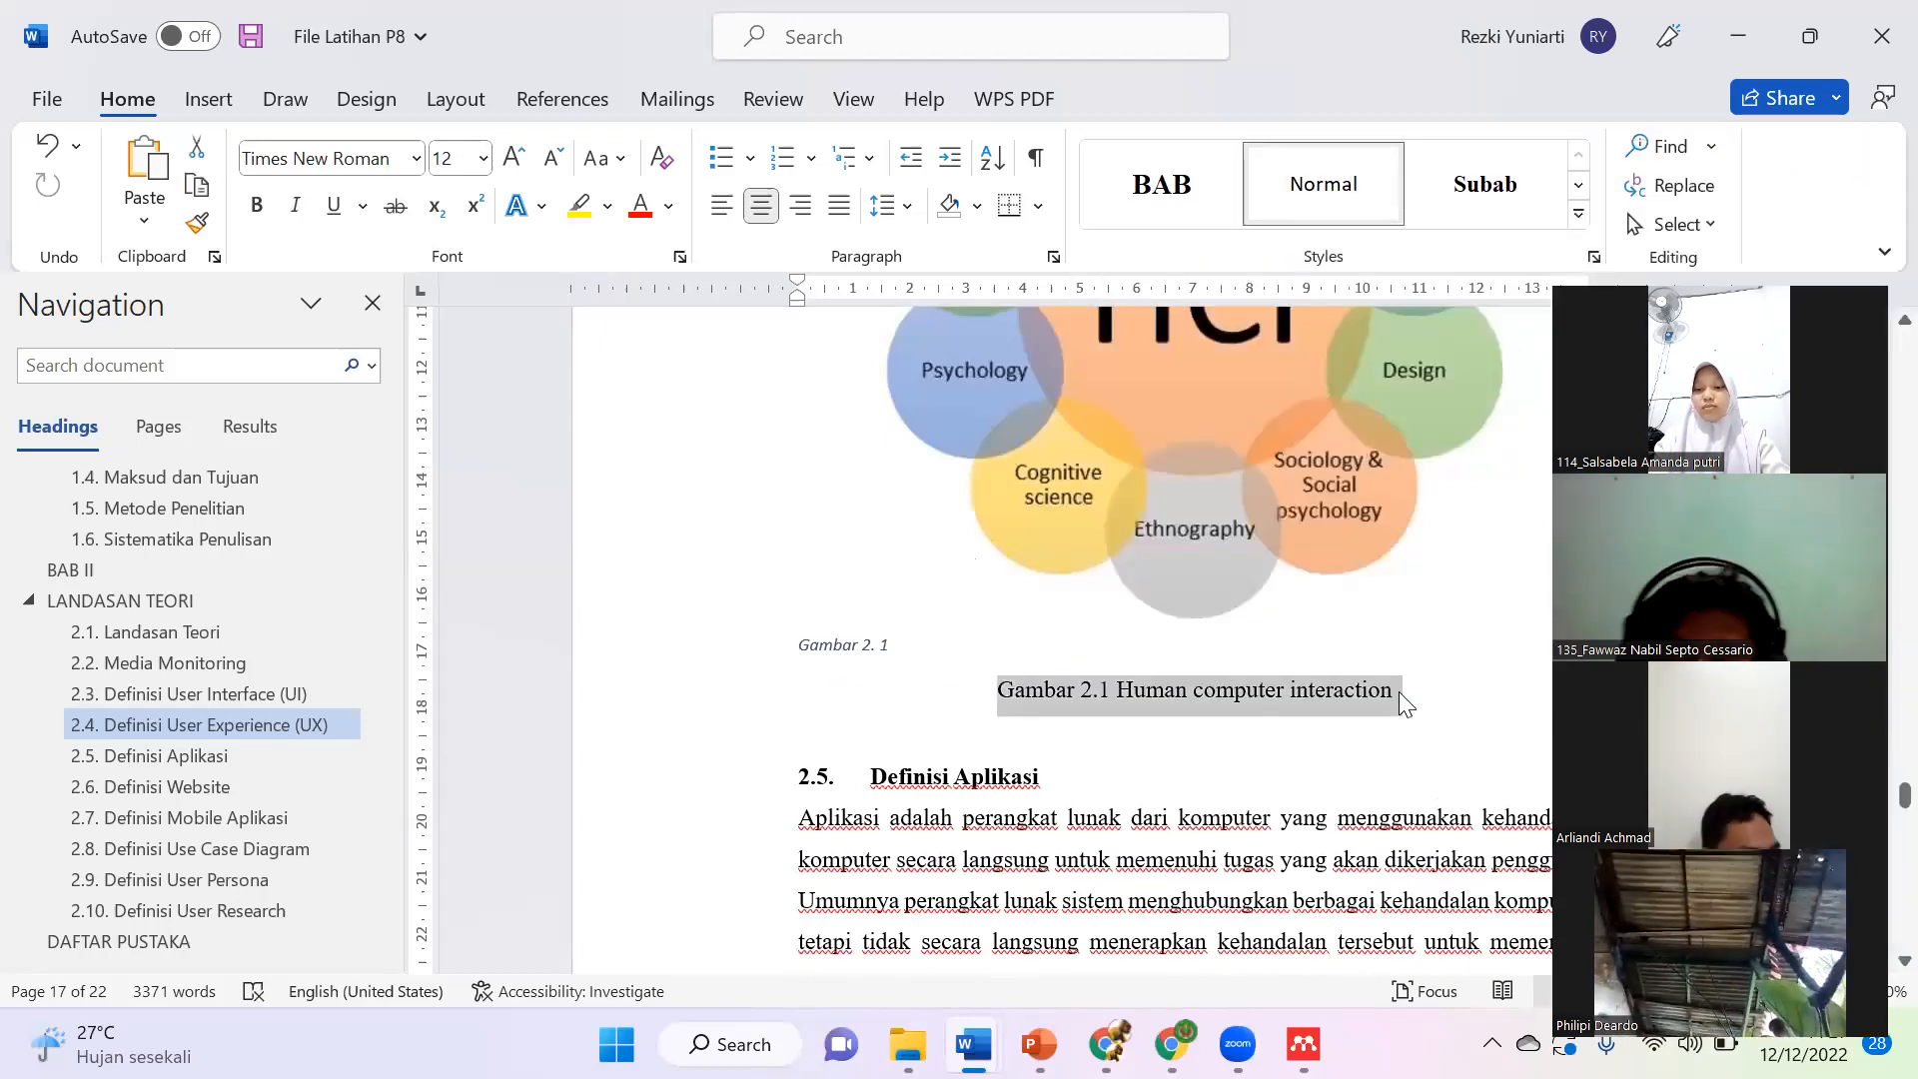
left_click(1578, 216)
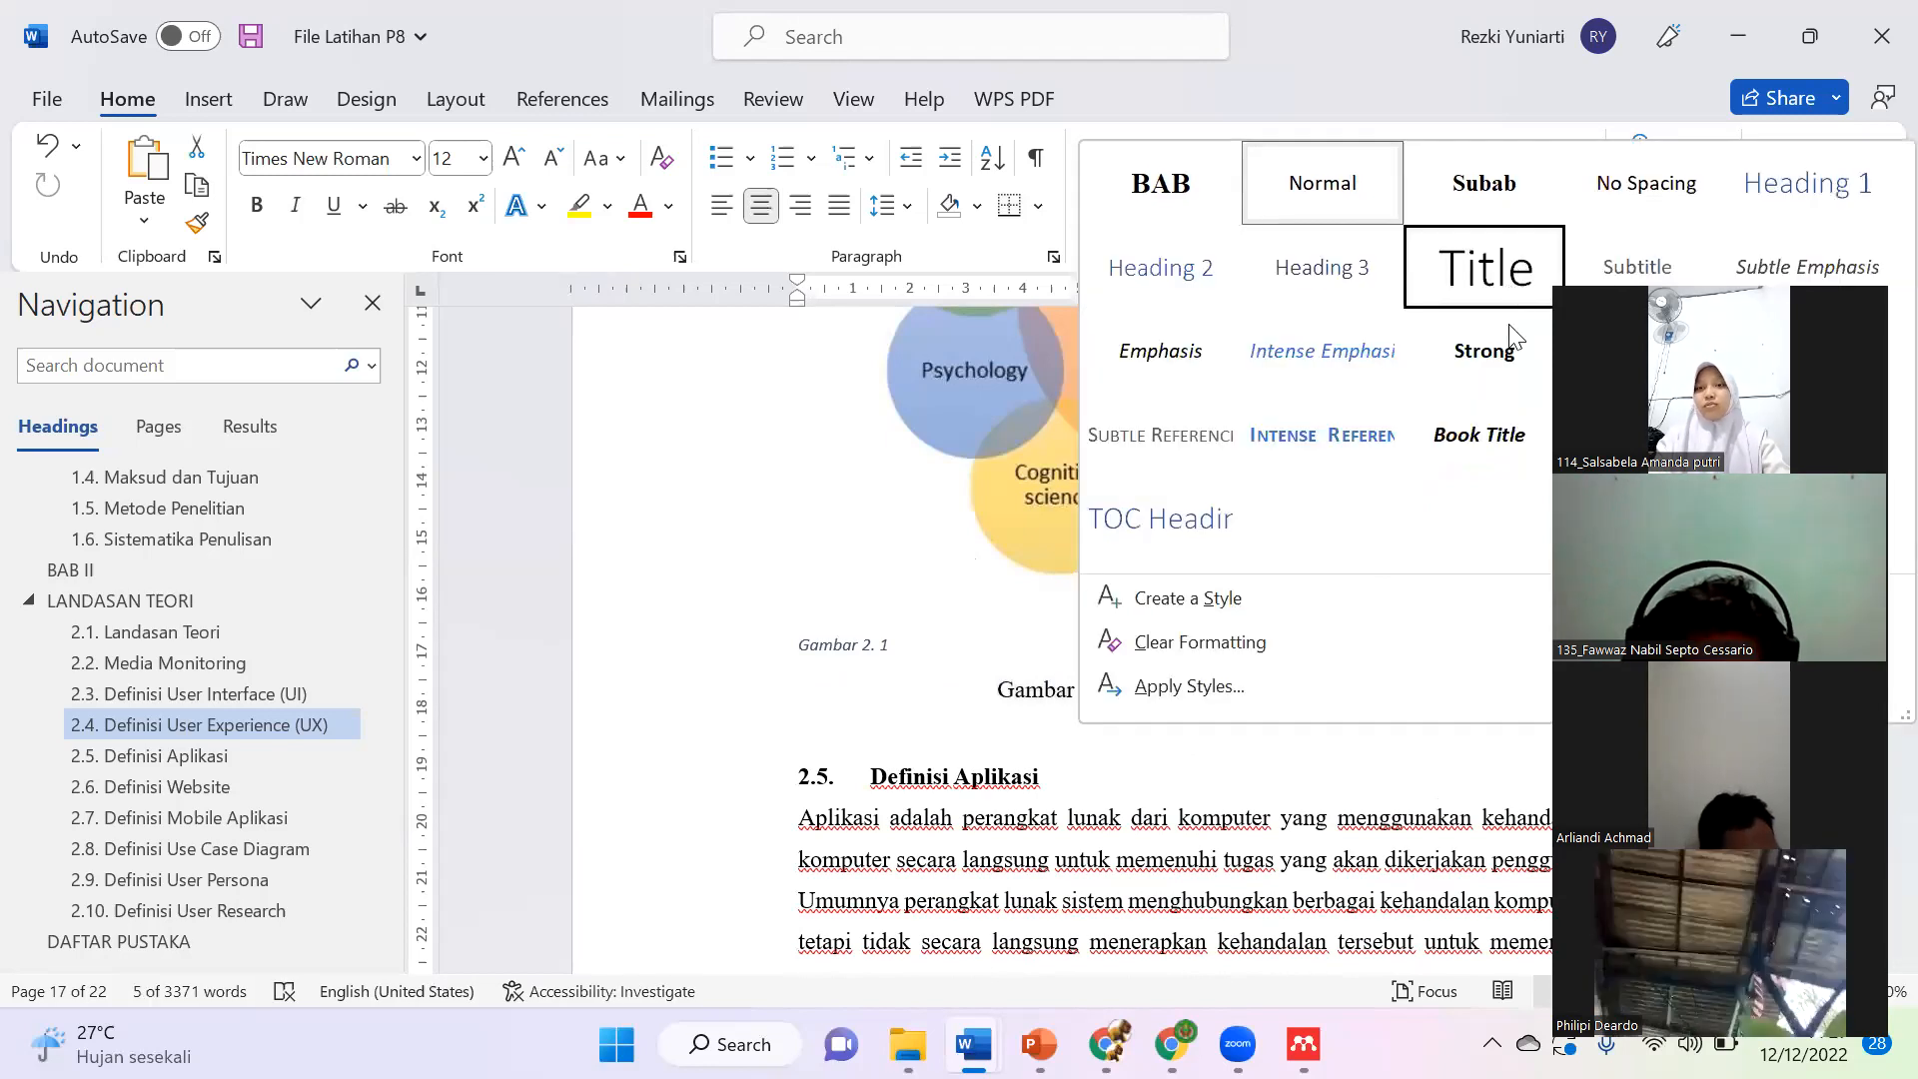
left_click(1806, 434)
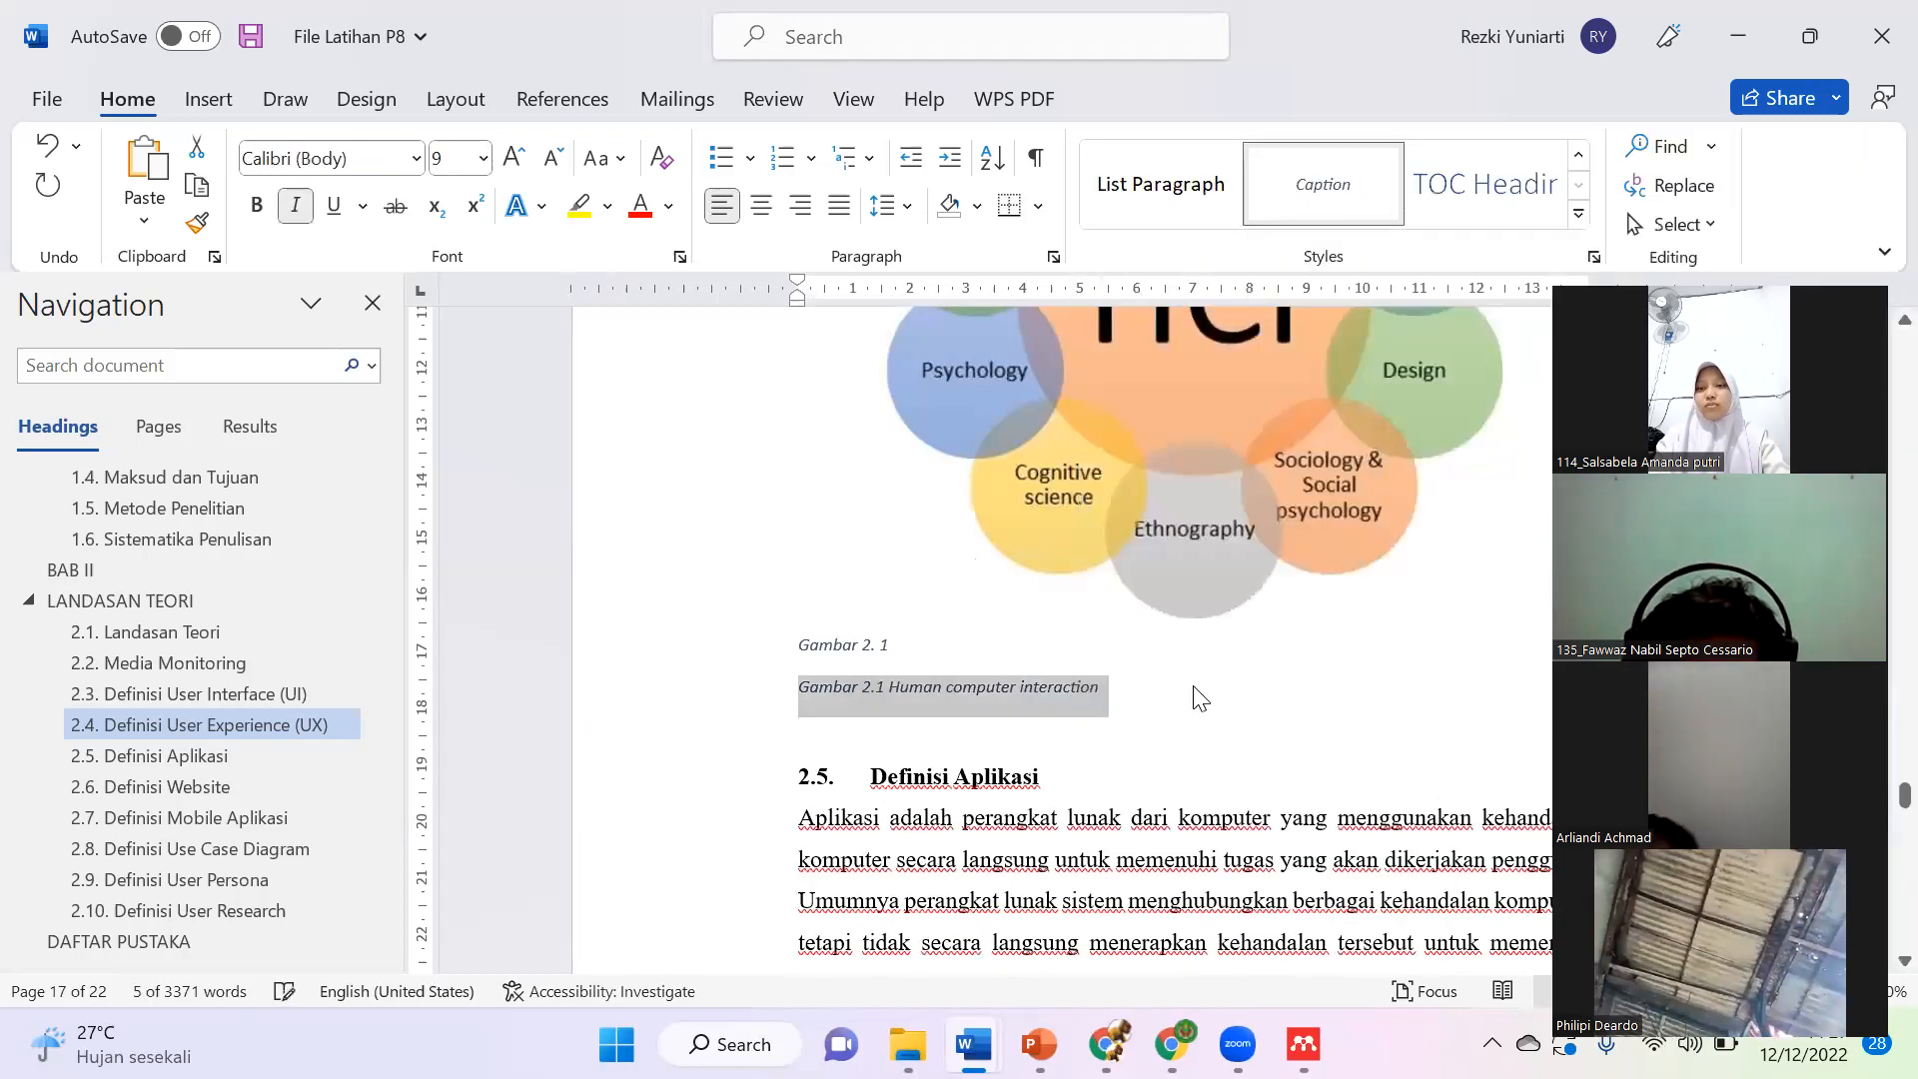
Step: Modify the Caption style to use Times New Roman at size 12
right_click(1311, 210)
left_click(1331, 273)
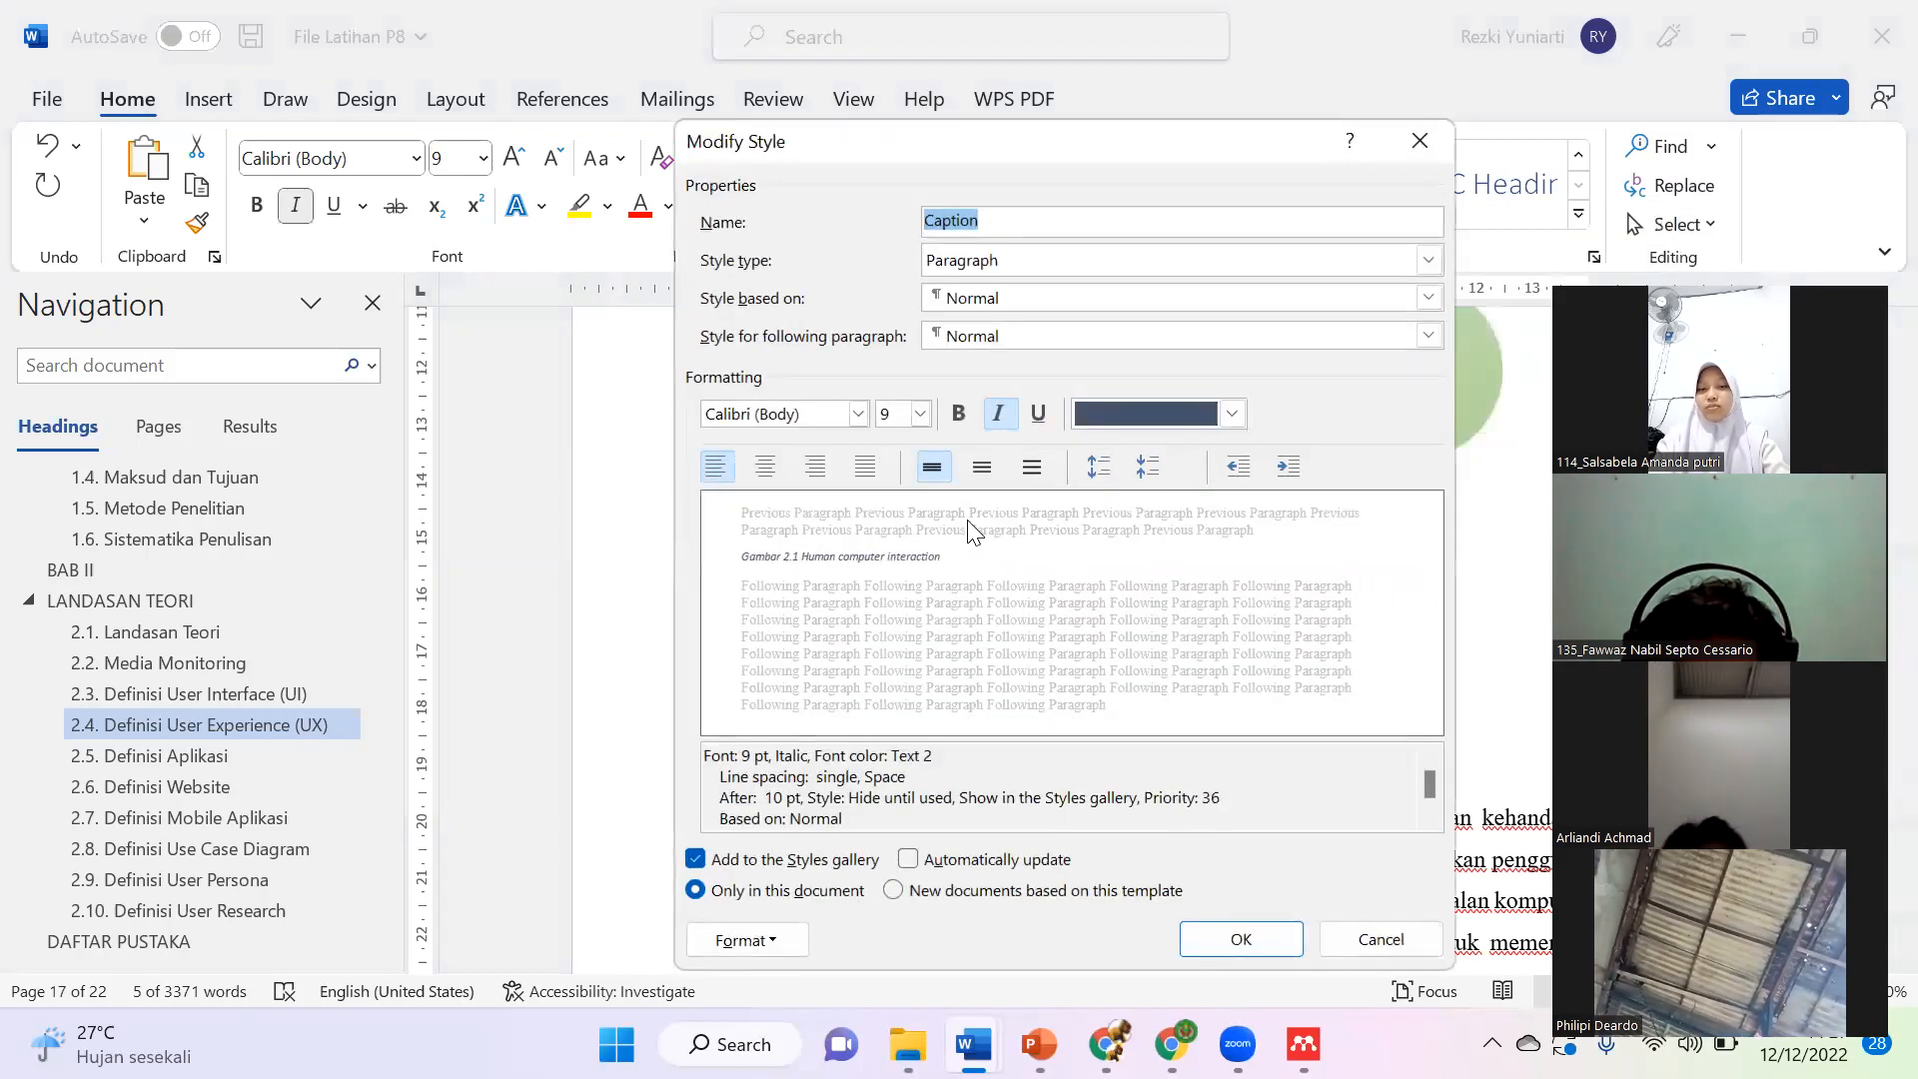
left_click(919, 415)
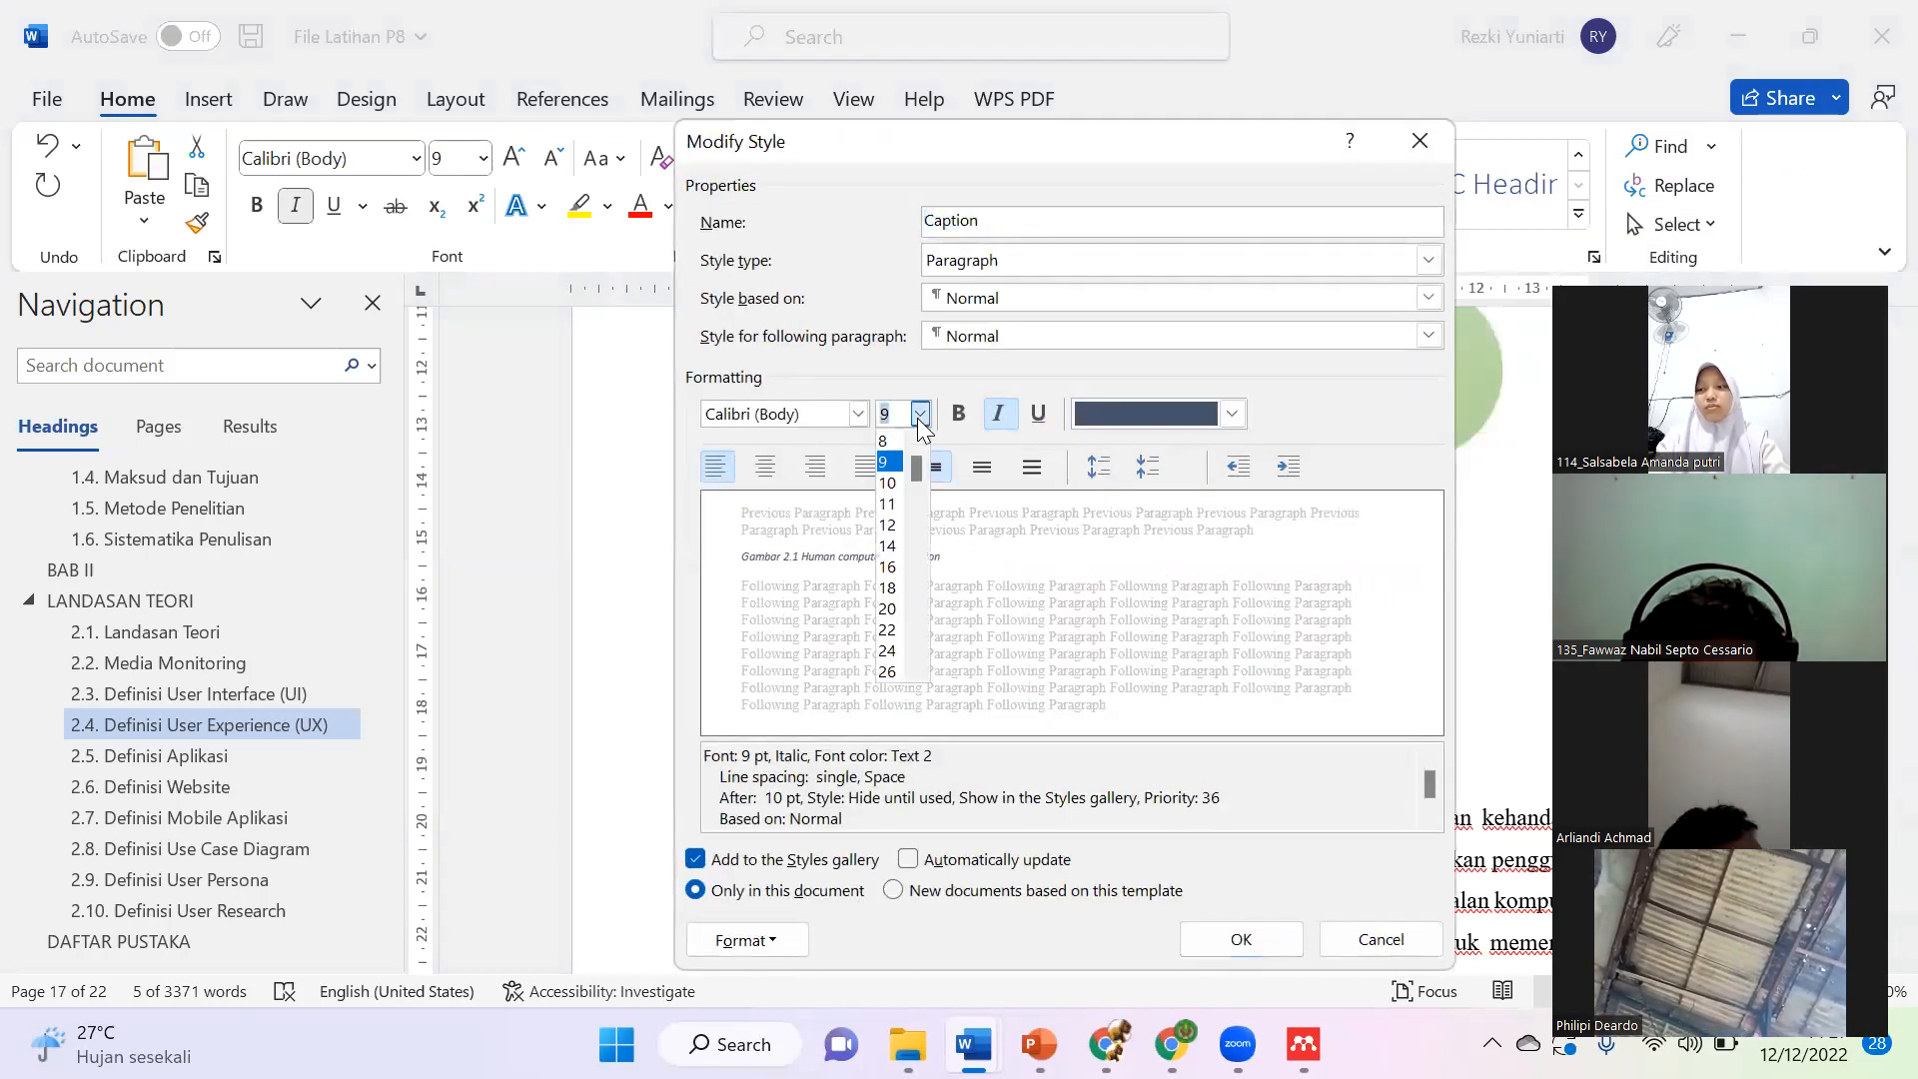
left_click(885, 526)
left_click(859, 414)
left_click(864, 518)
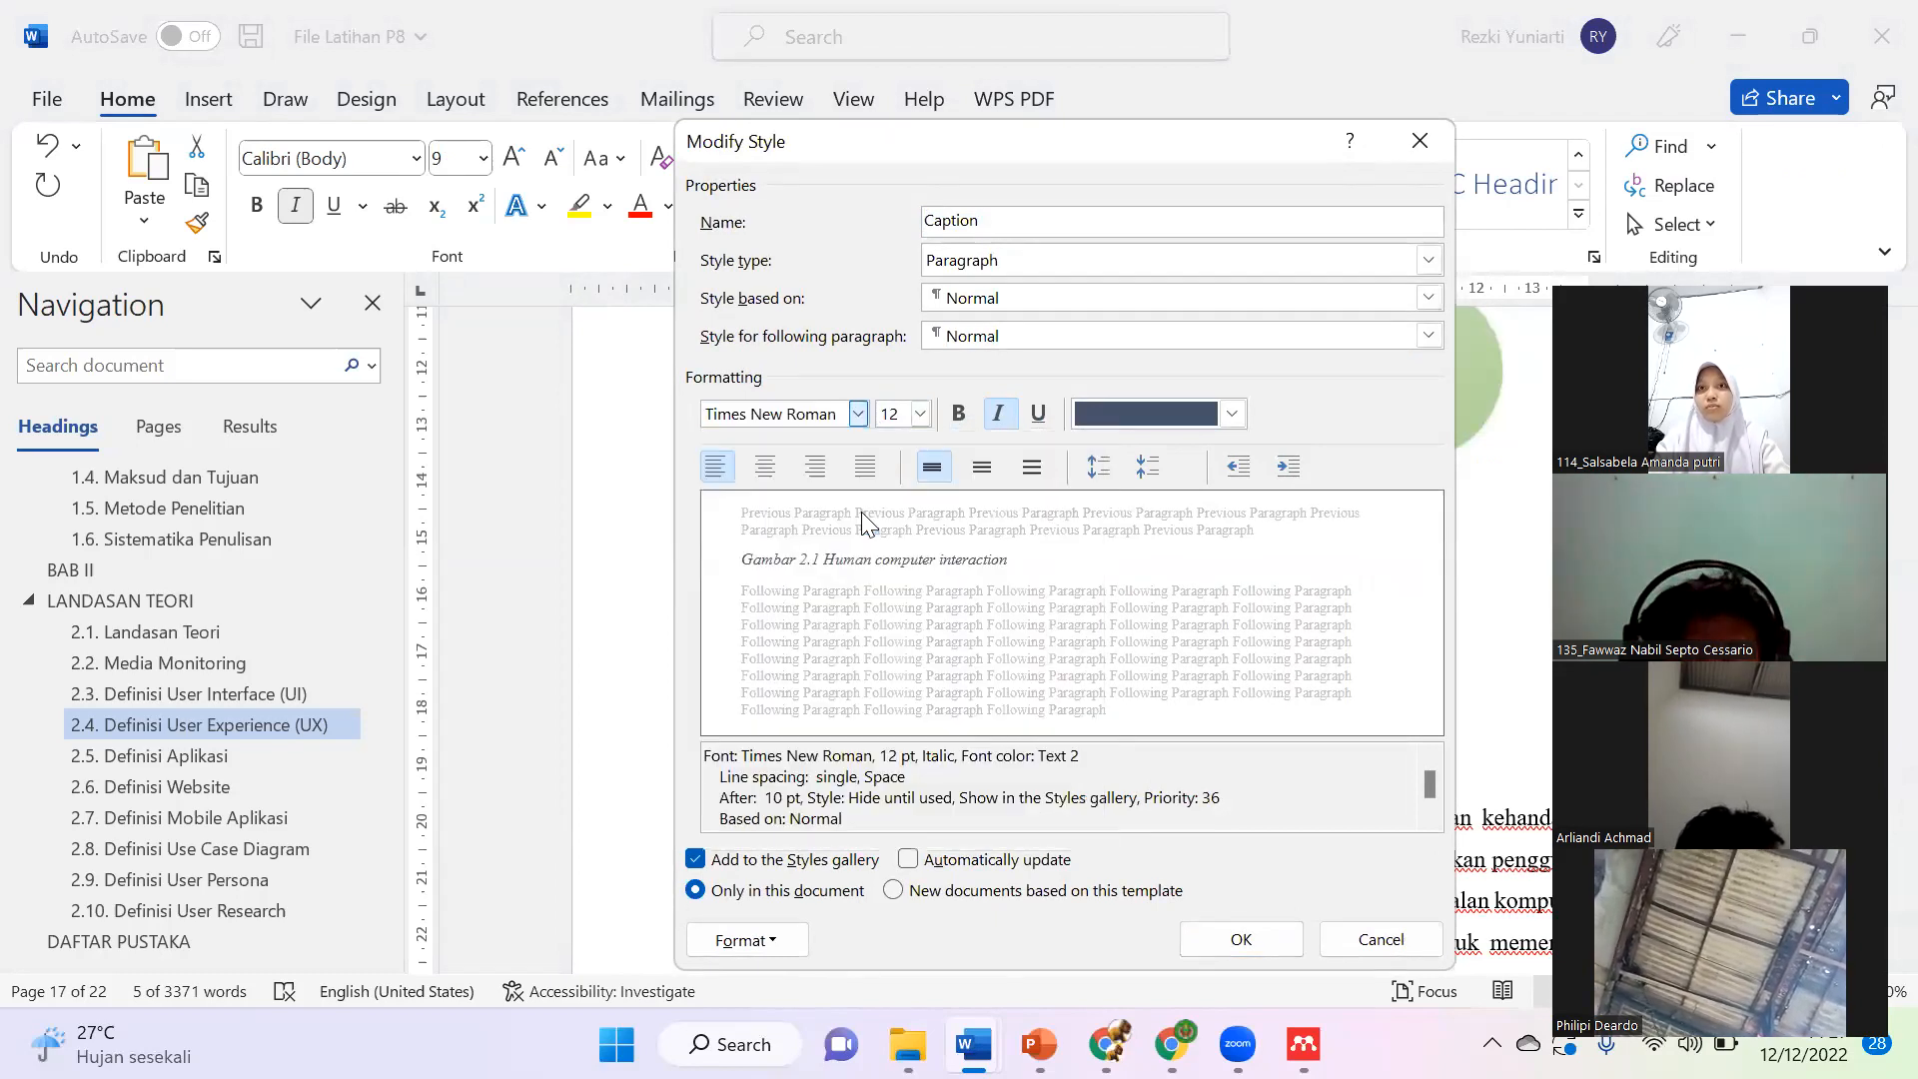
Step: Make the Caption style centered and non-italic with 1.5 line spacing and Automatic font color, and save the style
left_click(765, 466)
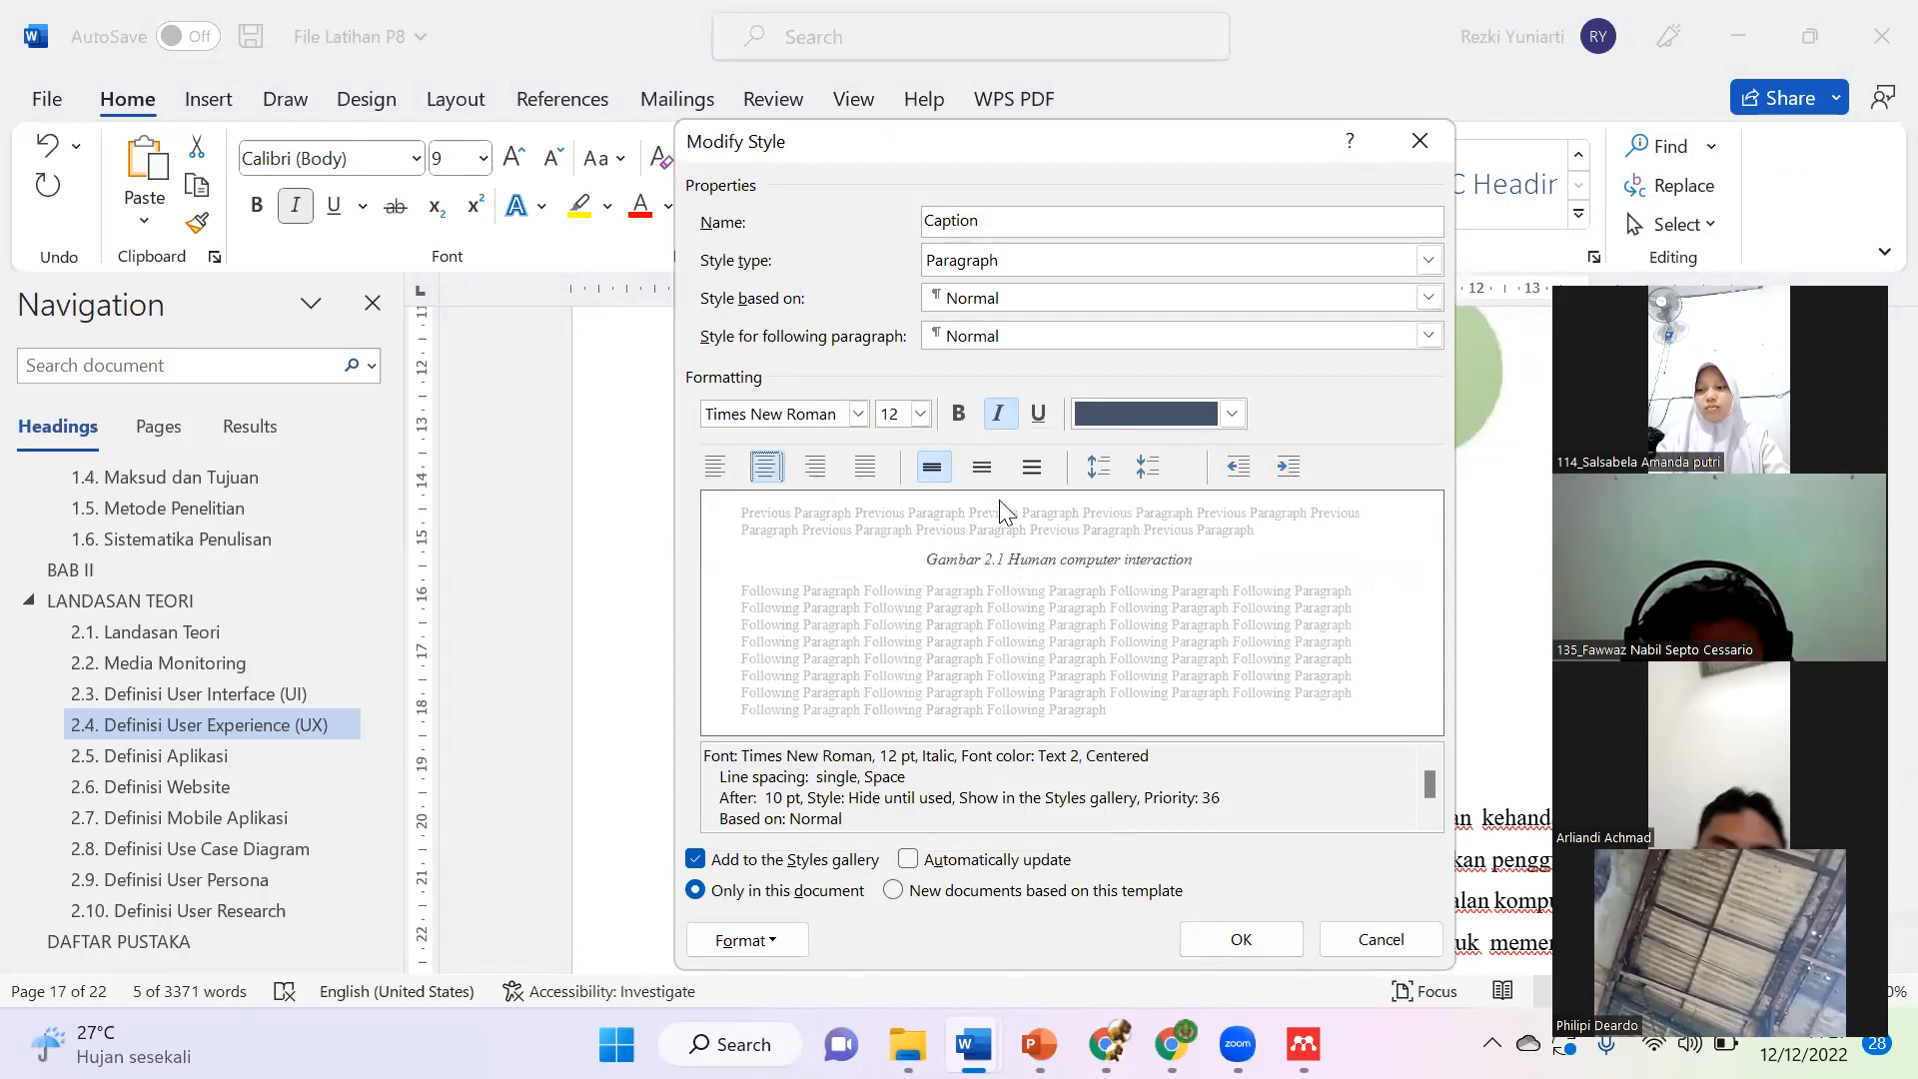
left_click(982, 467)
left_click(1001, 414)
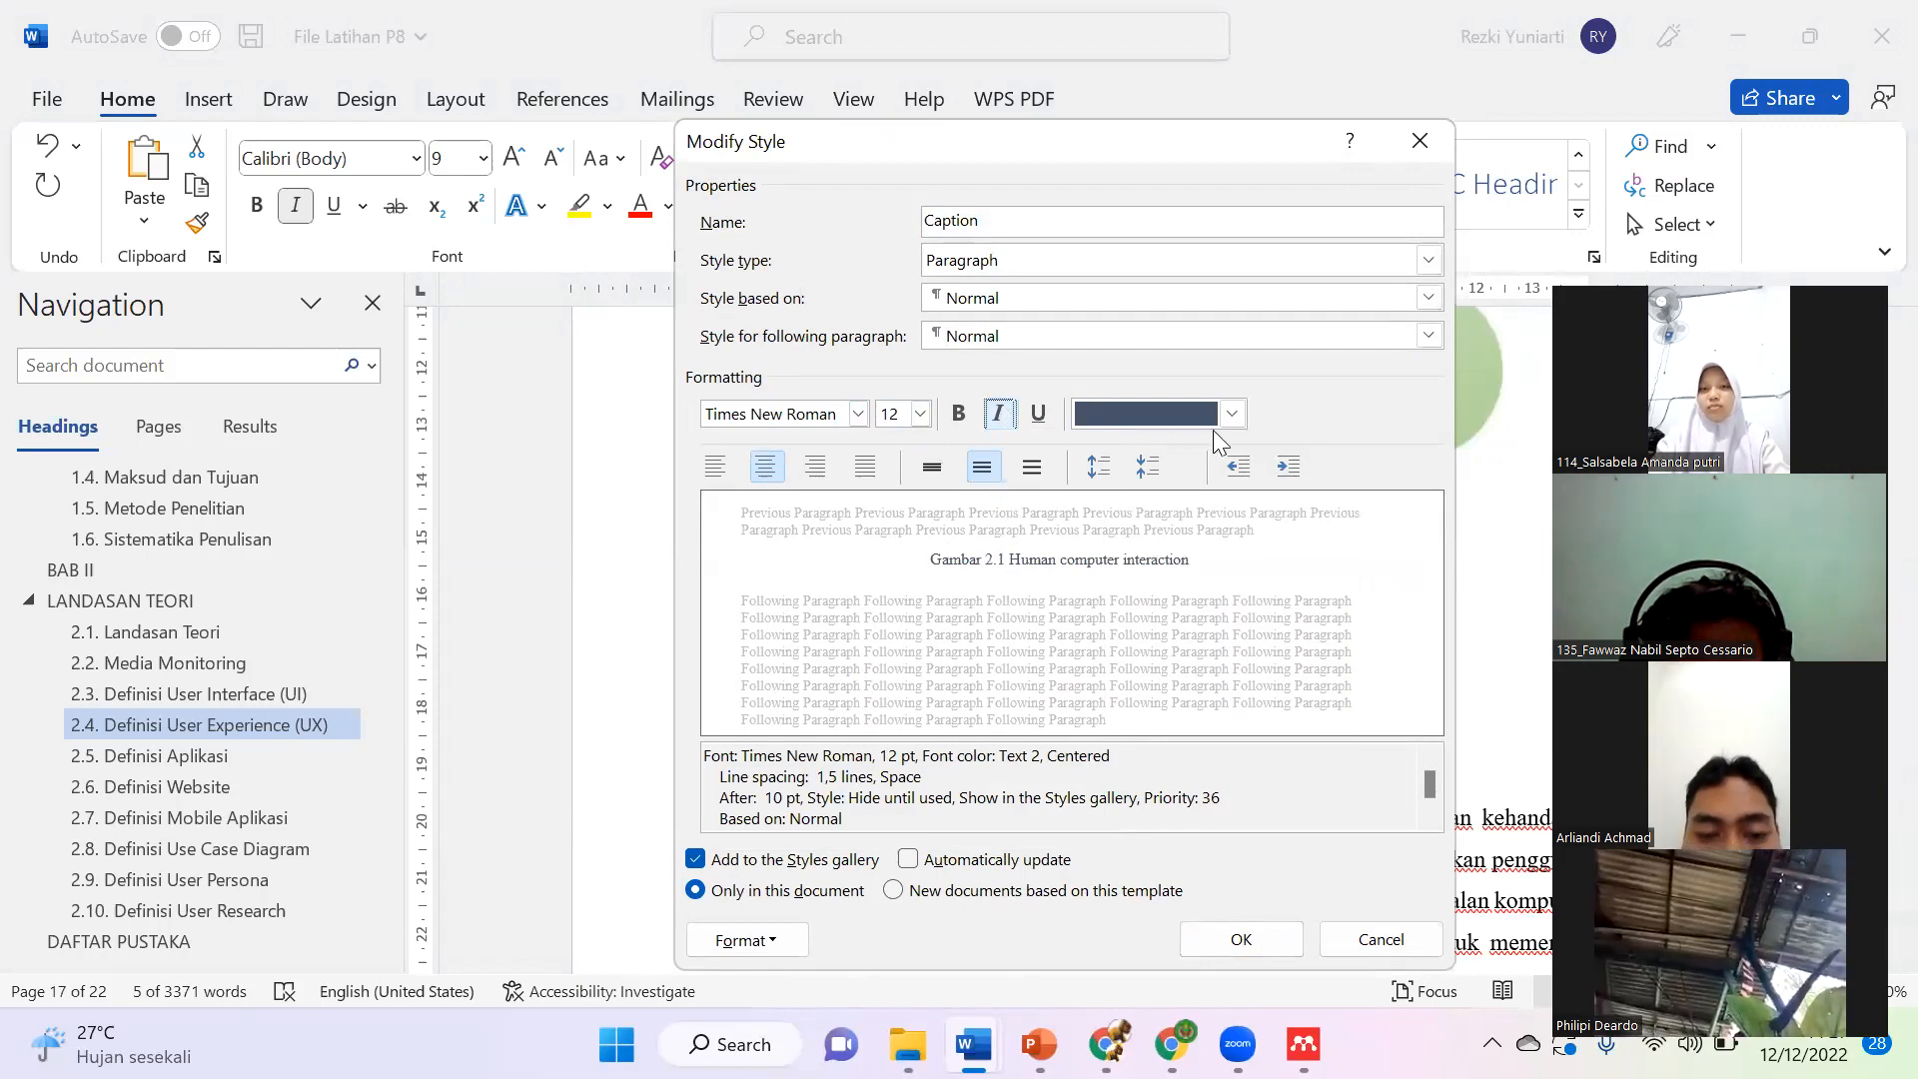
left_click(1232, 413)
left_click(1101, 450)
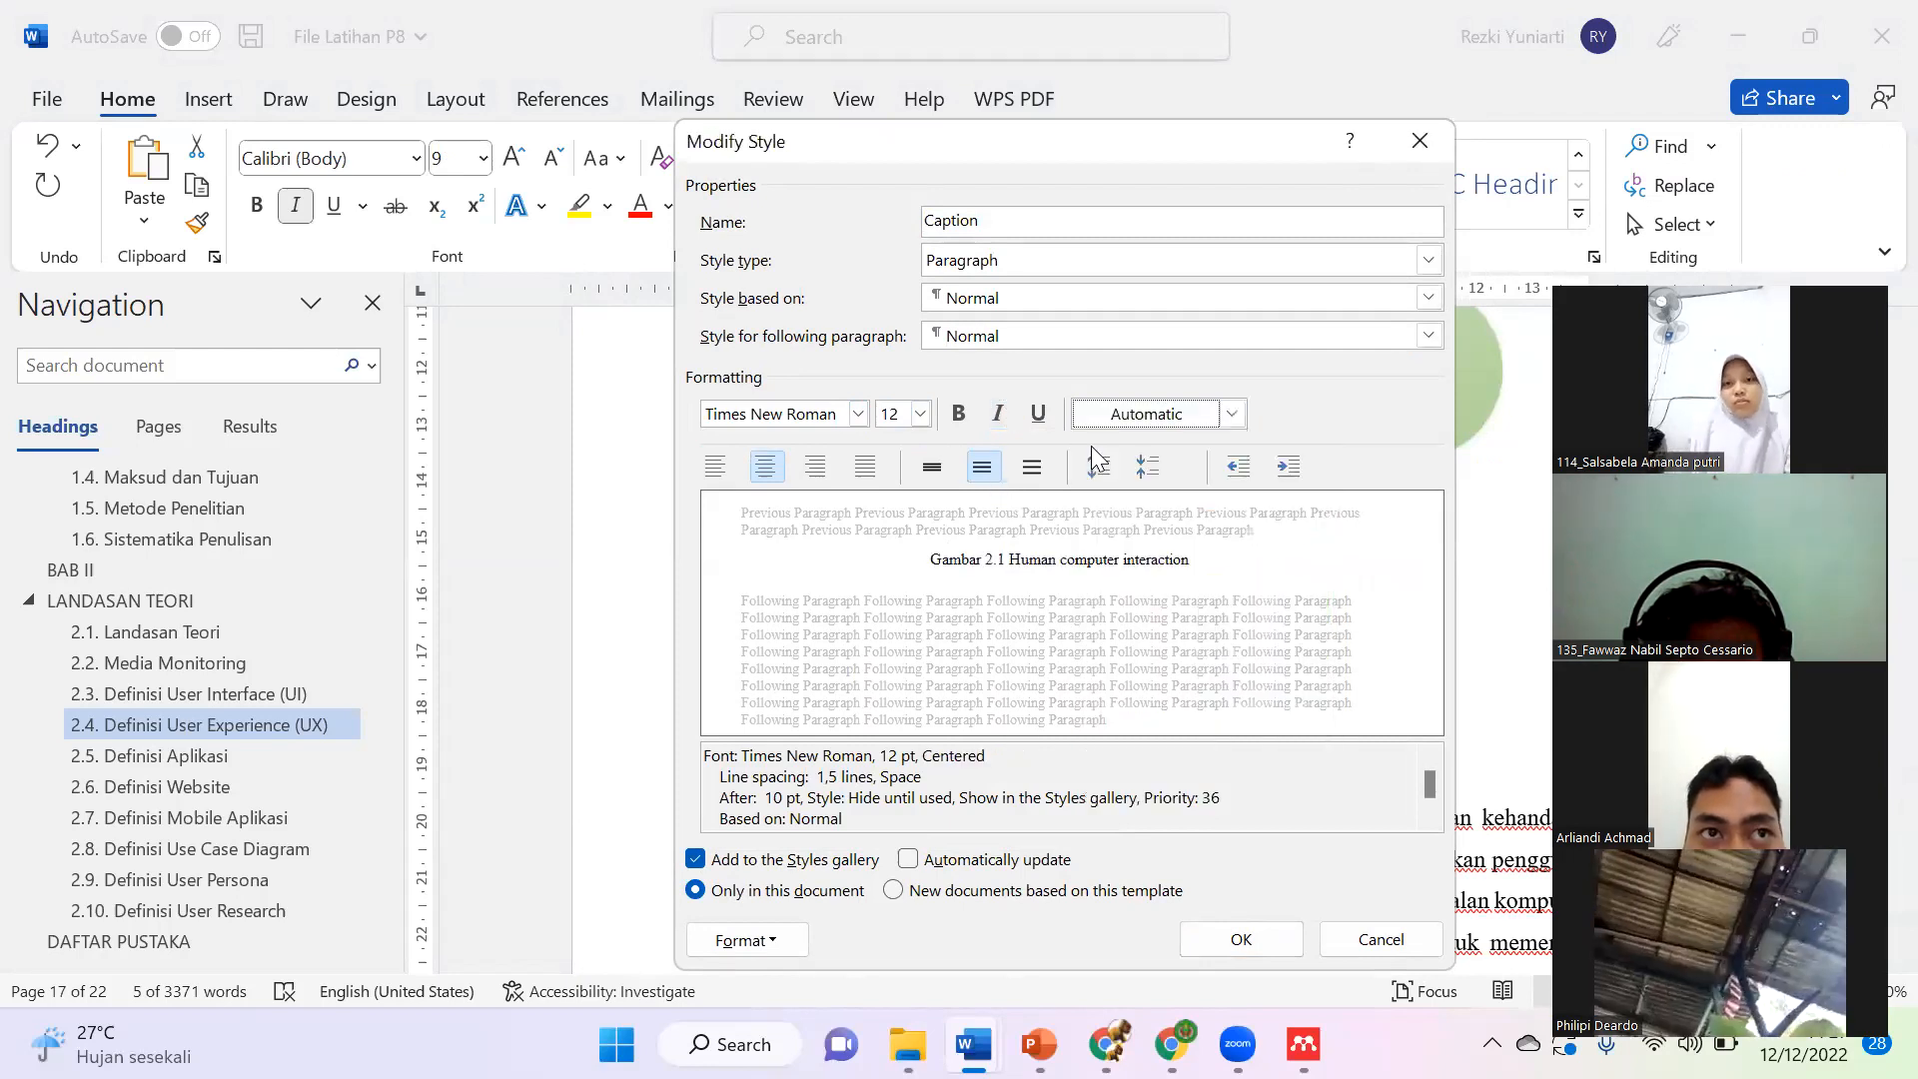
left_click(1215, 939)
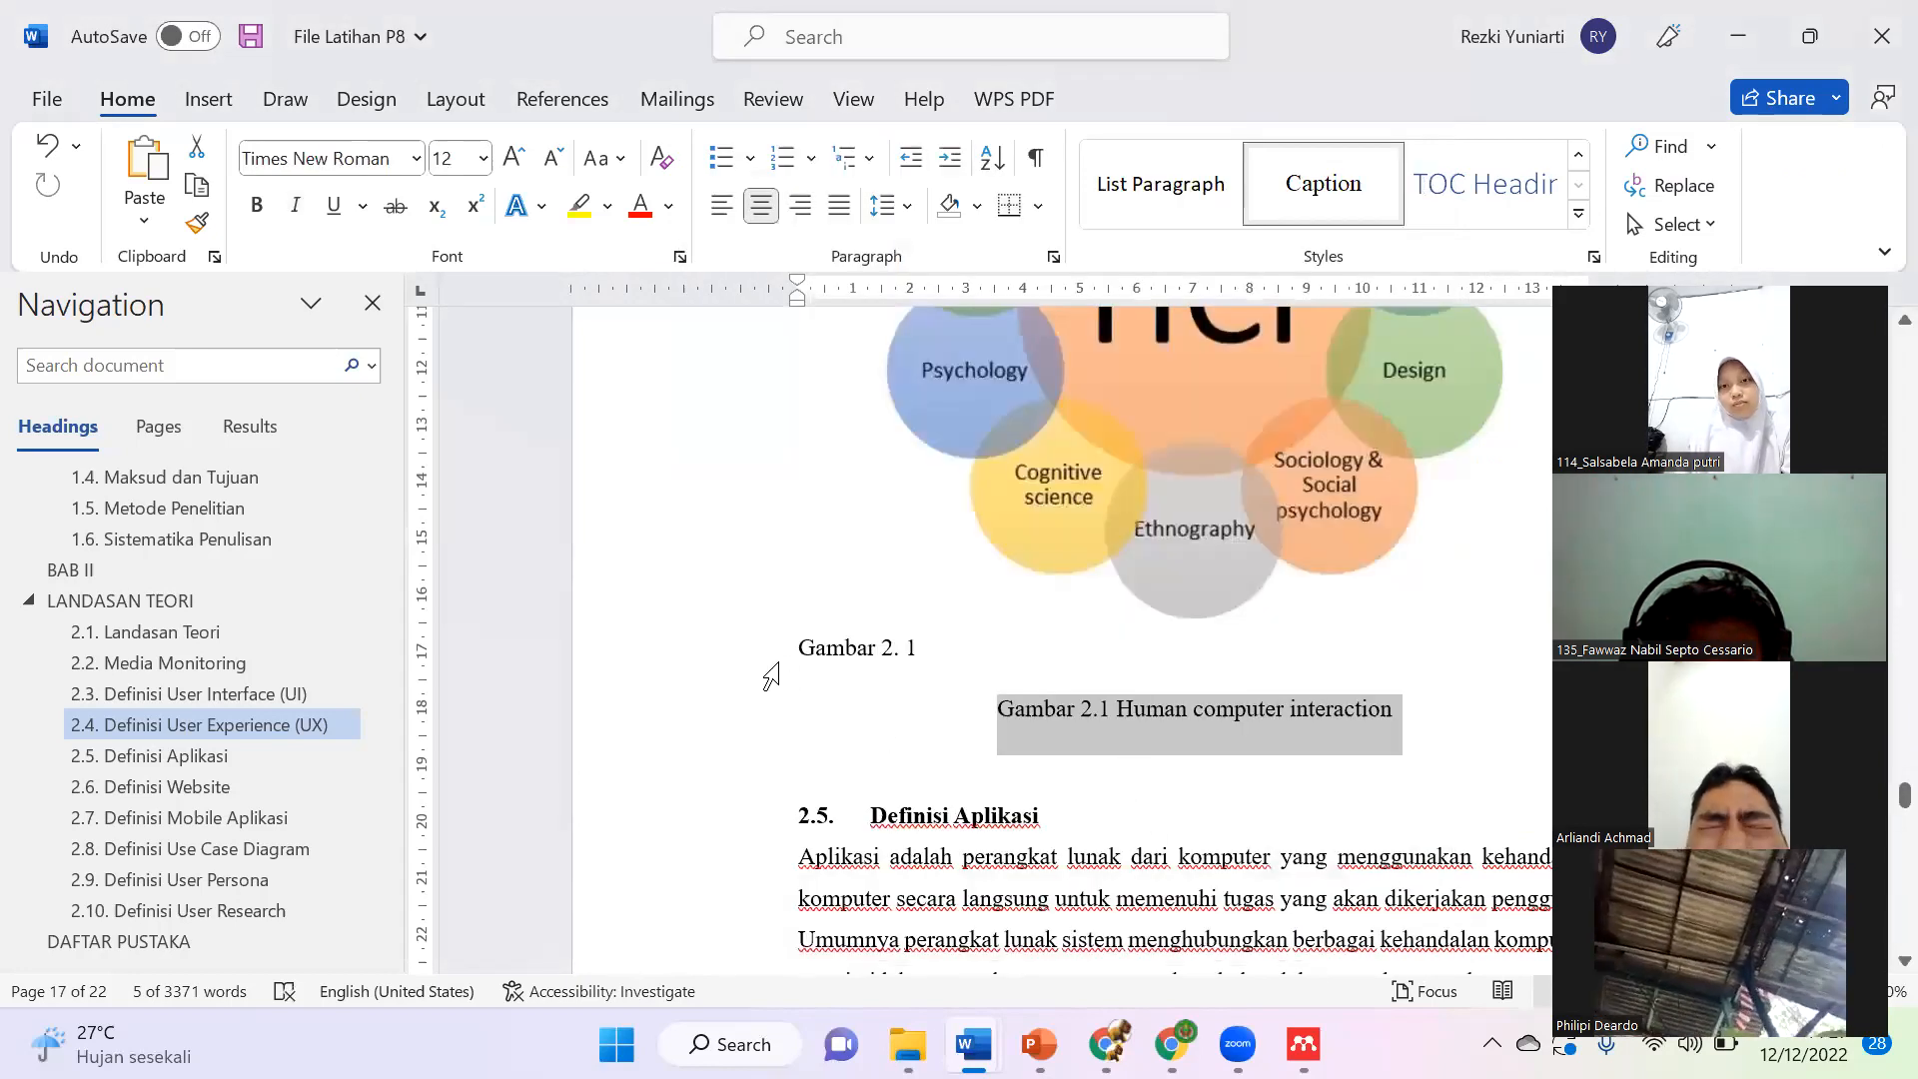
Step: Move the text Human computer interaction from the old caption line to the inserted caption, and remove the space between 2. and 1
left_click(771, 676)
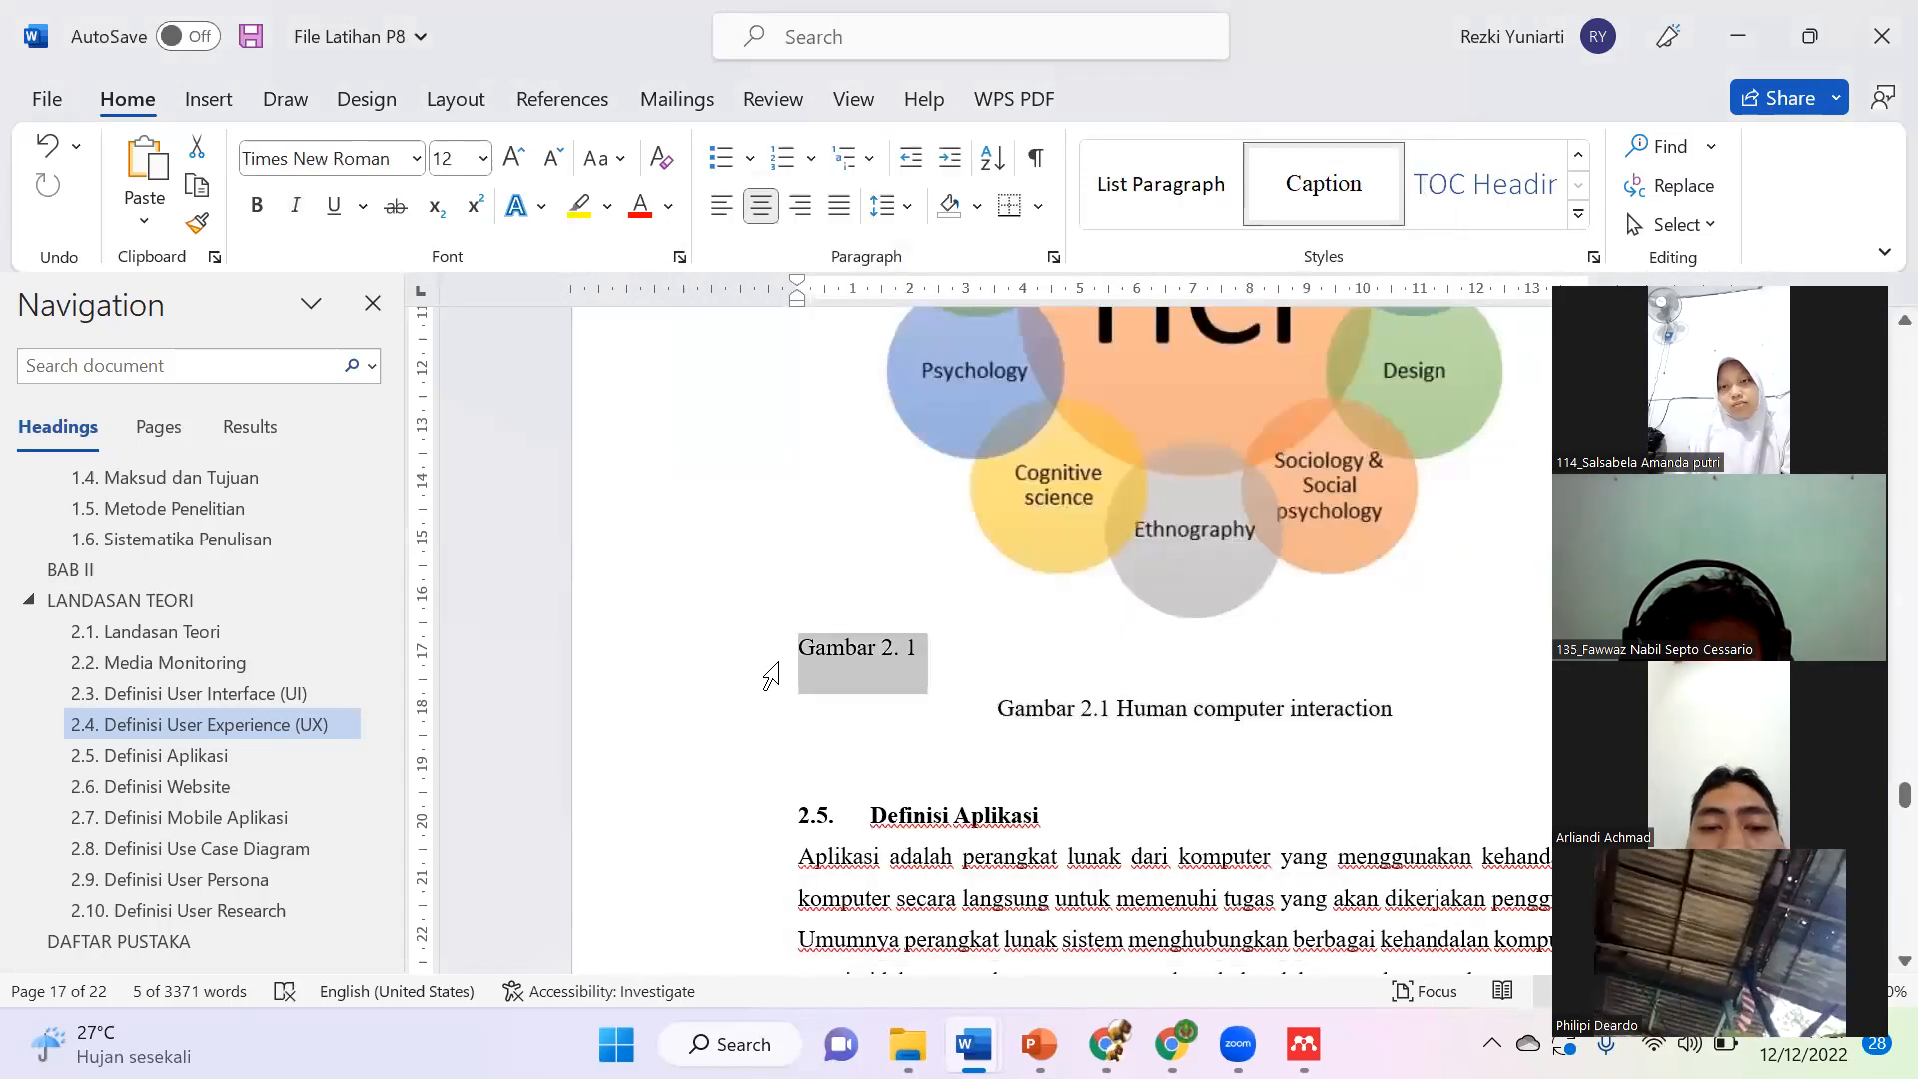
left_click(887, 696)
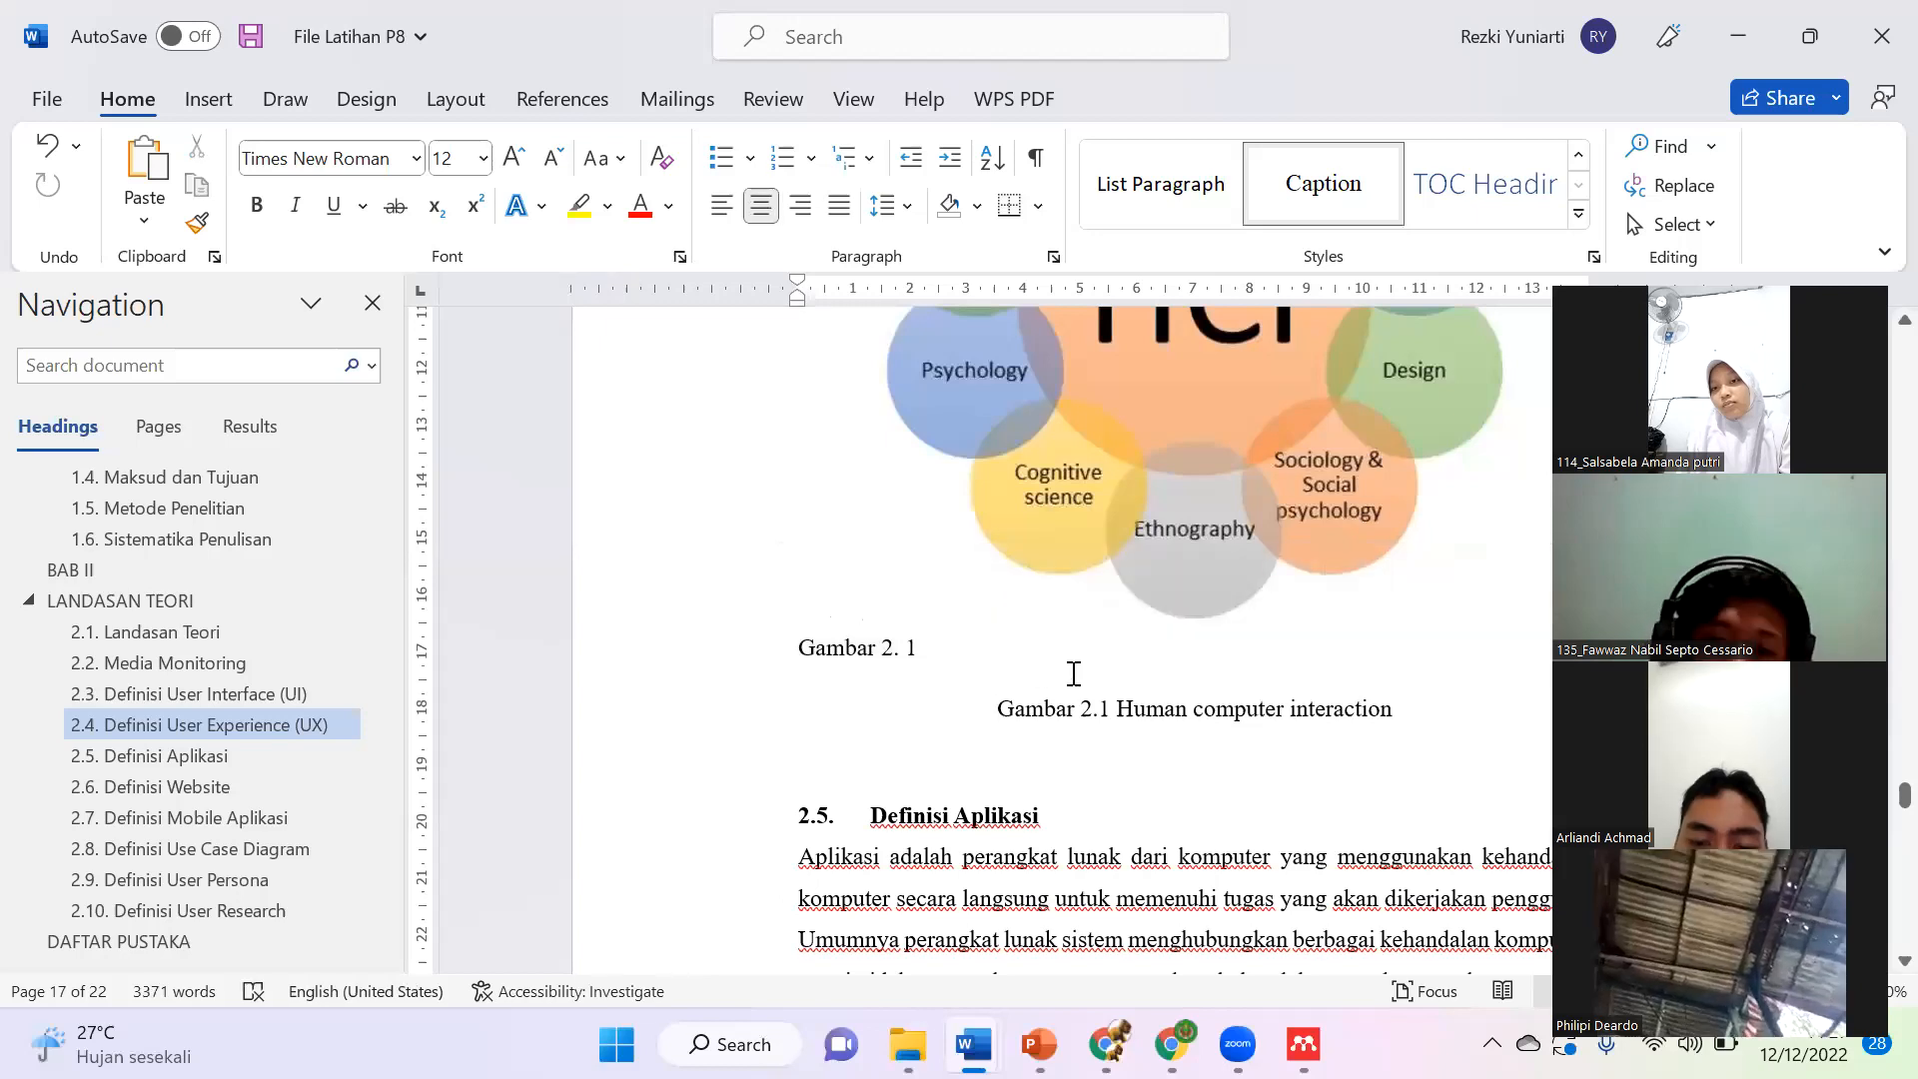
left_click(1390, 711, "shift")
key("ctrl+c")
key("BackSpace")
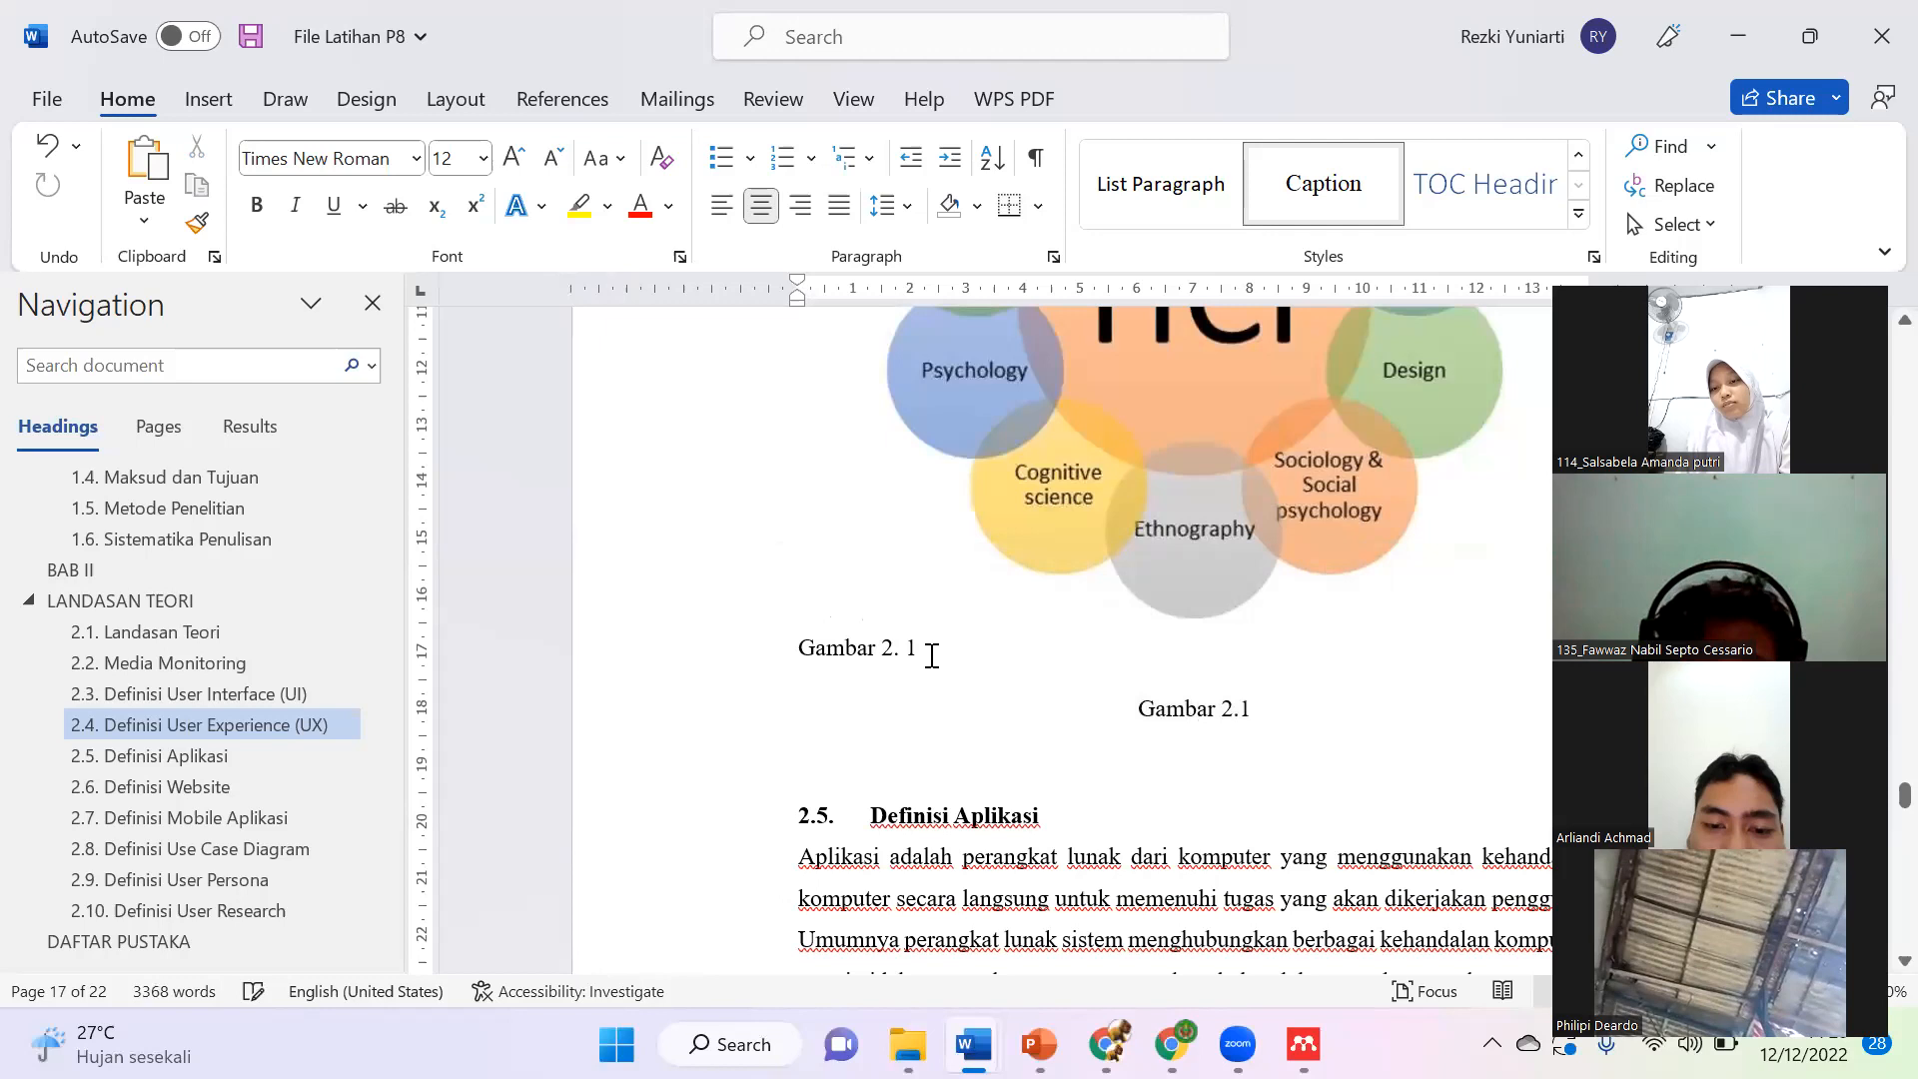
left_click(919, 648)
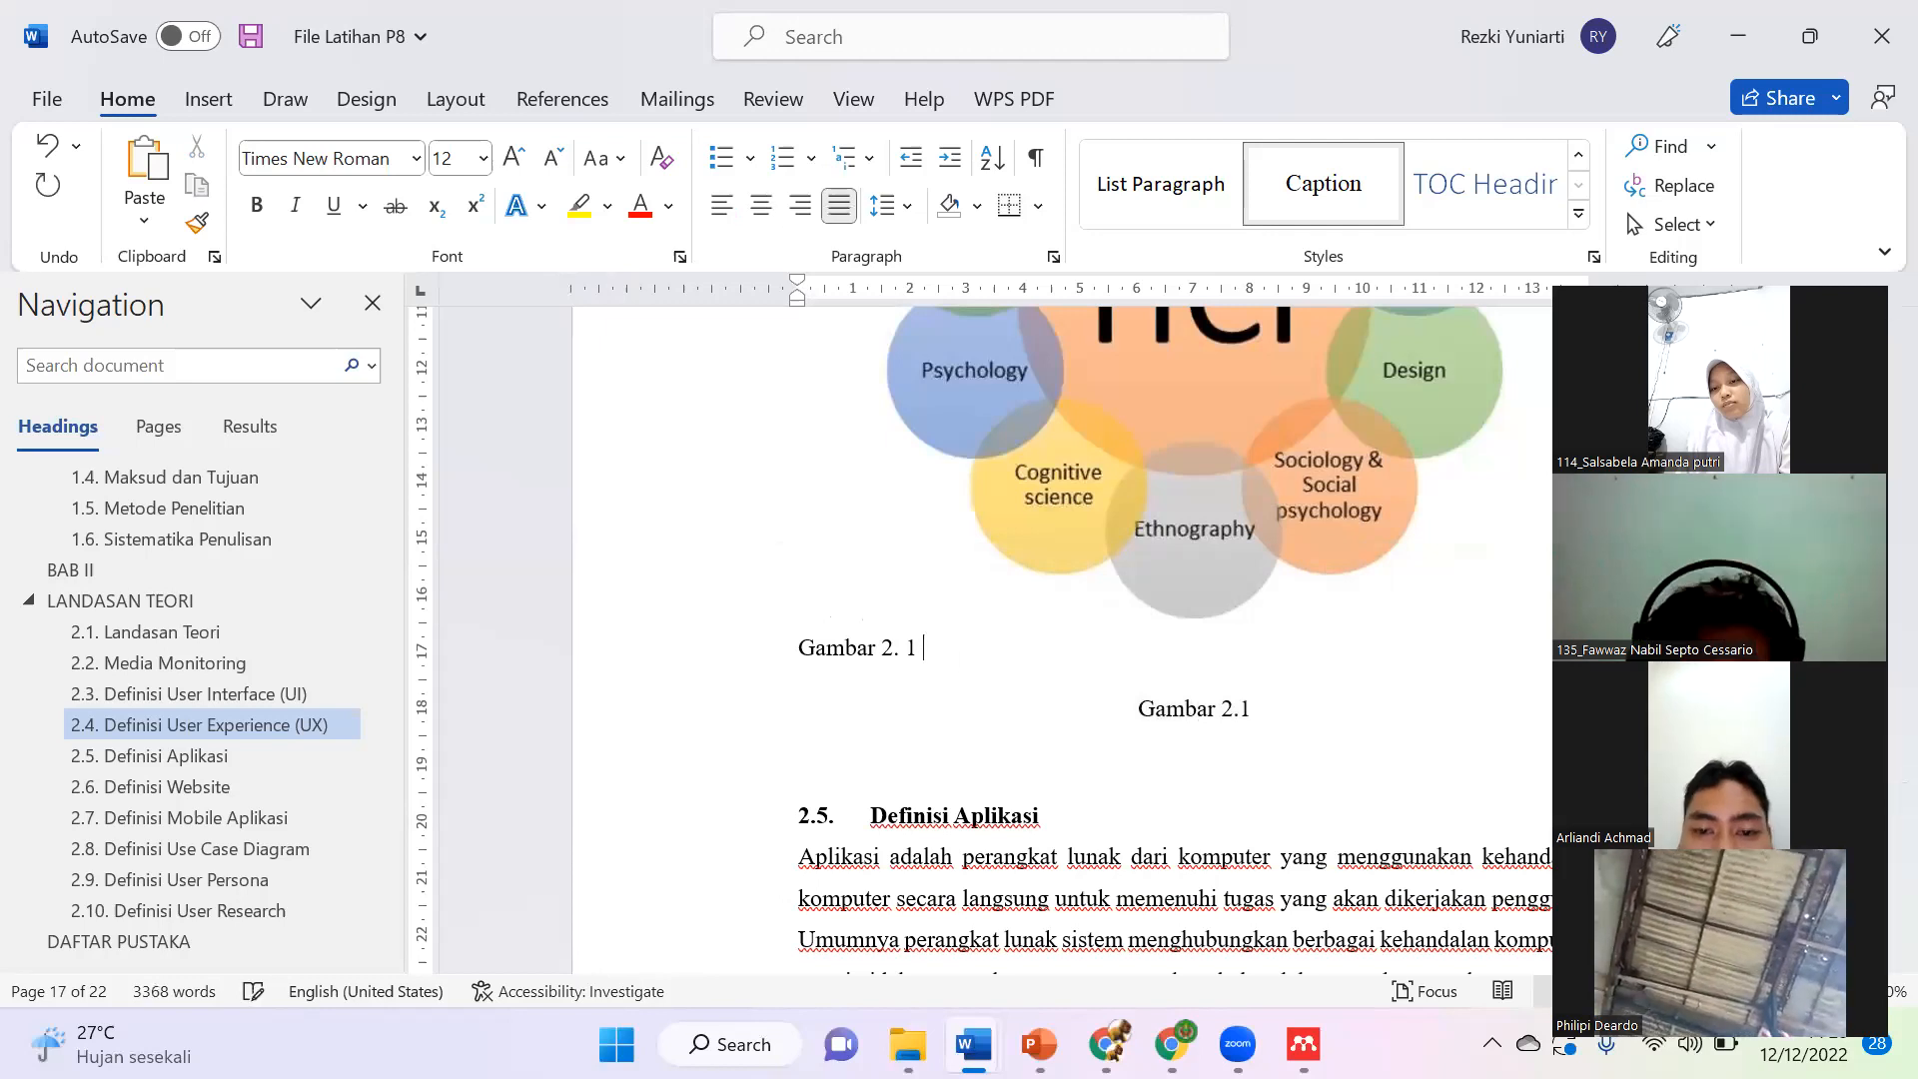
key("ctrl+v")
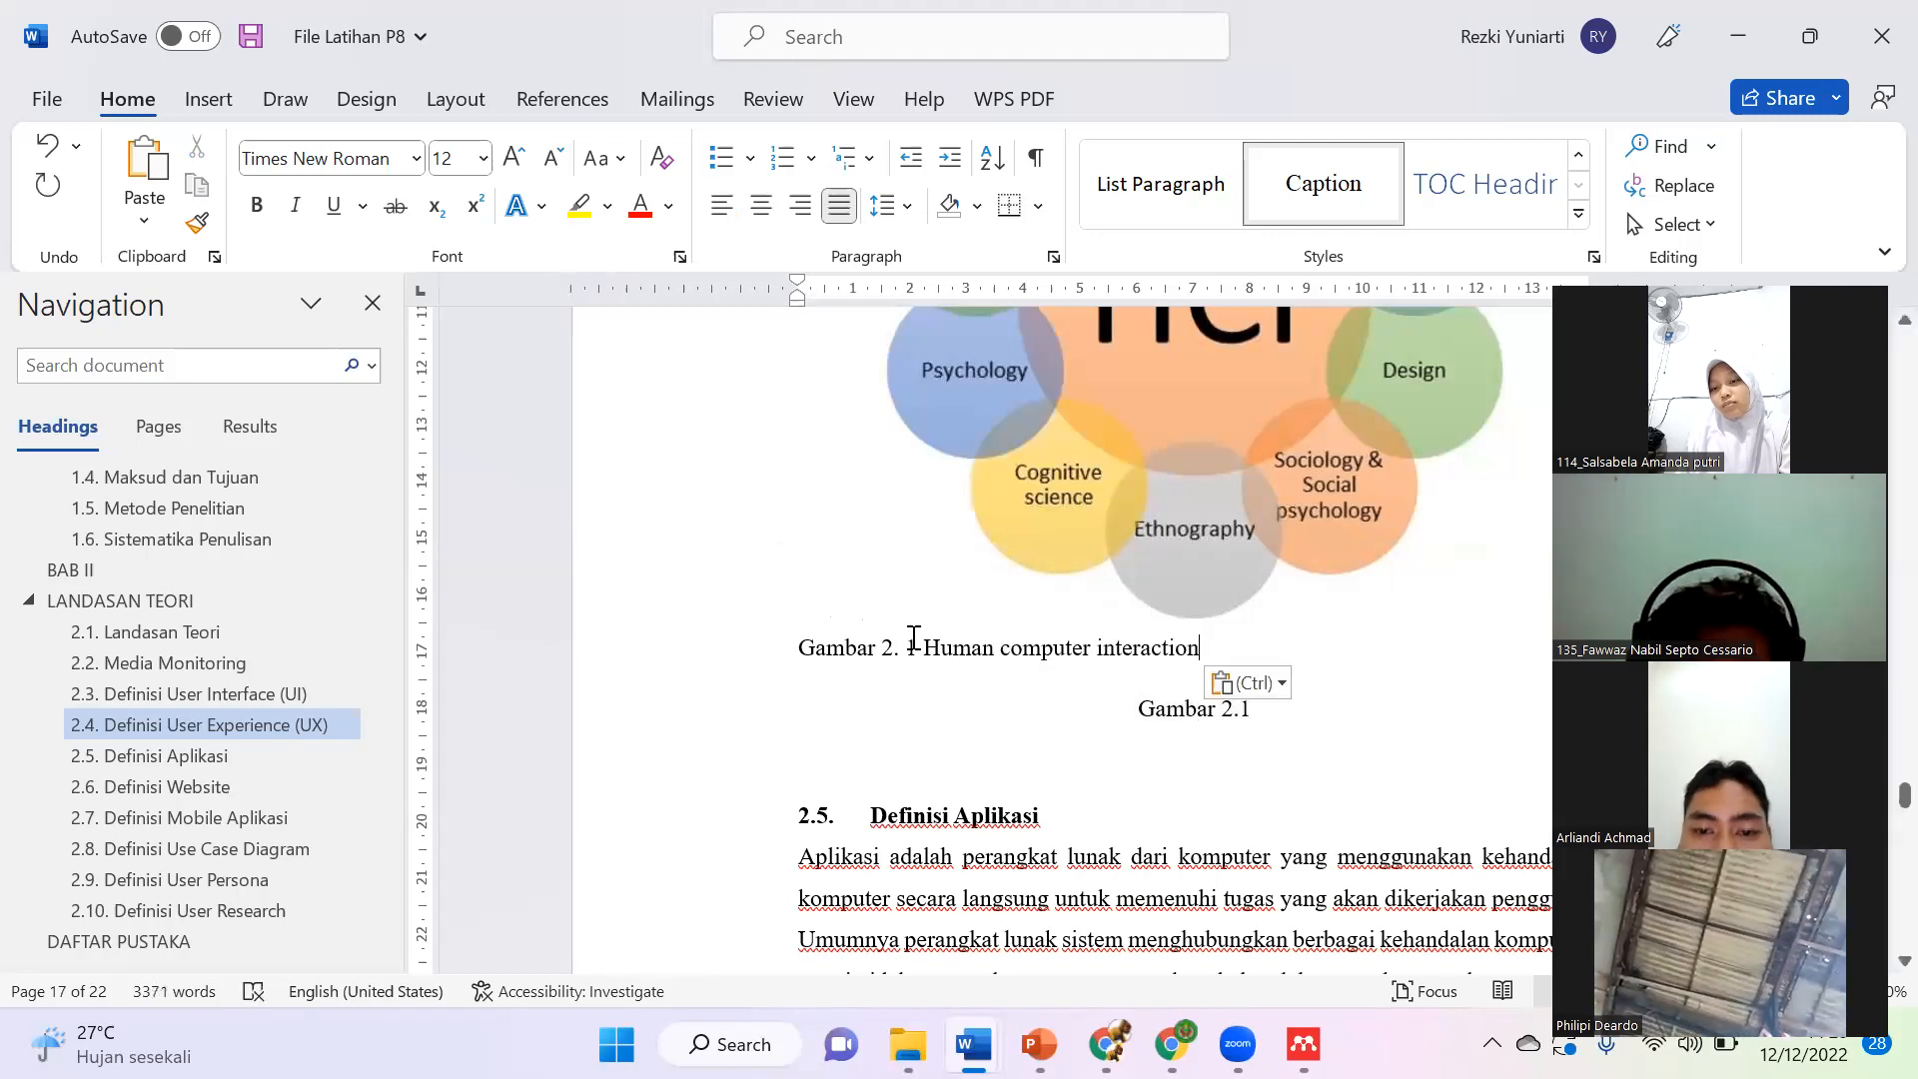
key("BackSpace")
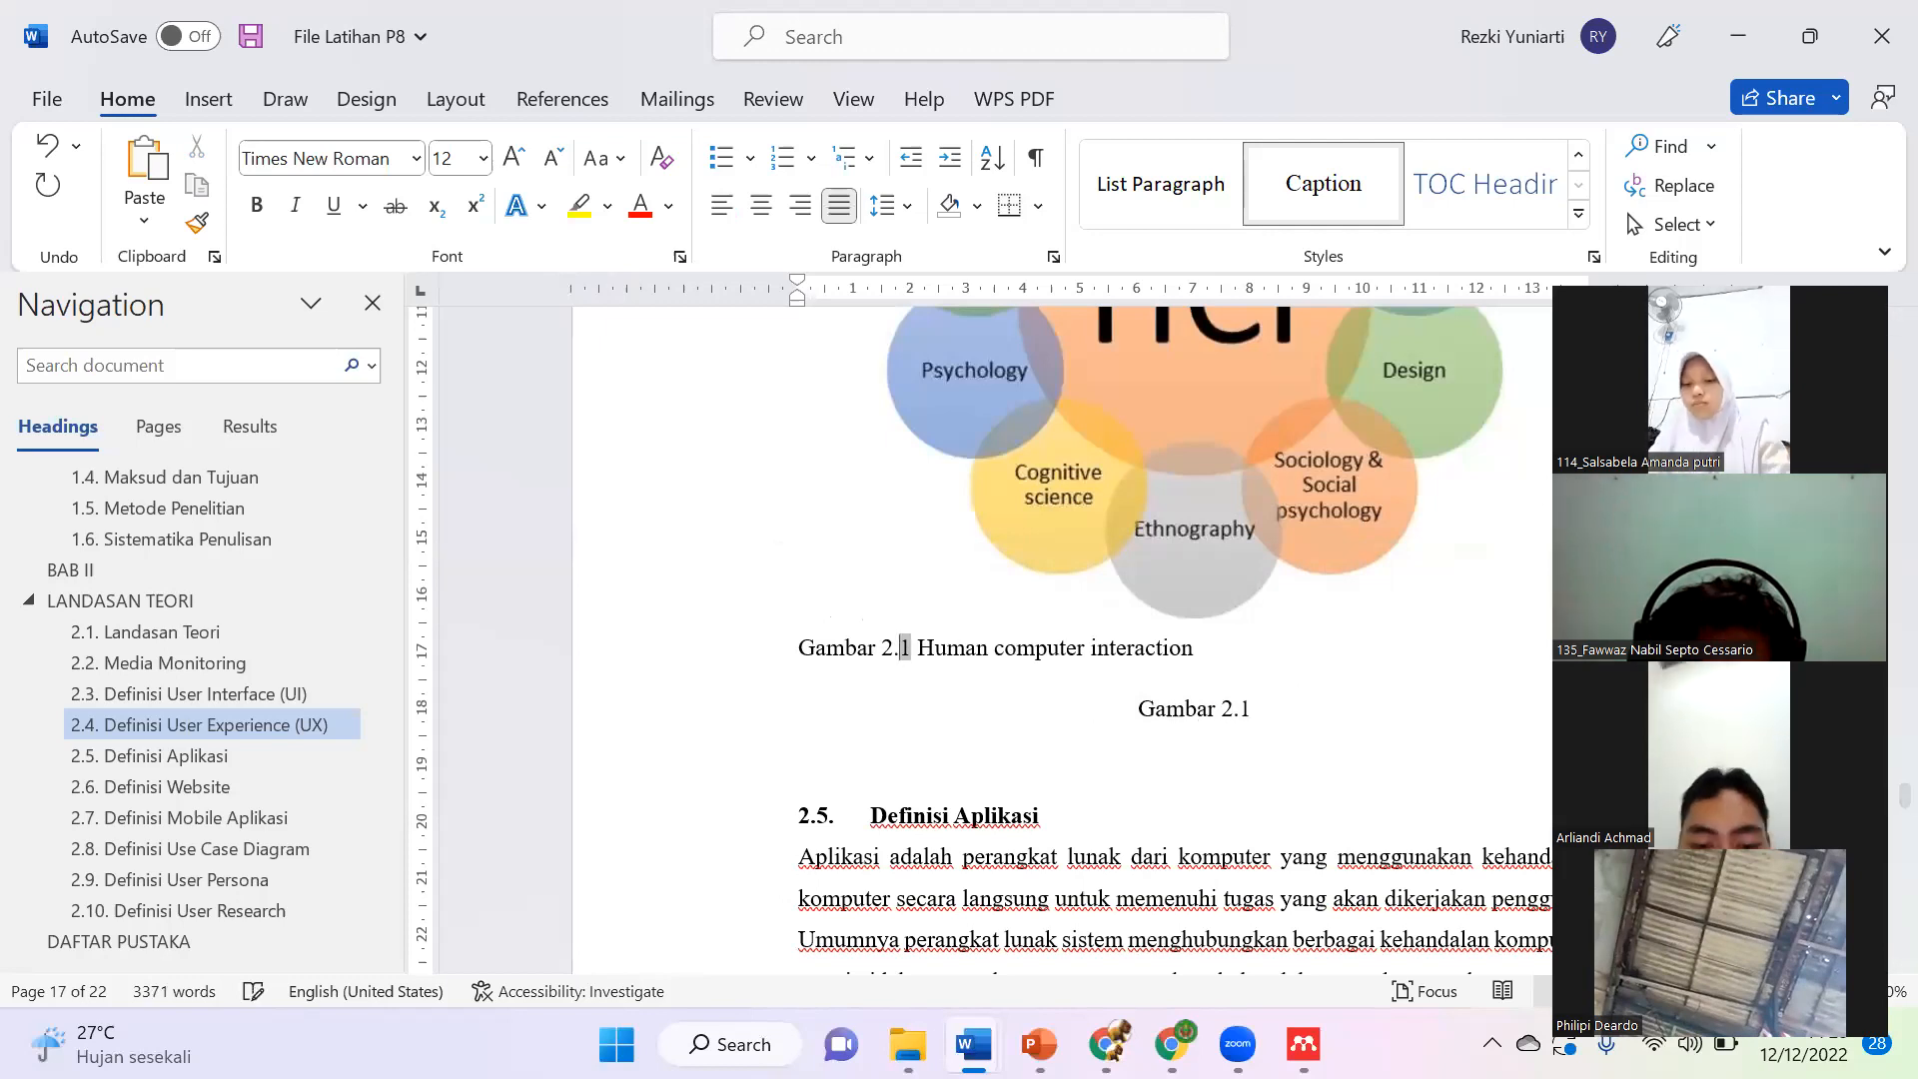
Step: Reapply the Caption style to the completed HCI caption and delete the leftover Gambar 2.1 line and the empty line above heading 2.5
left_click(768, 661)
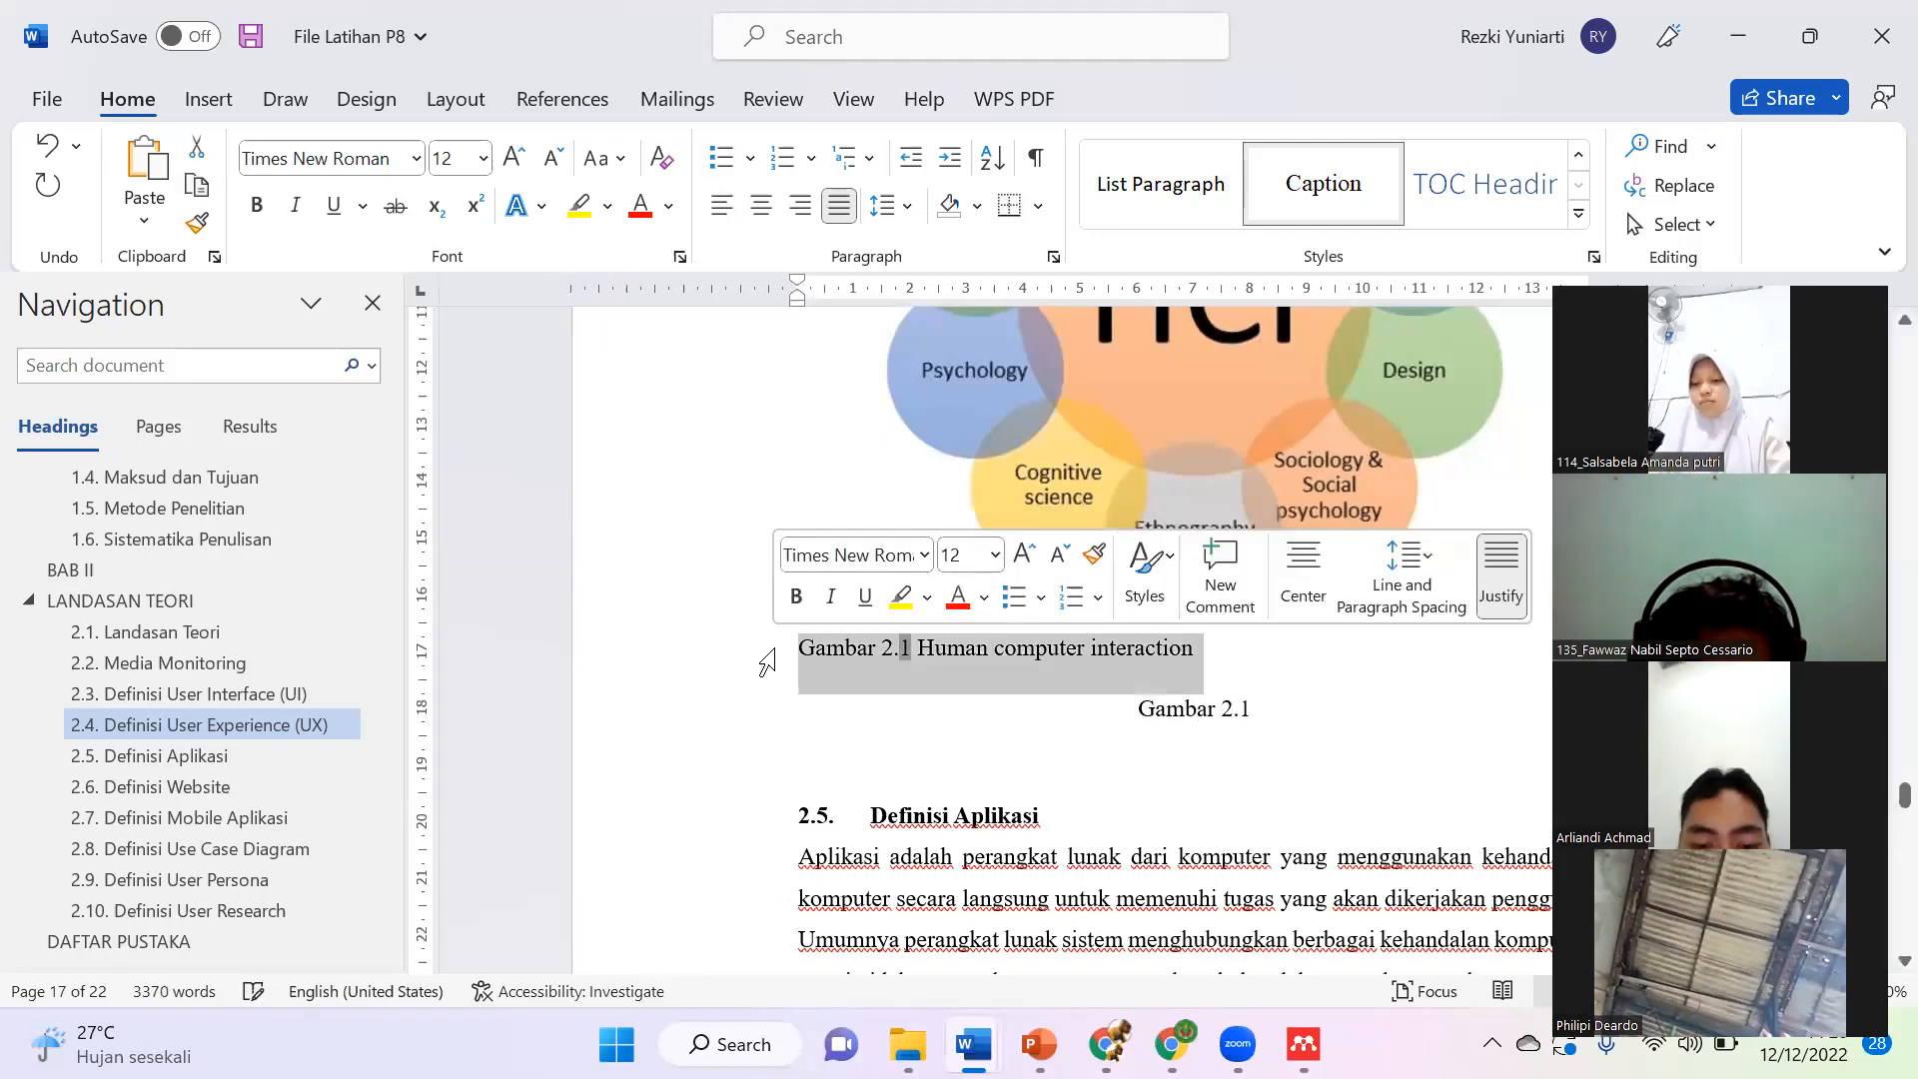
left_click(1351, 182)
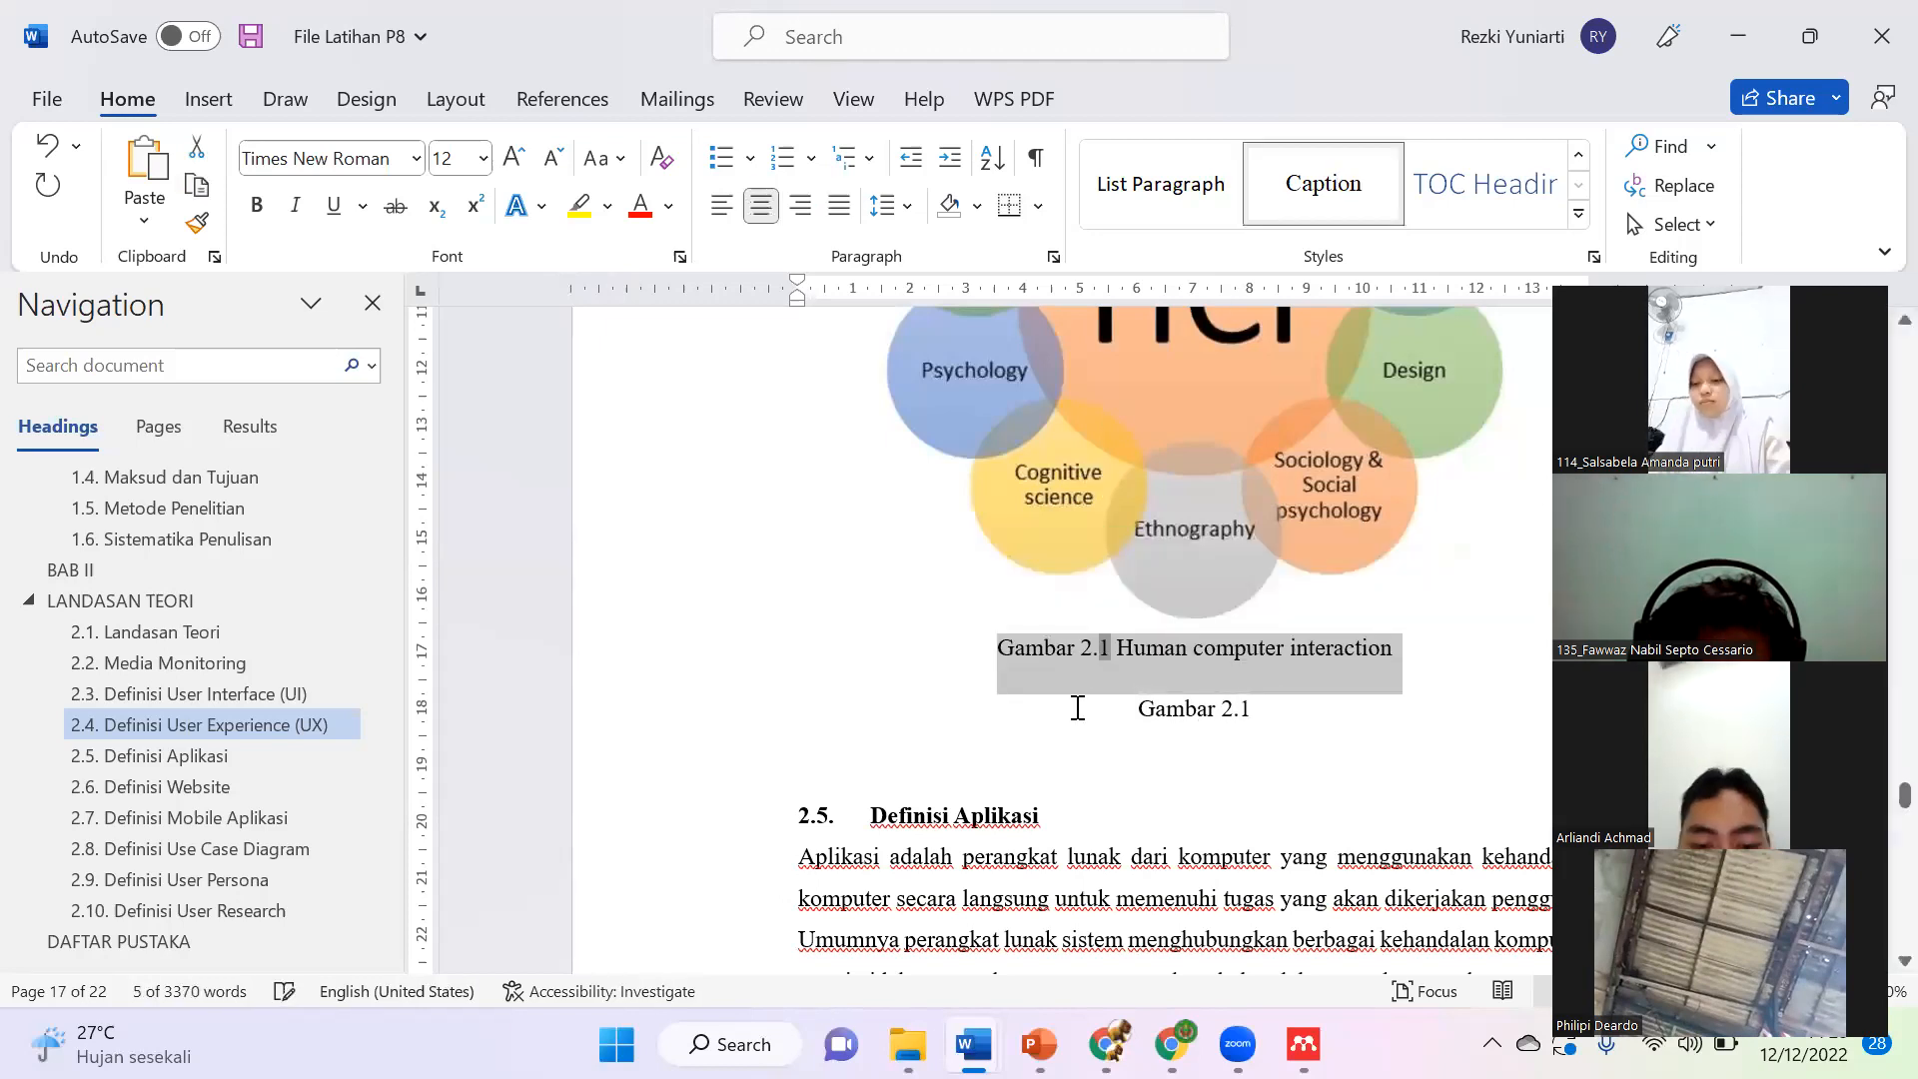
left_click(1255, 728)
triple_click(1284, 729)
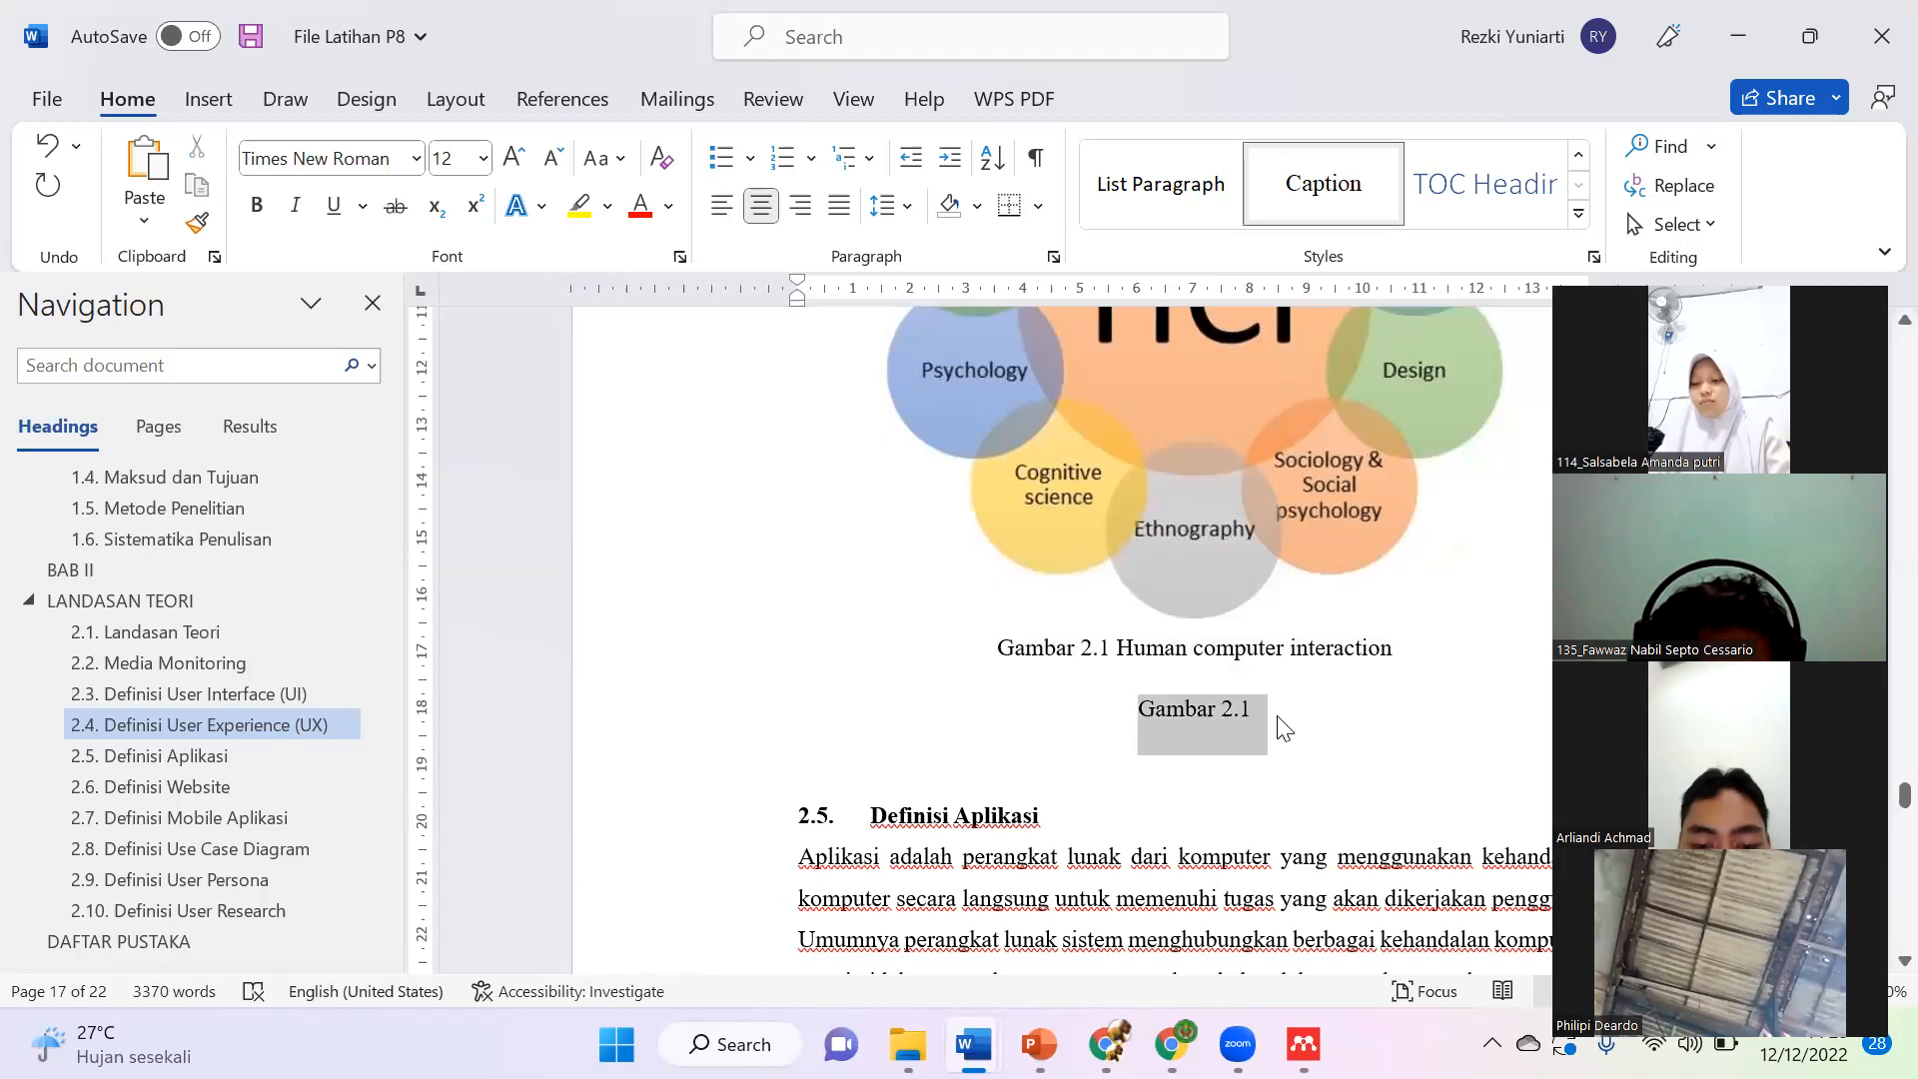
key("Delete")
key("Delete")
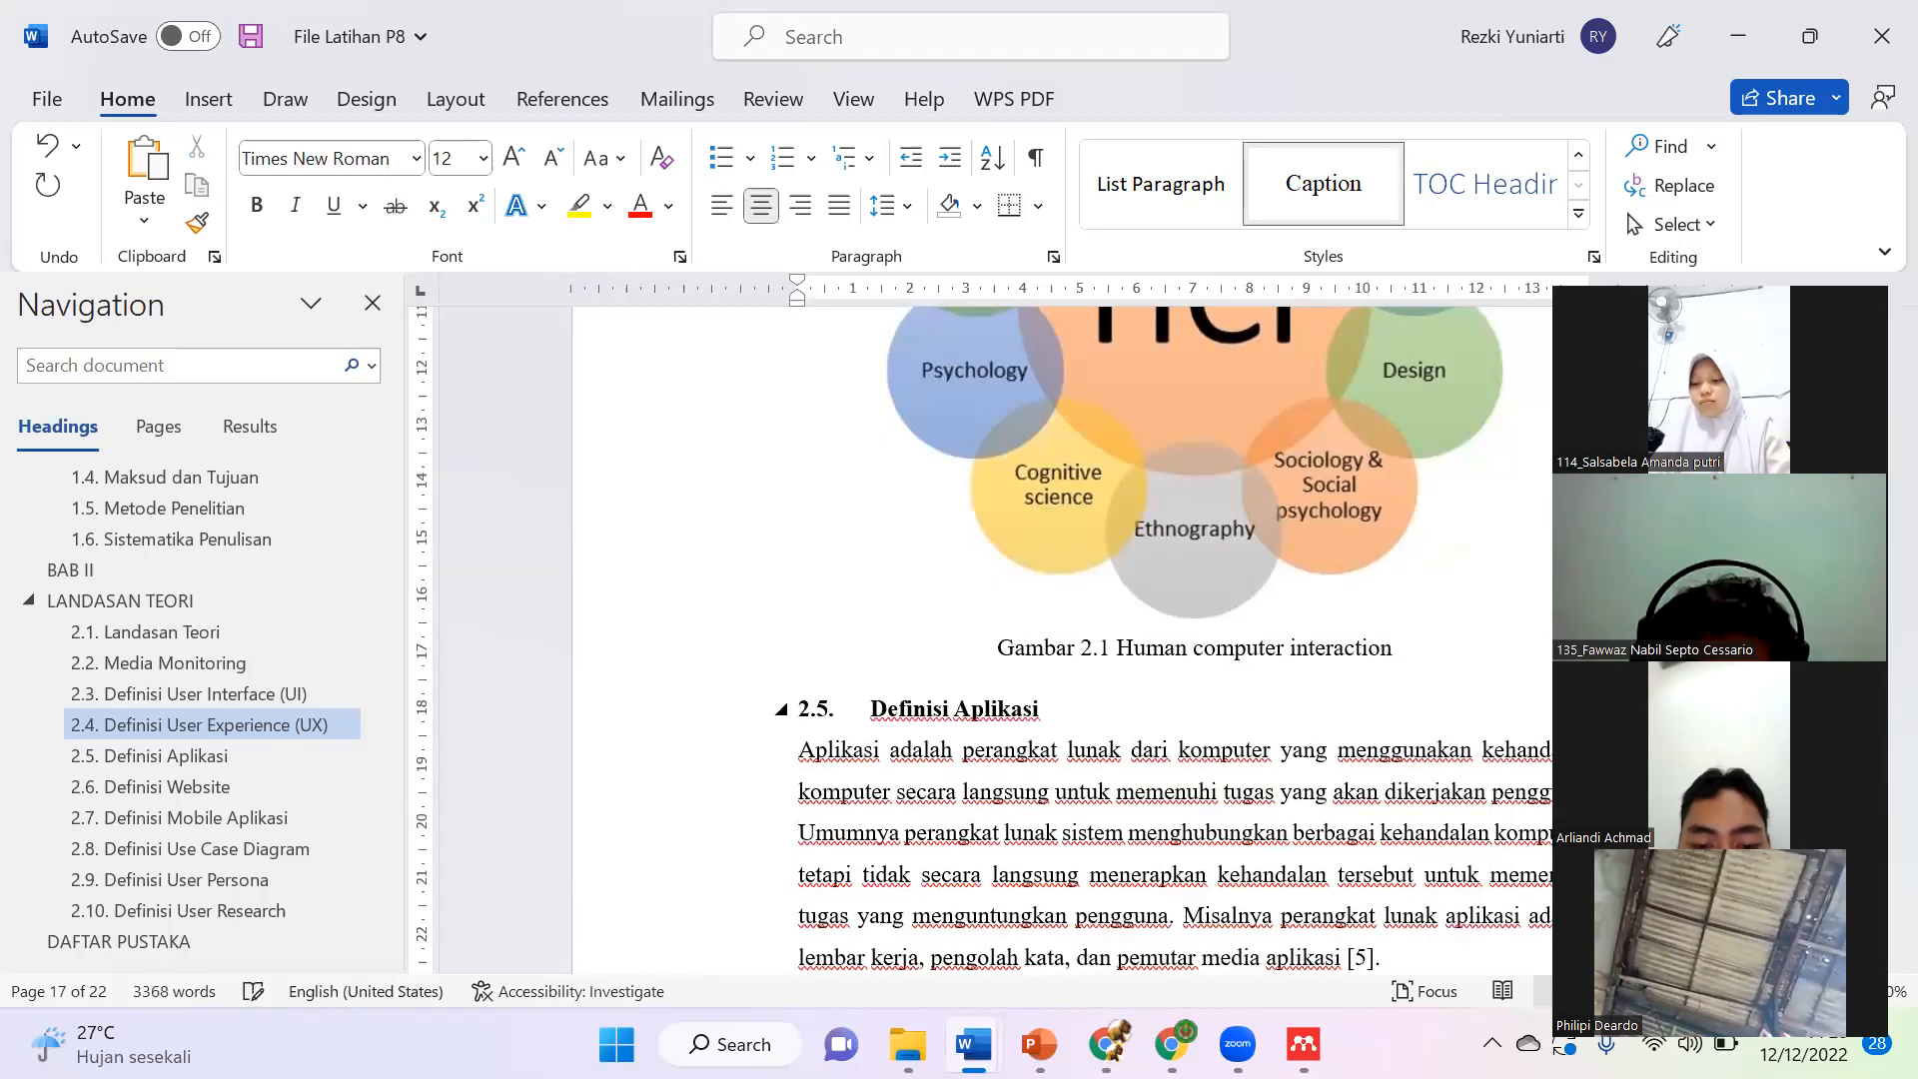
Step: Undo the deletion of the empty line between the Gambar 2.1 caption and heading 2.5
key("ctrl+z")
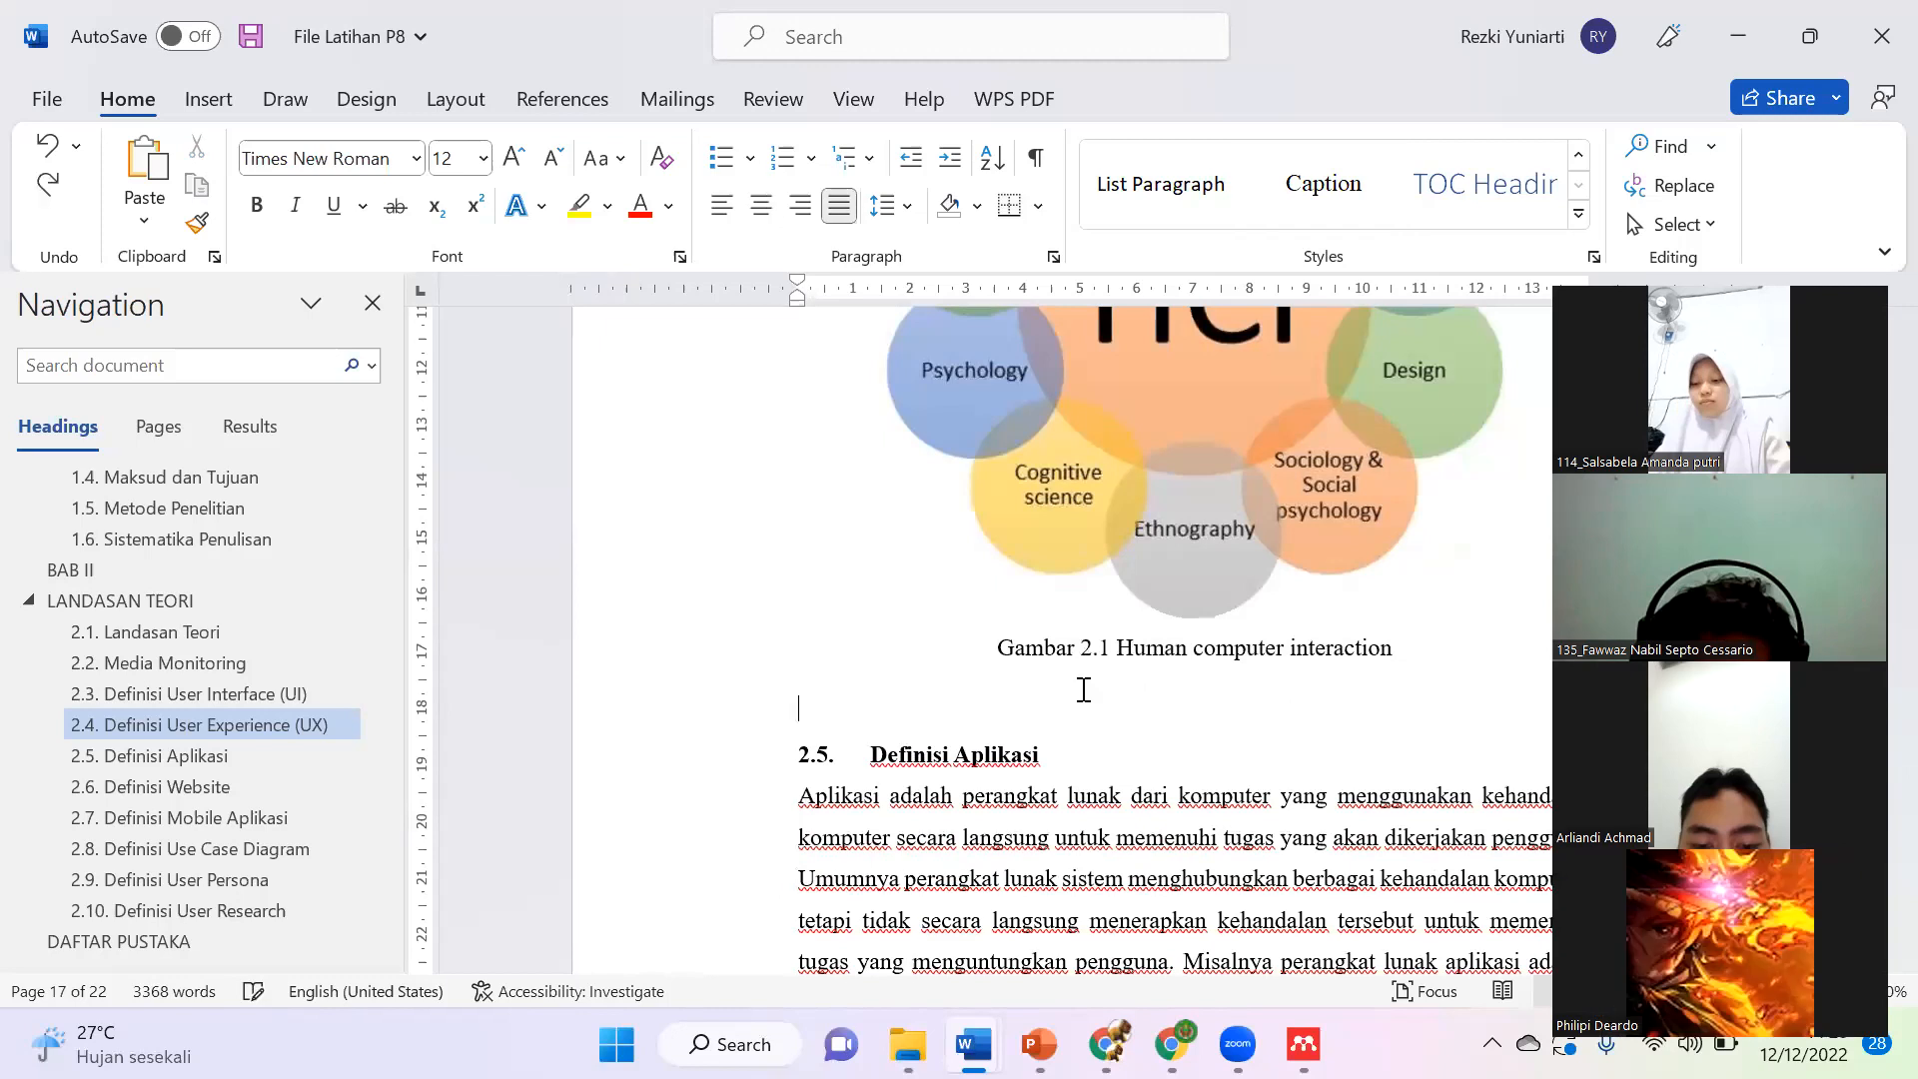
key("Up")
triple_click(1437, 669)
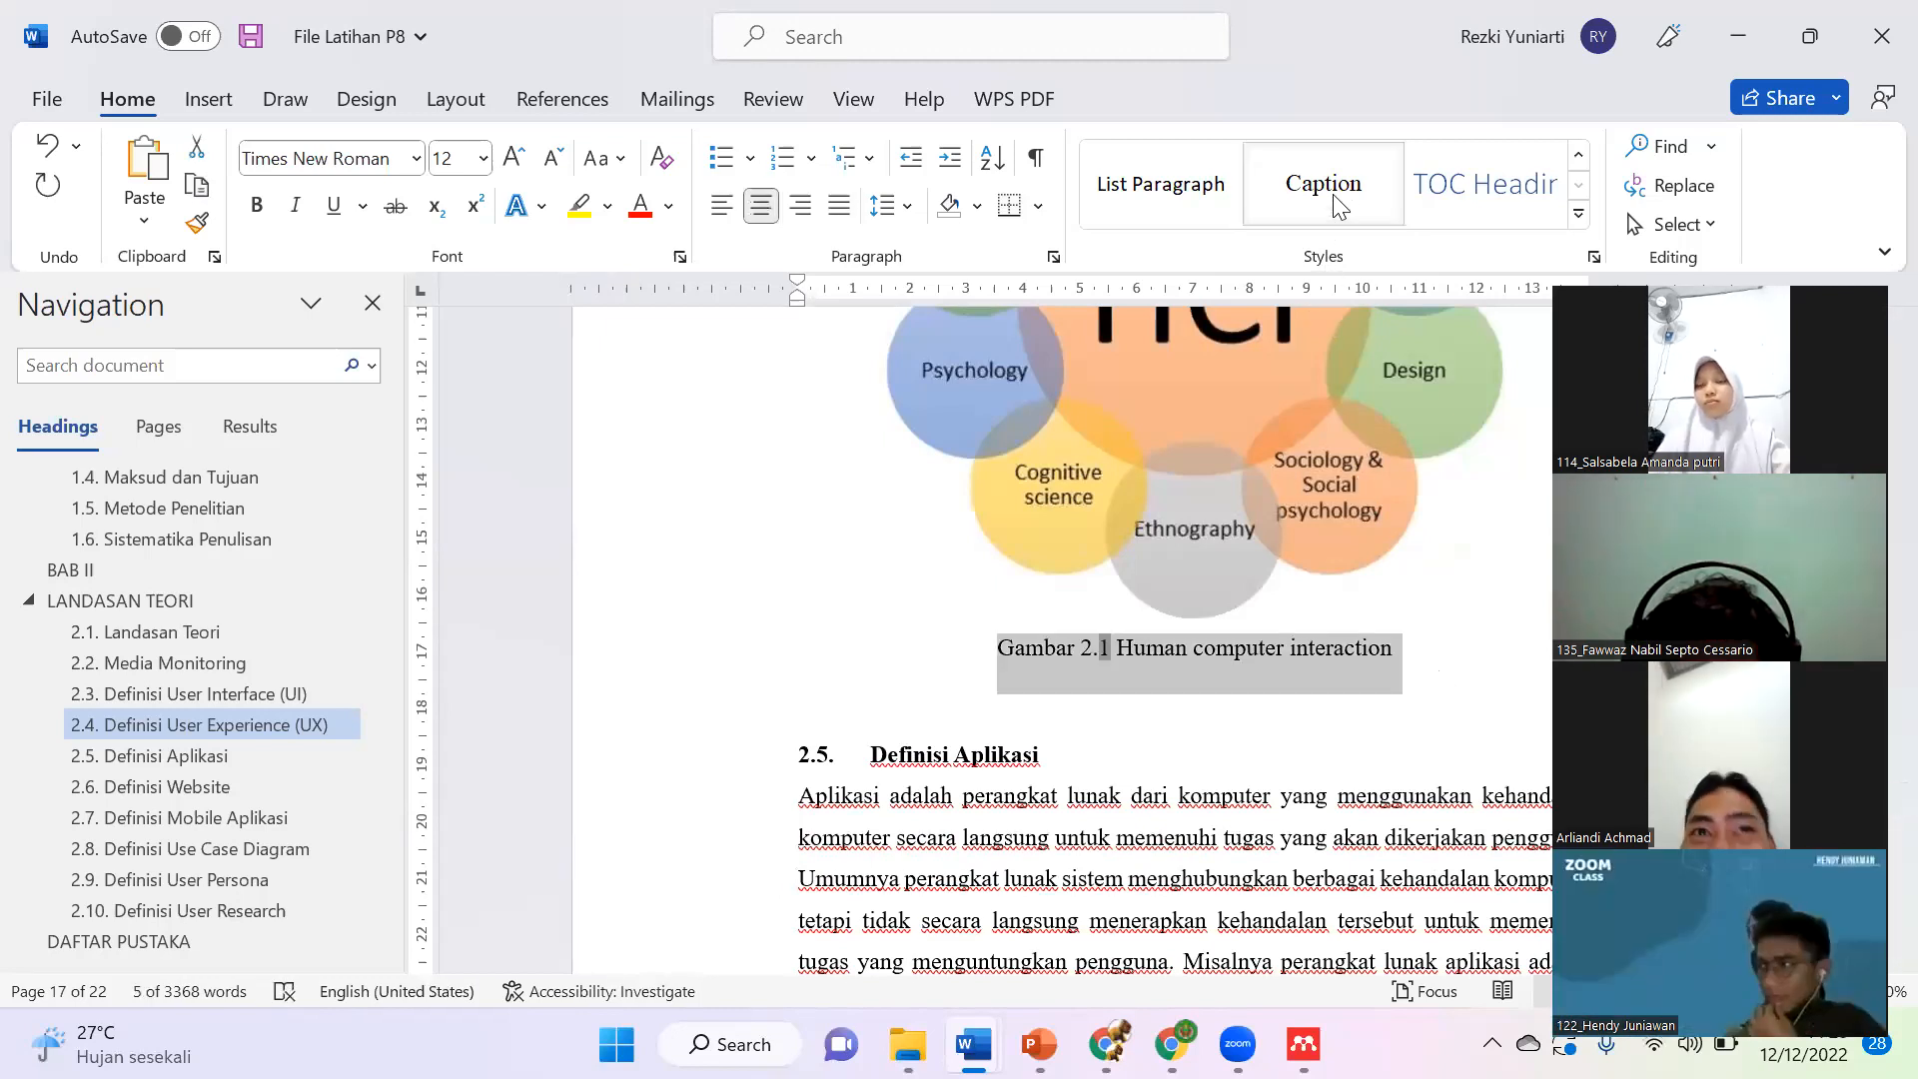
left_click(1212, 747)
Step: Insert an automatic caption with the label Gambar 2. below the user persona picture above heading 2.10
scroll(1212, 759, "down", 3)
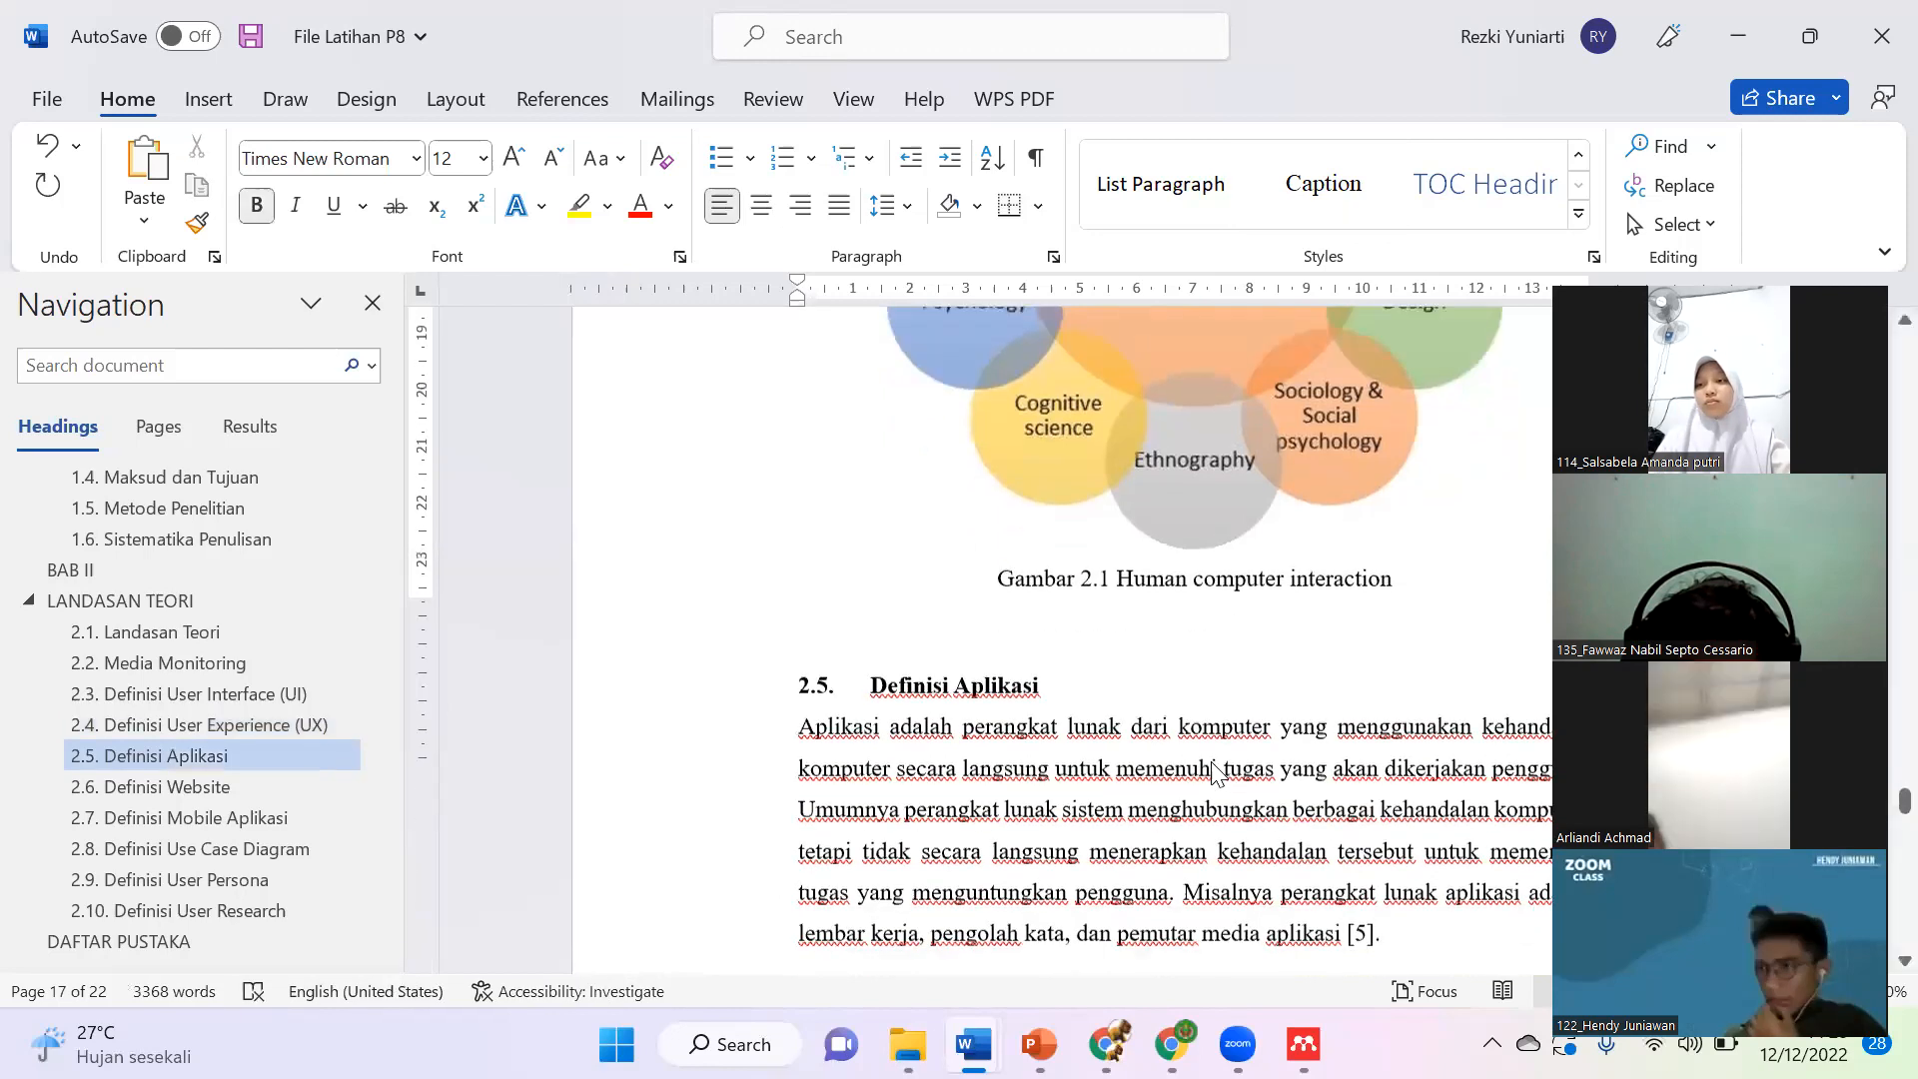
scroll(1214, 775, "down", 8)
scroll(1214, 776, "down", 10)
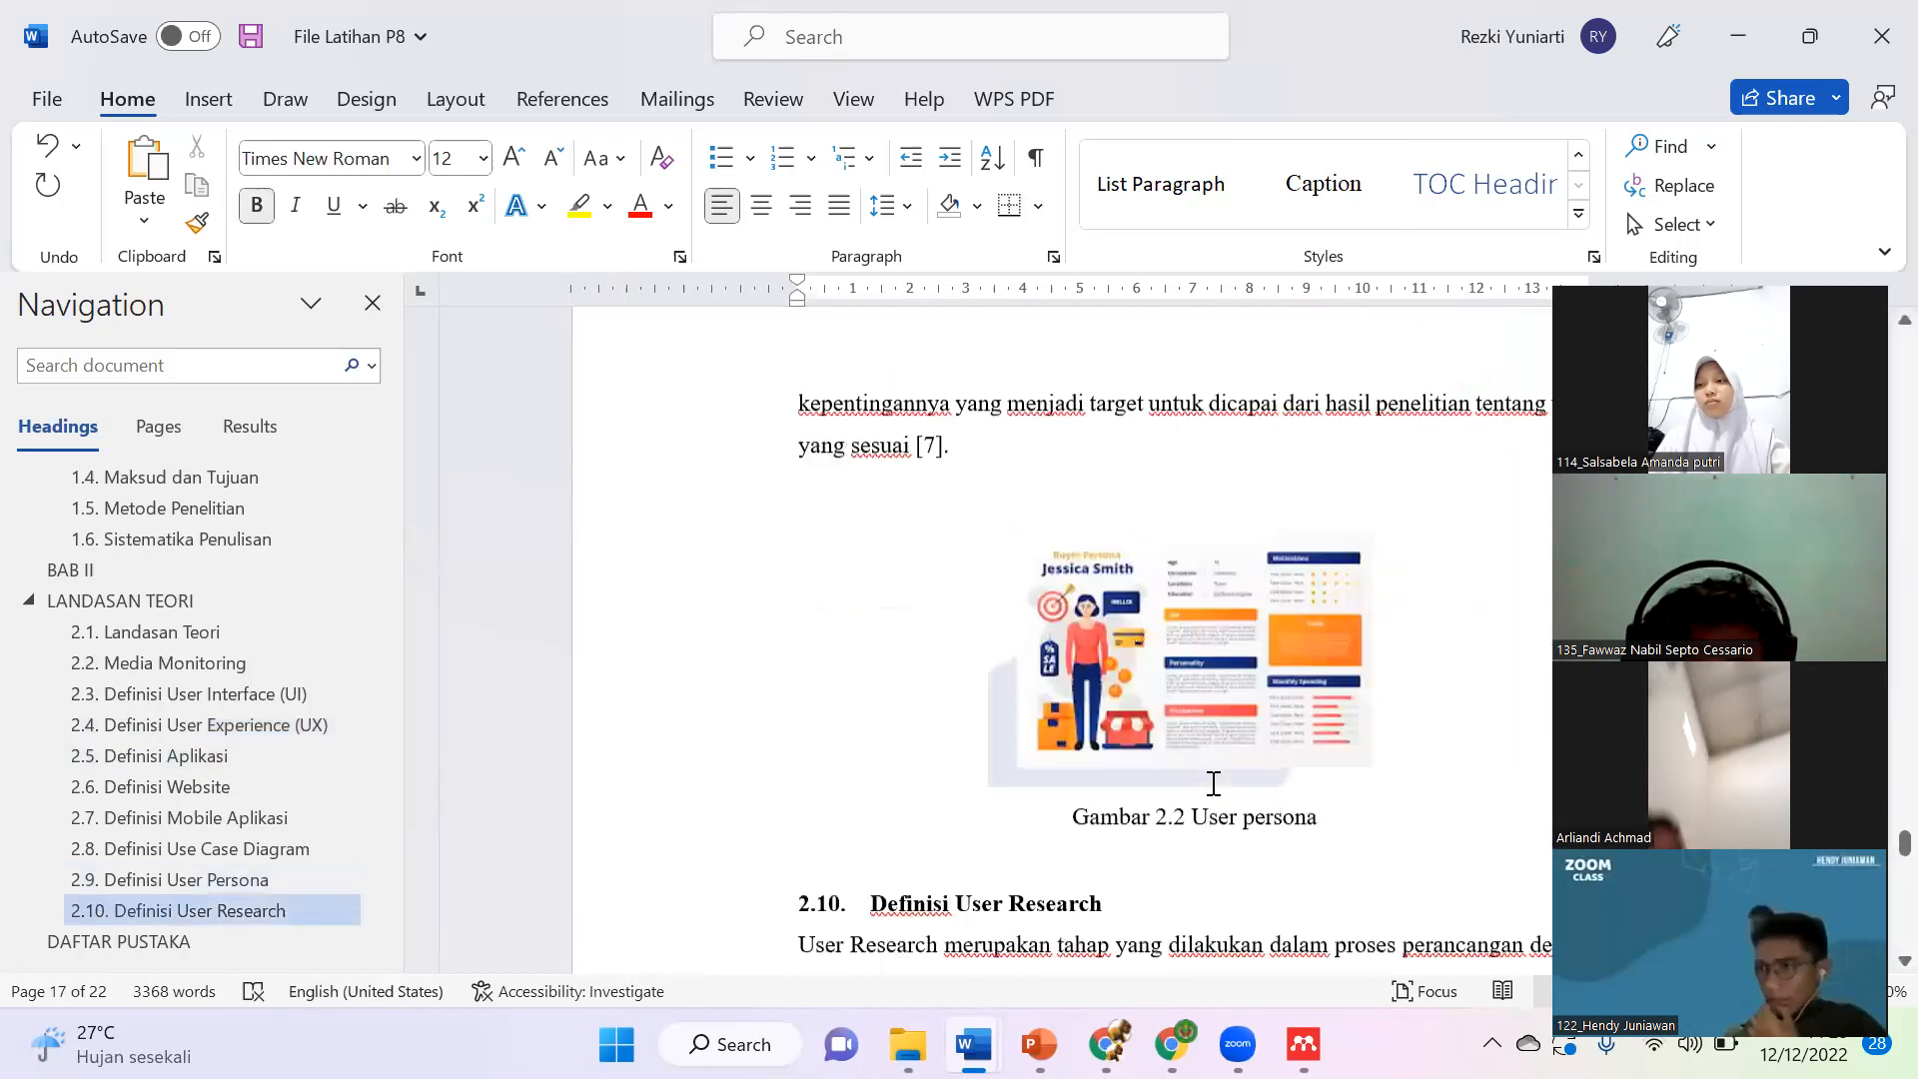
scroll(1253, 591, "down", 1)
scroll(1253, 591, "up", 1)
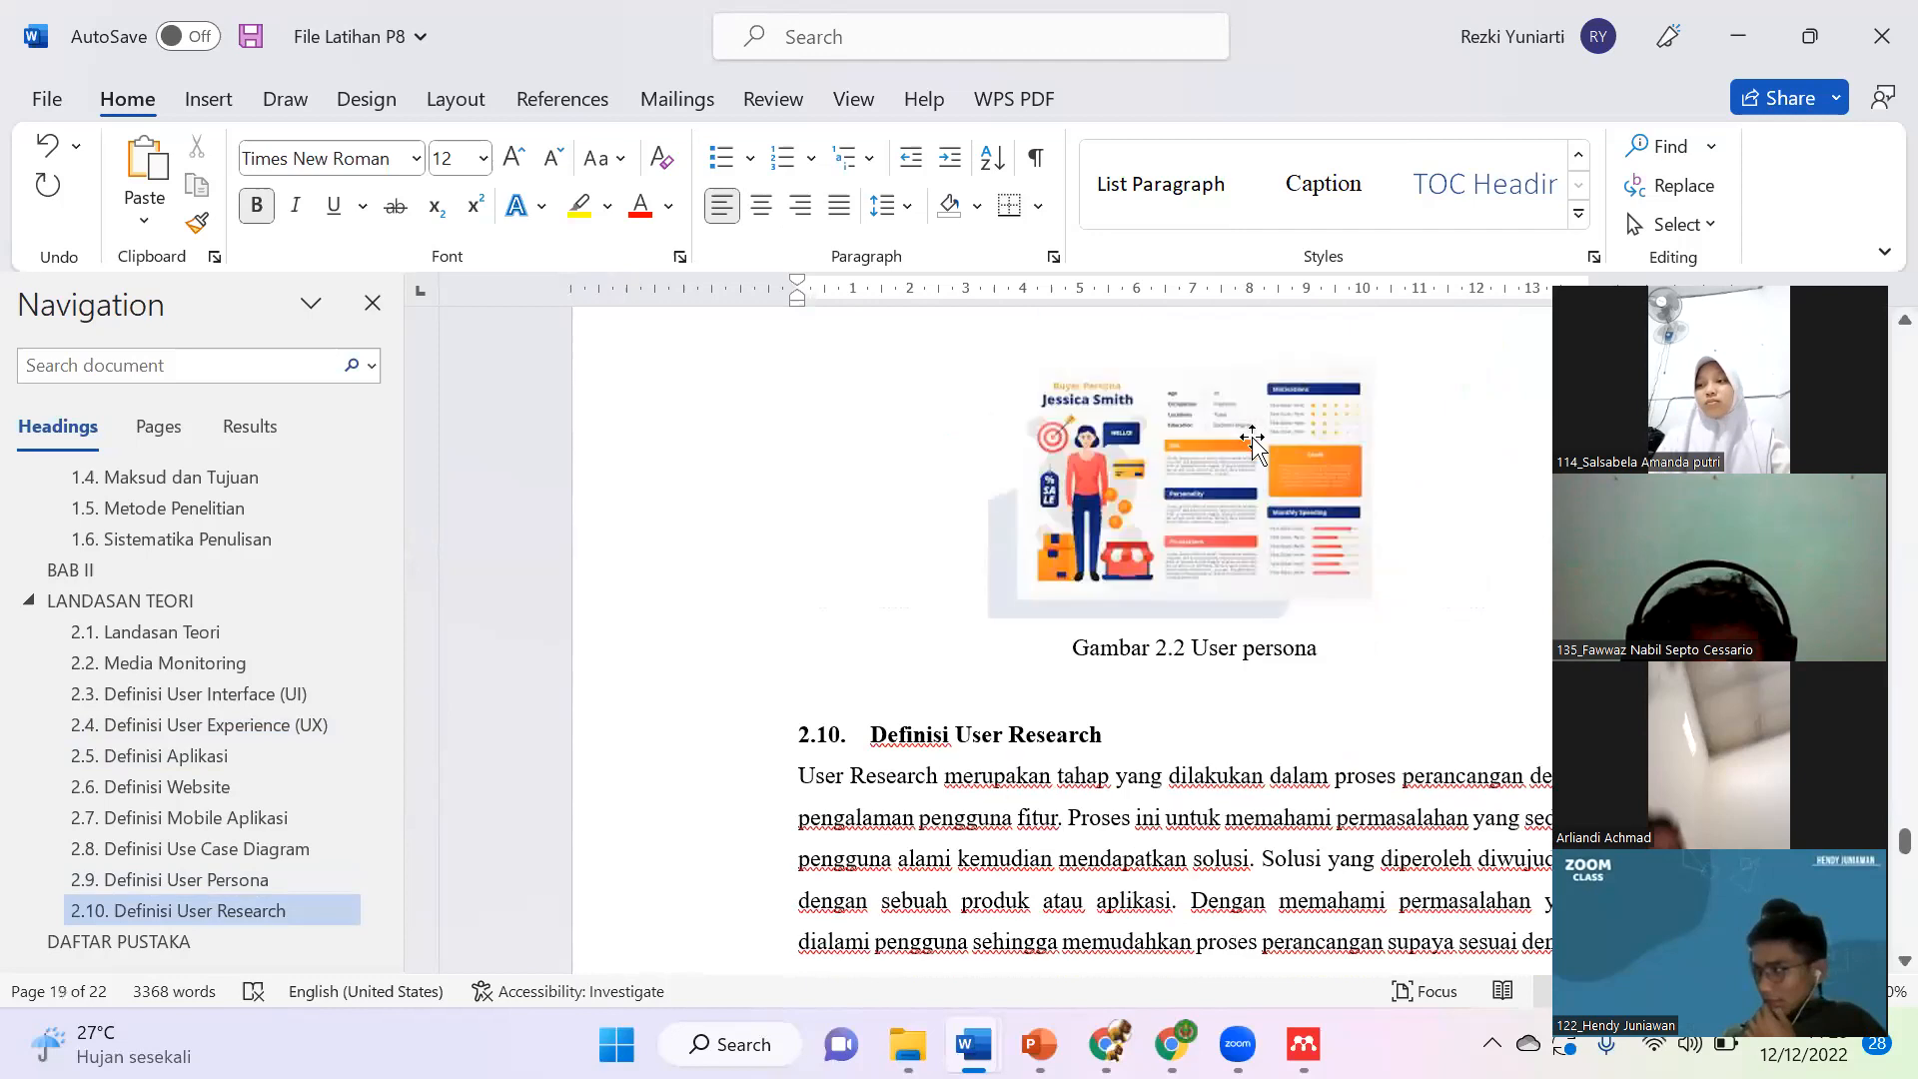
right_click(1253, 592)
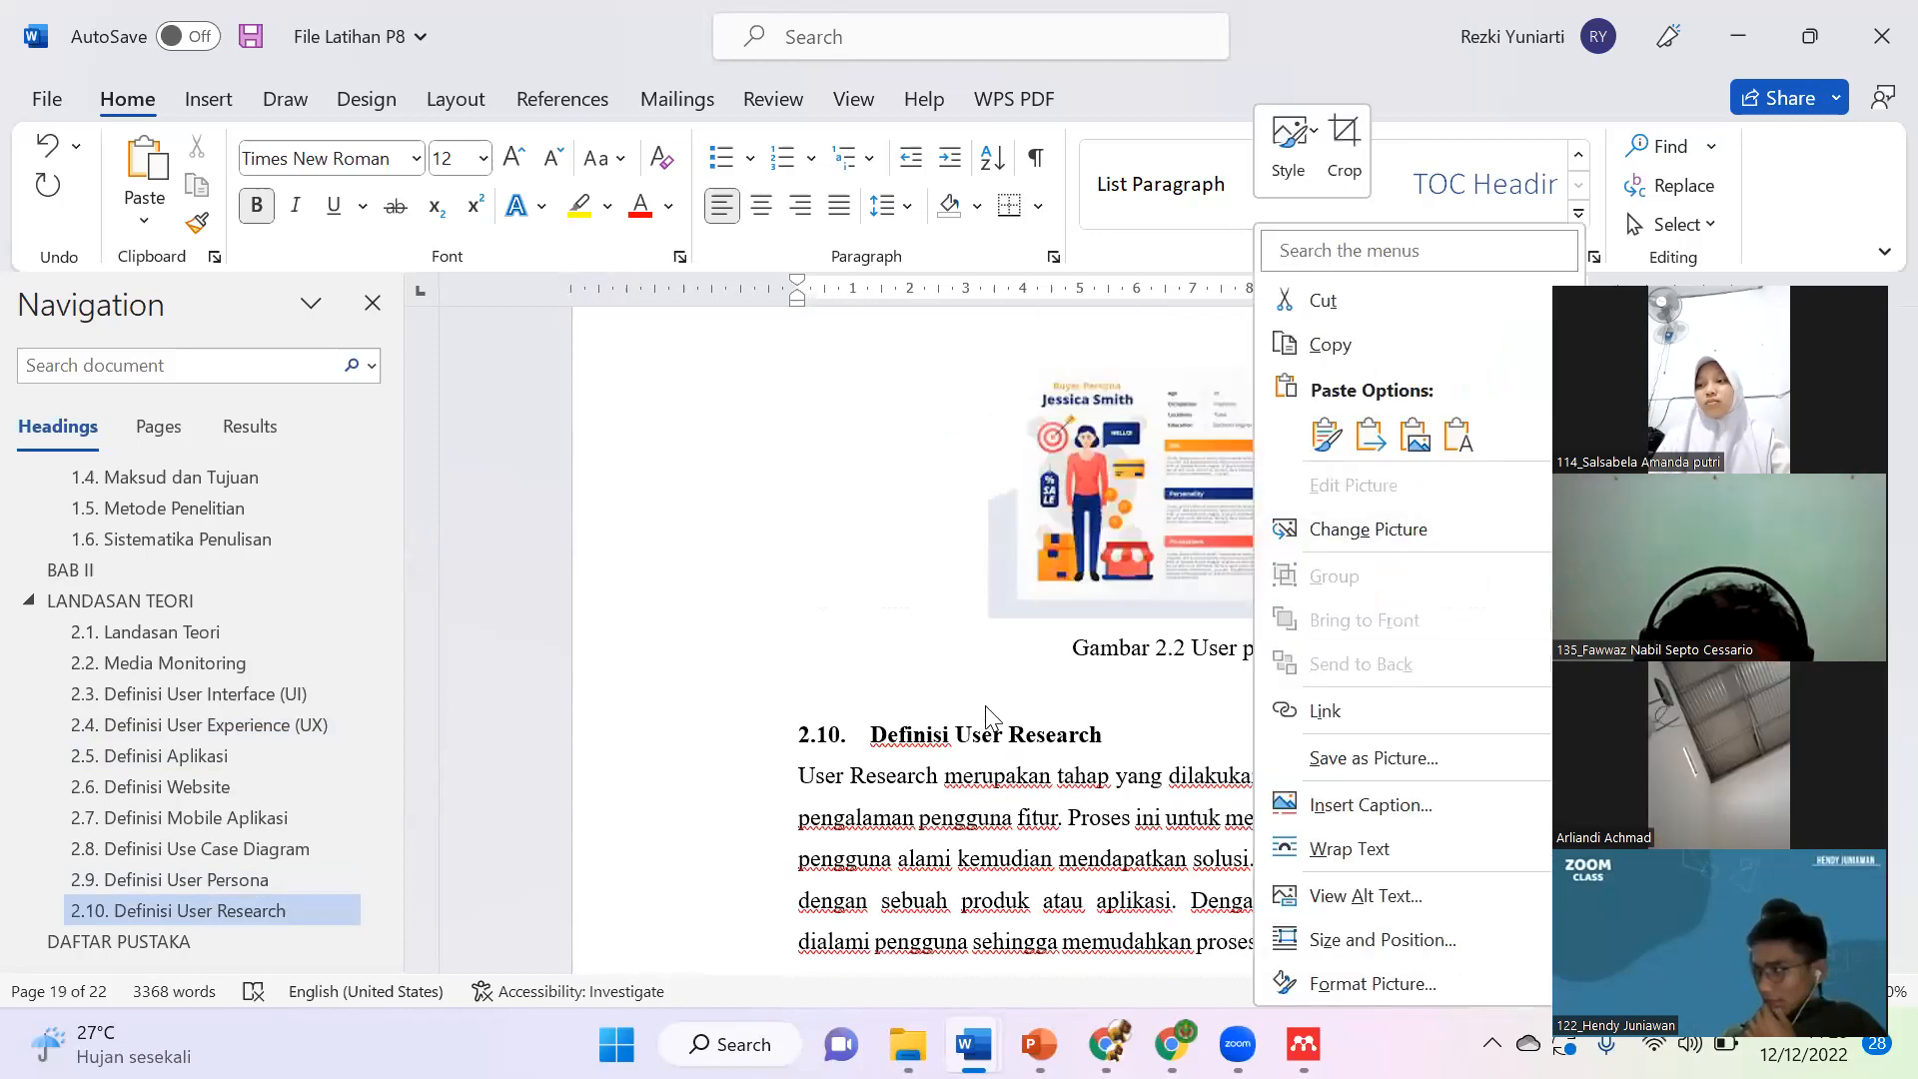
left_click(1224, 510)
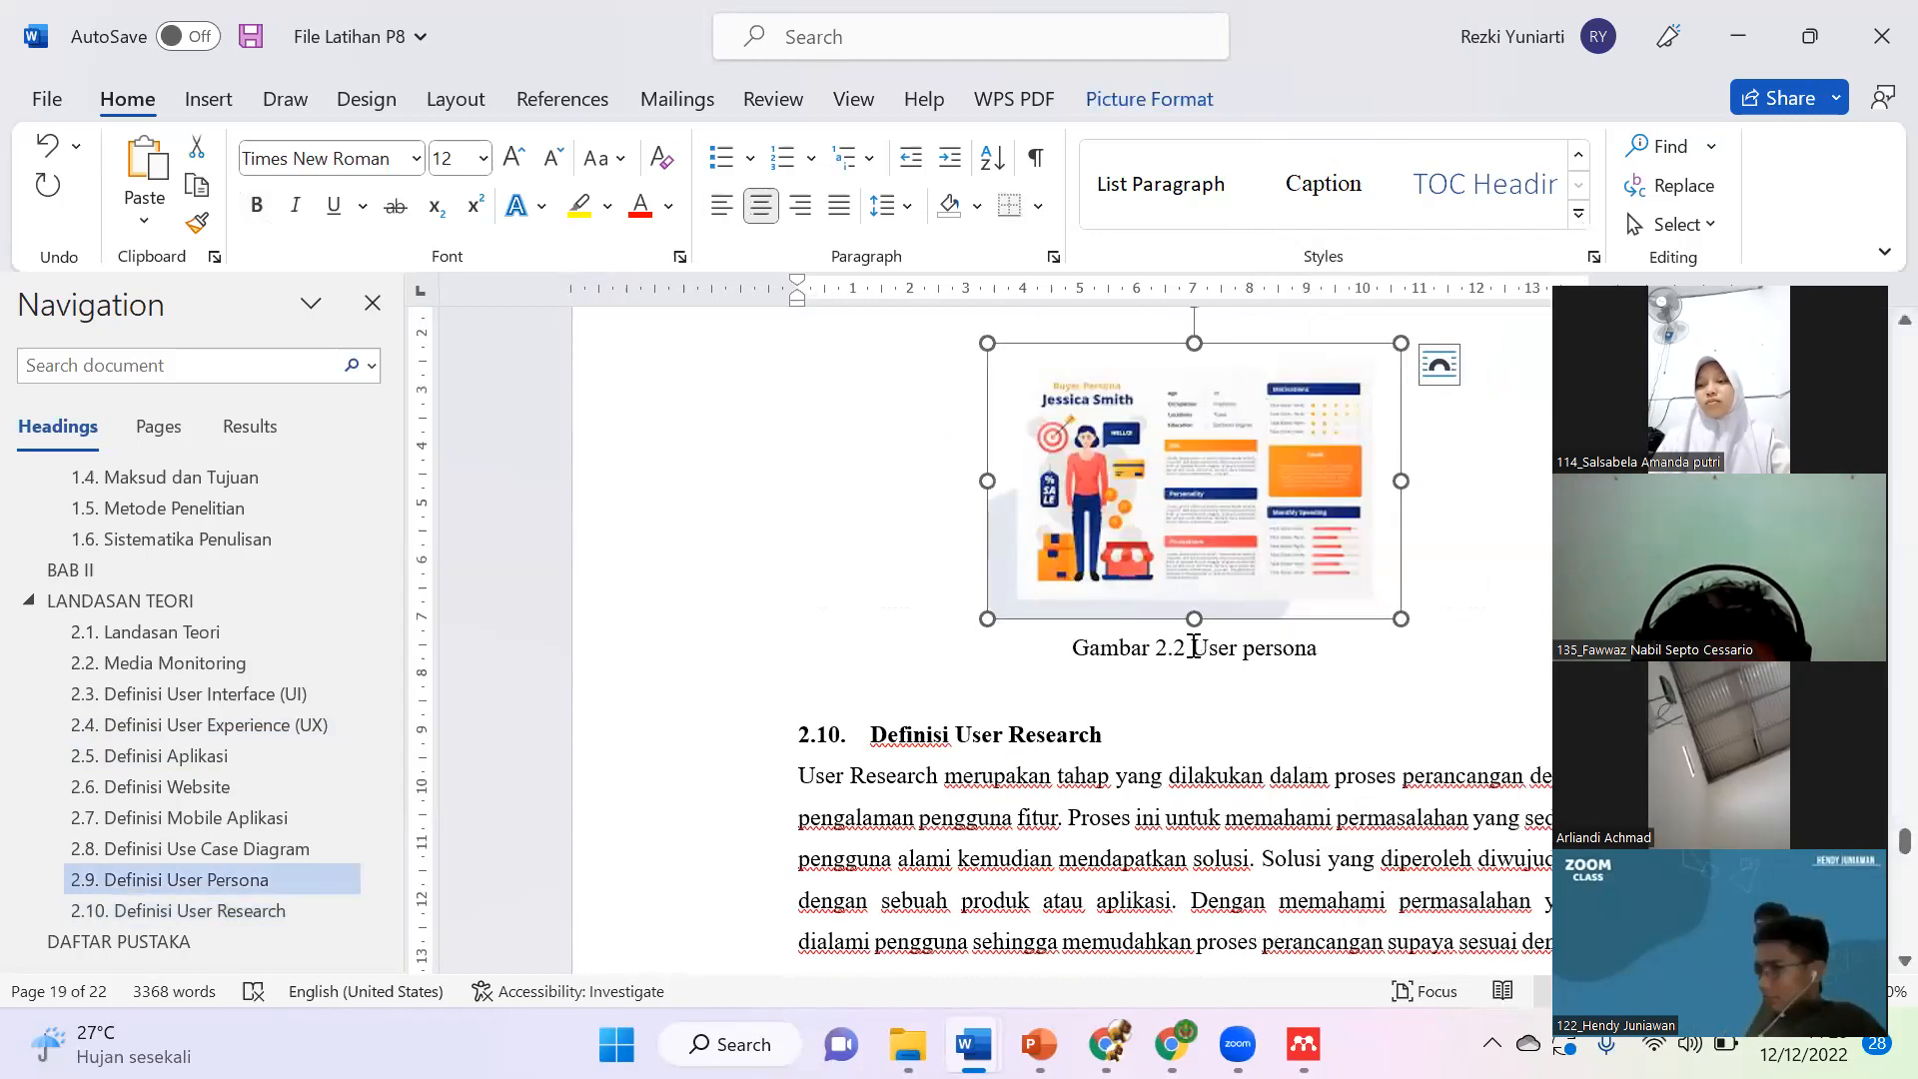
right_click(1275, 500)
left_click(1353, 808)
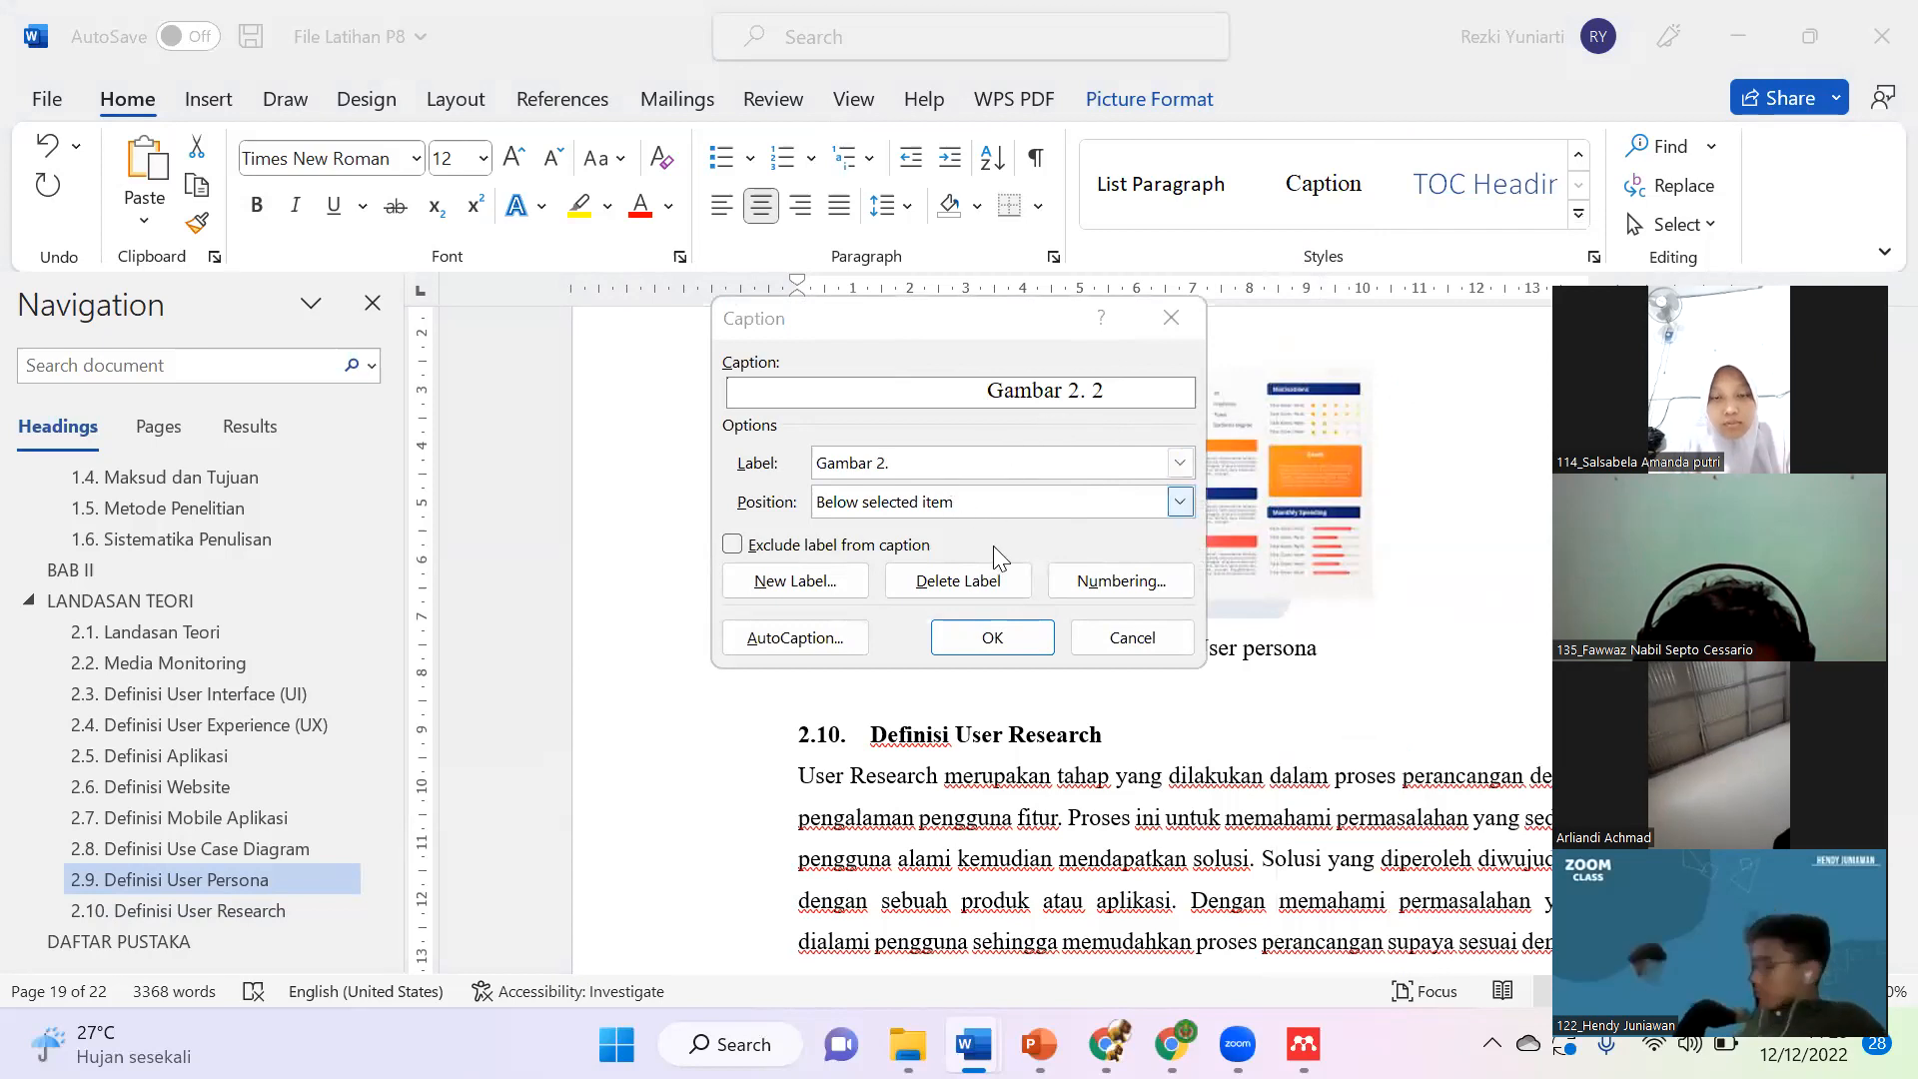
left_click(967, 648)
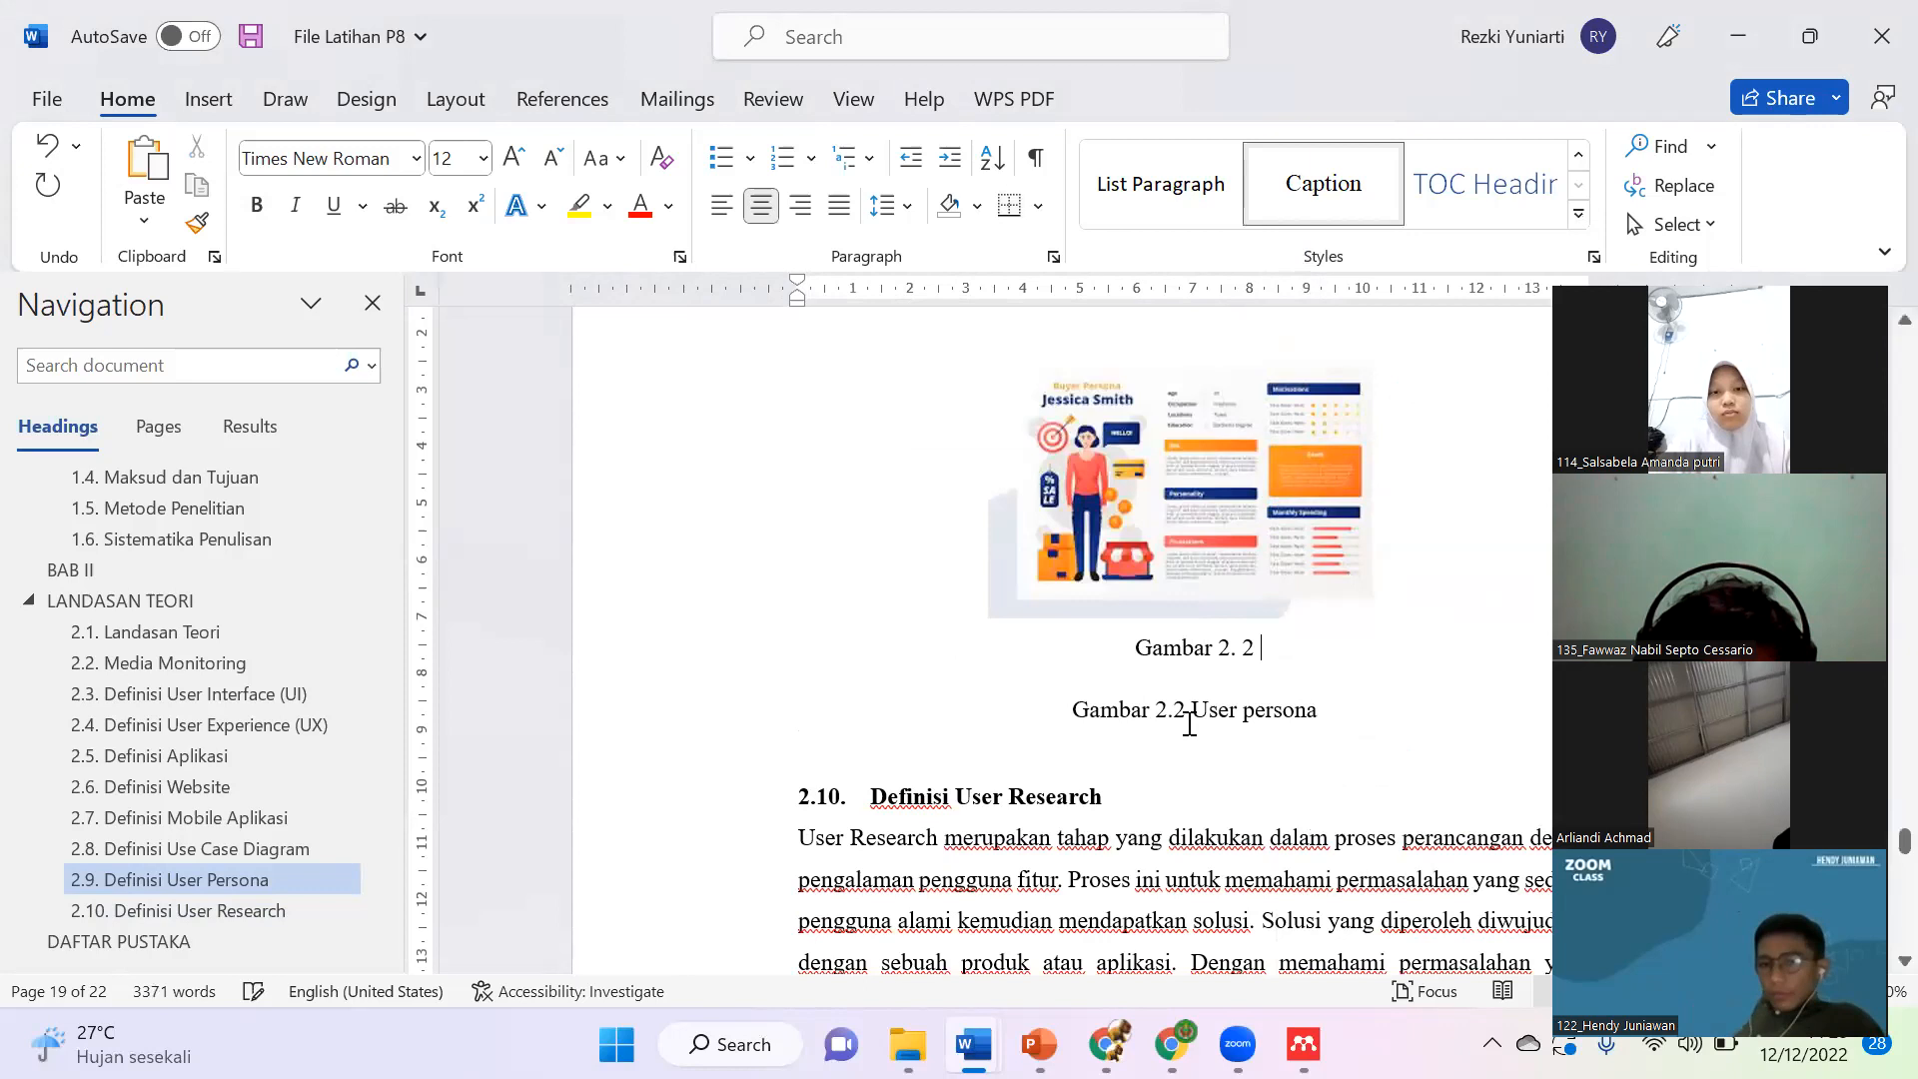
Step: Copy the text User persona from the old caption line into the inserted caption, and remove the space inside its number to read 2.2
left_click(1192, 711)
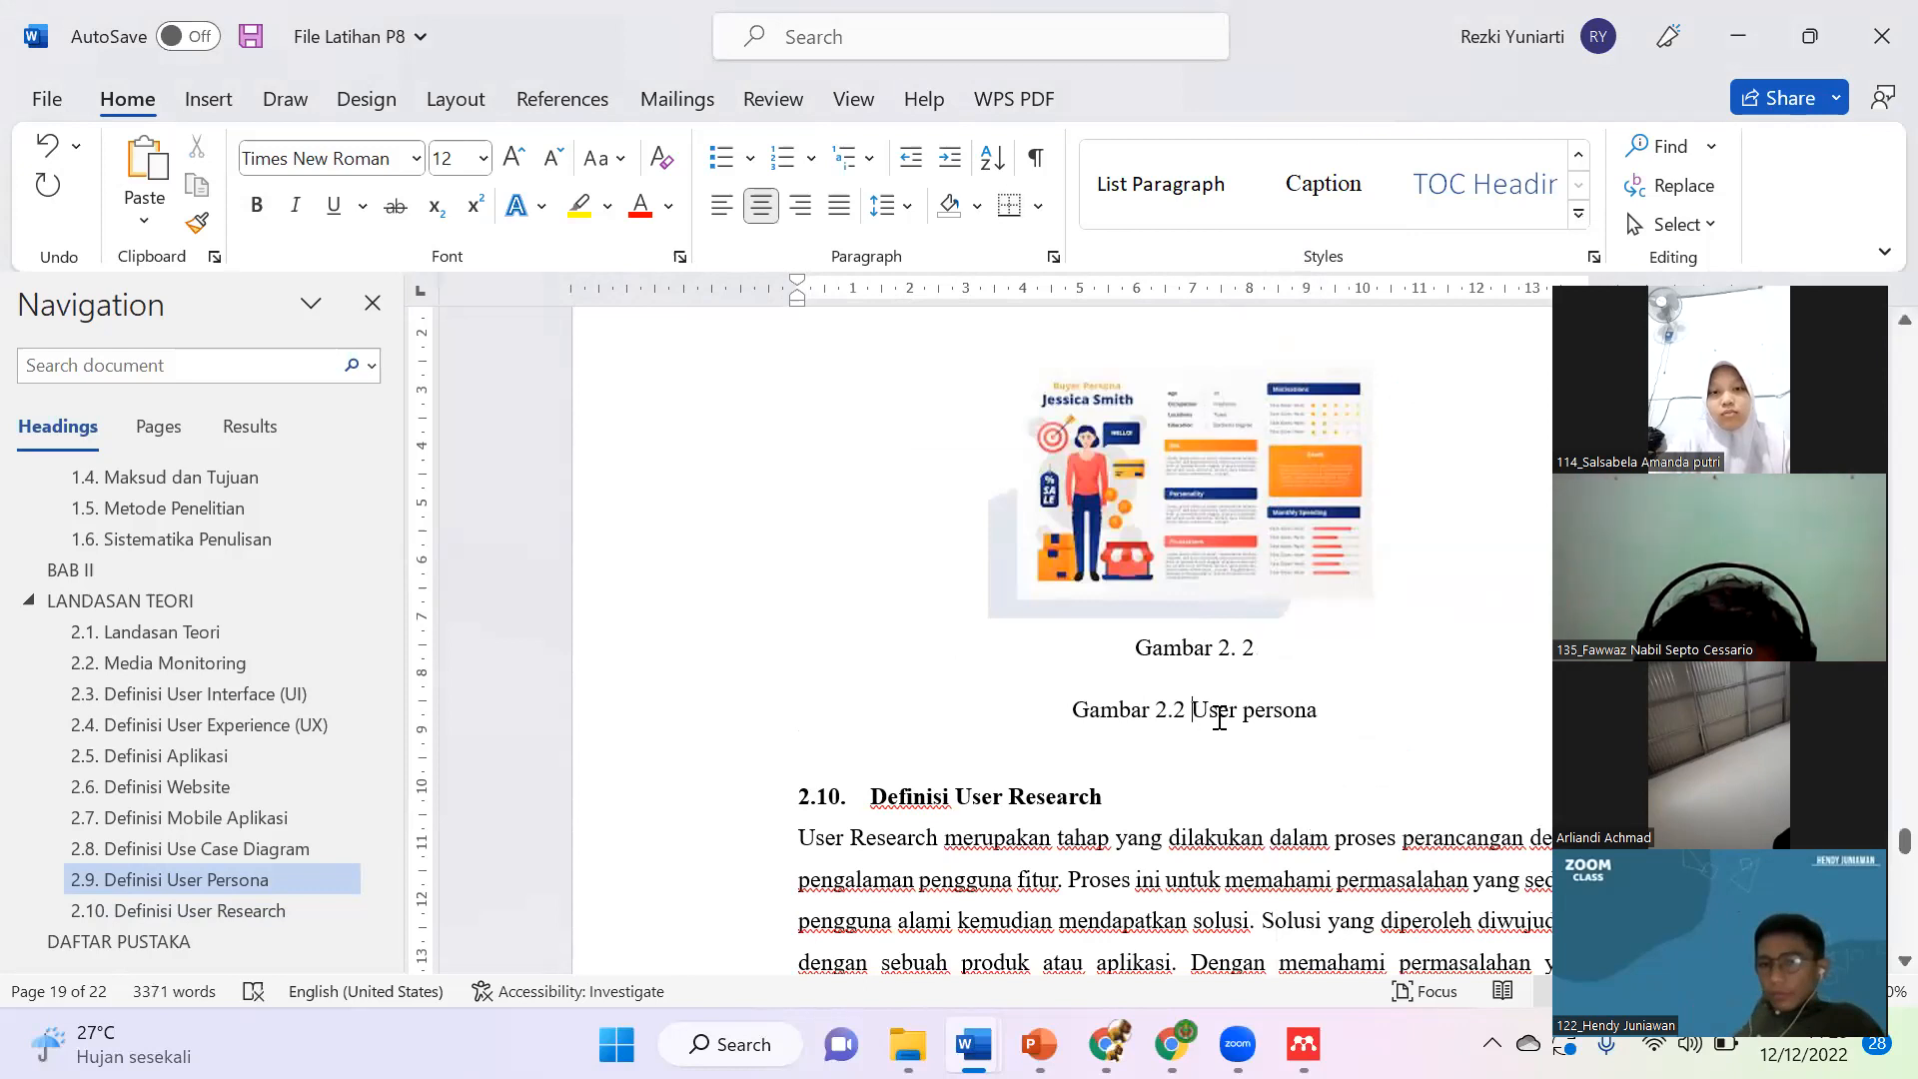
left_click(1315, 713, "shift")
key("ctrl+c")
left_click(1272, 662)
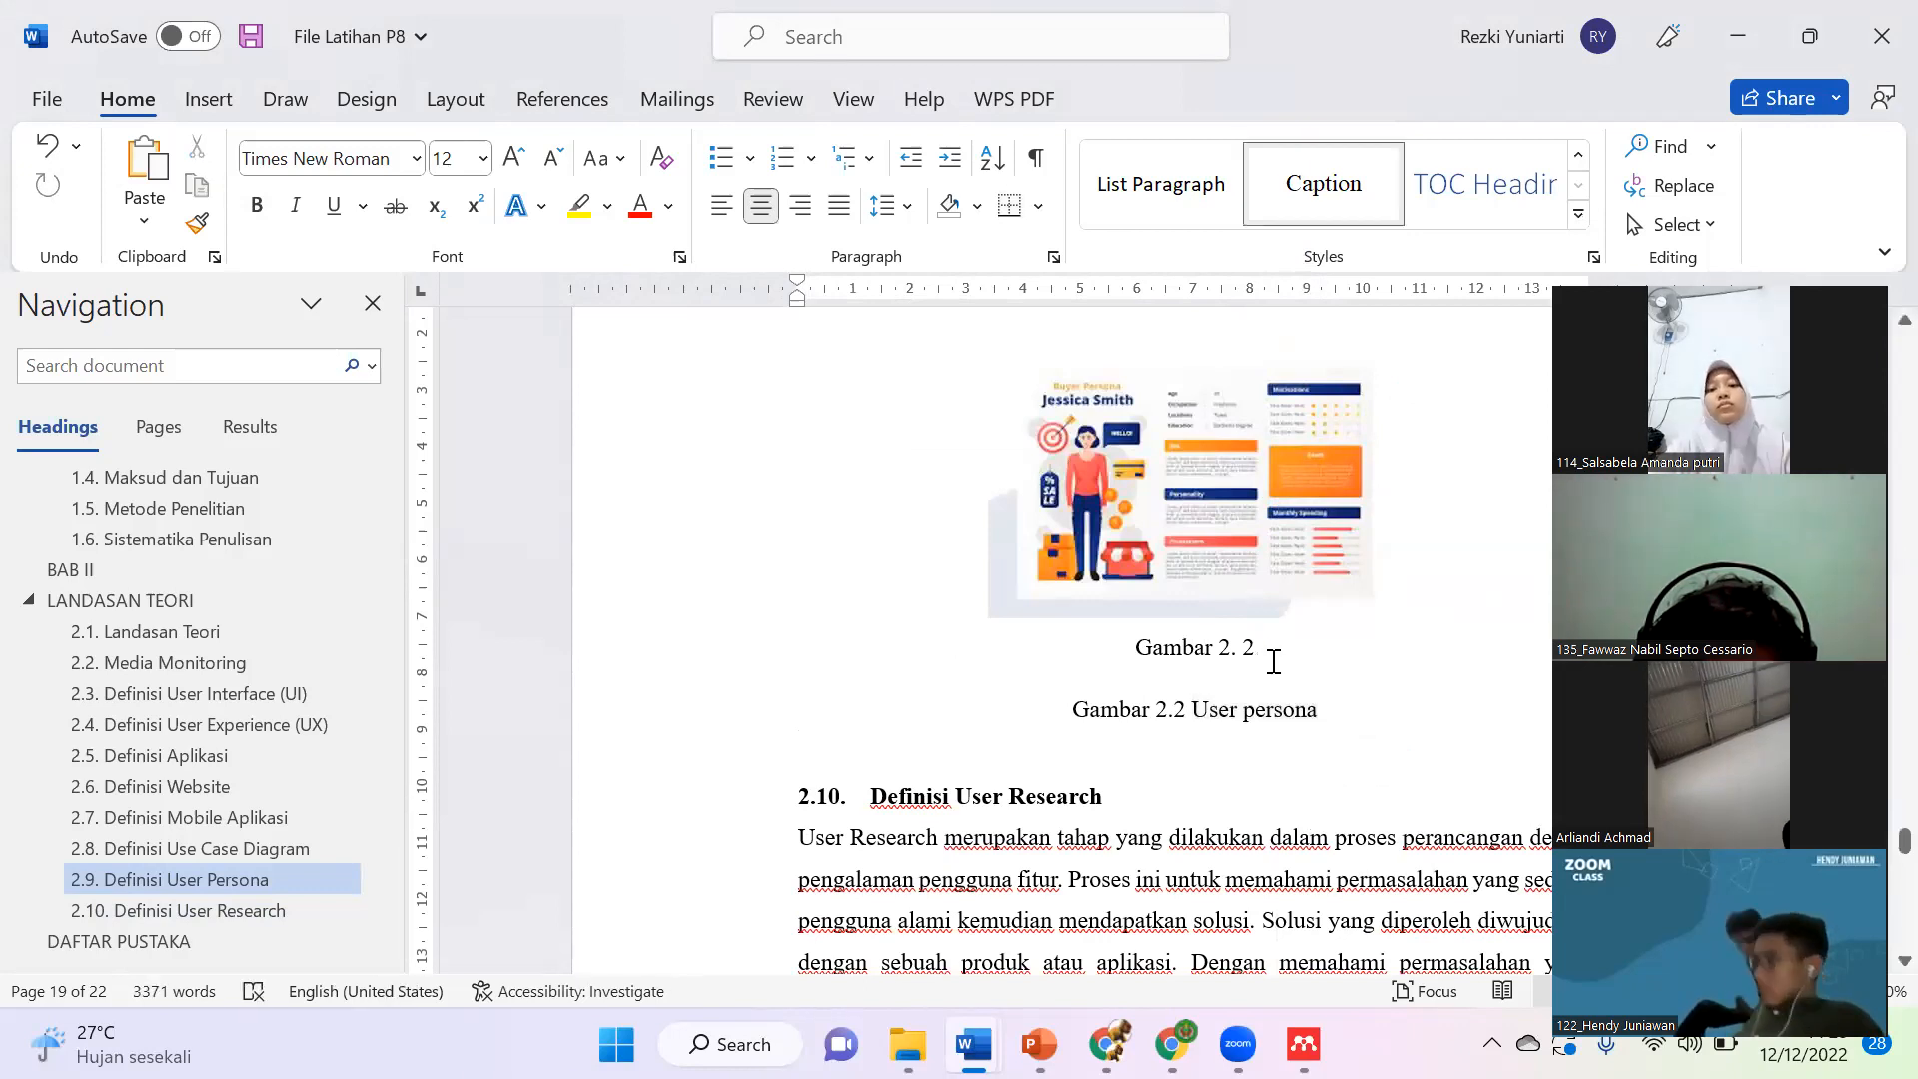
key("ctrl+v")
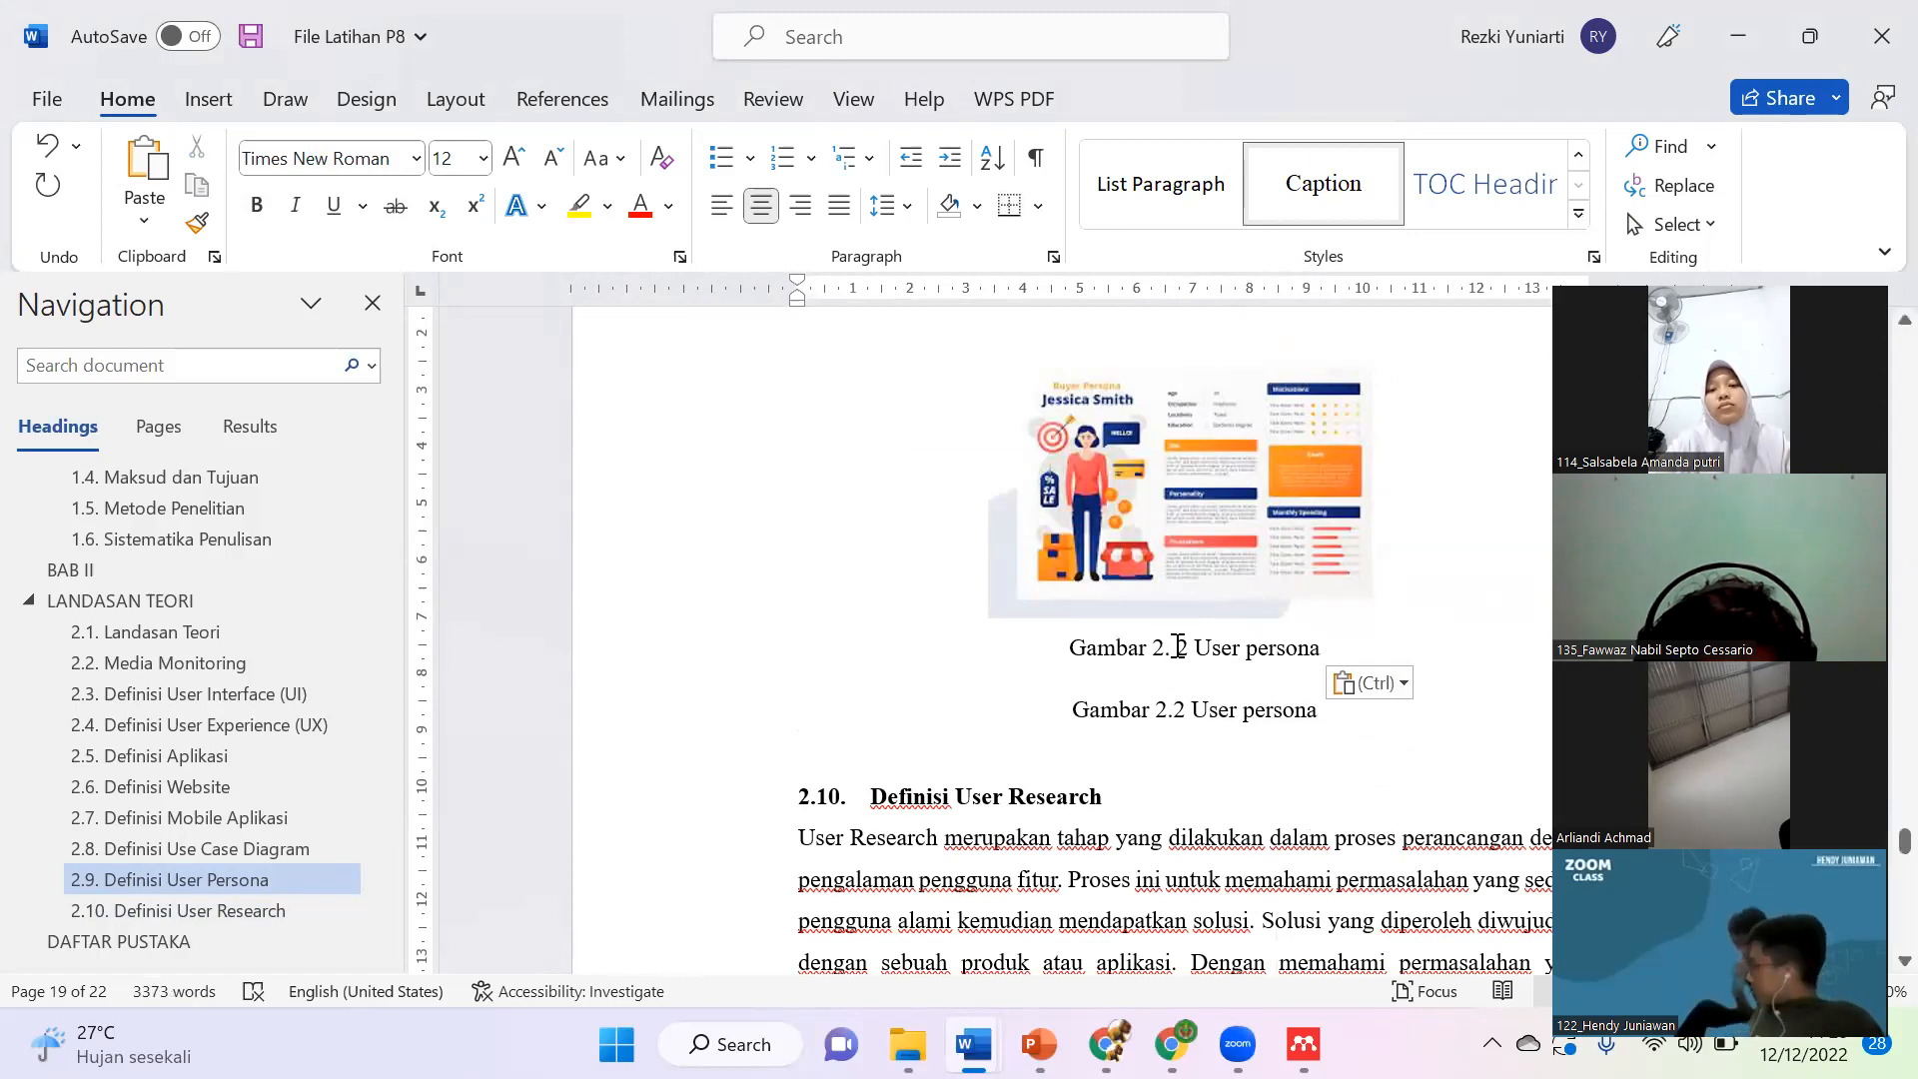
left_click(1177, 647)
key("BackSpace")
Step: Delete the old manually typed Gambar 2.2 User persona line below the new caption
left_click_drag(1075, 709, 1345, 727)
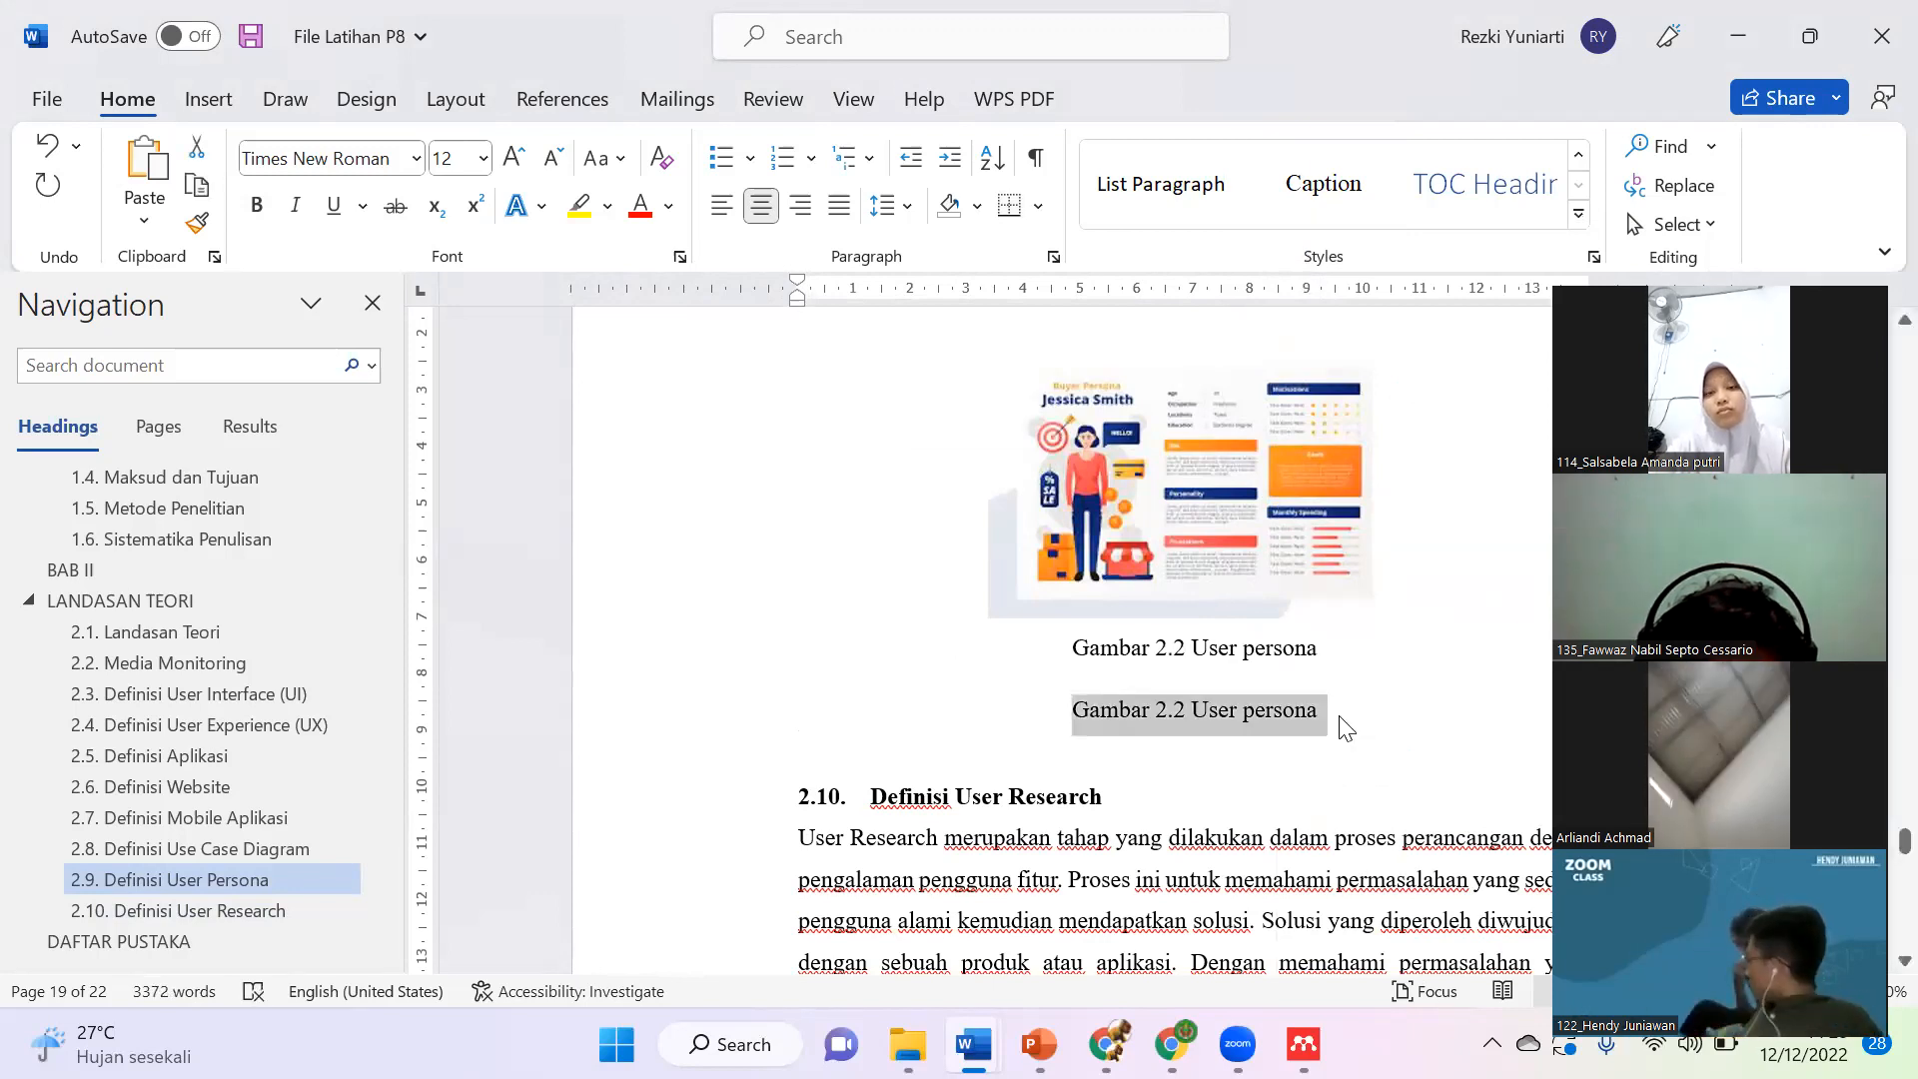
key("BackSpace")
key("BackSpace")
Step: Insert an automatic caption with the label Gambar 2. below the Human Computer Interface picture above section B
scroll(1338, 734, "down", 2)
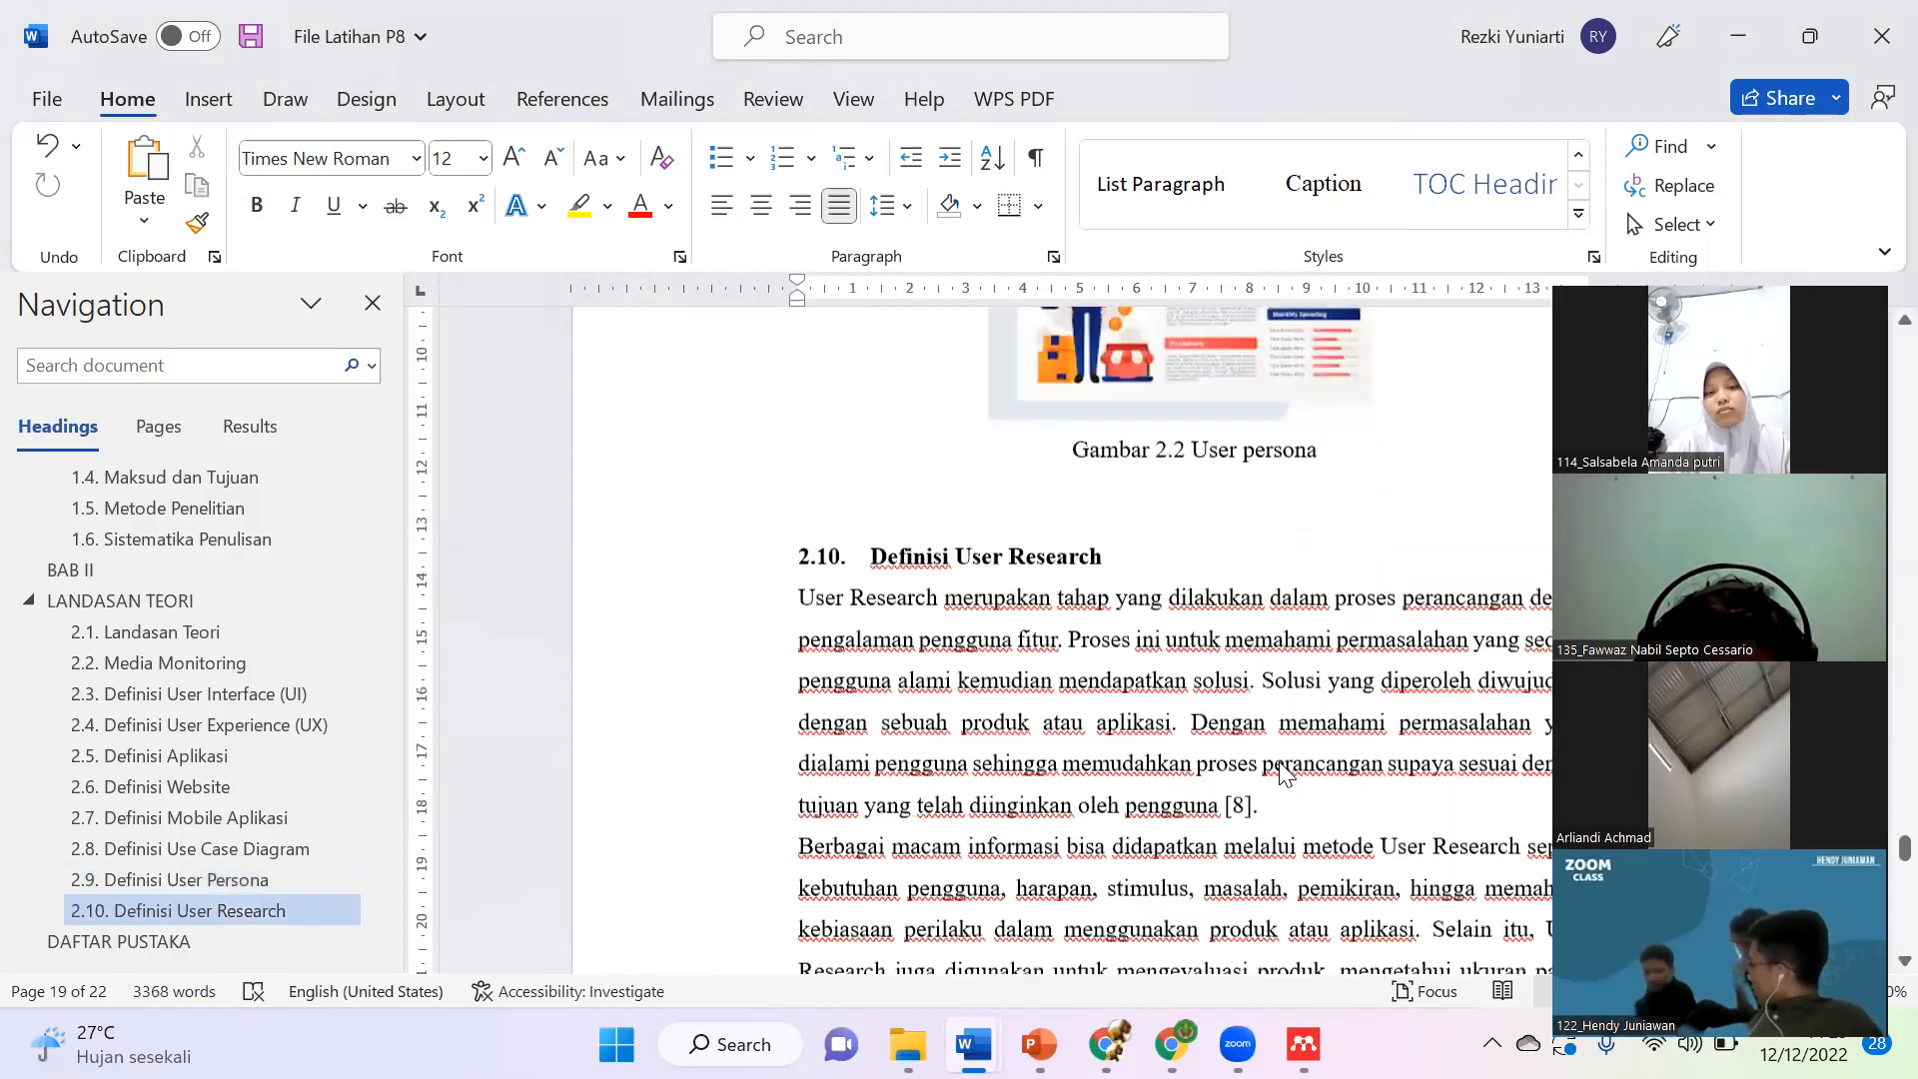
scroll(1282, 769, "down", 5)
scroll(1279, 775, "down", 8)
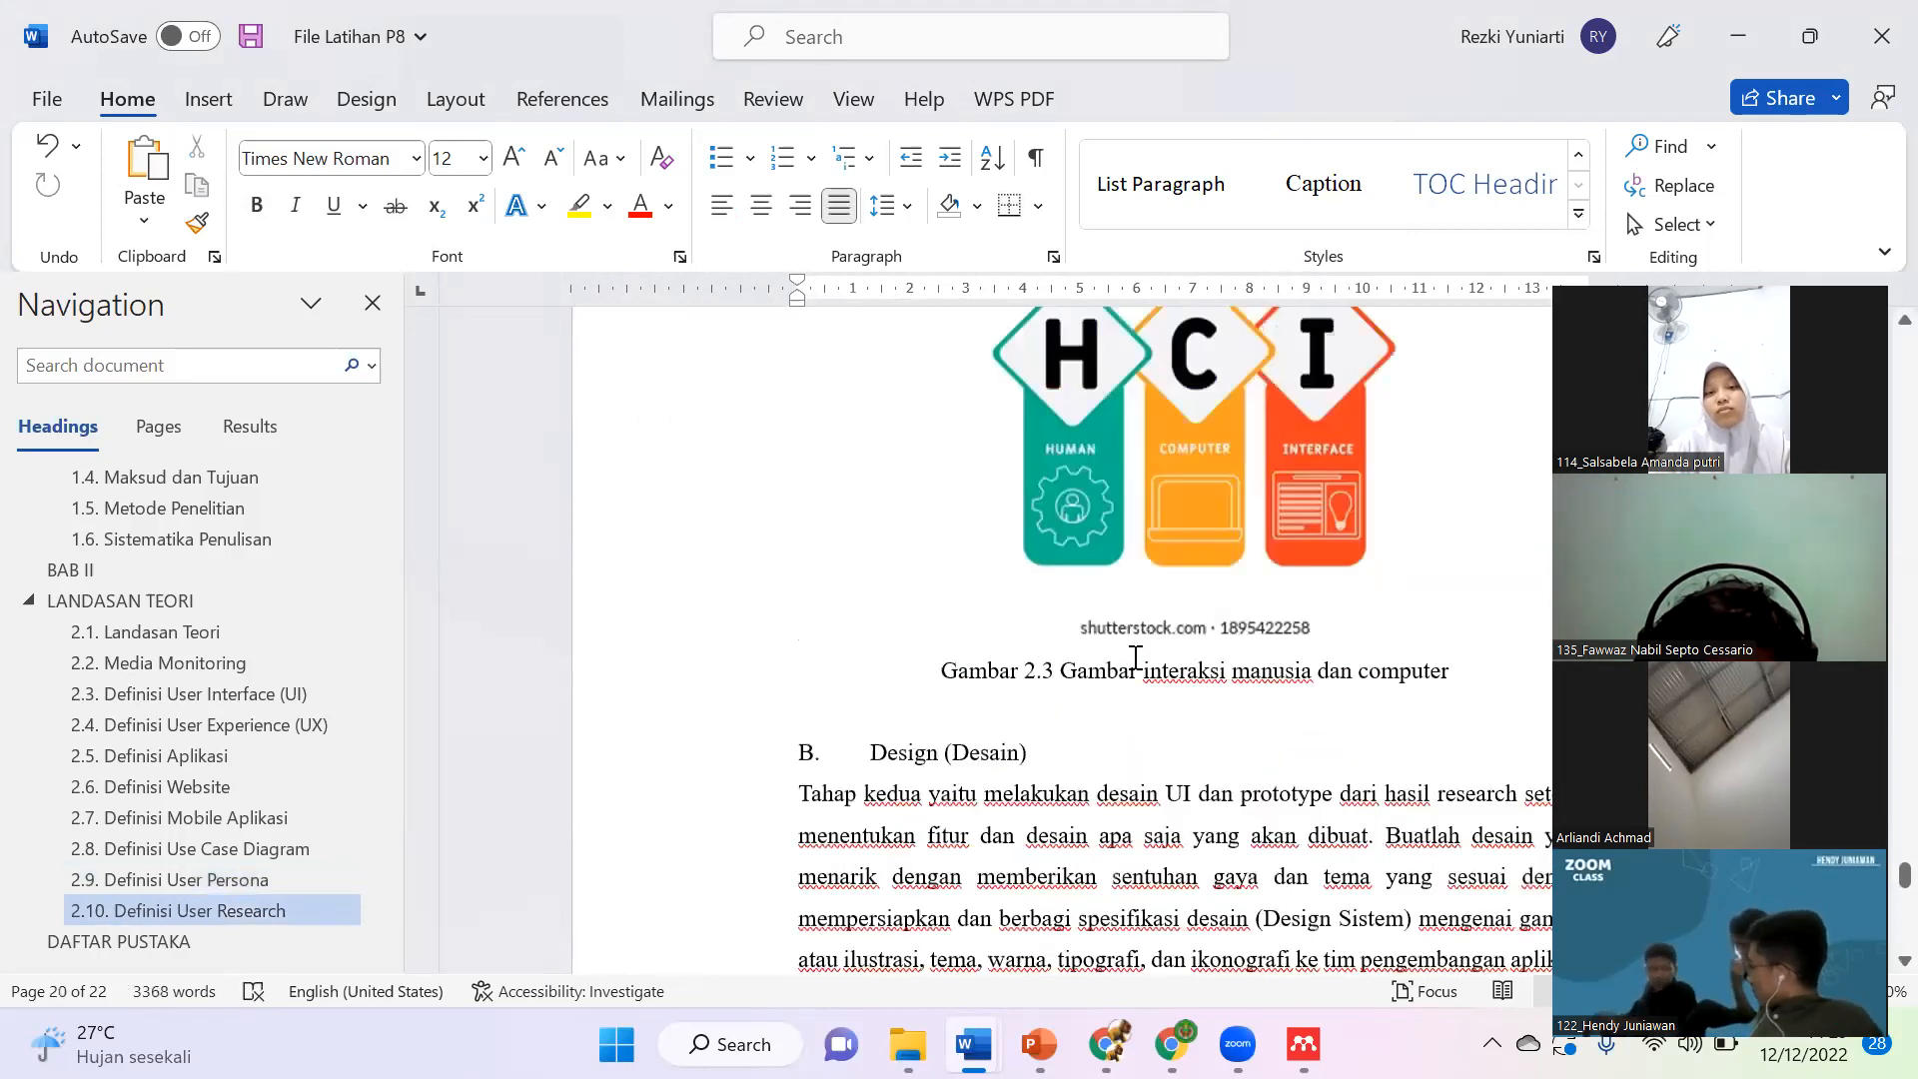
right_click(1171, 495)
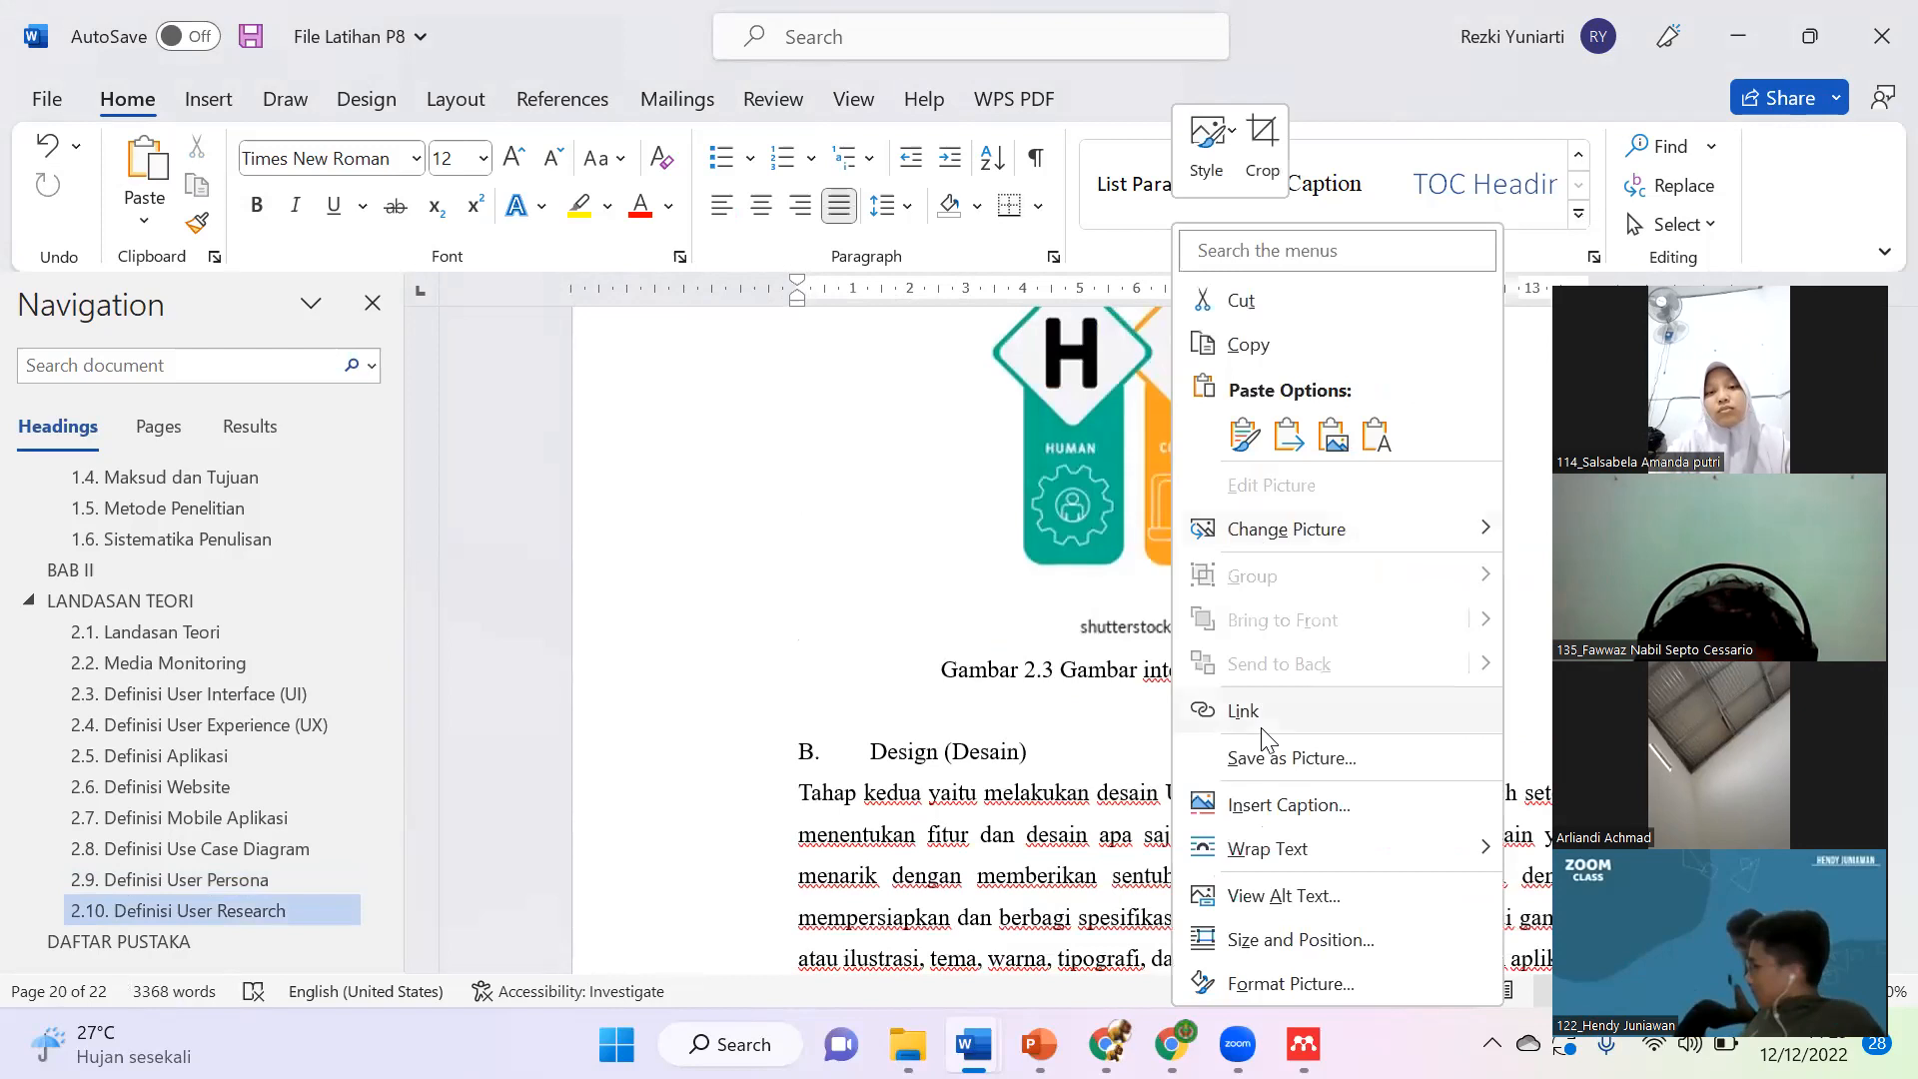
left_click(1261, 805)
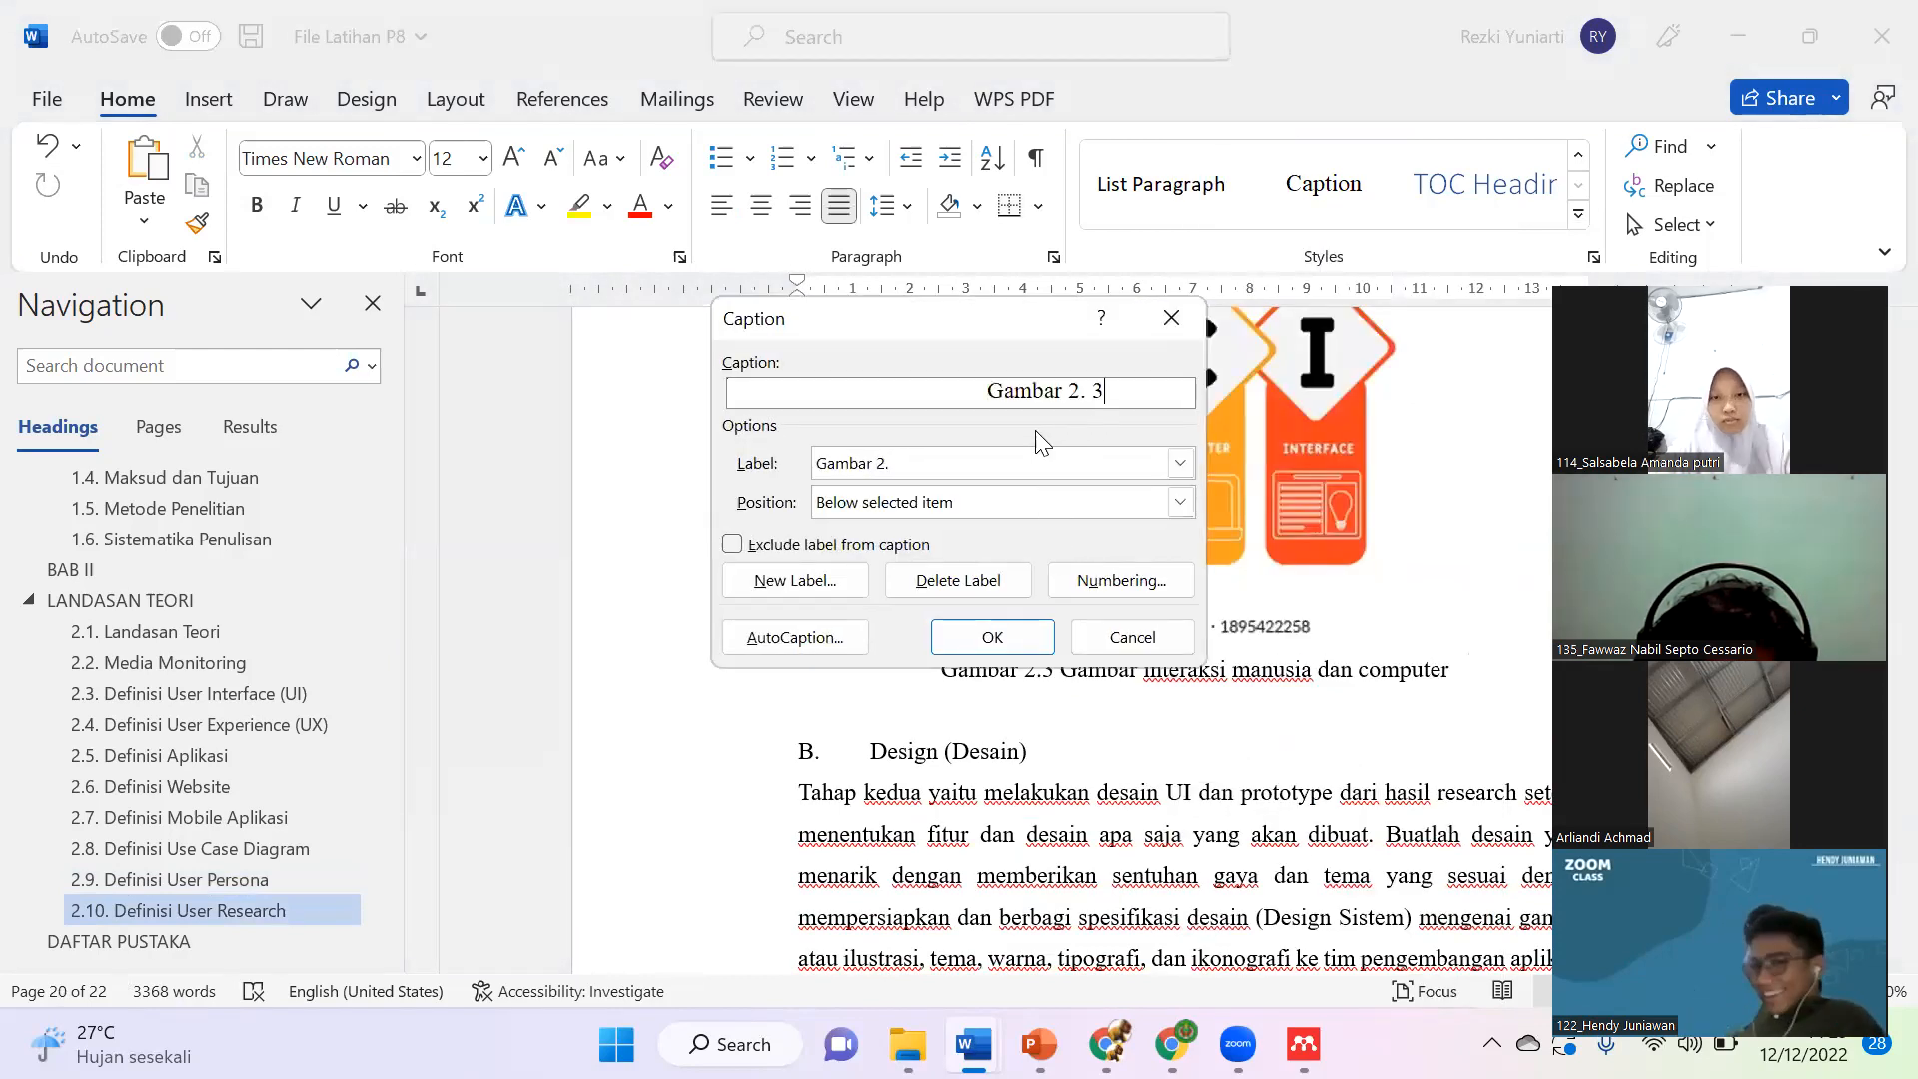
left_click(992, 637)
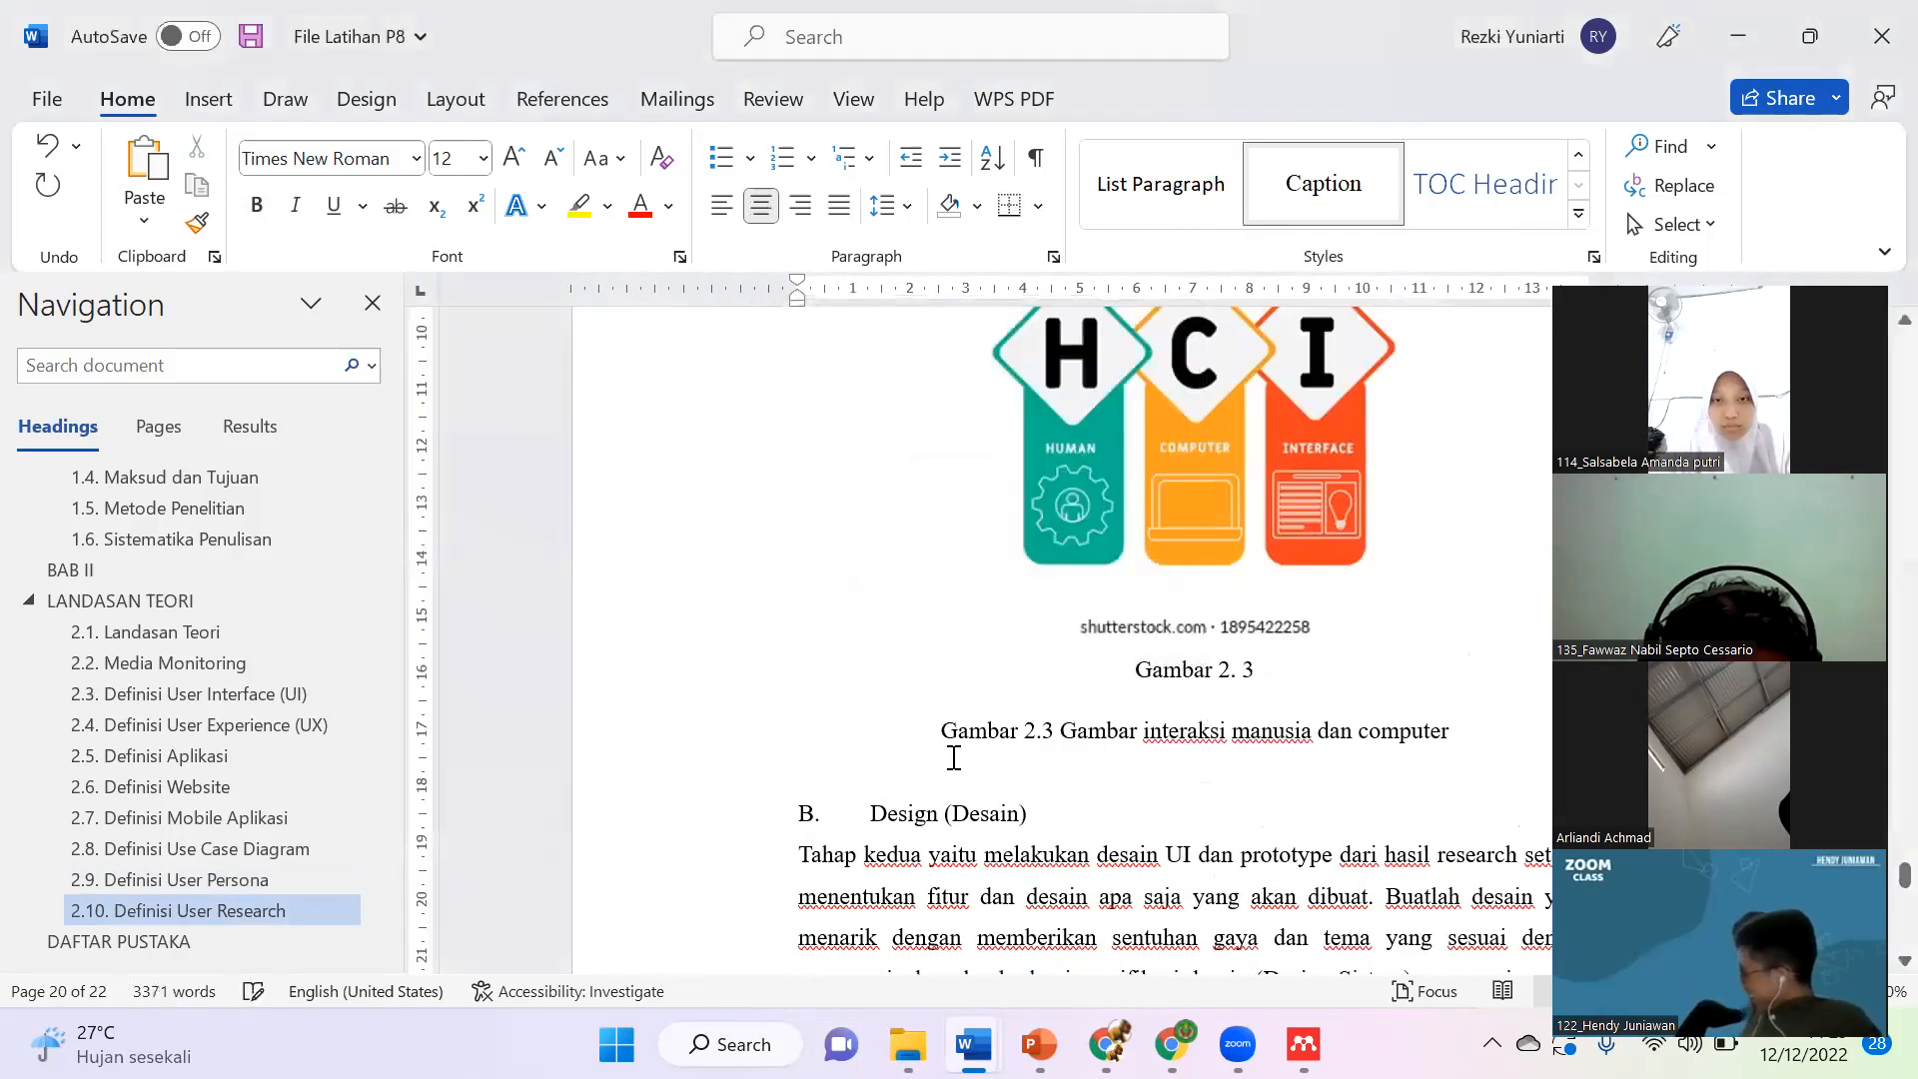
Step: Copy Gambar interaksi manusia dan computer from the old line into the new caption, and remove the space inside its number to read 2.3
left_click(1061, 730)
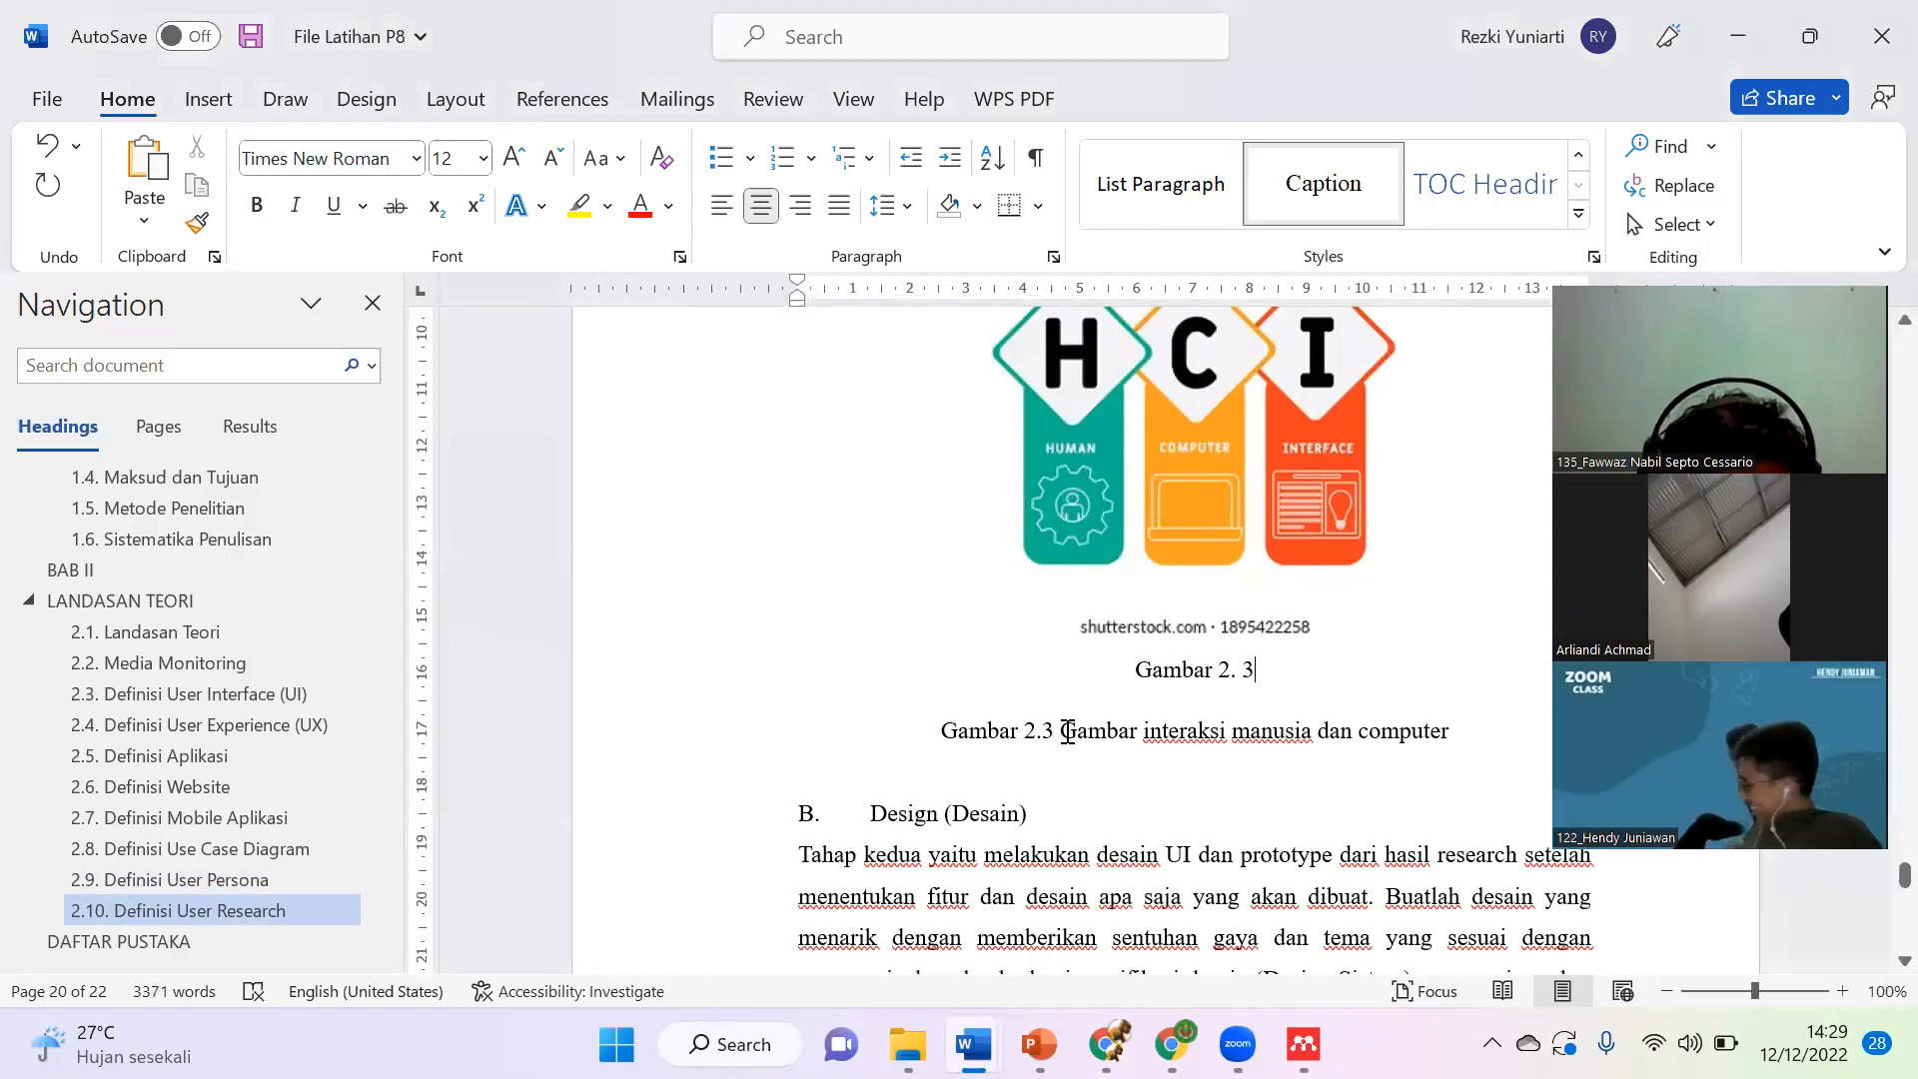
left_click(1449, 730, "shift")
key("ctrl+c")
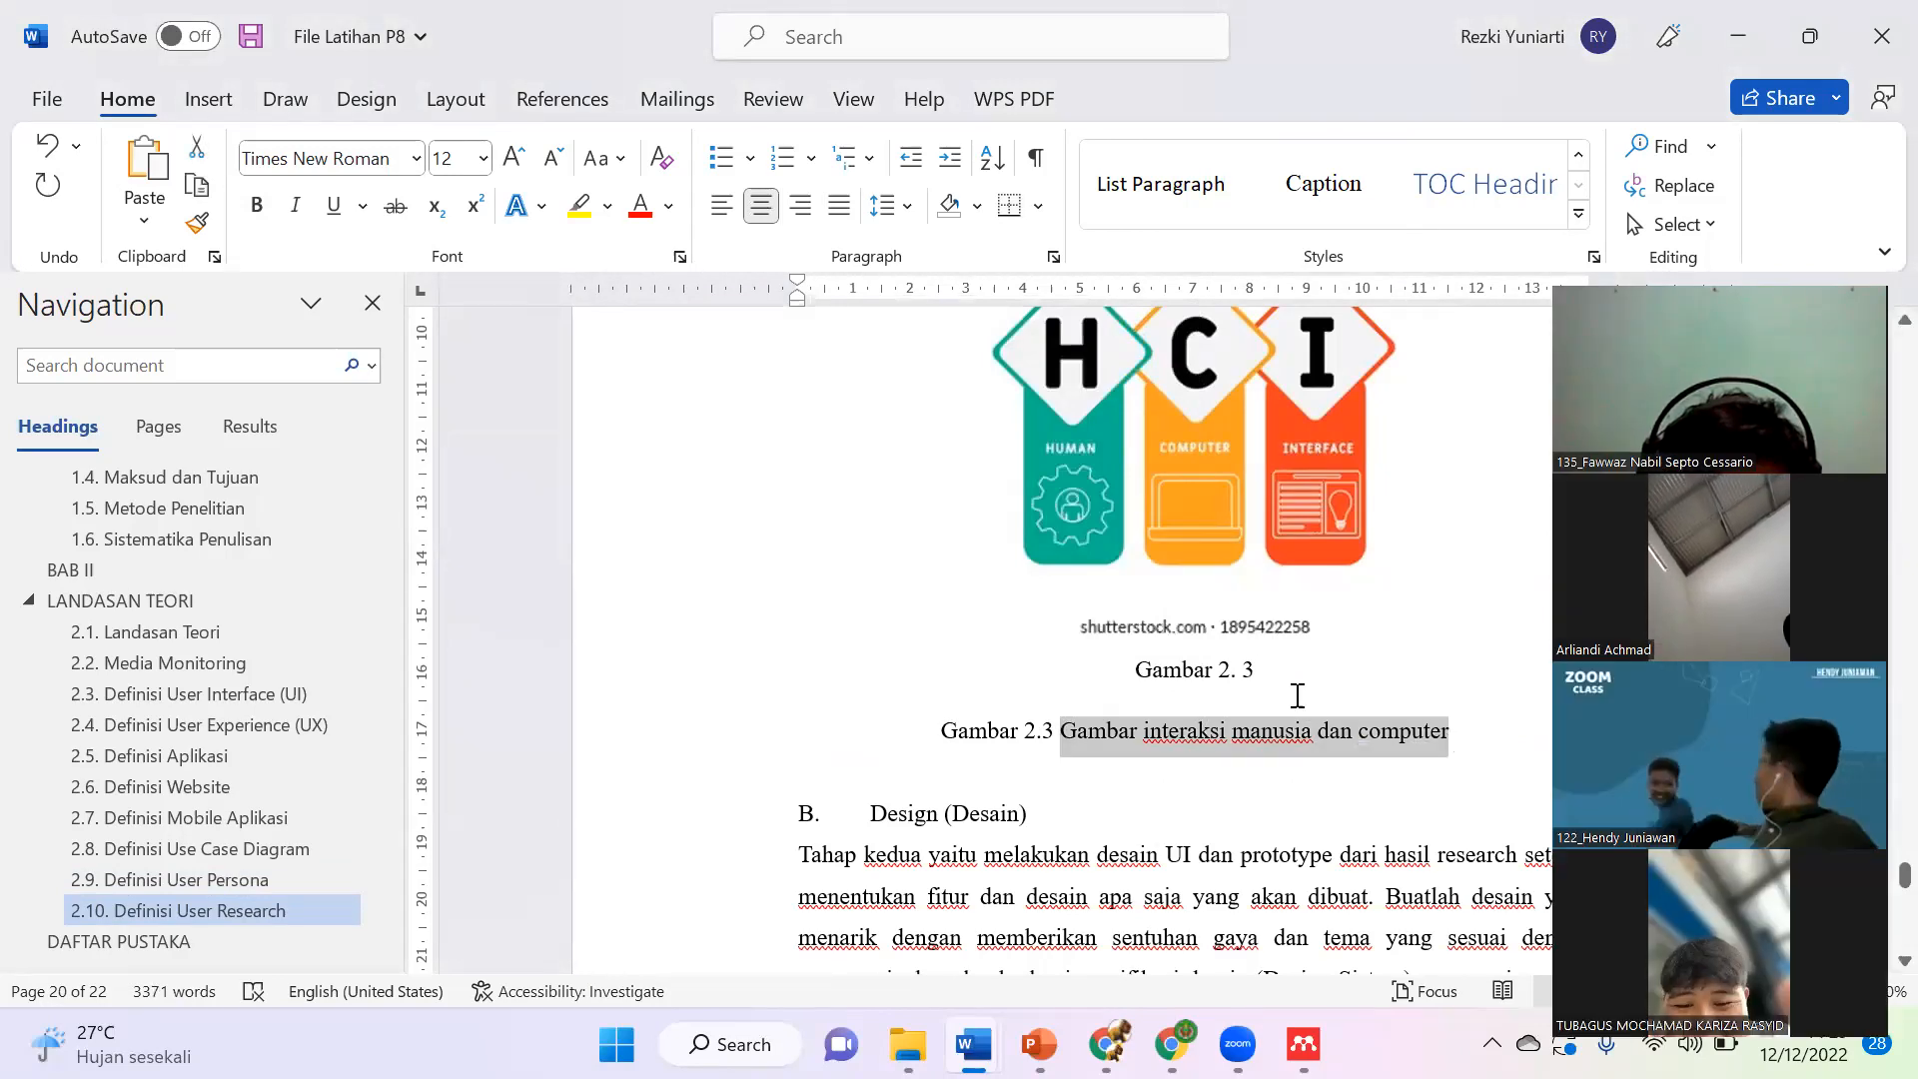
left_click(1303, 666)
key("ctrl+v")
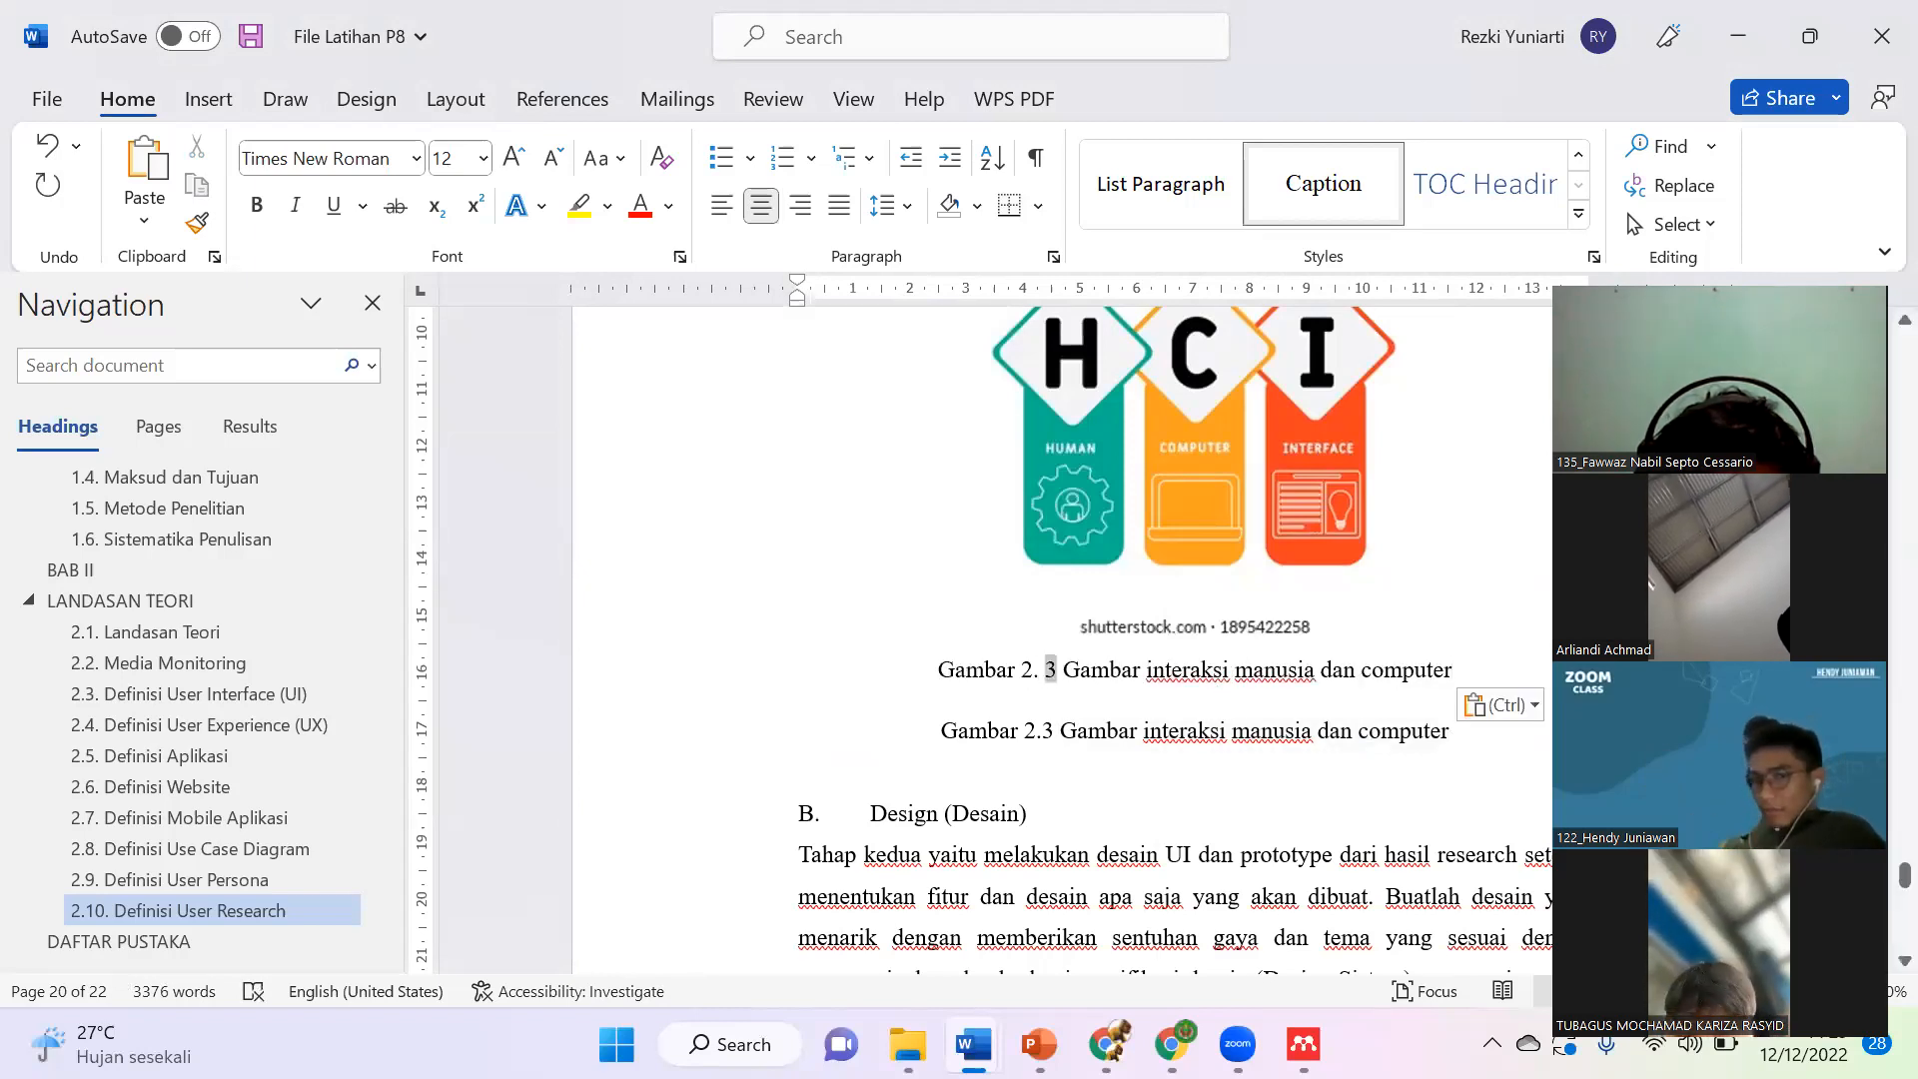
key("BackSpace")
Step: Delete the old manually typed Gambar 2.3 line above section B, Design (Desain)
left_click(915, 738)
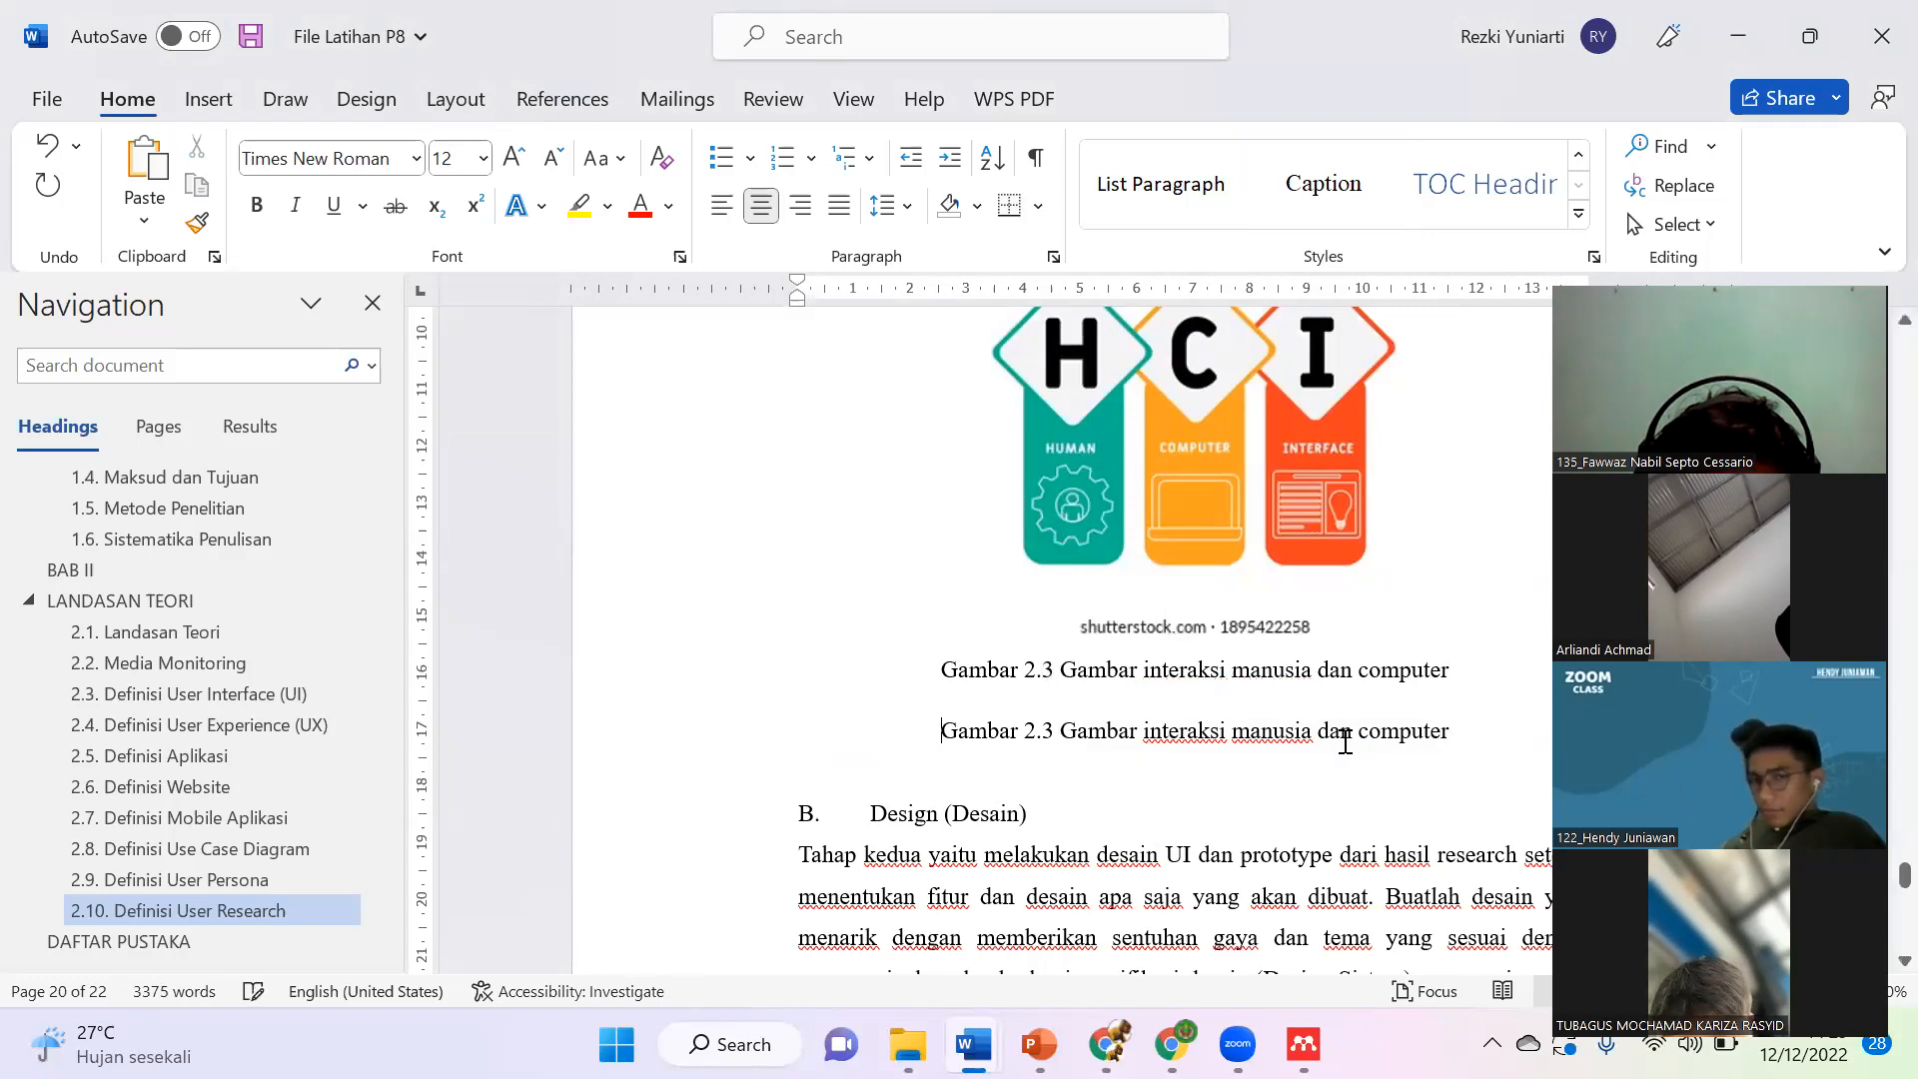
left_click(1462, 742, "shift")
key("BackSpace")
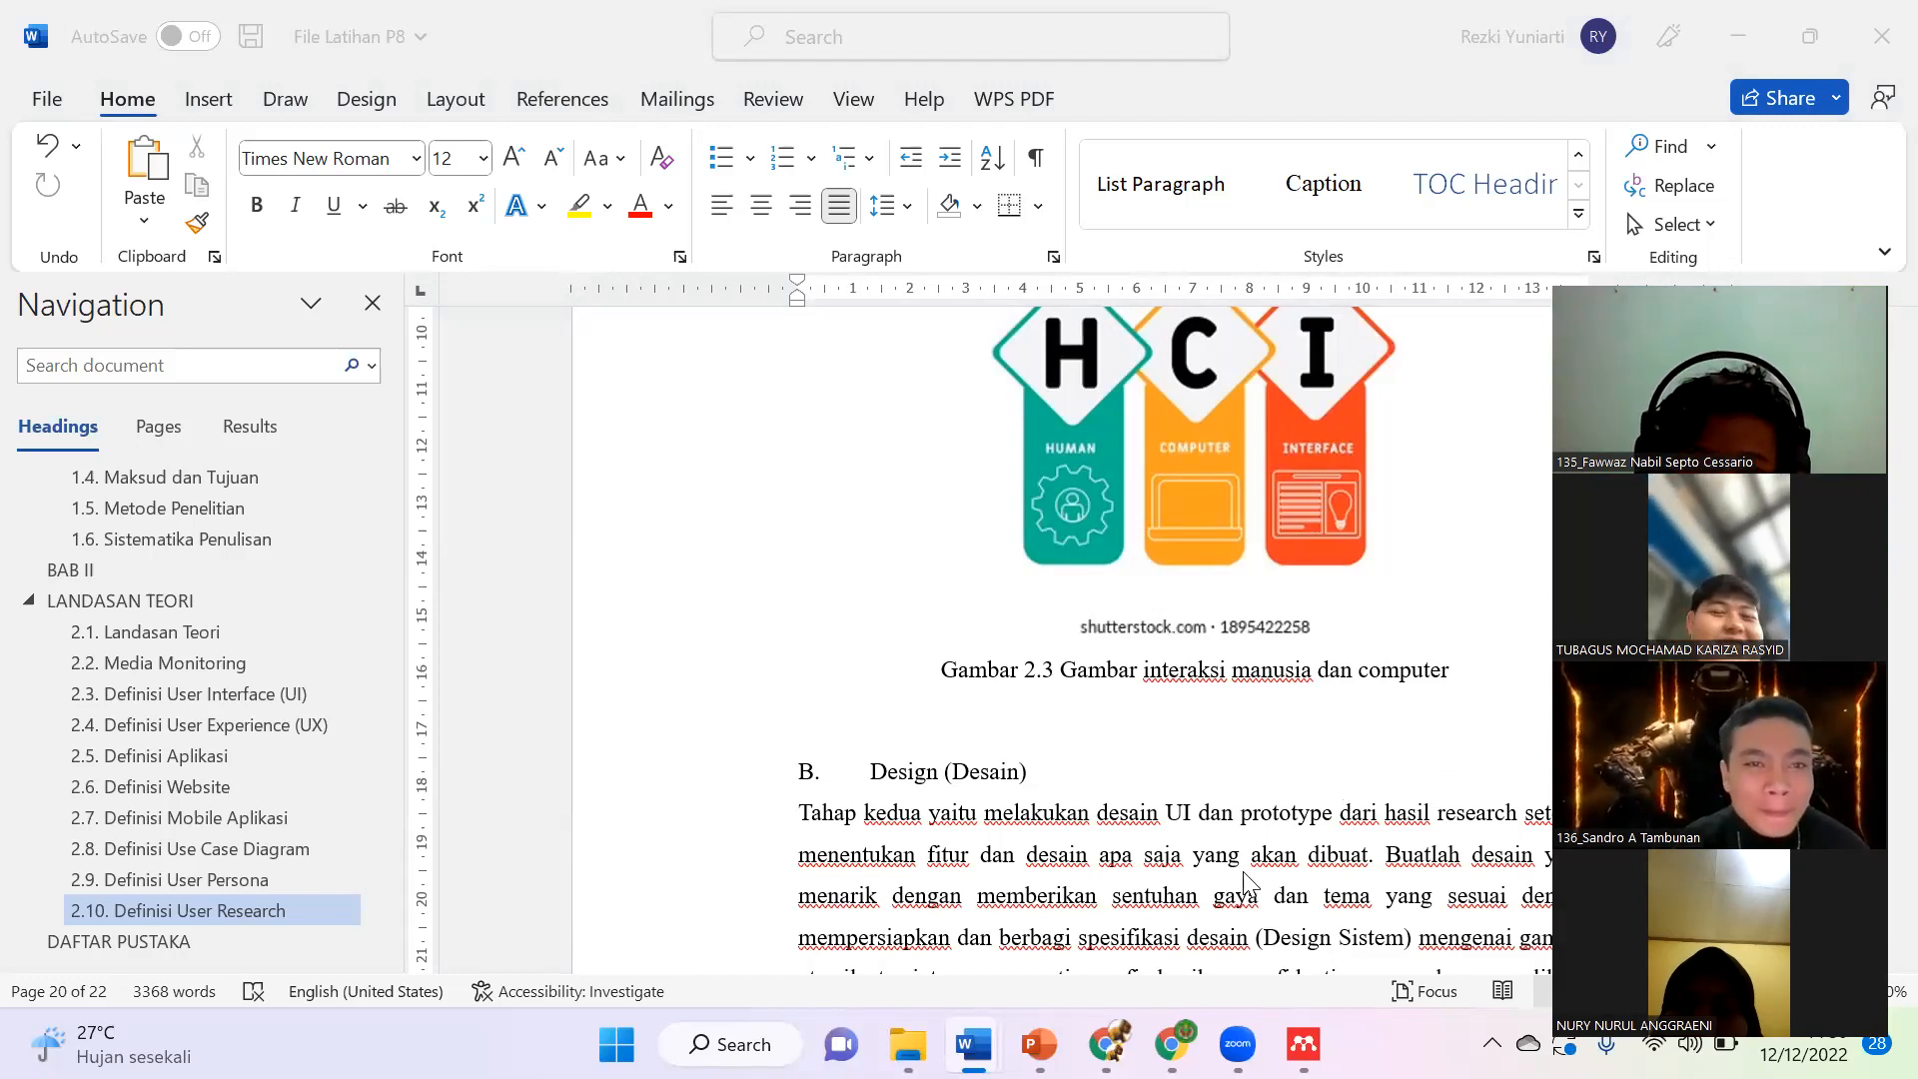
Step: Insert an automatic caption with the label Gambar 2. below the Multidisciplinary Field of HCI picture above section C
scroll(1202, 768, "down", 4)
scroll(1199, 767, "down", 10)
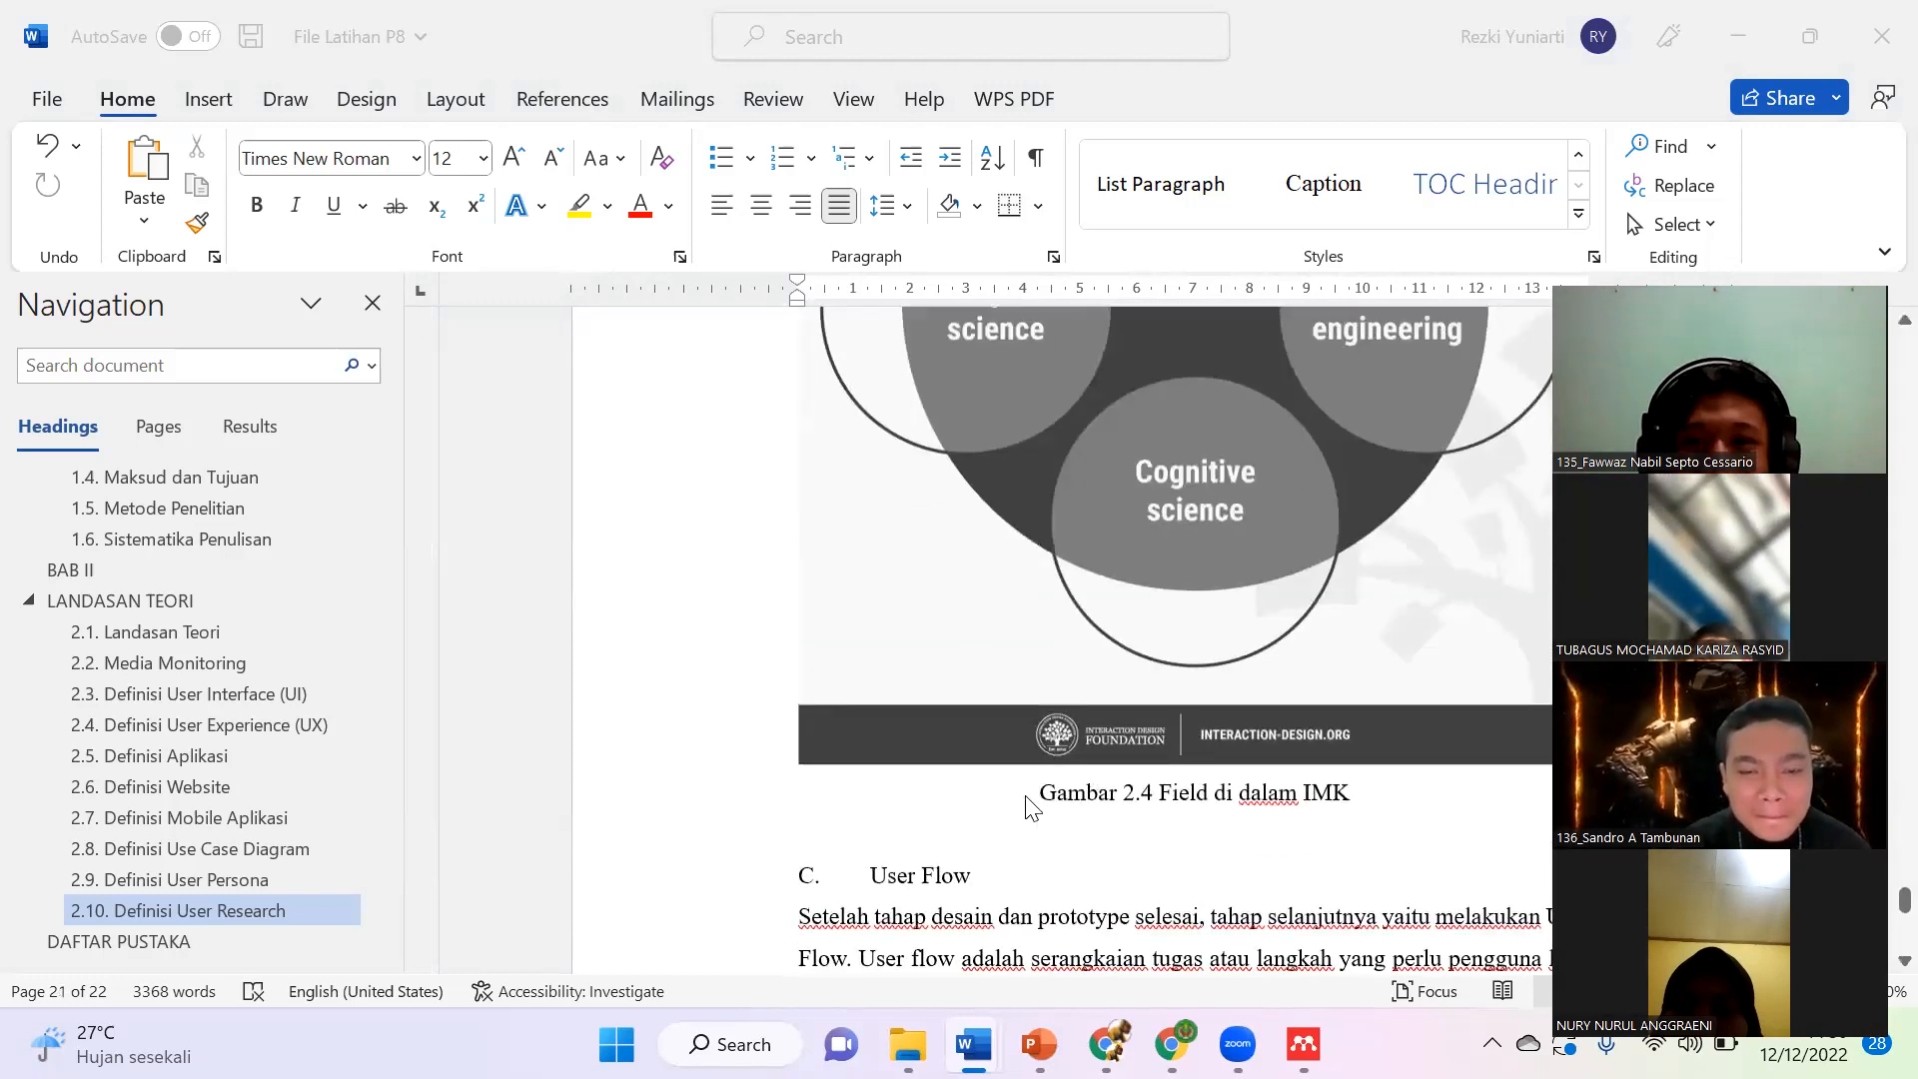
left_click(1196, 601)
right_click(1210, 607)
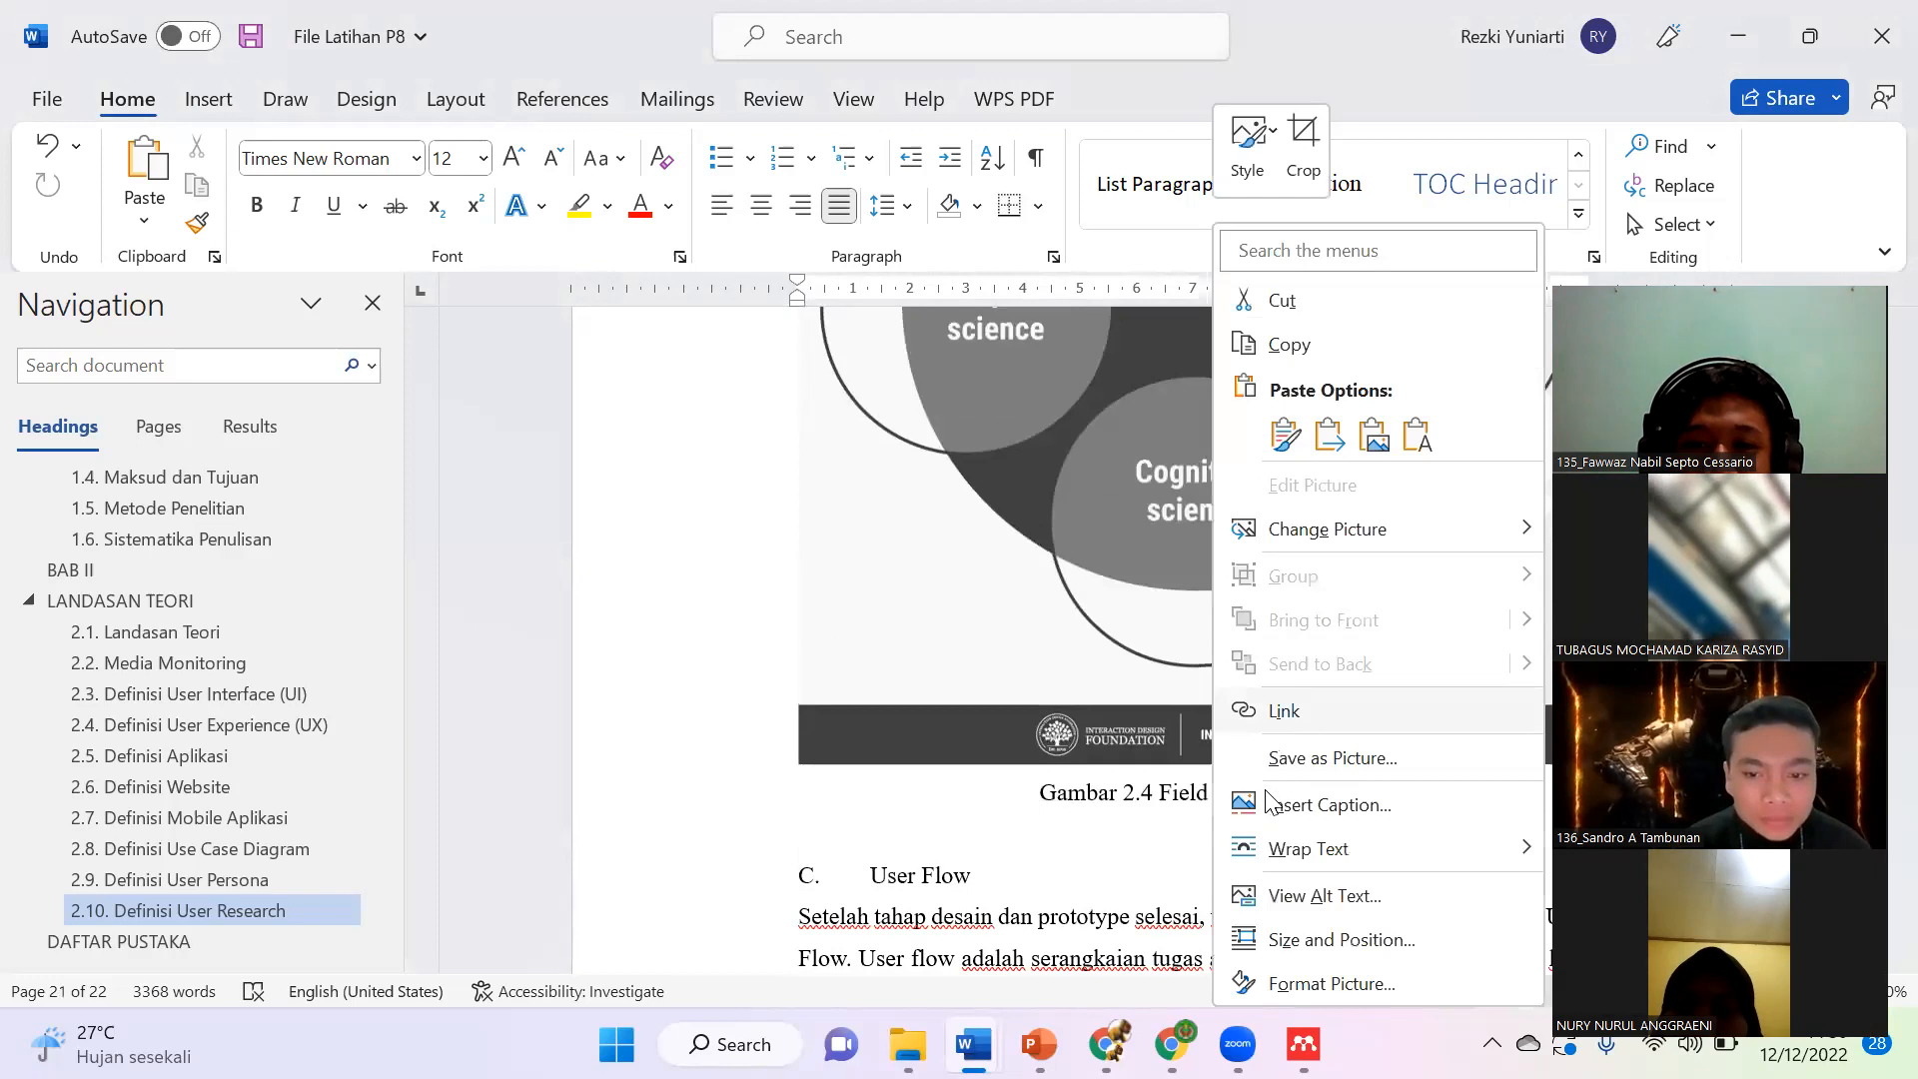
left_click(1308, 801)
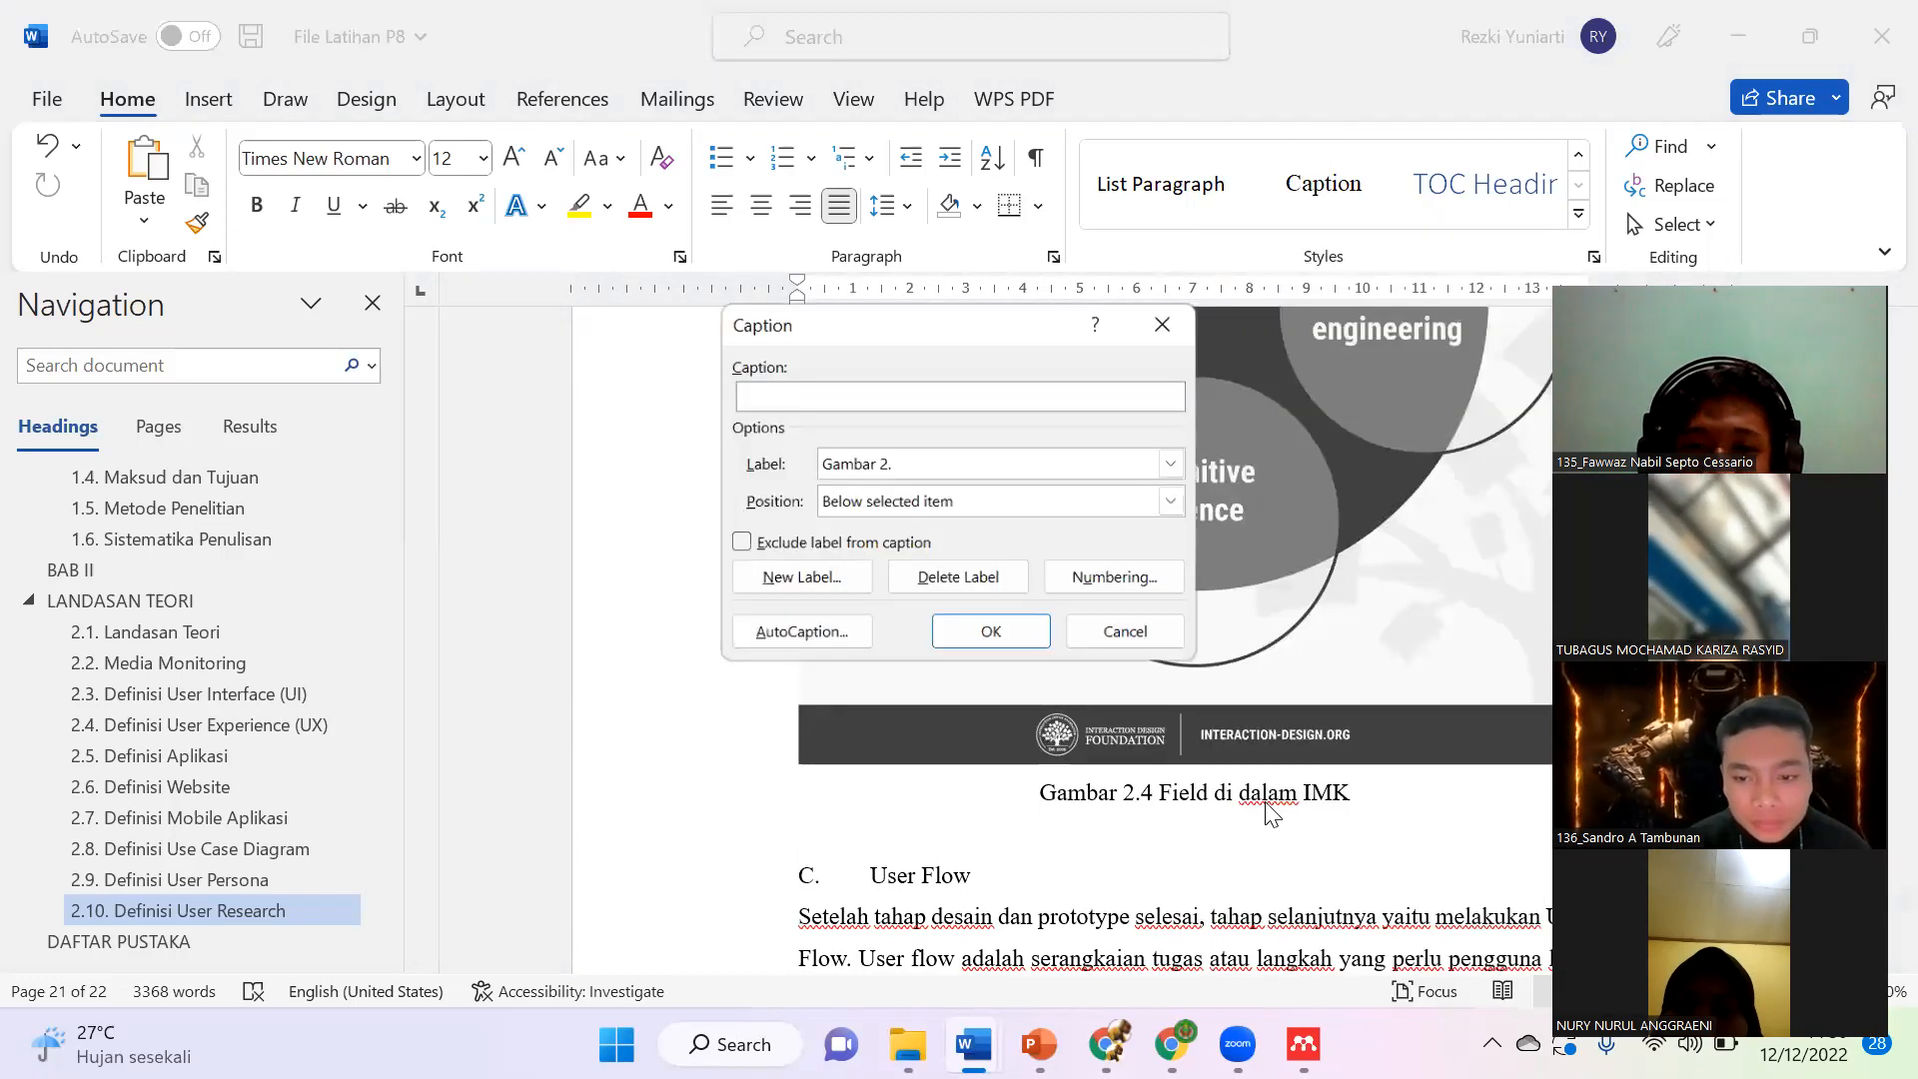
left_click(990, 639)
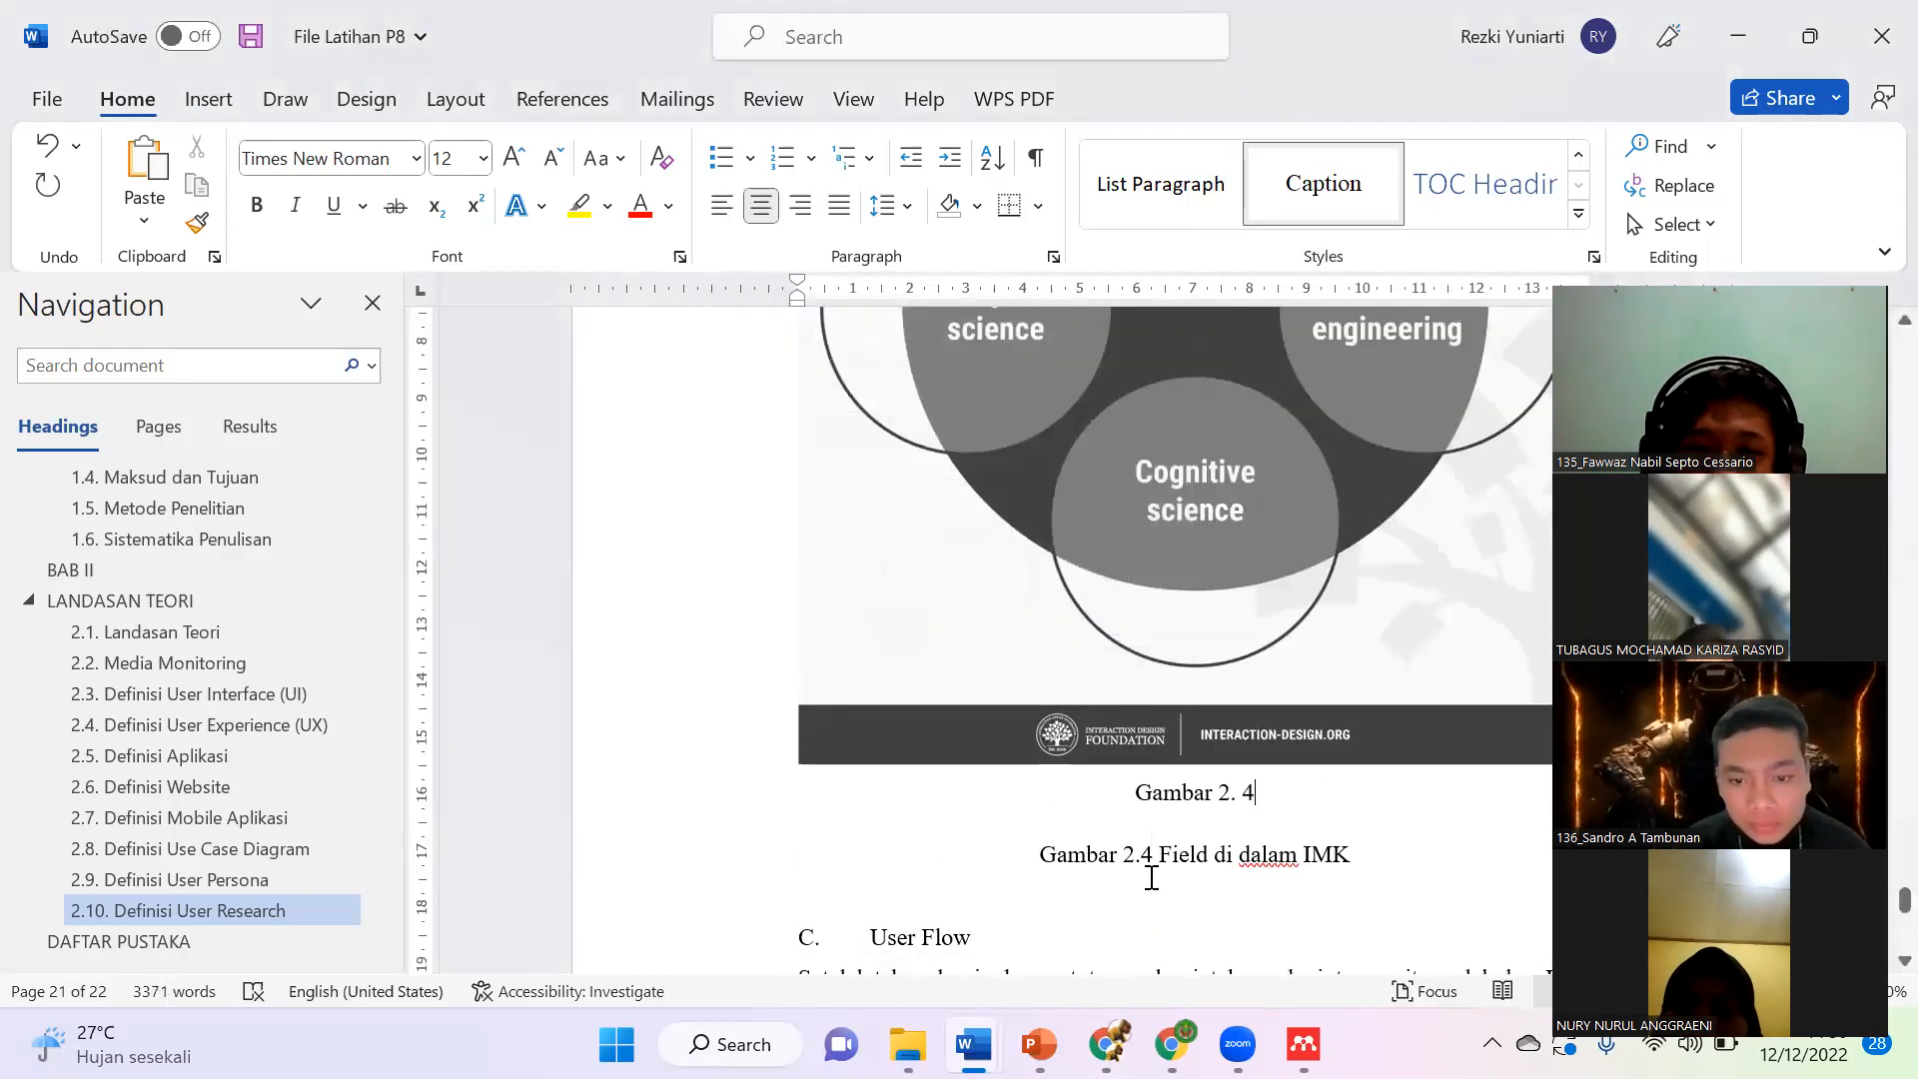
Step: Copy Field di dalam IMK from the old line into the inserted caption, and remove the space inside its number to read 2.4
left_click(1161, 854)
left_click(1351, 863, "shift")
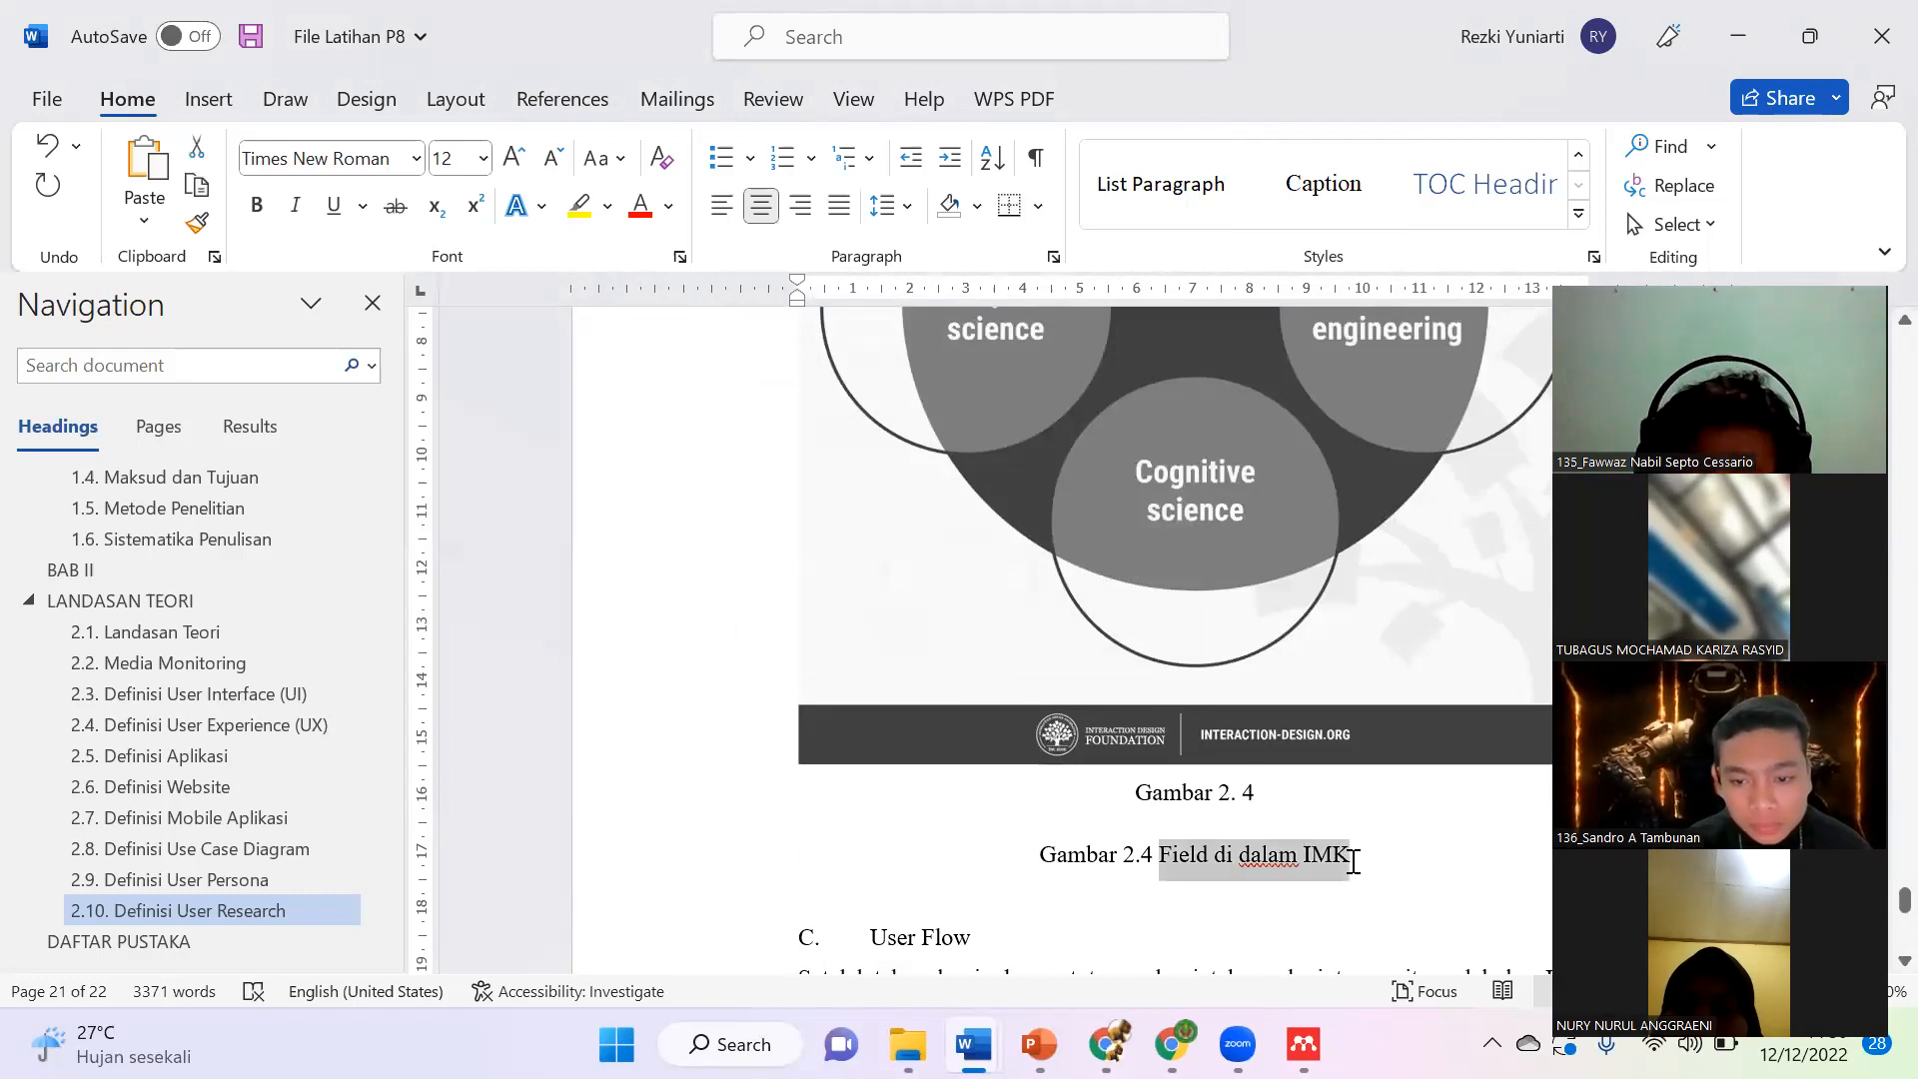
key("ctrl+c")
left_click(1296, 790)
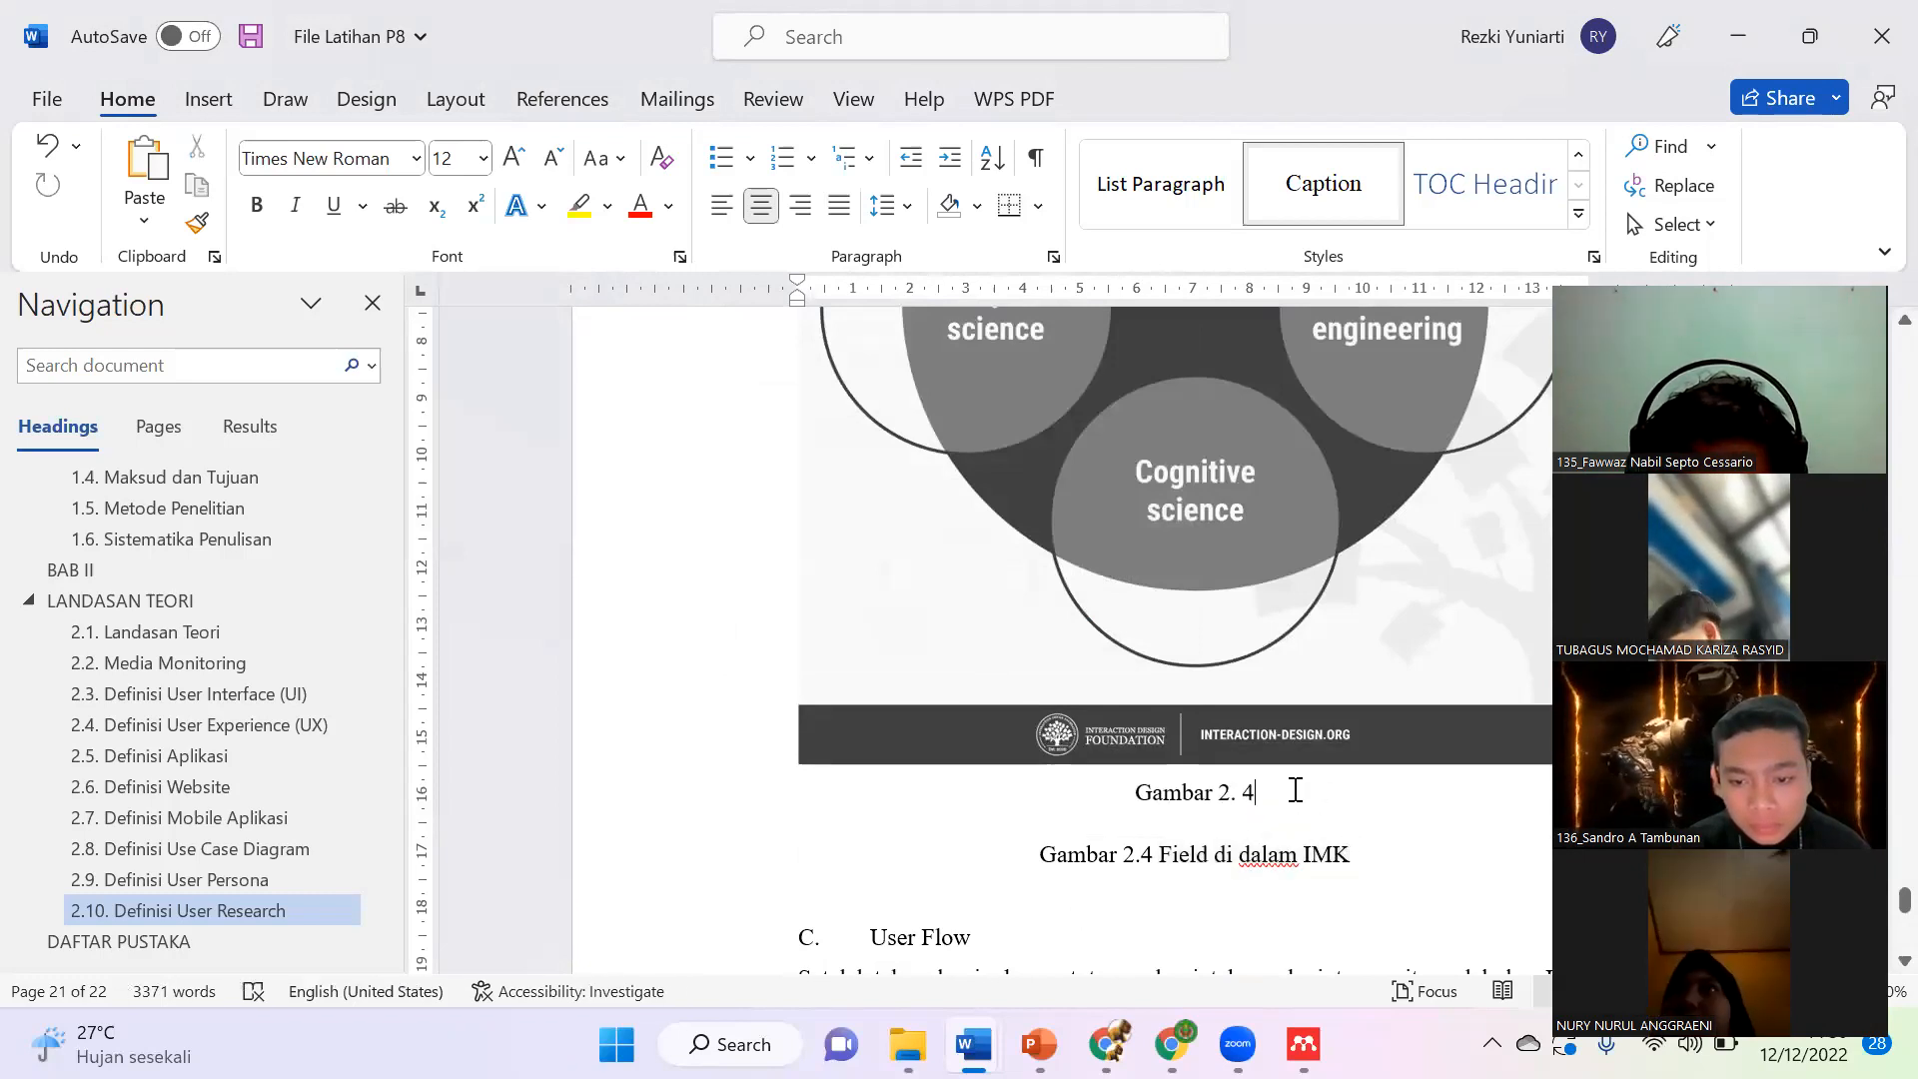
key("ctrl+v")
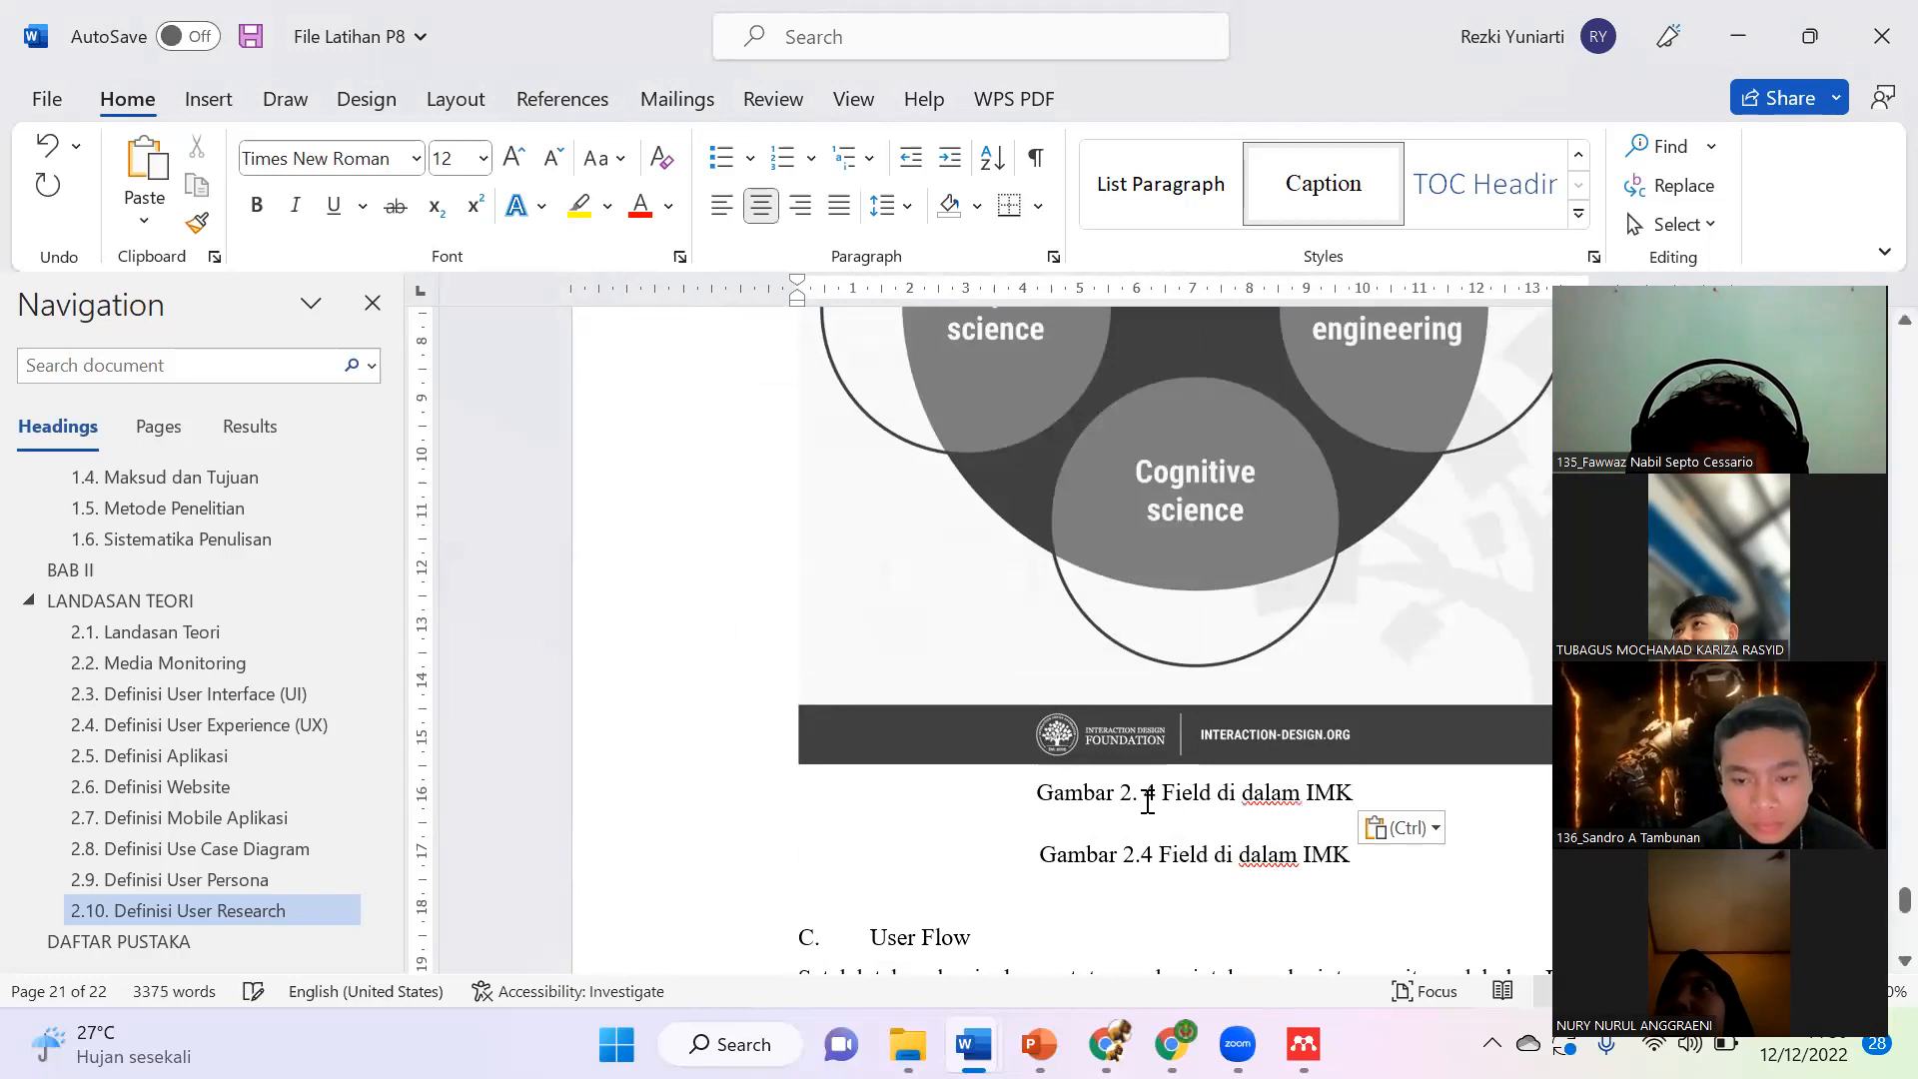
double_click(1148, 794)
key("BackSpace")
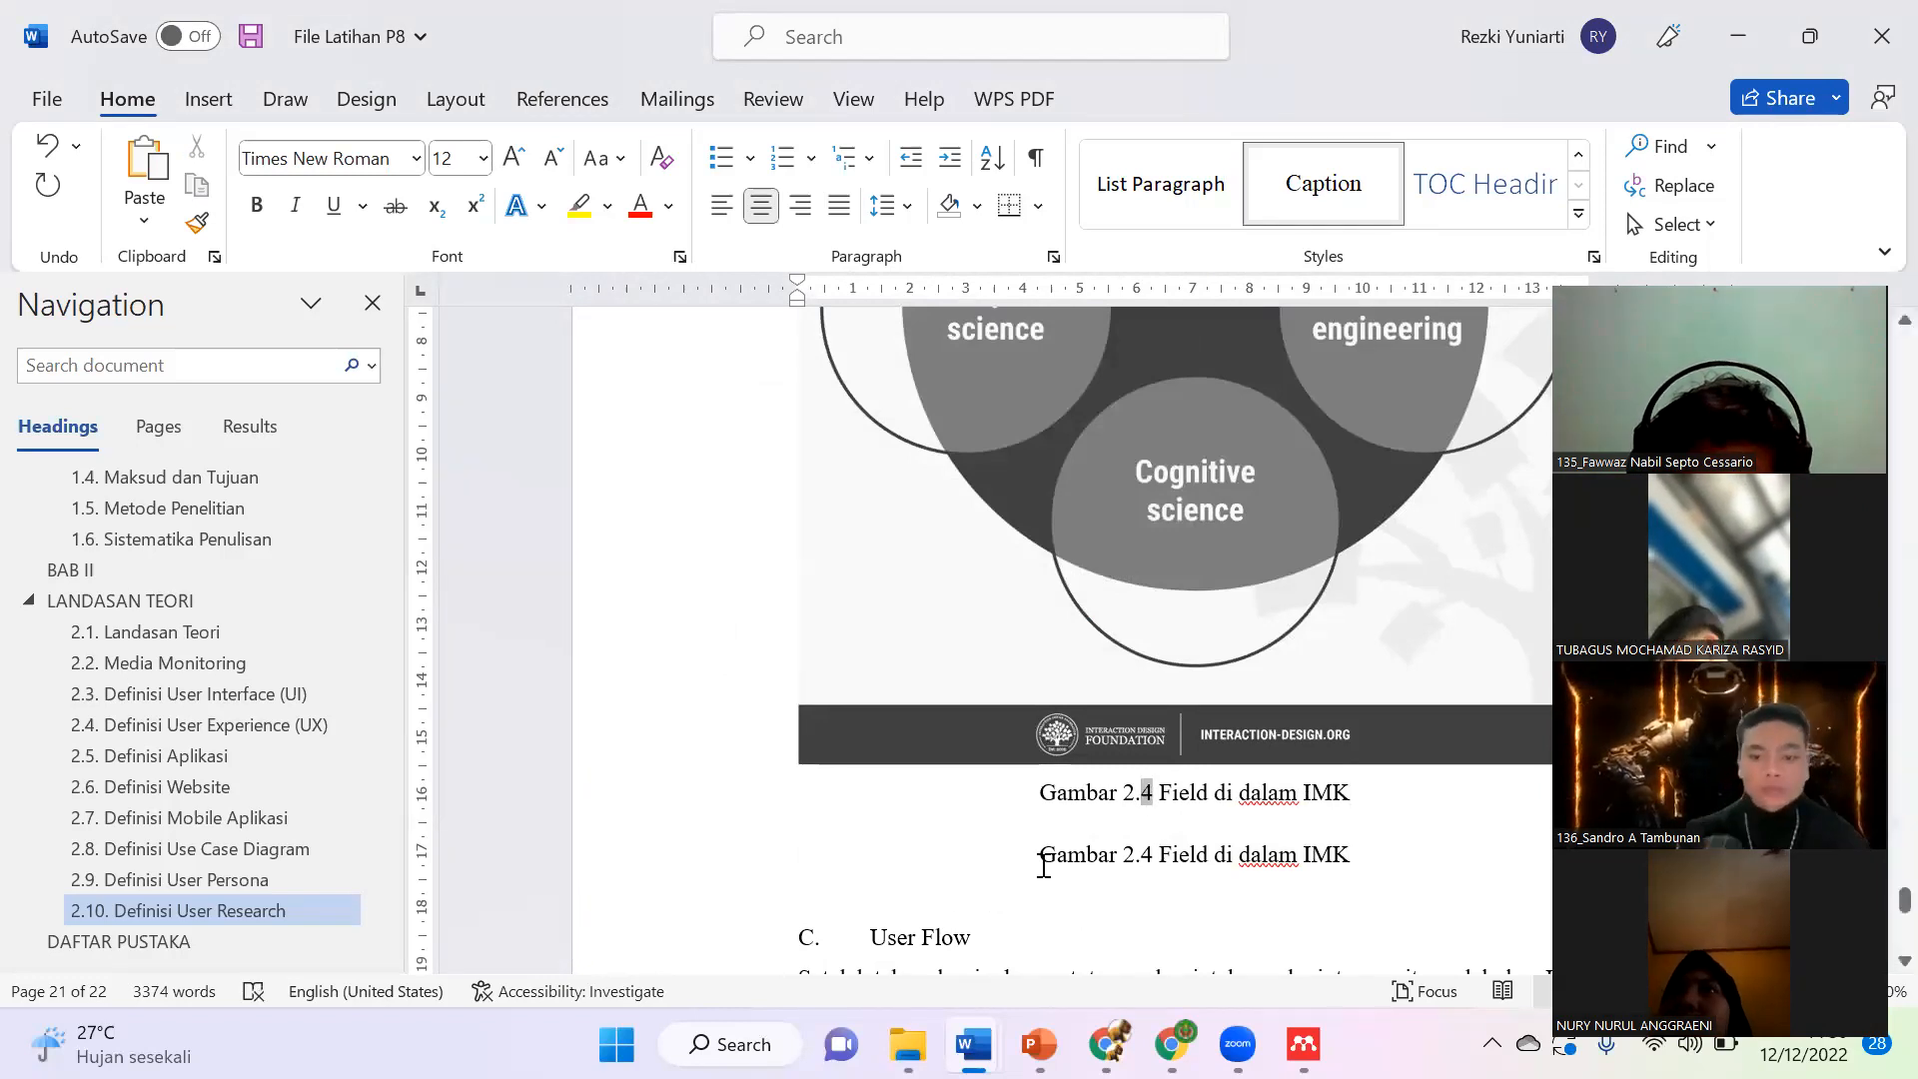
Step: Delete the old manually typed Gambar 2.4 Field di dalam IMK line above section C, User Flow
left_click(1040, 856)
left_click(1392, 865, "shift")
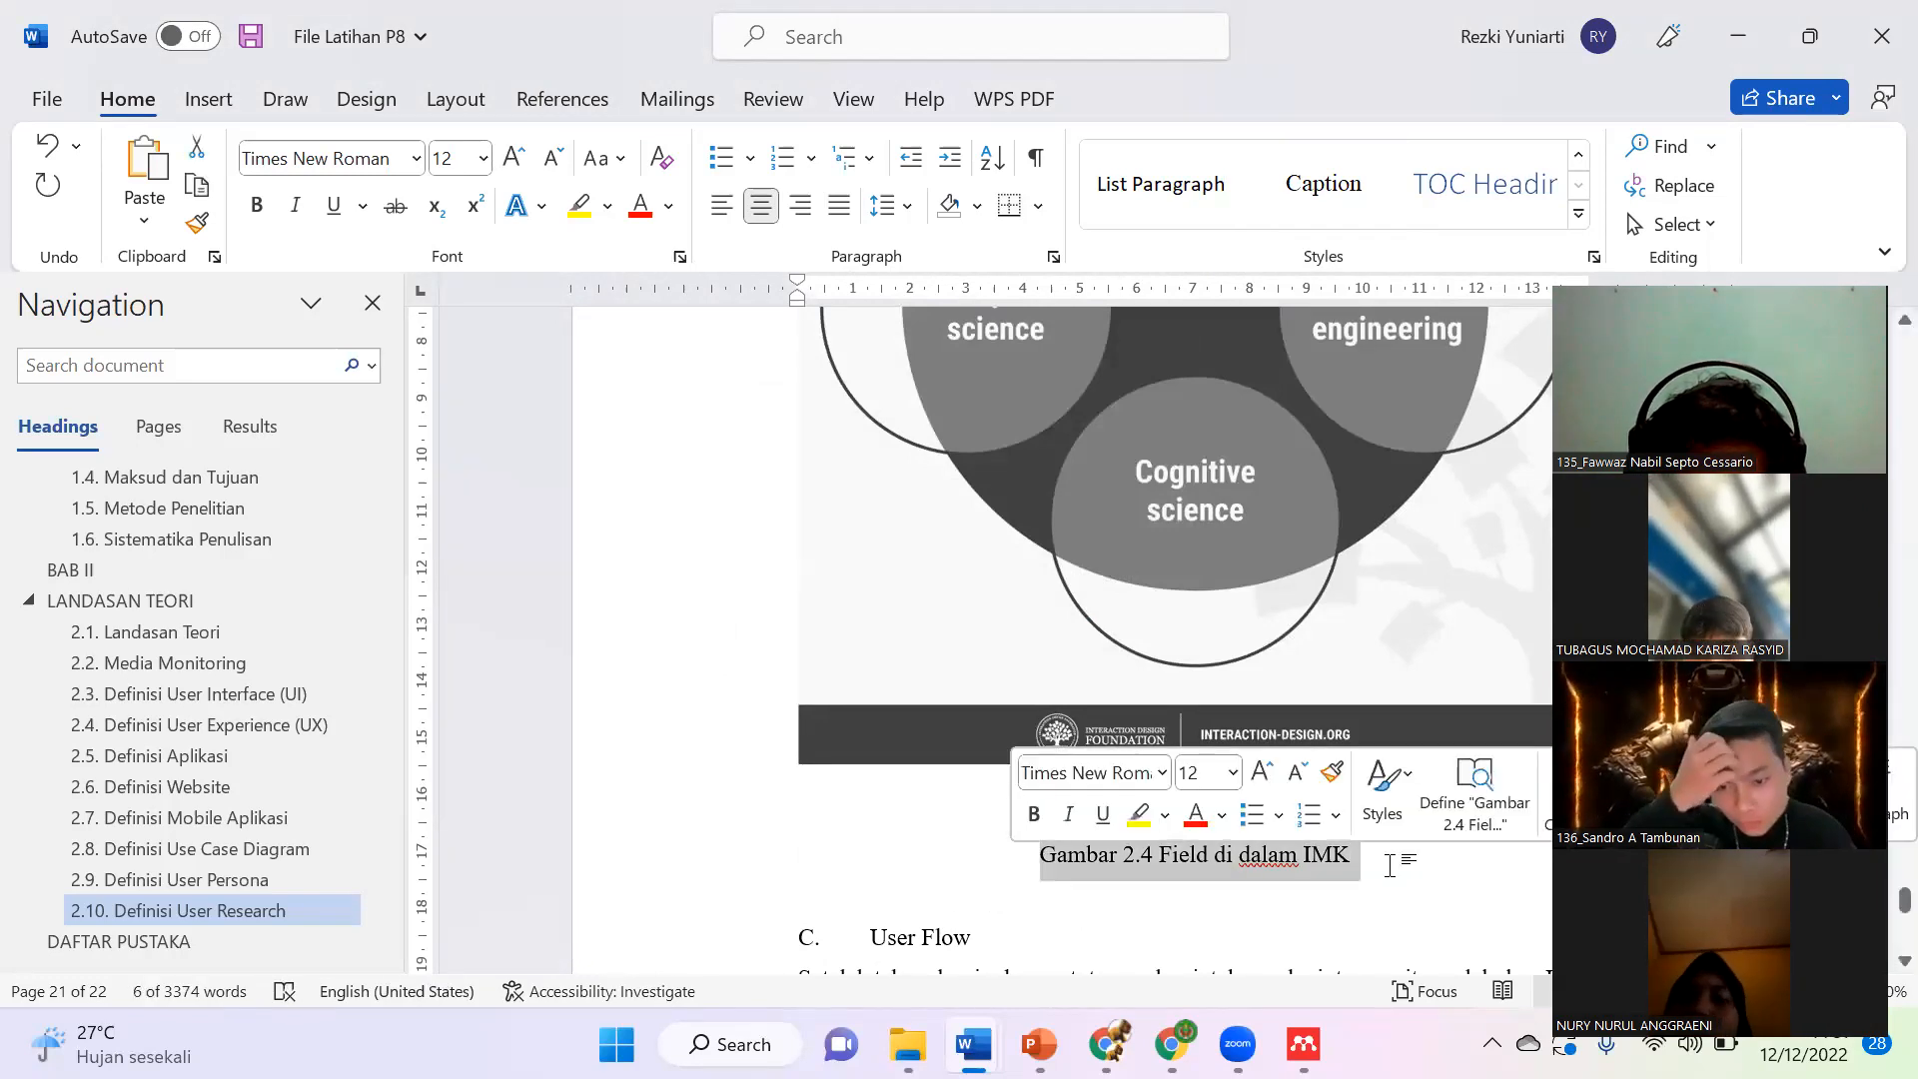
key("BackSpace")
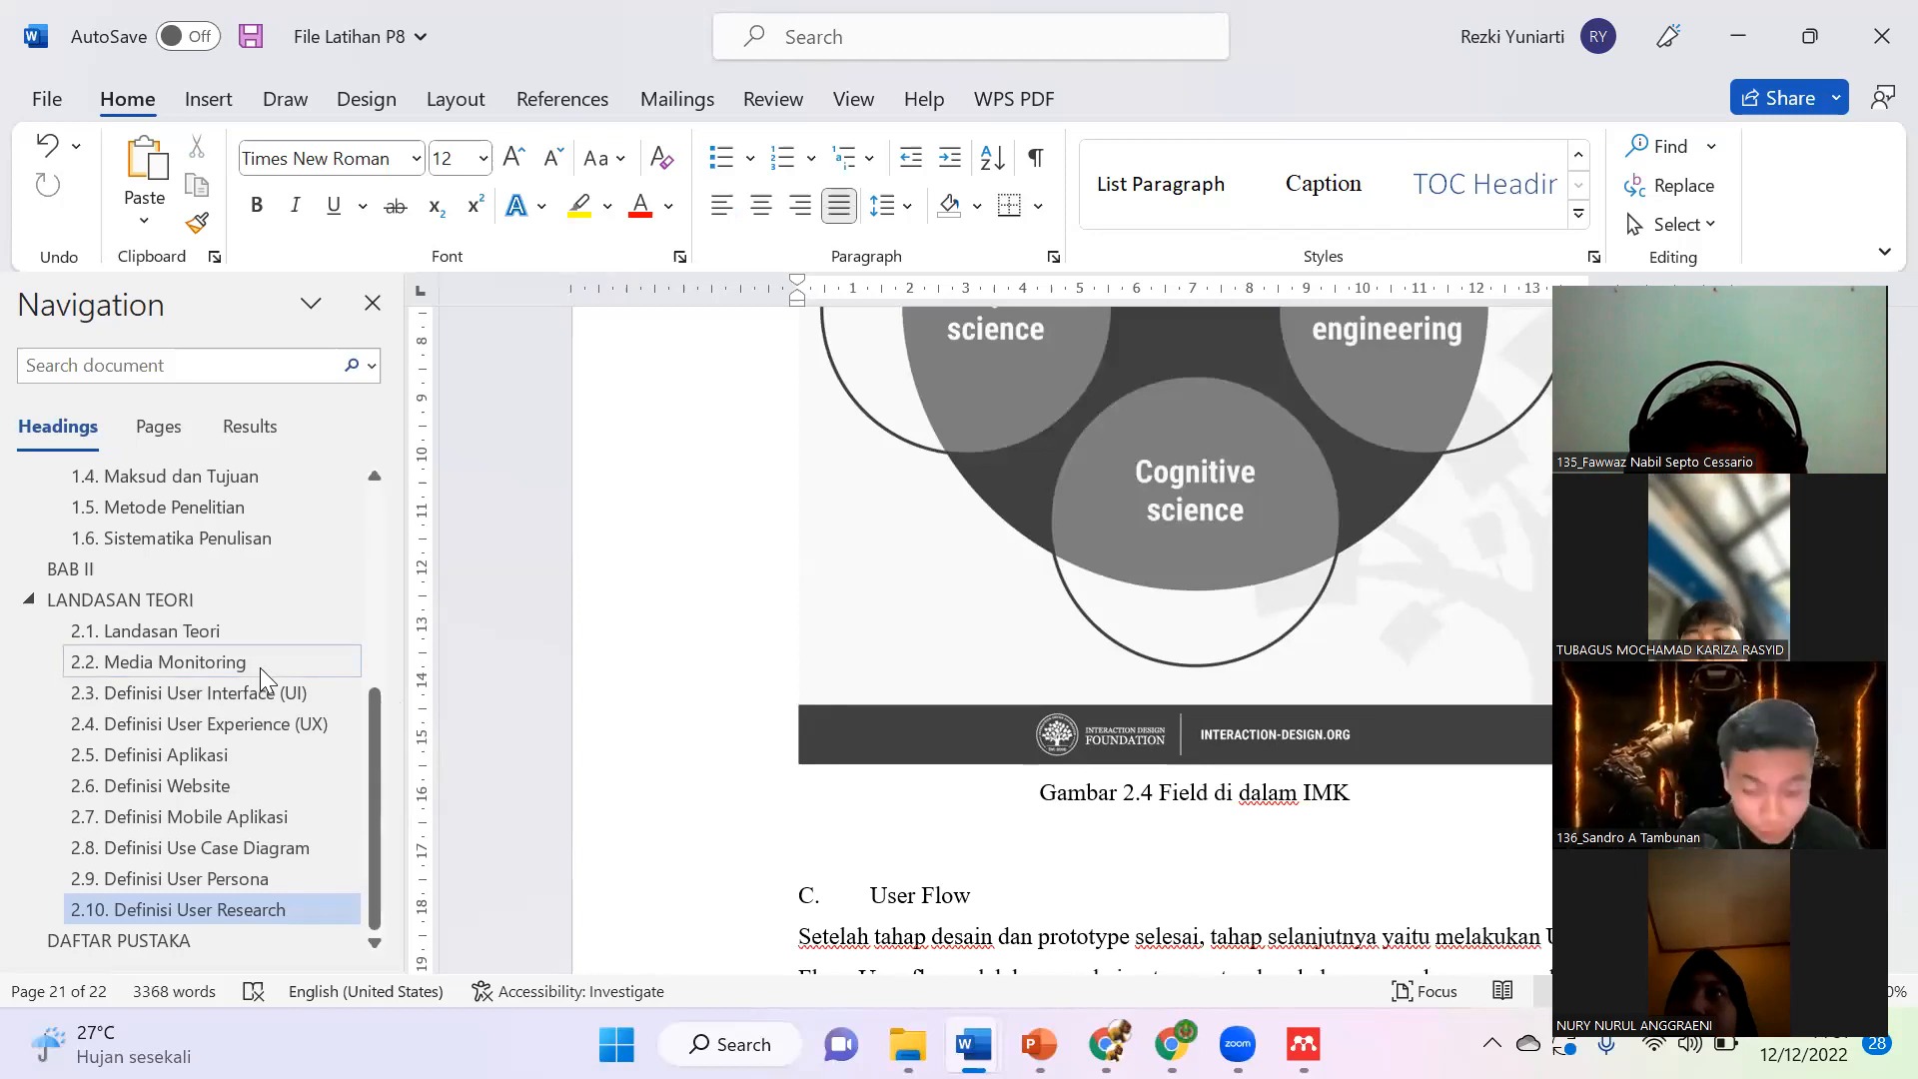
Step: Insert an automatic table of figures for the Gambar 2. caption label under the DAFTAR GAMBAR heading
scroll(260, 667, "up", 5)
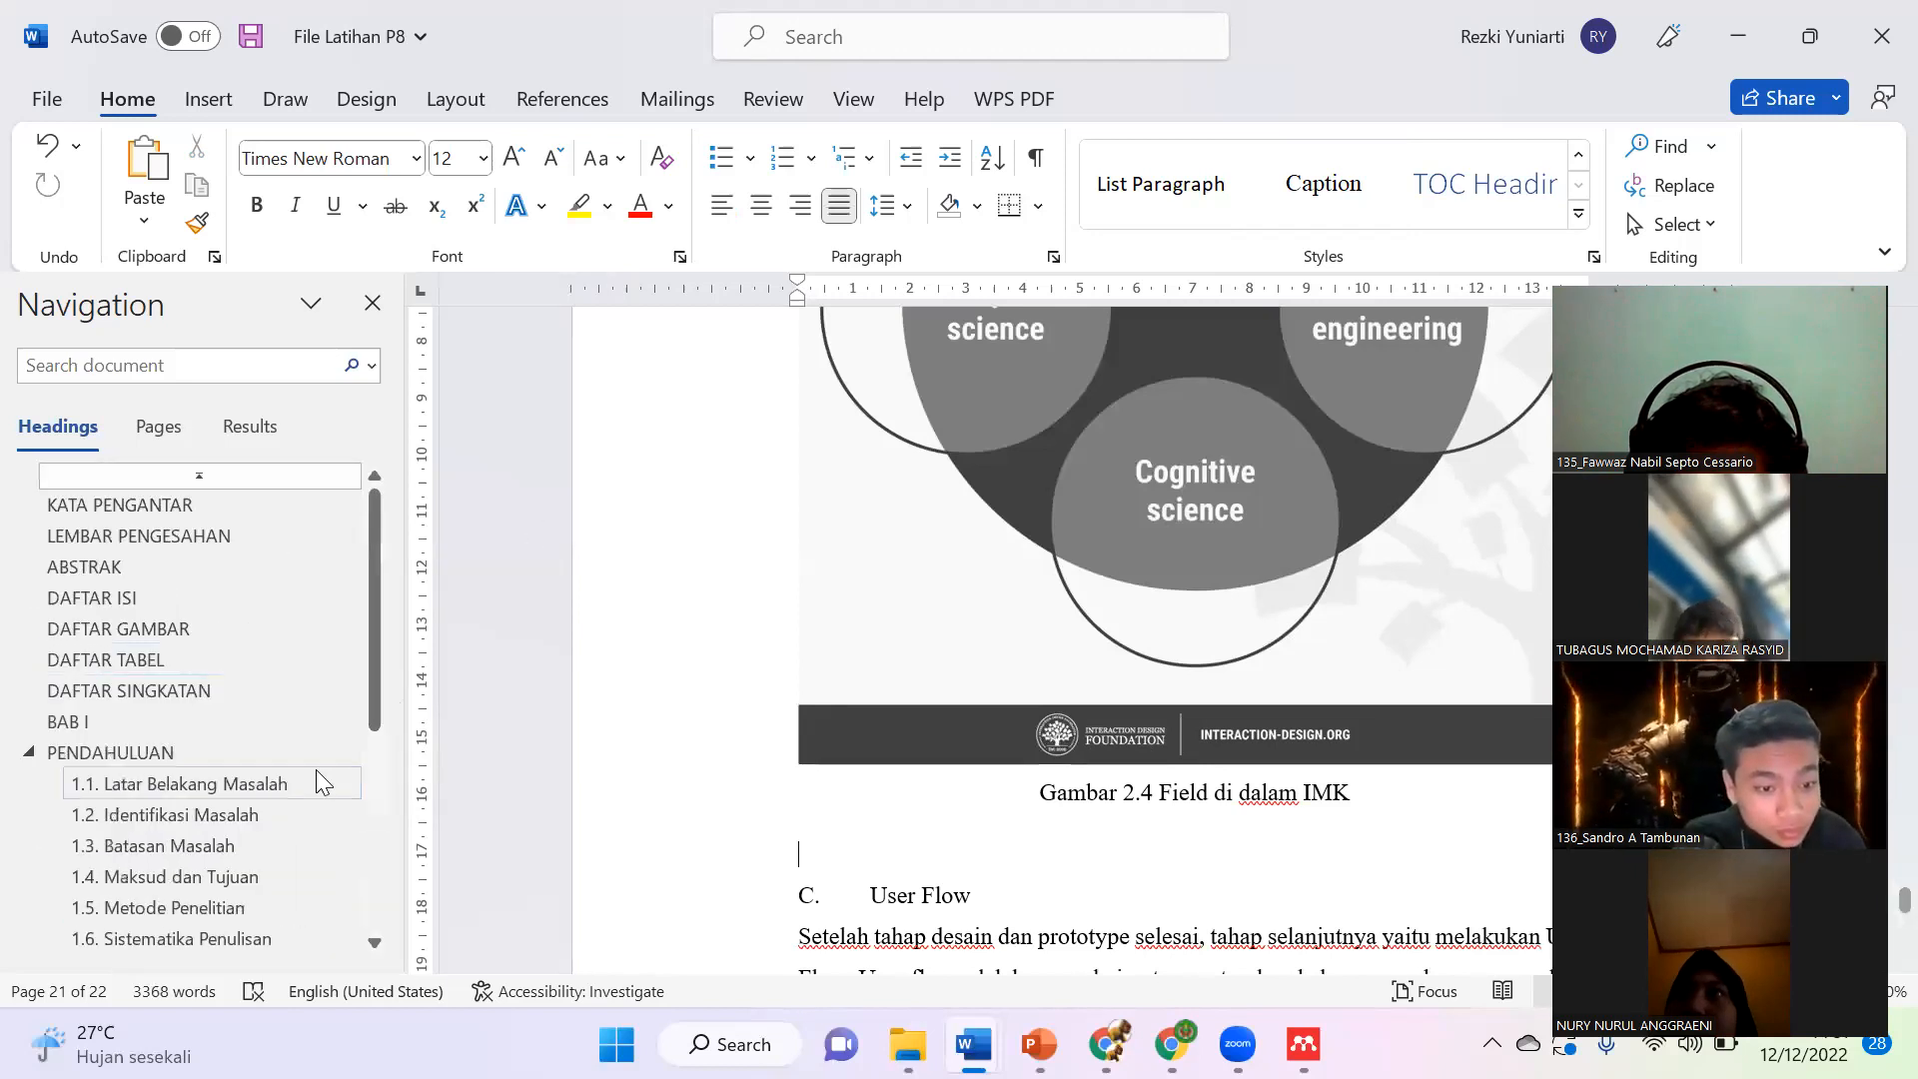
scroll(695, 663, "up", 8)
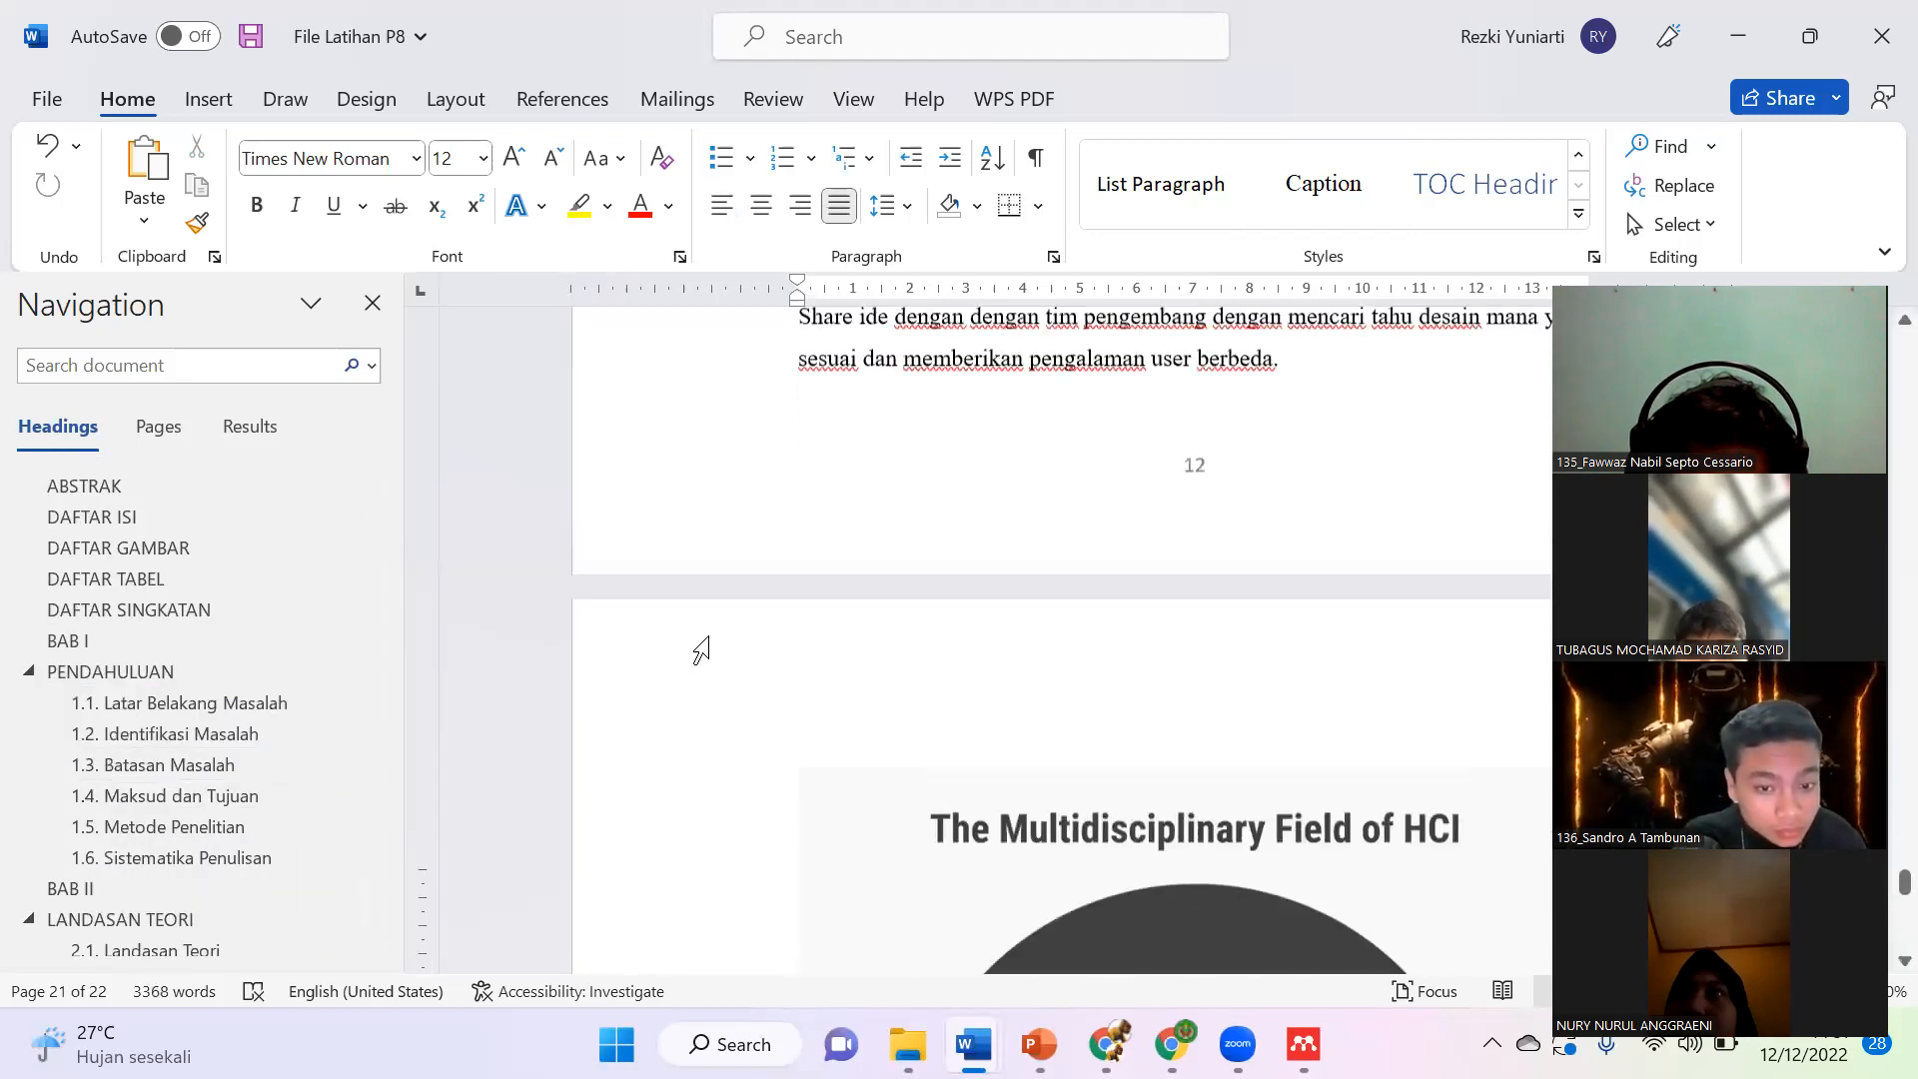
left_click(130, 549)
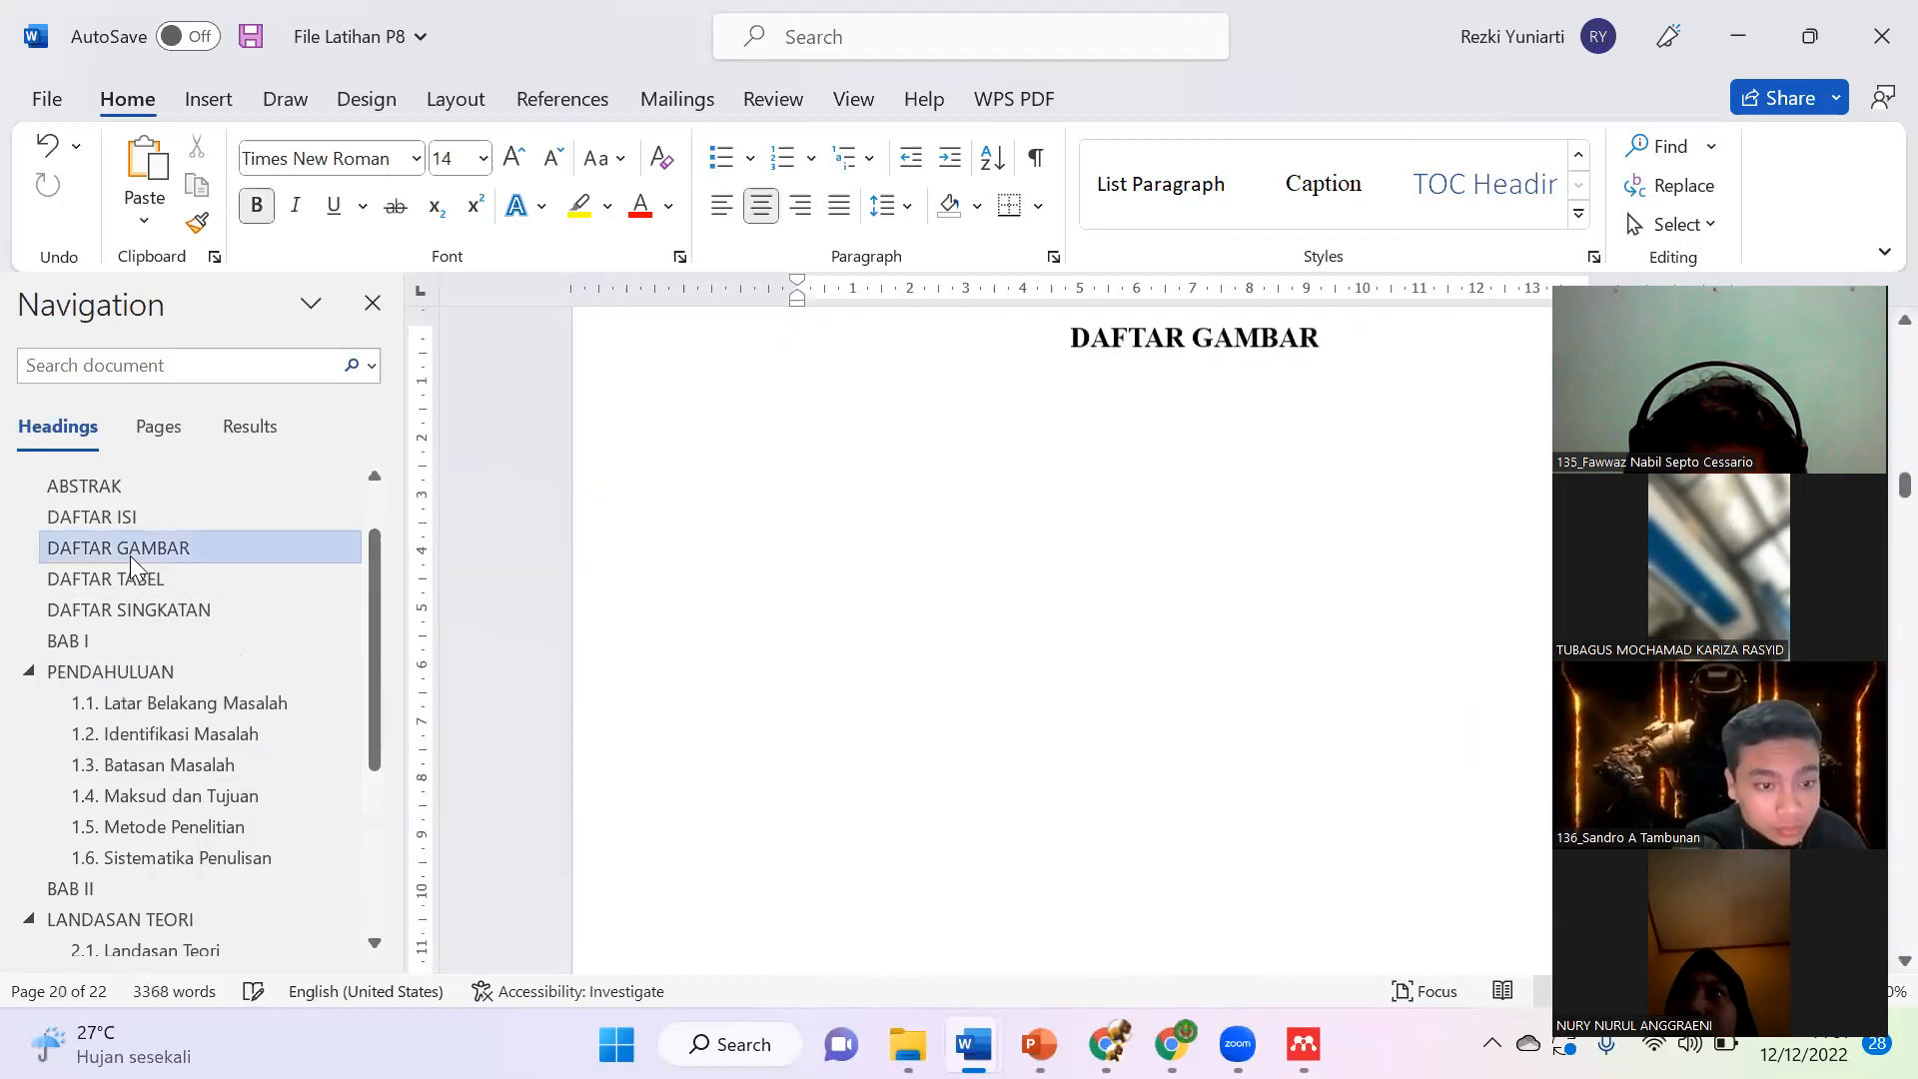
left_click(1184, 425)
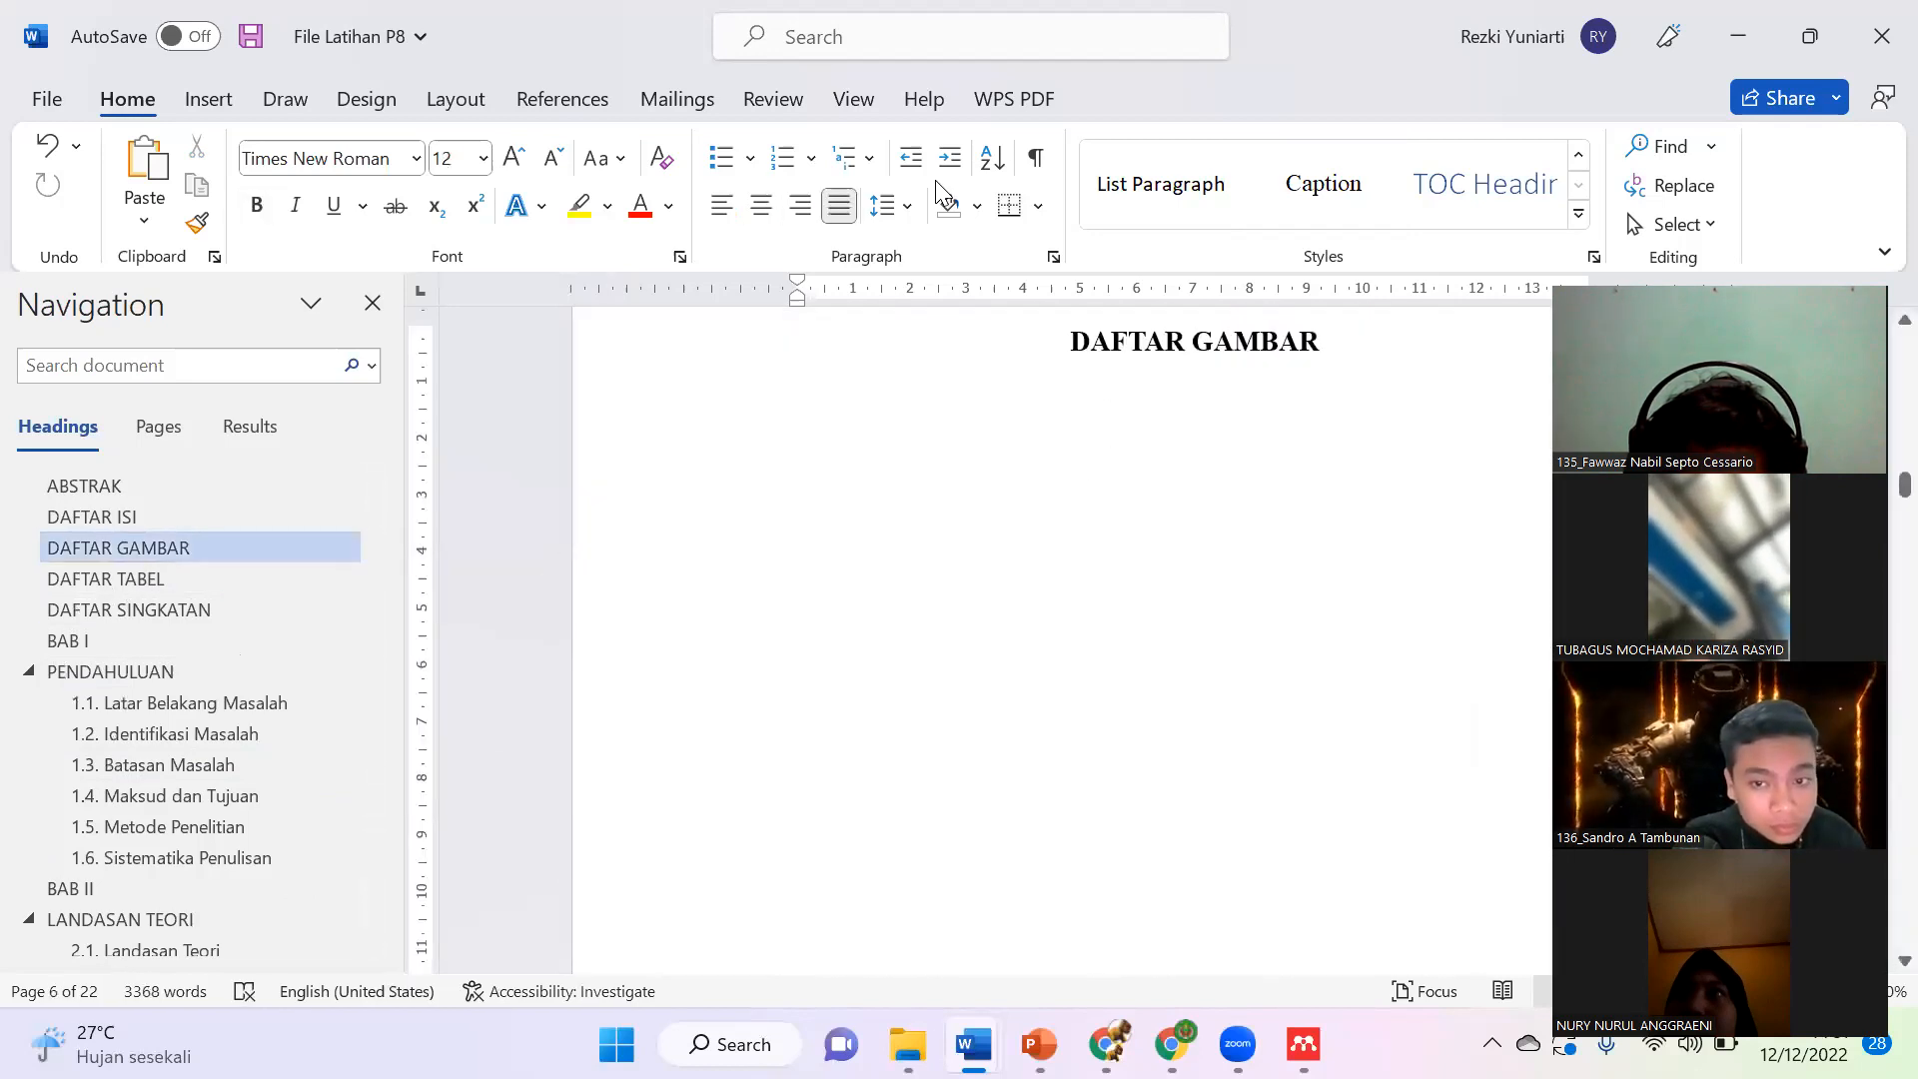
left_click(838, 152)
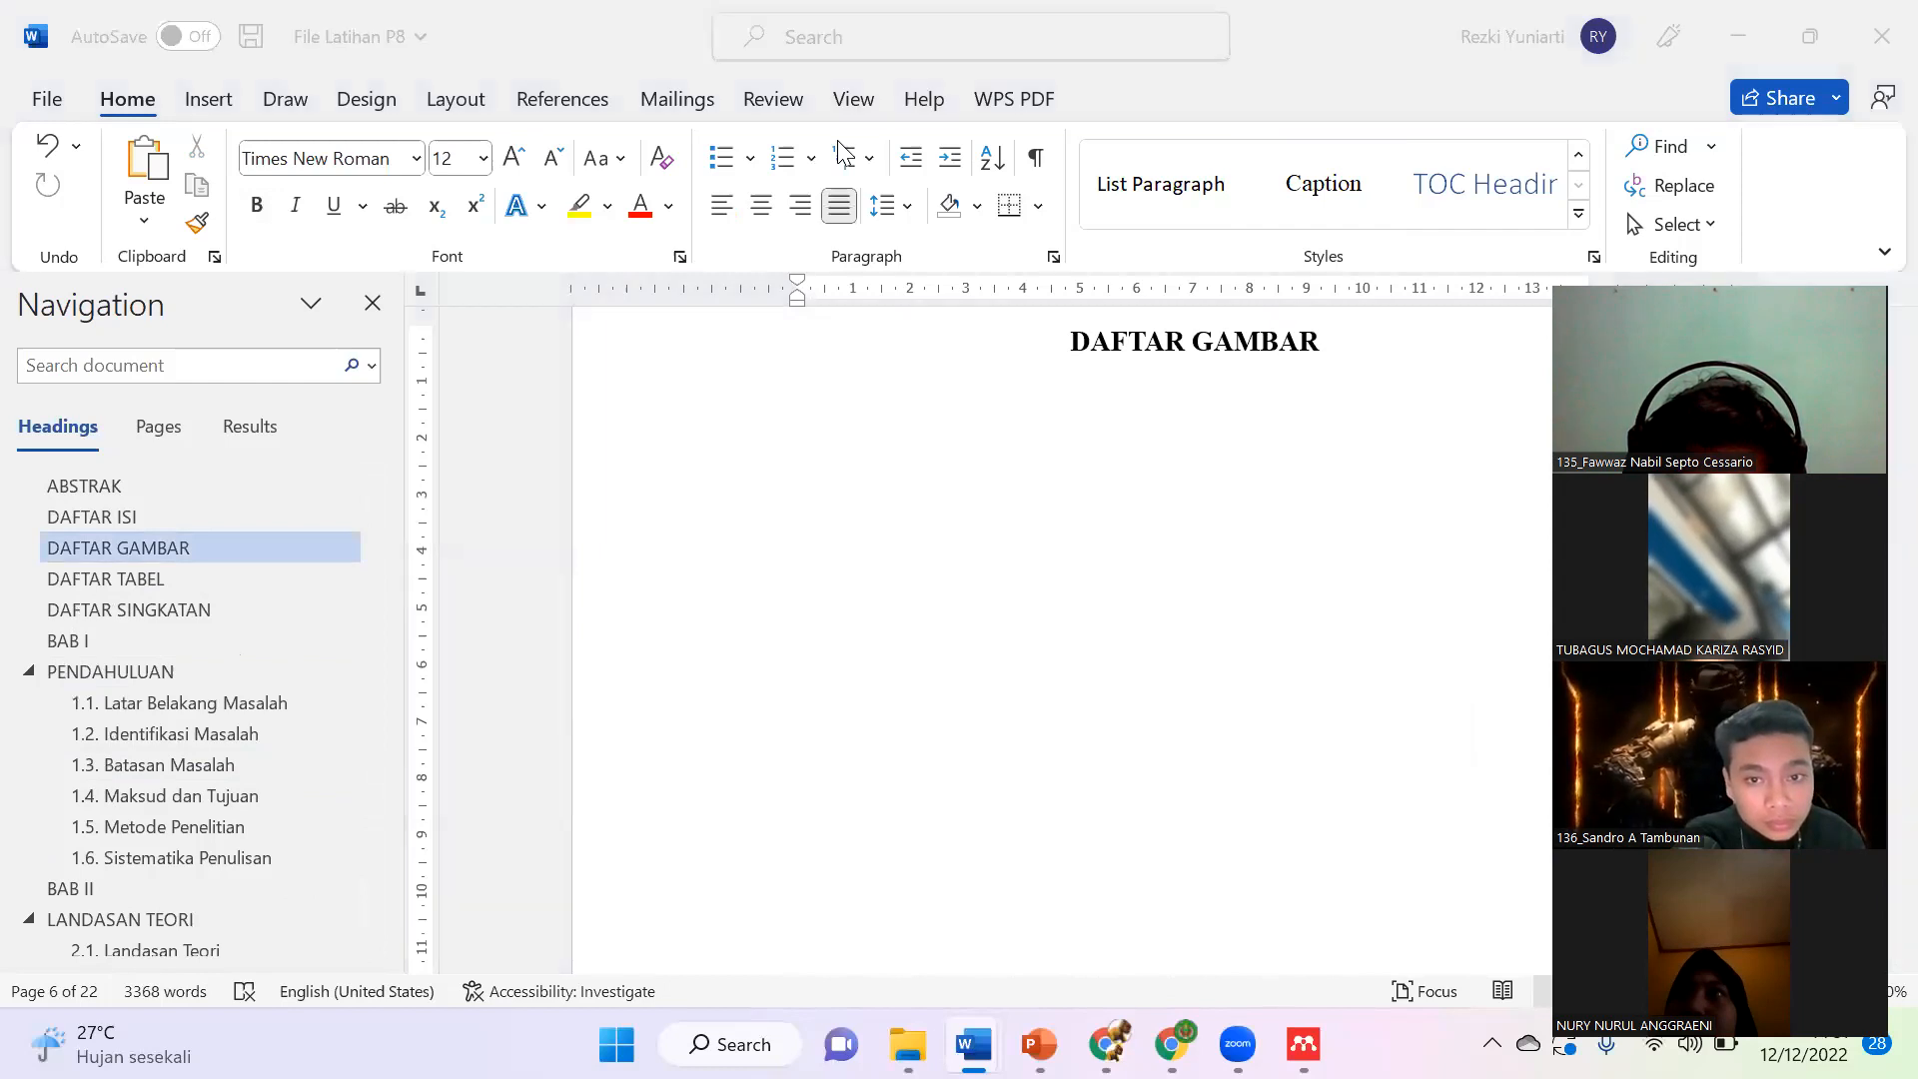
left_click(1183, 406)
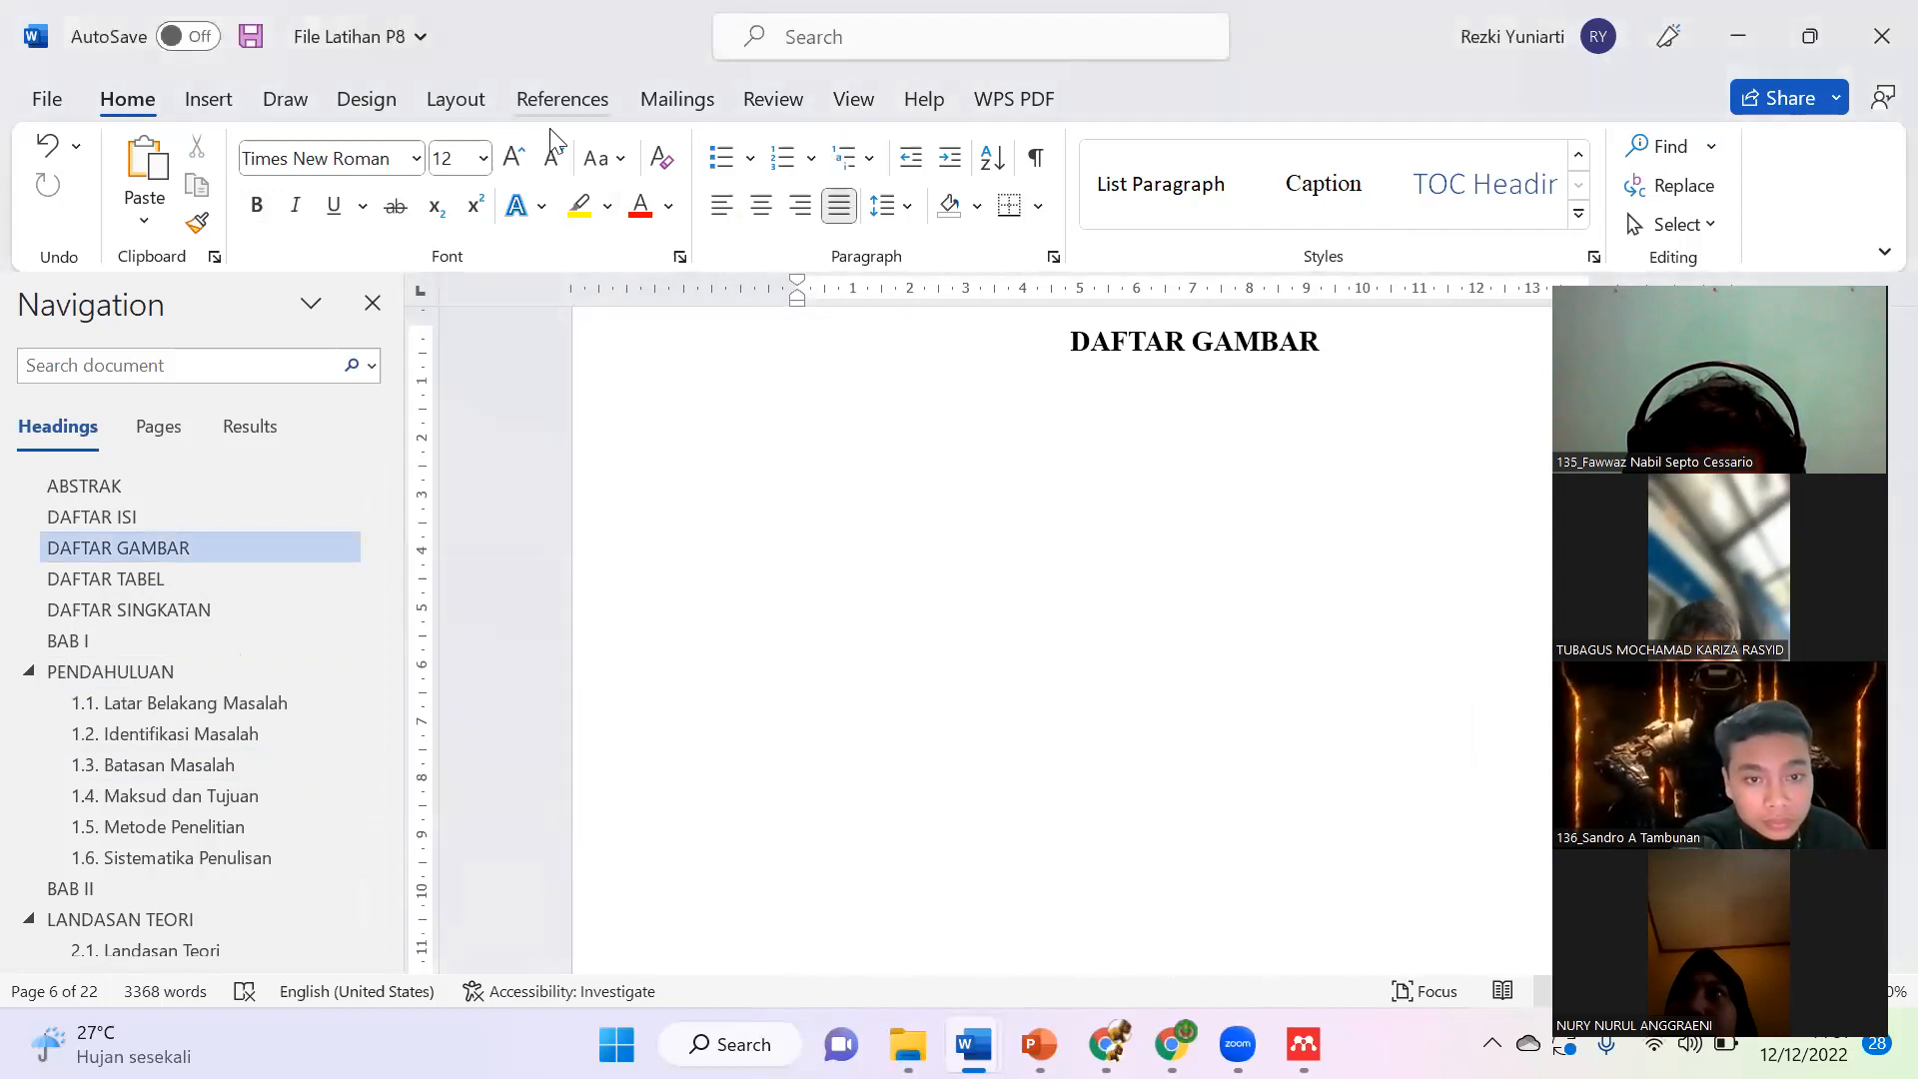
left_click(555, 101)
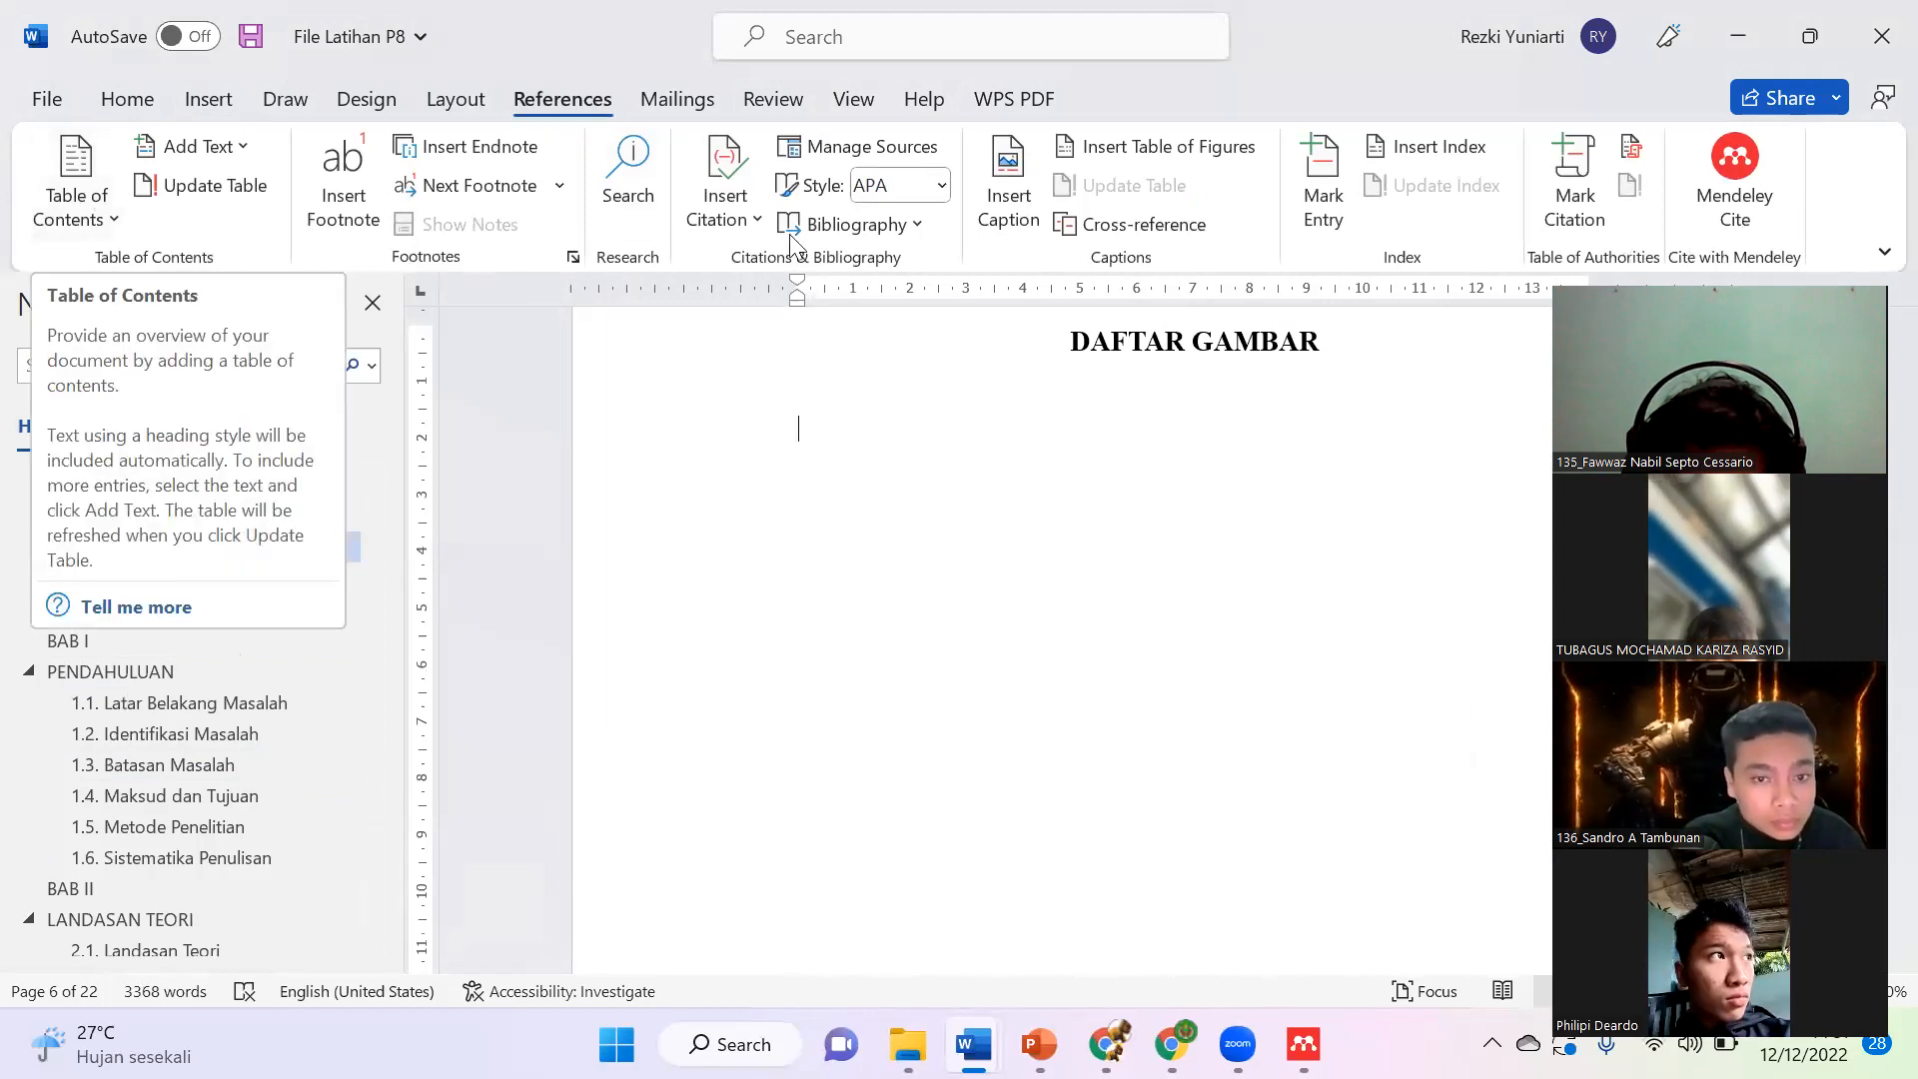
left_click(1089, 147)
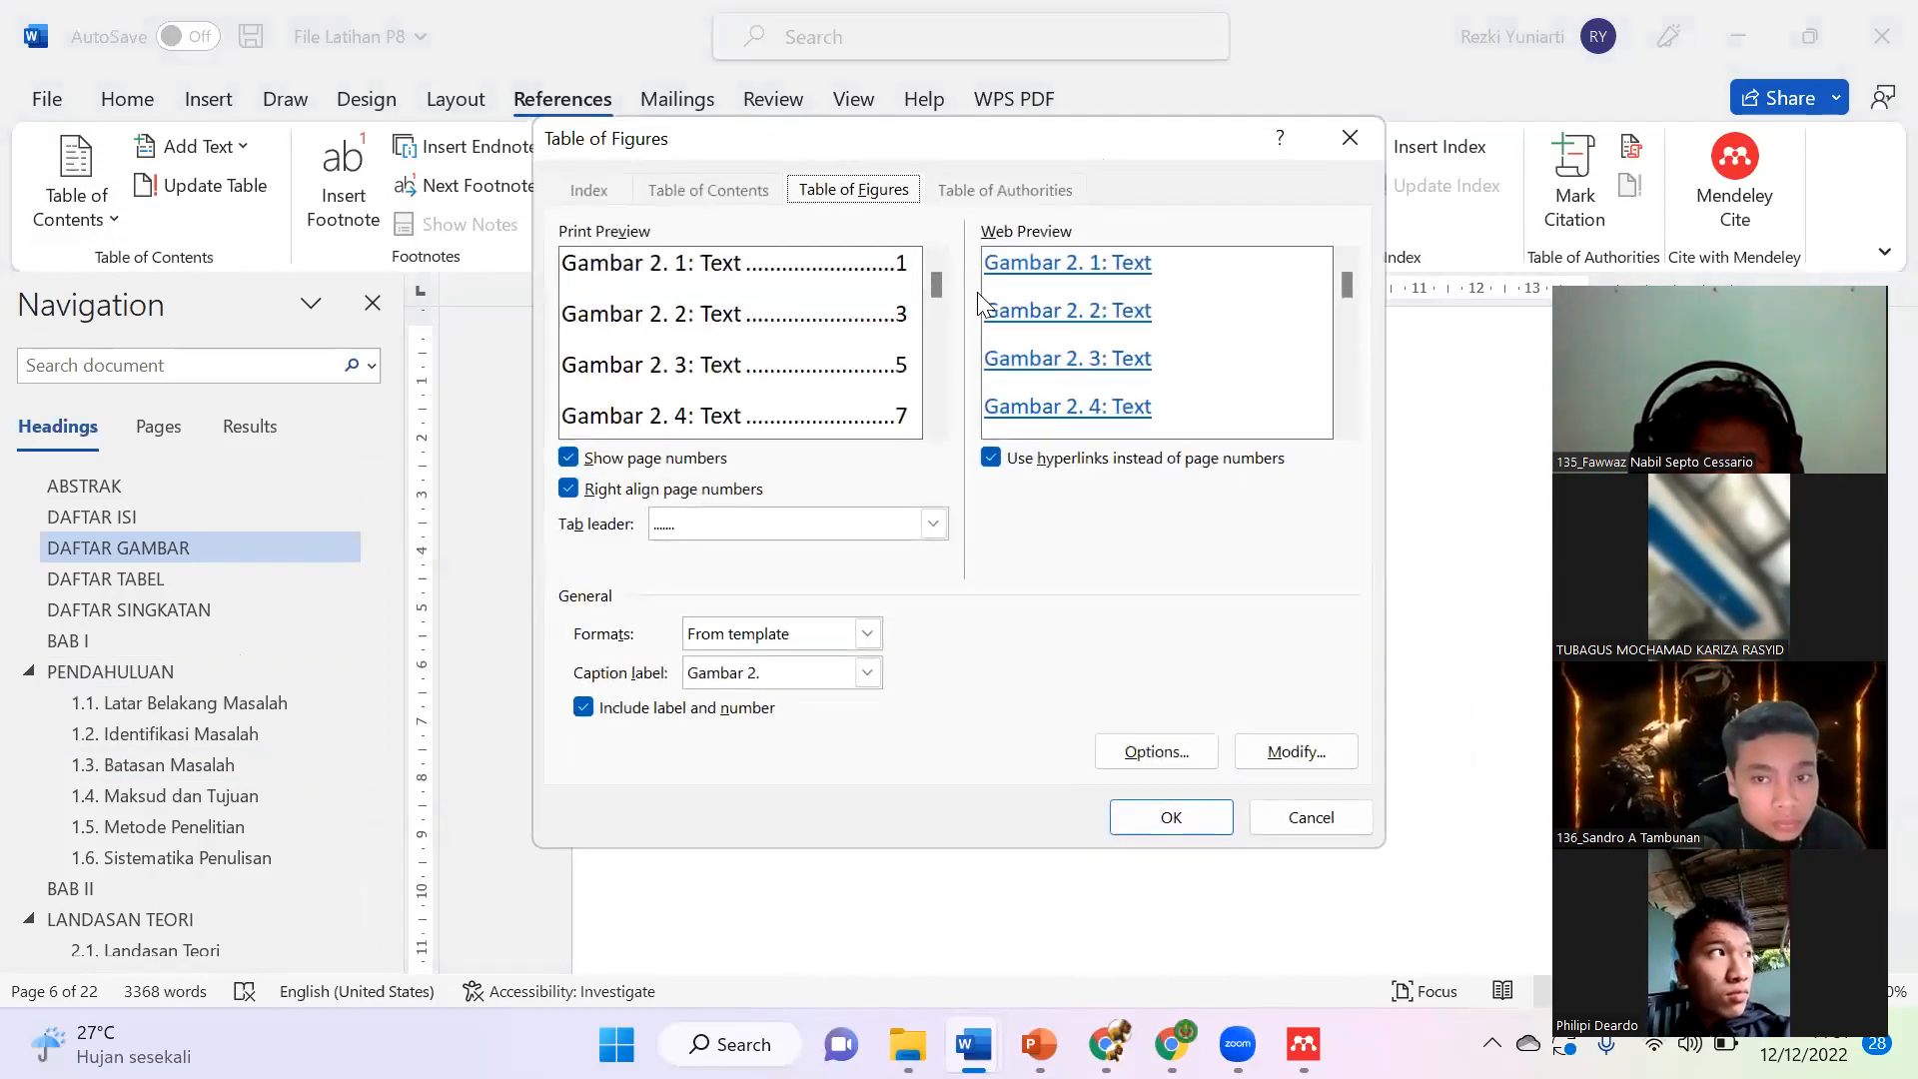
left_click(1165, 814)
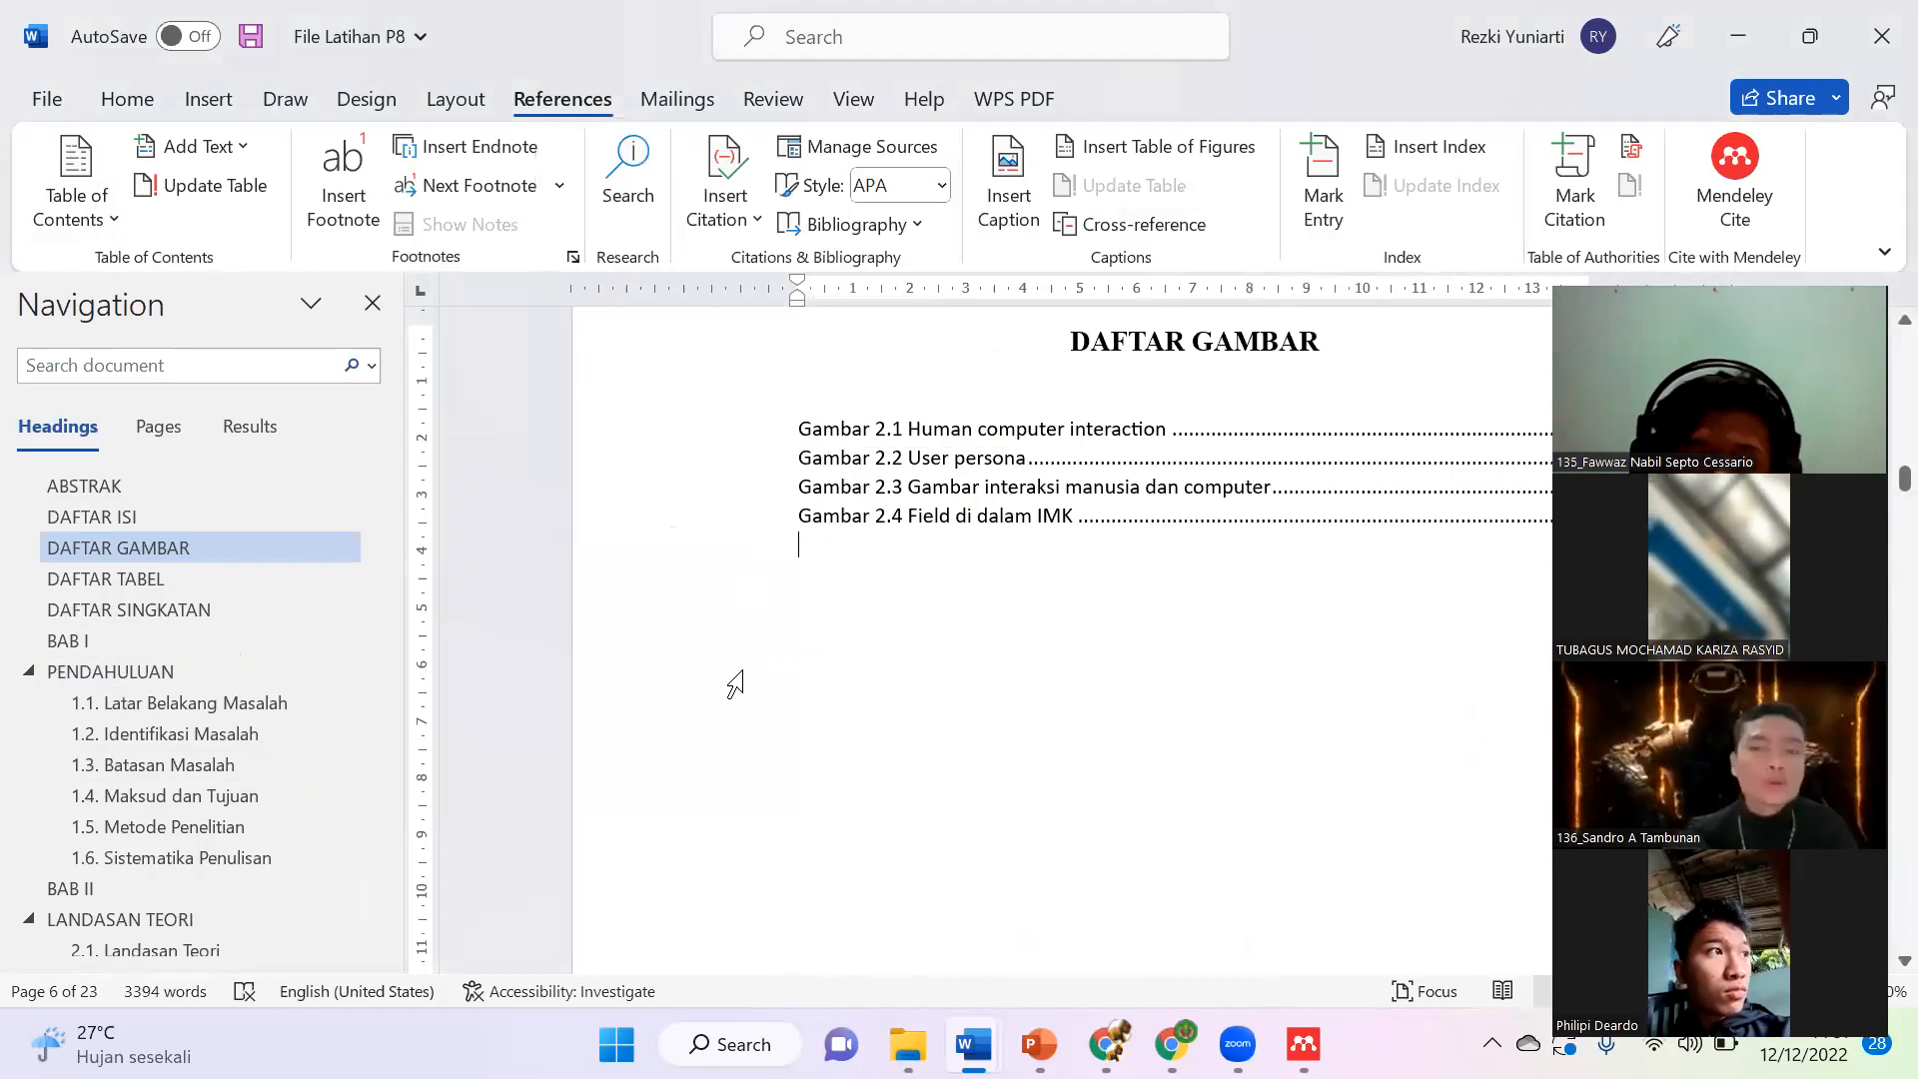
Step: Format the four entries of the list of figures in Times New Roman, size 12, and save the document
left_click(800, 431)
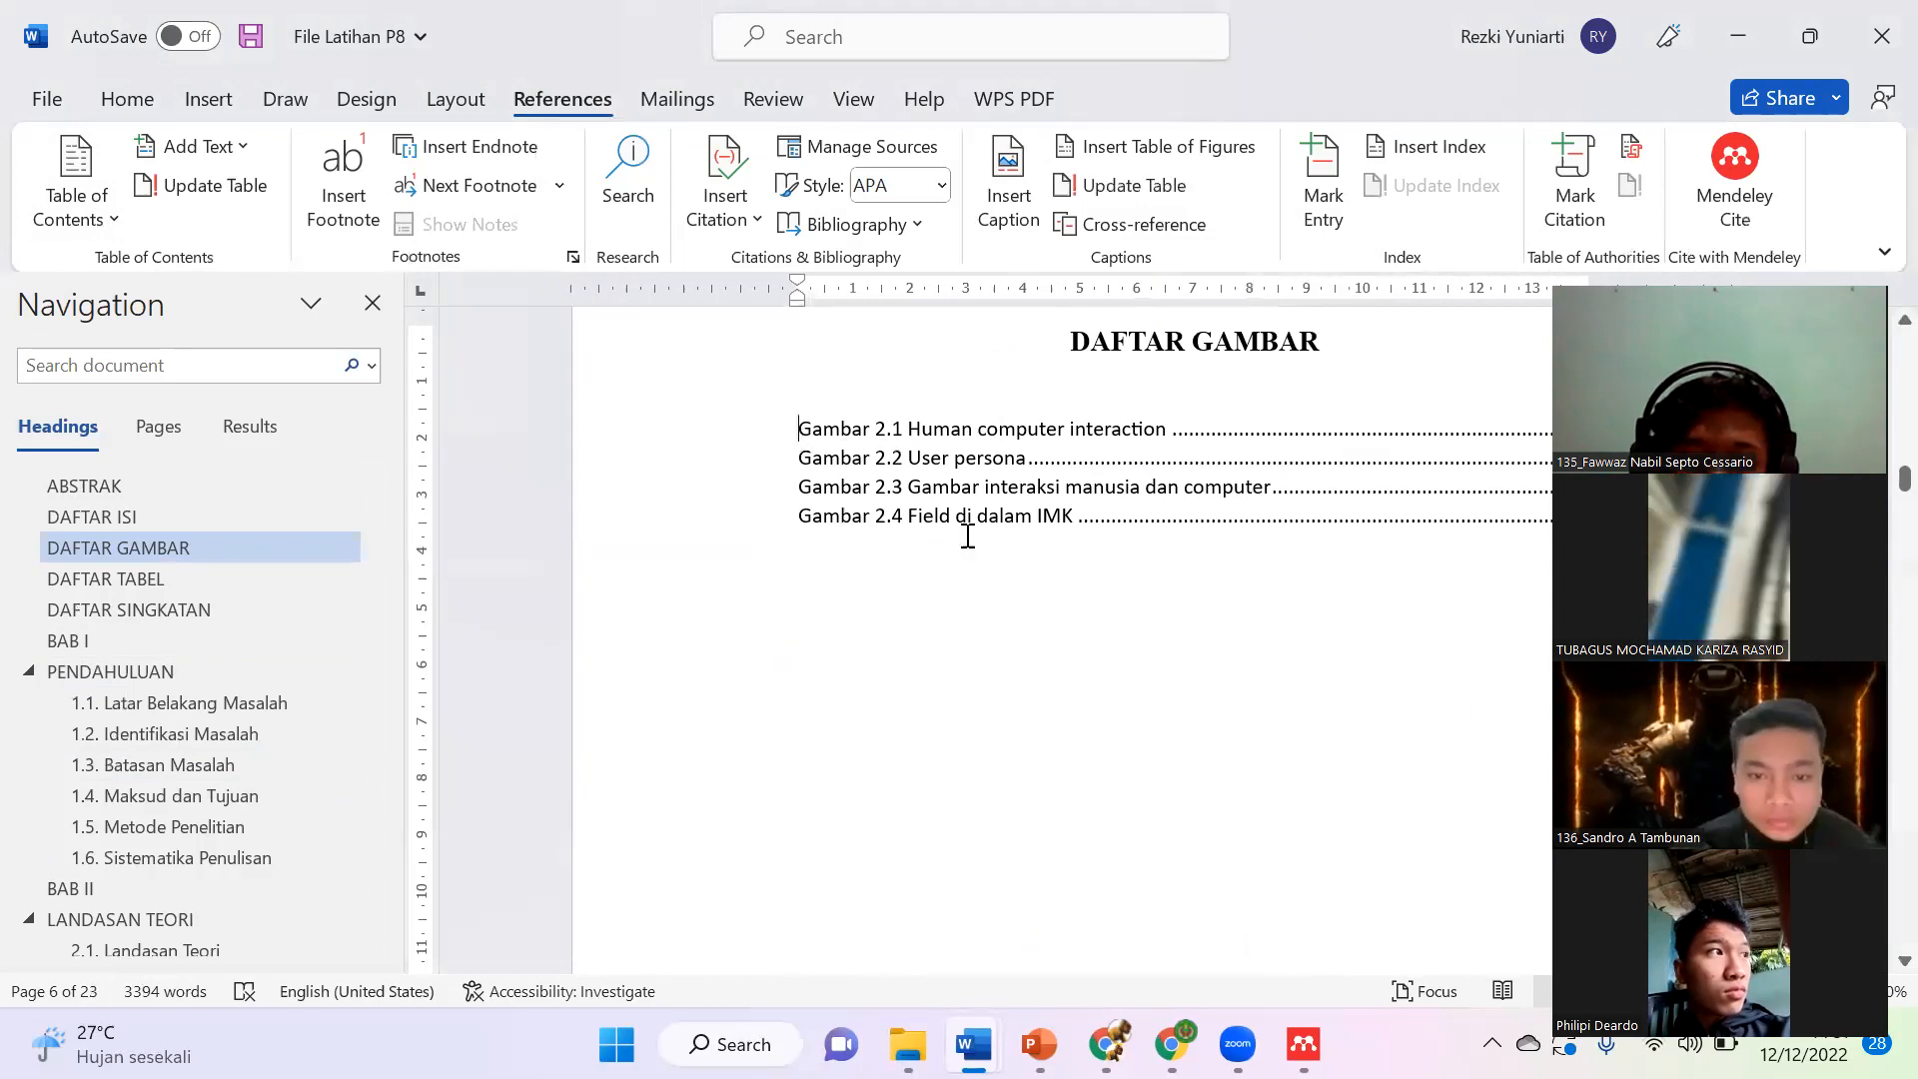
left_click(1169, 524)
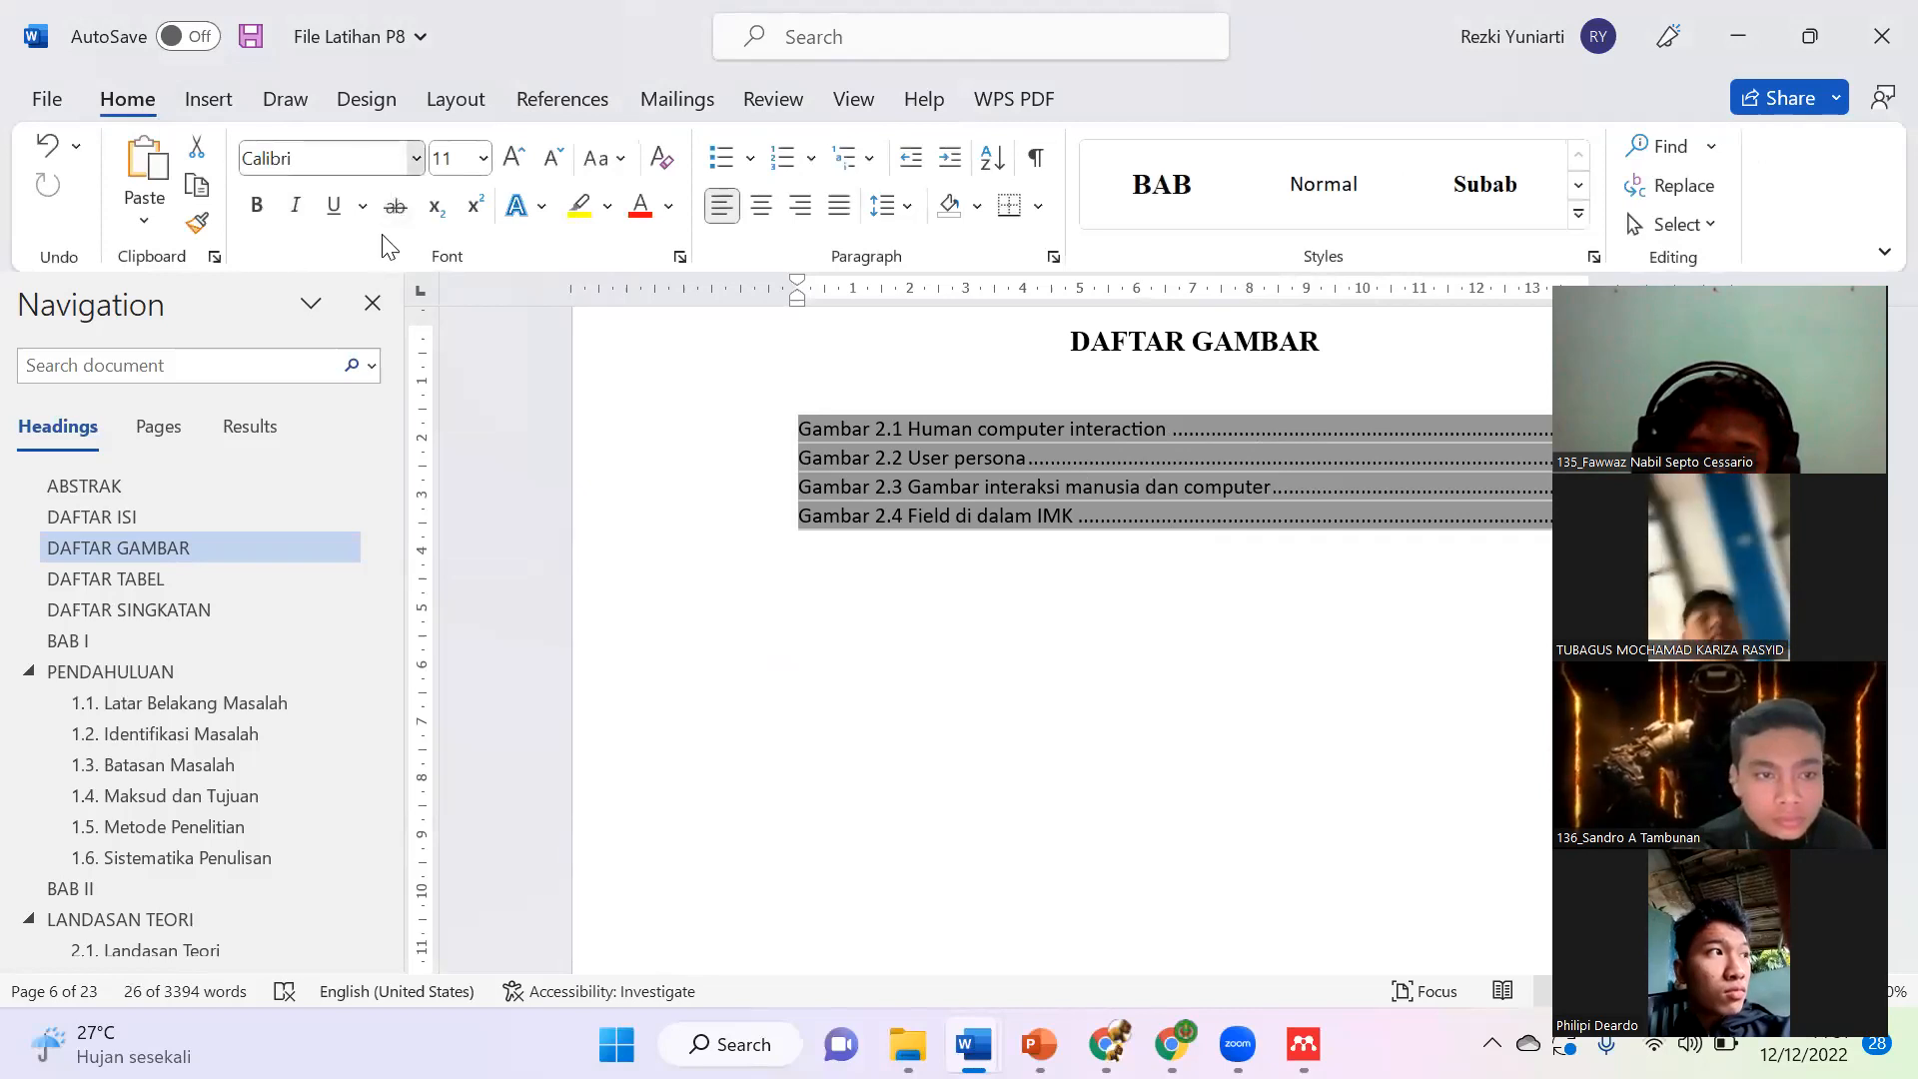
left_click(417, 163)
left_click(376, 369)
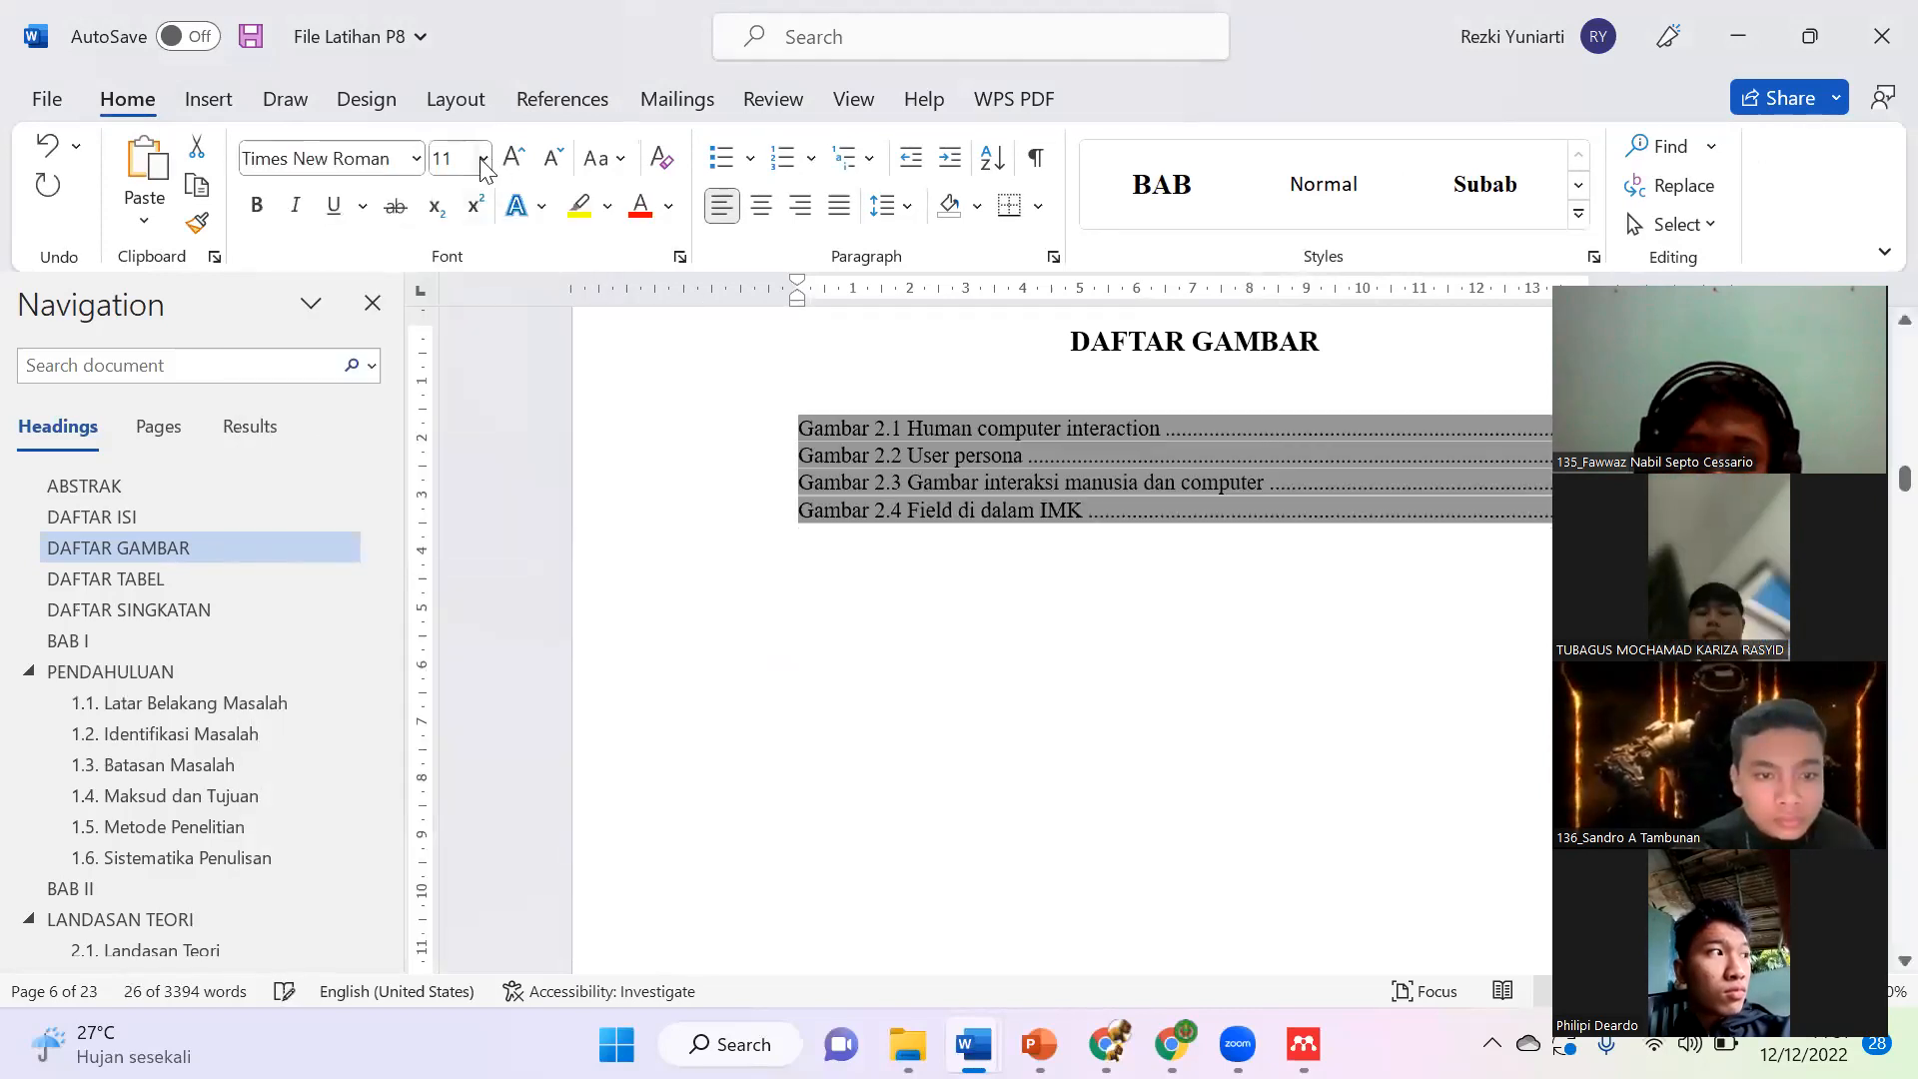
left_click(484, 158)
left_click(456, 346)
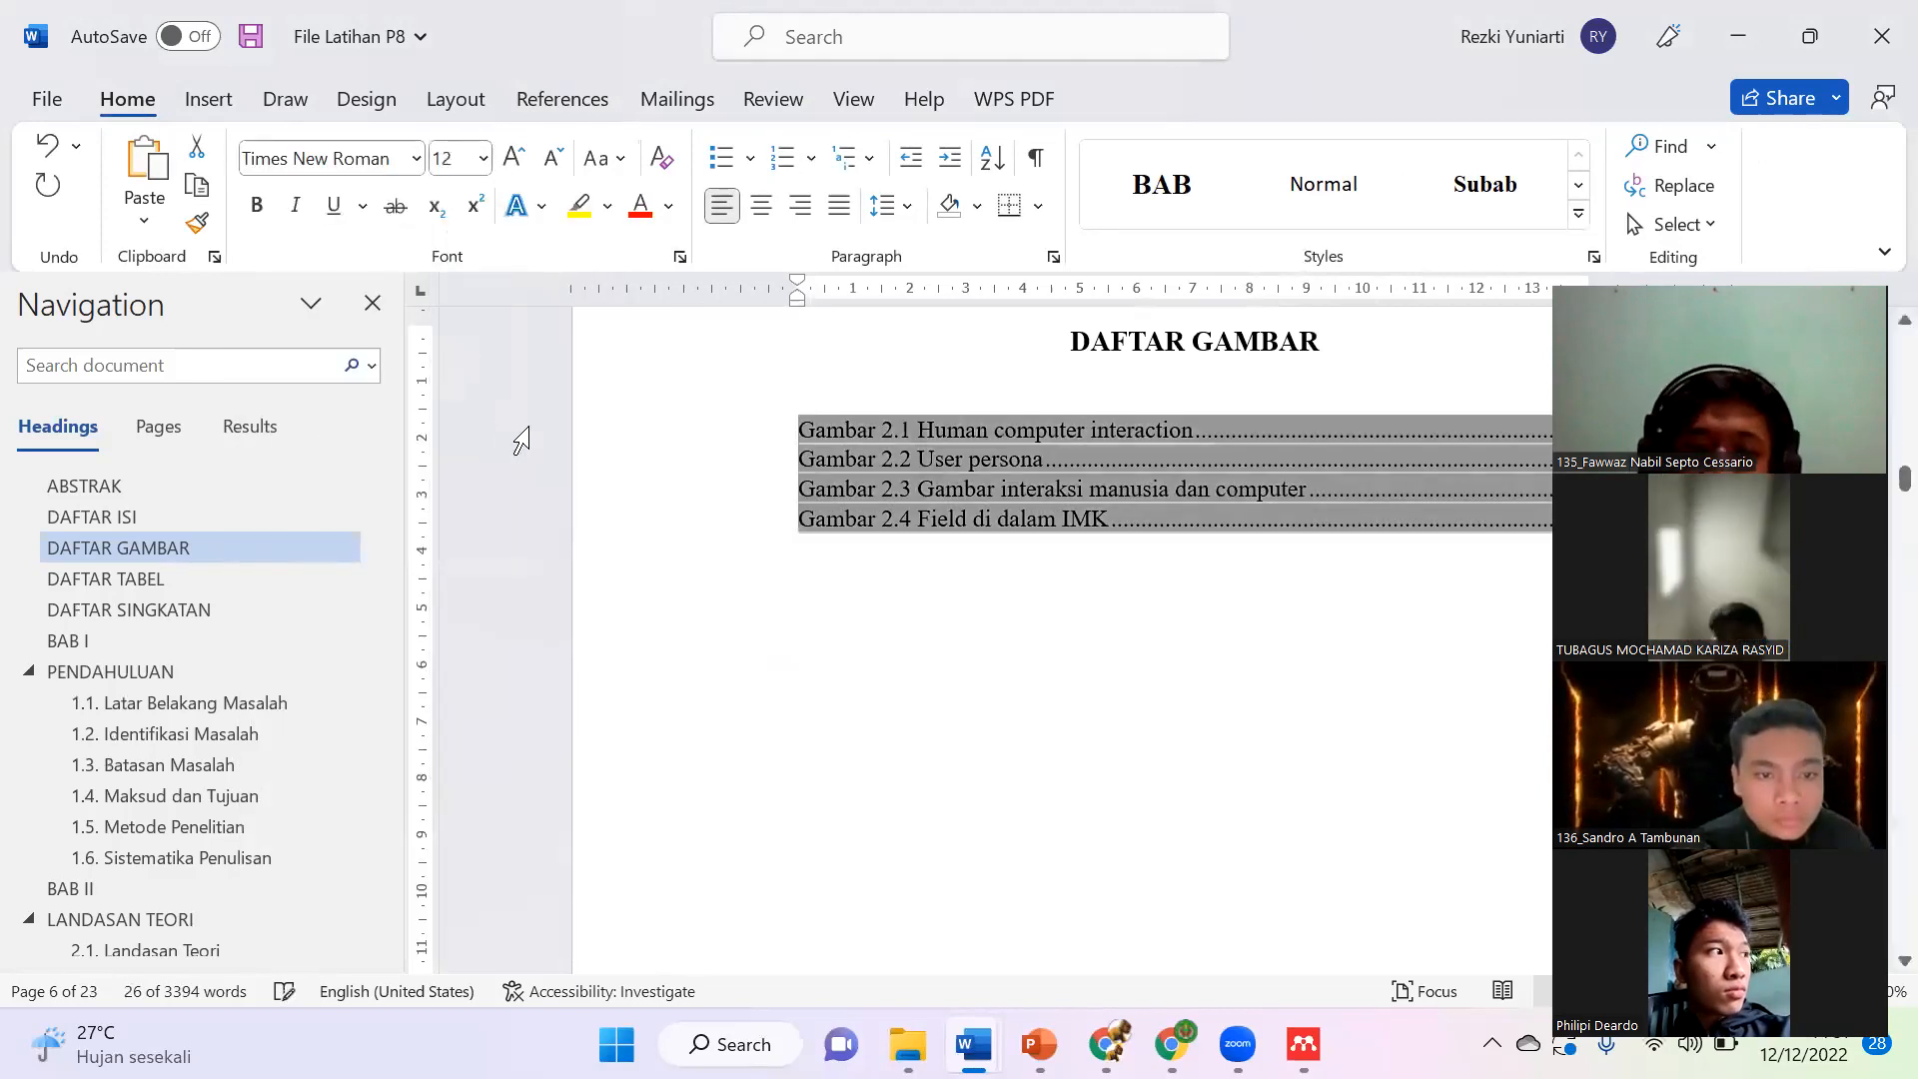
left_click(950, 618)
key("ctrl+s")
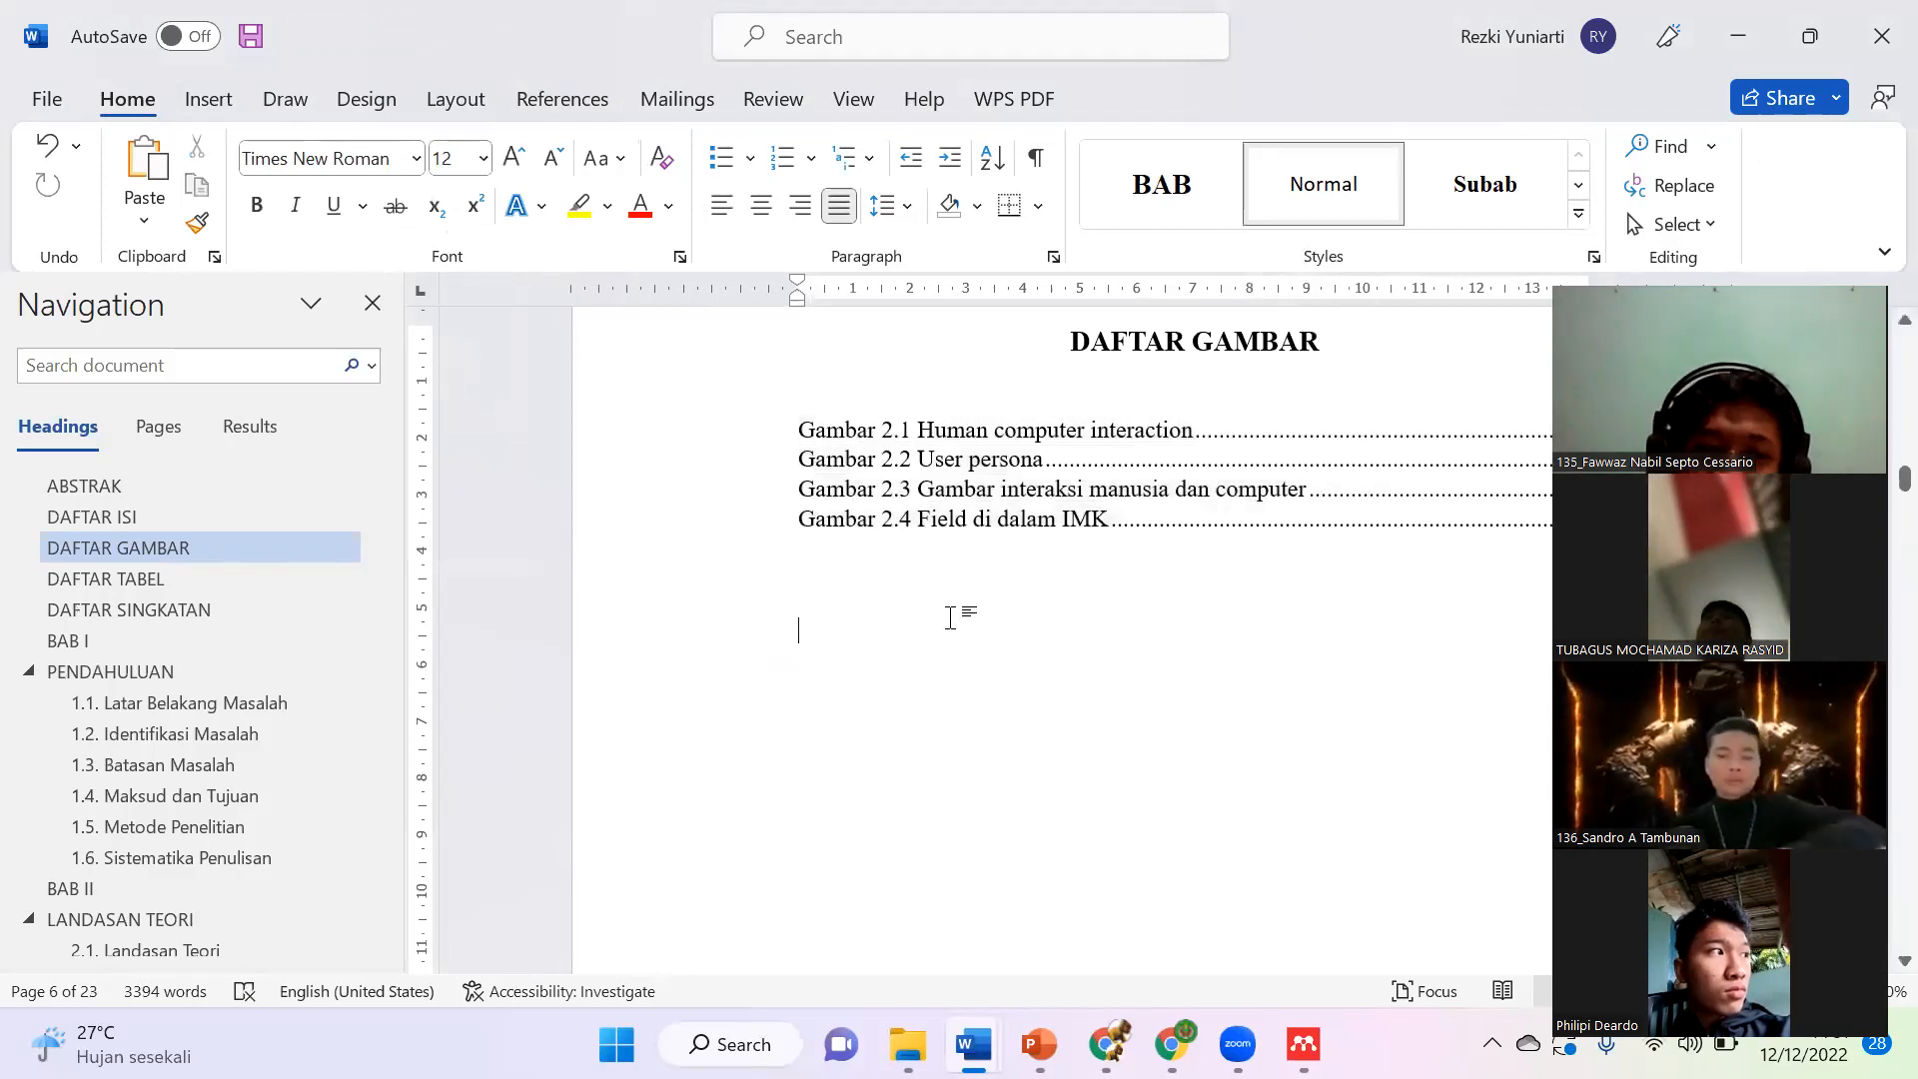
Step: Remove the extra blank space above the DAFTAR TABEL heading on its page
scroll(982, 775, "up", 2)
scroll(982, 775, "up", 10)
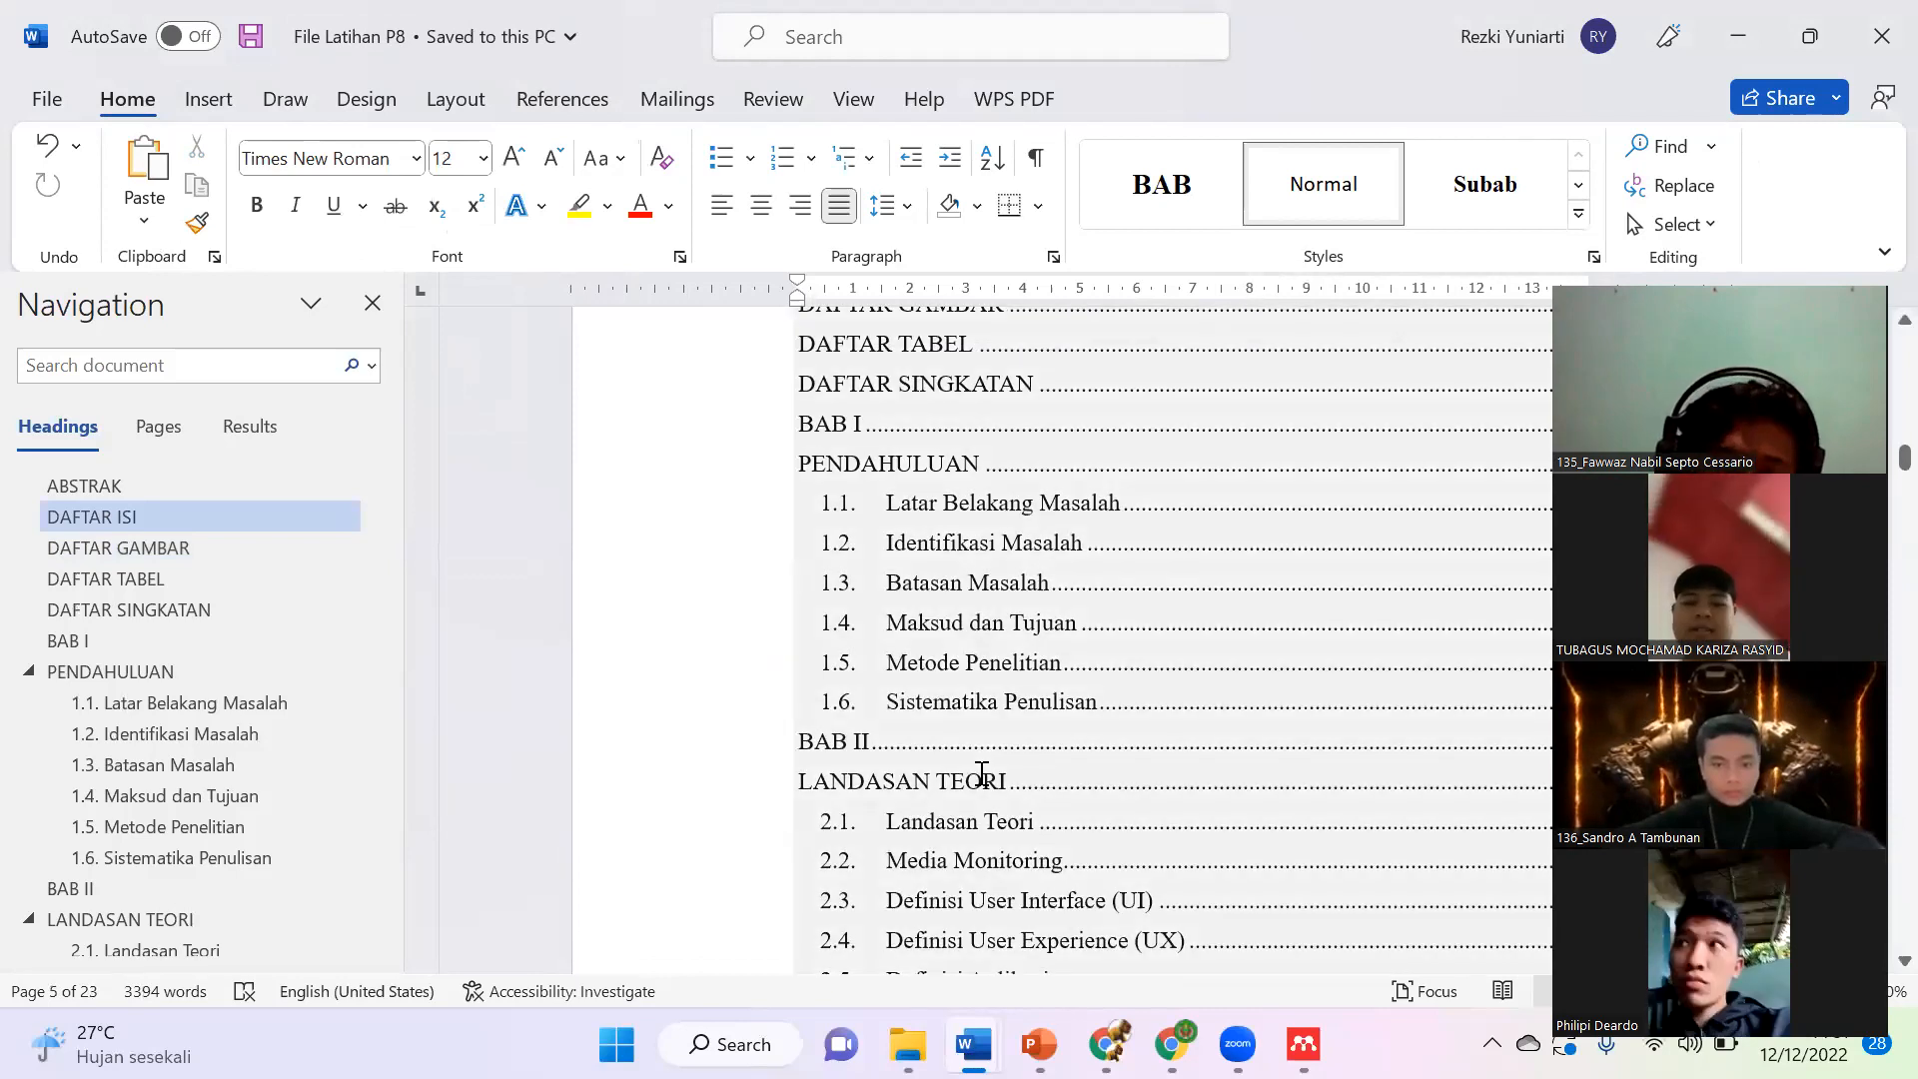
scroll(859, 680, "down", 3)
scroll(949, 764, "down", 9)
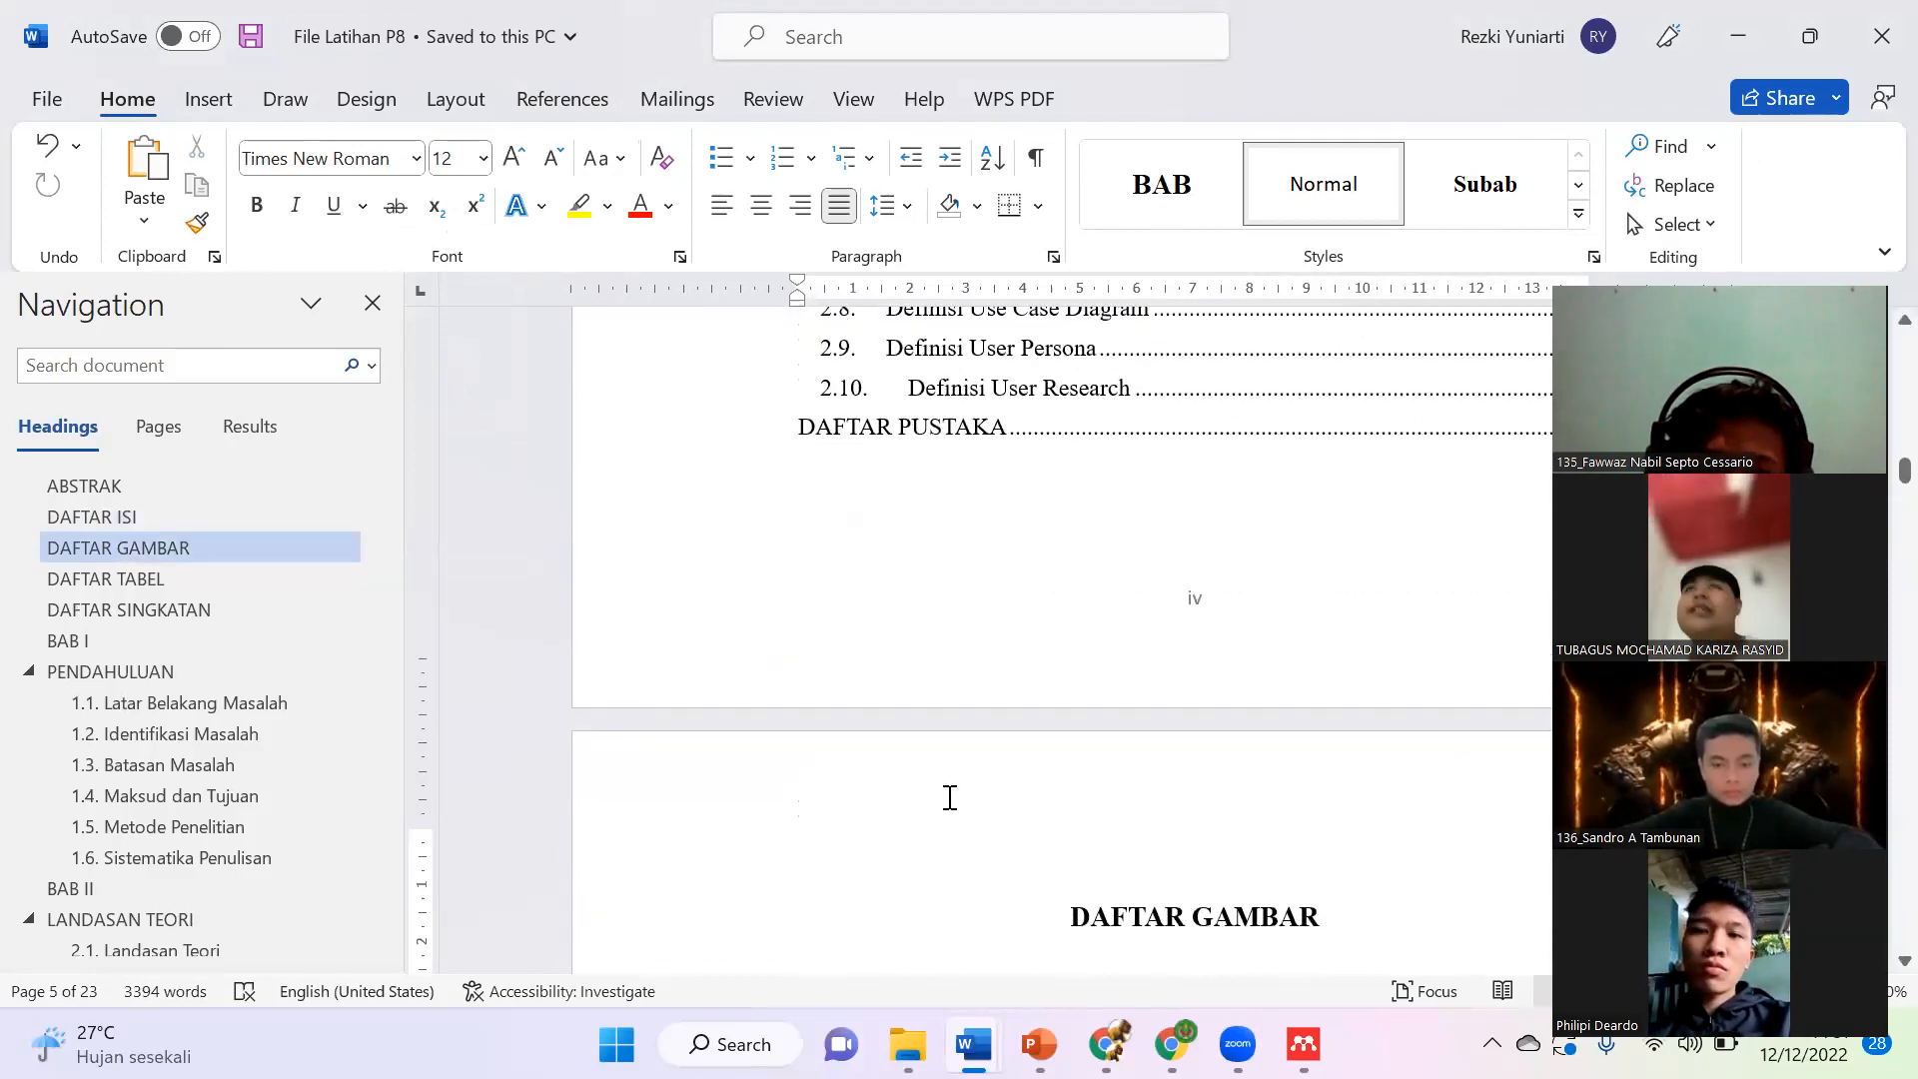
left_click(952, 832)
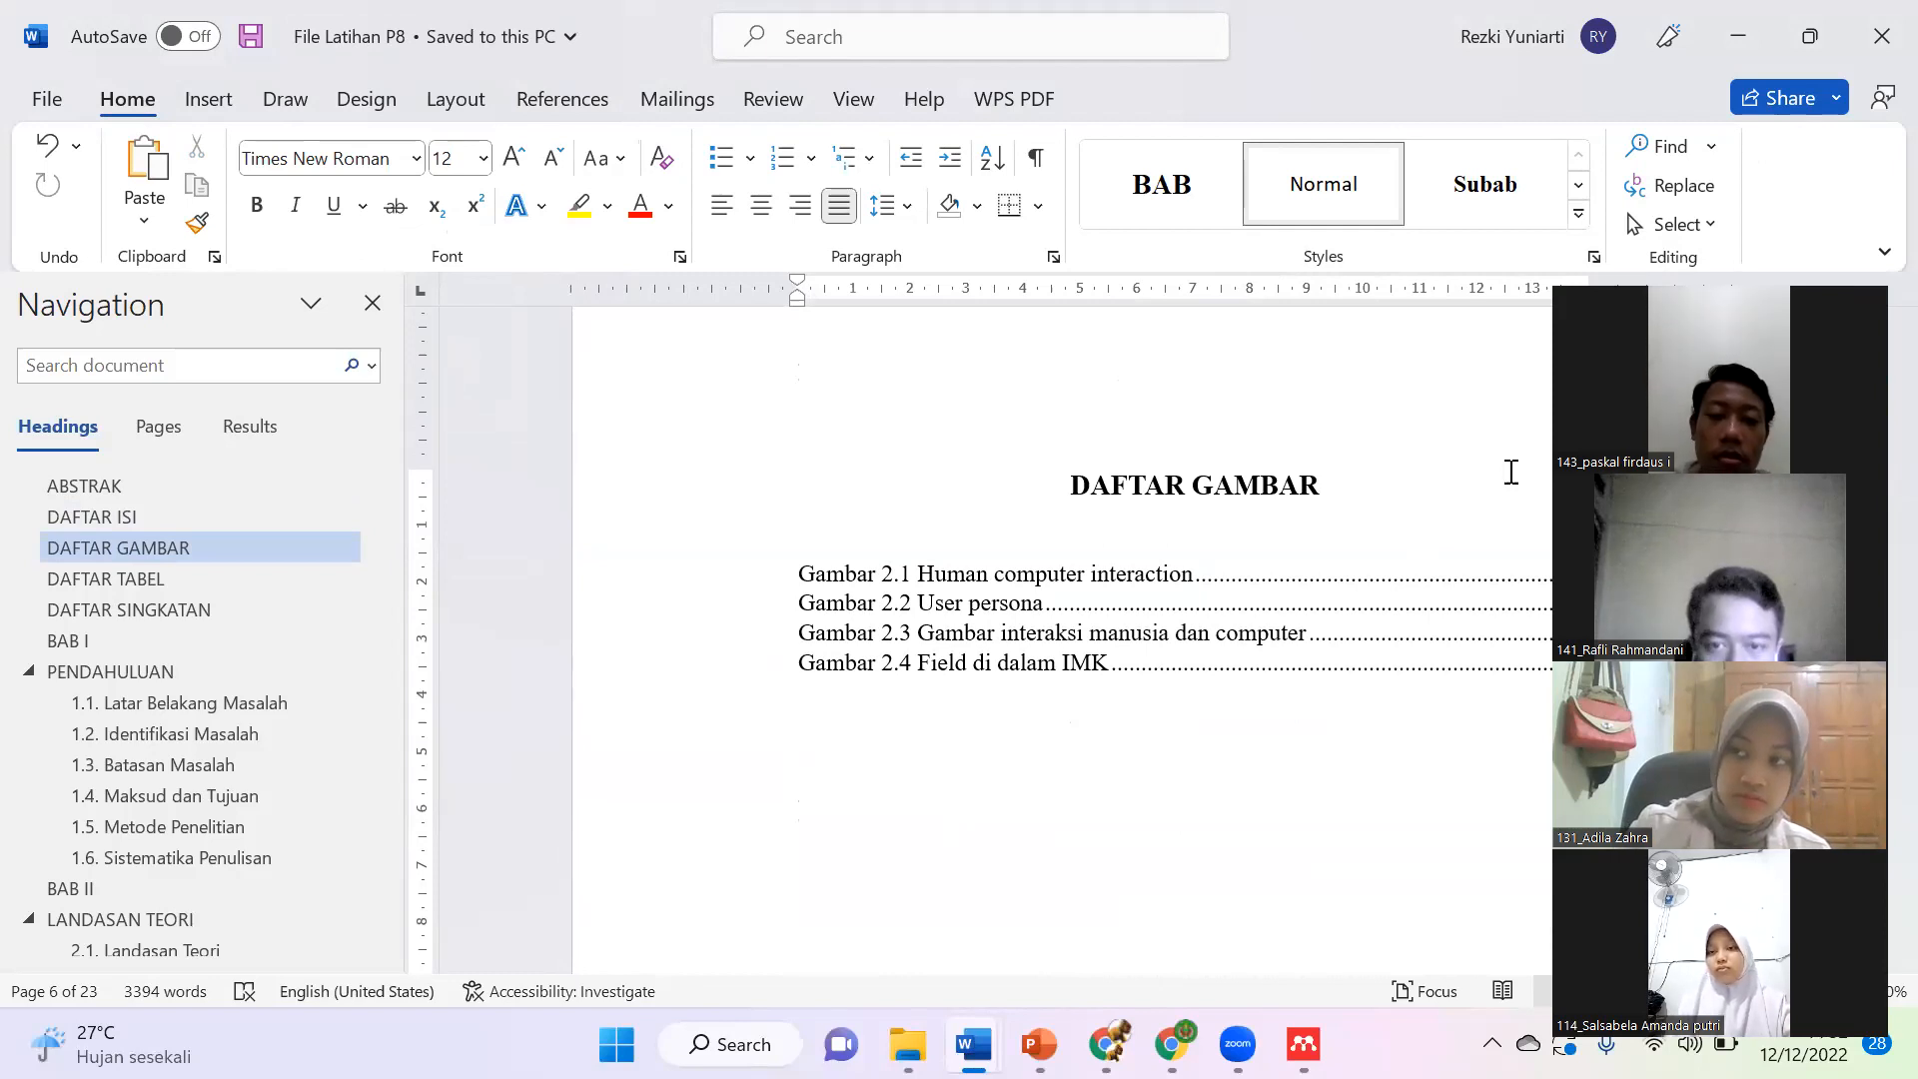
scroll(1254, 695, "down", 10)
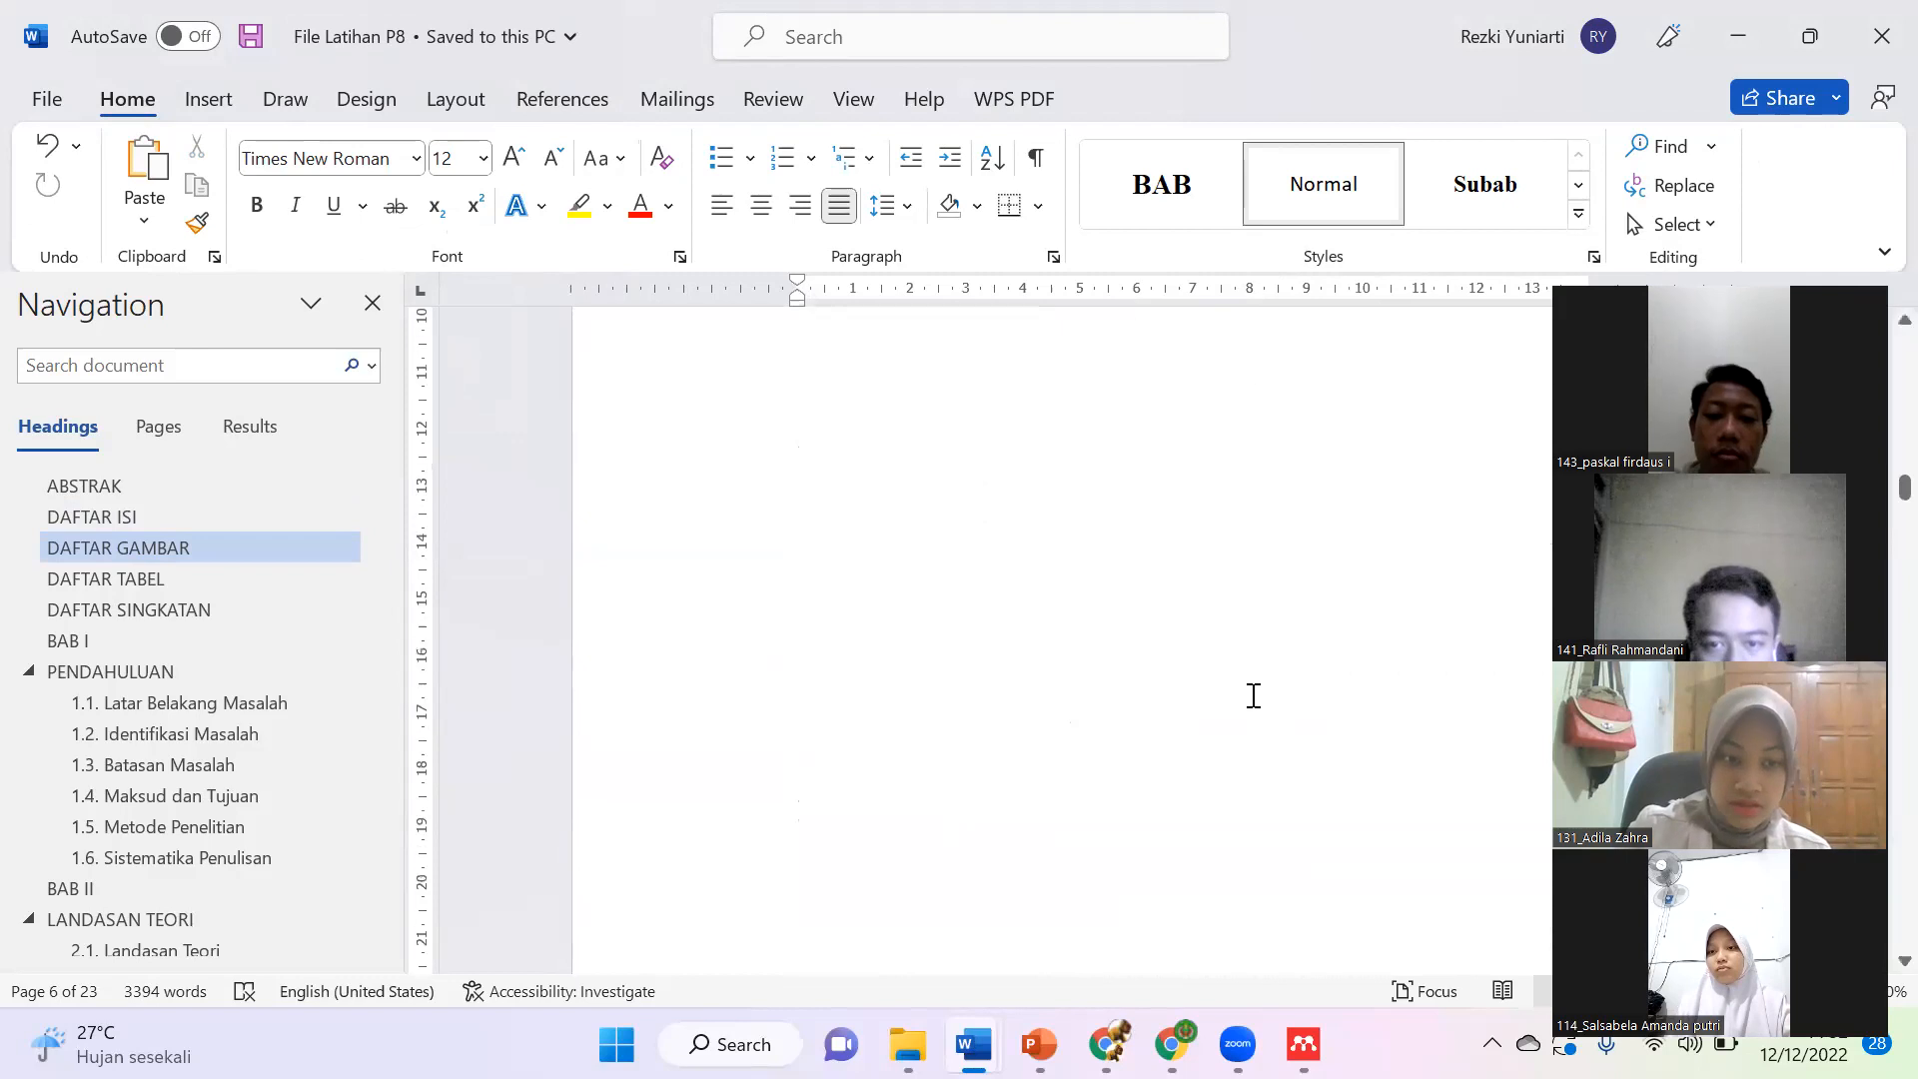
scroll(1254, 695, "down", 10)
scroll(1162, 689, "up", 4)
left_click(1208, 579)
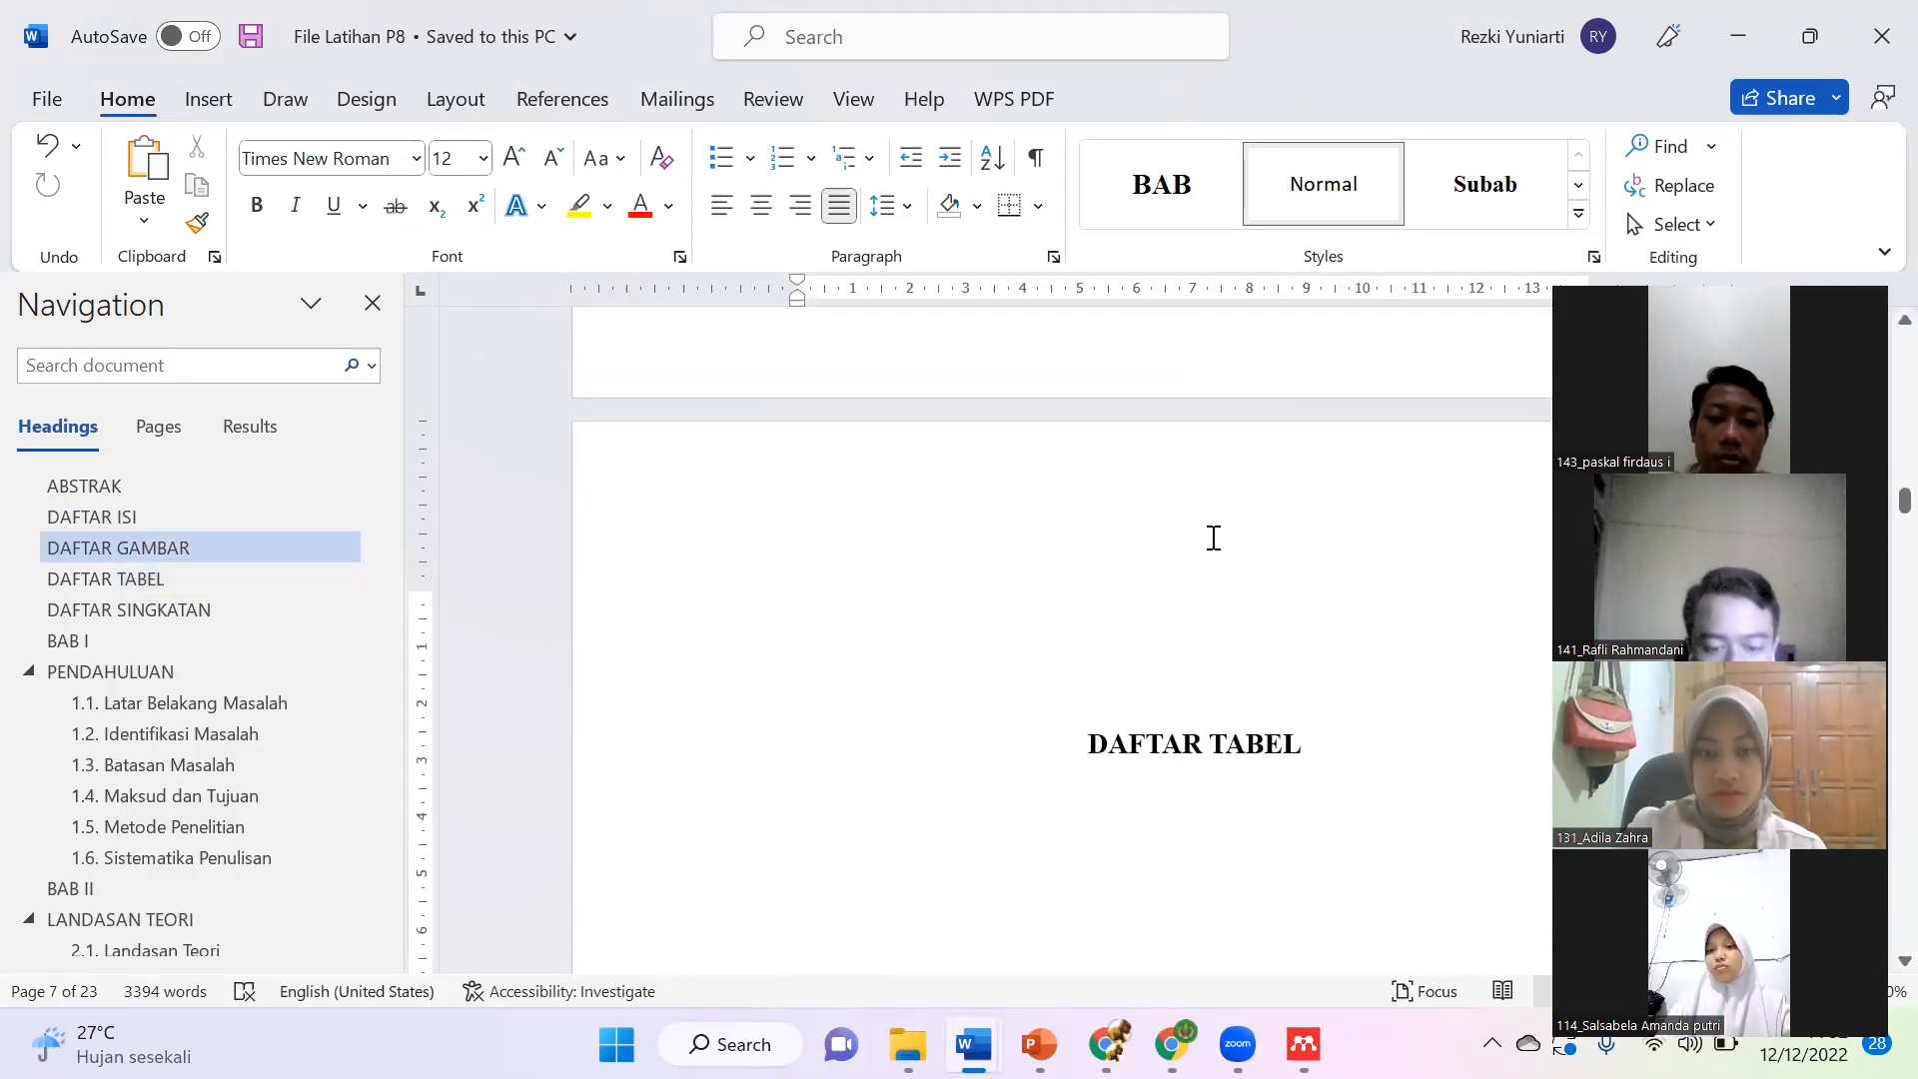
key("Delete")
key("Delete")
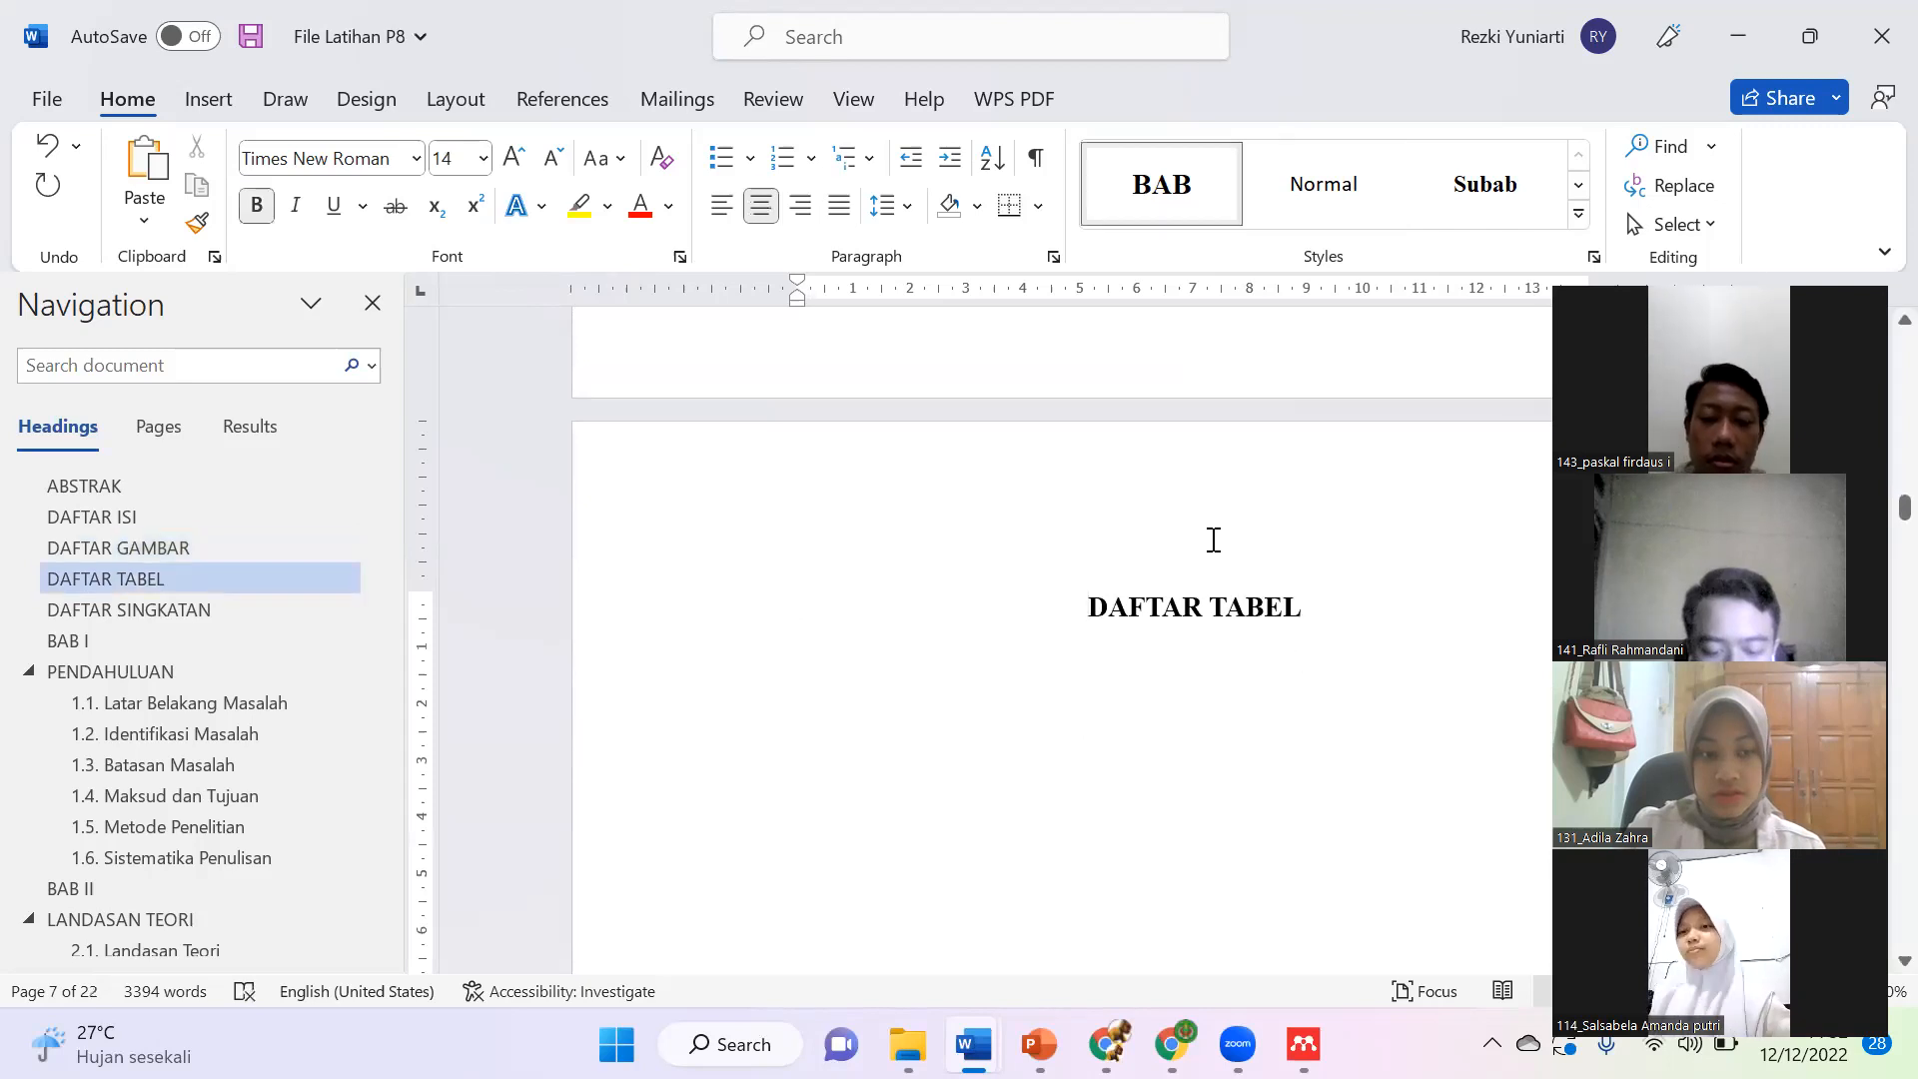
Step: Check the page starts of DAFTAR TABEL, DAFTAR SINGKATAN and BAB I for unwanted blank lines
left_click(1323, 691)
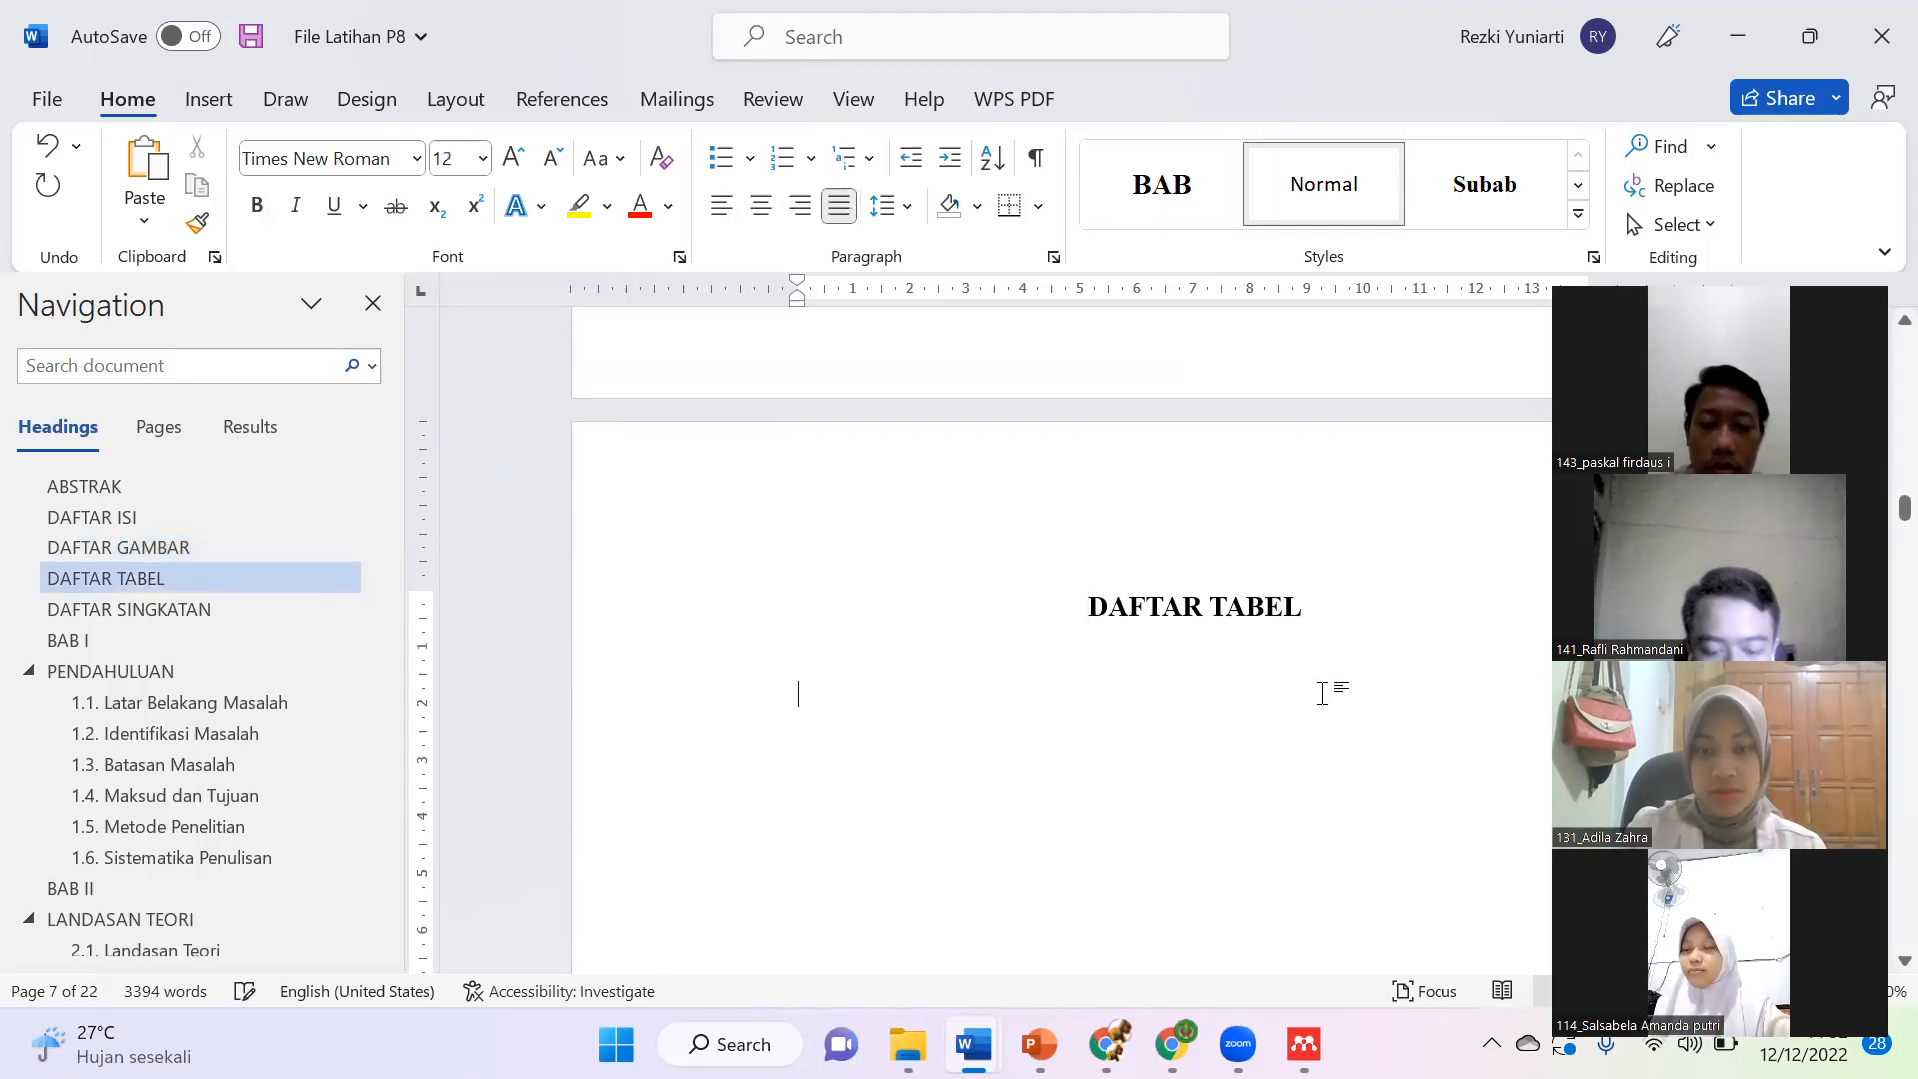
scroll(1329, 729, "down", 10)
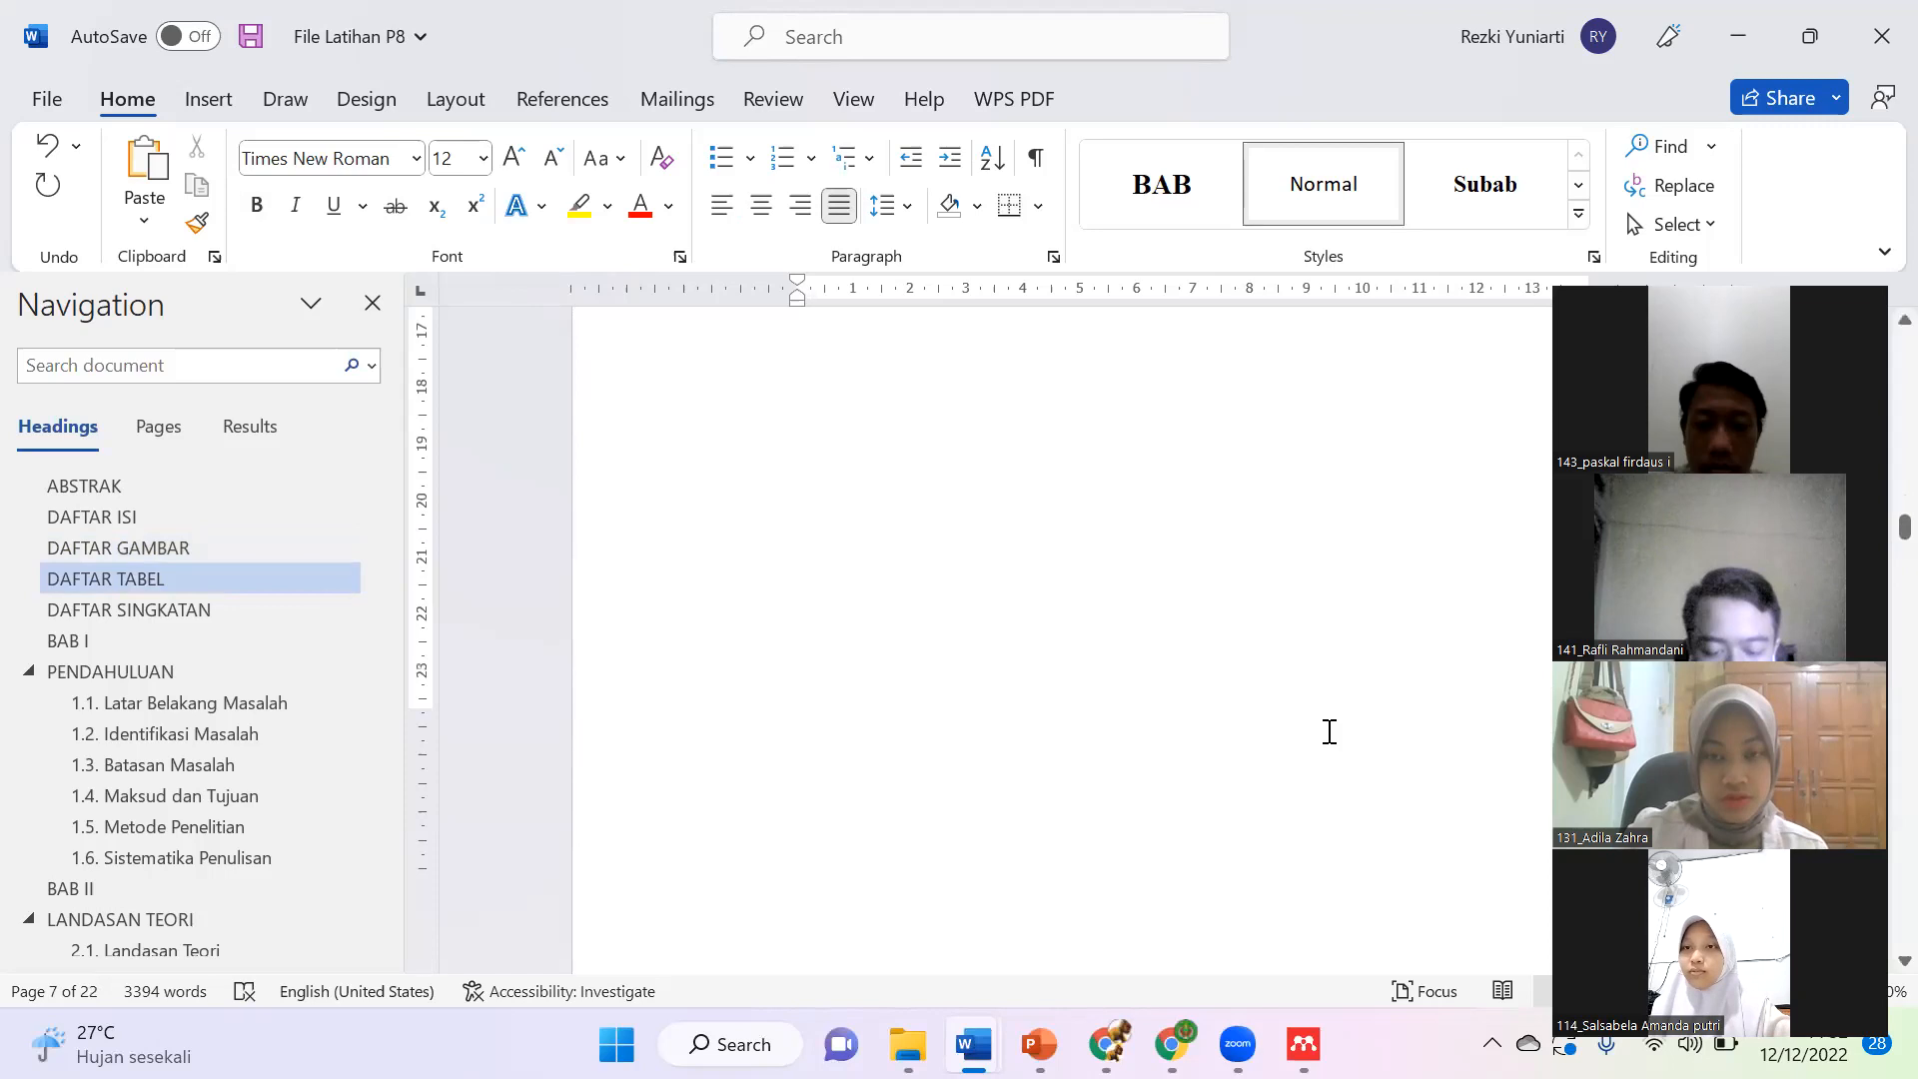
scroll(1329, 731, "down", 3)
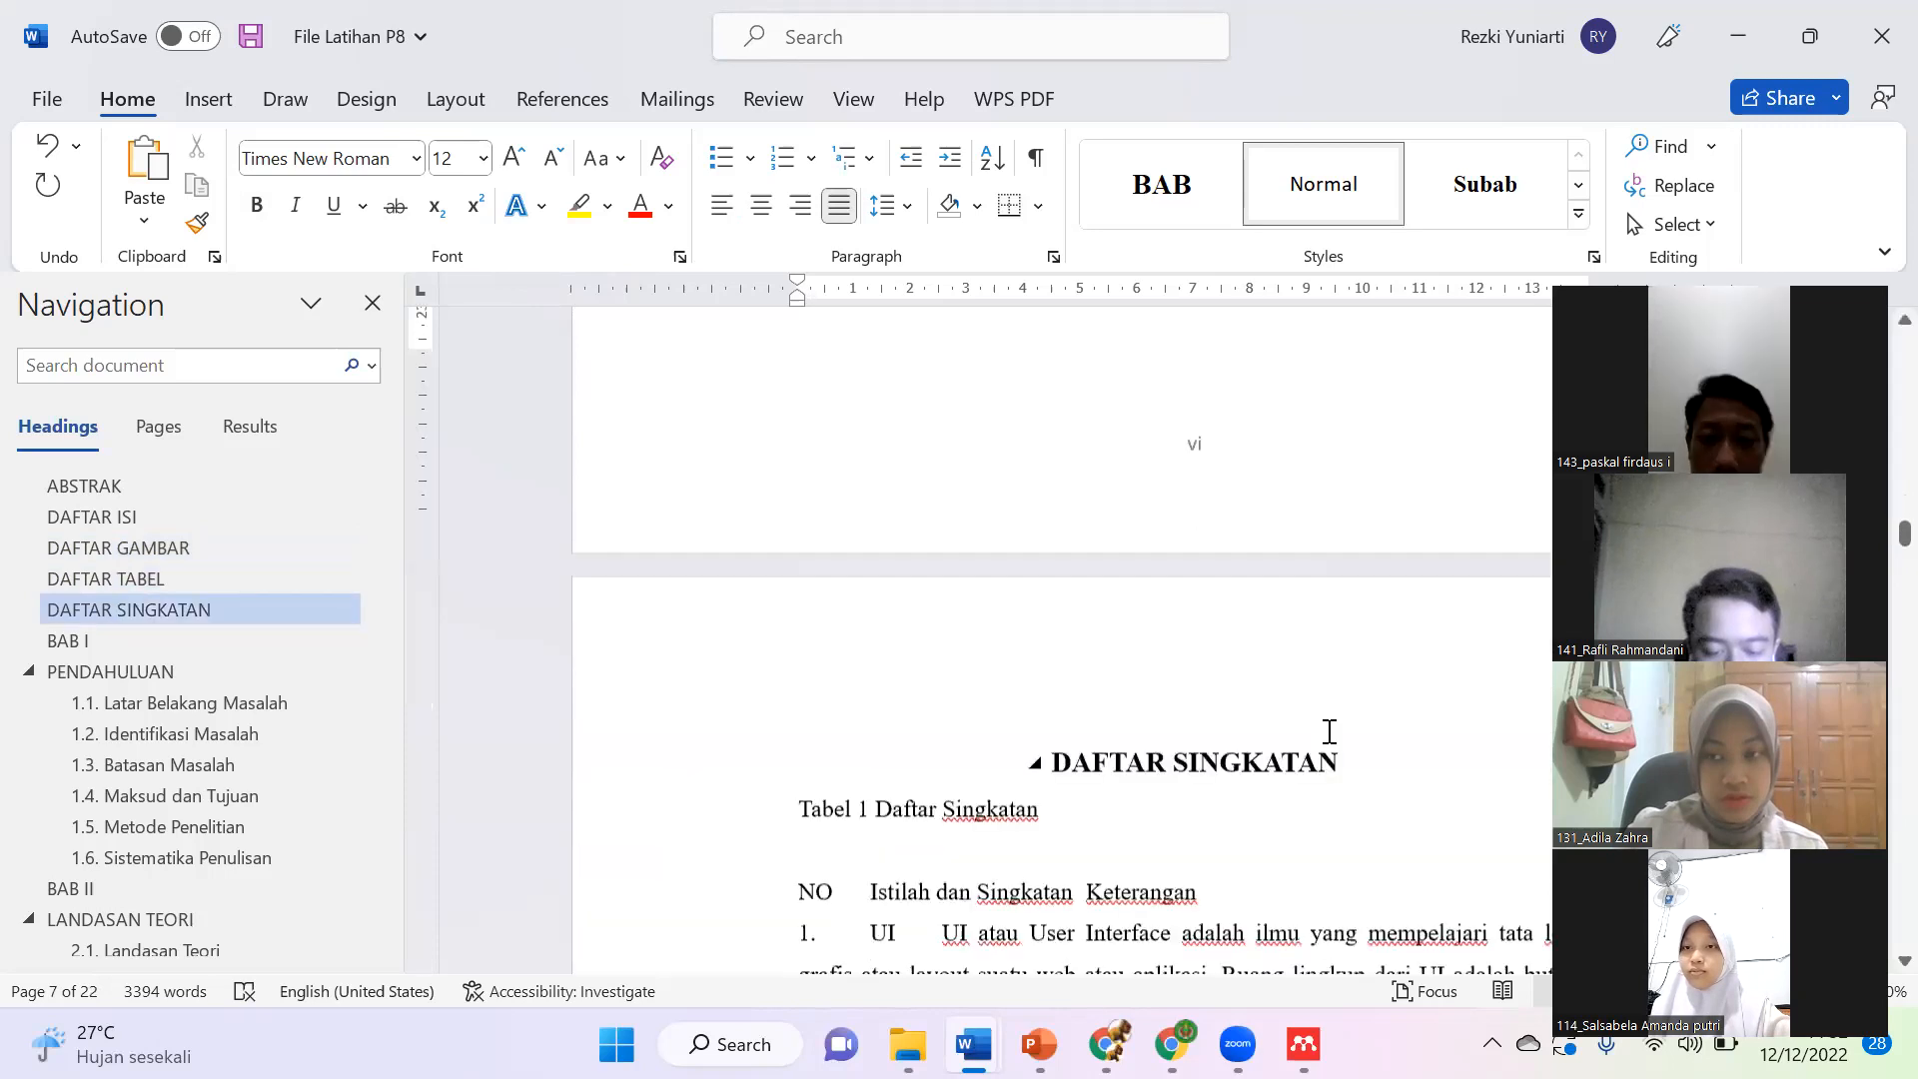
left_click(1325, 660)
scroll(1281, 836, "down", 5)
scroll(1285, 833, "down", 9)
left_click(1286, 567)
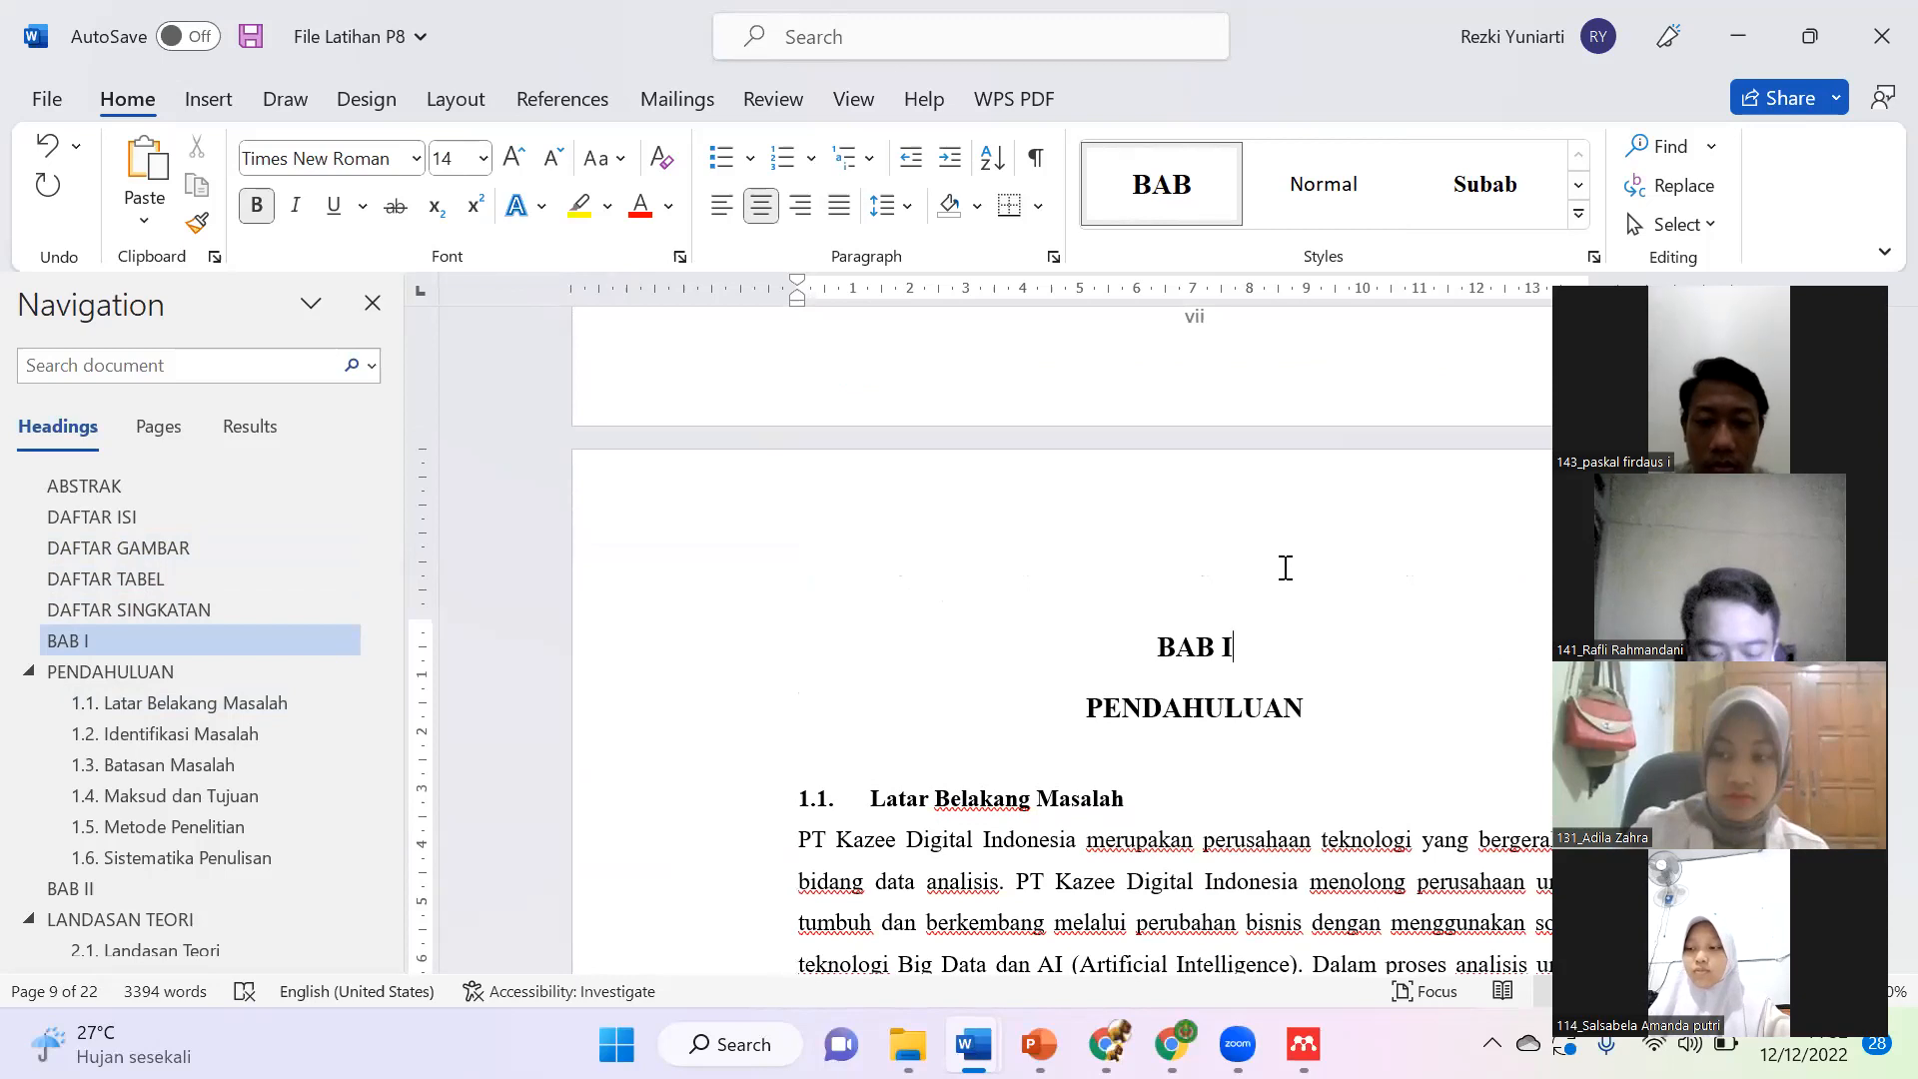
scroll(1193, 848, "down", 3)
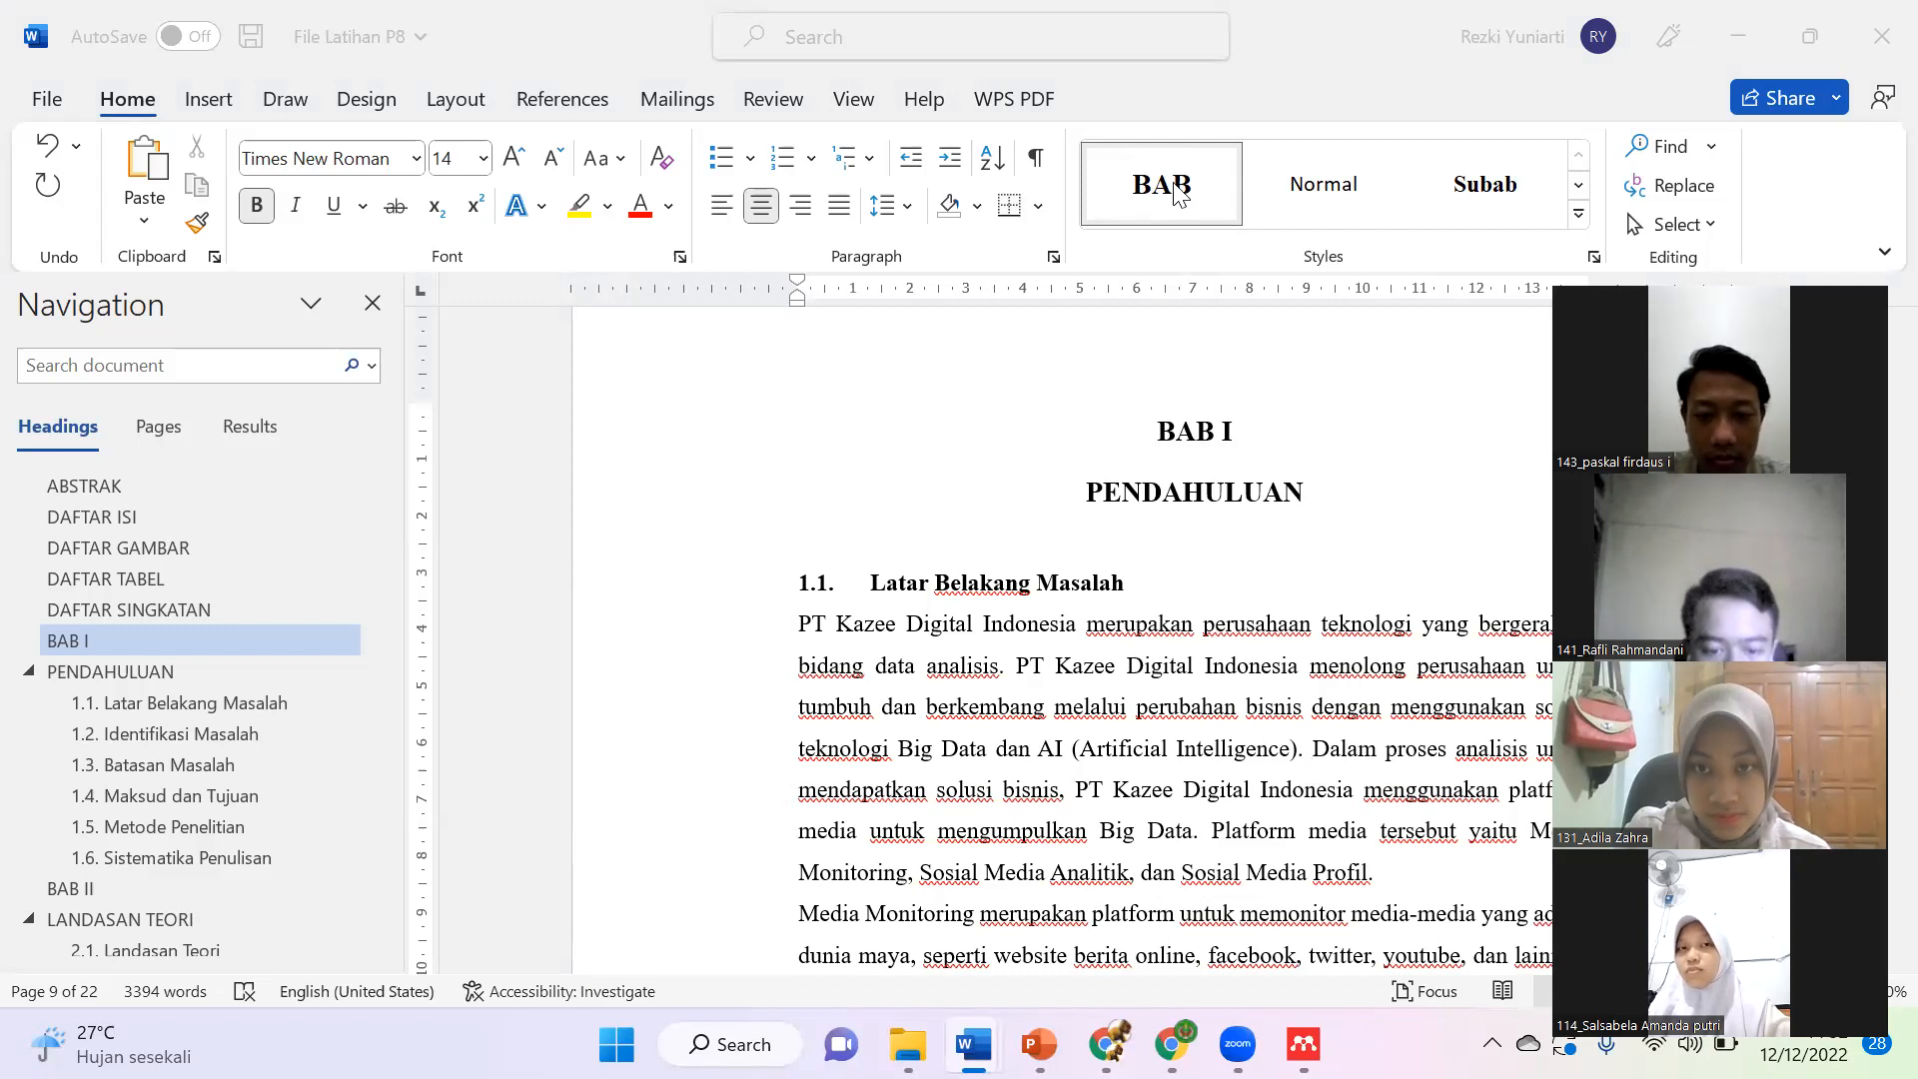
Step: Write a Zoom text annotation over the BAB I page with the lines utk sumber ref :, jgn wikipedia and jgn dari blog
left_click(630, 398)
type("utk su")
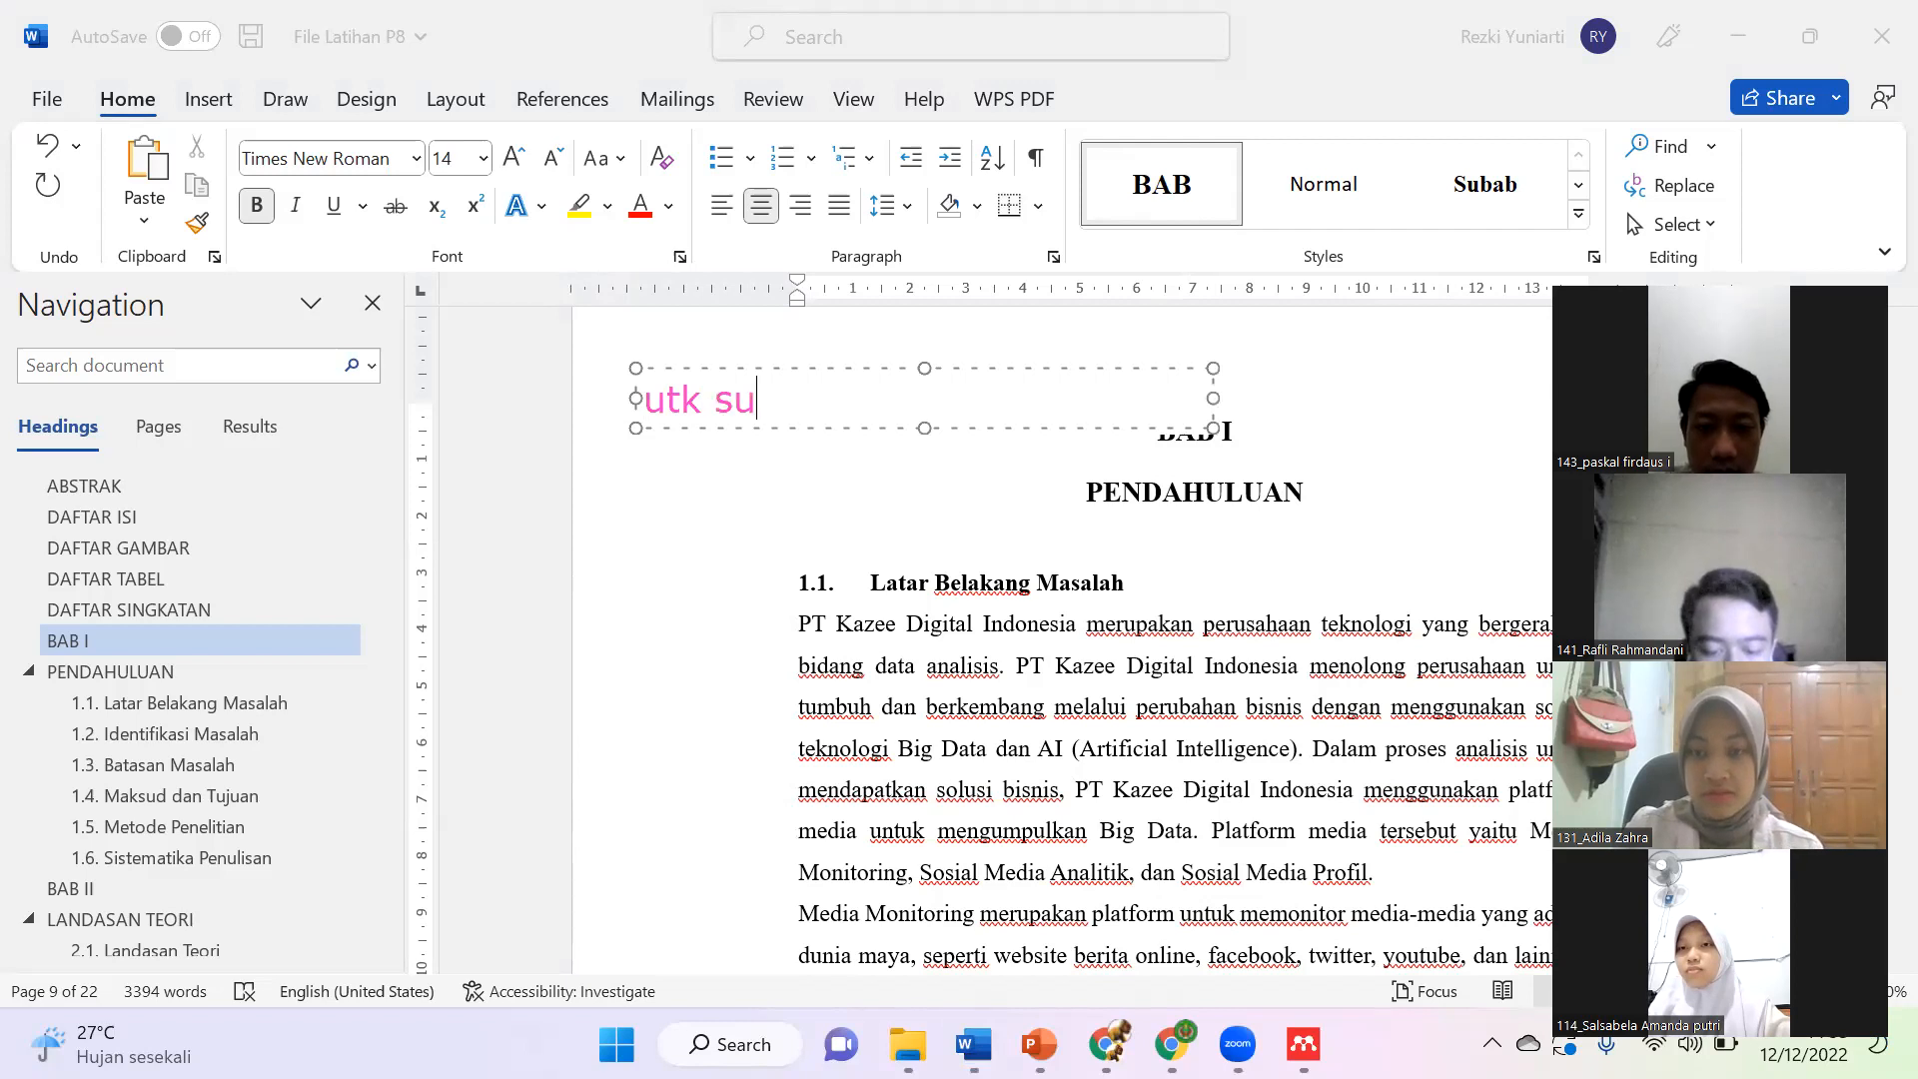
type("mber ref :")
key("Return")
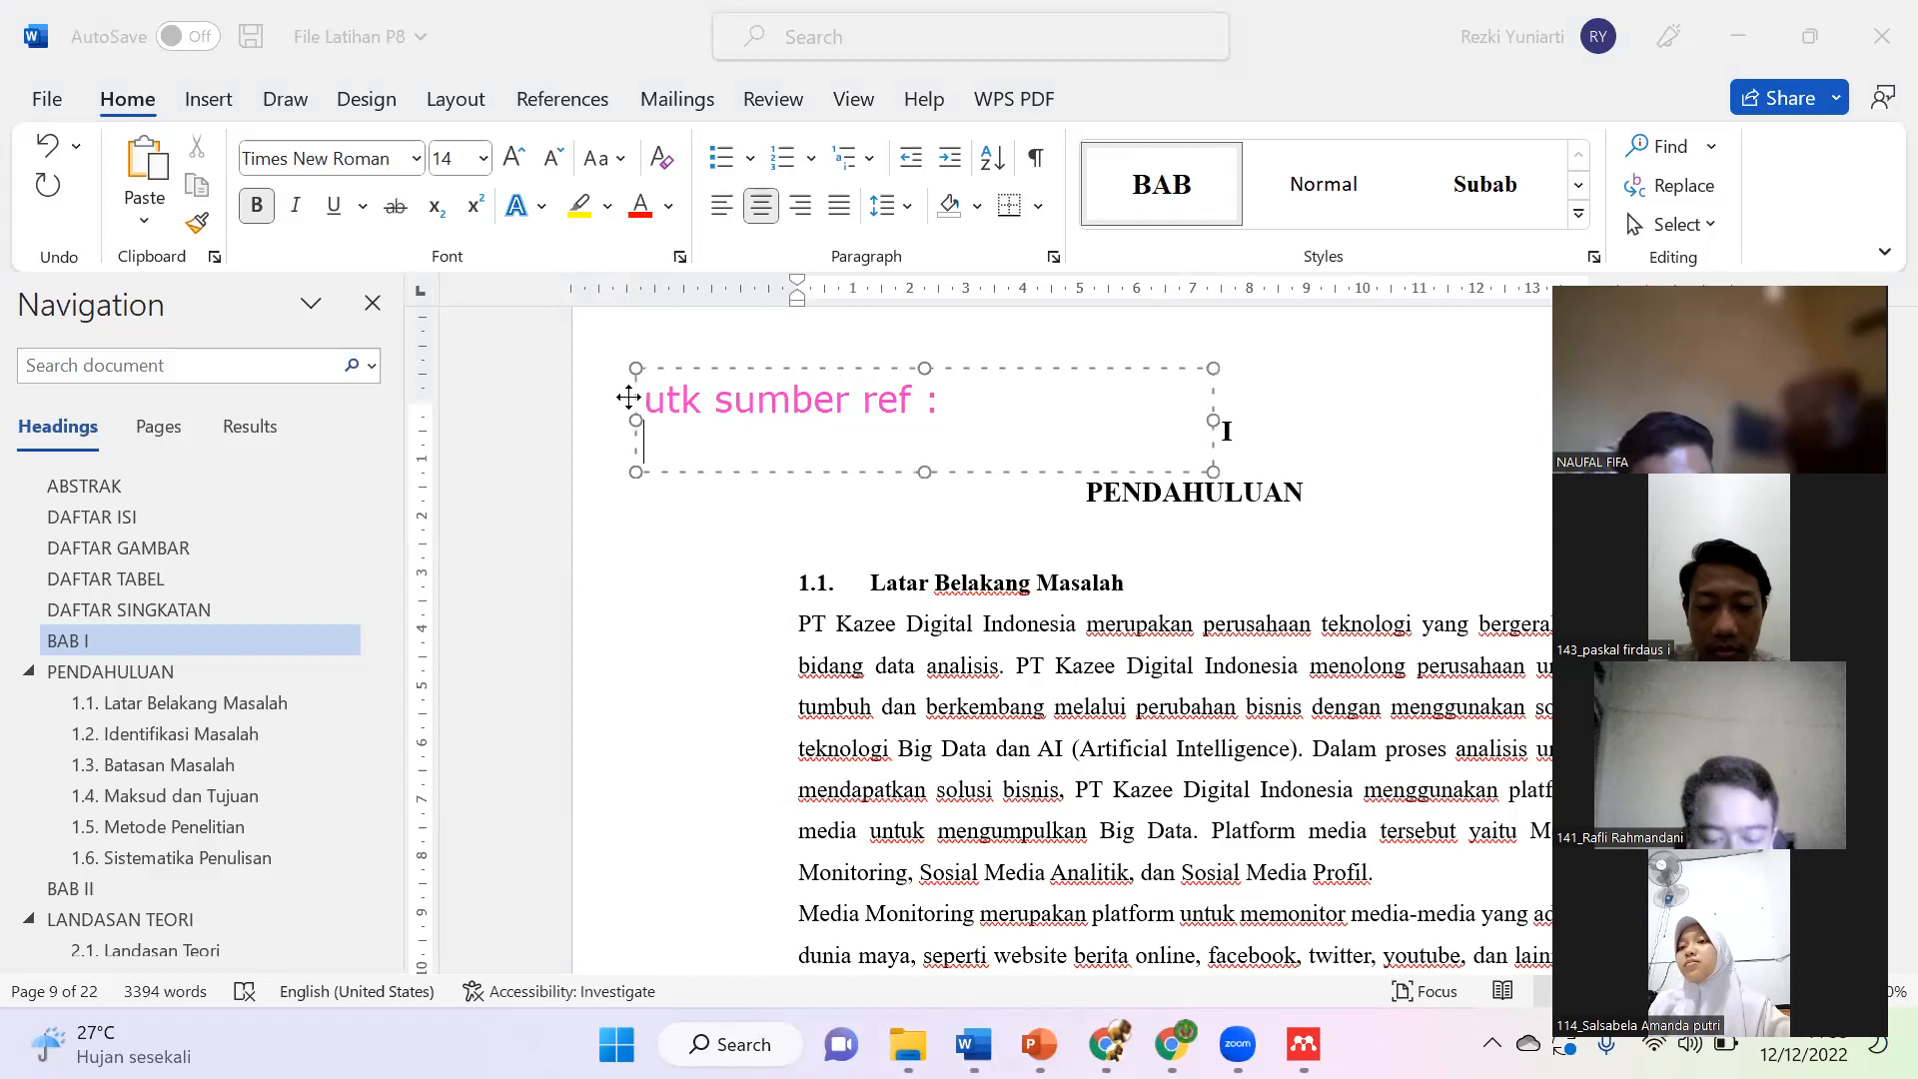
type("jgn wiki")
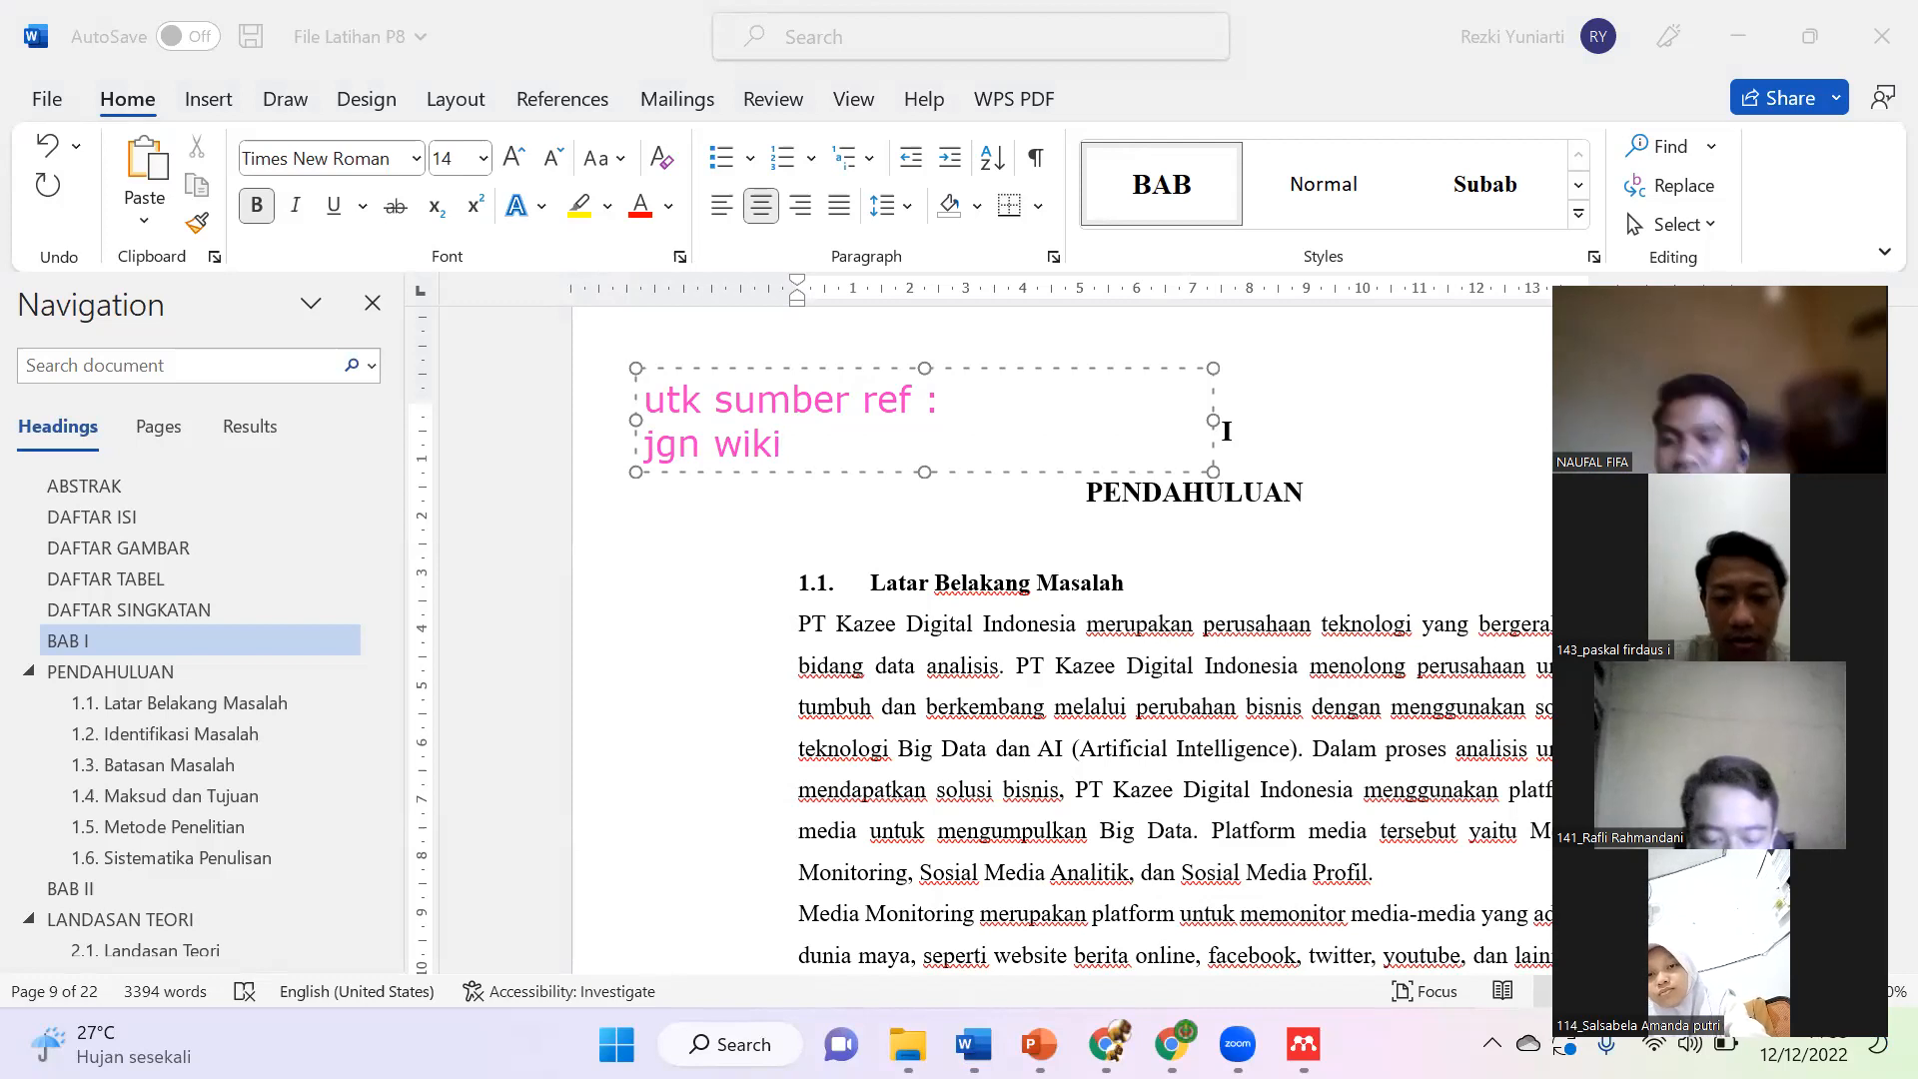
type("pedia")
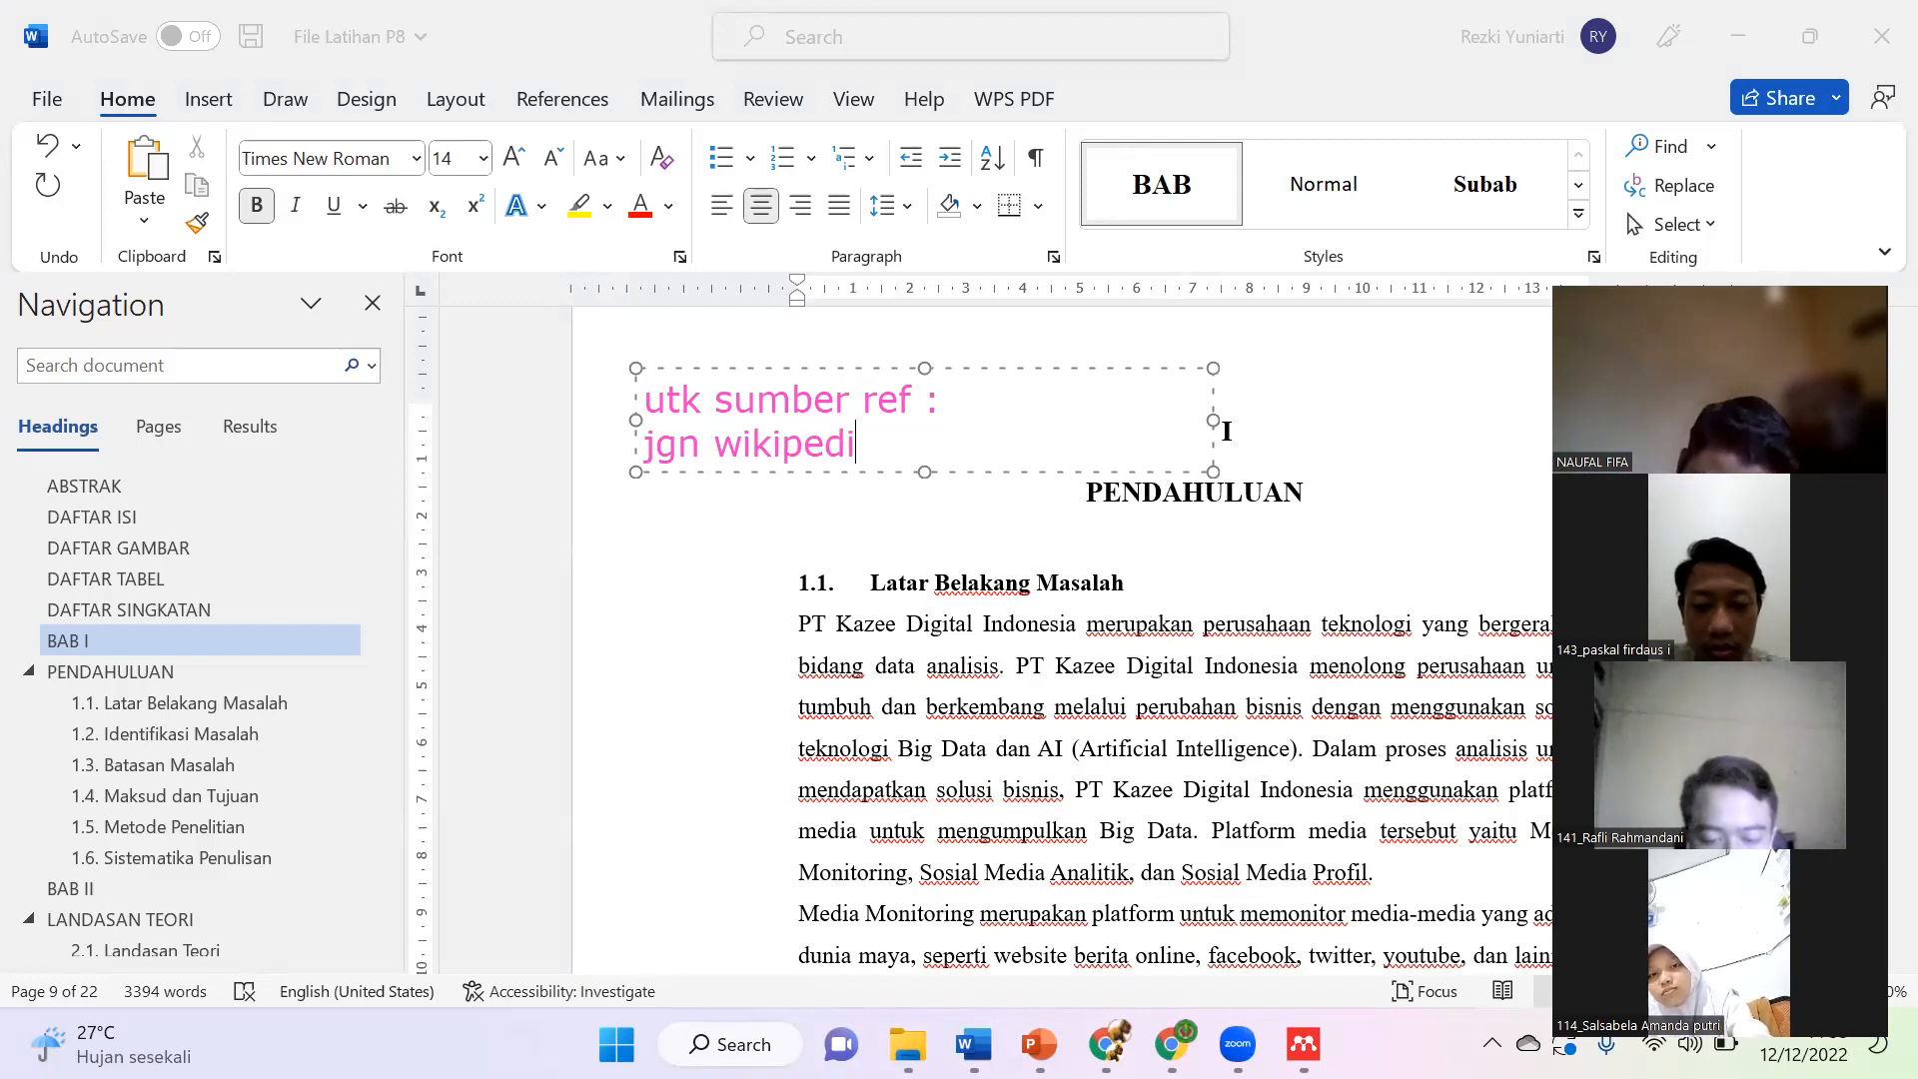
key("Return")
type("jgn")
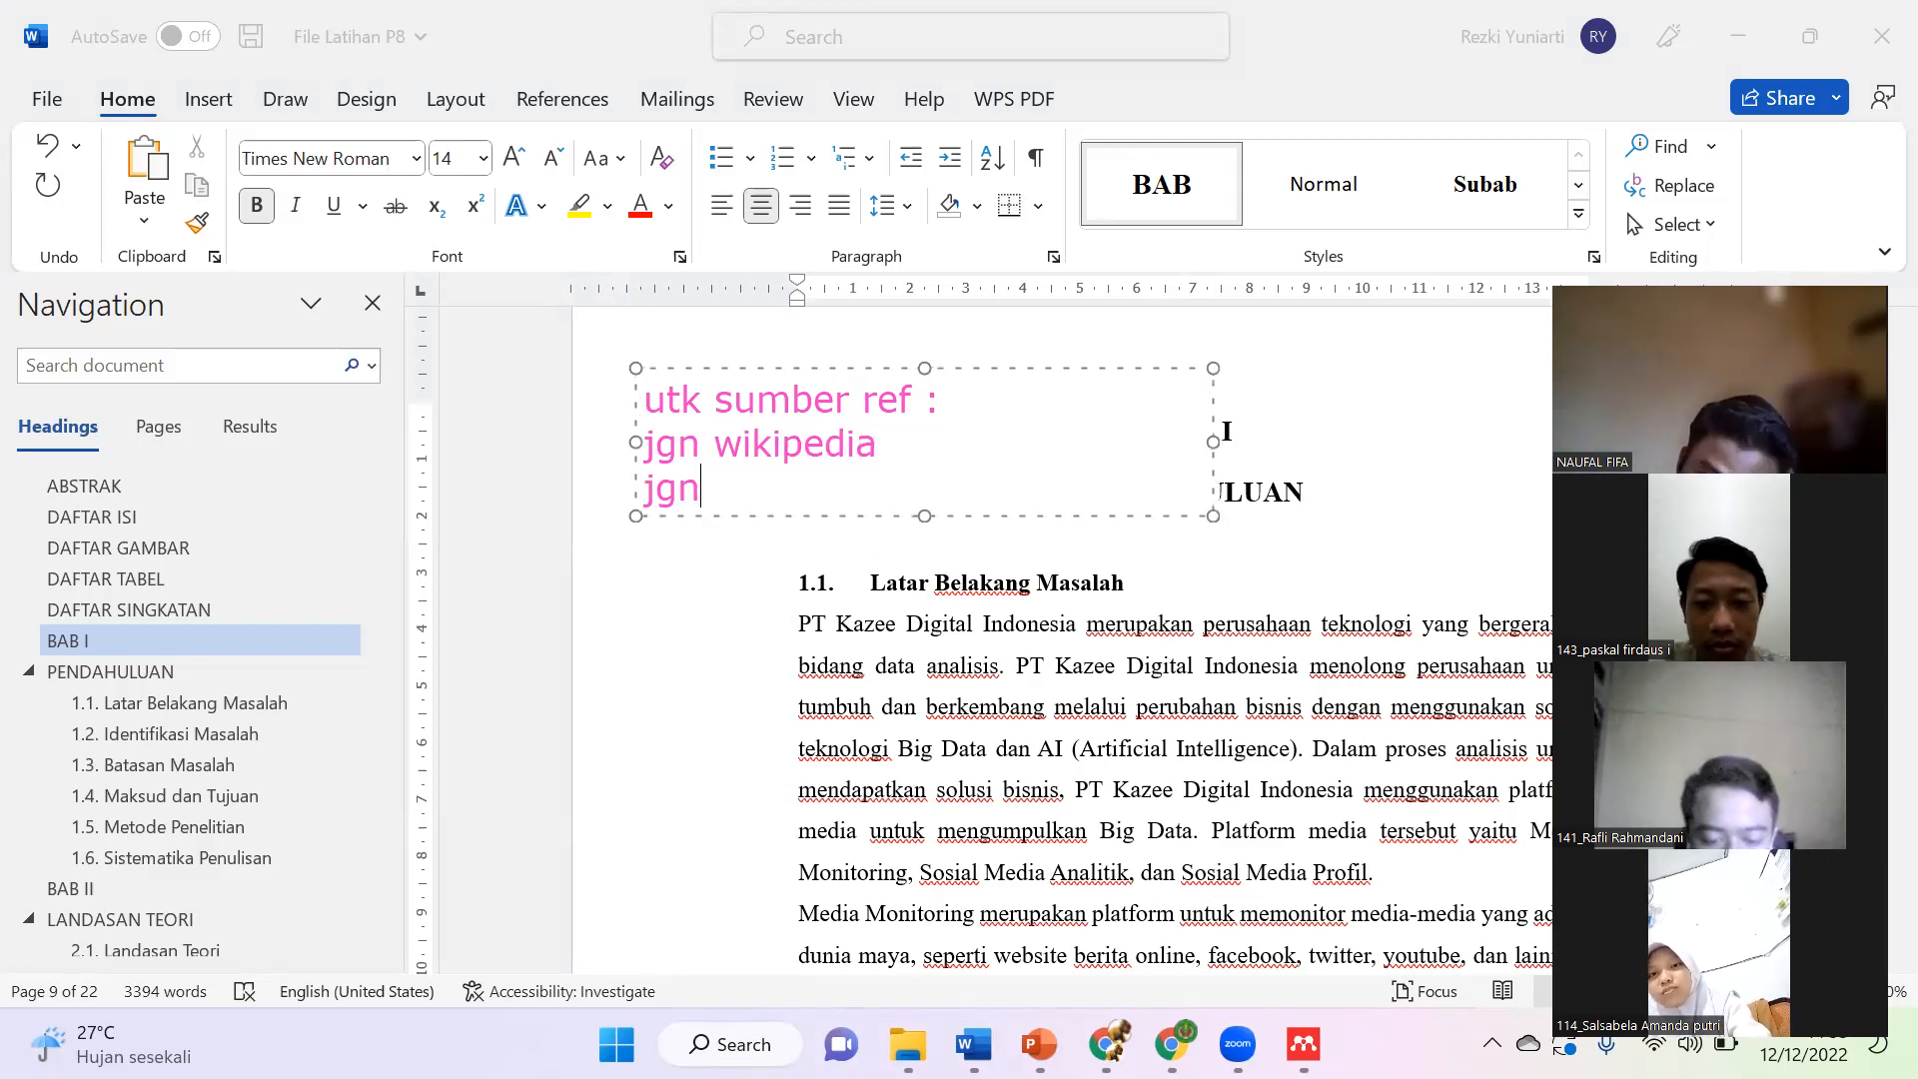
type(" dari blog")
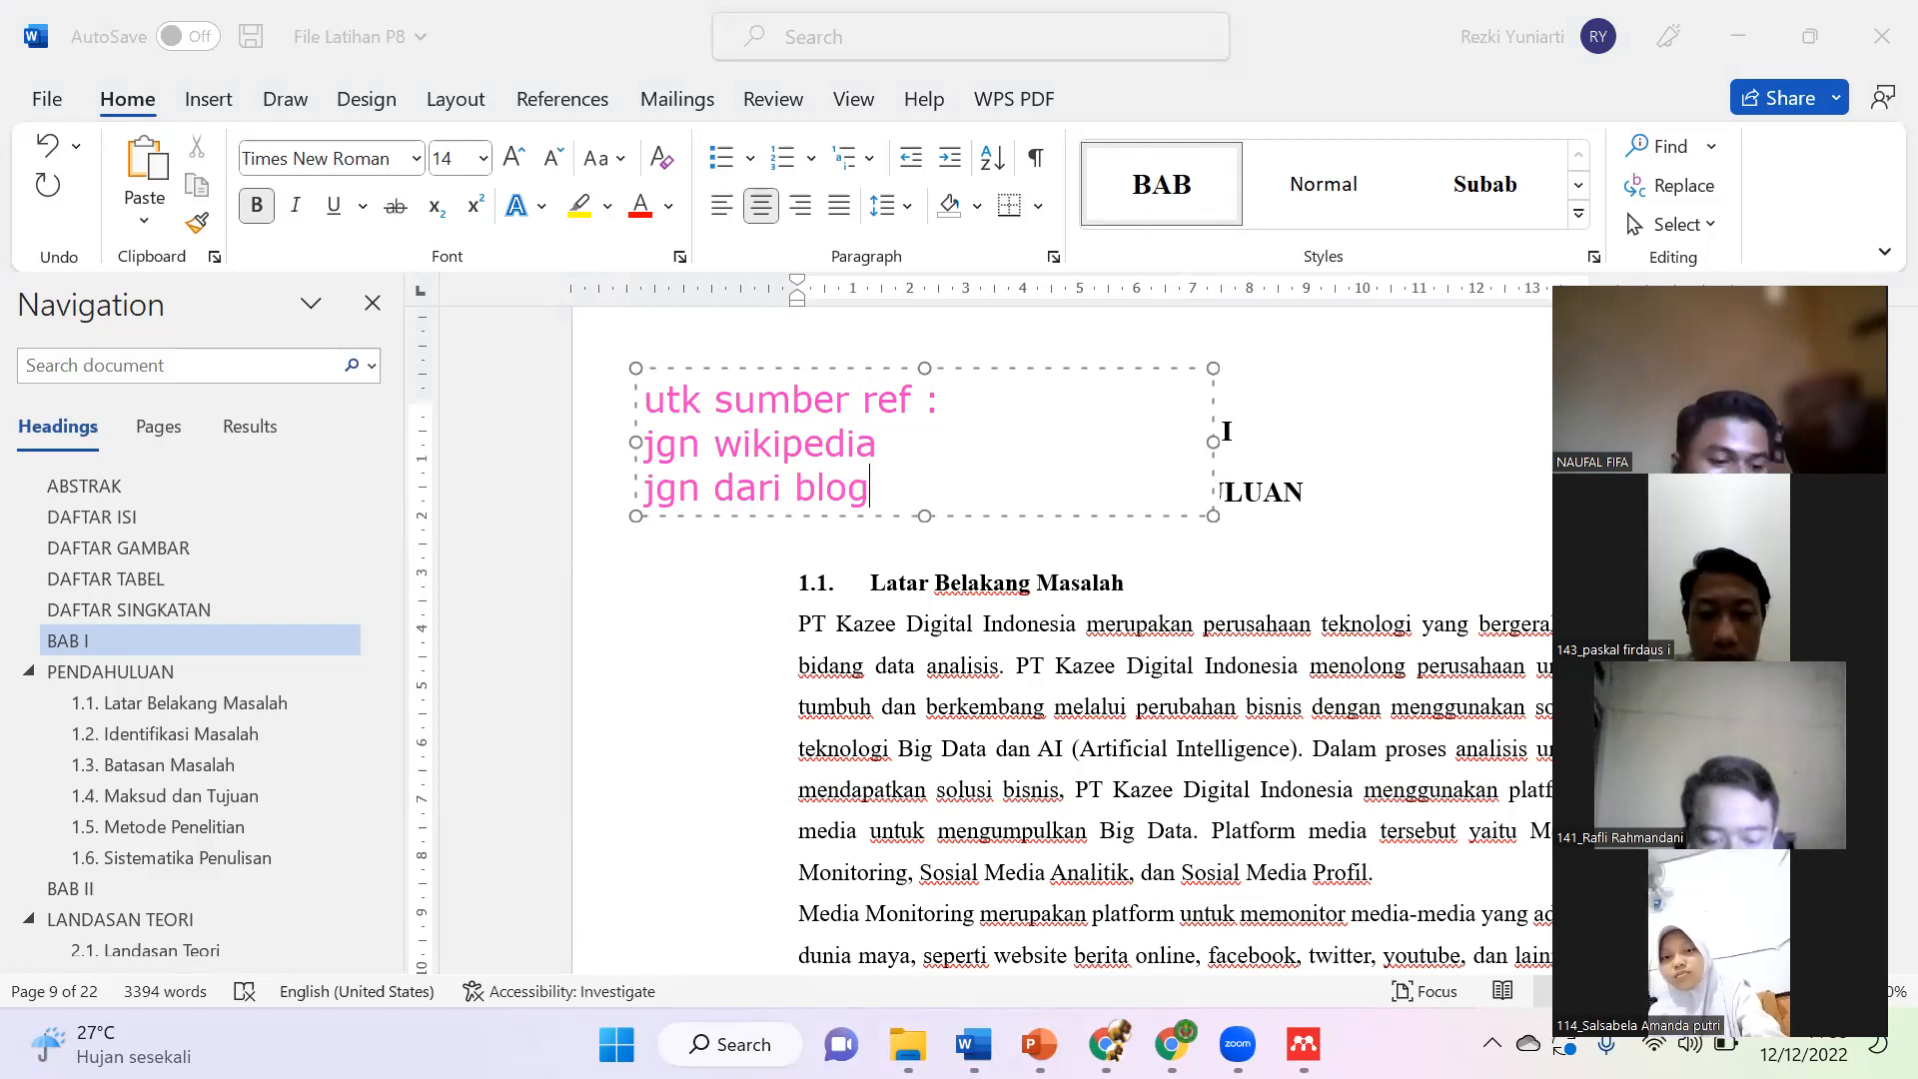
Step: Discard the stray empty annotation box and move the sumber ref note clear of the BAB I heading
left_click(632, 574)
left_click(778, 418)
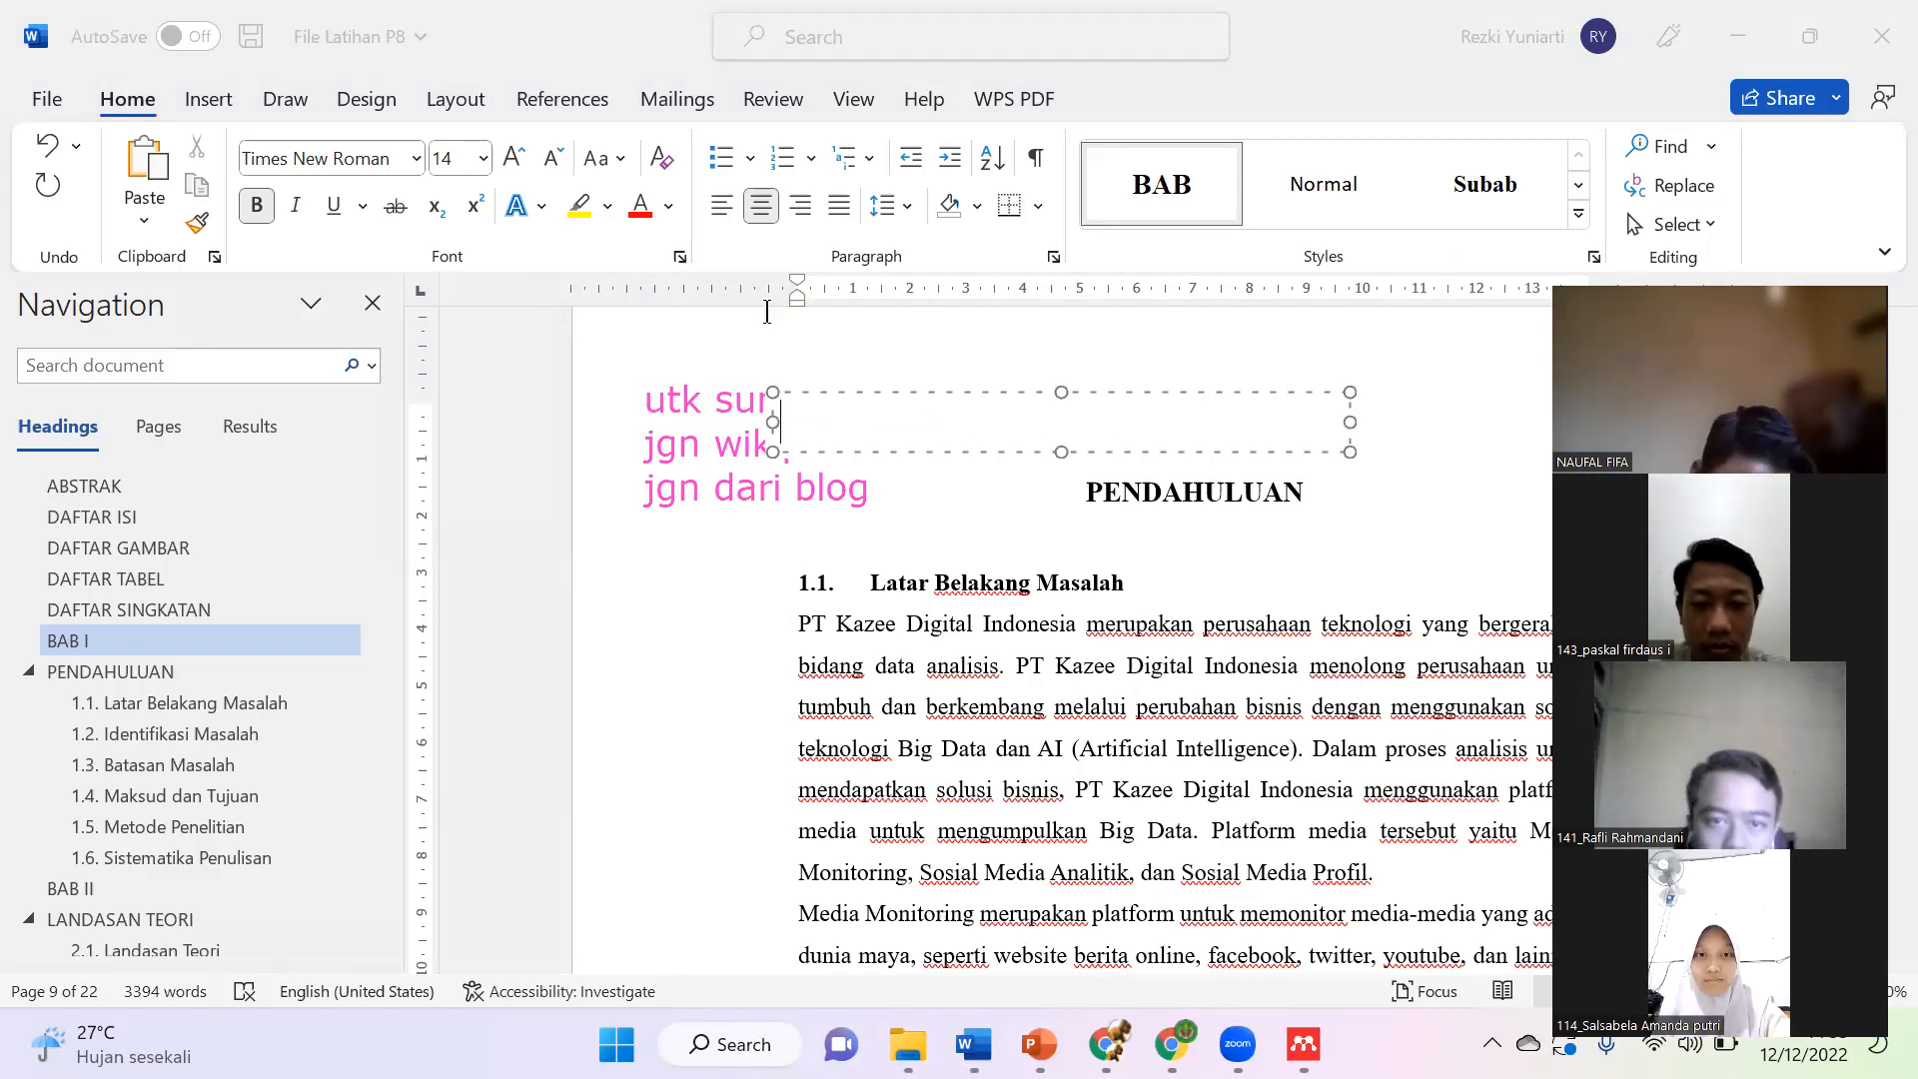
left_click(586, 261)
left_click_drag(674, 458, 539, 404)
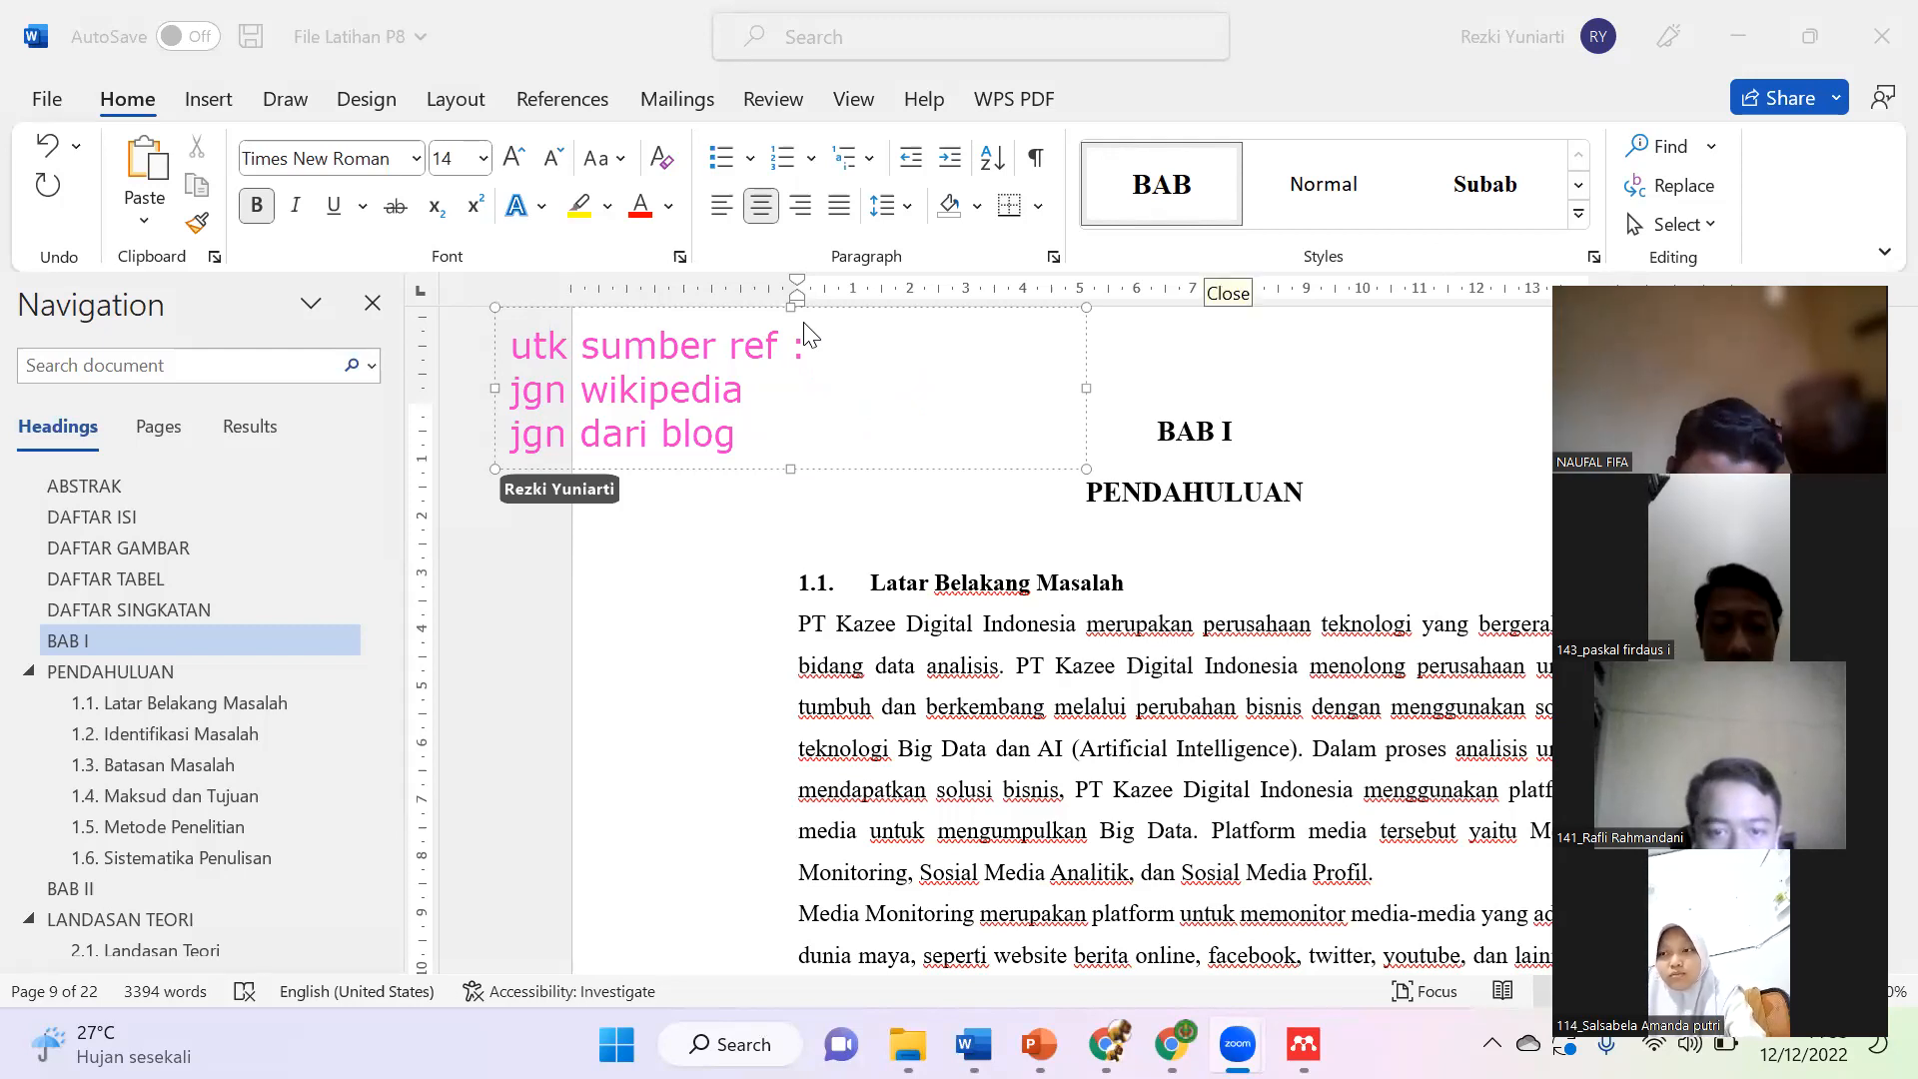
Step: Add the line jgn dr web yg tidak kredibel to the end of the sumber ref annotation
left_click(878, 448)
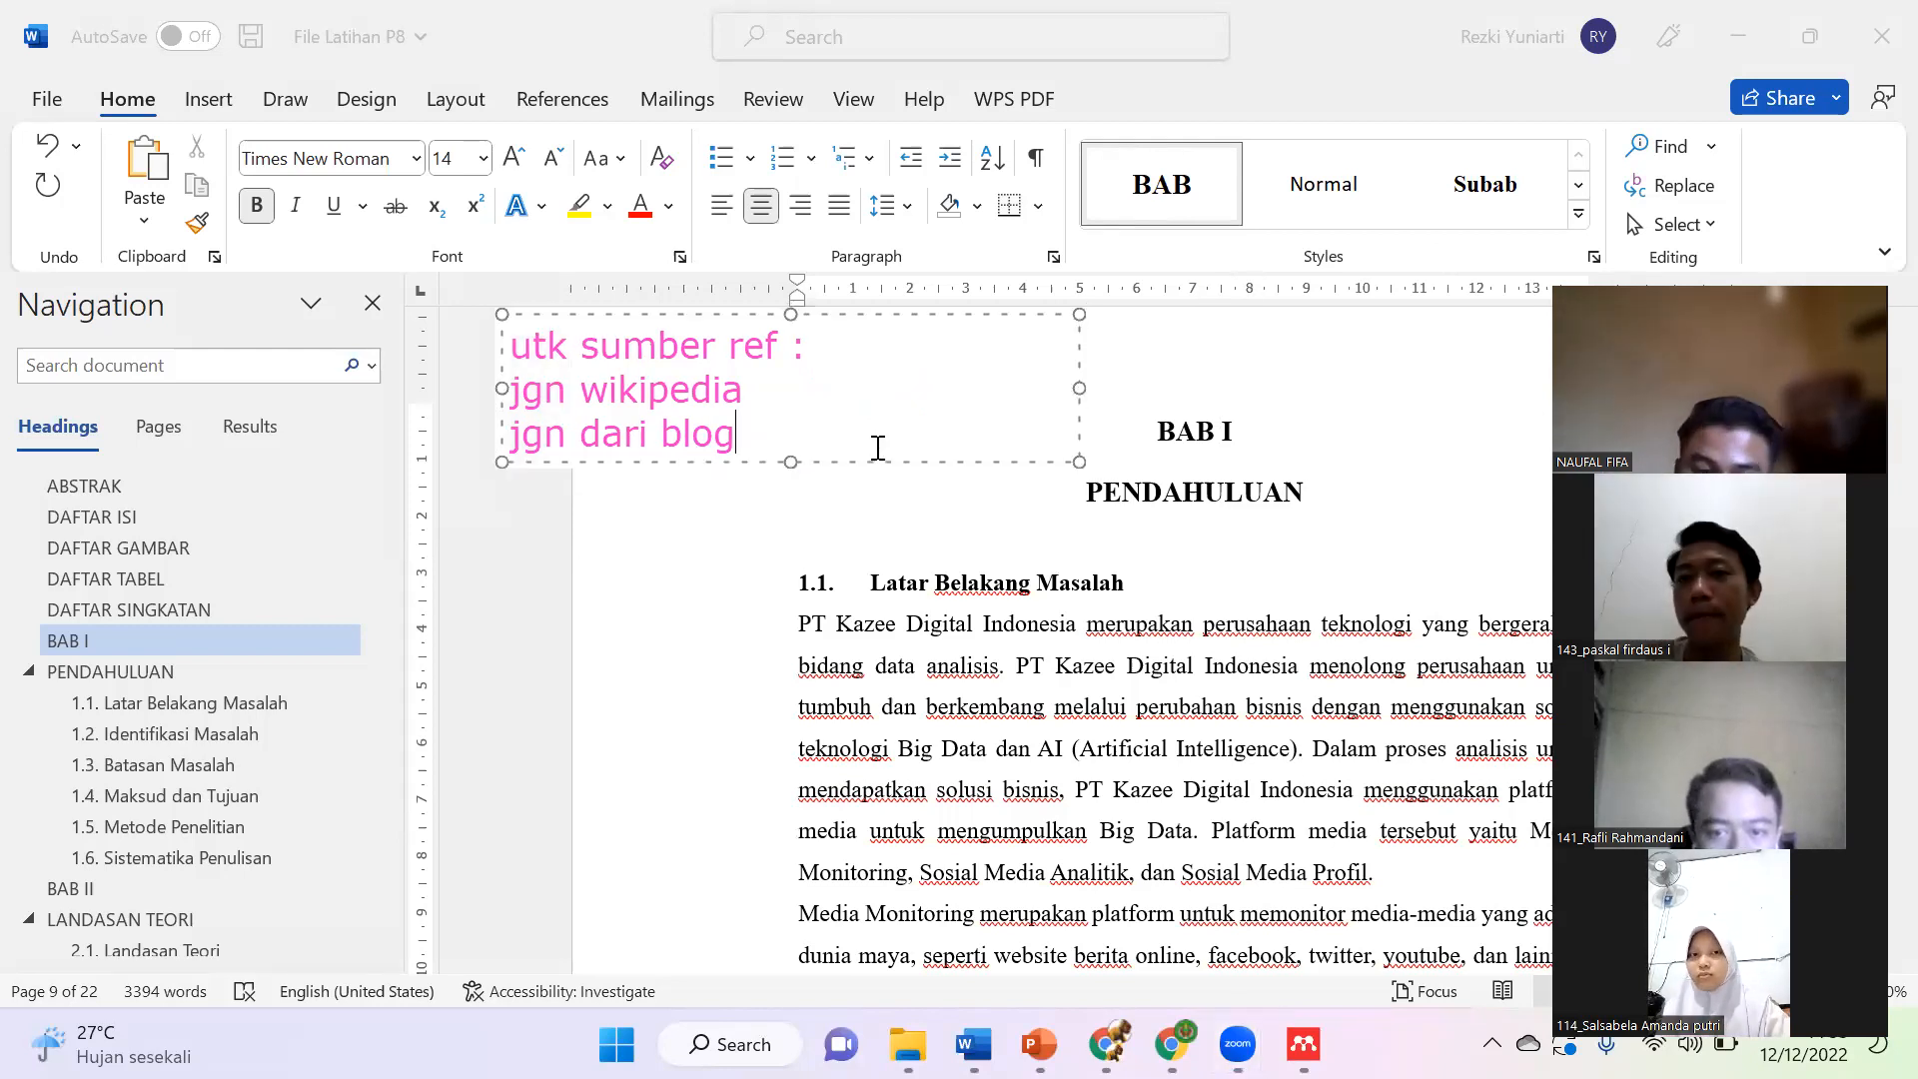
key("Return")
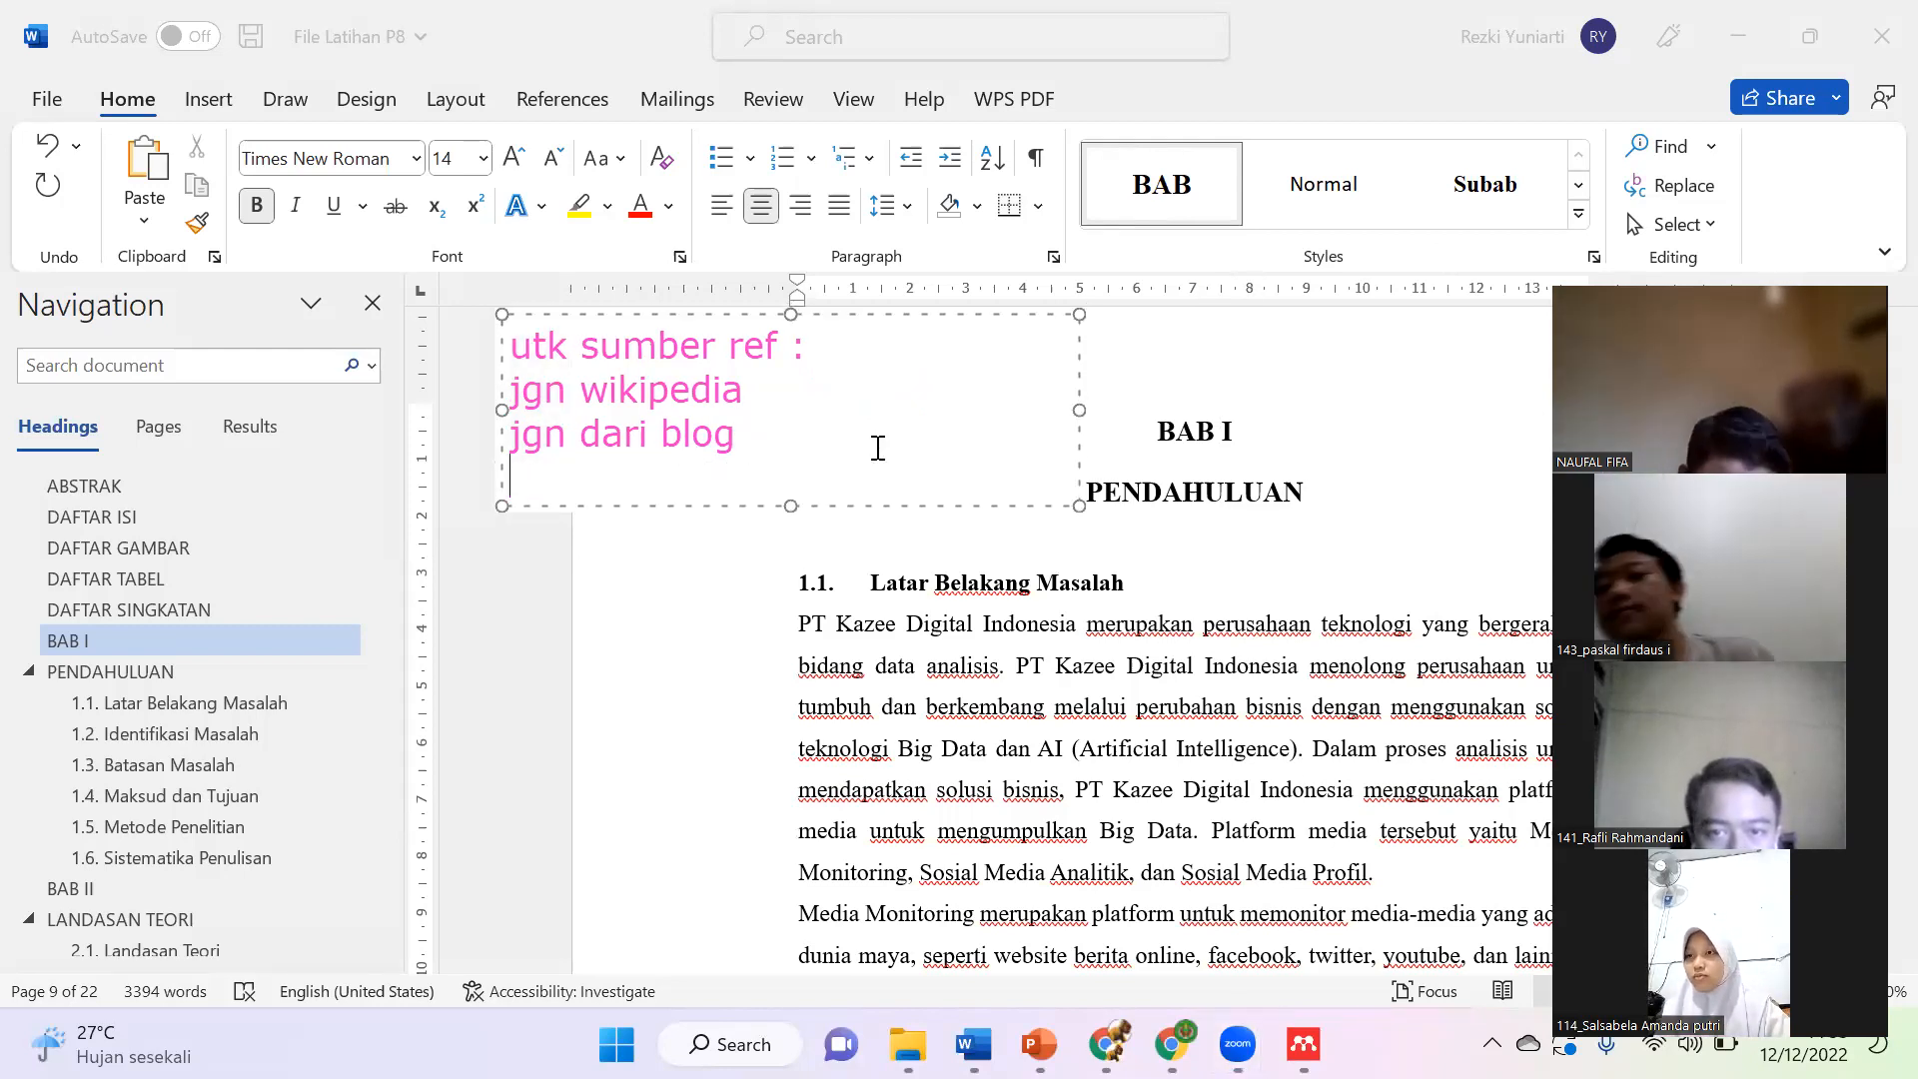
type("jgn dr web")
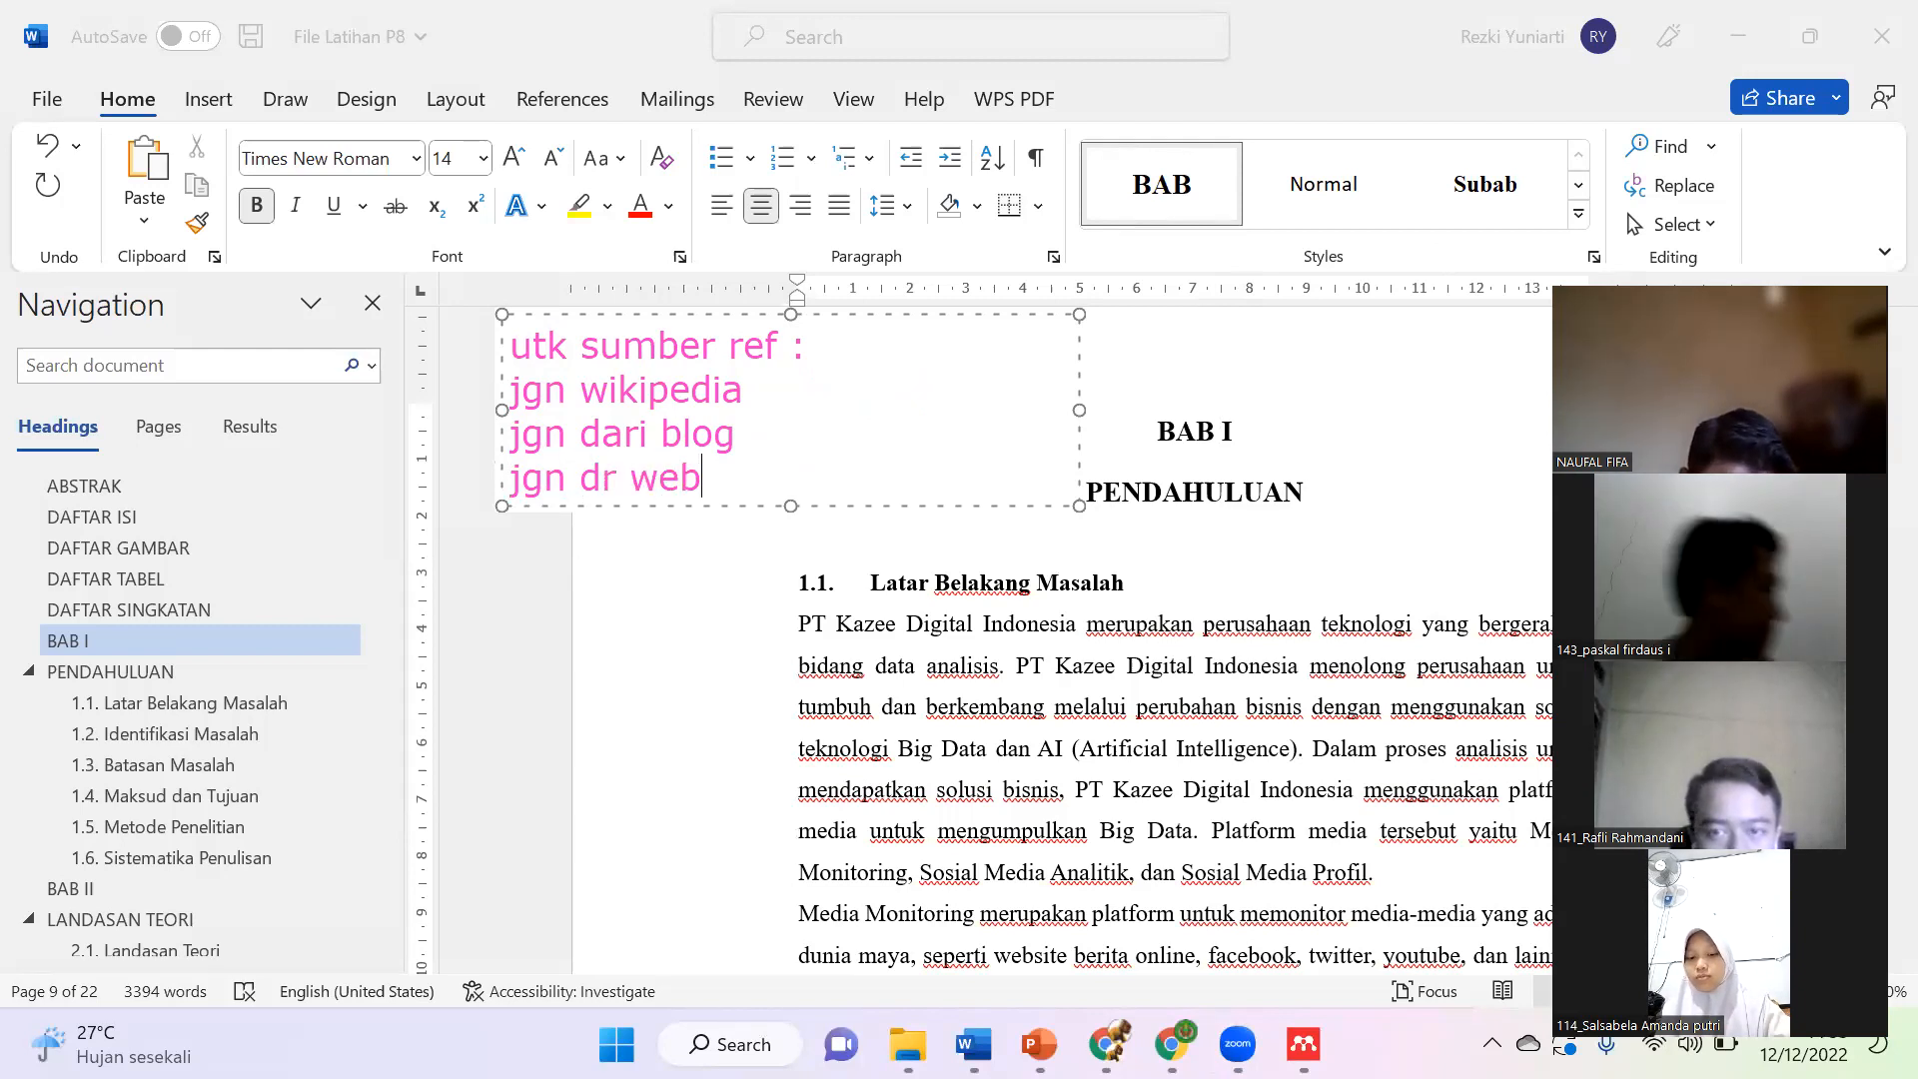
type(" yg tidak")
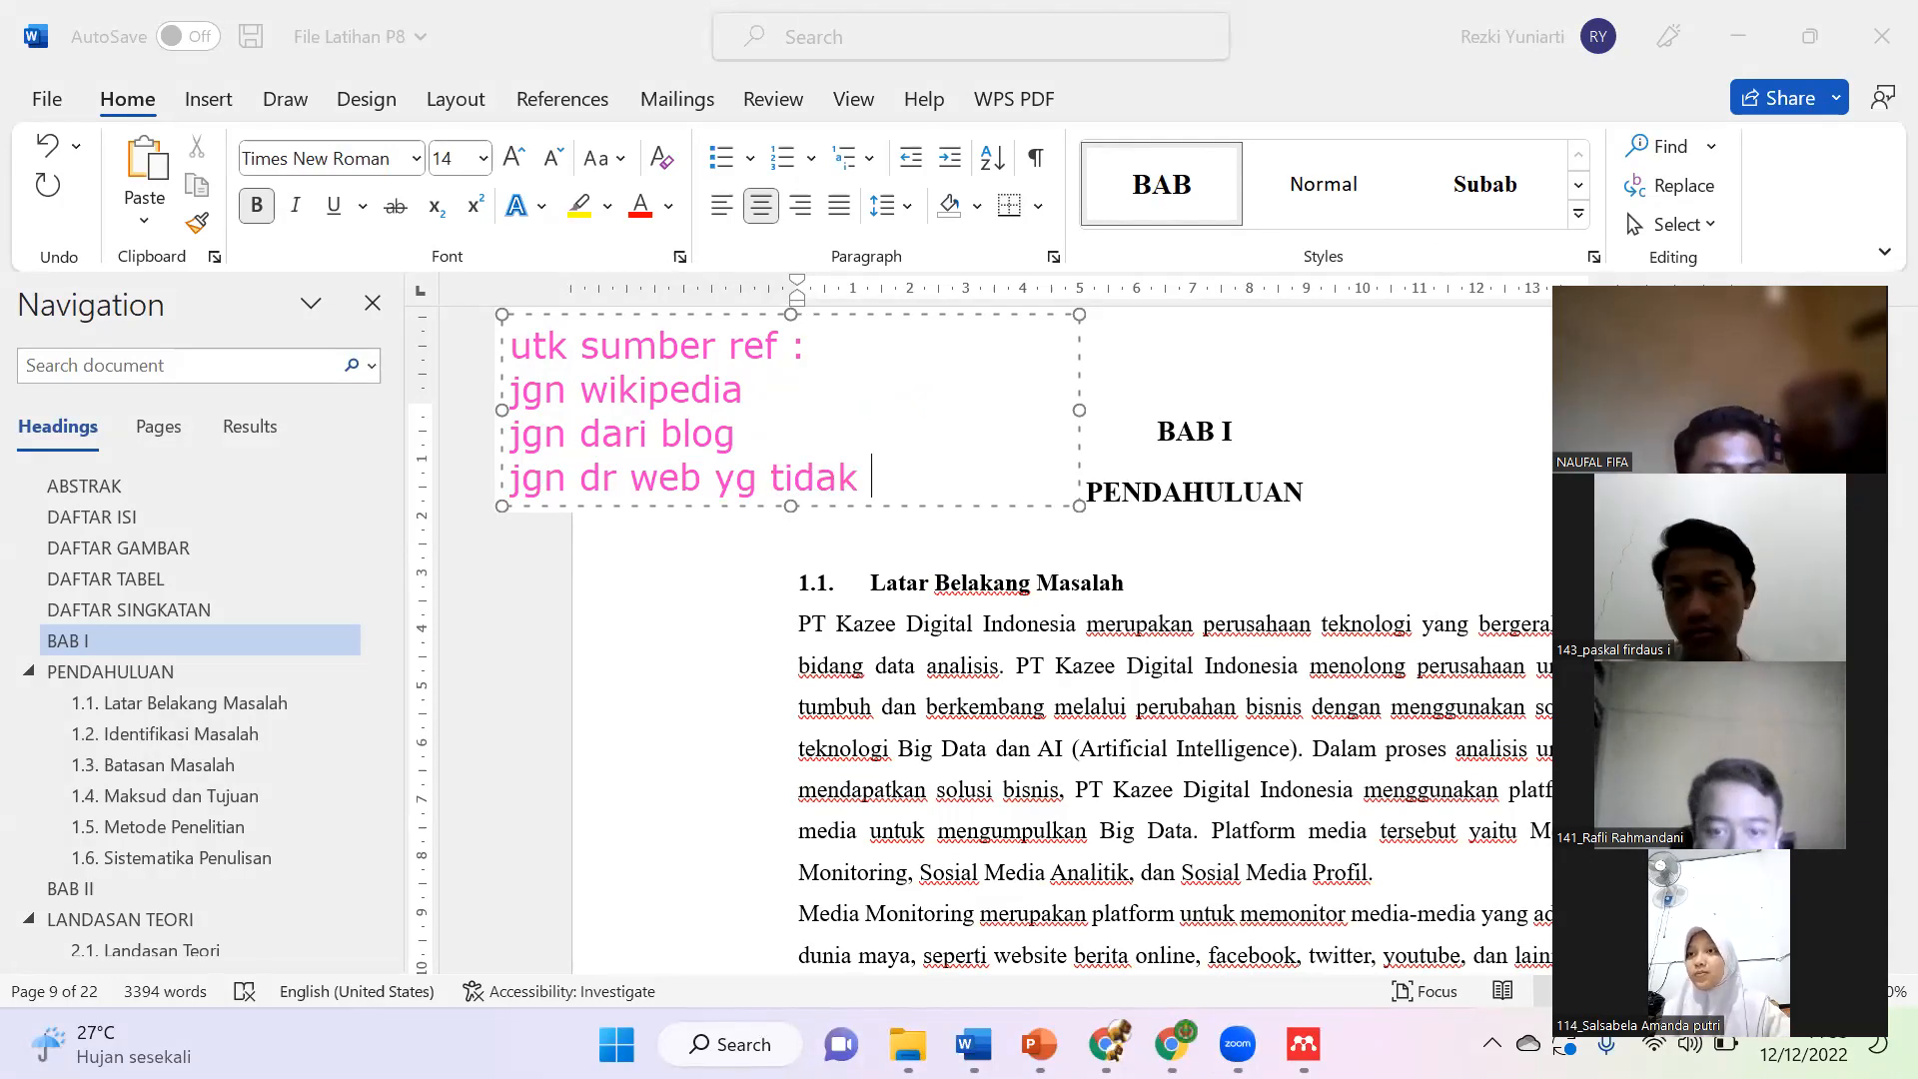
type(" dpt")
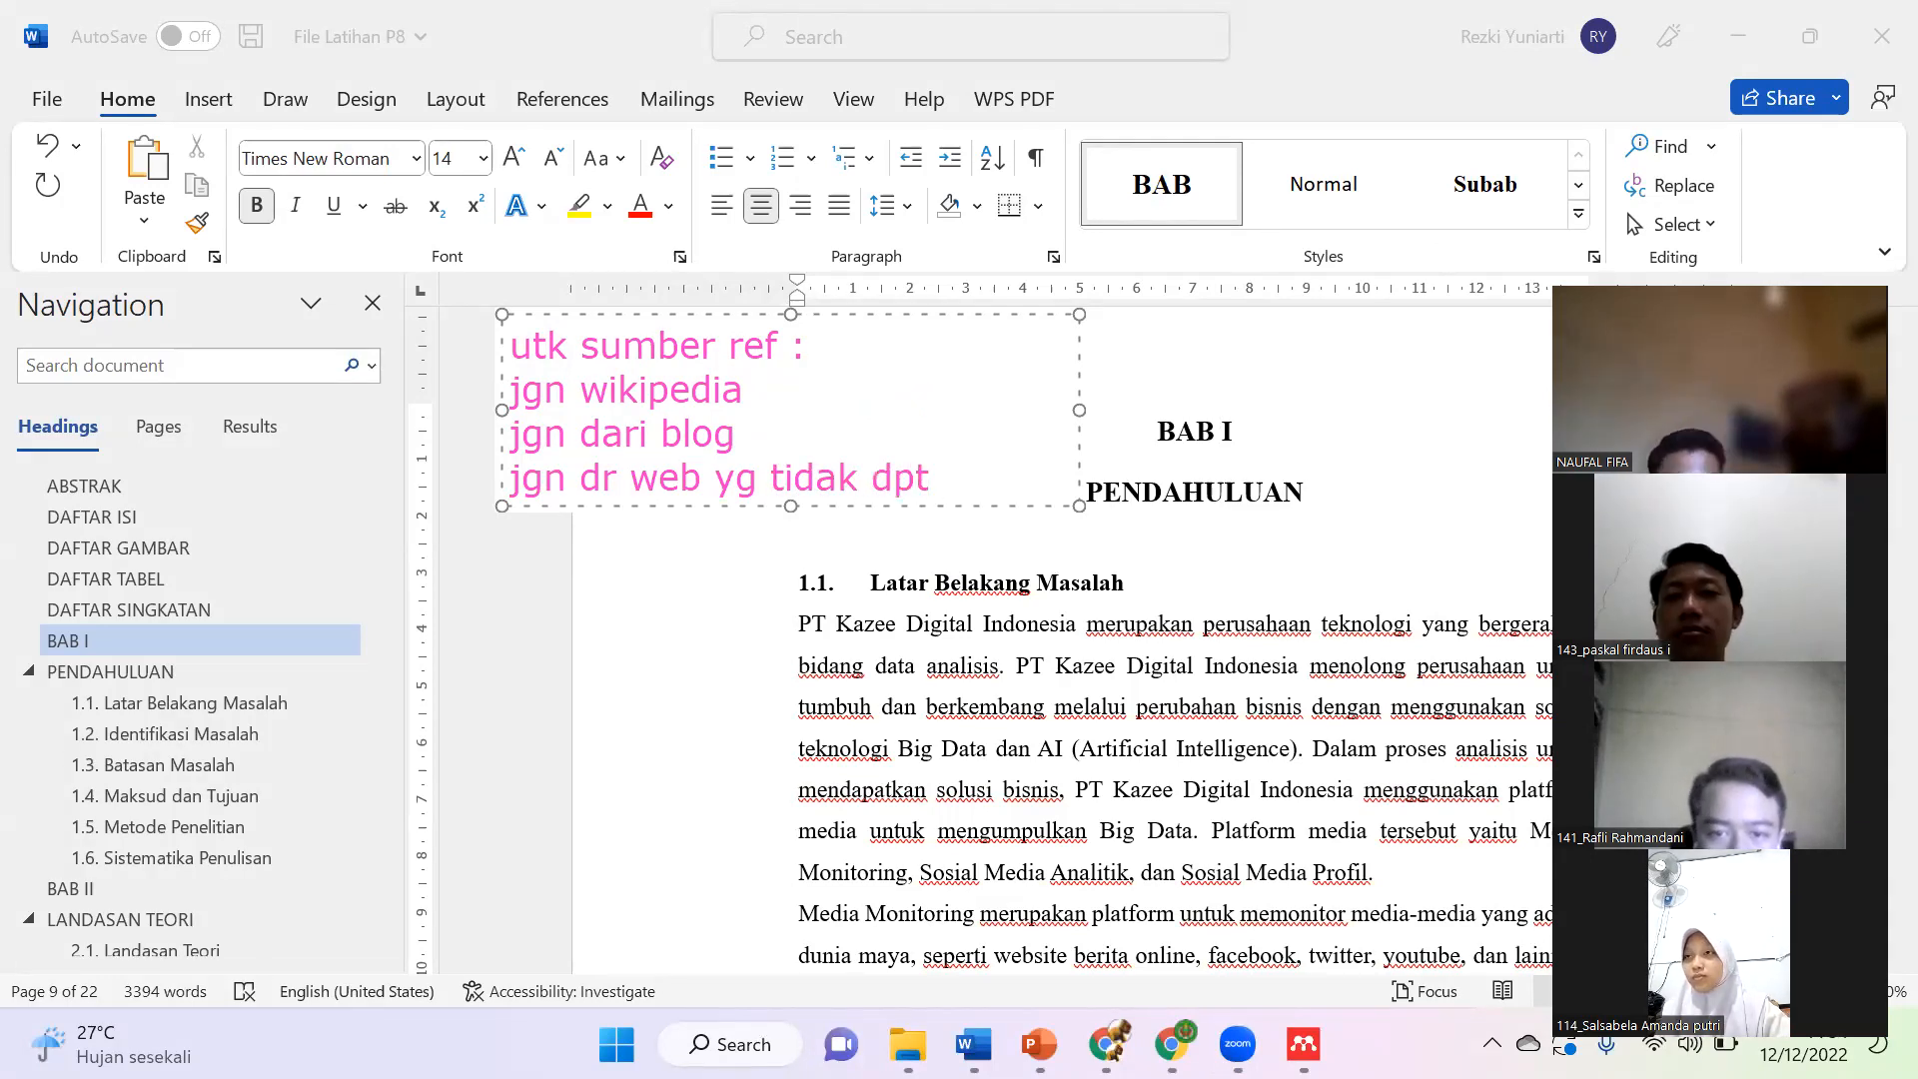
key("BackSpace")
key("BackSpace")
key("BackSpace")
key("BackSpace")
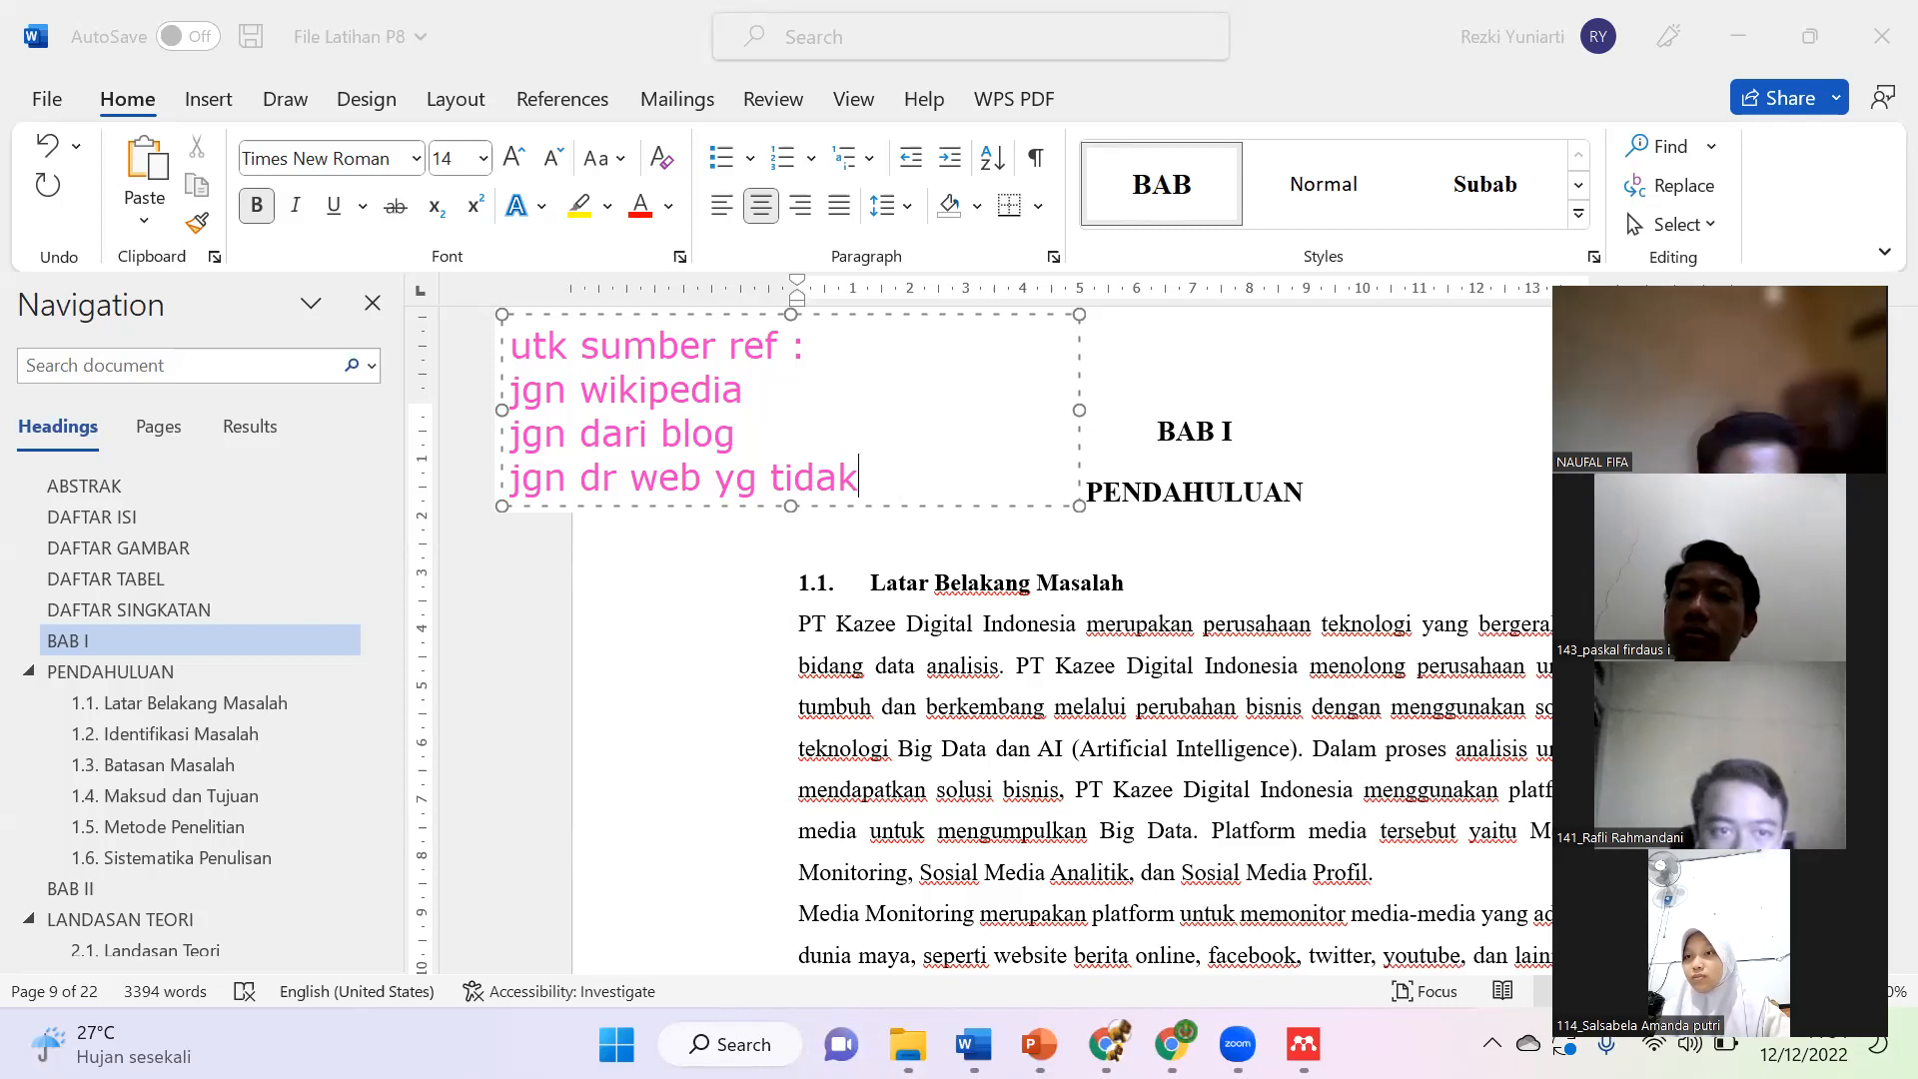
type("kredile")
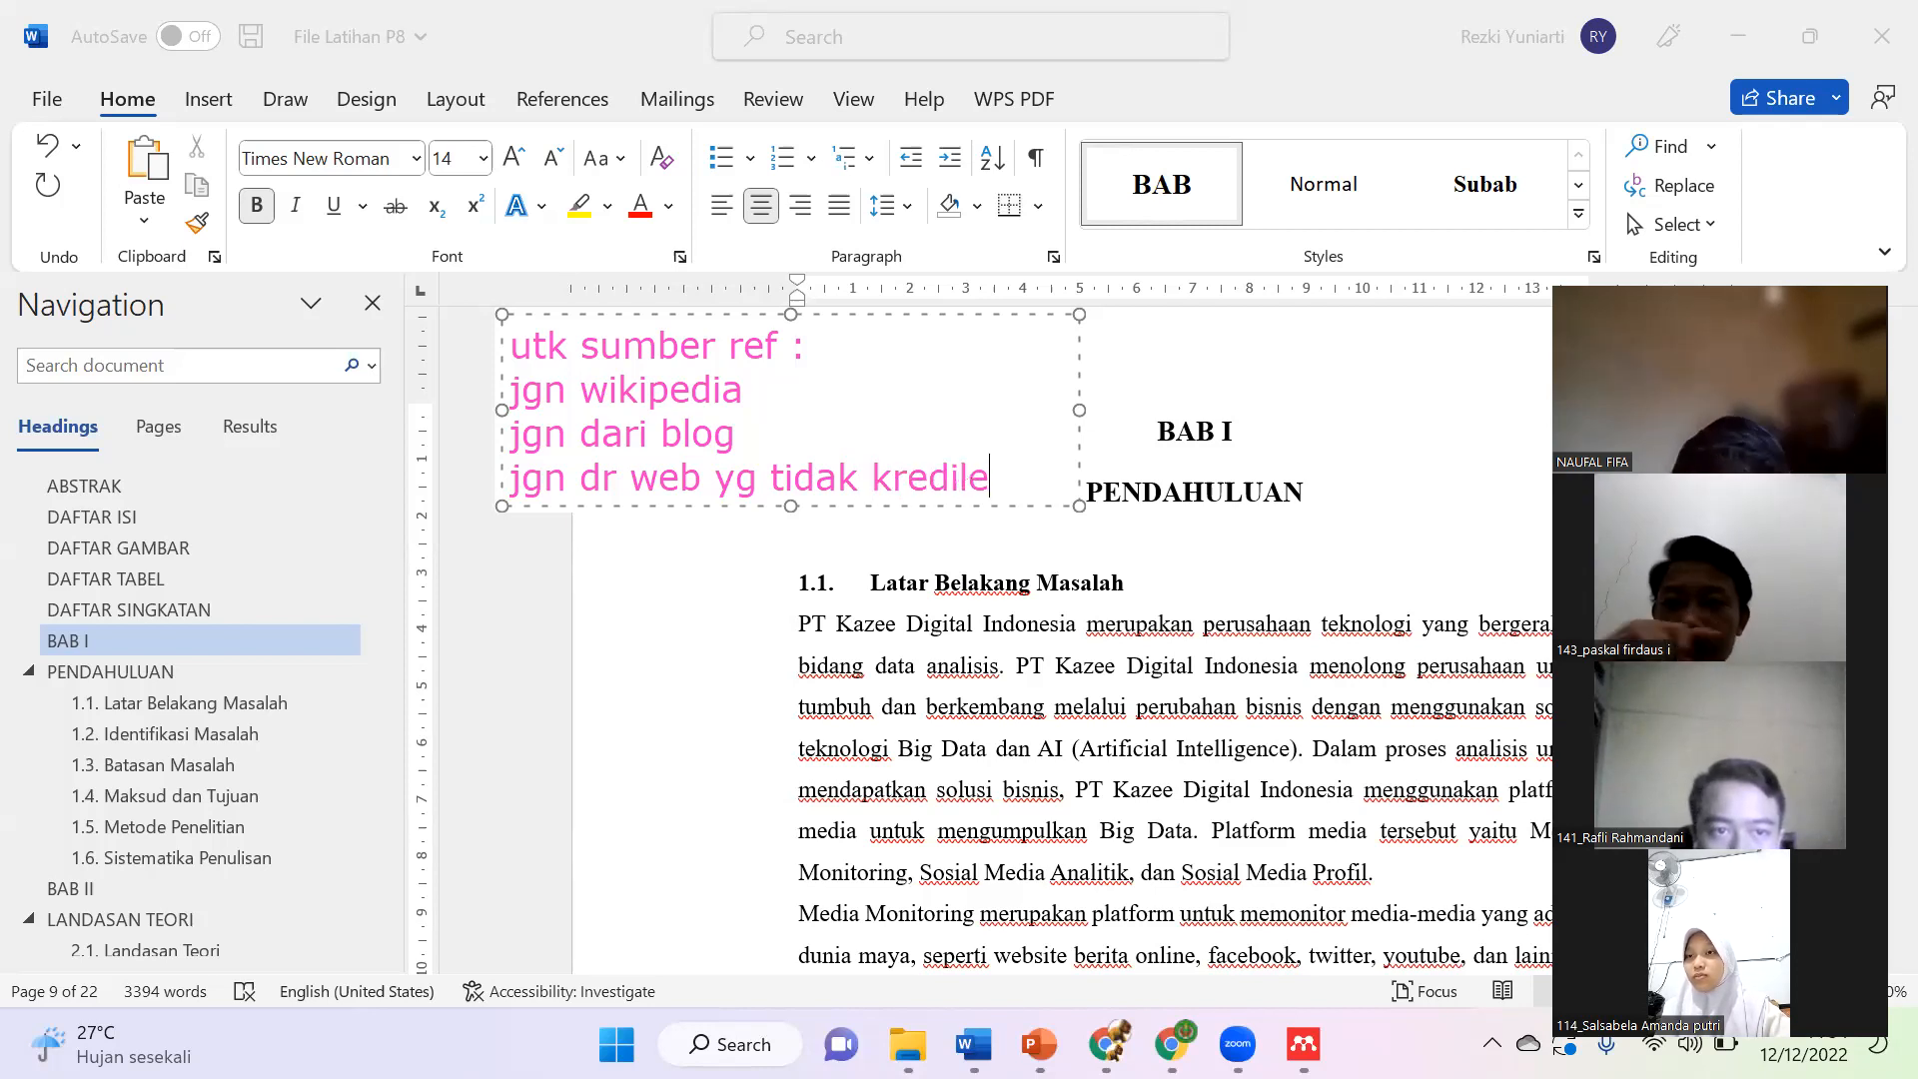
key("BackSpace")
key("BackSpace")
type("bel")
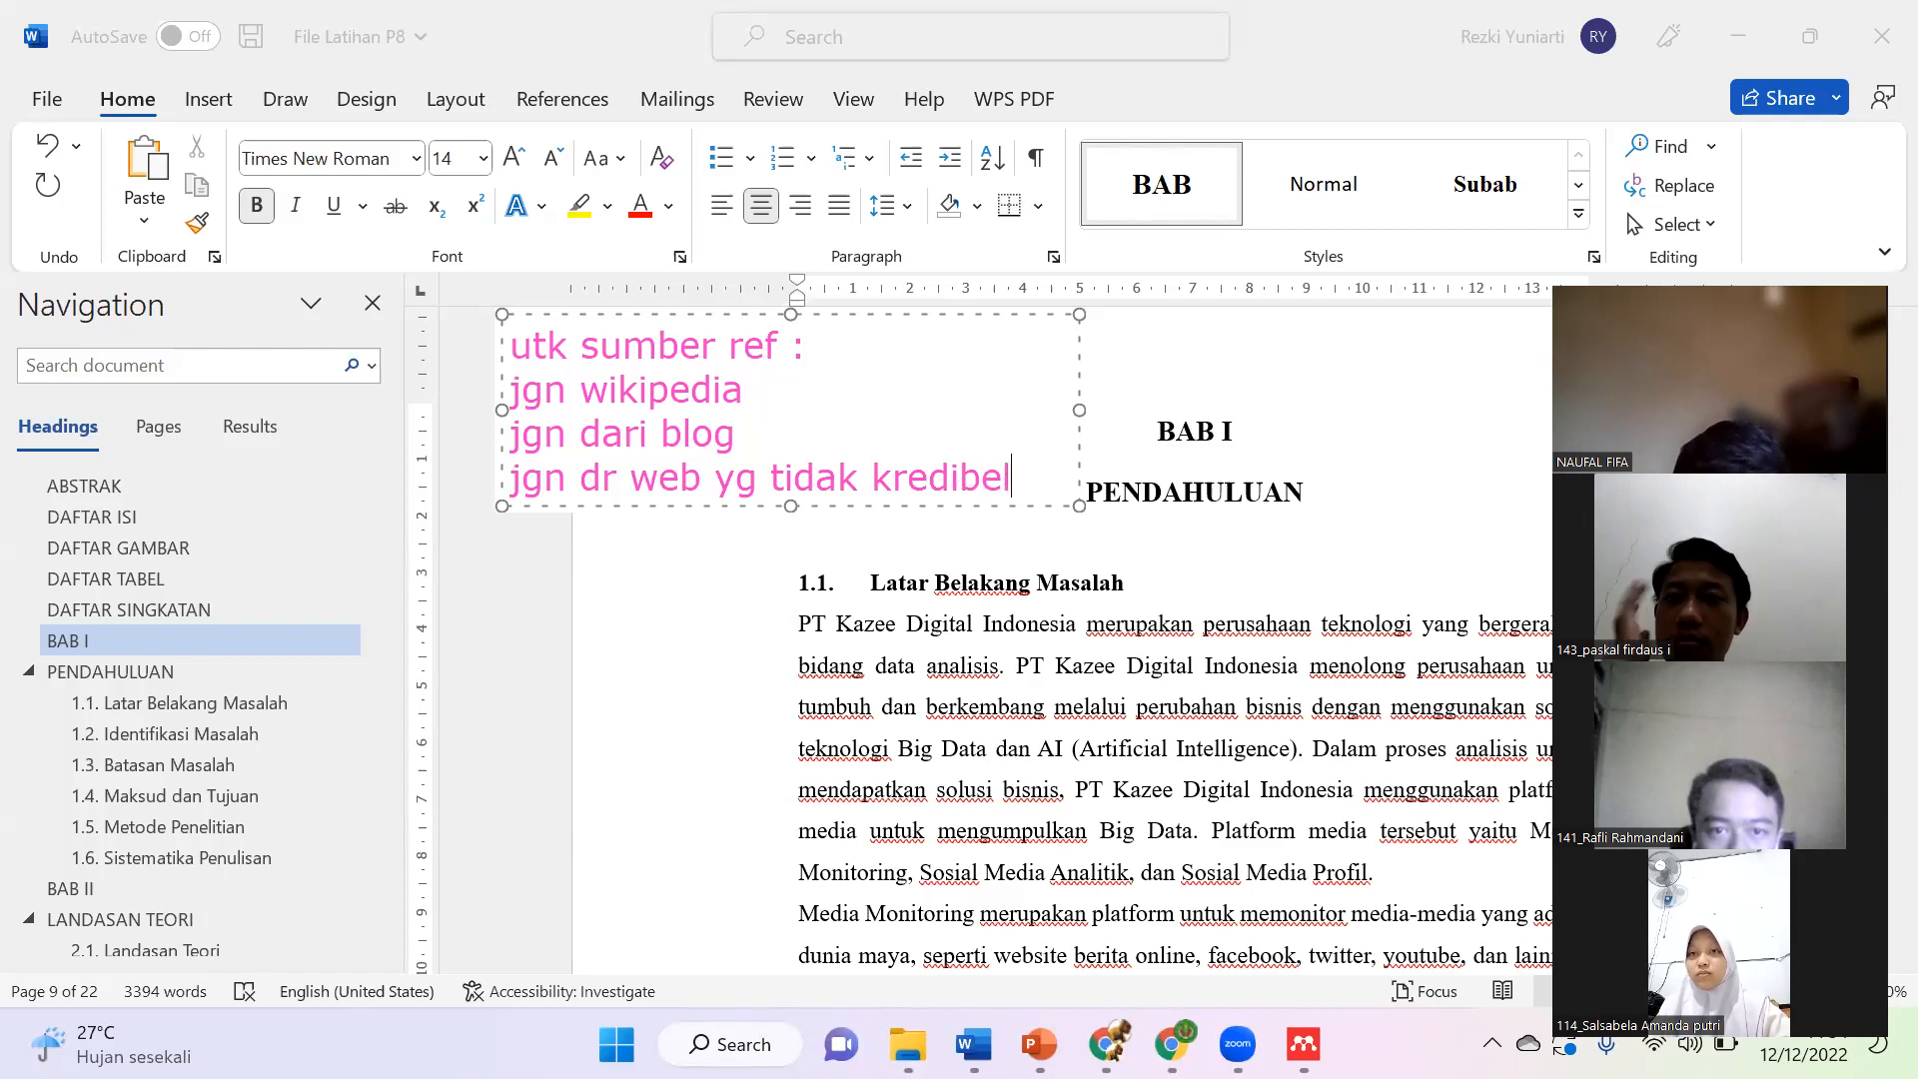
left_click(730, 625)
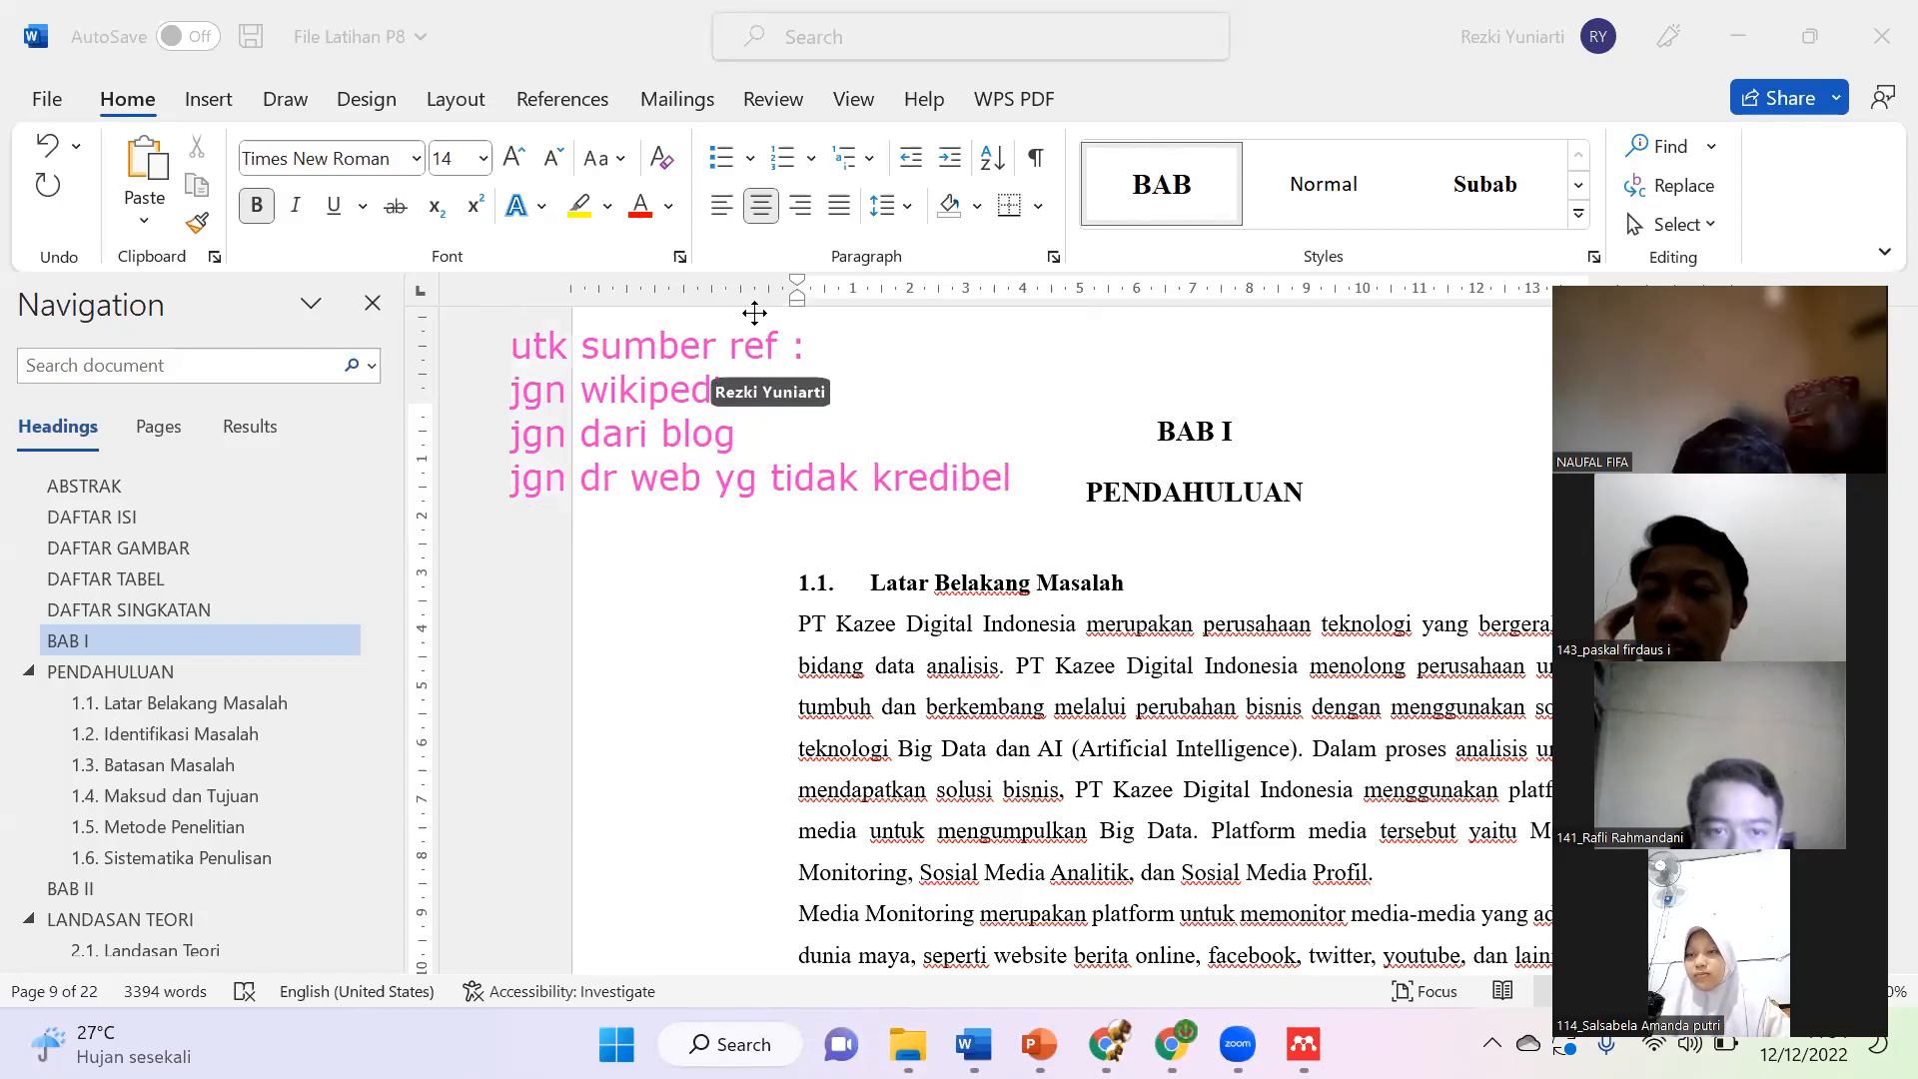
Step: Write a second Zoom text annotation below the first with the lines ref :, jurnal/paper/prosiding and text book, shifted toward the page margin
left_click(526, 628)
type("ref :")
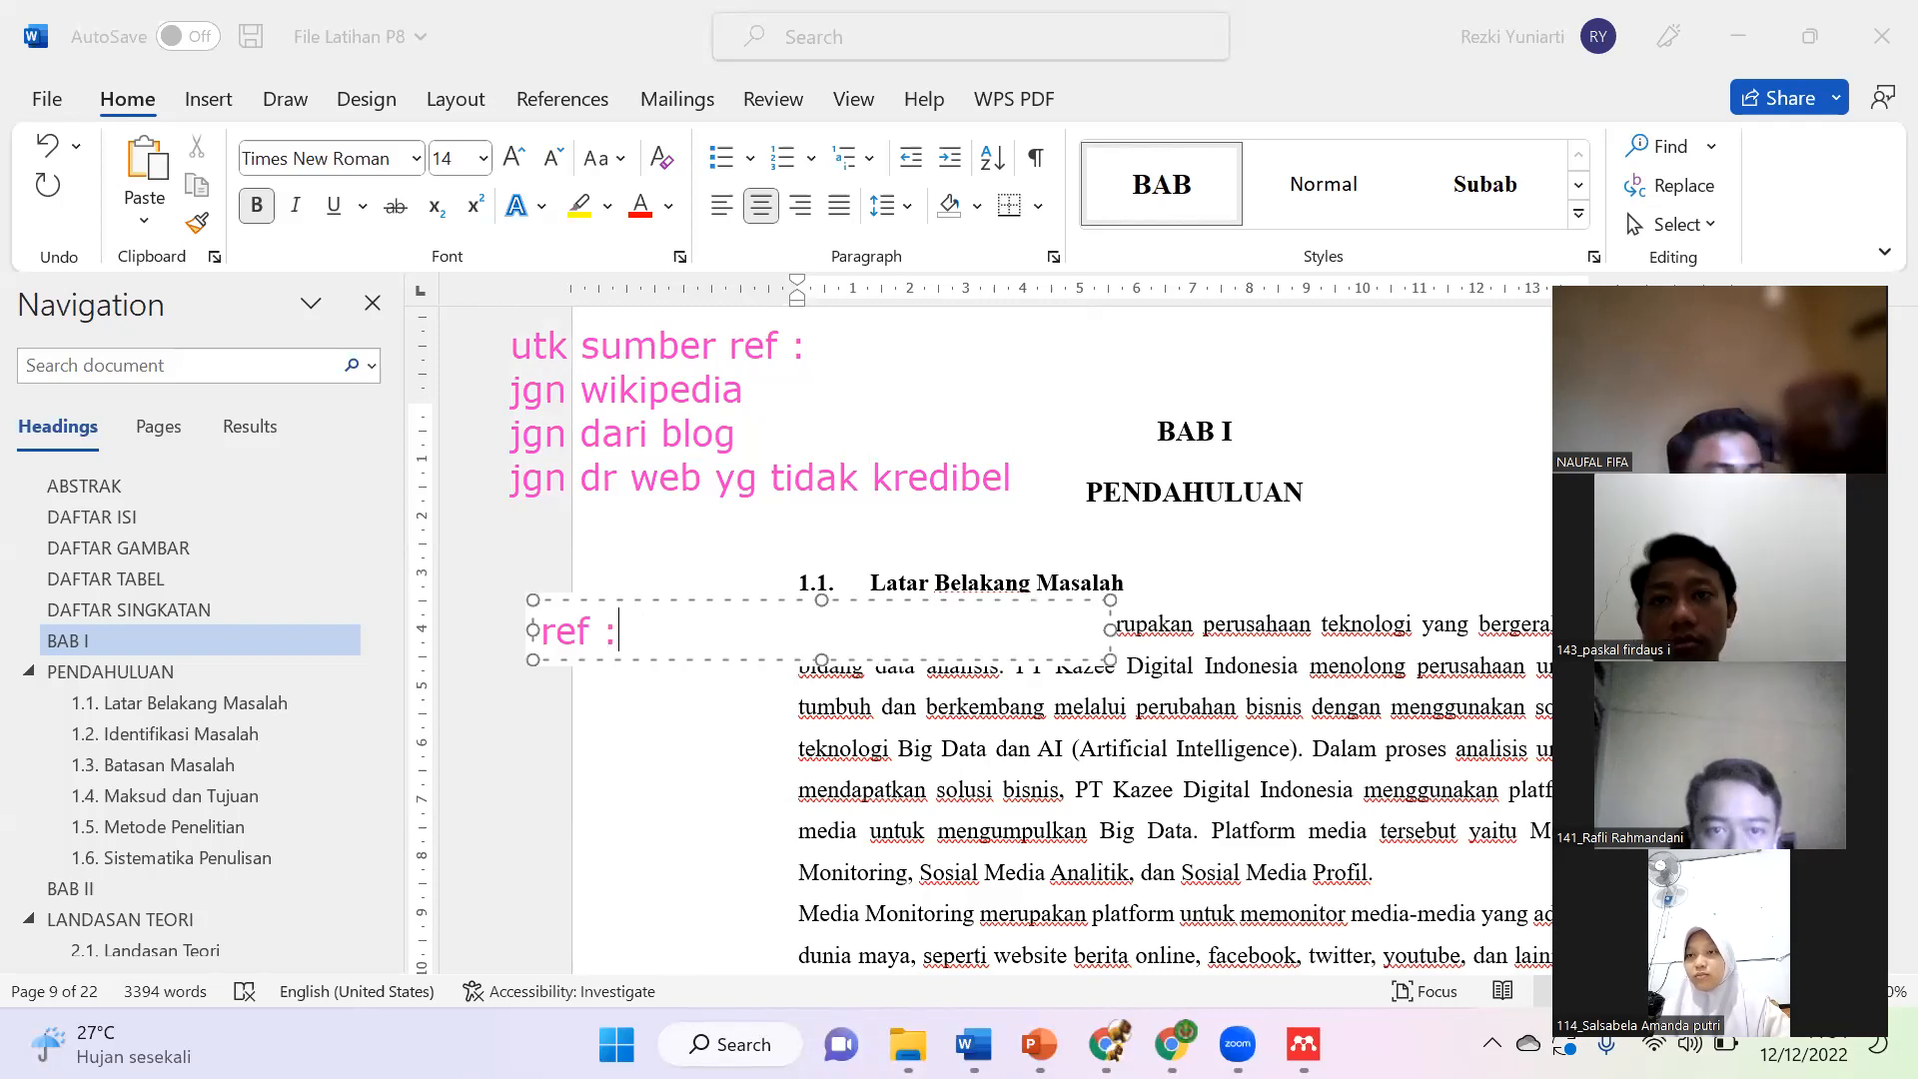
key("Return")
type("jurnal/paper")
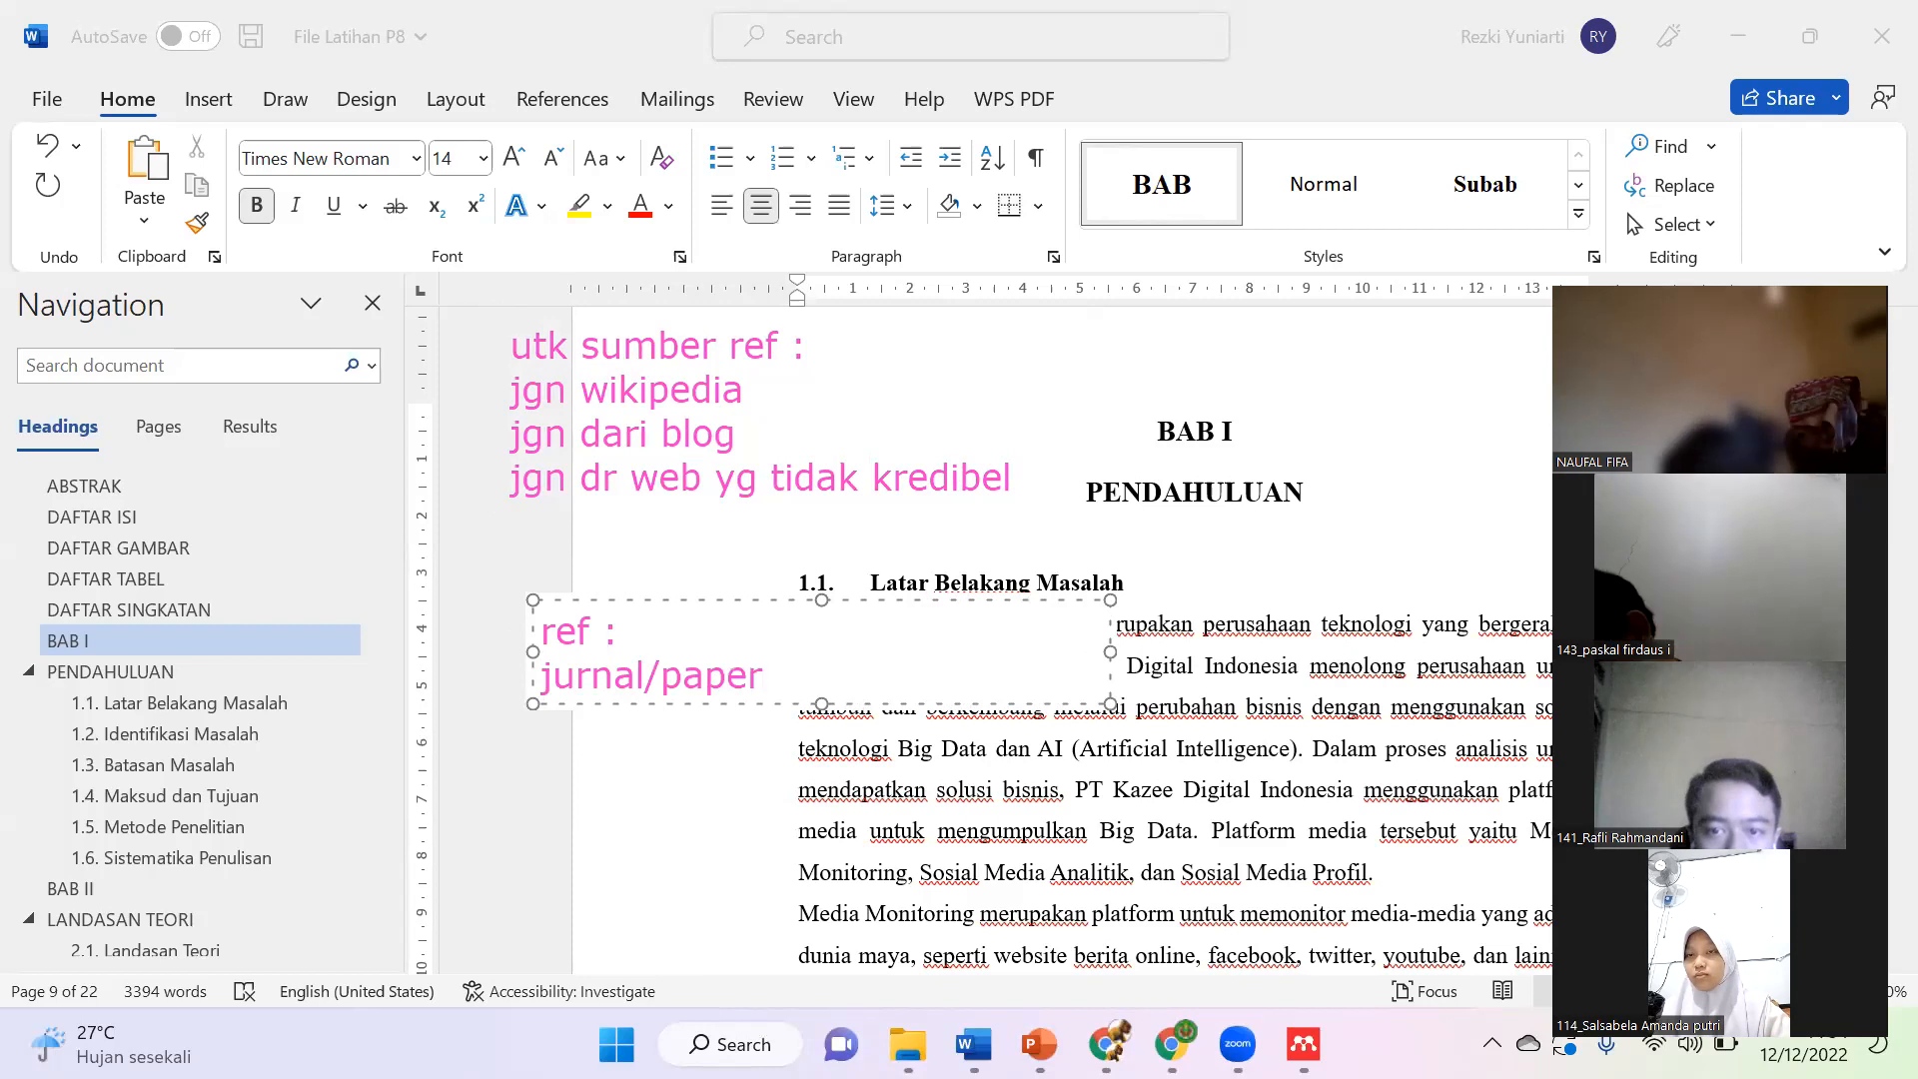
type("/prosi")
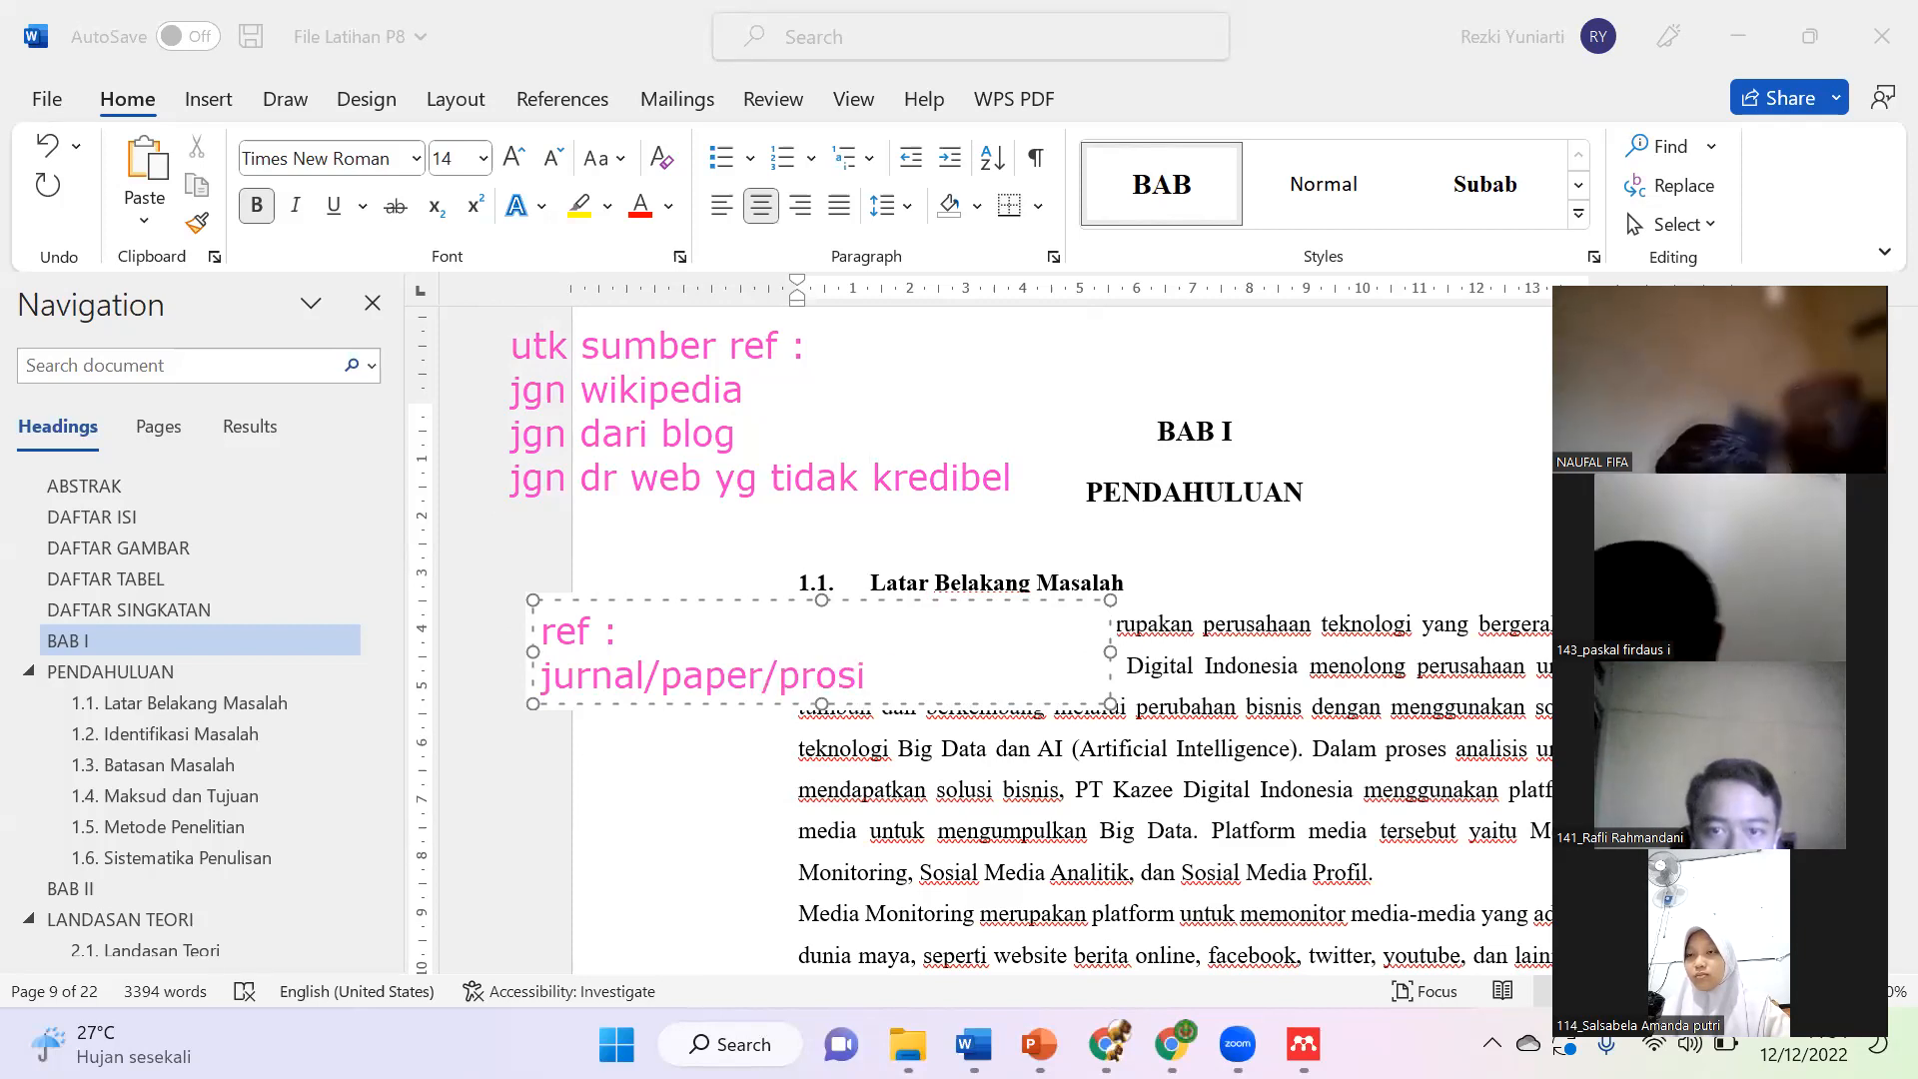
type("ding")
key("Return")
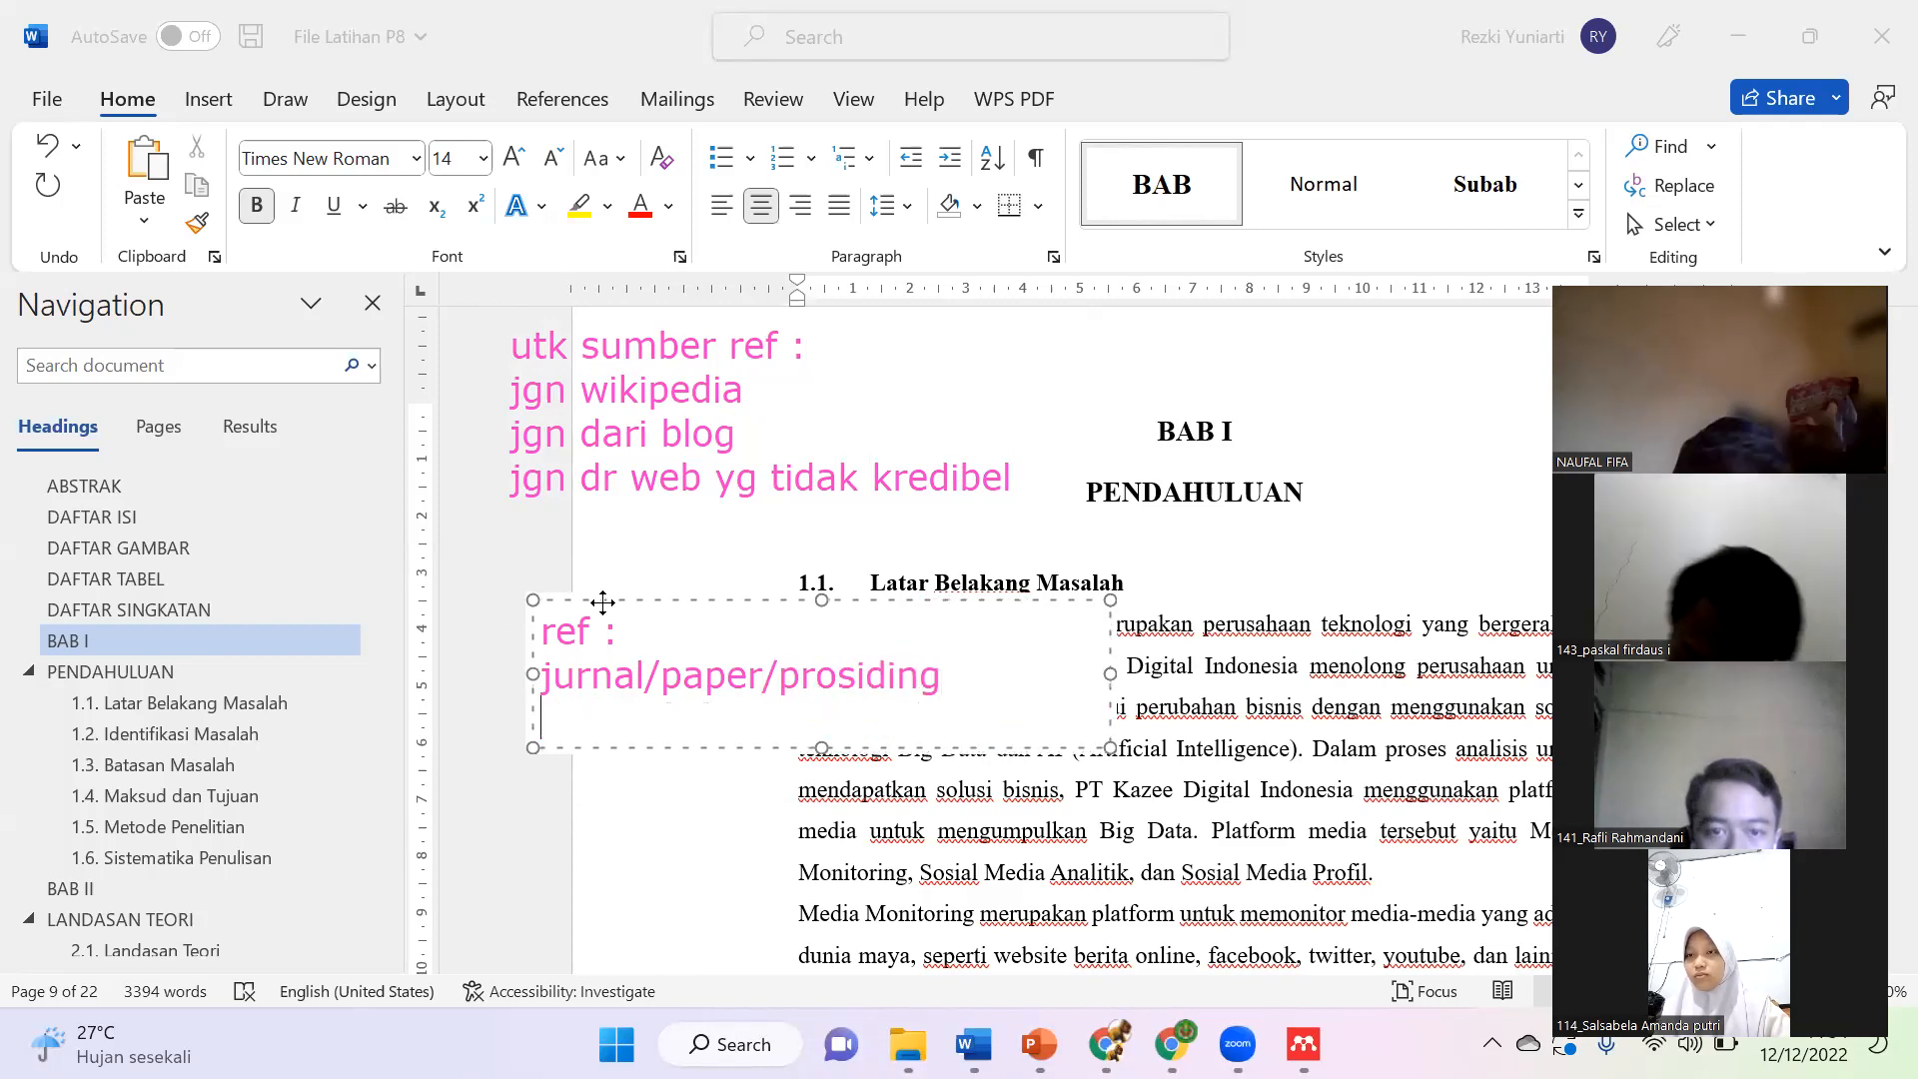
left_click_drag(603, 602, 506, 589)
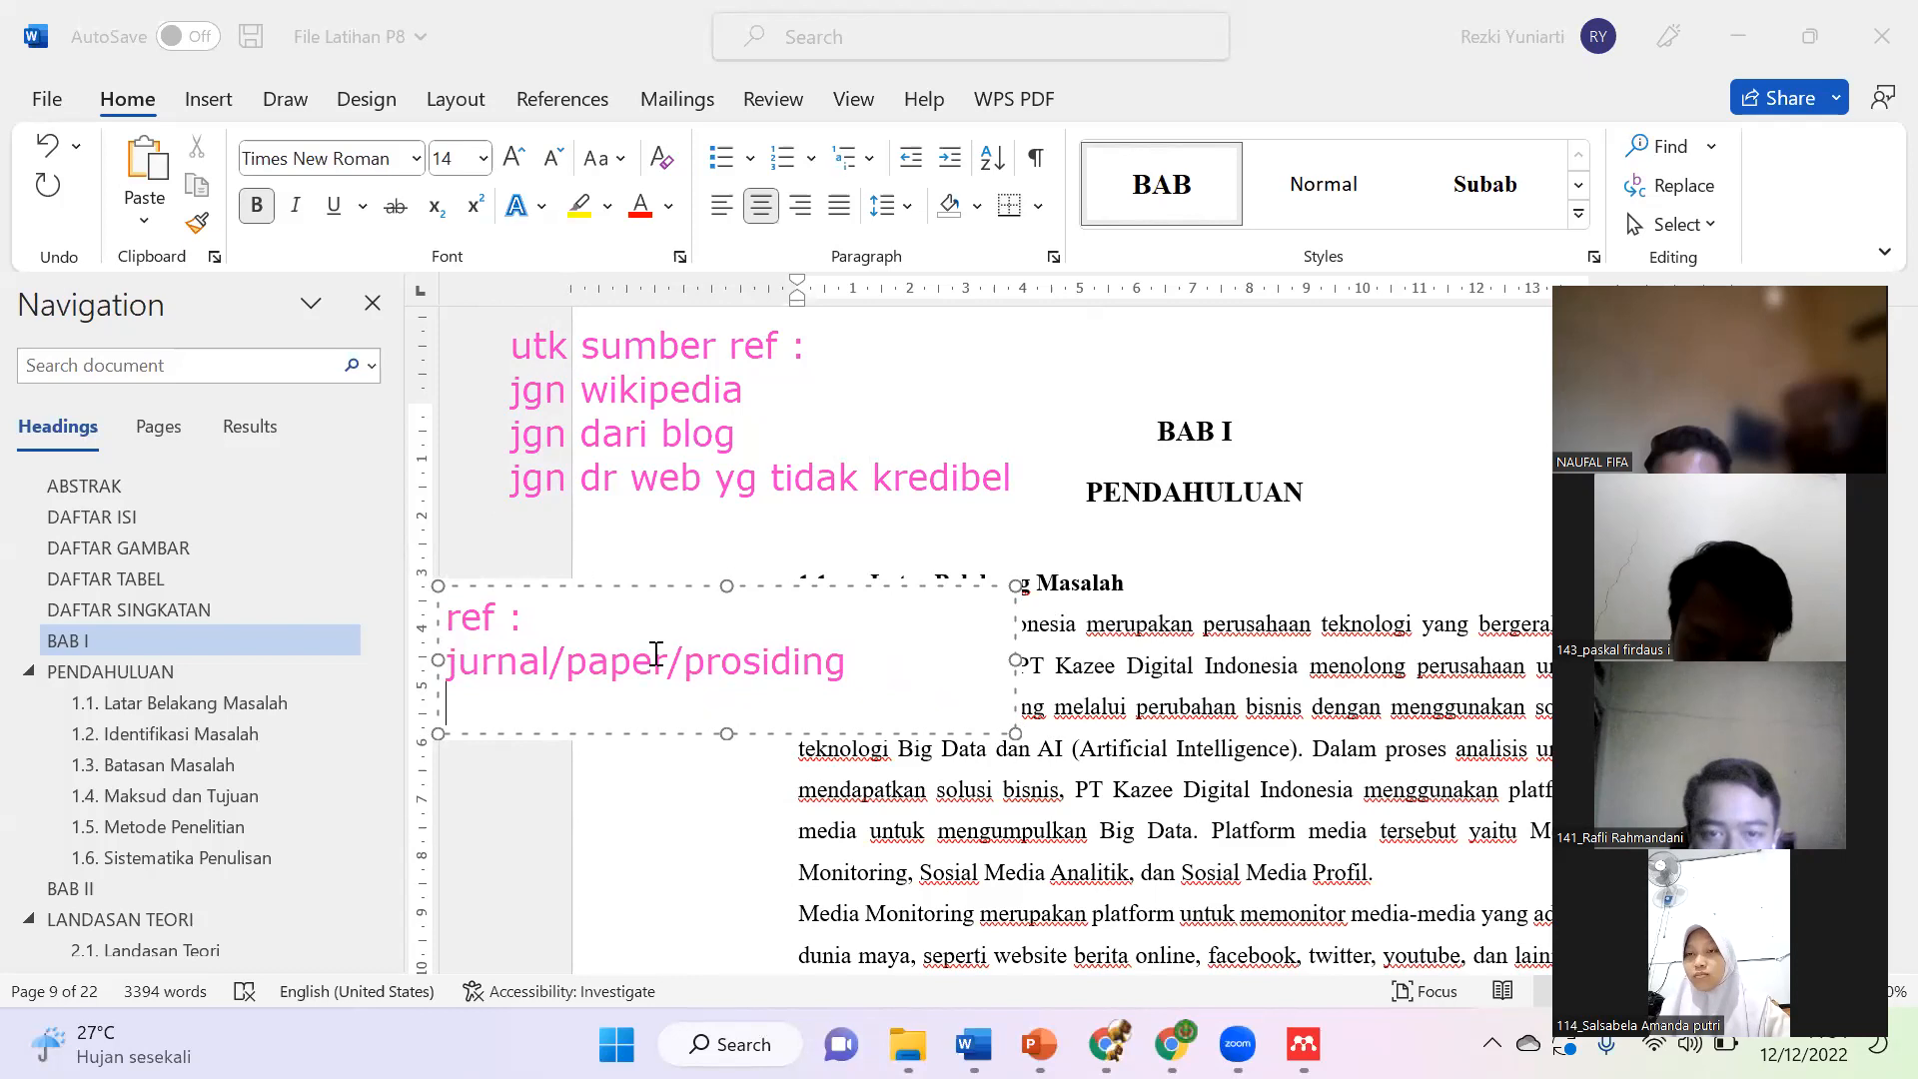
type("text book")
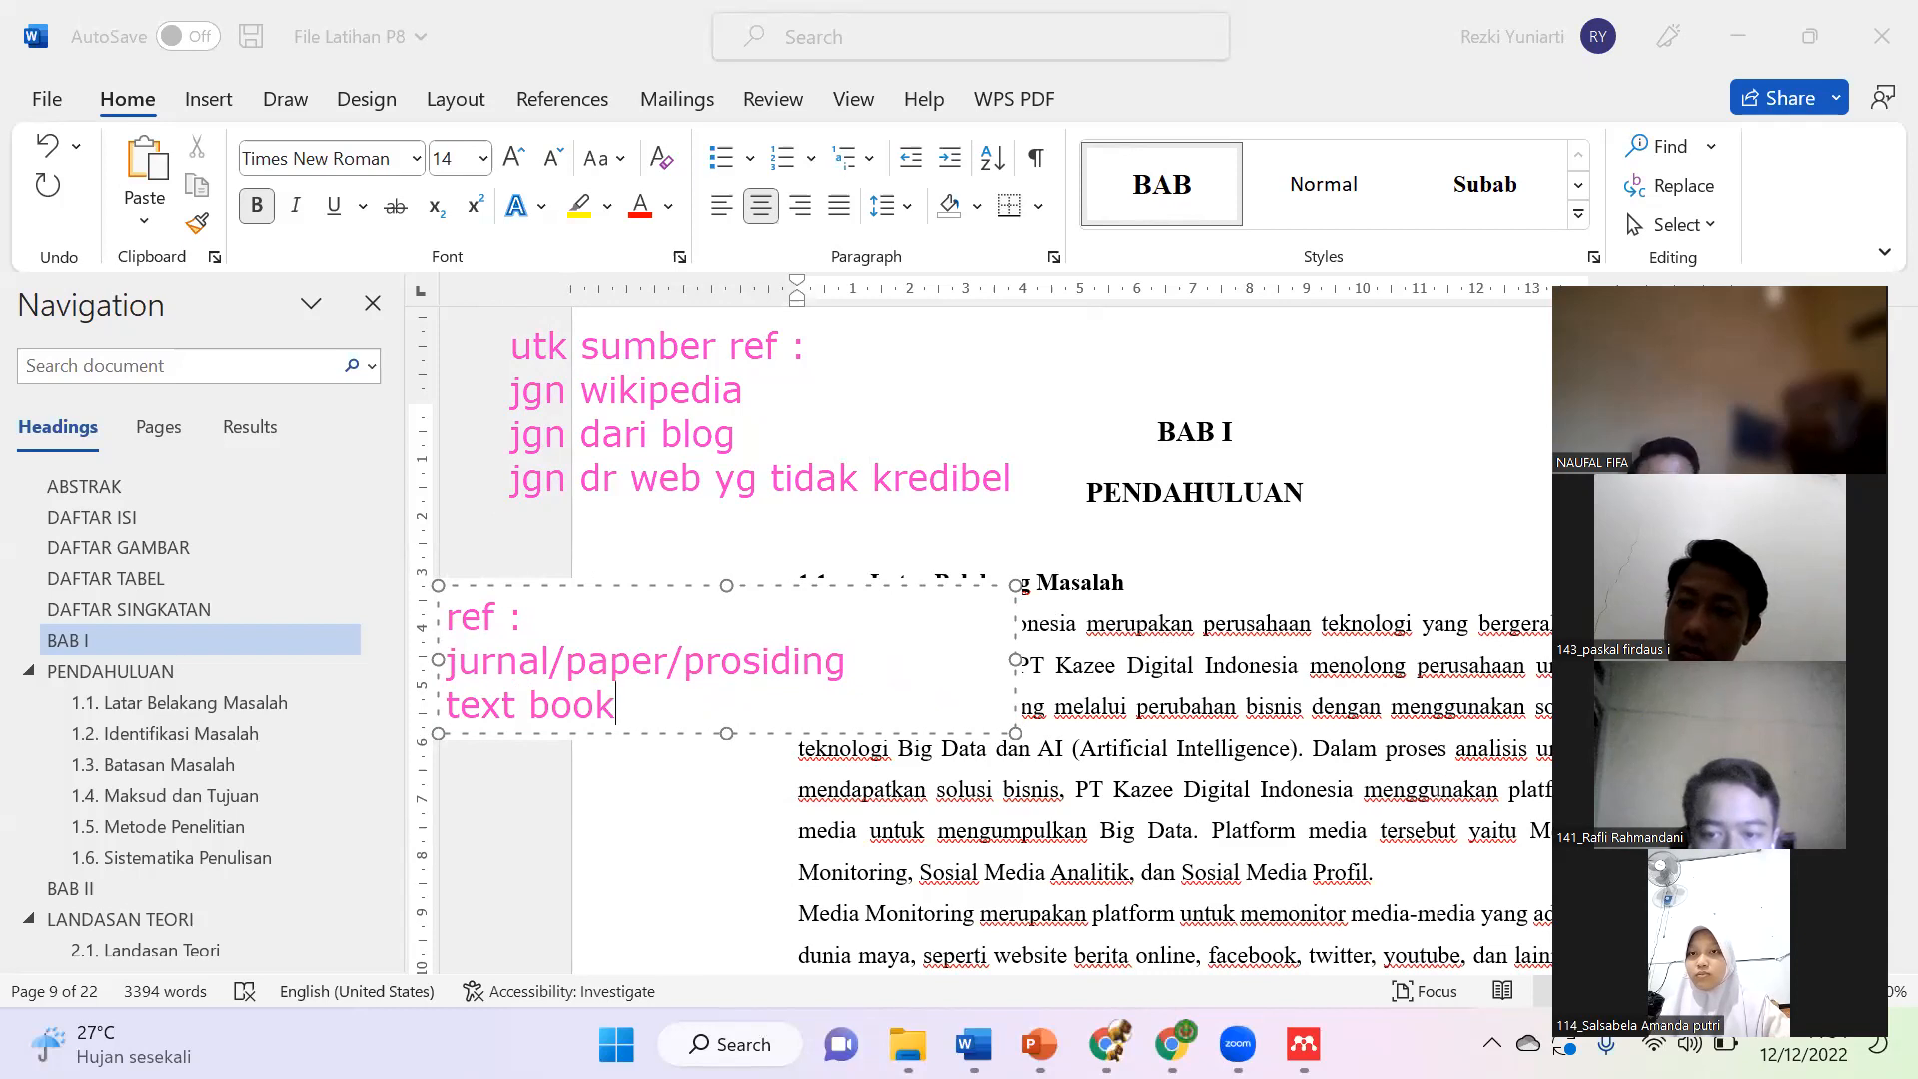
left_click(737, 484)
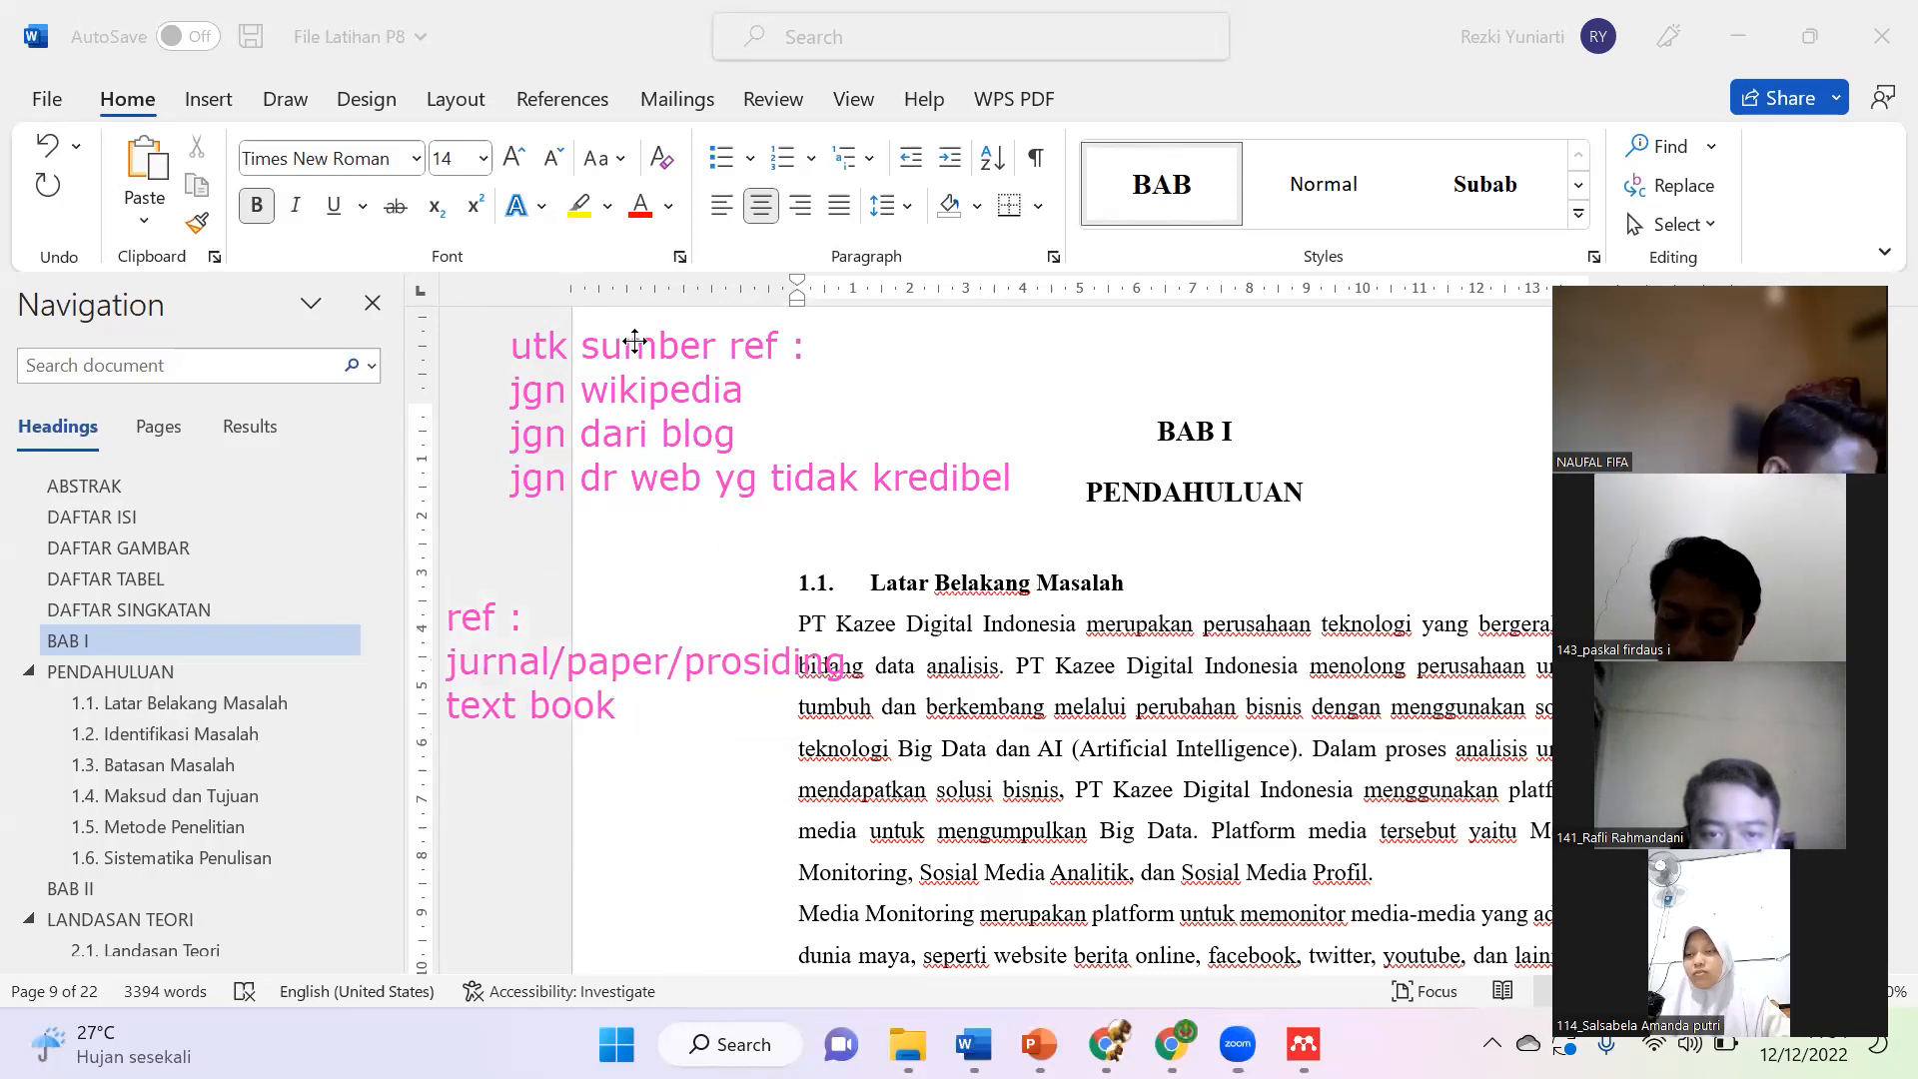
Step: Add the line jgn buku saku to the end of the utk sumber ref annotation
left_click(1004, 472)
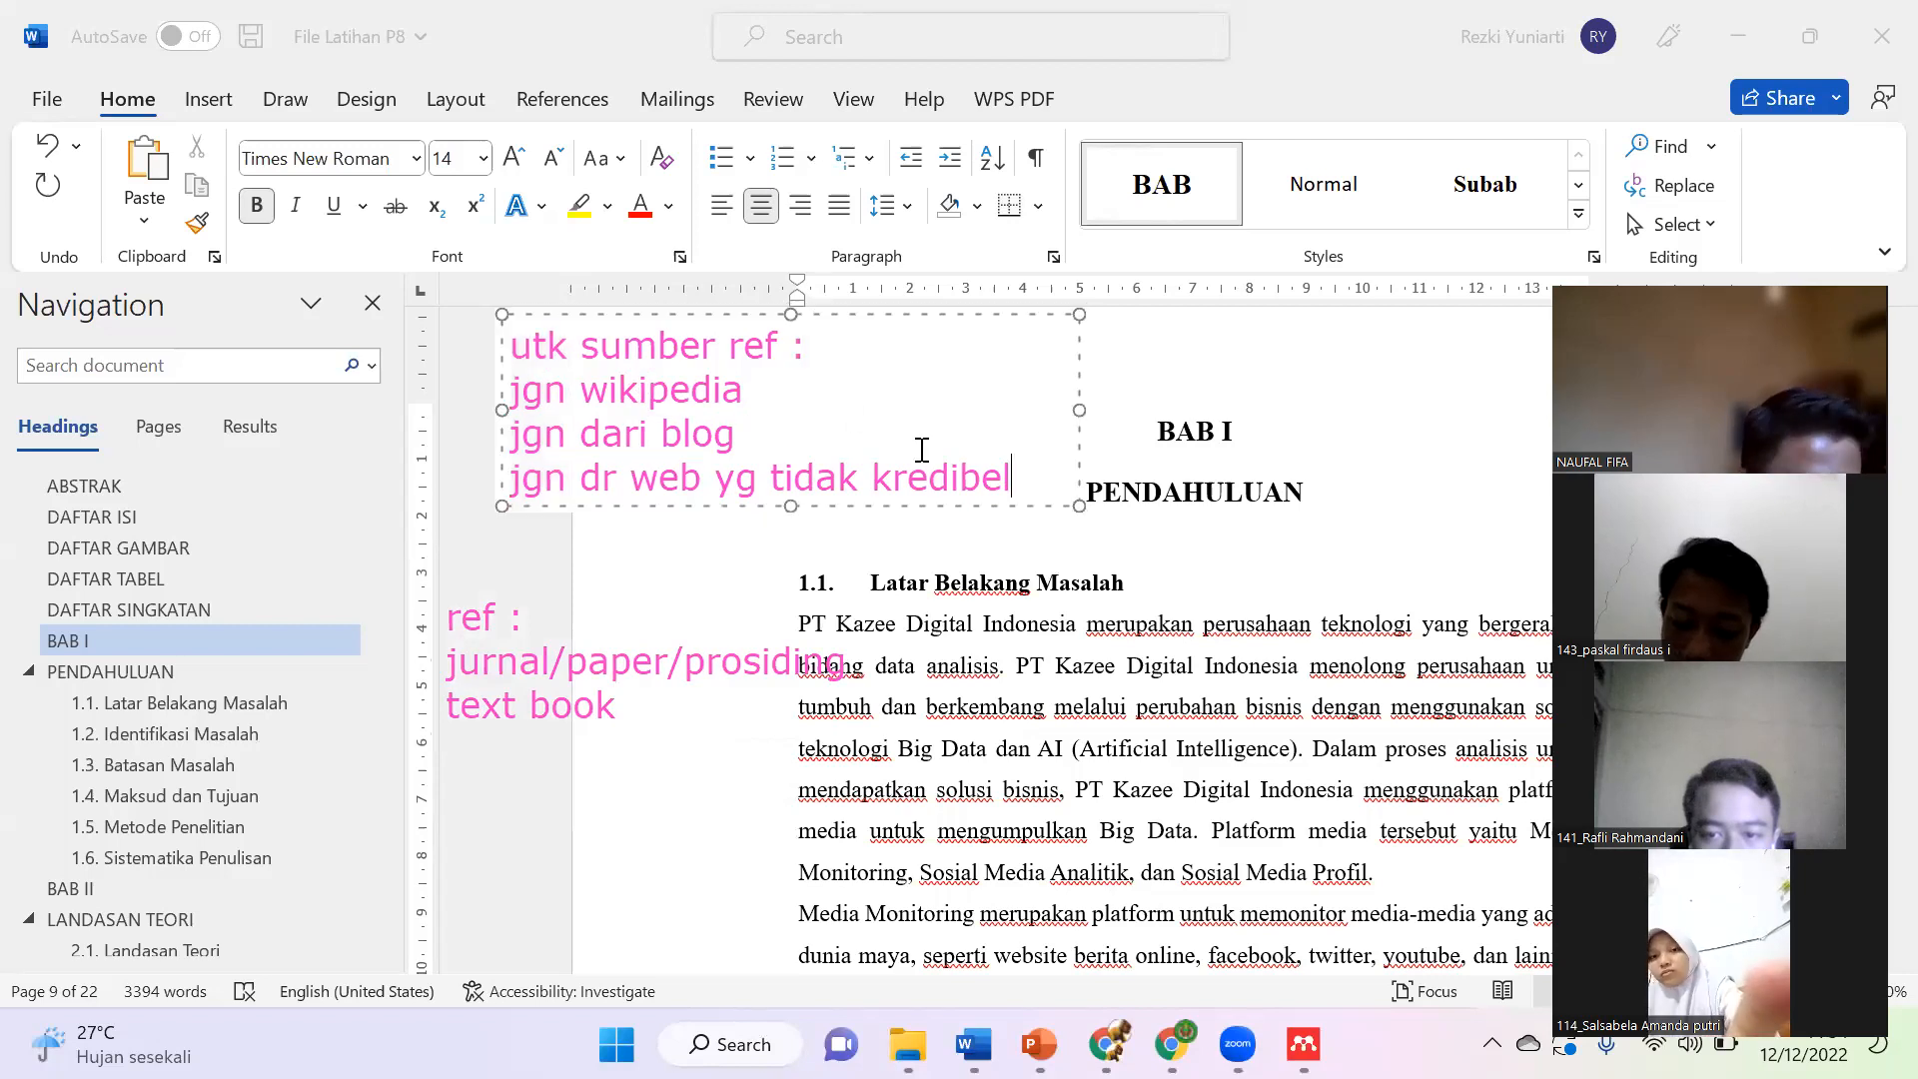
key("Return")
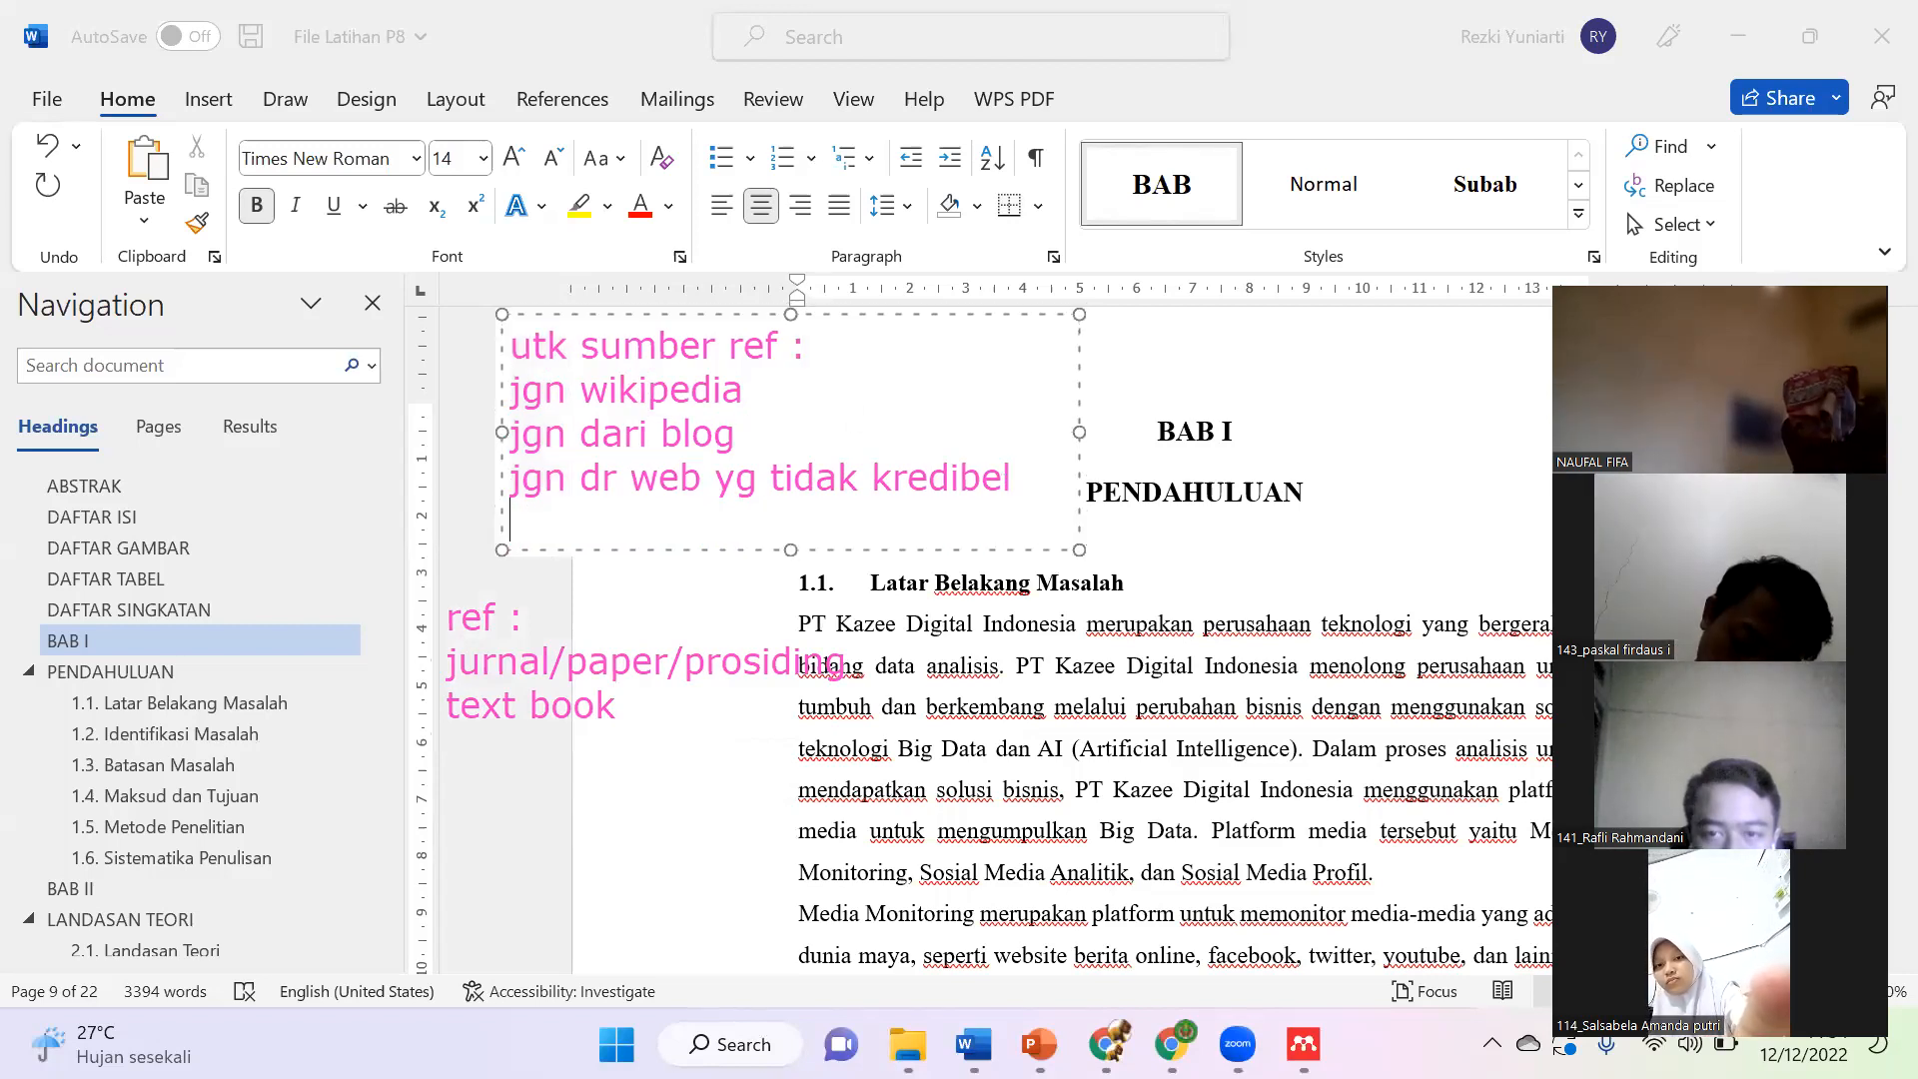
type("jgn buku saku")
left_click(758, 605)
left_click(759, 604)
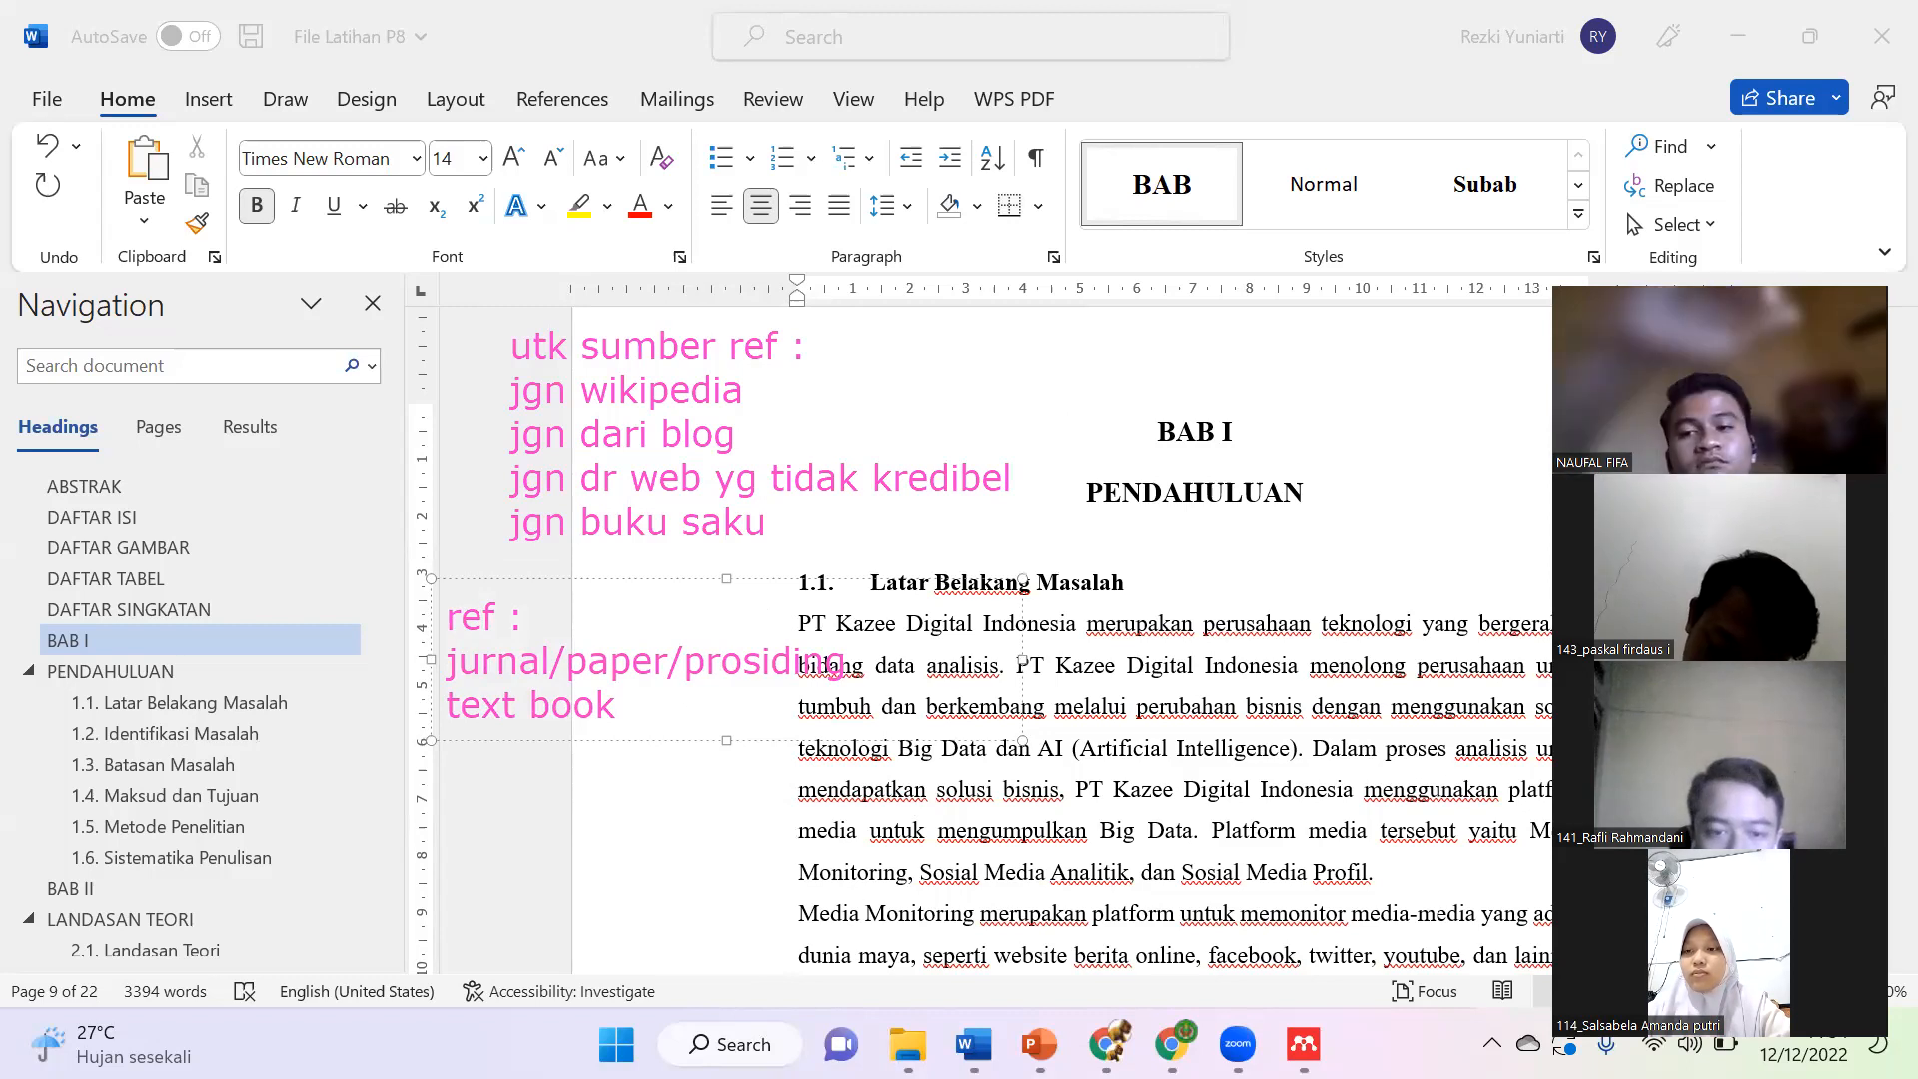
key("Escape")
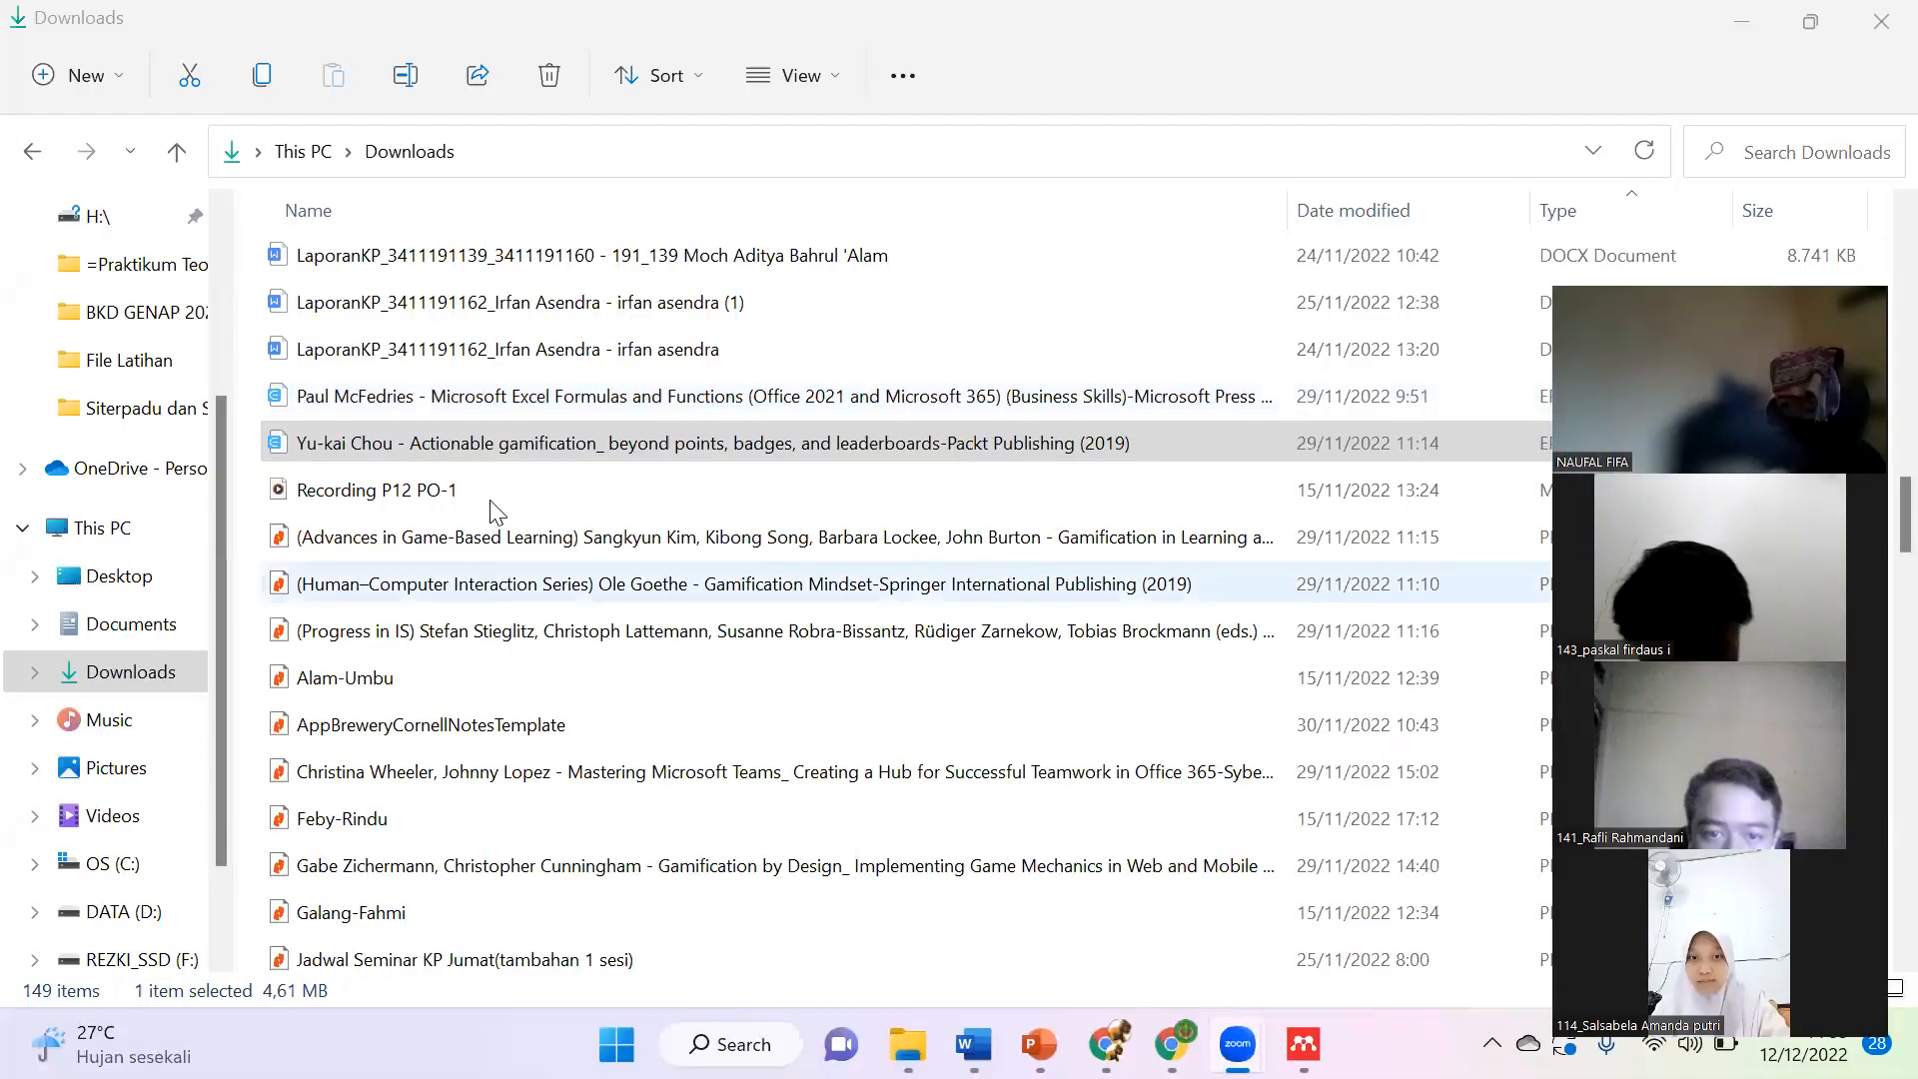
Step: Open the Actionable gamification e-book from the Downloads folder and examine its table of contents and the opening pages of Chapter 1
double_click(511, 443)
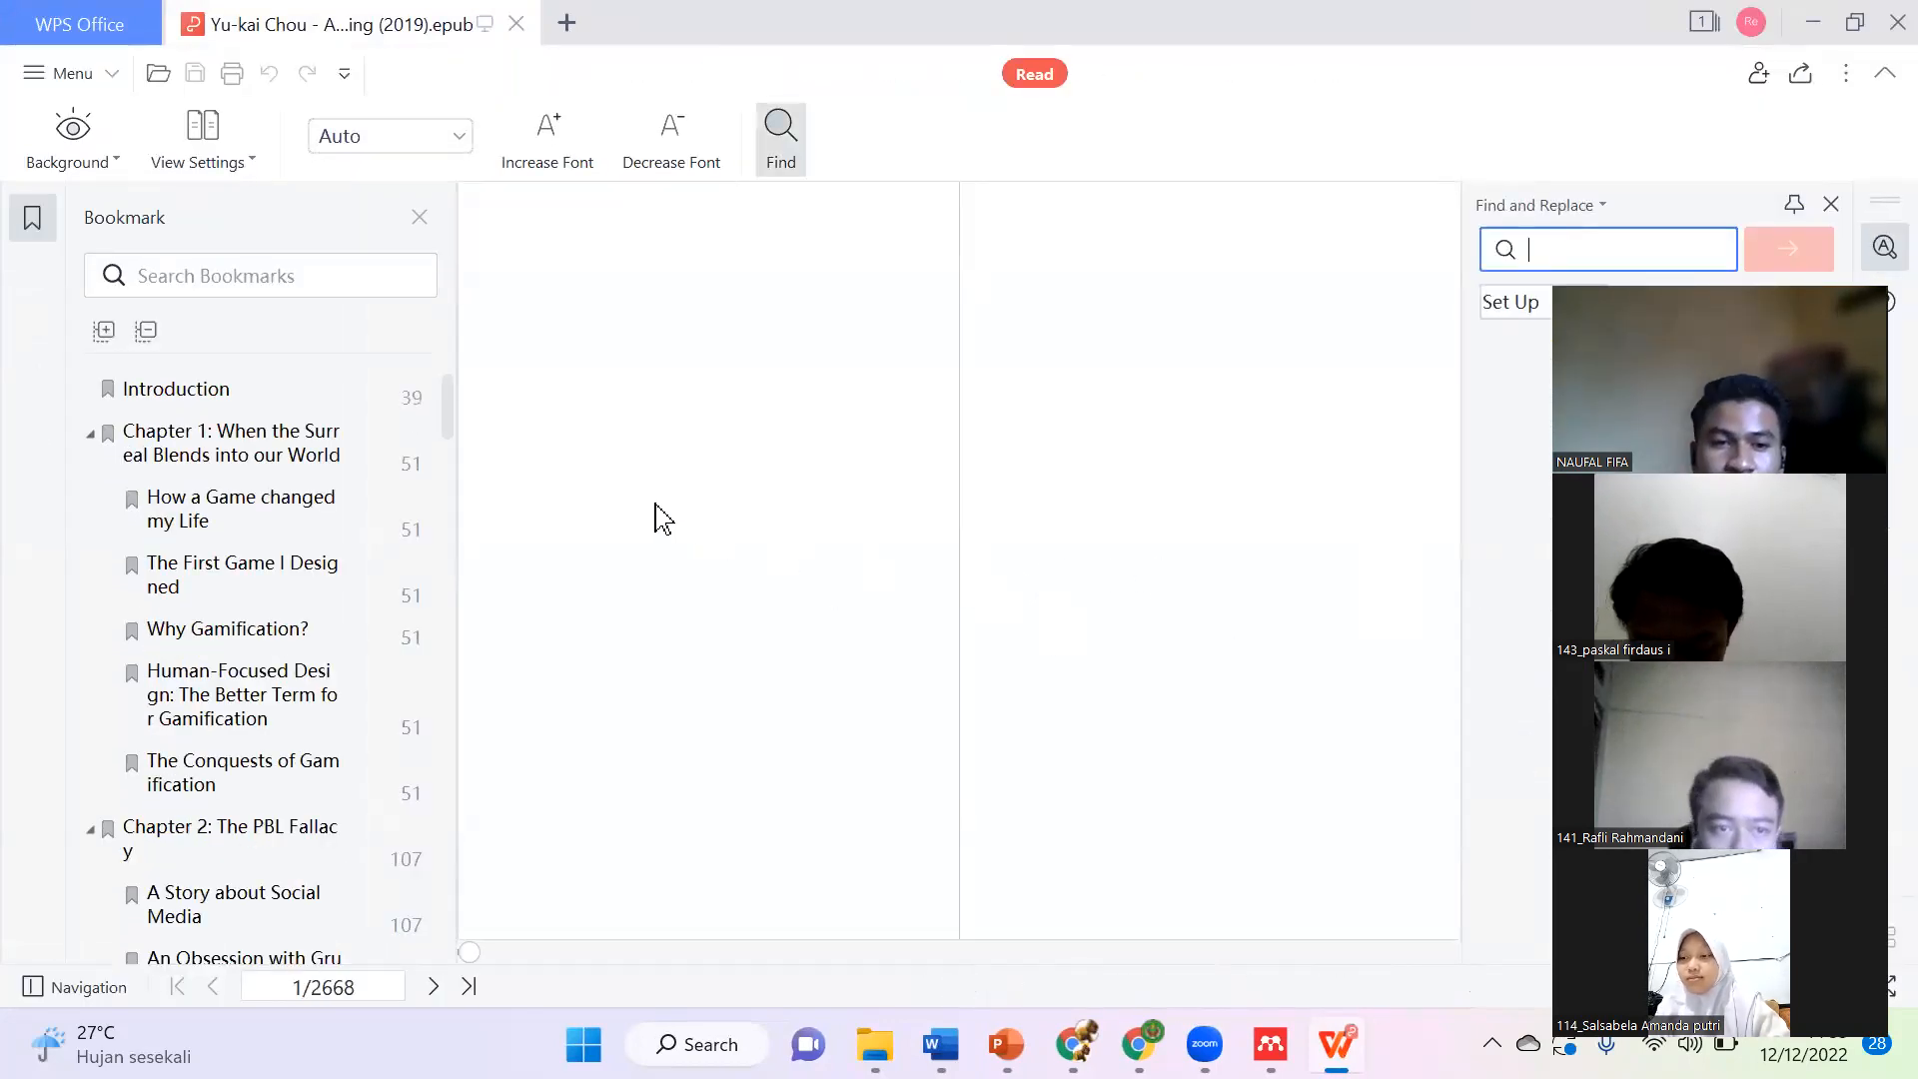
scroll(664, 547, "down", 4)
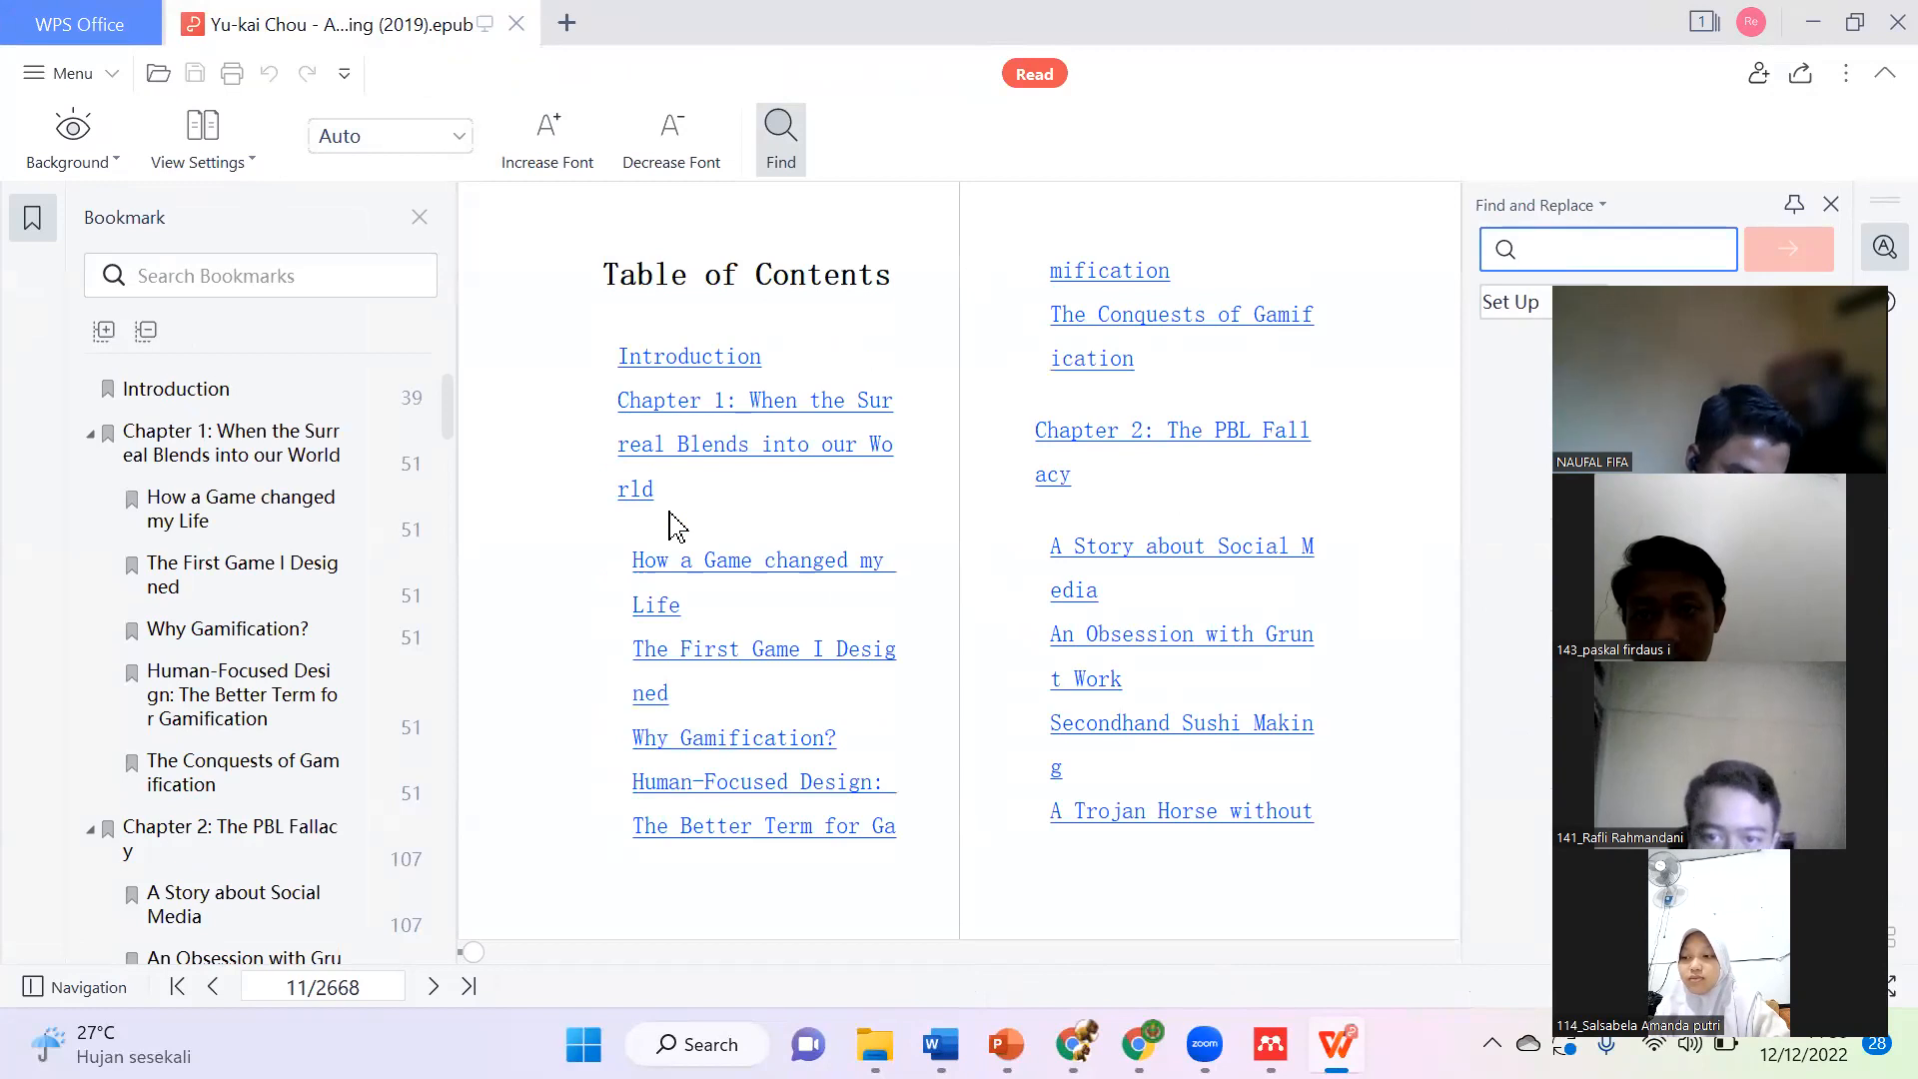
scroll(689, 515, "down", 2)
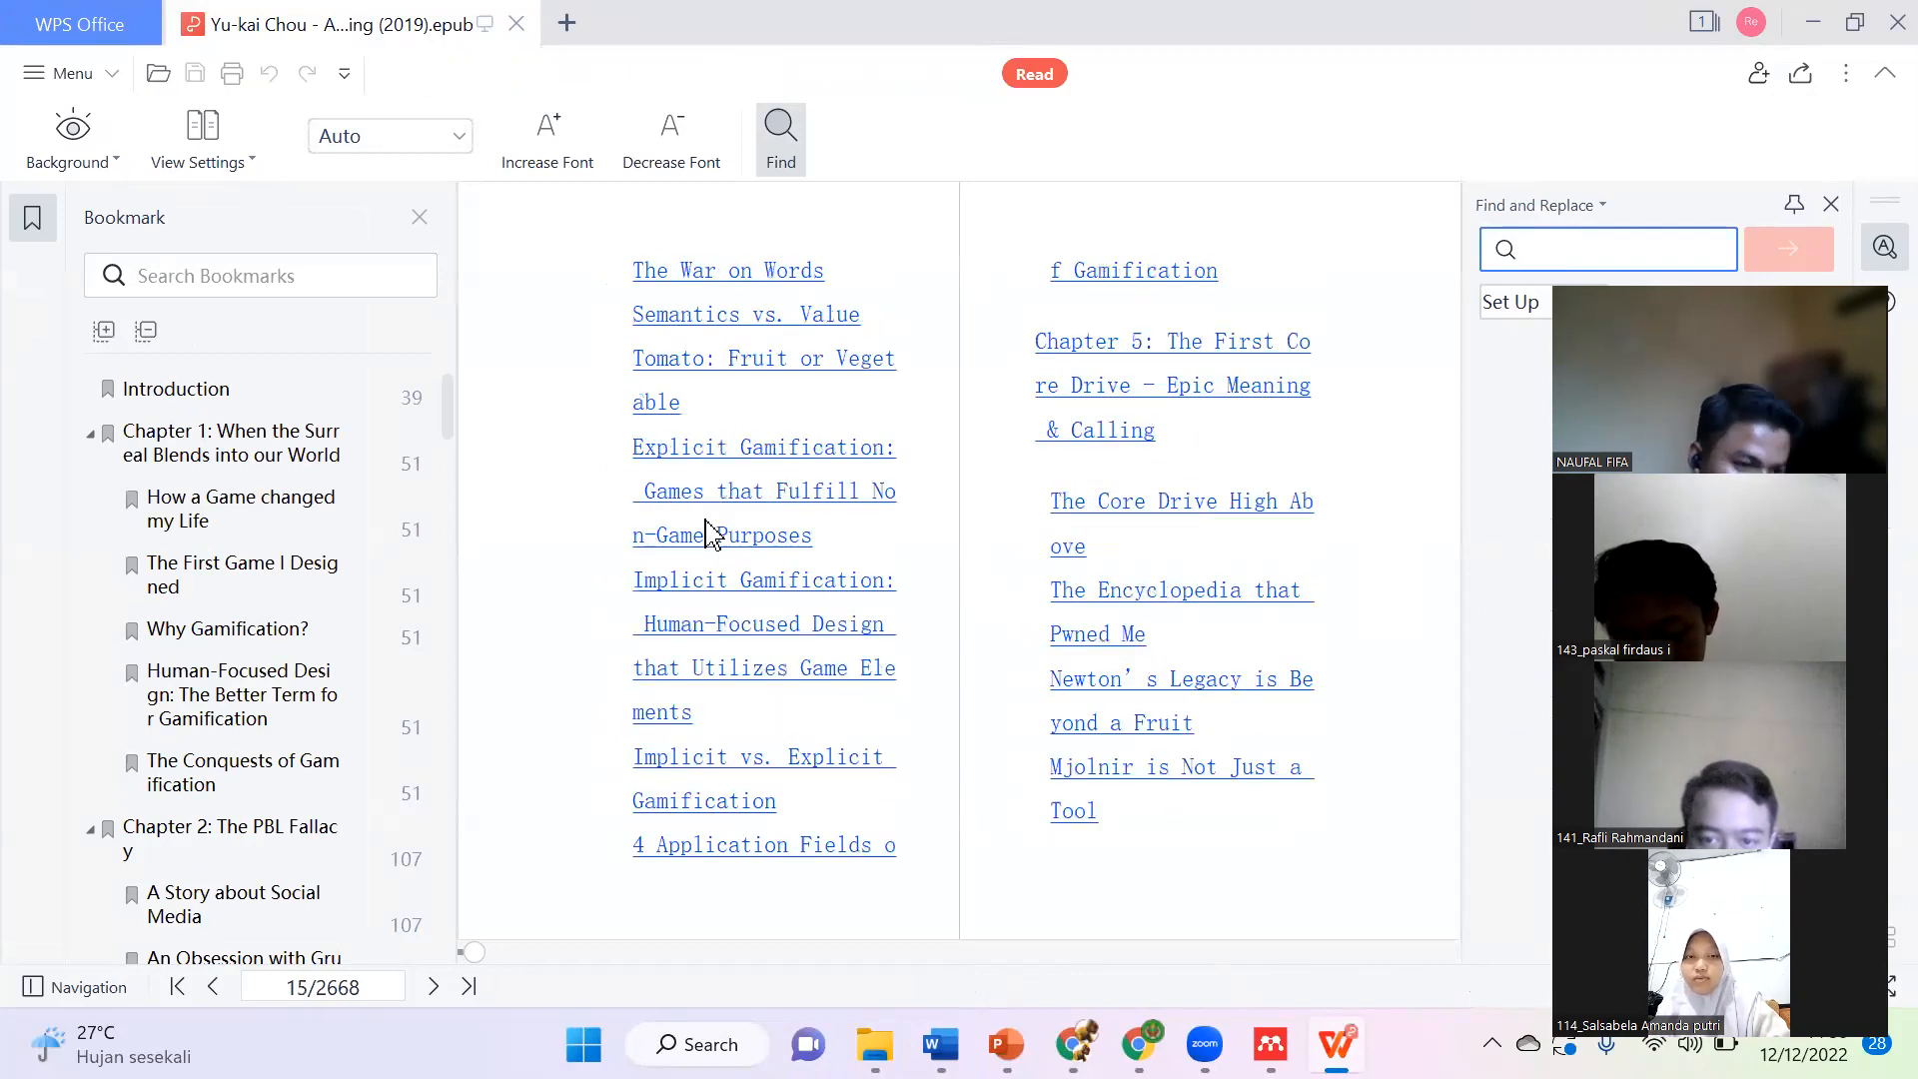
scroll(707, 531, "down", 2)
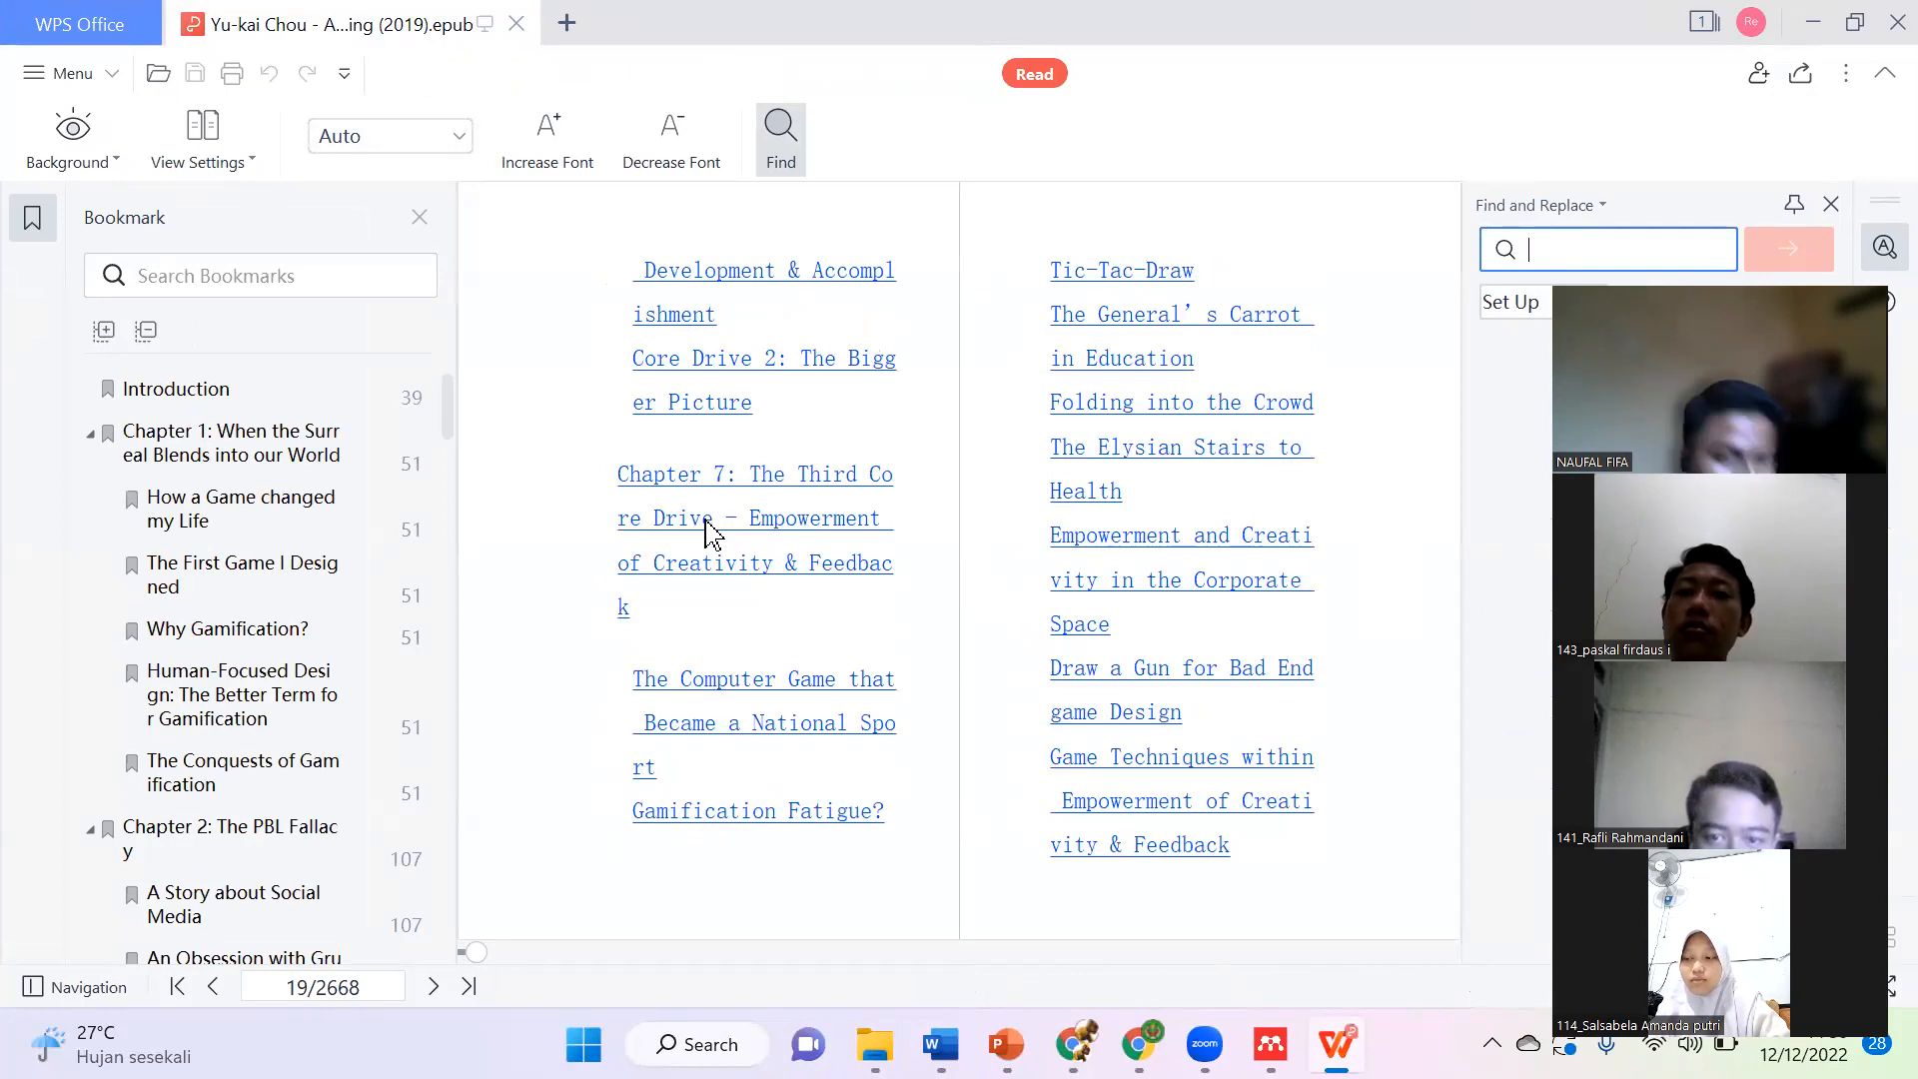
scroll(707, 532, "down", 2)
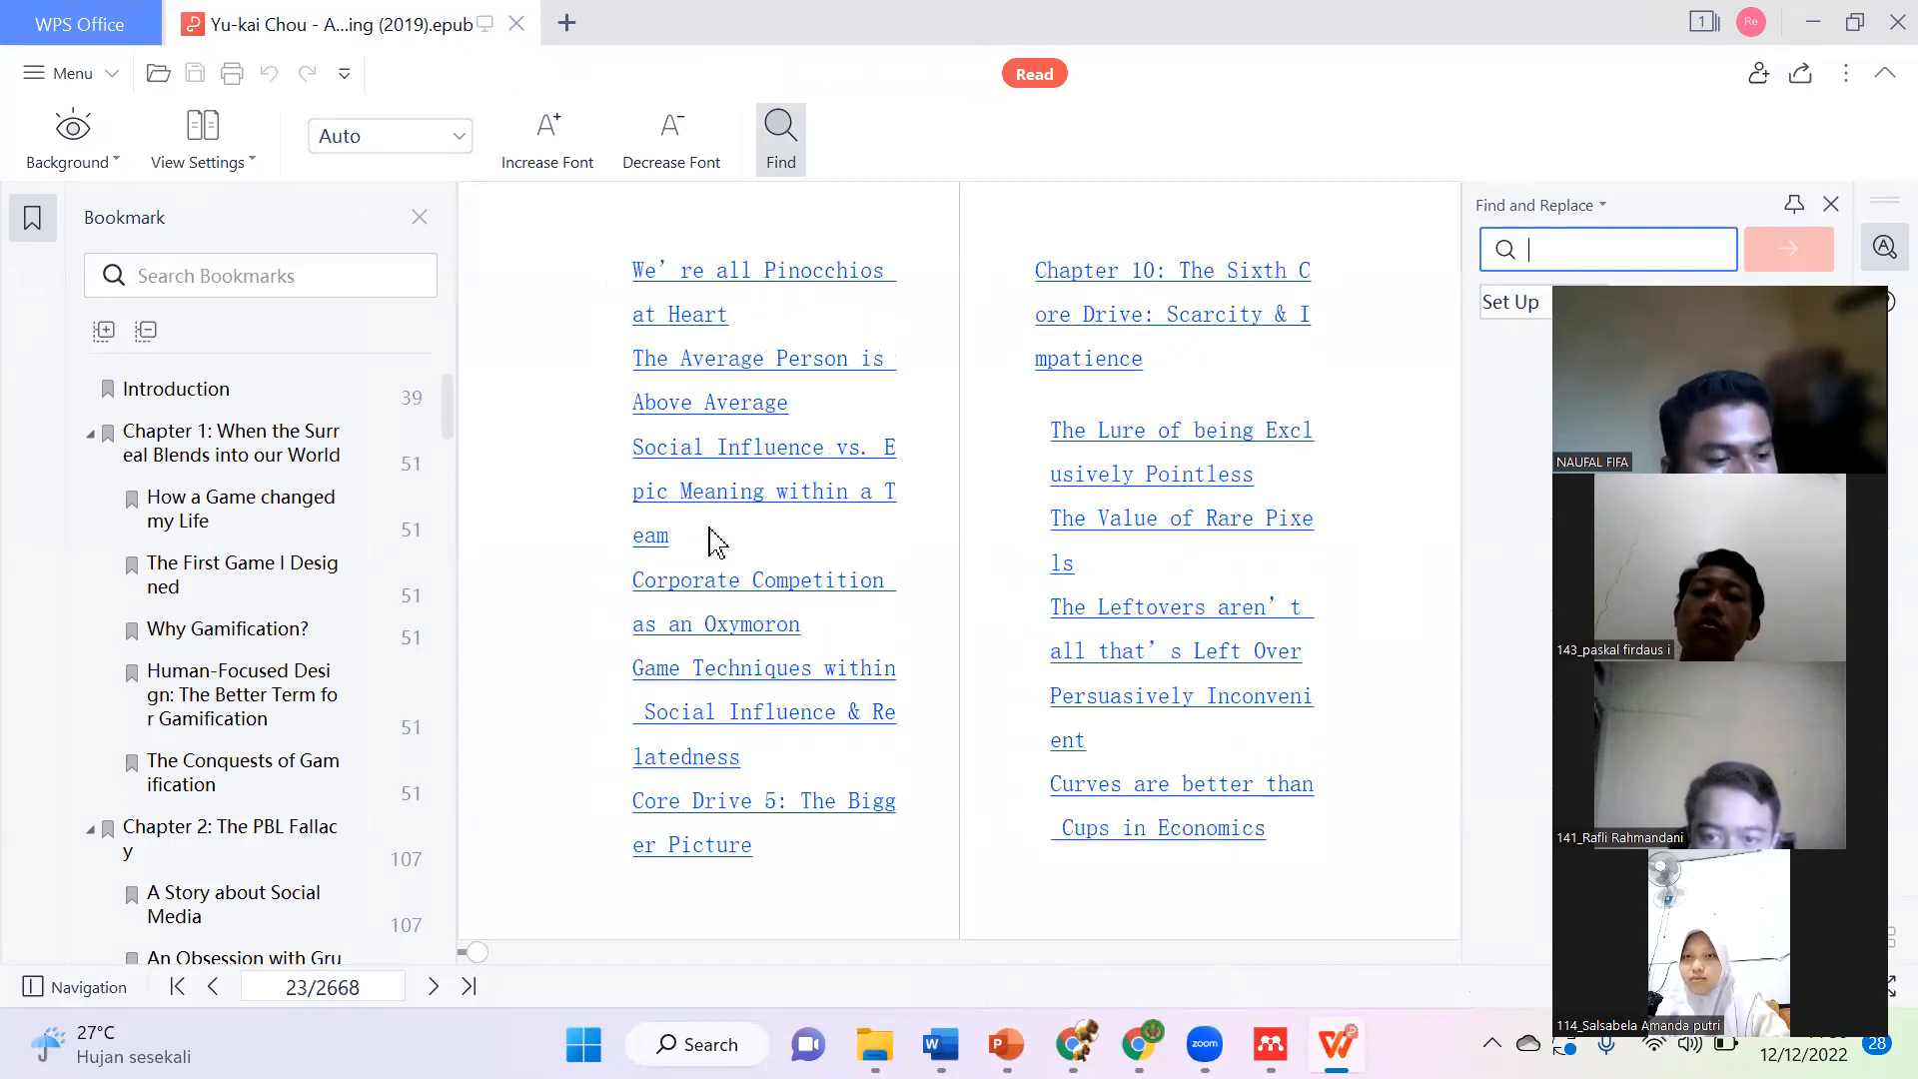
scroll(715, 549, "down", 6)
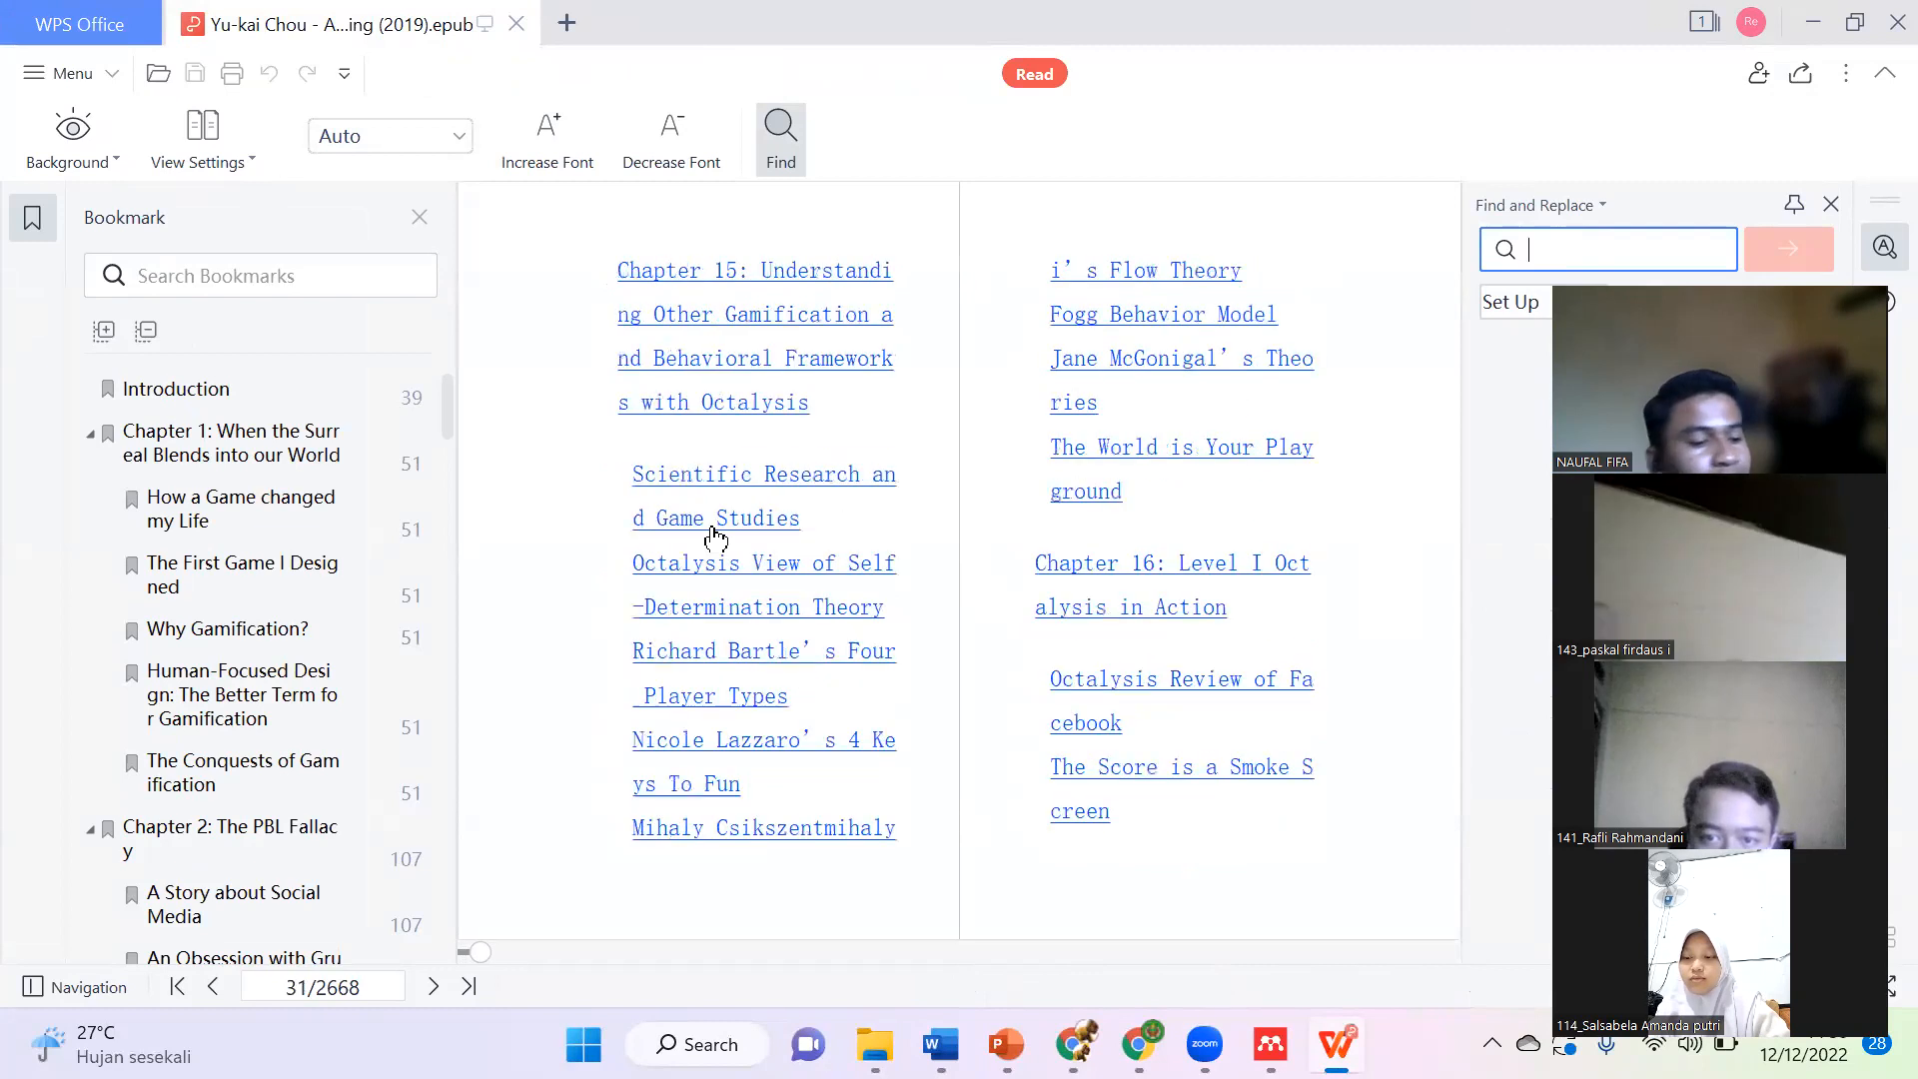
scroll(713, 565, "down", 8)
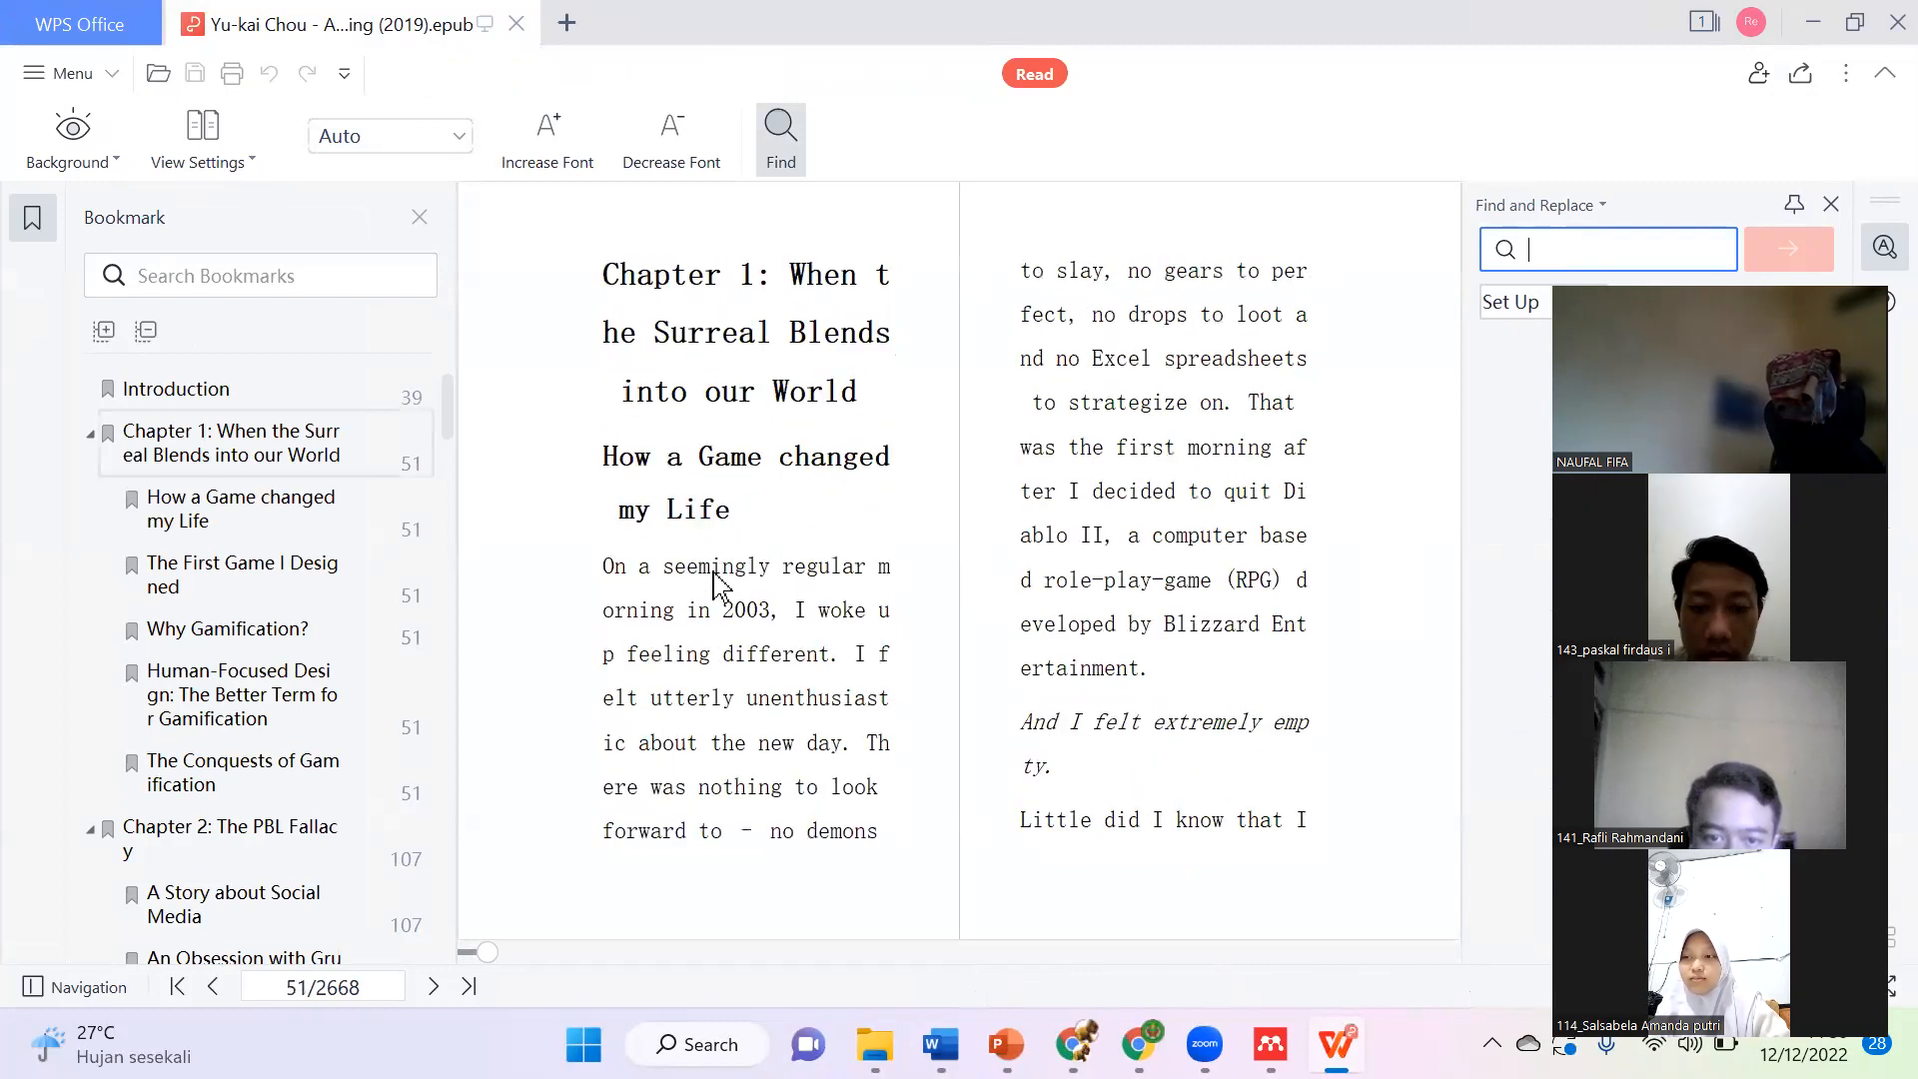
scroll(998, 799, "down", 3)
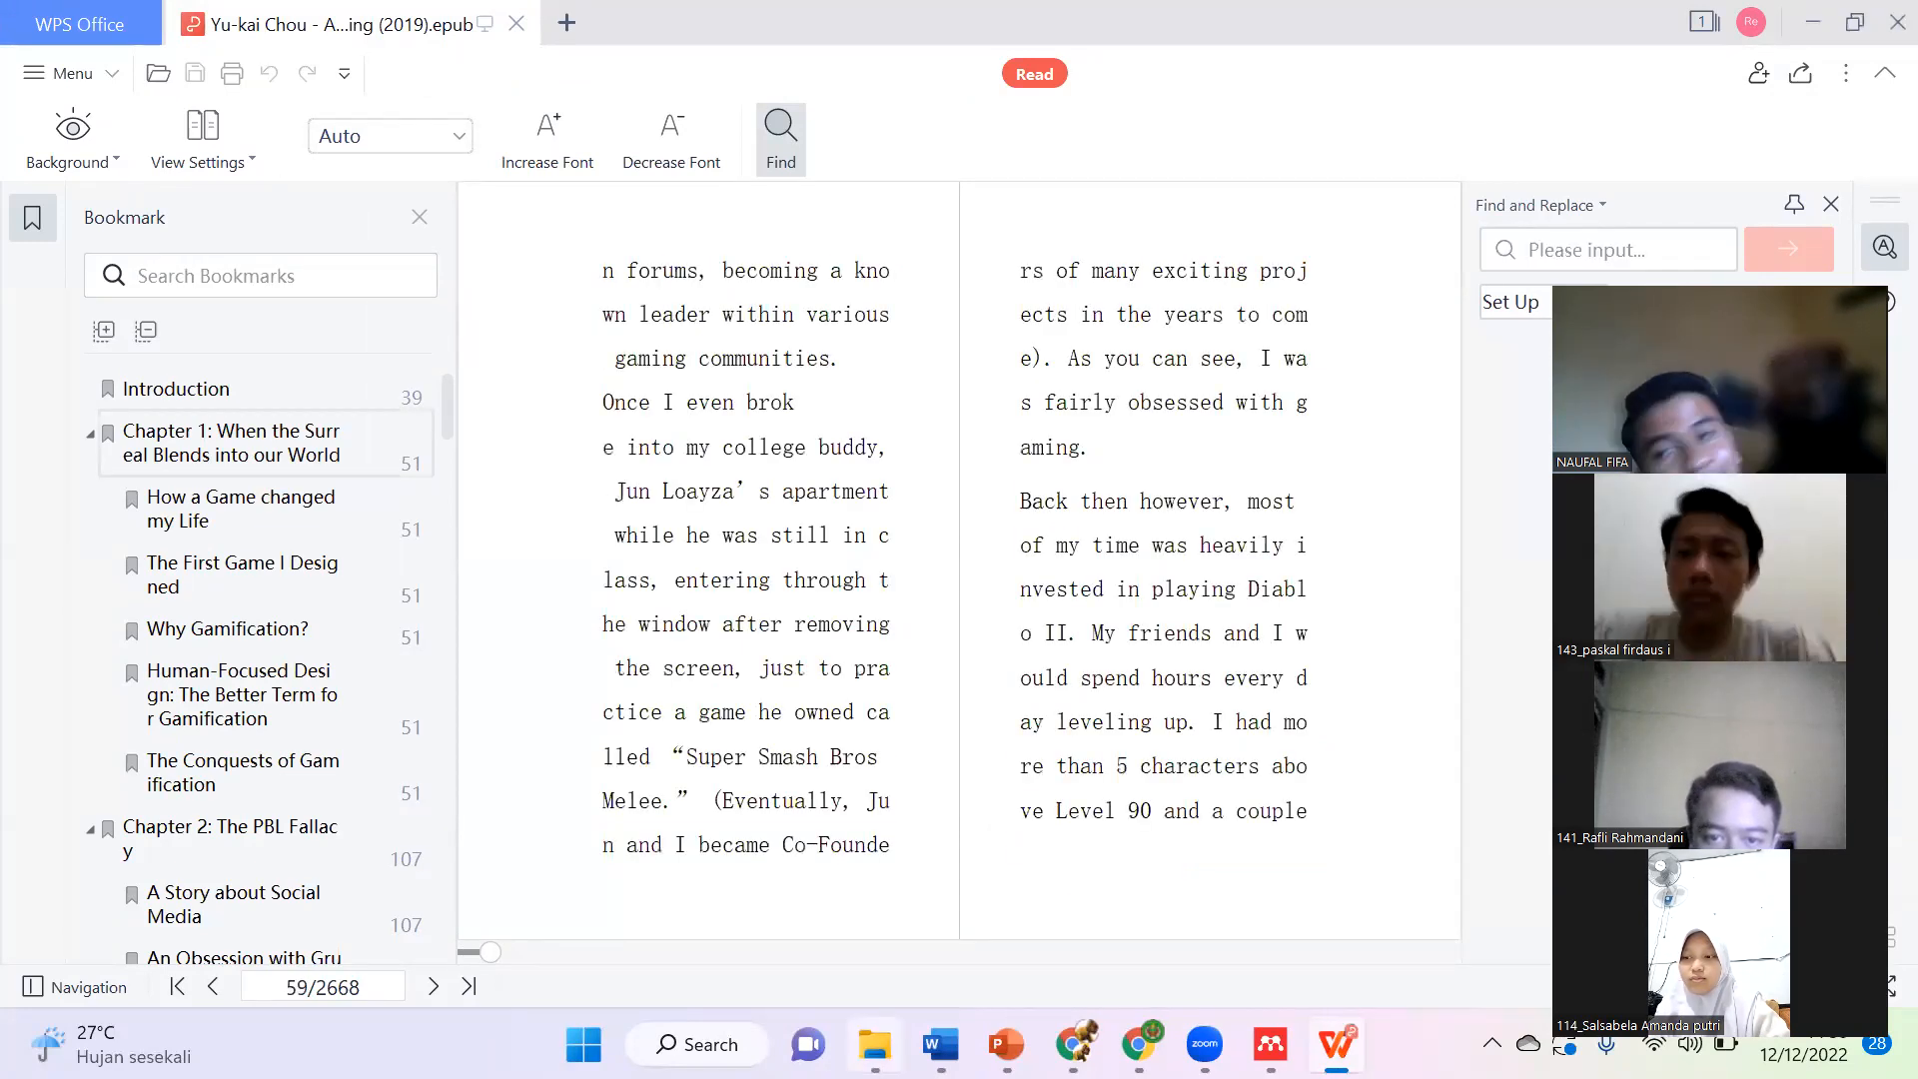
Step: Return to the Downloads folder, open the Gamification Mindset PDF and examine its cover, series page and title page
key("alt+Tab")
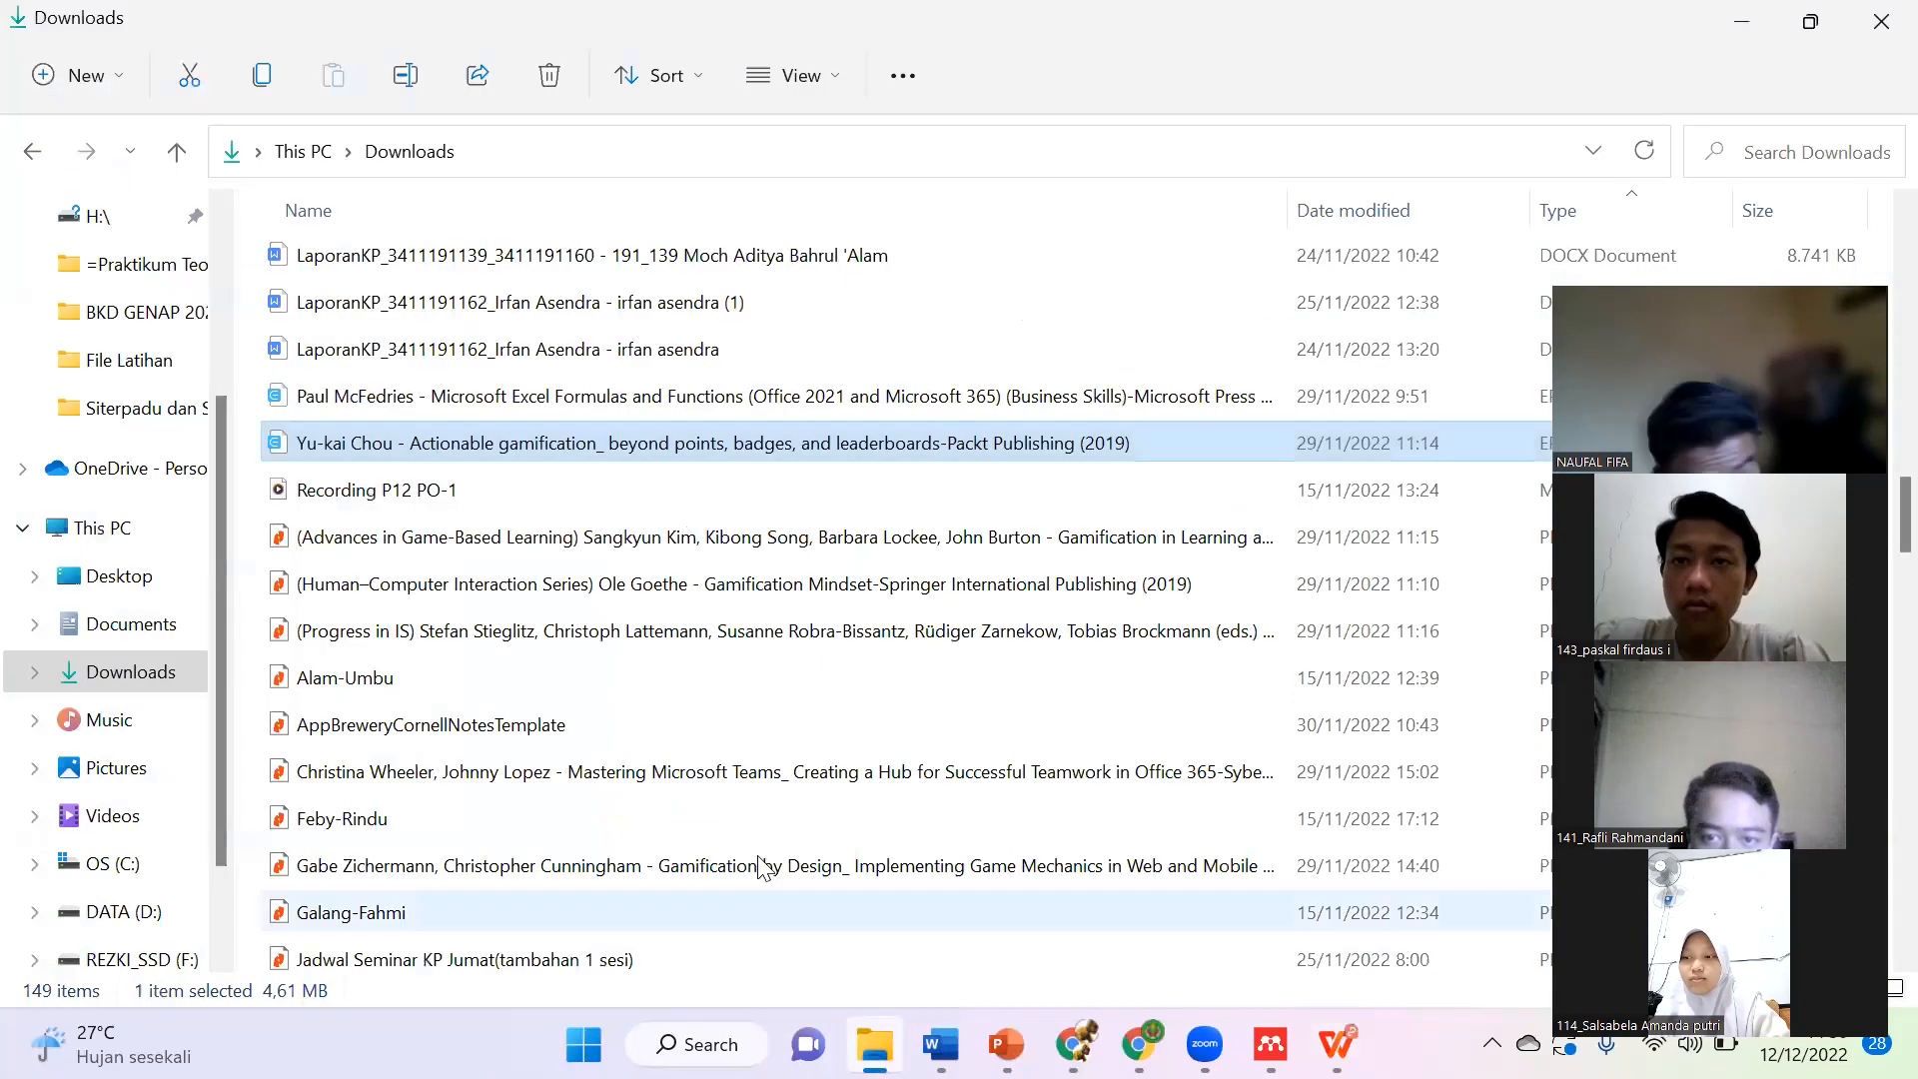
left_click(537, 587)
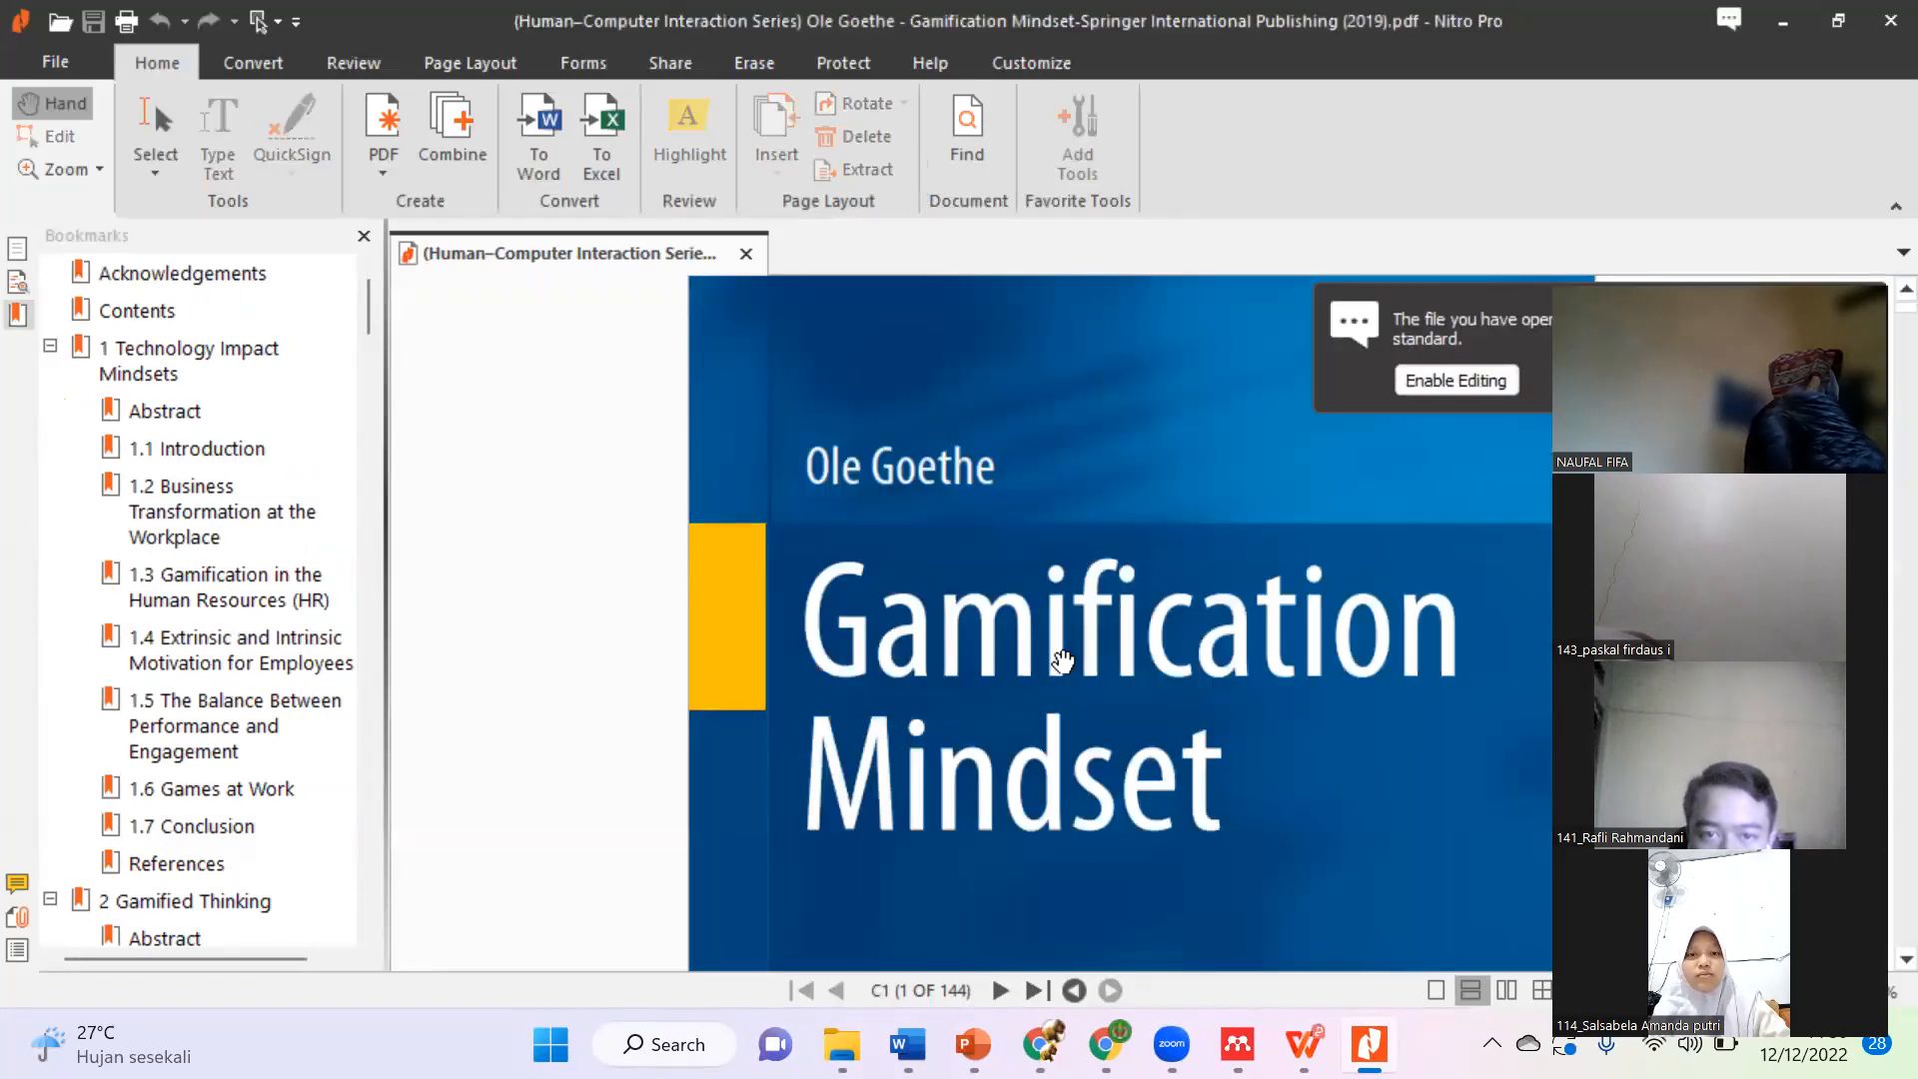
scroll(1219, 685, "down", 2)
scroll(1219, 685, "down", 10)
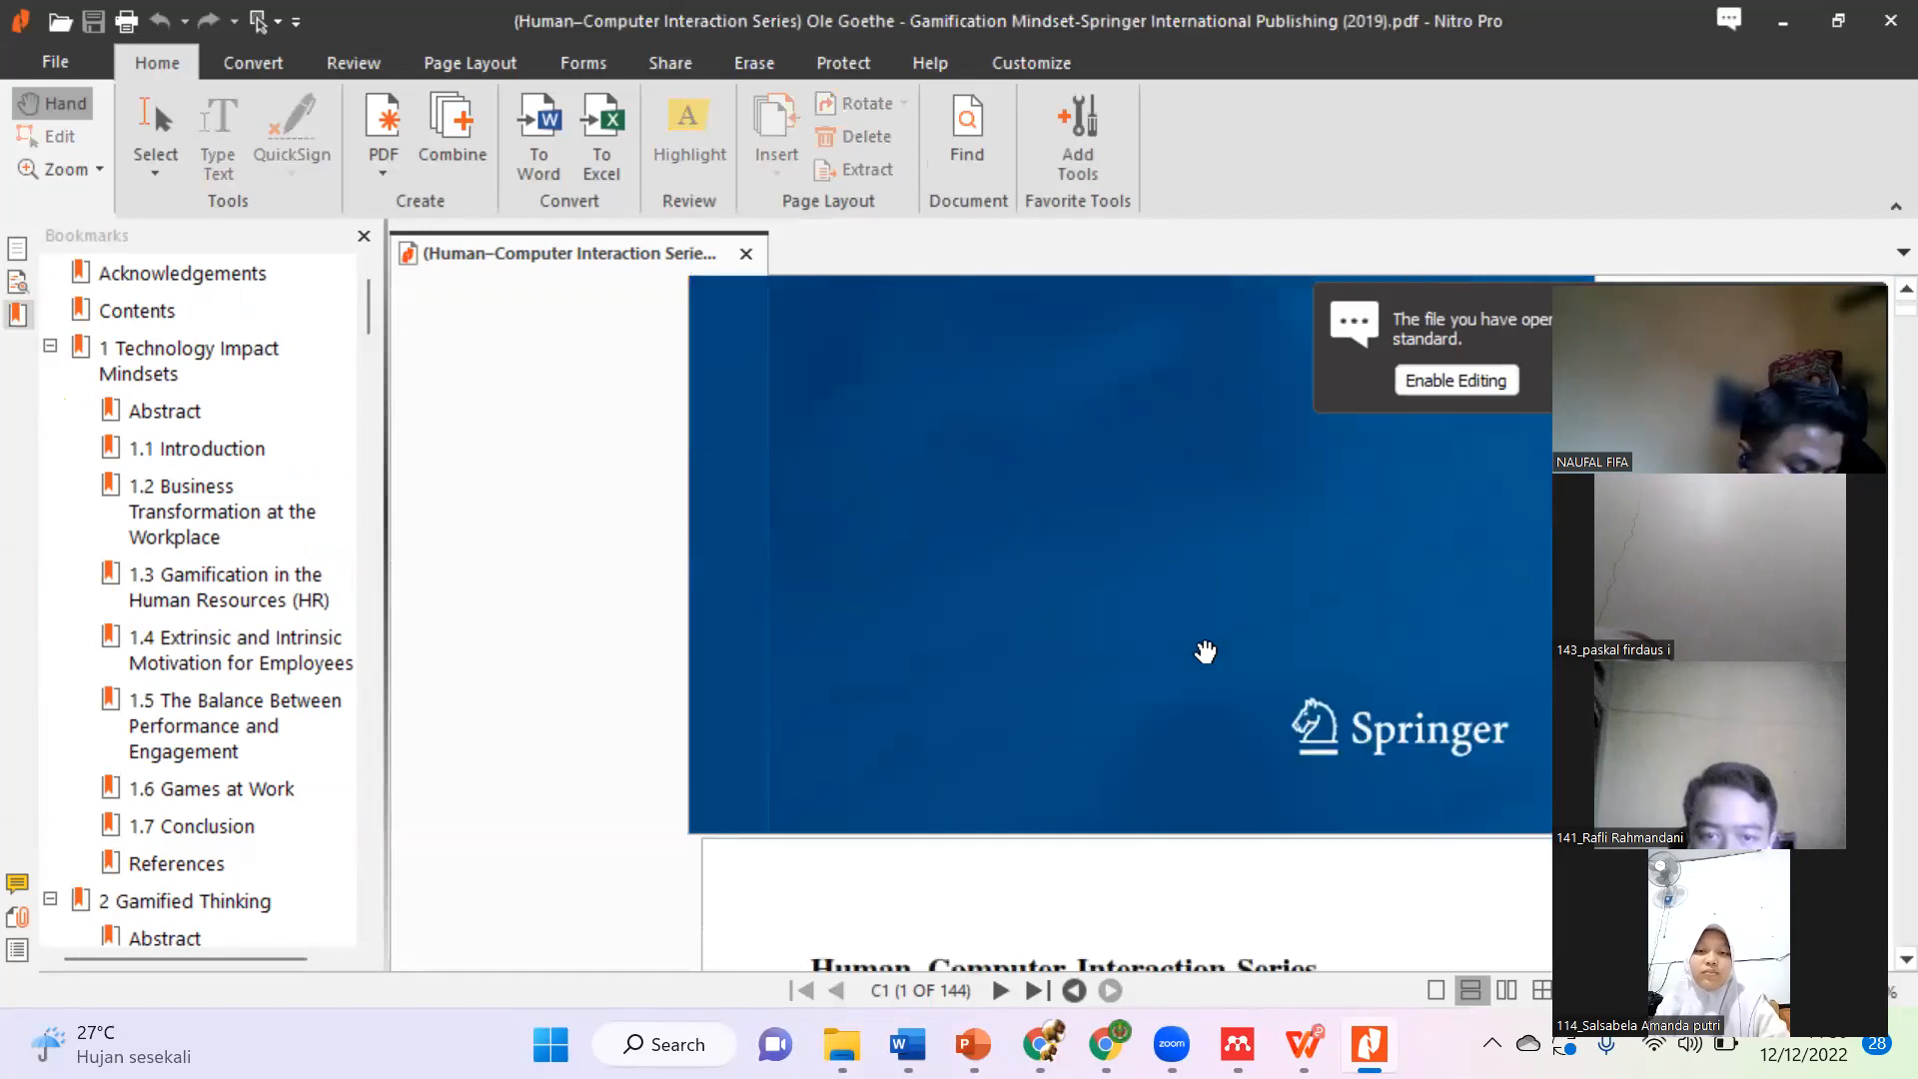
scroll(1206, 651, "down", 15)
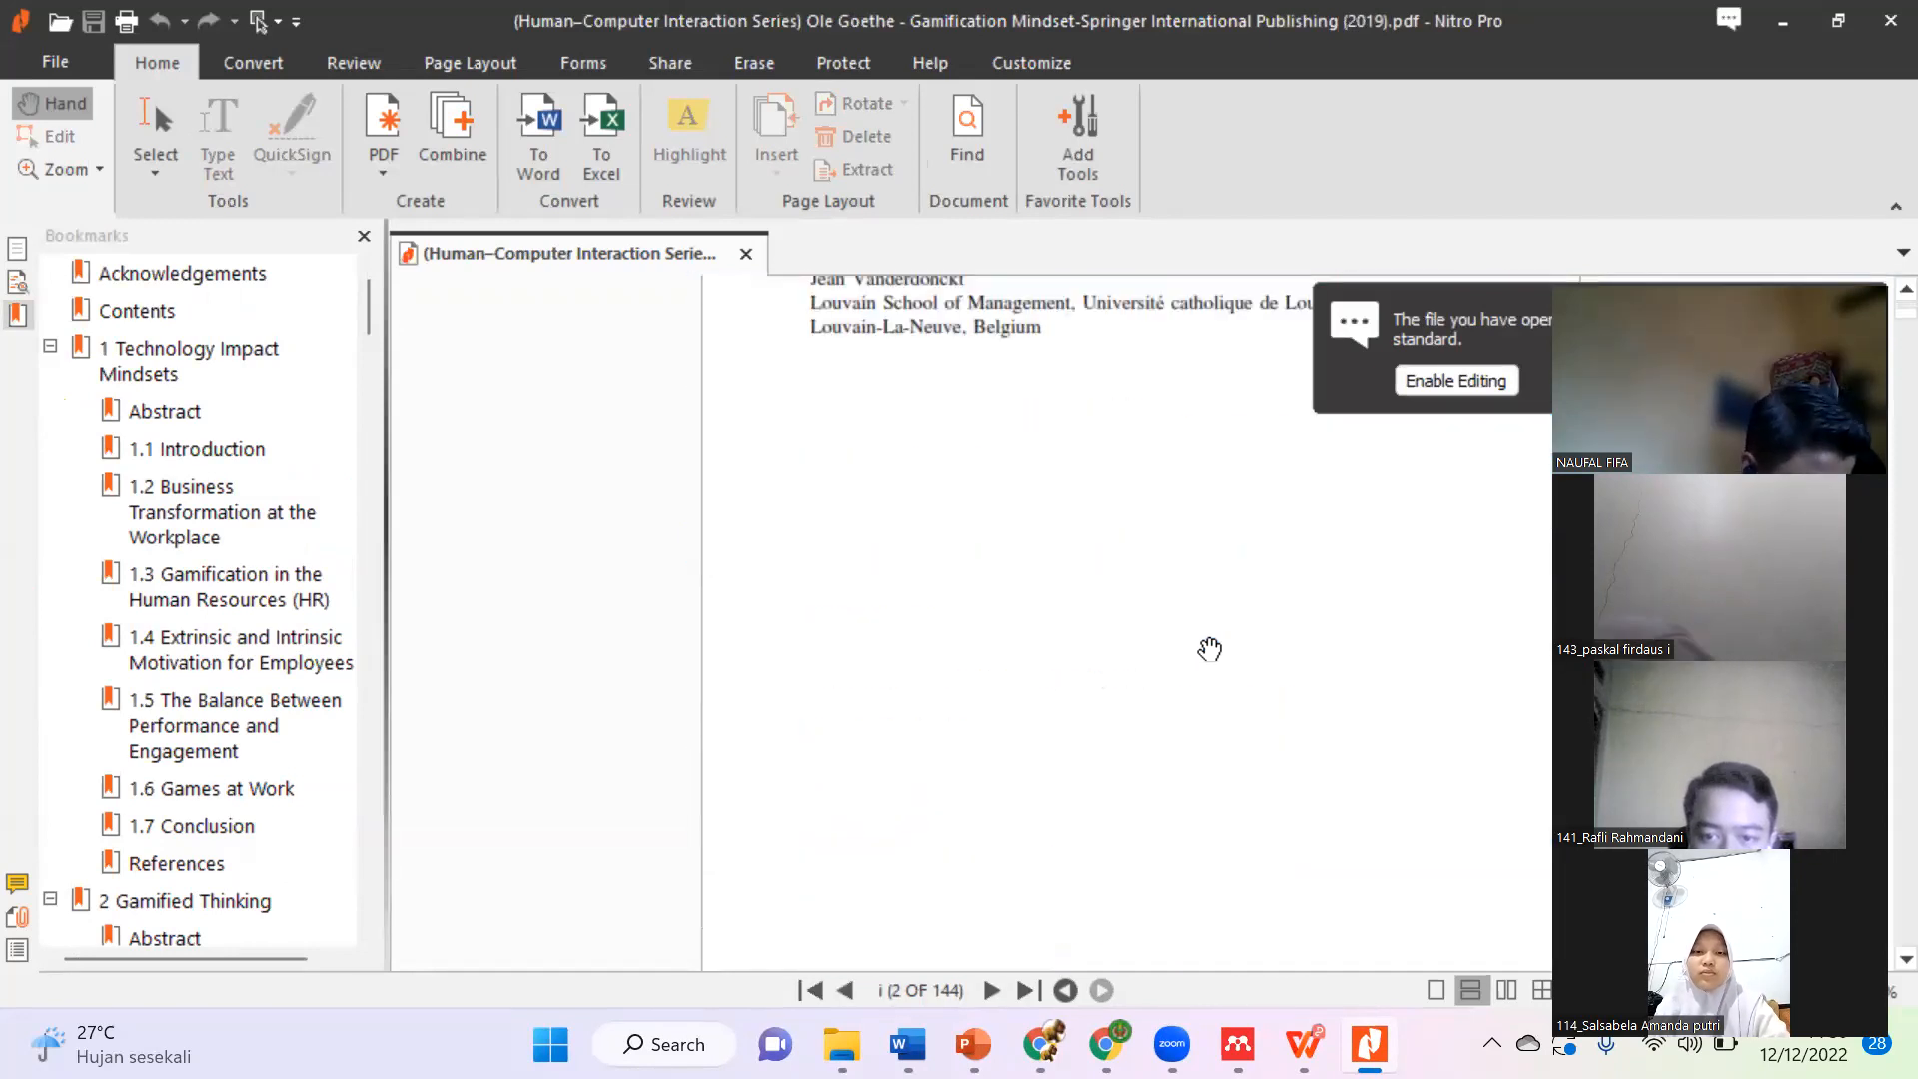
scroll(1209, 650, "up", 20)
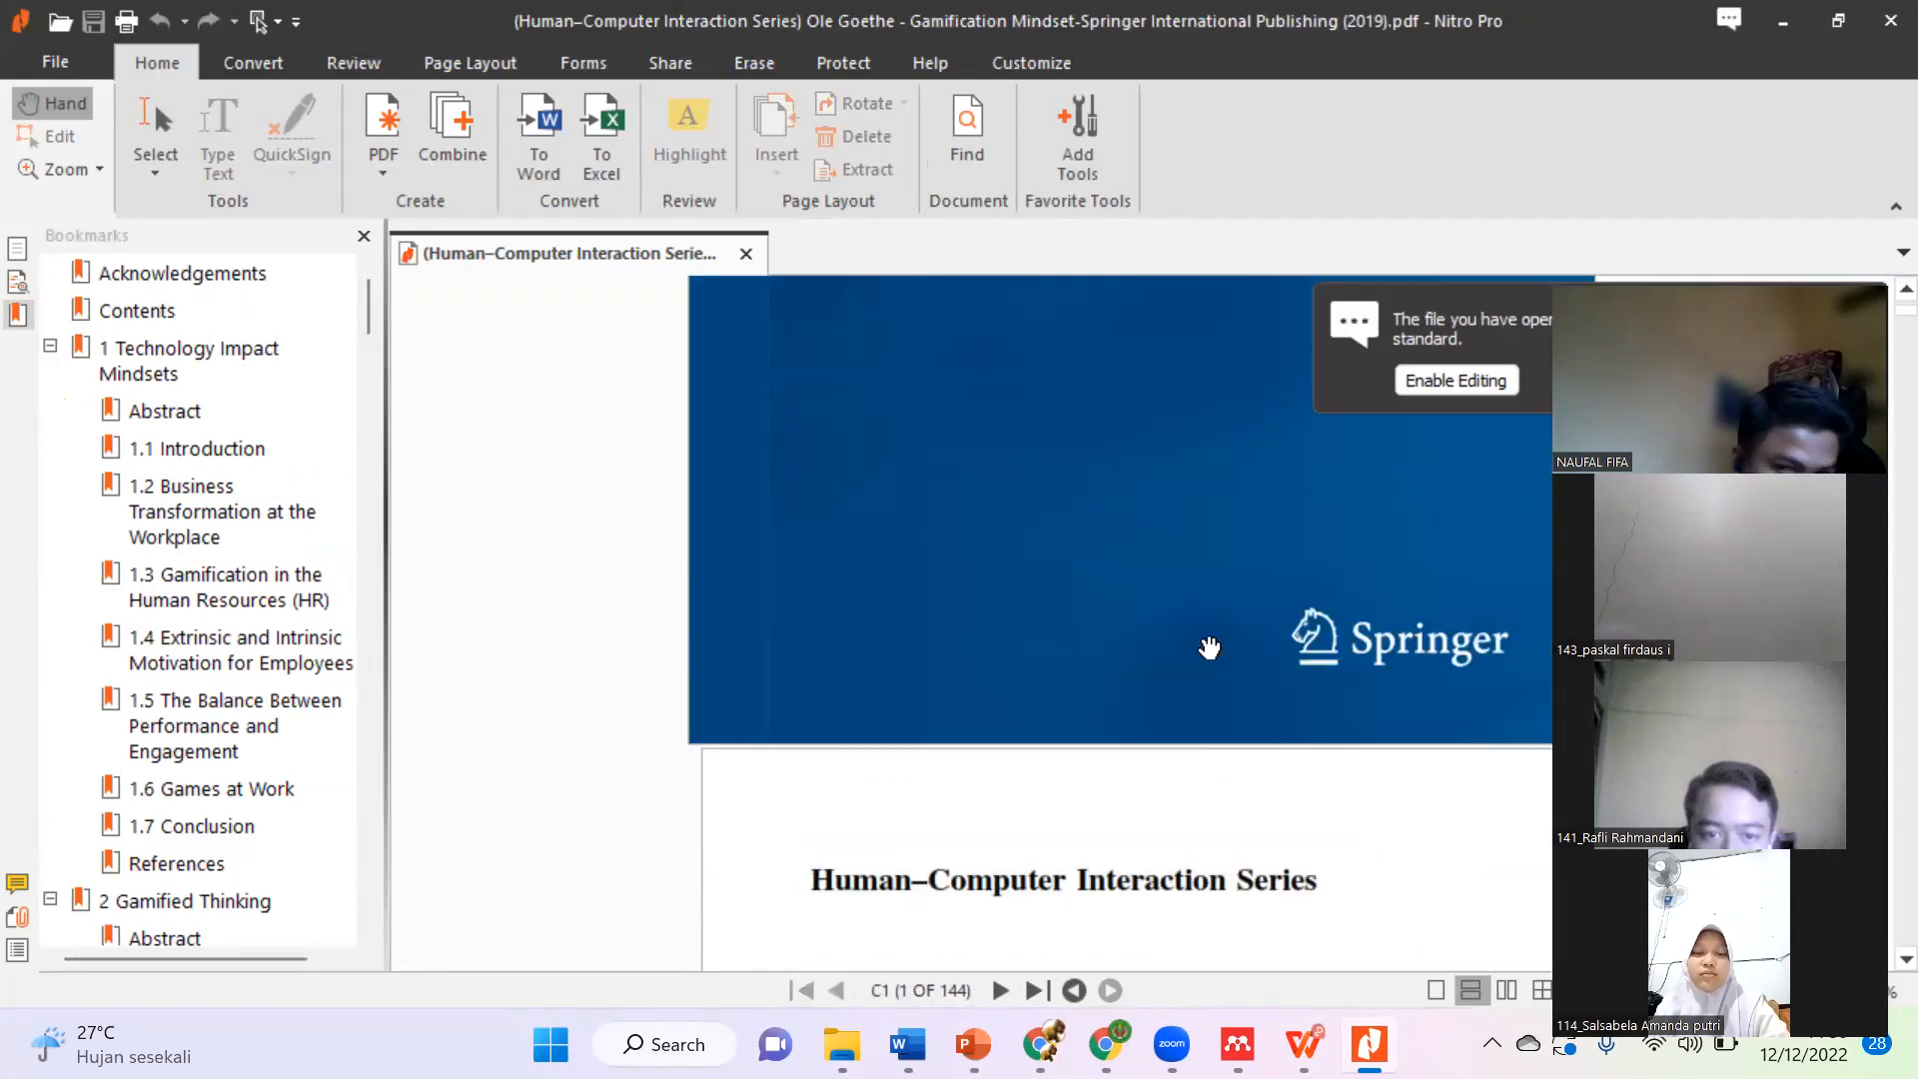
scroll(1207, 637, "down", 20)
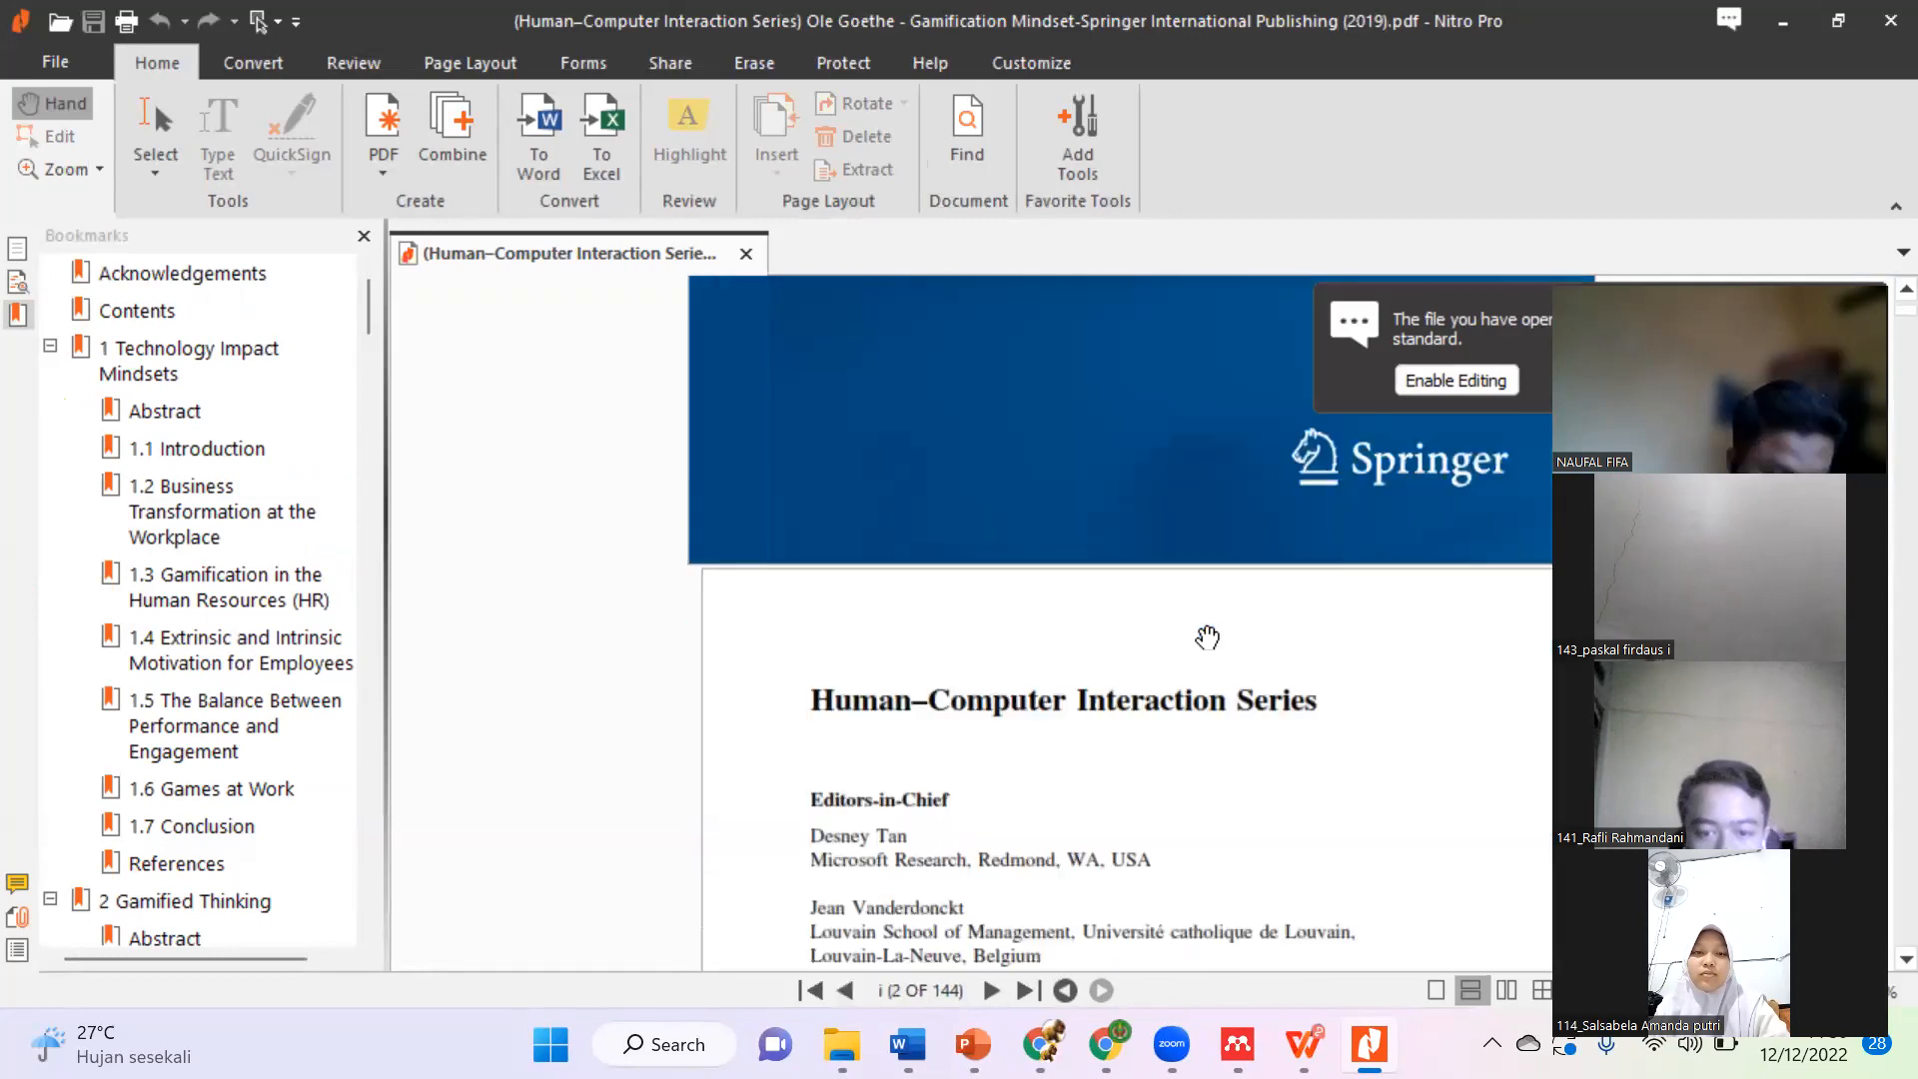
scroll(1207, 637, "down", 10)
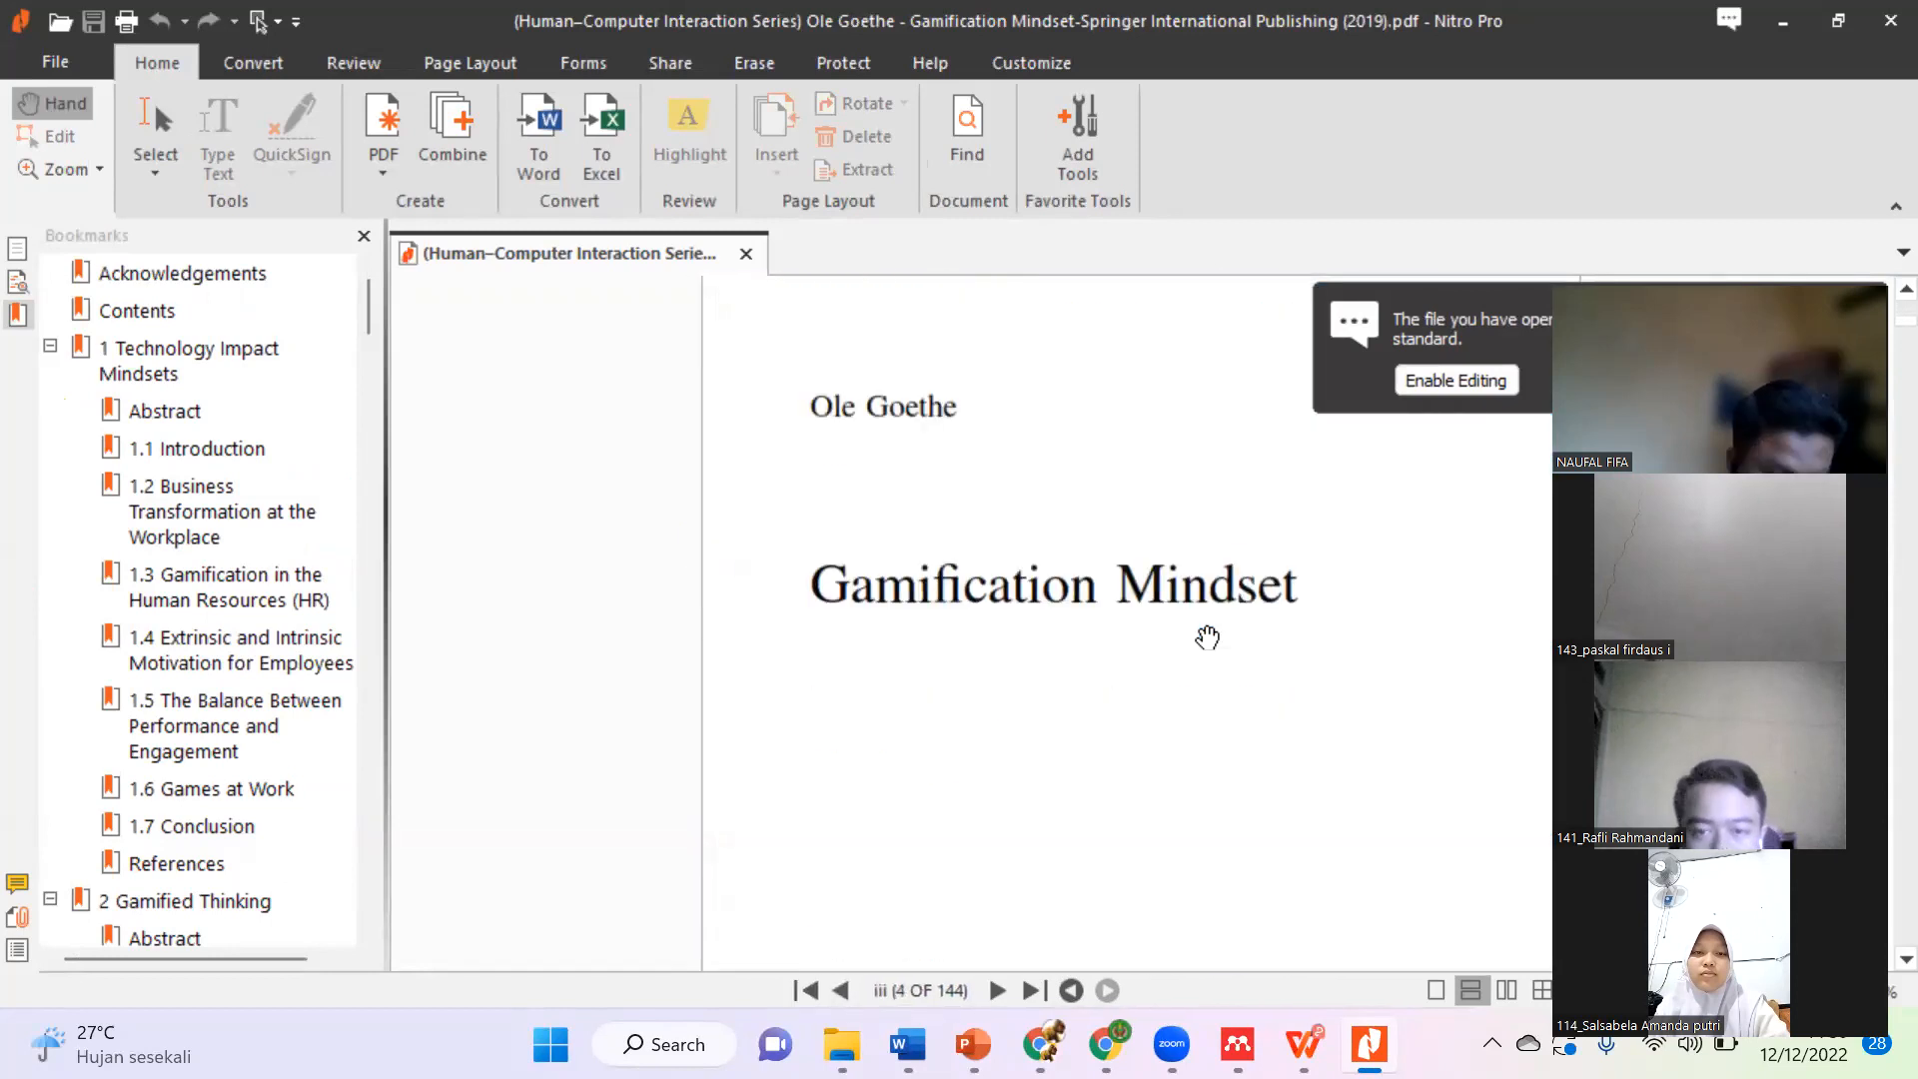
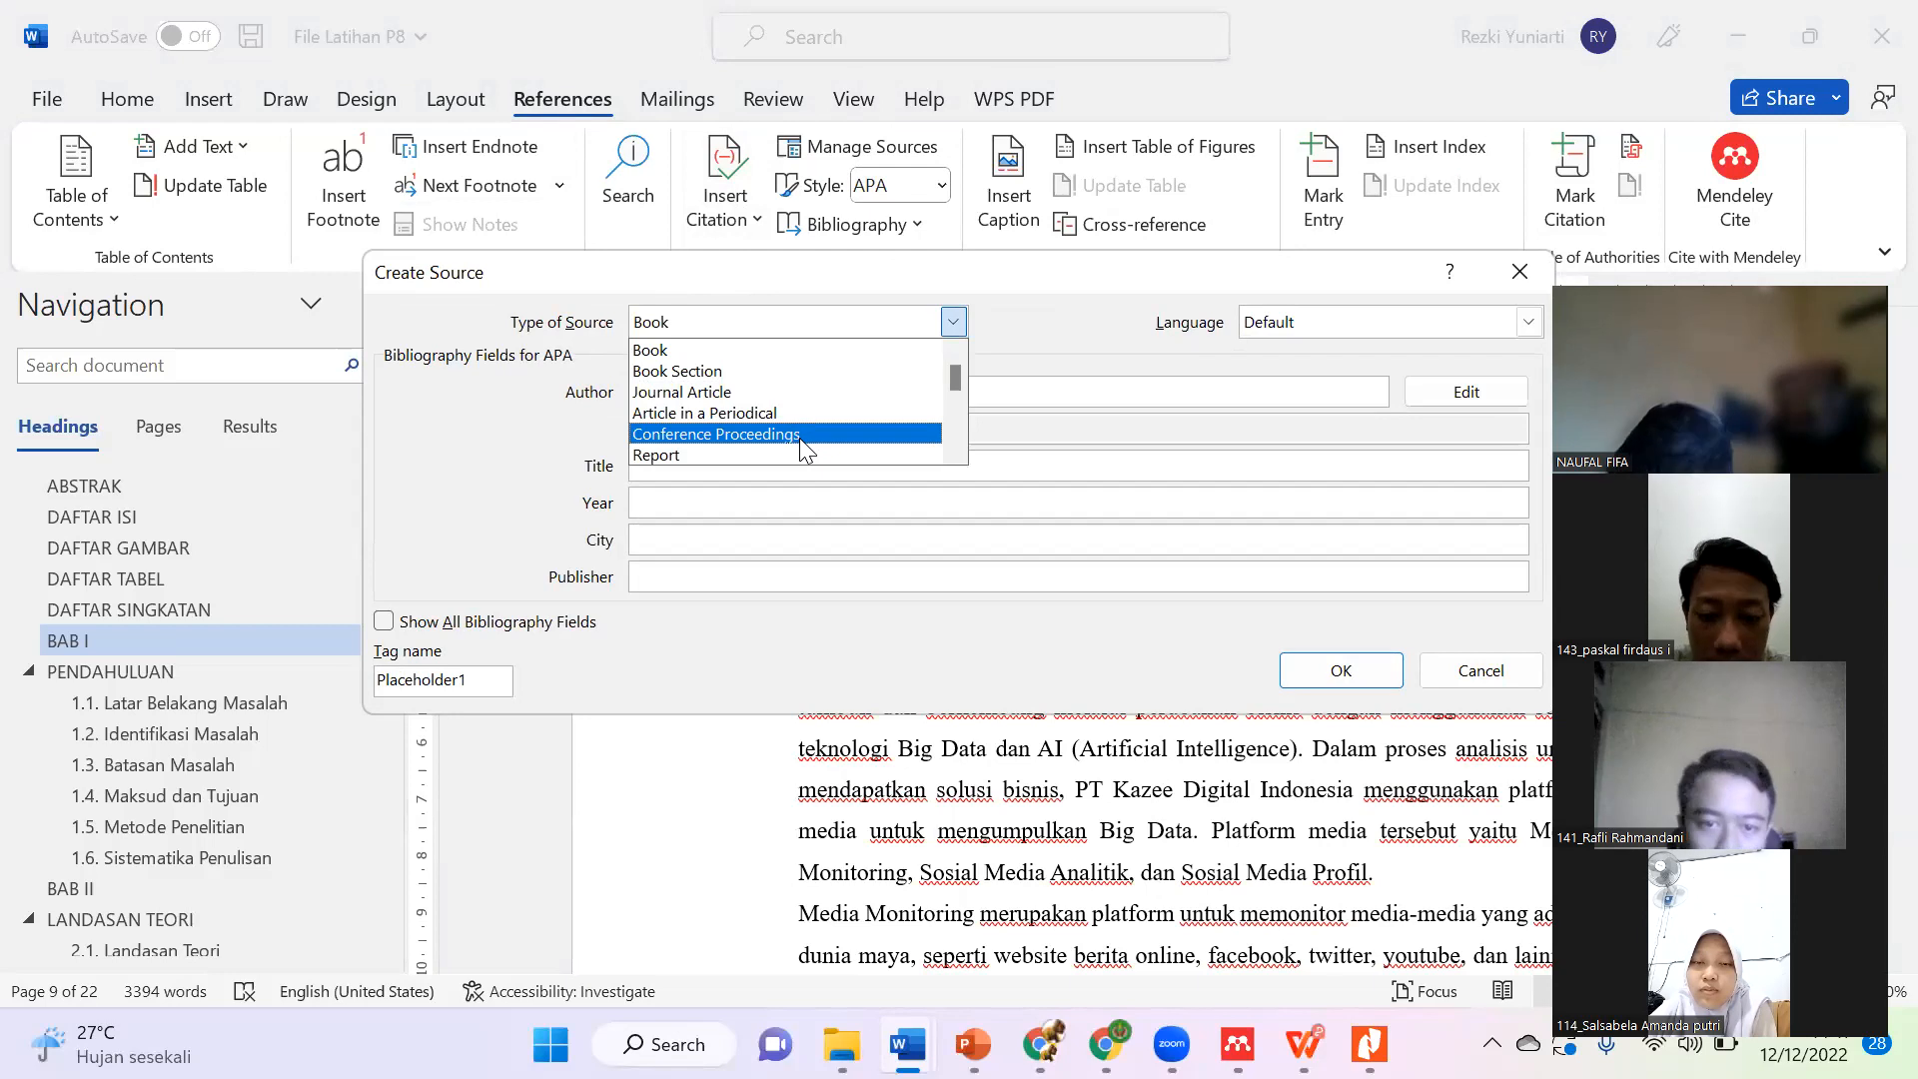
Step: Set the new source's type to Conference Proceedings, and copy the first author's name from the wearable sensor paper in Nitro Pro
left_click(799, 438)
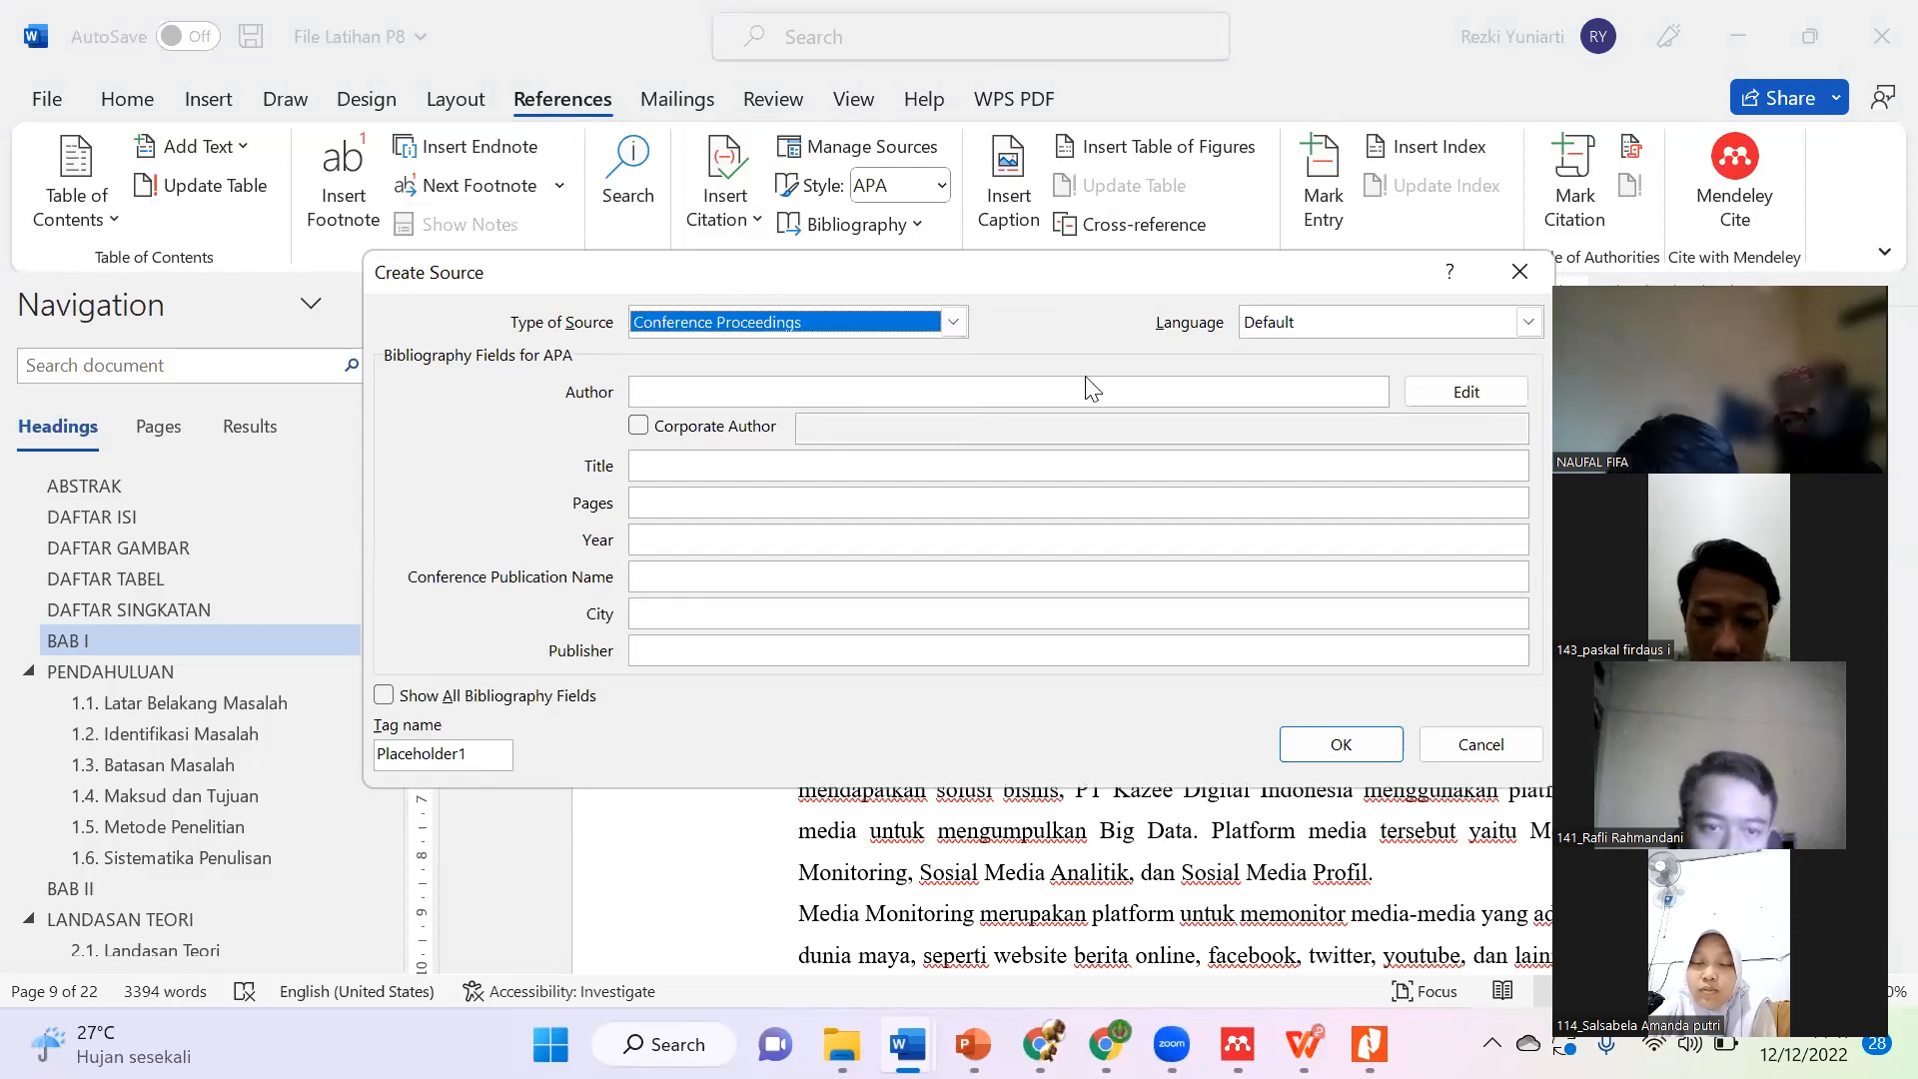
left_click(1178, 393)
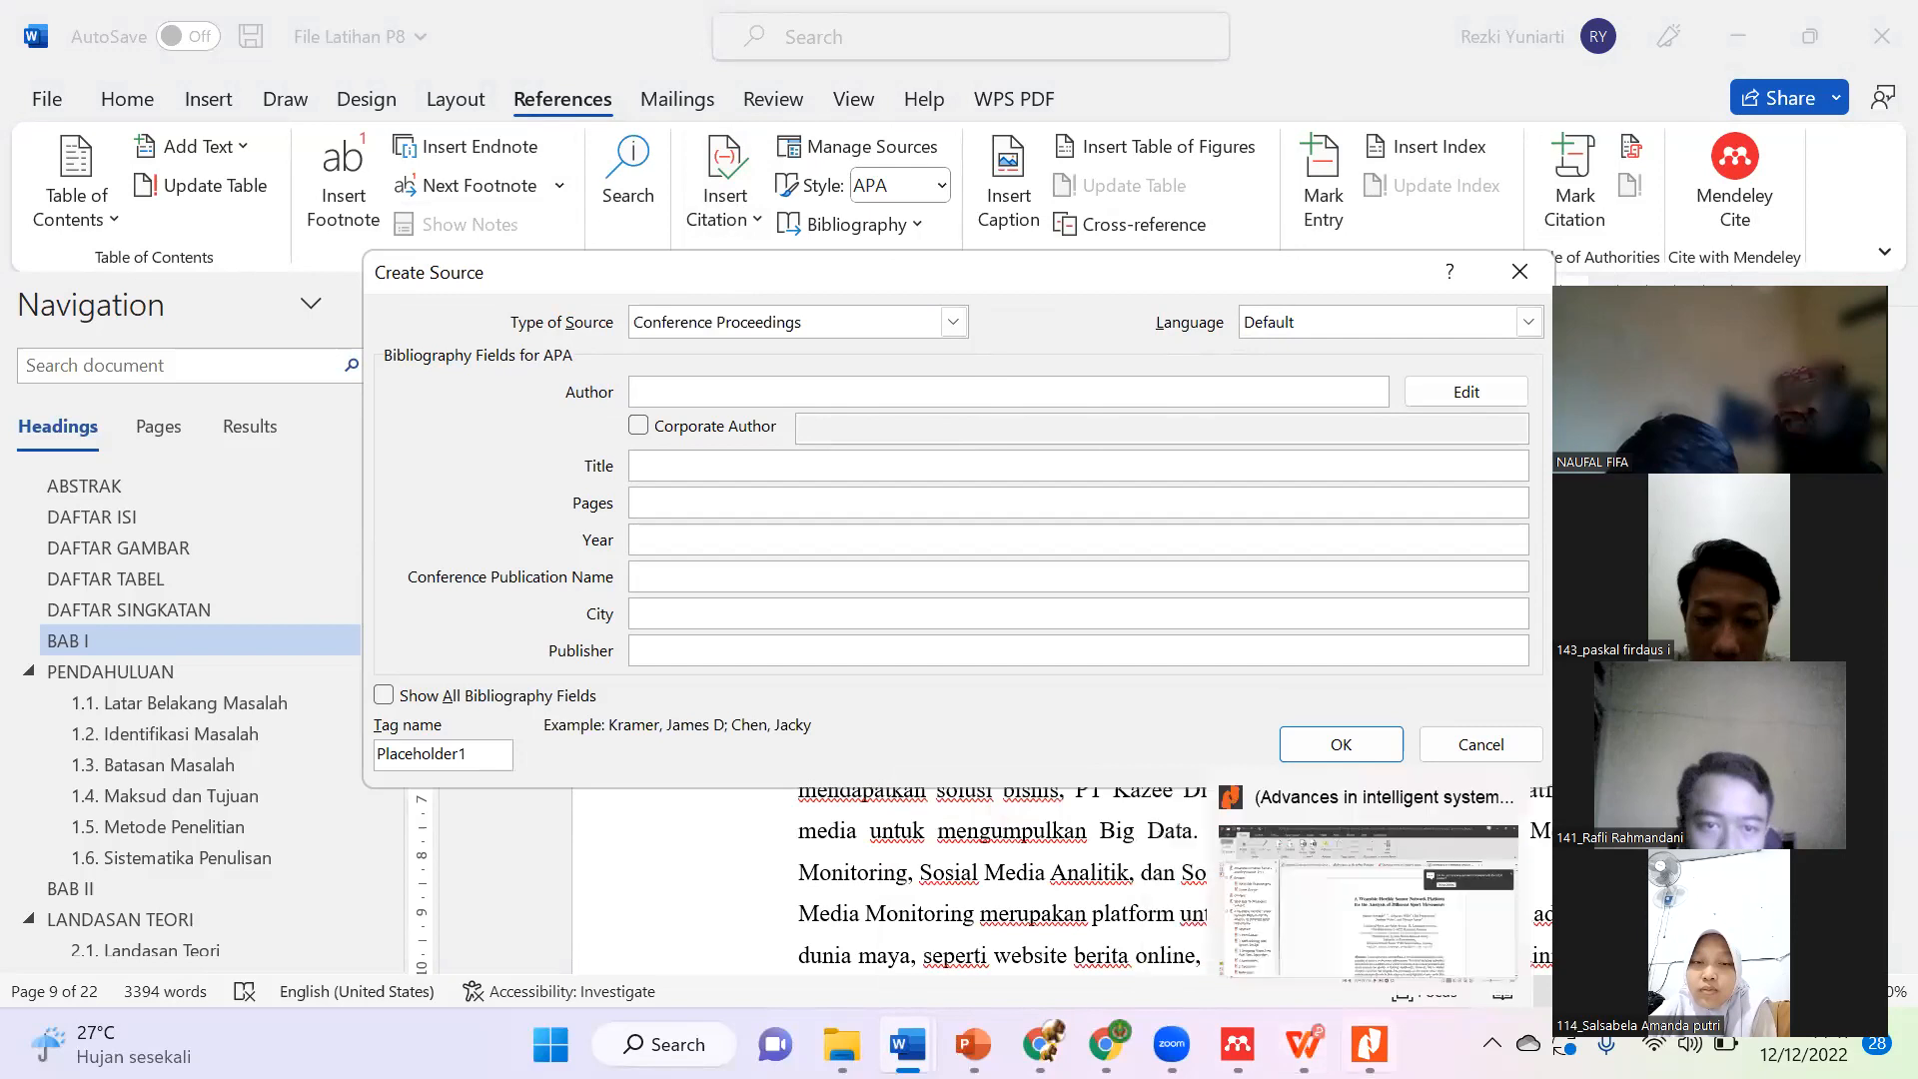
left_click(1370, 1044)
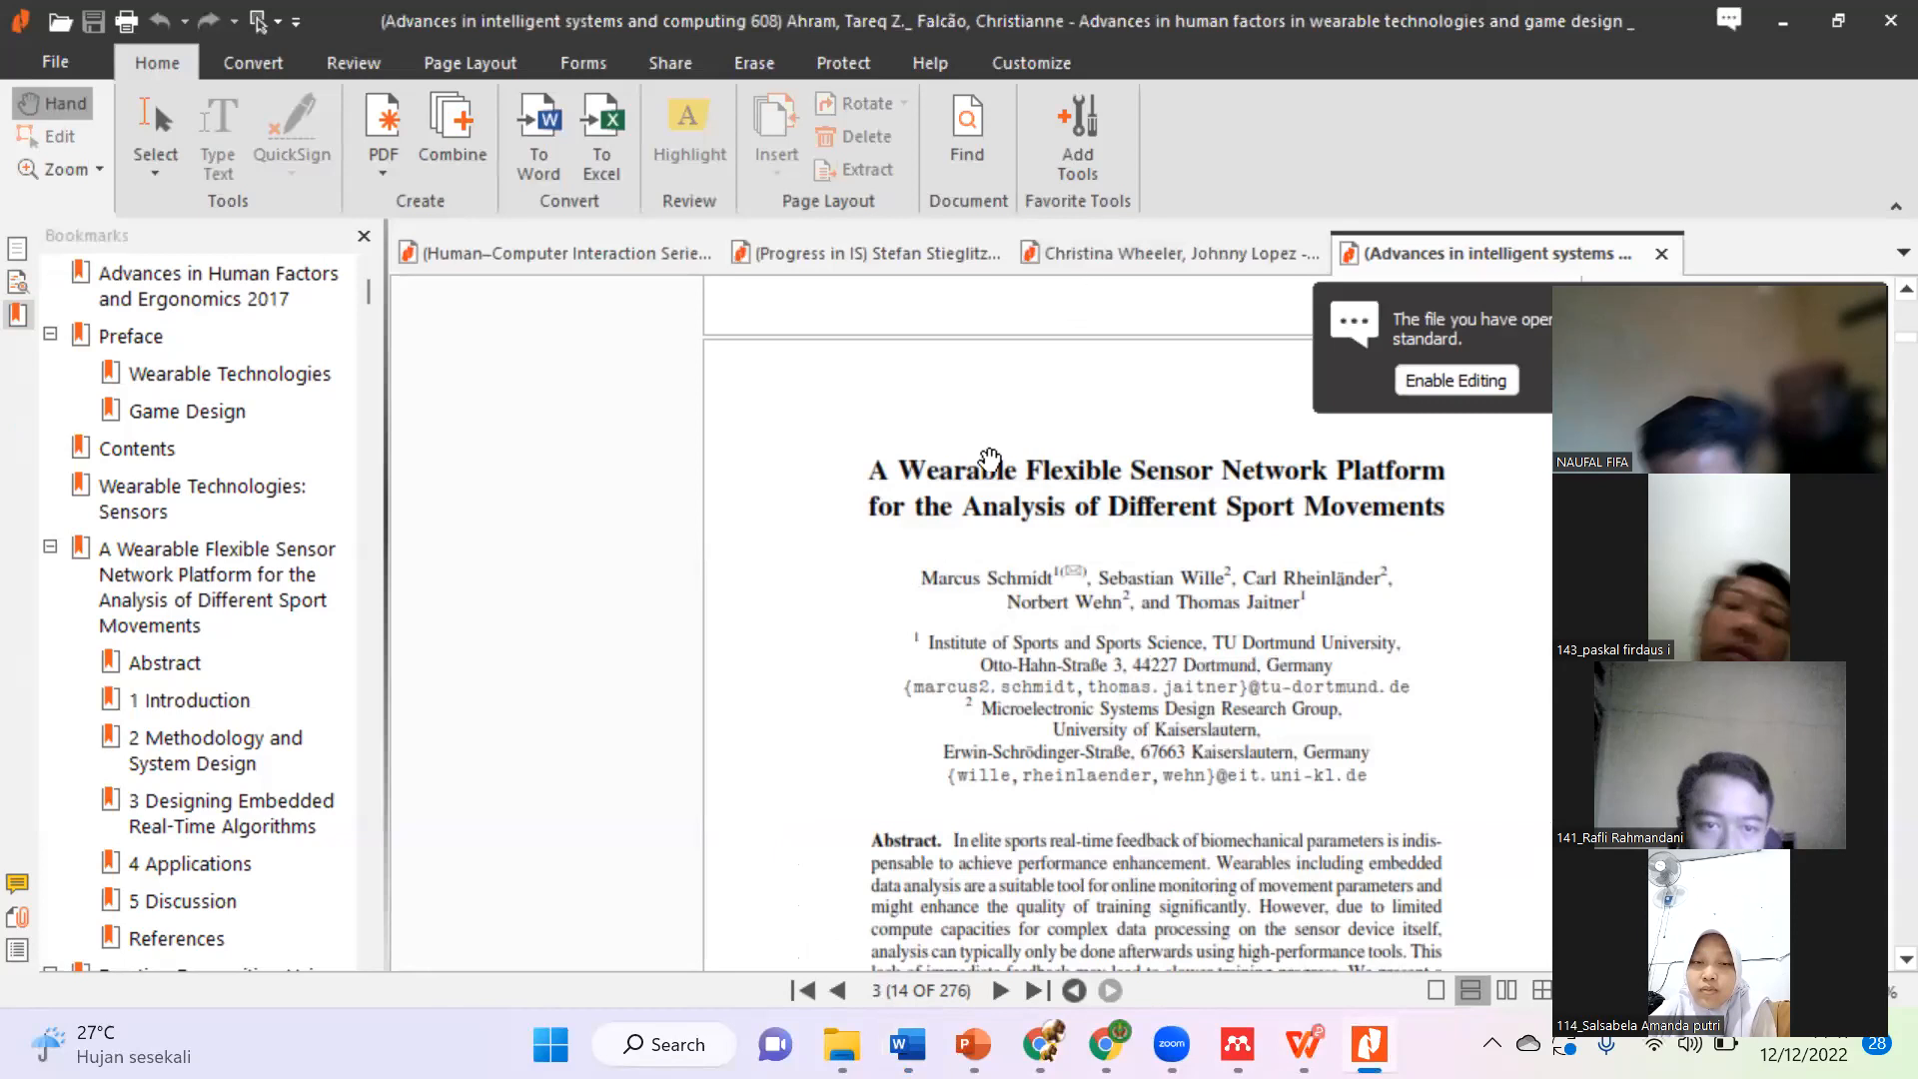
left_click(156, 128)
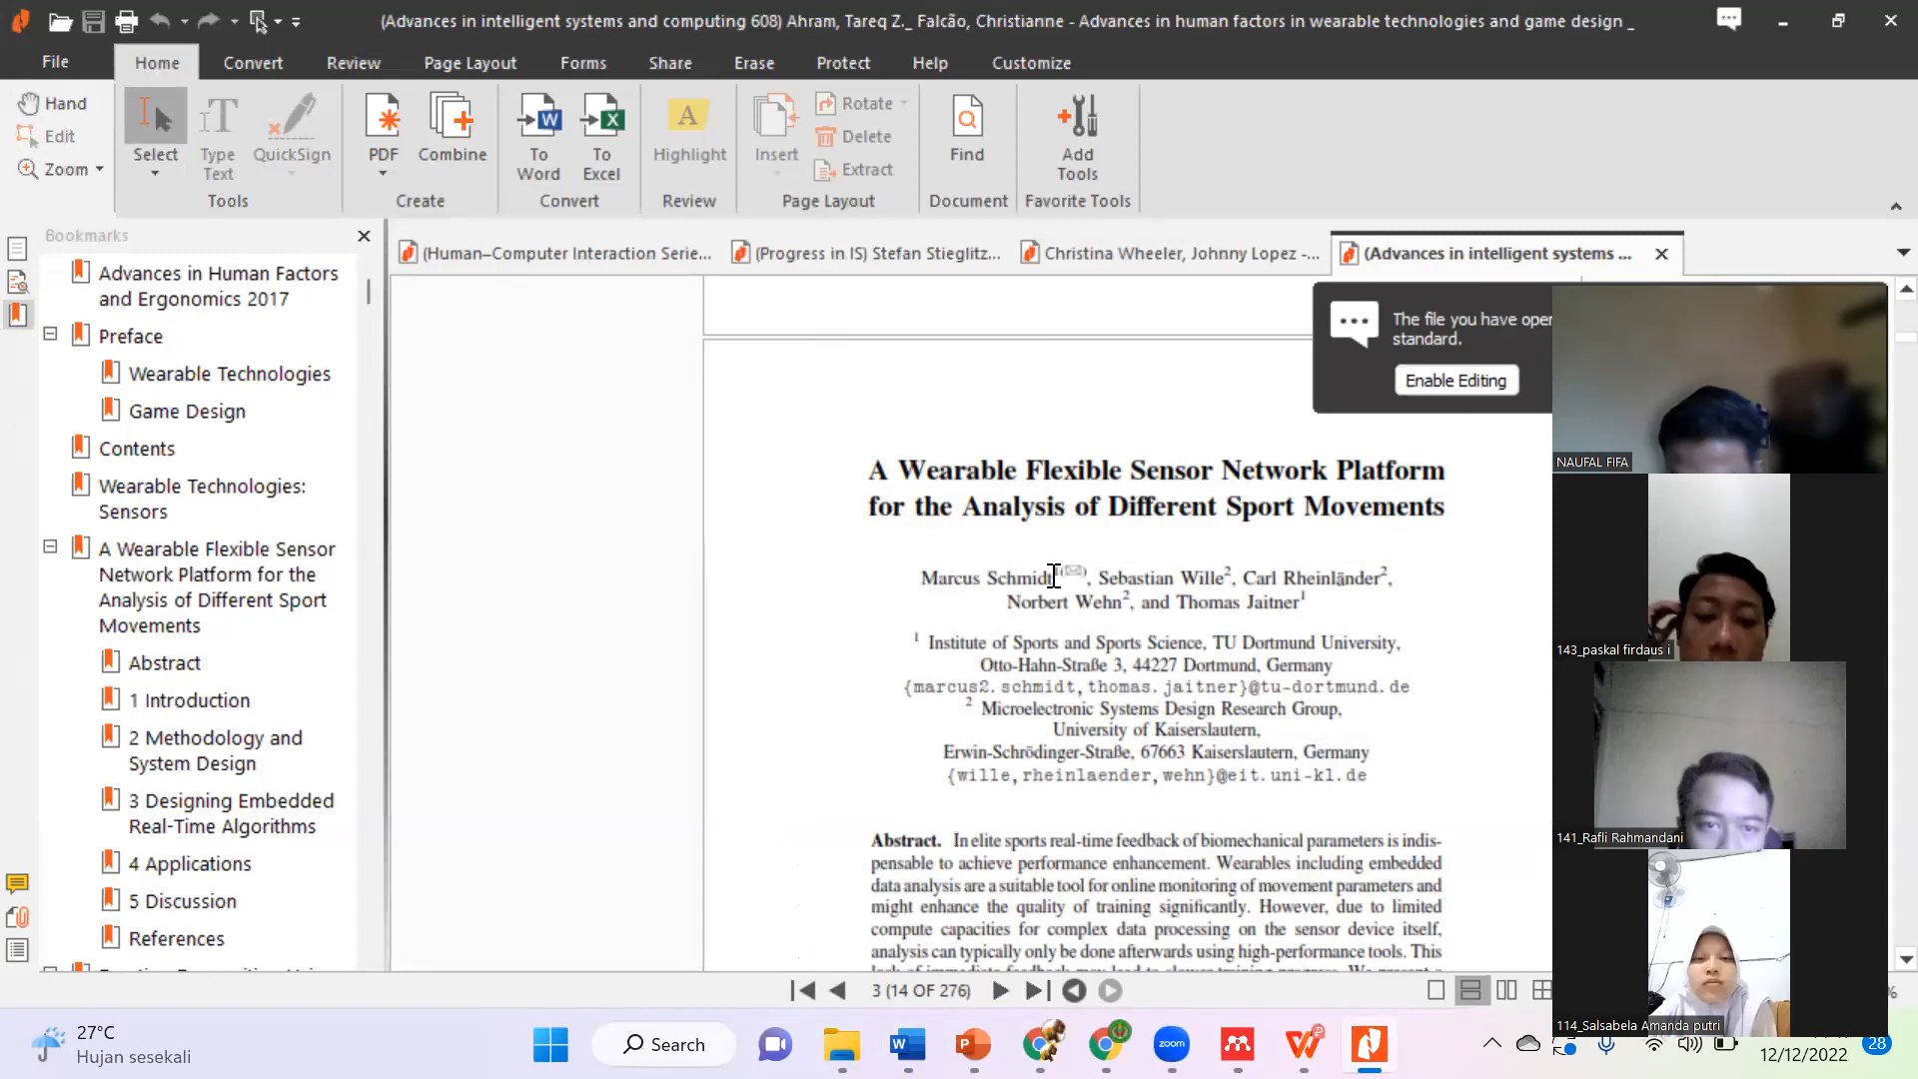
left_click_drag(920, 578, 1052, 579)
key("ctrl+c")
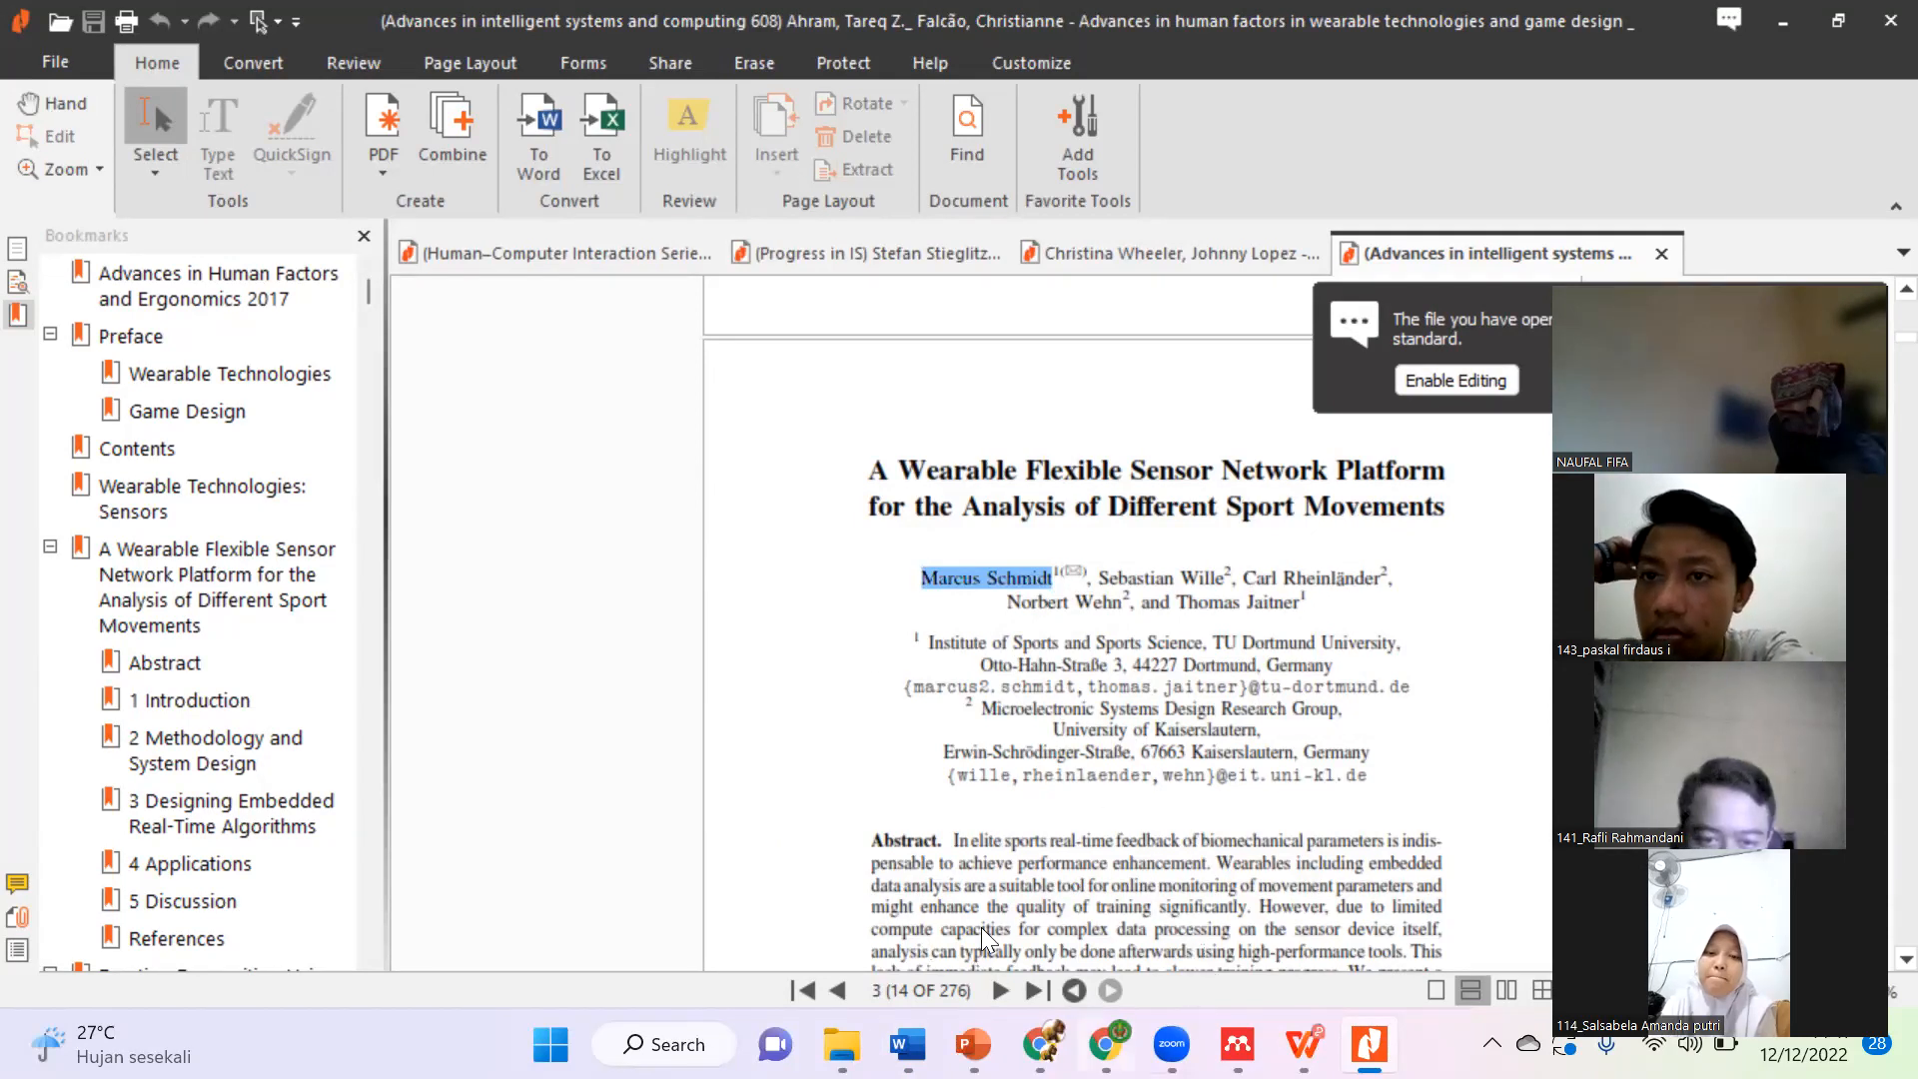
Step: Back in Word, enter the first author in the source's name list with last and first name separated, keeping only one entry
key("alt+Tab")
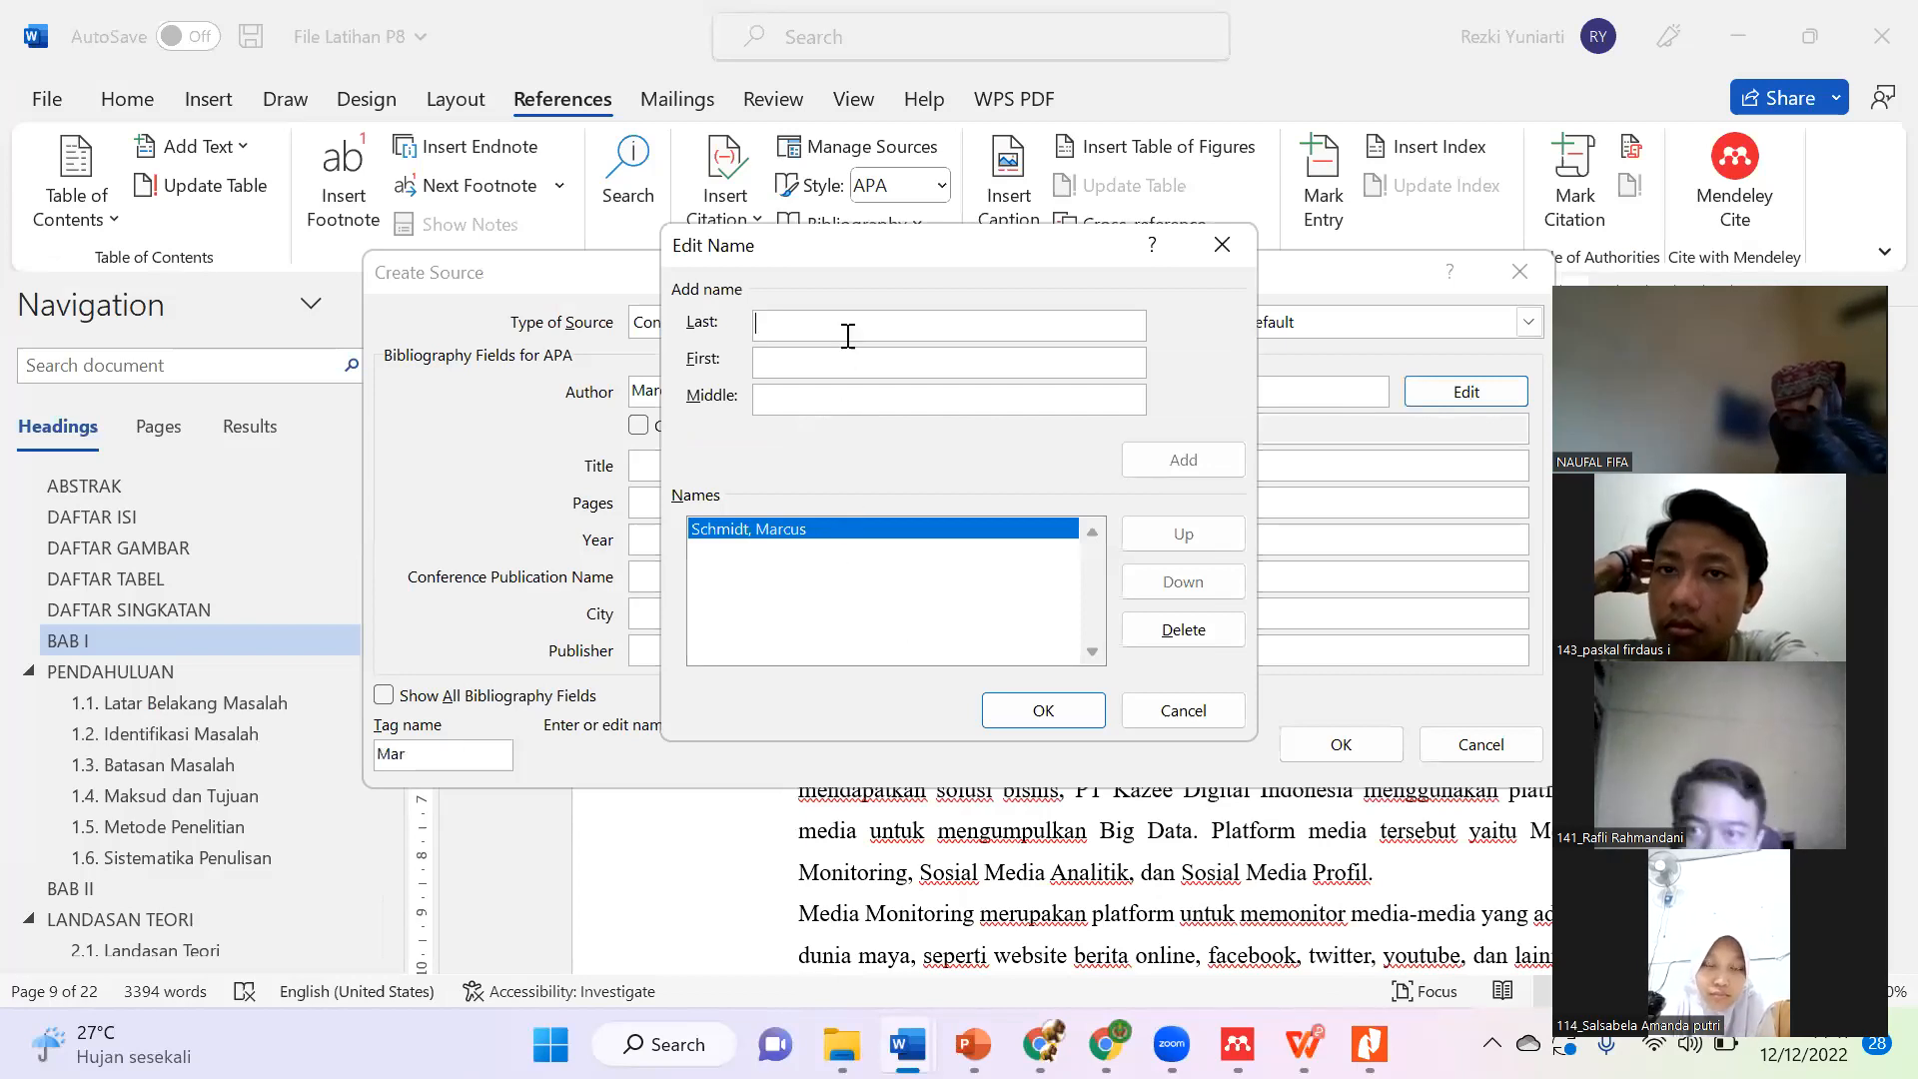
key("ctrl+v")
left_click(811, 324)
key("shift+Home")
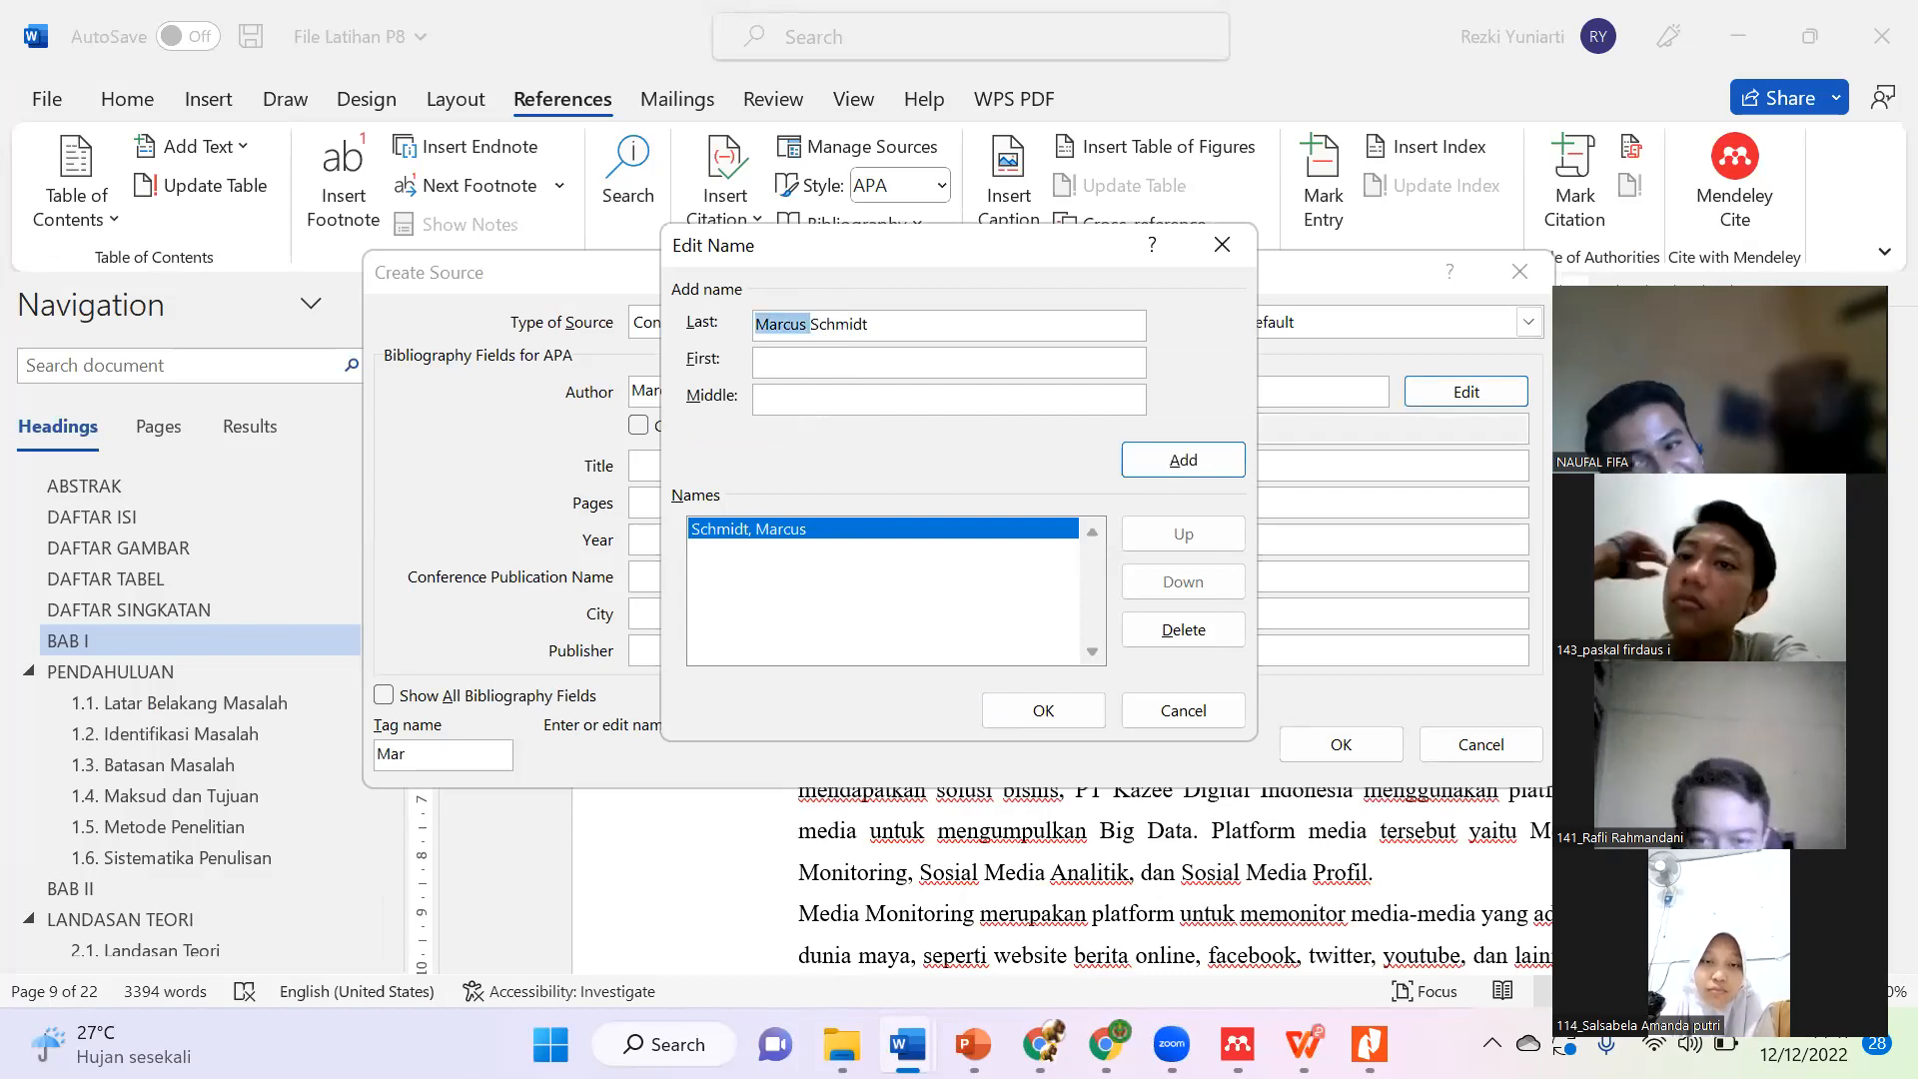
key("BackSpace")
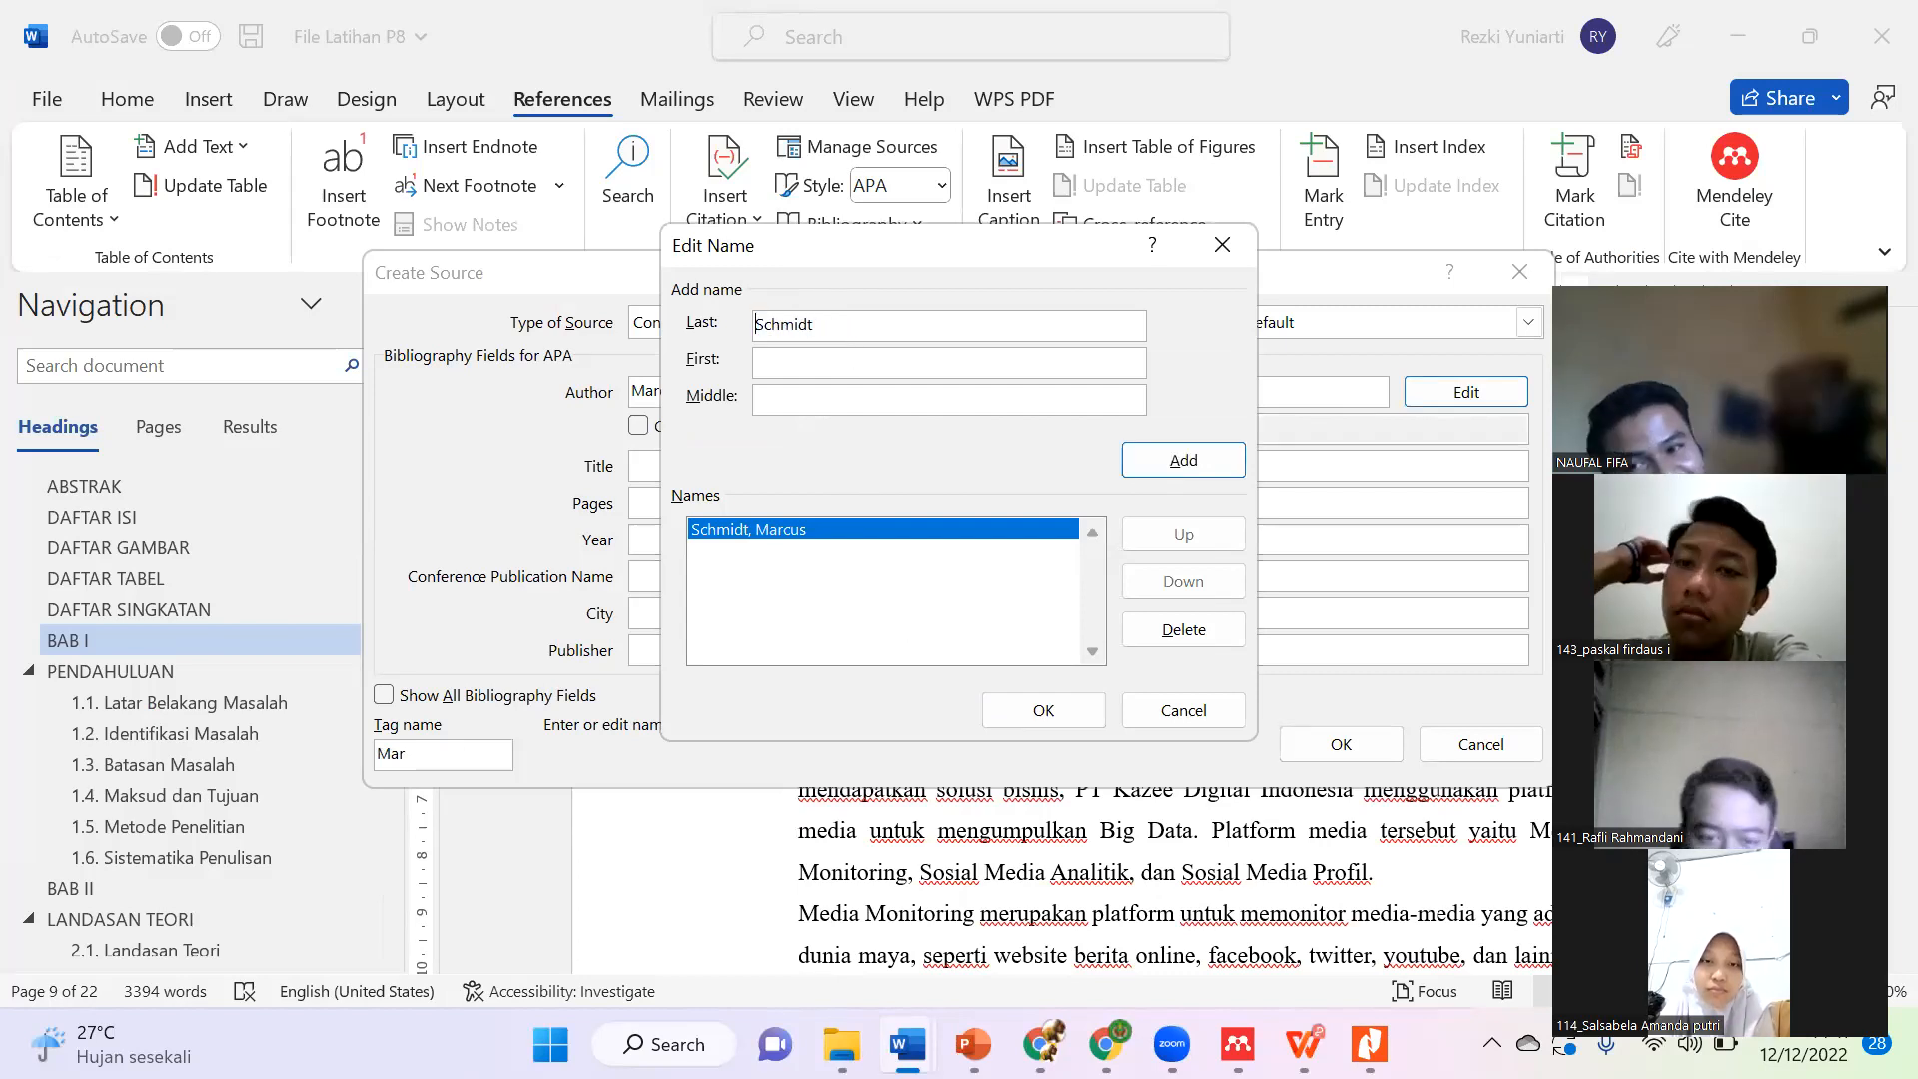
left_click(875, 364)
key("ctrl+v")
key("BackSpace")
key("BackSpace")
key("BackSpace")
key("BackSpace")
key("BackSpace")
key("BackSpace")
key("BackSpace")
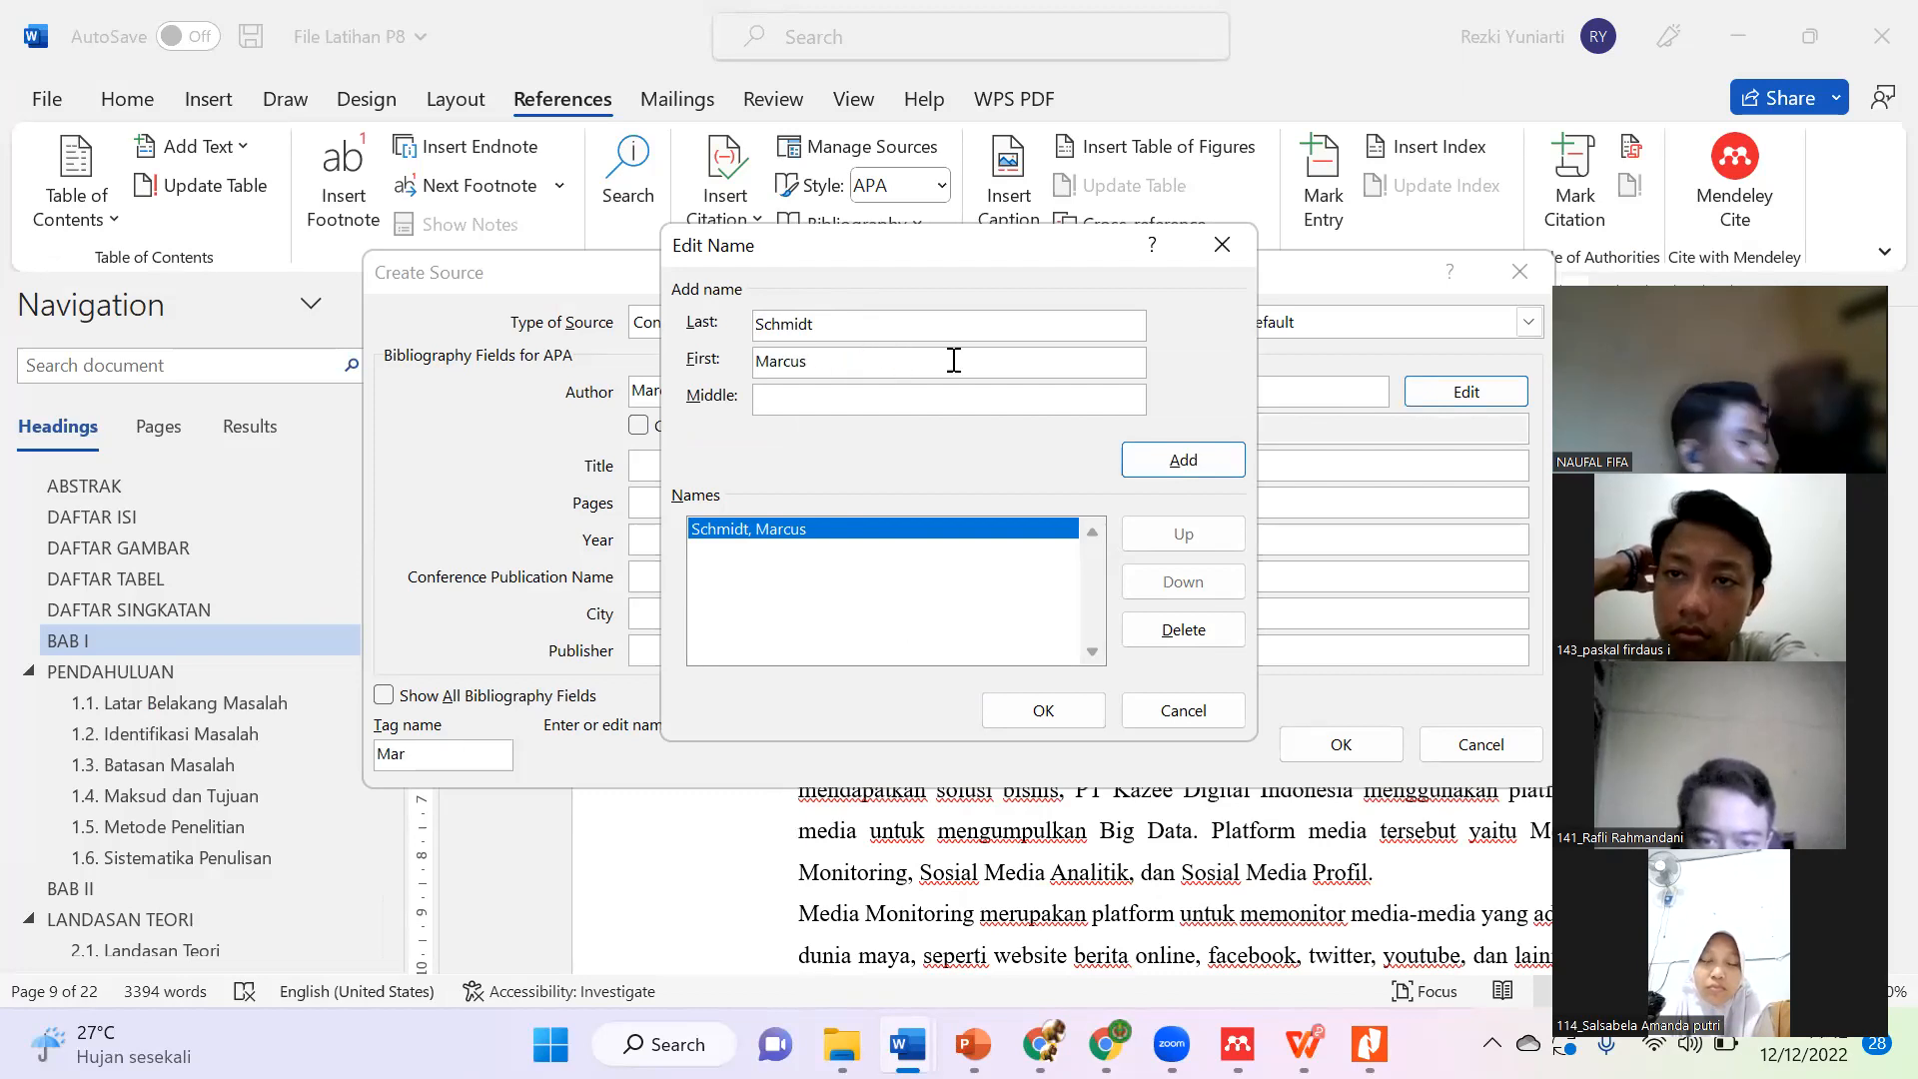
left_click(1154, 466)
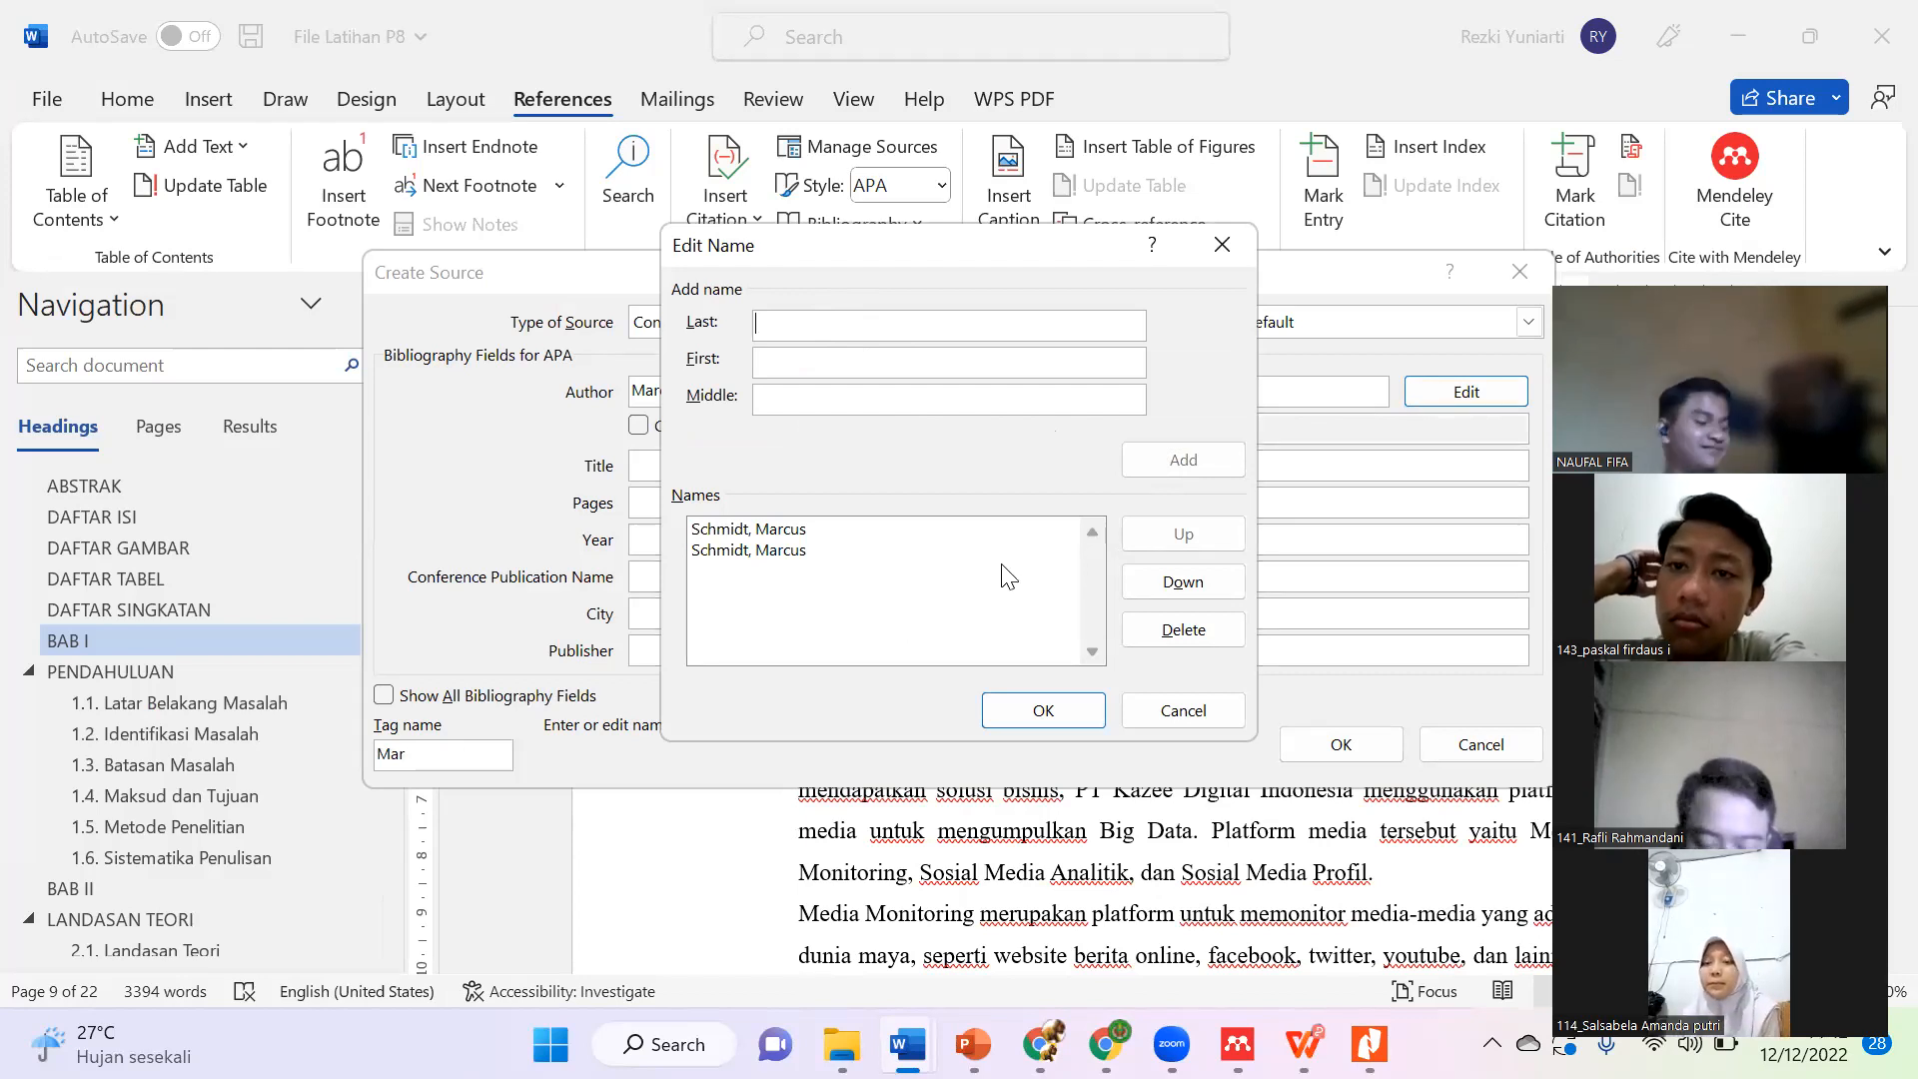
left_click(1145, 643)
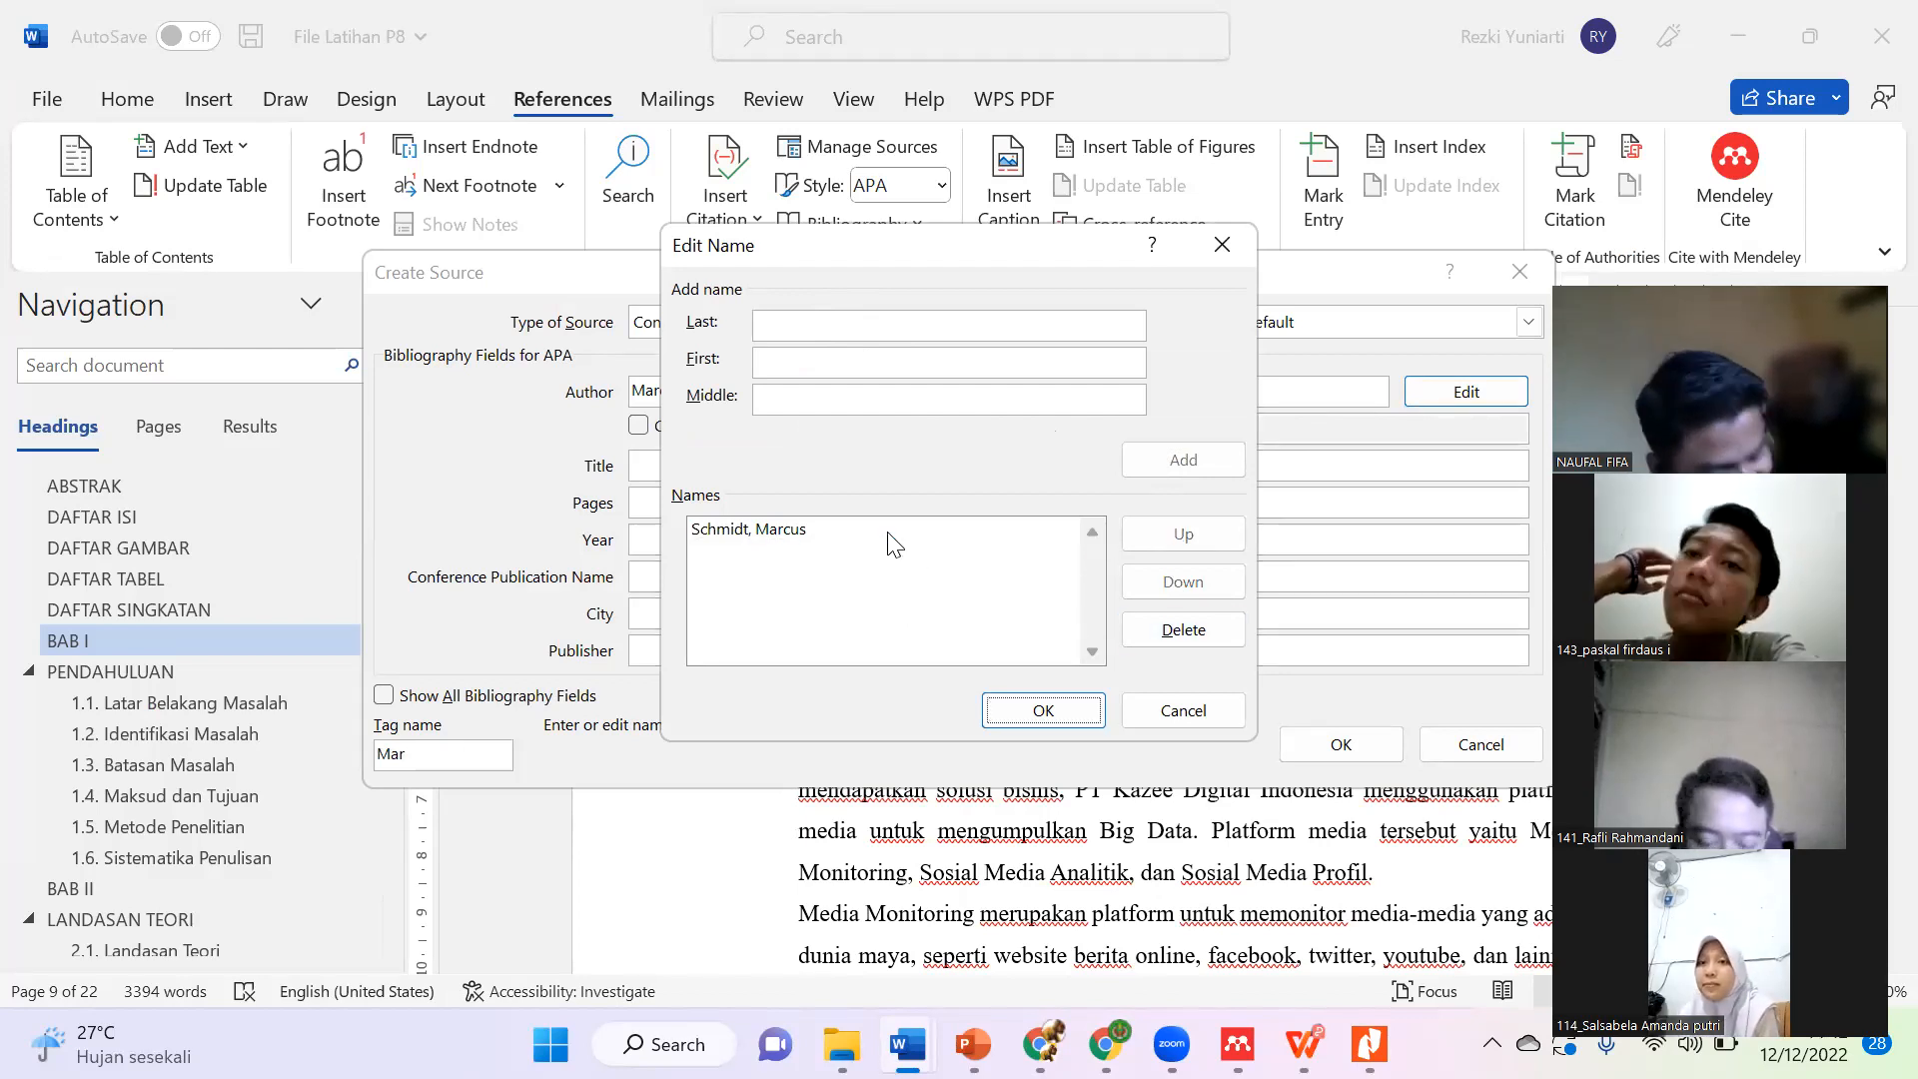
left_click(1075, 524)
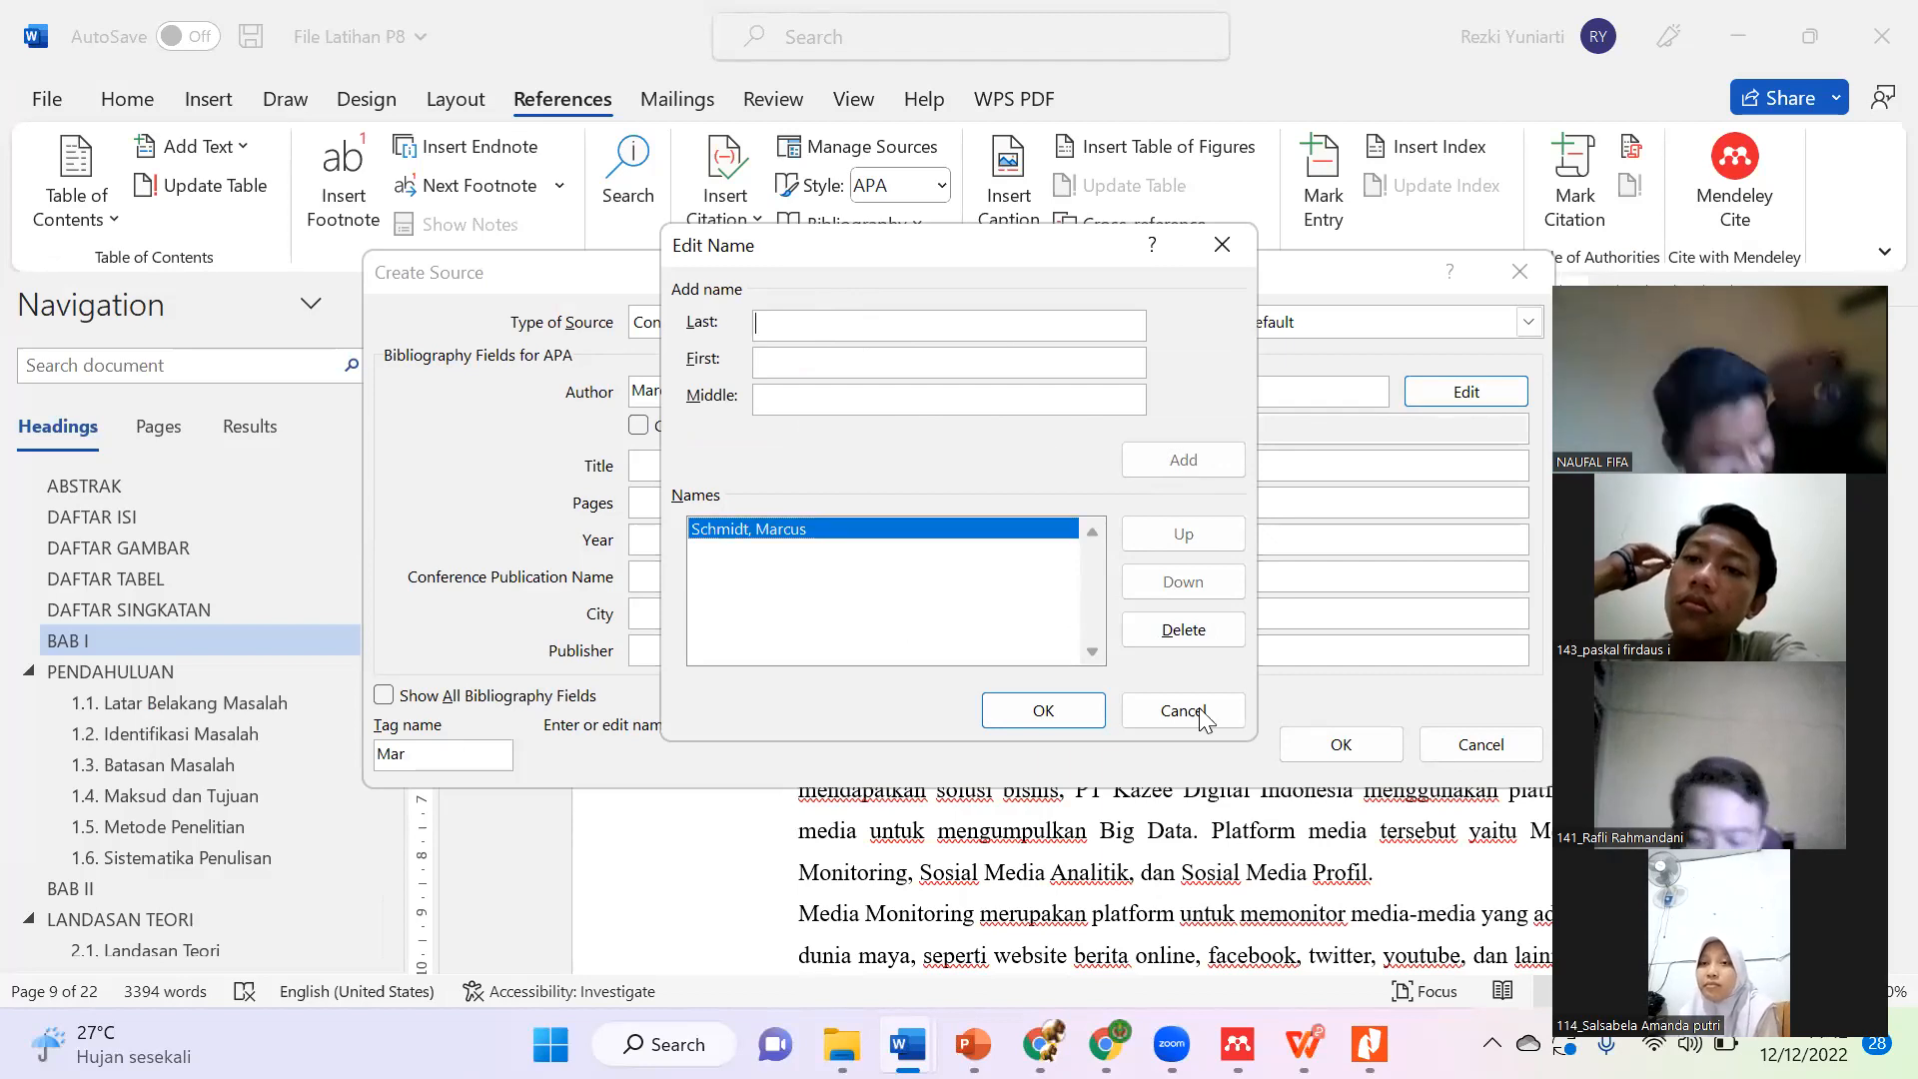
Step: Copy the second author's name from the paper's opening page in Nitro Pro
left_click(1370, 1044)
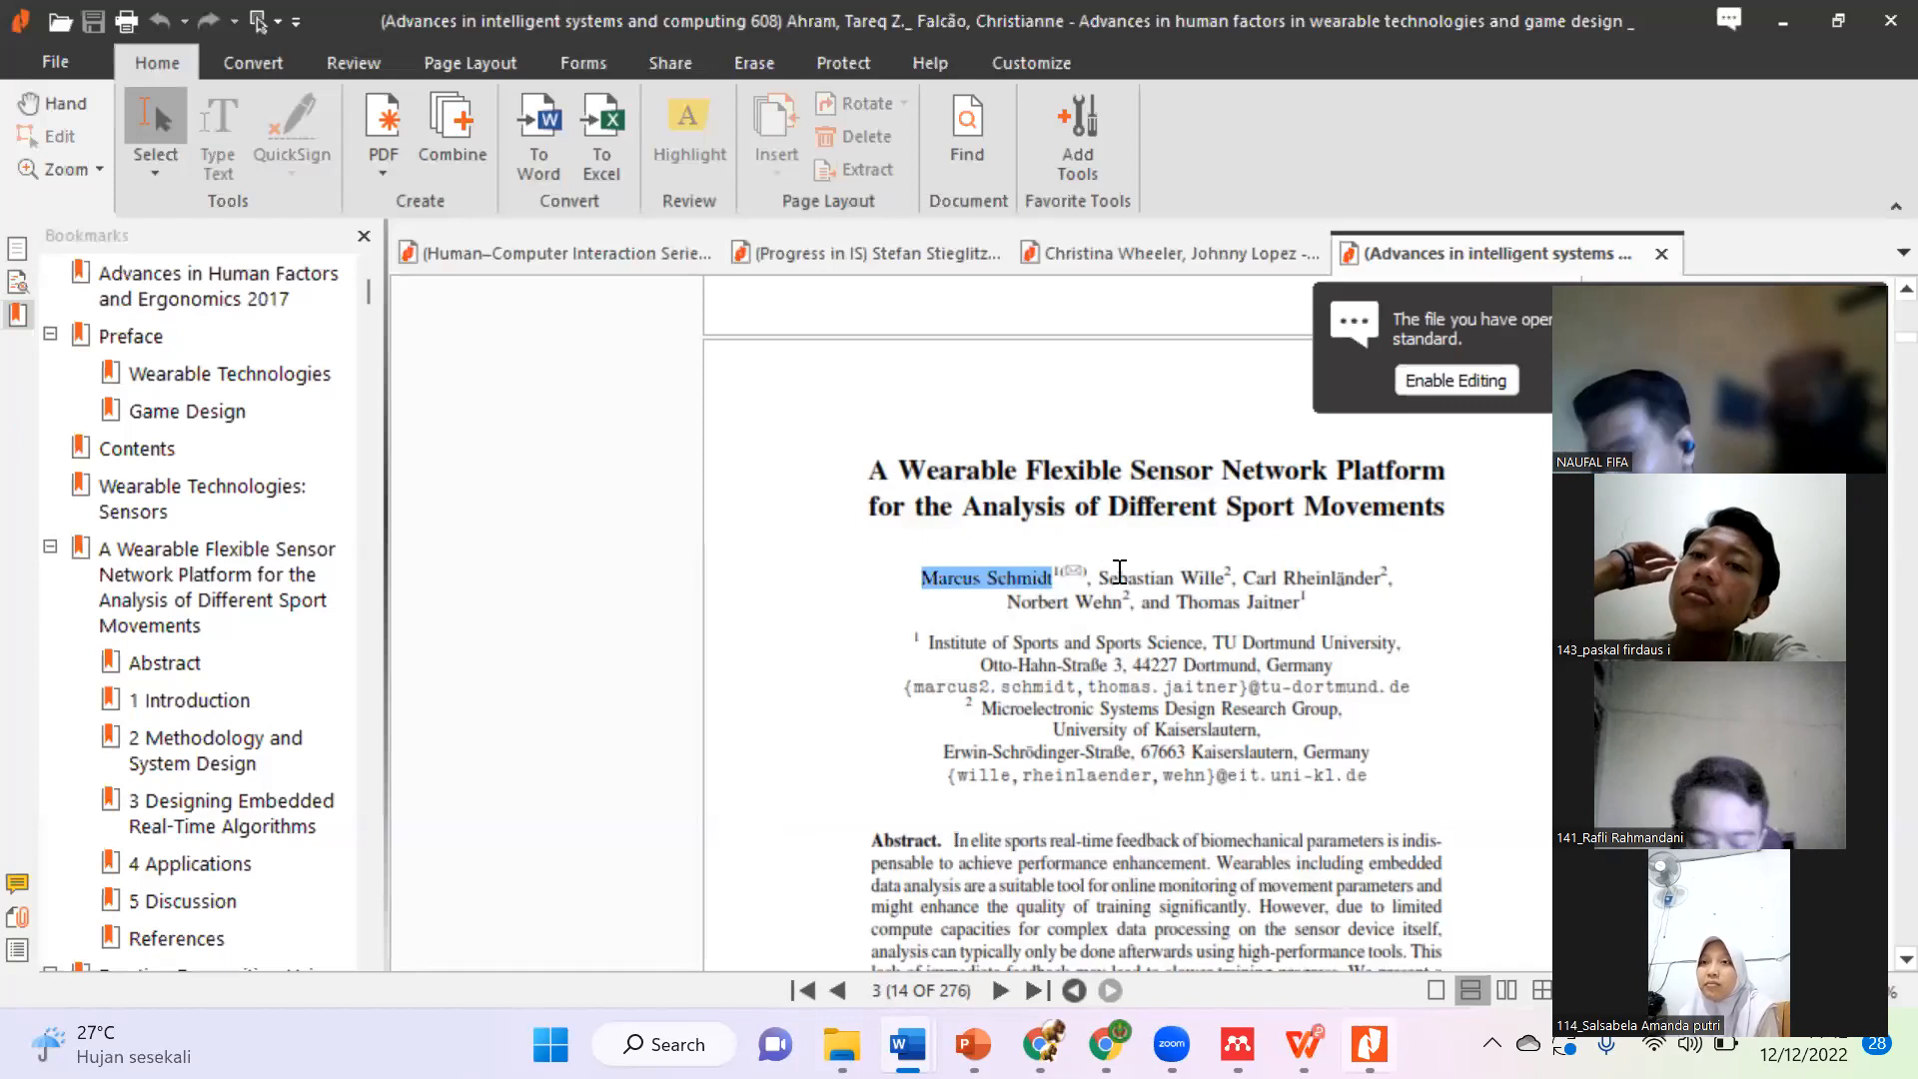
left_click(1228, 579)
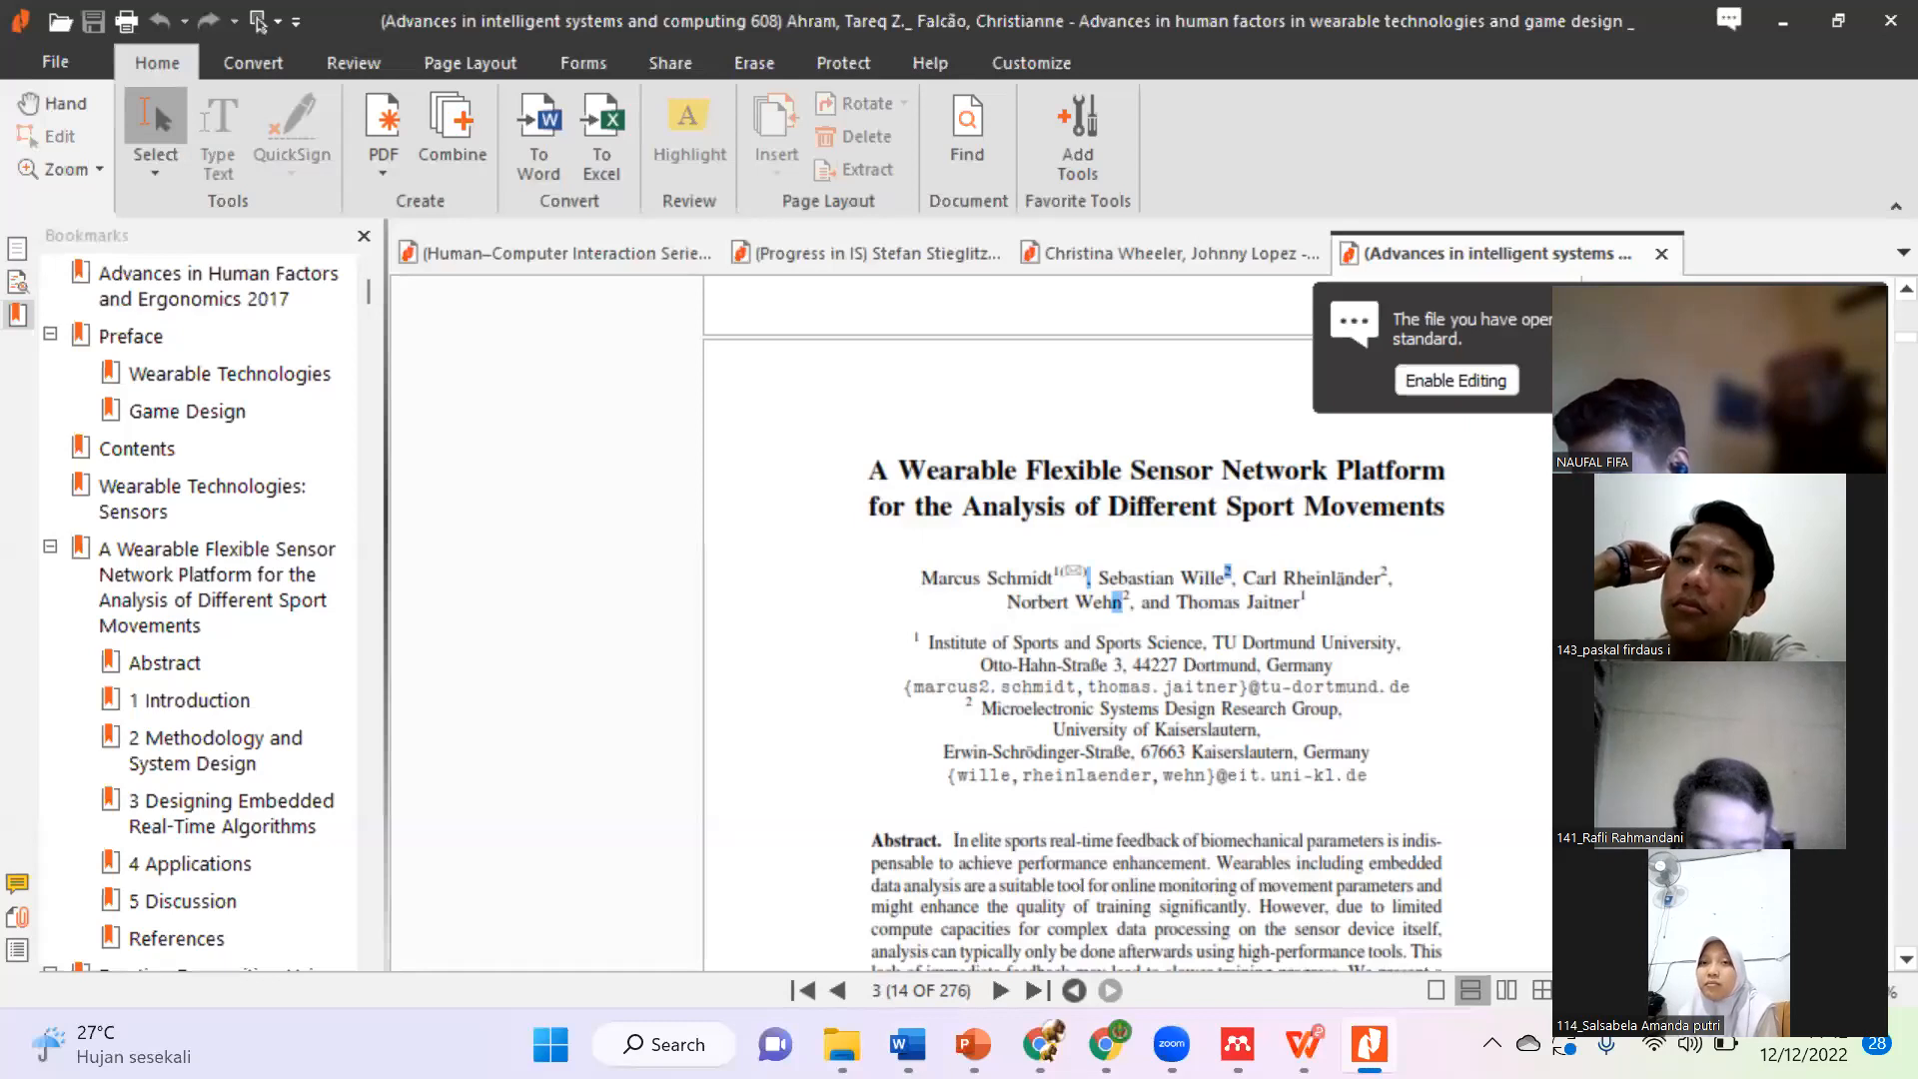
left_click_drag(1116, 602, 1099, 579)
key("ctrl+c")
mouse_move(908, 1044)
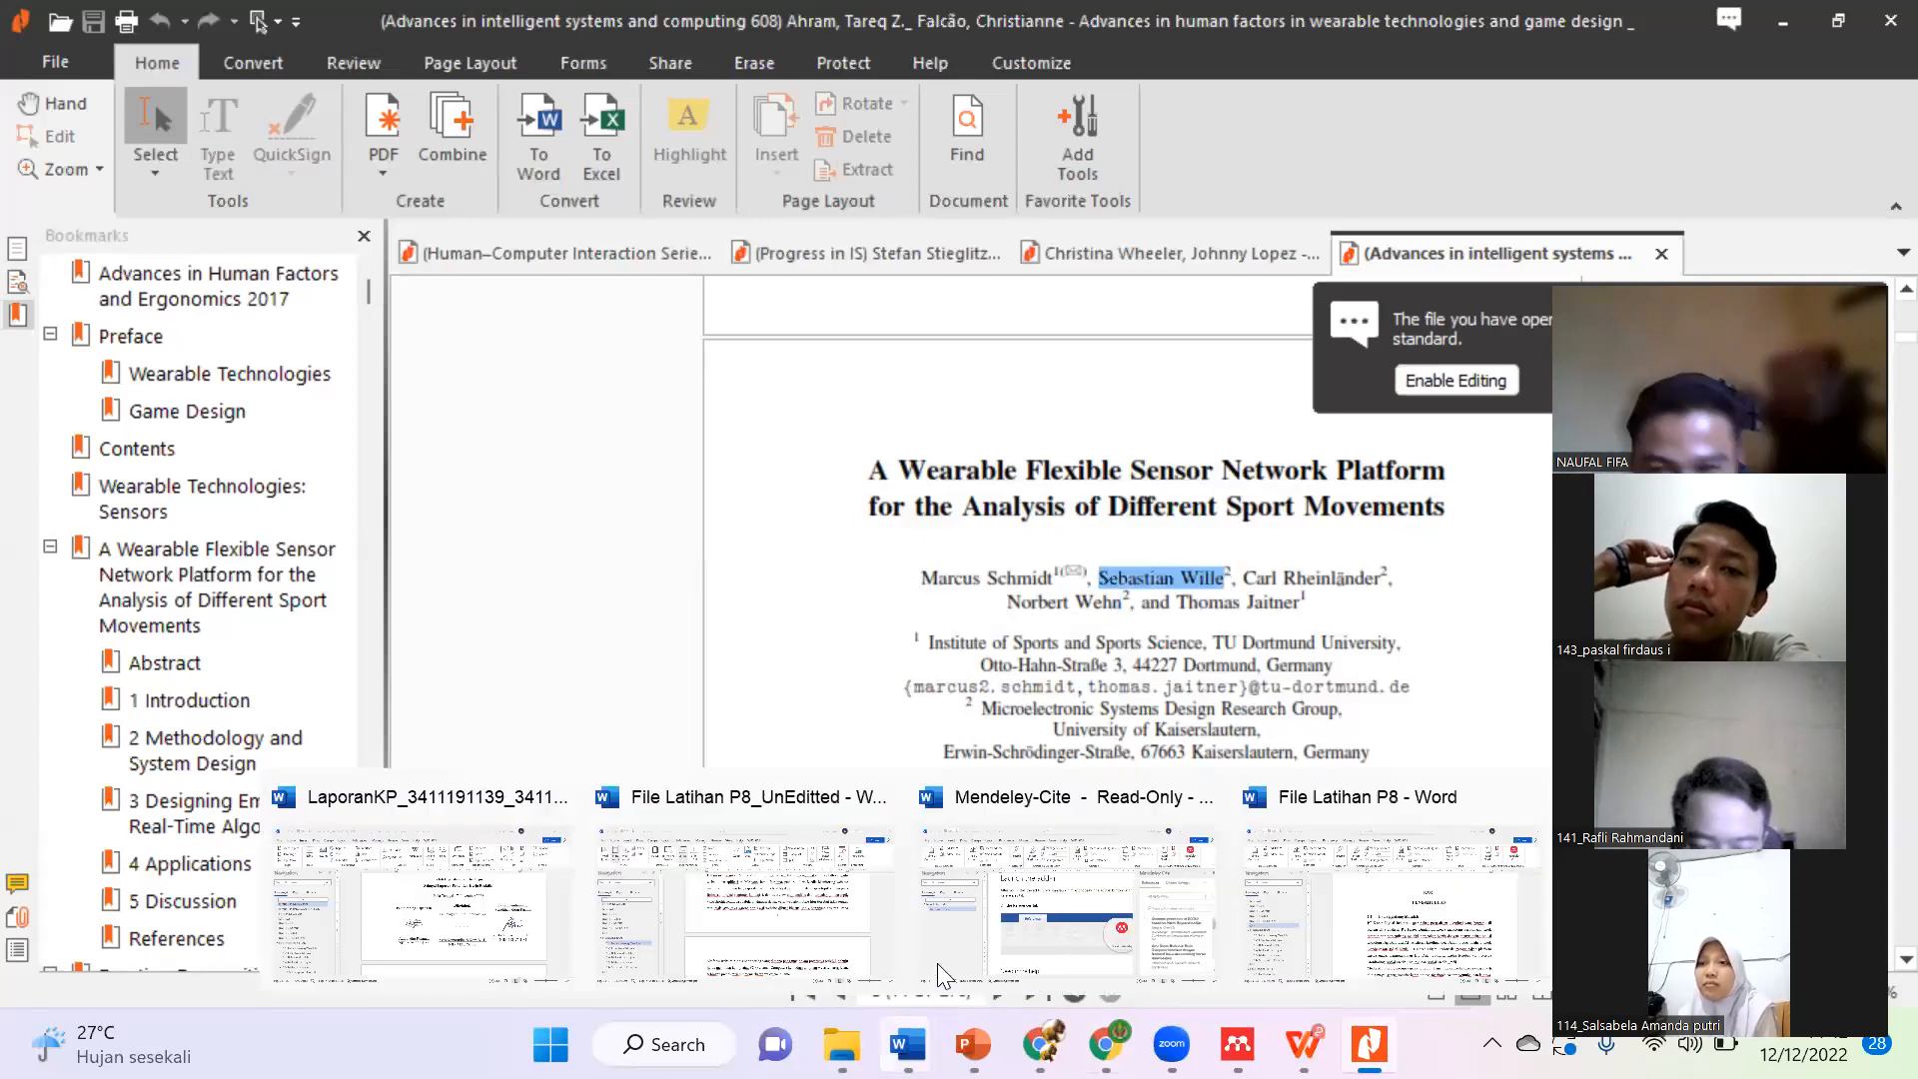
Step: Add the second author to the Word source's author names, splitting the copied name into last and first name
left_click(1205, 775)
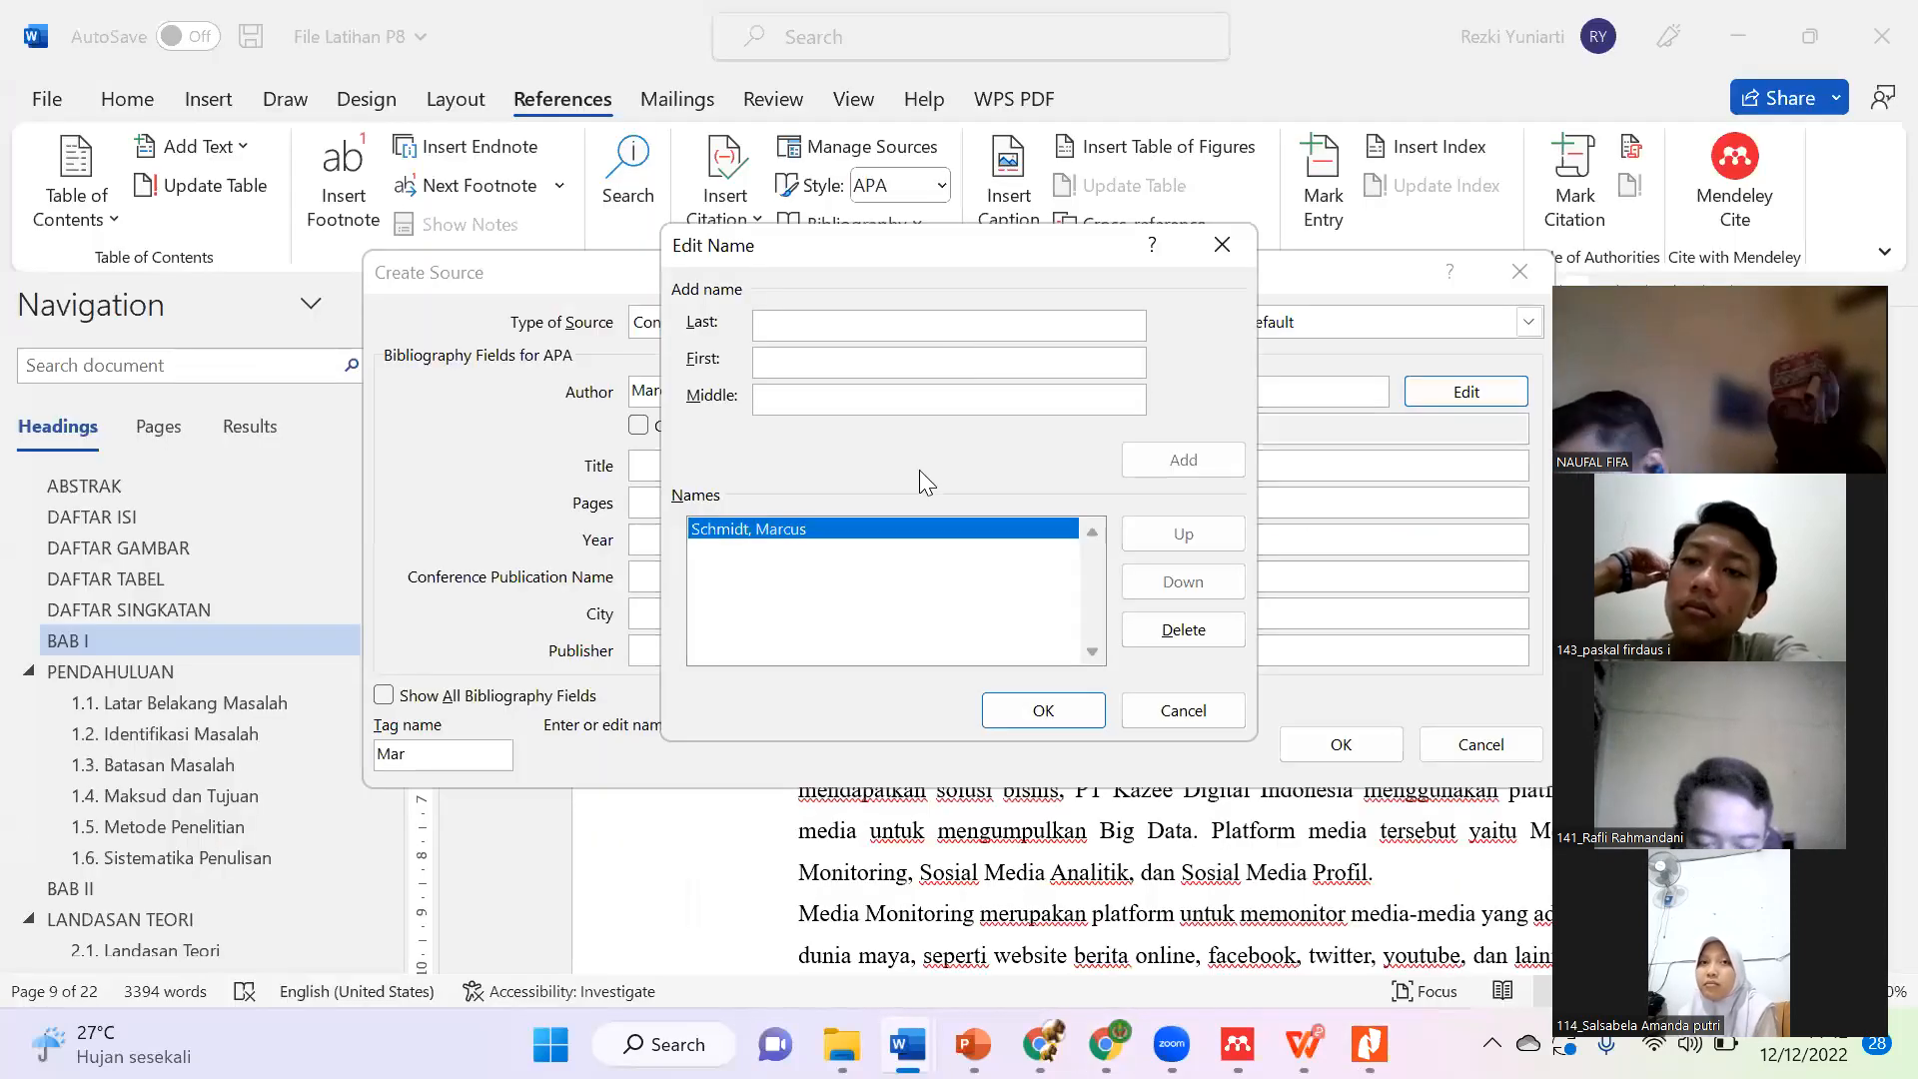
key("ctrl+v")
left_click(900, 357)
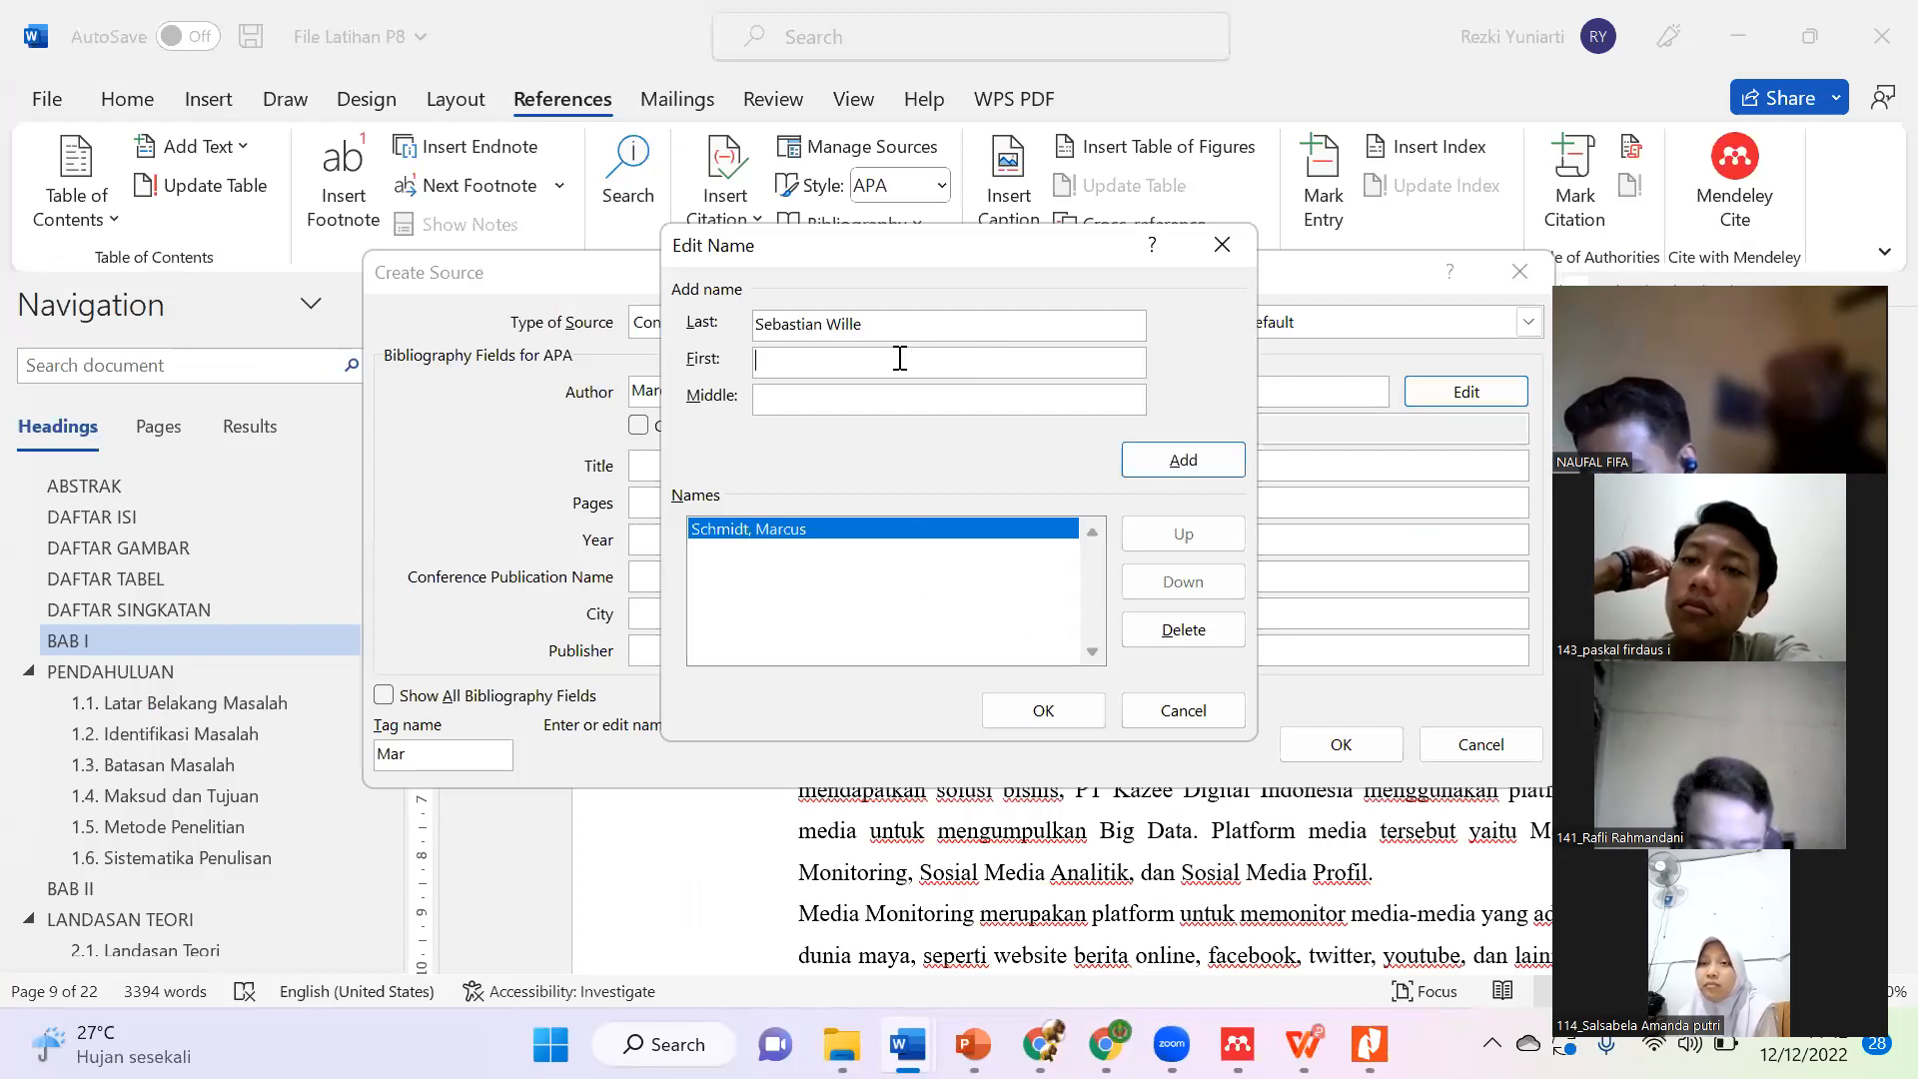
key("ctrl+v")
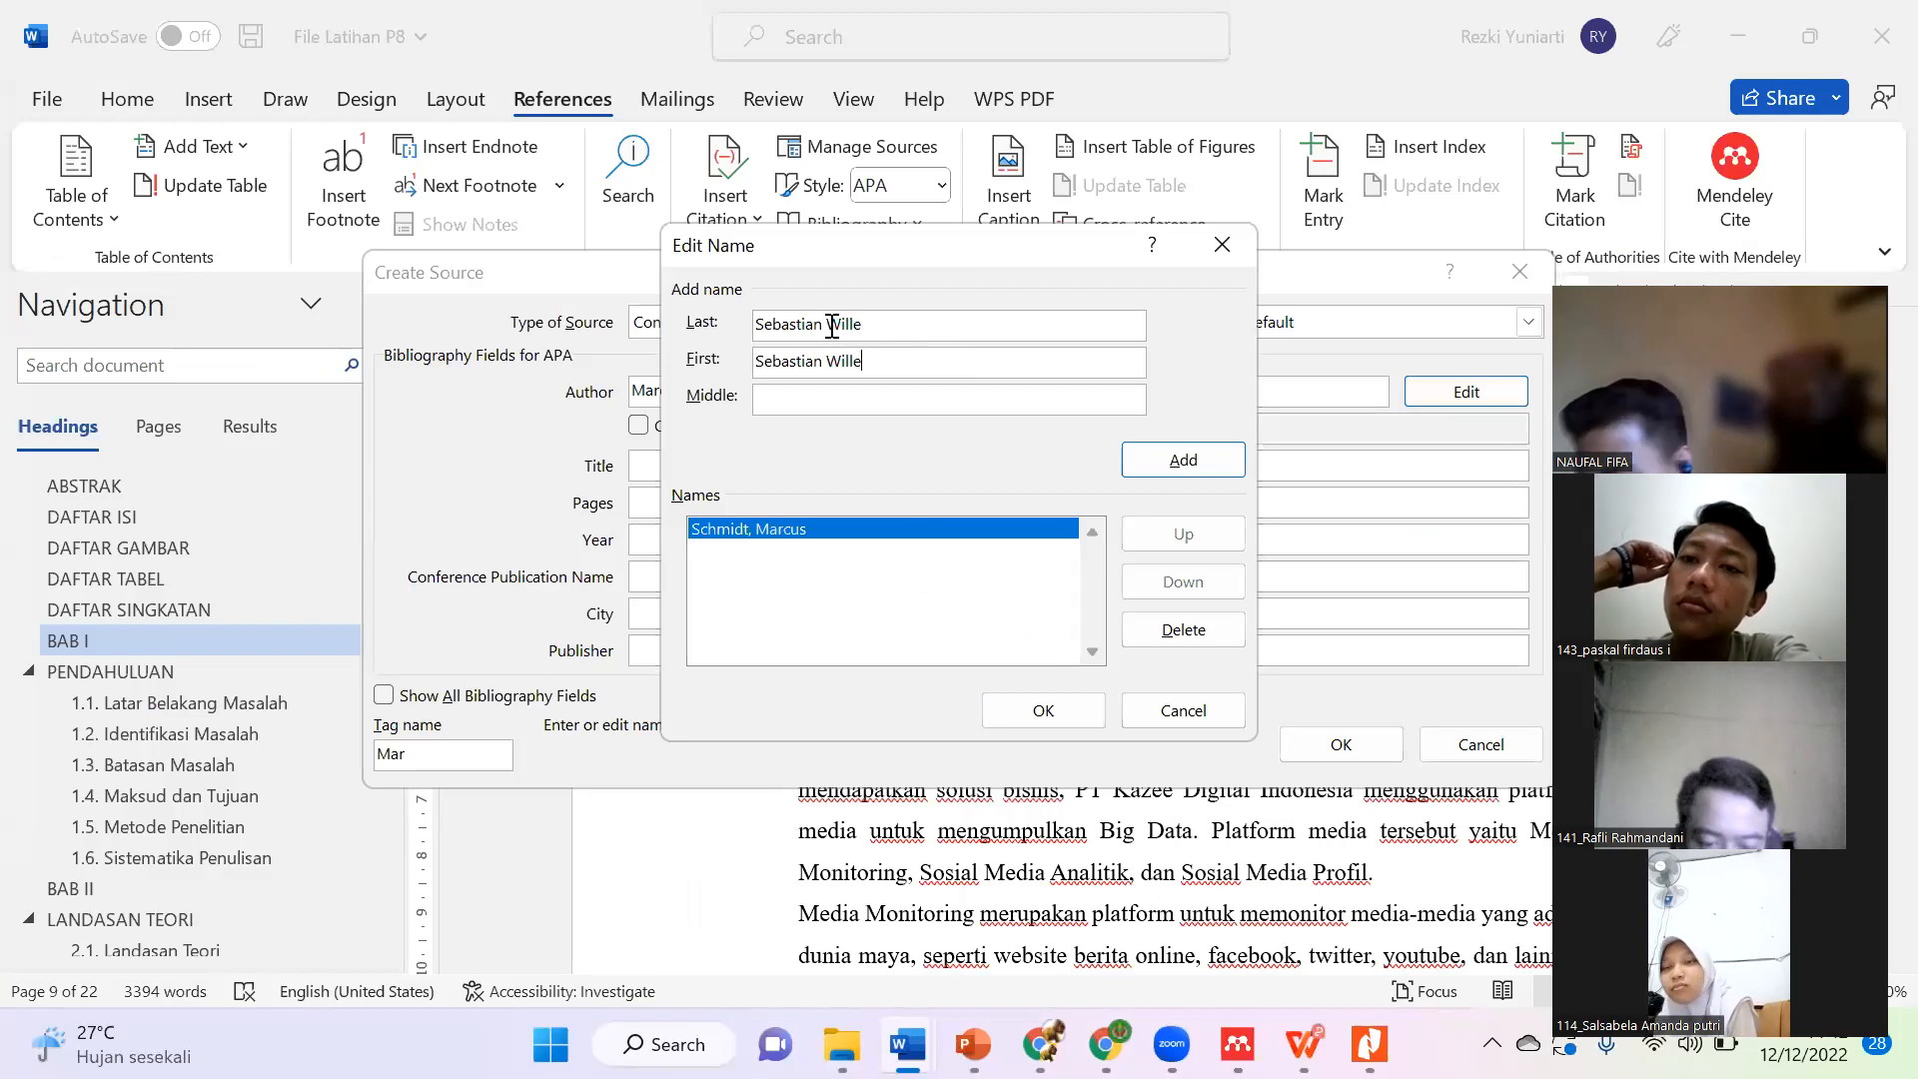
double_click(789, 325)
key("BackSpace")
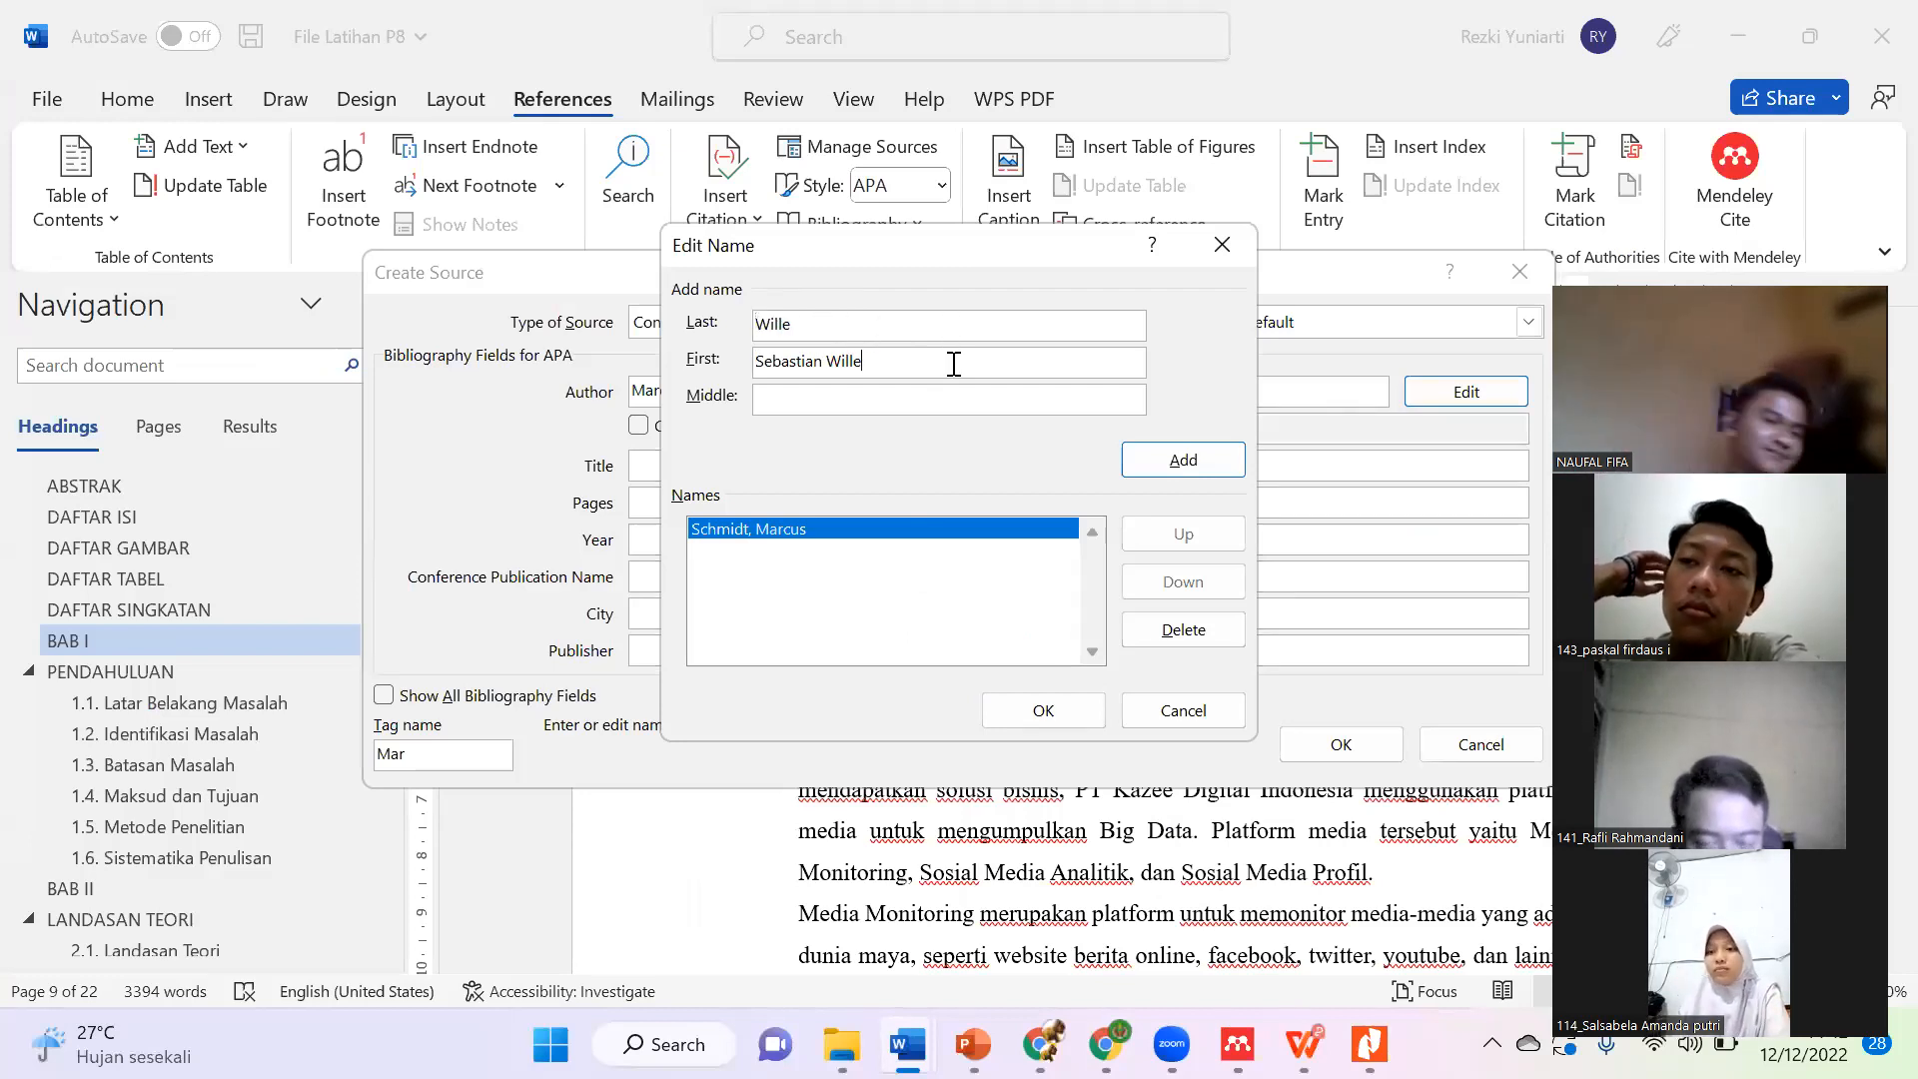
key("BackSpace")
key("BackSpace")
key("BackSpace")
key("BackSpace")
key("BackSpace")
key("BackSpace")
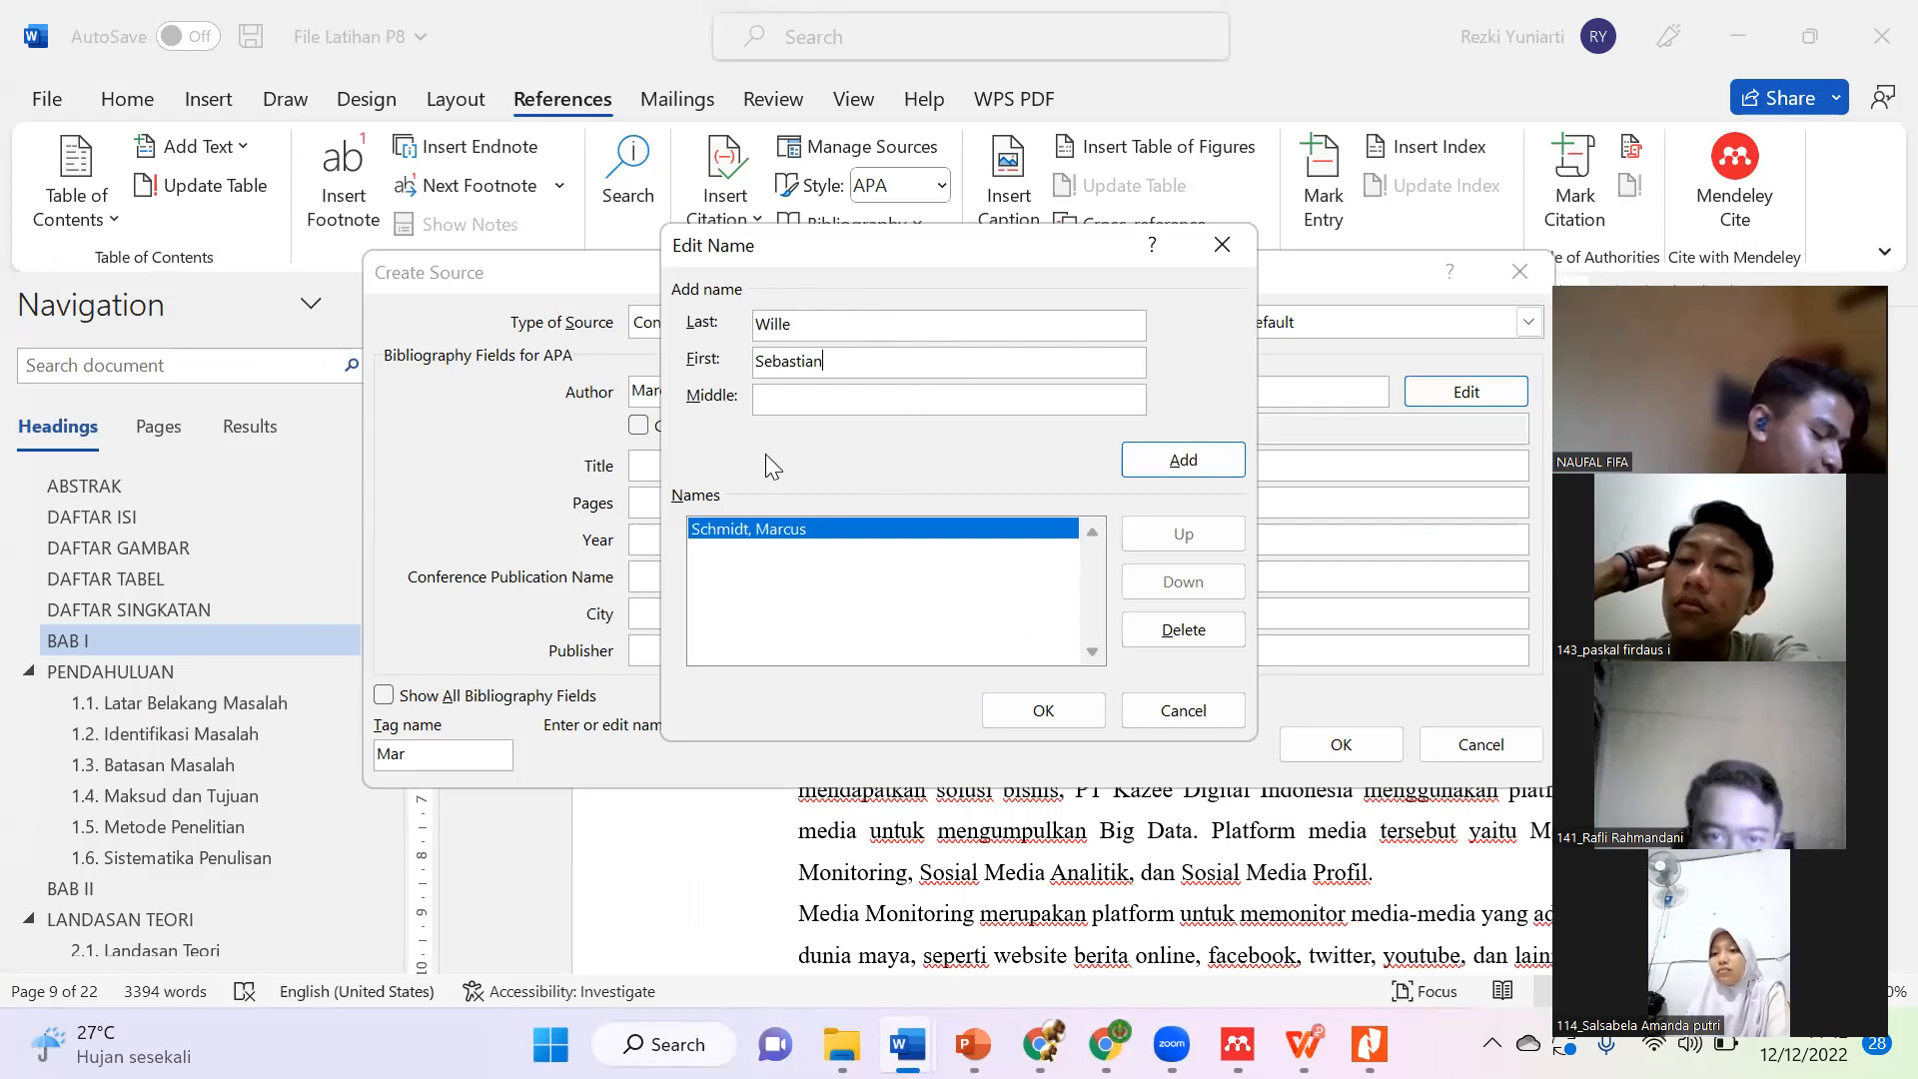
left_click(1058, 711)
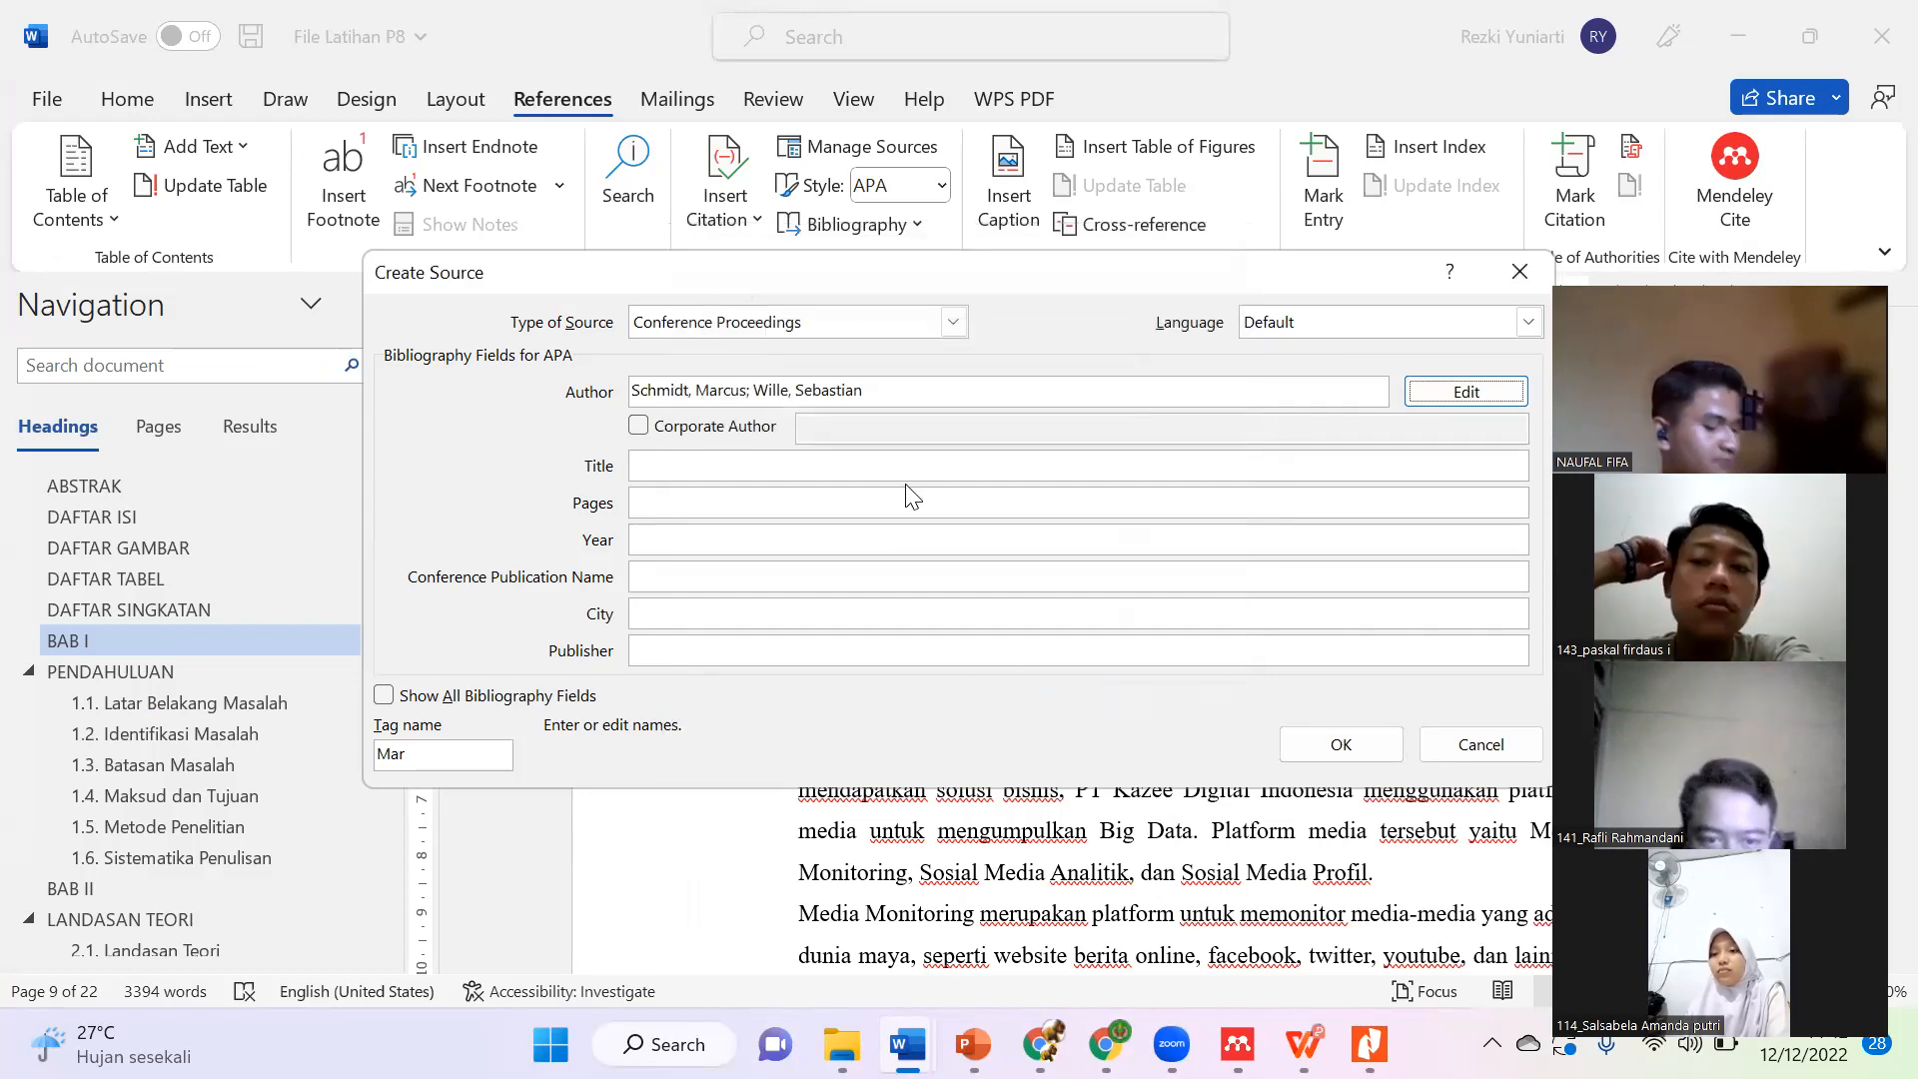
Step: Reopen the source's author name editor and copy the third author's name from the paper in Nitro Pro
left_click(1488, 392)
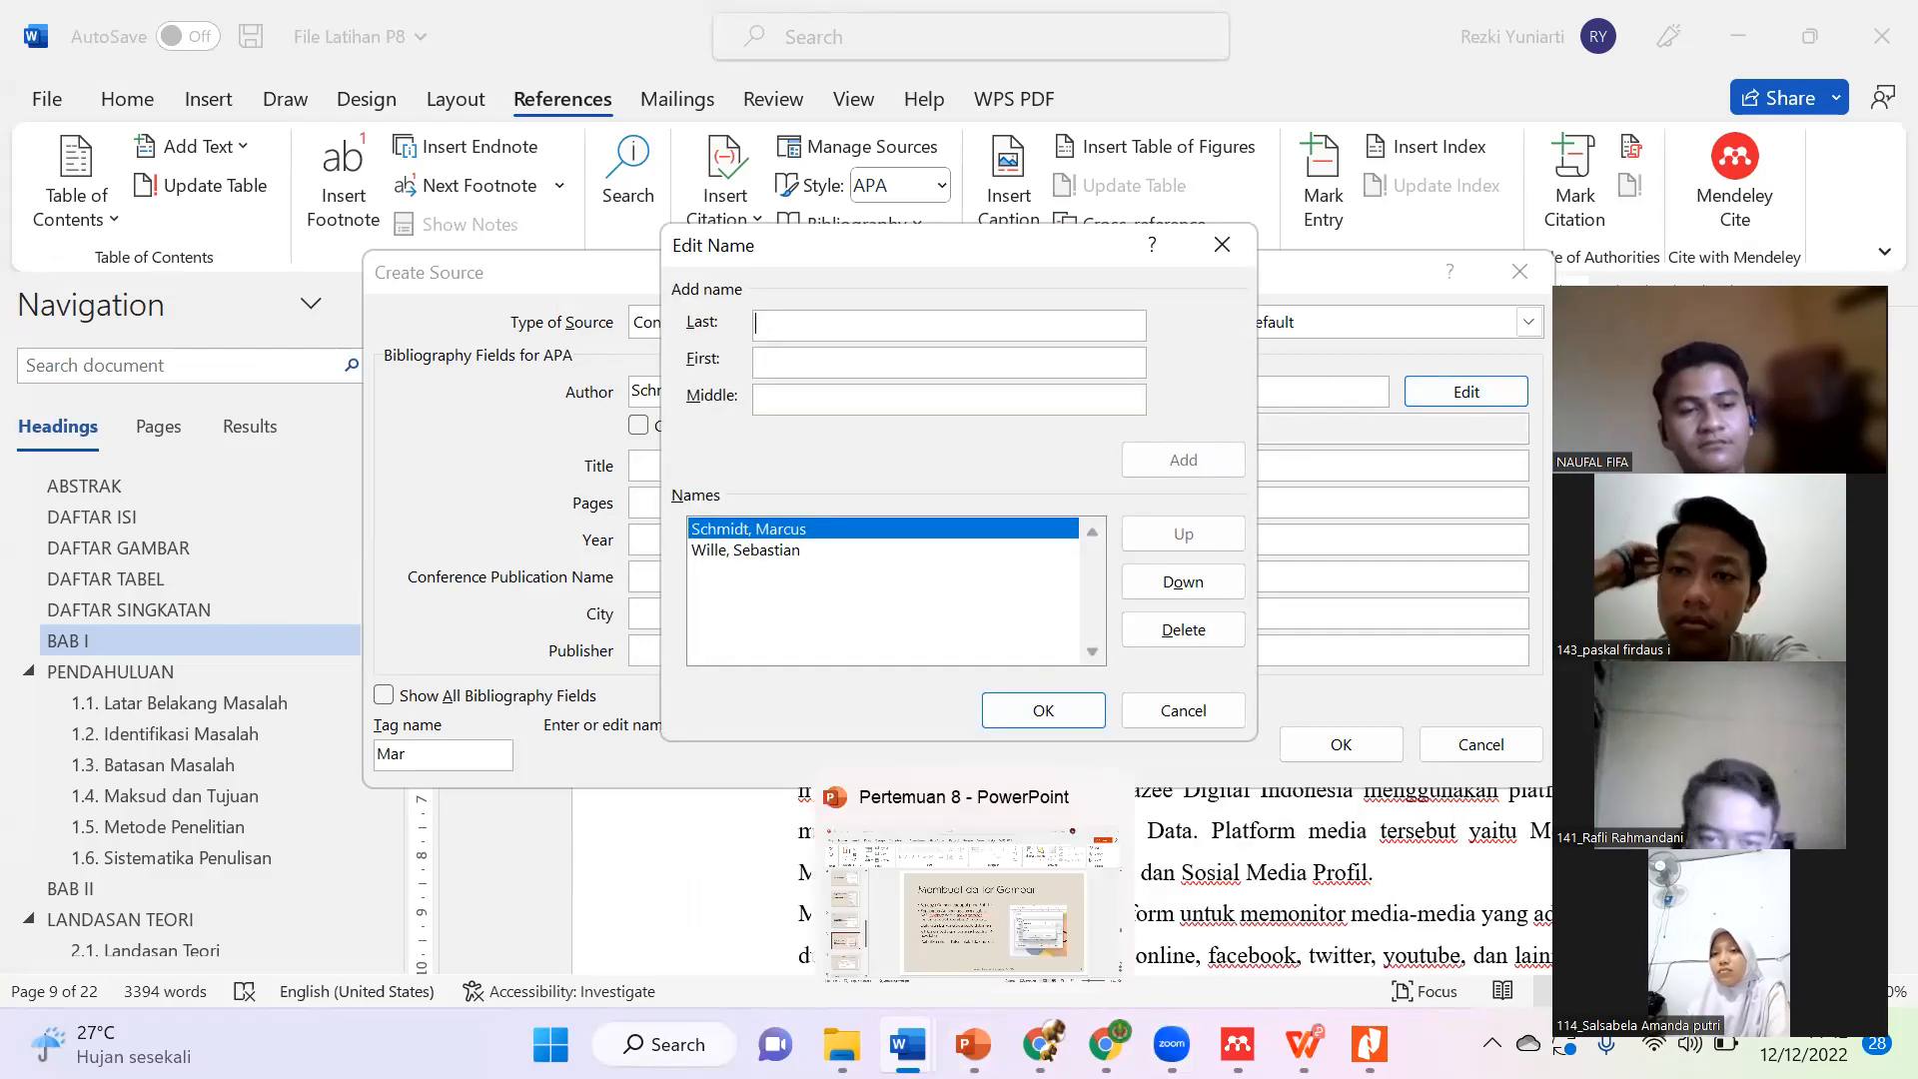
mouse_move(906, 1045)
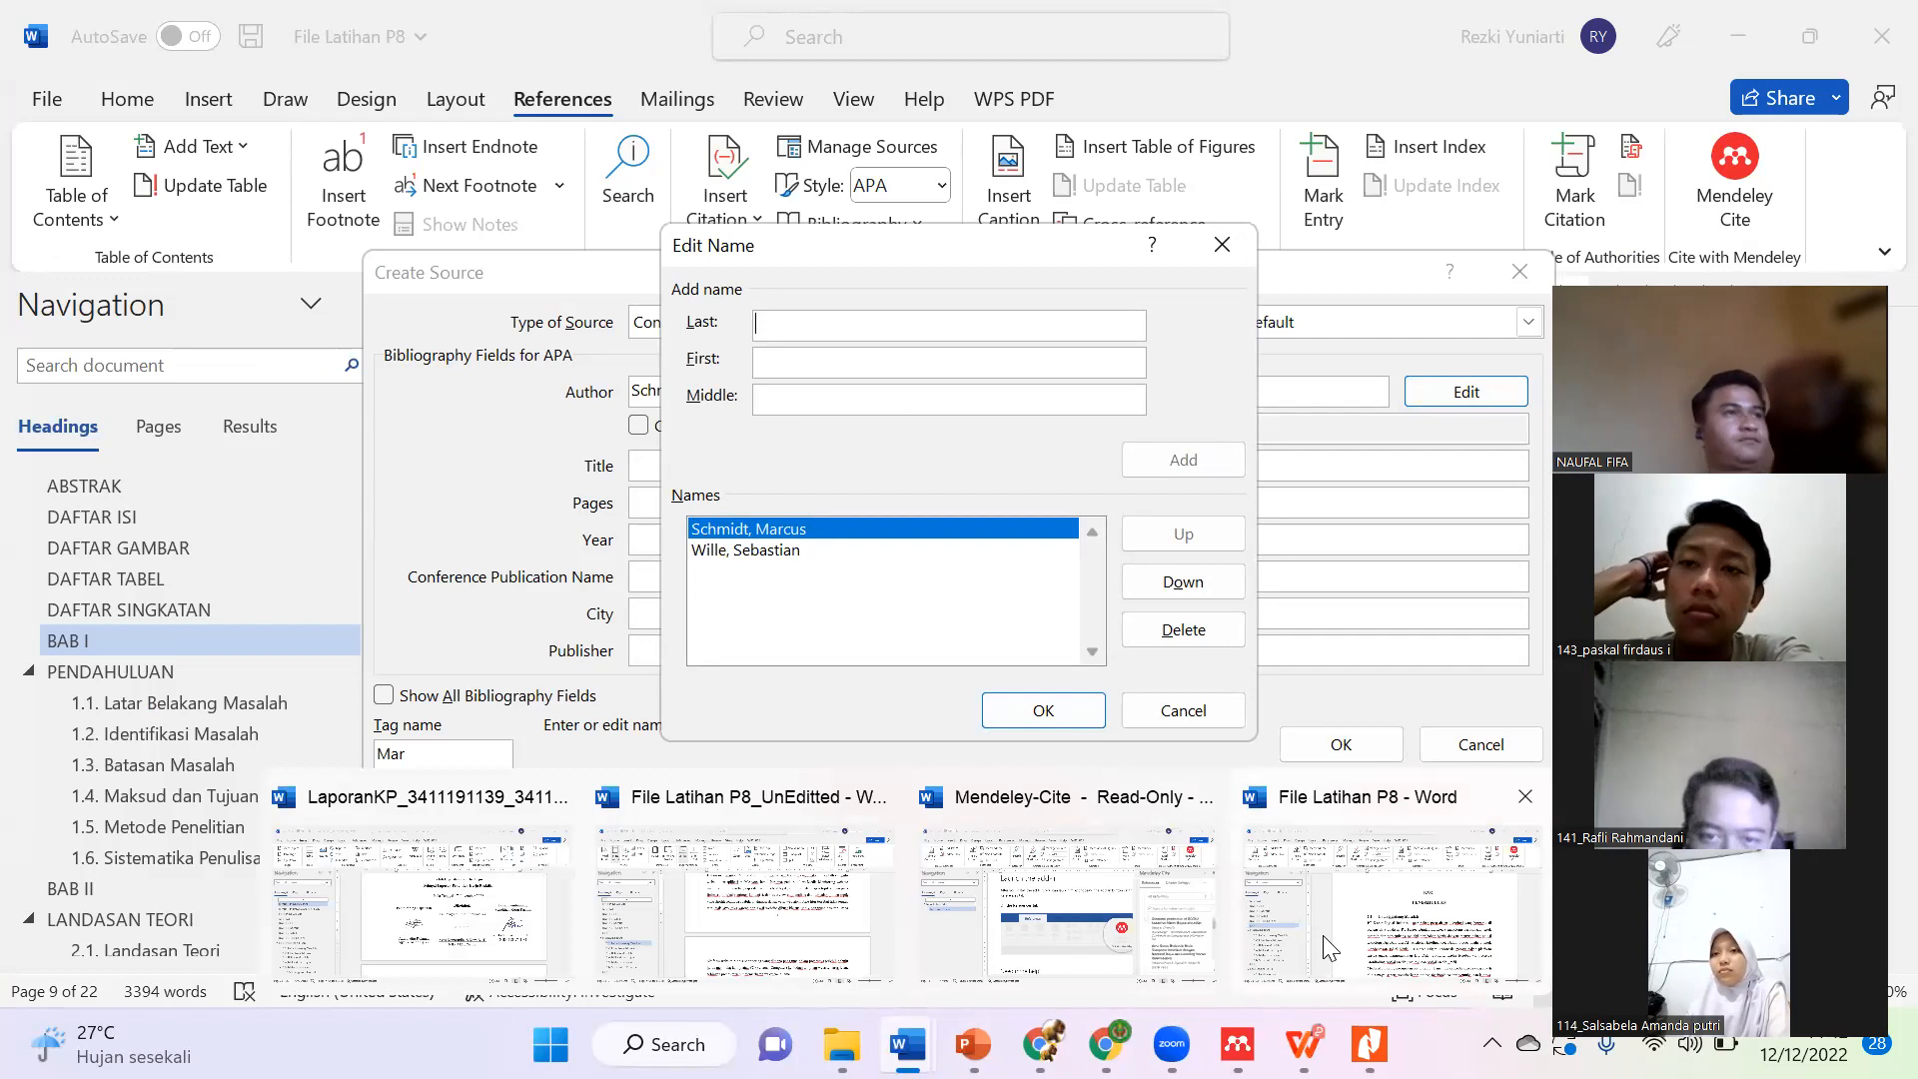
left_click(1370, 1044)
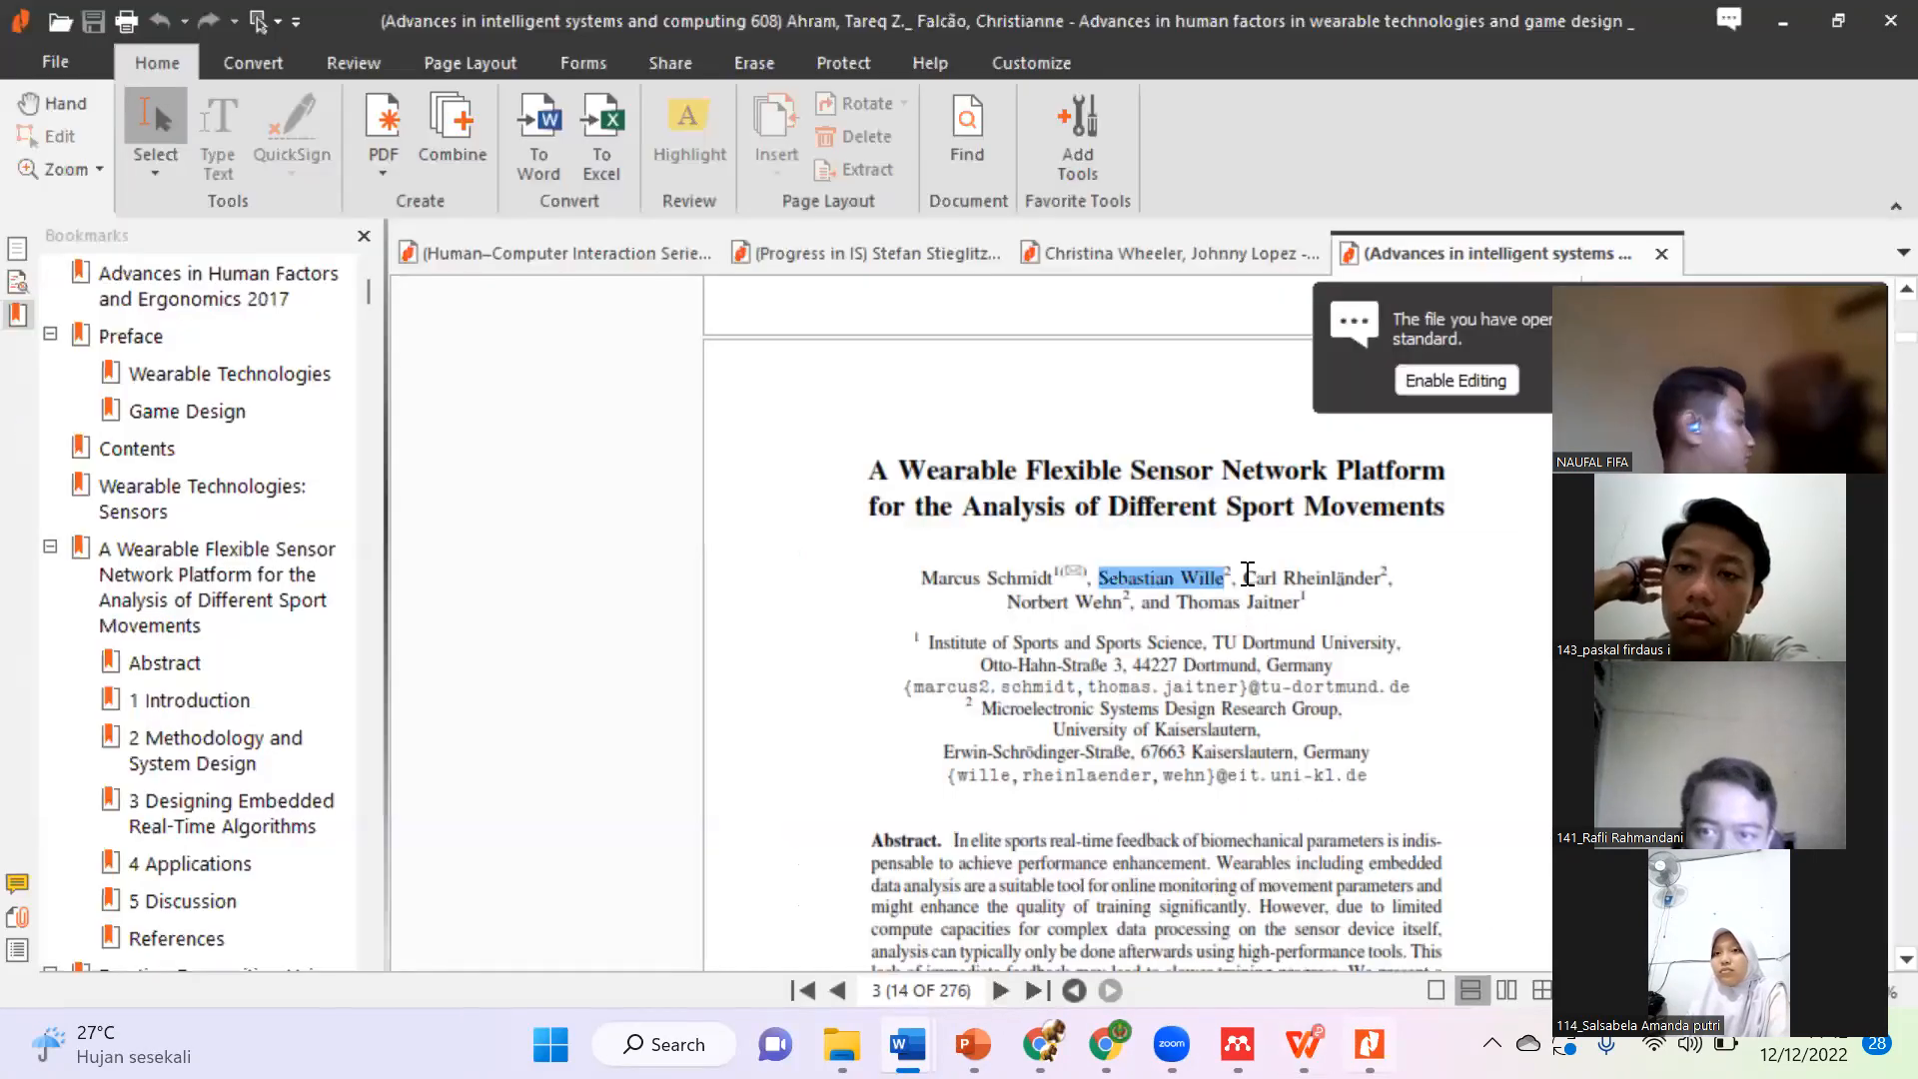
left_click_drag(1245, 578, 1383, 580)
key("ctrl+c")
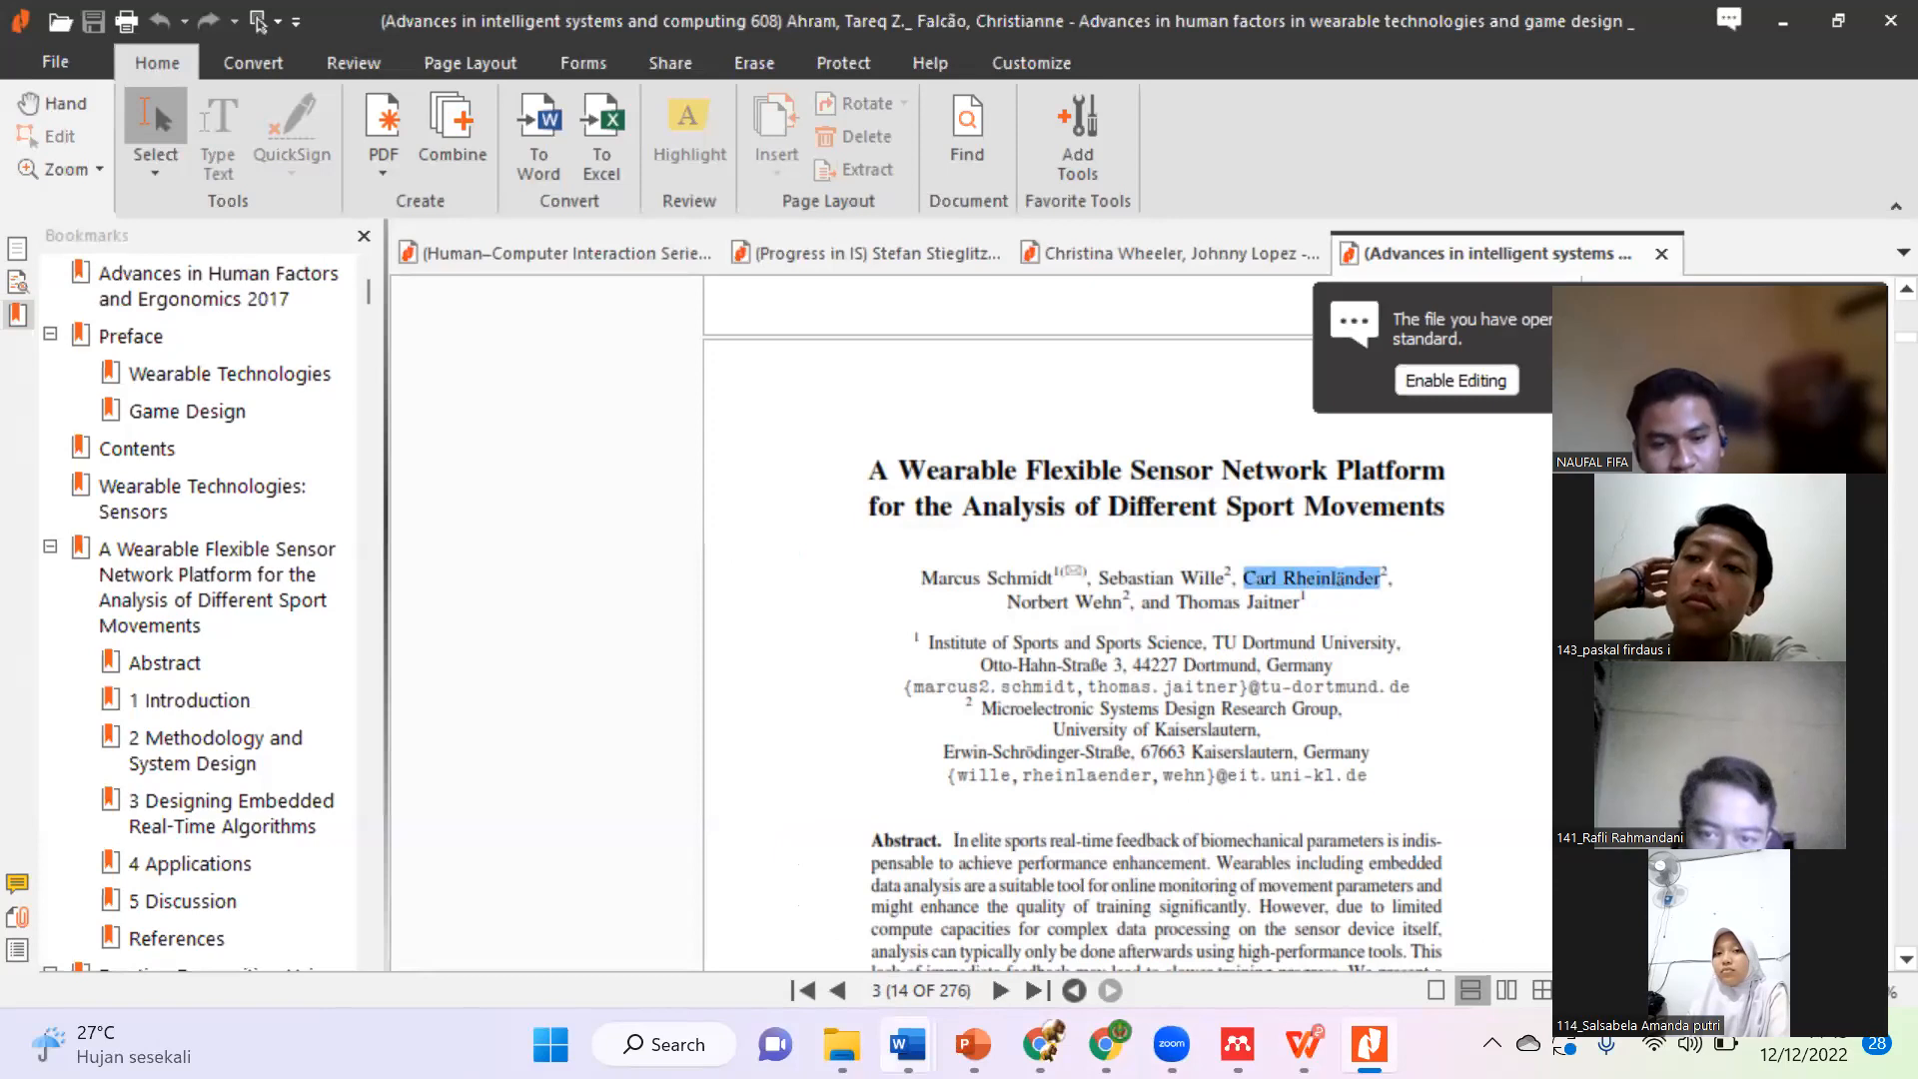
mouse_move(907, 1044)
Step: Add the third author to the Word source's name list with last and first name separated, and apply the author list
left_click(1263, 920)
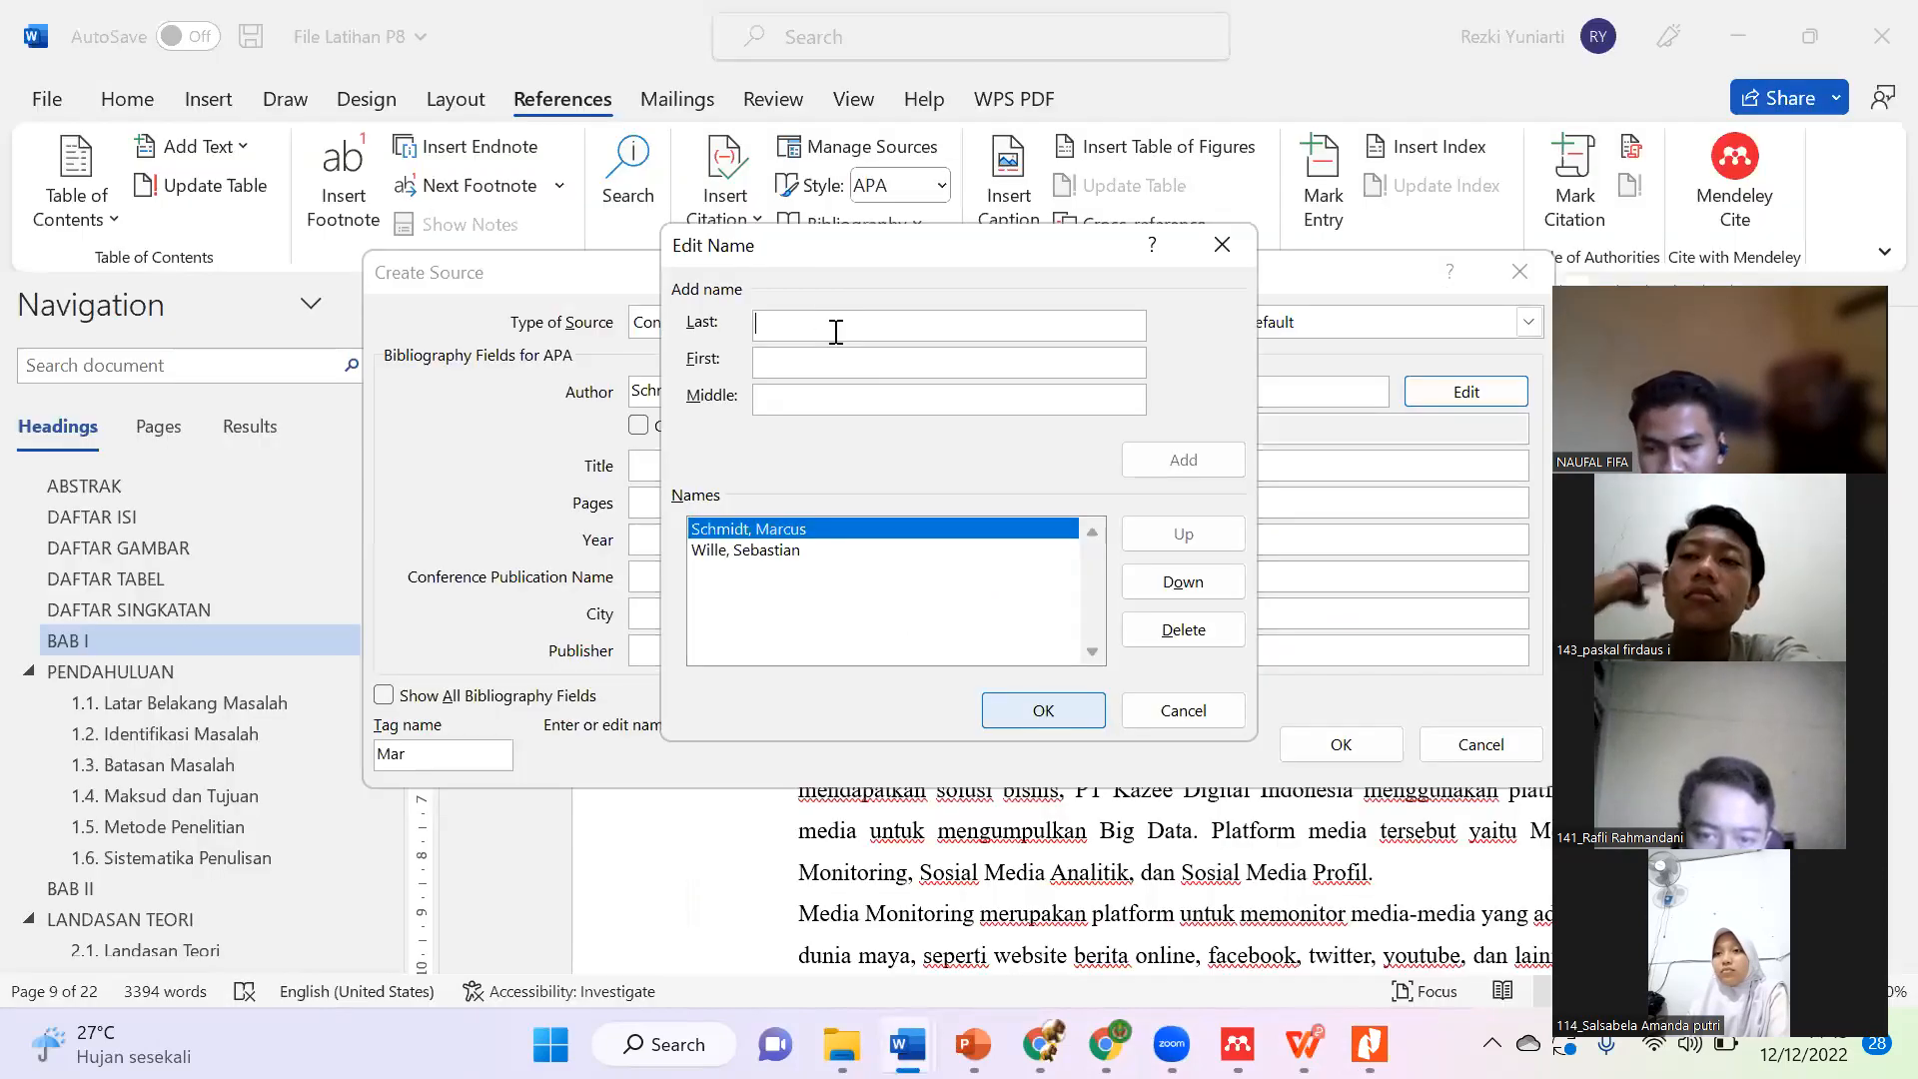
key("ctrl+v")
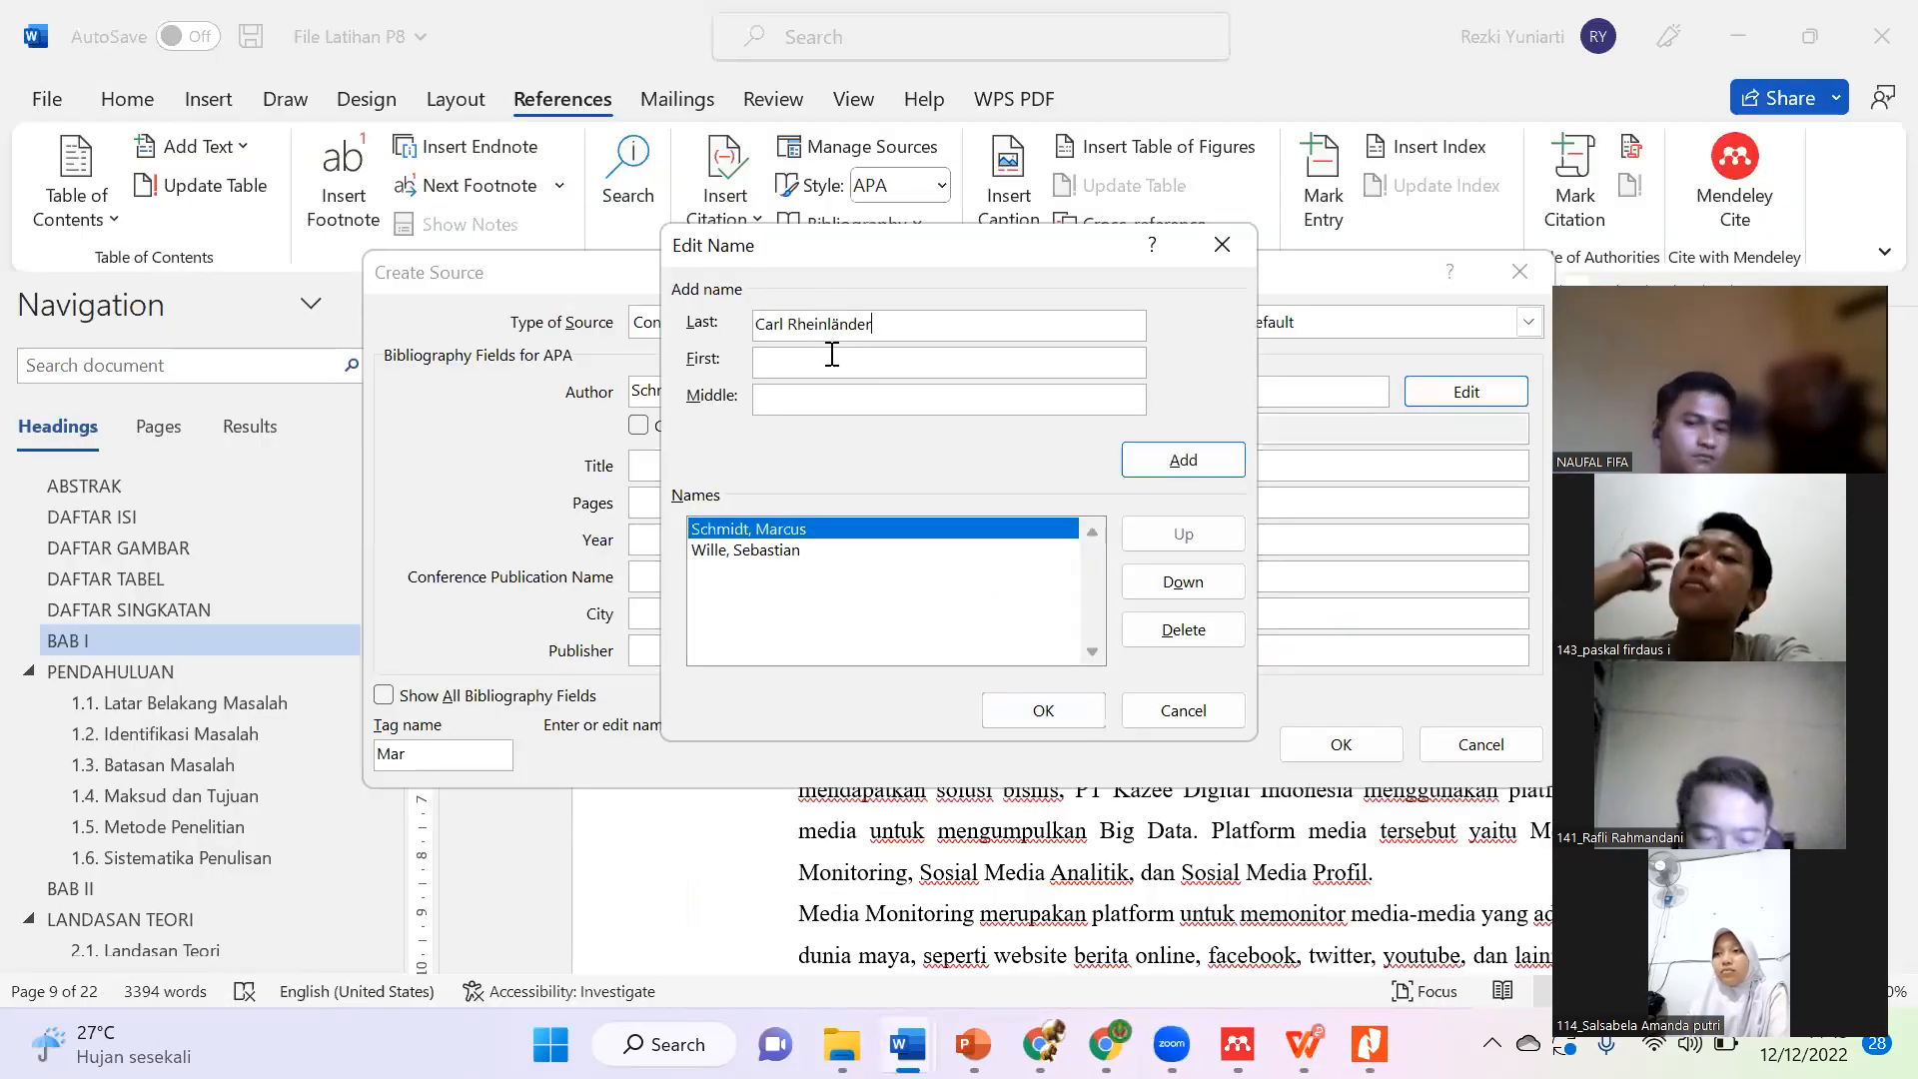
left_click(832, 355)
key("ctrl+v")
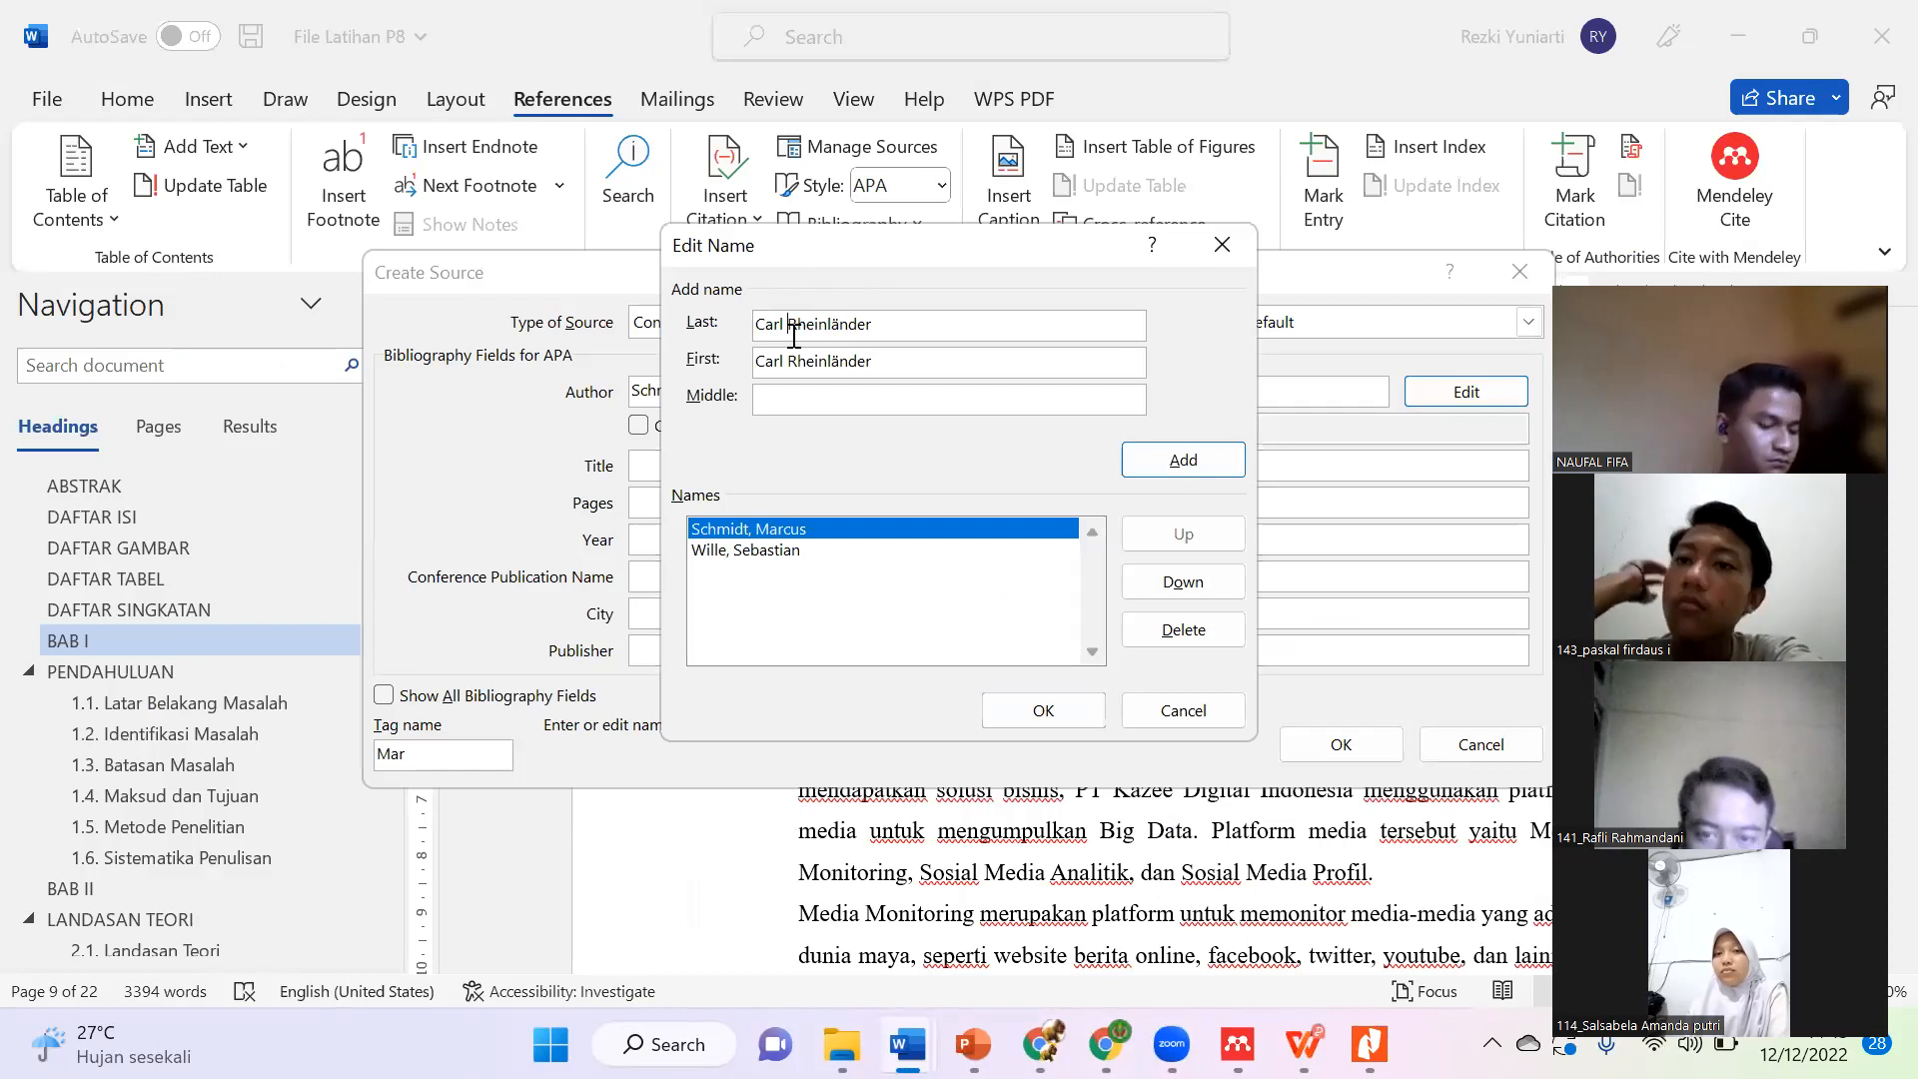
key("BackSpace")
key("BackSpace")
key("BackSpace")
key("BackSpace")
key("BackSpace")
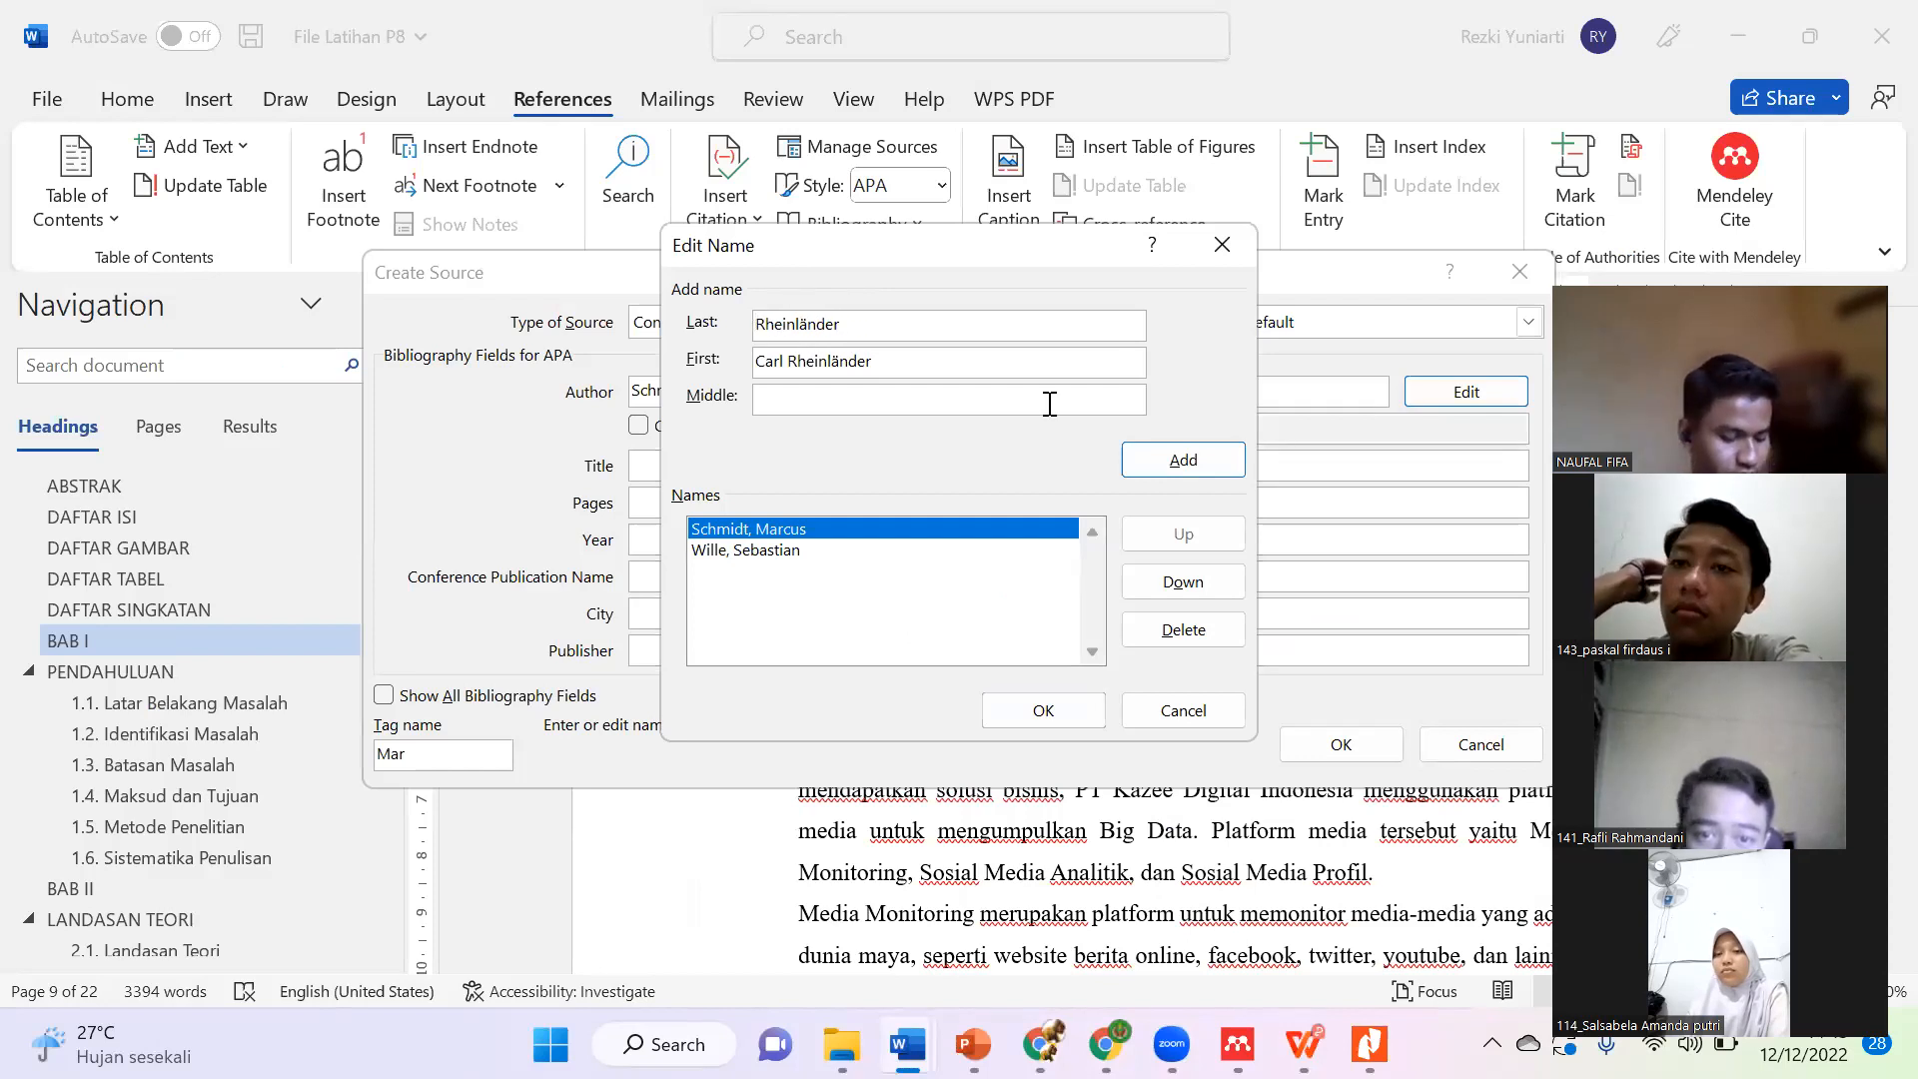
key("BackSpace")
key("BackSpace")
key("BackSpace")
key("BackSpace")
key("BackSpace")
key("BackSpace")
key("BackSpace")
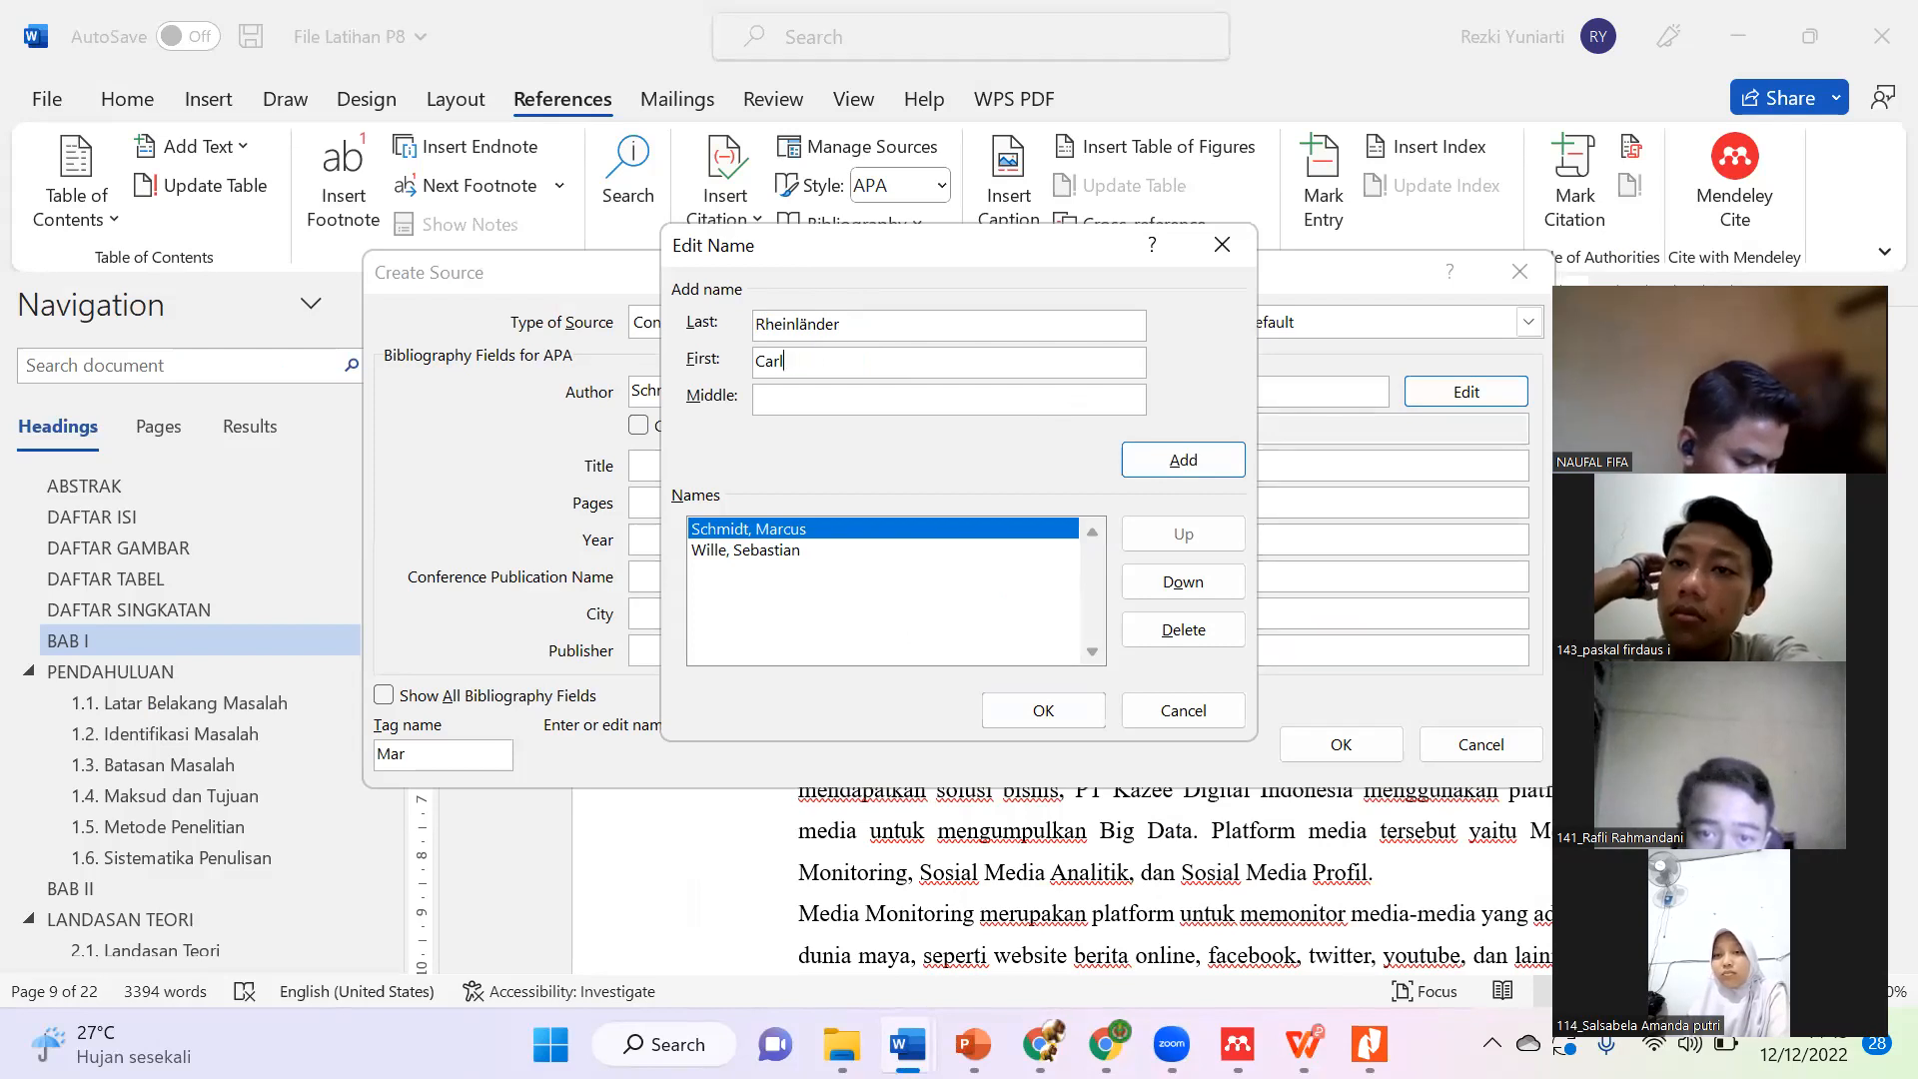
left_click(1191, 460)
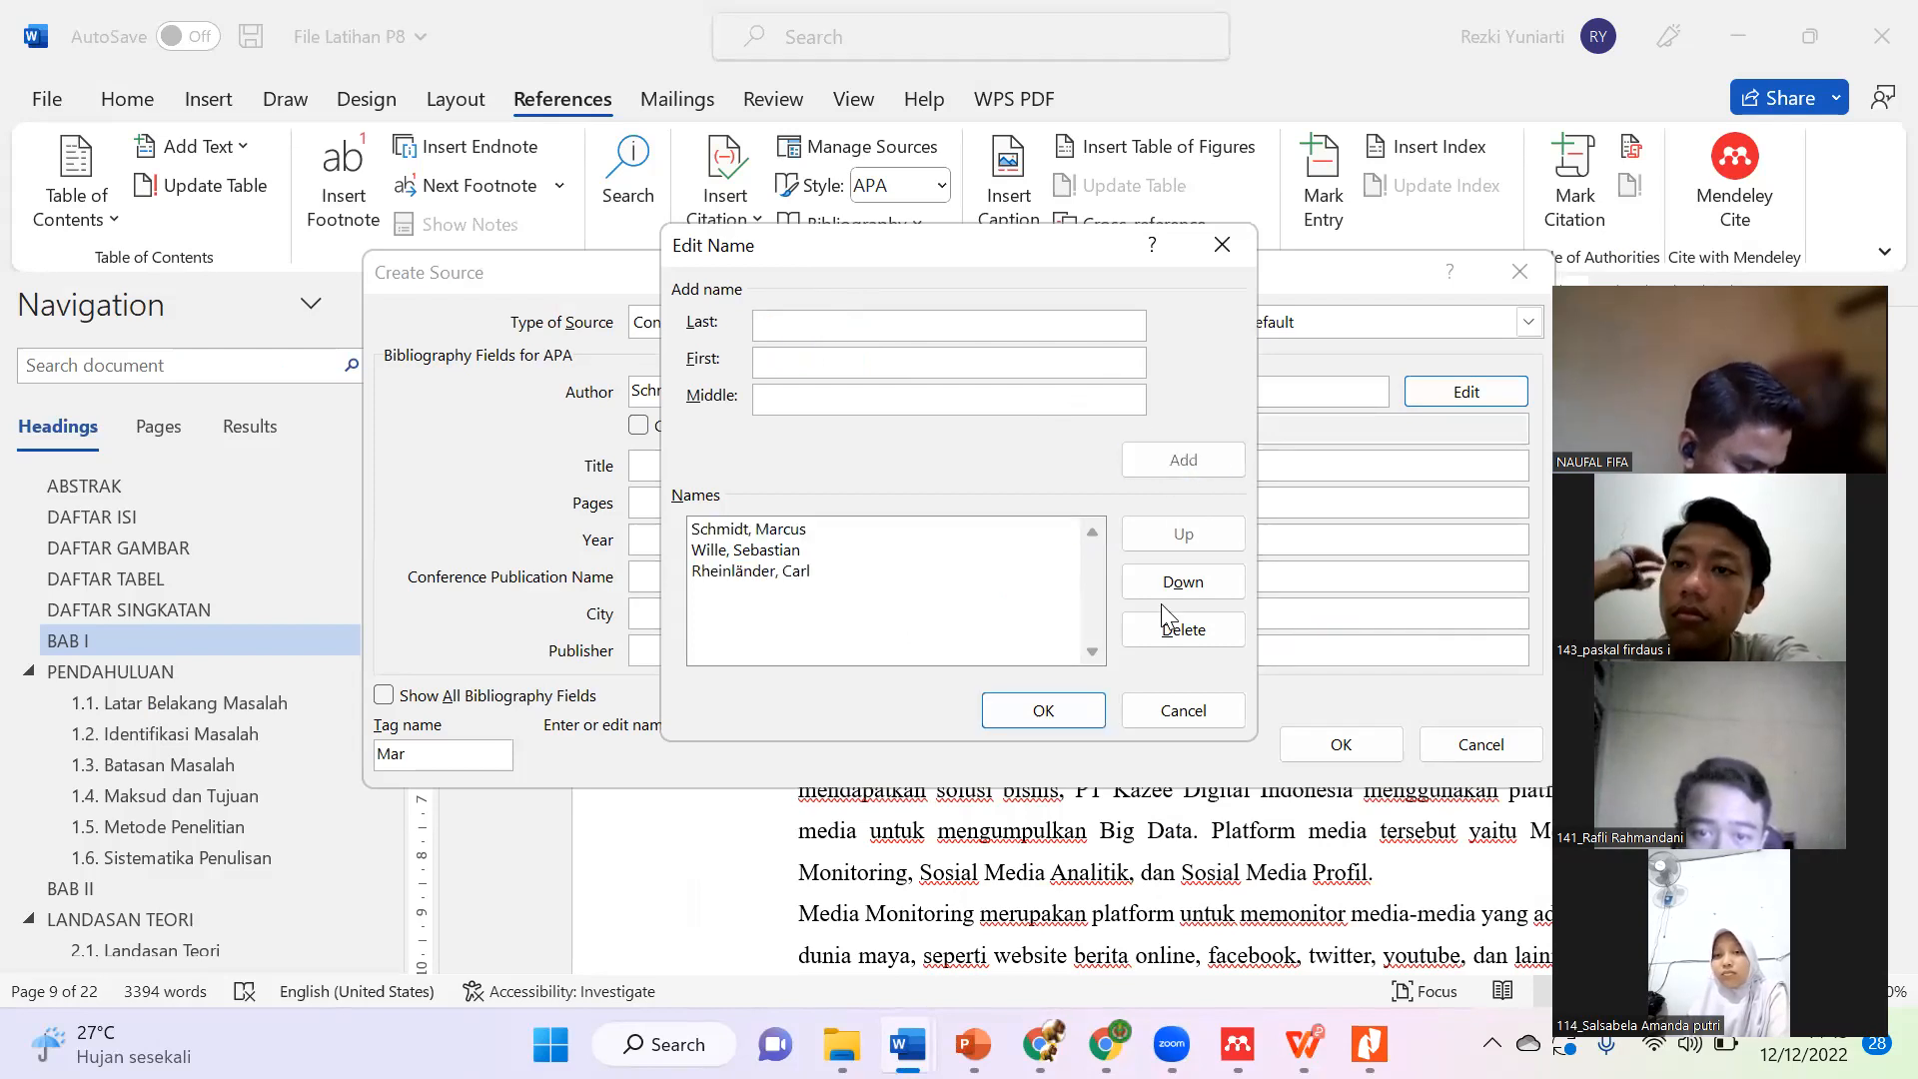
left_click(1075, 708)
Step: Copy the paper's full two-line title in Nitro Pro and paste it into the Title field of the Word source
left_click(749, 464)
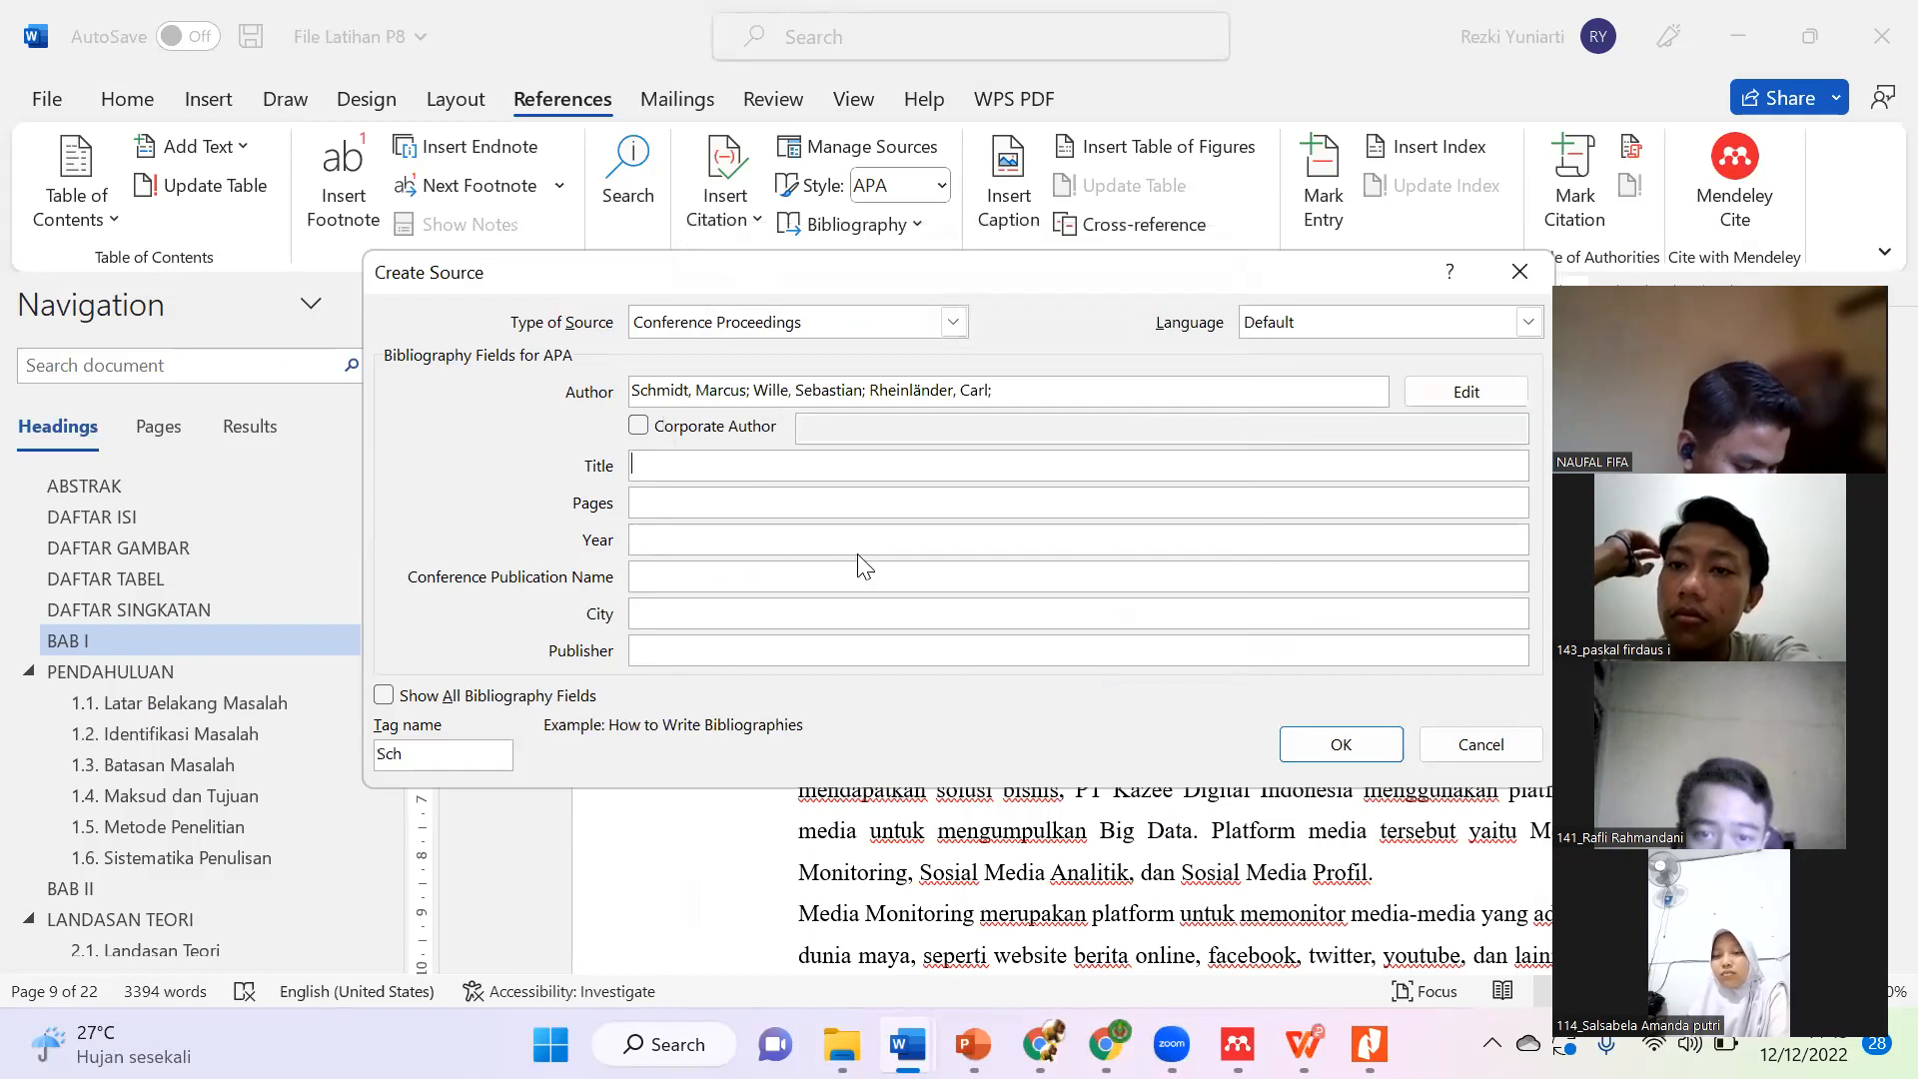
mouse_move(1301, 1042)
left_click(1253, 857)
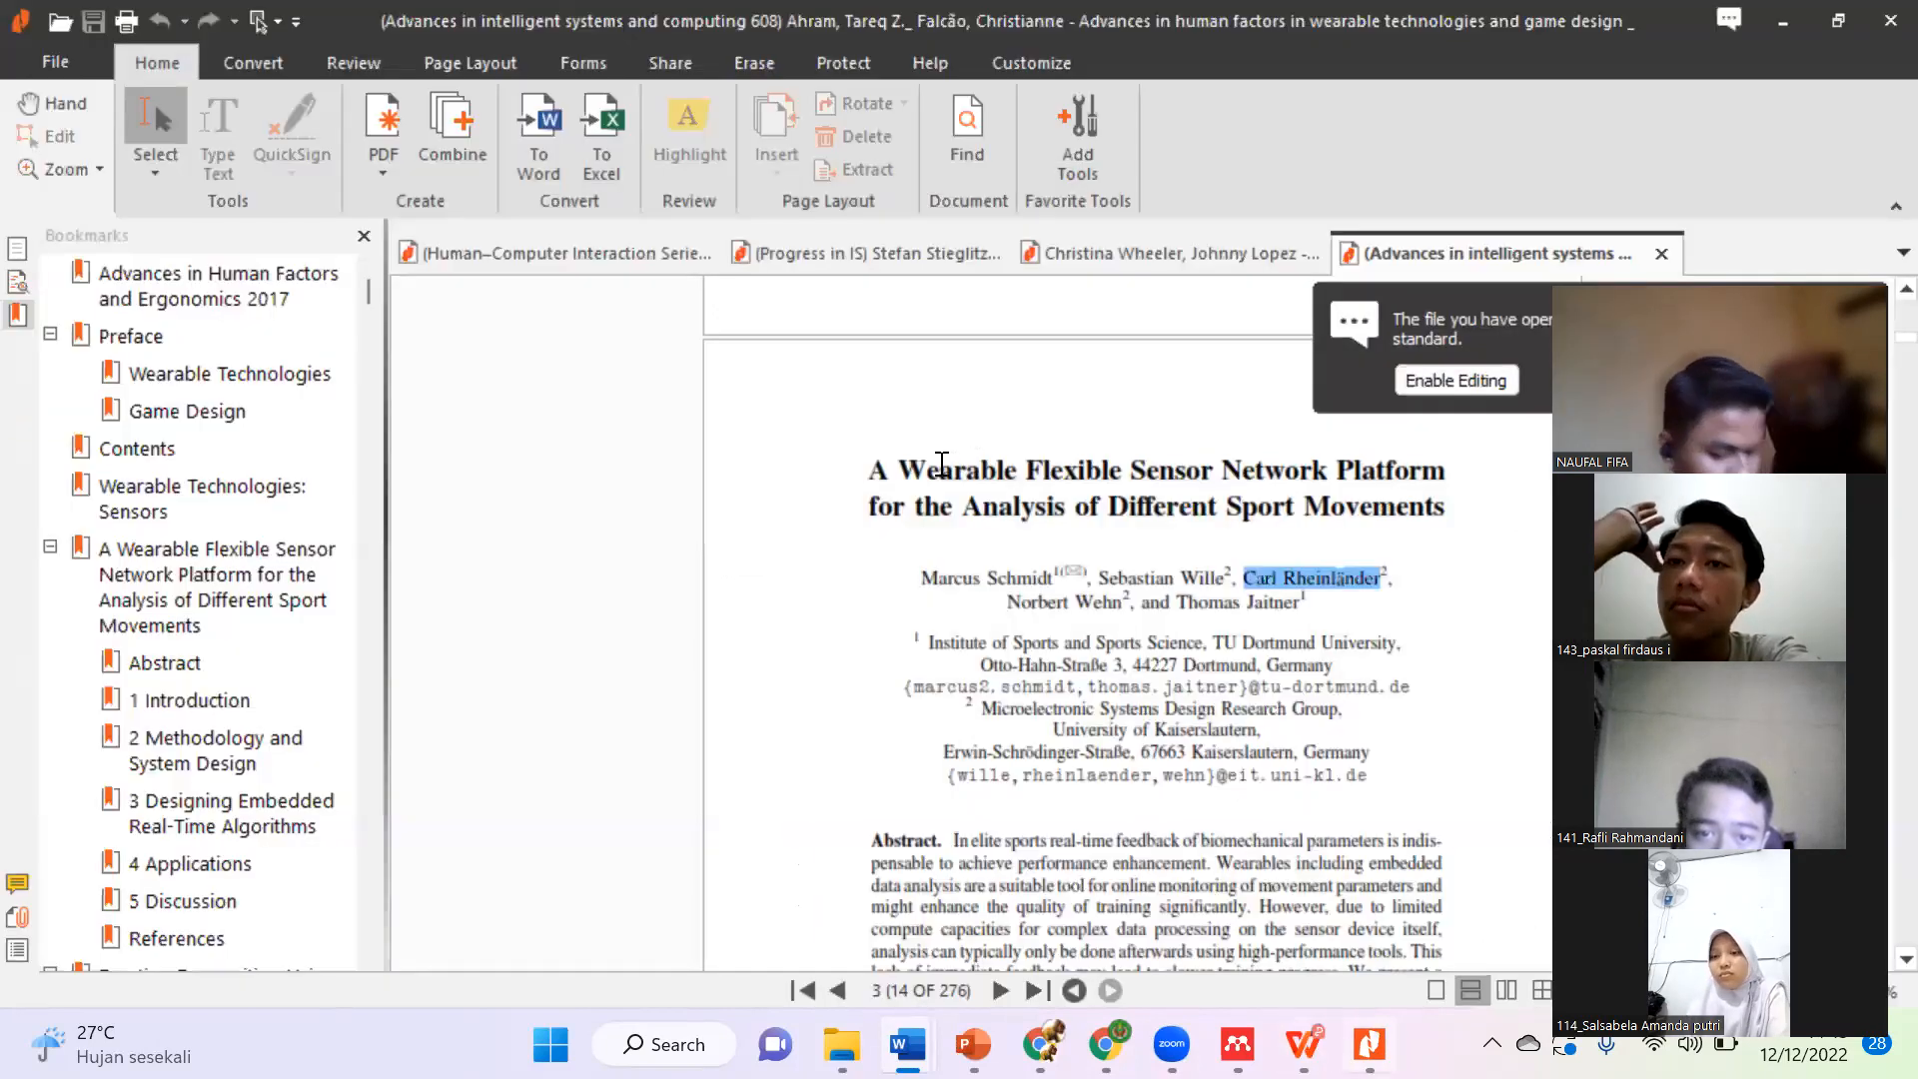
left_click(1016, 491)
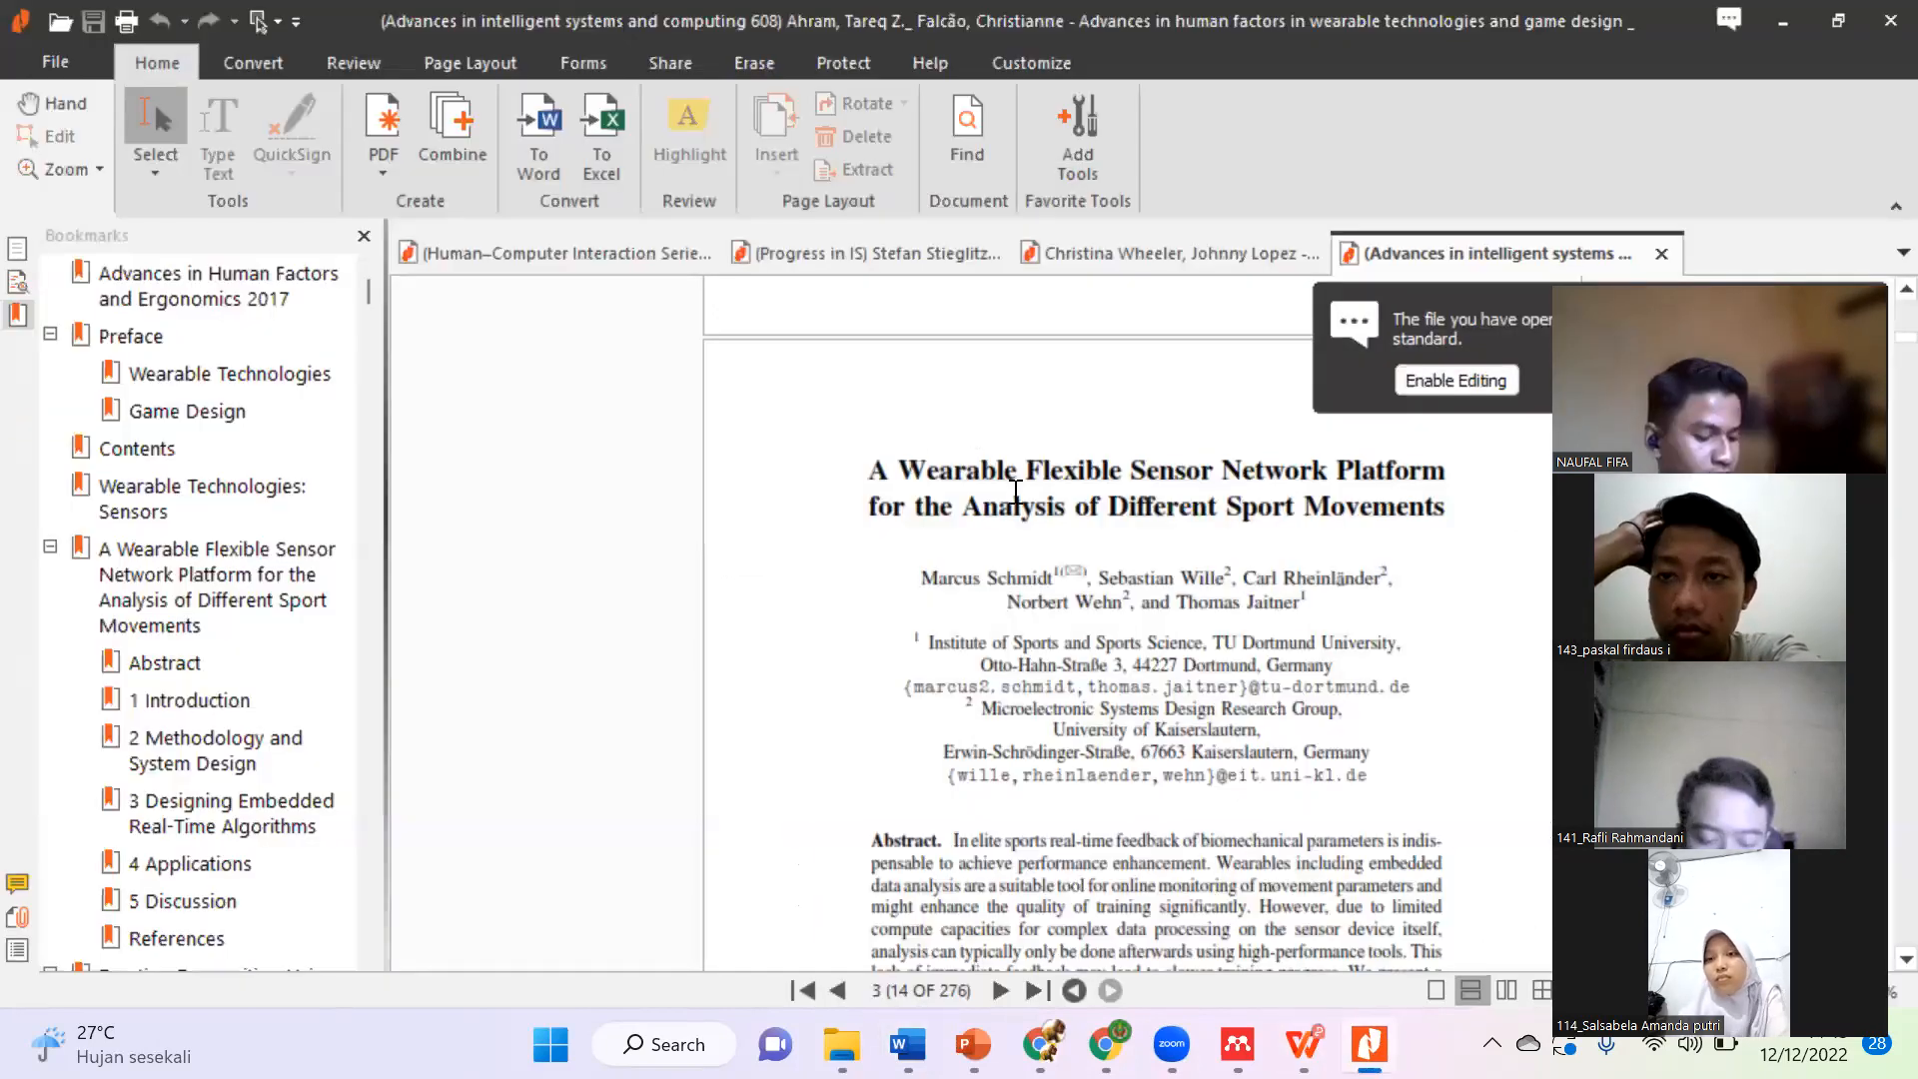
triple_click(1451, 507)
key("ctrl+c")
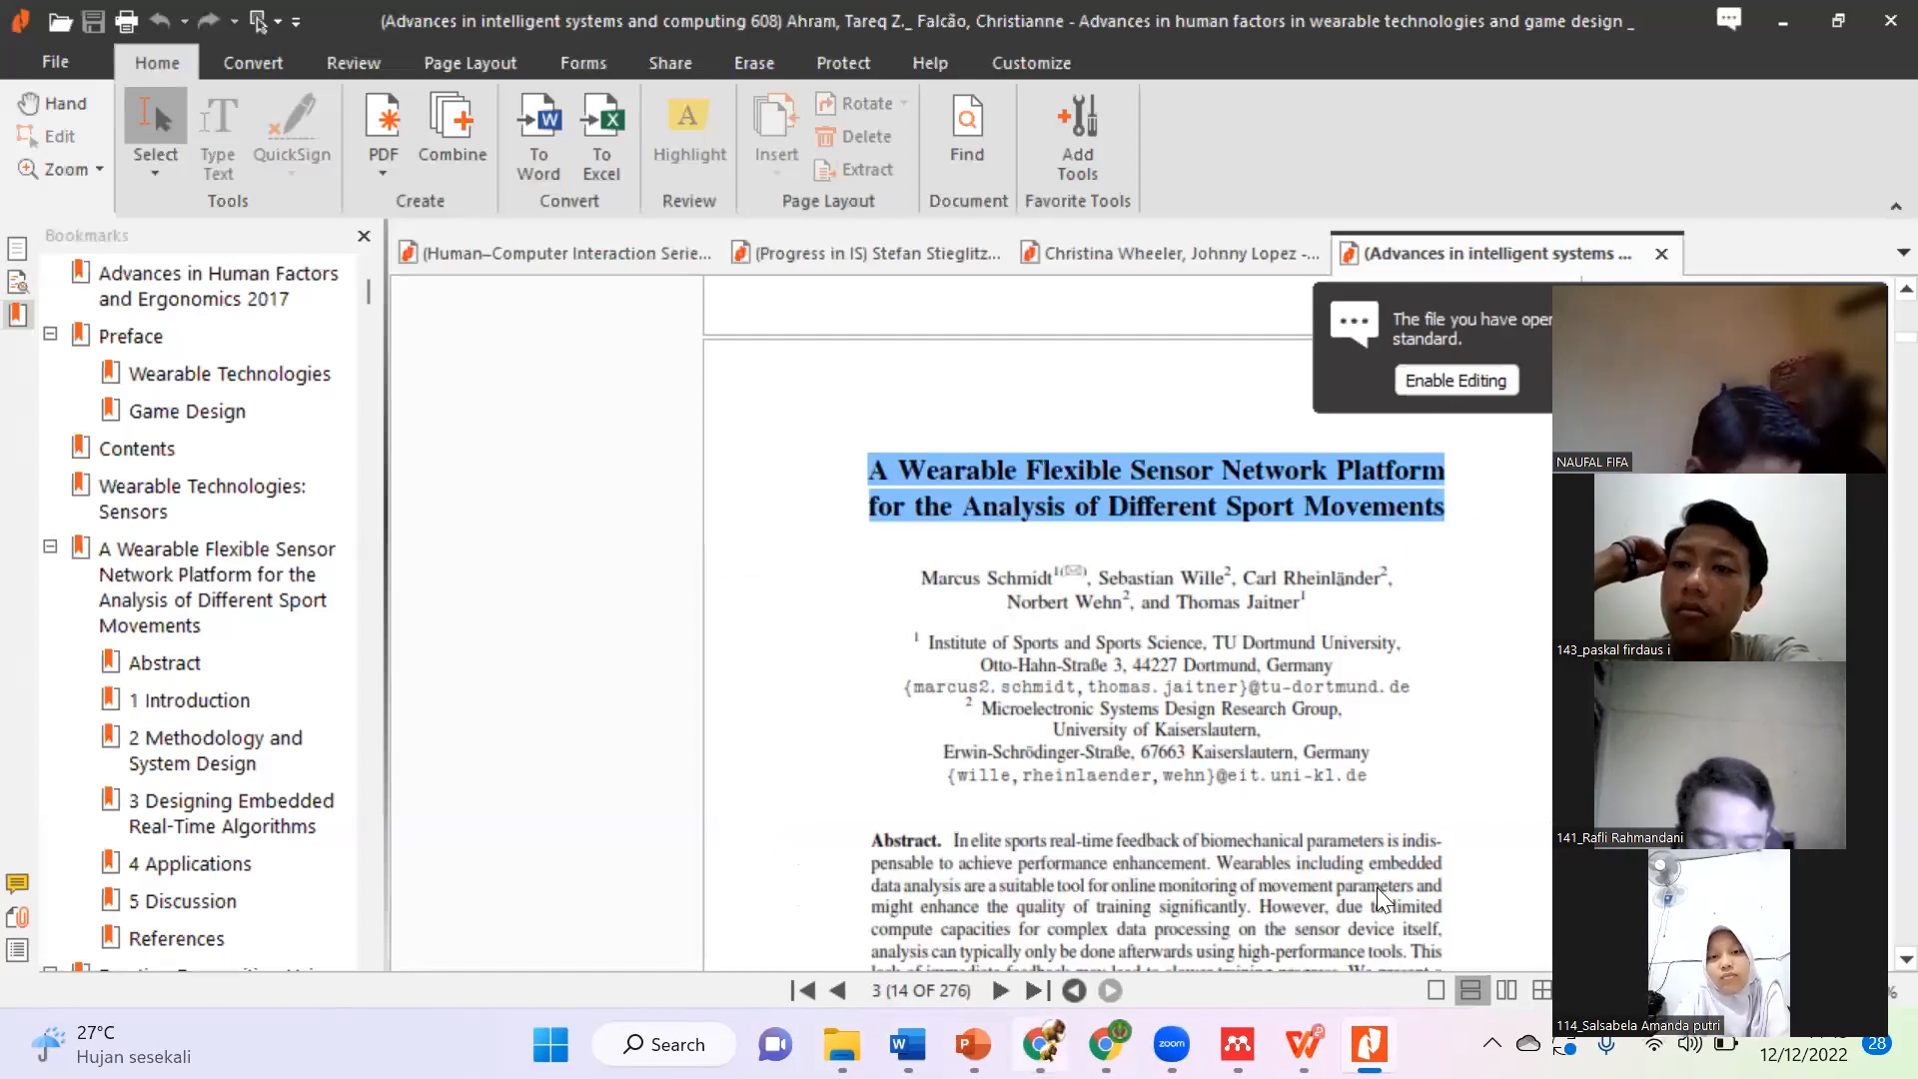
key("alt+Tab")
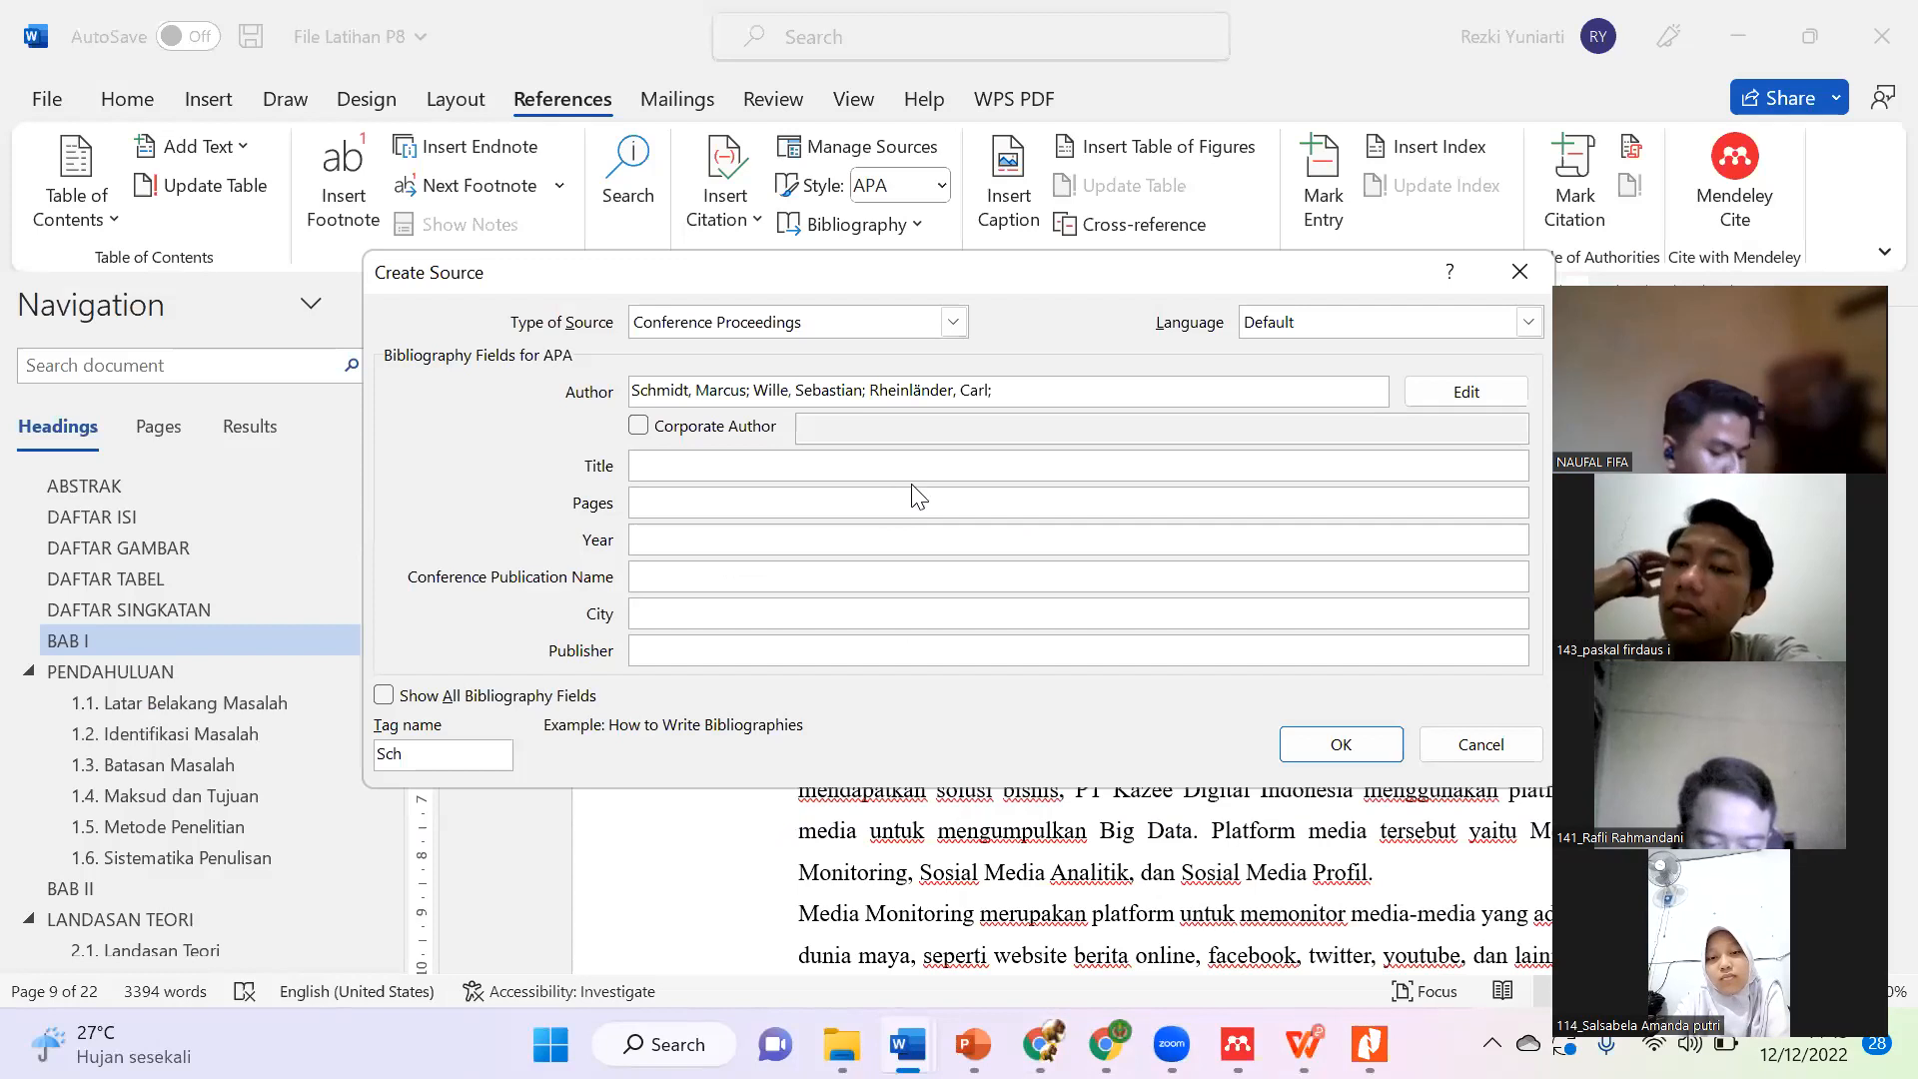
type("A Wearable Flexible Sensor Network Platform")
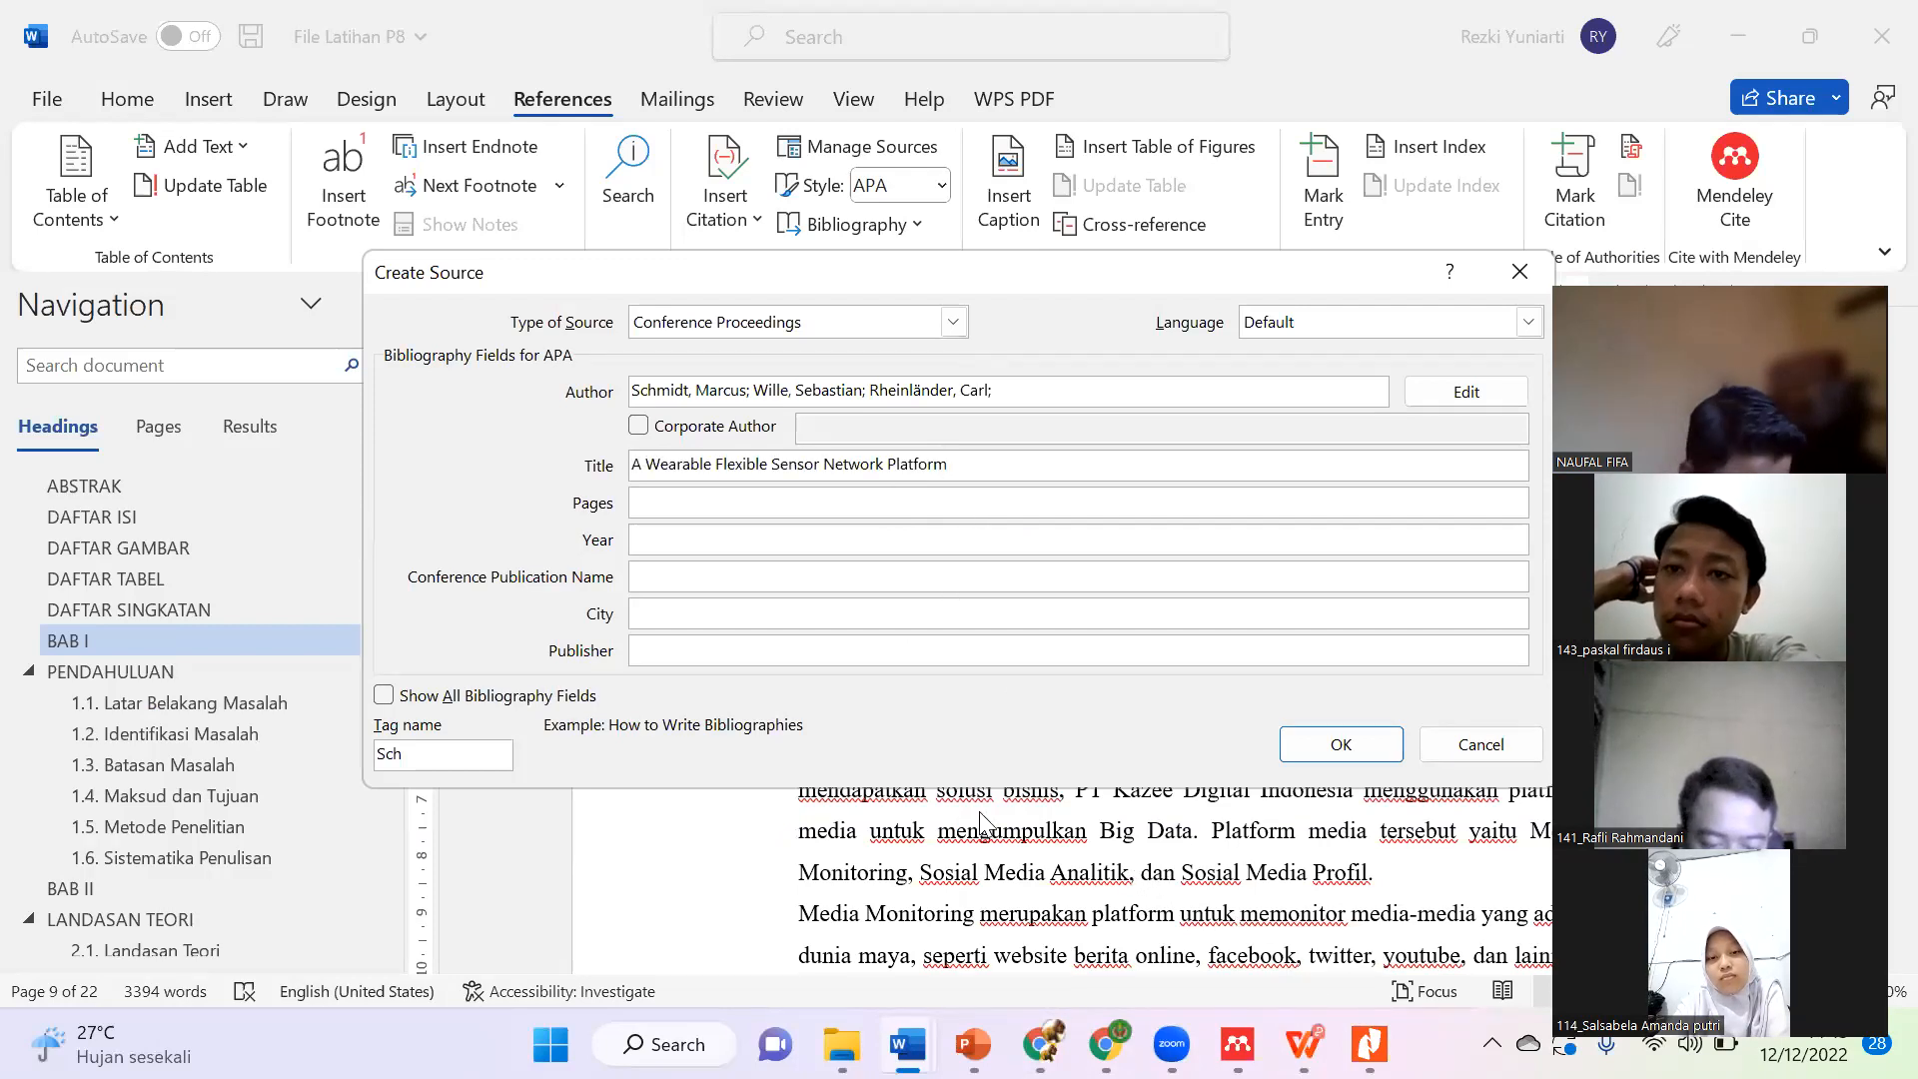
Step: Open Notepad, paste the copied paper title there, and join its two lines into one after "Platform"
key("super")
type("note")
key("Return")
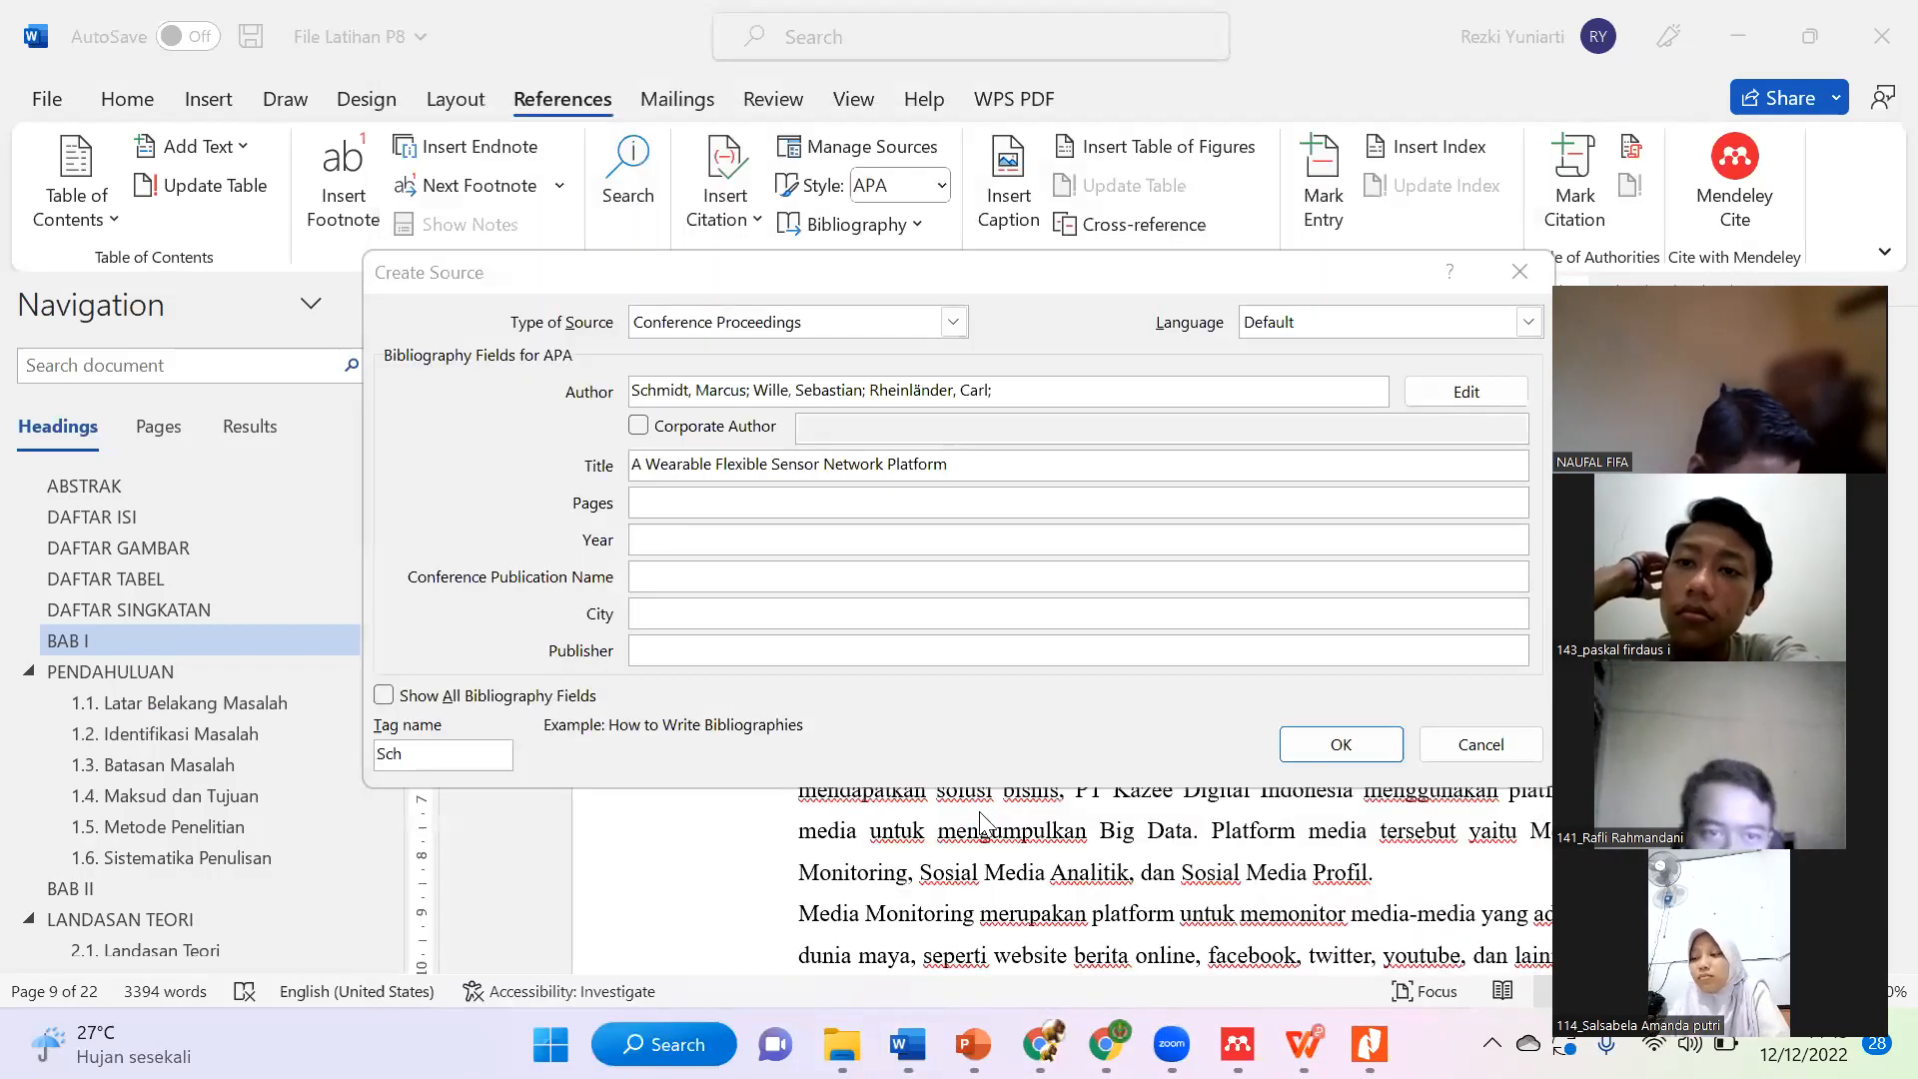
key("ctrl+v")
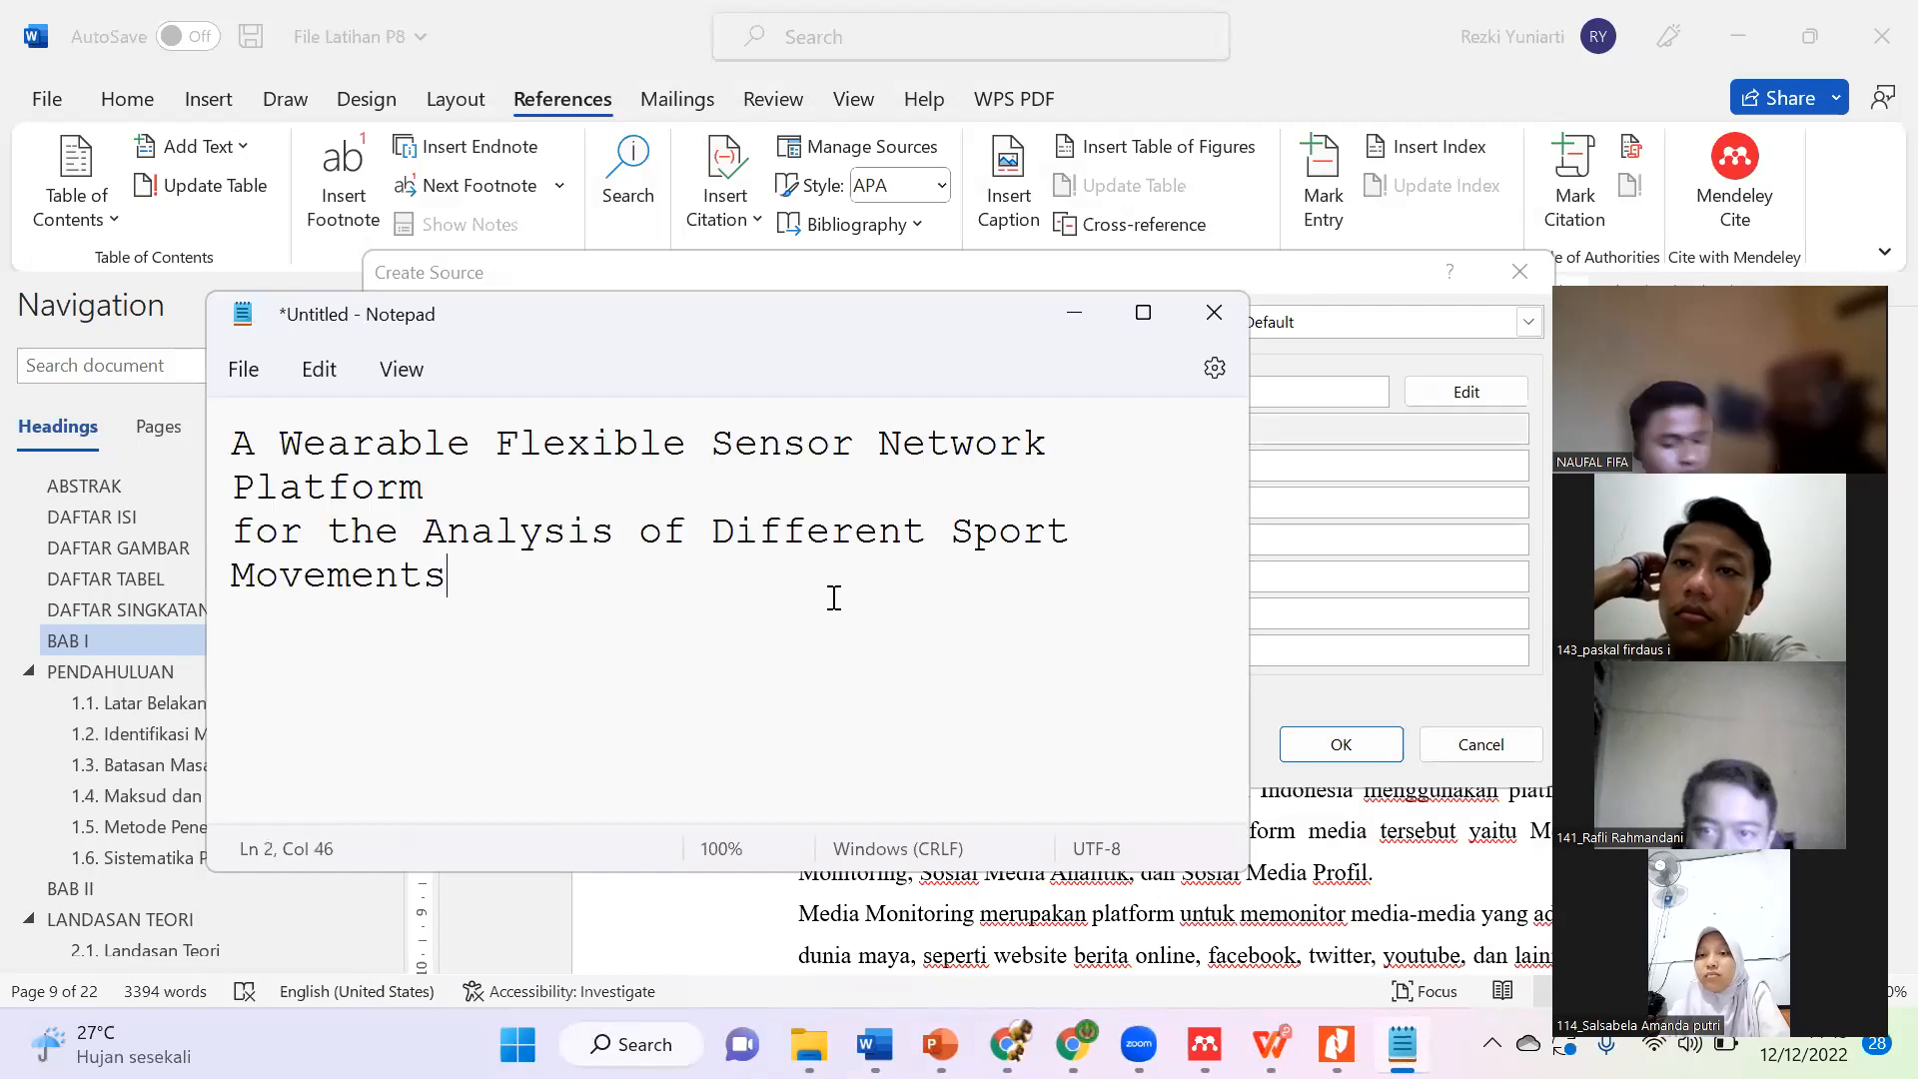
left_click(1063, 469)
key("Delete")
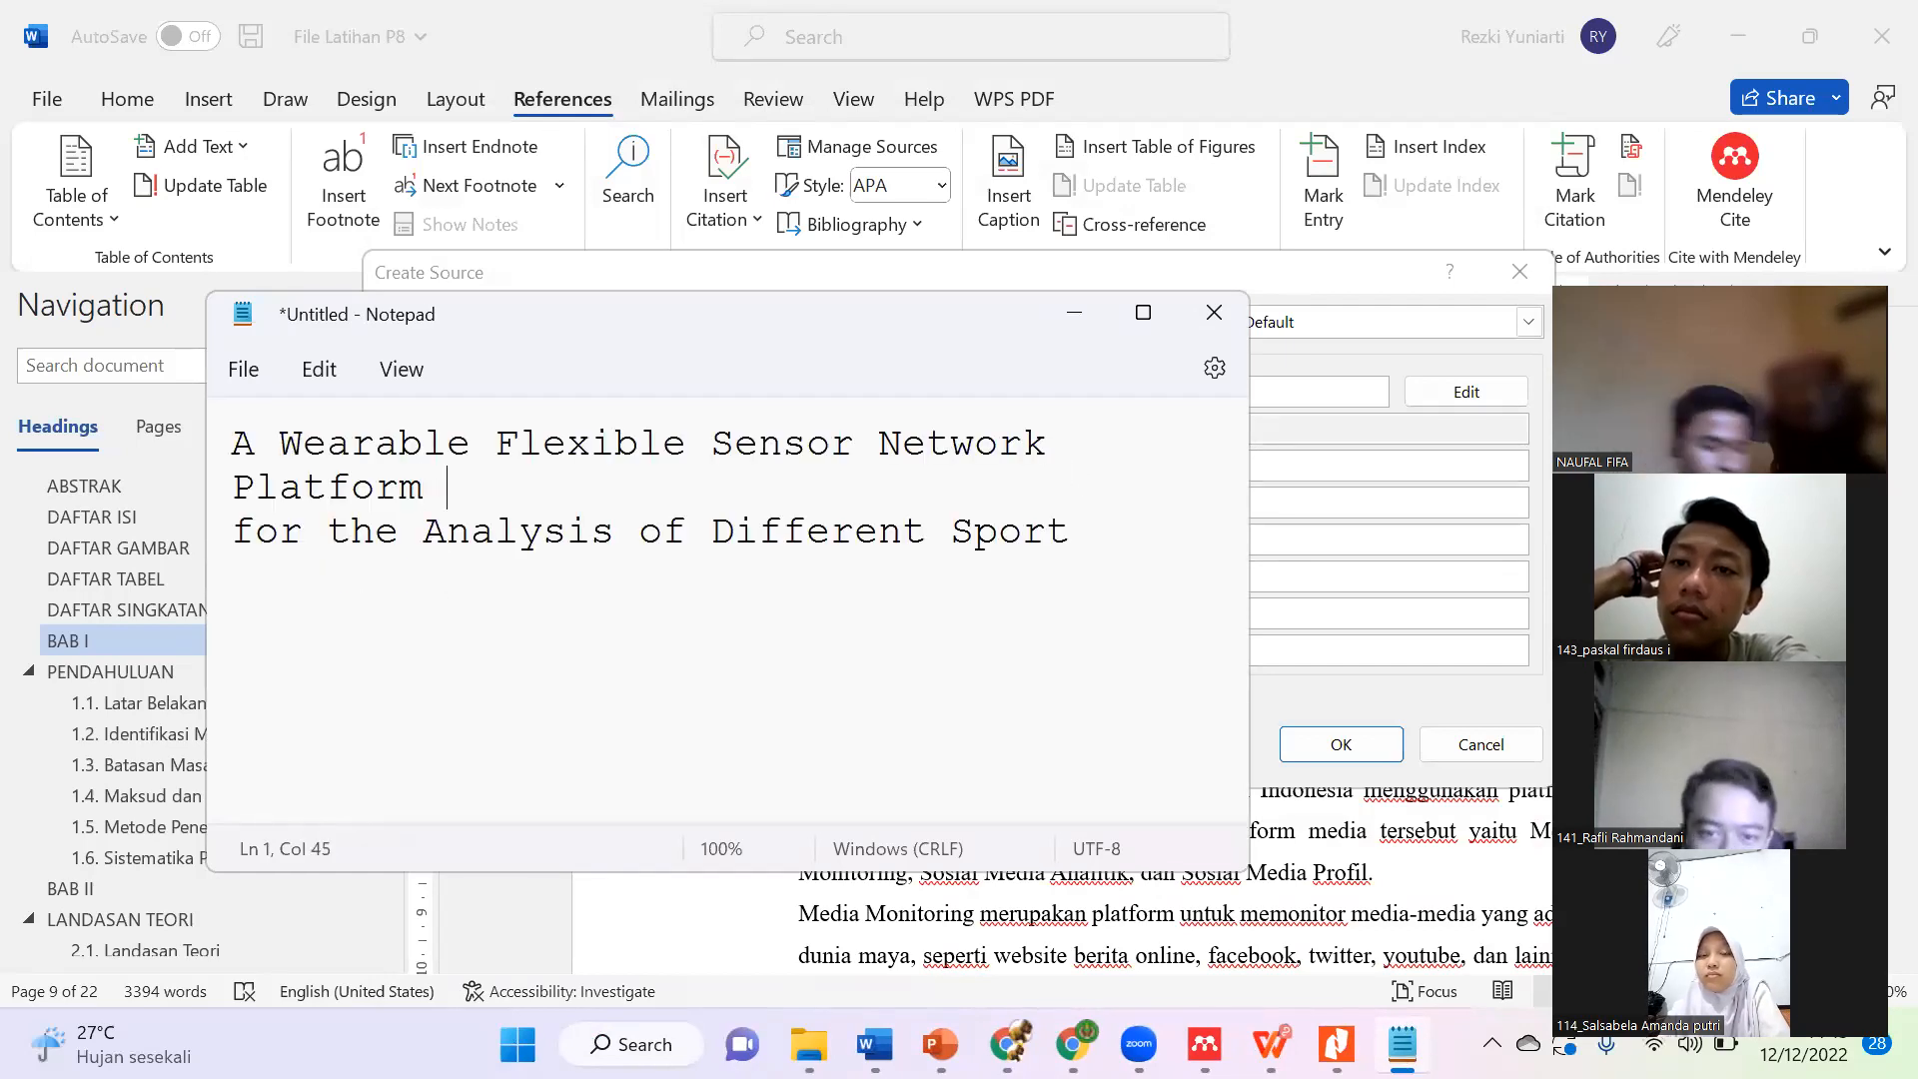
Step: Join the Notepad title into one line and set the source's Title to "A Wearable Flexible Sensor Network Platform for the Analysis of Different Sport Movements"
left_click(232, 487)
key("BackSpace")
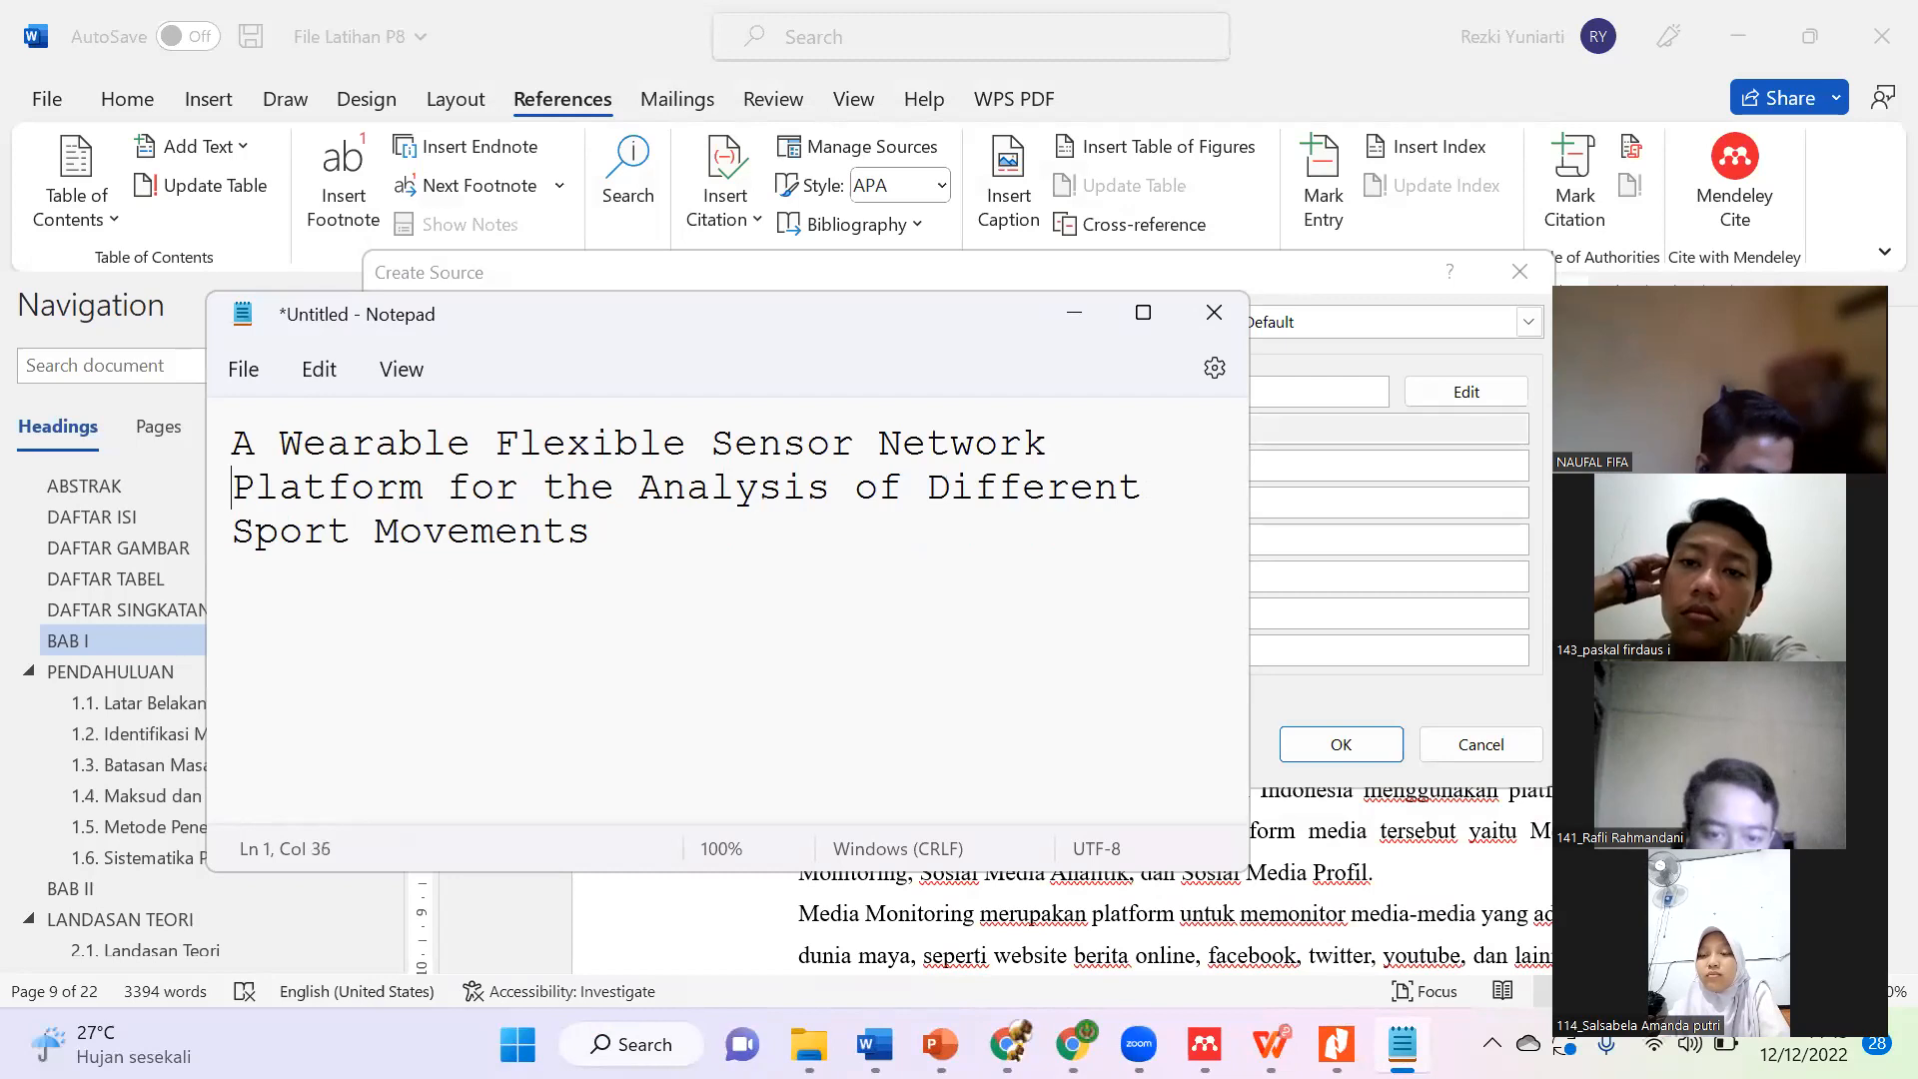
key("ctrl+a")
left_click(1415, 464)
key("ctrl+a")
key("ctrl+v")
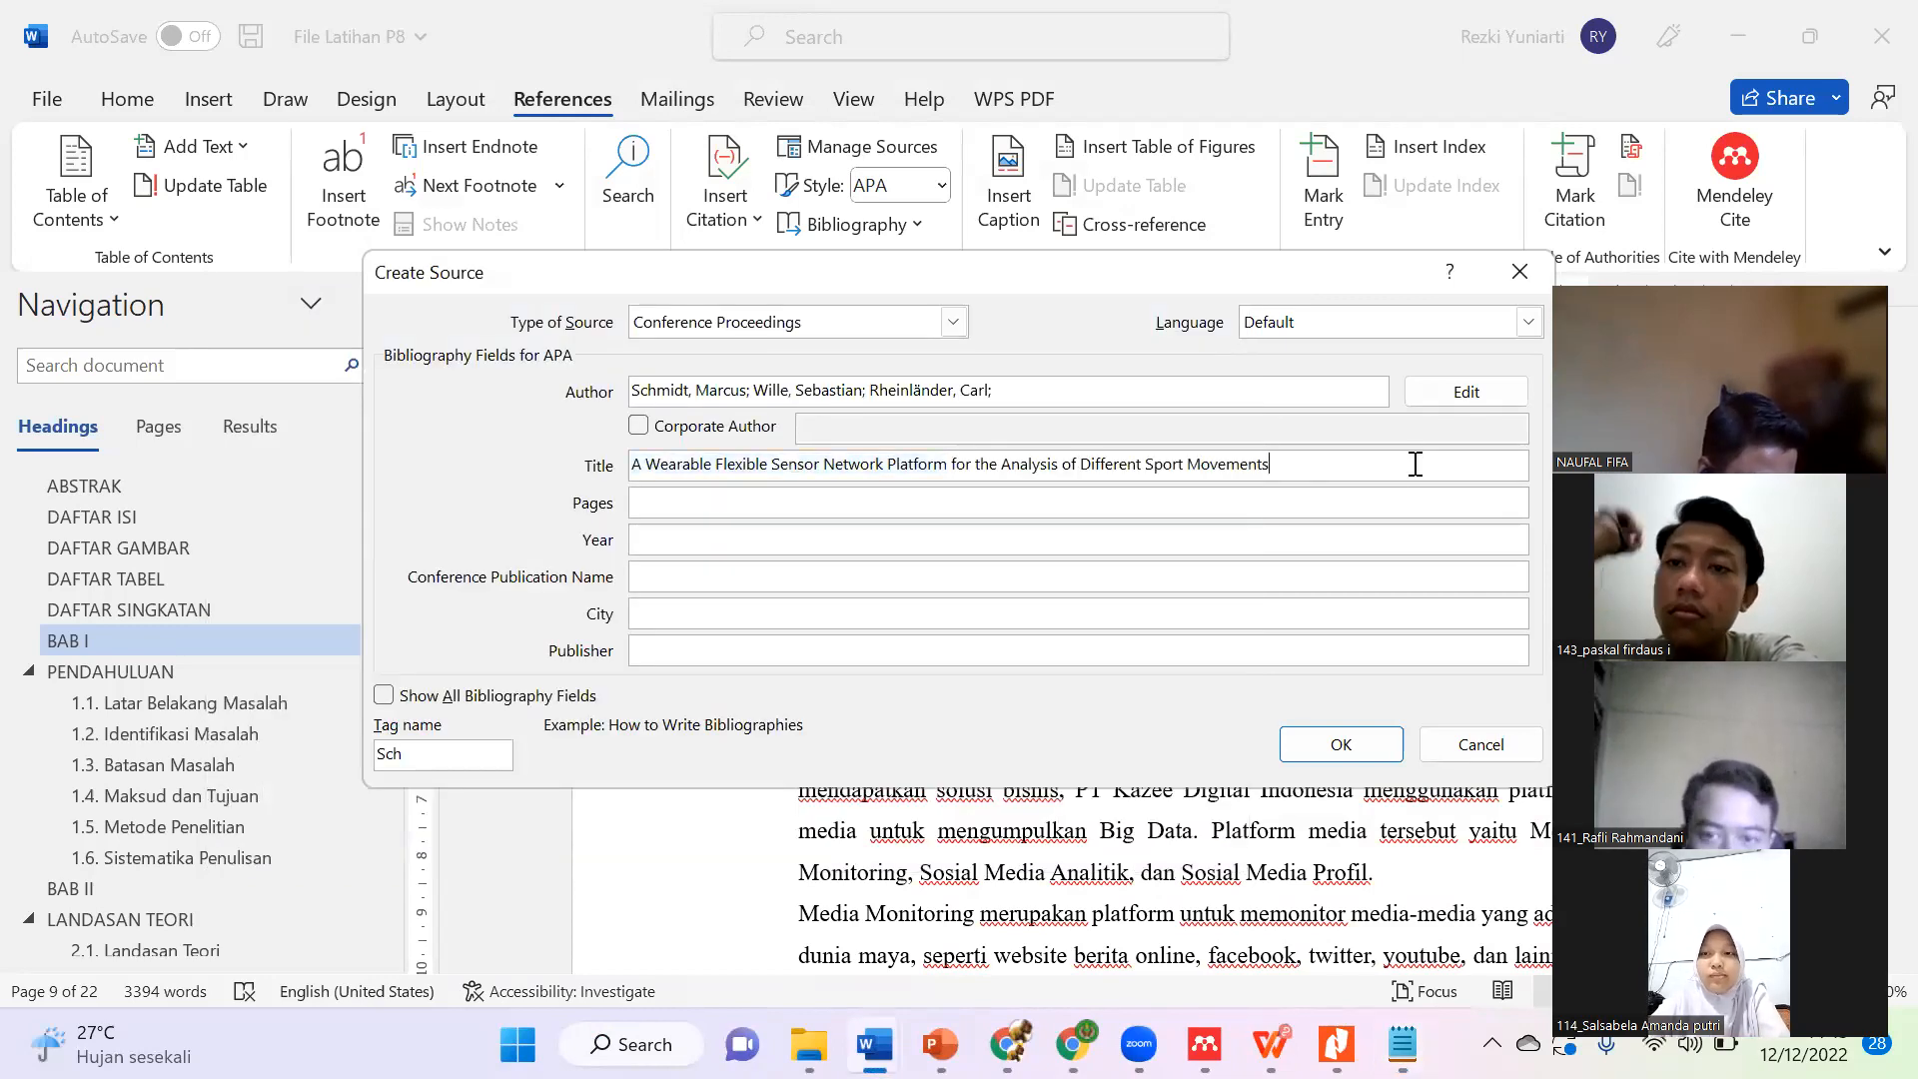
Step: Look through the paper in the PDF for the cited page and set the source's Pages to 6
left_click(1383, 504)
mouse_move(1270, 1044)
left_click(1146, 957)
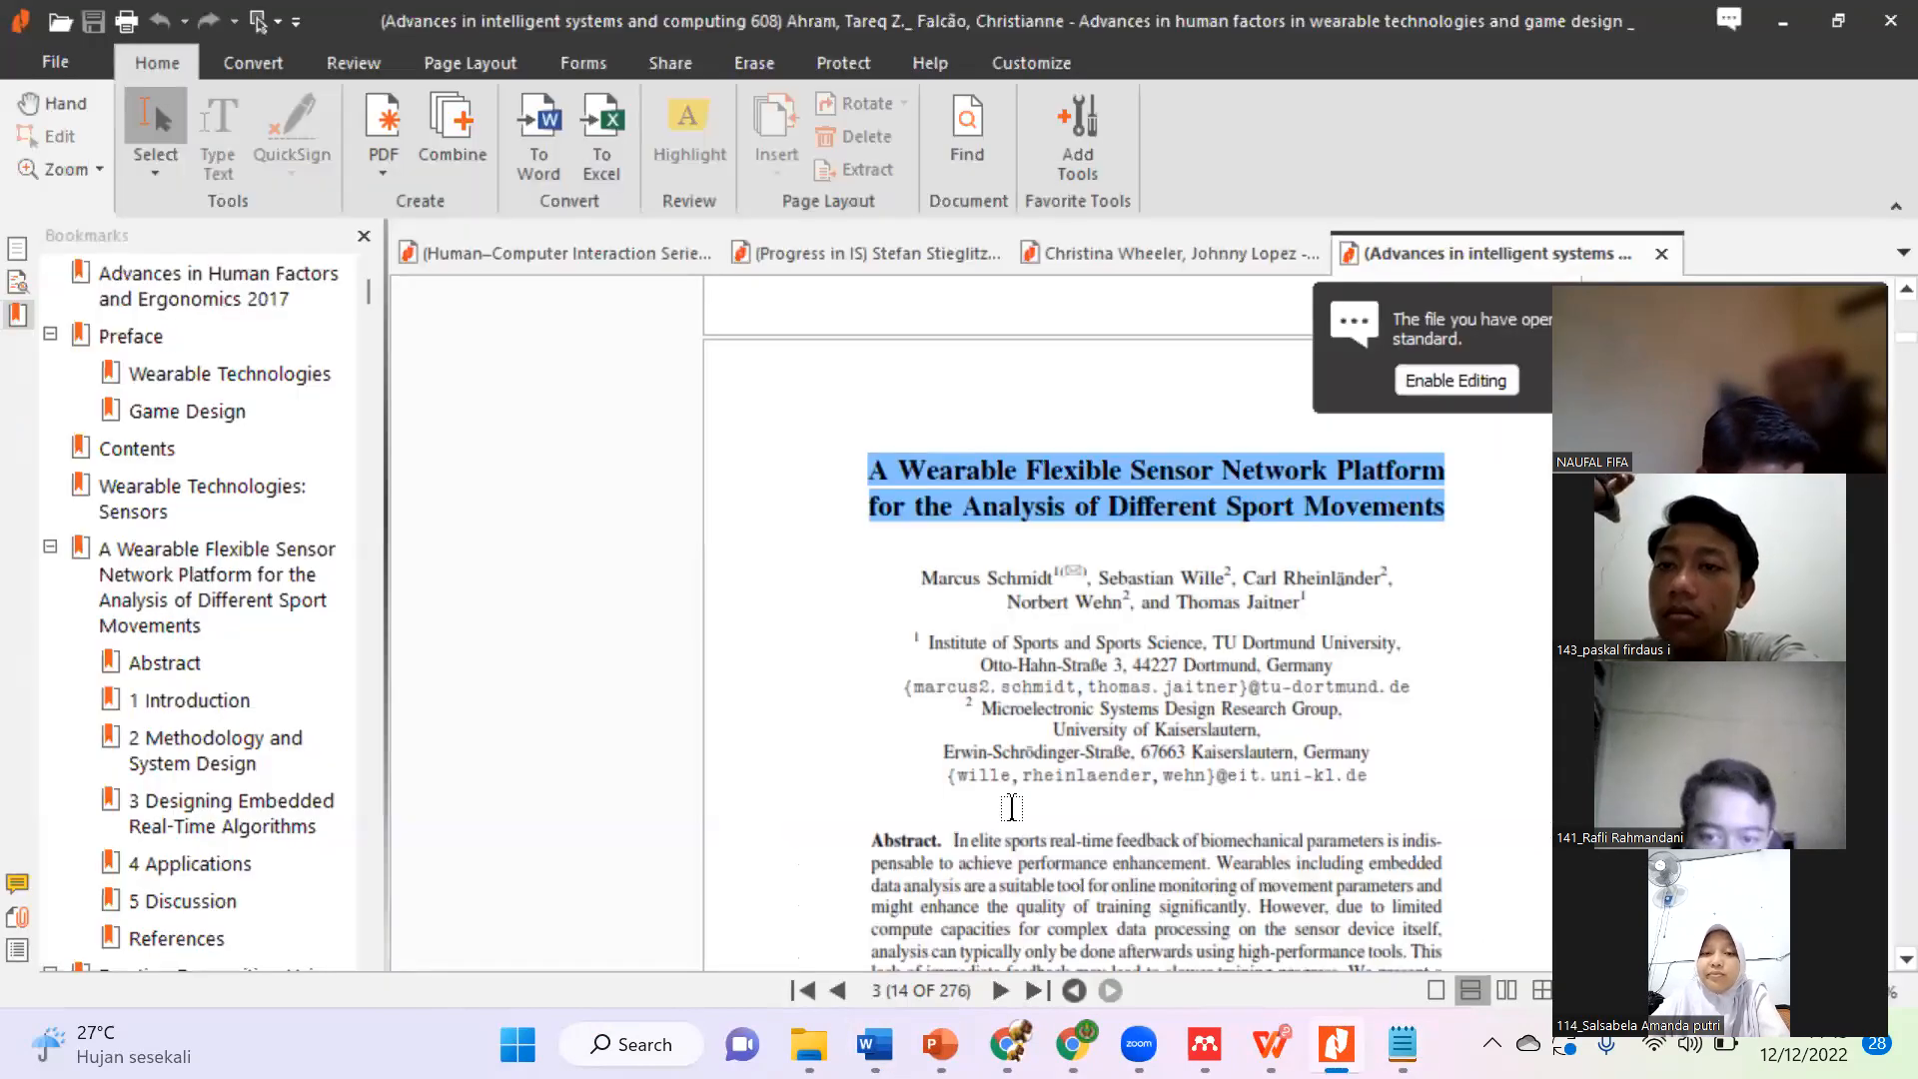
scroll(1011, 807, "down", 5)
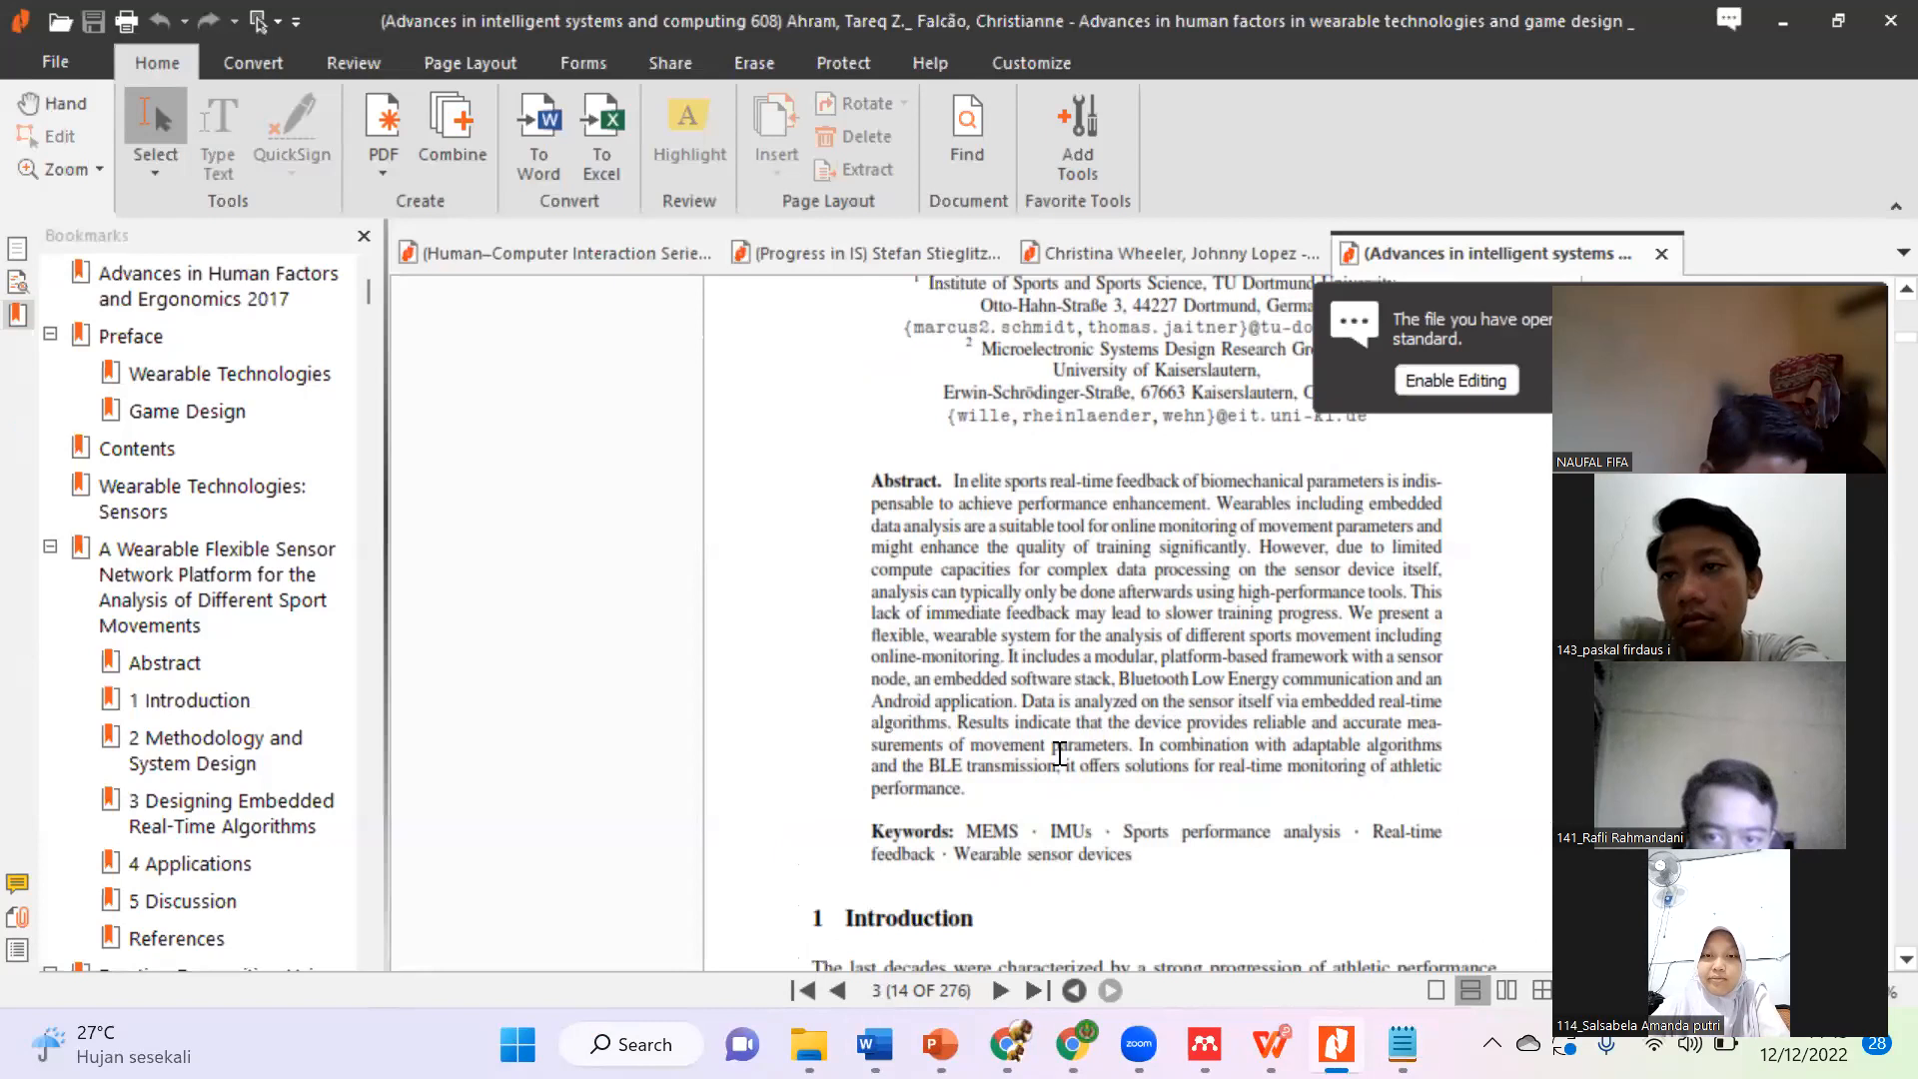
scroll(1061, 757, "down", 15)
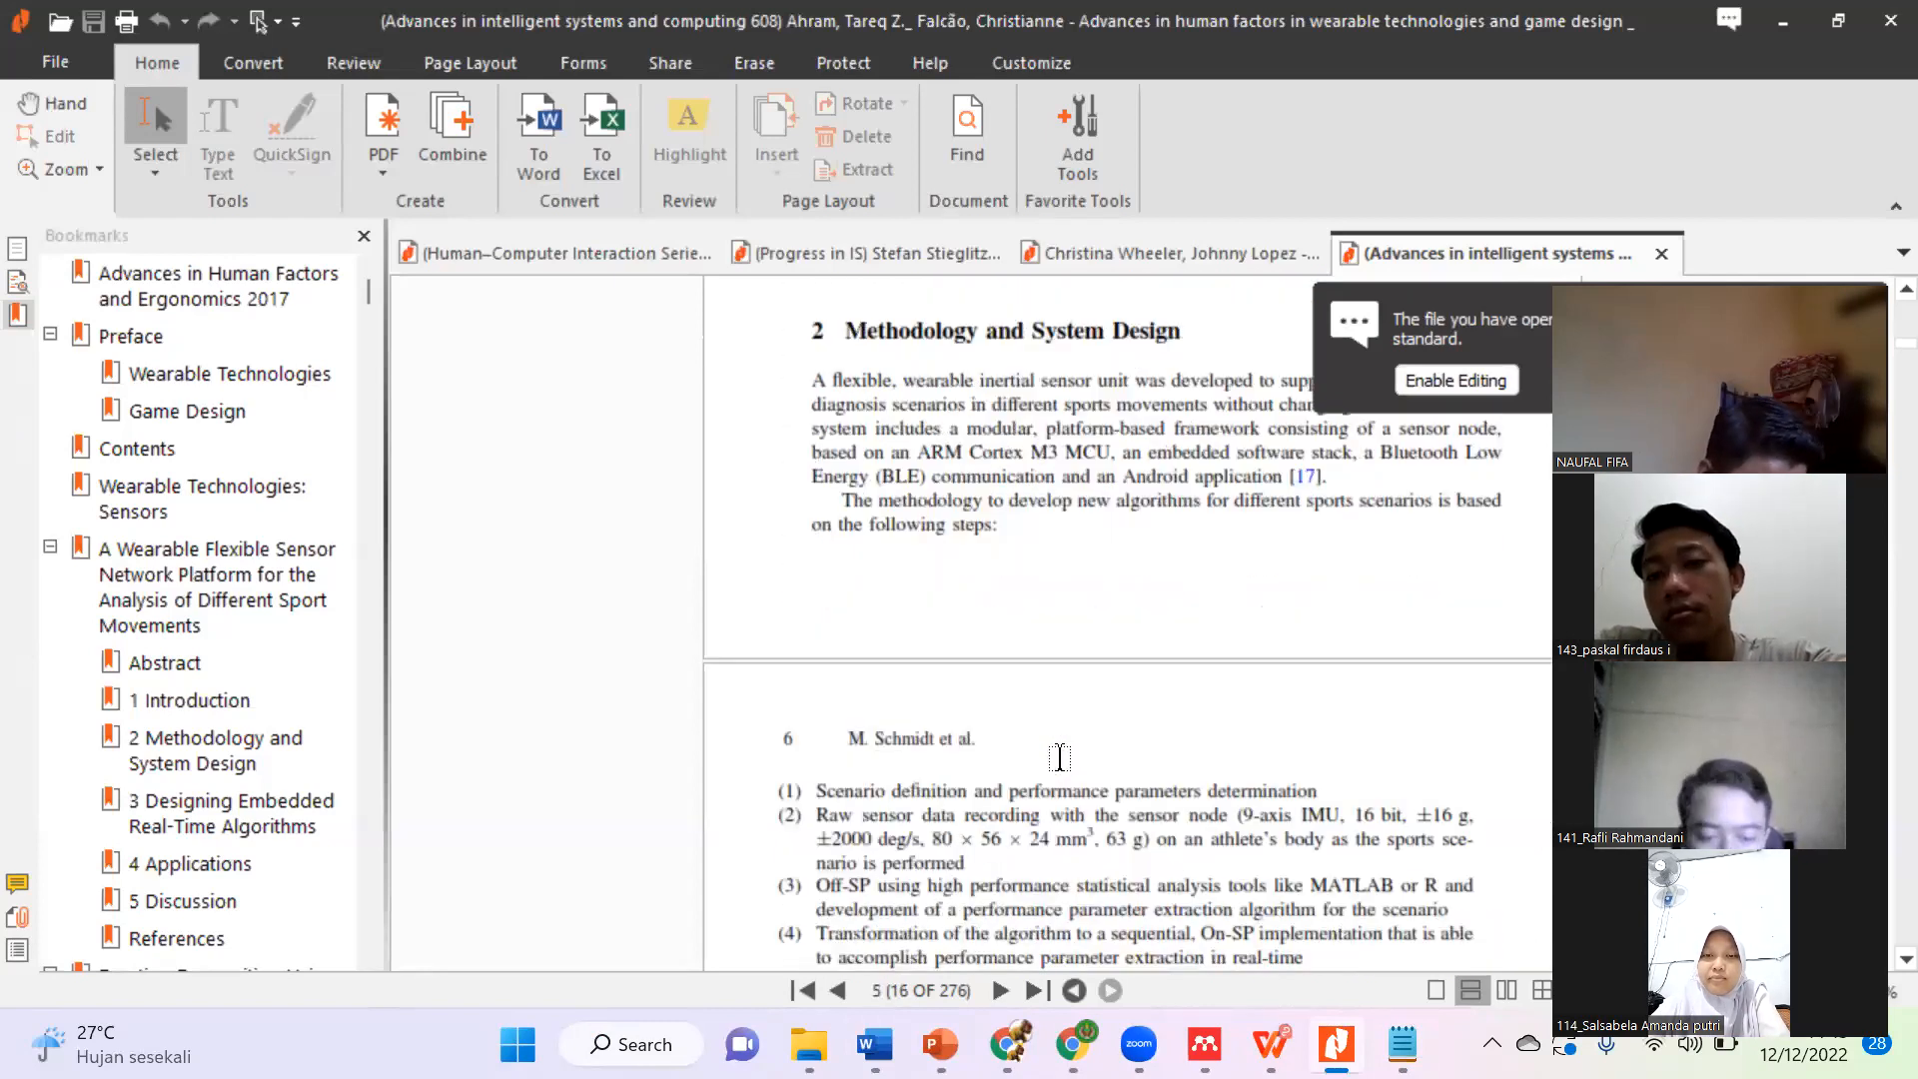
scroll(1061, 758, "down", 7)
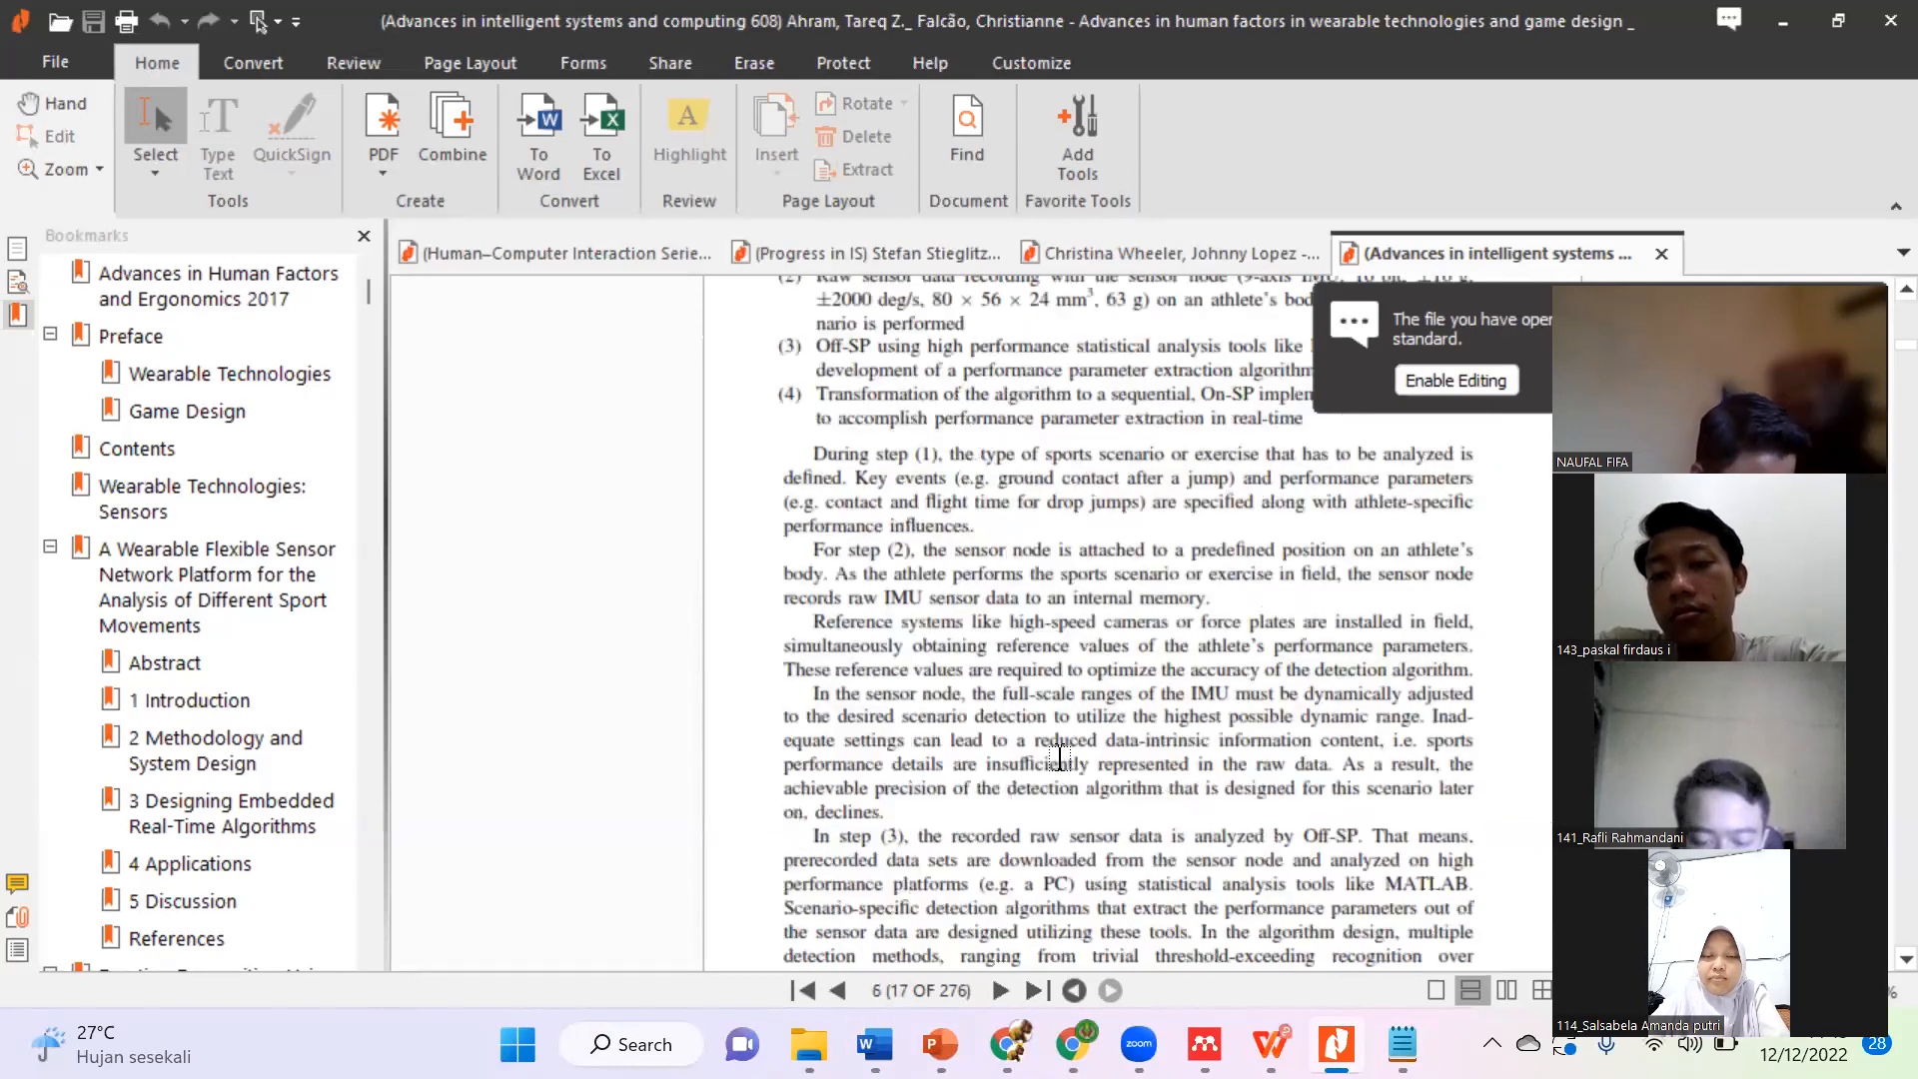
scroll(1059, 759, "up", 3)
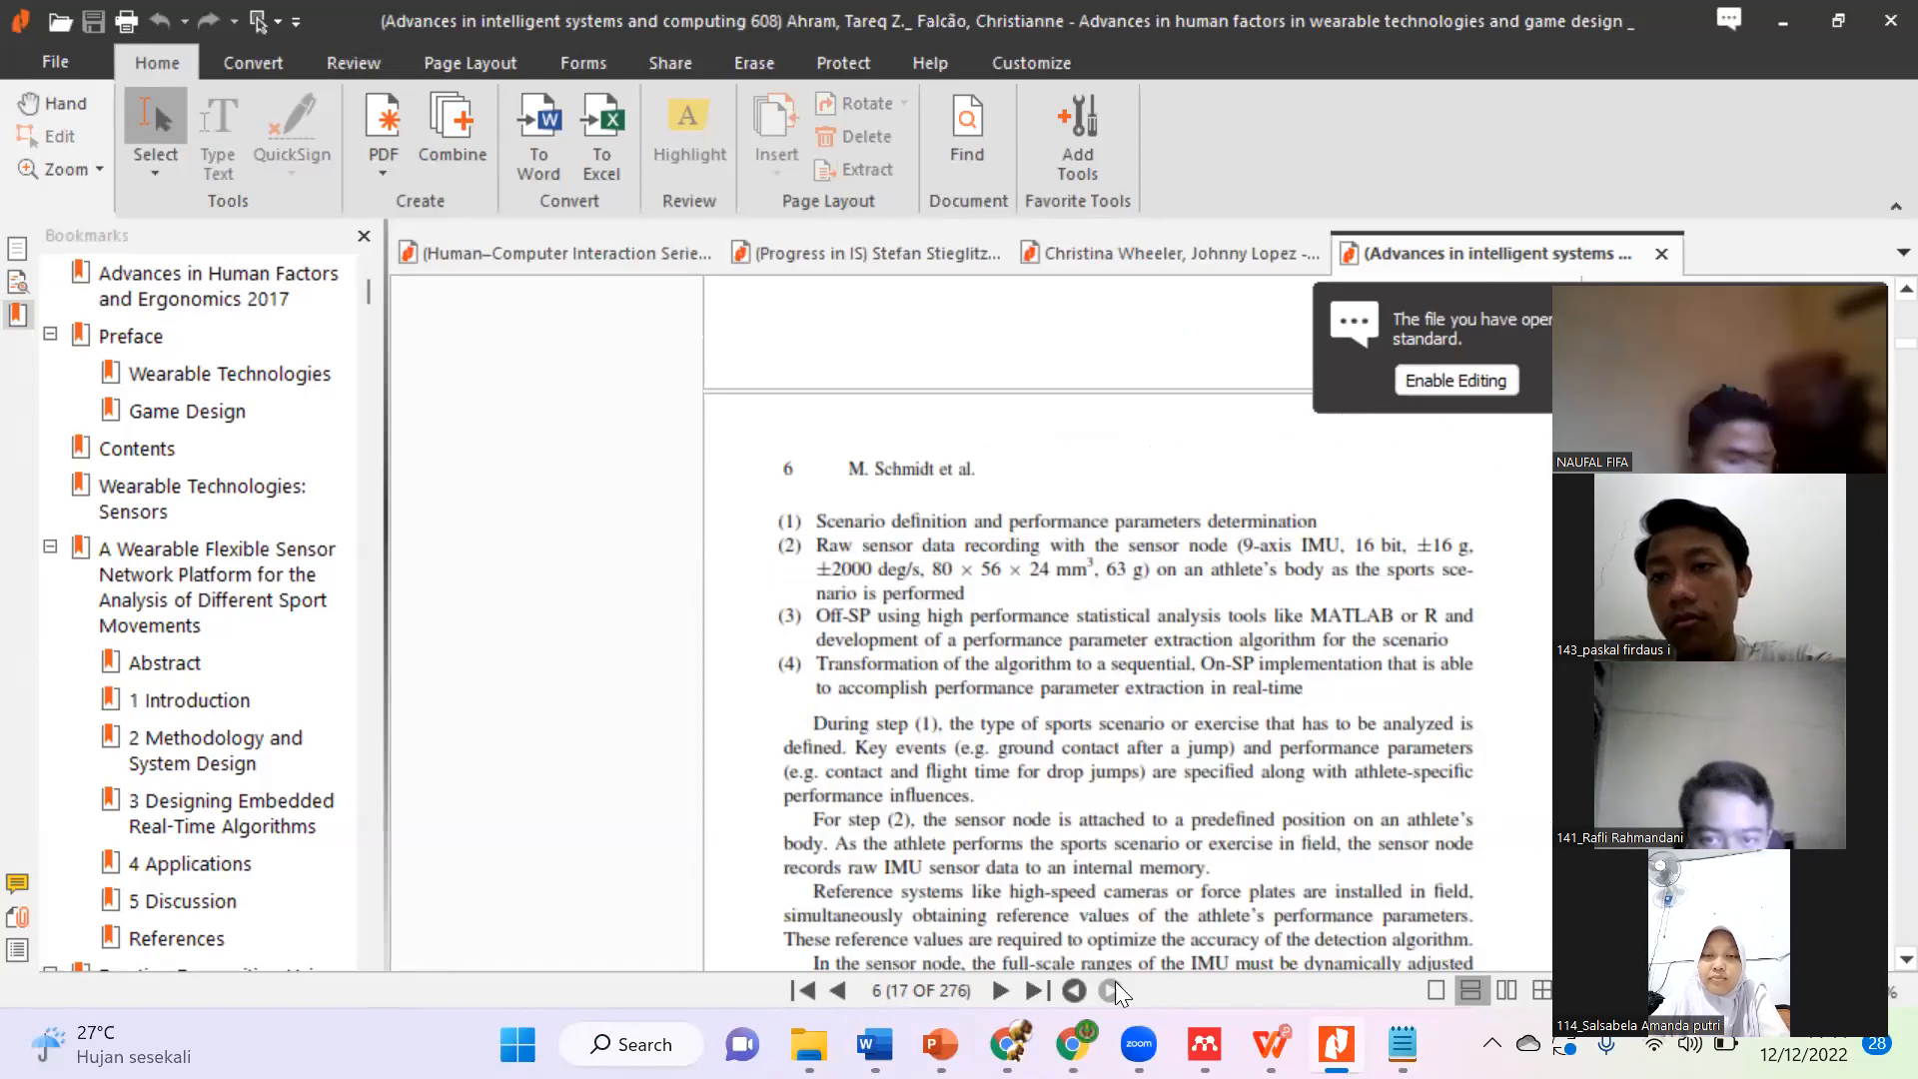
mouse_move(873, 1046)
left_click(1314, 918)
type("6")
key("Tab")
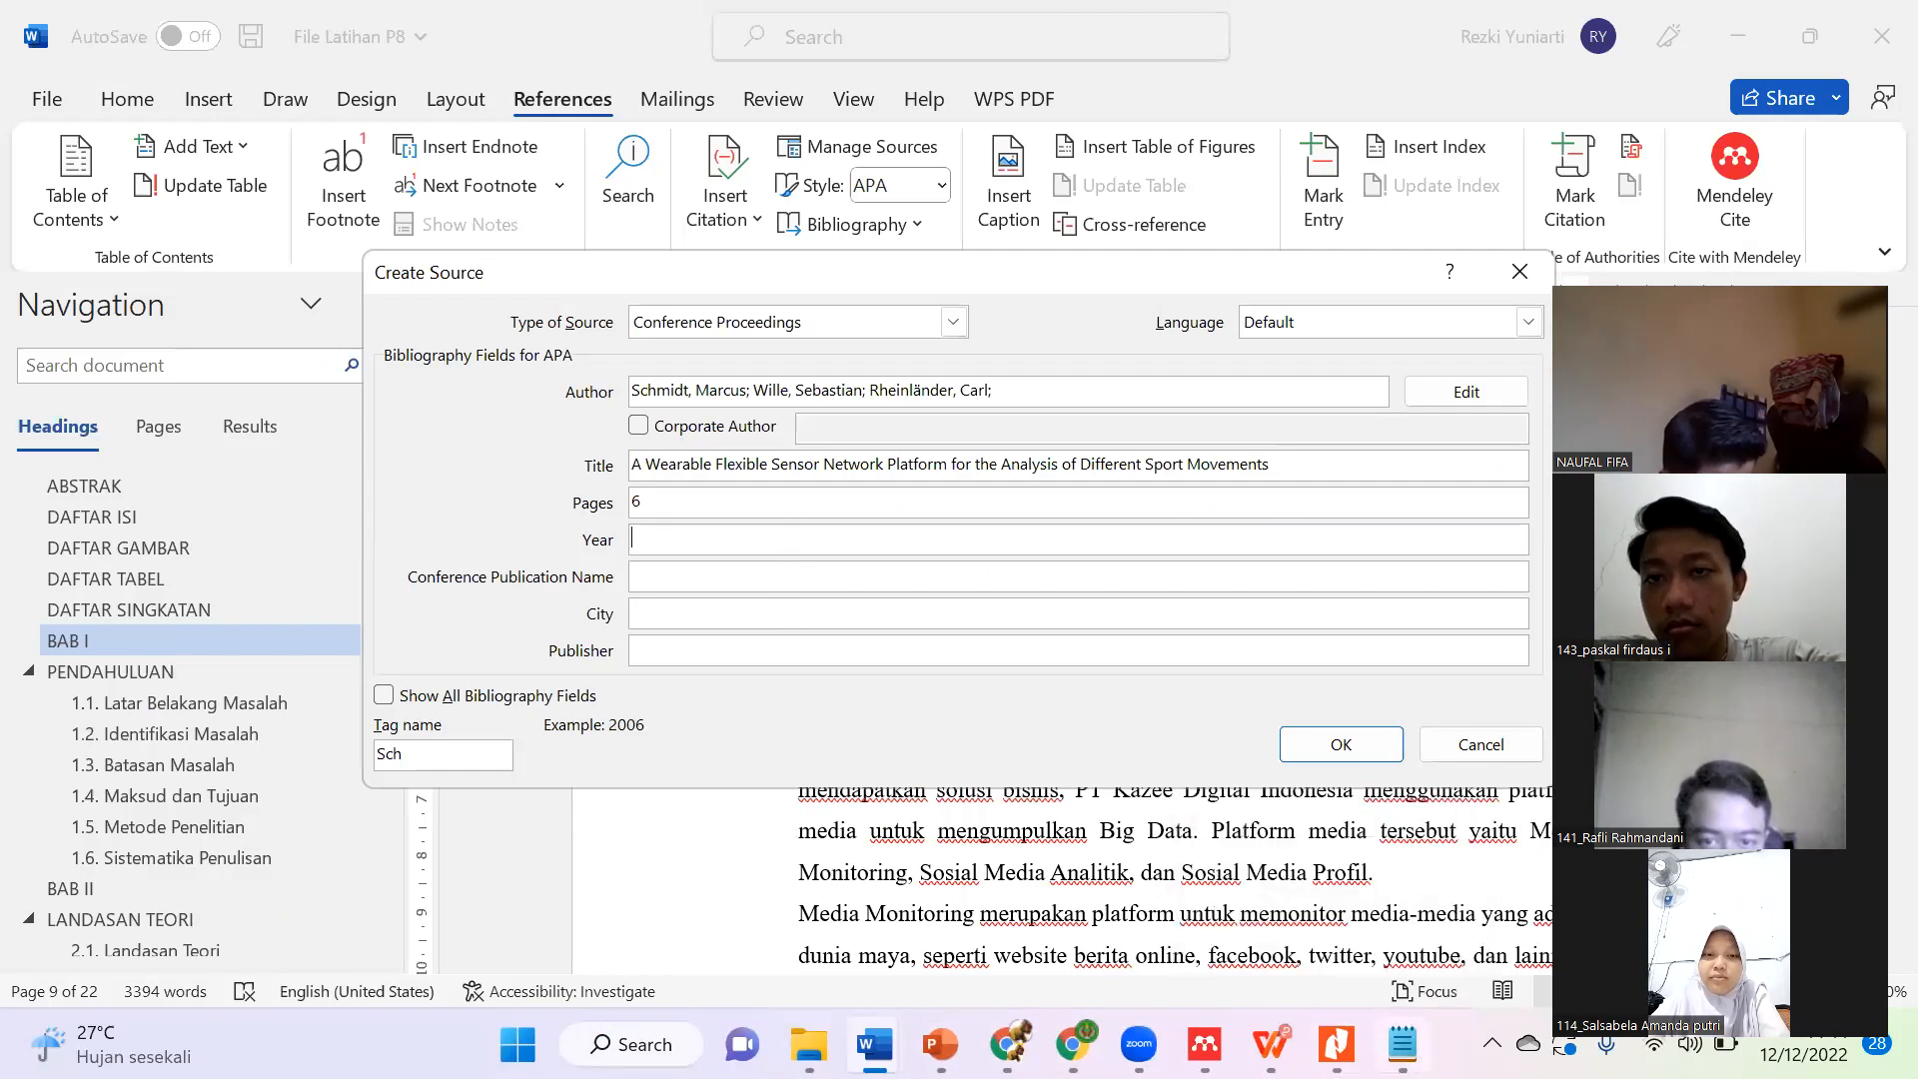
Step: Check the copyright note on the paper's first page in the PDF and set the source's Year to 2018
key("alt+Tab")
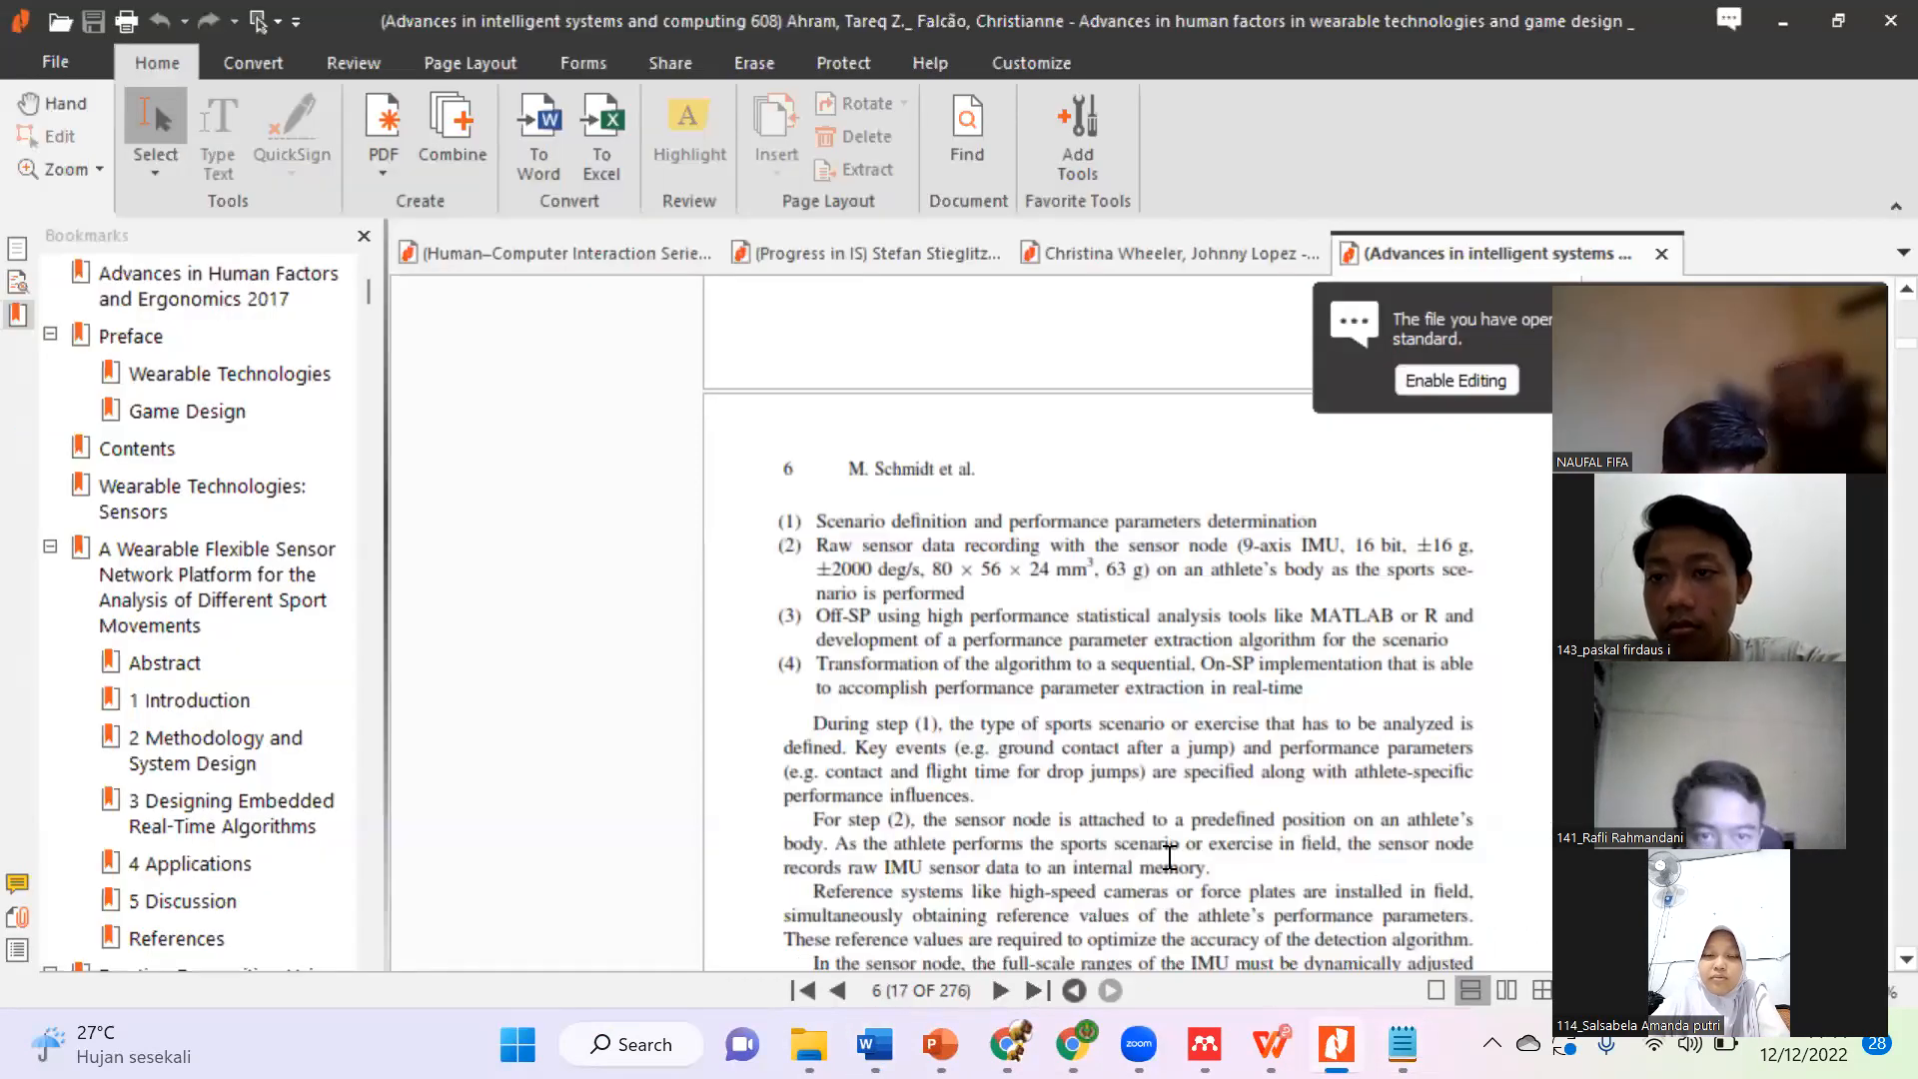
scroll(1169, 857, "down", 8)
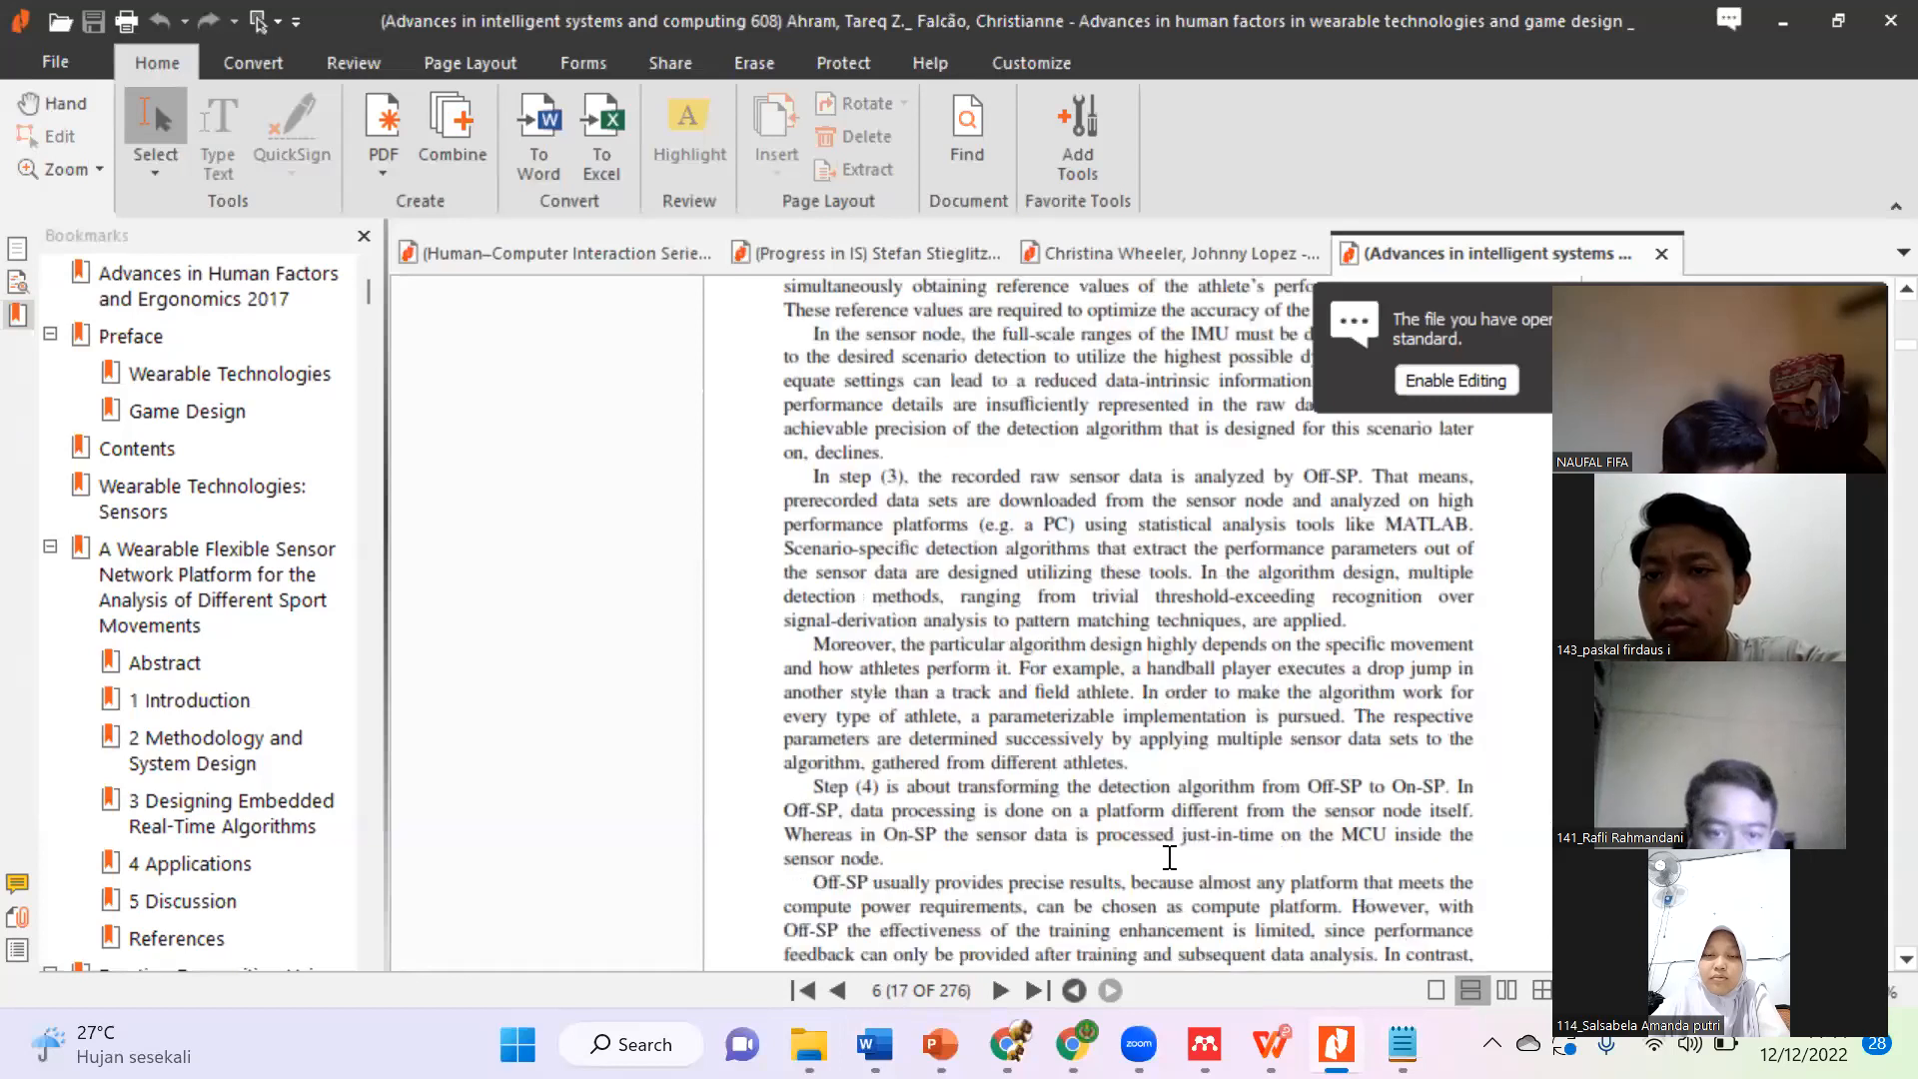
scroll(1169, 857, "up", 5)
scroll(1169, 857, "up", 8)
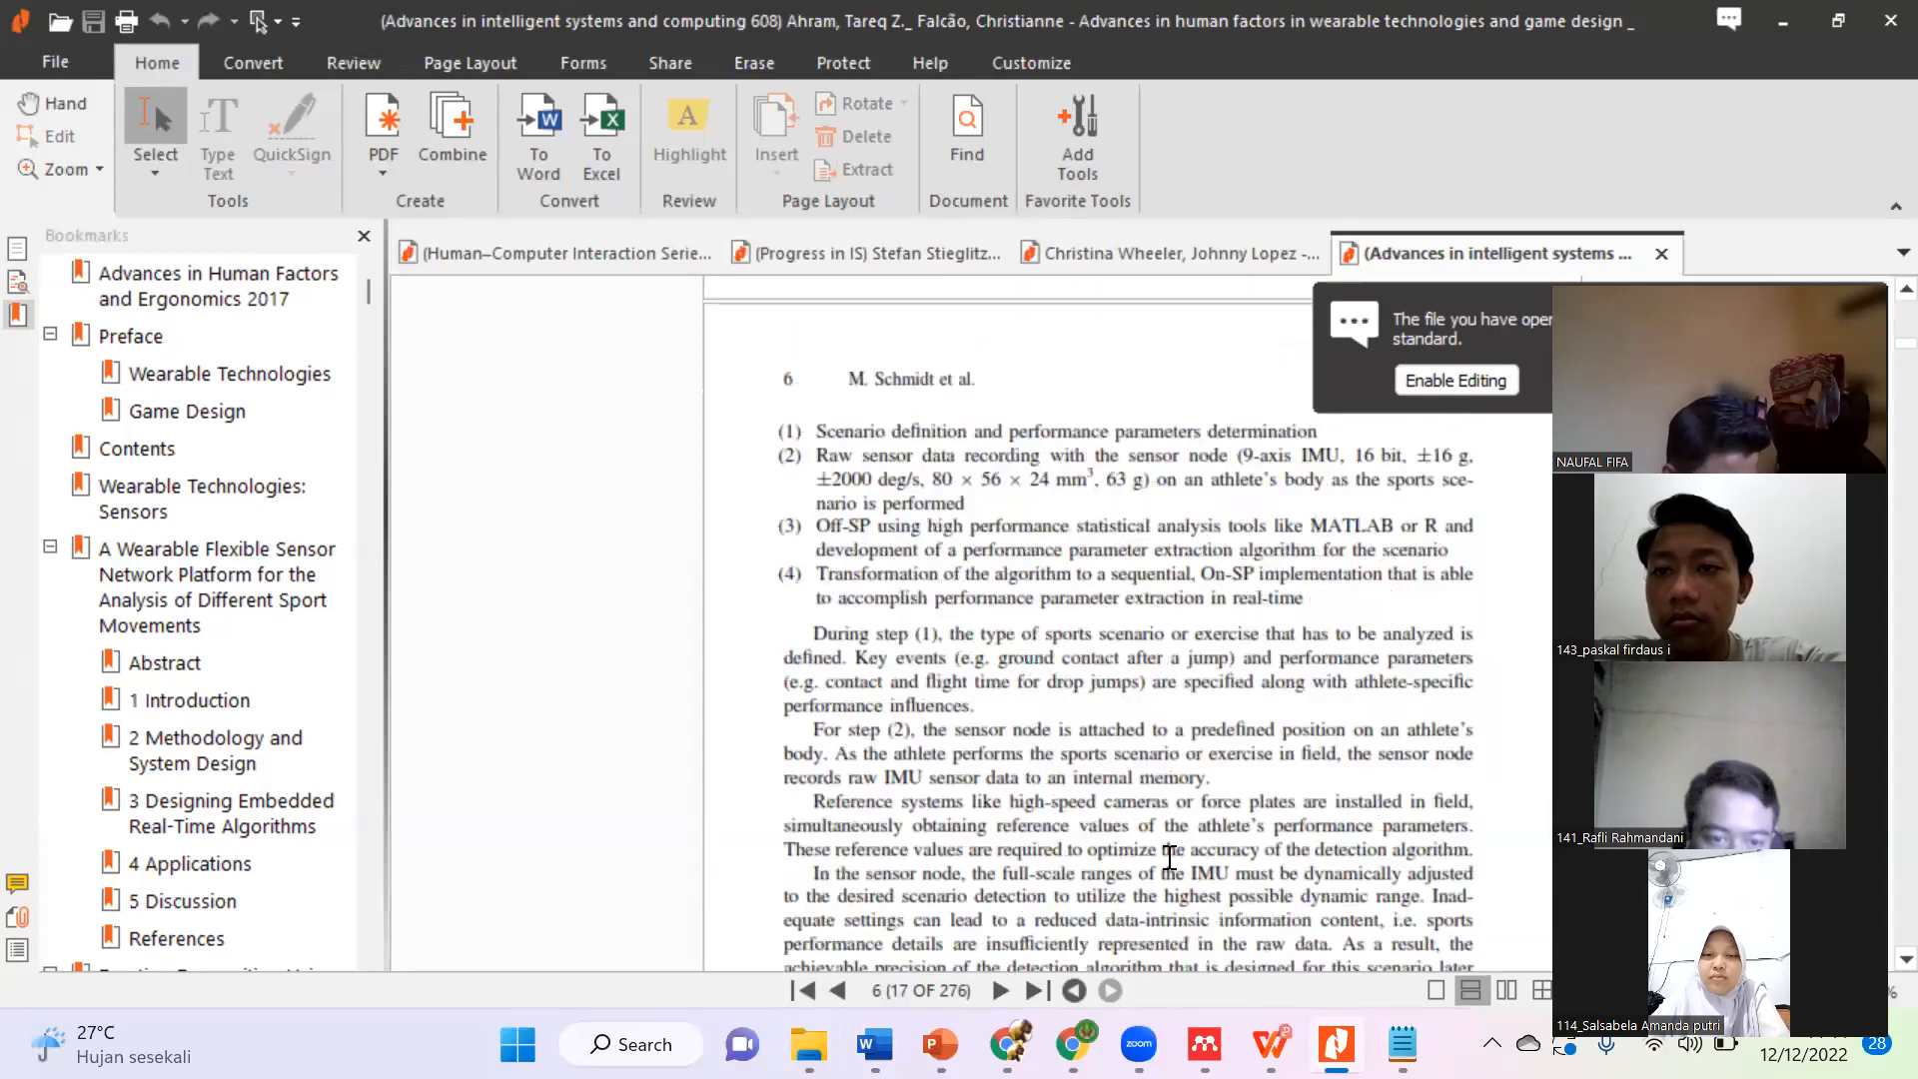
scroll(1169, 857, "up", 4)
scroll(1169, 857, "up", 3)
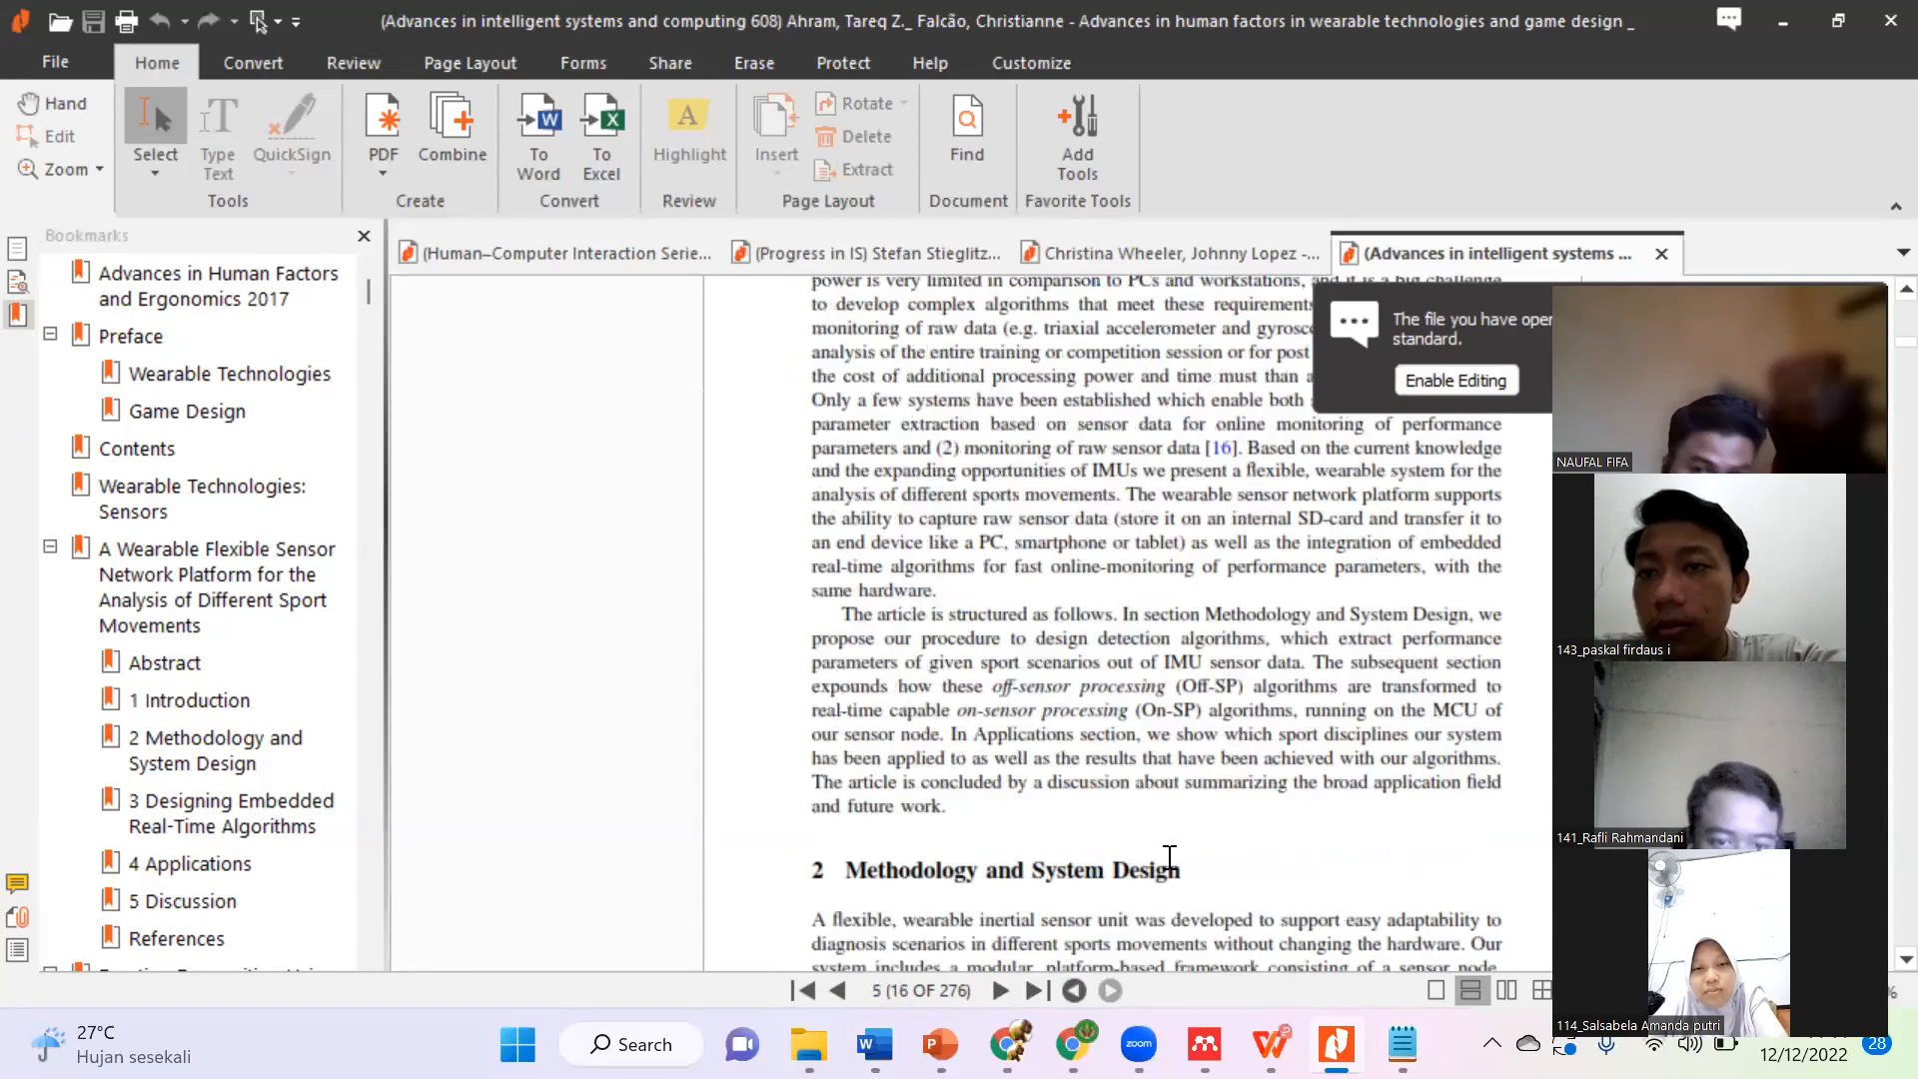
scroll(1169, 858, "up", 6)
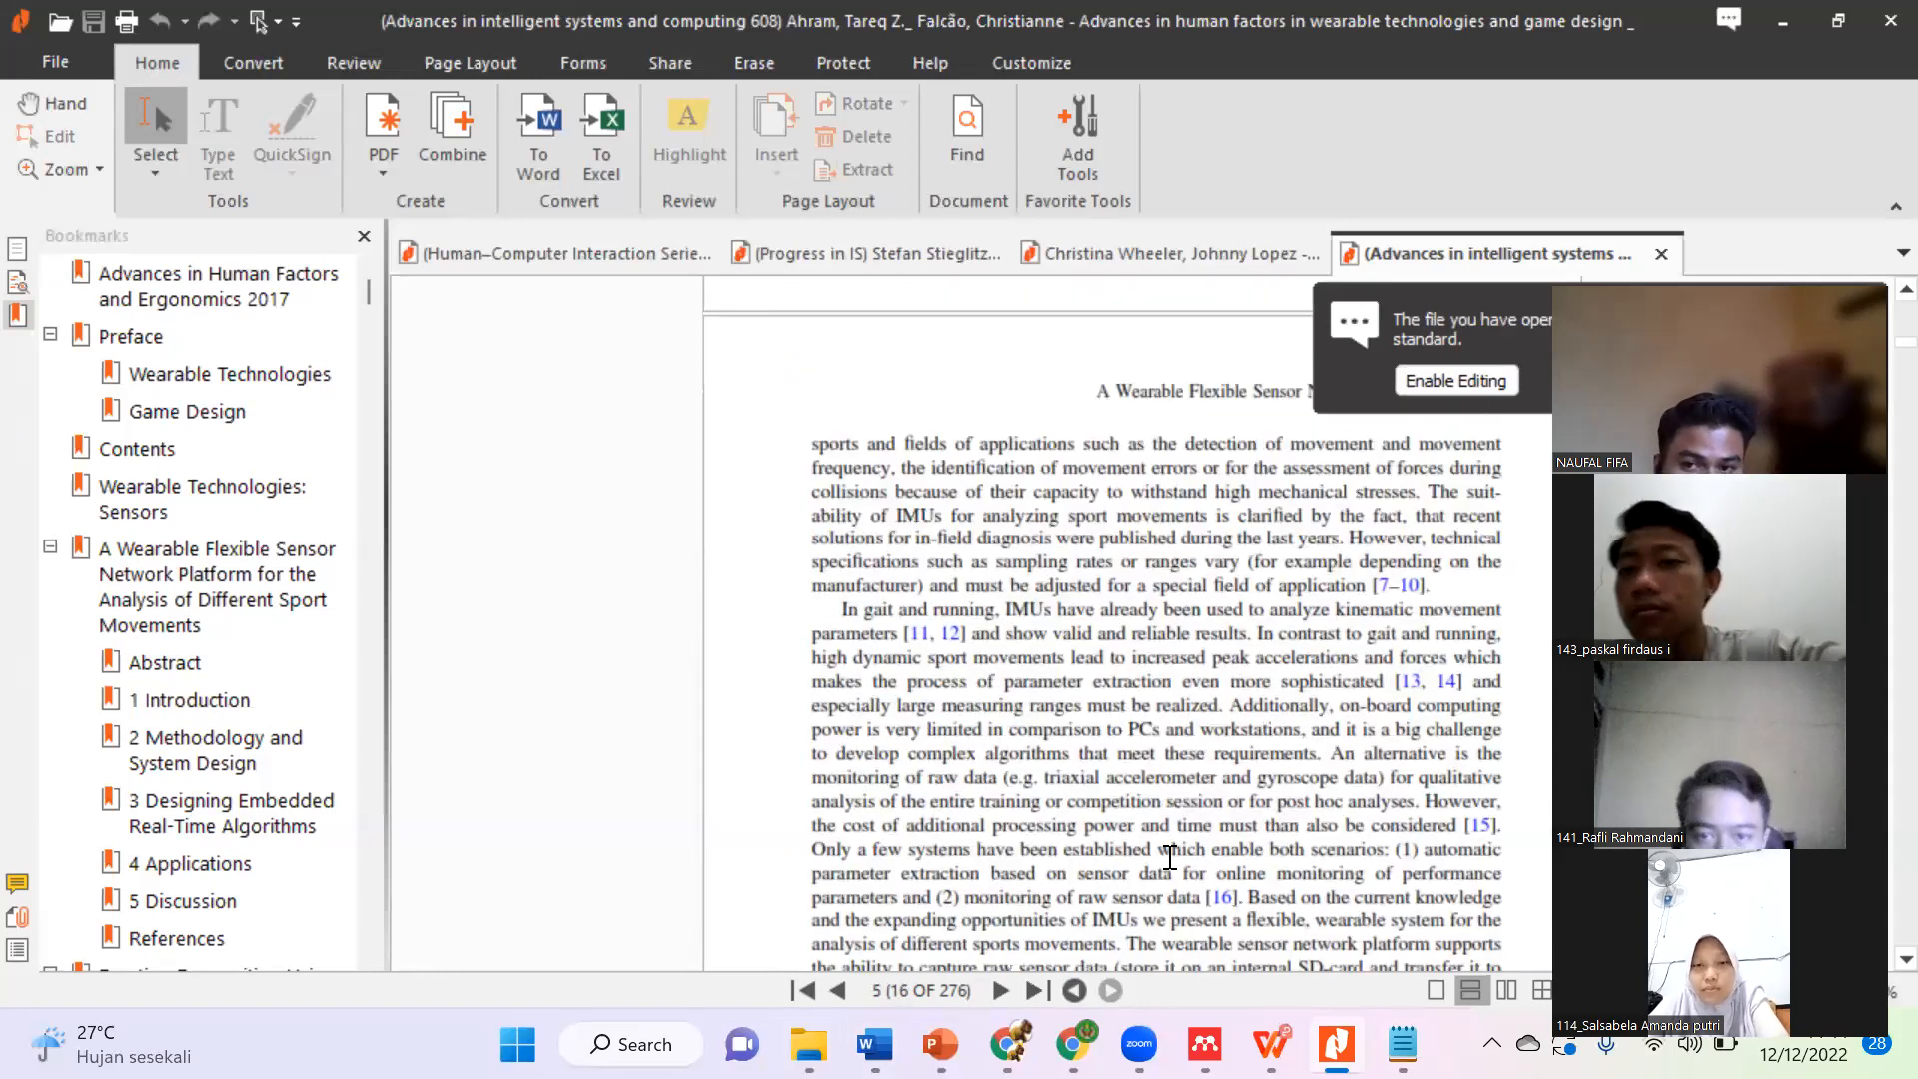
scroll(1169, 858, "up", 5)
scroll(1169, 857, "up", 5)
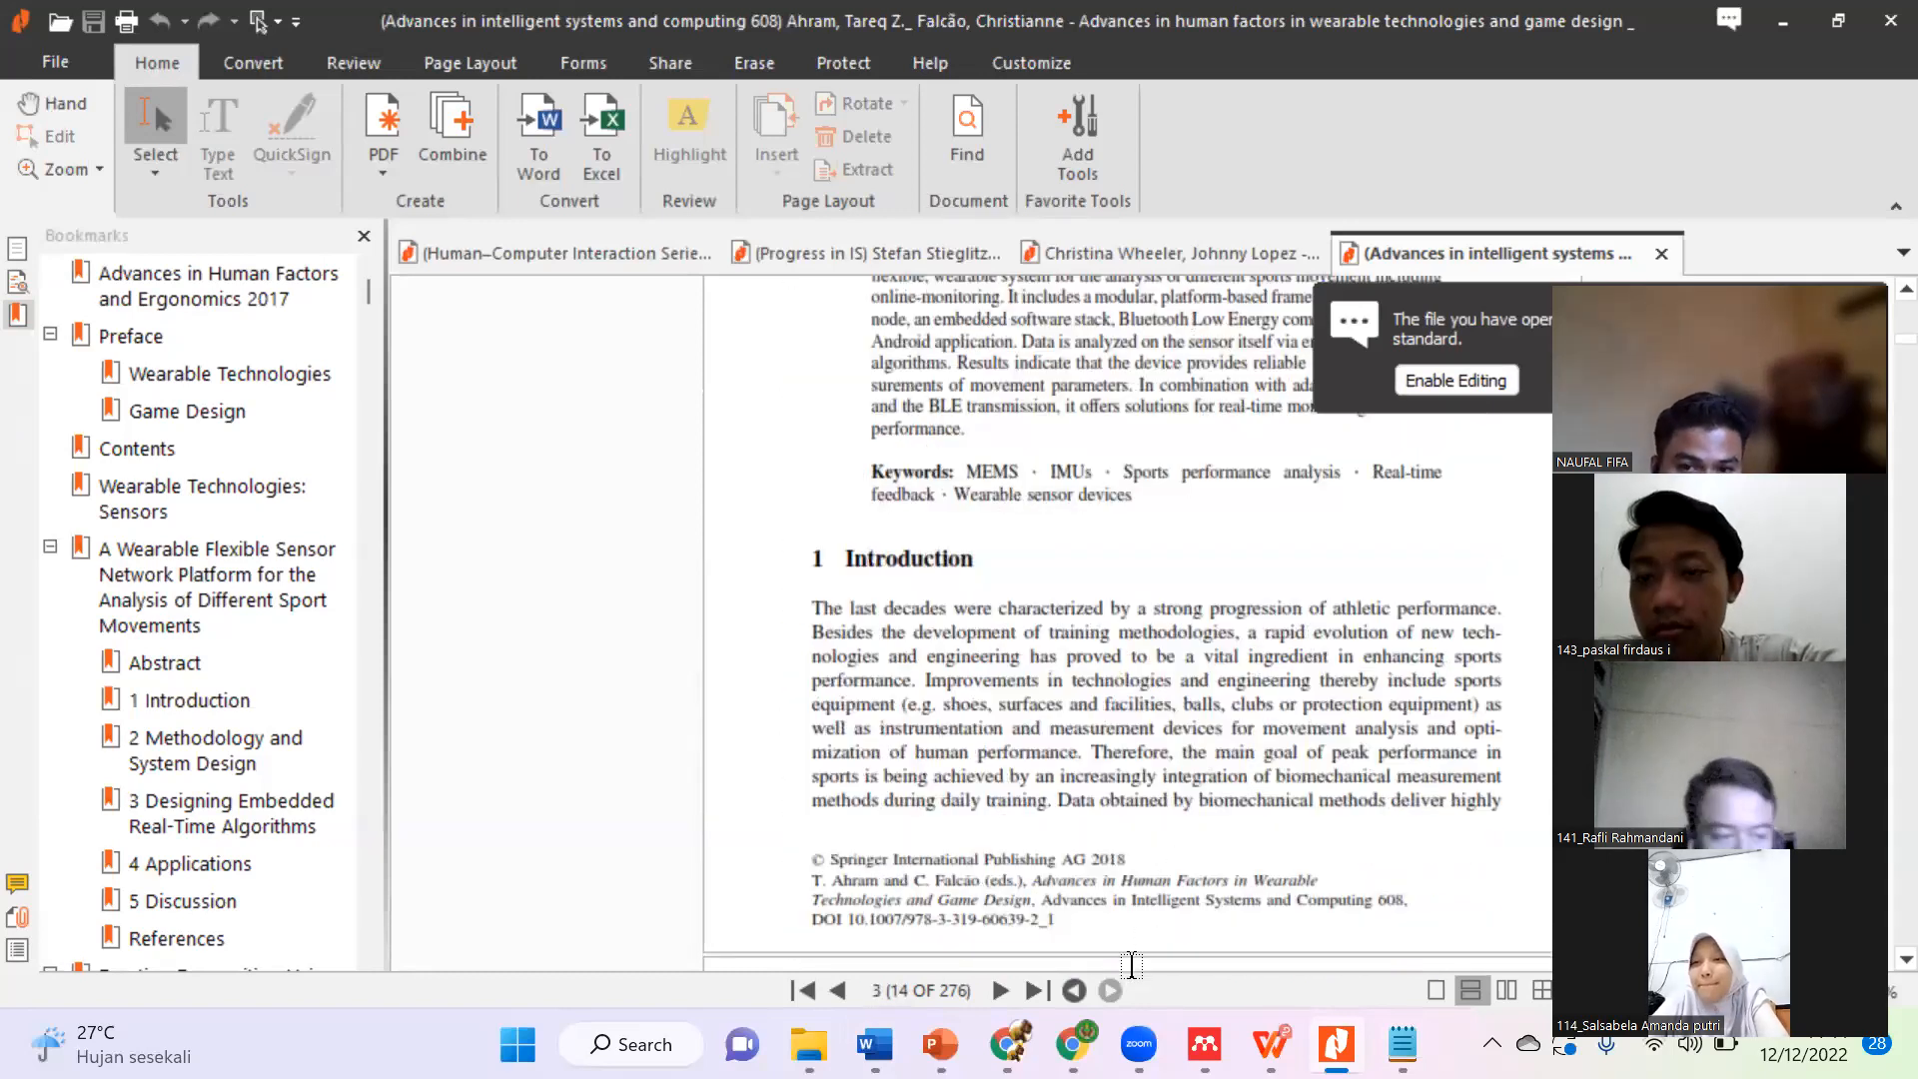
mouse_move(872, 1044)
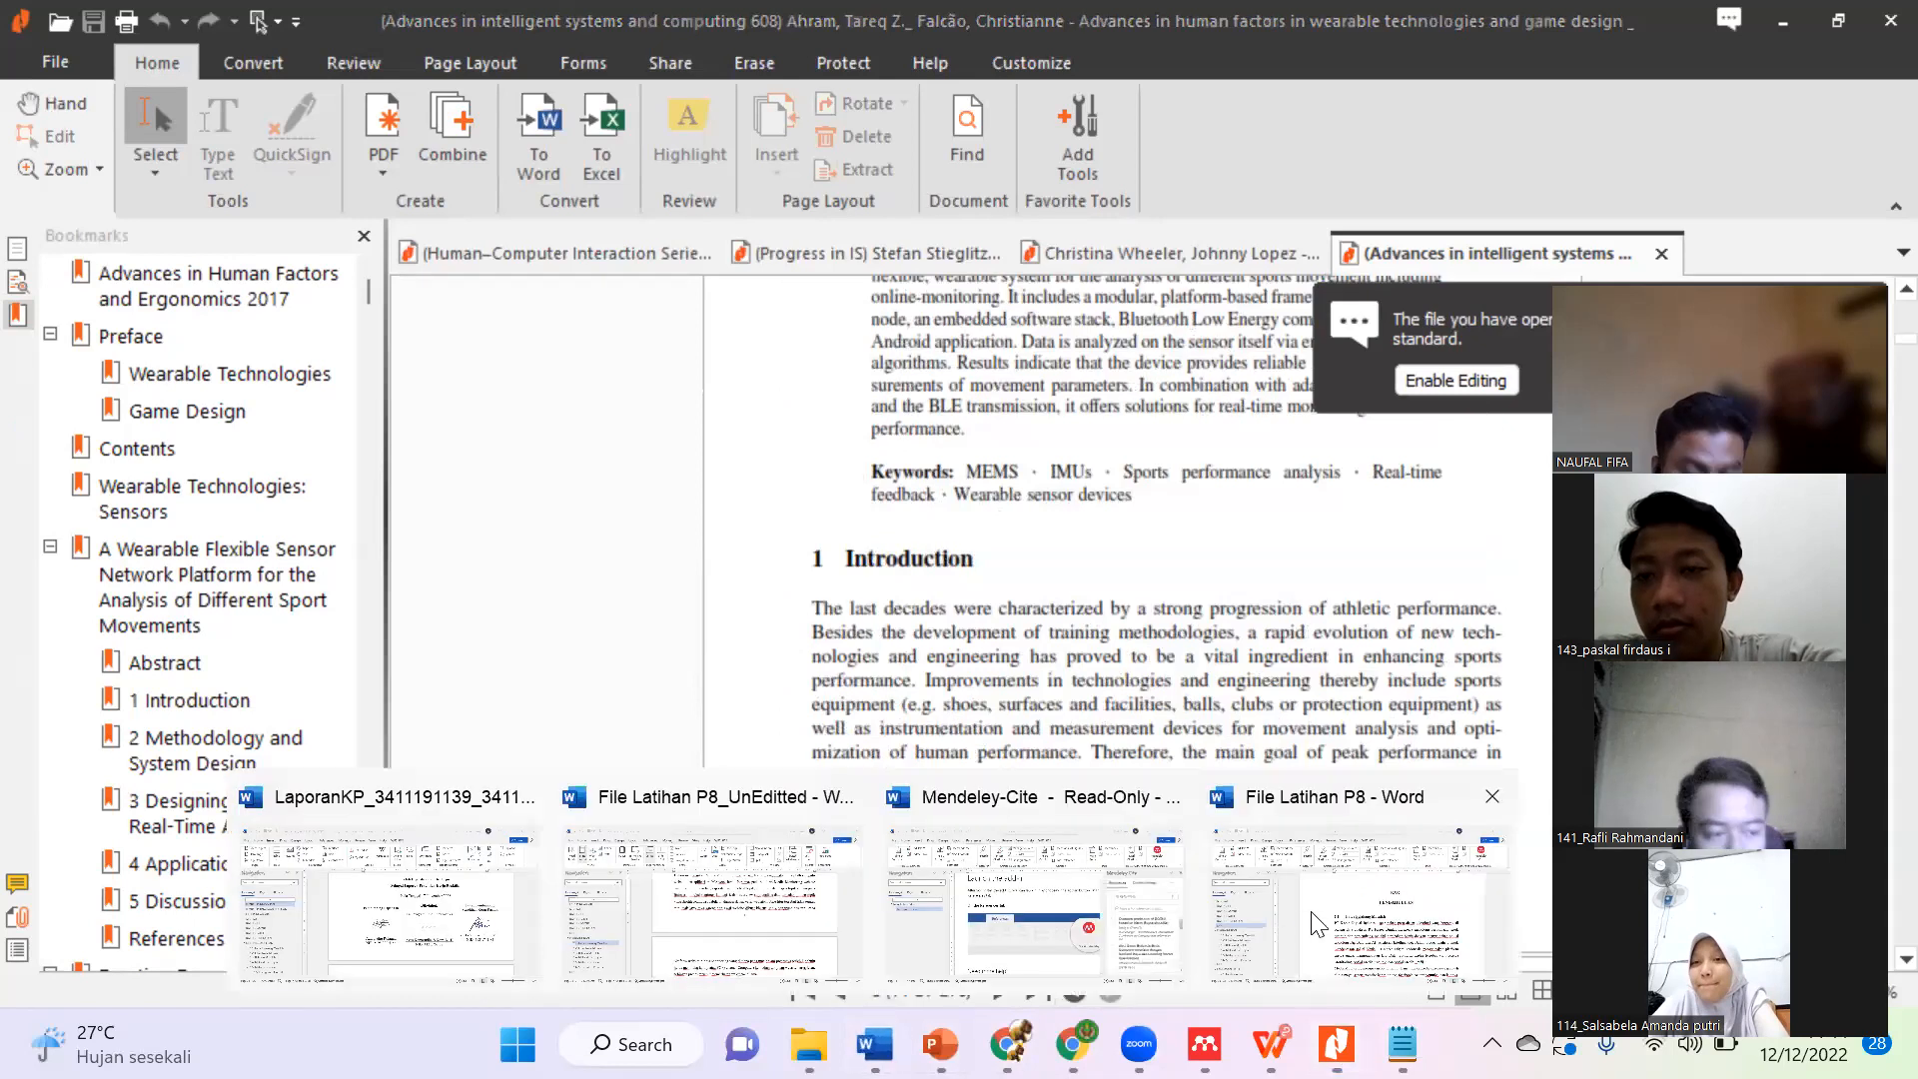
left_click(1119, 909)
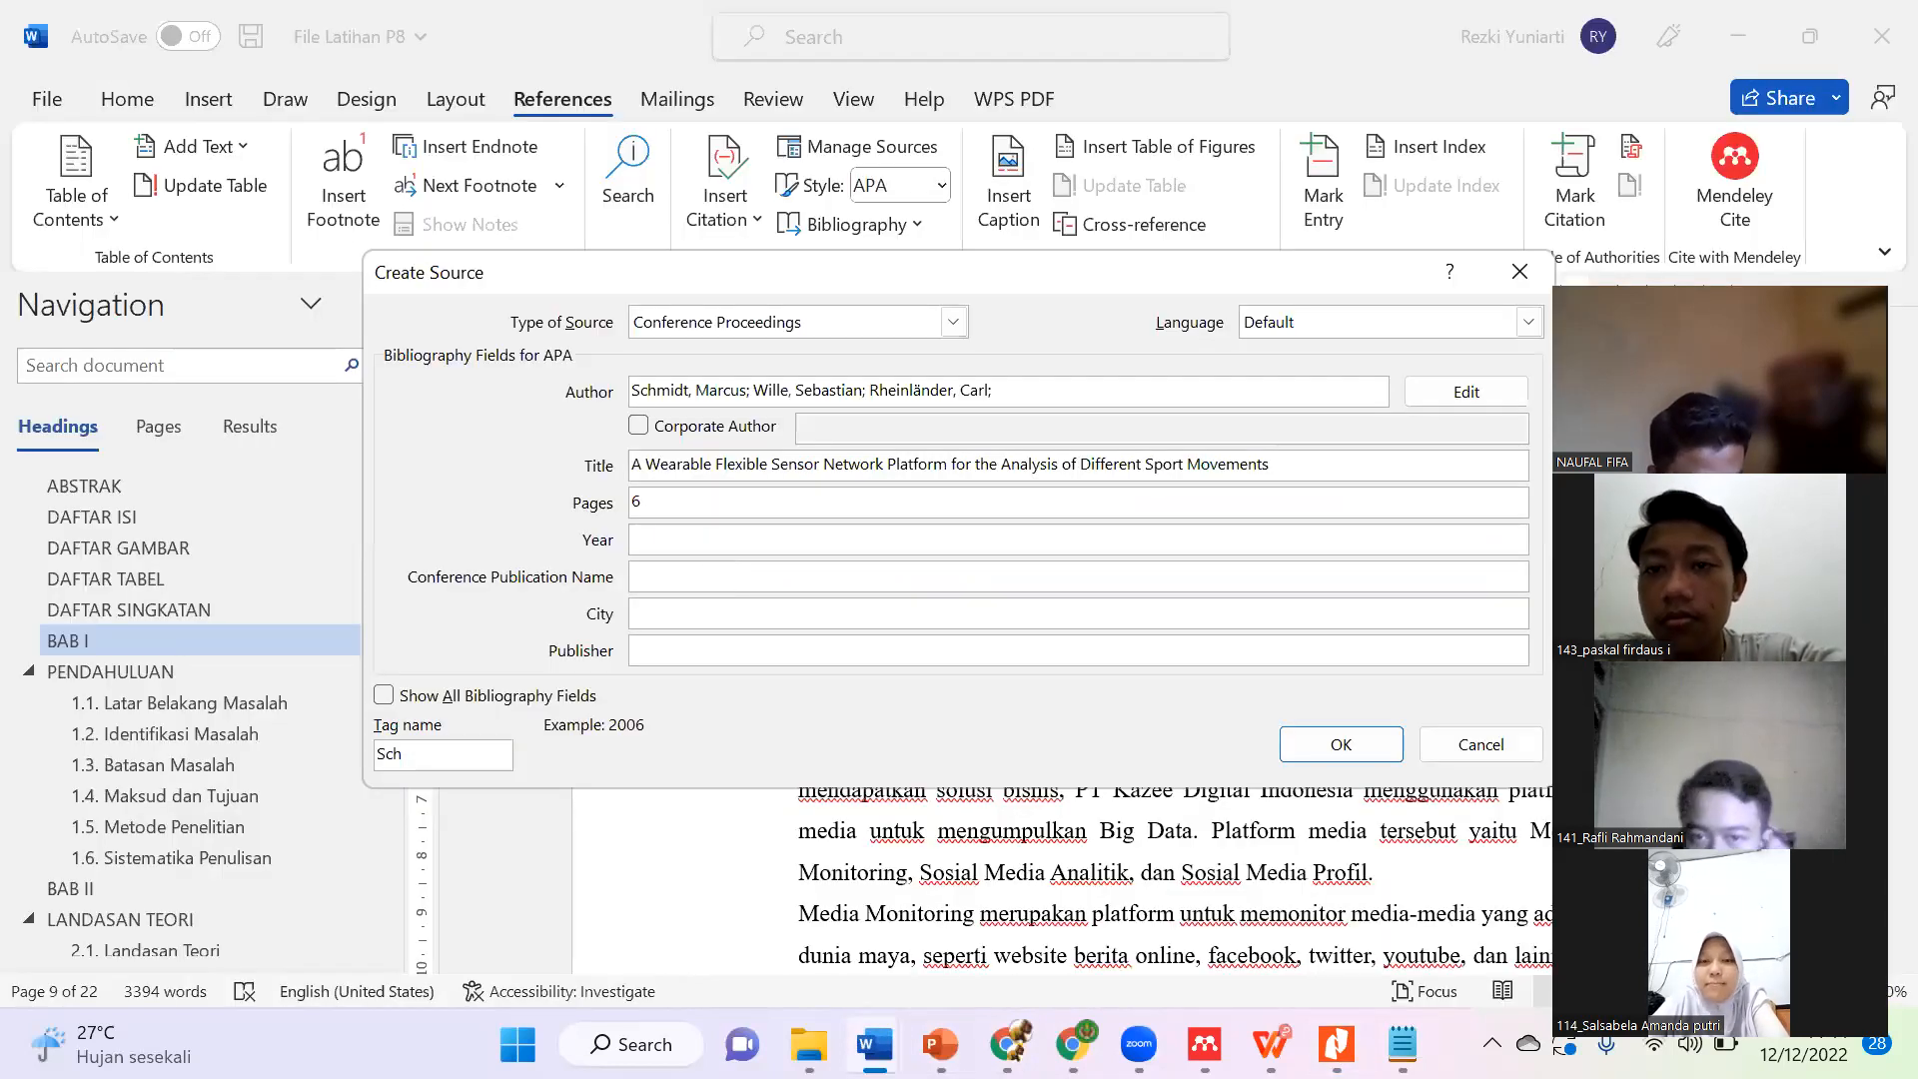
left_click(754, 570)
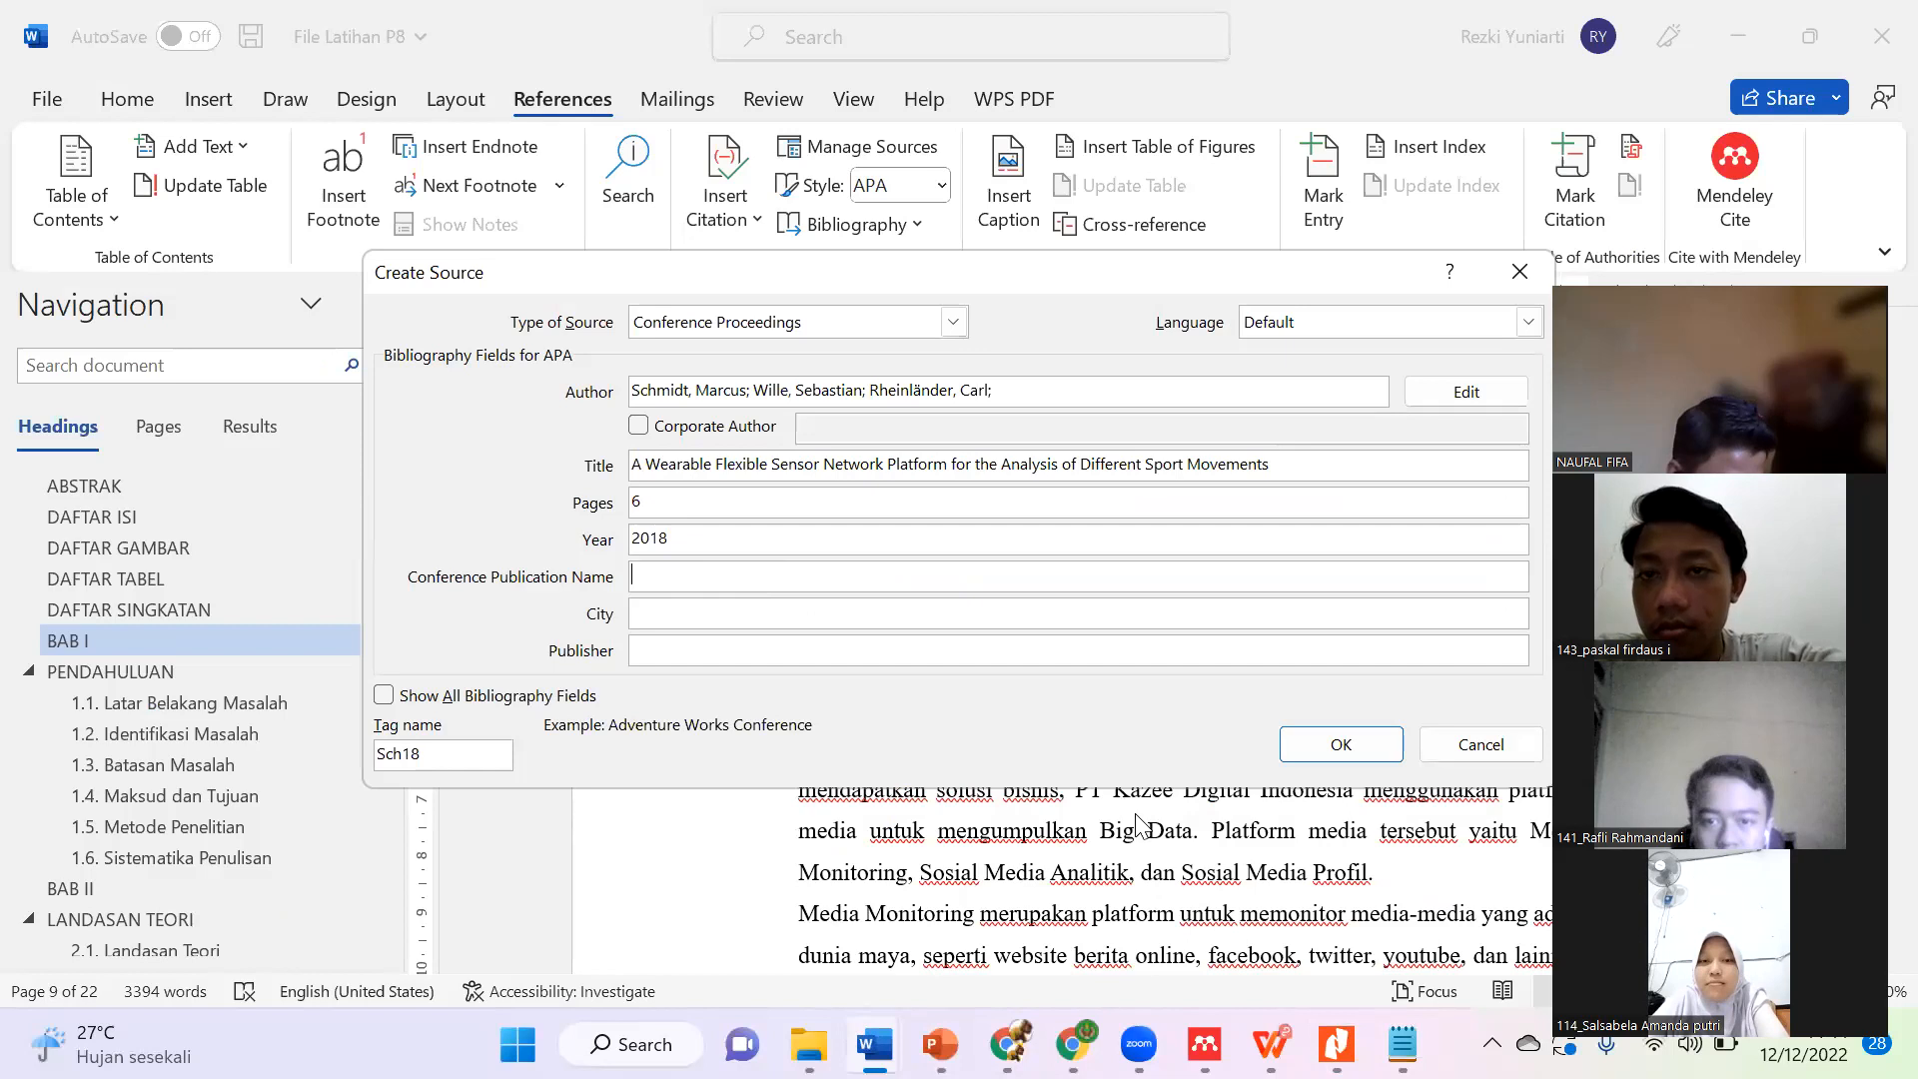
Step: Go back to the proceedings' title page in the PDF to look for the conference publication name
key("alt+Tab")
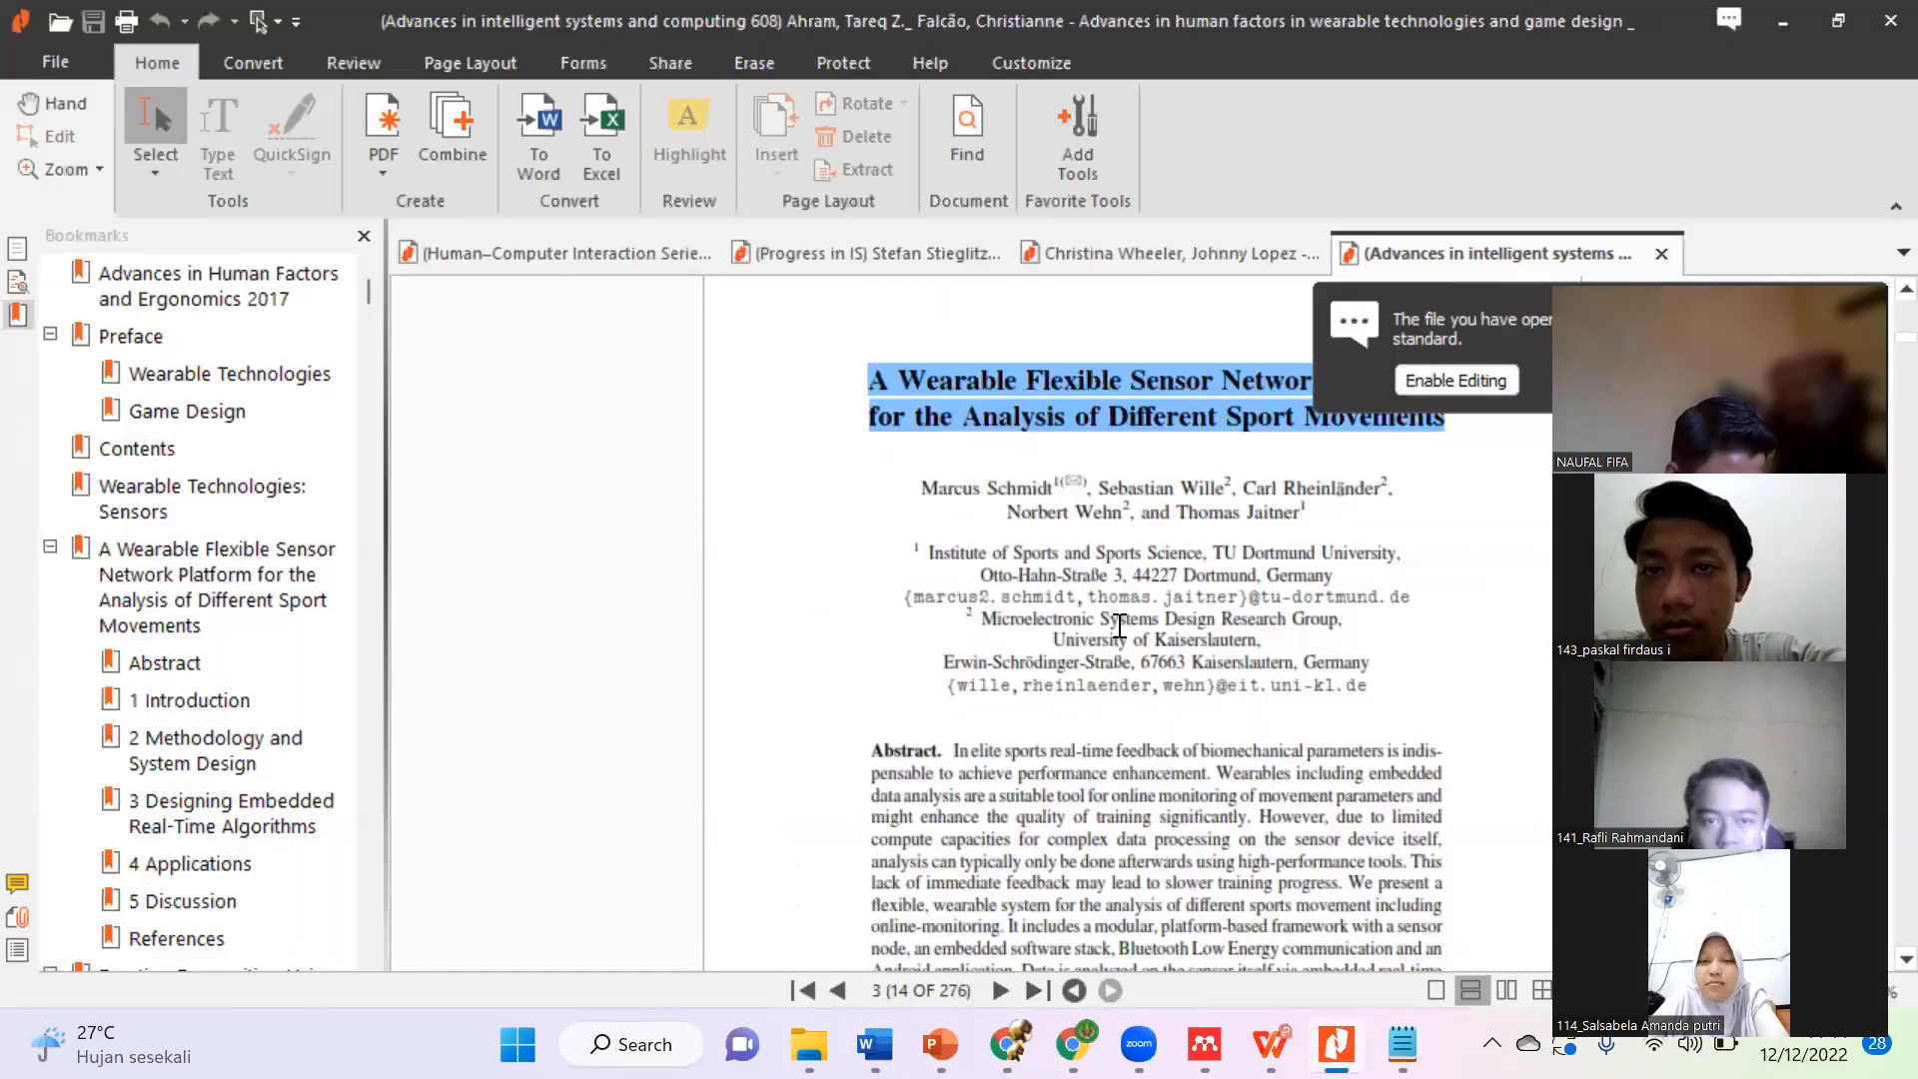
scroll(1109, 590, "up", 15)
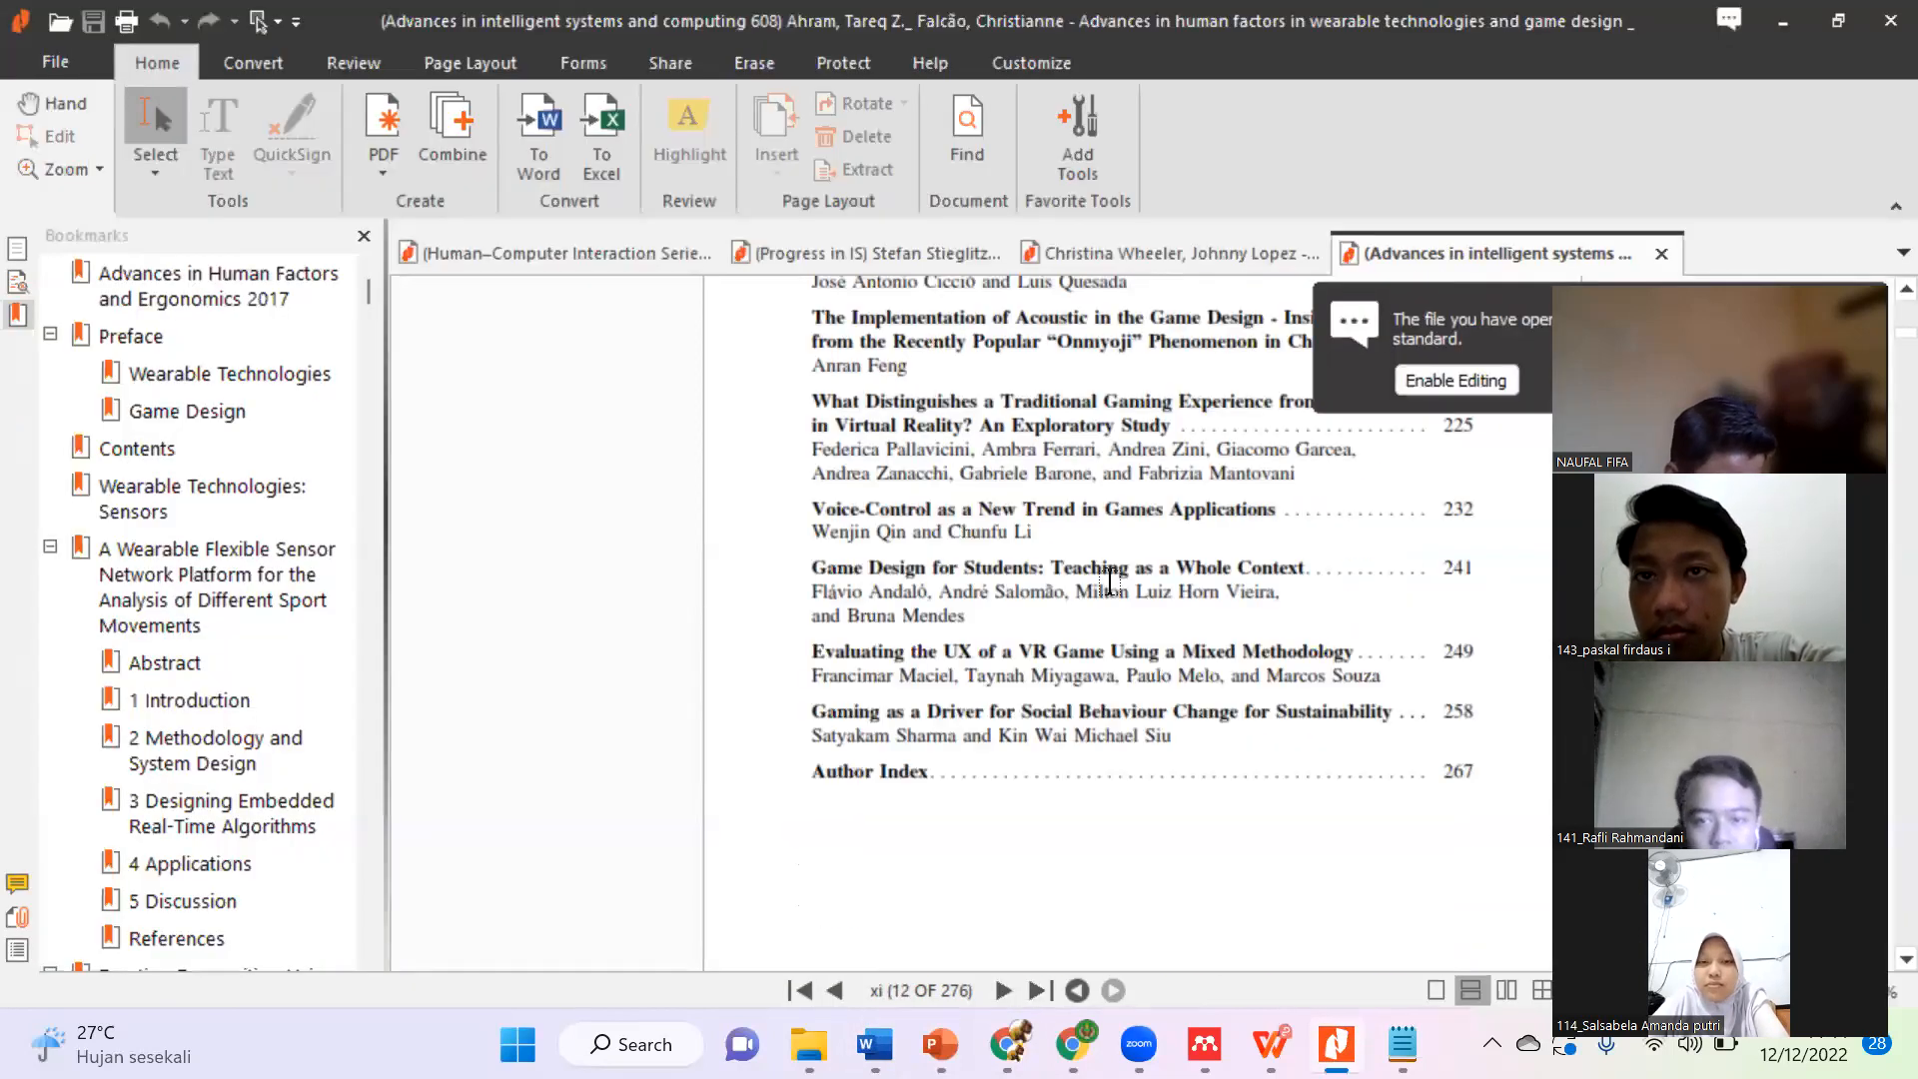
scroll(1109, 583, "up", 15)
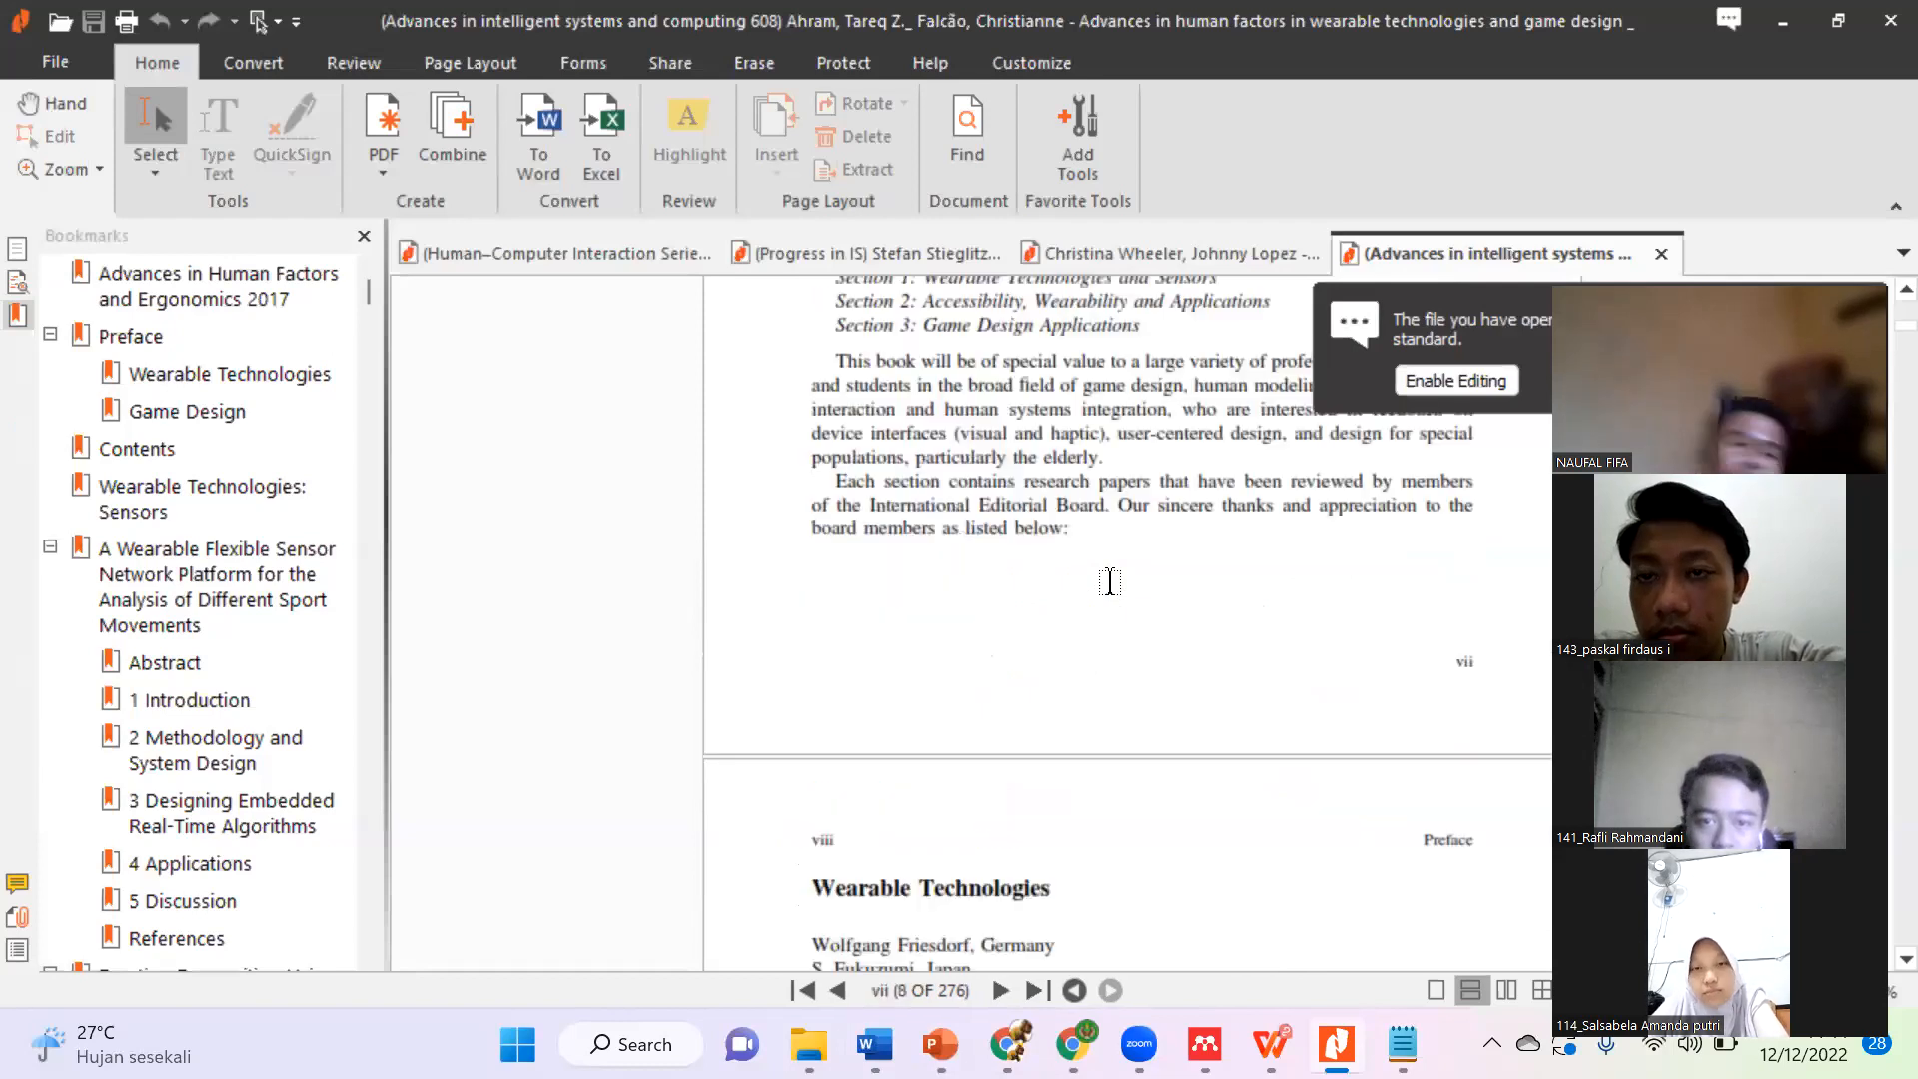
scroll(1109, 583, "up", 15)
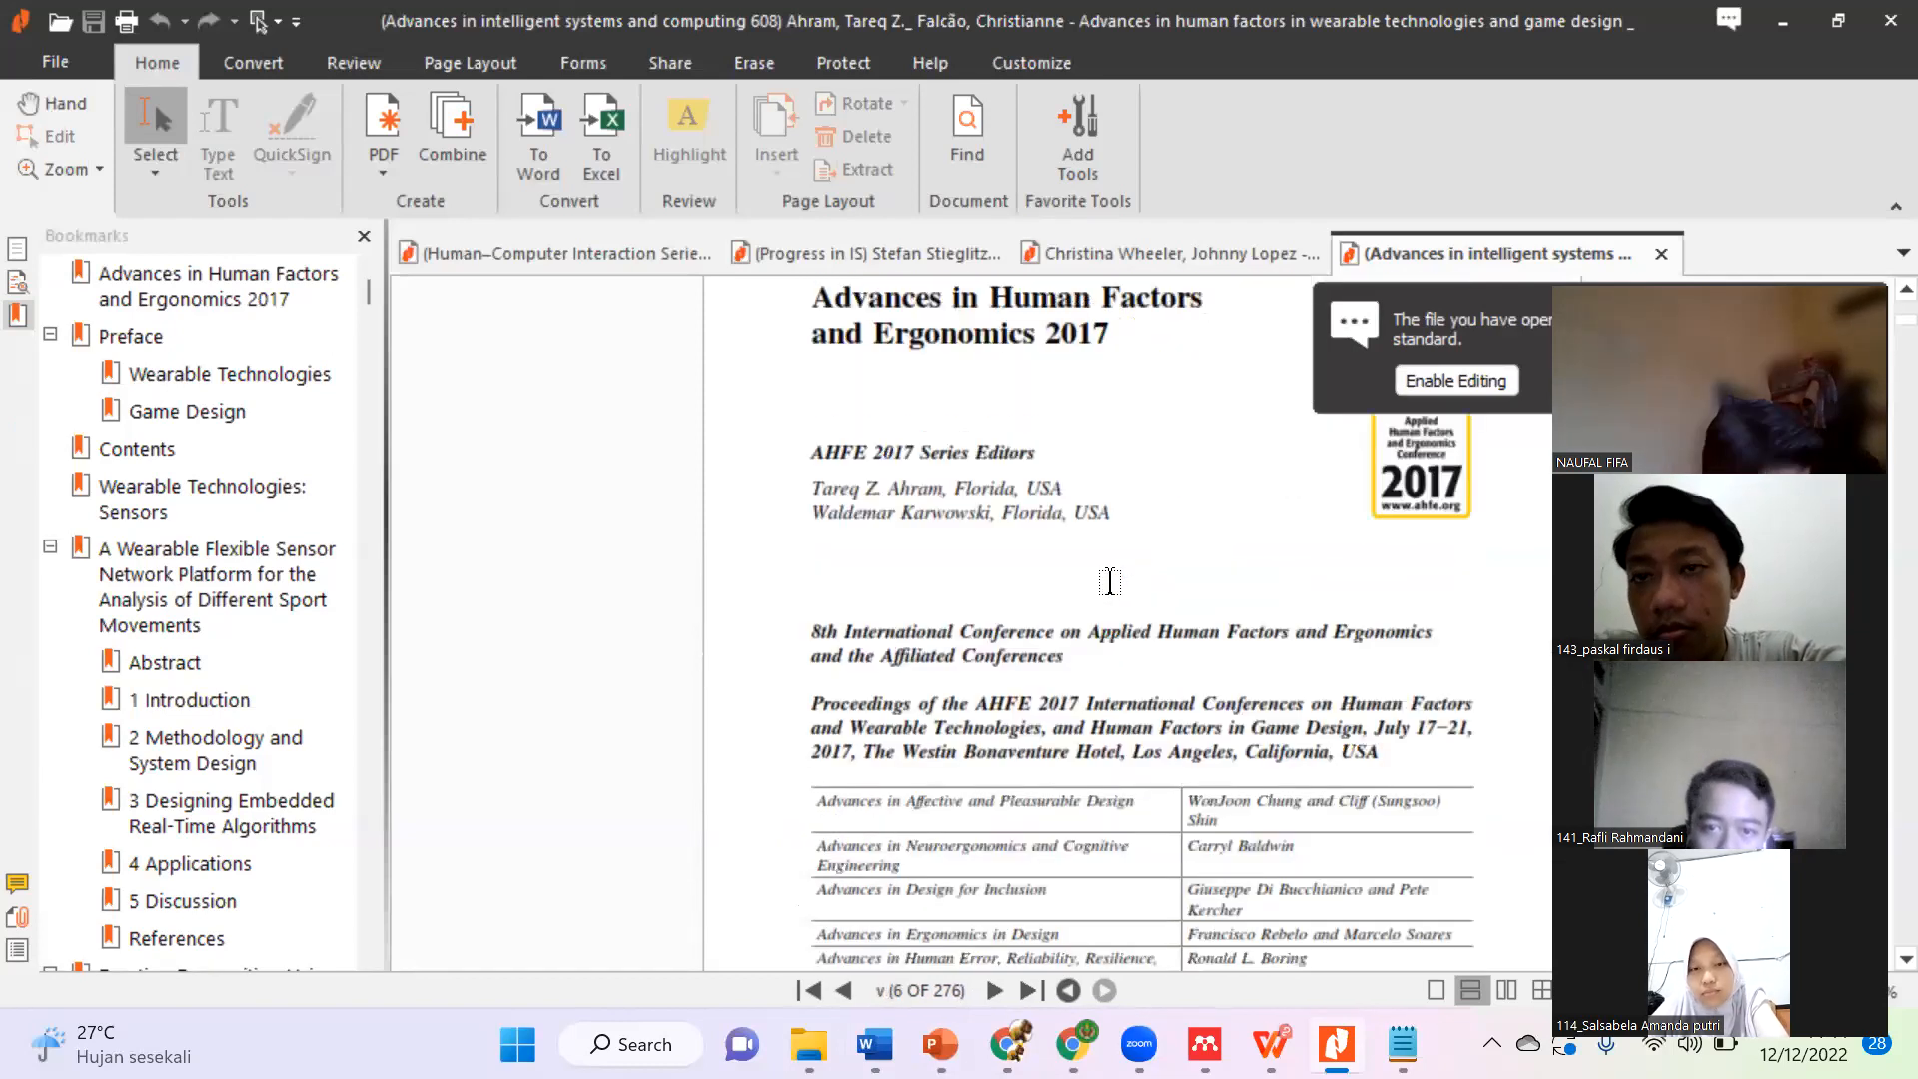
scroll(1109, 582, "up", 10)
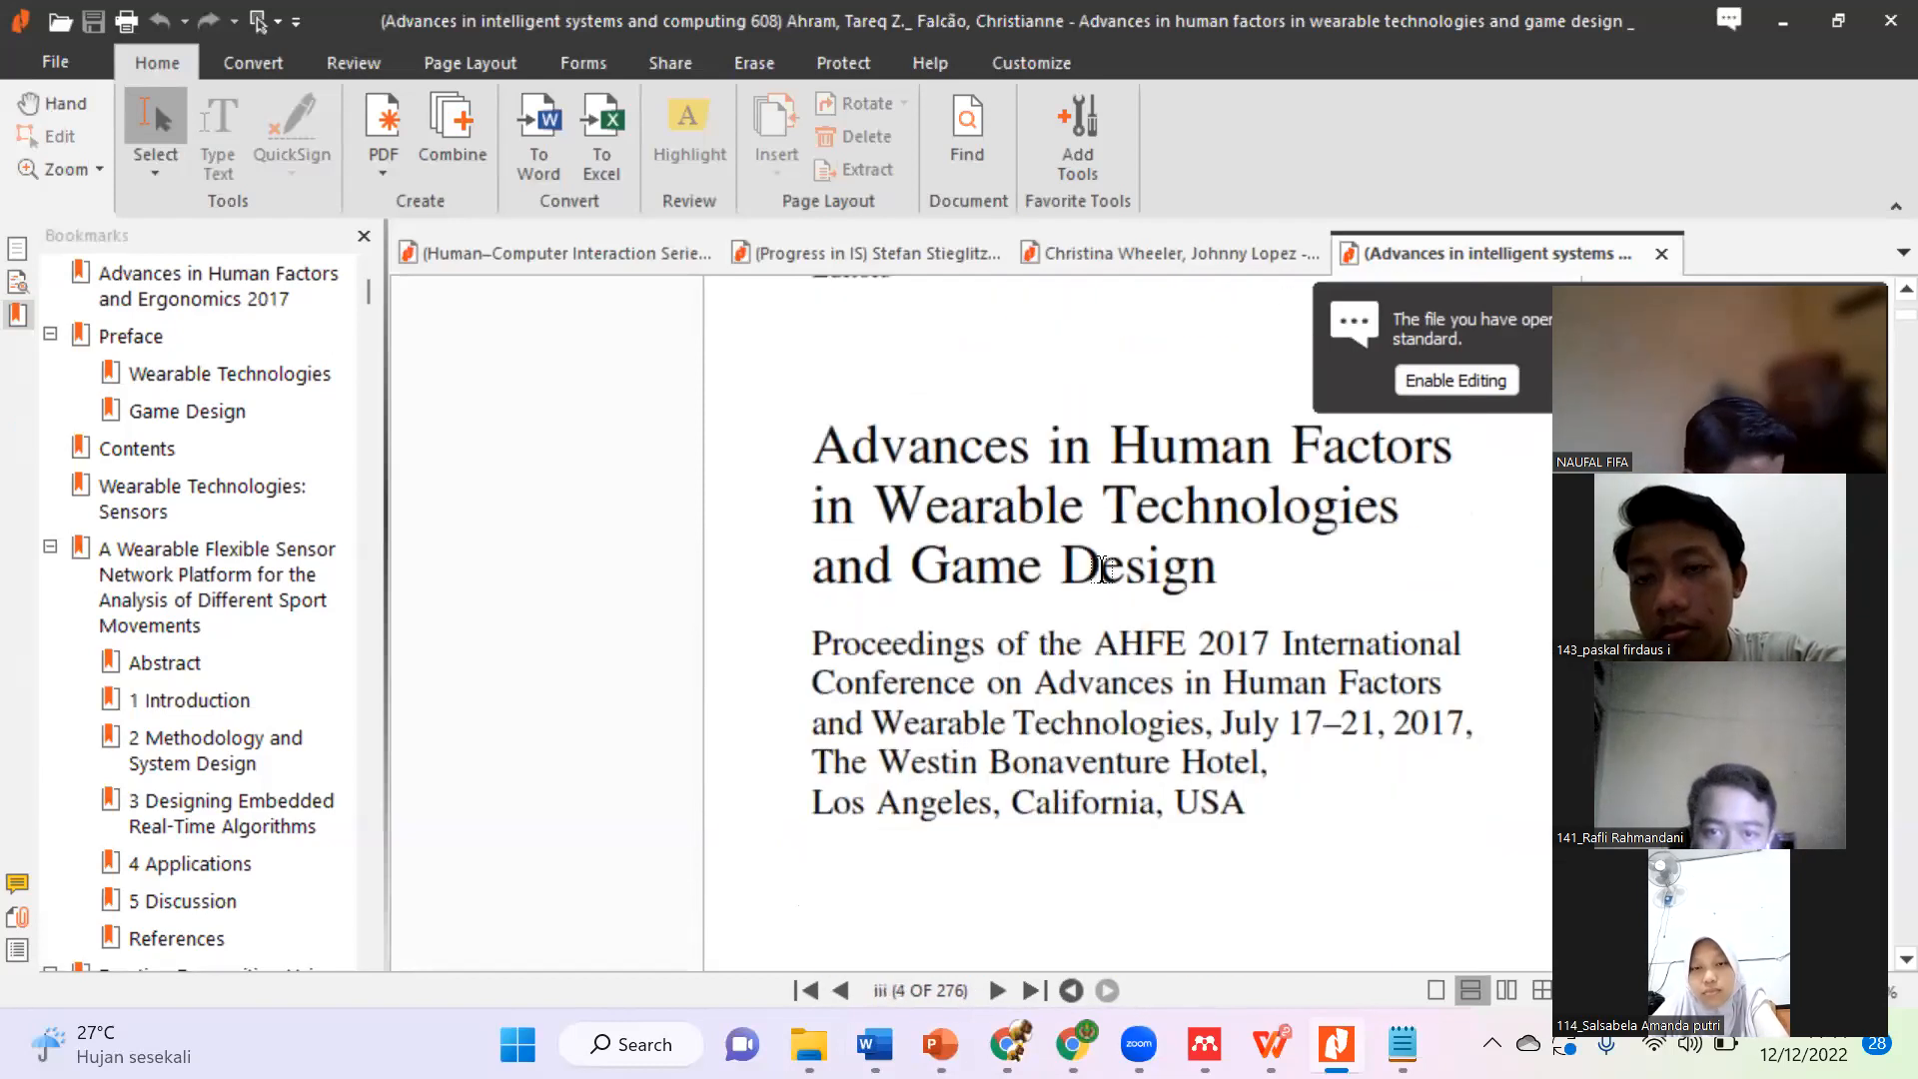
left_click_drag(825, 440, 1234, 590)
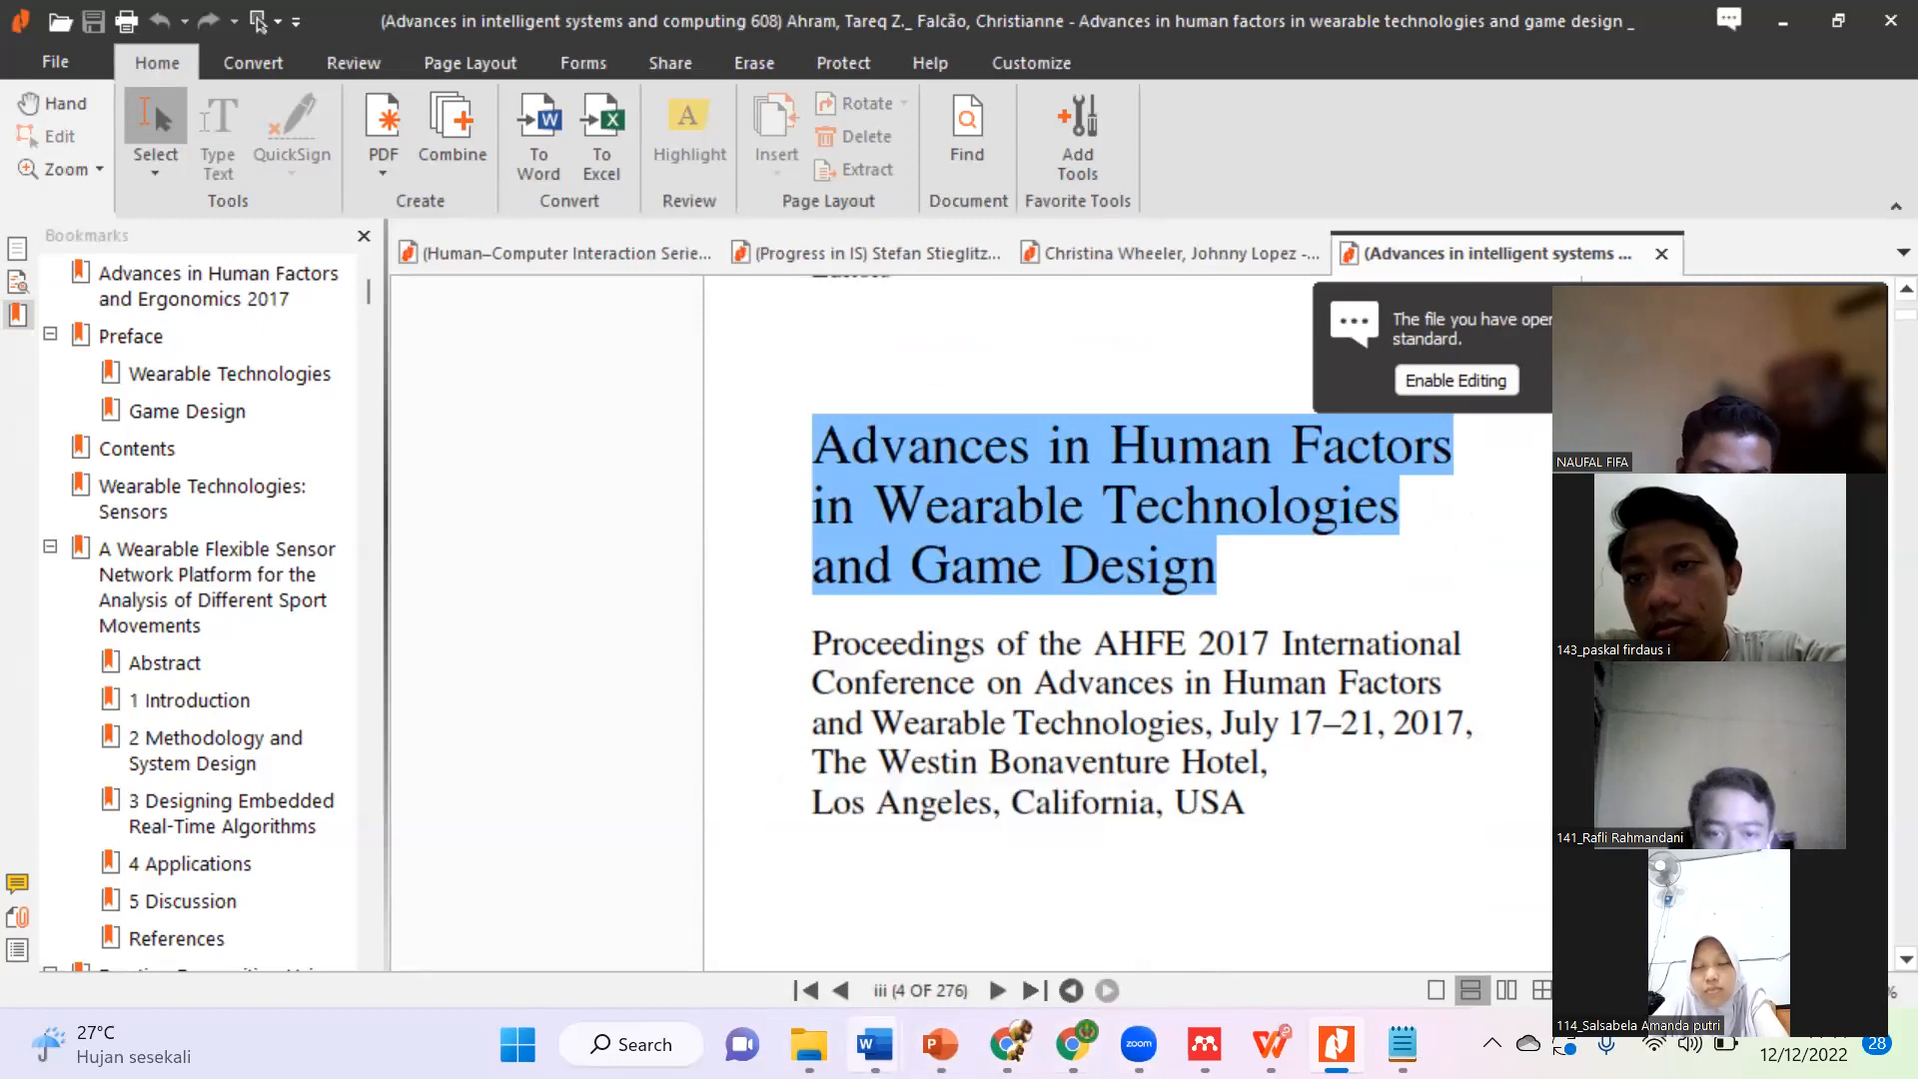
mouse_move(874, 1044)
left_click(1337, 904)
left_click(682, 586)
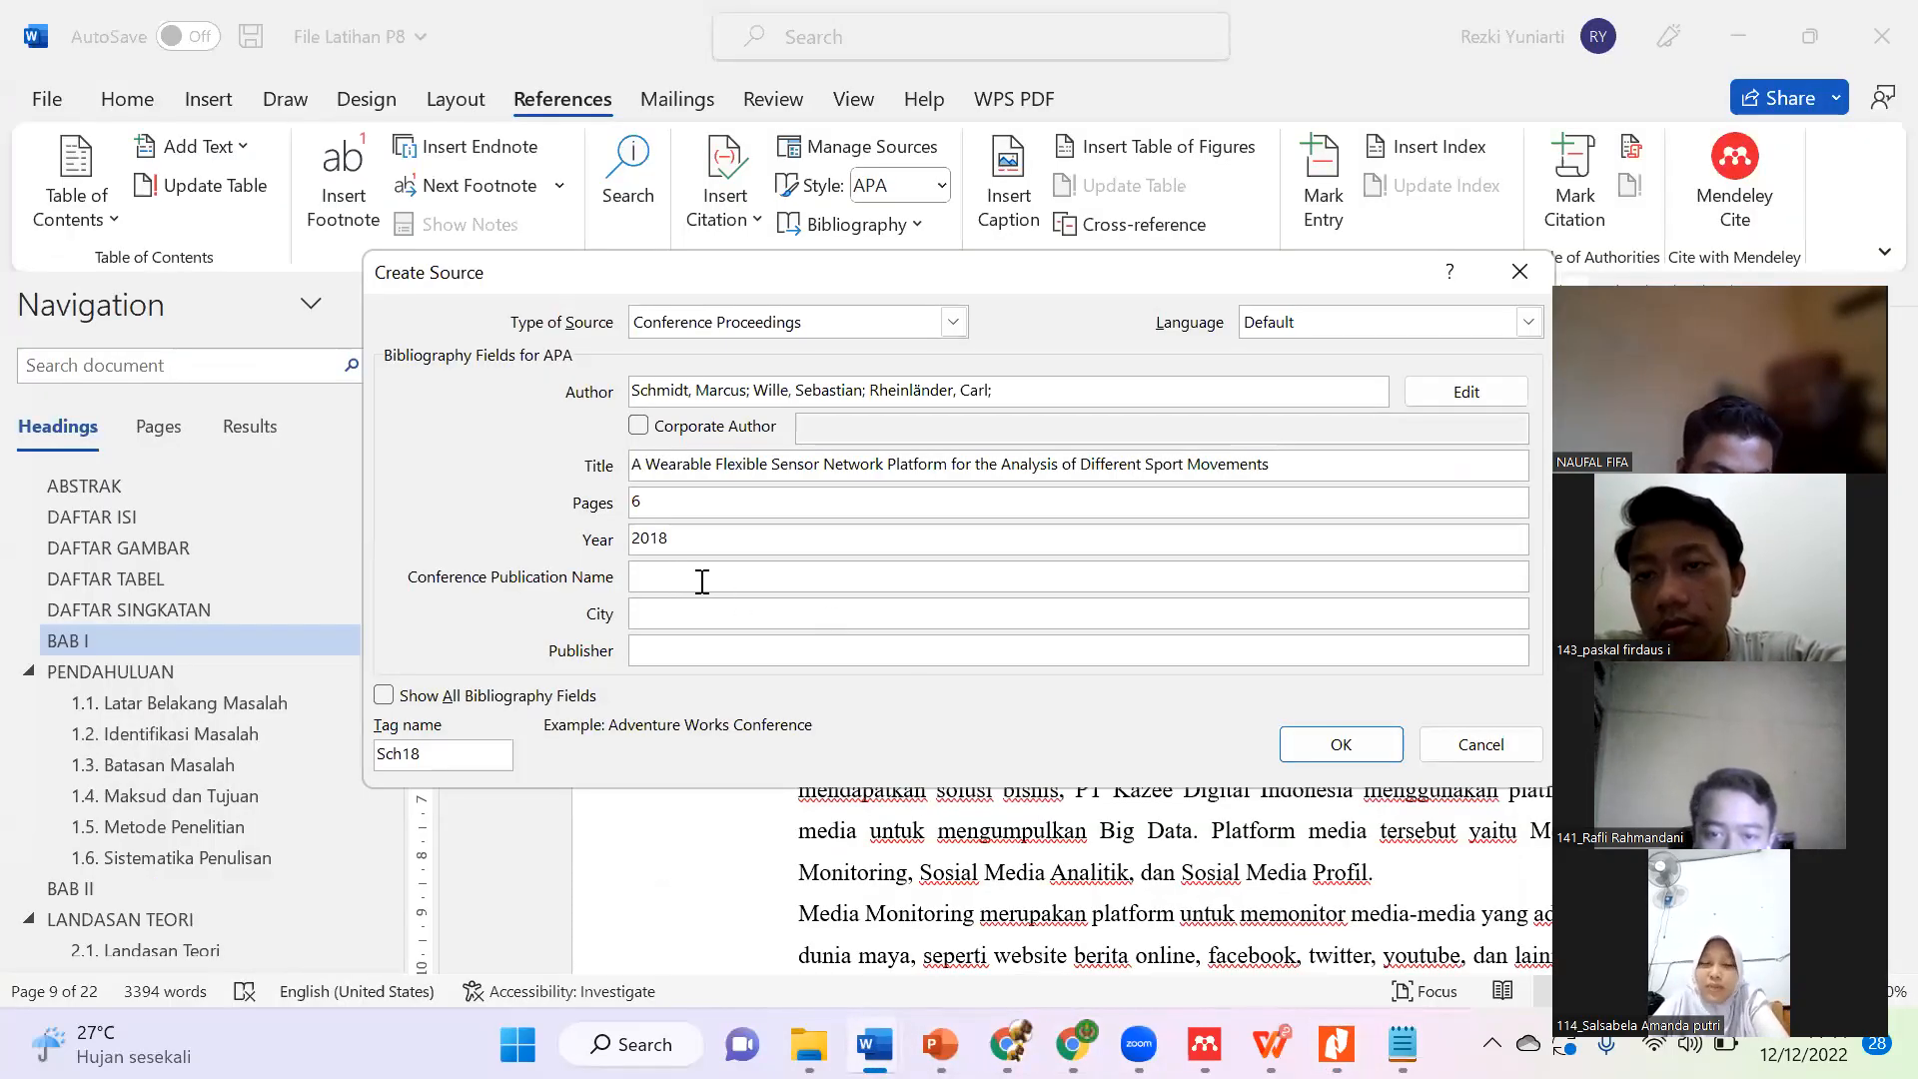
mouse_move(1337, 1044)
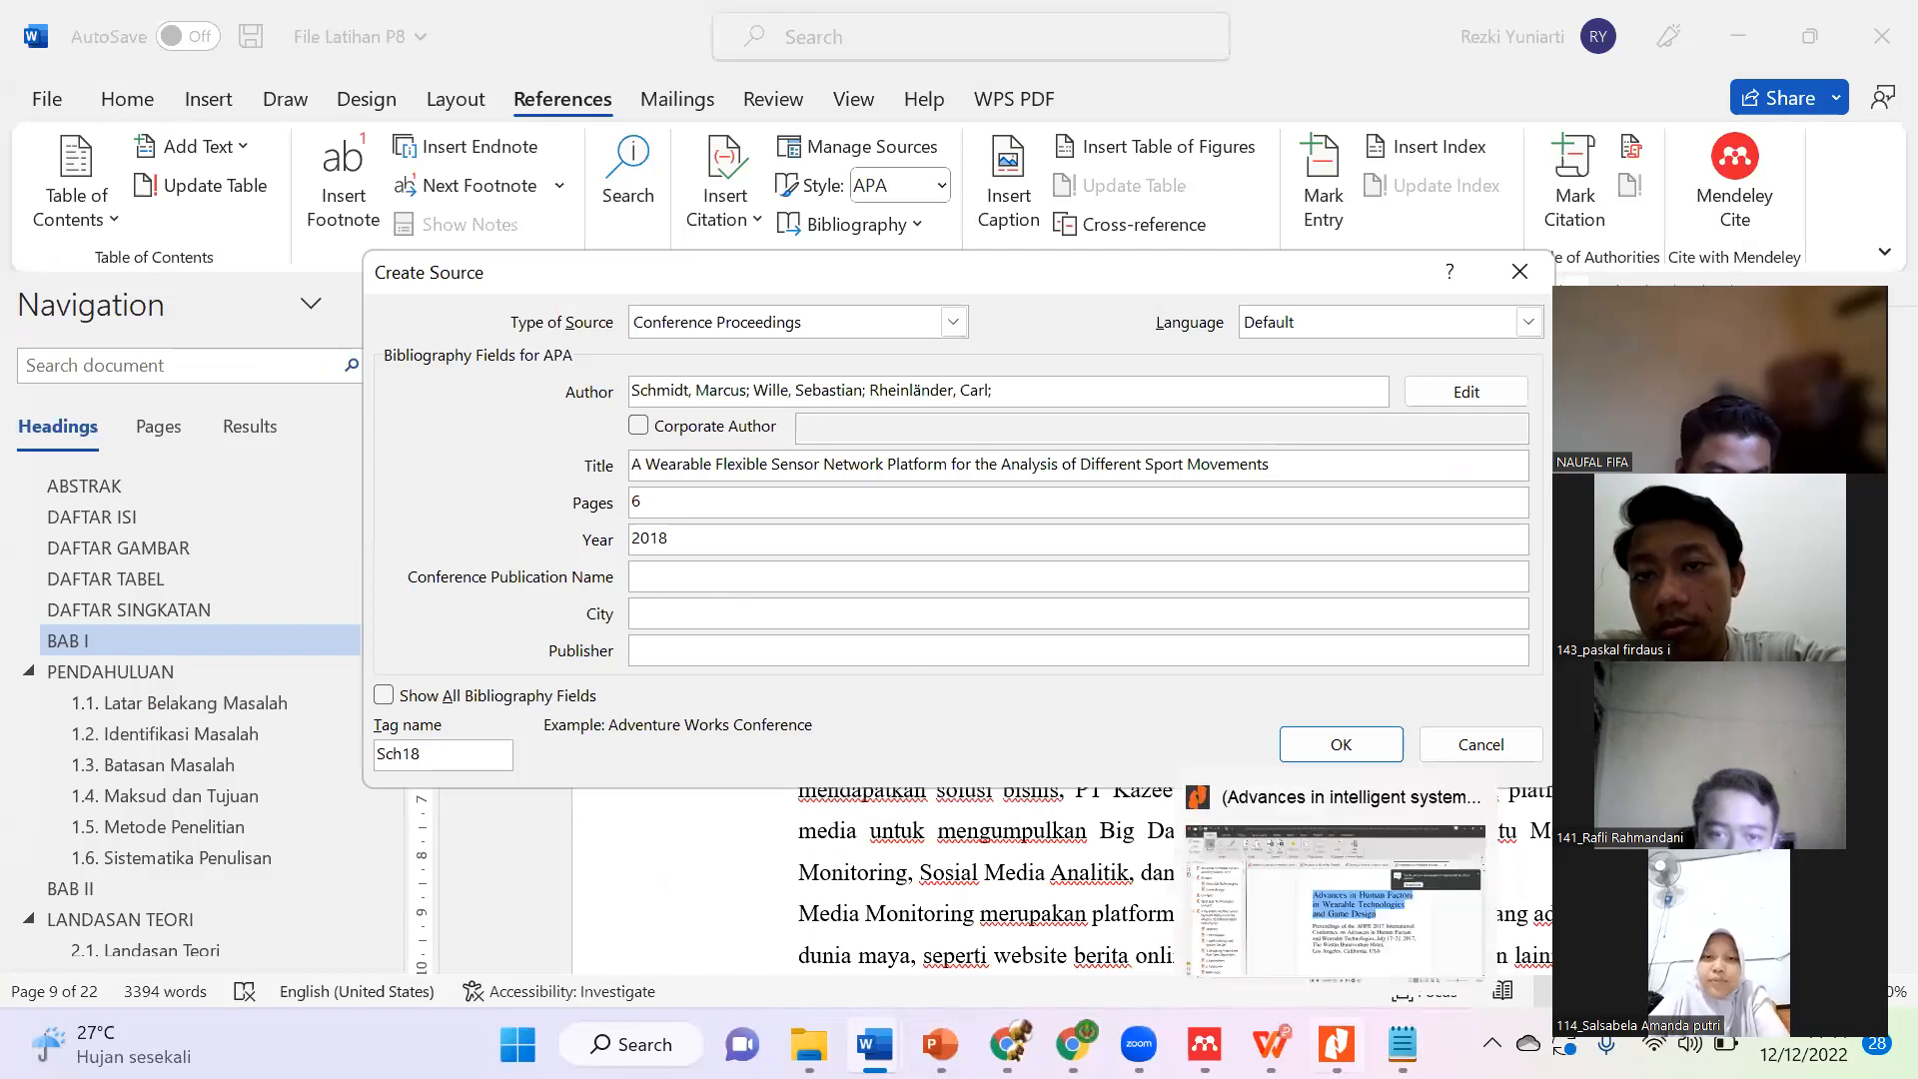
left_click(1337, 899)
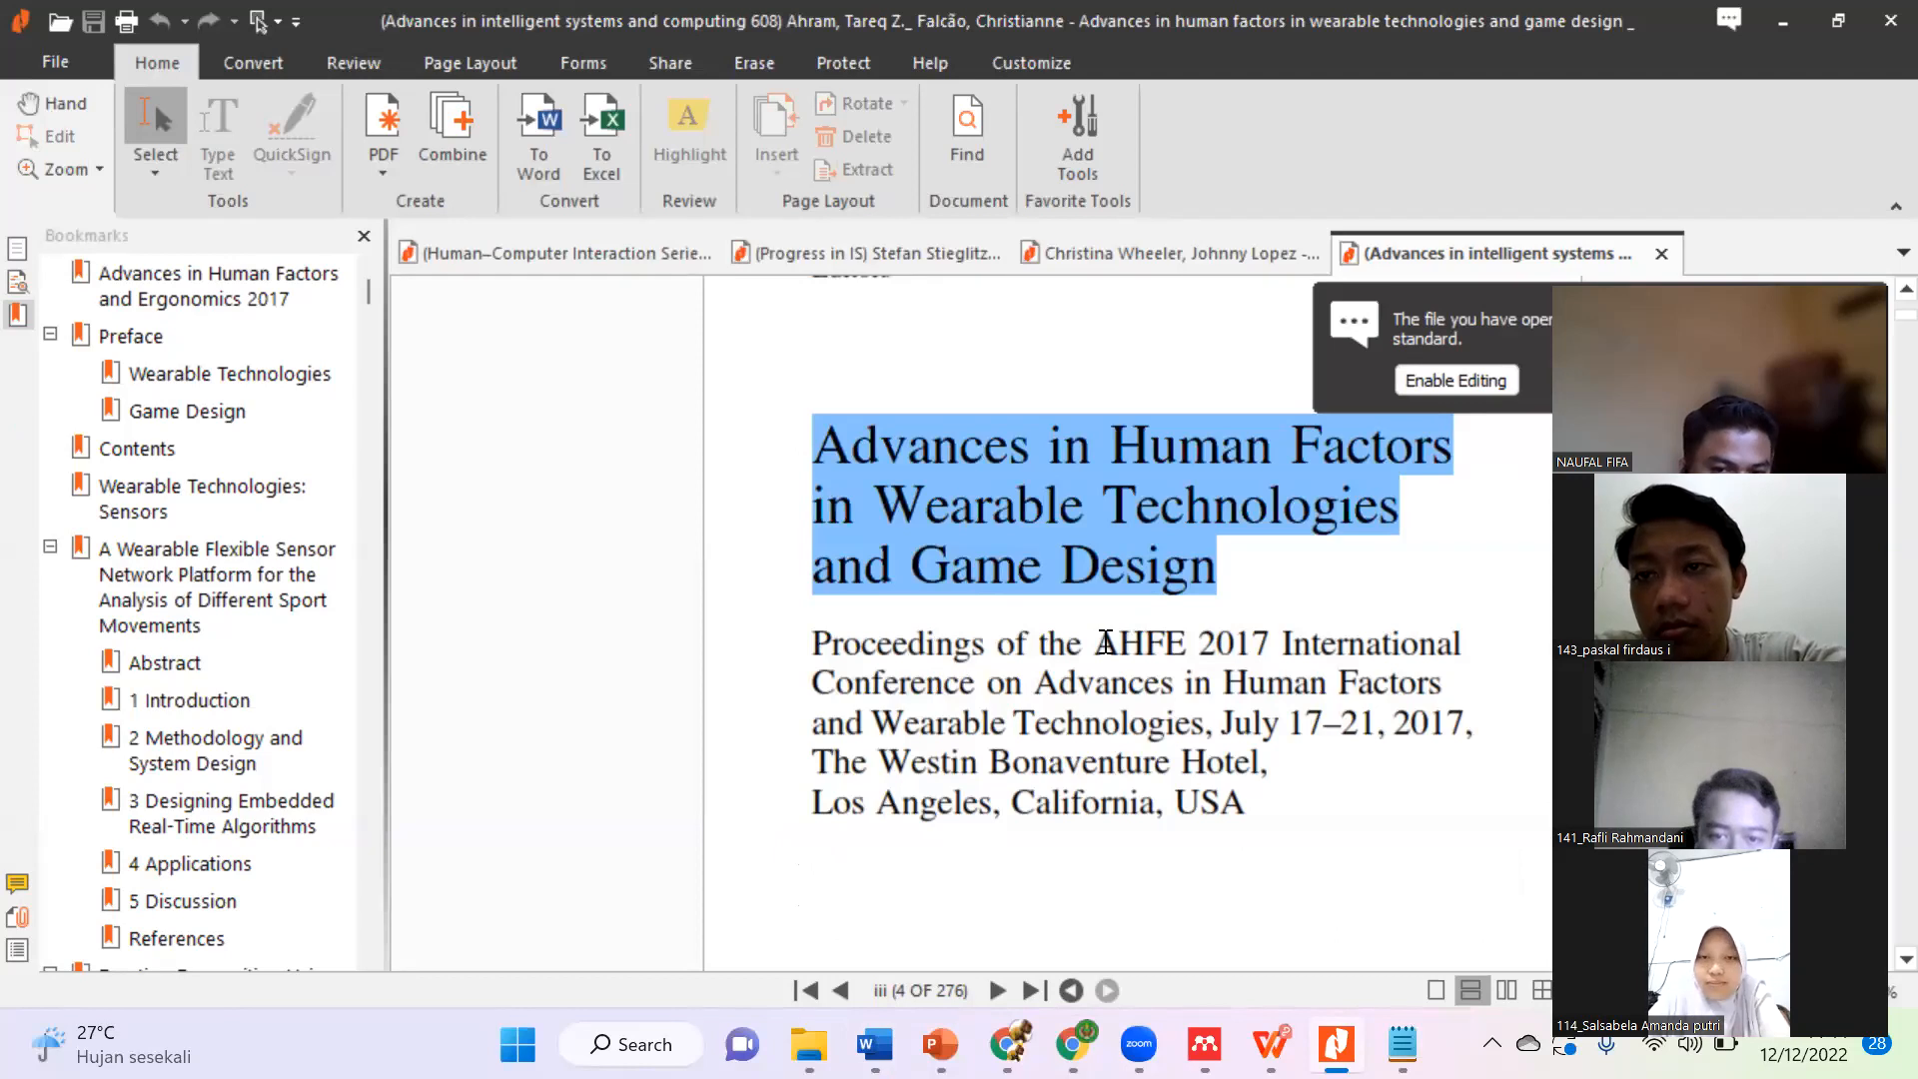
left_click_drag(1106, 641, 1187, 644)
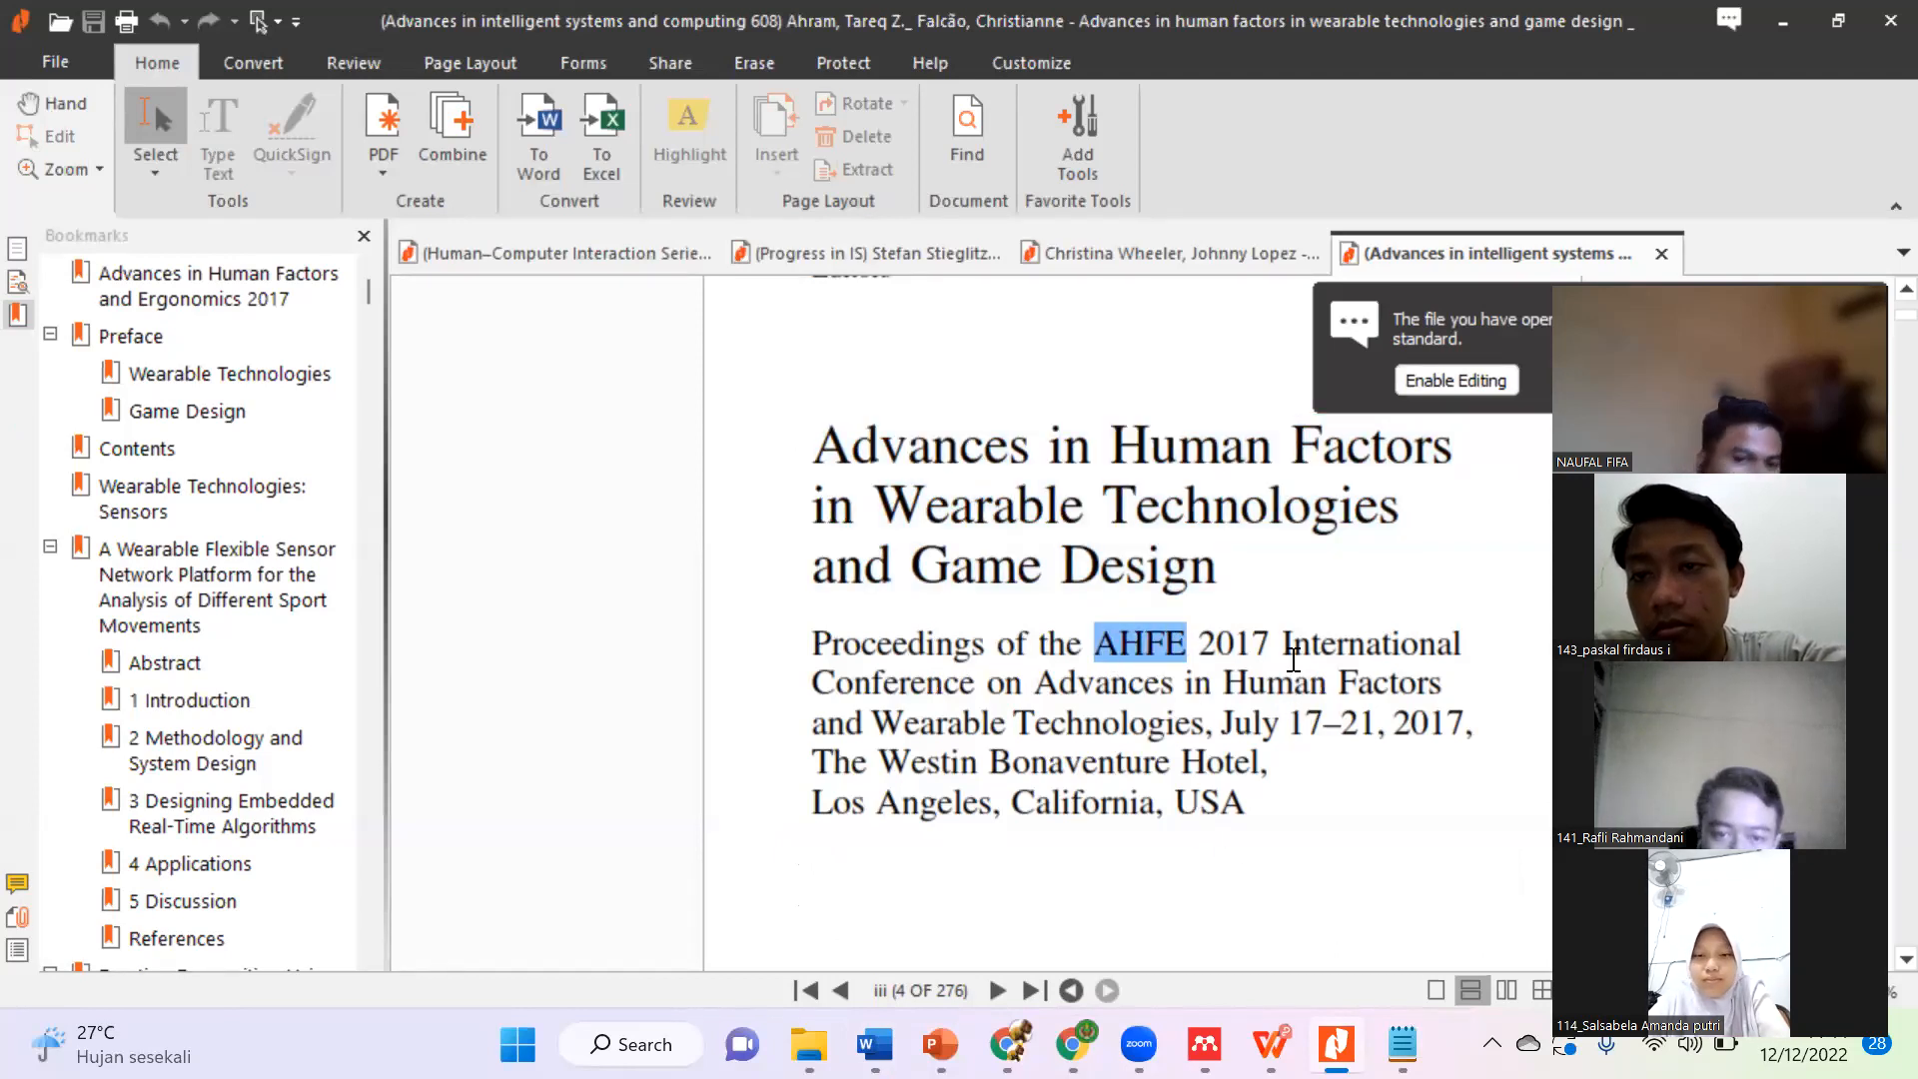
Step: Replace the Notepad text with "International Conference on Advances in Human Factors and Wearable Technologies" from the PDF title page, on one line
left_click_drag(1285, 642, 1208, 720)
left_click(1236, 684)
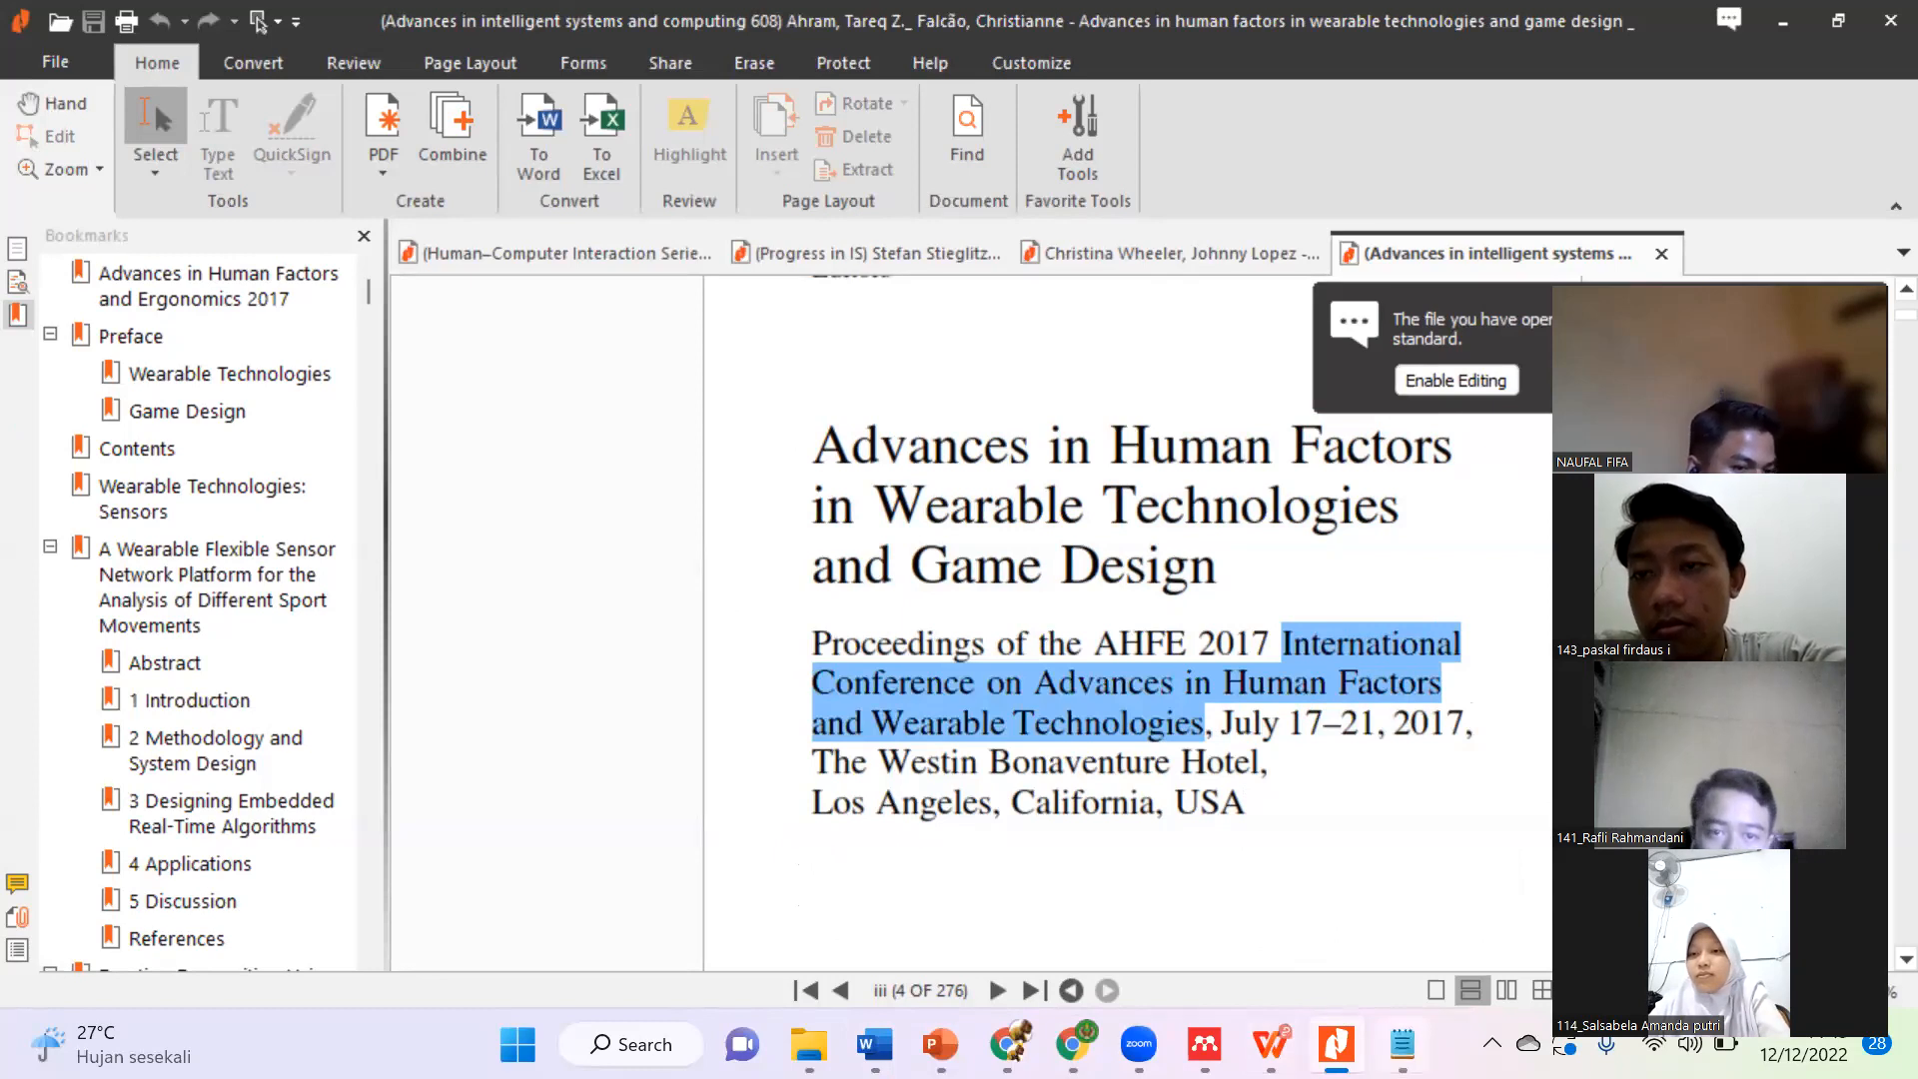
key("alt+Tab")
key("ctrl+a")
type("International Conference on Advances in Human Factors and Wearable Technologies")
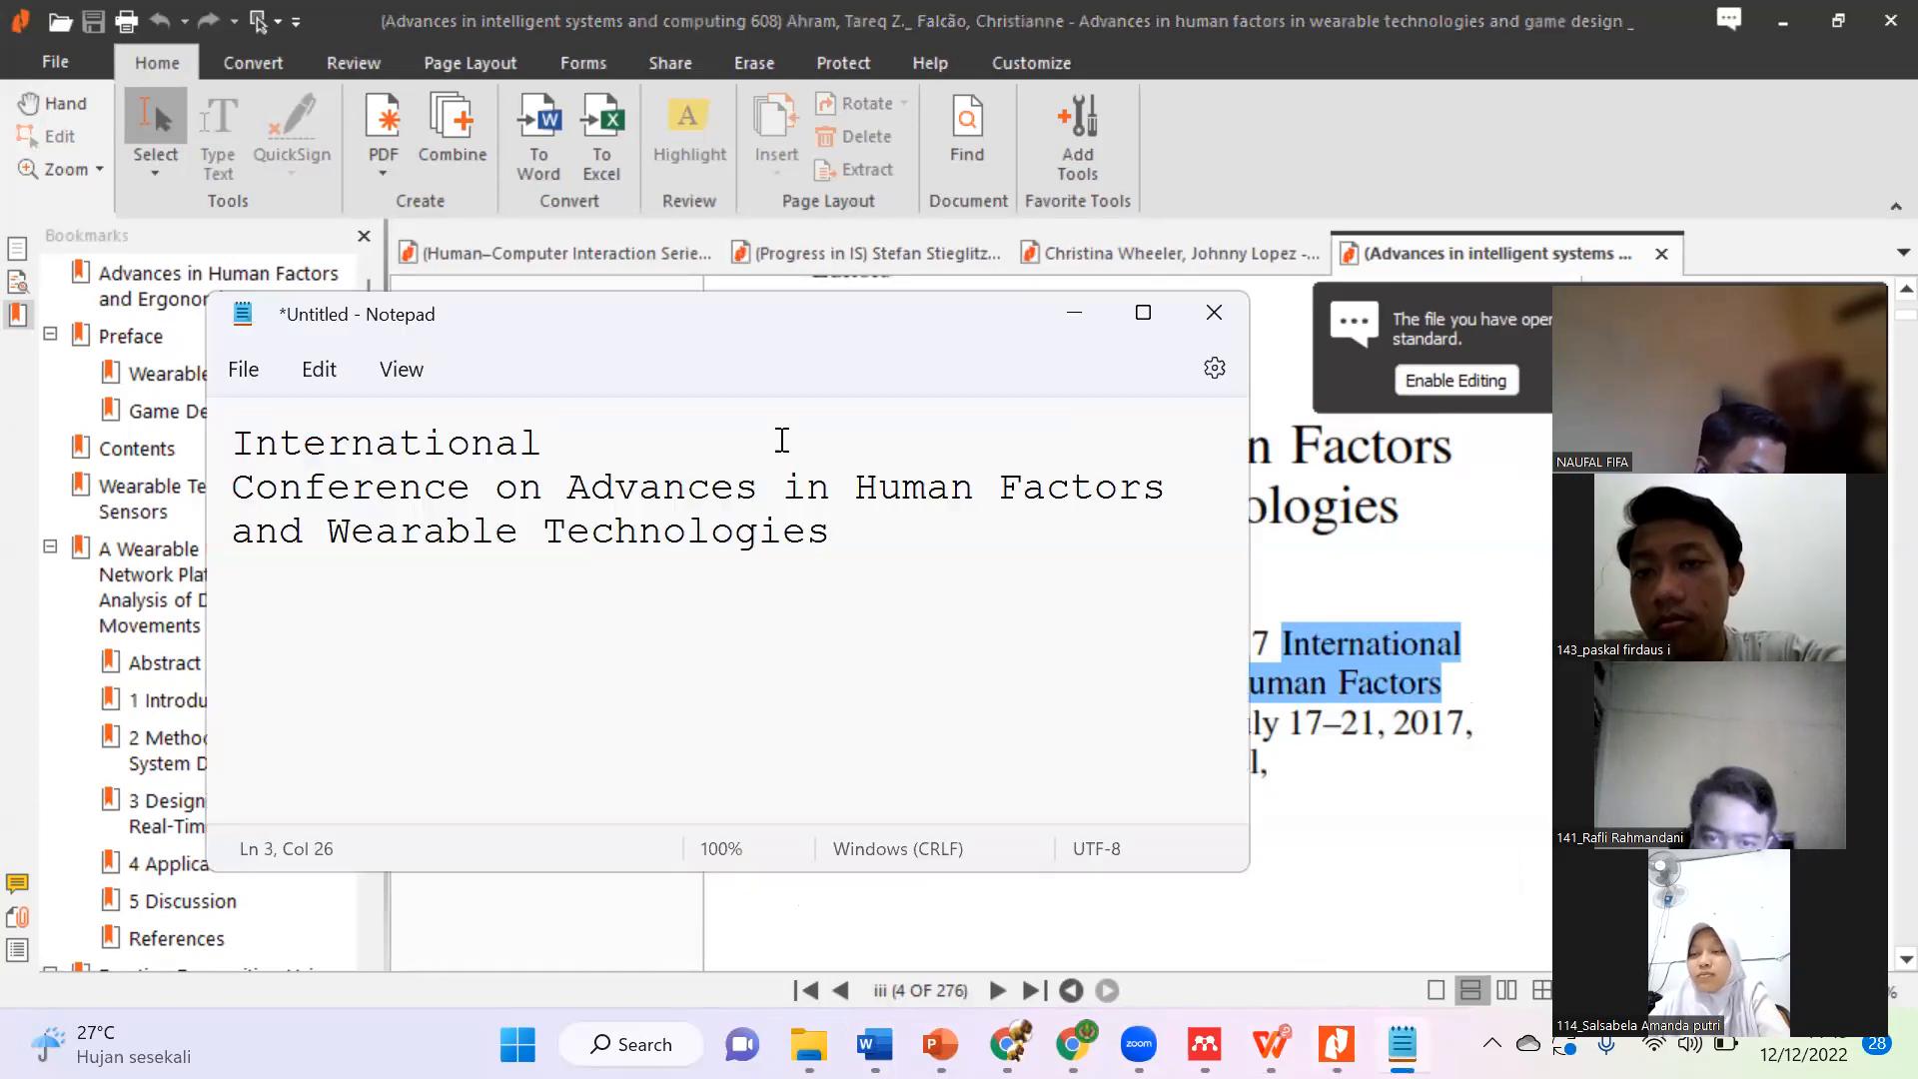
key("Delete")
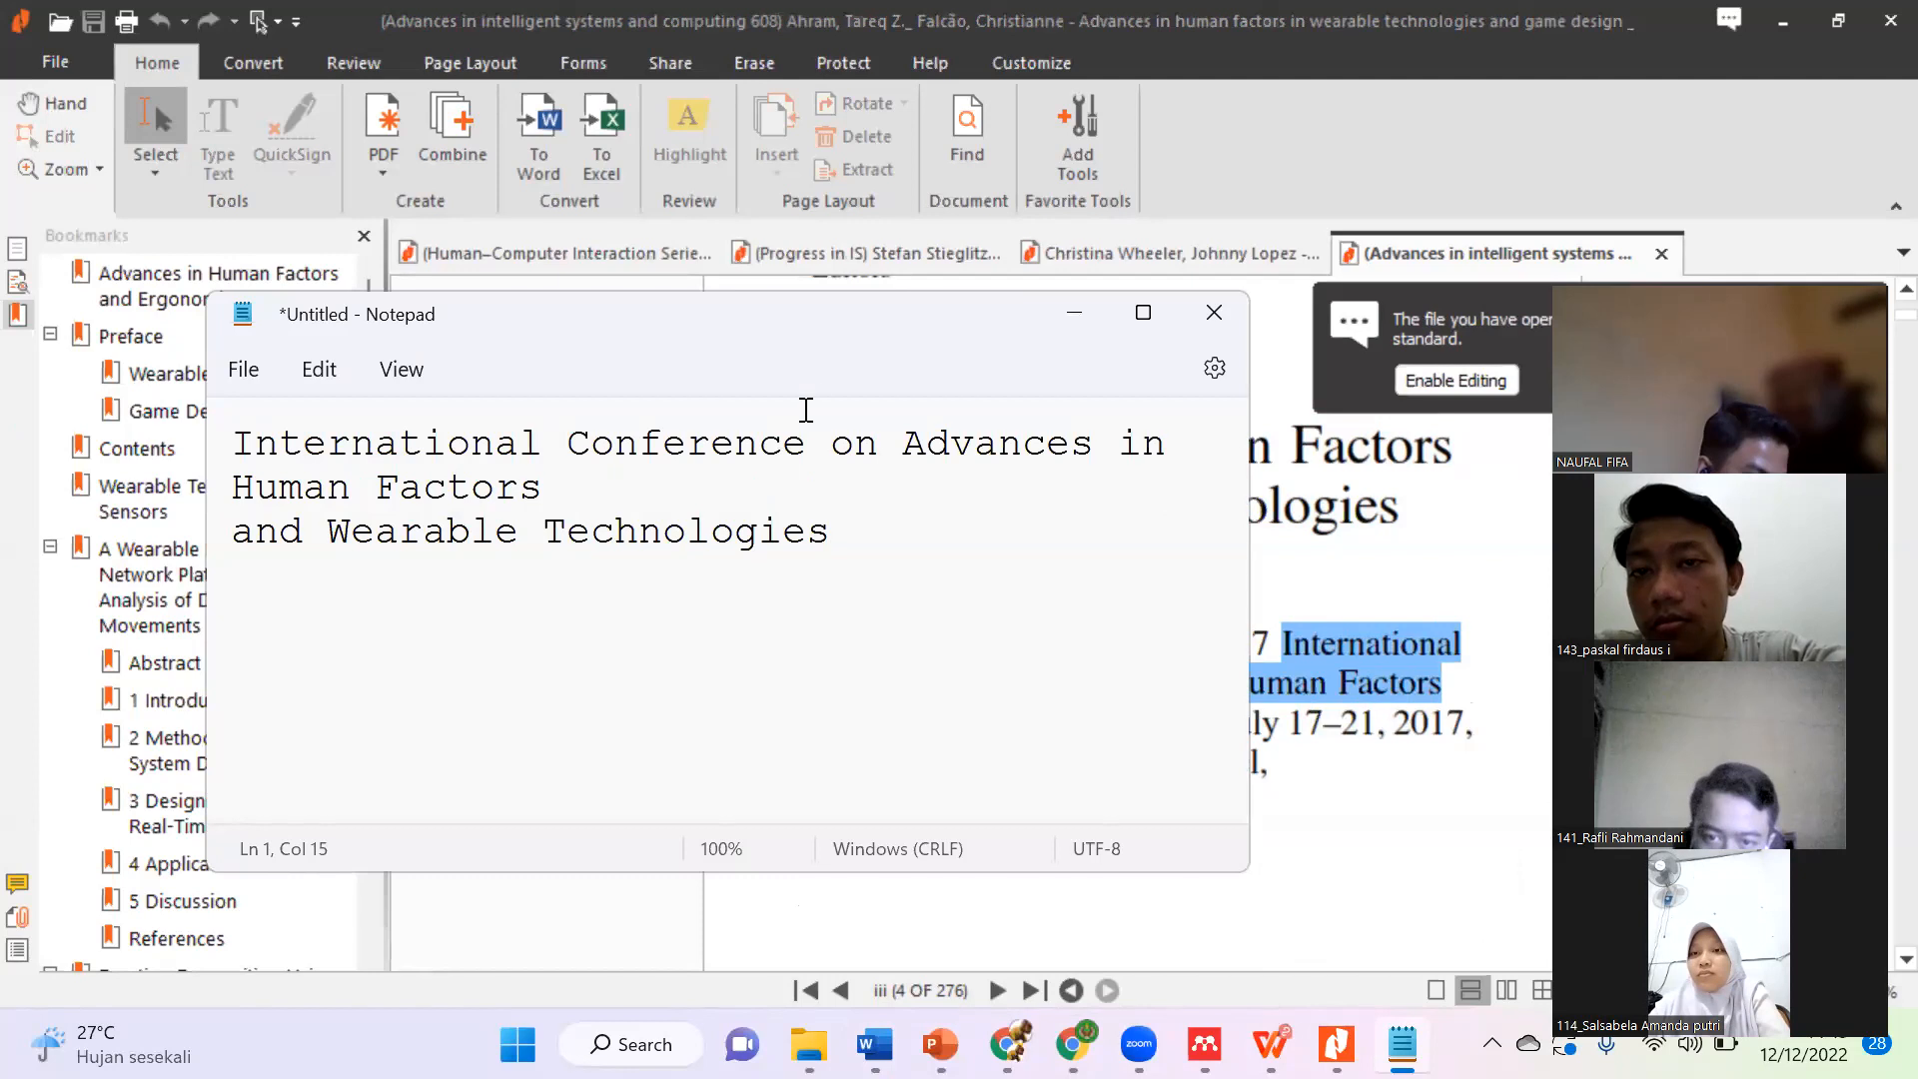
key("Delete")
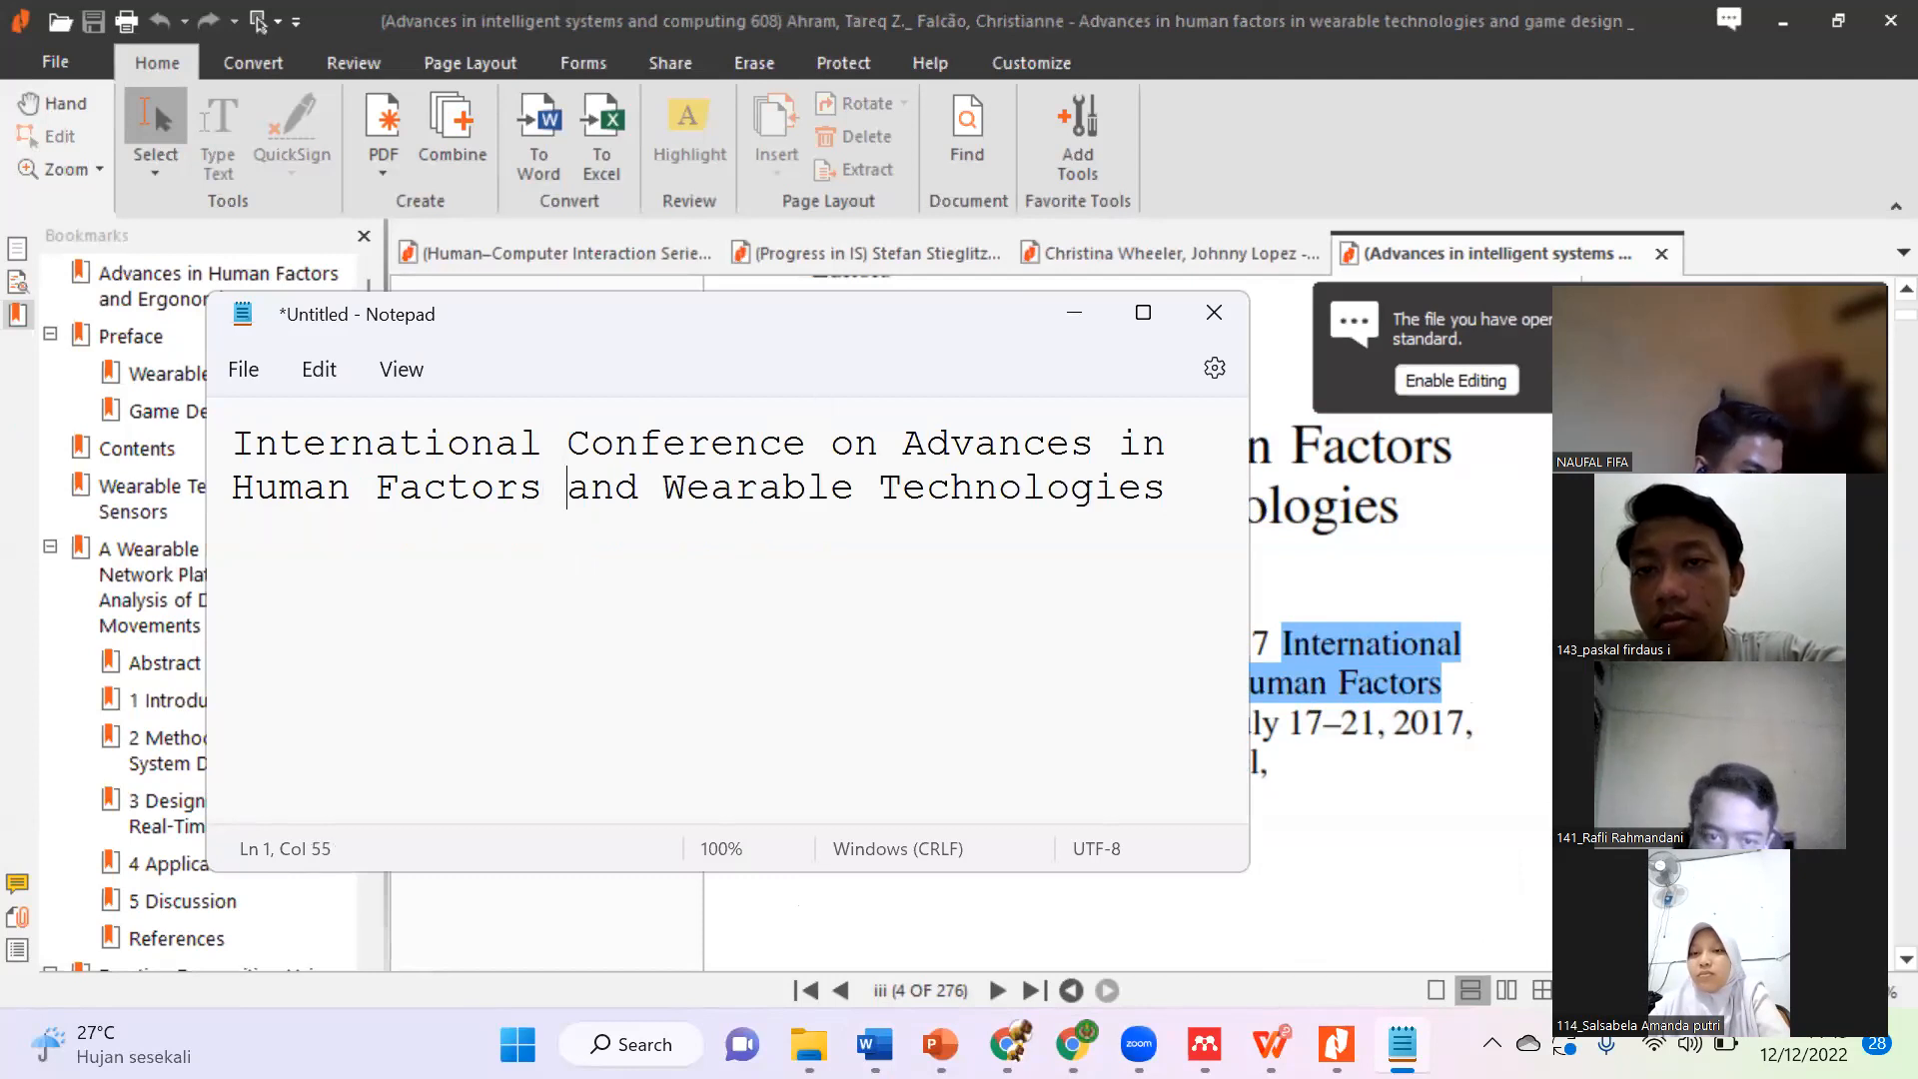
Step: Copy the Notepad line into the source's Conference Publication Name: "International Conference on Advances in Human Factors and Wearable Technologies"
key("ctrl+a")
key("ctrl+c")
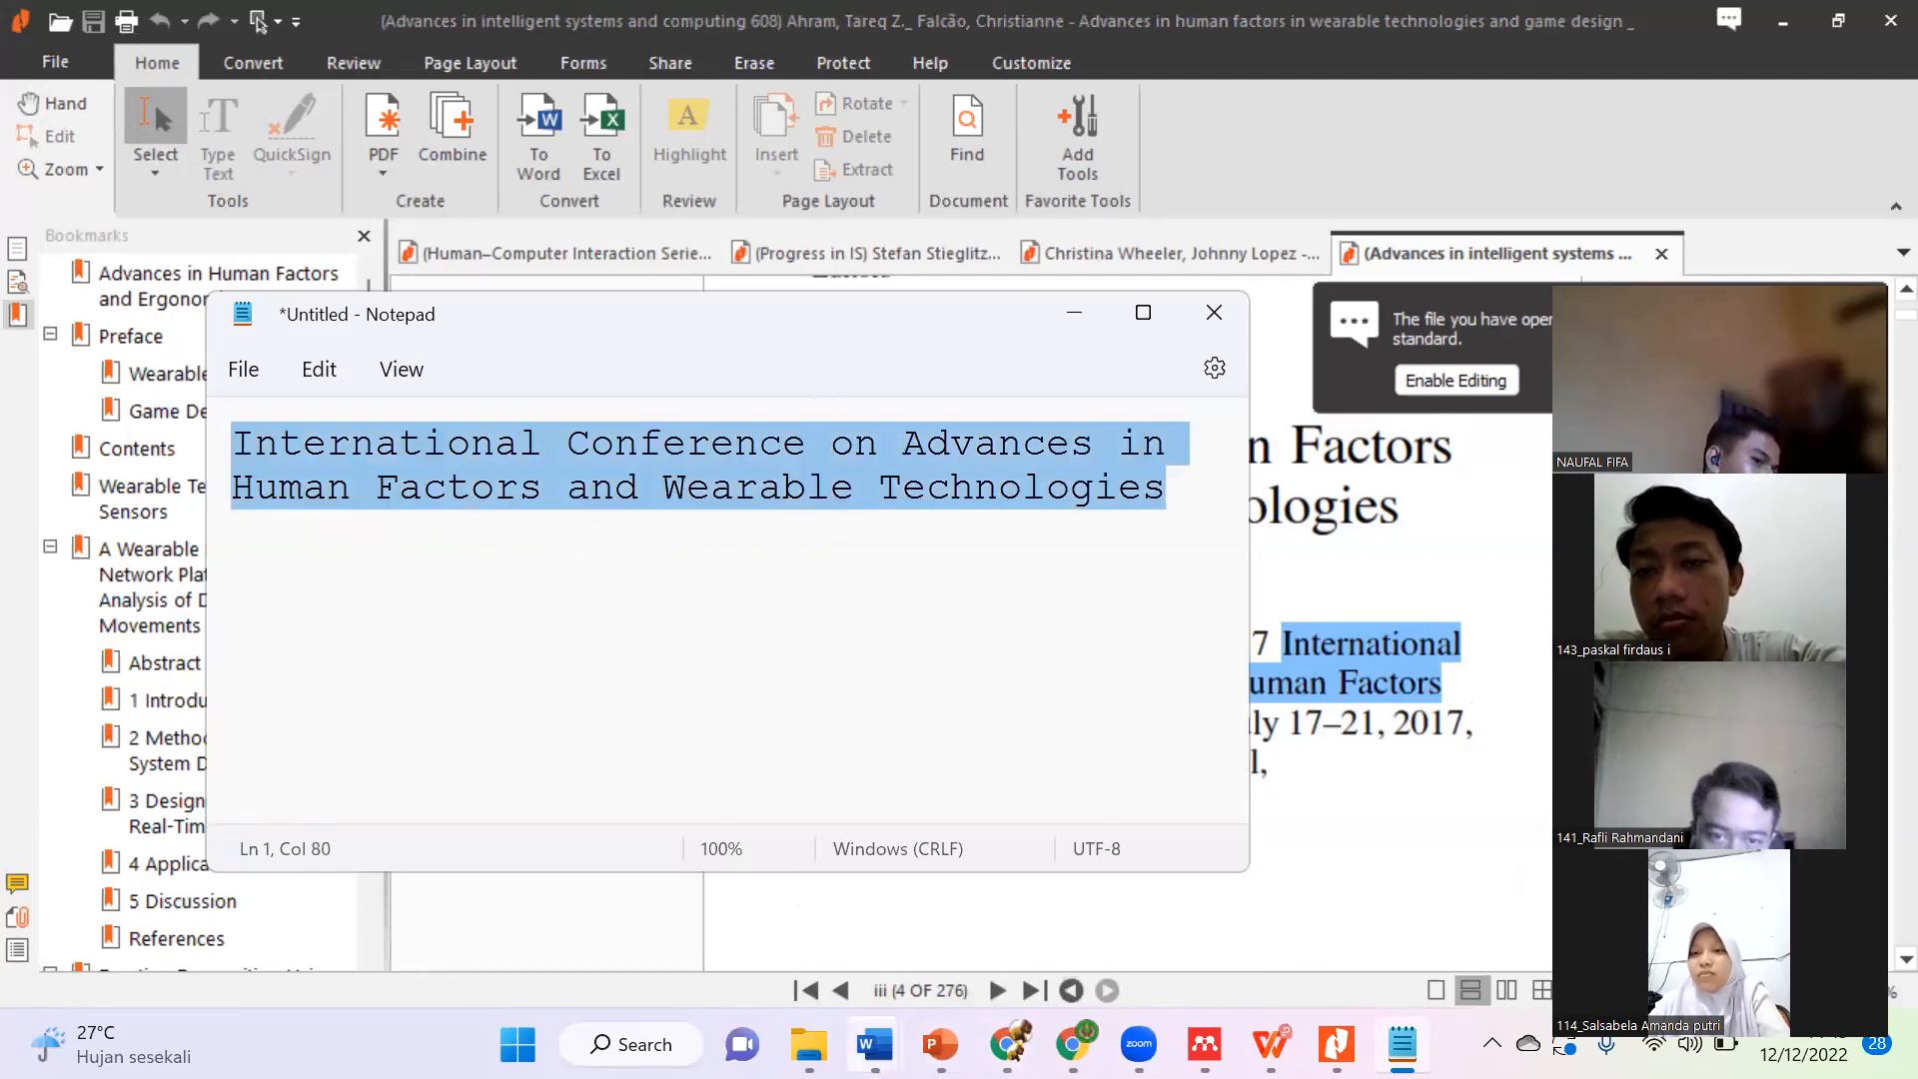
mouse_move(874, 1044)
left_click(1249, 940)
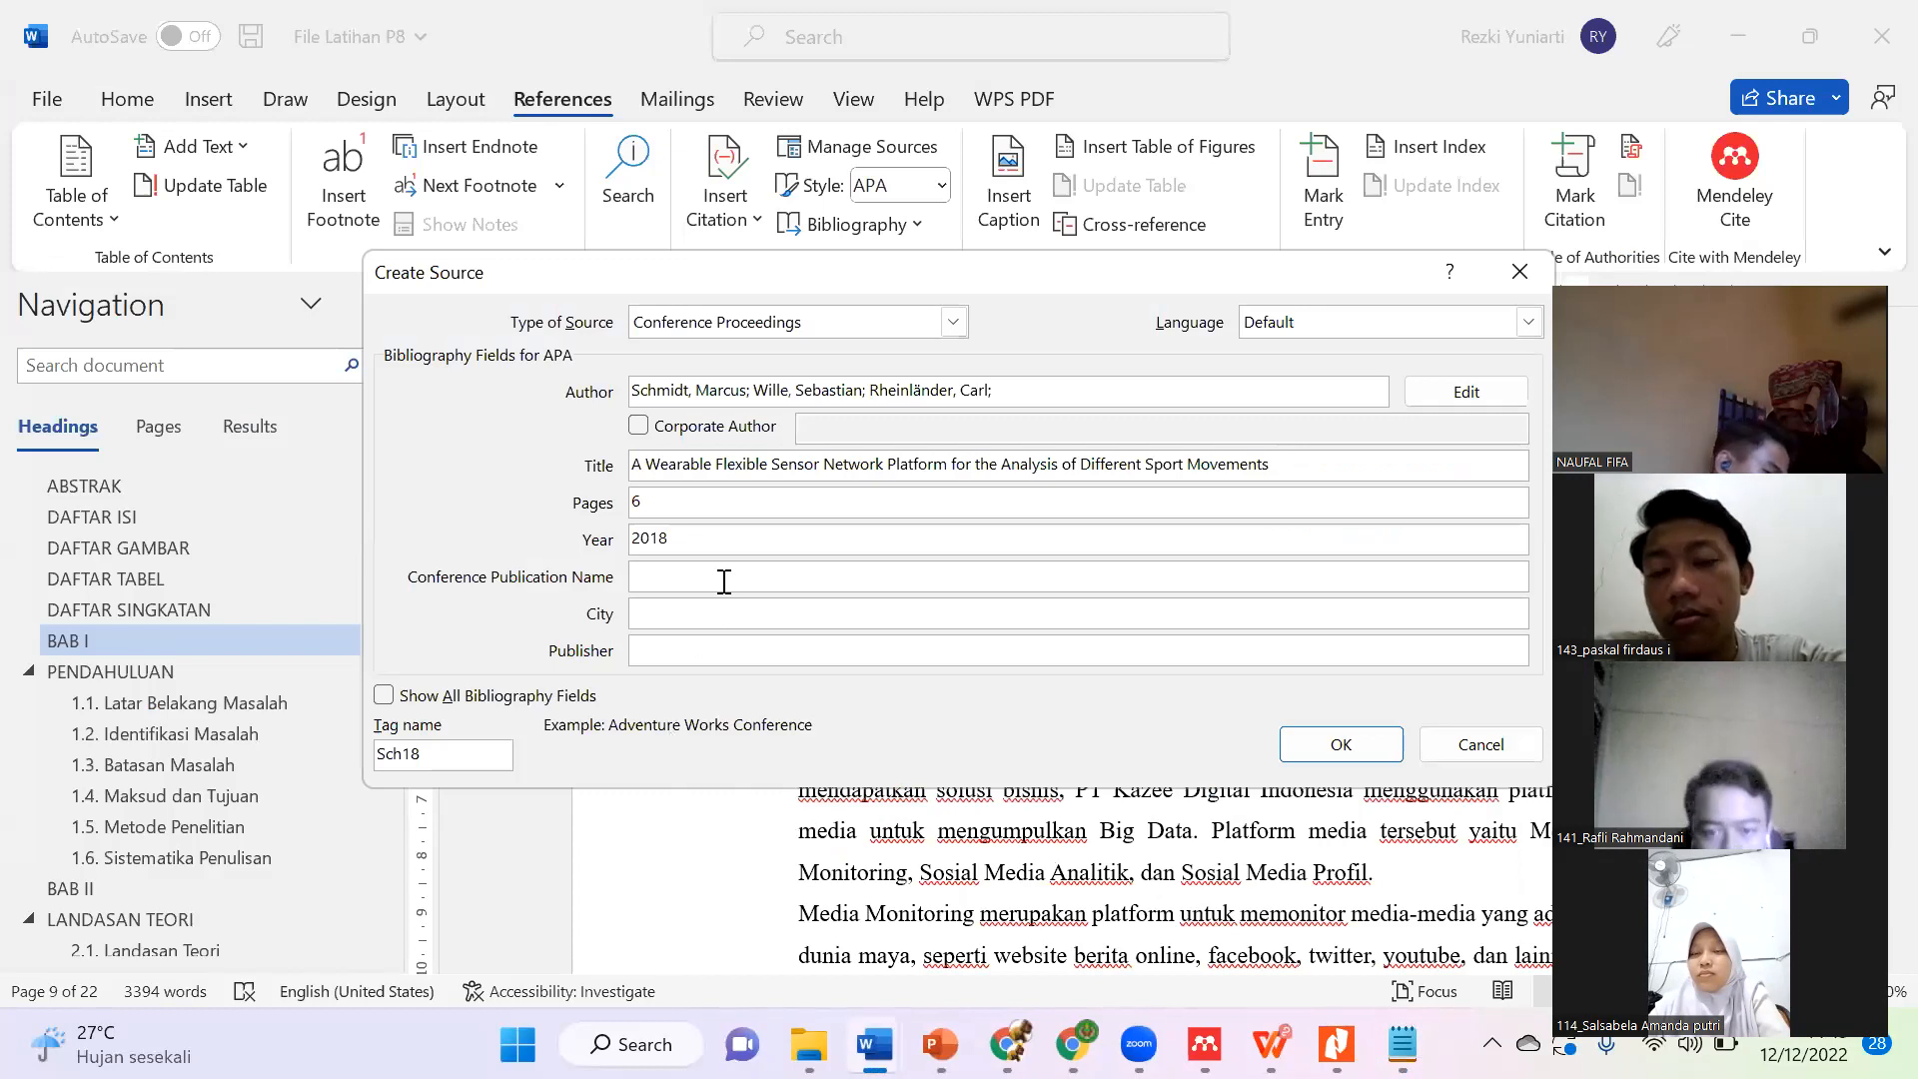
key("ctrl+v")
Step: Check the conference location on the PDF's title page and set the source's City to "Los Angeles"
left_click(732, 621)
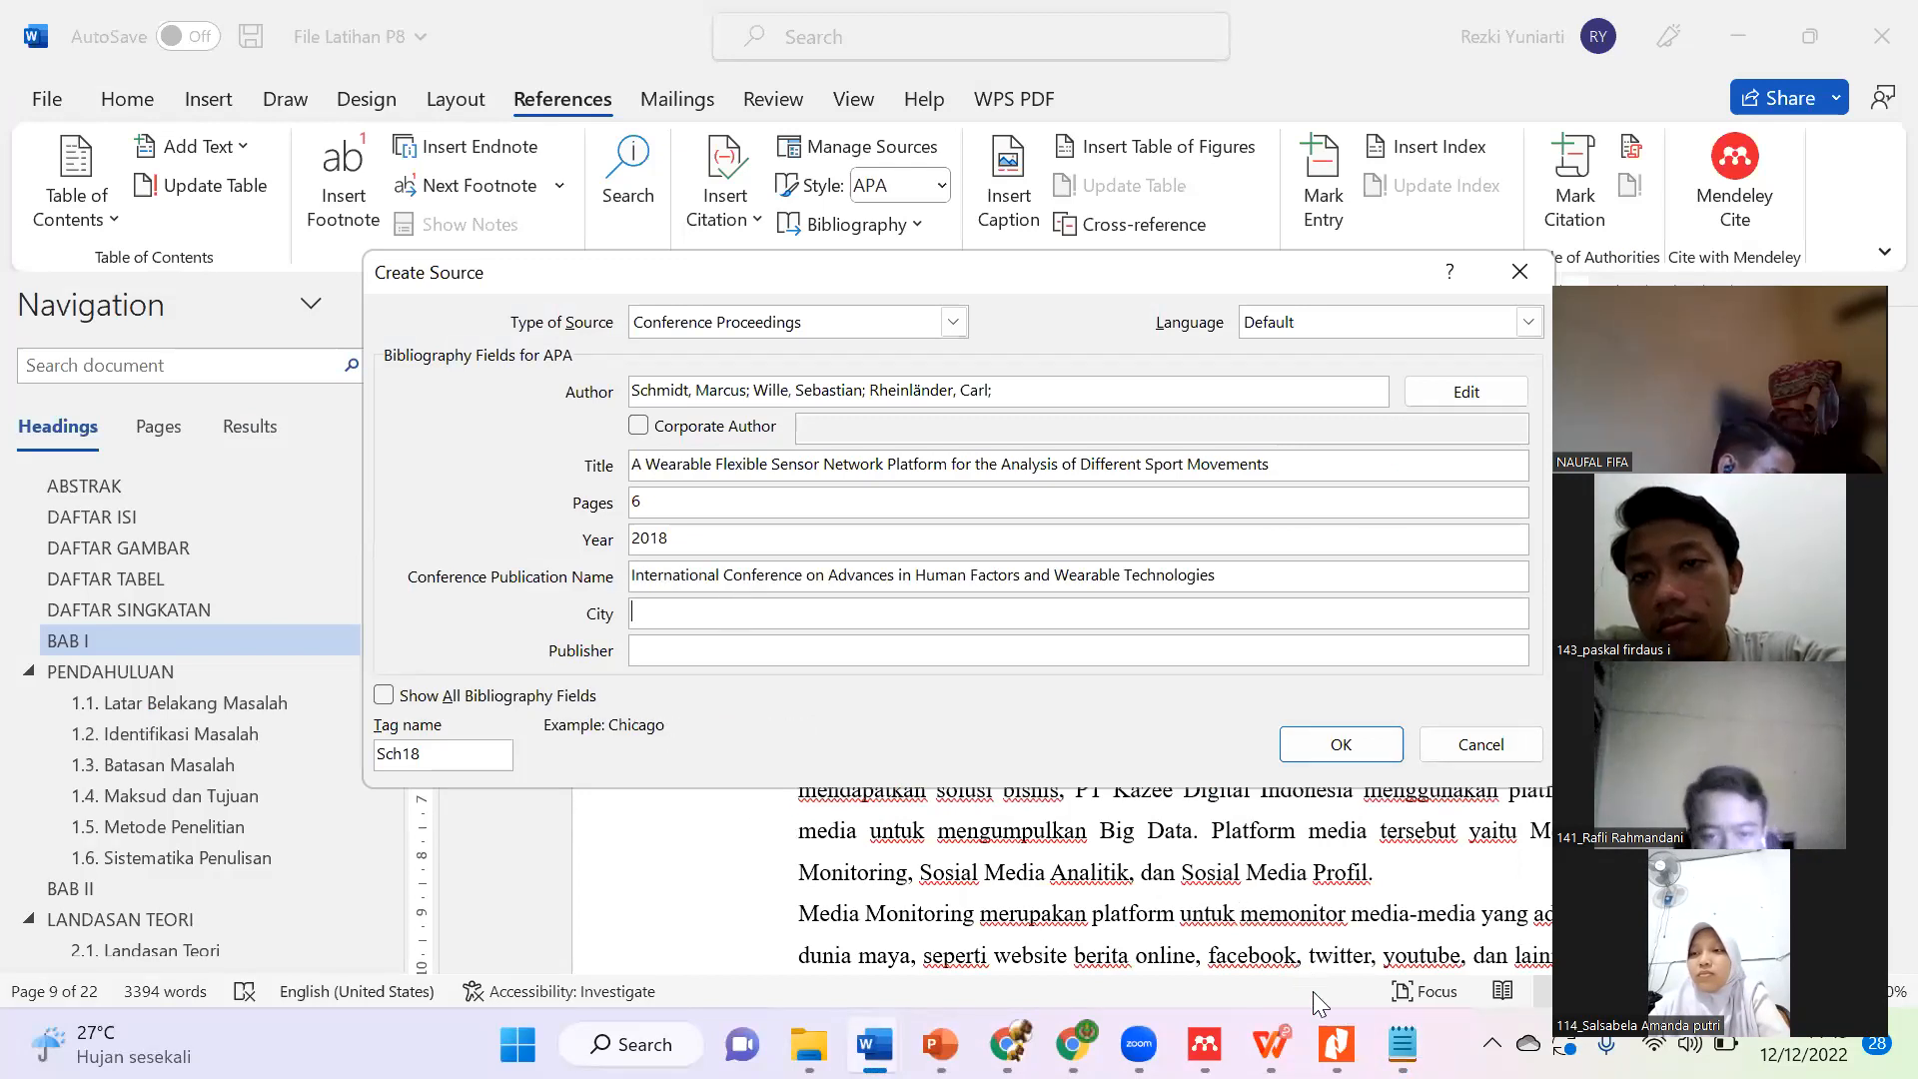
left_click(1337, 1044)
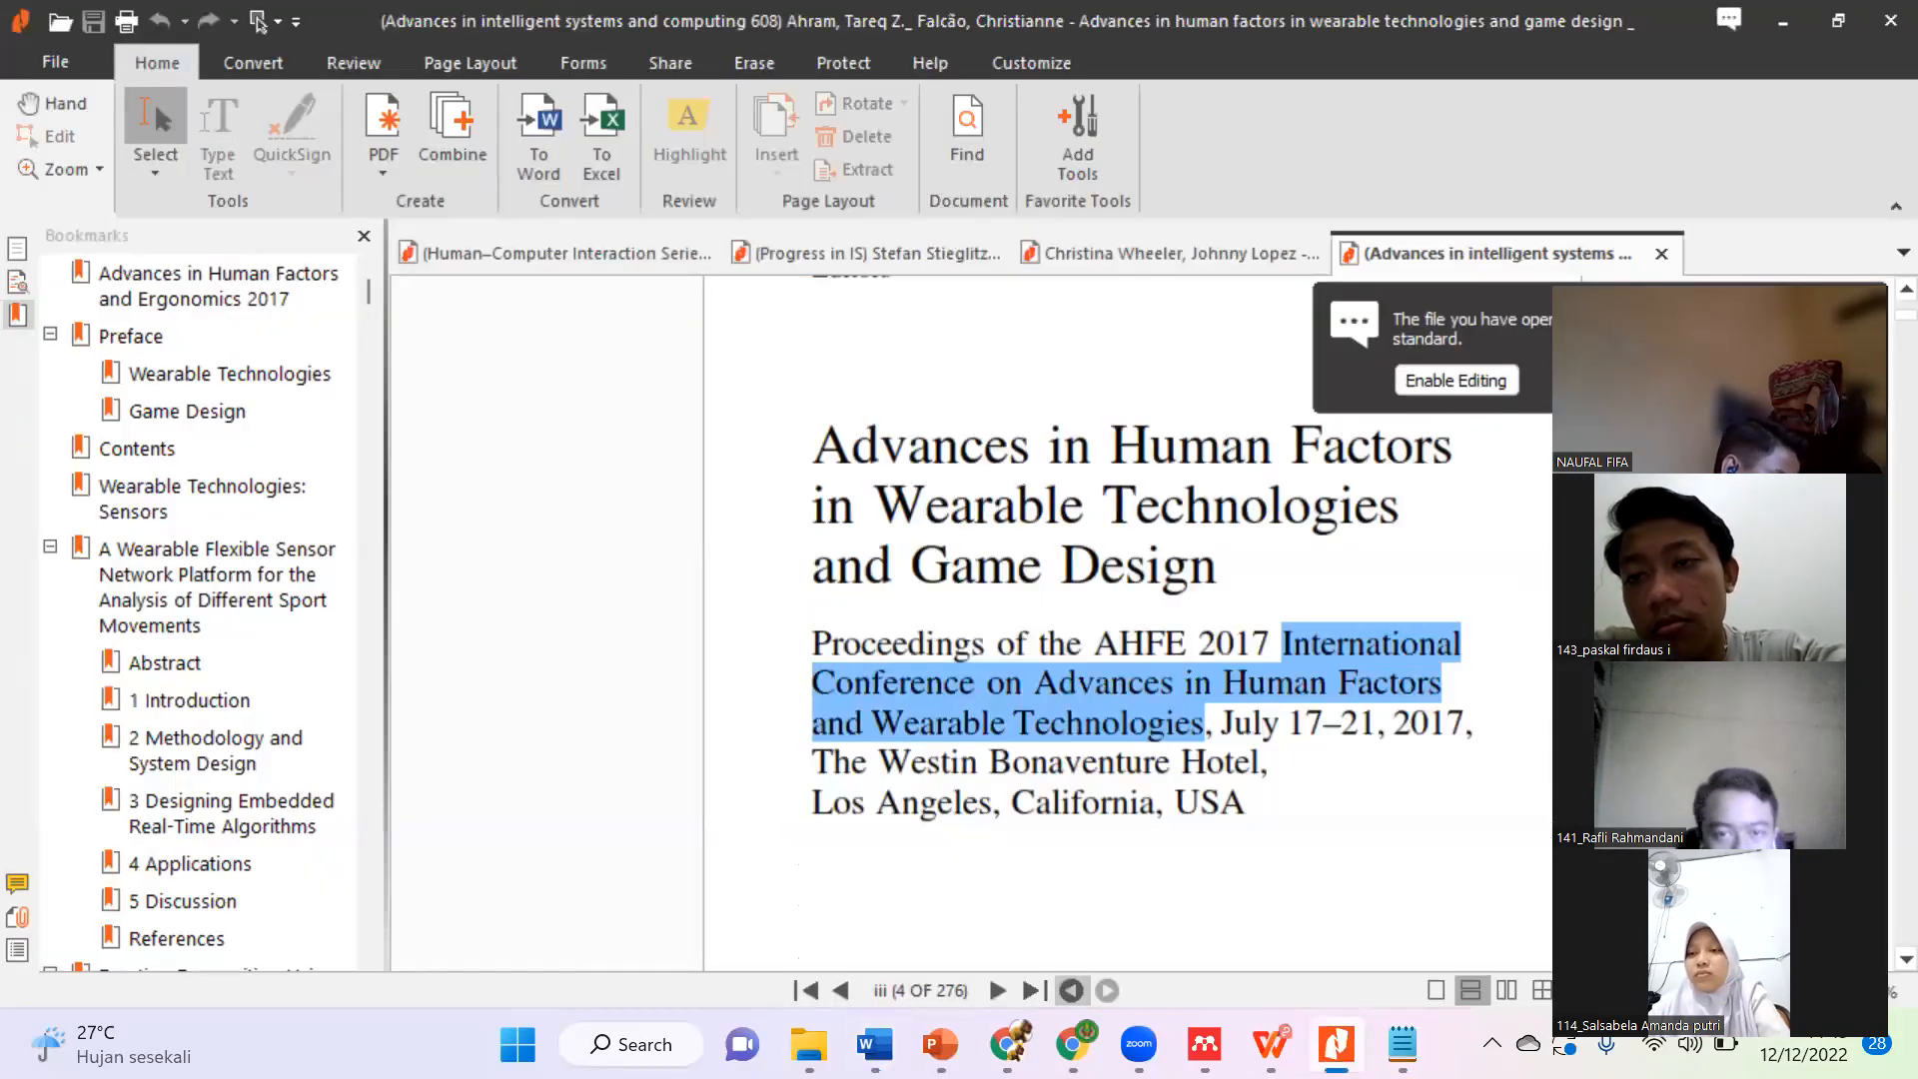
mouse_move(865, 1044)
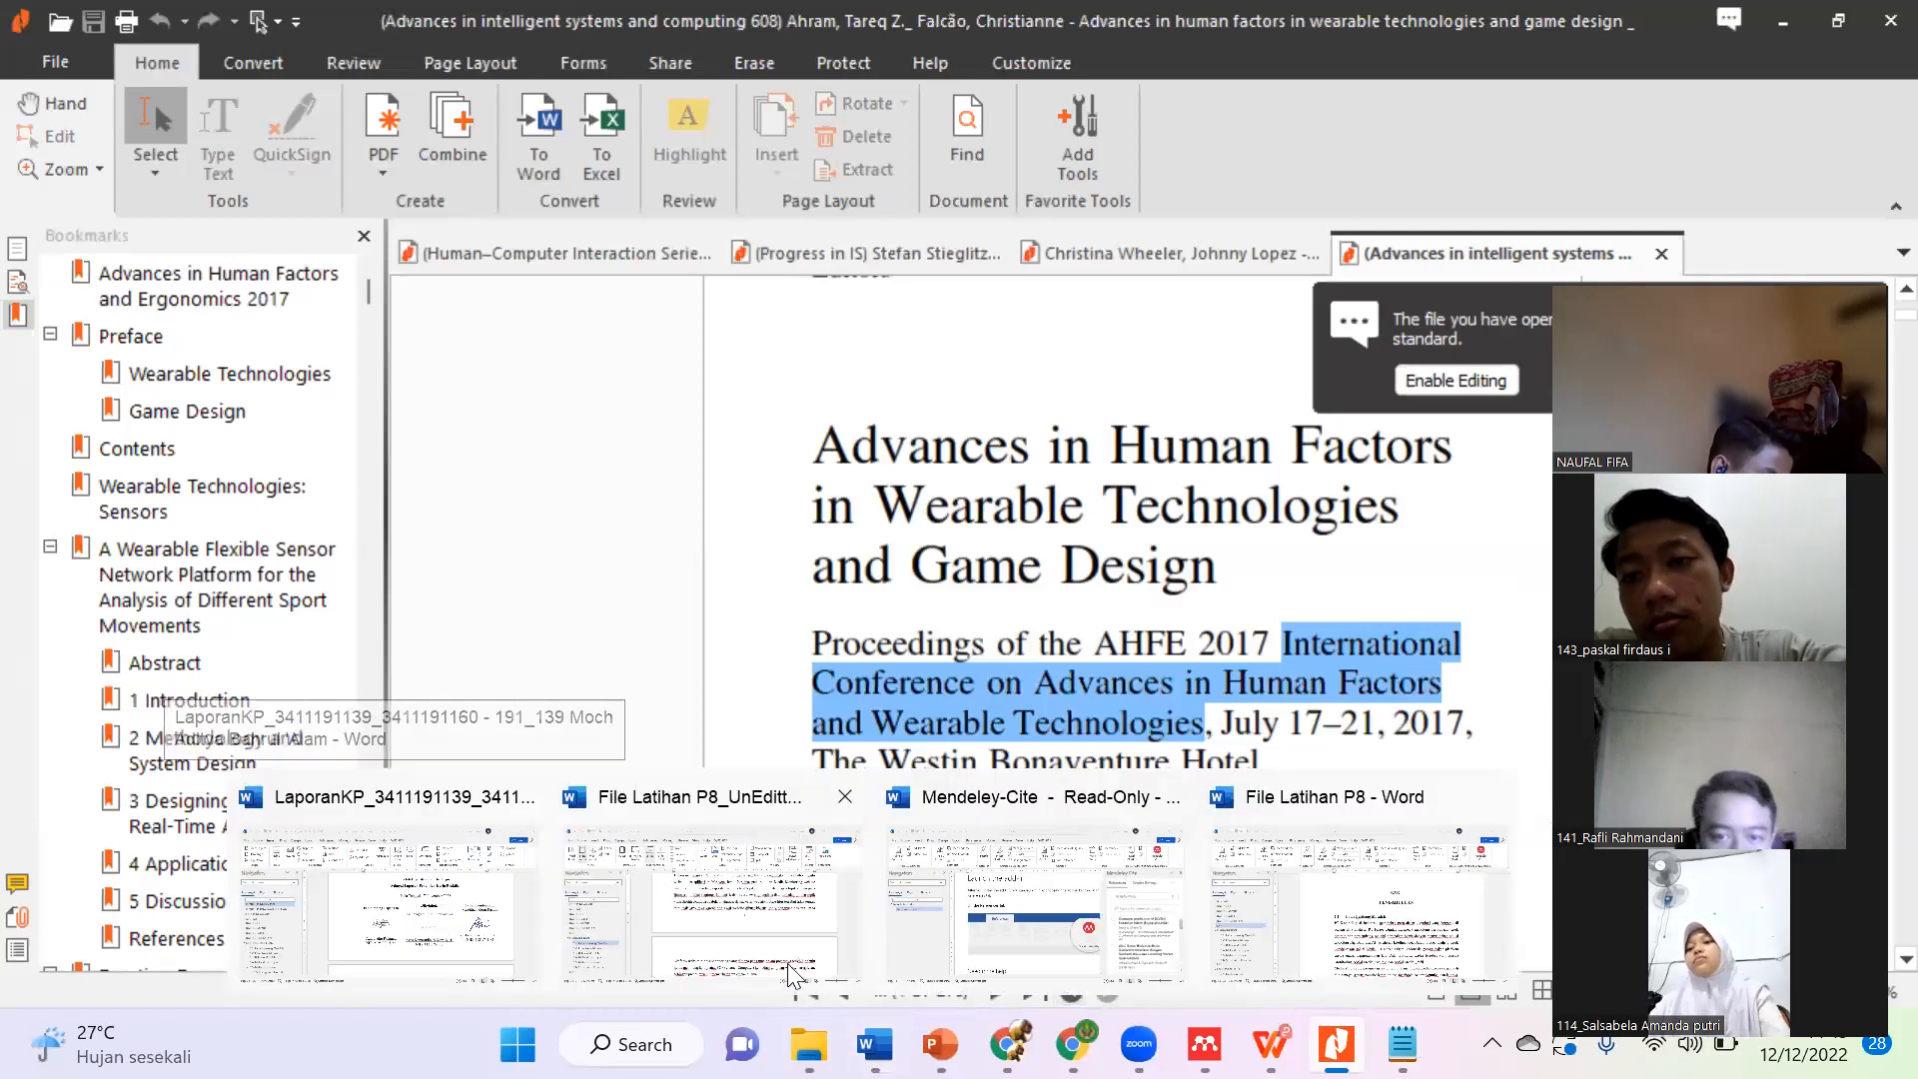
left_click(1324, 941)
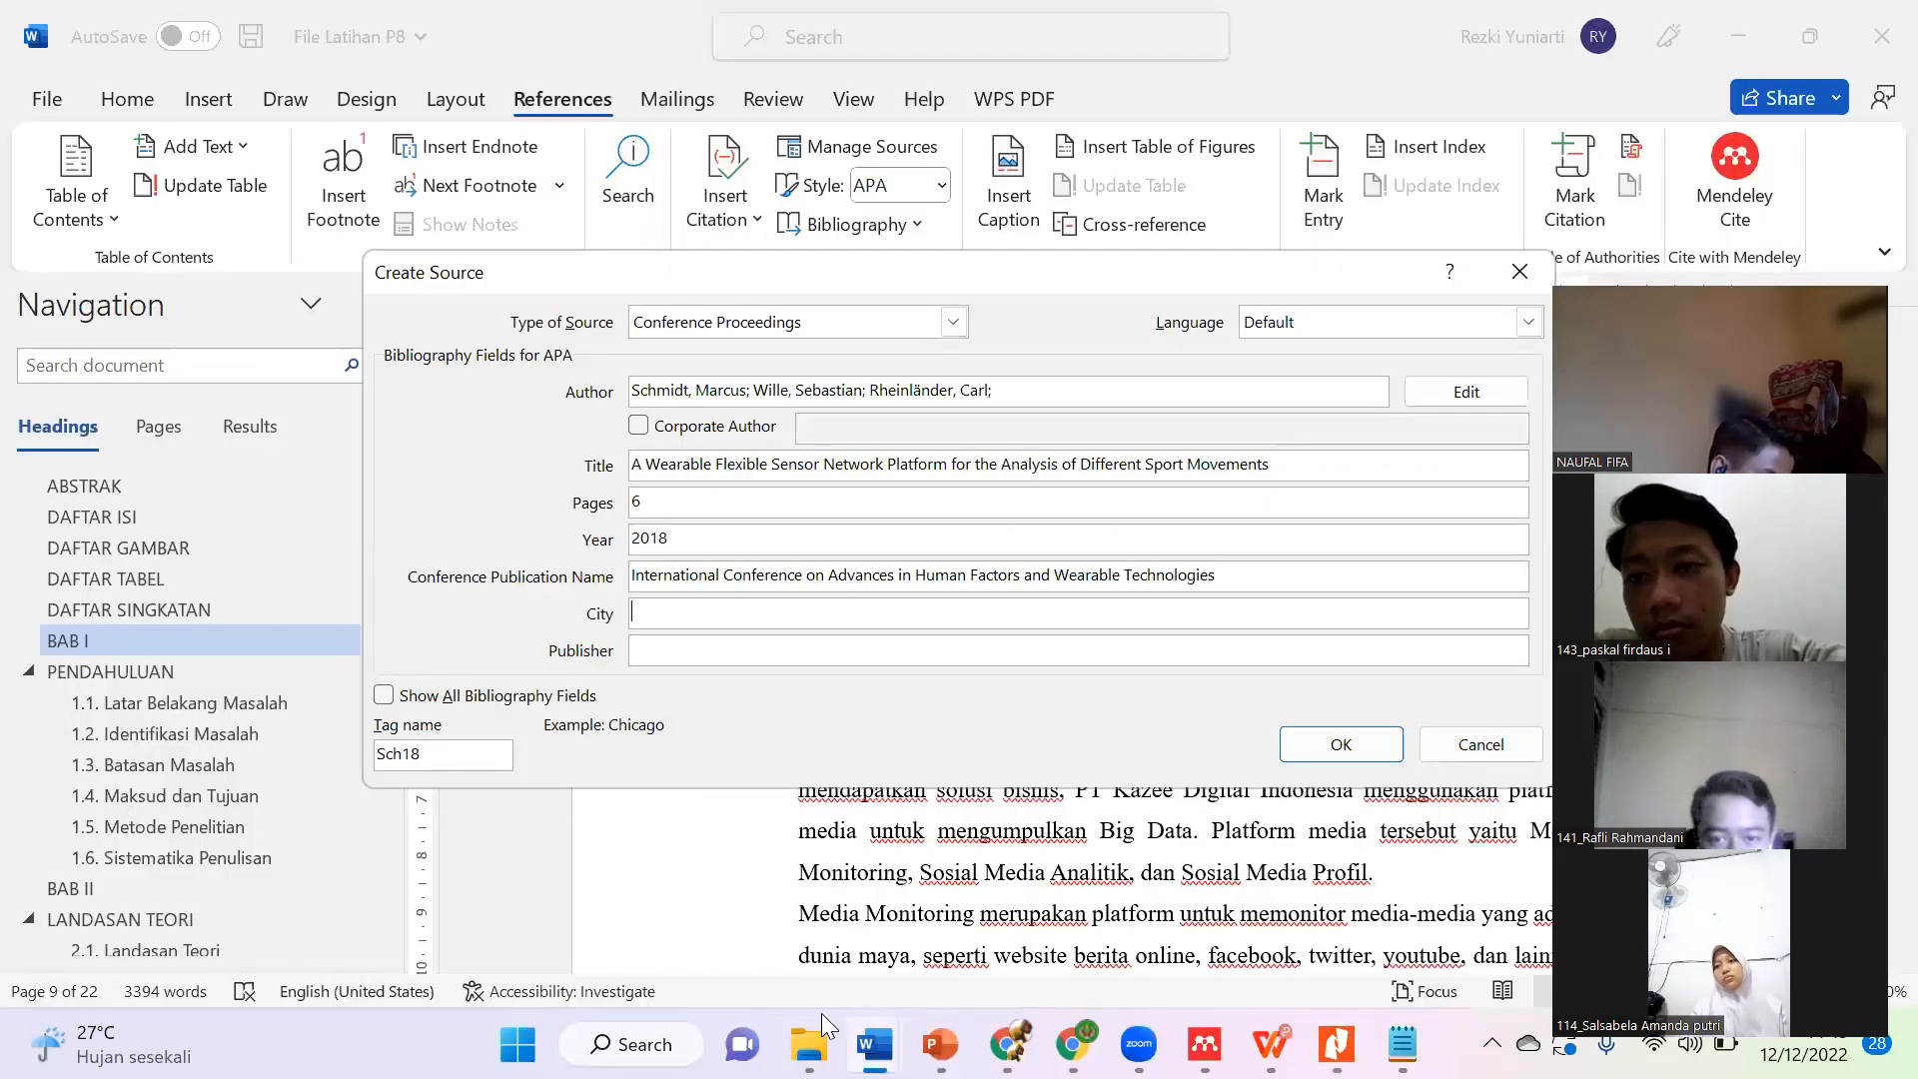
mouse_move(1010, 1045)
left_click(1337, 1044)
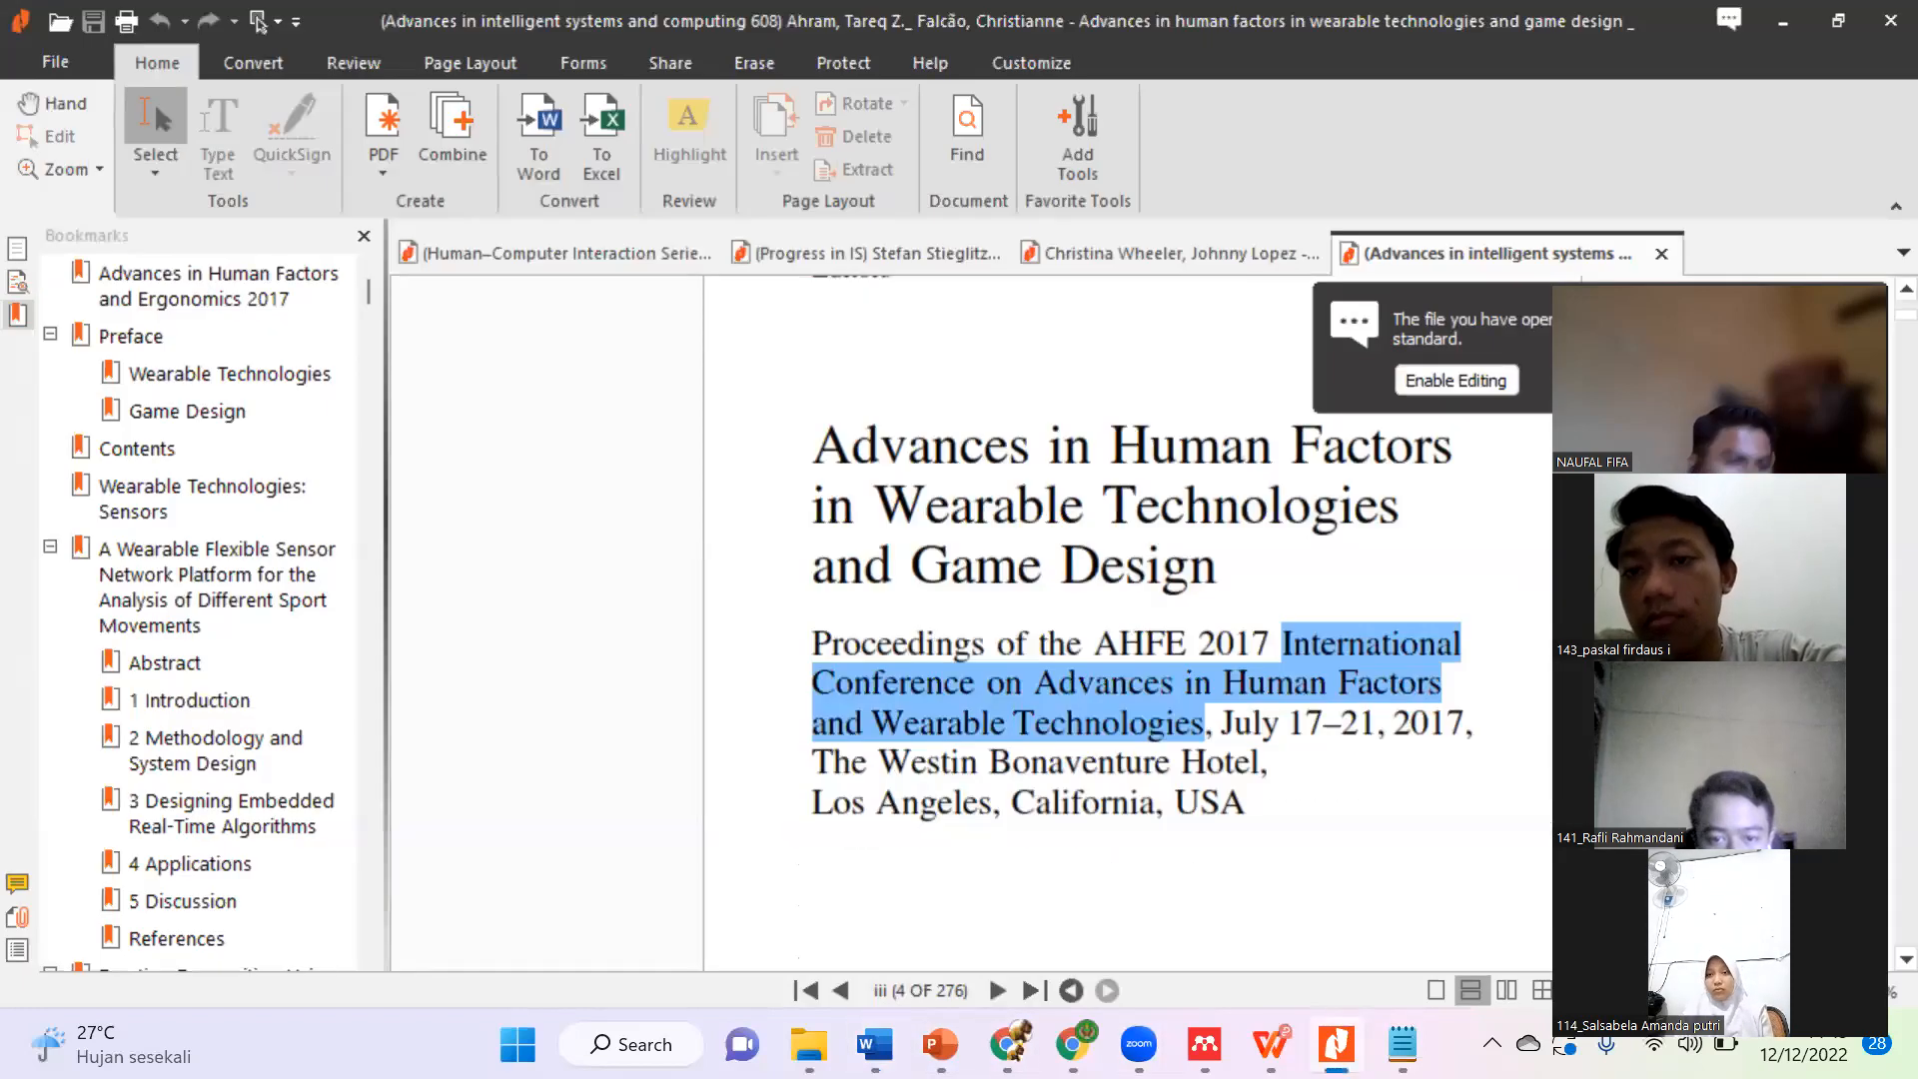
mouse_move(875, 1044)
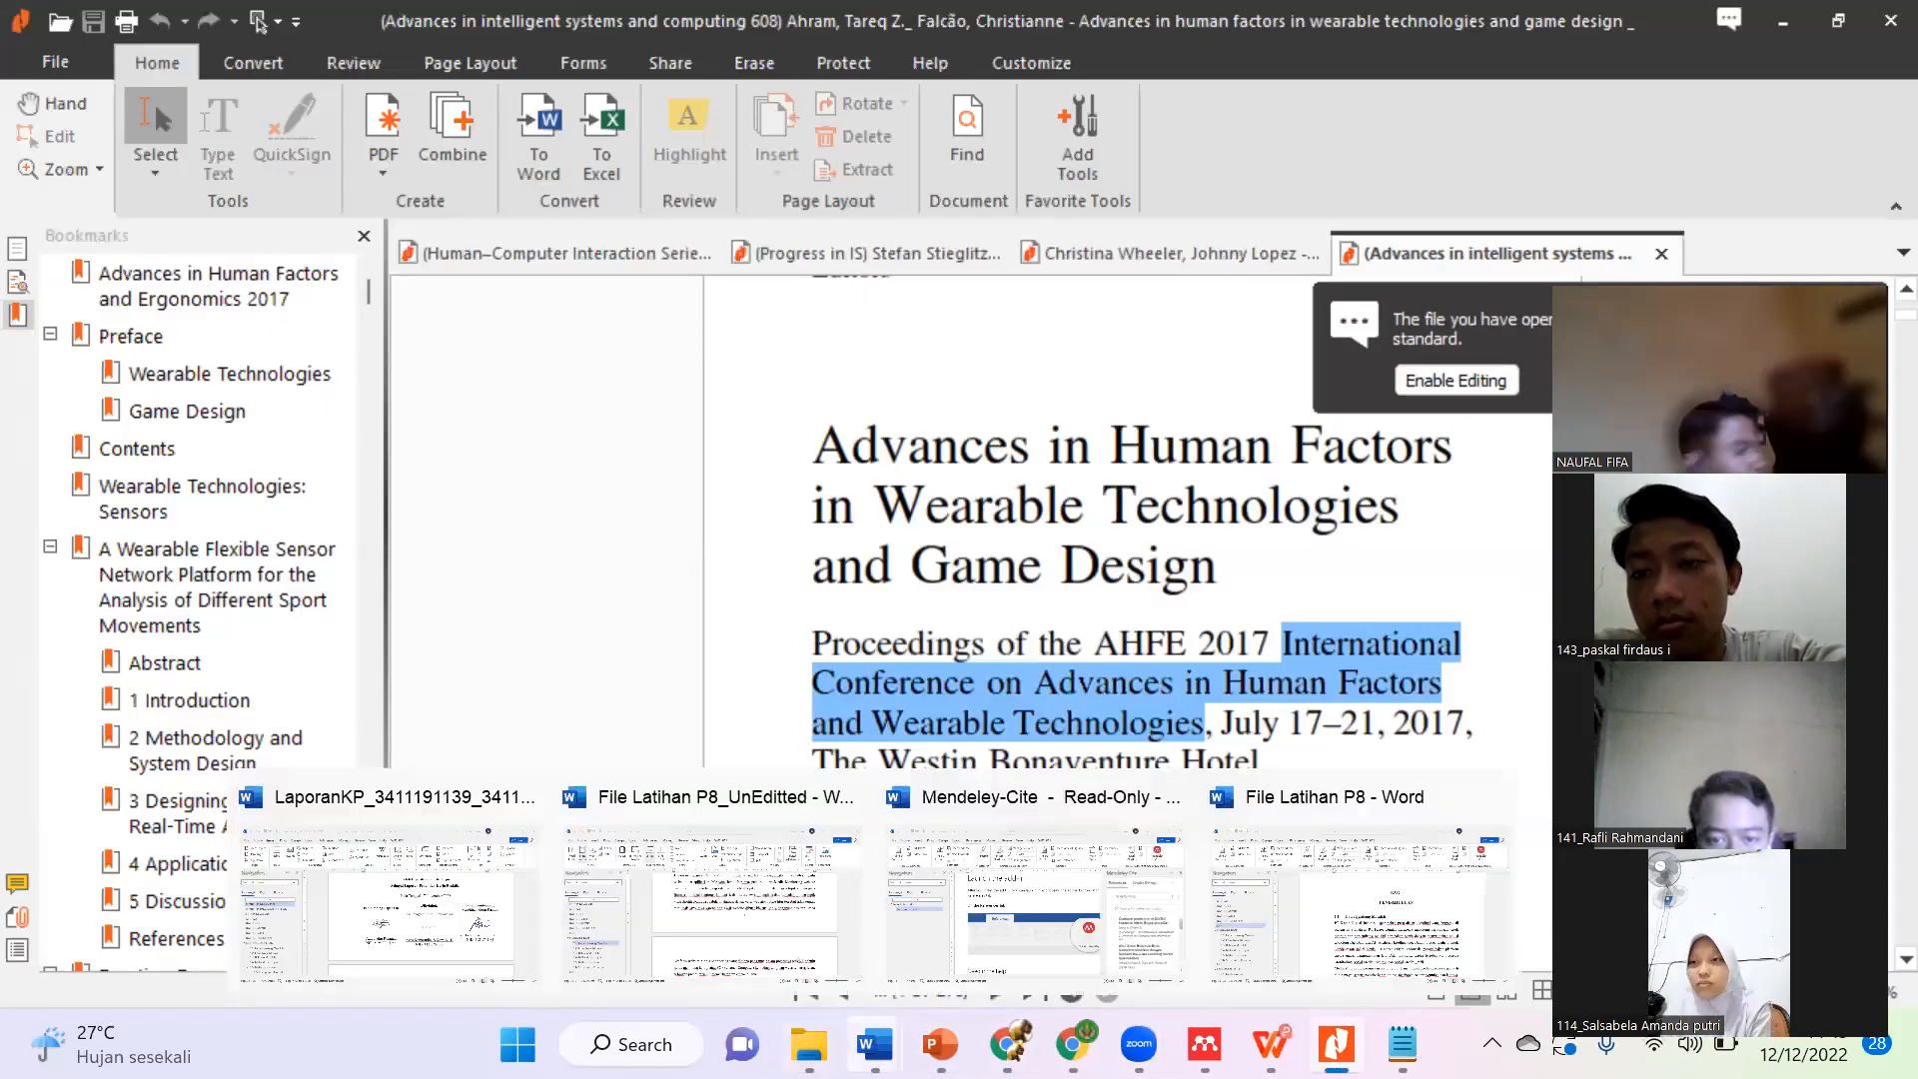
left_click(1296, 927)
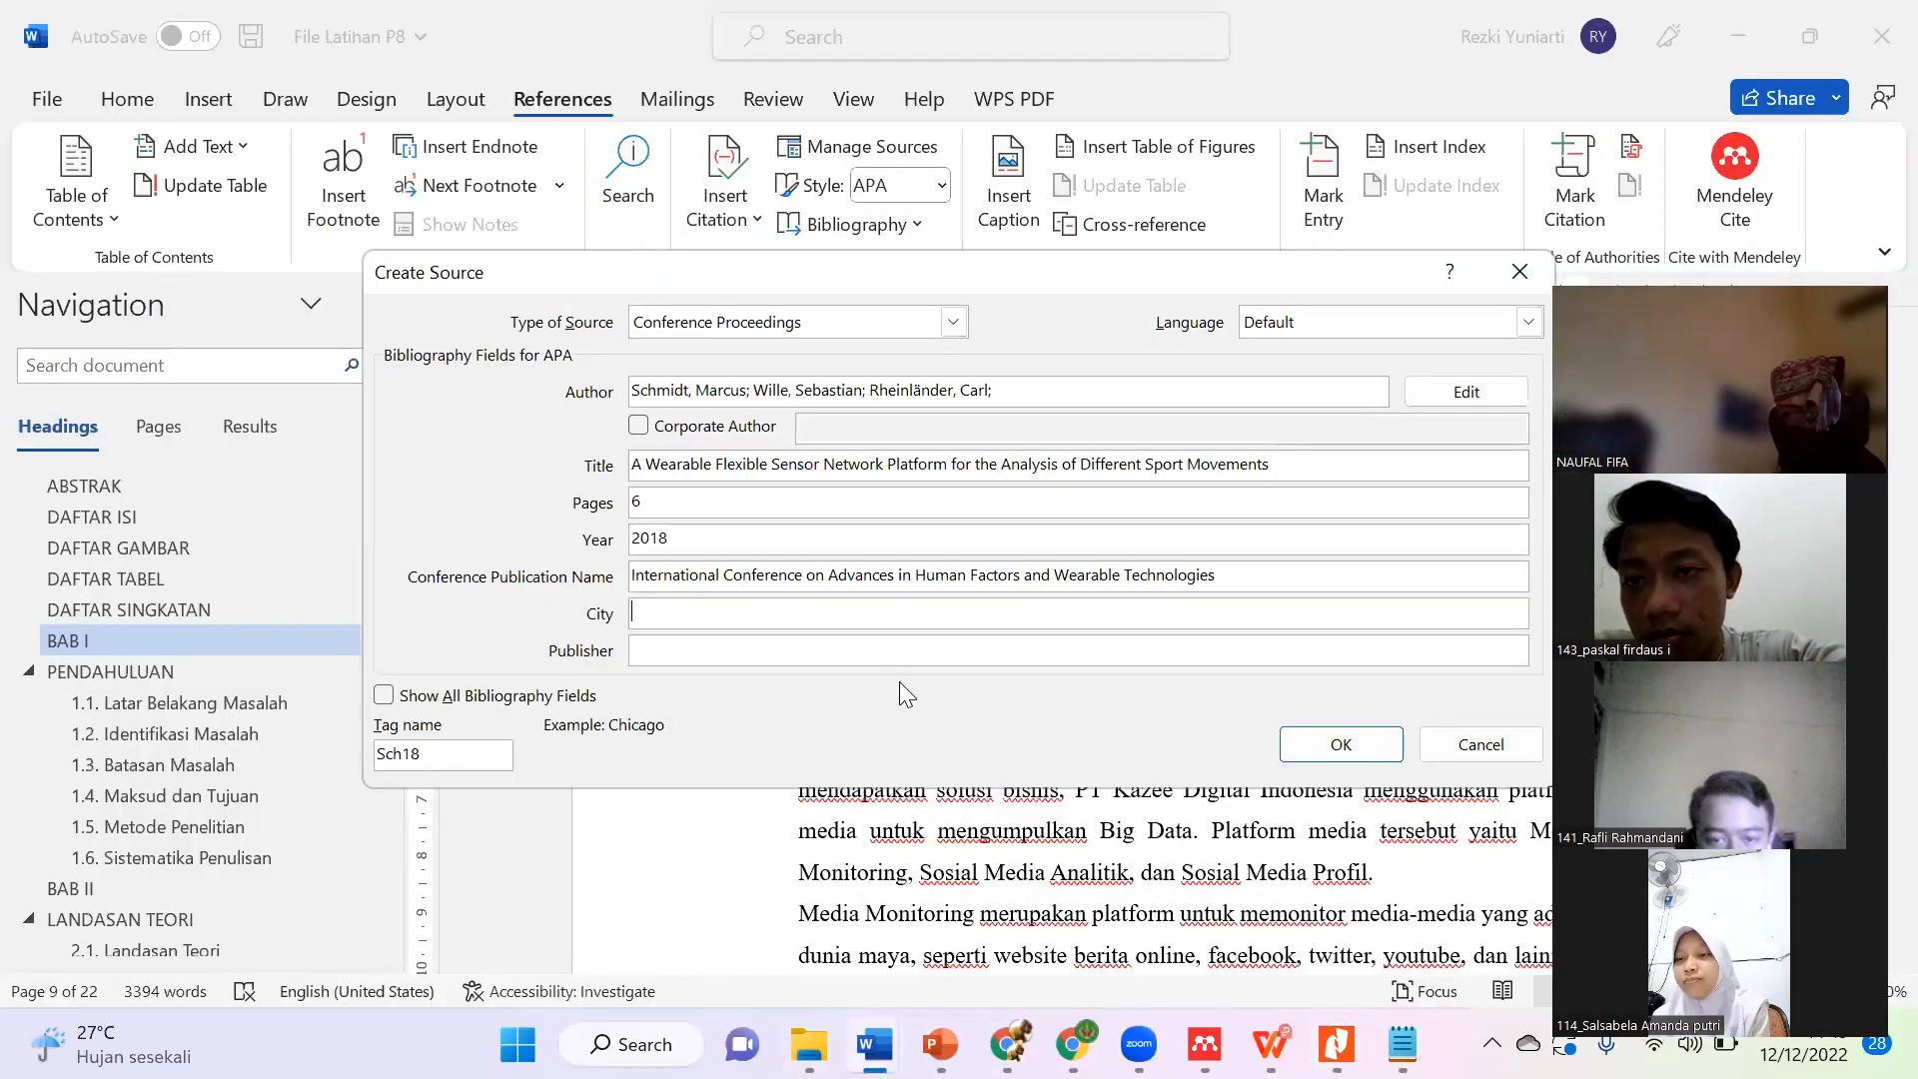
type("Los ")
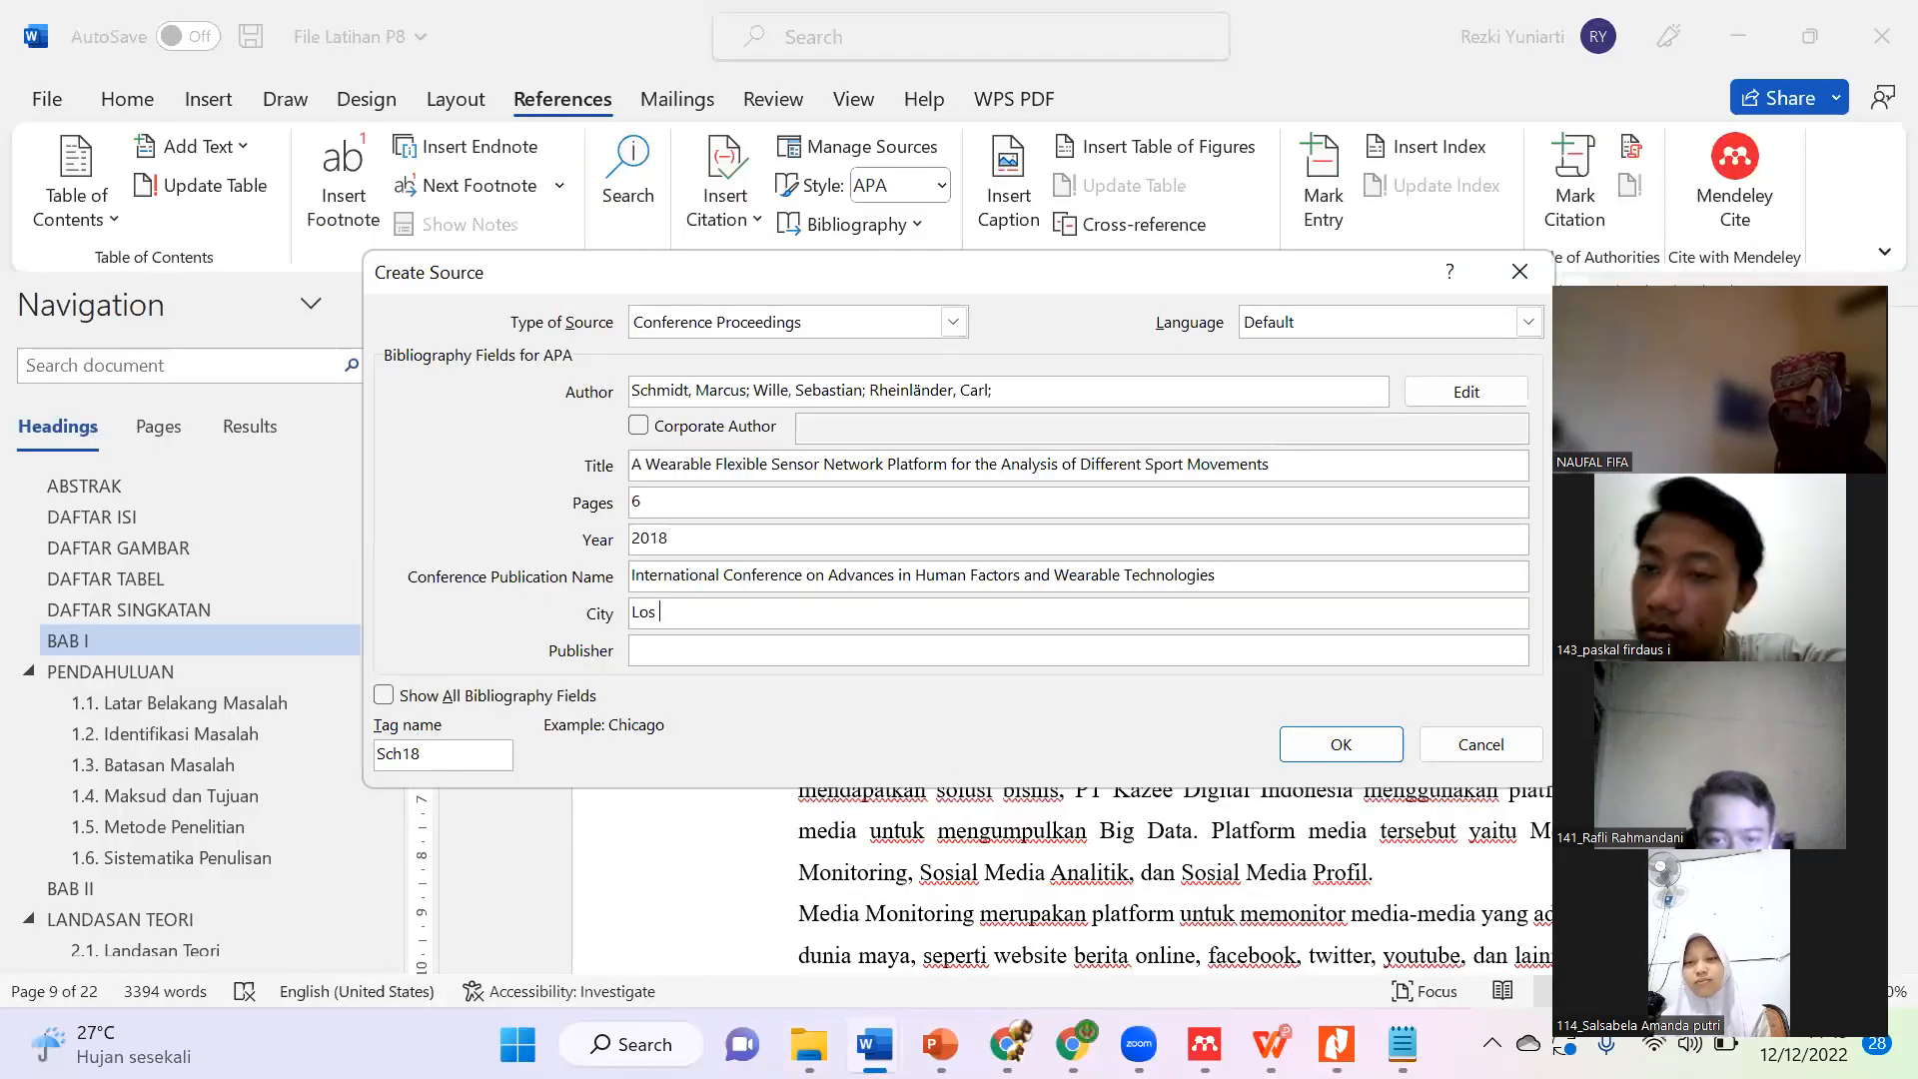
type("Angeles")
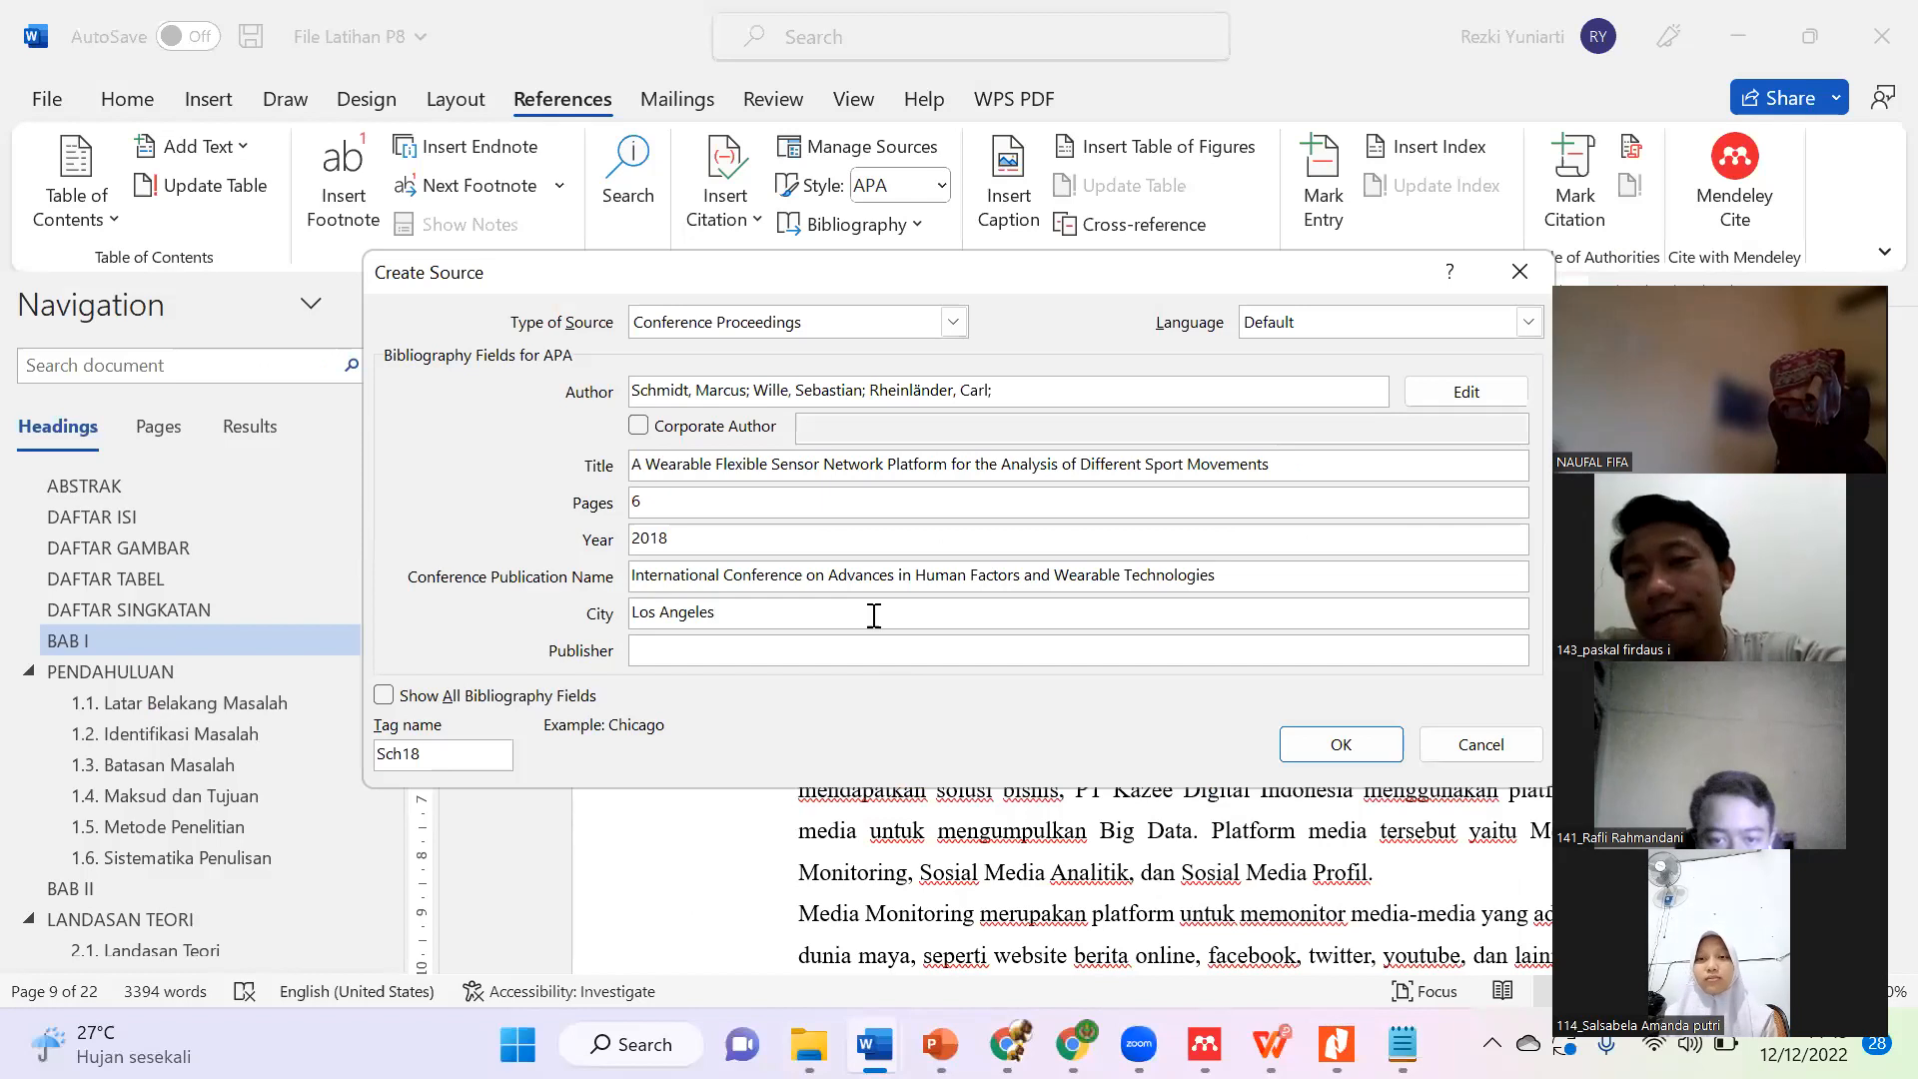
Step: Set the Publisher to "Springer" from the PDF's title page and save the source, inserting its citation after the BAB I heading
left_click(878, 644)
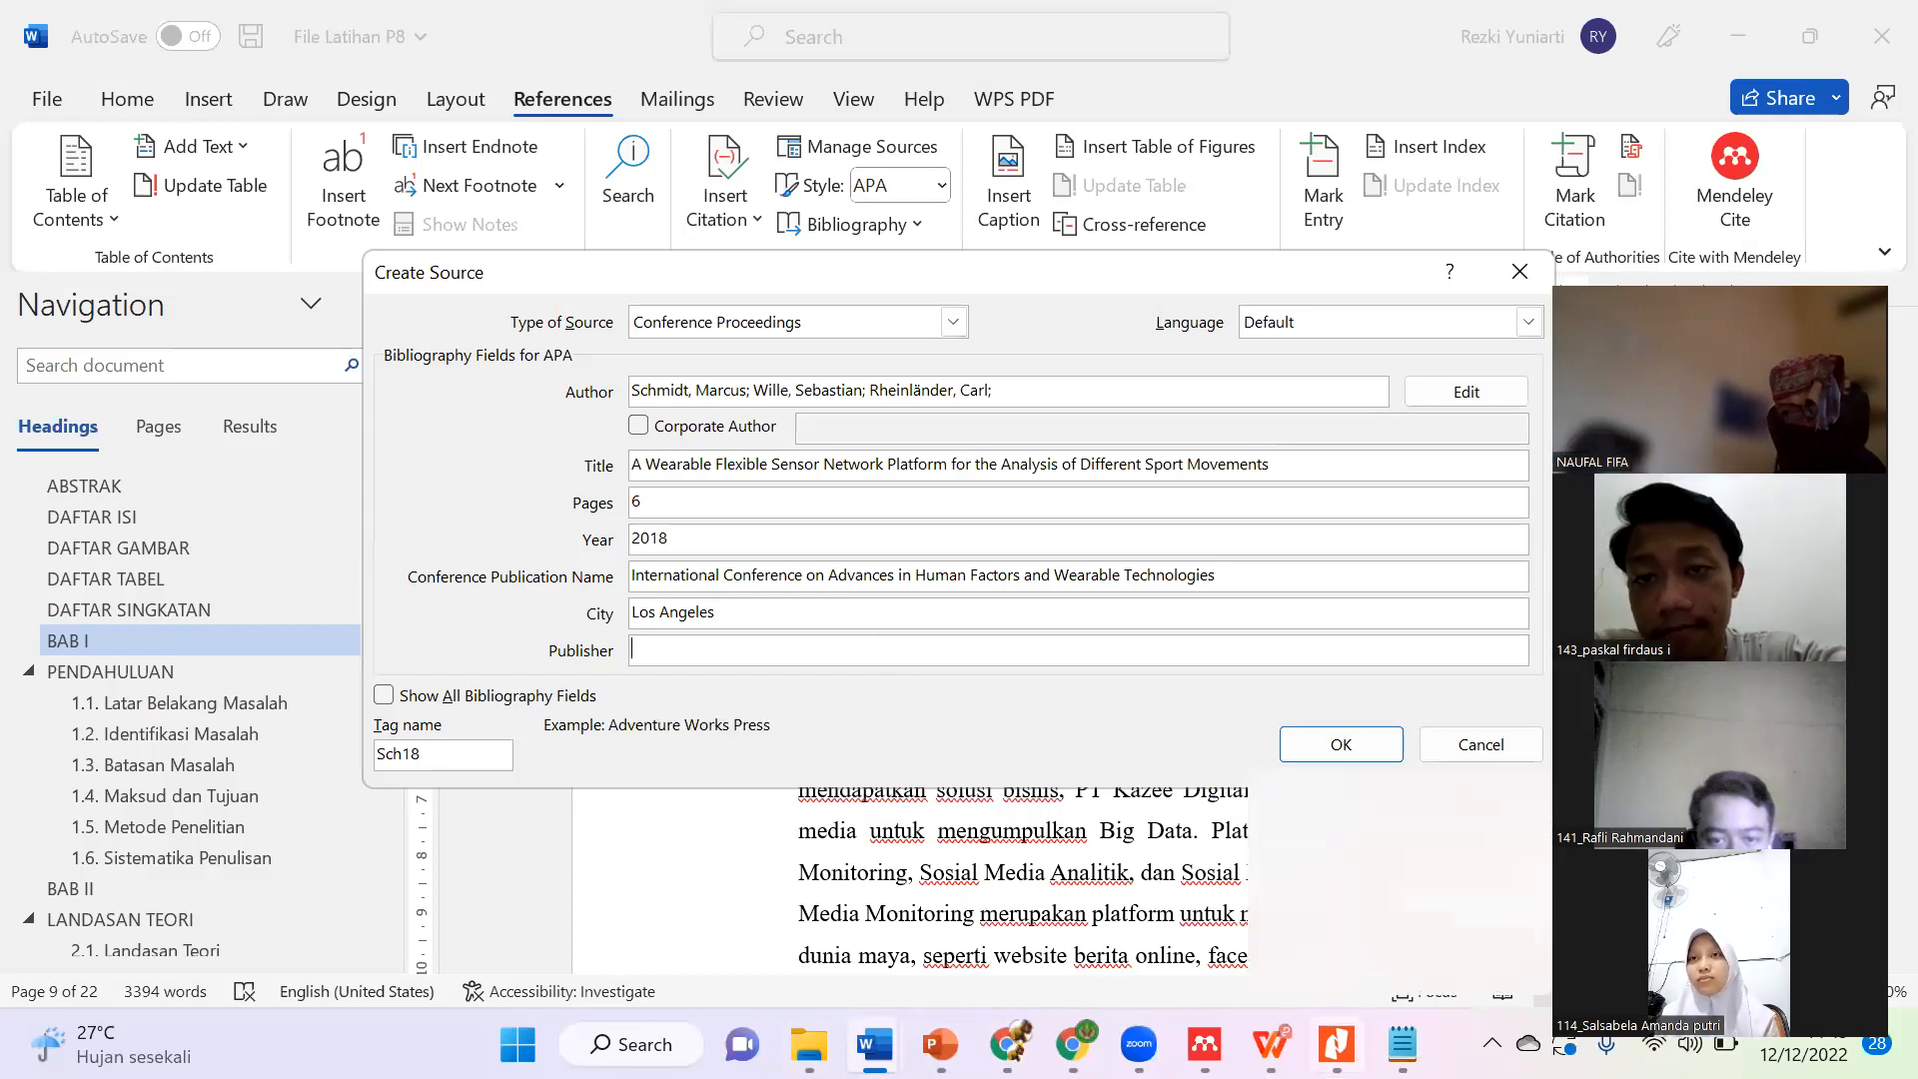
left_click(1336, 1044)
scroll(1032, 802, "down", 5)
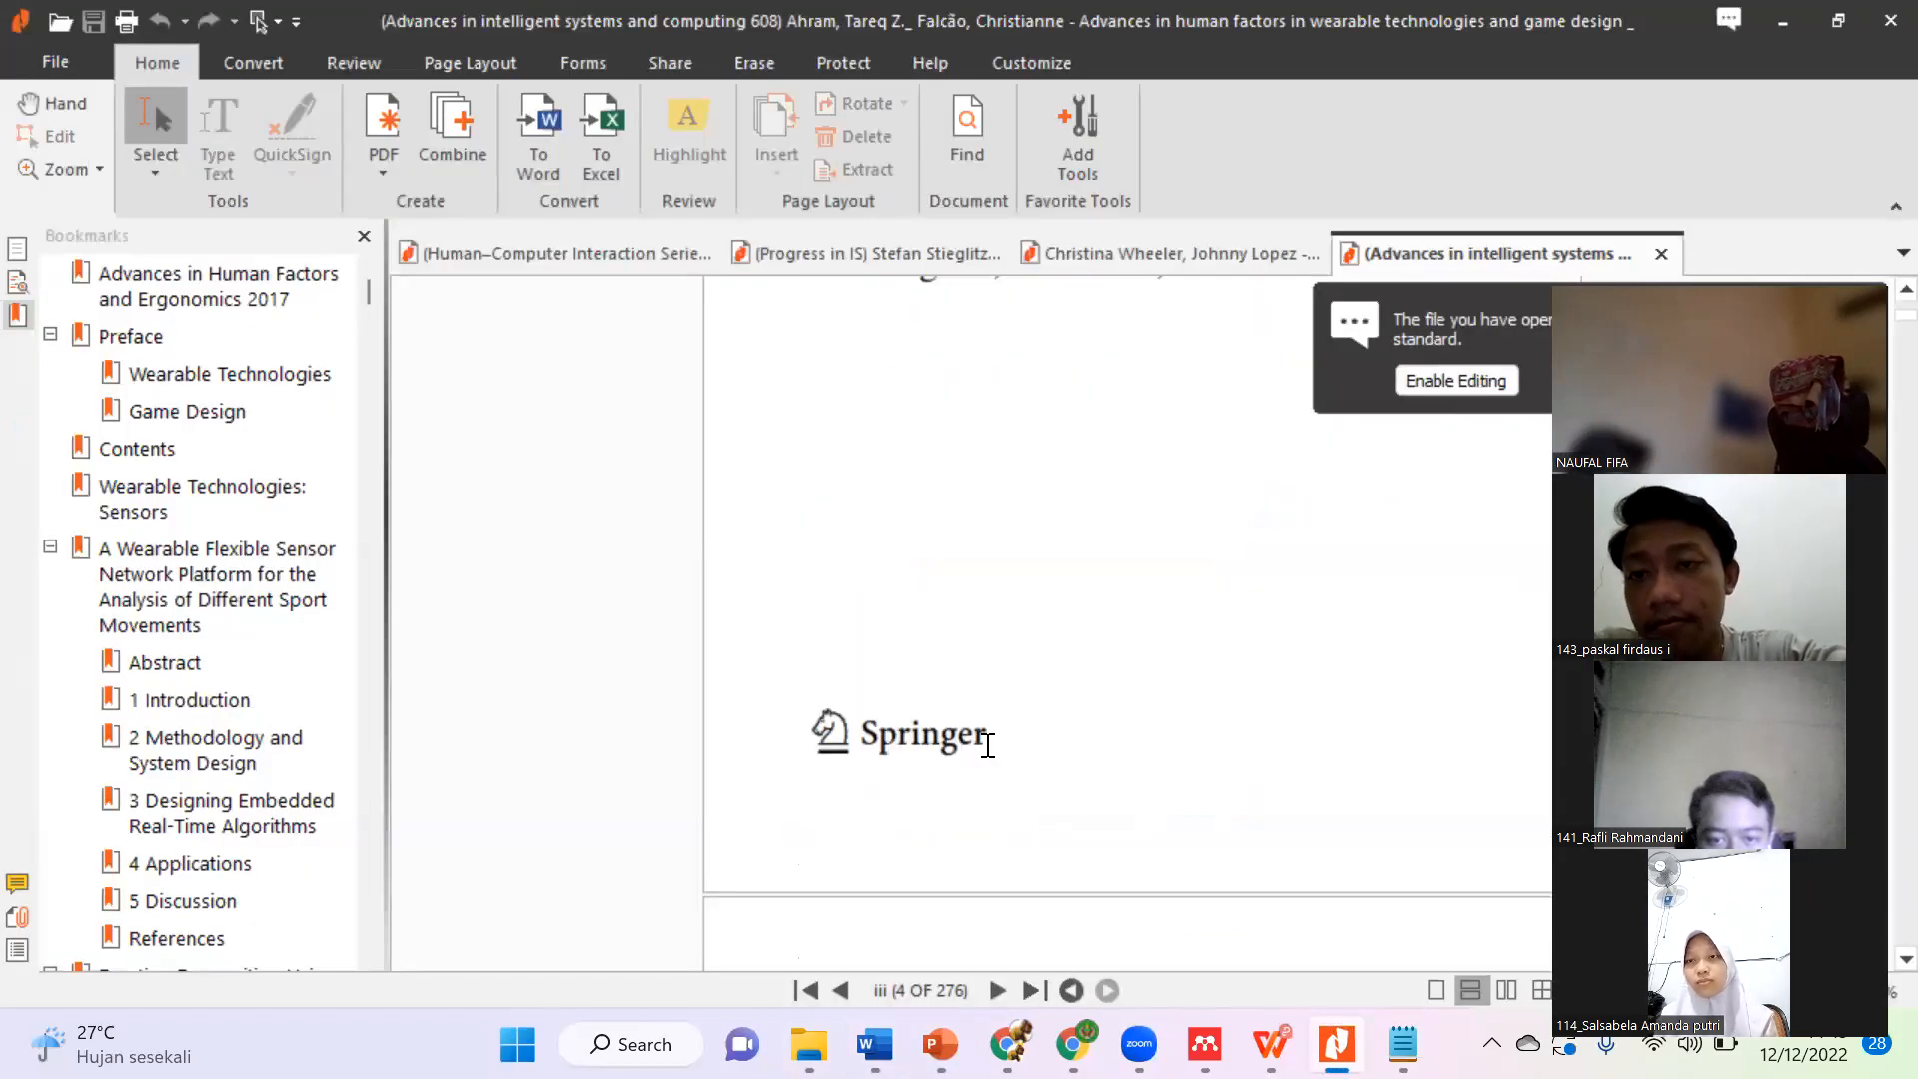
mouse_move(875, 1044)
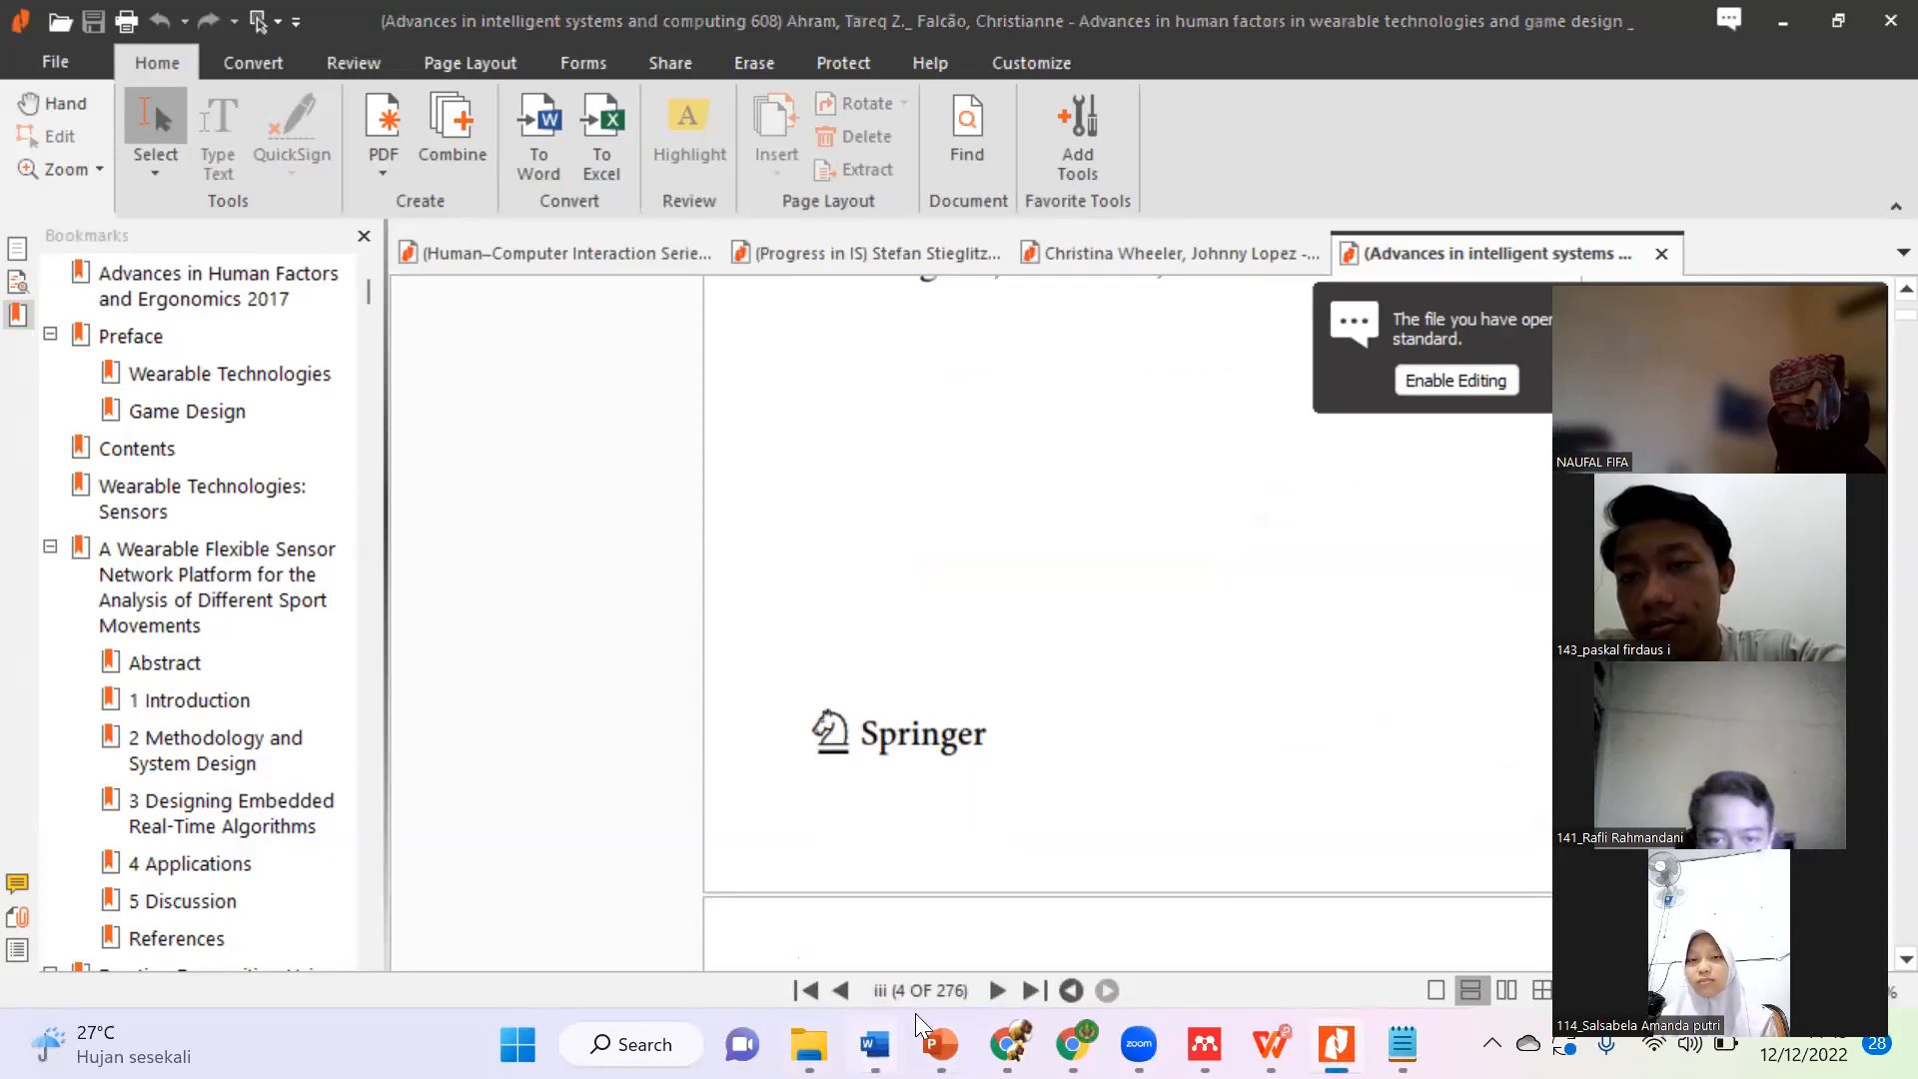
left_click(910, 871)
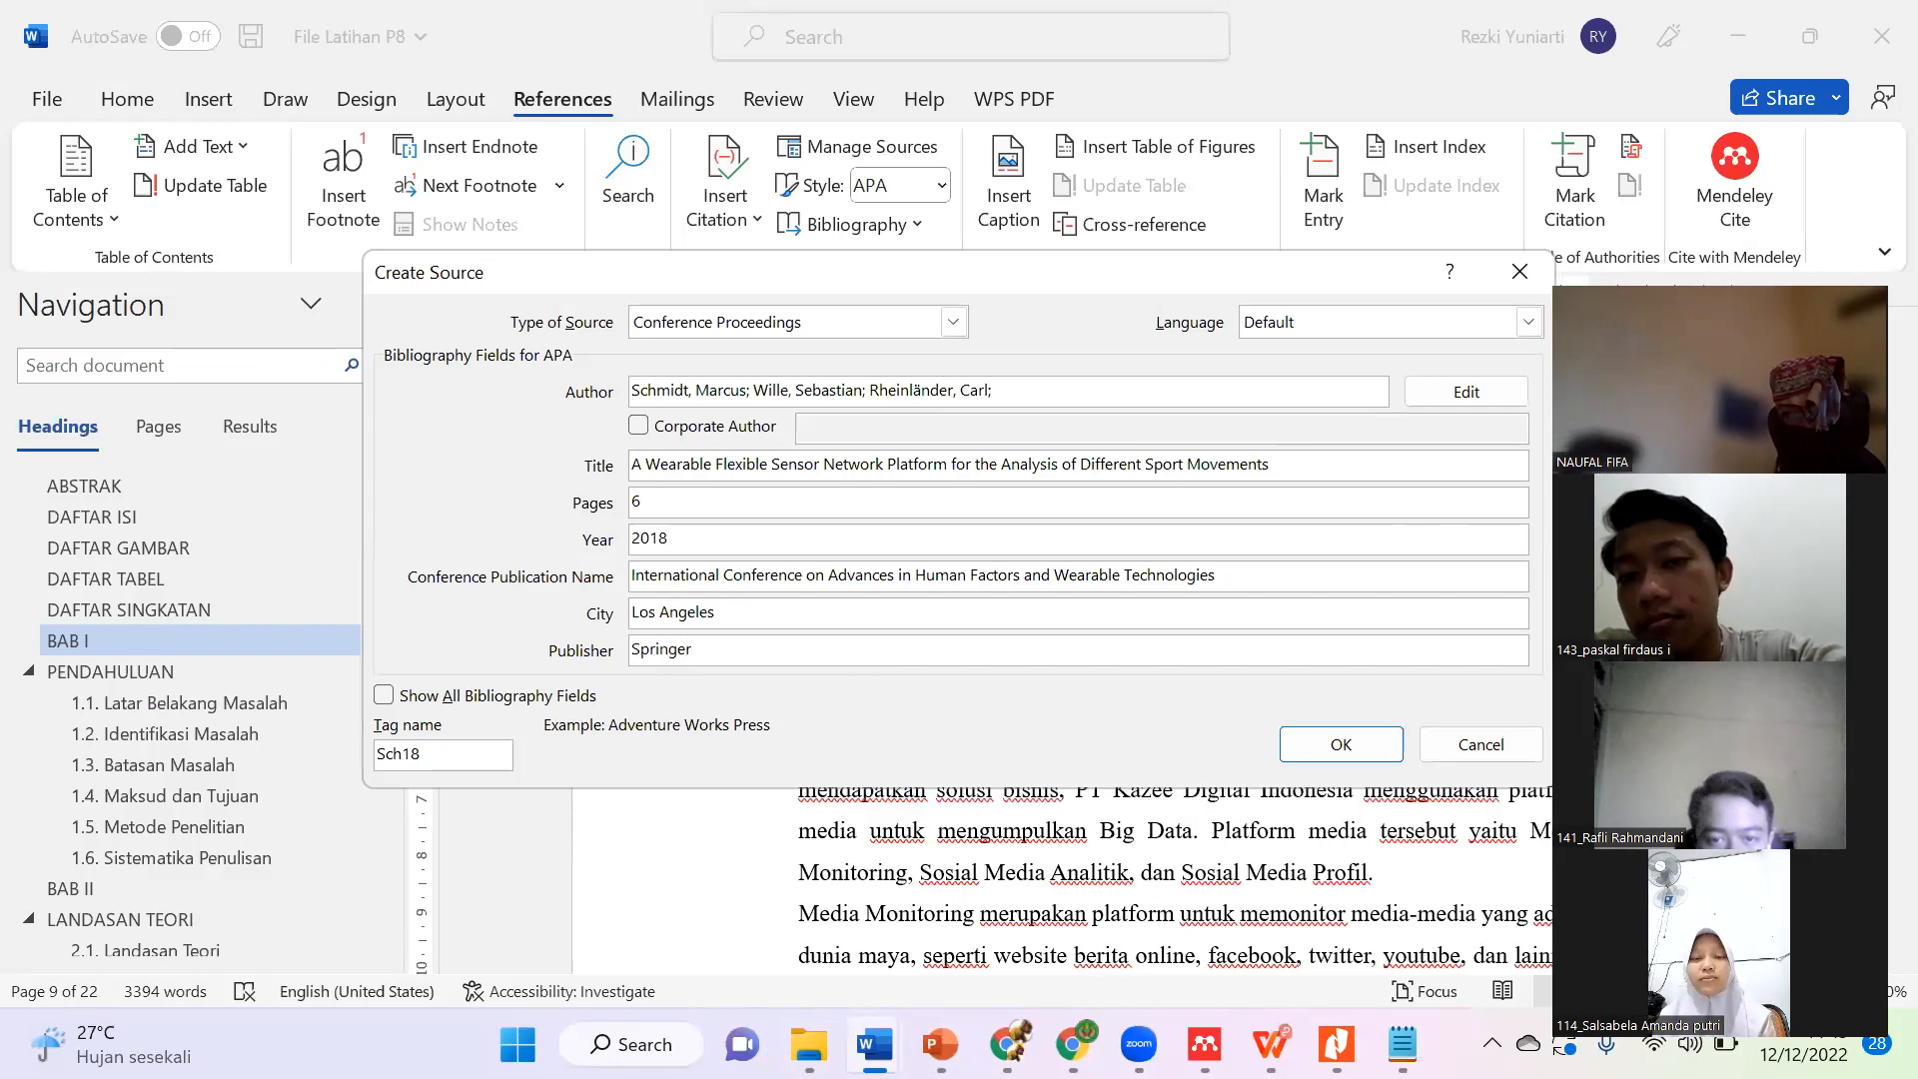
left_click(1296, 740)
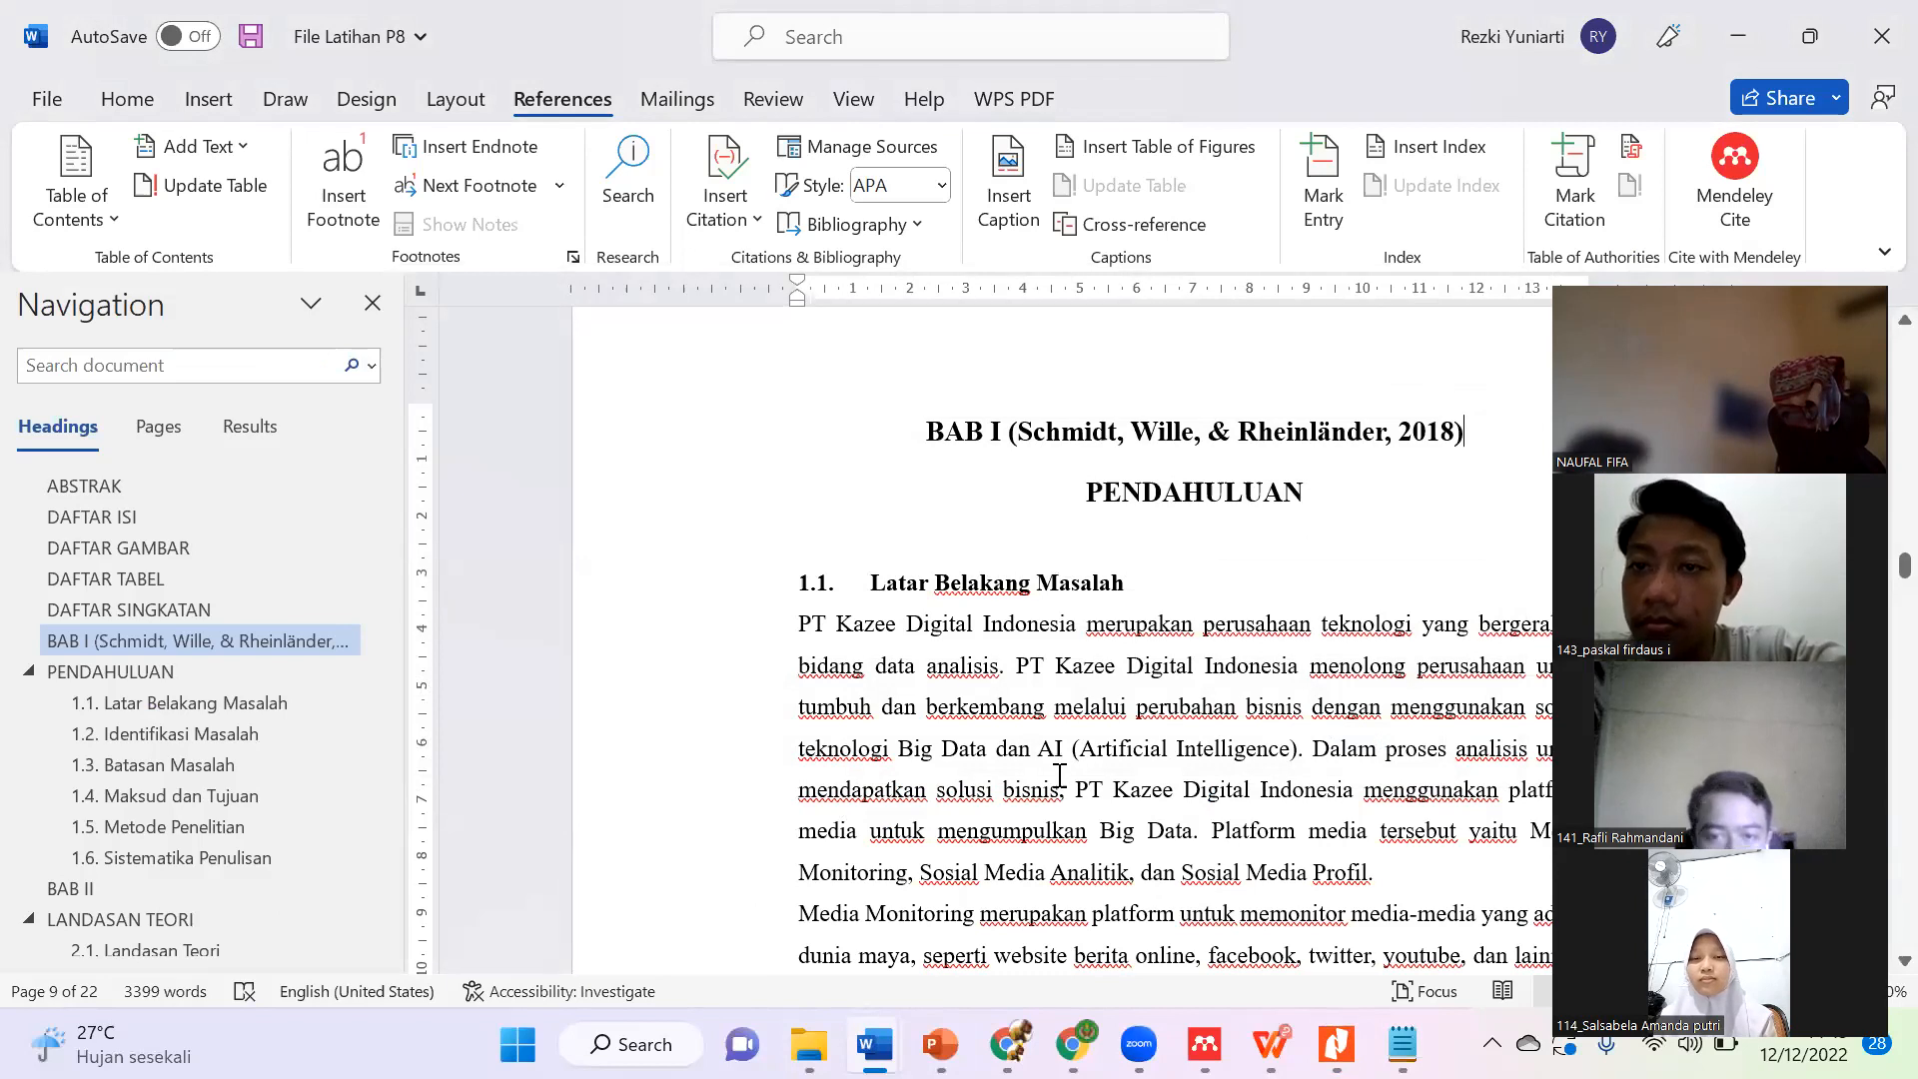
Step: Try the Chicago and IEEE citation styles on the document's citation
left_click(1383, 872)
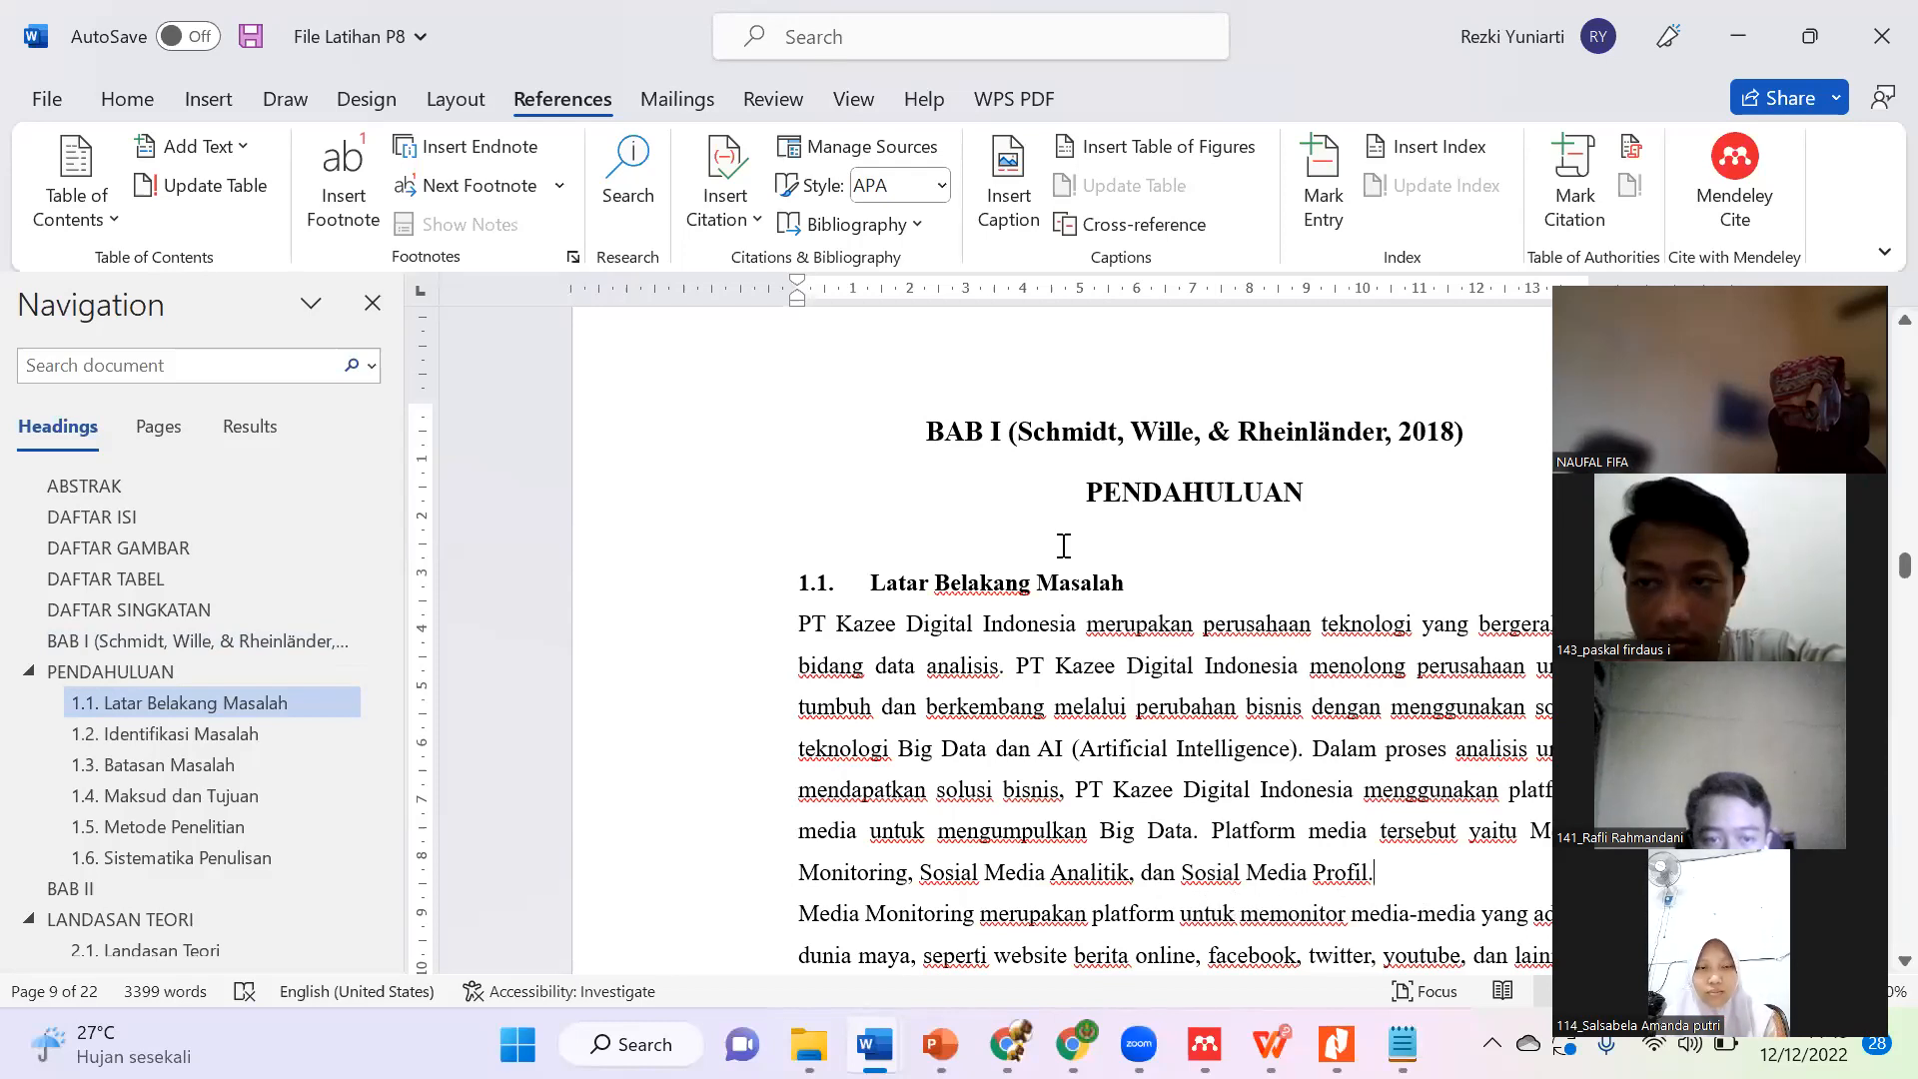
left_click(939, 188)
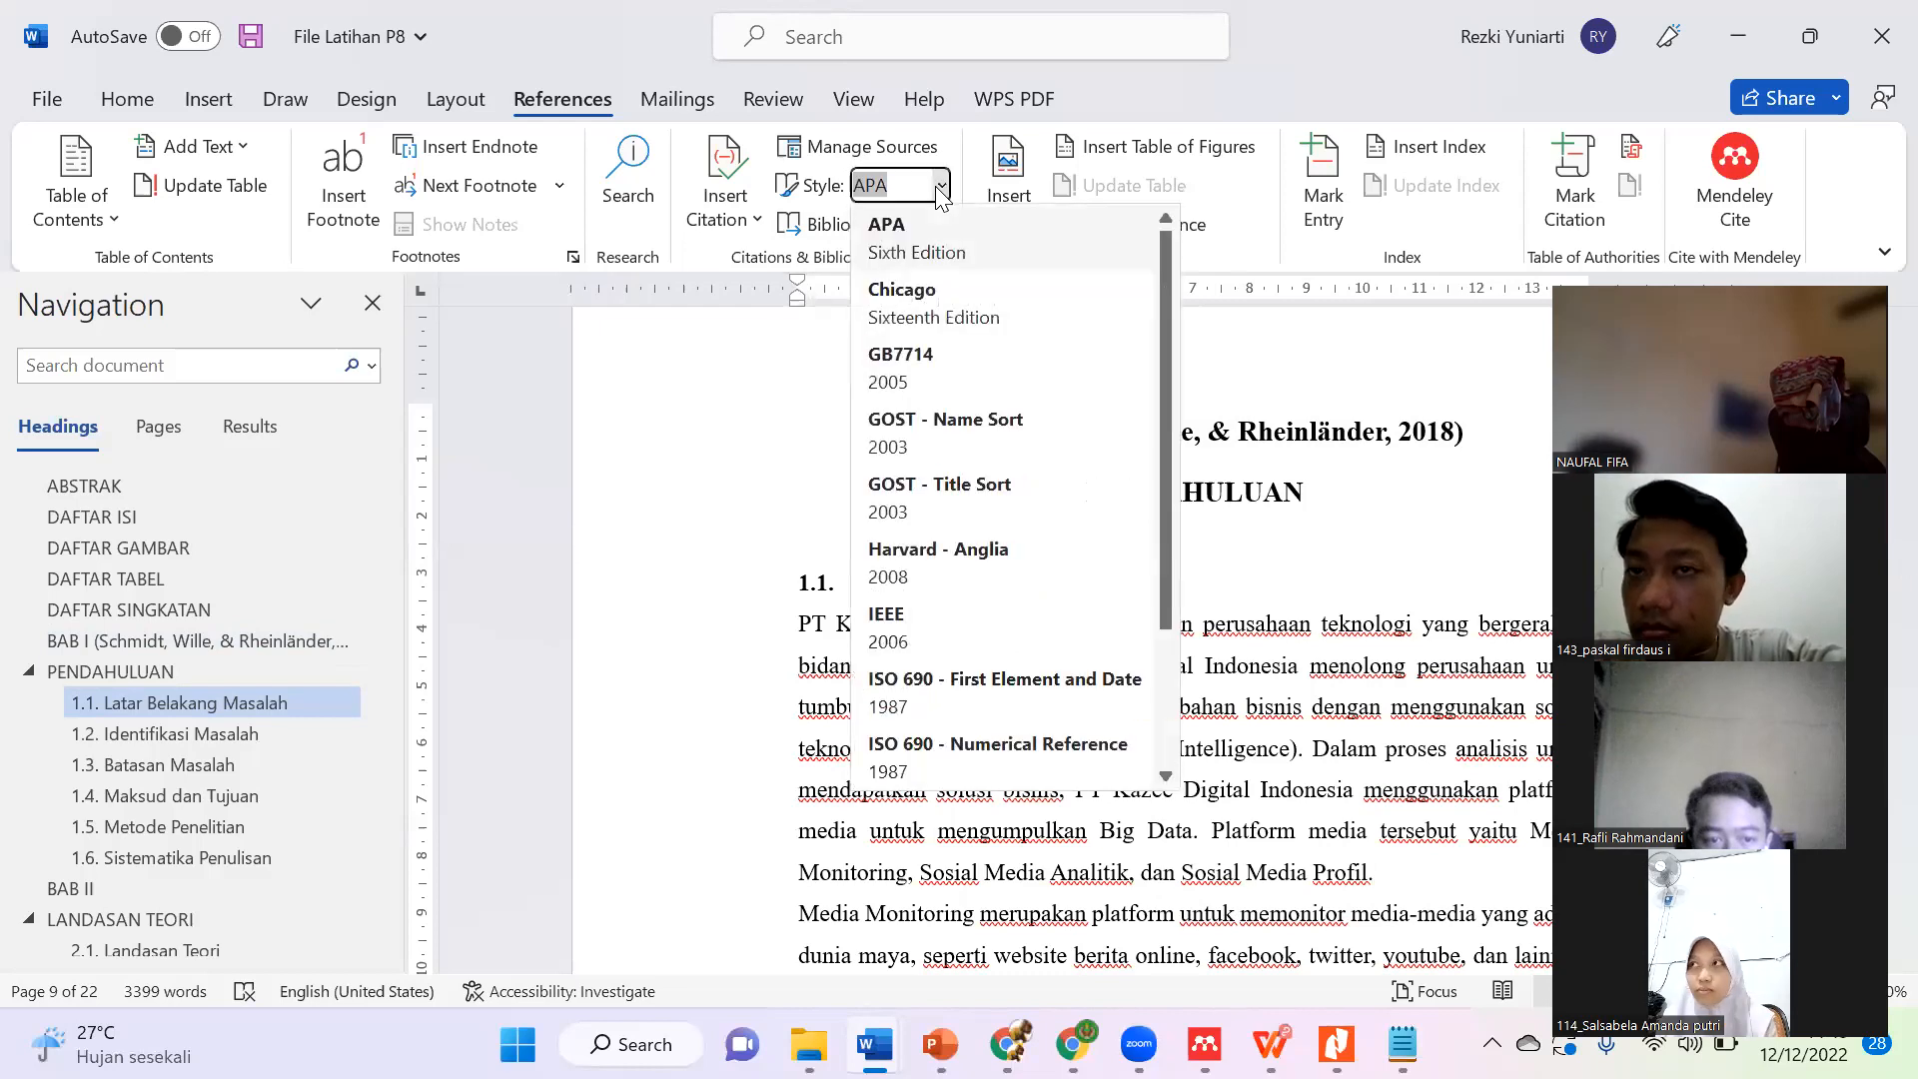
left_click(934, 242)
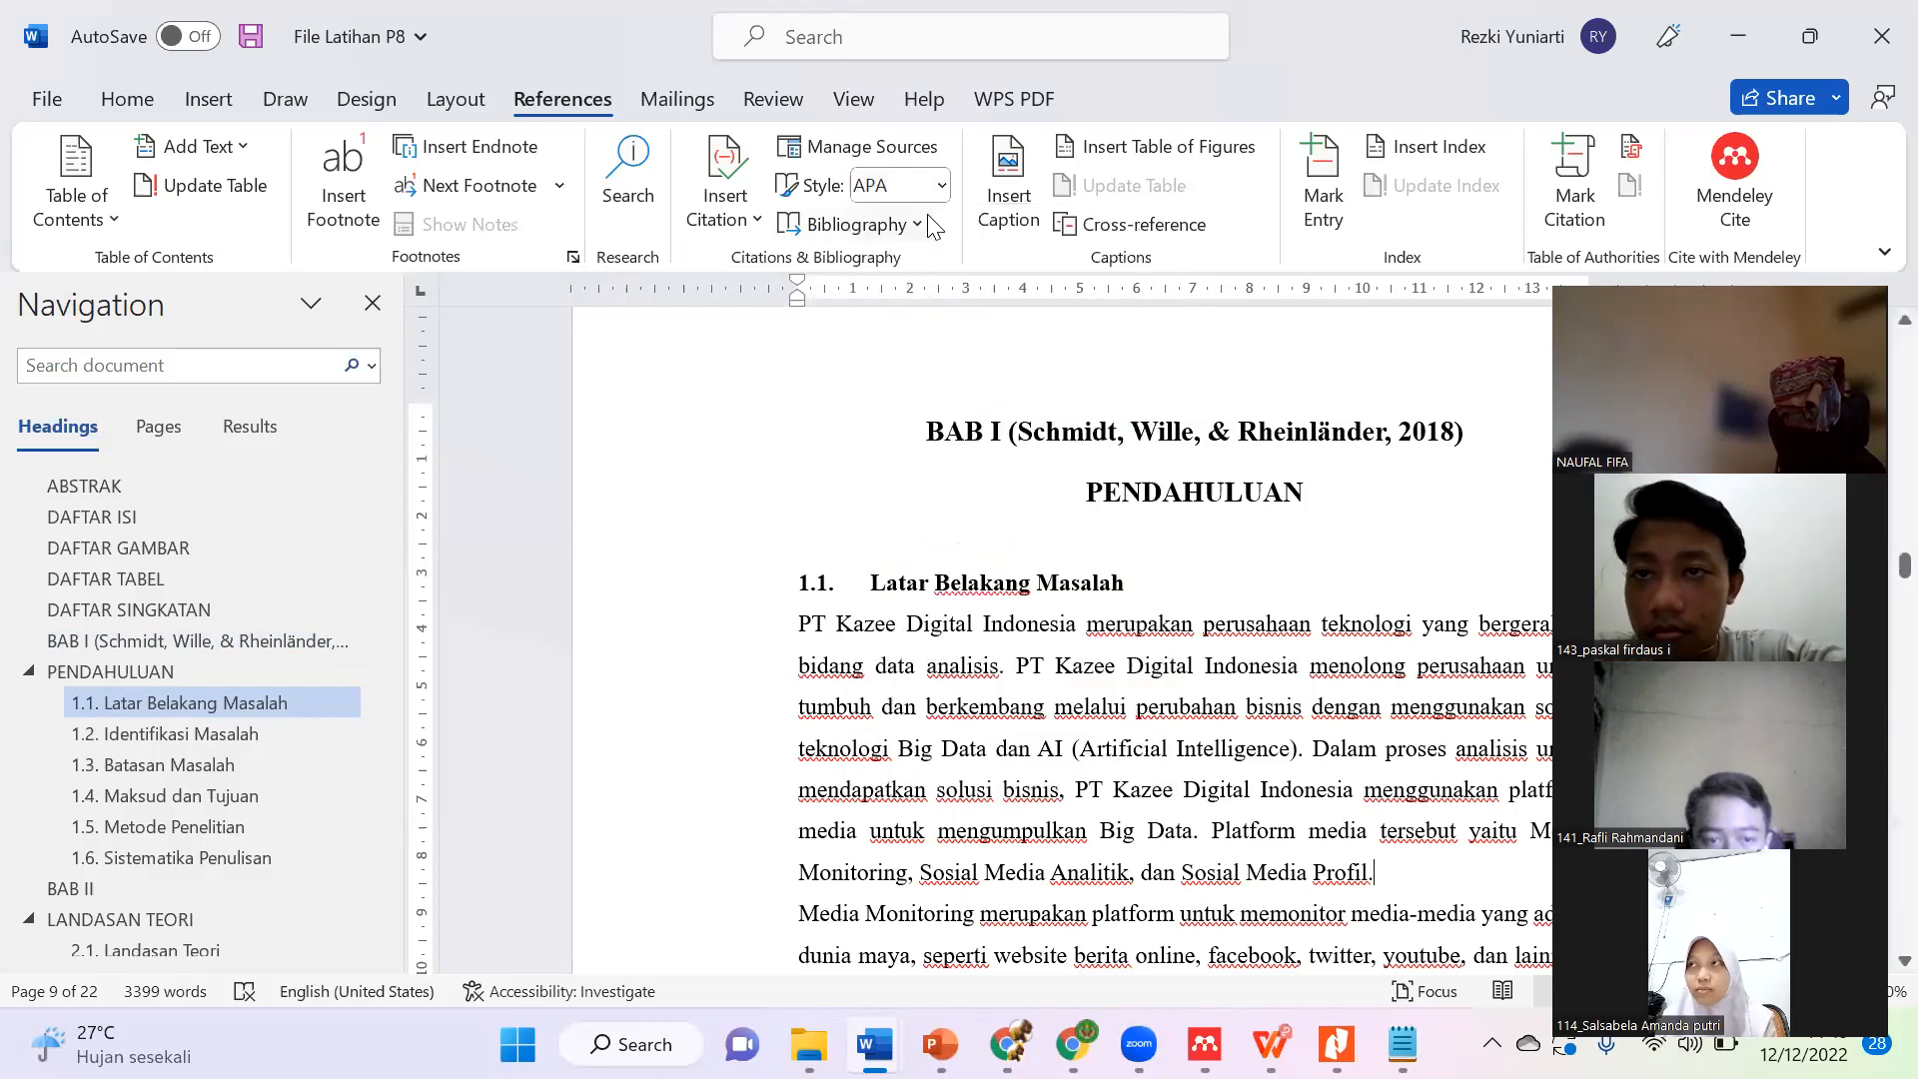
left_click(941, 186)
key("Down")
key("Return")
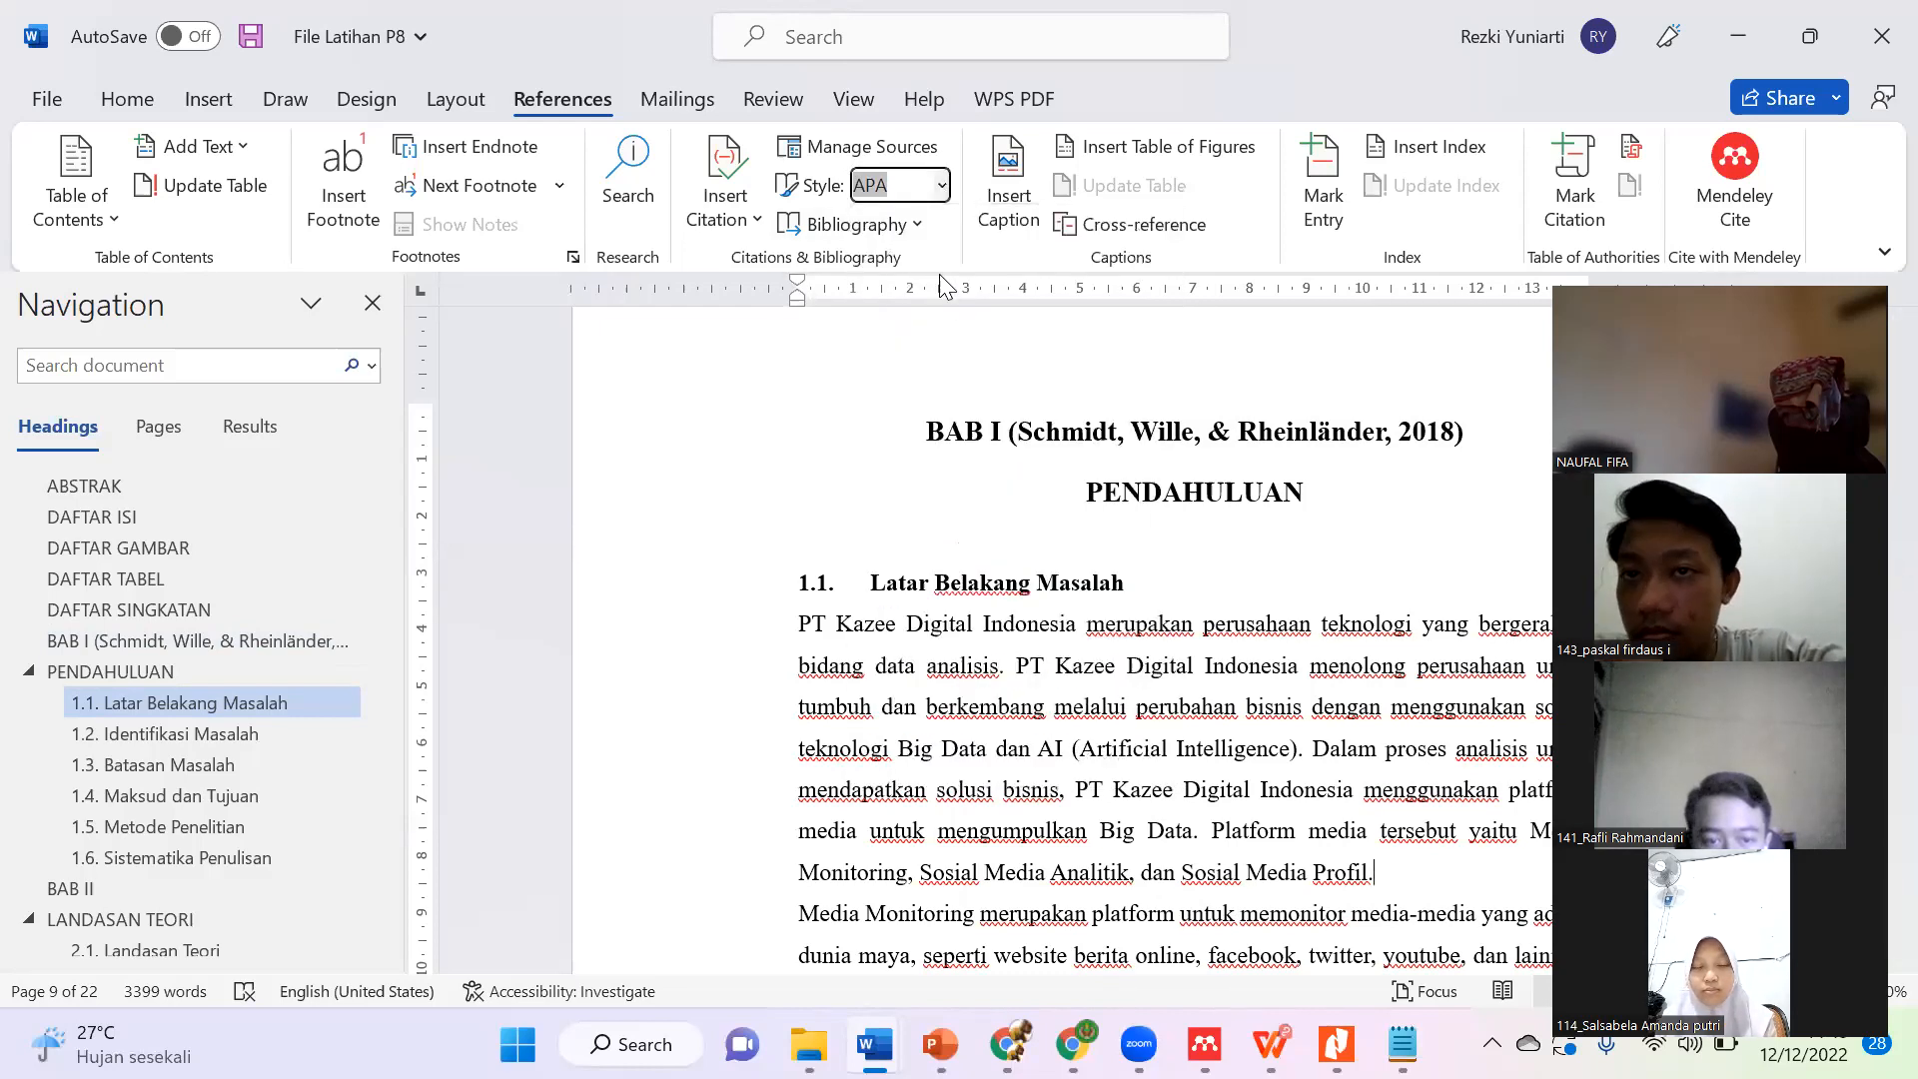
left_click(941, 187)
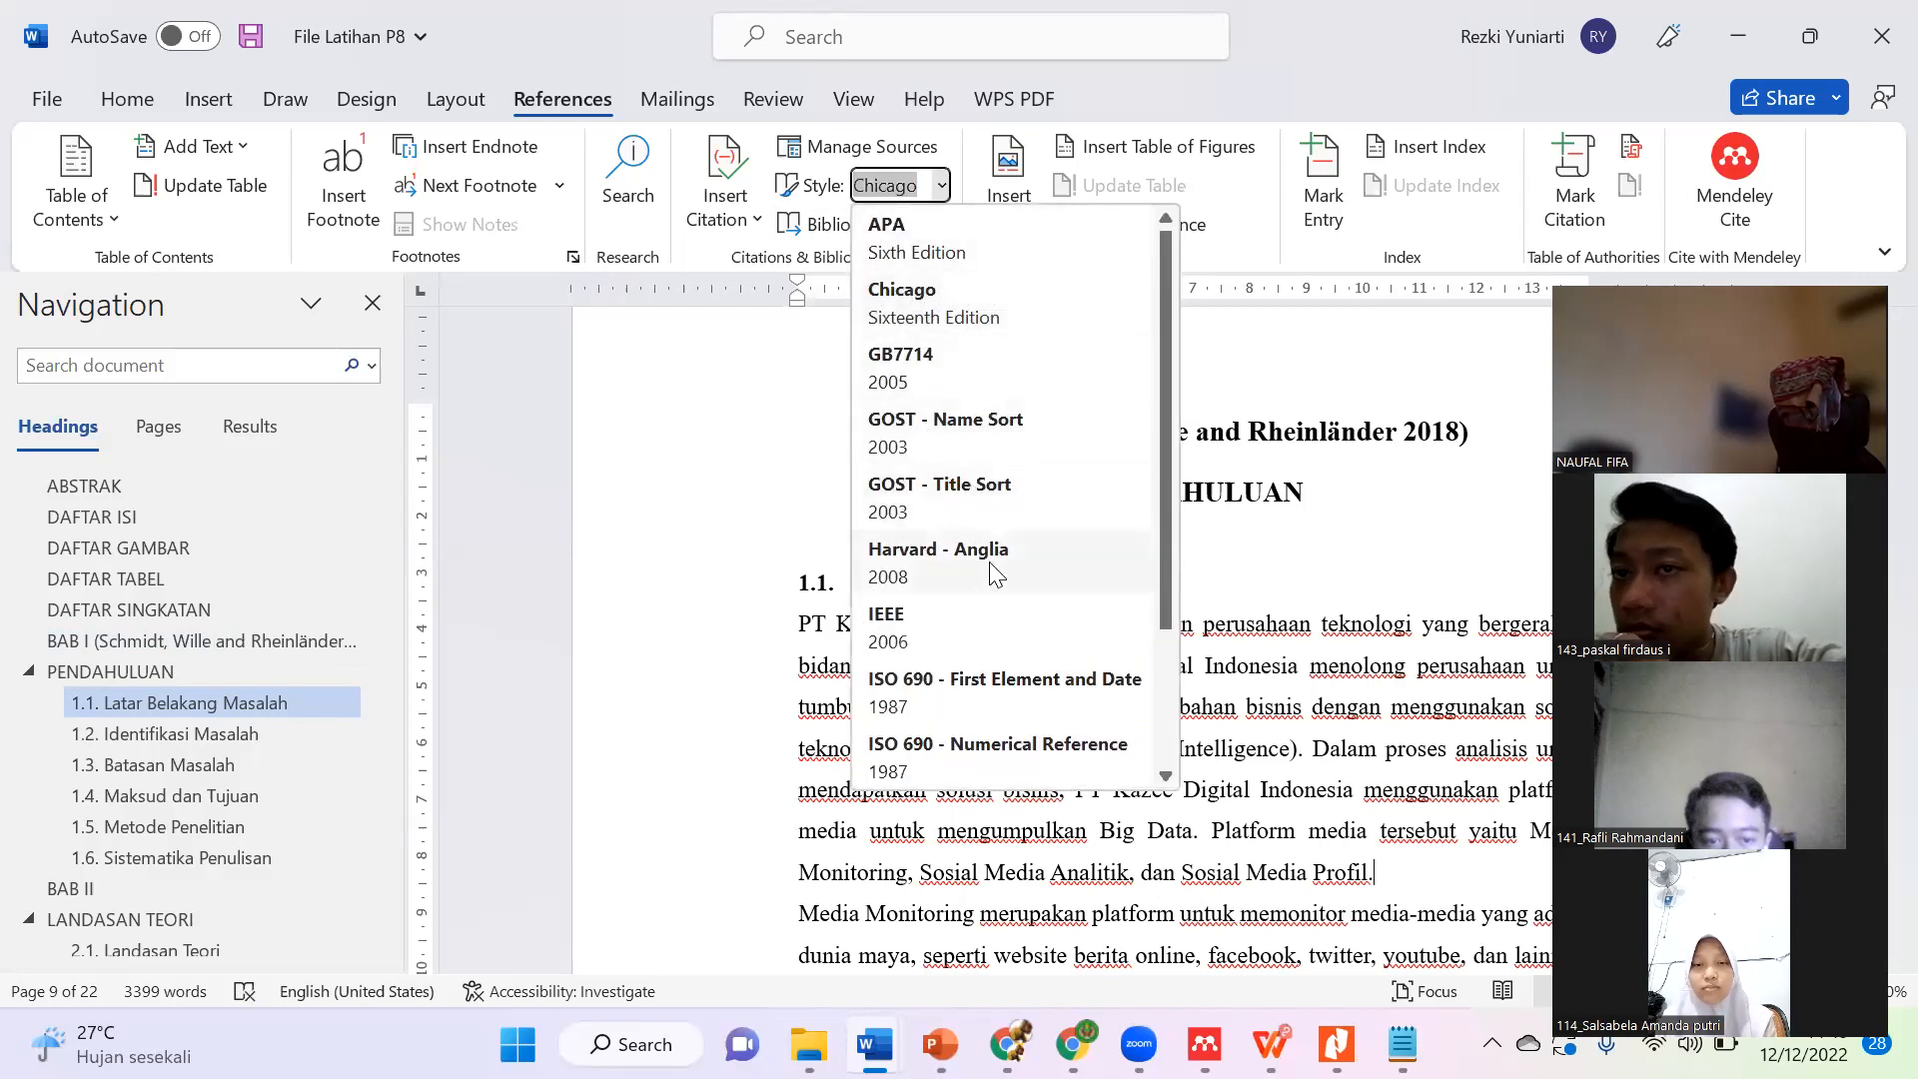
key("Escape")
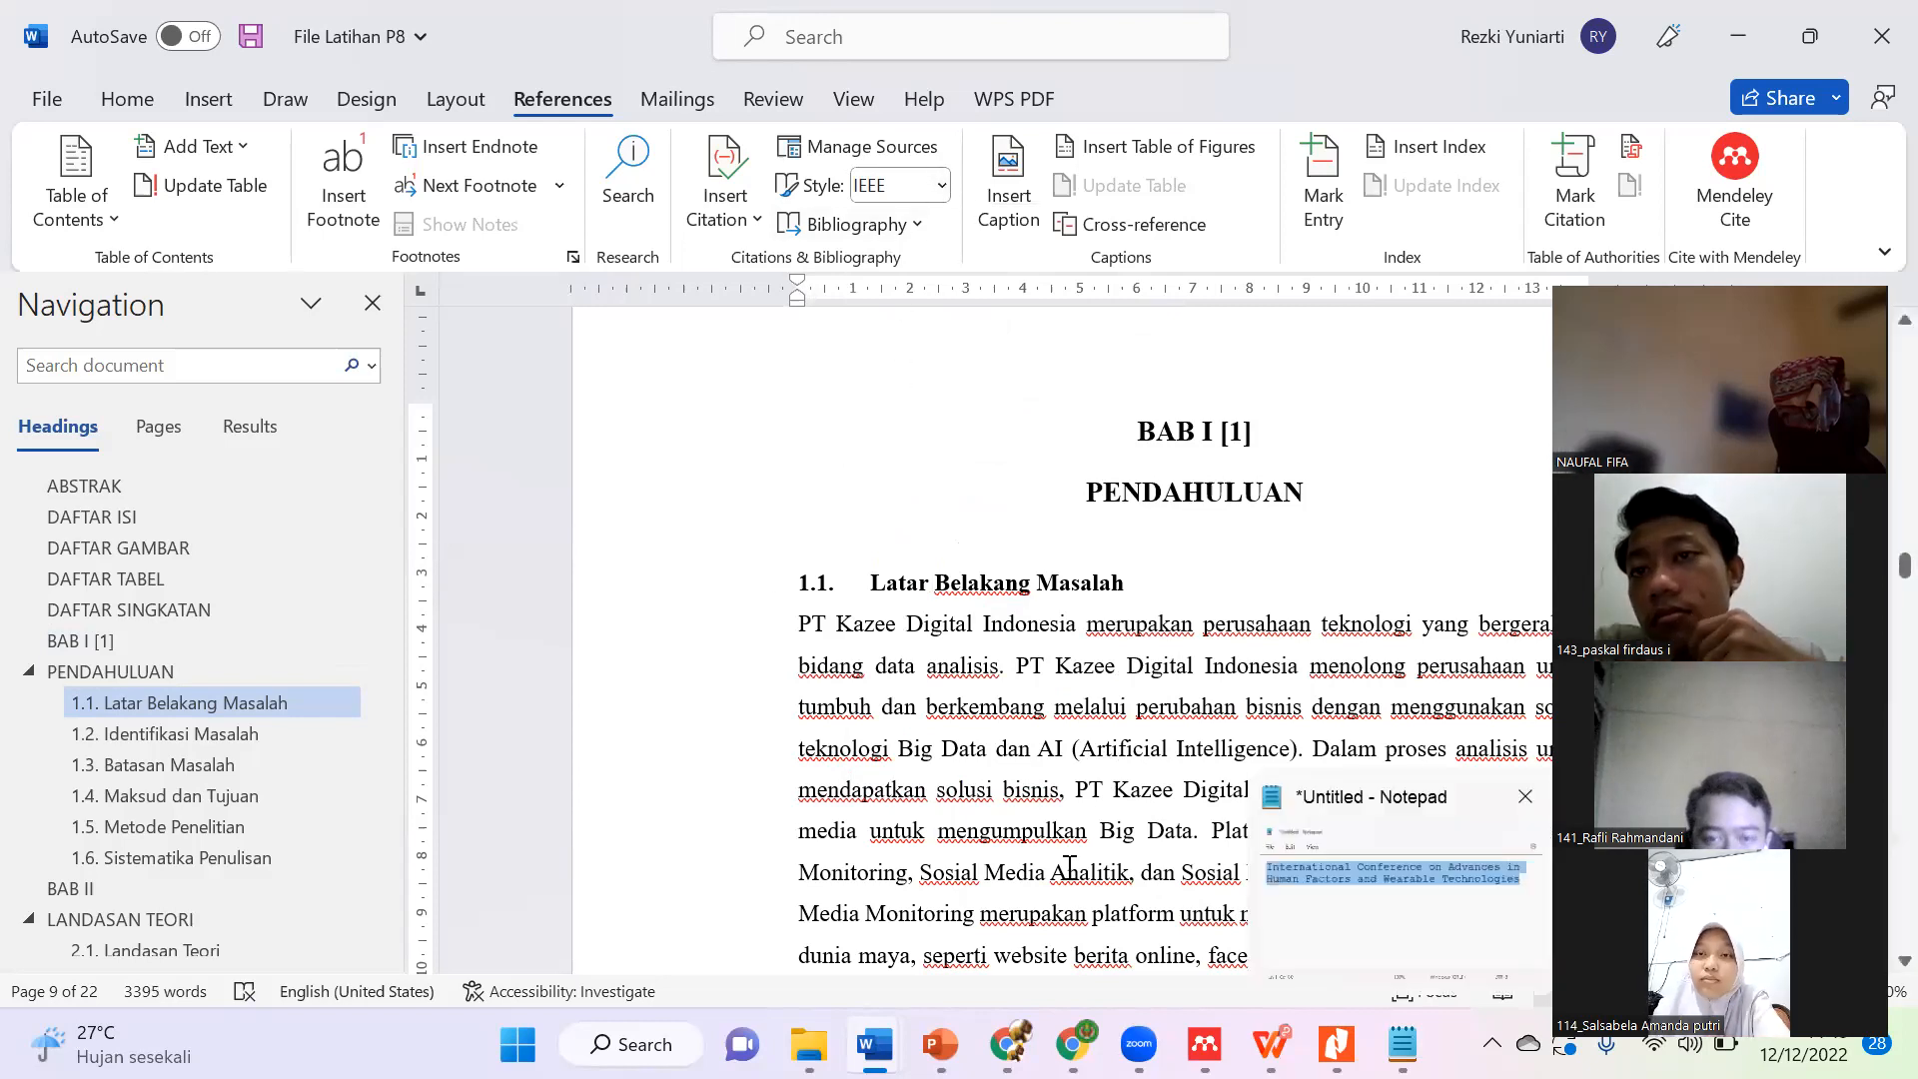
Step: Set the citation style to APA and cite the 2018 wearable sensor network paper after "Big Data" in section 1.1
left_click(1196, 833)
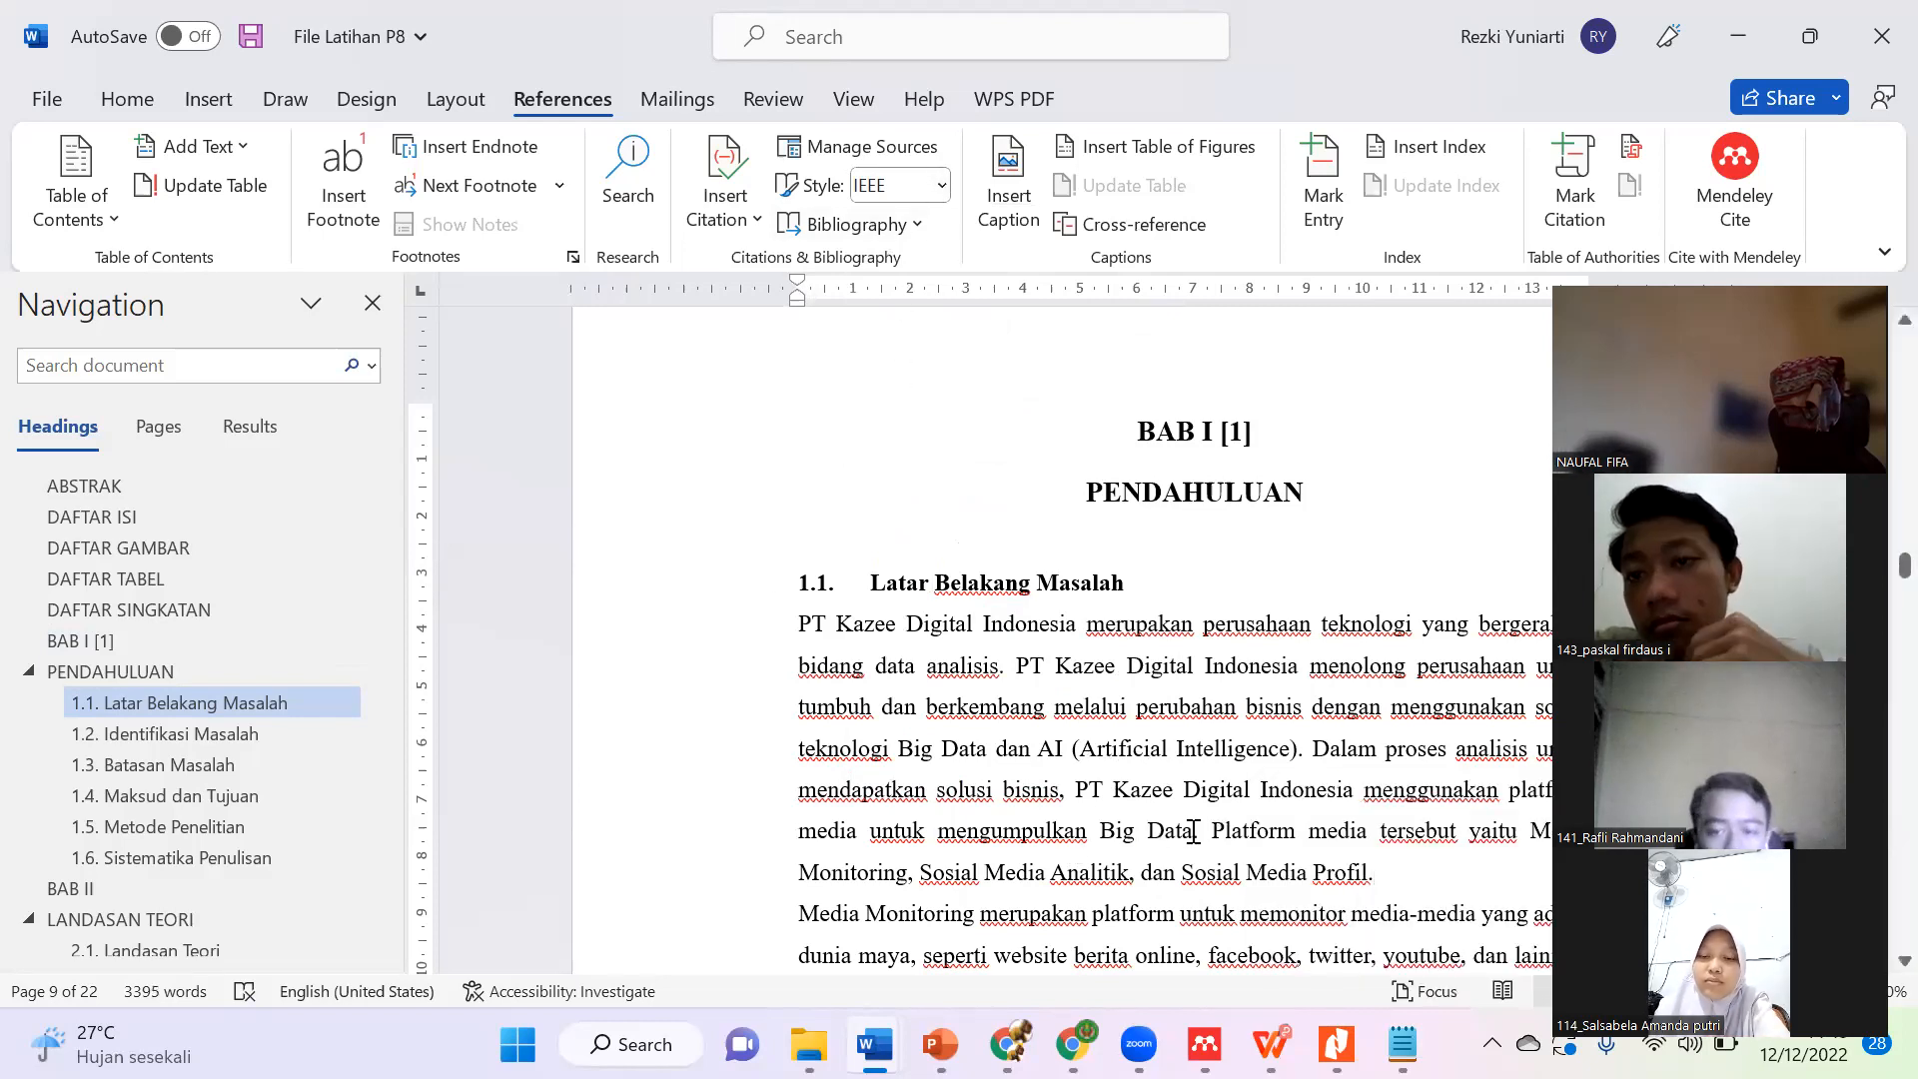
left_click(942, 188)
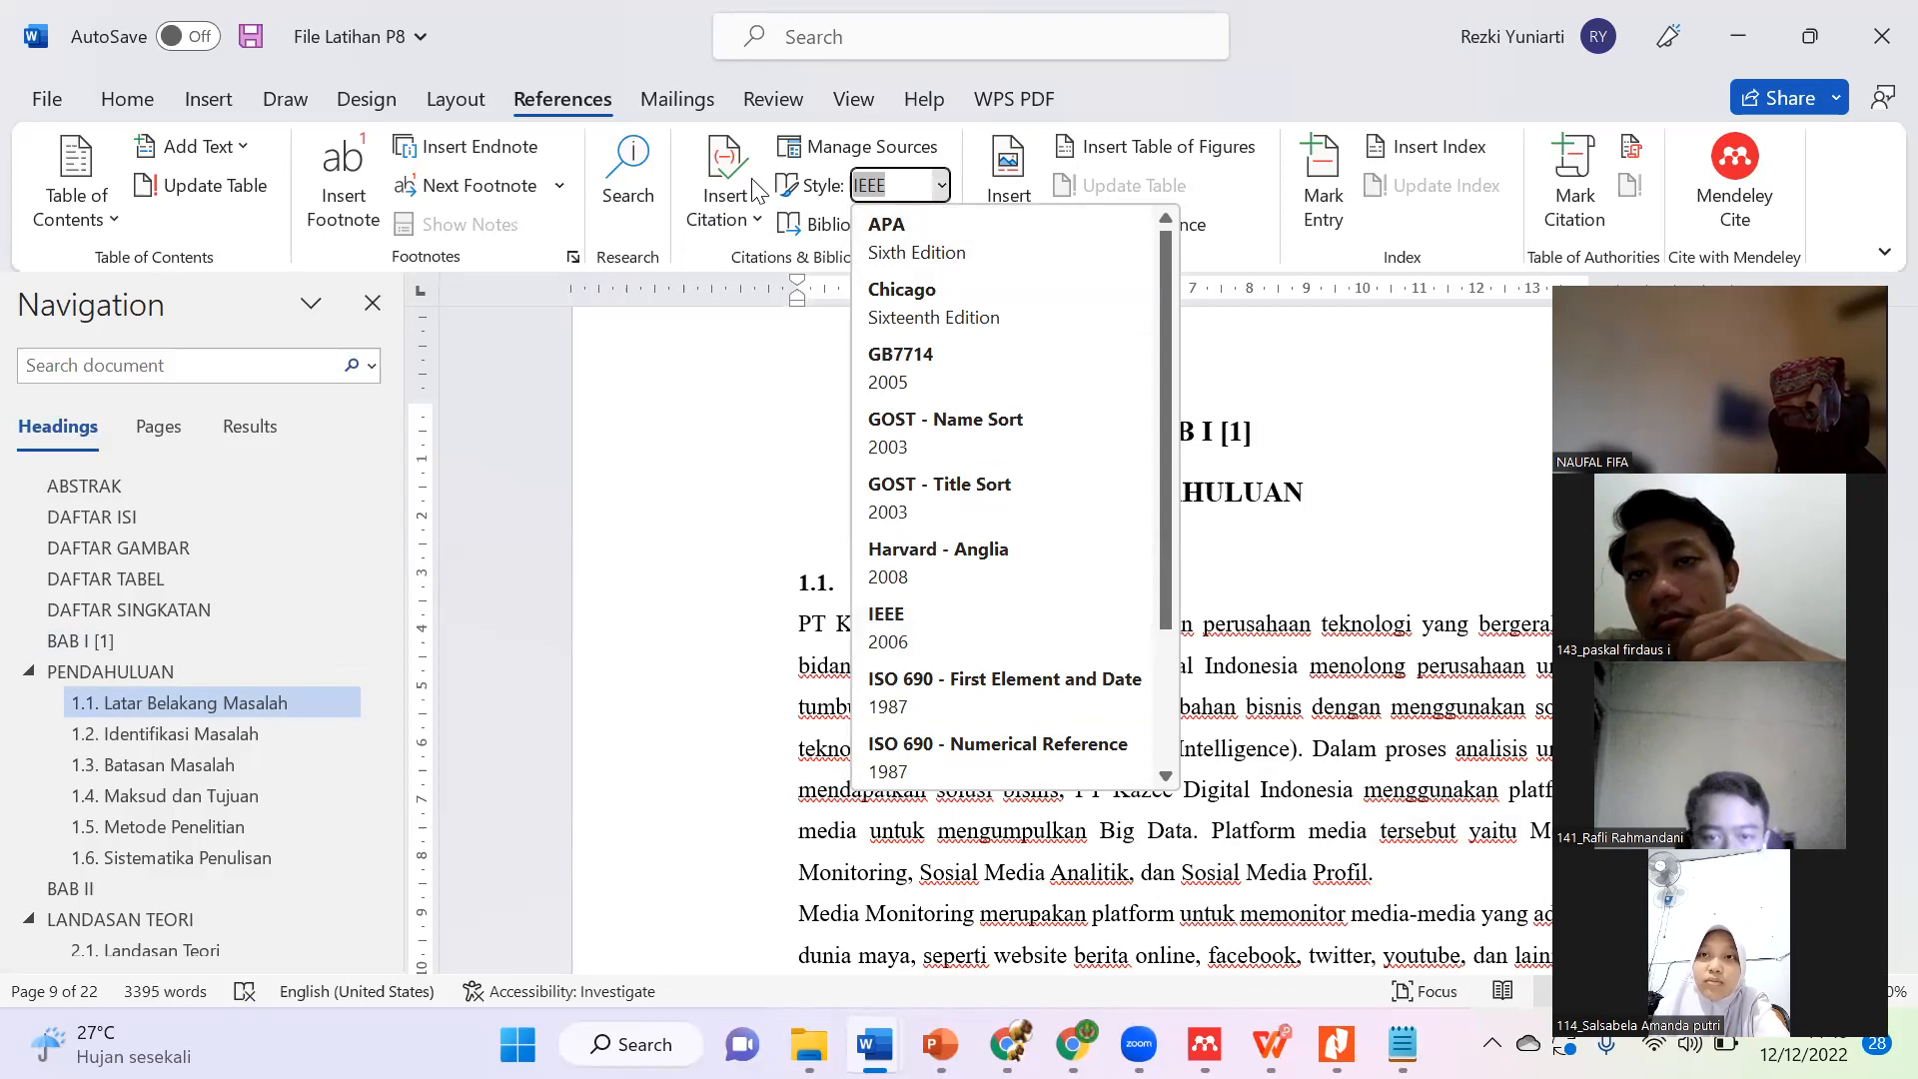
left_click(912, 253)
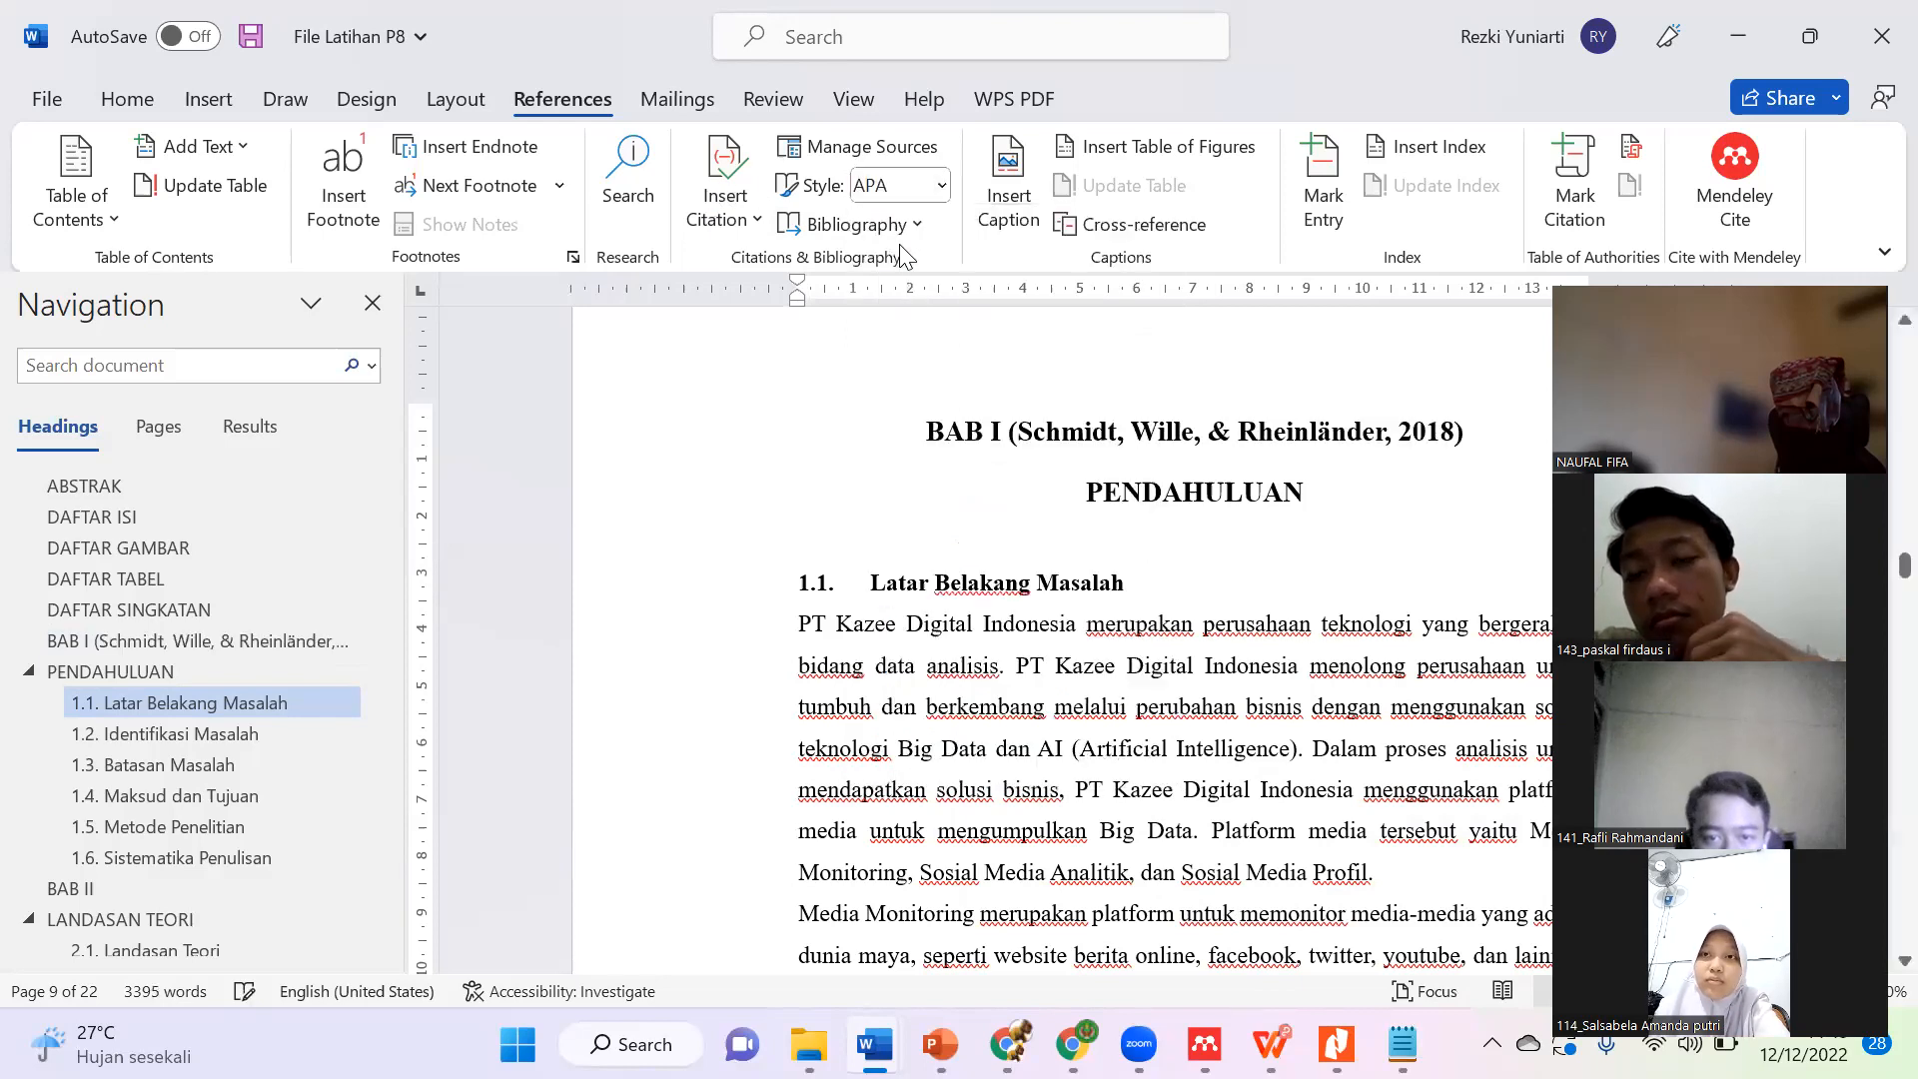
left_click(731, 180)
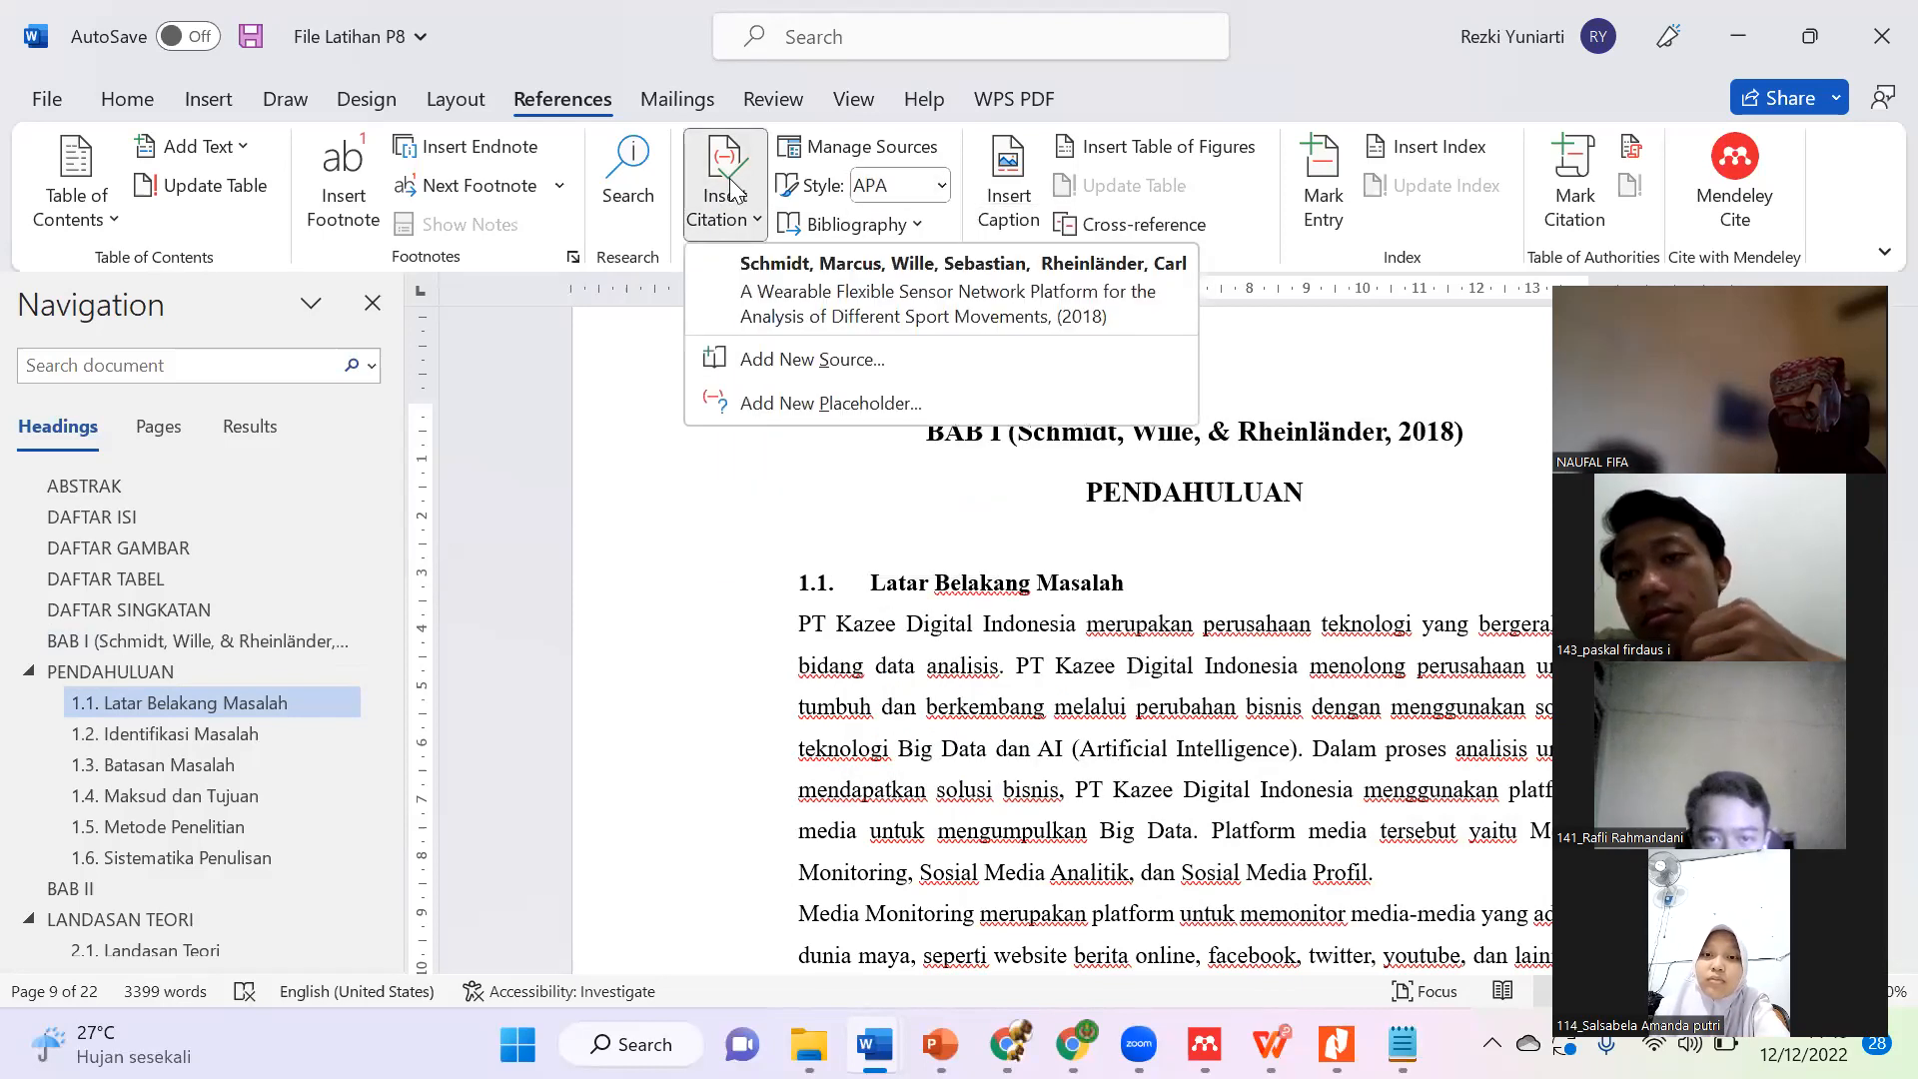
left_click(814, 301)
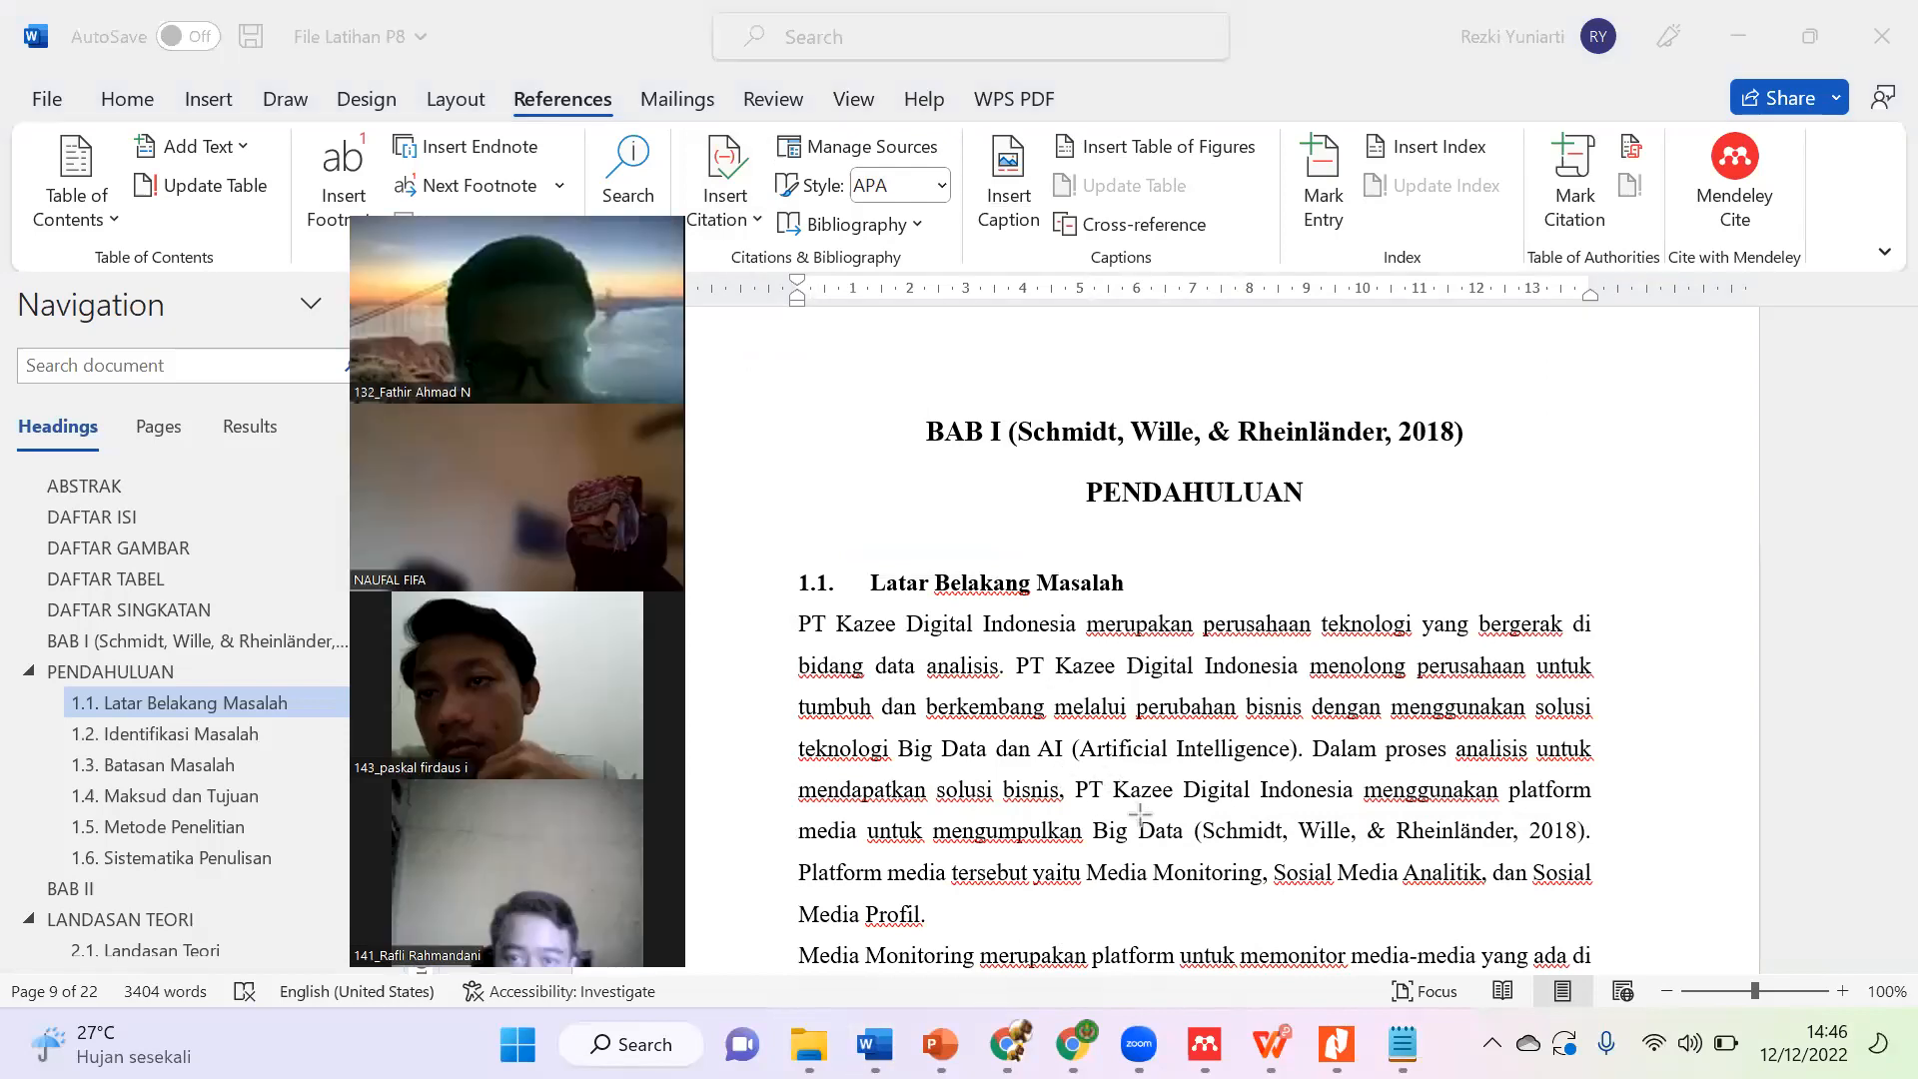
Step: Draw a red rectangle around the citation after "Big Data" as a screen annotation
left_click_drag(1190, 810, 1298, 846)
left_click_drag(1577, 858, 1589, 855)
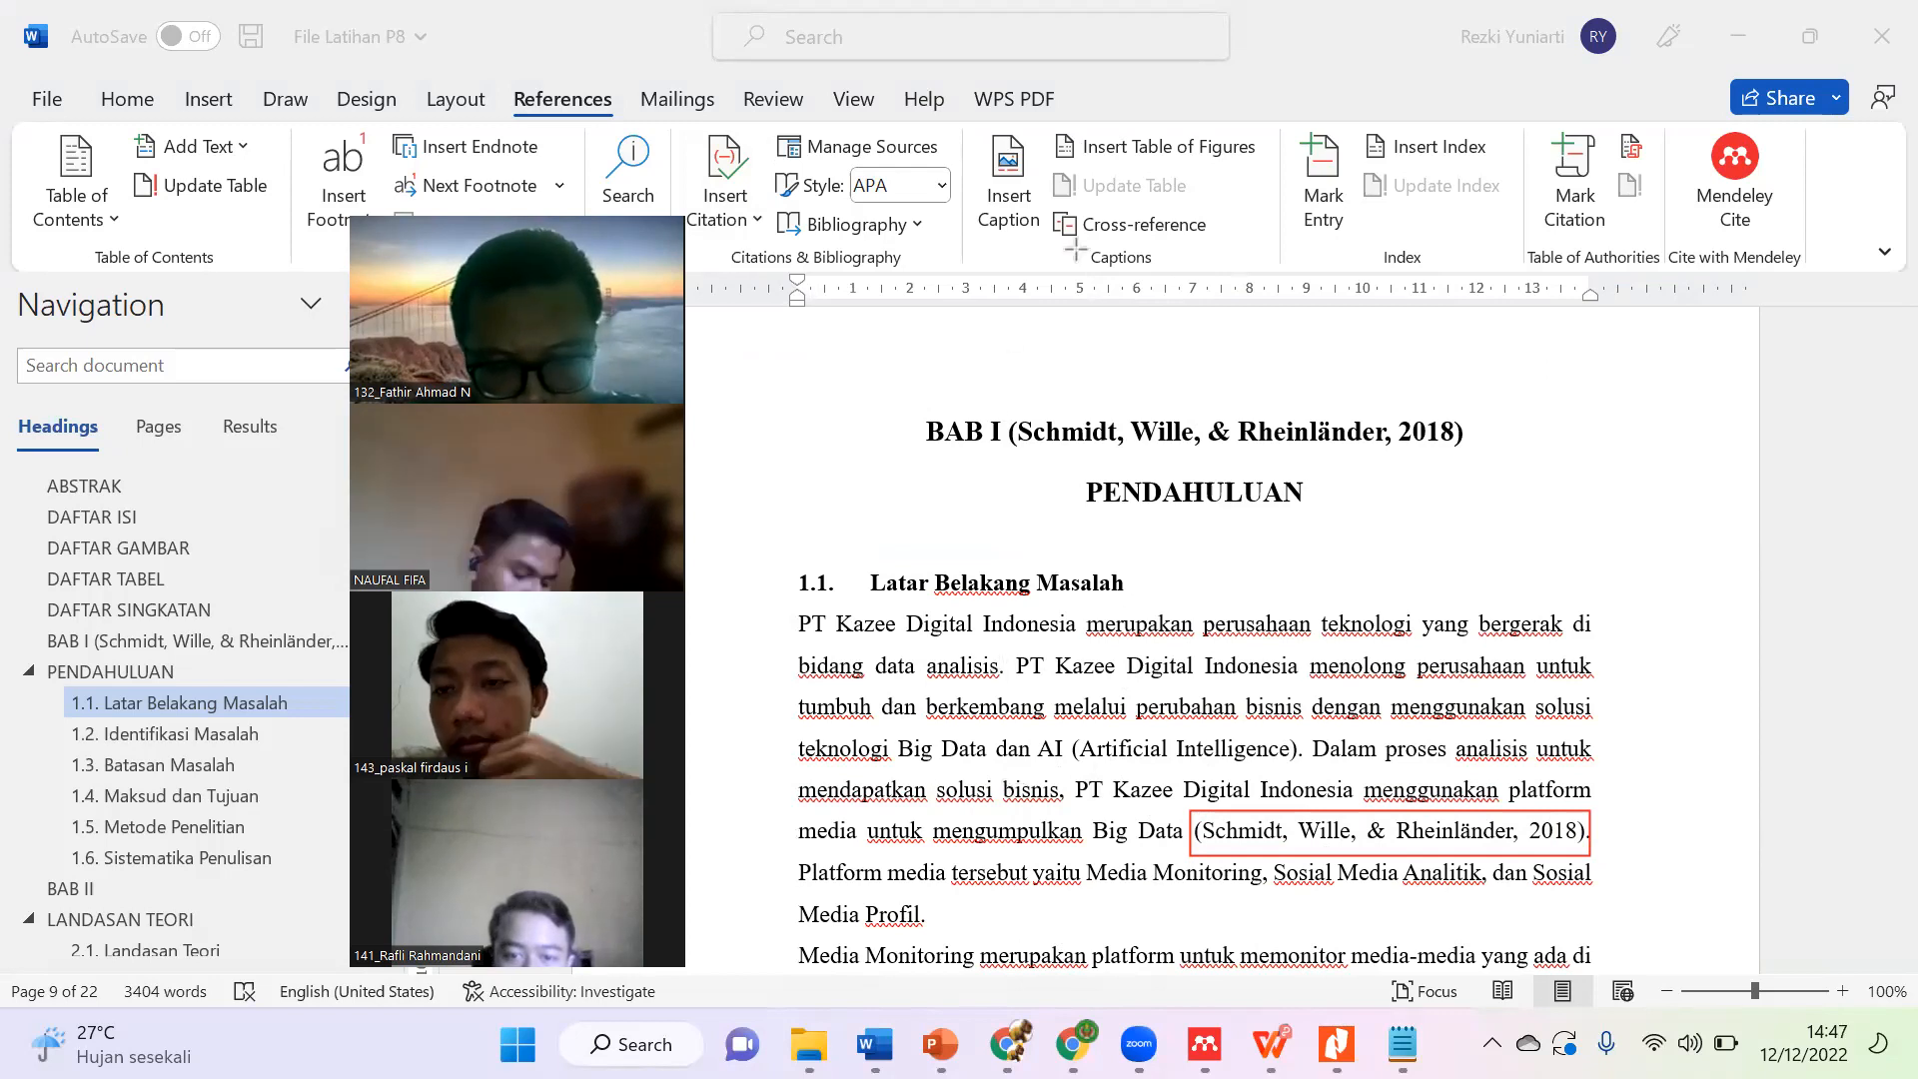
Step: Switch the citation style to Chicago and return it to APA to compare the in-text citations
left_click(939, 187)
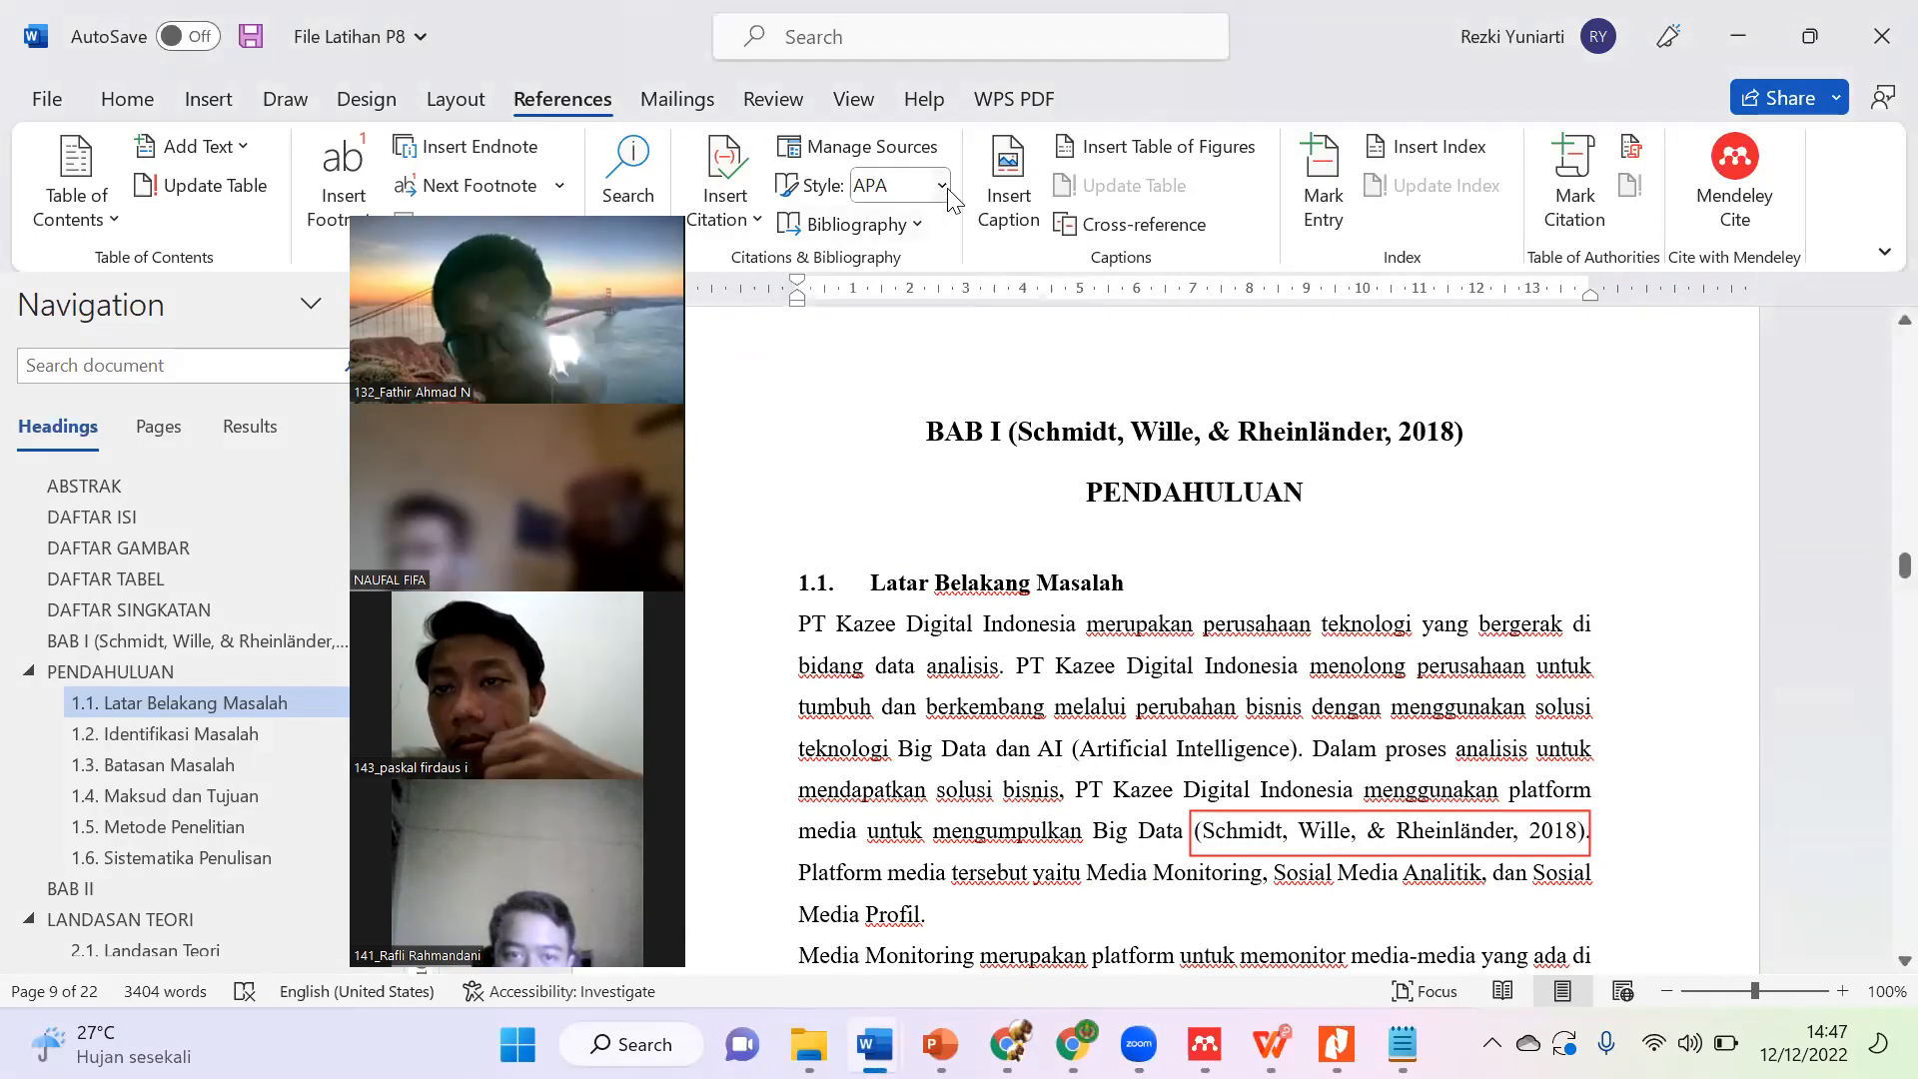
left_click(941, 186)
left_click(925, 311)
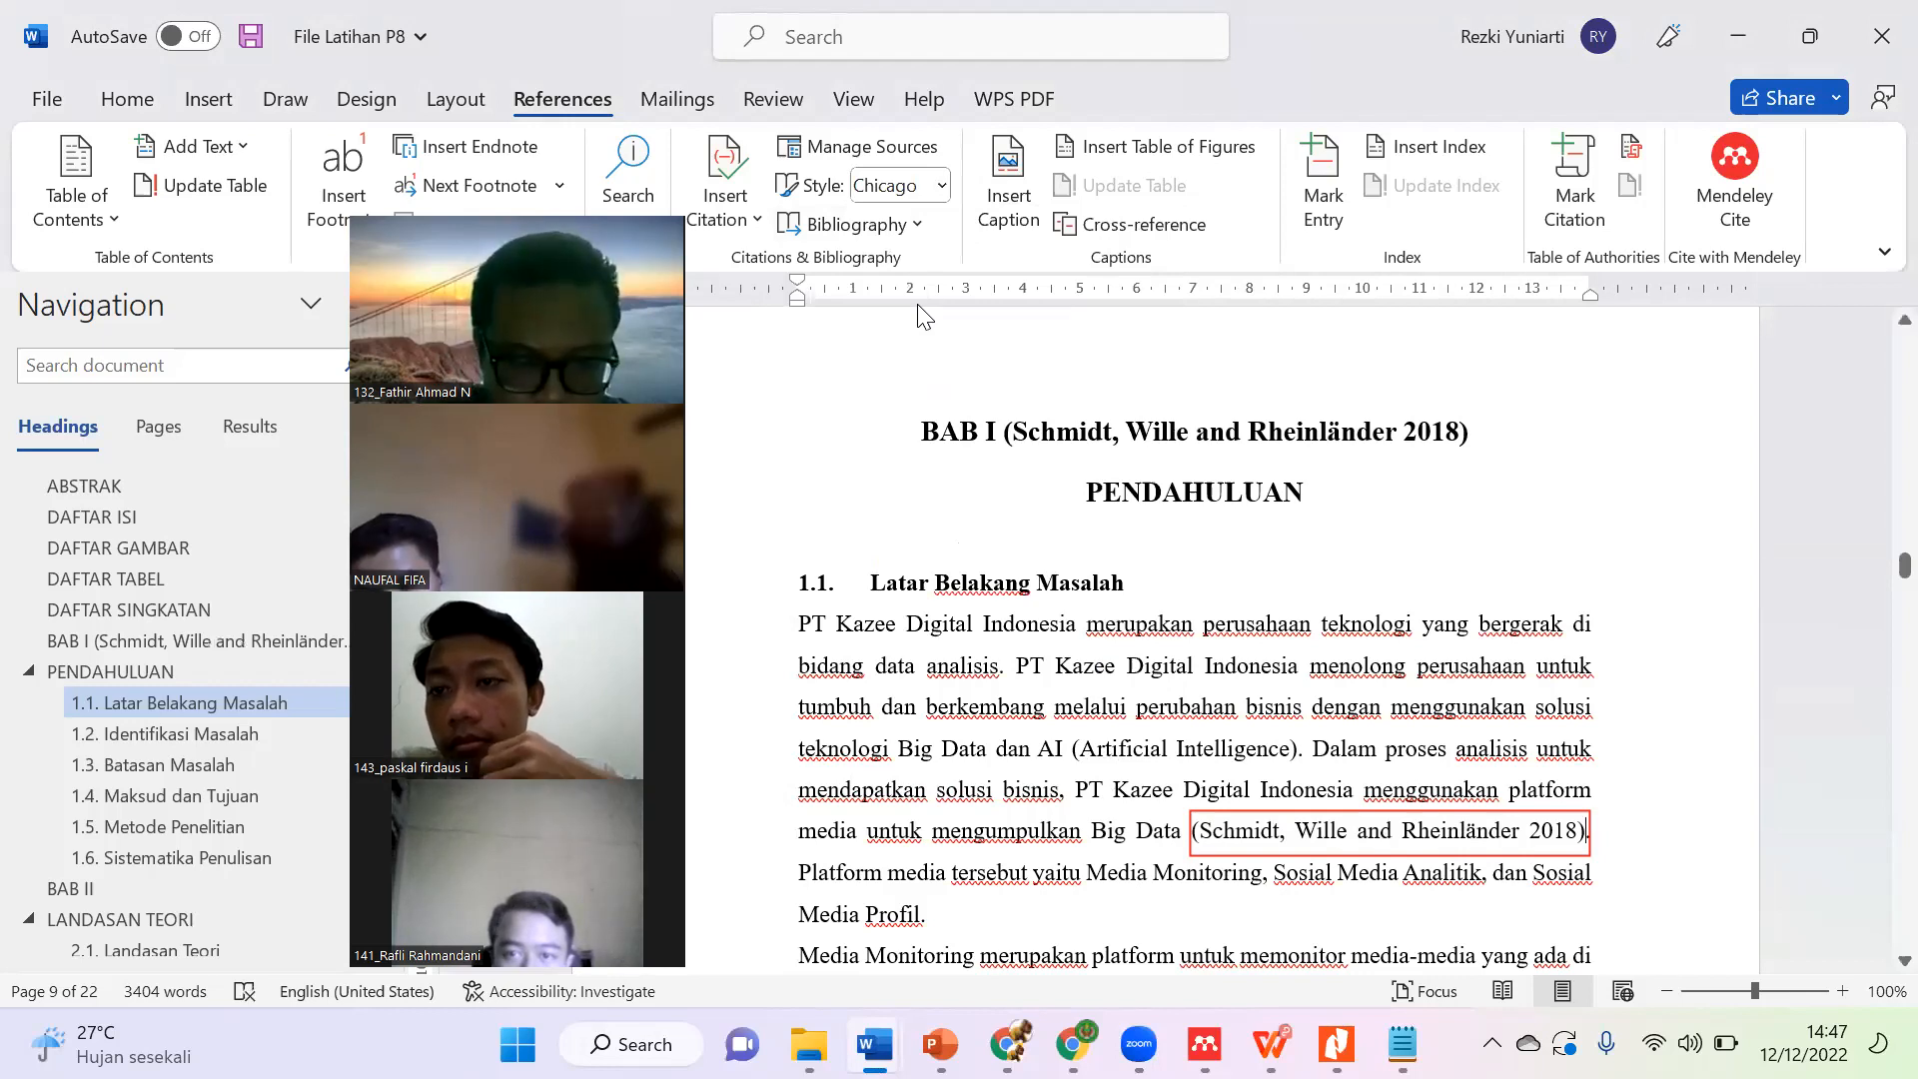
left_click(939, 187)
left_click(895, 247)
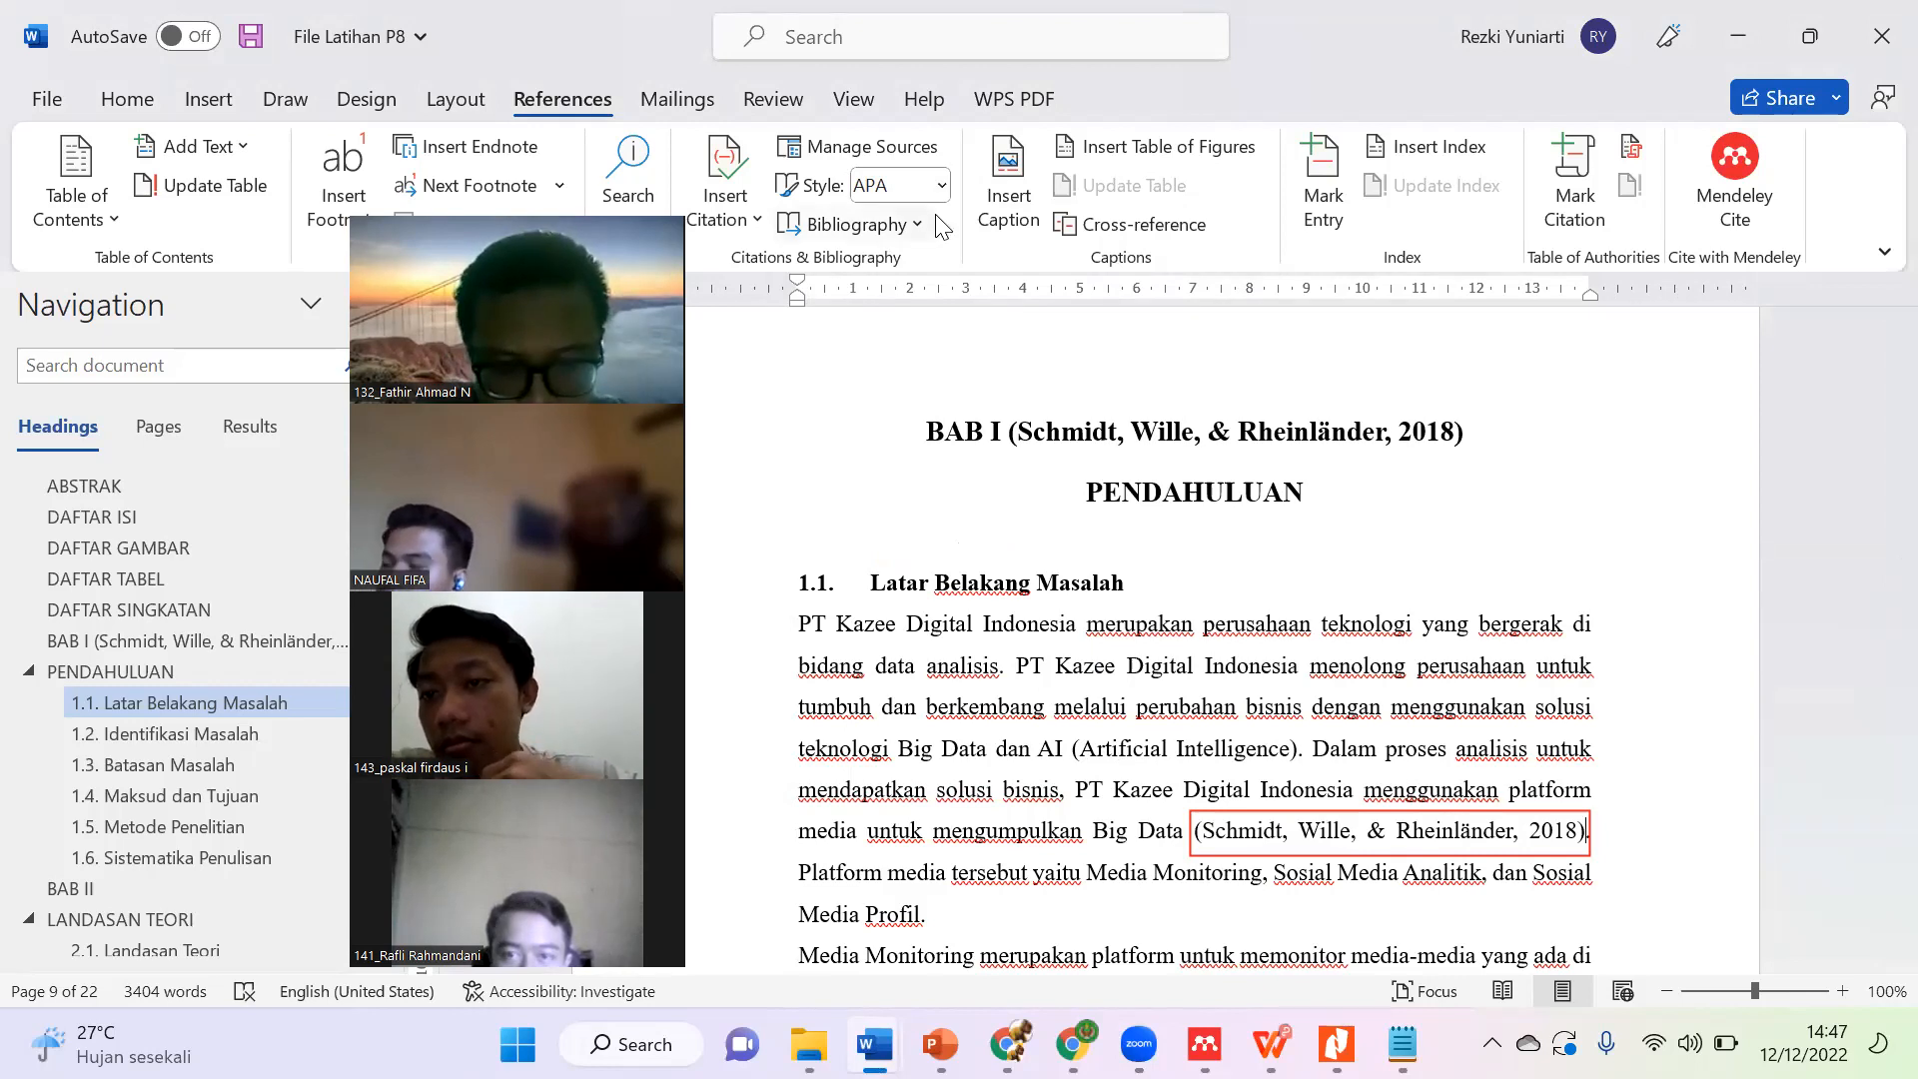
Step: Set the citation style to IEEE and check the fields of a blank Conference Proceedings source, closing it without saving
left_click(941, 185)
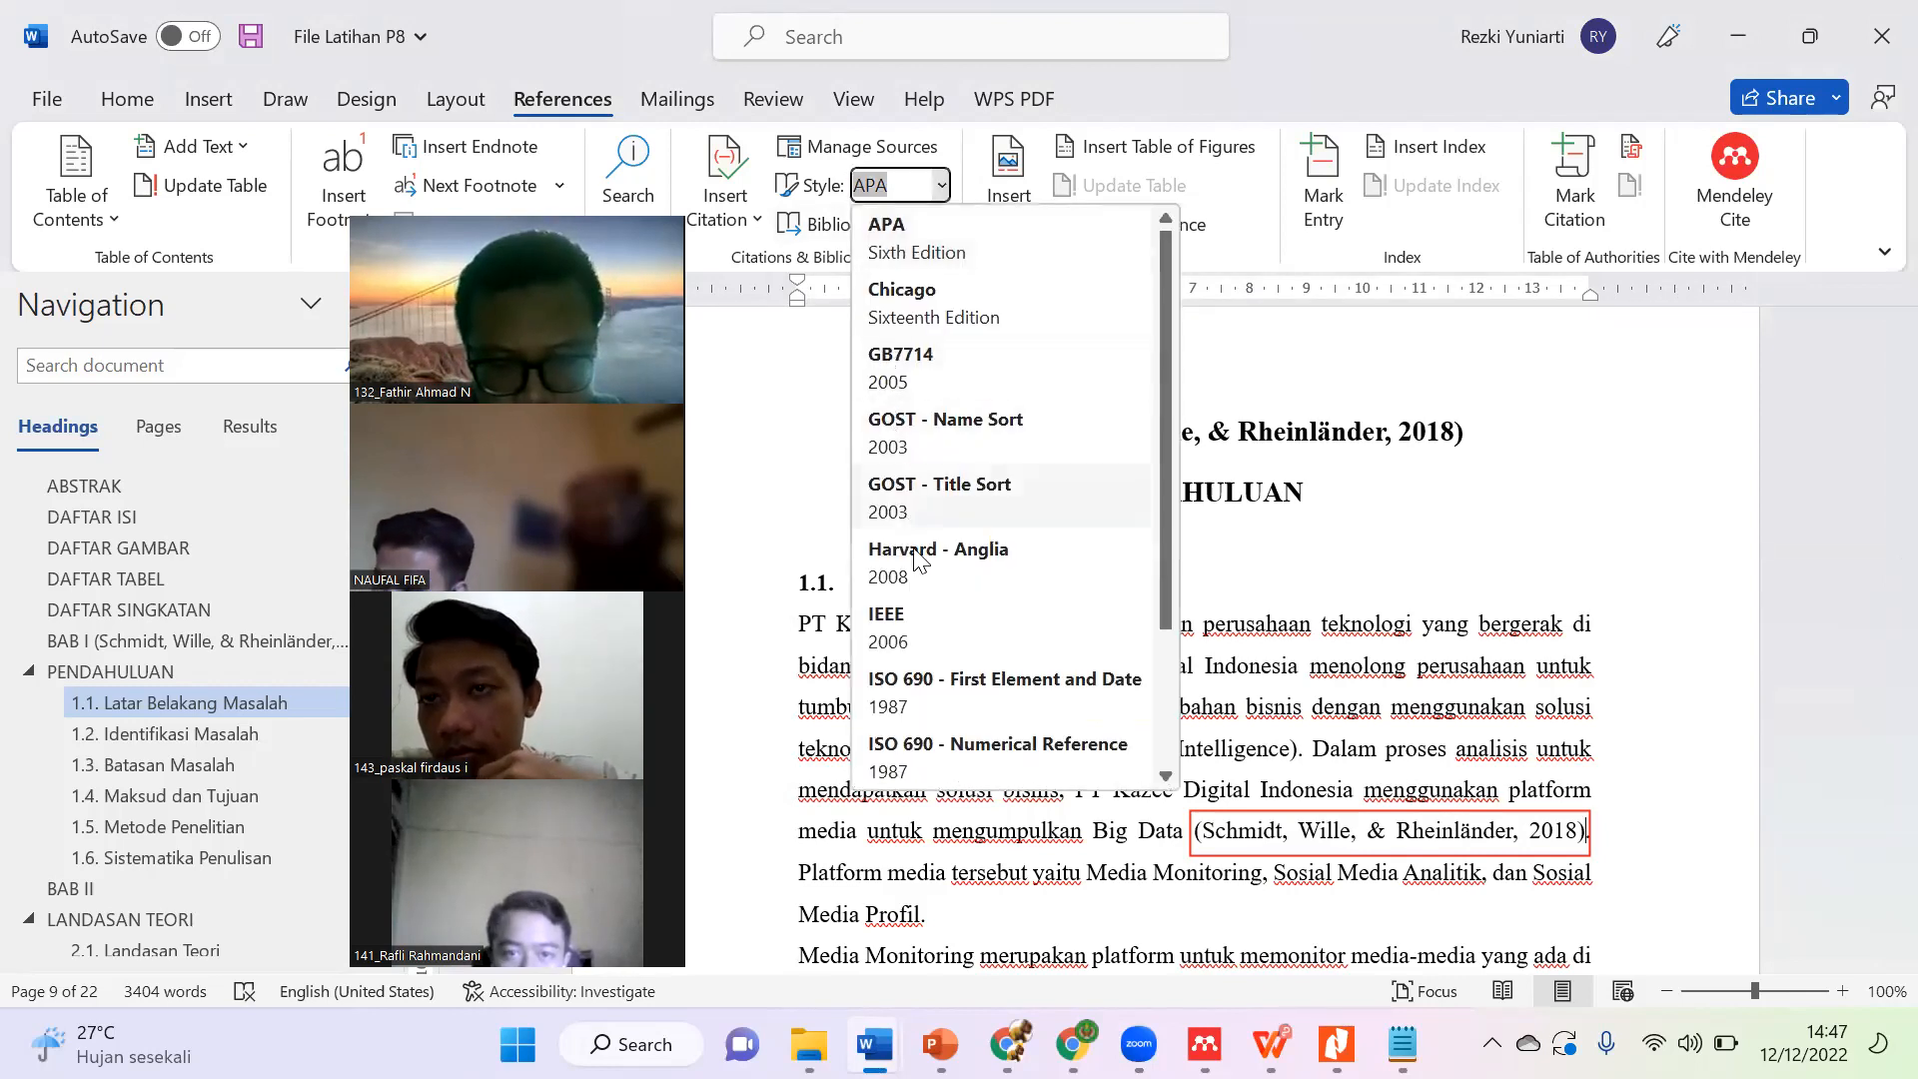
left_click(928, 630)
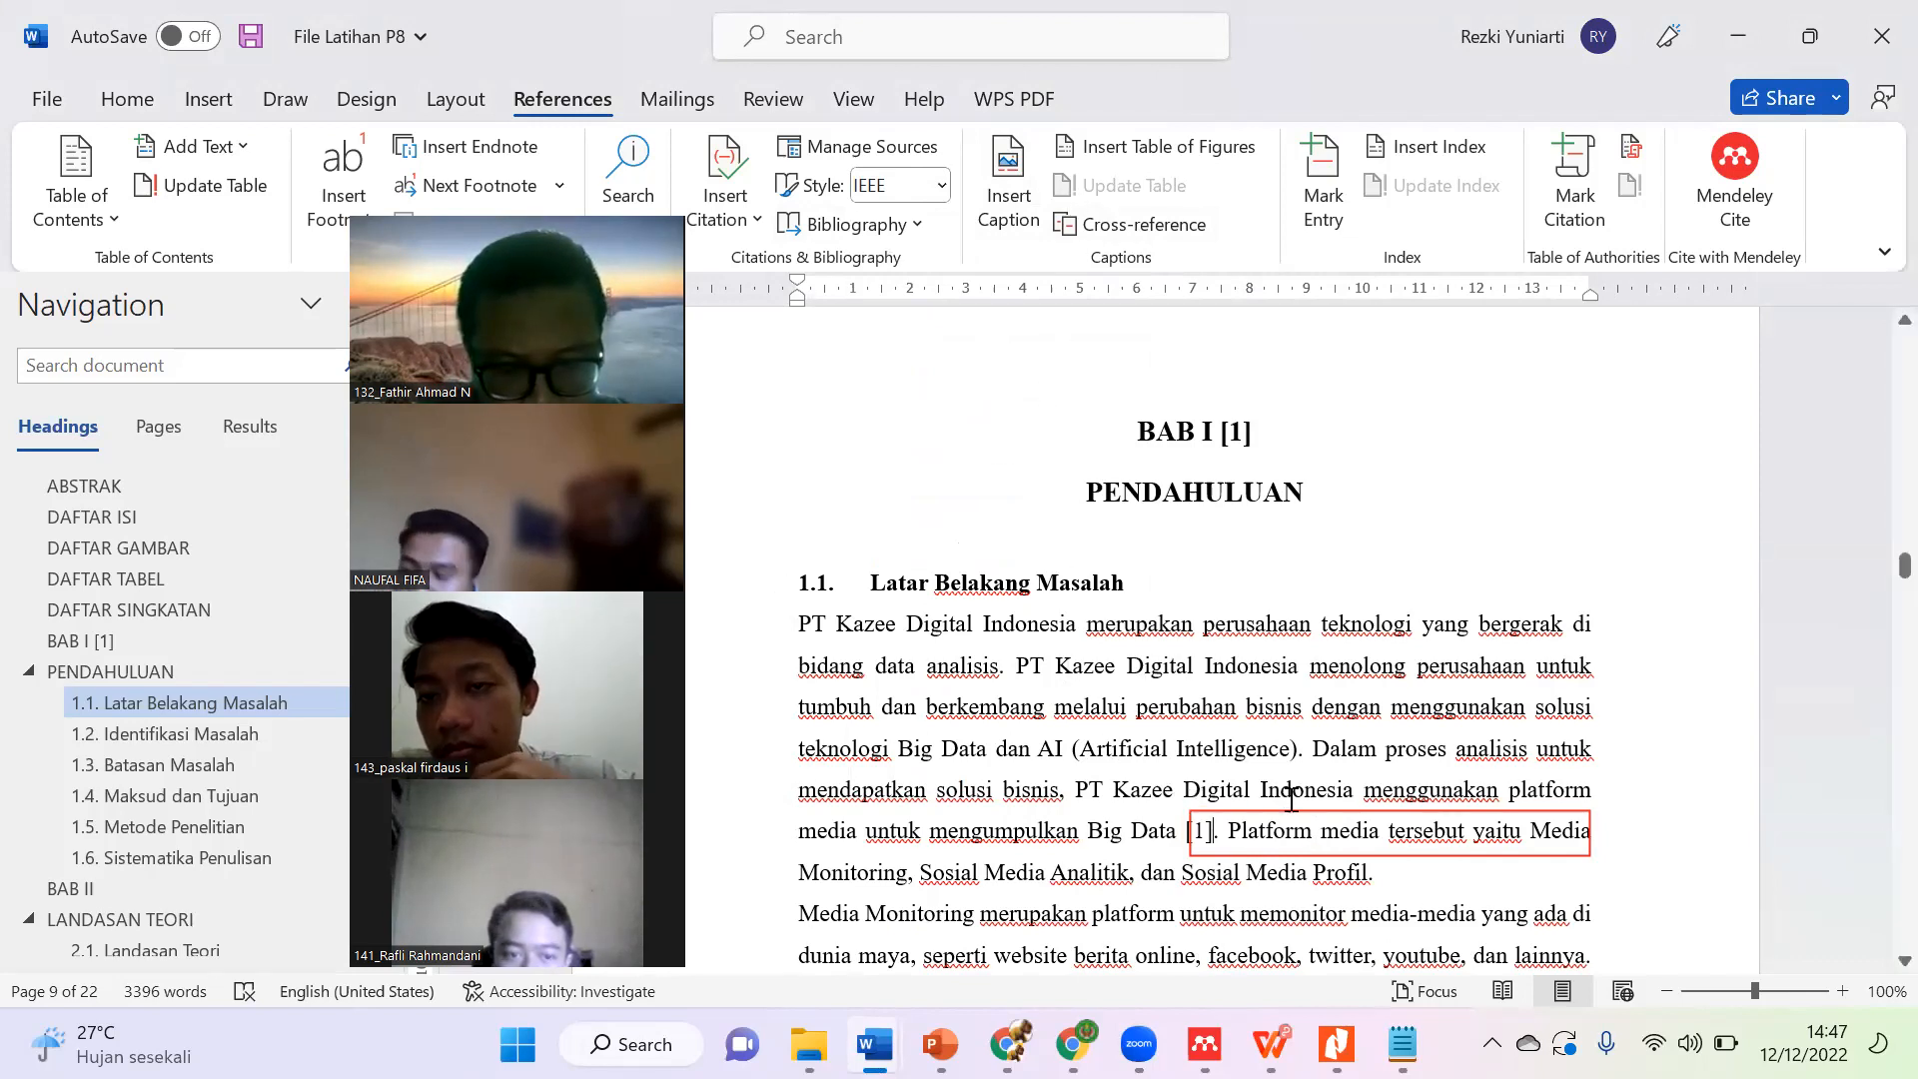
left_click(726, 180)
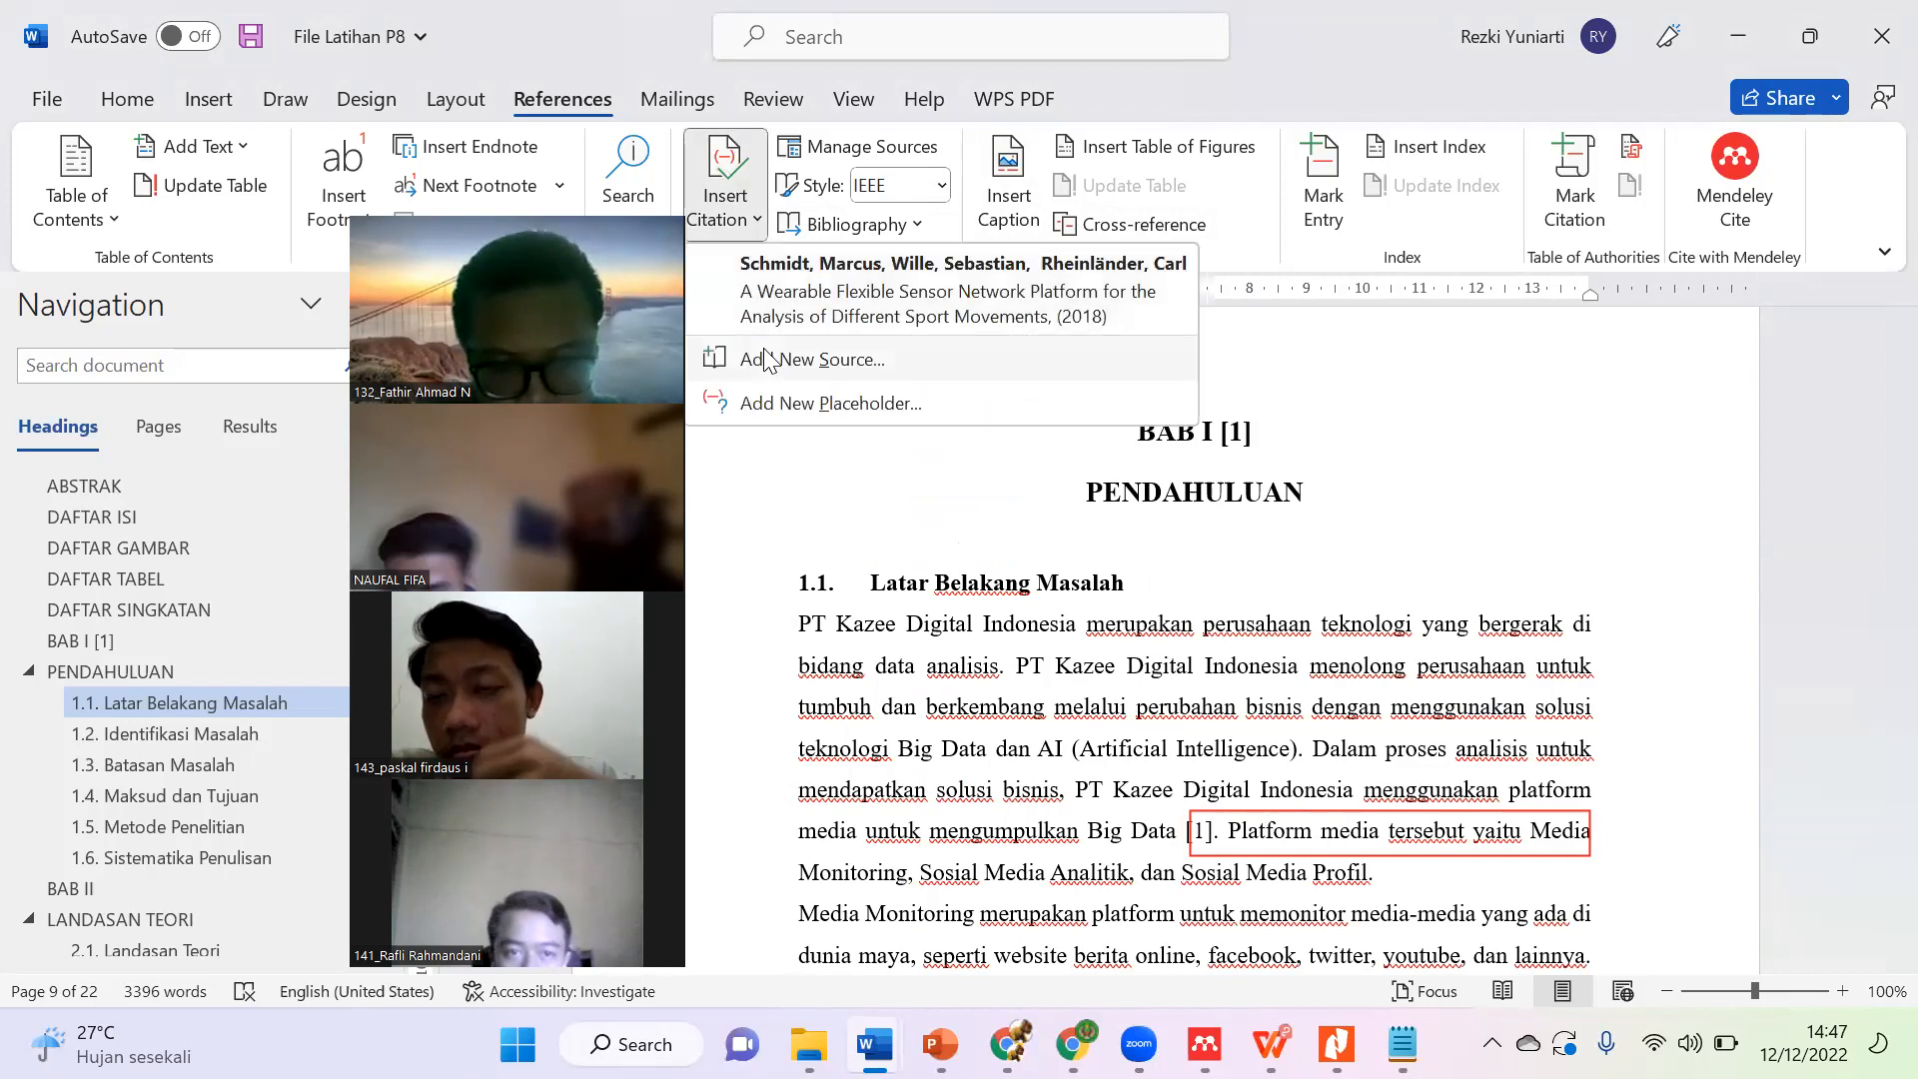
left_click(783, 360)
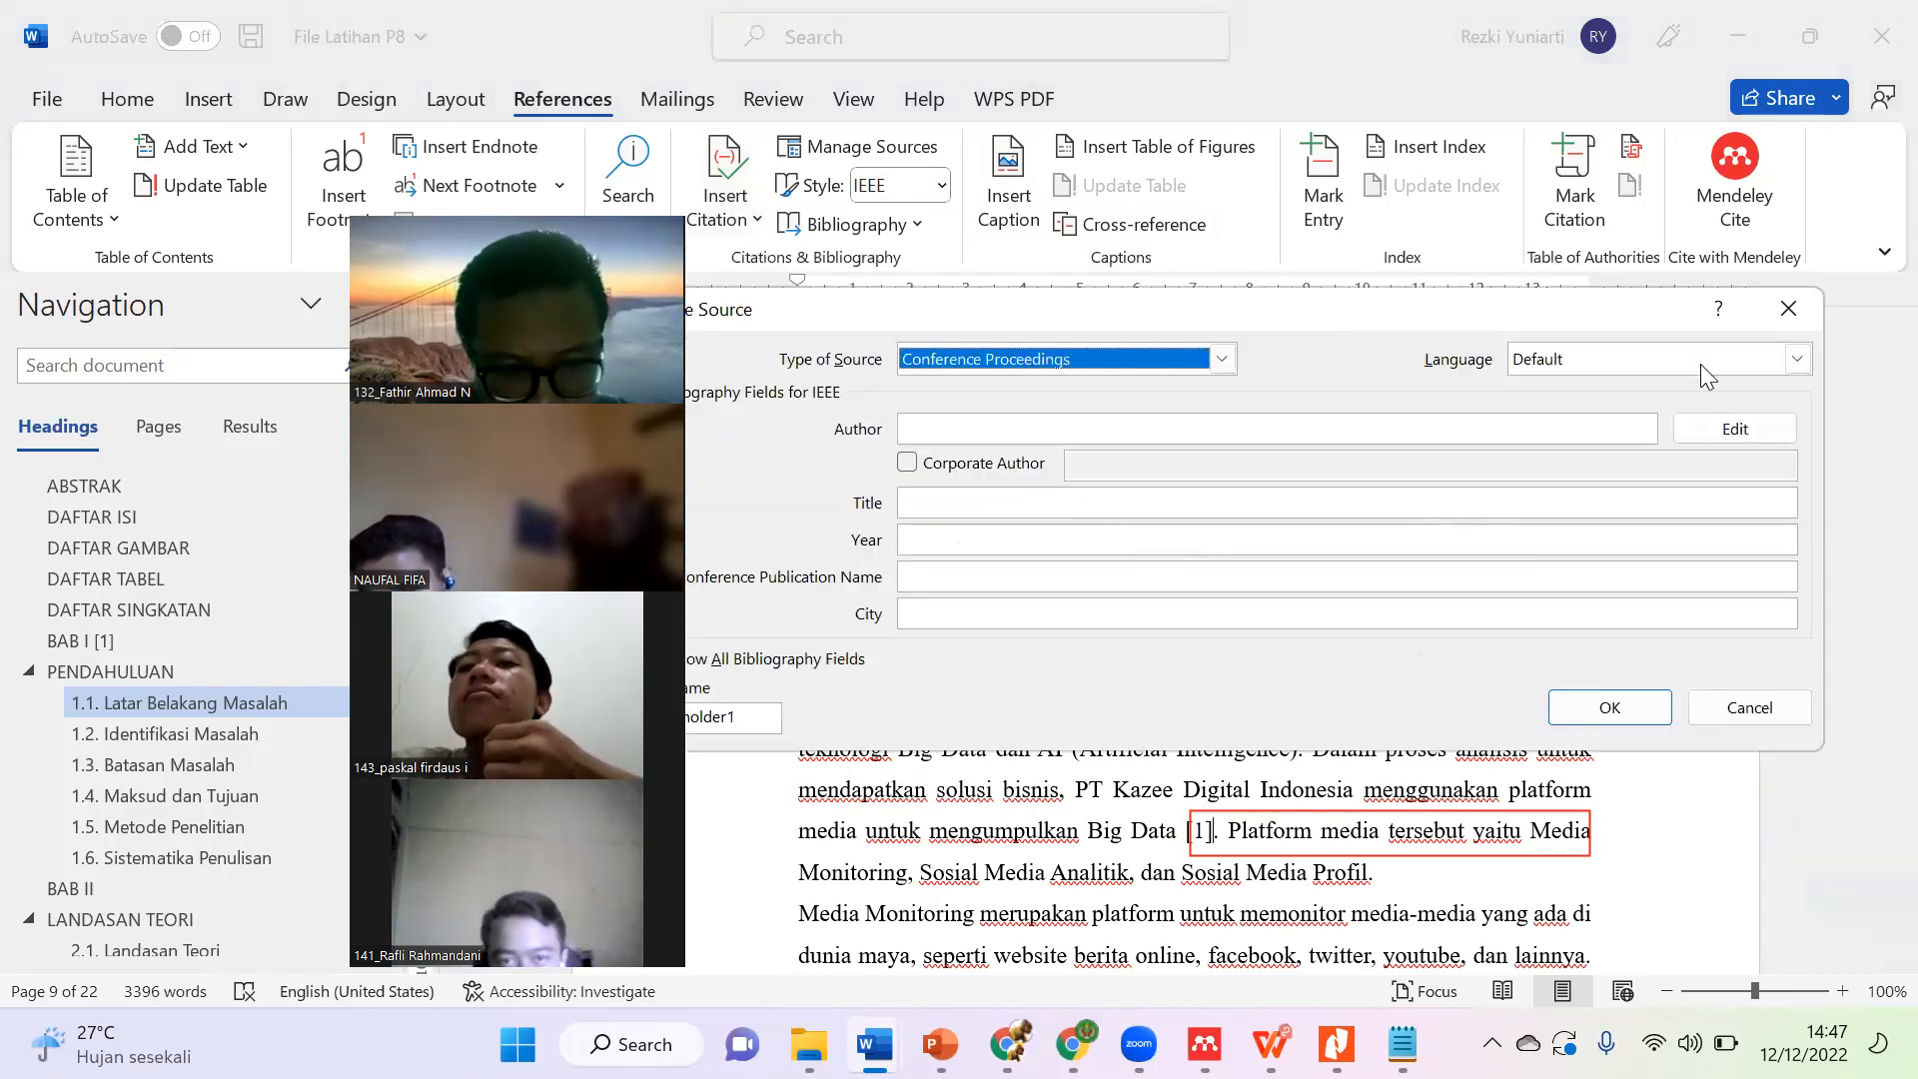
left_click(1781, 305)
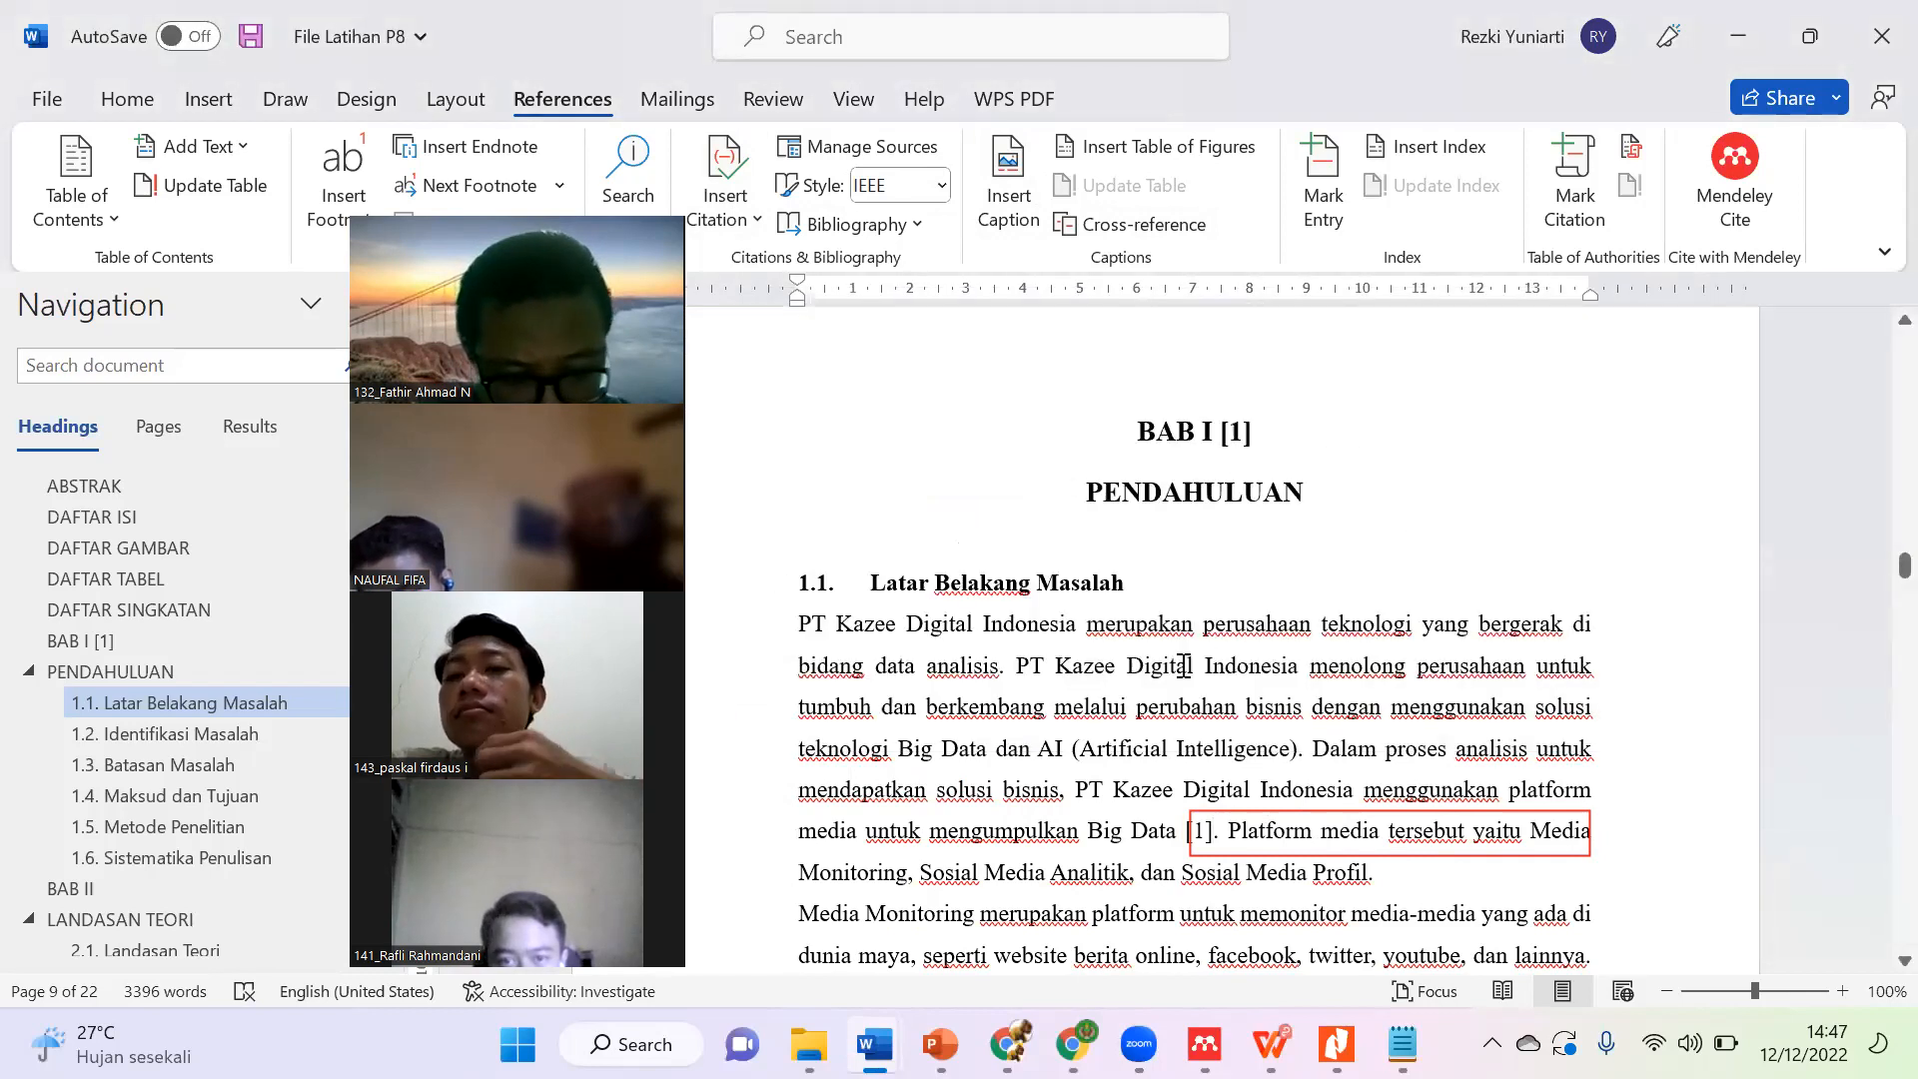
scroll(1245, 633, "down", 5)
scroll(1569, 655, "down", 15)
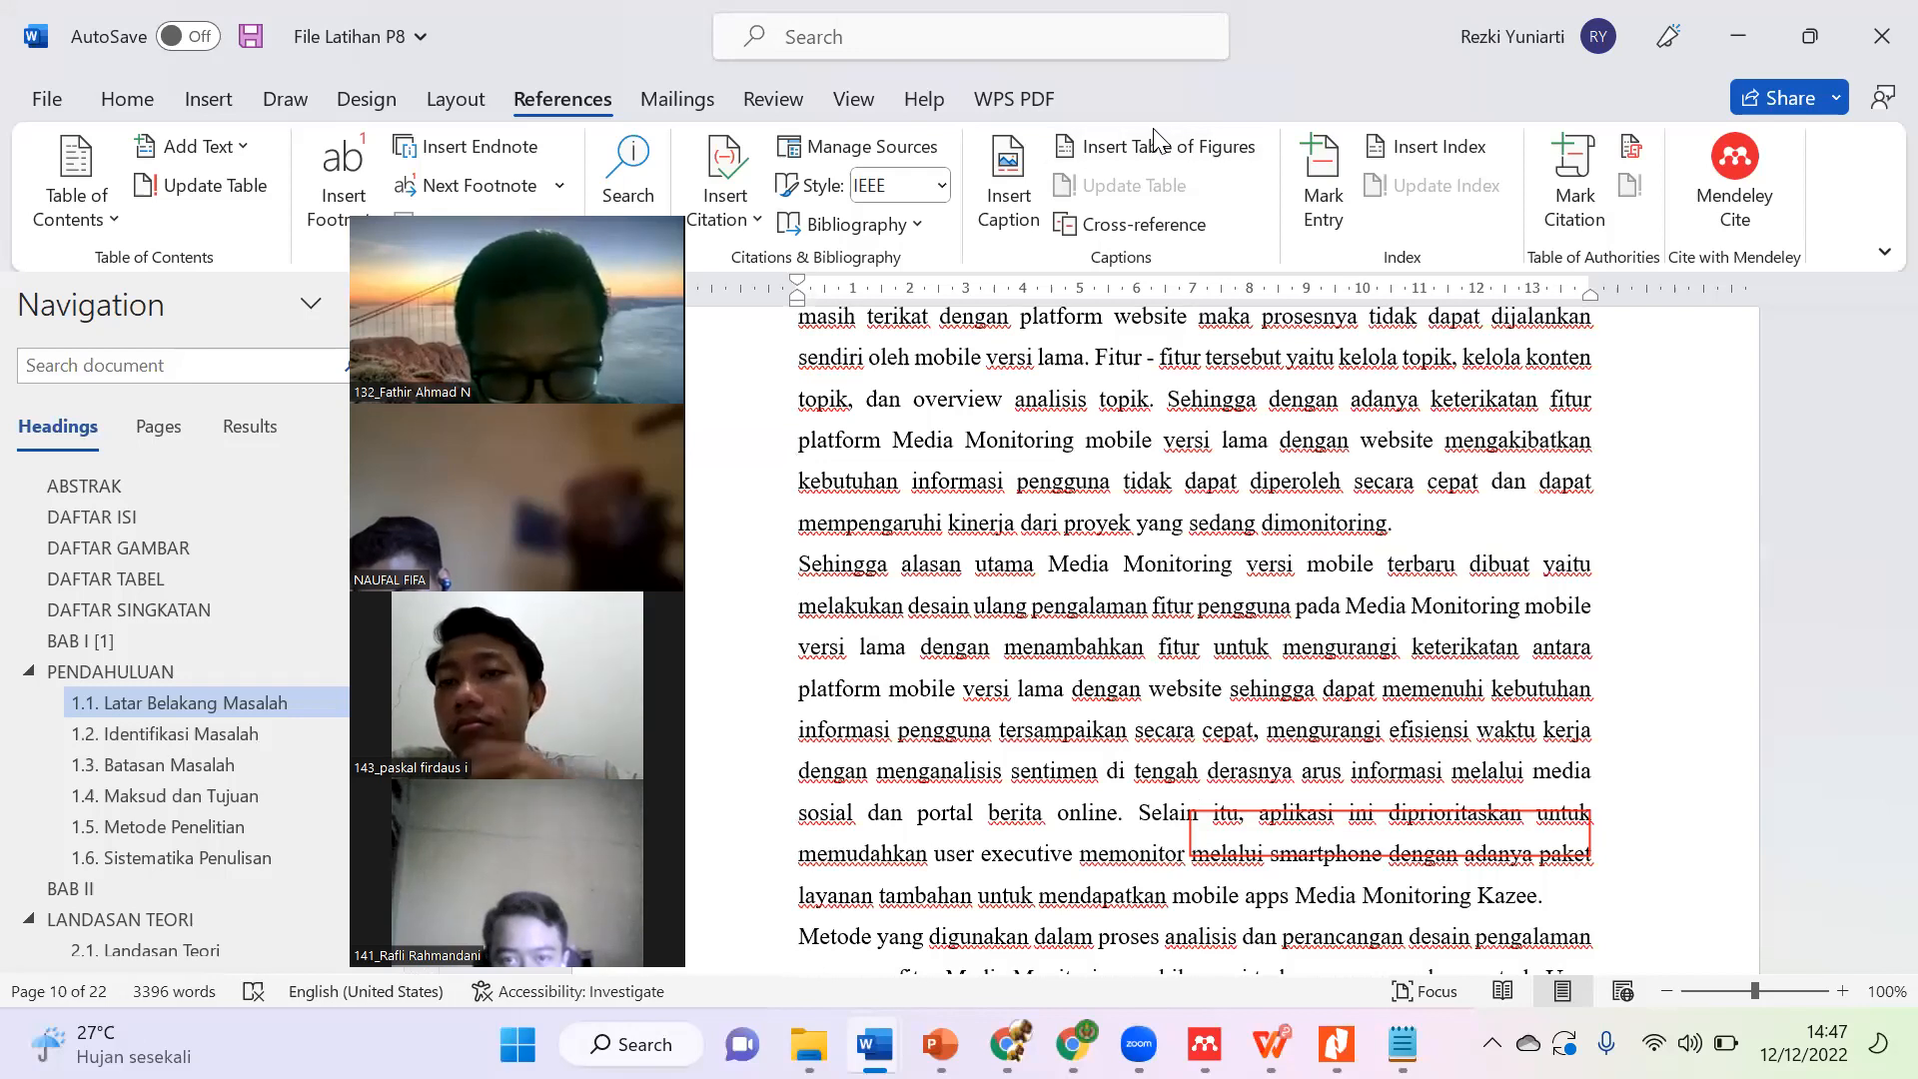
Step: Clear the red screen annotation and delete the placeholder line "Ini nanti isinya dari sitasi" under the DAFTAR PUSTAKA heading
left_click(1154, 131)
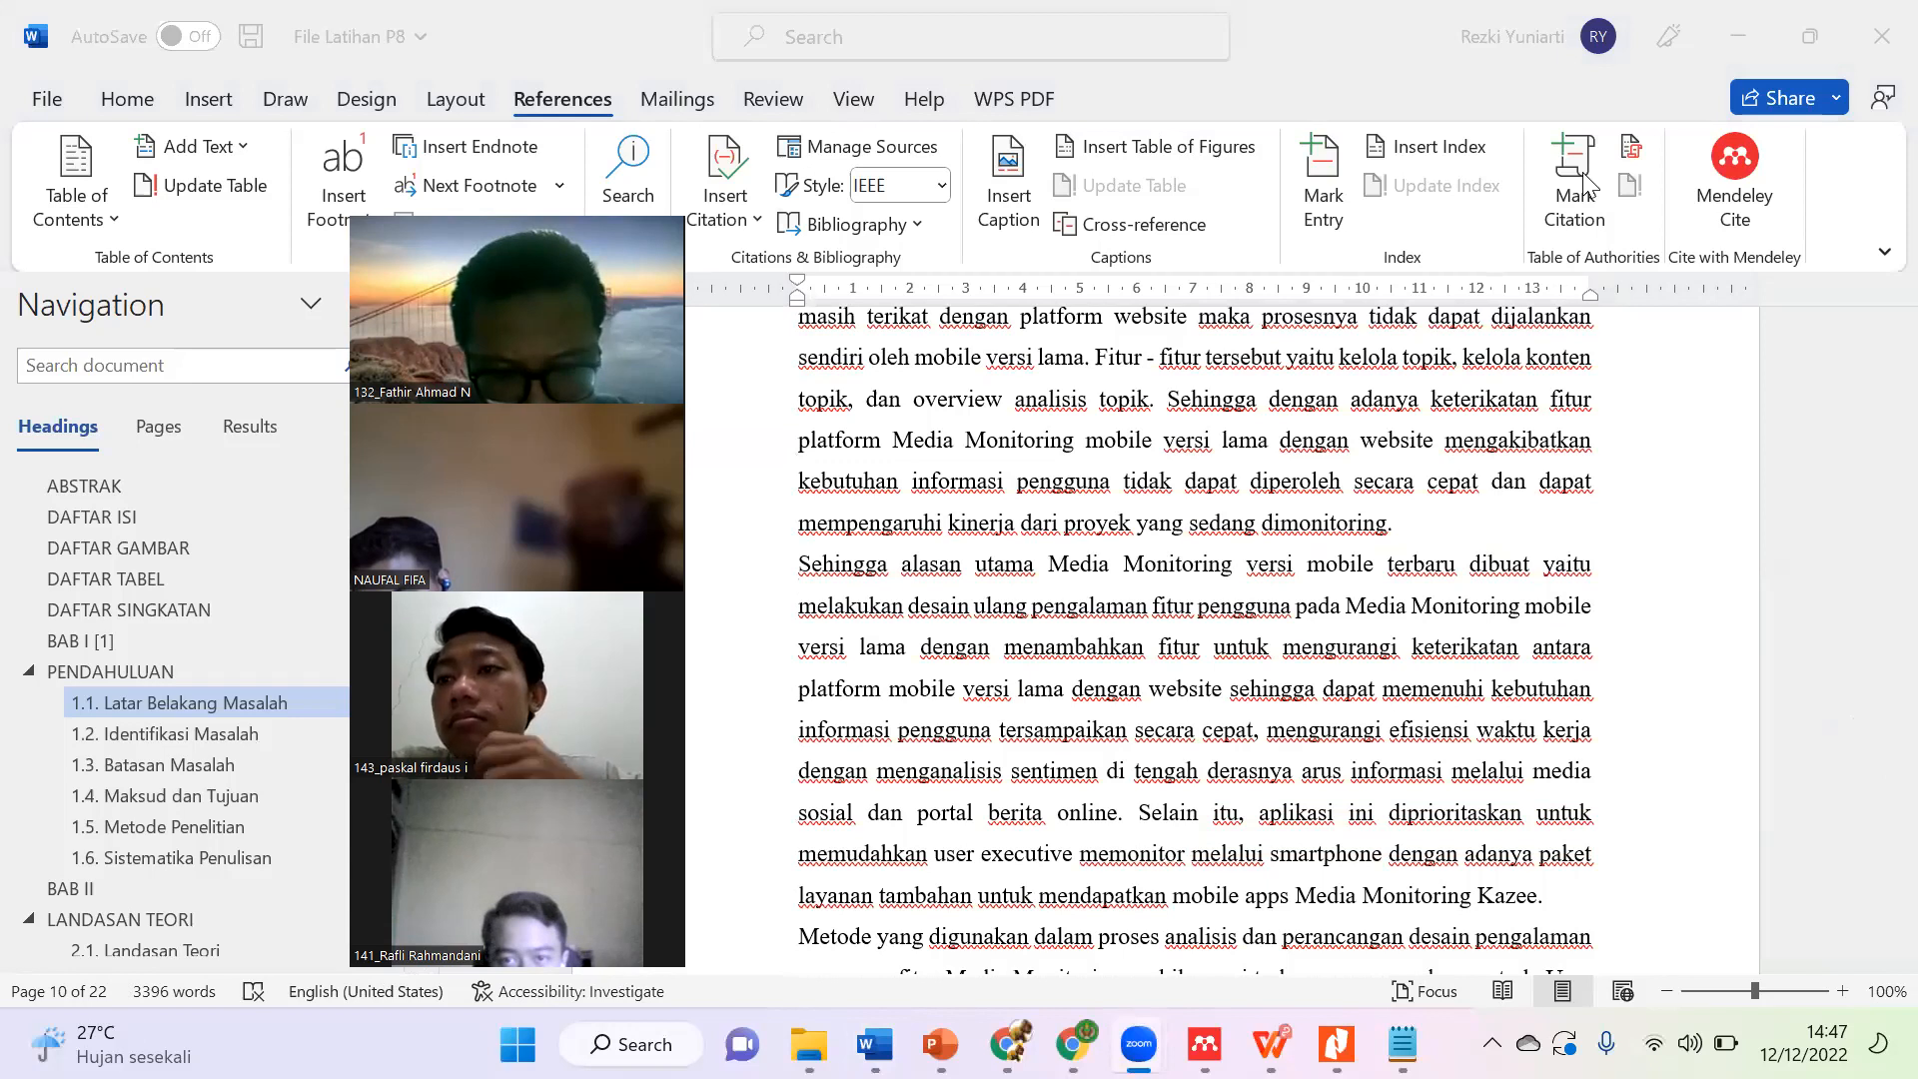
scroll(819, 597, "down", 2)
scroll(820, 596, "down", 15)
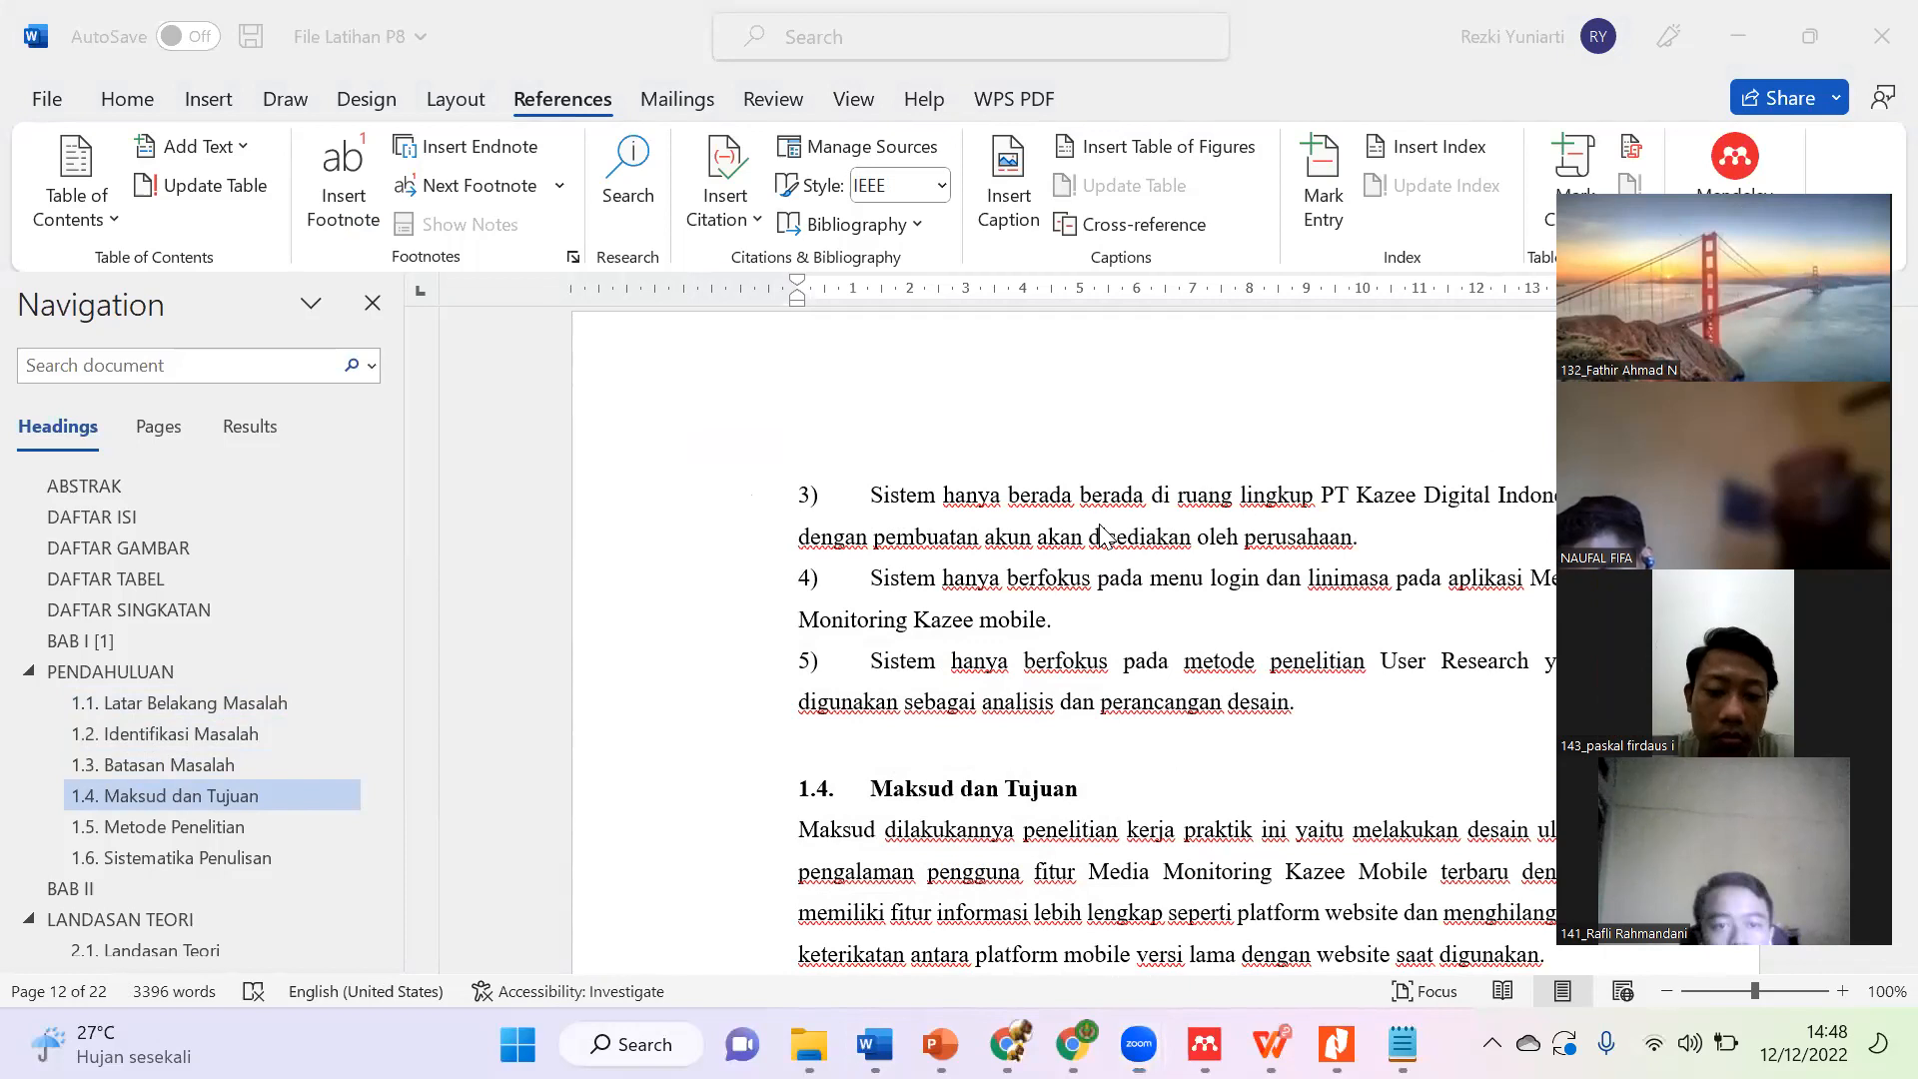
scroll(779, 664, "down", 10)
scroll(785, 665, "down", 4)
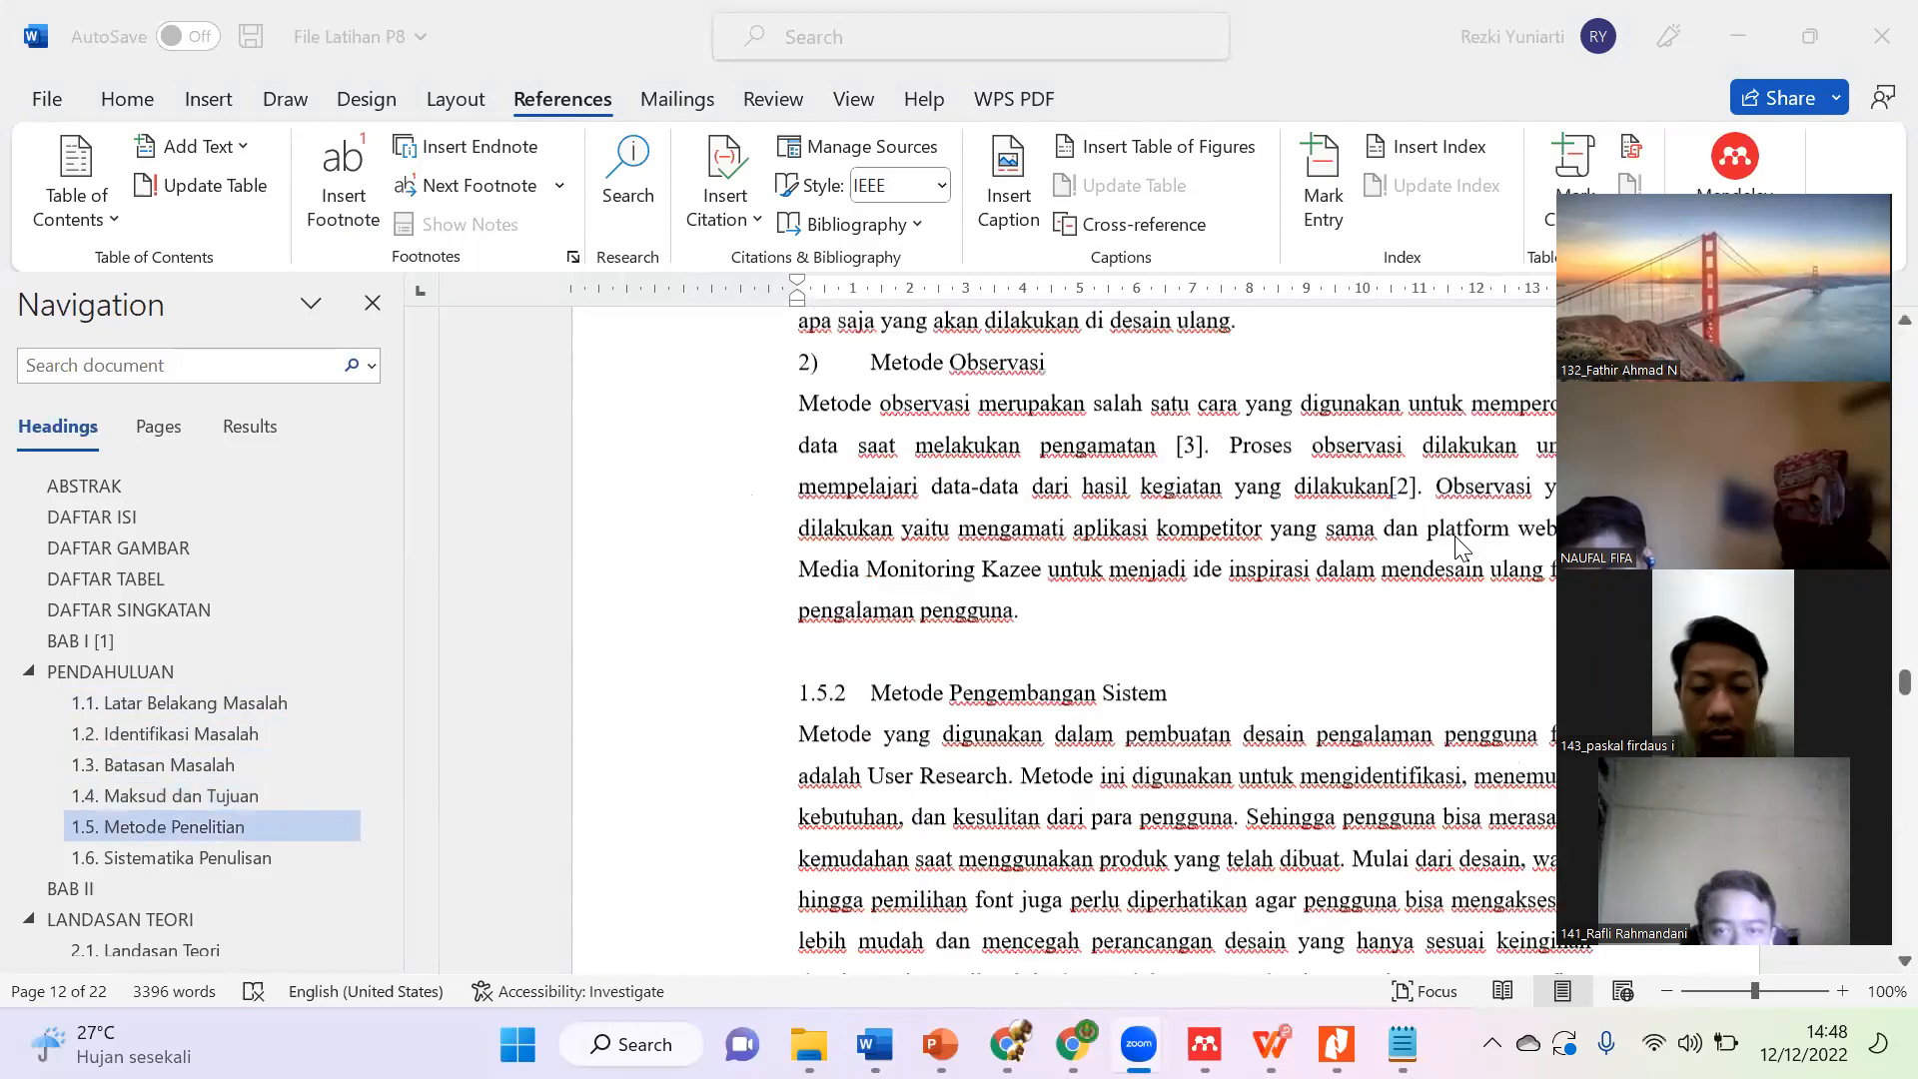
scroll(1244, 495, "down", 20)
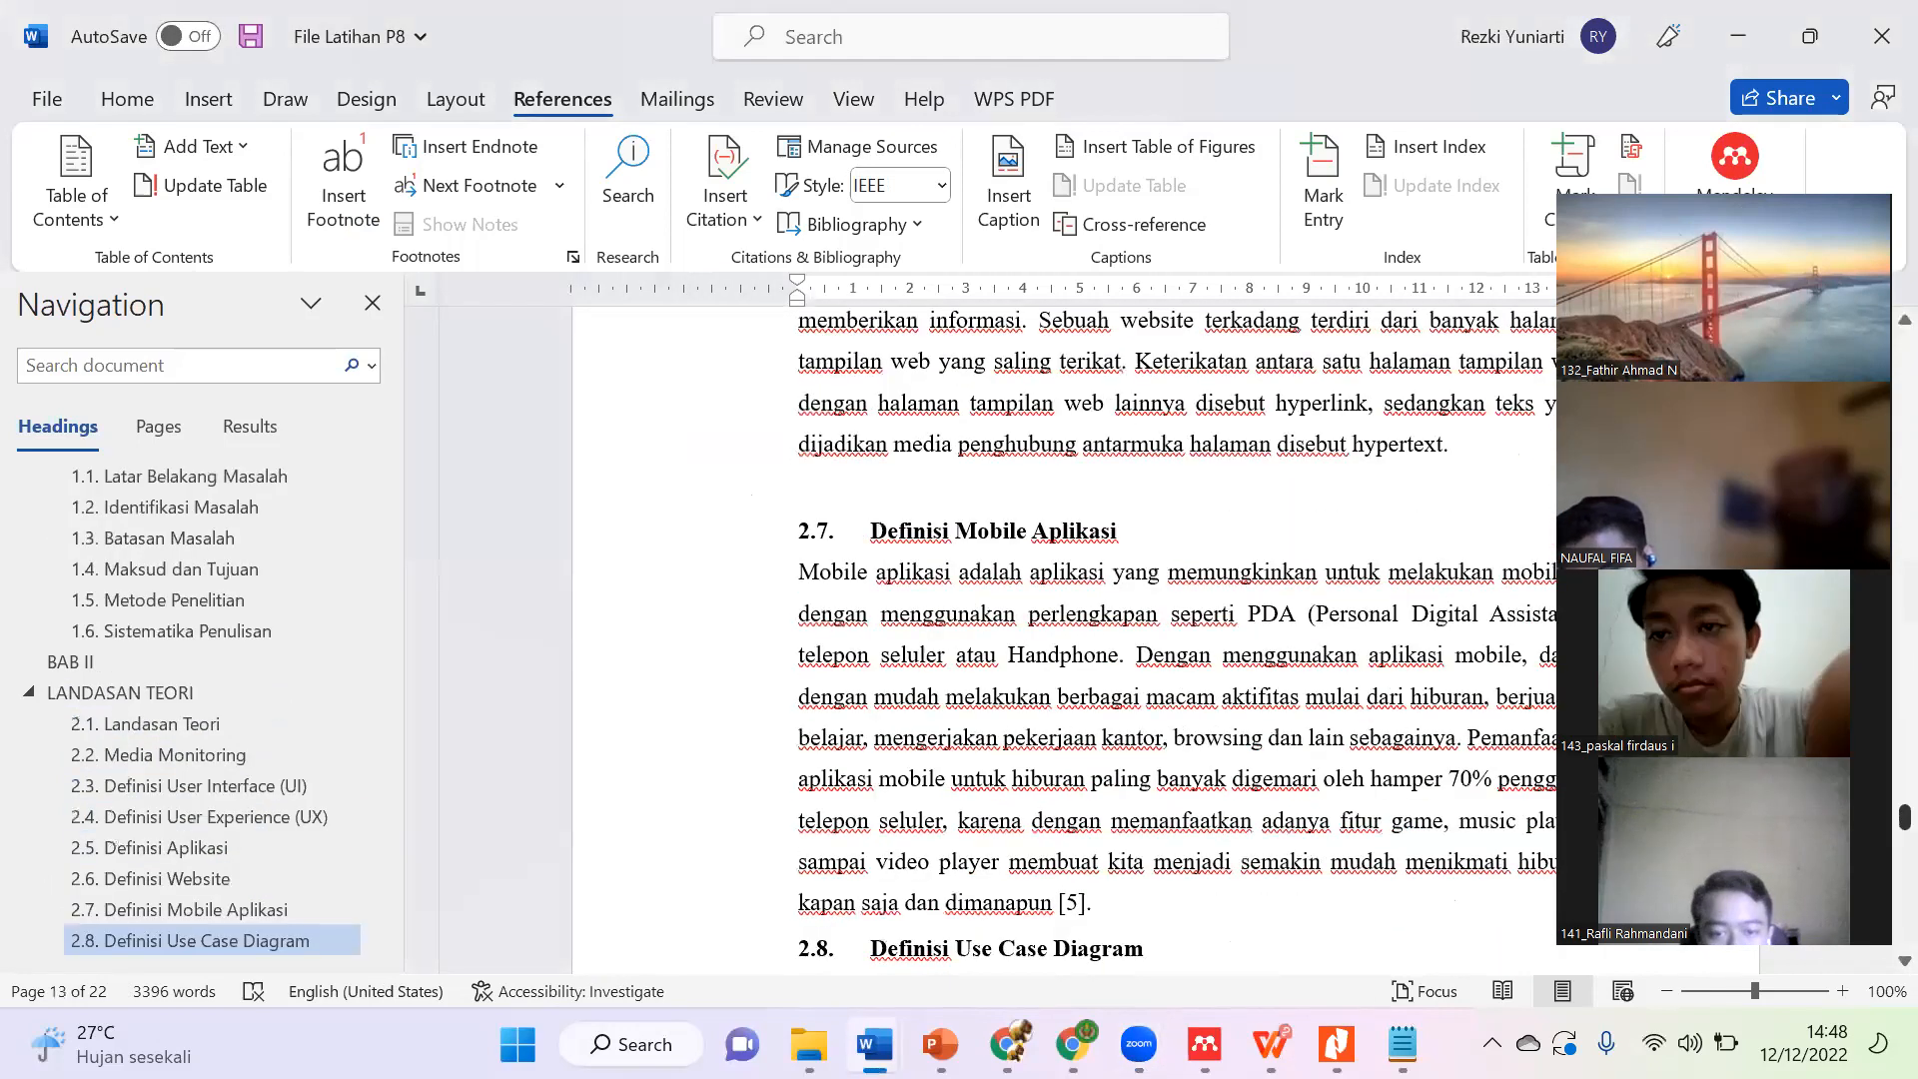
scroll(1246, 496, "up", 4)
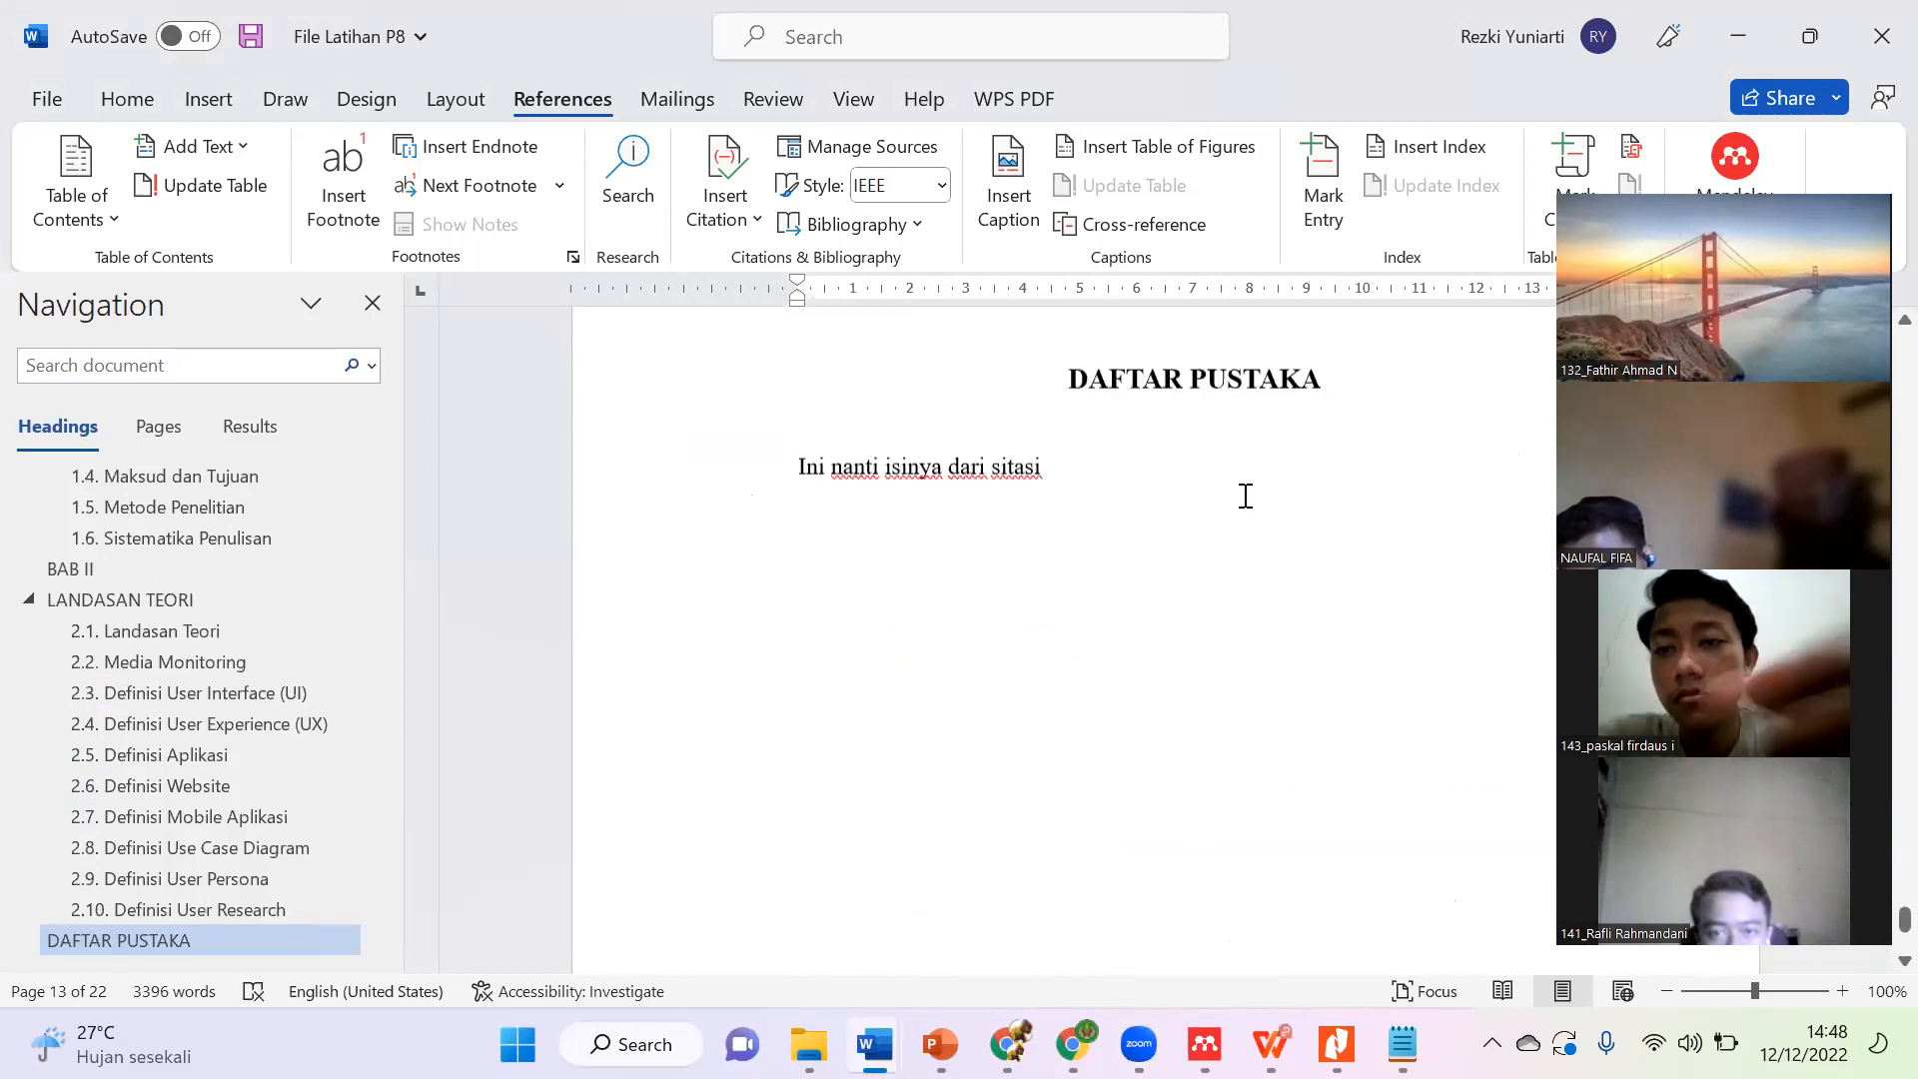
left_click(1102, 532)
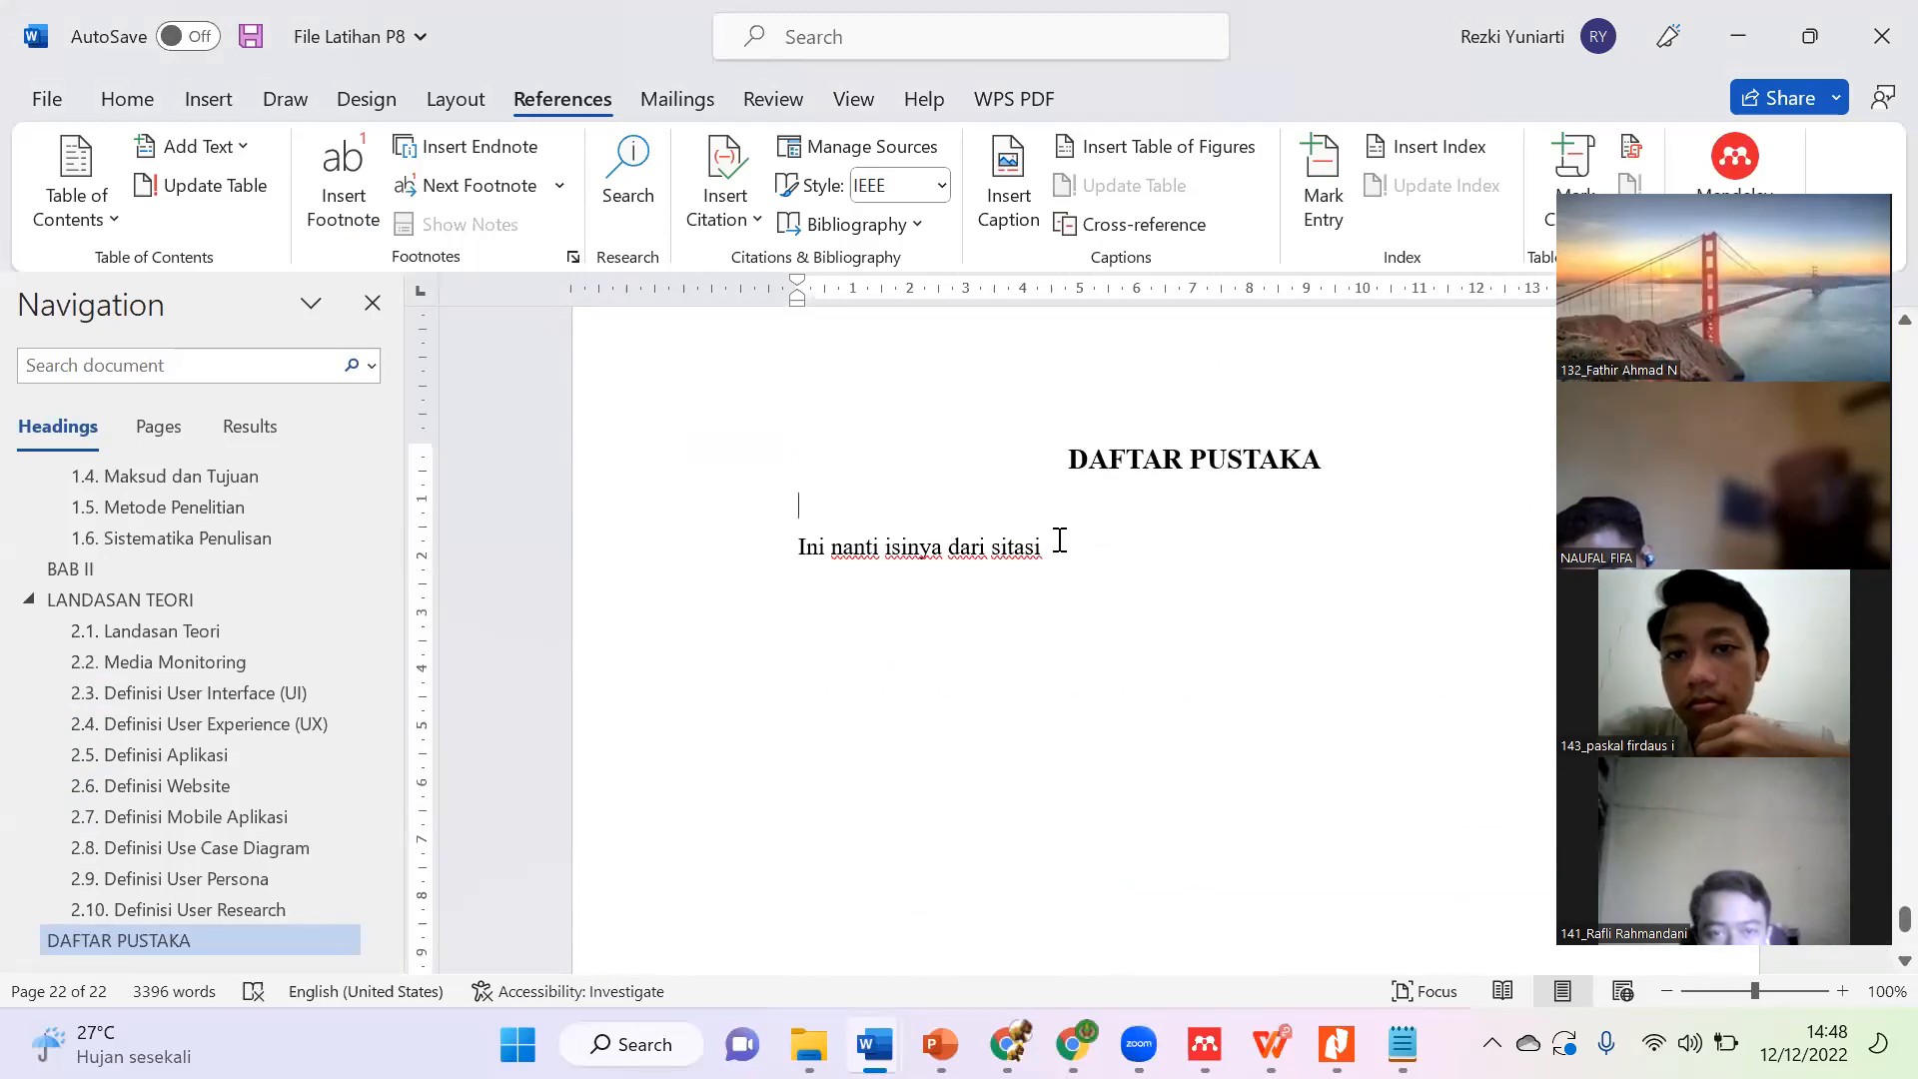
left_click_drag(1045, 558, 799, 566)
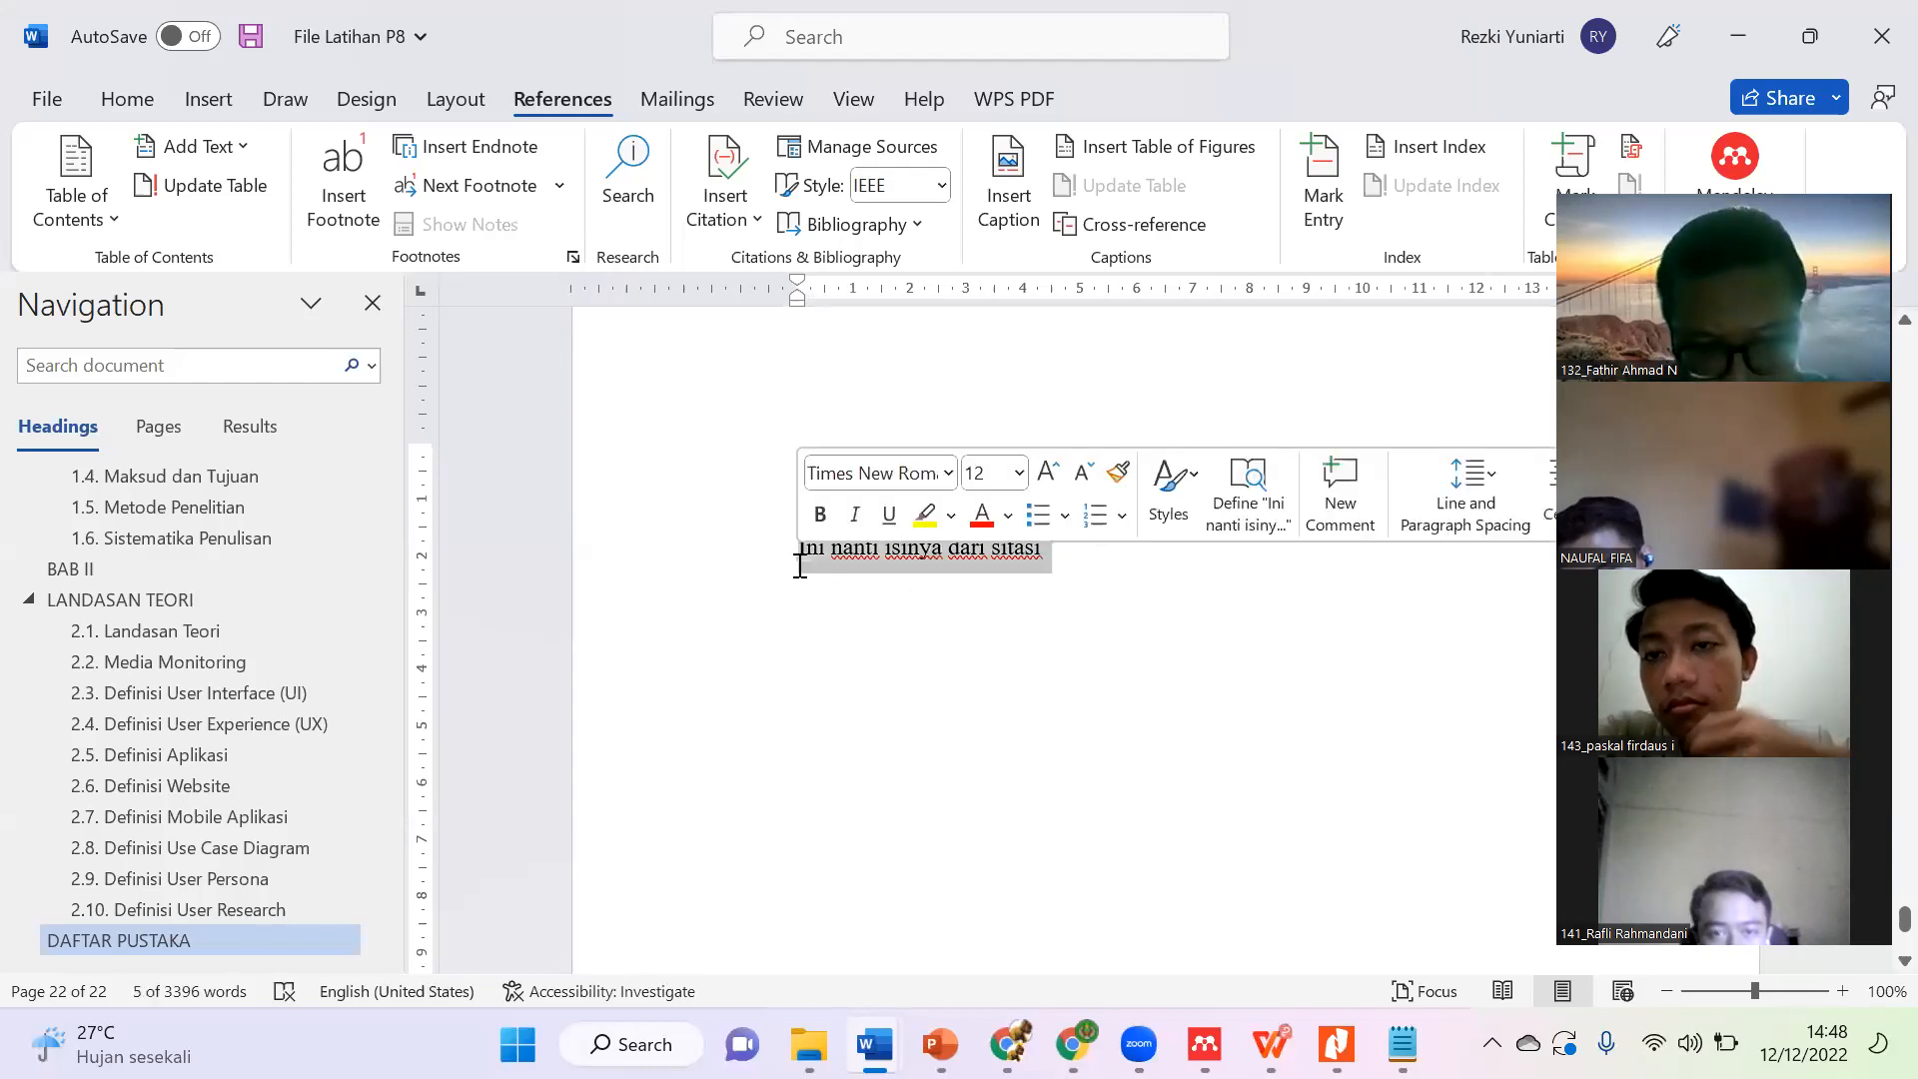
key("BackSpace")
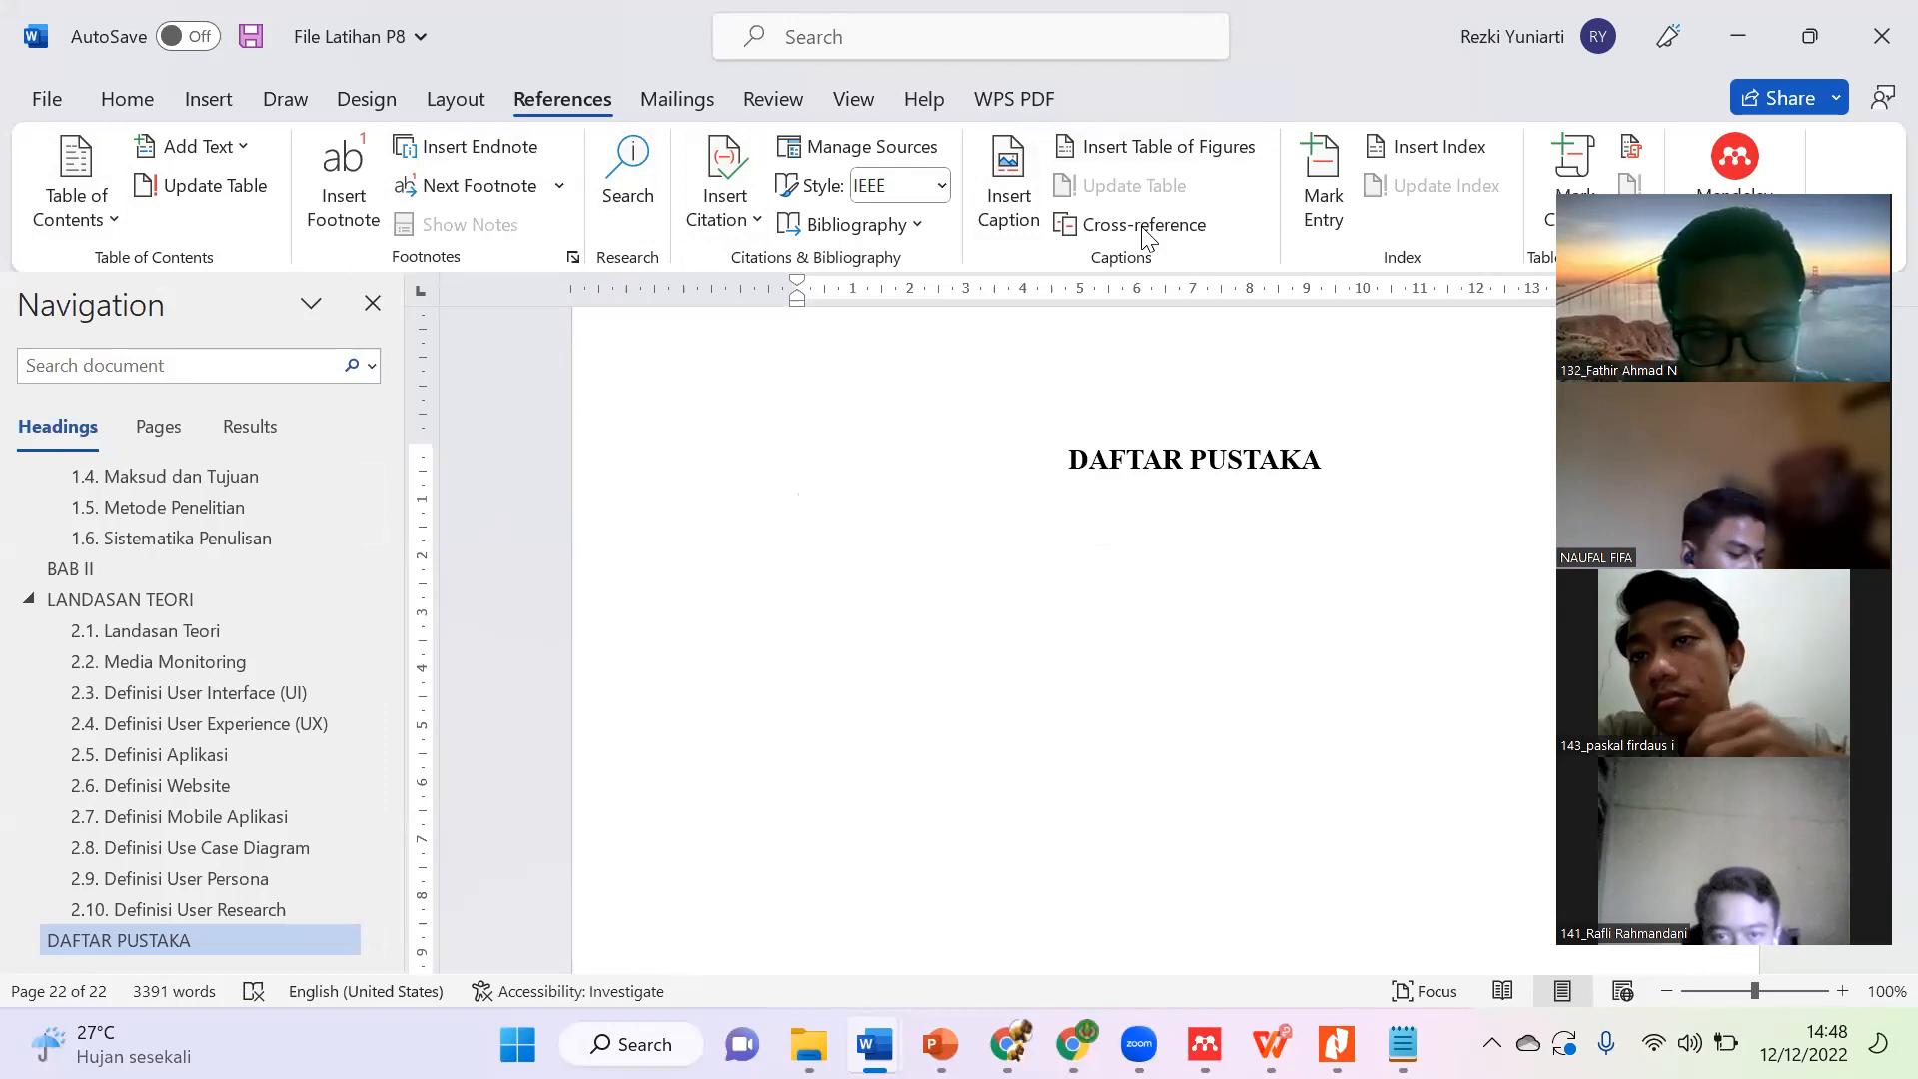
Step: Insert the built-in Bibliography below the DAFTAR PUSTAKA heading and delete its "Bibliography" title text
left_click(753, 225)
left_click(780, 490)
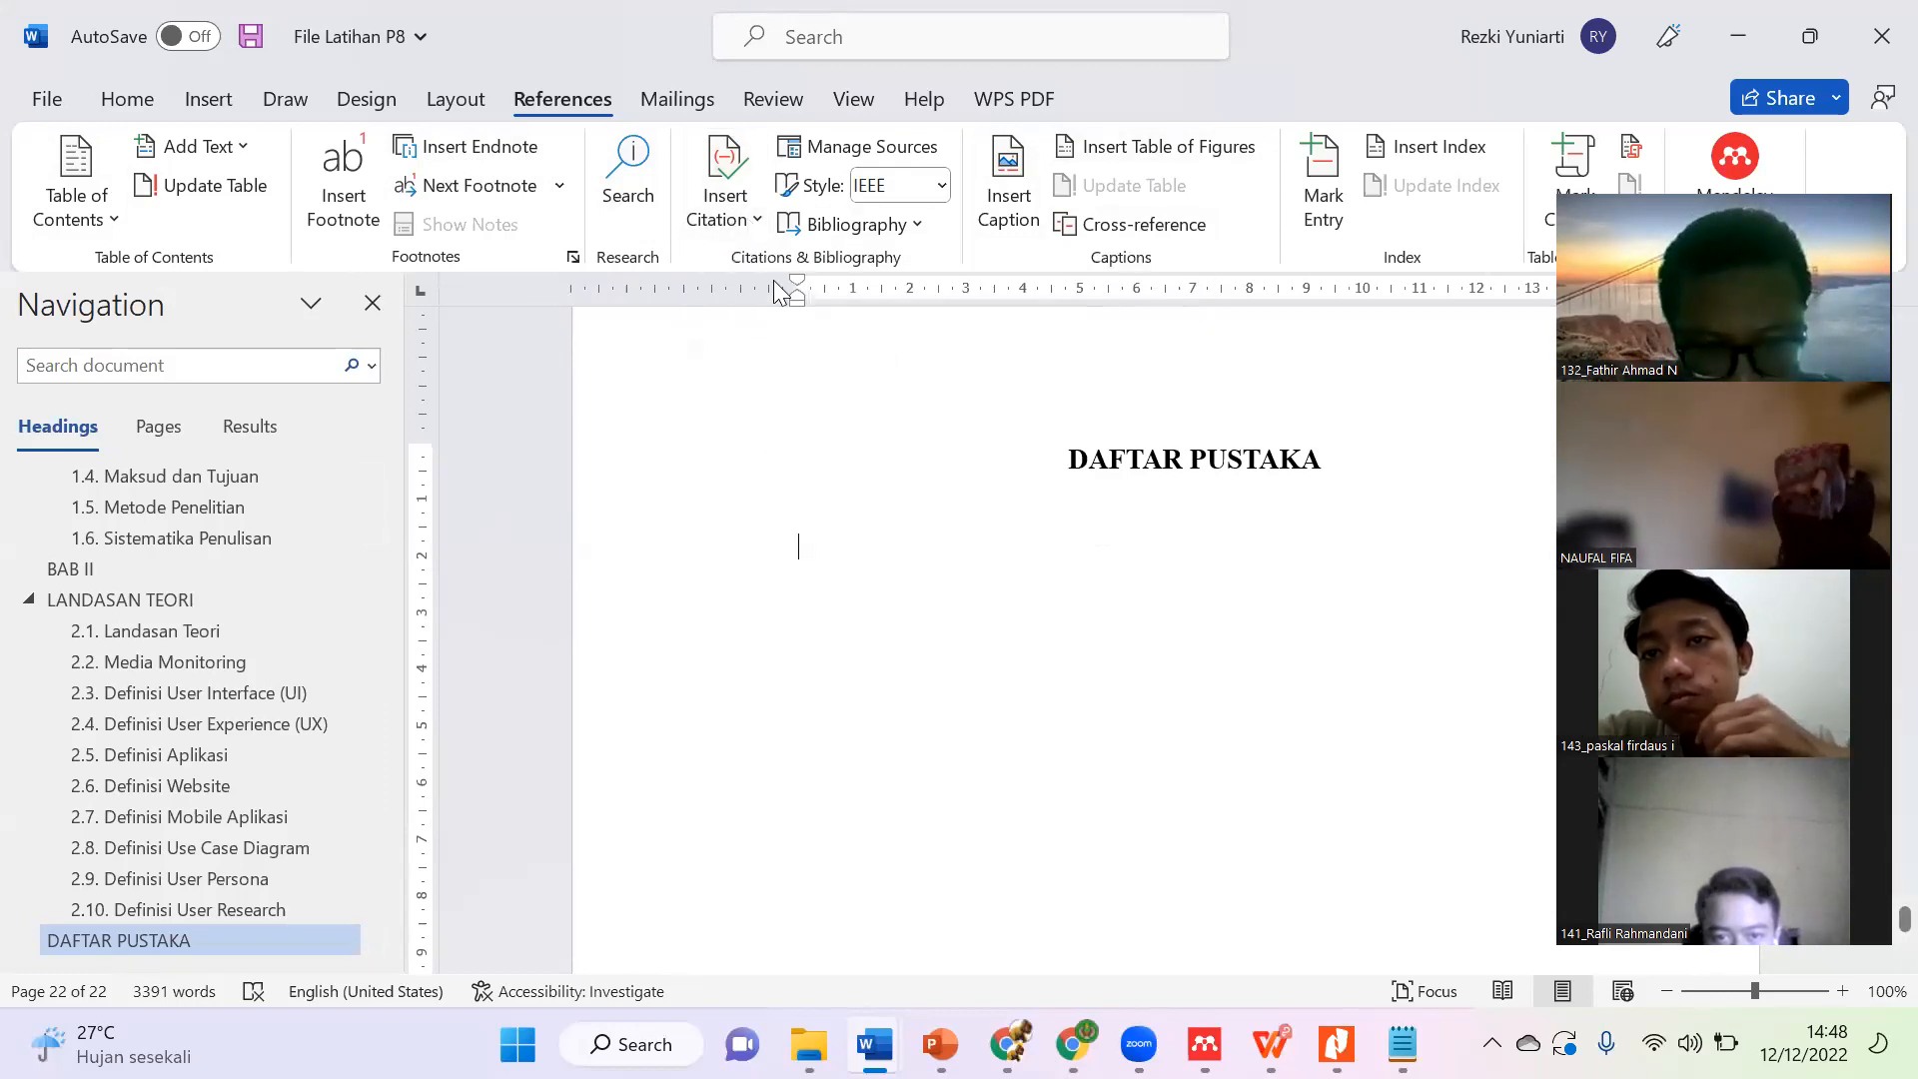
left_click(842, 226)
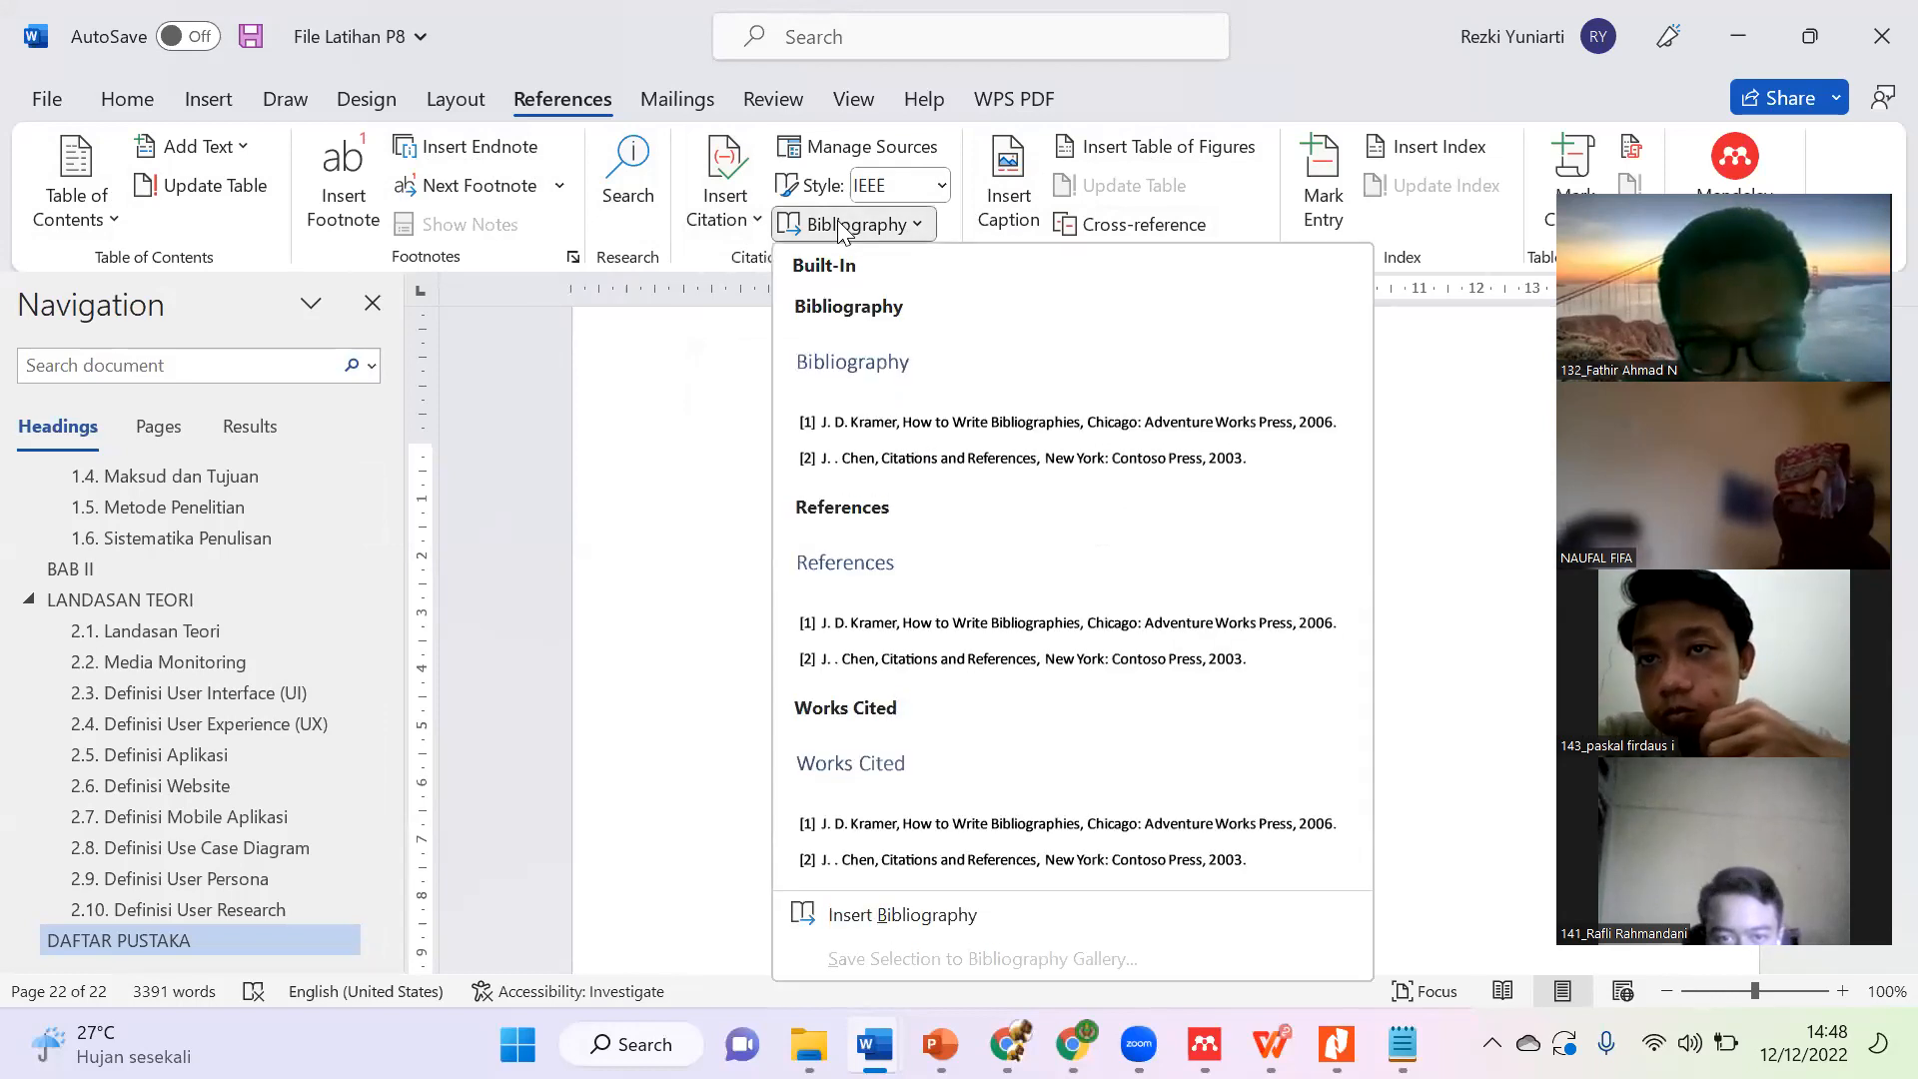
left_click(857, 370)
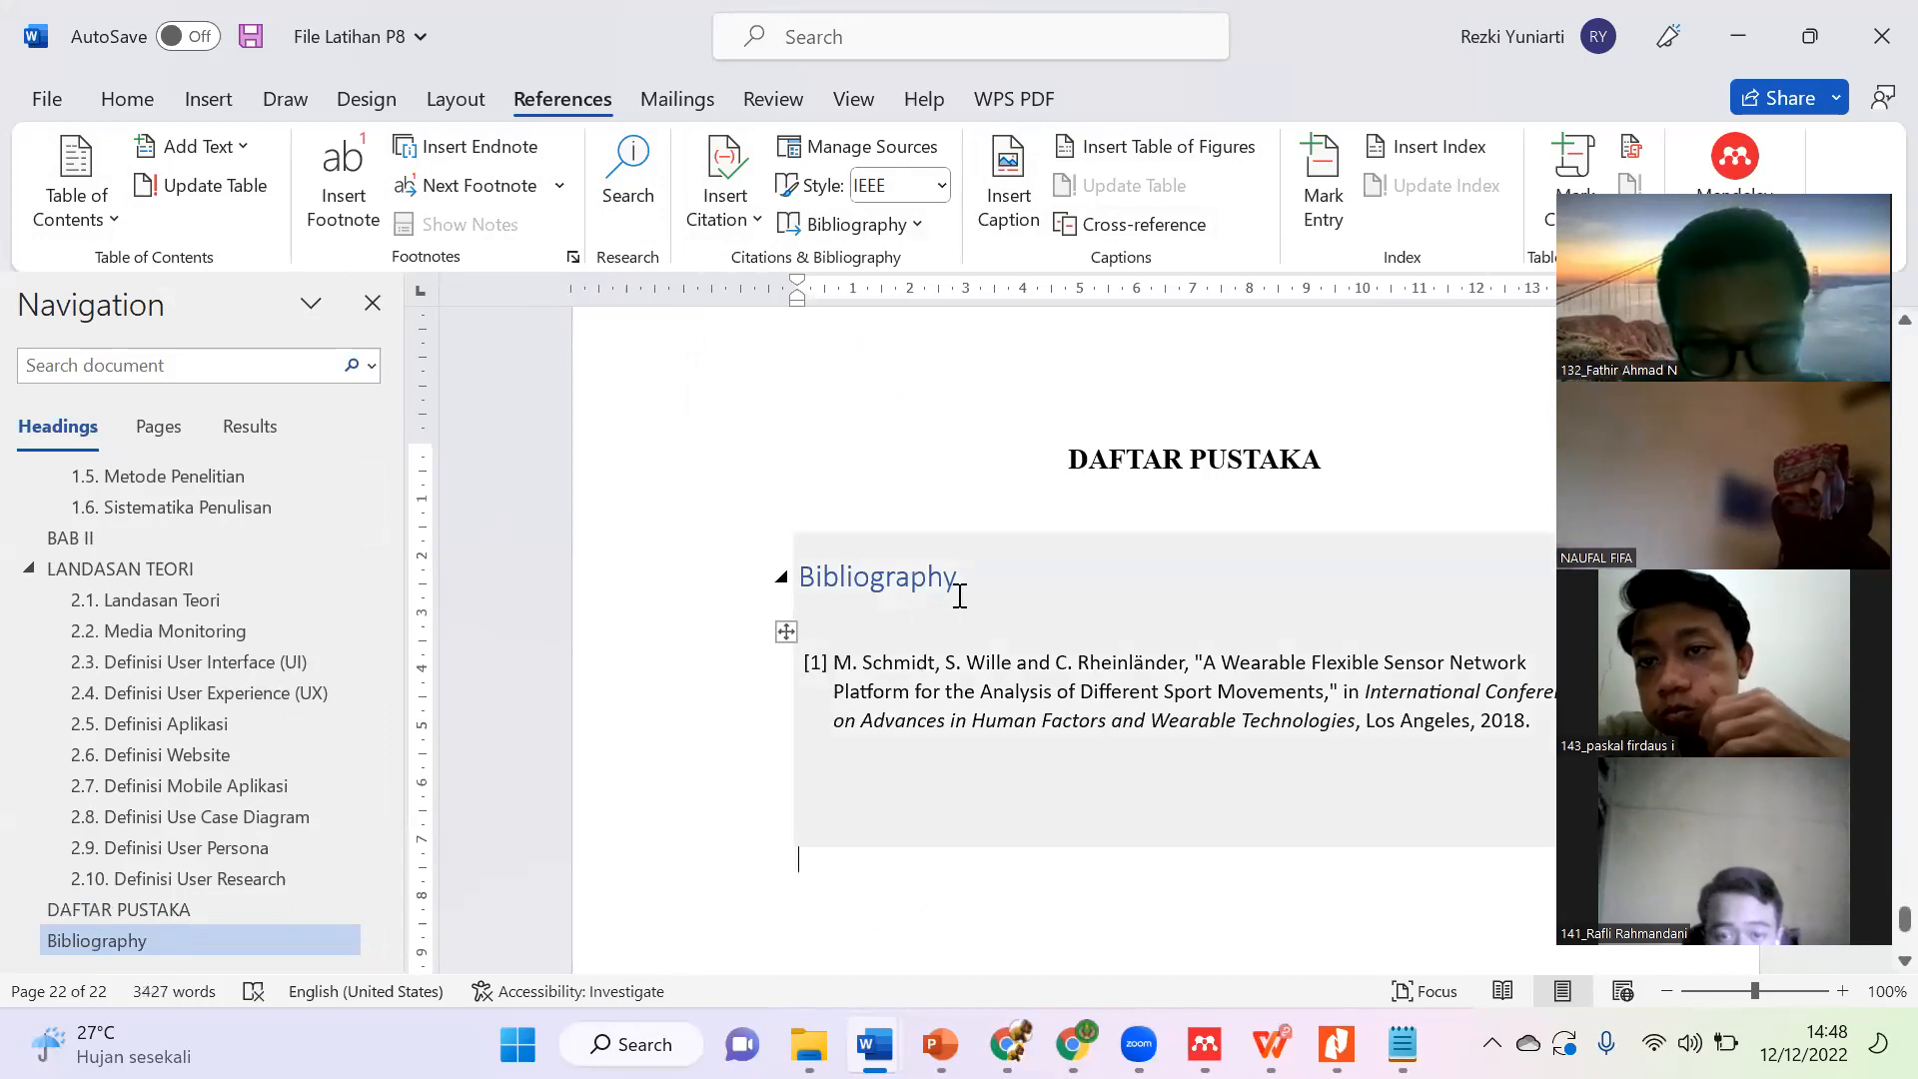
left_click(957, 590)
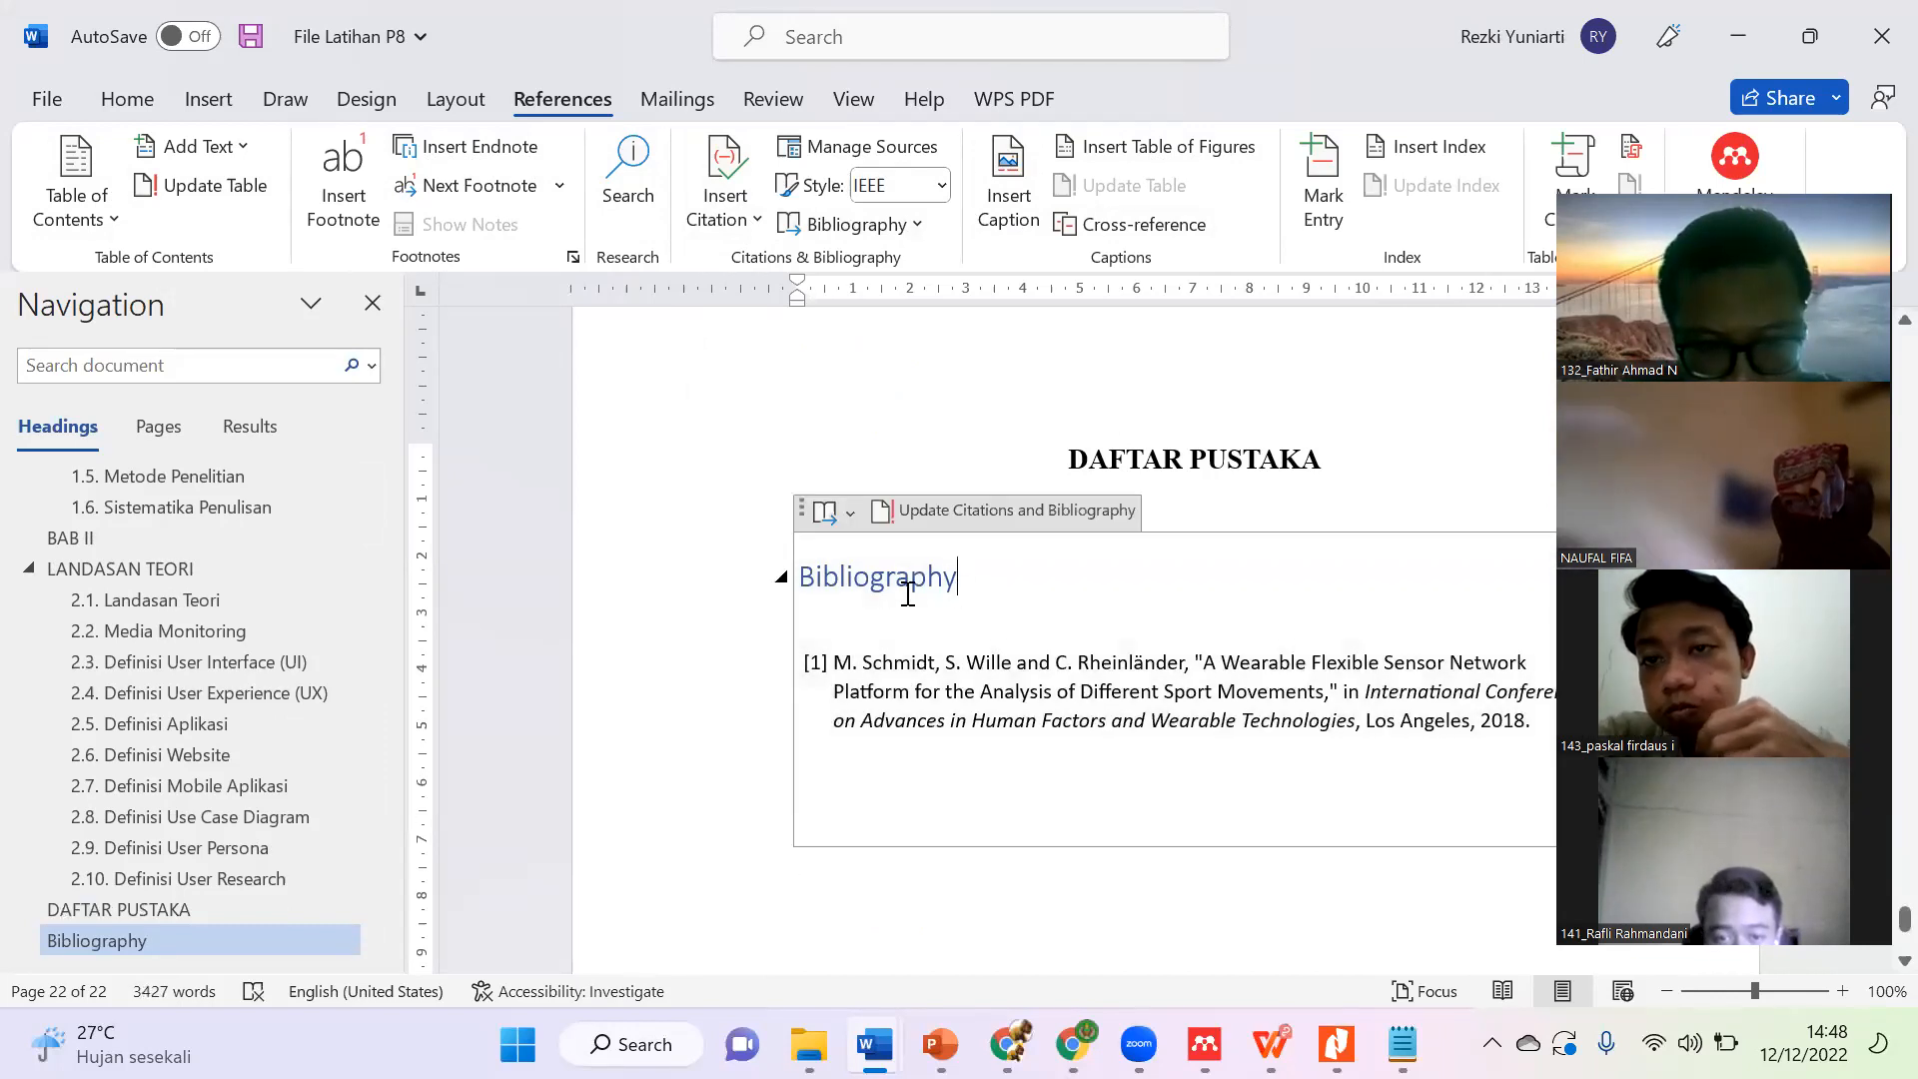
double_click(820, 590)
key("Delete")
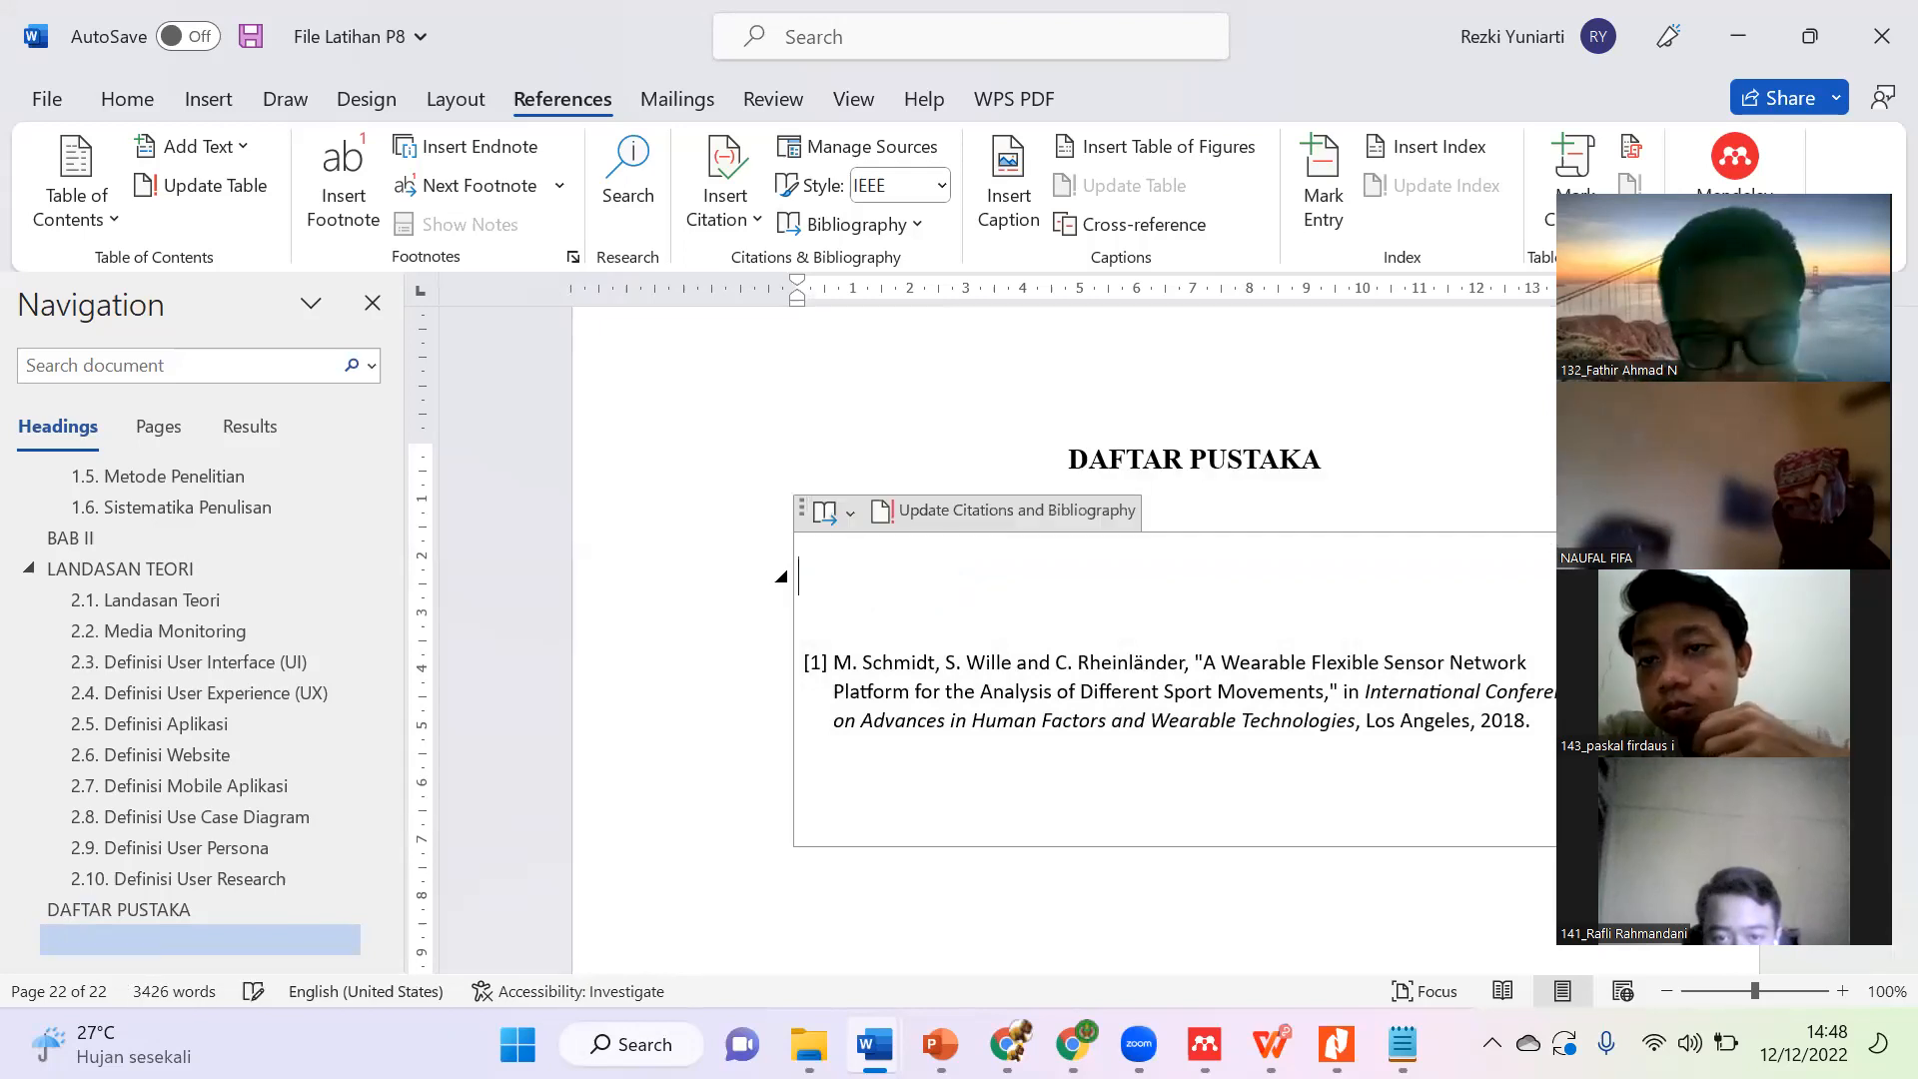
Step: Format the bibliography entry in Times New Roman, size 12, with 1.5 line spacing
key("ctrl+a")
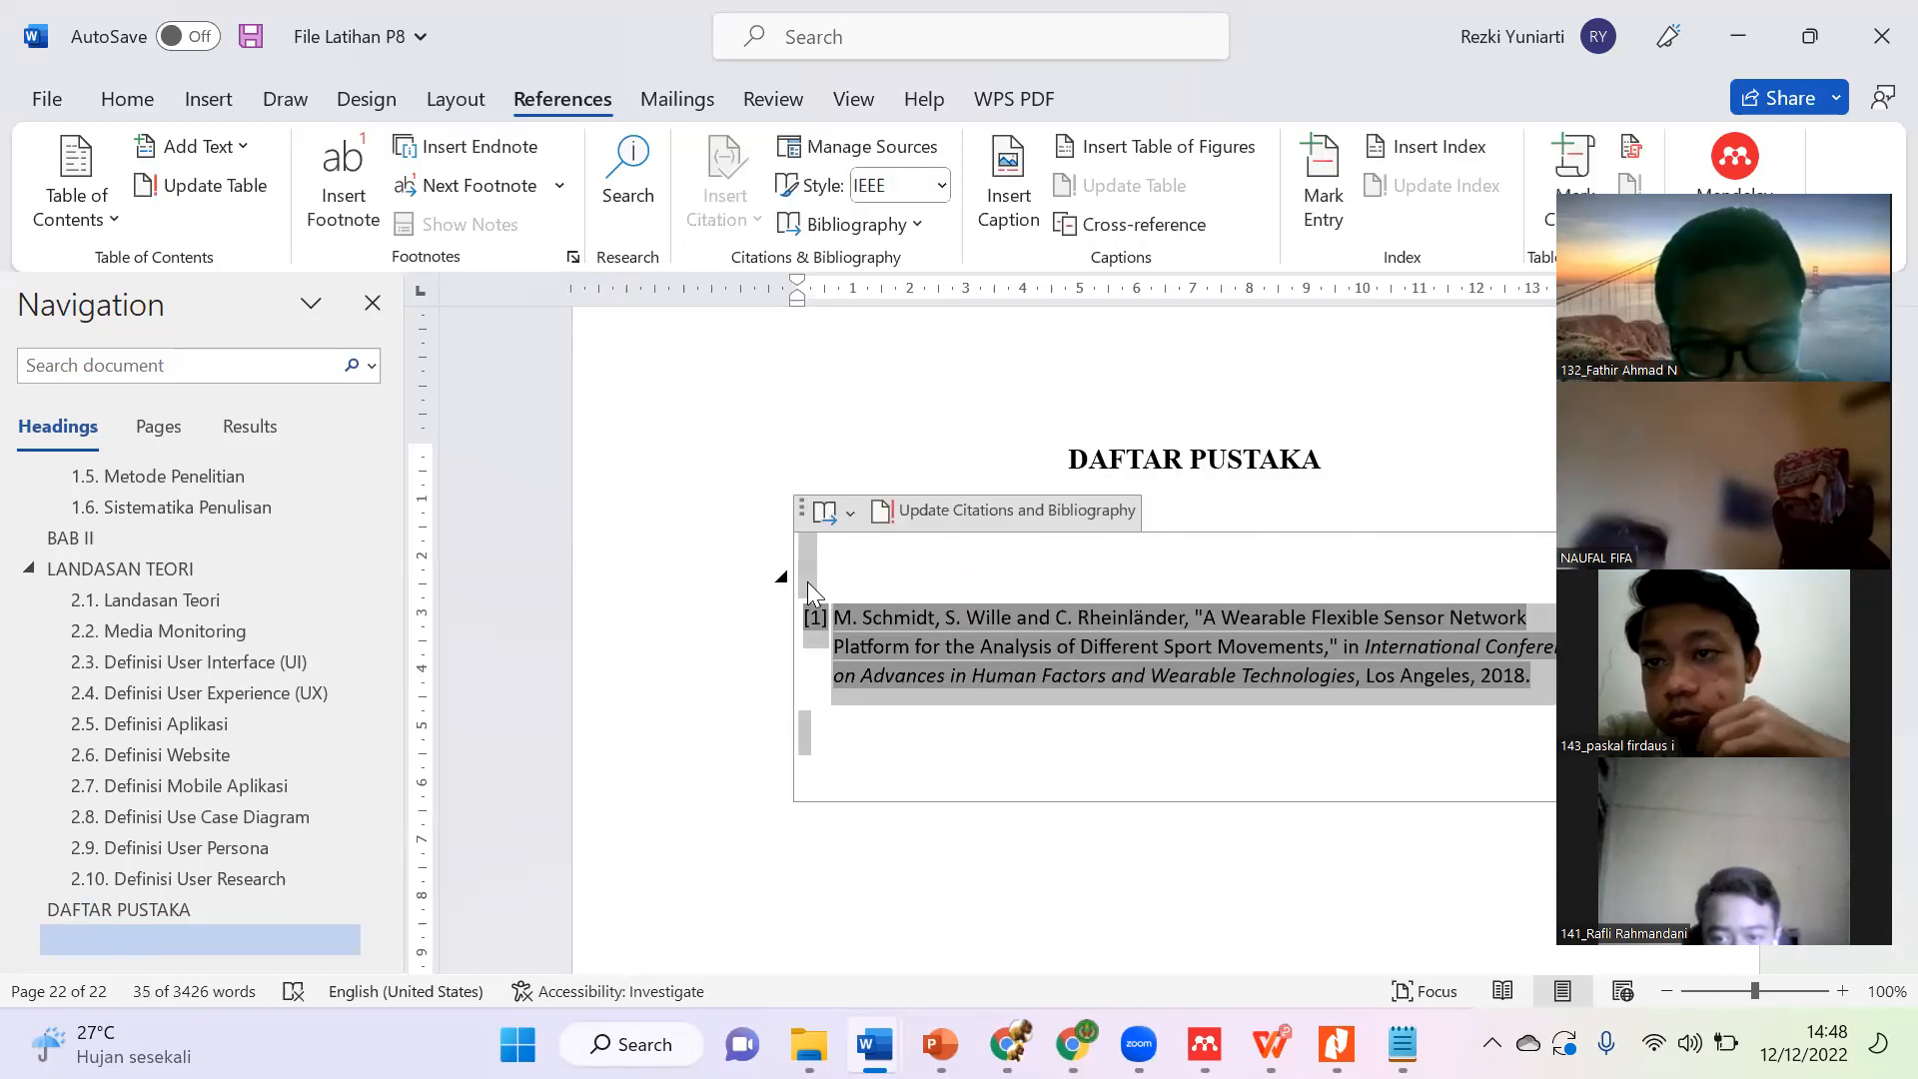
left_click(875, 566)
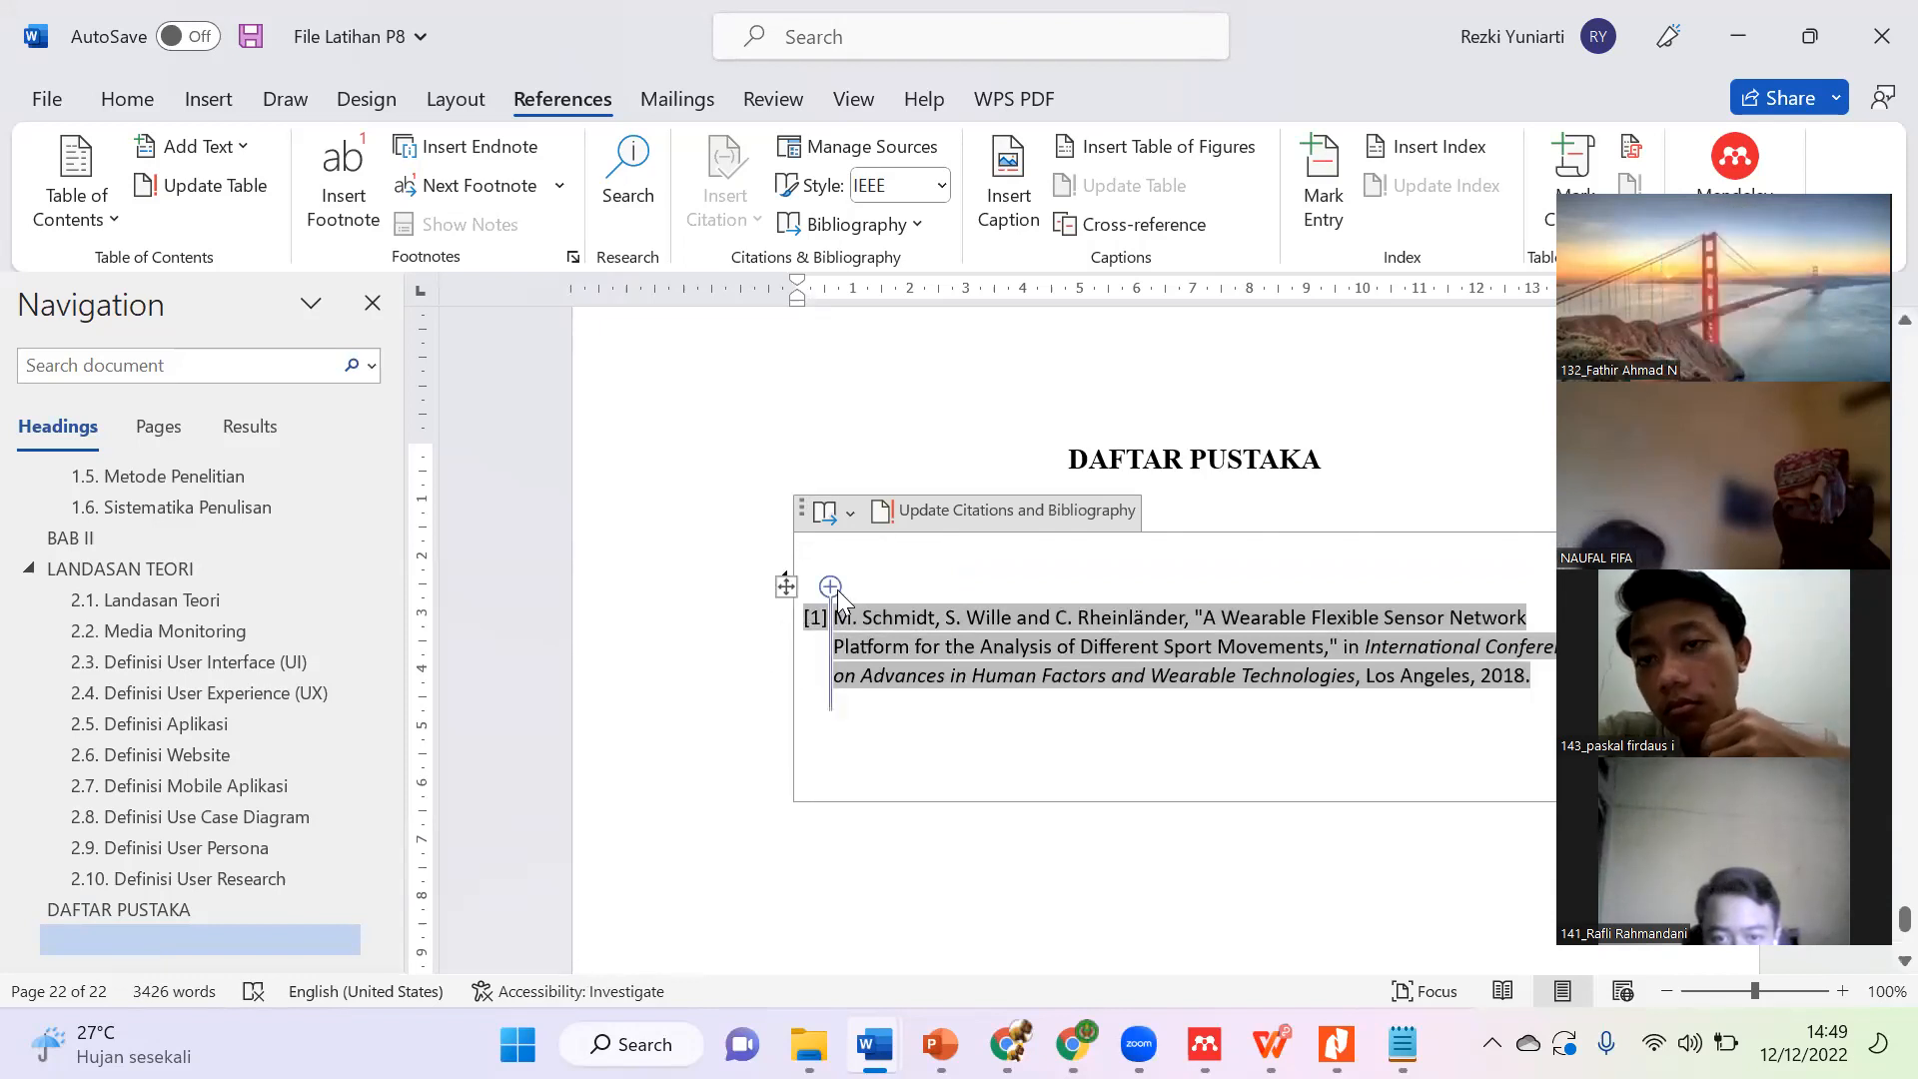
triple_click(924, 648)
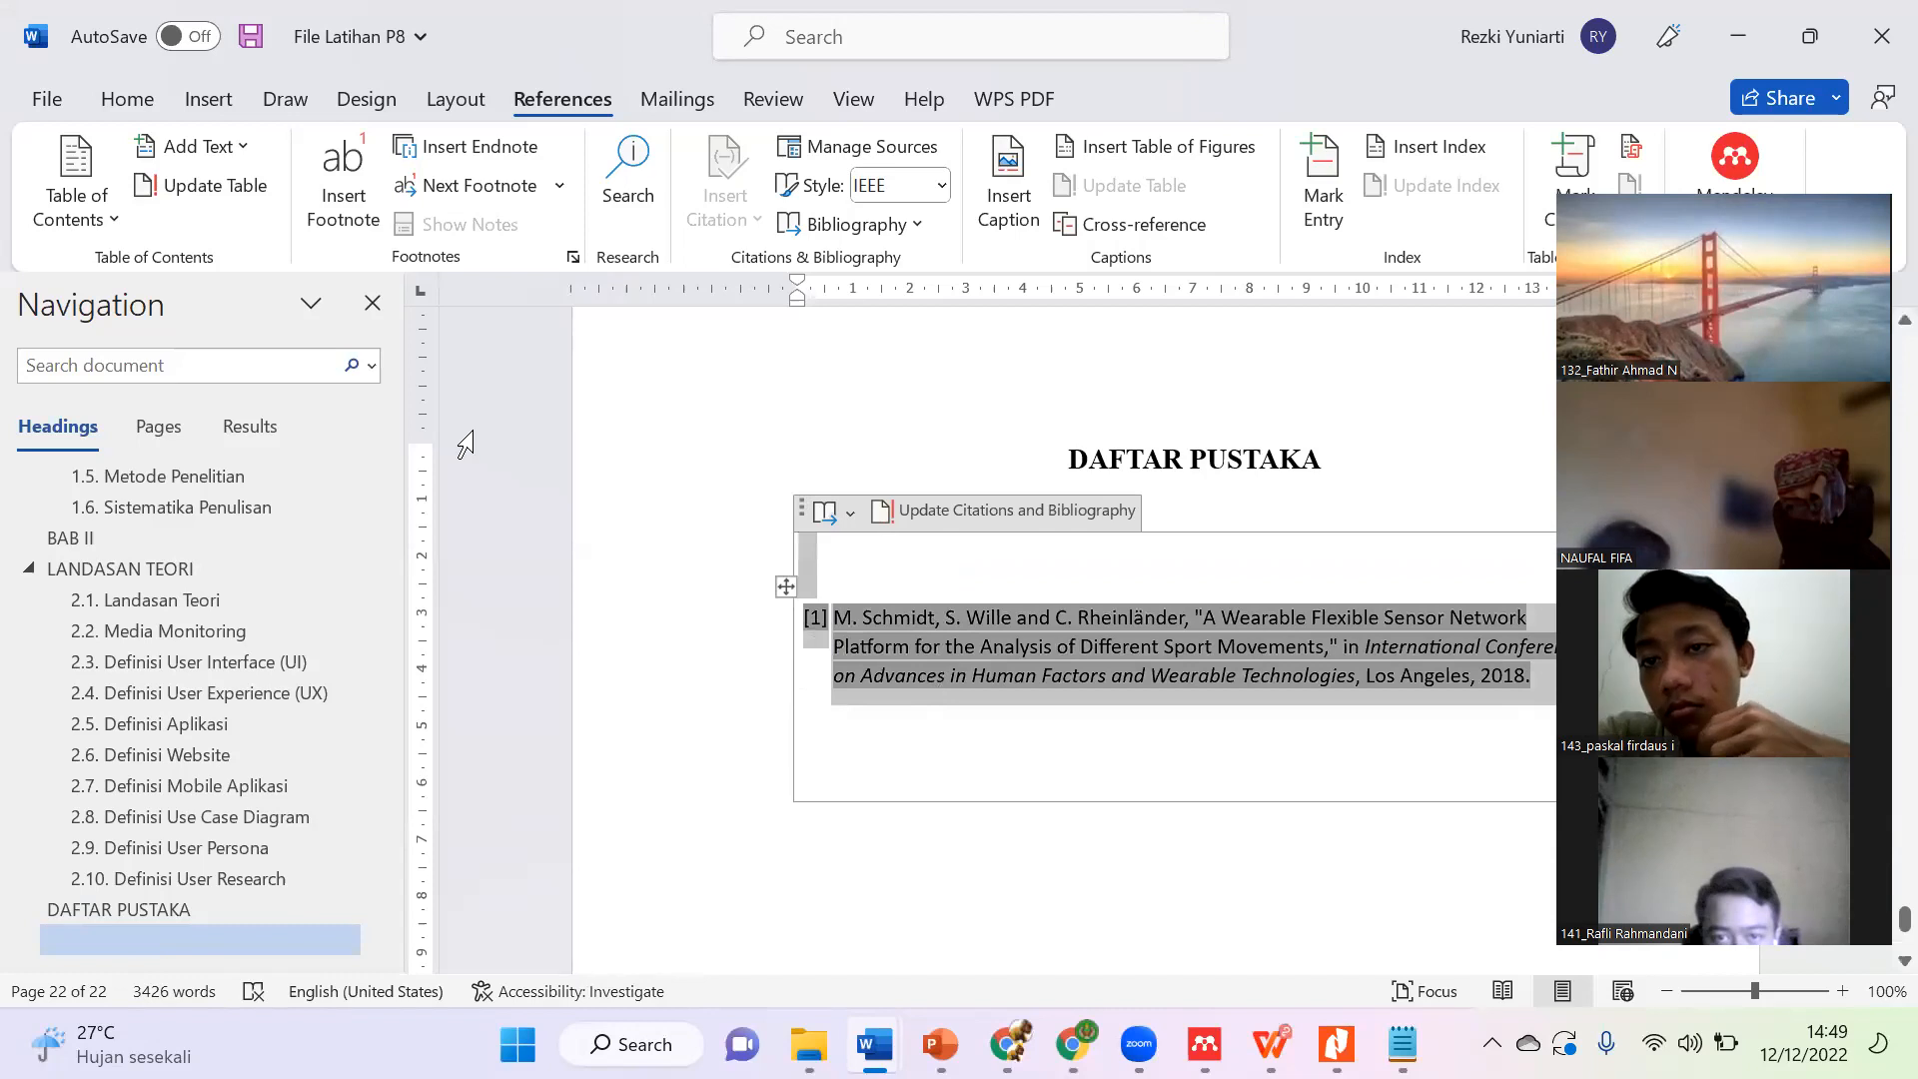
left_click(136, 105)
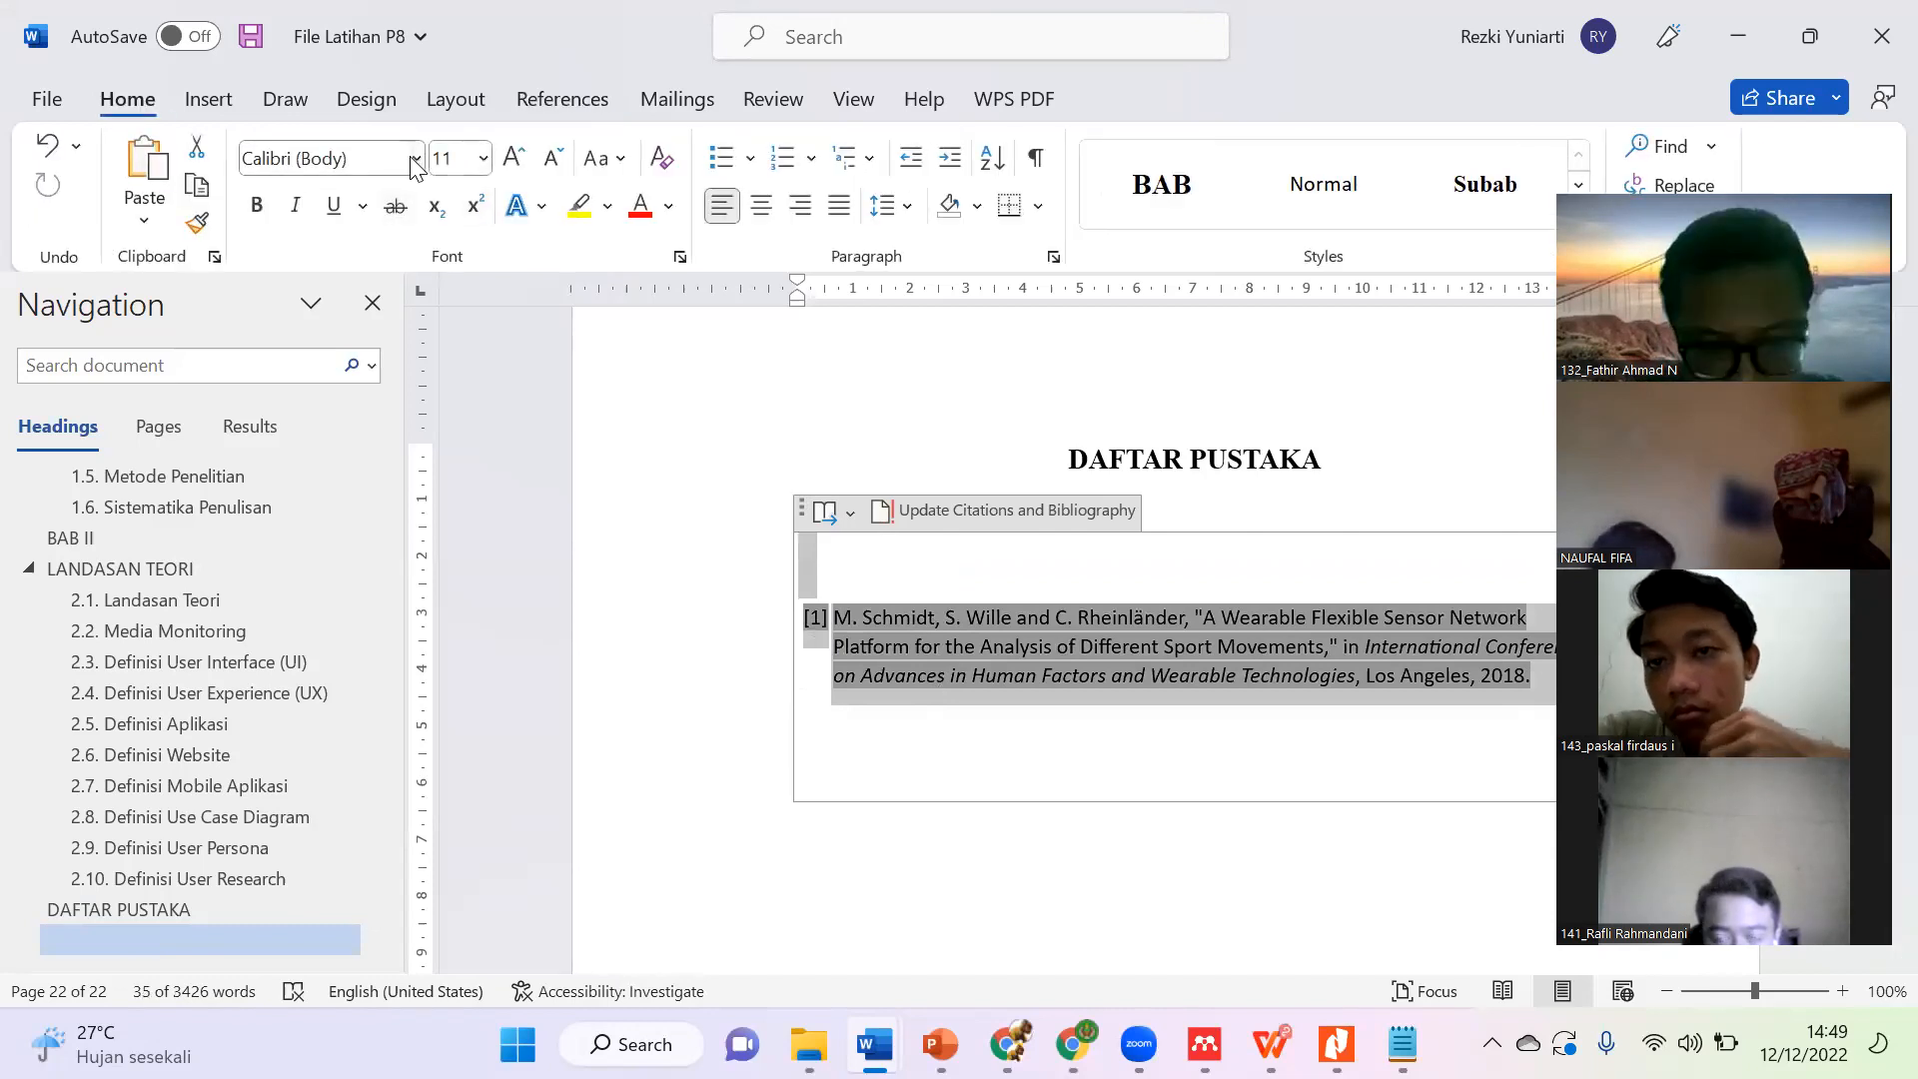
left_click(415, 160)
left_click(399, 367)
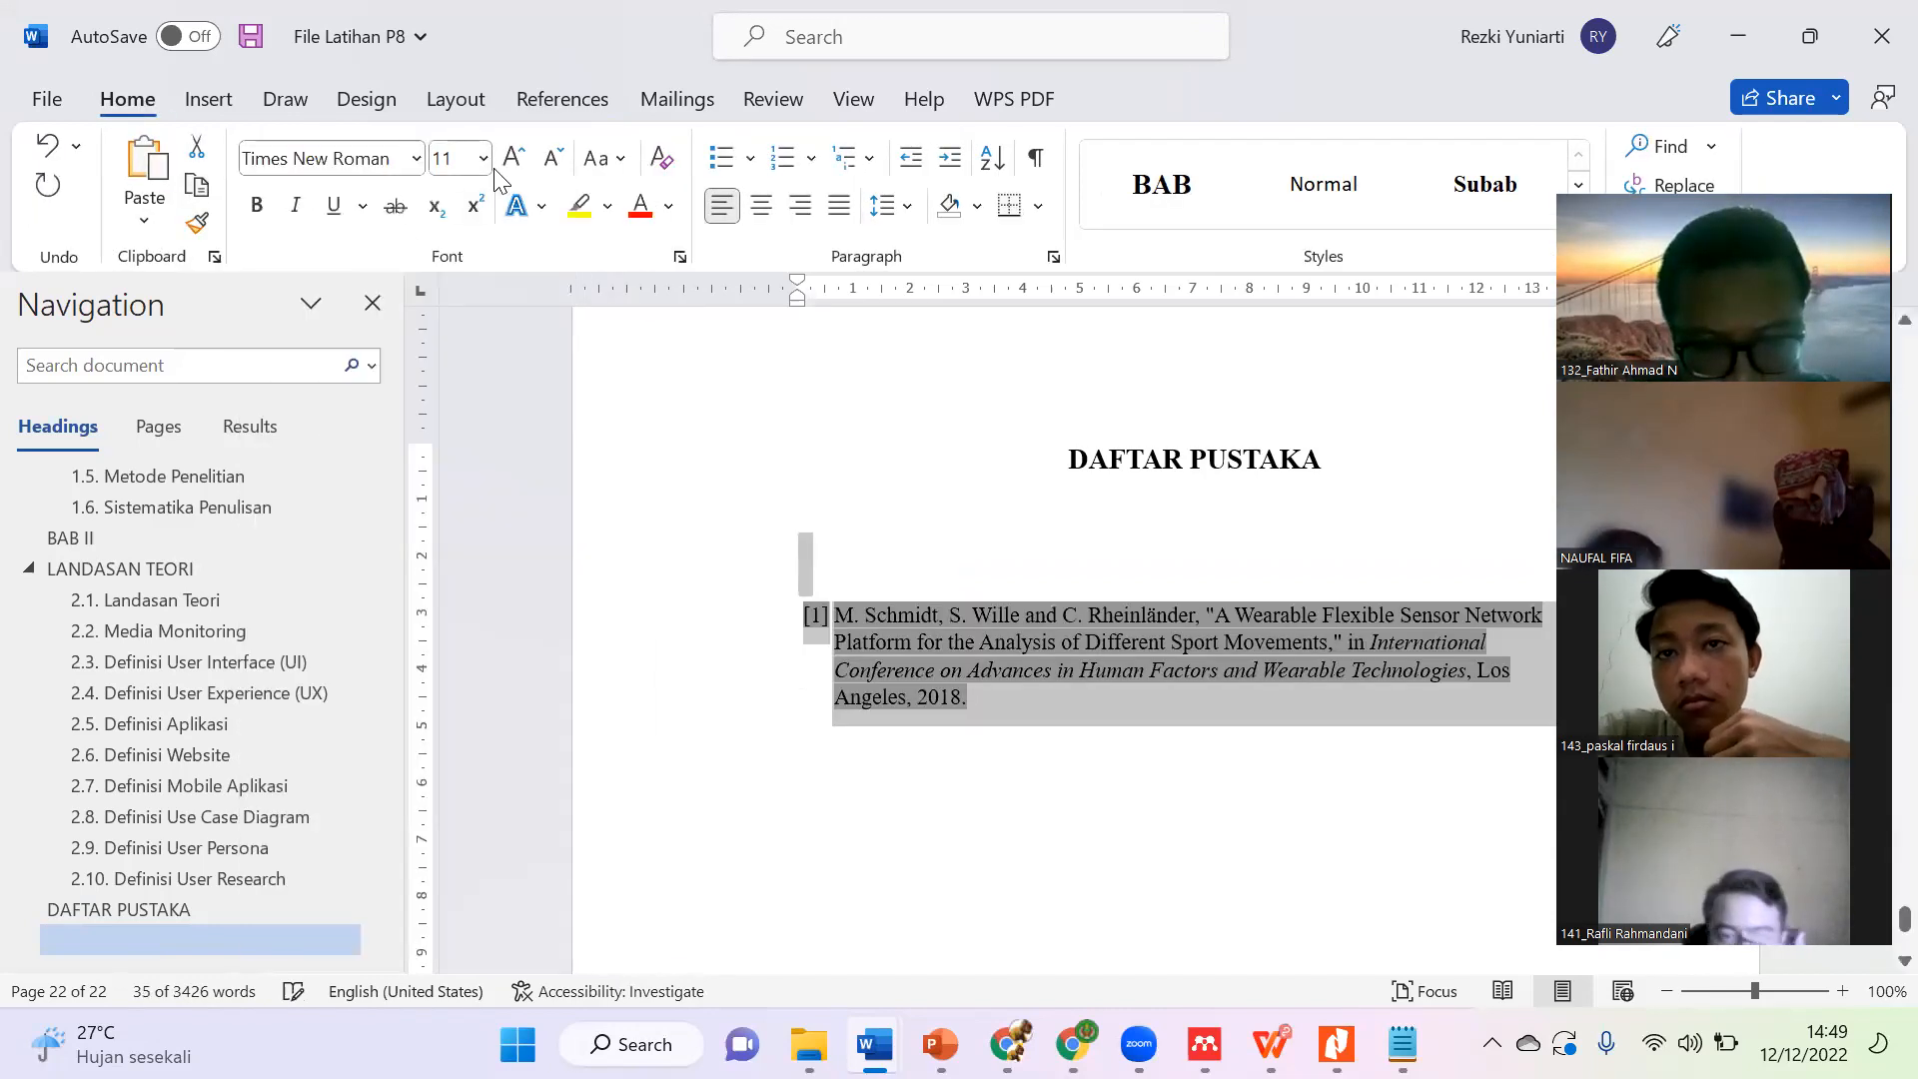
left_click(484, 158)
left_click(455, 361)
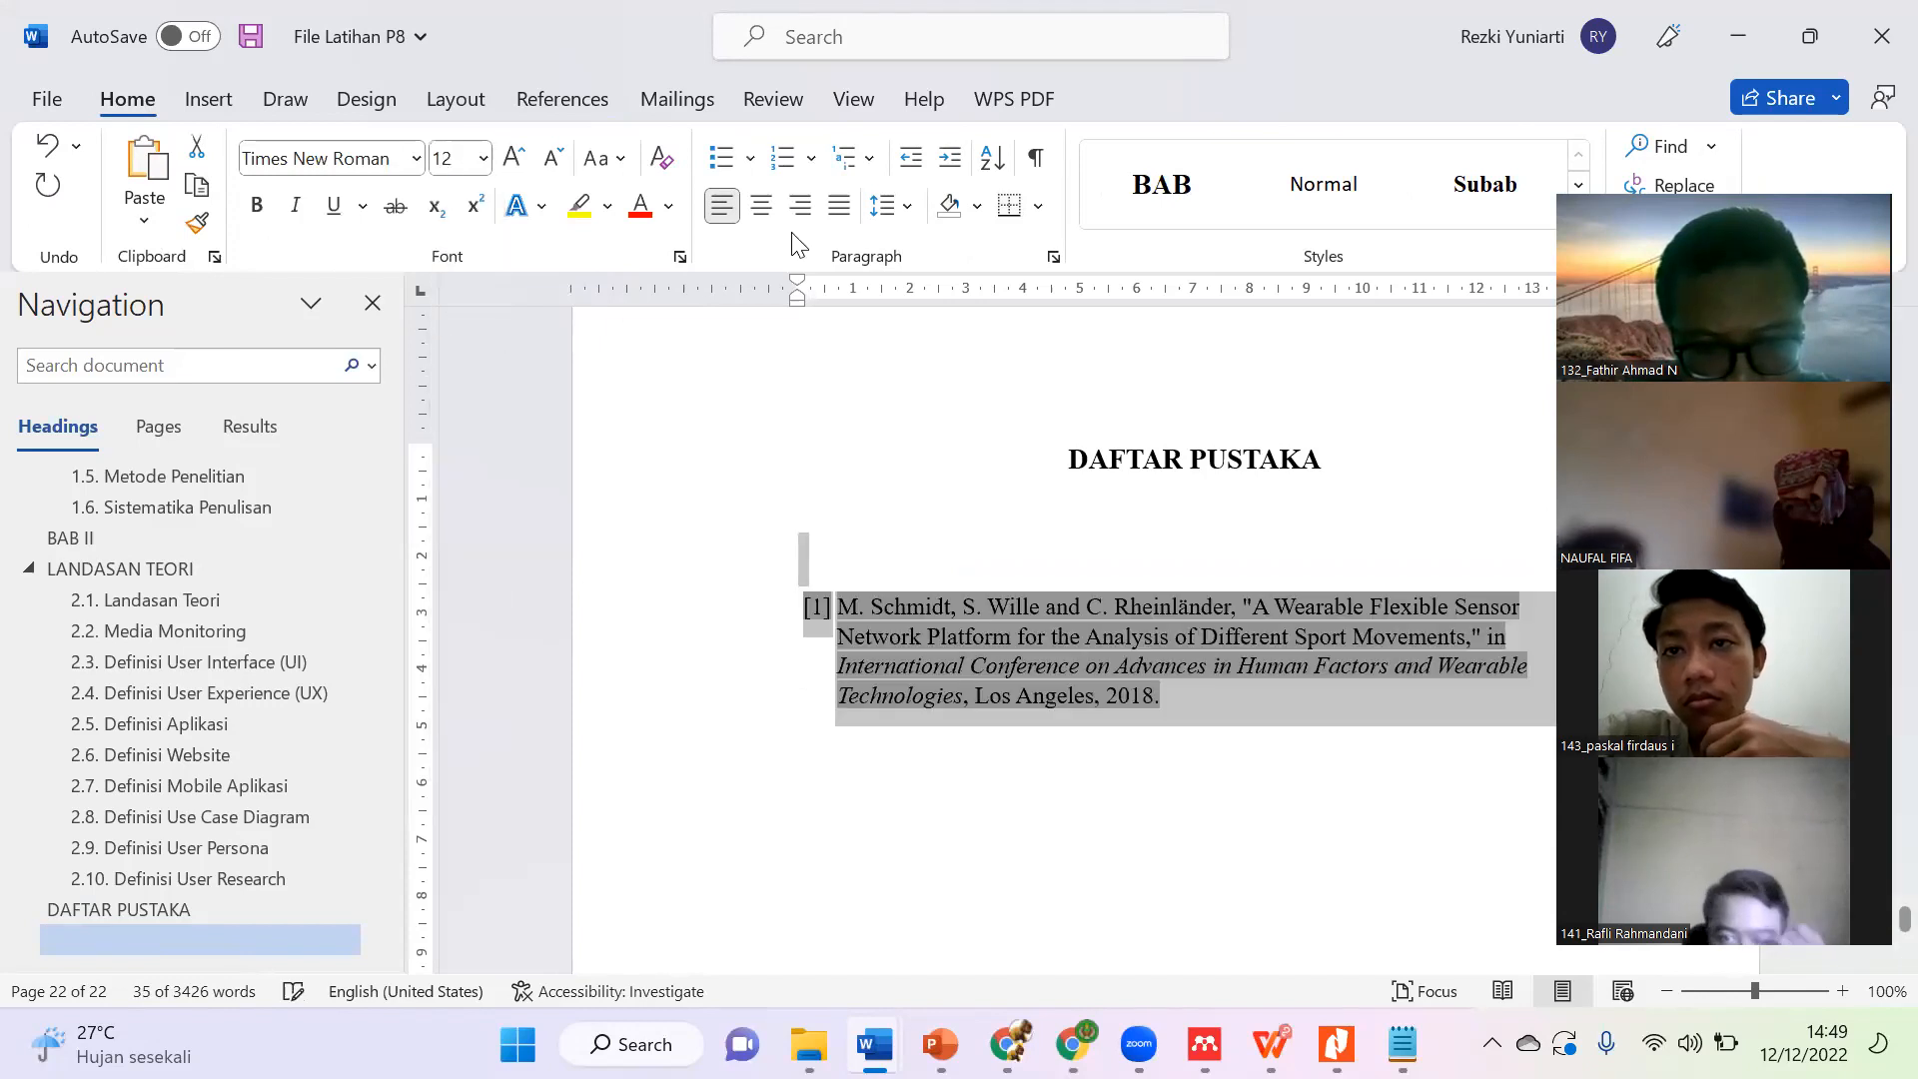
left_click(907, 207)
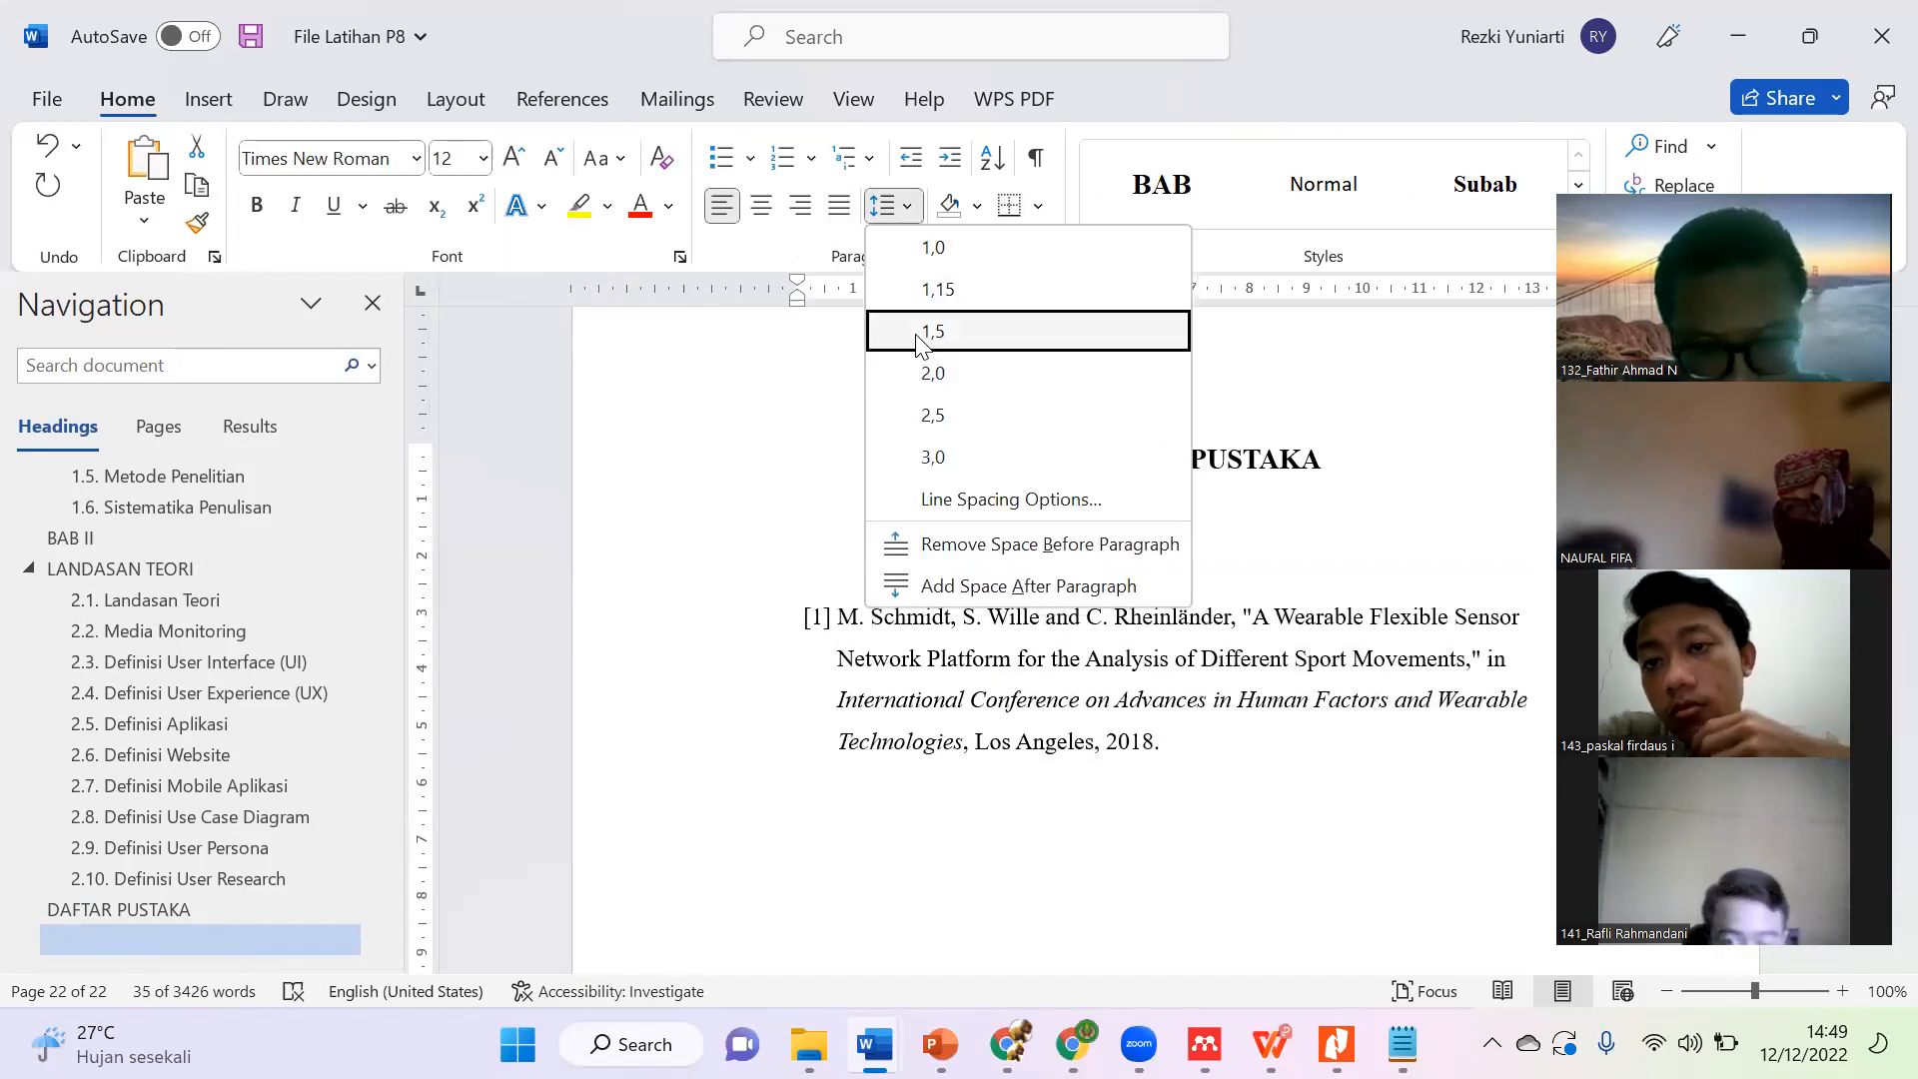
left_click(899, 340)
left_click(949, 561)
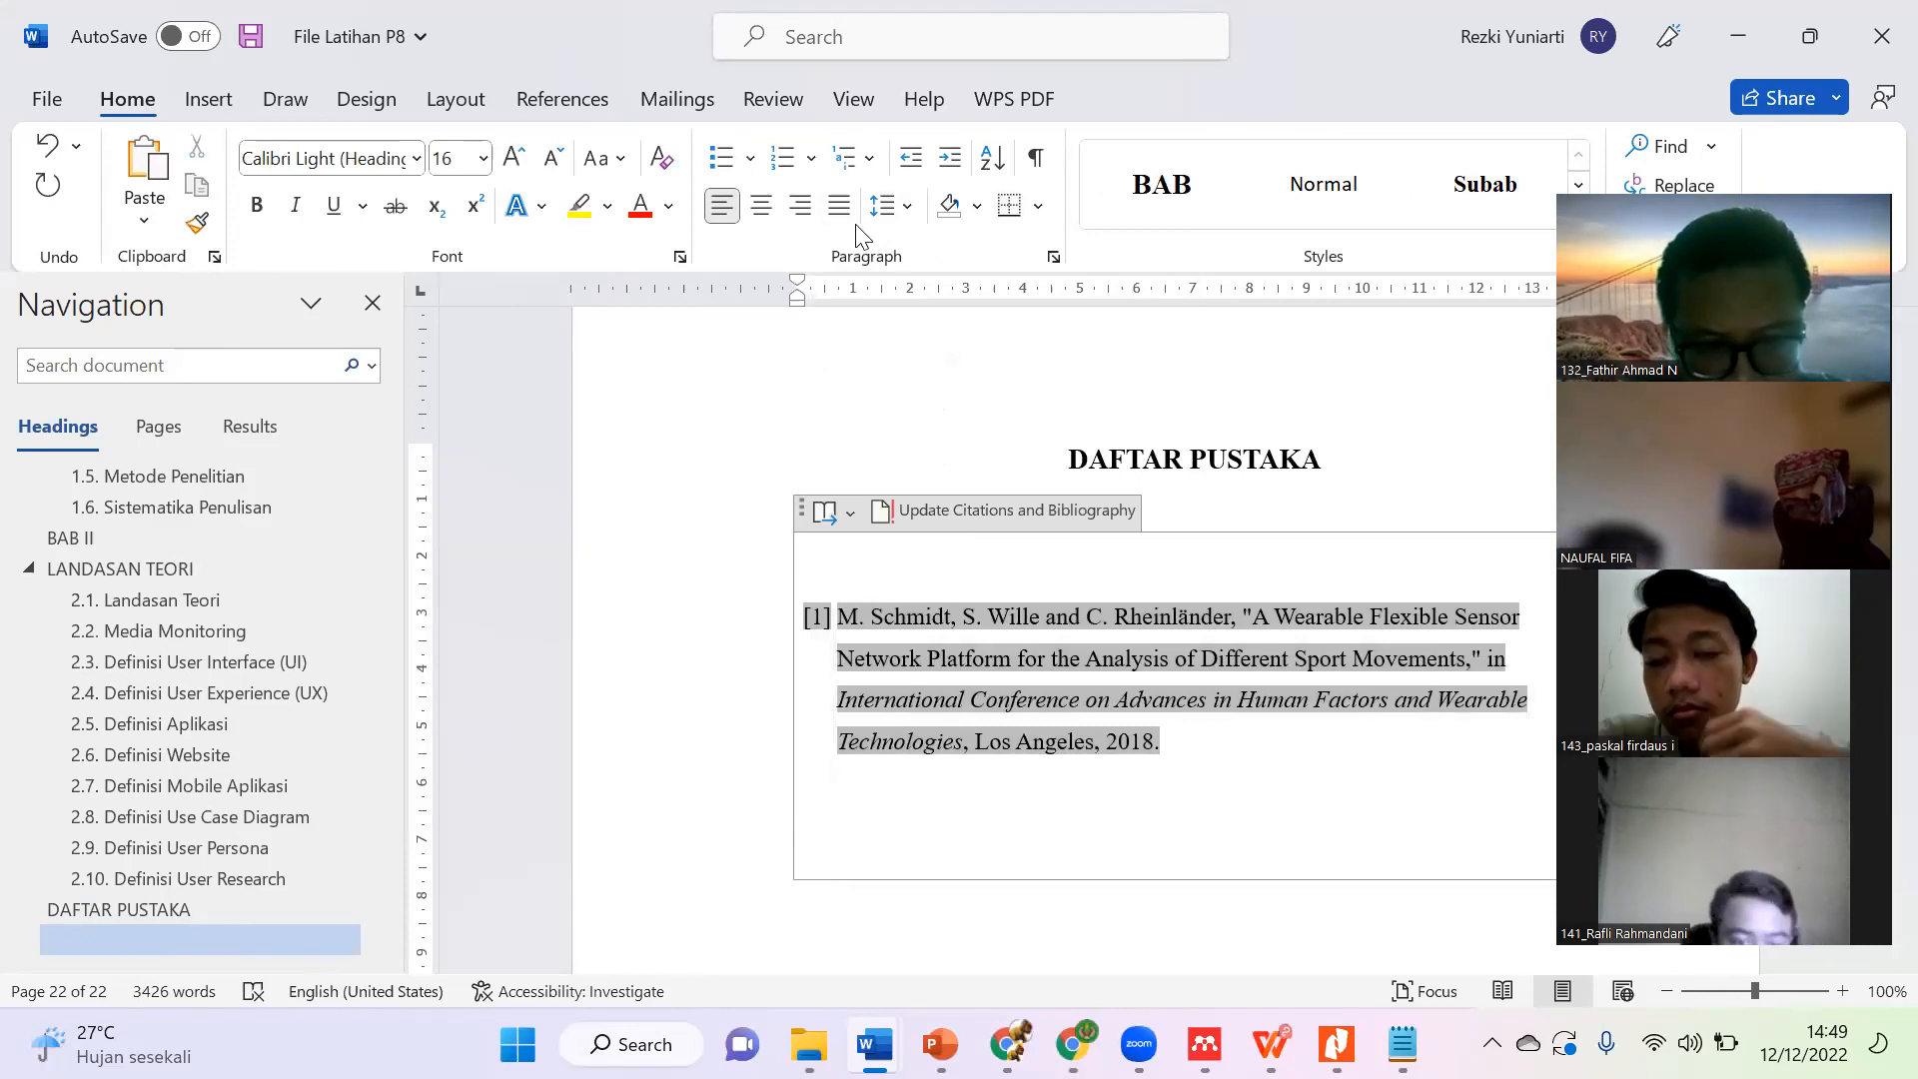
Step: Switch the citation style to APA and back to IEEE to compare the bibliography entry's layout
left_click(563, 99)
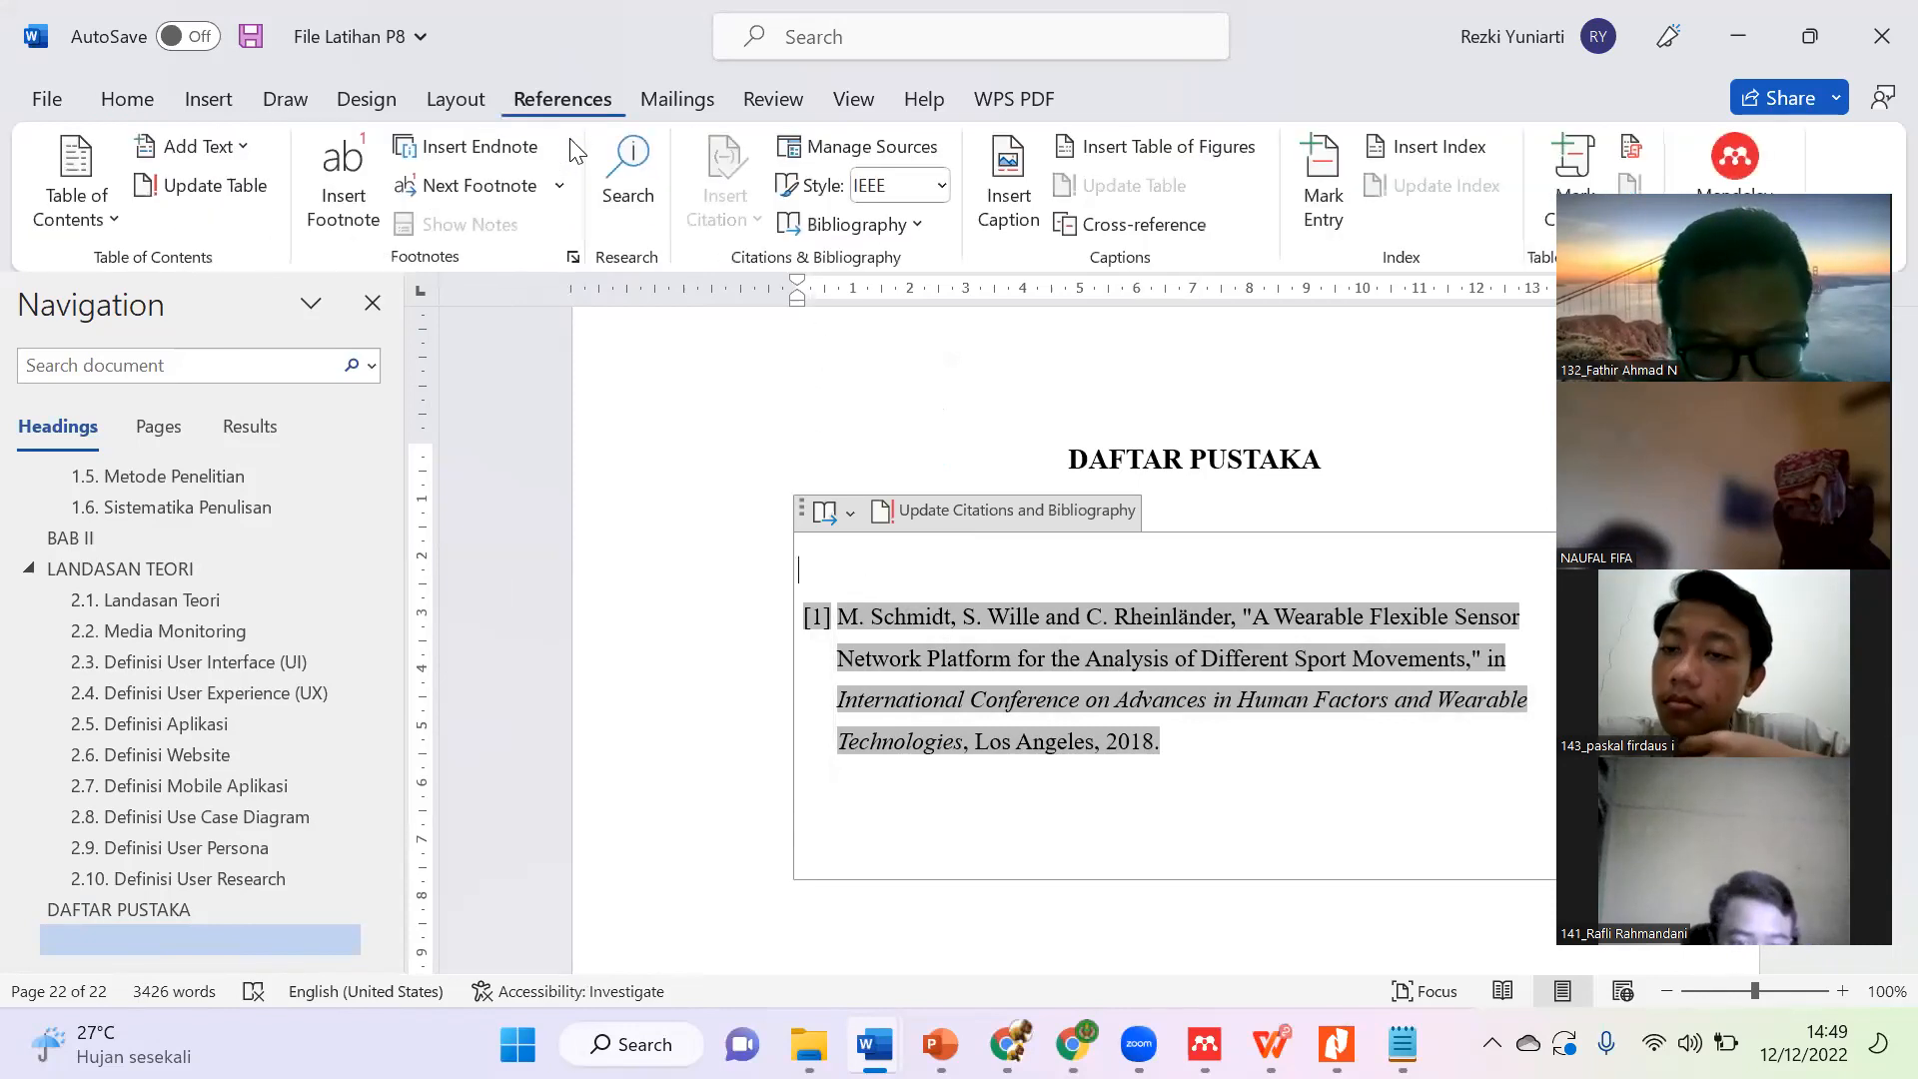
left_click(940, 185)
left_click(936, 245)
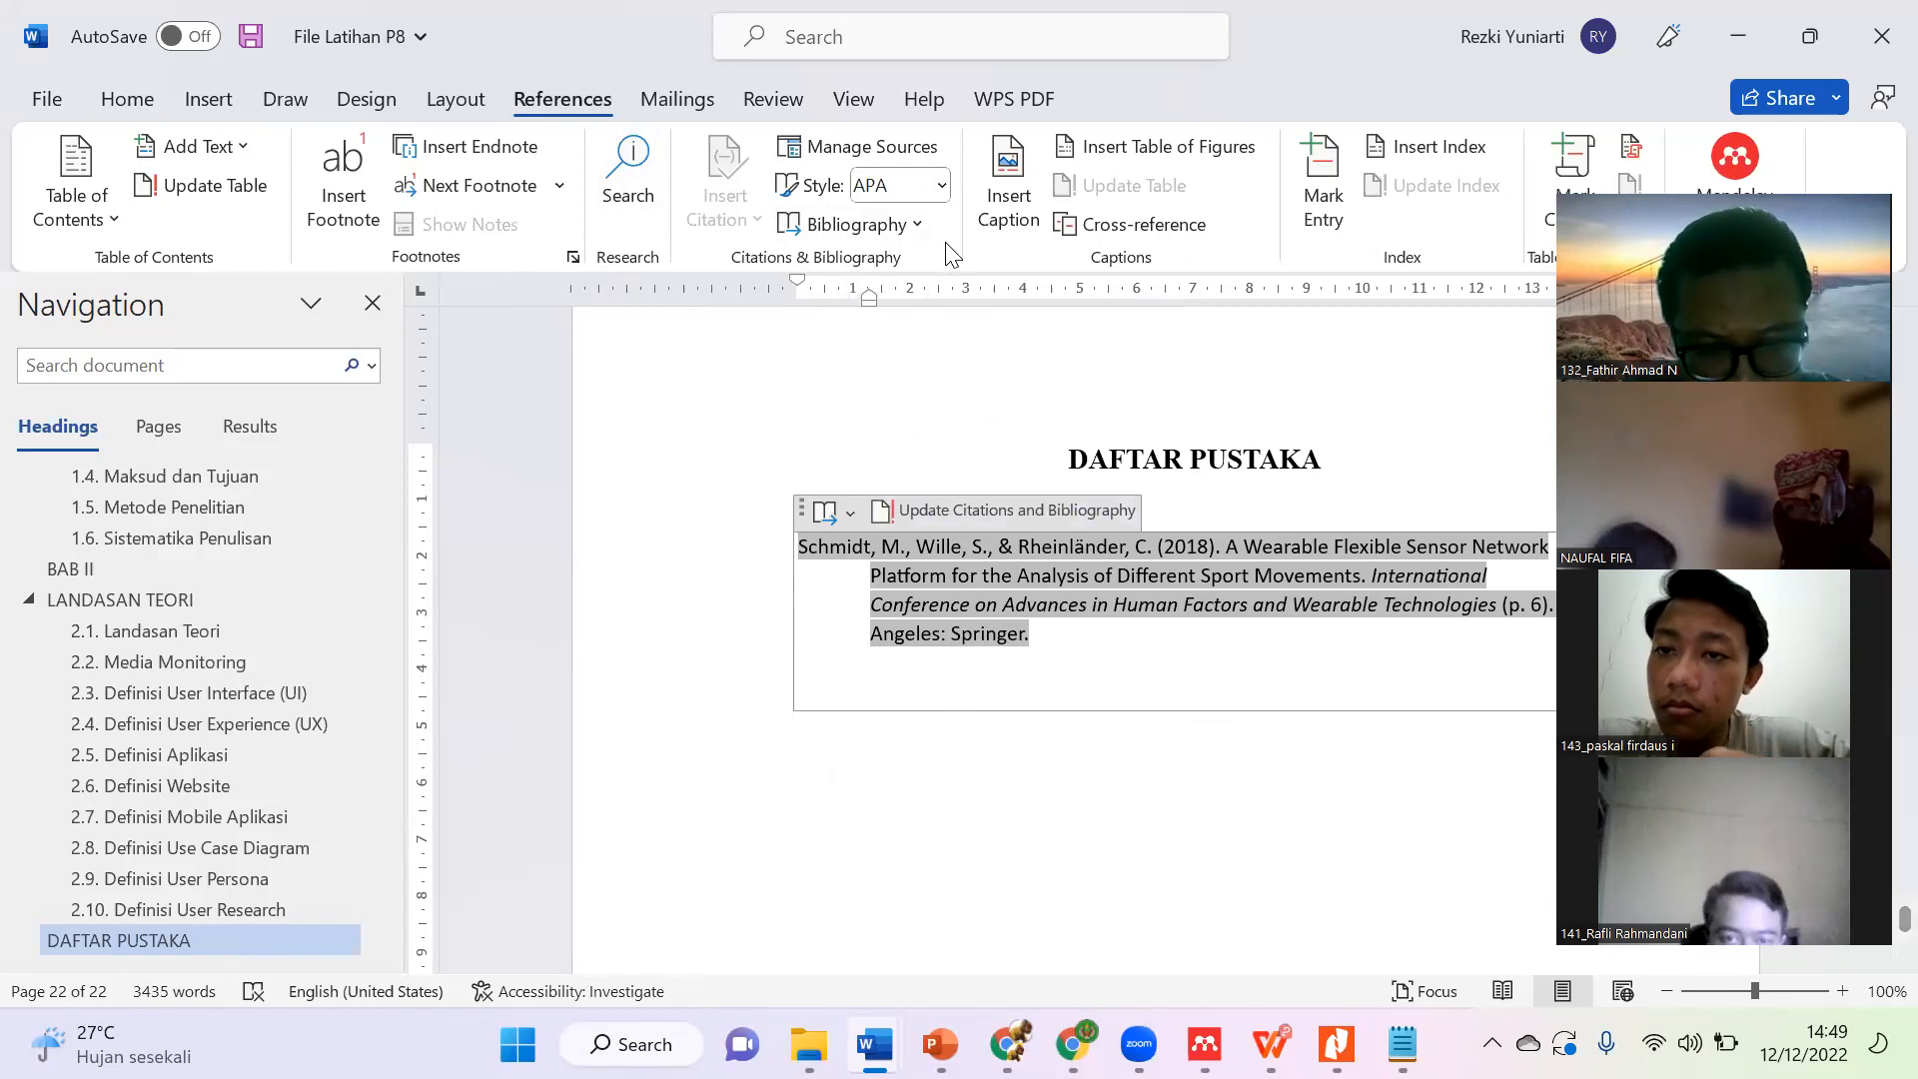
left_click(940, 185)
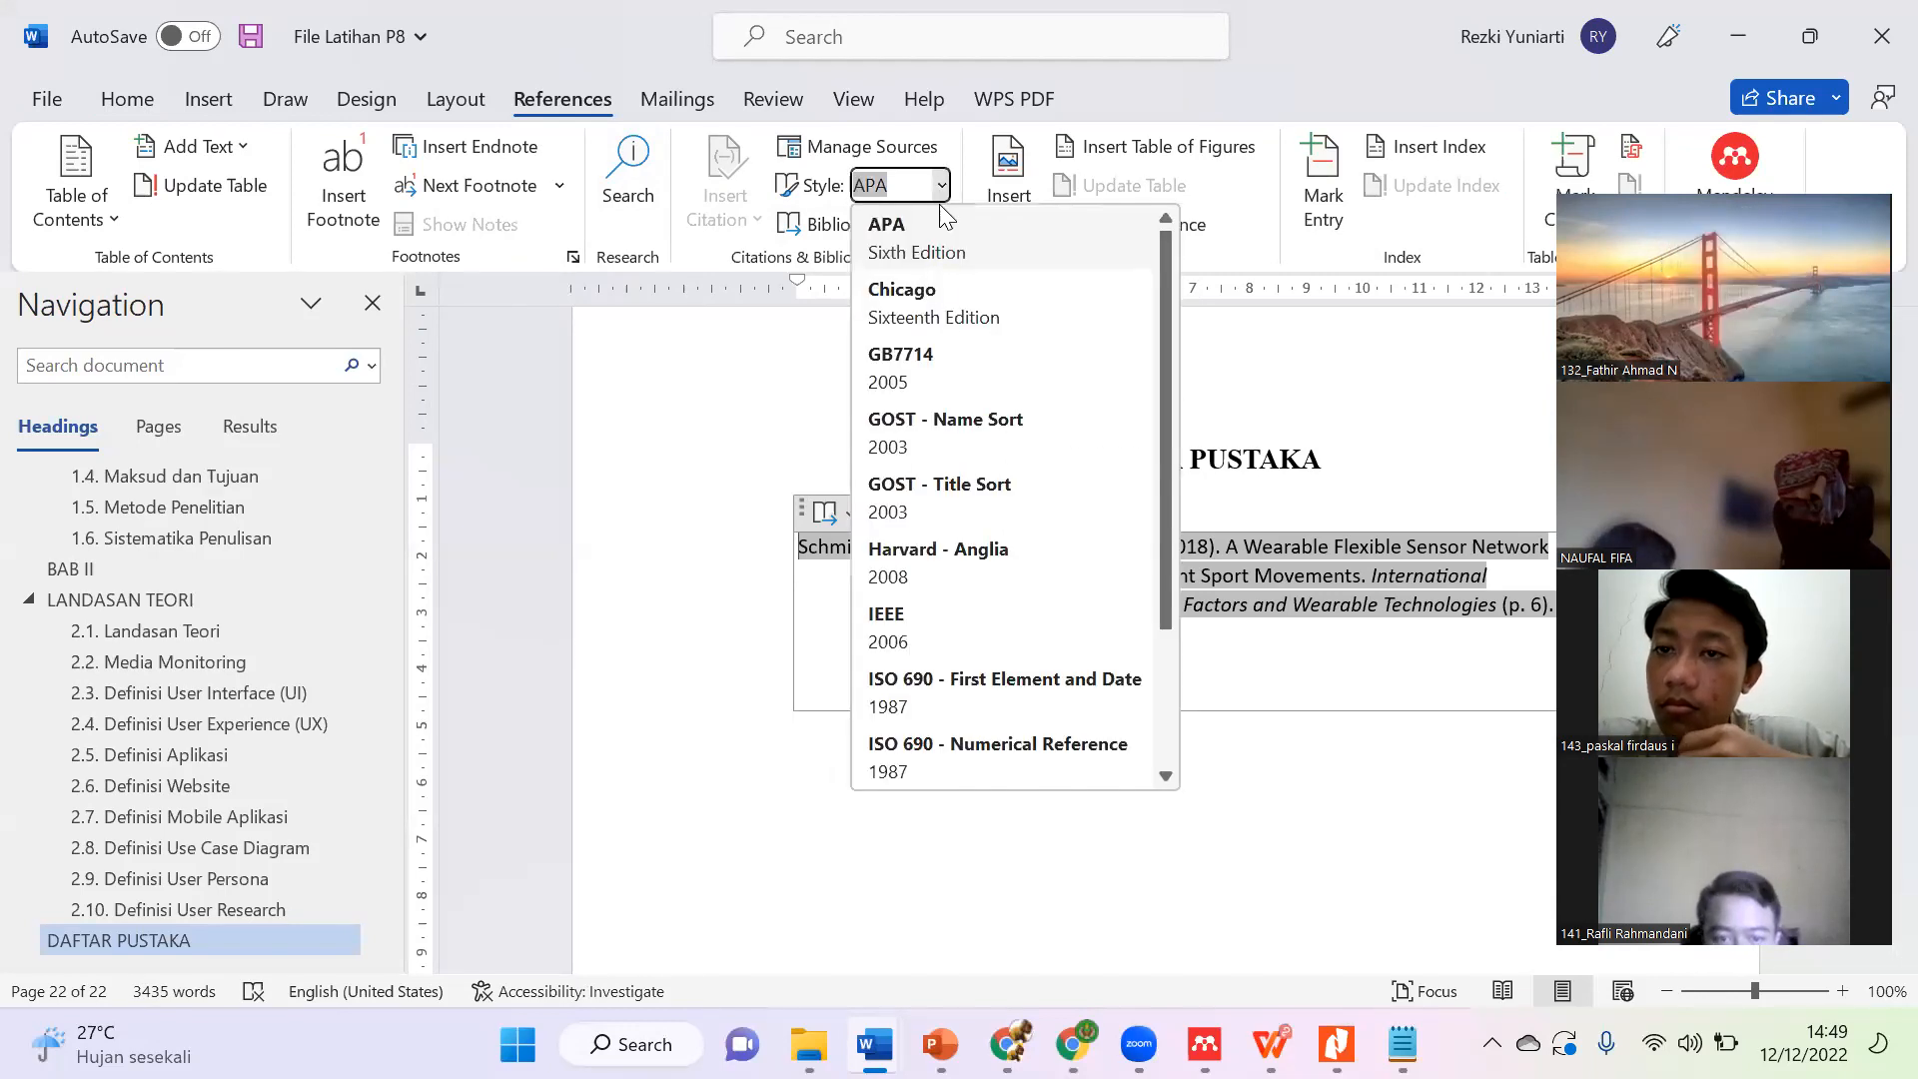
left_click(936, 612)
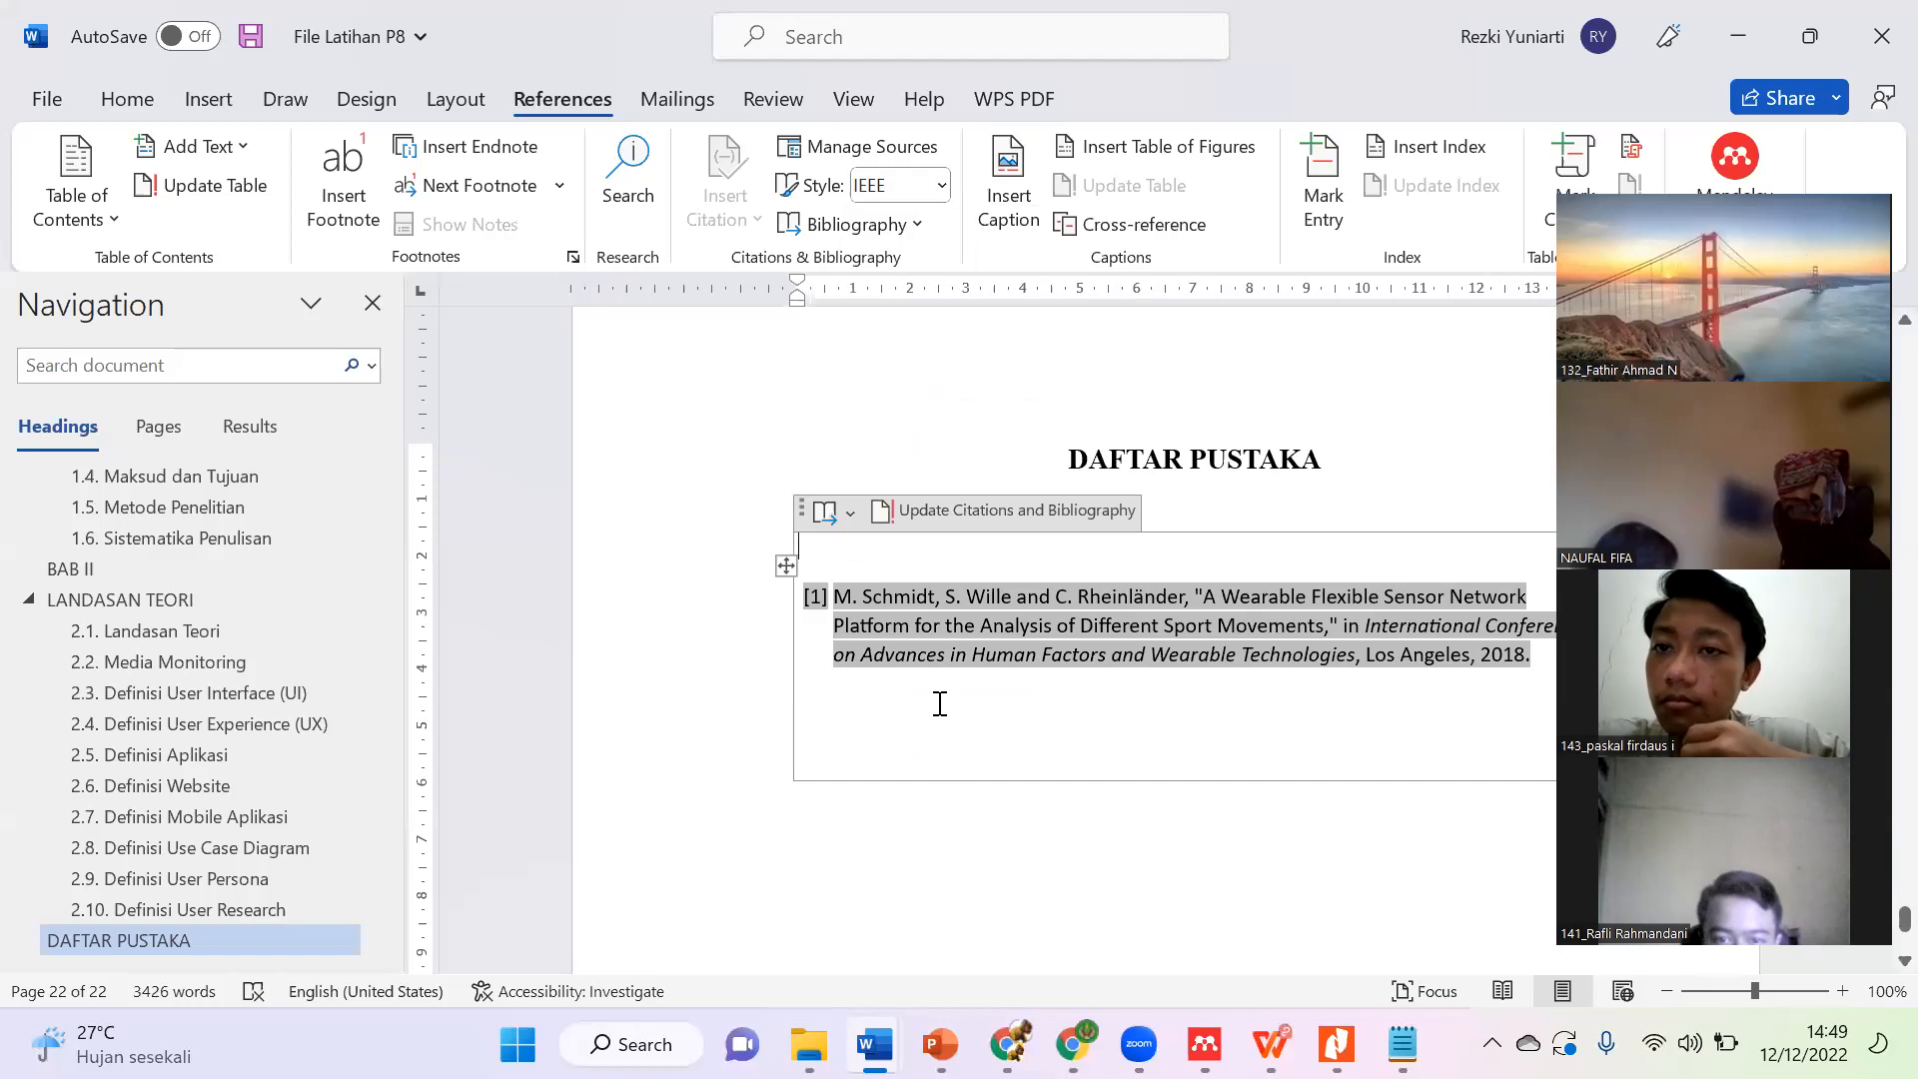
double_click(708, 686)
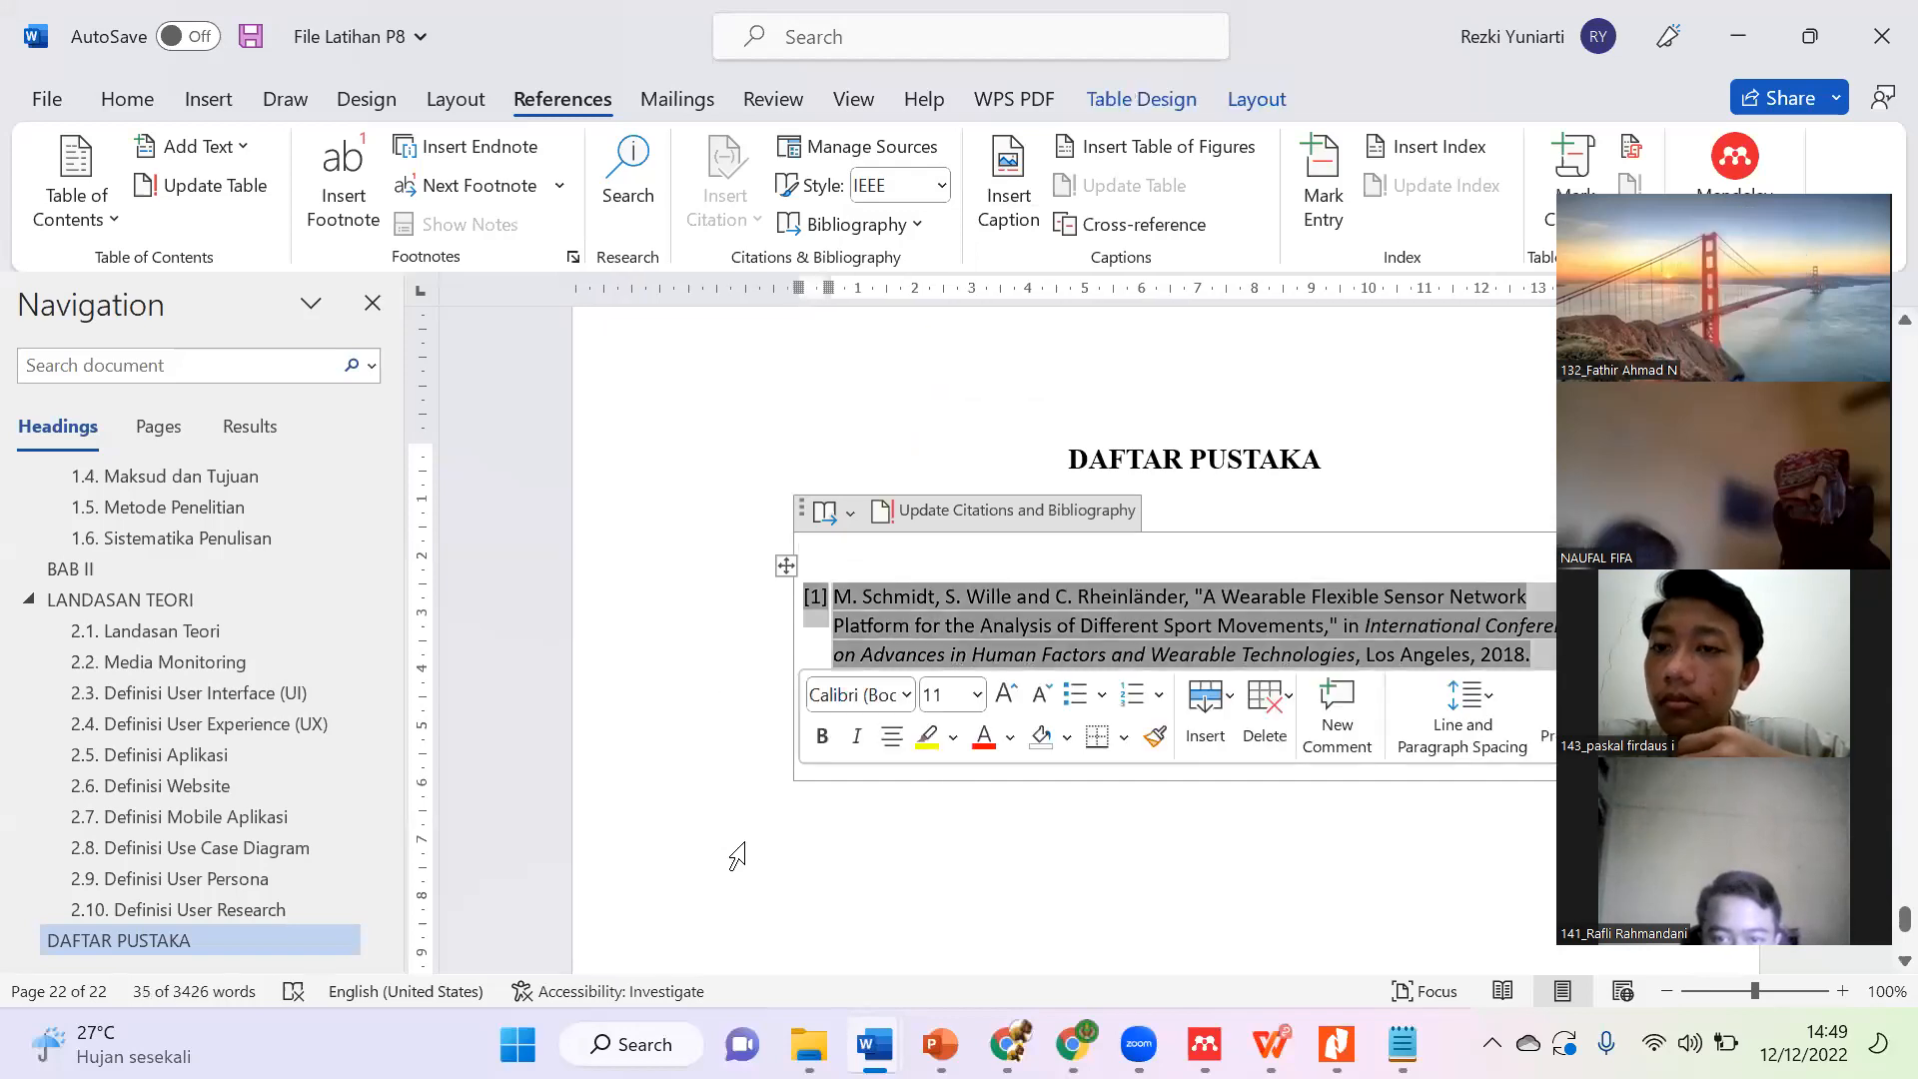
left_click(976, 621)
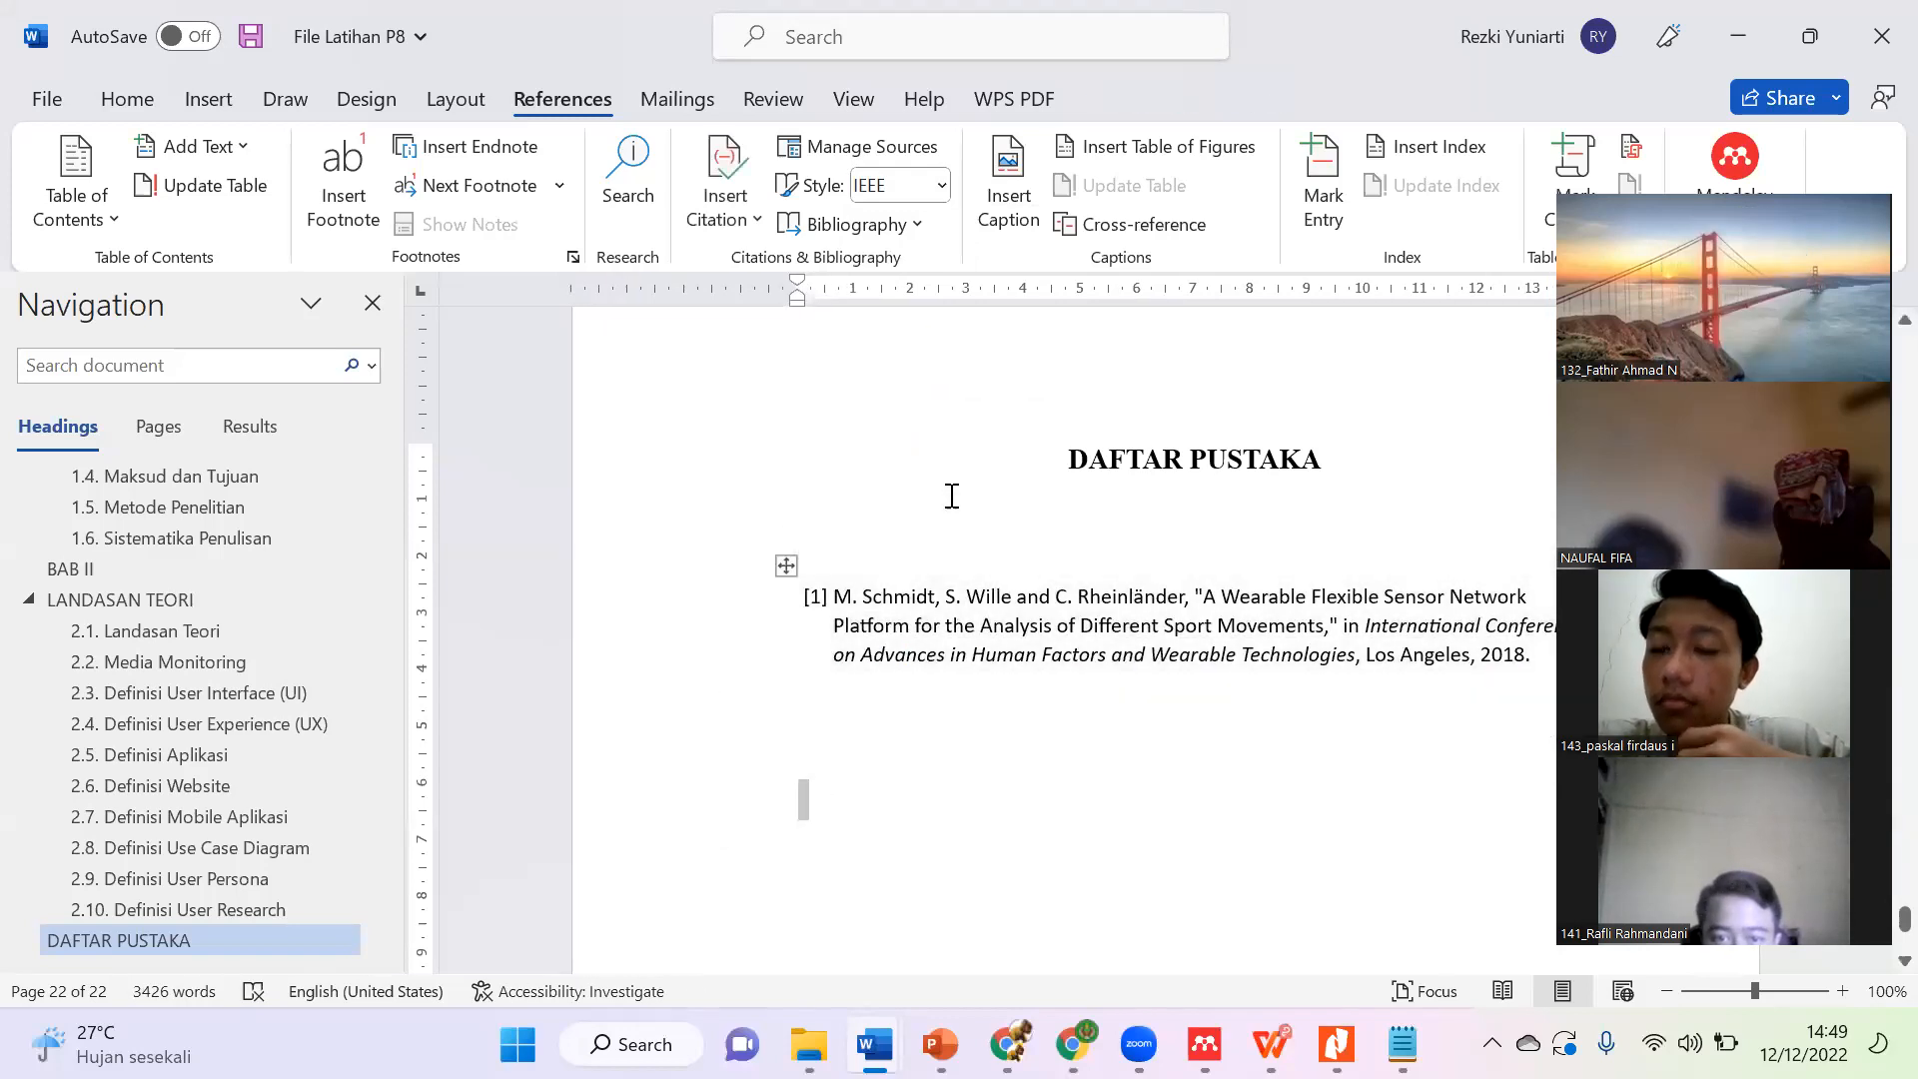
scroll(829, 601, "up", 20)
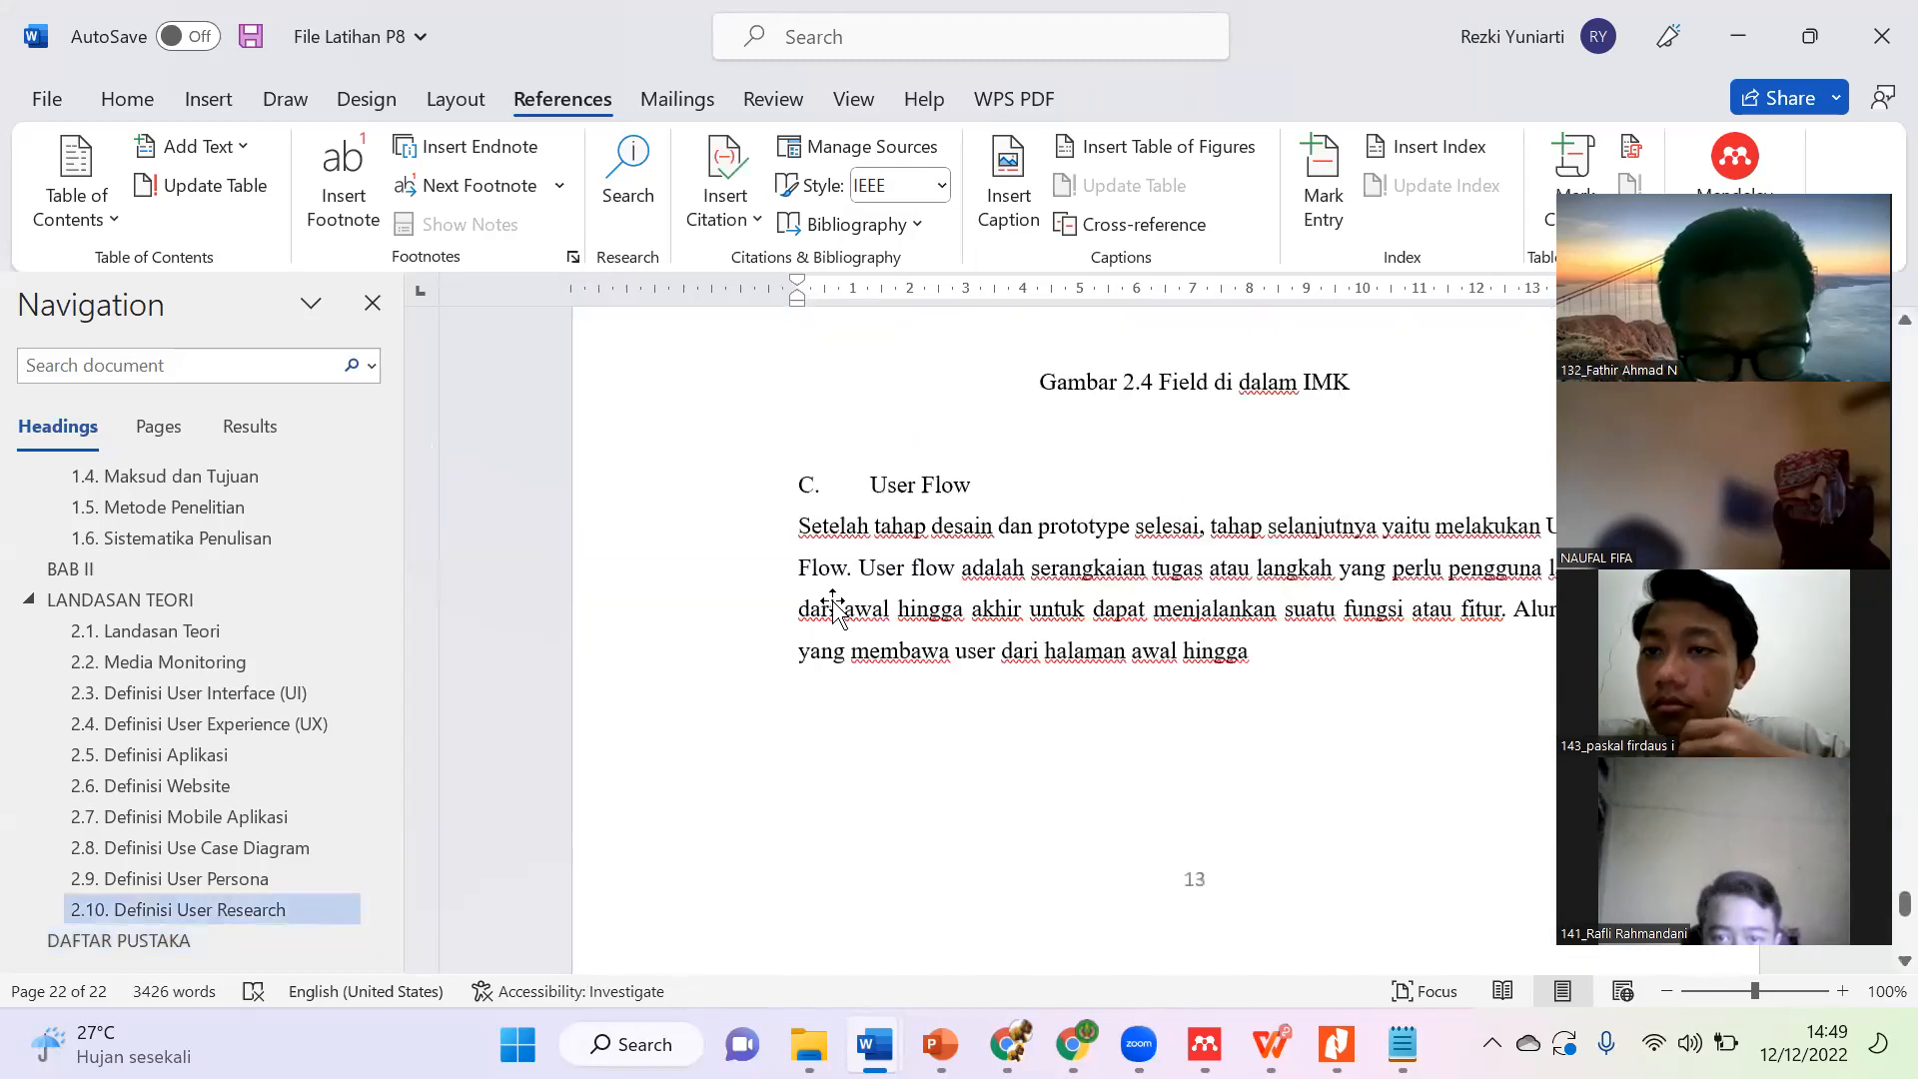
scroll(834, 601, "up", 20)
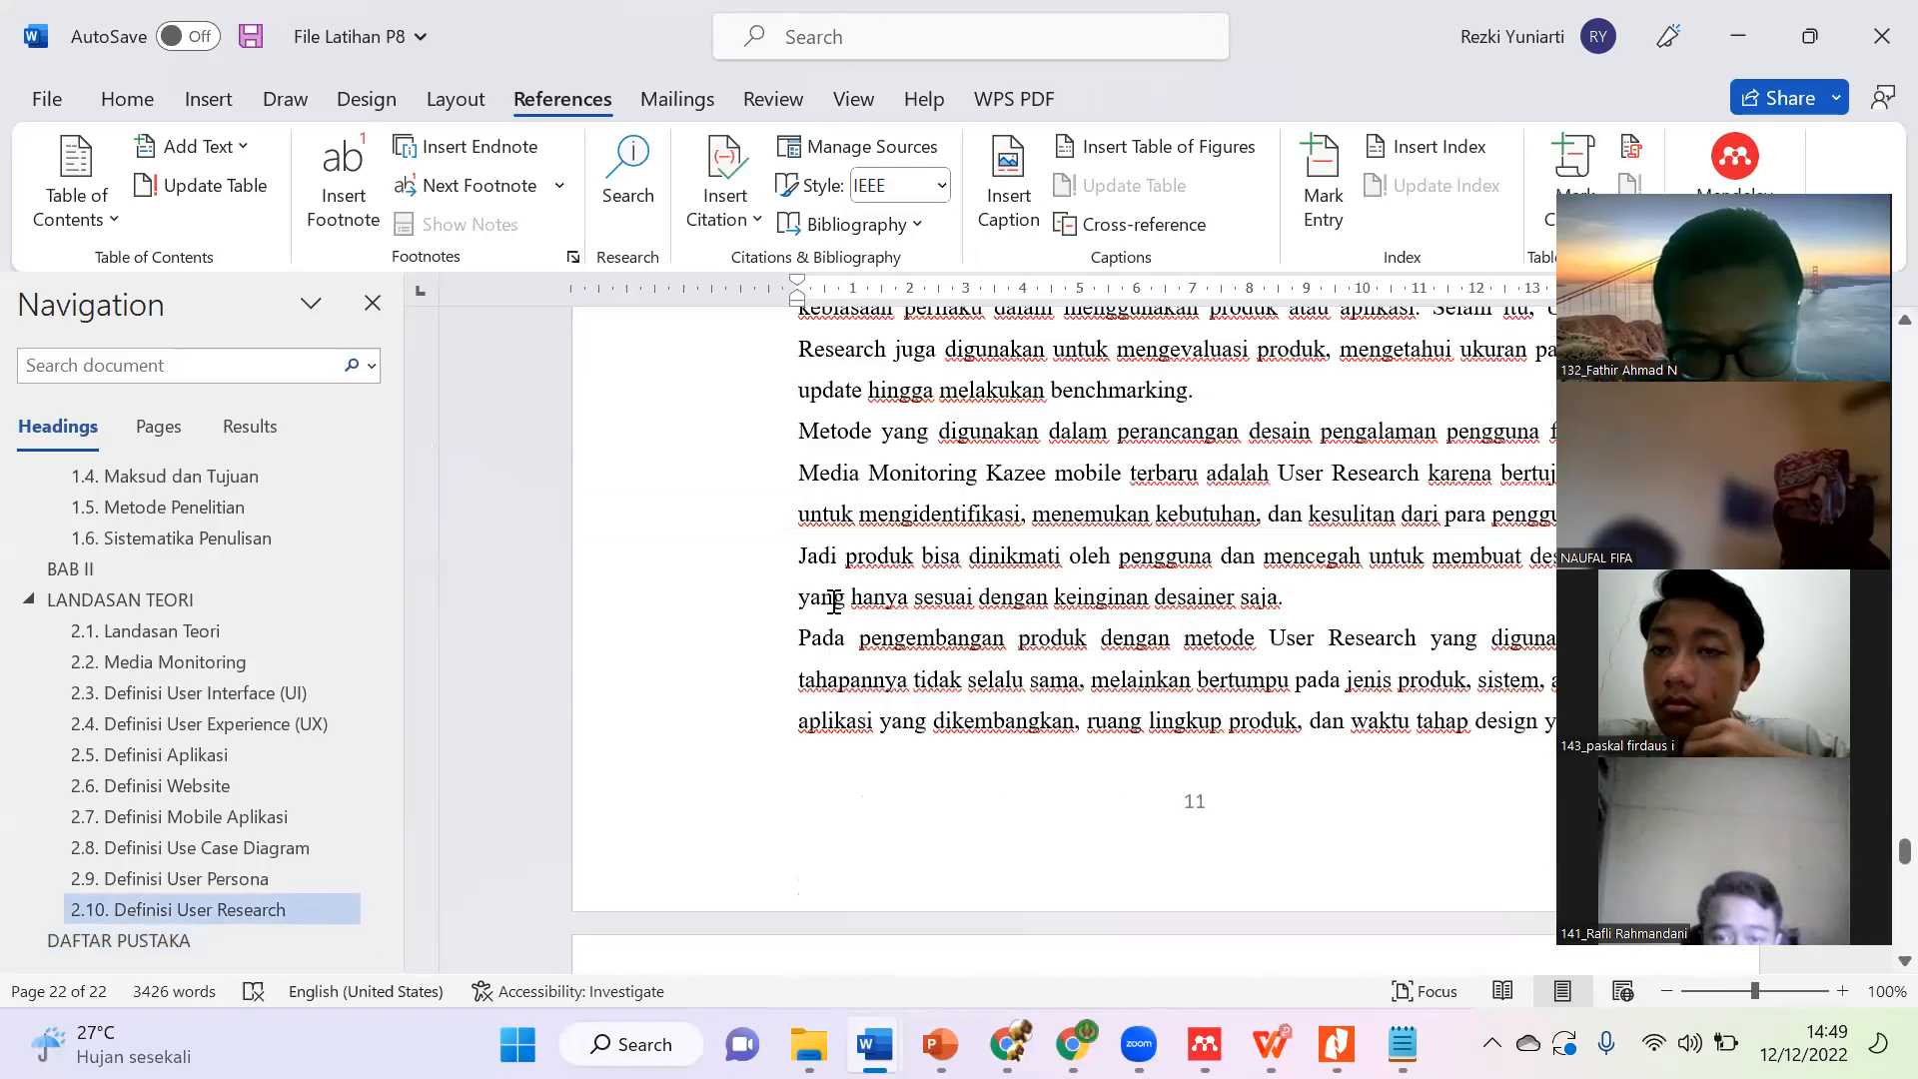
scroll(835, 601, "up", 20)
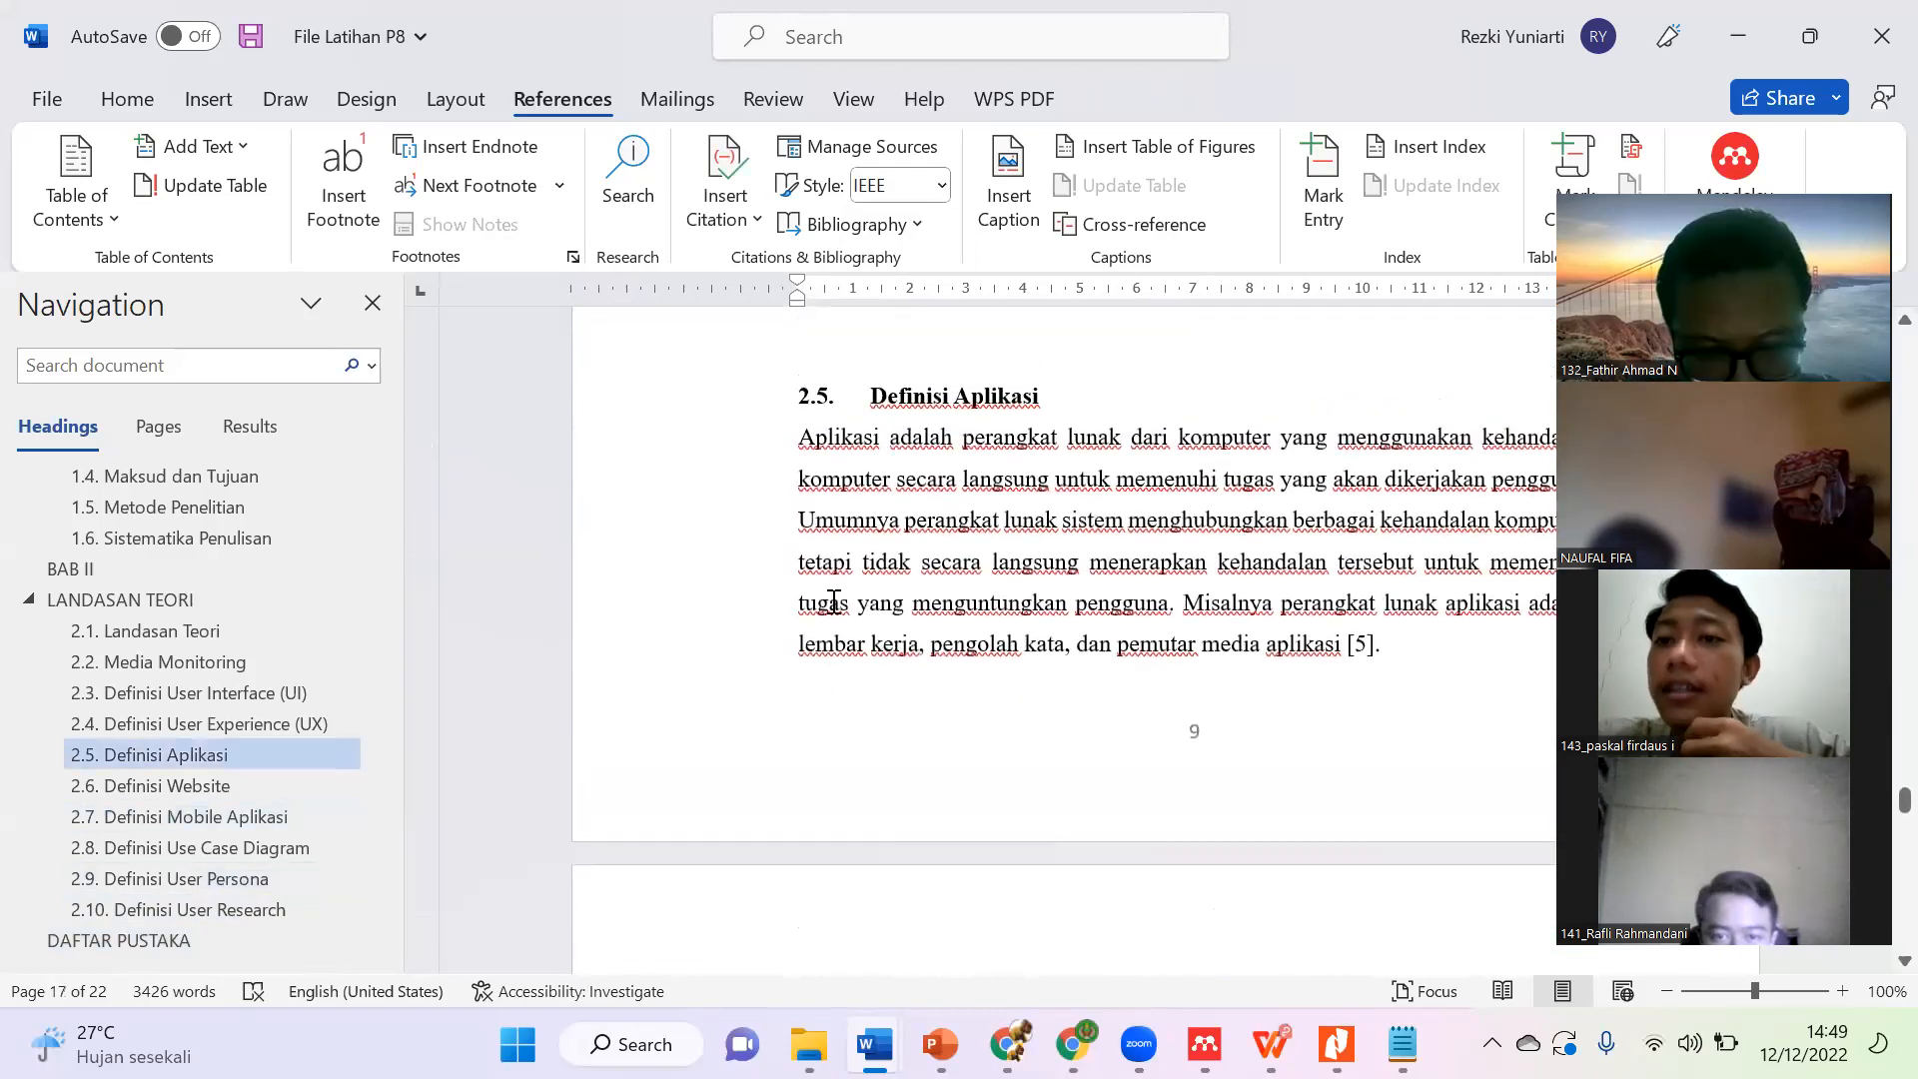
scroll(834, 602, "up", 5)
scroll(834, 605, "down", 10)
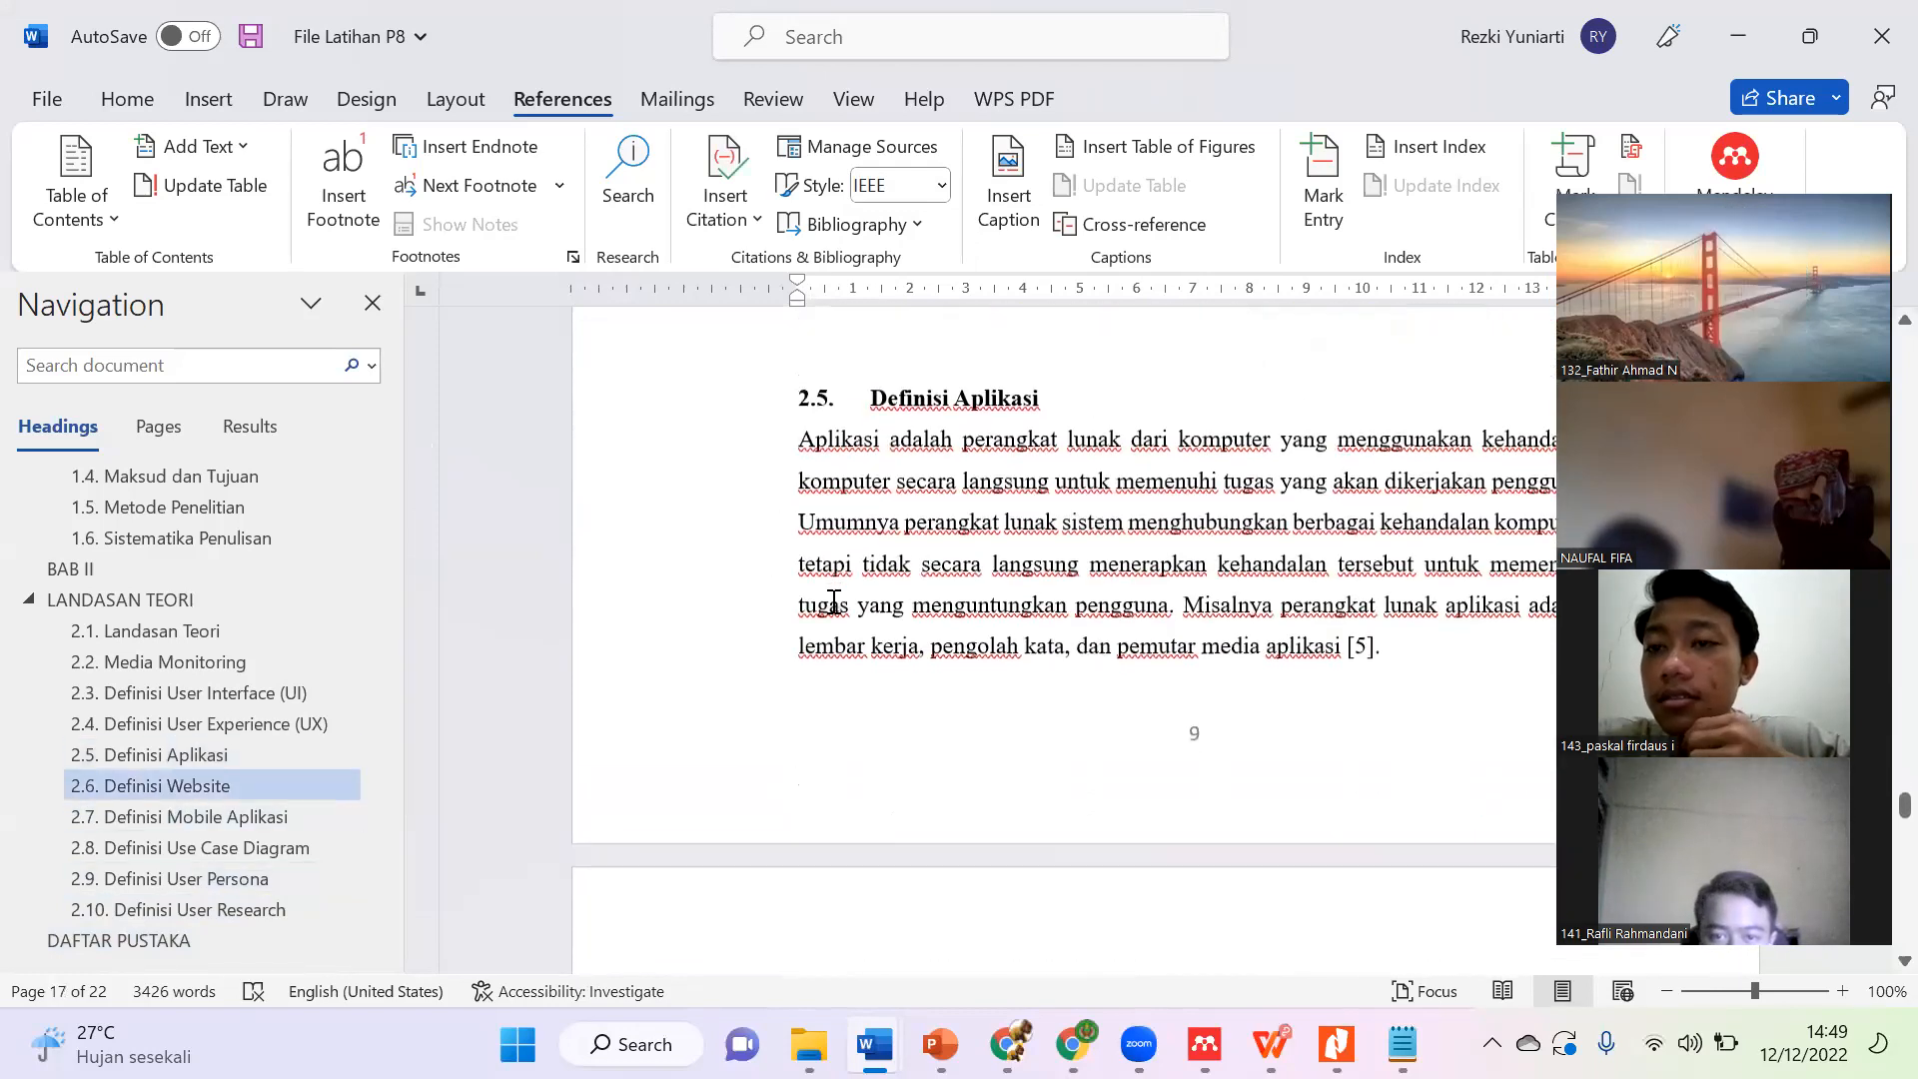
Step: Switch to the open LaporanKP report and examine the numbered references in its DAFTAR PUSTAKA section
left_click(874, 1044)
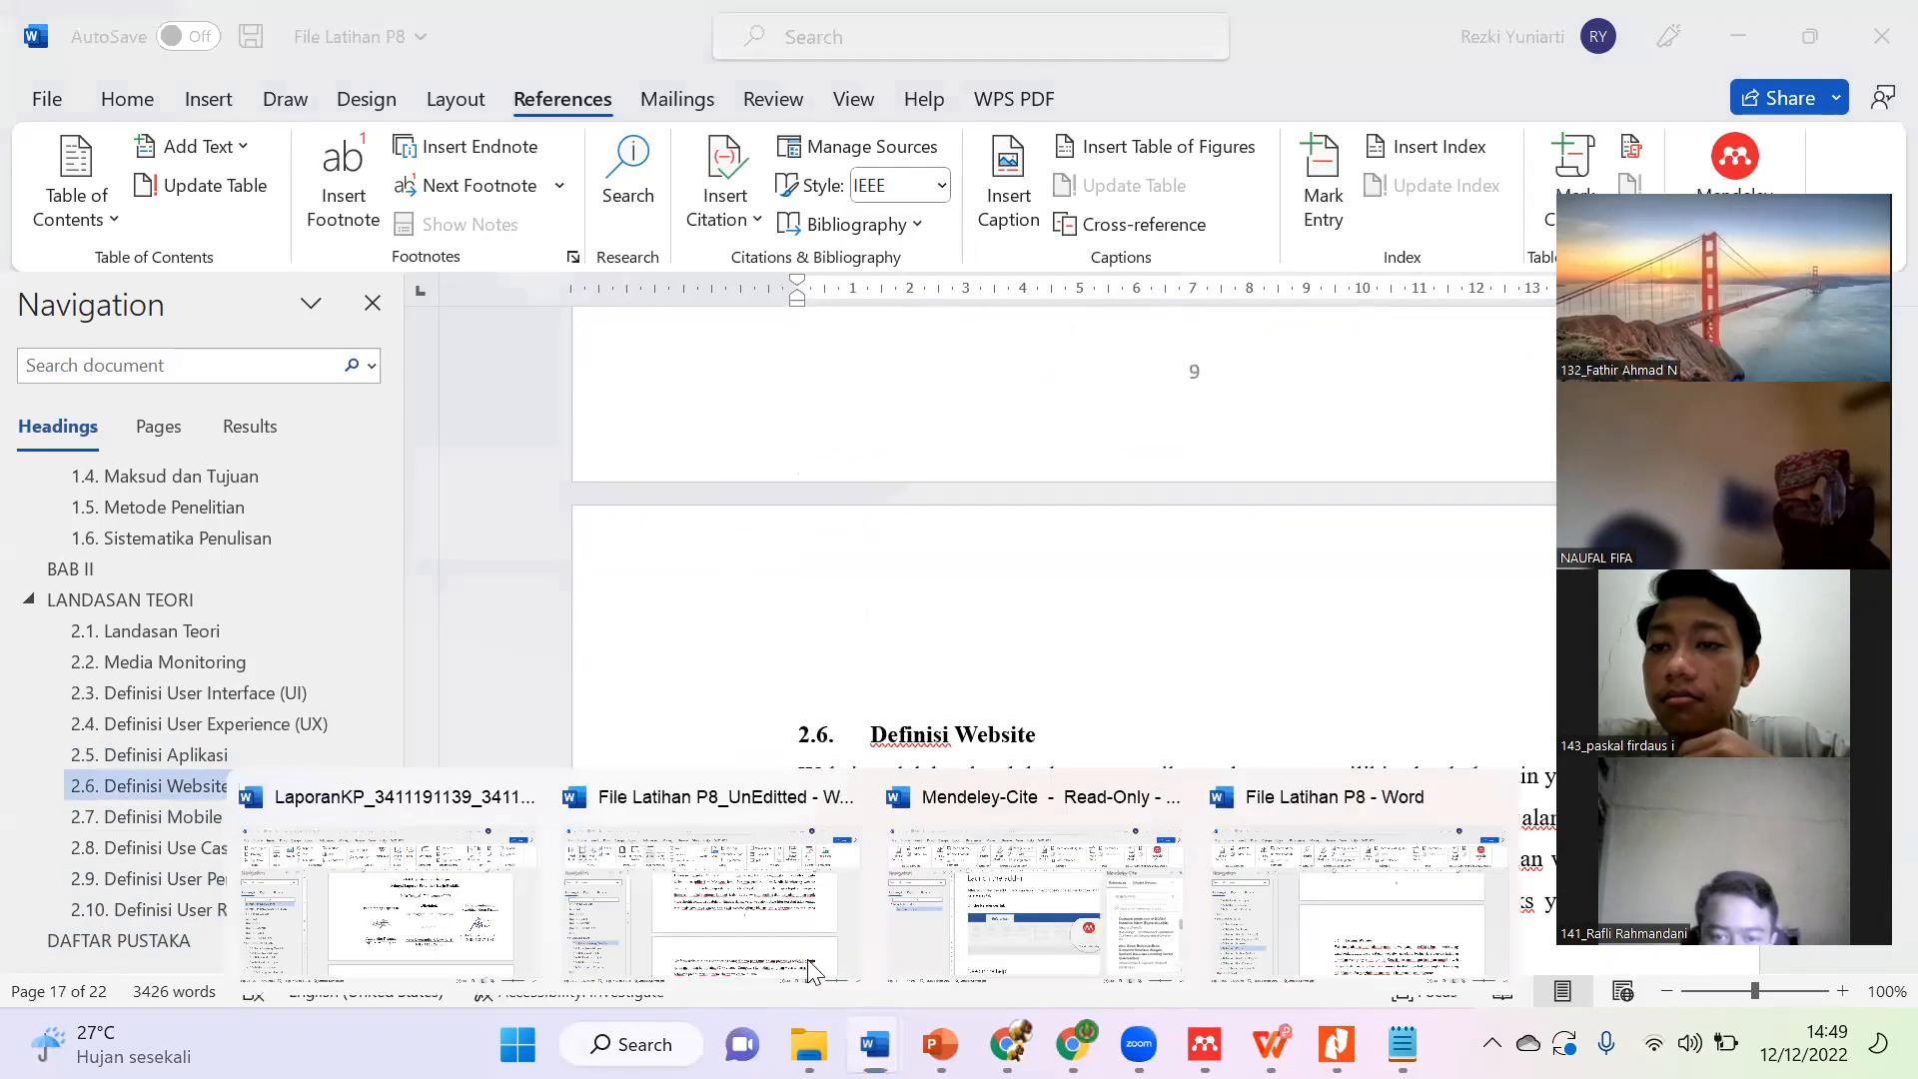
left_click(449, 892)
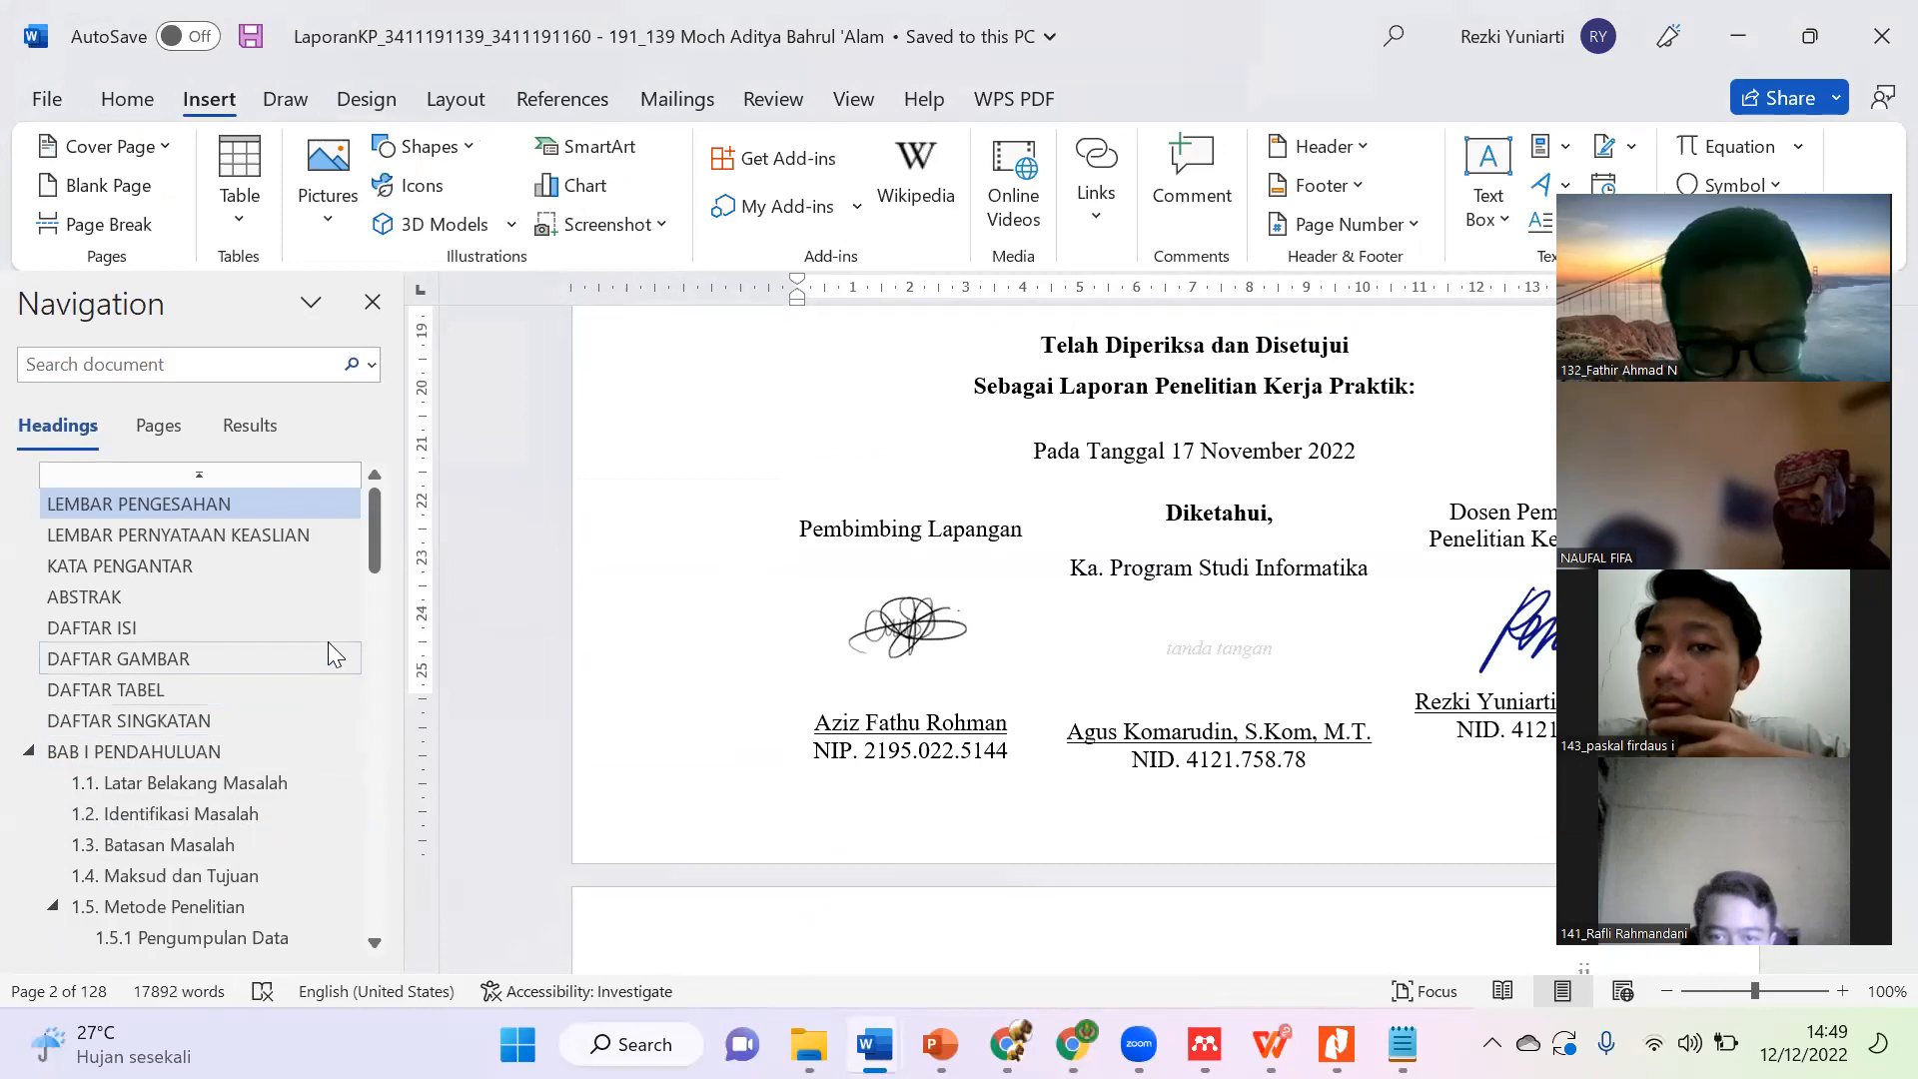
left_click_drag(378, 564, 375, 904)
left_click(234, 929)
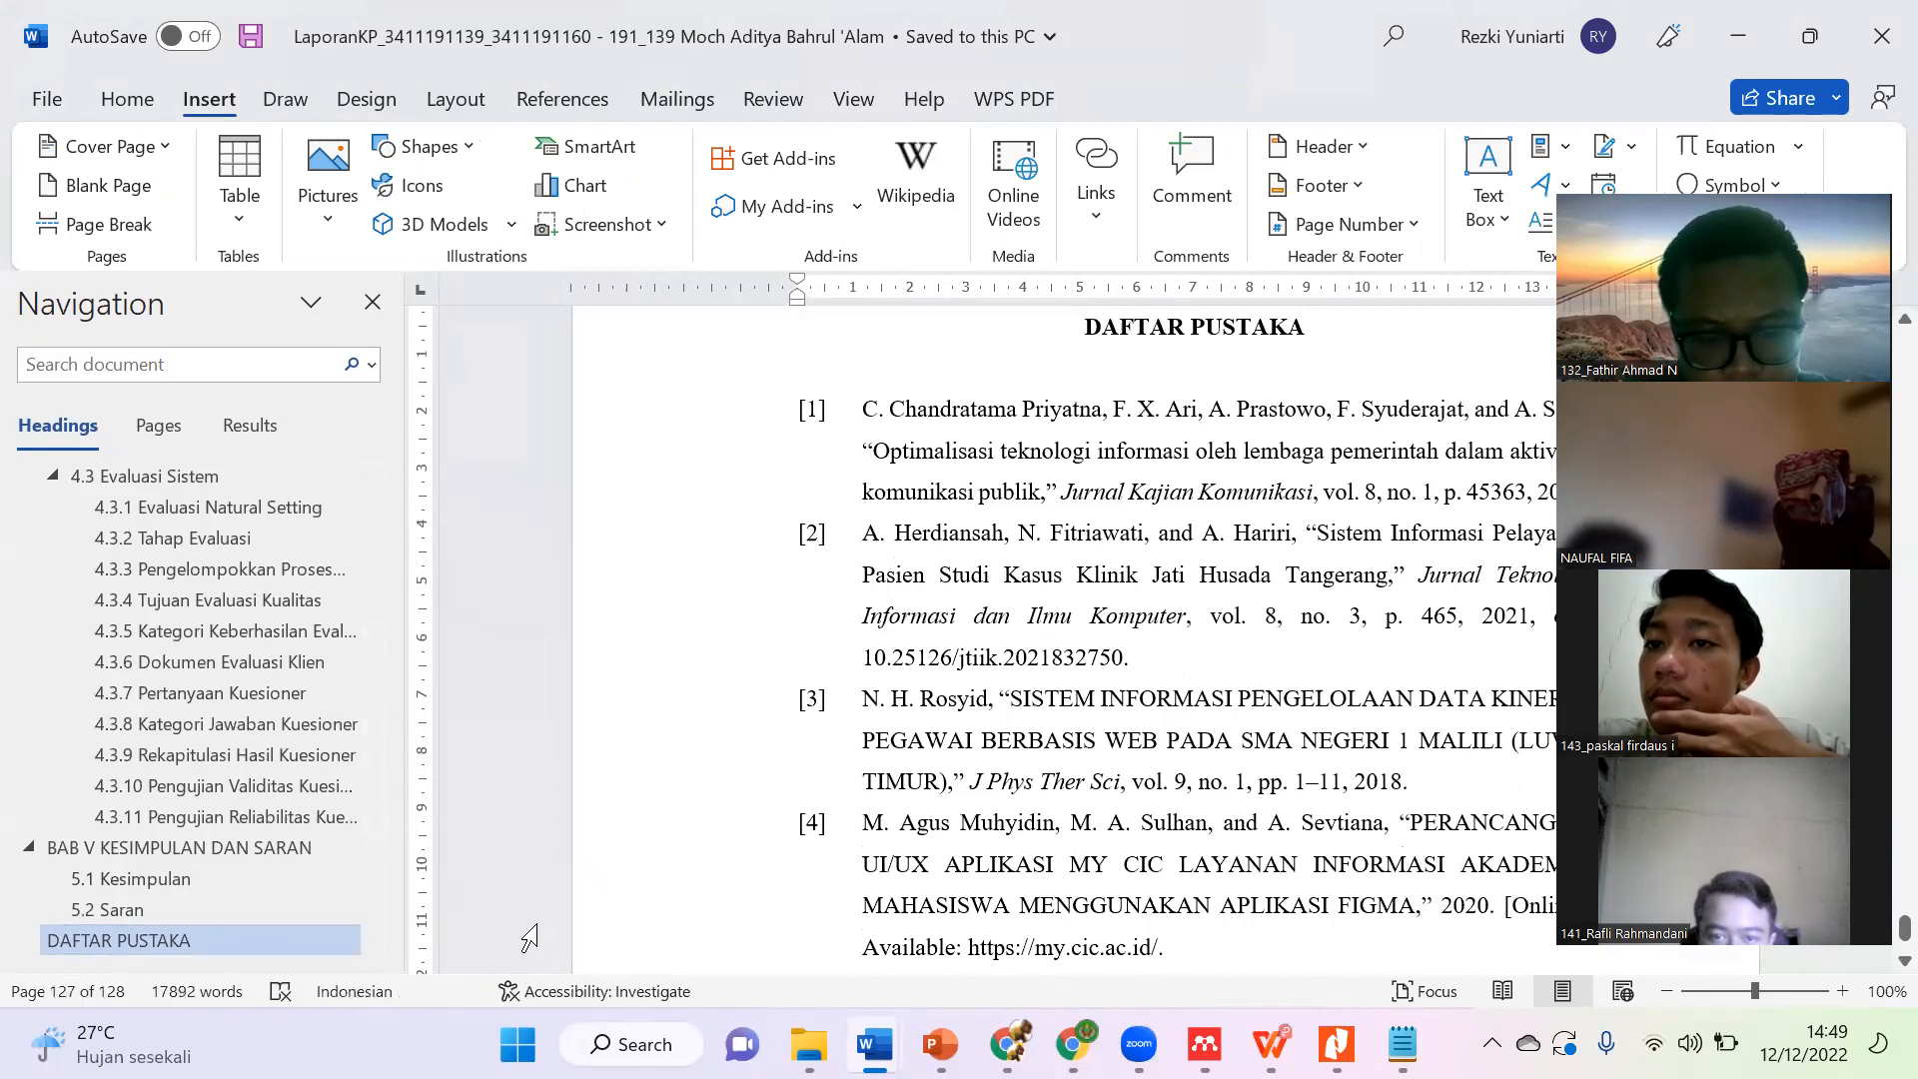
scroll(1103, 542, "down", 8)
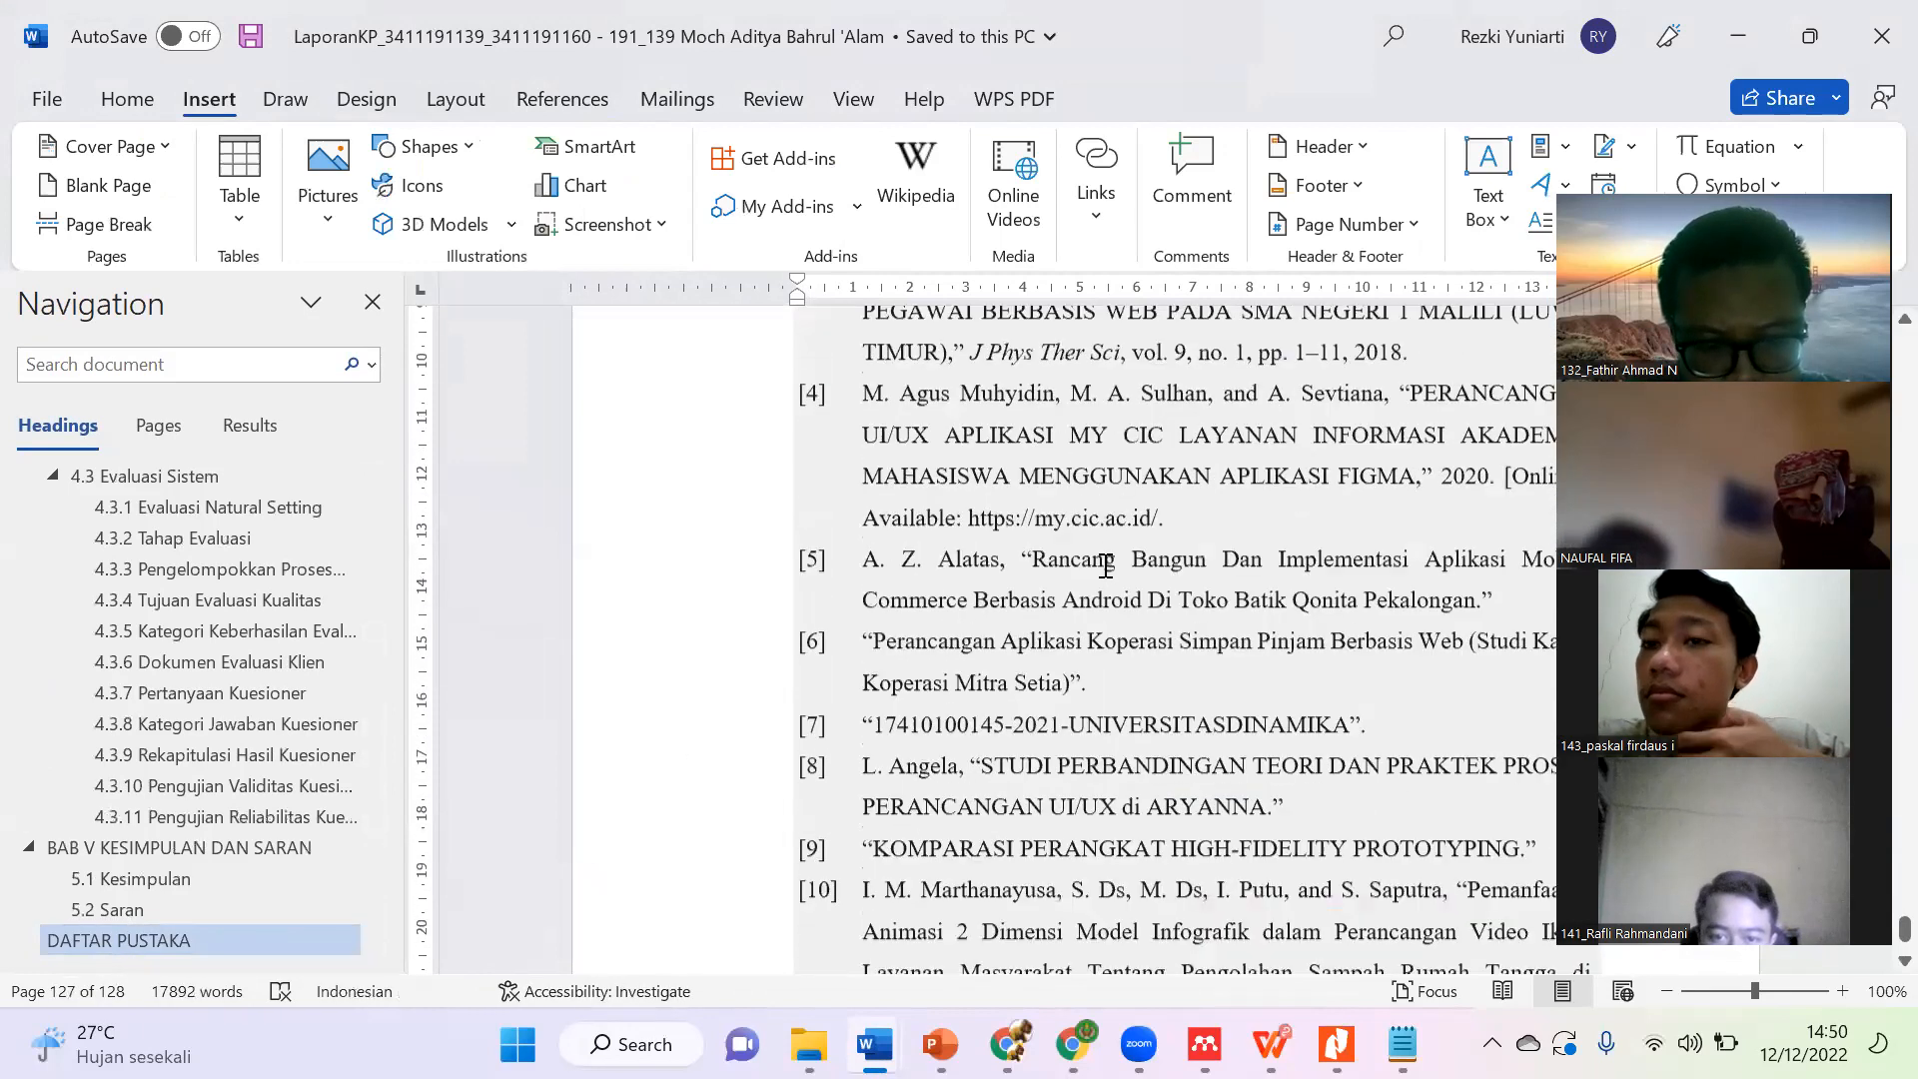
Step: Look back through the LaporanKP report from its DAFTAR PUSTAKA to chapter 4, examining the reference list, in-text citations and heading structure
scroll(1103, 587, "down", 5)
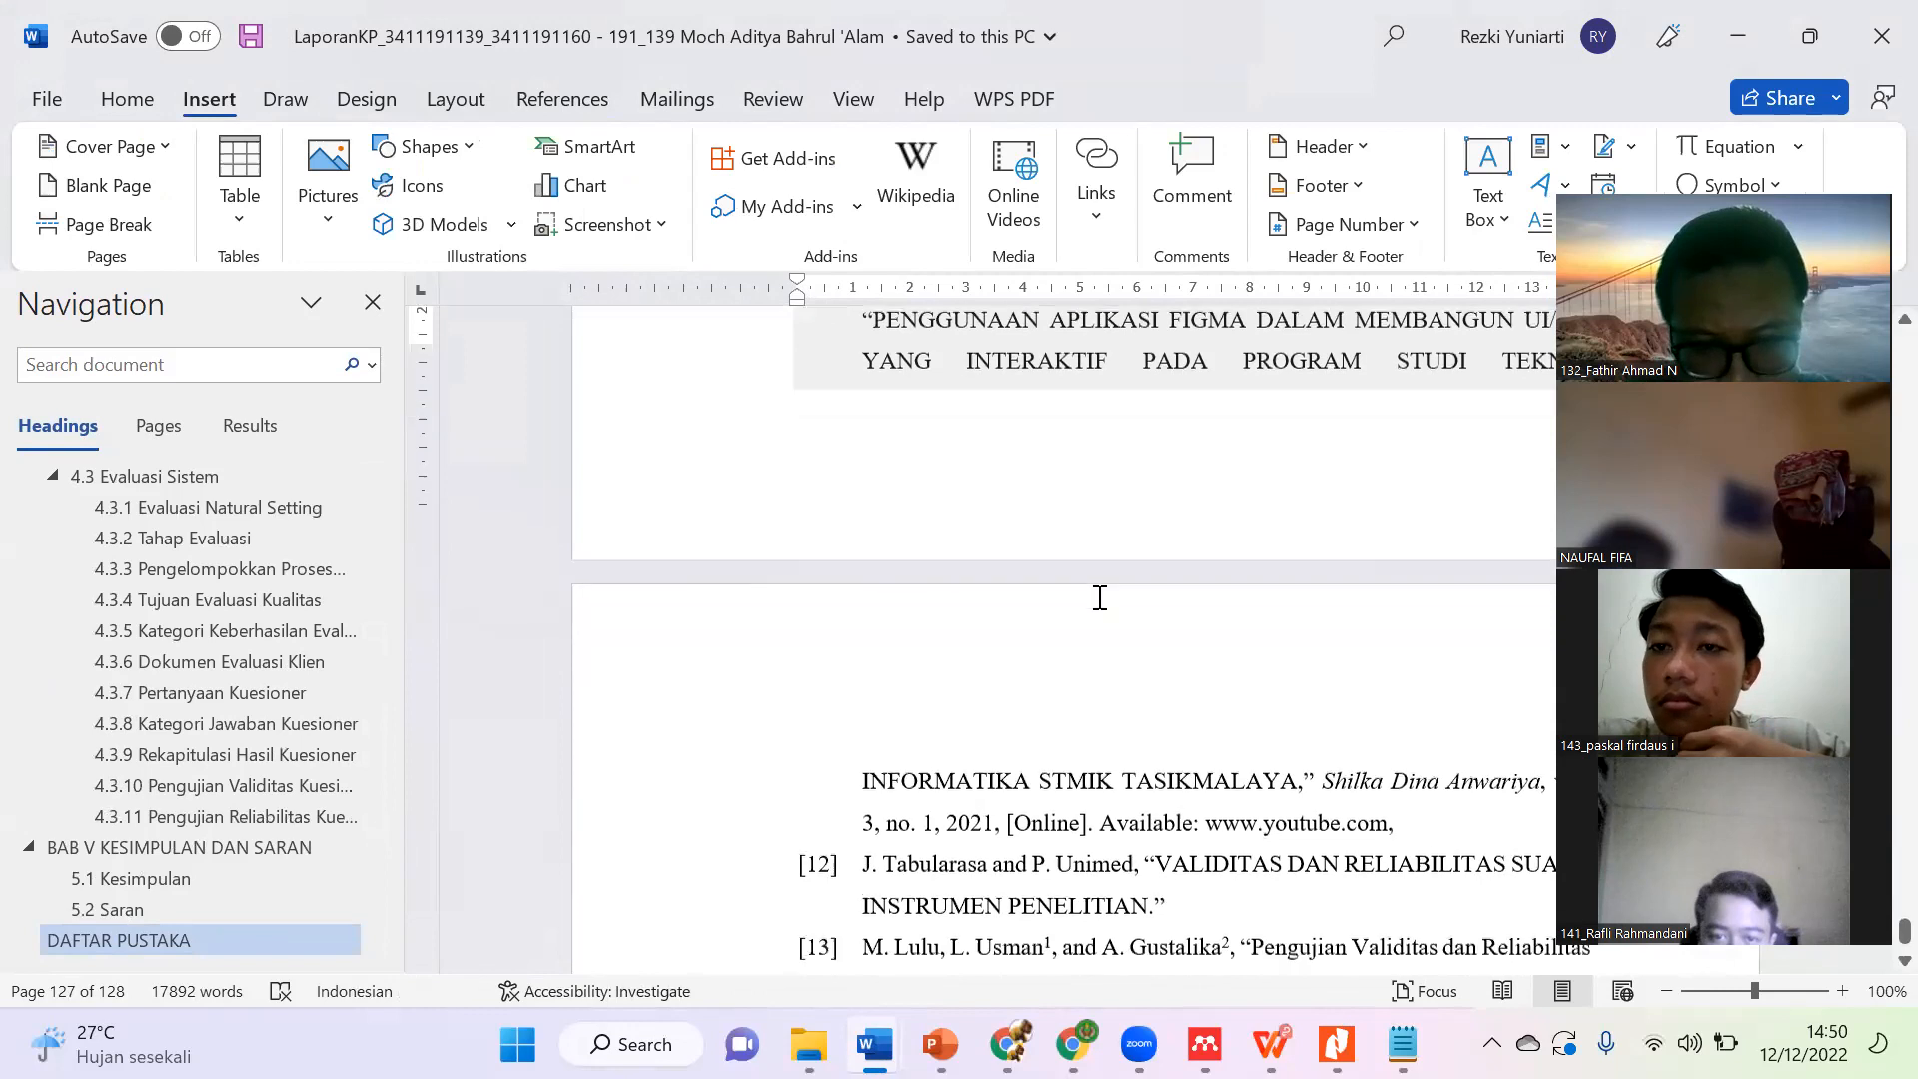
scroll(1099, 597, "up", 15)
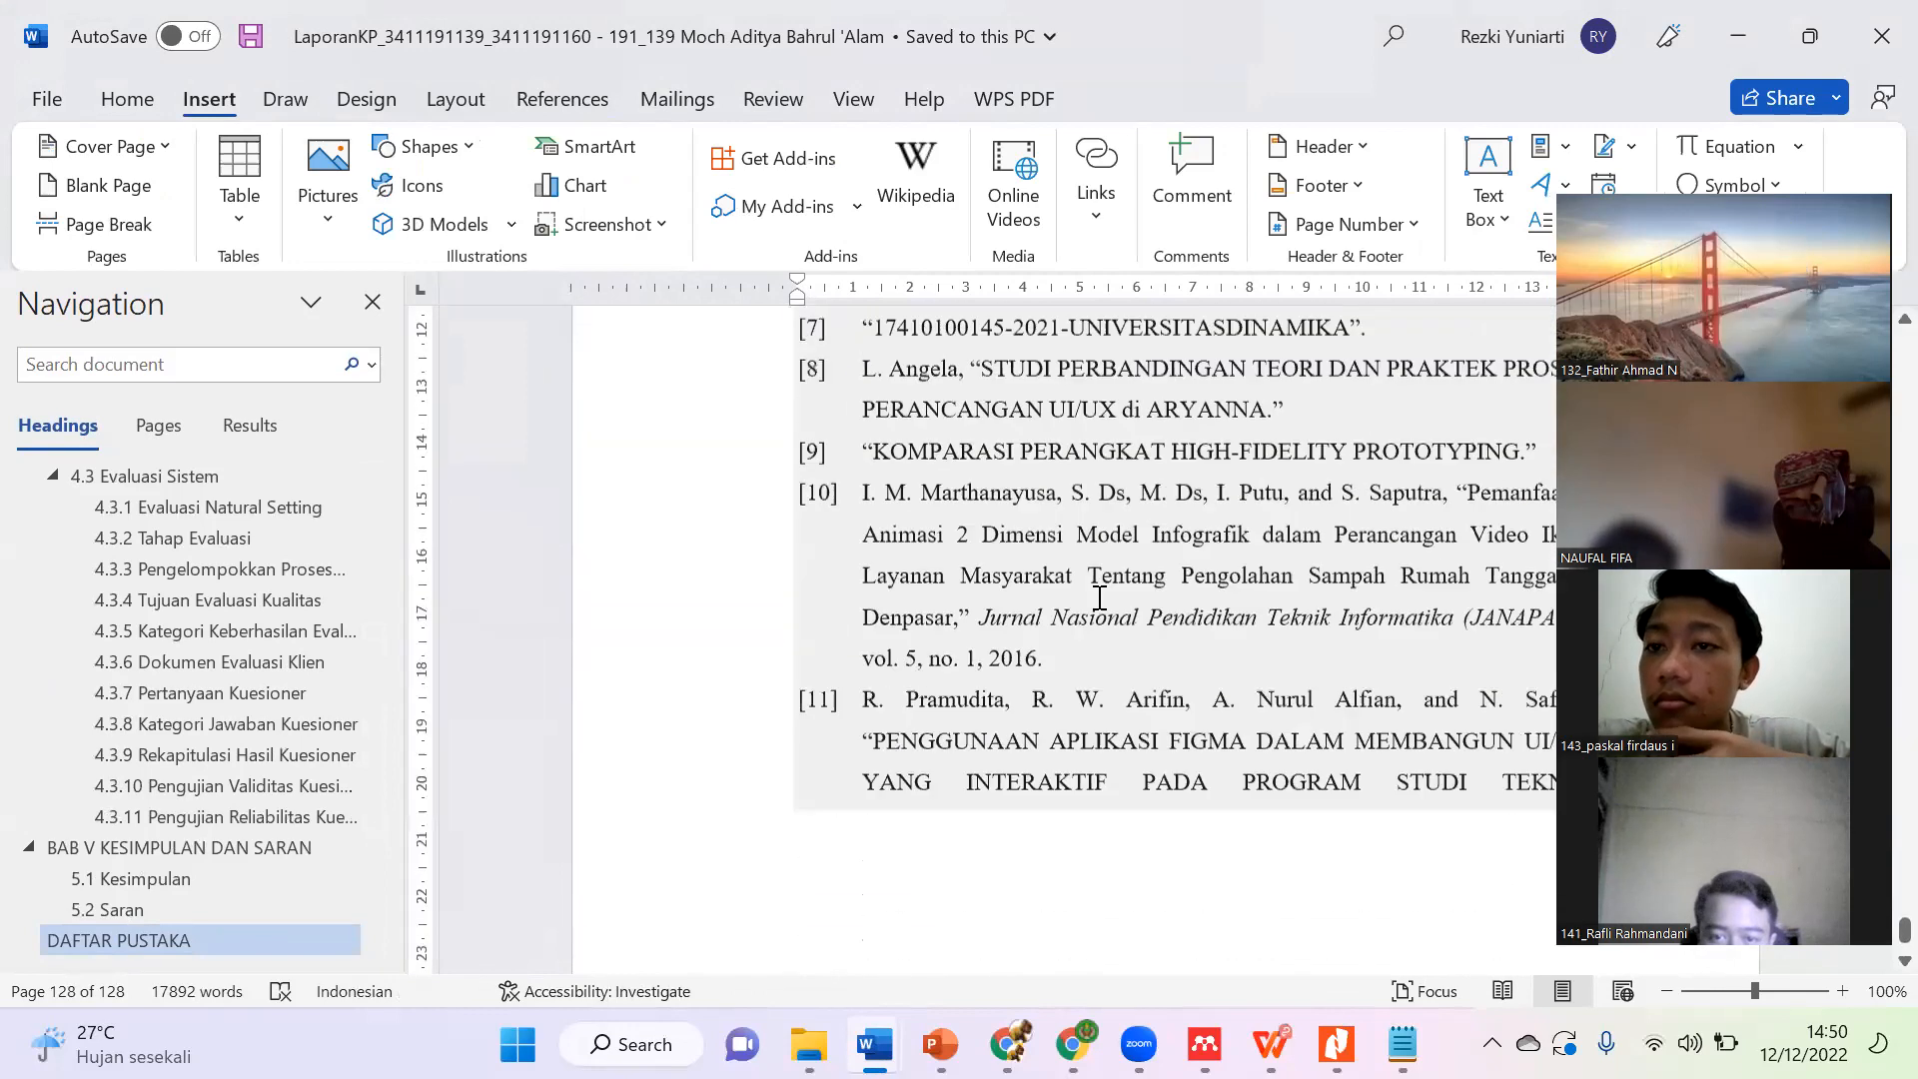
scroll(1096, 595, "up", 10)
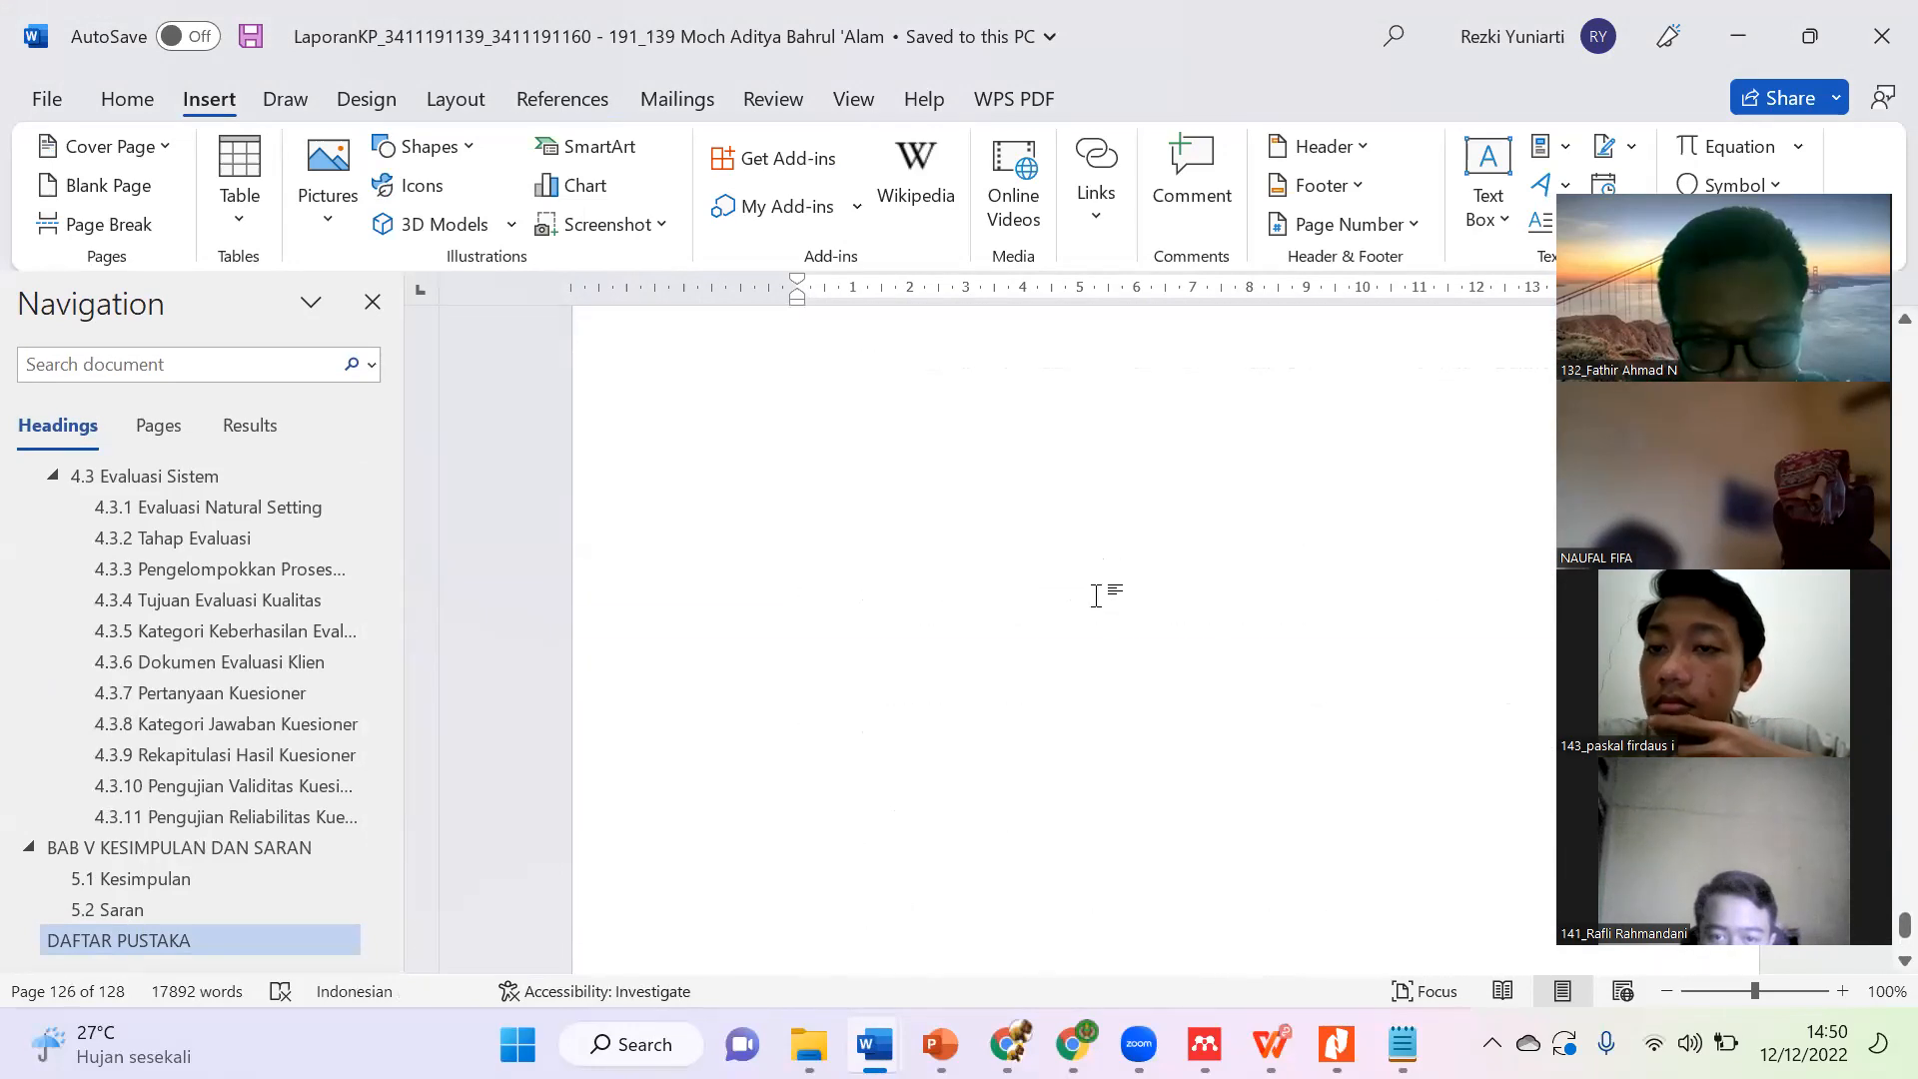
scroll(1096, 595, "up", 12)
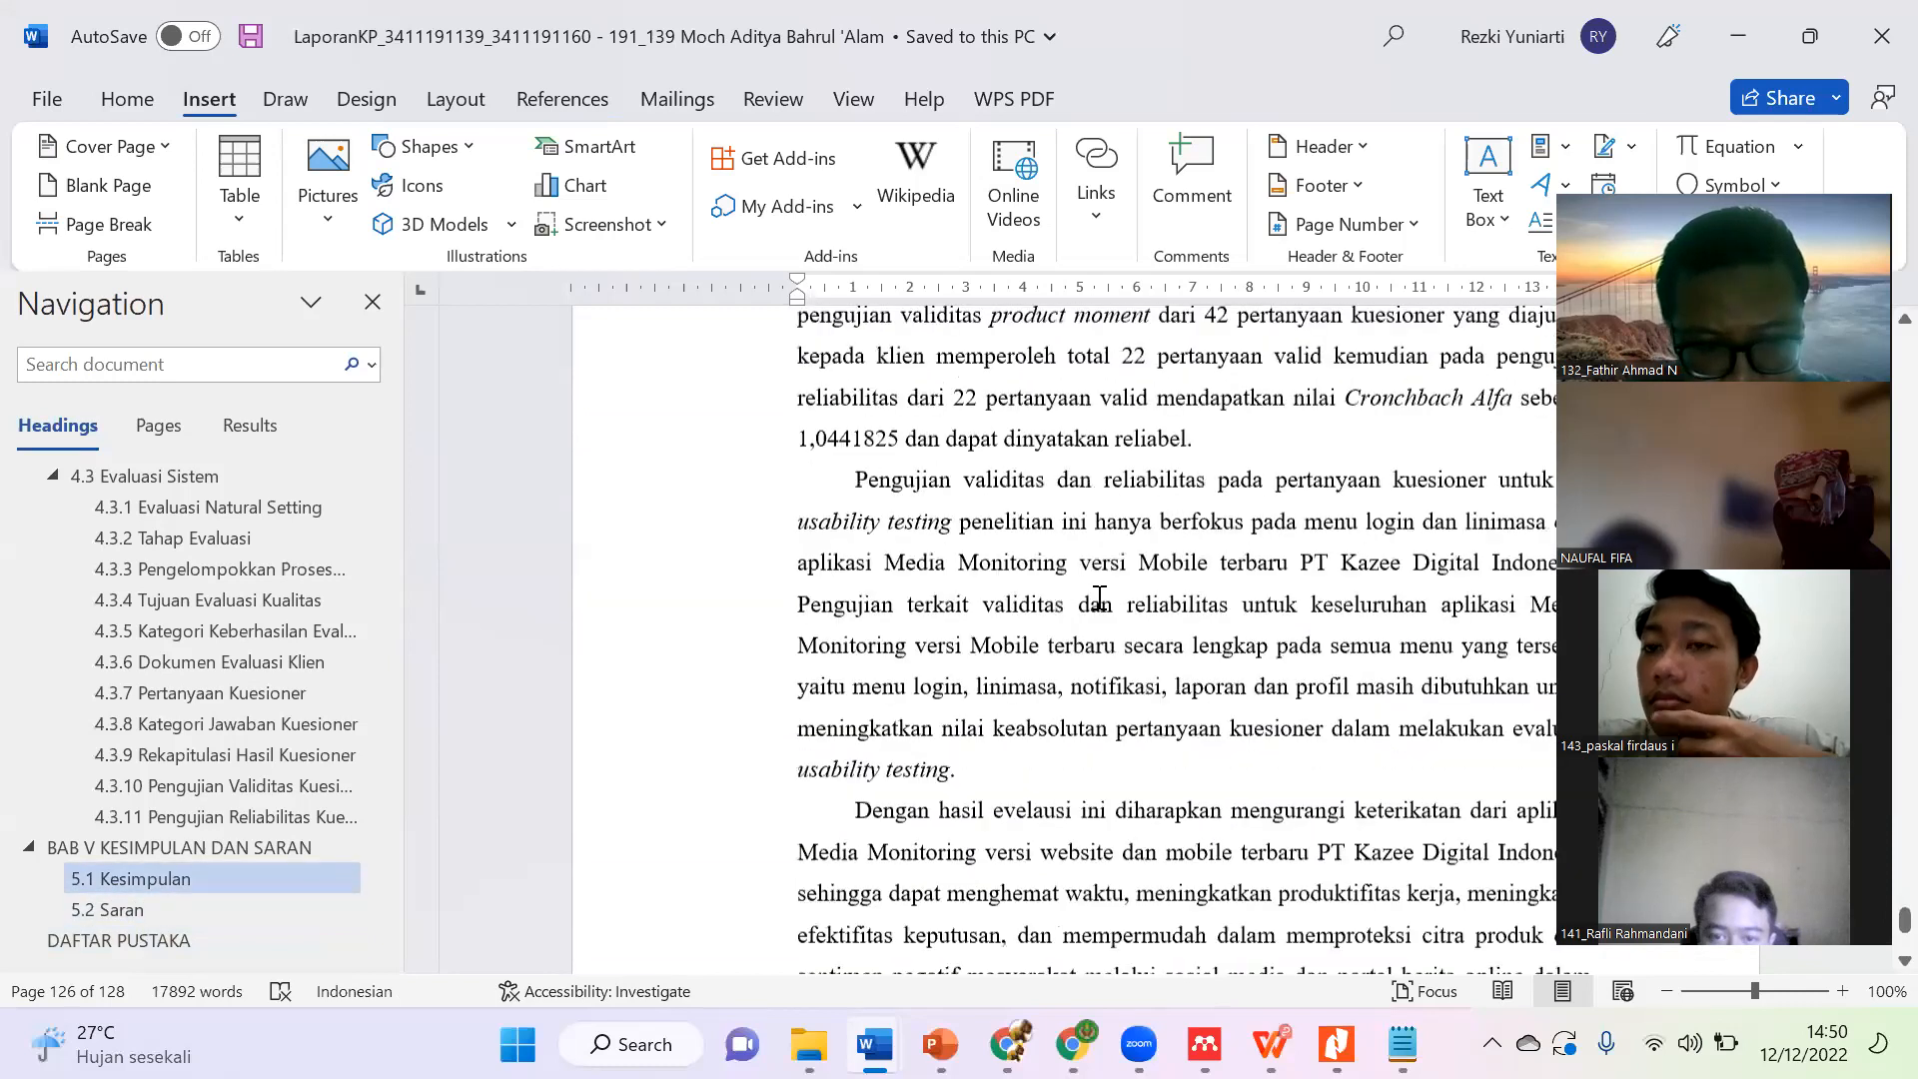
scroll(1099, 599, "up", 12)
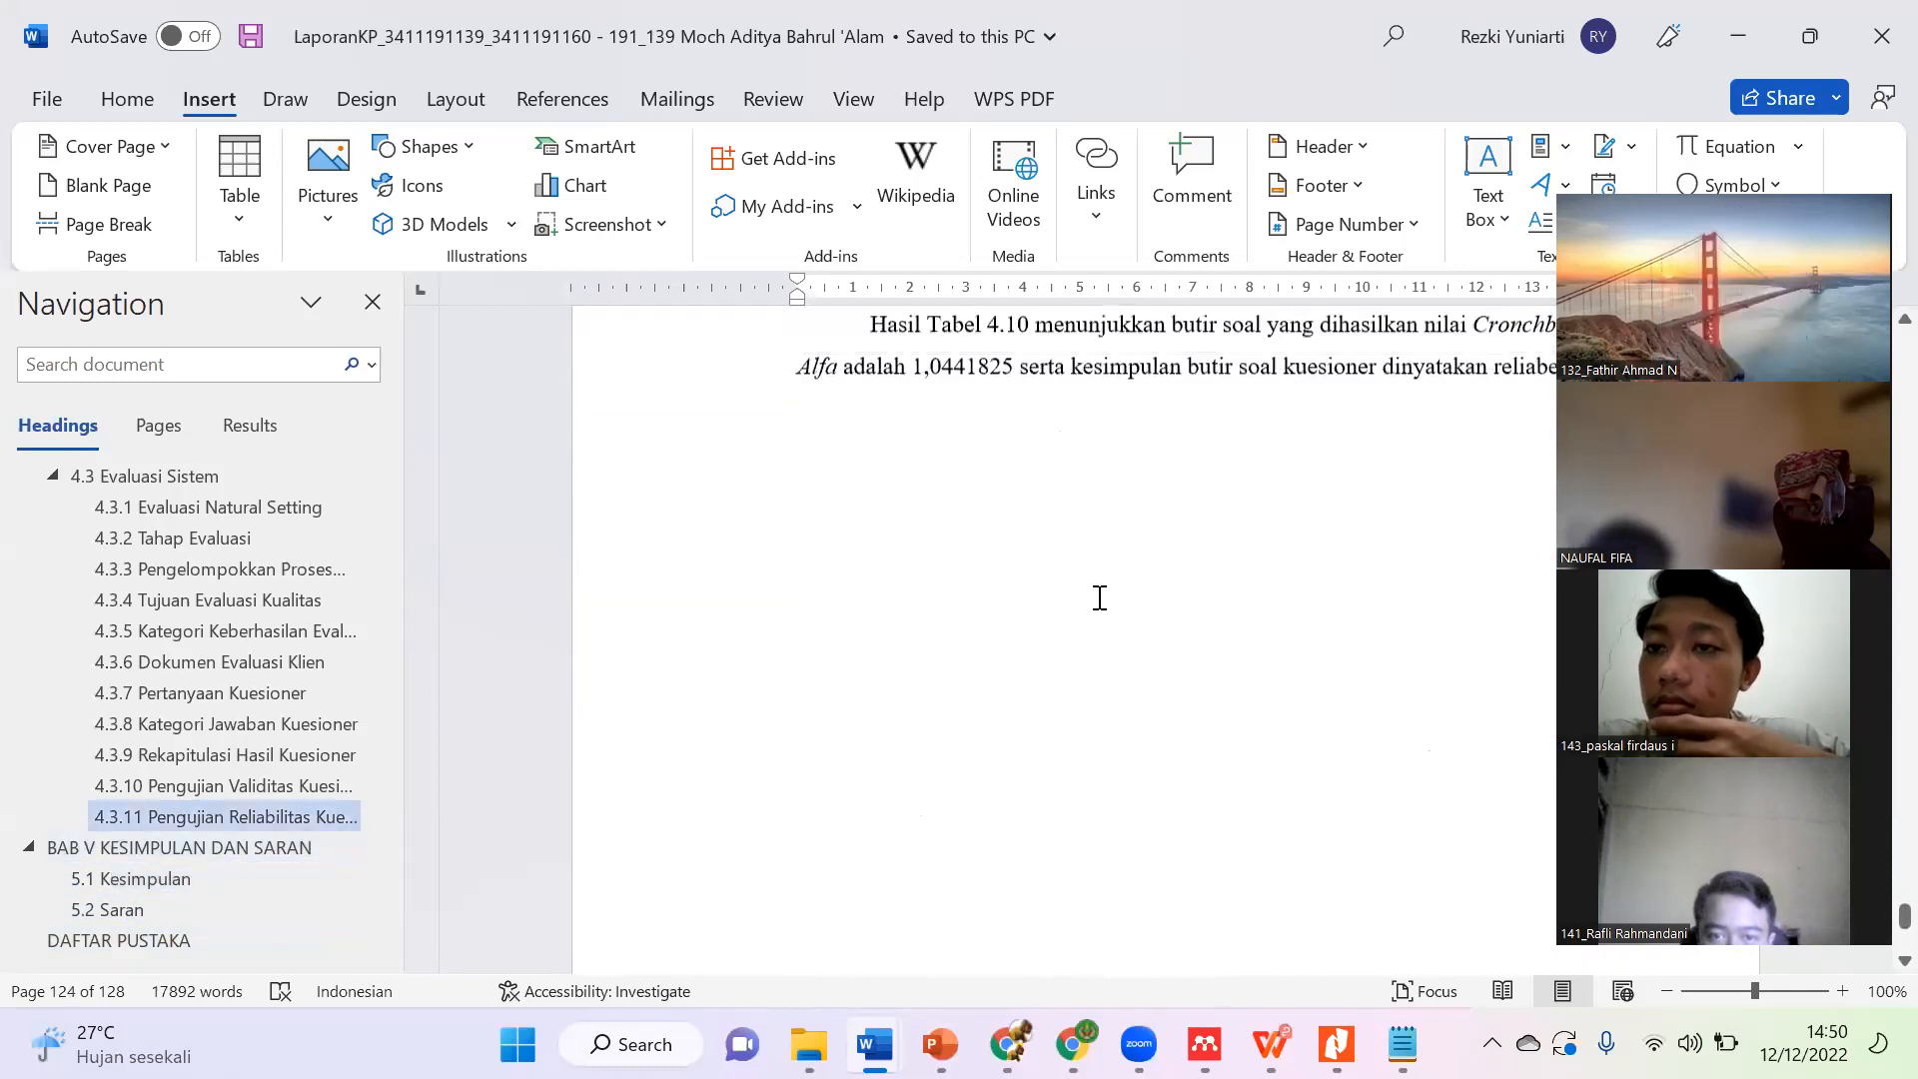
scroll(1096, 597, "up", 10)
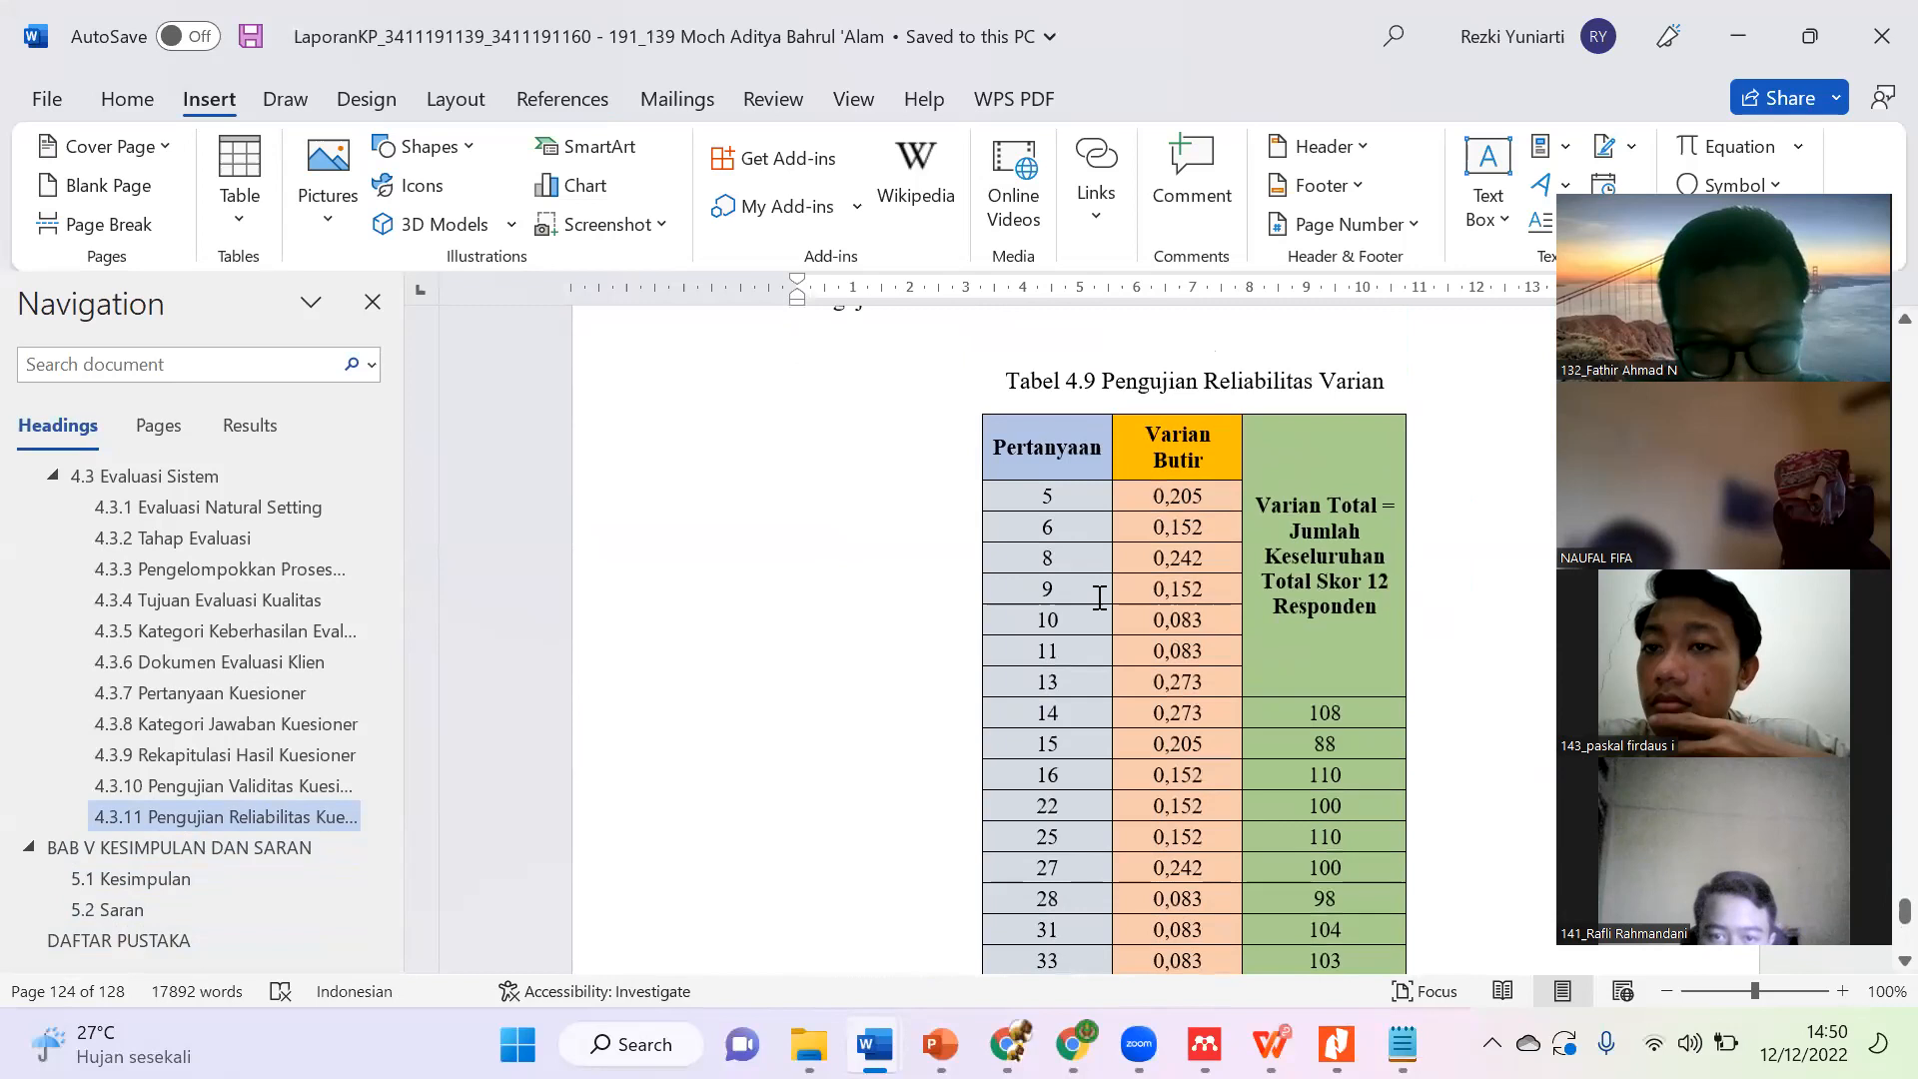
scroll(1099, 597, "up", 12)
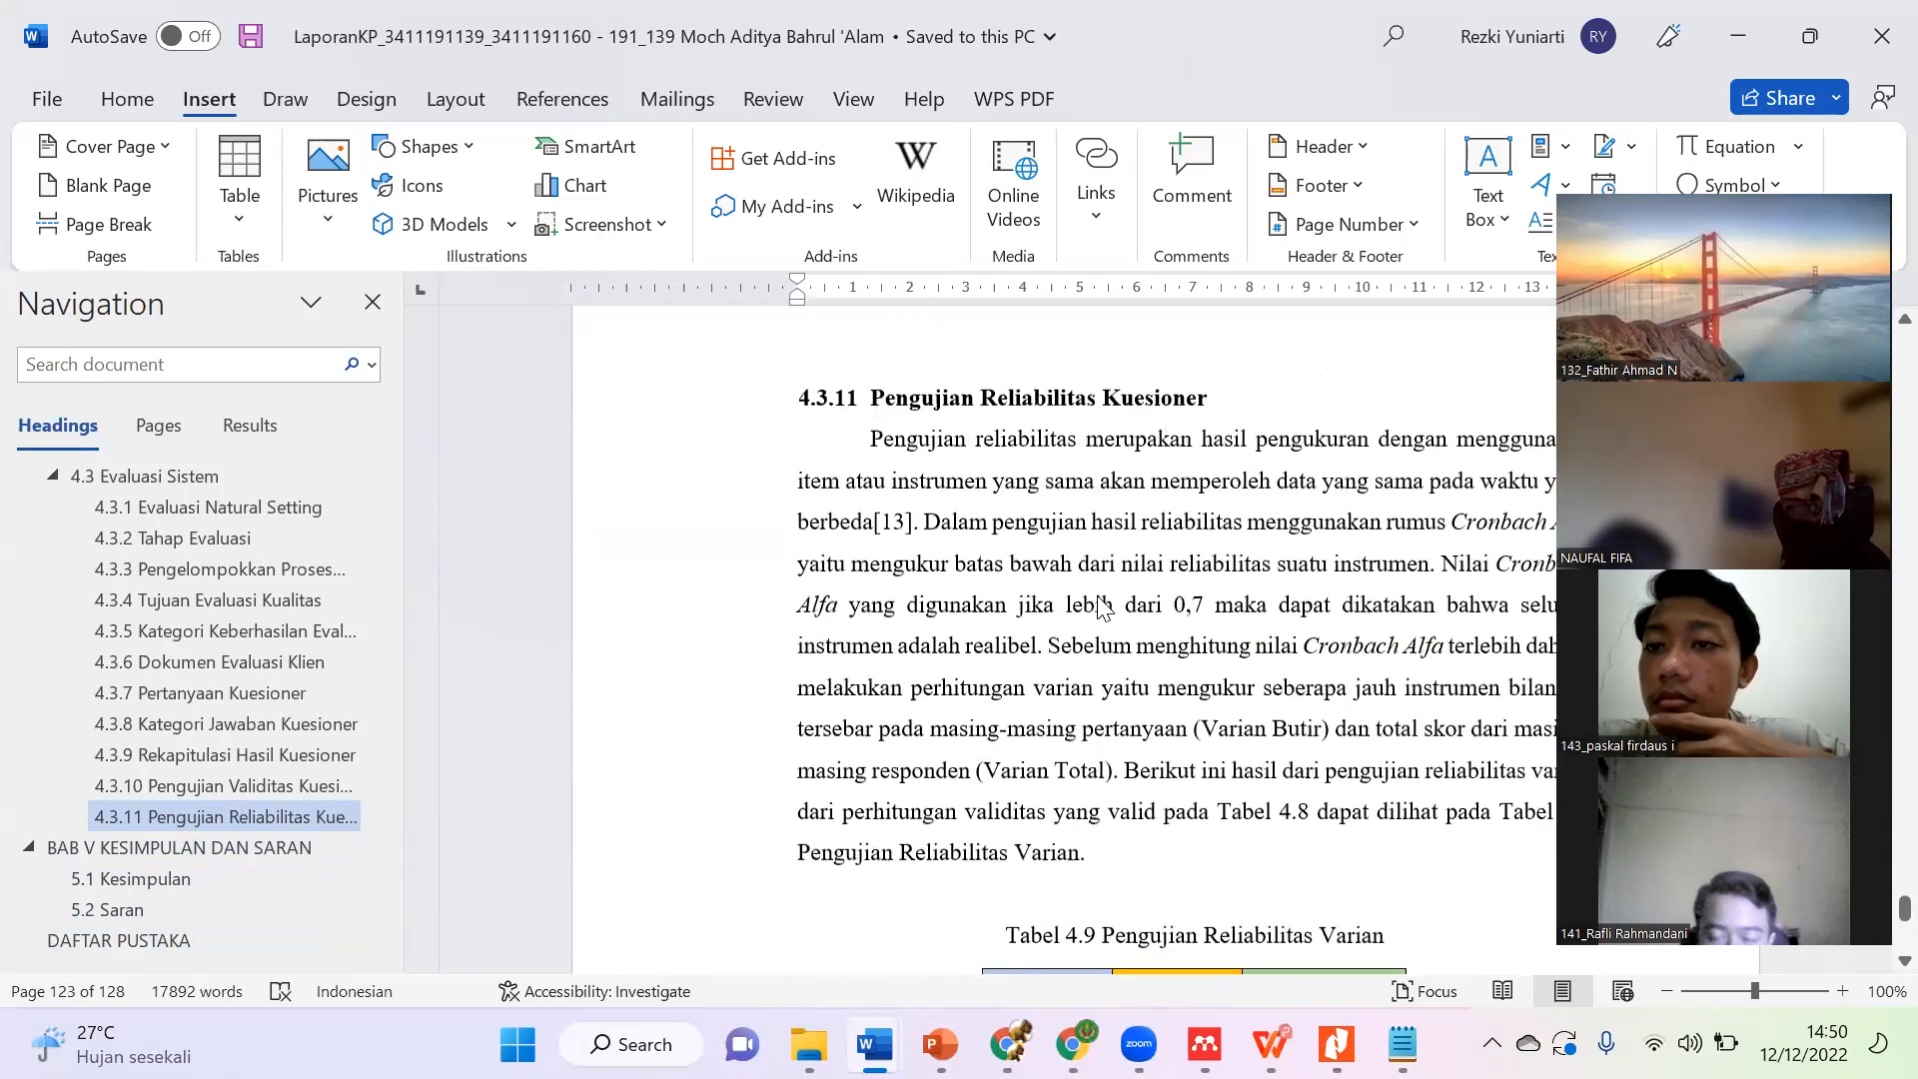
scroll(1099, 597, "up", 15)
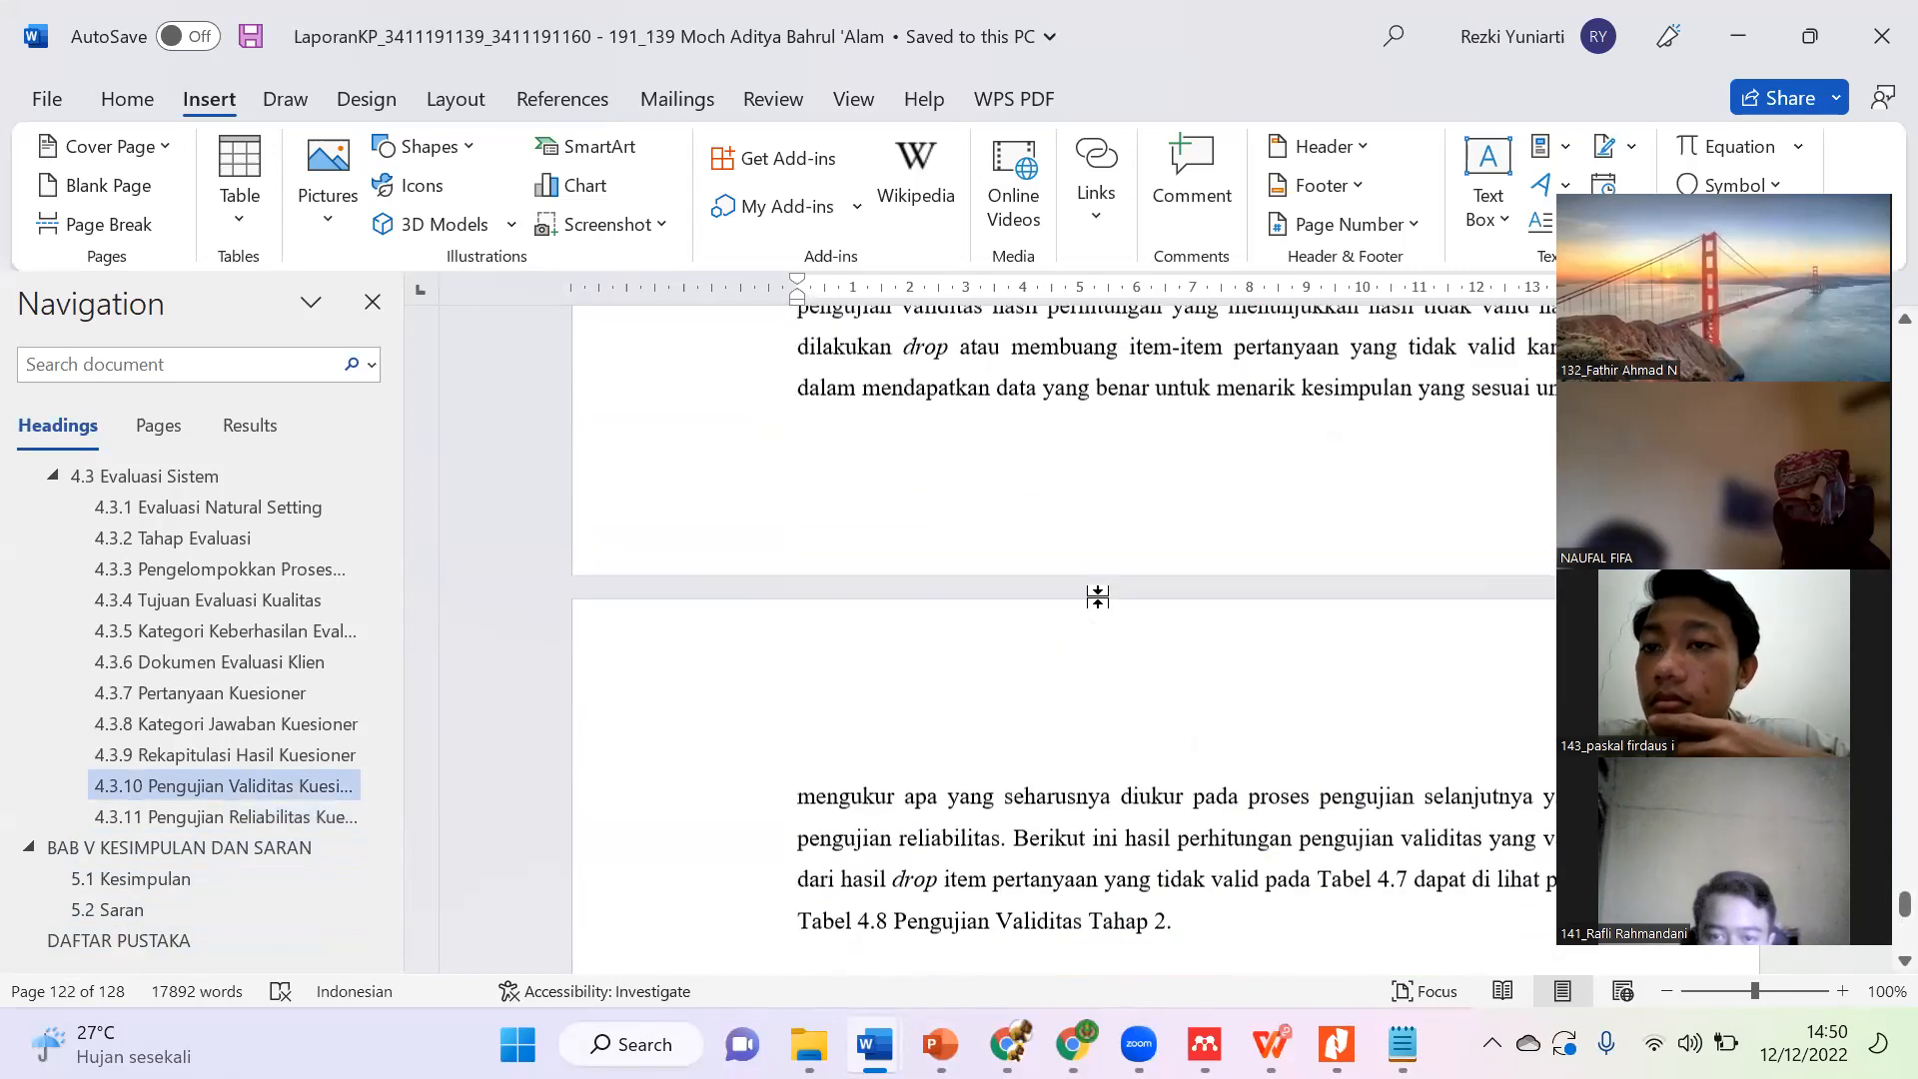
scroll(1096, 596, "up", 3)
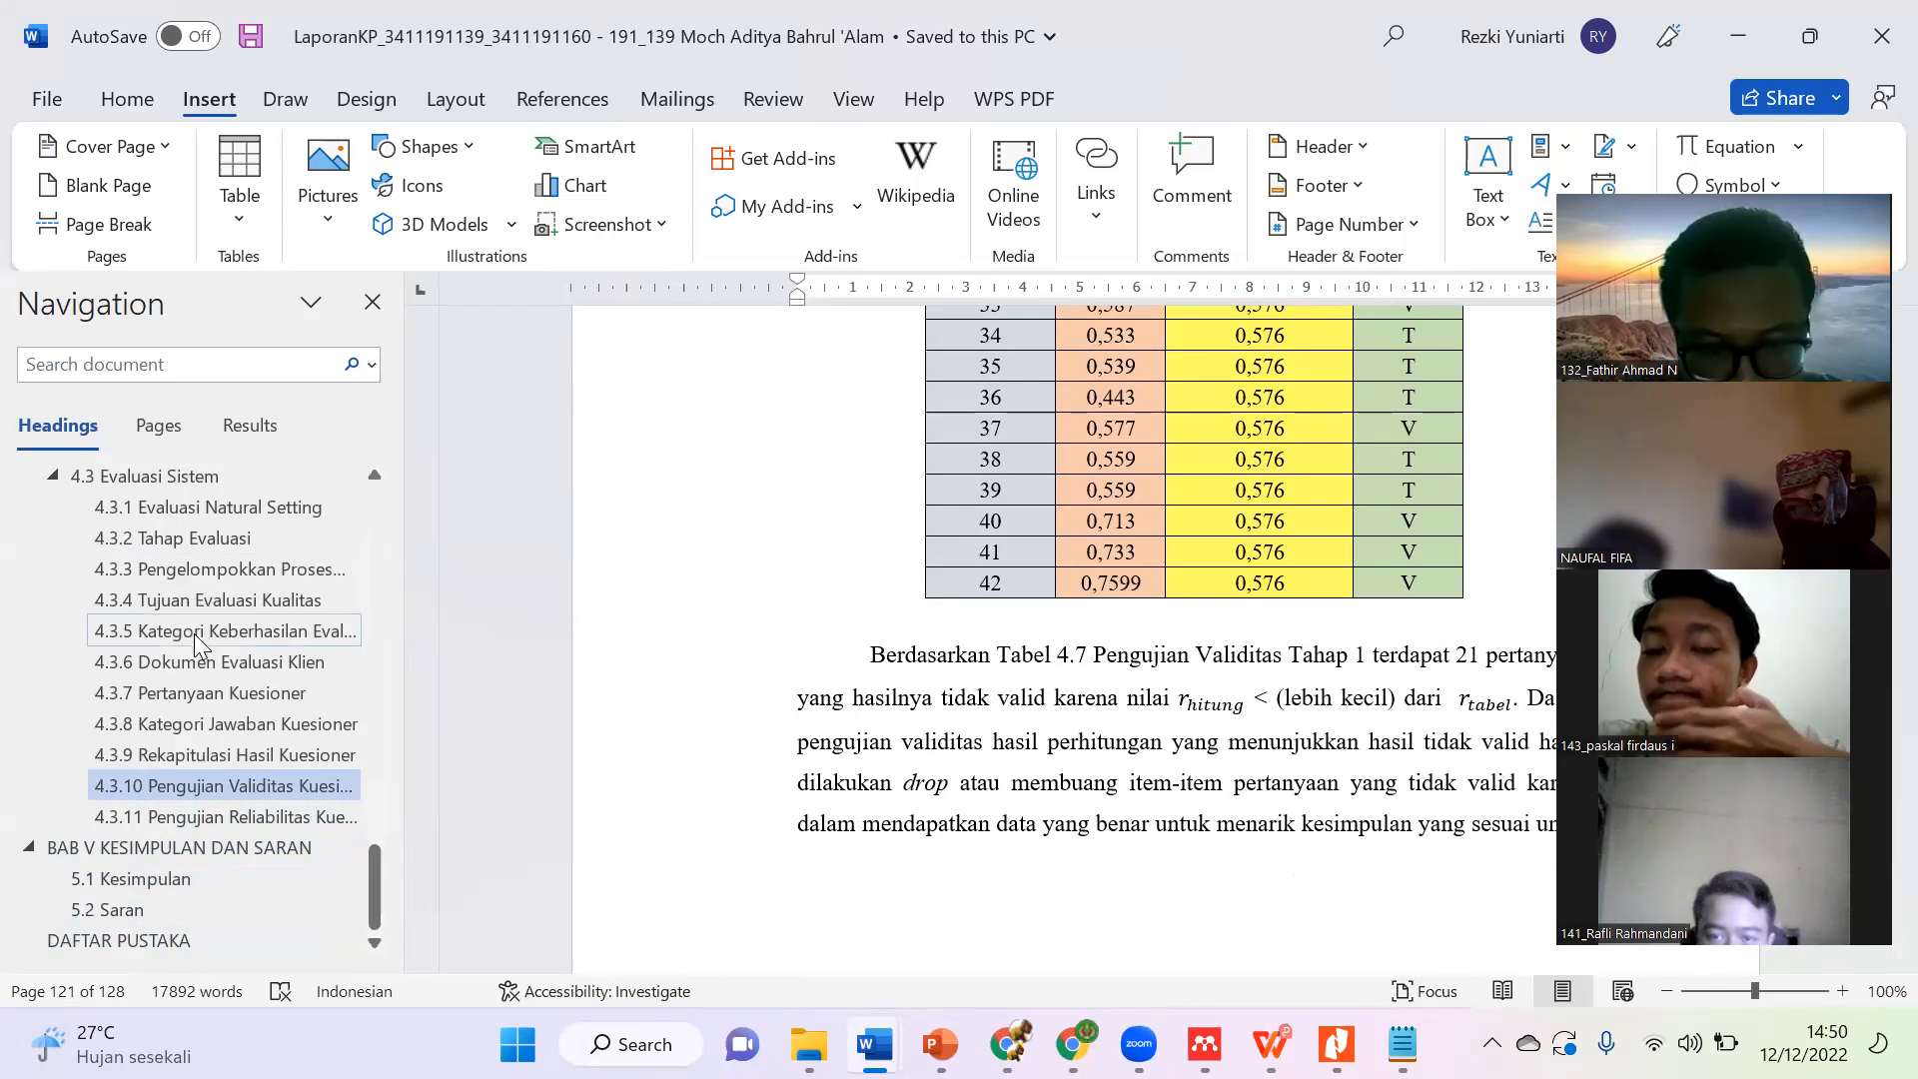
scroll(197, 640, "up", 3)
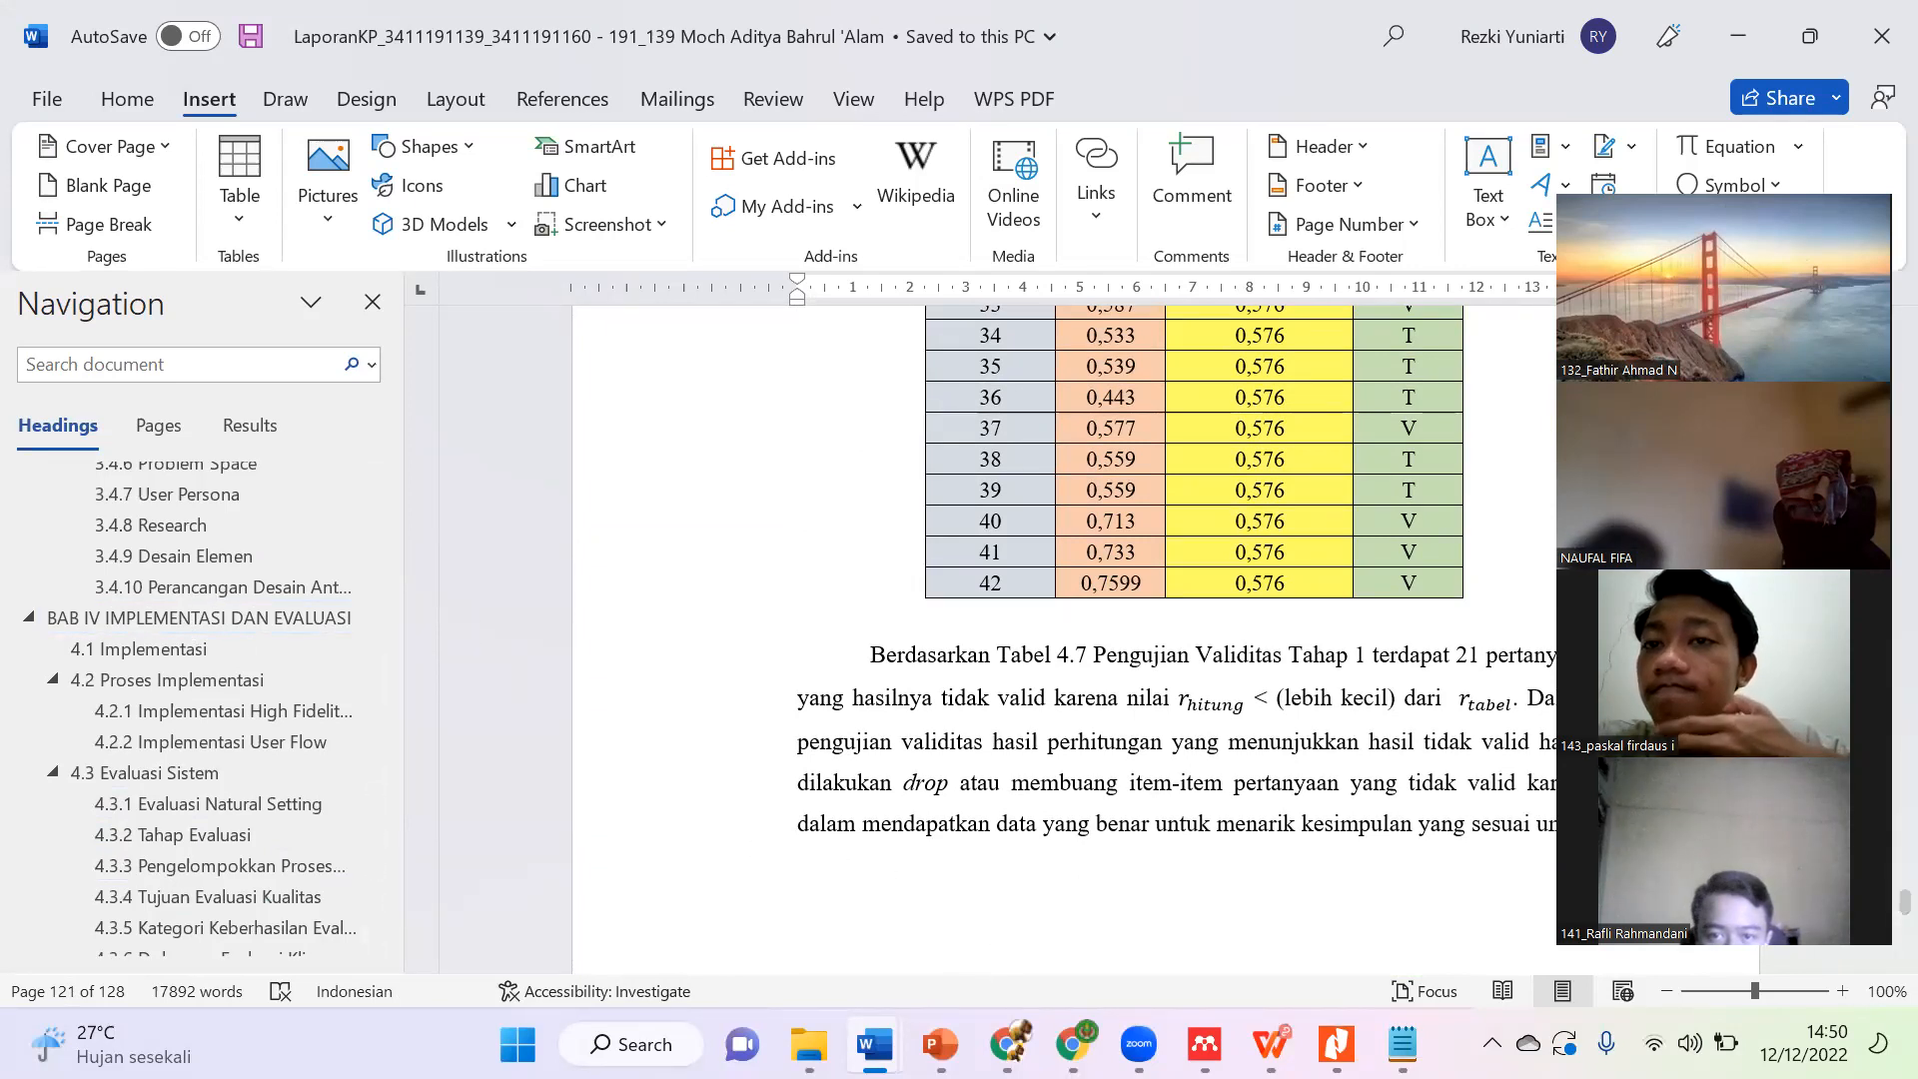
Step: Switch to the File Latihan P8_UnEditted document and bring up its citation and bibliography tools, including Mendeley Cite
mouse_move(874, 1044)
left_click(710, 879)
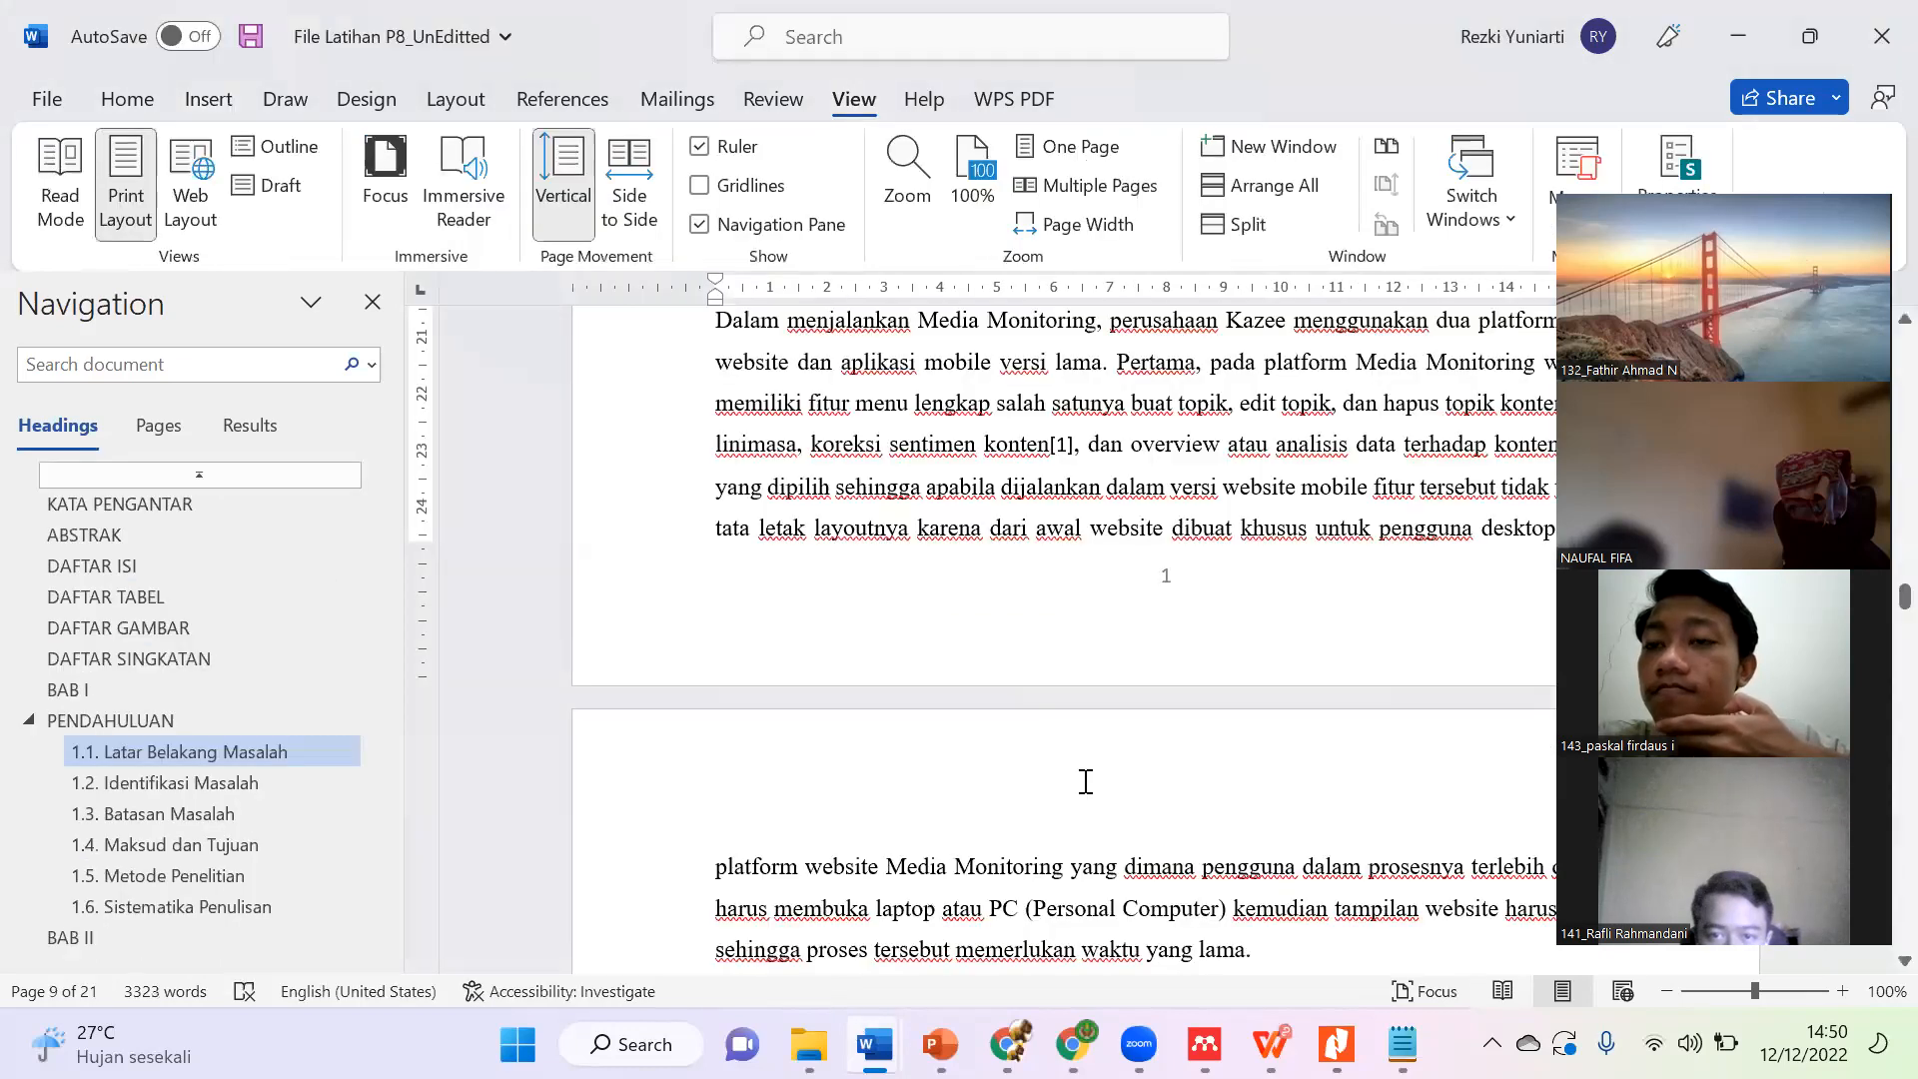
scroll(1077, 529, "down", 15)
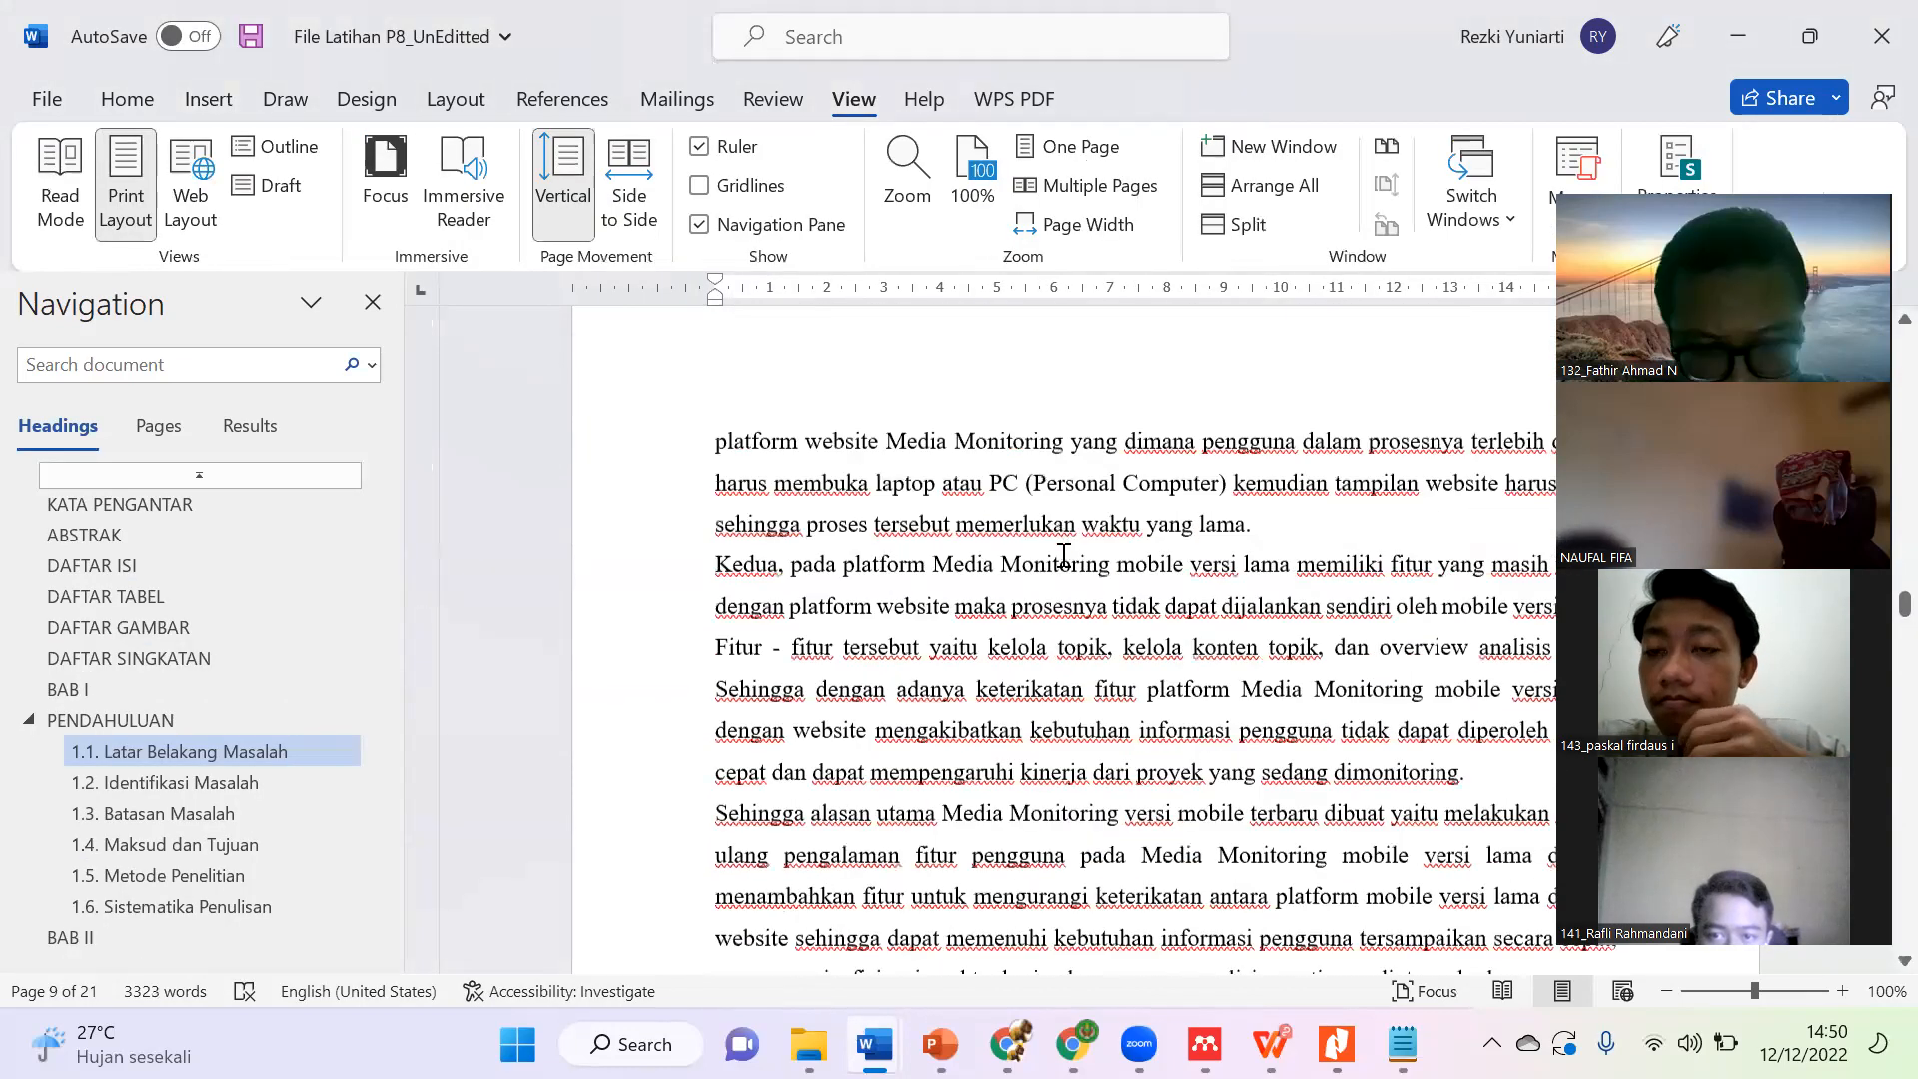
scroll(1090, 540, "down", 4)
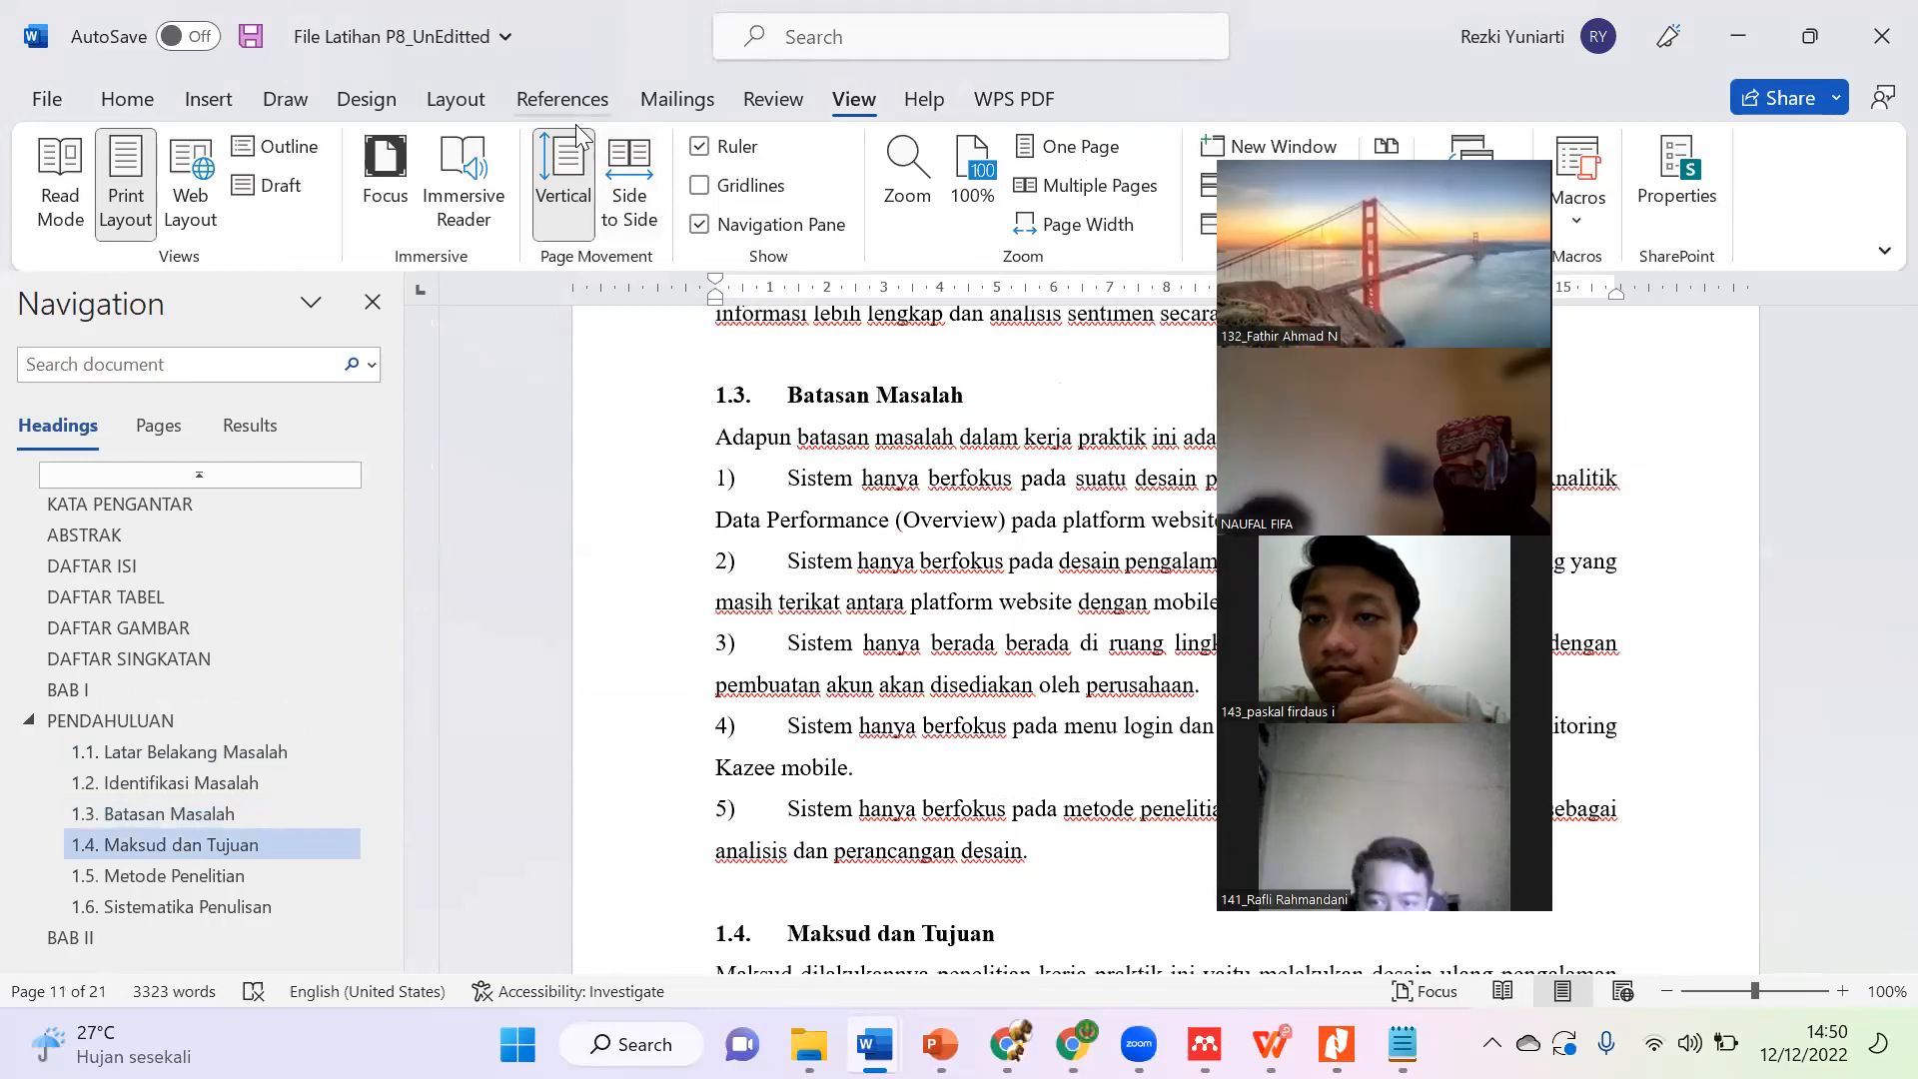
left_click(565, 100)
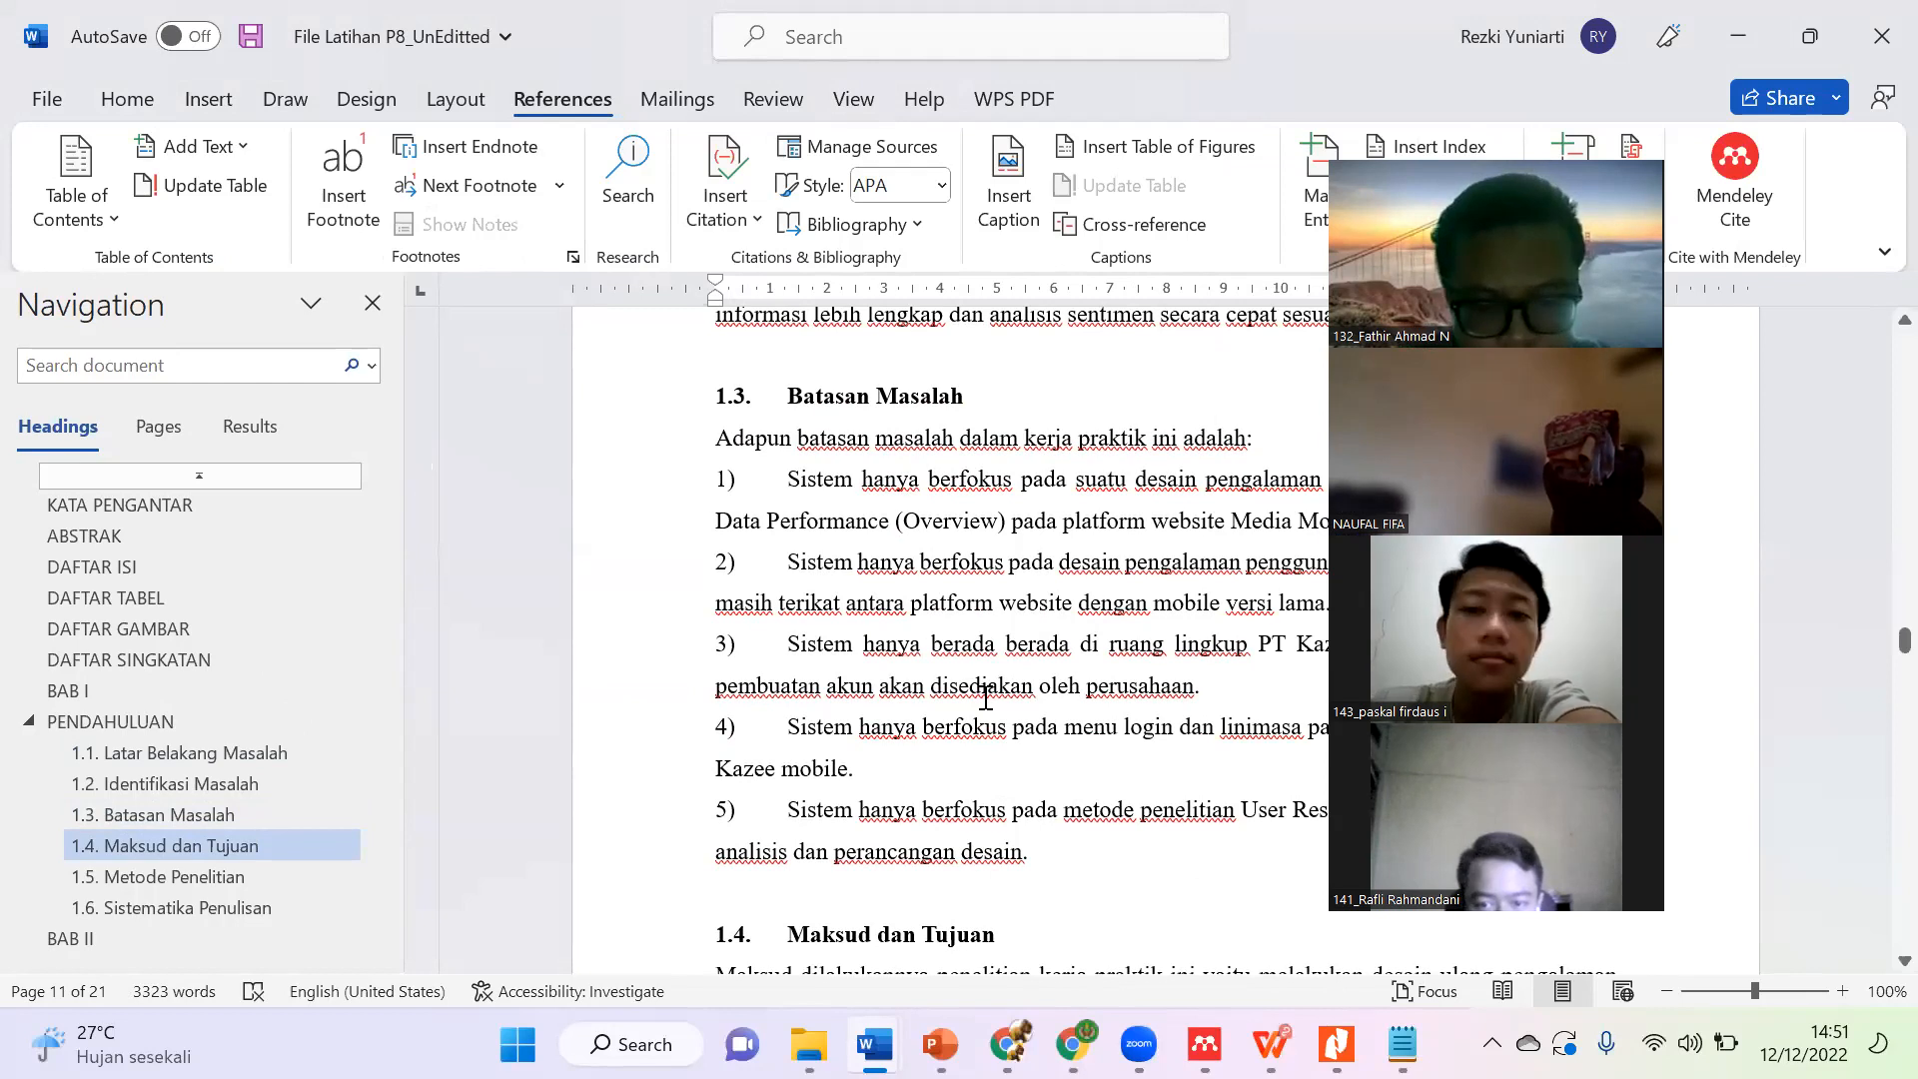
Step: Switch to Chrome and review the Mendeley Cite page on AppSource and the Elsevier e-mail and password sign-in pages
mouse_move(1072, 1044)
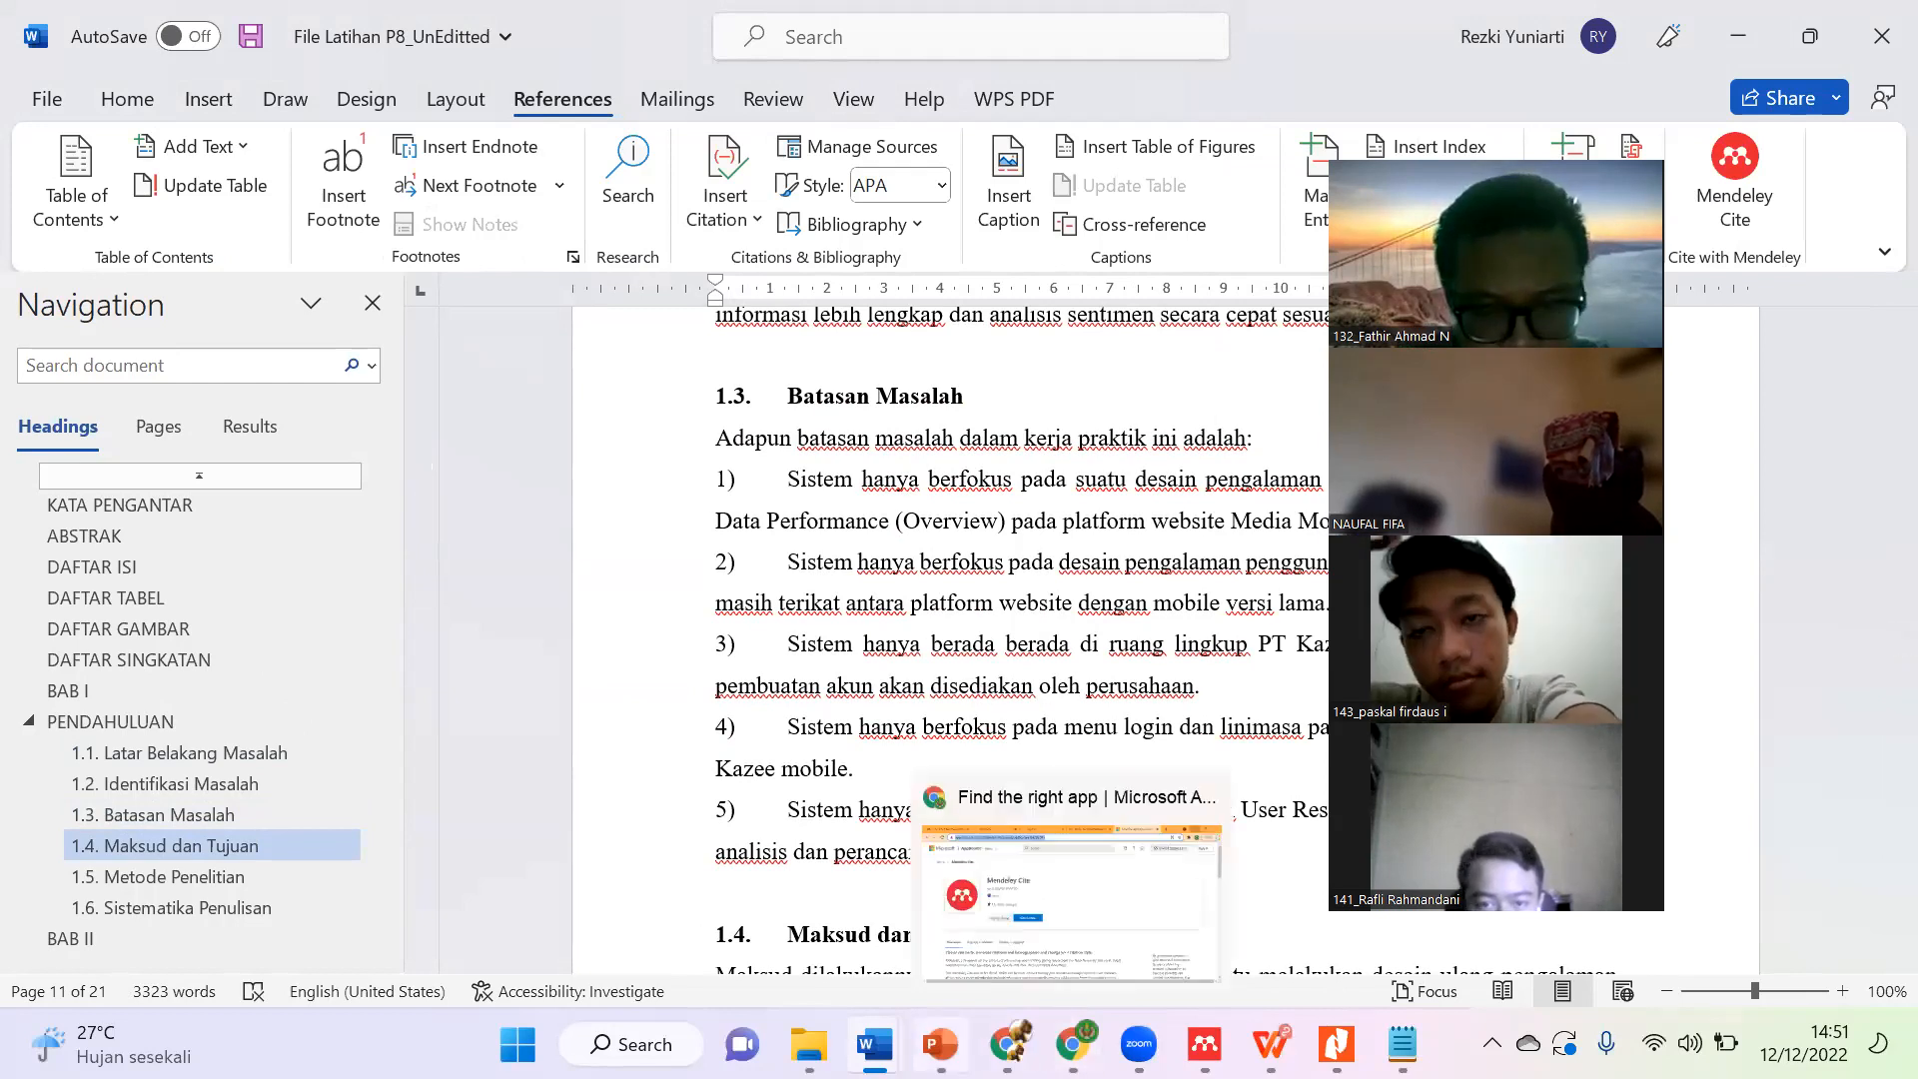
left_click(1072, 1044)
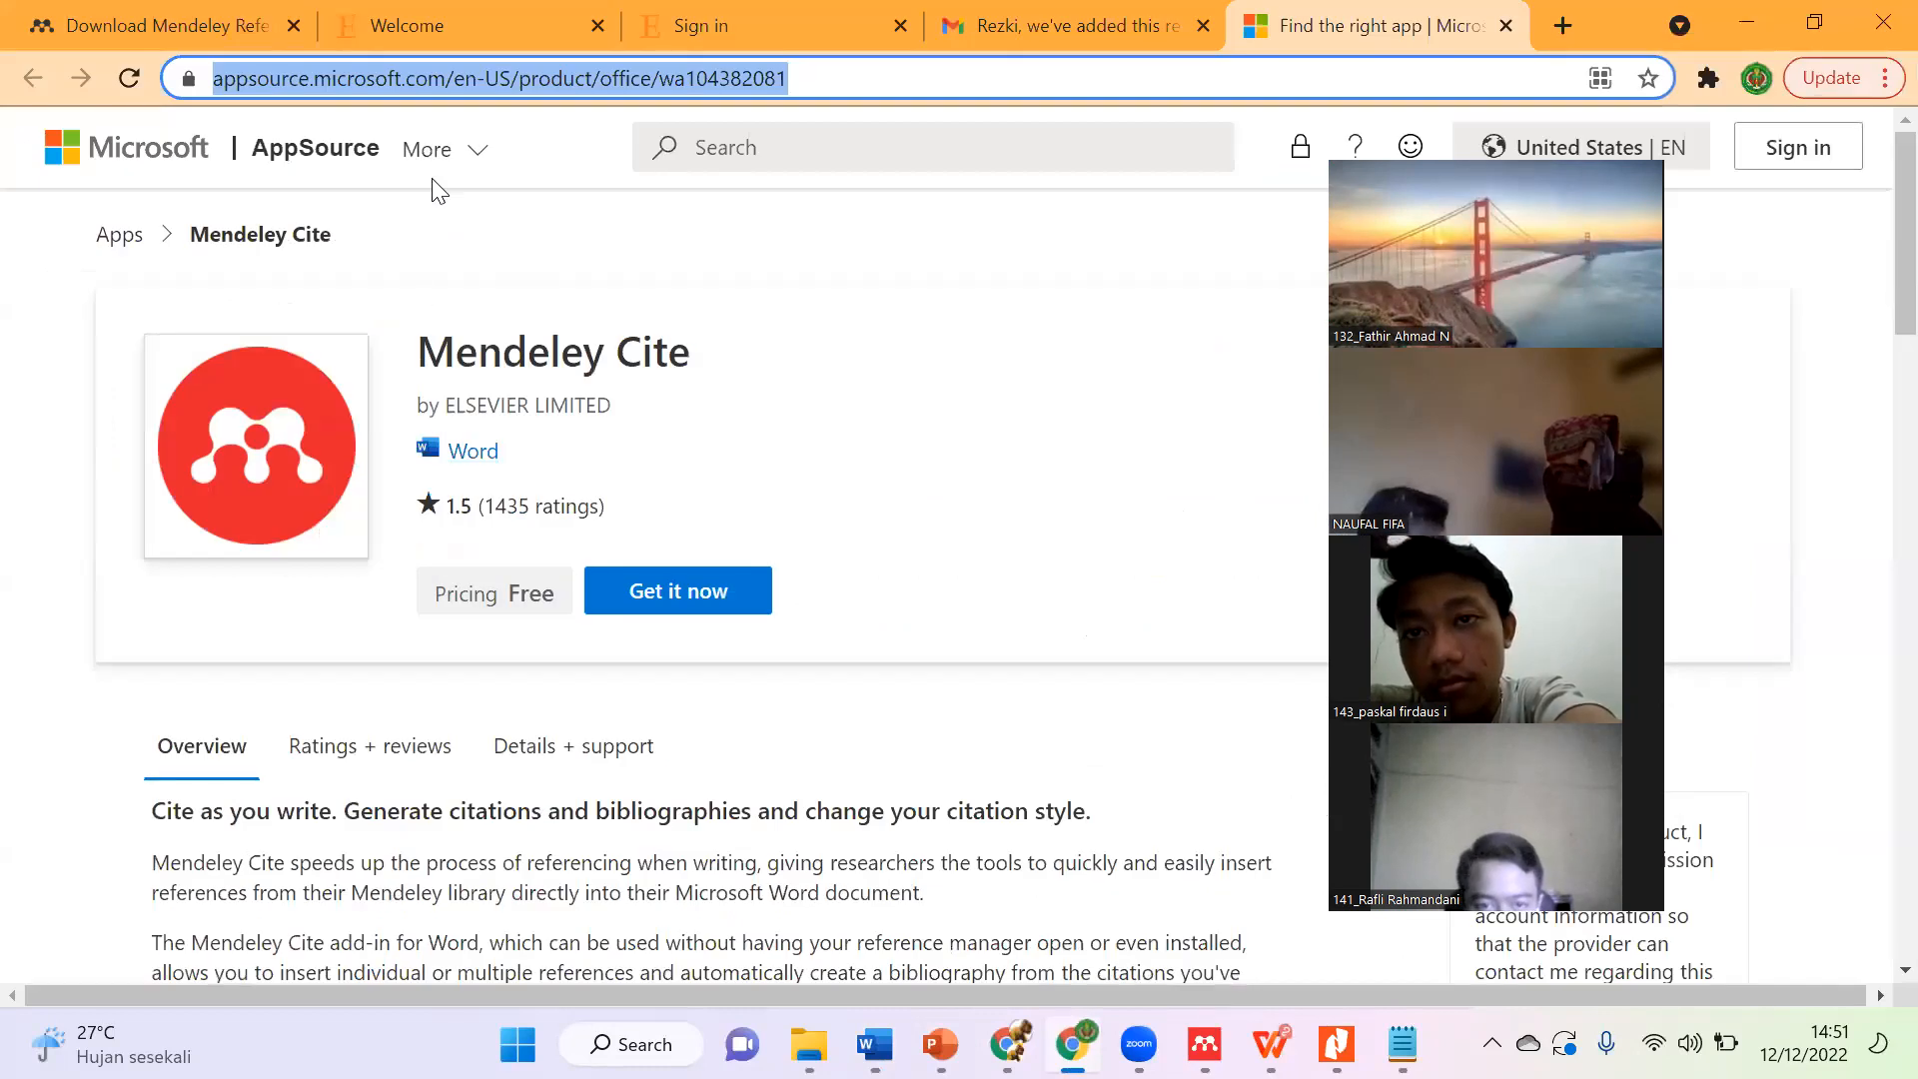
left_click(530, 16)
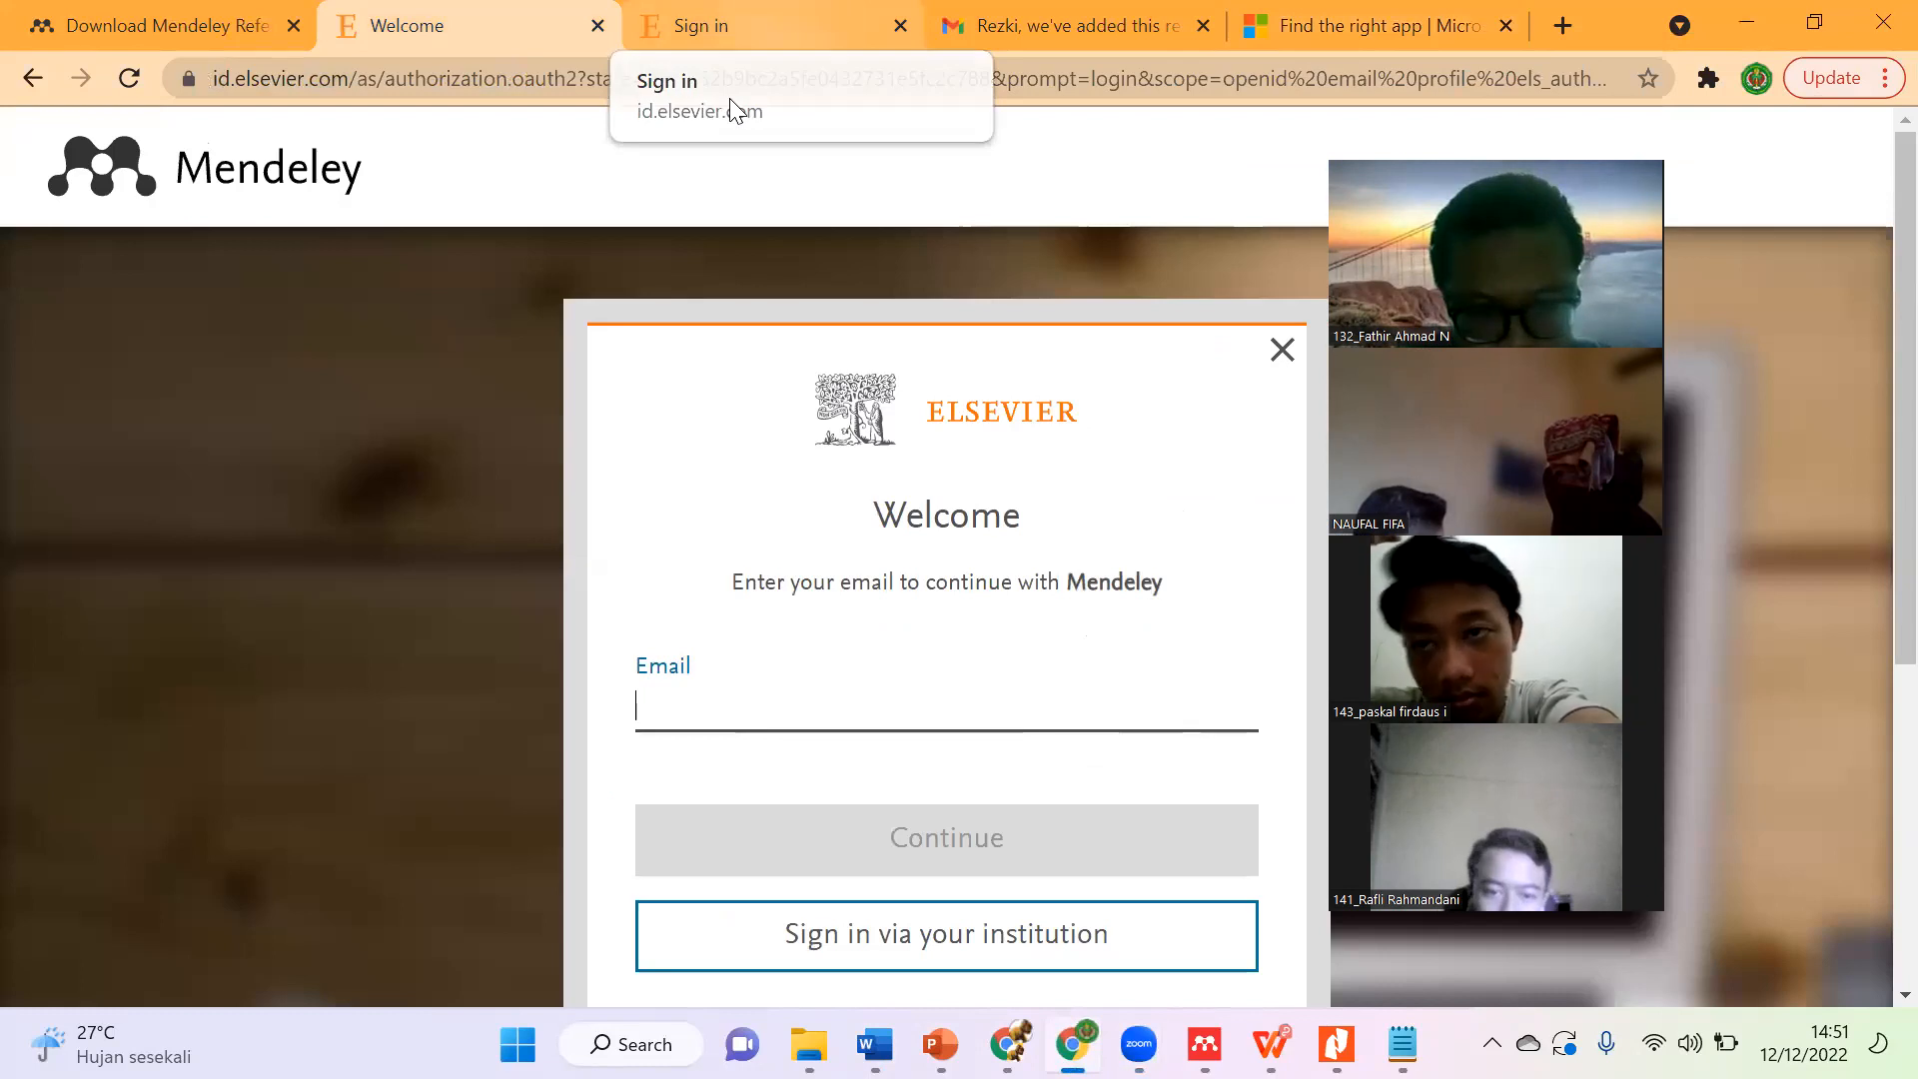
left_click(754, 698)
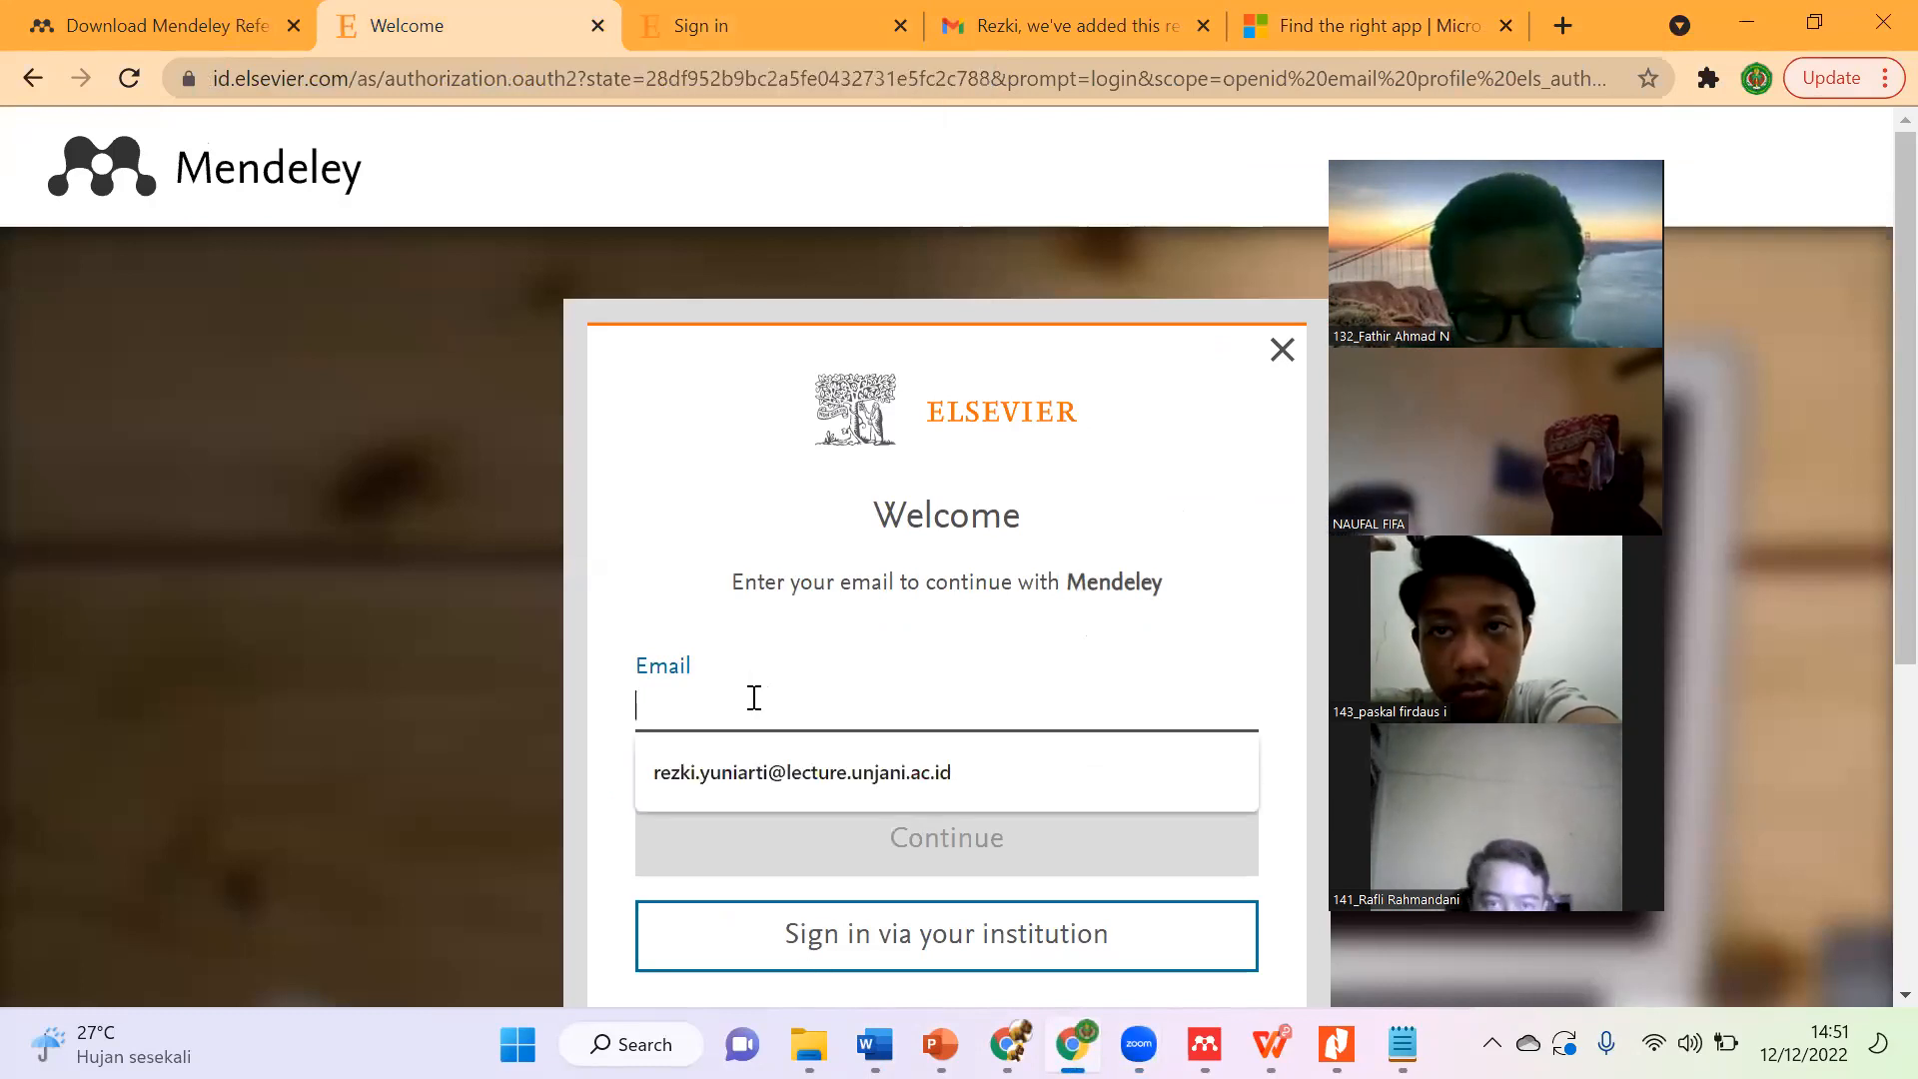
left_click(704, 24)
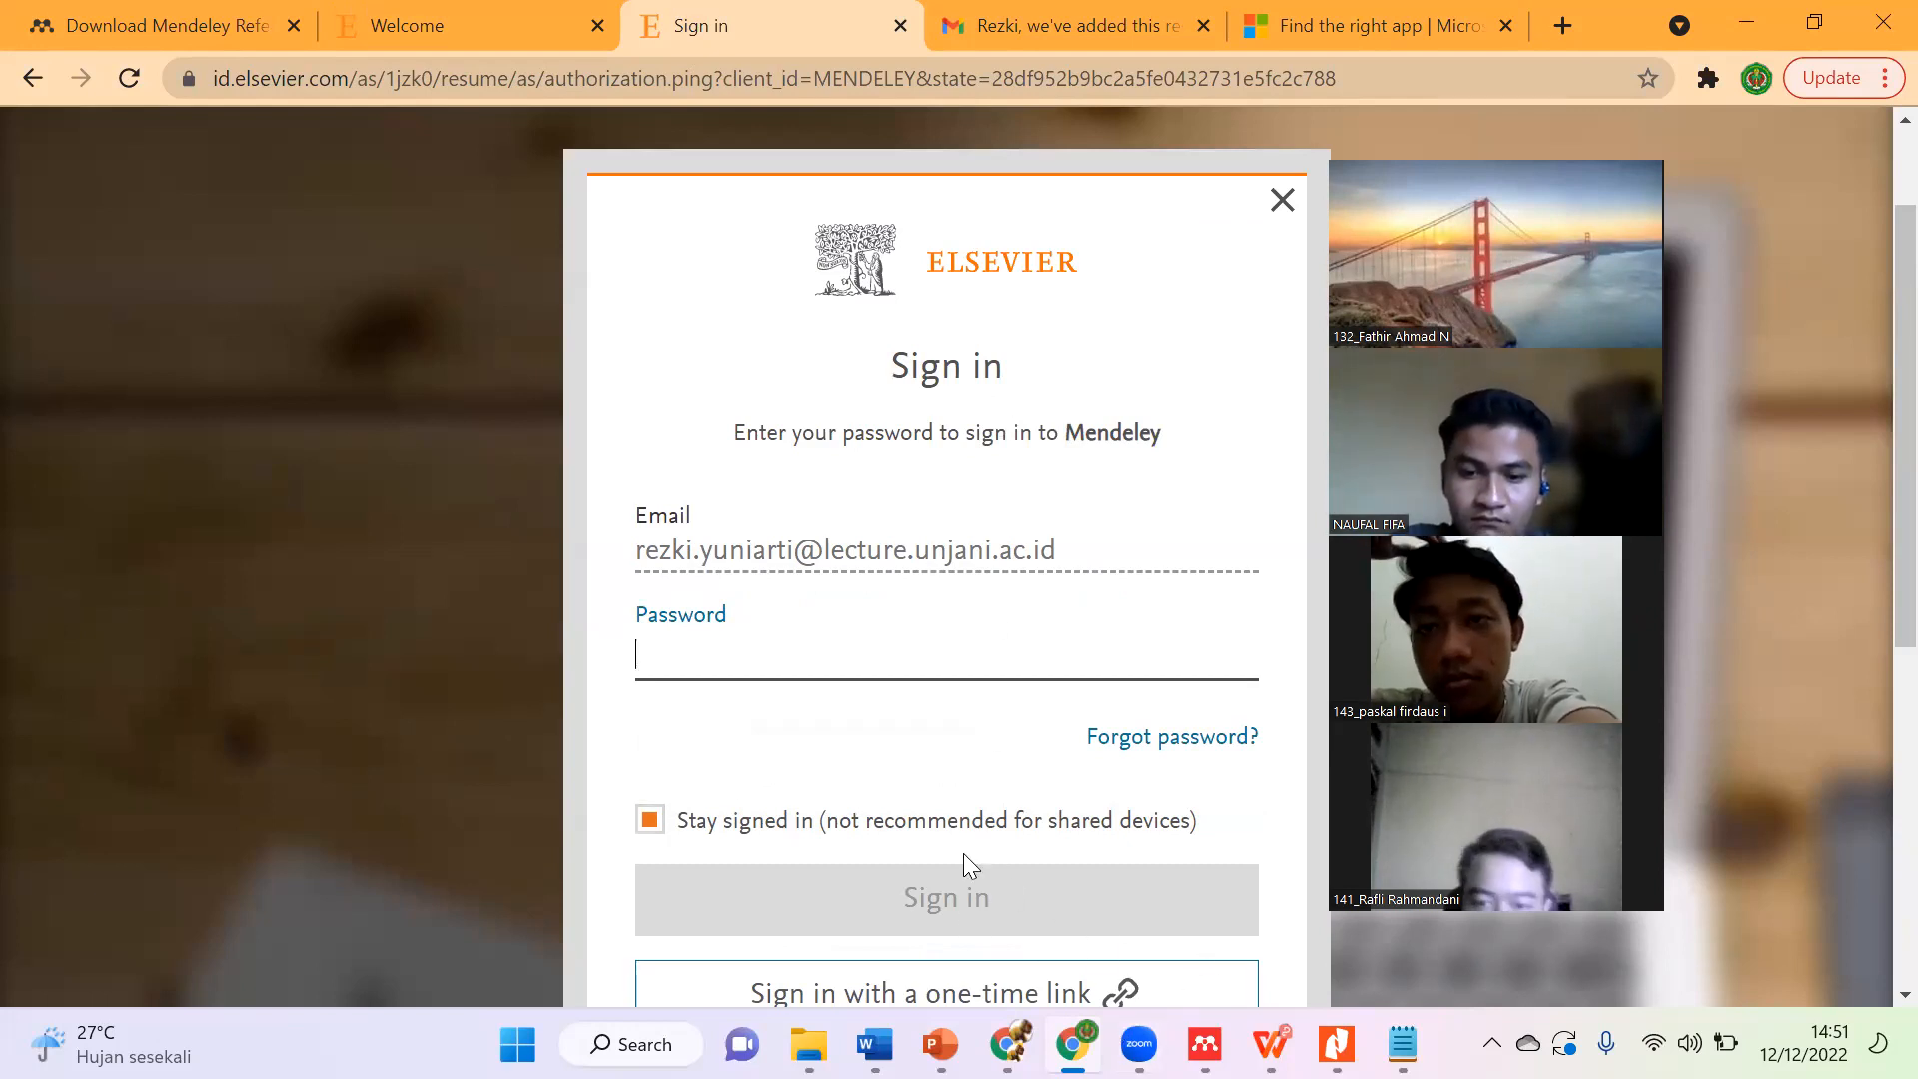
Step: In the other Chrome window, review the Mendeley library, the Springer gamification article and the "gamification" search page, and minimize the window
left_click(1009, 1044)
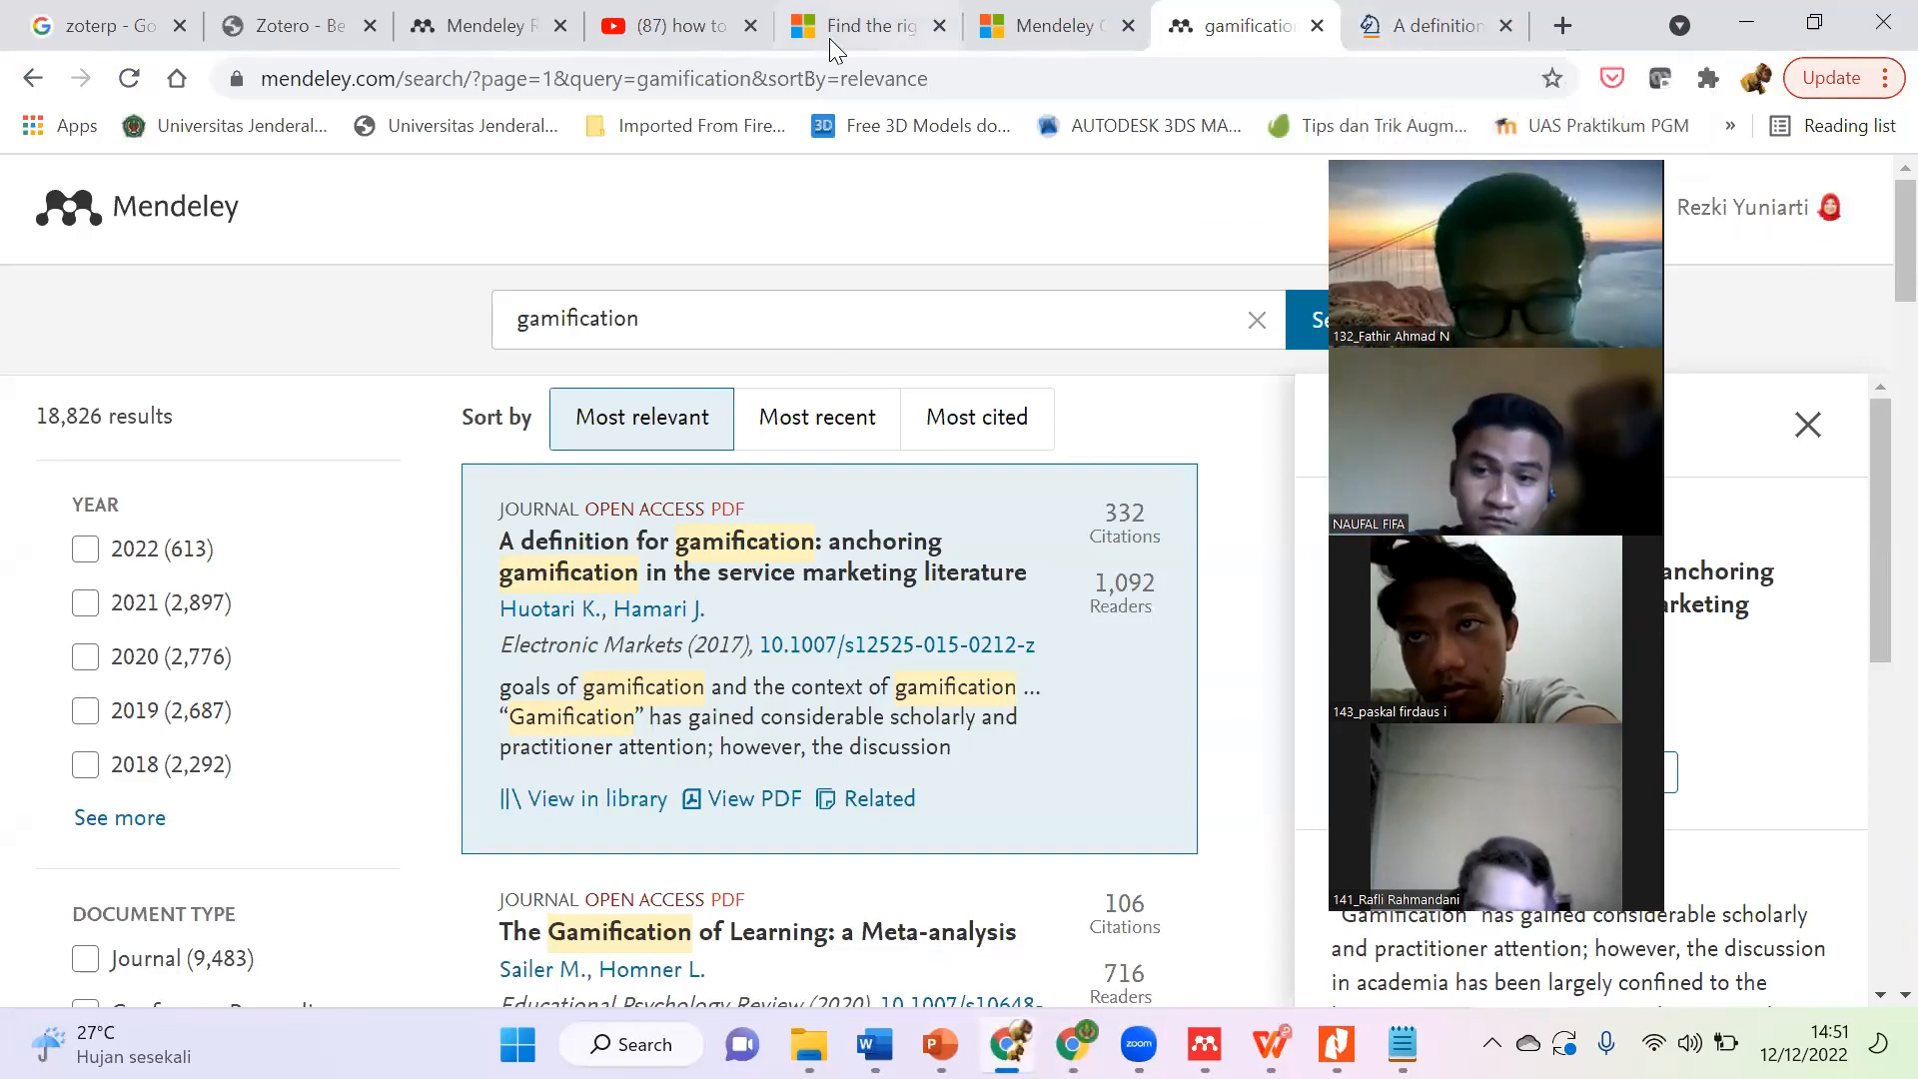
left_click(465, 27)
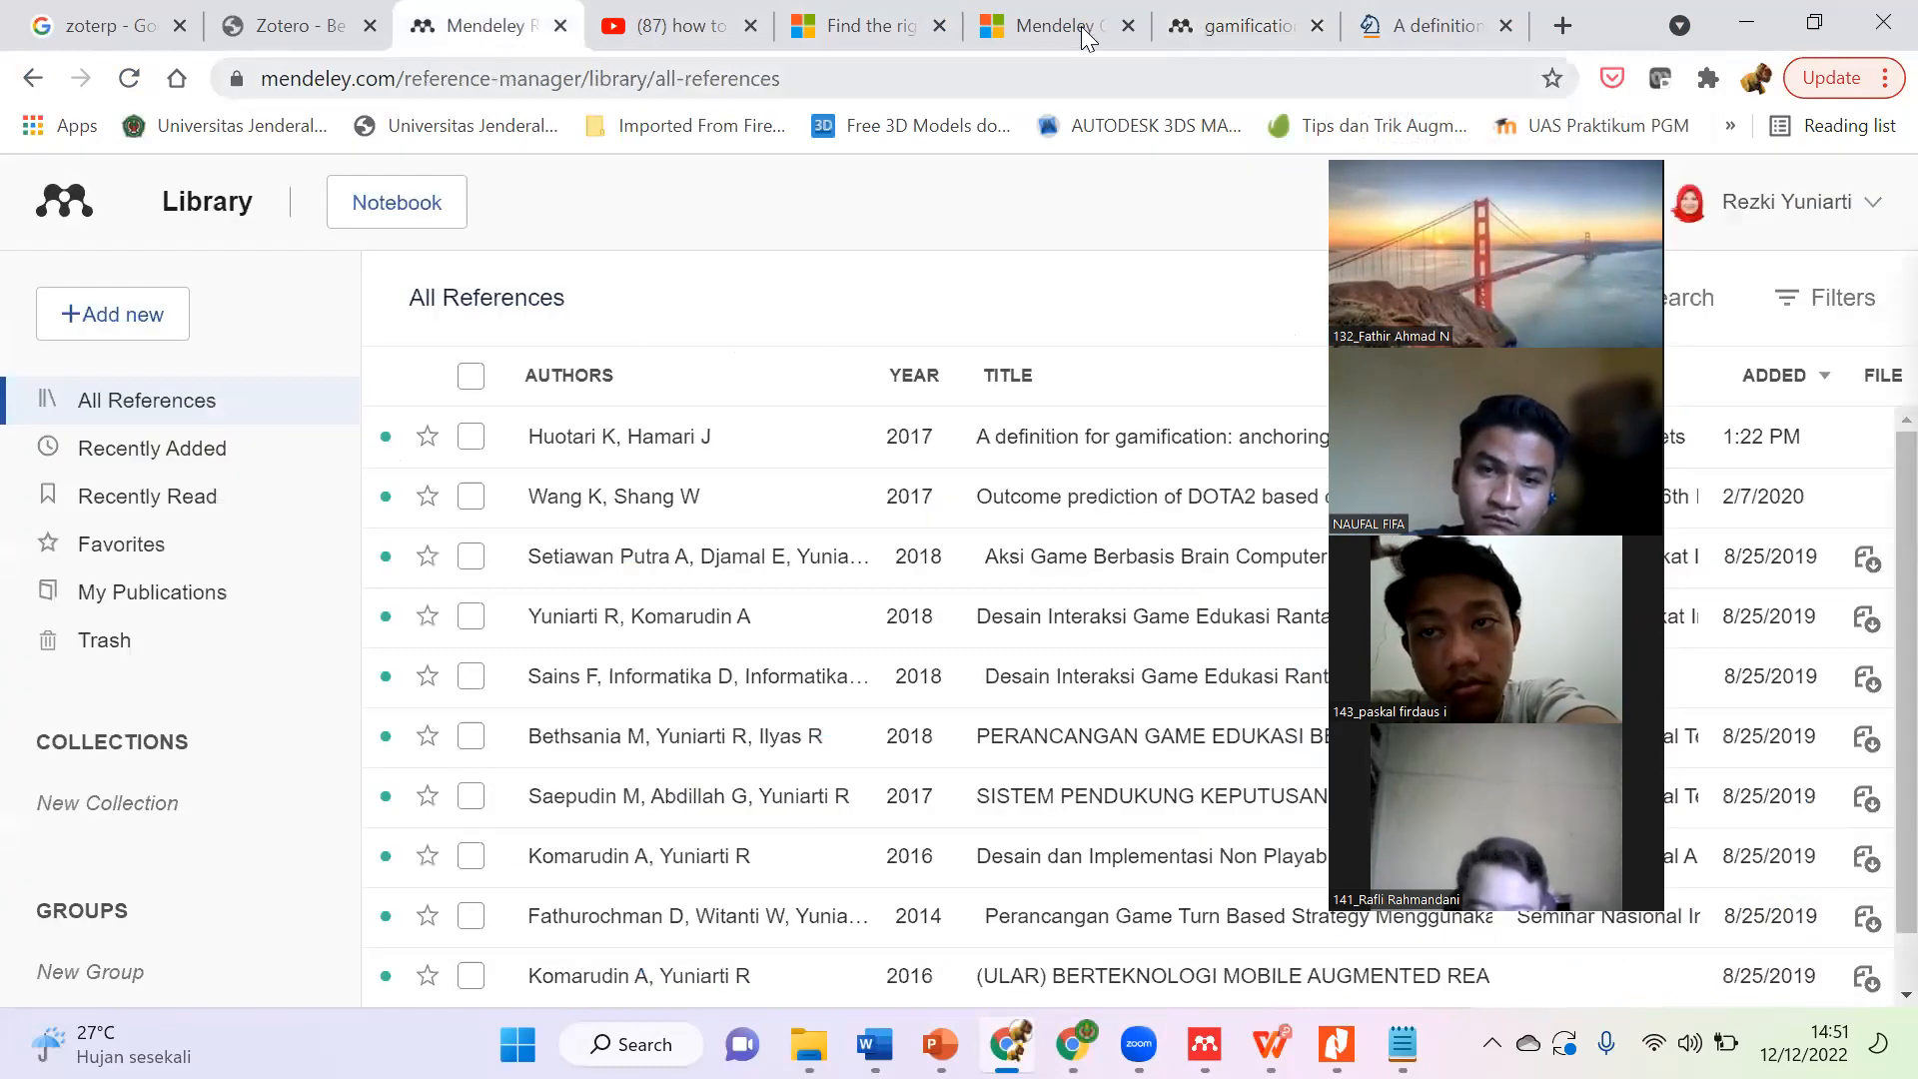
left_click(1437, 27)
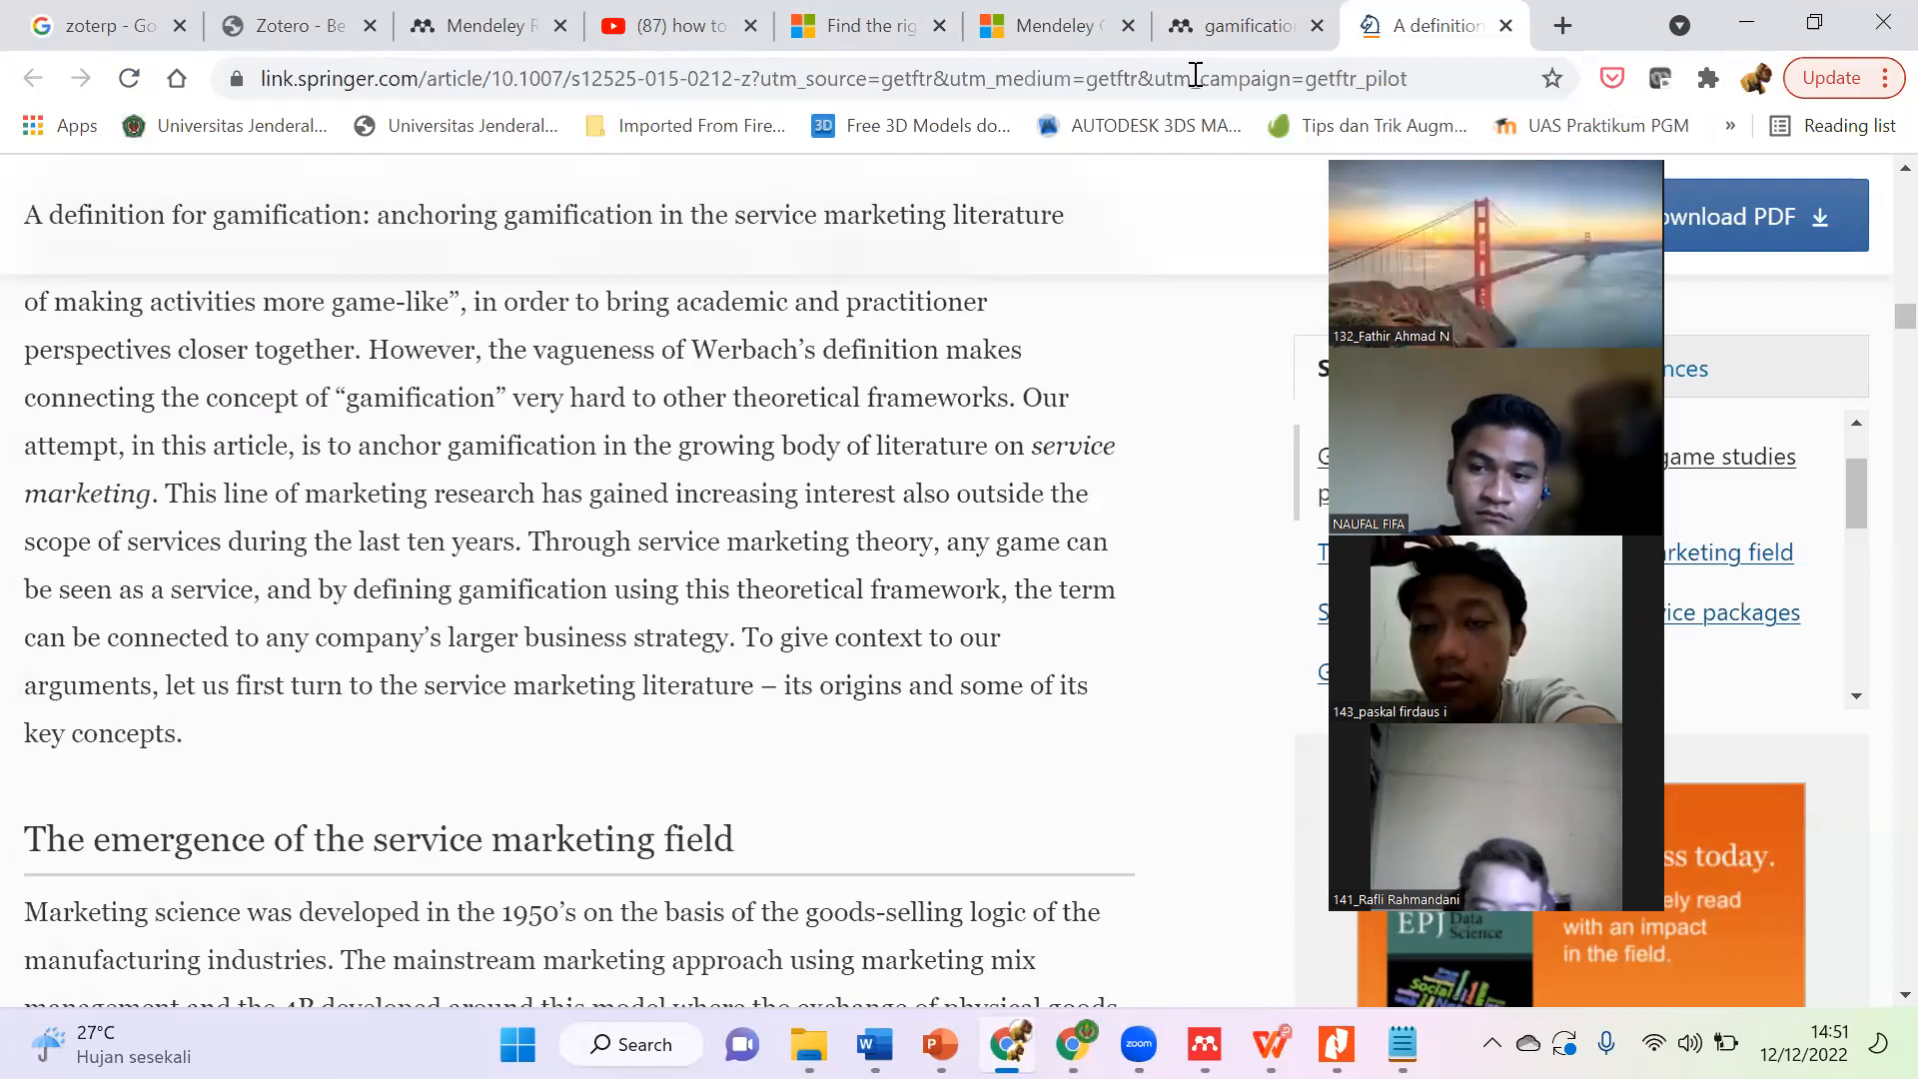
left_click(1227, 28)
left_click(1750, 28)
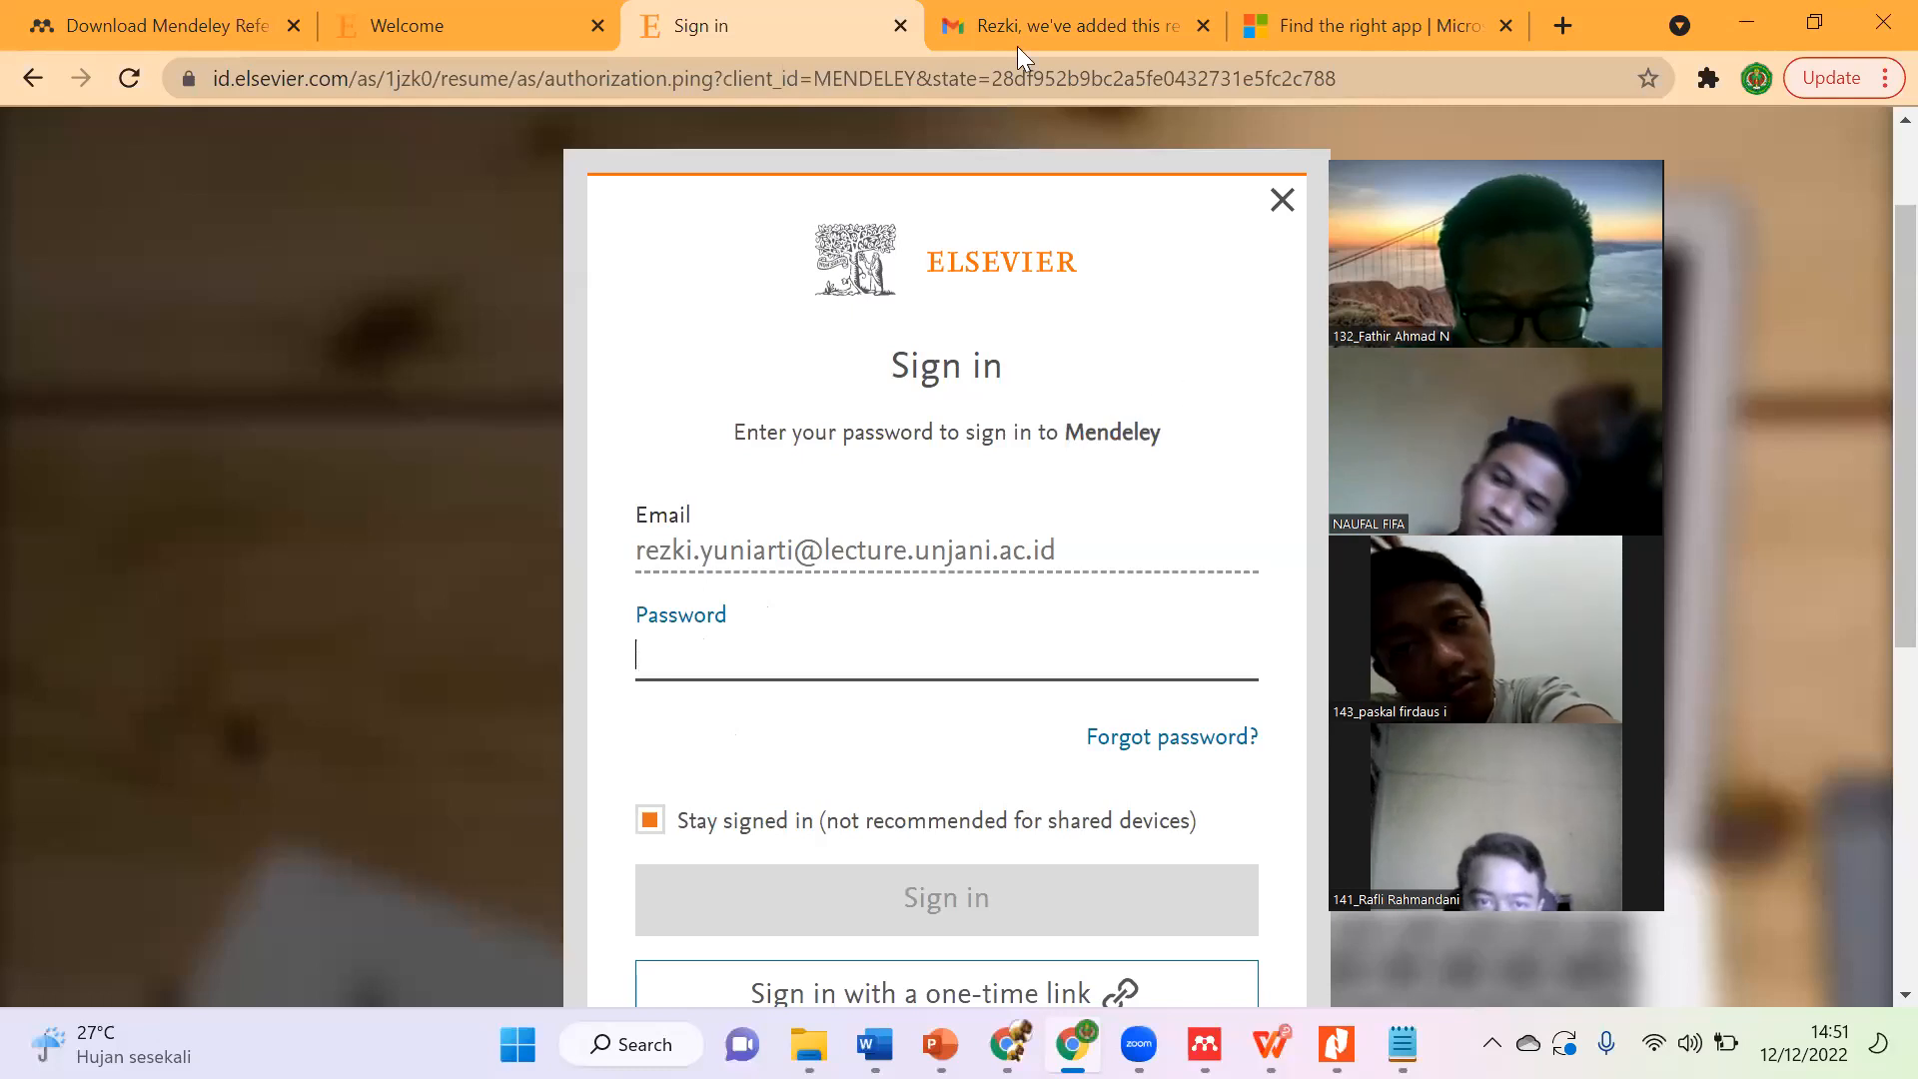
Step: View the Mendeley Reference Manager download page for Windows and locate the mendeley-reference-manager-2.80.1 installer in the Downloads folder
left_click(97, 22)
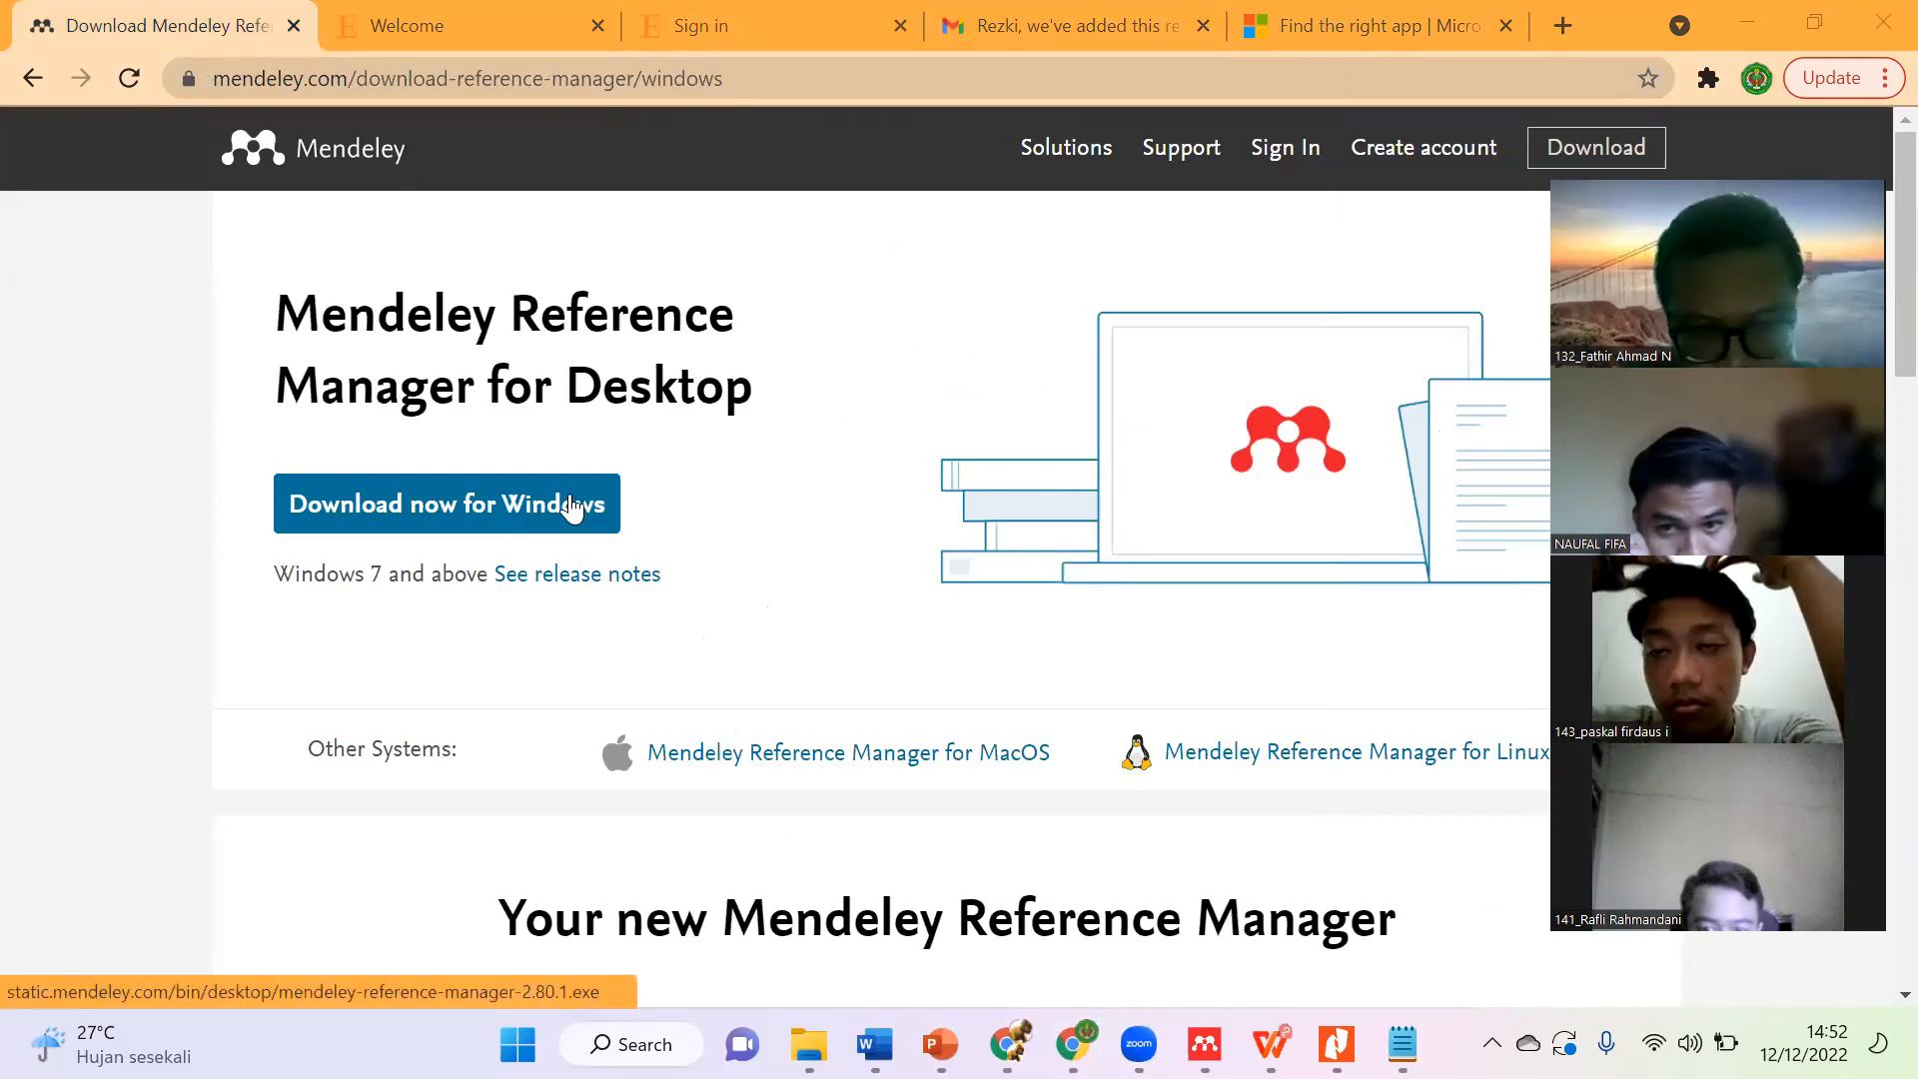
left_click(809, 1044)
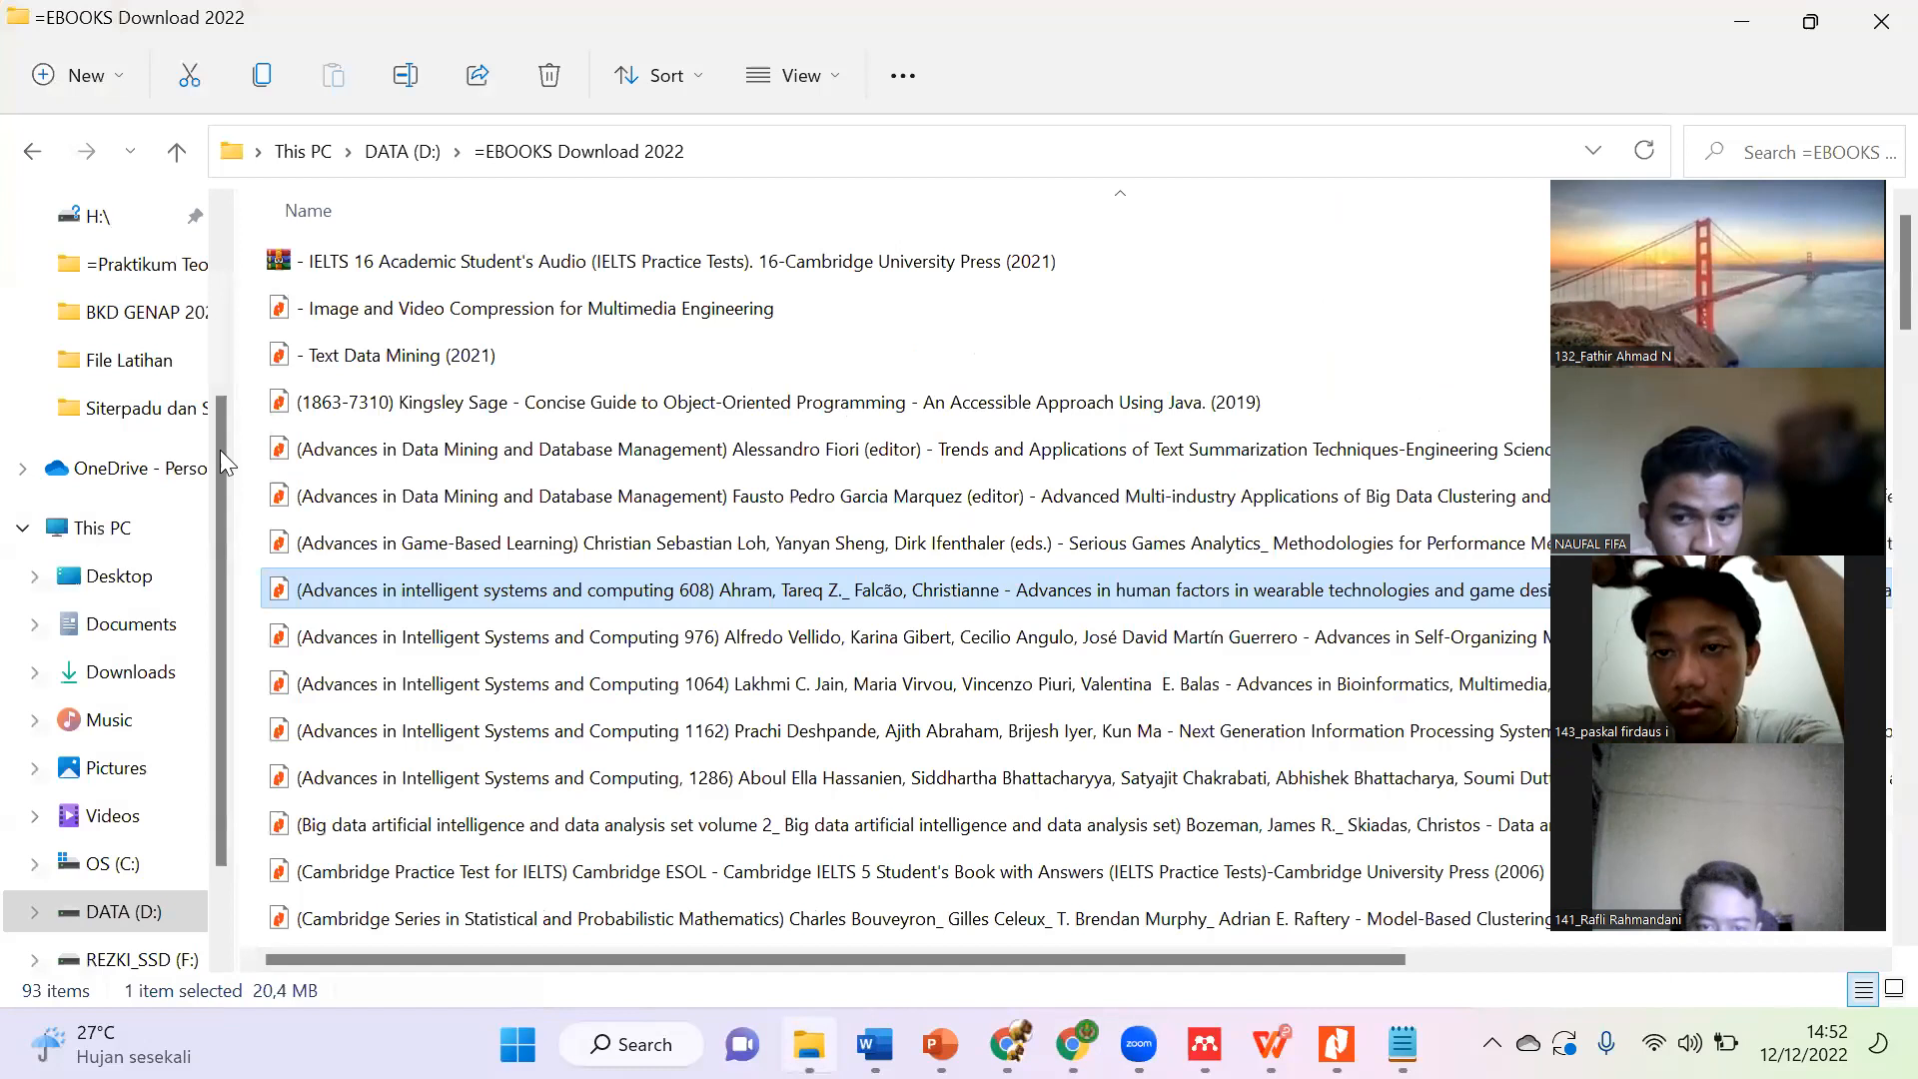
scroll(174, 493, "up", 3)
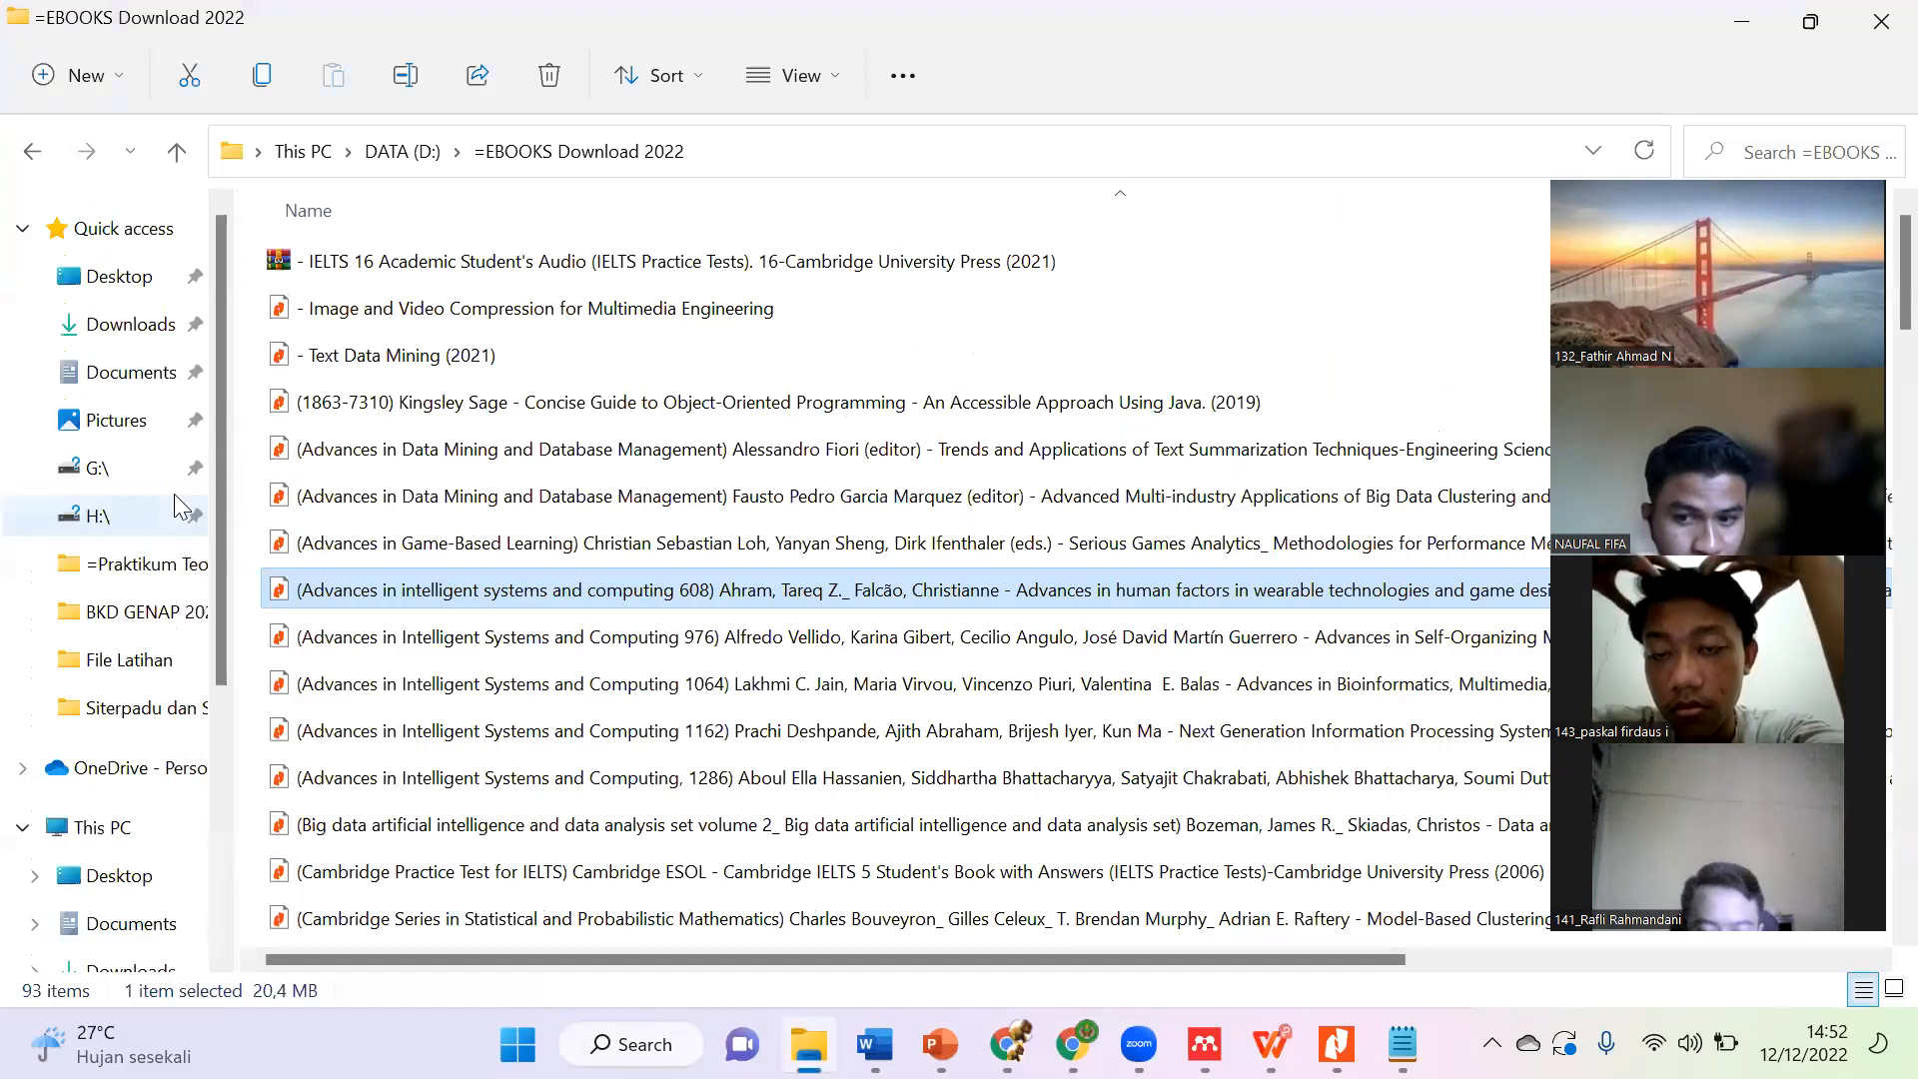
left_click(150, 330)
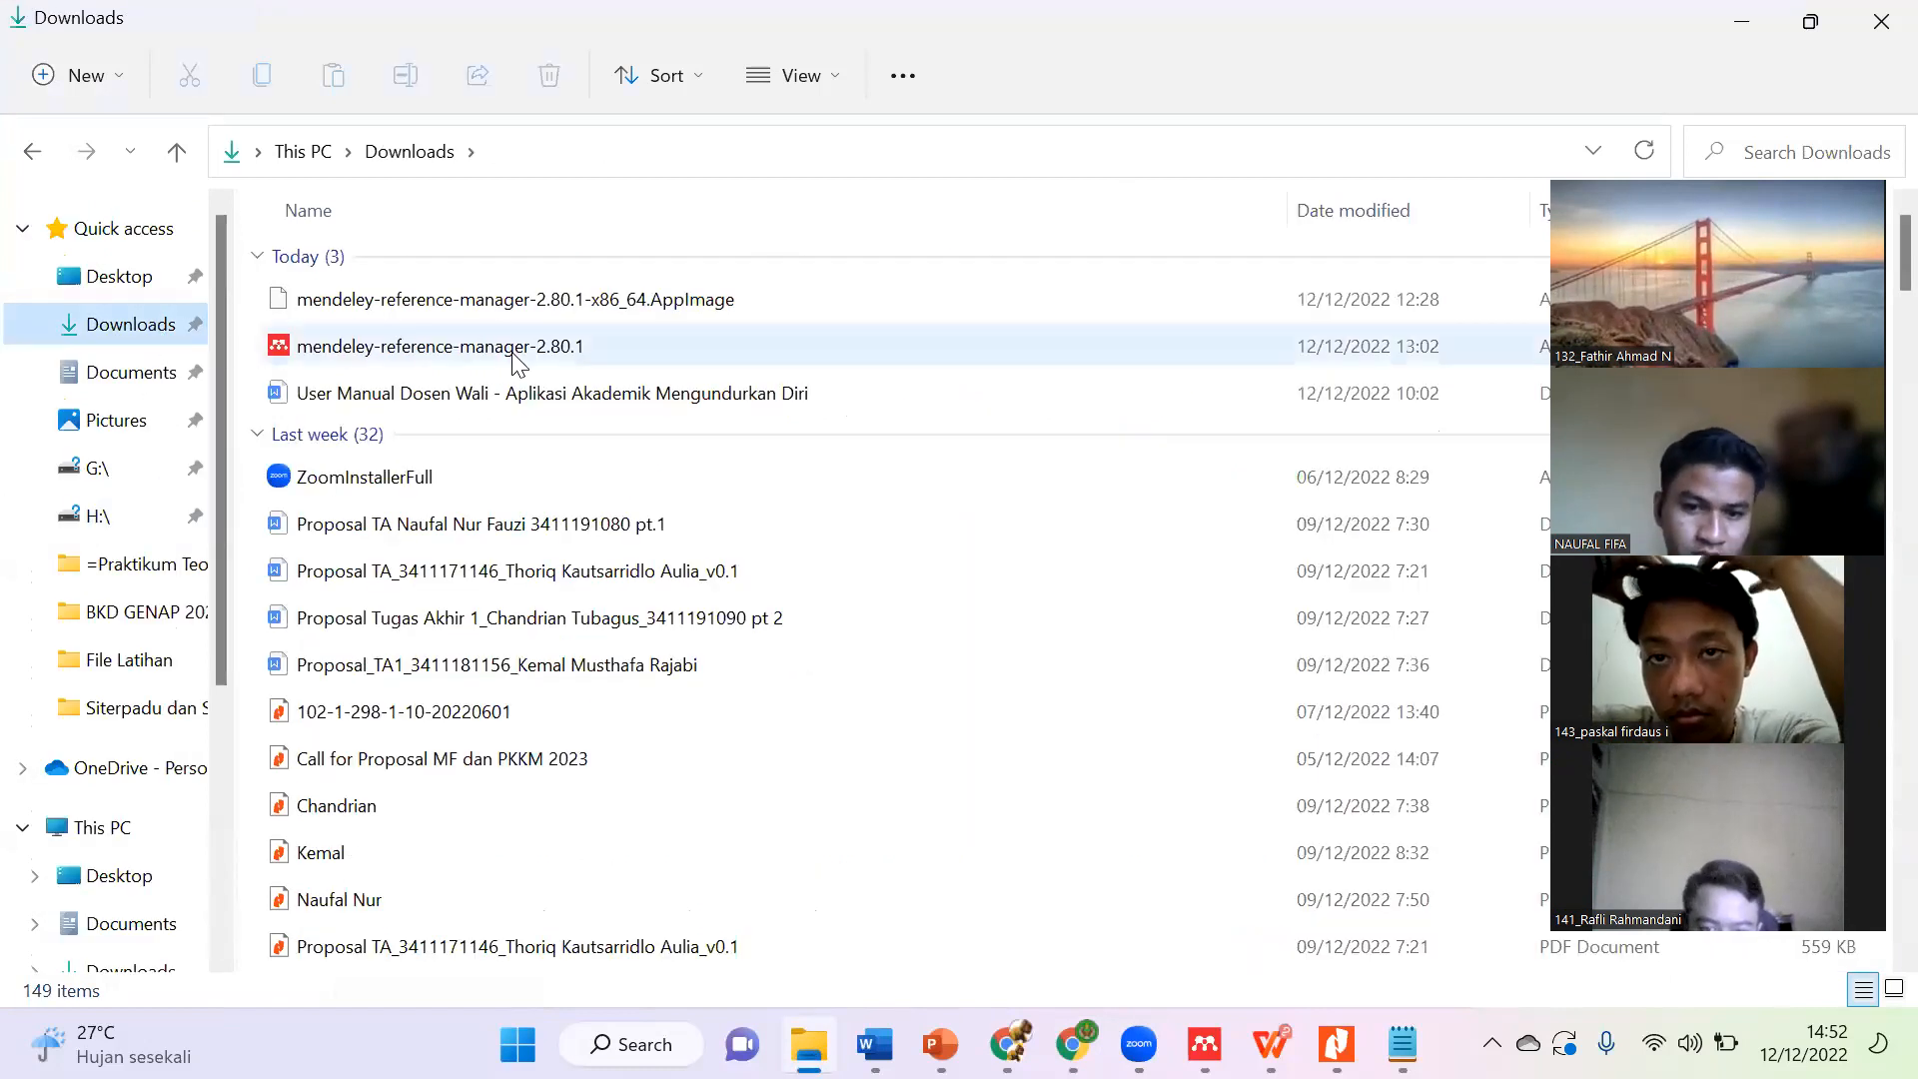
left_click(515, 352)
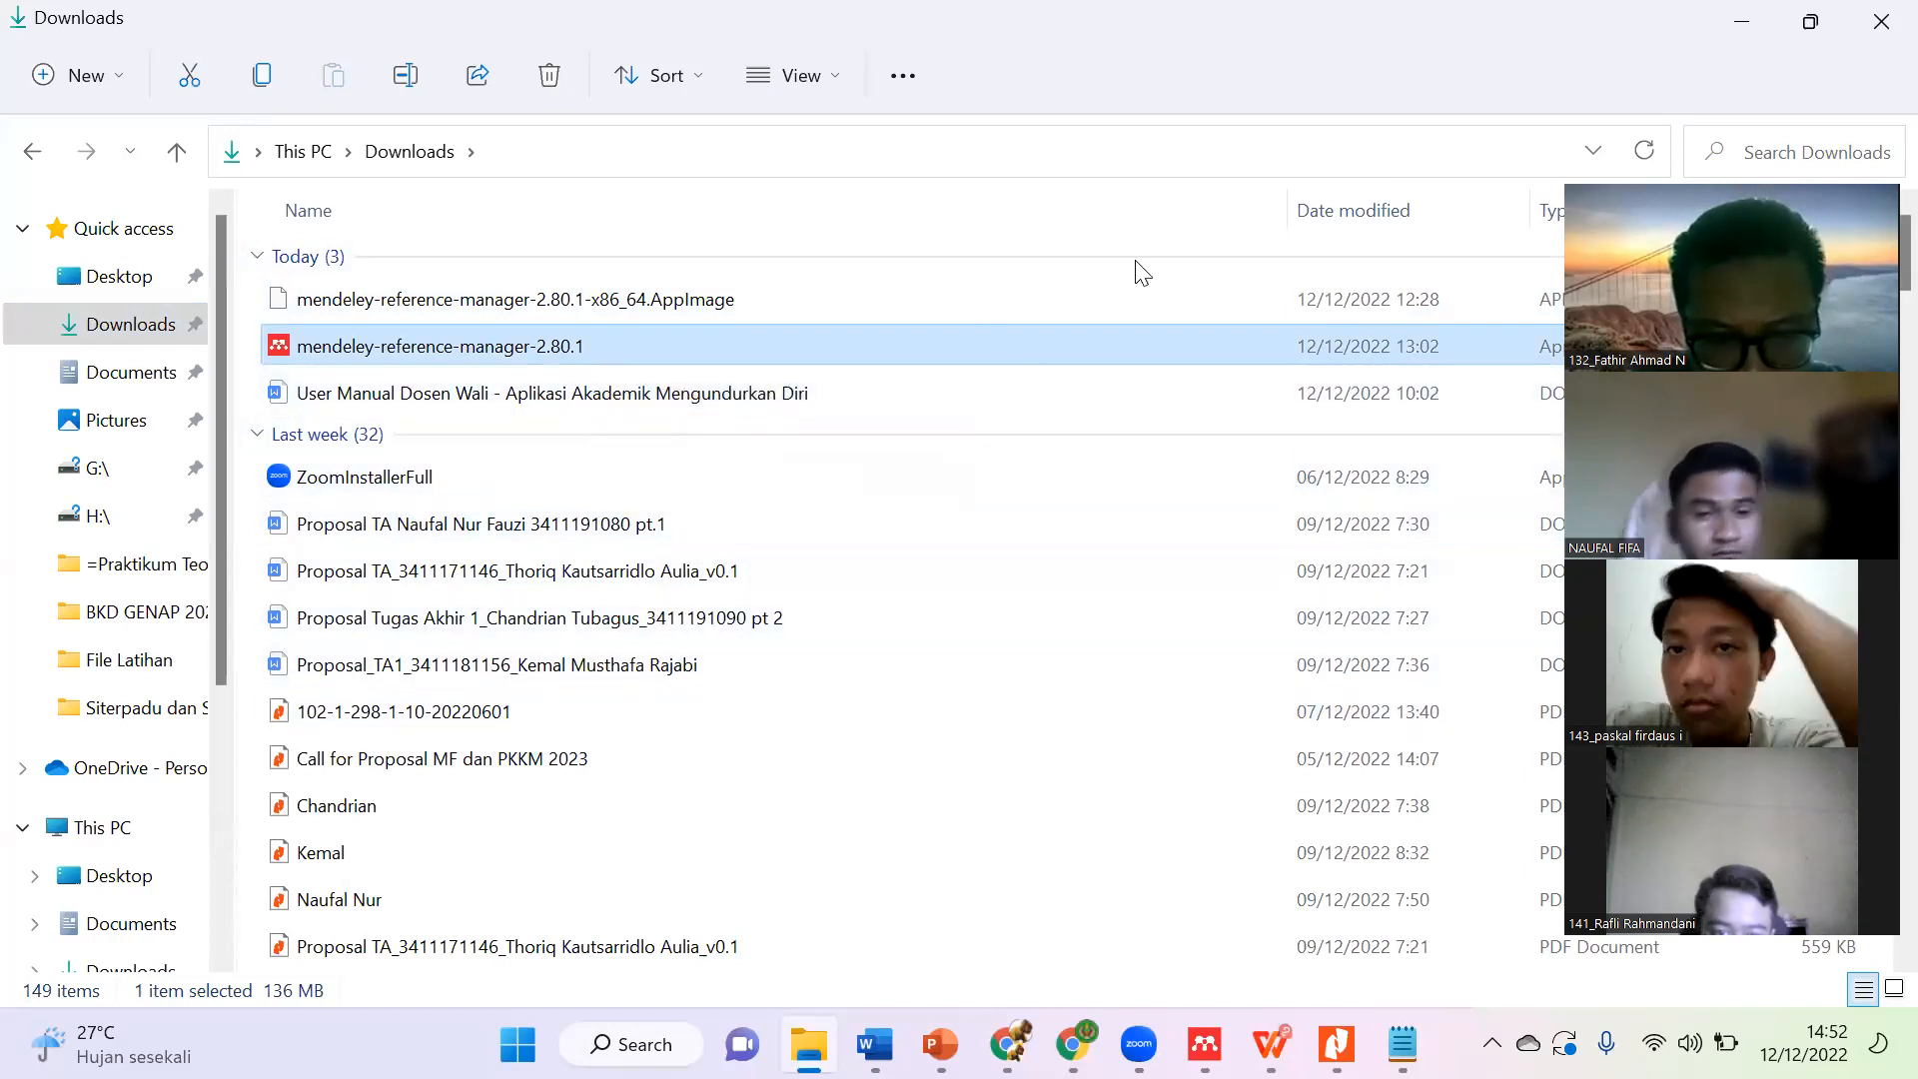
Step: Minimize the File Explorer window and the open Word practice documents
left_click(1751, 12)
left_click(1750, 12)
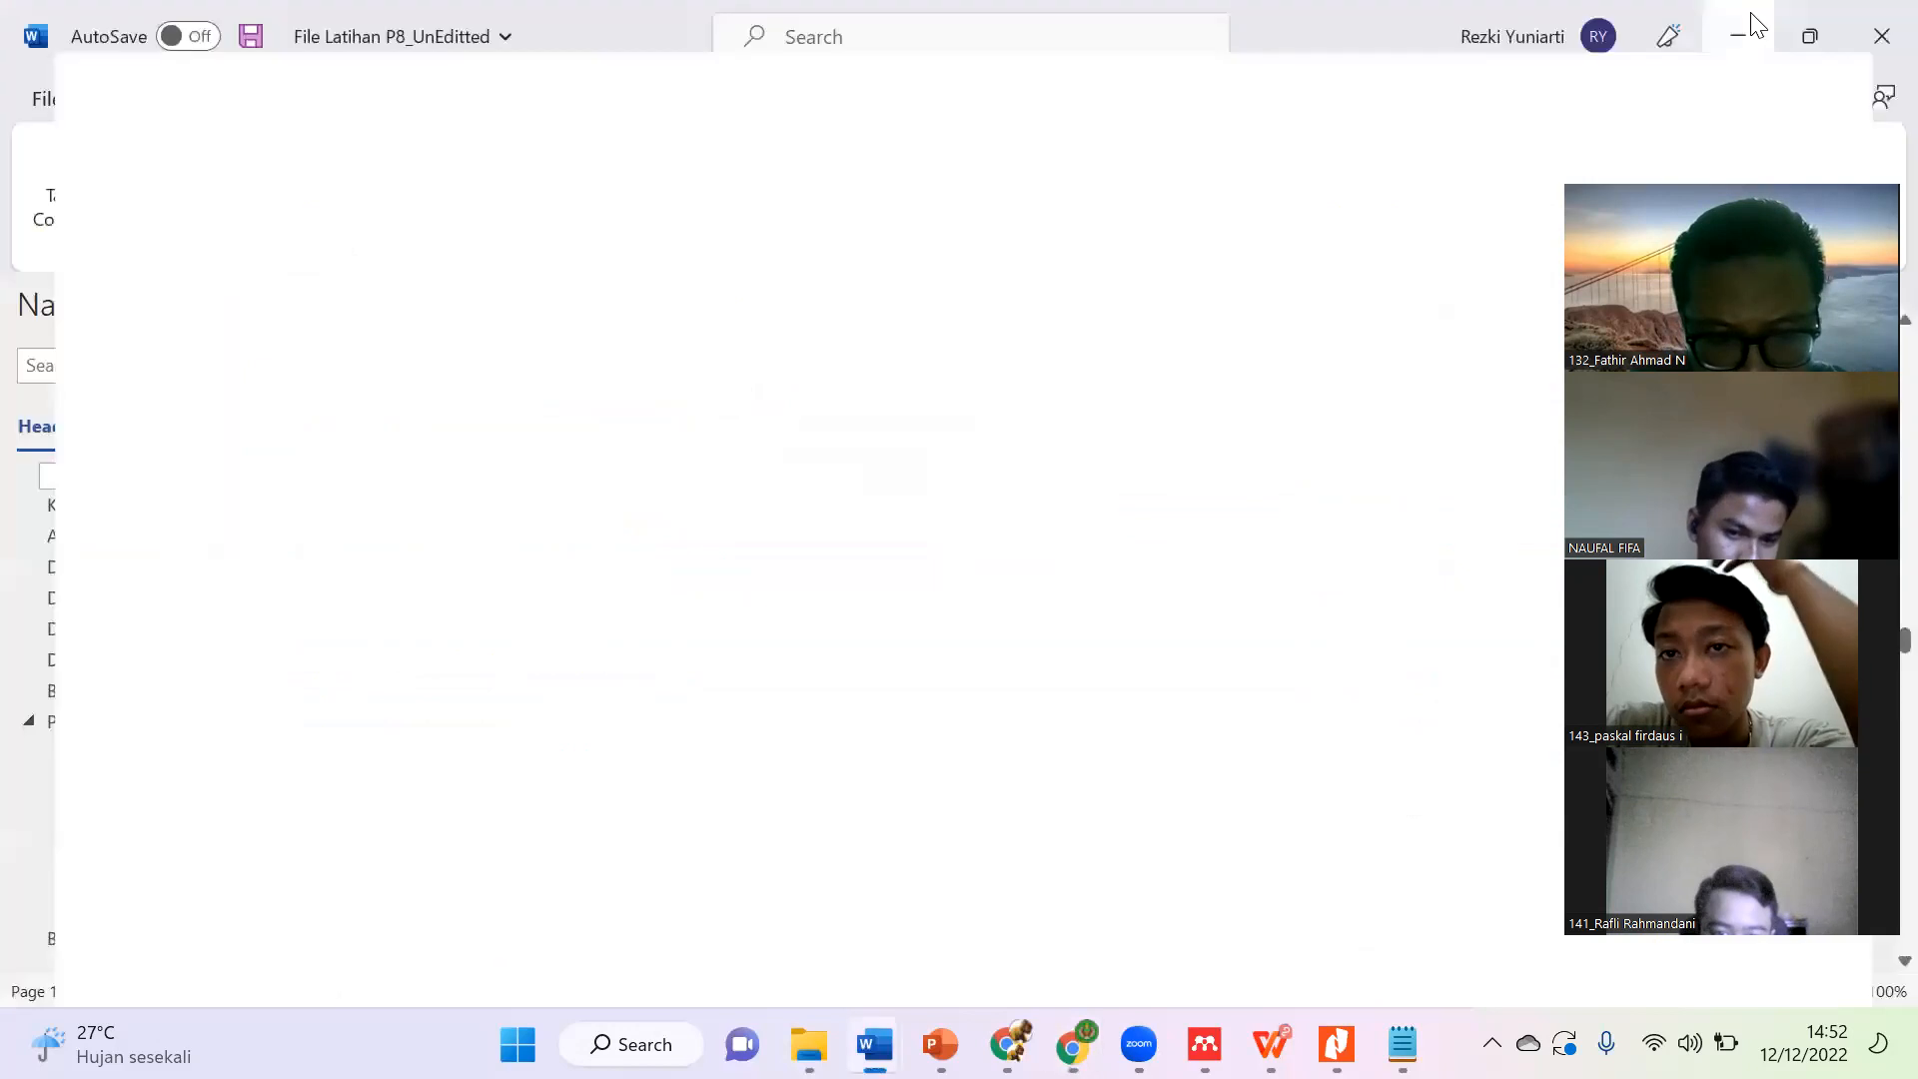
left_click(1743, 34)
left_click(1735, 50)
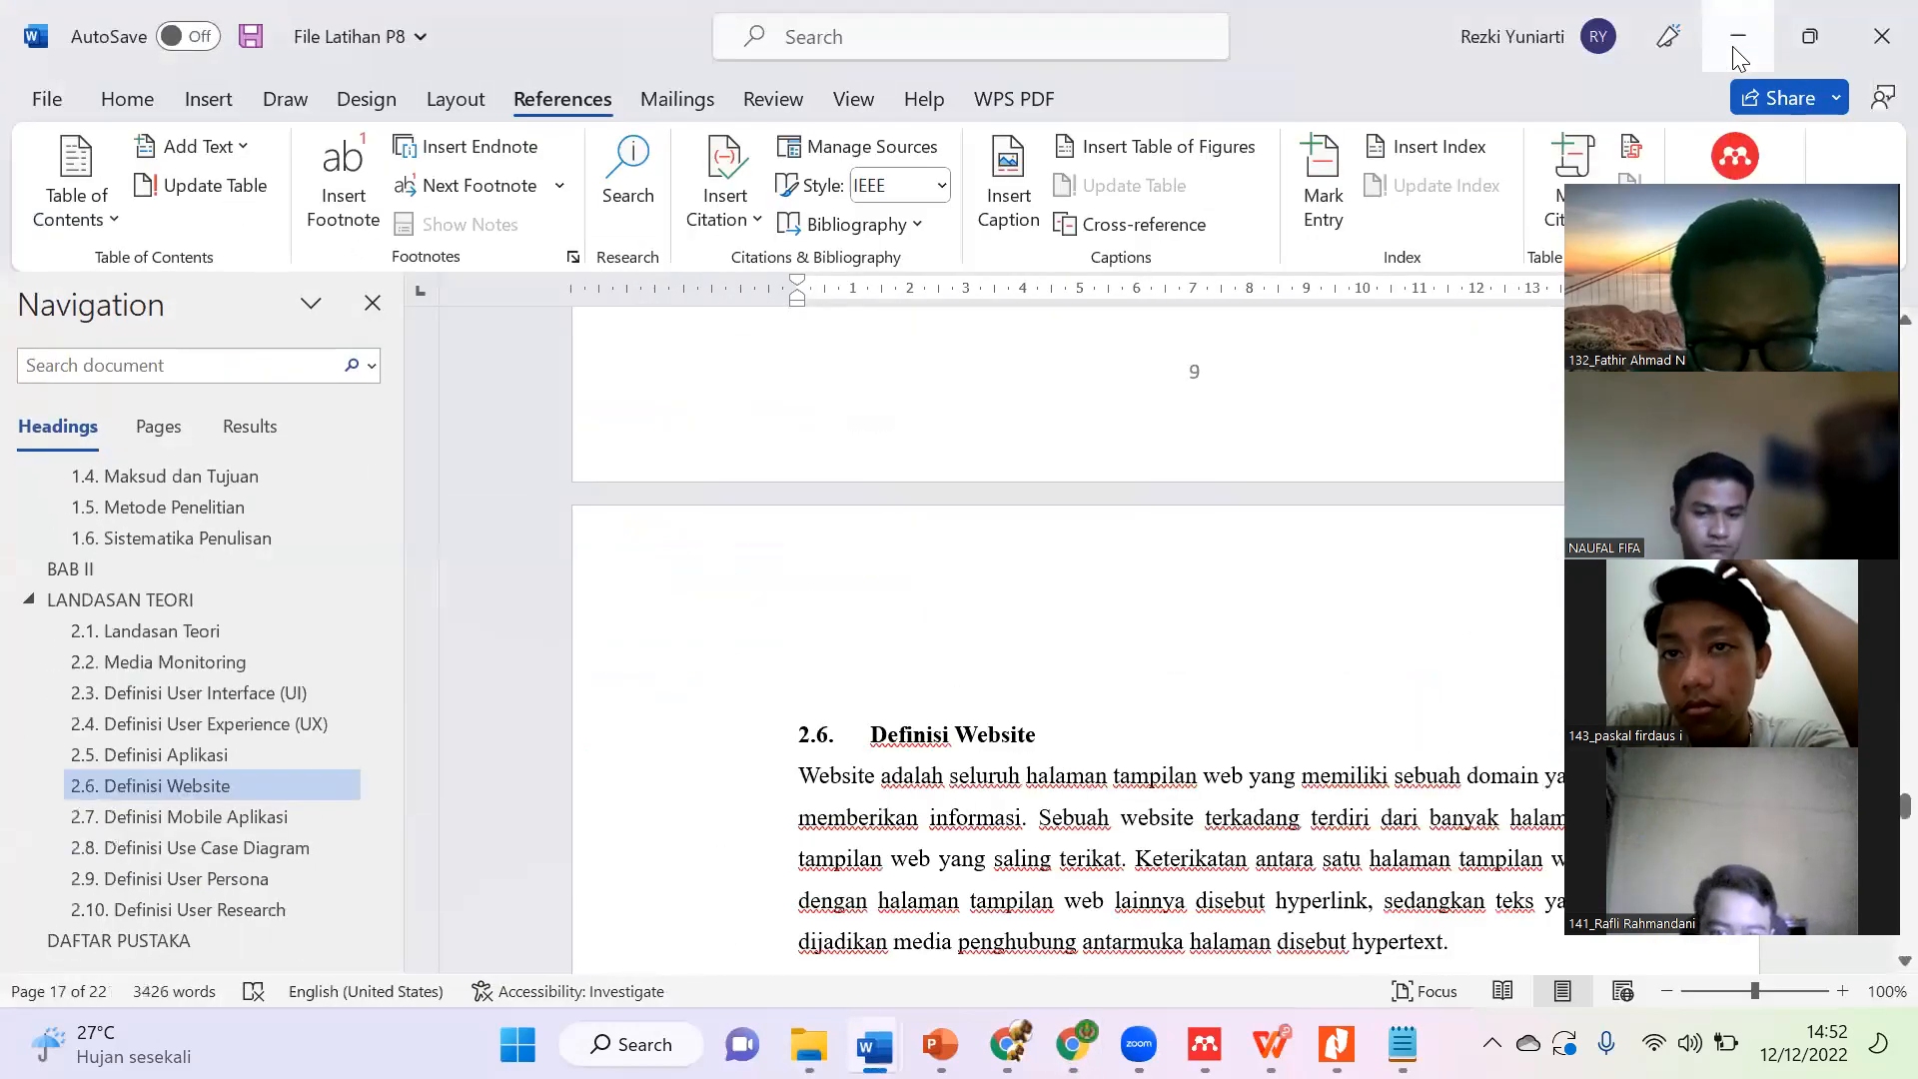
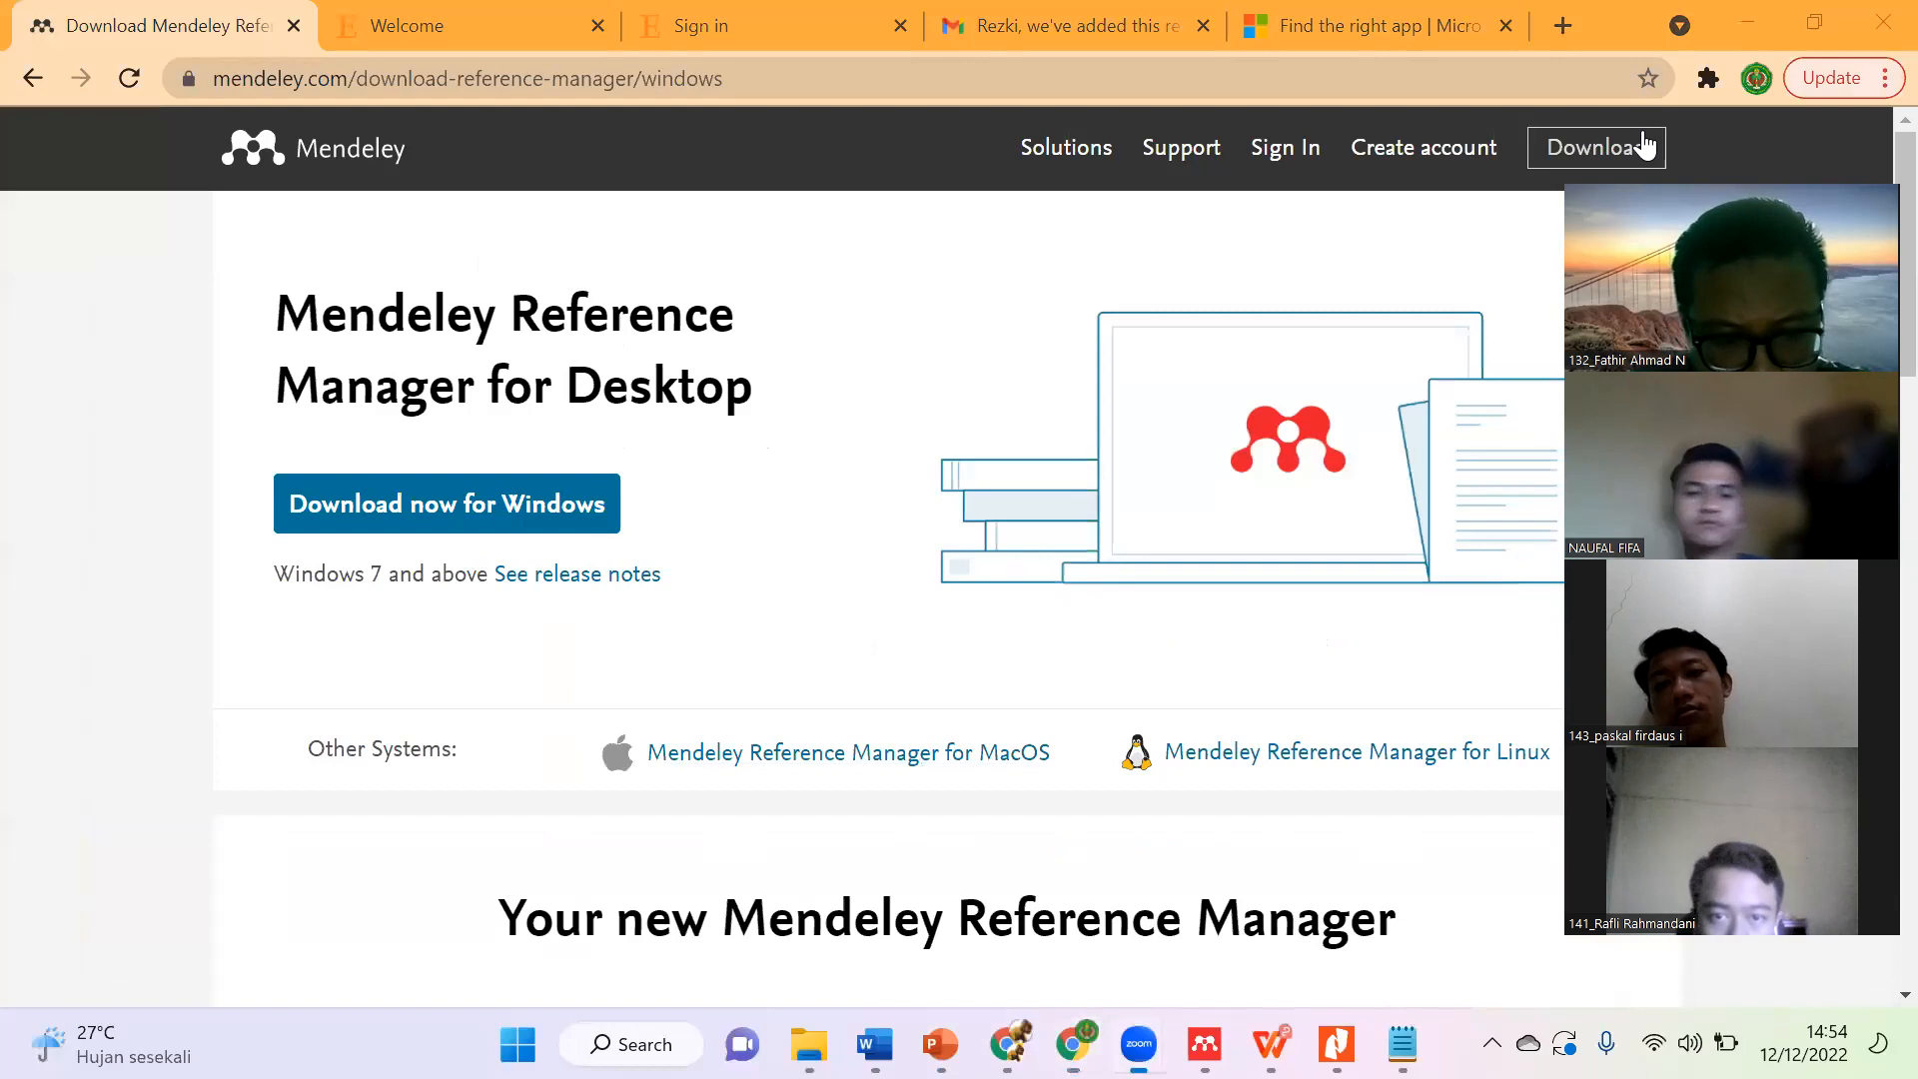
Step: Switch to the Springer article "A definition for gamification" in Chrome and examine its title, publication details and abstract
mouse_move(1072, 1045)
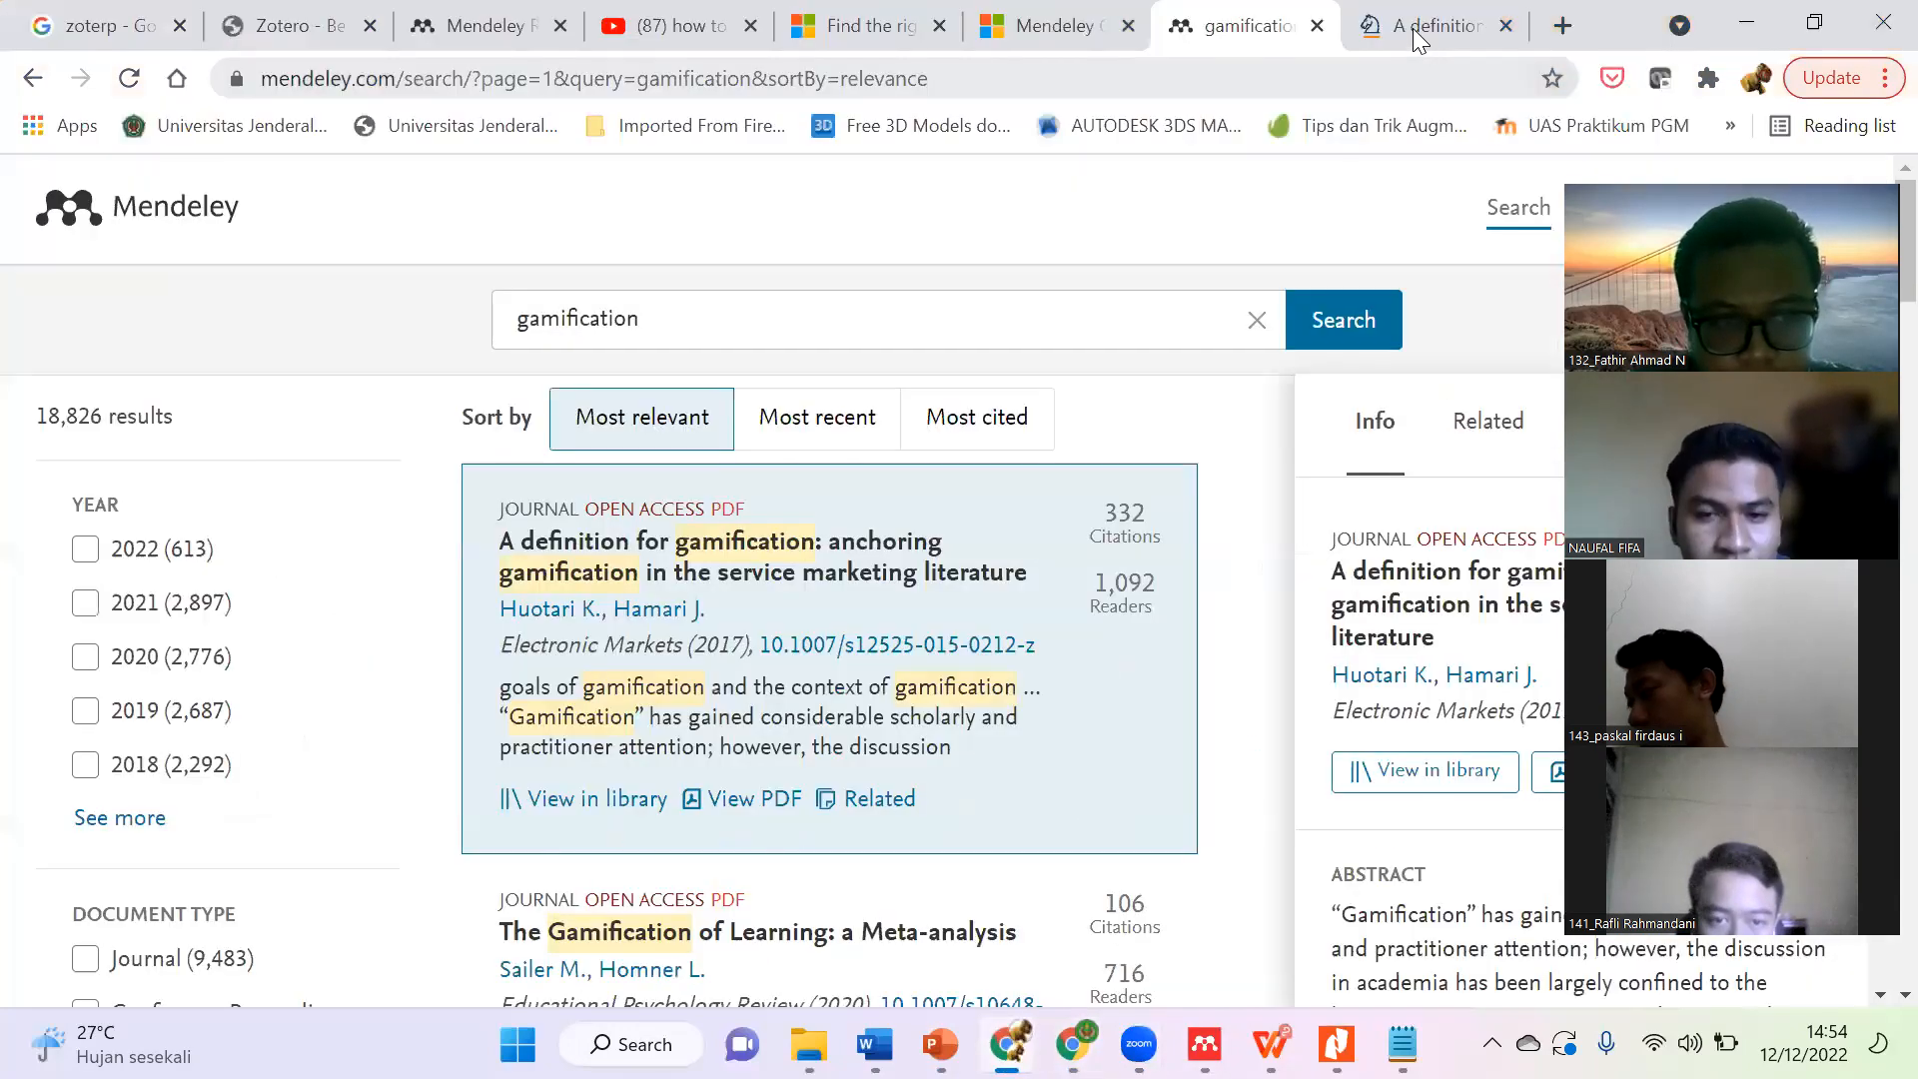
left_click(1419, 38)
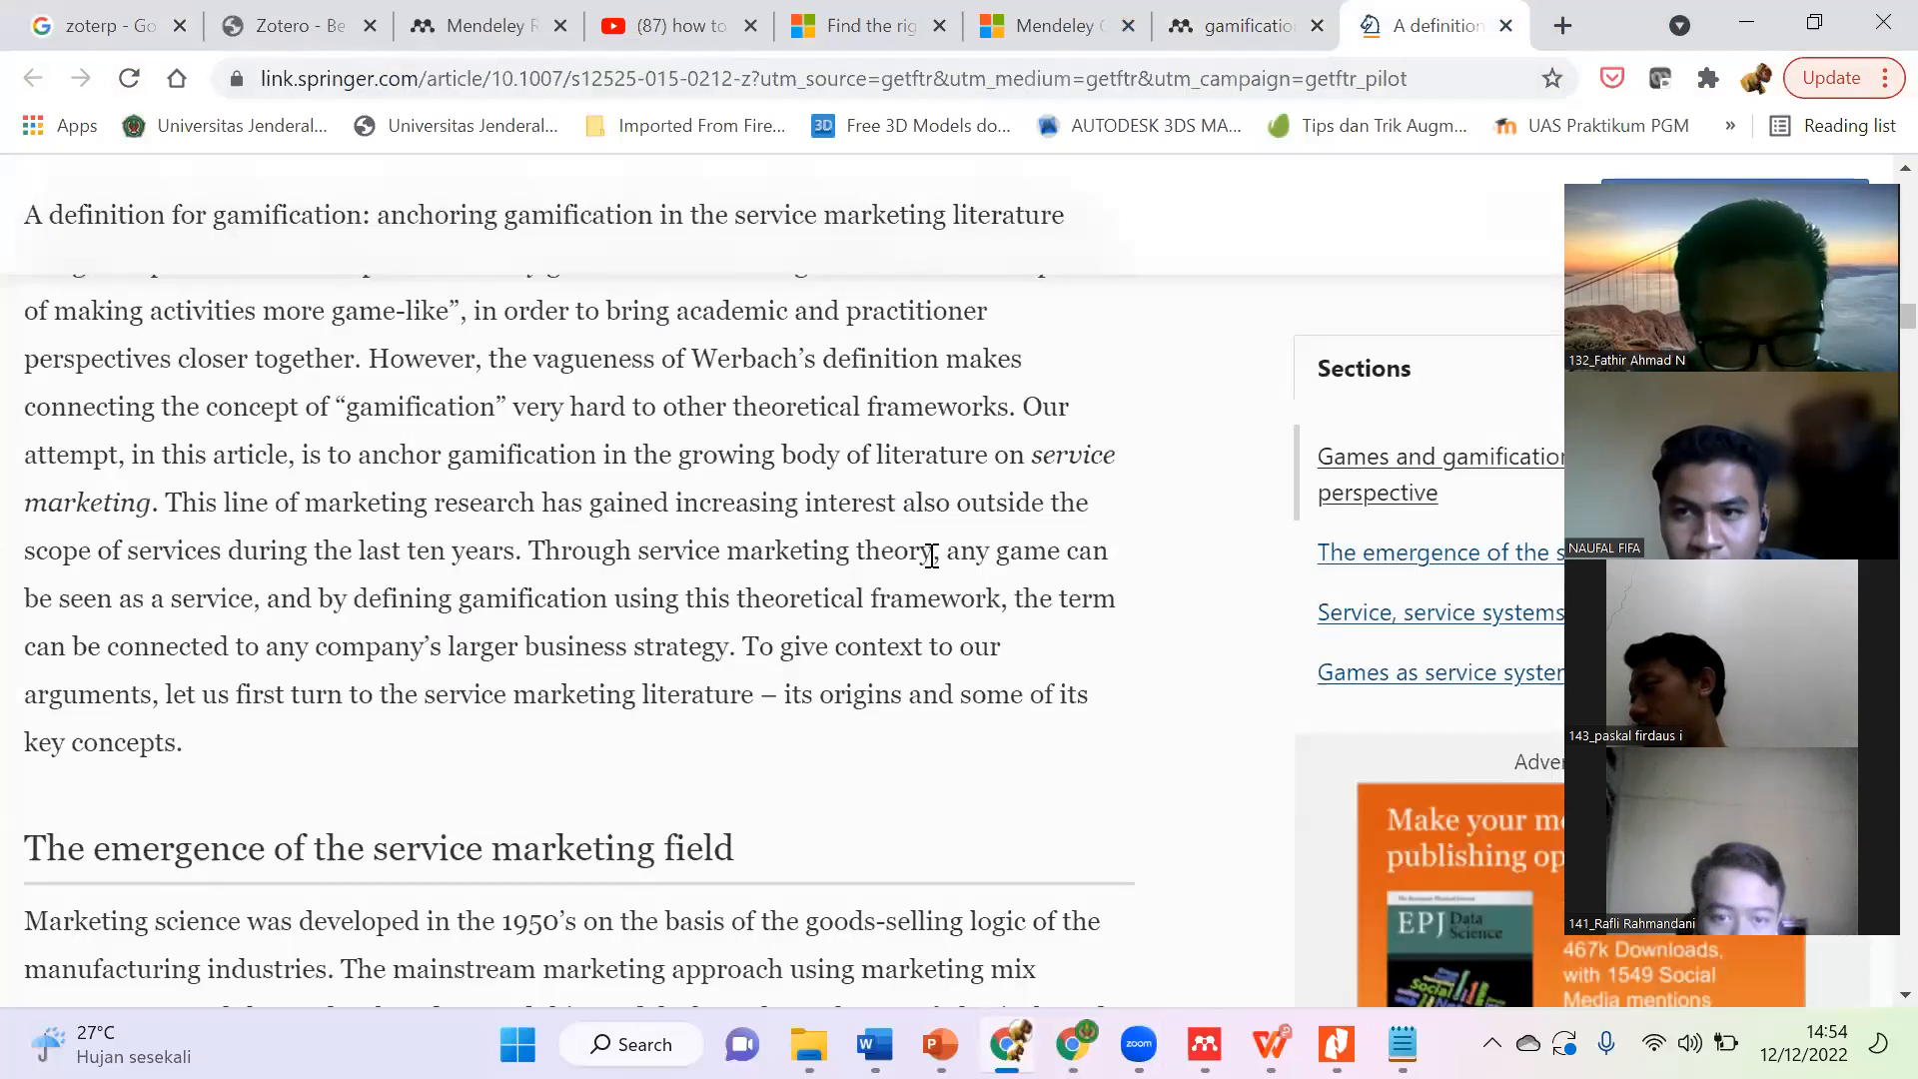
scroll(931, 556, "up", 15)
scroll(931, 555, "up", 10)
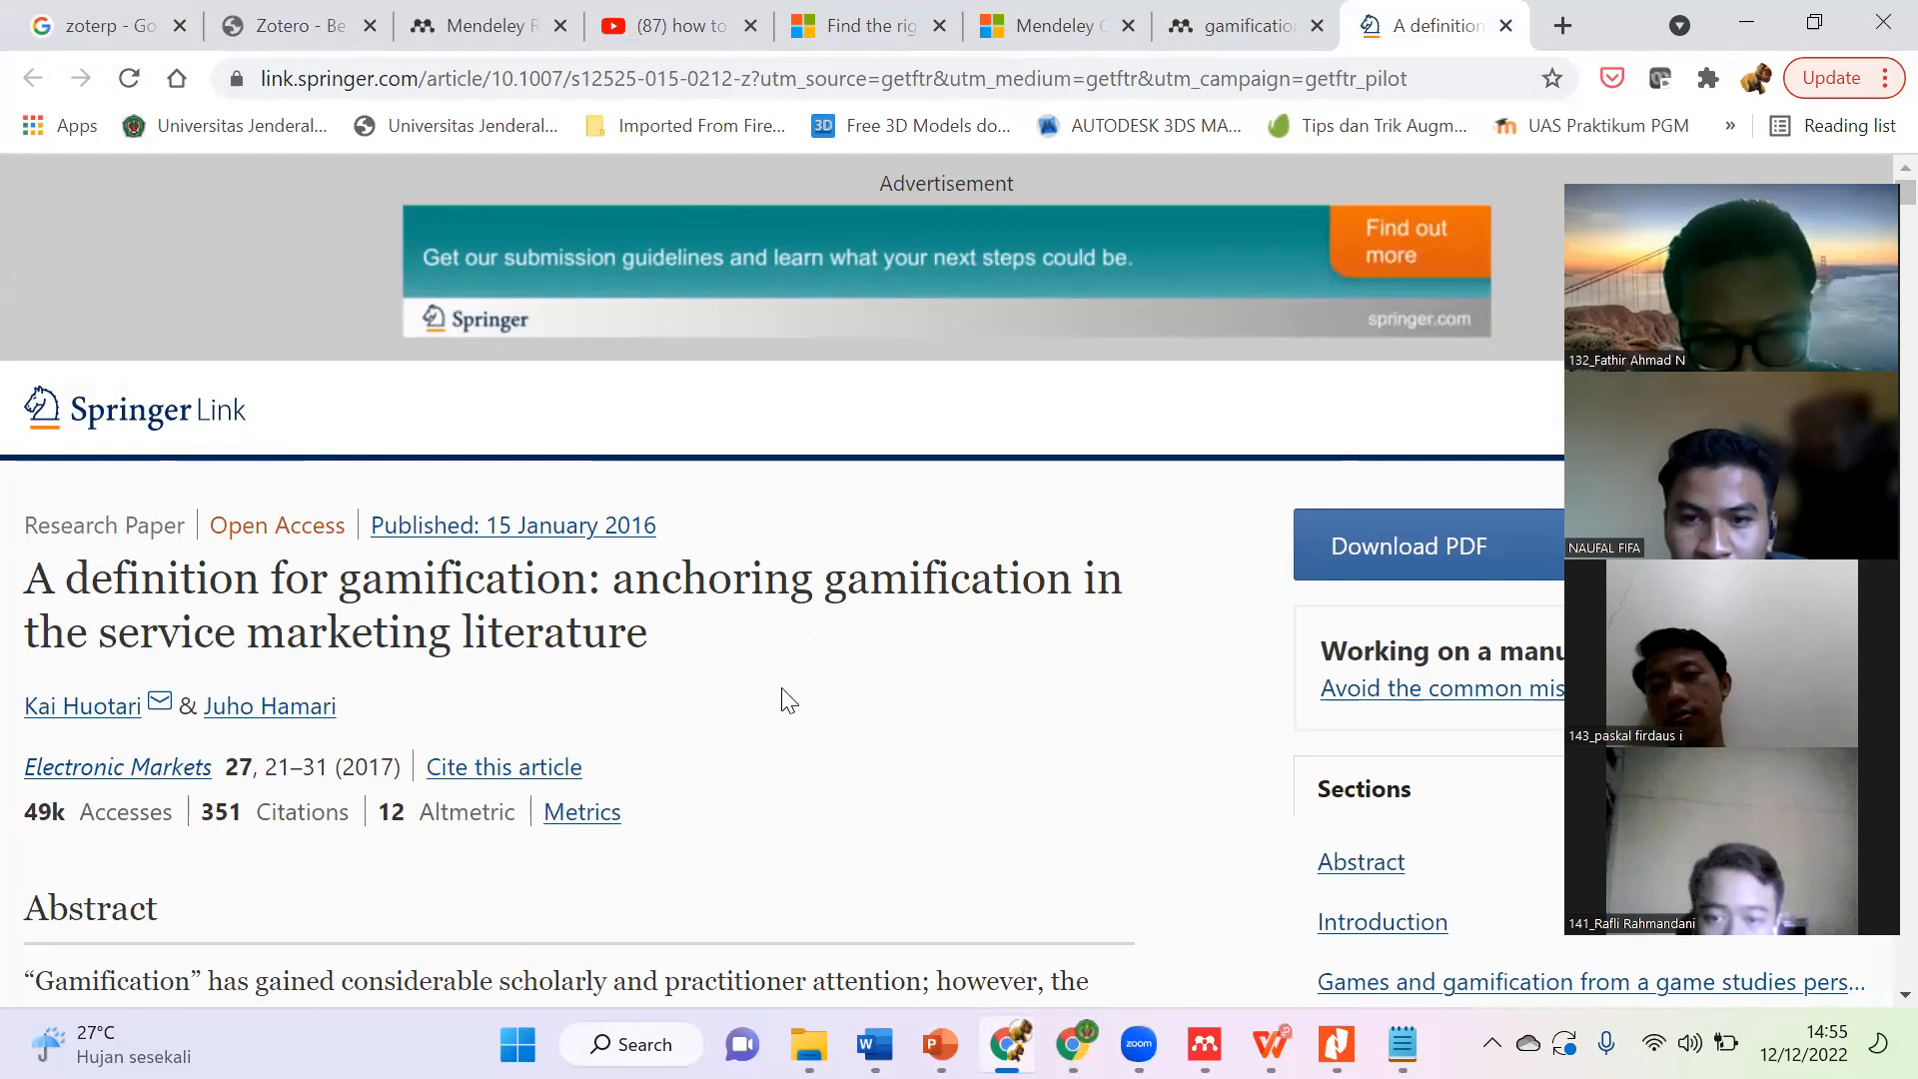
scroll(909, 683, "down", 1)
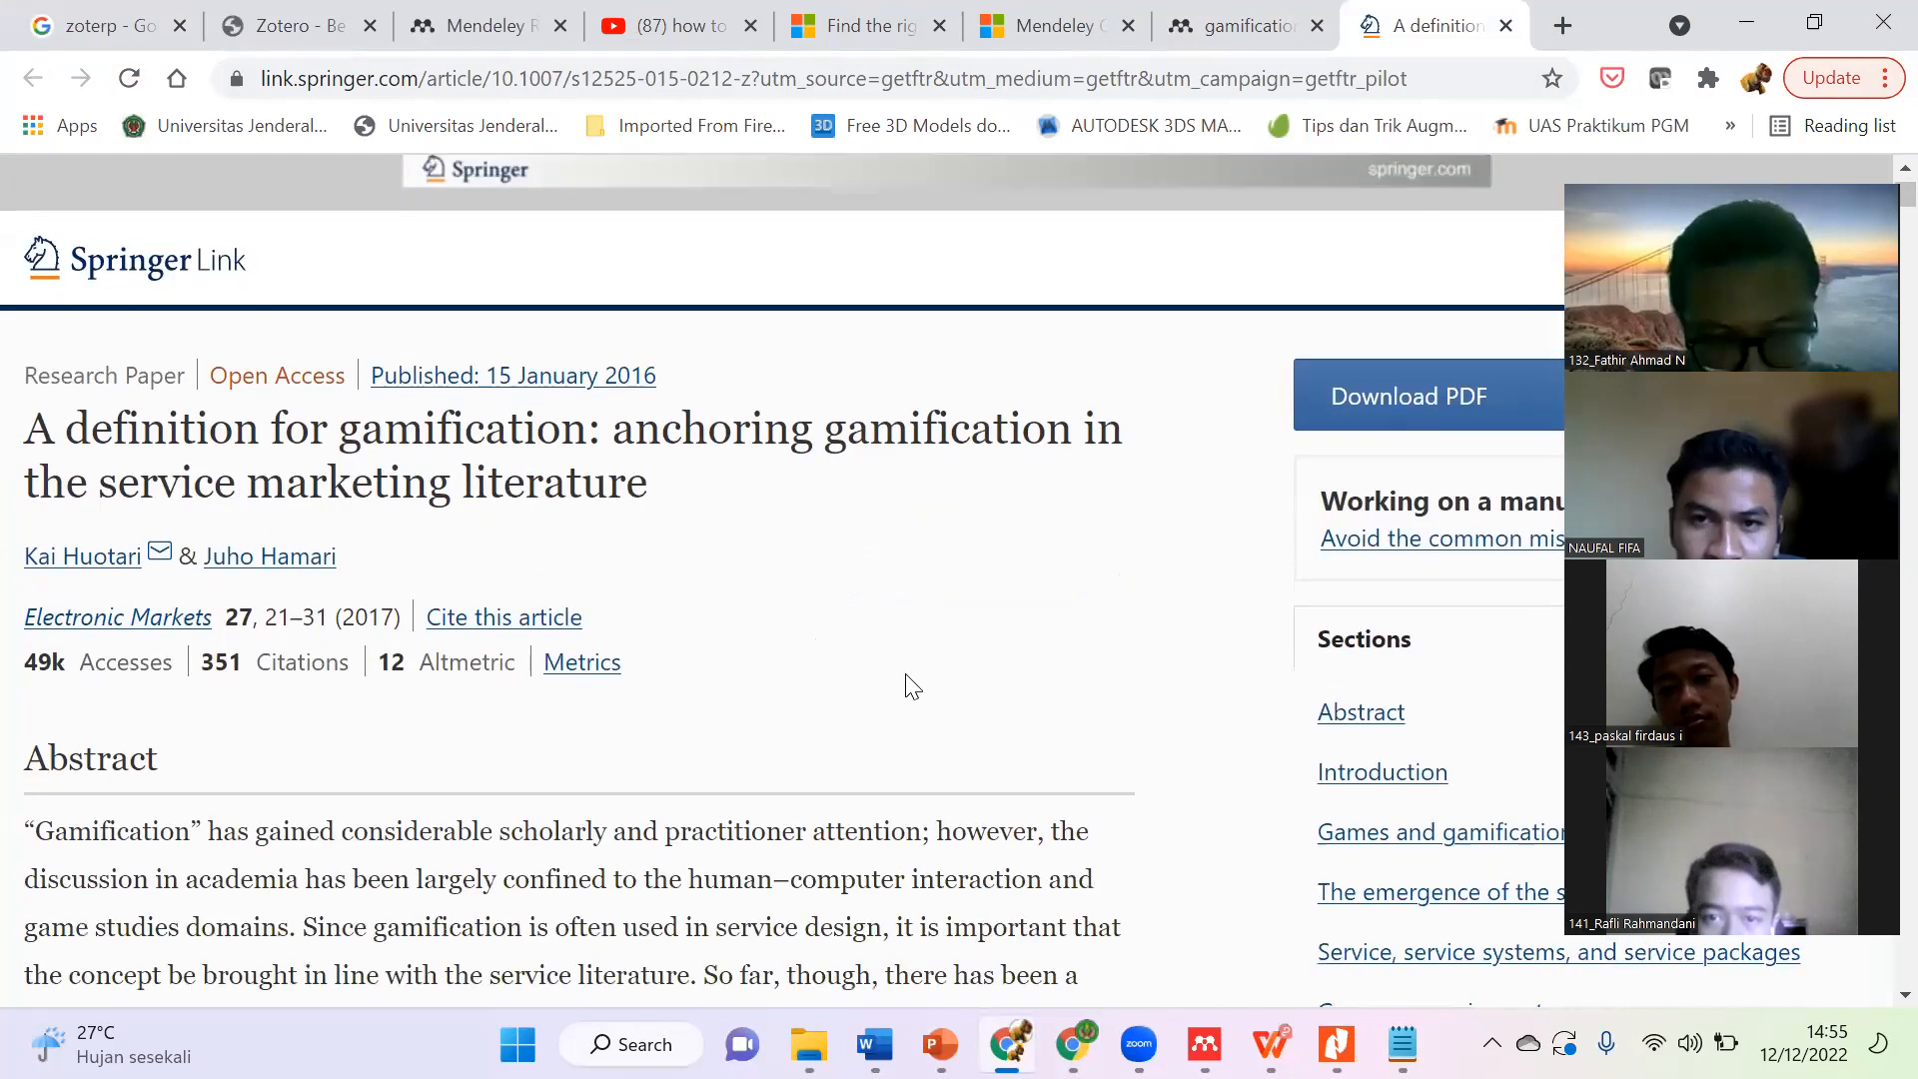
Step: Search Google in a new tab for "jurnal, paper, super computer"
scroll(908, 683, "down", 1)
scroll(907, 672, "up", 1)
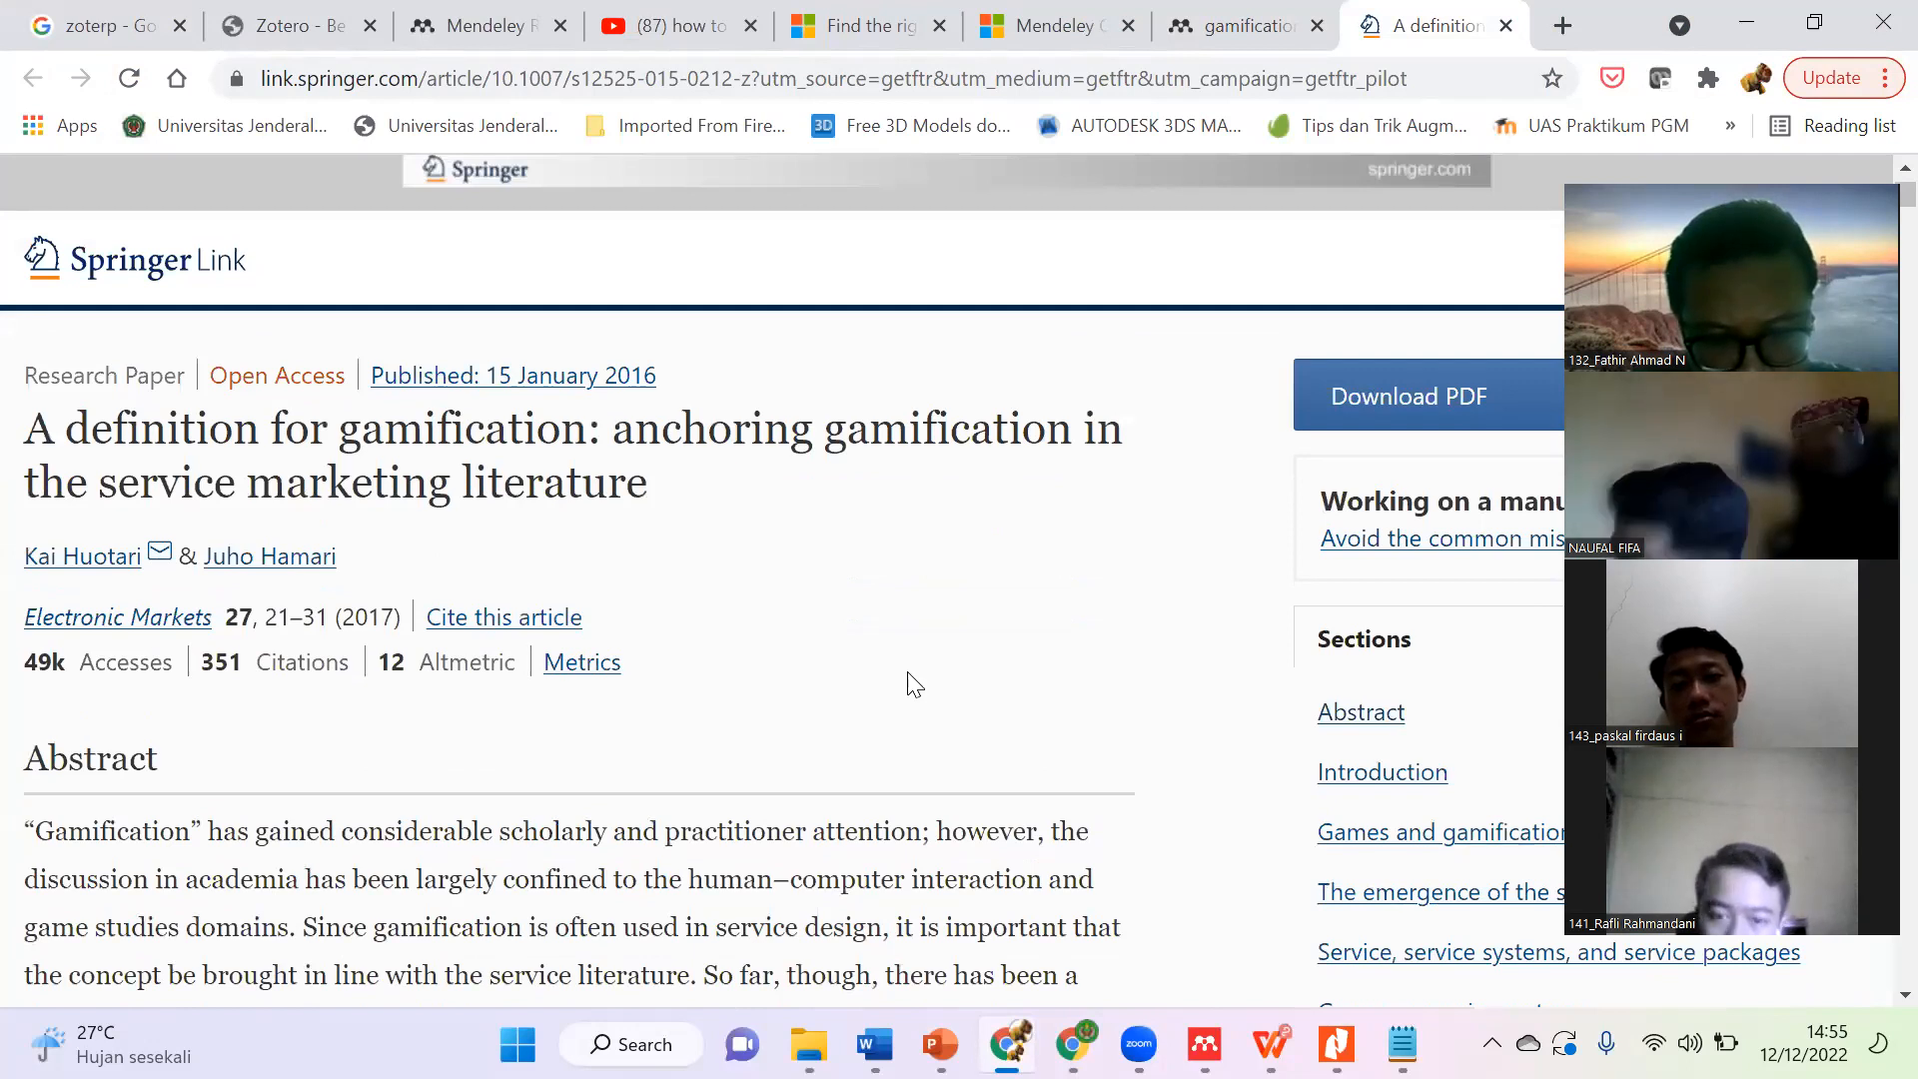
left_click(1563, 25)
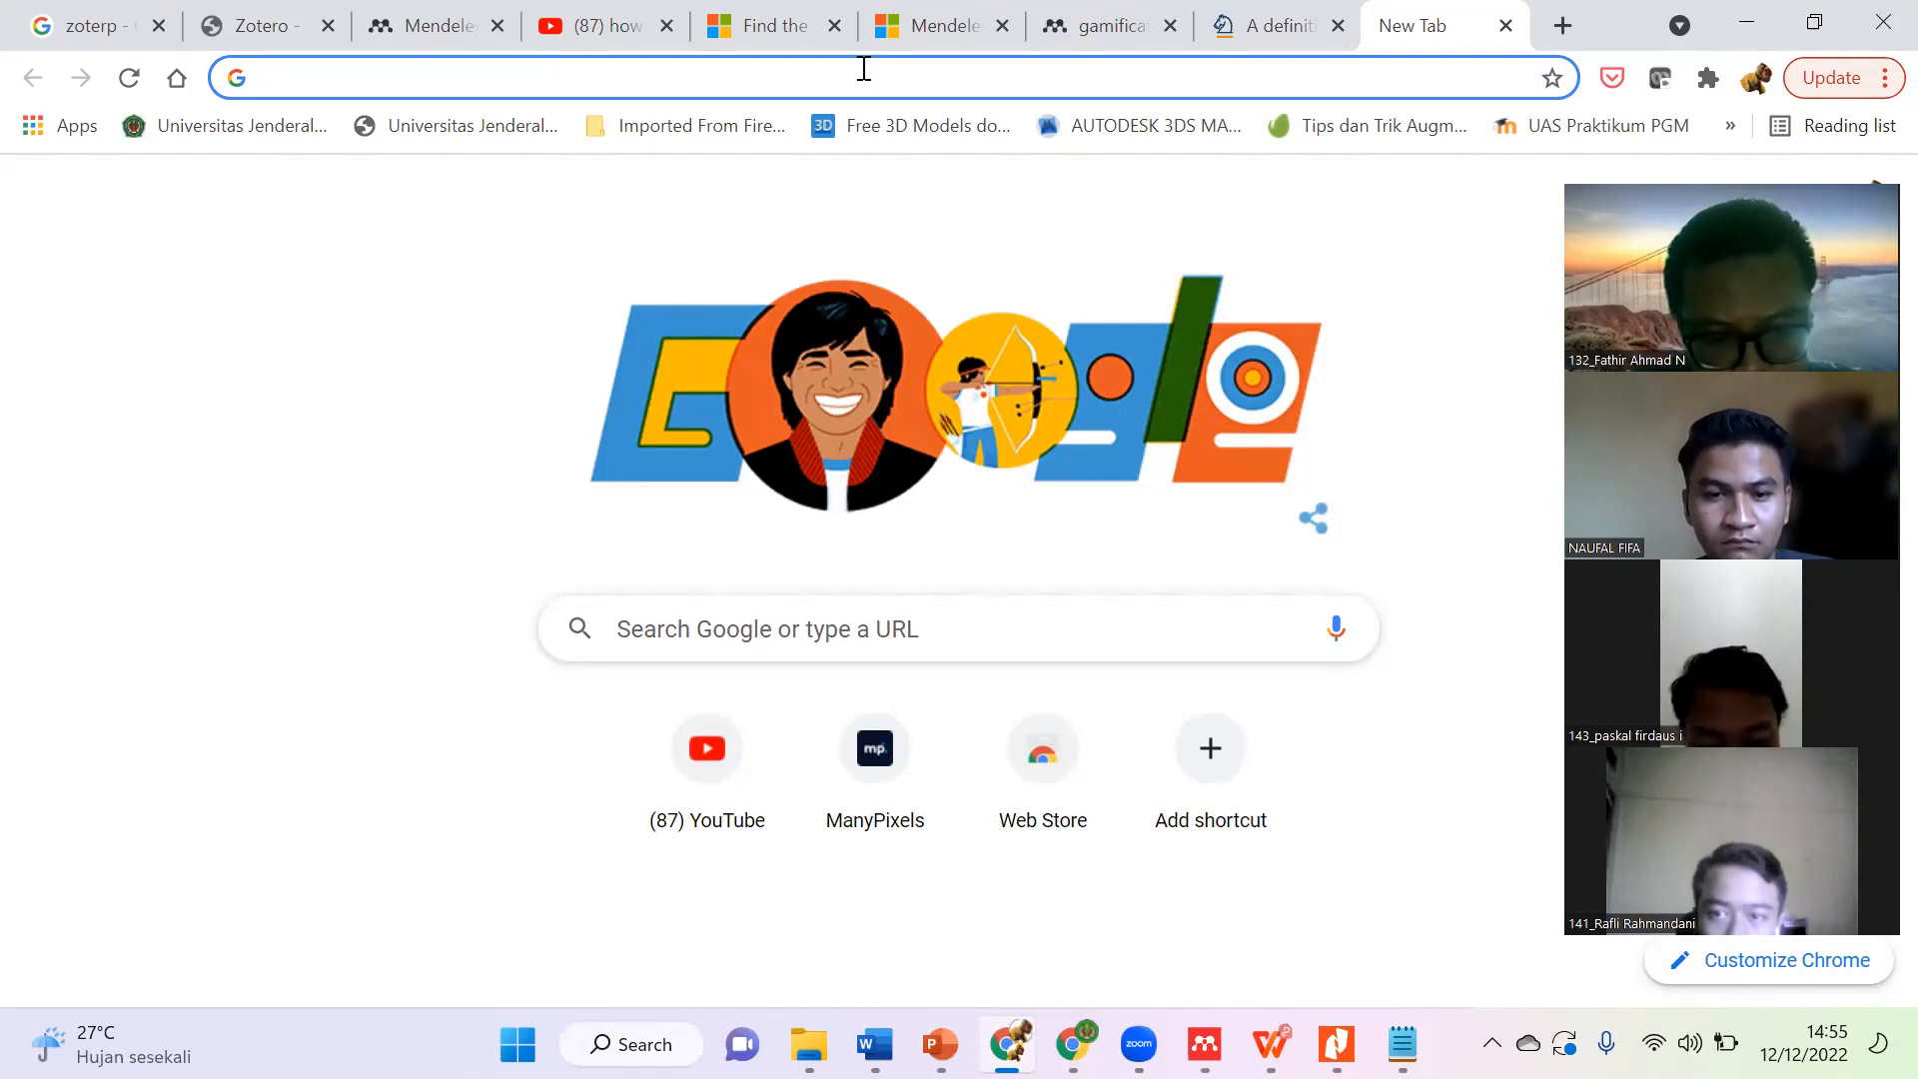
left_click(862, 164)
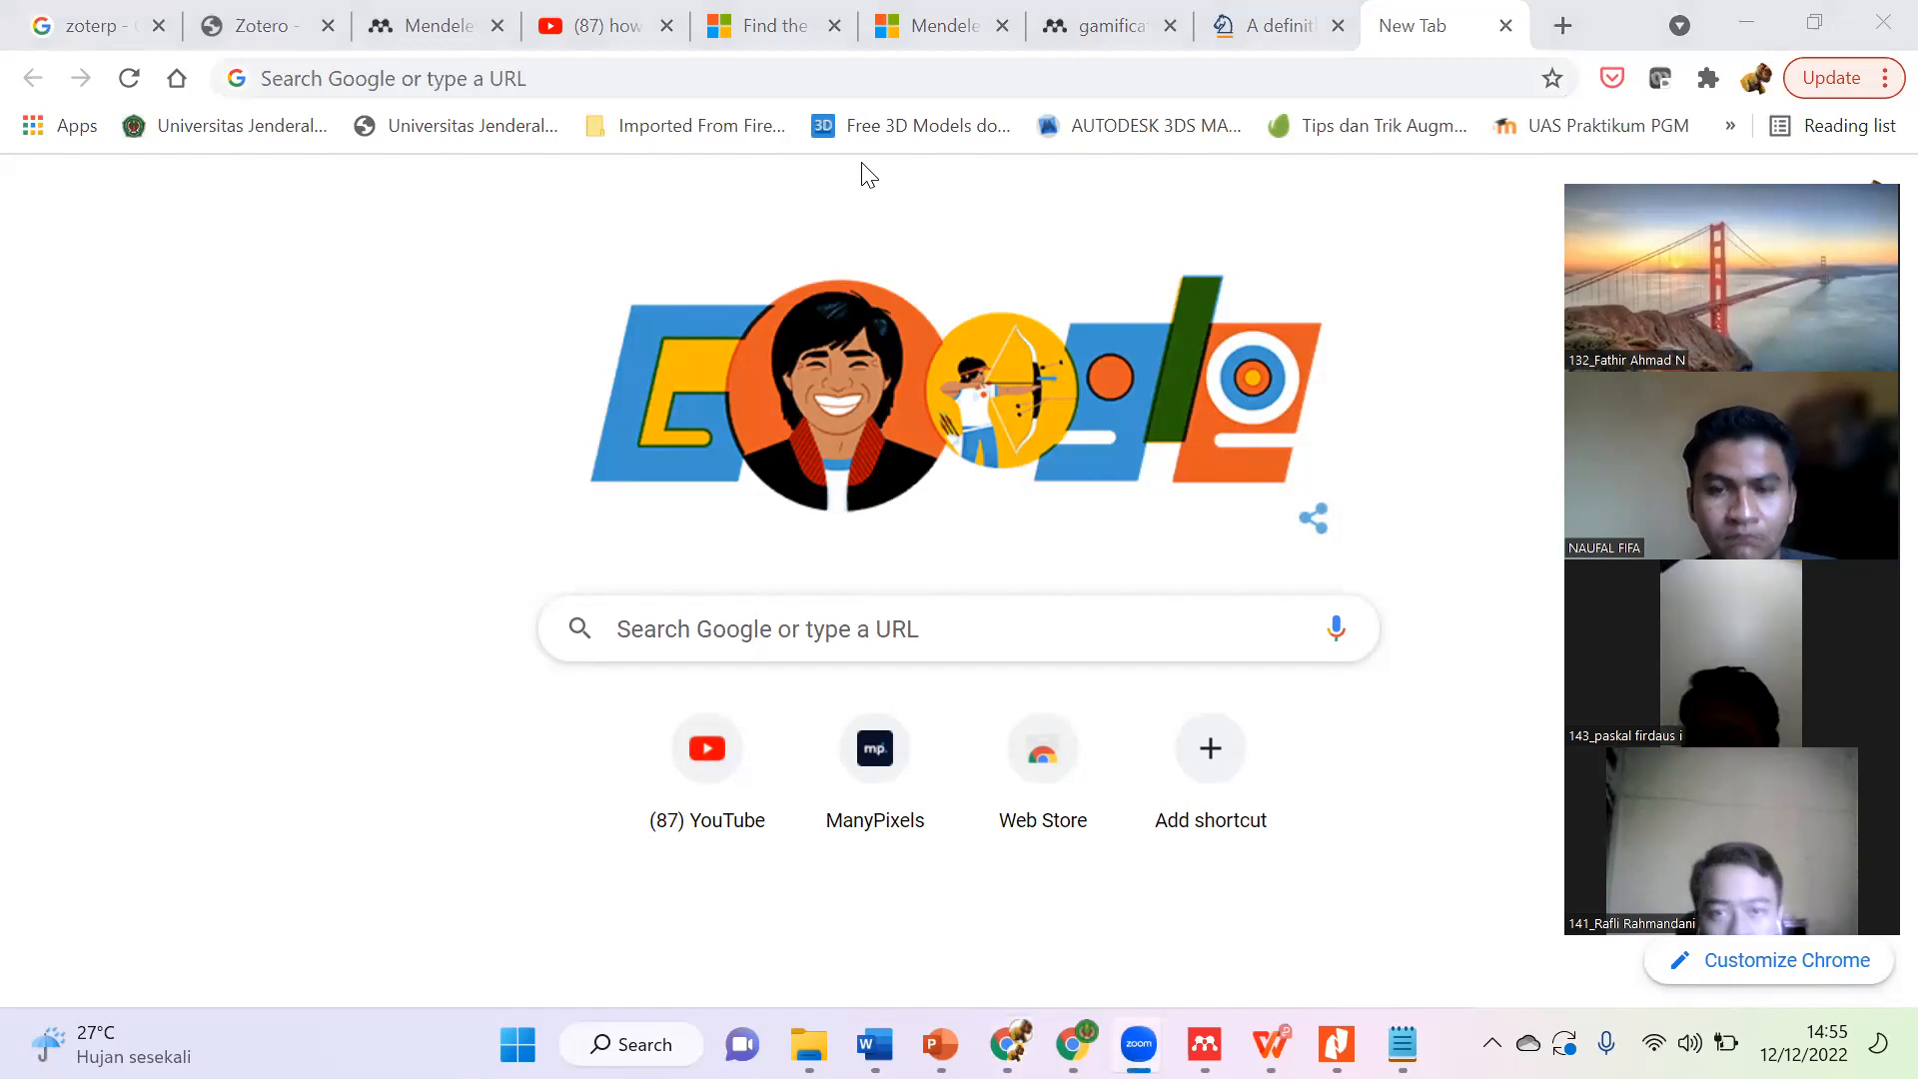
left_click(873, 80)
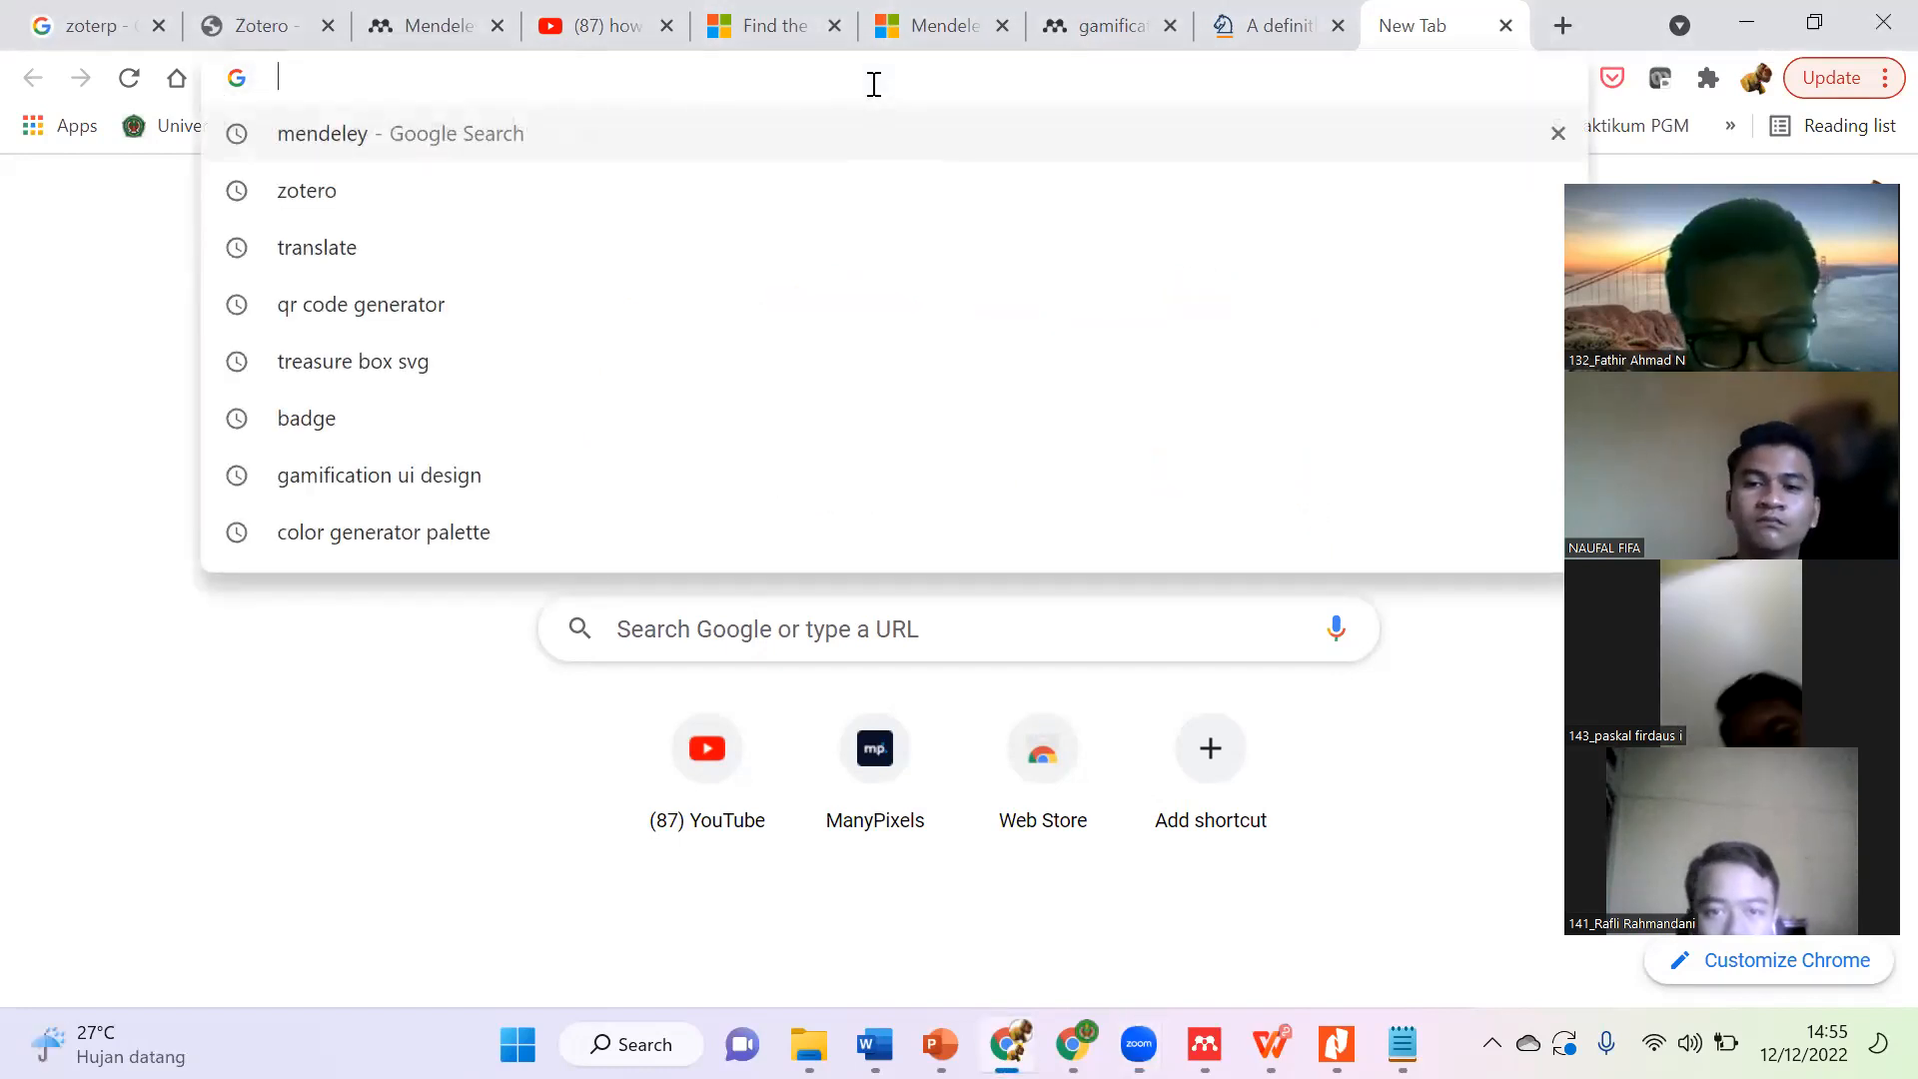
type("jurnal, paper, super cou")
key("BackSpace")
type("mp")
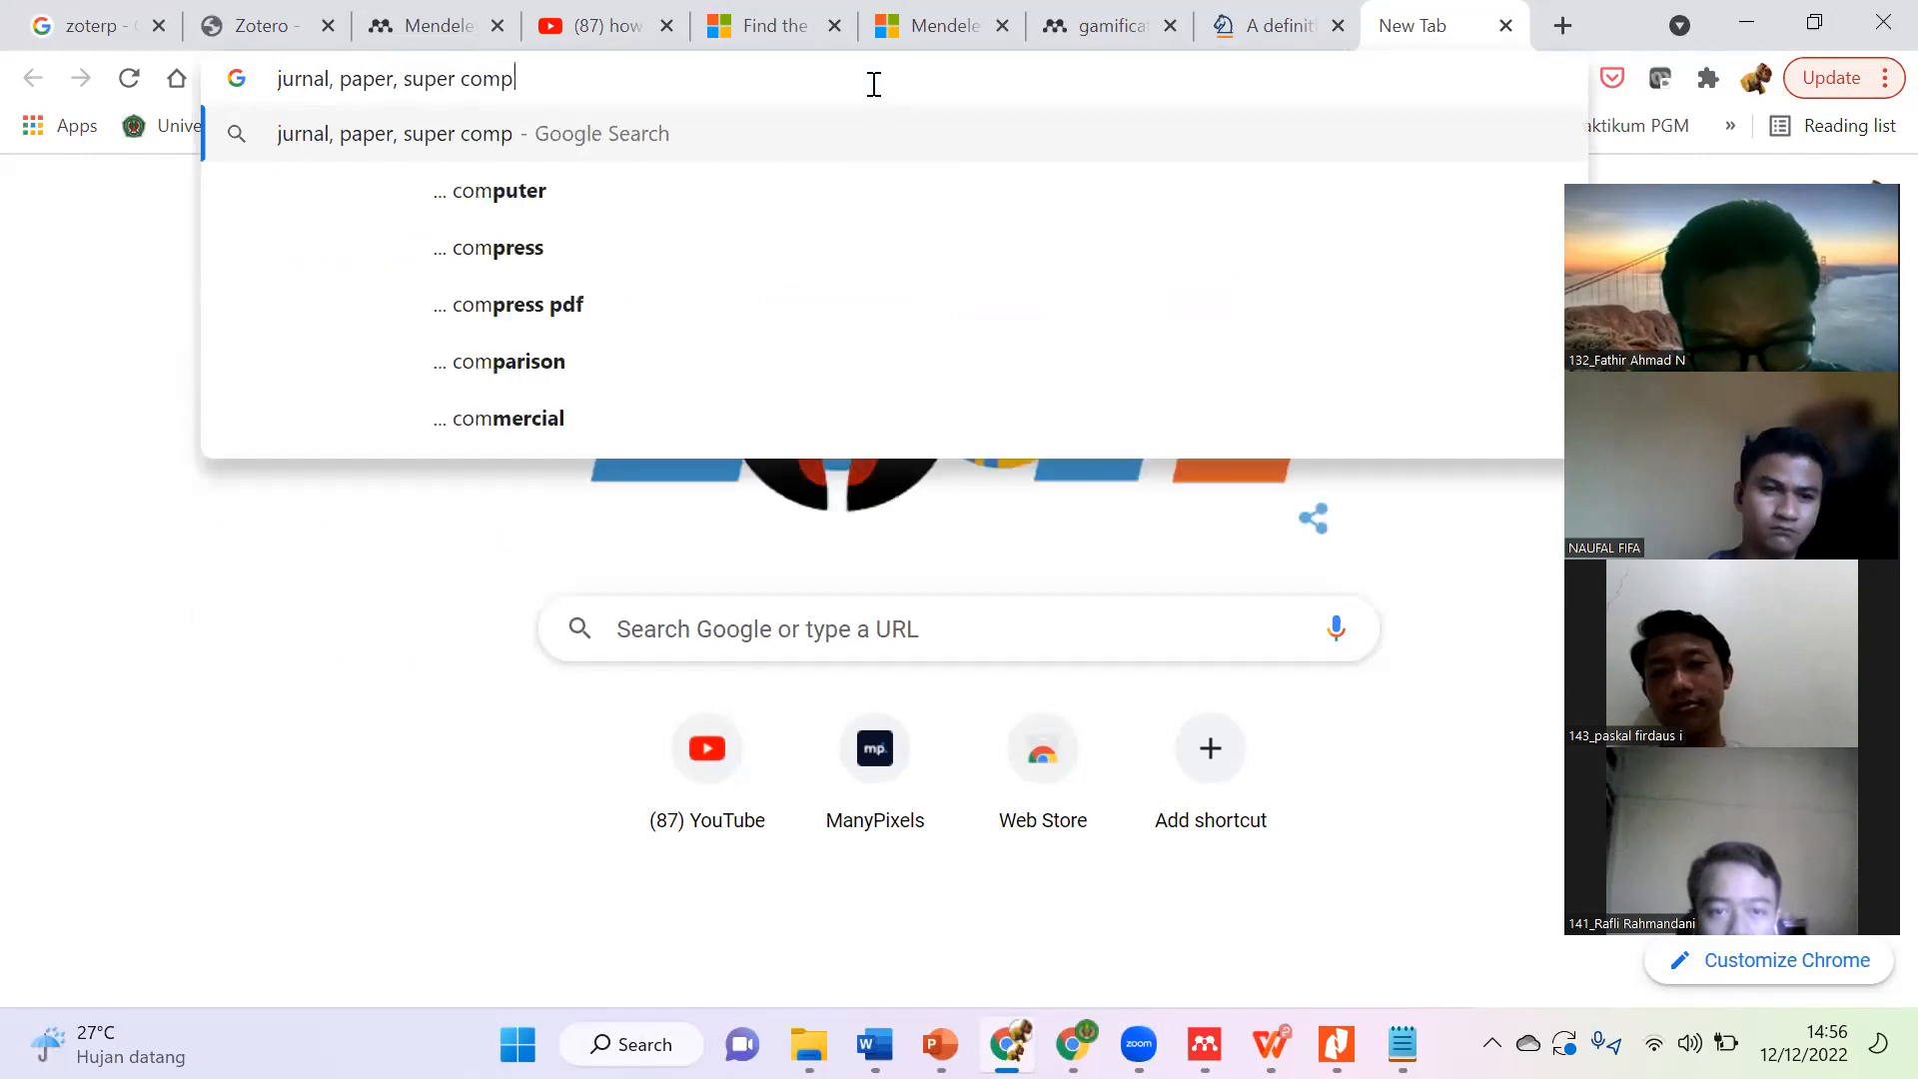
type("uter")
key("Return")
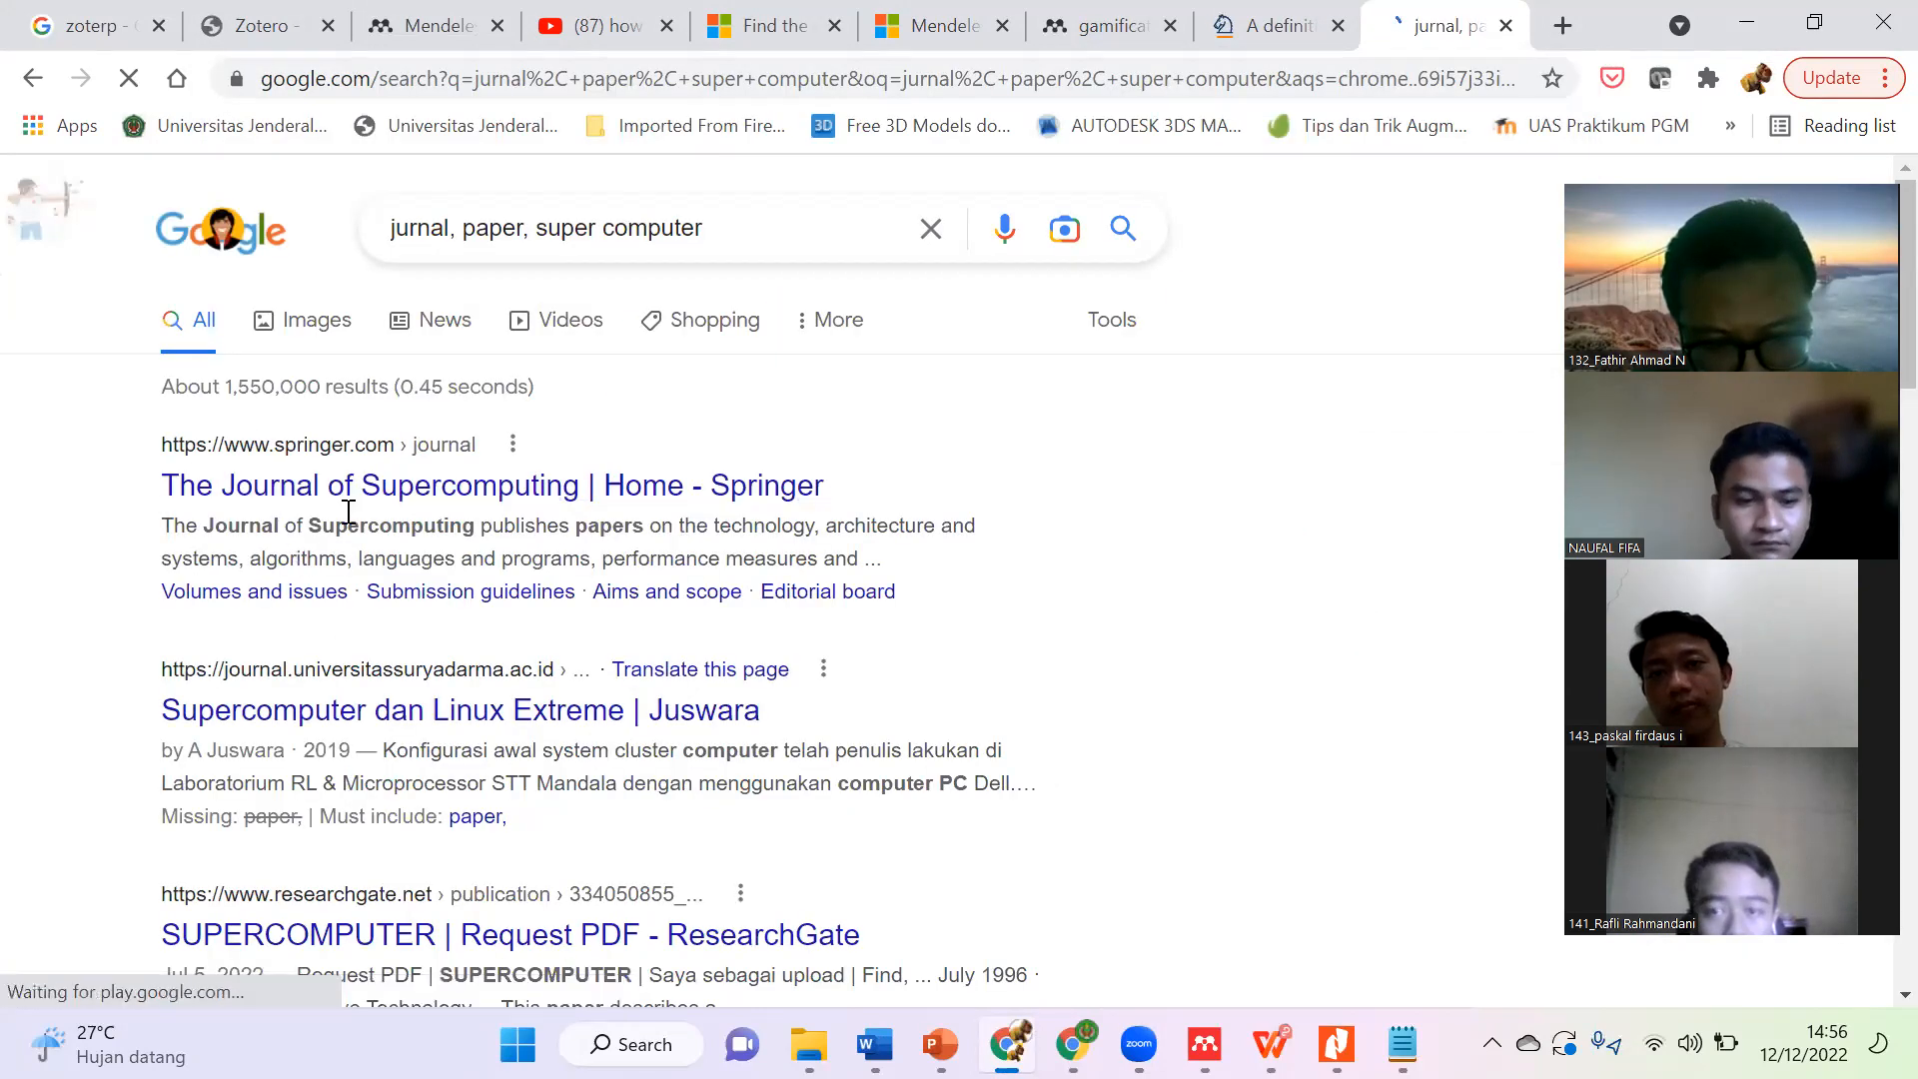
Step: Open the results "The Journal of Supercomputing", "Supercomputer dan Linux Extreme" and ResearchGate's "SUPERCOMPUTER" each in its own new tab
right_click(596, 496)
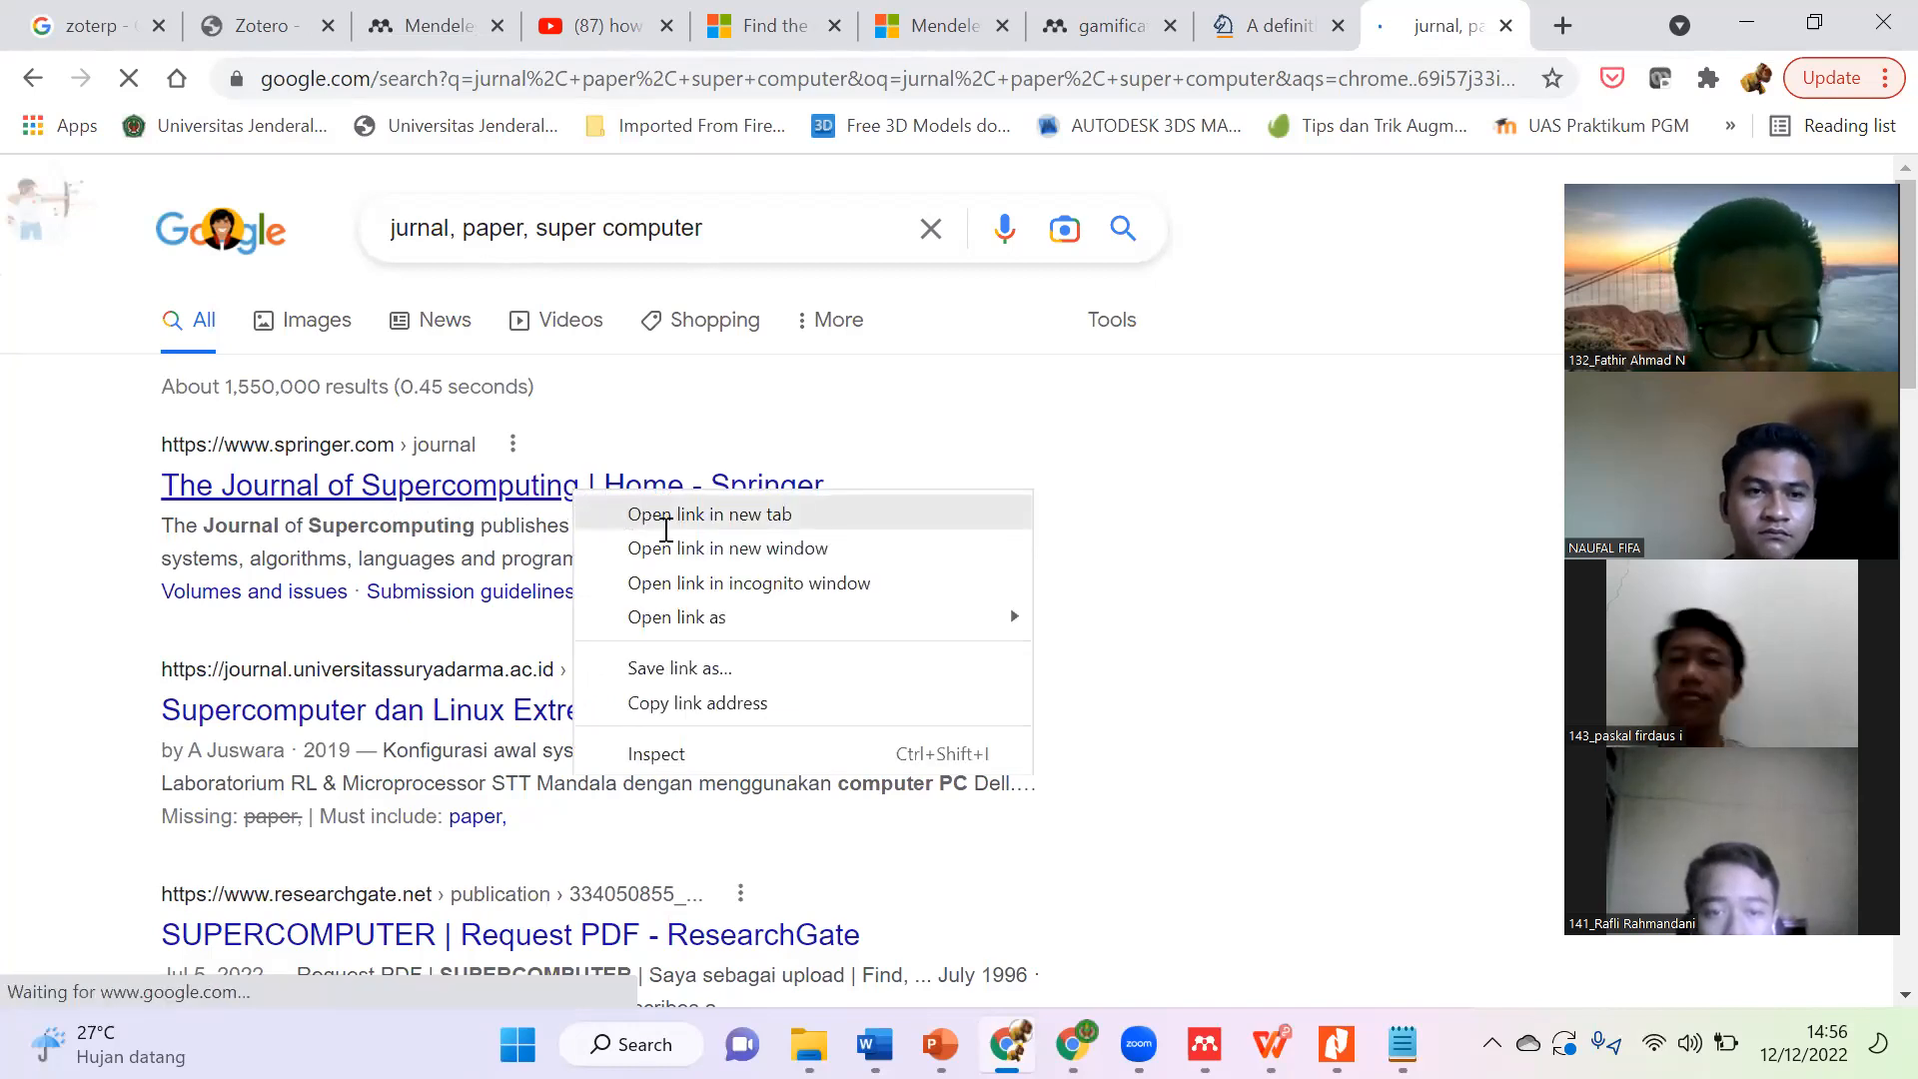
key("Return")
right_click(641, 716)
left_click(686, 744)
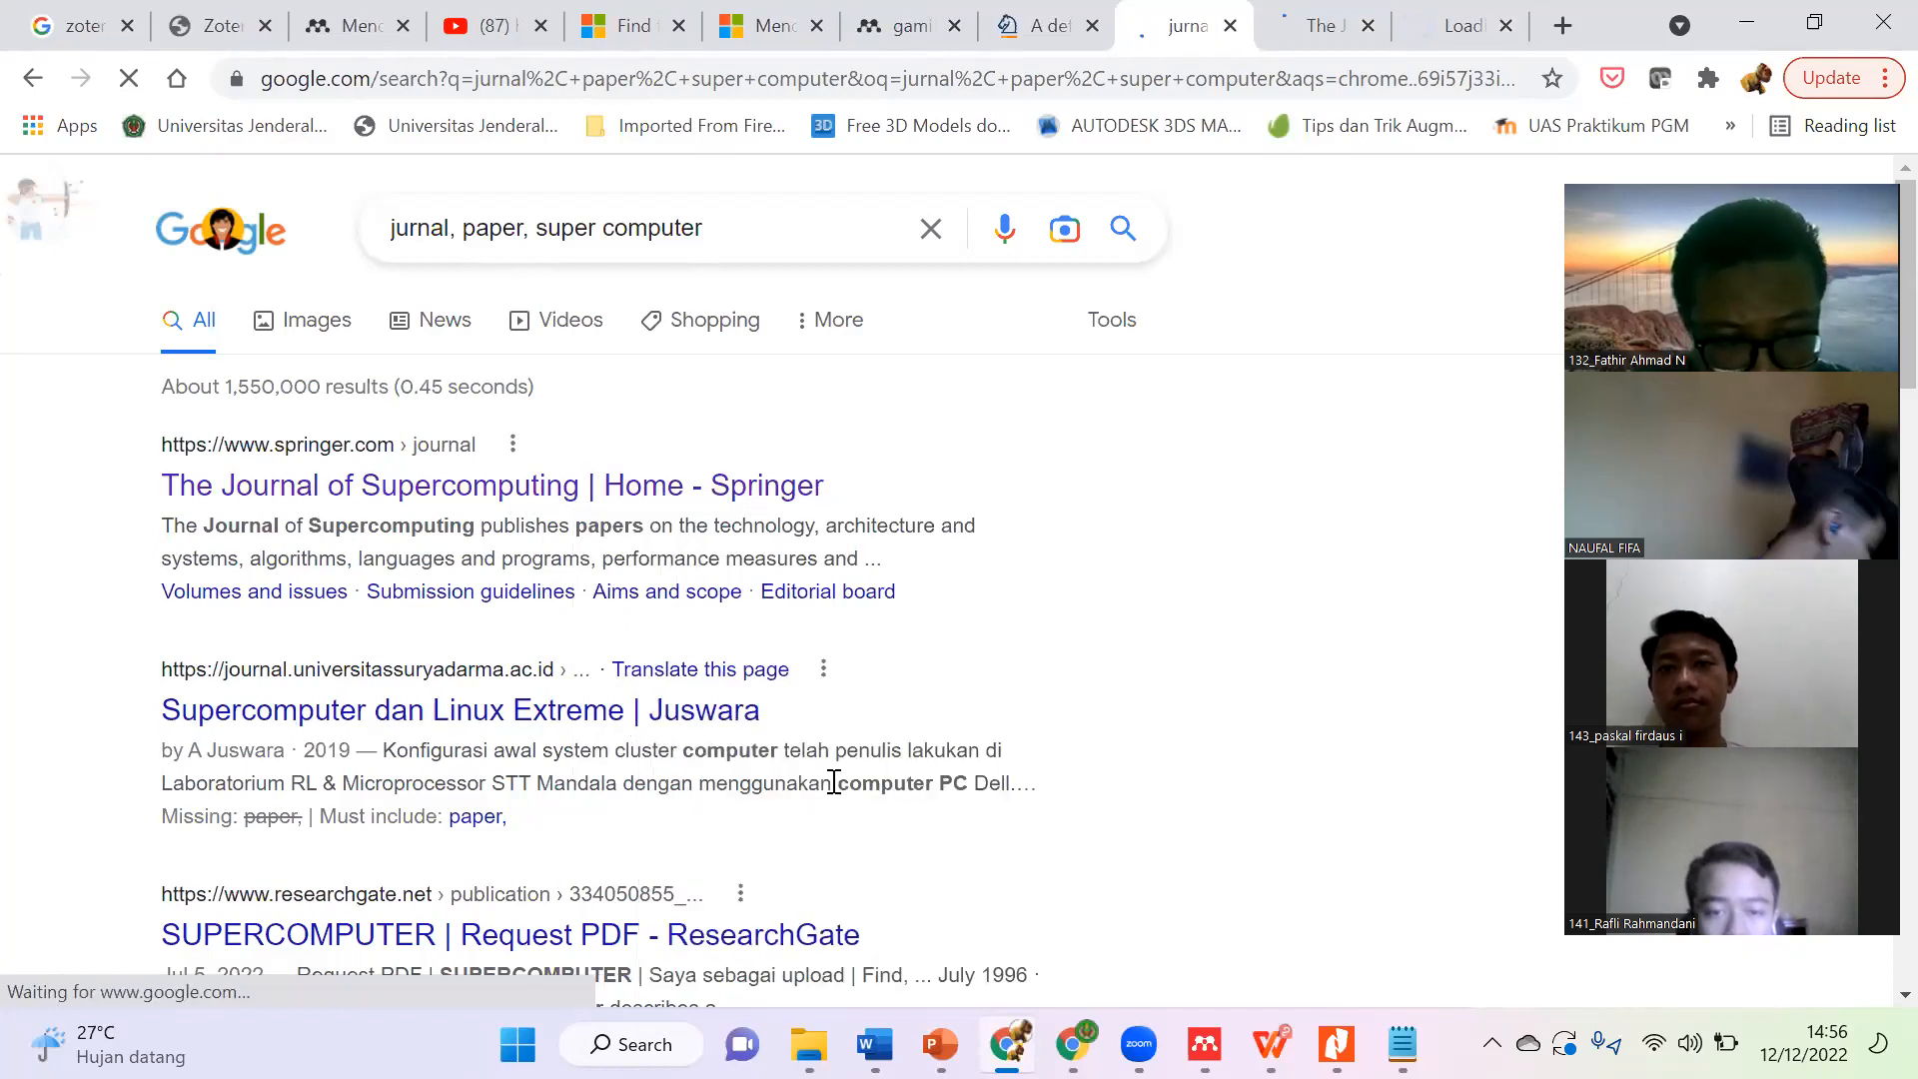
scroll(696, 790, "down", 2)
right_click(495, 795)
left_click(684, 540)
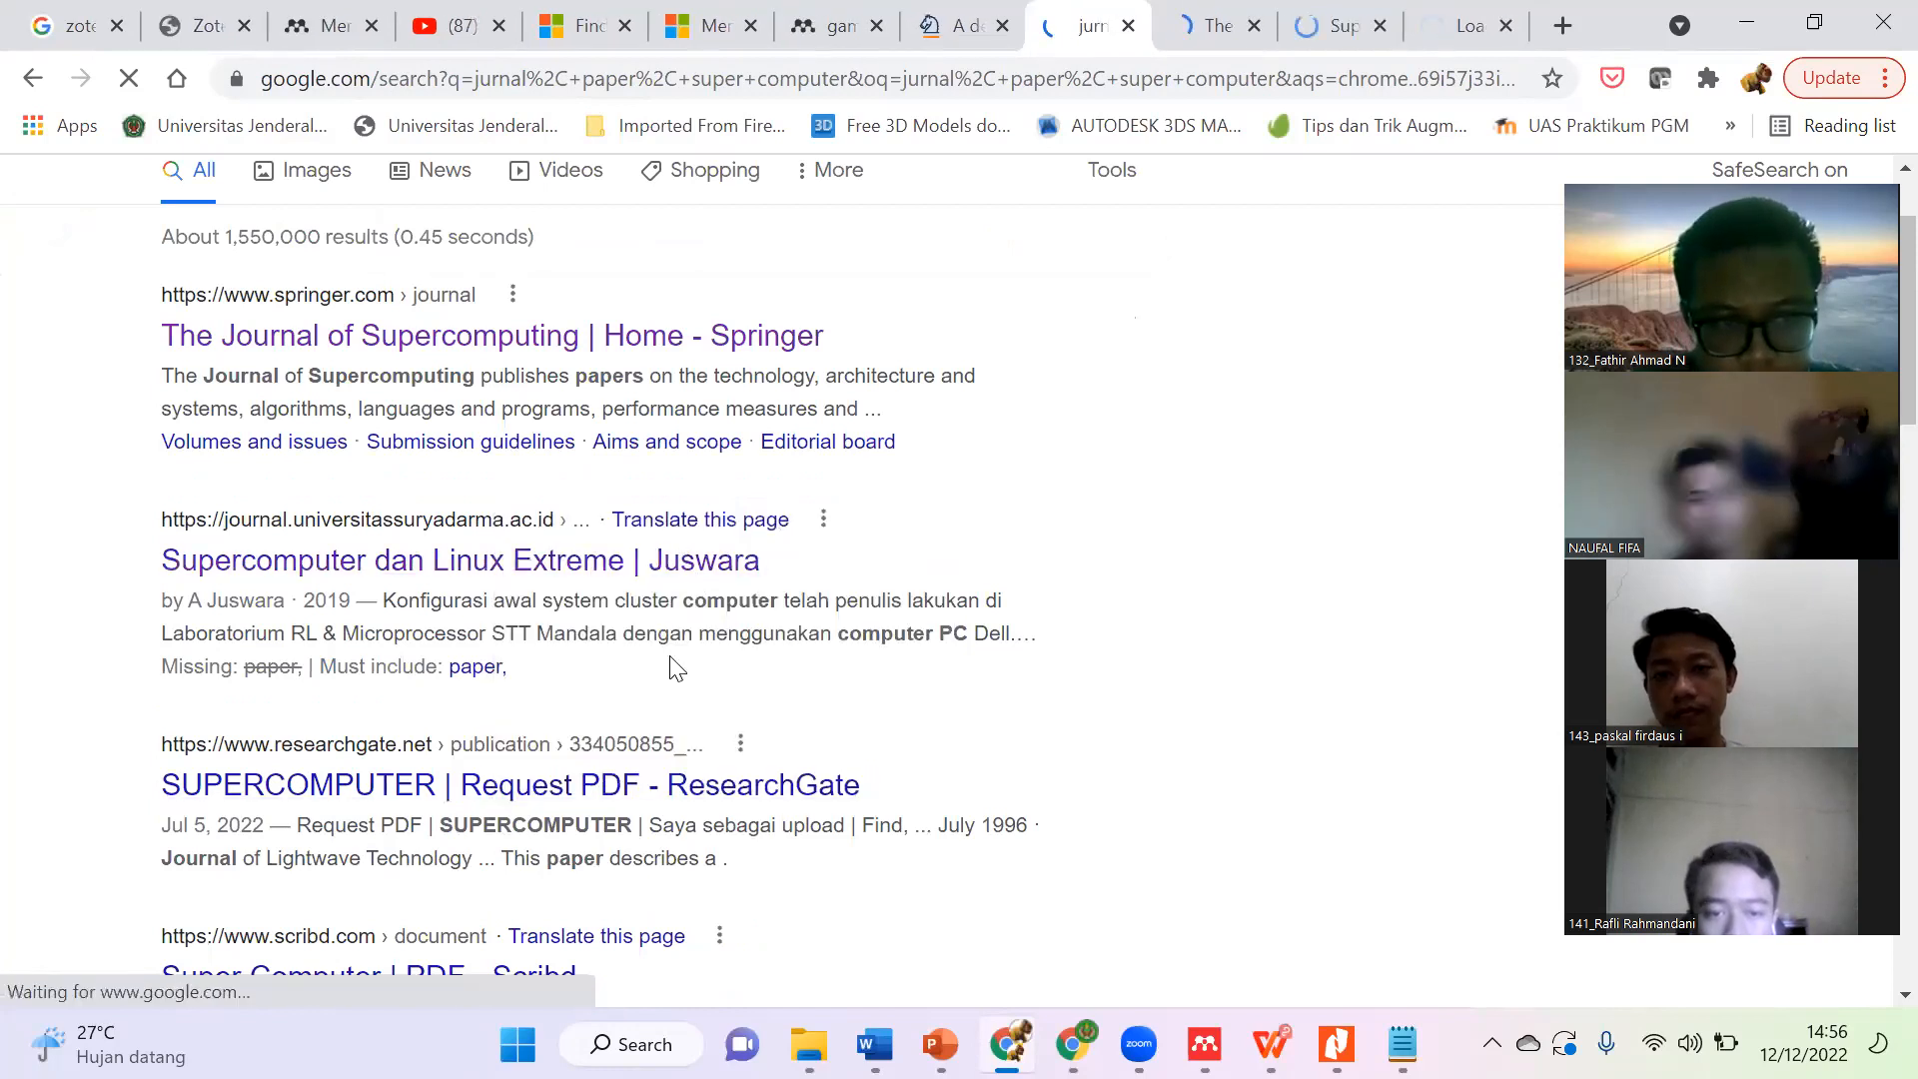
scroll(800, 727, "down", 2)
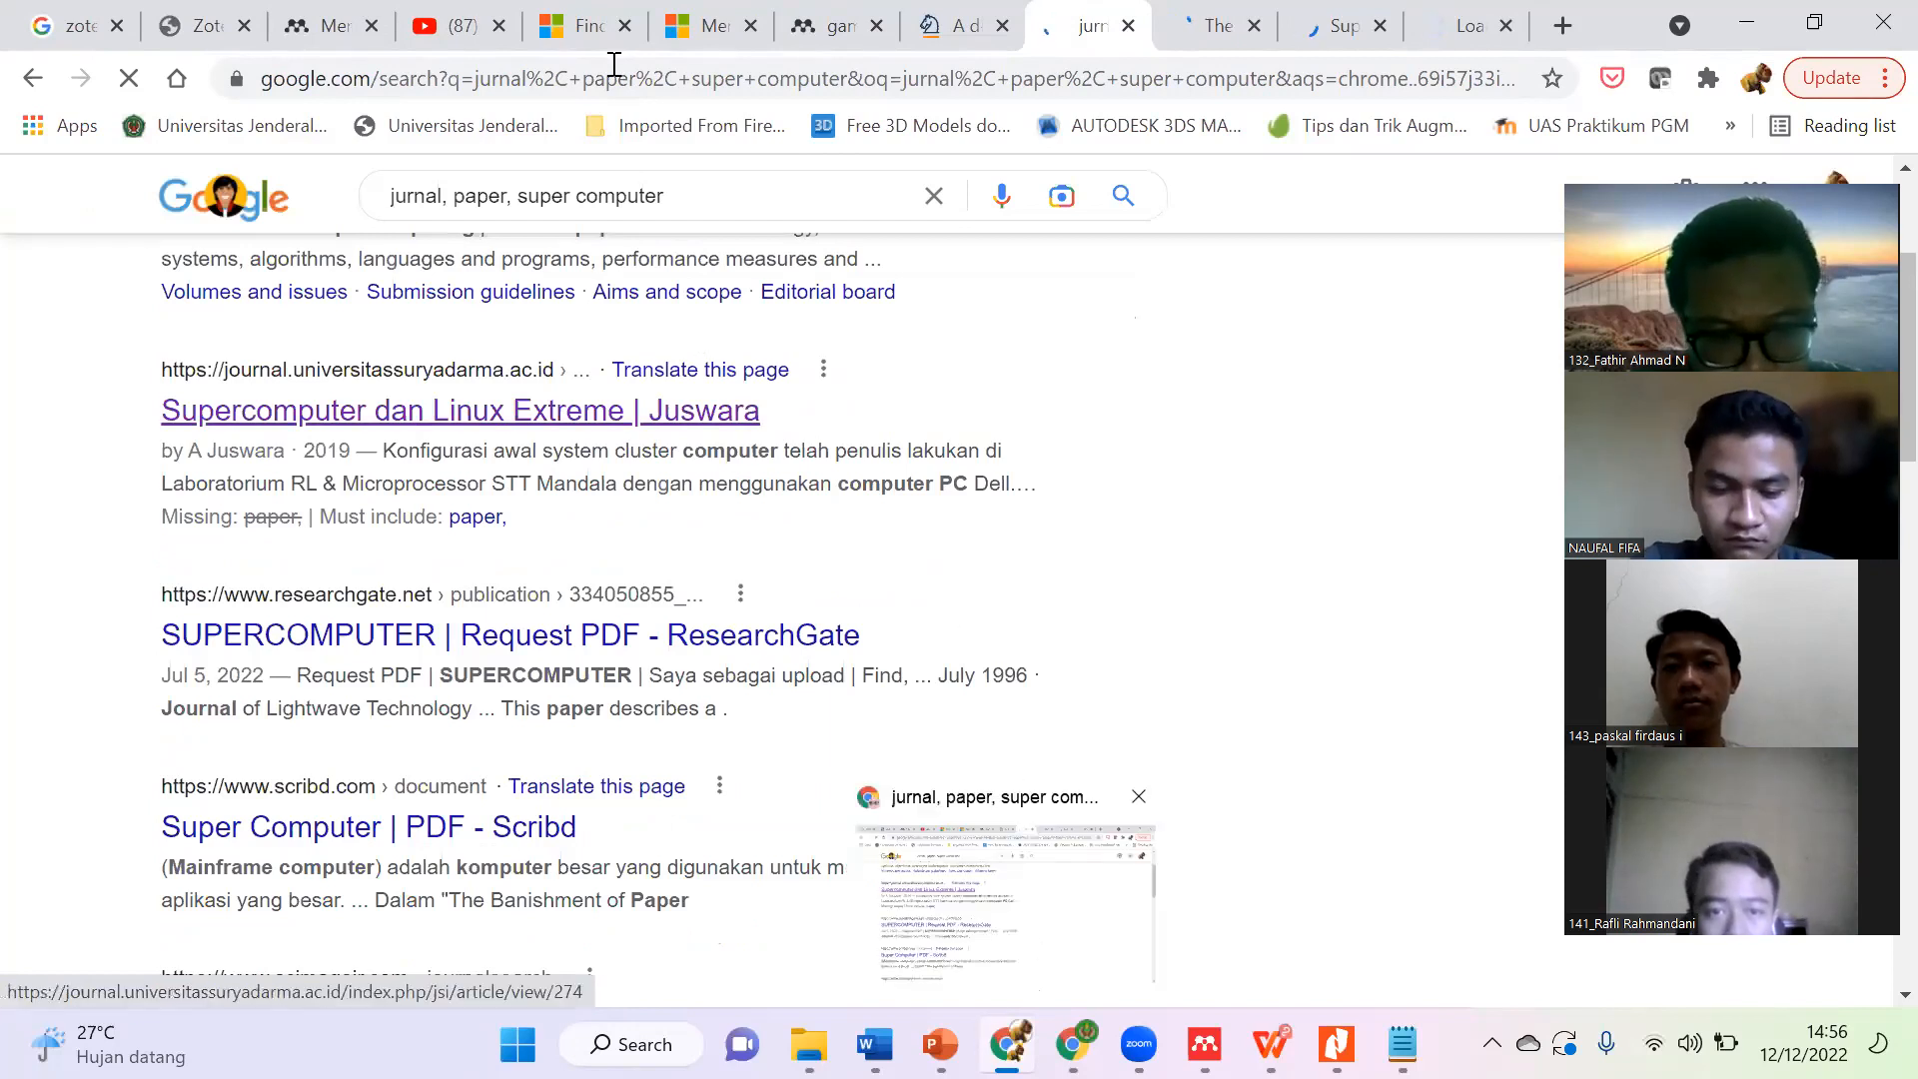
Step: Open researchgate.net in another new browser tab
left_click(1563, 25)
type("rese")
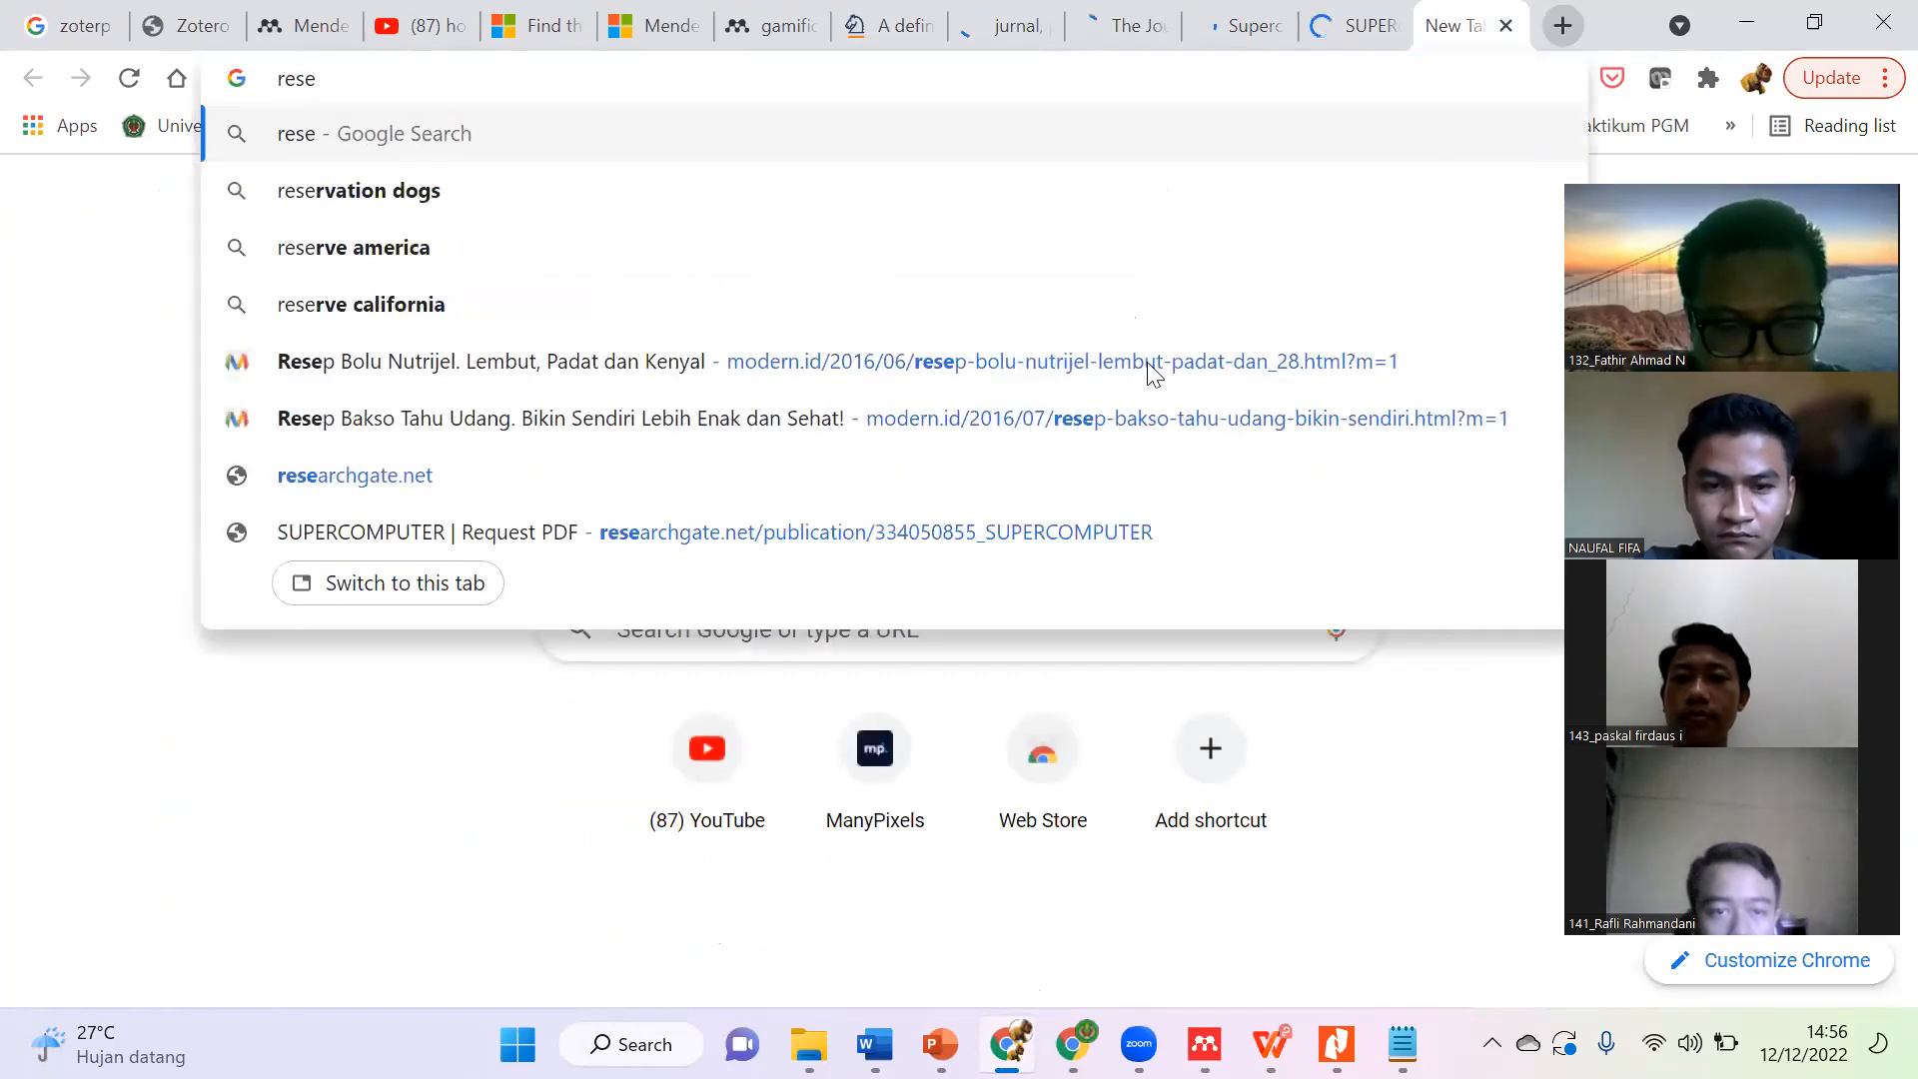
left_click(921, 486)
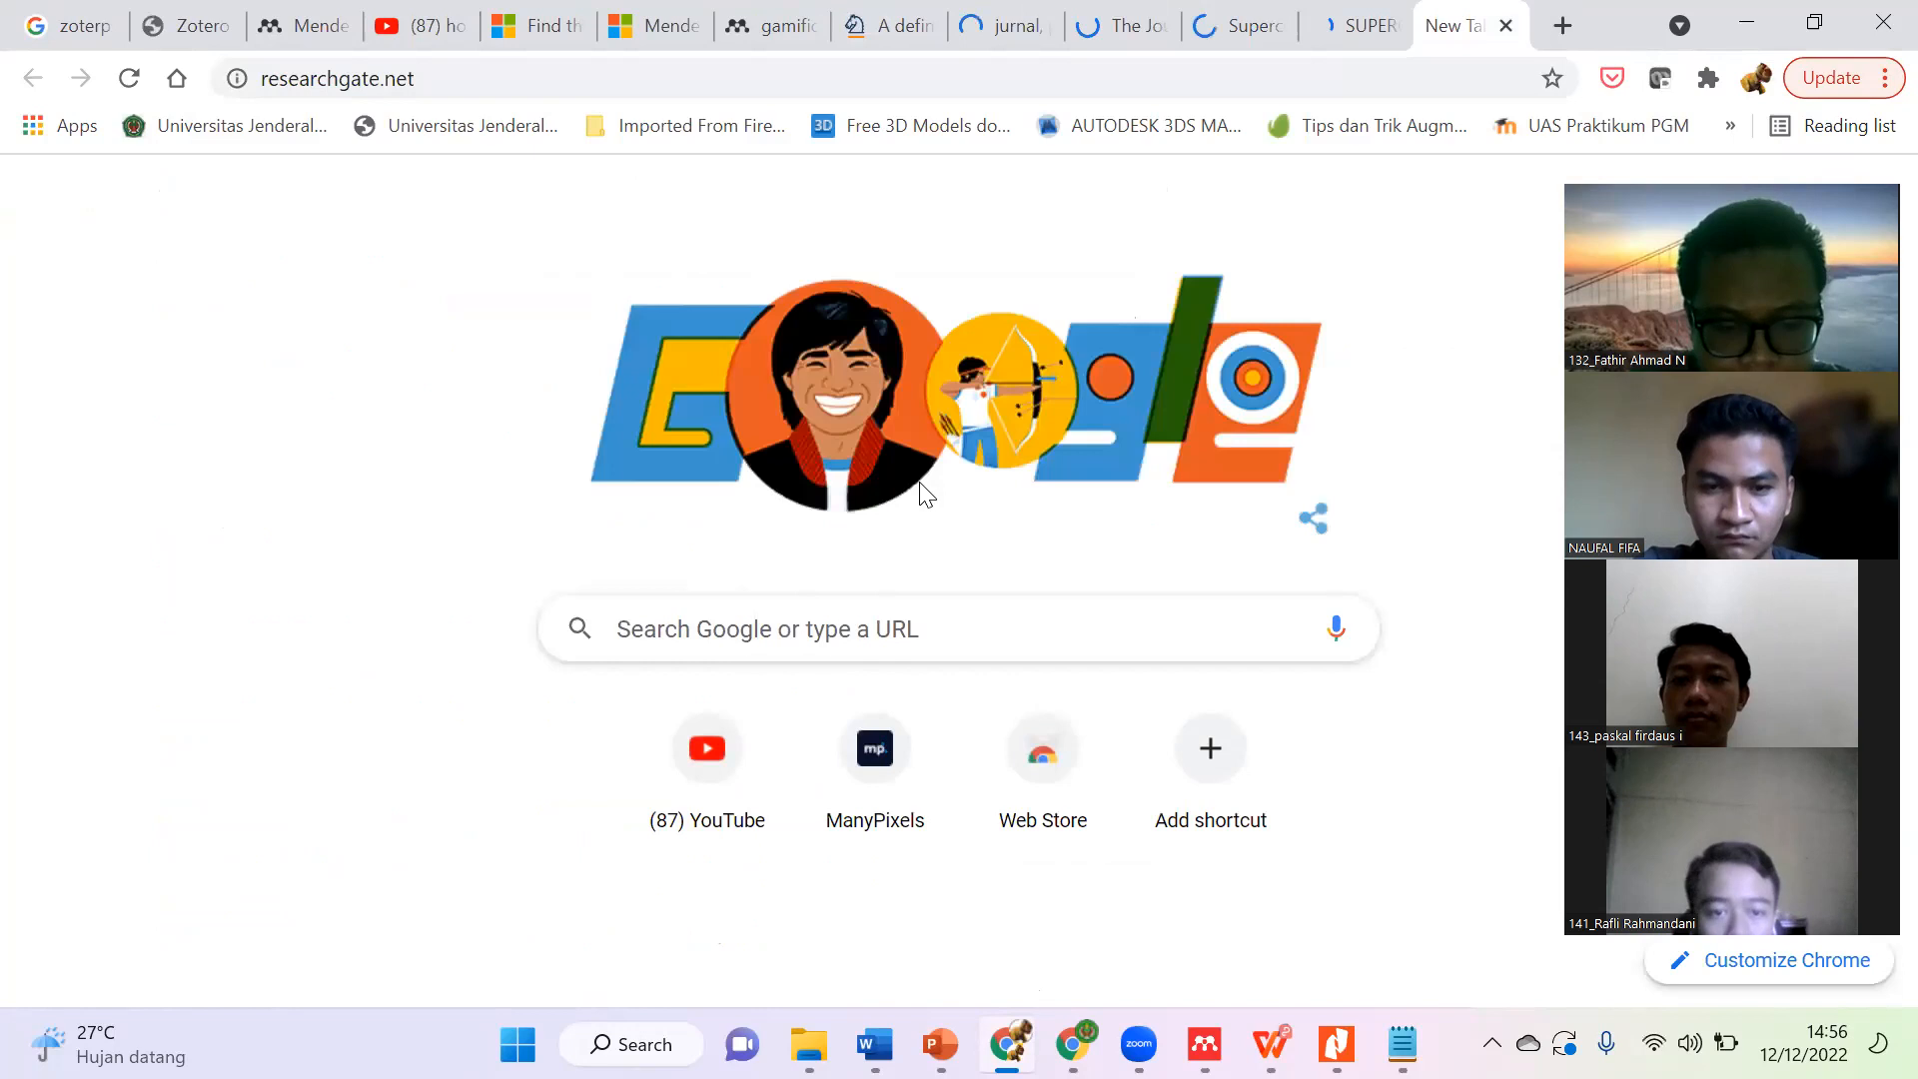
Step: Switch to the ResearchGate "SUPERCOMPUTER" publication and examine its authors, citation options and abstract
left_click(1351, 30)
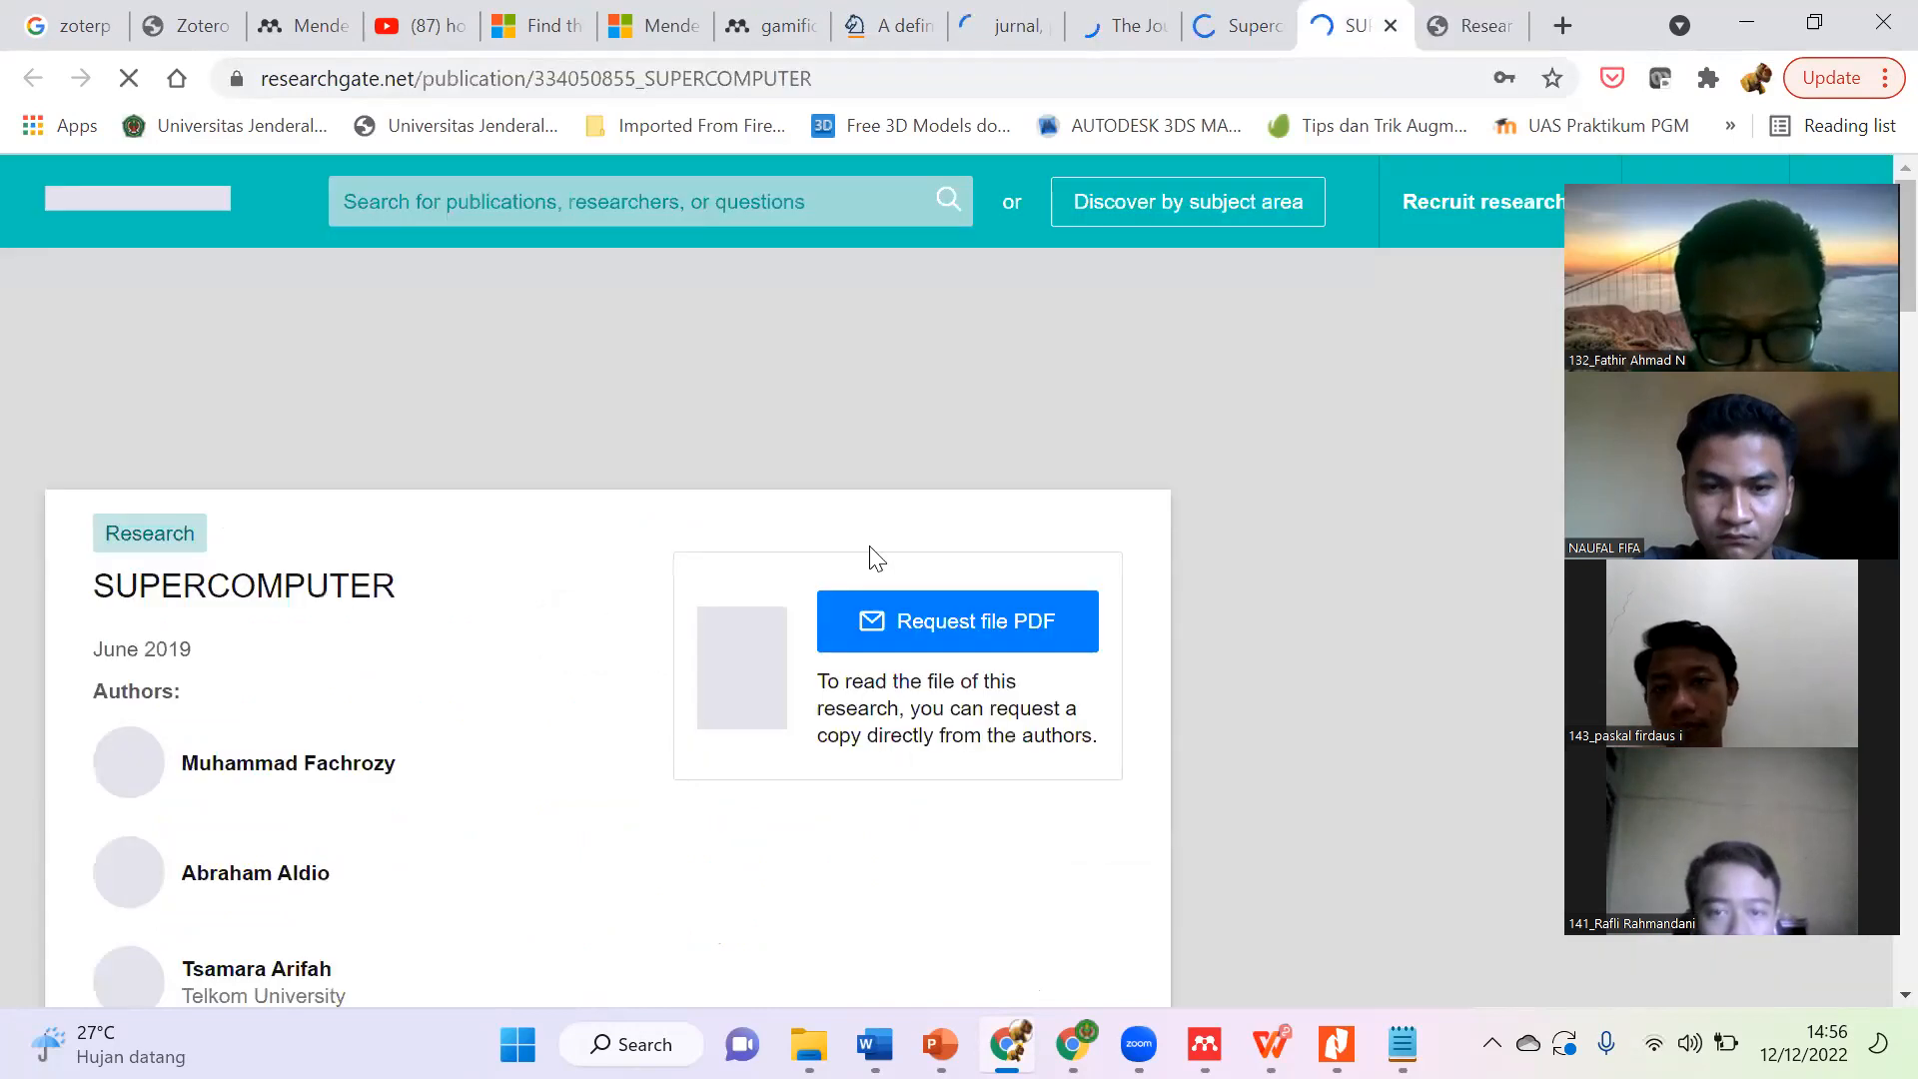
scroll(436, 729, "down", 7)
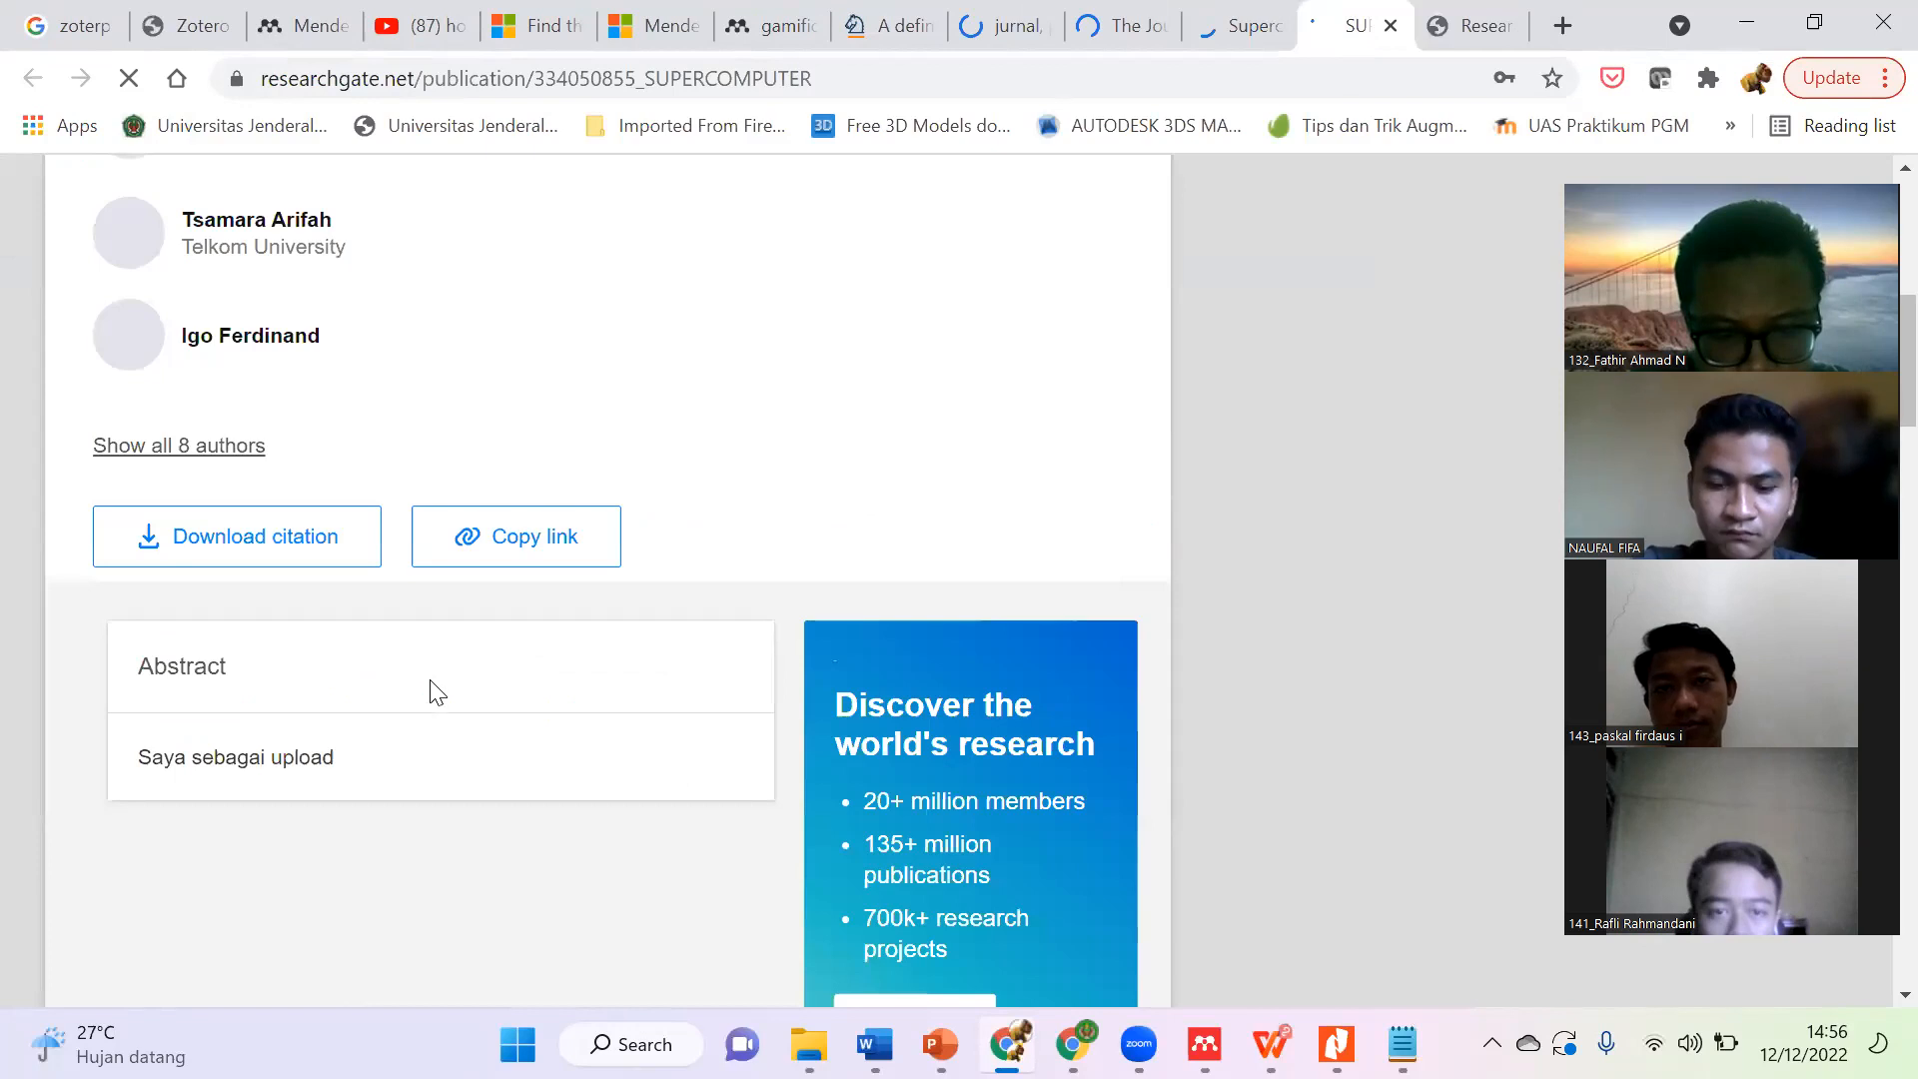
scroll(364, 589, "up", 6)
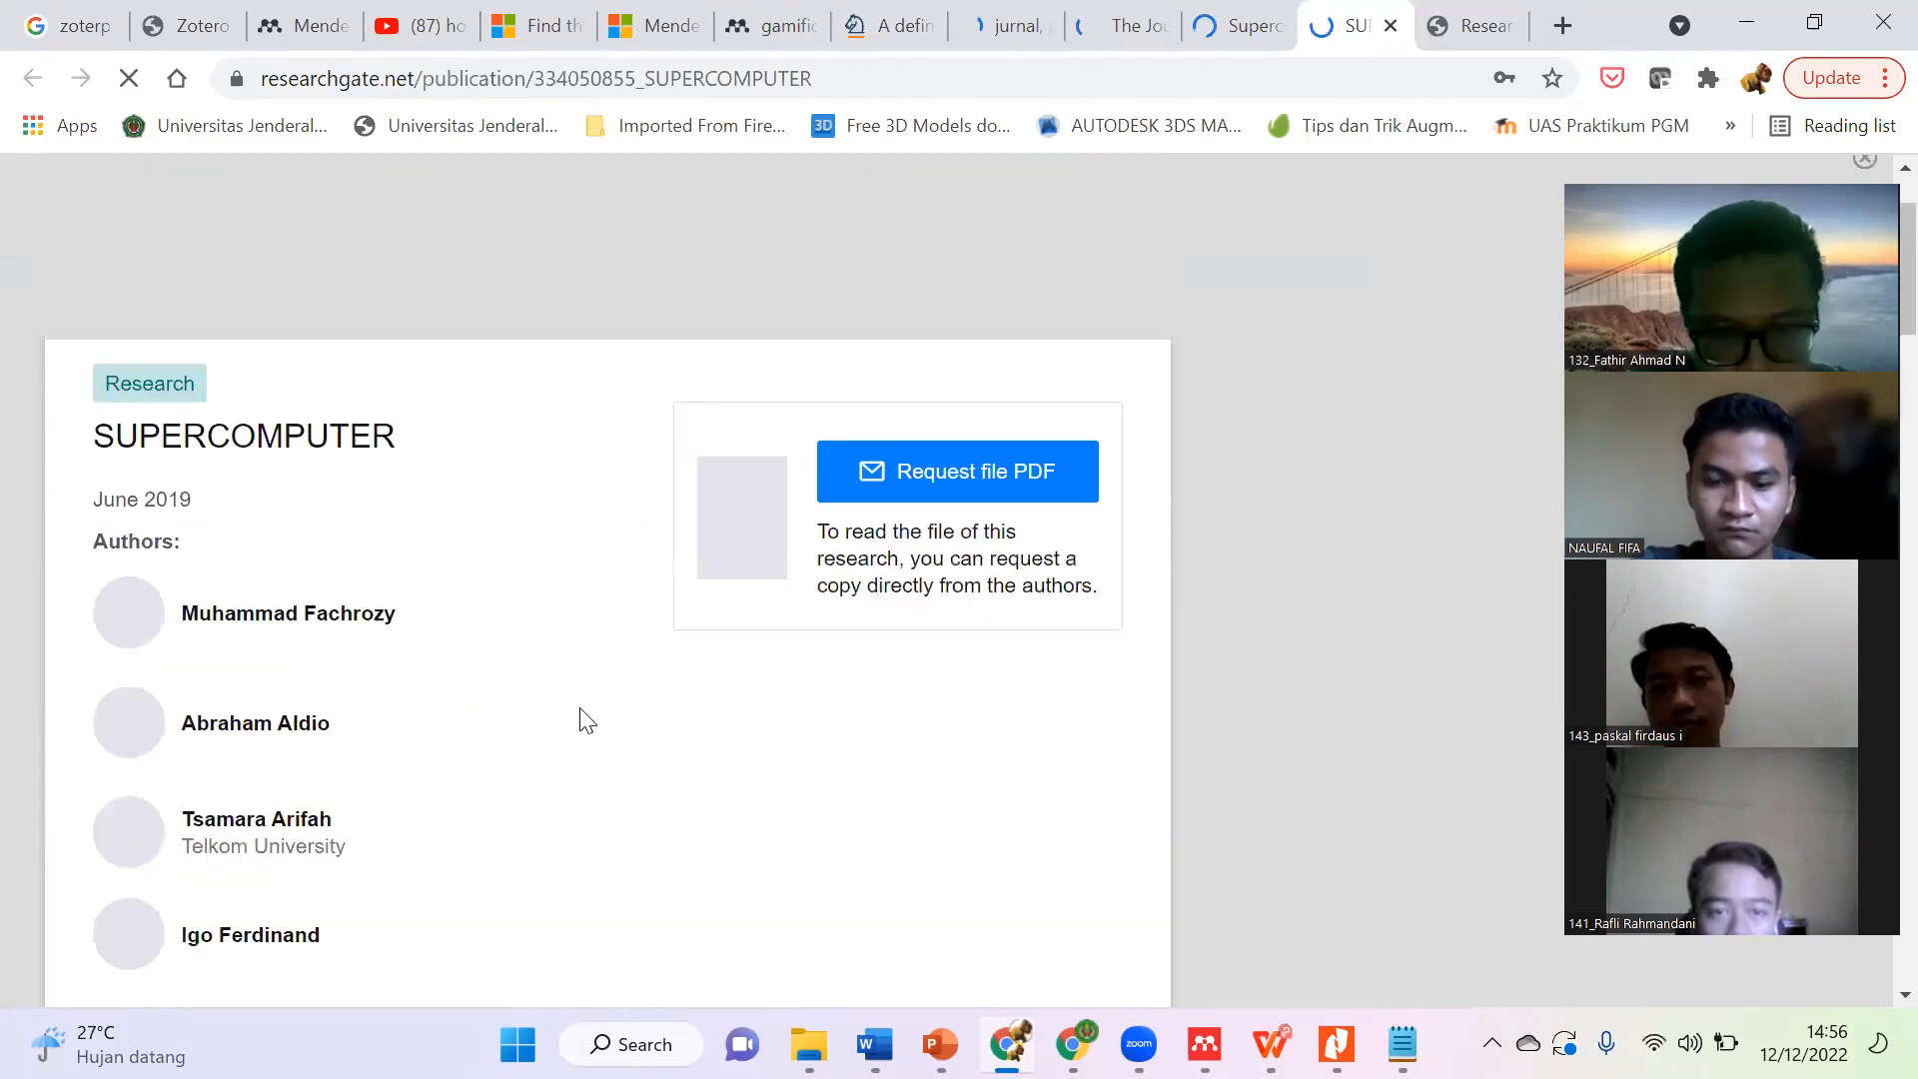
scroll(578, 720, "down", 6)
scroll(876, 445, "down", 4)
Step: Switch to the "Supercomputer dan Linux Extreme" article page and examine its abstract, full-text link and references
left_click(1217, 34)
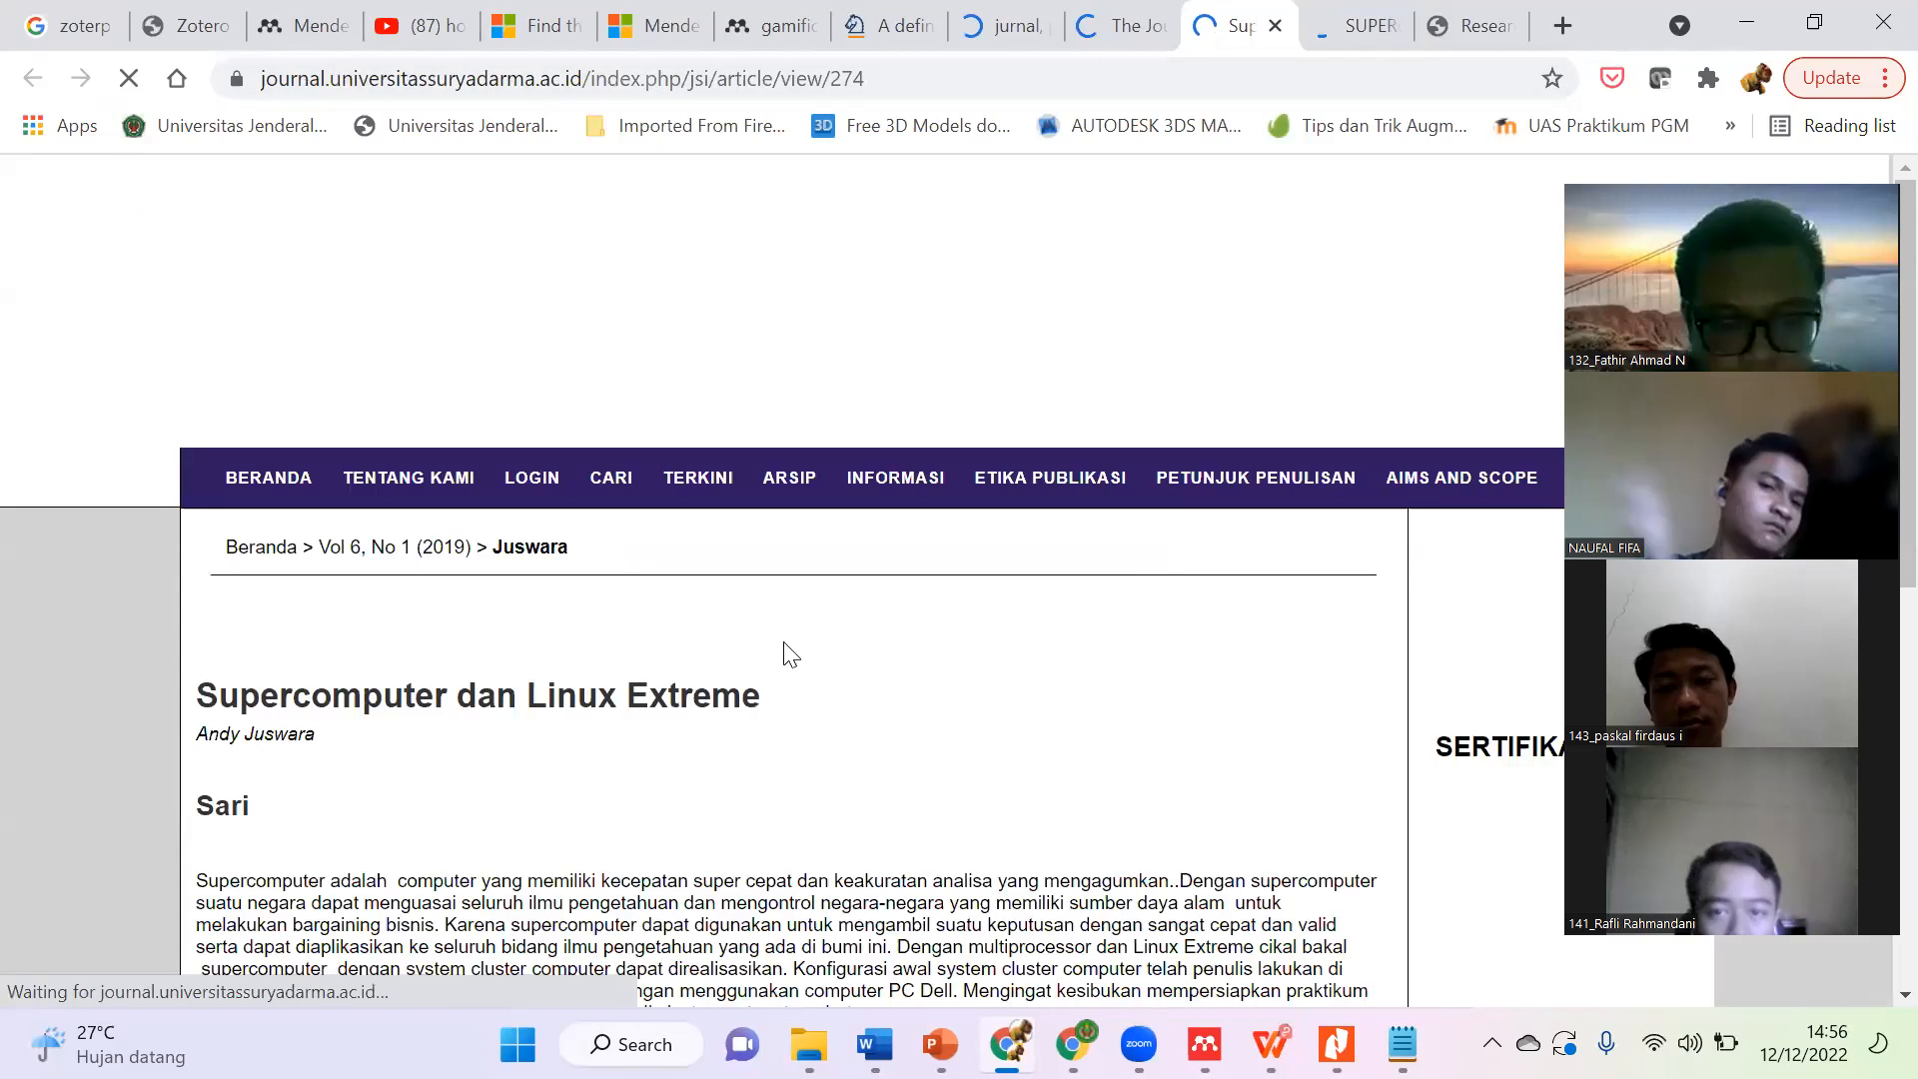
scroll(439, 673, "down", 3)
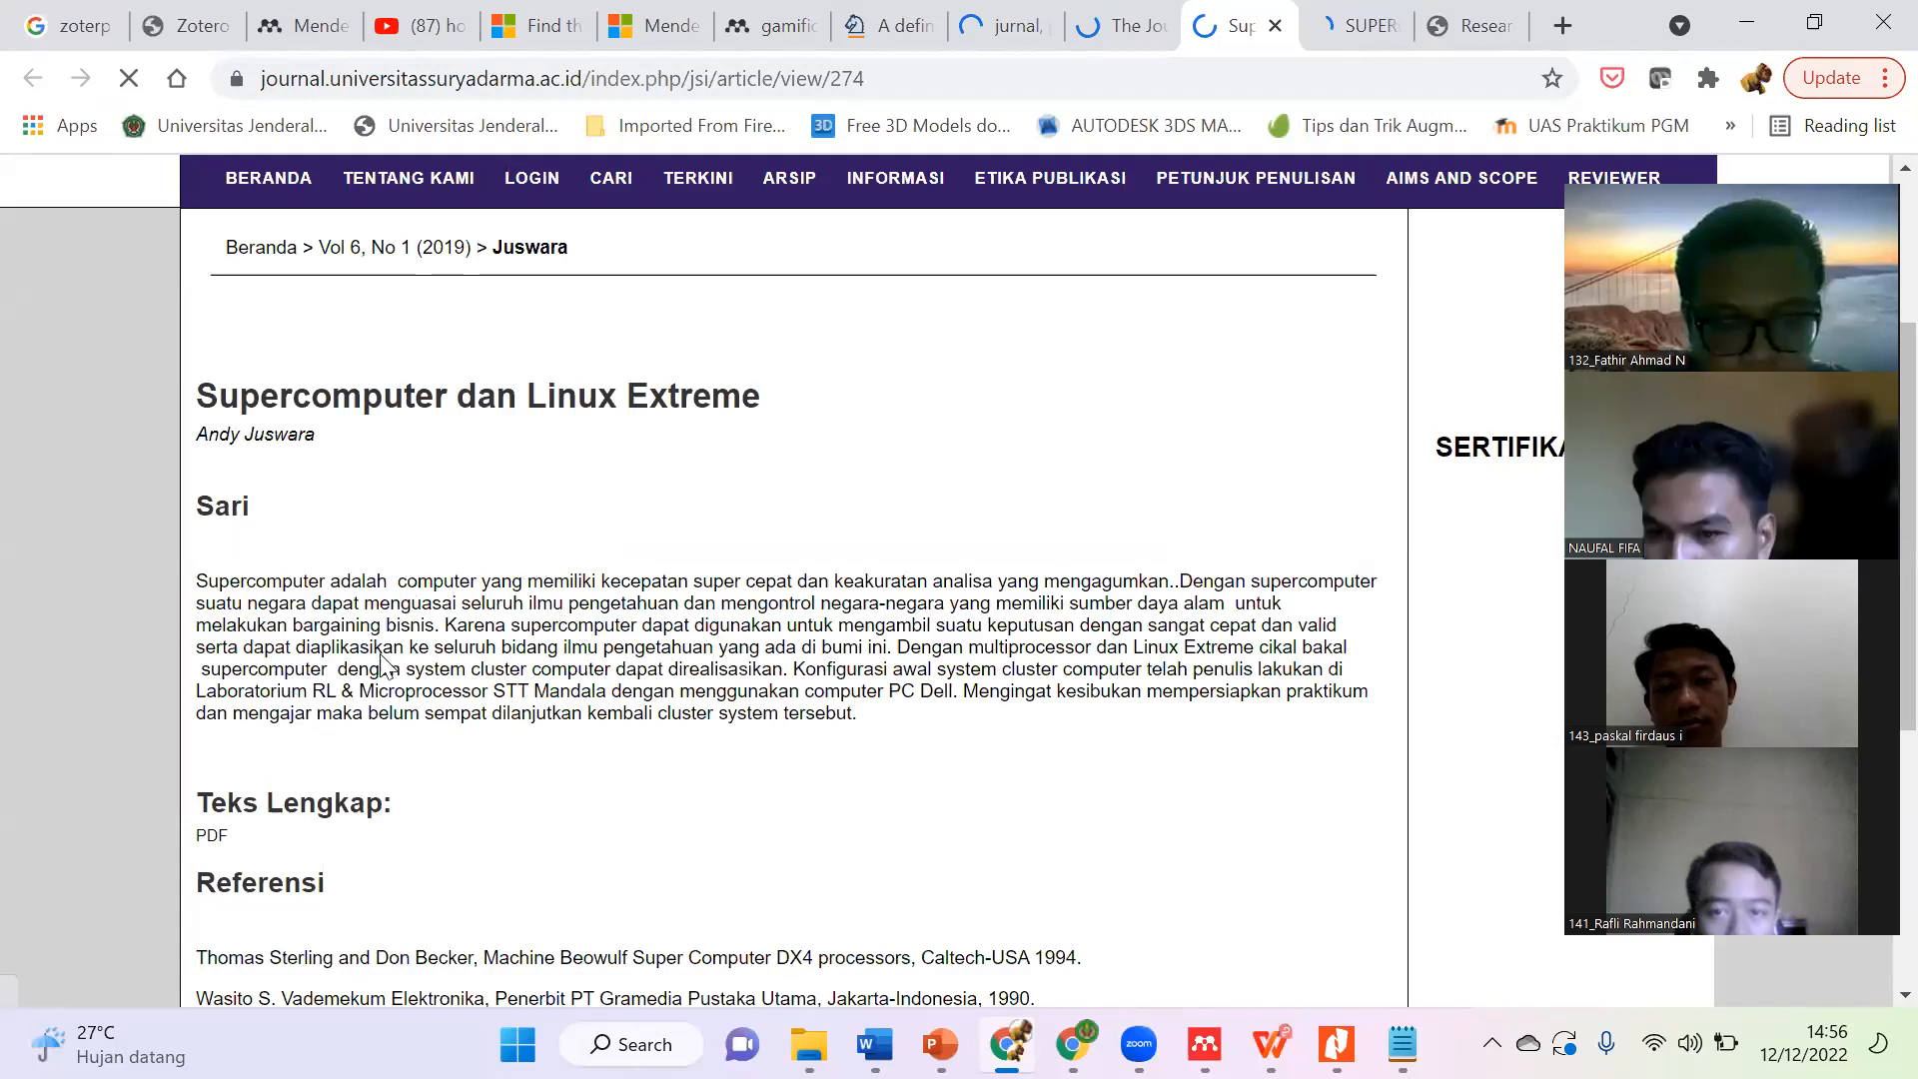
scroll(395, 669, "up", 3)
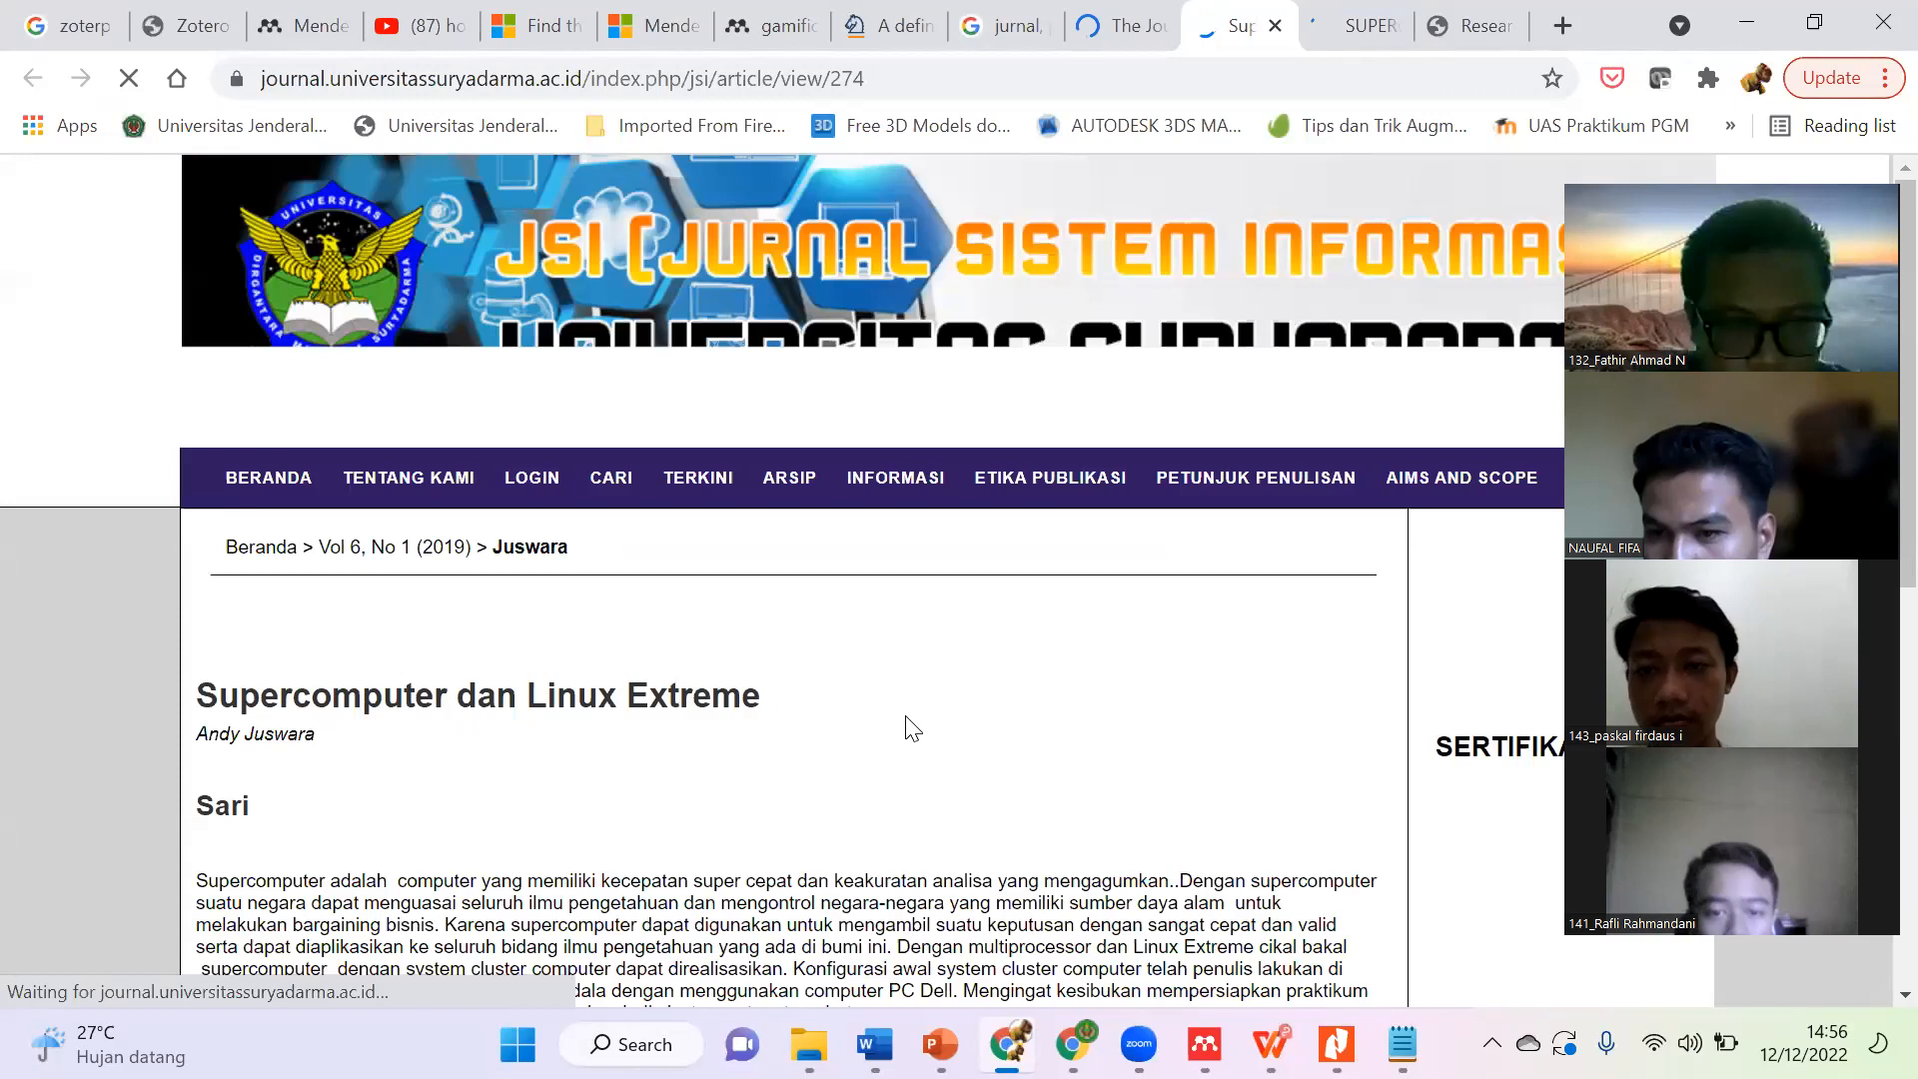
scroll(912, 728, "down", 8)
scroll(912, 729, "up", 3)
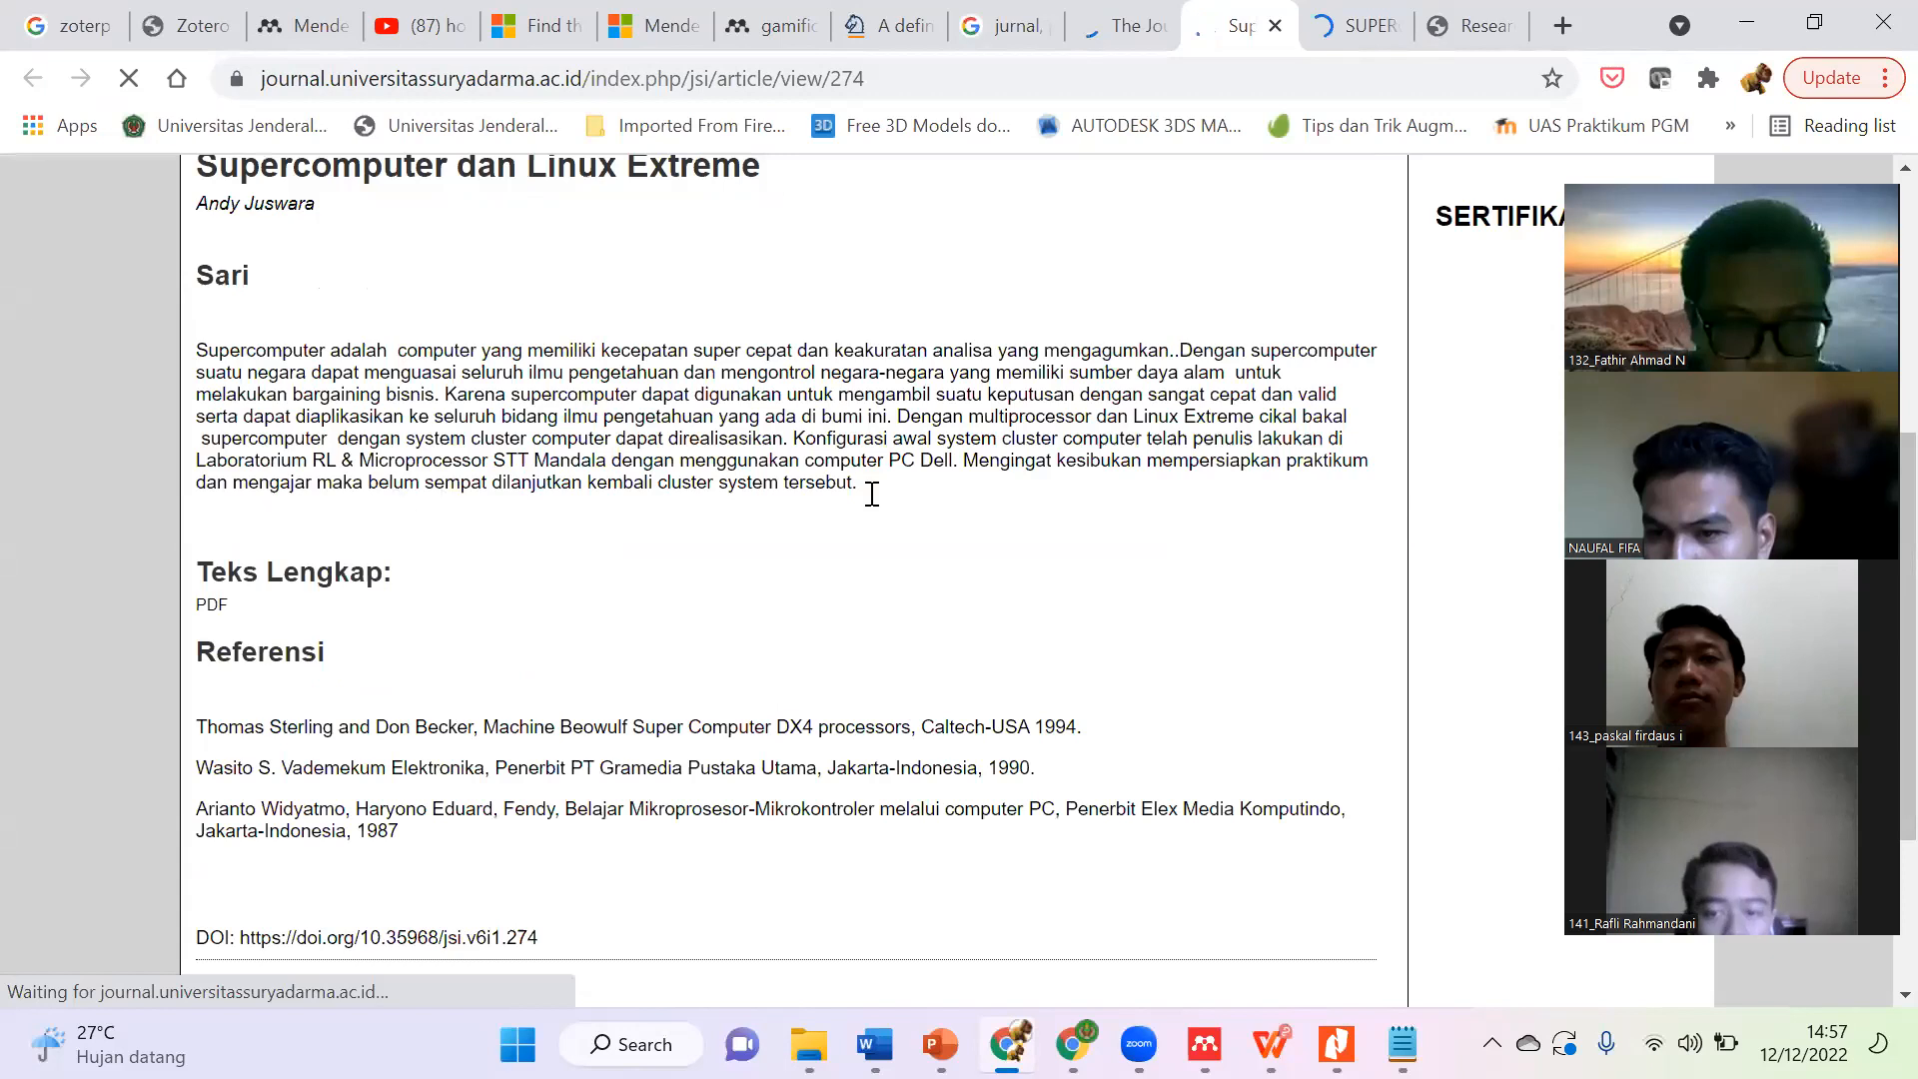
Step: Open the full-text page of "Supercomputer dan Linux Extreme", download its PDF and open the downloaded 274-497-1-SM.pdf
scroll(1039, 702, "up", 2)
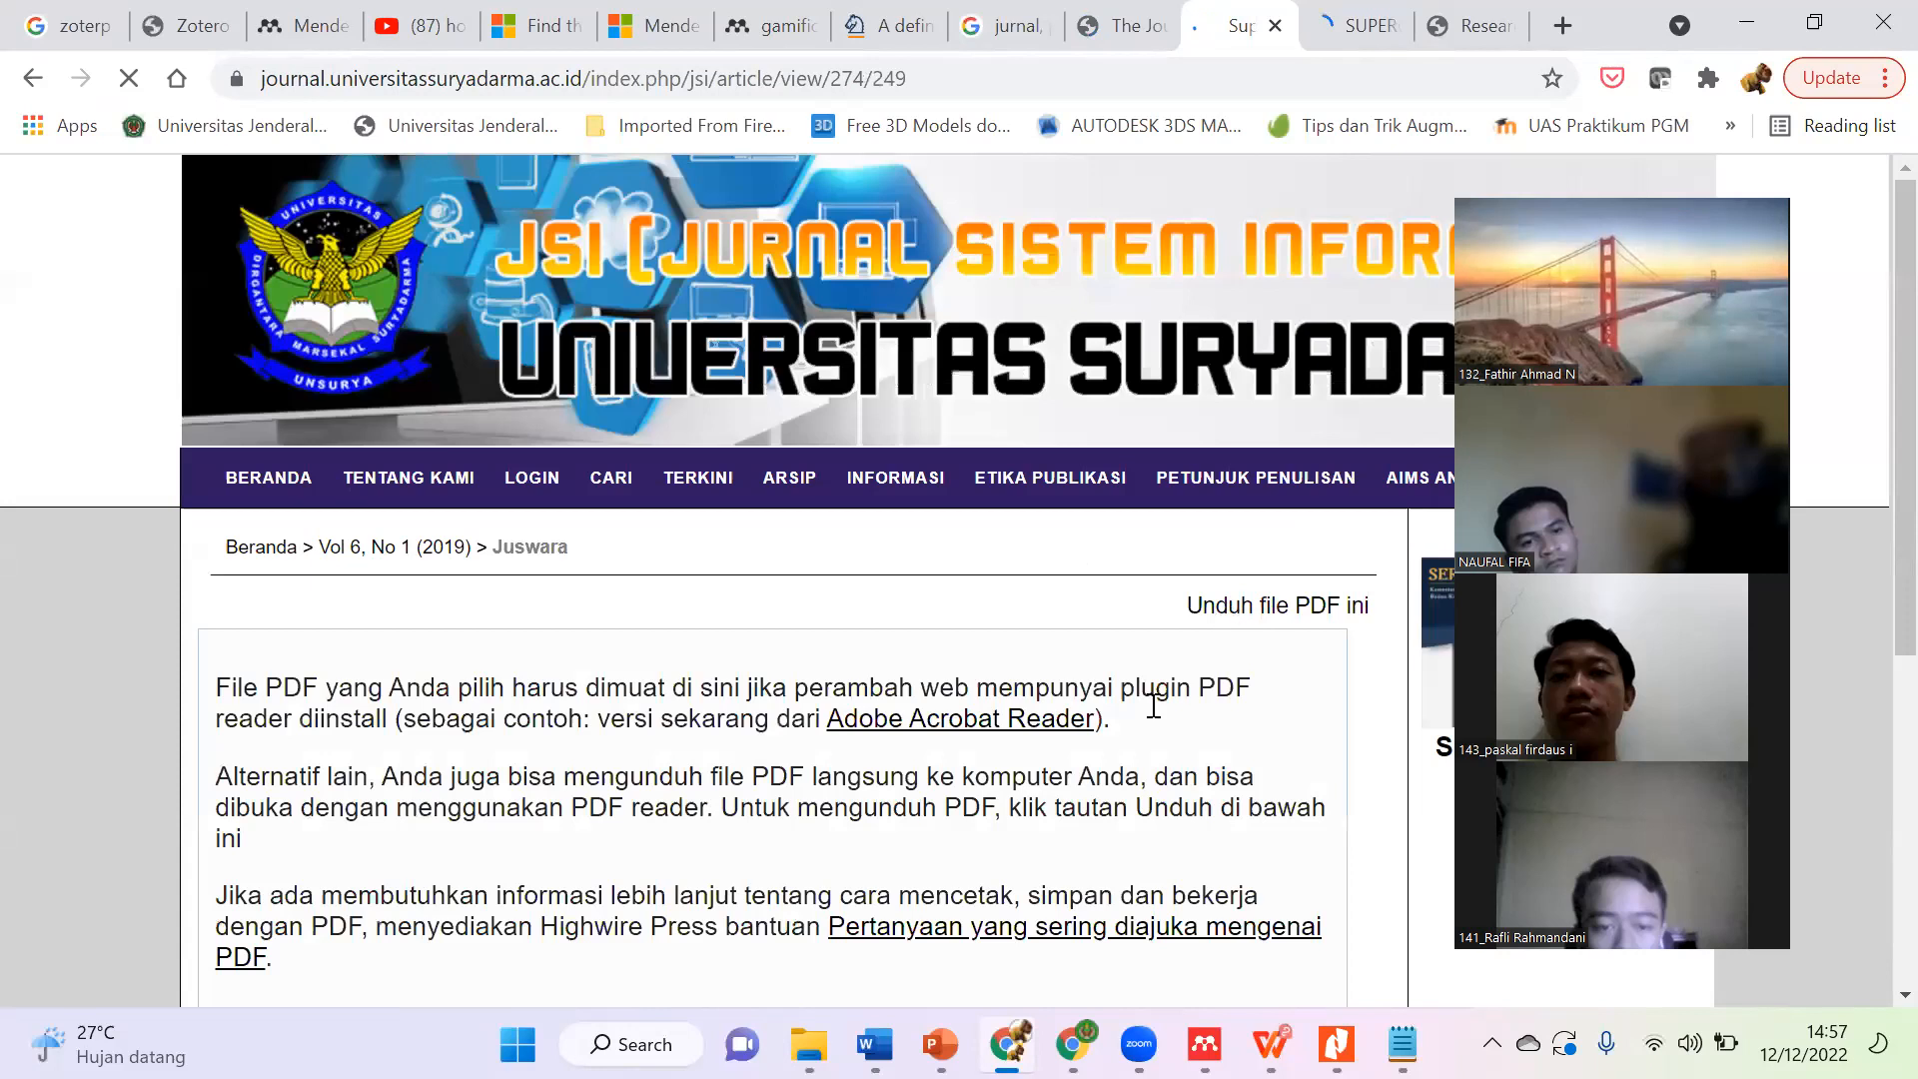
scroll(1156, 711, "down", 3)
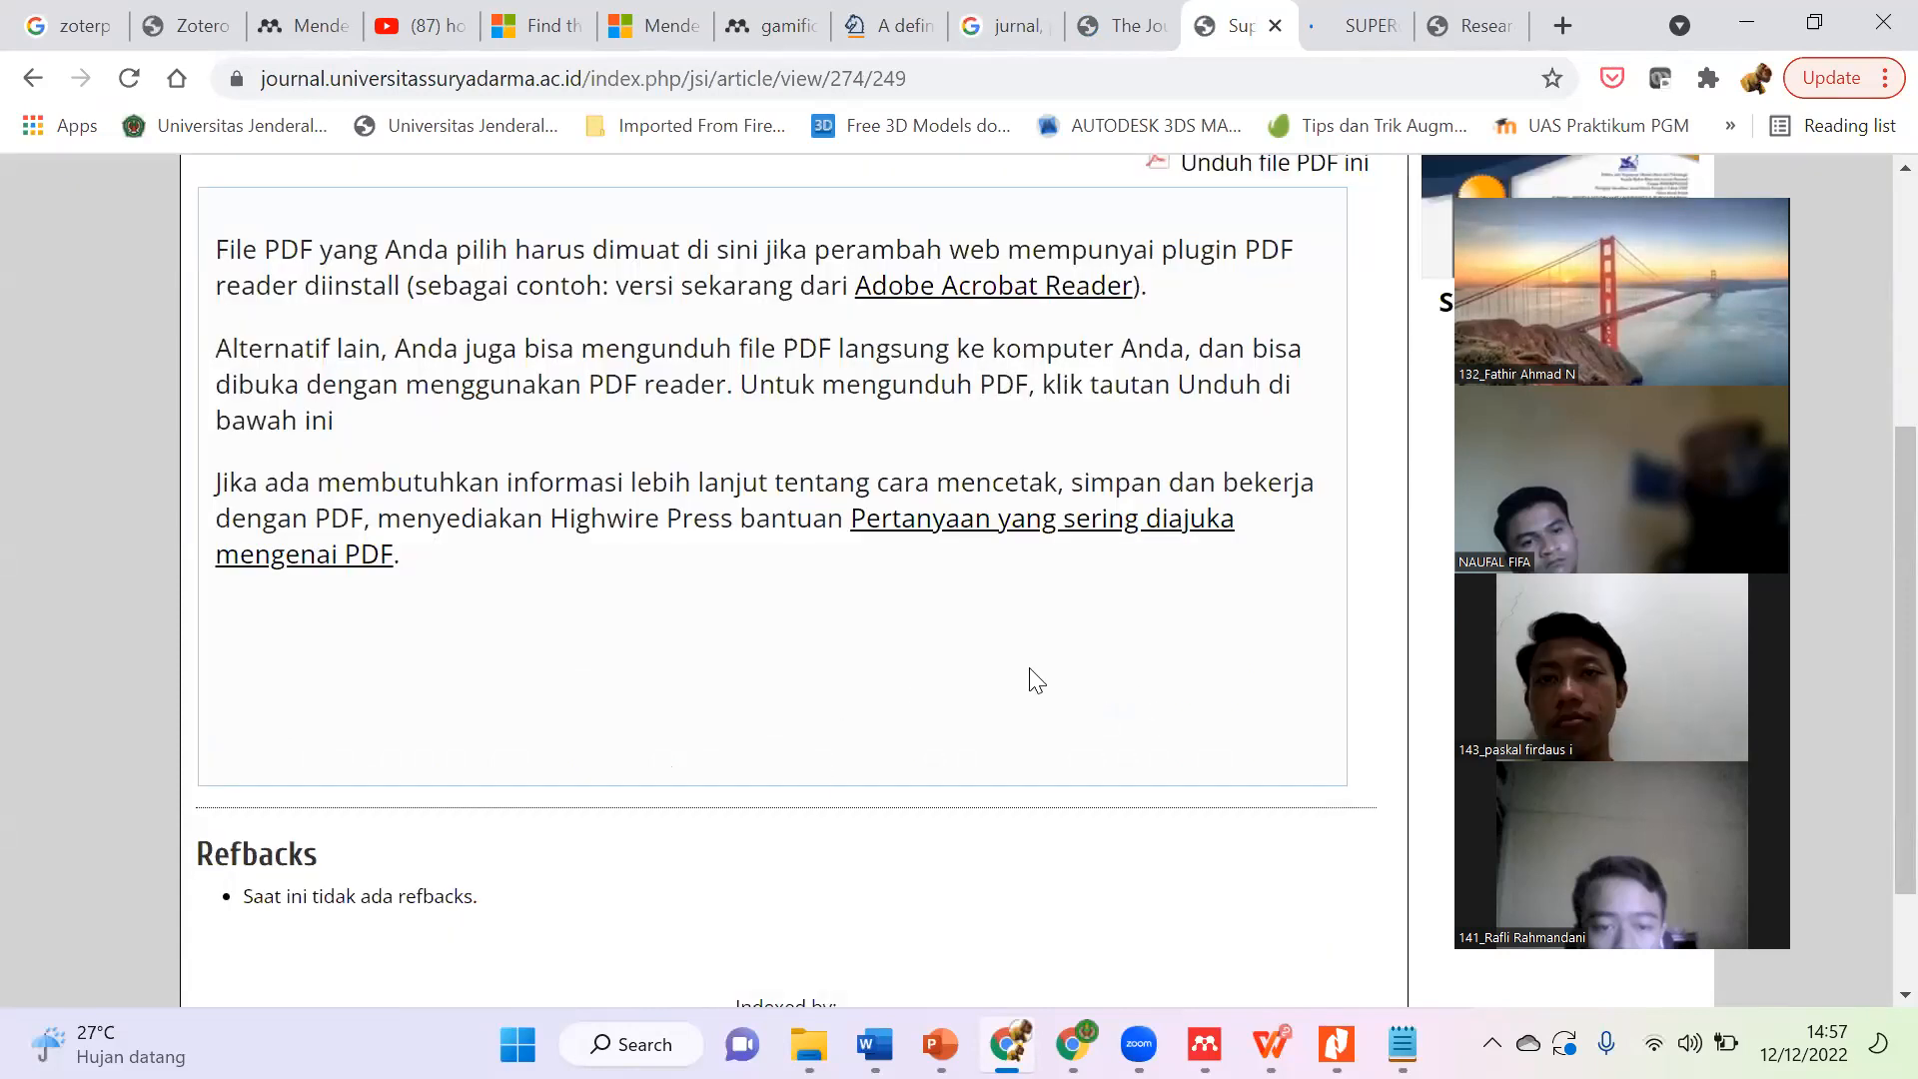
scroll(1245, 620, "up", 3)
left_click(1207, 614)
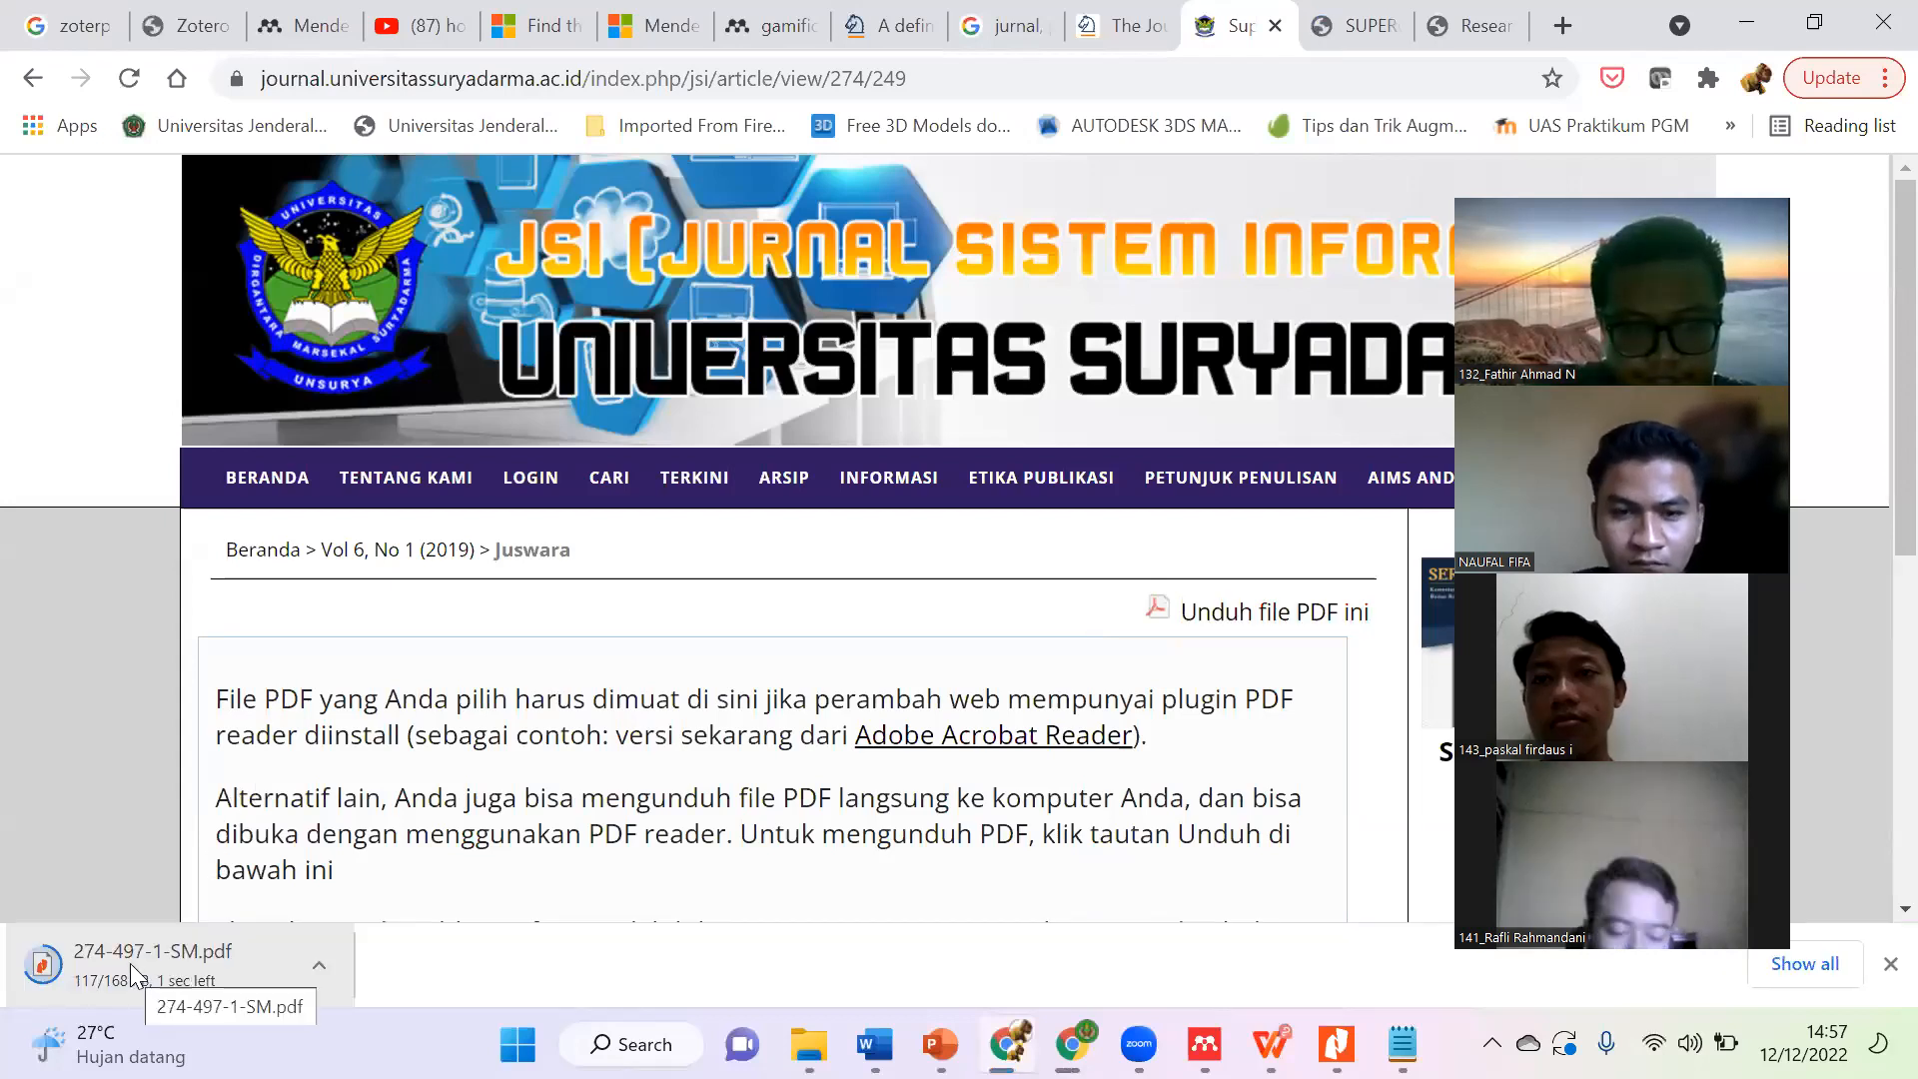
left_click(135, 971)
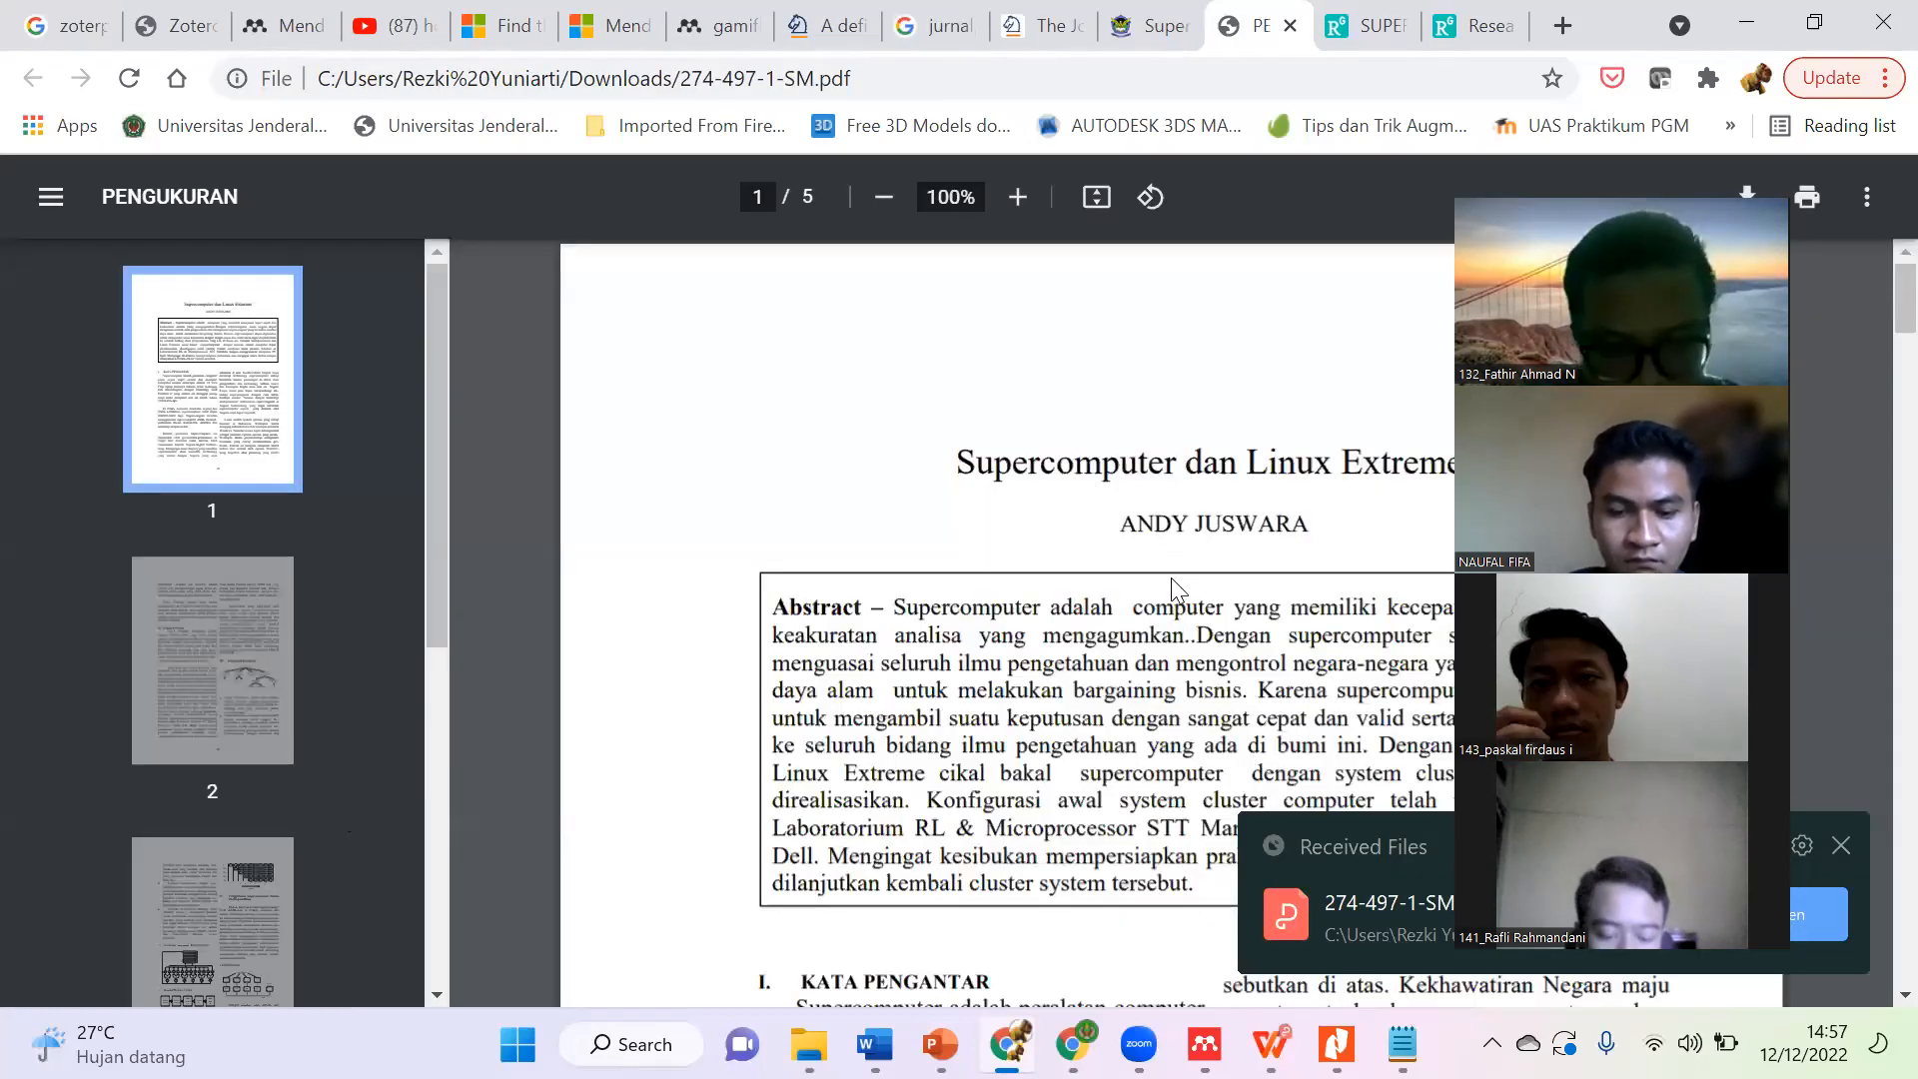
Step: Skim the pages of the "Supercomputer dan Linux Extreme" PDF and return to the title on page 1
scroll(1176, 590, "down", 10)
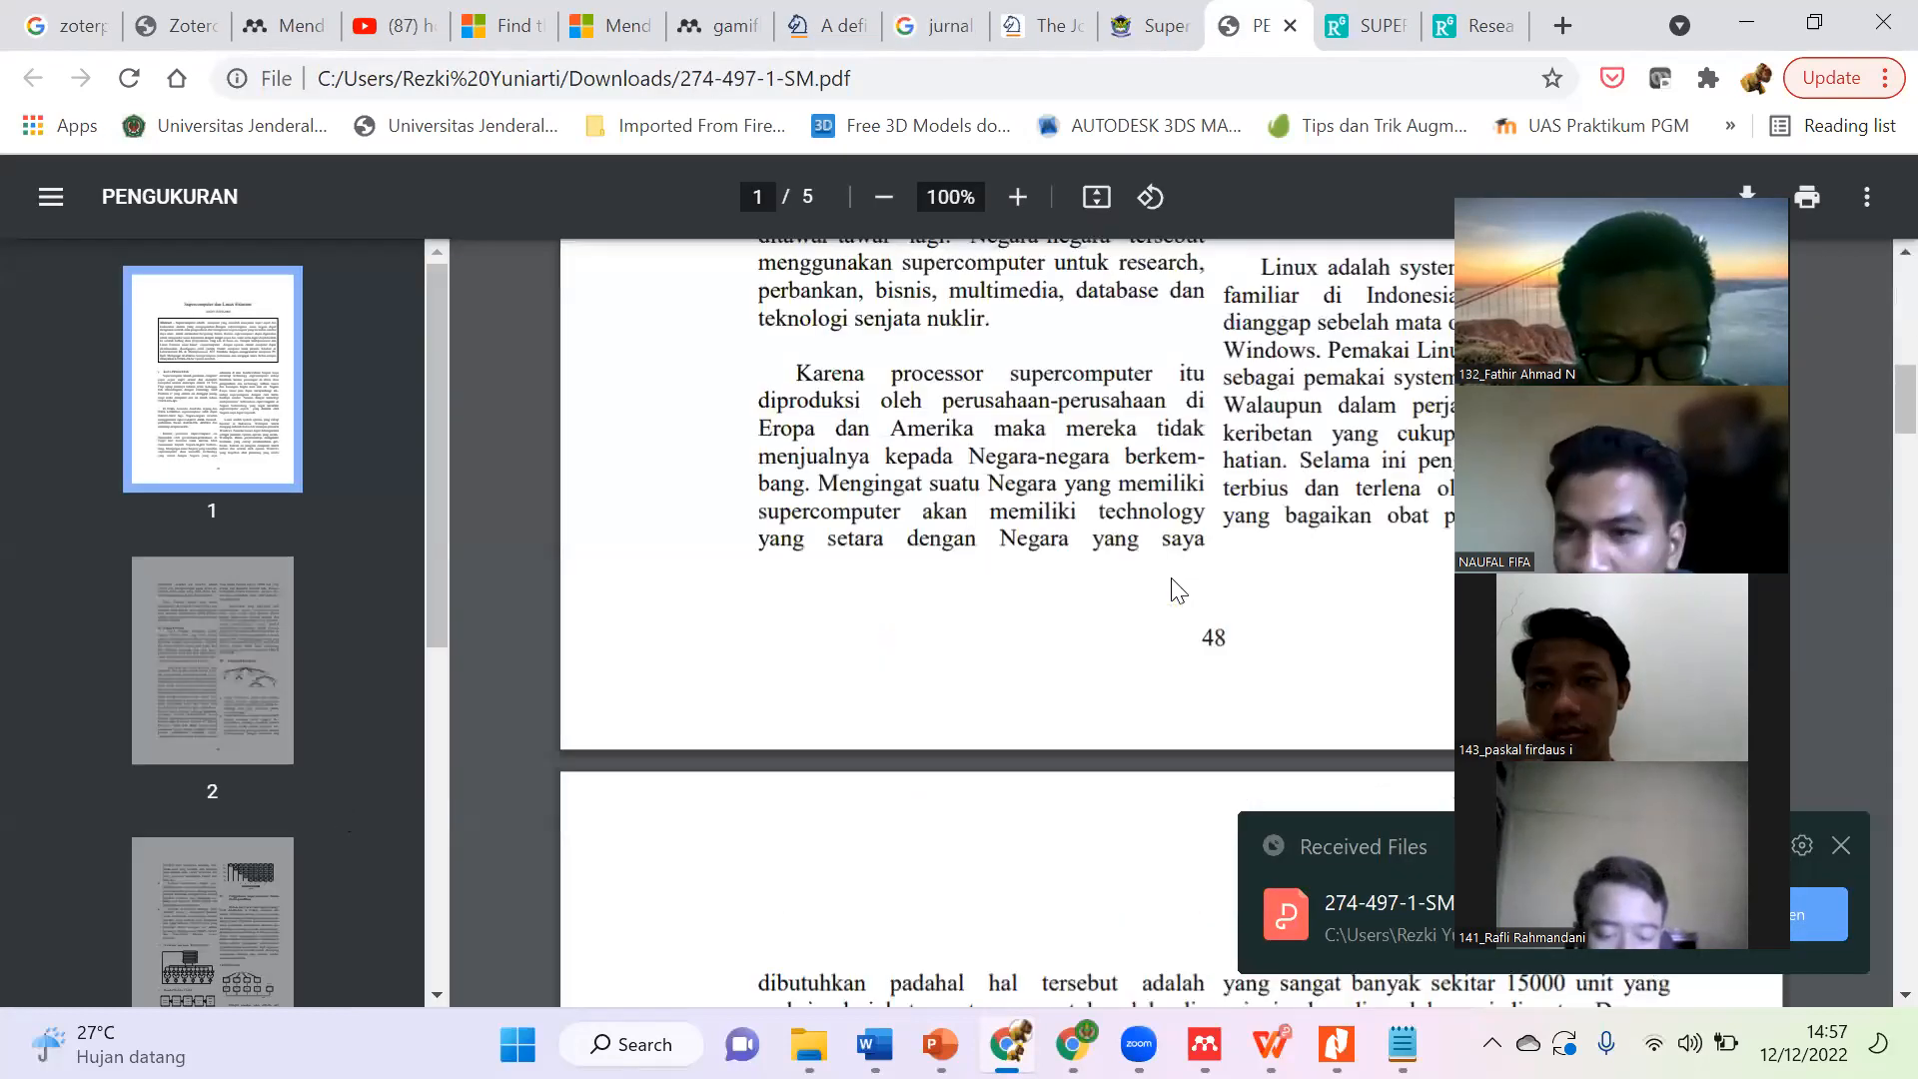
scroll(1176, 589, "down", 20)
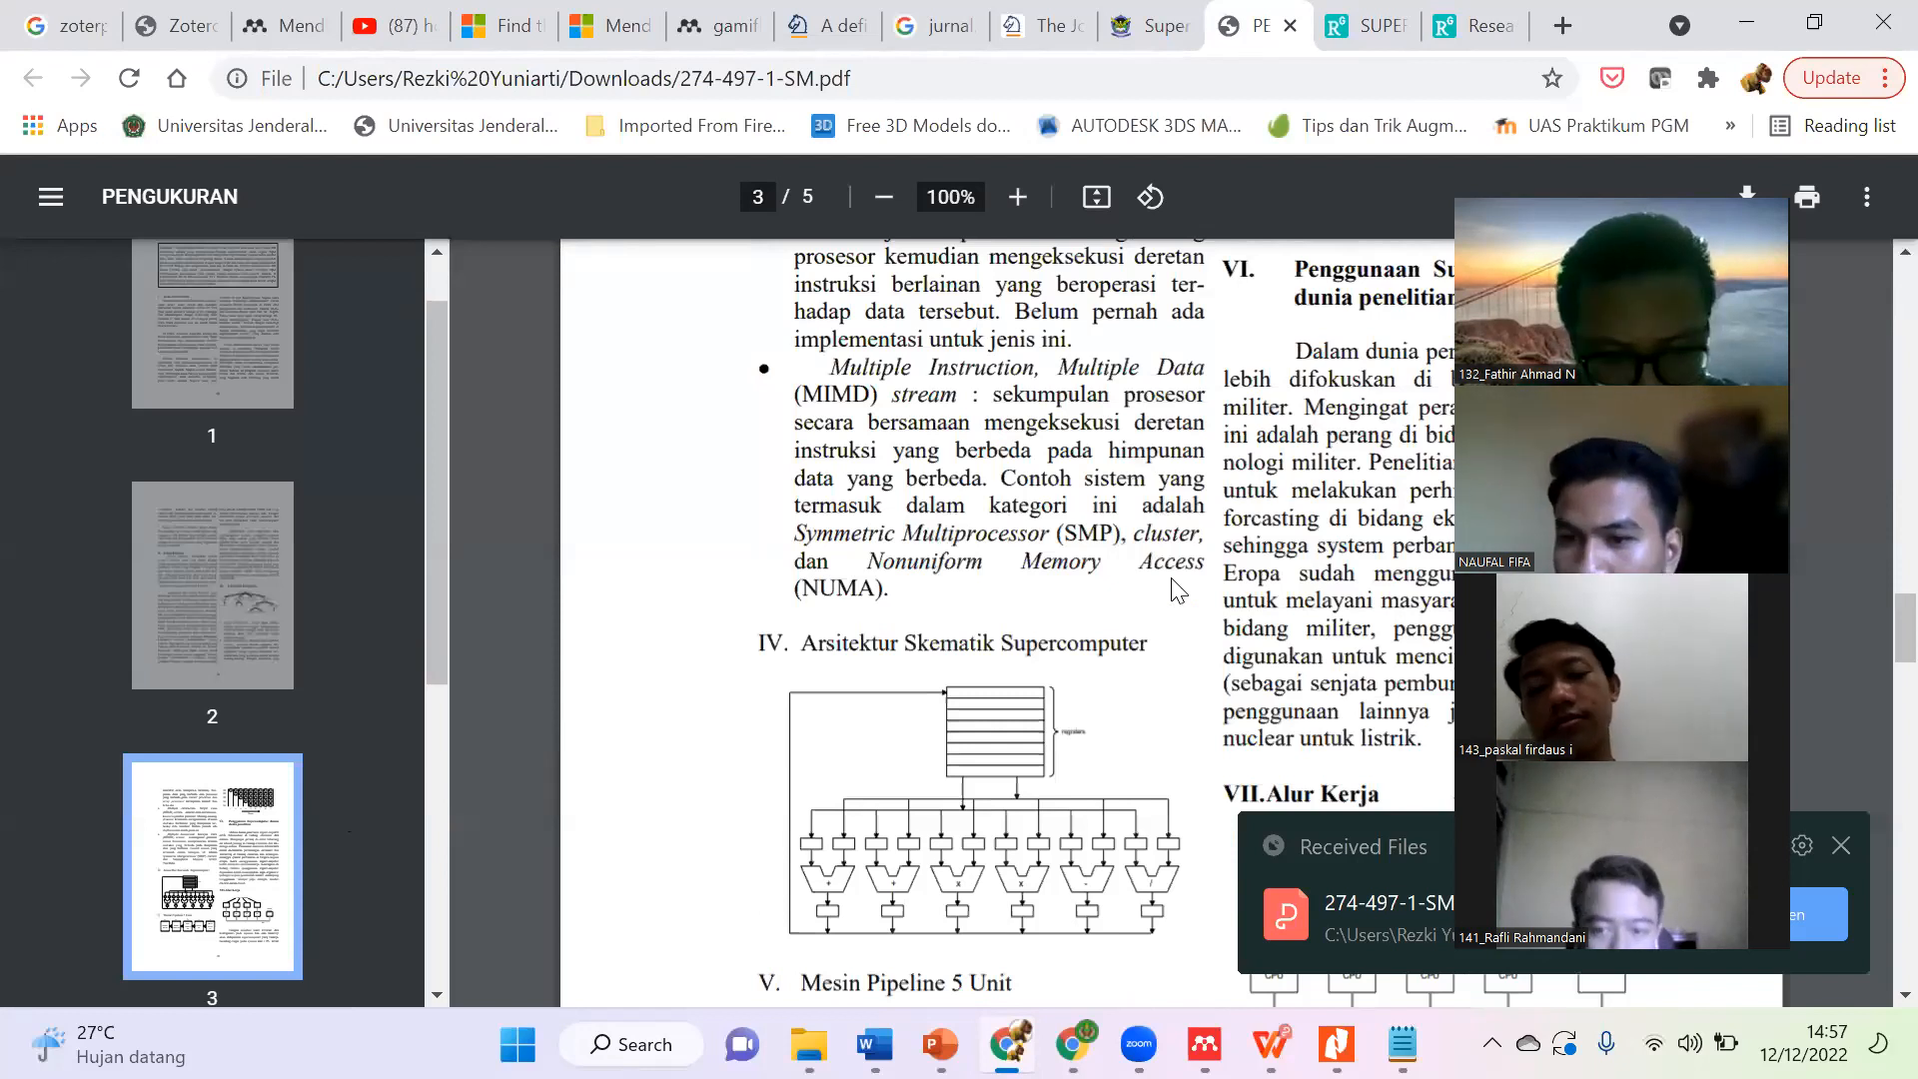
scroll(1176, 590, "down", 10)
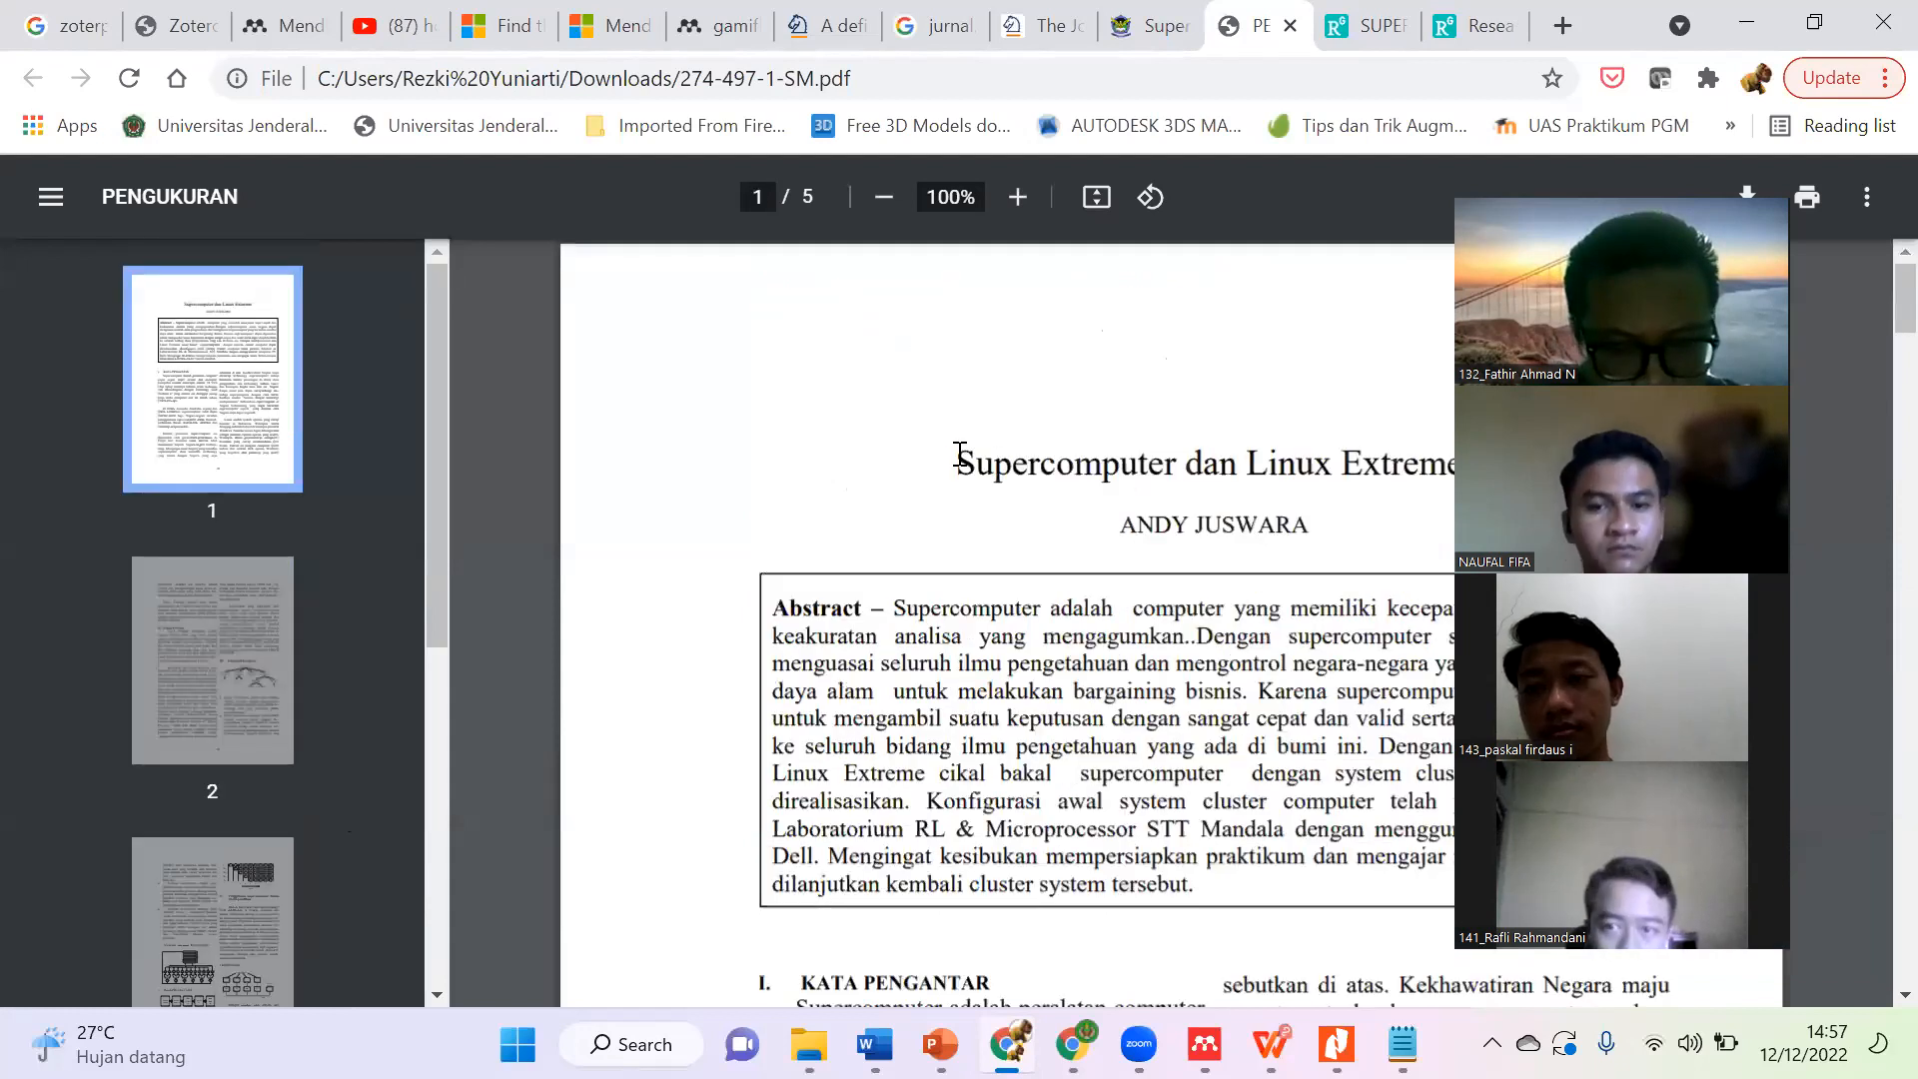
left_click_drag(960, 456, 1277, 466)
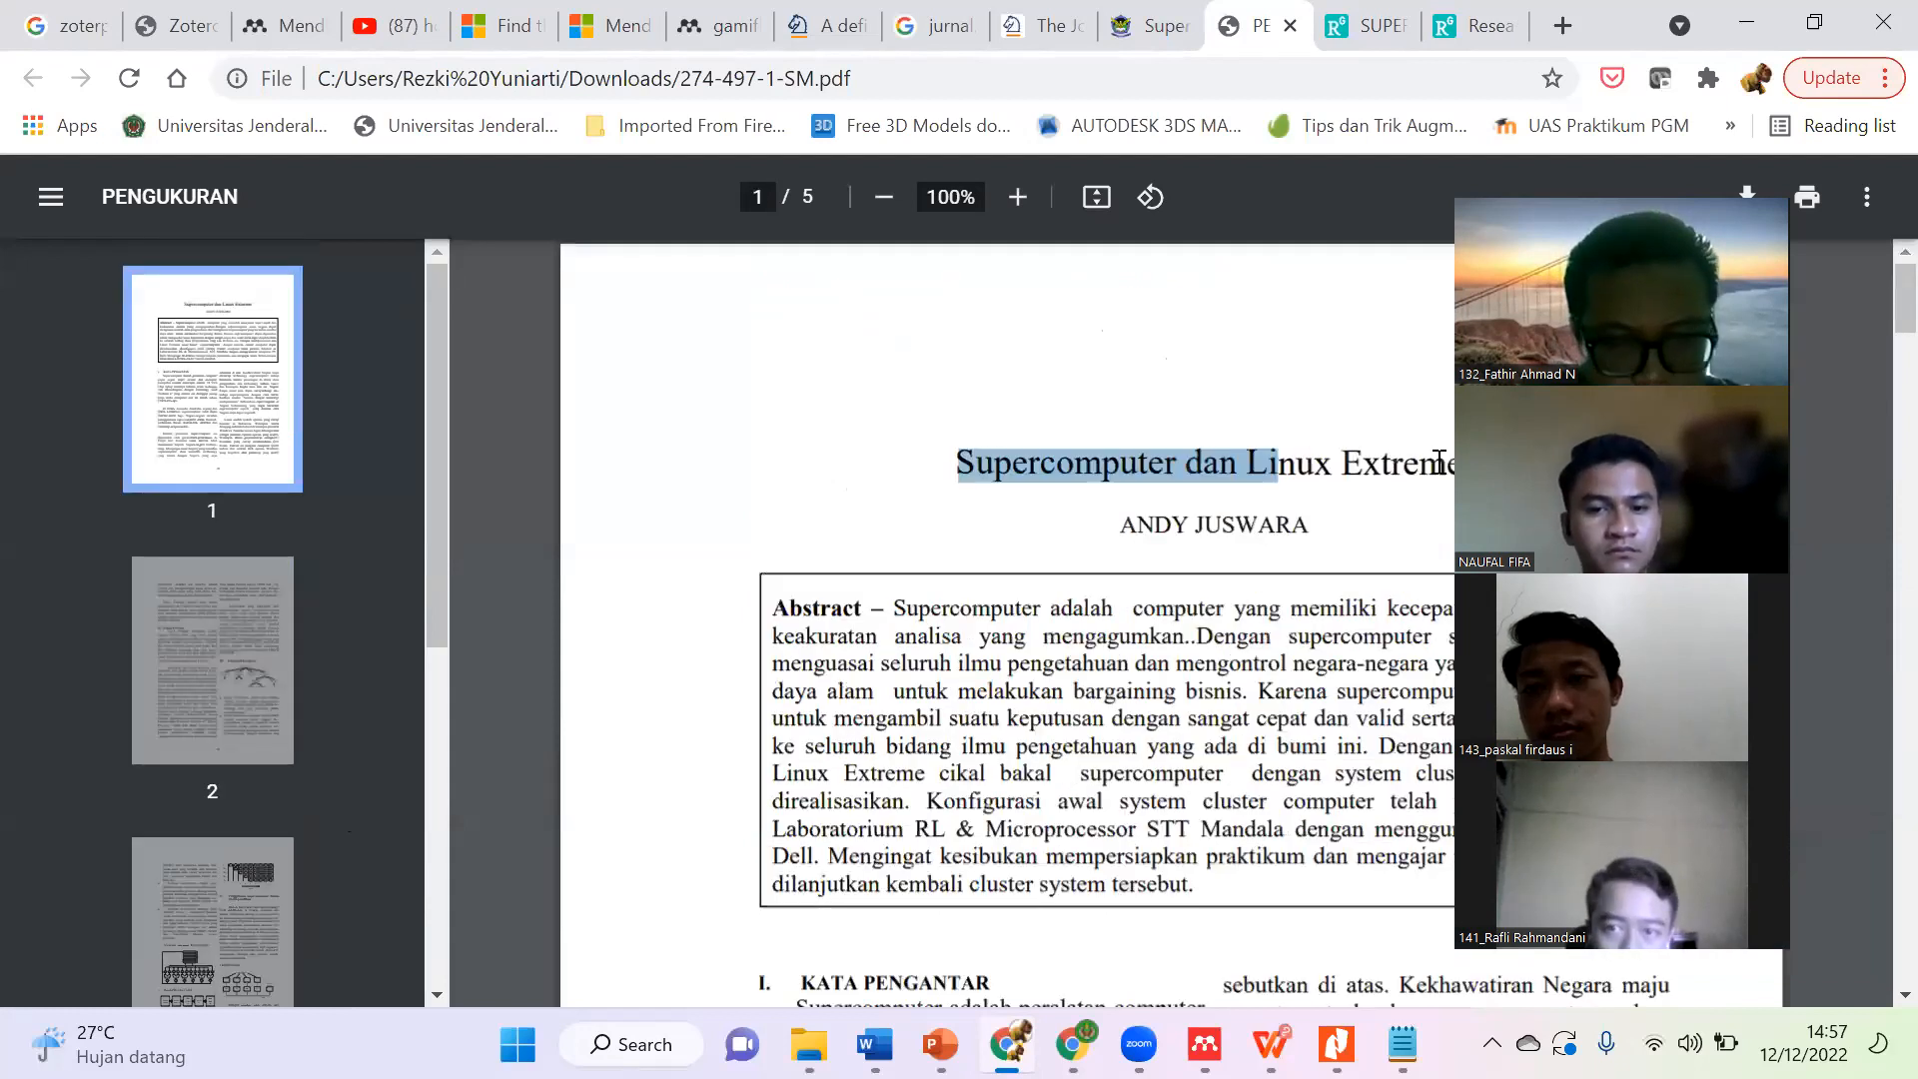
left_click(1169, 533)
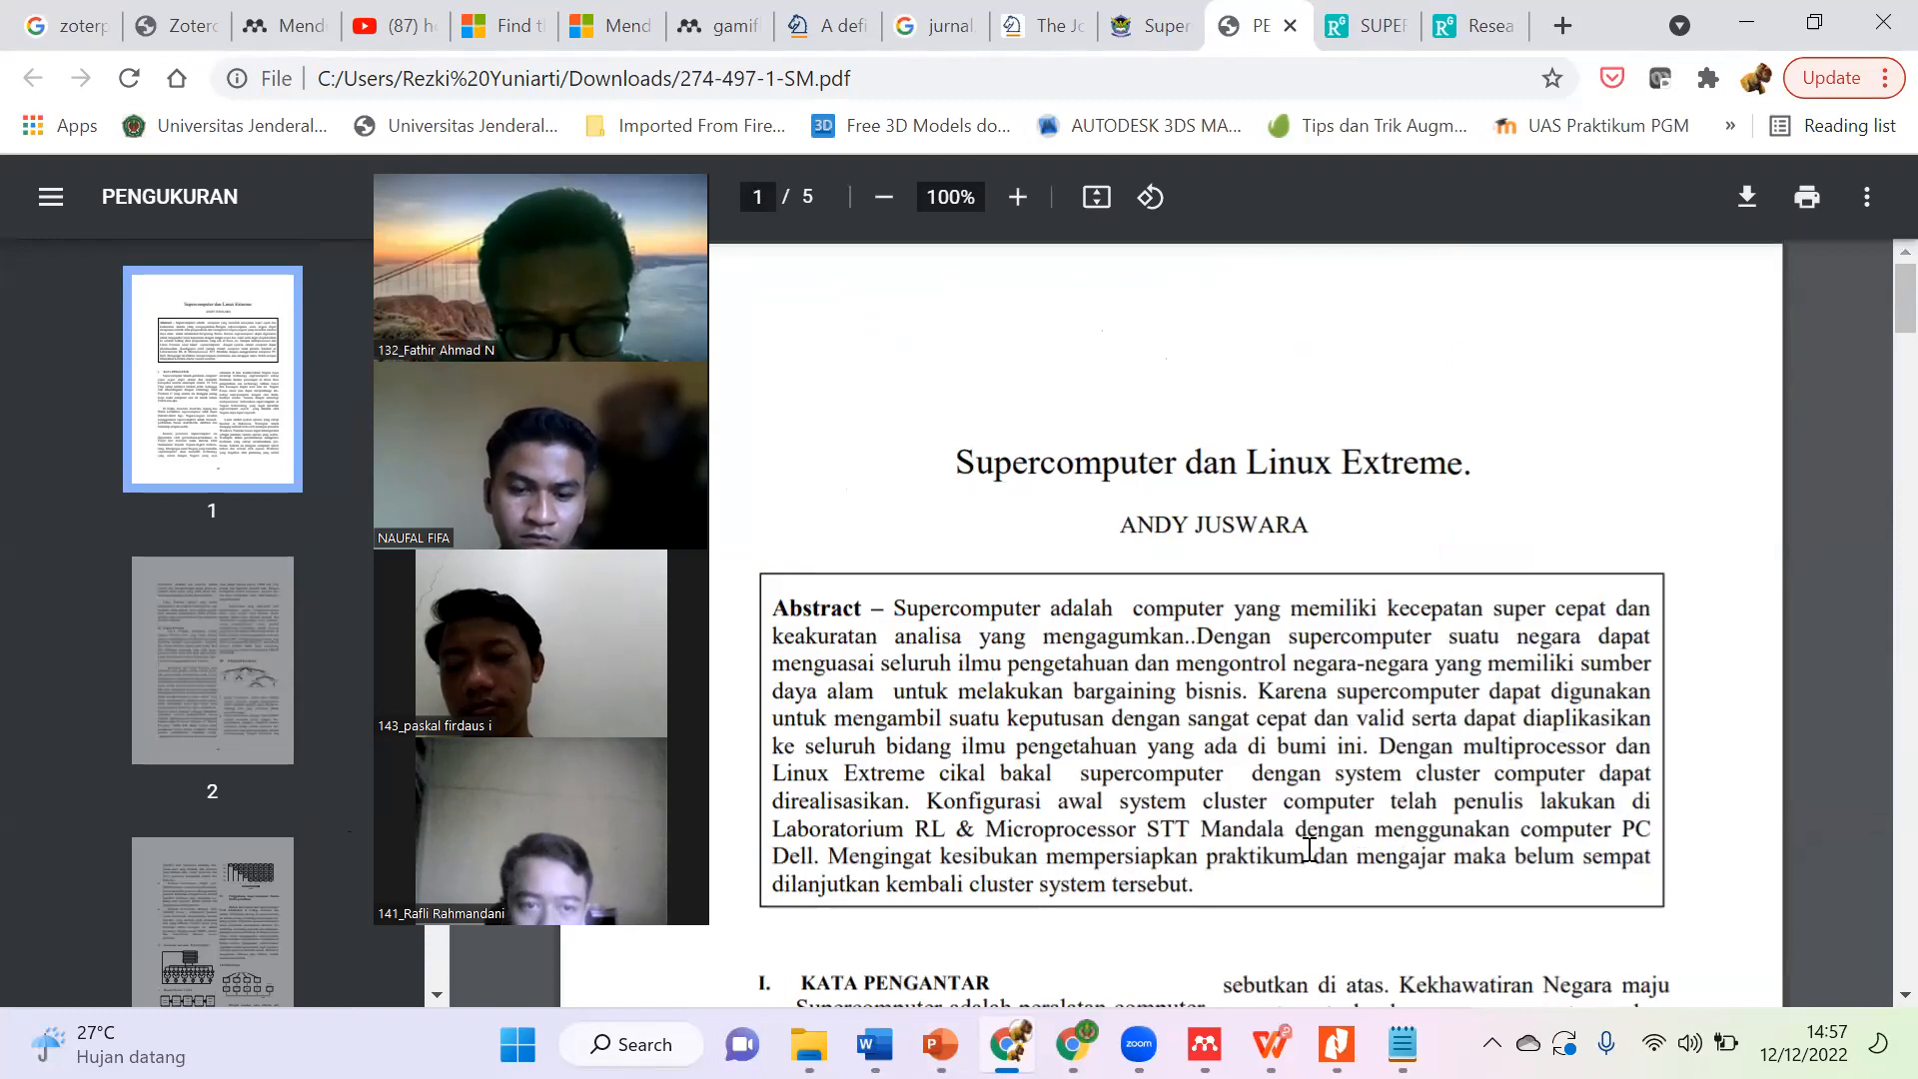
Step: Copy the abstract passage from "Dengan multiprocessor dan" to "computer PC Dell." and paste it into Notepad over the existing text
left_click_drag(1296, 829, 840, 854)
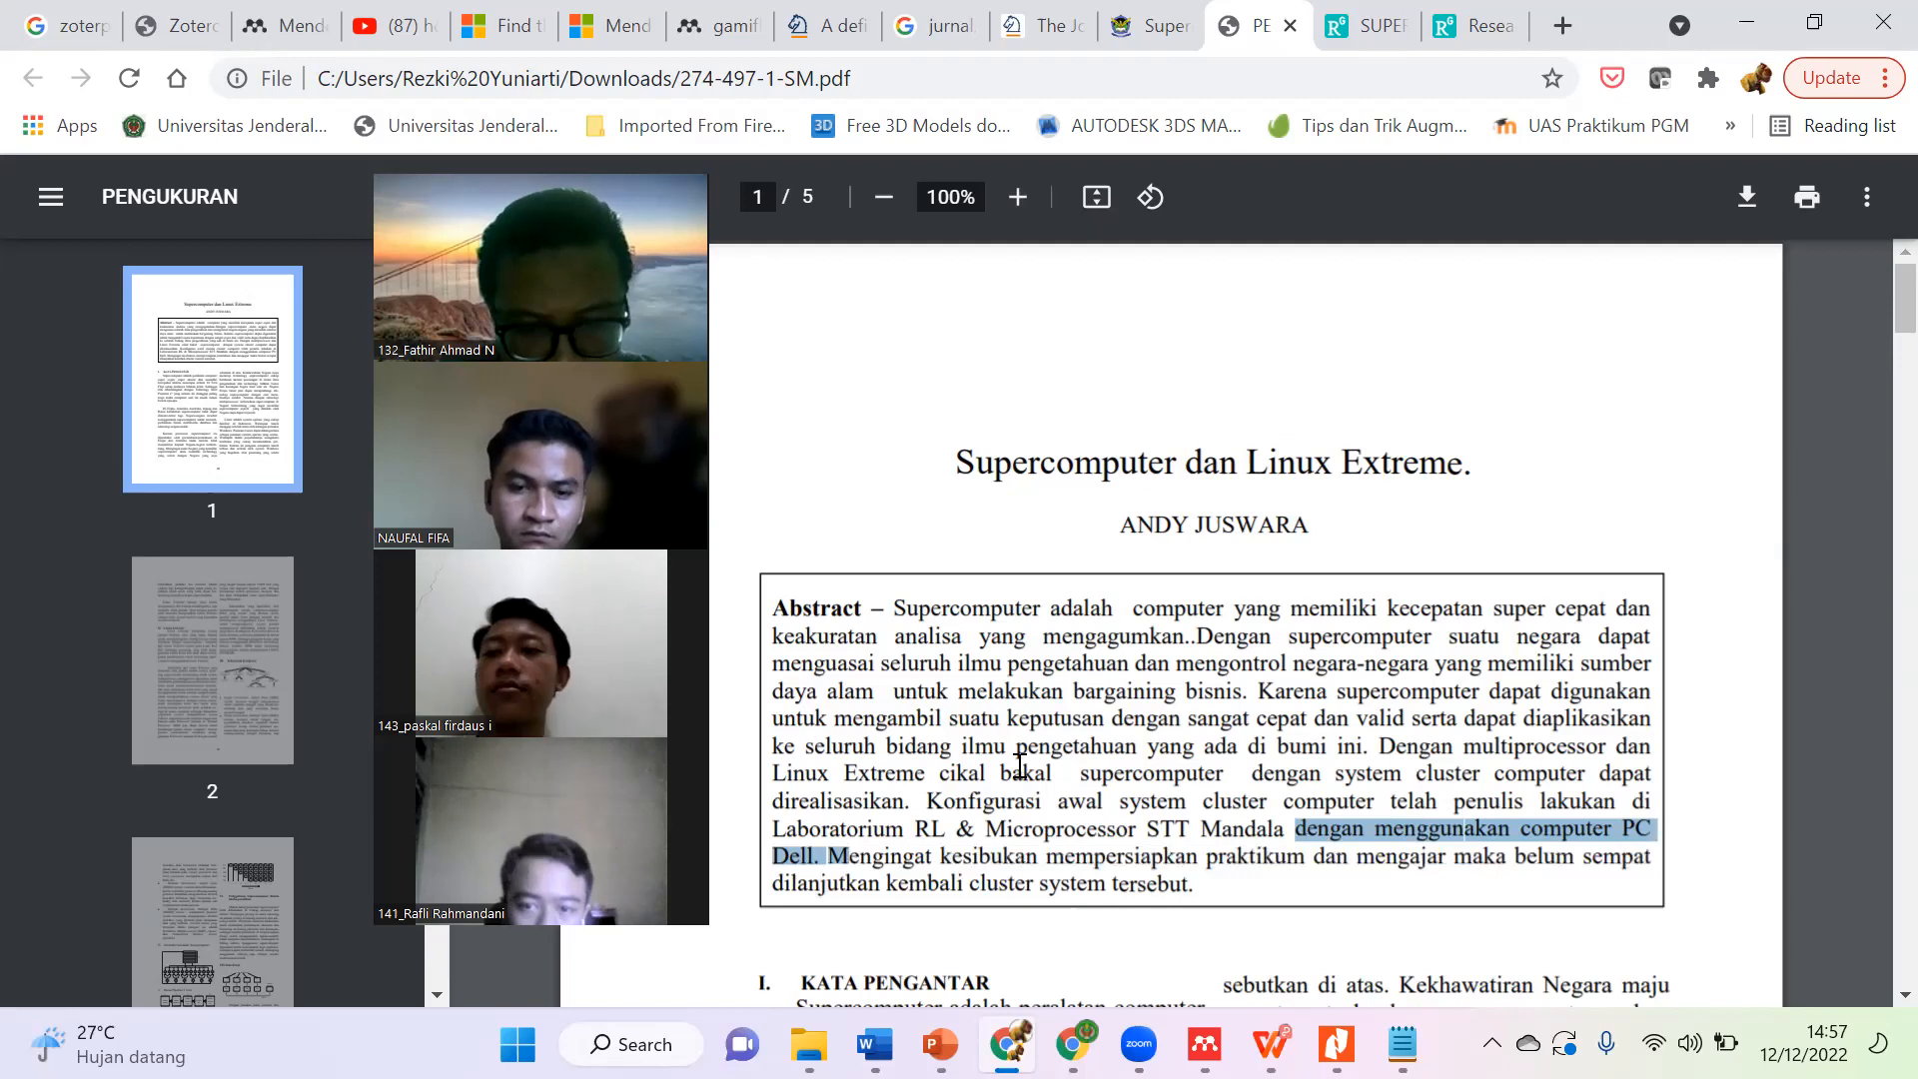
left_click(1268, 756)
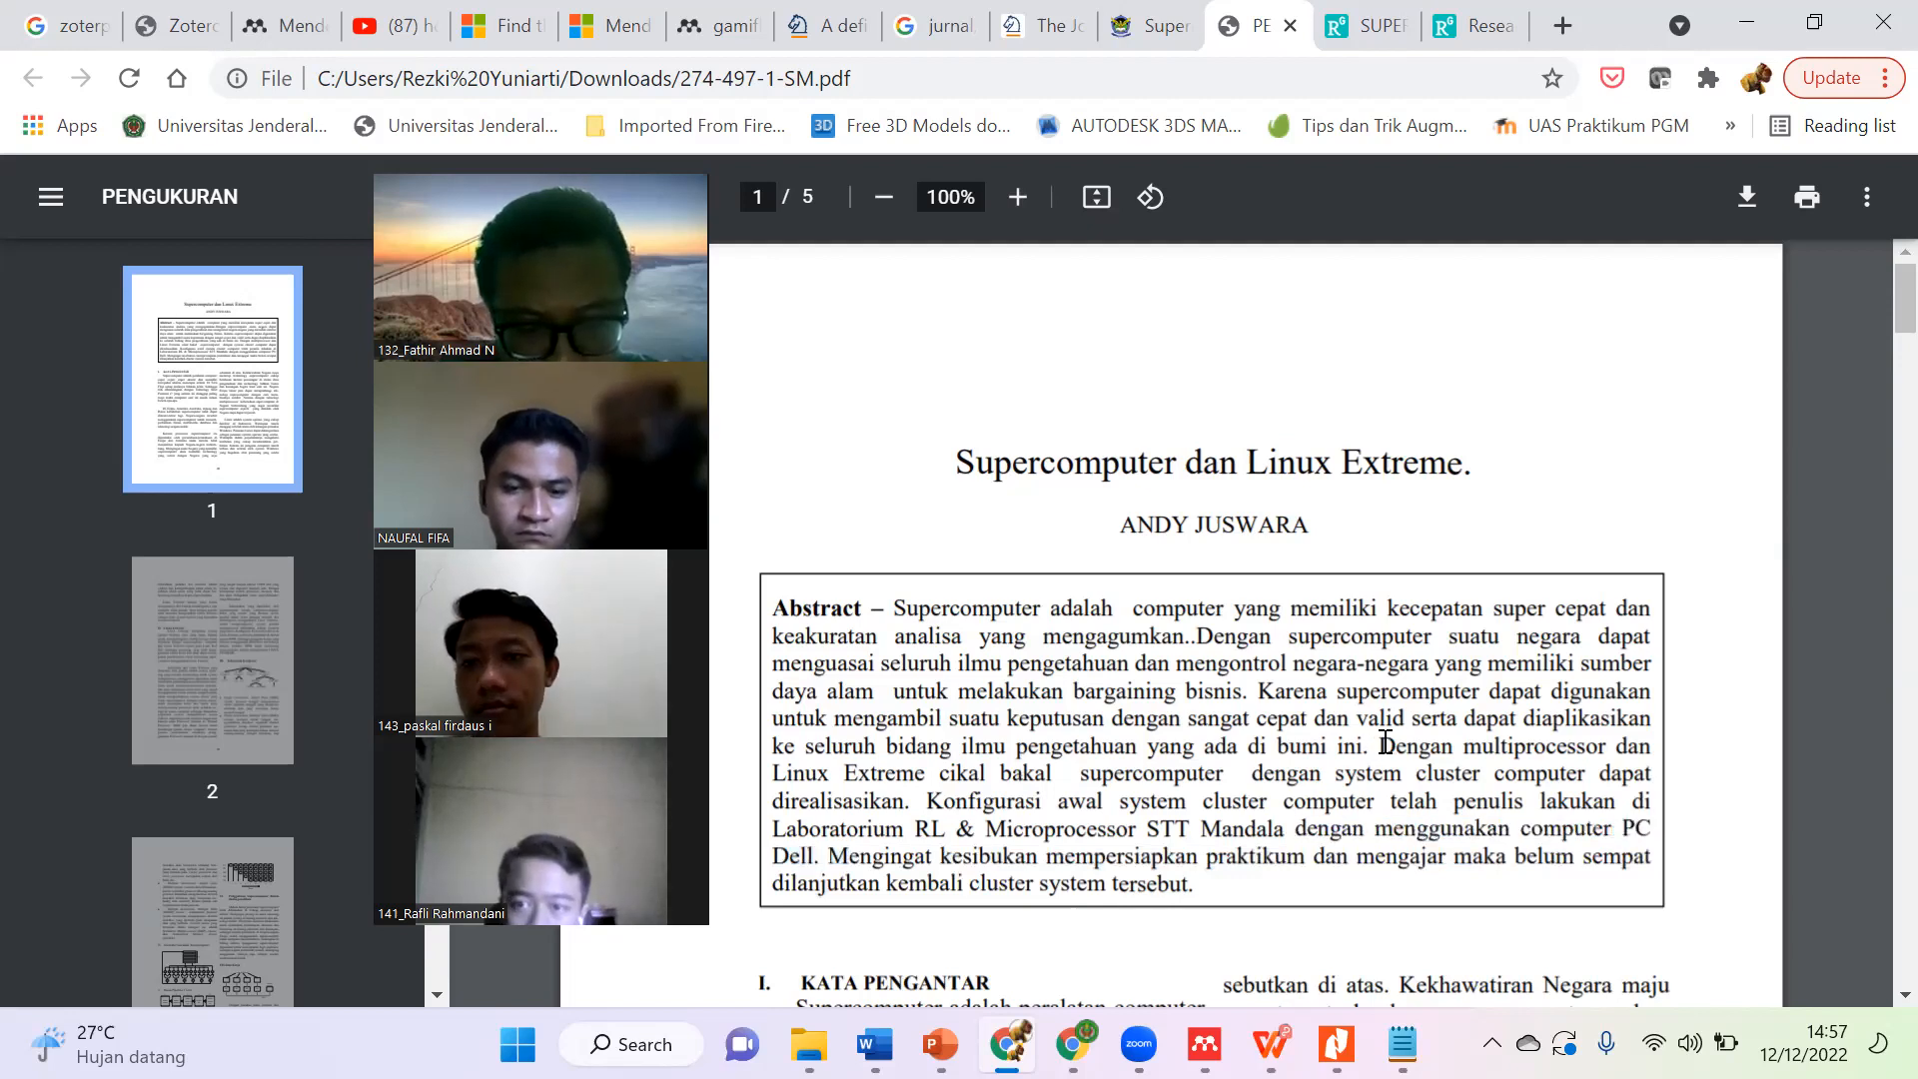
left_click_drag(1391, 760, 821, 861)
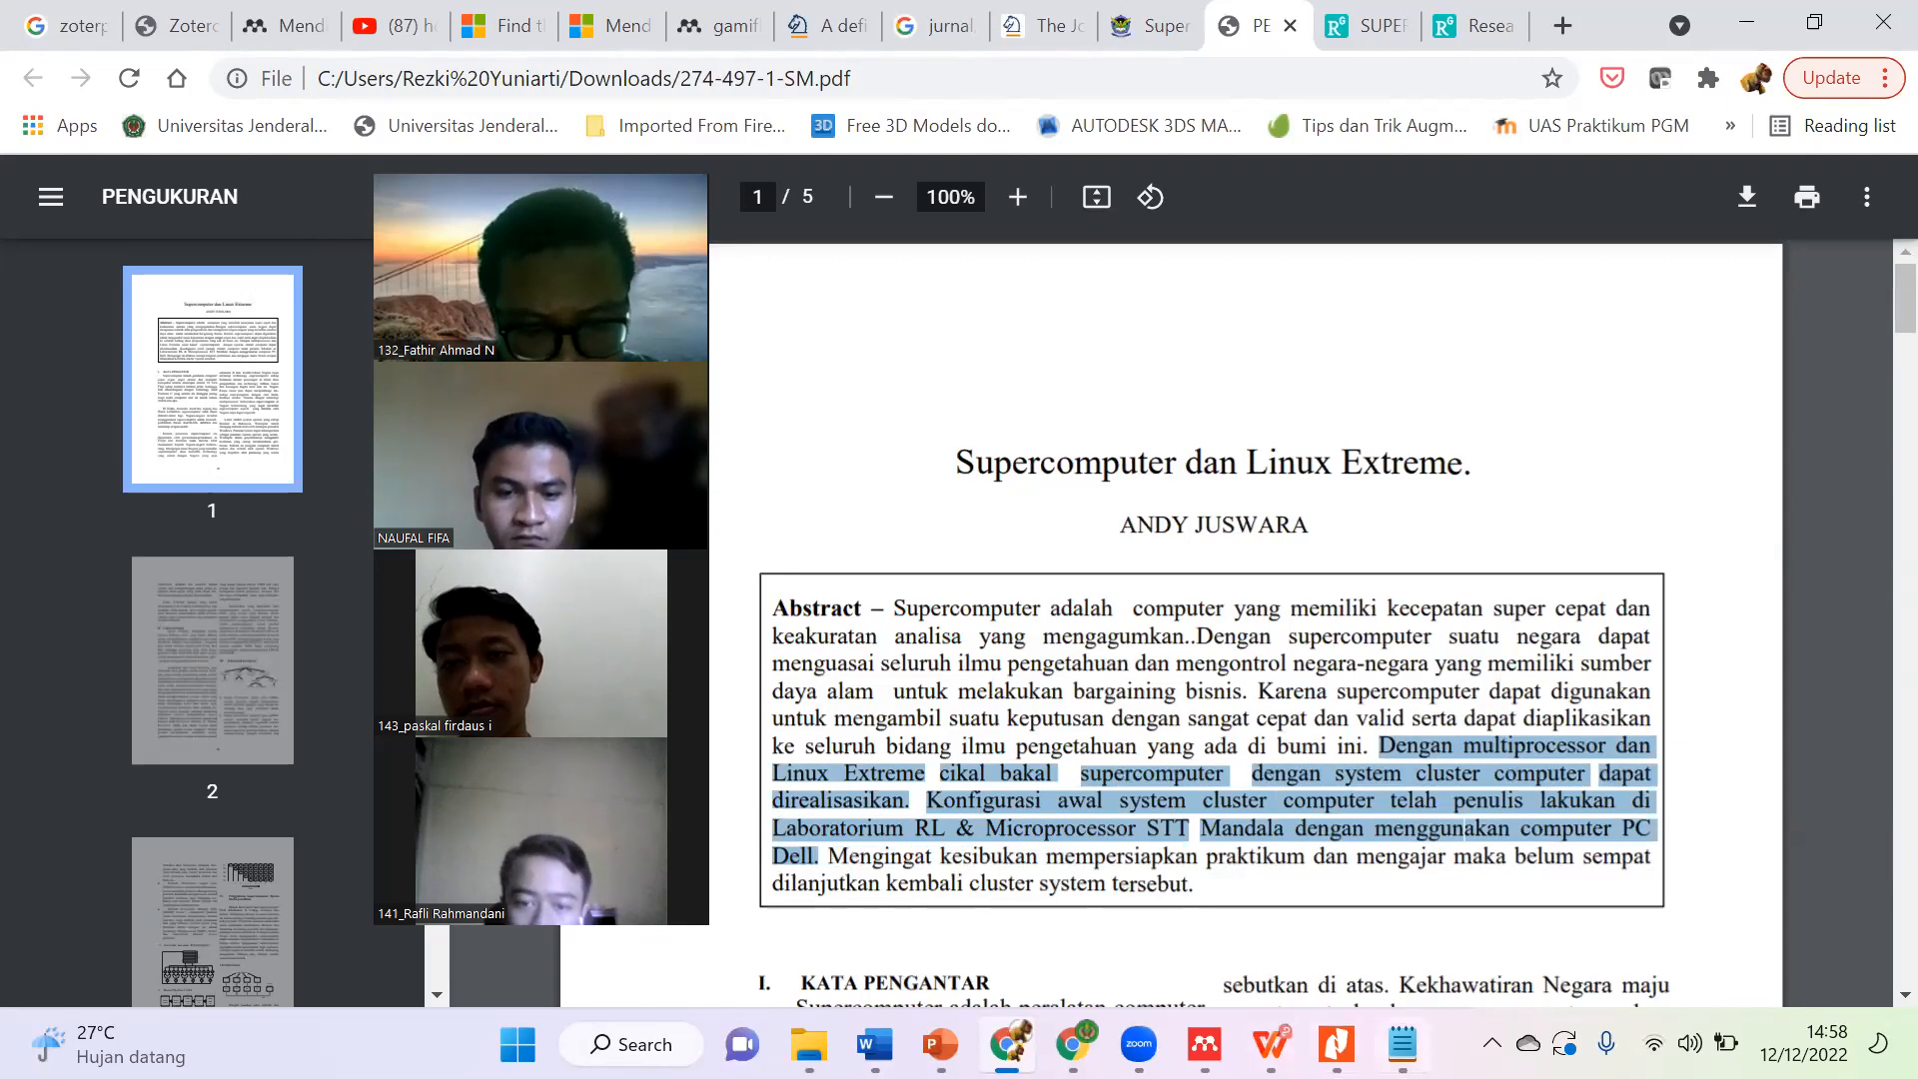
left_click(1403, 1044)
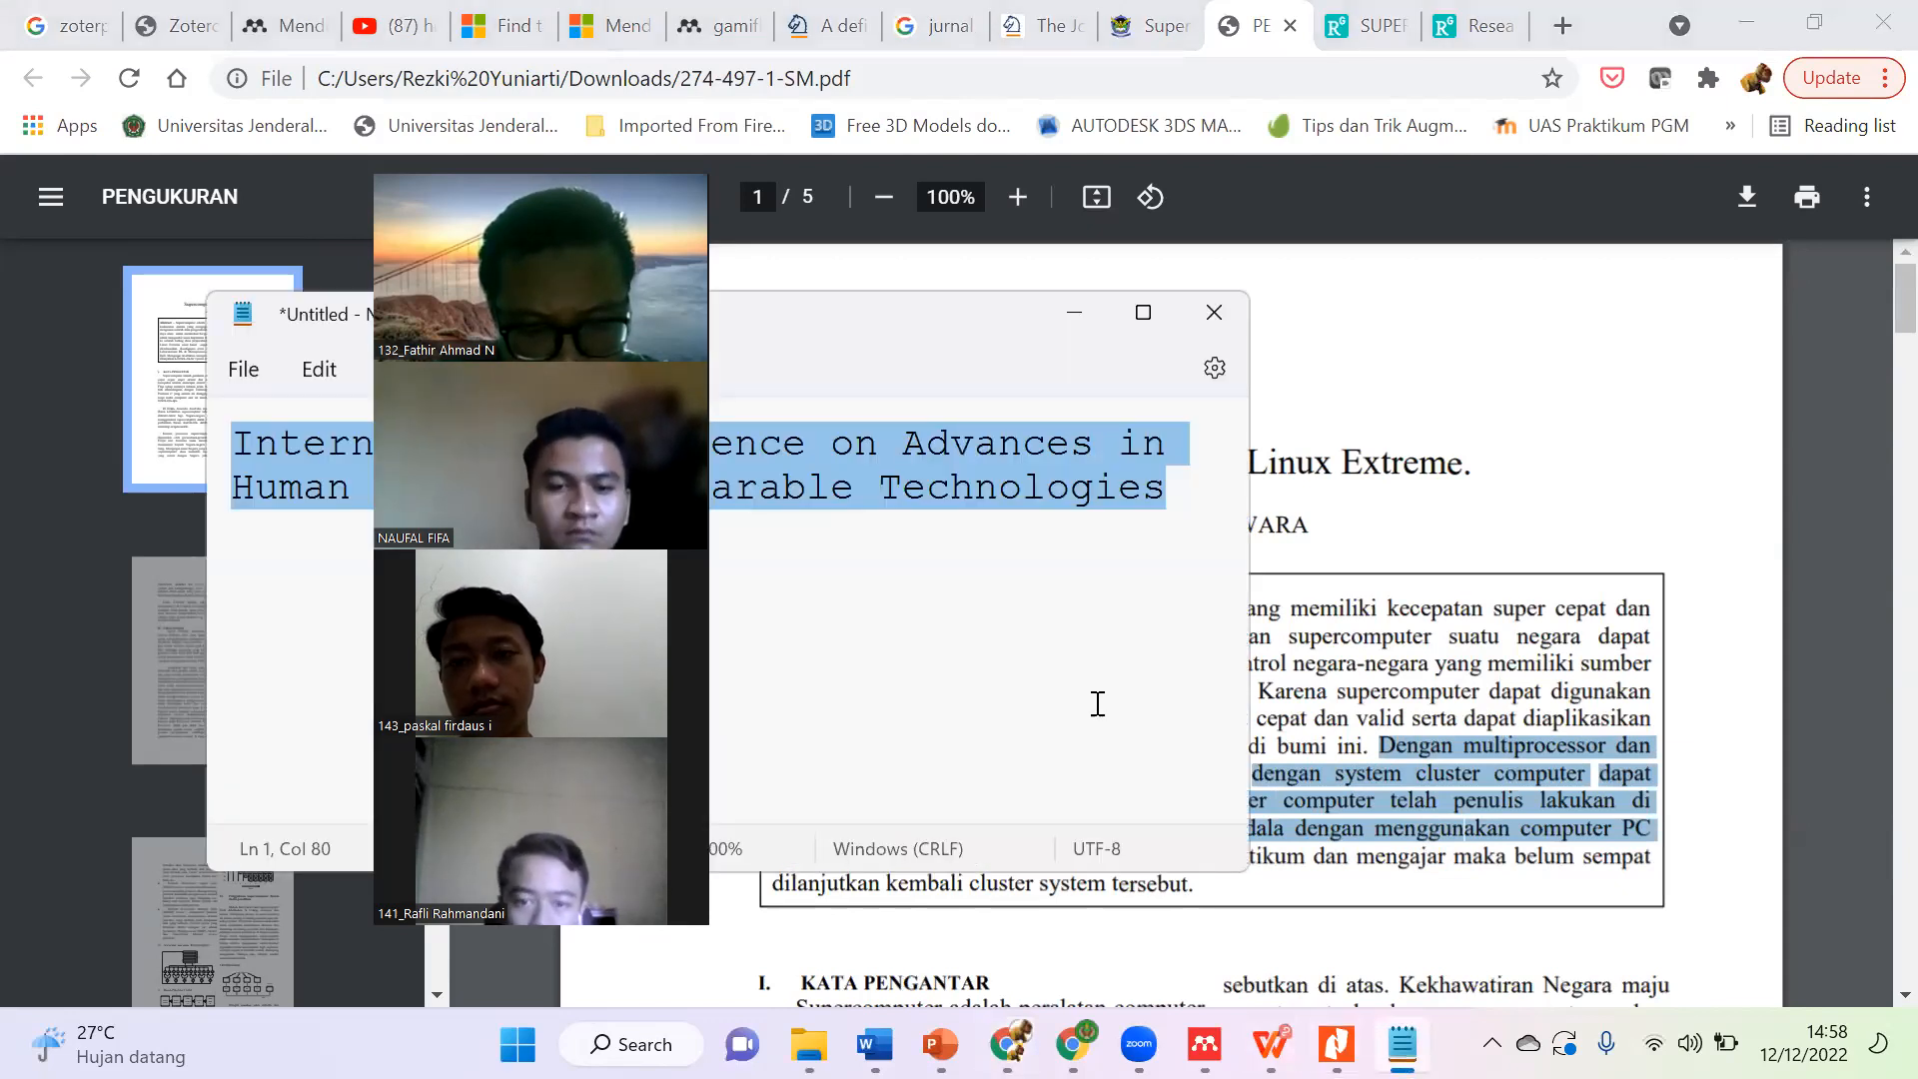
key("ctrl+v")
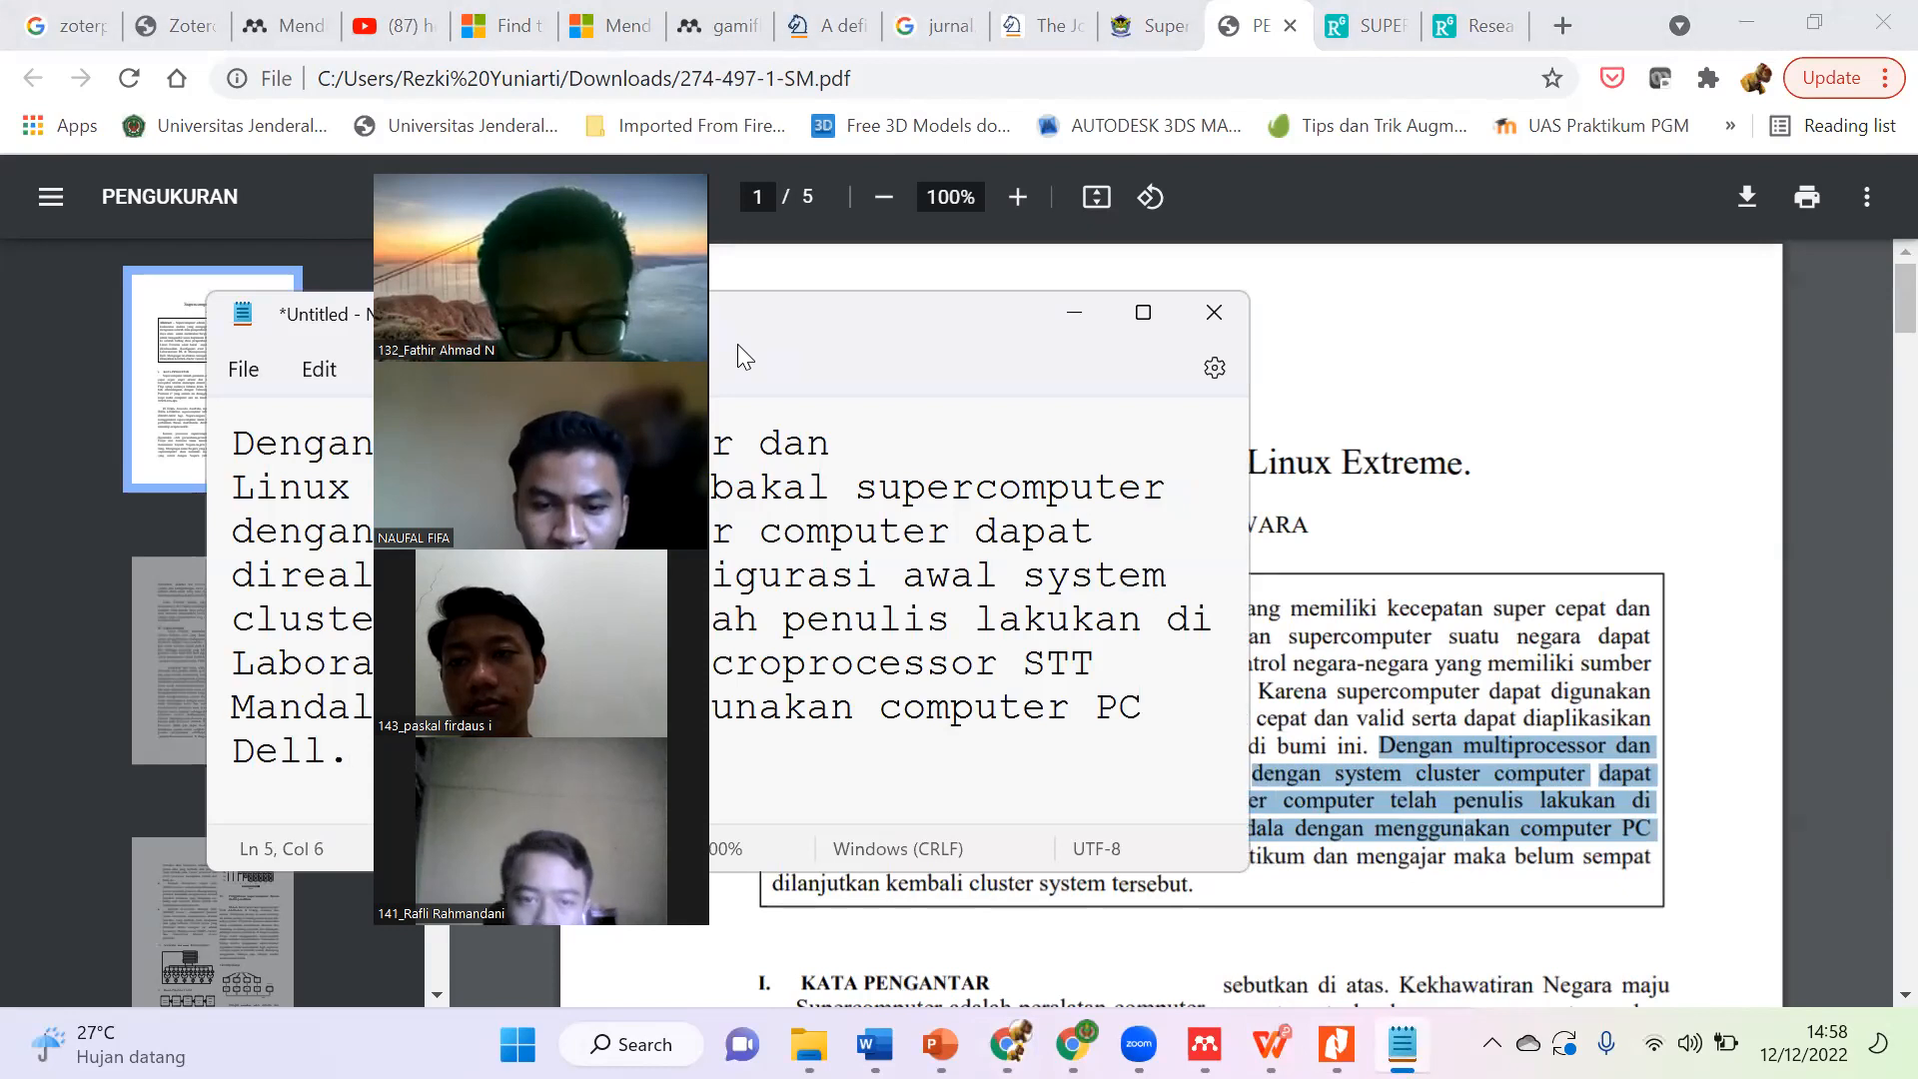
Step: Remove the line breaks inside the Notepad passage so that it runs as one continuous paragraph
left_click_drag(620, 268, 1764, 265)
left_click(947, 452)
key("Delete")
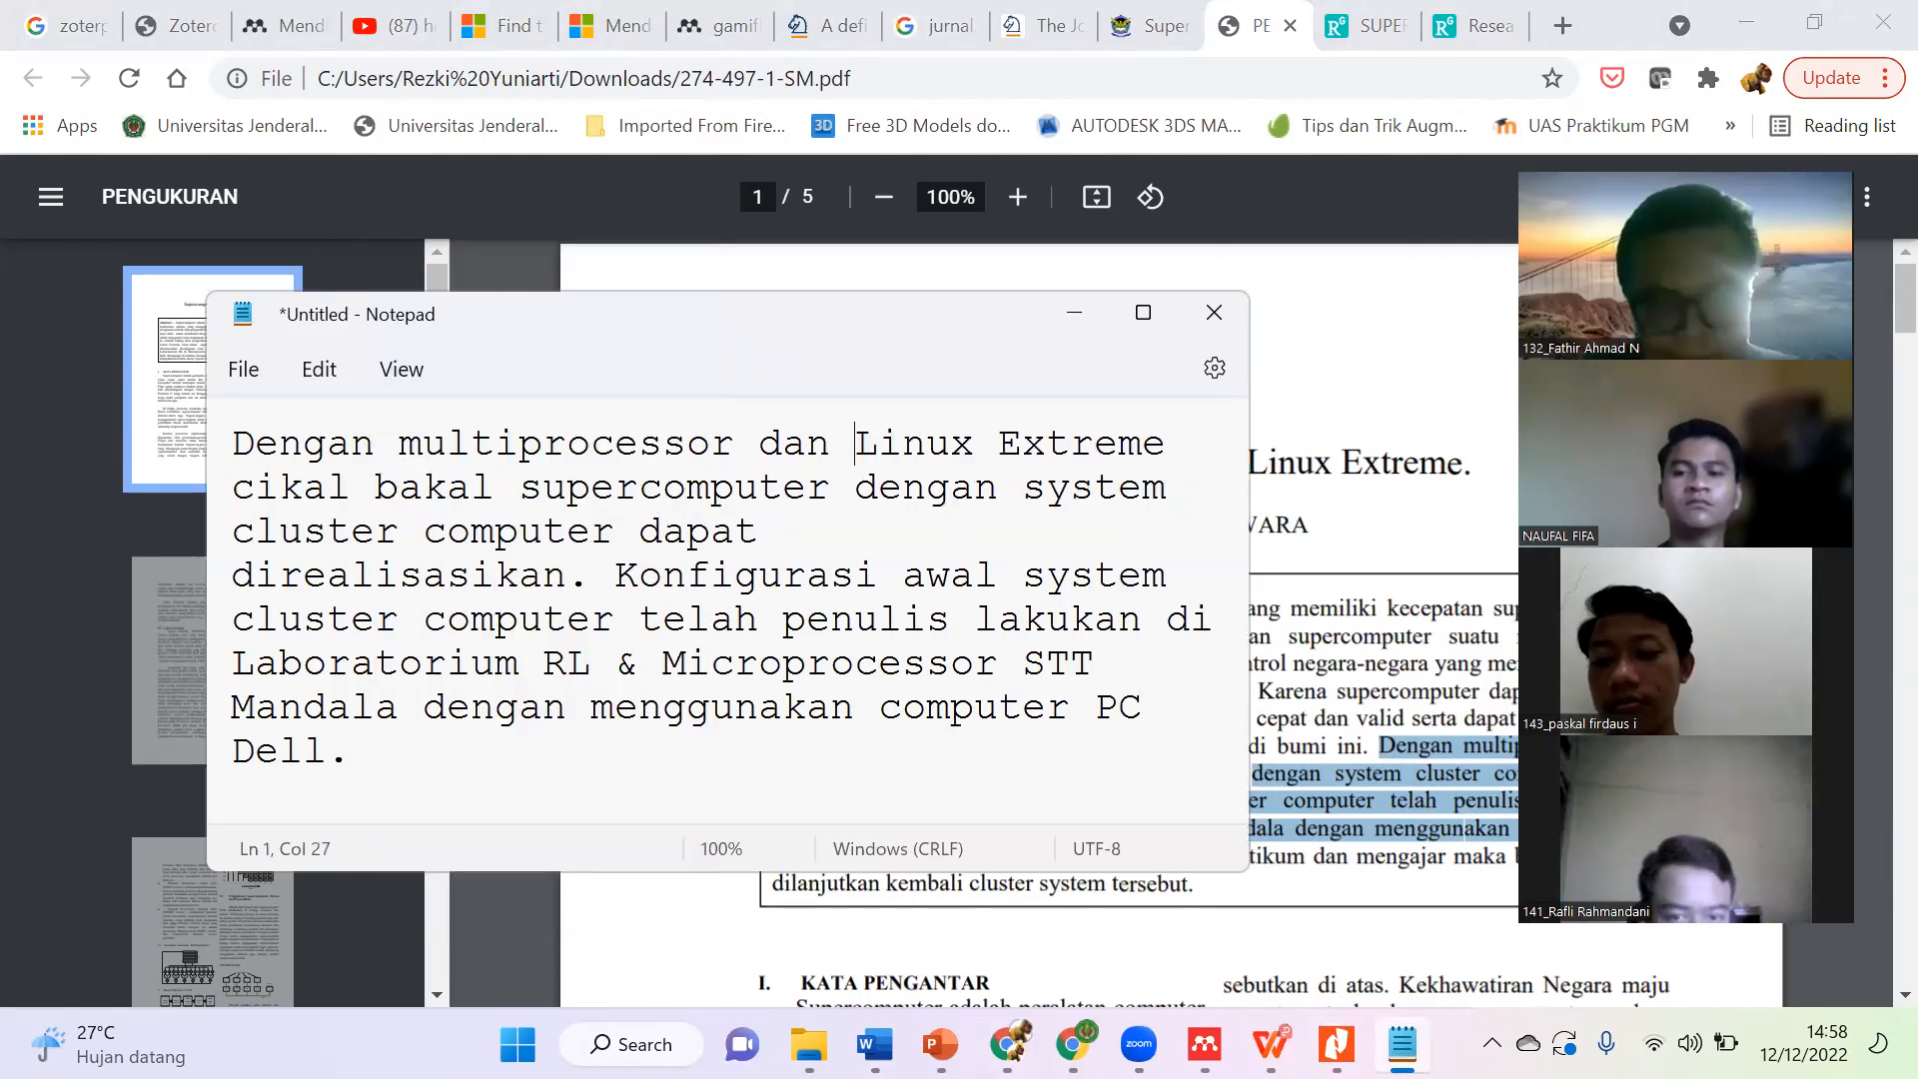
key("End")
key("Delete")
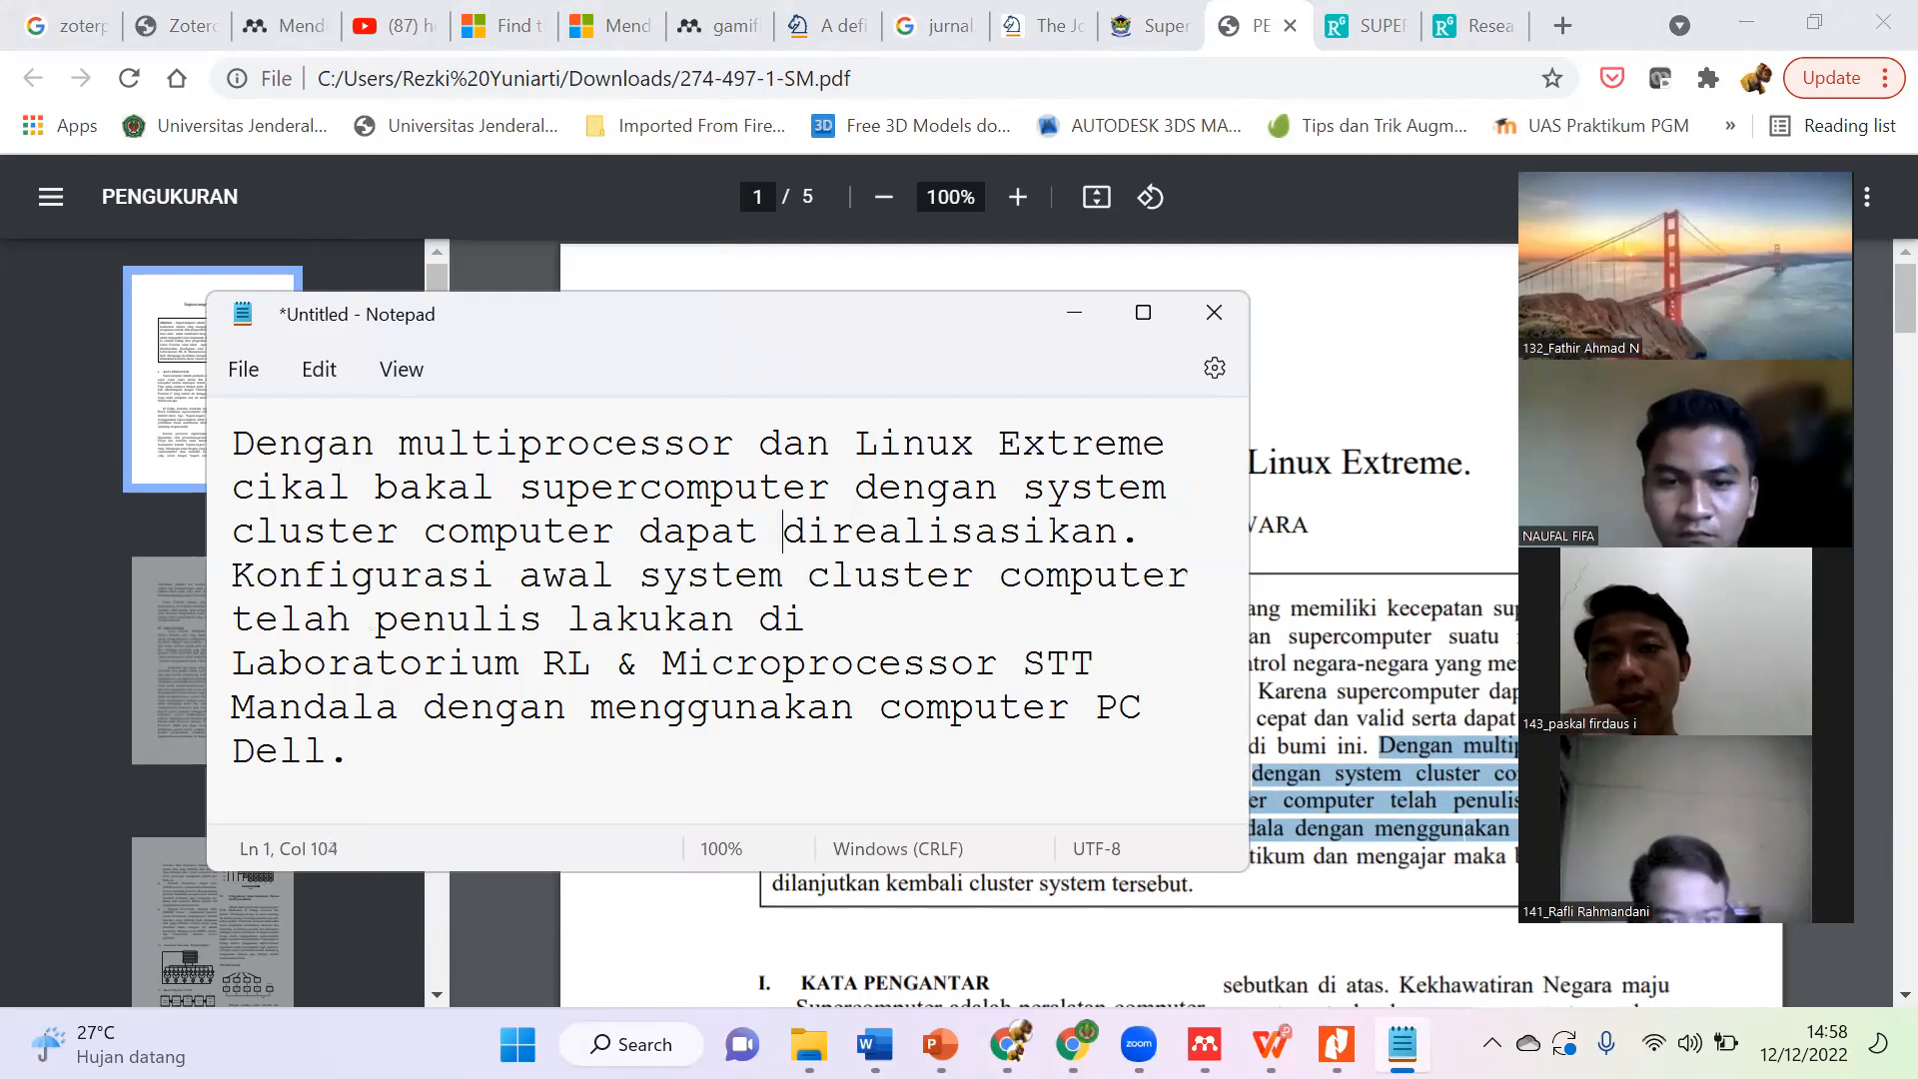
key("Delete")
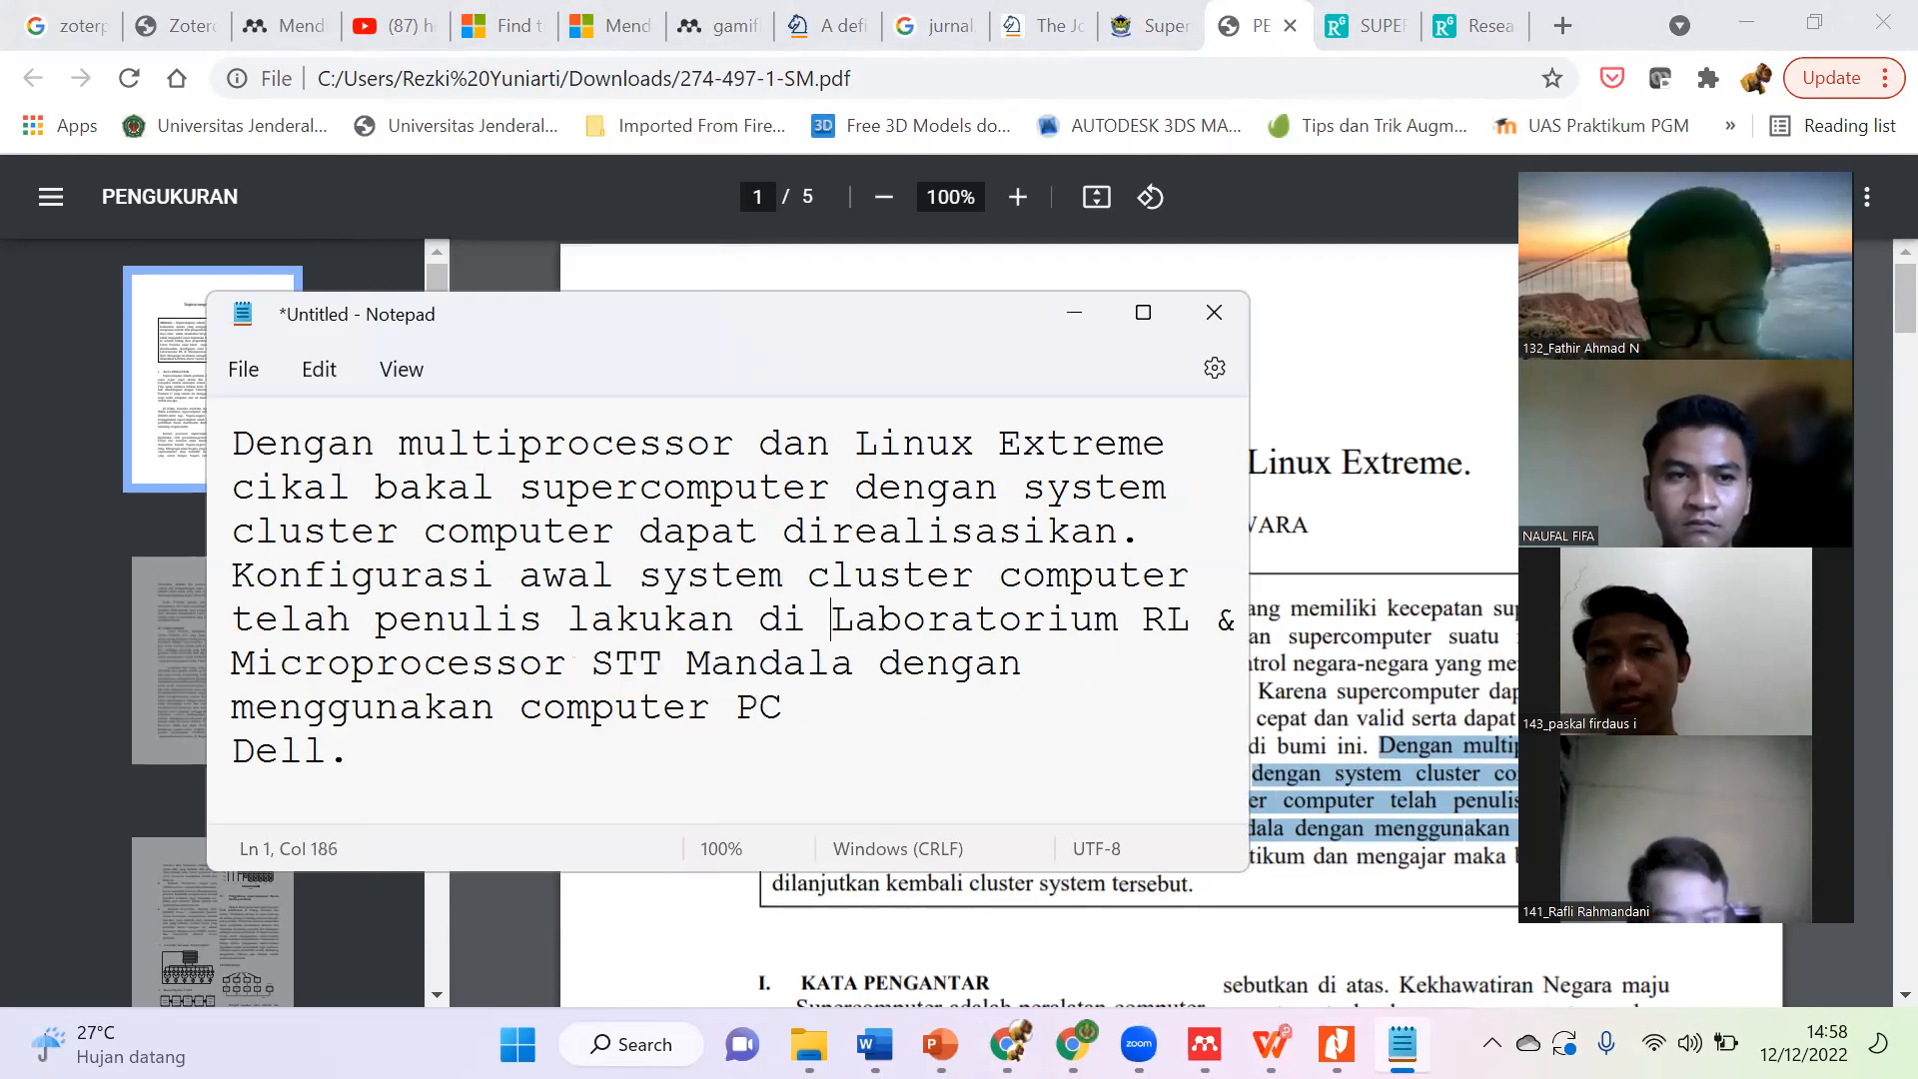
key("End")
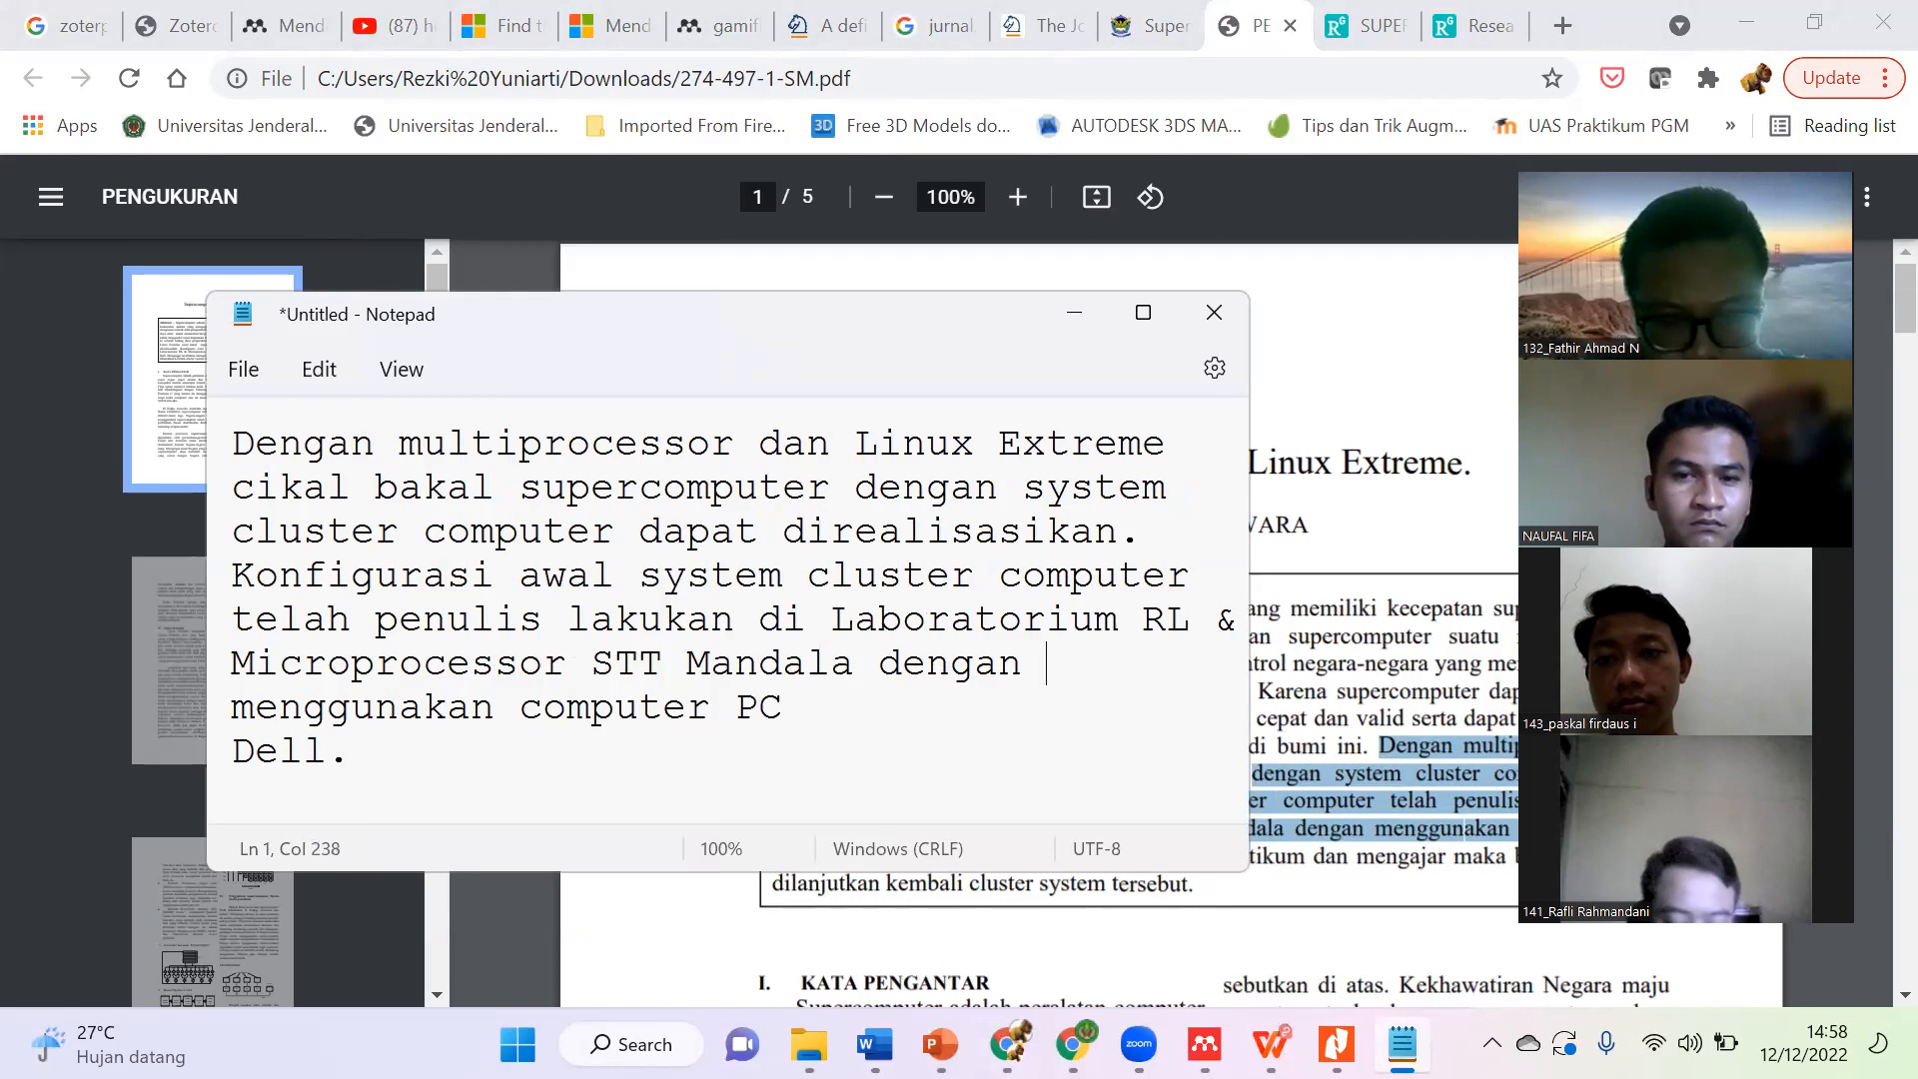
key("Delete")
type("m")
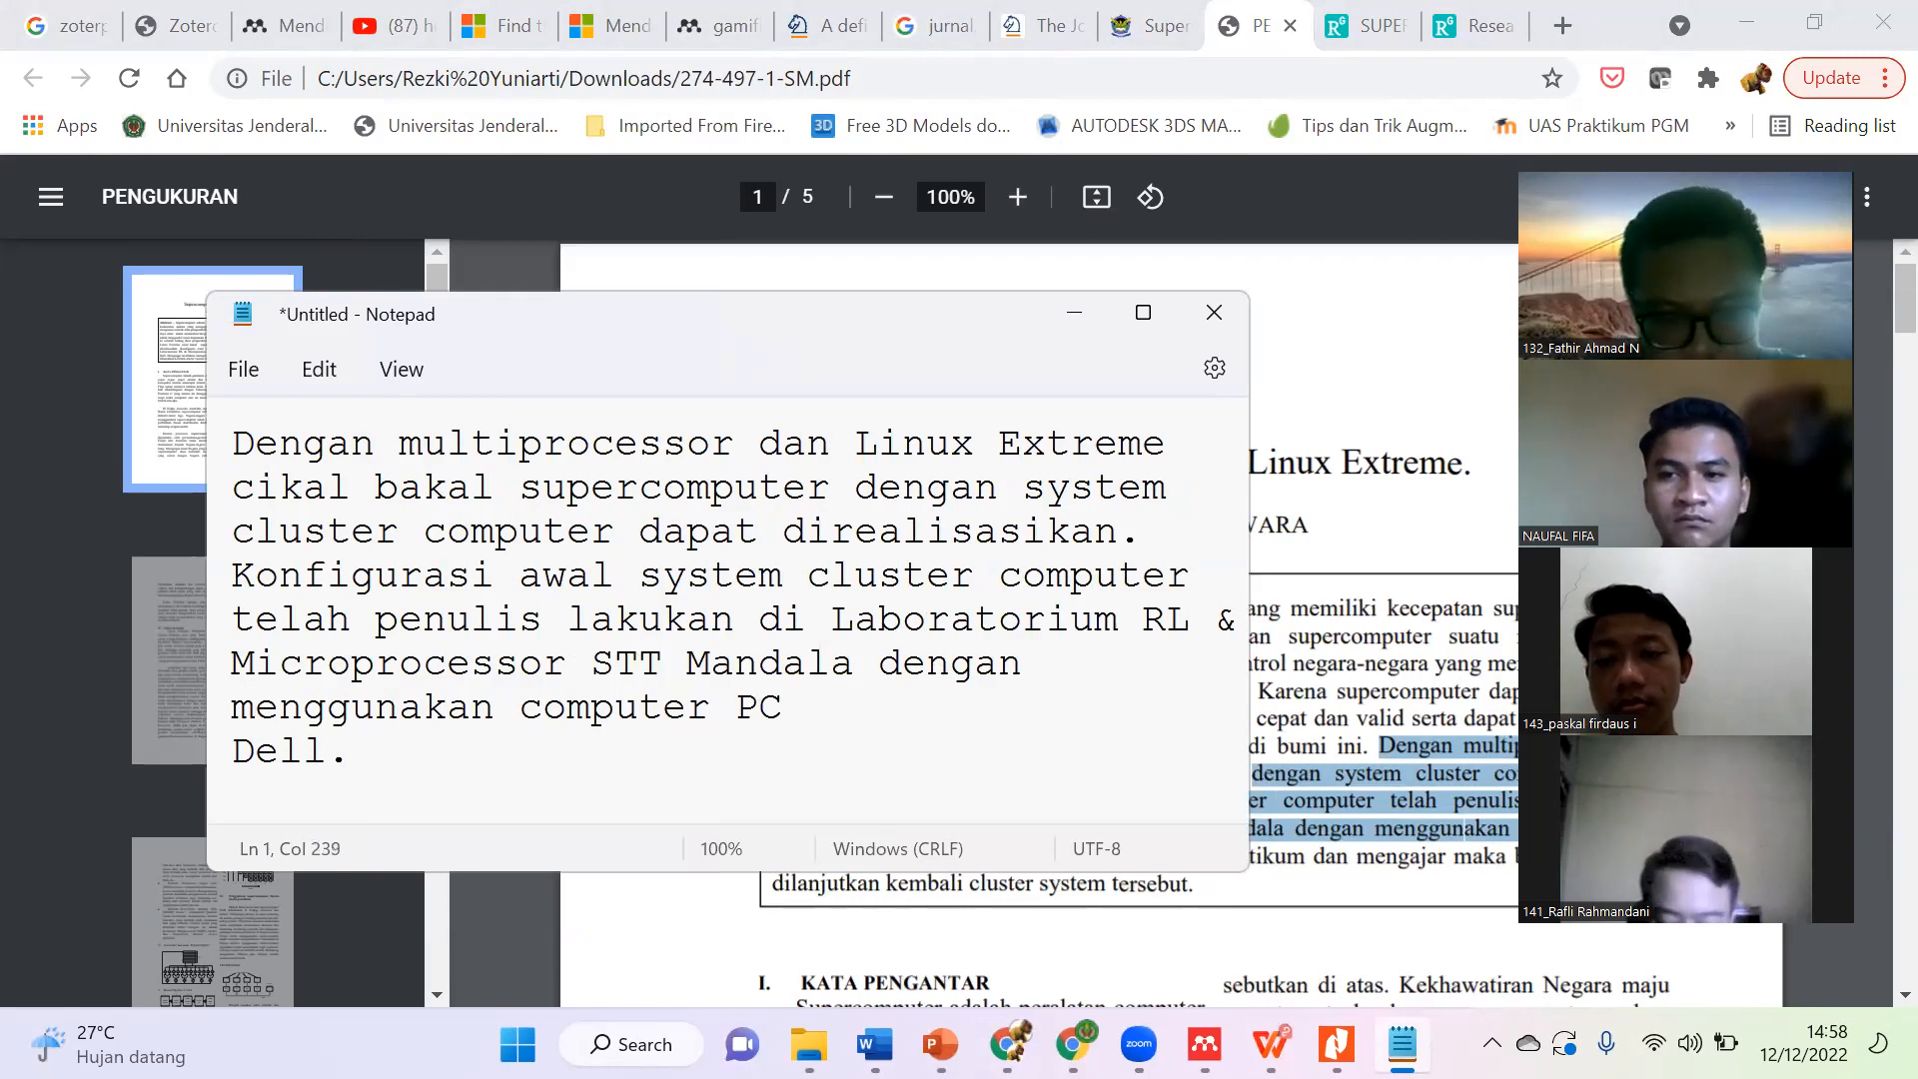
key("Delete")
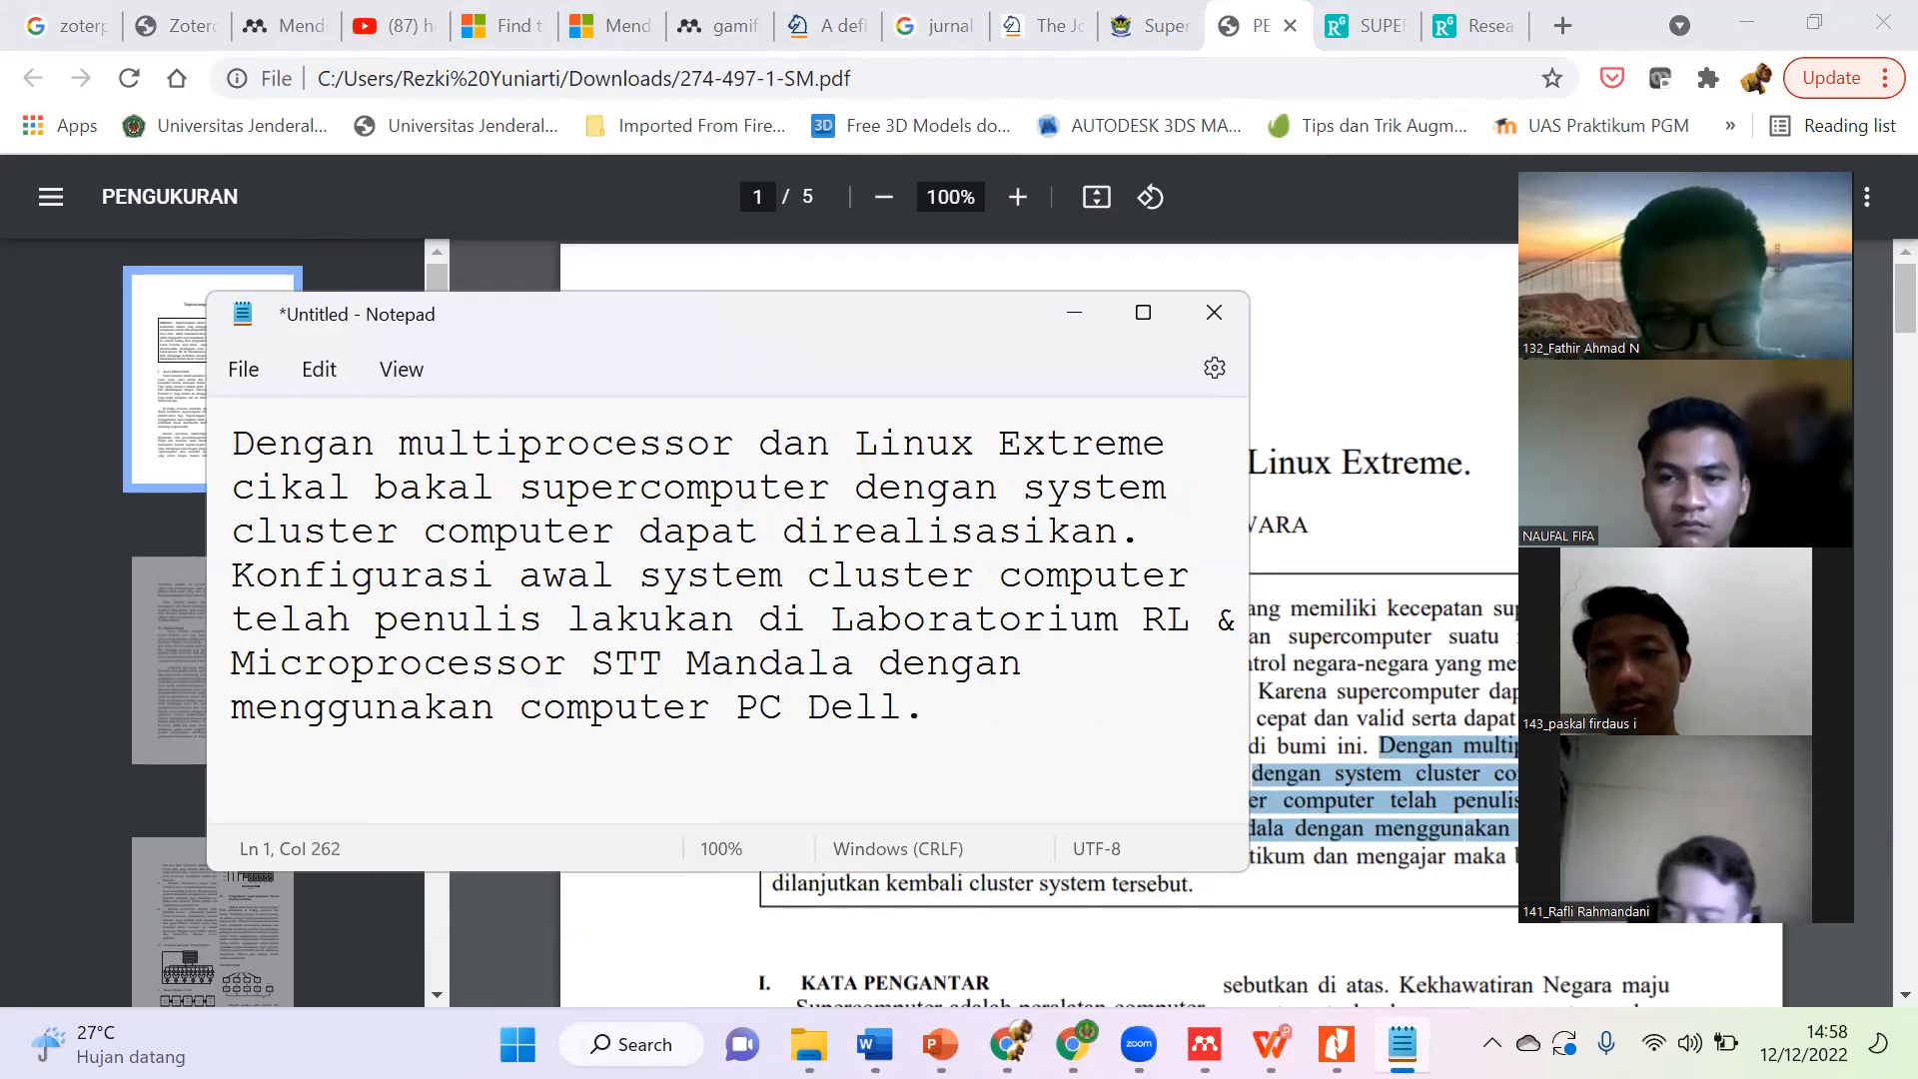
Step: Copy the whole Notepad passage and paste it into File Latihan P8 in Word after "hypertext." in section 2.6, leaving a single space between
key("ctrl+a")
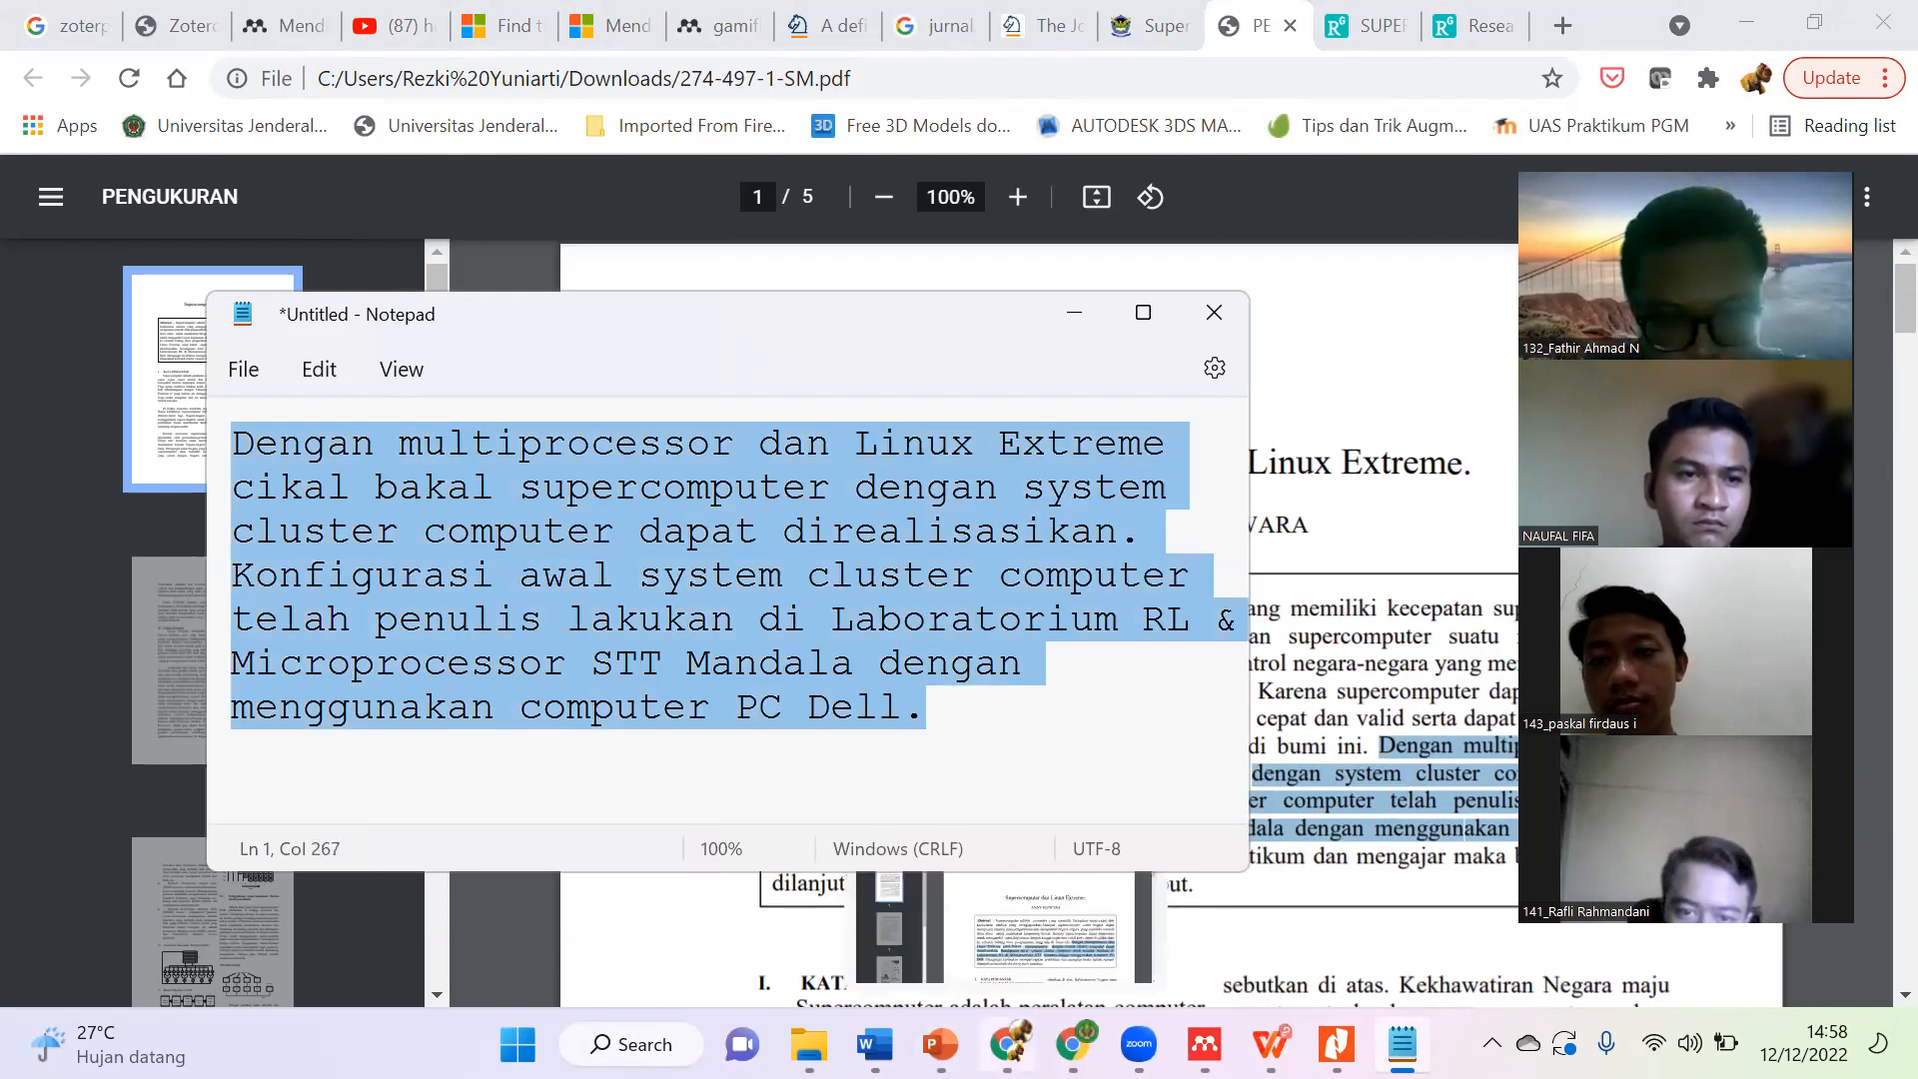
mouse_move(873, 1044)
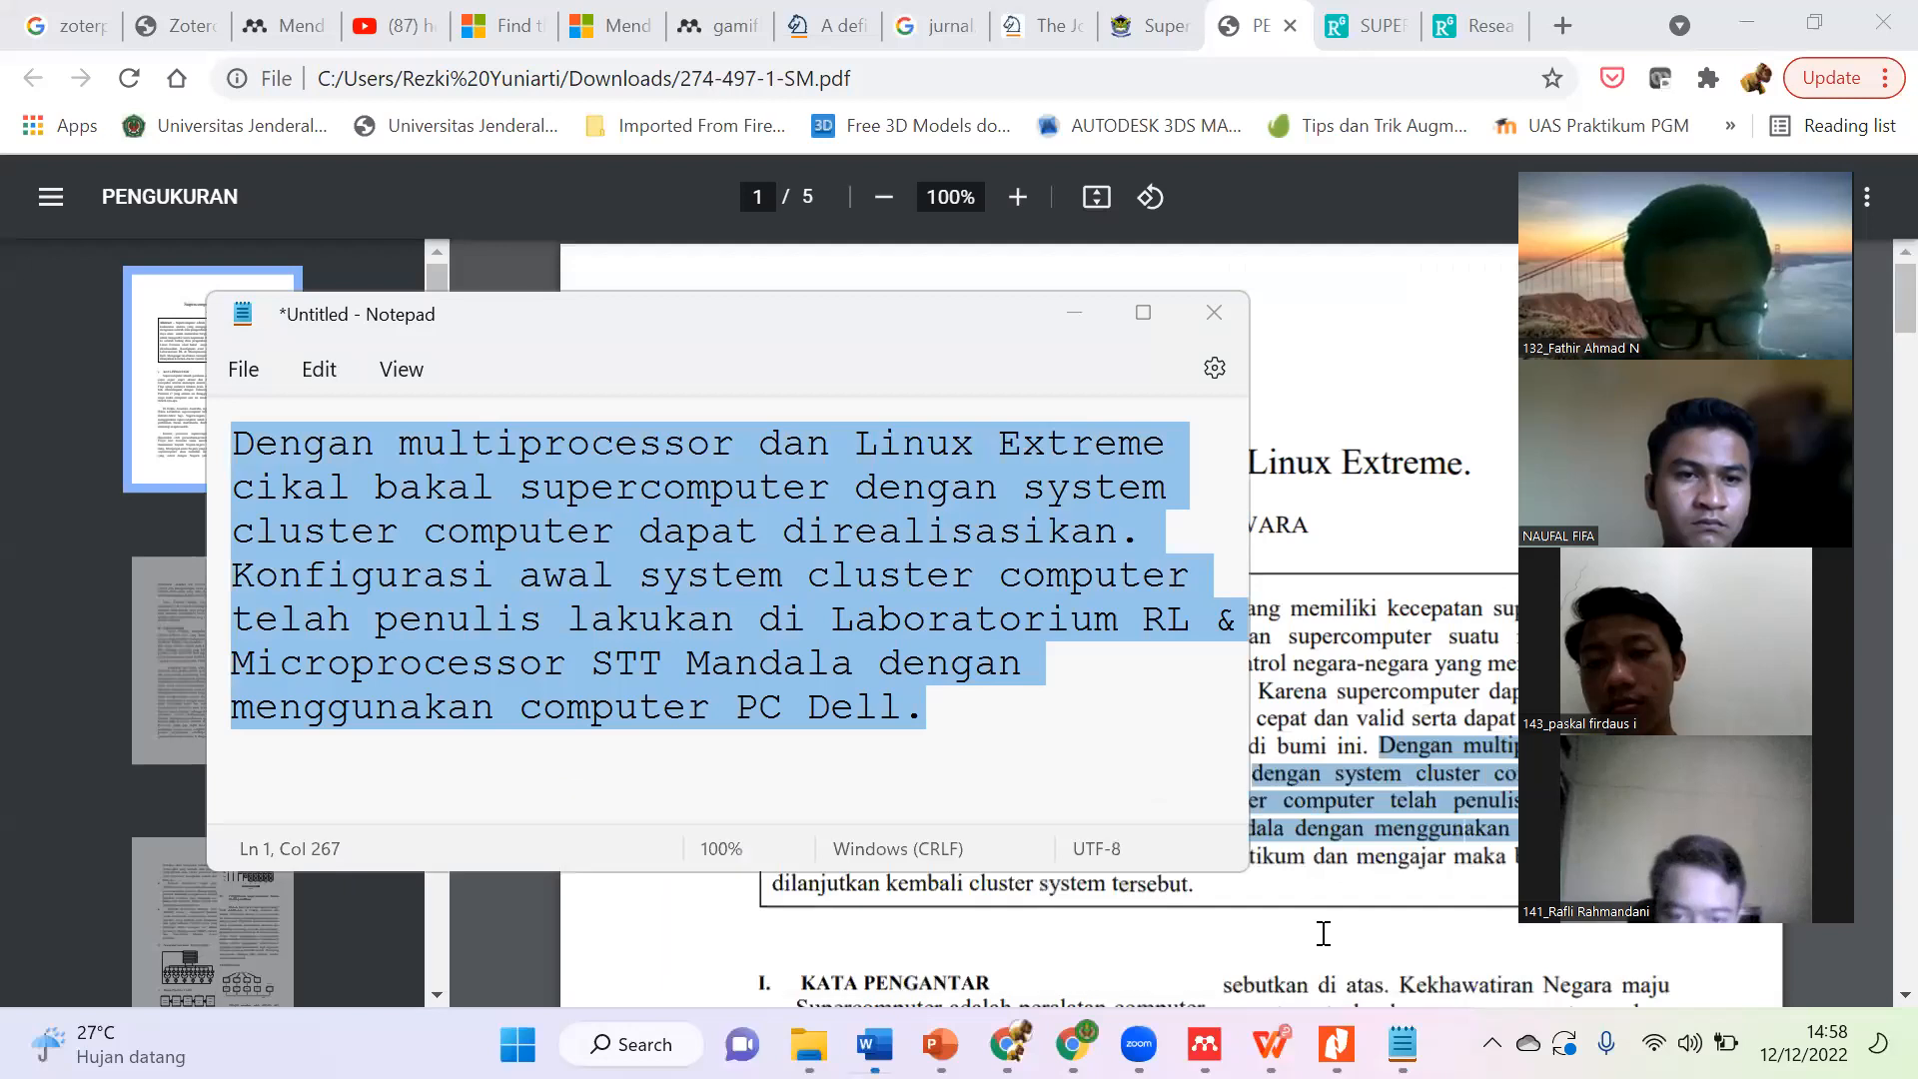
key("alt+Tab")
scroll(1037, 770, "down", 4)
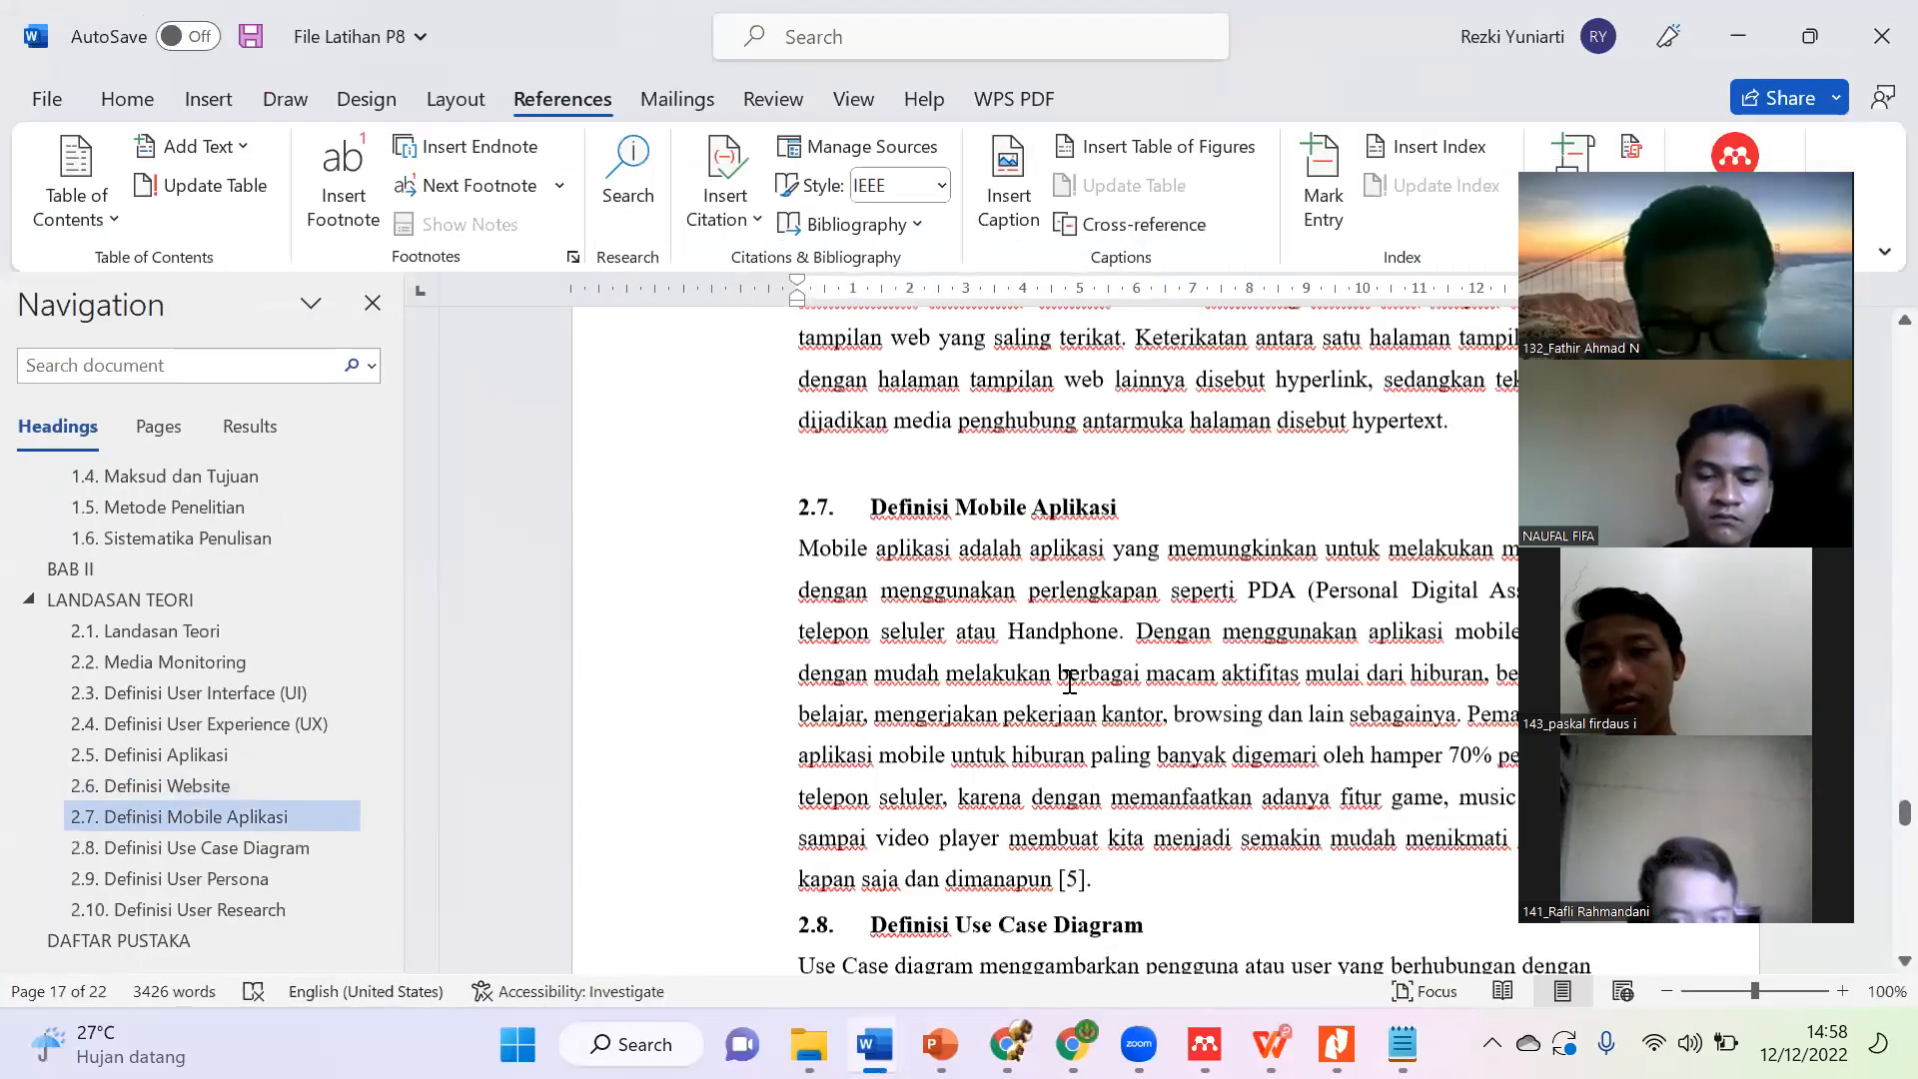
scroll(1199, 665, "up", 2)
left_click(1460, 657)
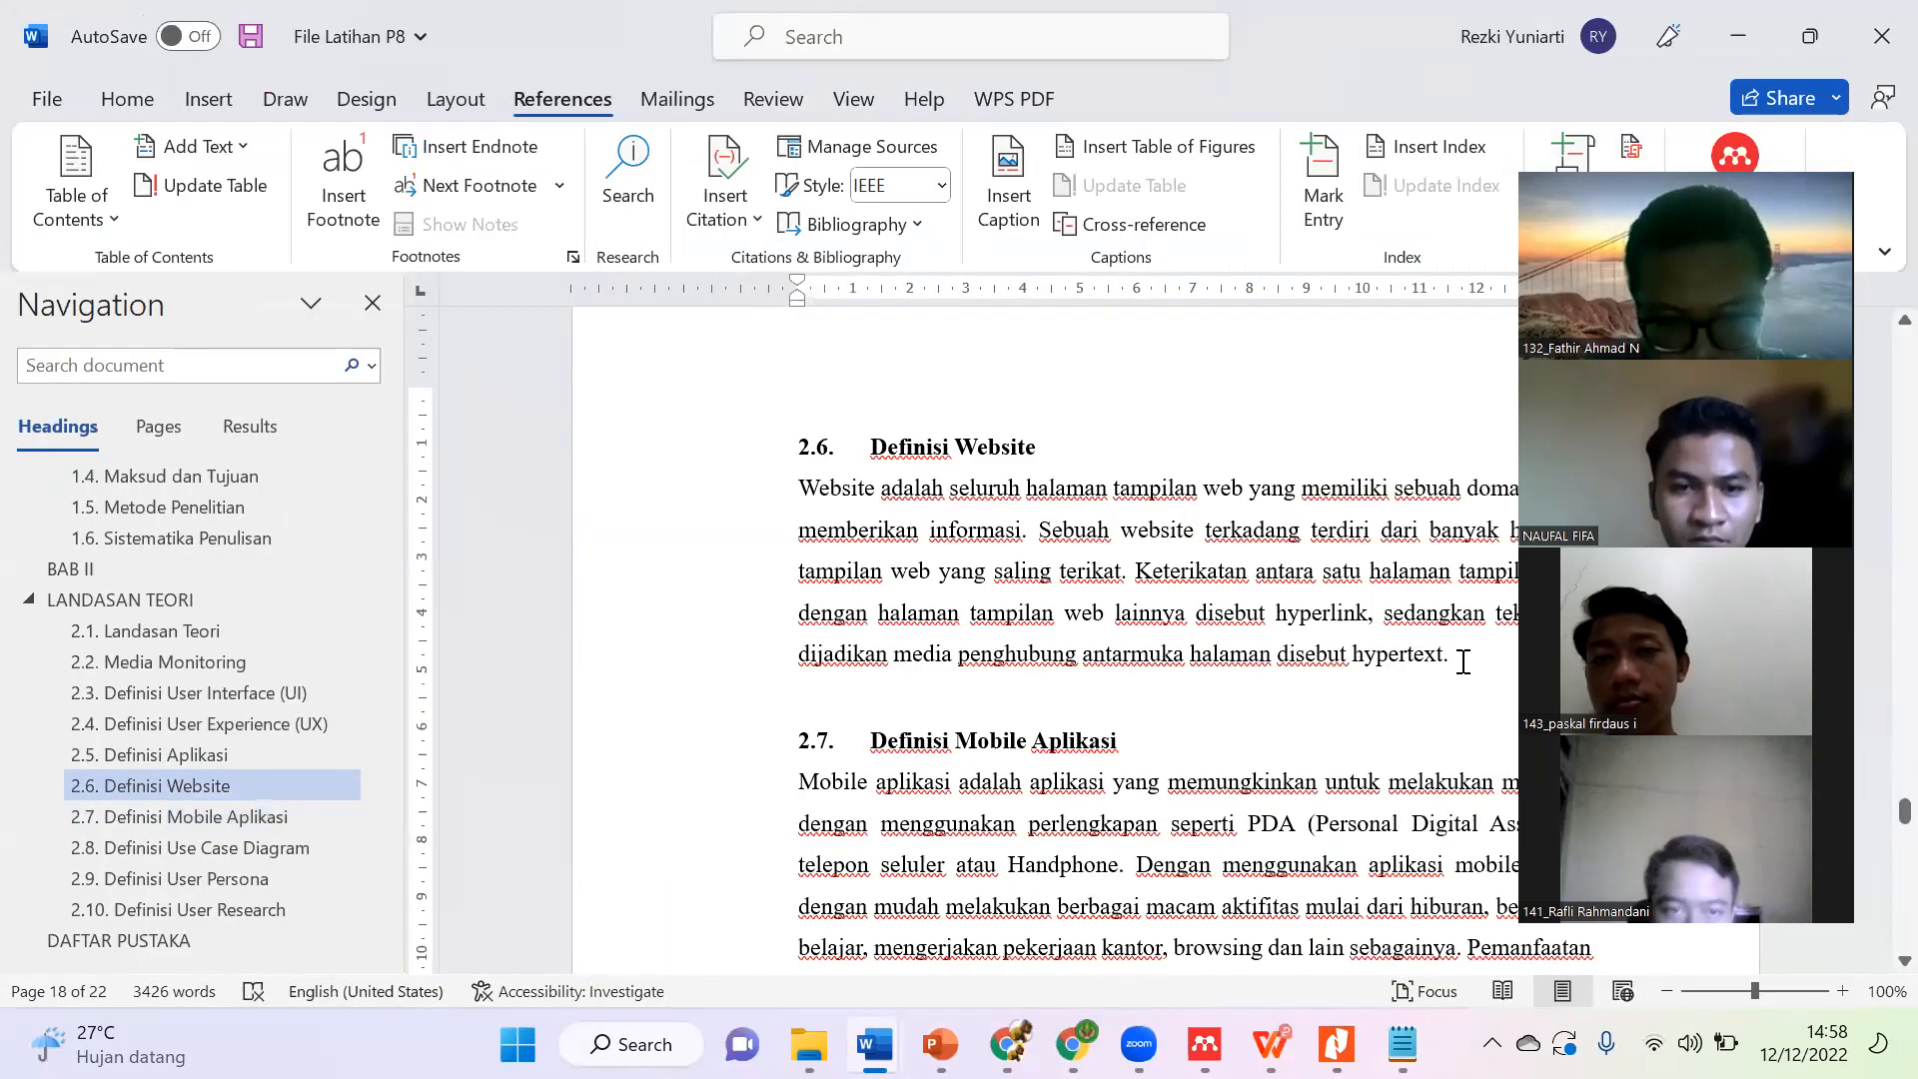
key("ctrl+v")
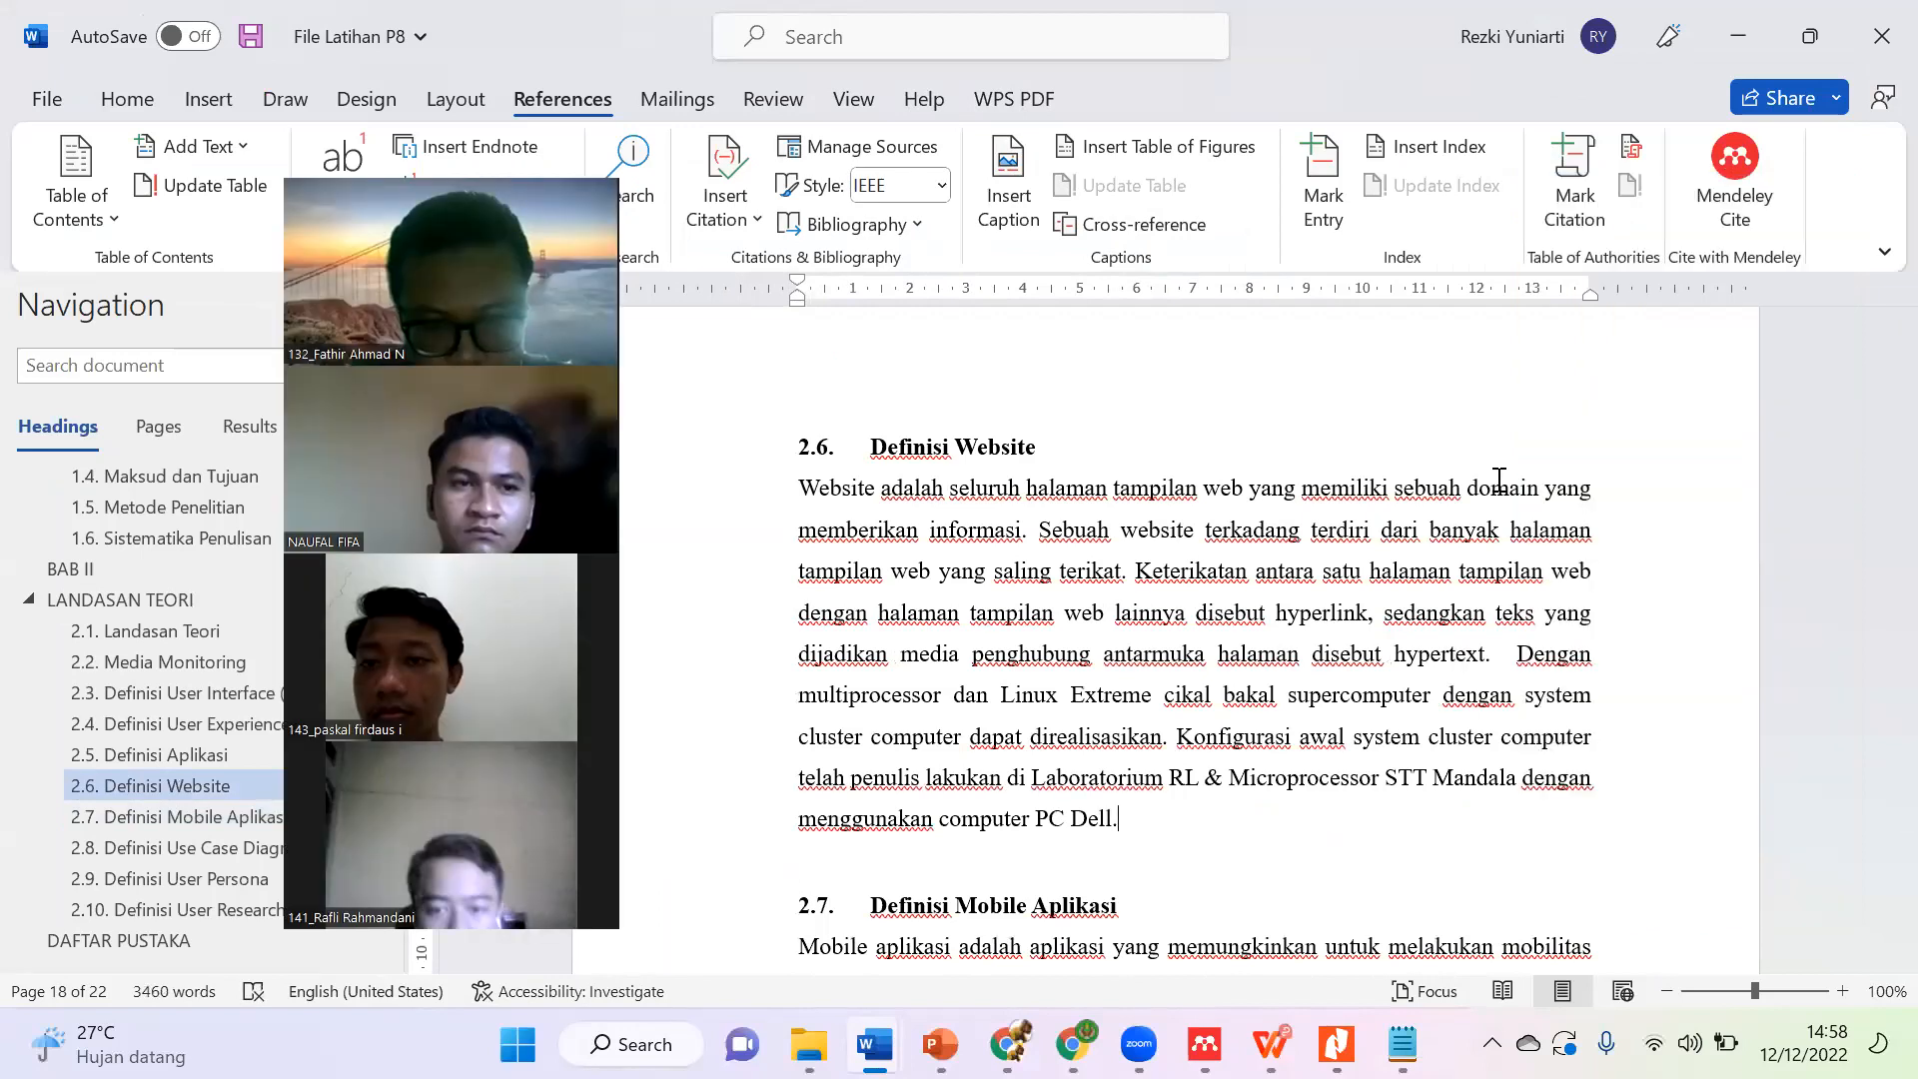
left_click(1507, 659)
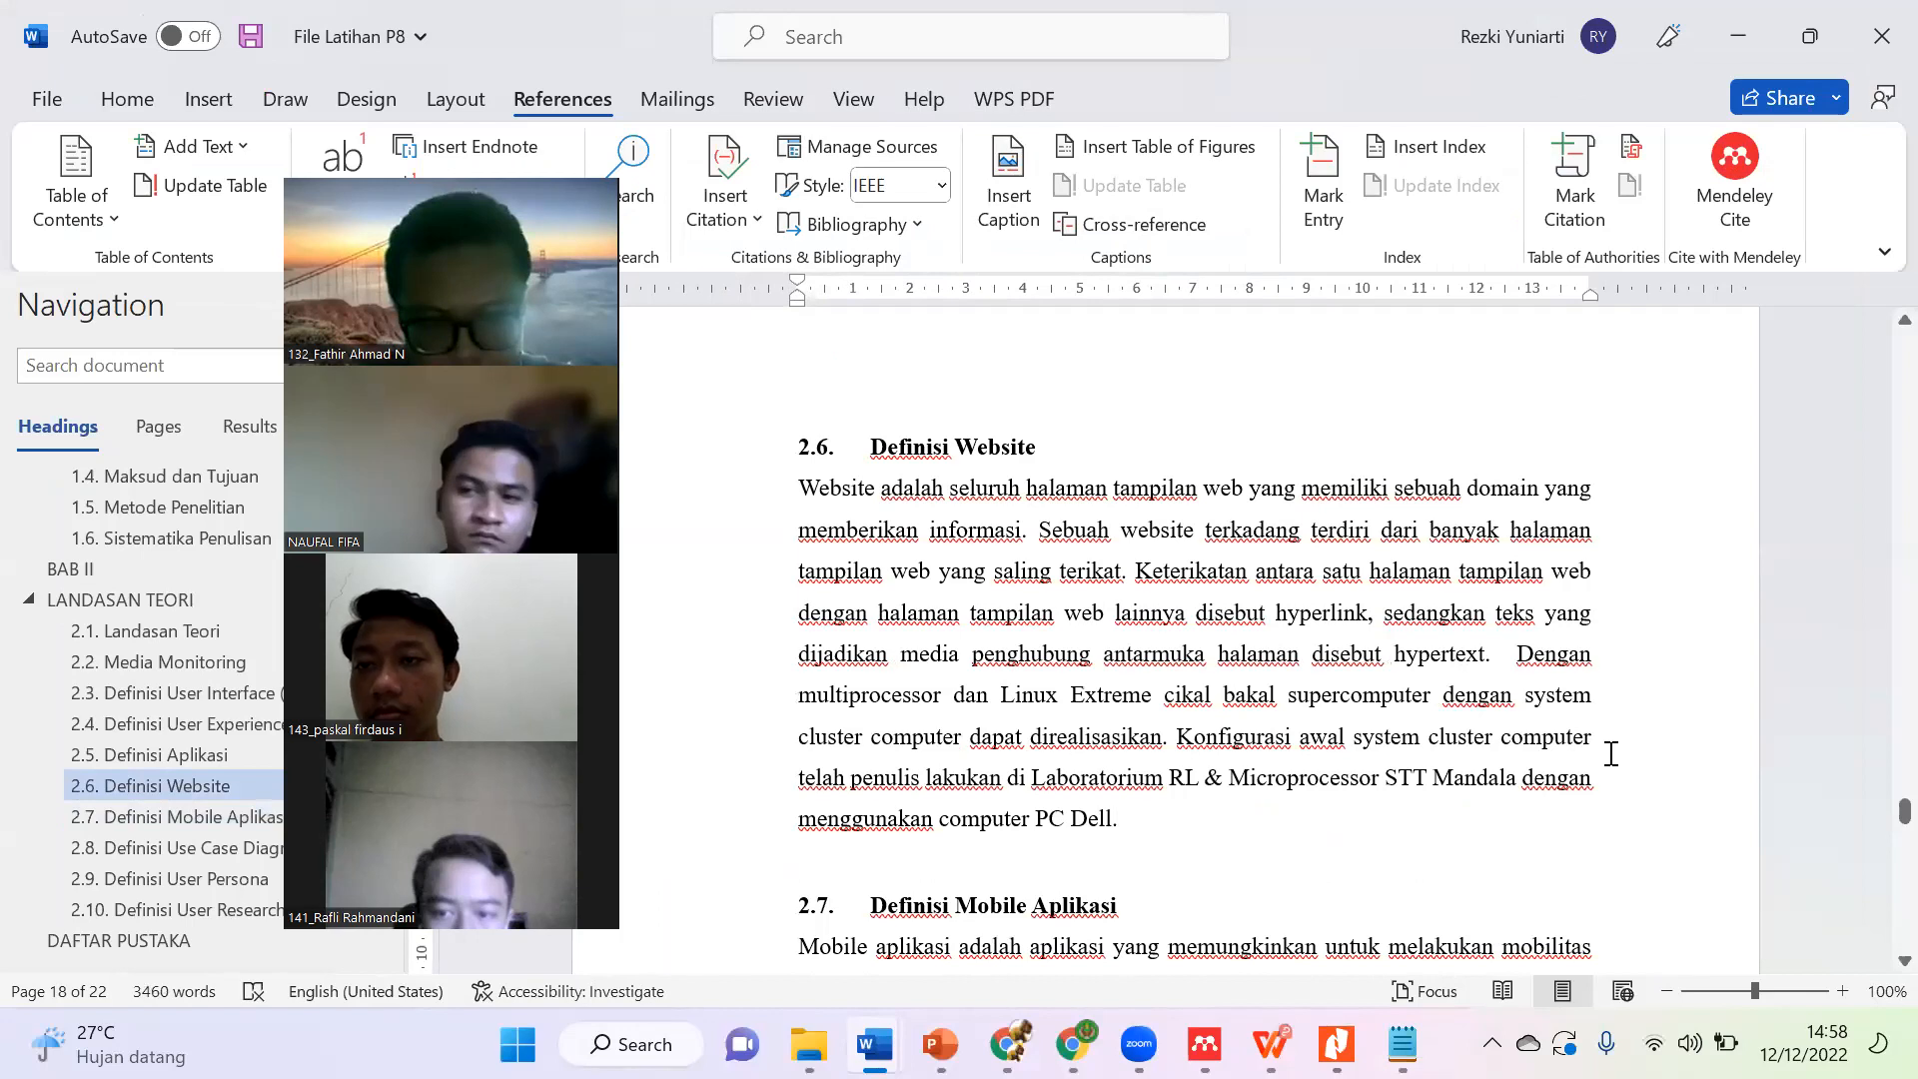
key("BackSpace")
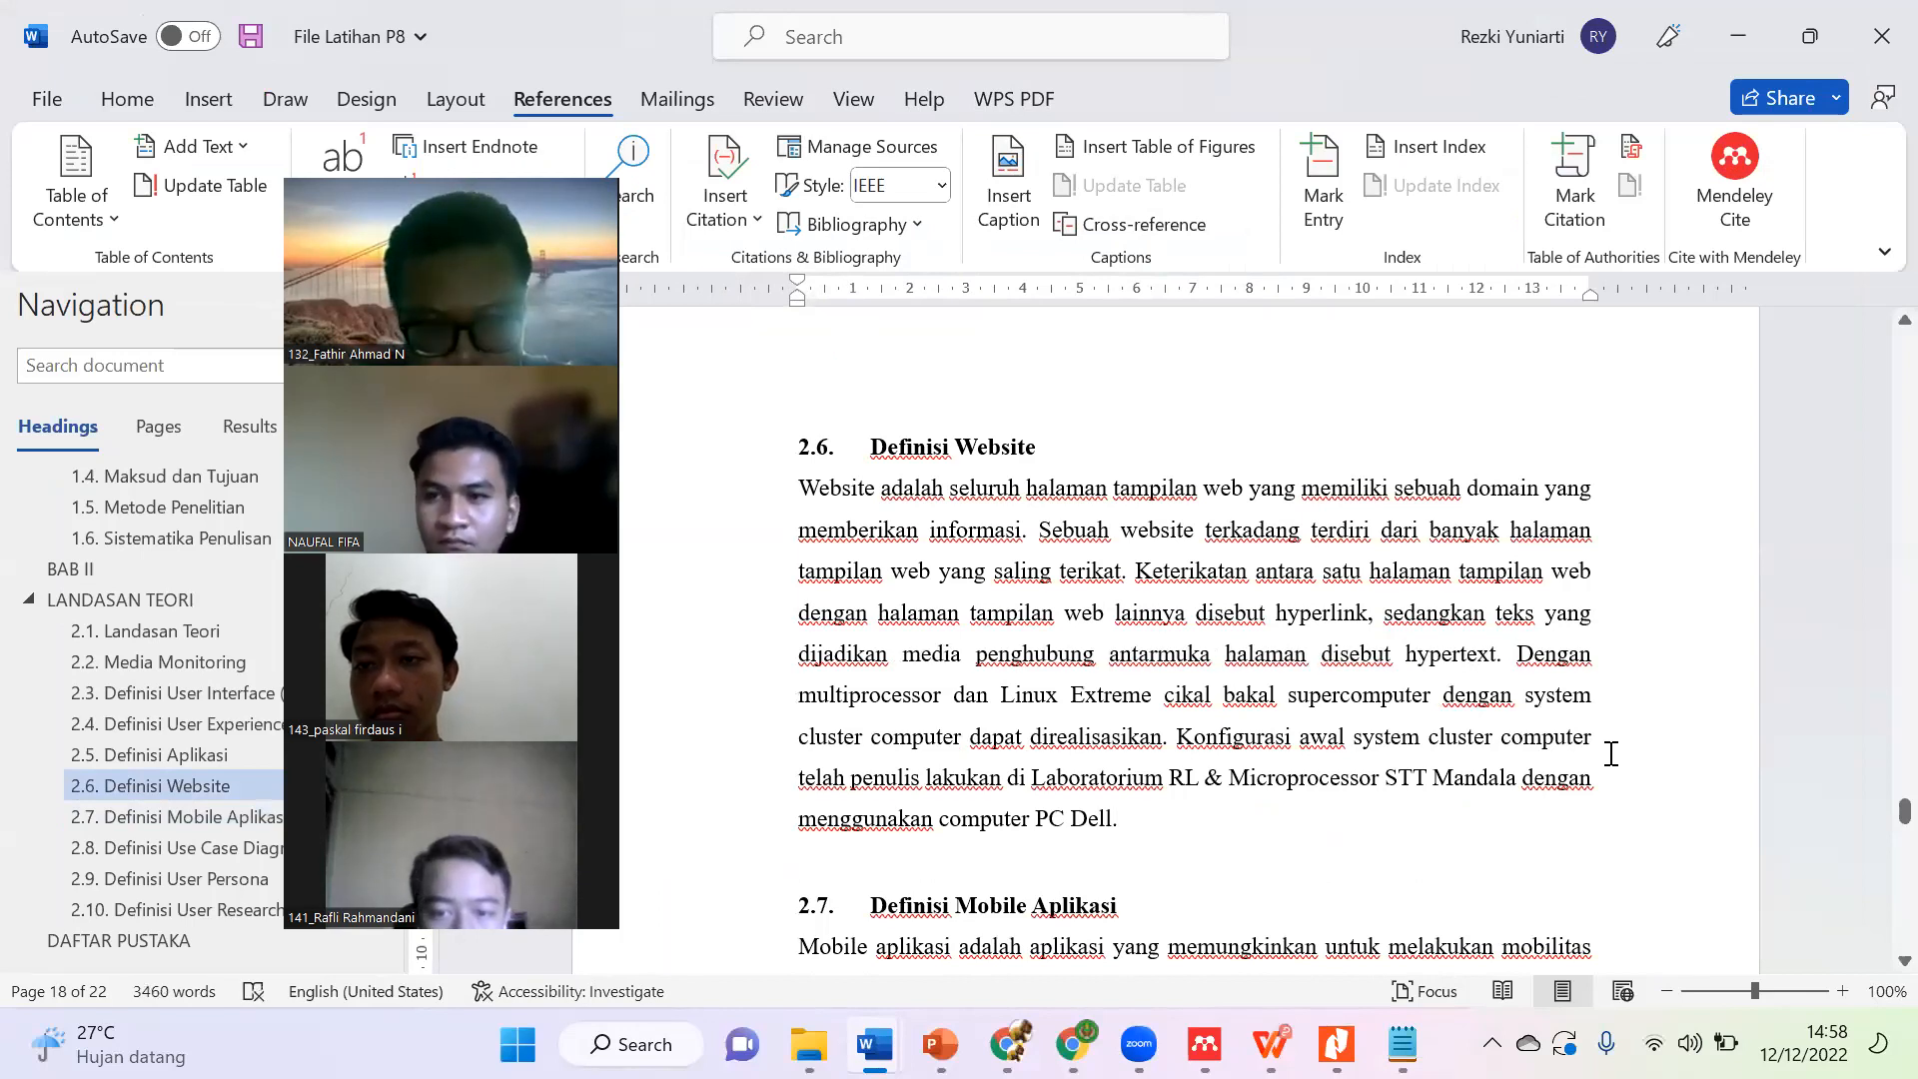
Step: Insert the lead-in "Dari penelitian sebelumnya," before "Dengan multiprocessor" in the section 2.6 paragraph
key("Right")
key("Right")
key("Right")
key("Right")
key("Right")
key("Right")
key("Right")
key("Right")
key("Right")
key("Right")
key("Right")
key("Right")
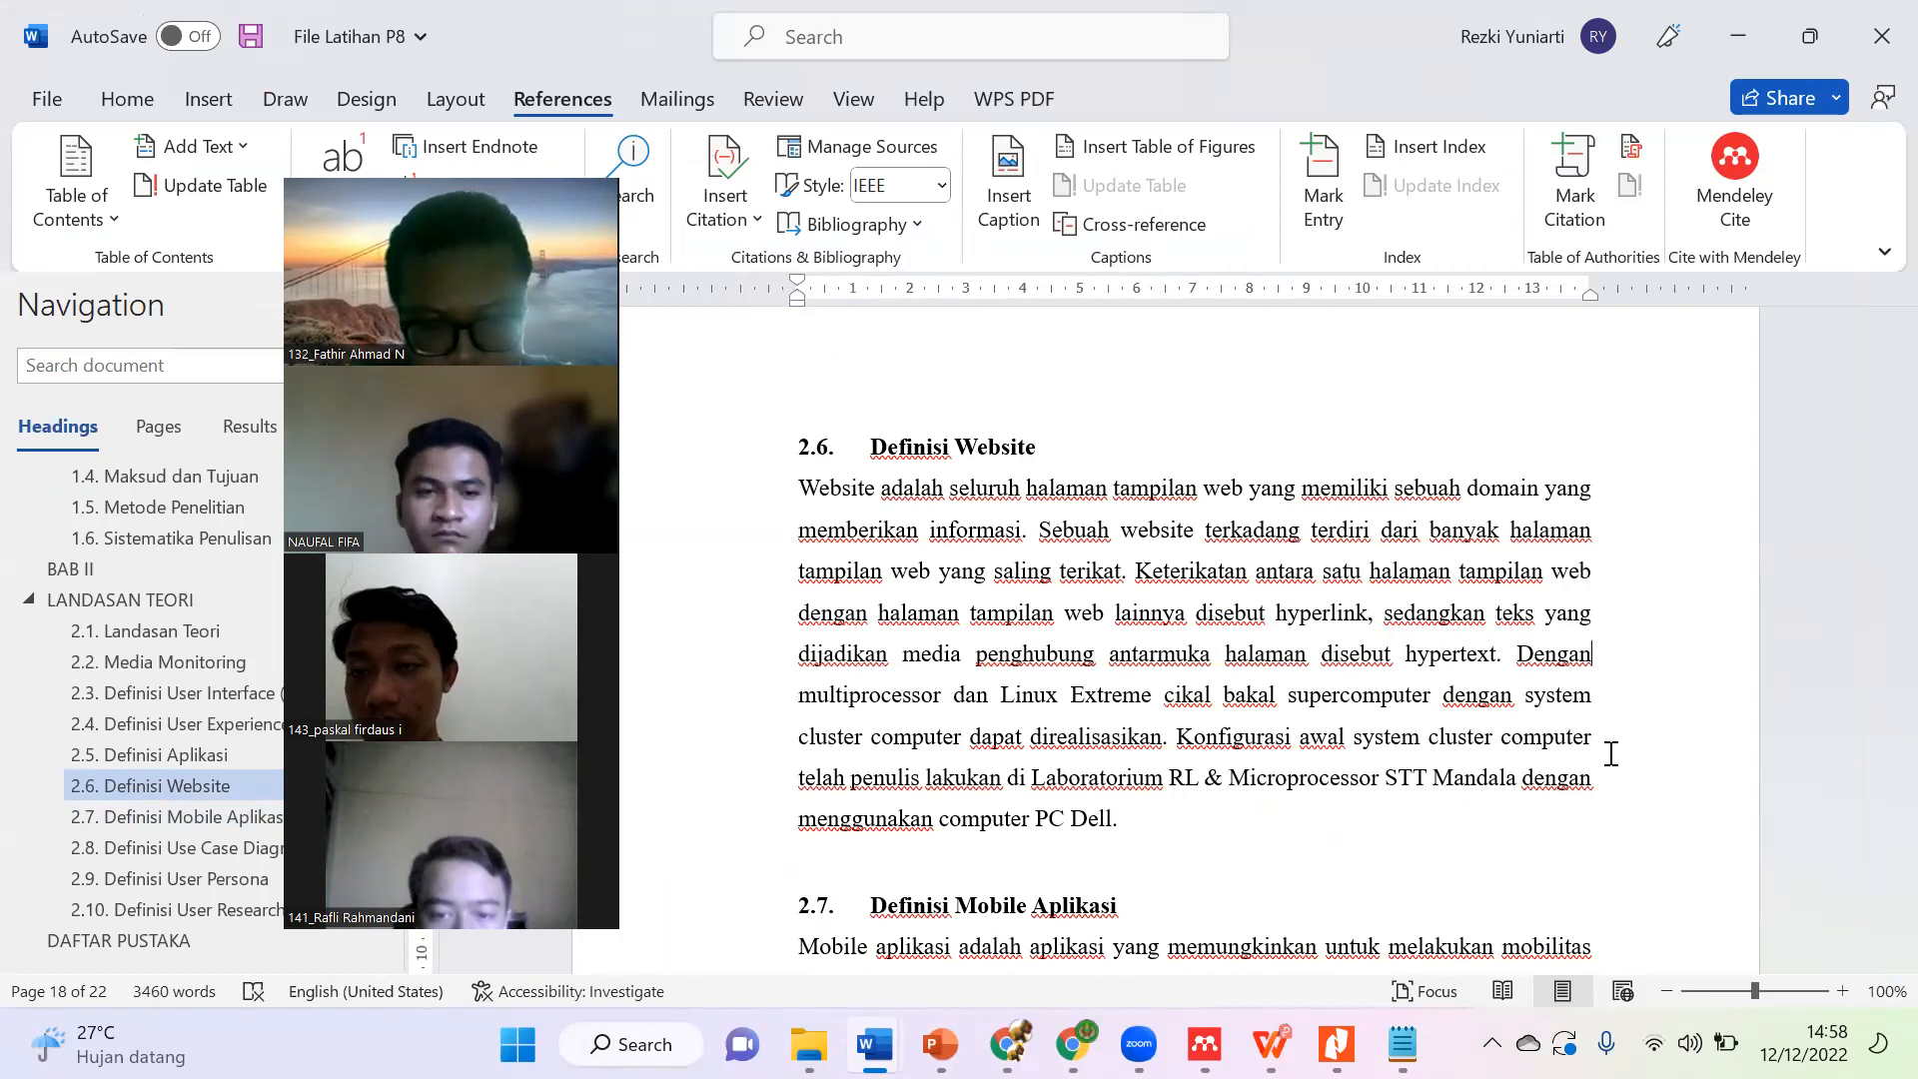
type("Dari penelitian ")
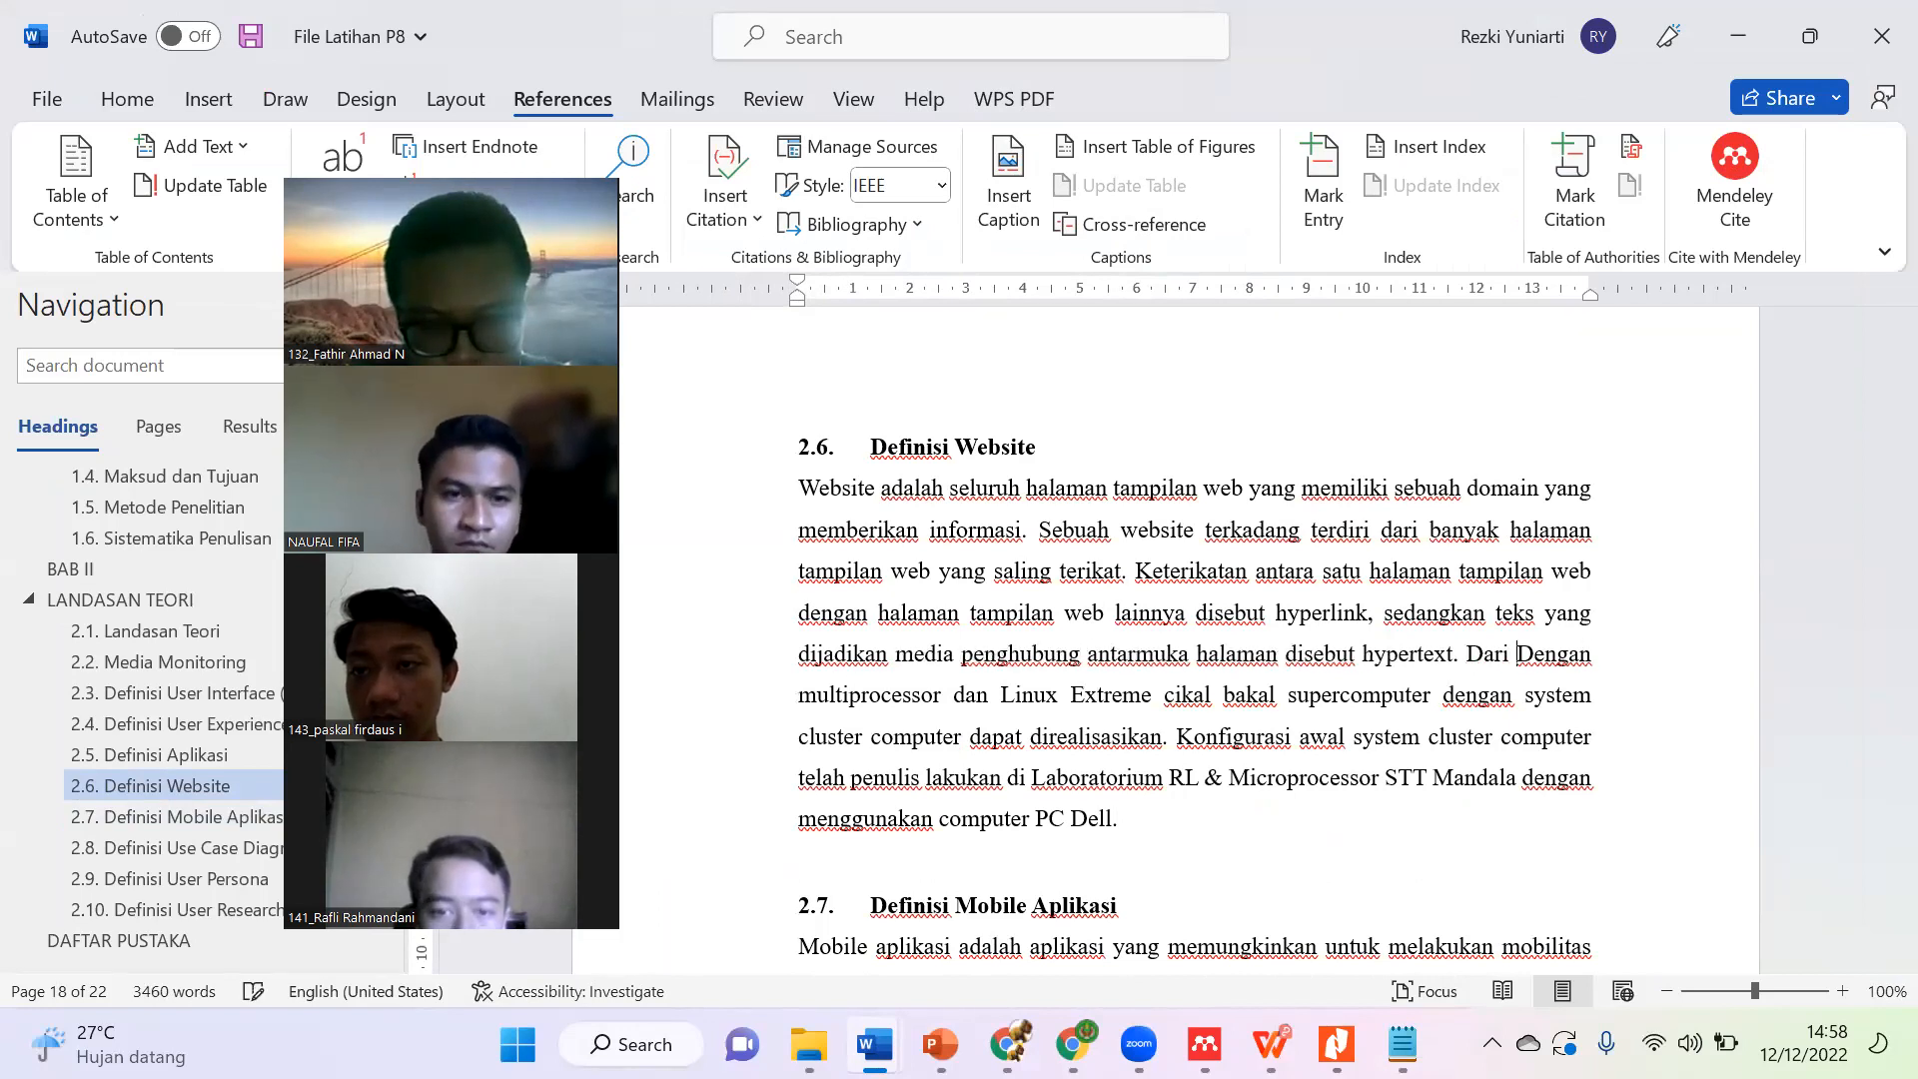
type("sebelumnya.Dengan multiprocessor dan Linux Extreme cikal bakal supercomputer")
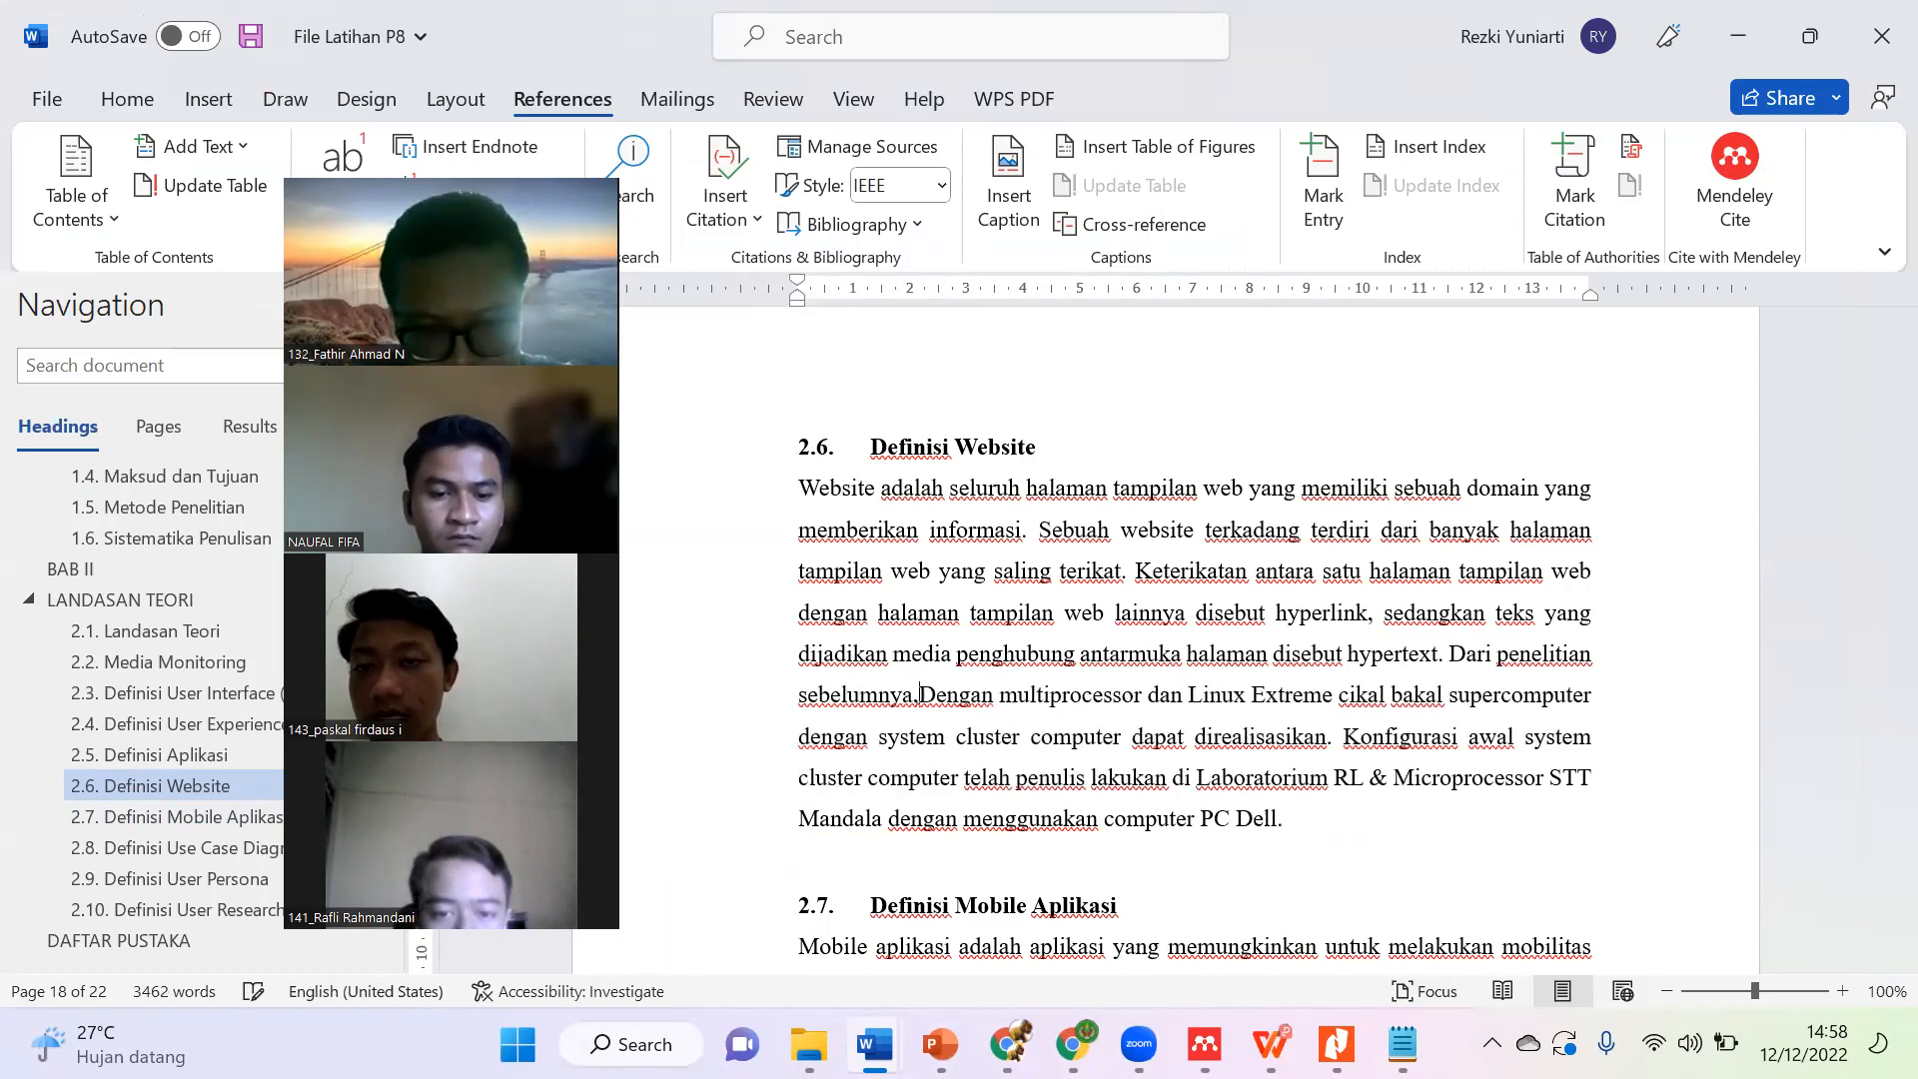
Step: Replace the word "Dengan" before "multiprocessor" with "digunakan"
key("shift+Right")
key("shift+Right")
key("shift+Right")
key("shift+Right")
key("shift+Right")
key("shift+Right")
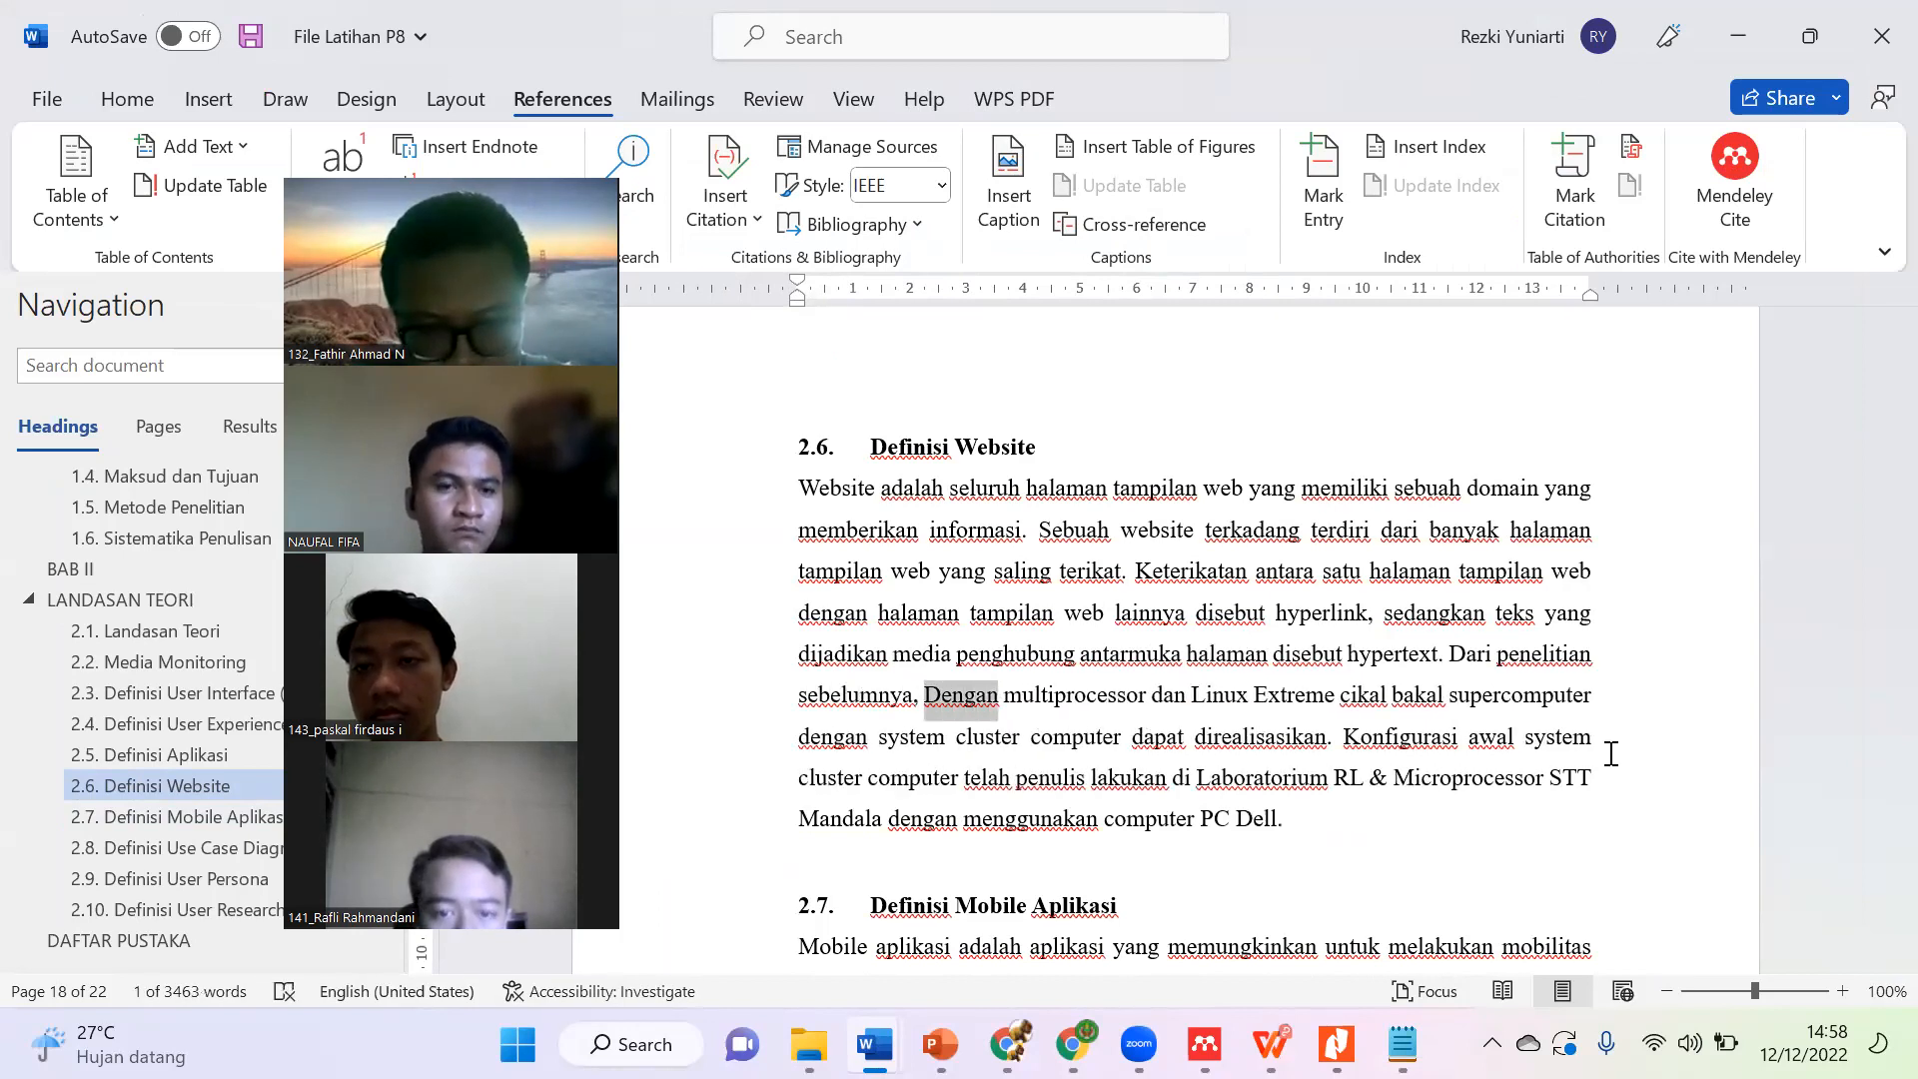
type("du=")
key("BackSpace")
key("BackSpace")
type("igunakan")
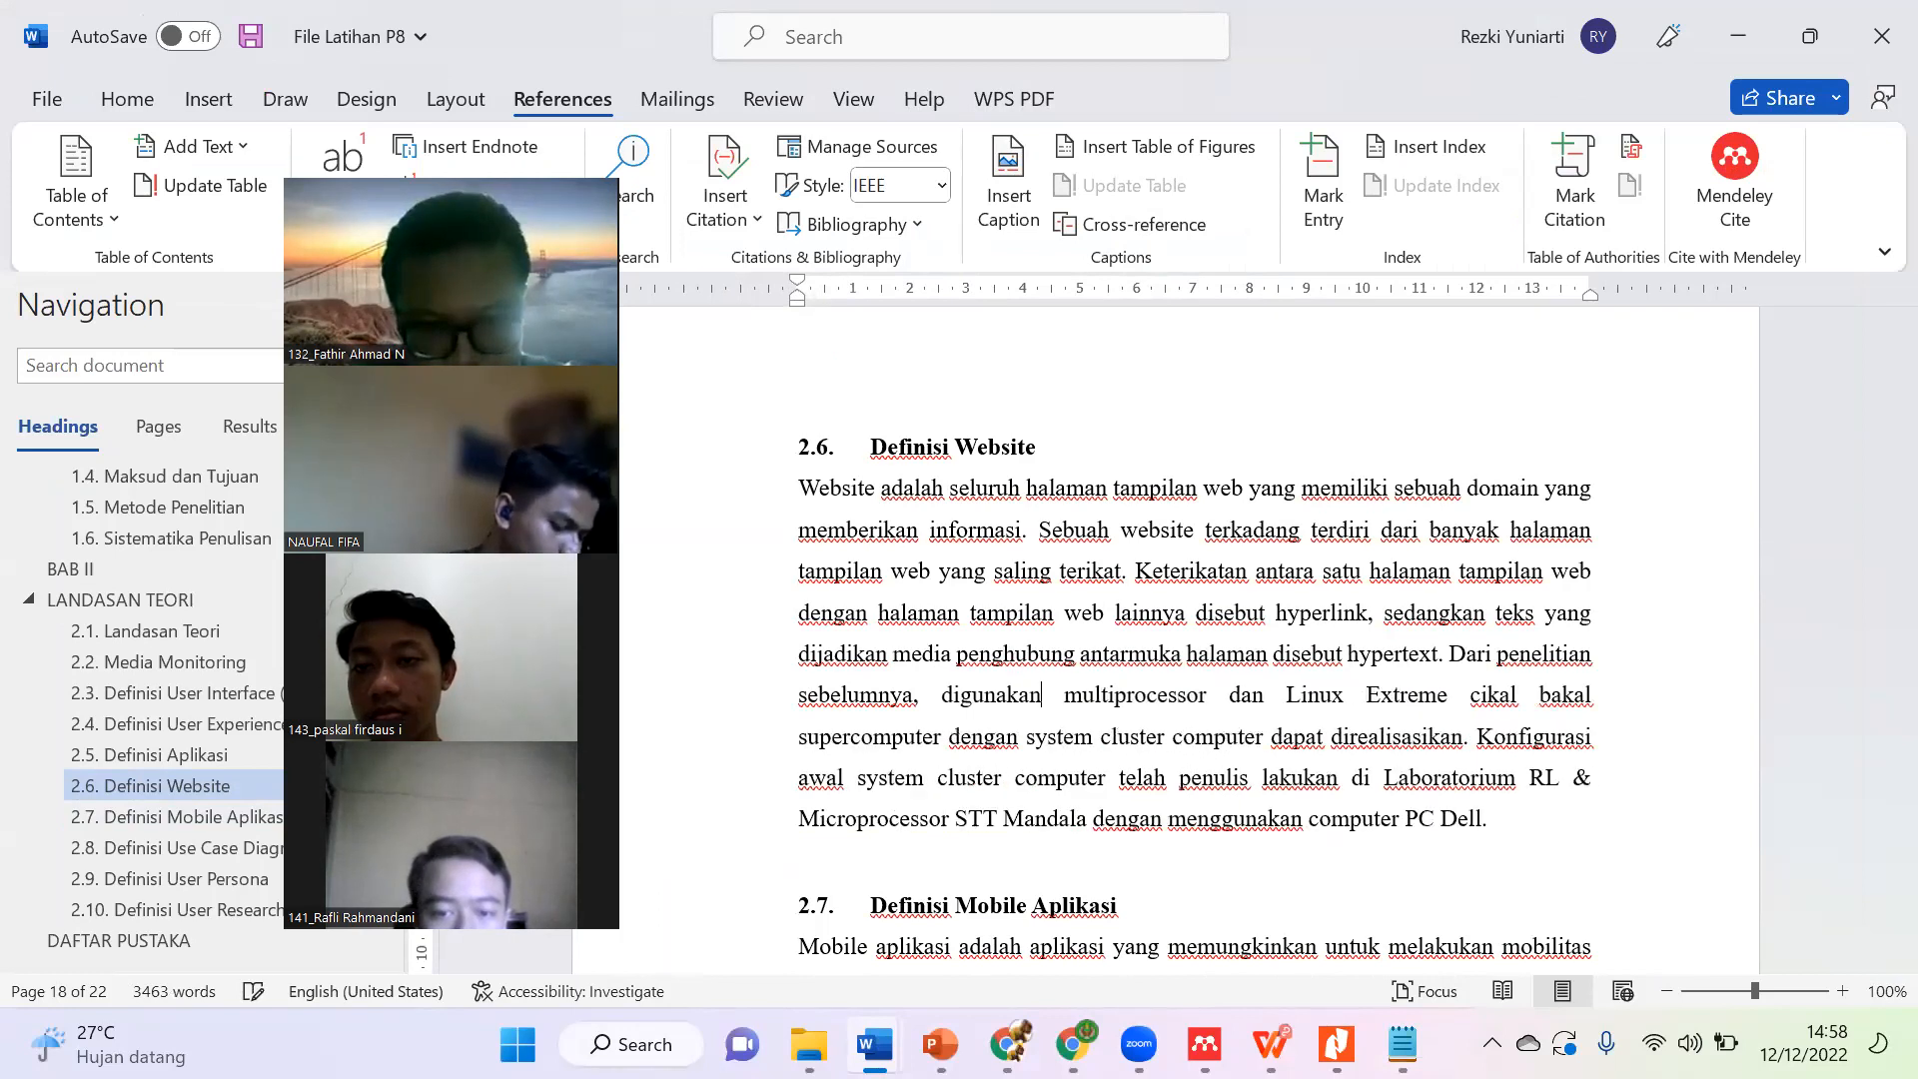
Step: Replace "cikal bakal" after "Linux Extreme" with "yang merupakan awal sebuah"
key("Right")
key("Right")
key("Right")
key("Right")
key("Right")
key("Right")
key("Right")
key("Right")
key("Right")
key("Right")
key("Right")
key("Right")
key("Right")
key("Right")
key("Right")
key("Right")
key("Right")
key("Right")
key("Right")
key("Right")
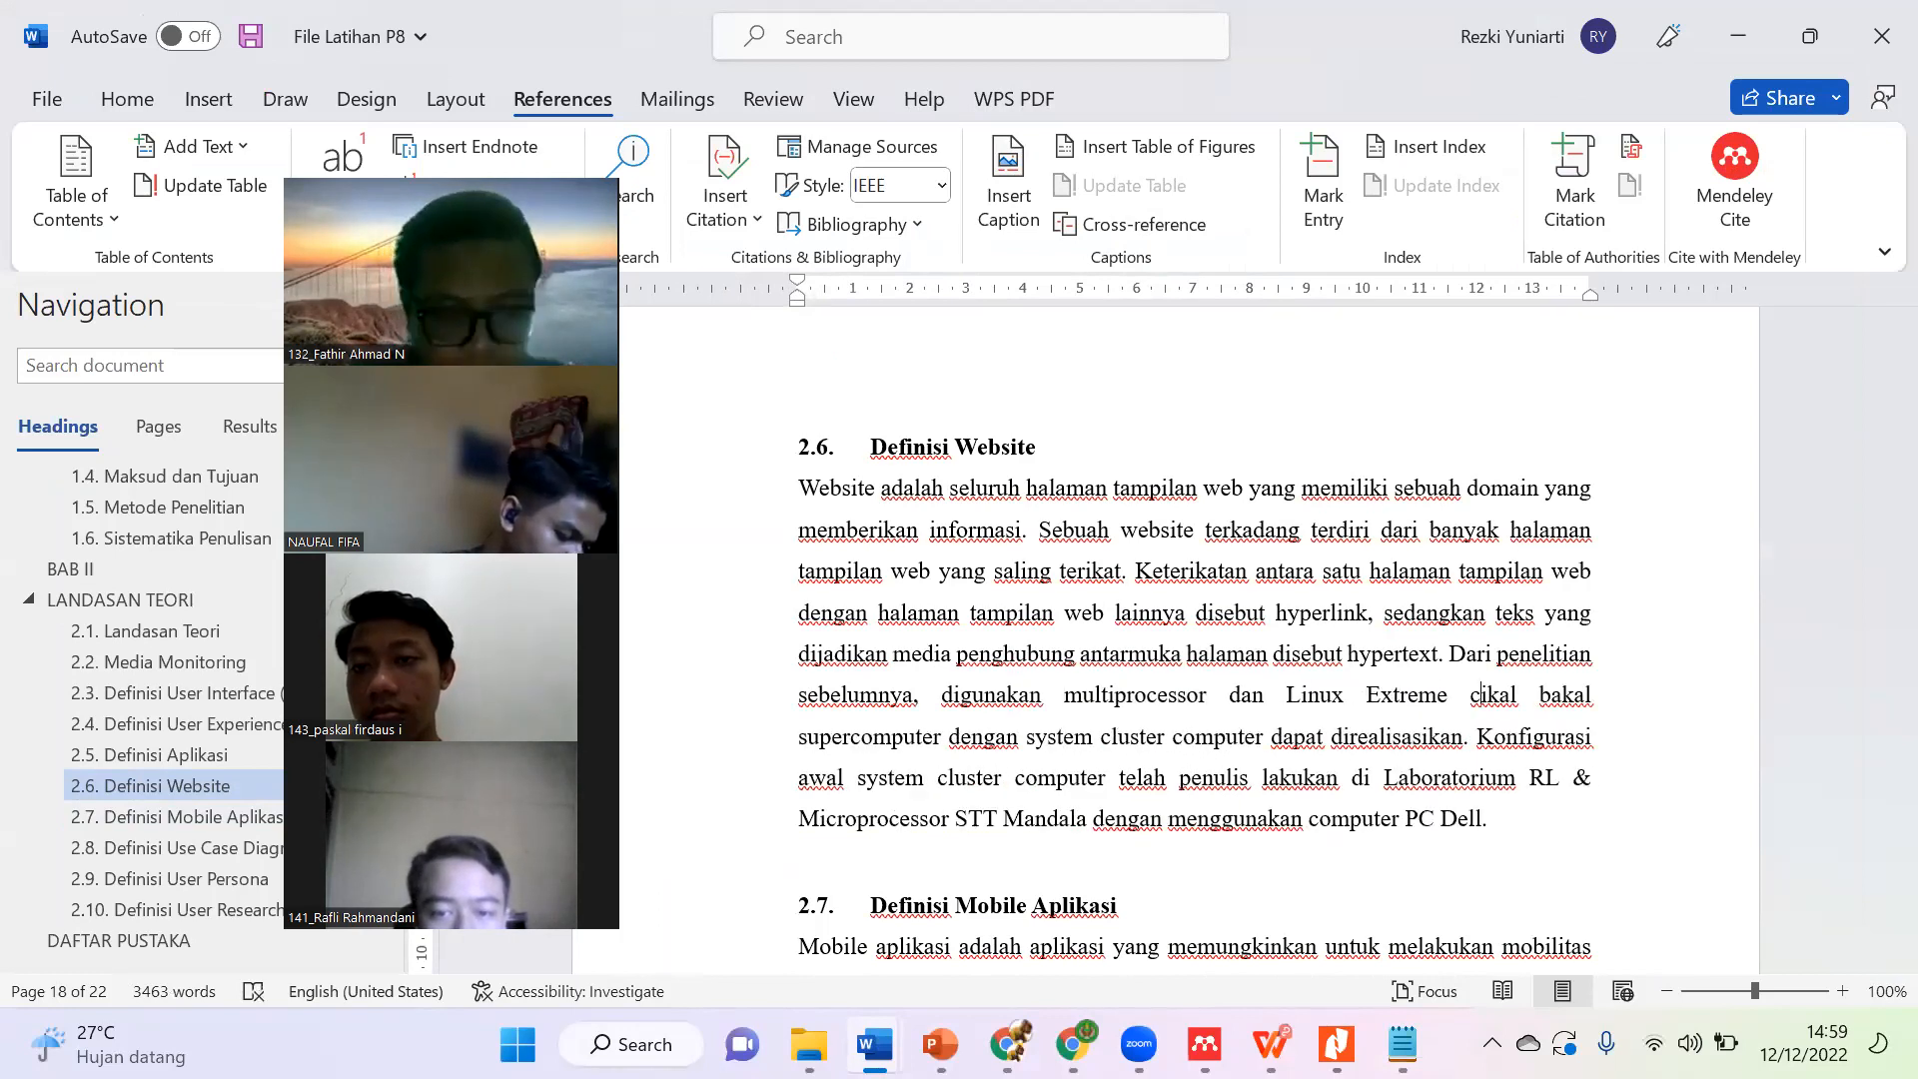
key("shift+Right")
key("shift+Right")
key("shift+Right")
key("shift+Right")
key("shift+Right")
key("shift+Right")
key("shift+Right")
key("shift+Right")
key("shift+Right")
key("shift+Right")
key("shift+Right")
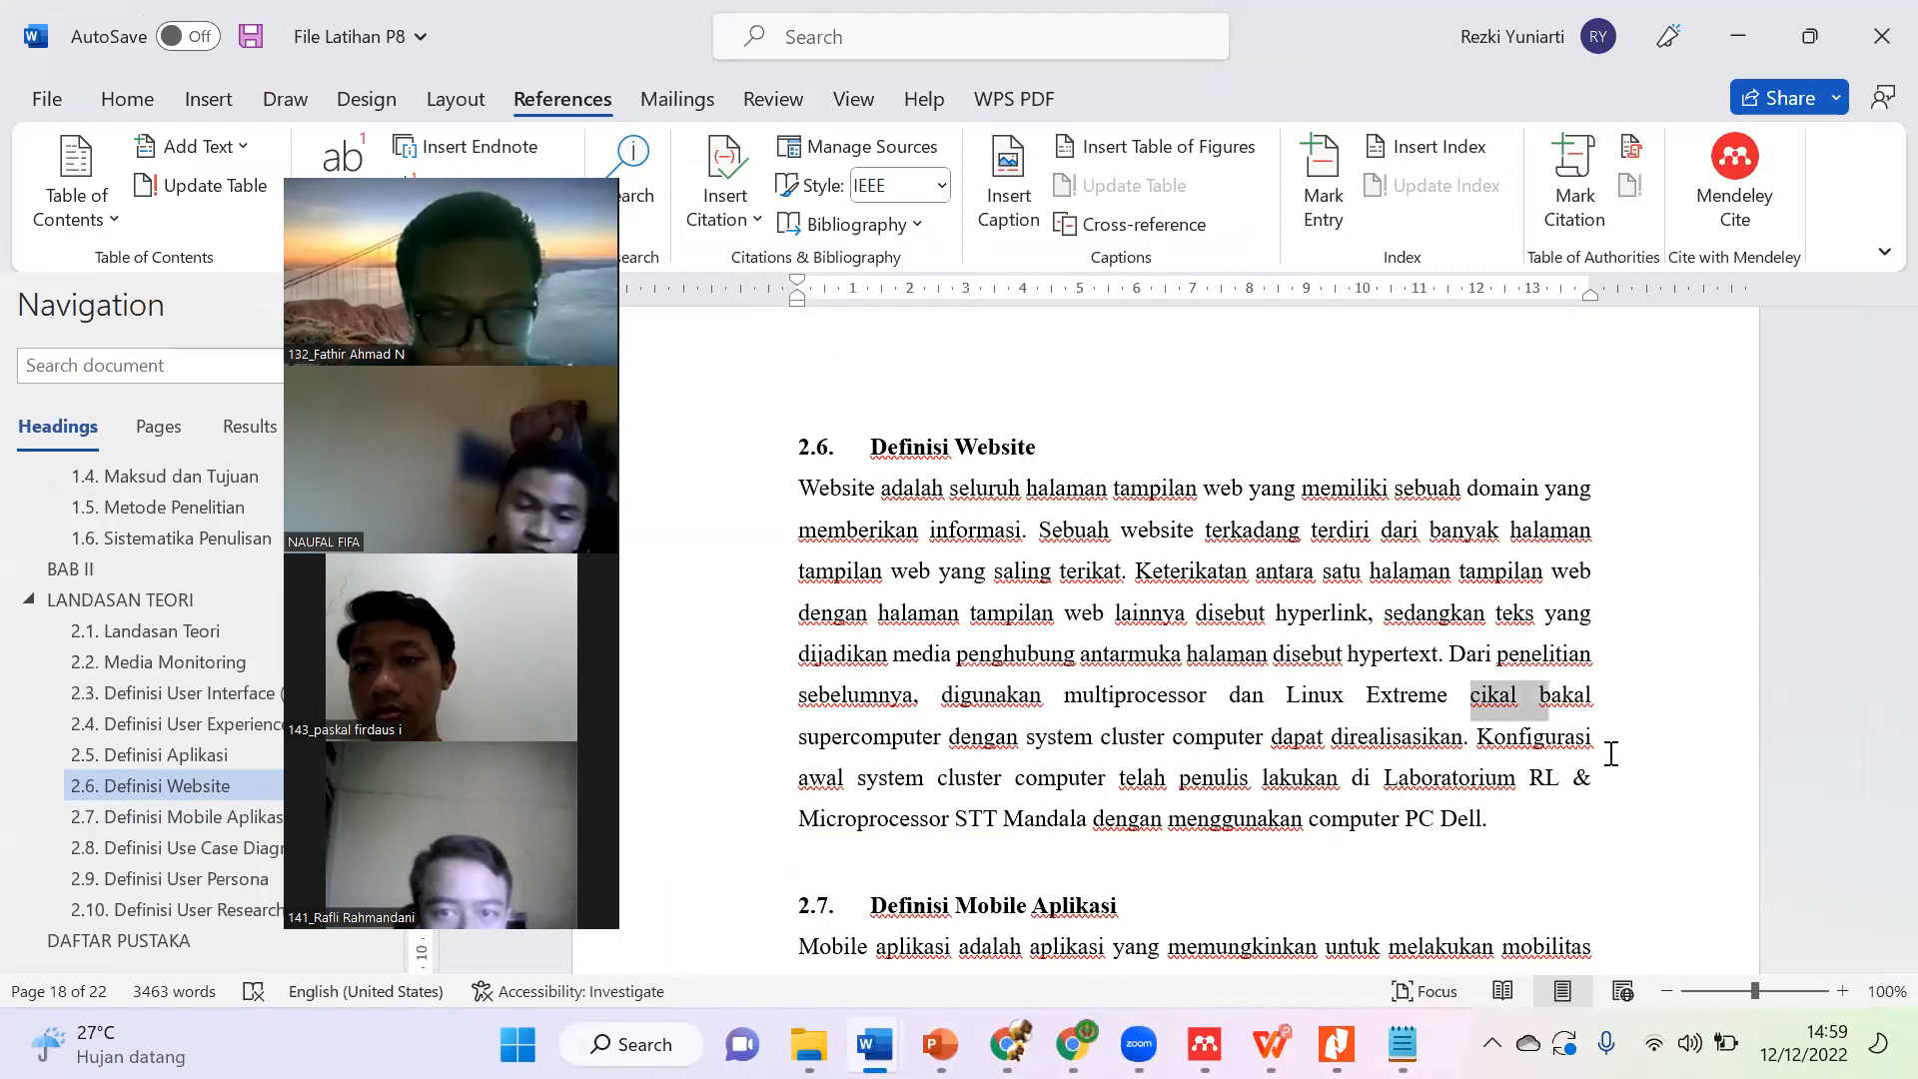
key("BackSpace")
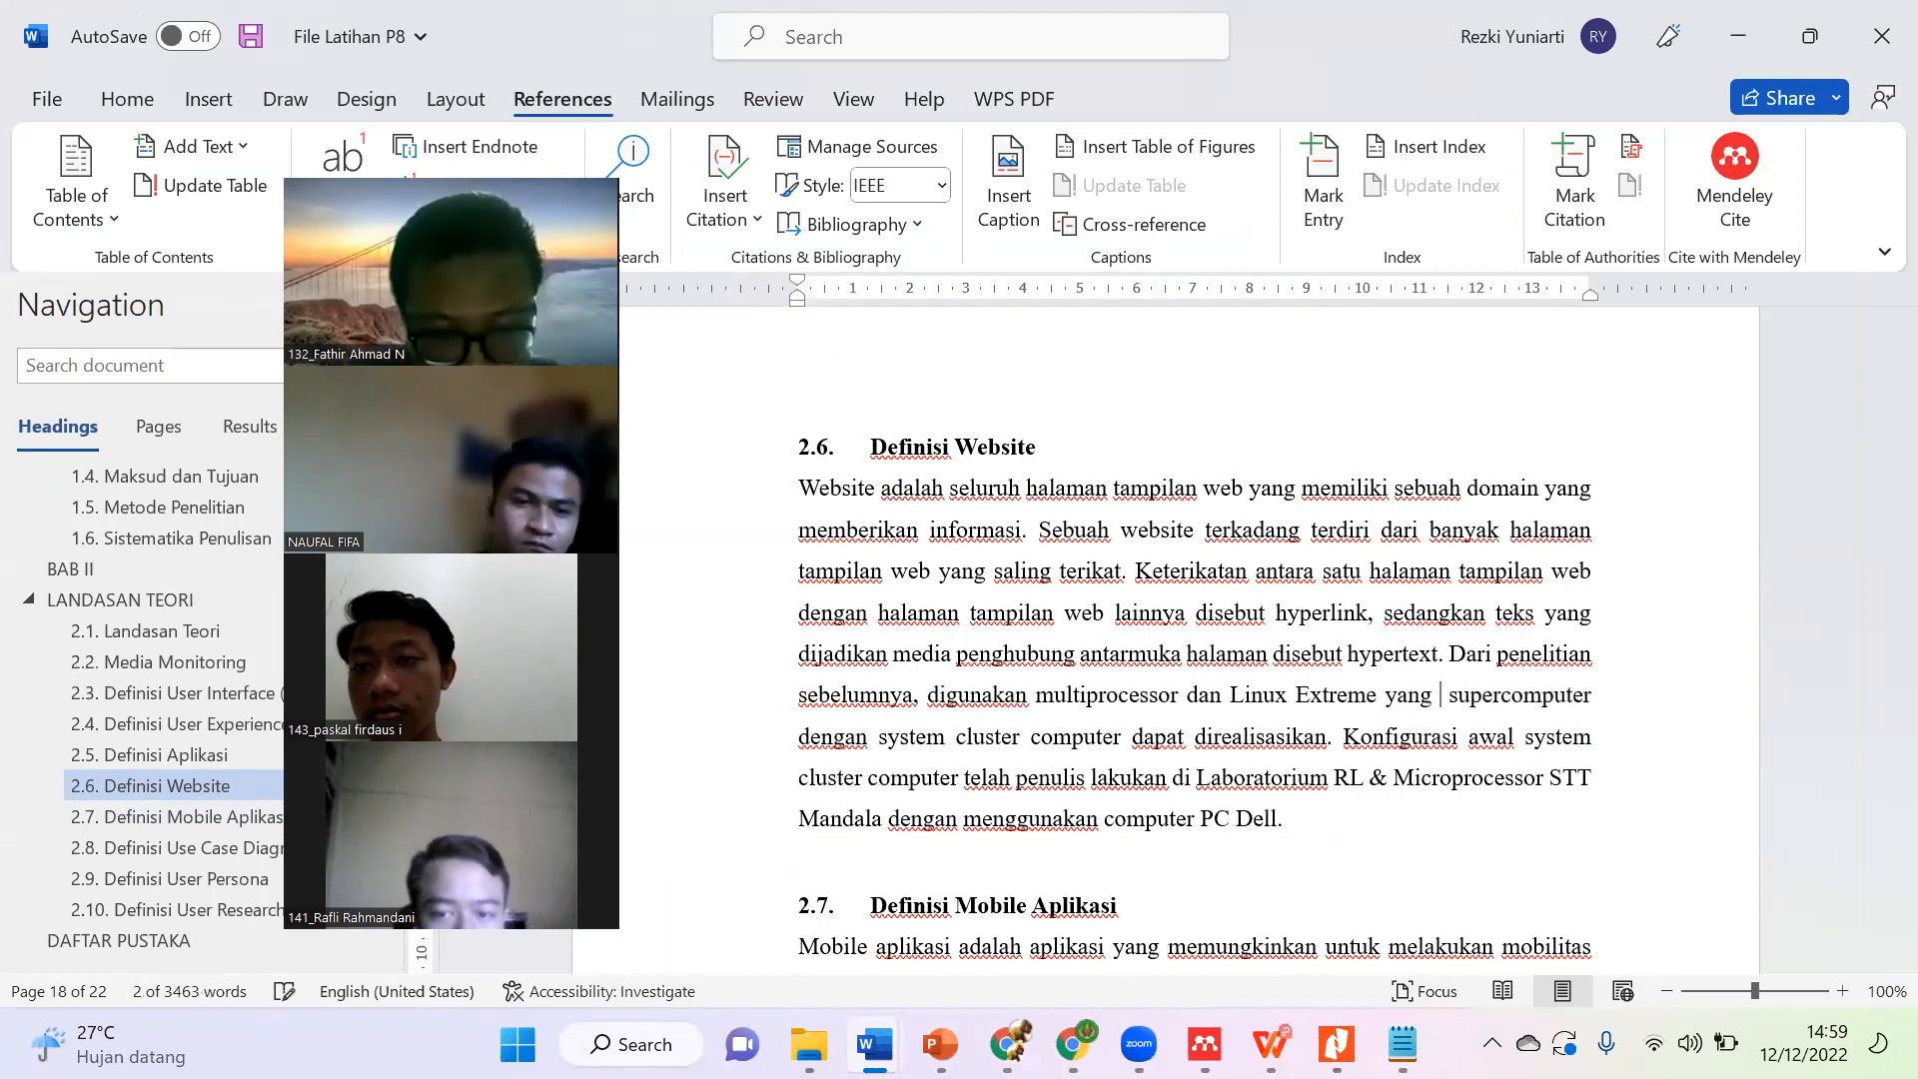
type("yang merup")
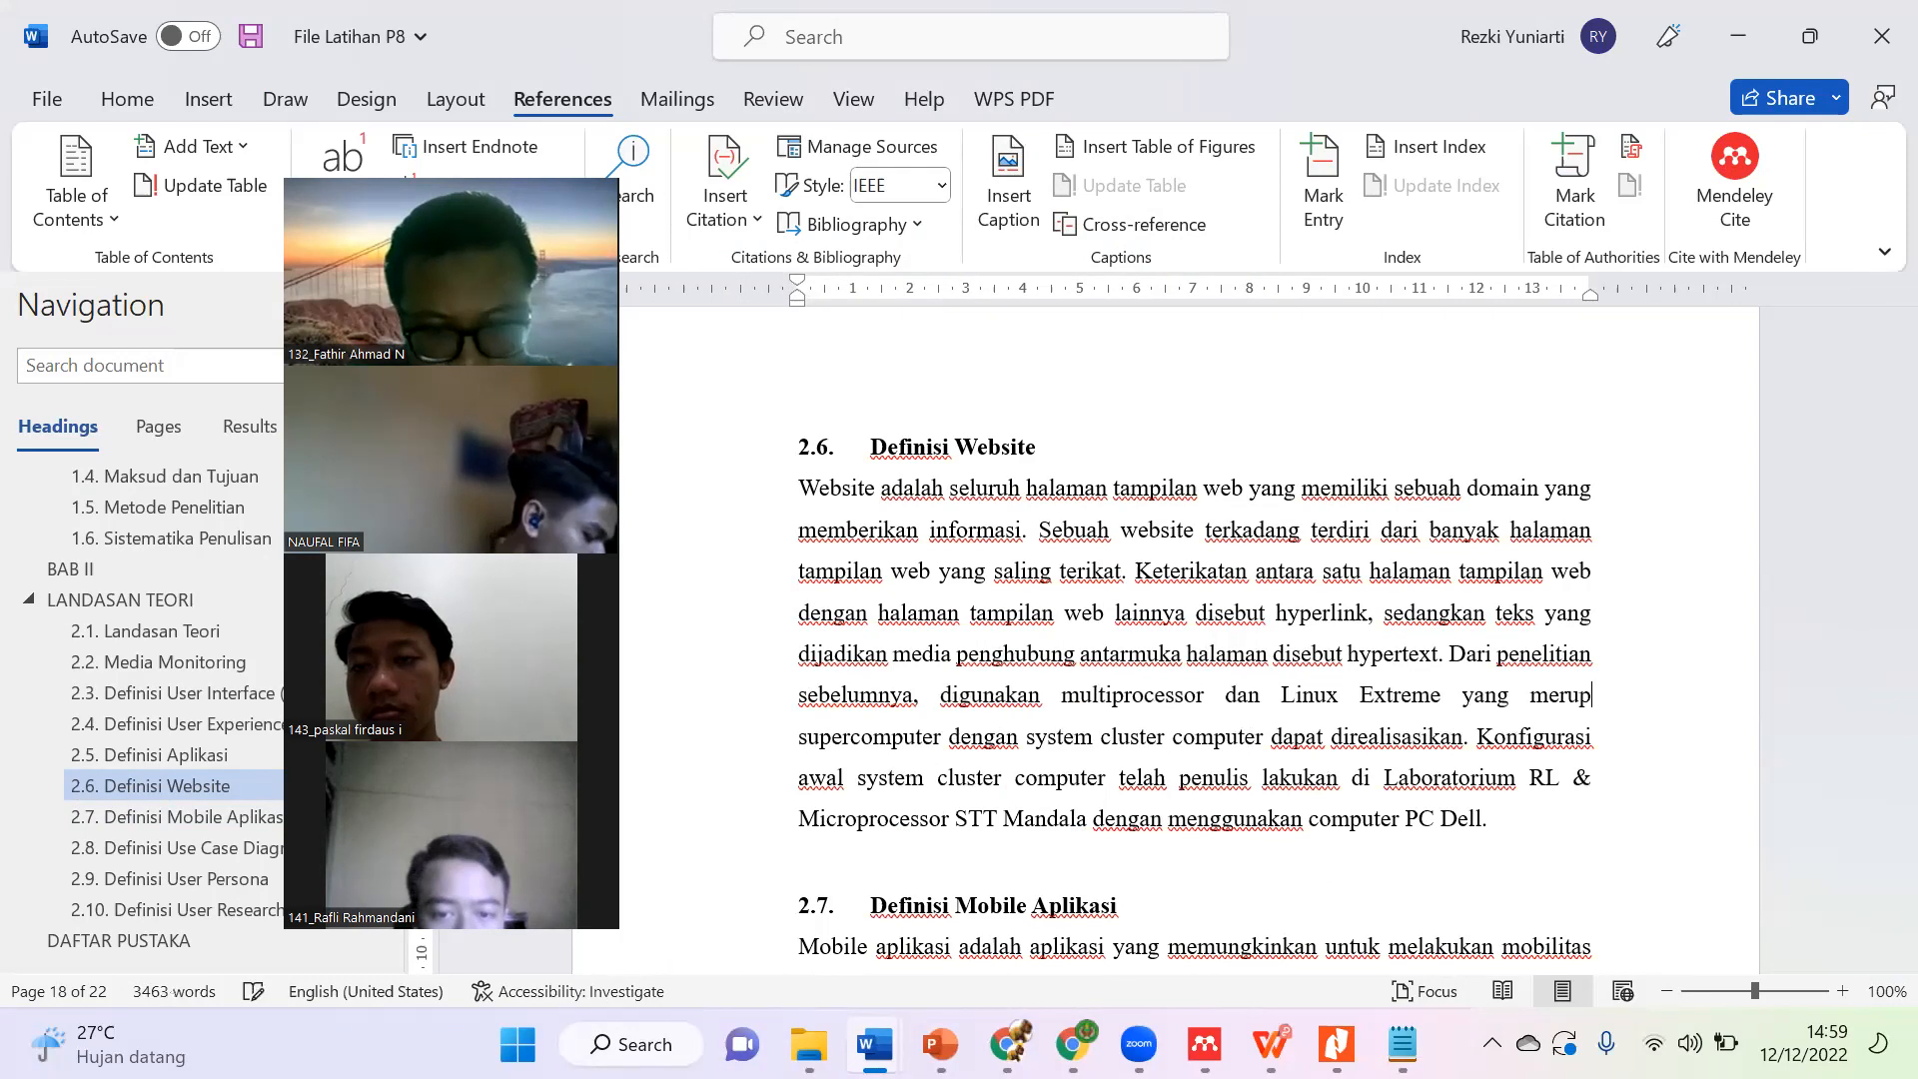
type("akan awal sebuah")
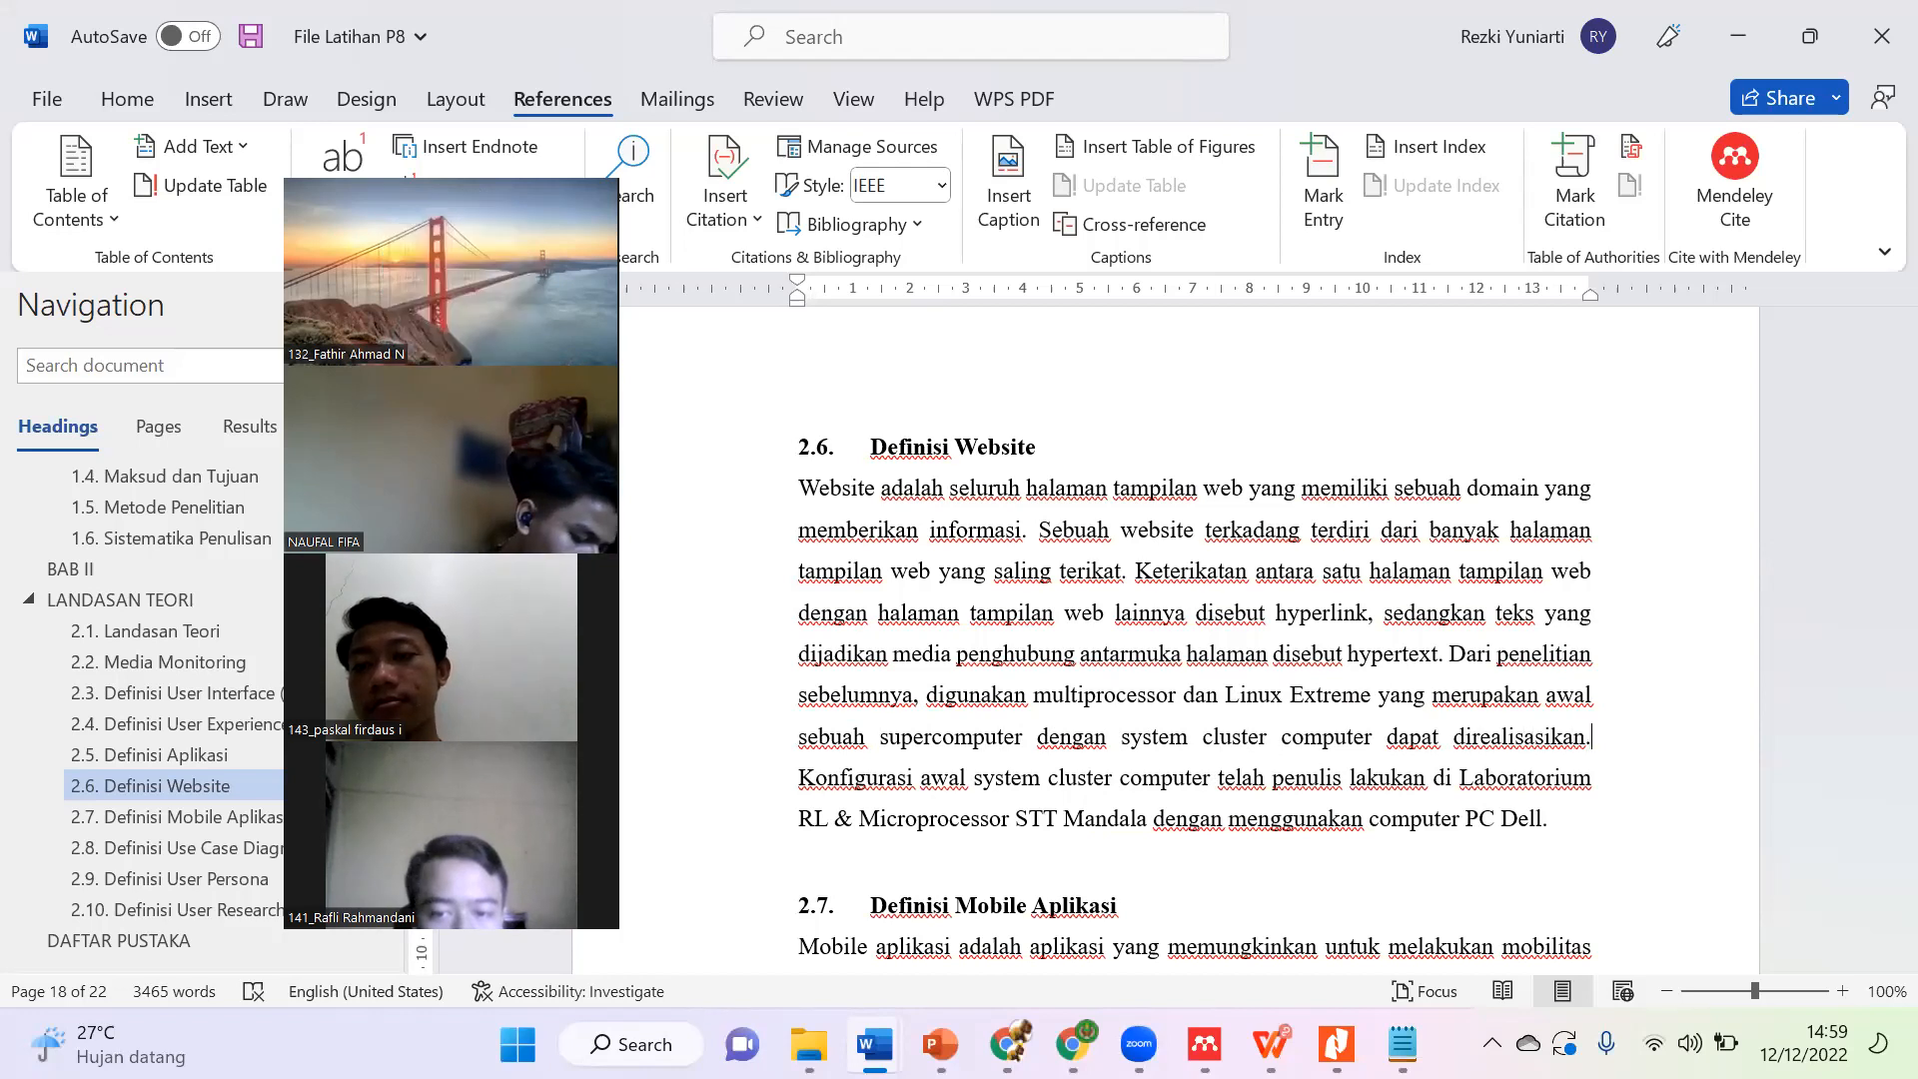
Step: Delete the last sentence of section 2.6, from "Konfigurasi awal system" to "computer PC Dell."
key("shift+Down")
key("shift+Down")
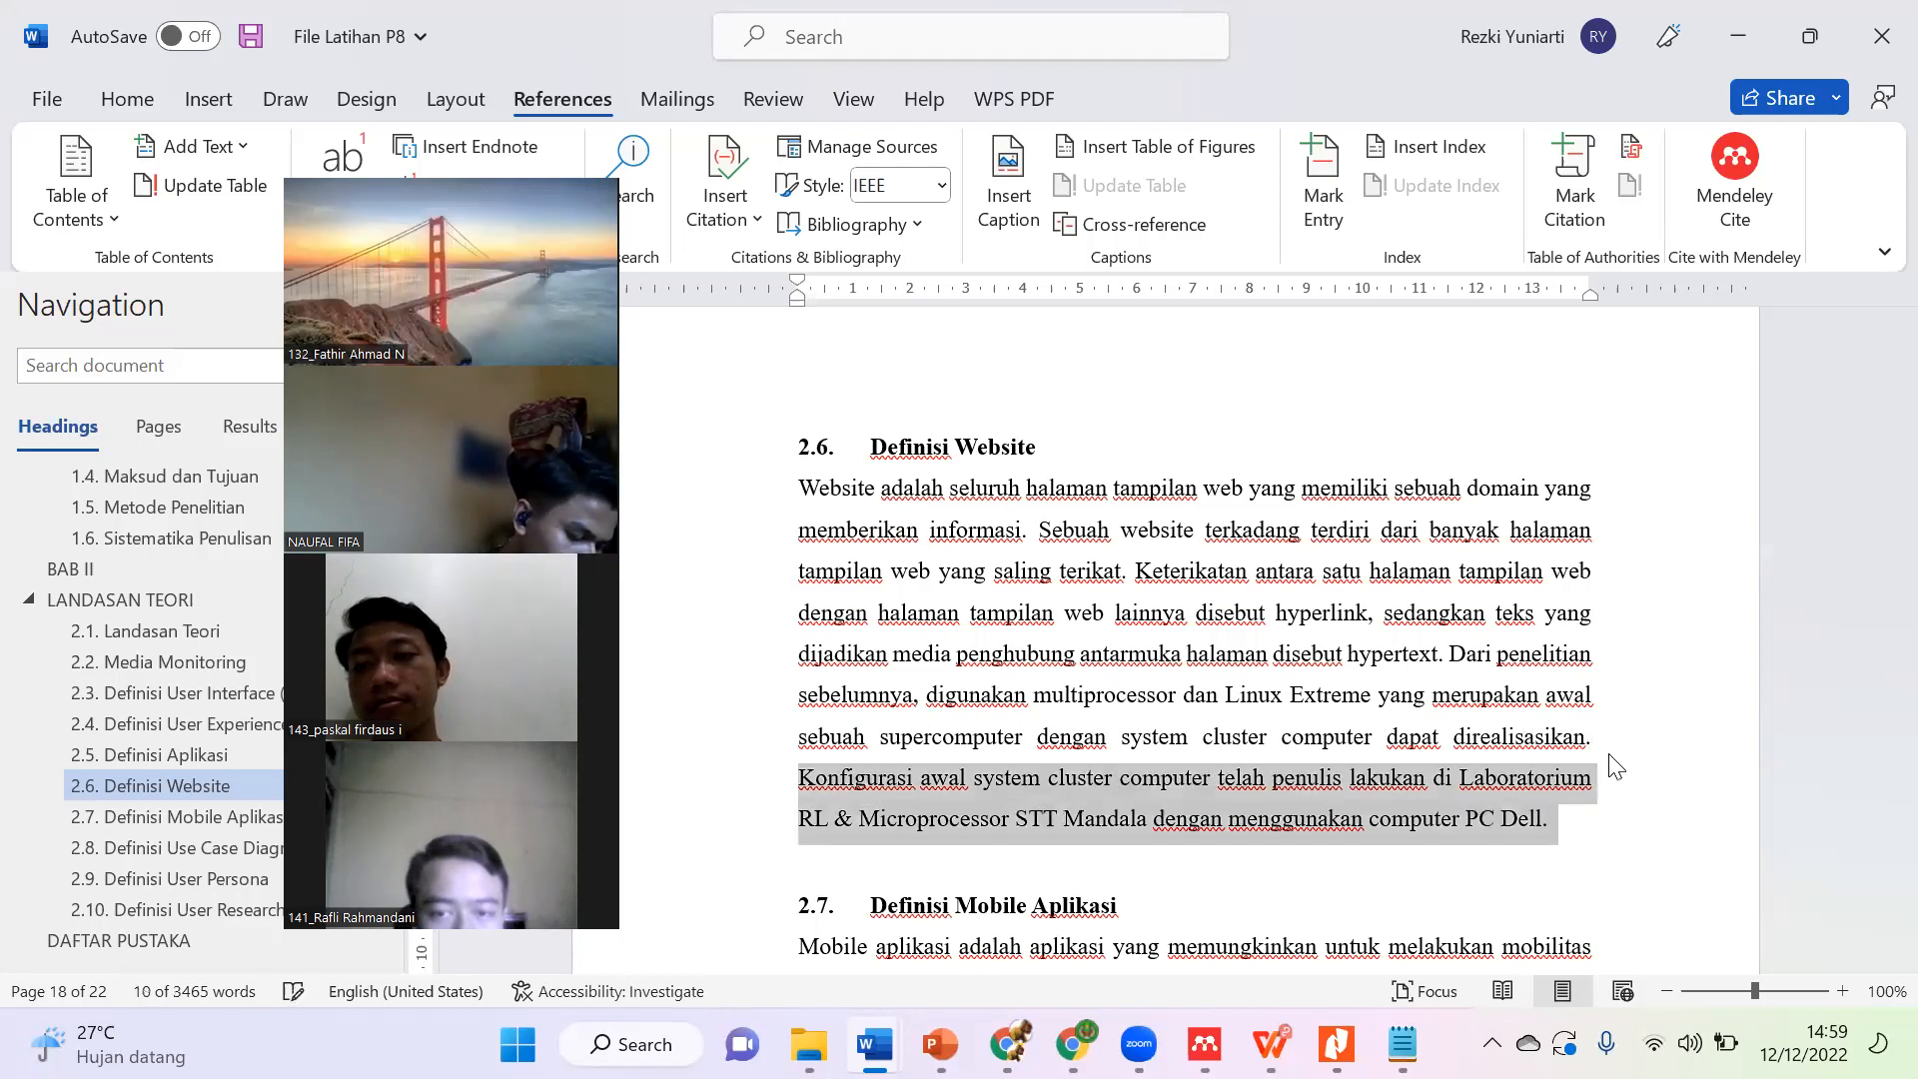
key("BackSpace")
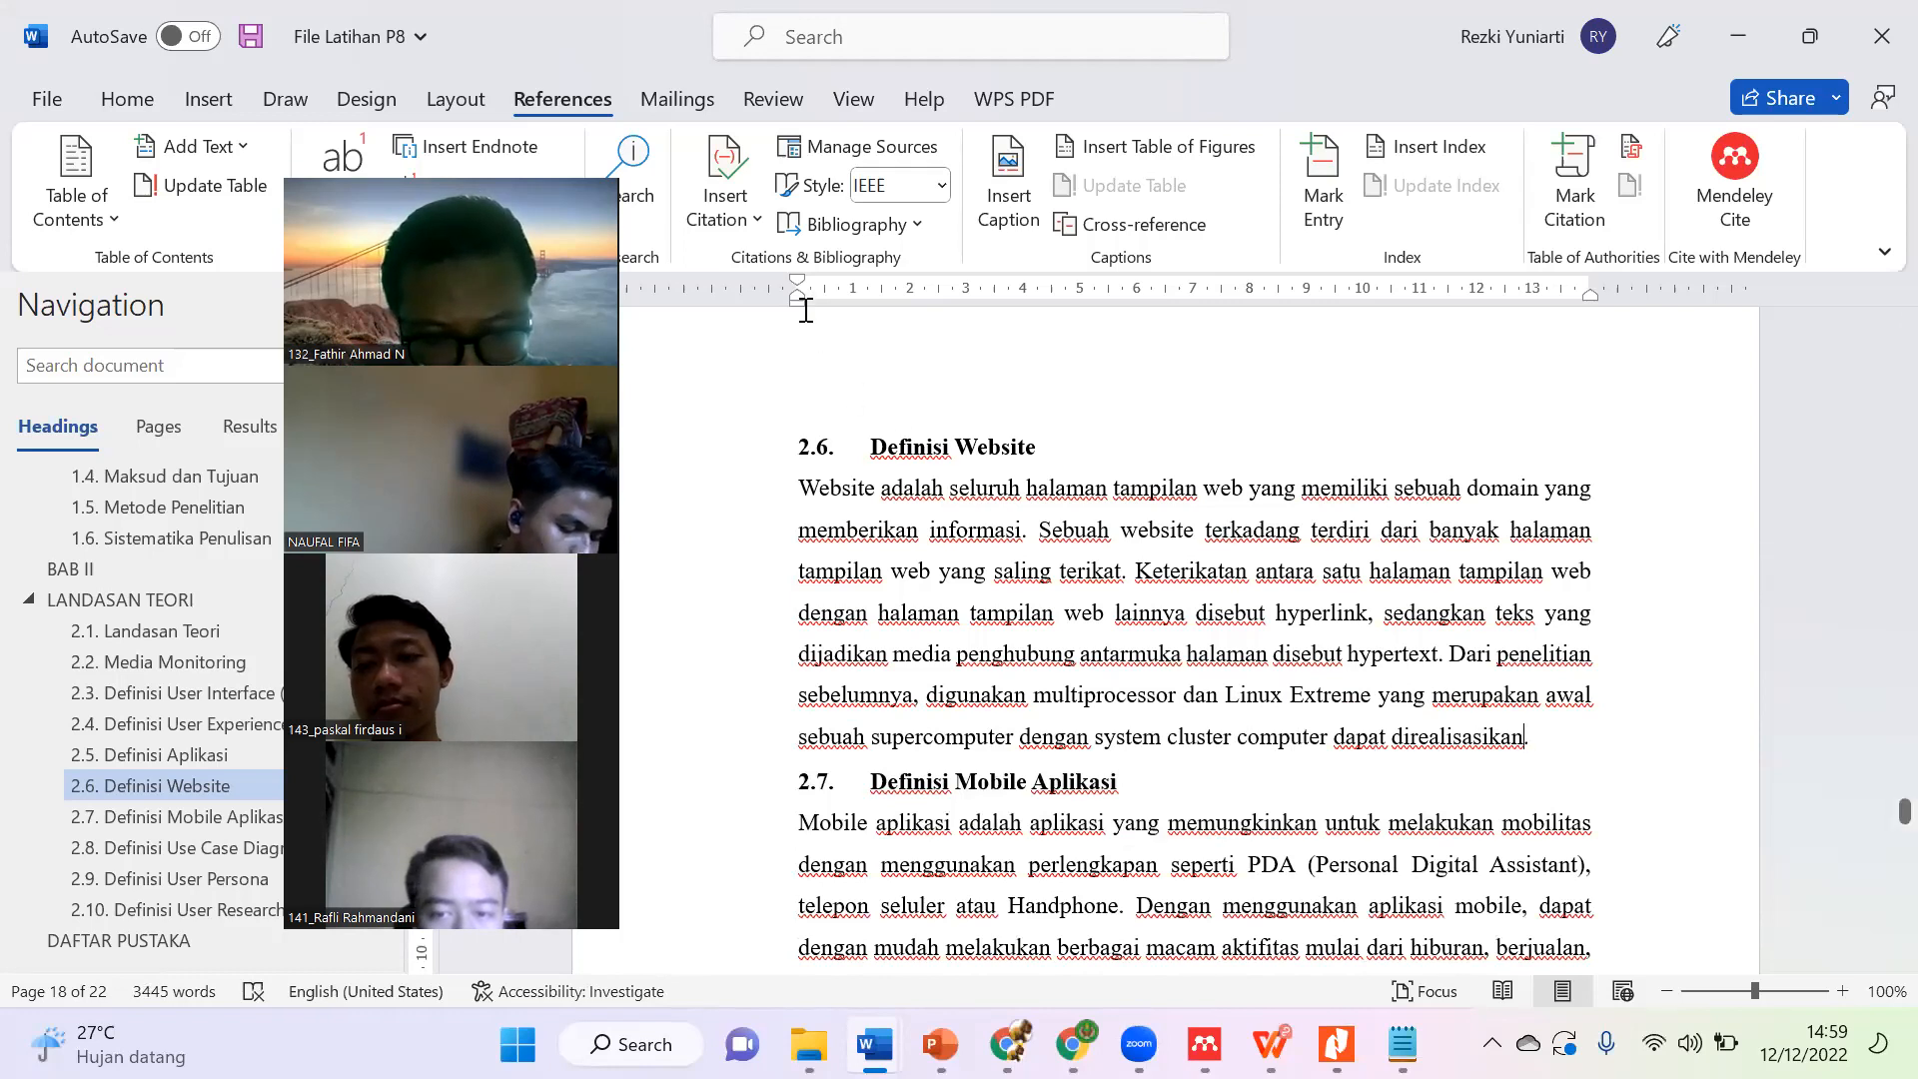
Step: Start creating a new citation source at the end of the section 2.6 paragraph
left_click(743, 141)
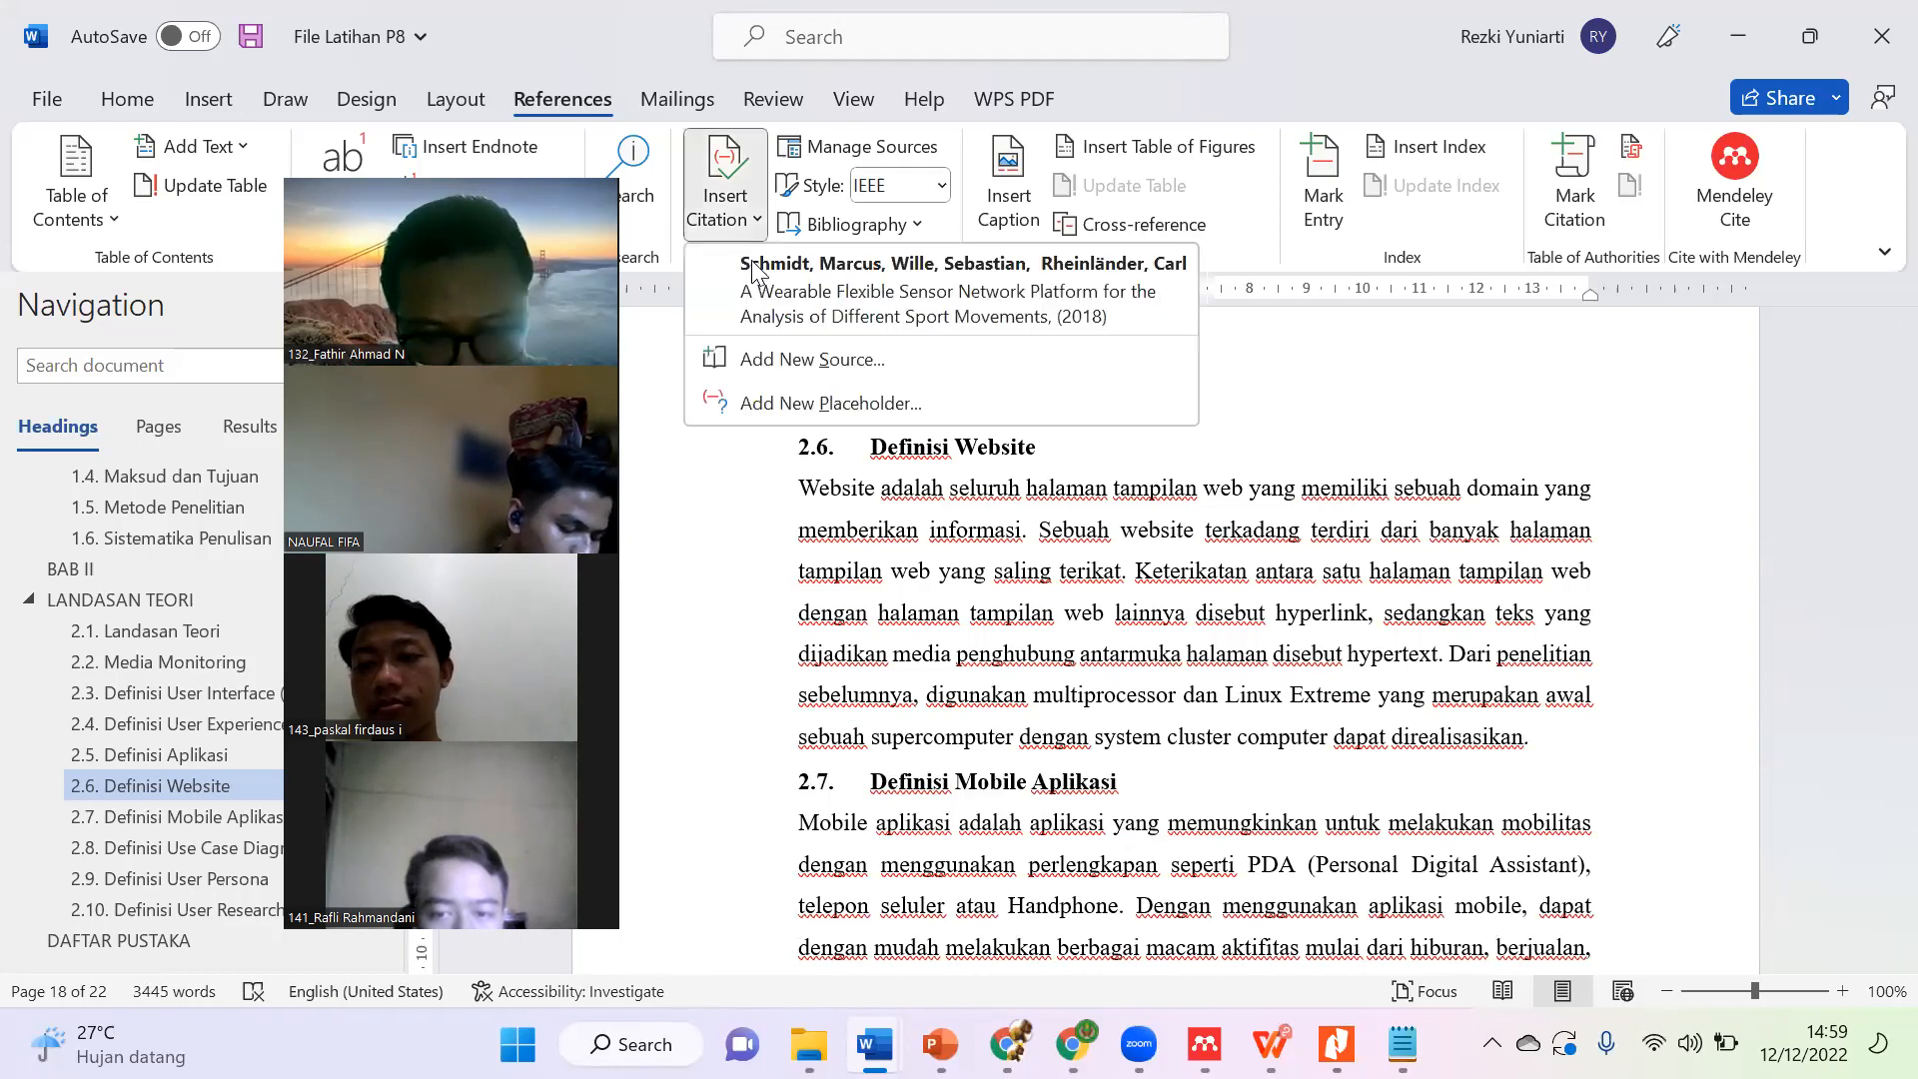
left_click(773, 360)
left_click(934, 418)
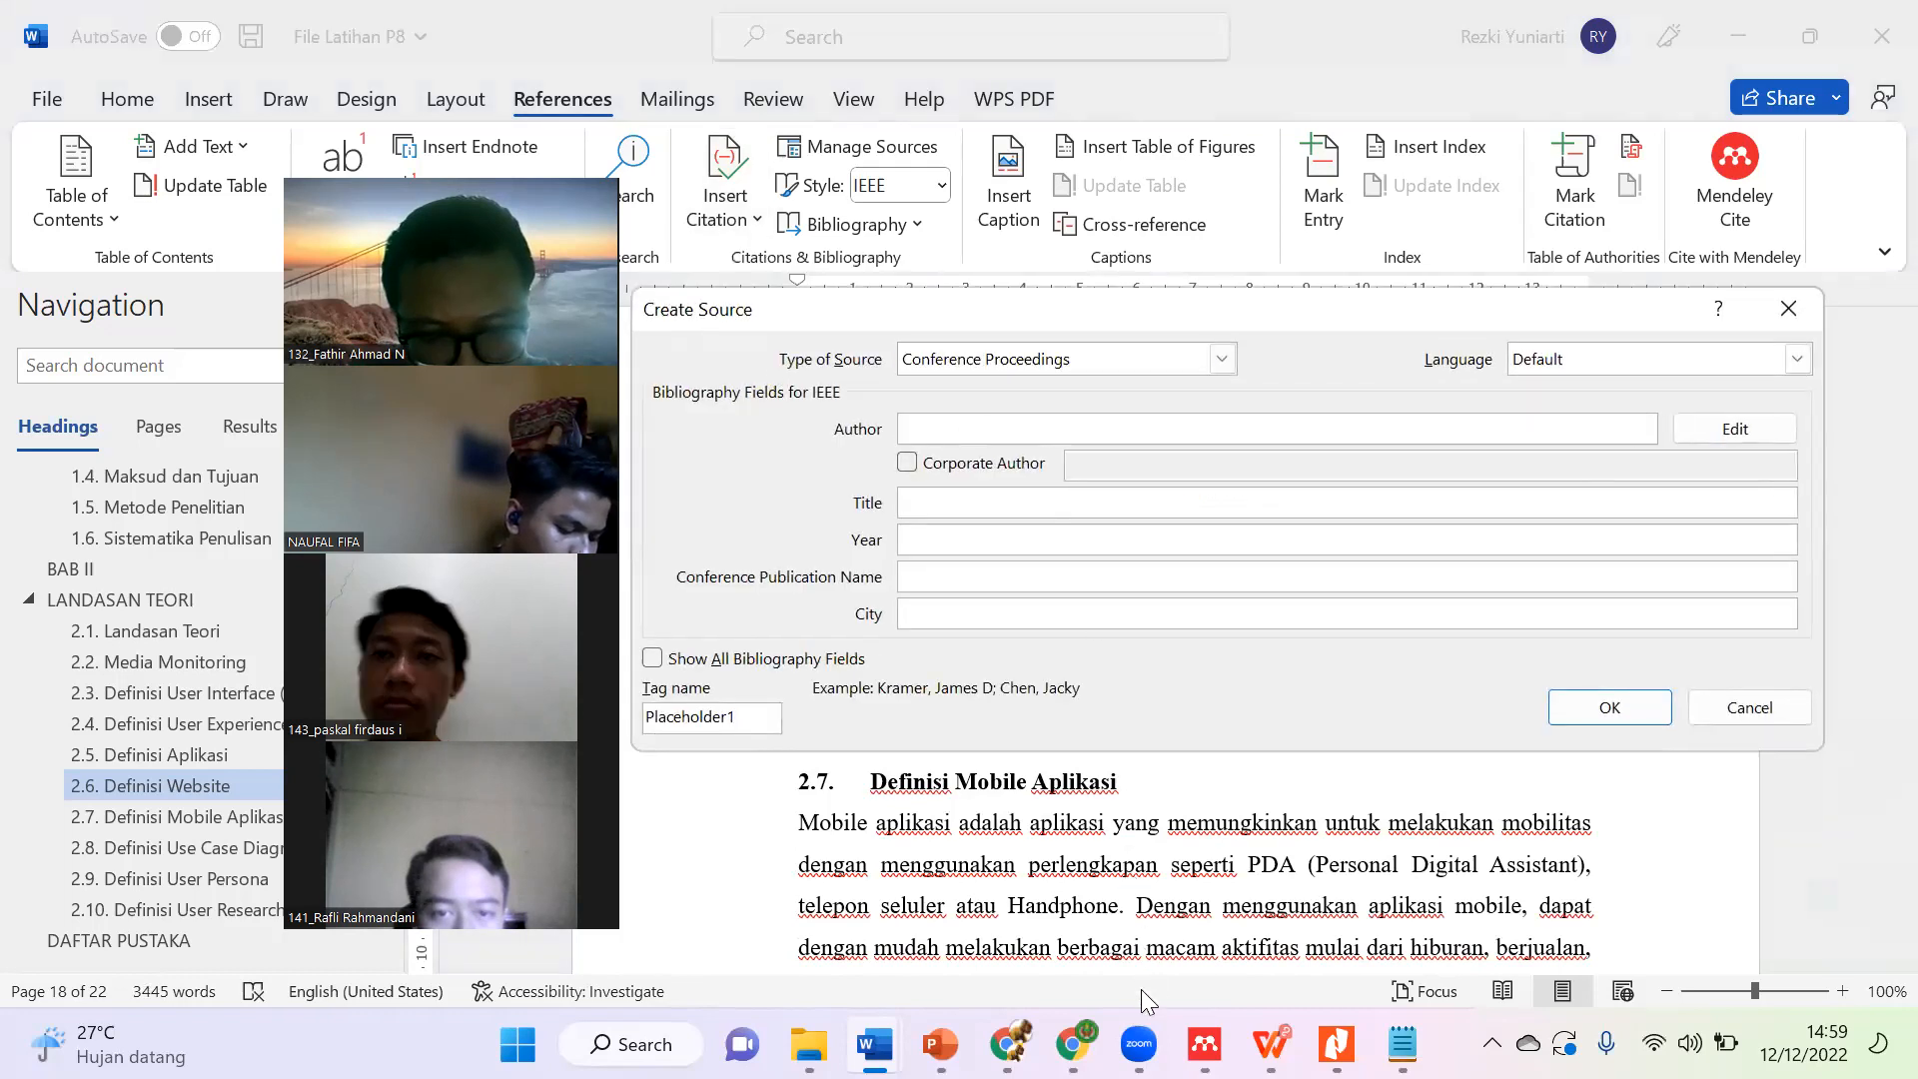
Step: Copy the author's name from the "Supercomputer dan Linux Extreme" PDF in Chrome and paste it as the new source's author in Word
mouse_move(1336, 1044)
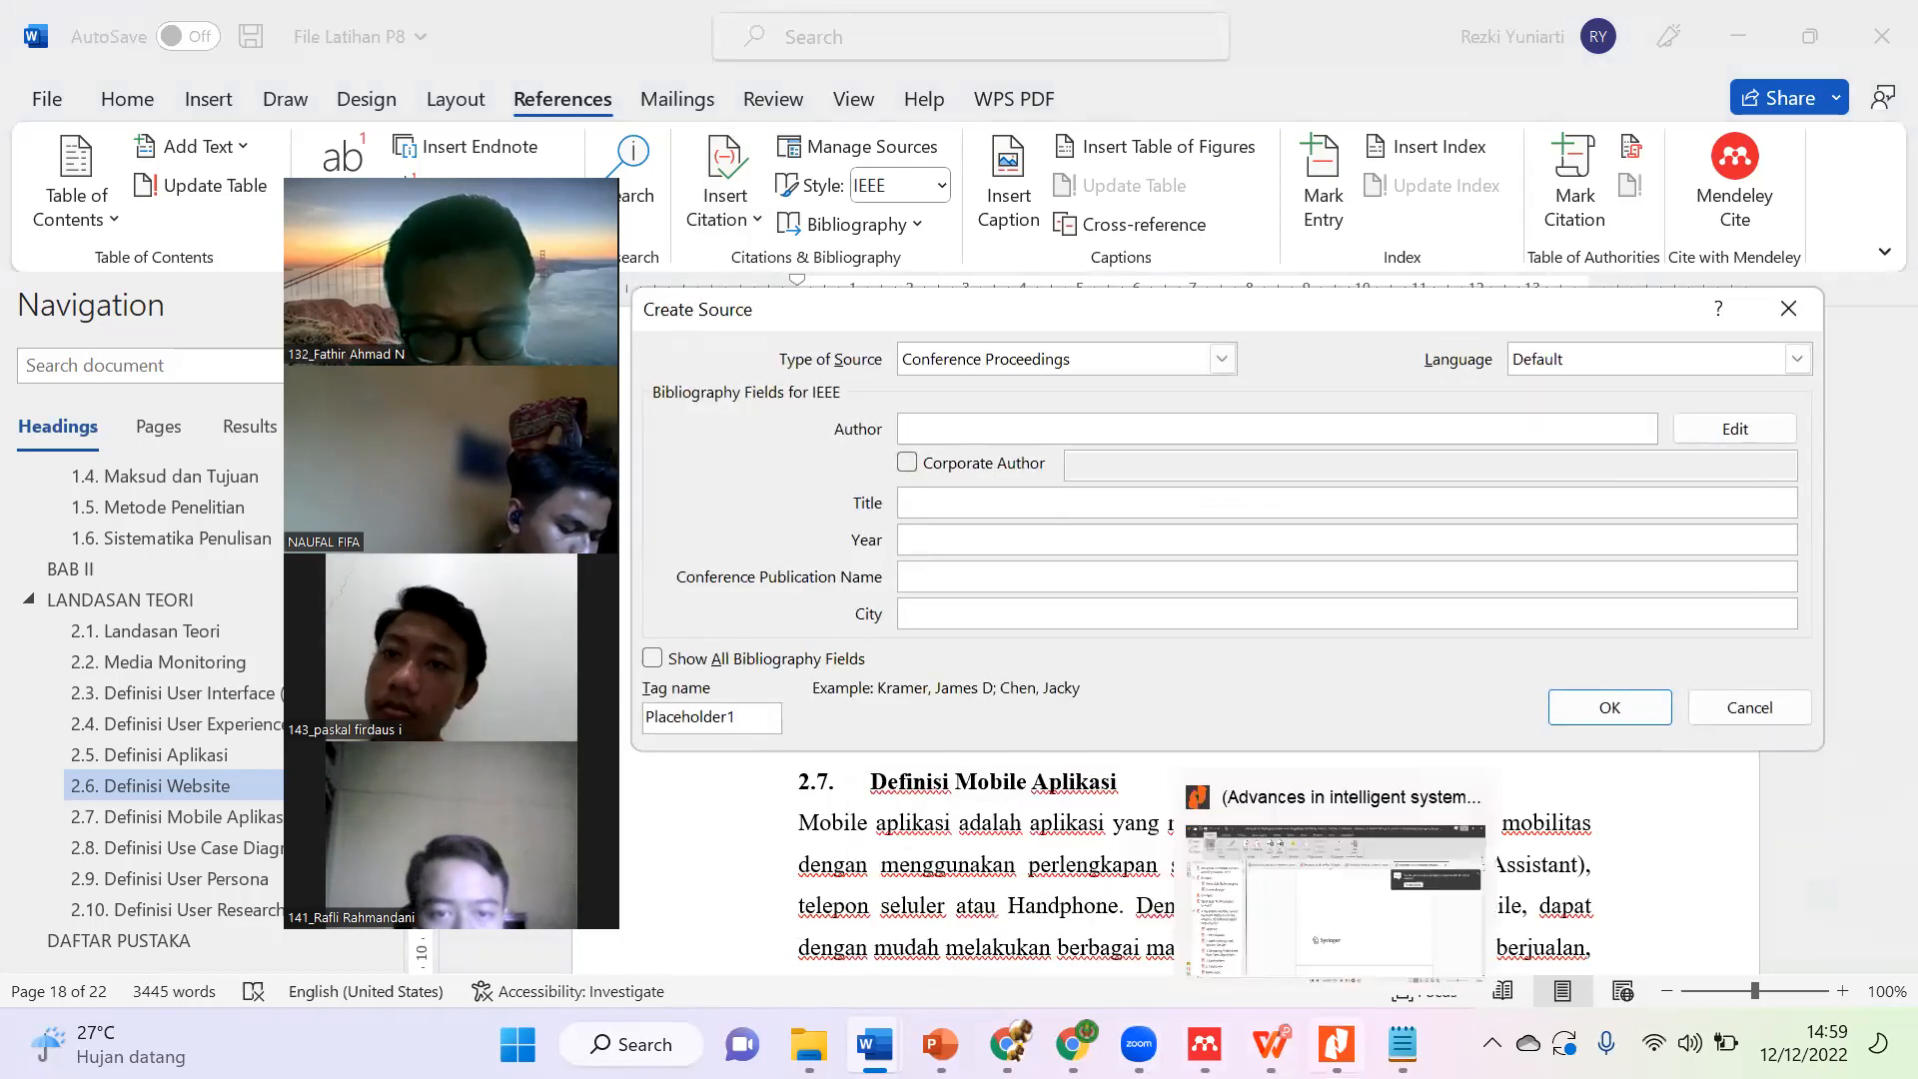
left_click(1339, 929)
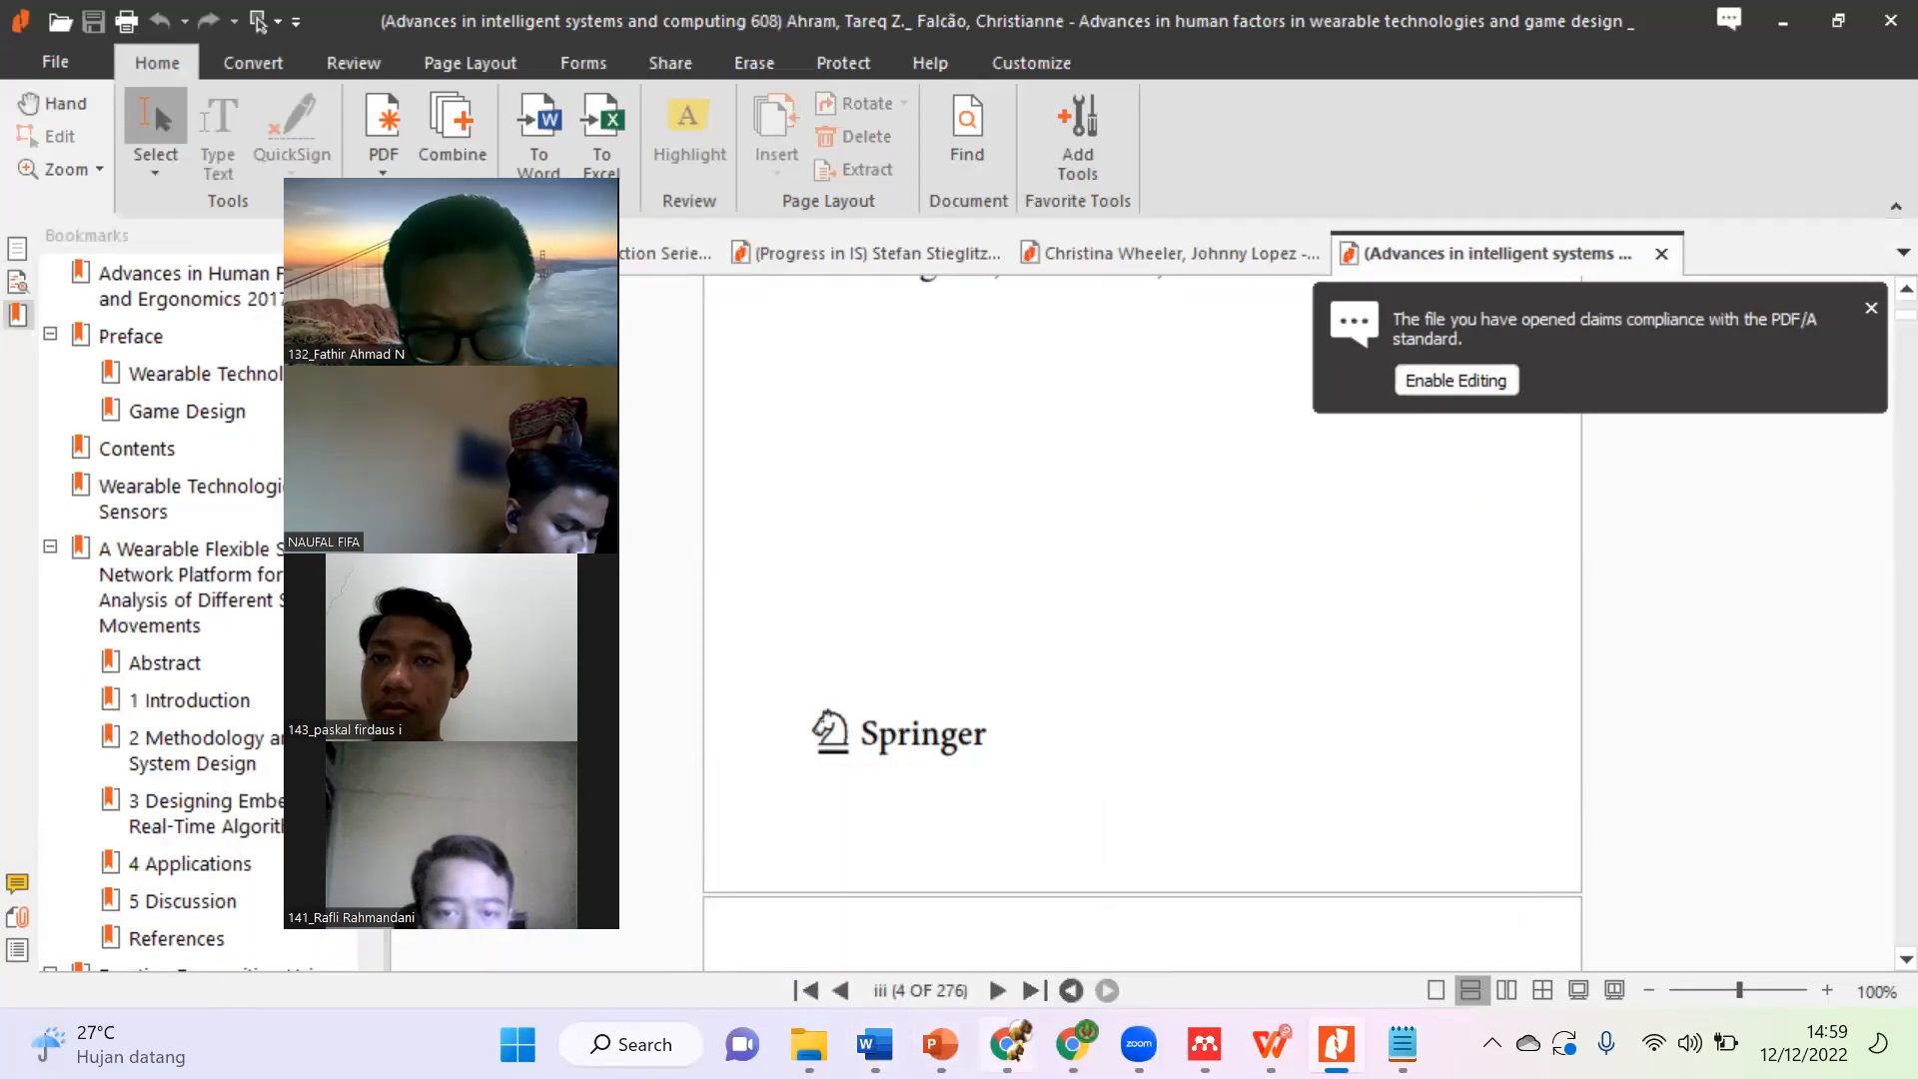
left_click(1009, 1044)
left_click_drag(1118, 524, 1310, 523)
key("ctrl+c")
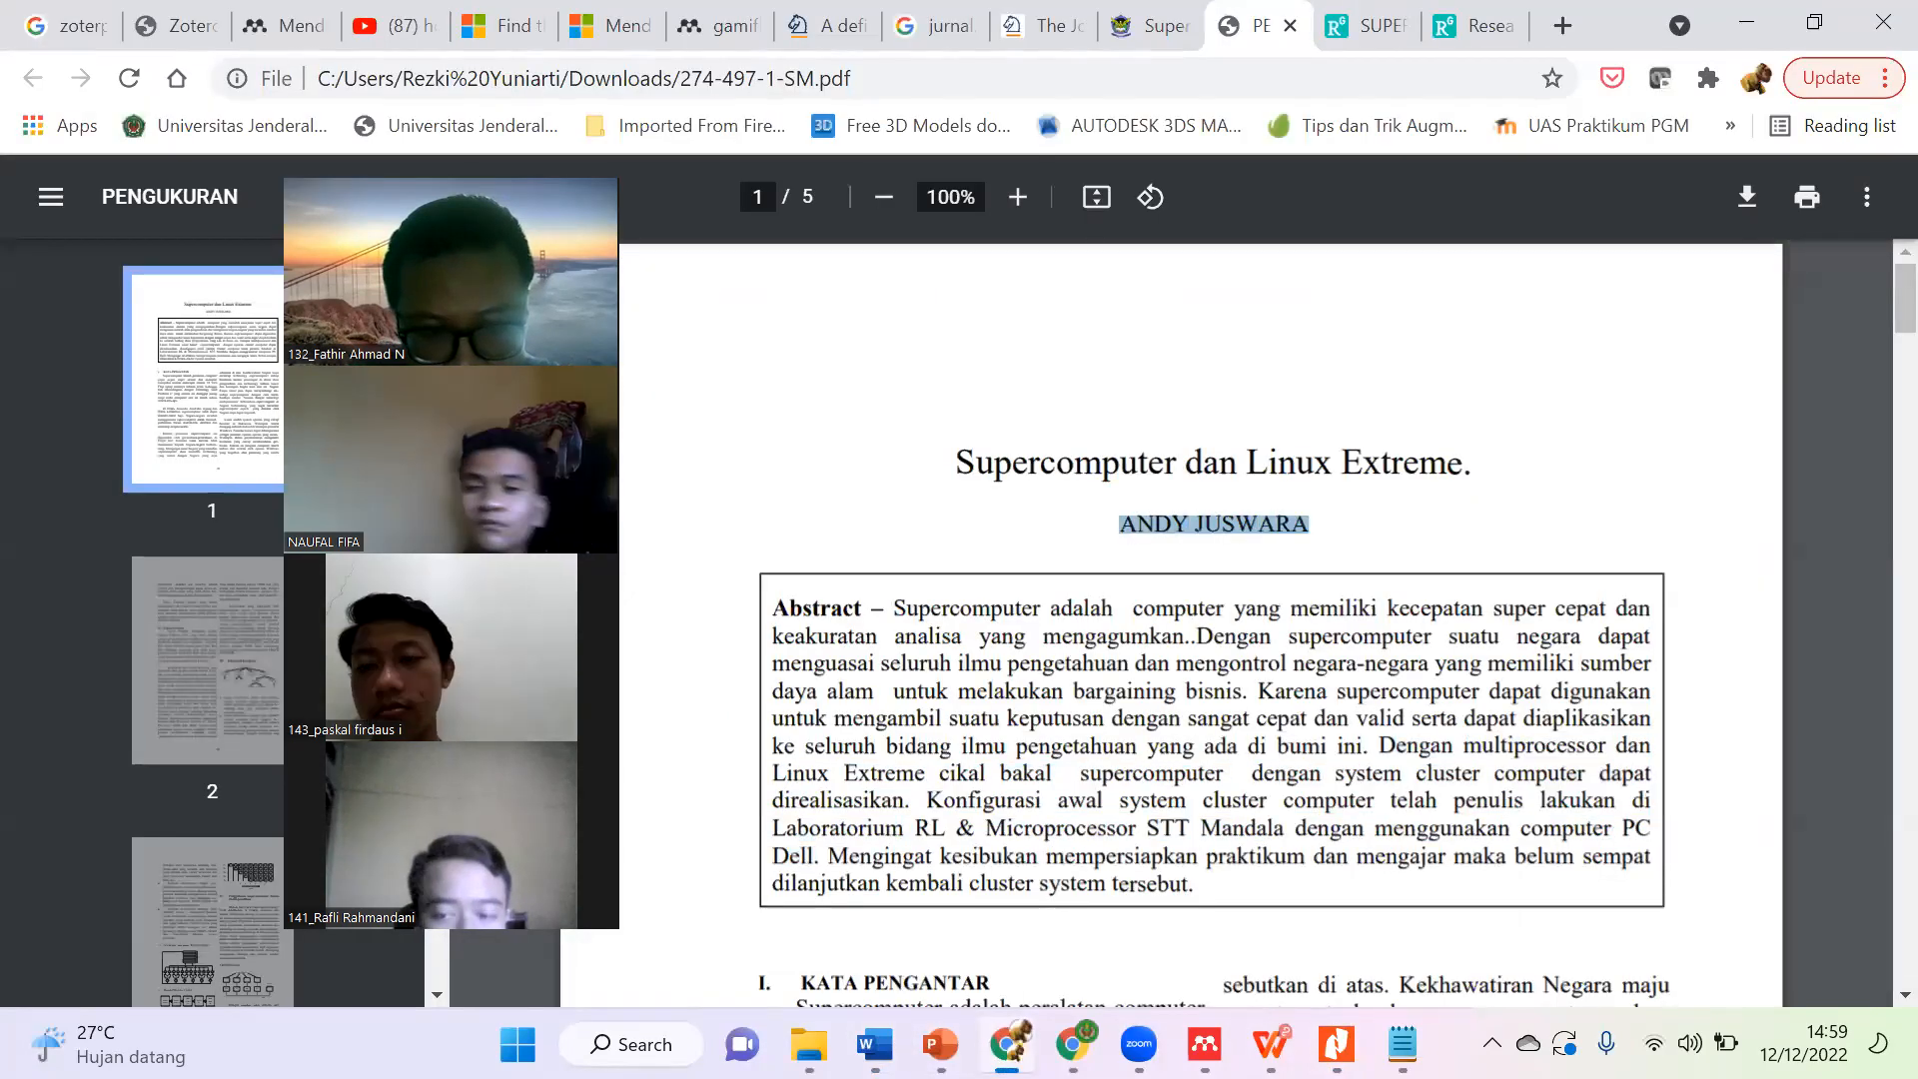
left_click(874, 1044)
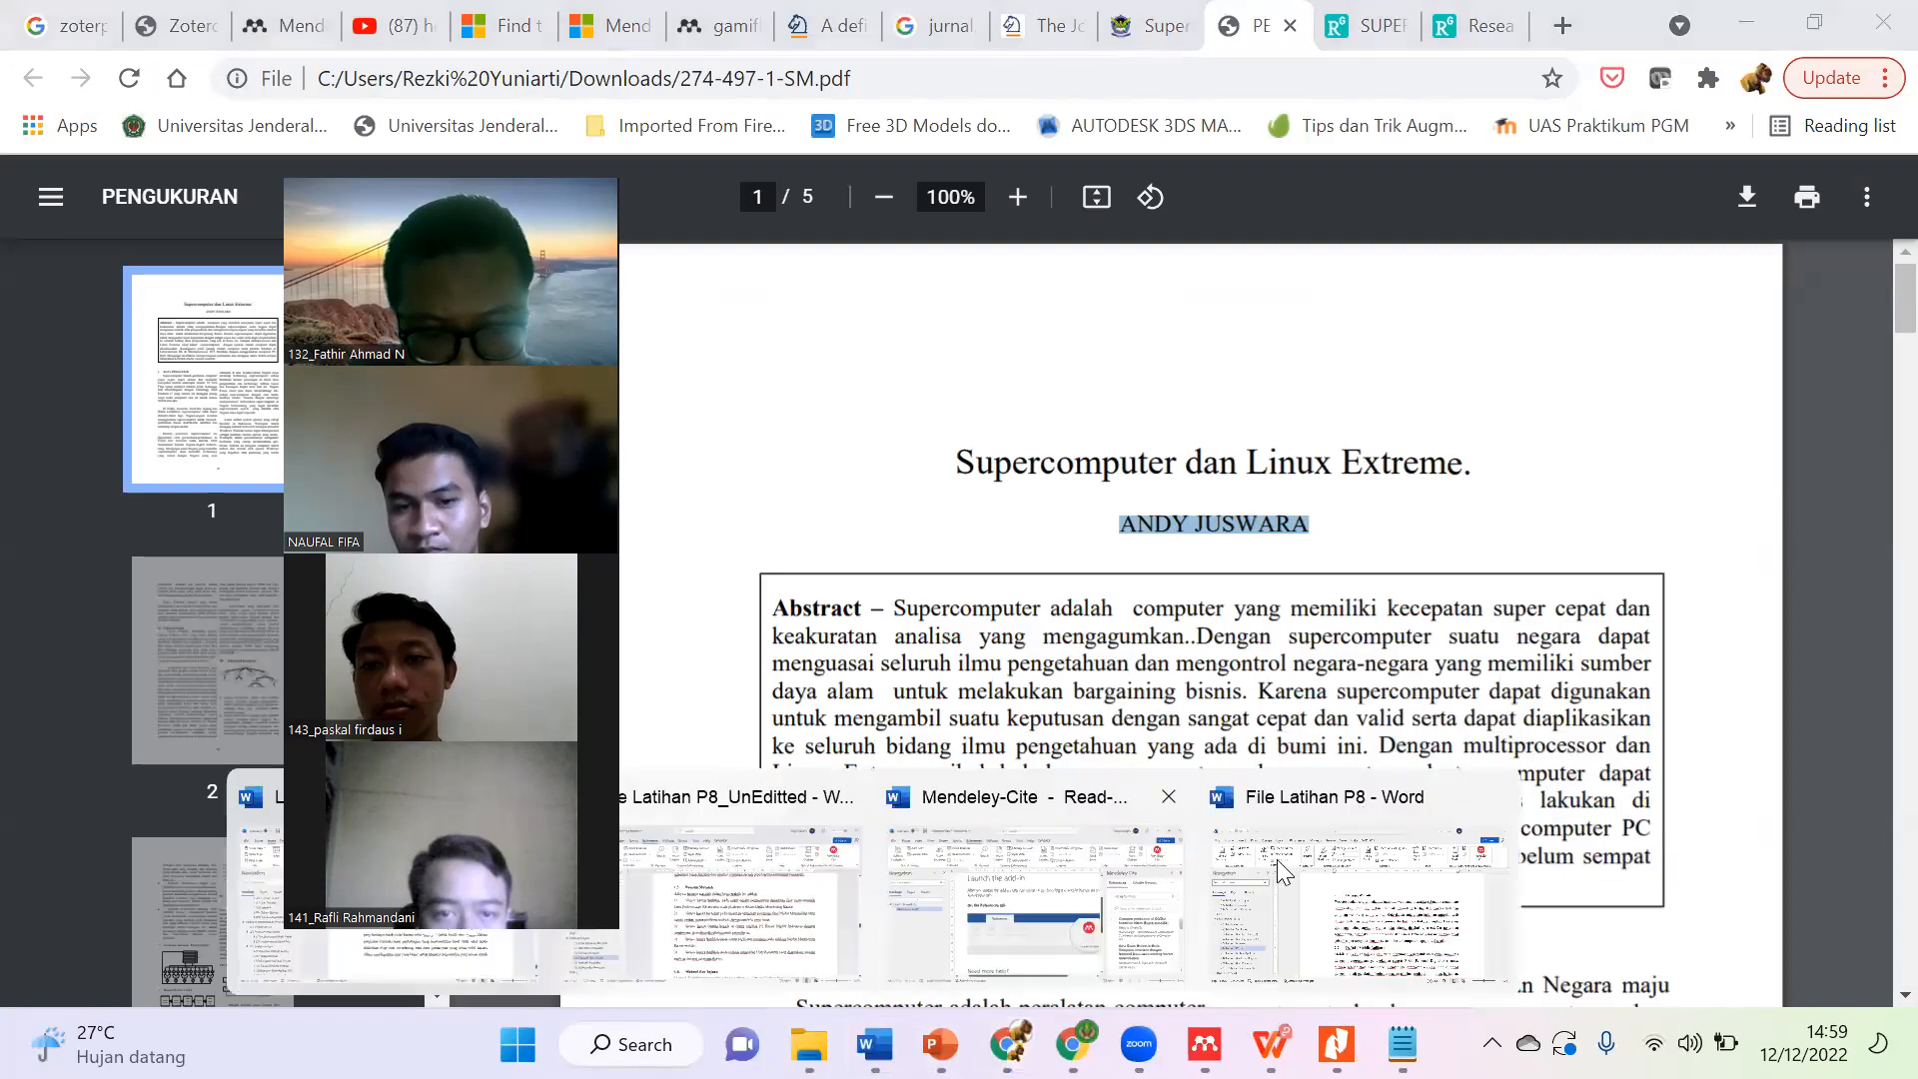
left_click(1355, 875)
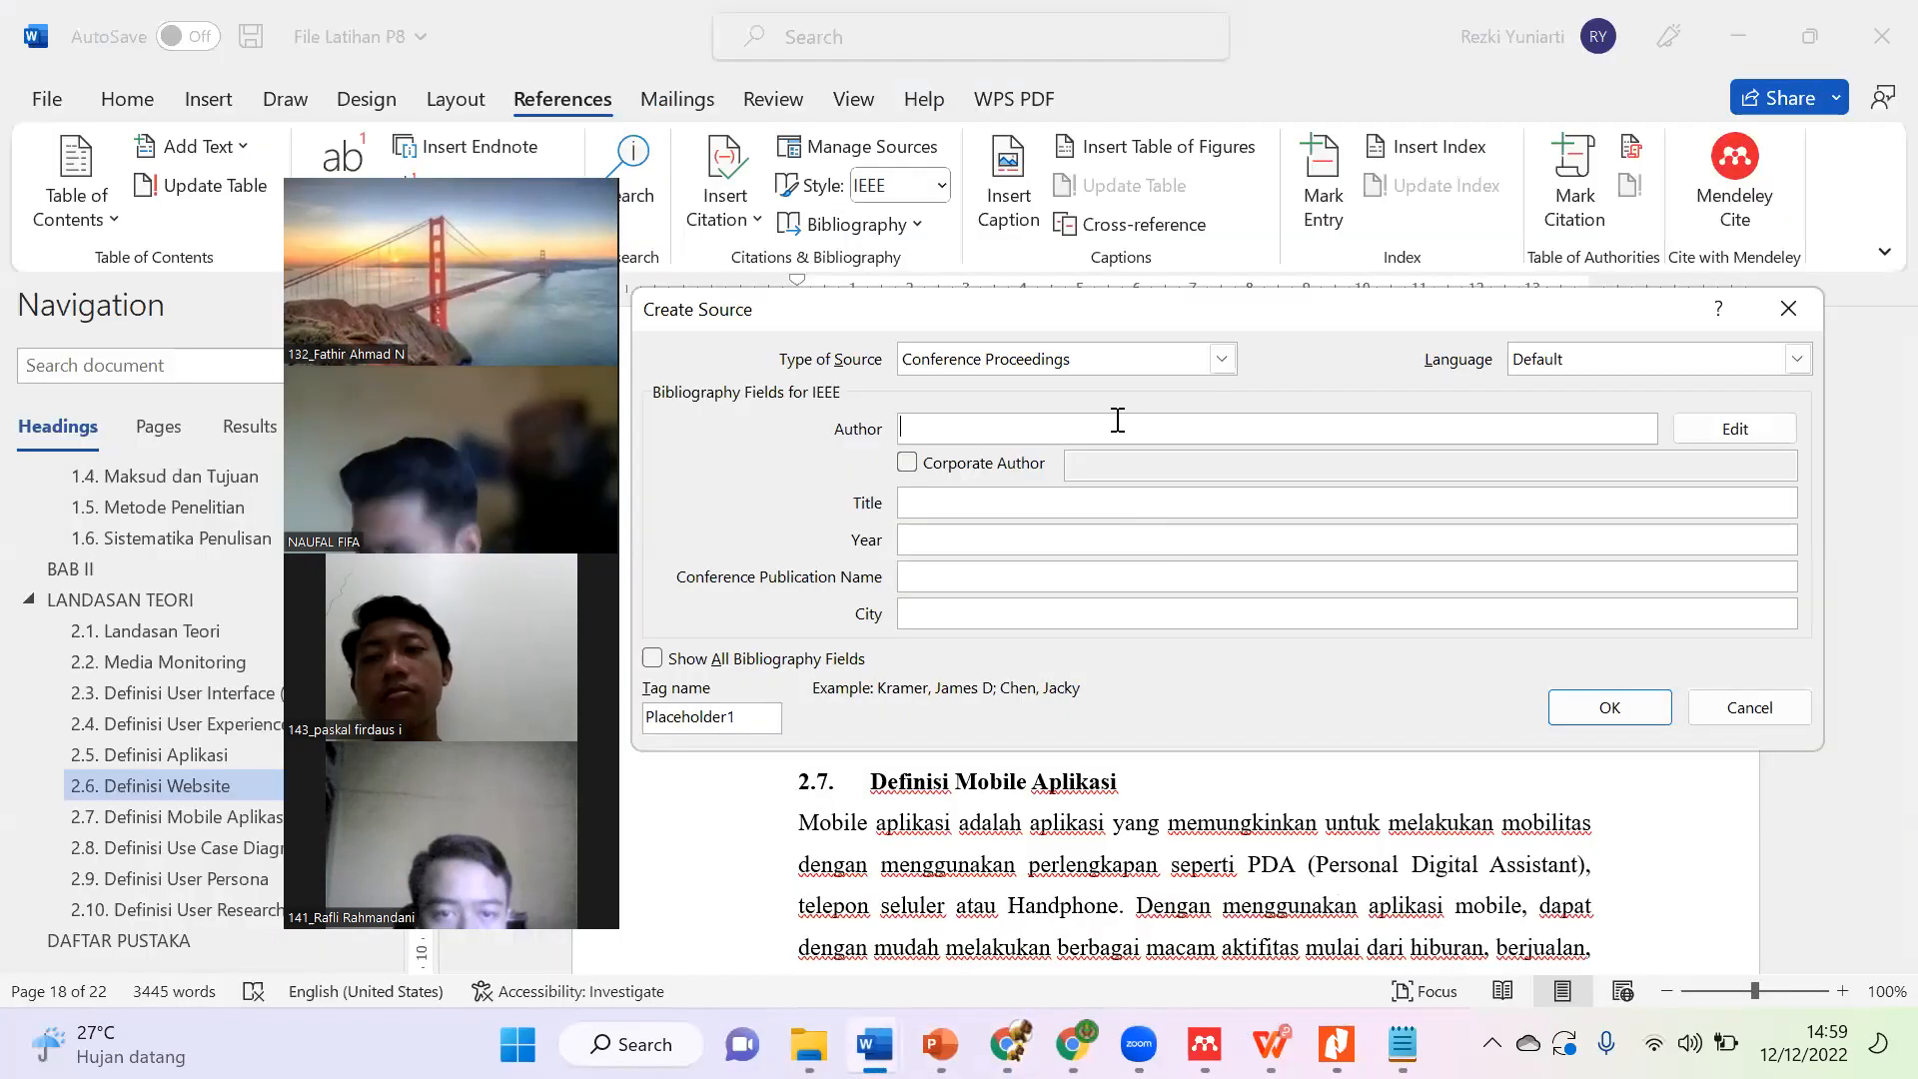
key("ctrl+v")
Step: Replace the source's pasted author entry with the author's name split into separate first and last names
left_click(1736, 430)
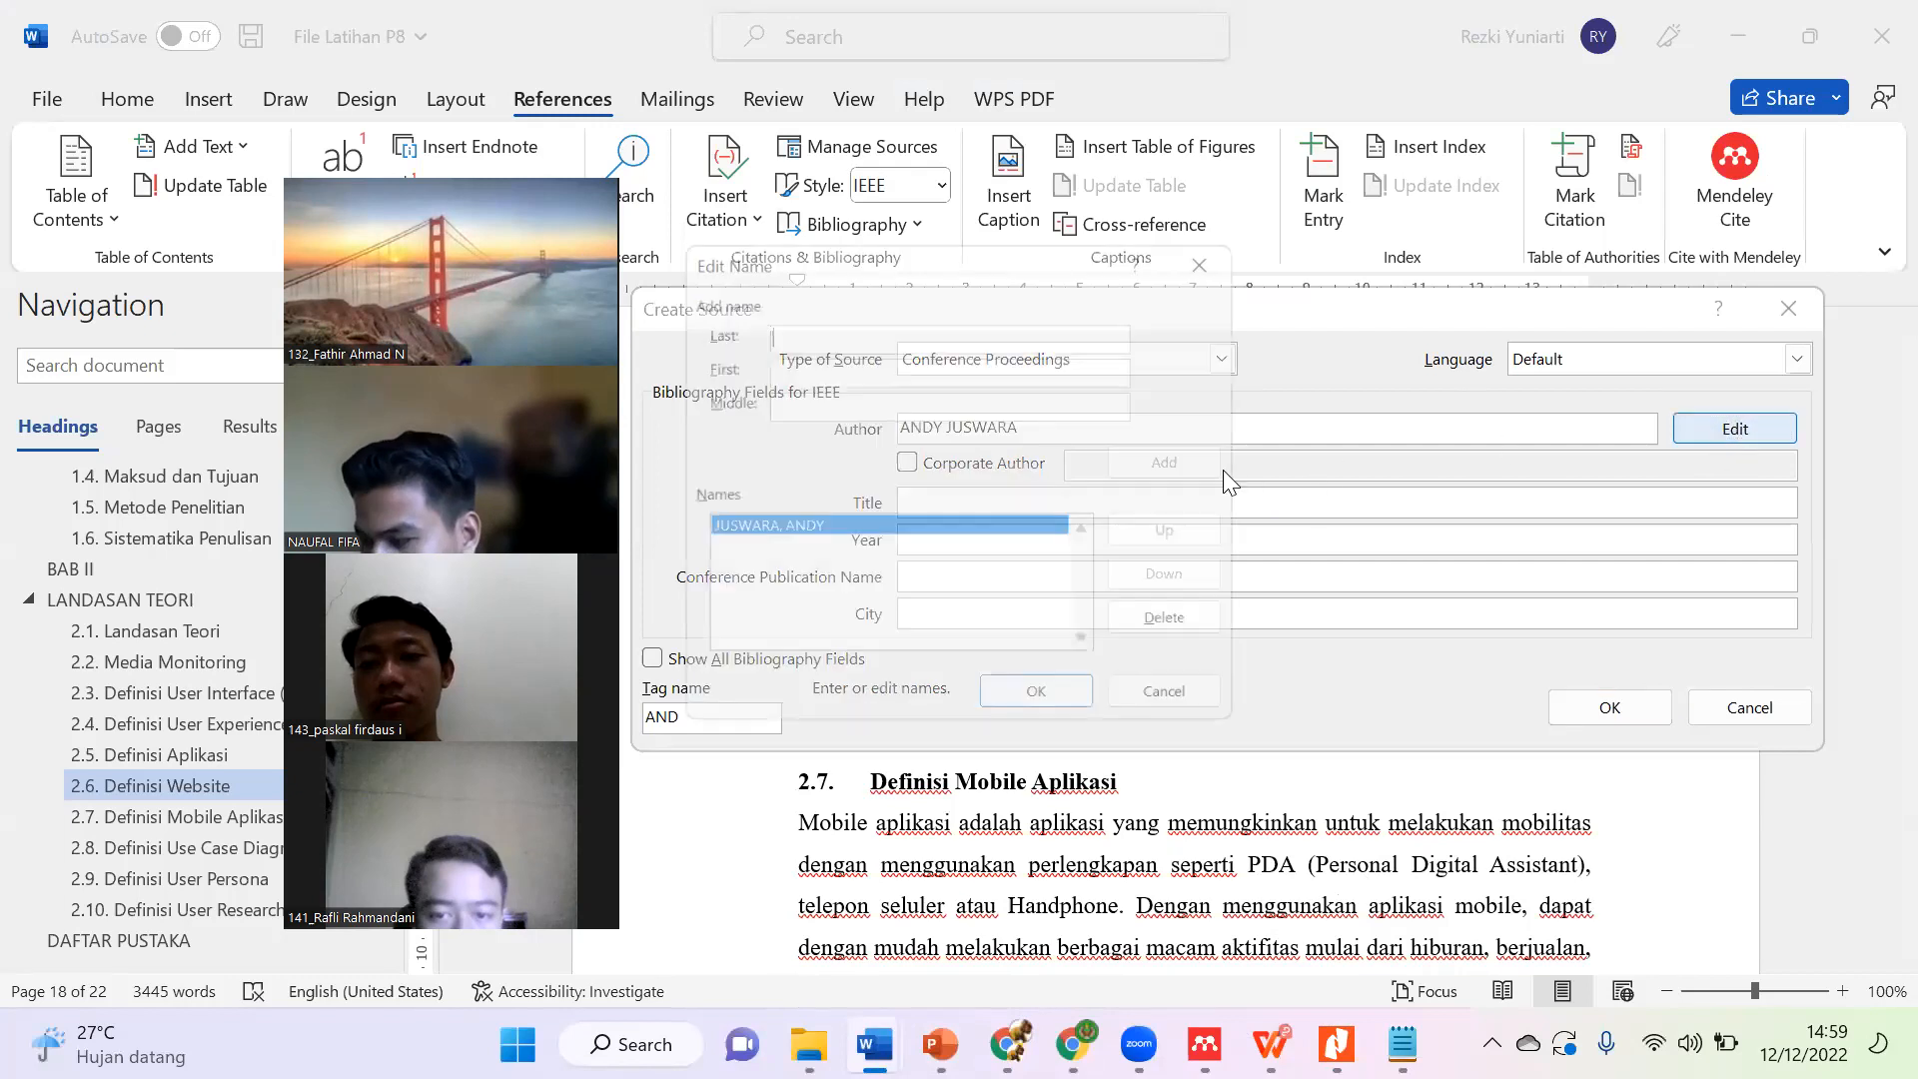
left_click(1185, 631)
left_click(952, 359)
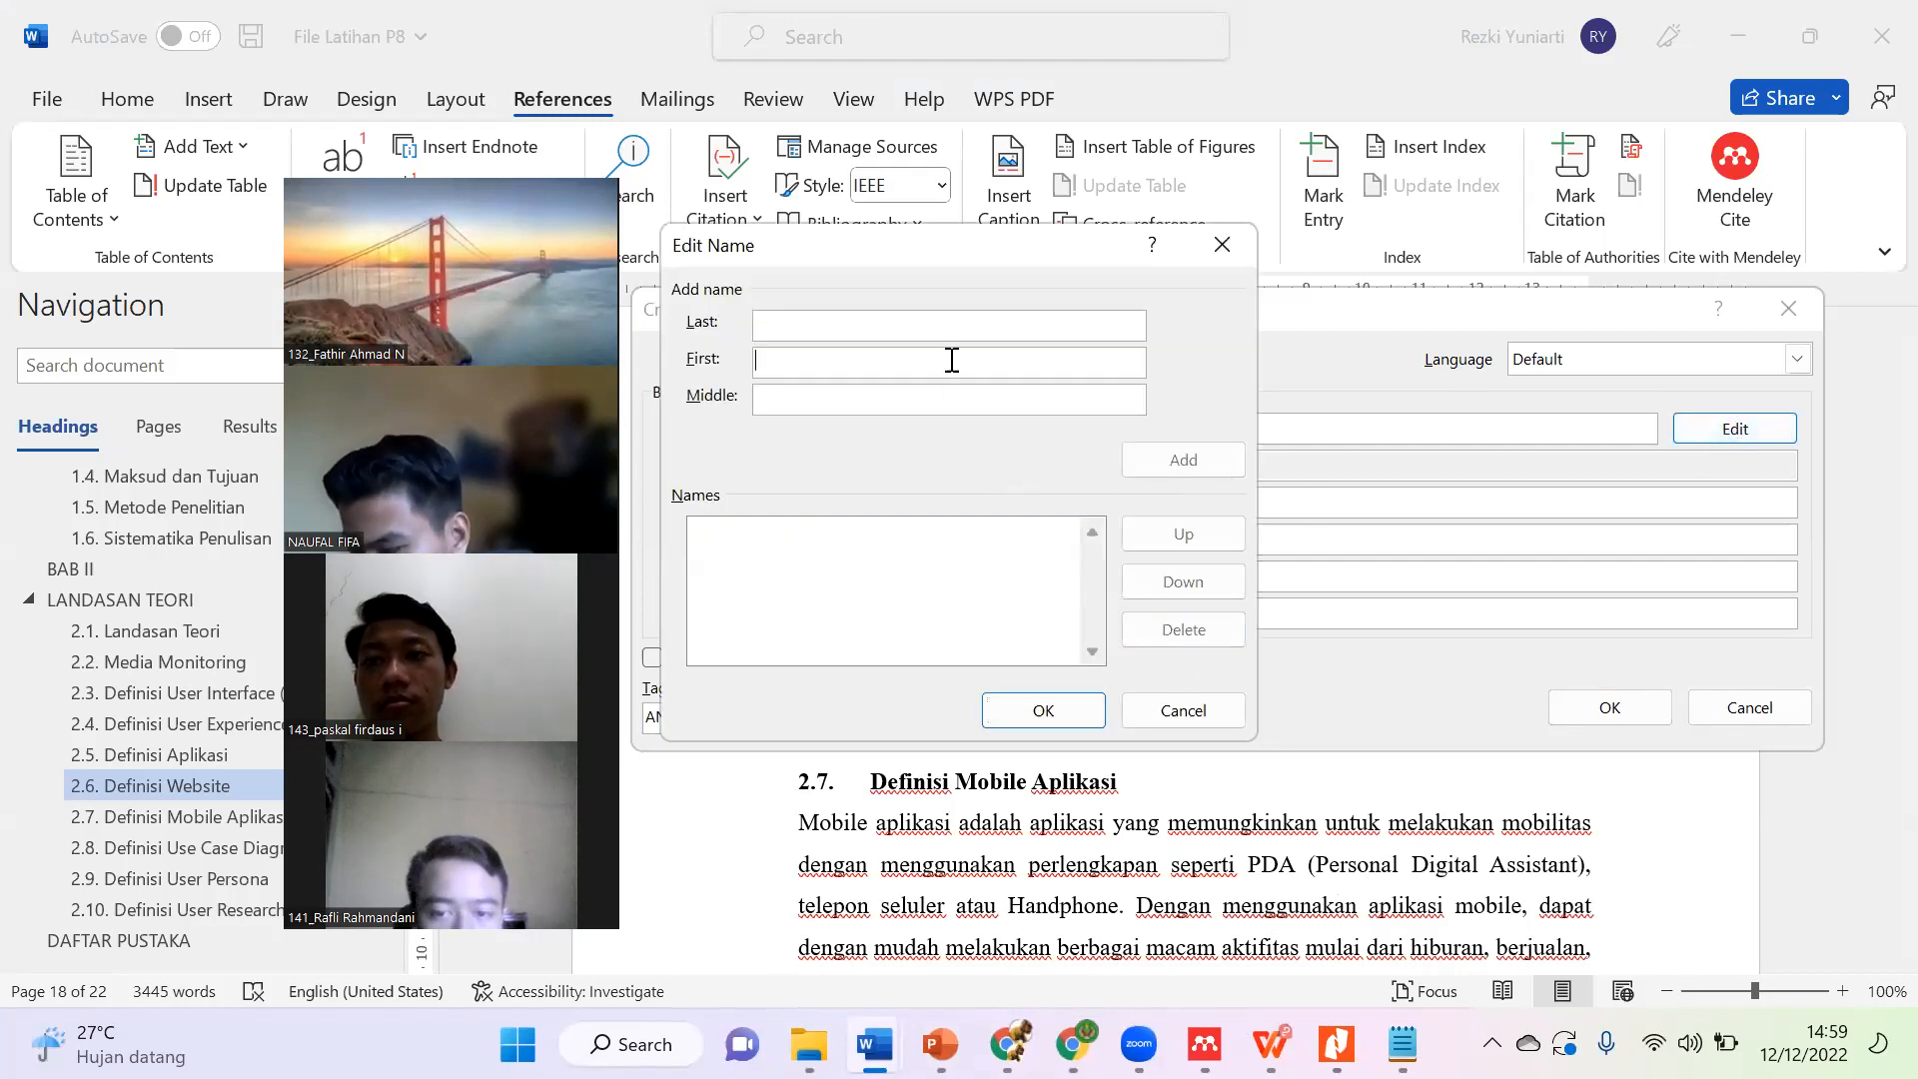
type("Andy")
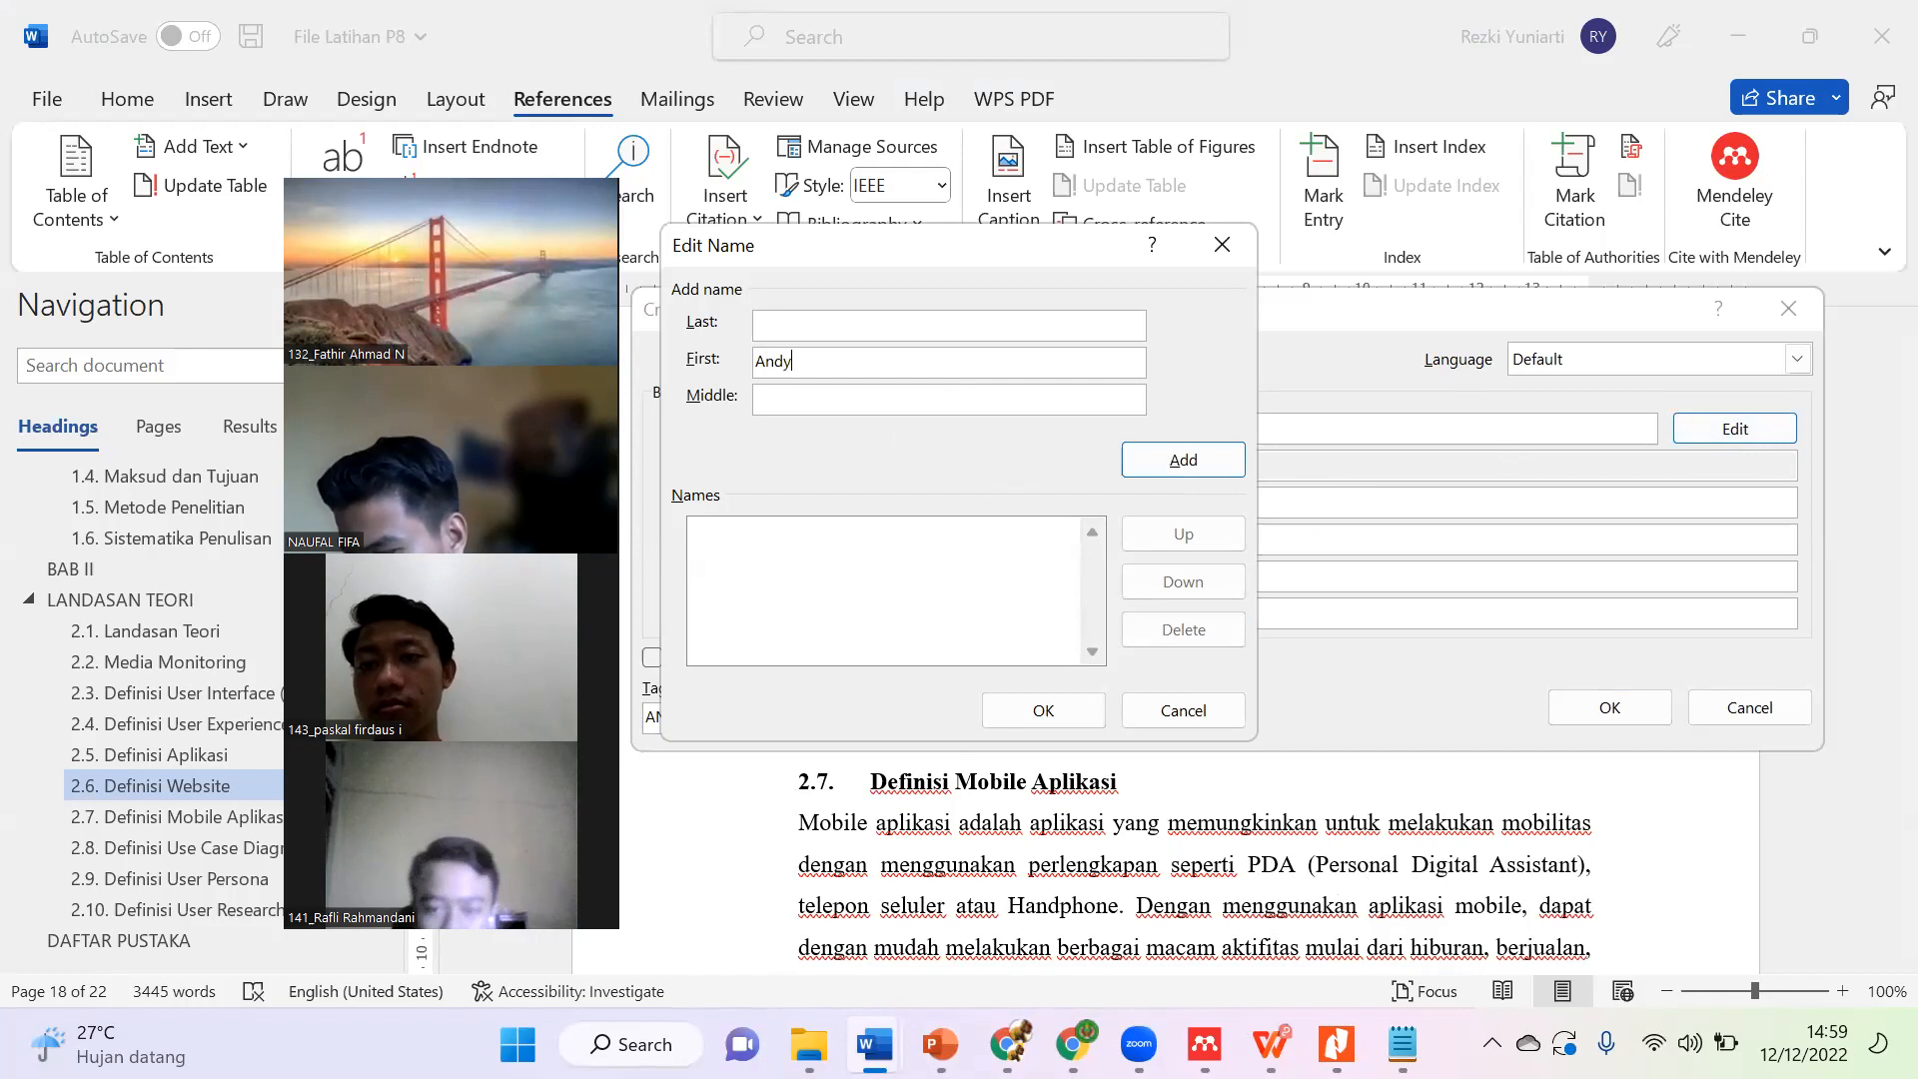
left_click(943, 327)
type("Juswara")
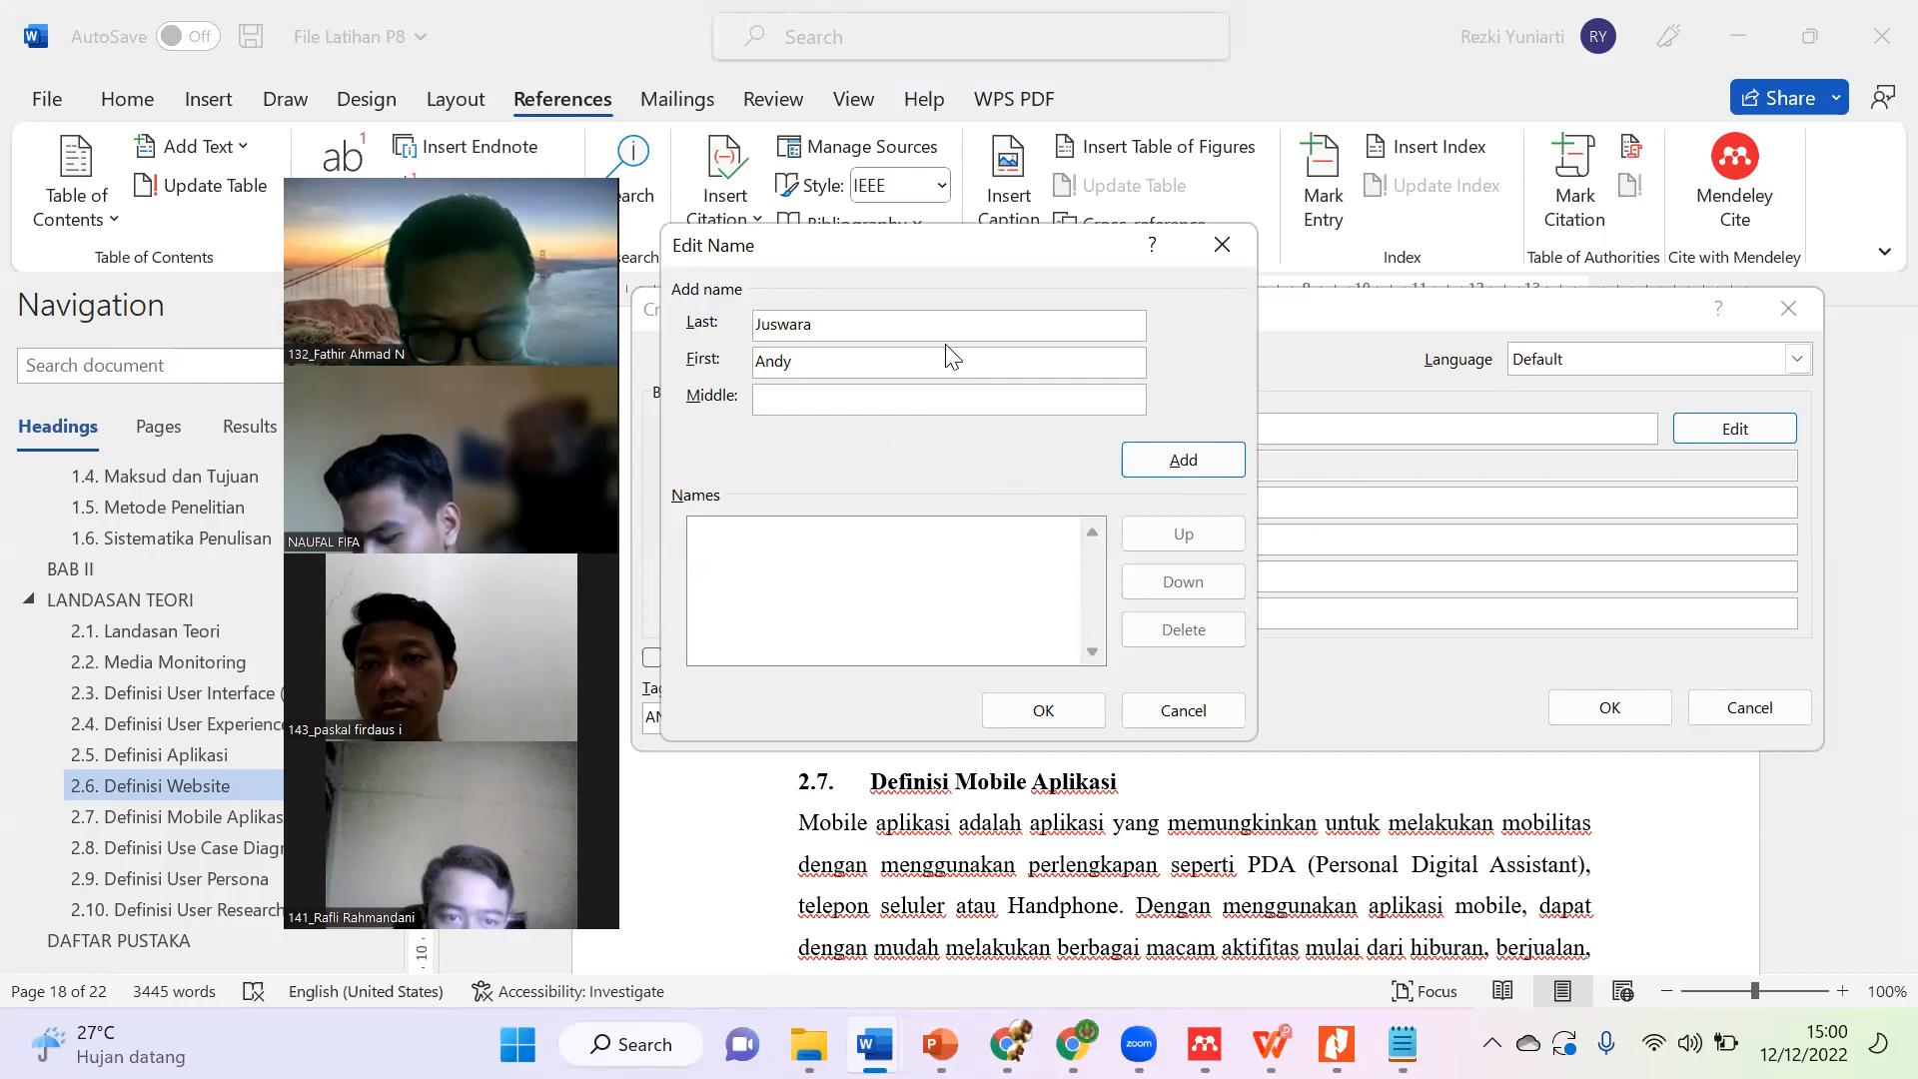
left_click(1007, 705)
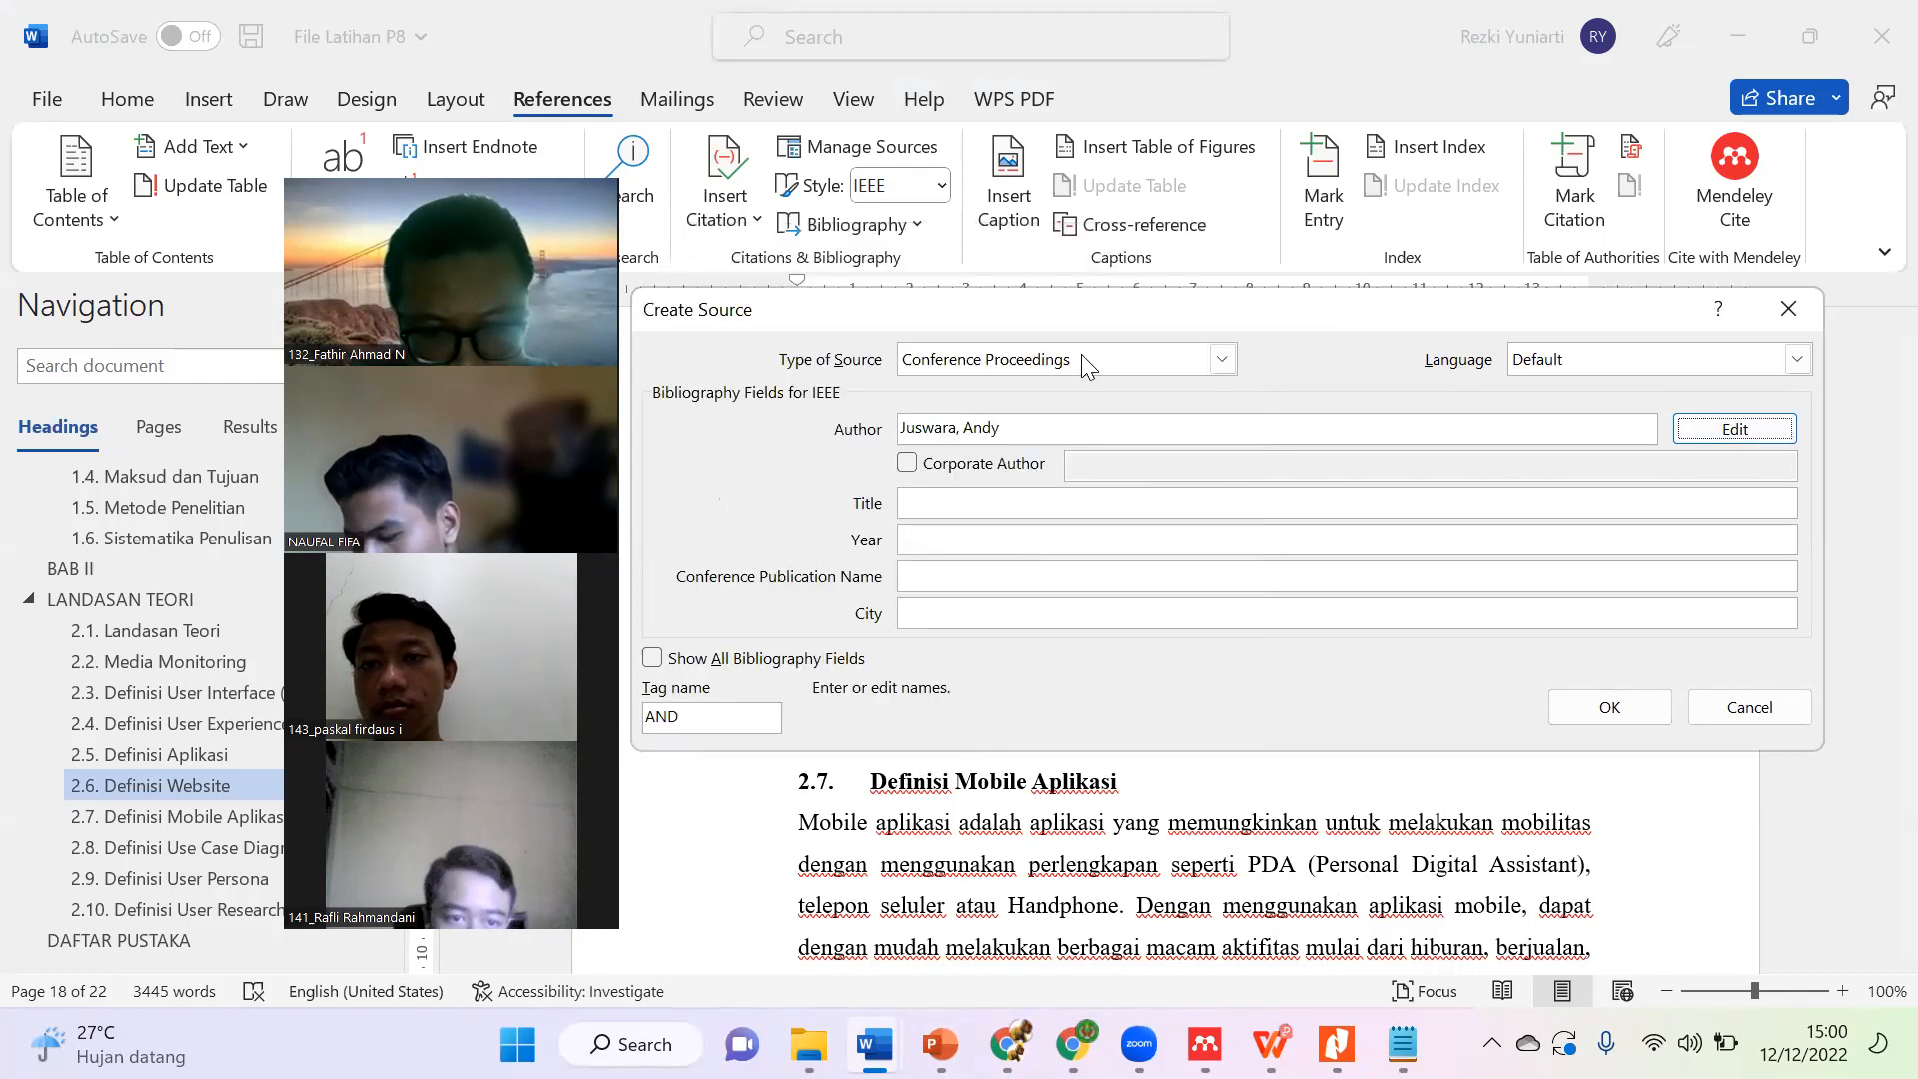
Step: Set the source type to Journal Article and copy the title "Supercomputer dan Linux Extreme" from the PDF in Chrome into the source's title
left_click(1113, 357)
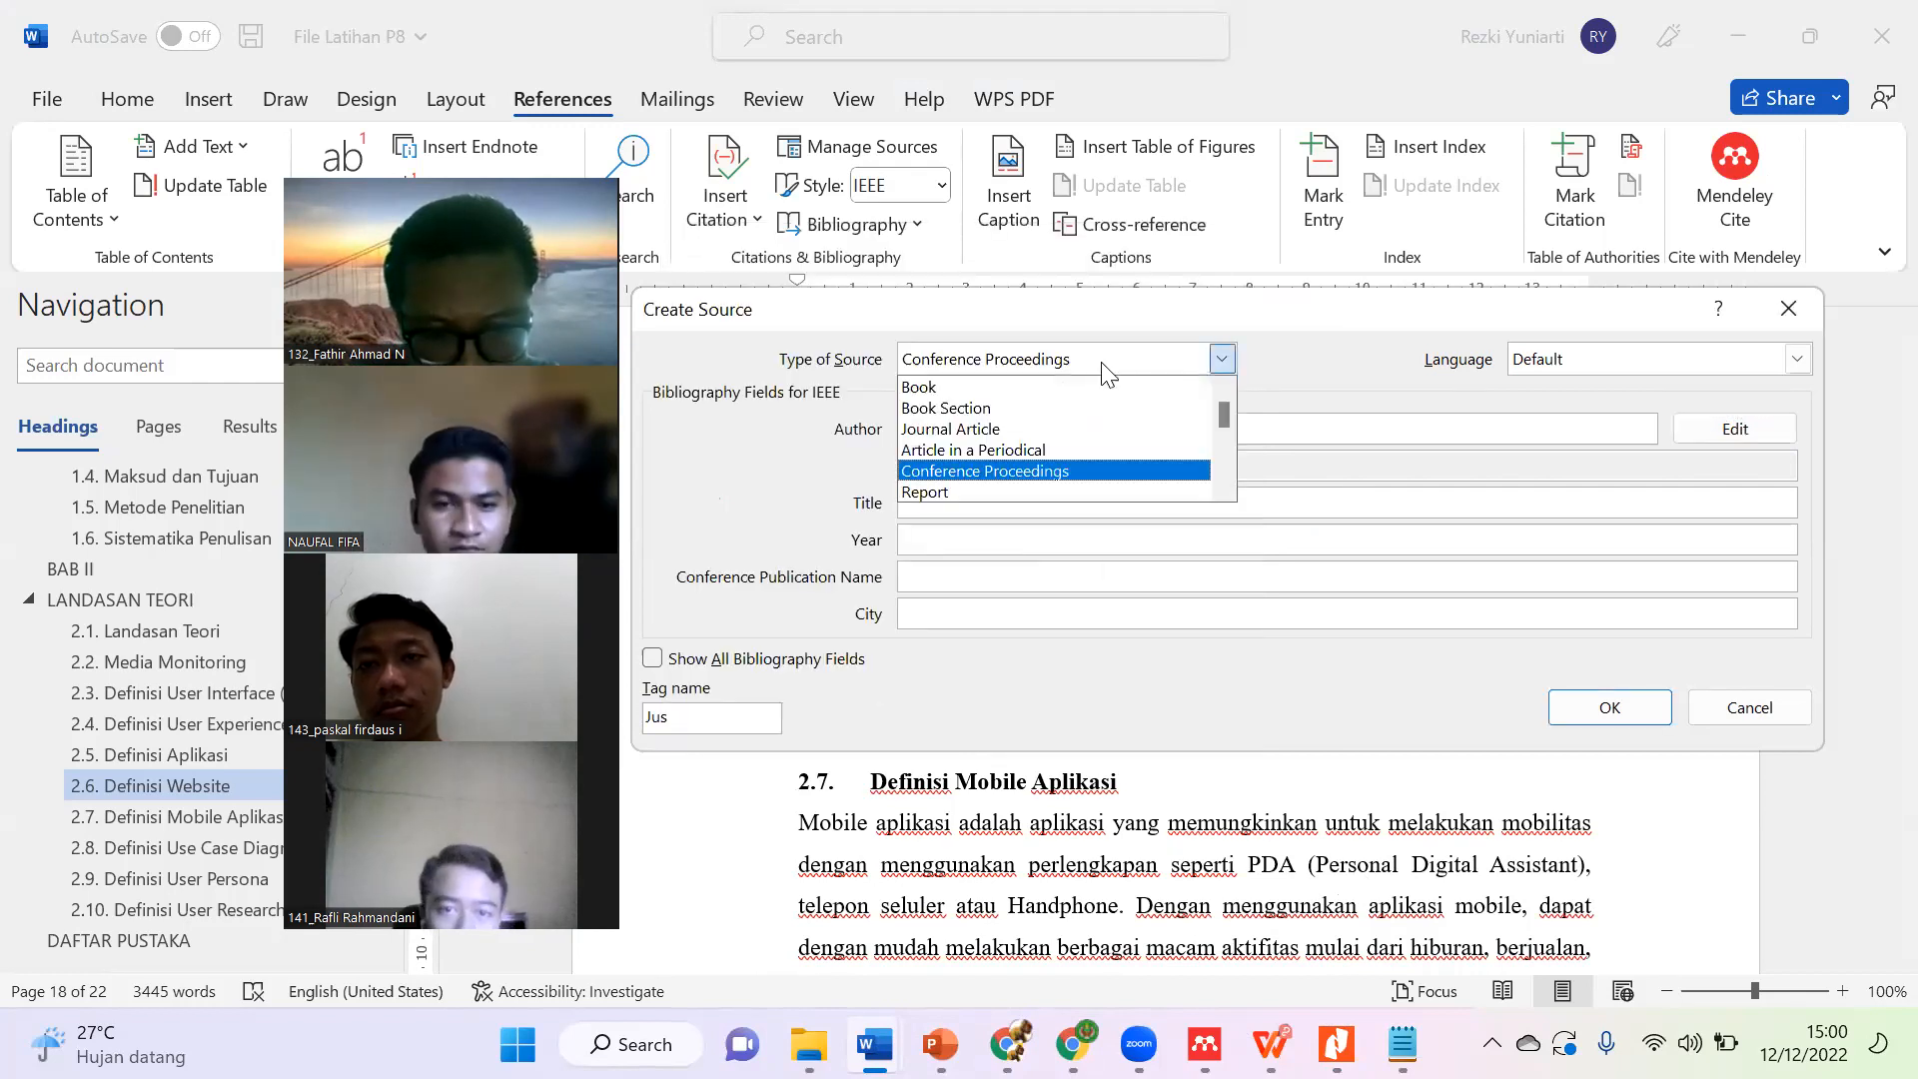
left_click(1075, 427)
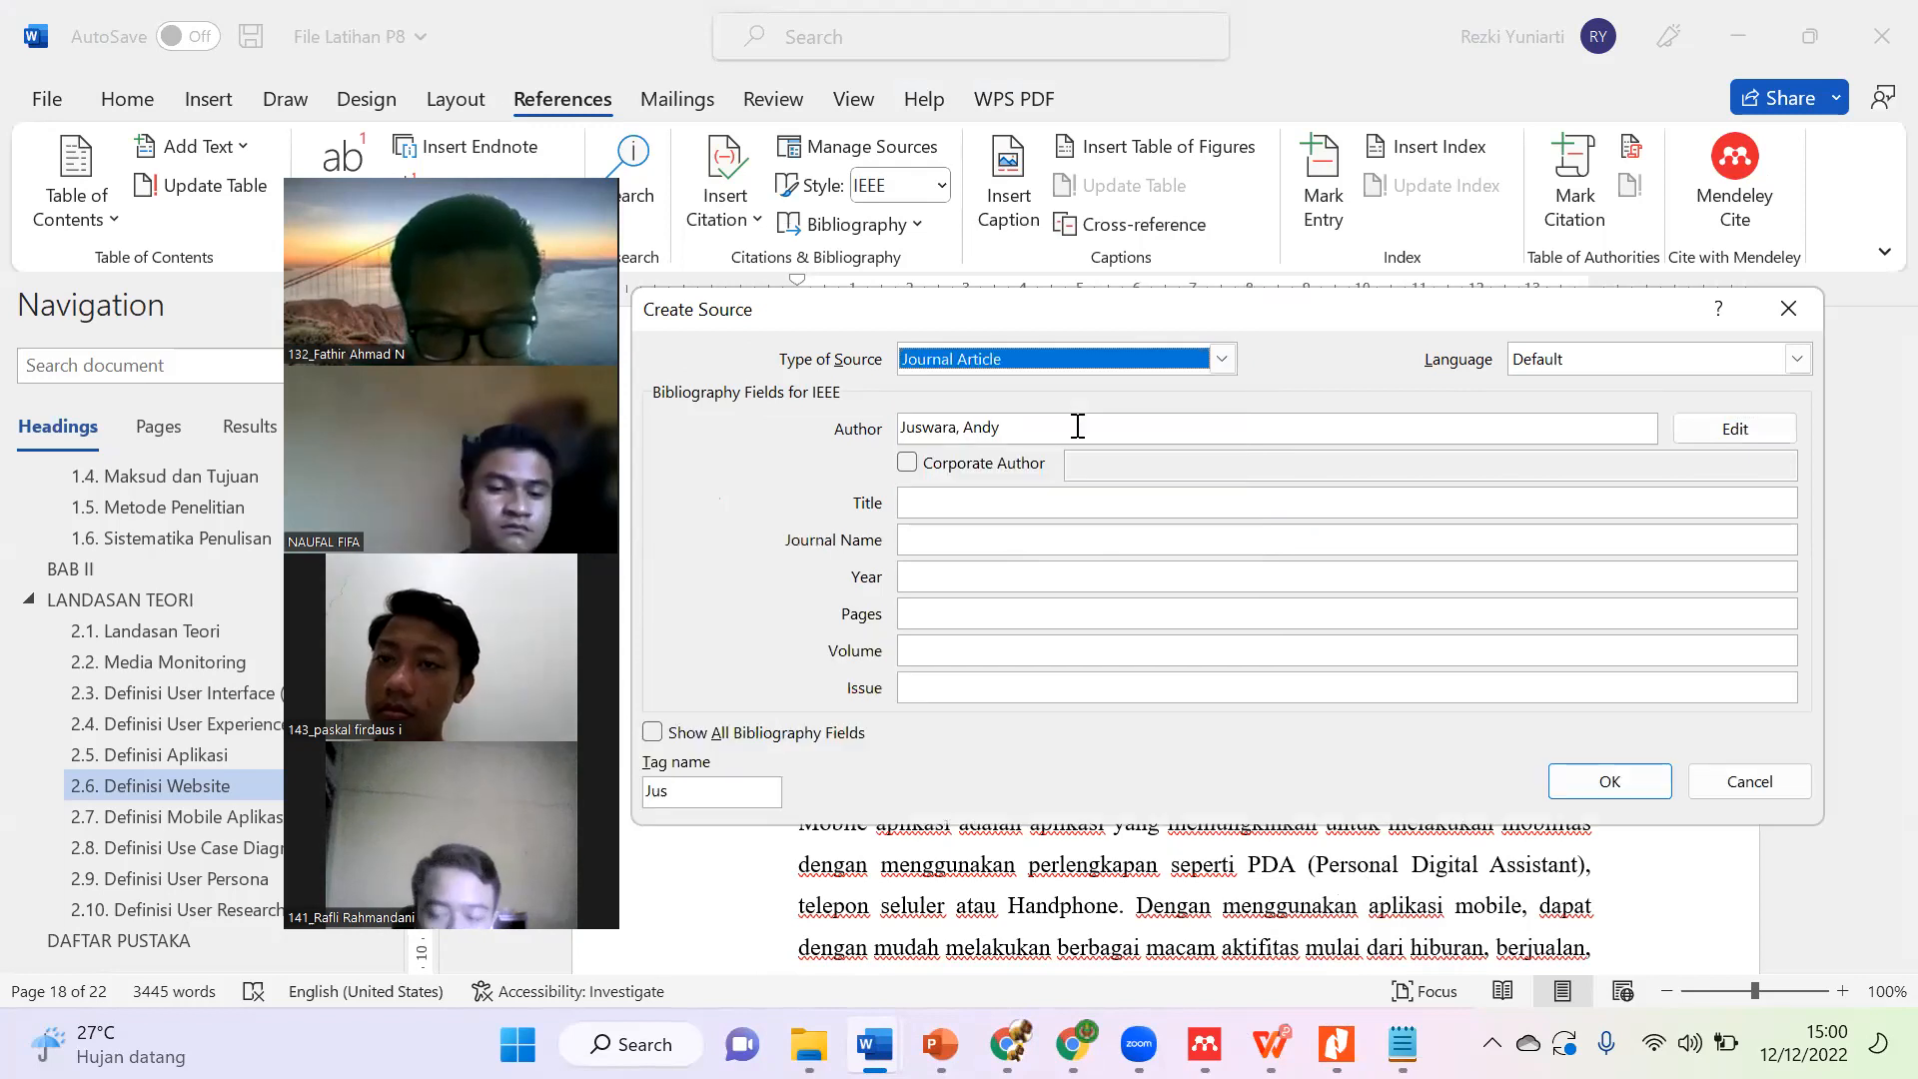
left_click(993, 505)
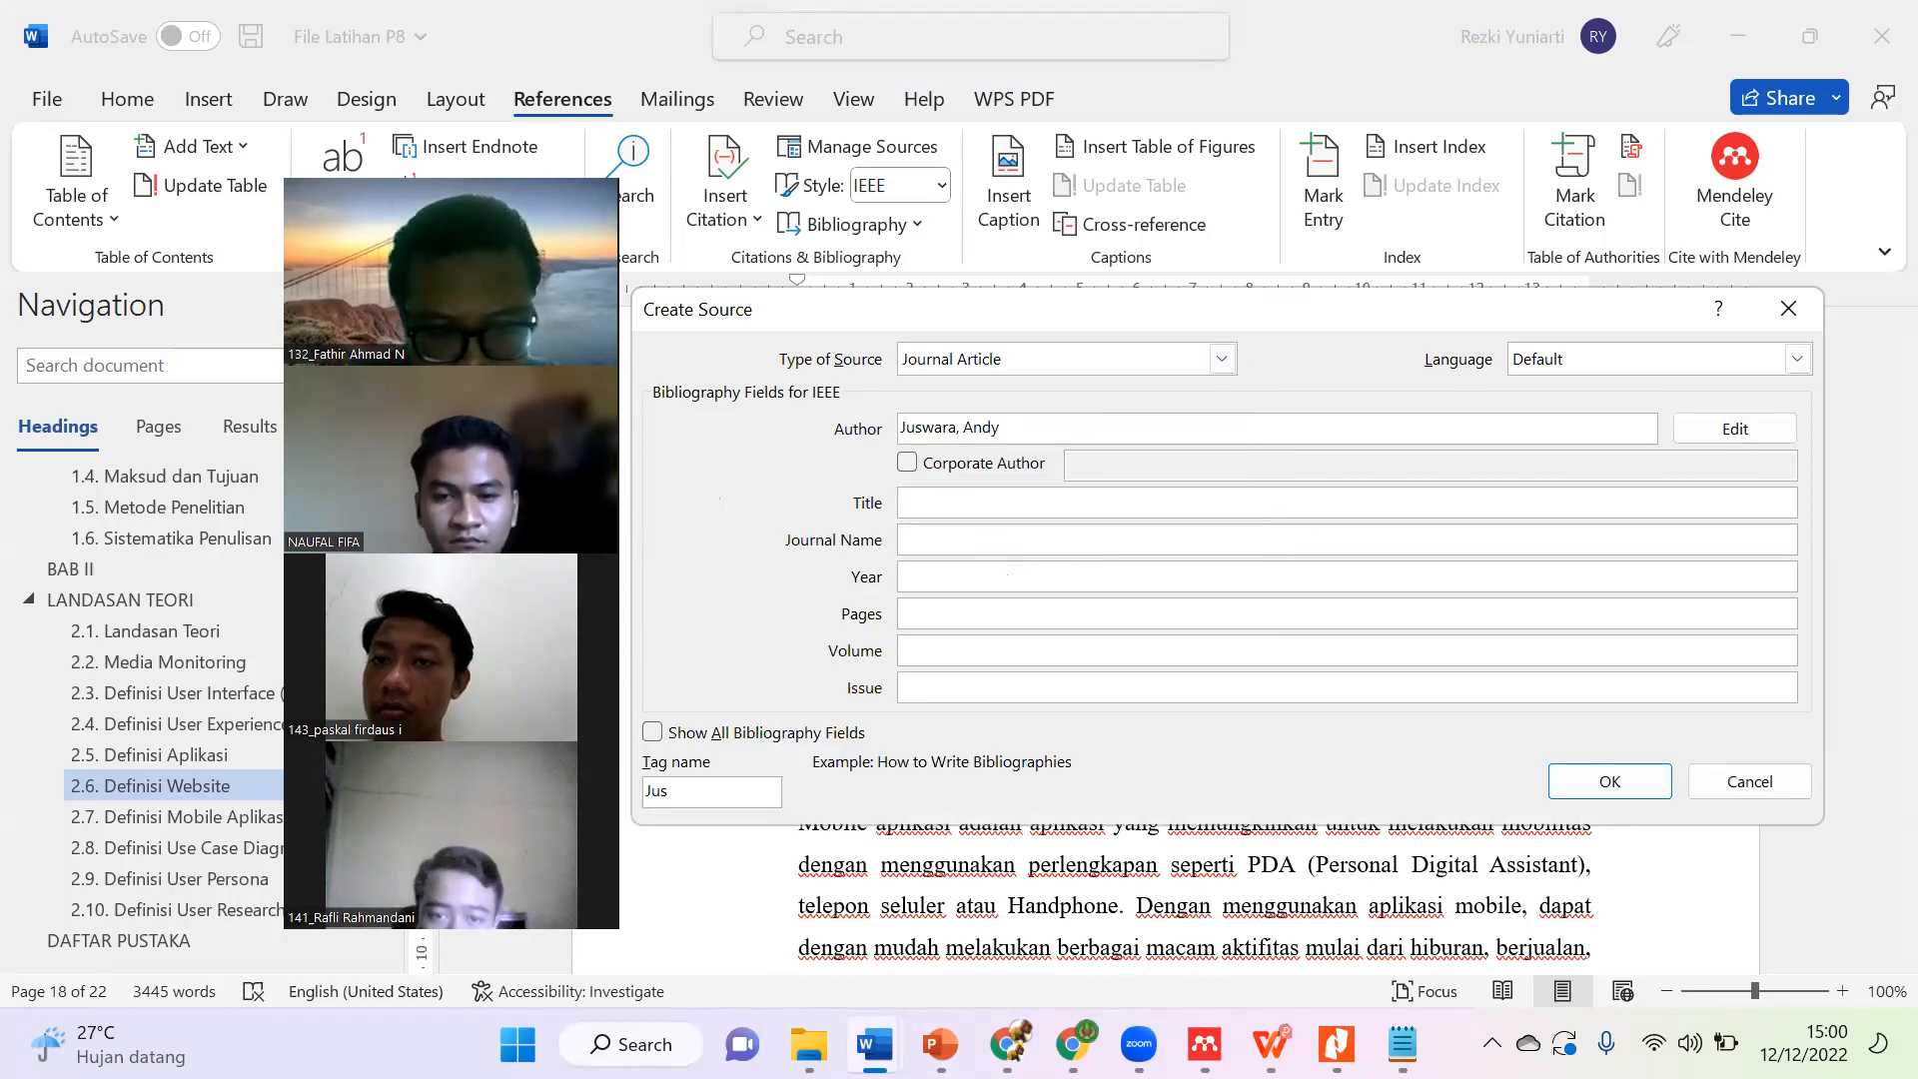
mouse_move(1009, 1044)
left_click(989, 934)
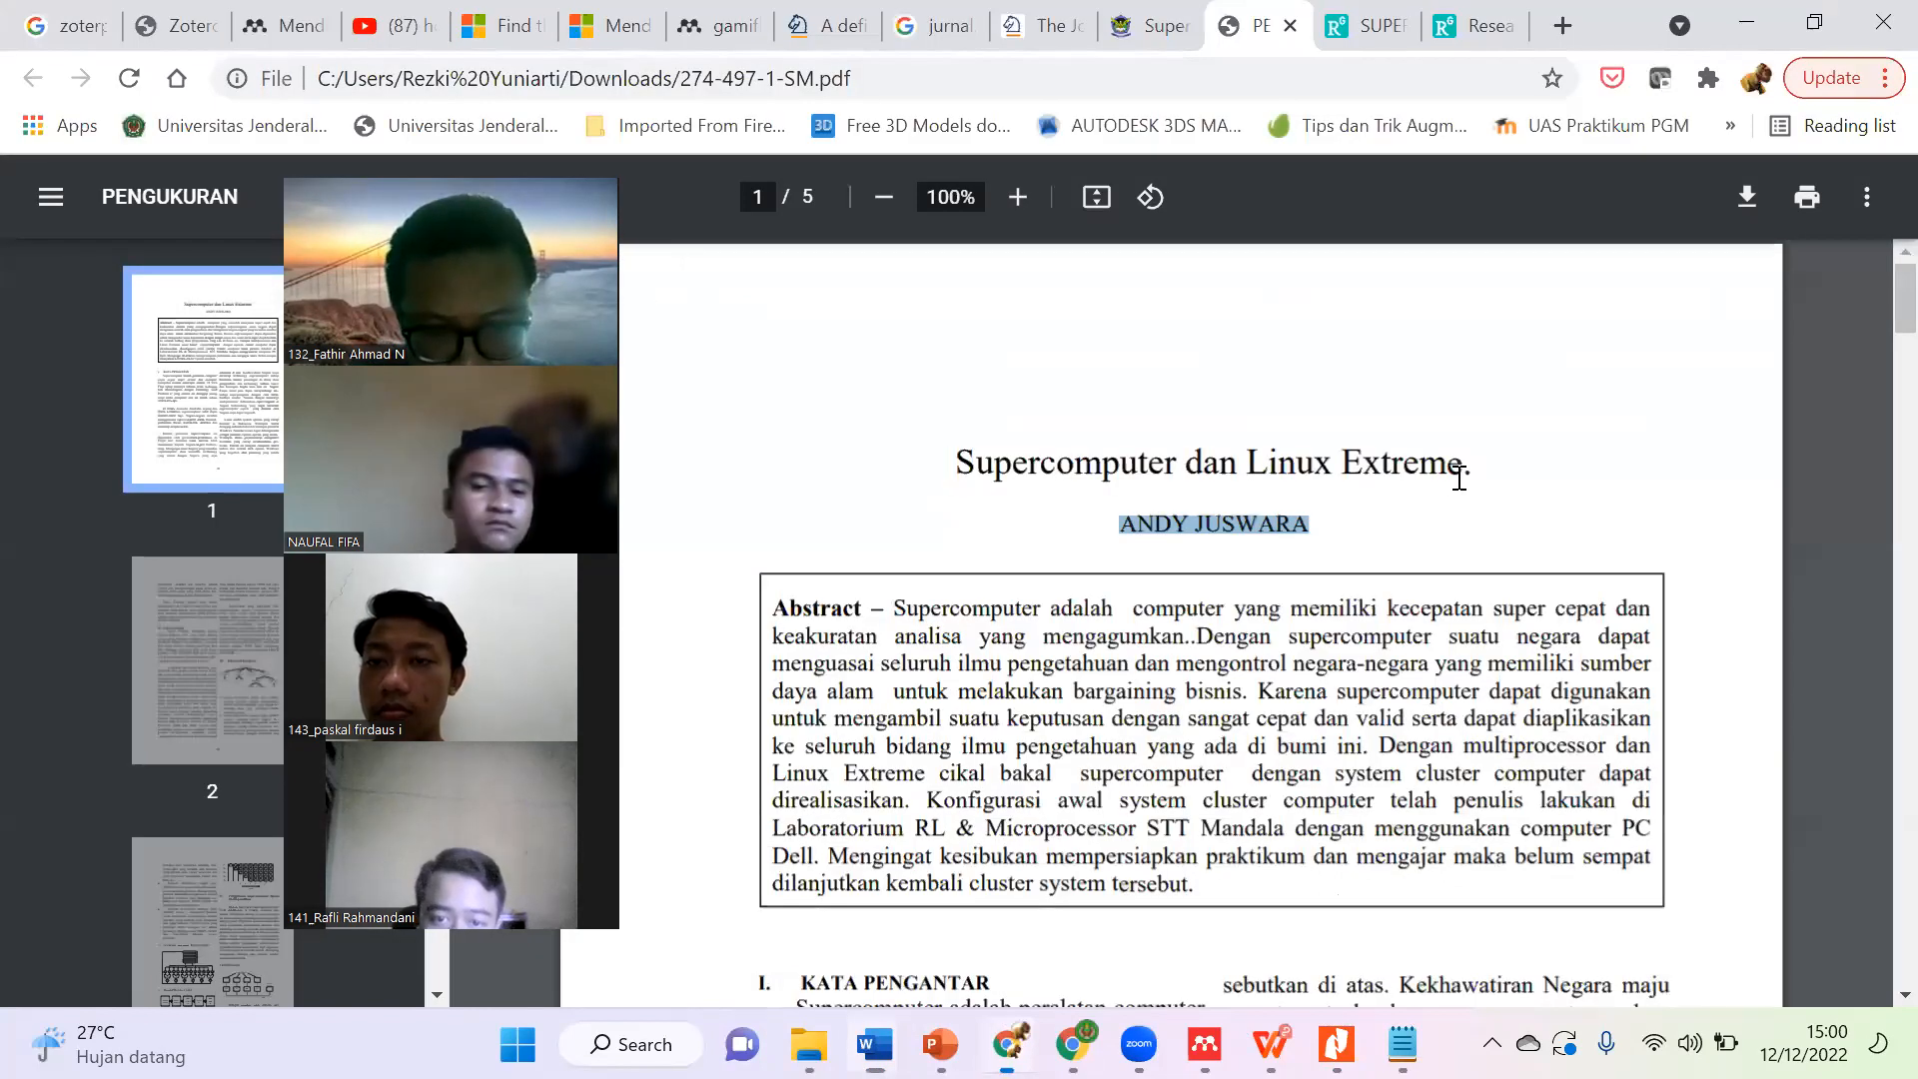
left_click_drag(1459, 478, 957, 464)
key("ctrl+c")
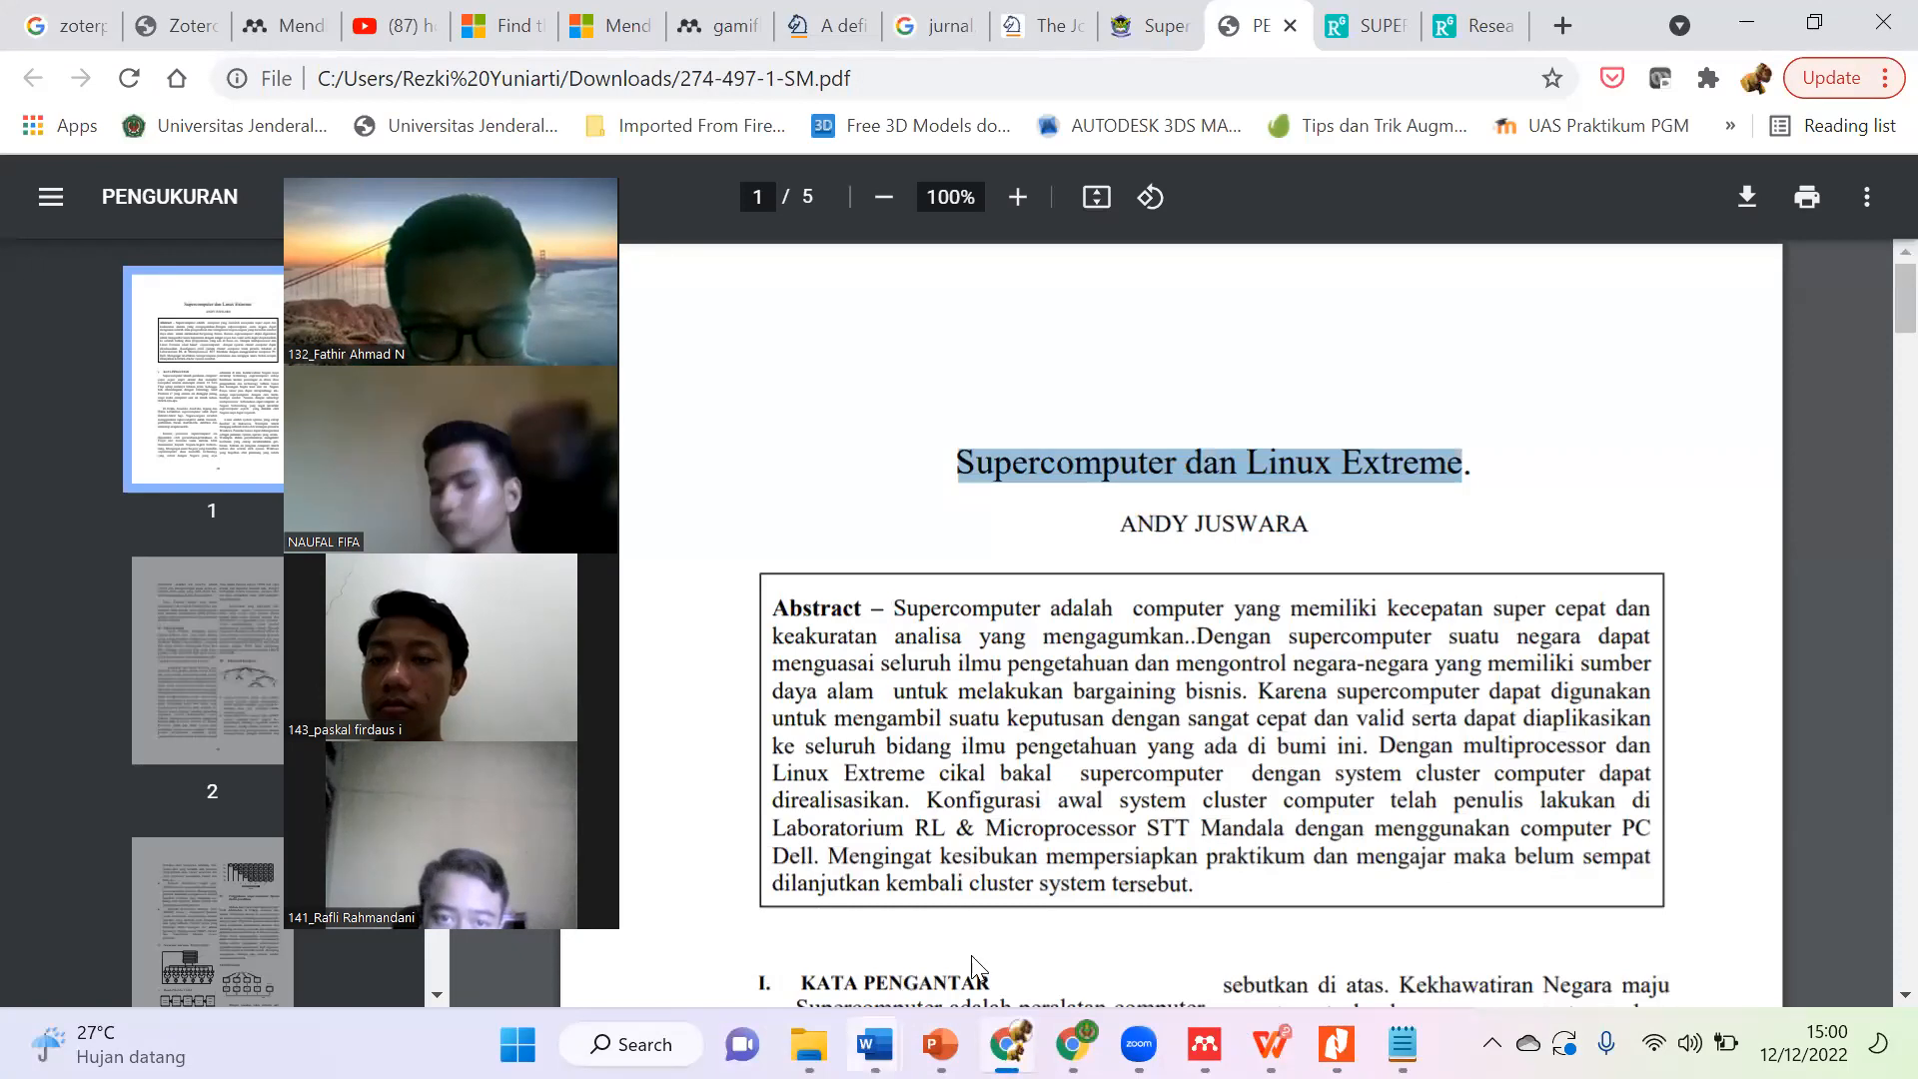
mouse_move(874, 1044)
left_click(1266, 885)
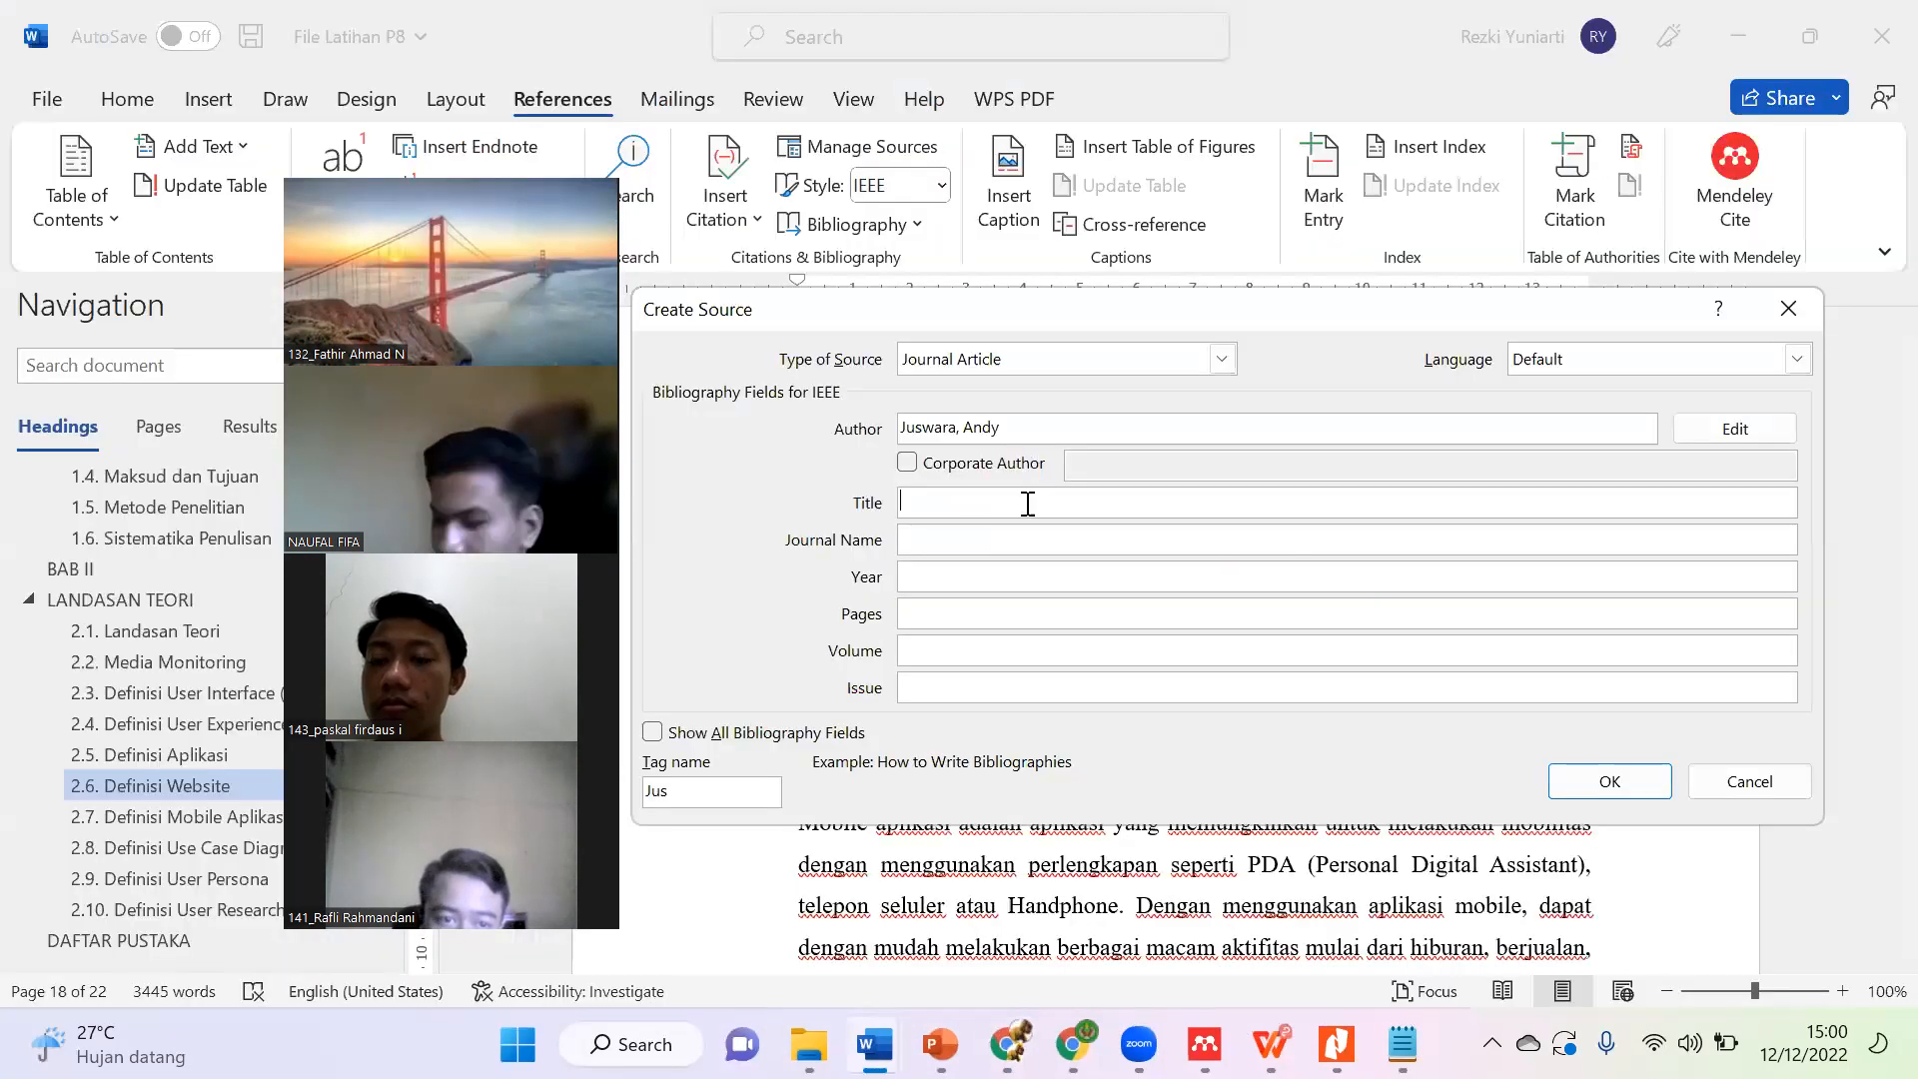
key("ctrl+v")
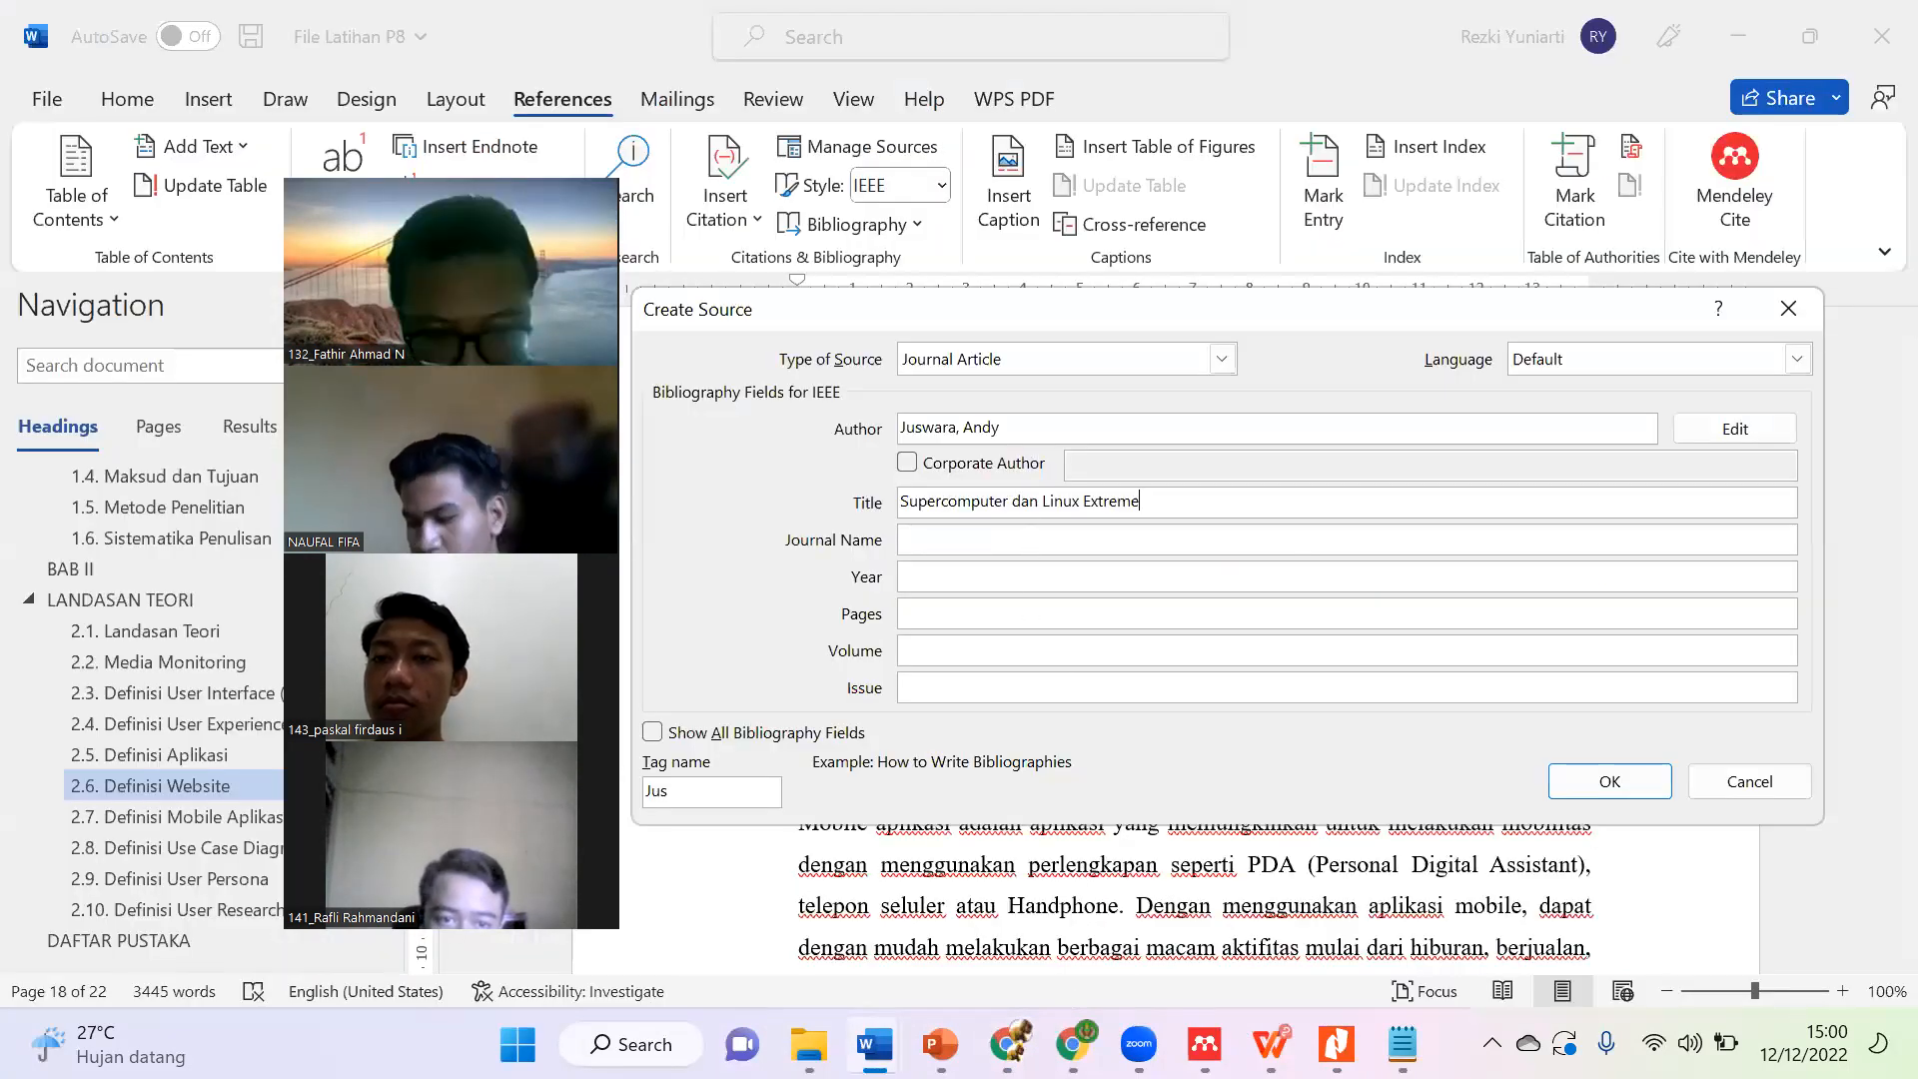
Step: Look up the journal on the article's web page in Chrome and enter "Jurnal Sistem Informasi Universitas Suryadarma" as the journal name in Word
key("Tab")
mouse_move(941, 1044)
mouse_move(1007, 1044)
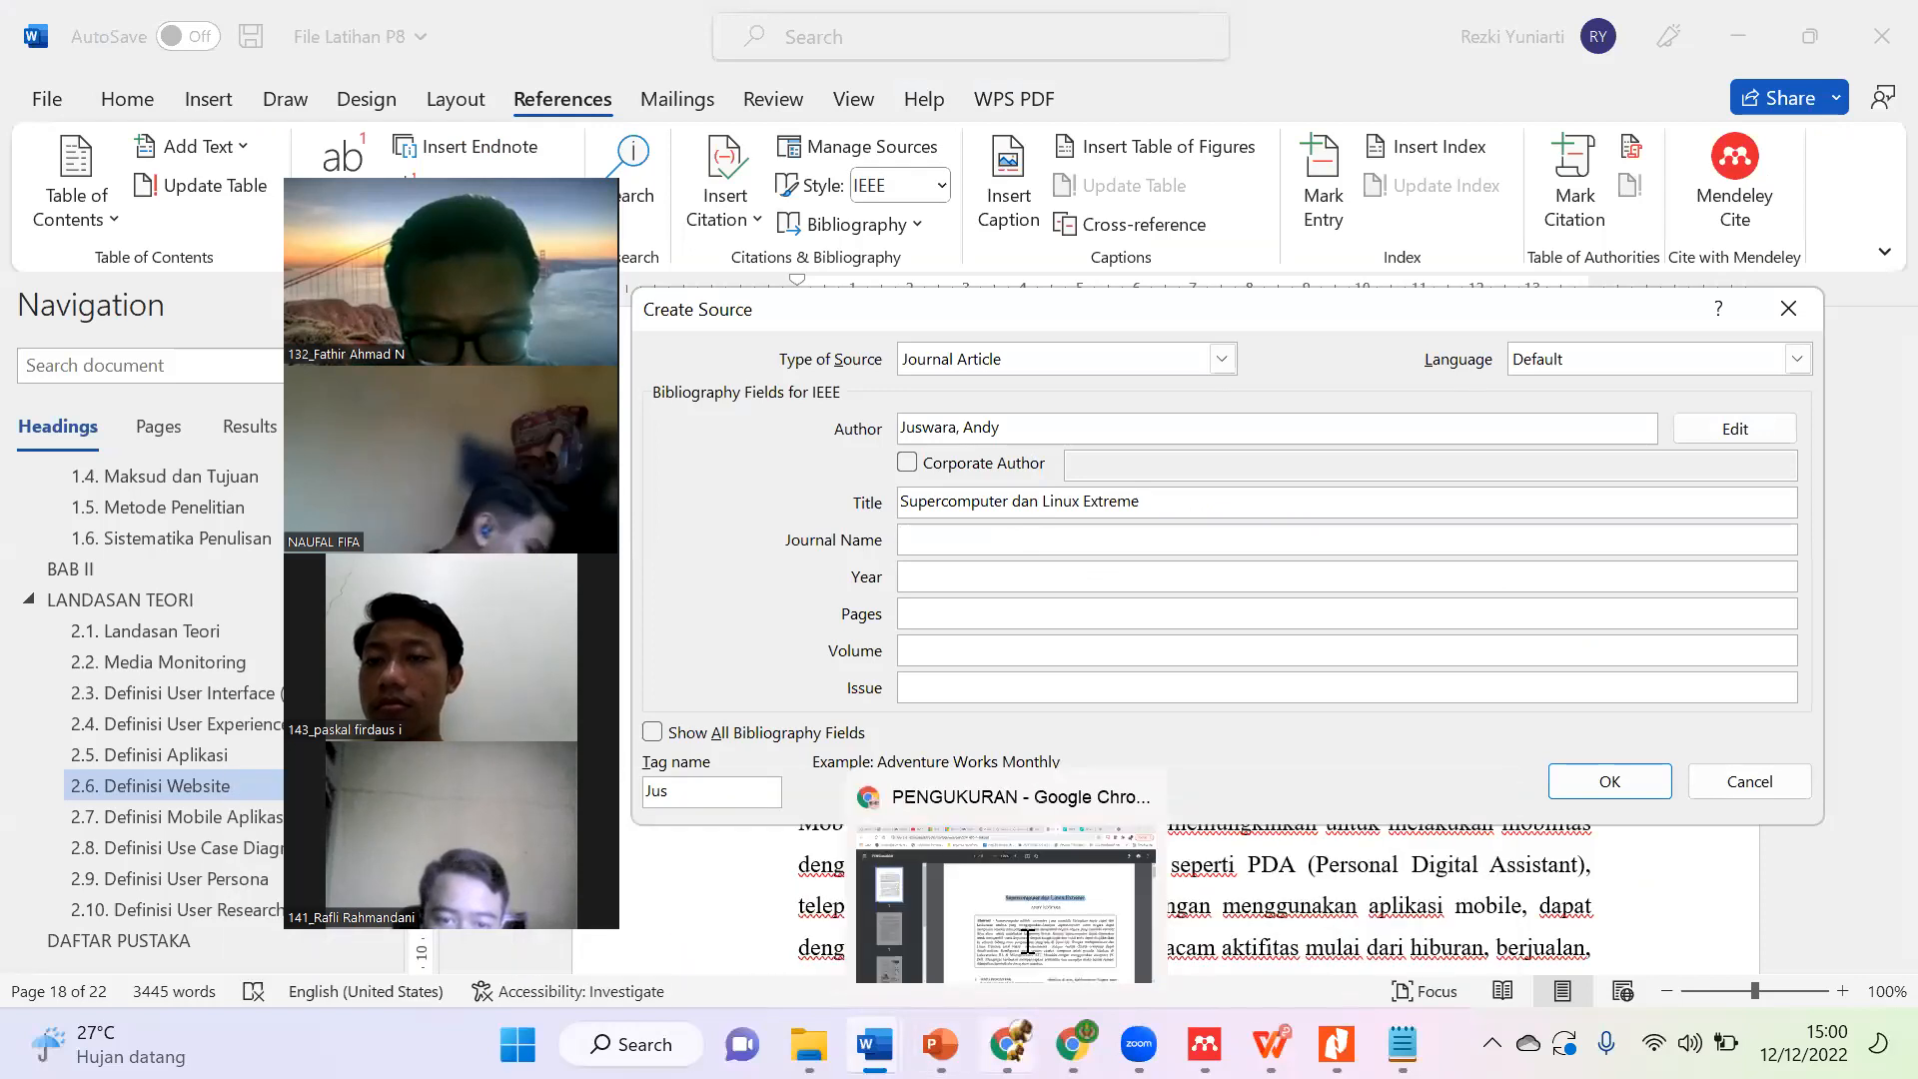
left_click(1022, 932)
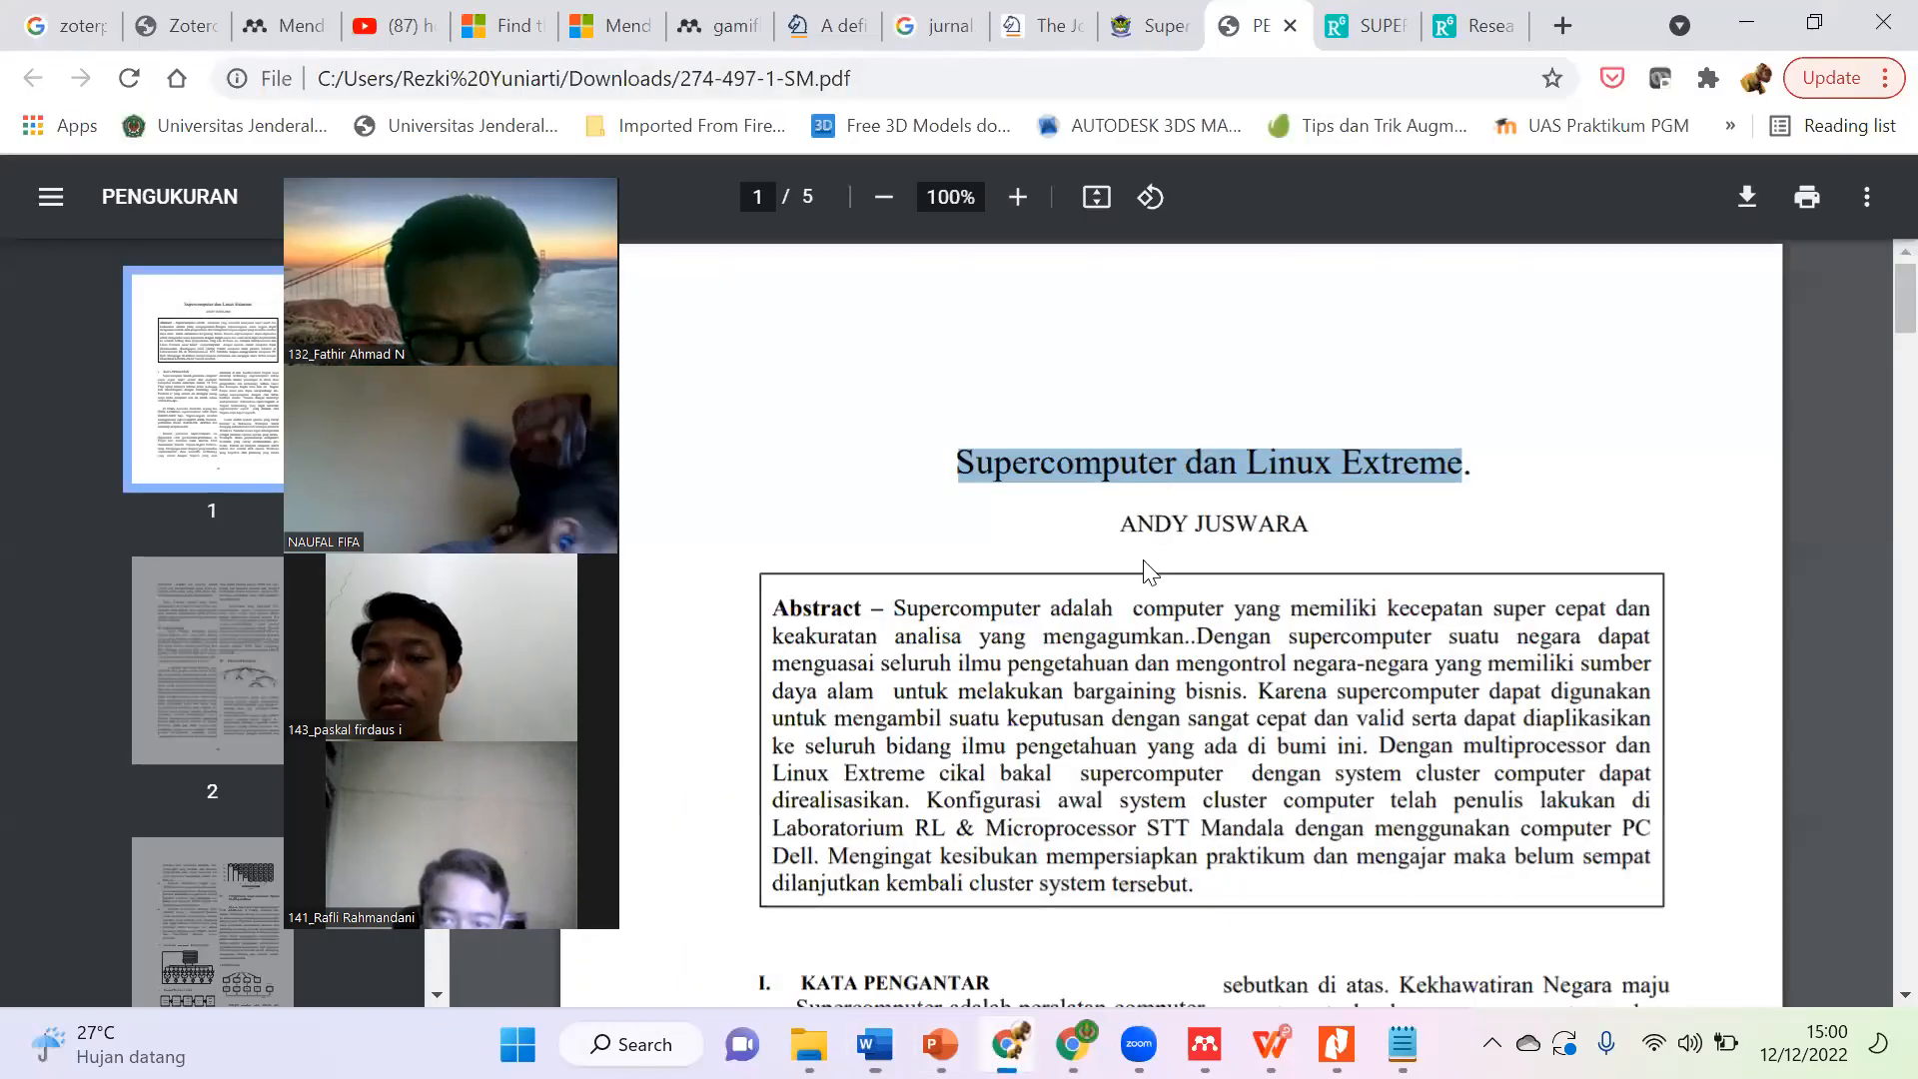
left_click(1139, 32)
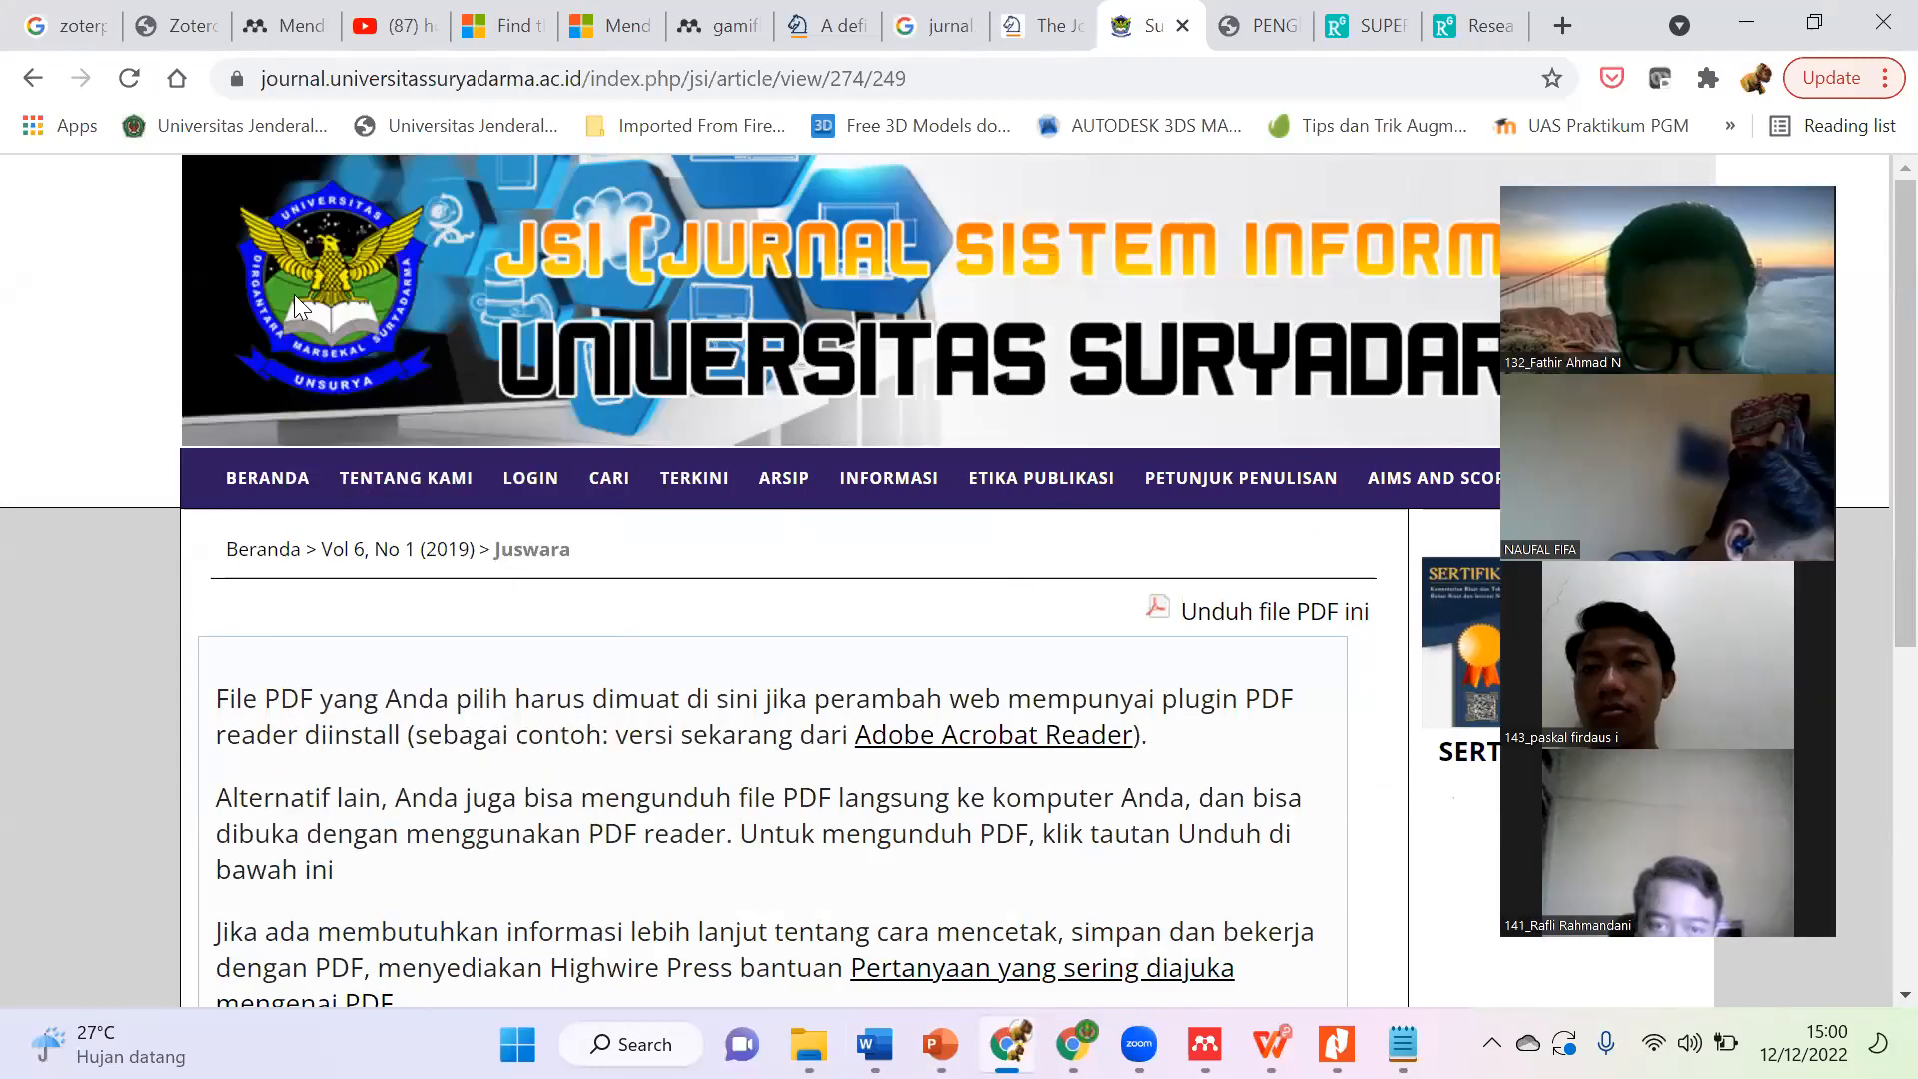
left_click(33, 78)
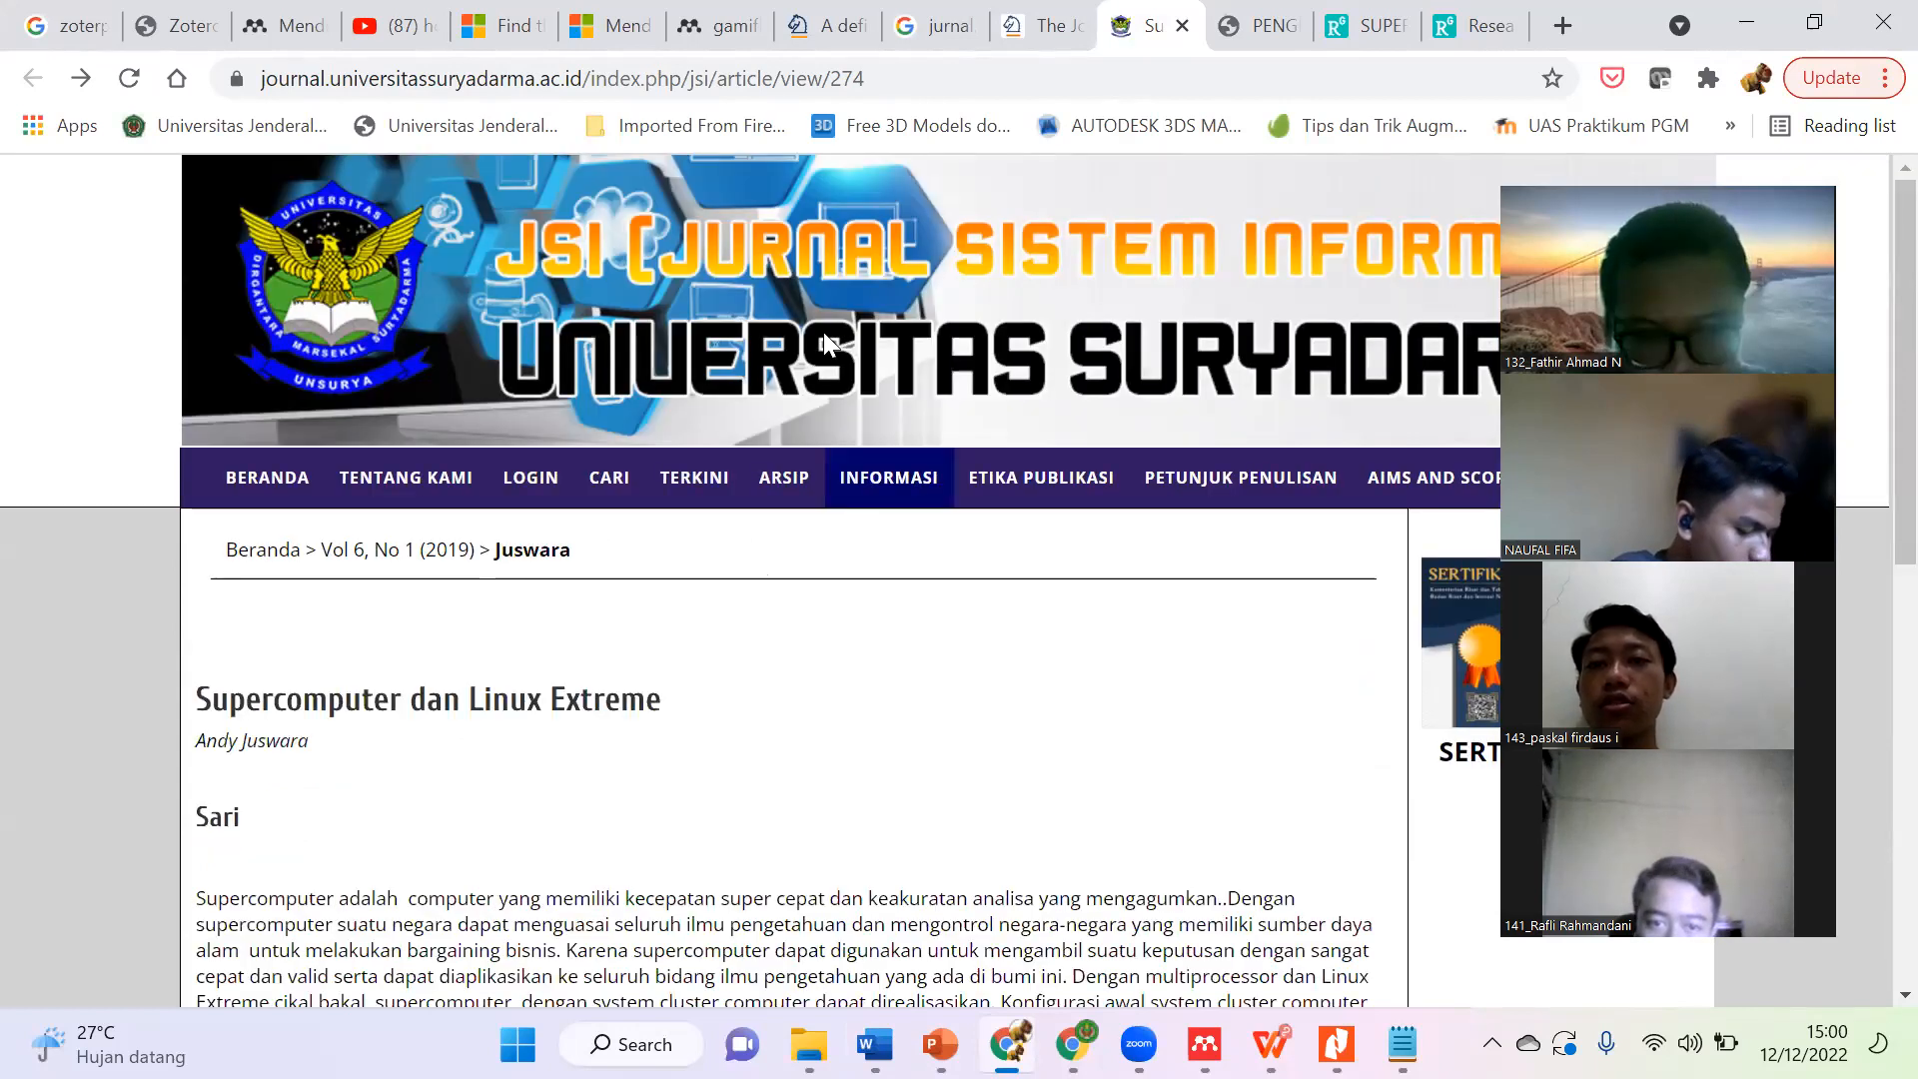
left_click(1187, 146)
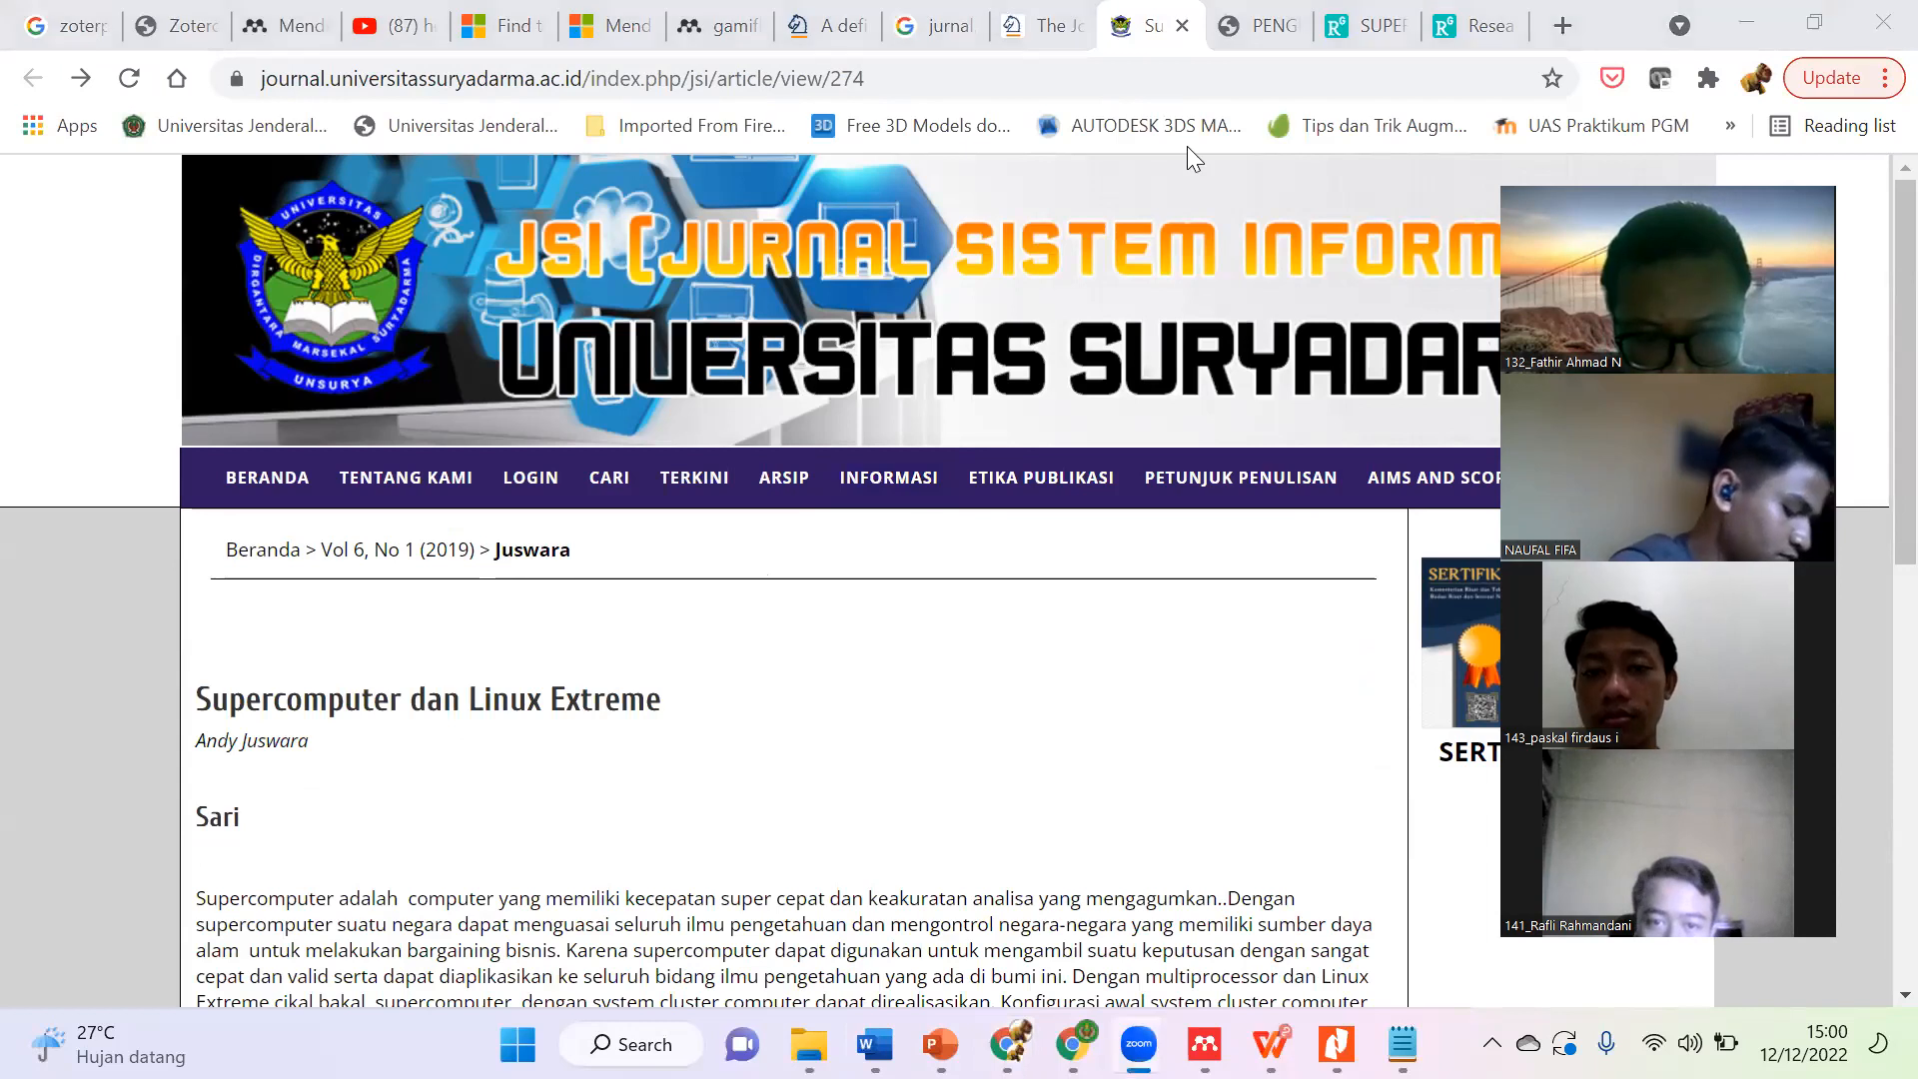
left_click_drag(1677, 177, 1413, 160)
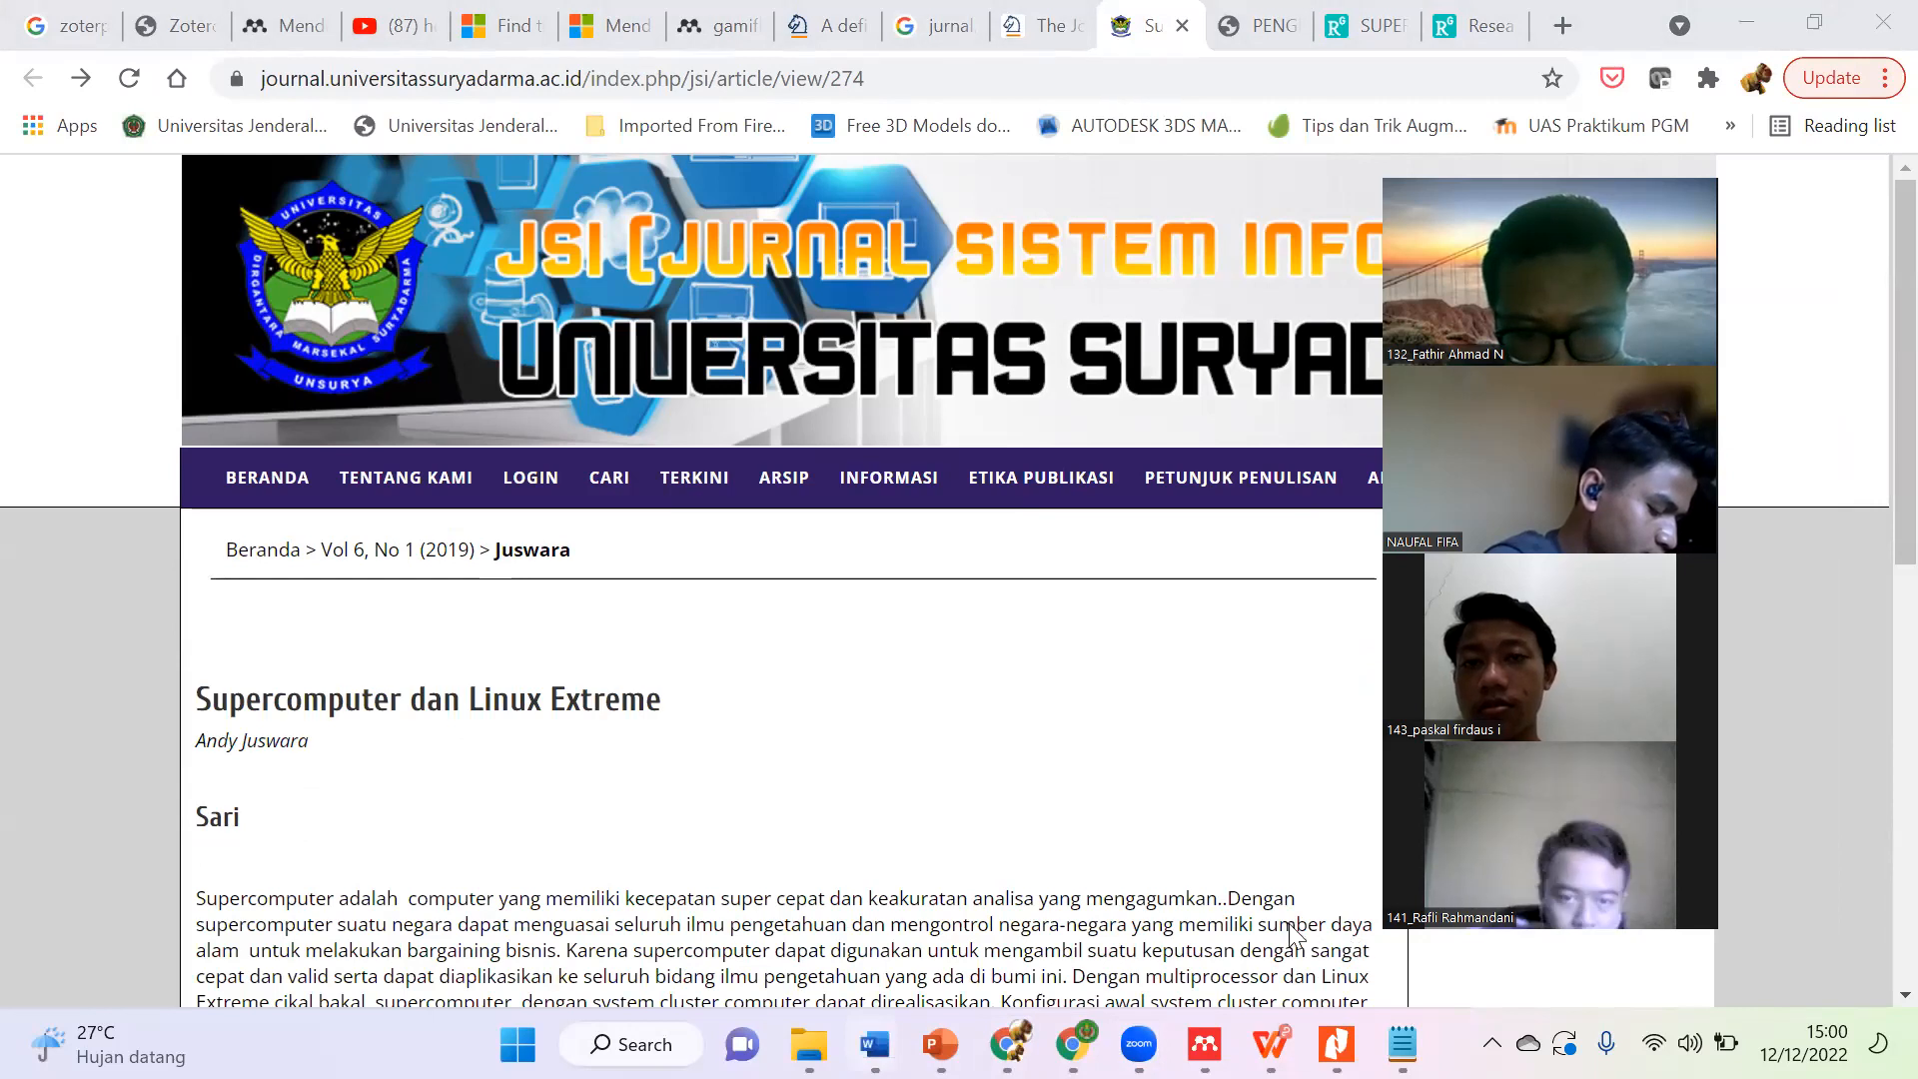
key("alt+Tab")
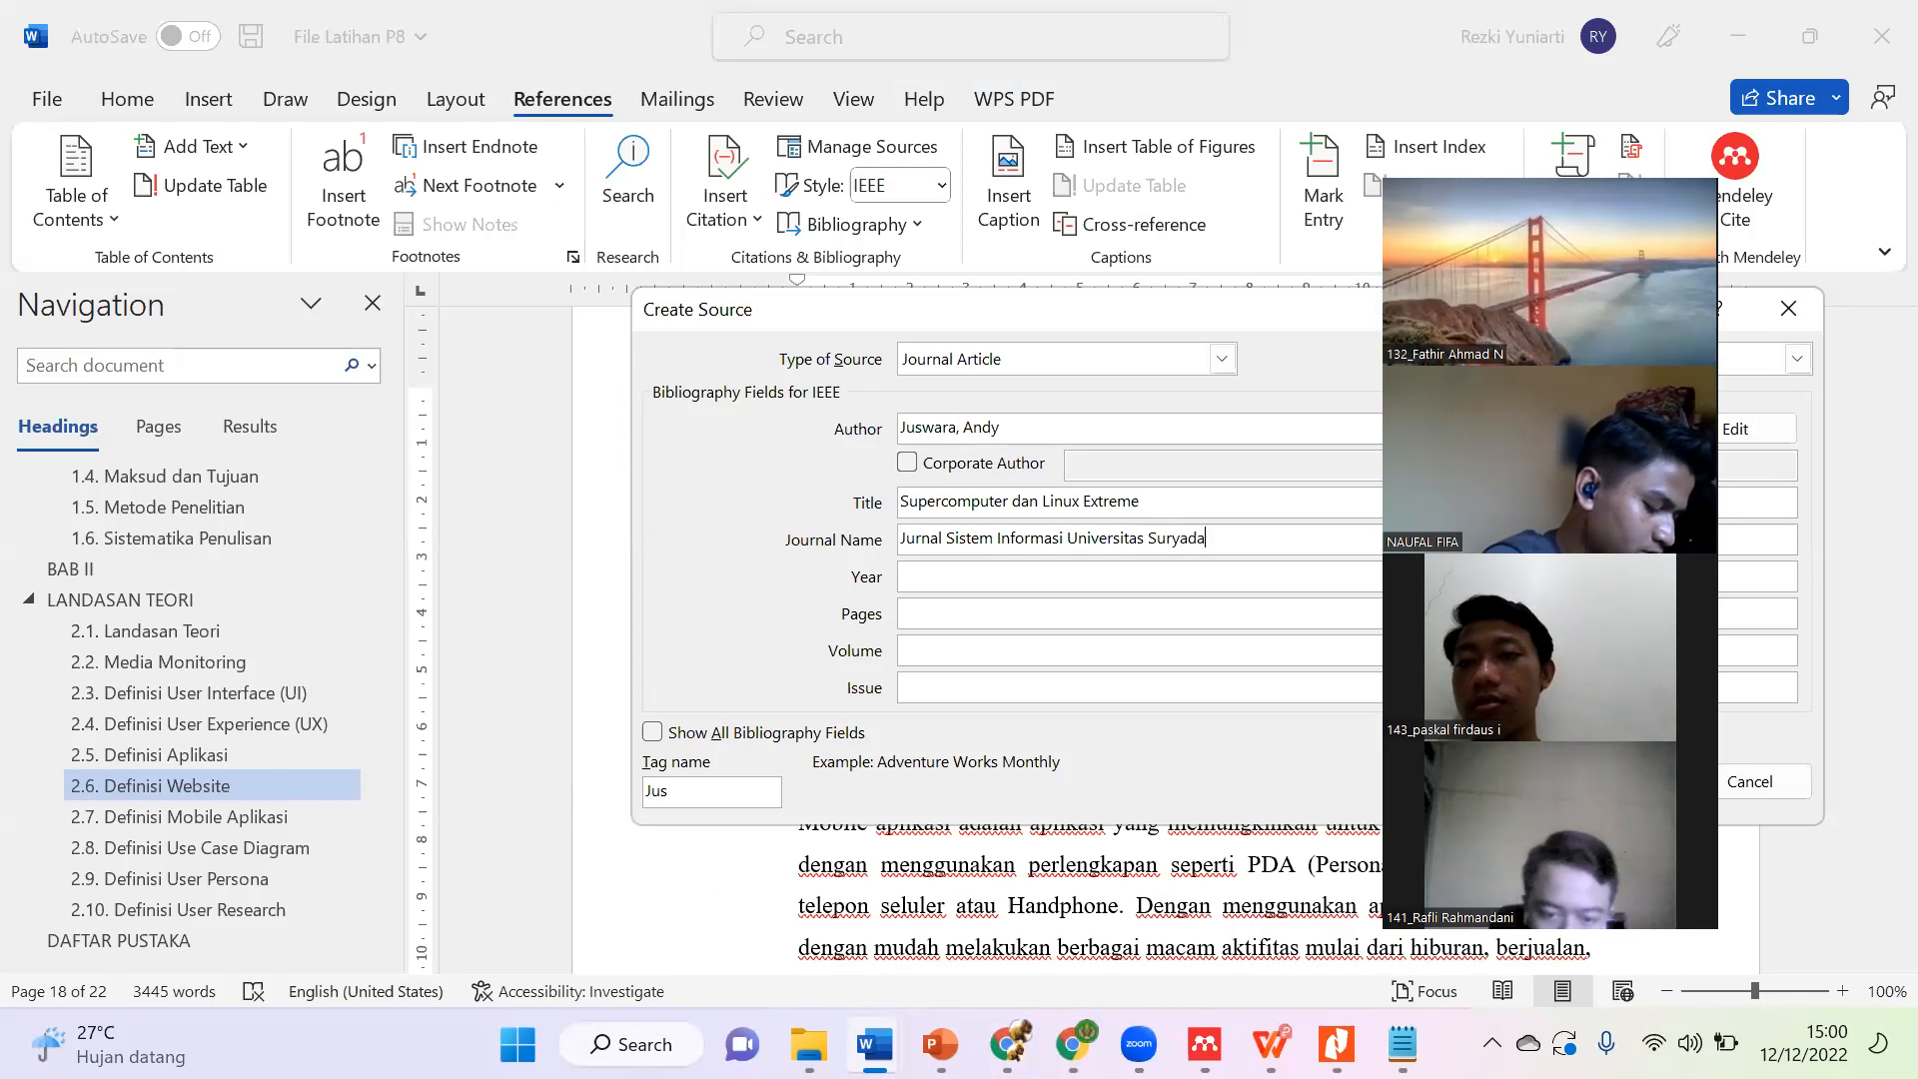
type("rma")
Step: Check the issue details on the article's web page in Chrome and set the source's year to 2019, volume to 6 and issue to 1
key("Tab")
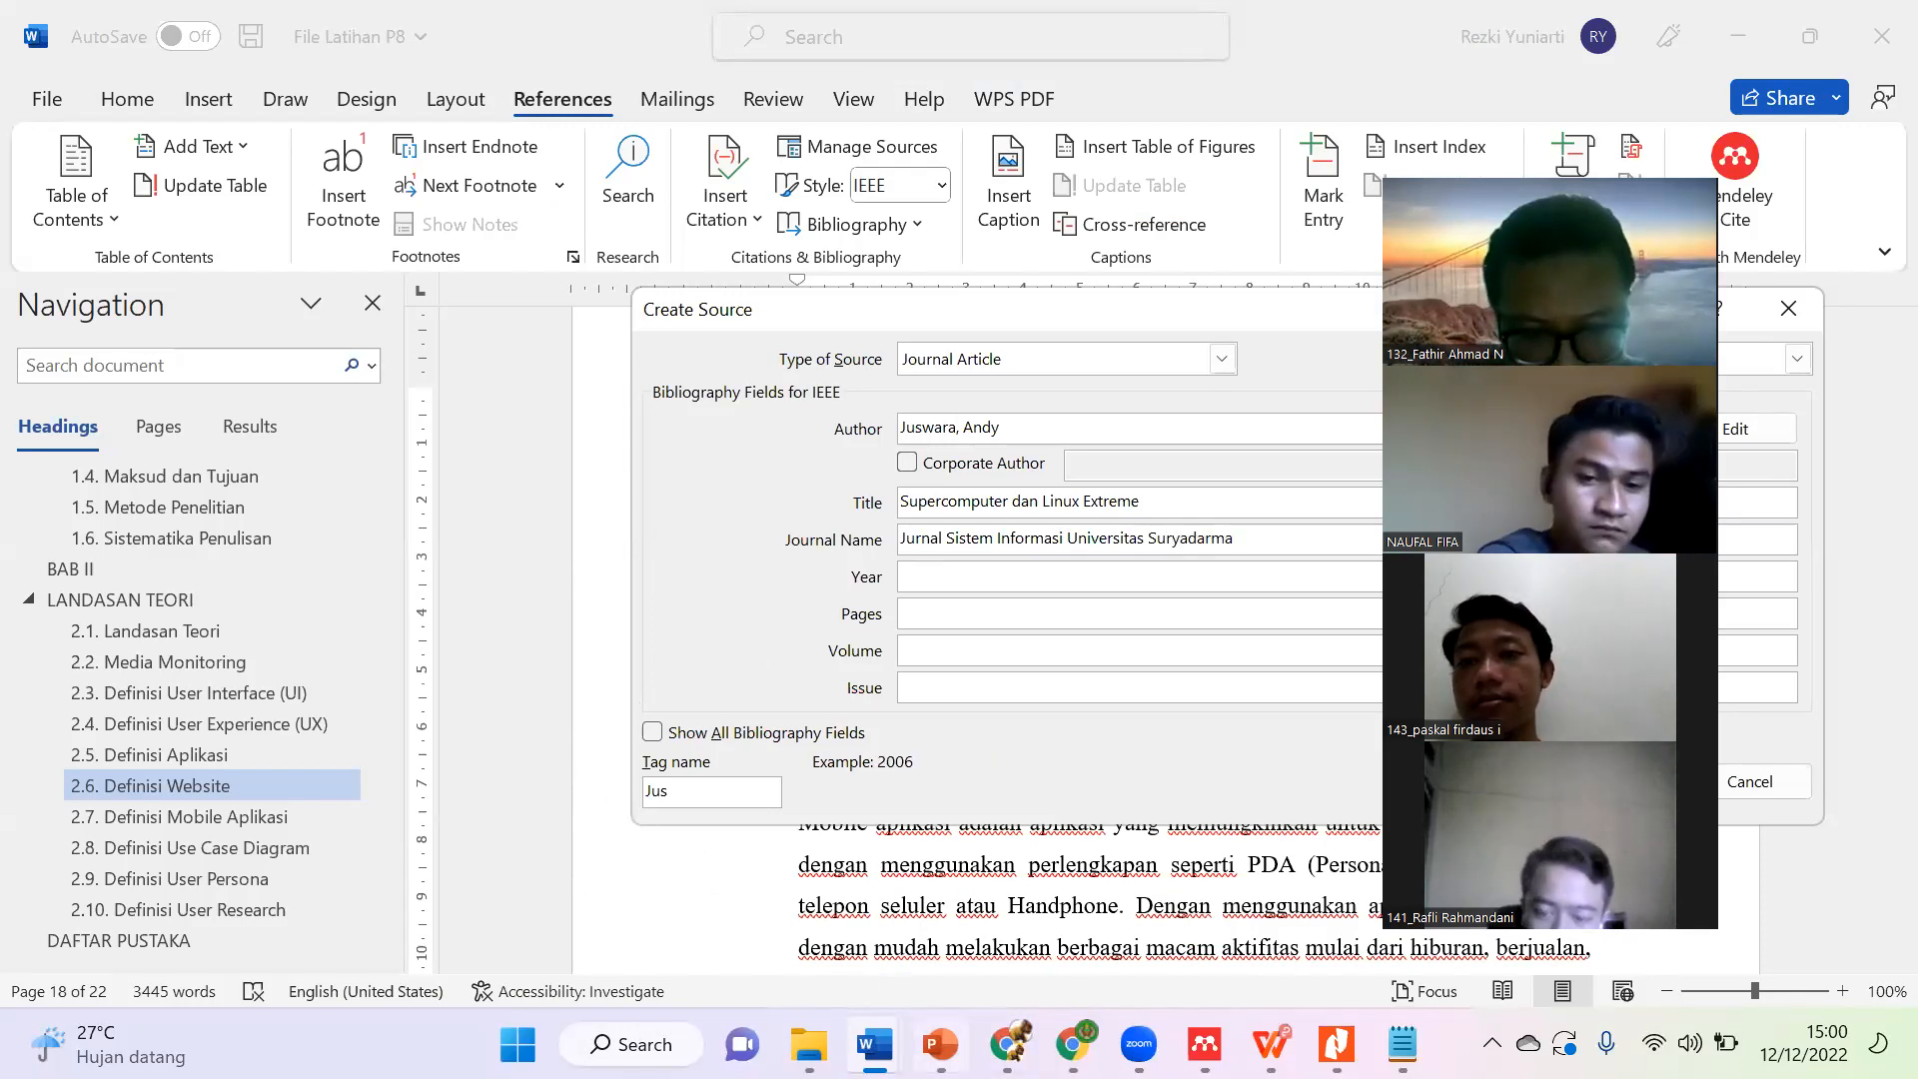
left_click(1009, 1044)
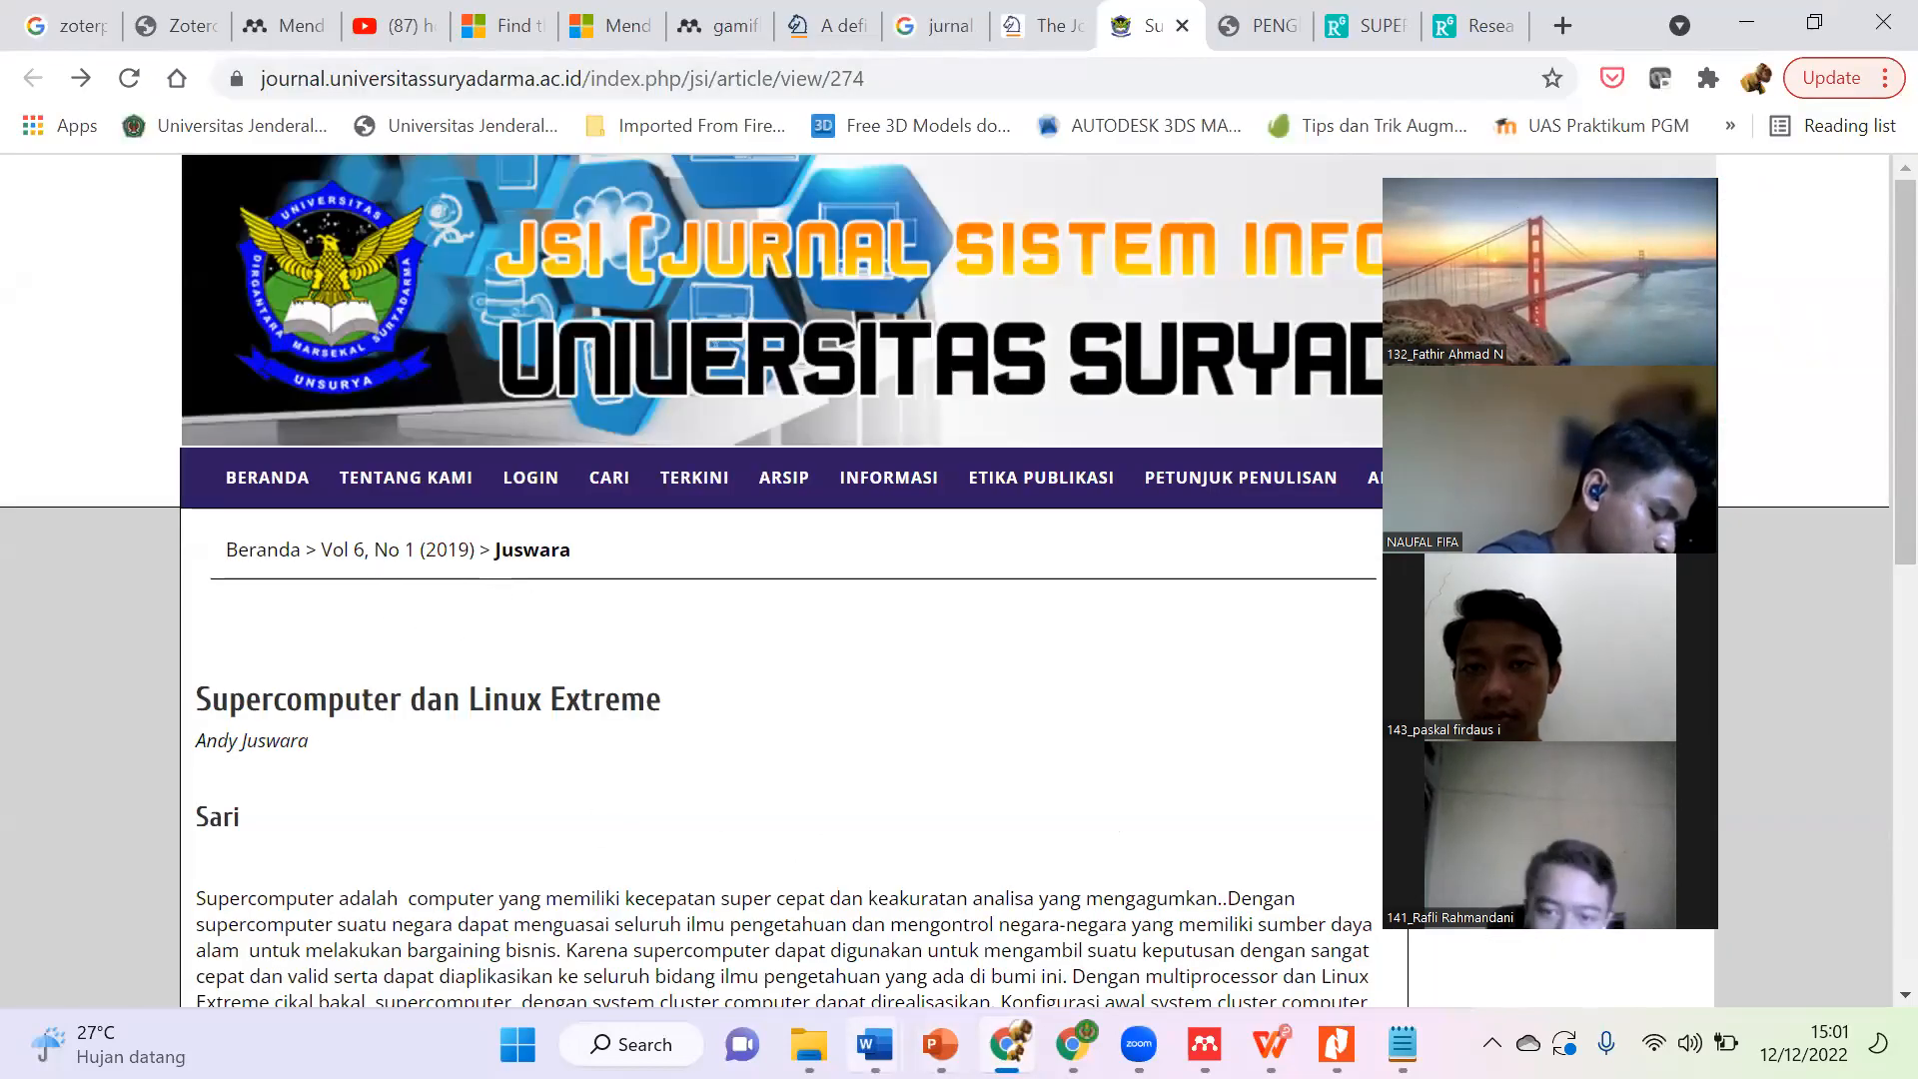
mouse_move(875, 1044)
left_click(1255, 921)
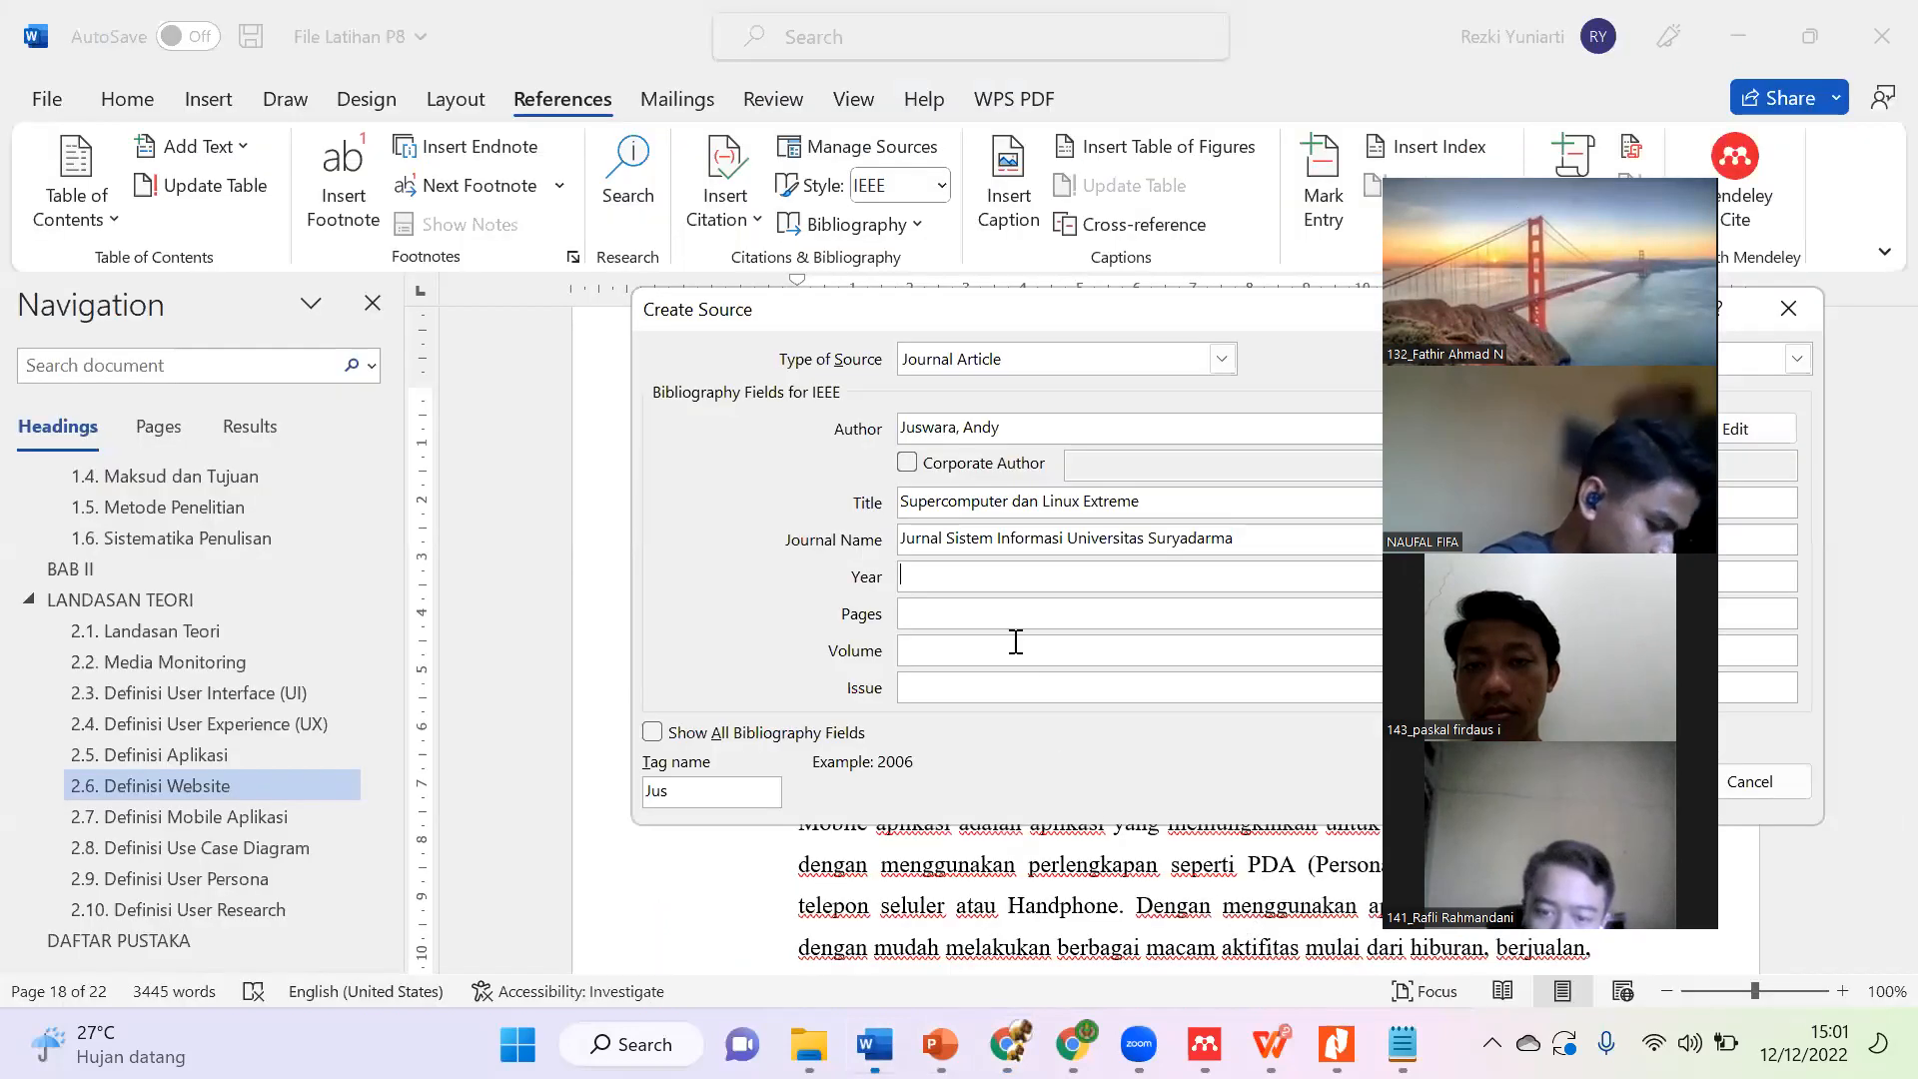
type("2019")
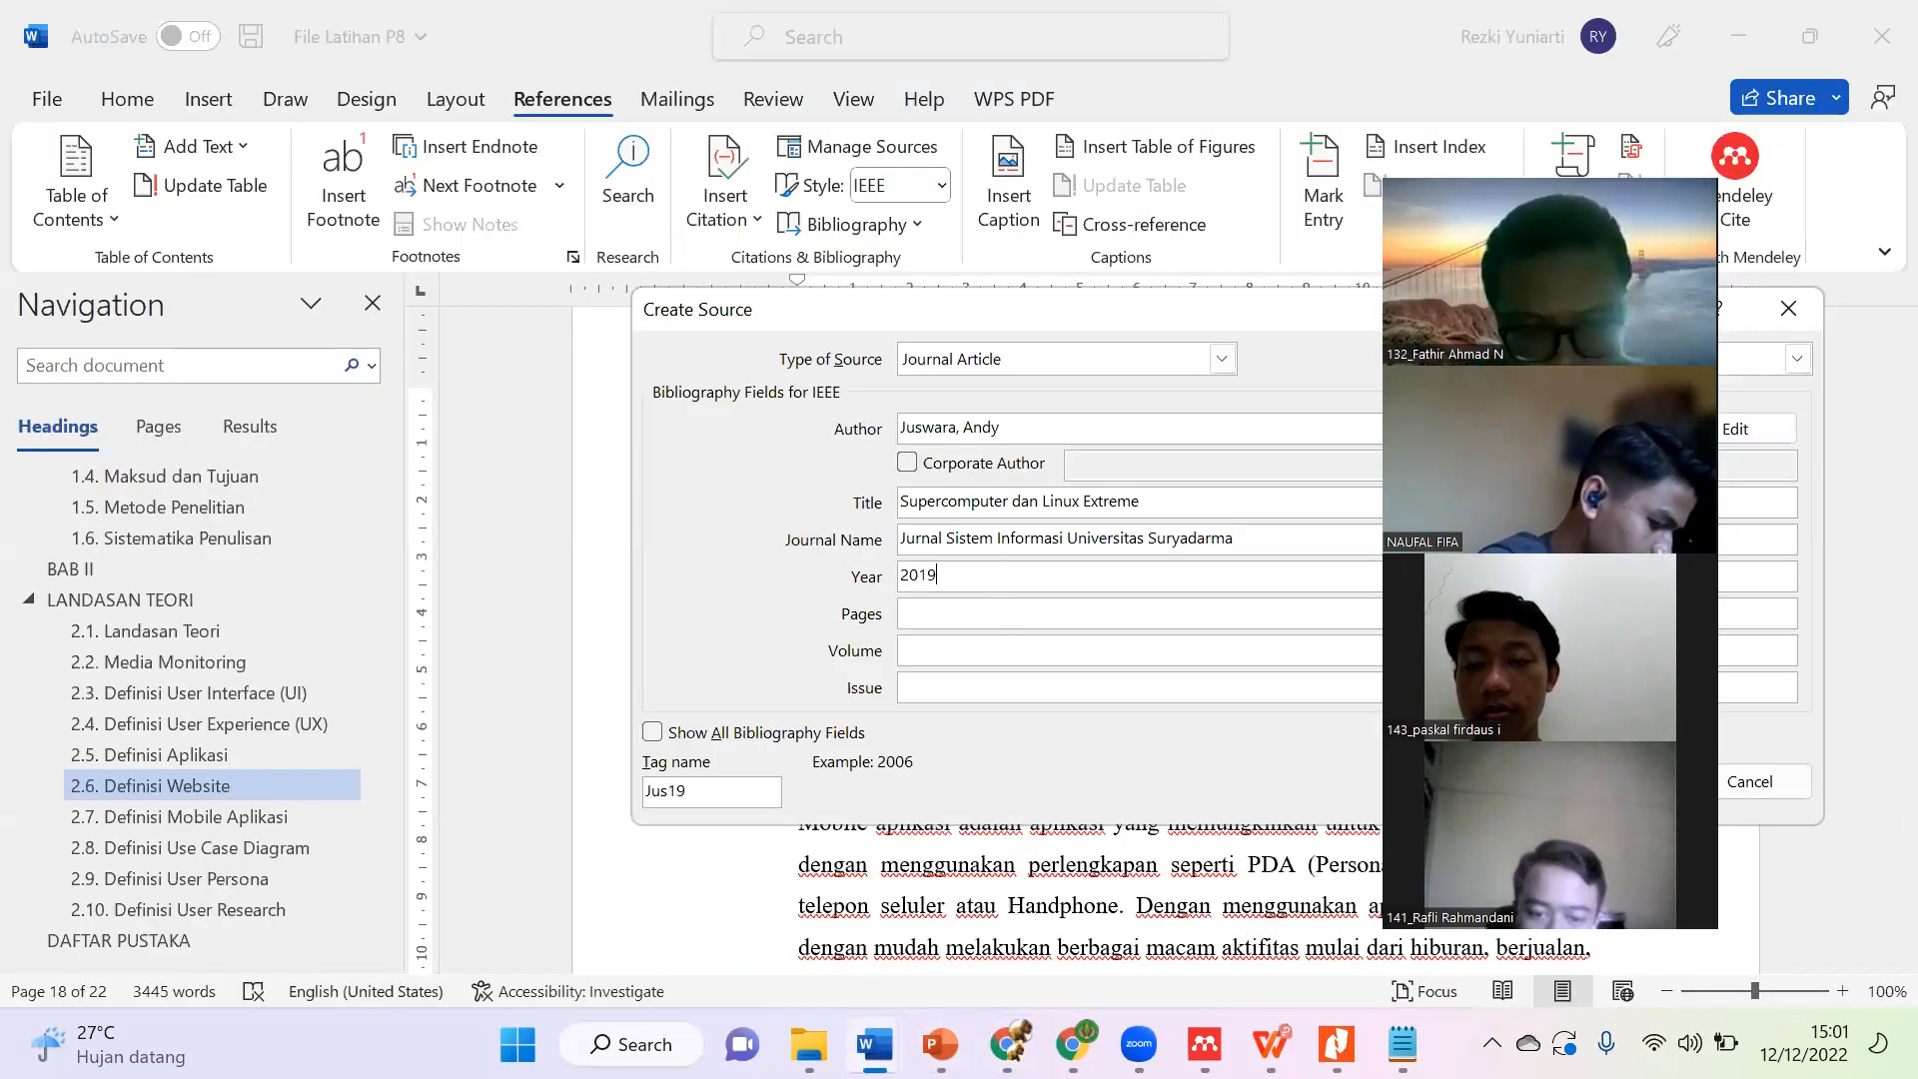
type("6")
key("Tab")
type("1")
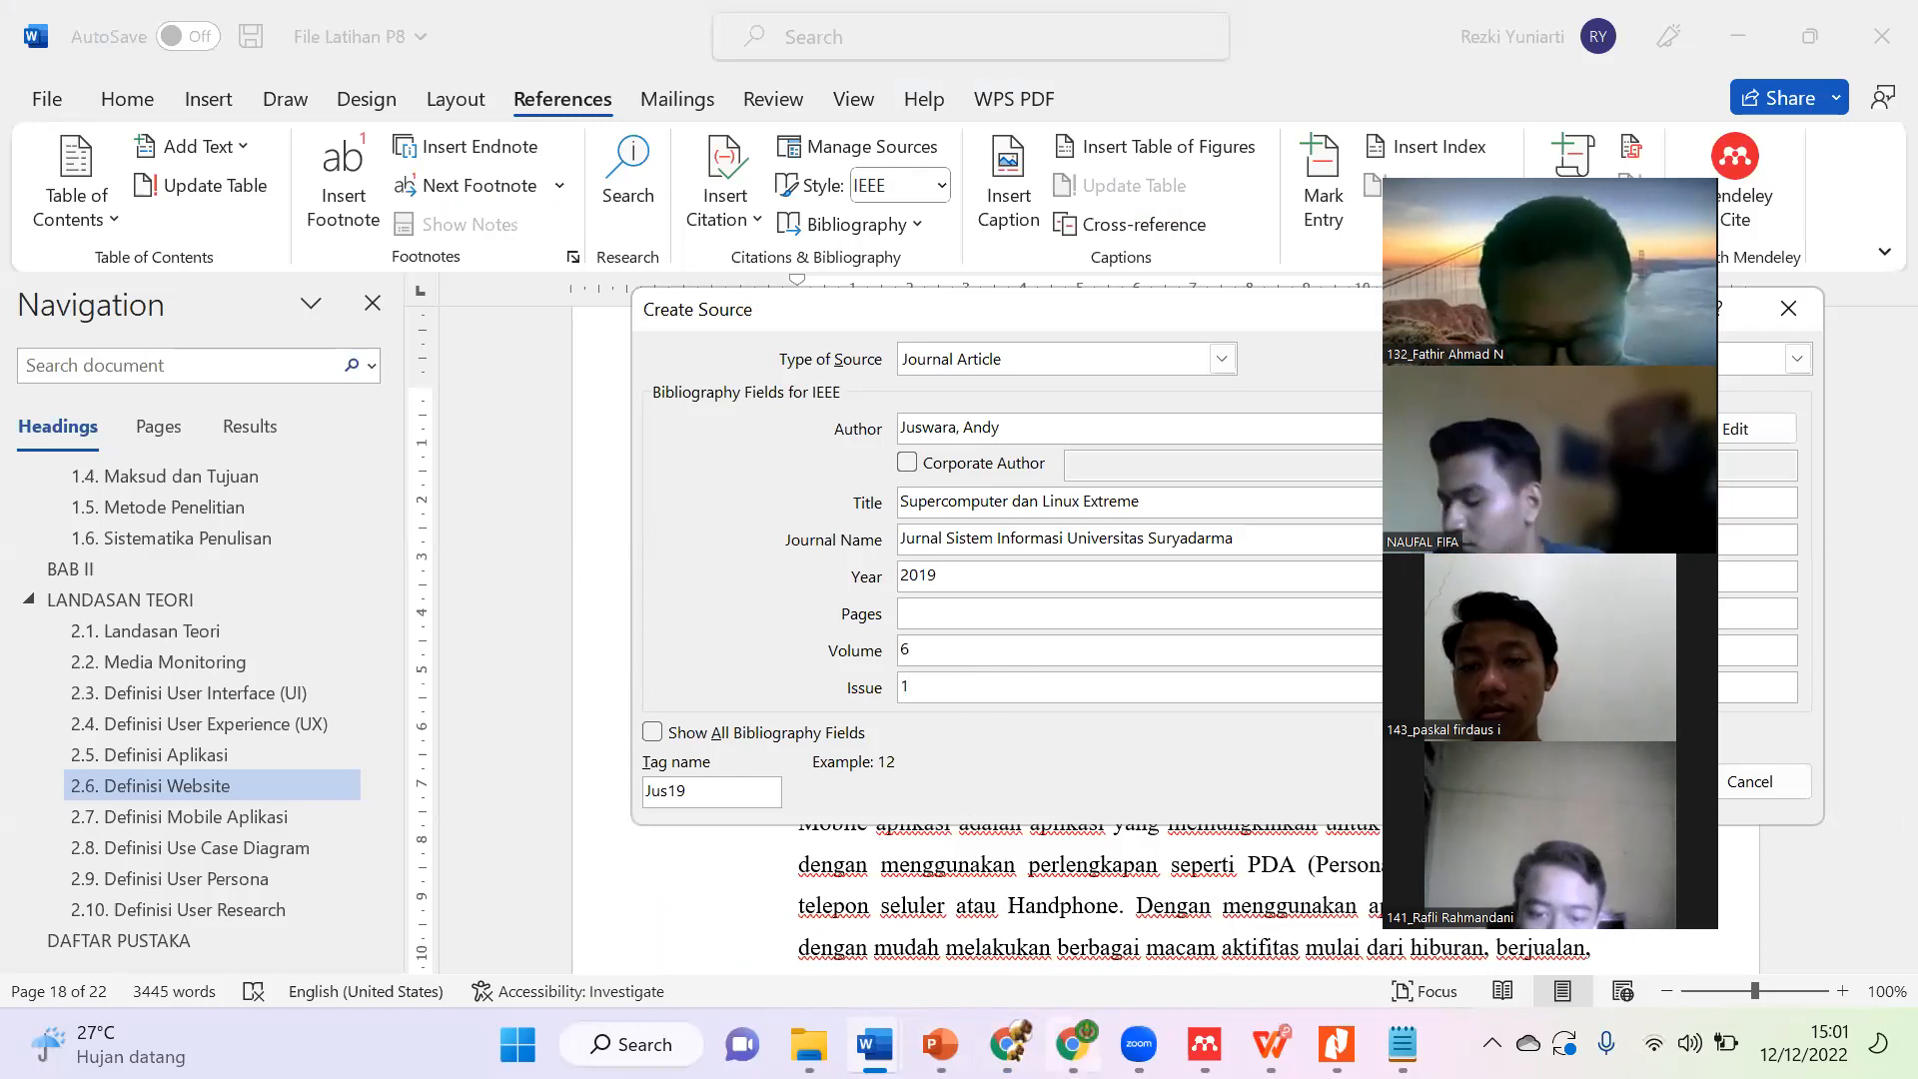
Step: Look through the article's web page in Chrome for its page numbers
key("alt+Tab")
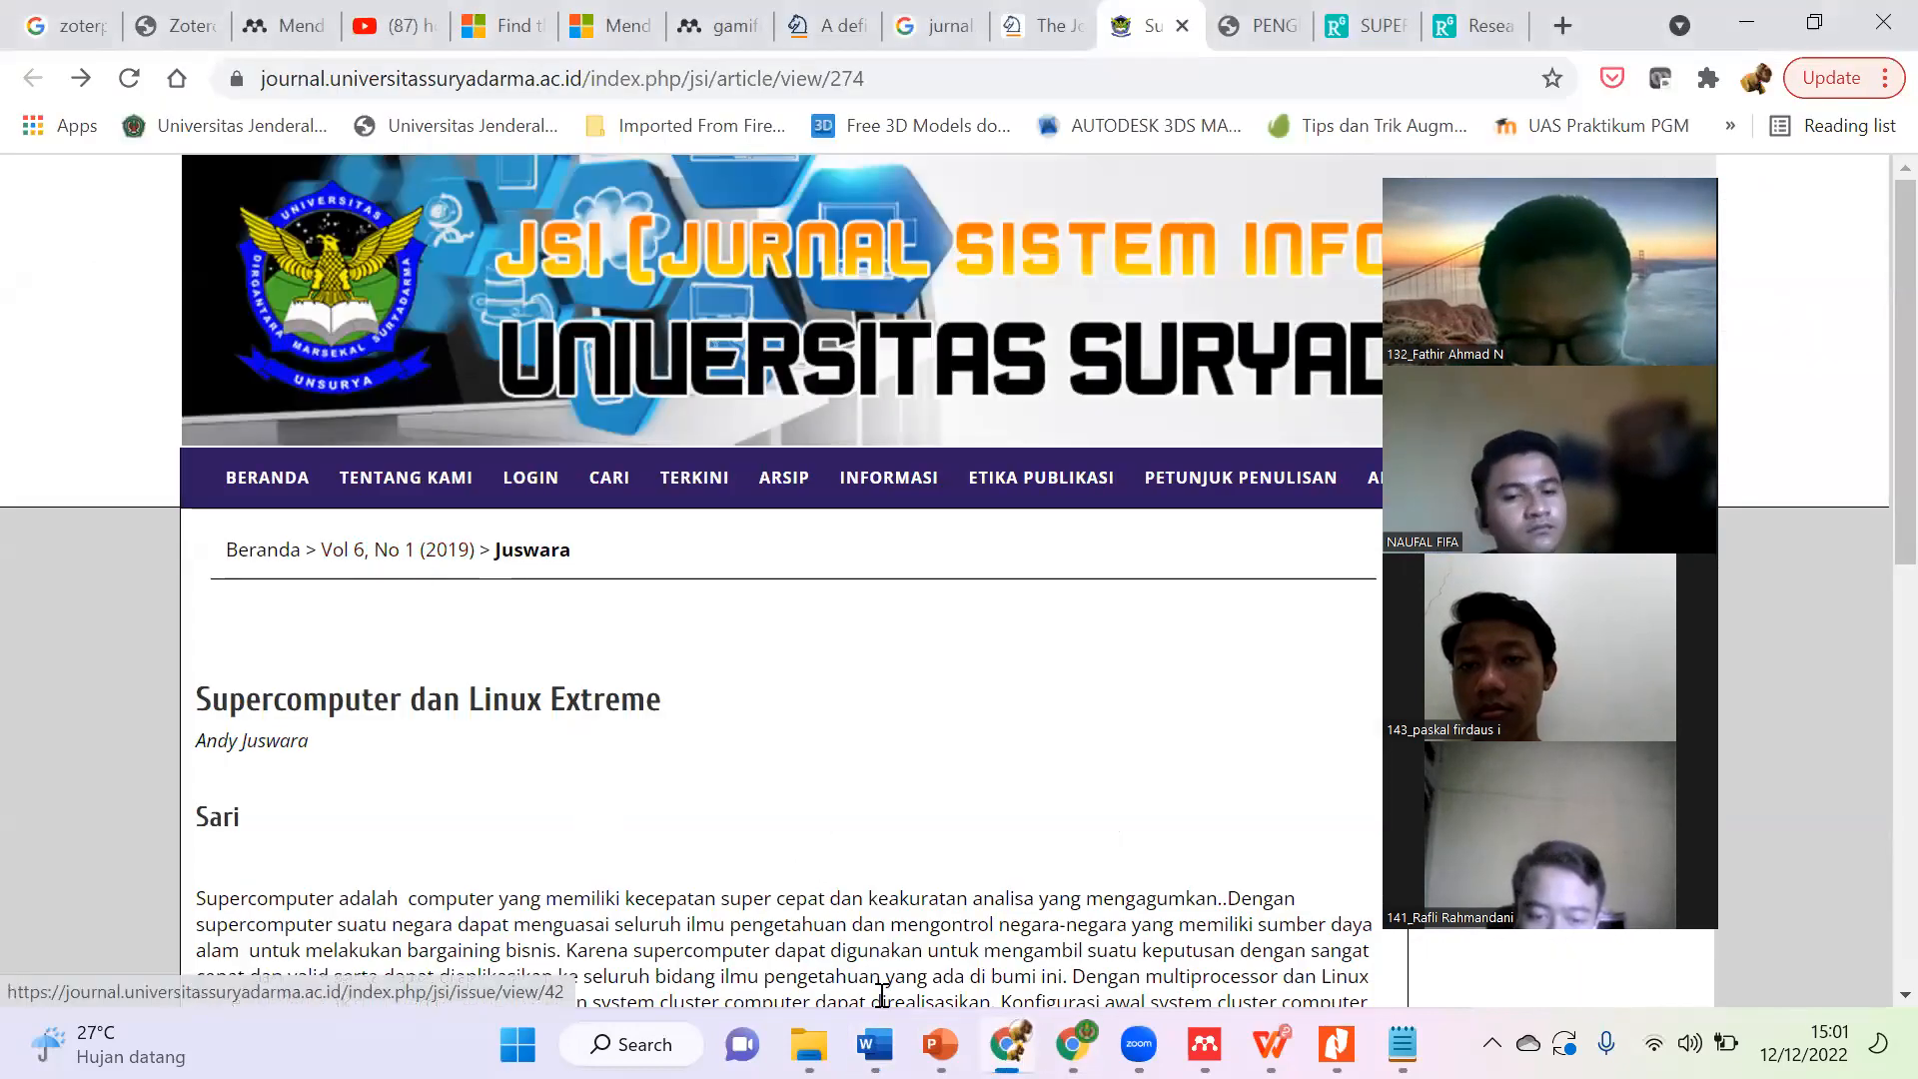
mouse_move(875, 1044)
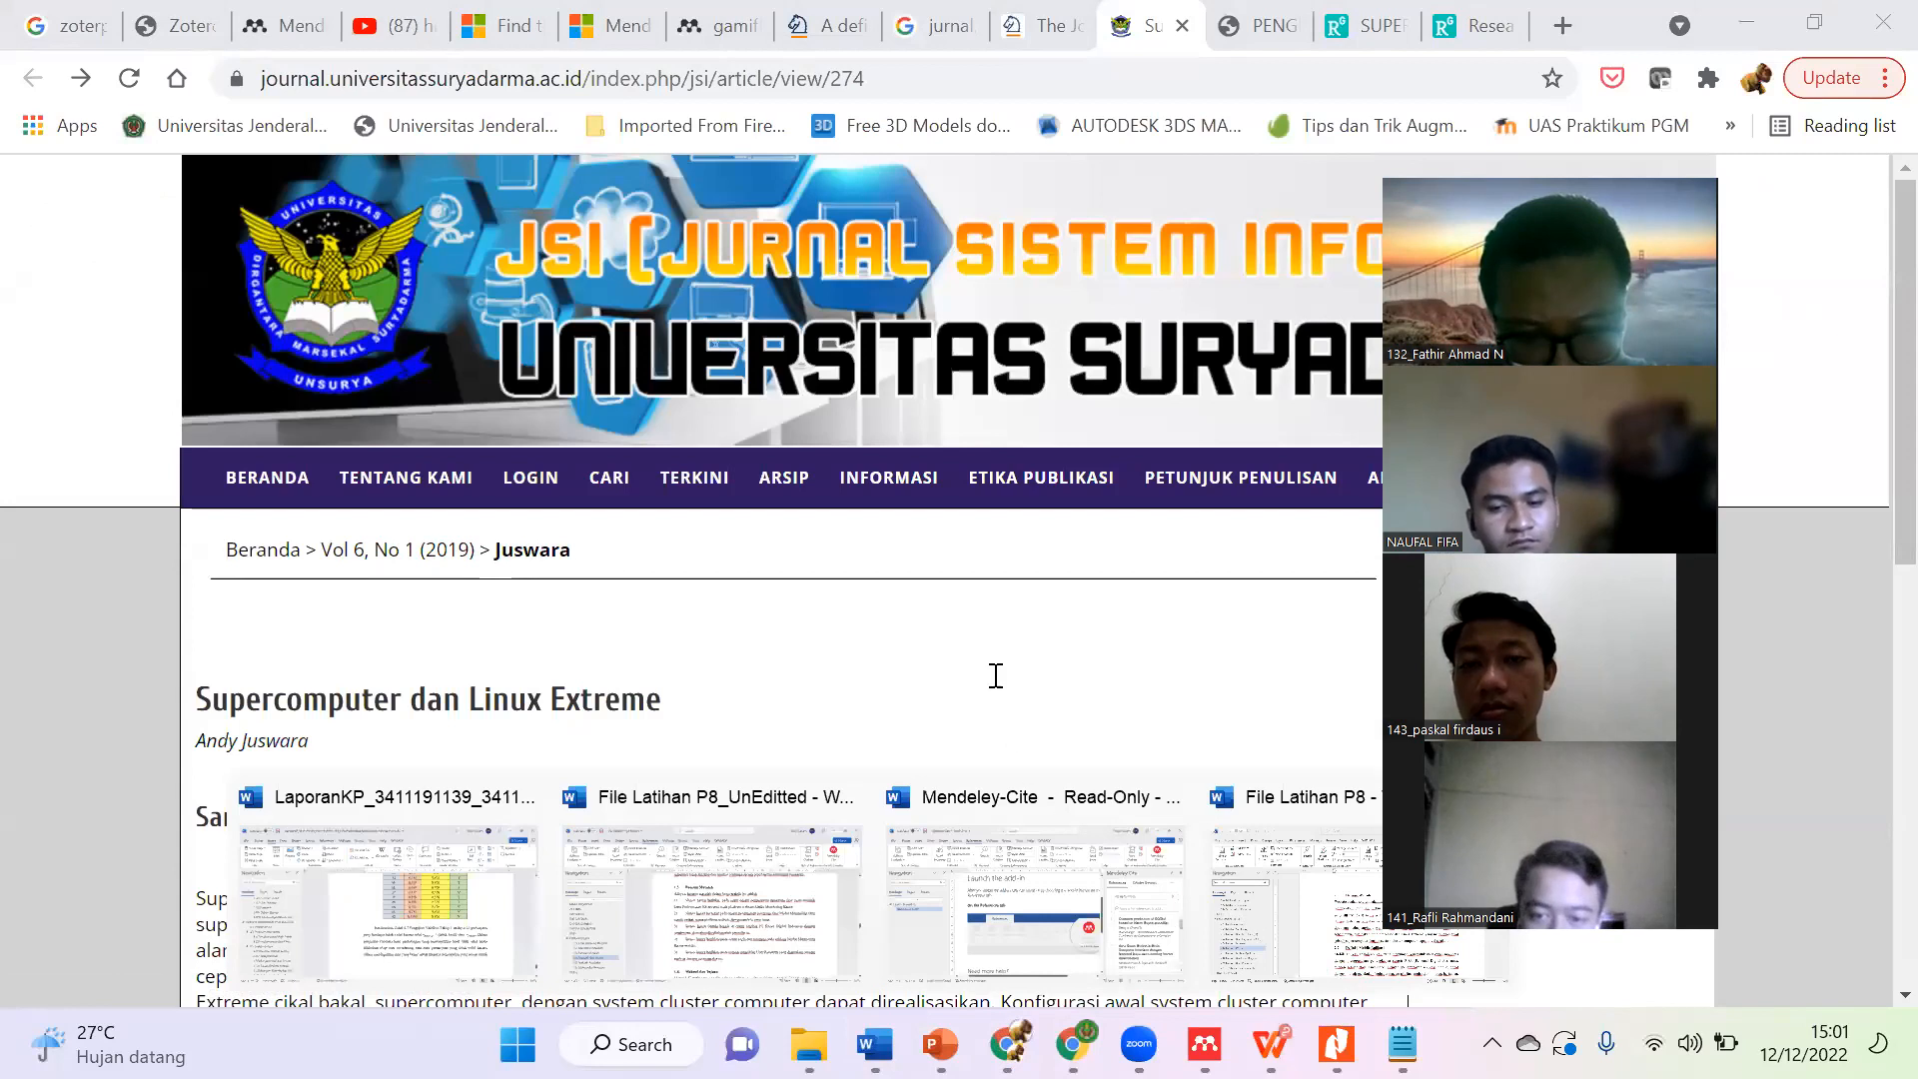
key("alt+Tab")
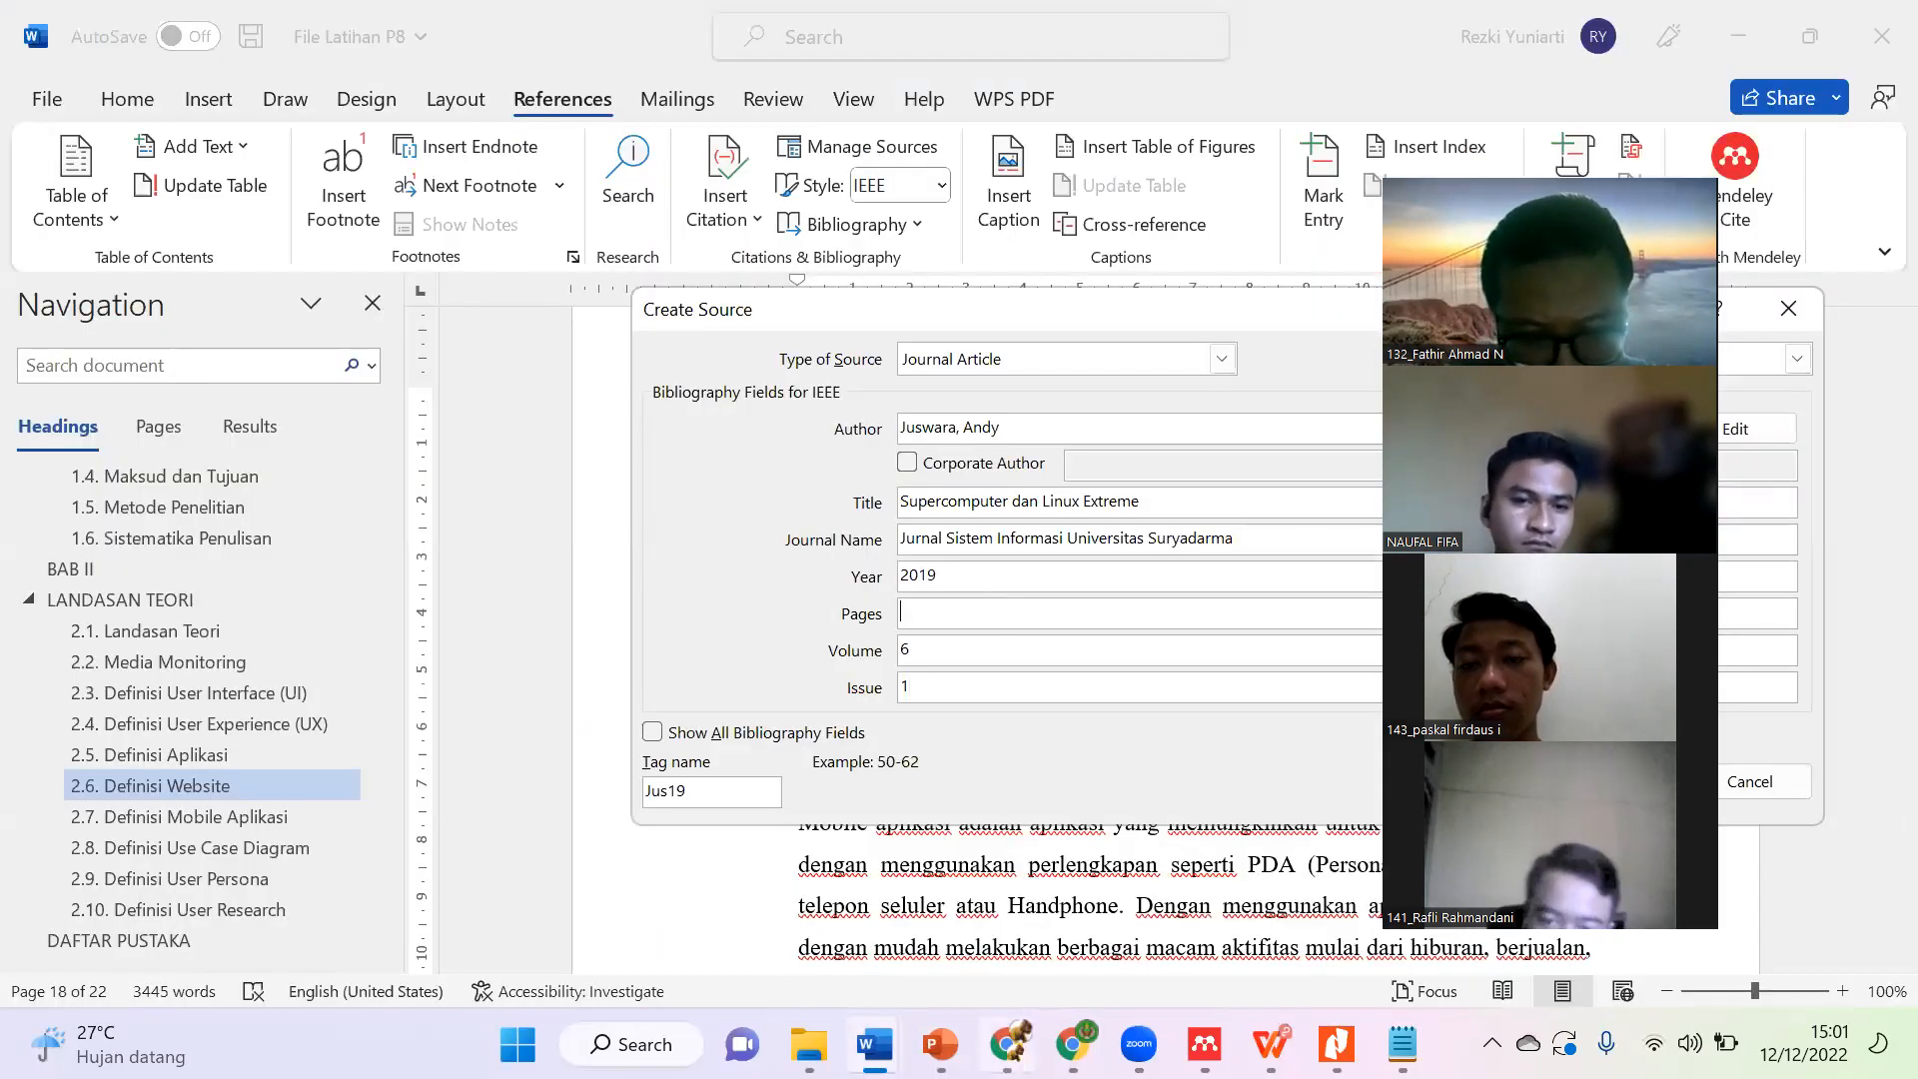
left_click(1009, 1045)
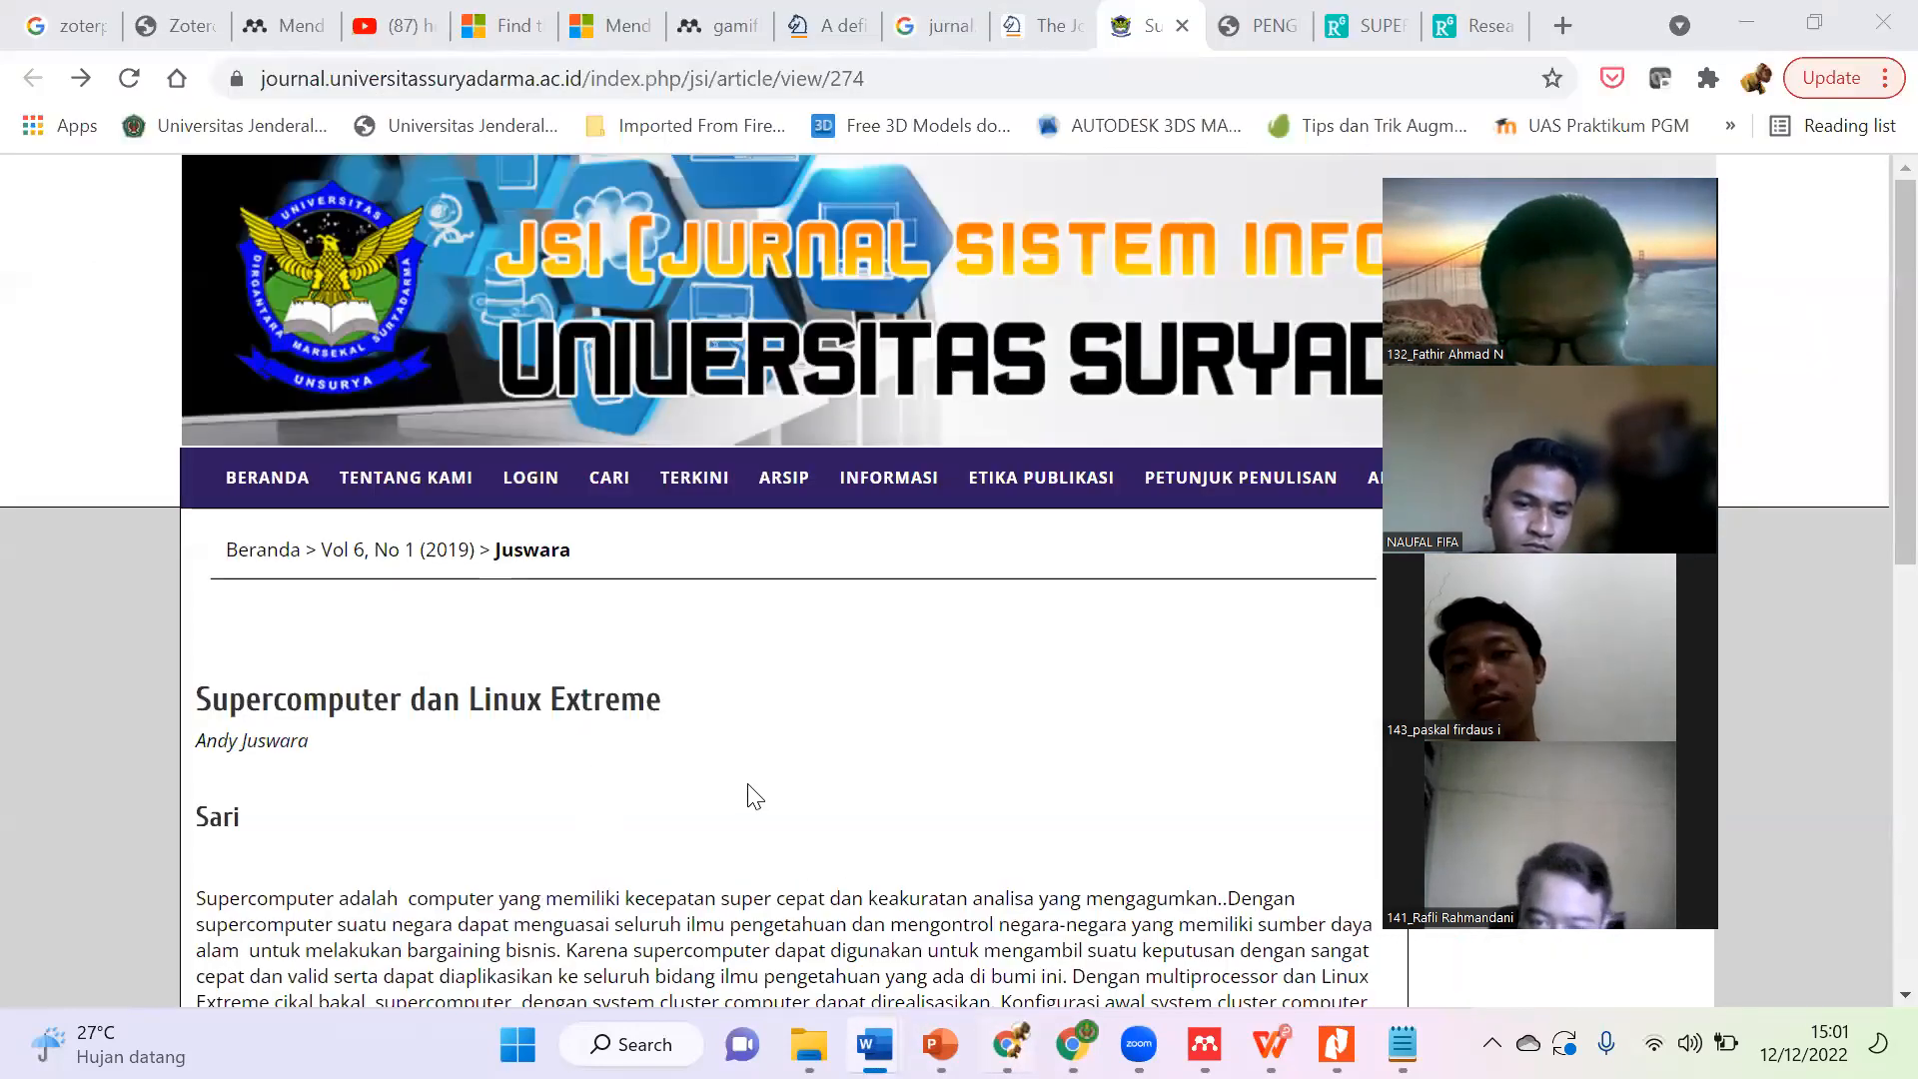
scroll(751, 797, "down", 10)
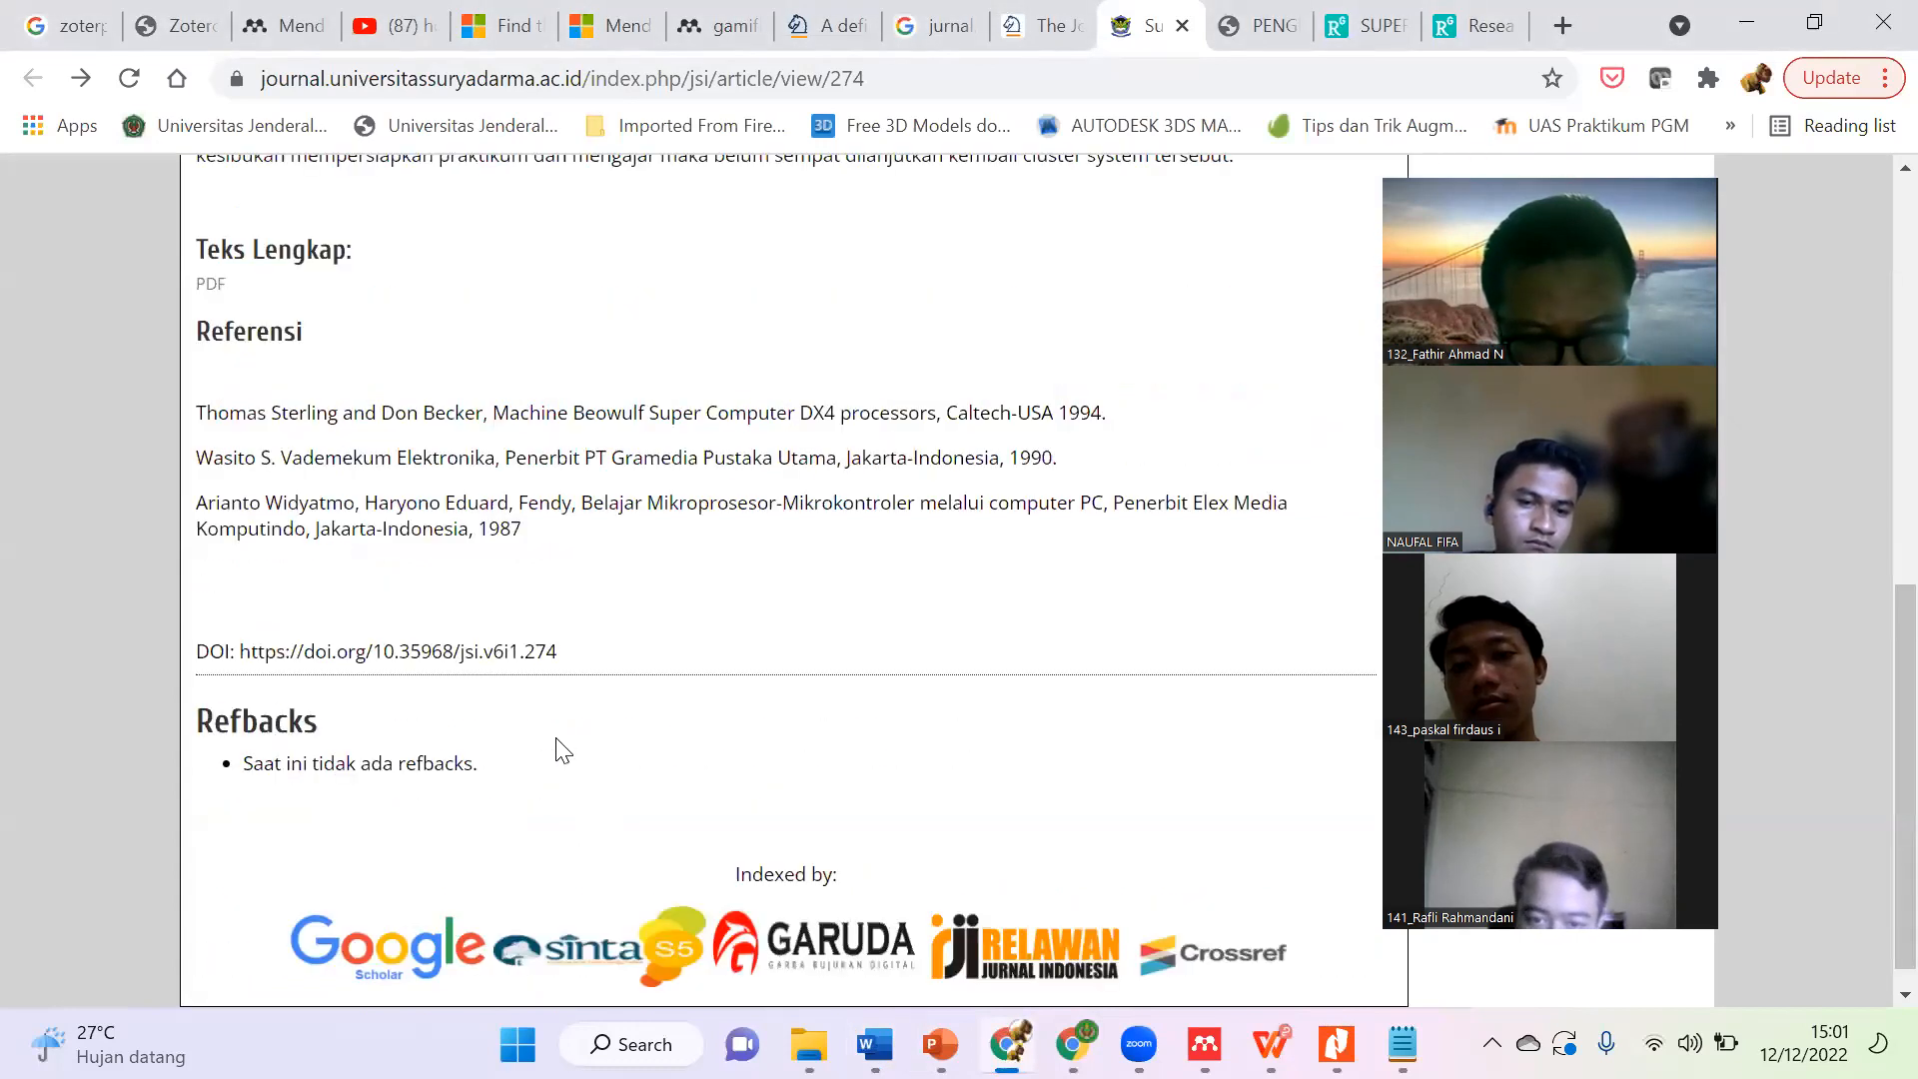
scroll(777, 690, "up", 3)
scroll(1054, 615, "up", 4)
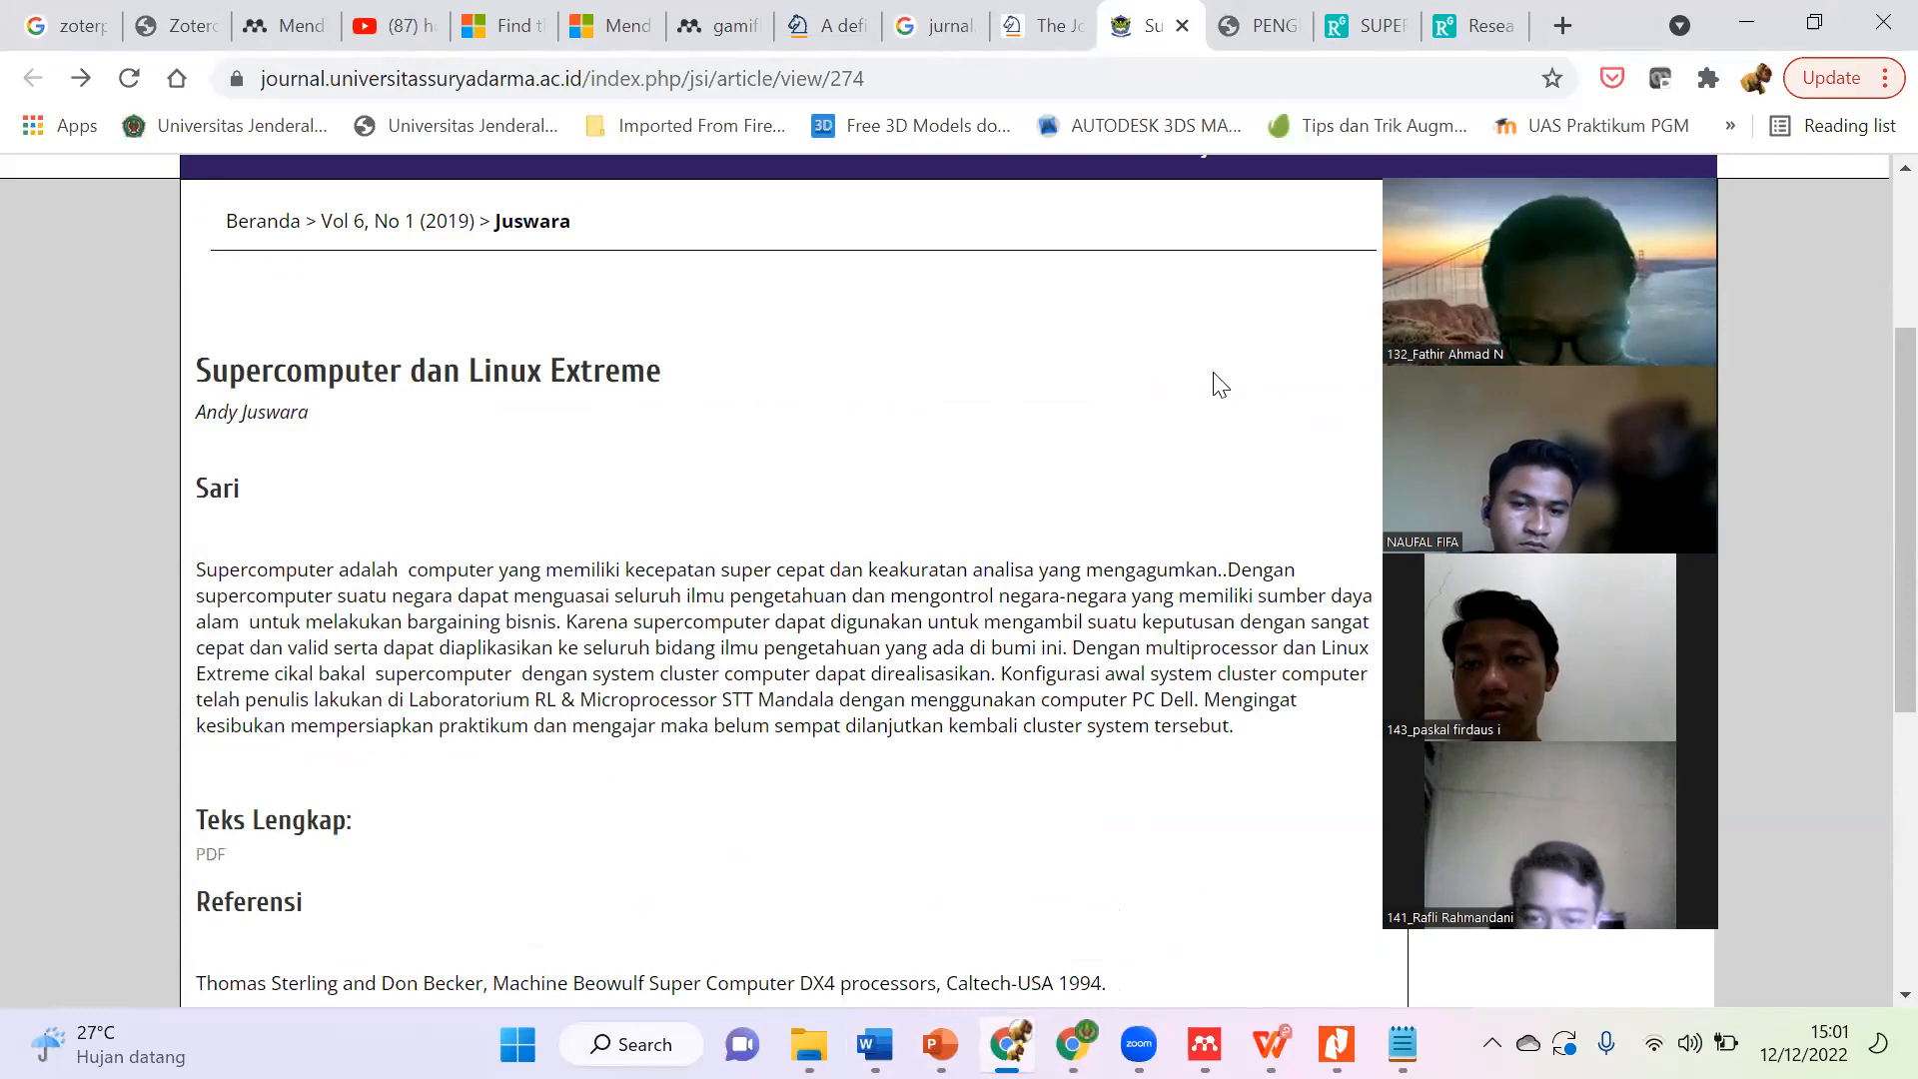
Step: Look up the article's page range in the PDF in Chrome and set the source's pages to 48-52 in Word
left_click(1474, 128)
left_click(1254, 25)
scroll(1202, 610, "down", 8)
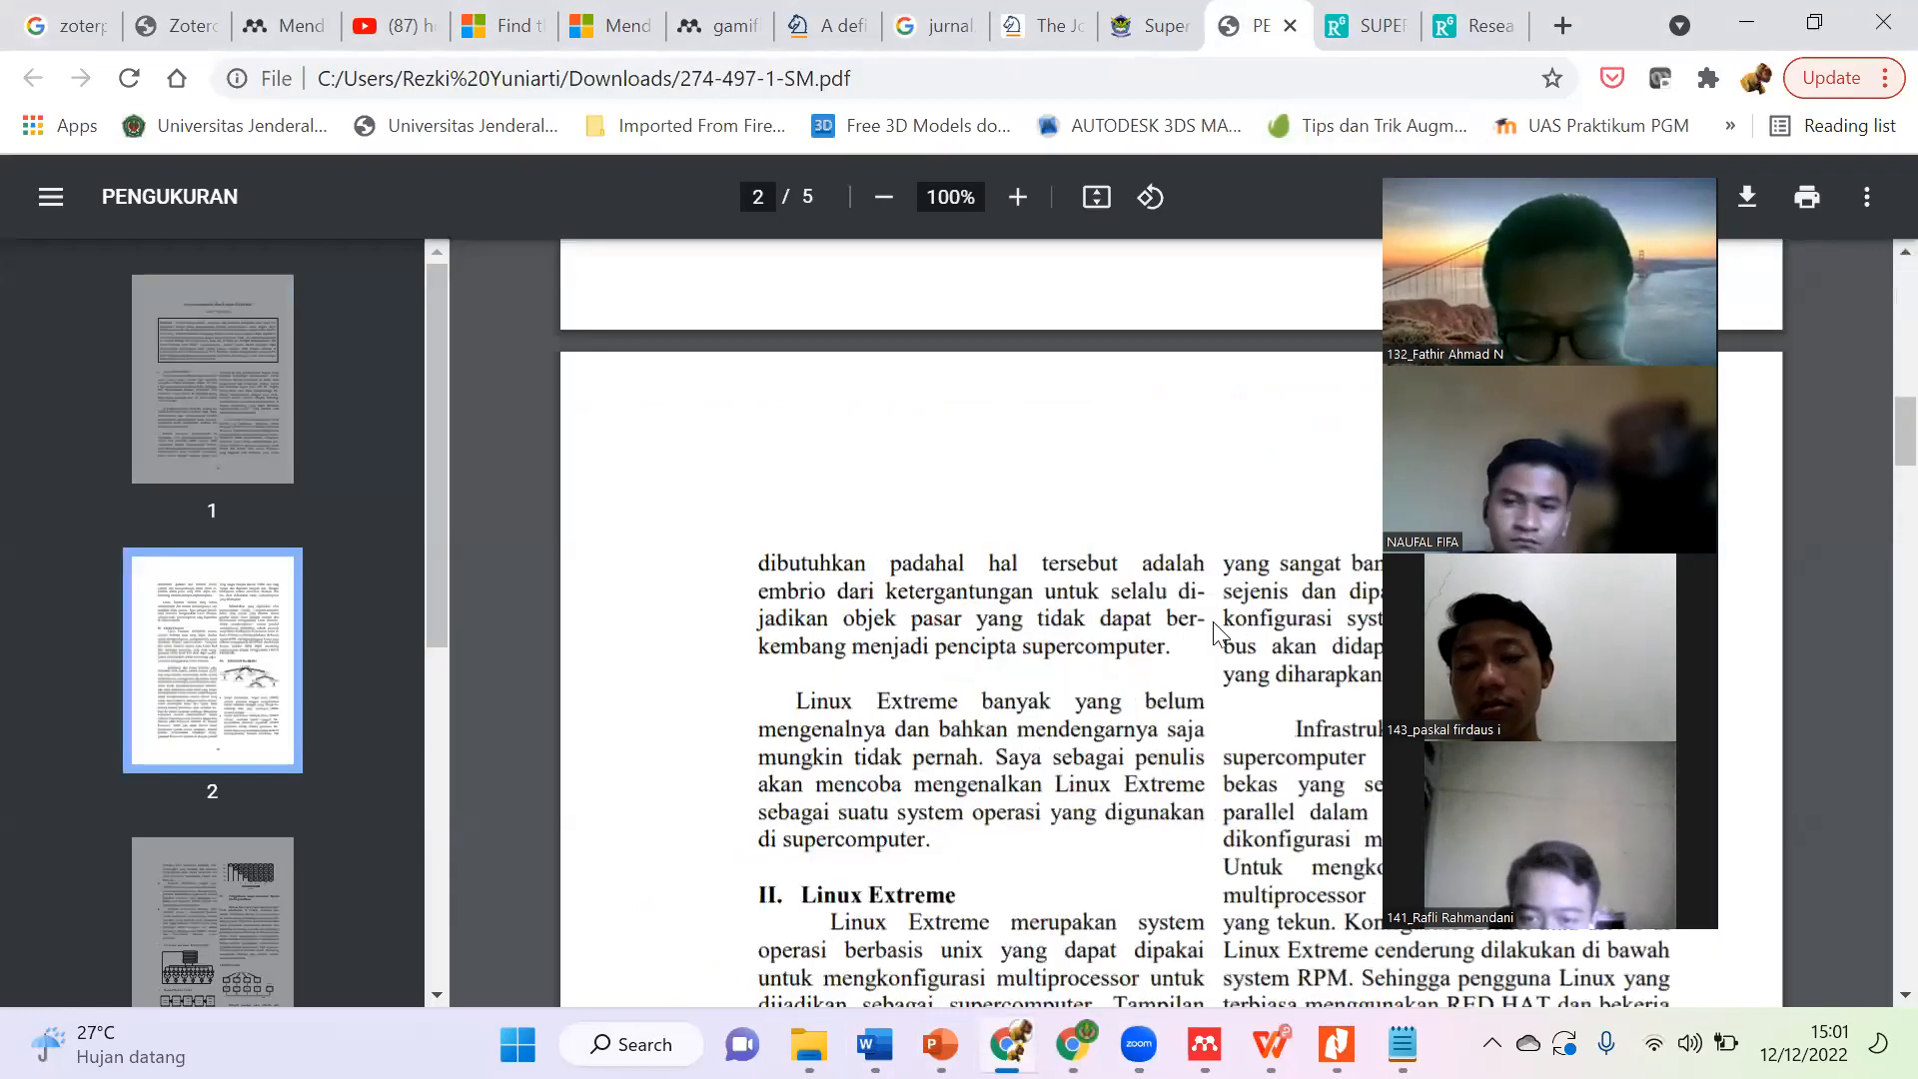
scroll(1213, 622, "up", 3)
left_click_drag(1904, 491, 1875, 1065)
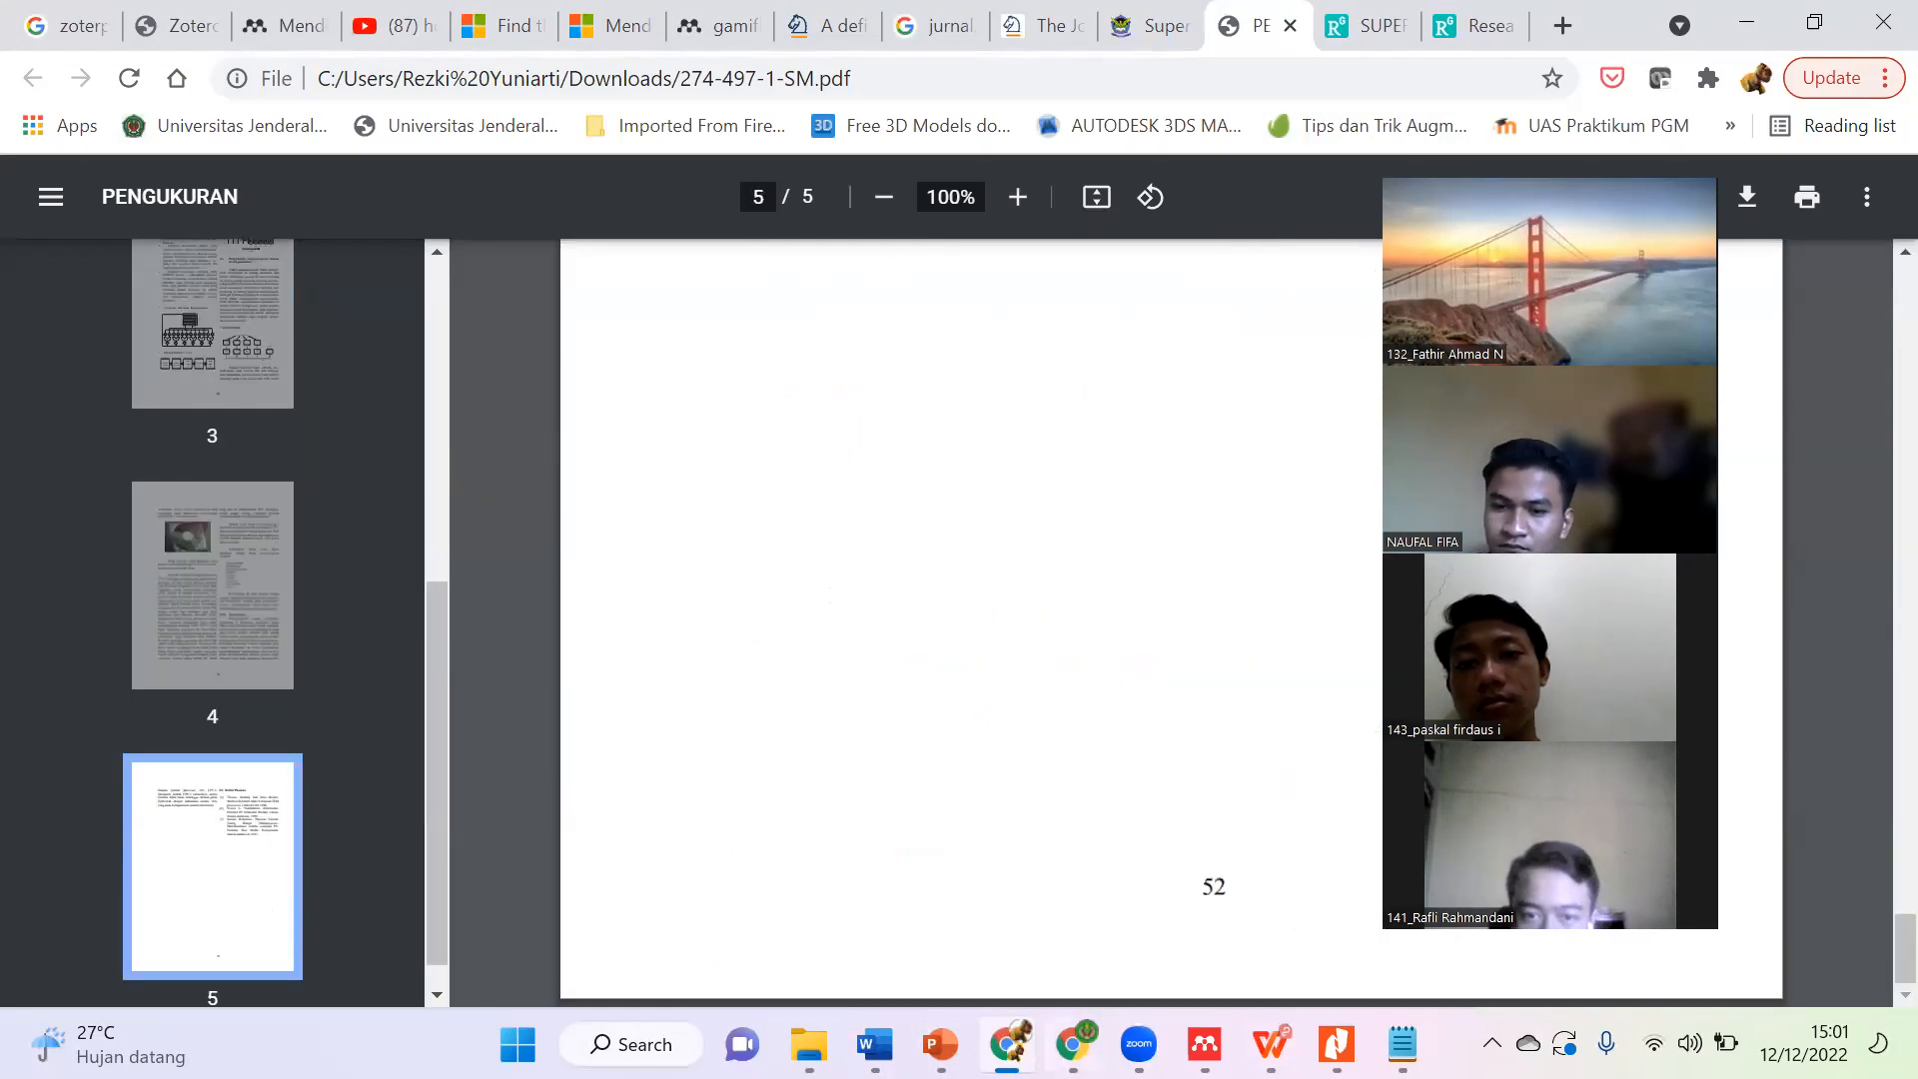
mouse_move(876, 1044)
left_click(1278, 924)
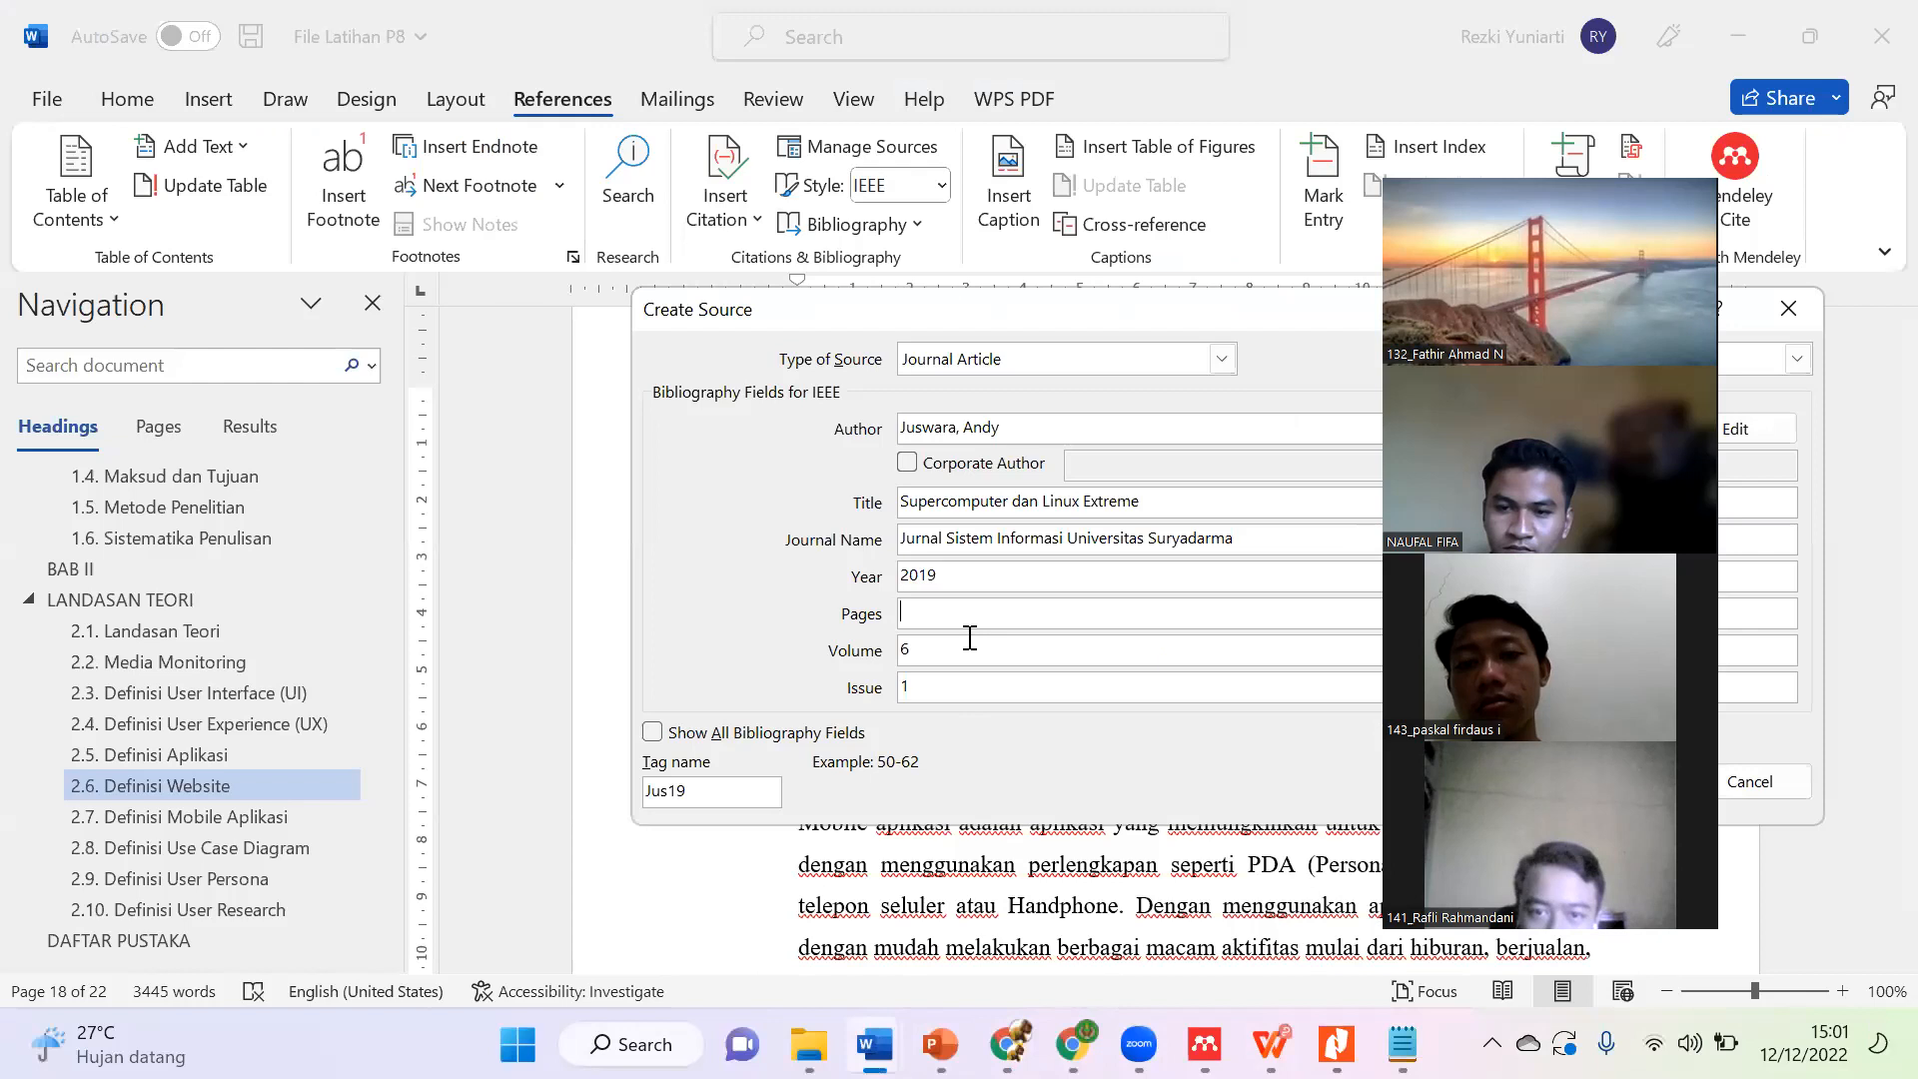
type("48-52")
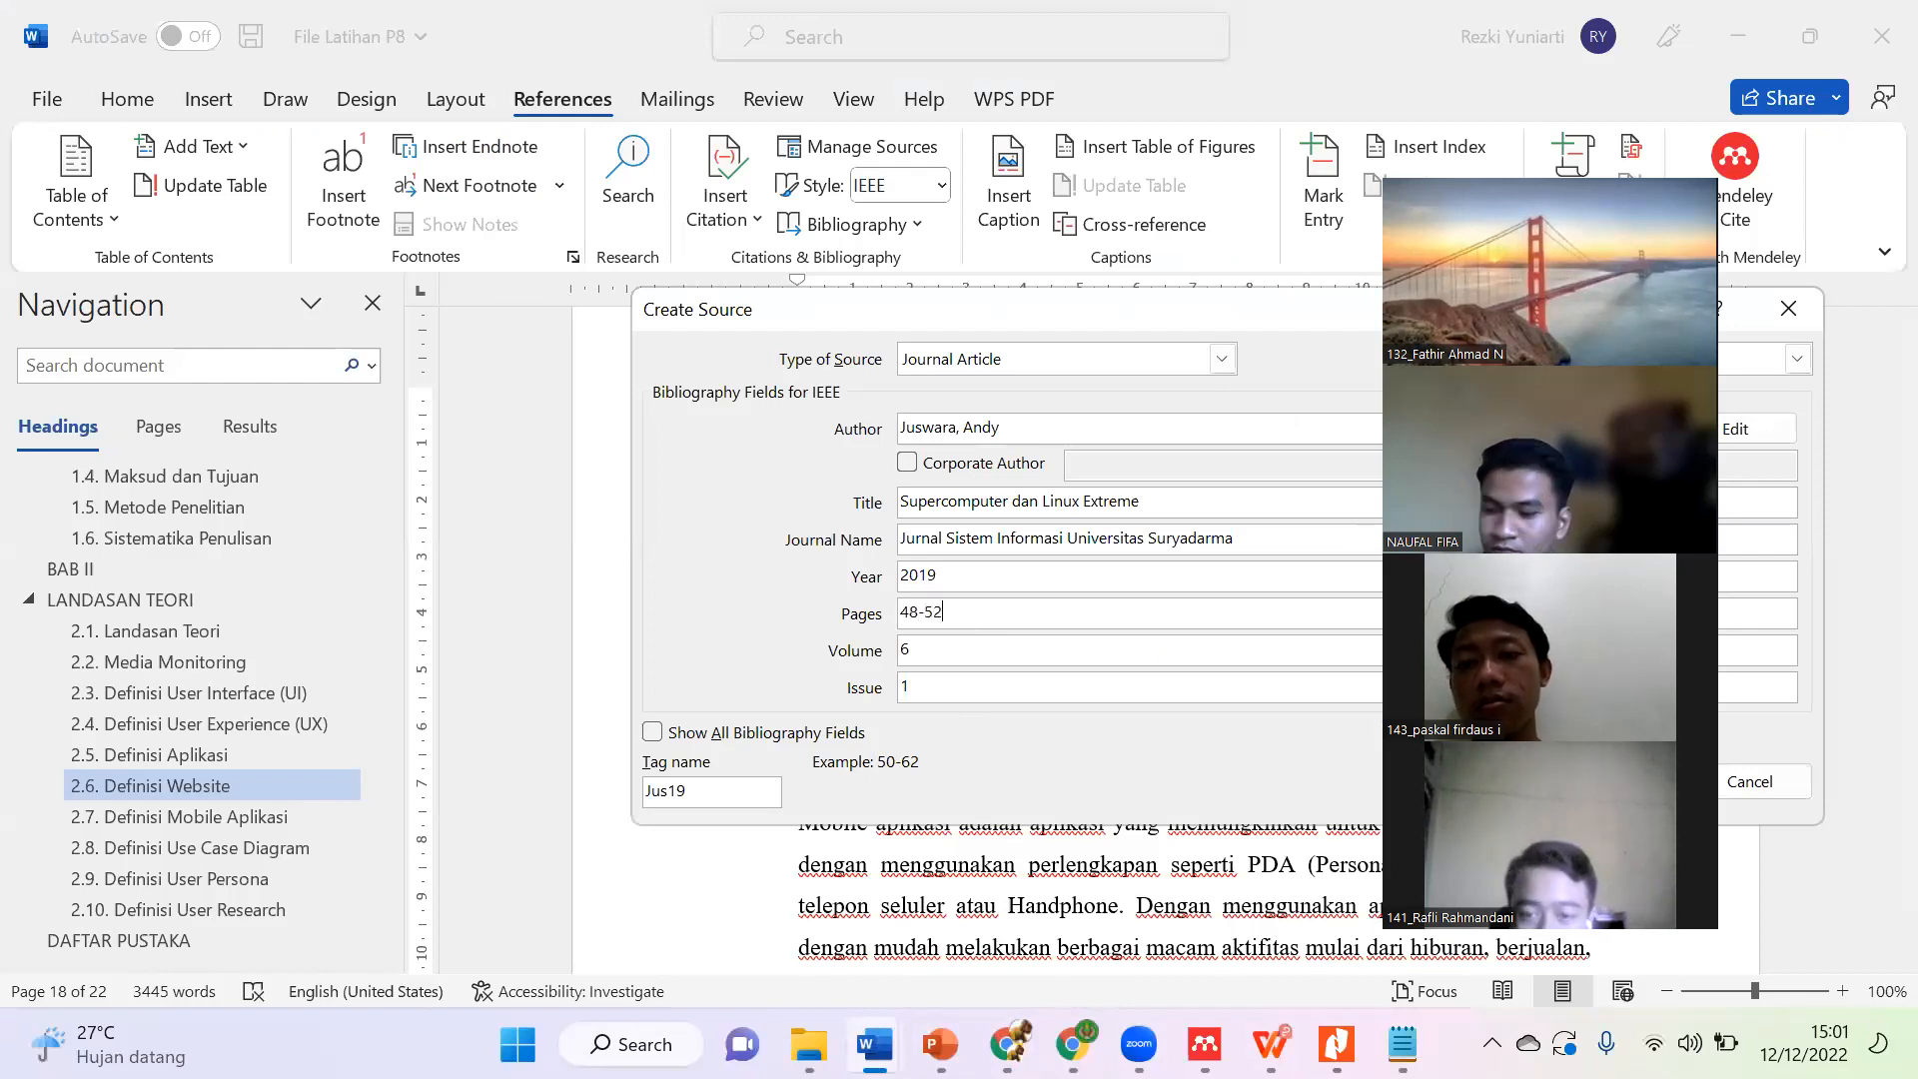
left_click(1373, 317)
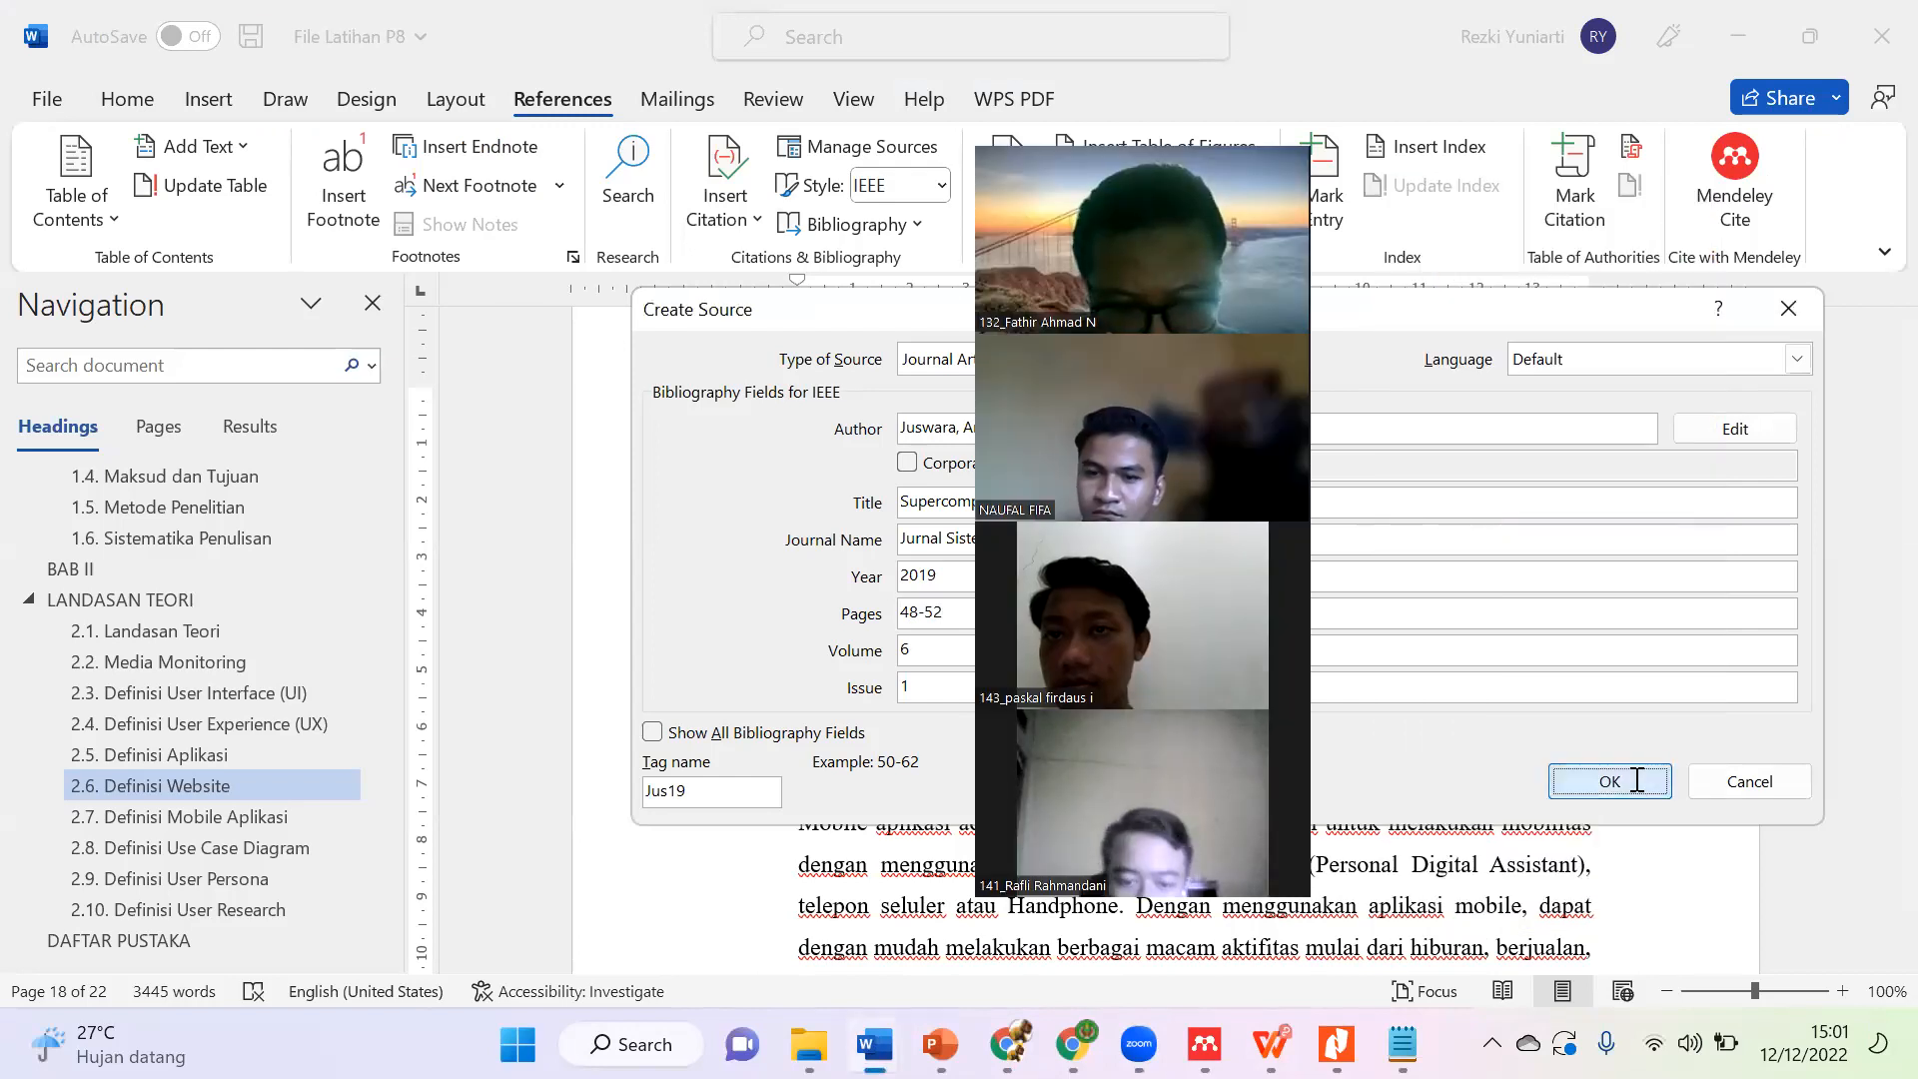
Step: Insert the new journal article's citation at the end of section 2.6's passage and update the DAFTAR PUSTAKA bibliography
left_click(1606, 781)
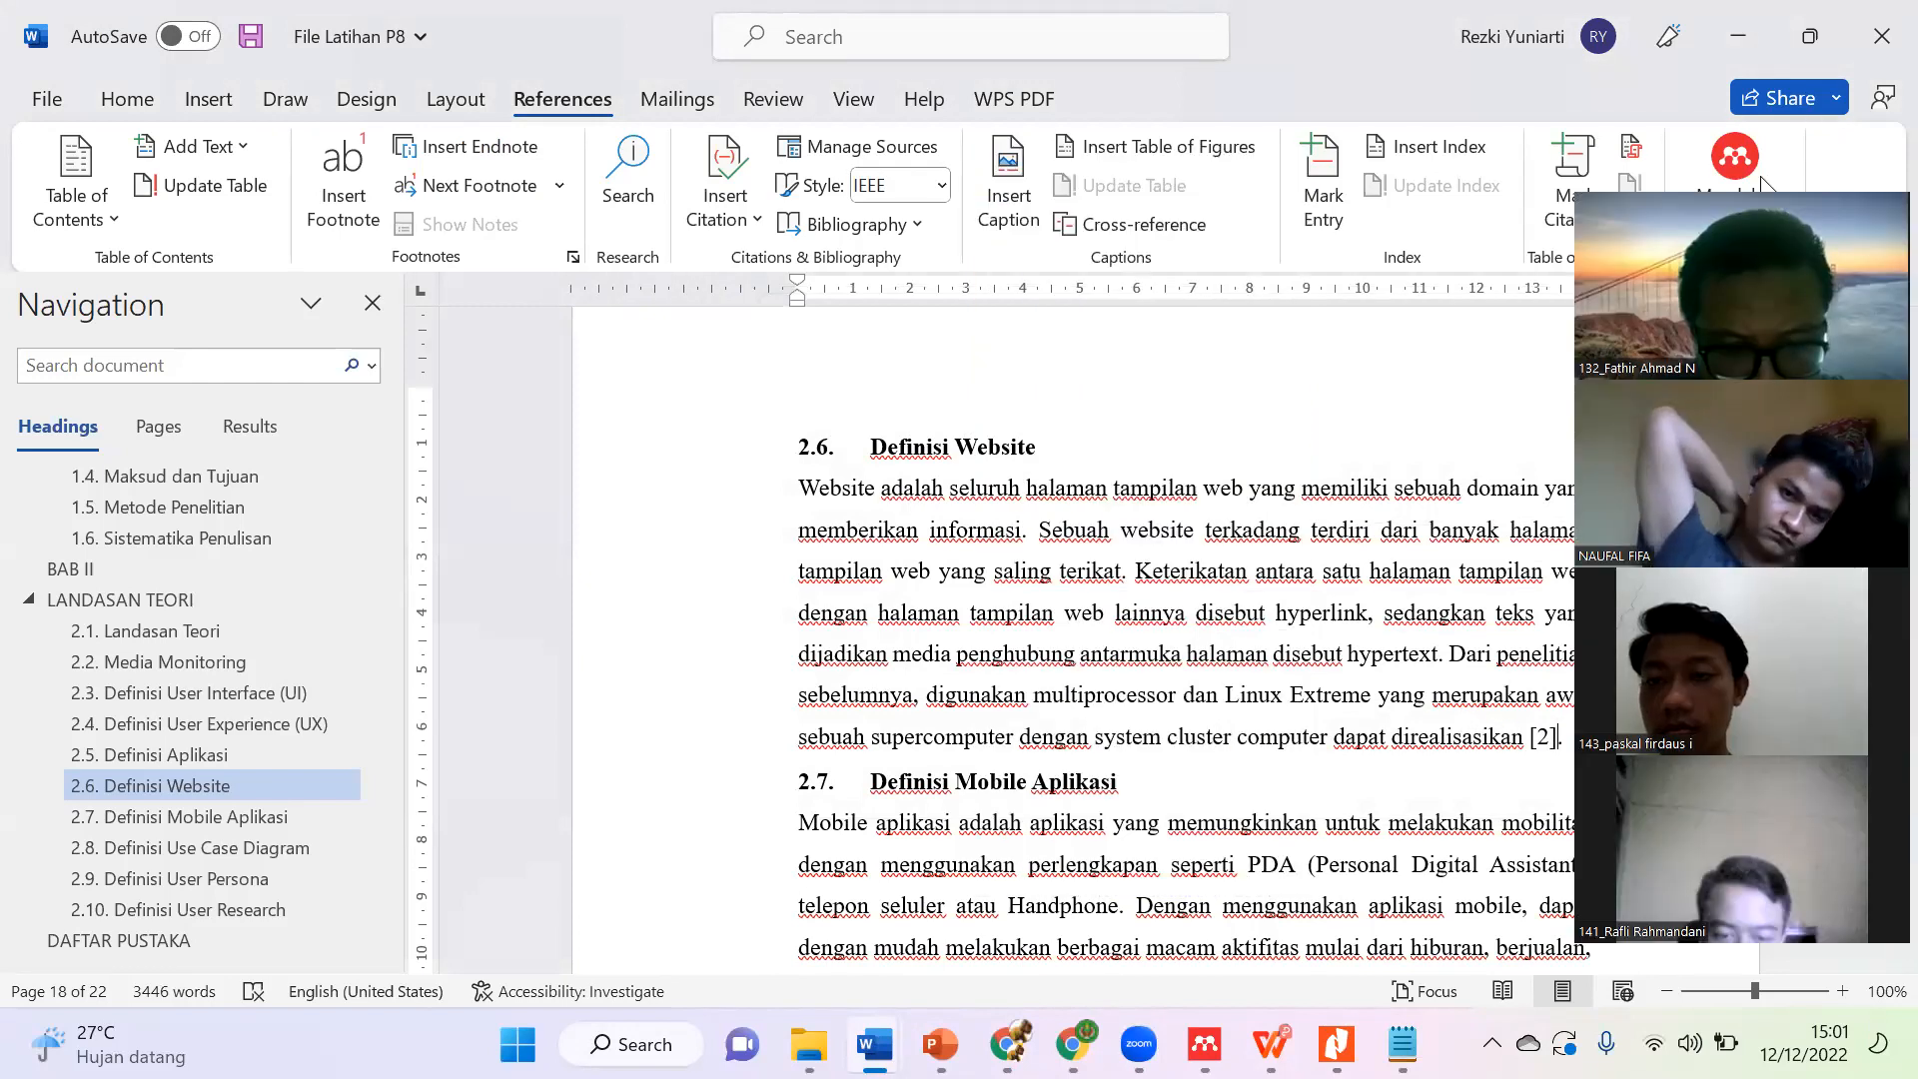
mouse_move(1523, 705)
left_mouse_down()
mouse_move(1524, 737)
mouse_move(1561, 729)
mouse_move(1527, 725)
left_mouse_up()
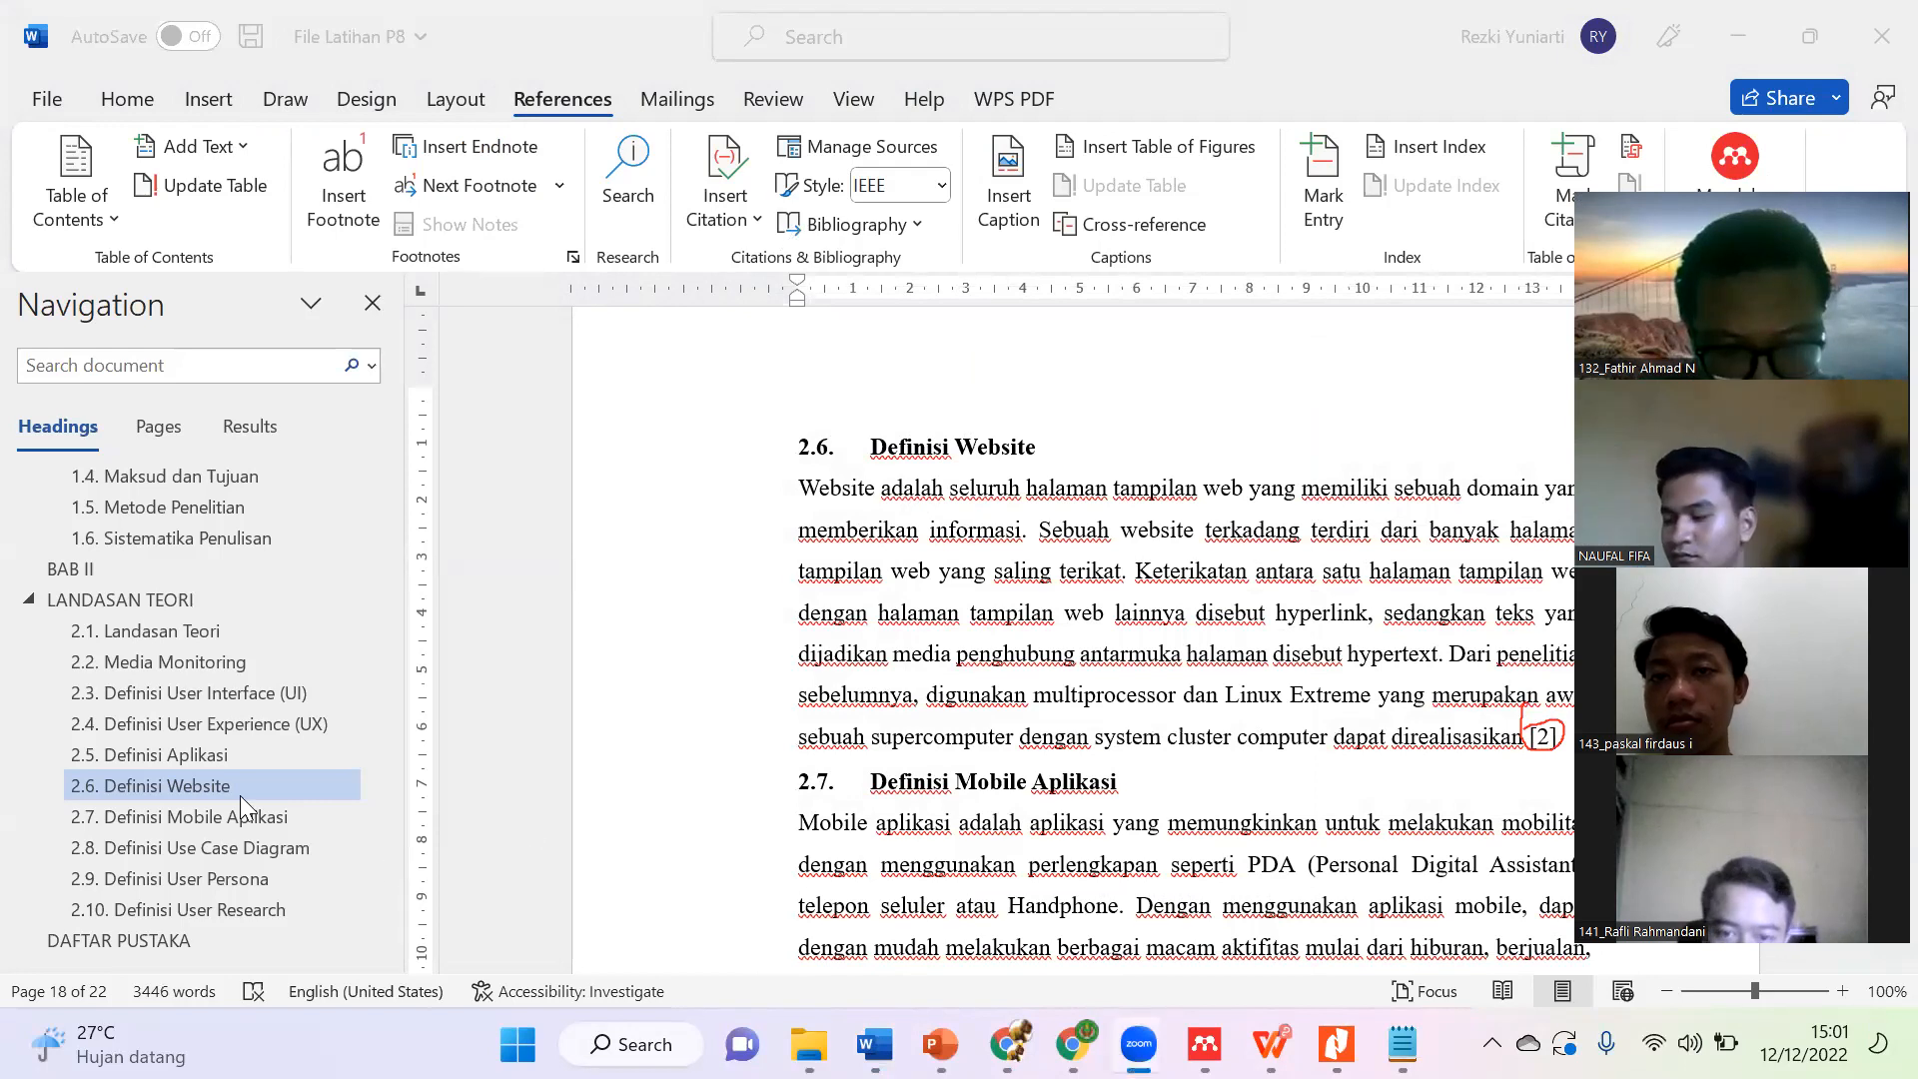
left_click(186, 941)
left_click(887, 469)
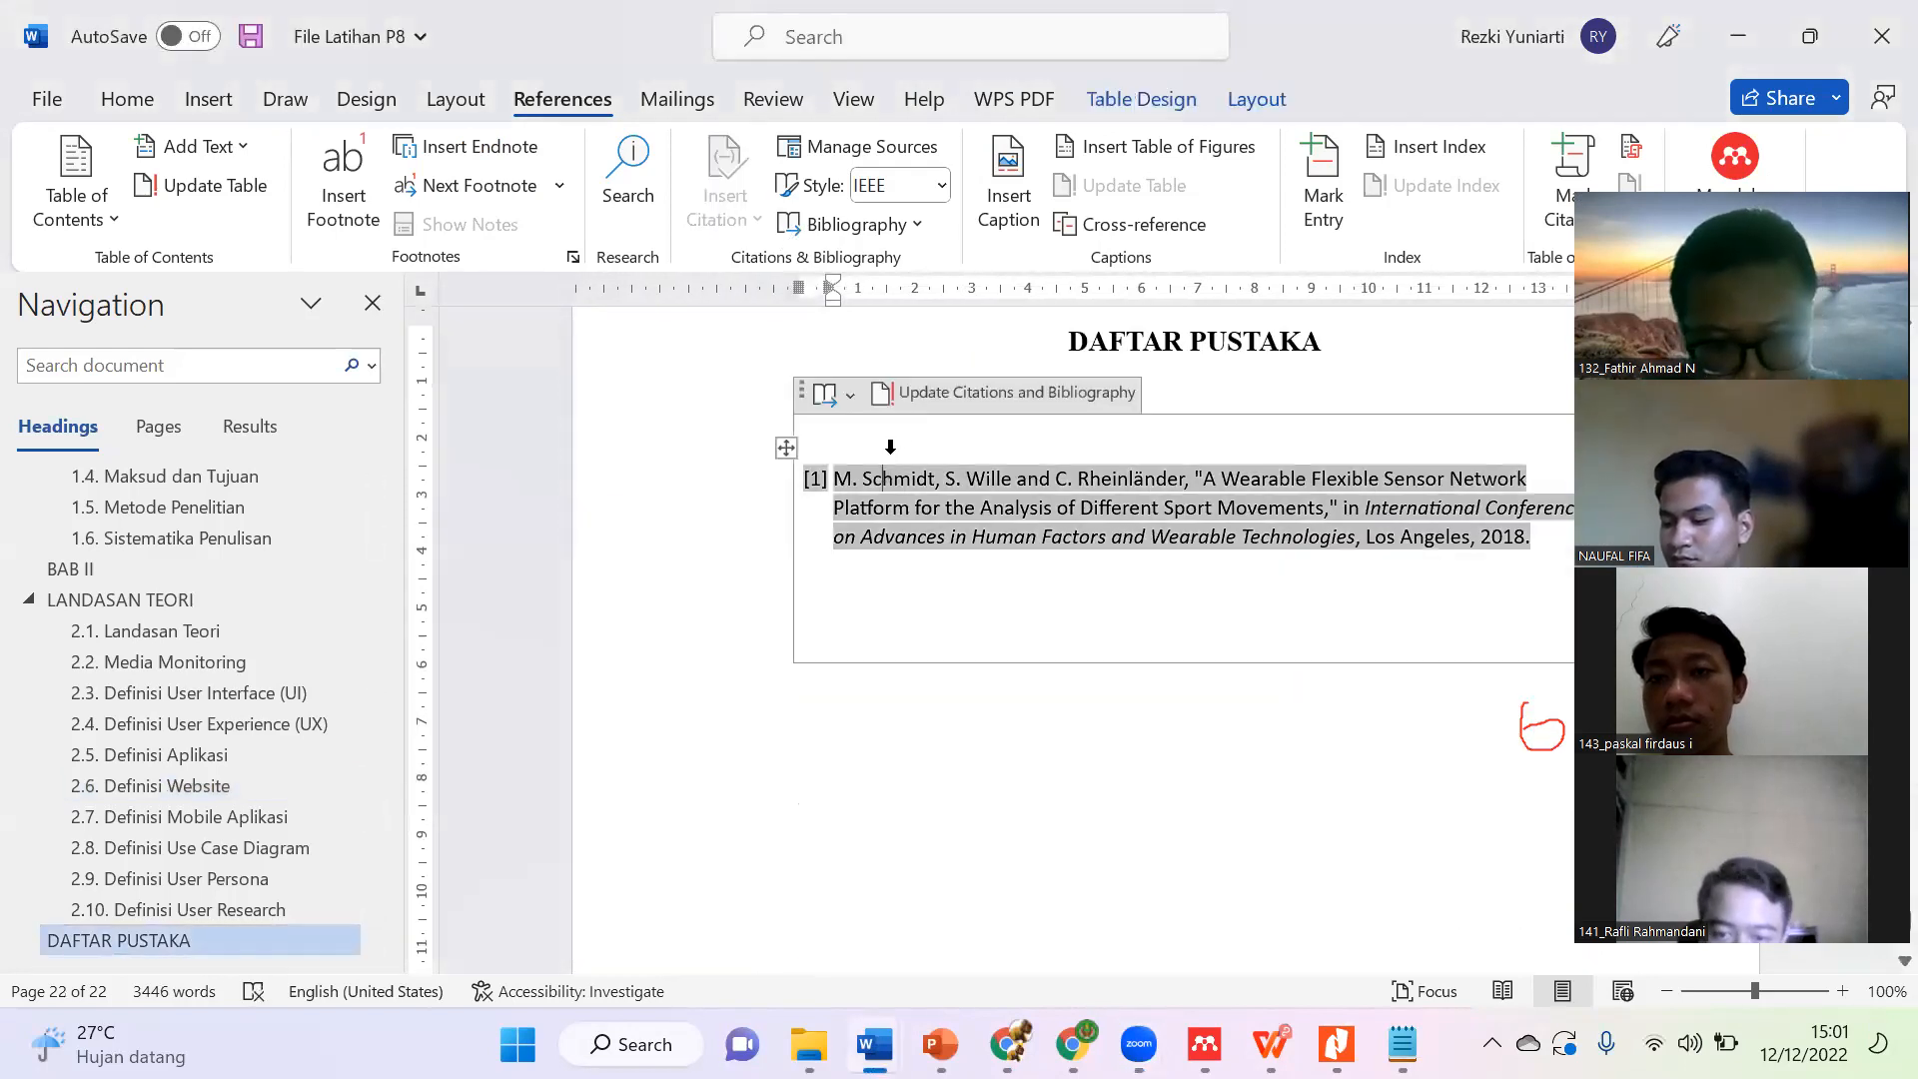
left_click(935, 392)
left_click(927, 825)
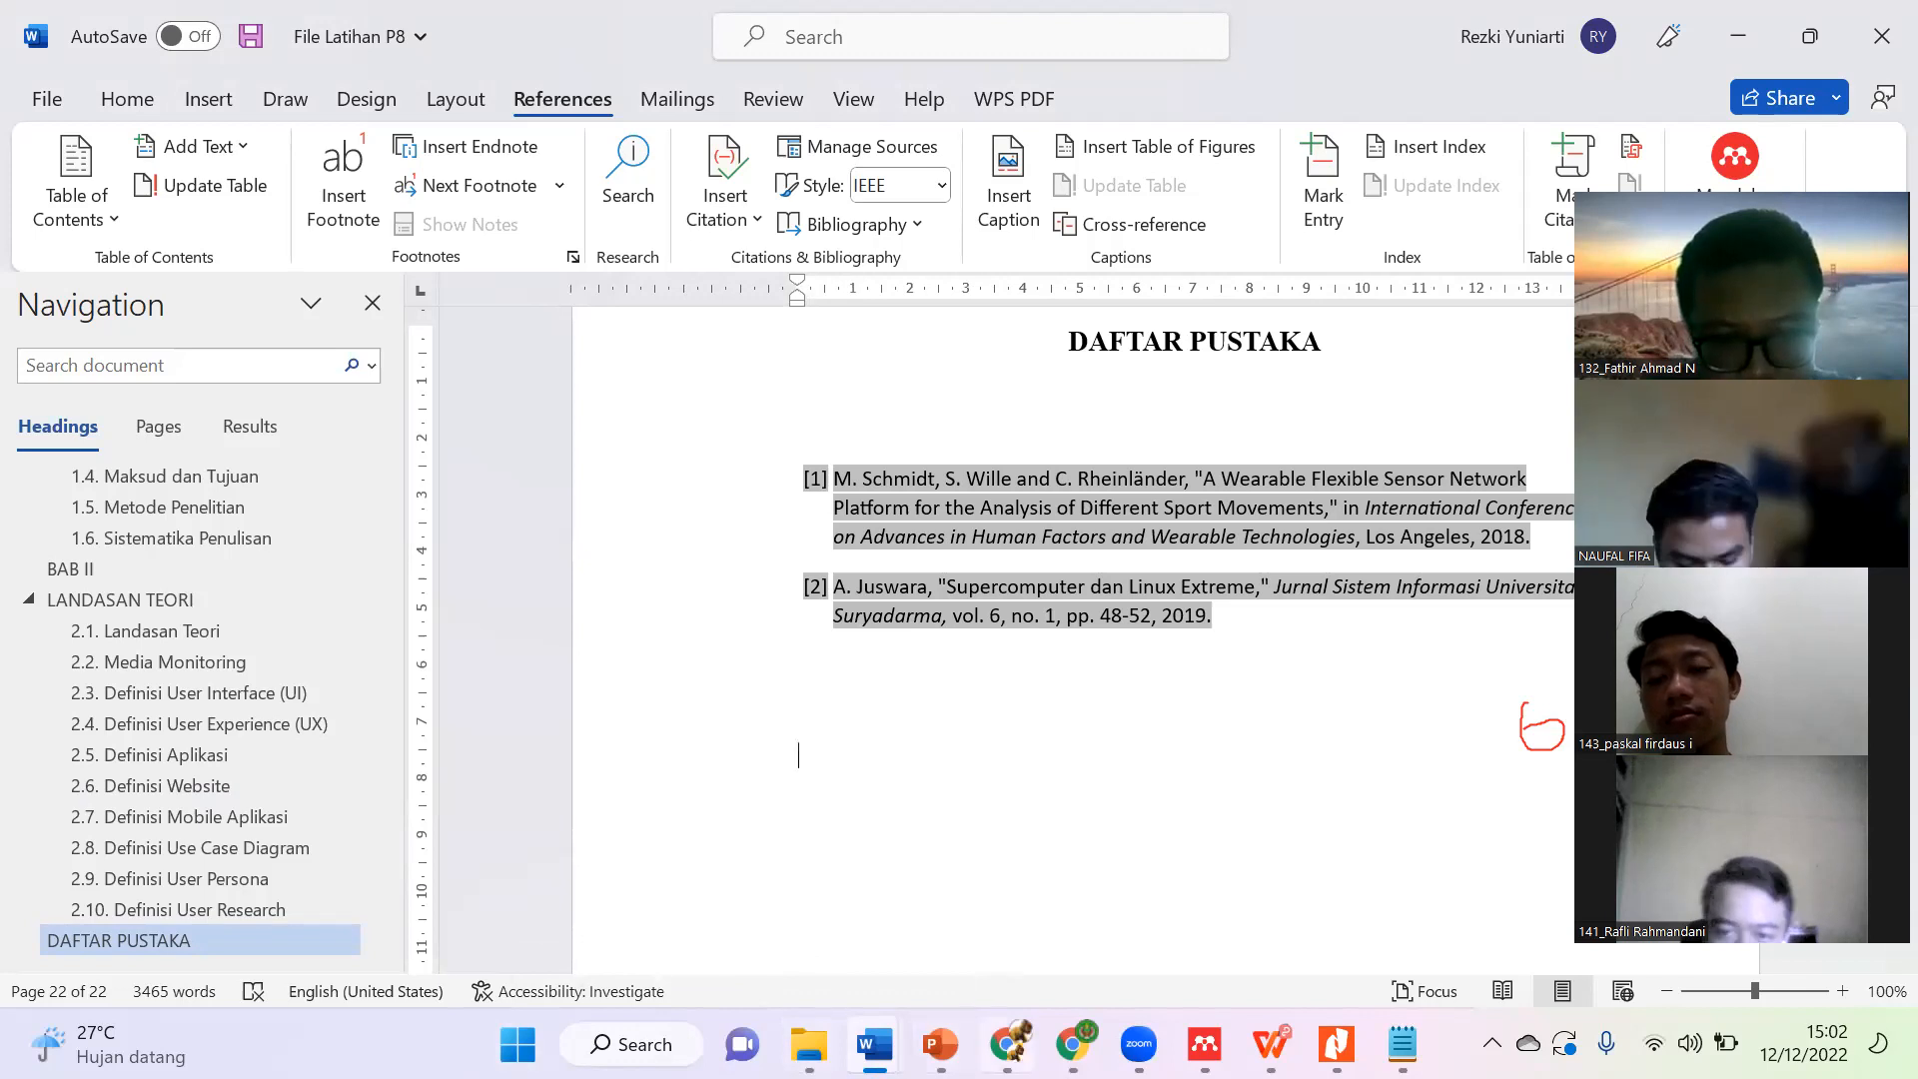
Step: Minimize the Word, PDF reader, Chrome, Mendeley and Notepad windows and select the Mendeley Reference Manager shortcut on the desktop
mouse_move(1008, 1044)
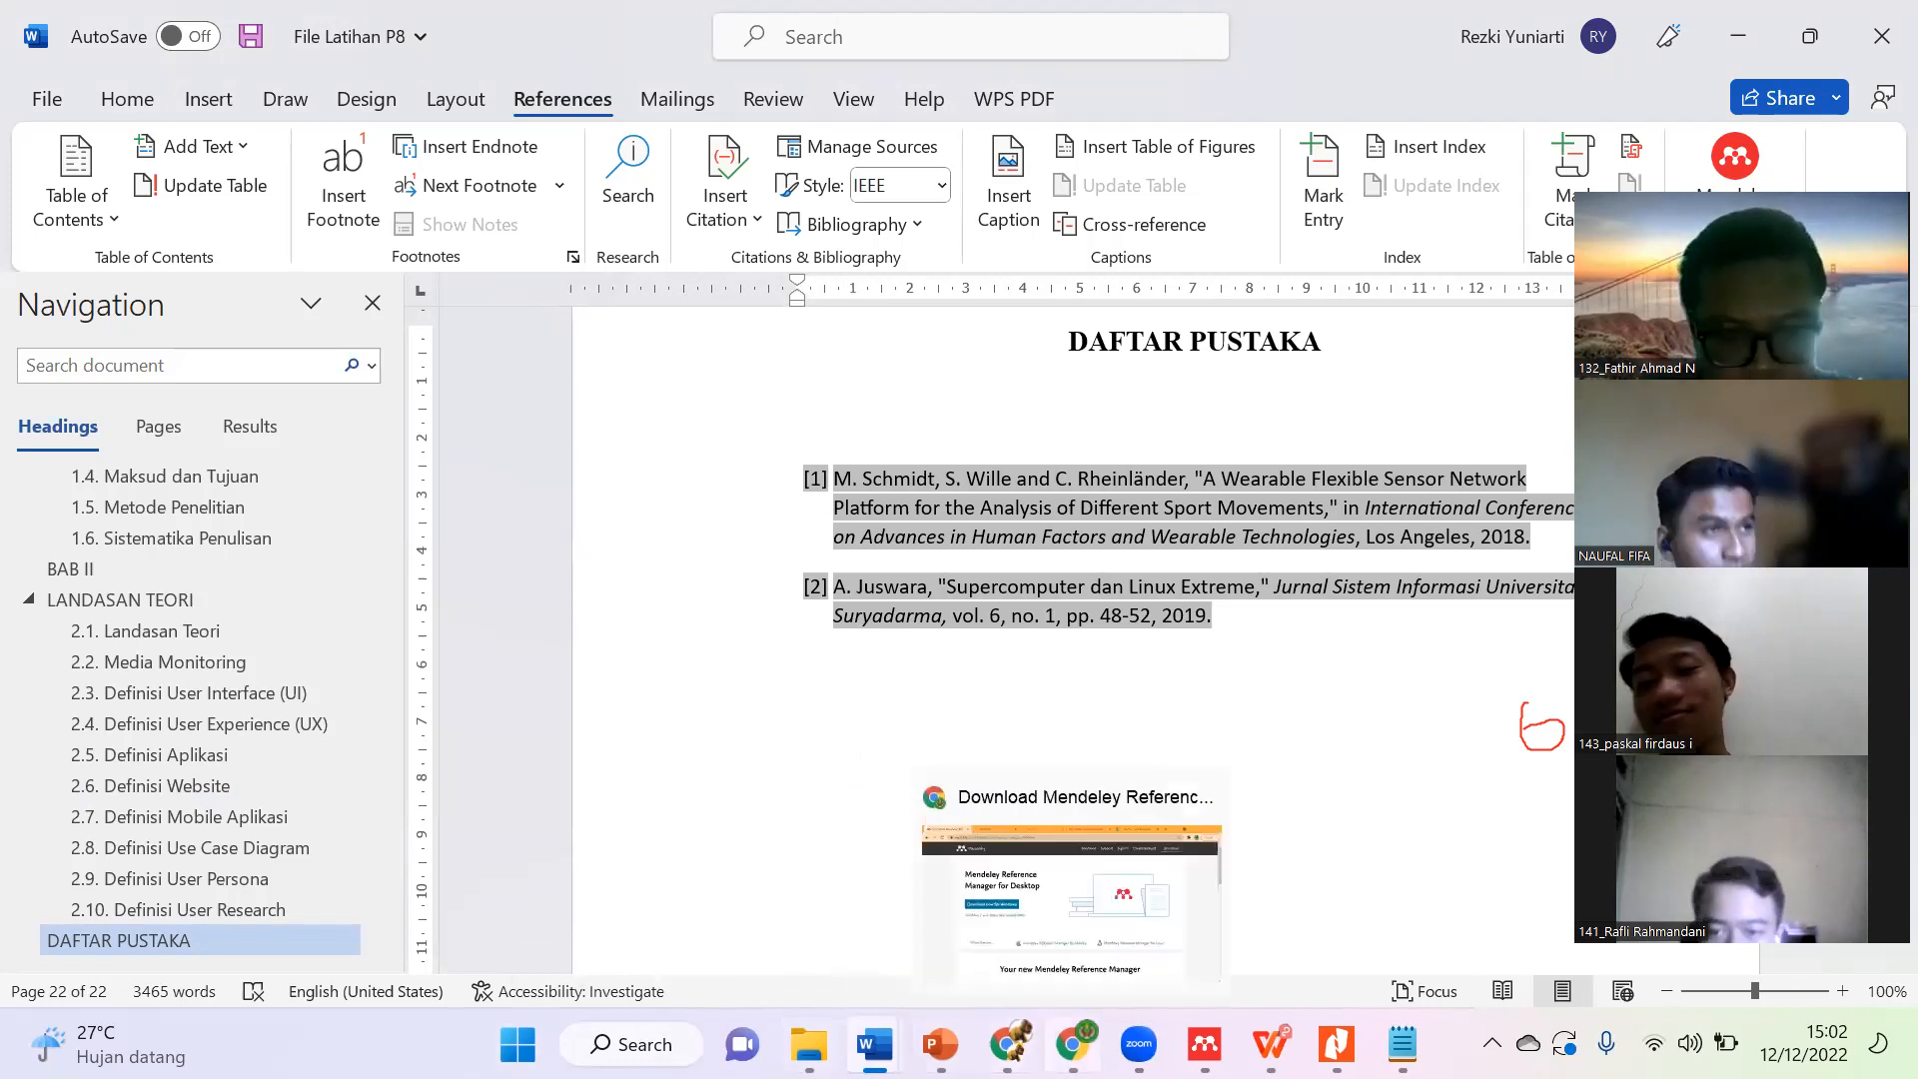
left_click(1739, 36)
left_click(1741, 24)
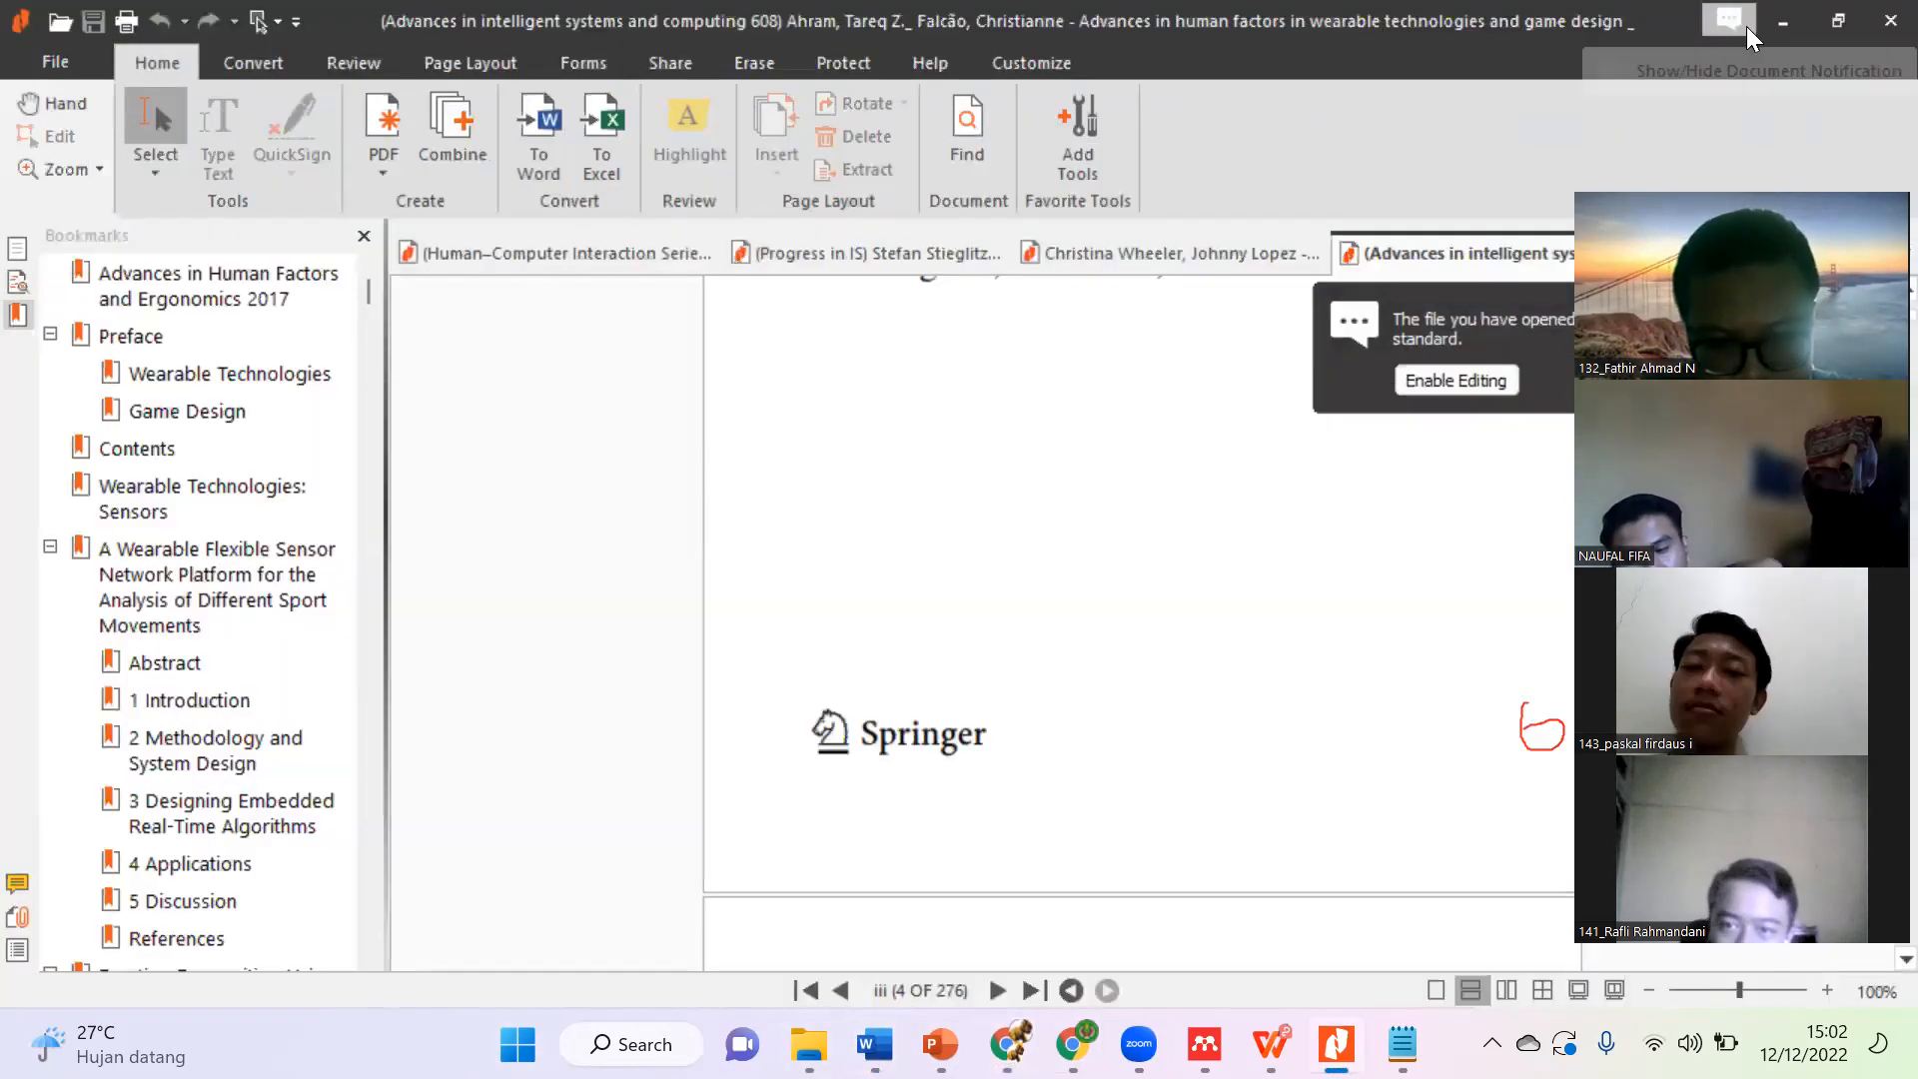
left_click(1776, 26)
left_click(1750, 34)
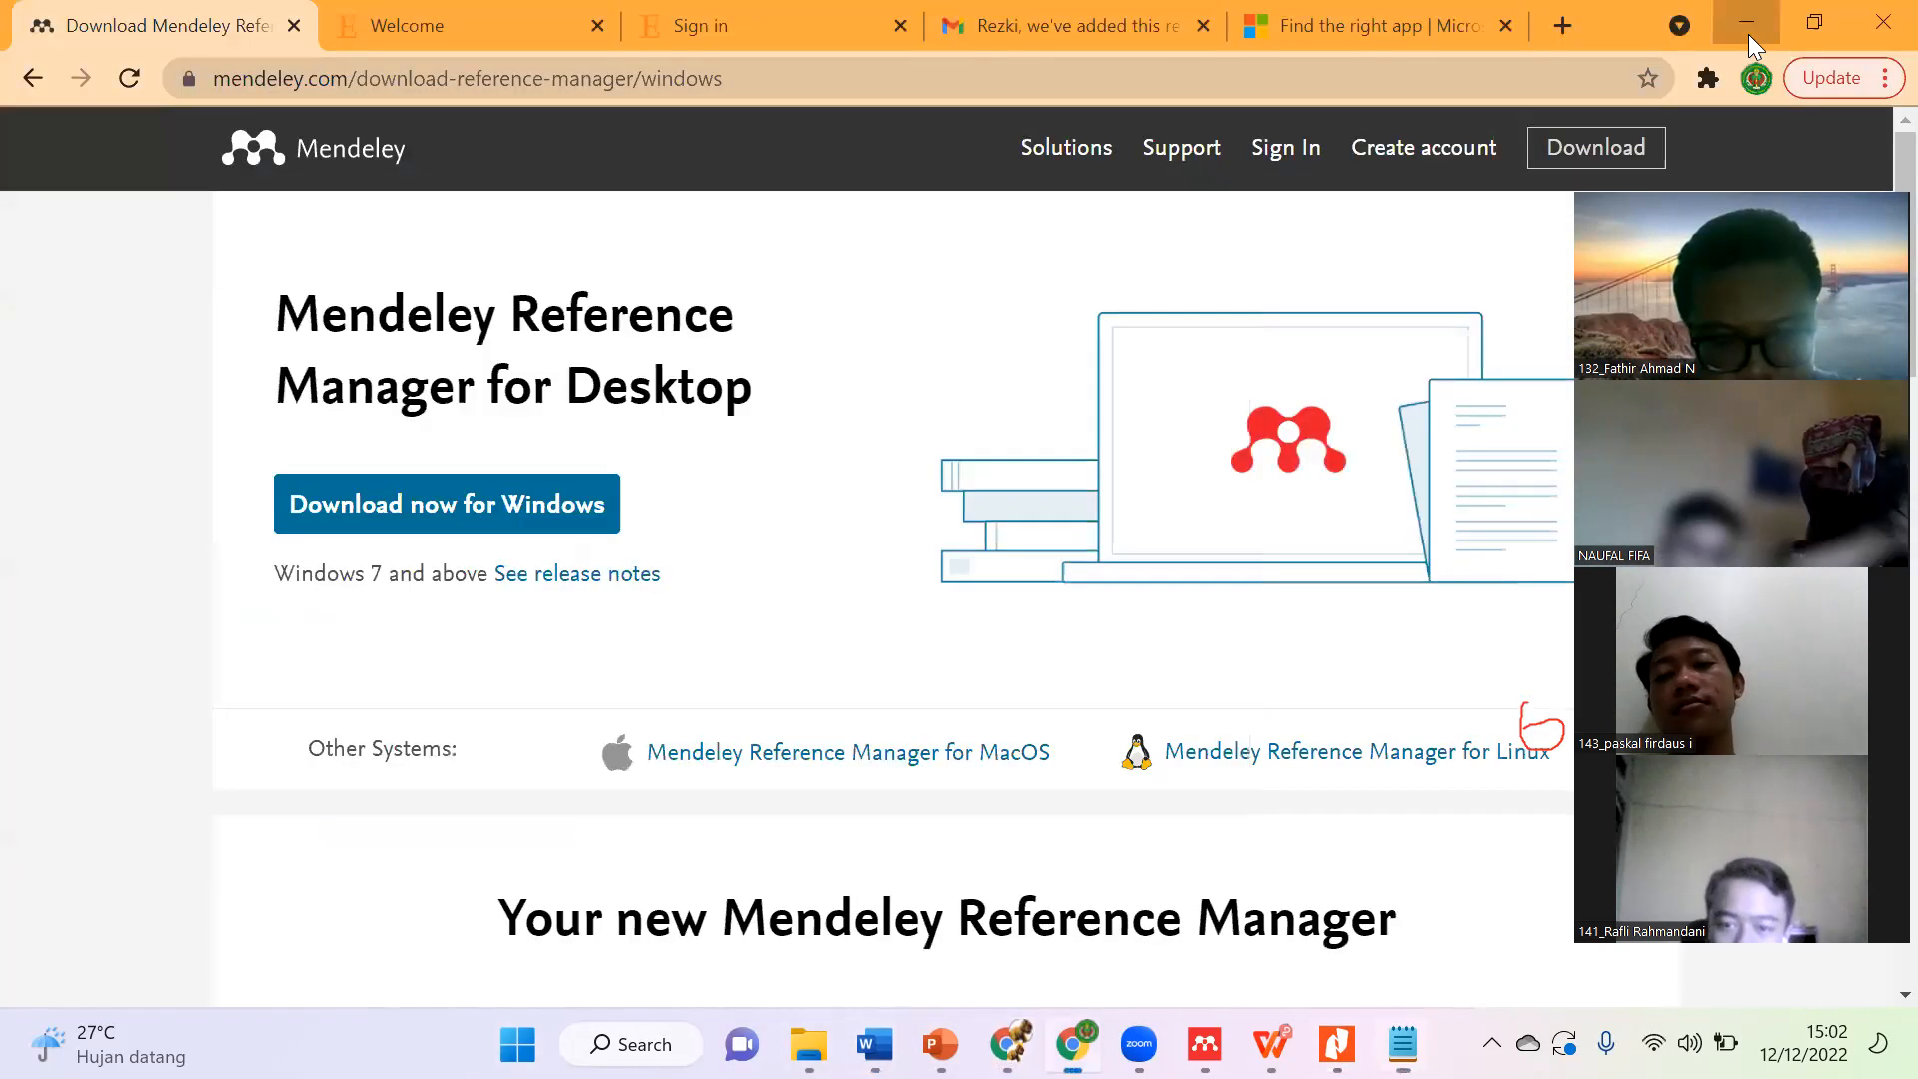
left_click(1761, 32)
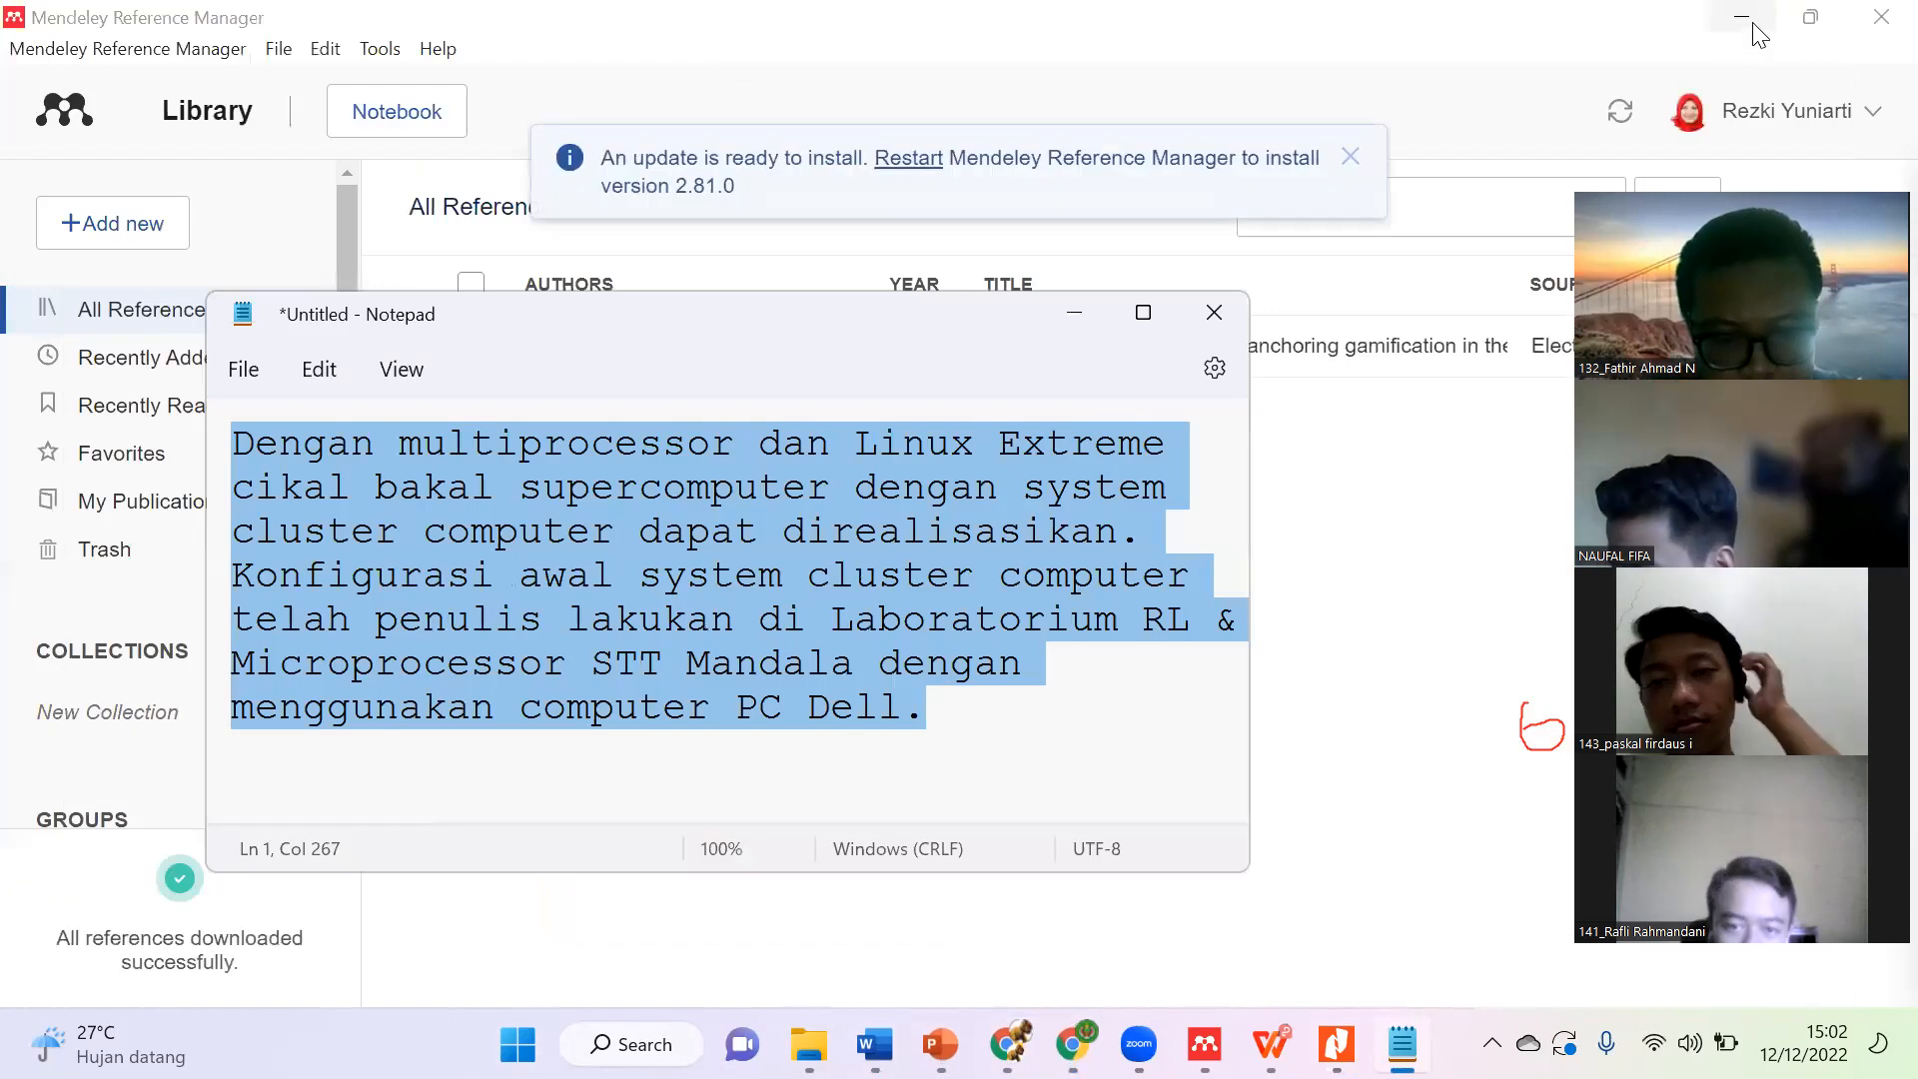
left_click(1753, 20)
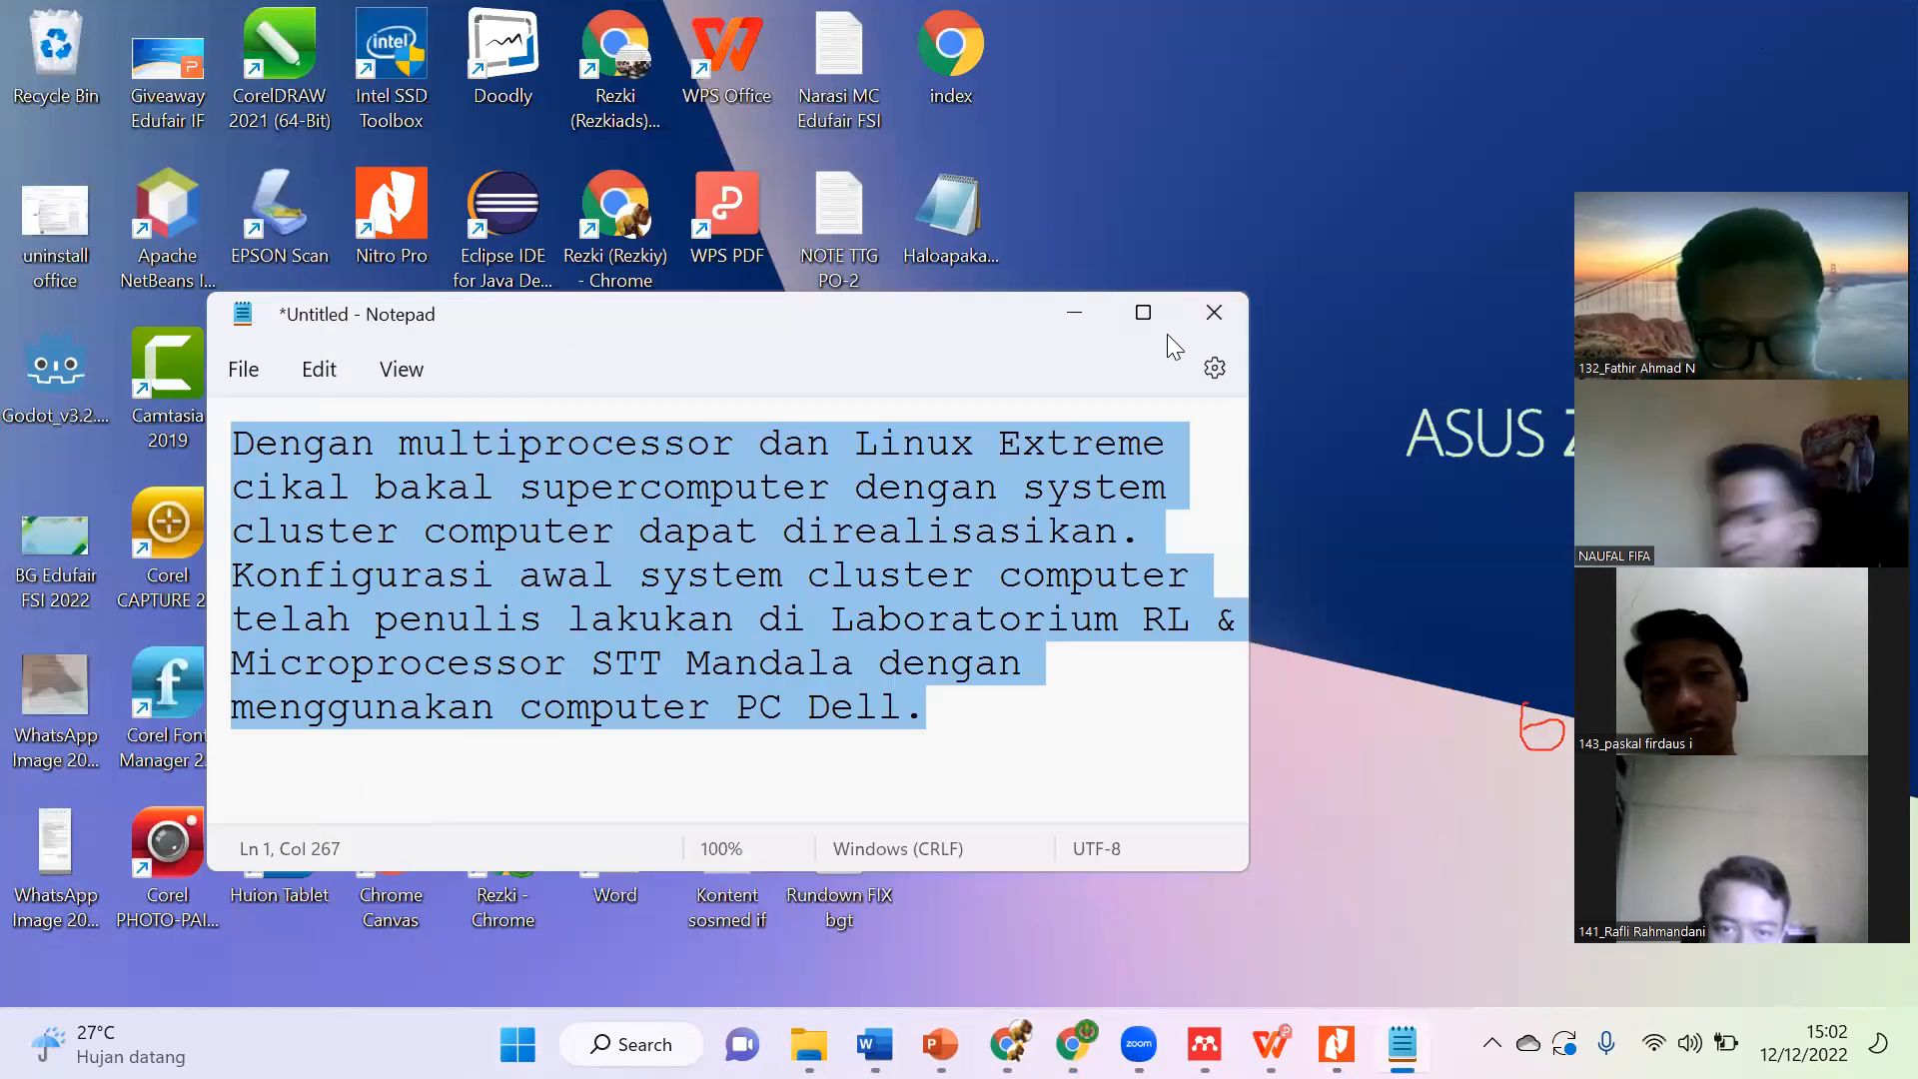
left_click(1072, 313)
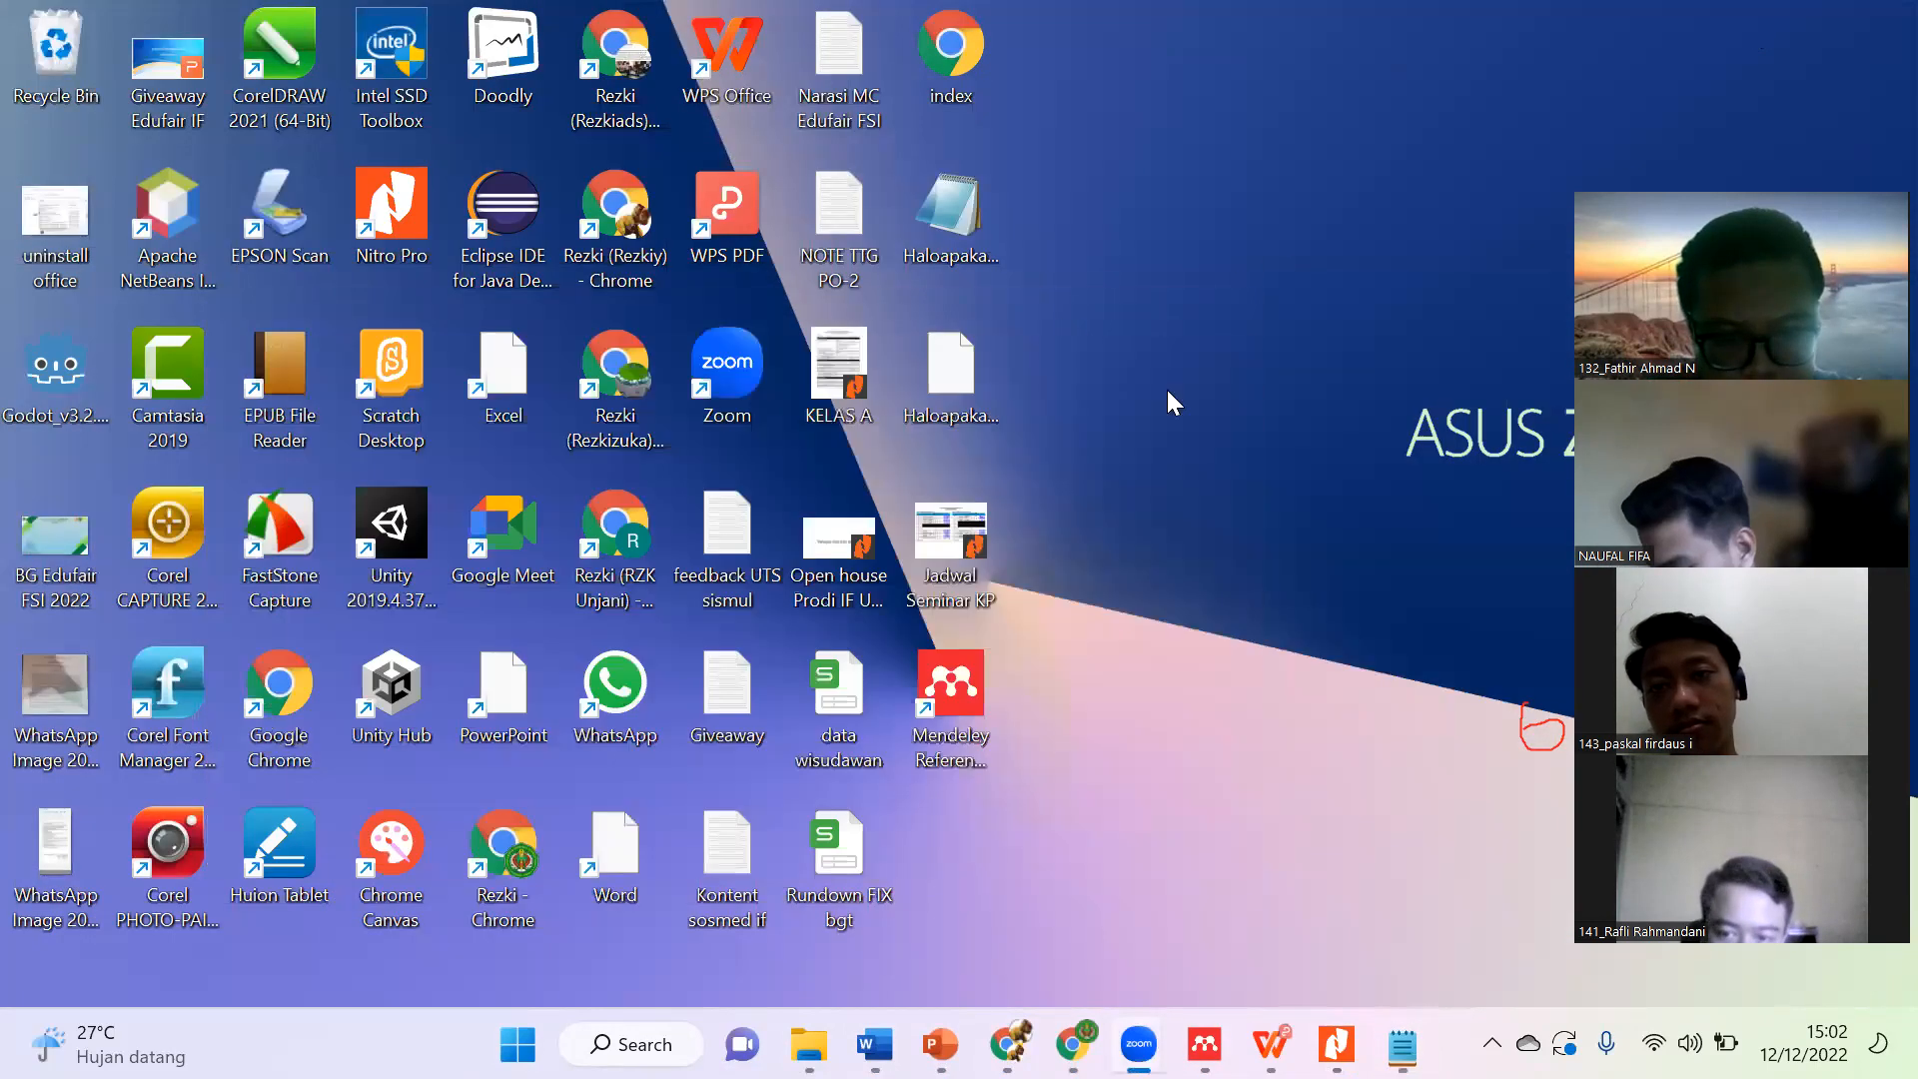
left_click(961, 697)
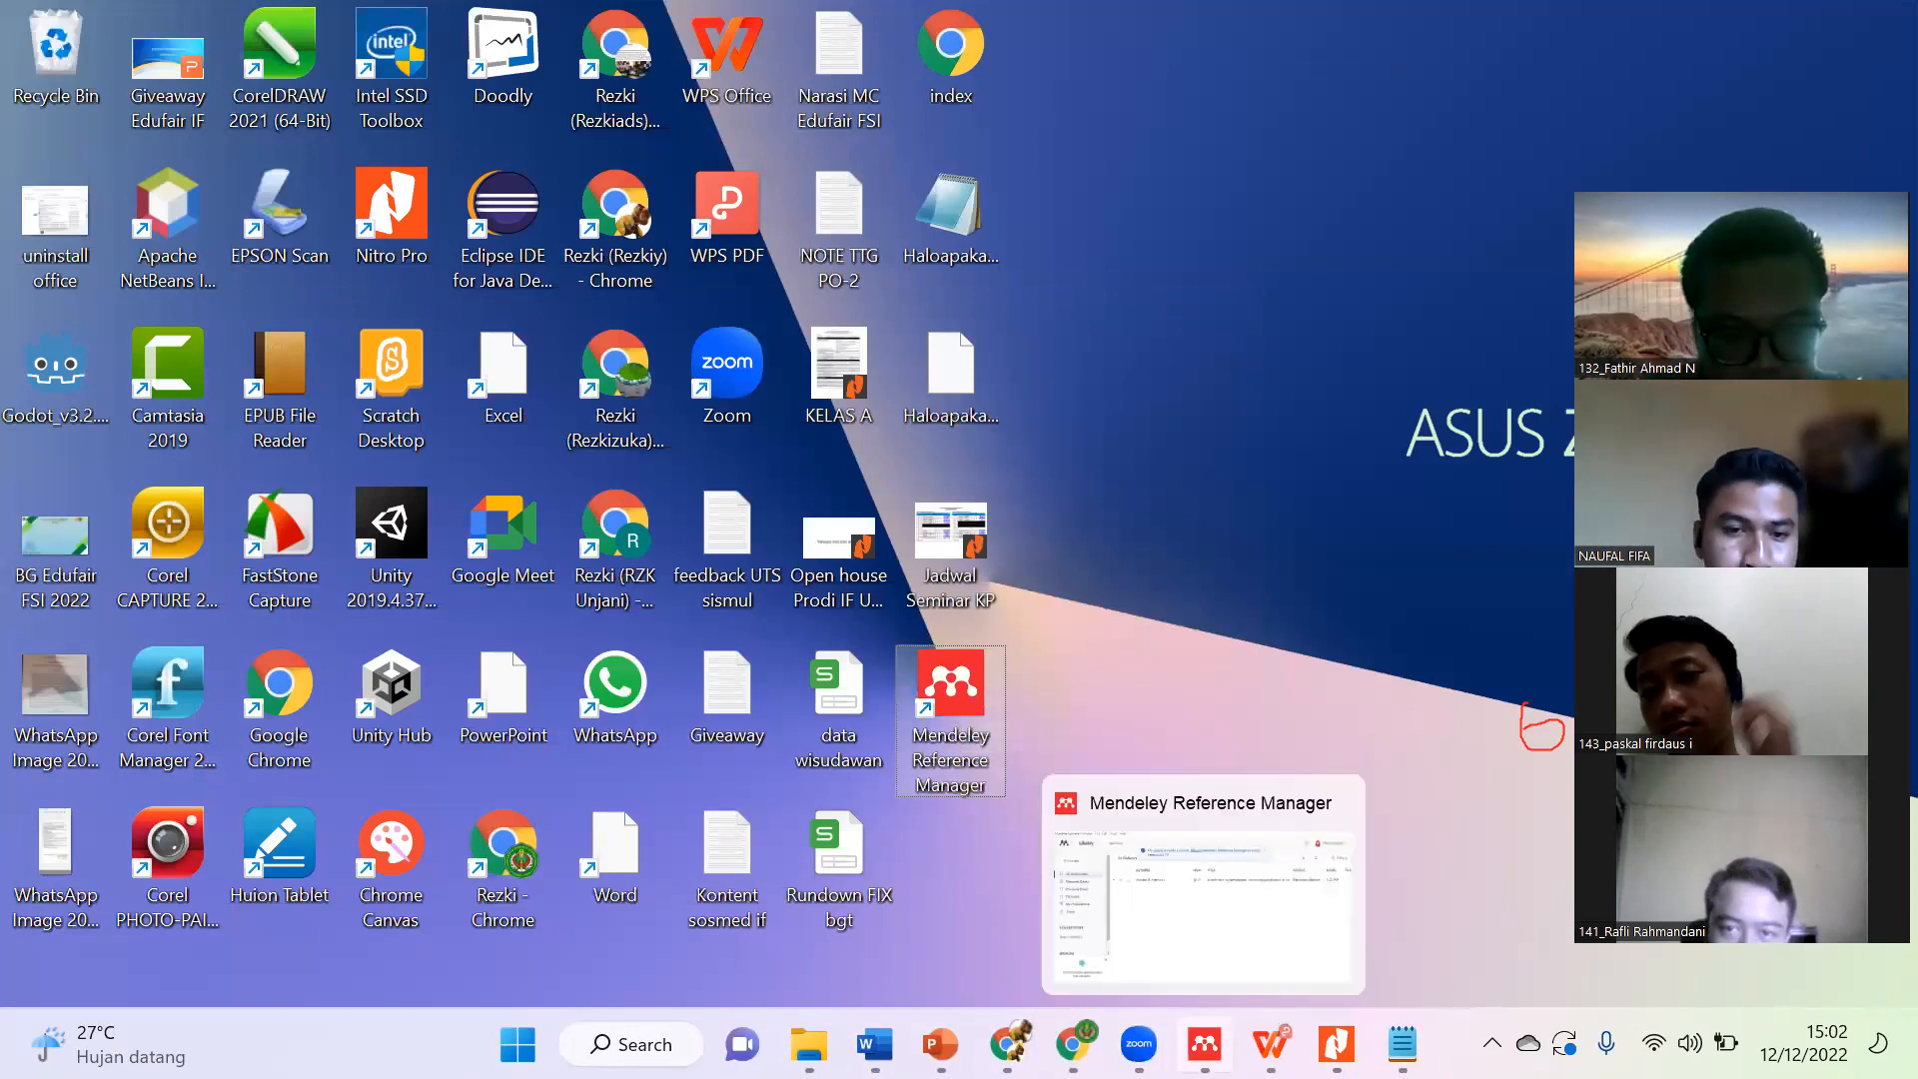
Step: Switch to Mendeley Reference Manager and clear the library search so that all references are listed
left_click(1204, 1044)
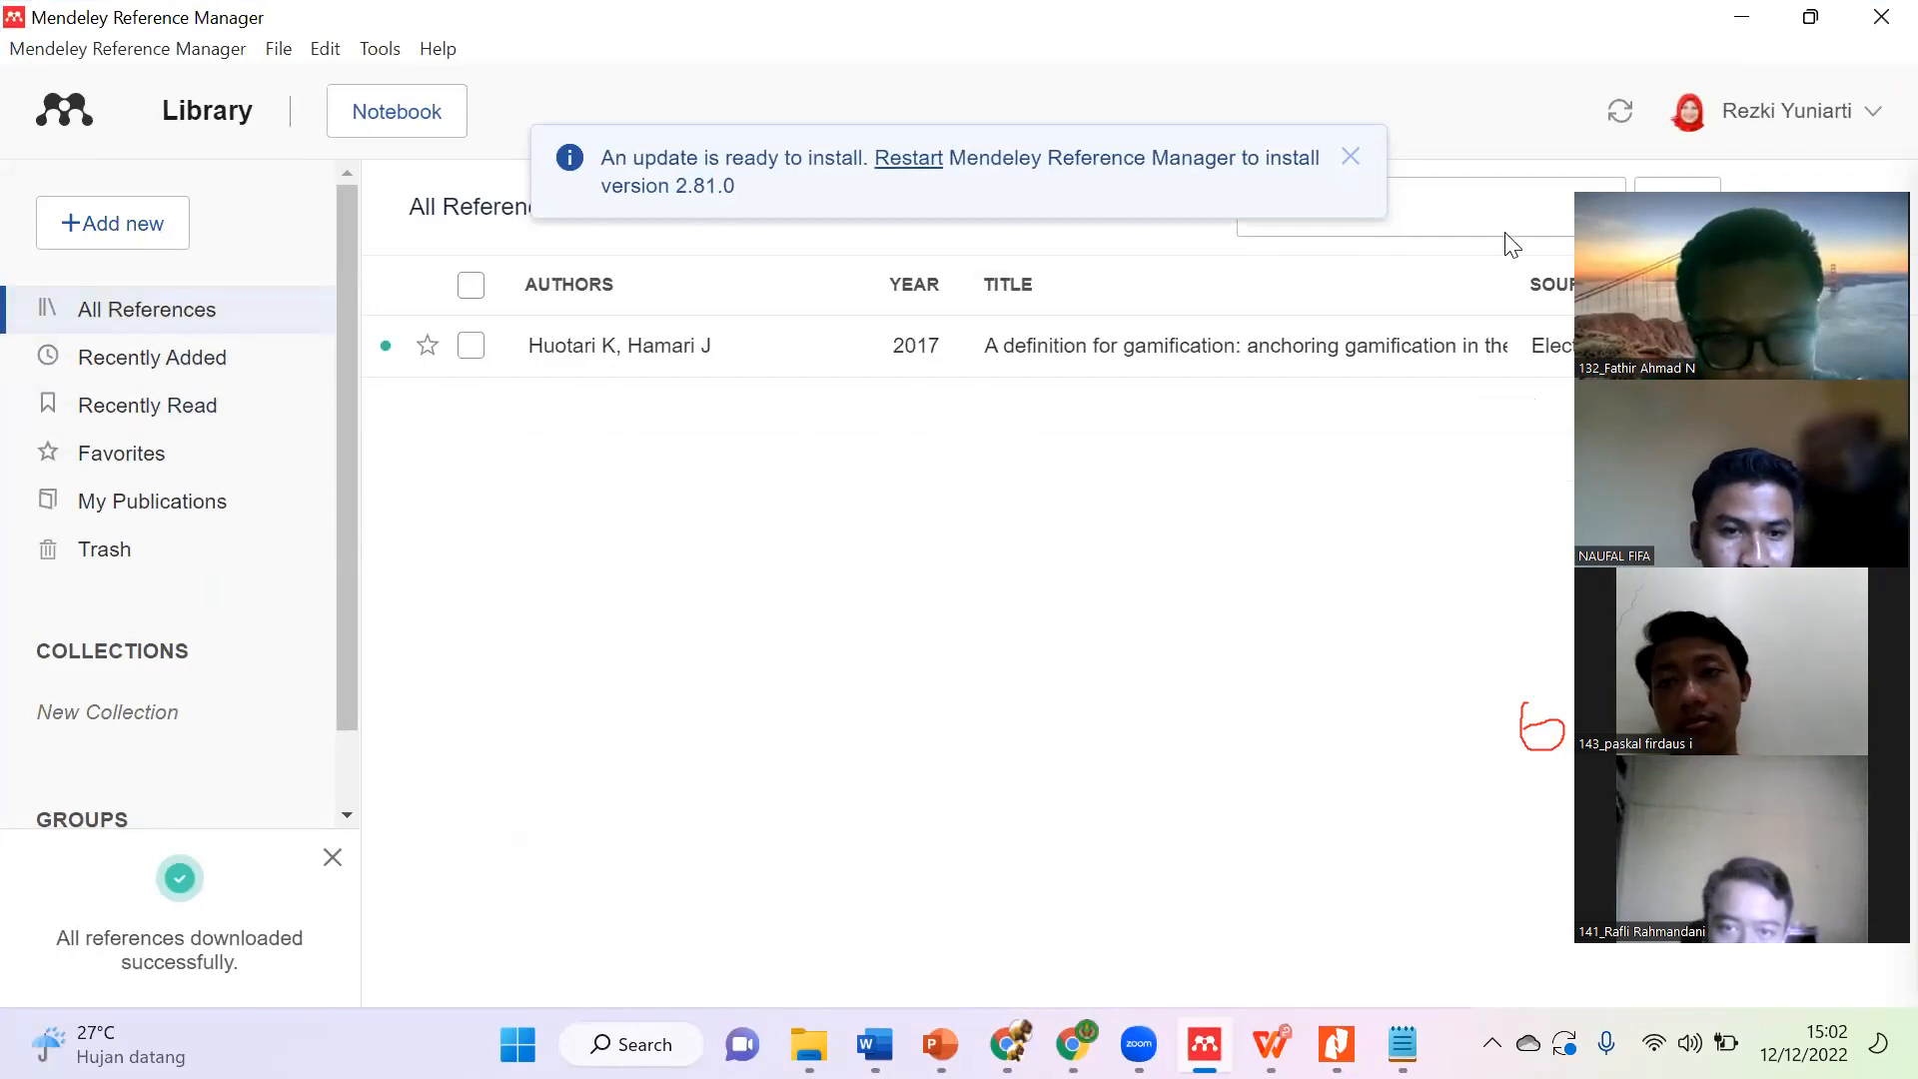
left_click(1813, 115)
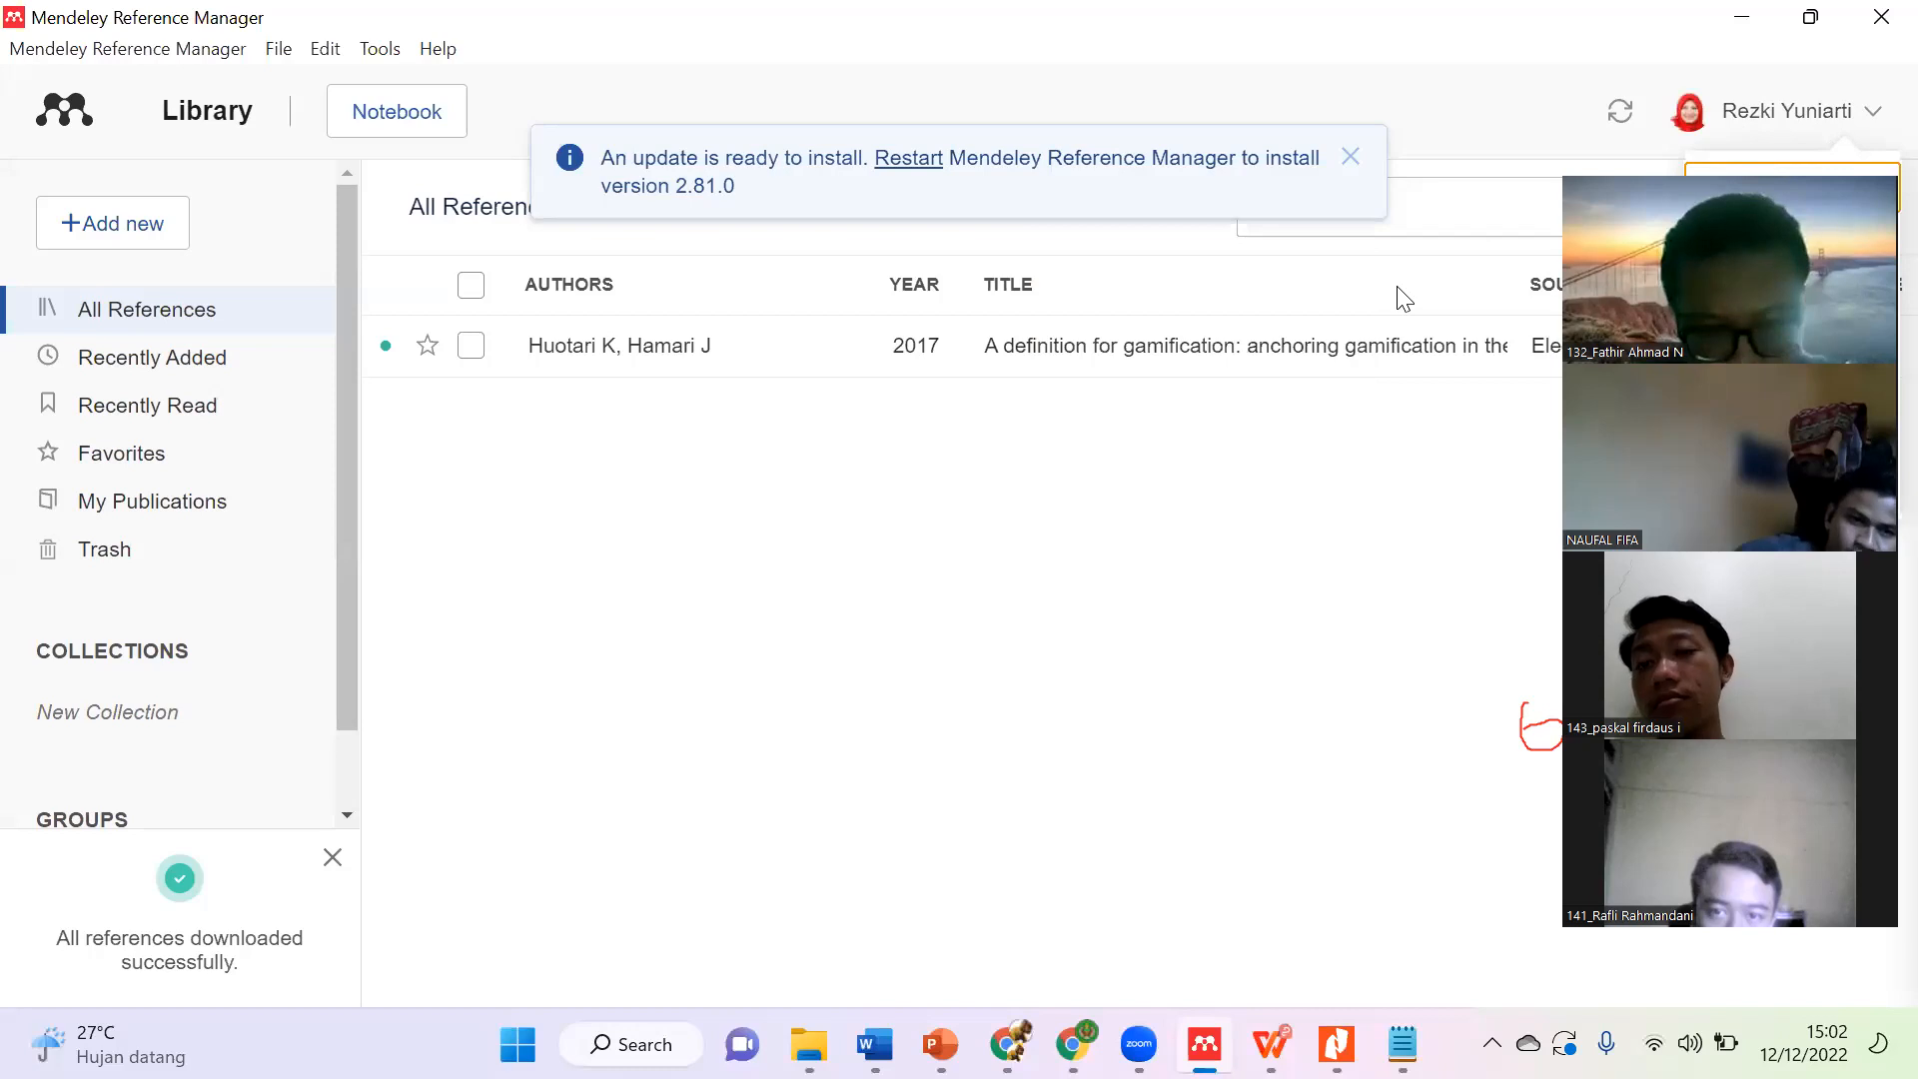
left_click(240, 118)
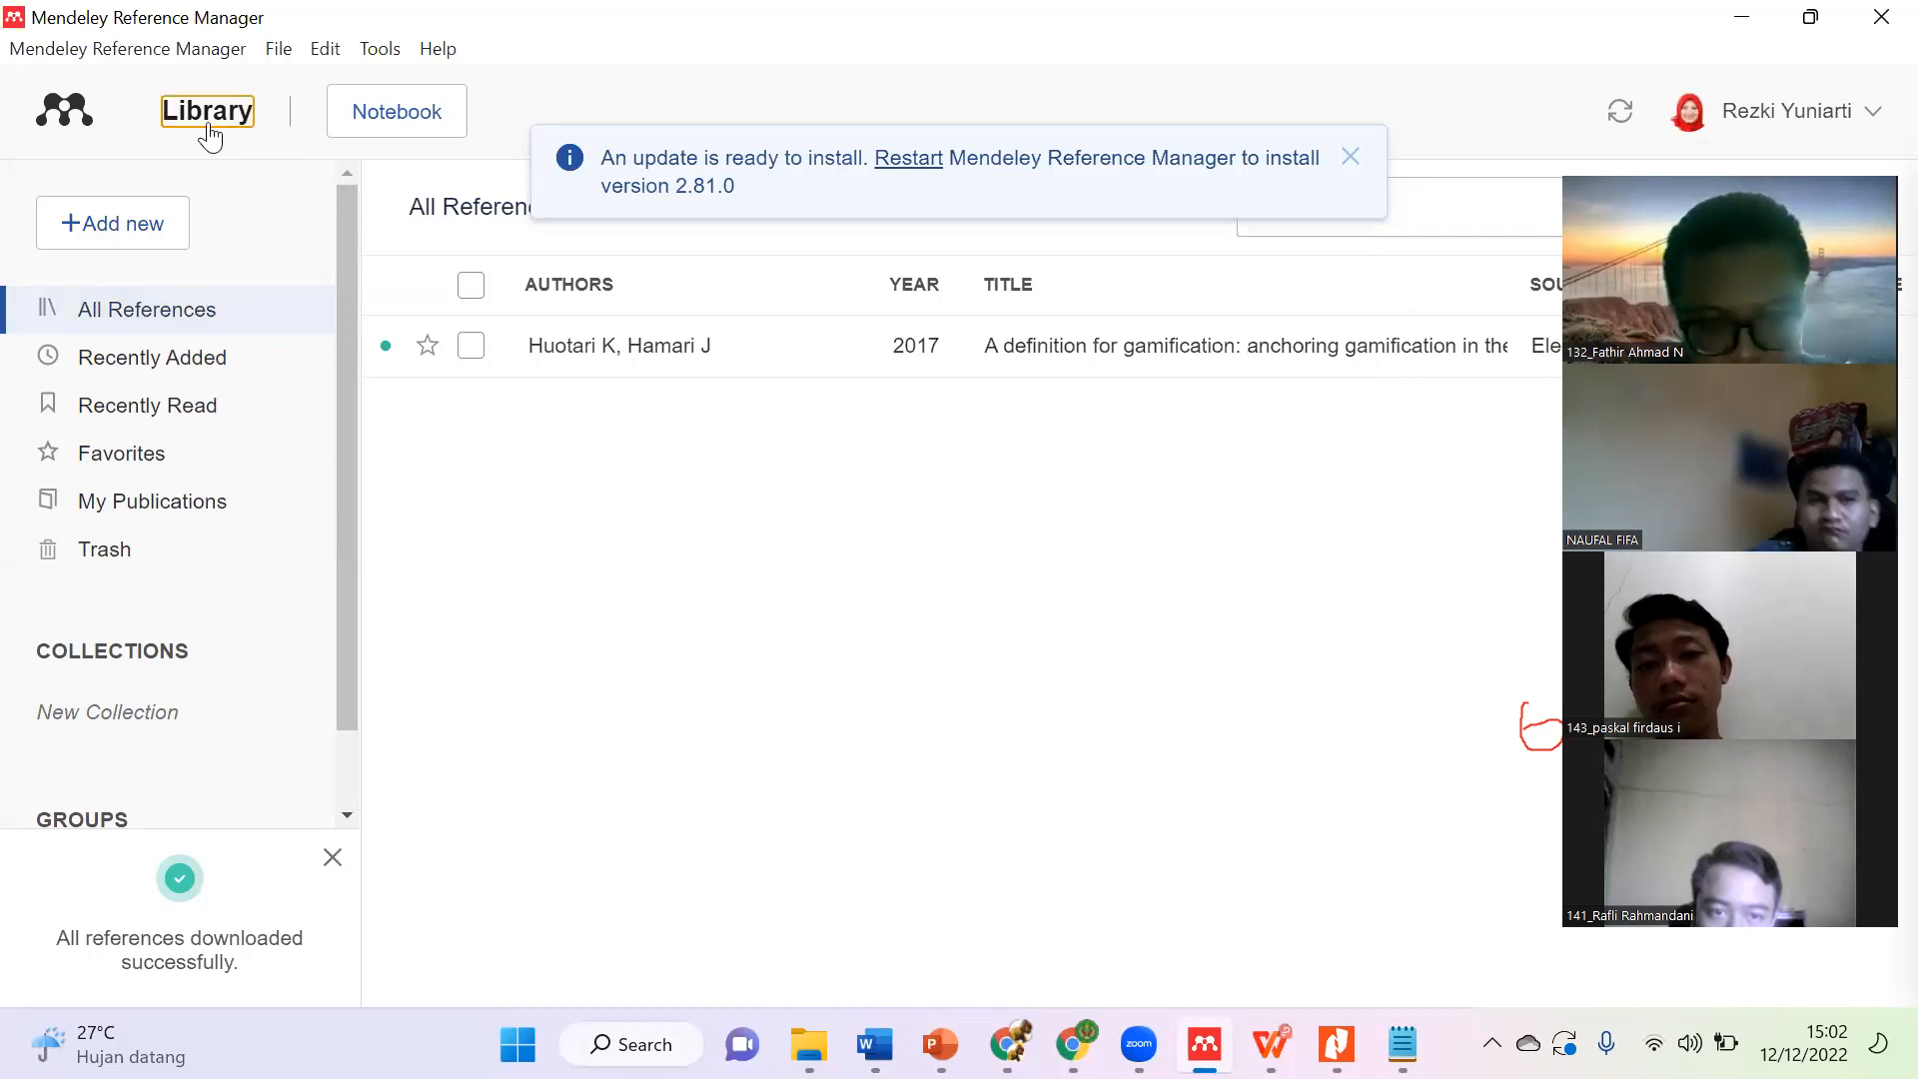
left_click(155, 306)
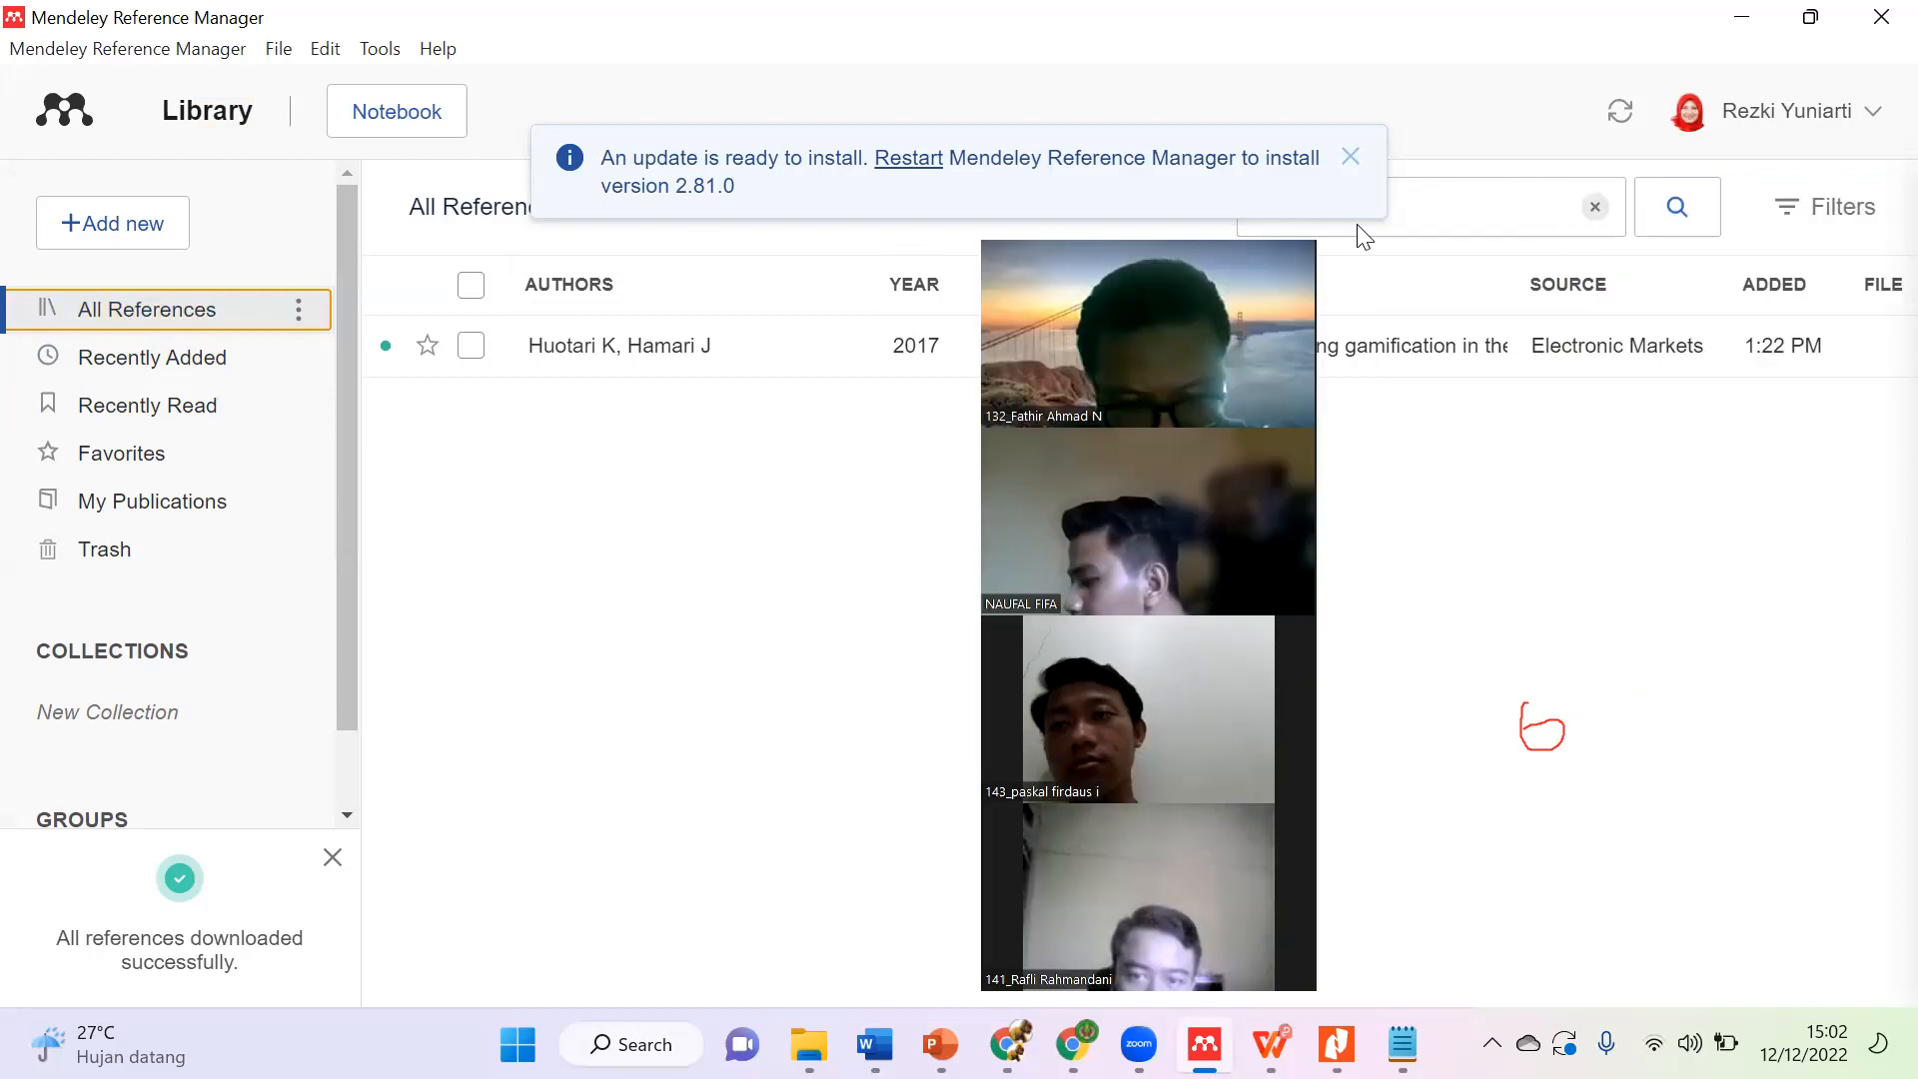
left_click(1592, 214)
left_click(1592, 214)
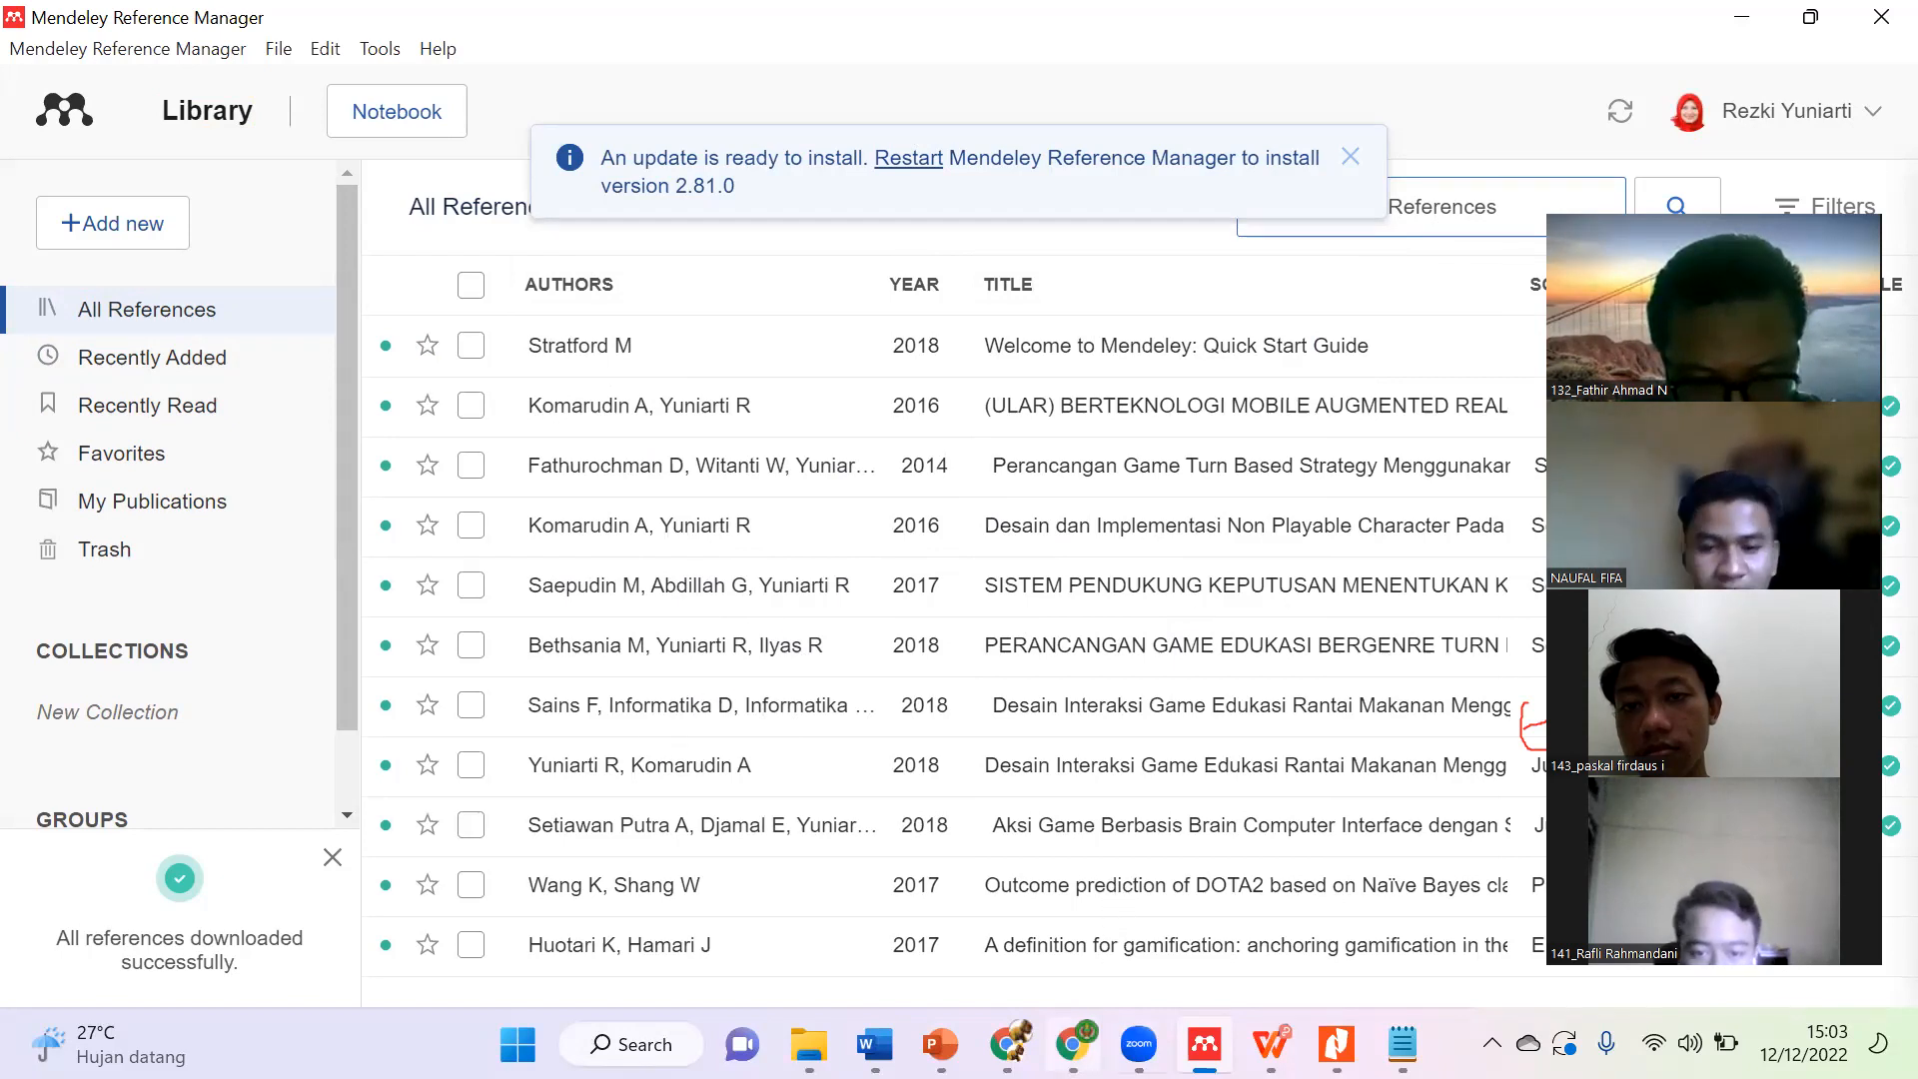
Step: Open the online installation page of Mendeley Cite for Microsoft Word from Mendeley Reference Manager
mouse_move(1204, 1044)
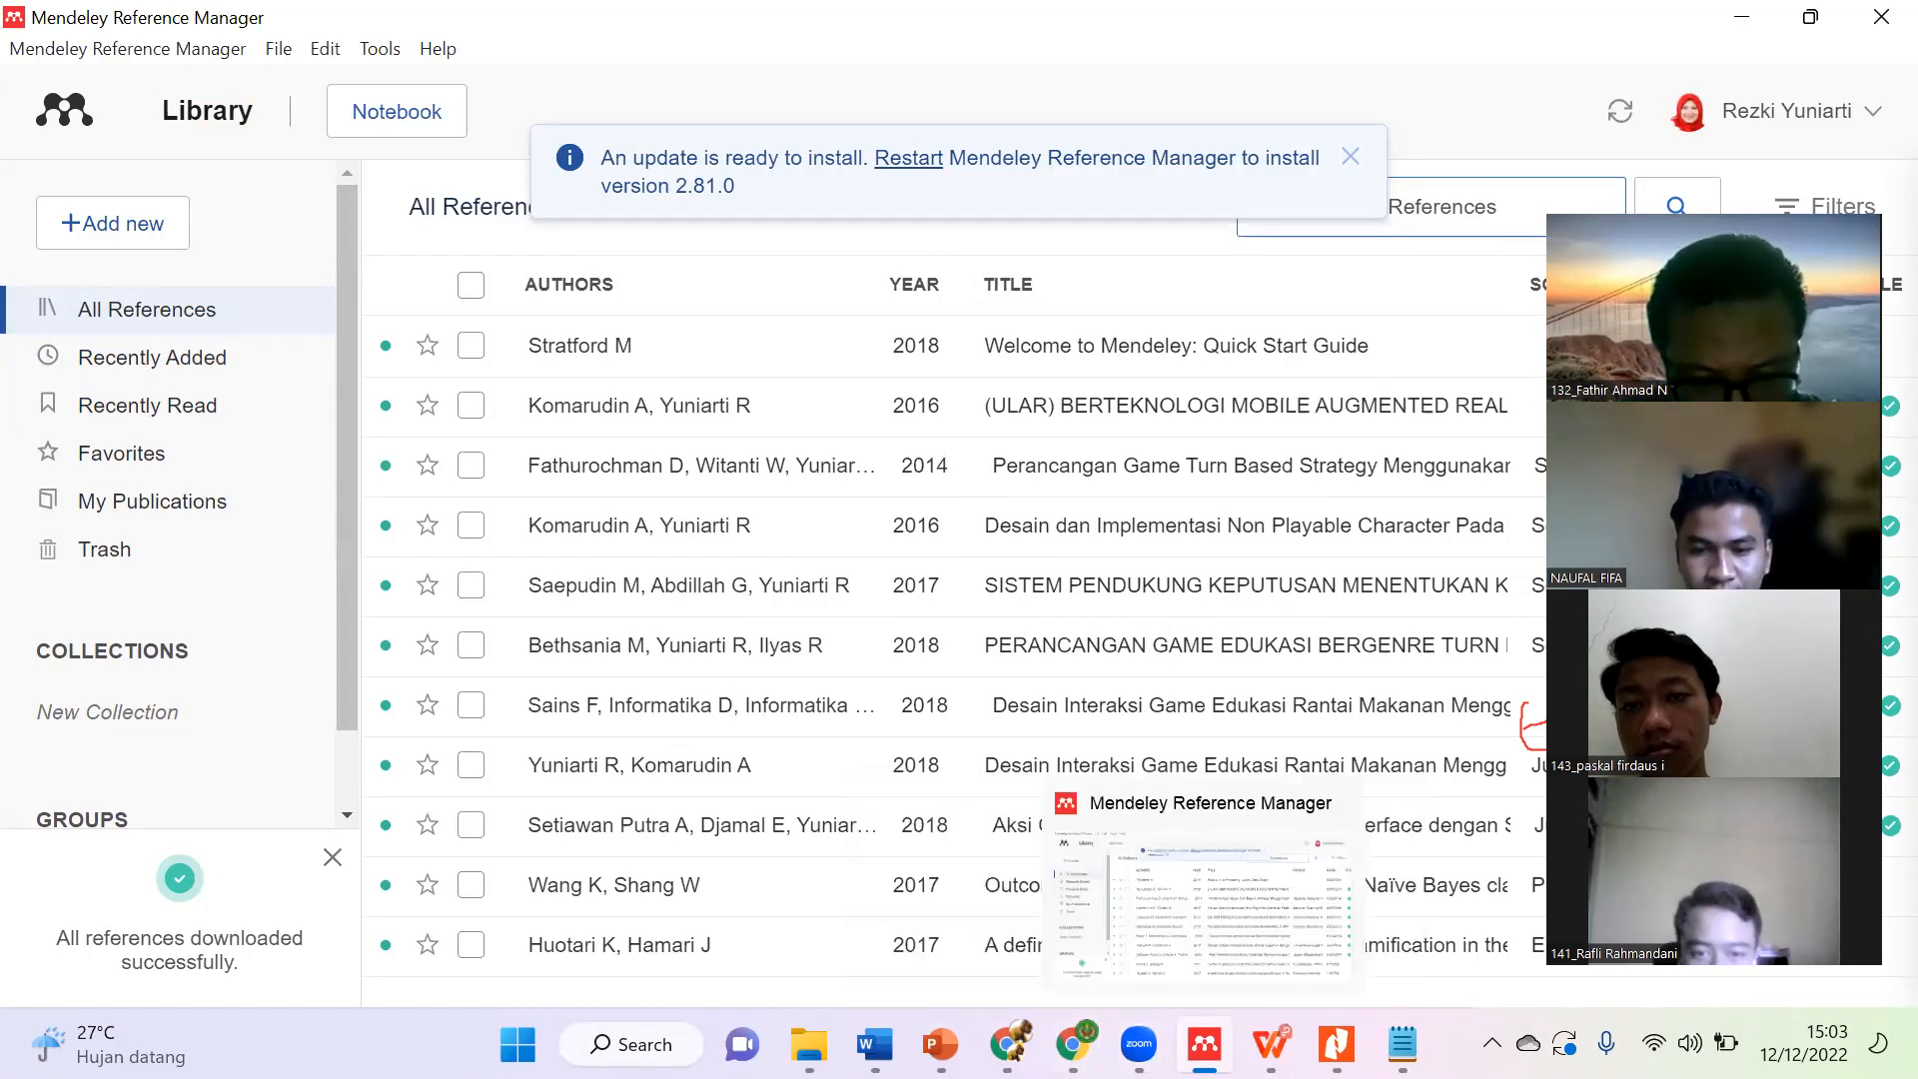
left_click(1178, 137)
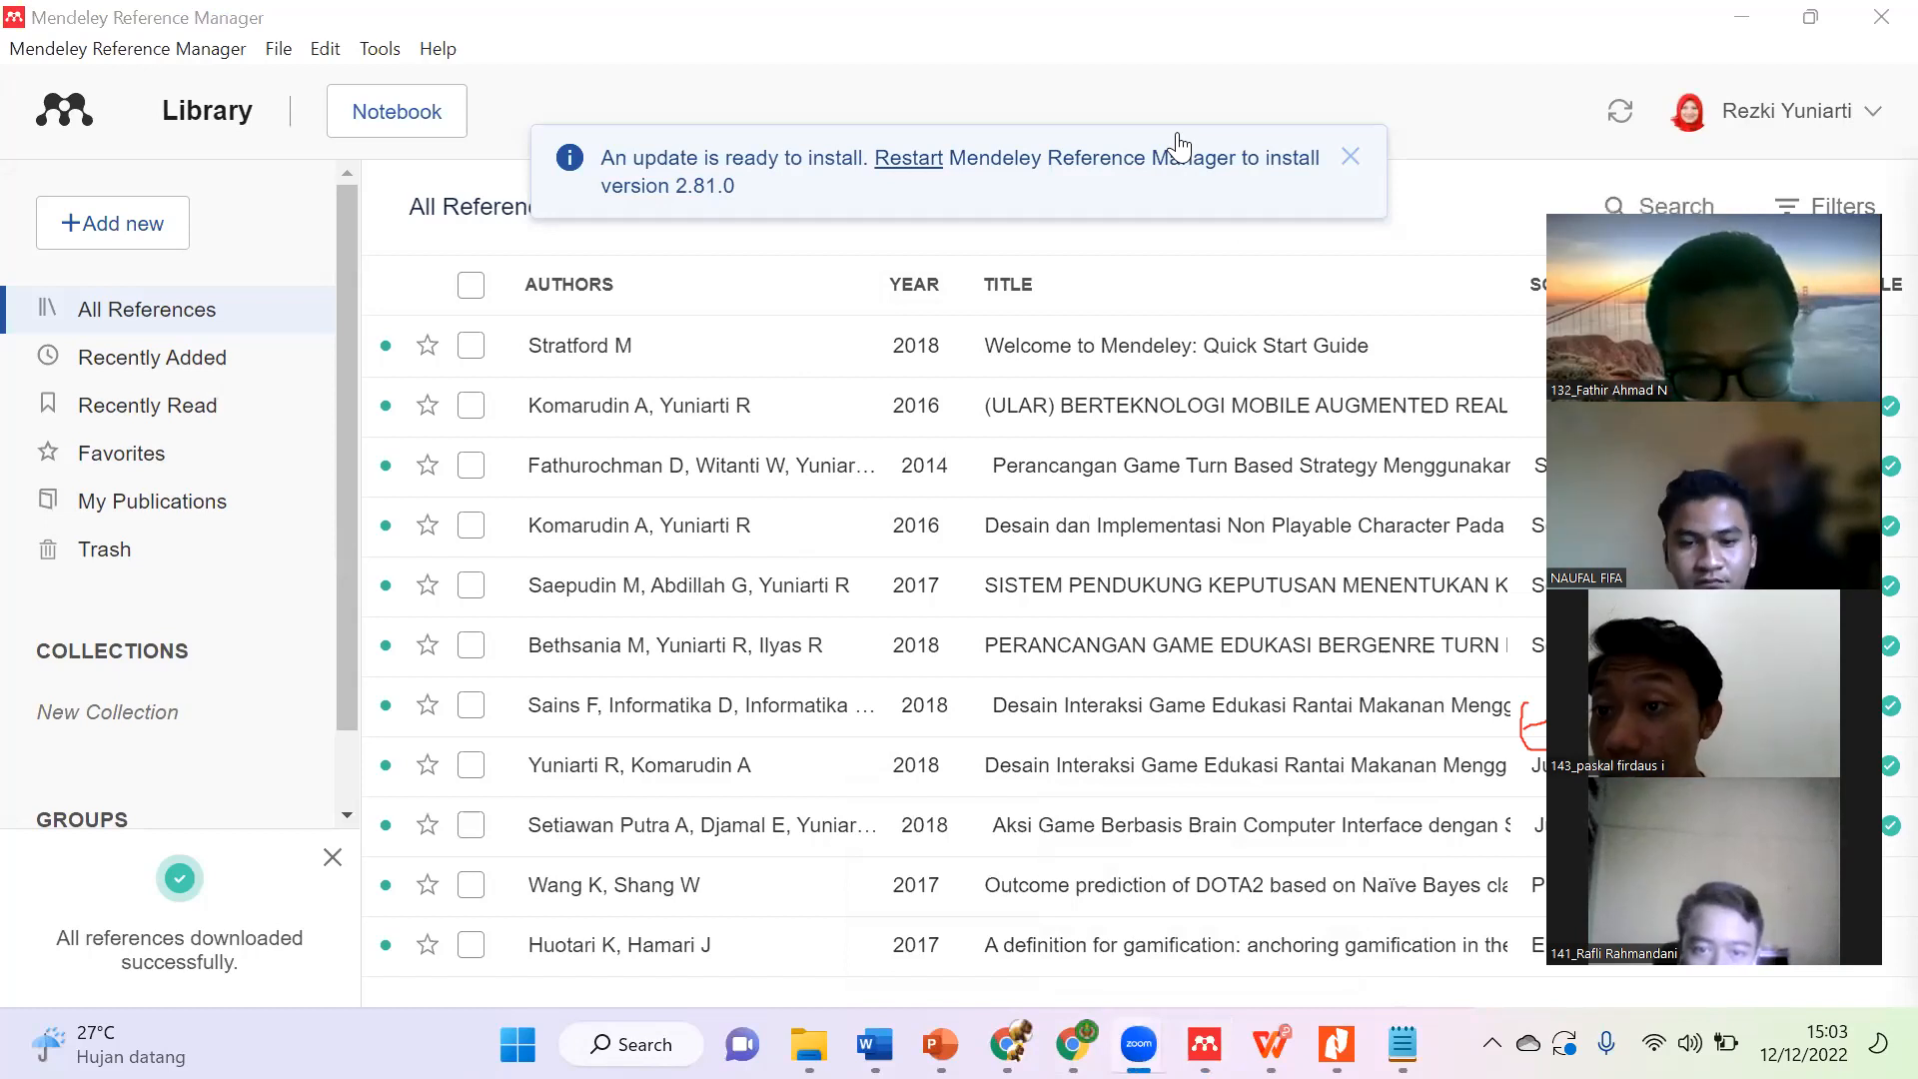
left_click(690, 33)
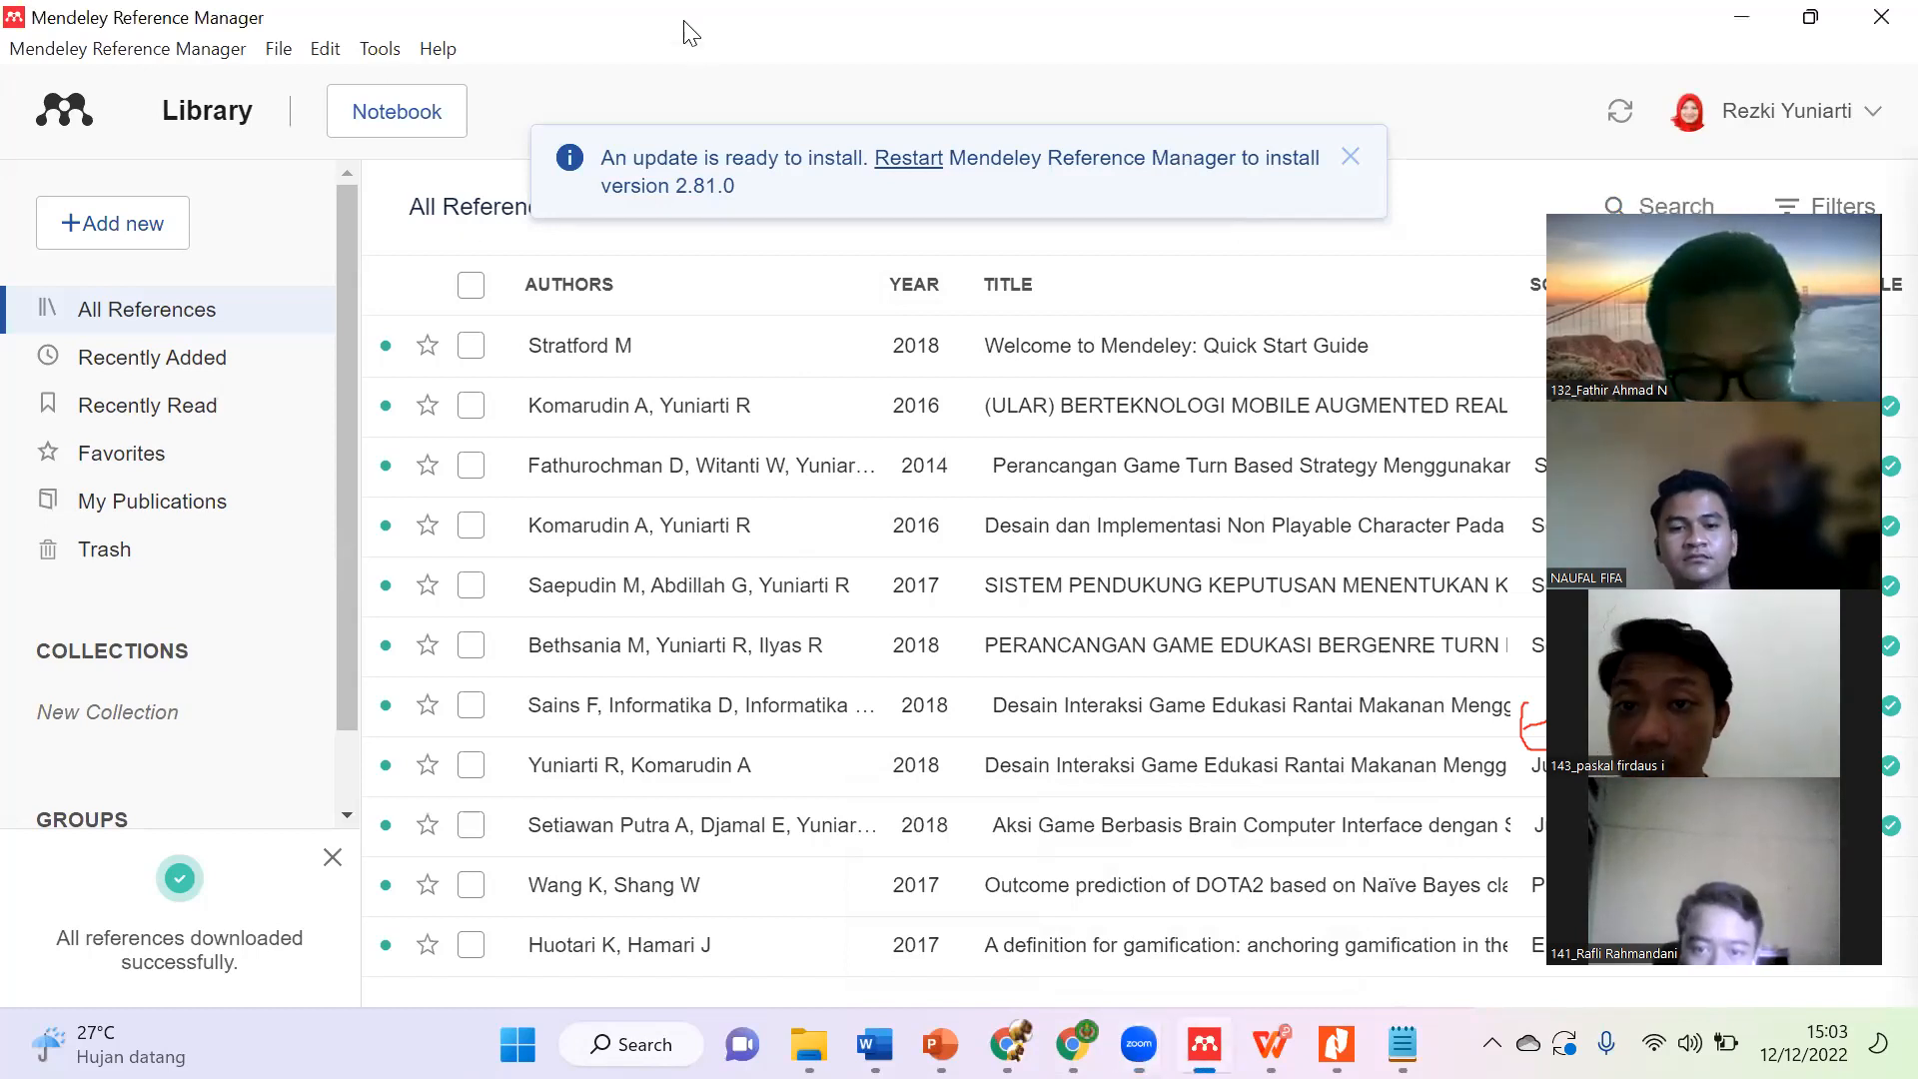
left_click(385, 50)
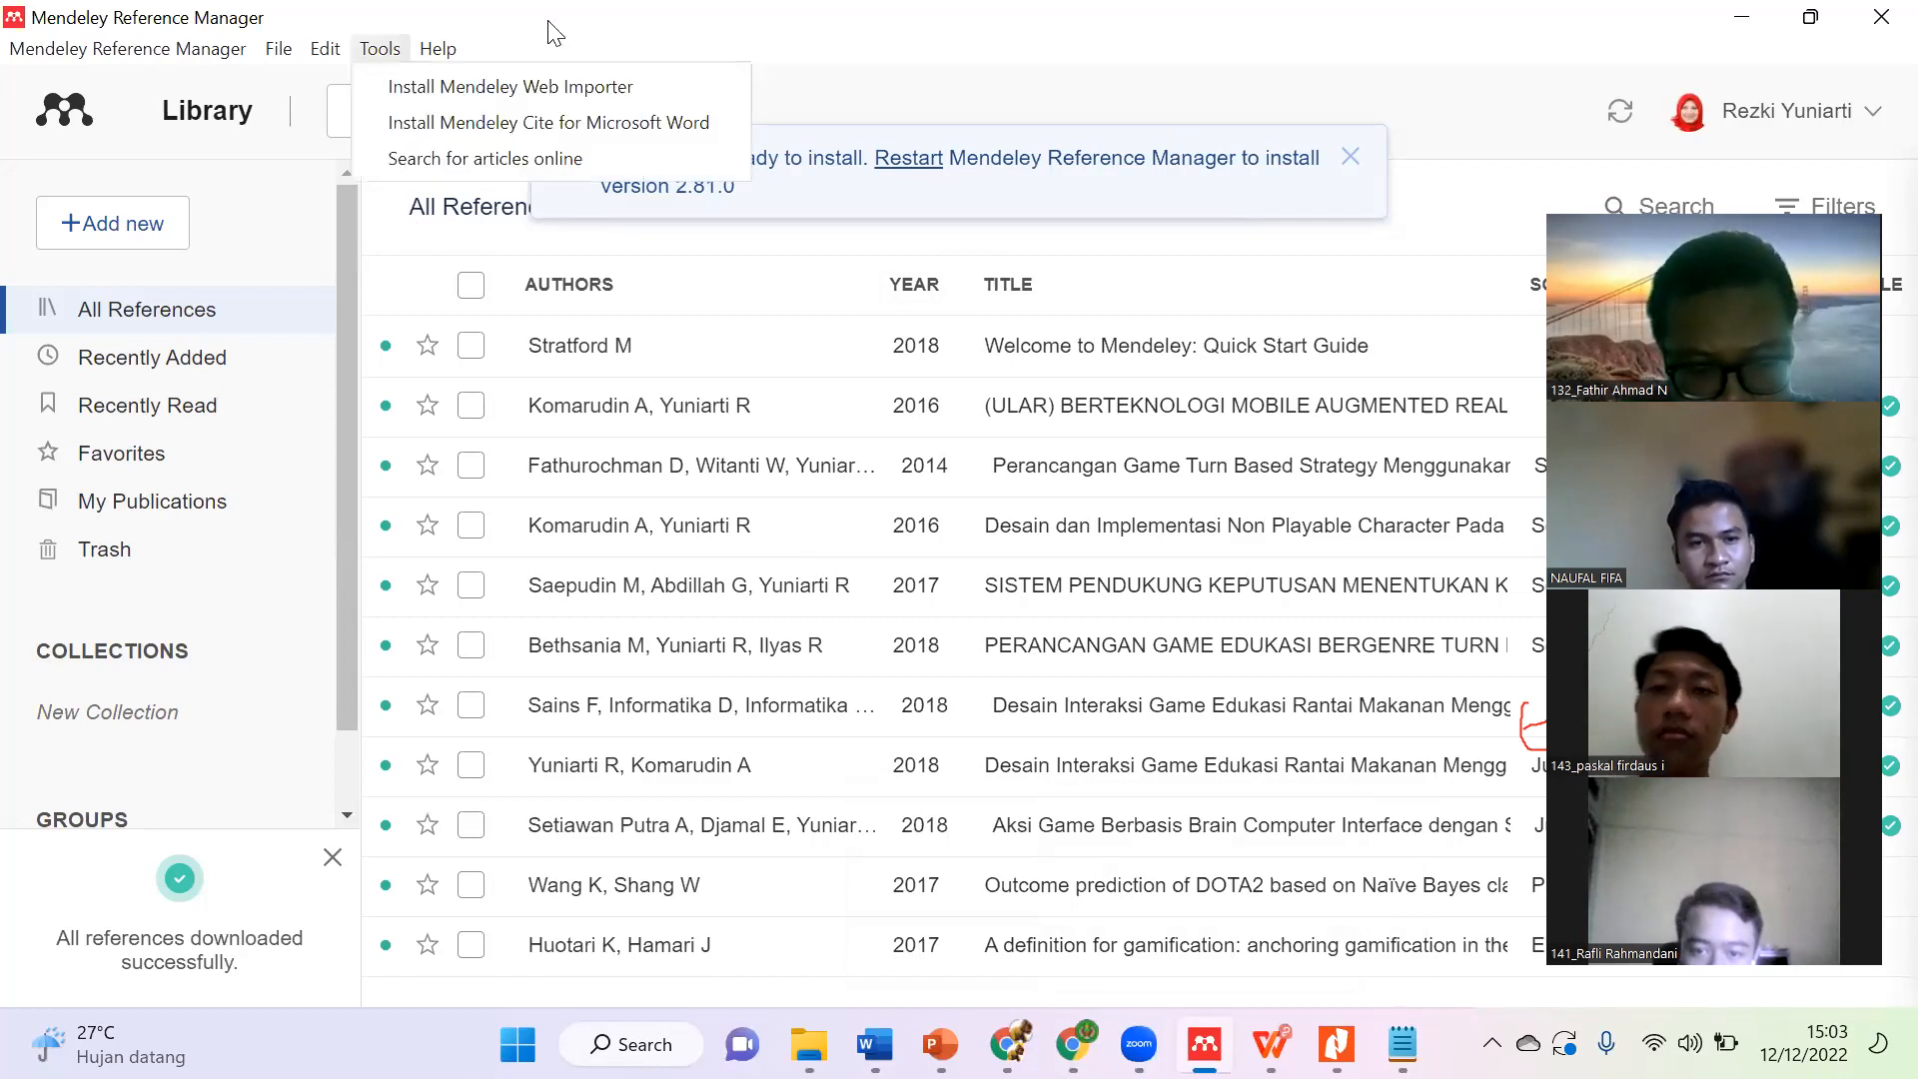
left_click(548, 37)
left_click(385, 59)
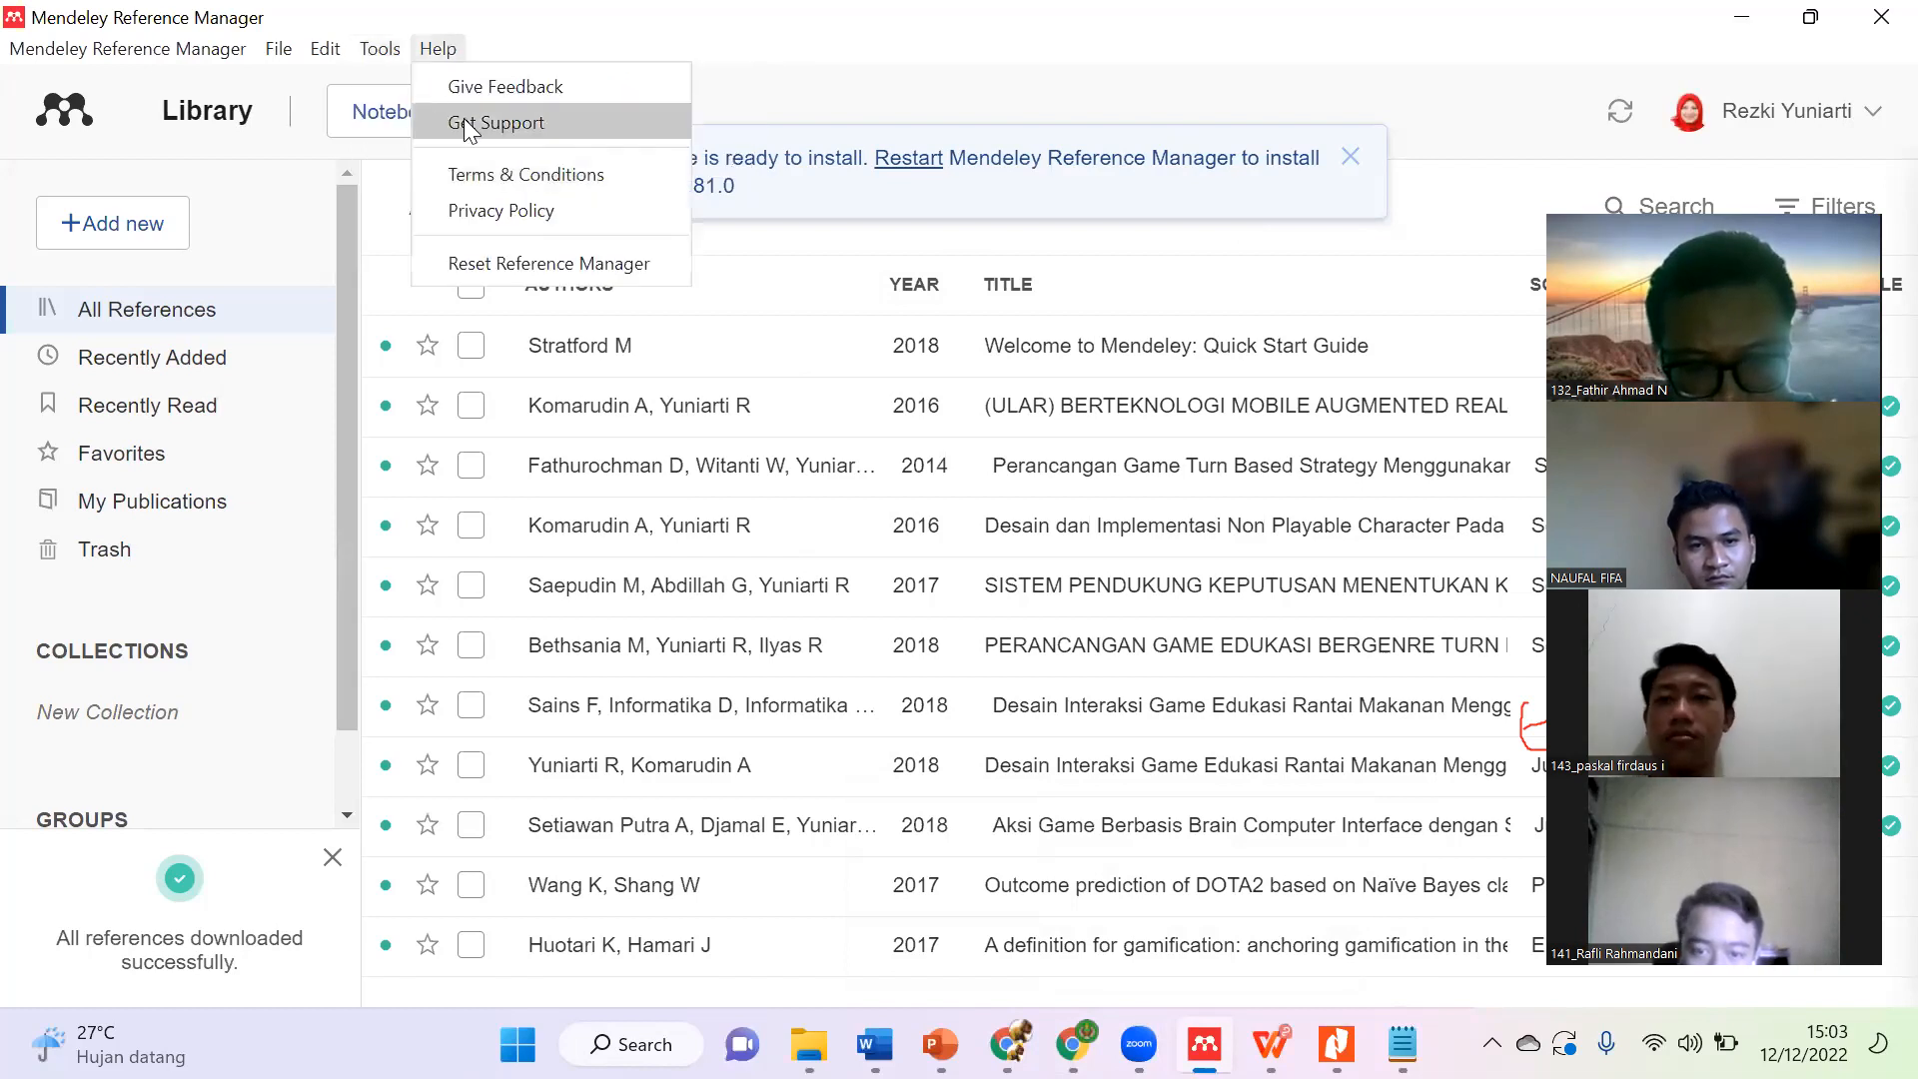
mouse_move(380, 48)
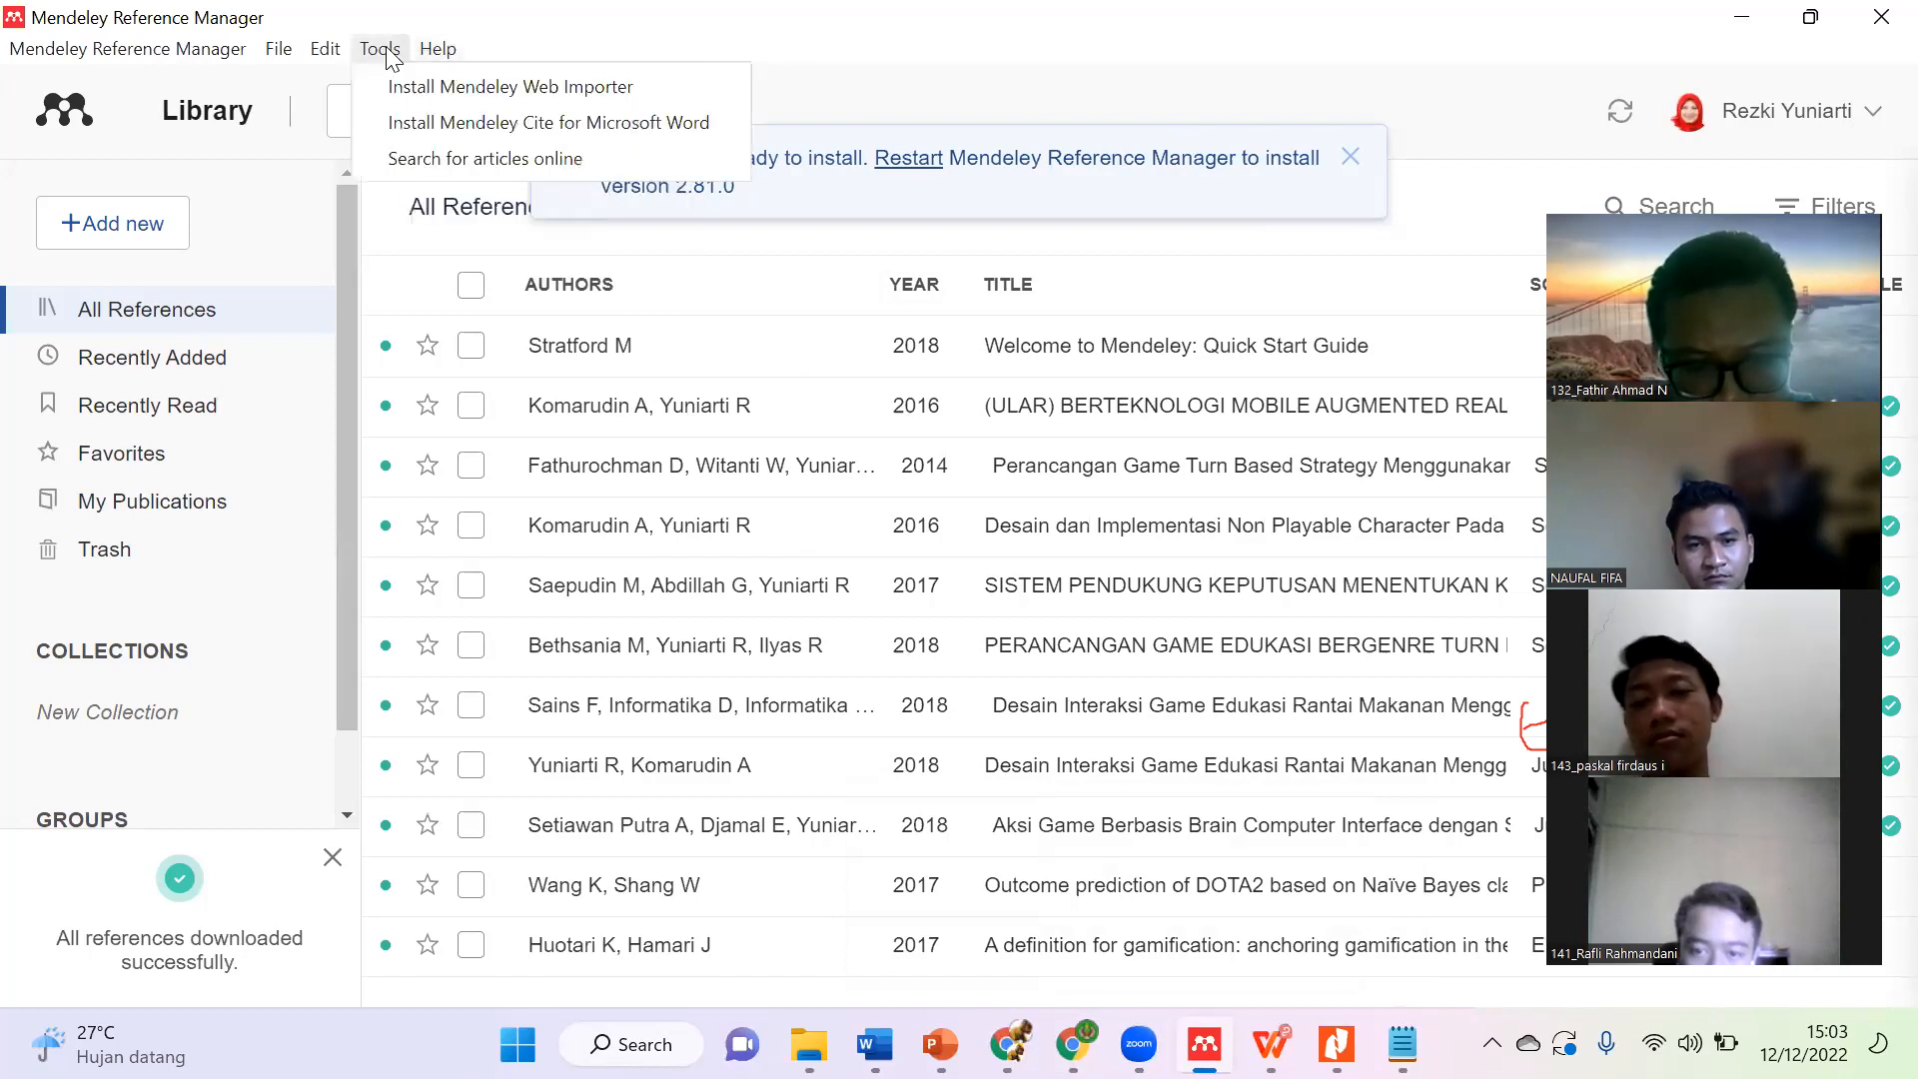
left_click(388, 121)
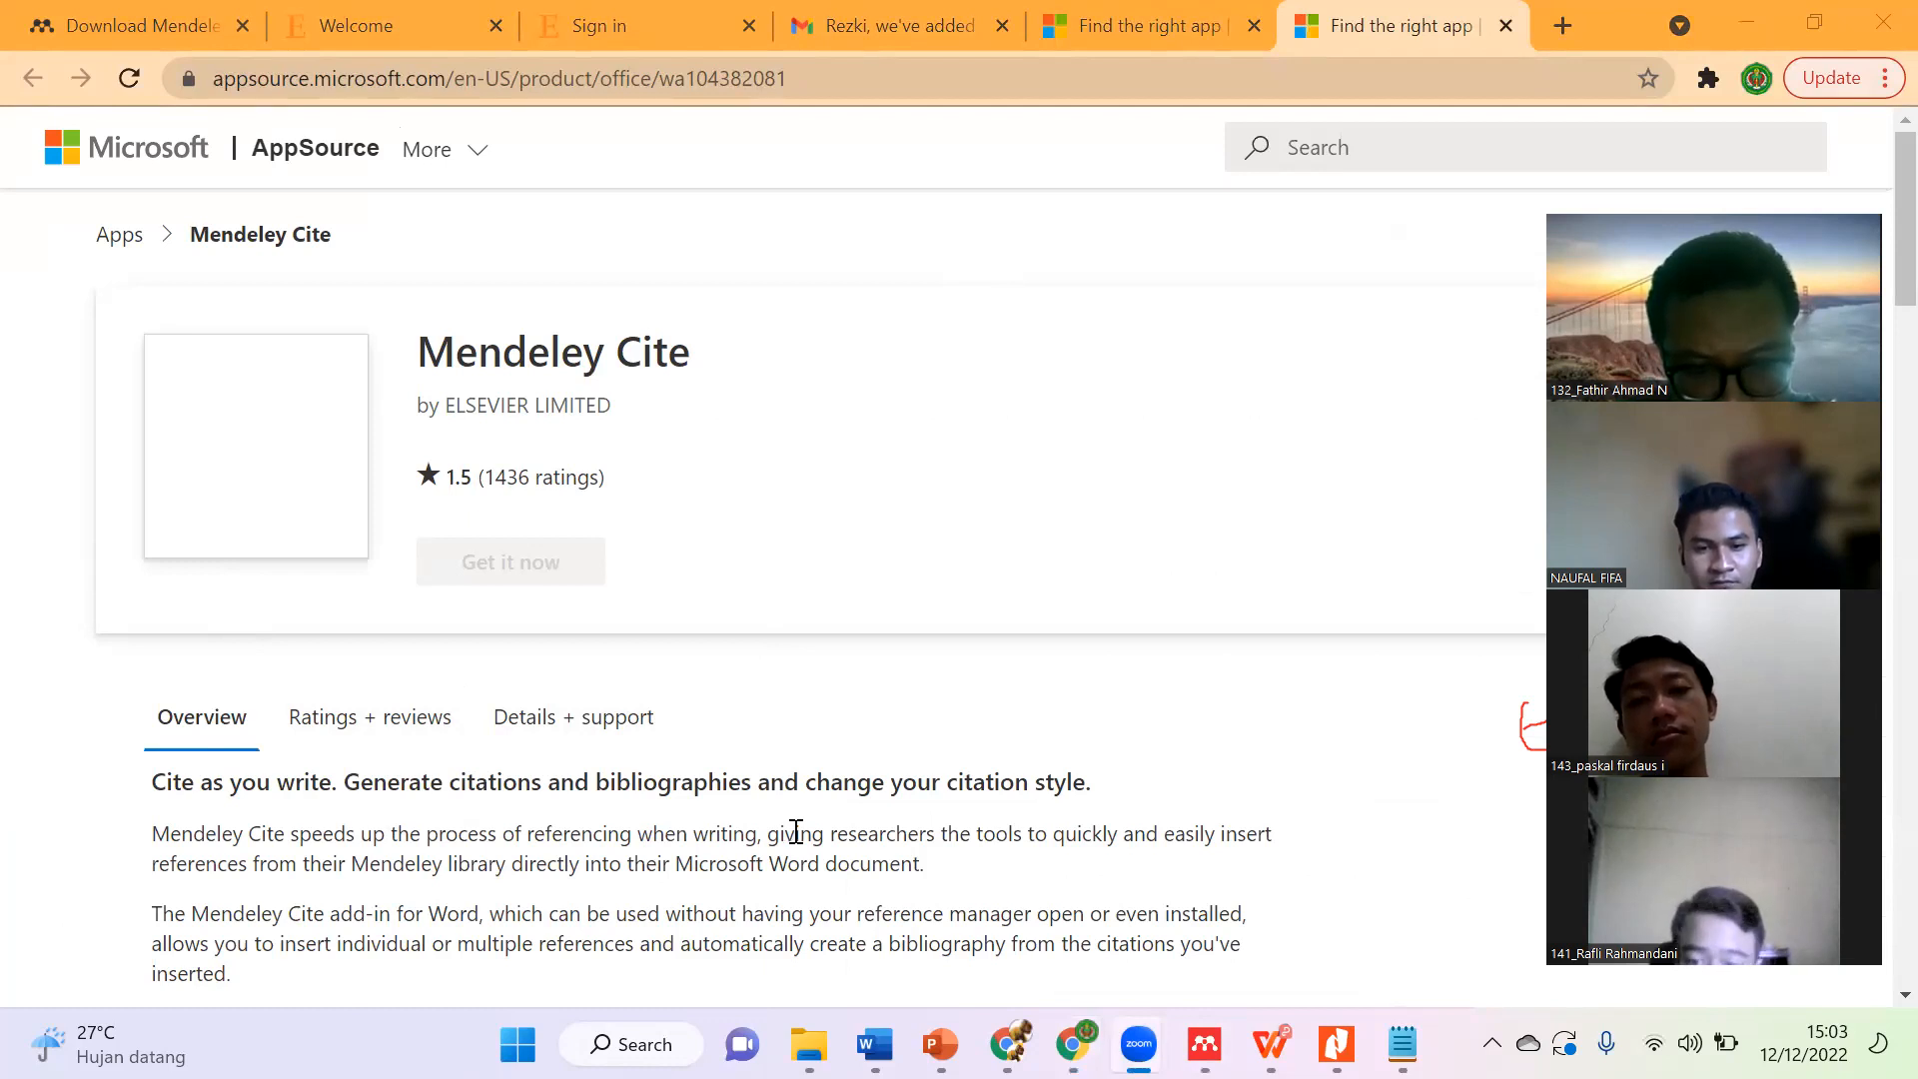
key("super")
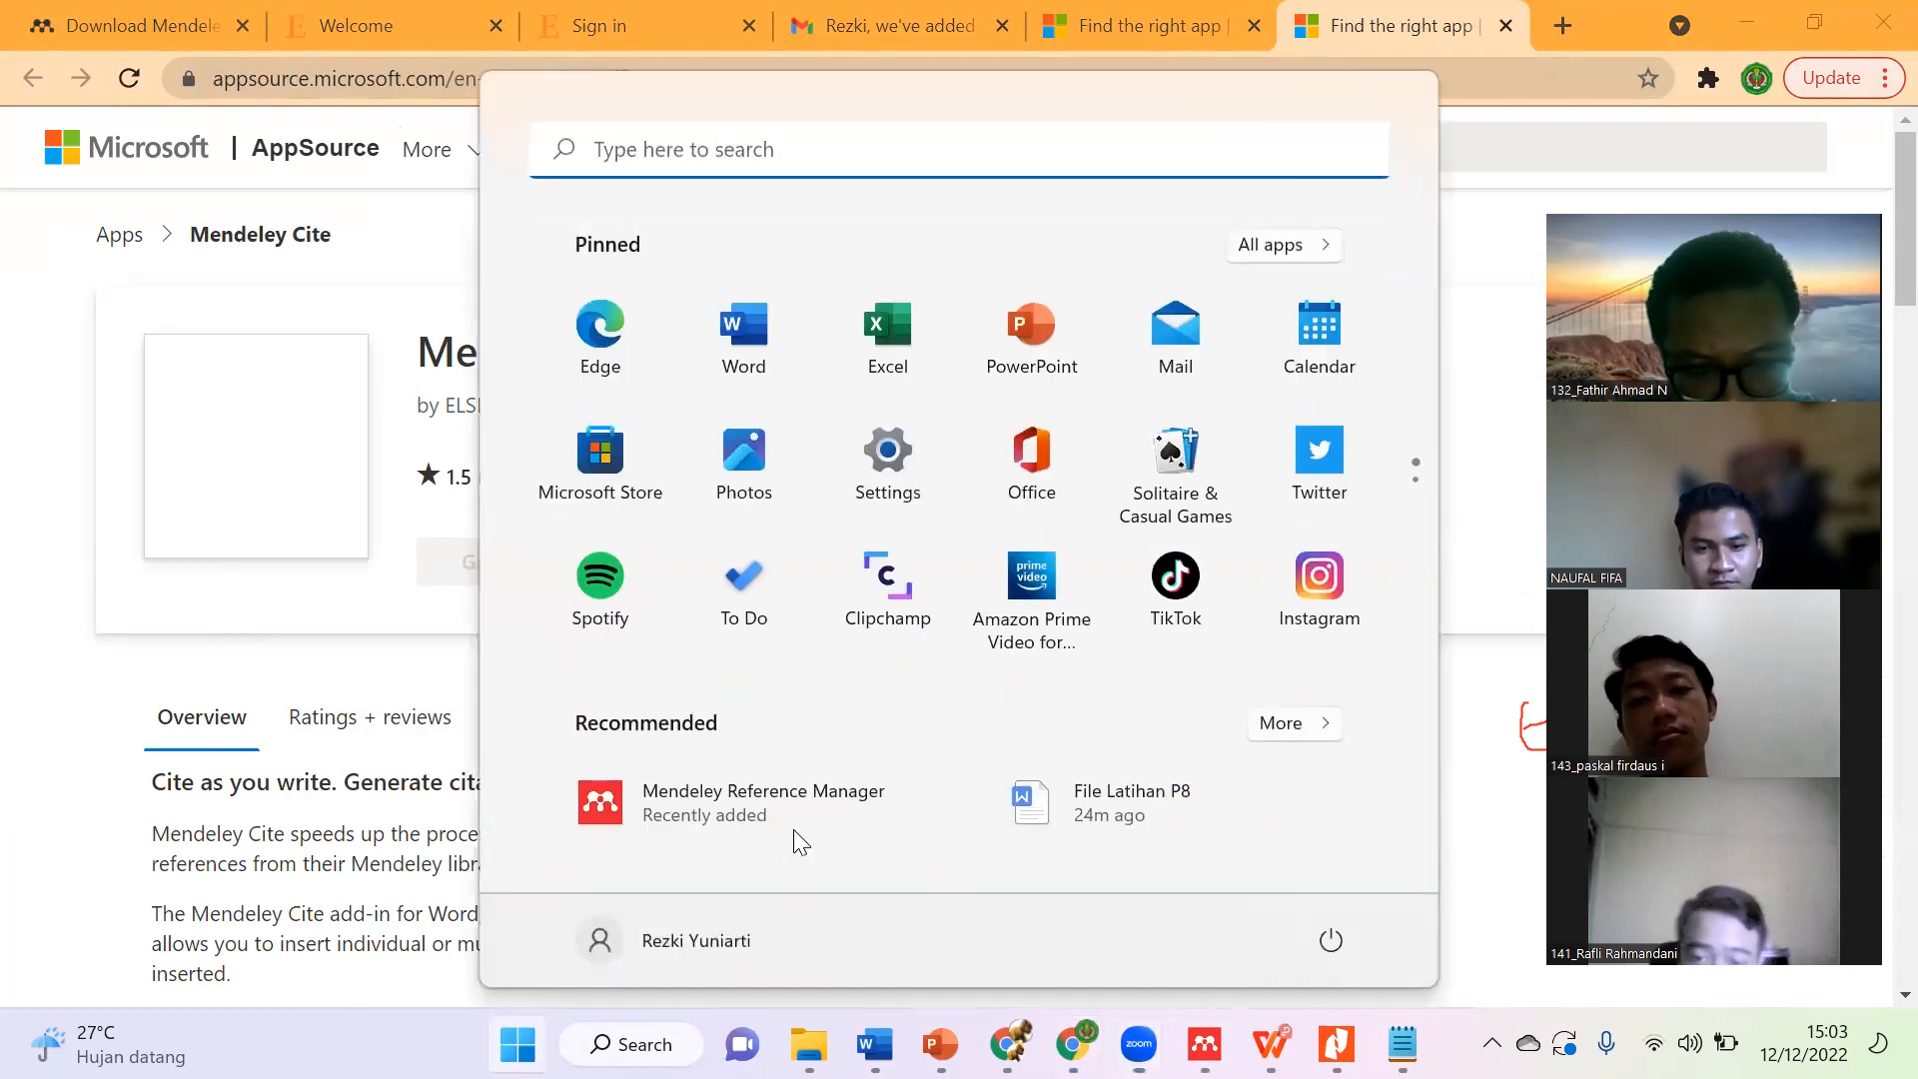
left_click(831, 162)
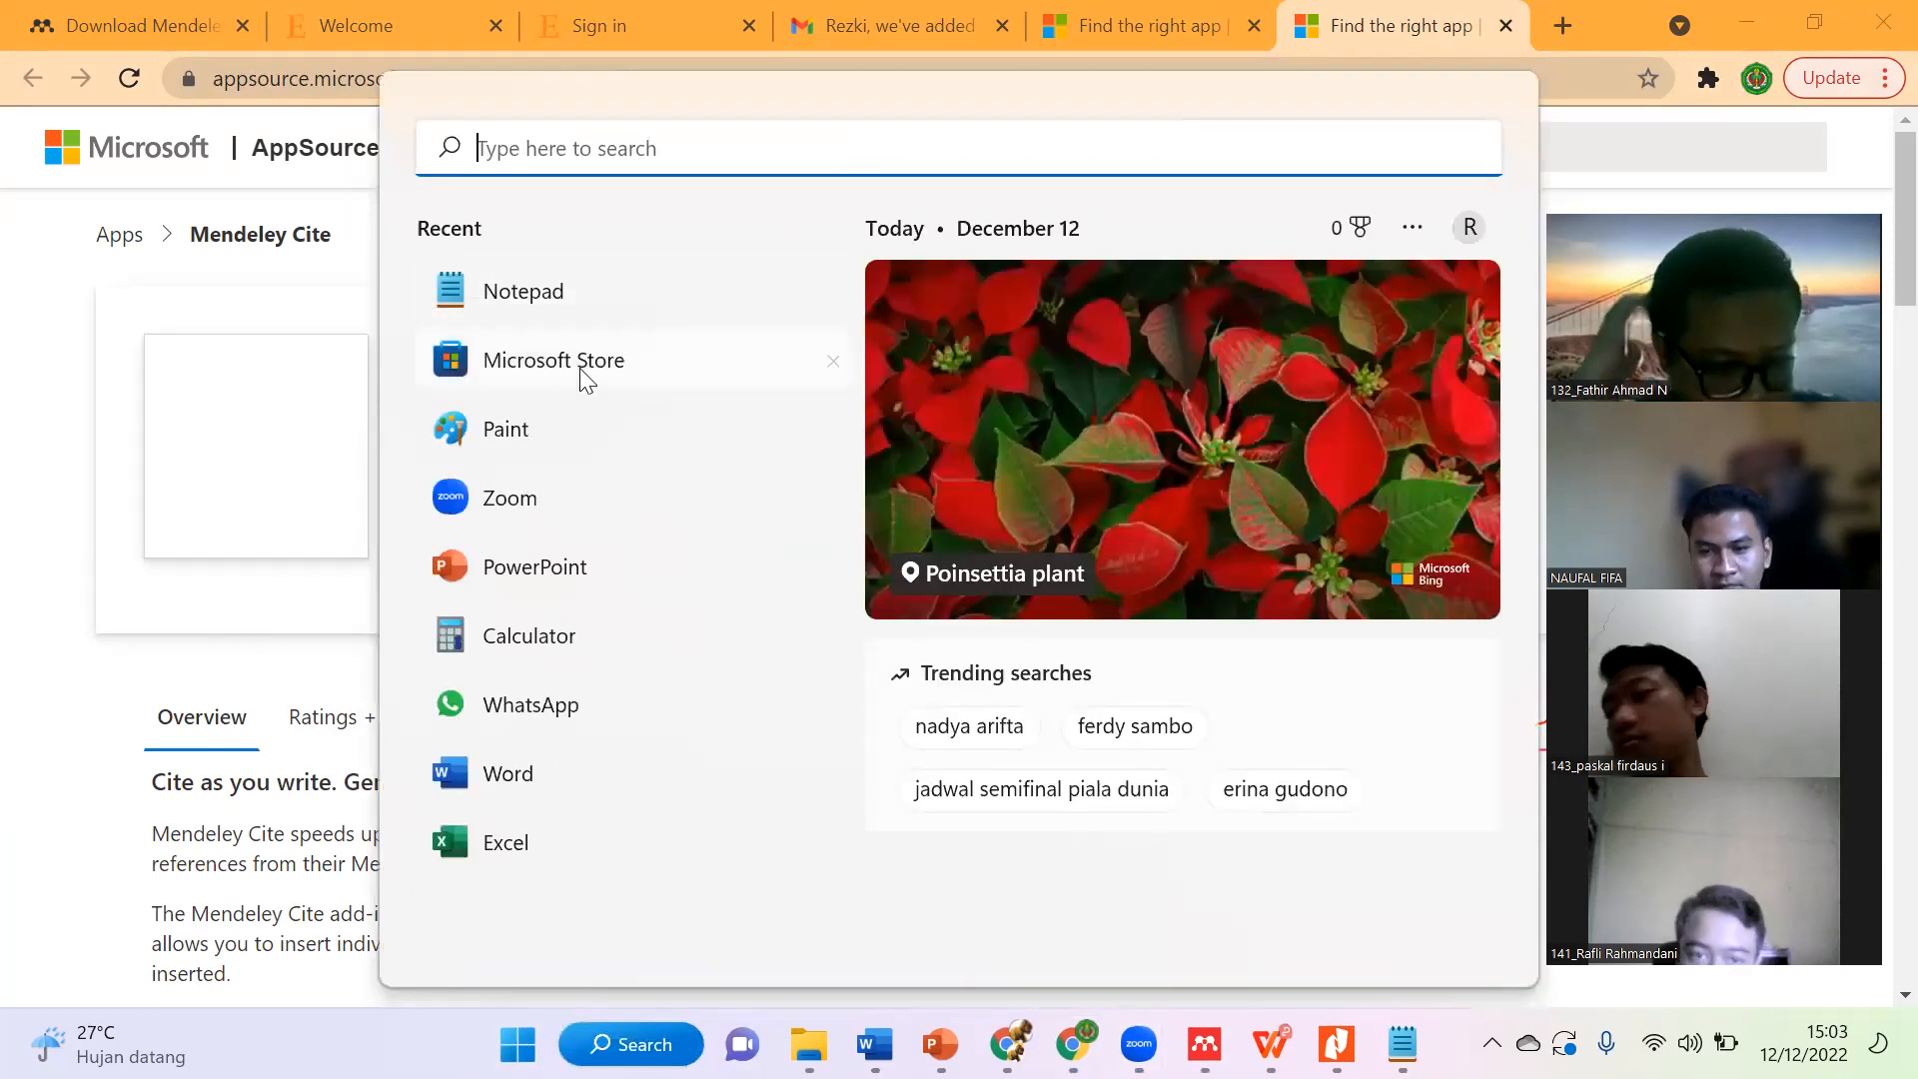
left_click(581, 371)
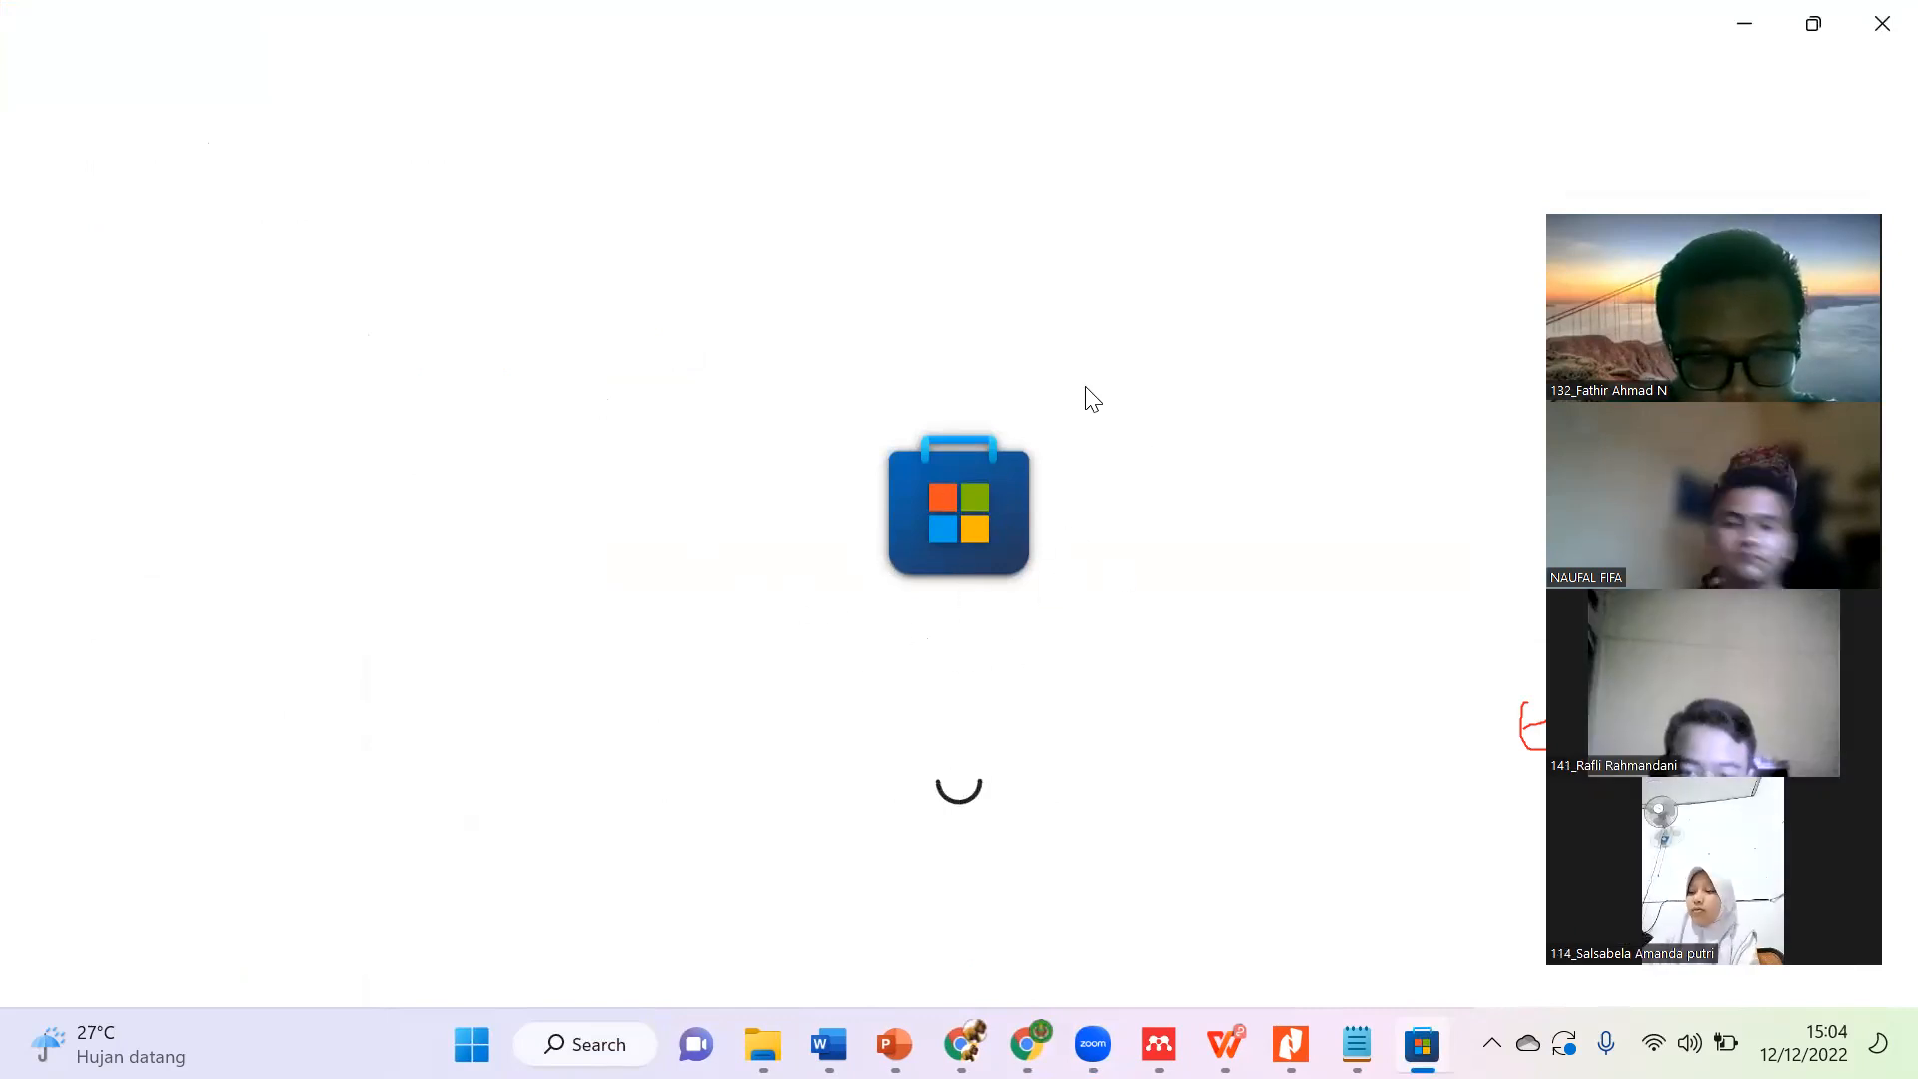
left_click(1882, 23)
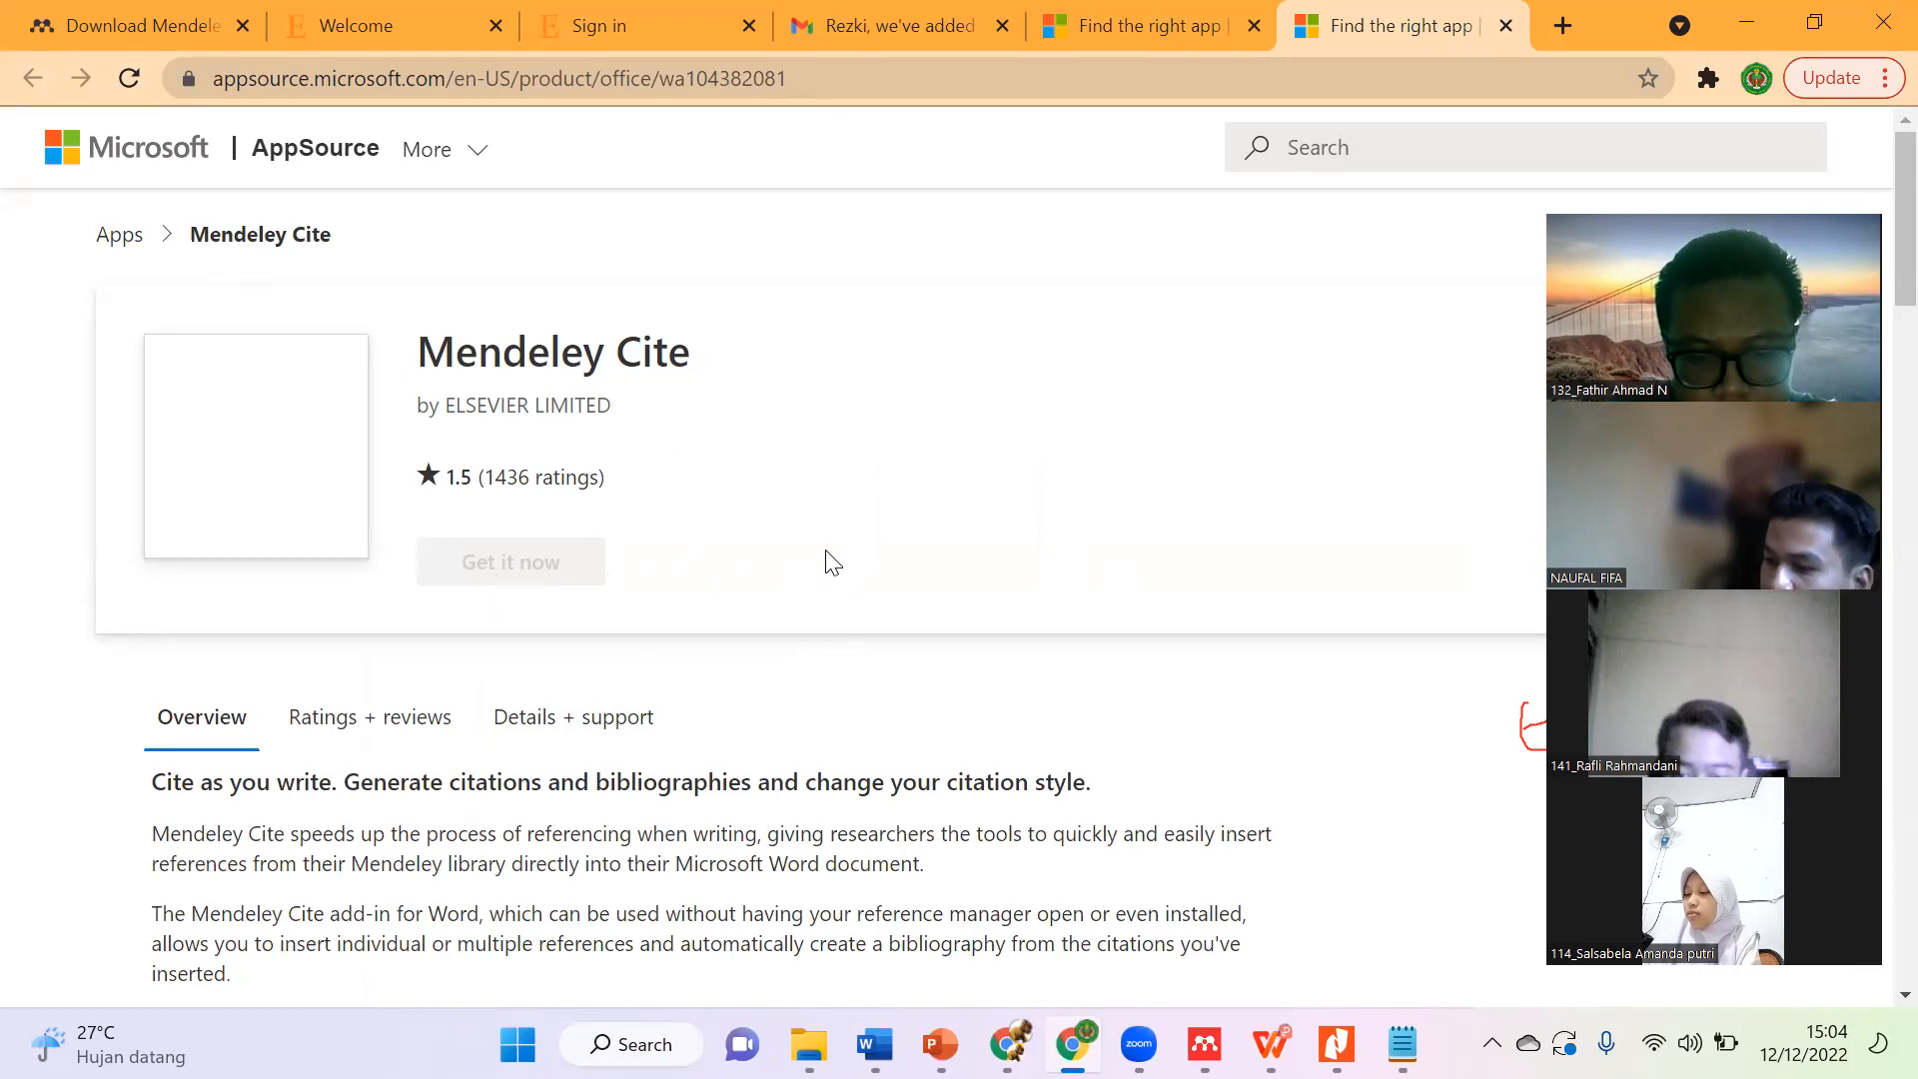
Step: Switch to the Mendeley-Cite document in Word and view the Mendeley Cite add-in with its reference list
left_click(1121, 160)
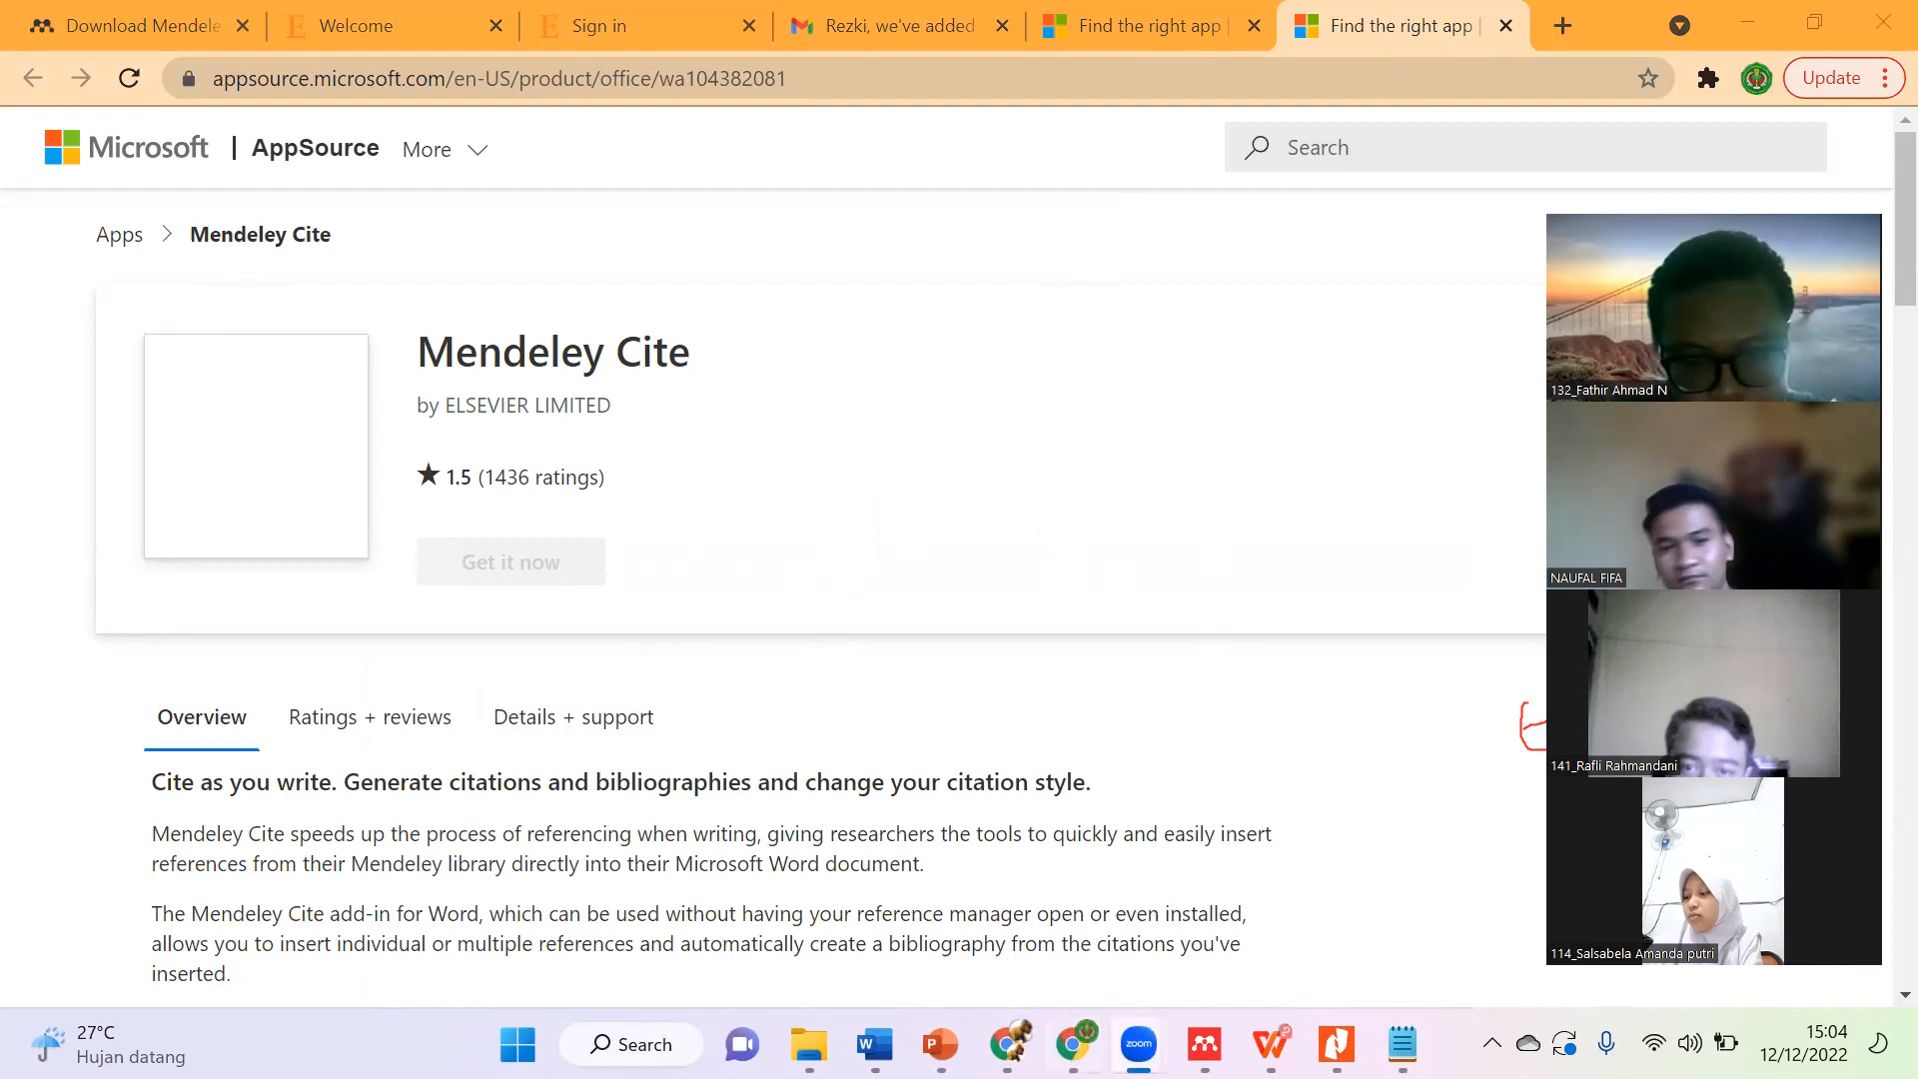
mouse_move(875, 1044)
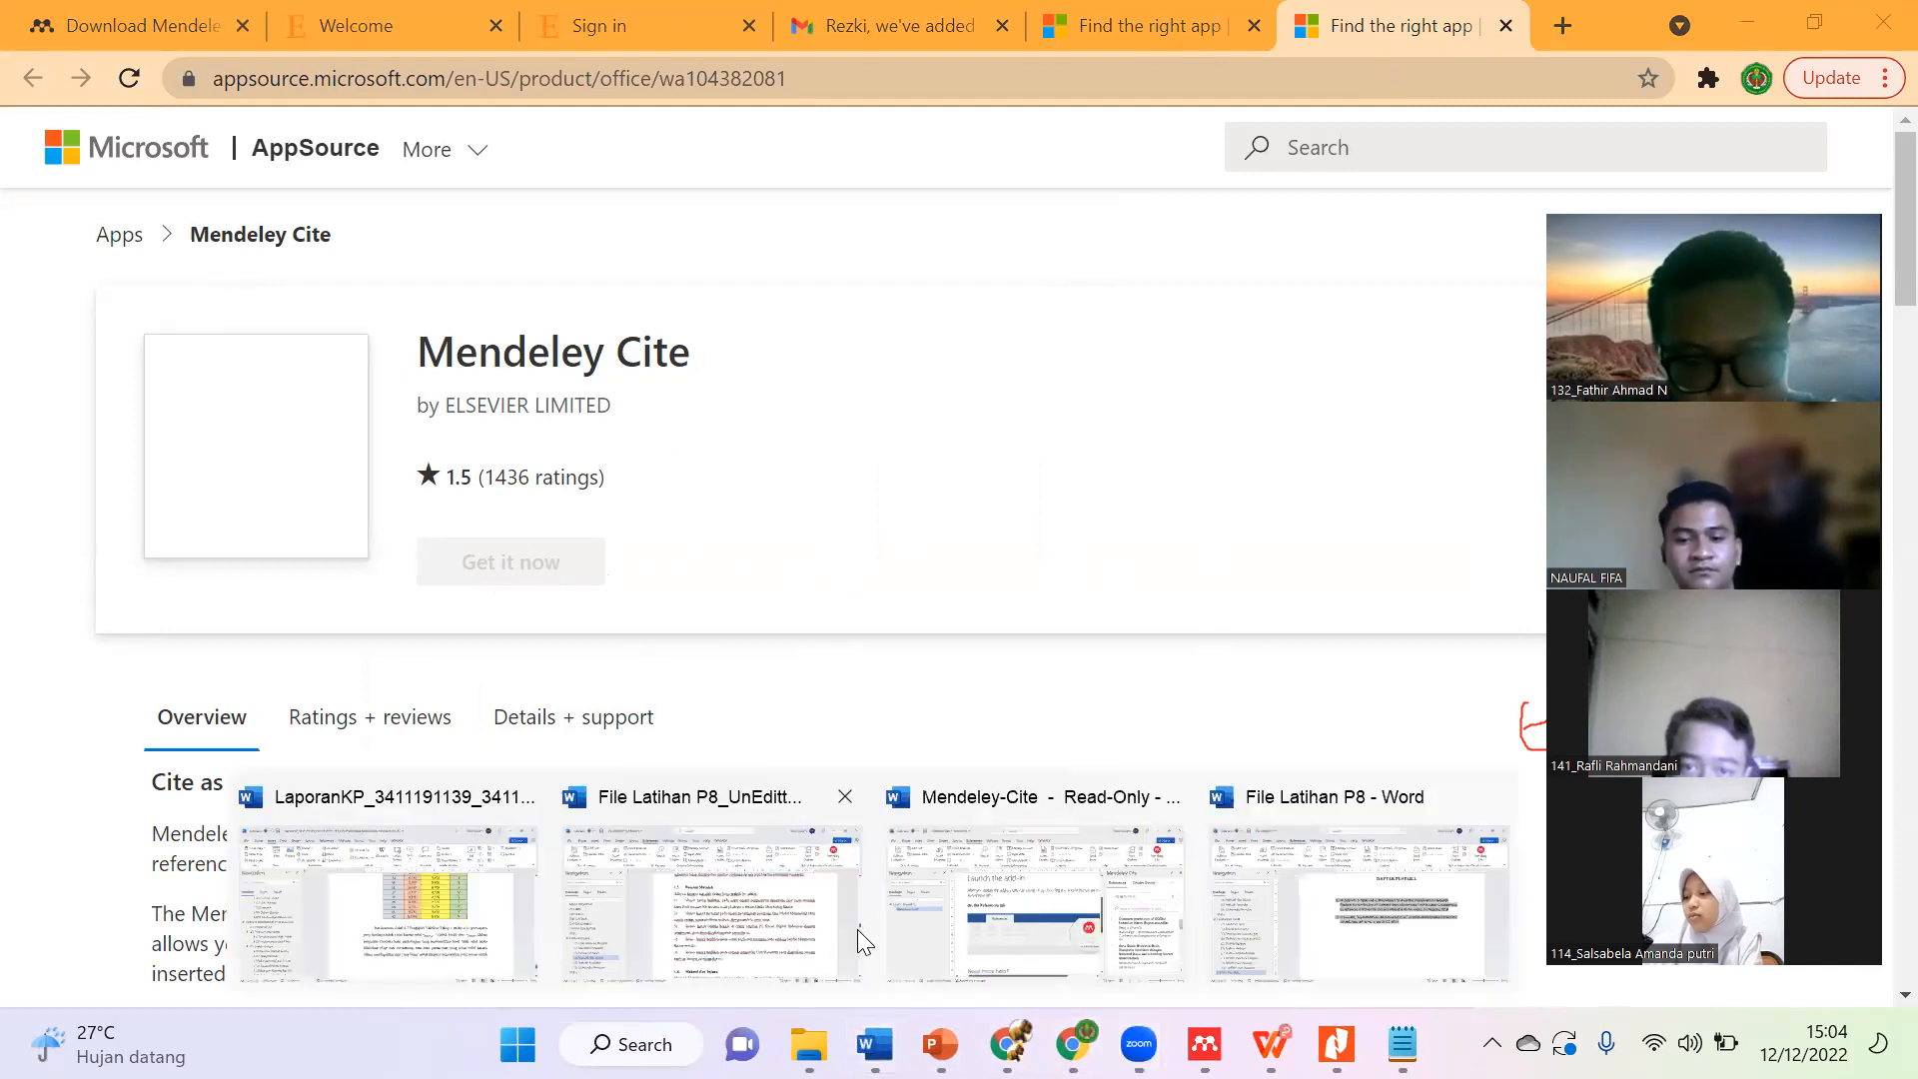
left_click(1051, 913)
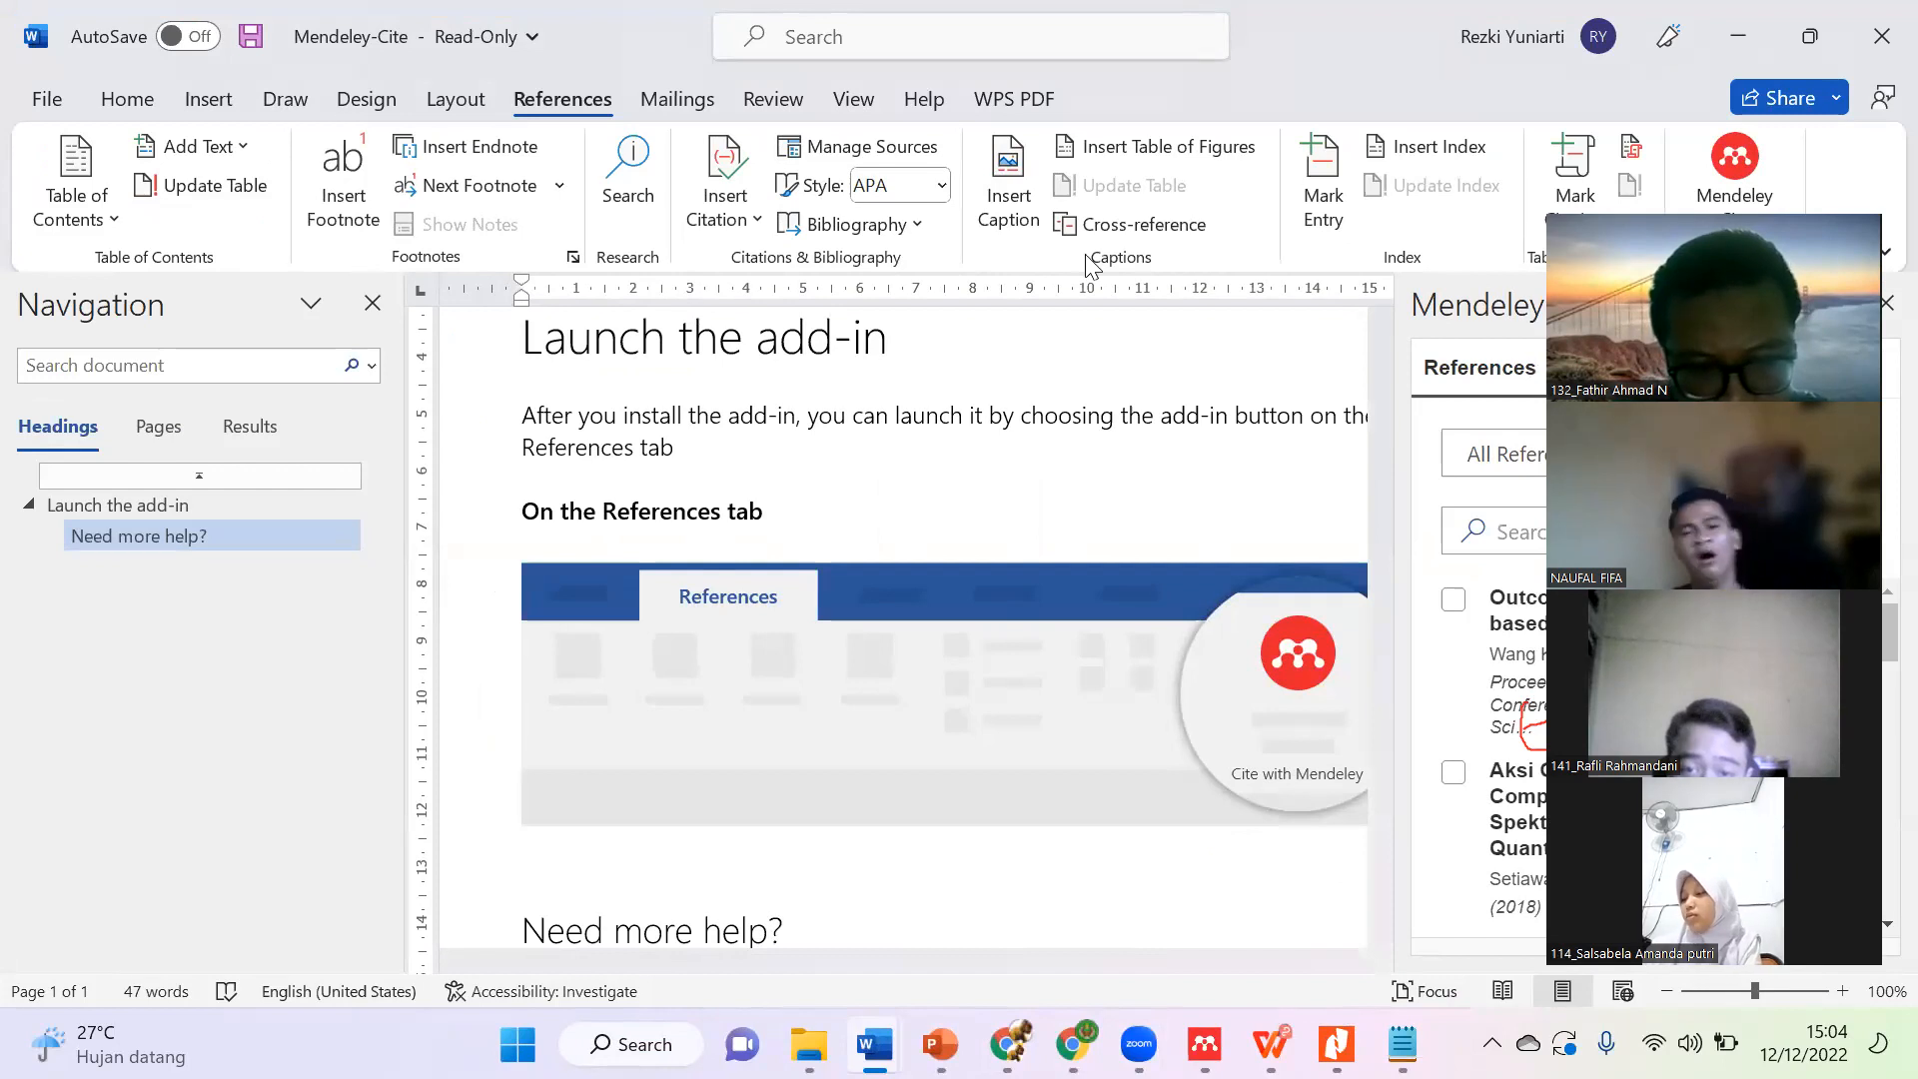
left_click_drag(1653, 221, 1331, 223)
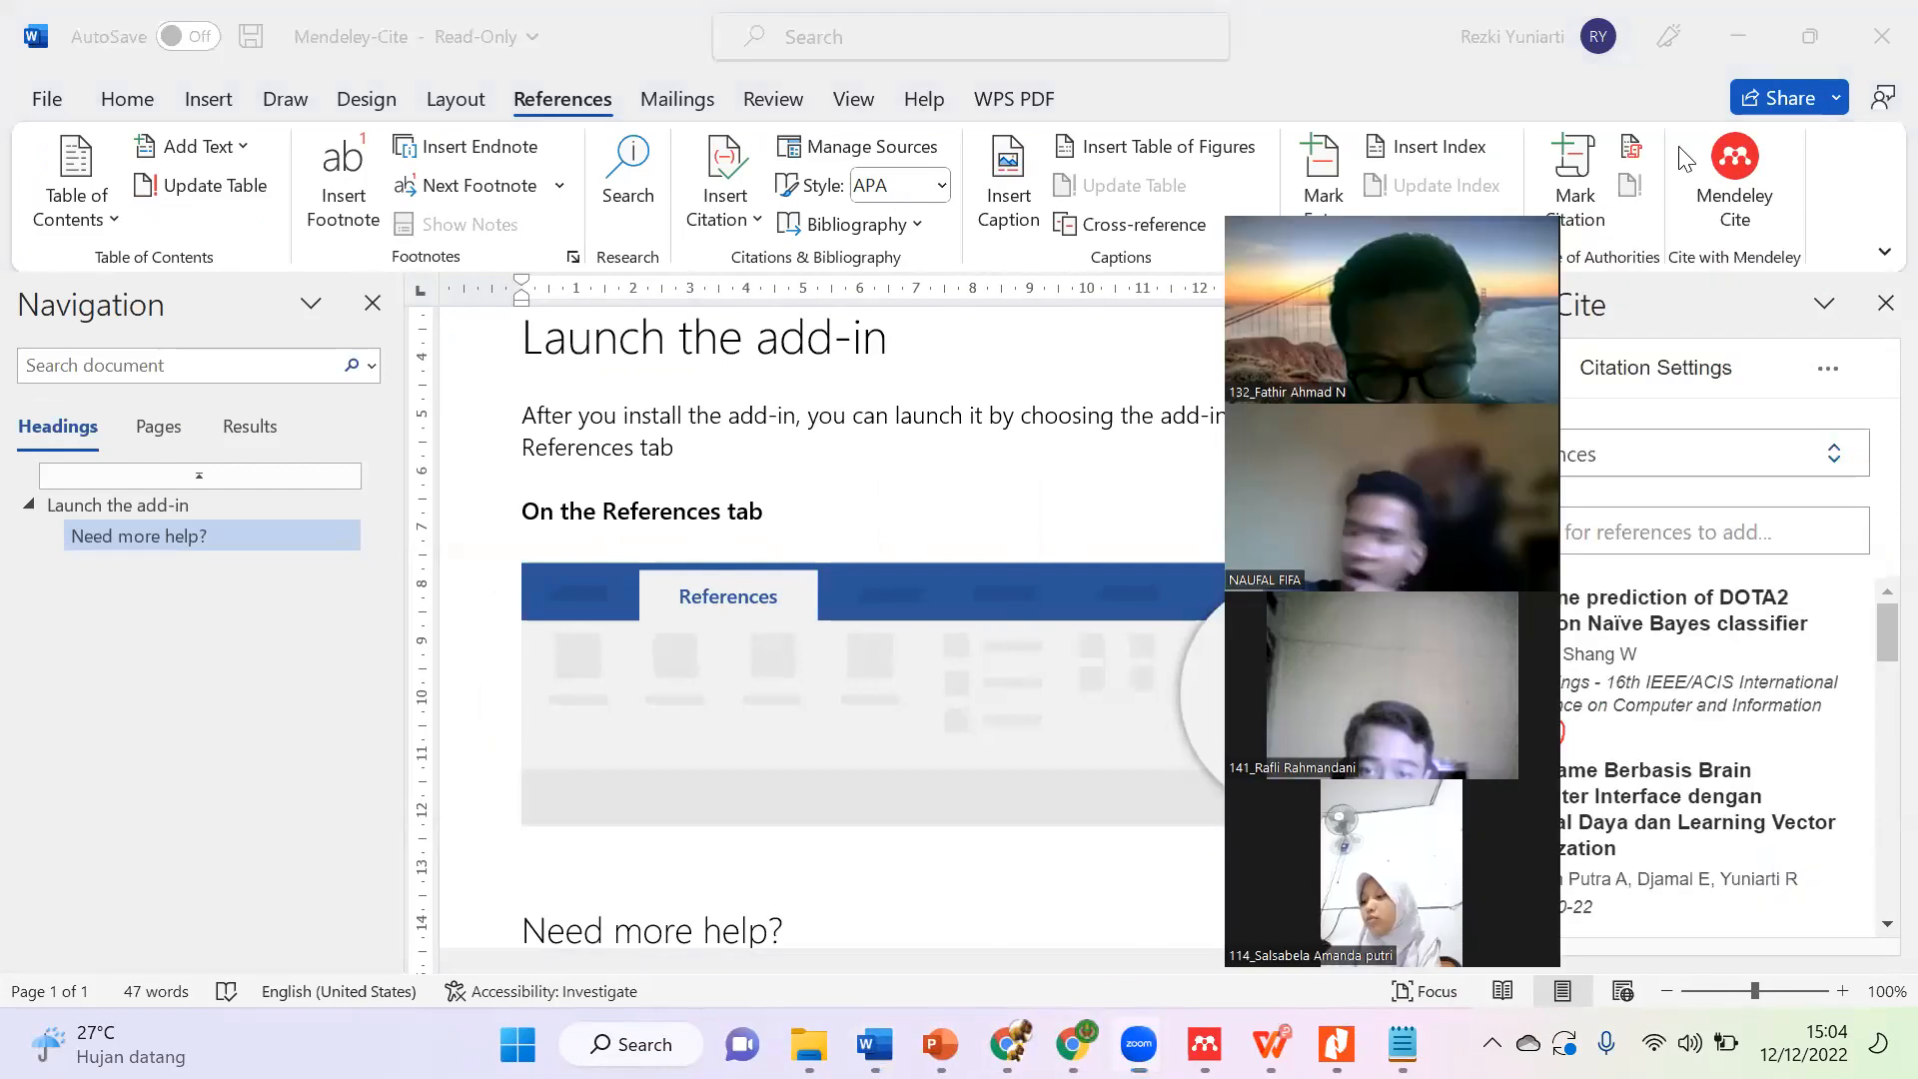
left_click(1745, 170)
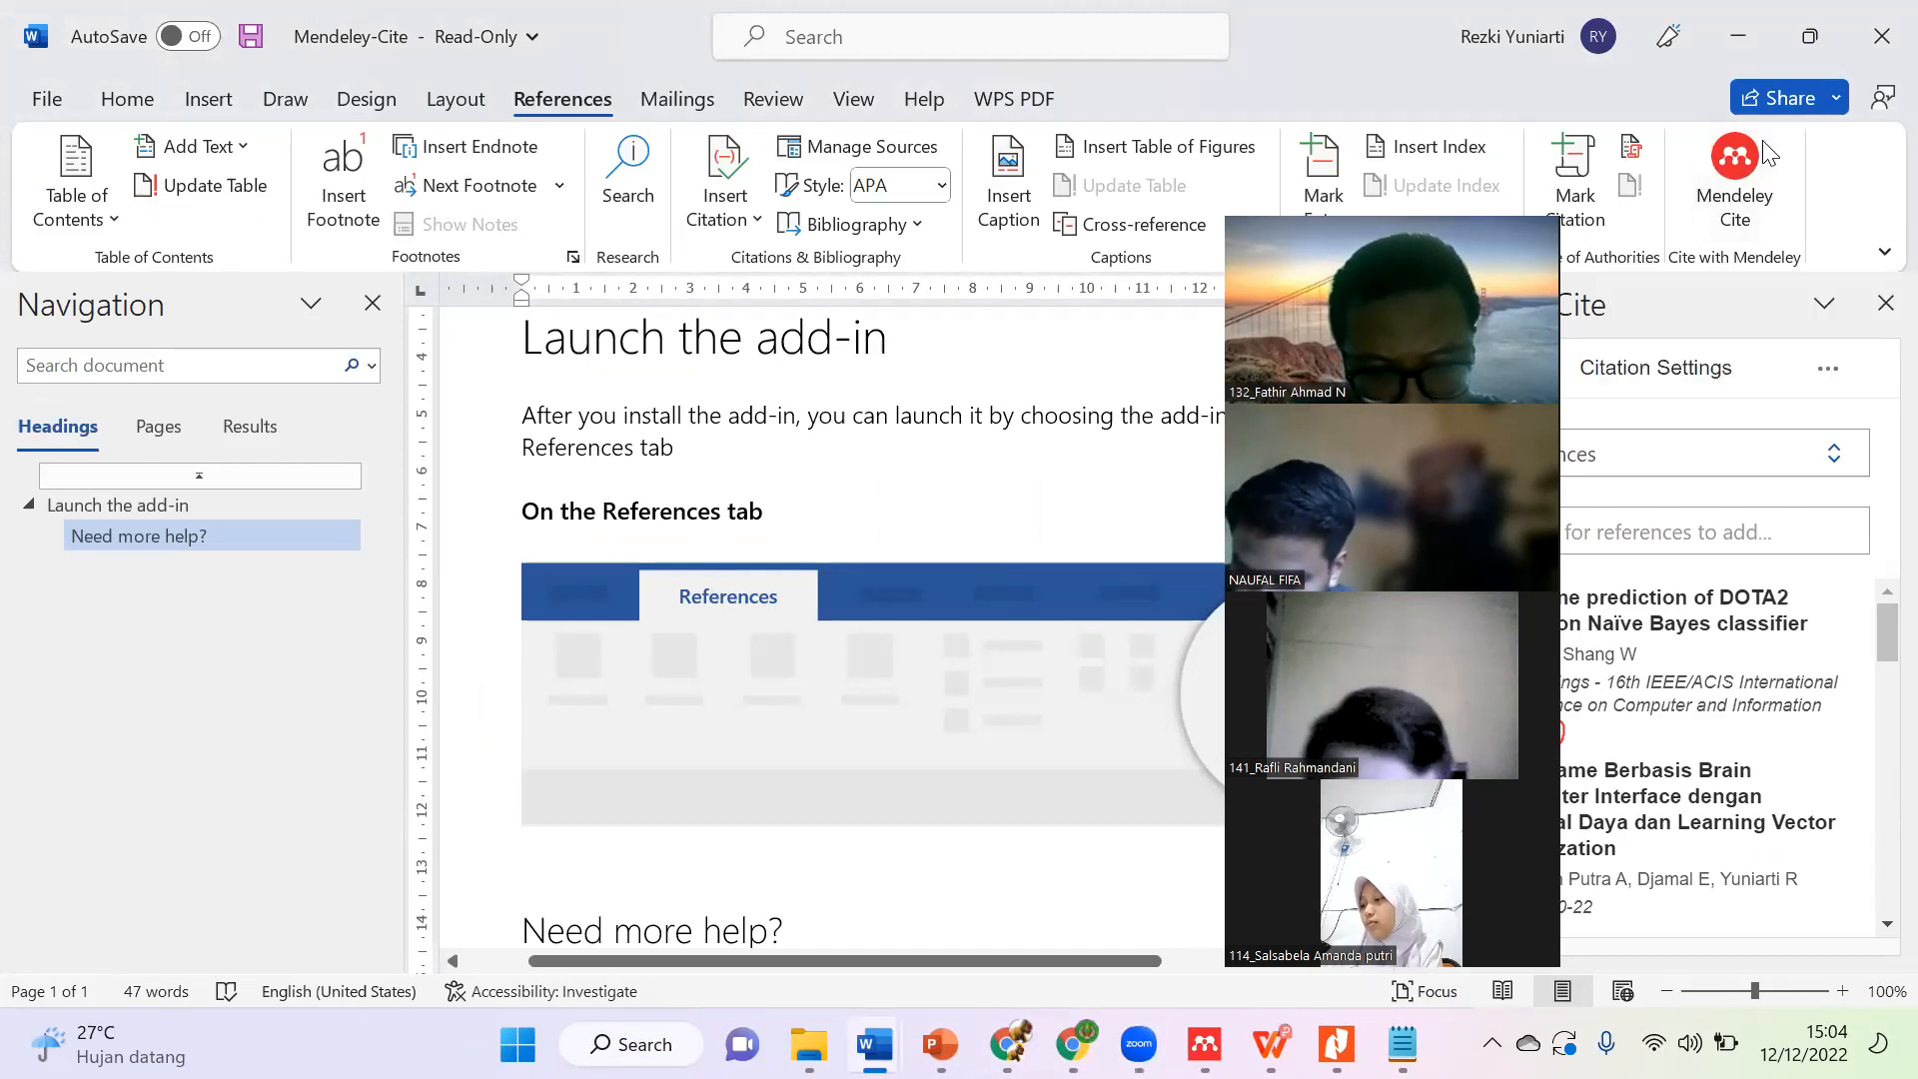
left_click_drag(1460, 192, 1763, 140)
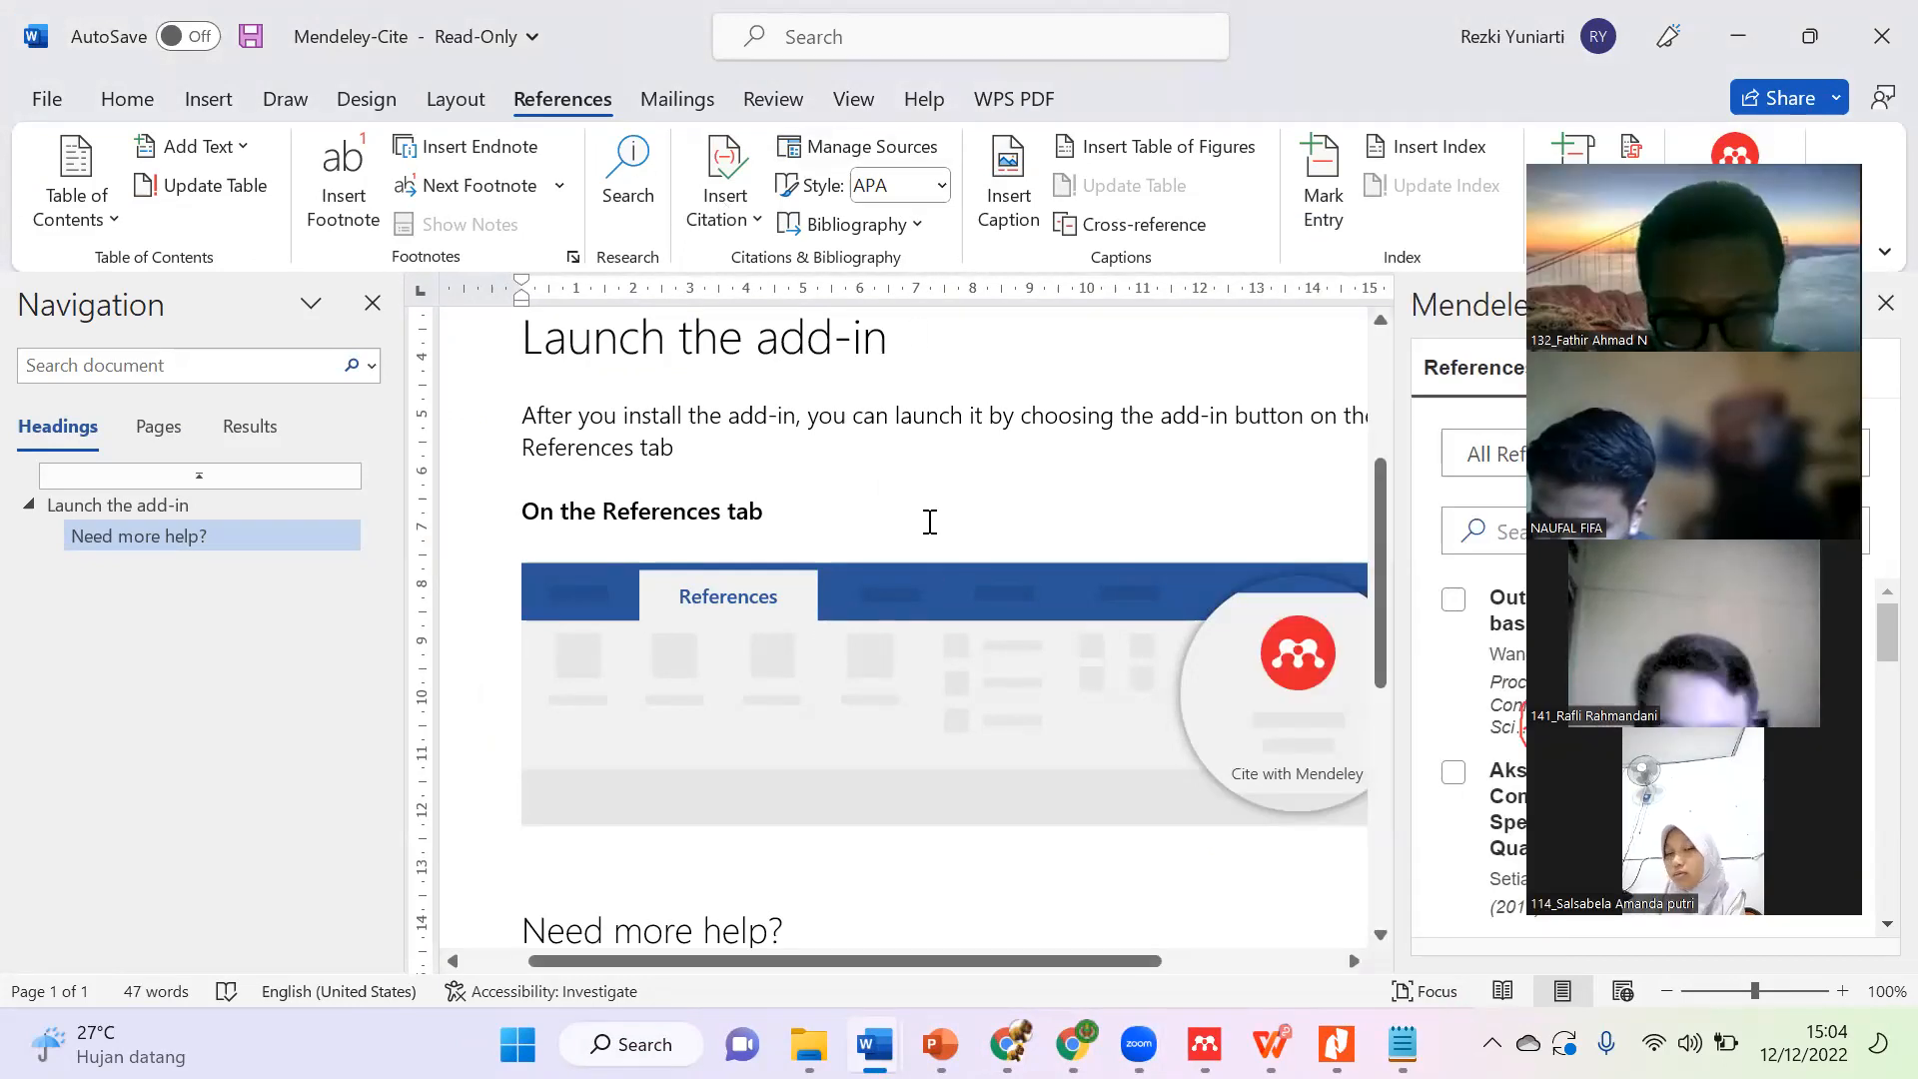
Step: Switch to Chrome and search the Mendeley website for "game artificial intelligence" in place of the gamification query
mouse_move(1072, 1044)
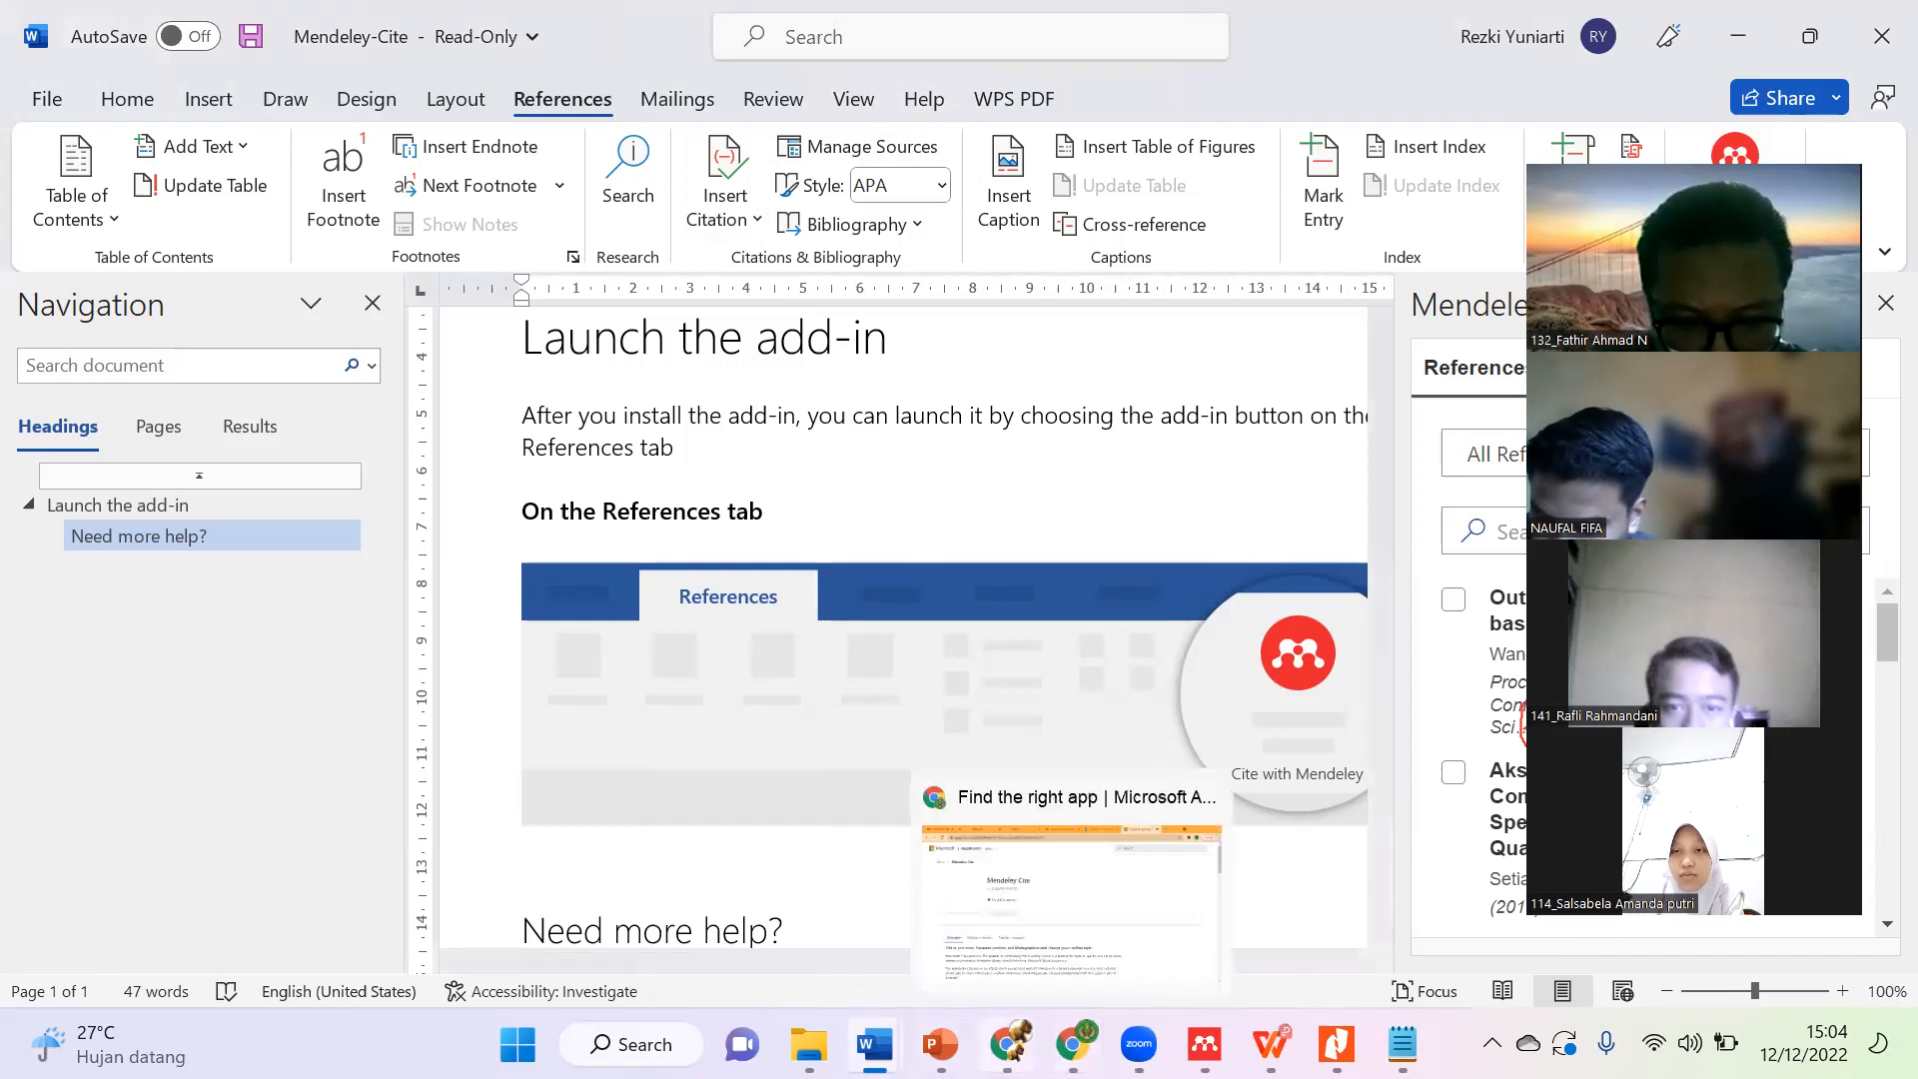
mouse_move(1009, 1044)
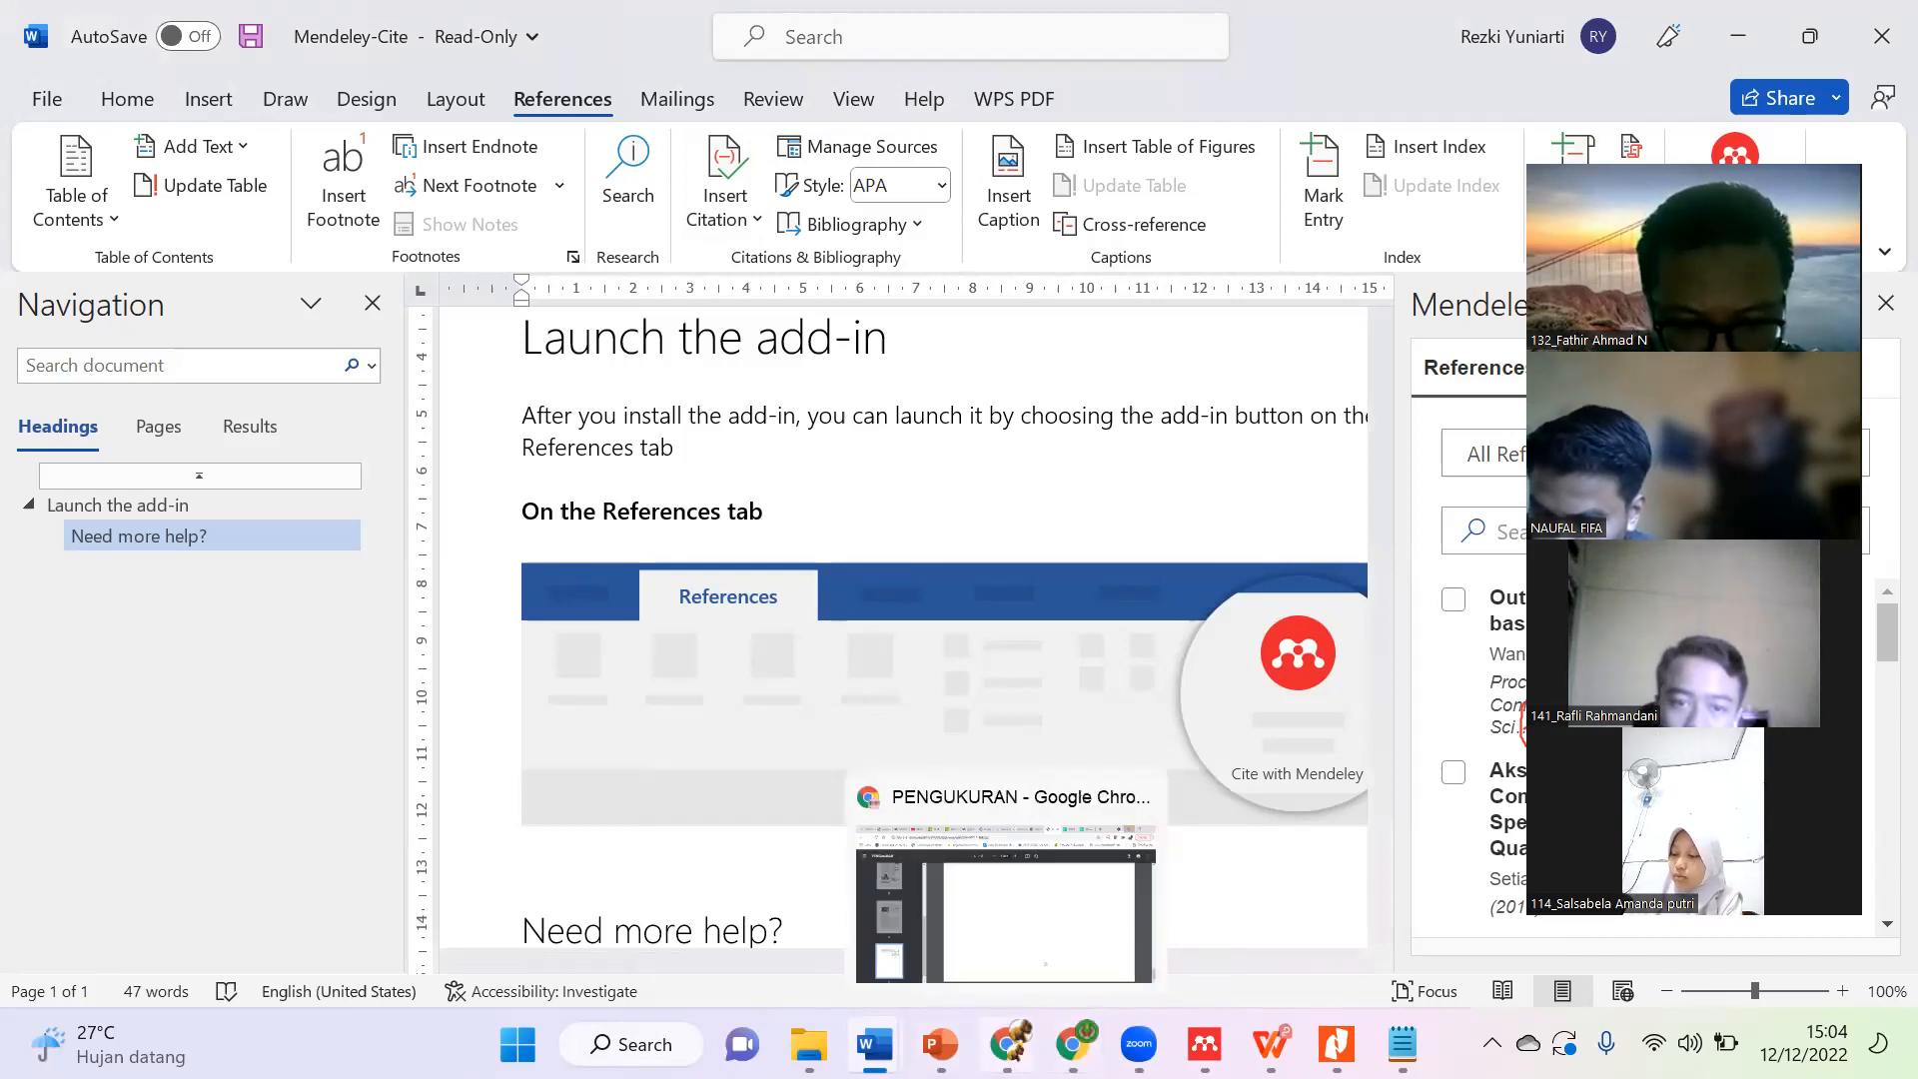
left_click(1004, 869)
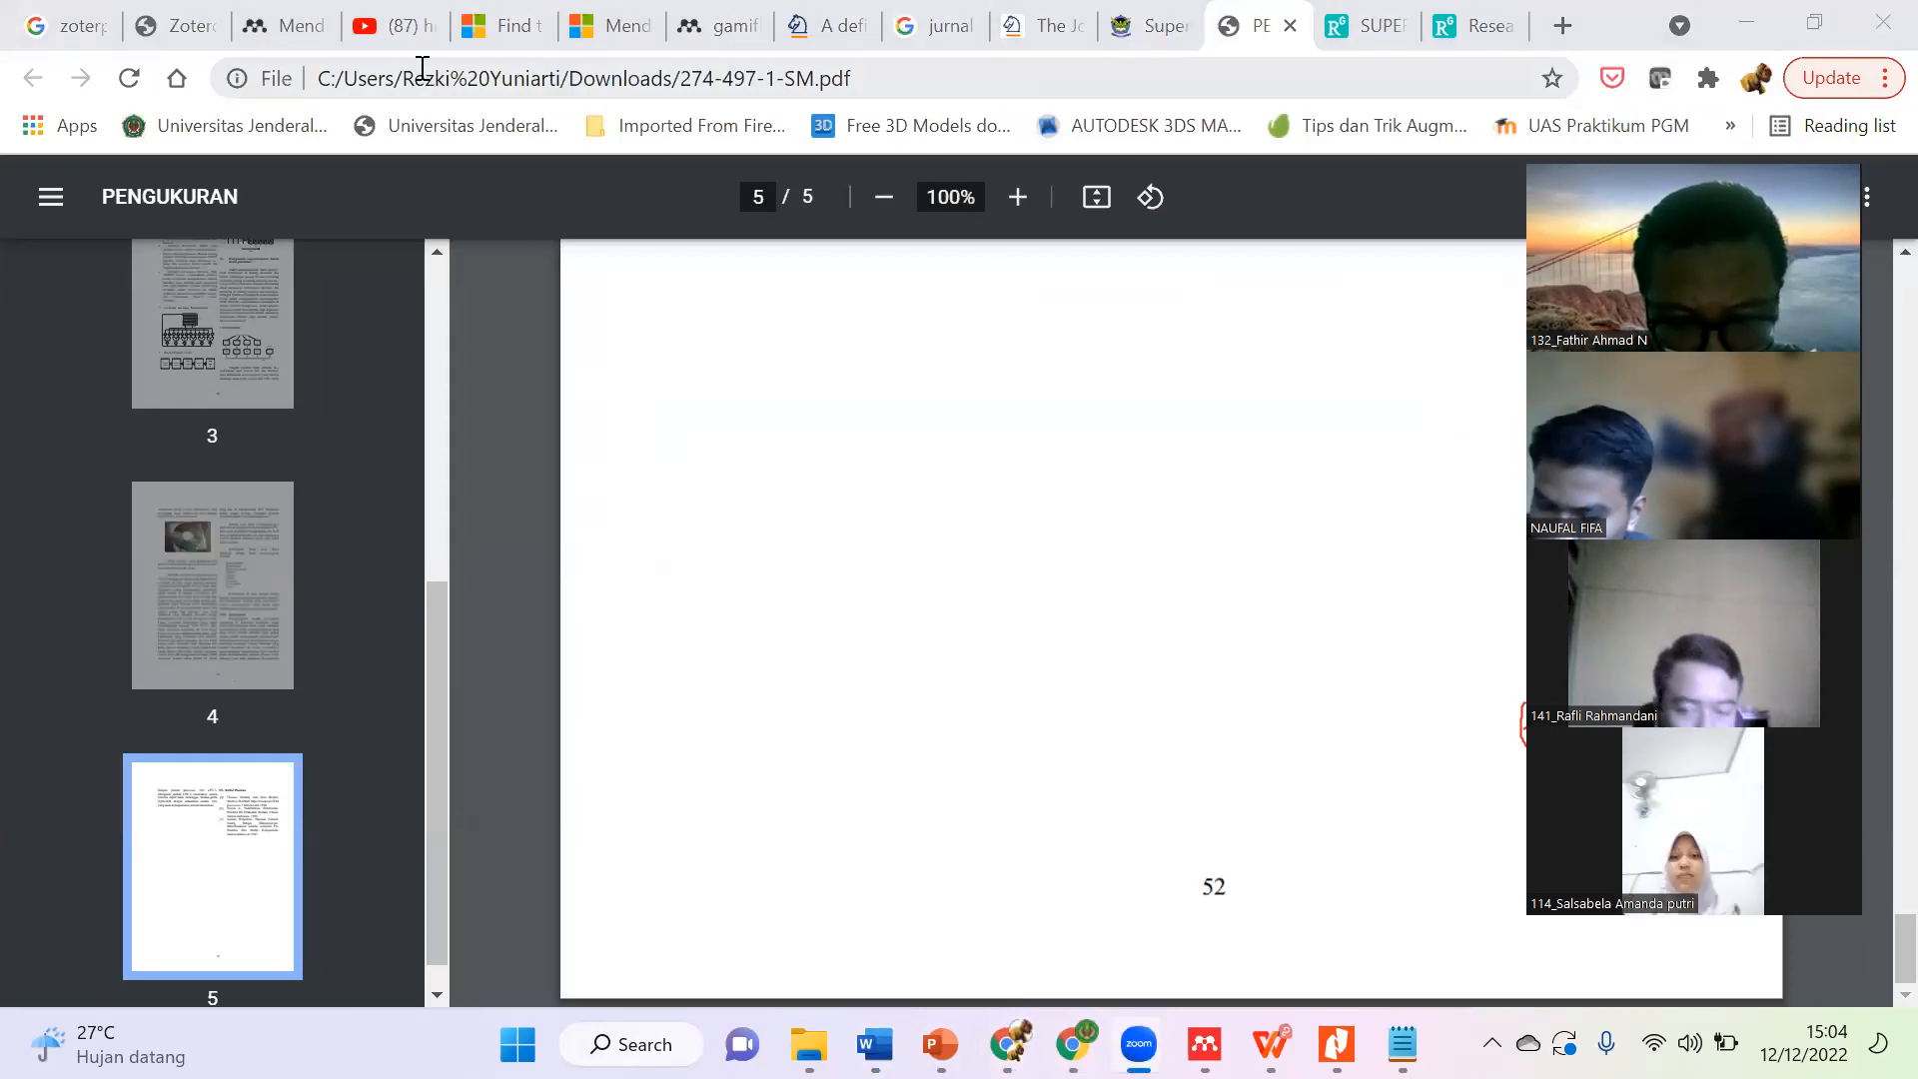
left_click(705, 28)
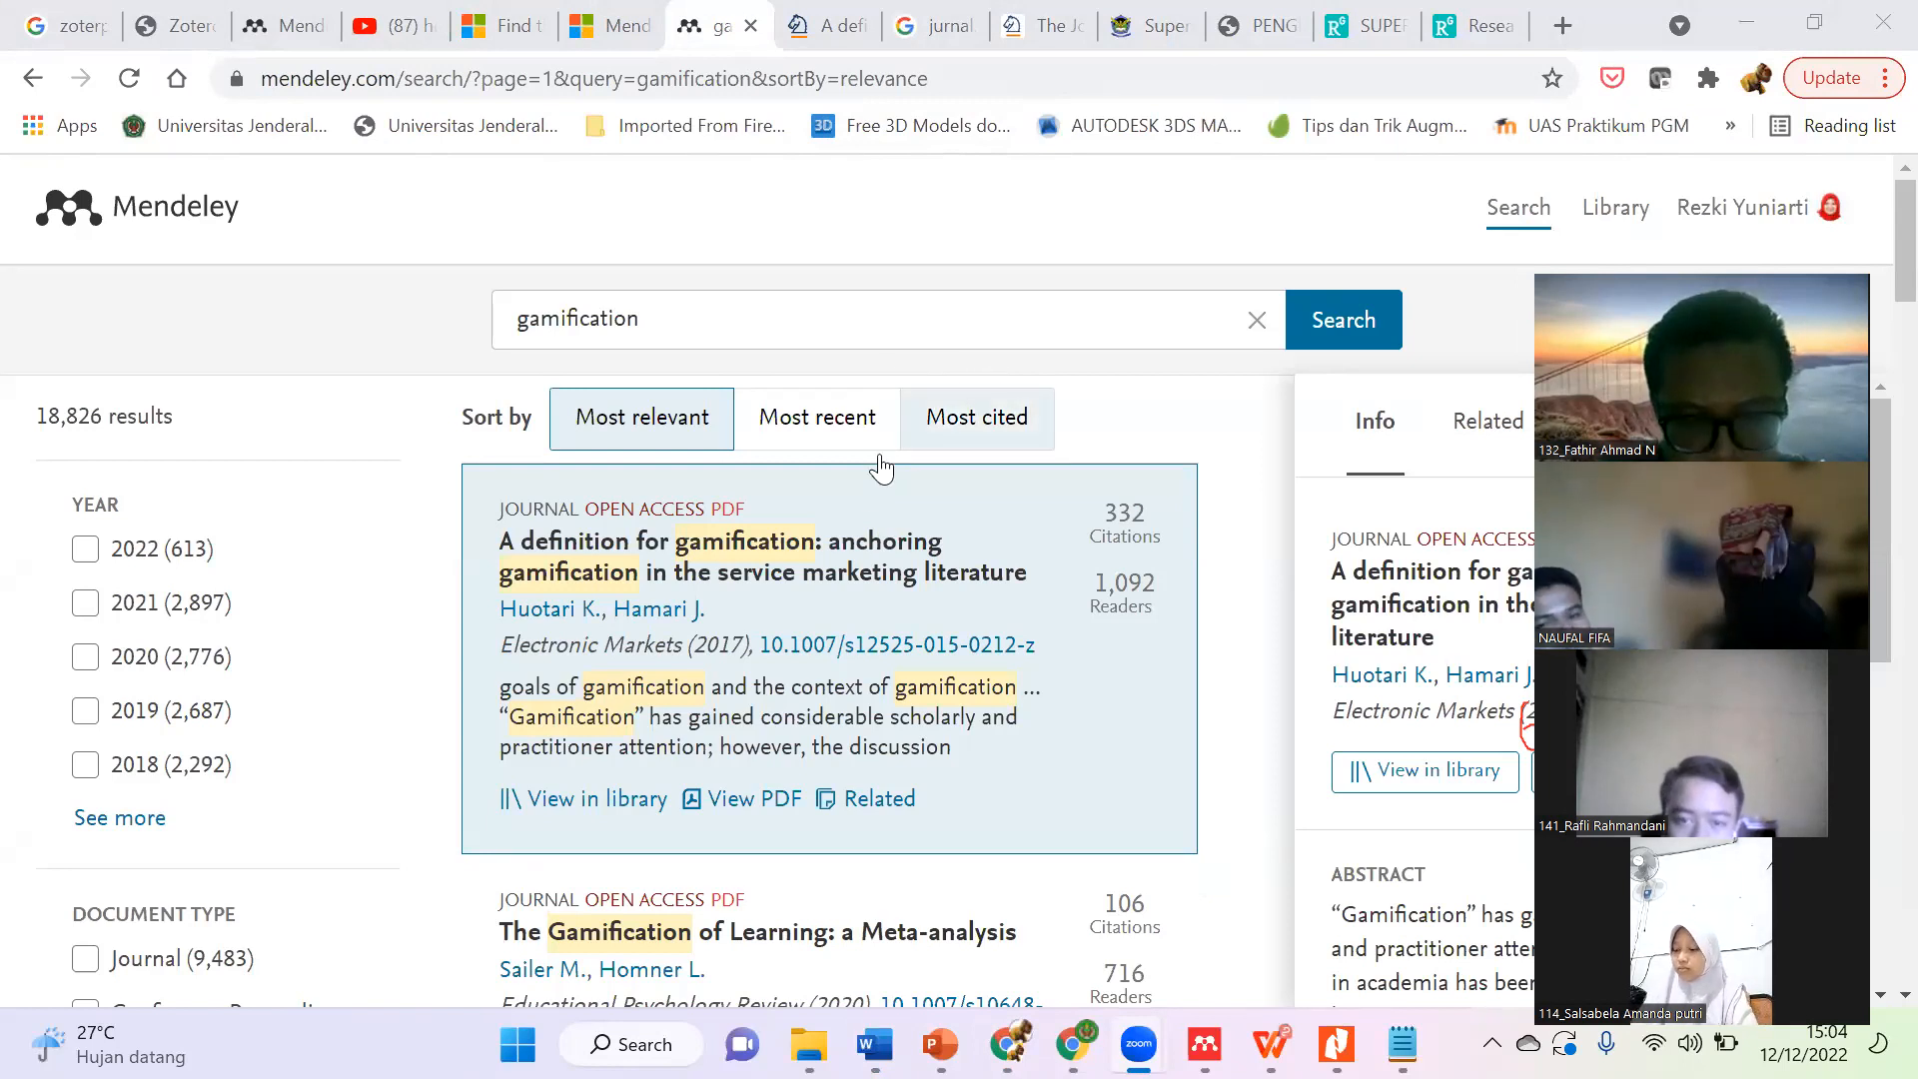
left_click(1256, 320)
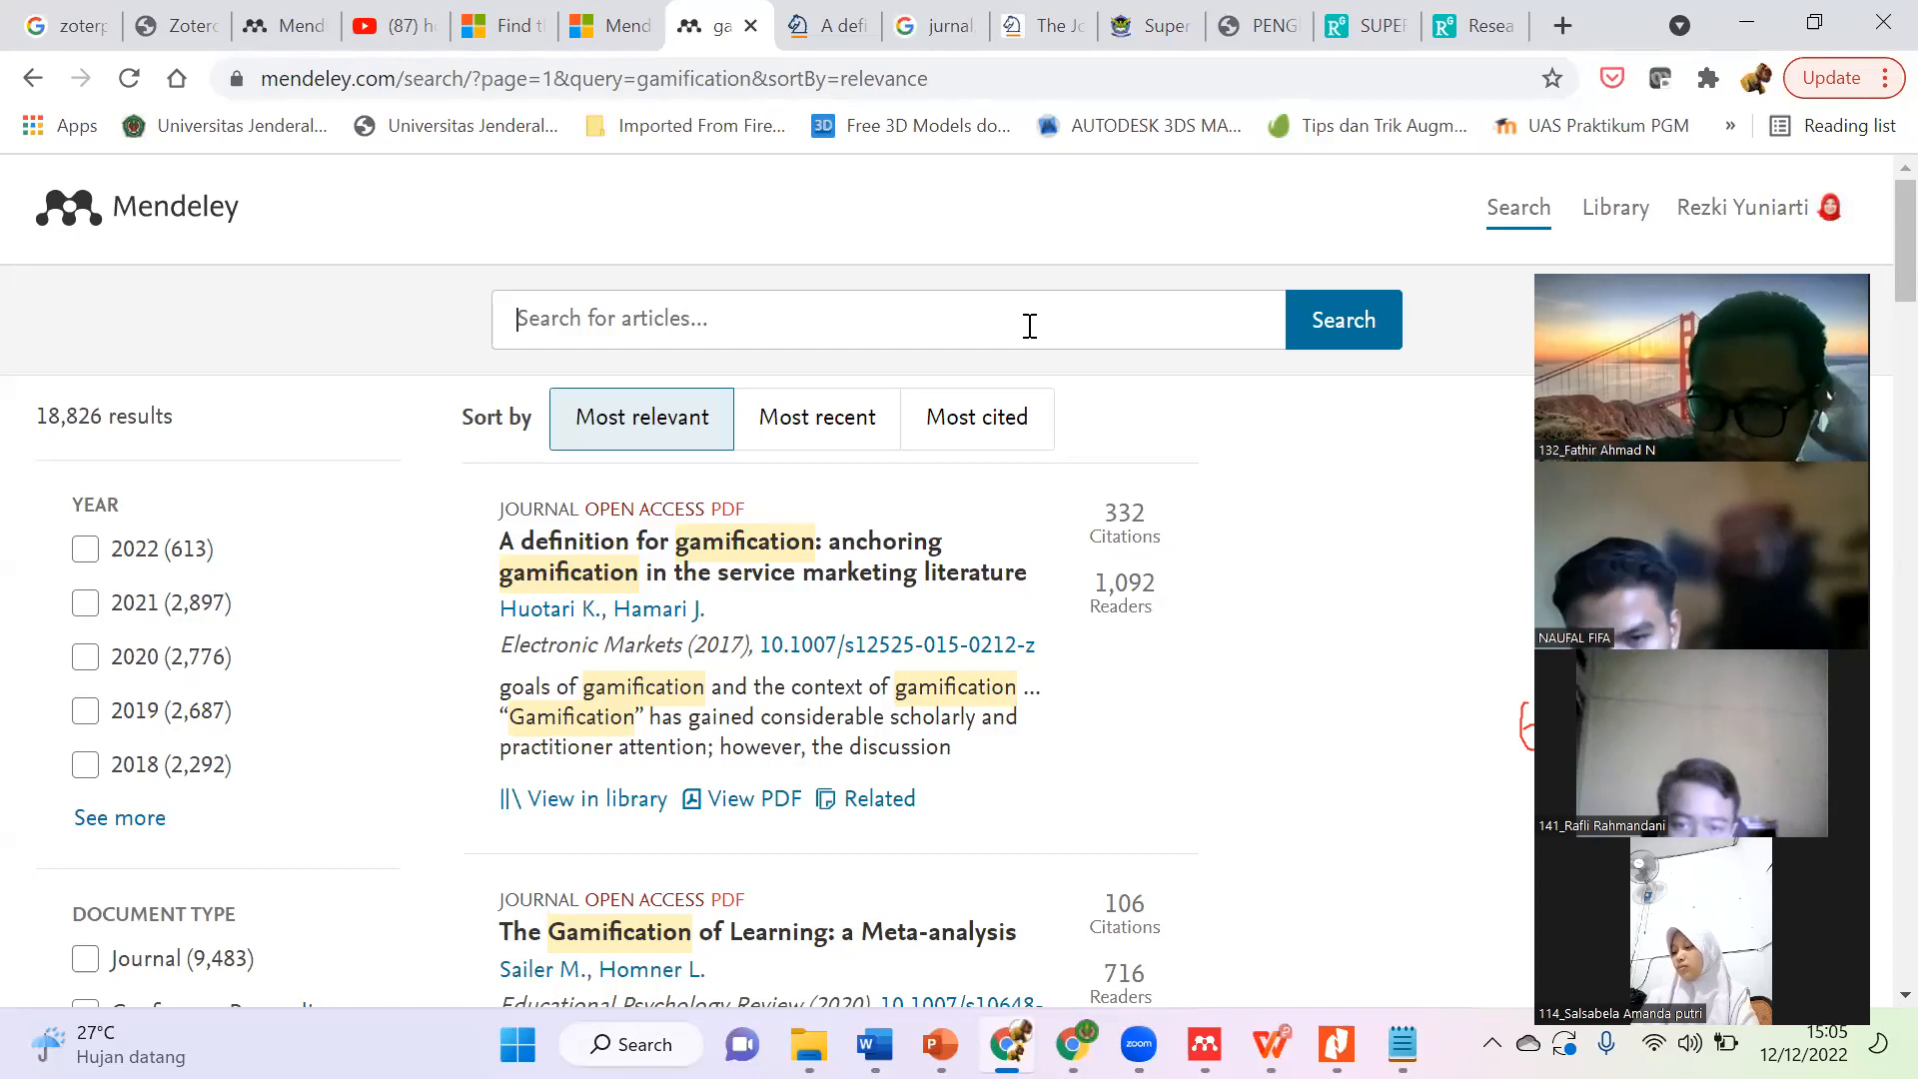
type("g")
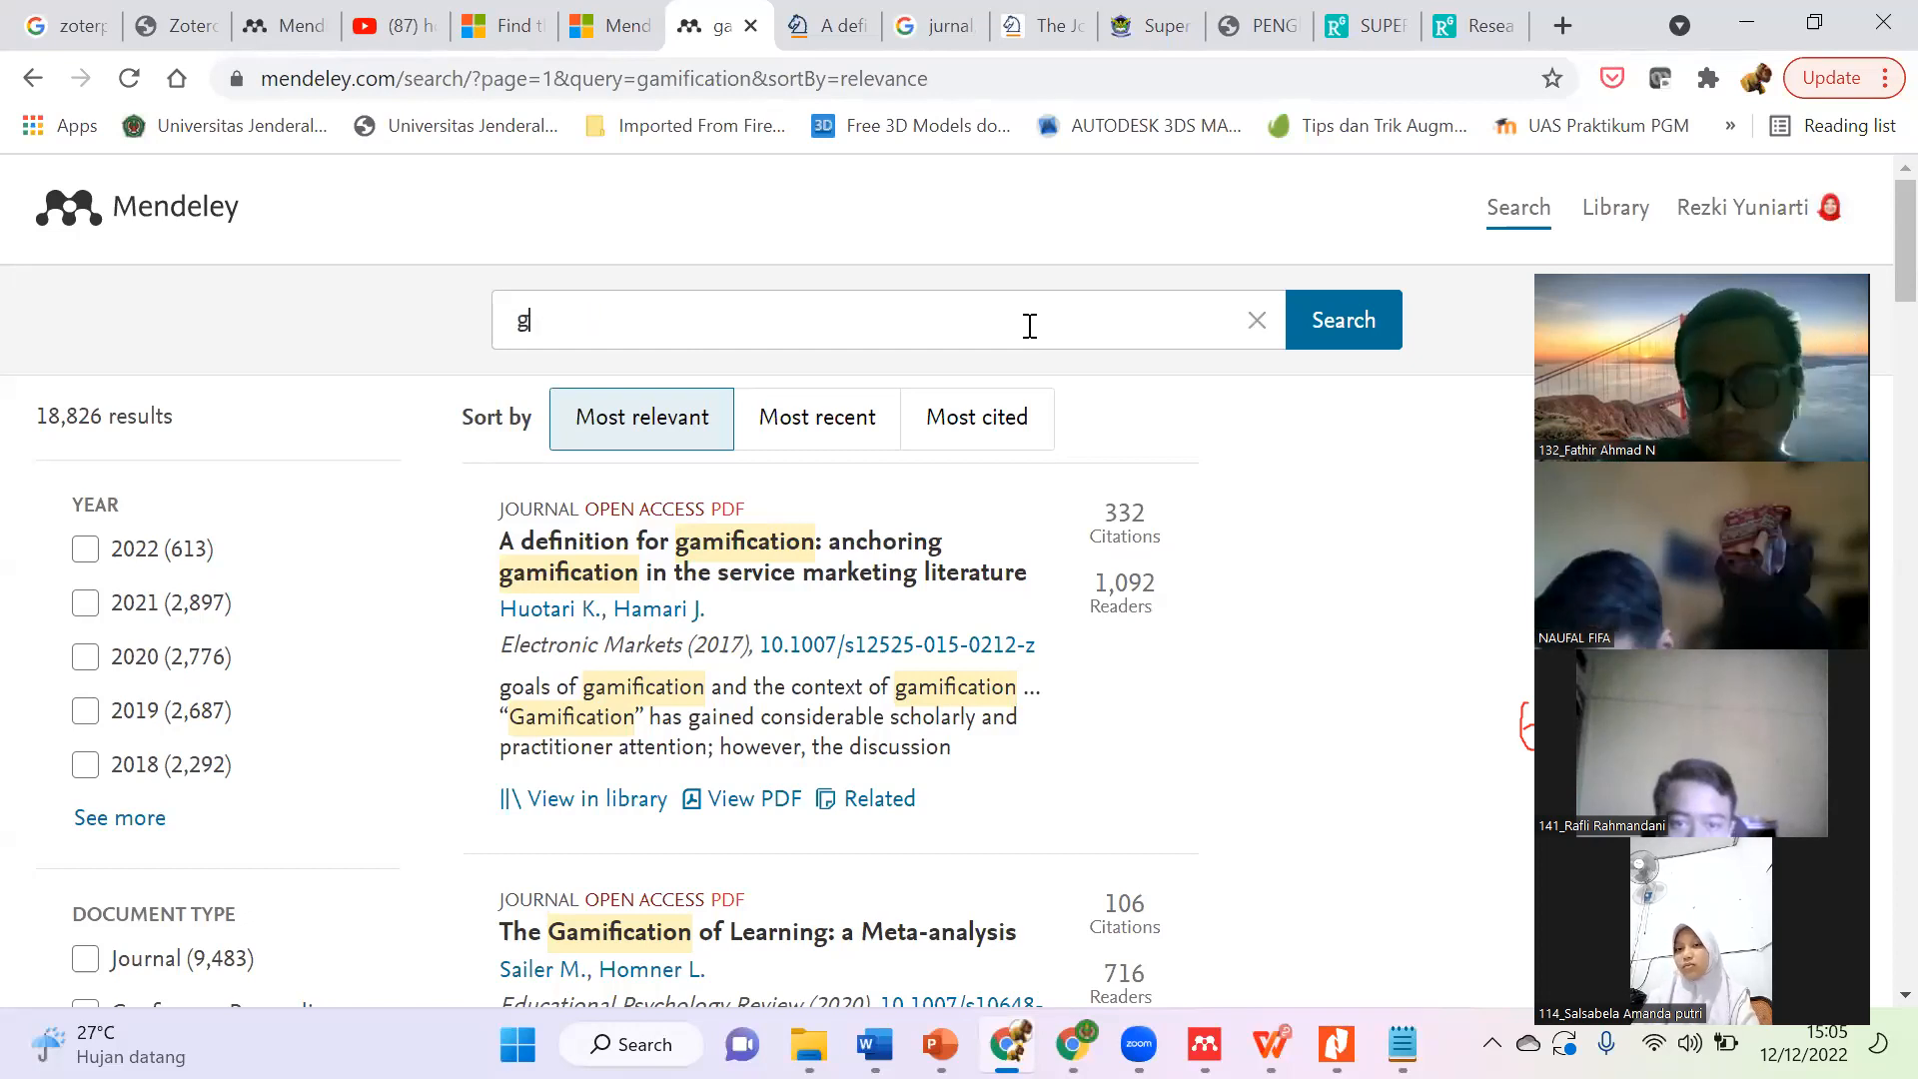
type("ame artifici")
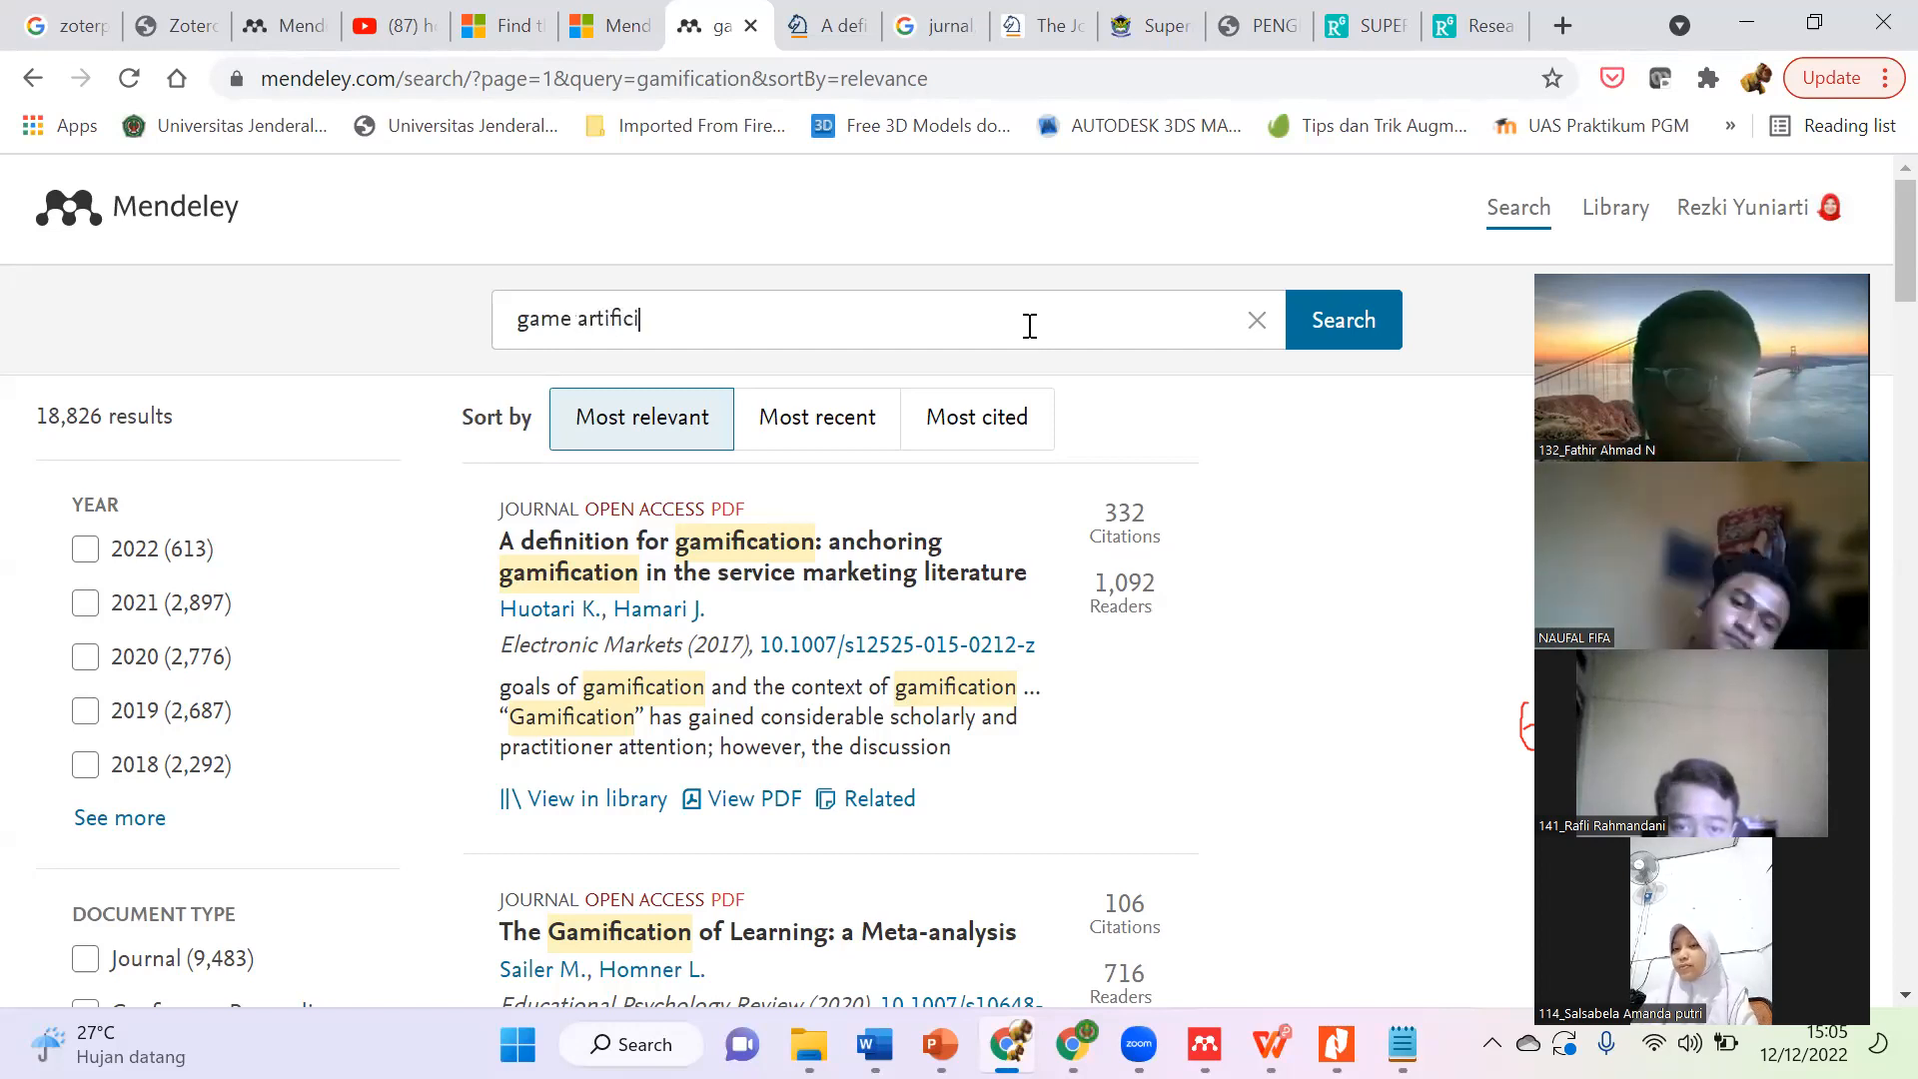
type("al intell")
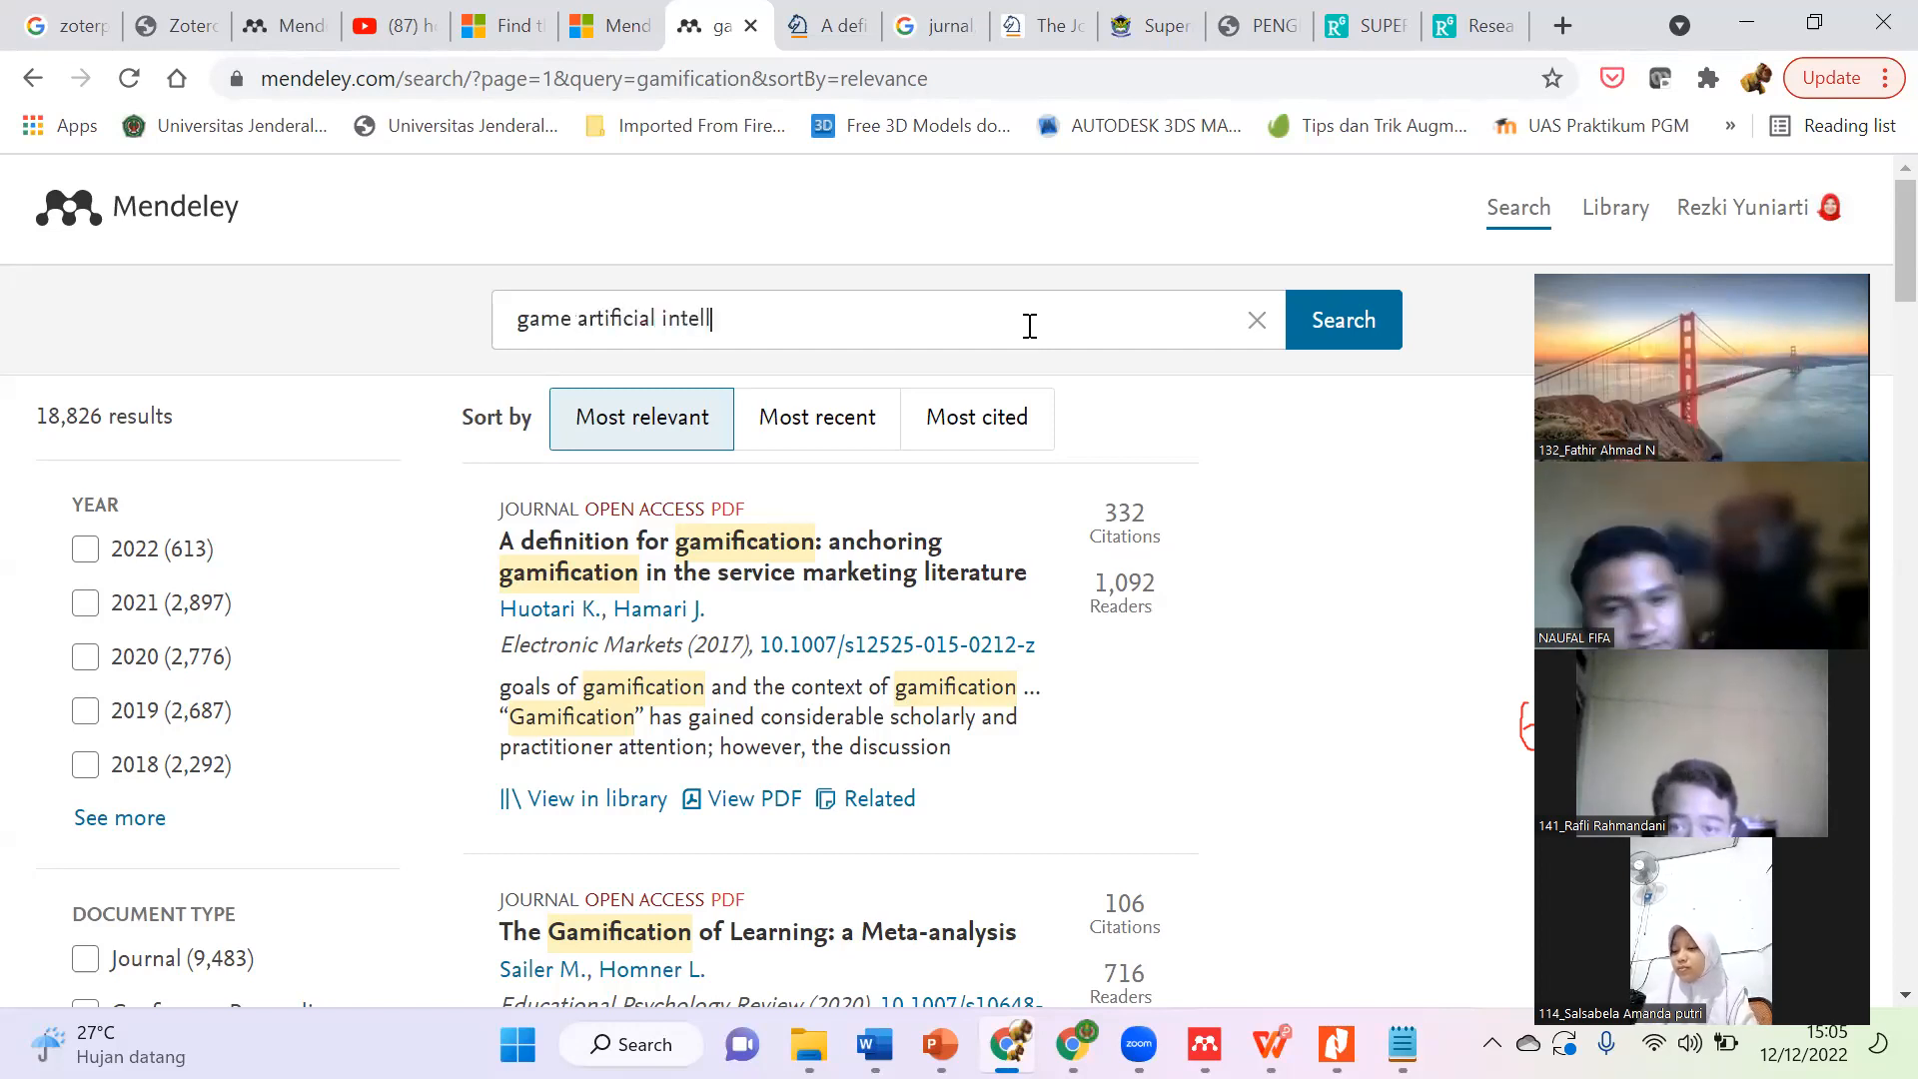
key("Return")
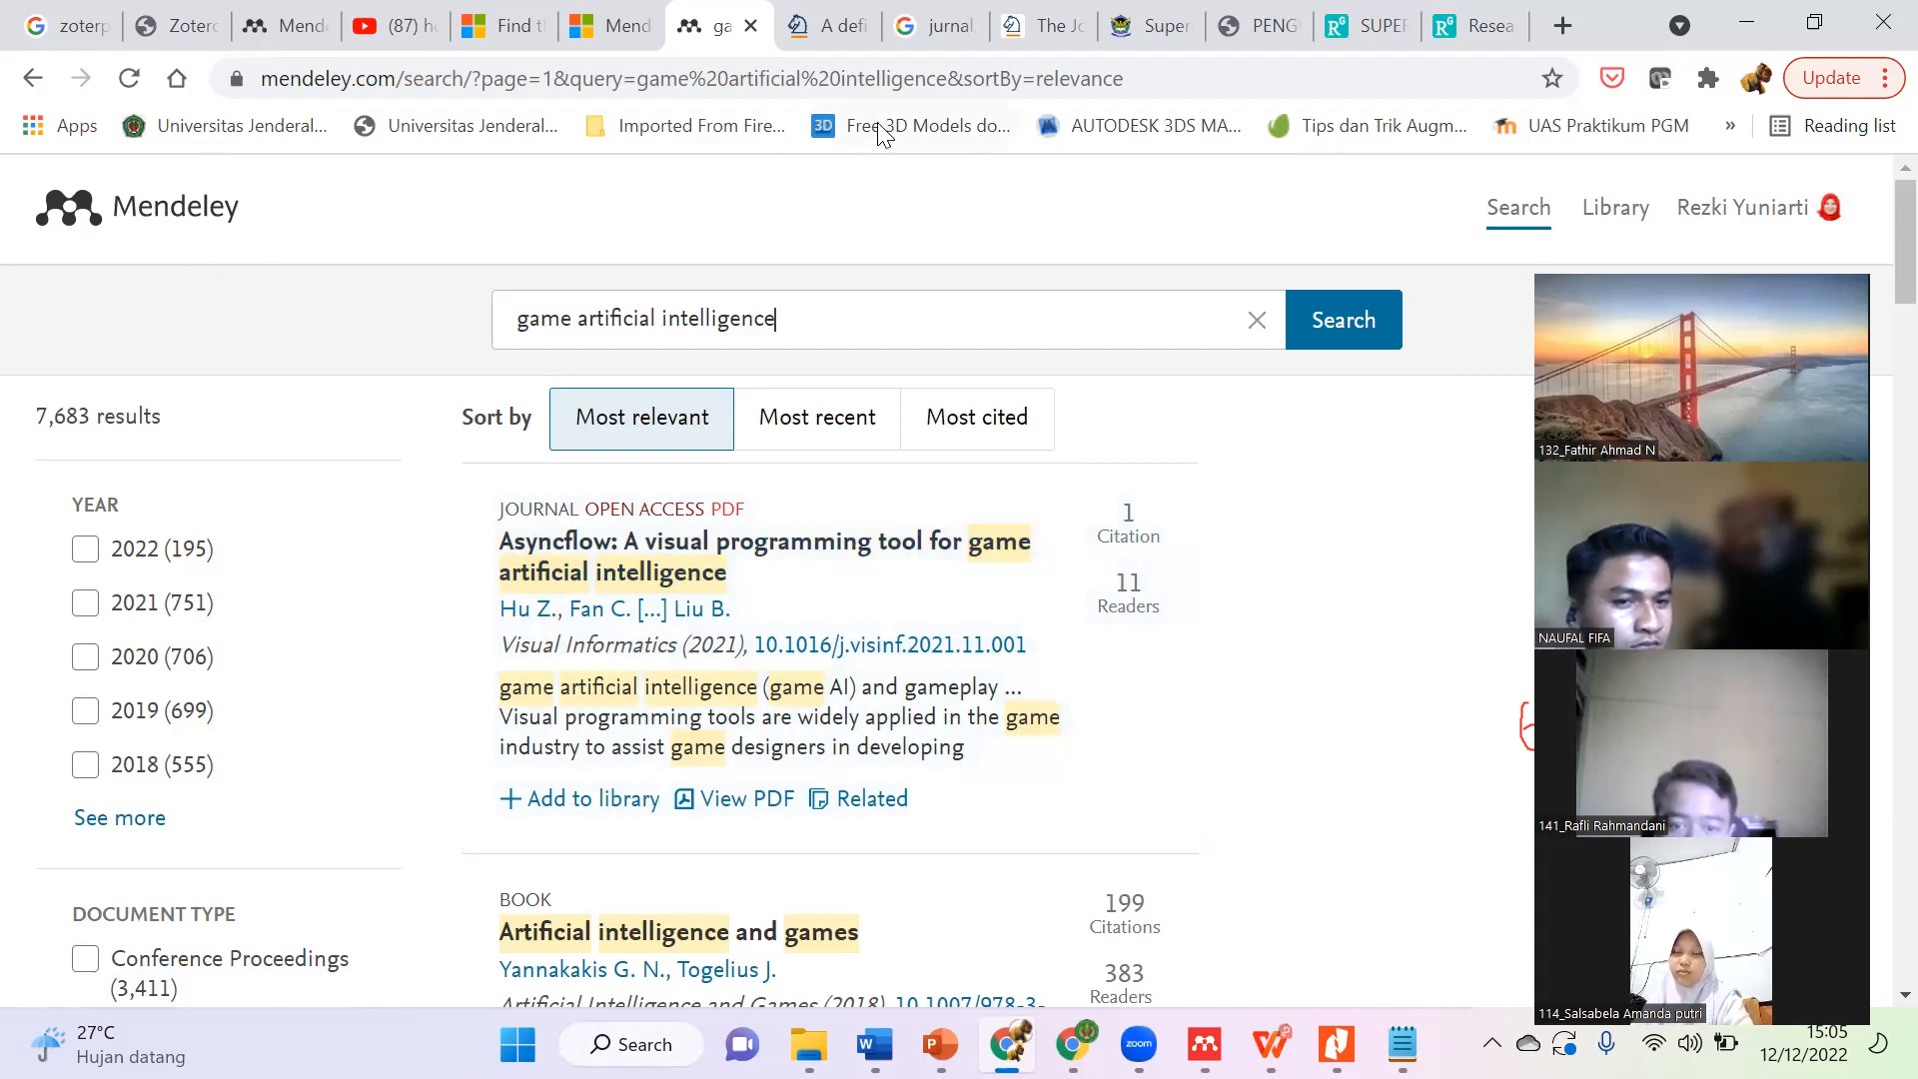
Step: Add the article "A Panorama of Artificial and Computational Intelligence in Games" to the Mendeley library and open its full text
left_click(839, 24)
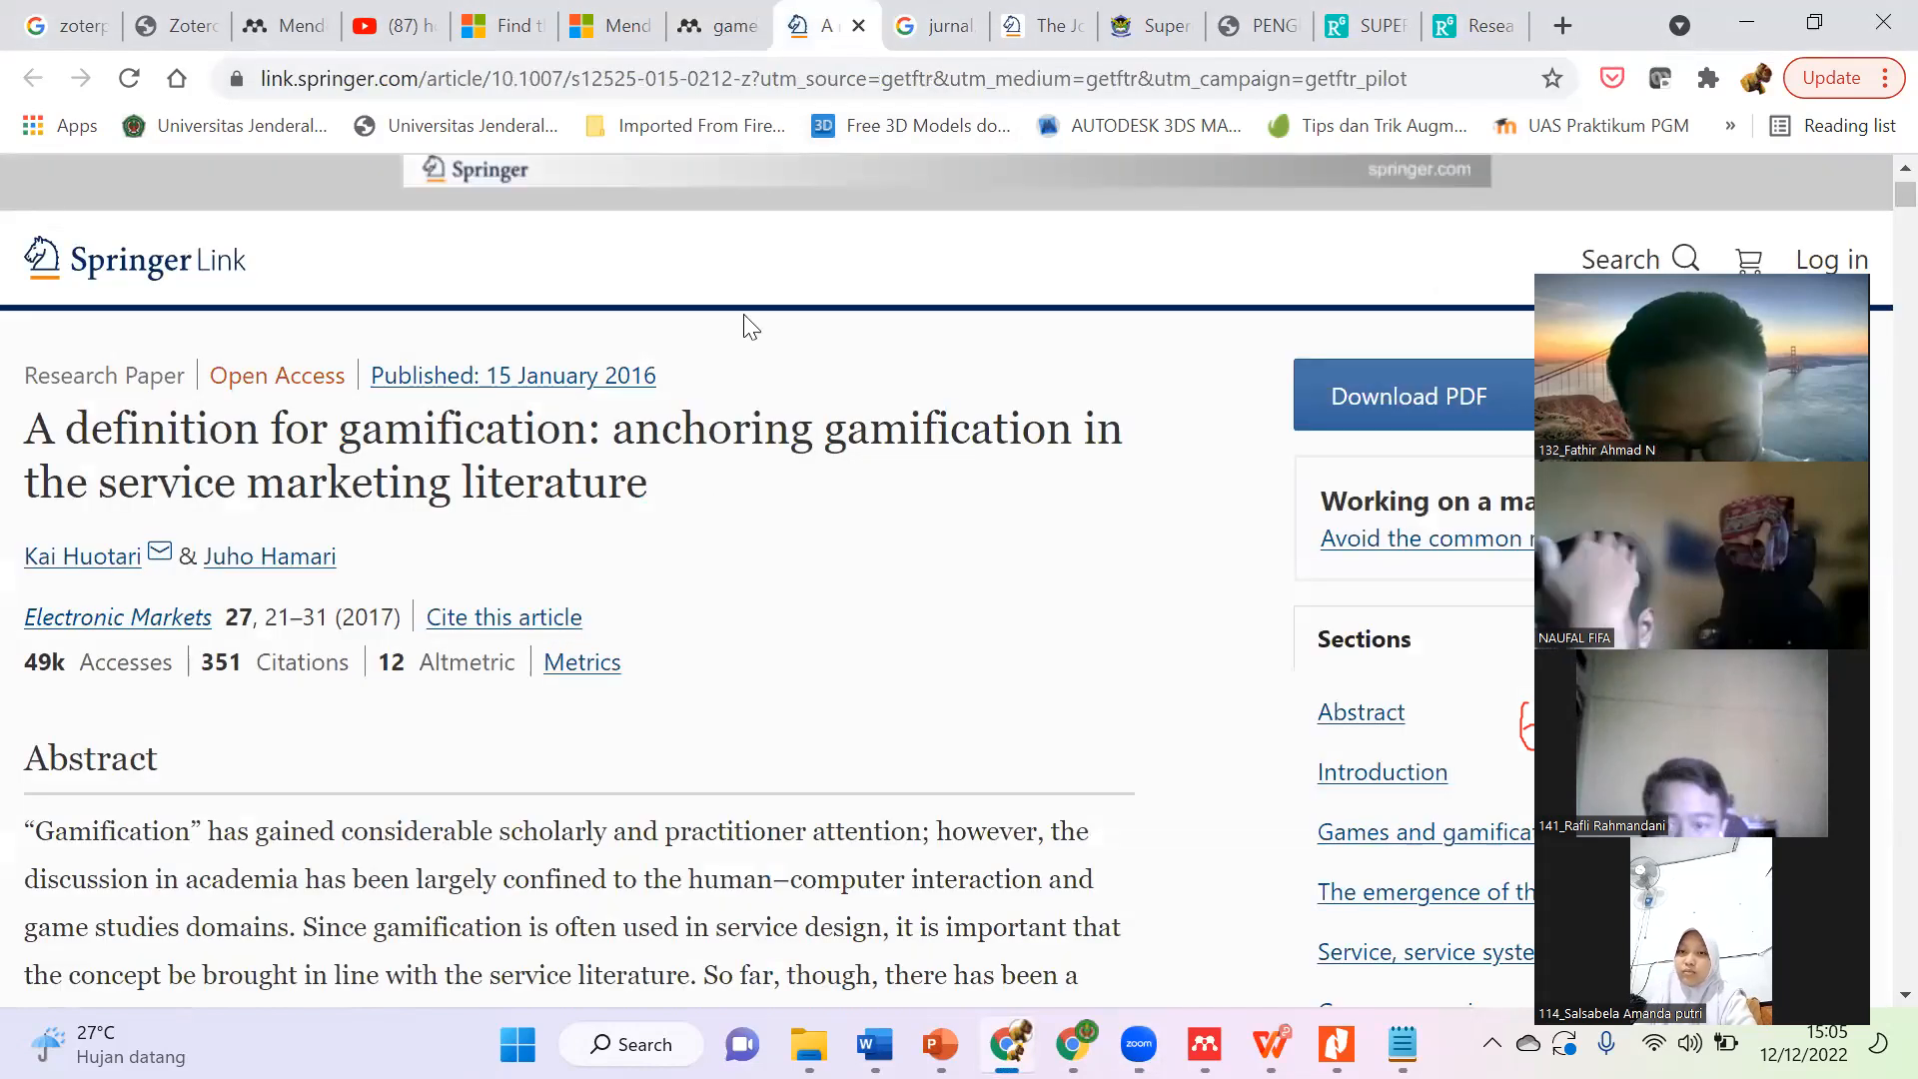
left_click(762, 20)
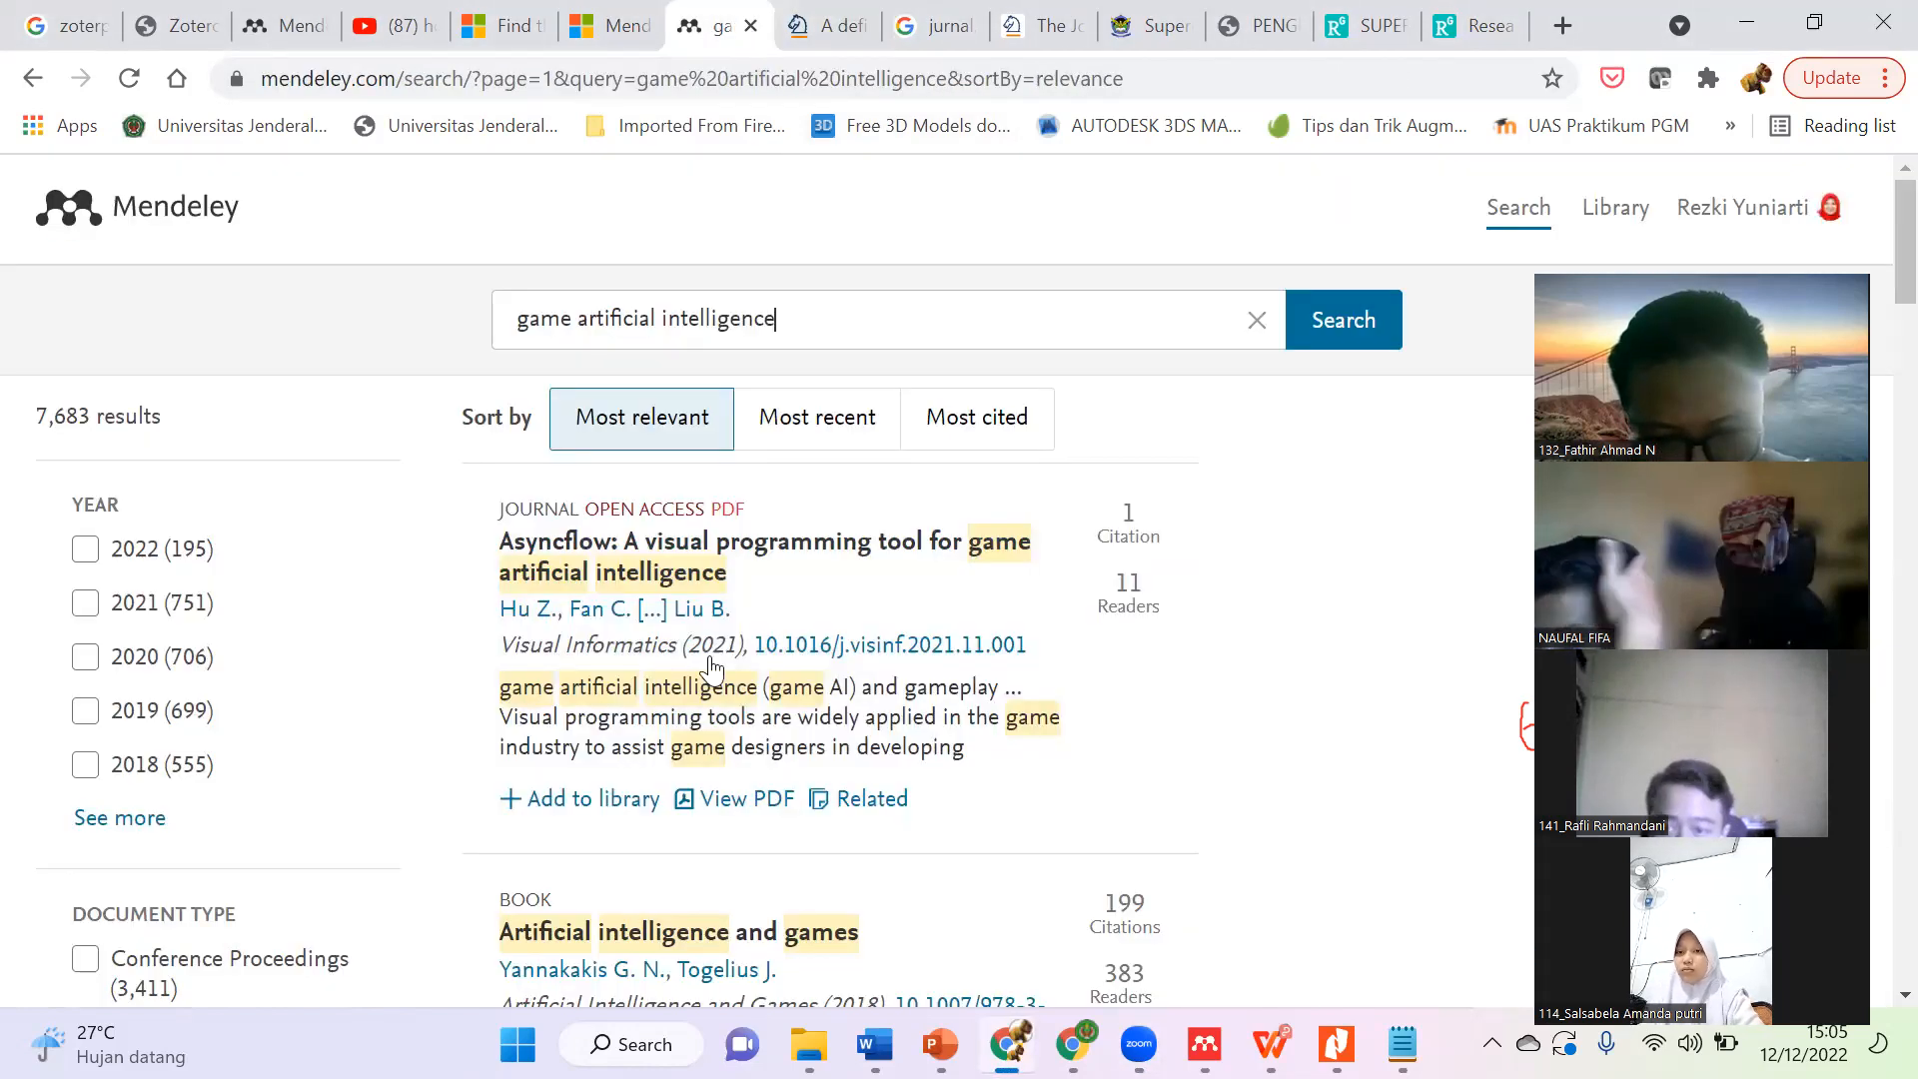
scroll(796, 697, "down", 5)
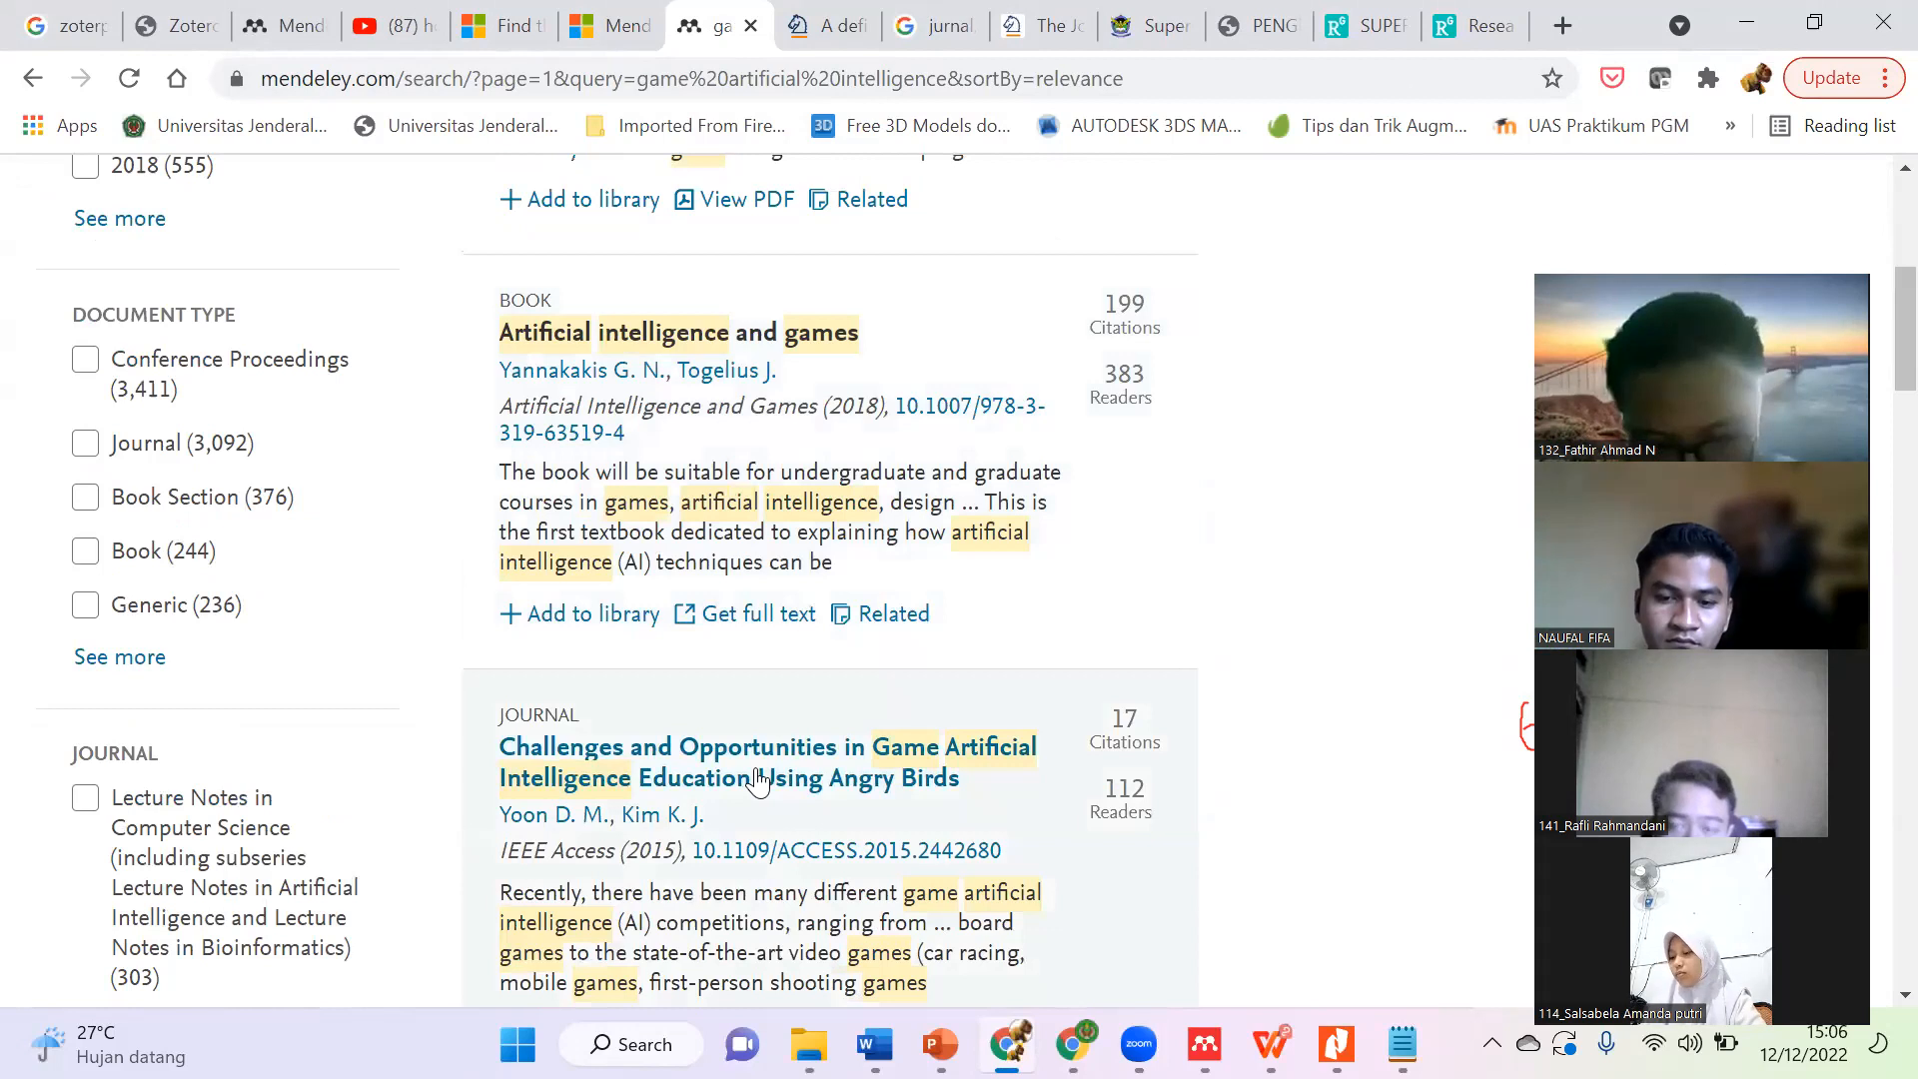
scroll(759, 781, "down", 1)
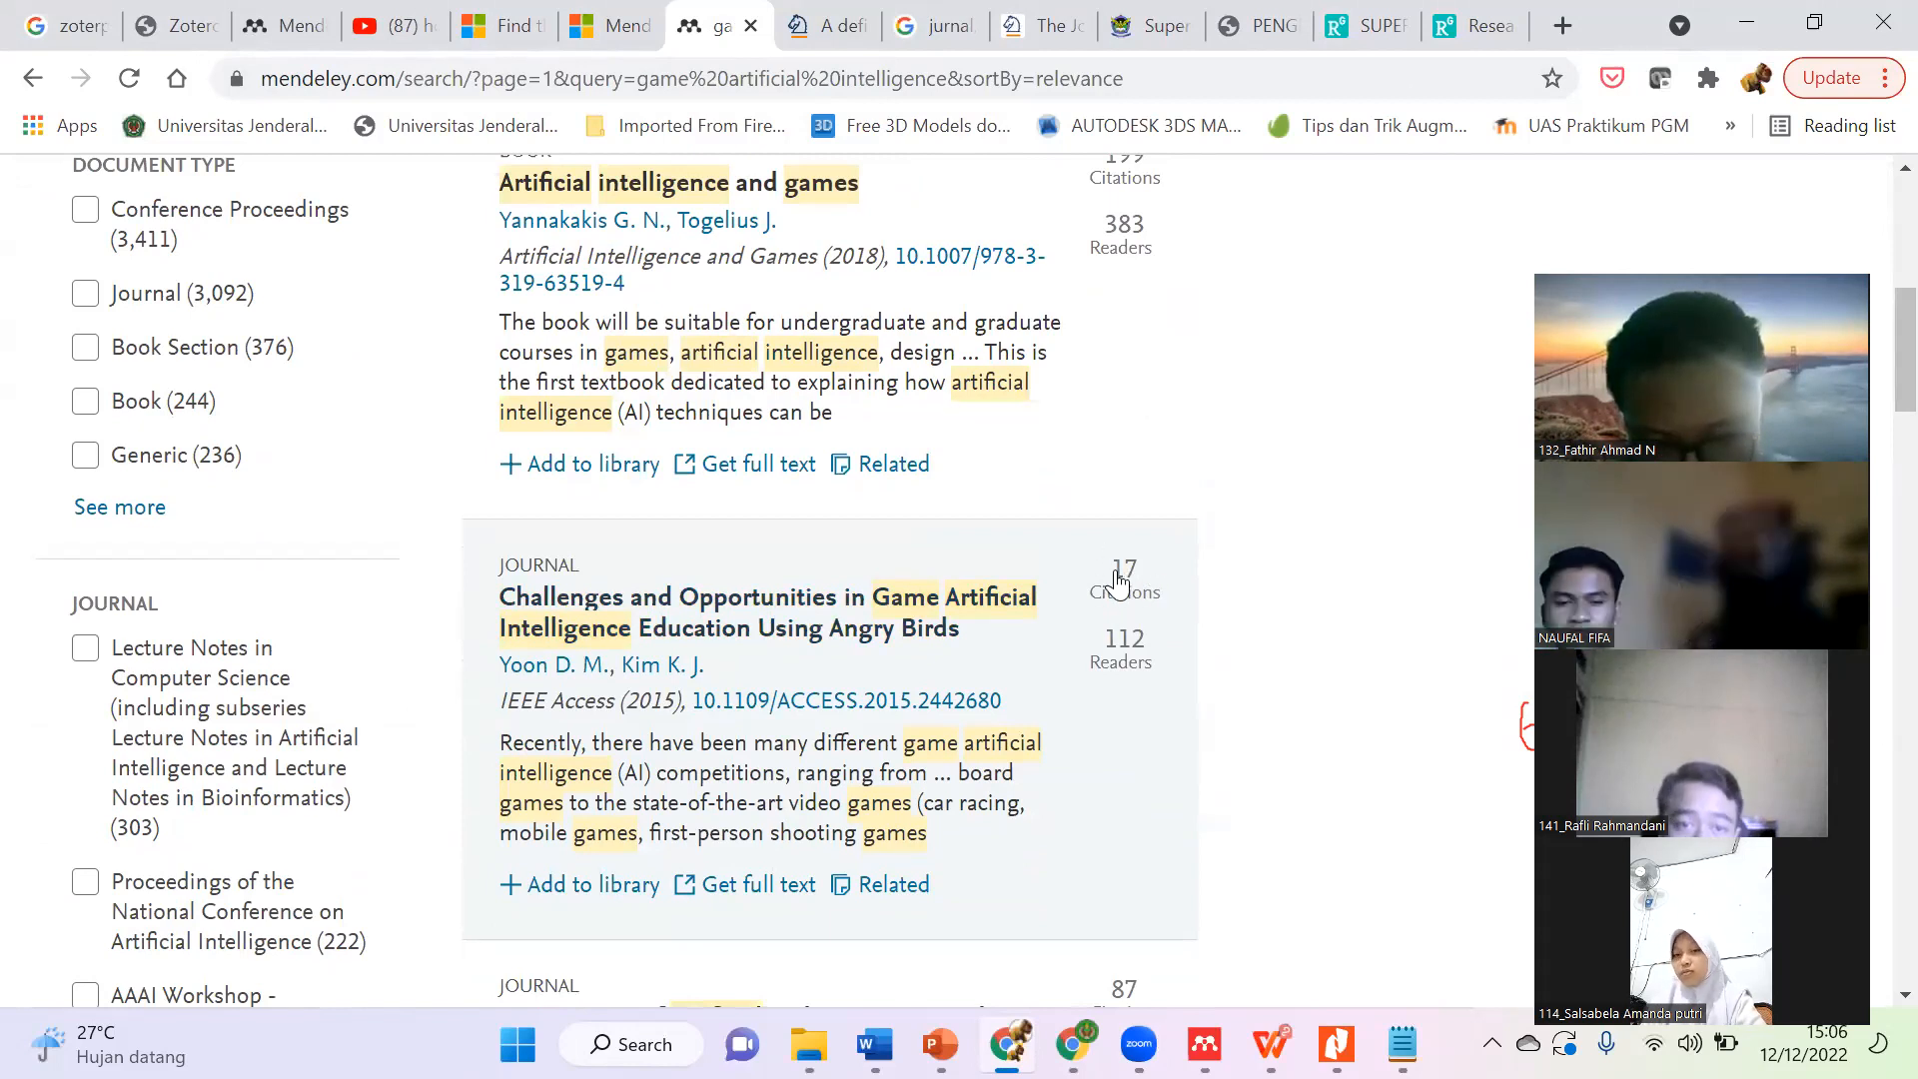
scroll(1127, 574, "down", 4)
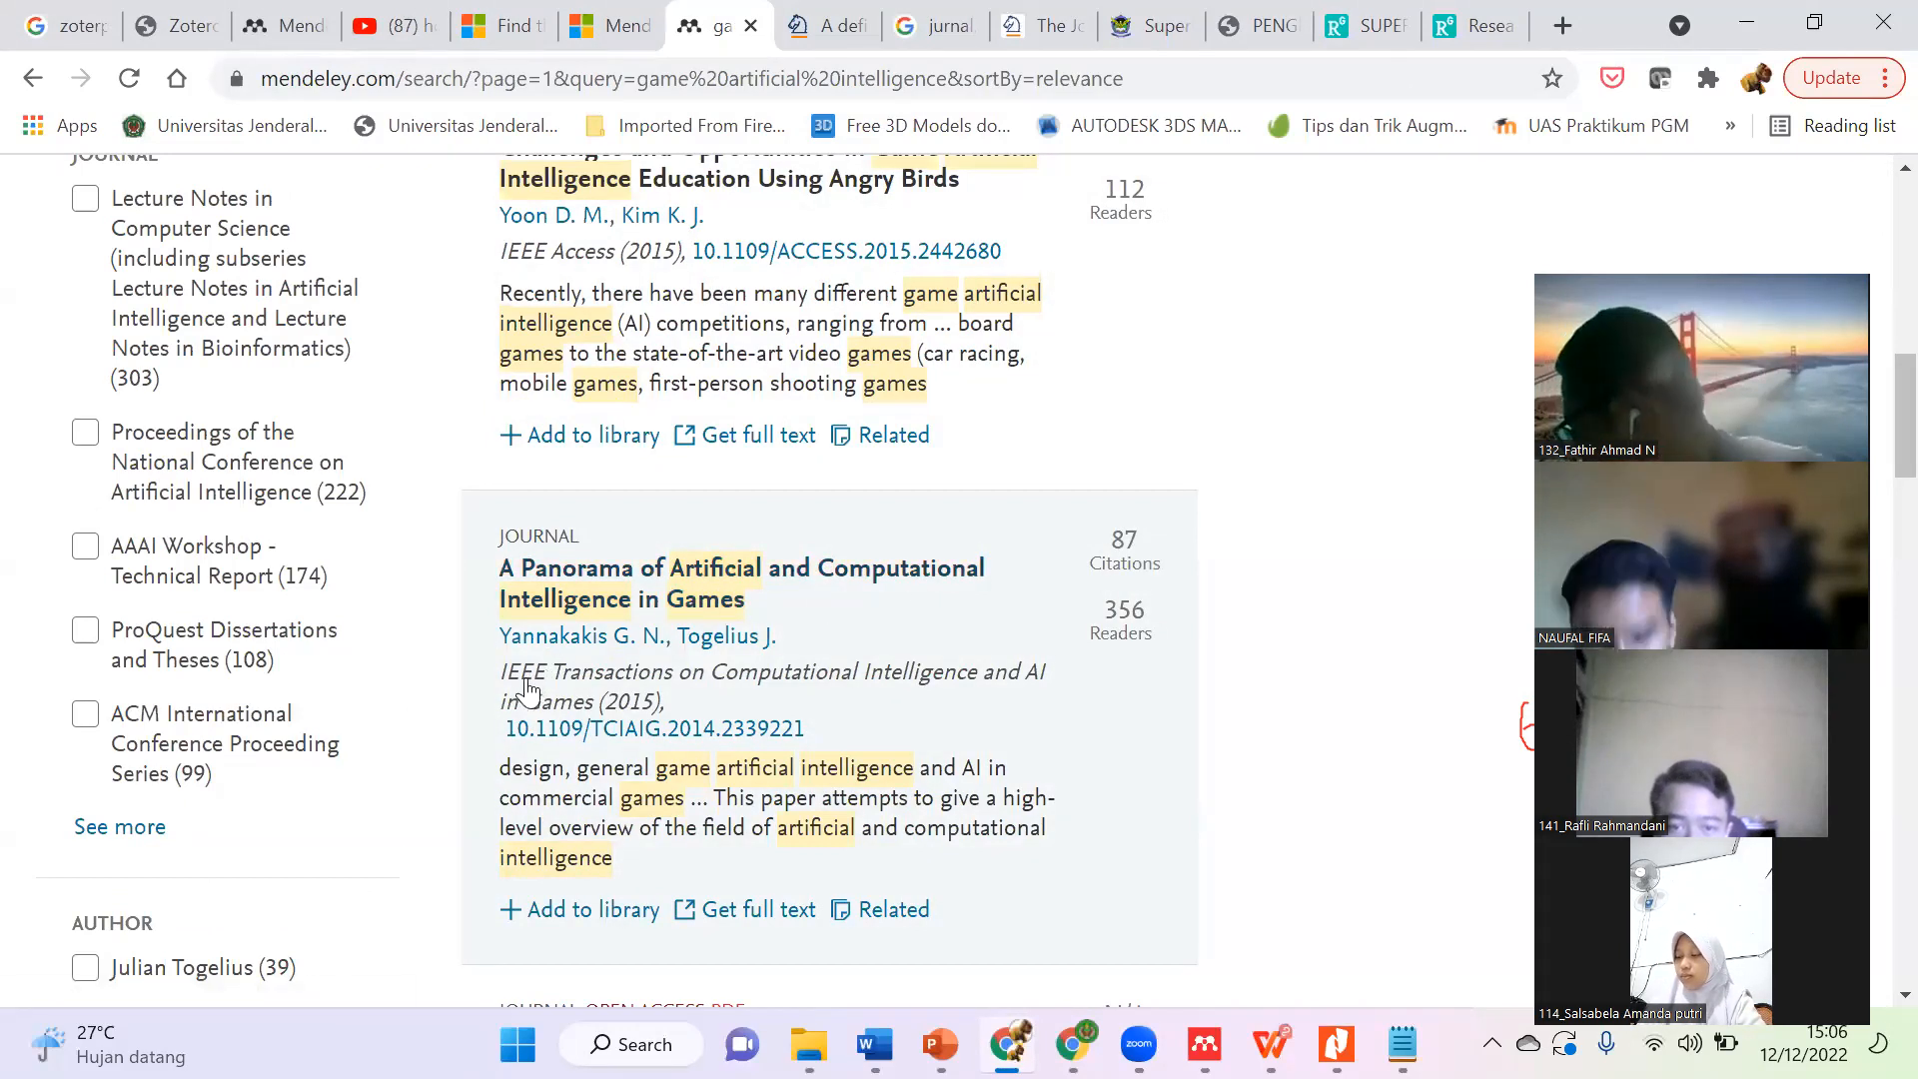
left_click(769, 581)
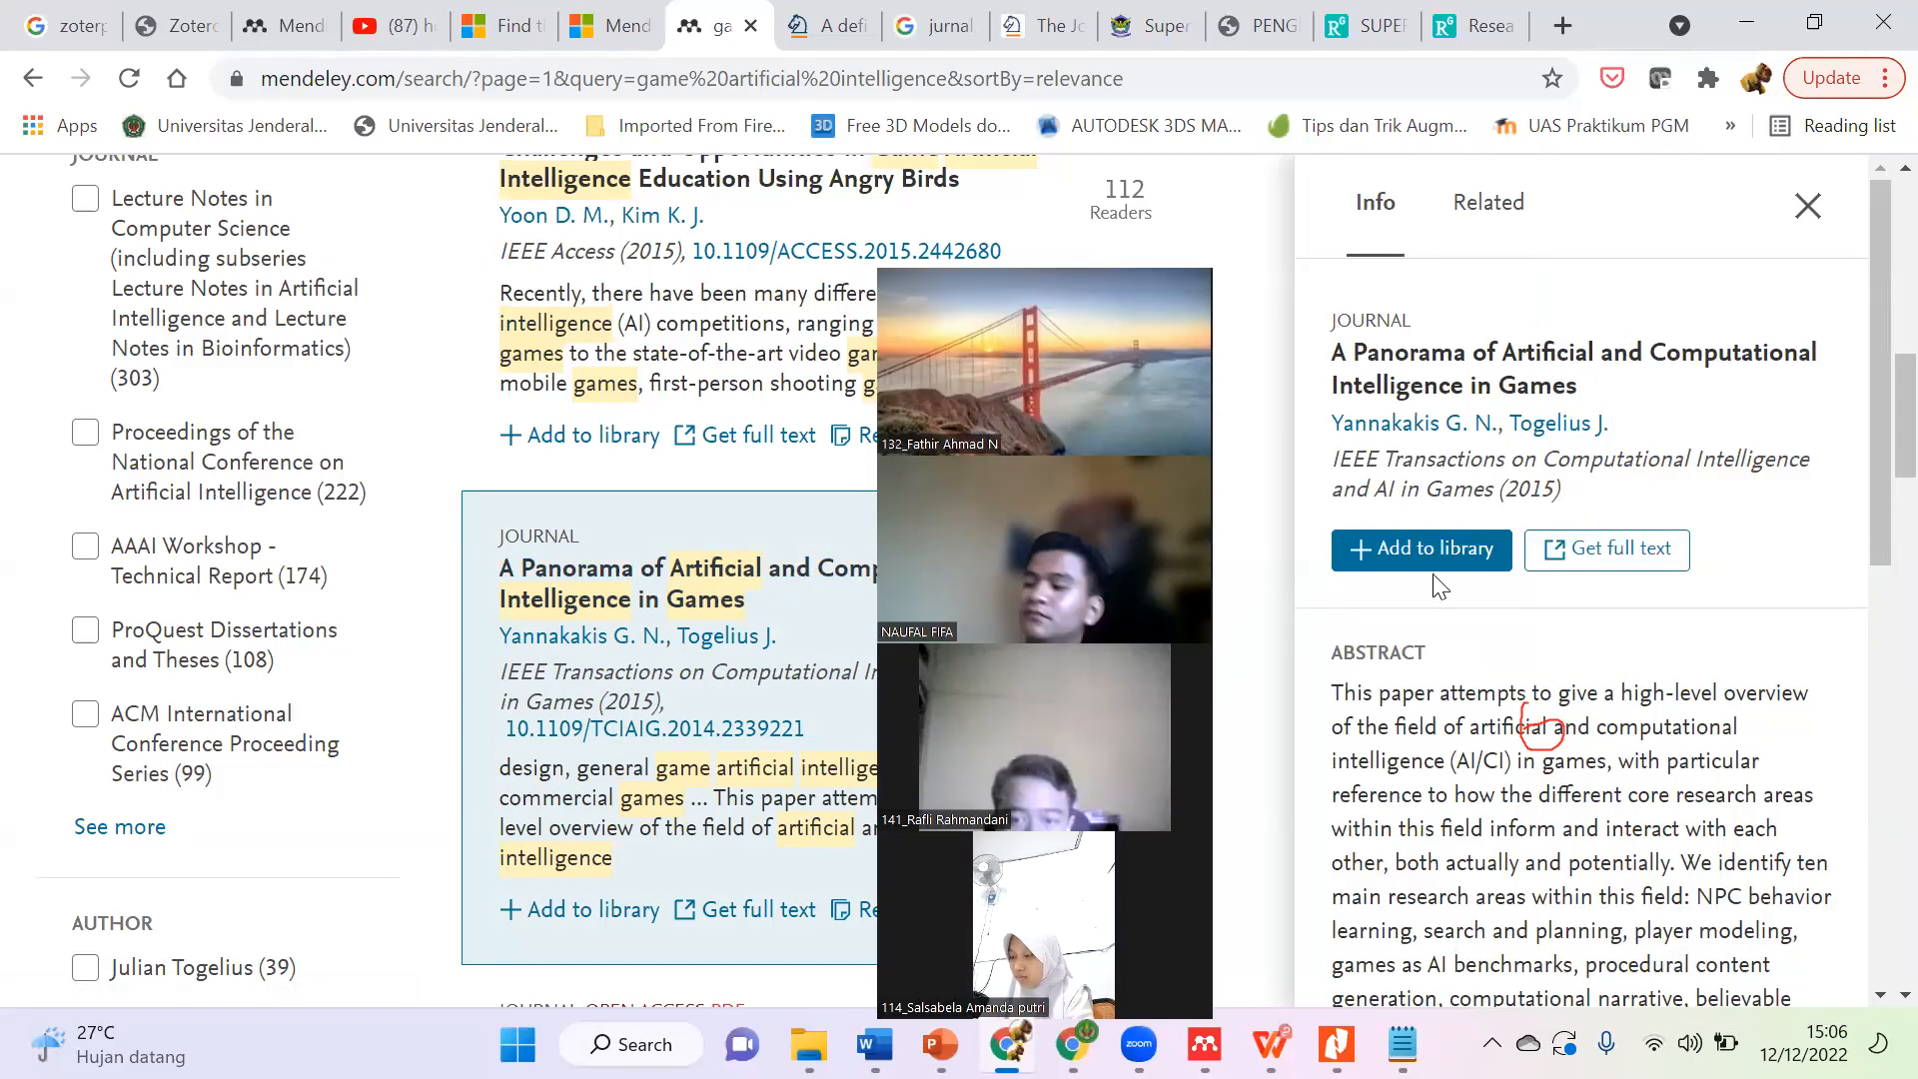
left_click(1444, 563)
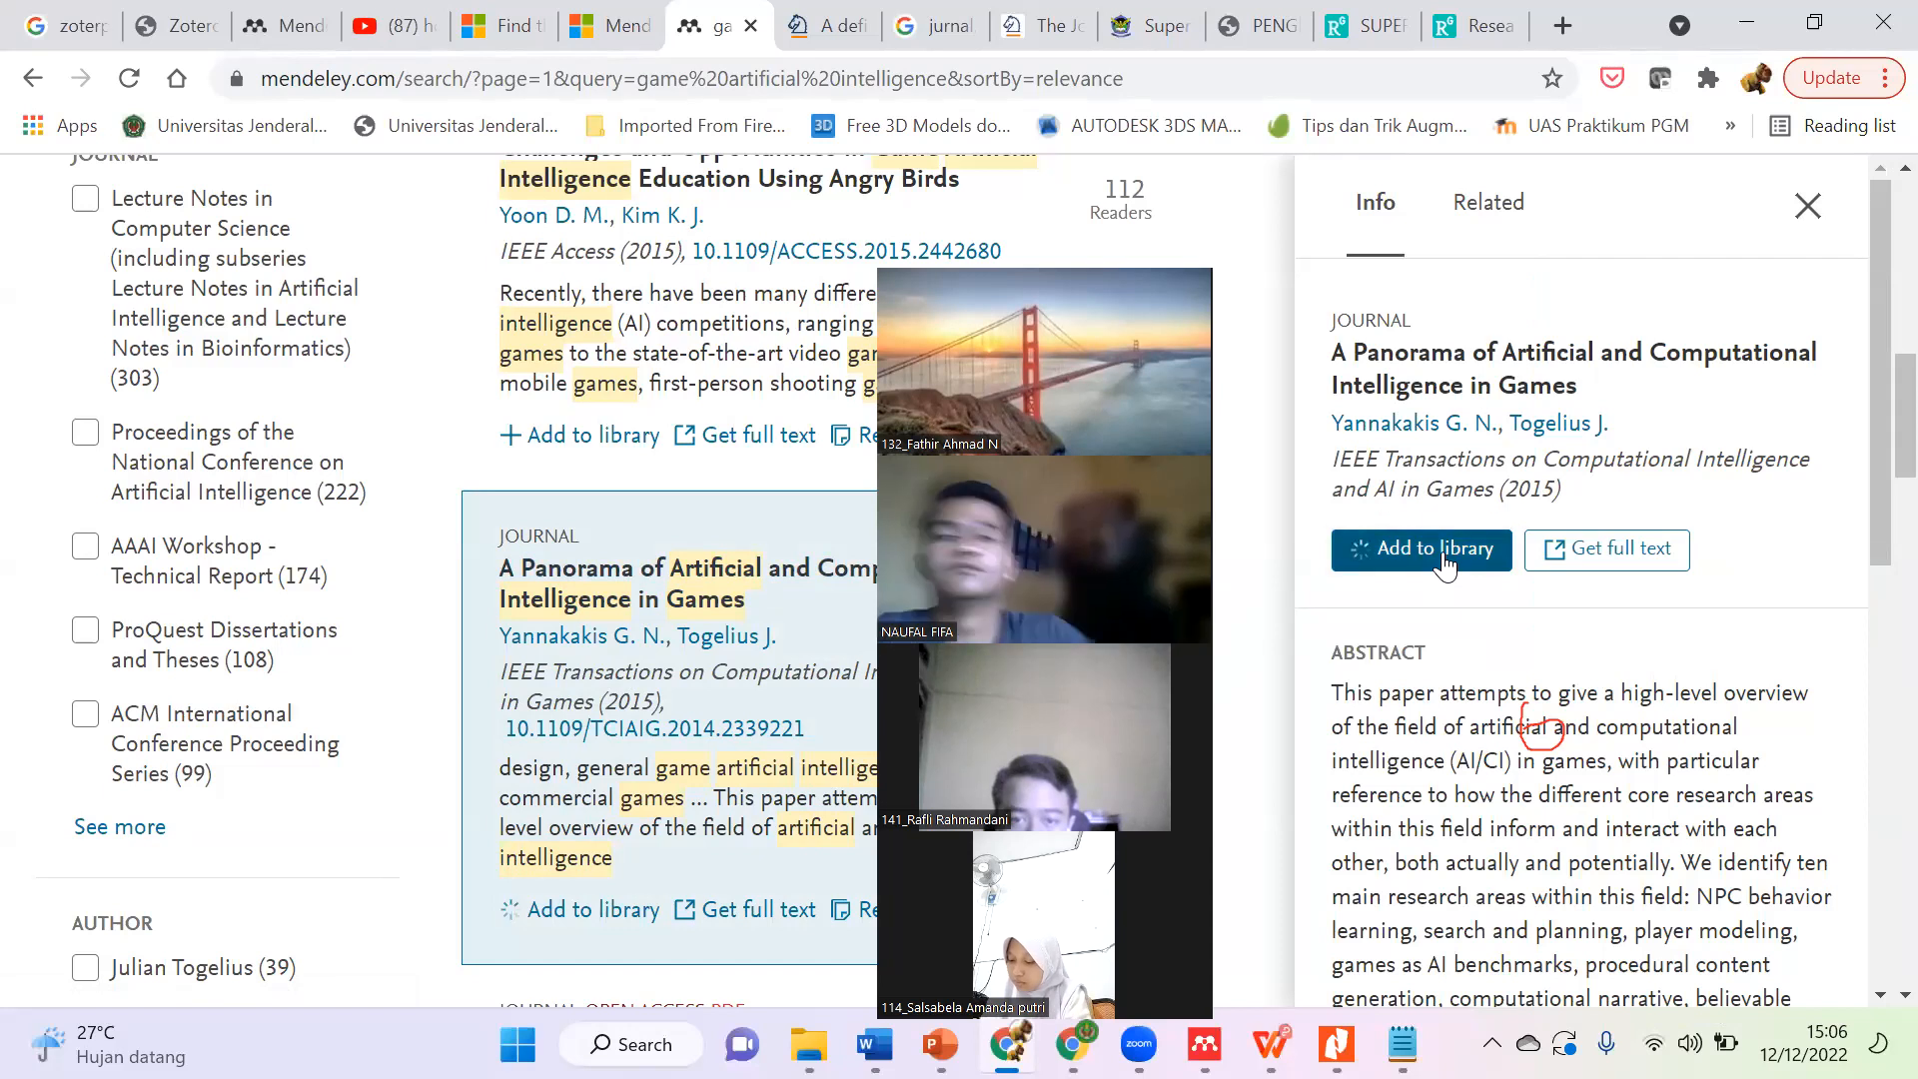
left_click(1609, 566)
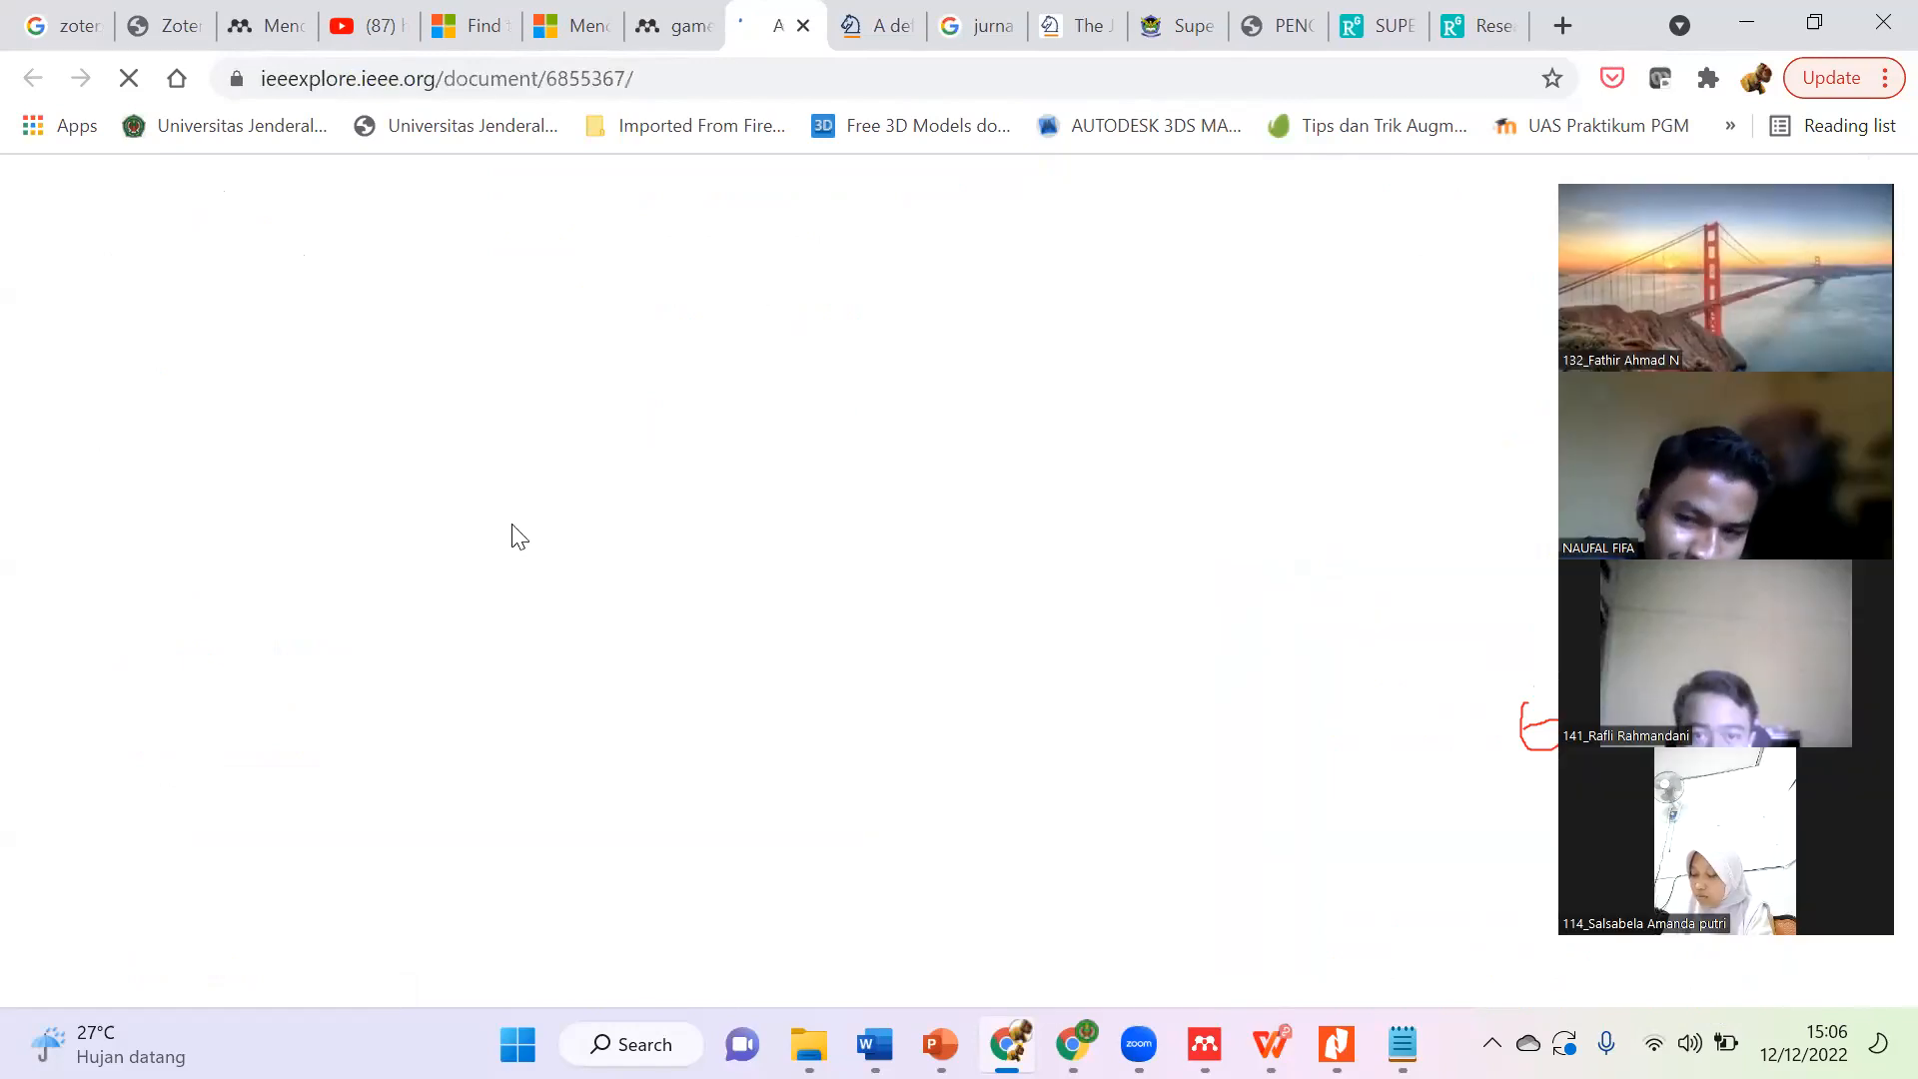
Step: Read the abstract of the gamification article on SpringerLink and highlight the sentence on the four important aspects of gamification
left_click(879, 26)
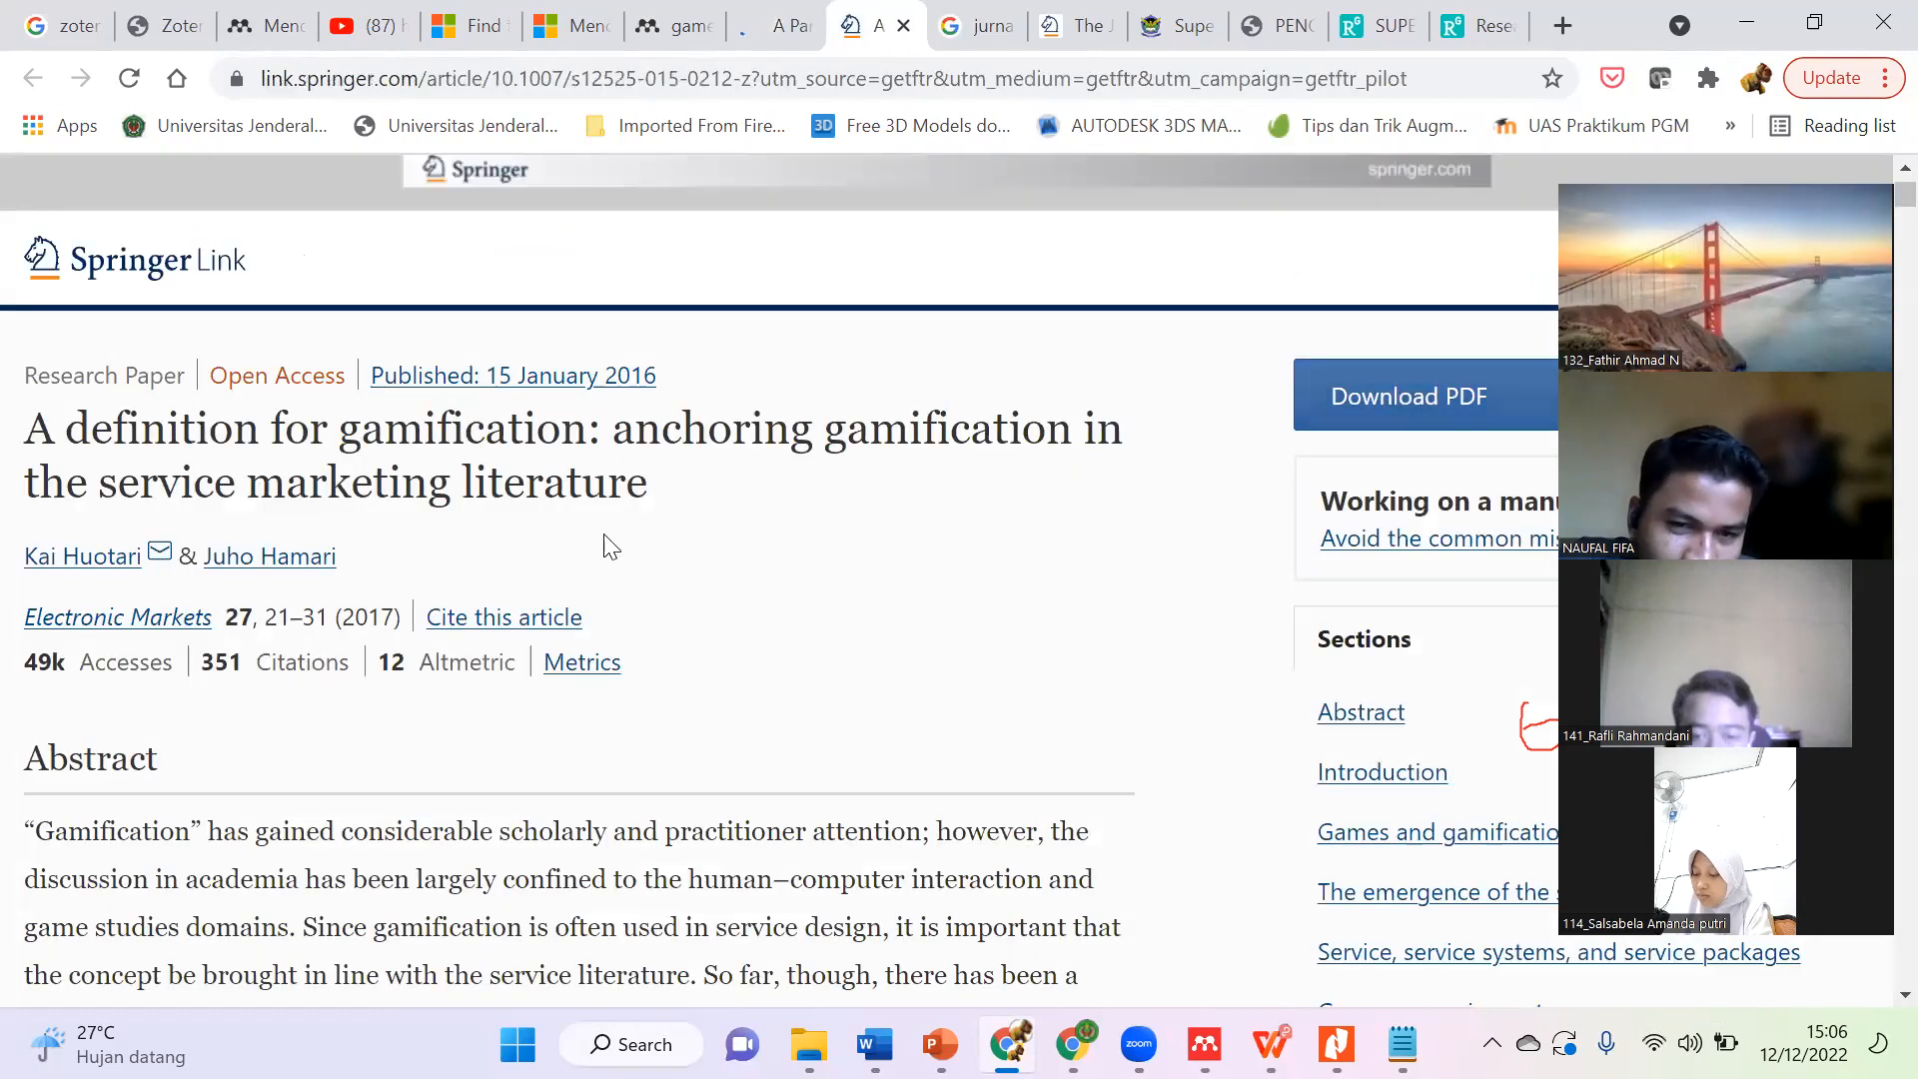
scroll(980, 556, "down", 2)
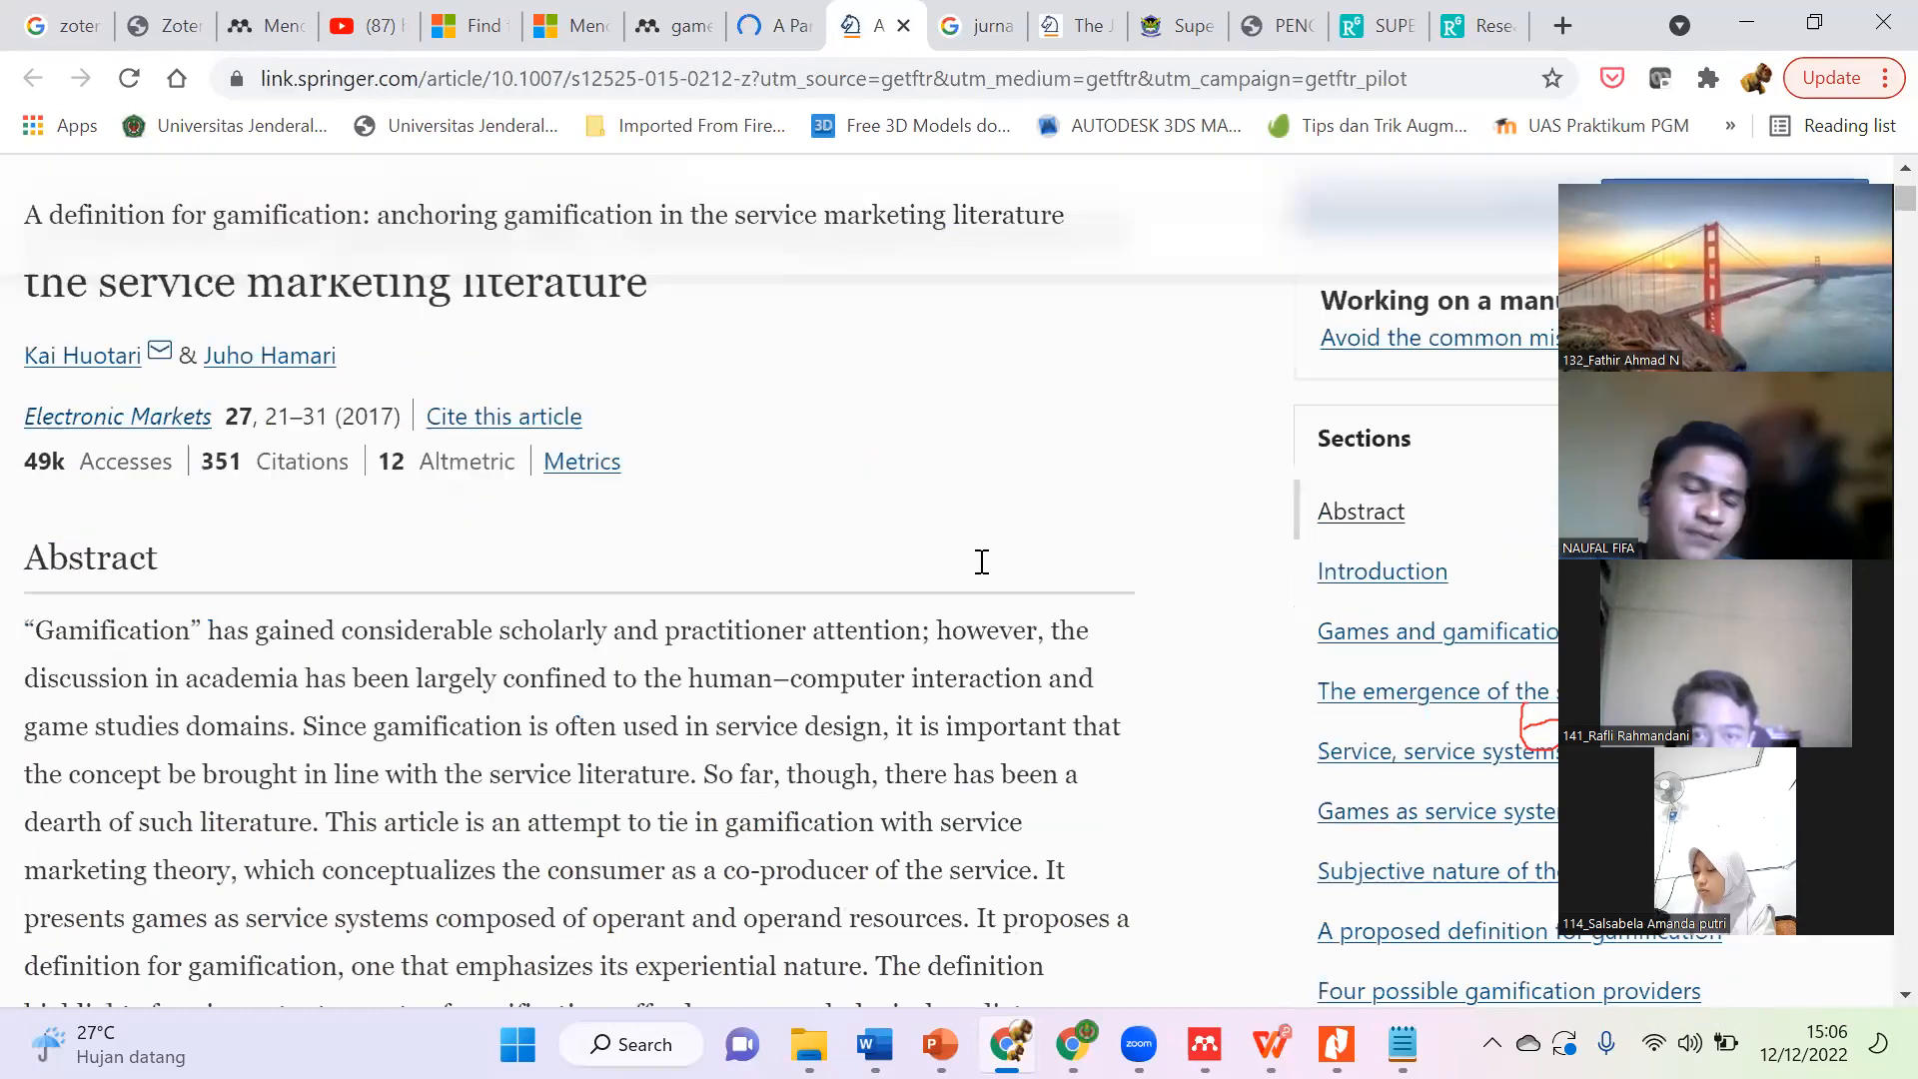
scroll(907, 313, "up", 3)
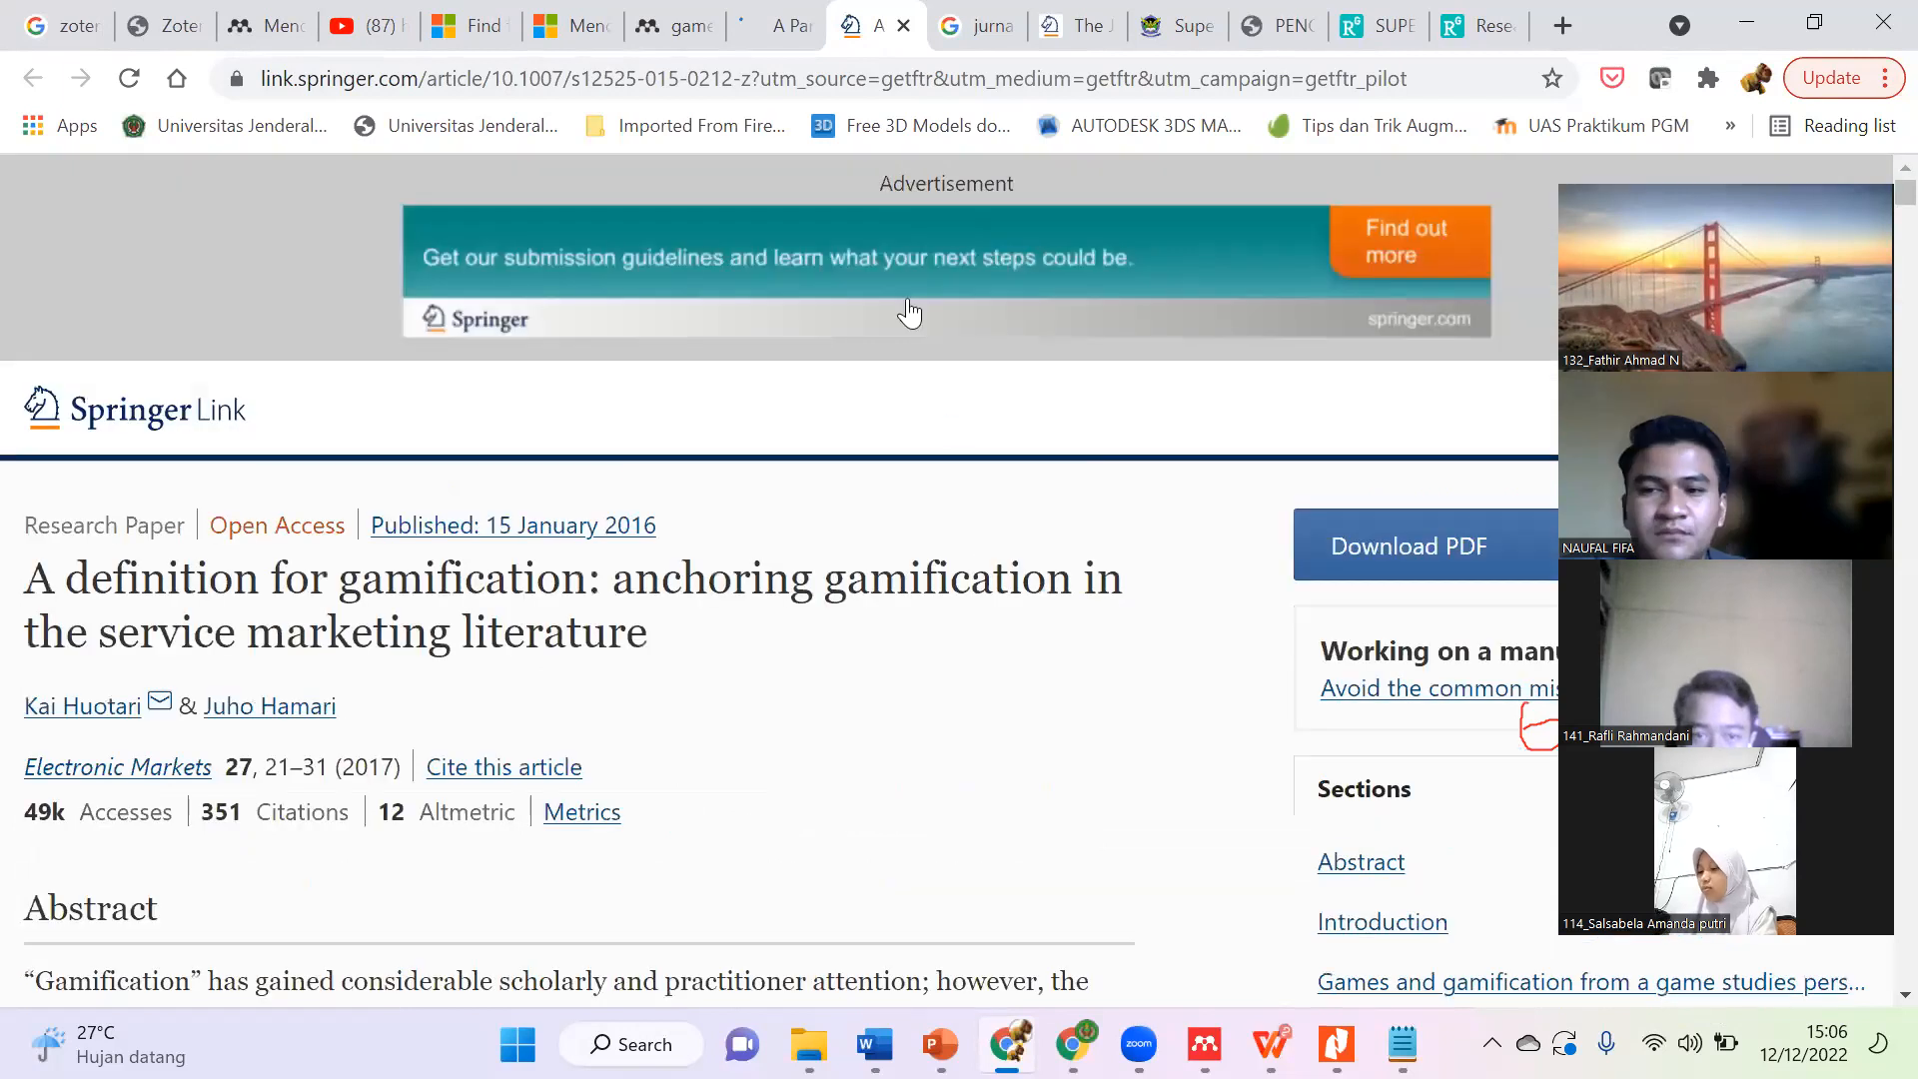
left_click(763, 28)
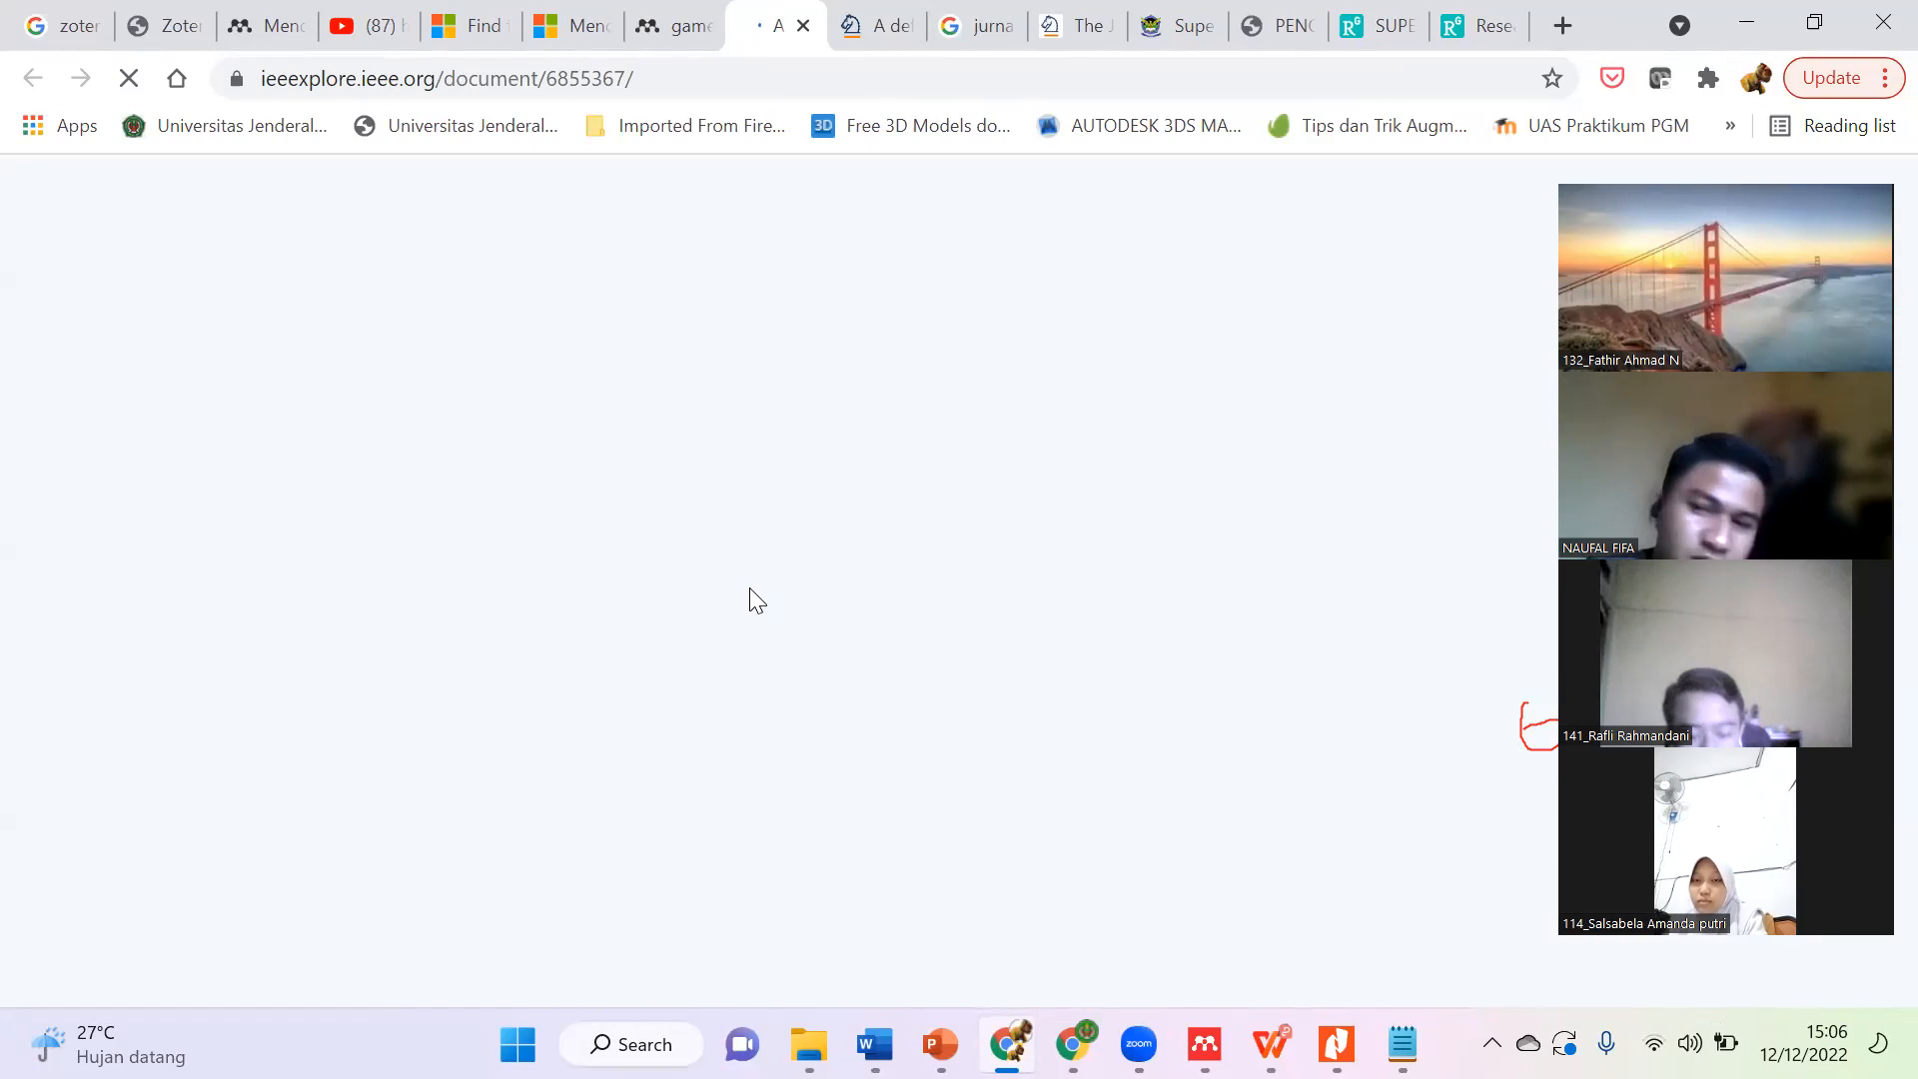
left_click(883, 44)
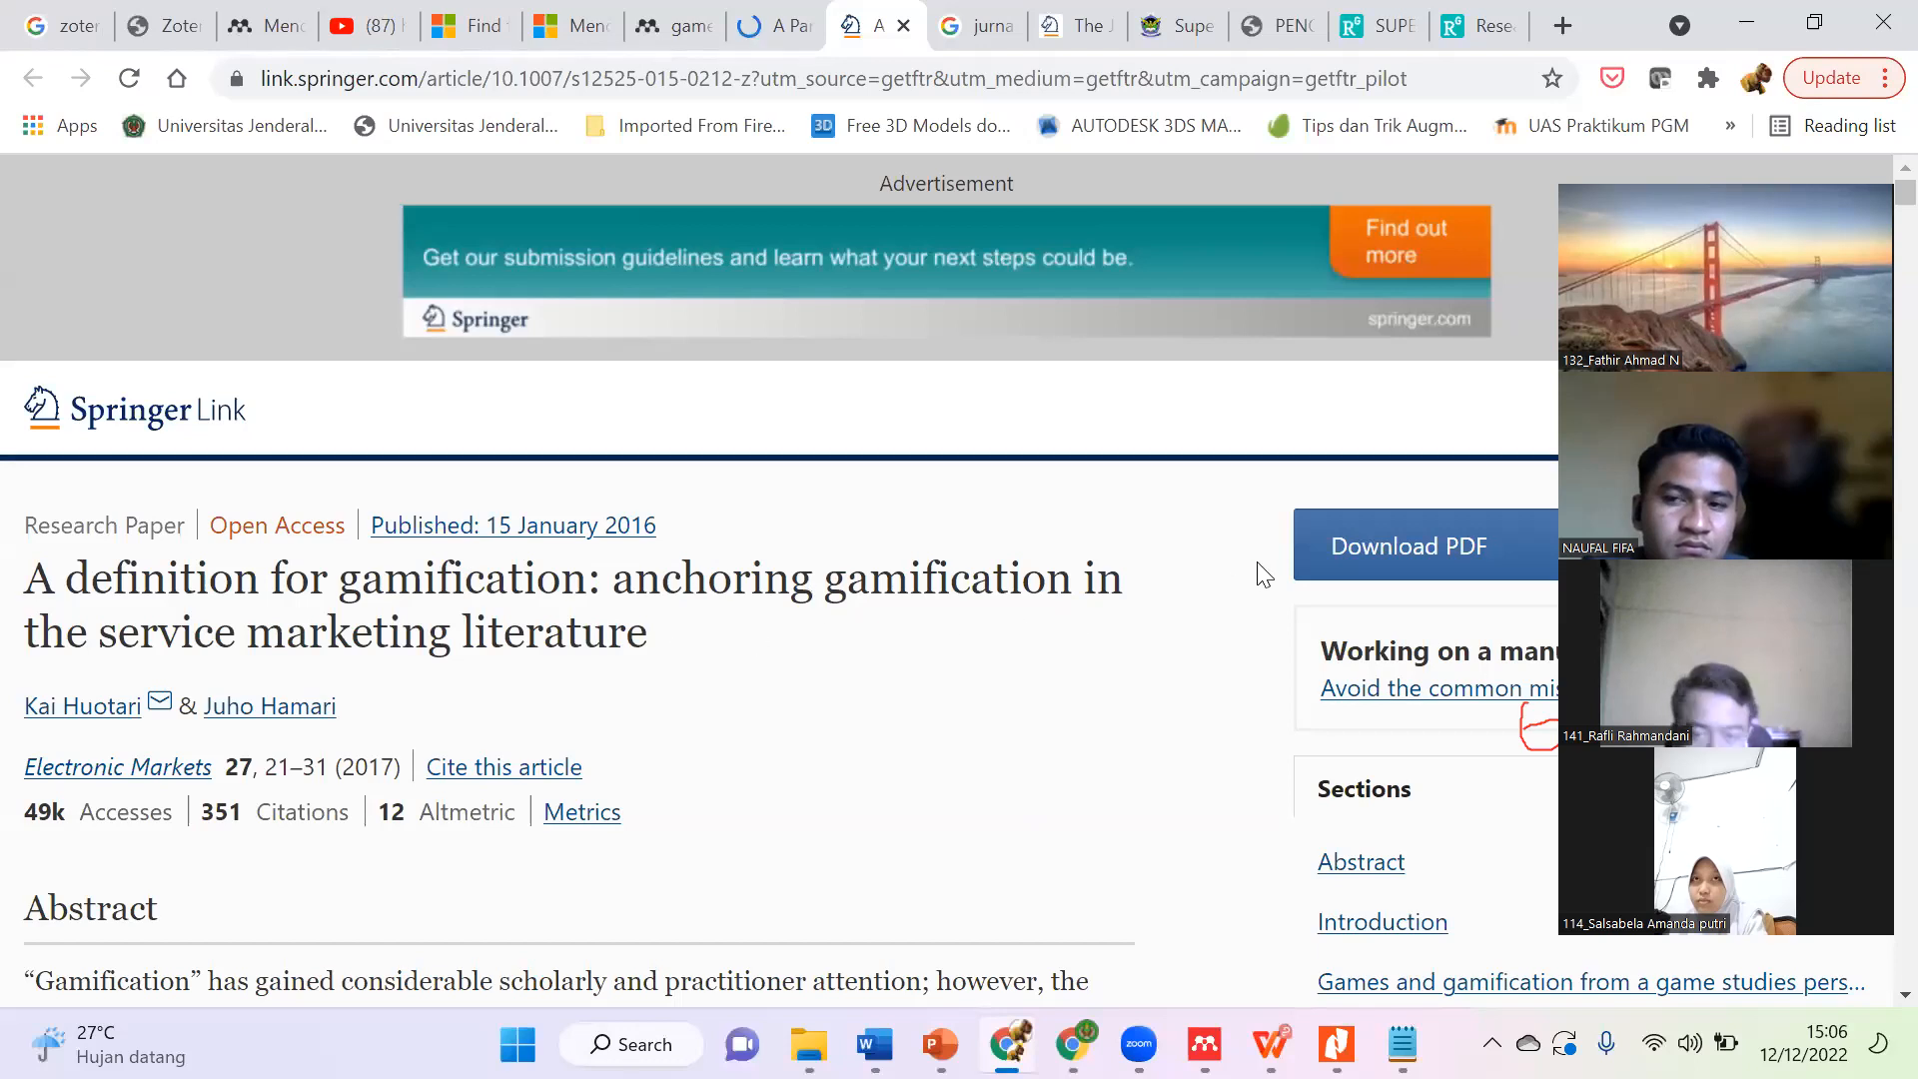
scroll(751, 641, "down", 4)
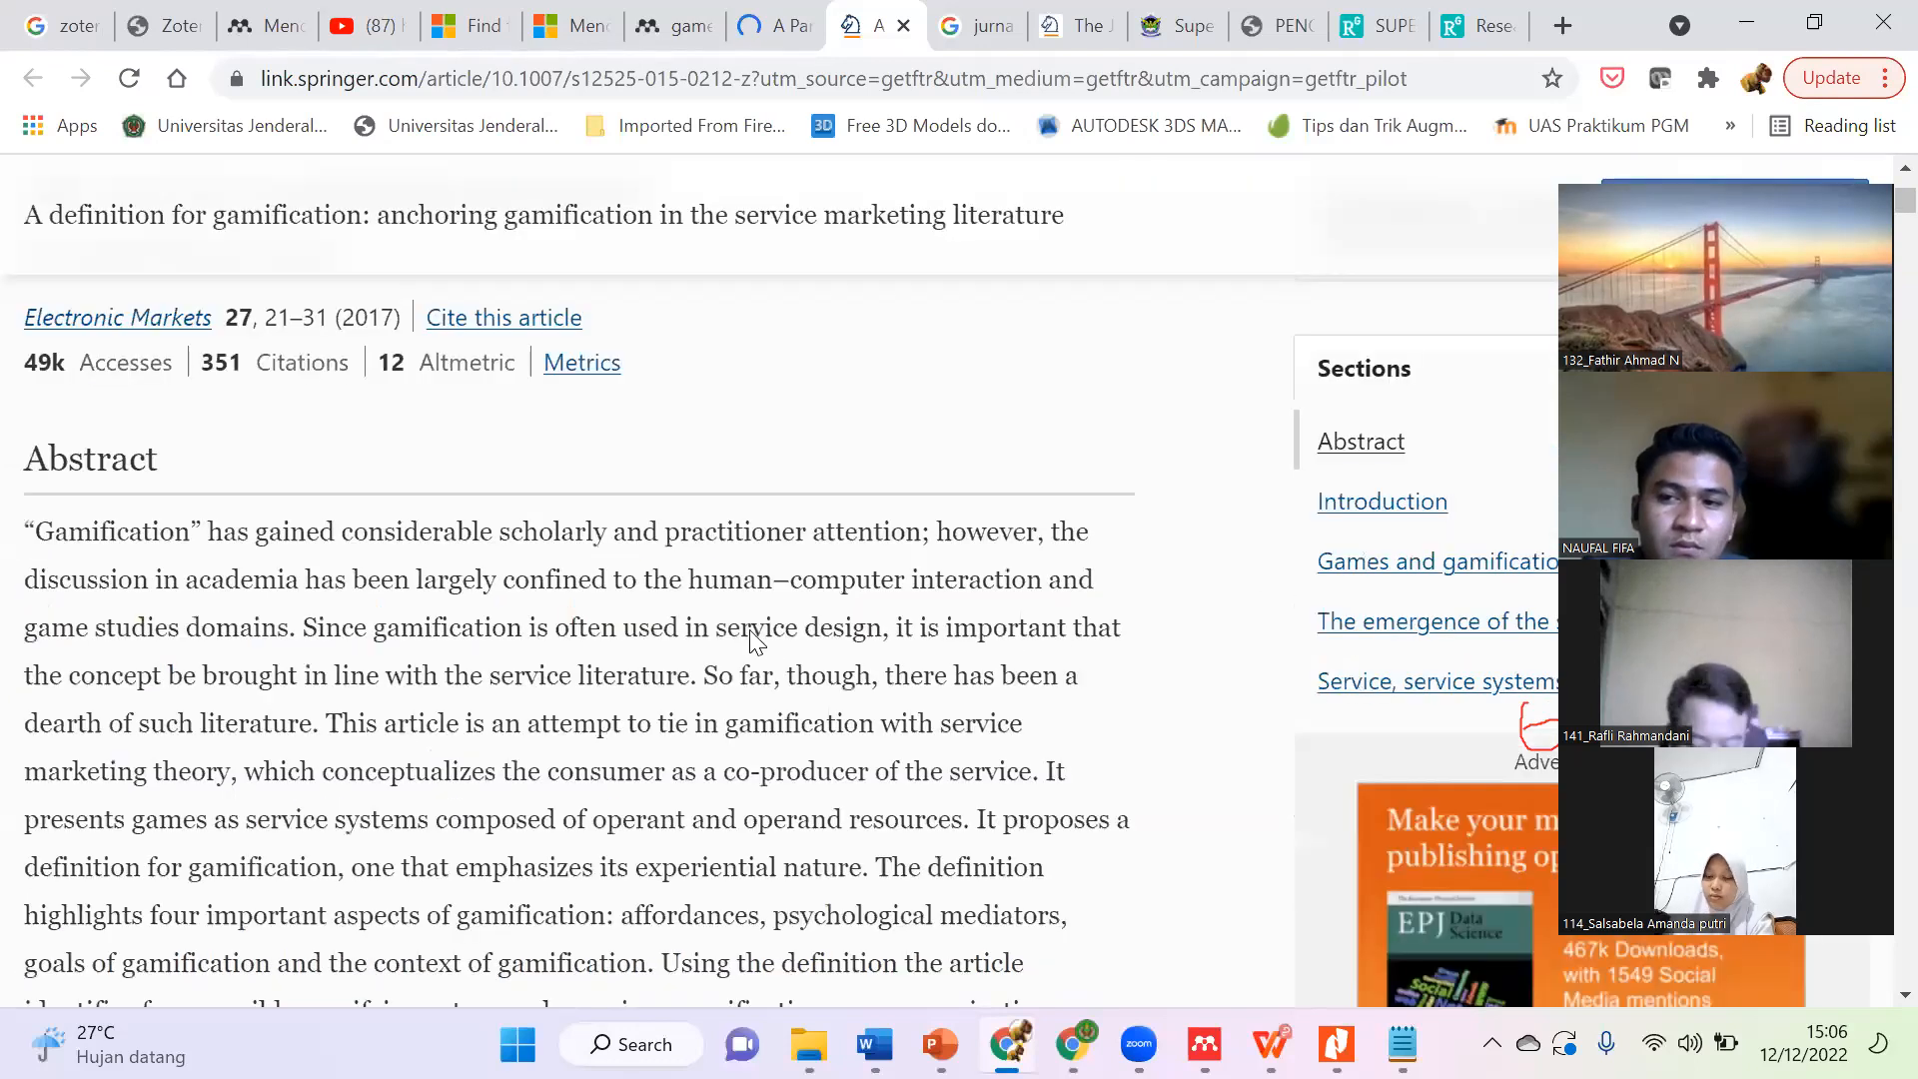
scroll(756, 642, "up", 1)
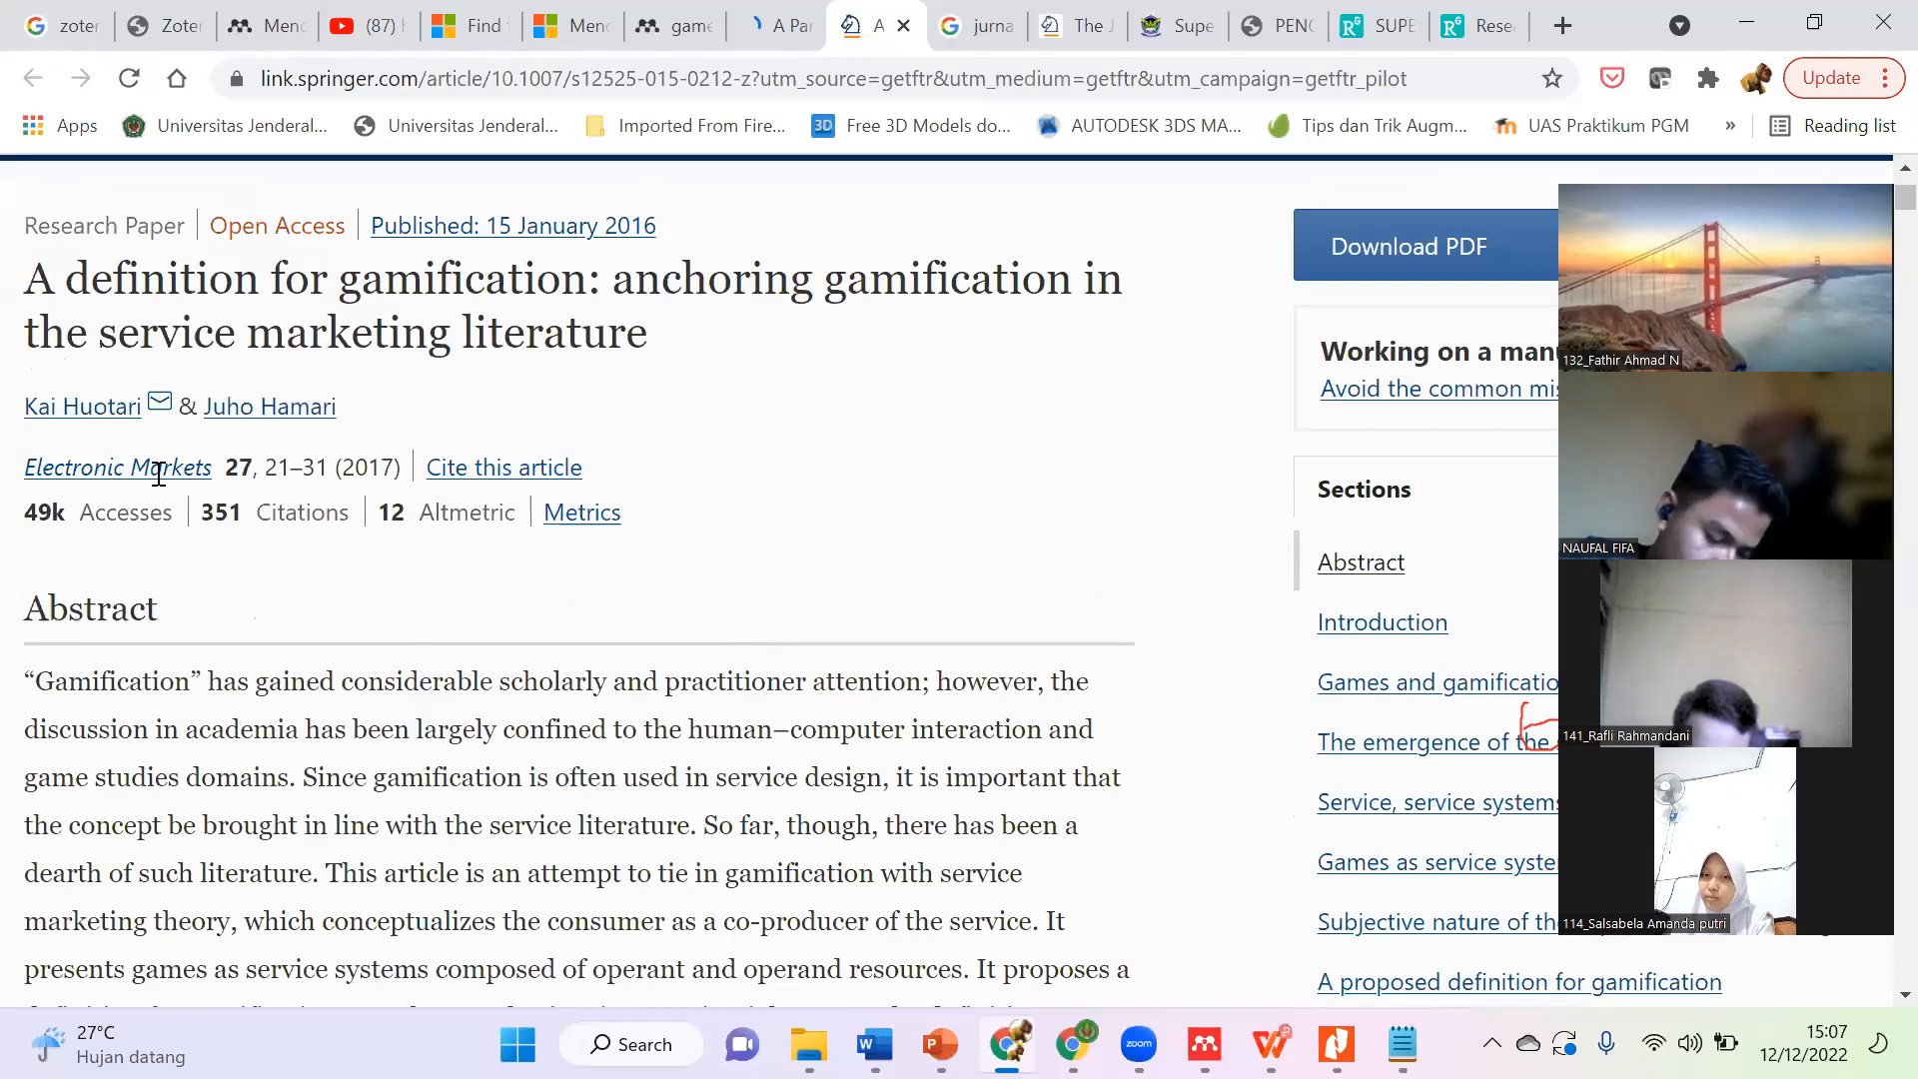
scroll(405, 555, "down", 3)
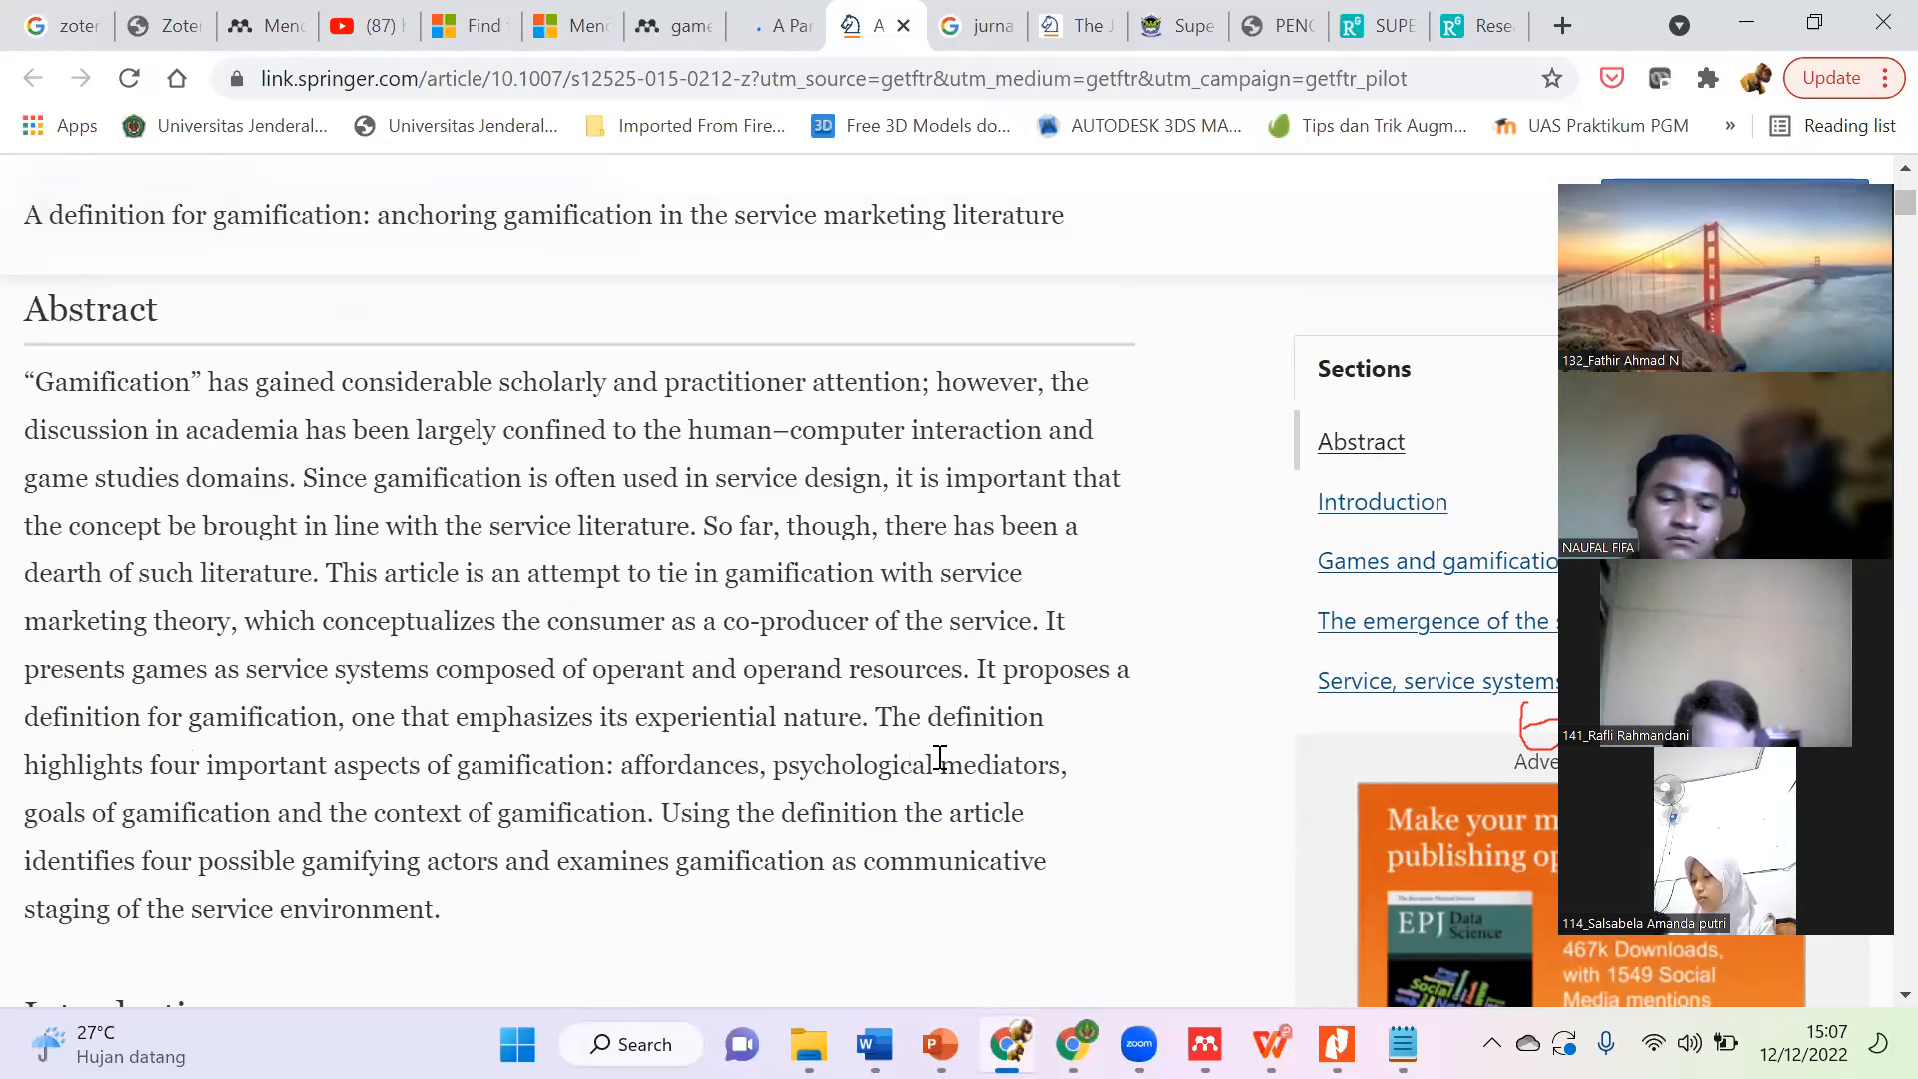
left_click_drag(877, 718, 654, 814)
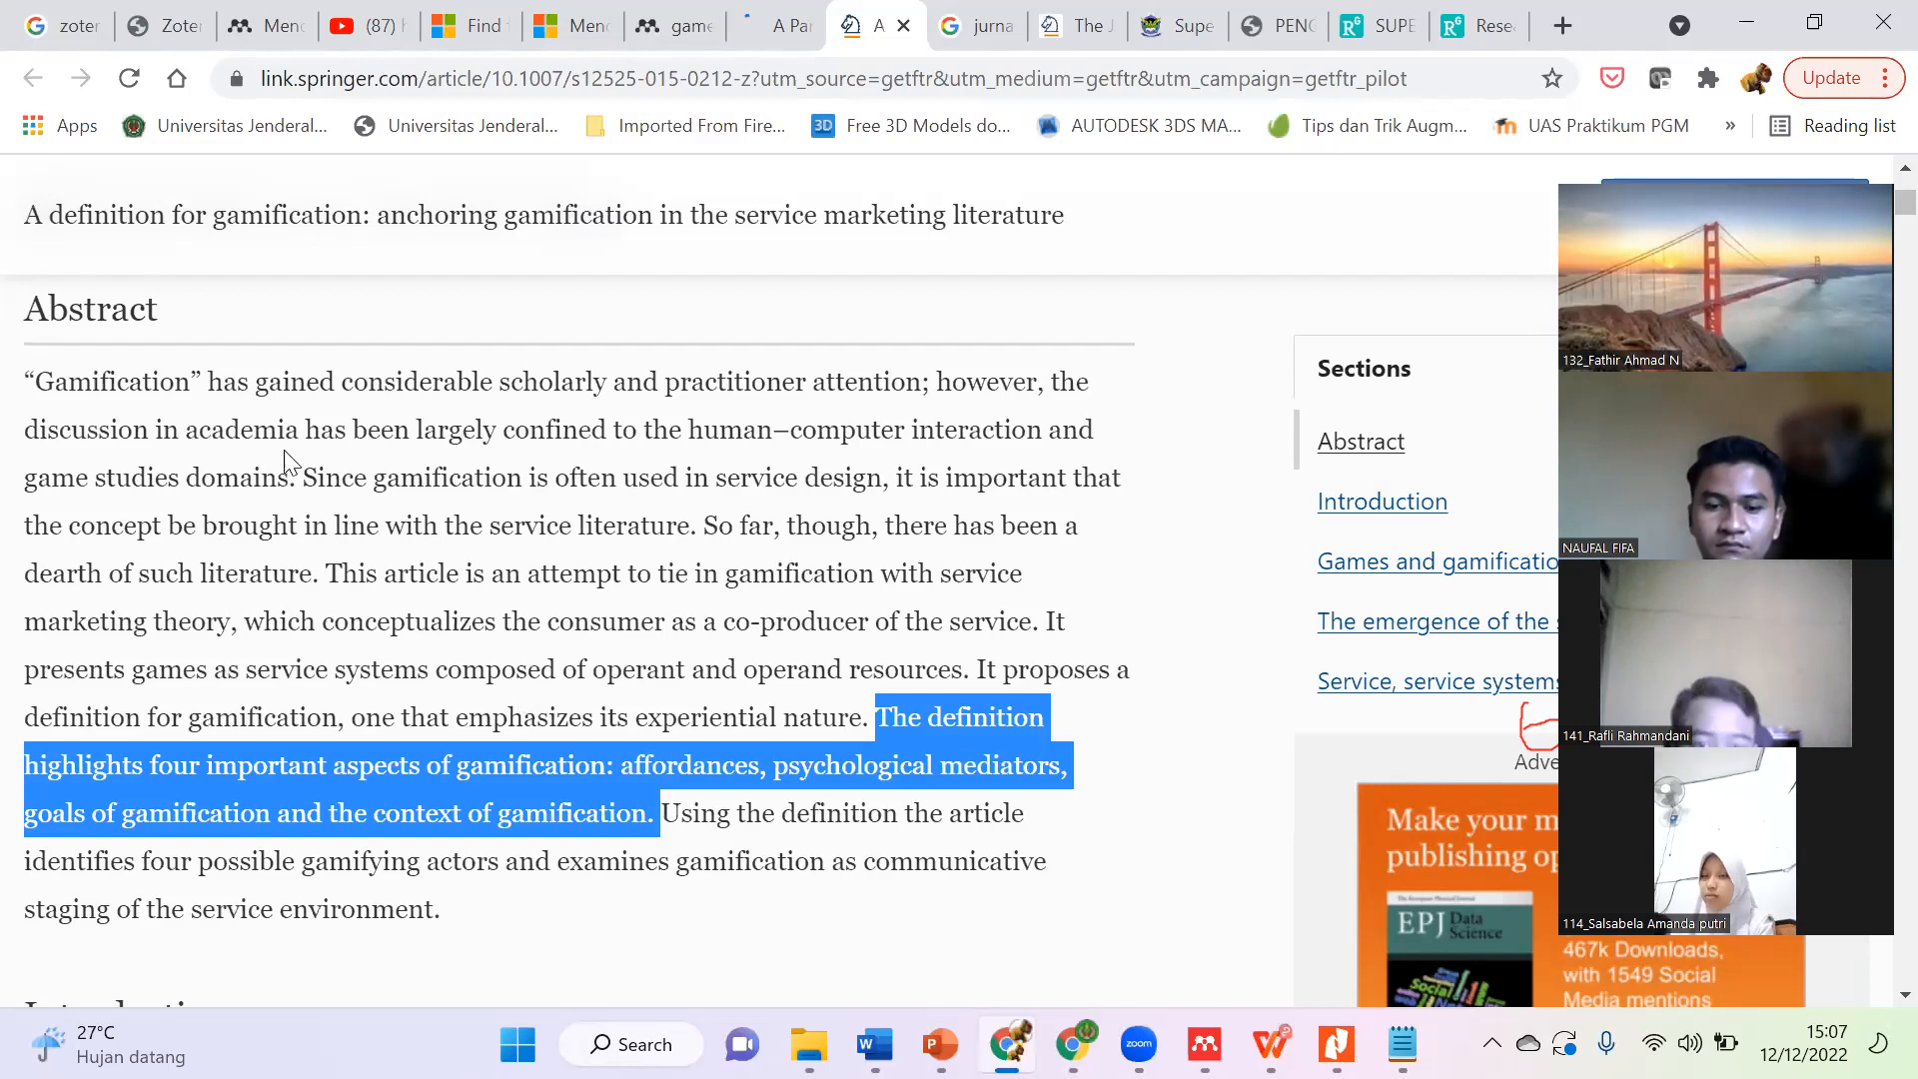
Step: Read the abstract of "A Panorama of Artificial and Computational Intelligence in Games" on IEEE Xplore and close the full-text sign-in dialog
left_click(761, 30)
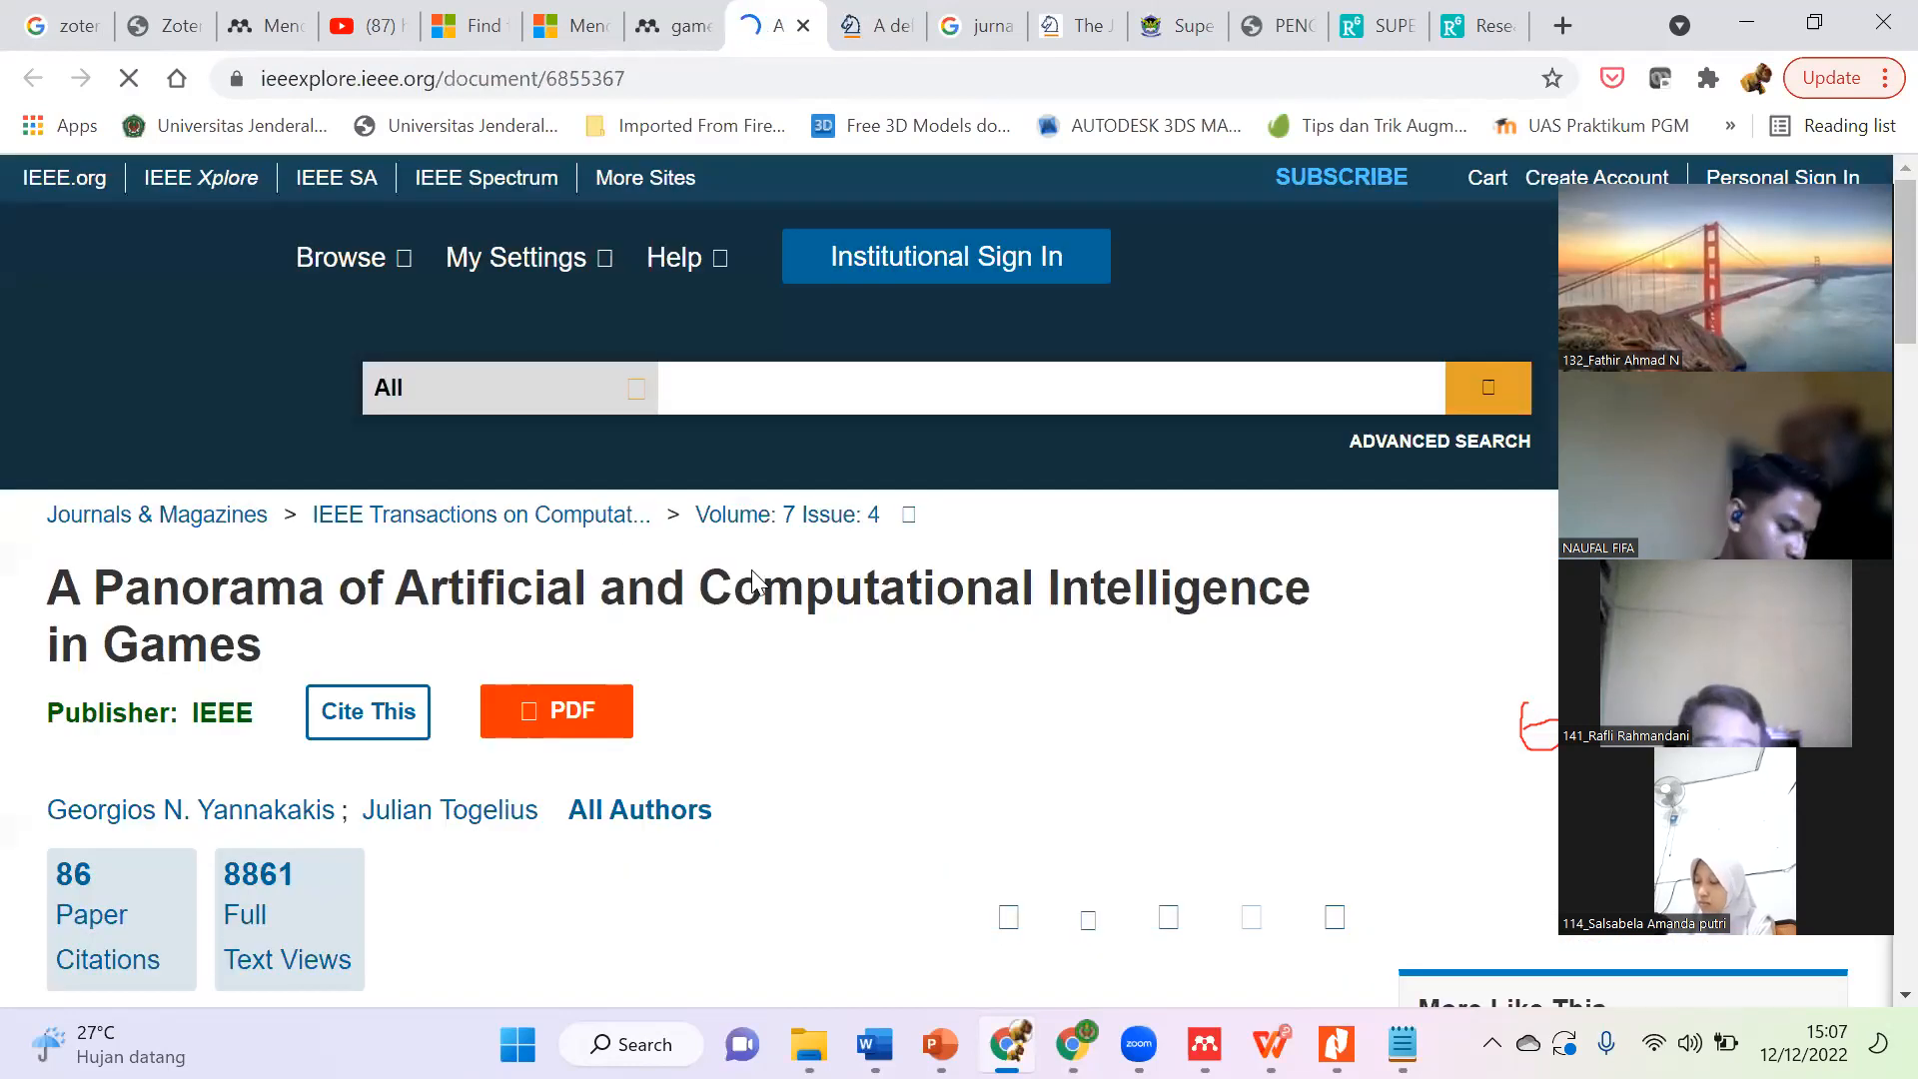
scroll(613, 290, "down", 3)
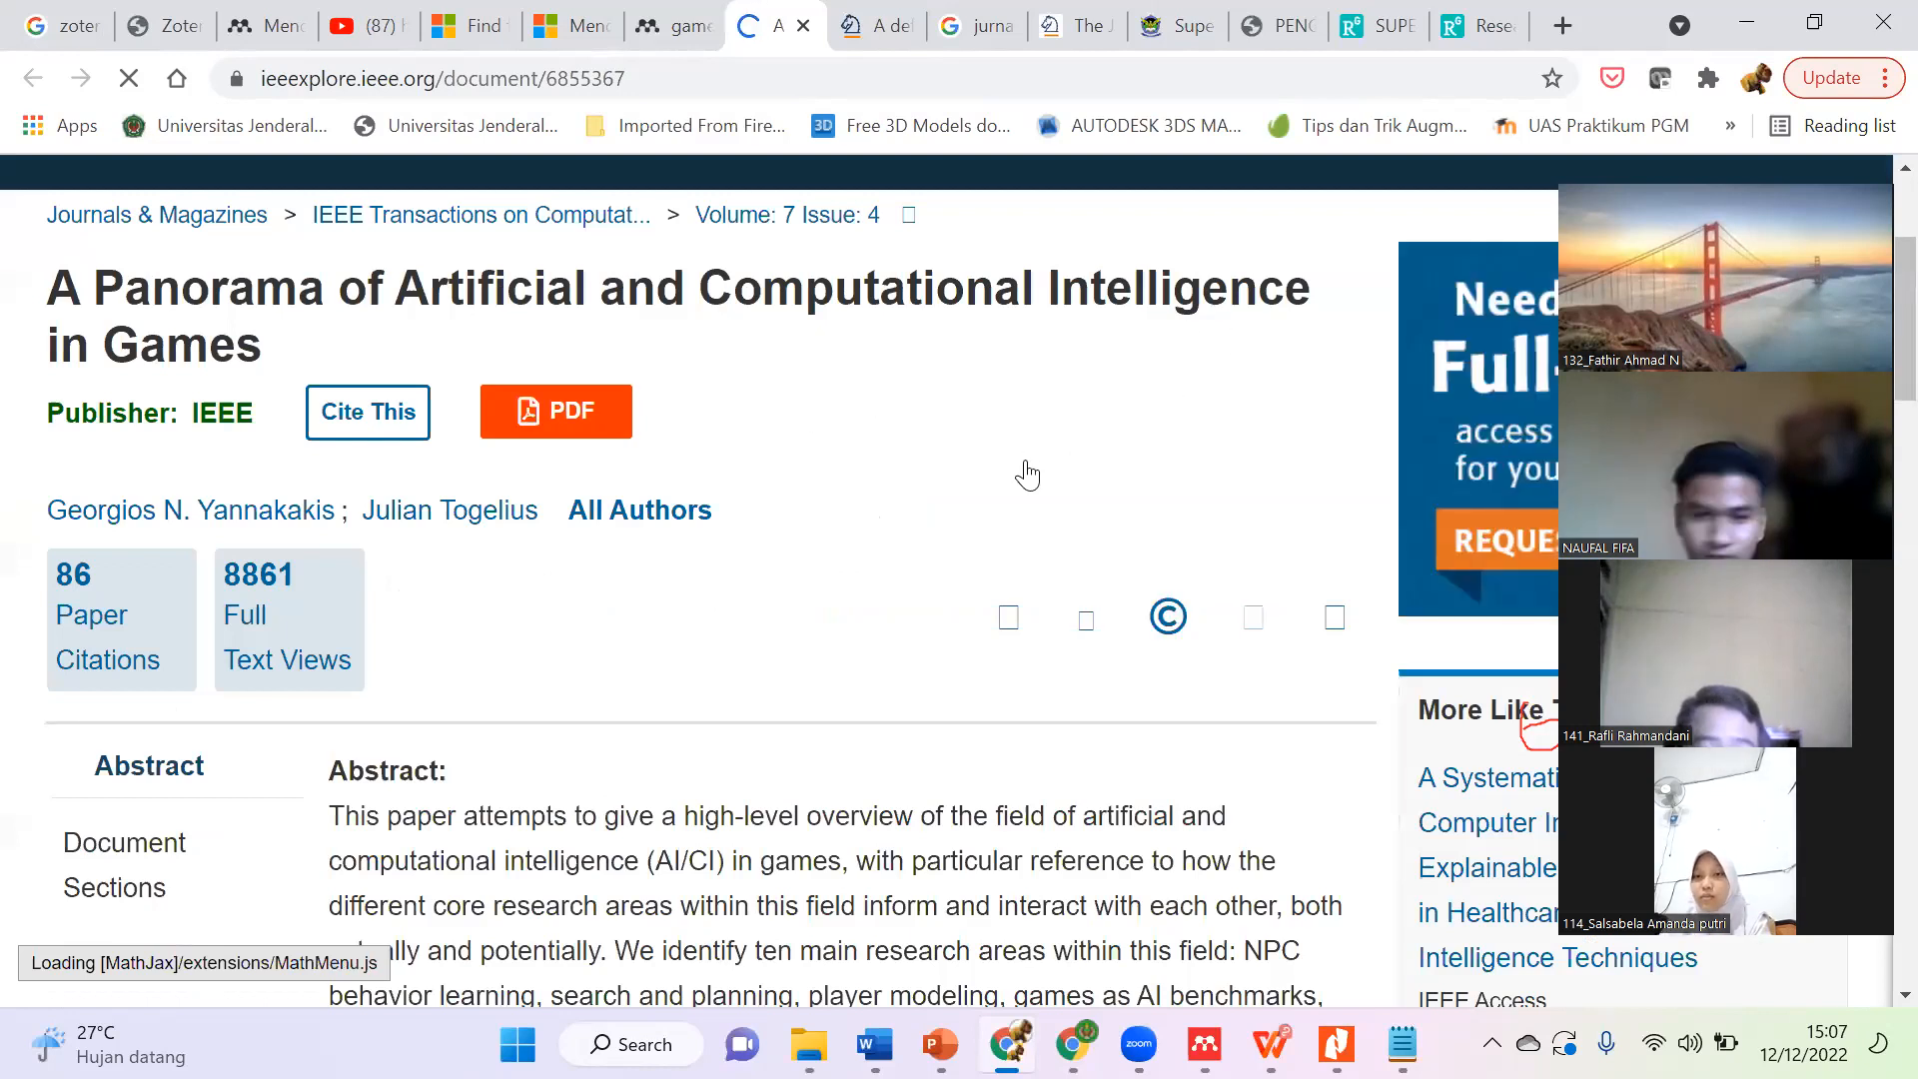
scroll(583, 454, "down", 5)
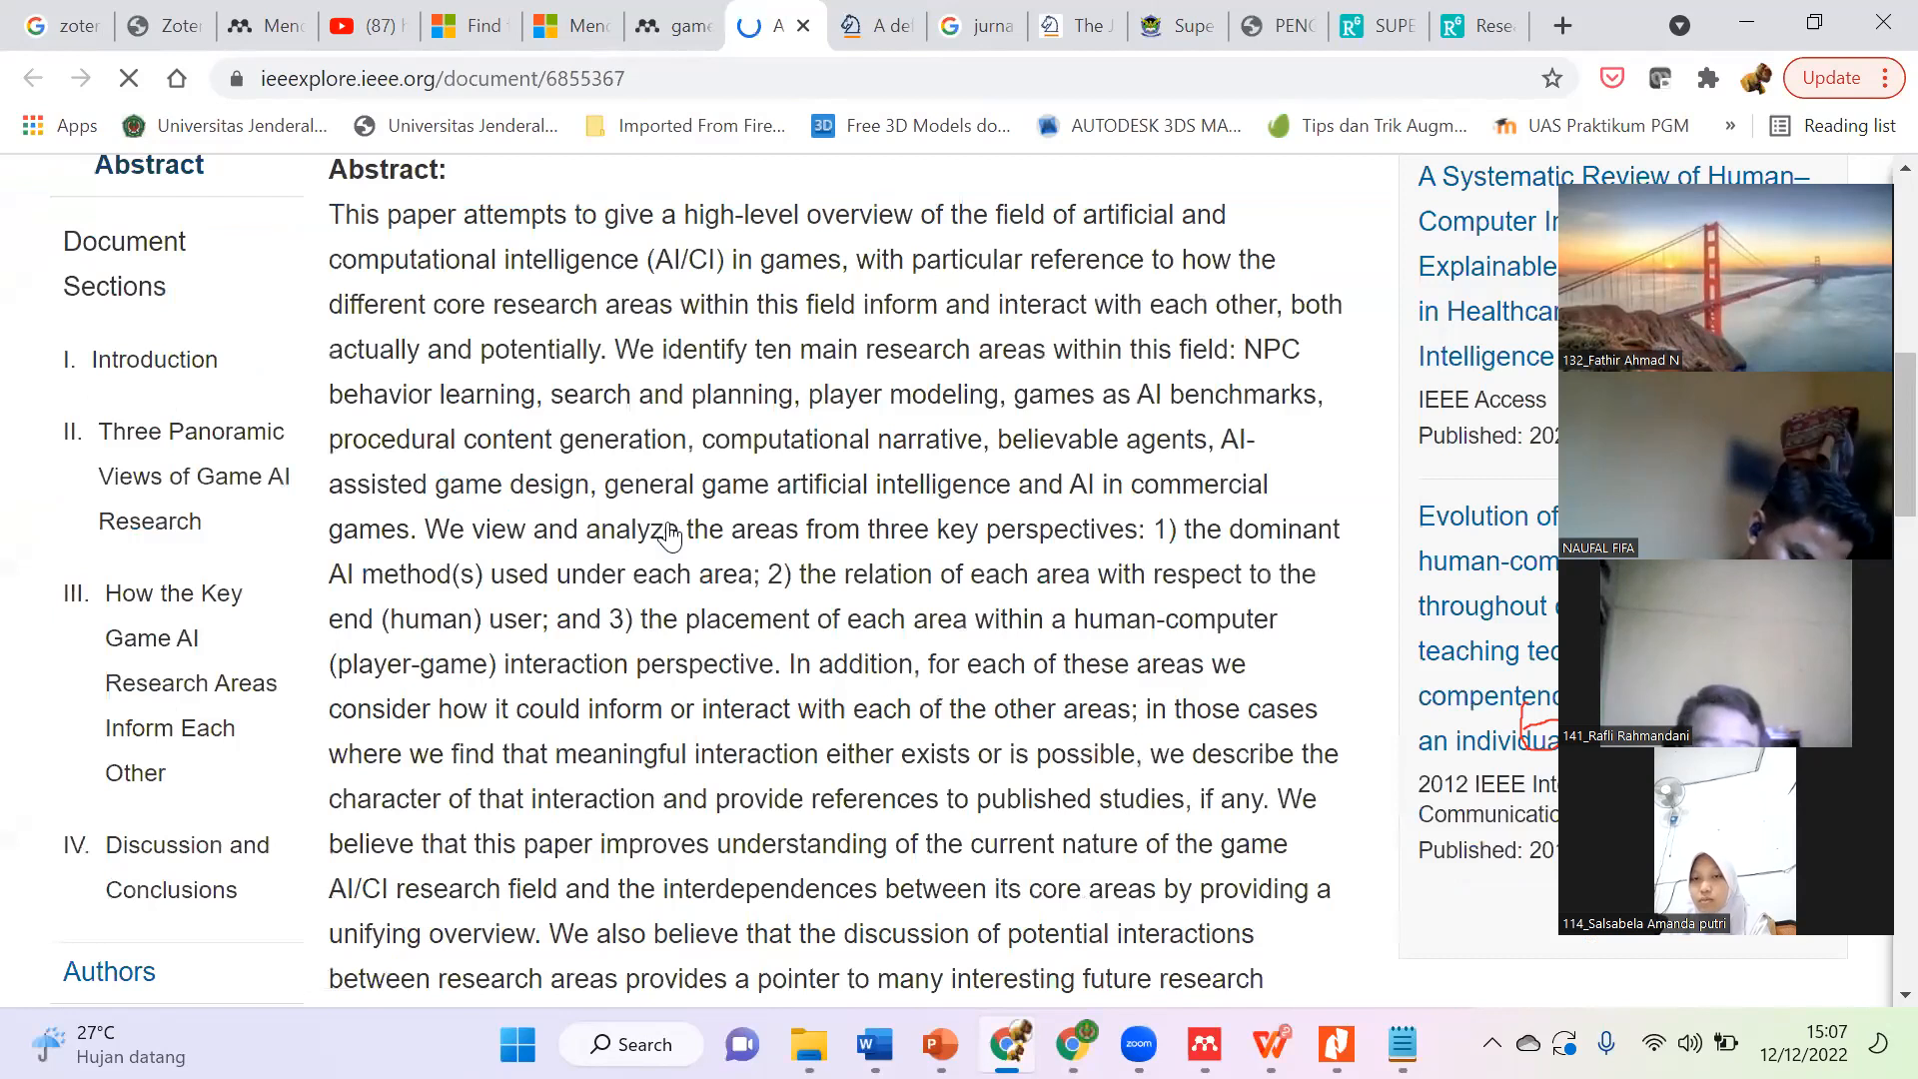
scroll(669, 529, "down", 1)
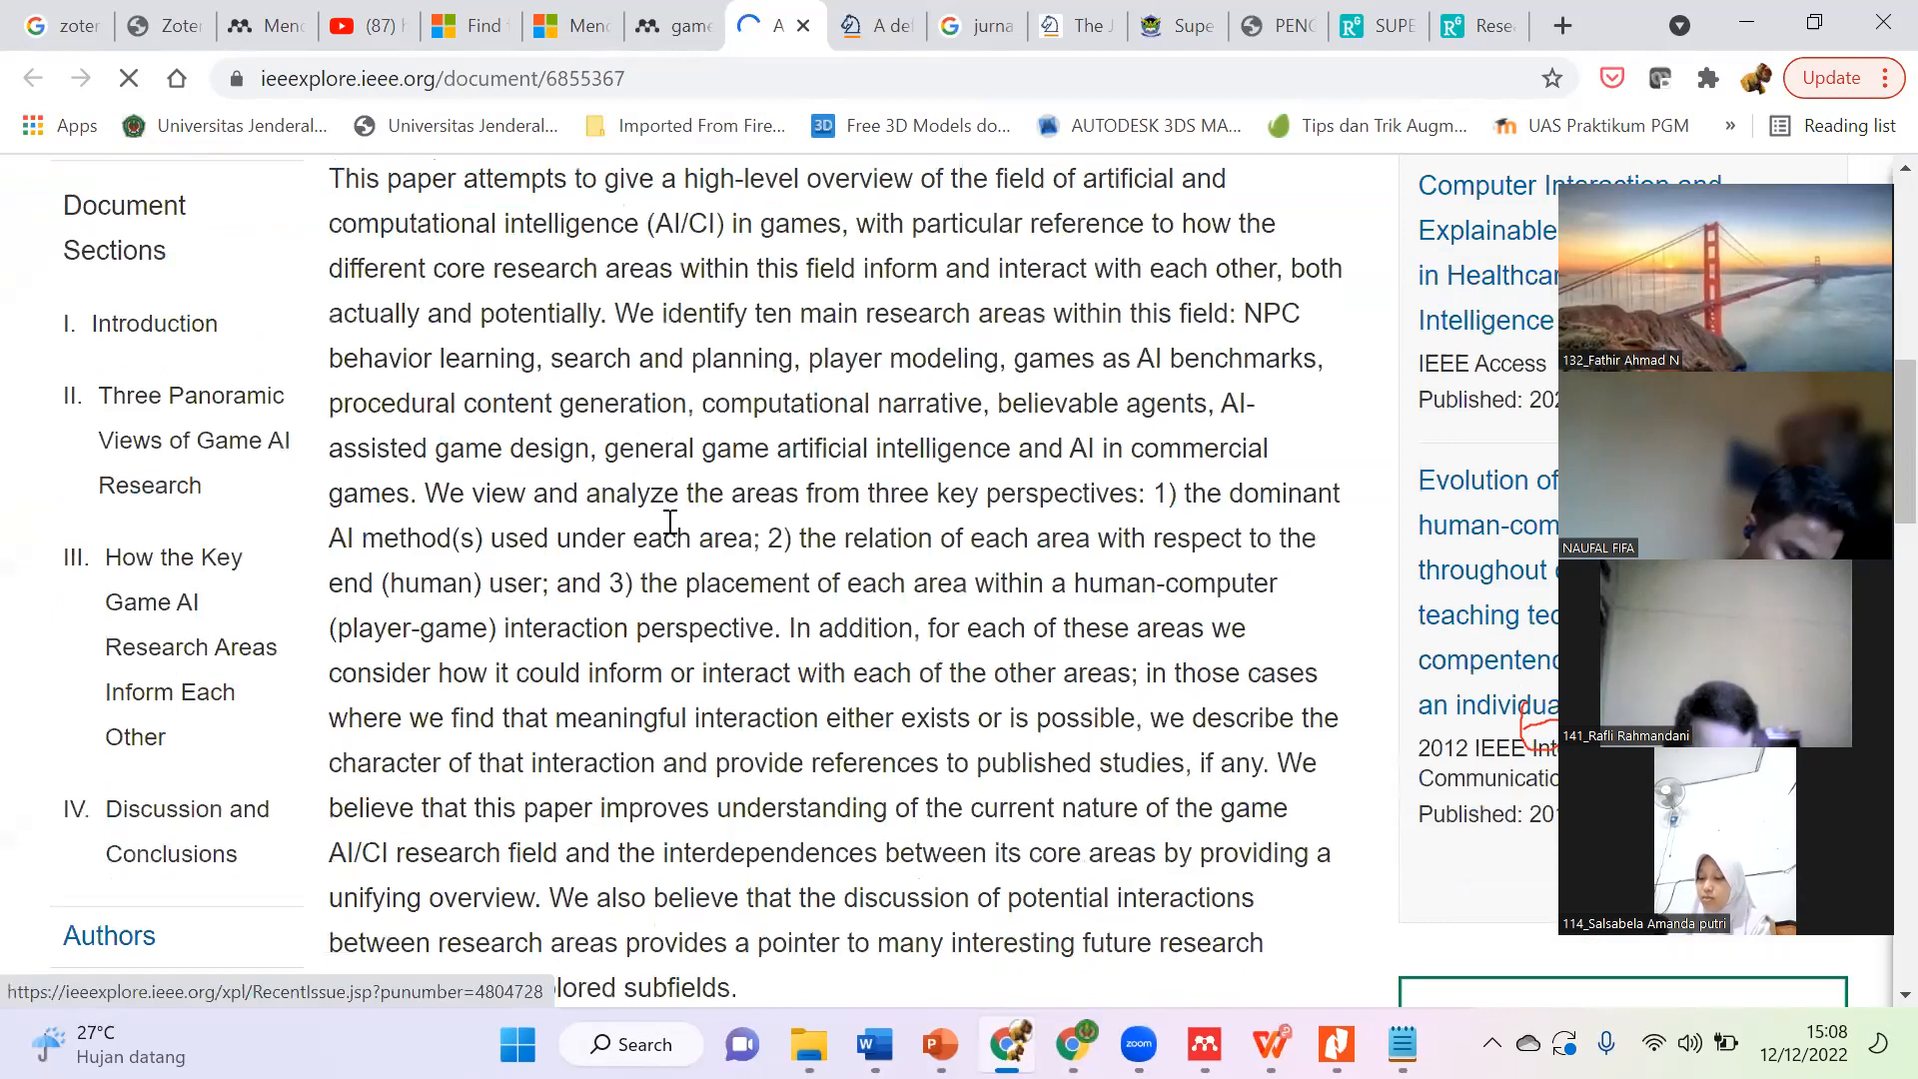
scroll(669, 530, "up", 3)
scroll(670, 529, "down", 10)
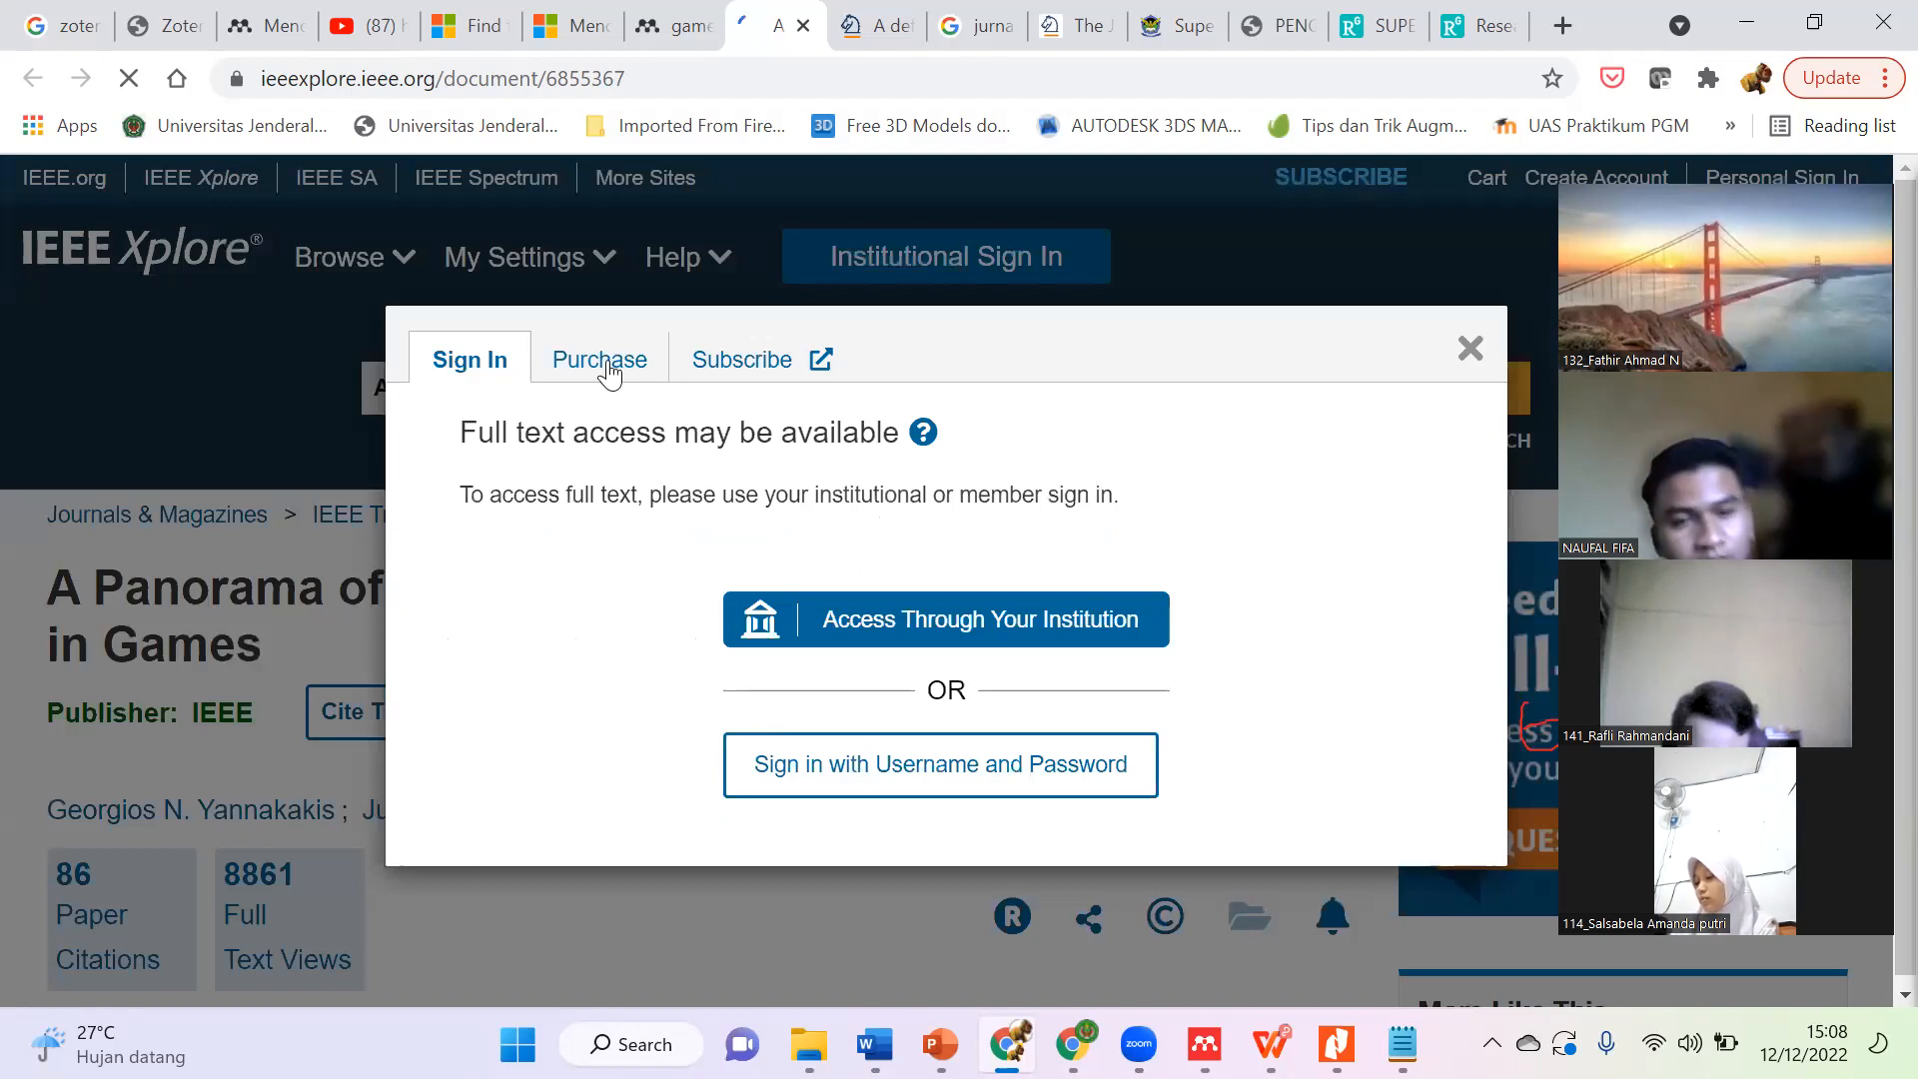
left_click(1469, 348)
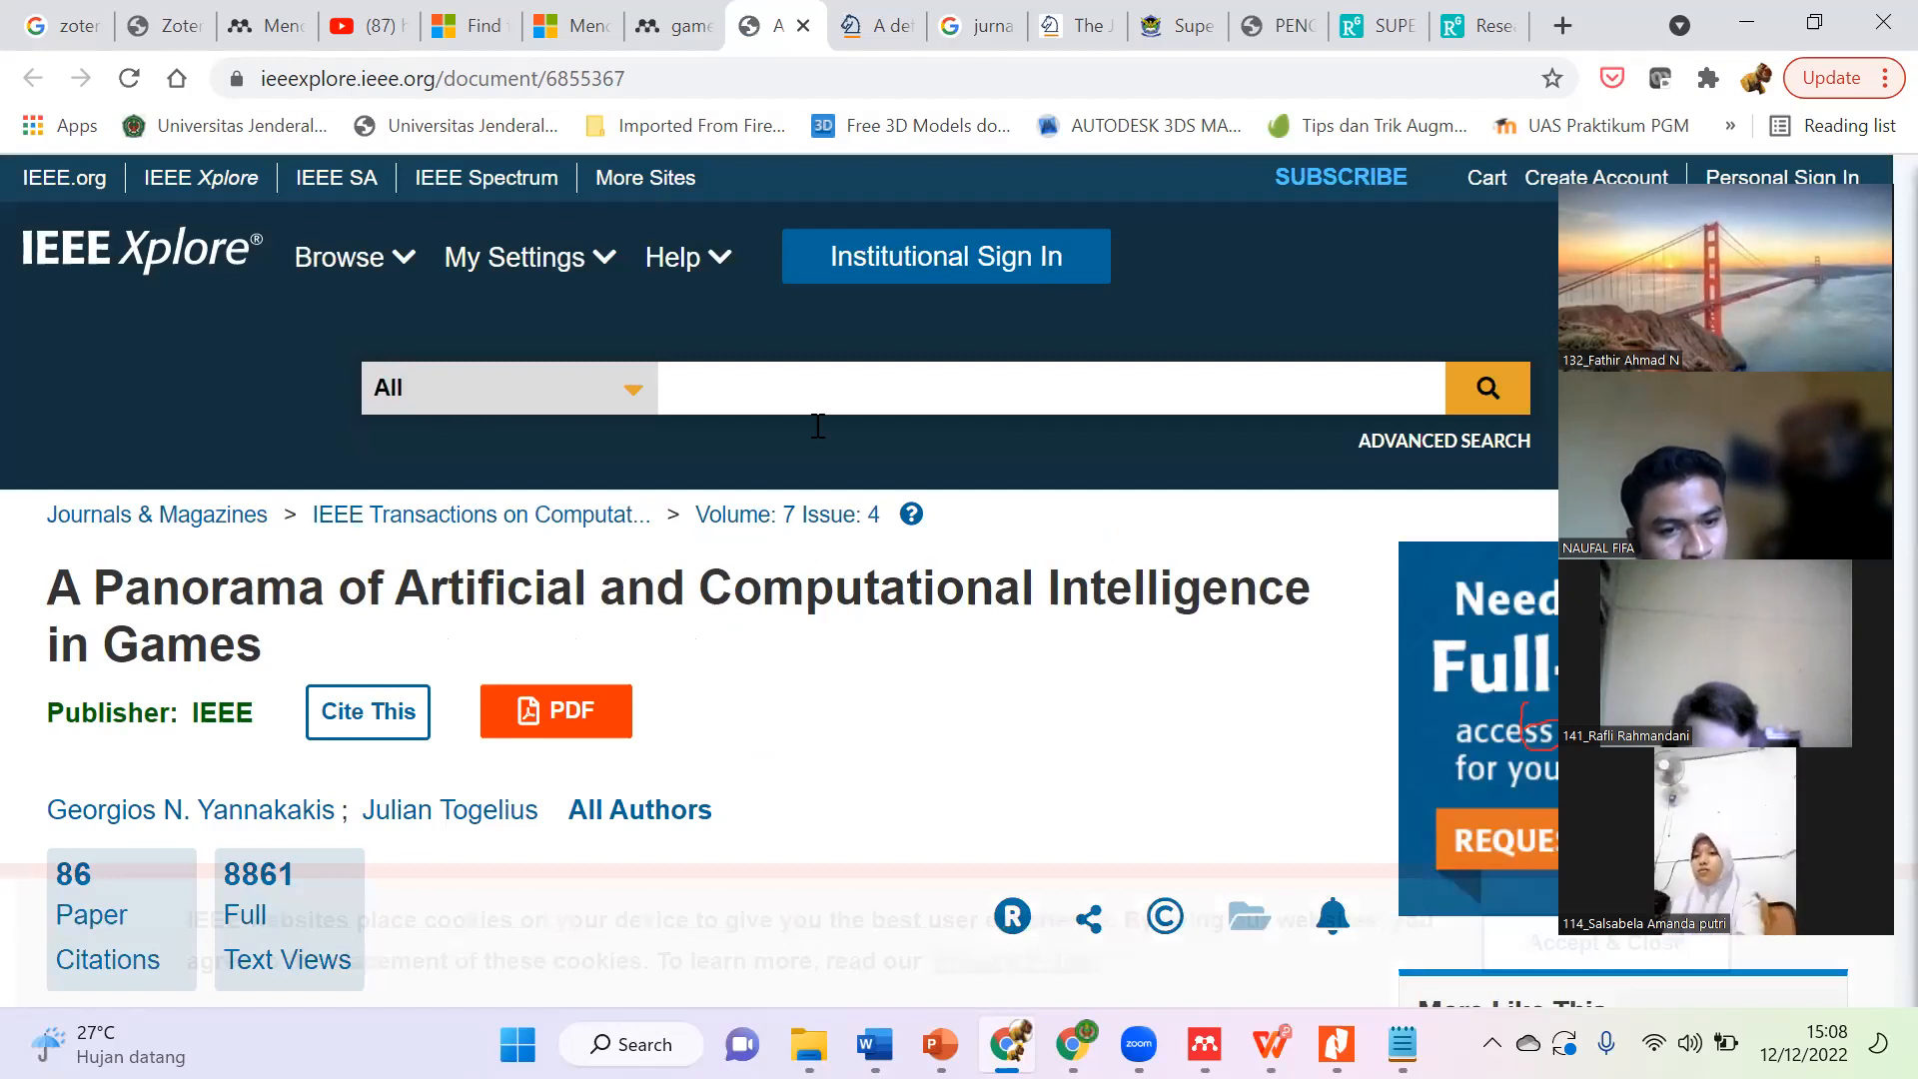
Step: Open the PDF of the SpringerLink gamification article and view its first page
key("ctrl+Tab")
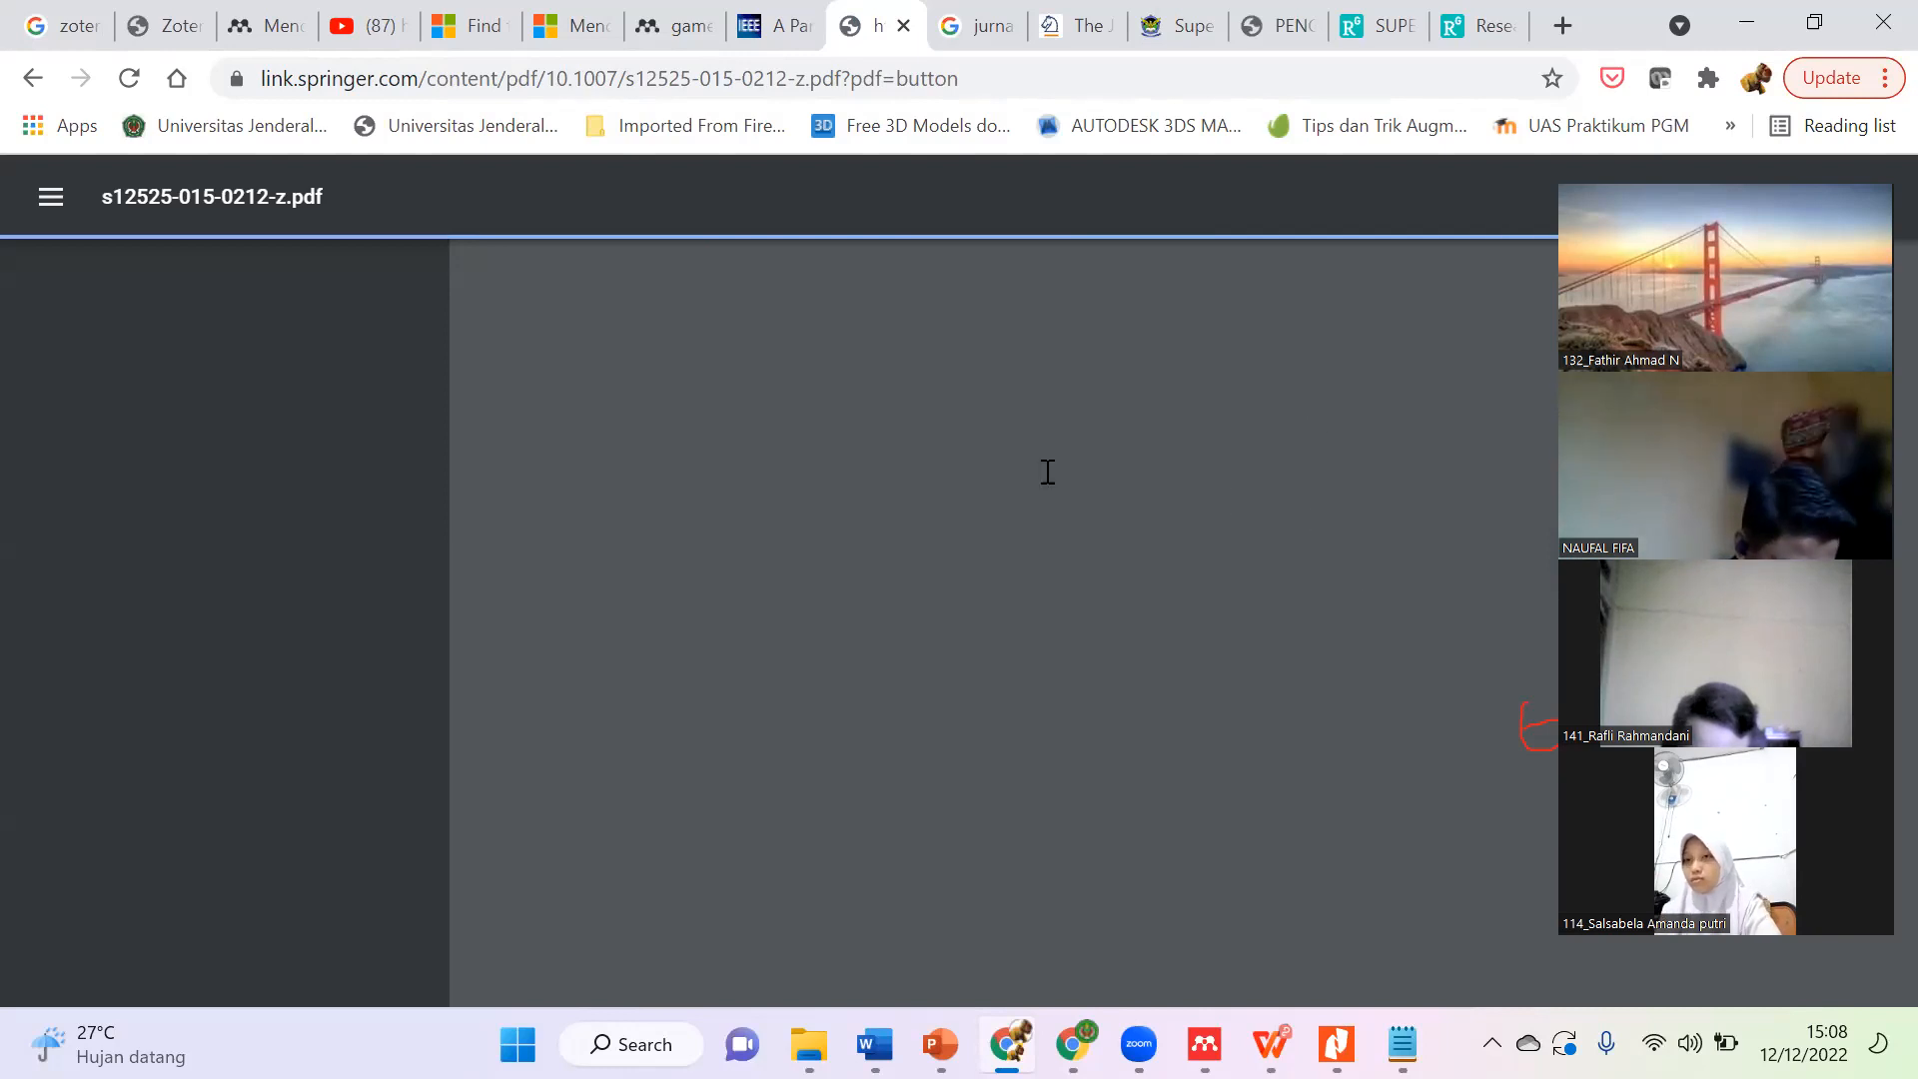
scroll(1107, 591, "down", 2)
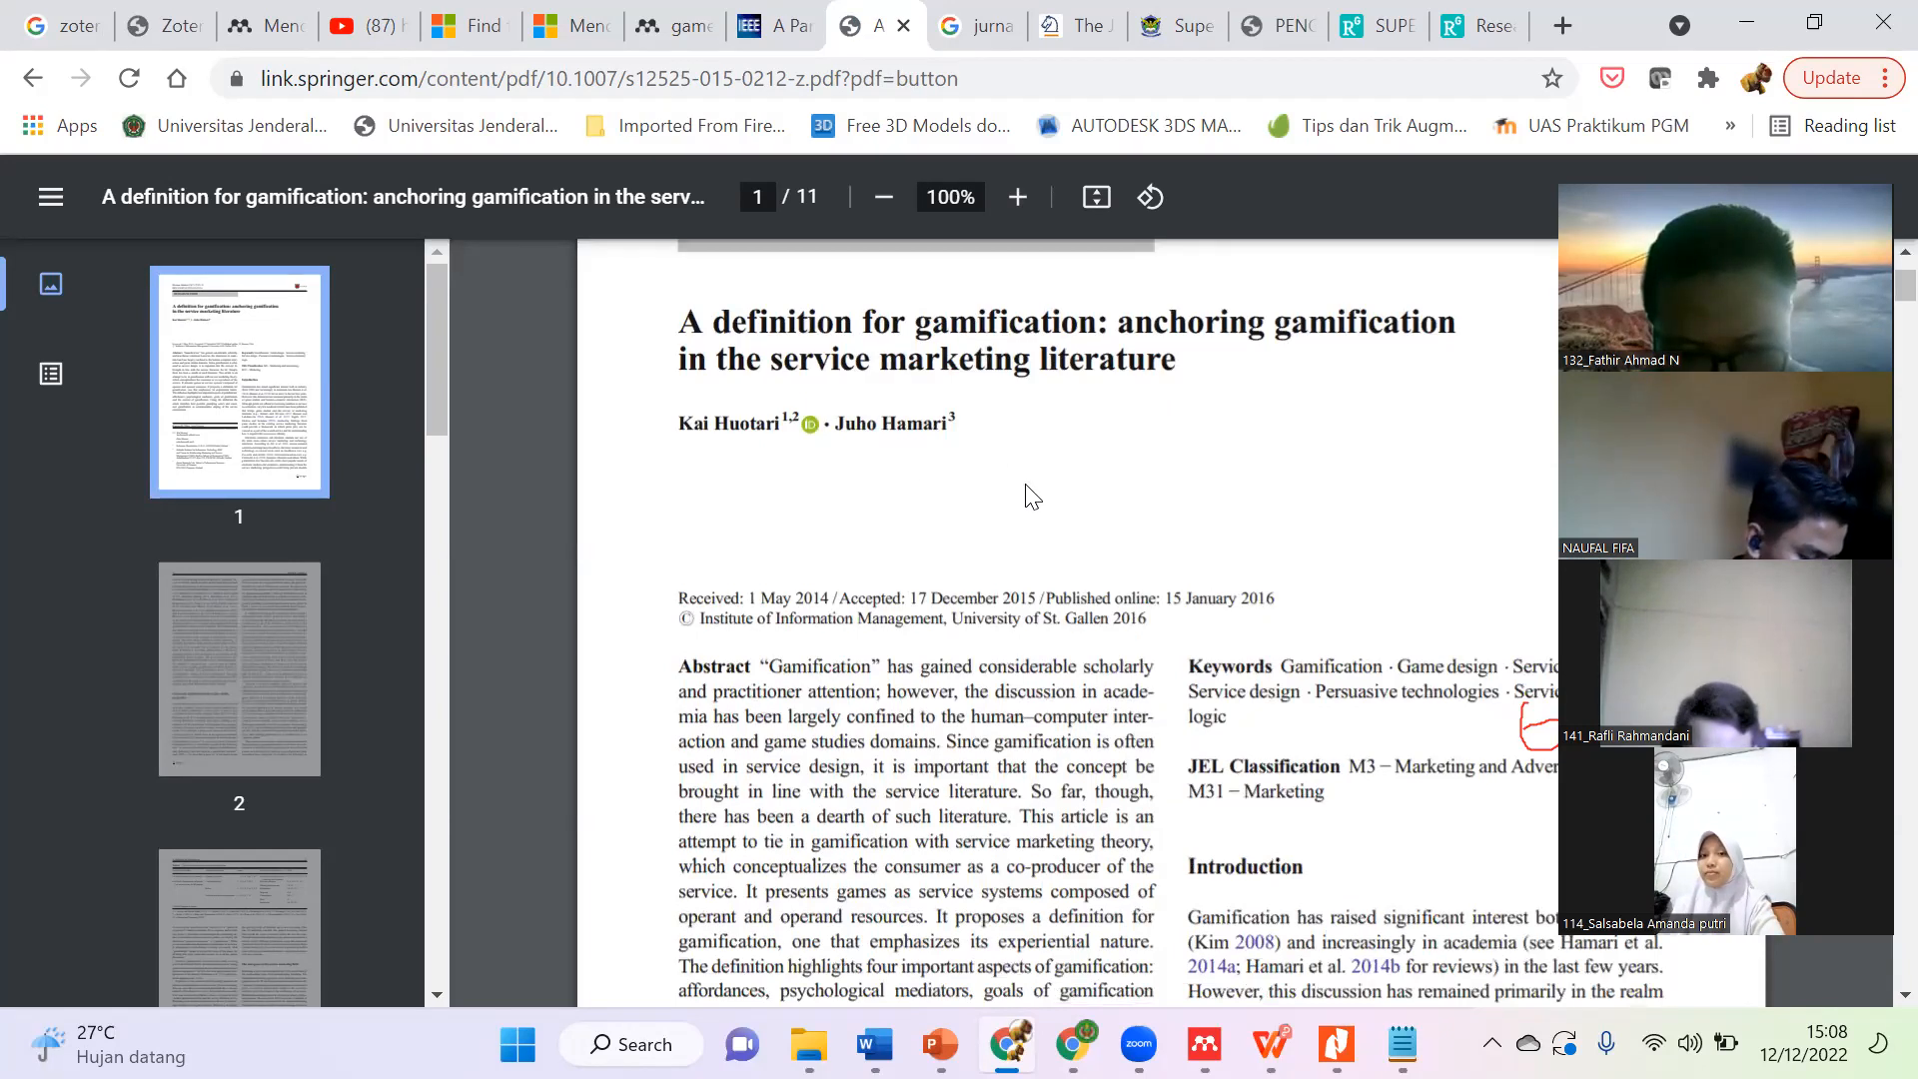
scroll(1032, 496, "up", 2)
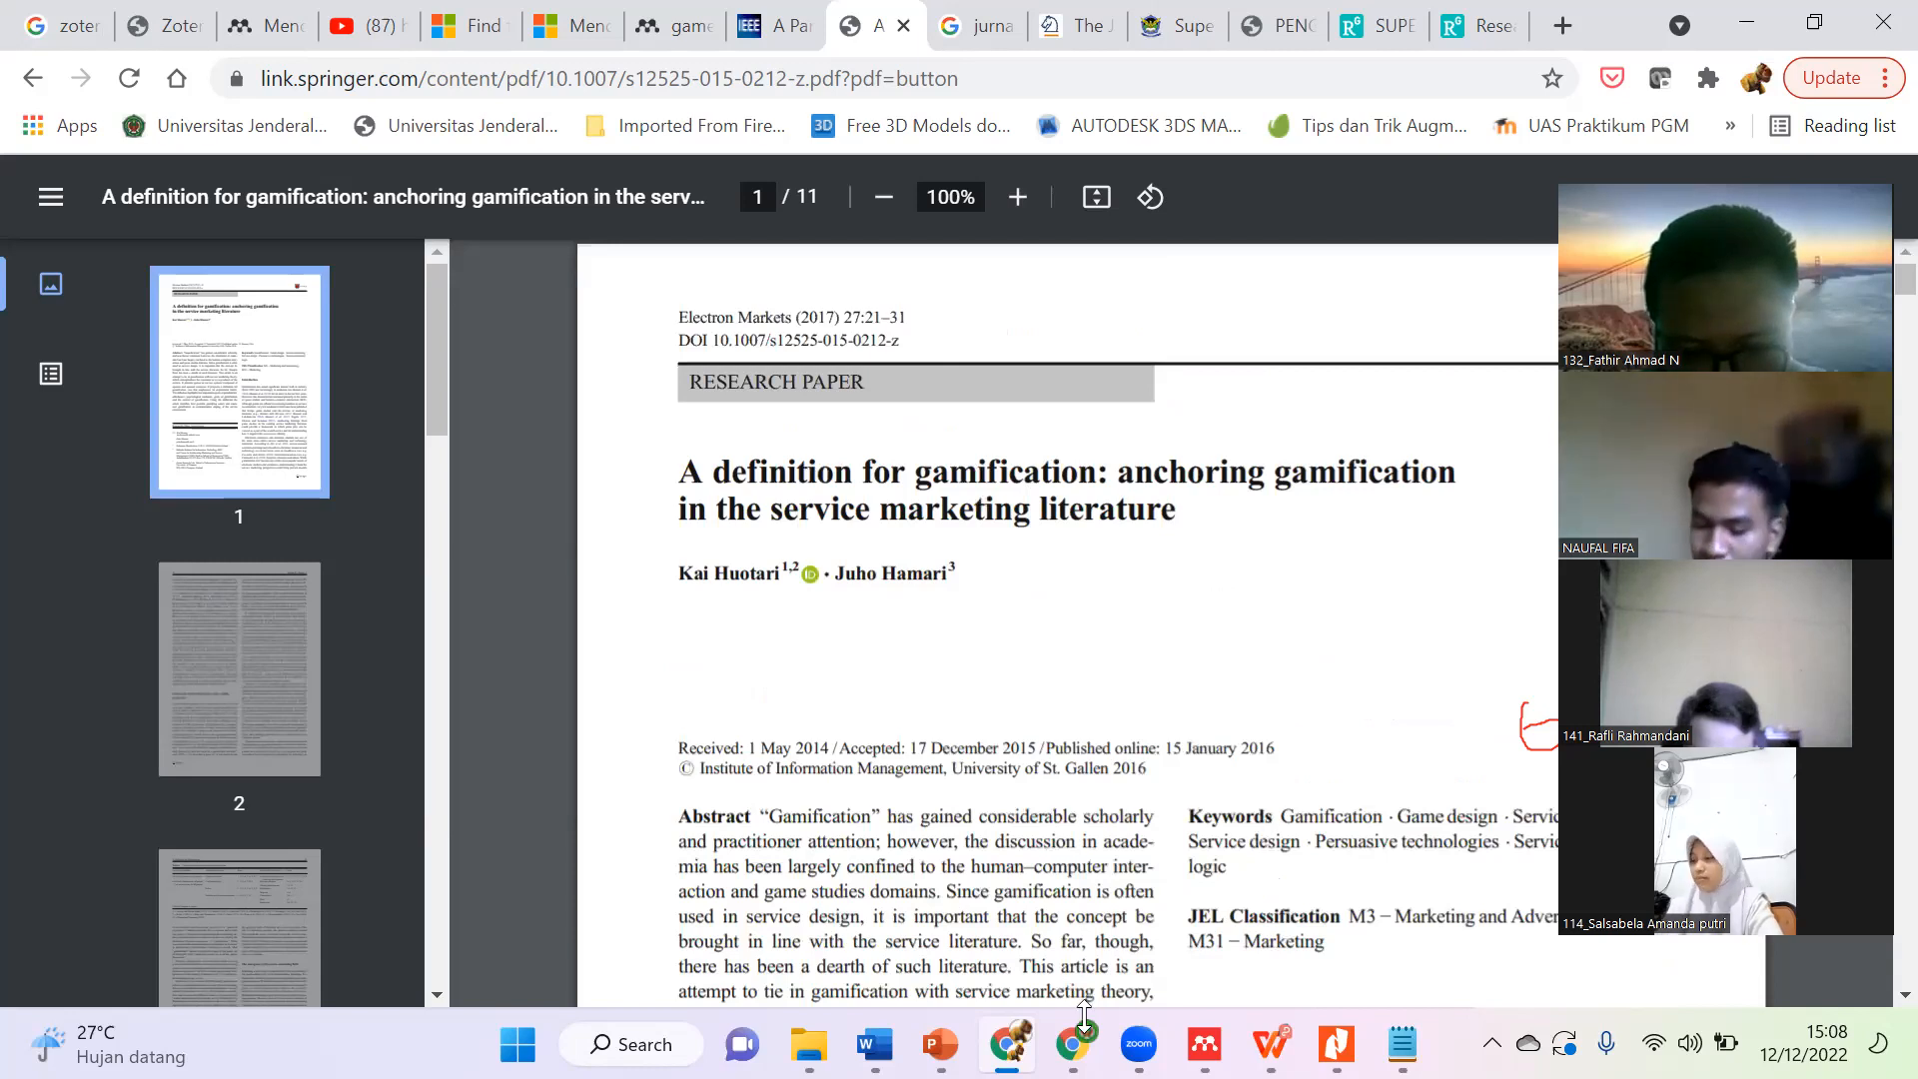
Step: Switch to the Word document File Latihan P8_UnEditted, go to the DAFTAR PUSTAKA heading and open Mendeley Cite
mouse_move(877, 1029)
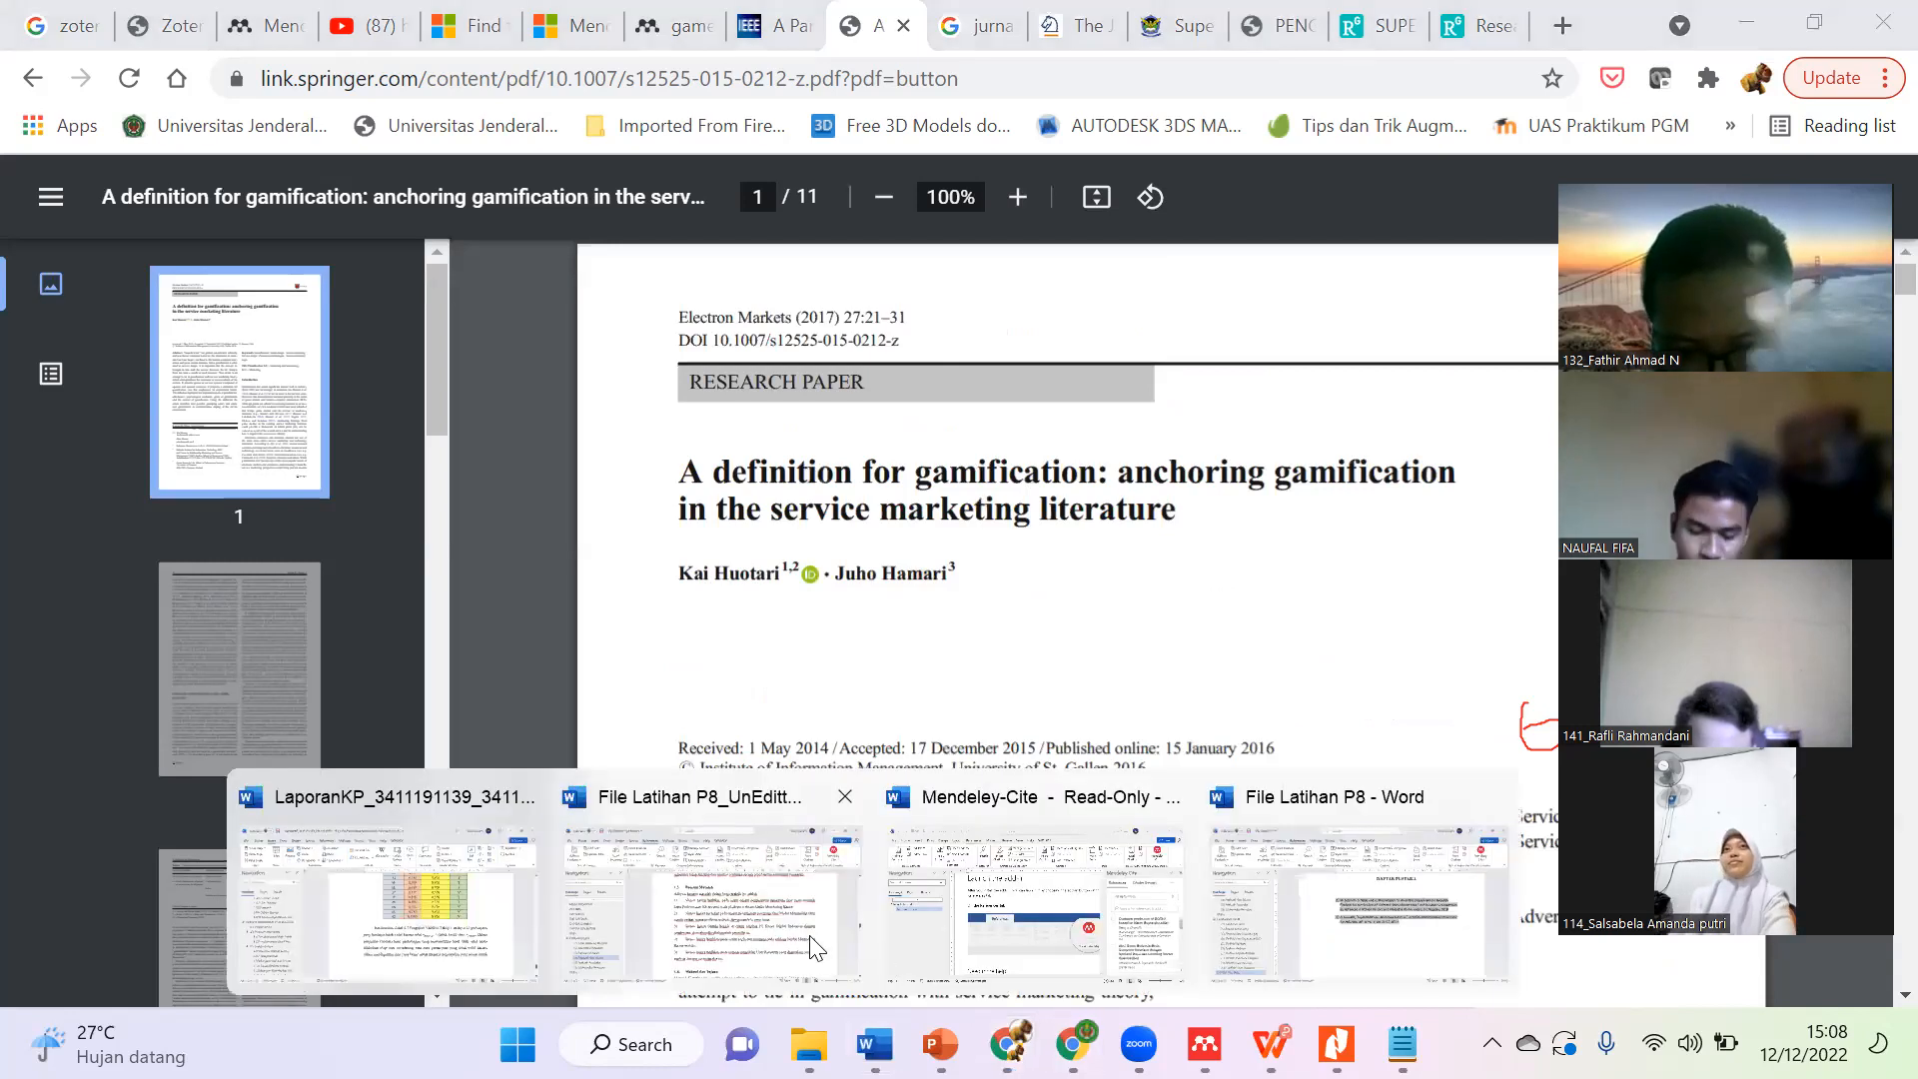
left_click(779, 945)
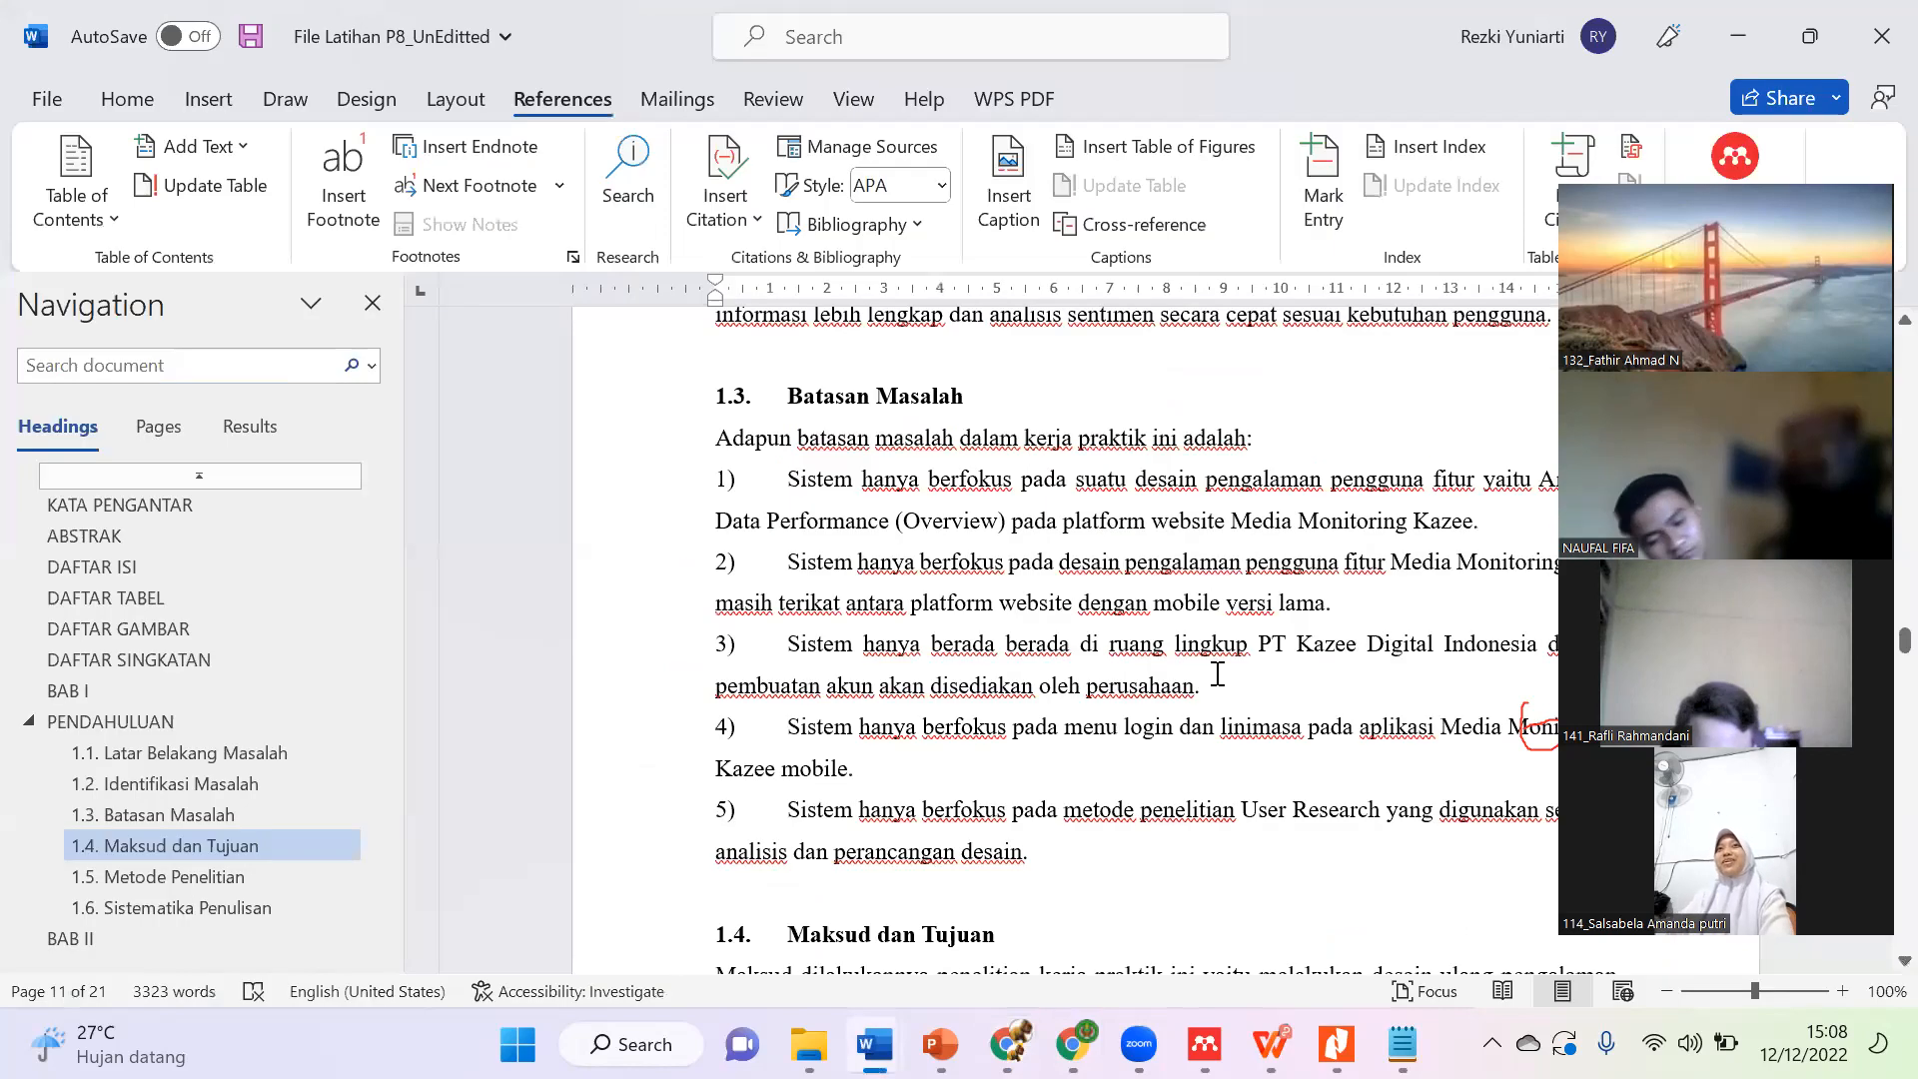
scroll(176, 816, "down", 5)
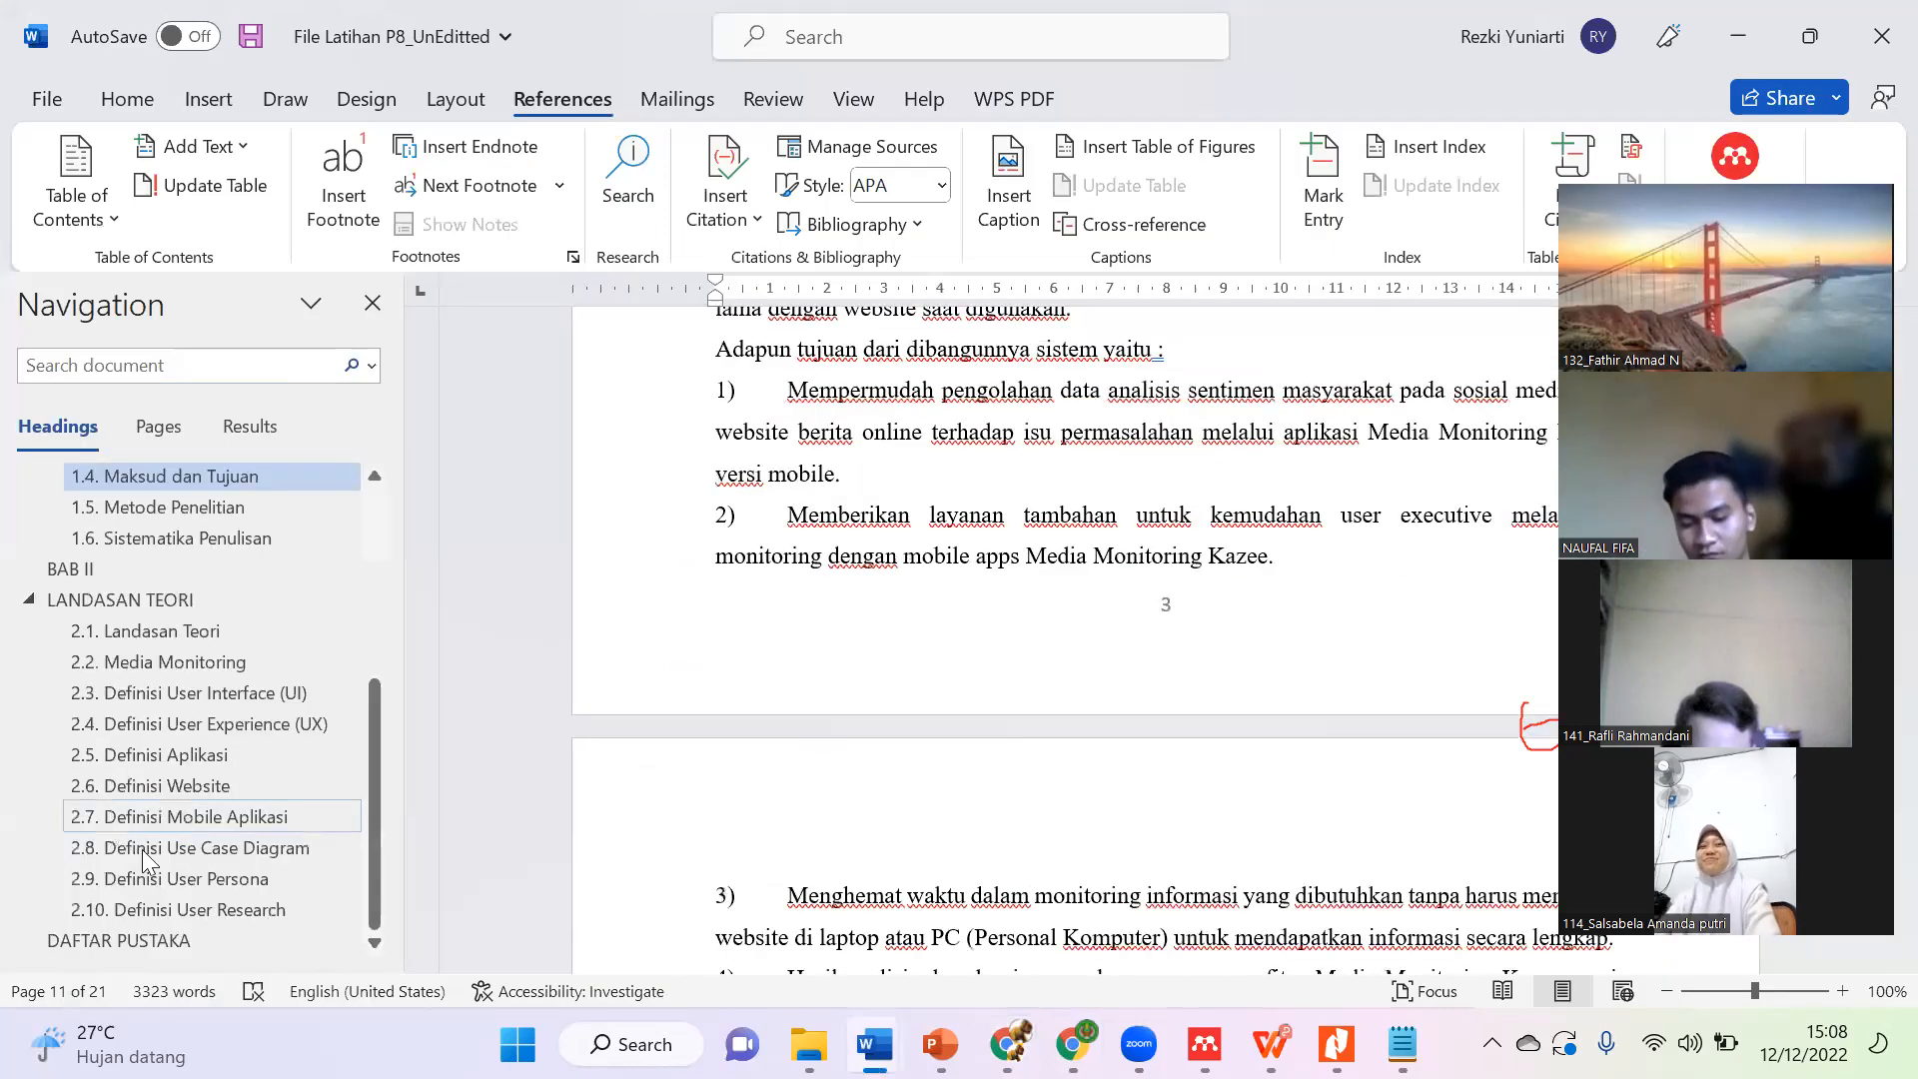
left_click(112, 941)
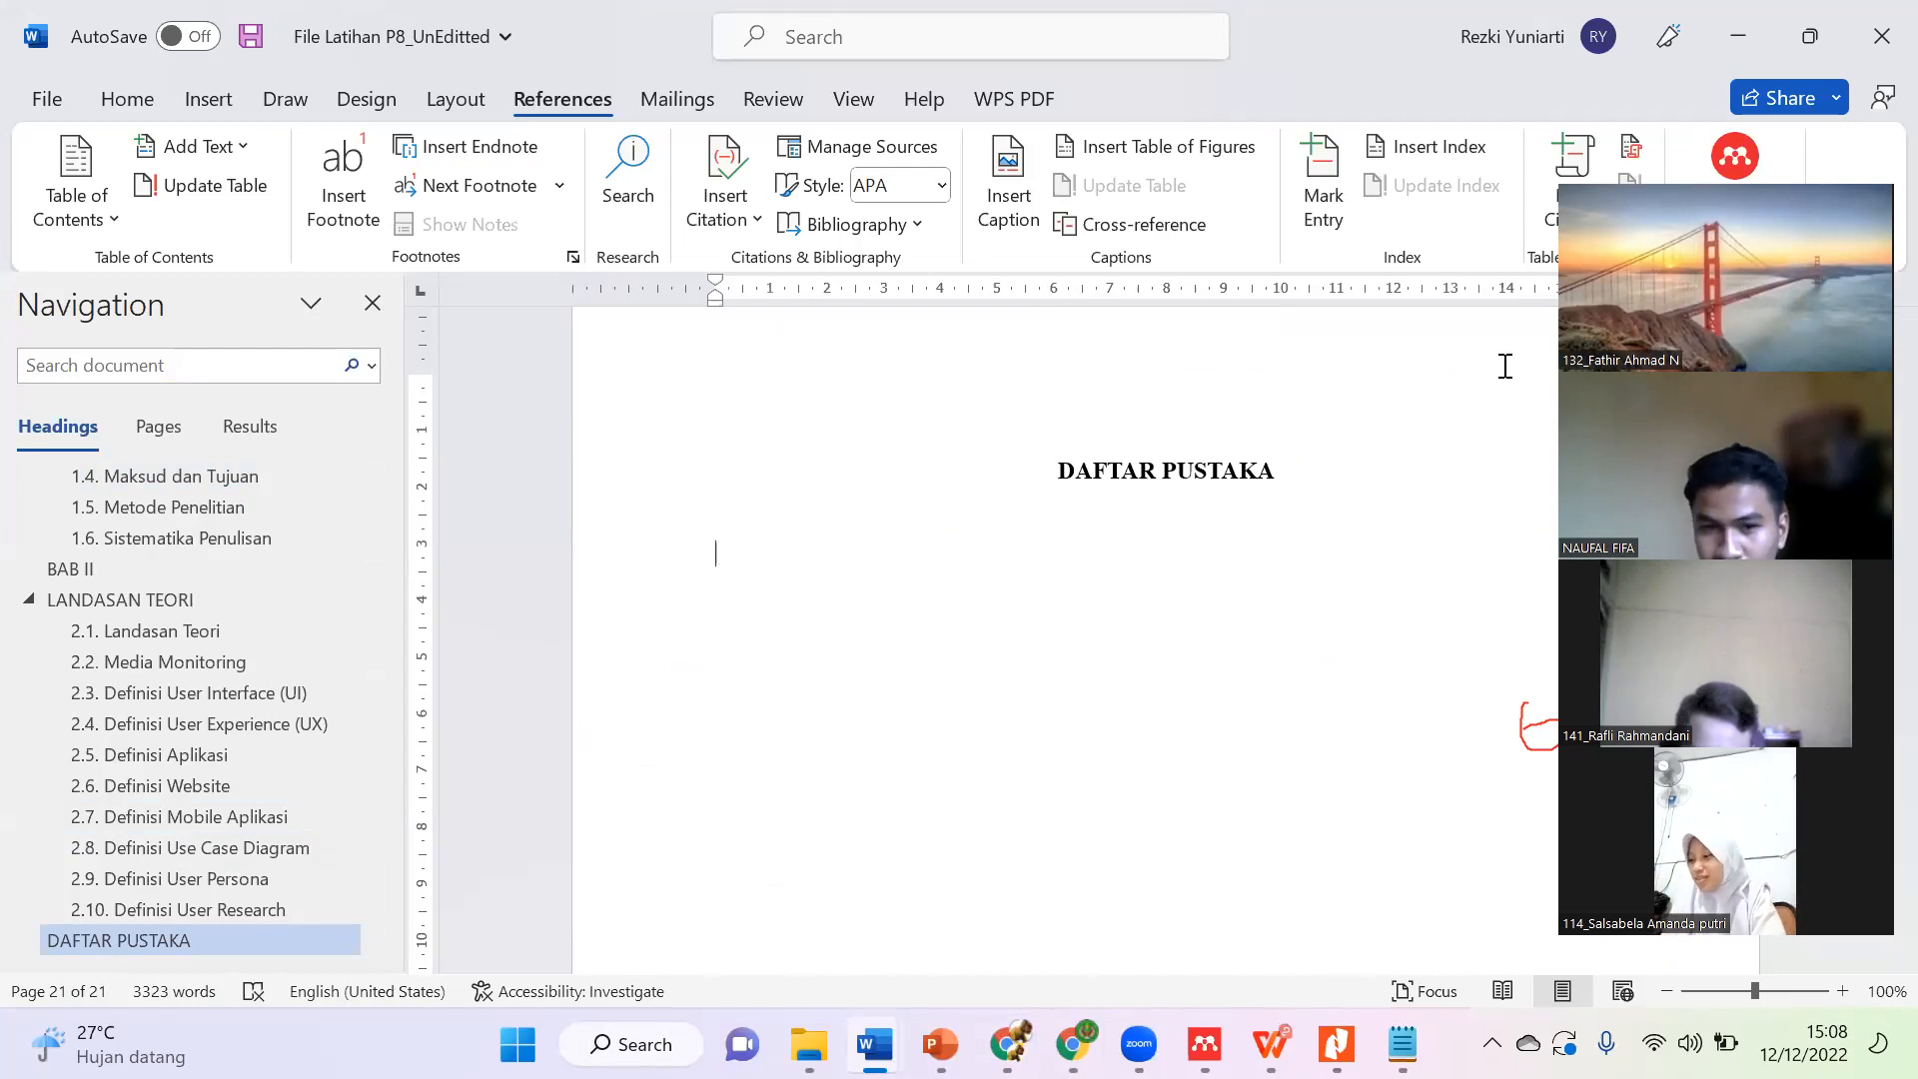
left_click_drag(1688, 365, 1463, 389)
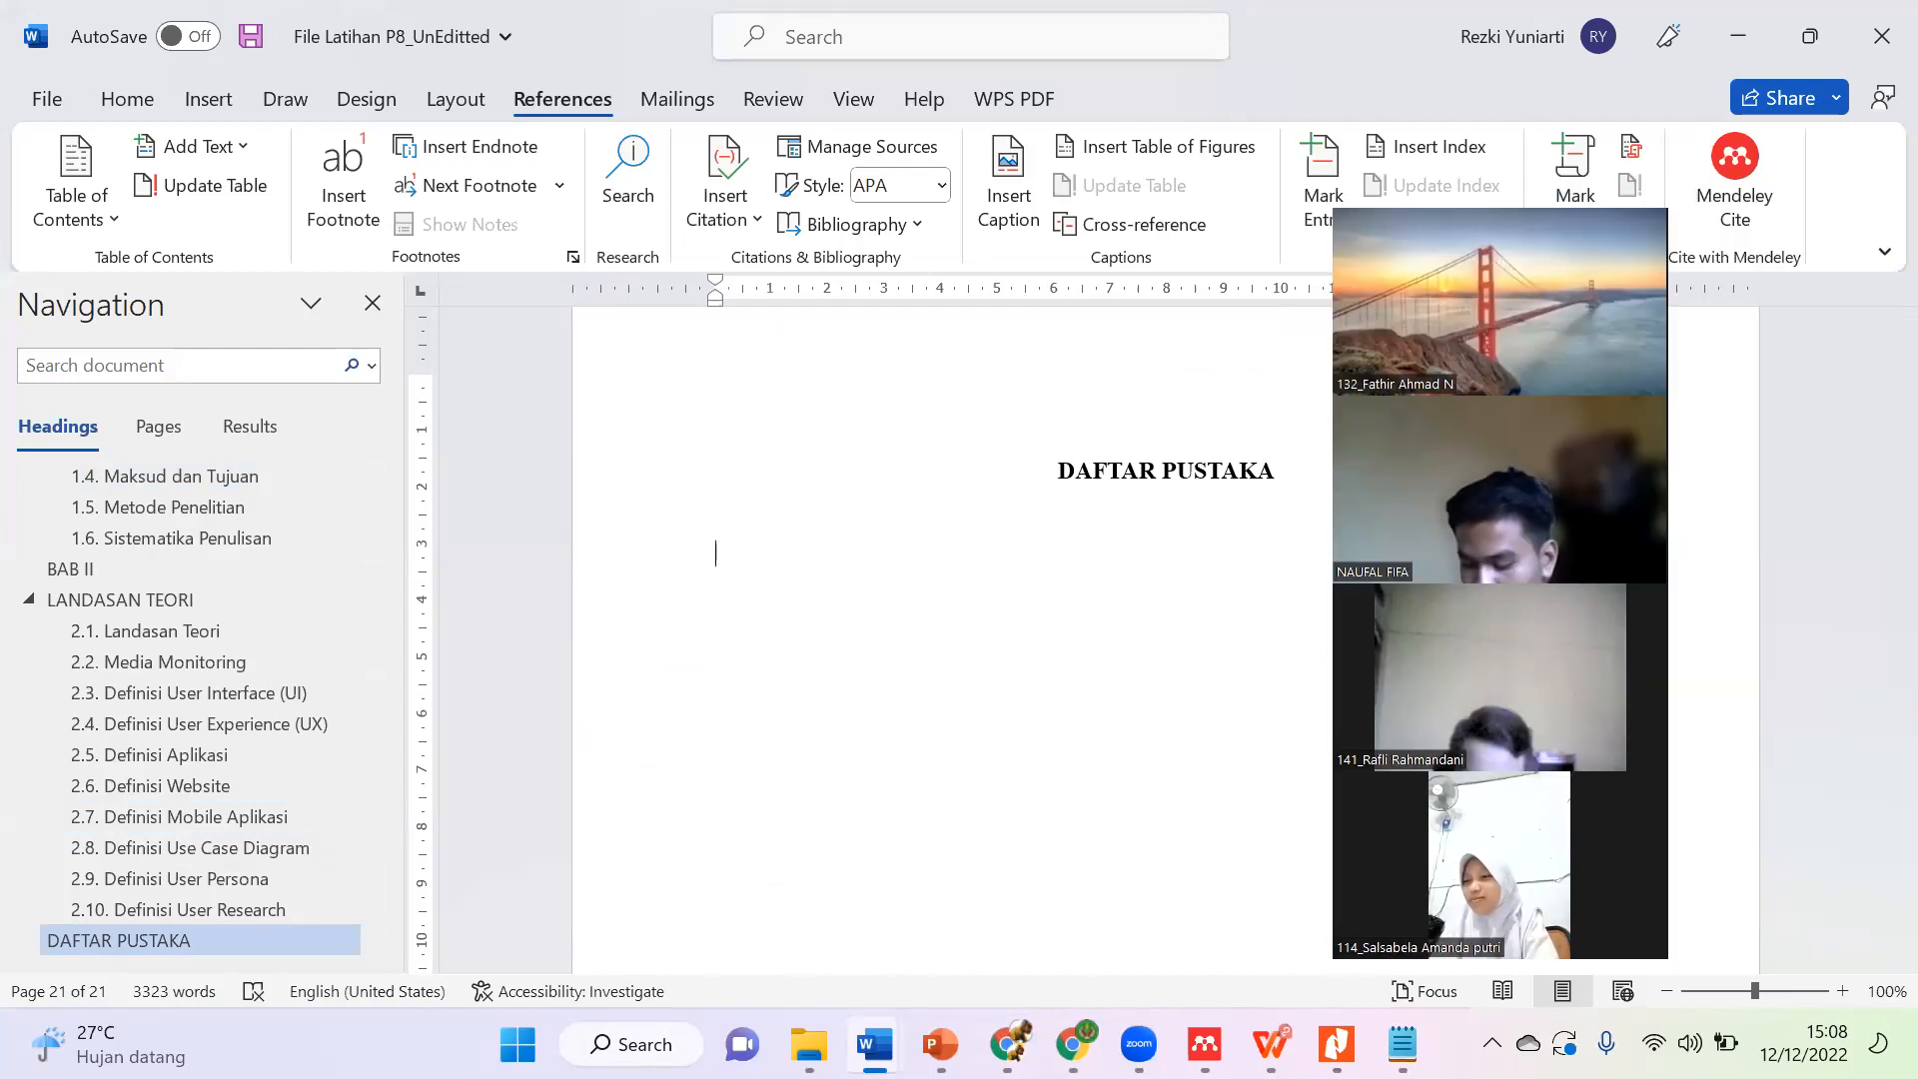
left_click(1738, 170)
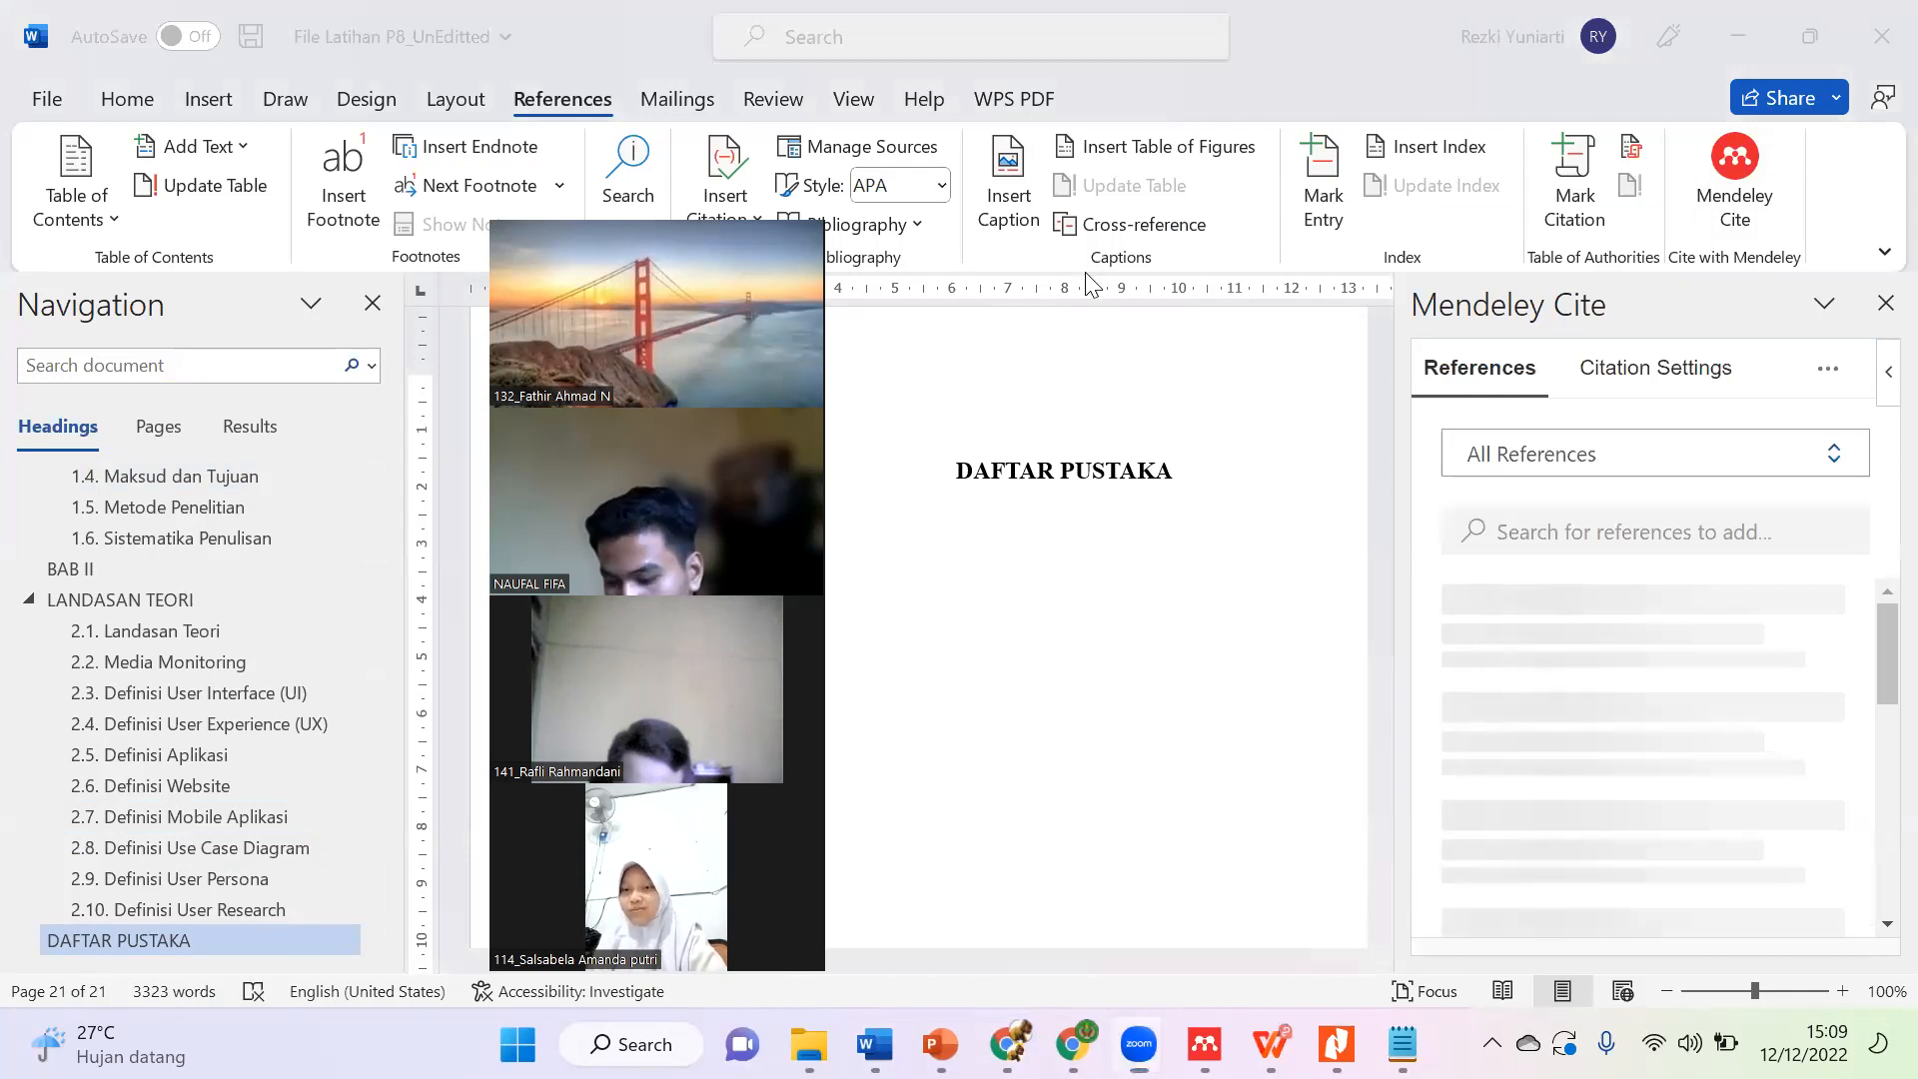
left_click_drag(722, 220, 368, 186)
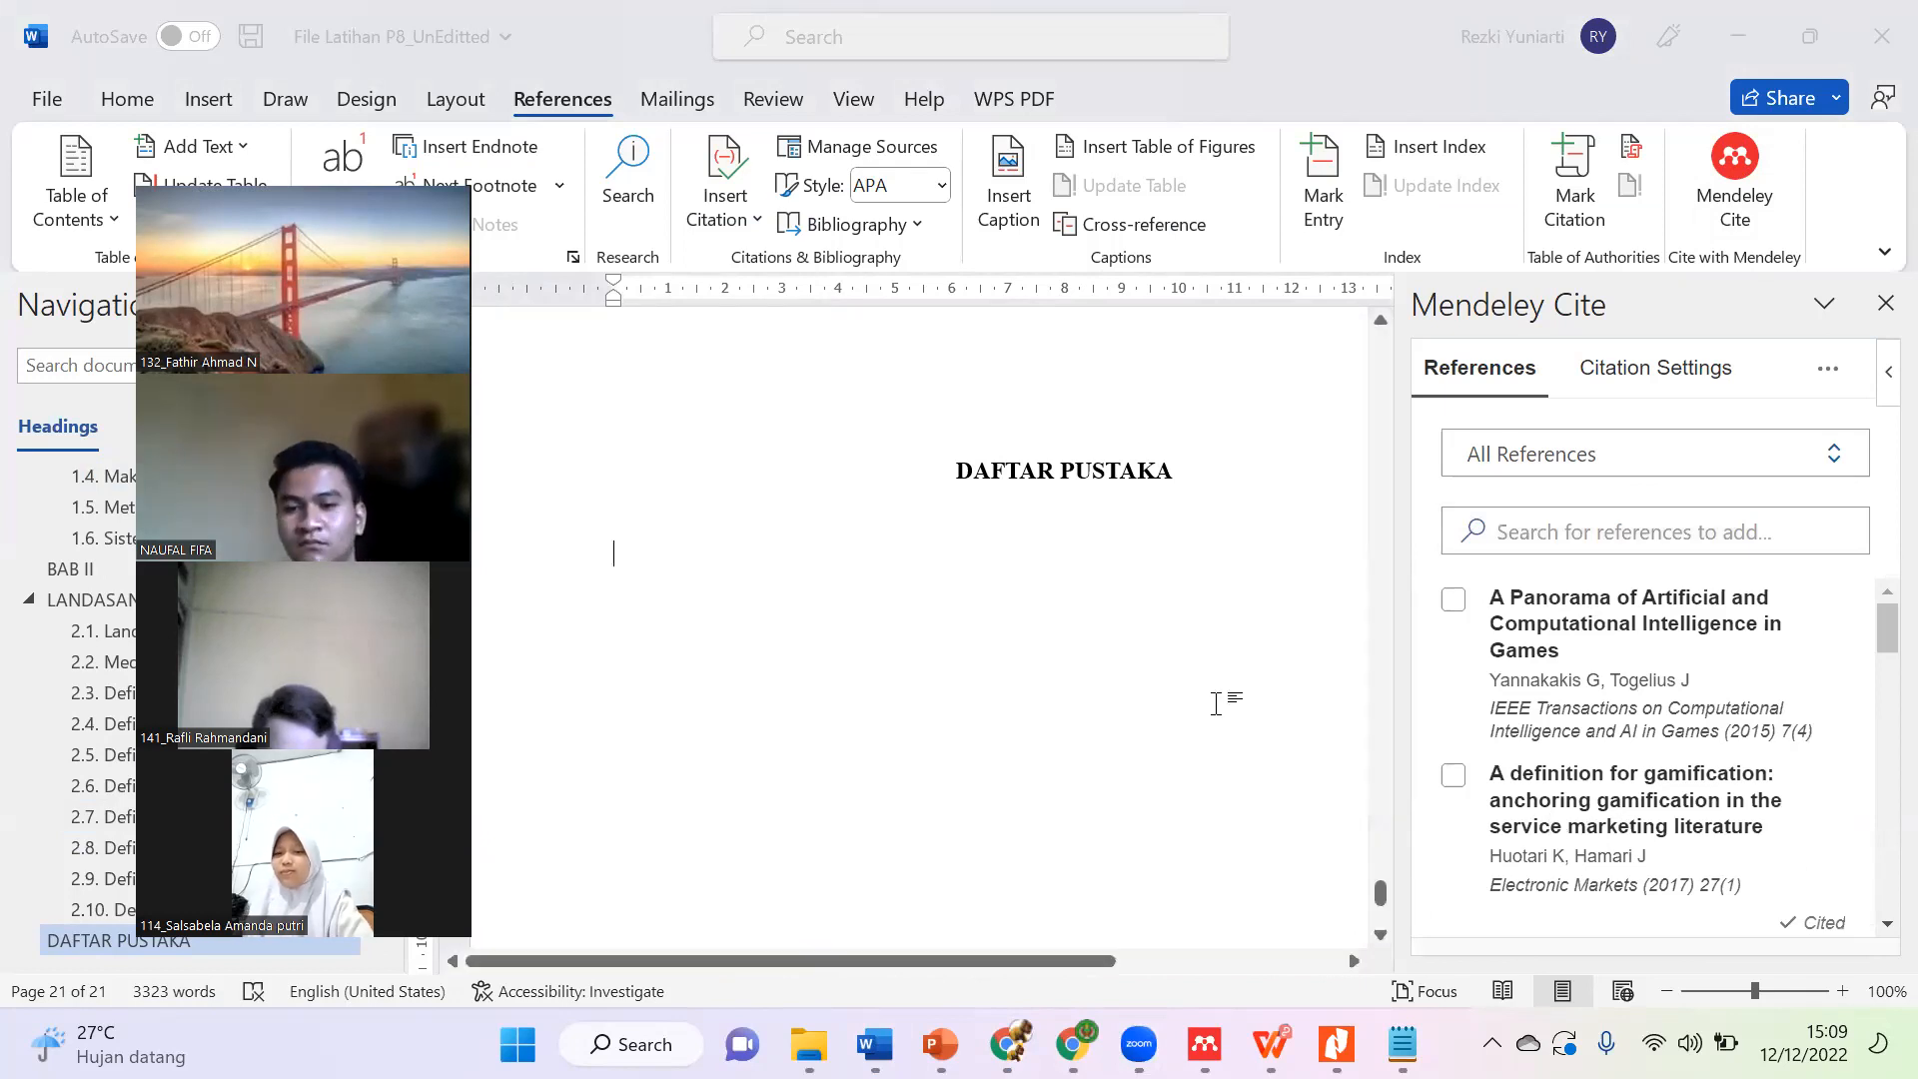
Step: Extend the User Flow paragraph after "awal hingga" with ". Gamifikasi dipengaruhi oleh 4 faktor penting diantaranya affordance"
scroll(1220, 706, "up", 5)
scroll(760, 699, "down", 3)
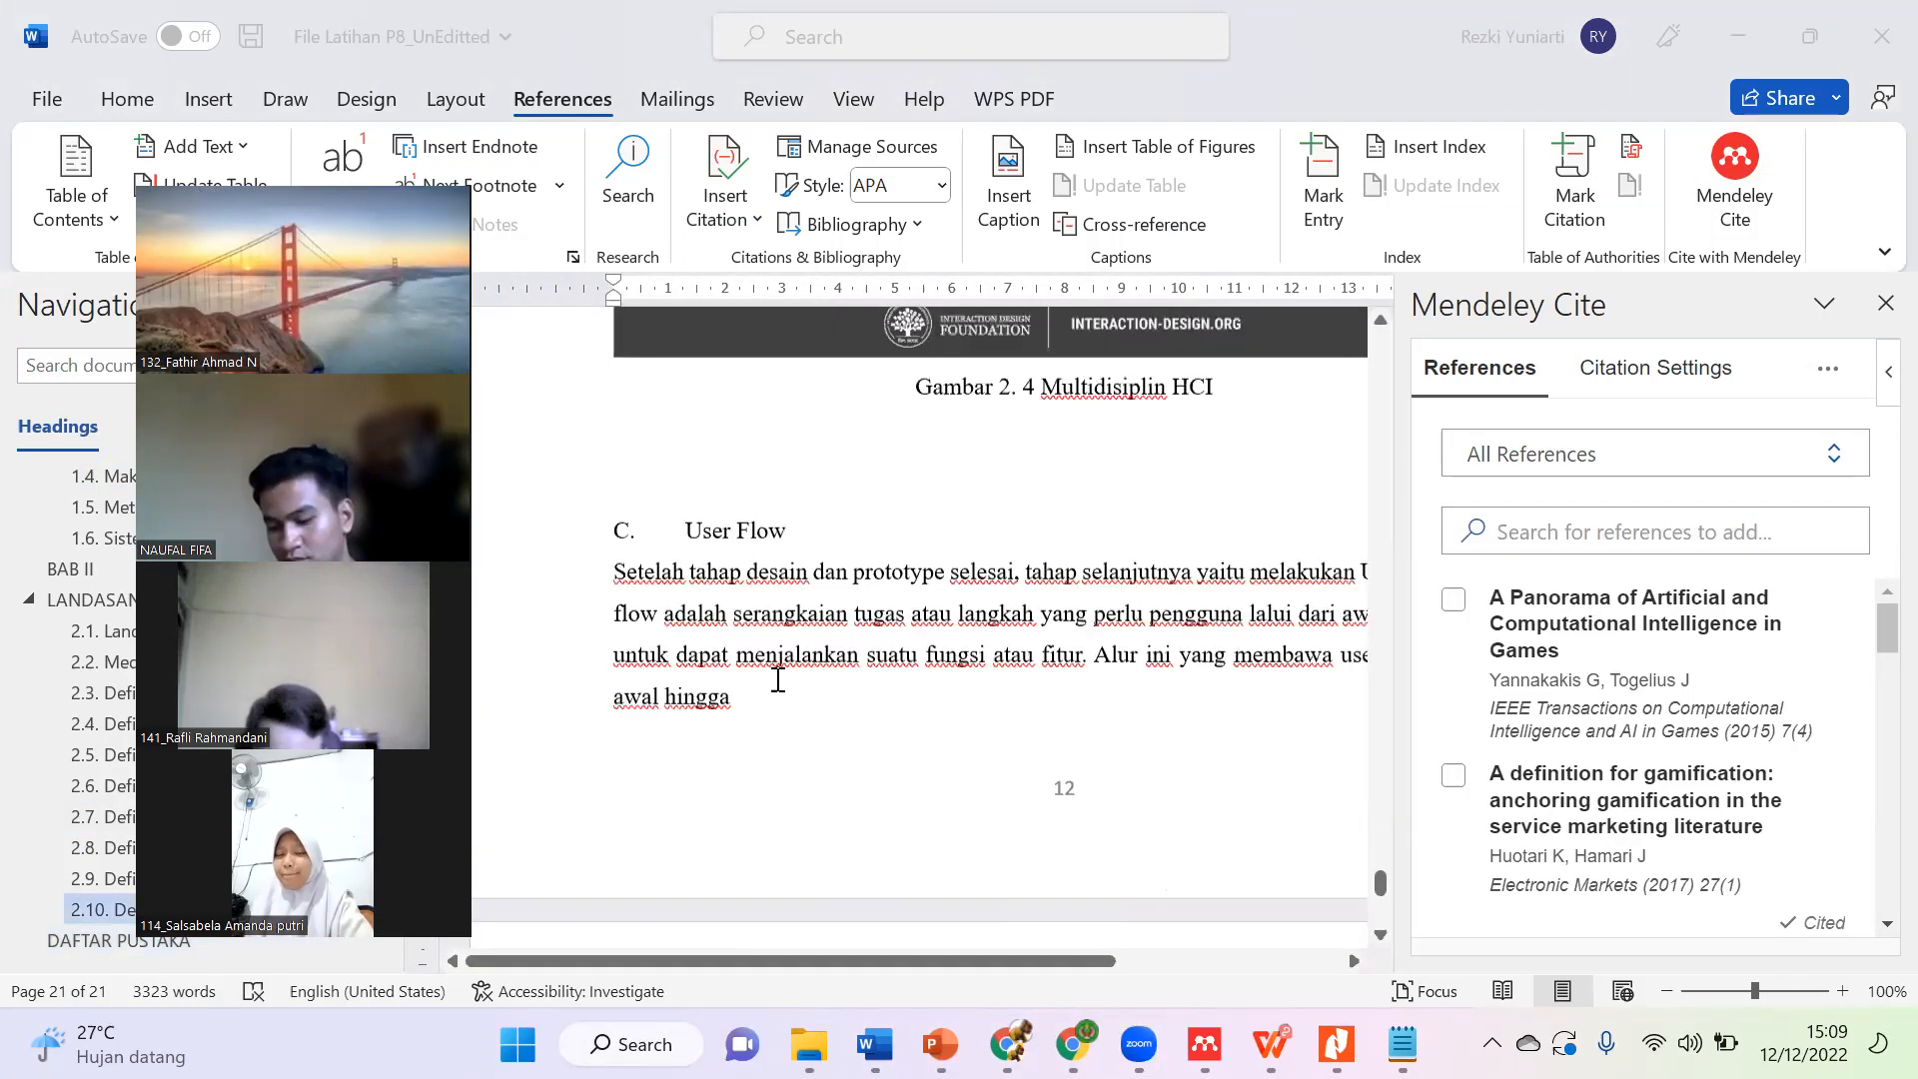
left_click(778, 651)
type(".")
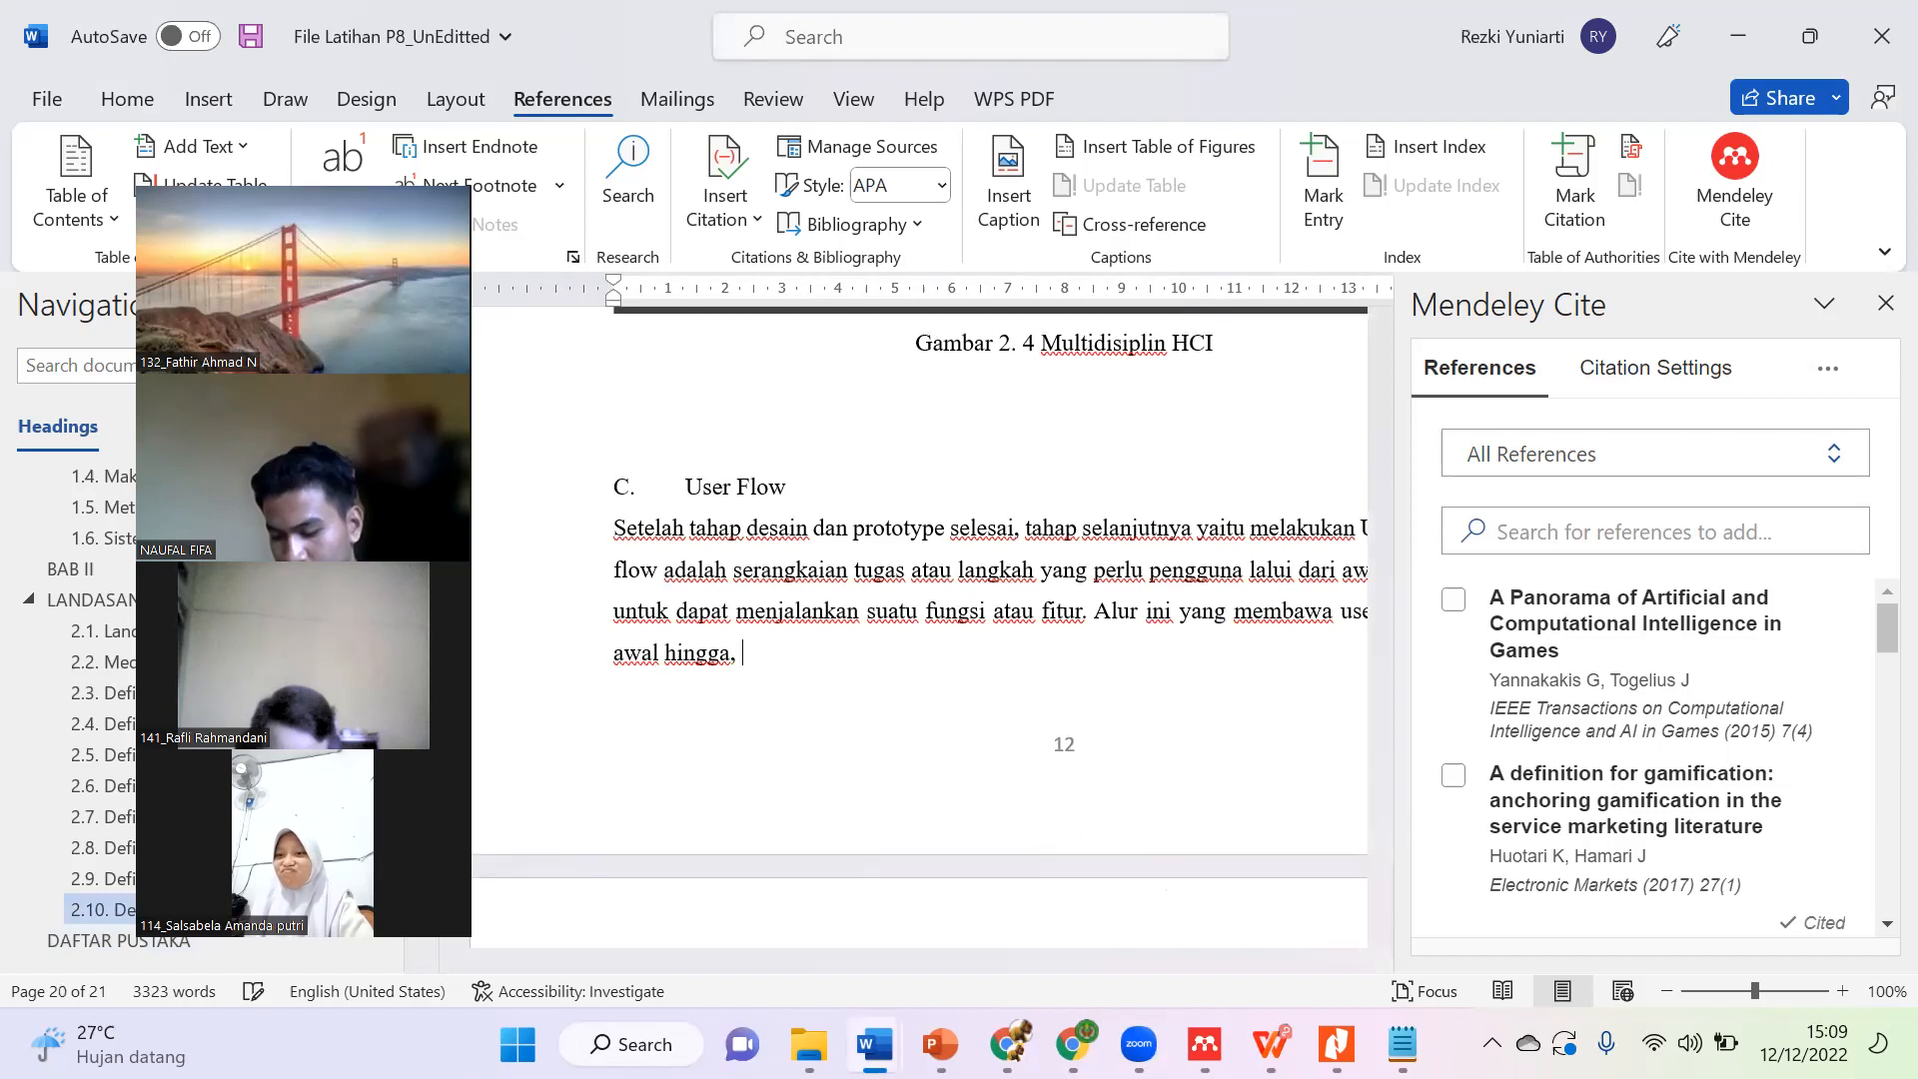
key("BackSpace")
key("BackSpace")
type(". Gamifikasi d")
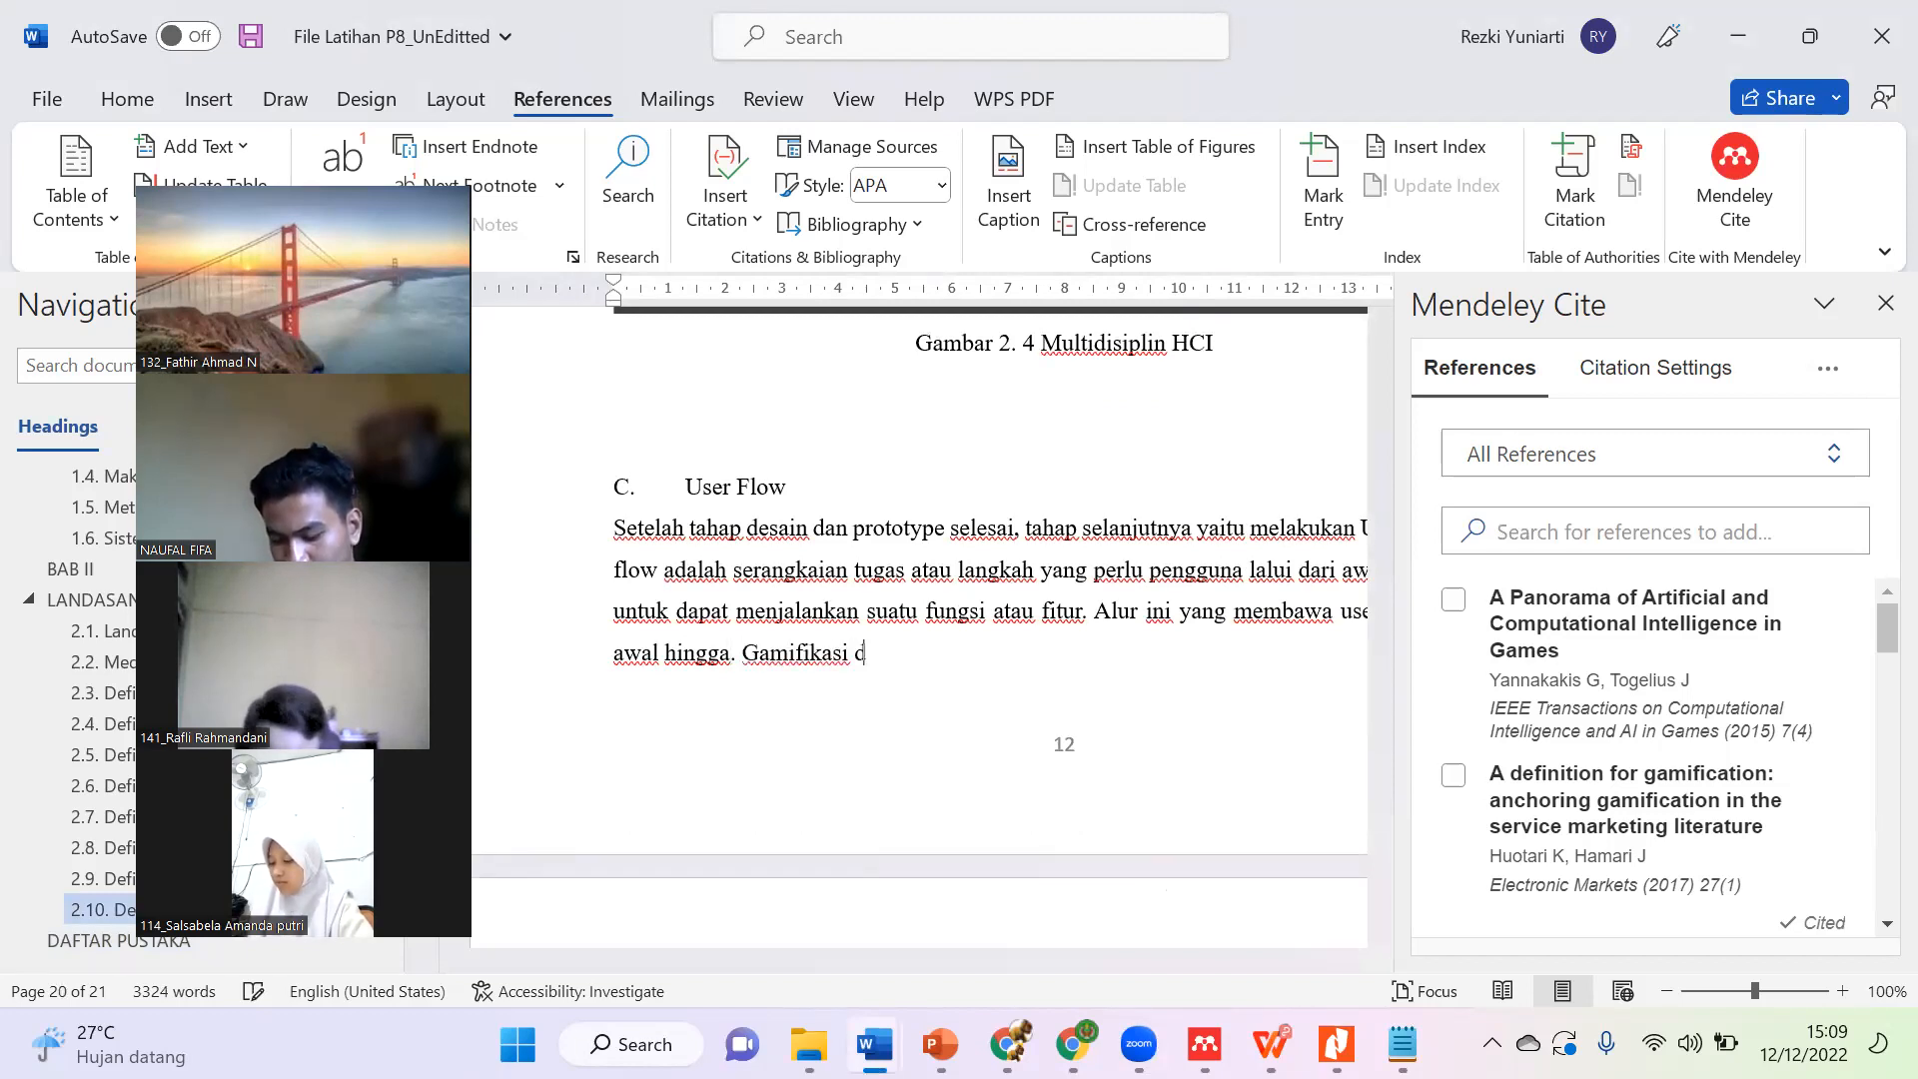
type("ipeng")
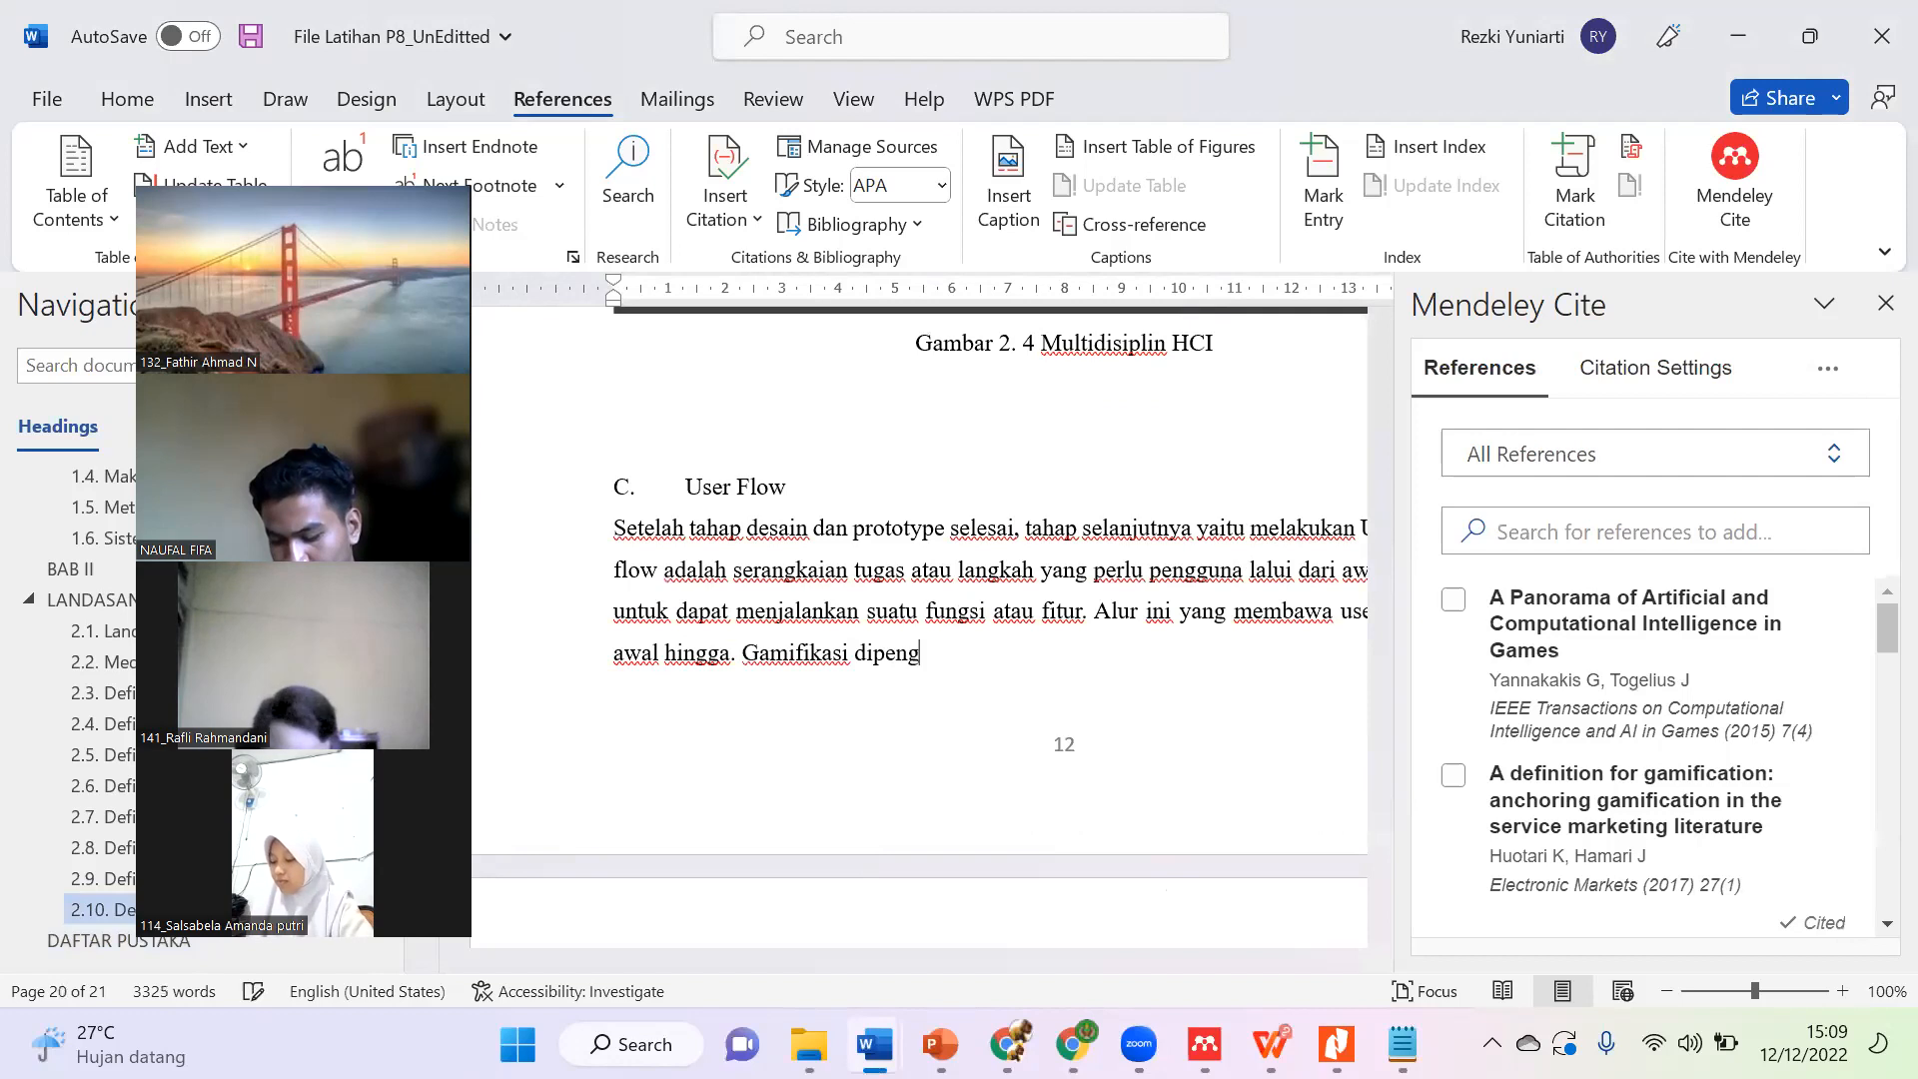
type("aruhi oleh 4 faktor perting ")
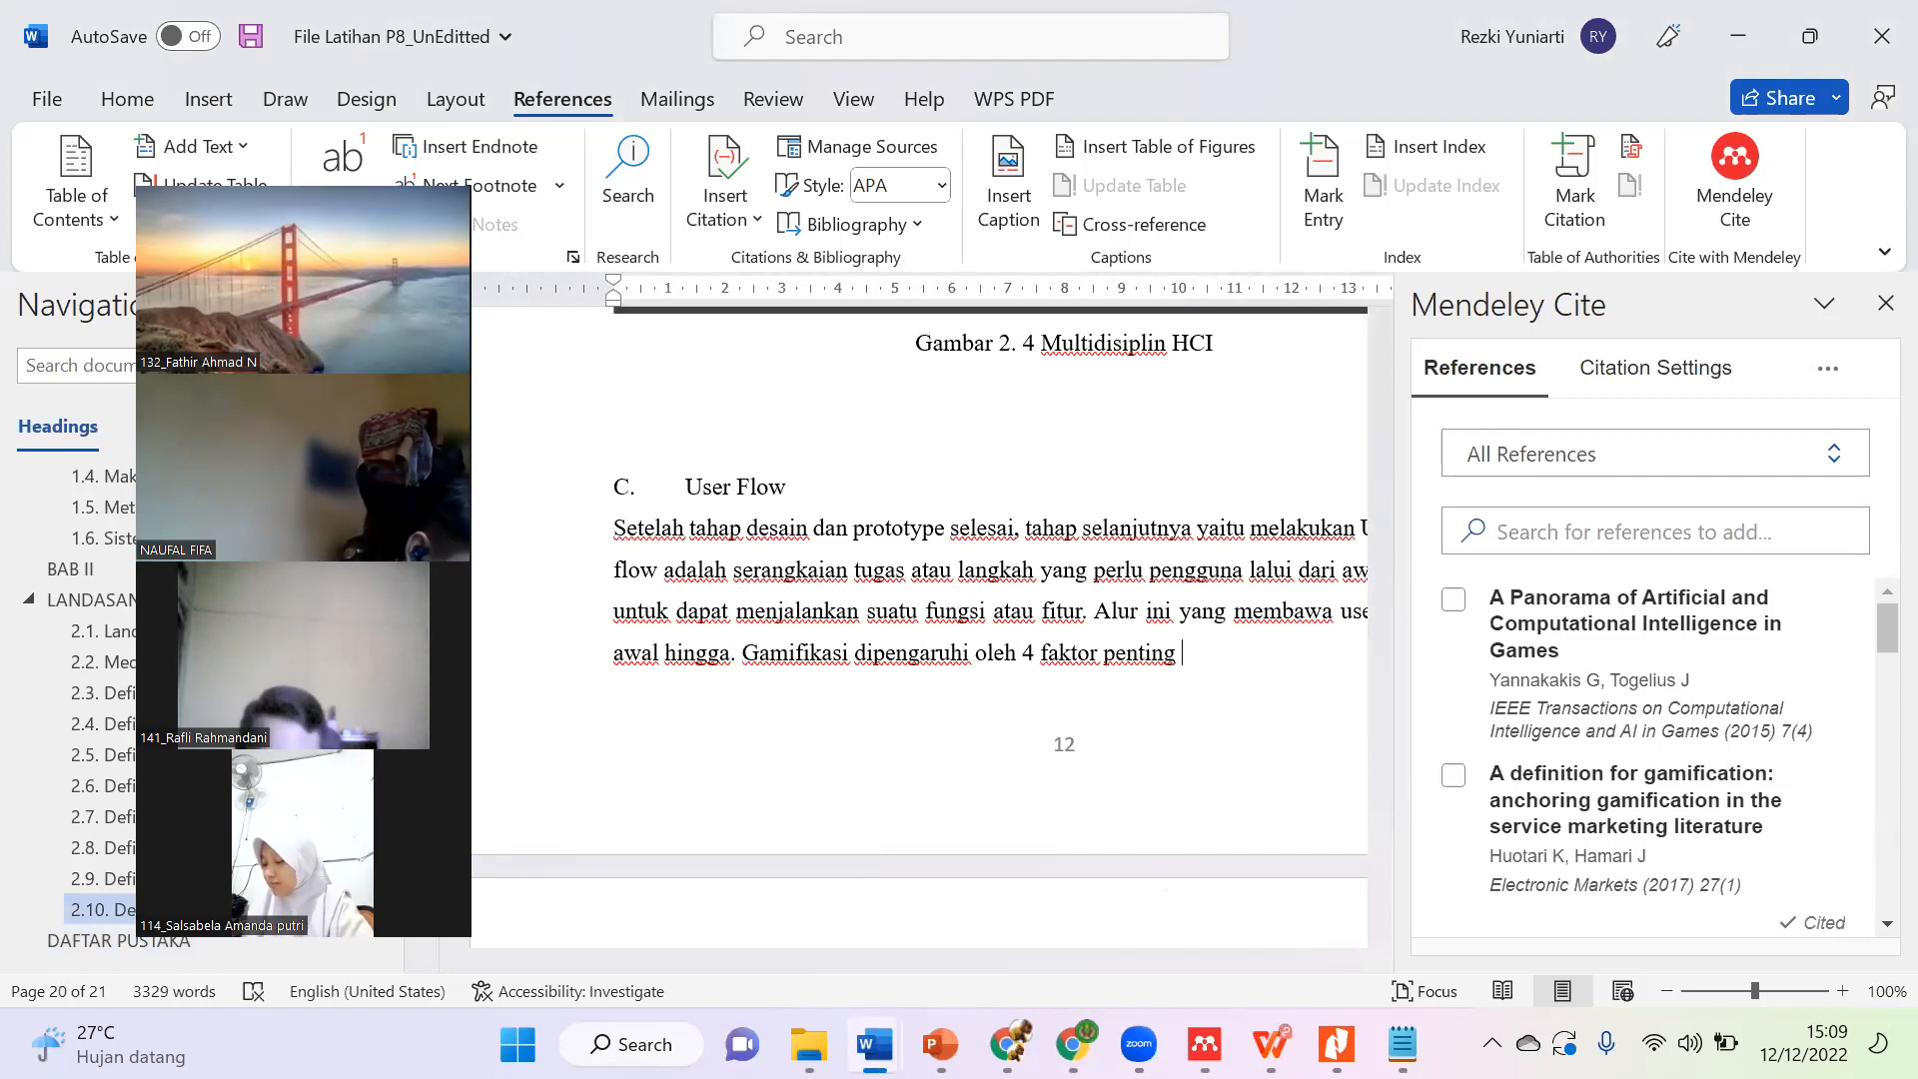
type("diantaranya af")
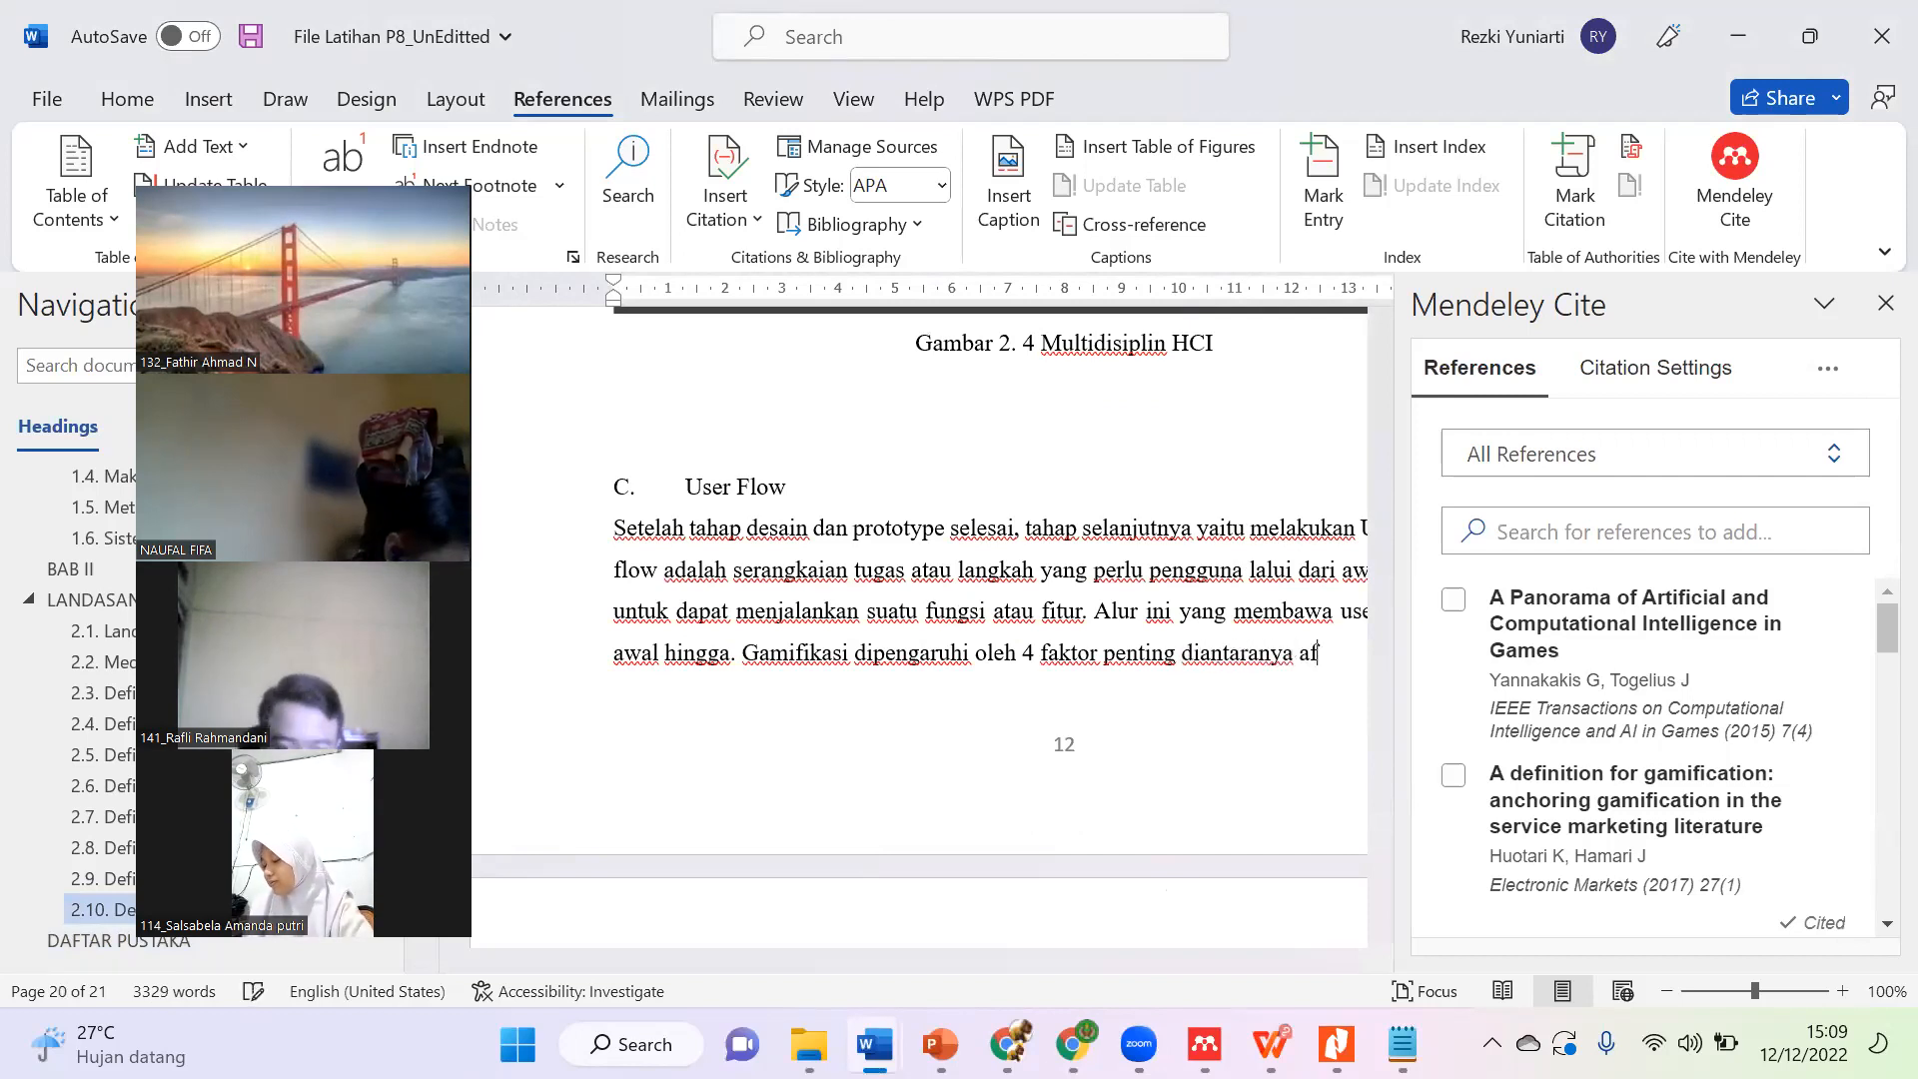
type("fordance.")
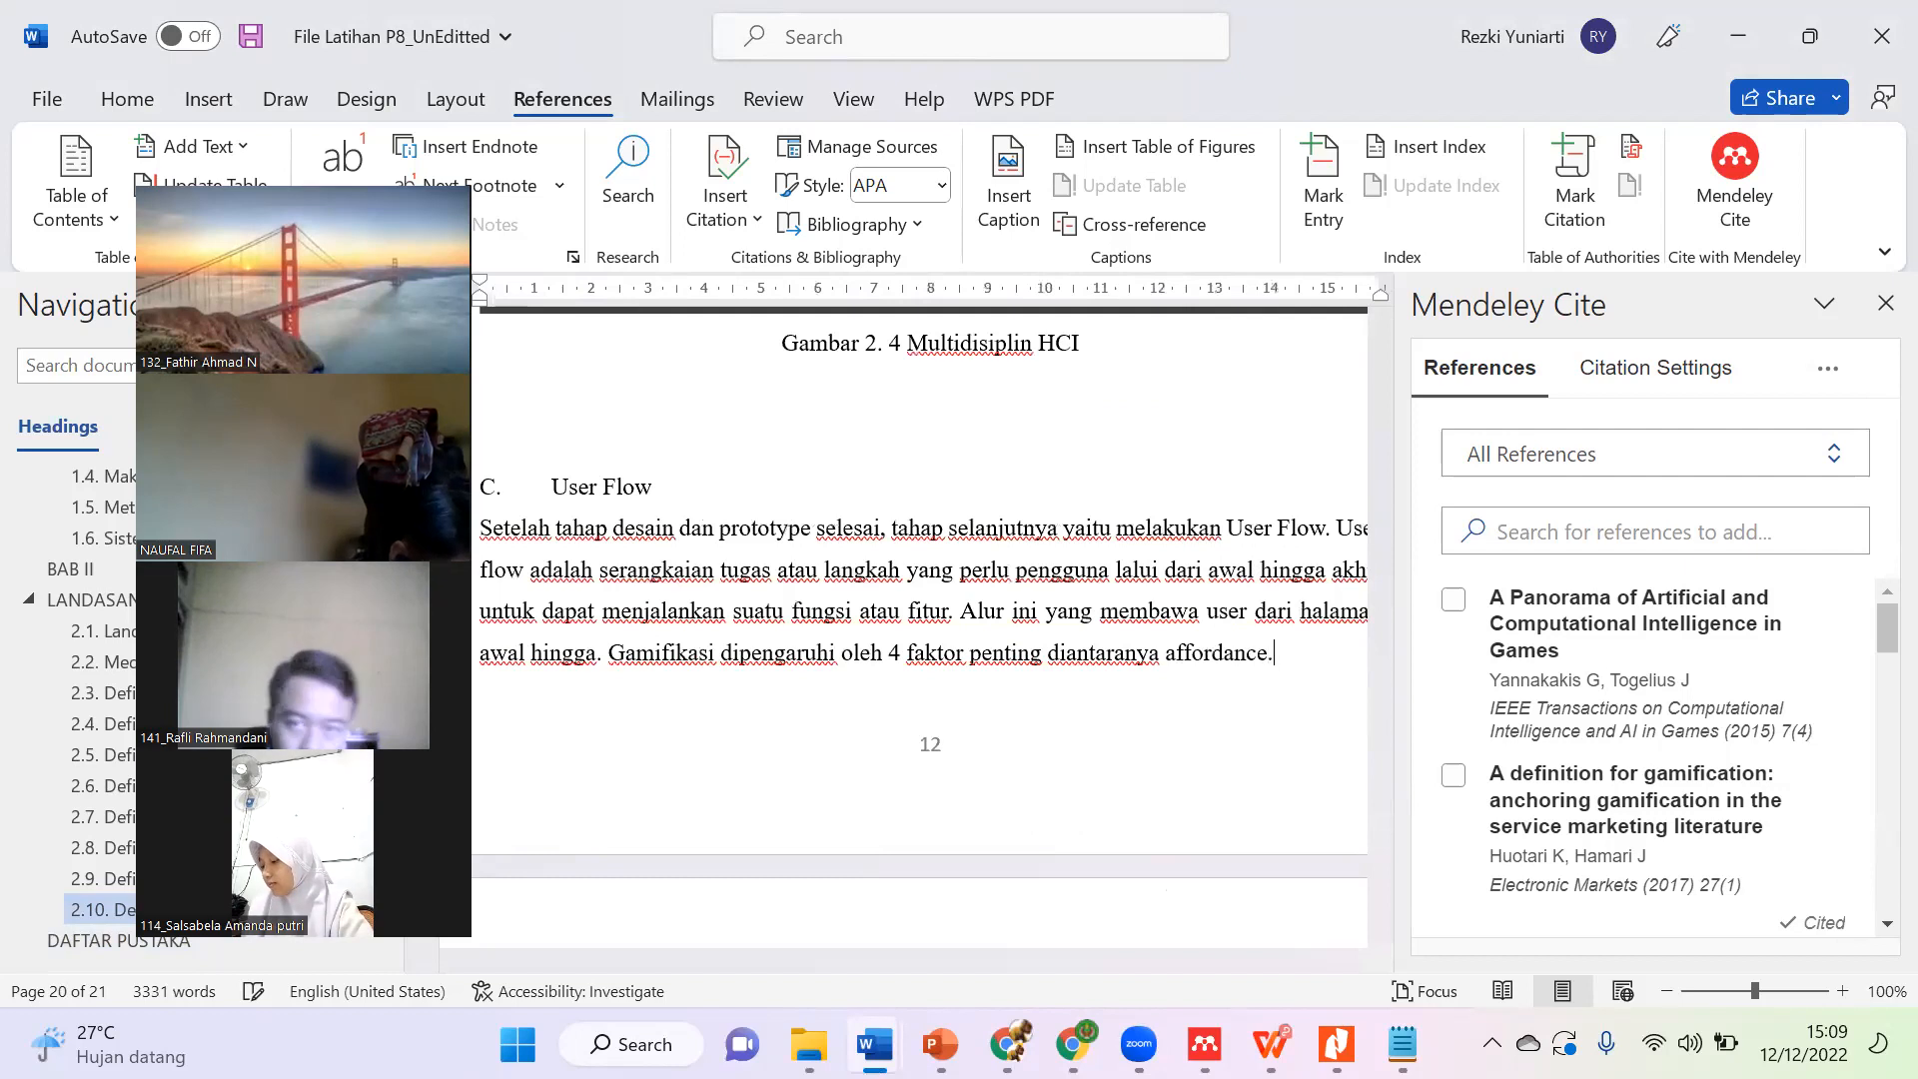
Step: Complete the gamification sentence after "affordance" with the filler text ", nanana, lalalala, aioejuiejnfjecn."
key("BackSpace")
type(",")
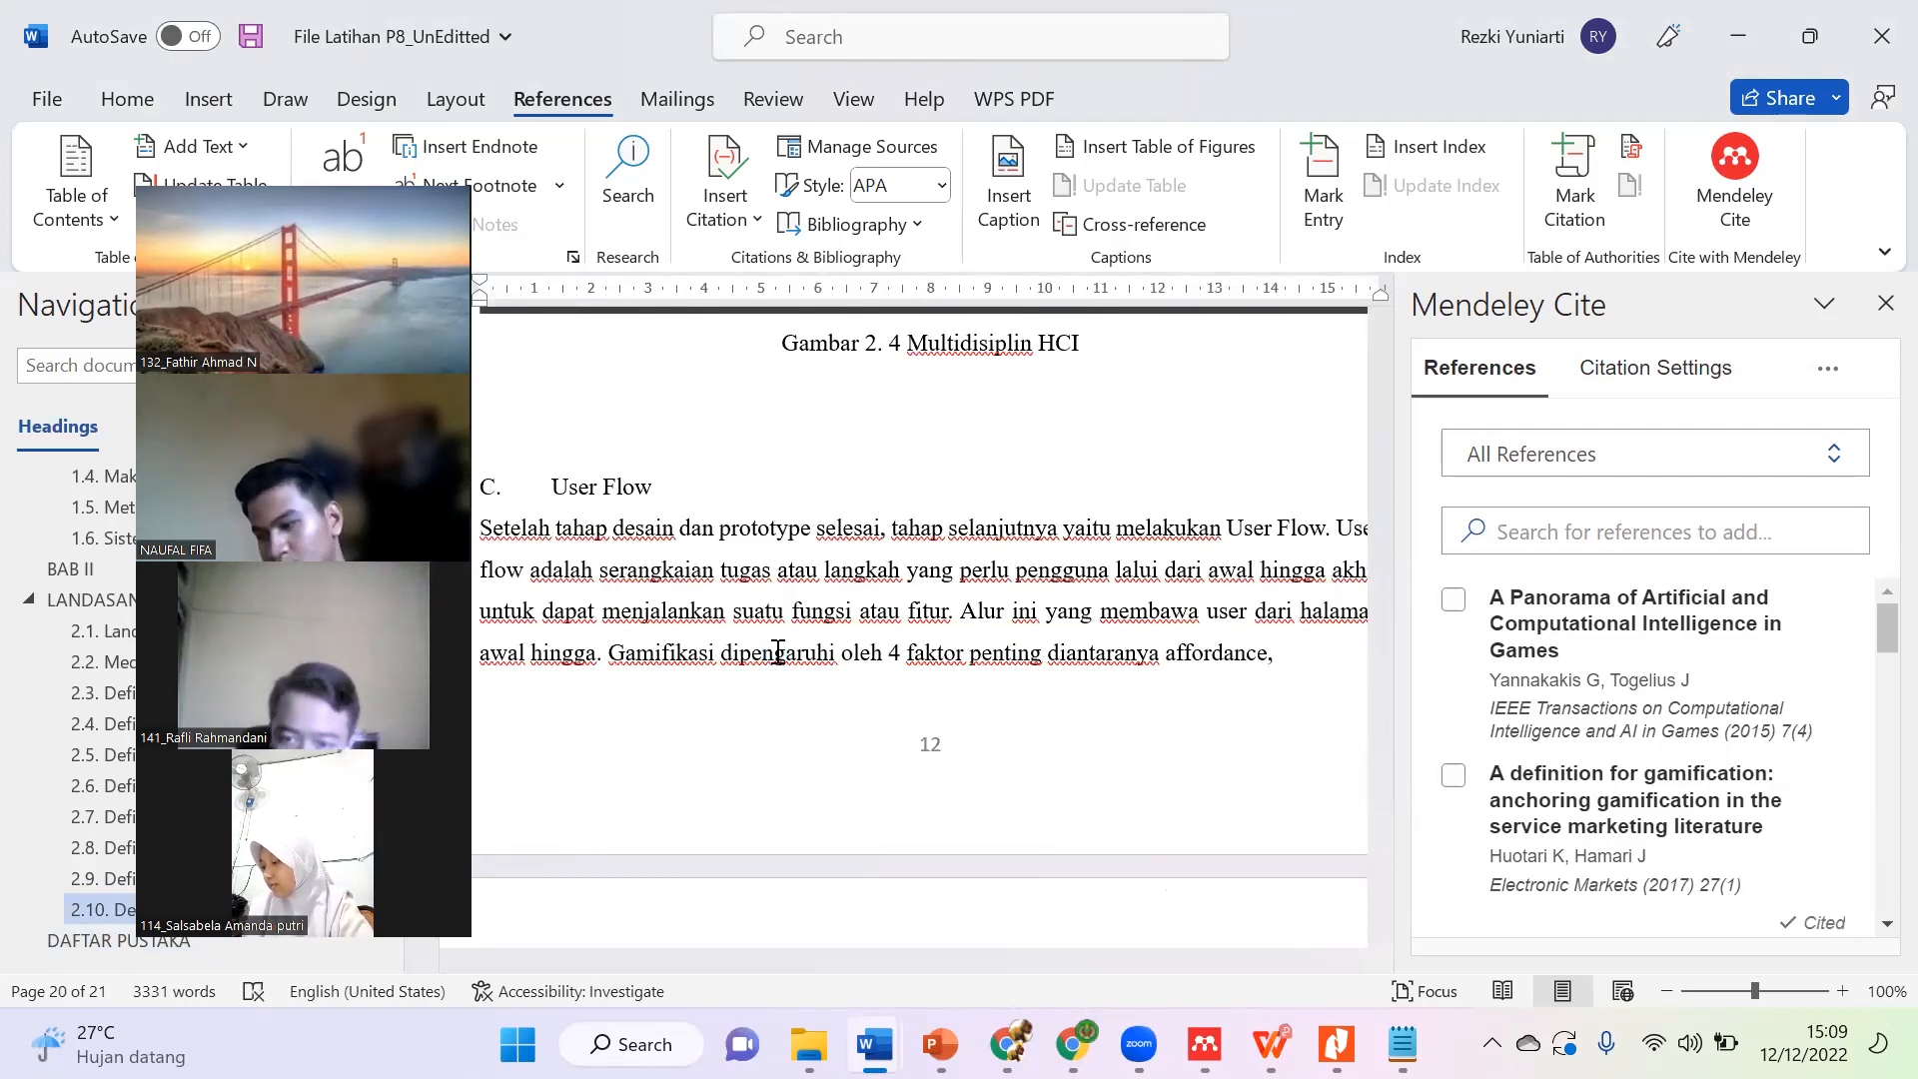
type(" nanana ,")
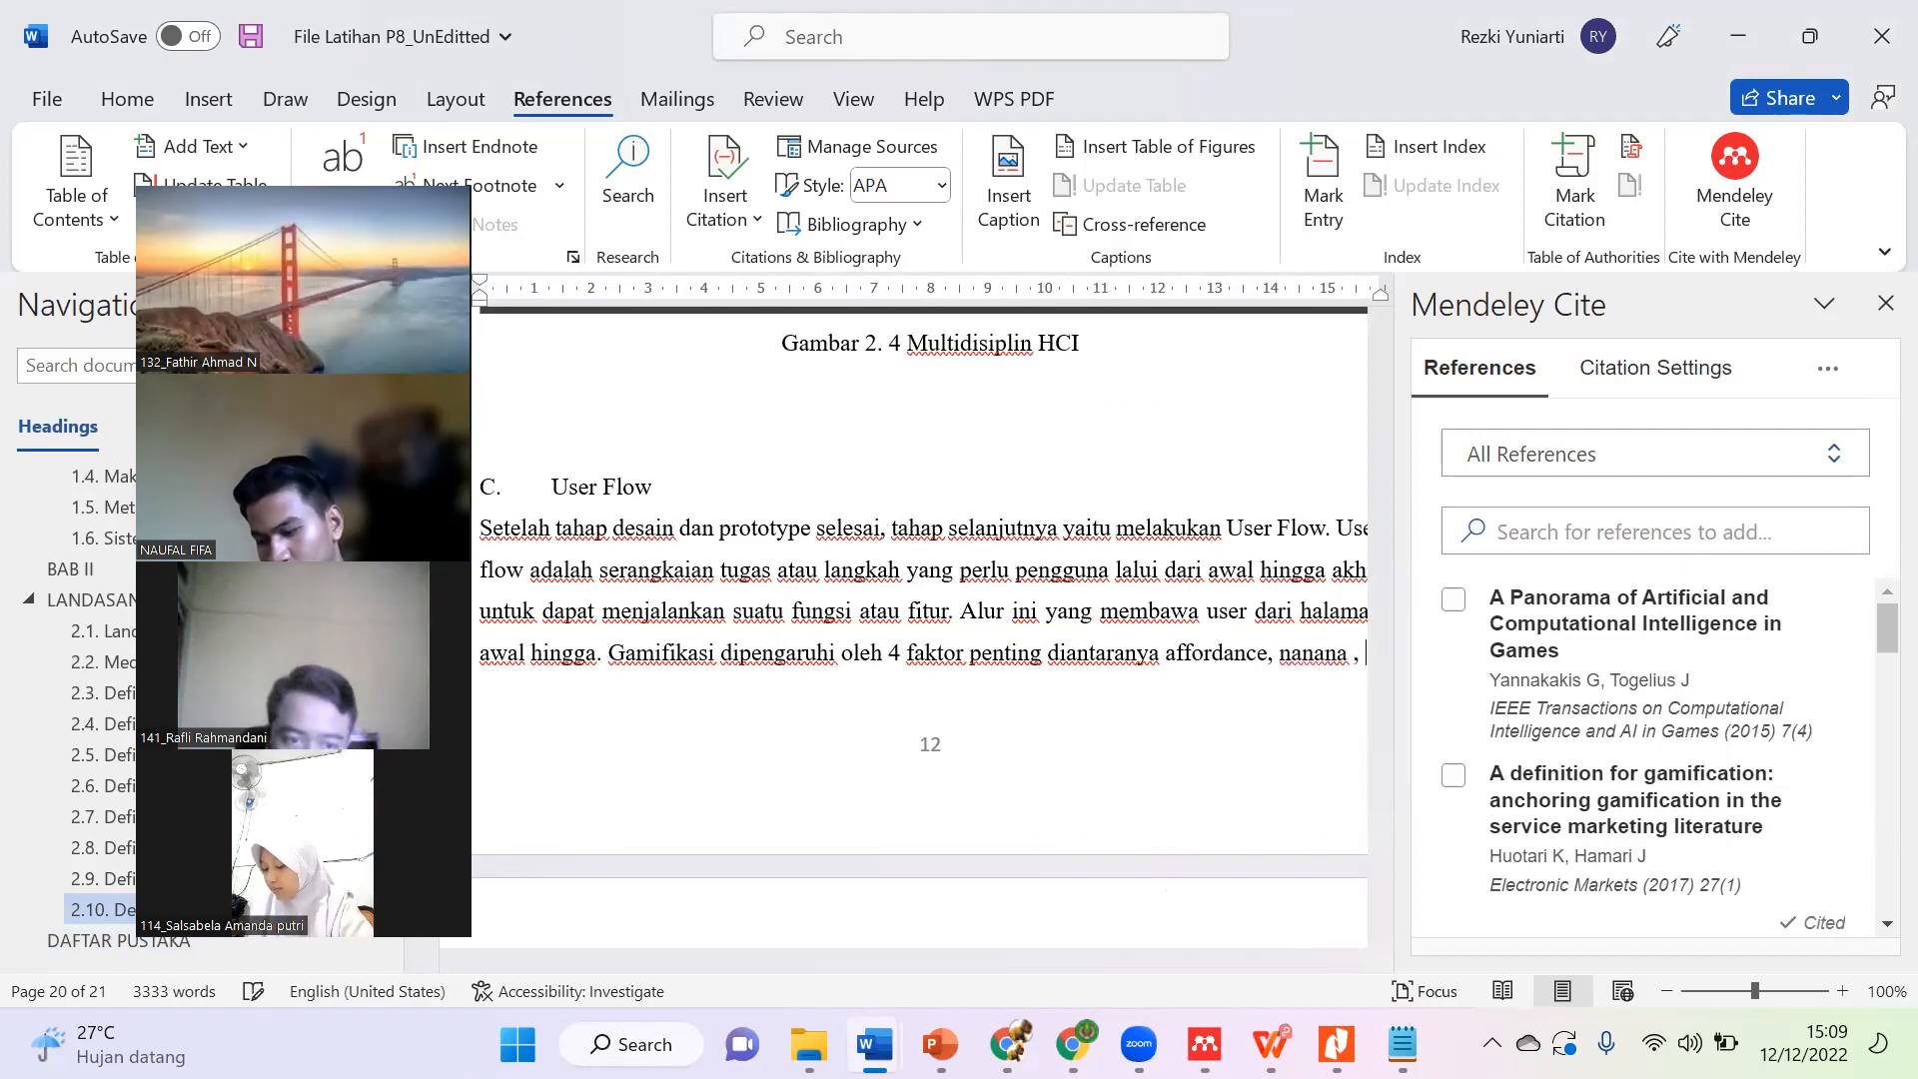
key("BackSpace")
key("BackSpace")
key("BackSpace")
type(", nanan l")
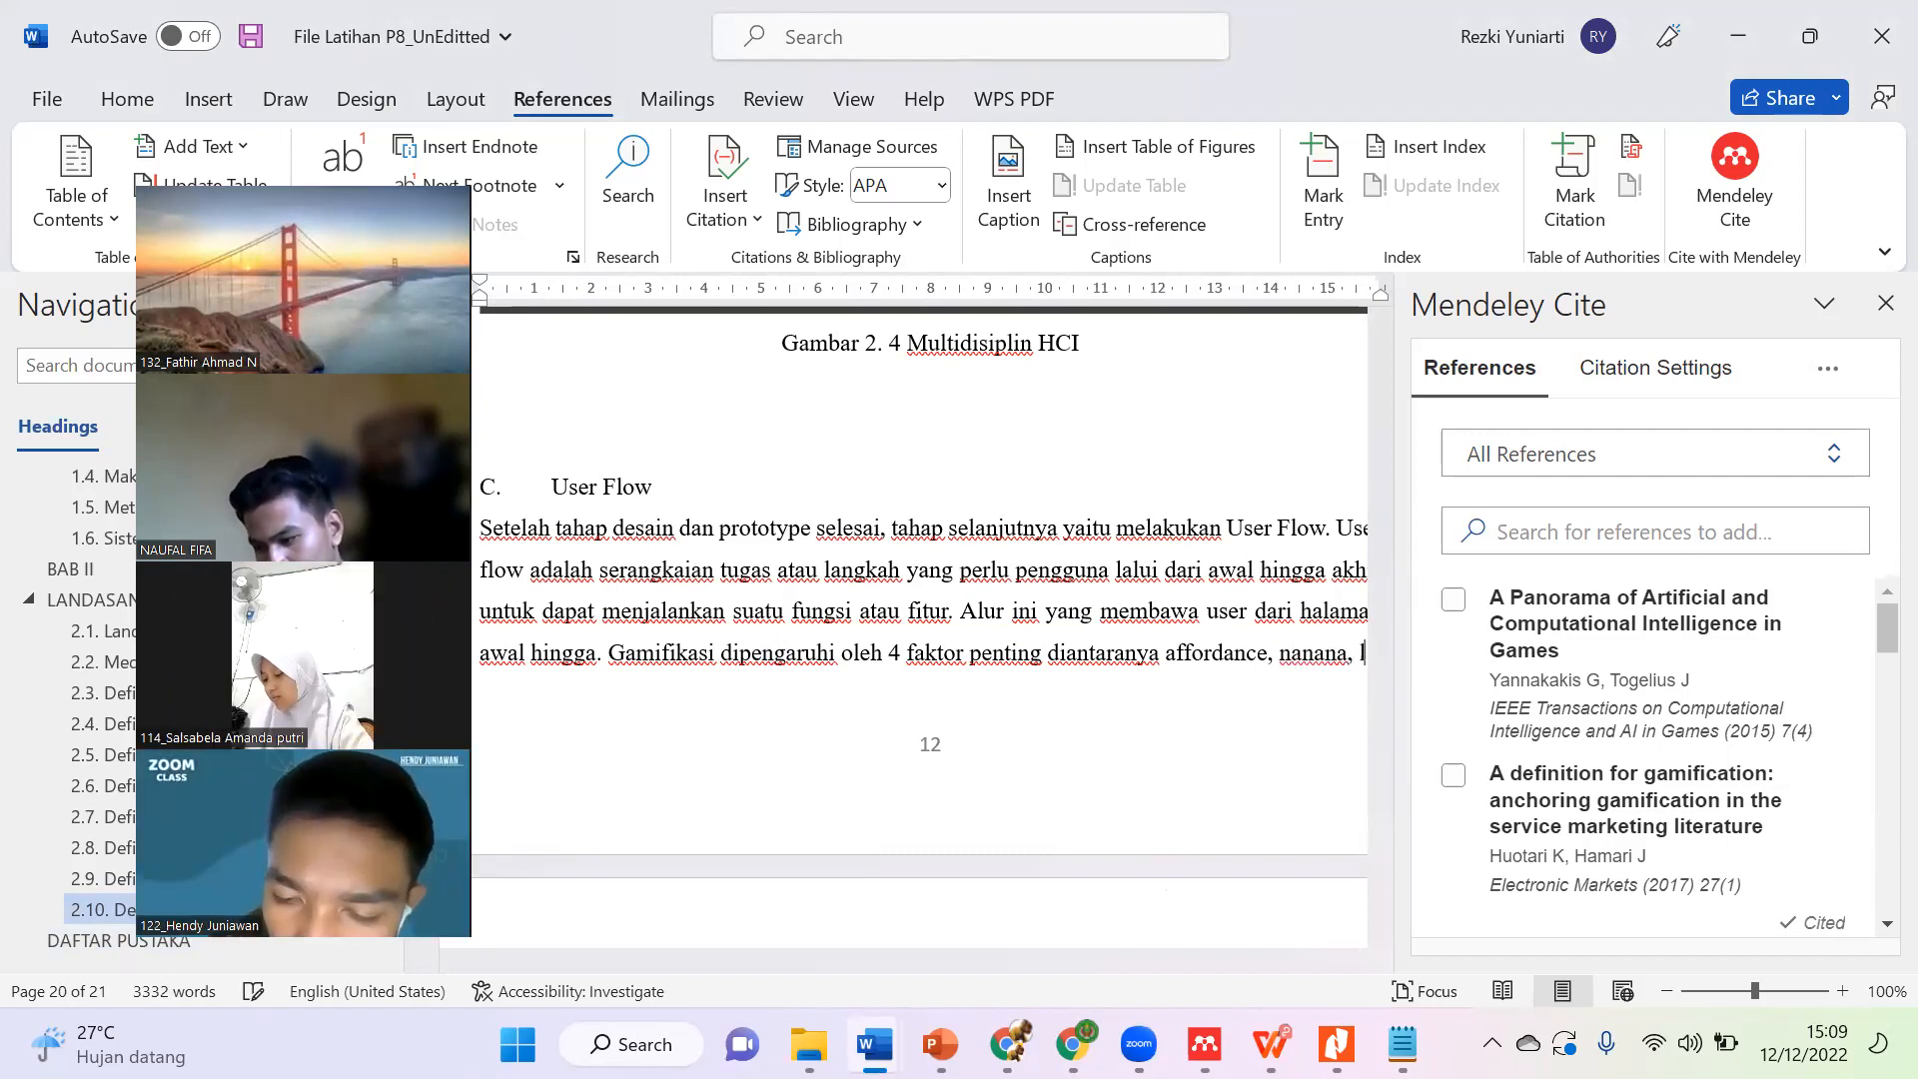
type("alalala,")
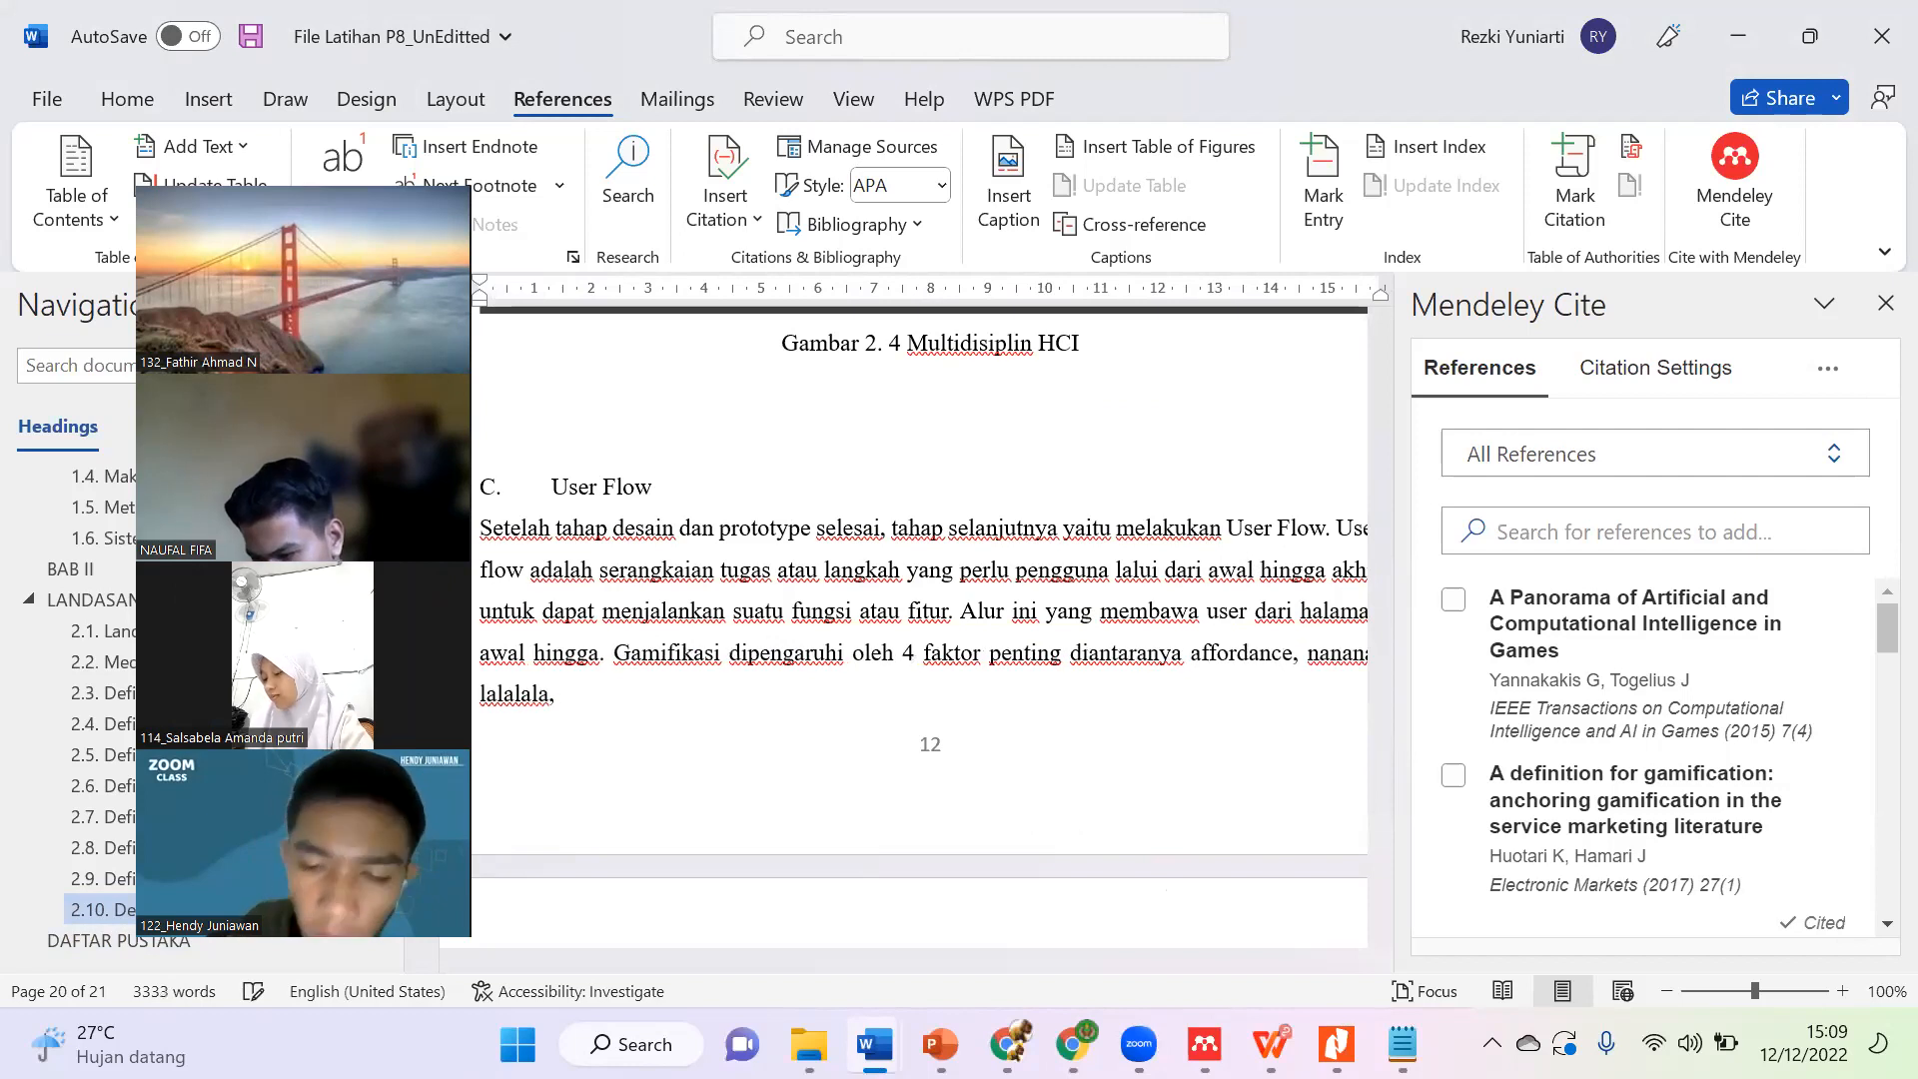
type(" aioejuiejnfjecn")
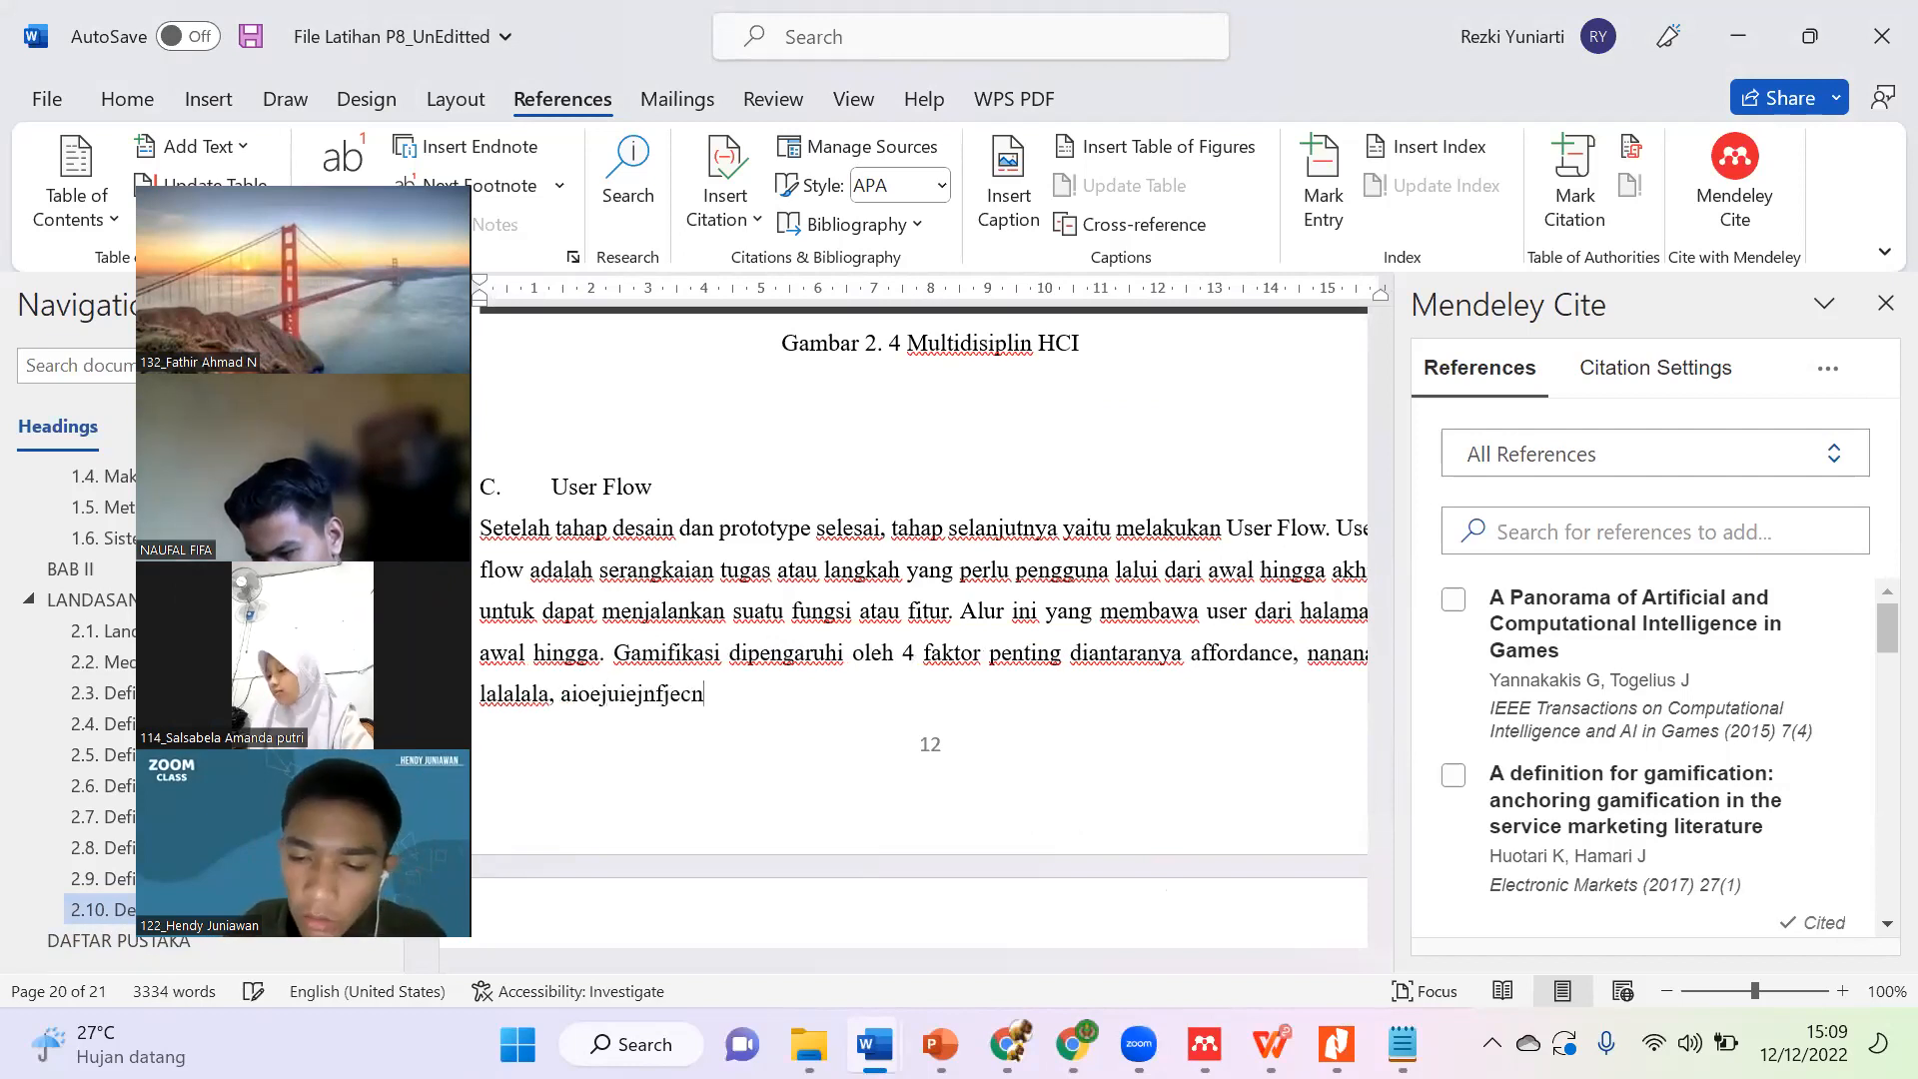
type(".")
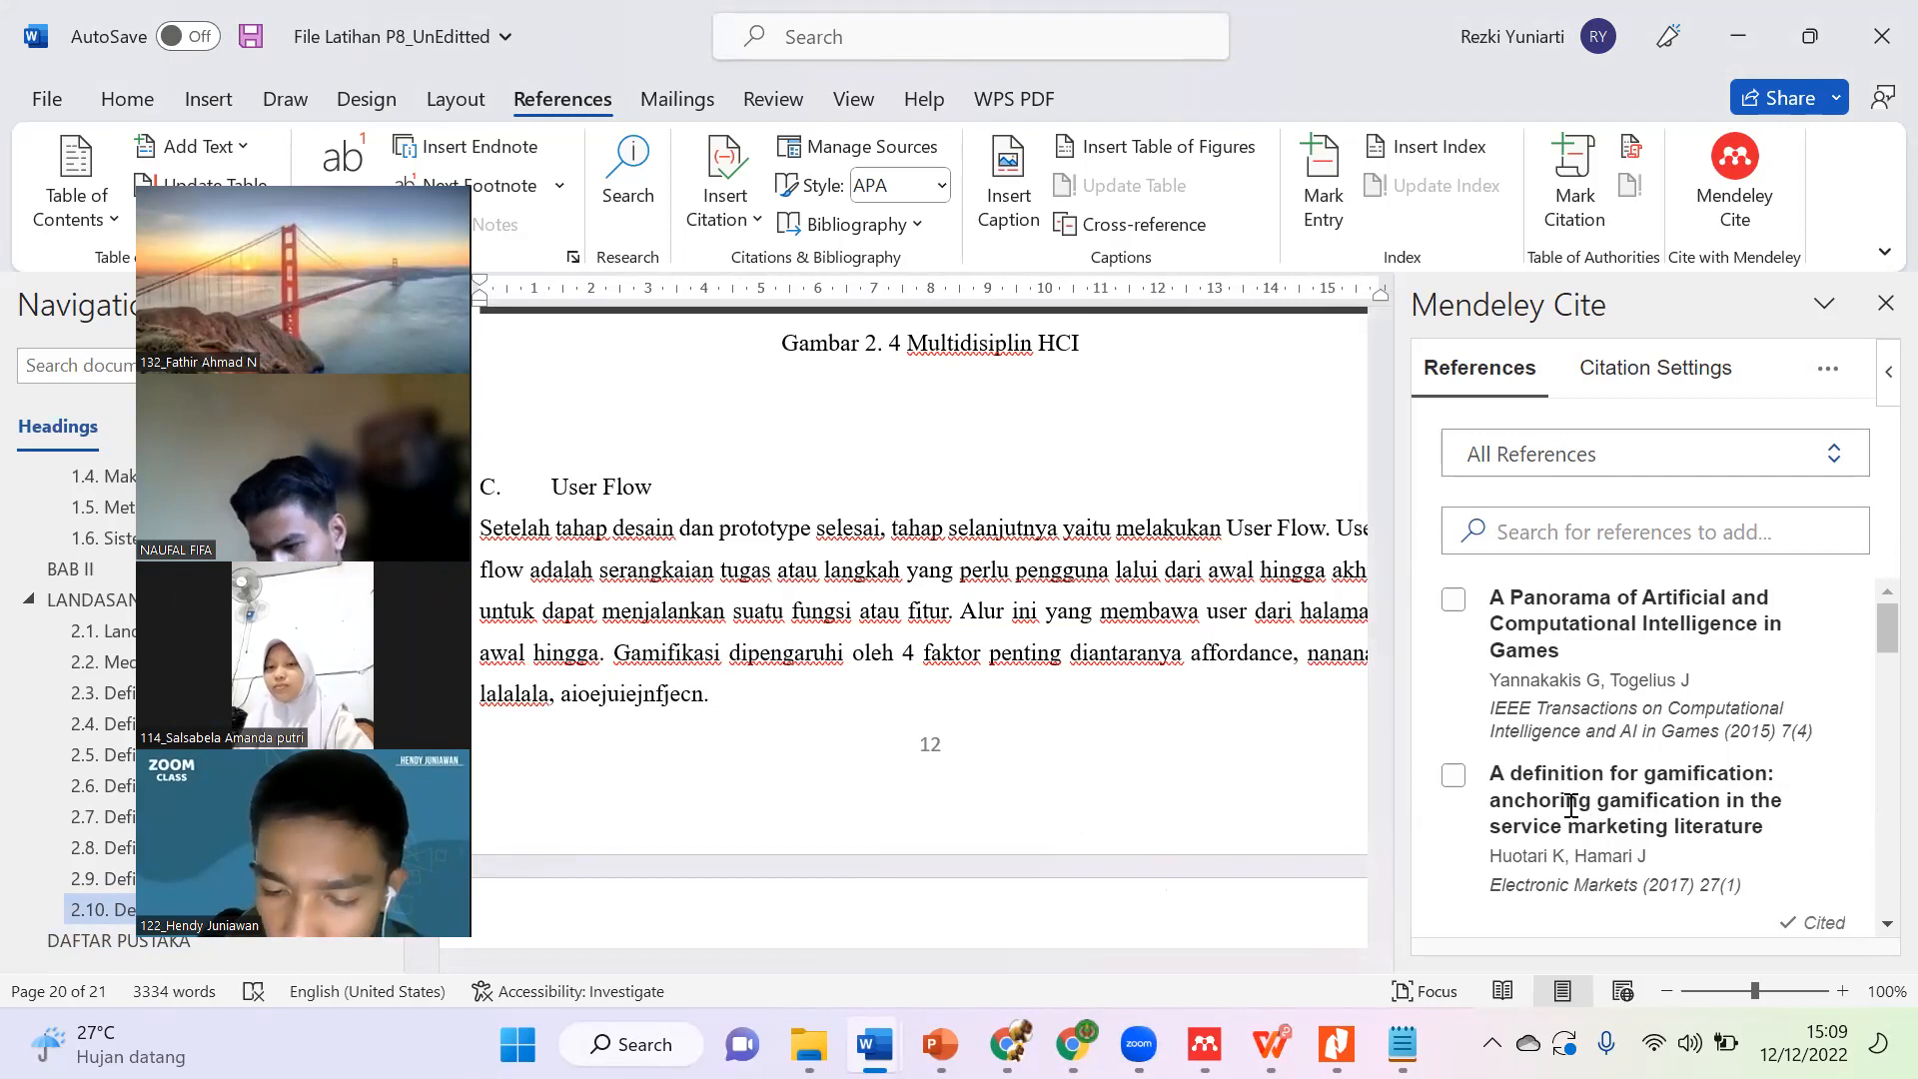
Step: Insert a Mendeley citation of "A definition for gamification: anchoring gamification in the service marketing literature" at the end of the new sentence
left_click(1455, 777)
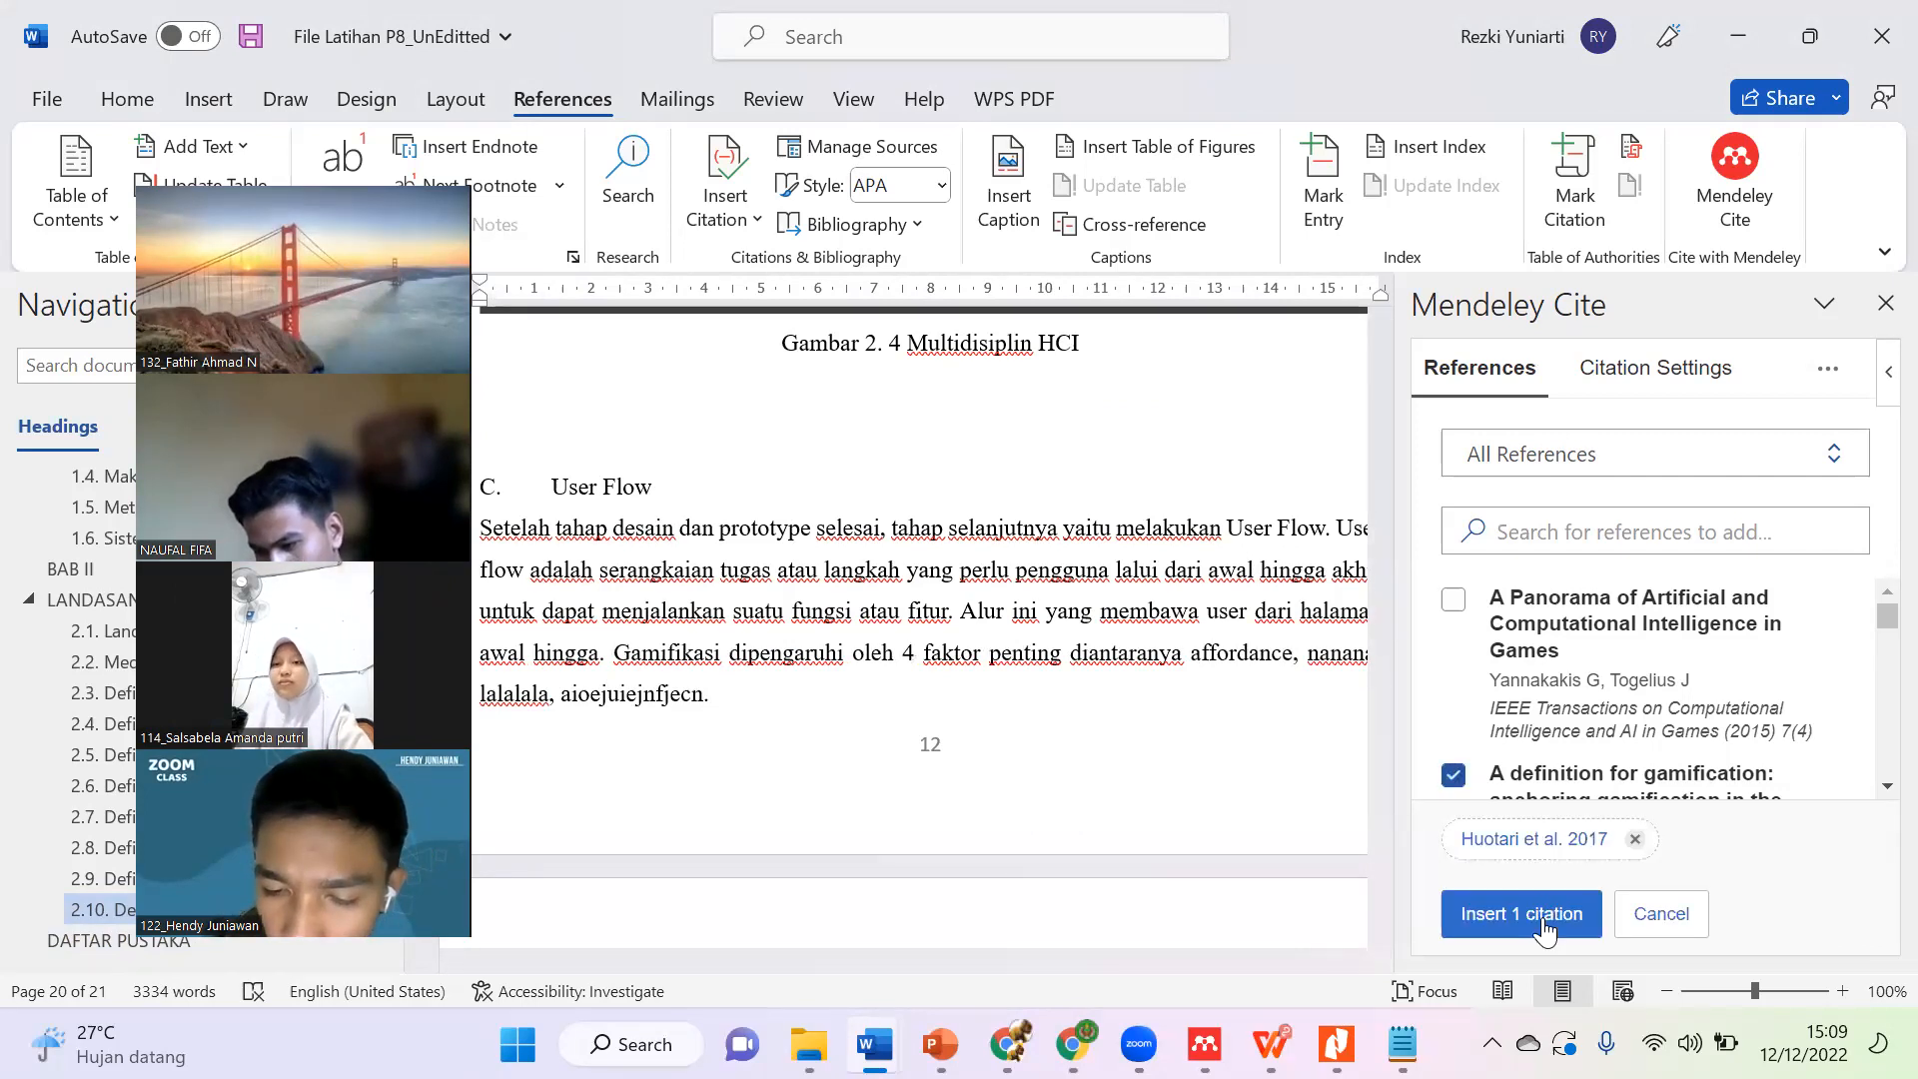
left_click(1547, 917)
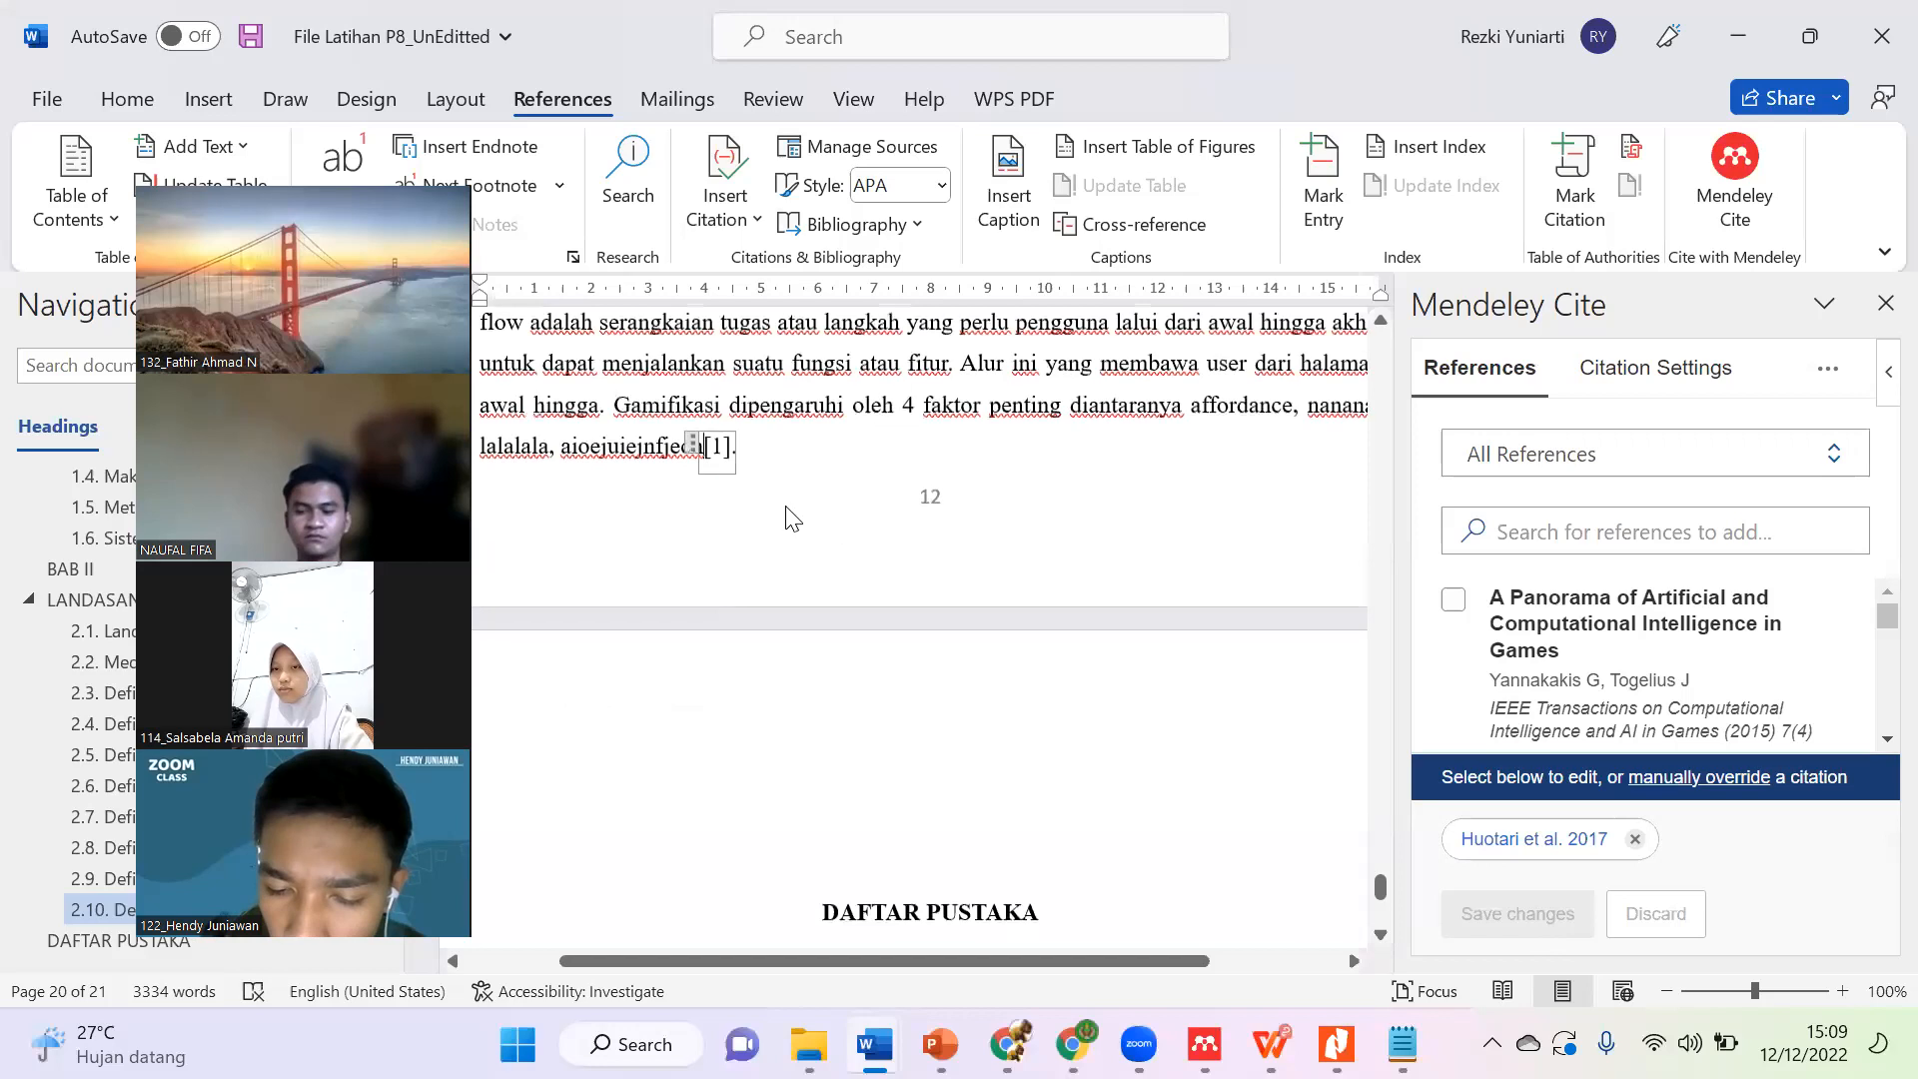
left_click(748, 471)
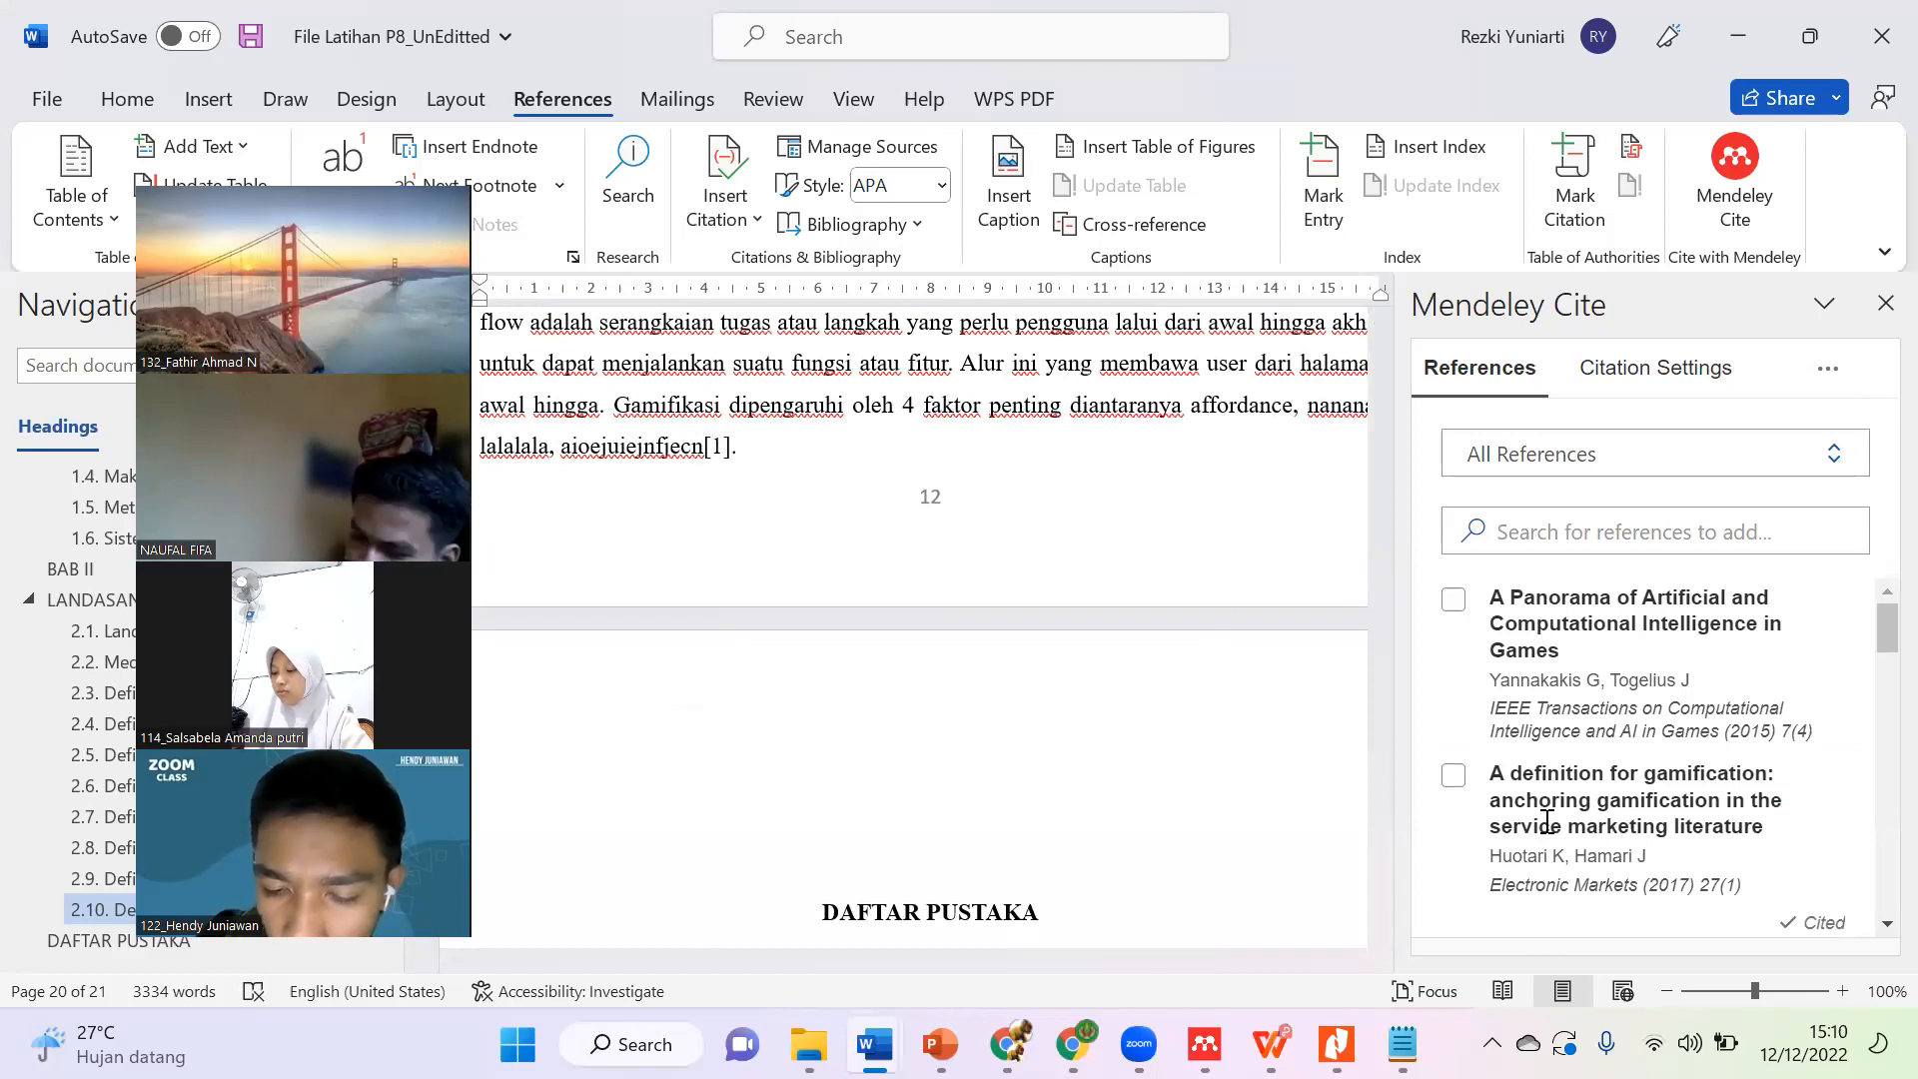
Step: Insert the Mendeley bibliography below the DAFTAR PUSTAKA heading using the IEEE citation style
scroll(925, 713, "down", 3)
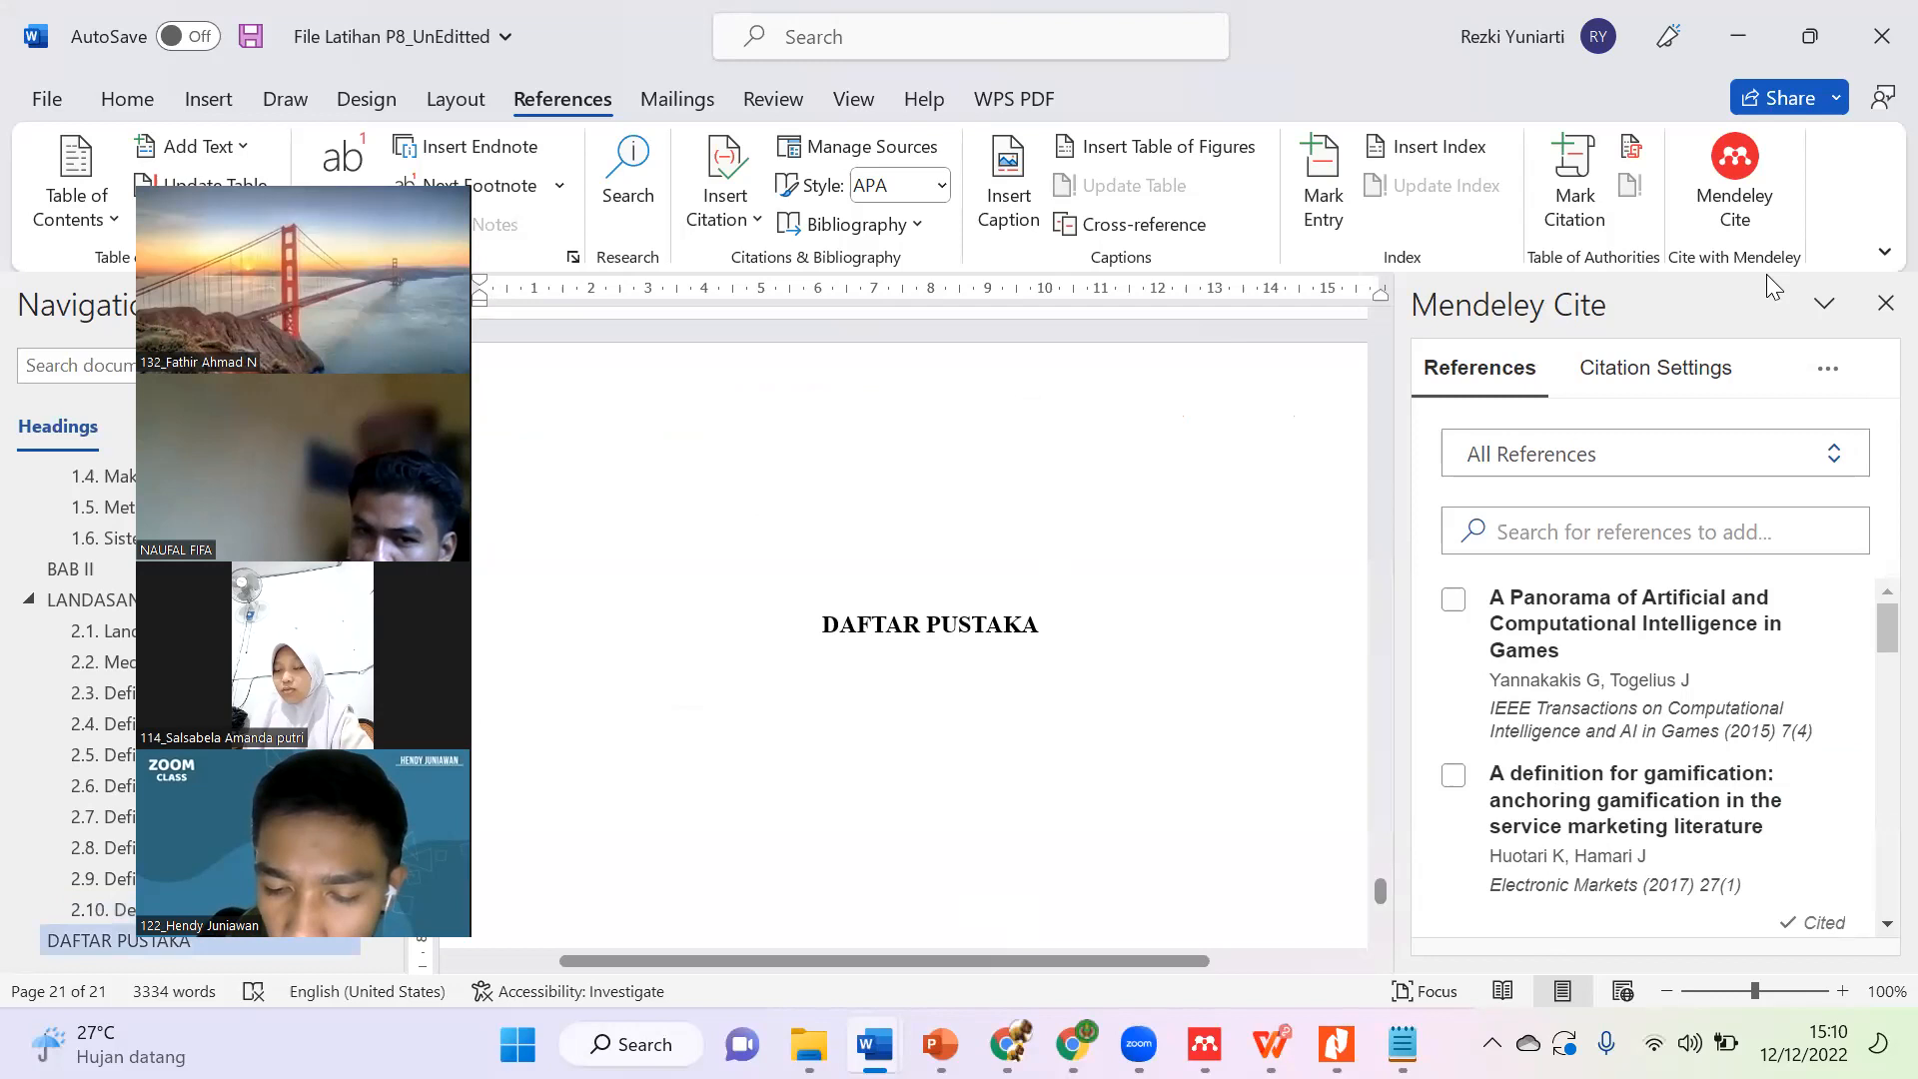
left_click(1763, 197)
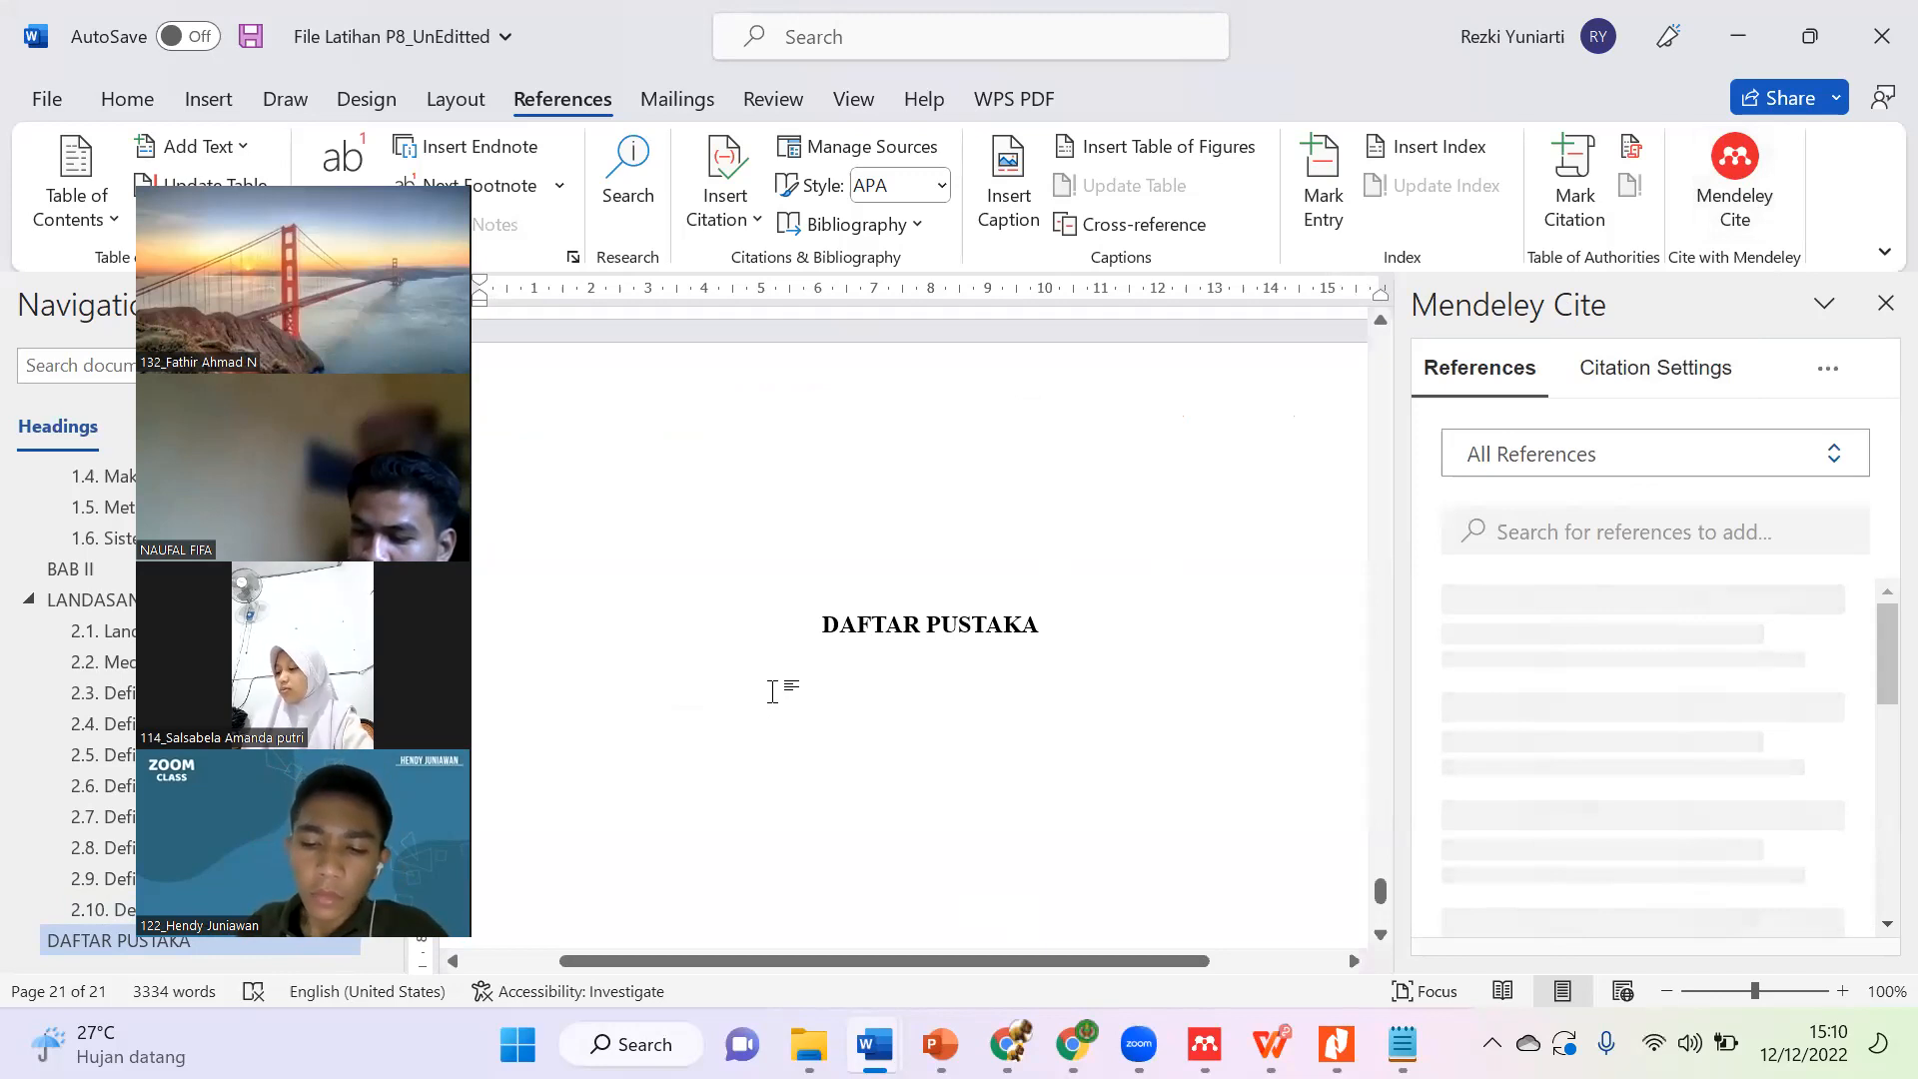
left_click(1635, 382)
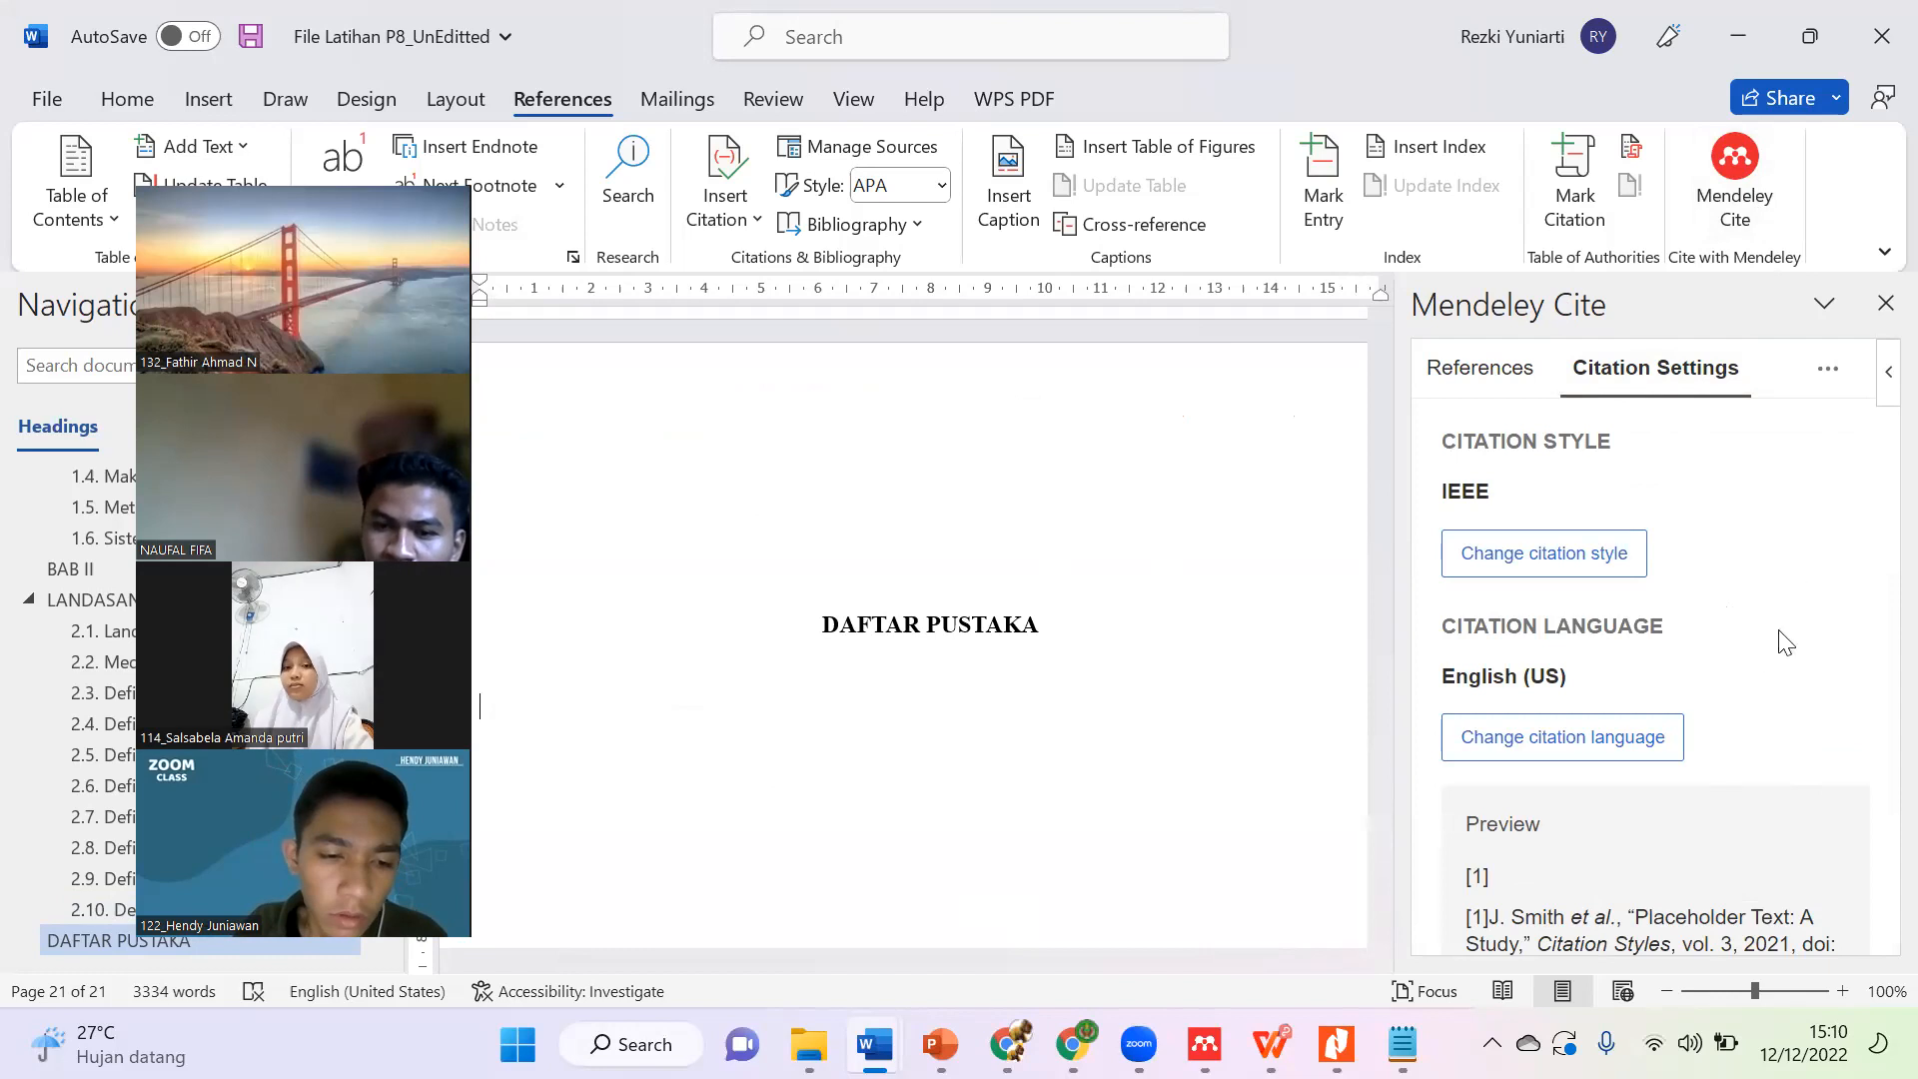
left_click(1821, 378)
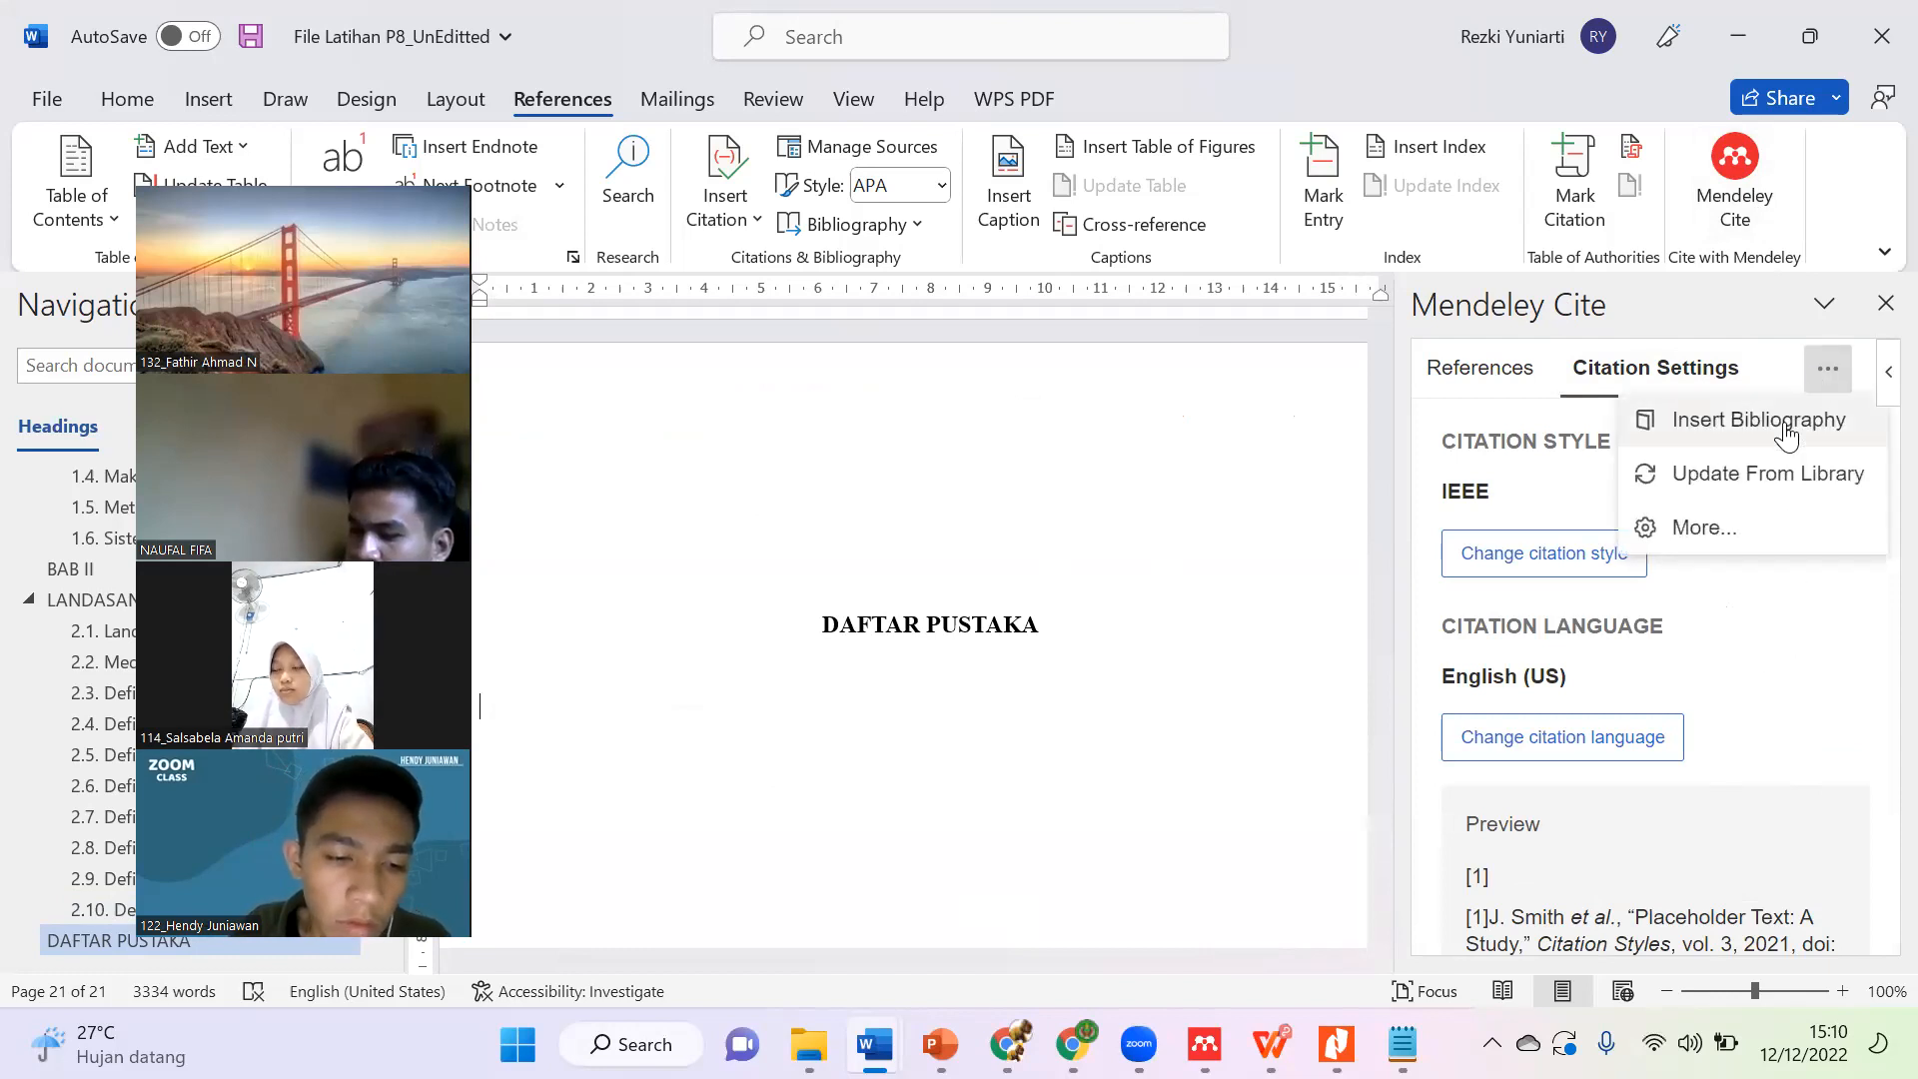
left_click(1786, 428)
left_click(1717, 508)
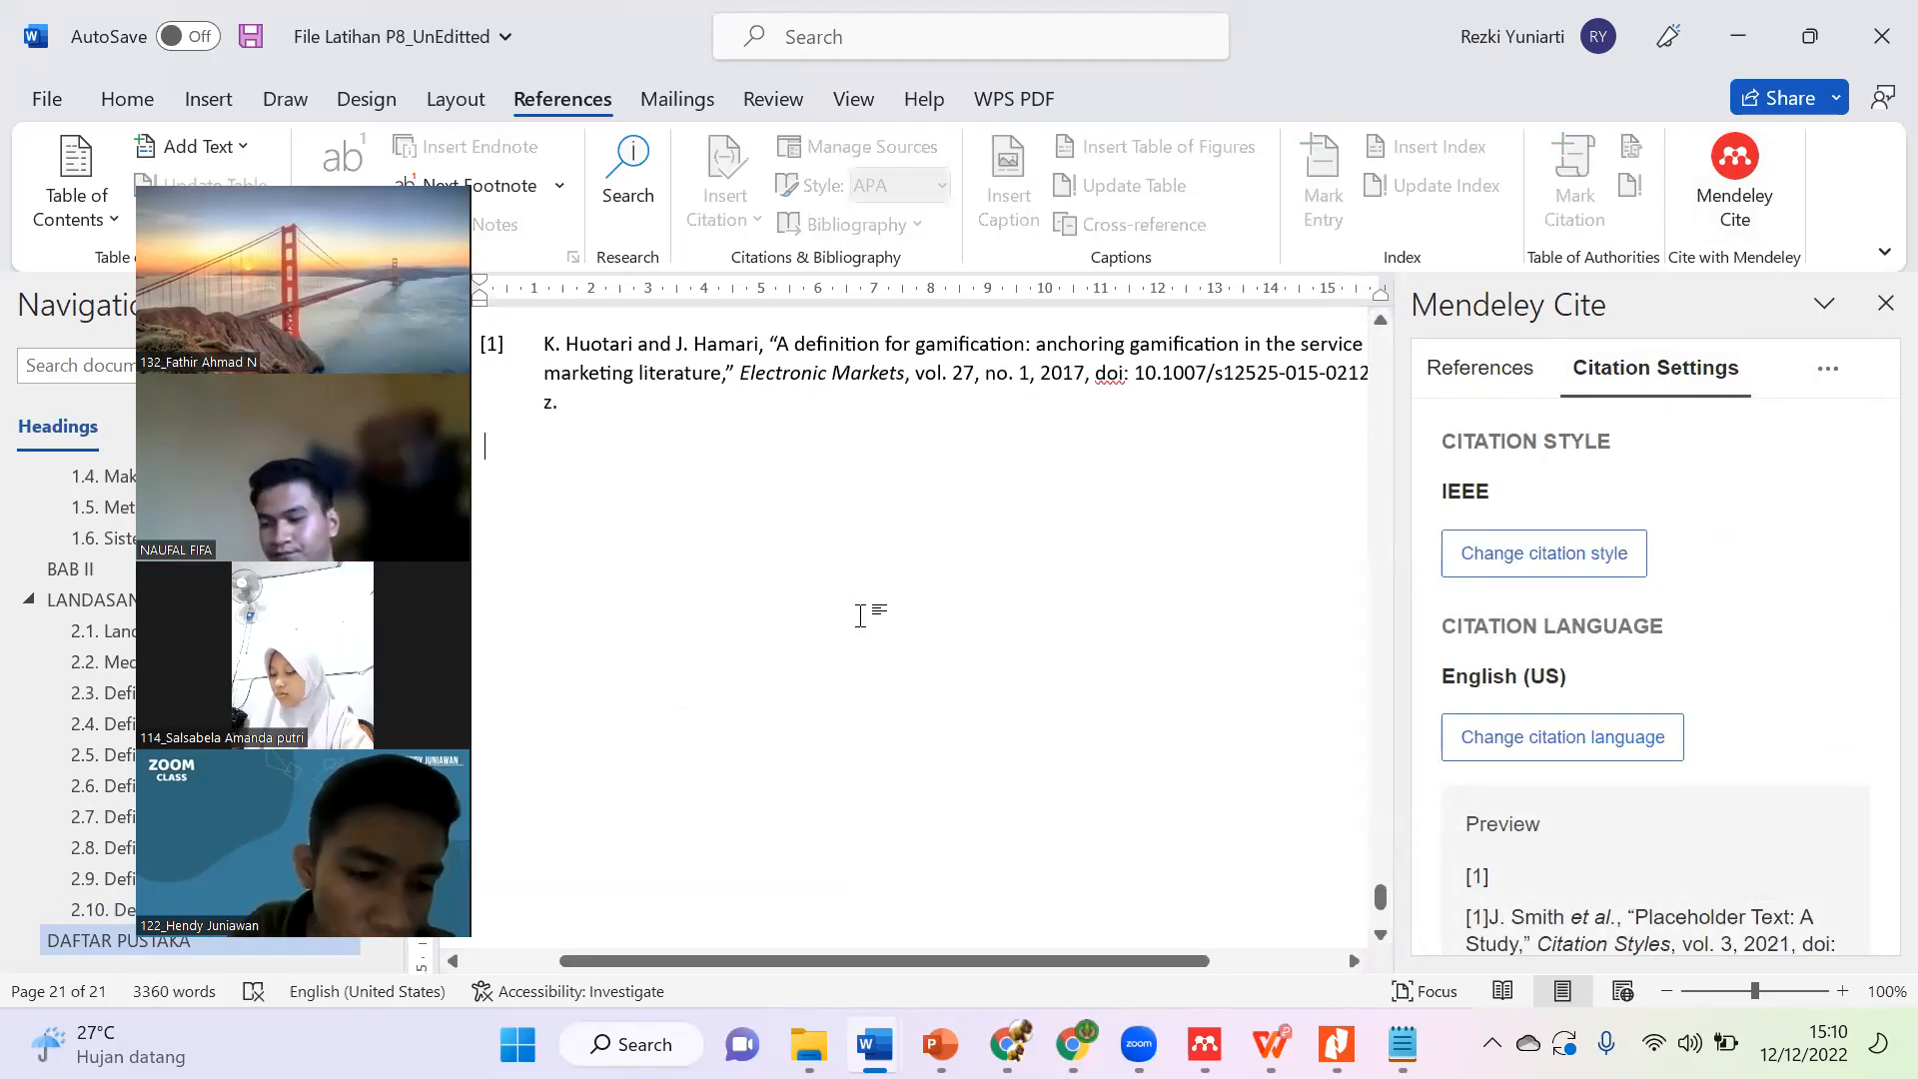
scroll(865, 649, "up", 2)
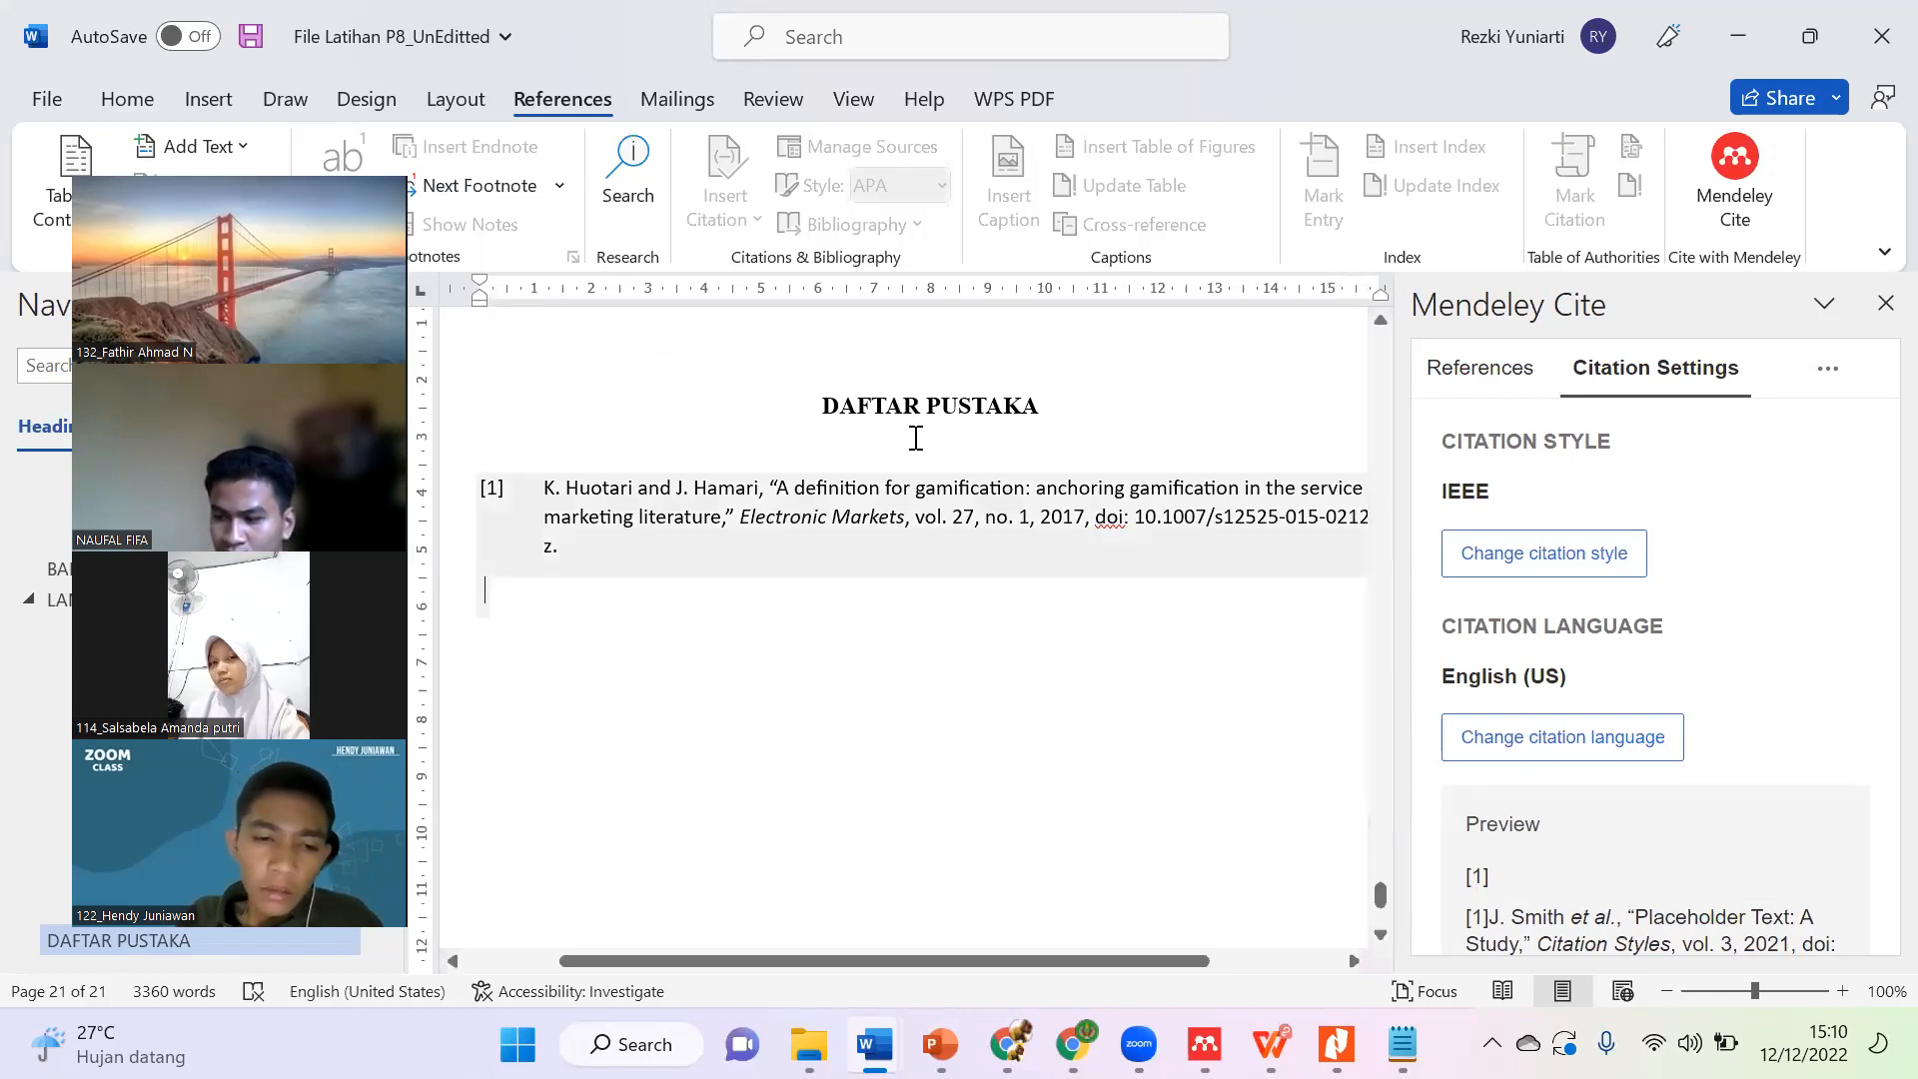
left_click(822, 136)
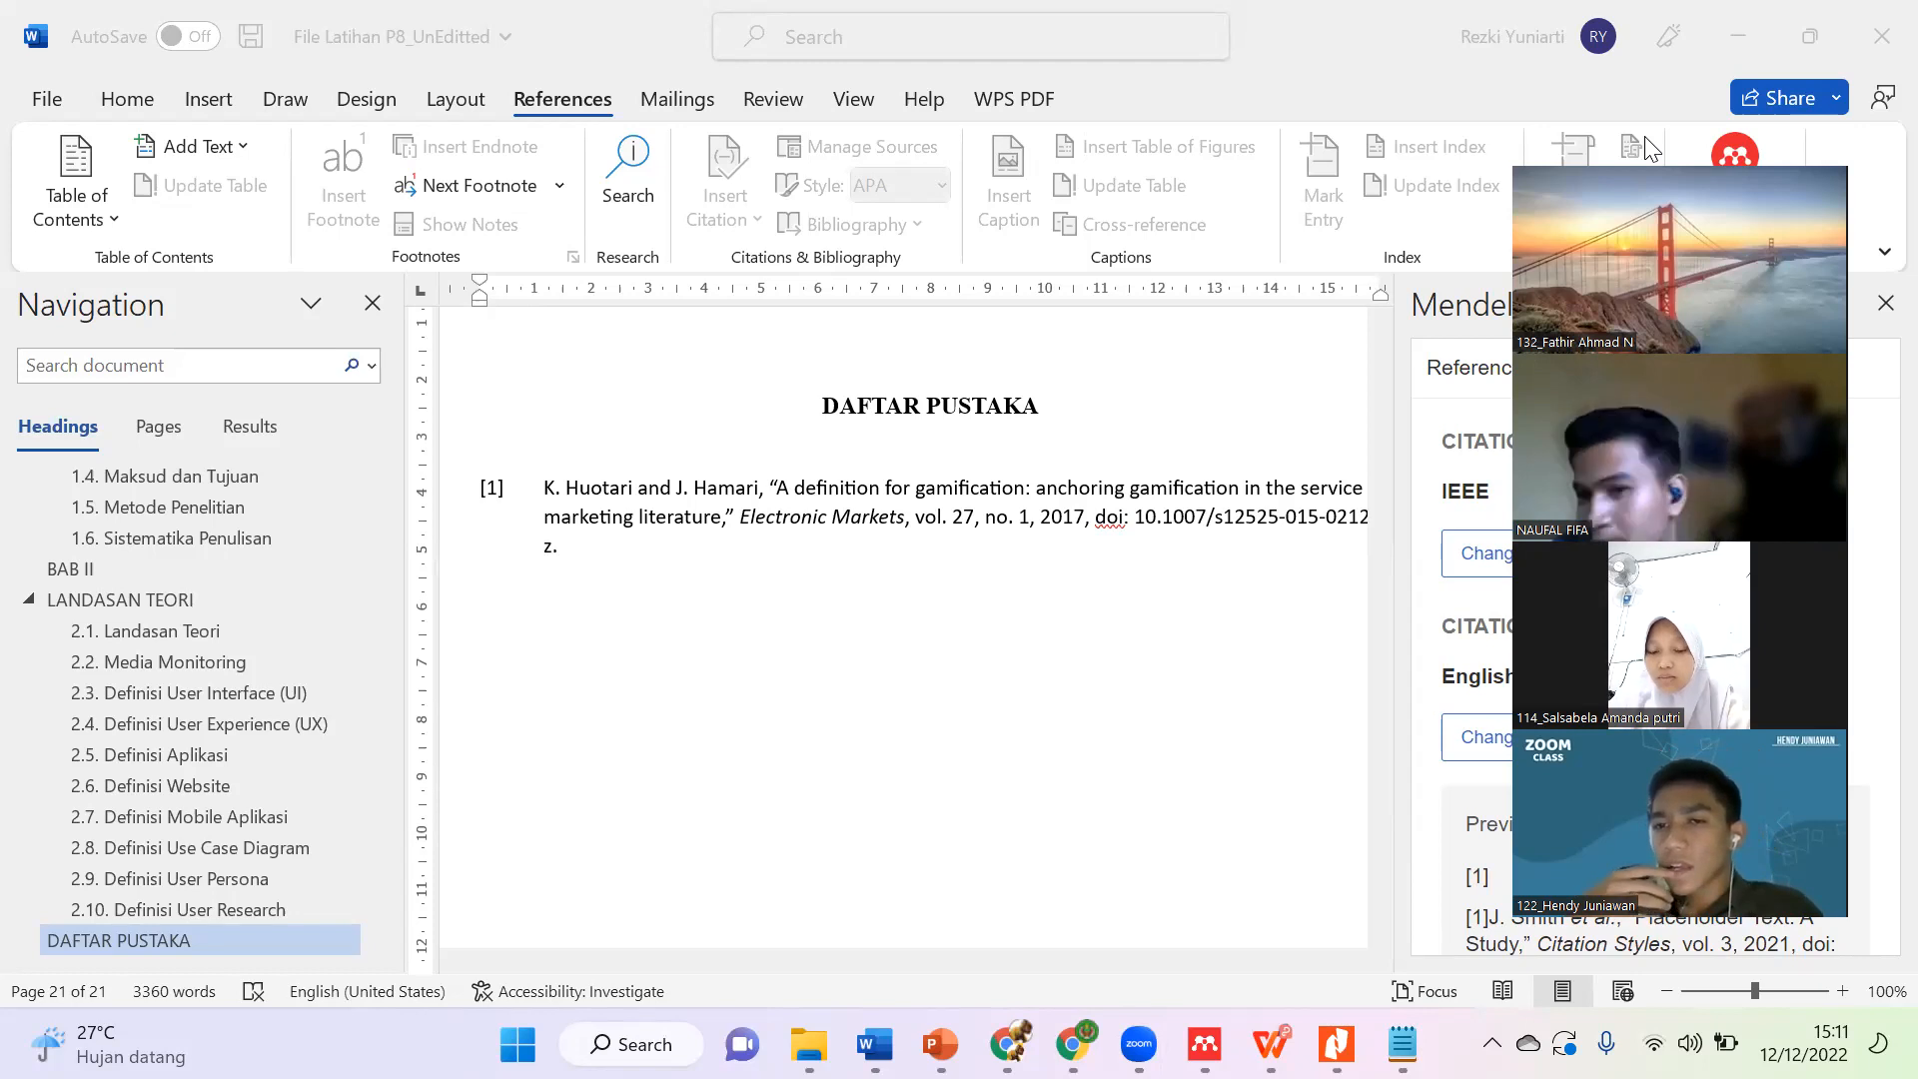
left_click_drag(1646, 148, 292, 190)
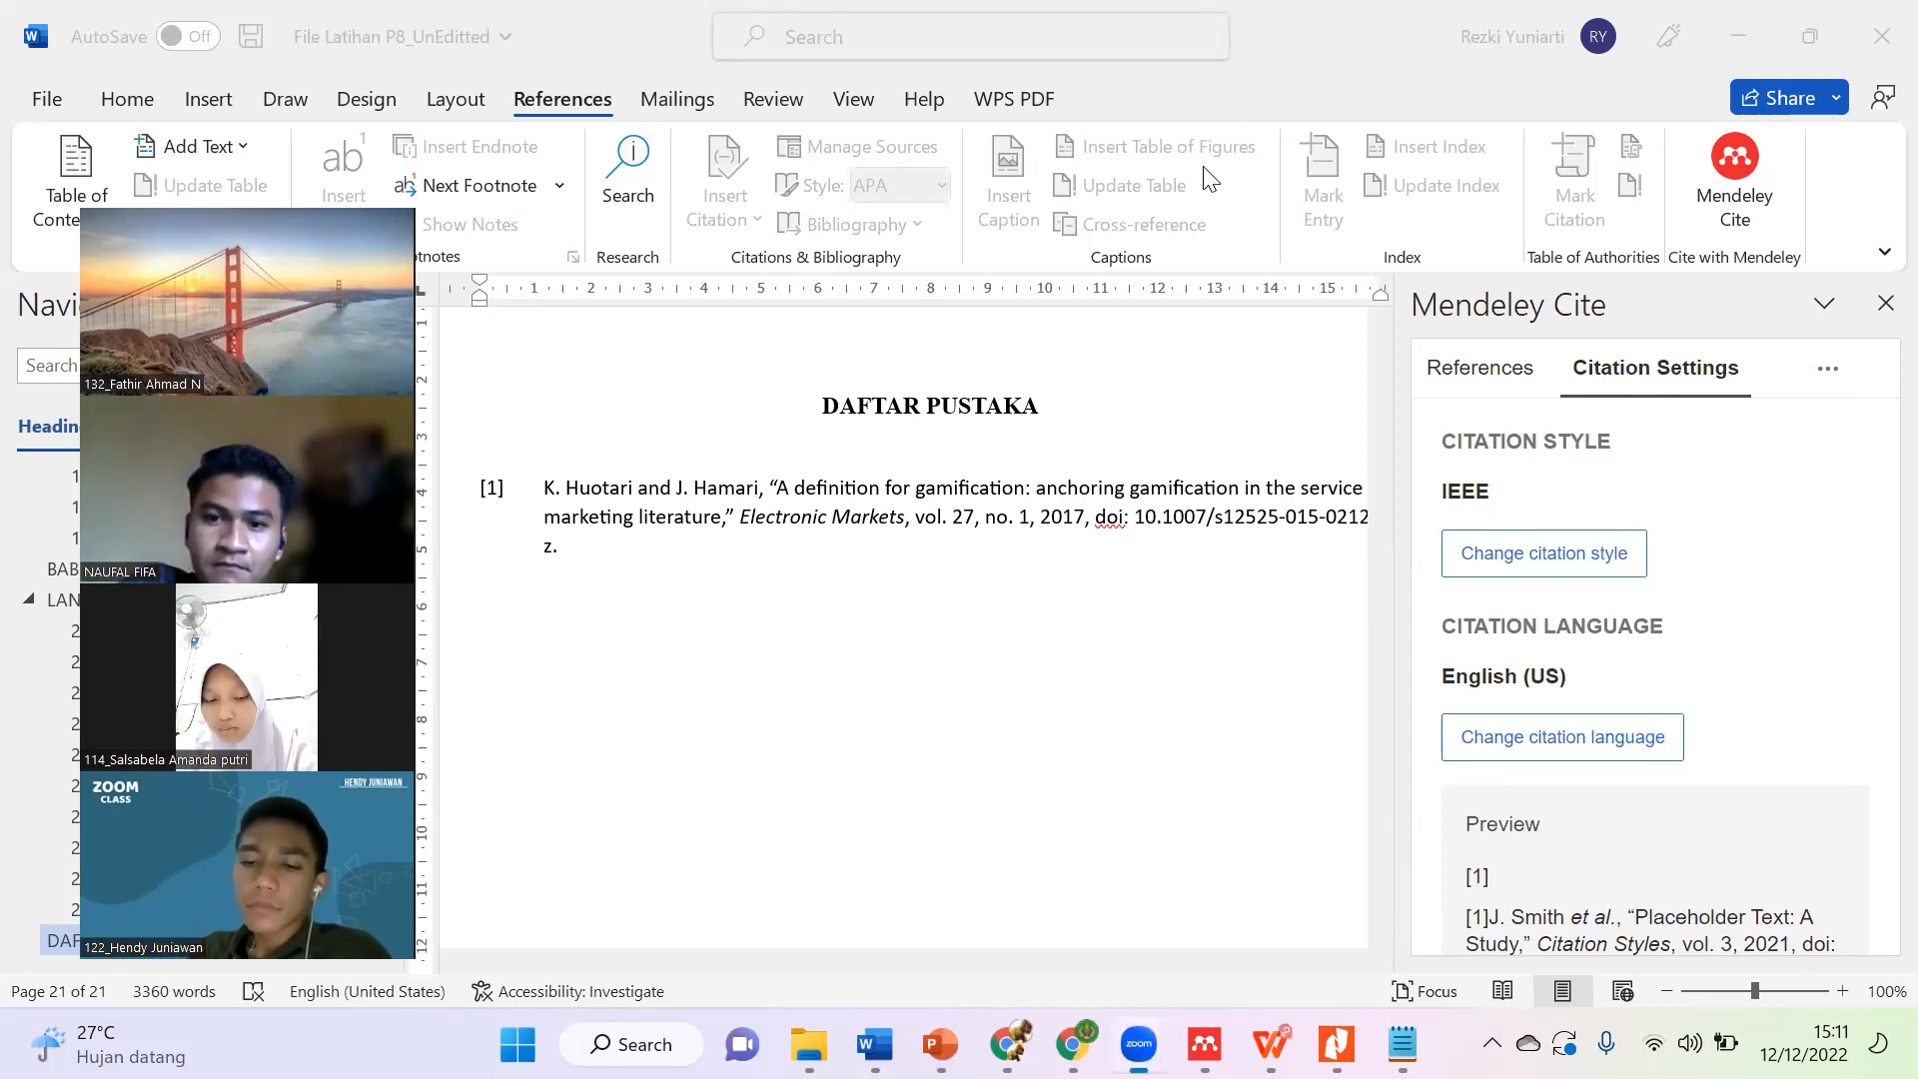
mouse_move(1761, 104)
left_mouse_down()
mouse_move(1689, 245)
mouse_move(1834, 140)
mouse_move(1746, 98)
left_mouse_up()
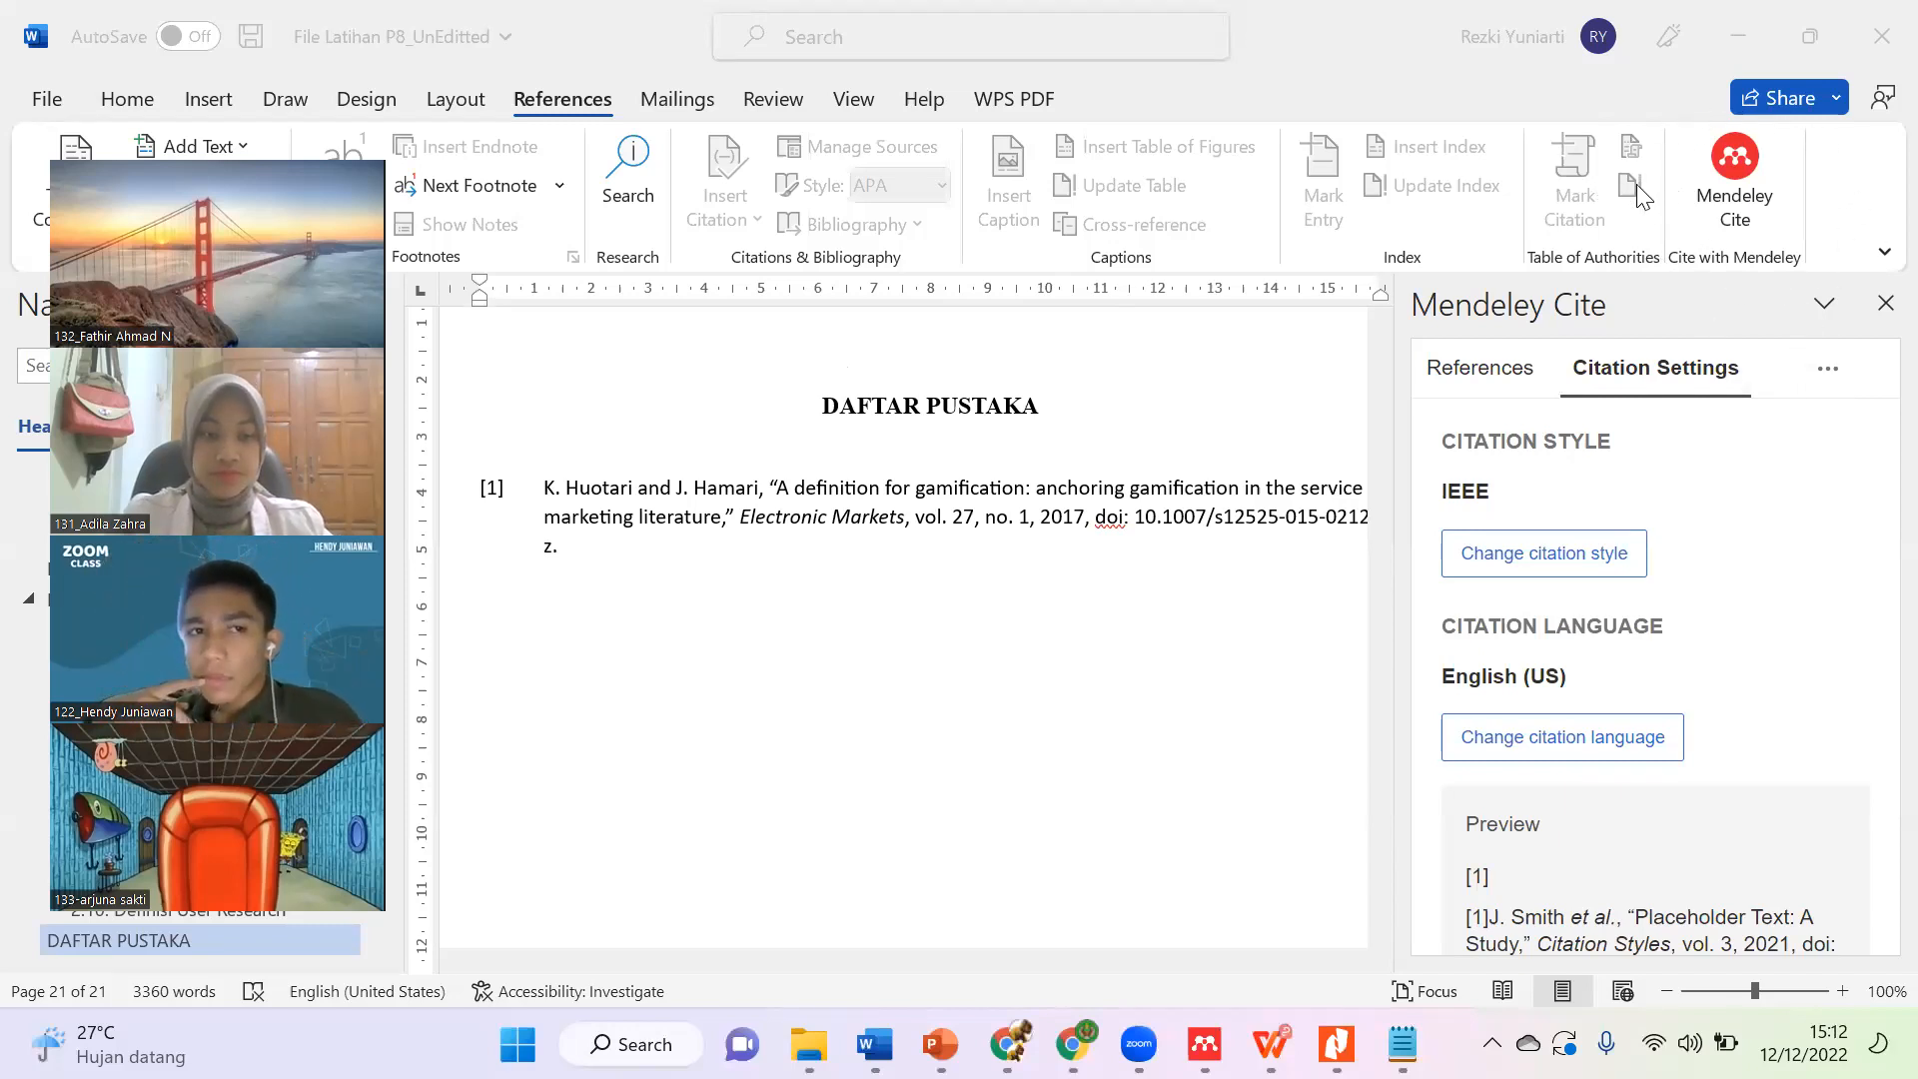
Step: Show the reference list in Mendeley Cite, switch to Mendeley Reference Manager and view its tools for installing Mendeley Cite
left_click(1517, 372)
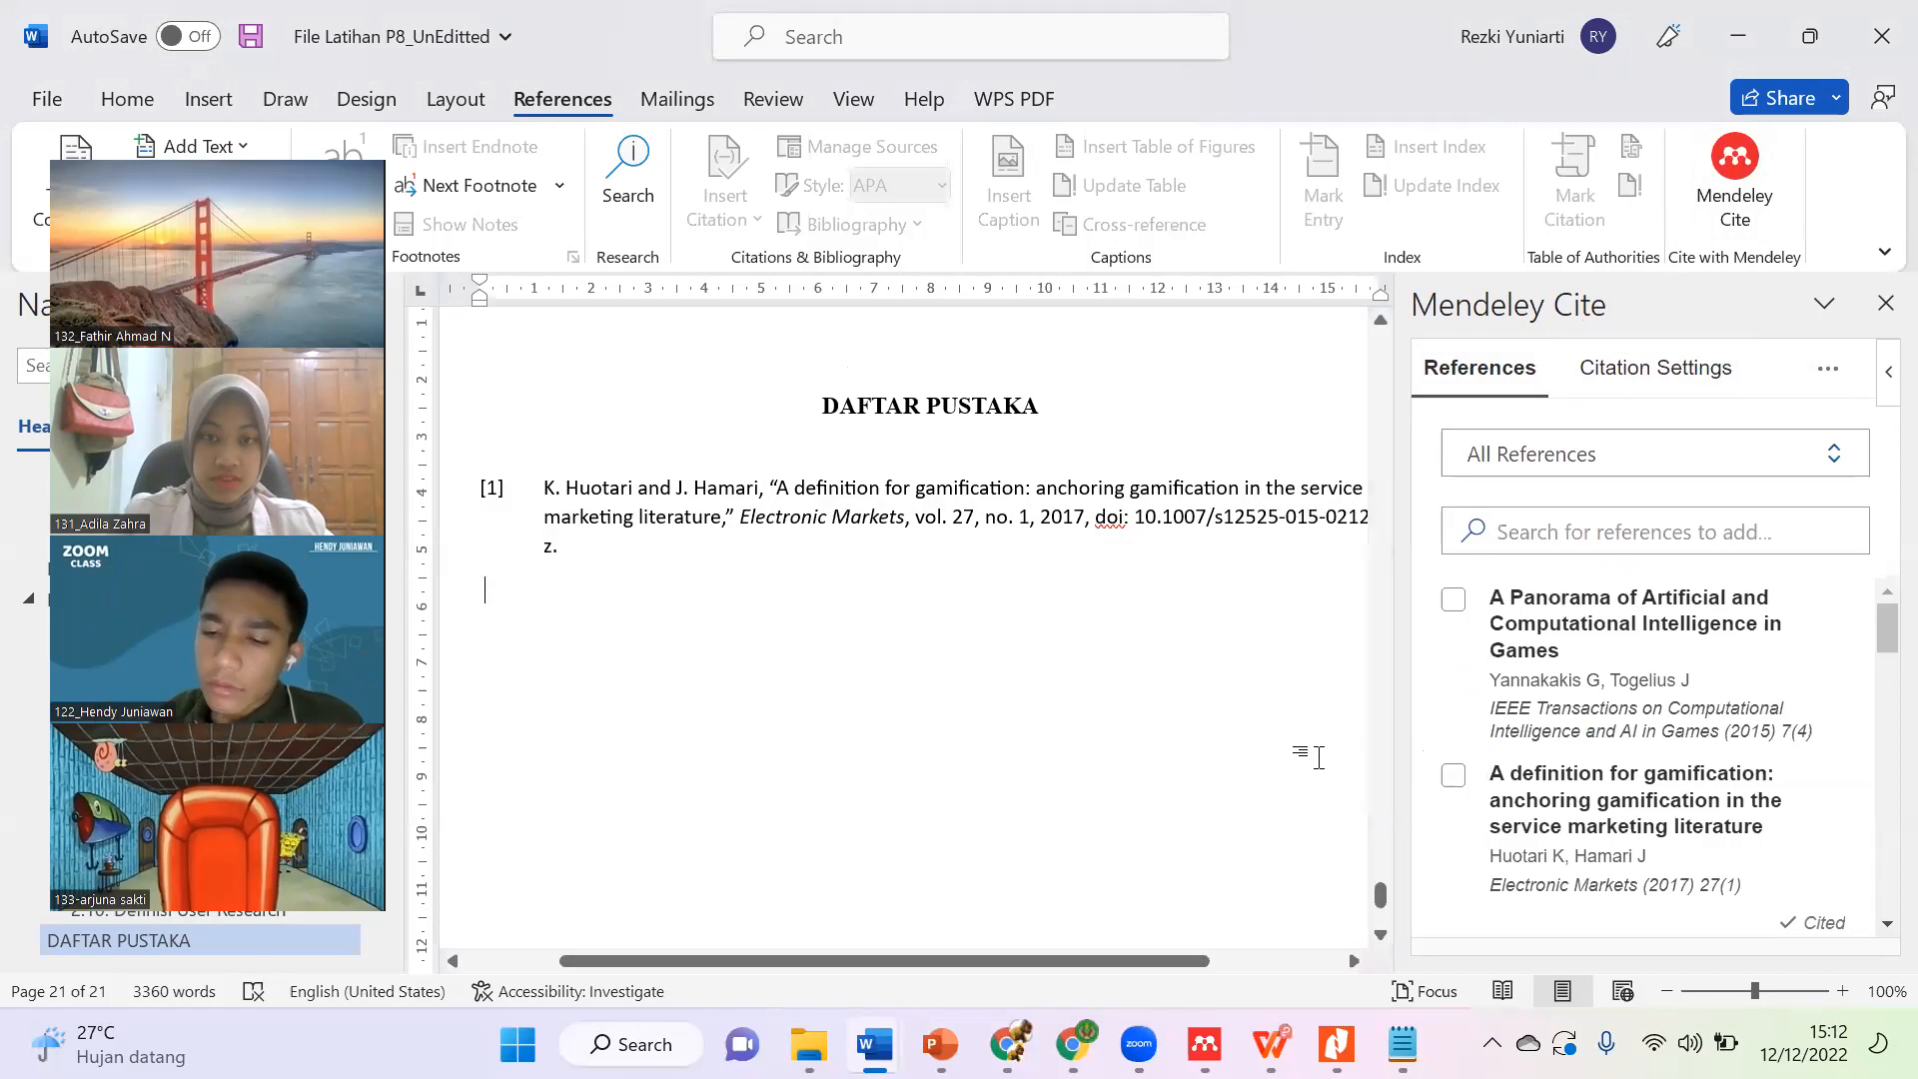
mouse_move(1009, 1044)
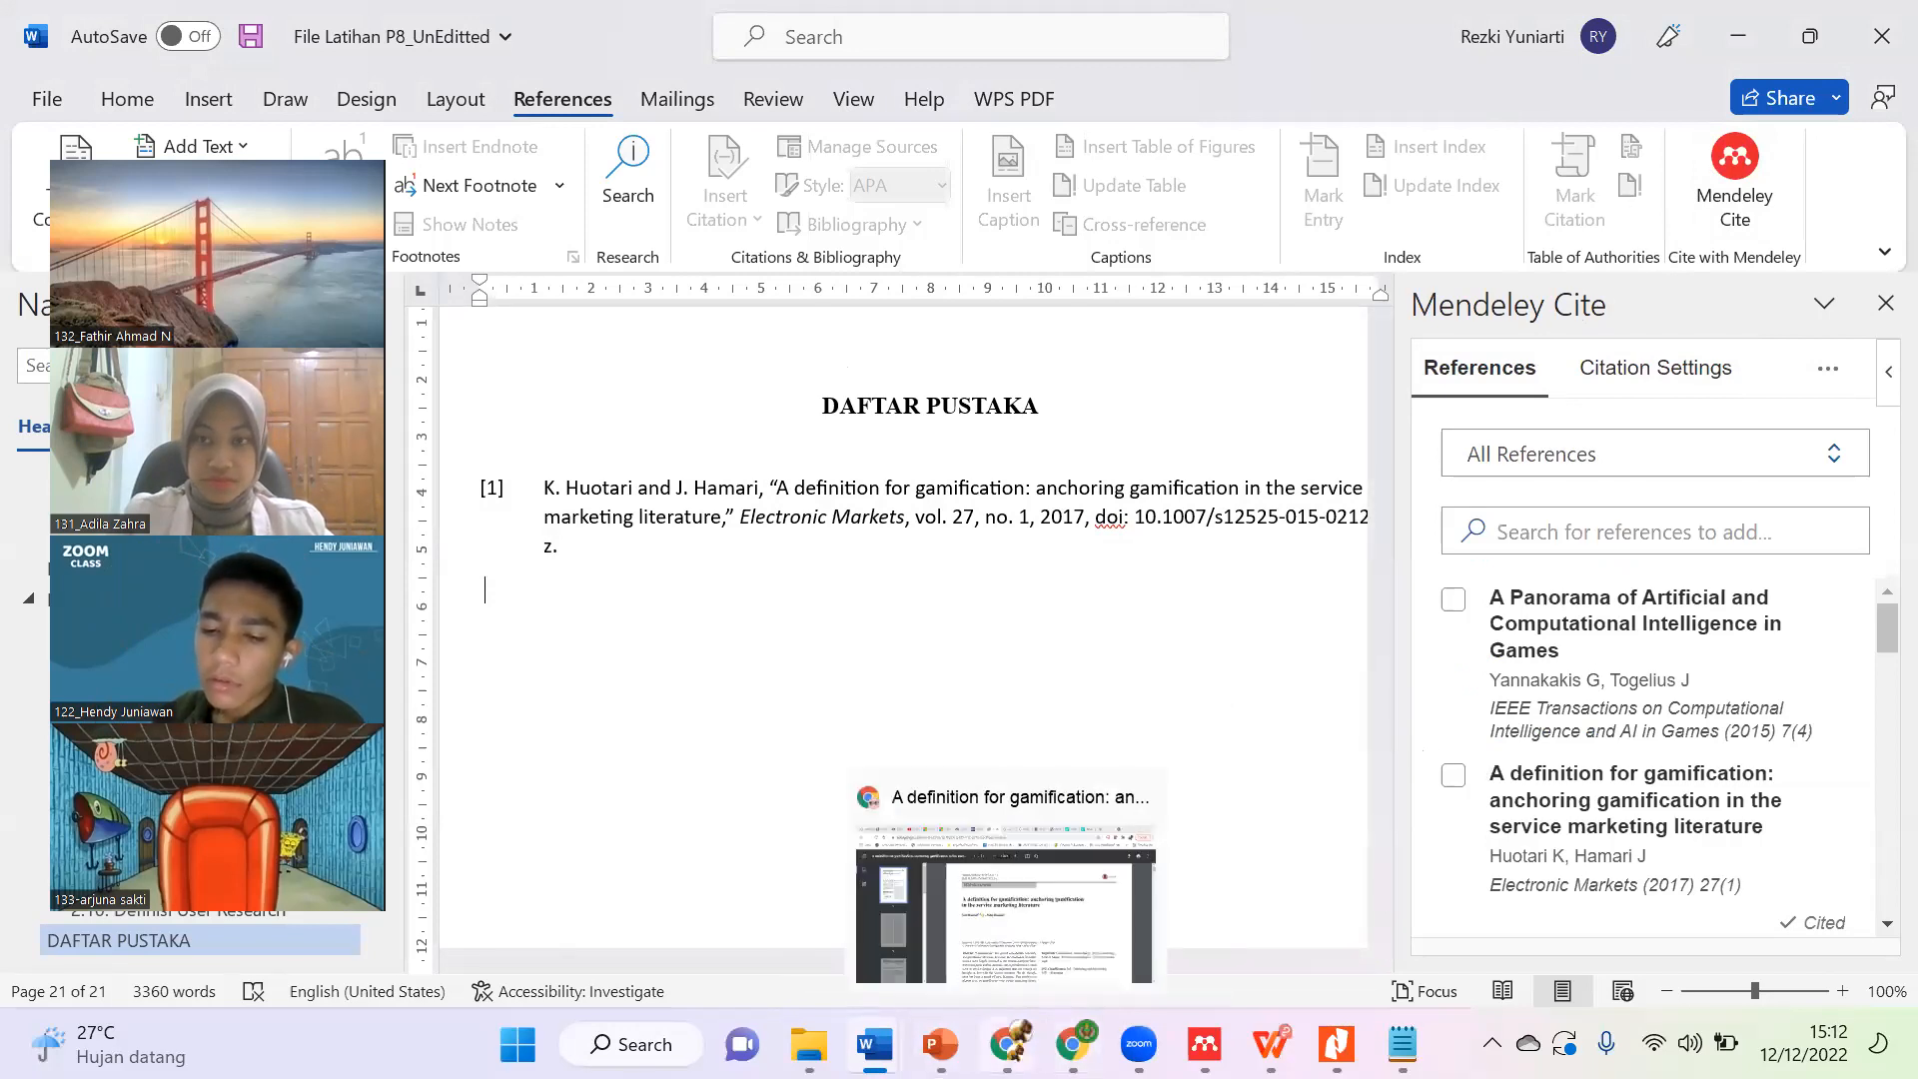
left_click(1204, 1044)
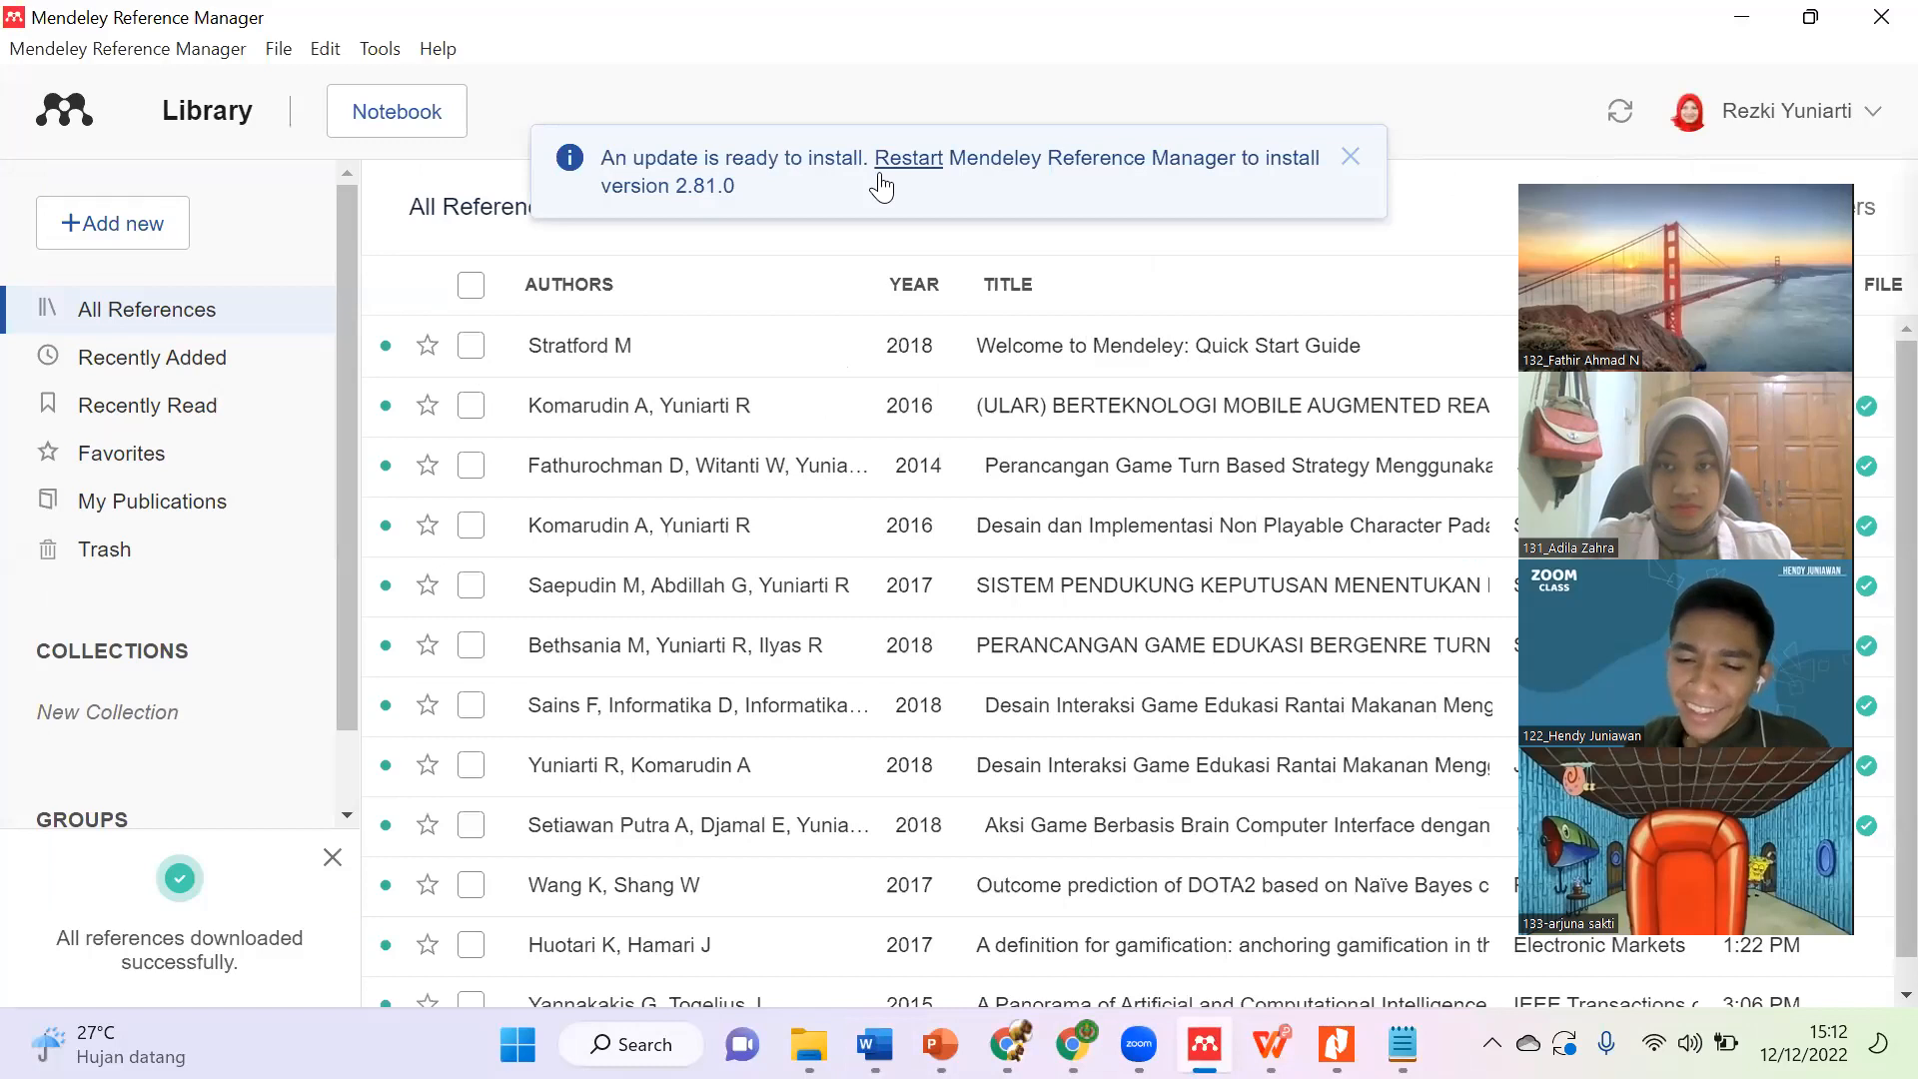
left_click(379, 48)
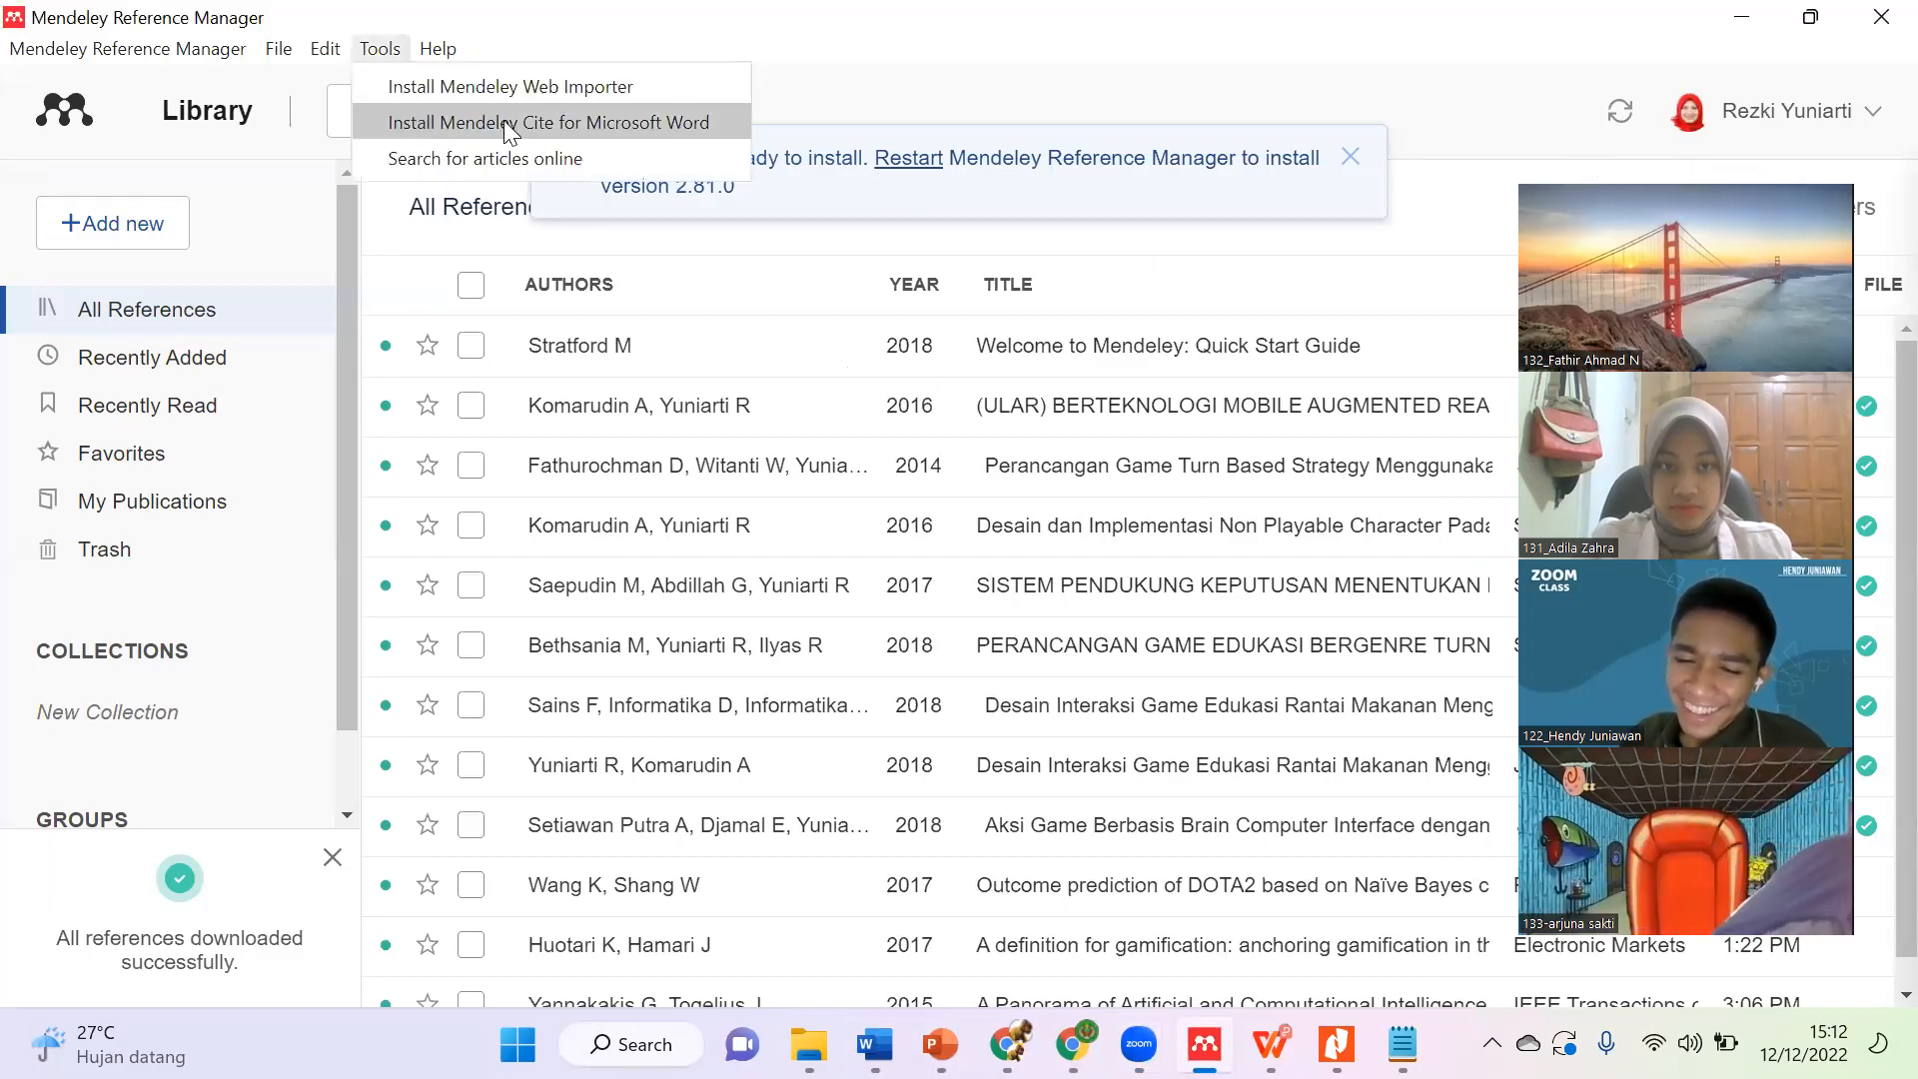
left_click(930, 221)
left_click(994, 42)
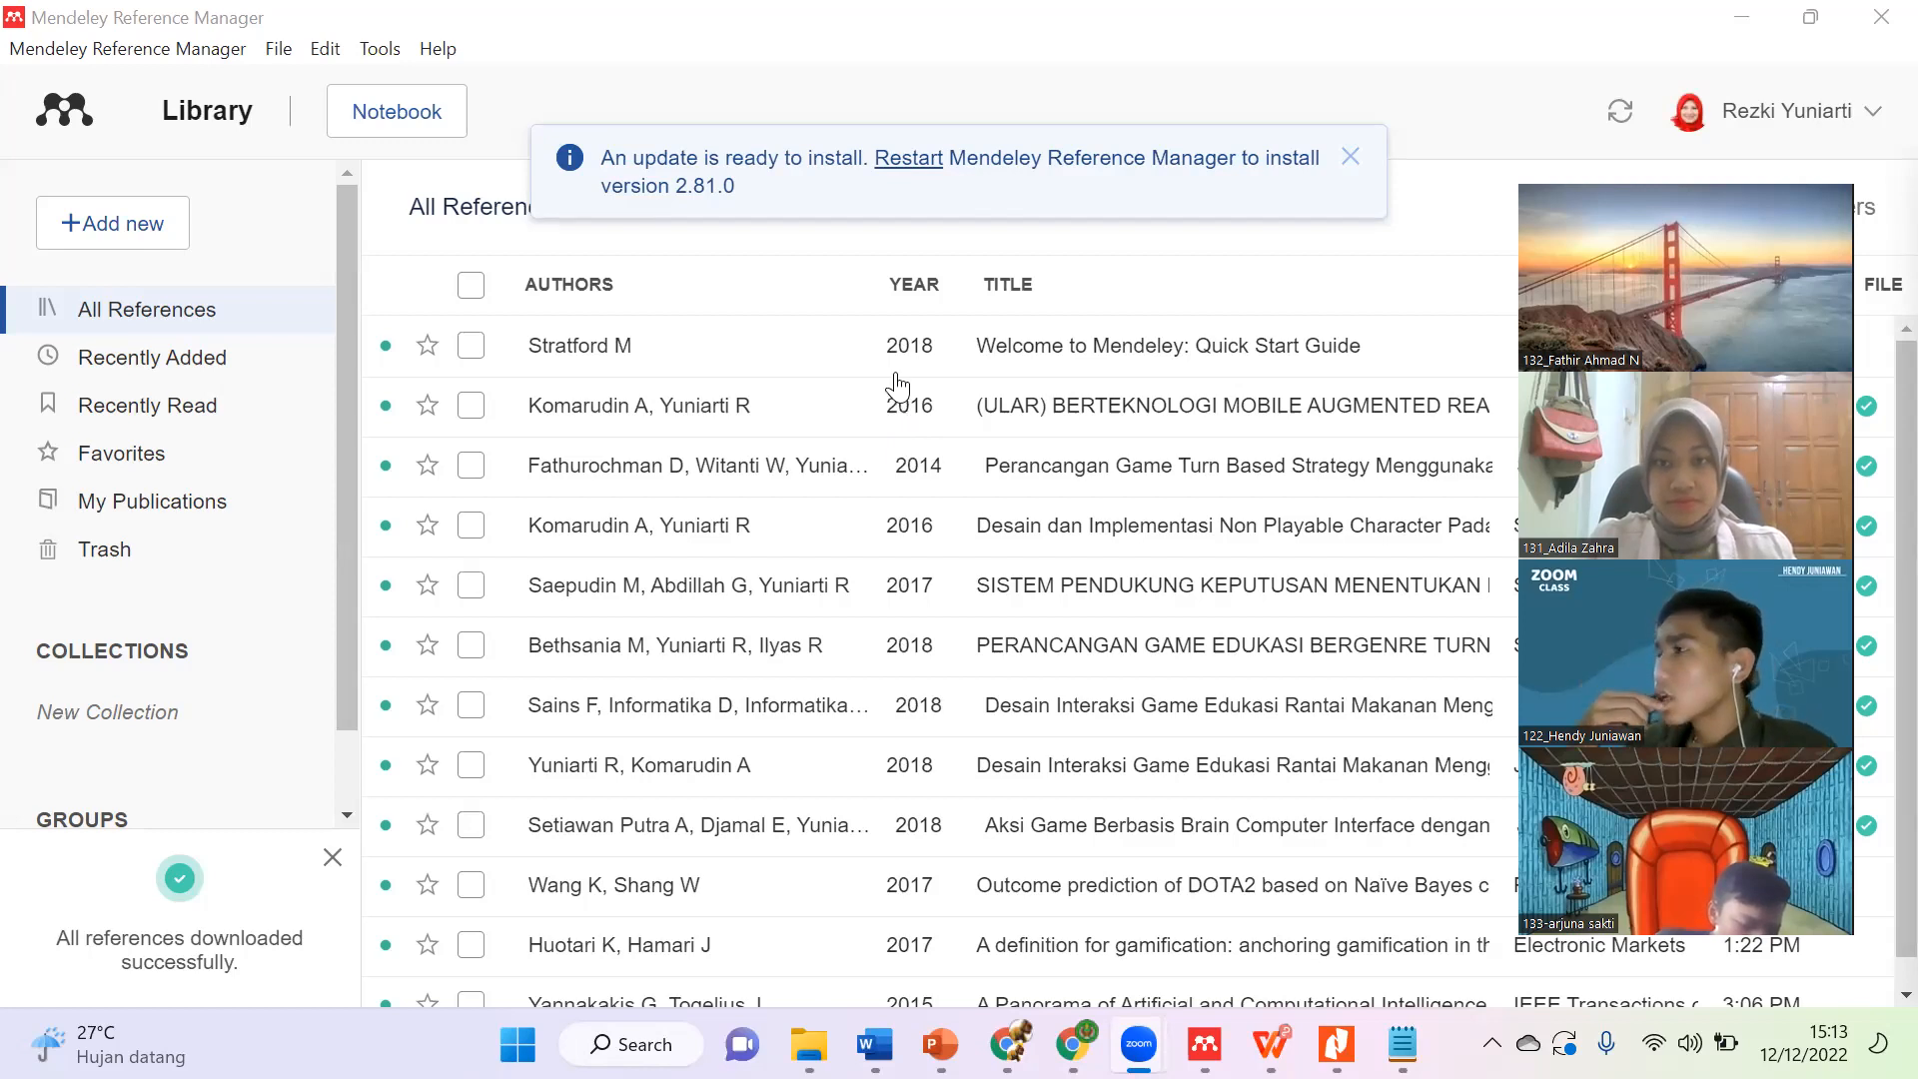
left_click(1026, 137)
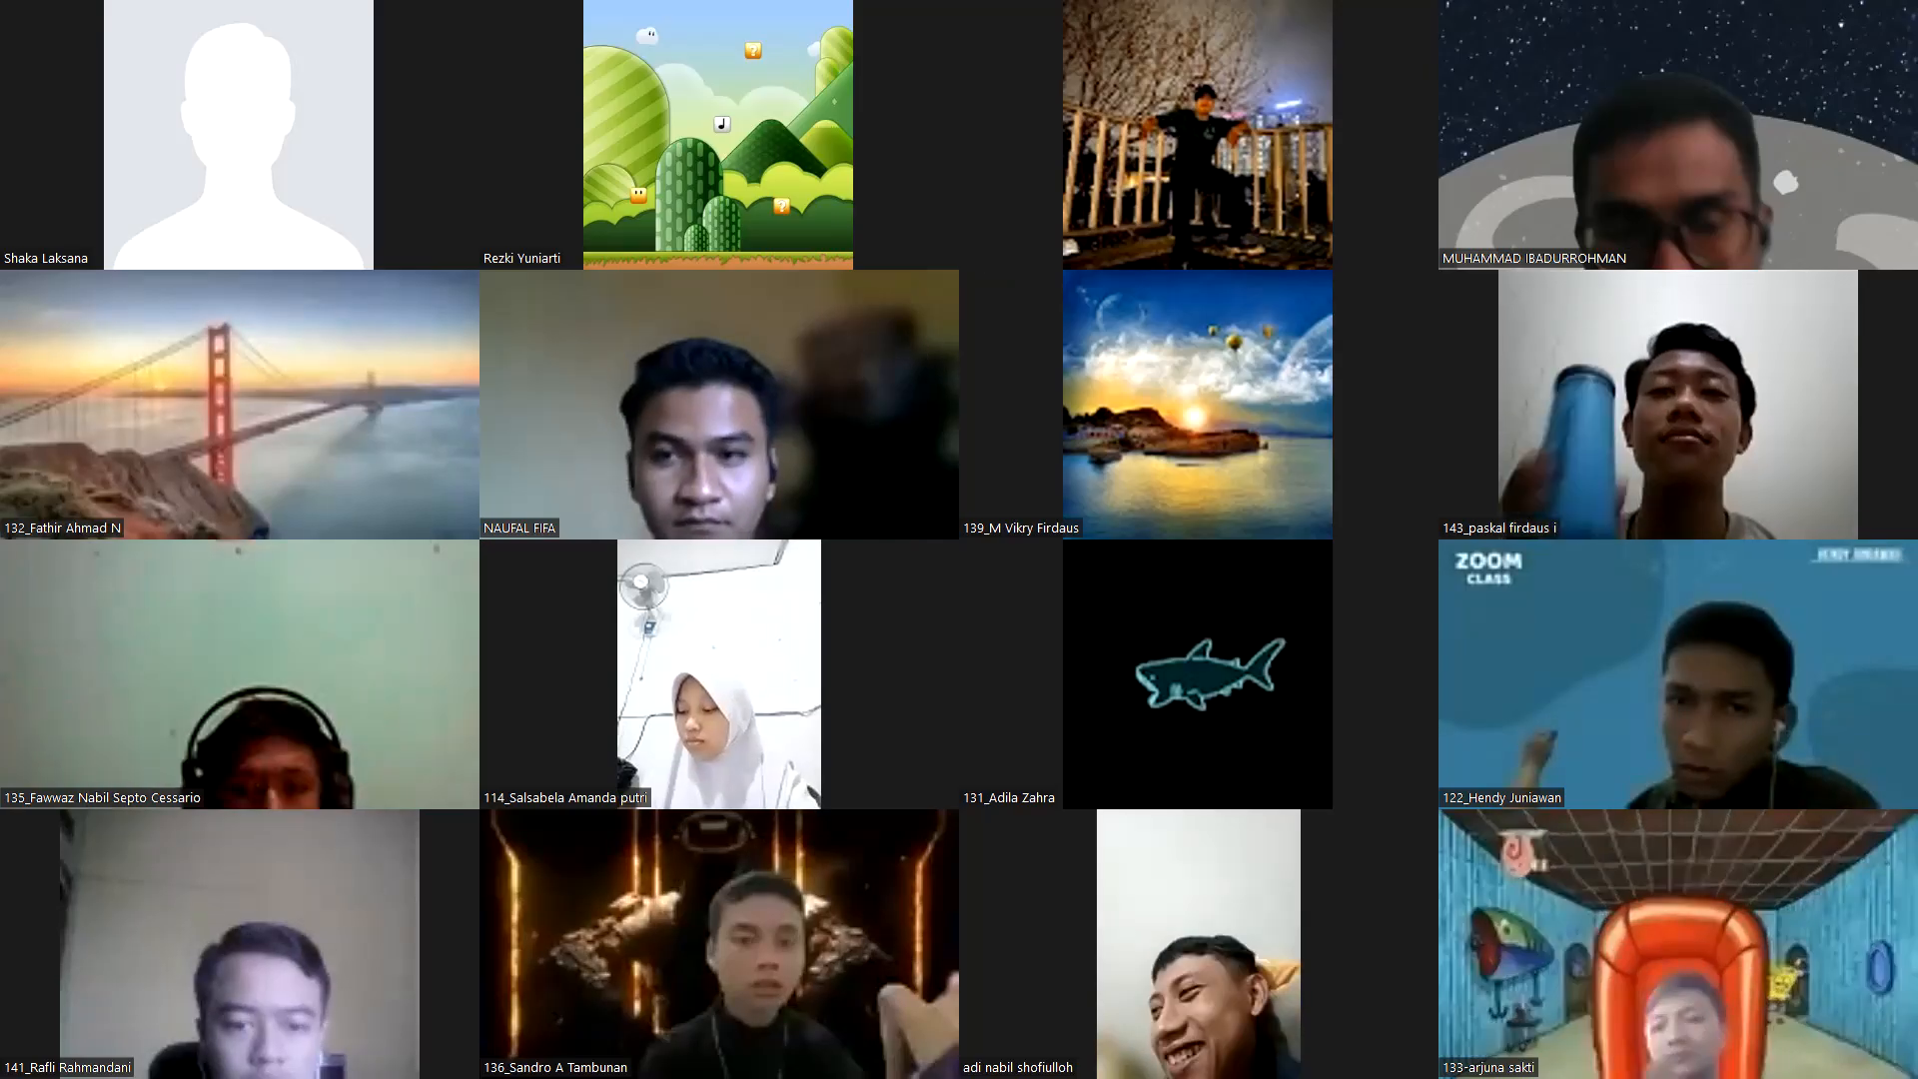